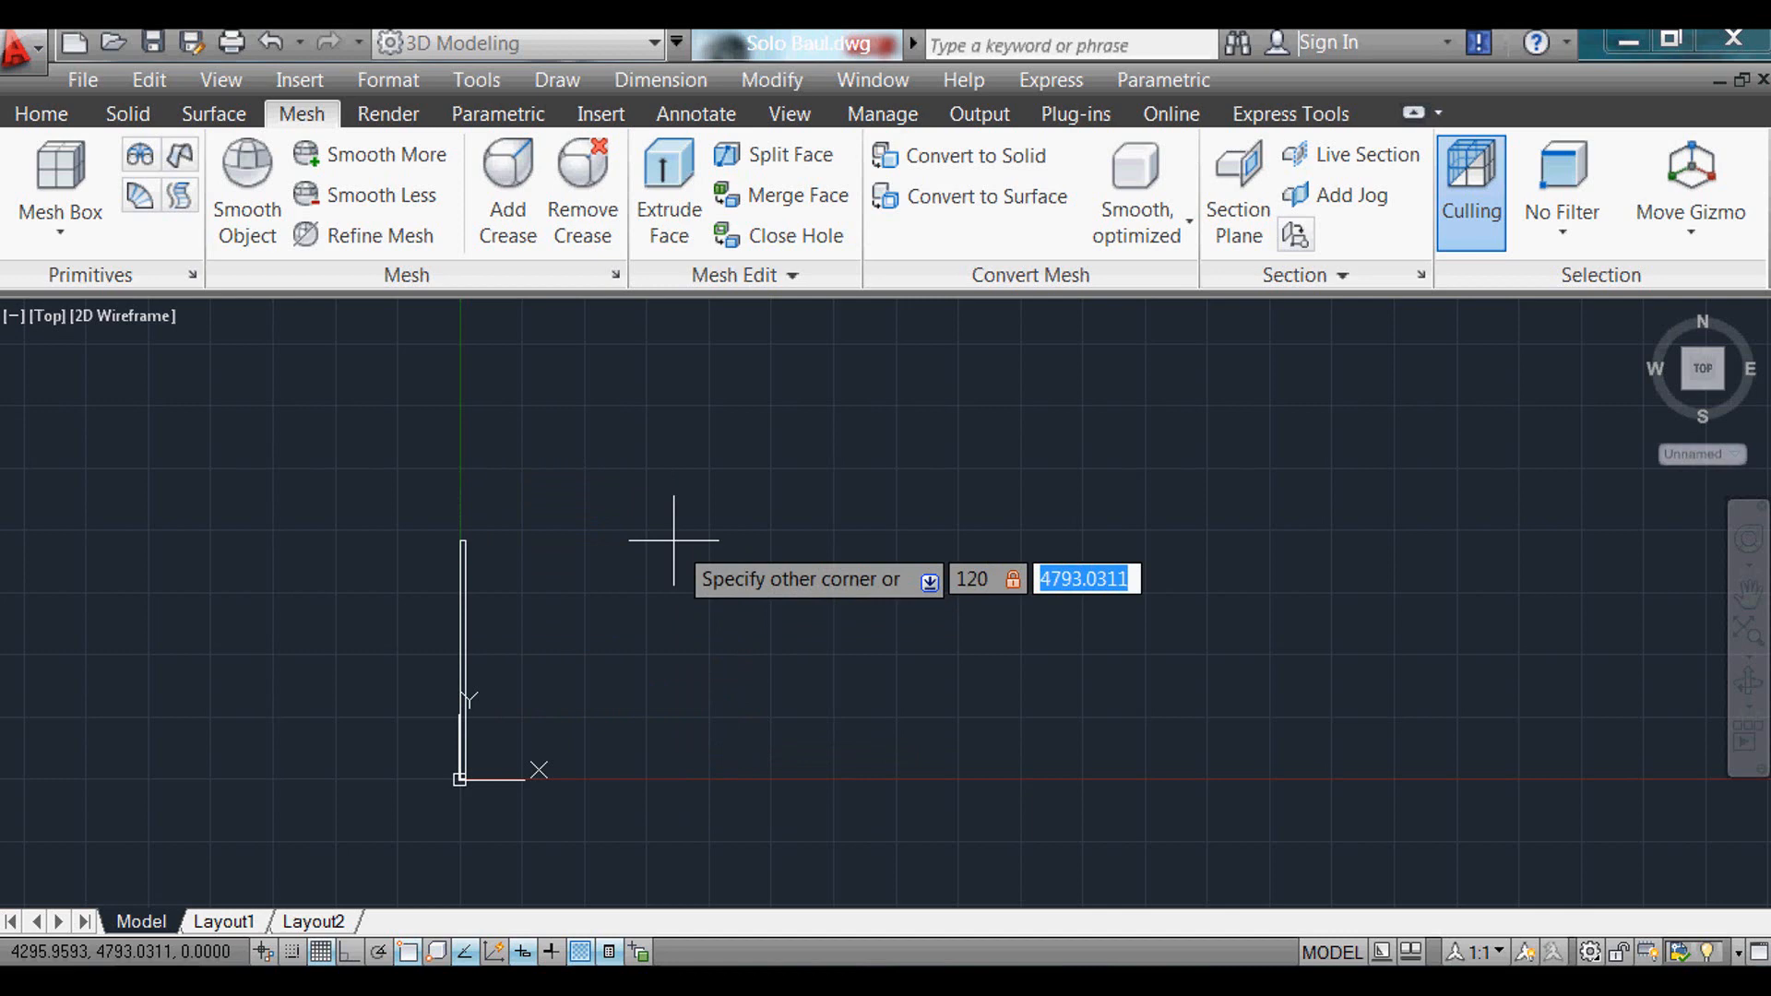
Step: Finish the first box at the origin with dimensions 120 × 80 × 60
type("0")
key("Tab")
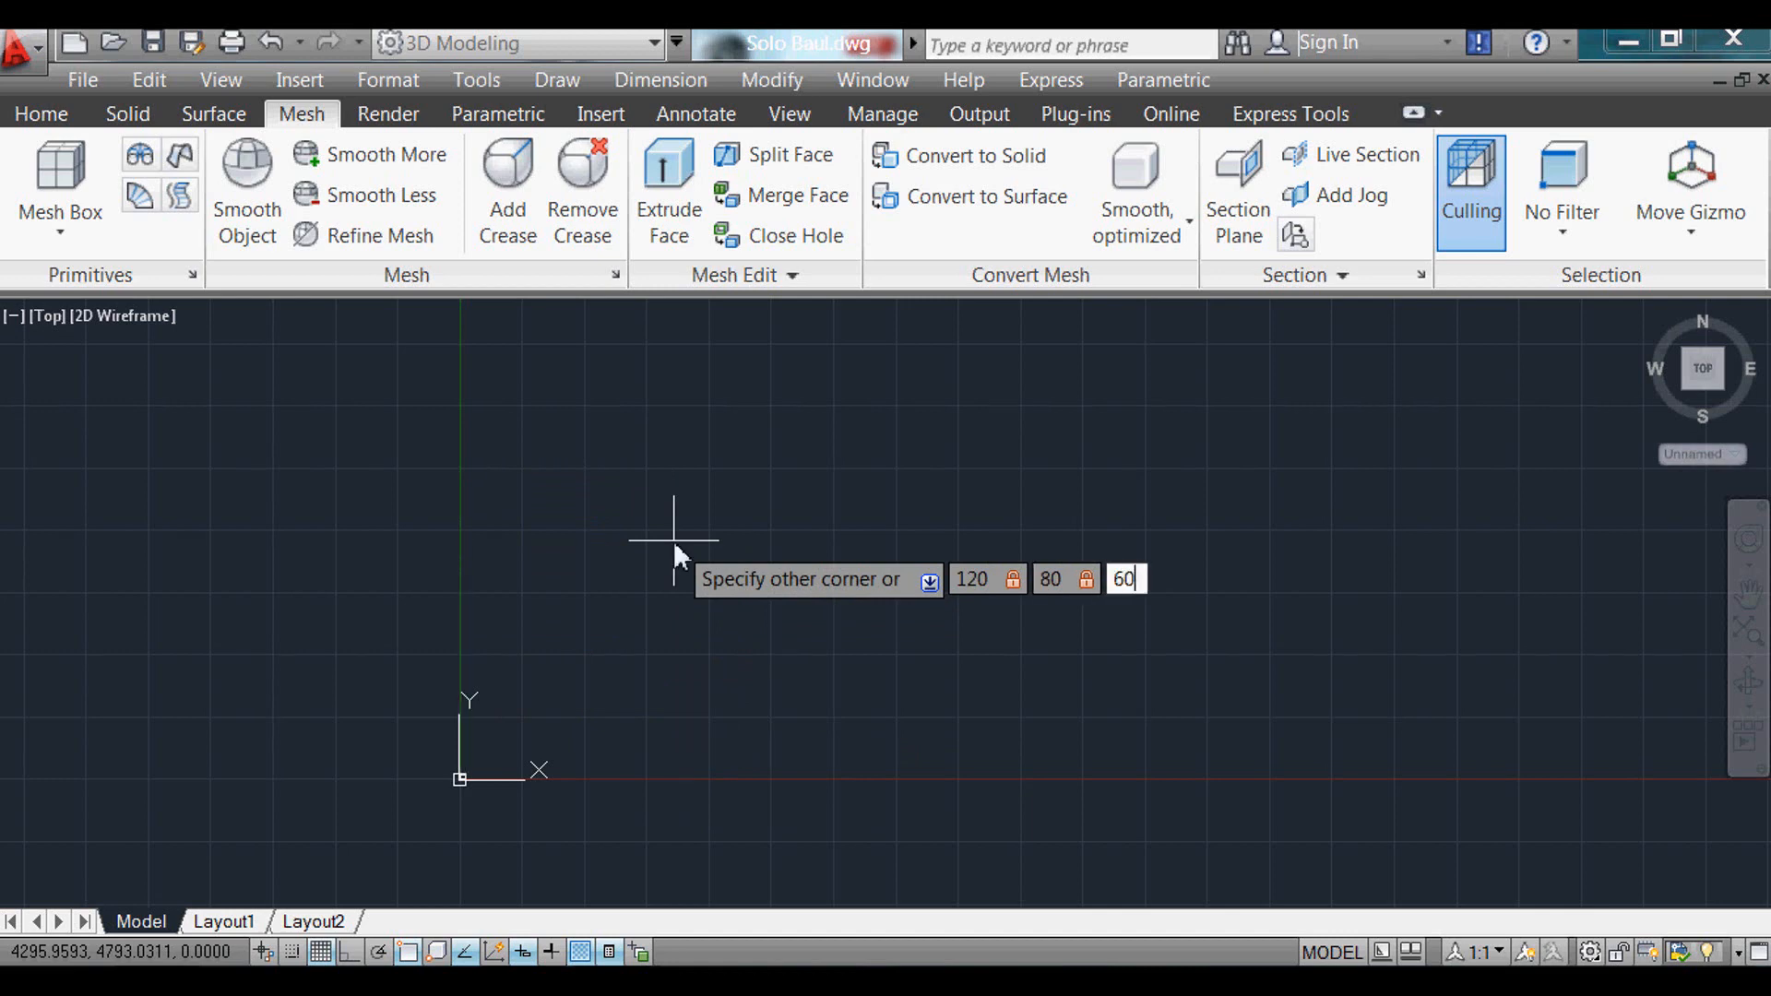
key("Return")
Step: Create a second box beside the first along the X direction, with dimensions 120 × 80 × 18
scroll(609, 645, "up", 3)
middle_click_drag(415, 898, 611, 597)
middle_click_drag(348, 648, 427, 645)
scroll(611, 672, "up", 2)
scroll(359, 575, "up", 2)
scroll(807, 604, "up", 2)
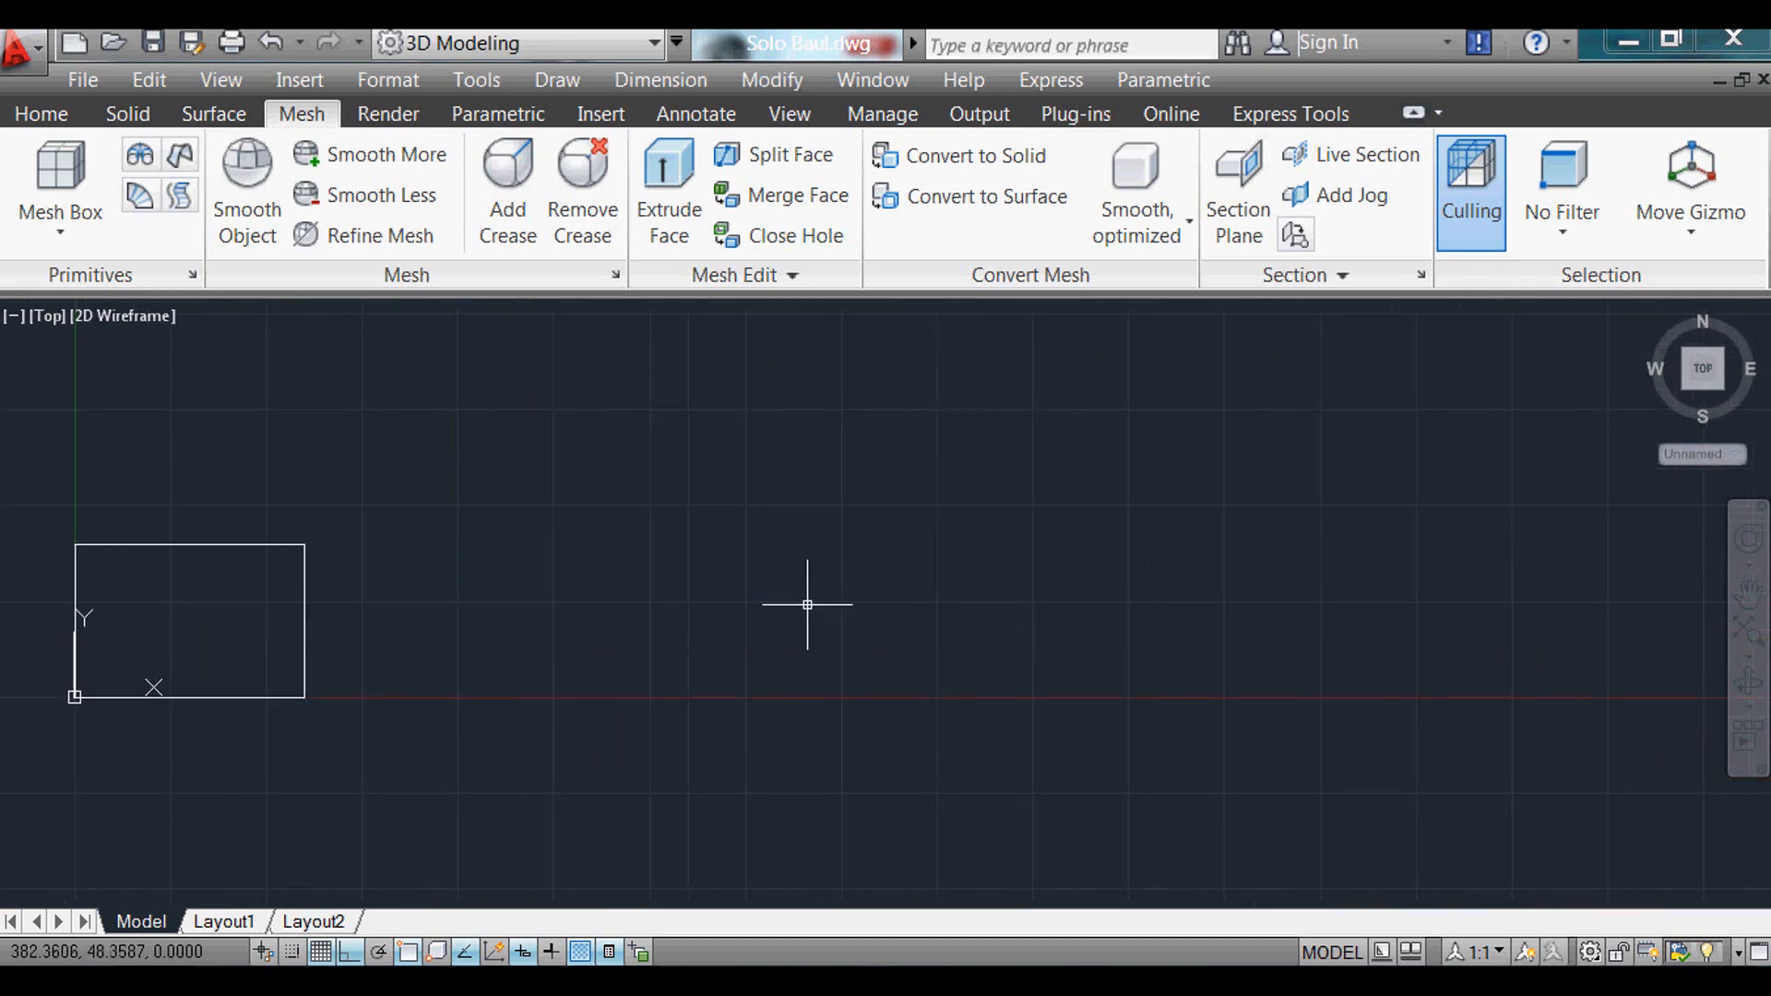
type("bo")
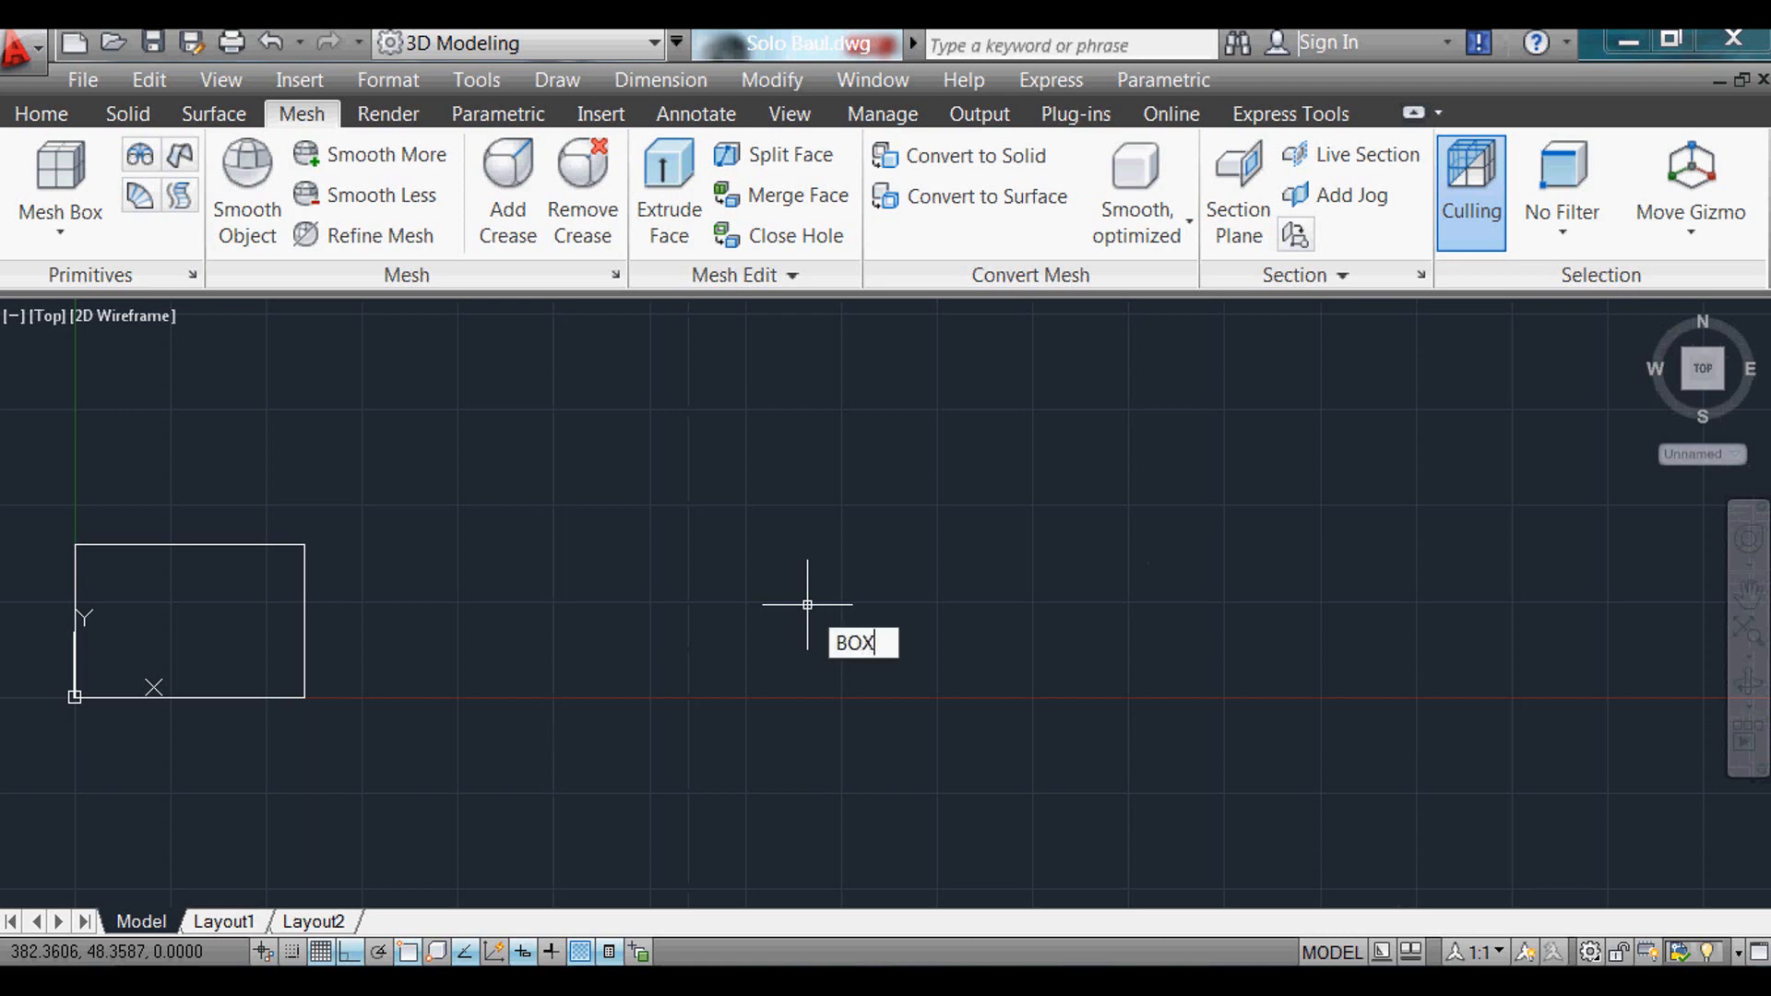
key("Return")
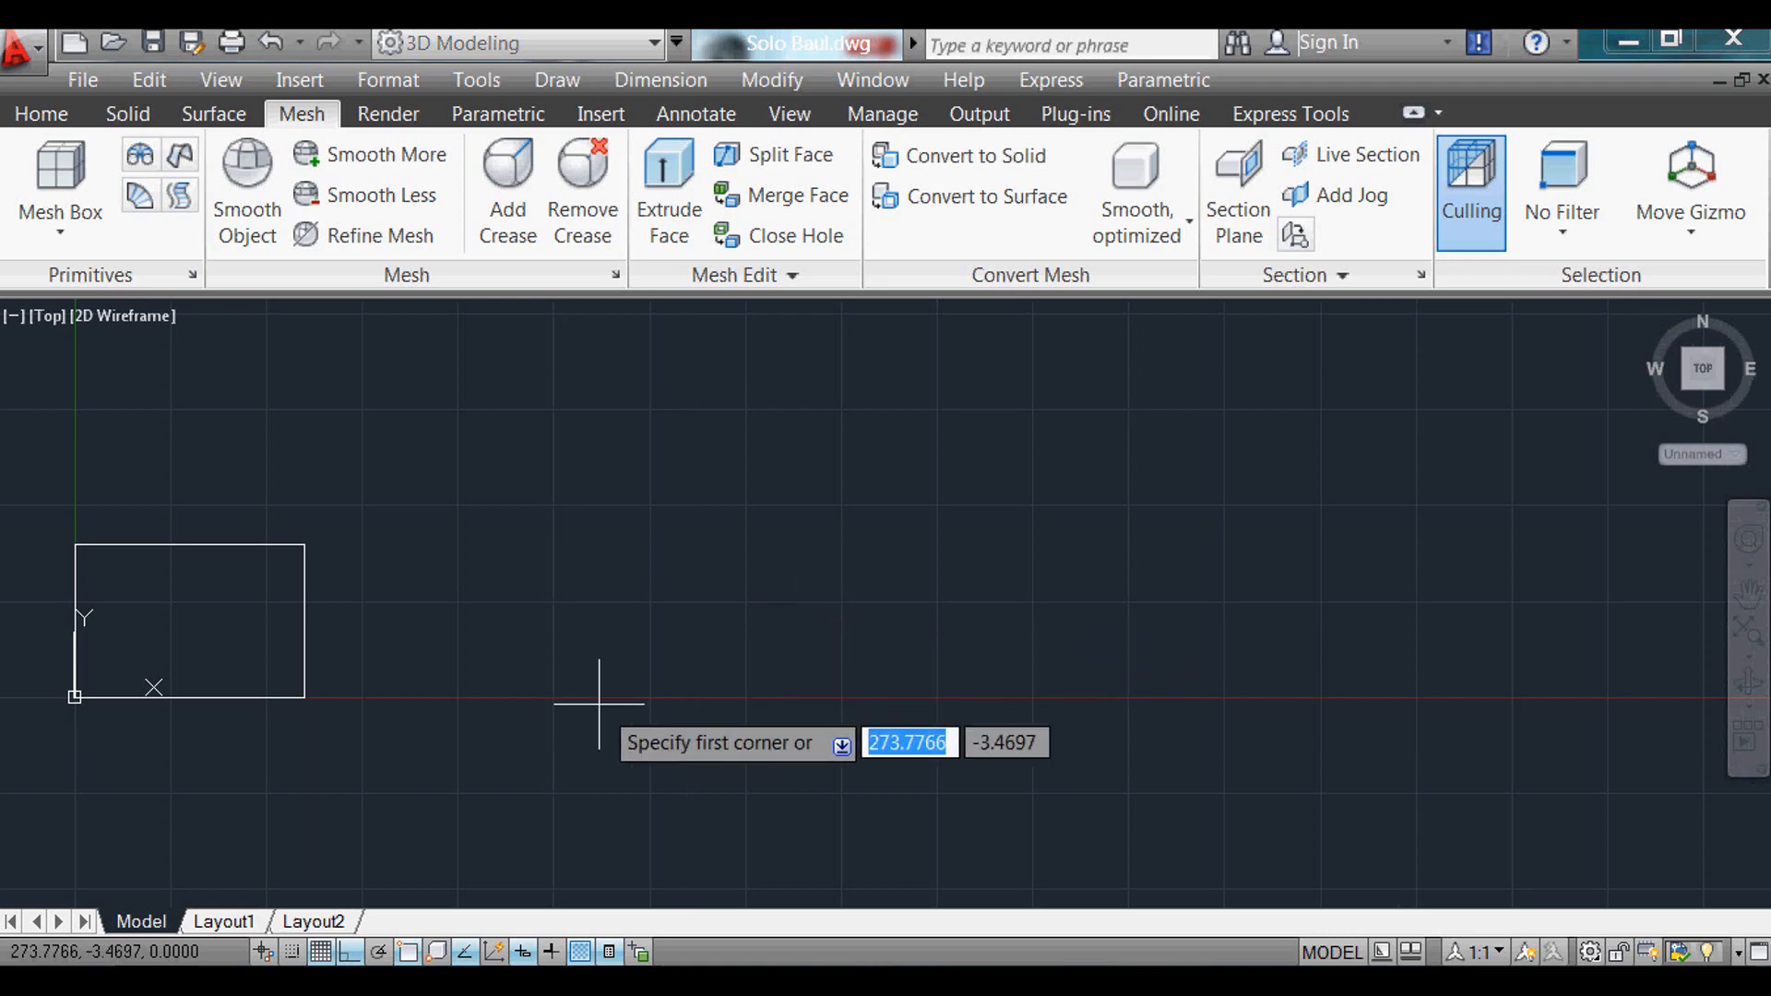
left_click(505, 681)
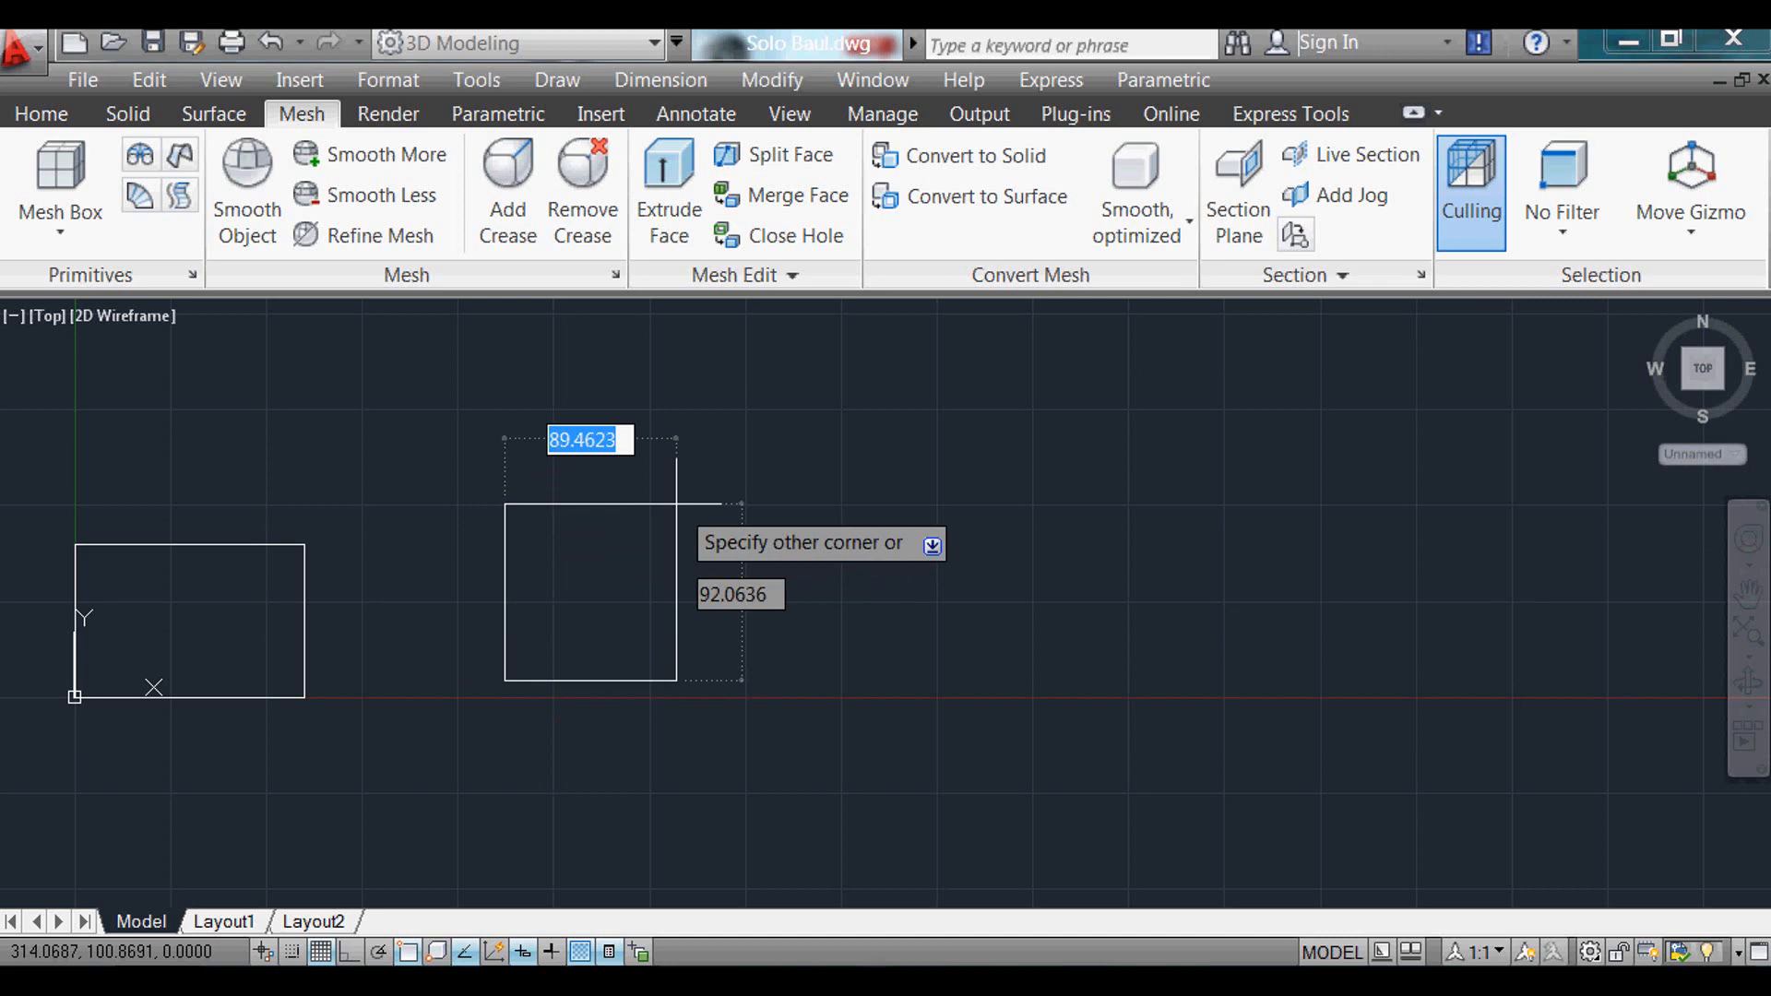
type("120")
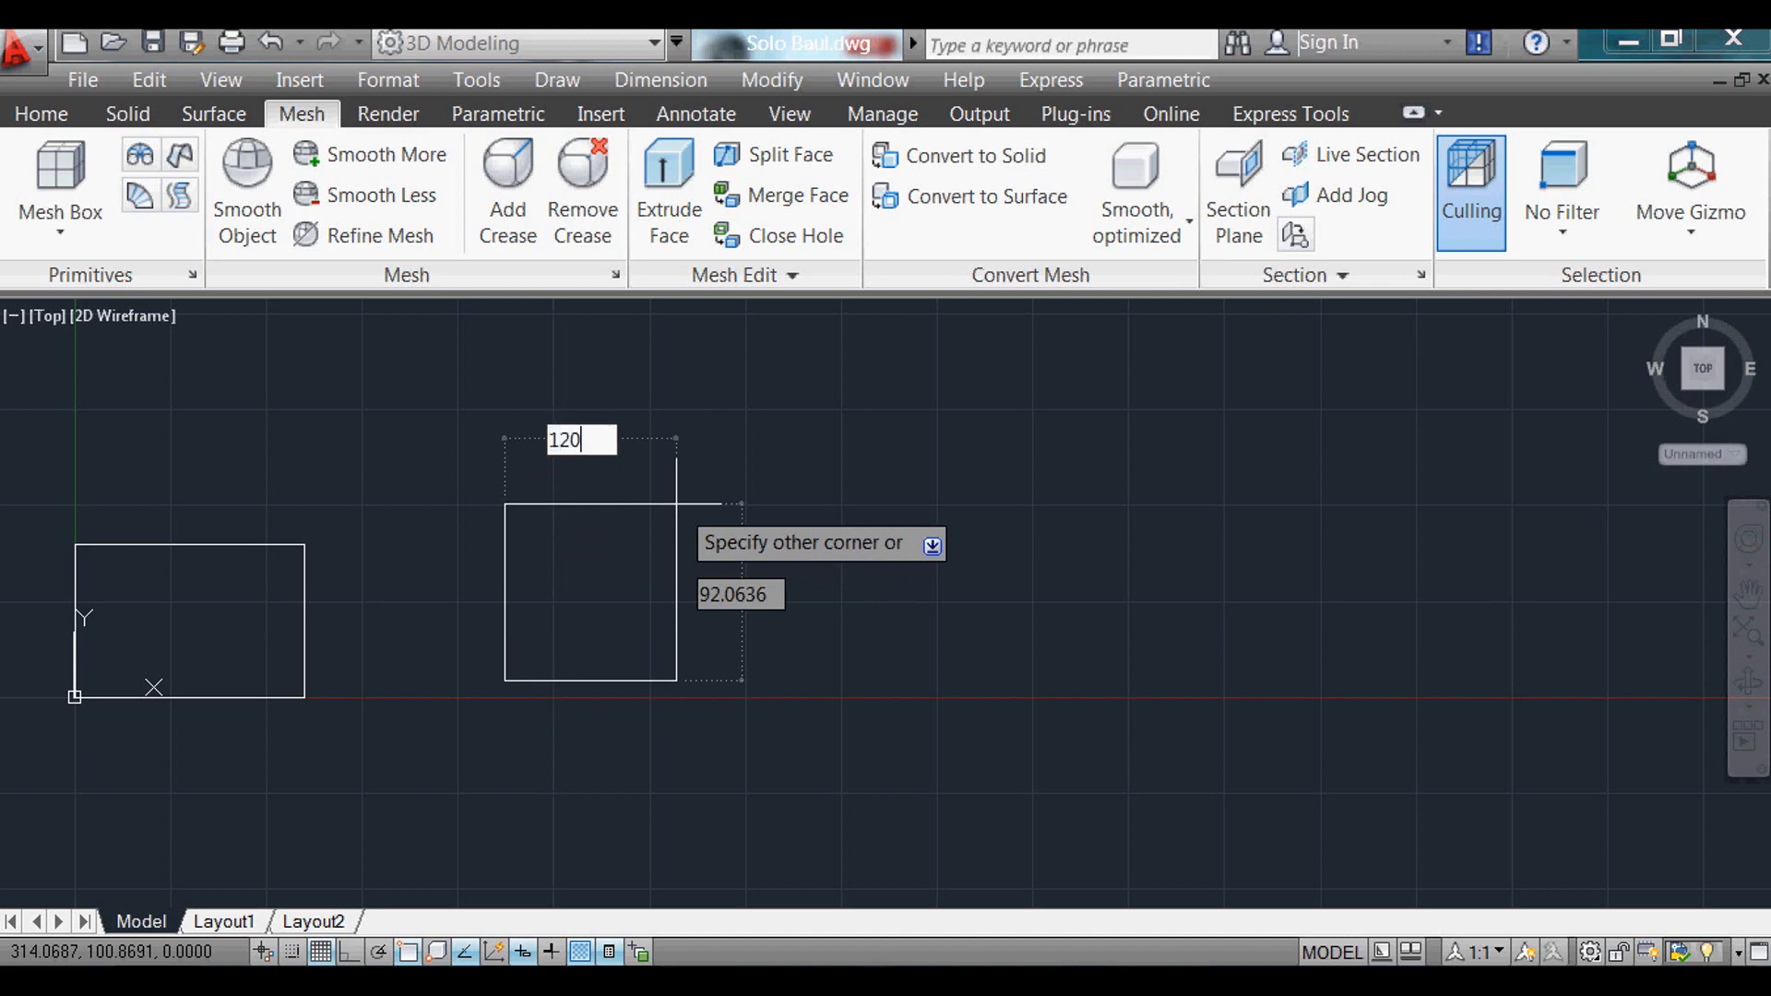
key("Tab")
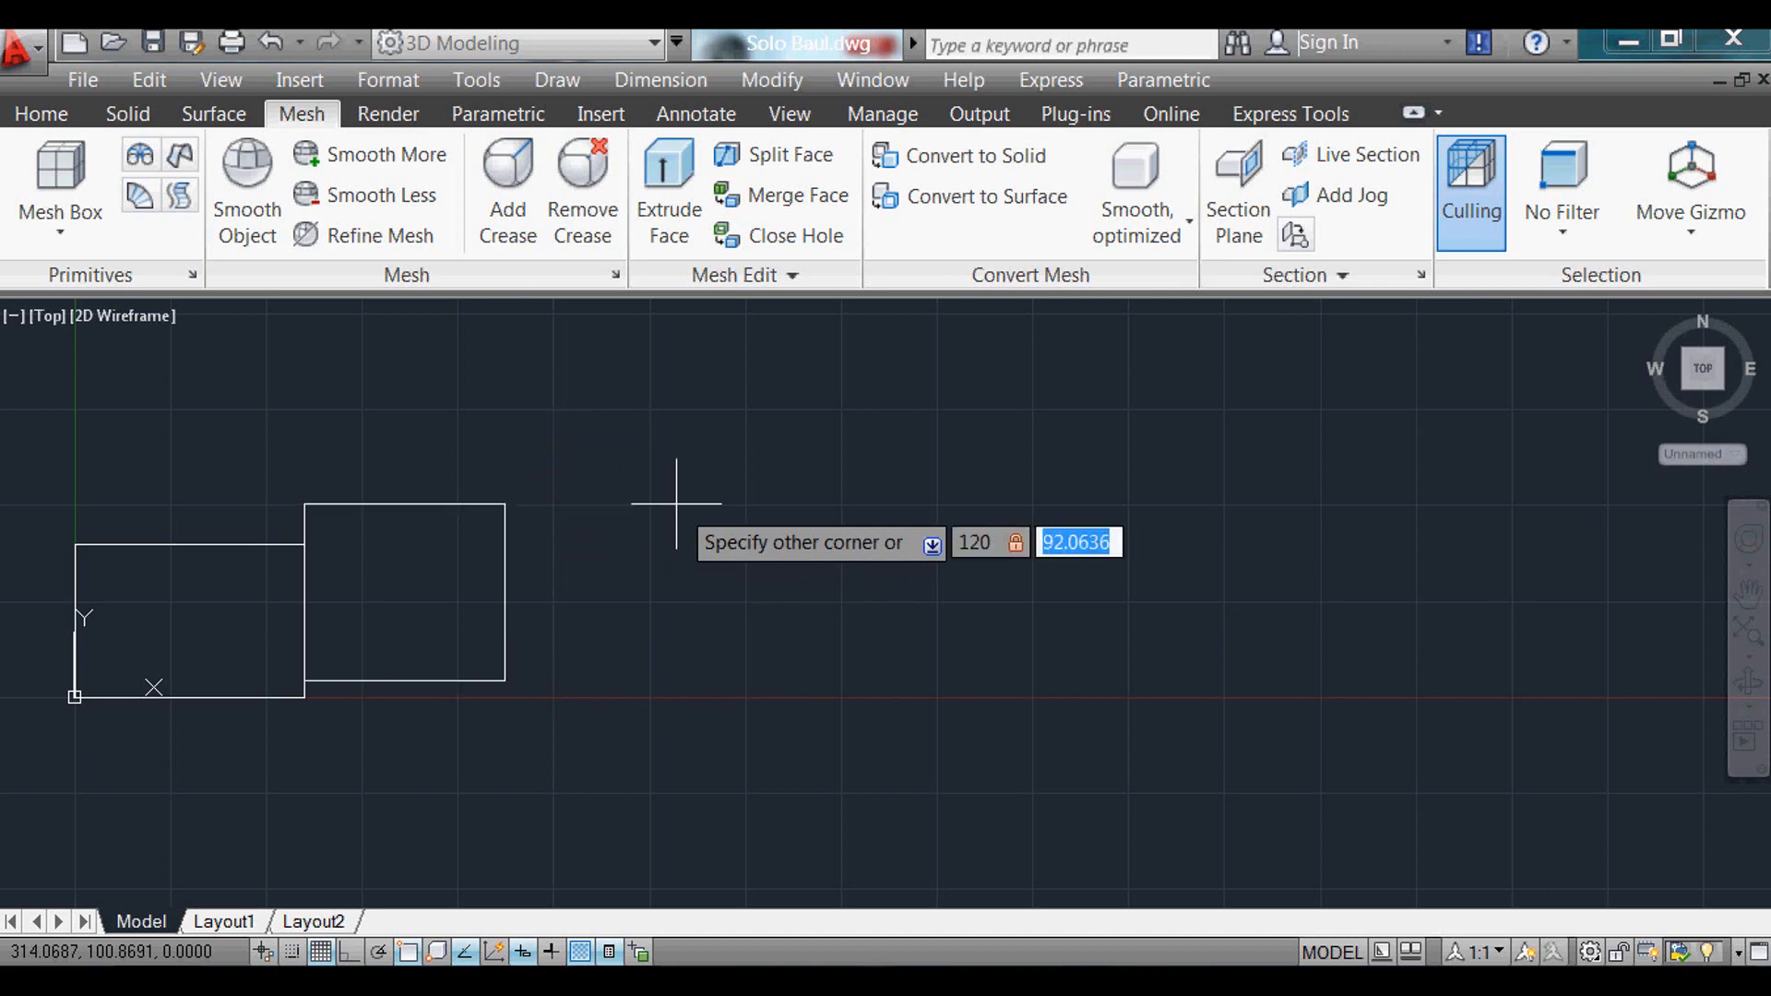
type("80")
key("Tab")
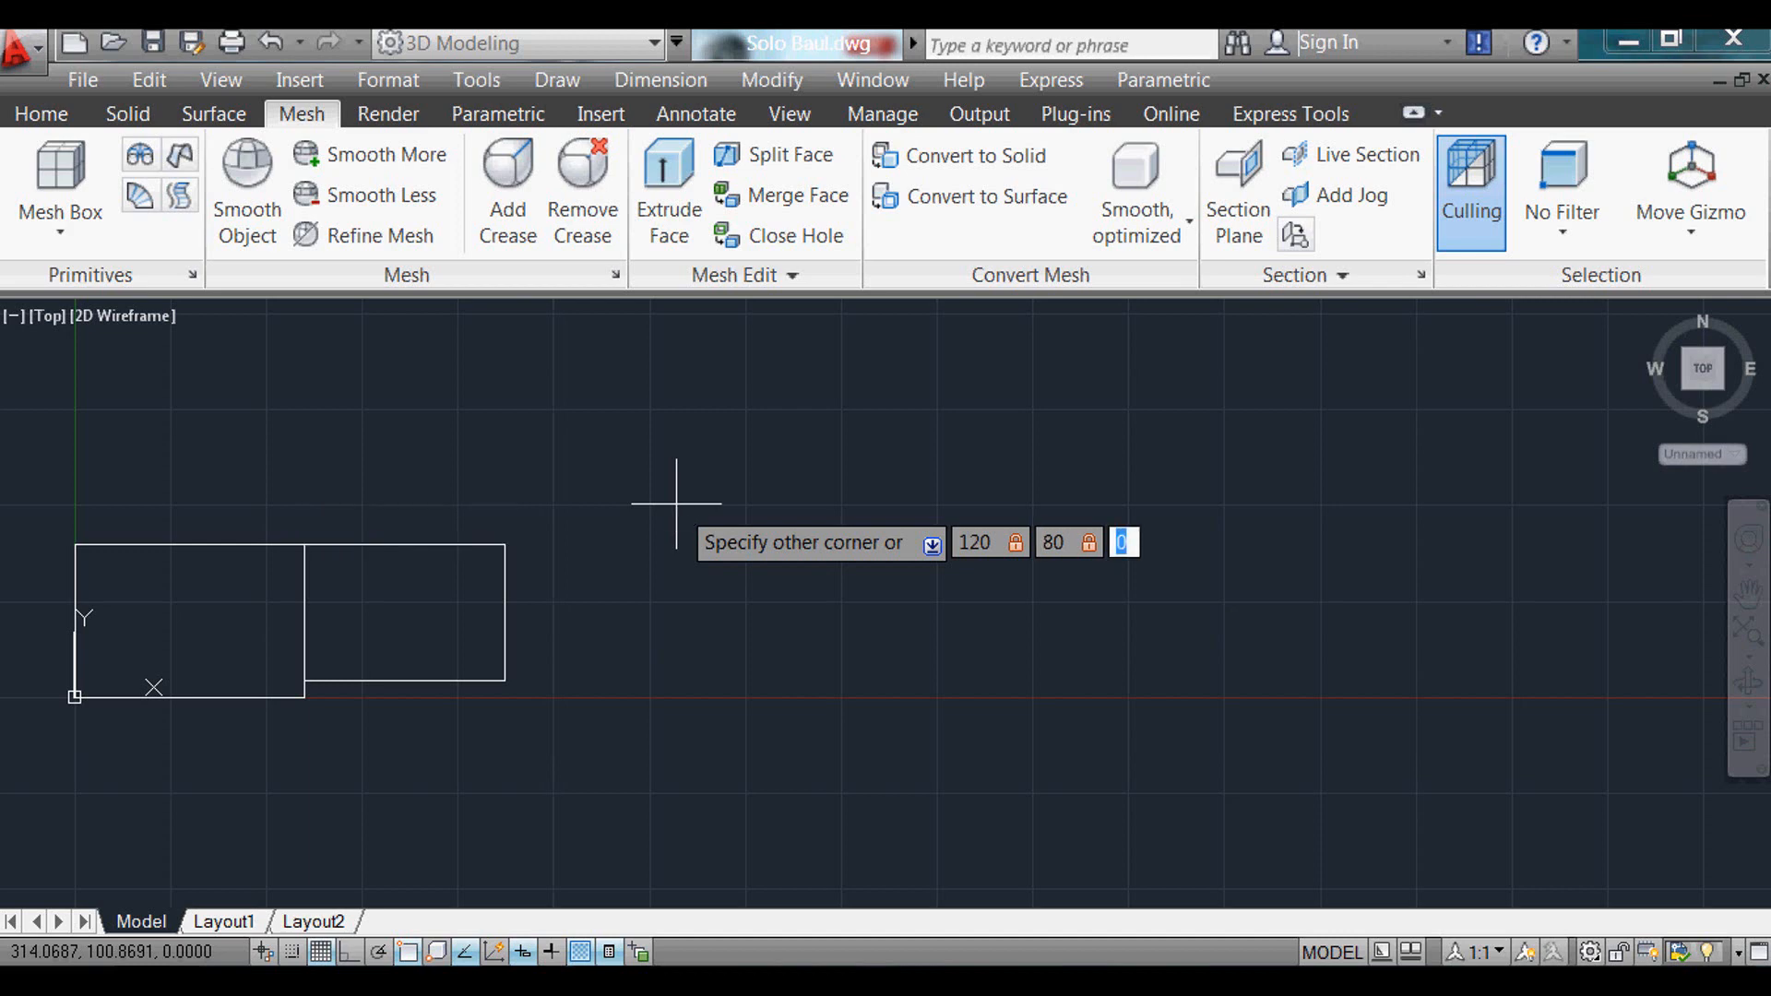
type("18")
key("Return")
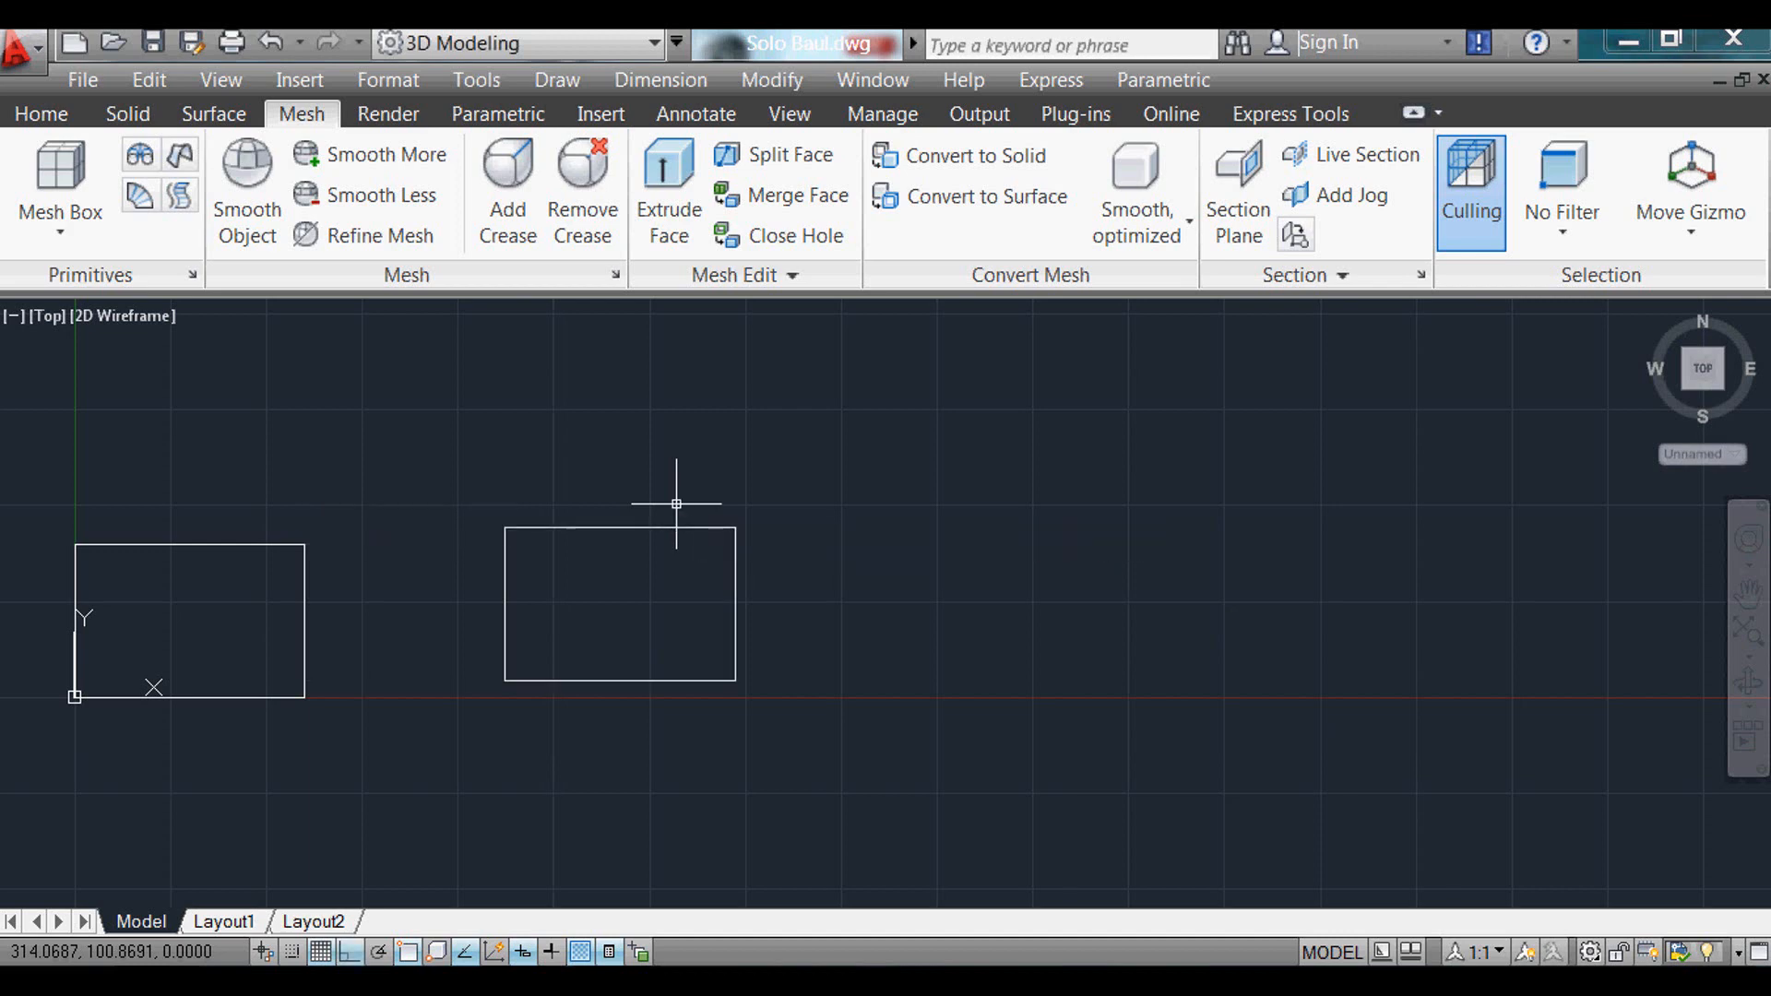
Step: Shell the tall box with an offset distance of 1, removing its top face so it is open upward
left_click(1697, 389)
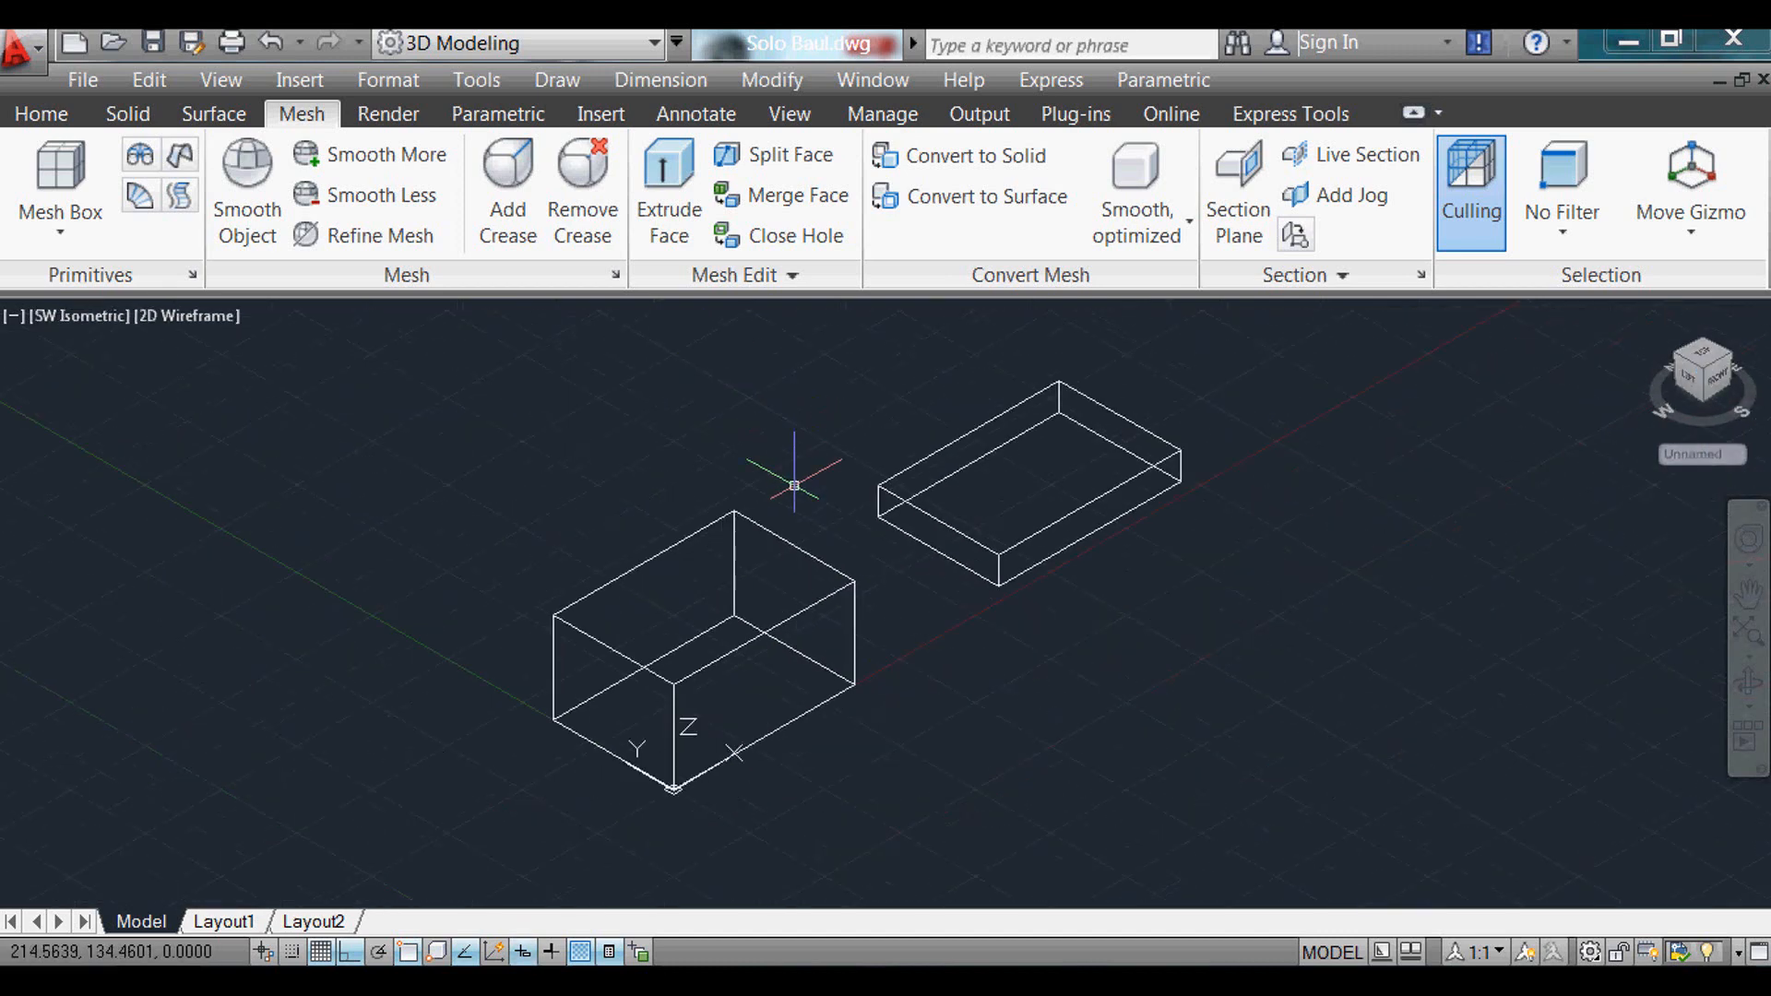
left_click(773, 79)
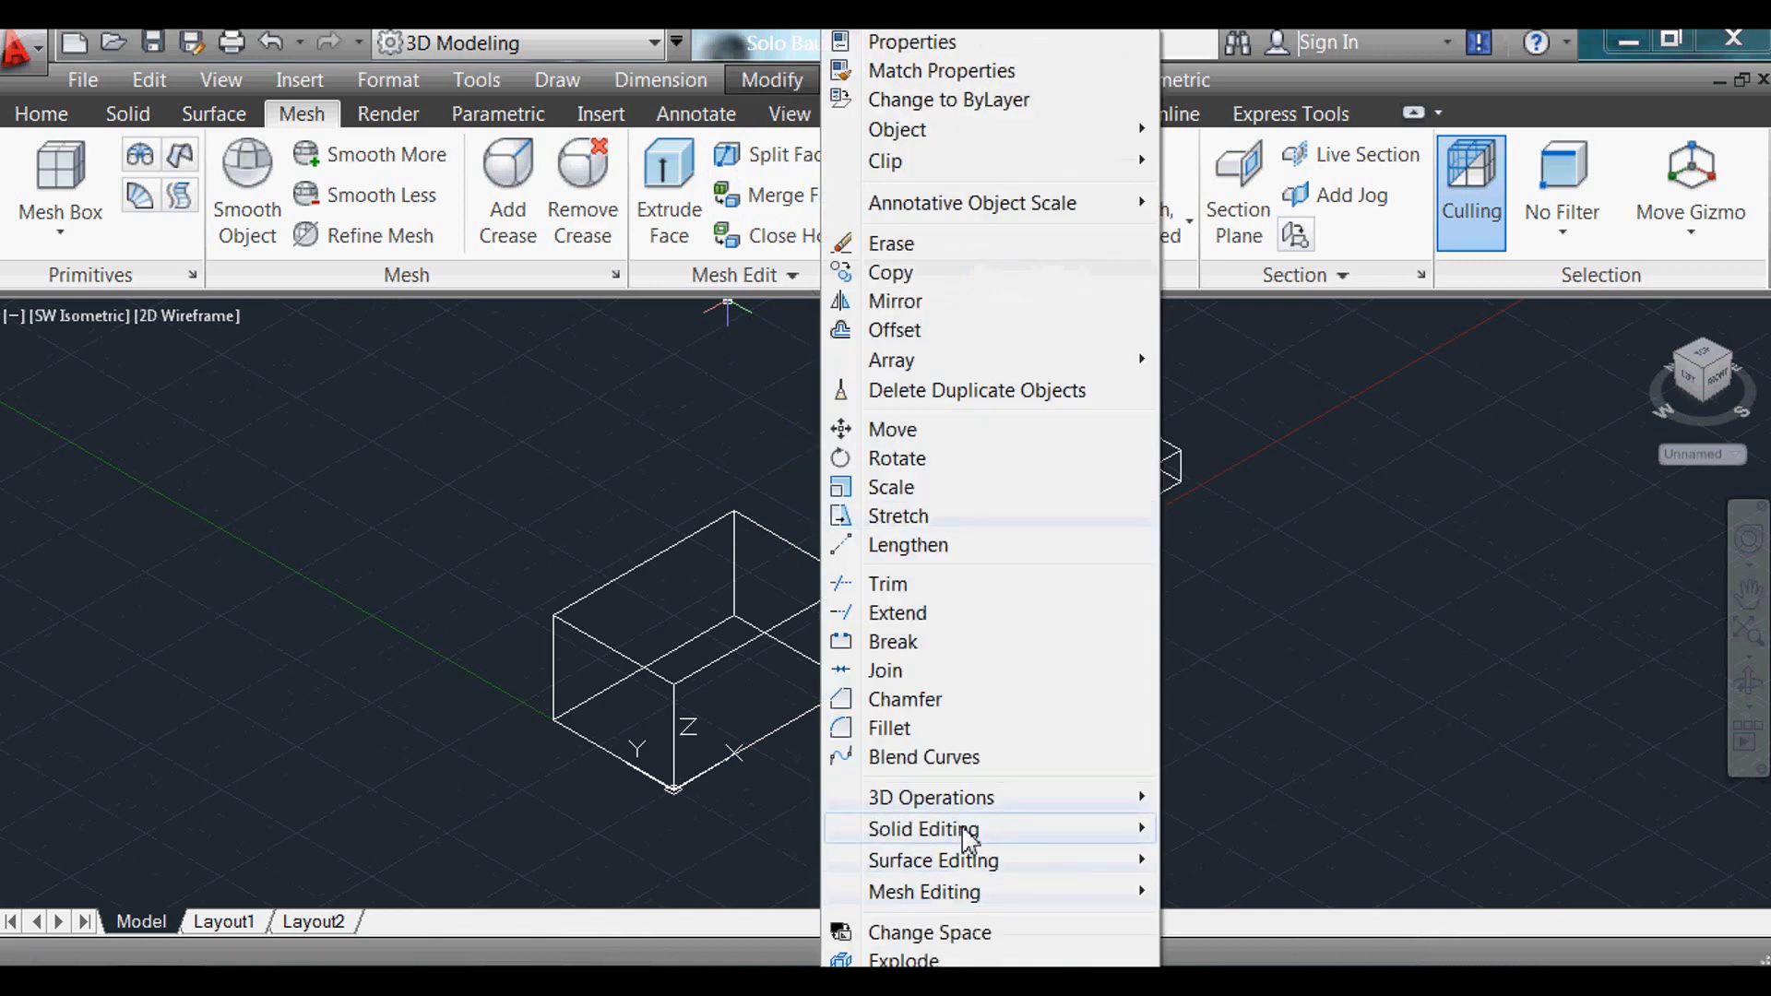
mouse_move(963, 831)
left_click(1227, 802)
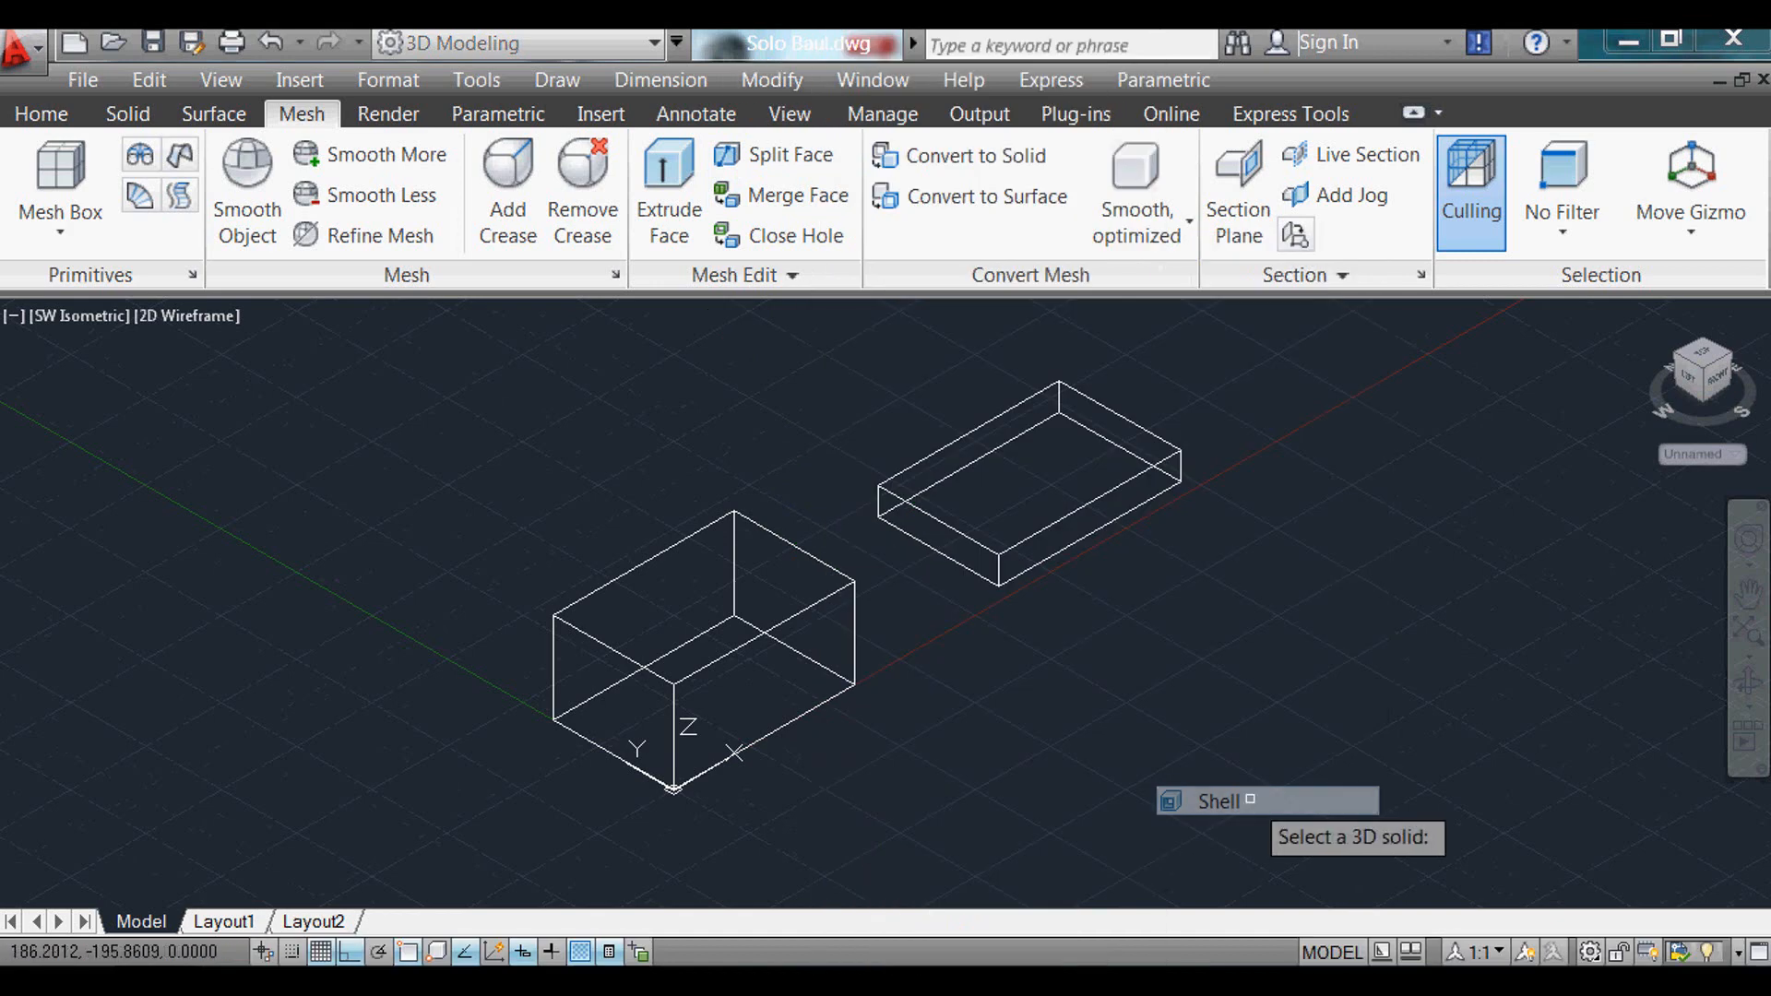
left_click(636, 566)
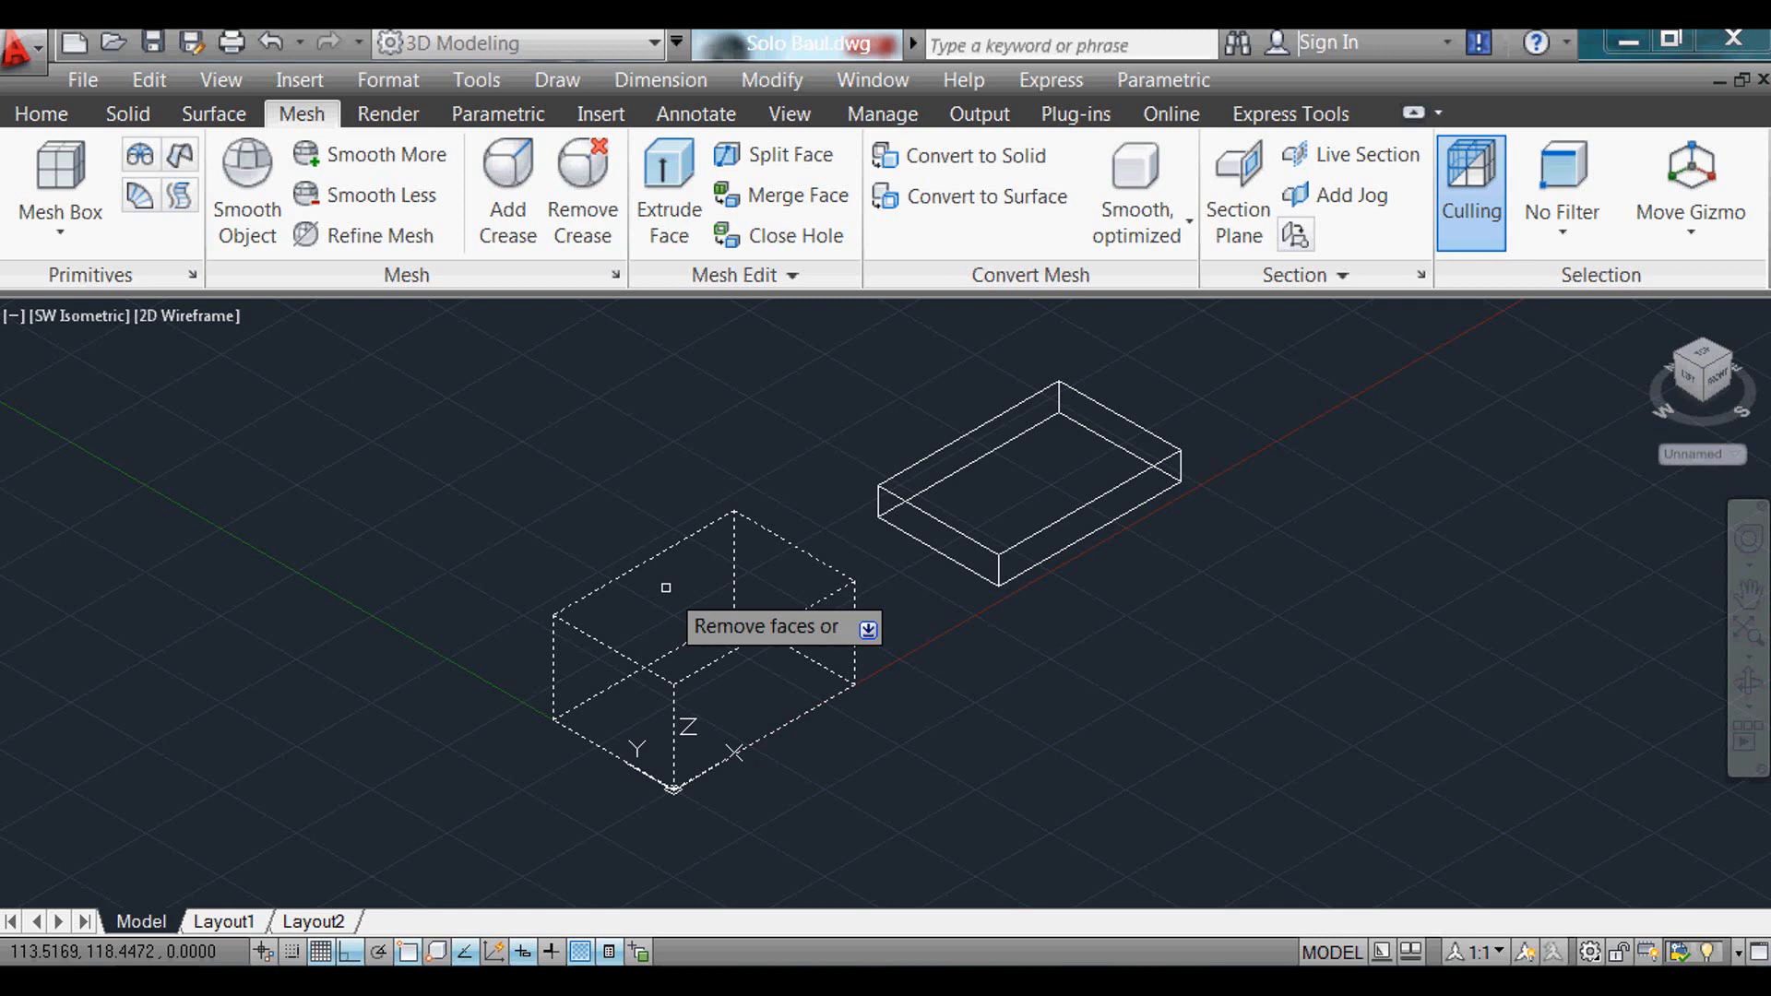
key("Return")
type("1")
key("Return")
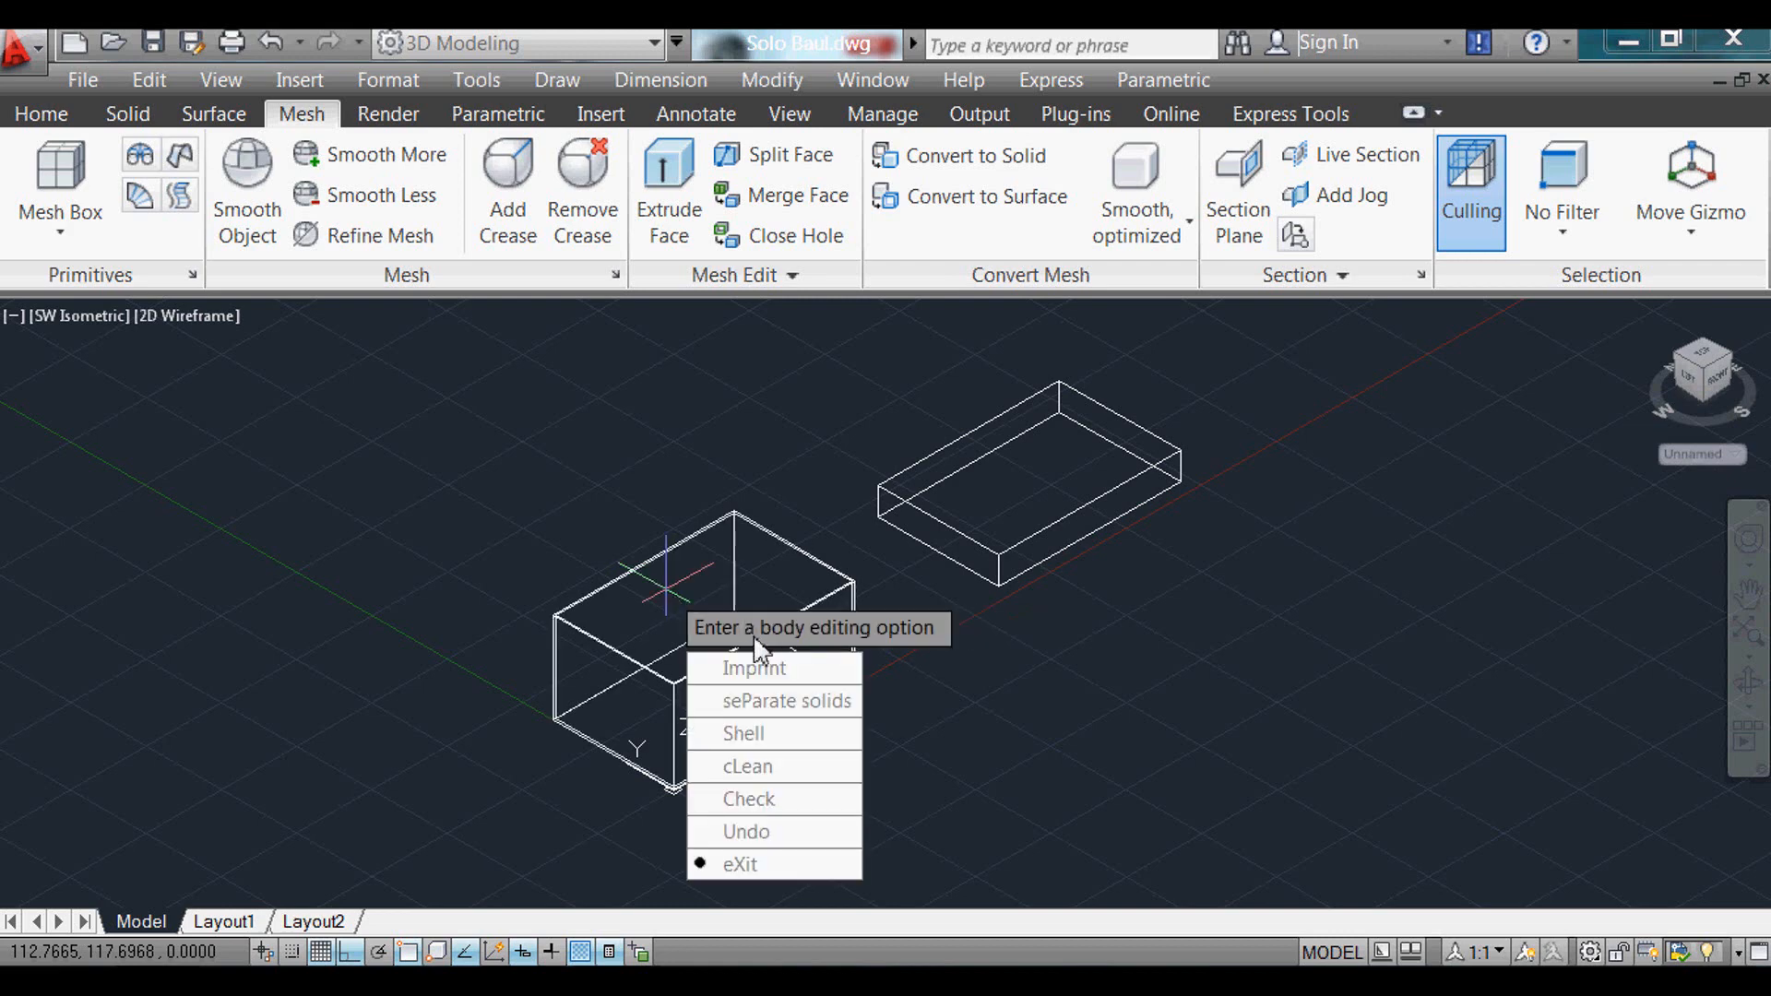
key("Escape")
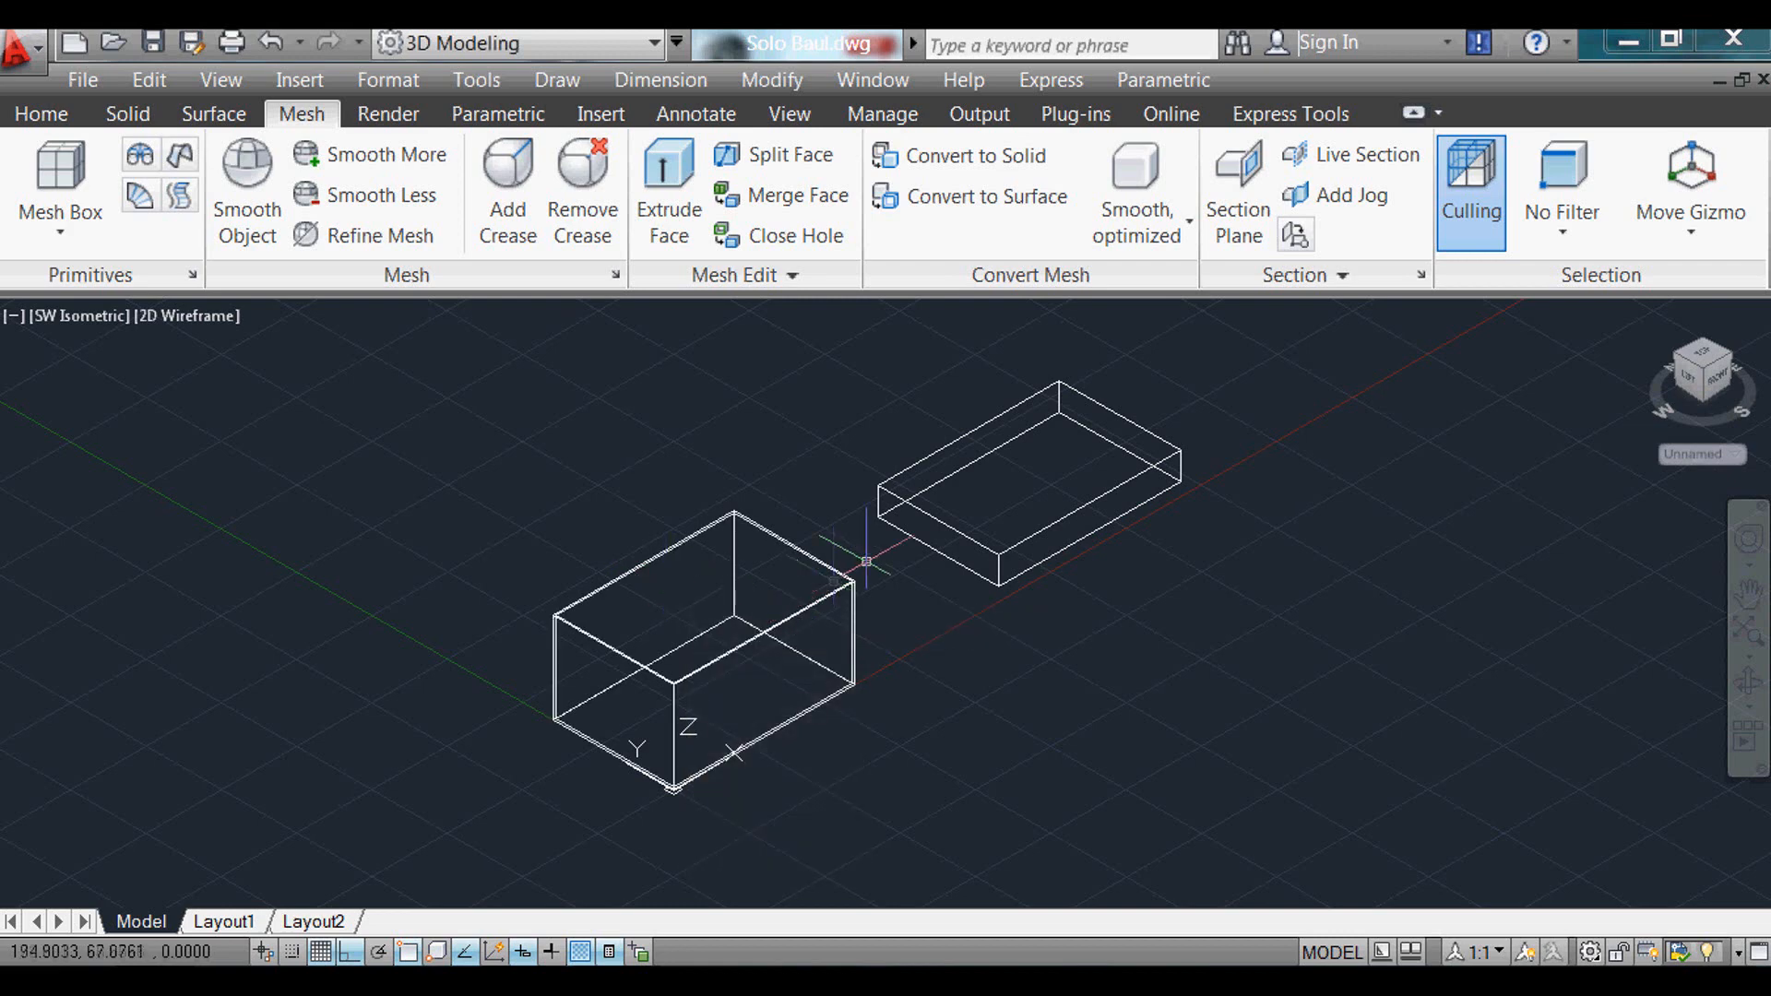
Step: Shell the low box with an offset distance of 1, removing its top face
scroll(1024, 427, "up", 3)
scroll(923, 553, "down", 2)
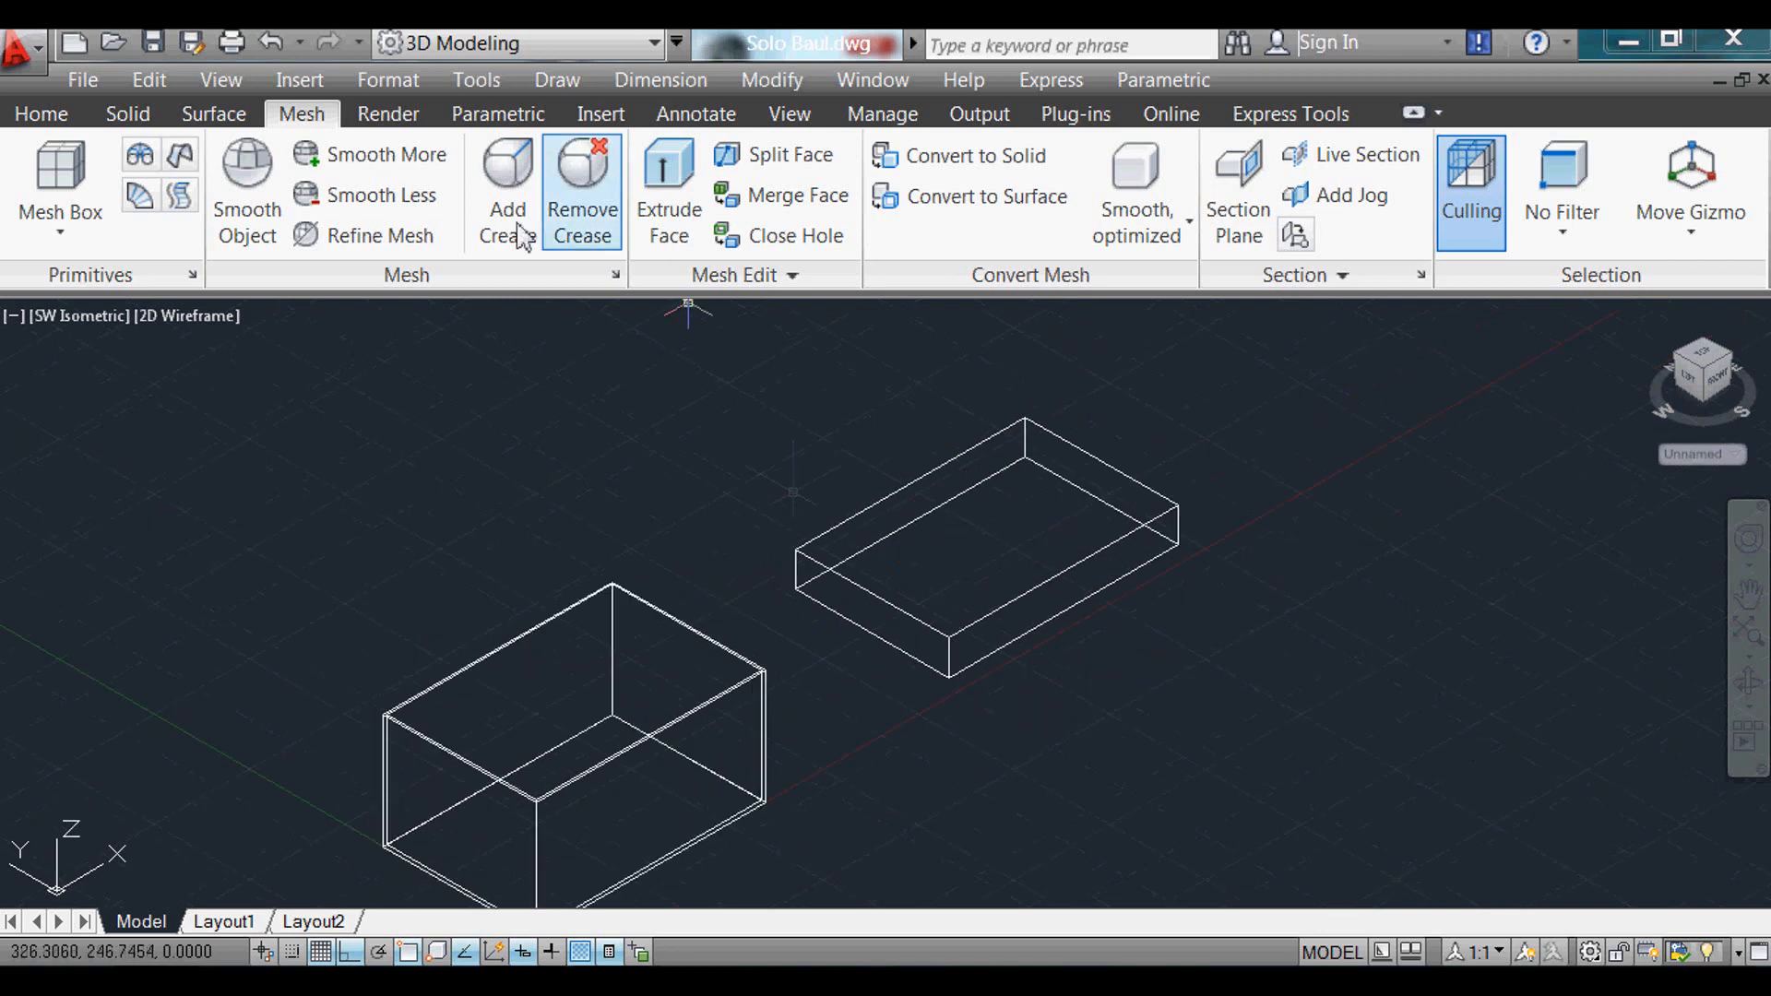
left_click(784, 79)
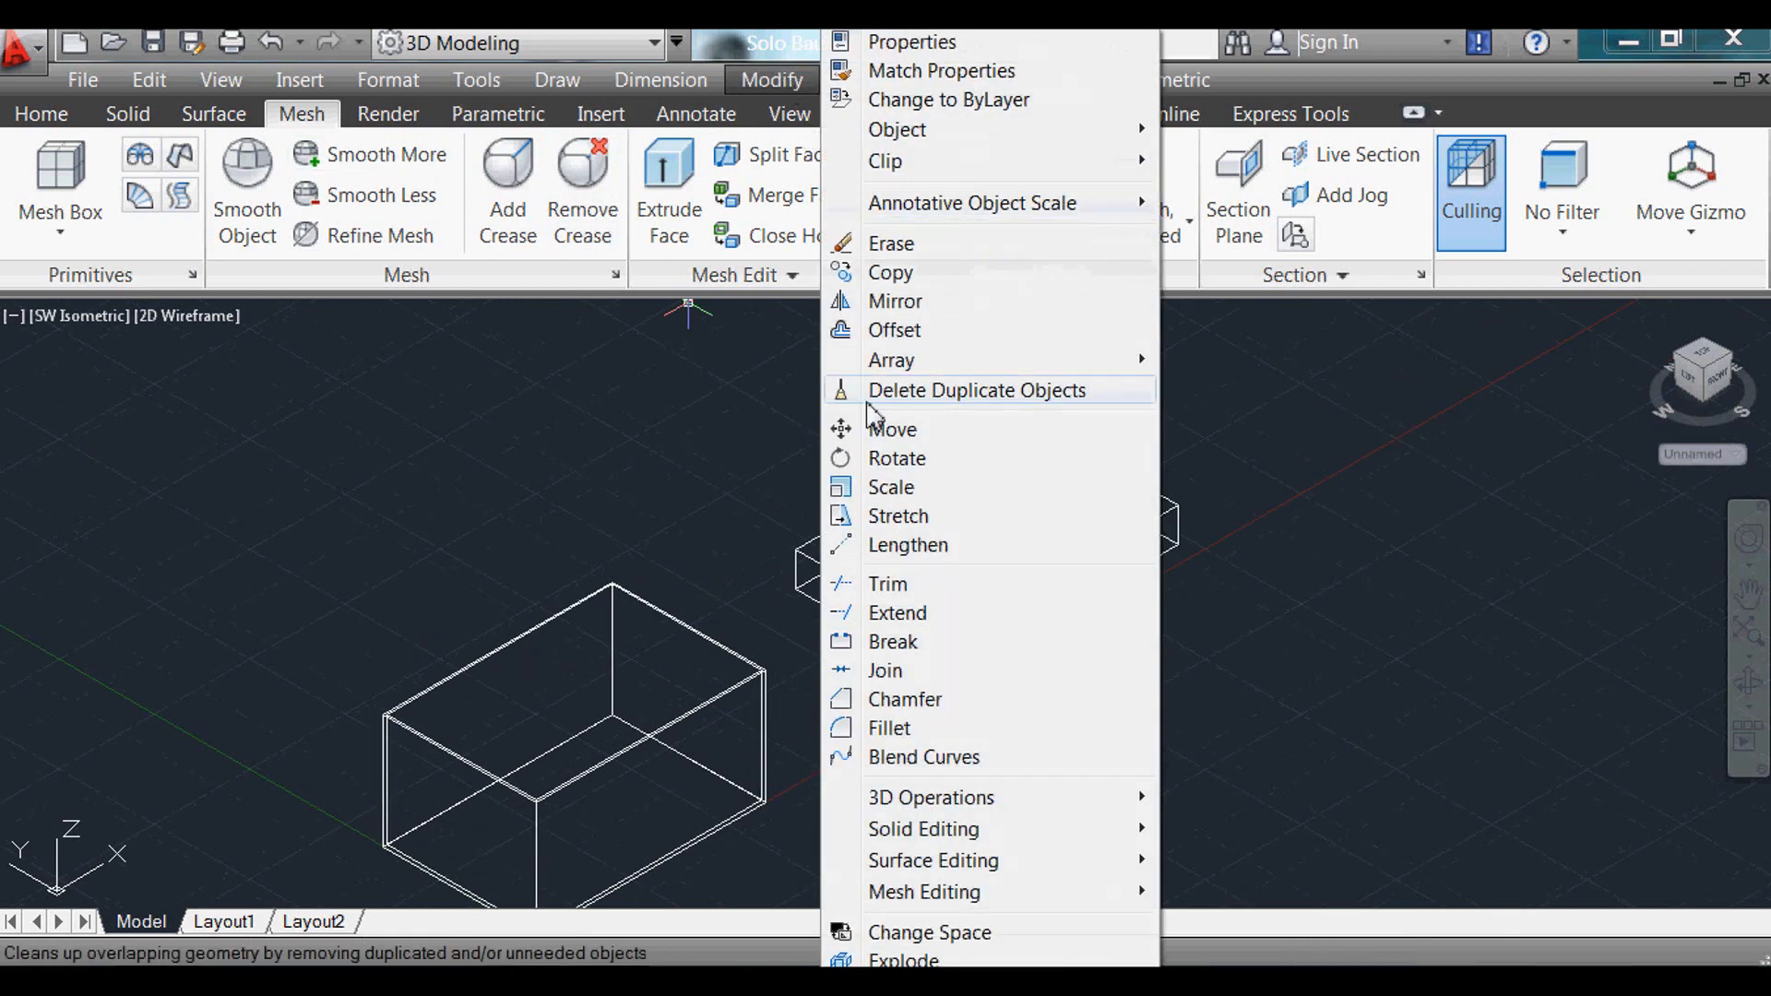
mouse_move(973, 828)
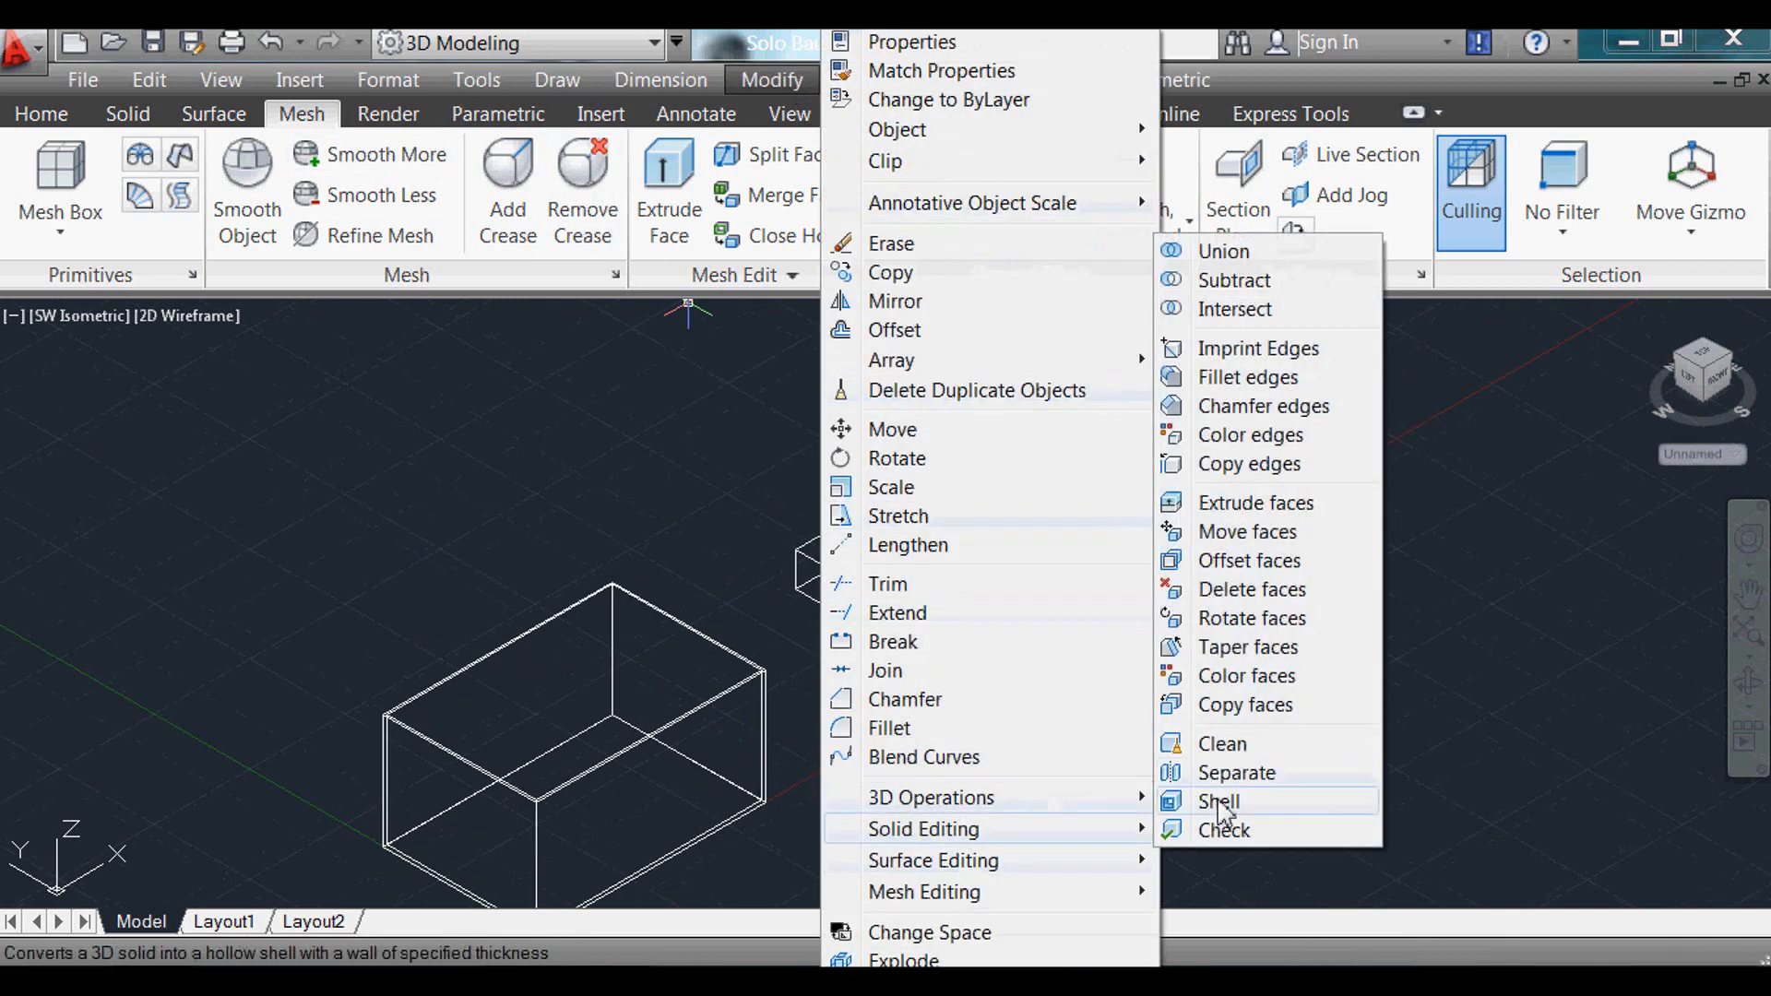
left_click(1219, 802)
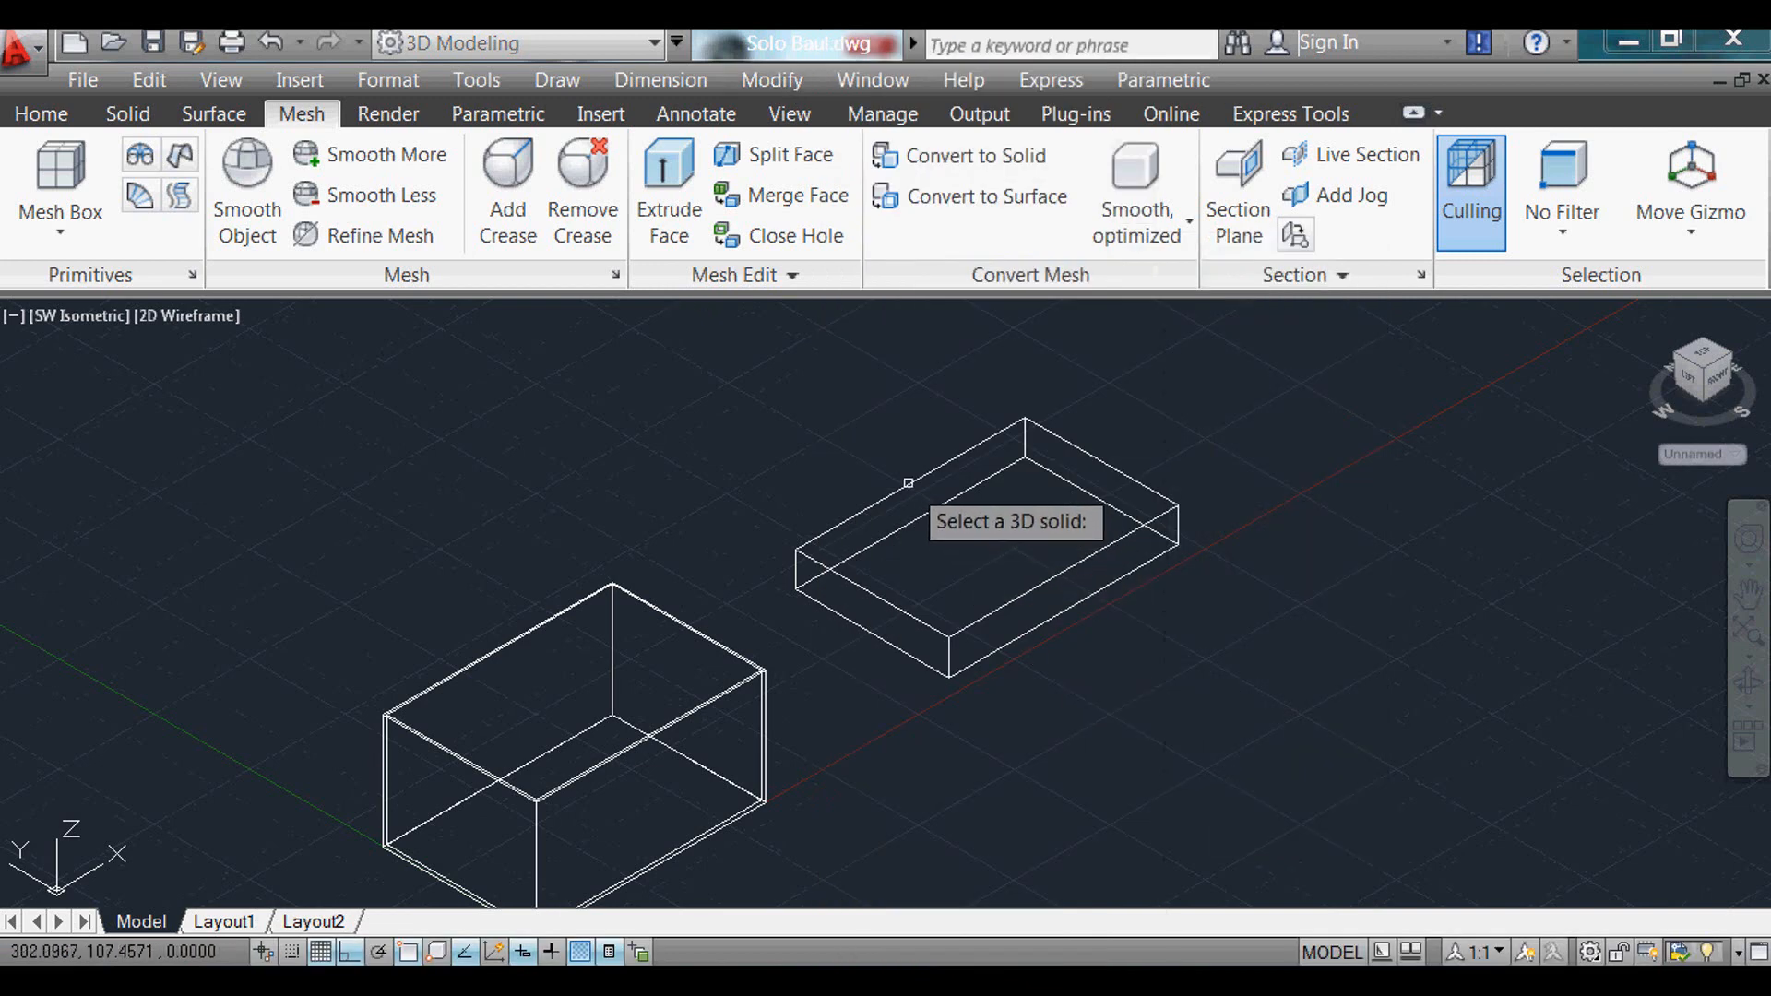
left_click(908, 482)
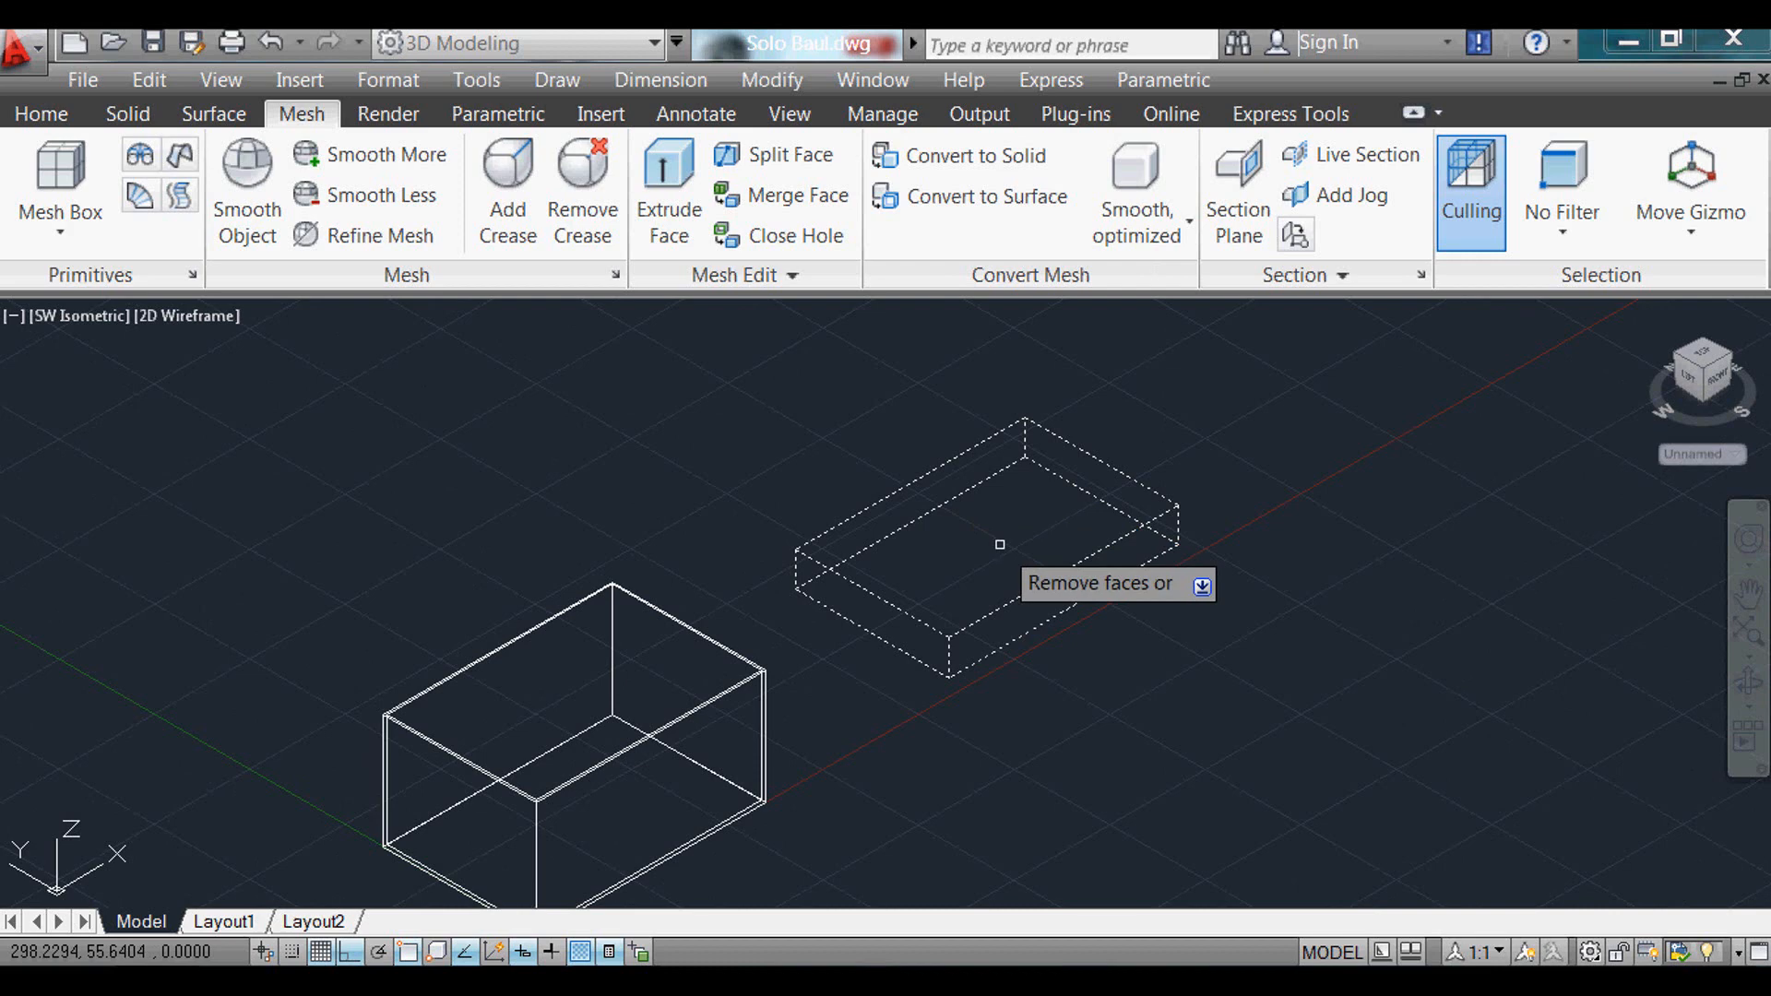
key("Return")
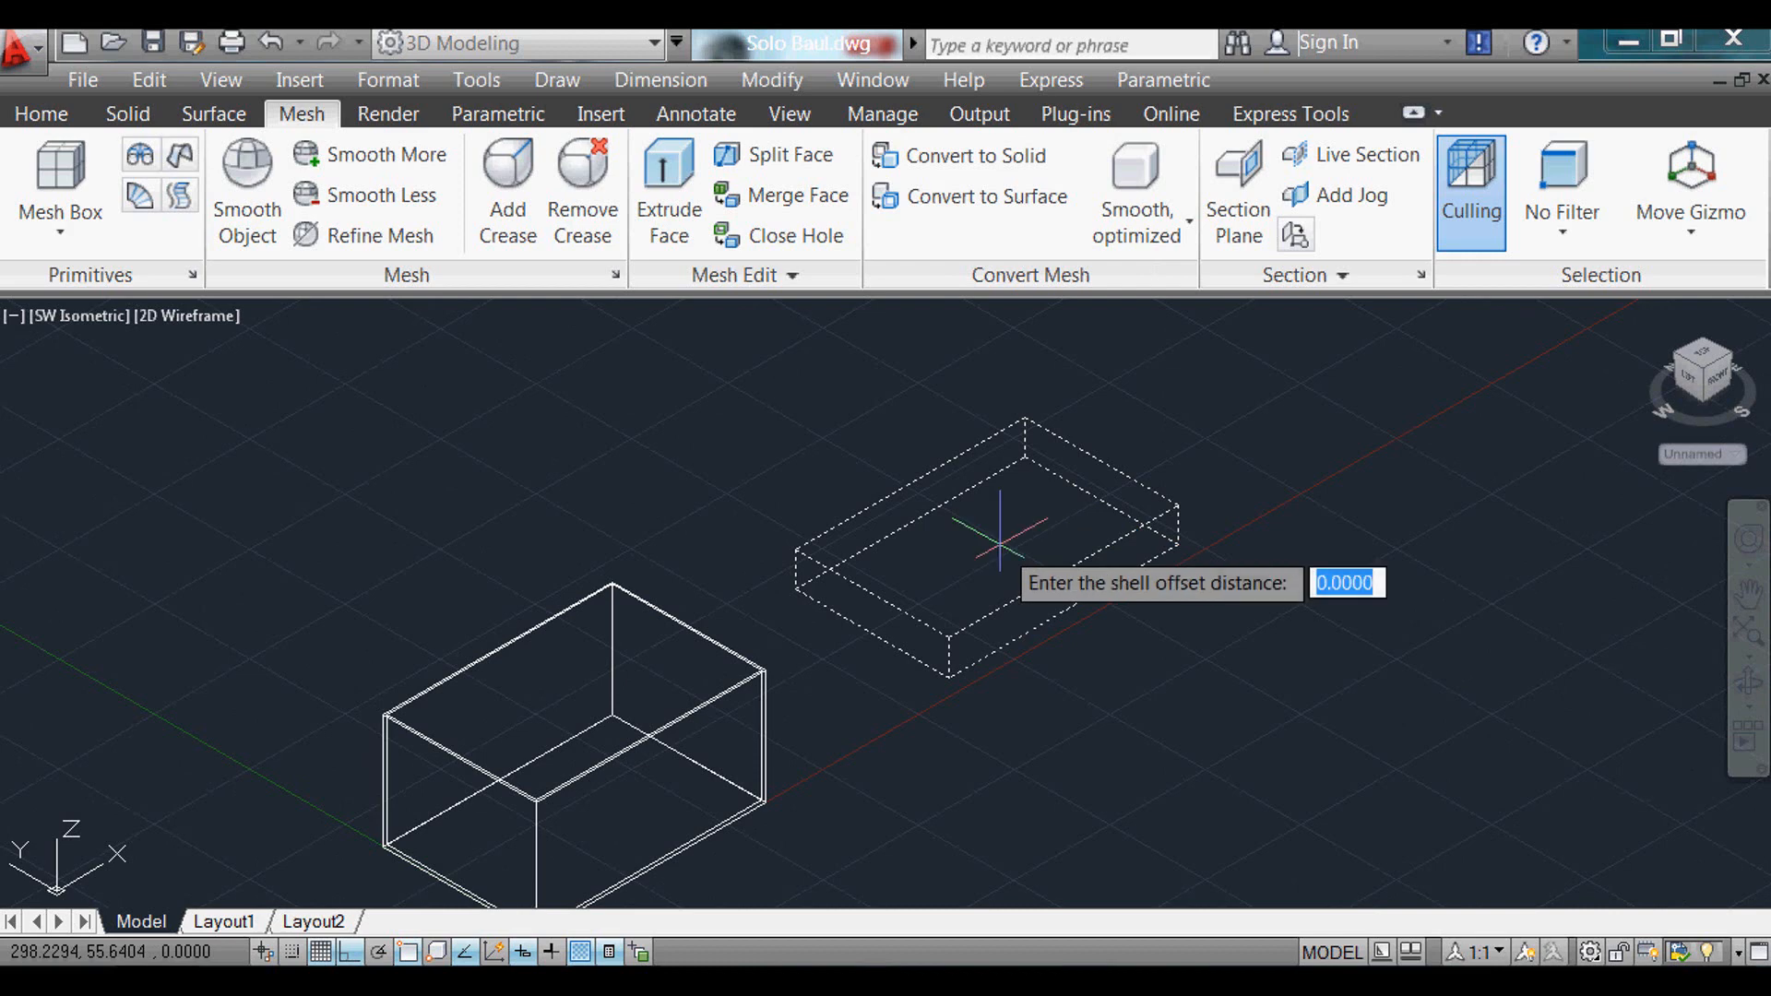
type("1")
key("Return")
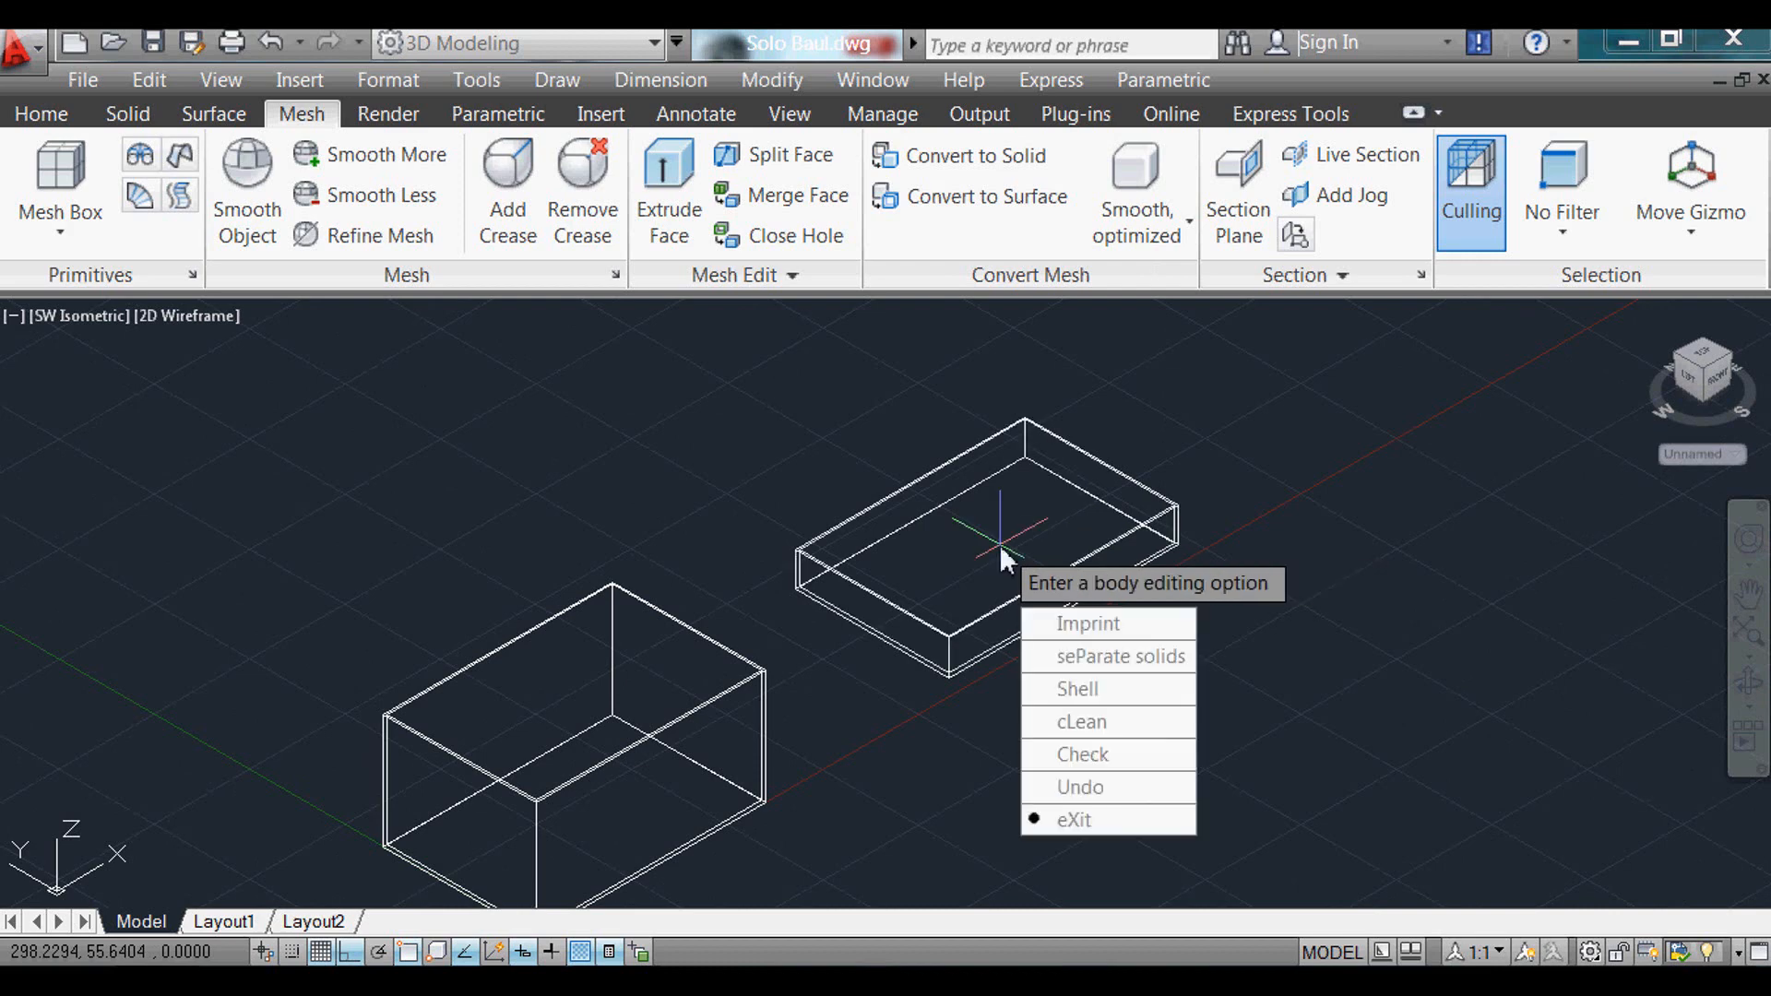
key("Escape")
Step: Rotate the low hollow box 180° in 3D about the Y axis through its centre so the opening faces down
scroll(1147, 652, "up", 2)
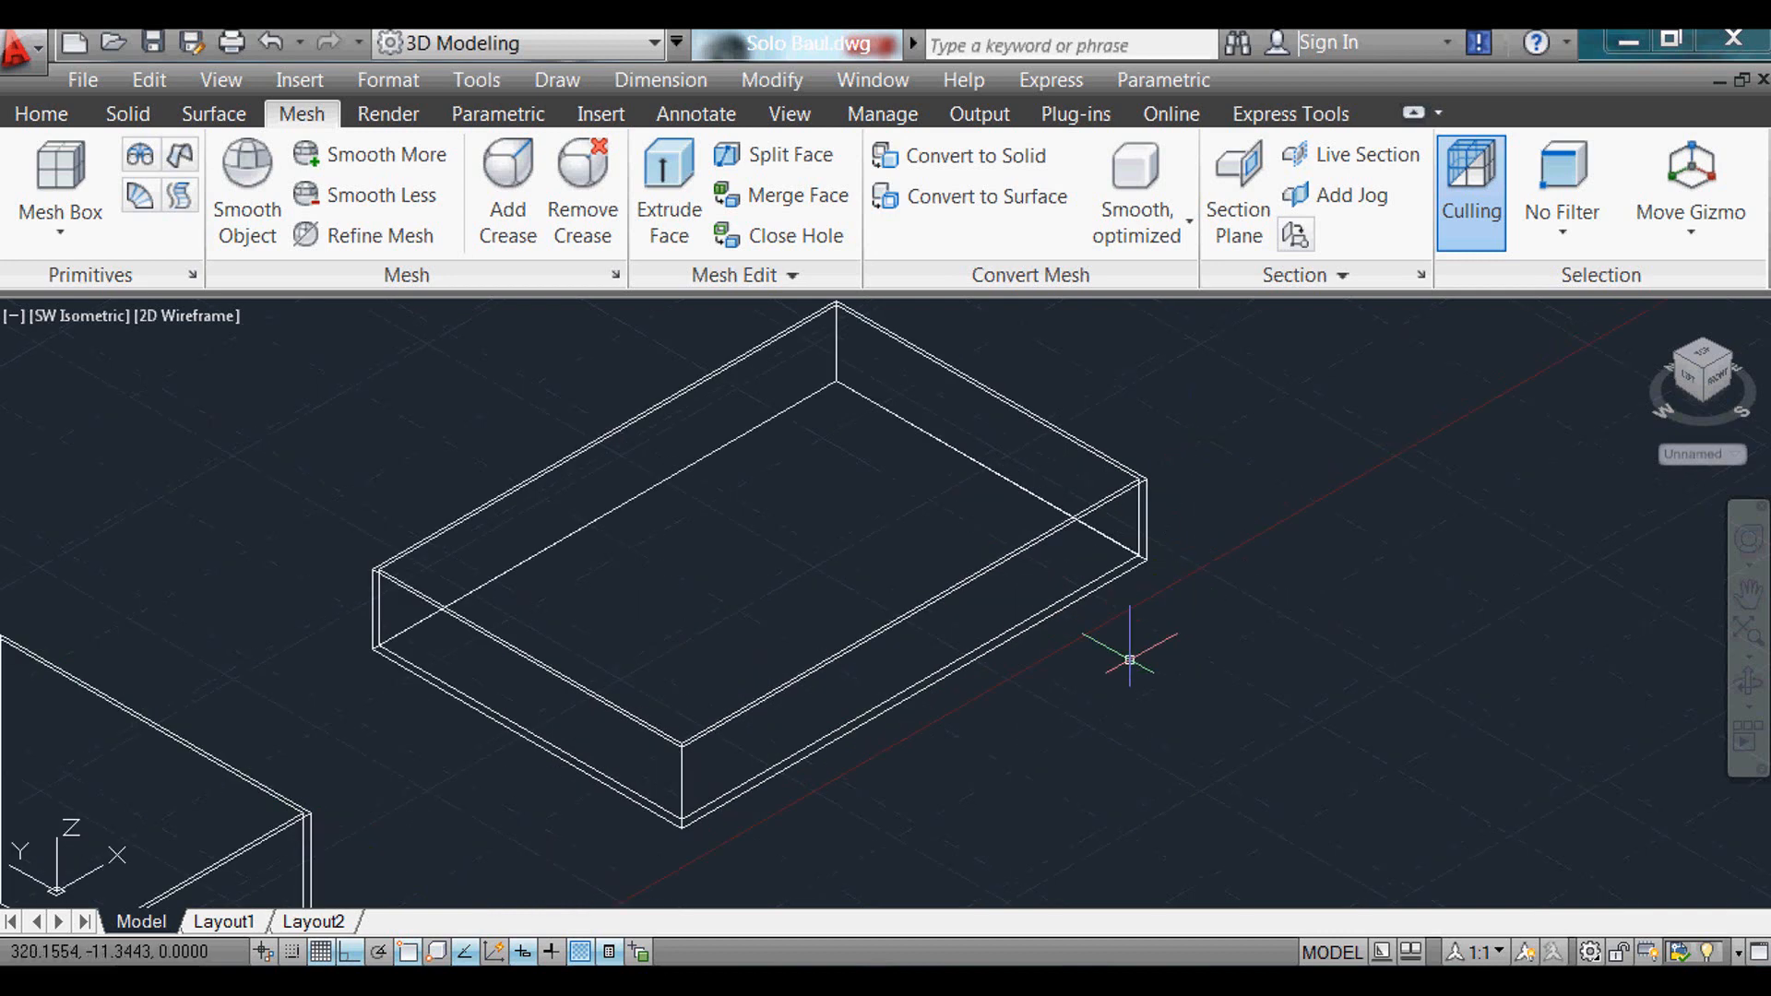
scroll(949, 483, "down", 1)
type("3r")
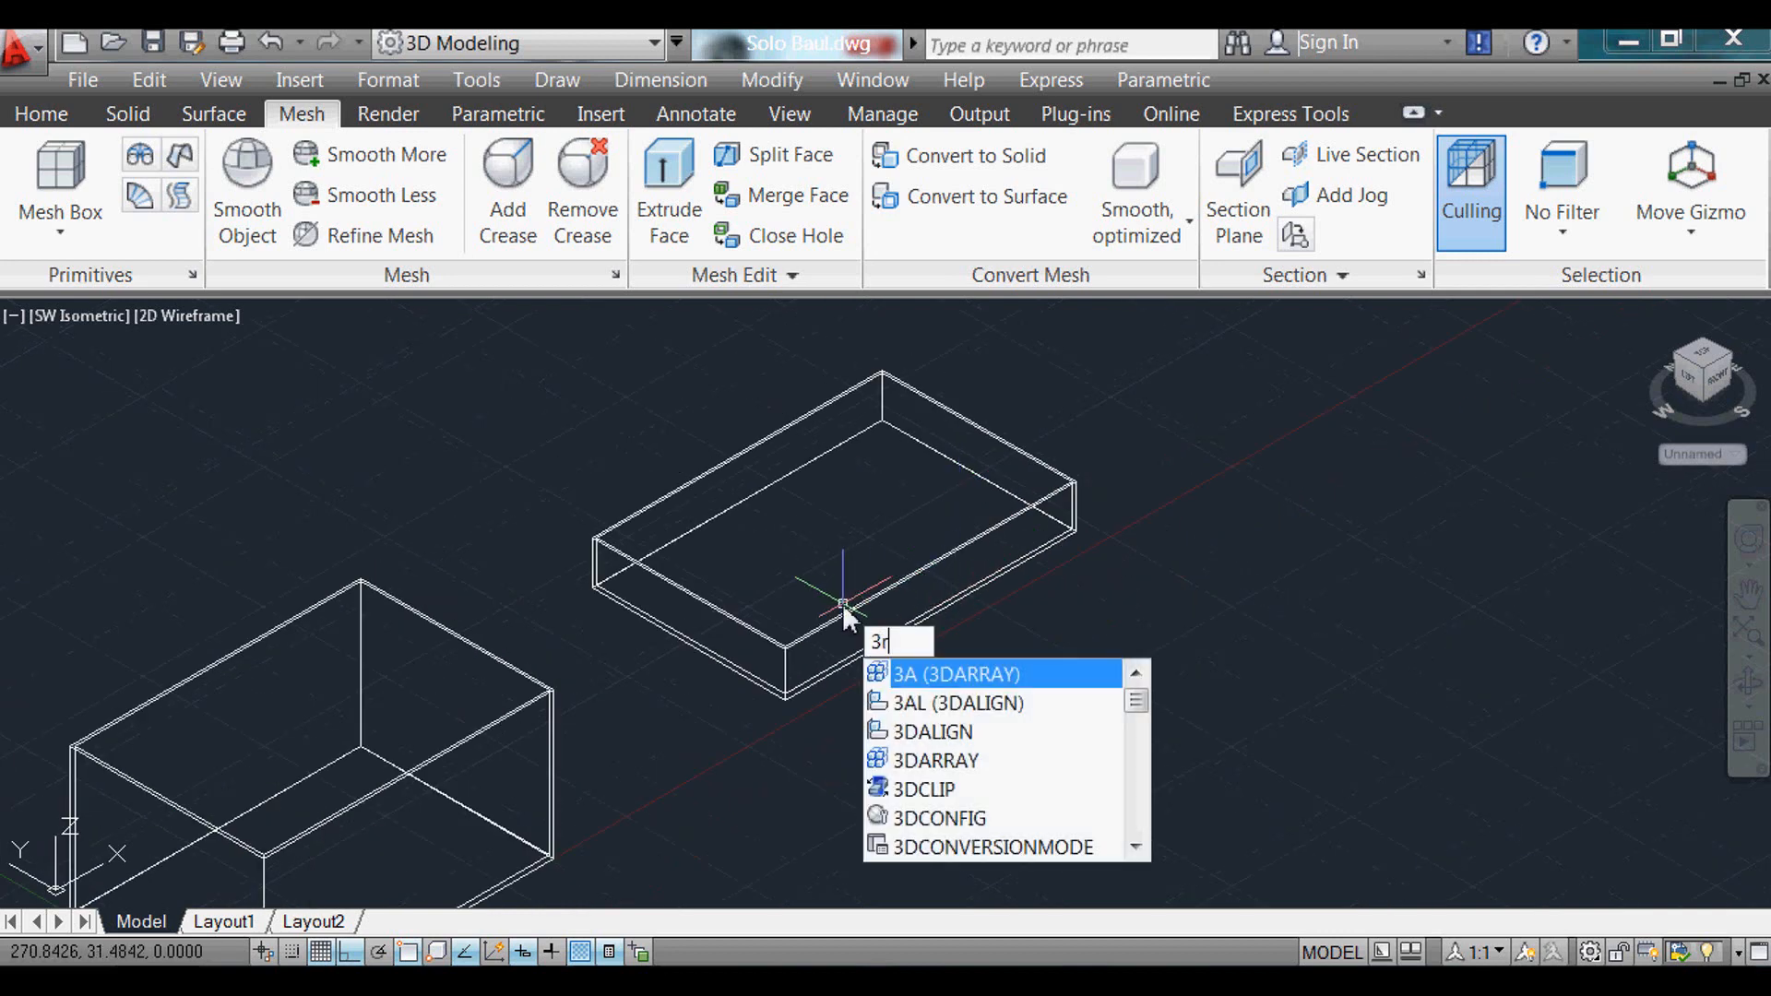
key("Return")
left_click(922, 715)
left_click(812, 561)
key("Return")
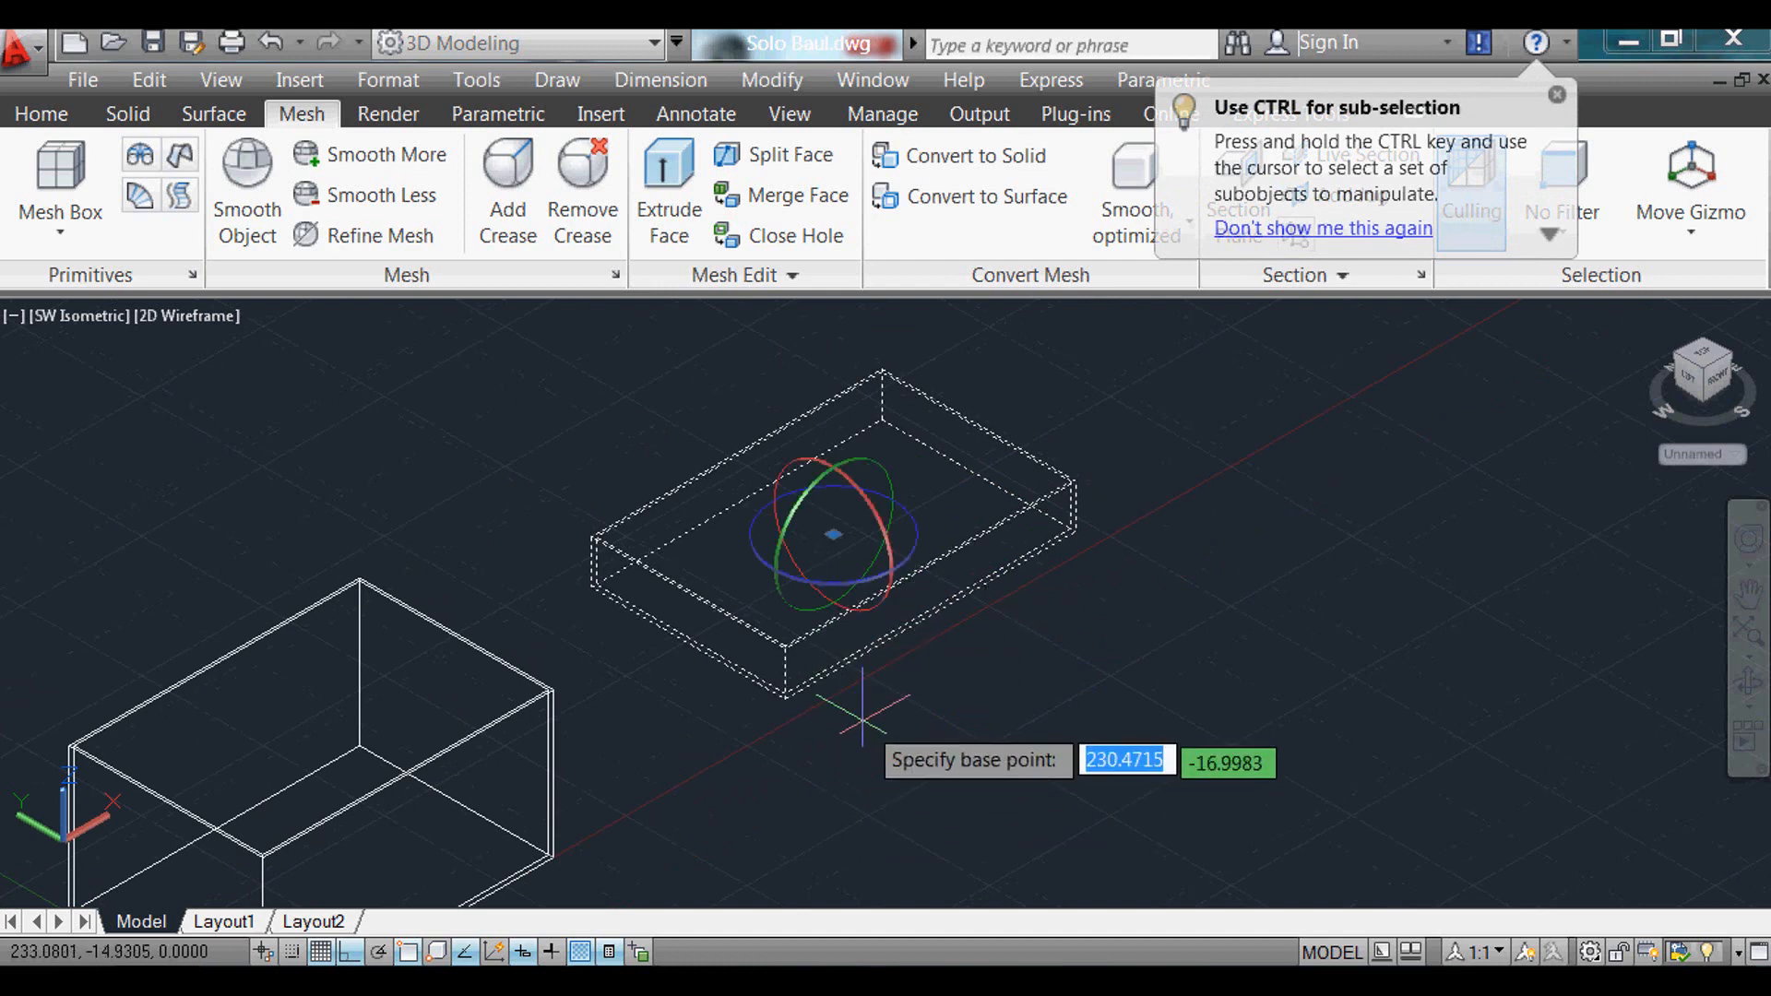
left_click(863, 475)
type("180")
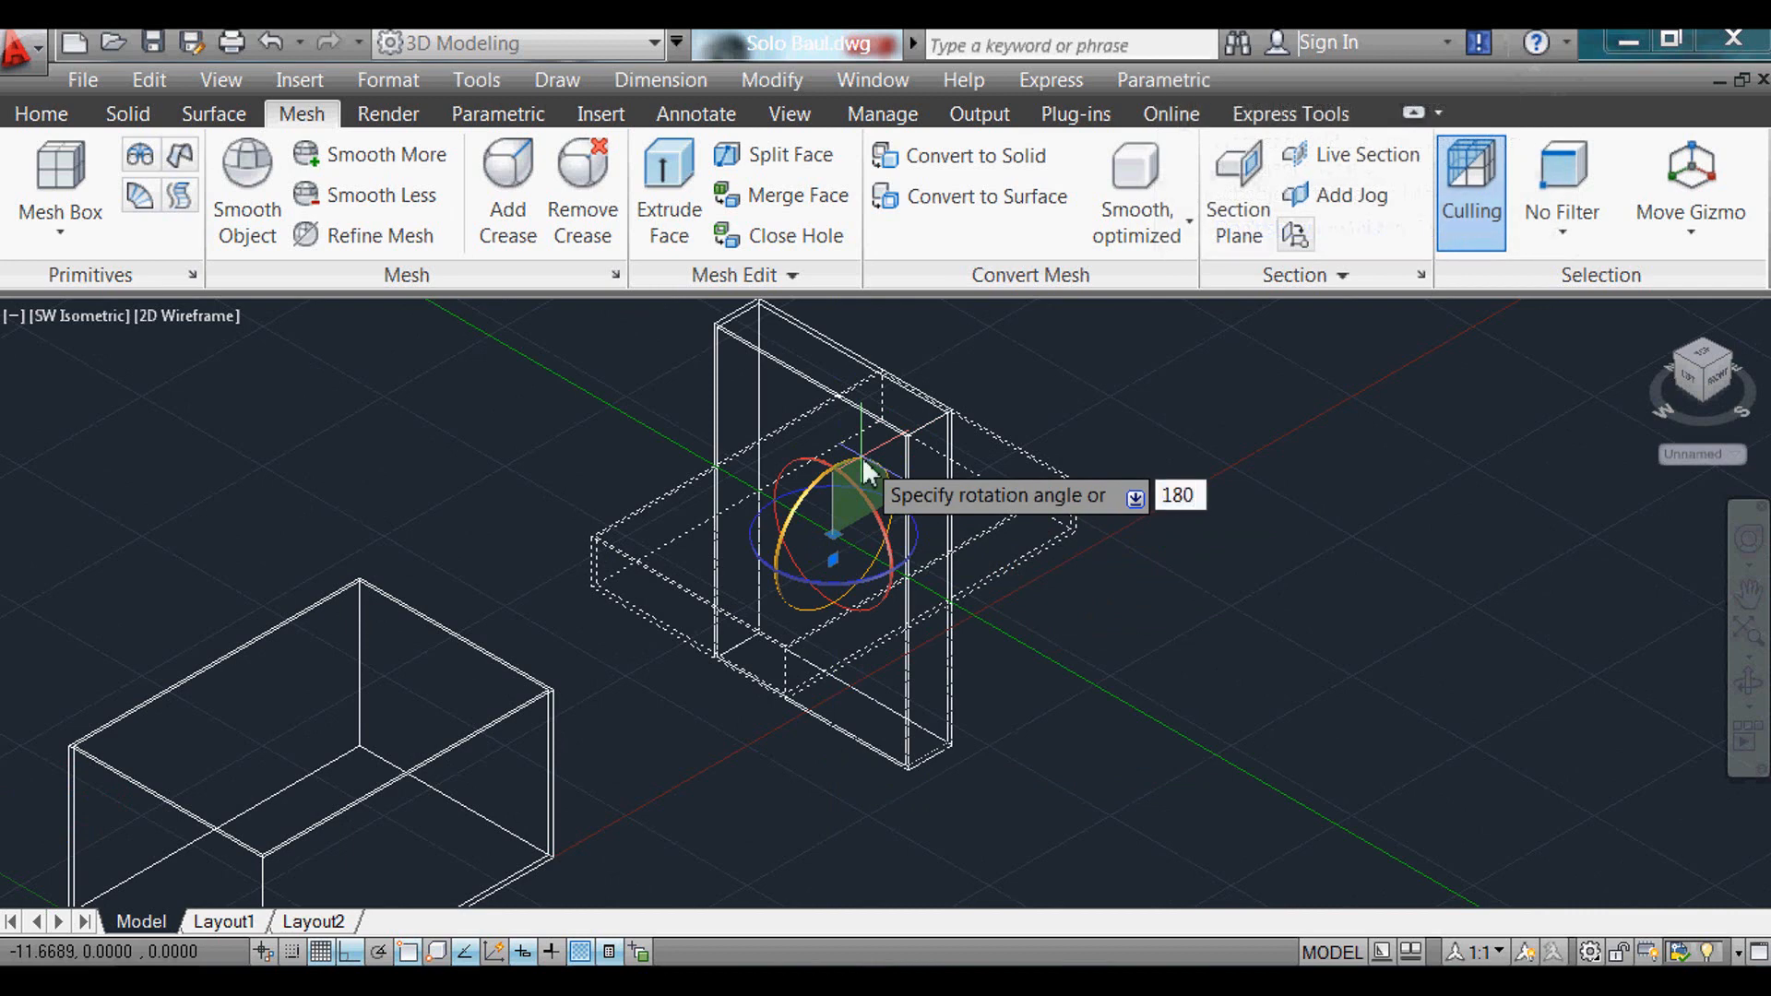
key("Return")
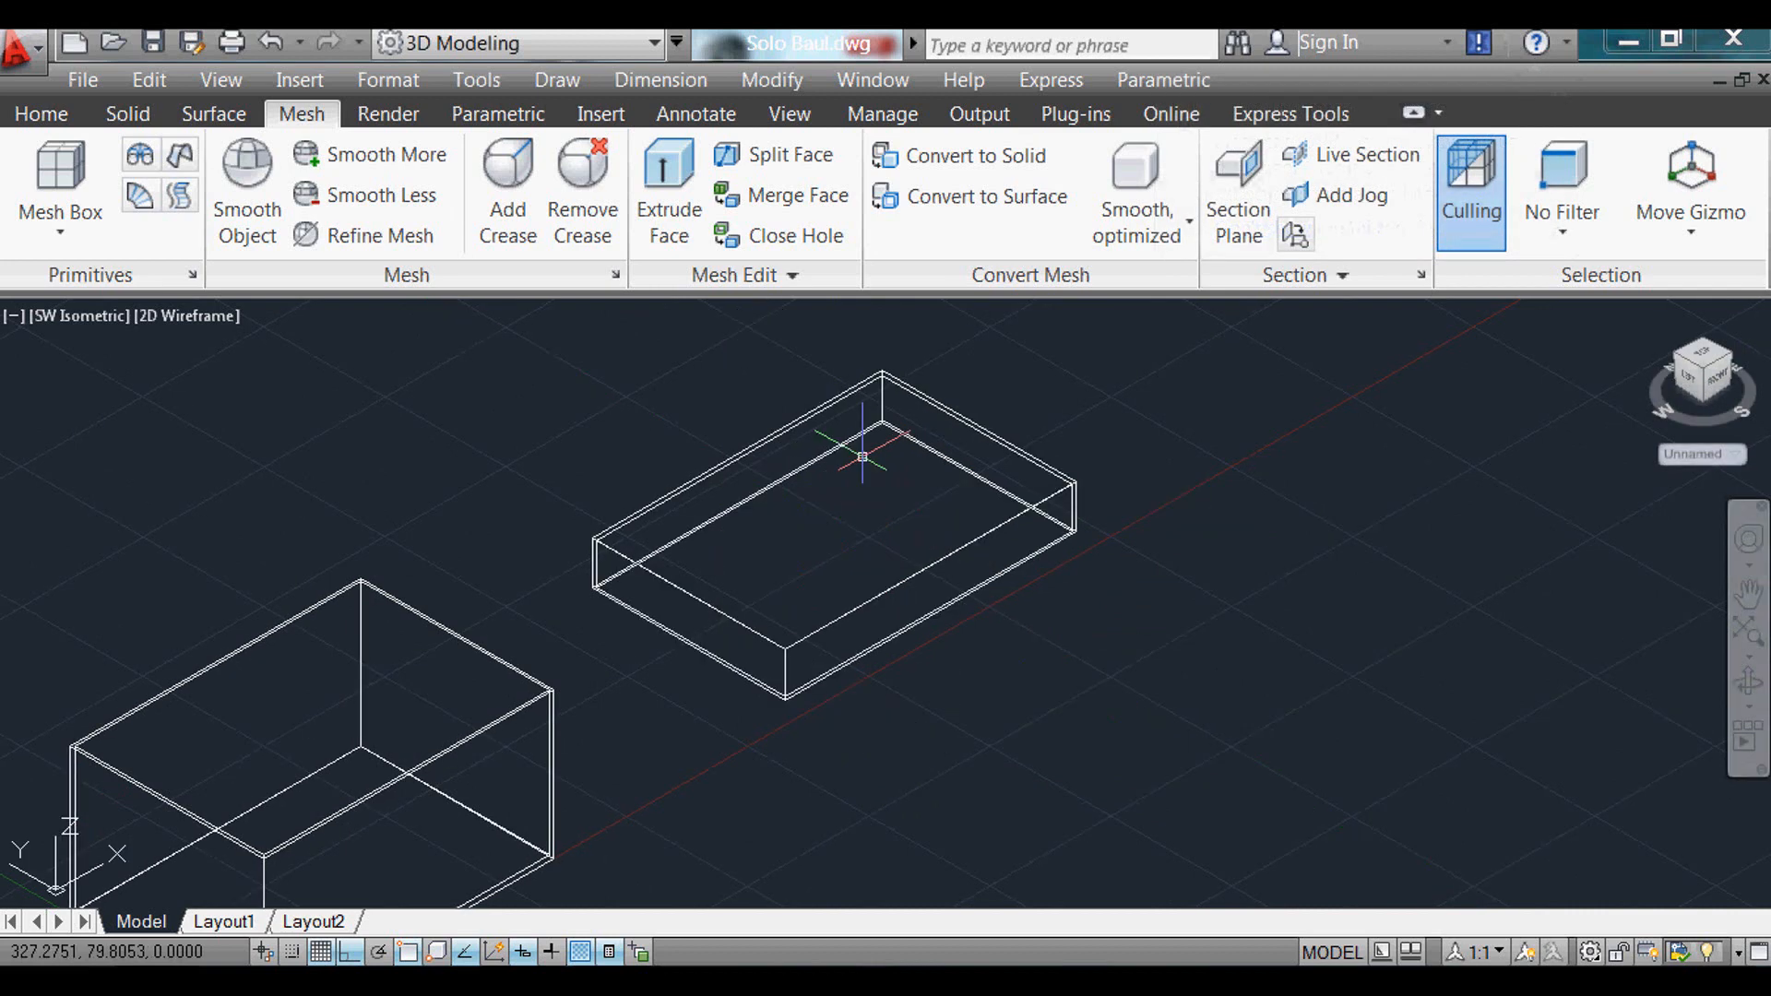
Step: Move the low box onto the tall box as a lid, placing its lower front corner on the matching top corner
scroll(1059, 605, "up", 4)
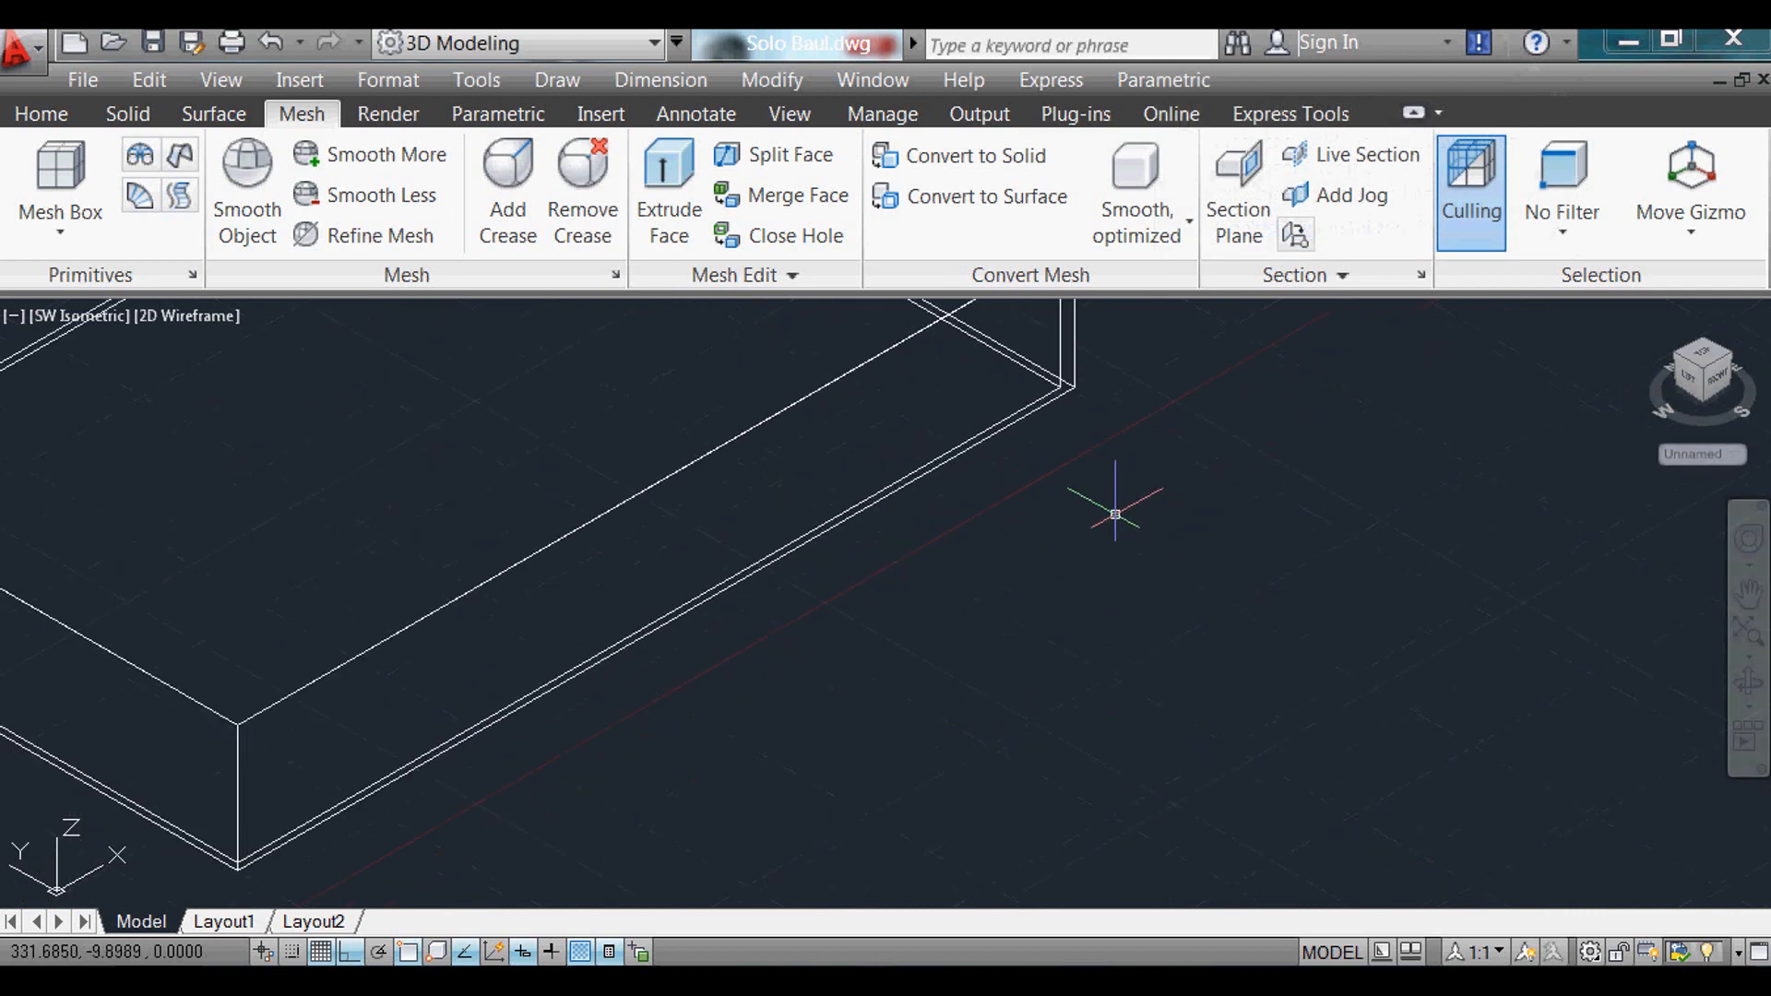
type("m")
key("Return")
left_click(1110, 450)
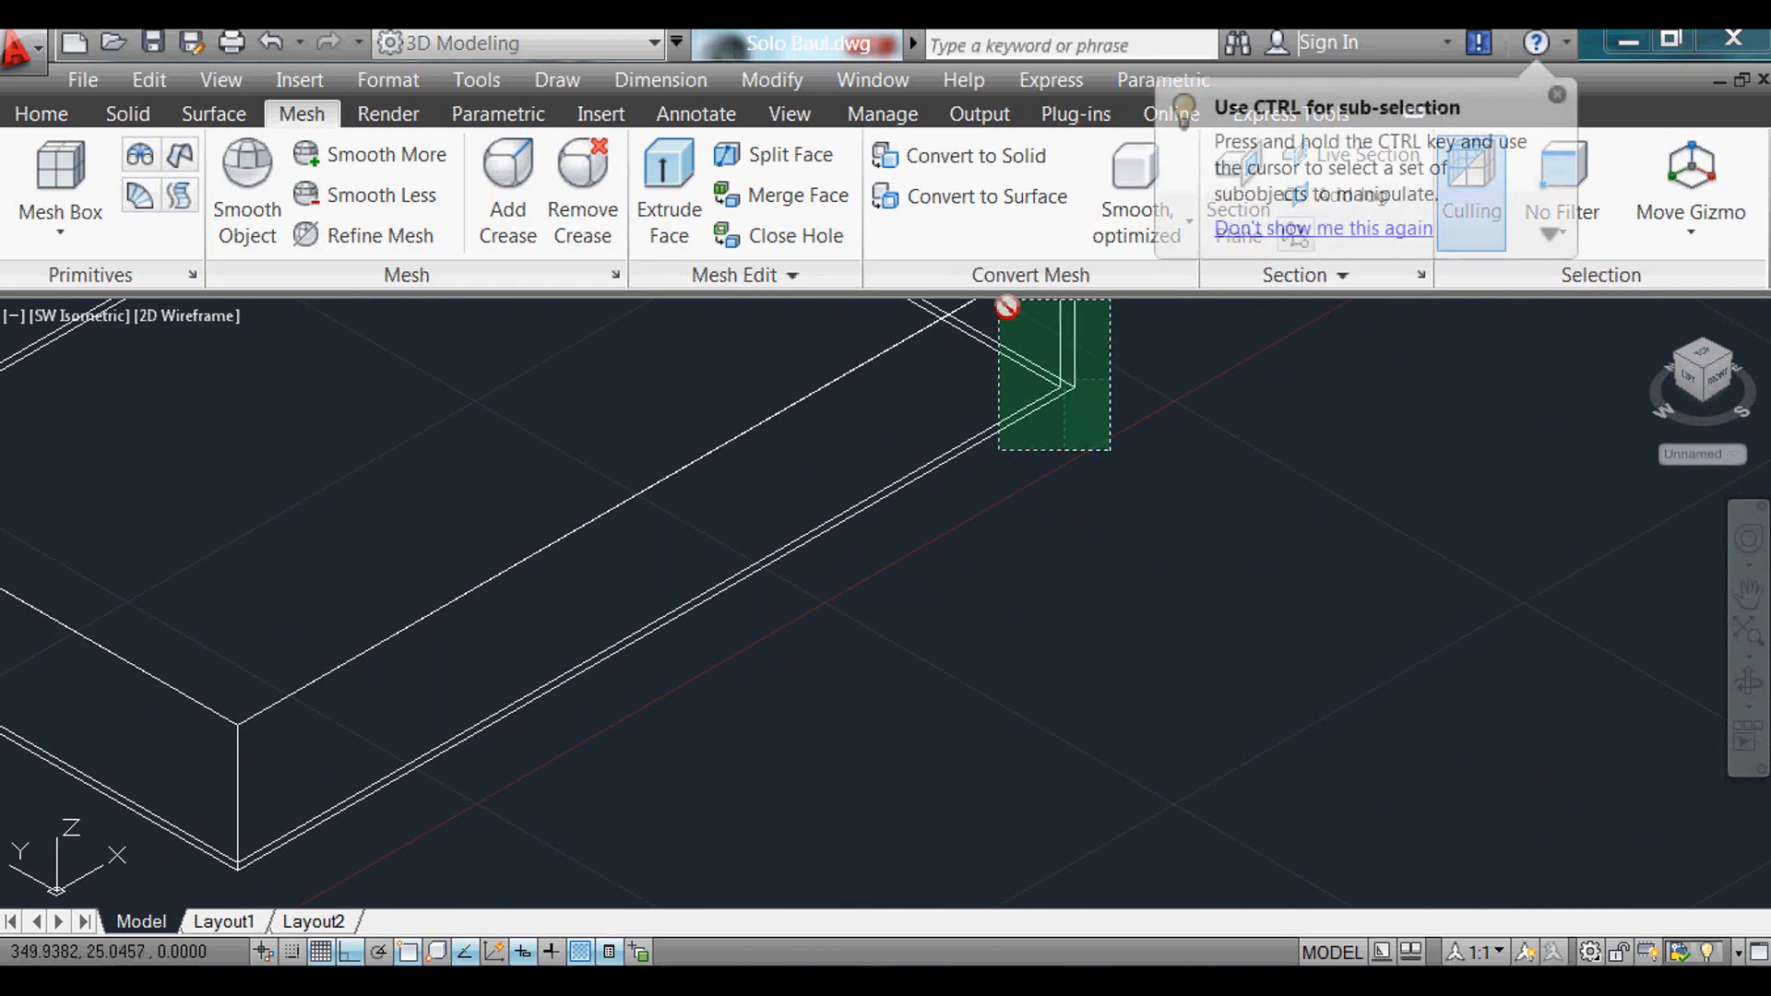
left_click(1058, 356)
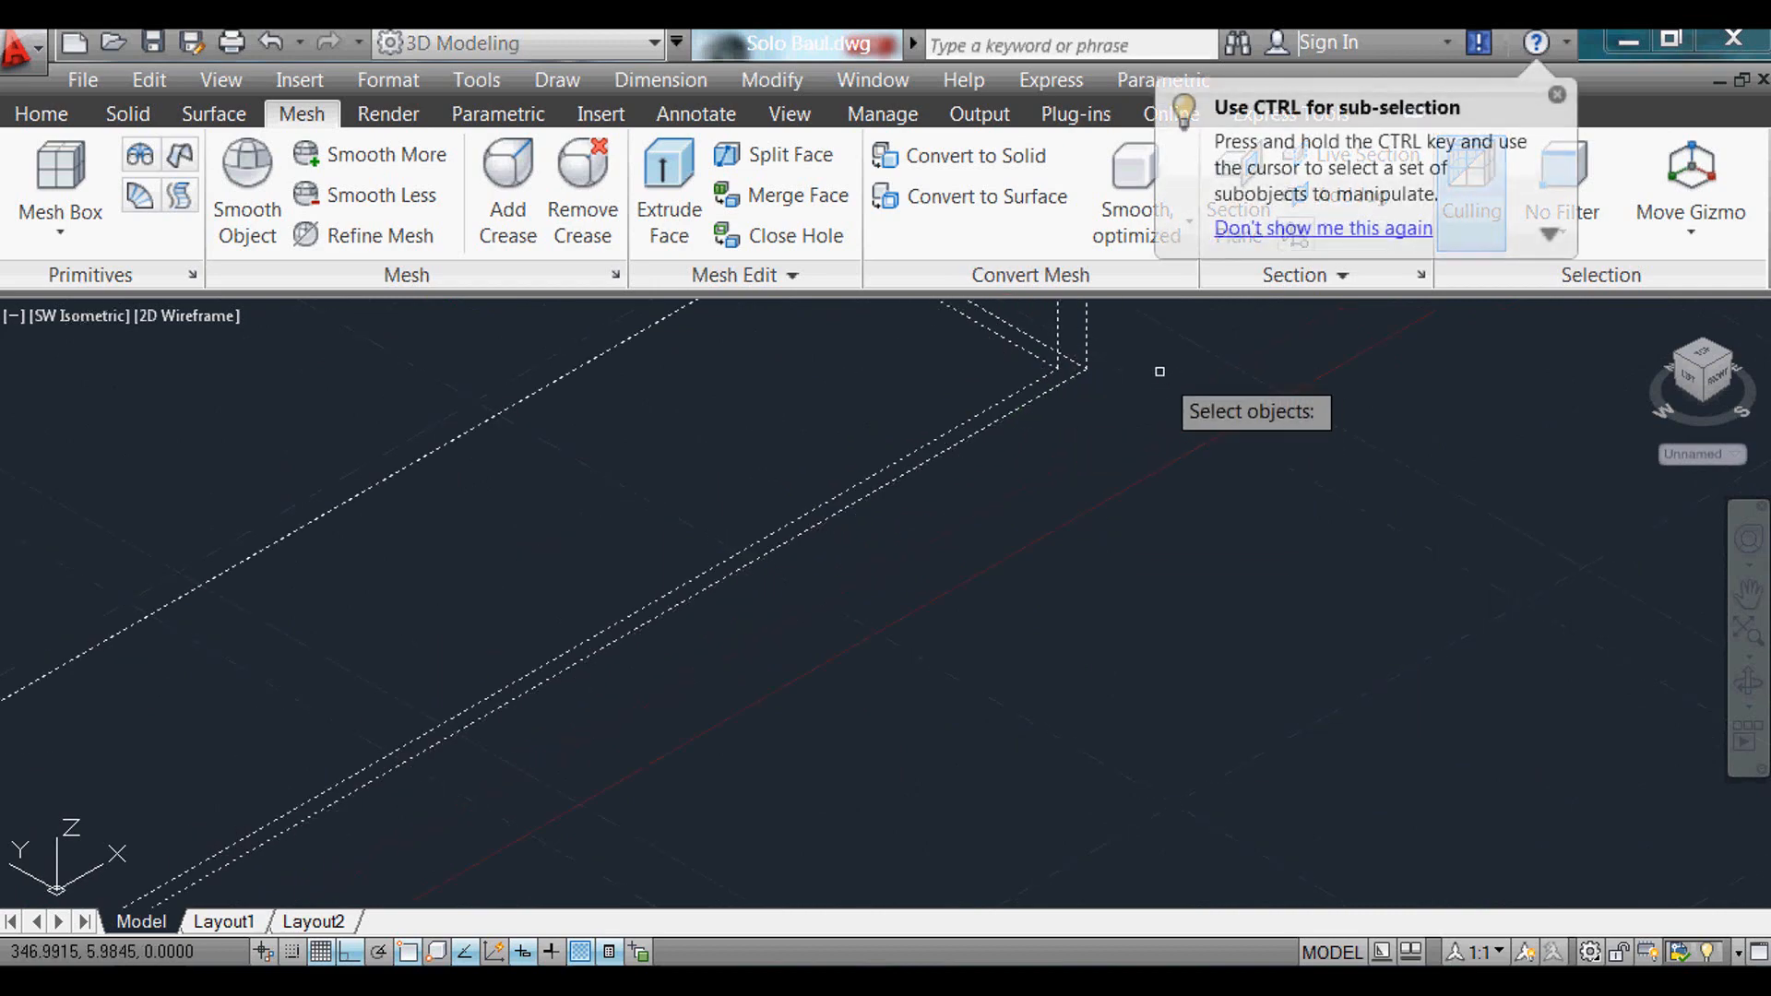
key("Return")
left_click(1105, 365)
scroll(1079, 396, "down", 4)
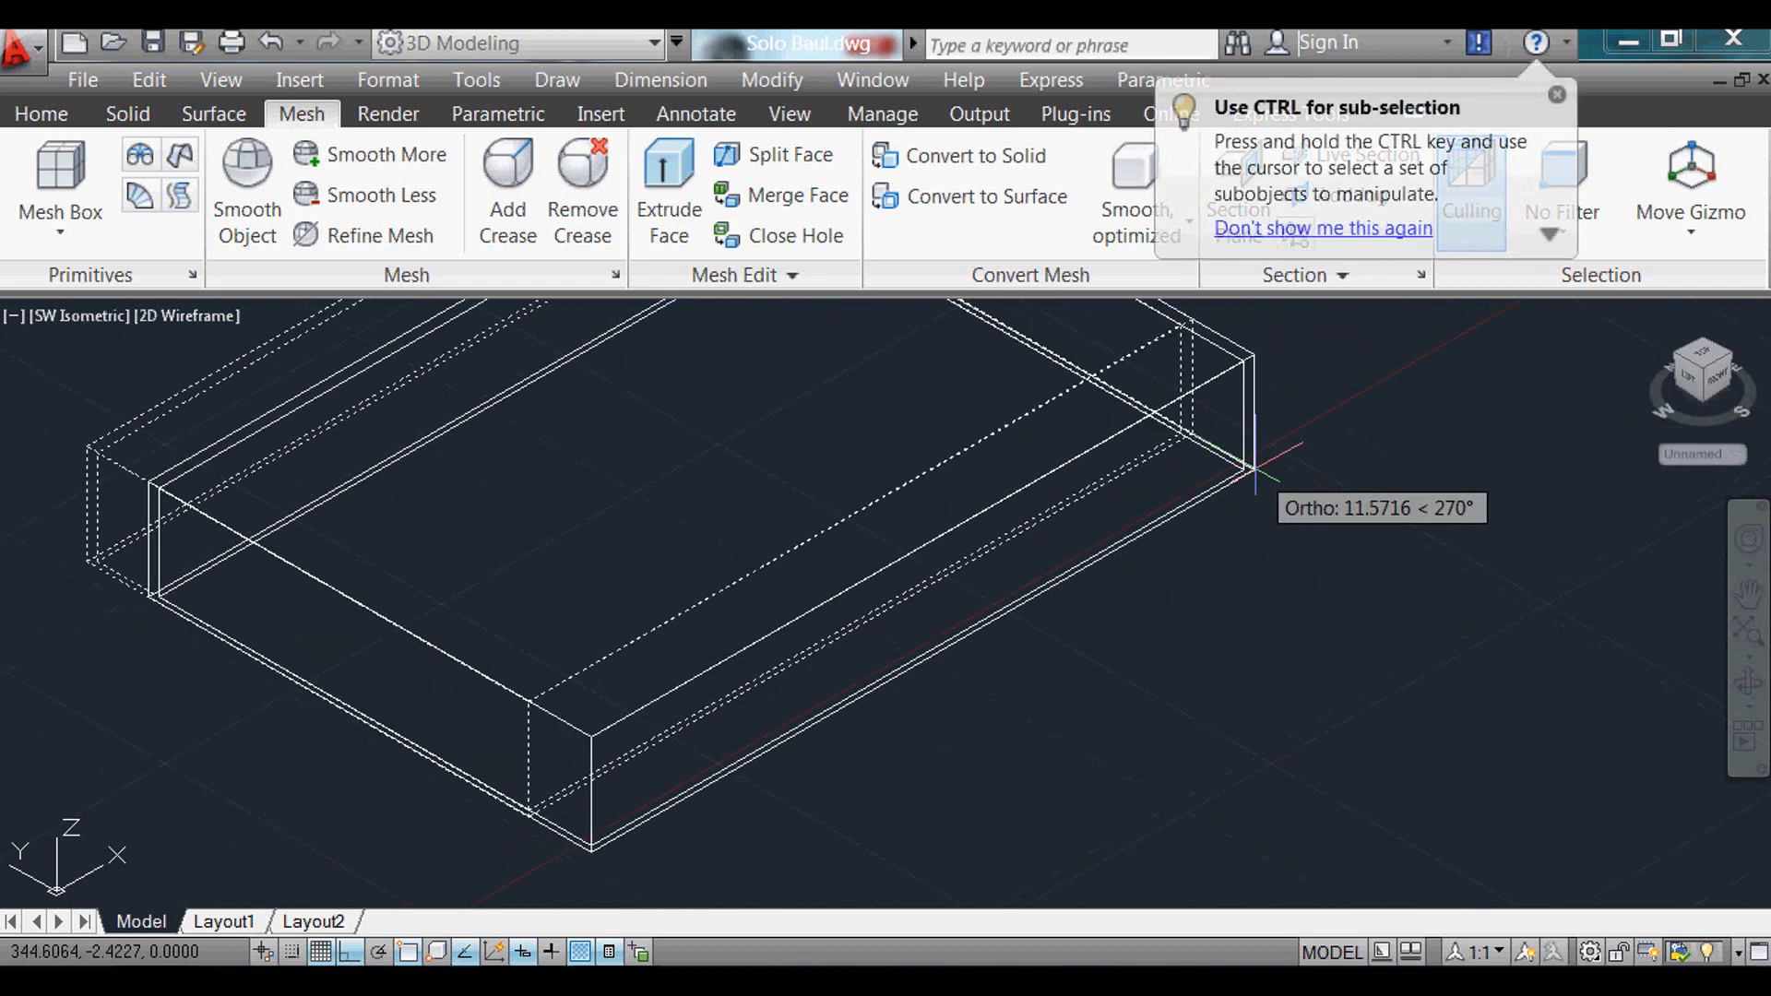
scroll(488, 645, "up", 4)
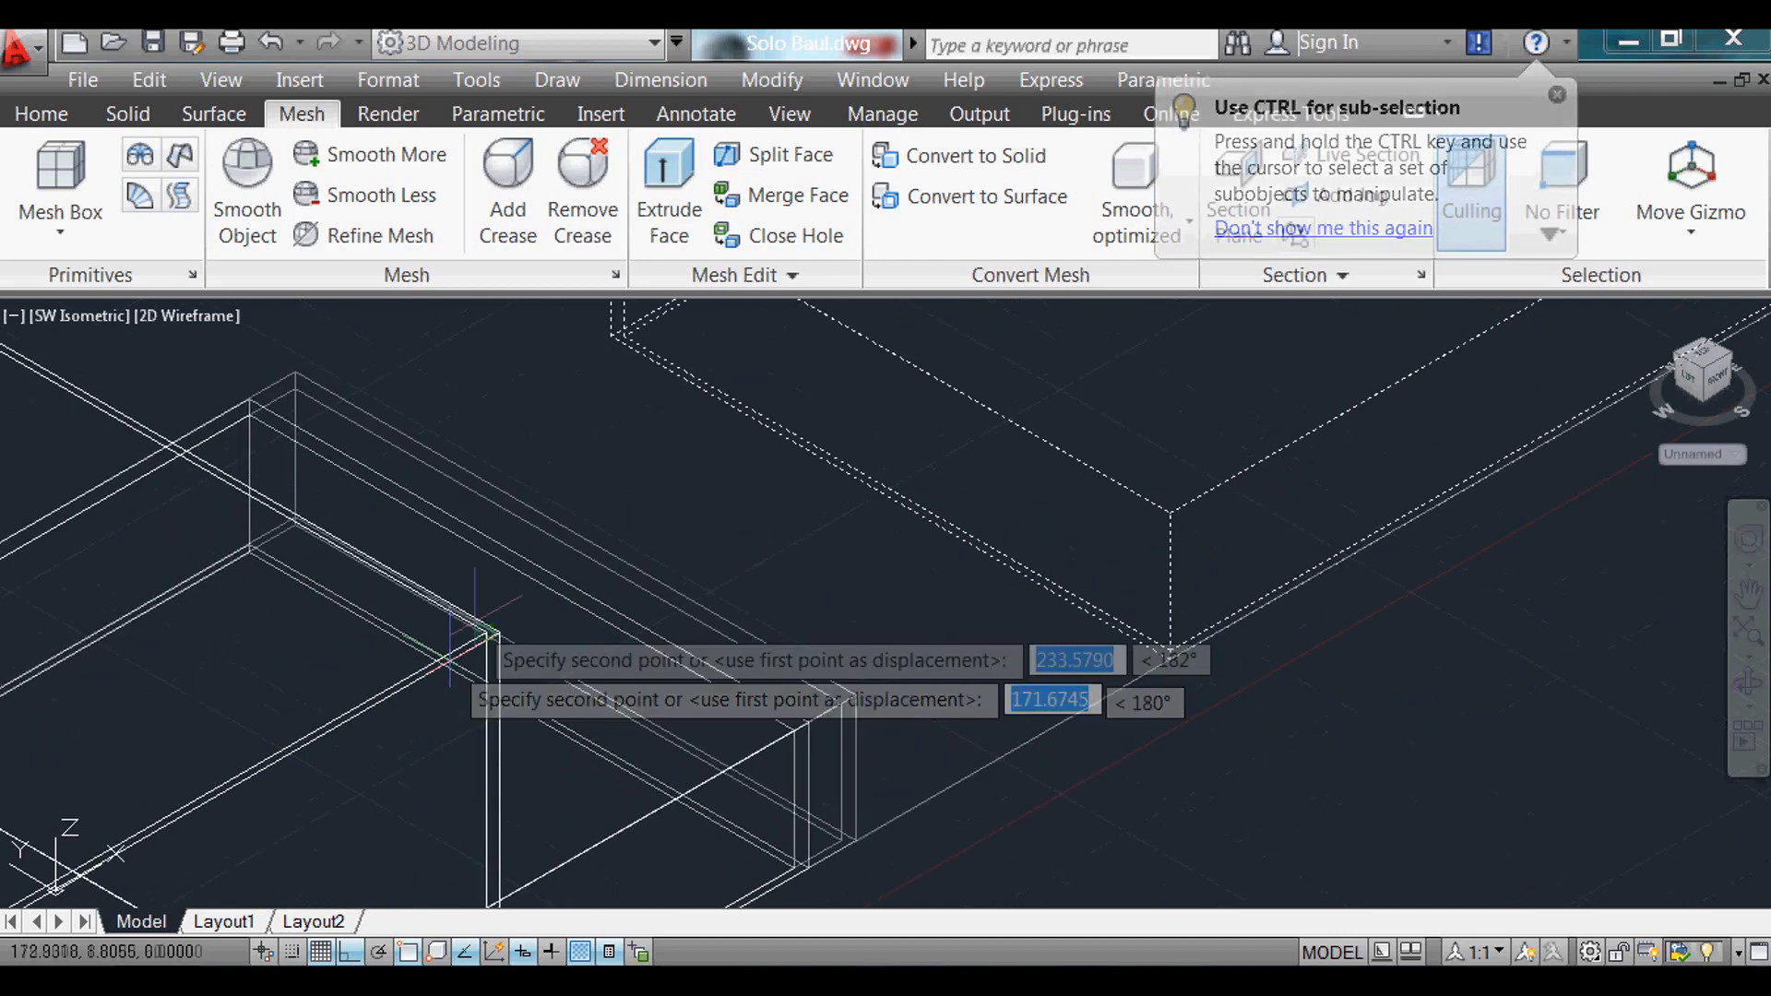
left_click(494, 631)
Step: Switch the viewport to the preset Top view
scroll(561, 604, "down", 5)
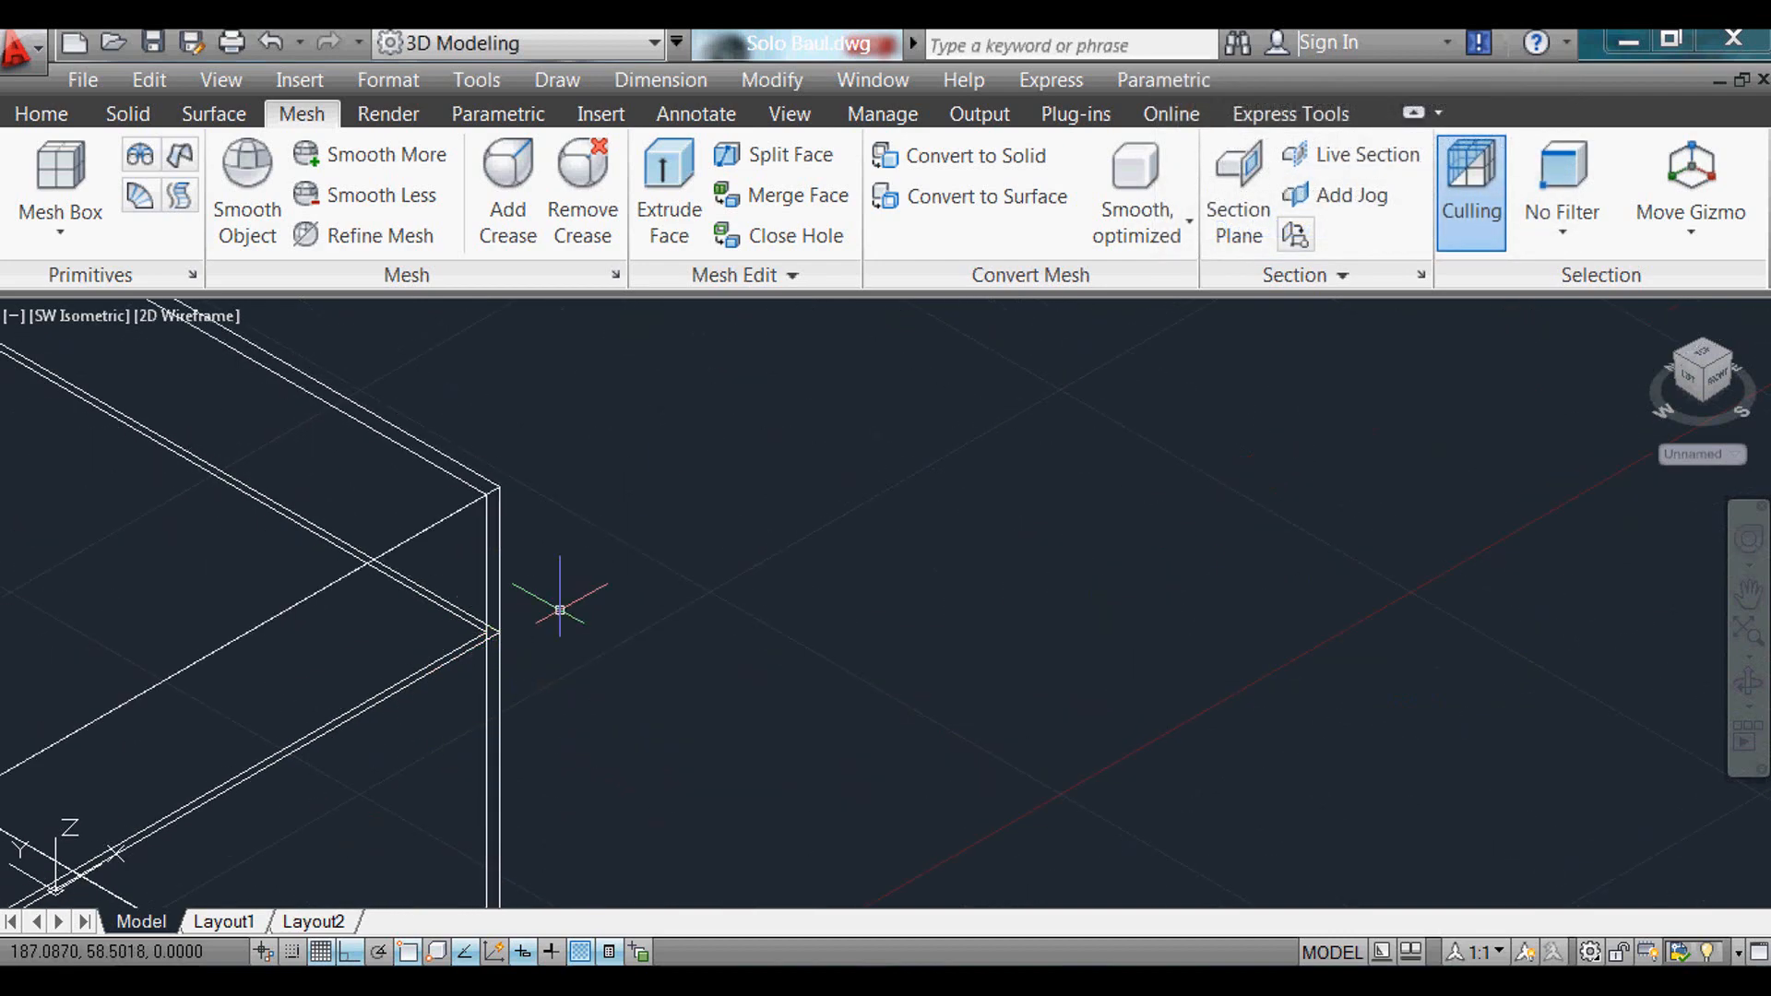
scroll(678, 554, "down", 3)
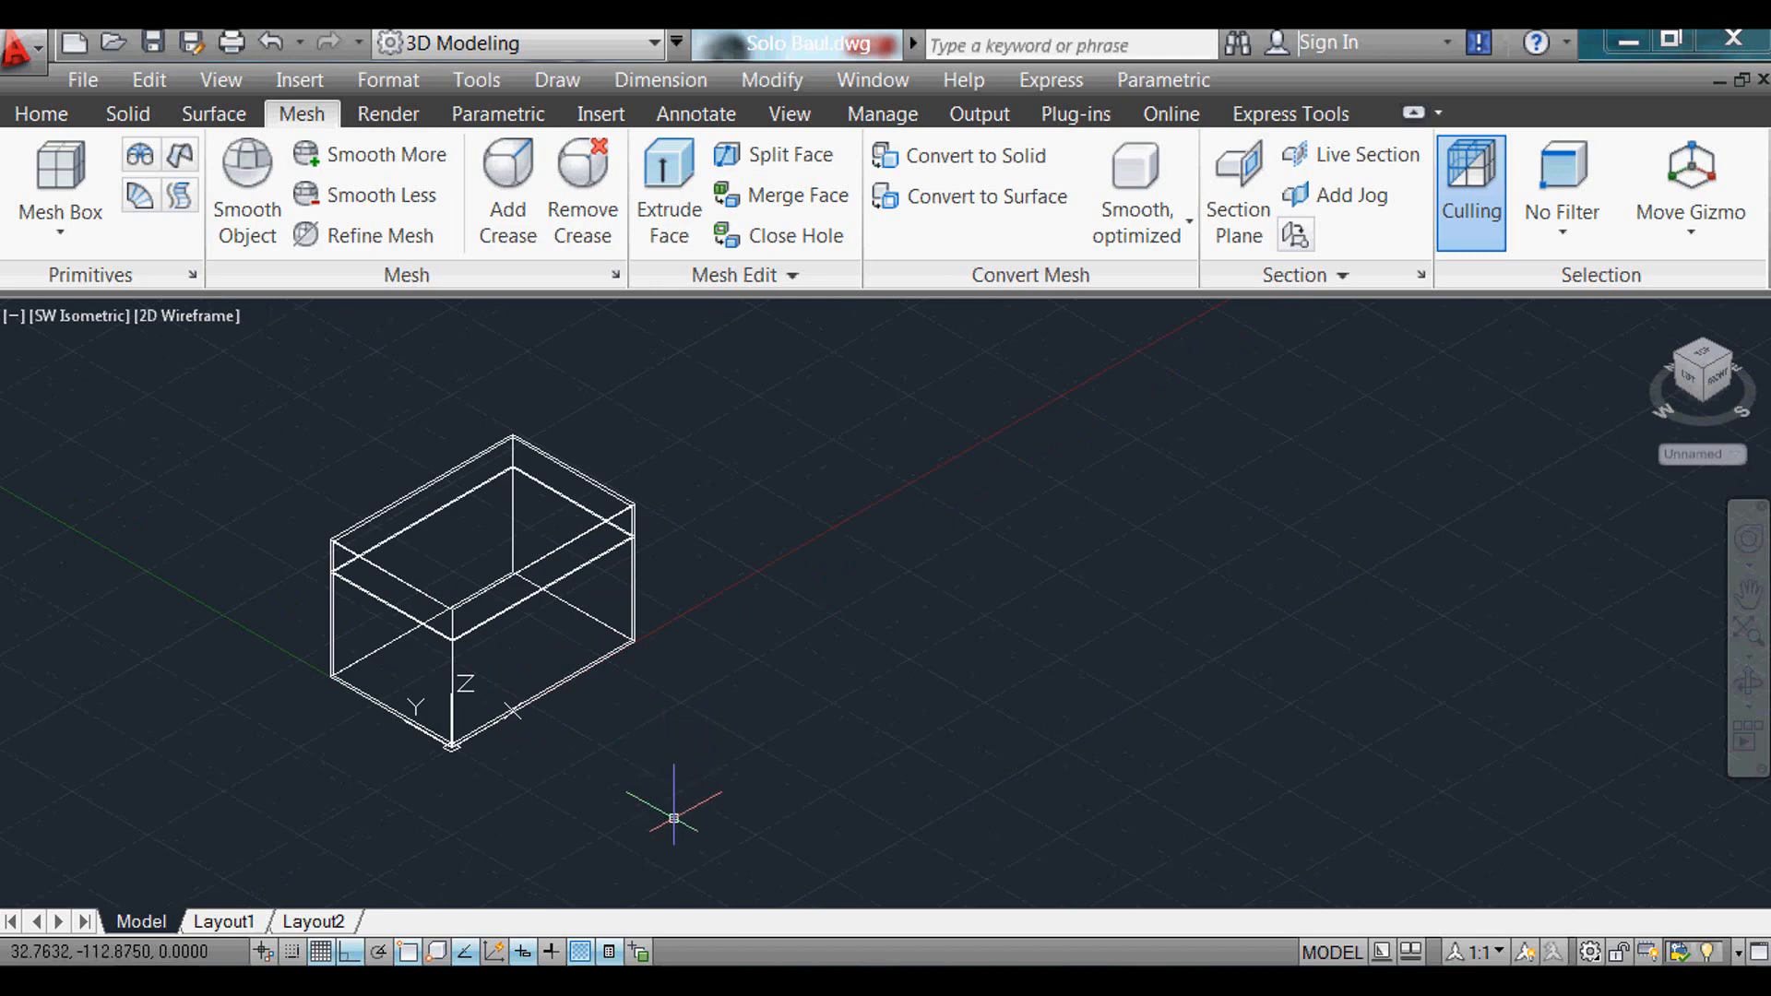
type("v")
key("Return")
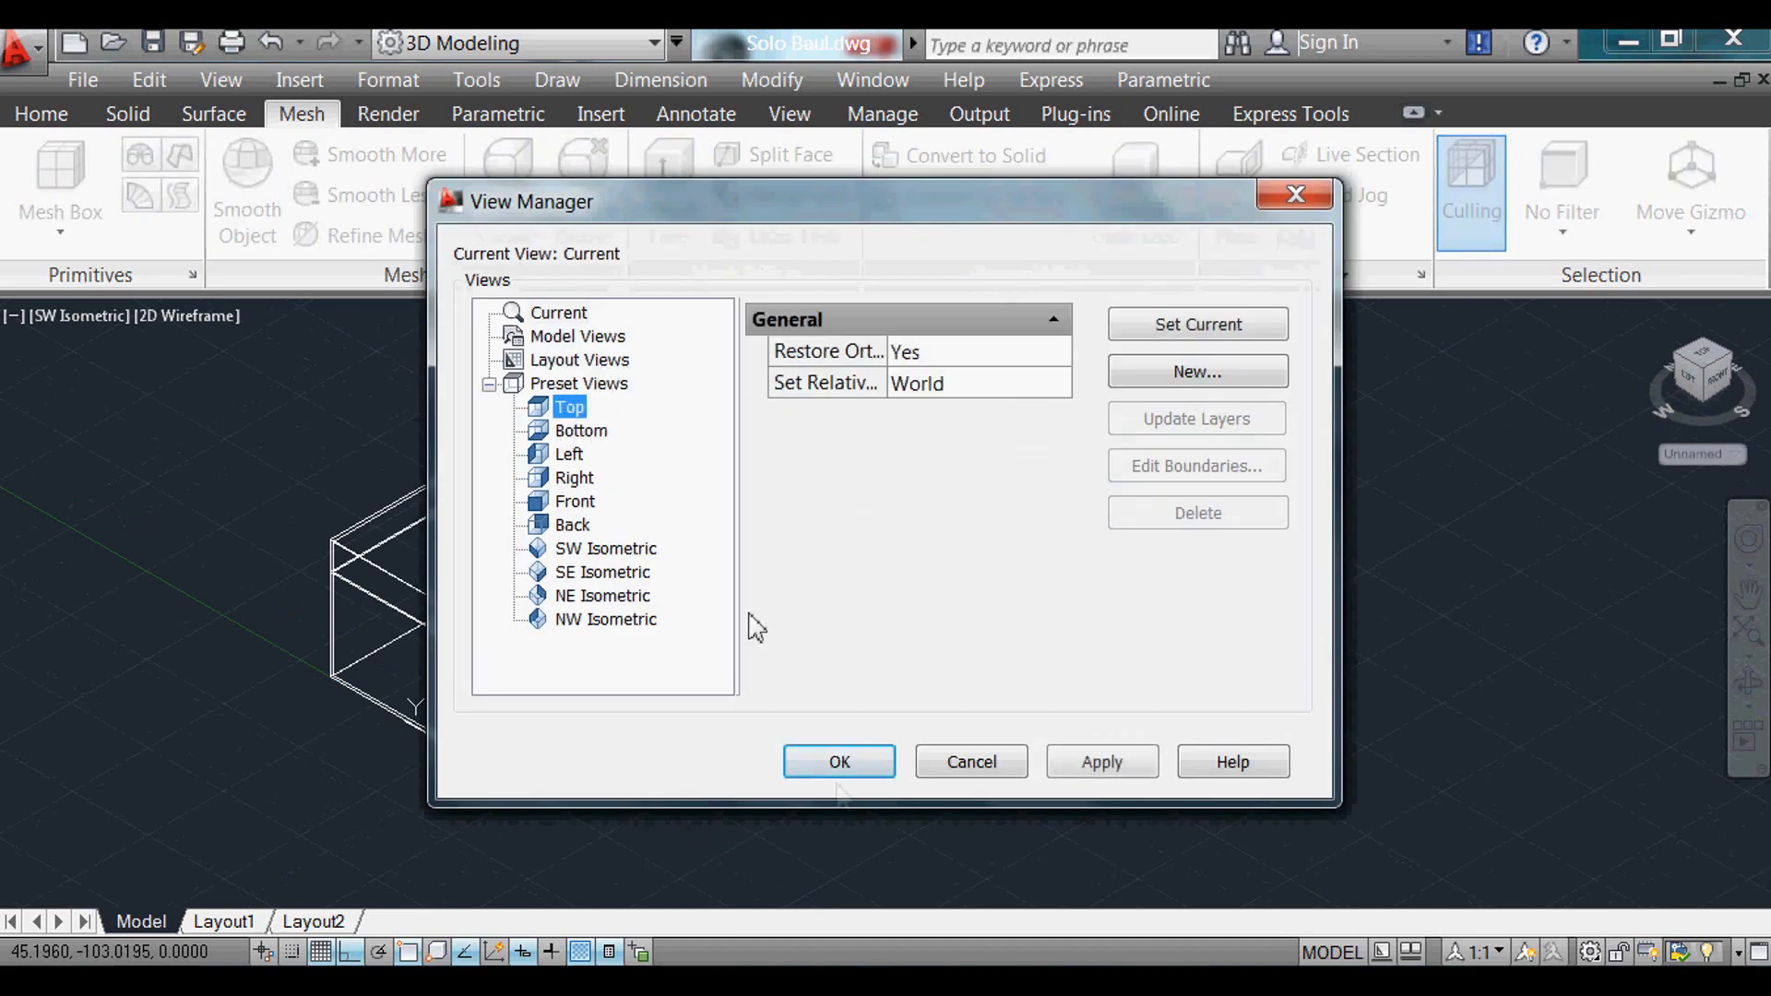
left_click(840, 762)
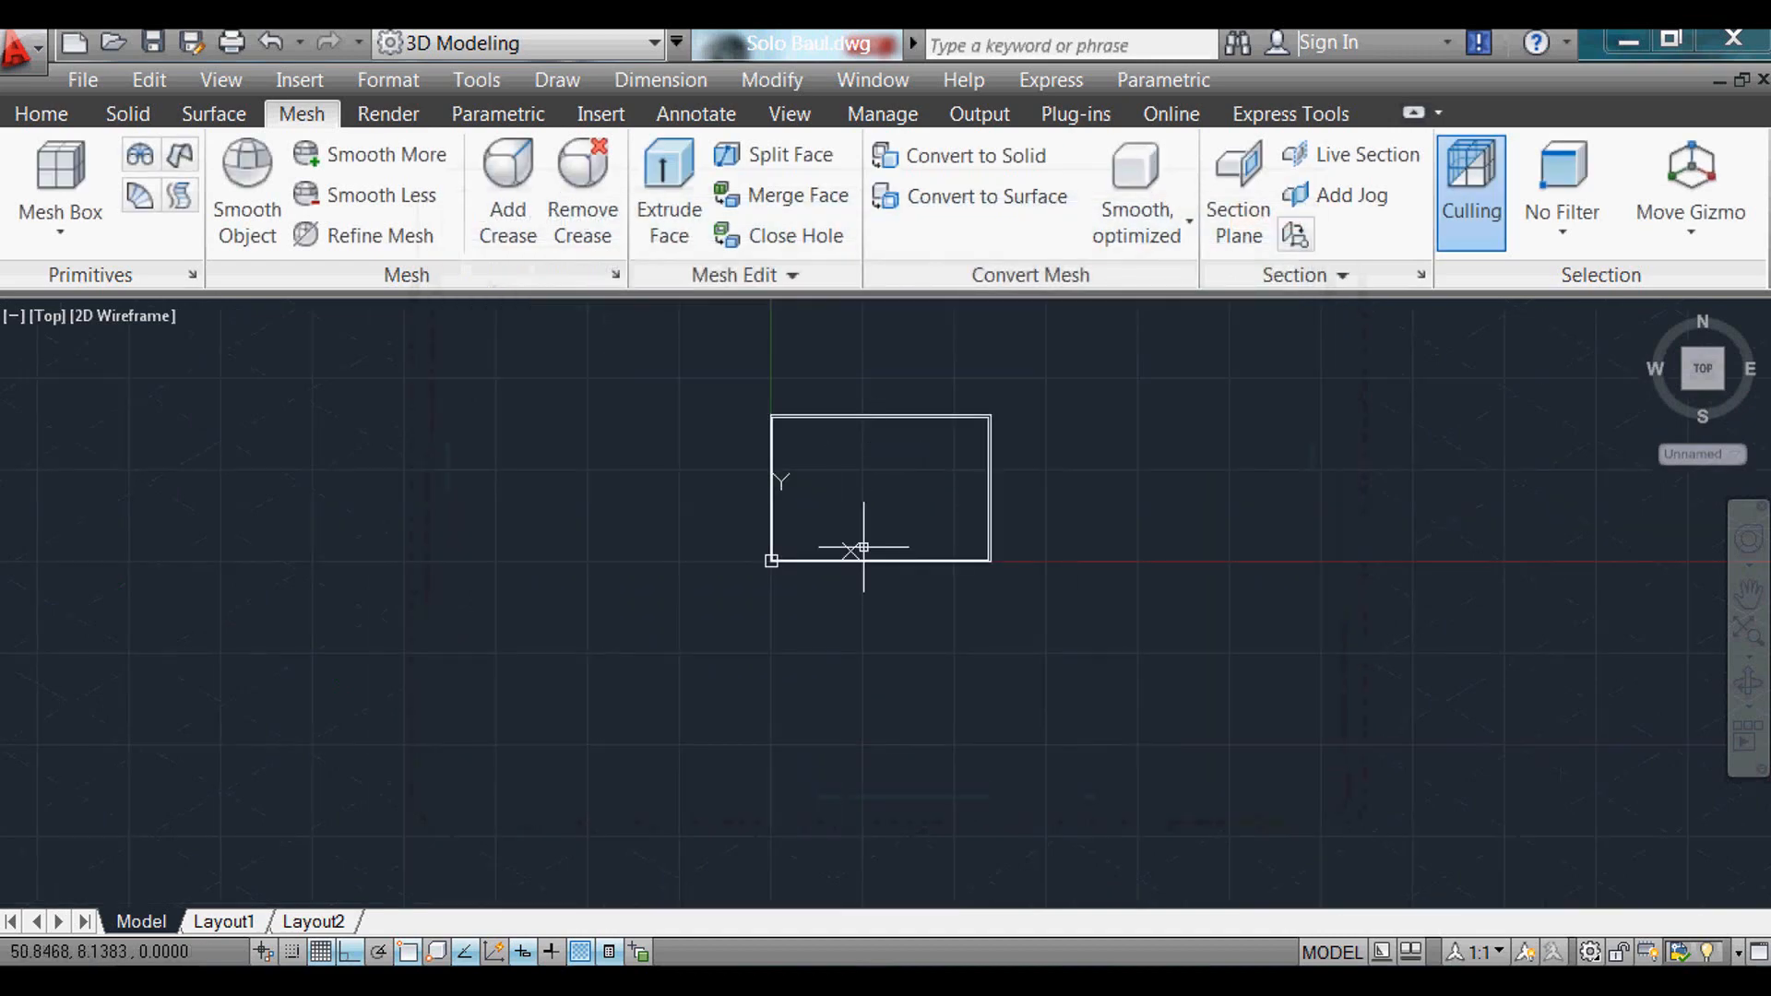
Step: Draw an open L-shaped polyline with legs about 4 units long in the empty area just below the chest's lower edge
scroll(847, 594, "up", 4)
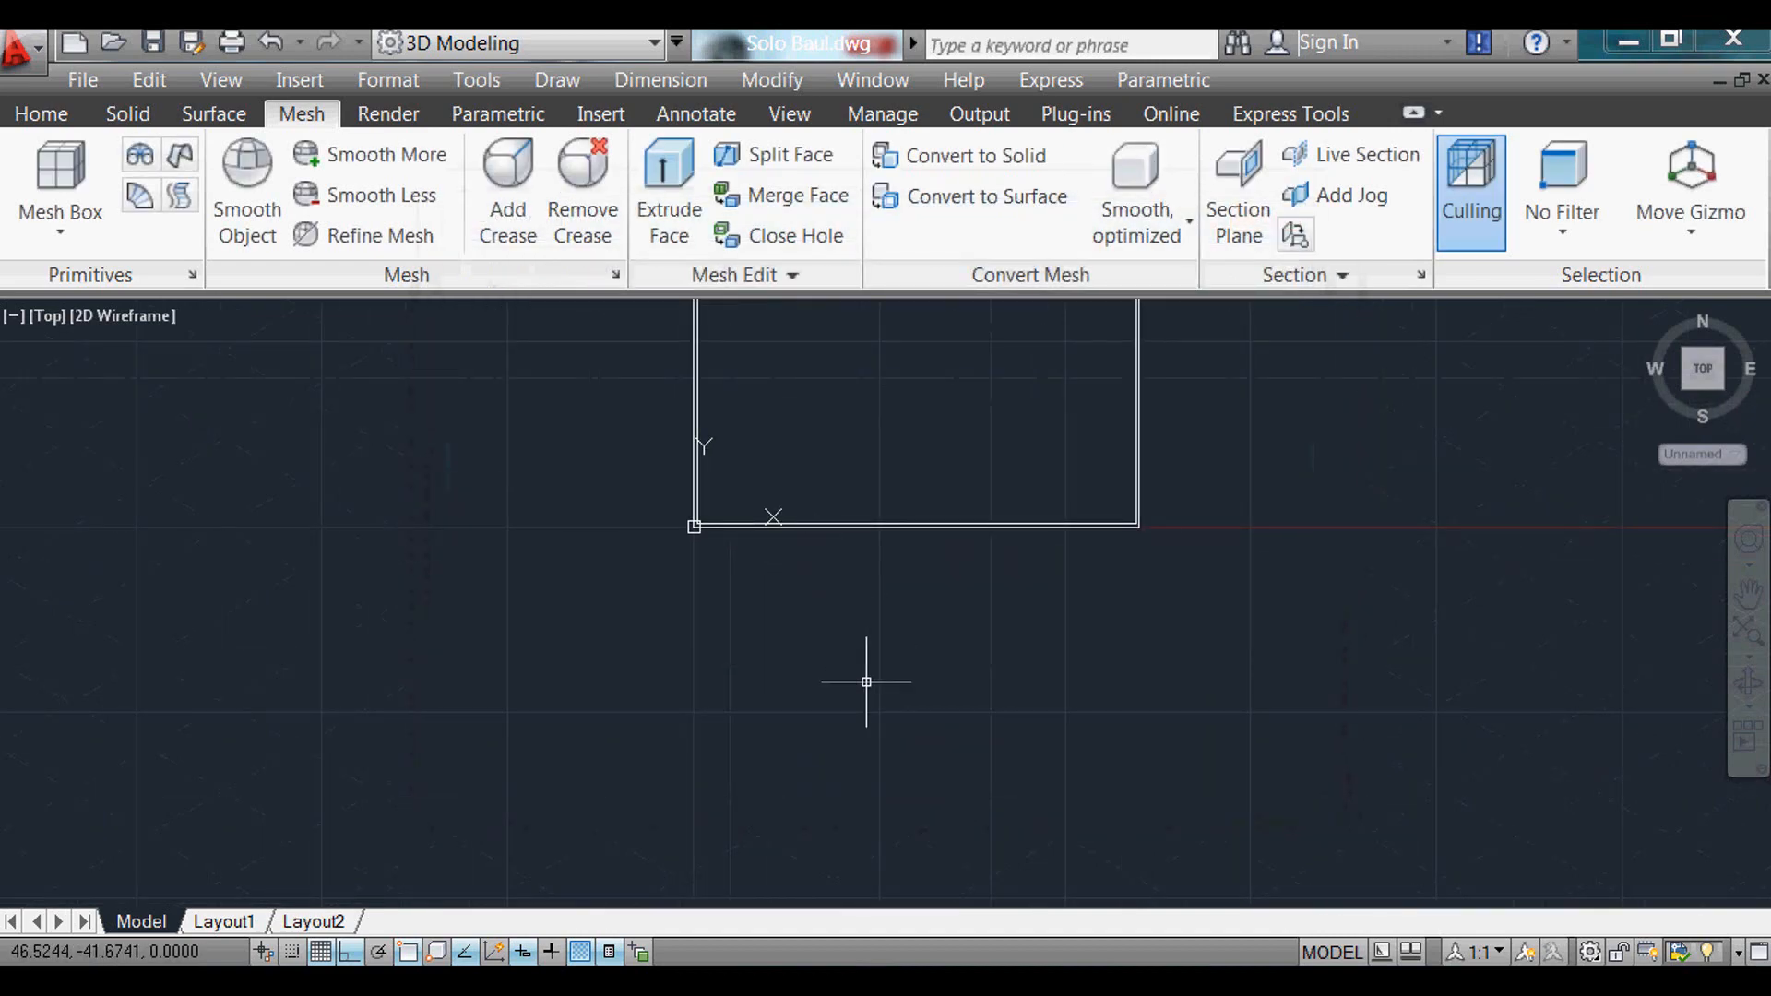
type("pl")
key("Return")
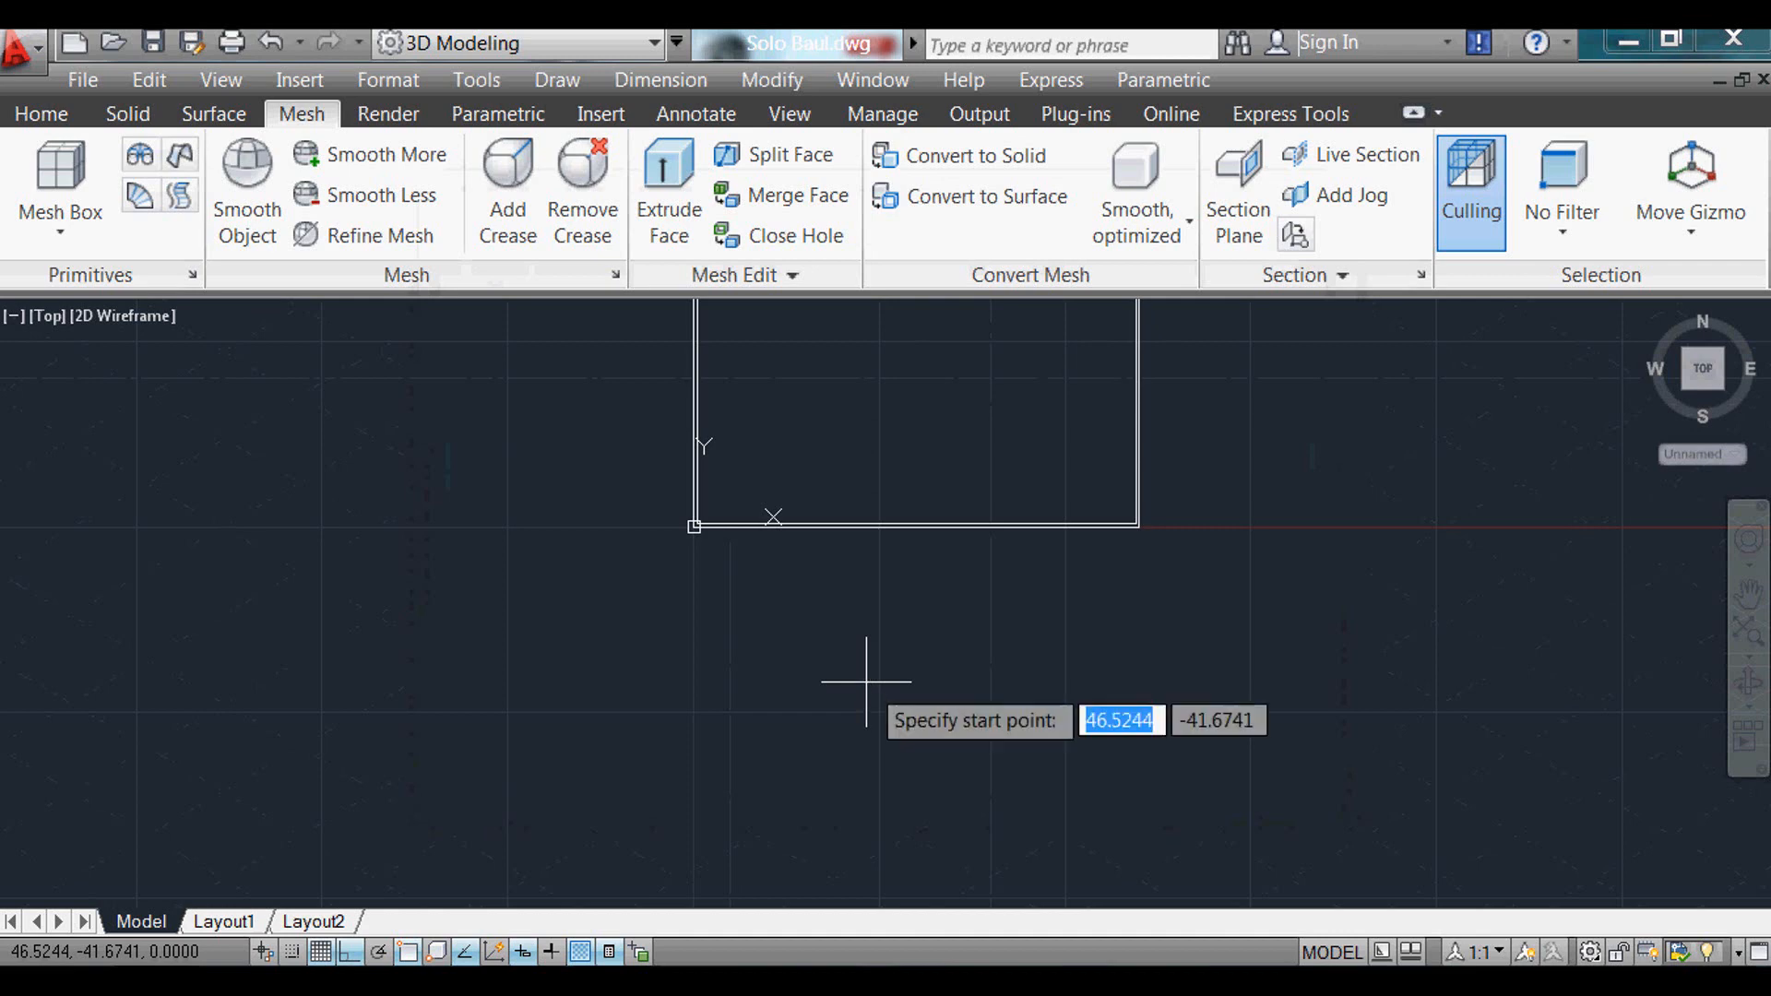
scroll(751, 594, "up", 4)
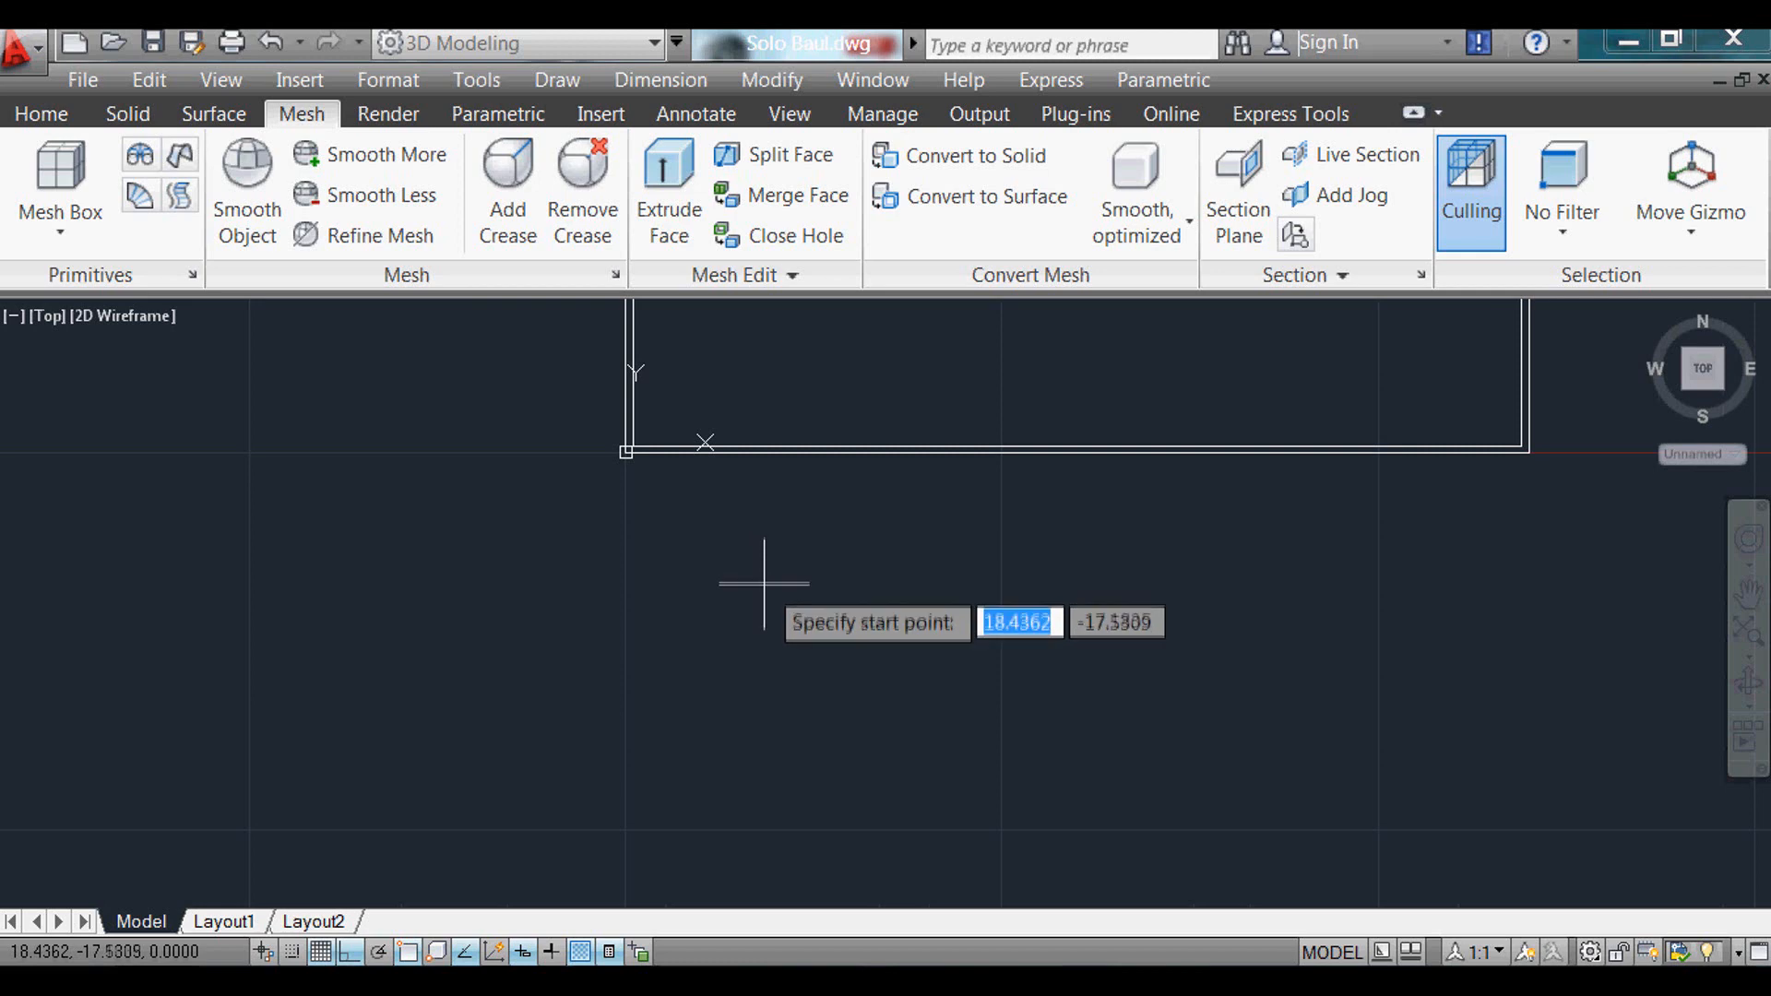
left_click(764, 580)
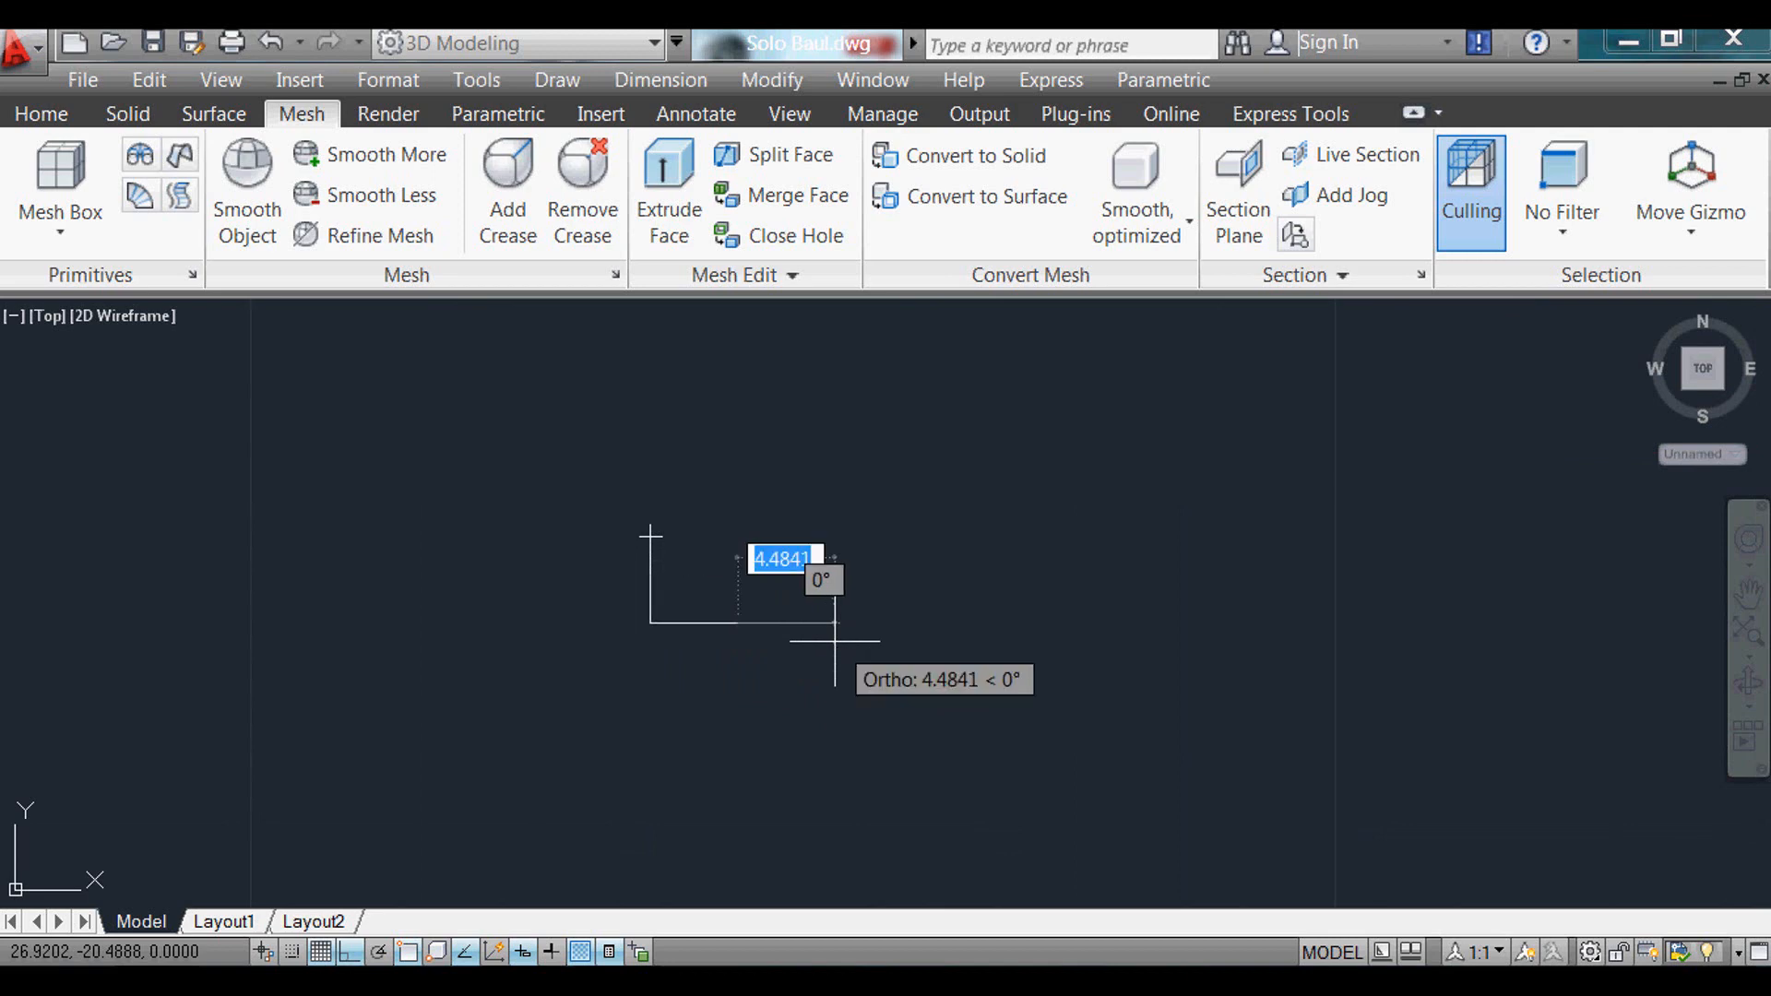
key("Return")
scroll(678, 615, "up", 3)
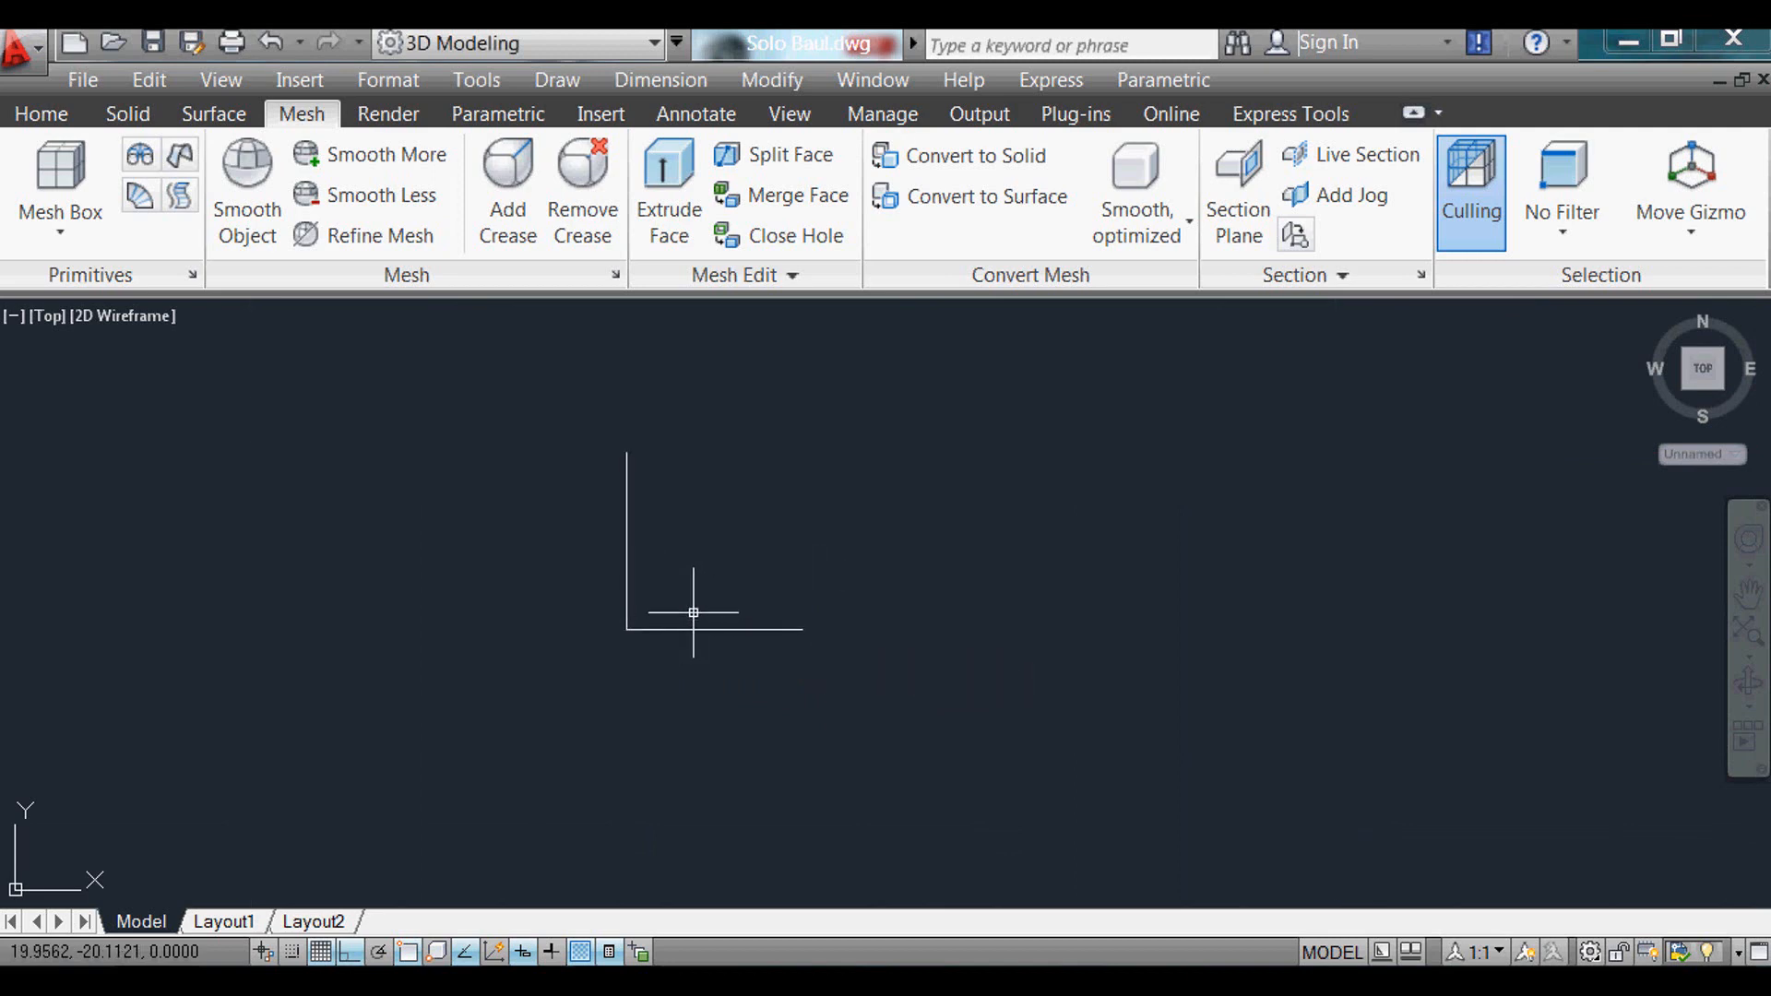
Step: Offset the L-shaped polyline by 0.5 toward its inner side
type("o")
key("Return")
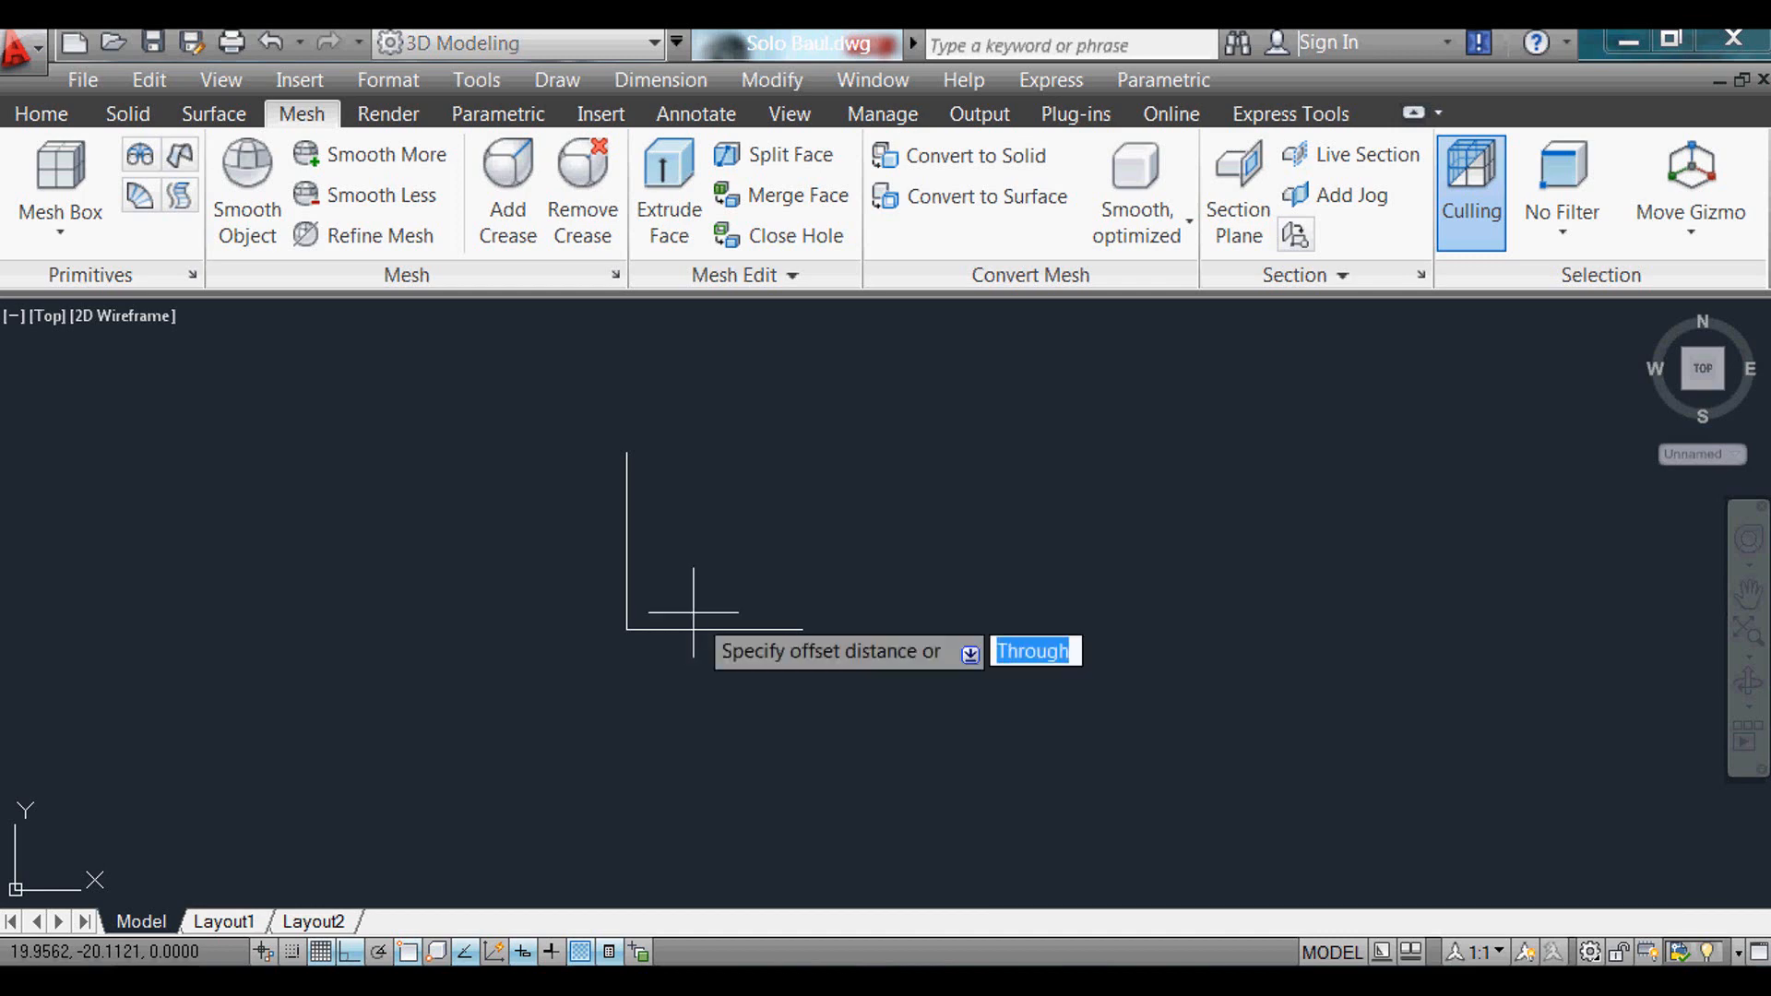
type(".")
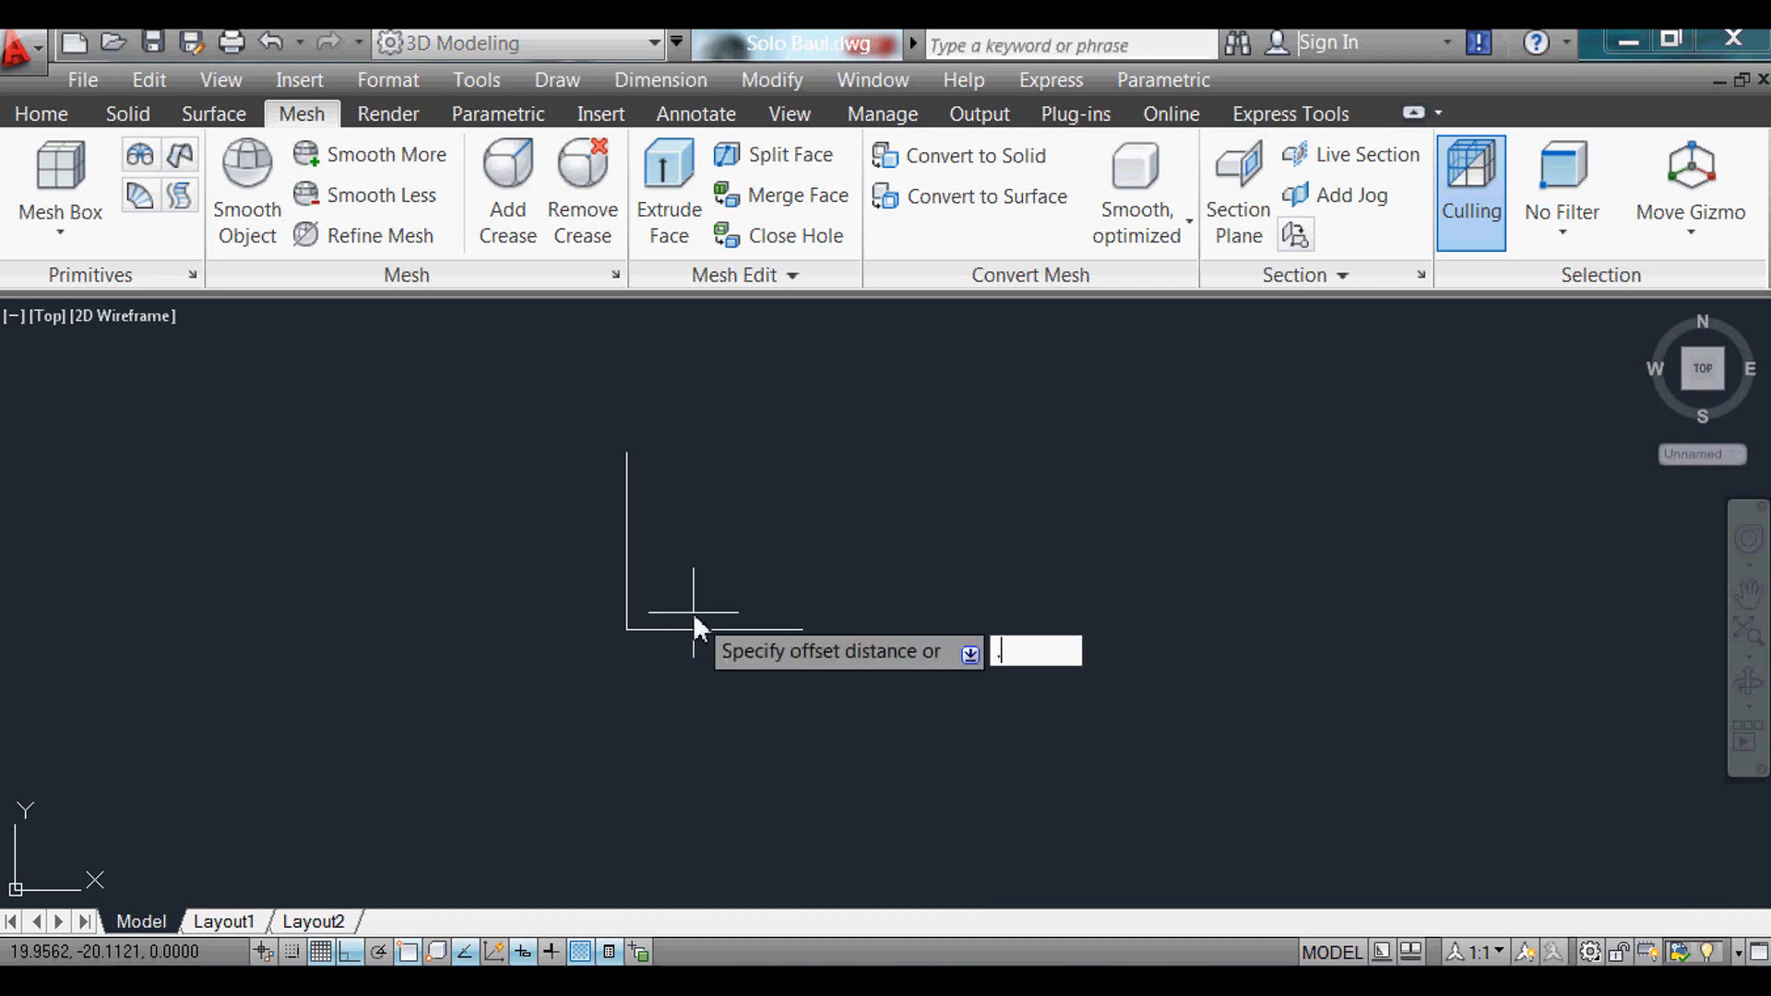
type("5")
key("Return")
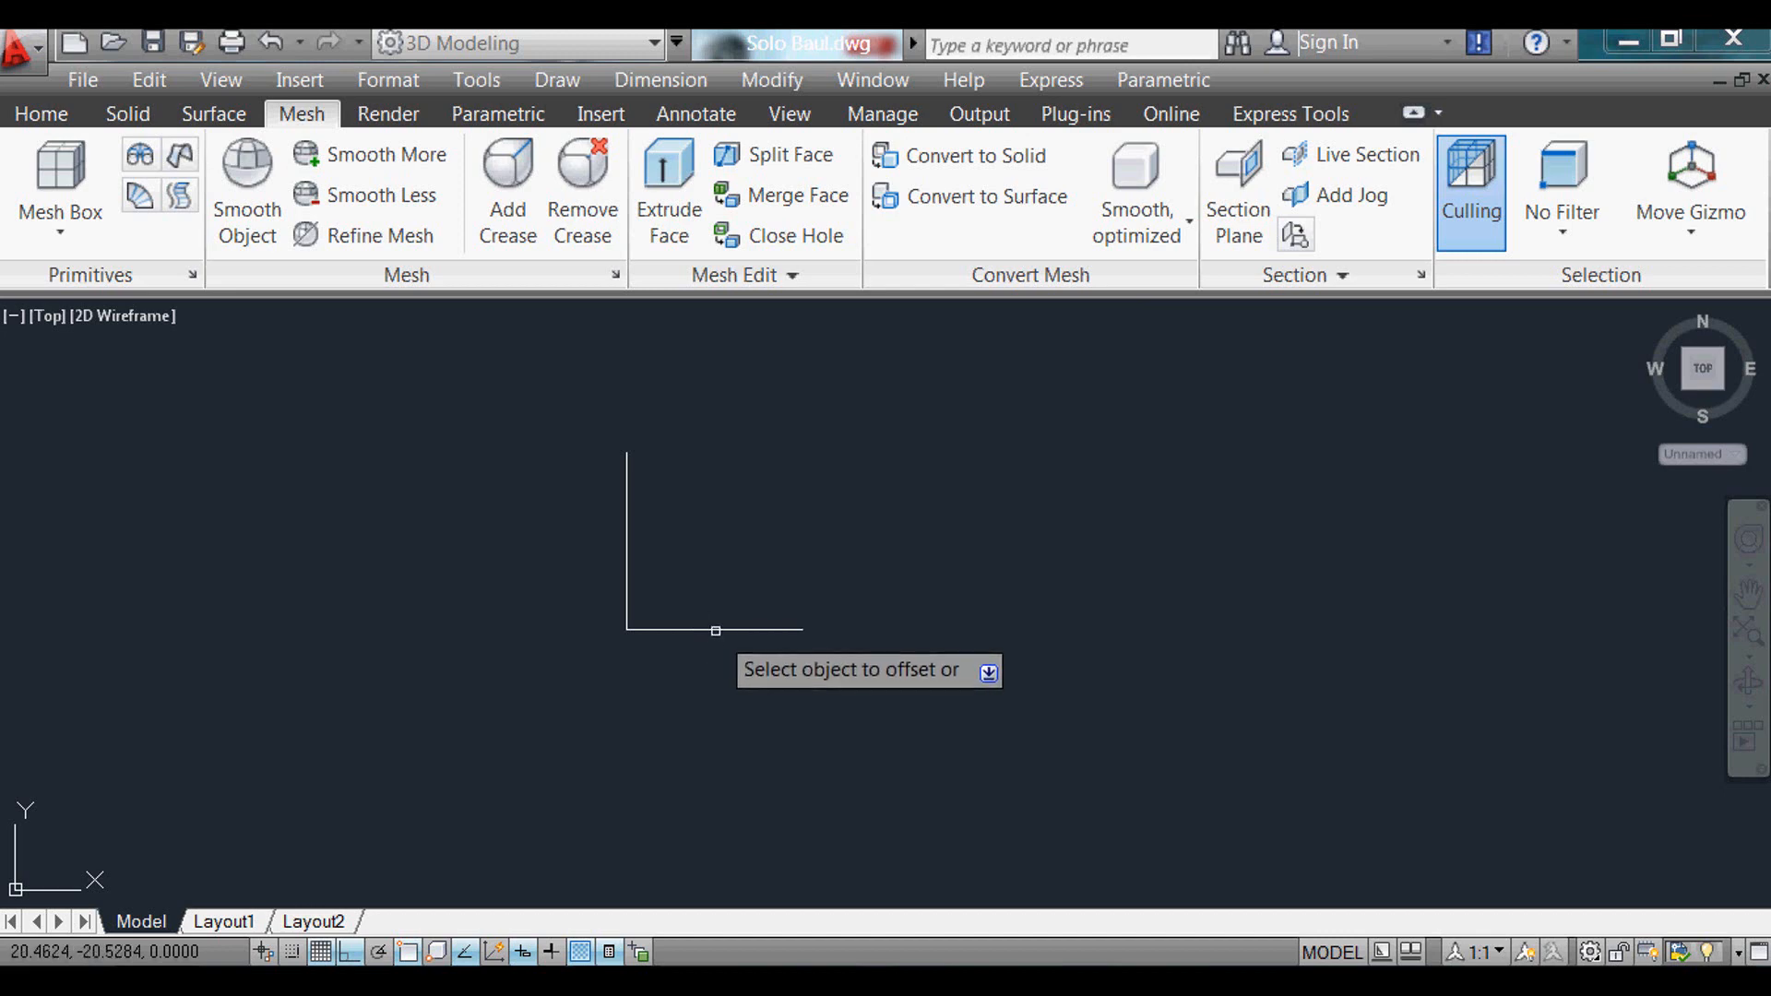
left_click(716, 631)
left_click(764, 507)
key("Escape")
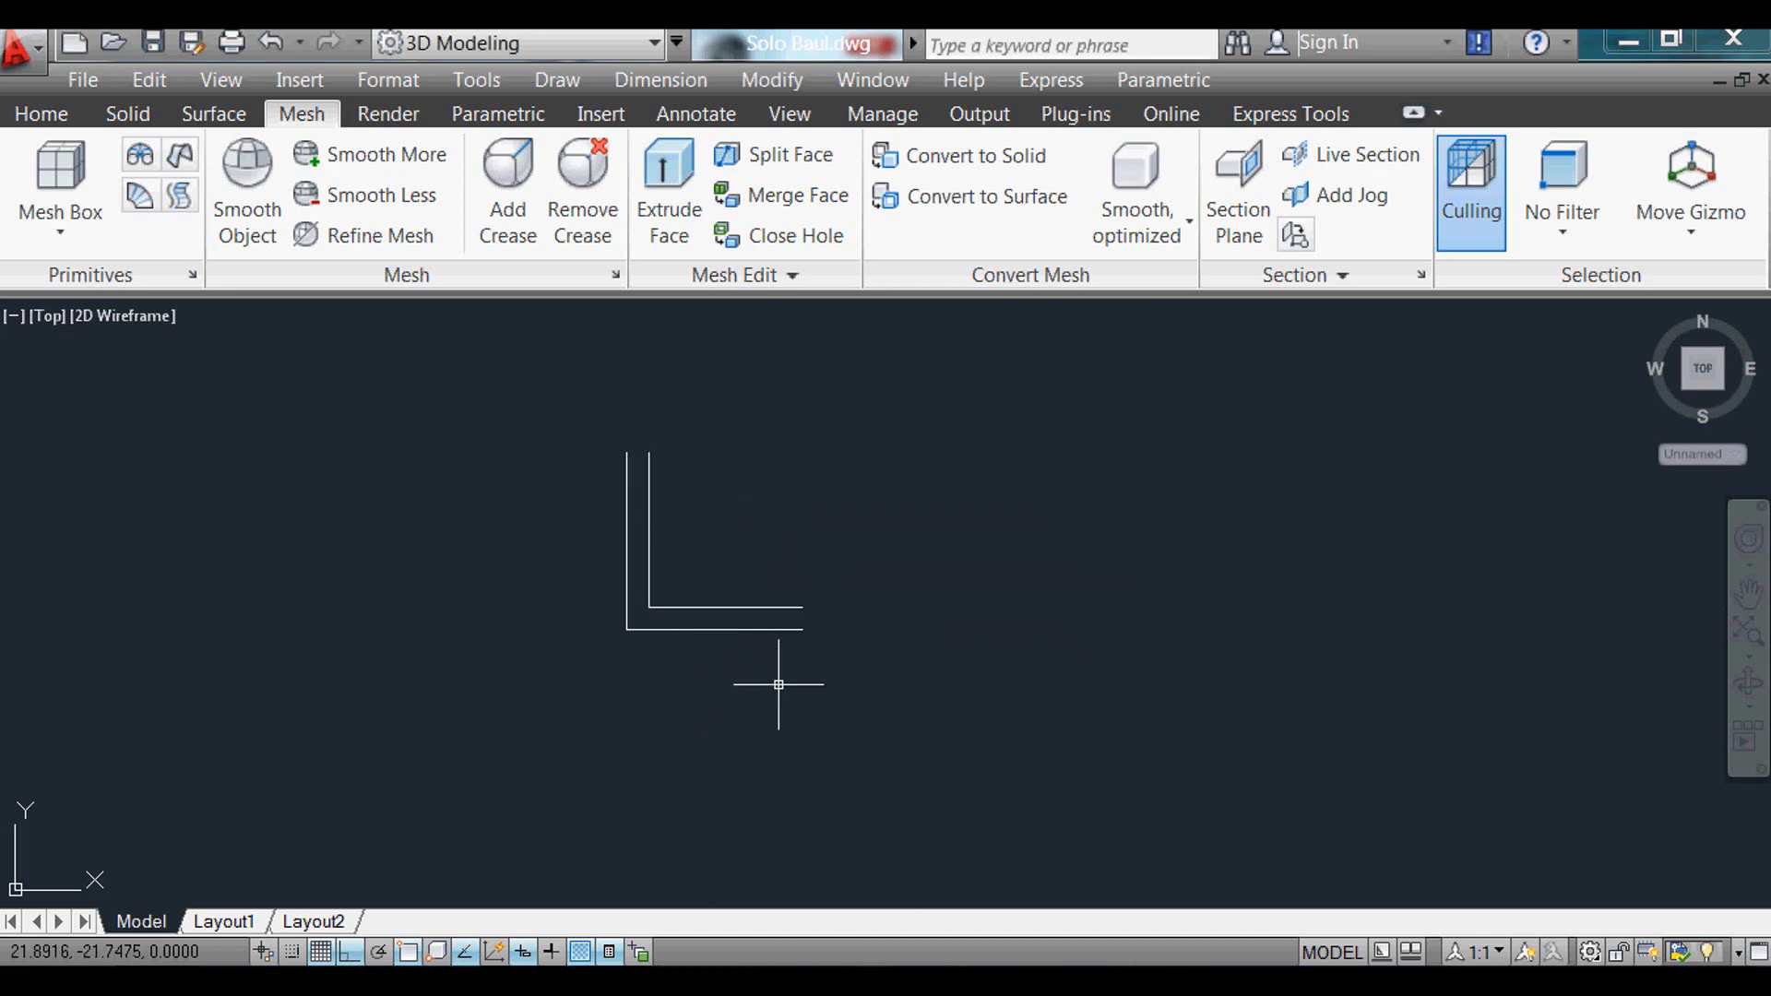
Step: Close both open ends of the double L outline with short lines between the matching endpoints
scroll(791, 674, "up", 3)
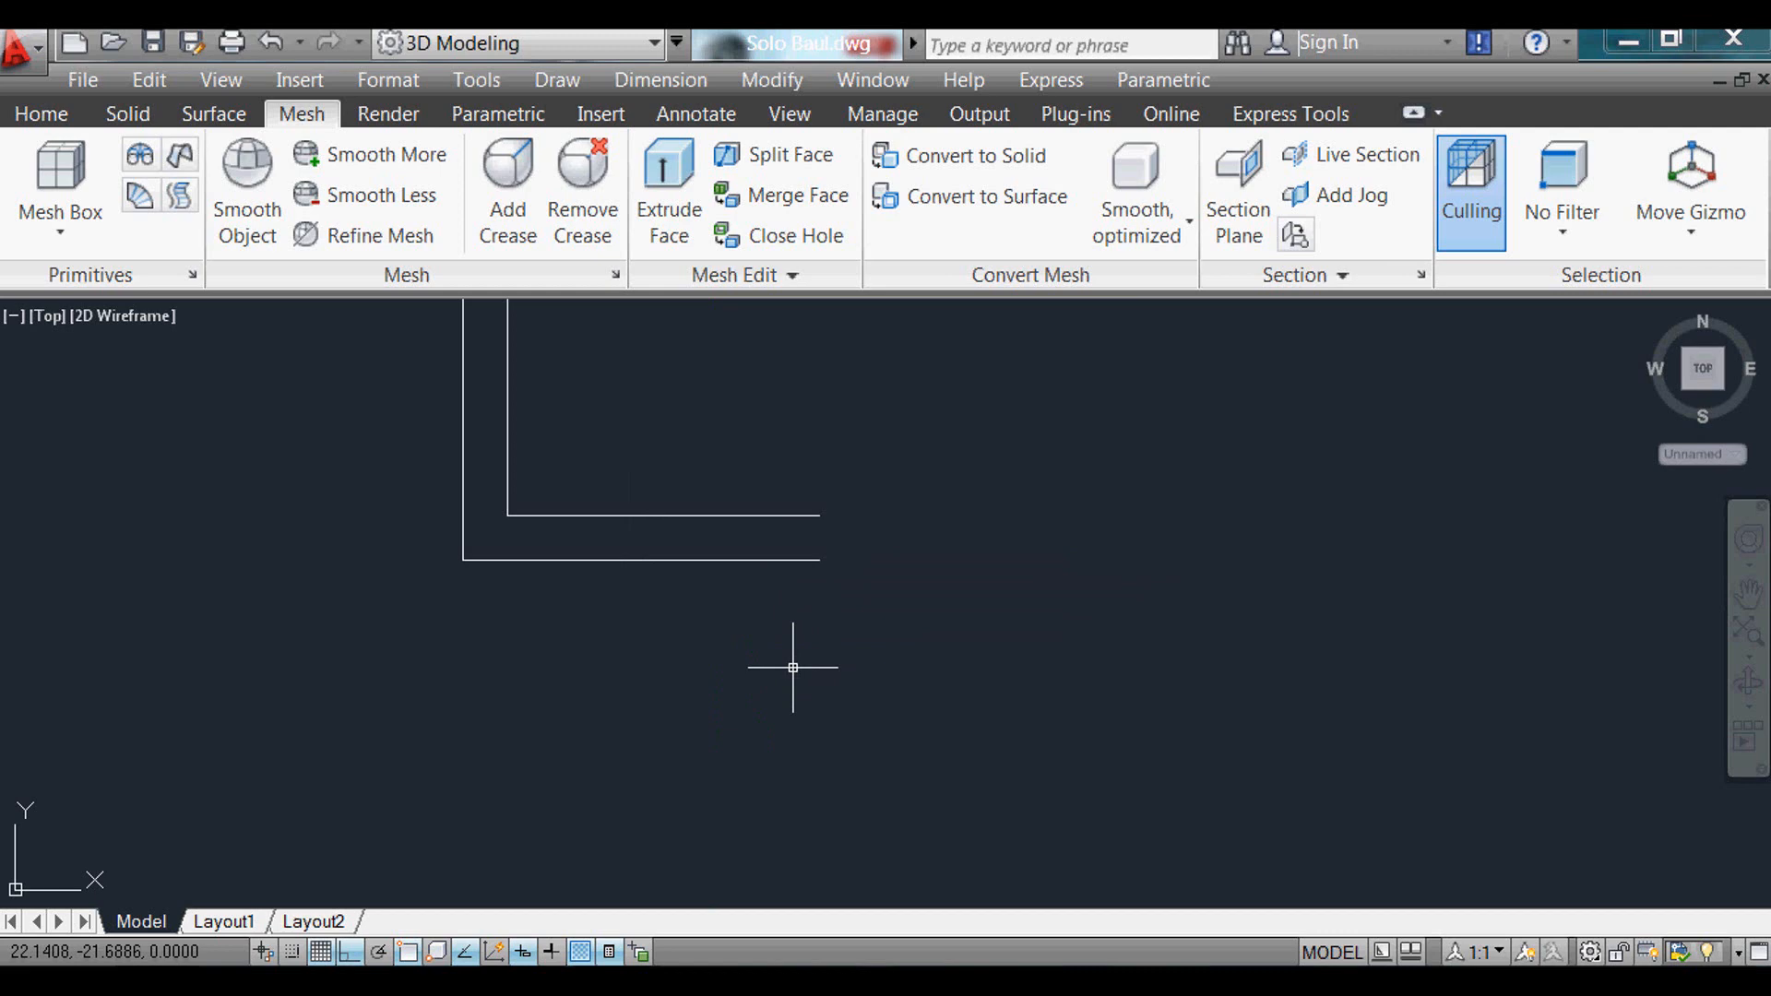
key("Return")
left_click(819, 560)
left_click(819, 515)
key("Escape")
scroll(823, 836, "down", 2)
scroll(792, 798, "down", 1)
scroll(669, 605, "up", 1)
key("Return")
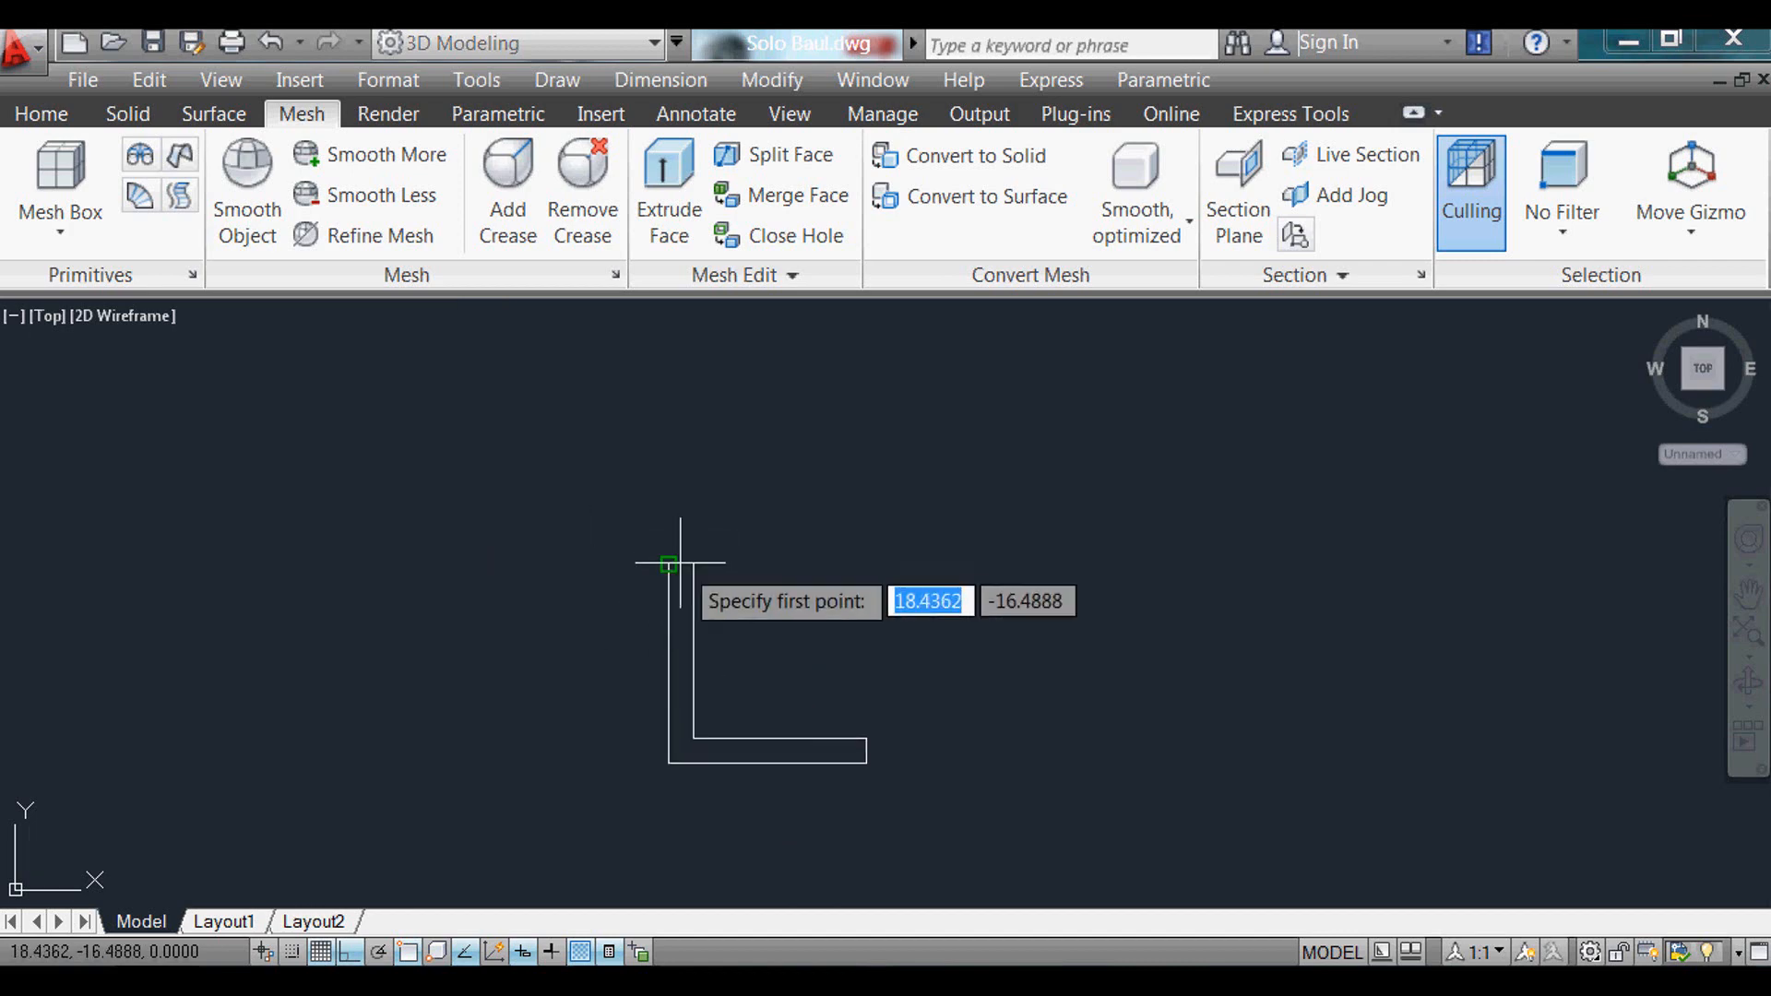
left_click(669, 564)
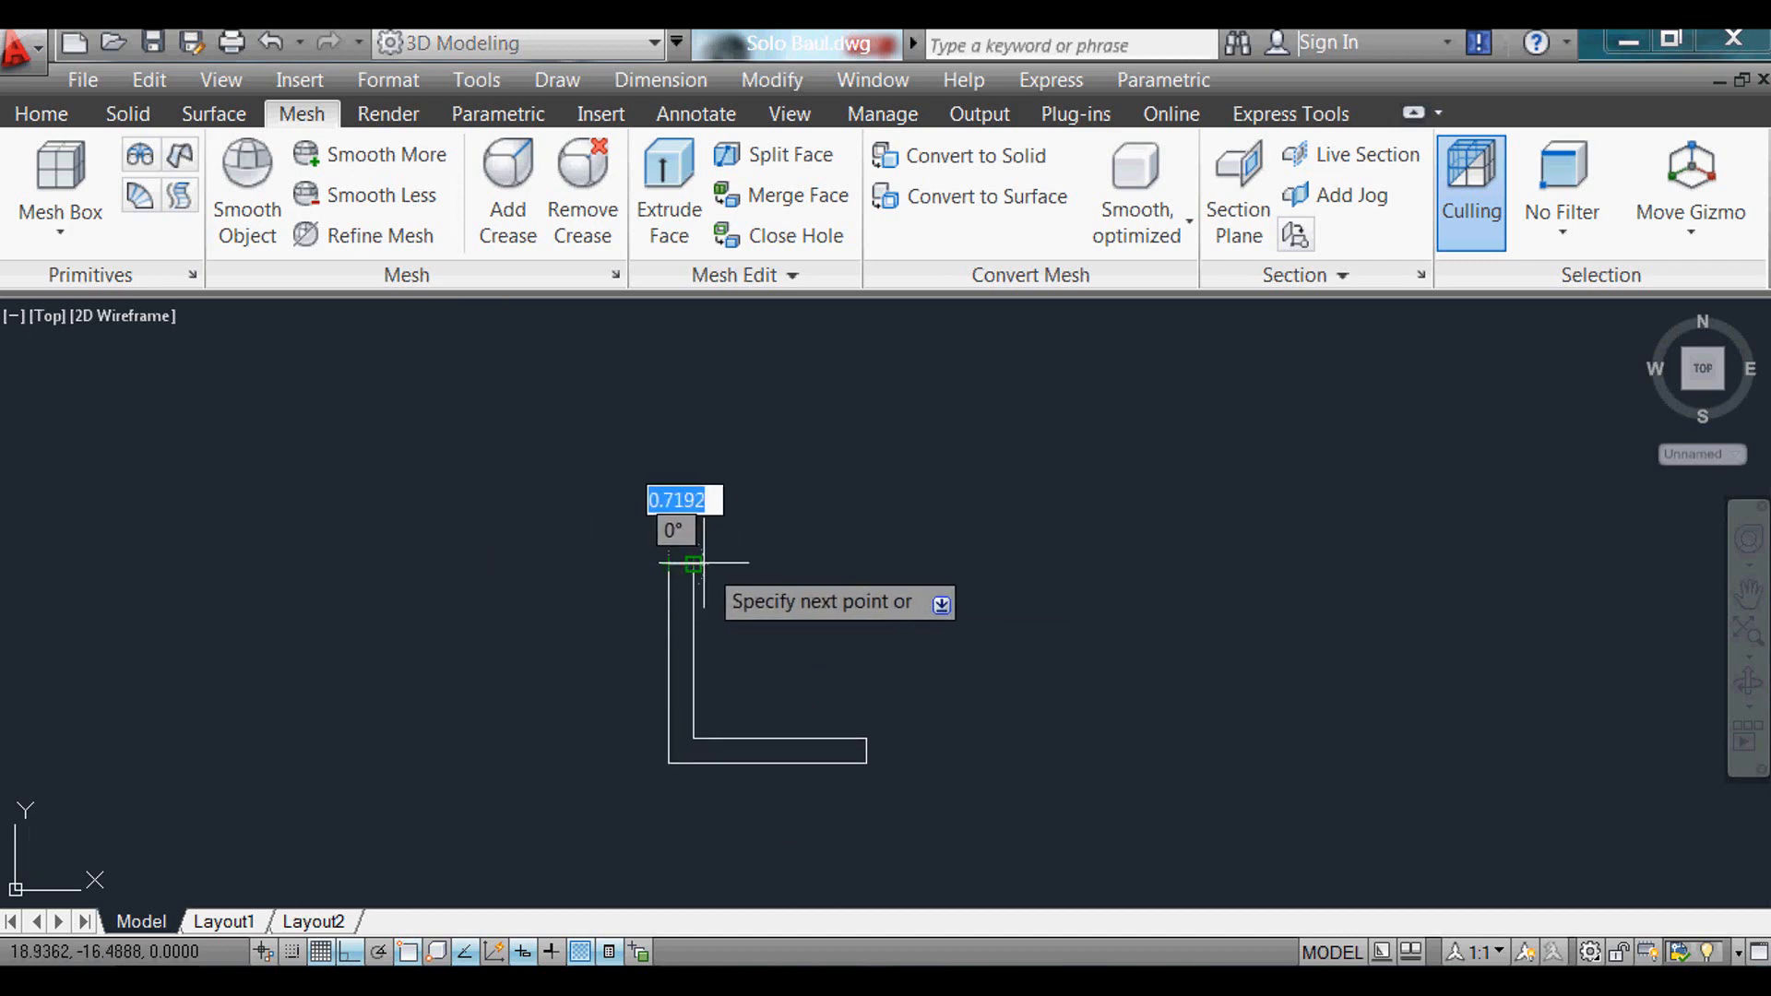
left_click(694, 563)
key("Escape")
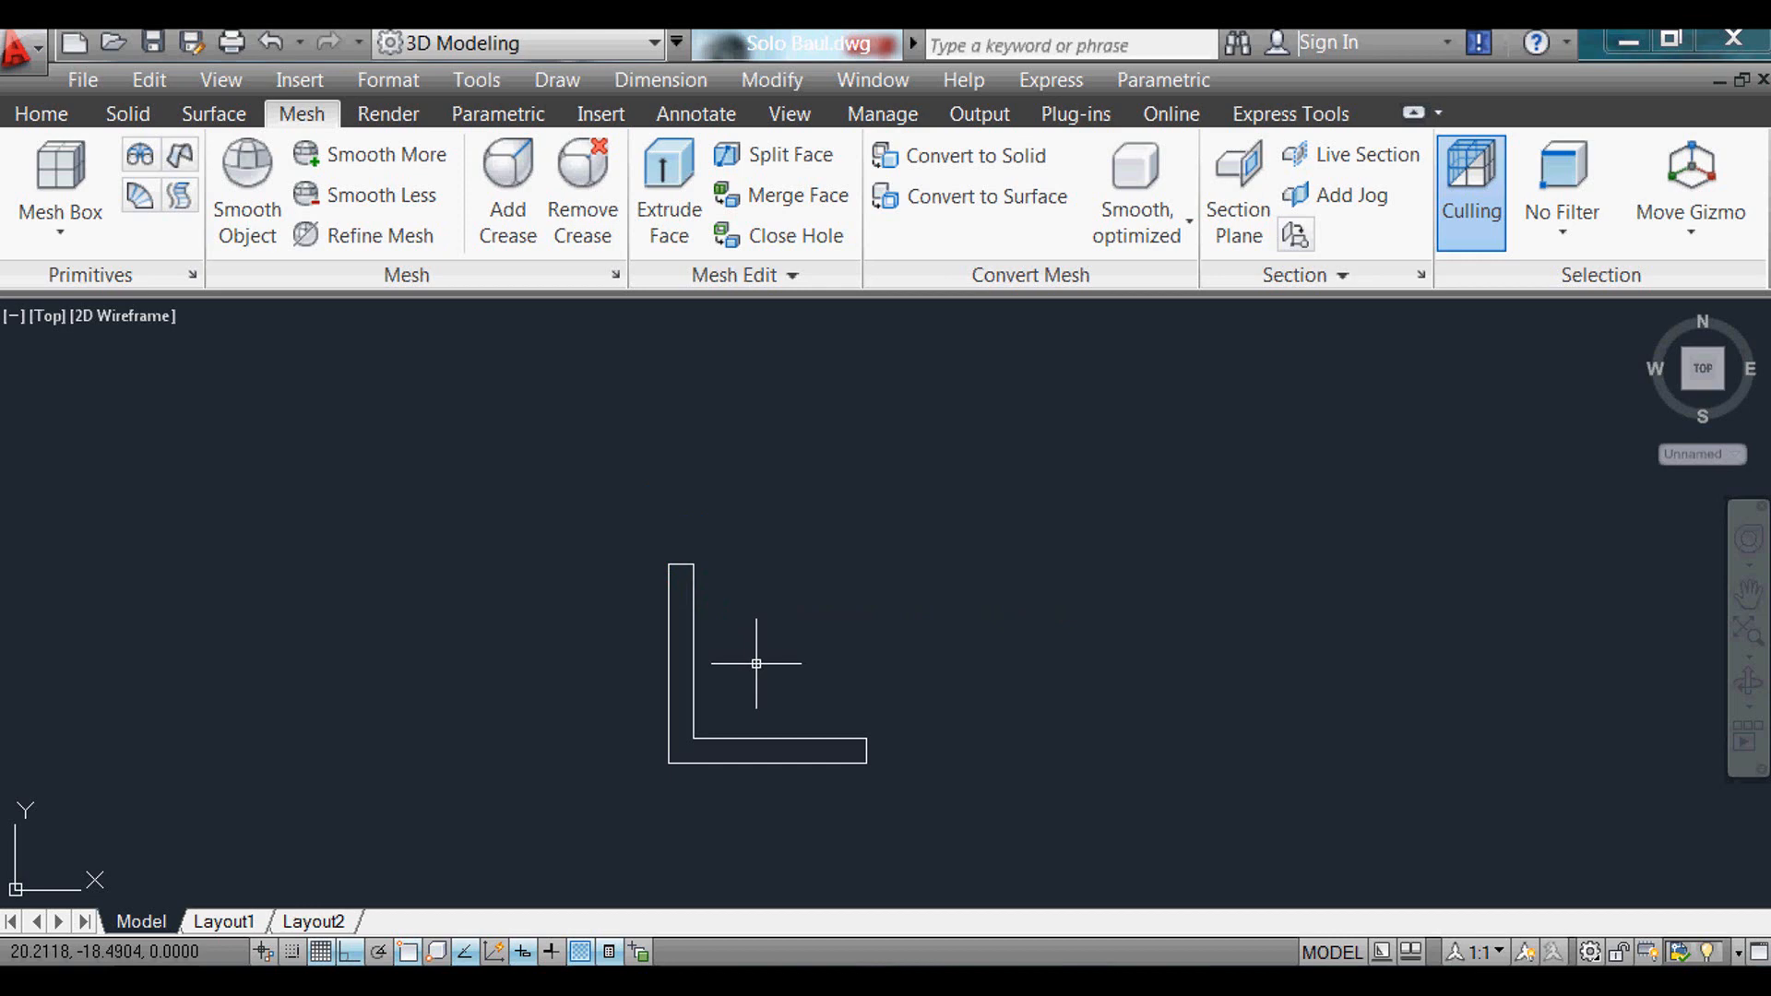
Step: Join both L polylines and the two end lines into one closed profile
type("j")
key("Return")
left_click(533, 455)
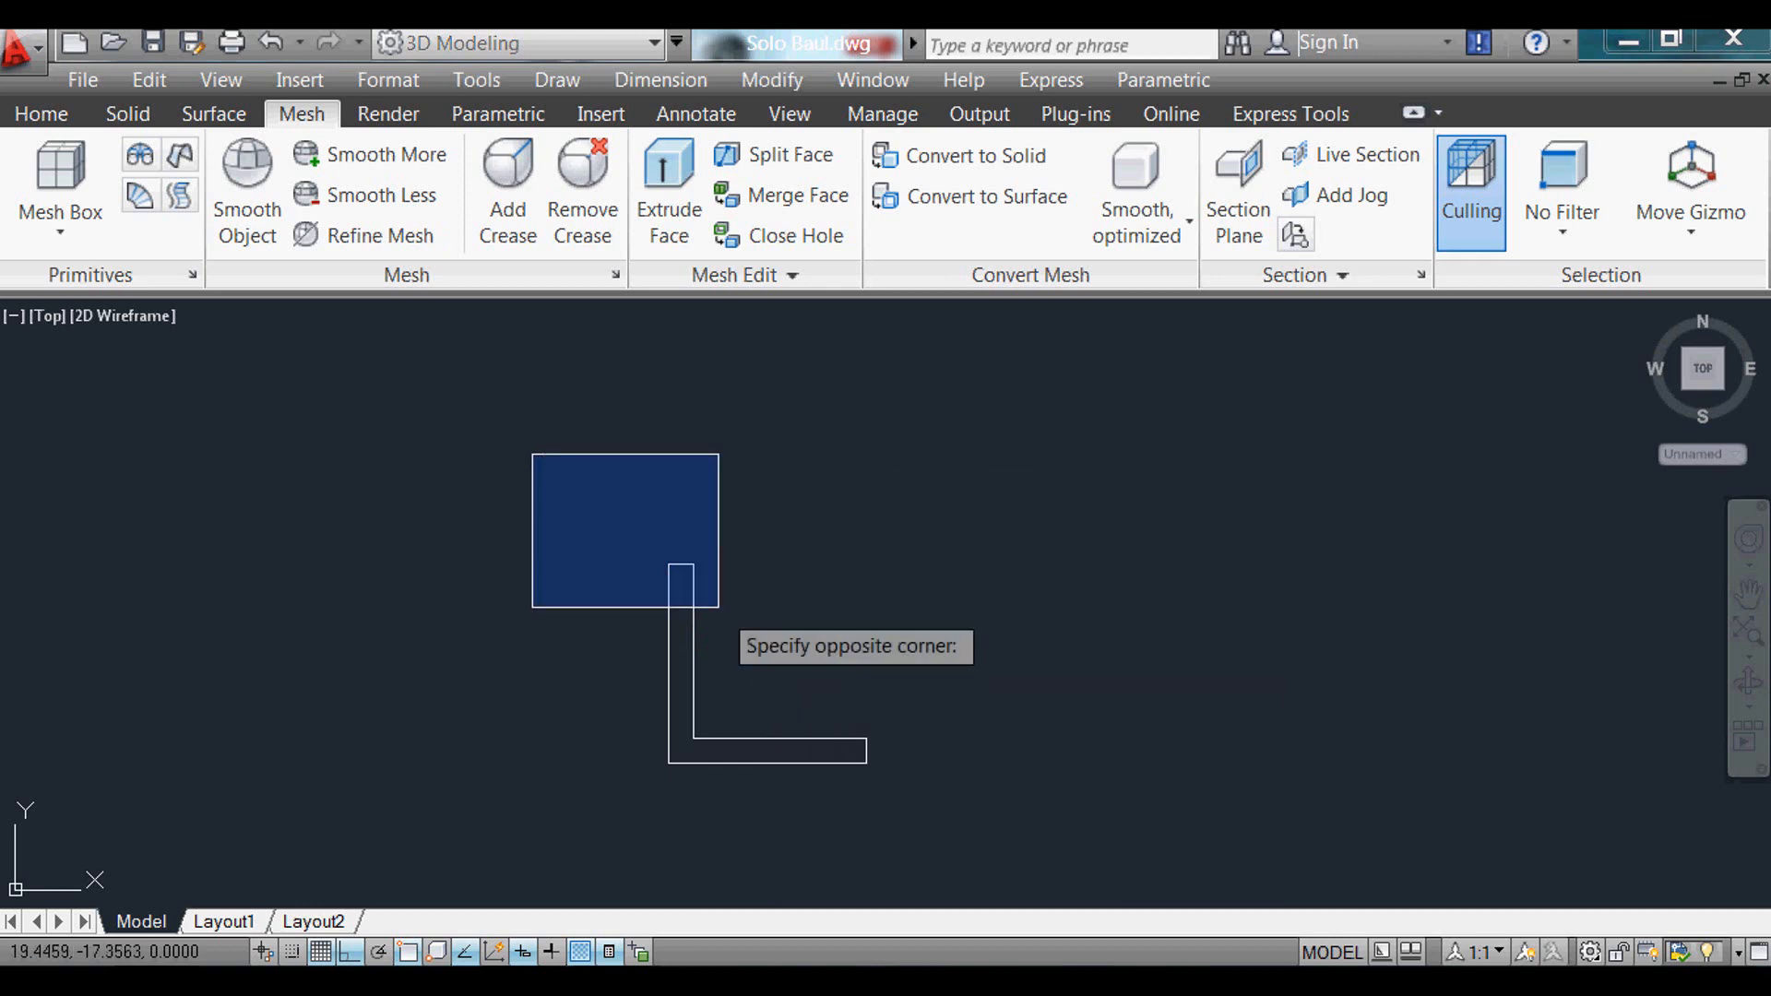
left_click(985, 809)
key("Return")
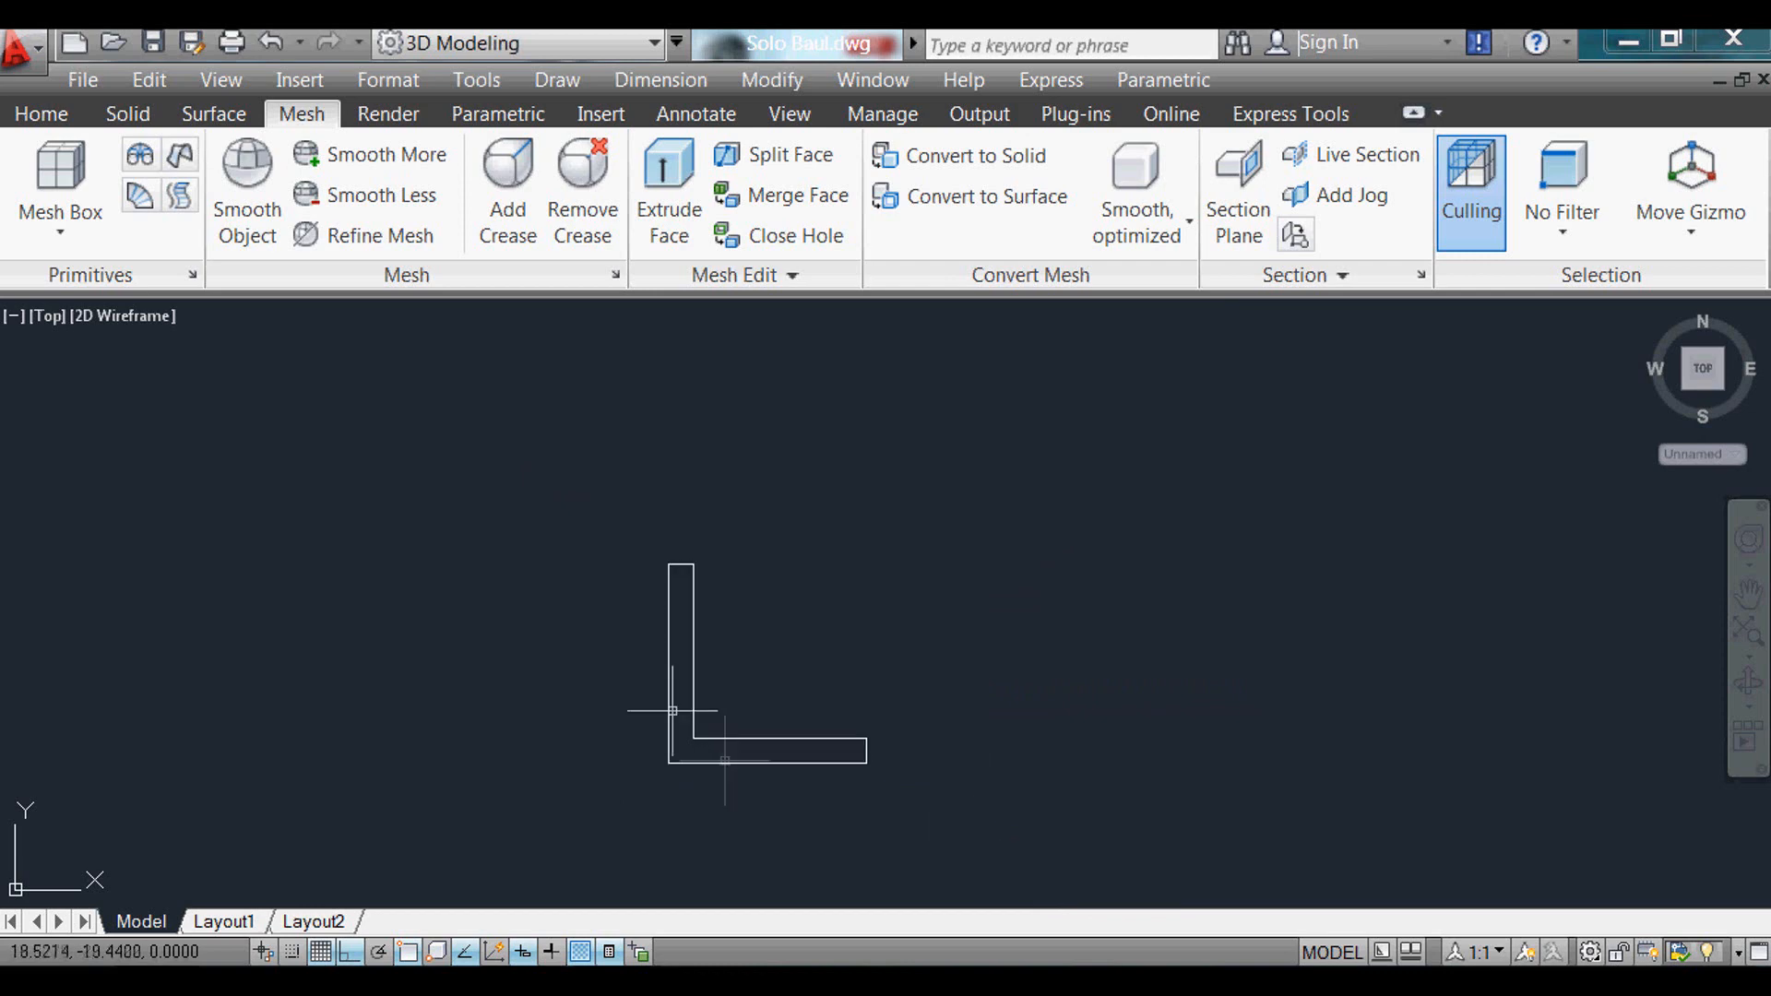
Step: Switch the viewport to the preset SW Isometric view
scroll(662, 618, "up", 5)
scroll(739, 707, "down", 2)
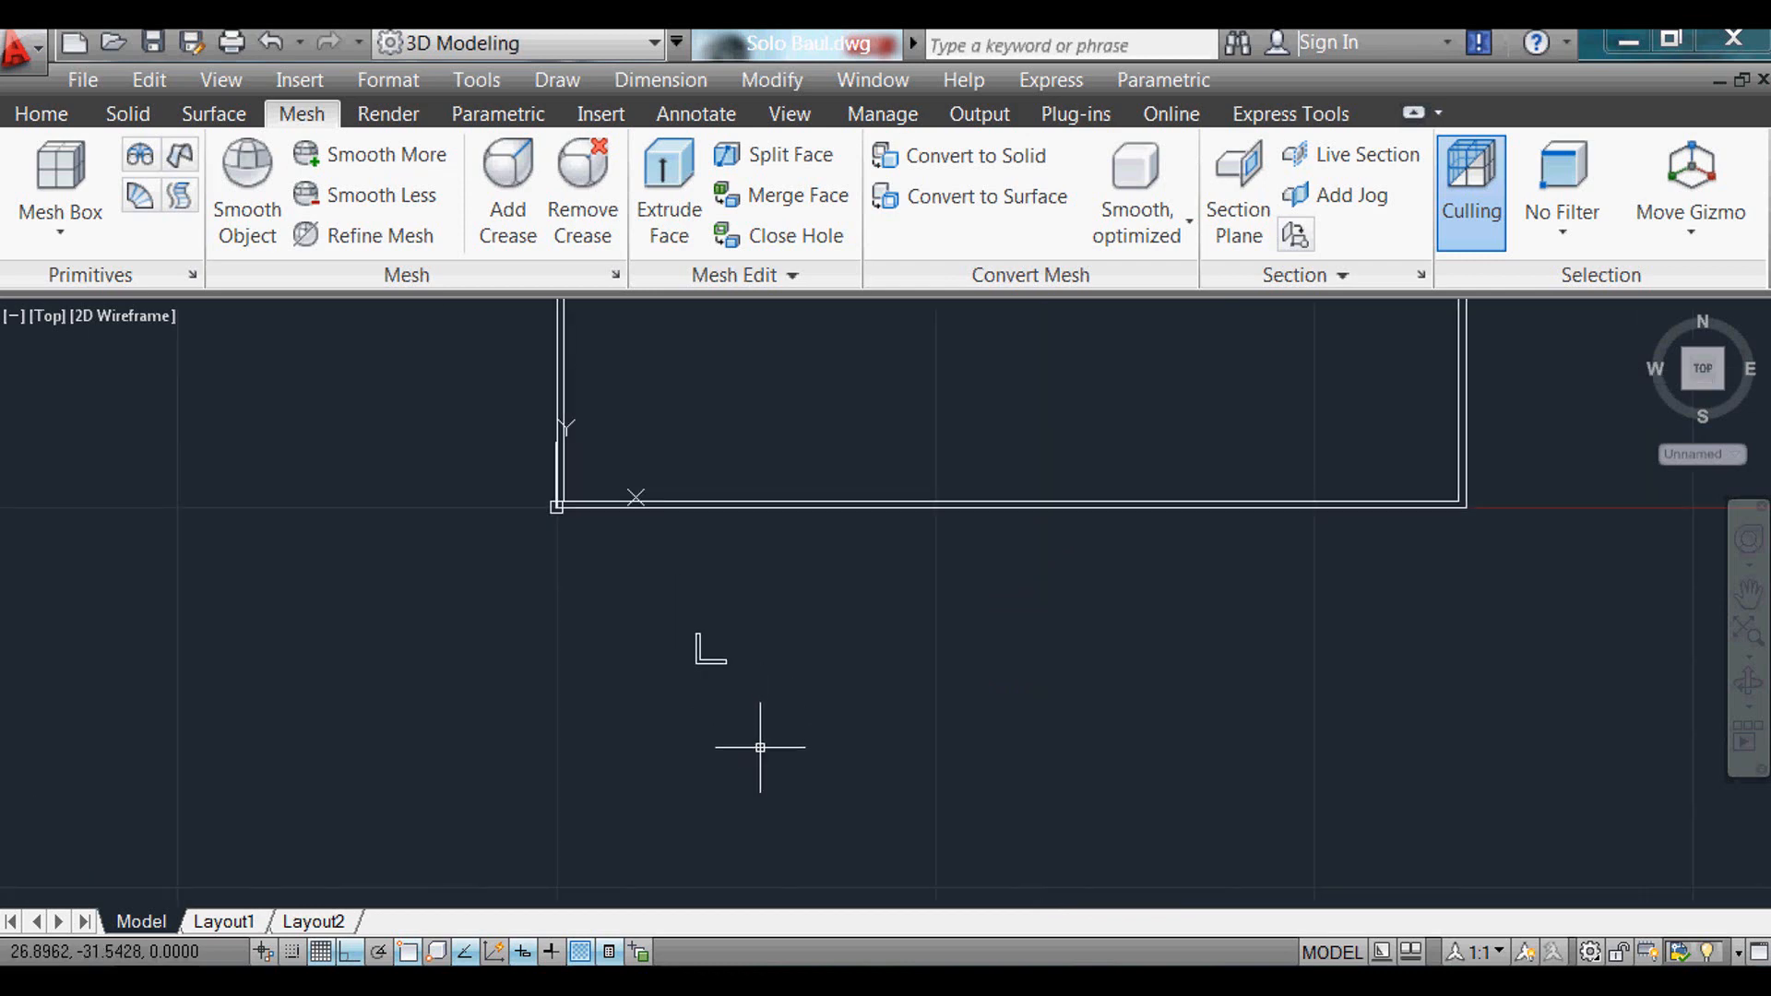
key("Return")
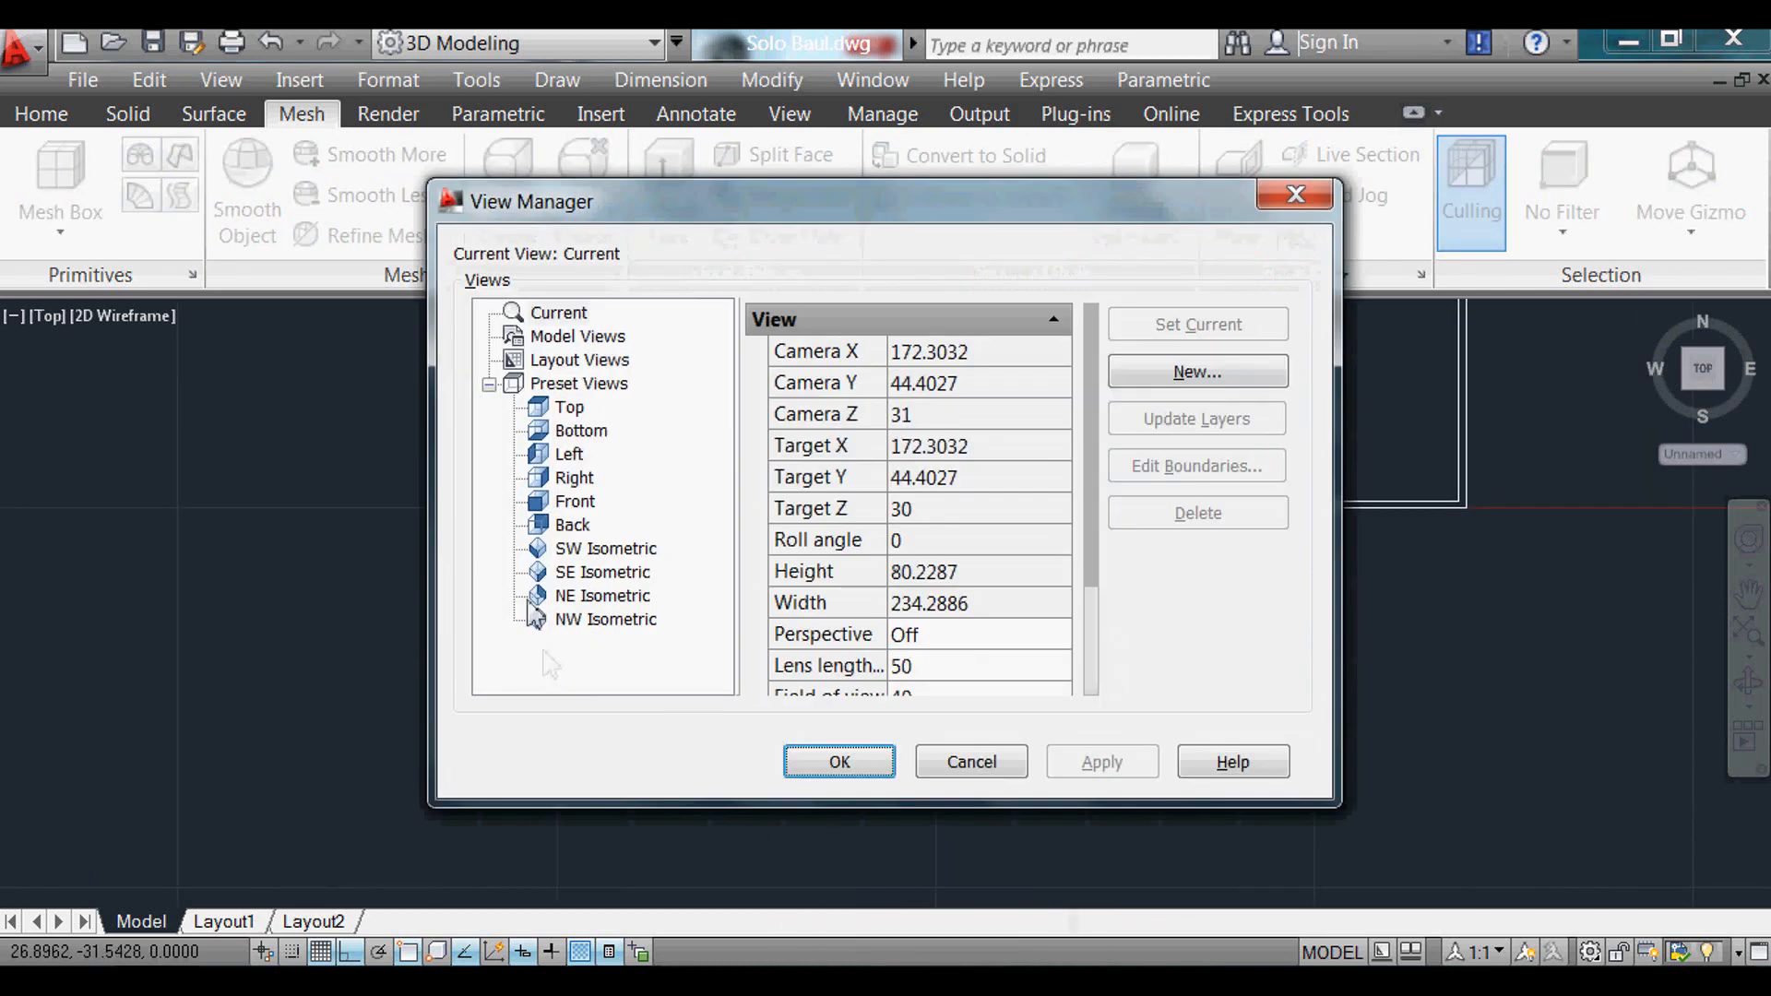
left_click(583, 552)
double_click(583, 551)
left_click(839, 761)
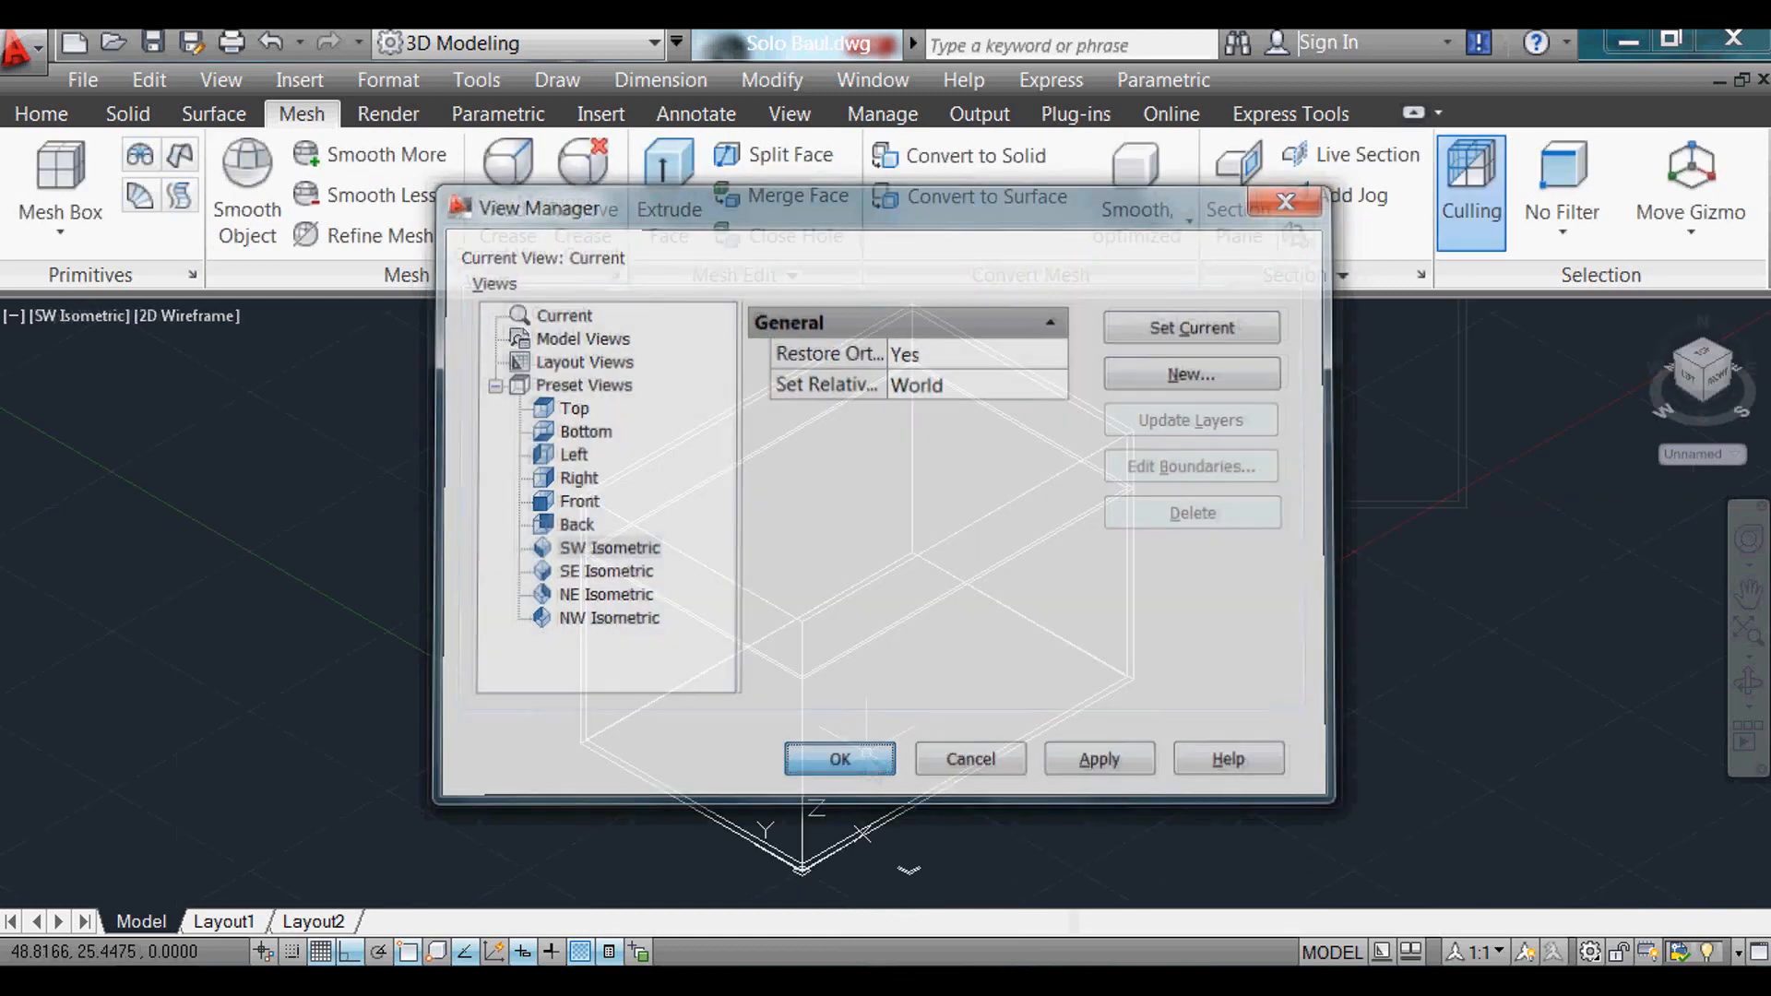
Step: Copy the closed L profile about 18 units in the negative X direction
scroll(989, 819, "up", 4)
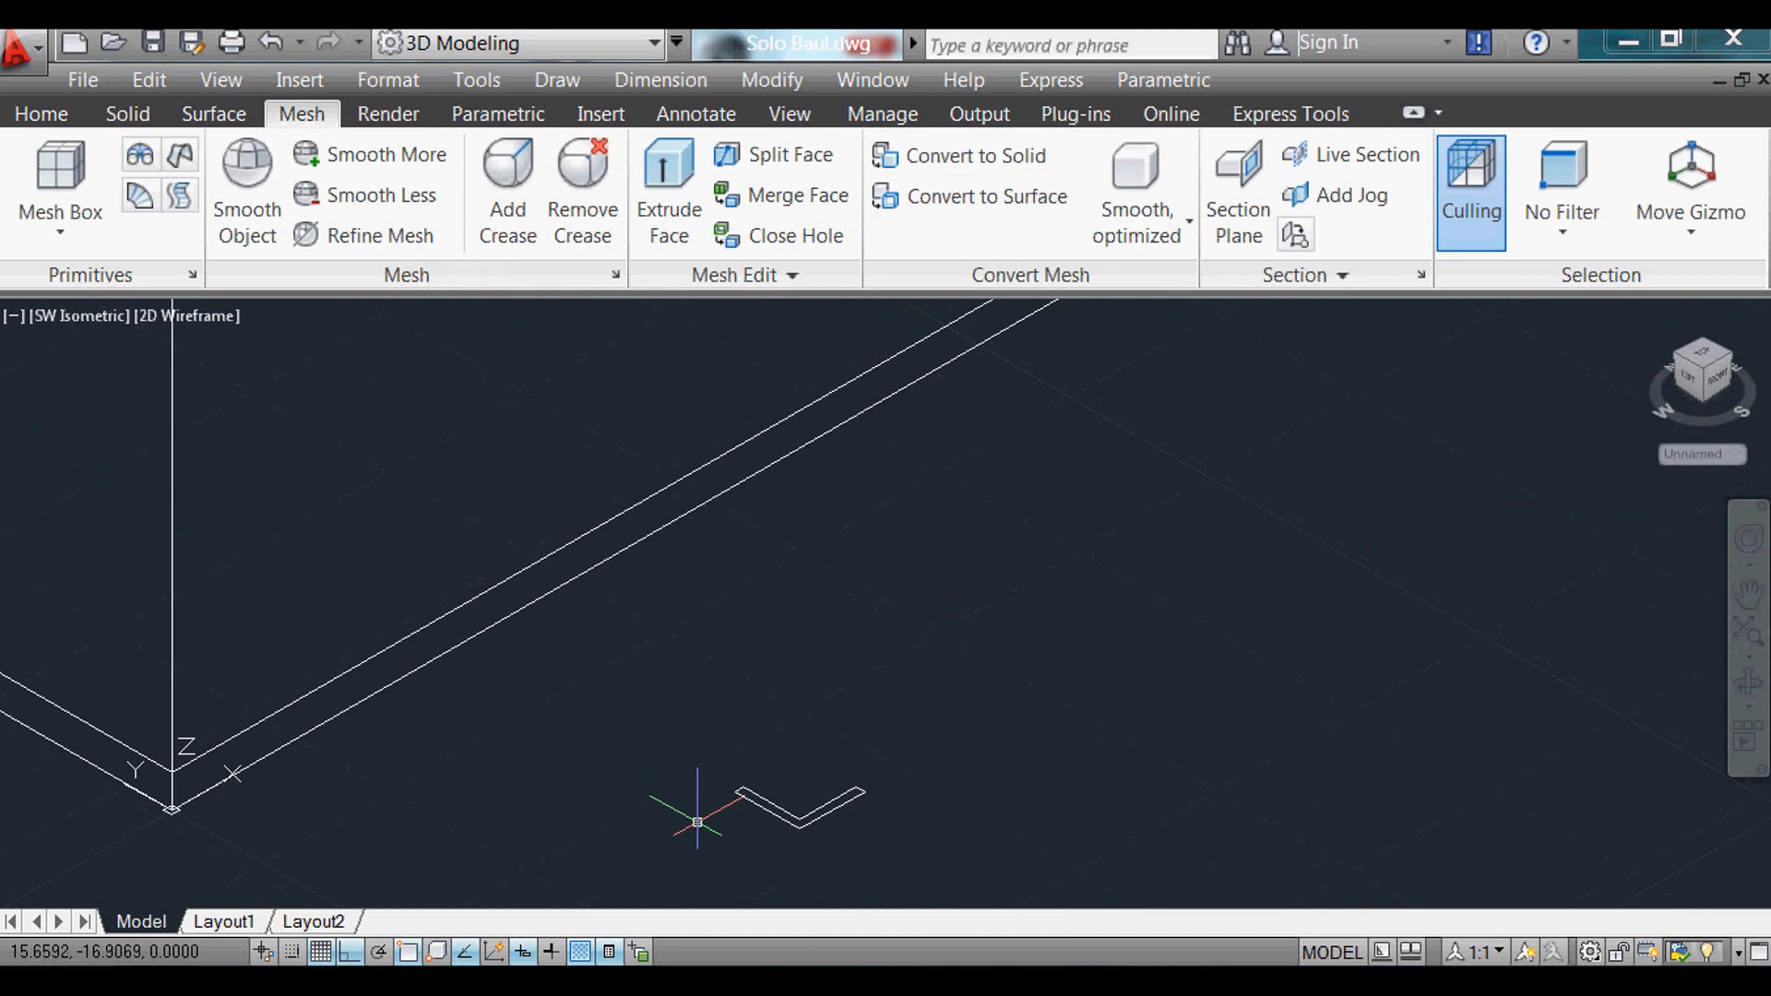
scroll(697, 821, "down", 1)
scroll(794, 851, "up", 2)
type("c")
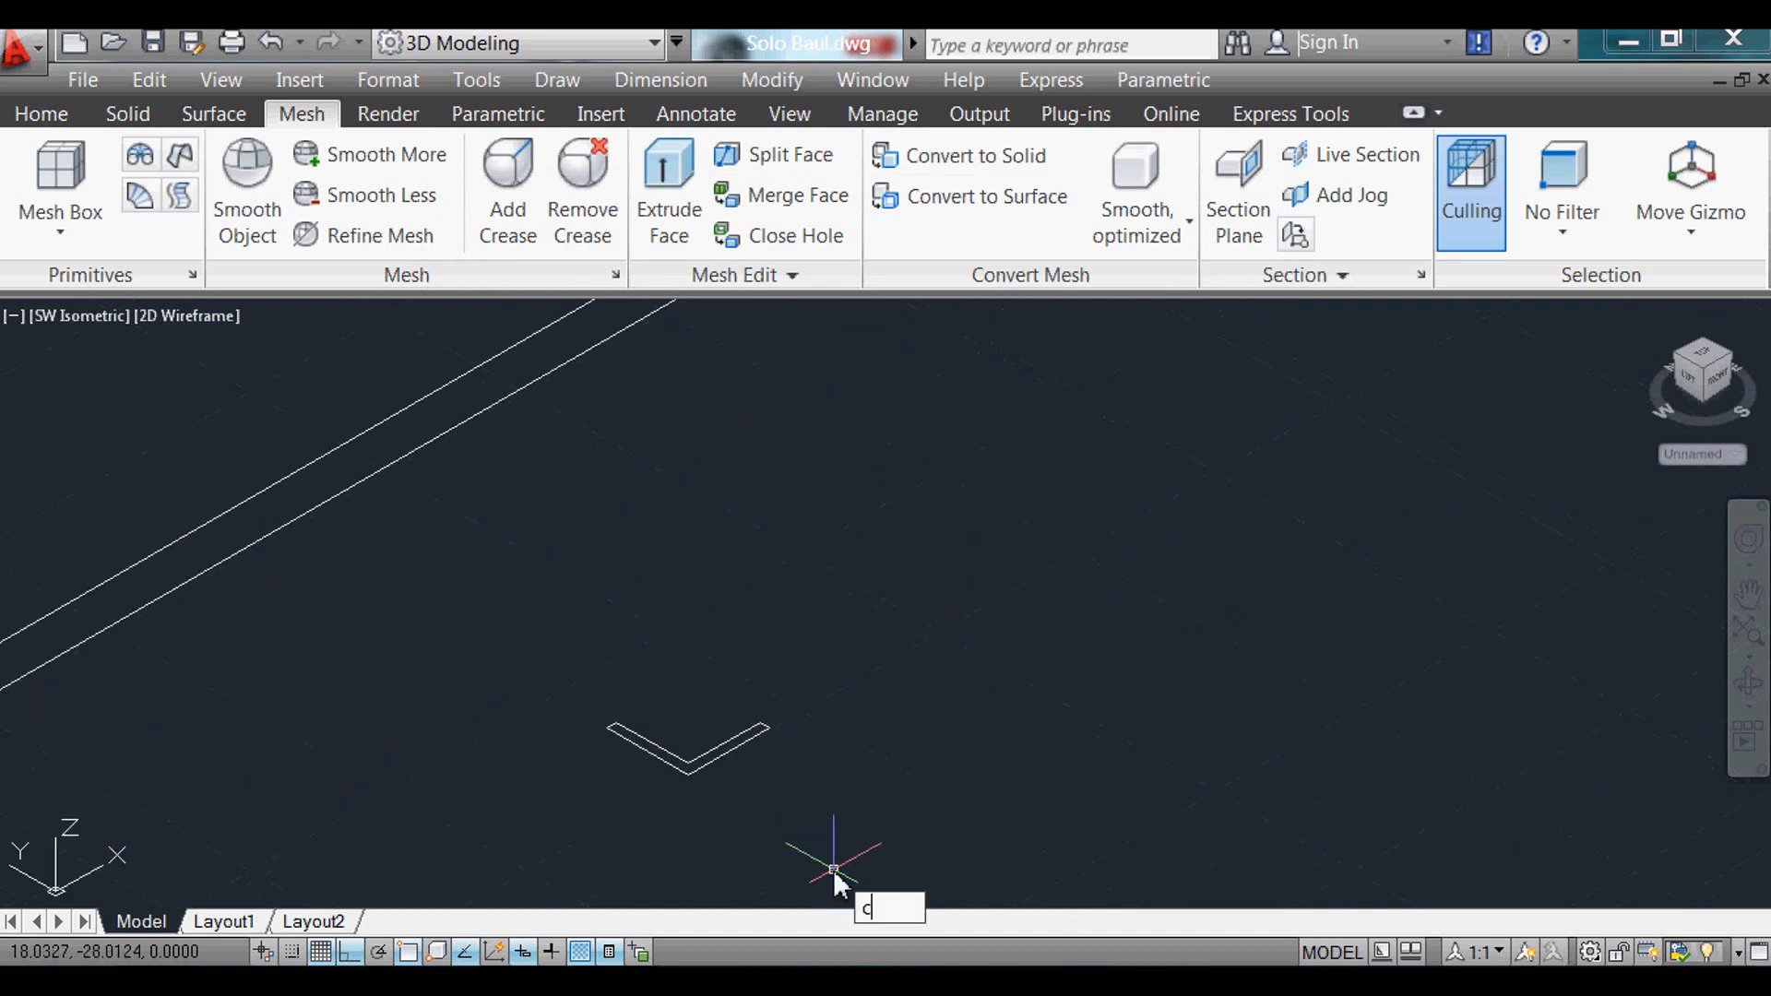
key("Return")
left_click(846, 783)
left_click(673, 625)
scroll(688, 619, "down", 4)
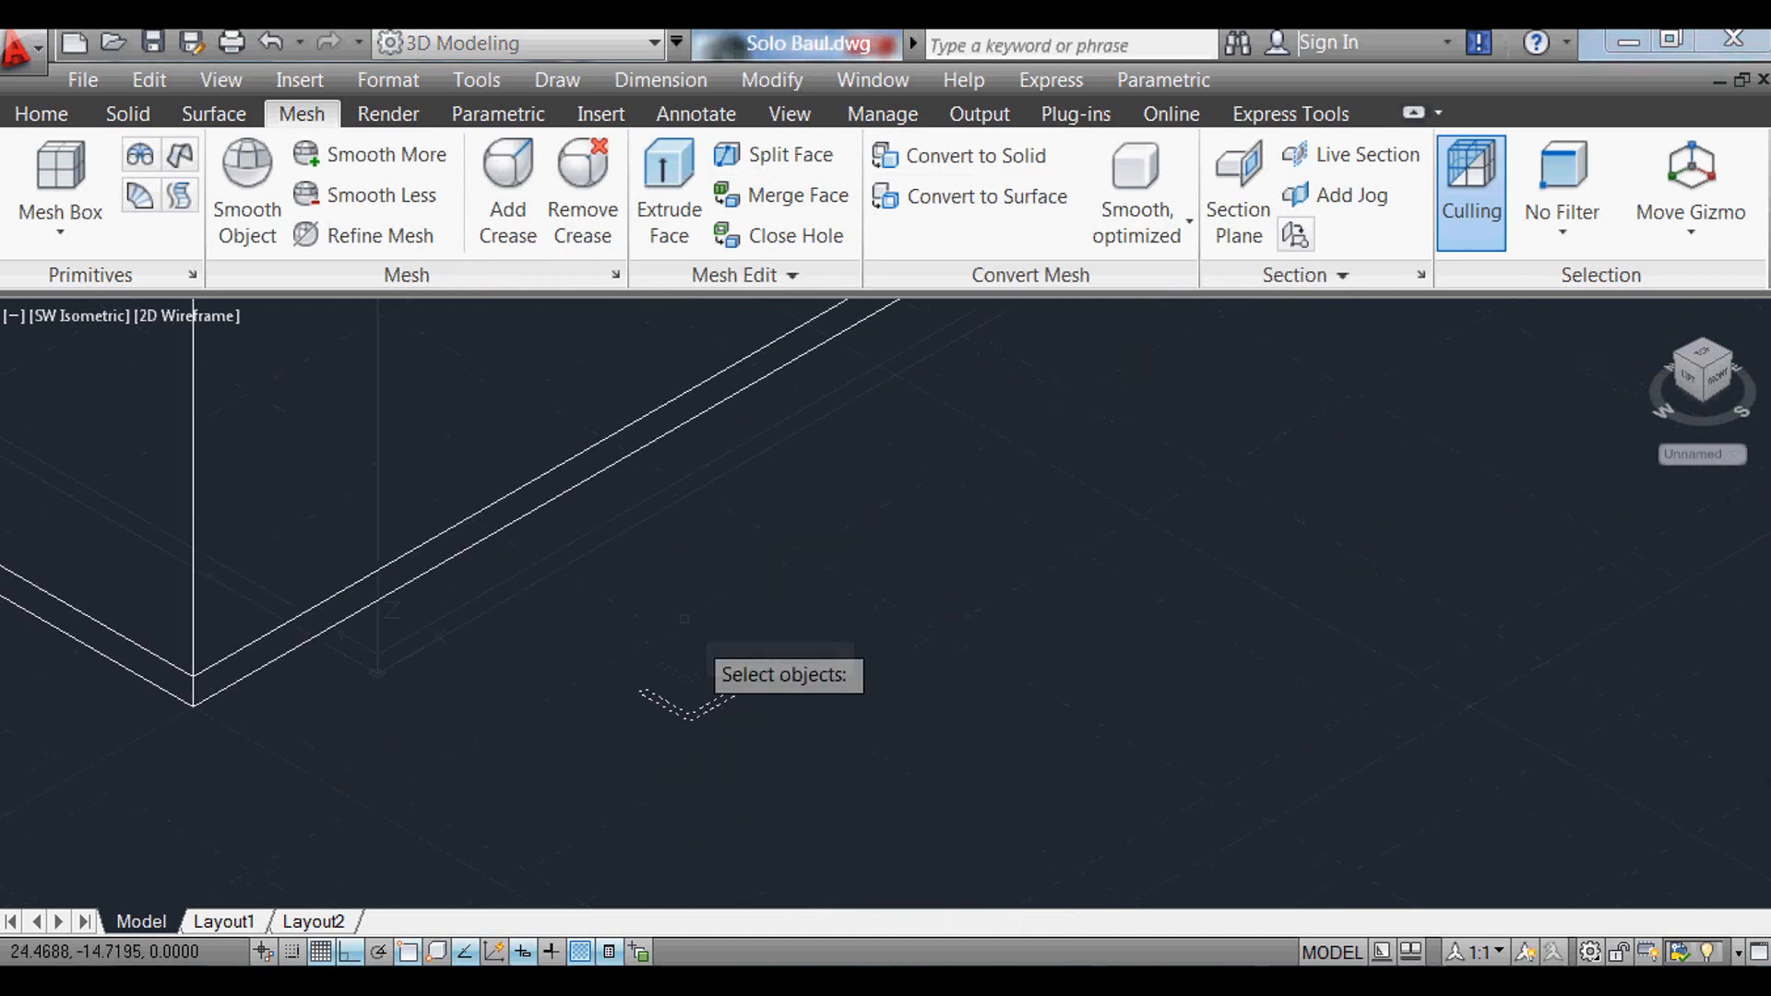
key("Return")
left_click(908, 678)
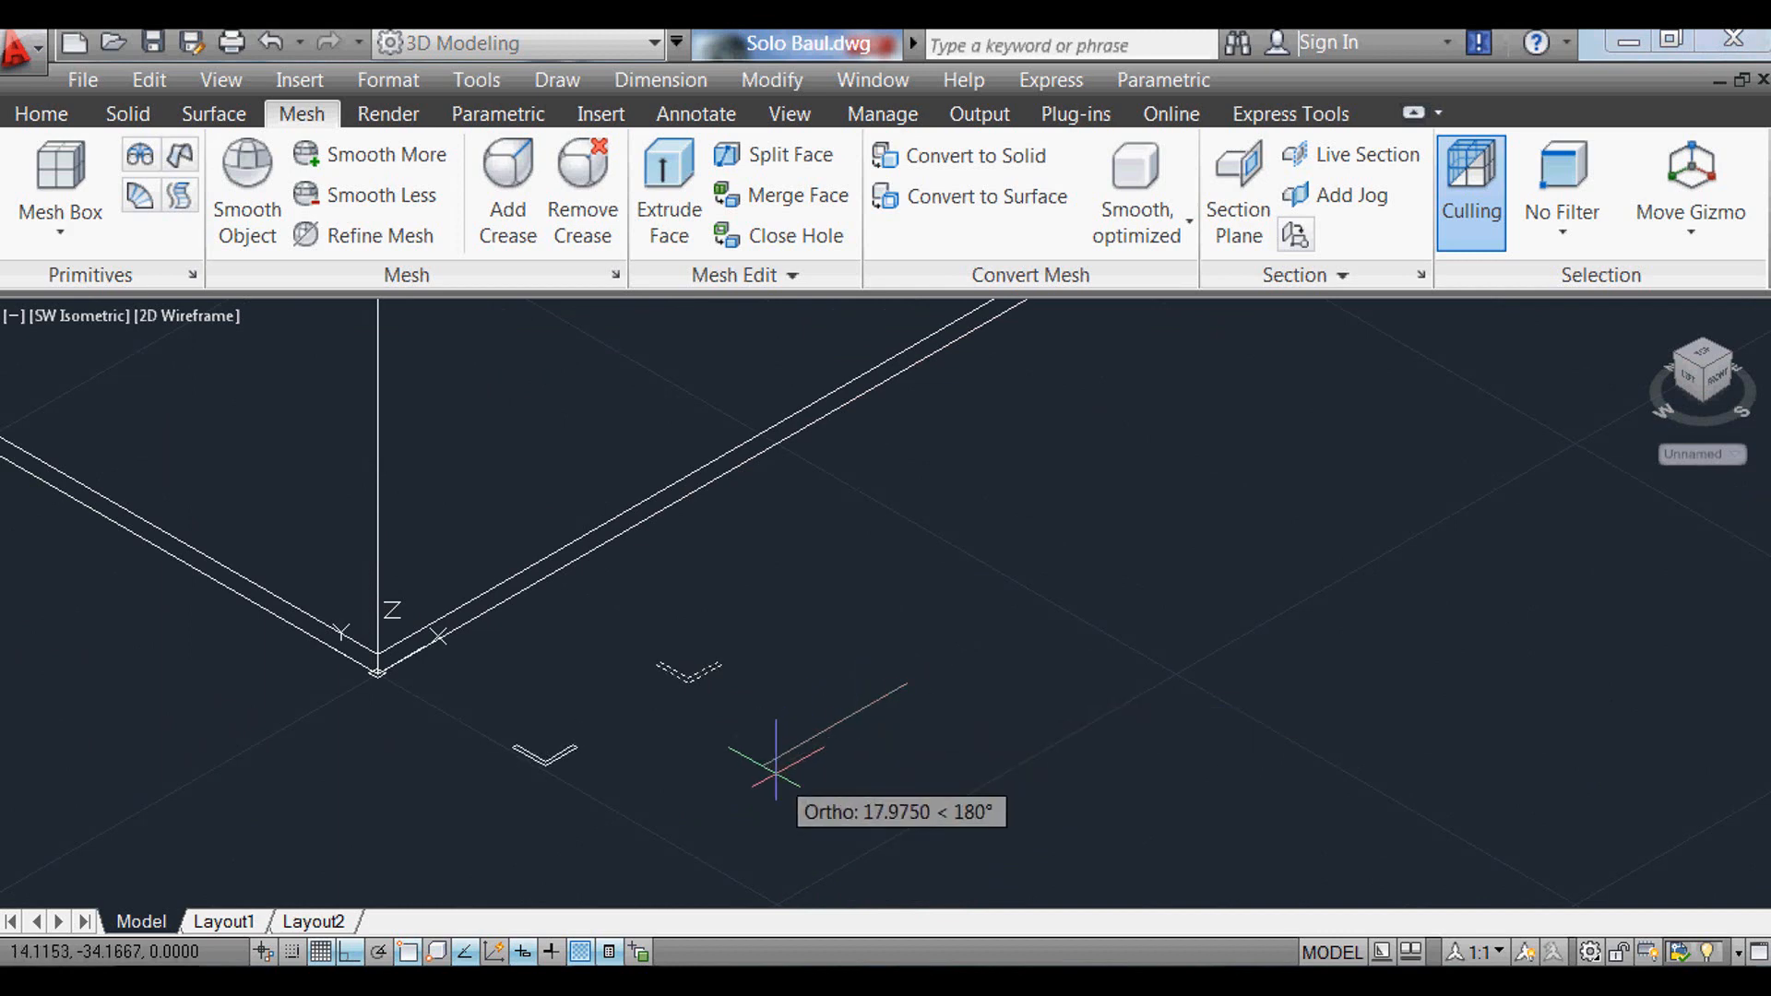
left_click(791, 750)
Step: Rotate the copied L profile 90° in 3D about the Y axis through its outer corner so one leg stands upright
scroll(508, 813, "up", 3)
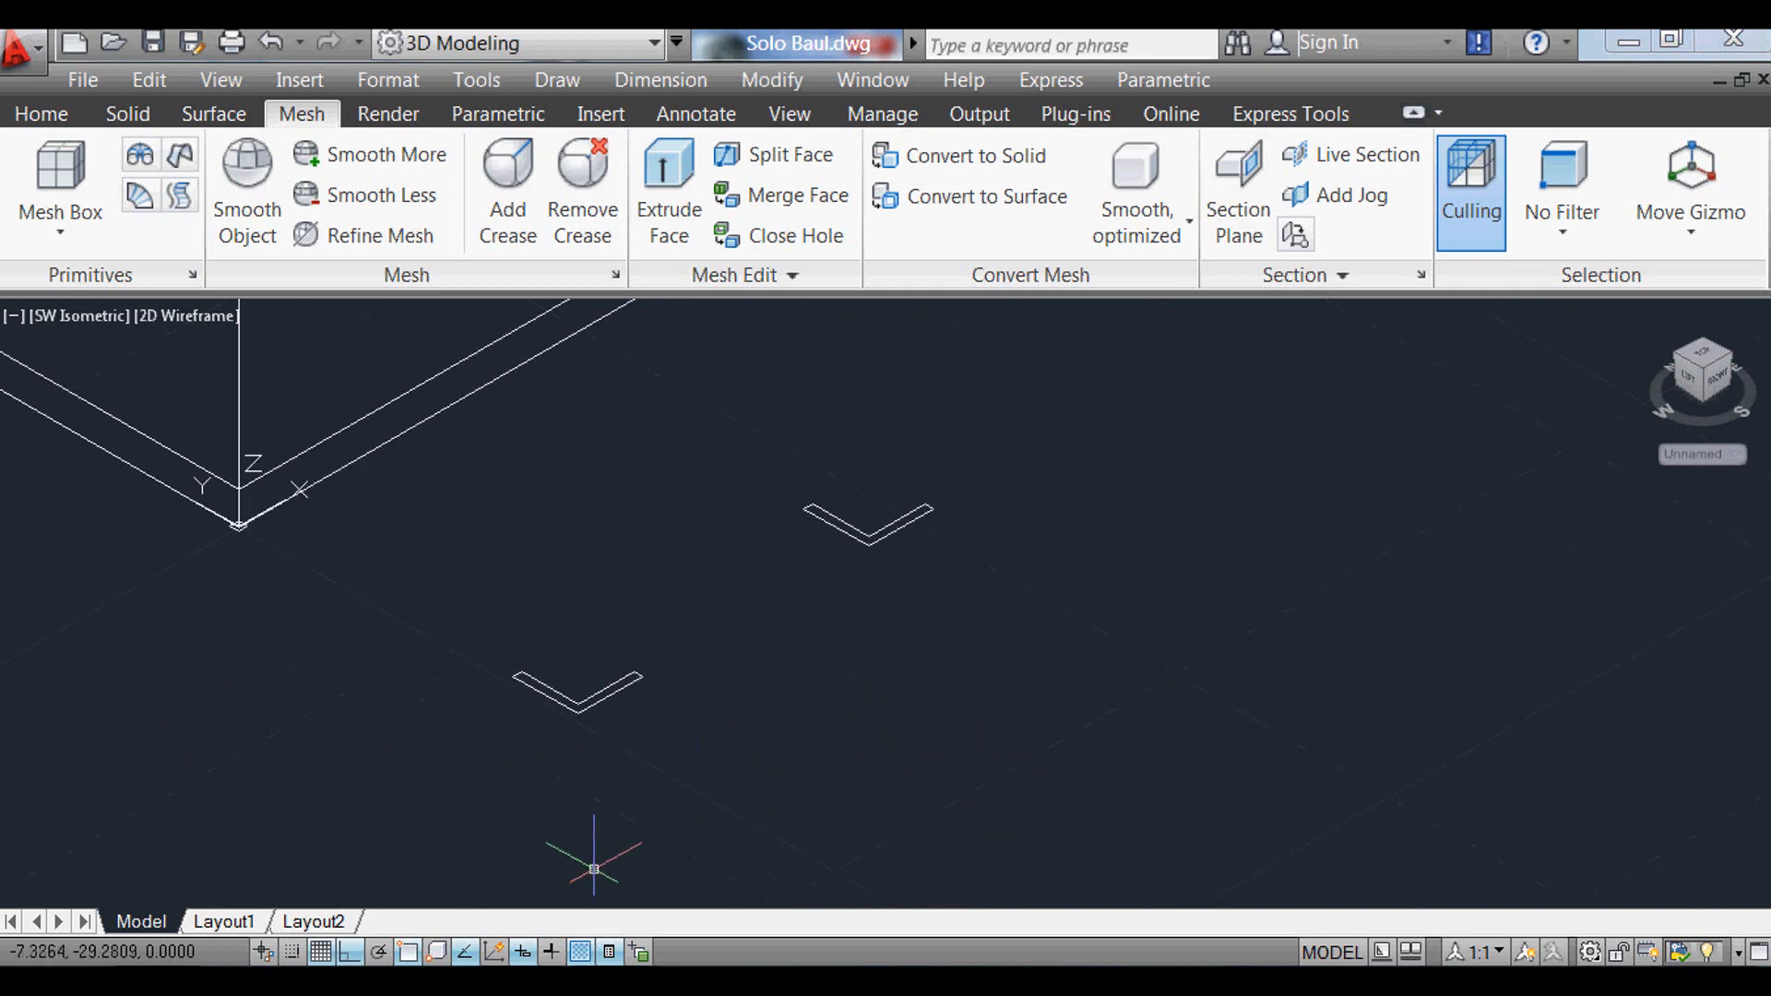
type("3r")
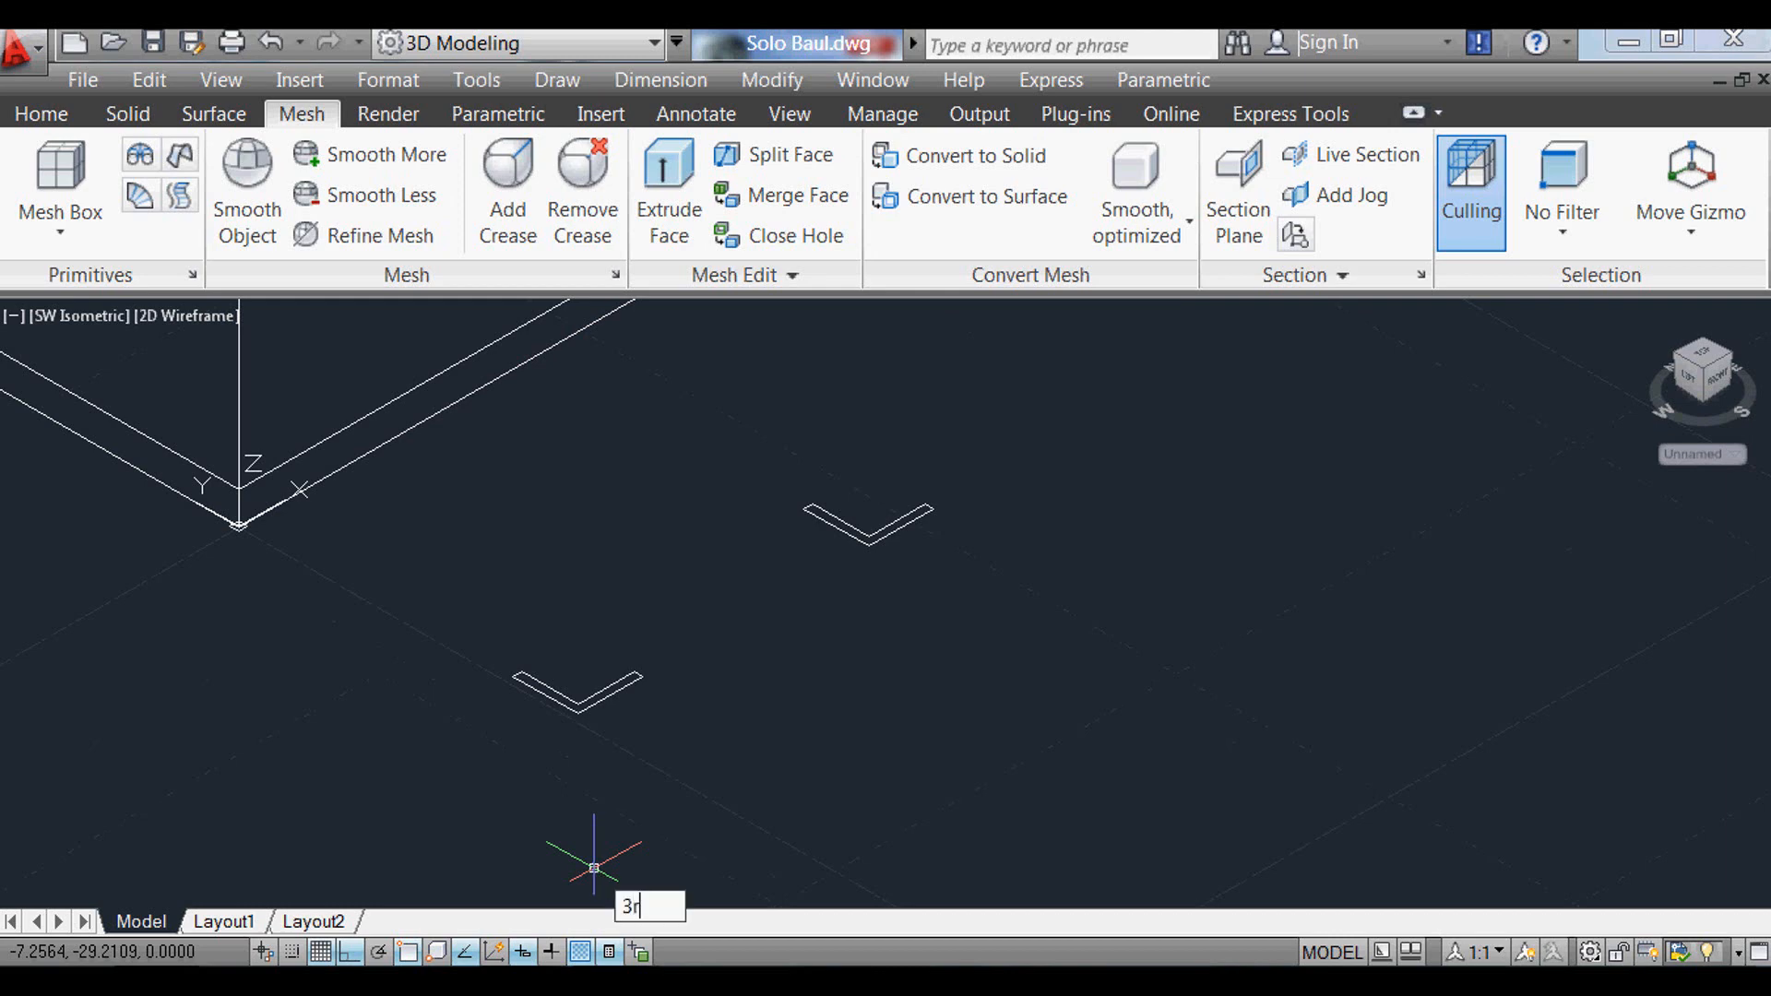
key("Return")
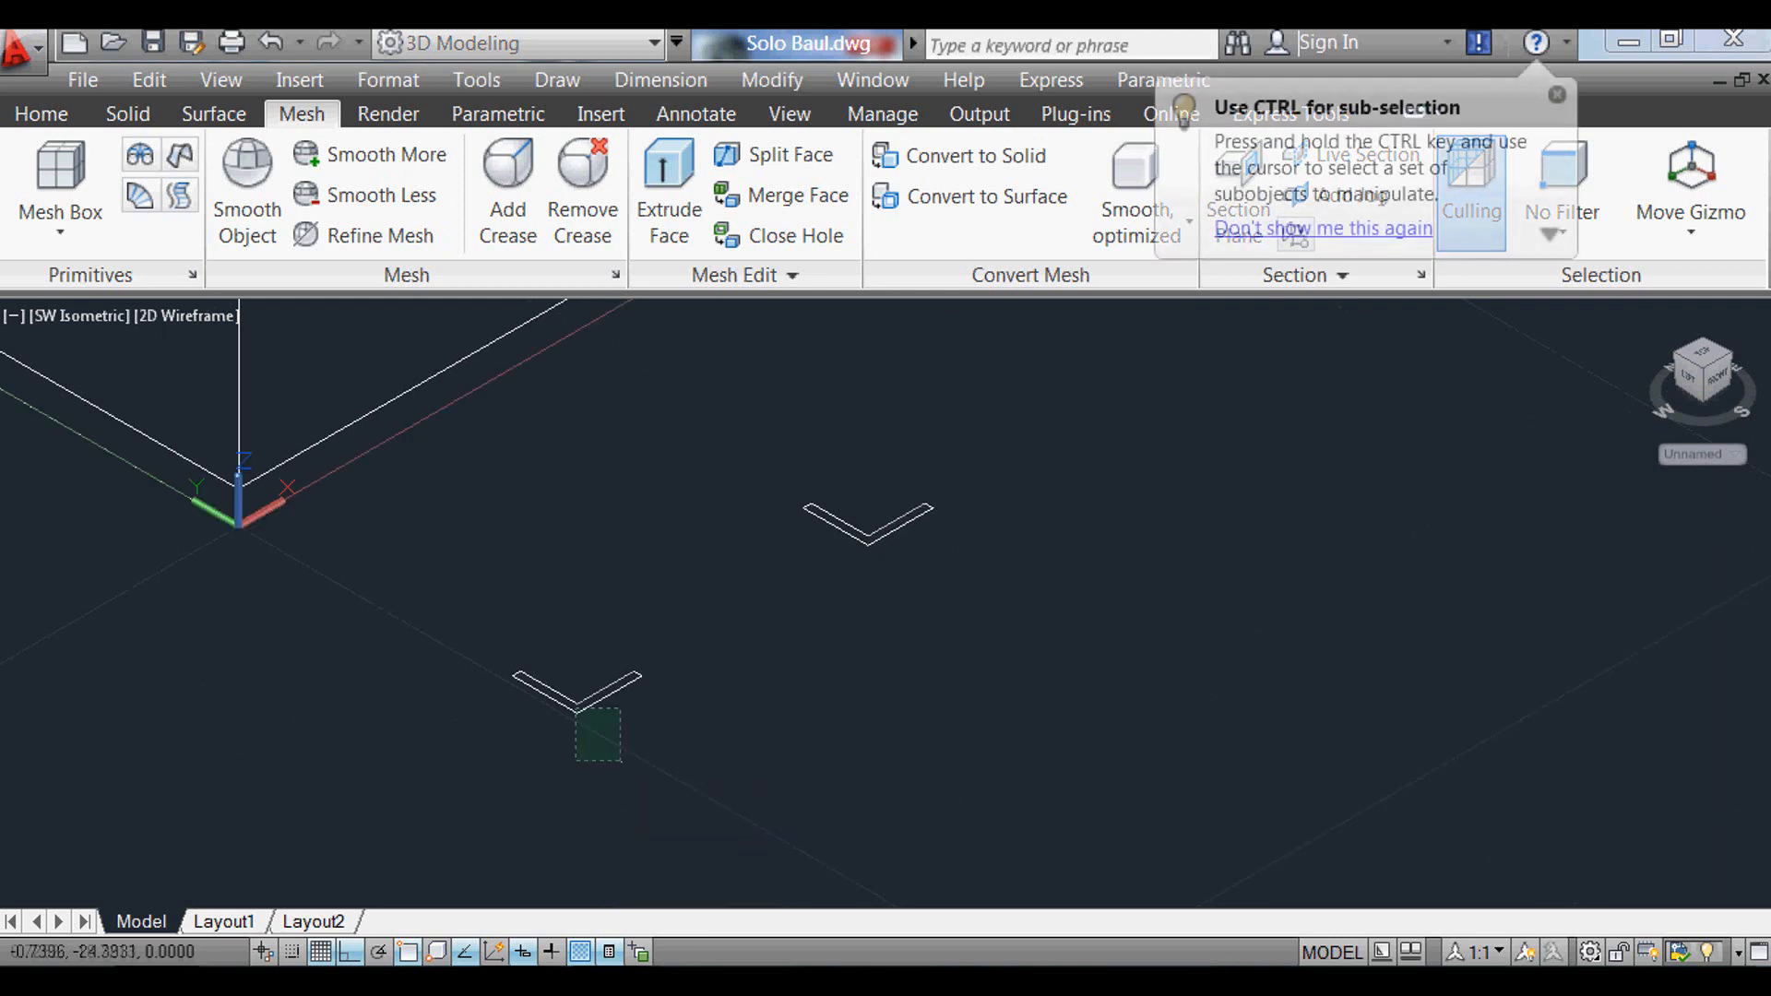
scroll(550, 698, "up", 3)
left_click(551, 698)
key("Return")
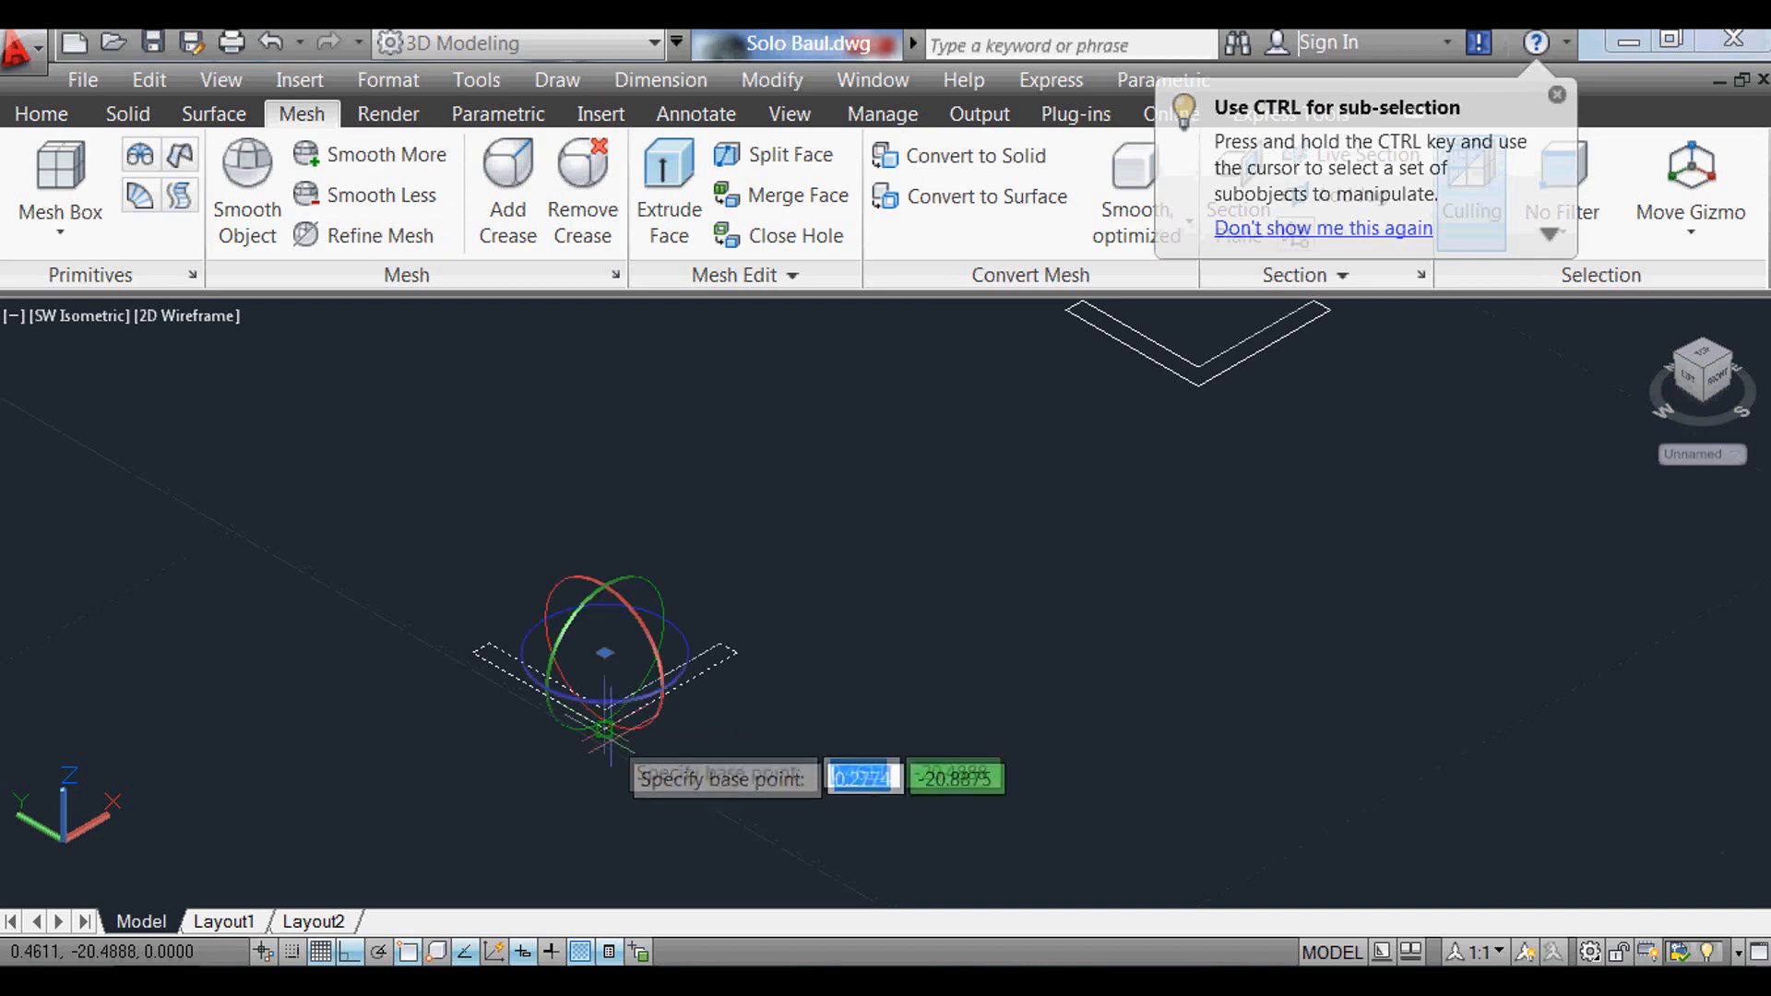
left_click(606, 729)
left_click(643, 657)
type("90")
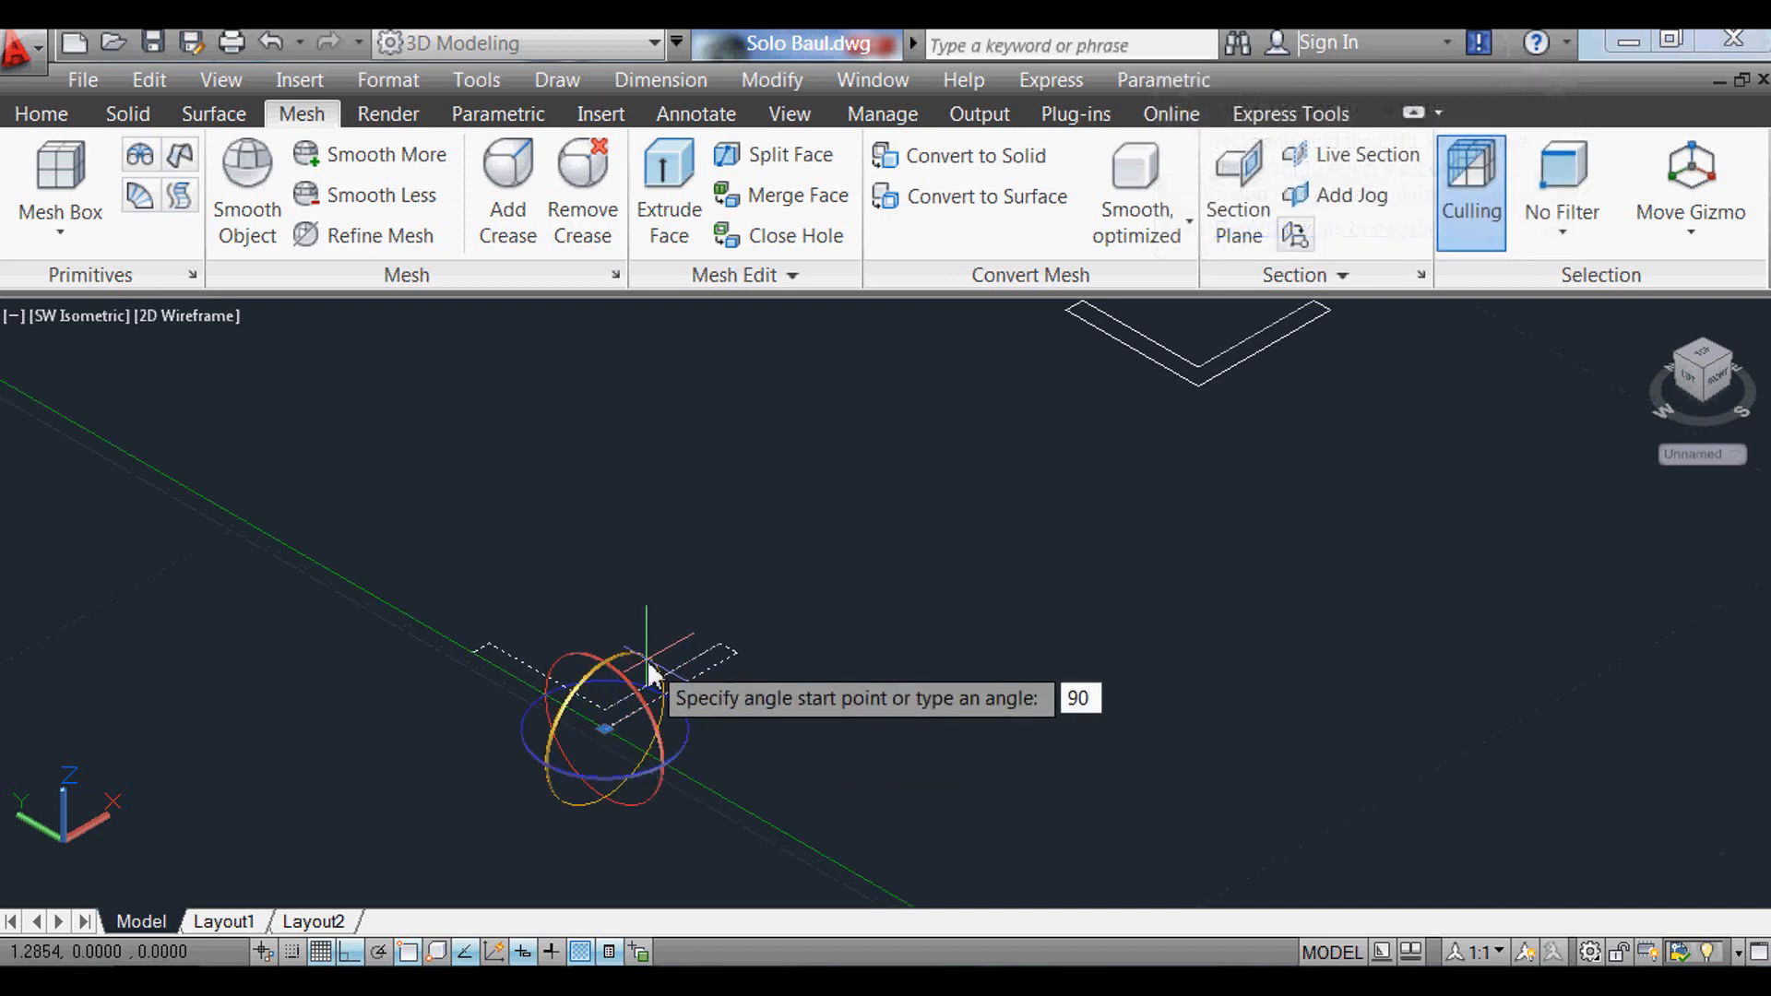
key("Return")
Step: Draw a 120 by 80 rectangle over the chest's base, from its Y-axis corner to the diagonally opposite corner on the X axis
scroll(670, 739, "down", 6)
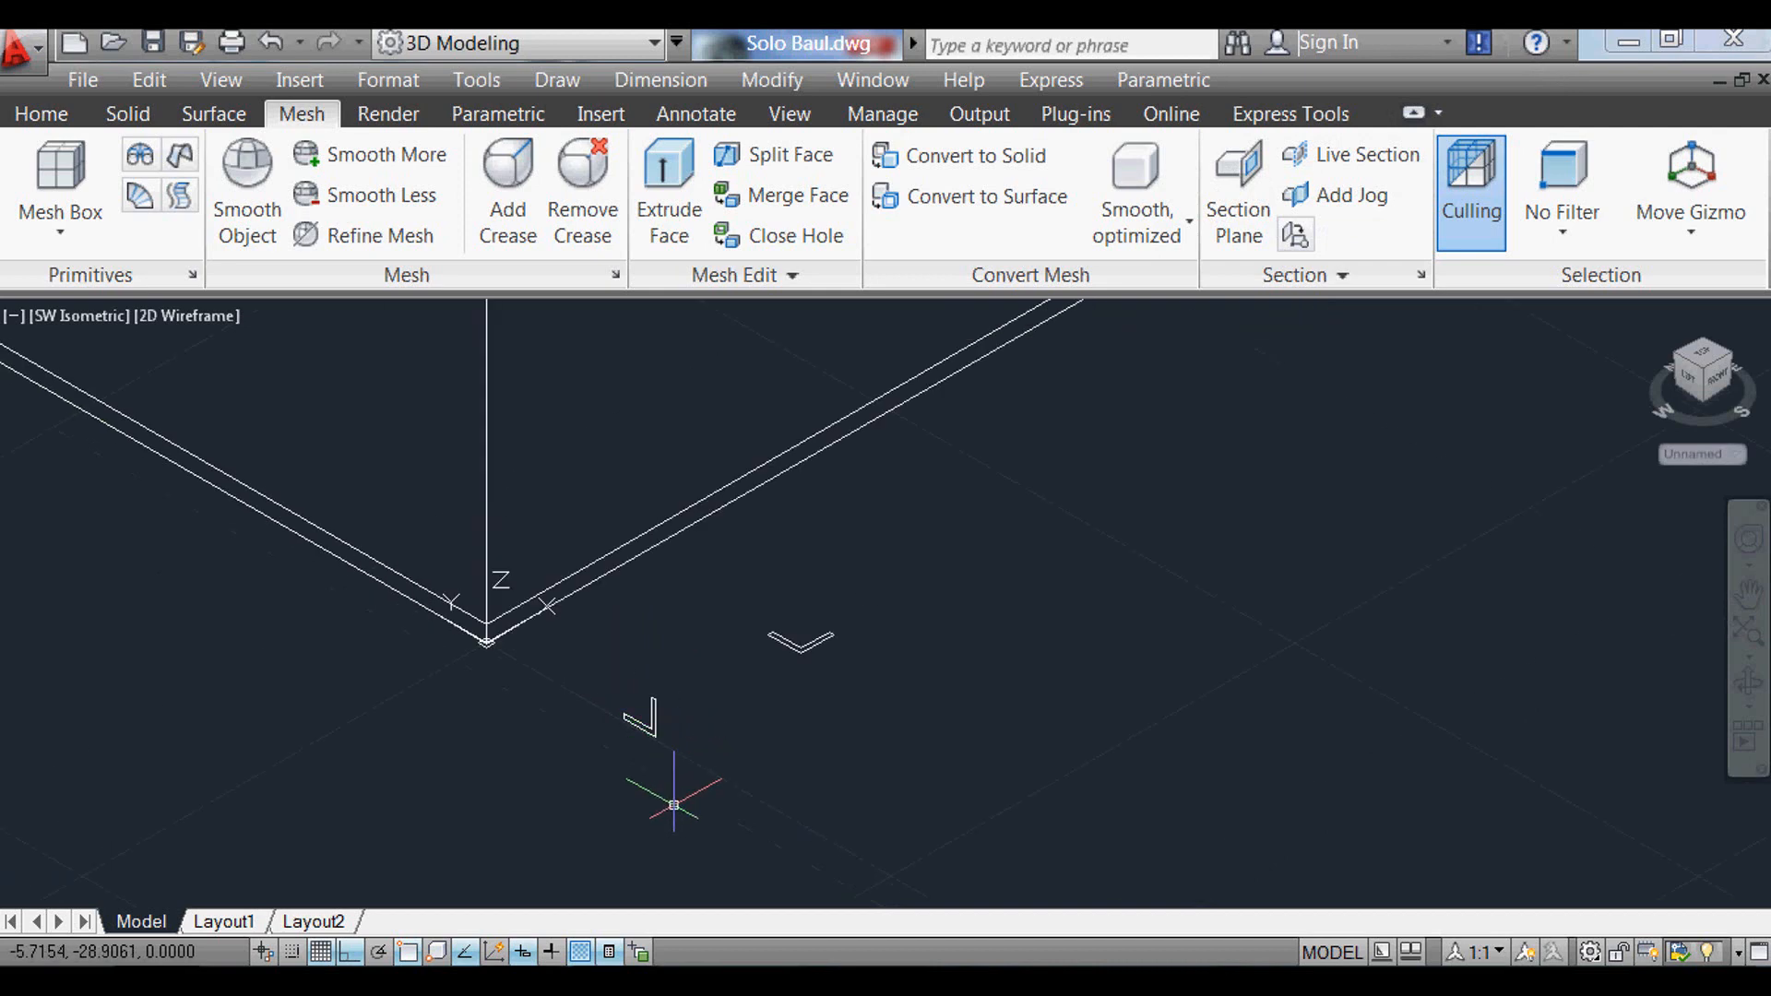
scroll(646, 805, "down", 2)
type("r")
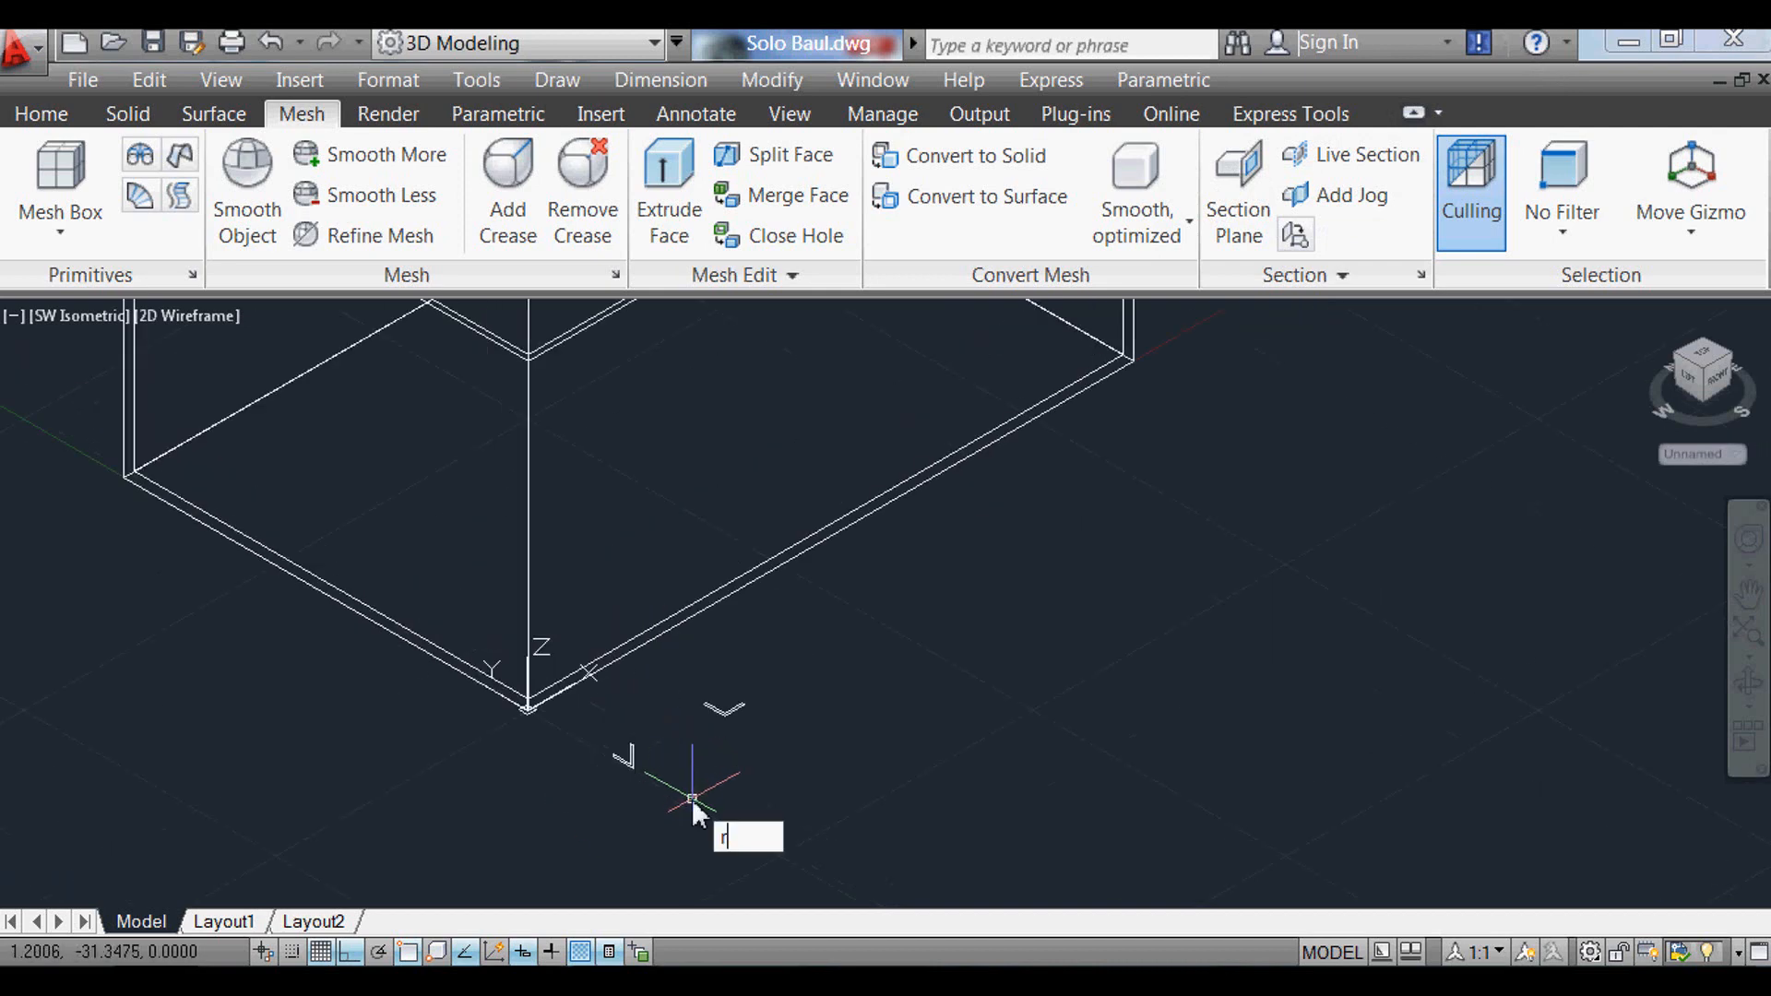
type("ec")
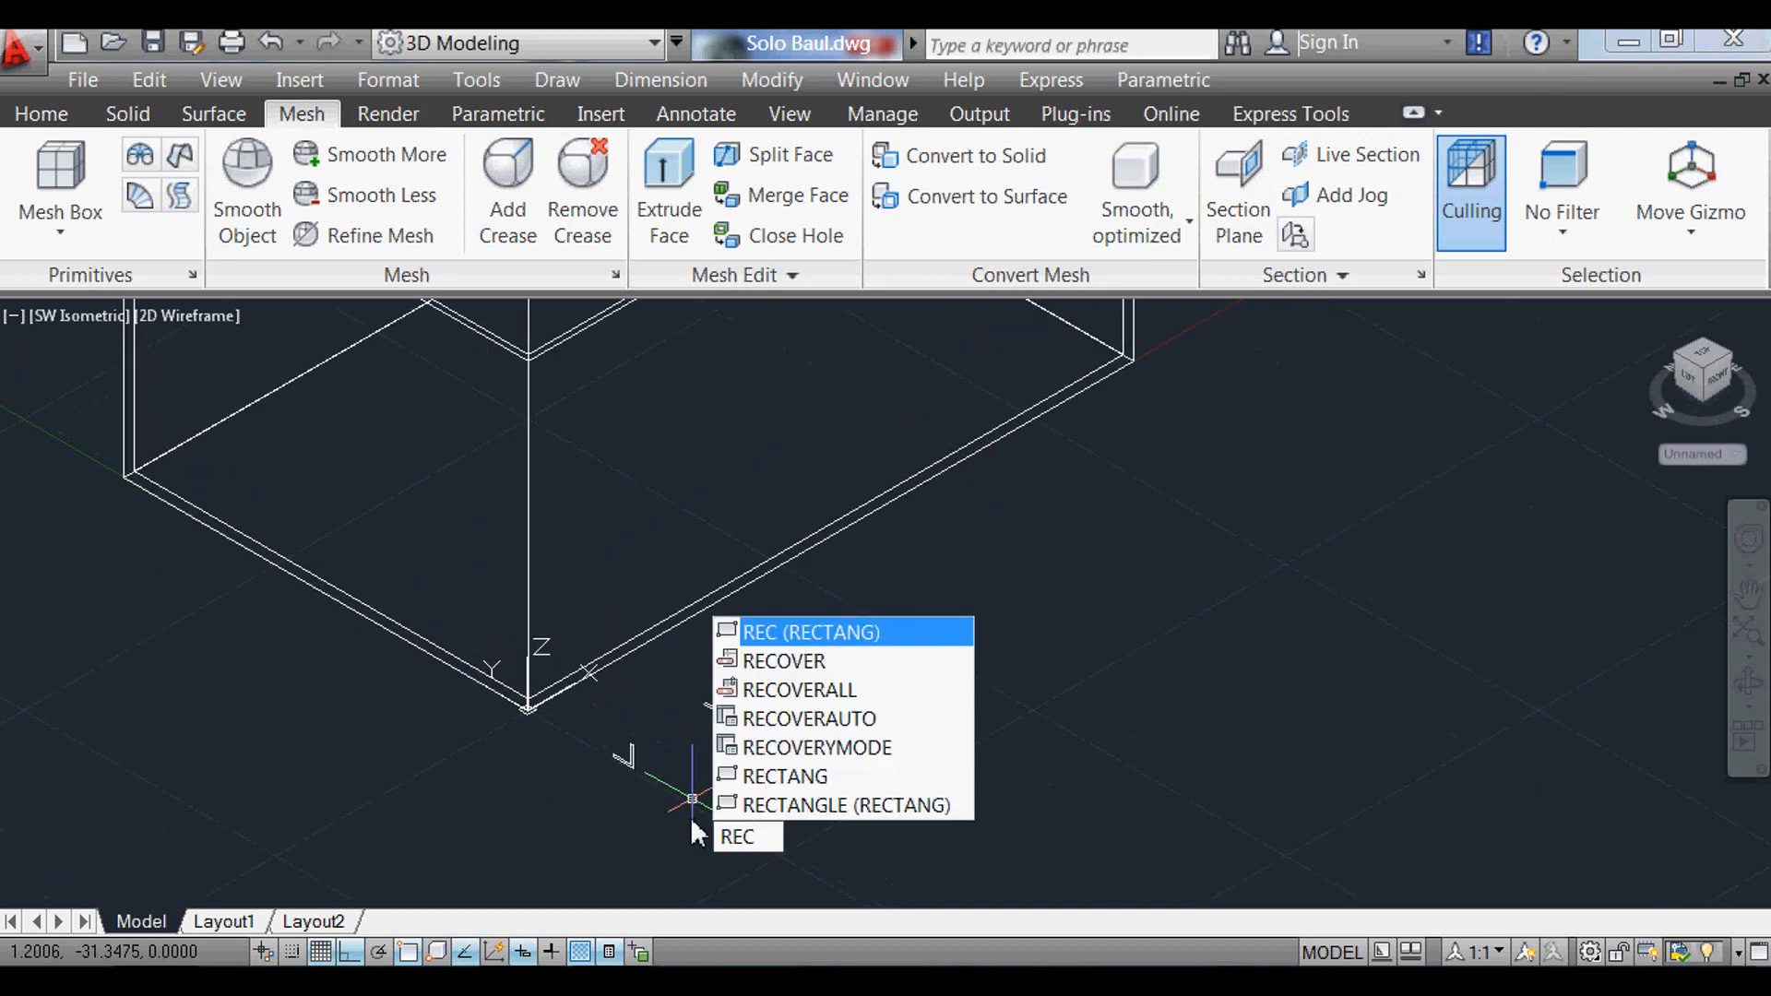
key("Return")
left_click(124, 475)
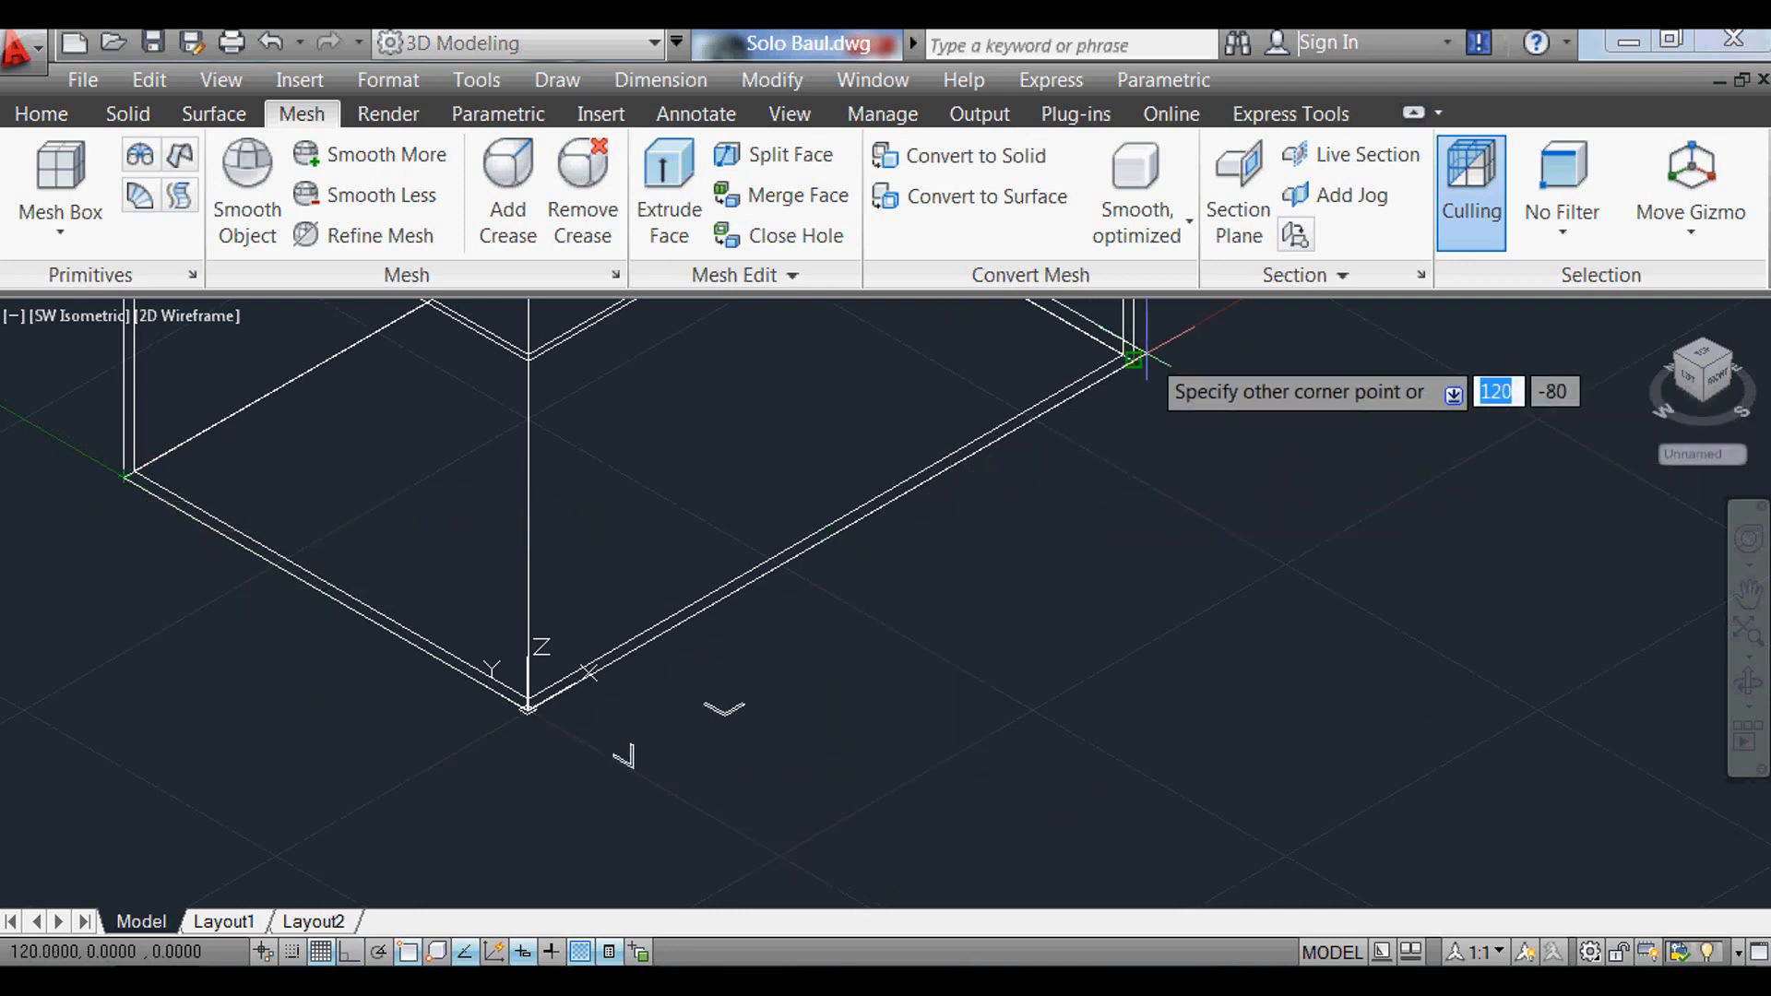
left_click(1133, 358)
Step: Move the base rectangle 150 units in the negative Y direction, clear of the chest
type("m")
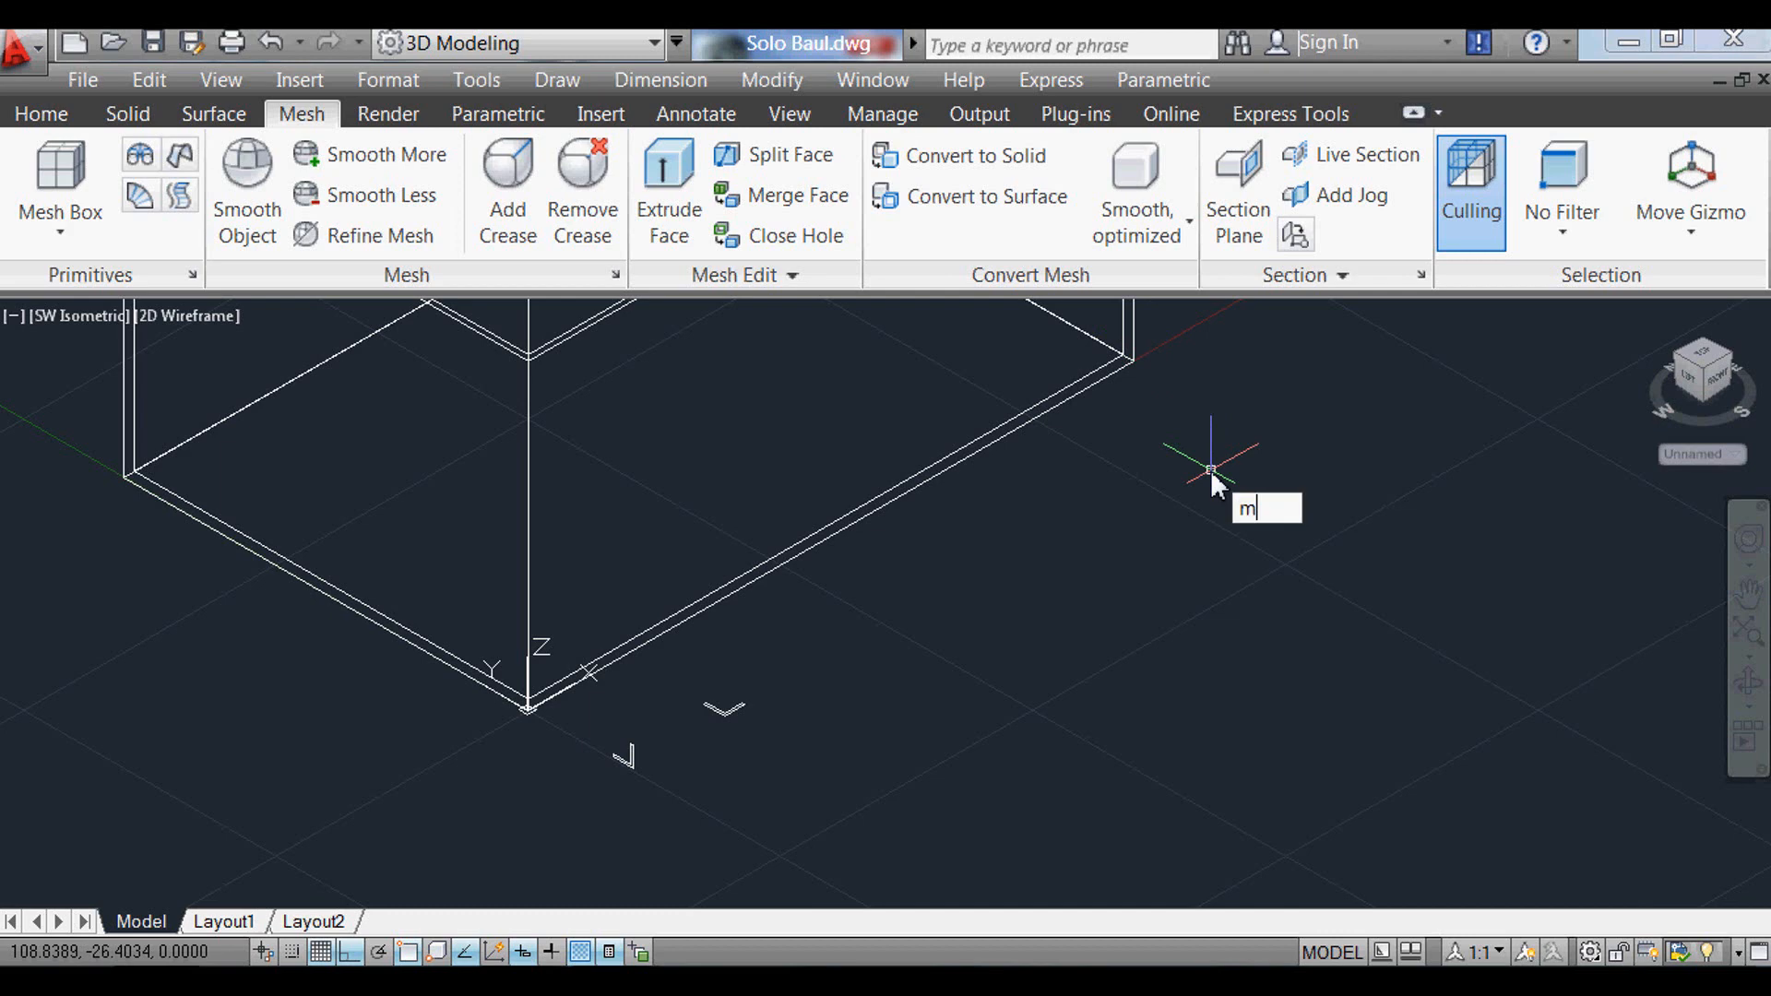
key("Return")
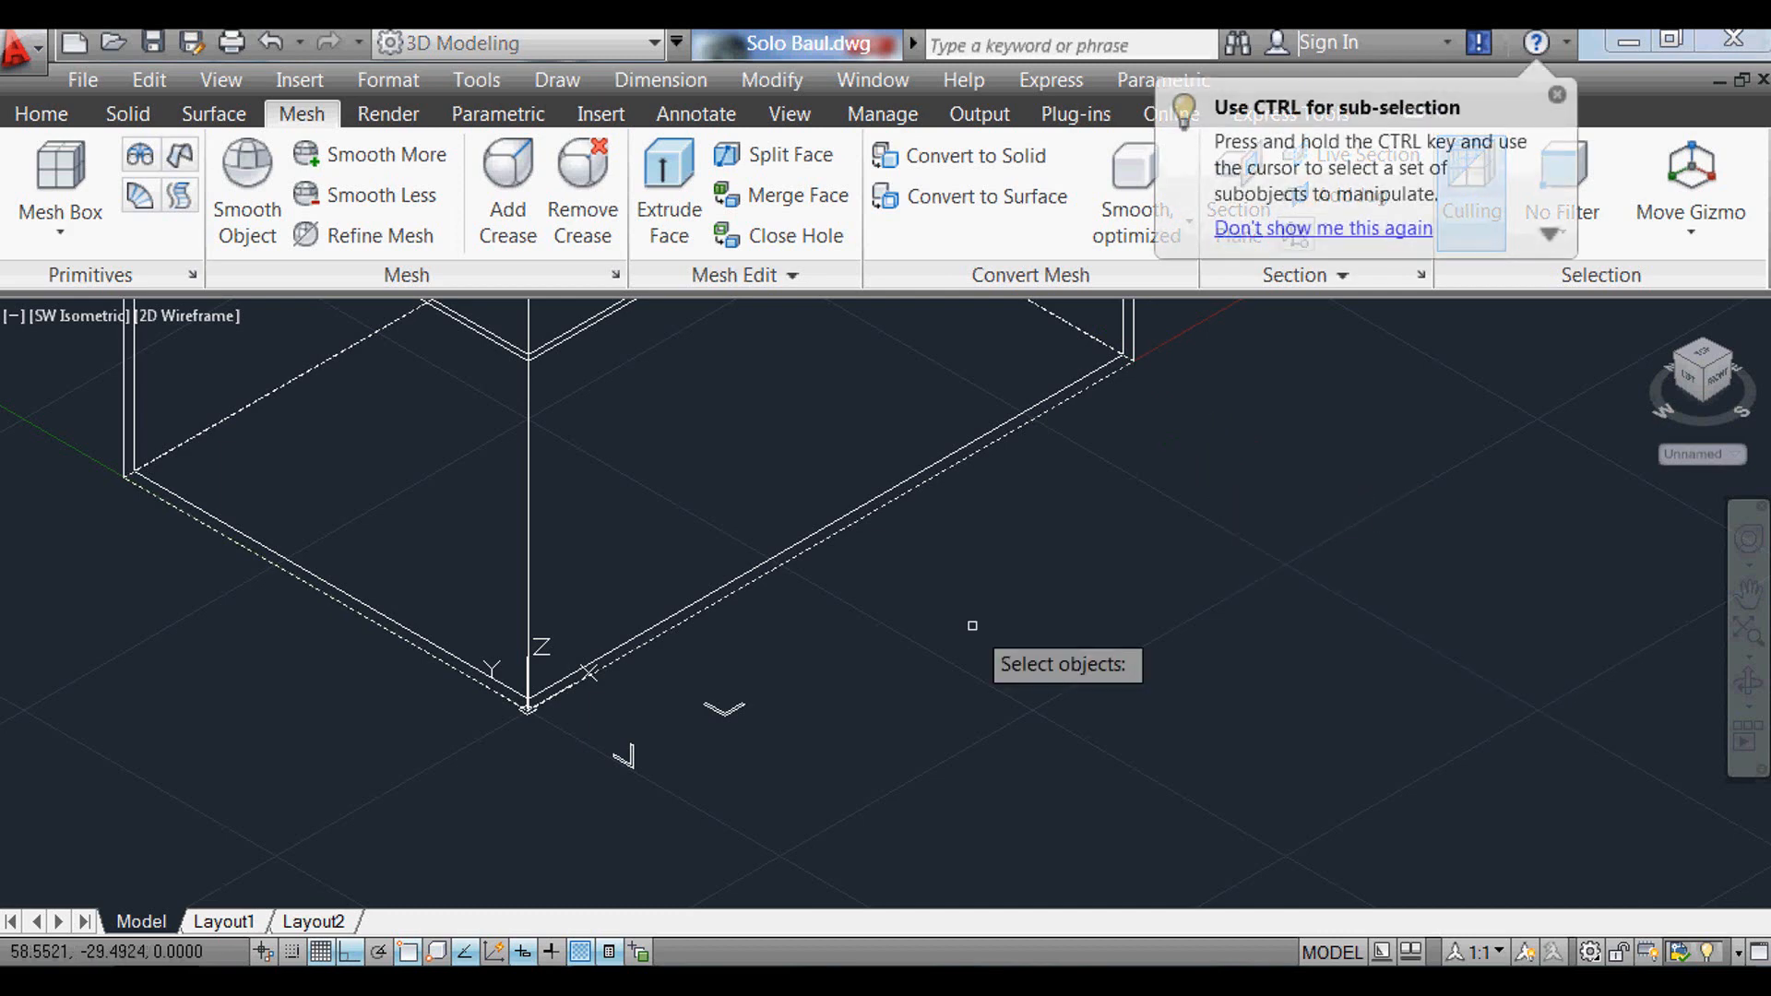
scroll(858, 581, "down", 4)
key("Escape")
left_click(468, 581)
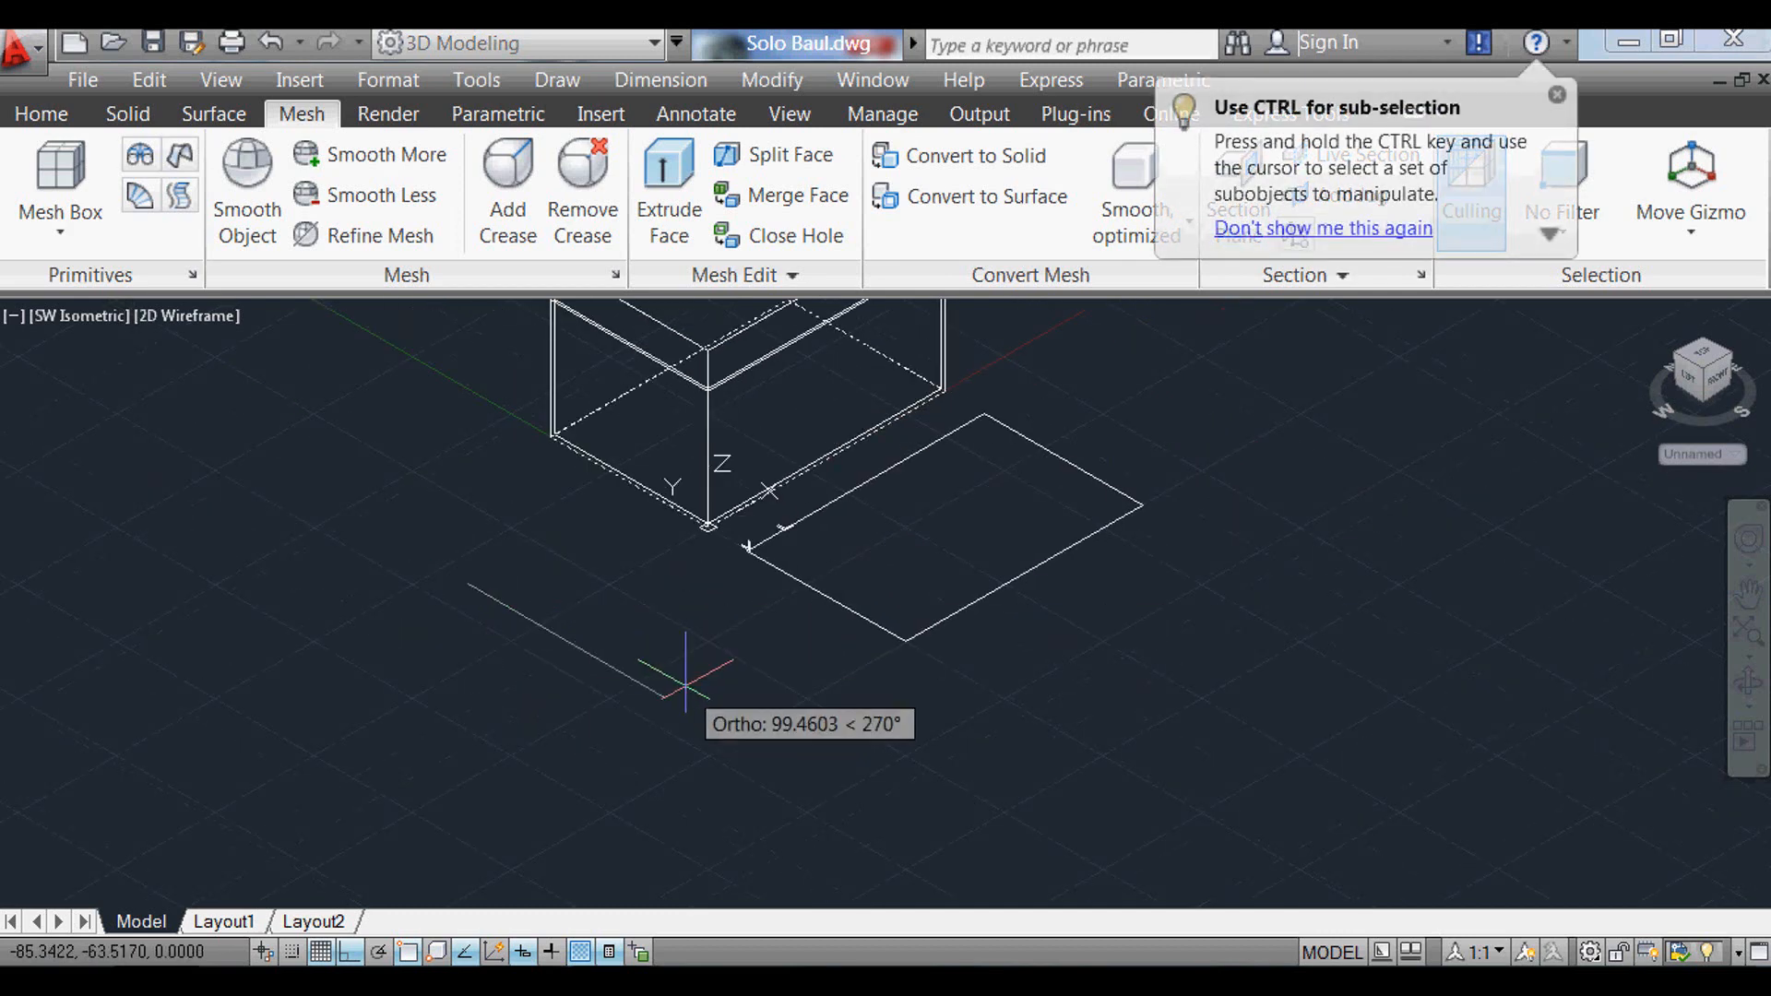
type("150")
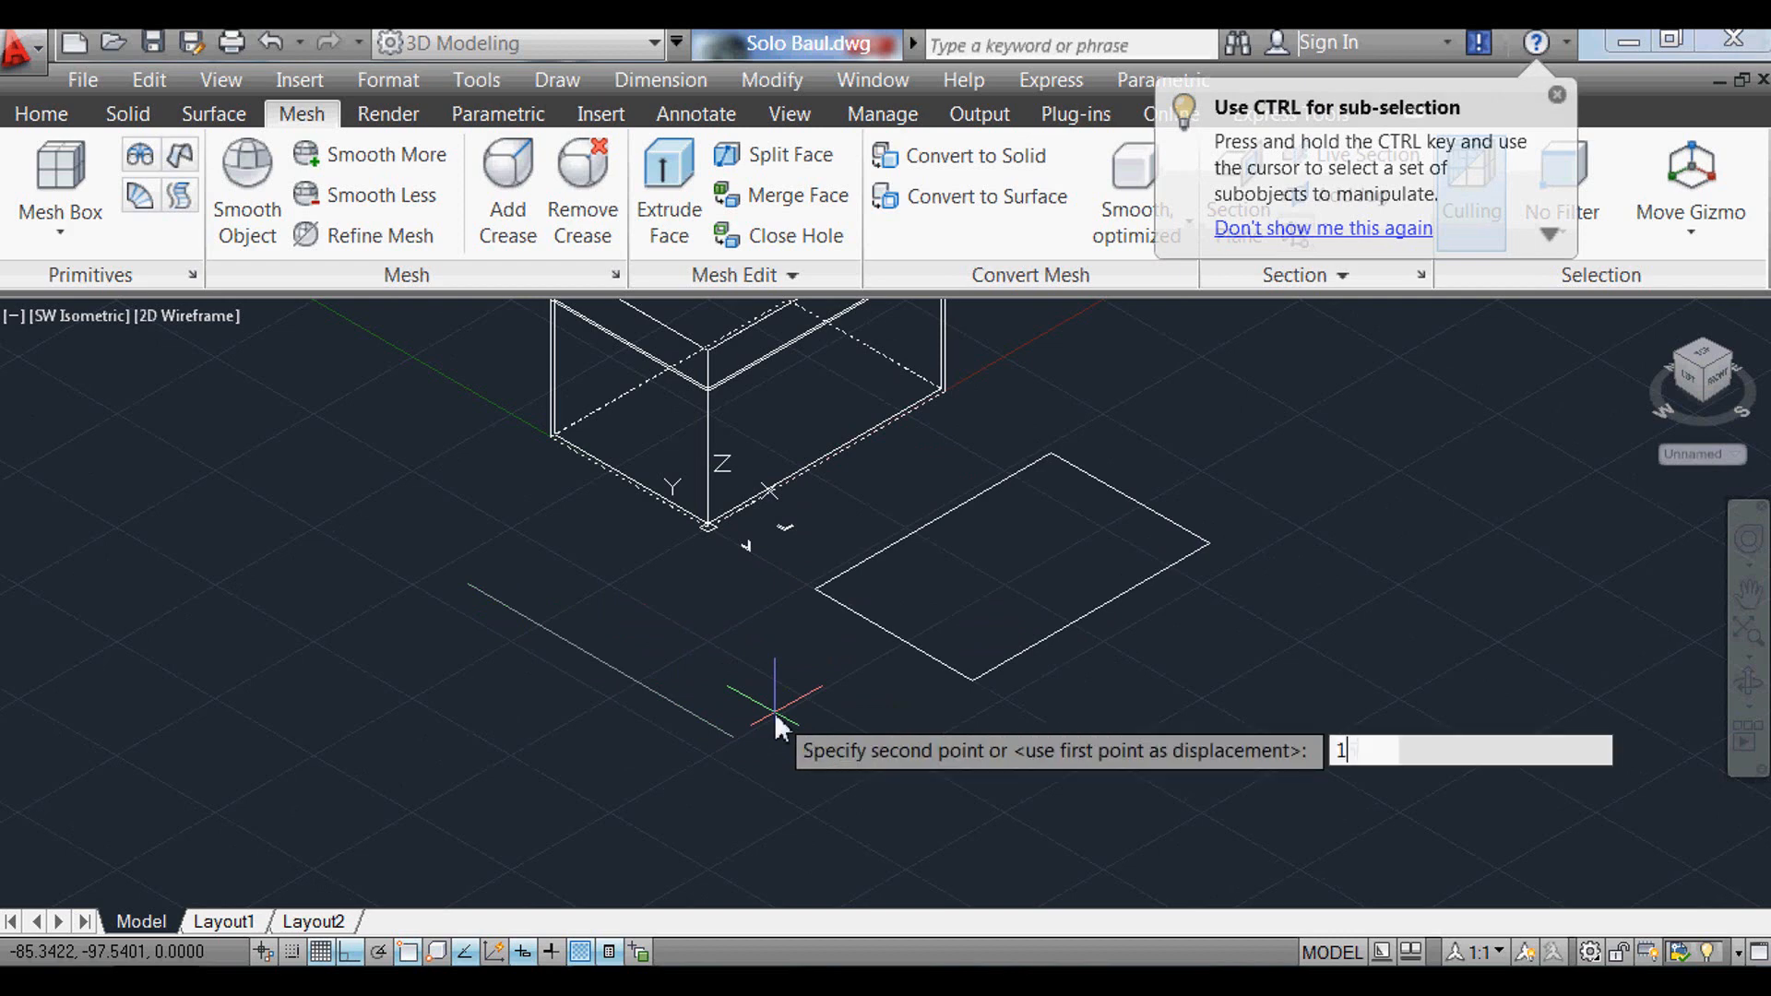
Step: Copy the upright L profile by its inner corner onto the nearest corner of the separated base rectangle
scroll(749, 543, "up", 9)
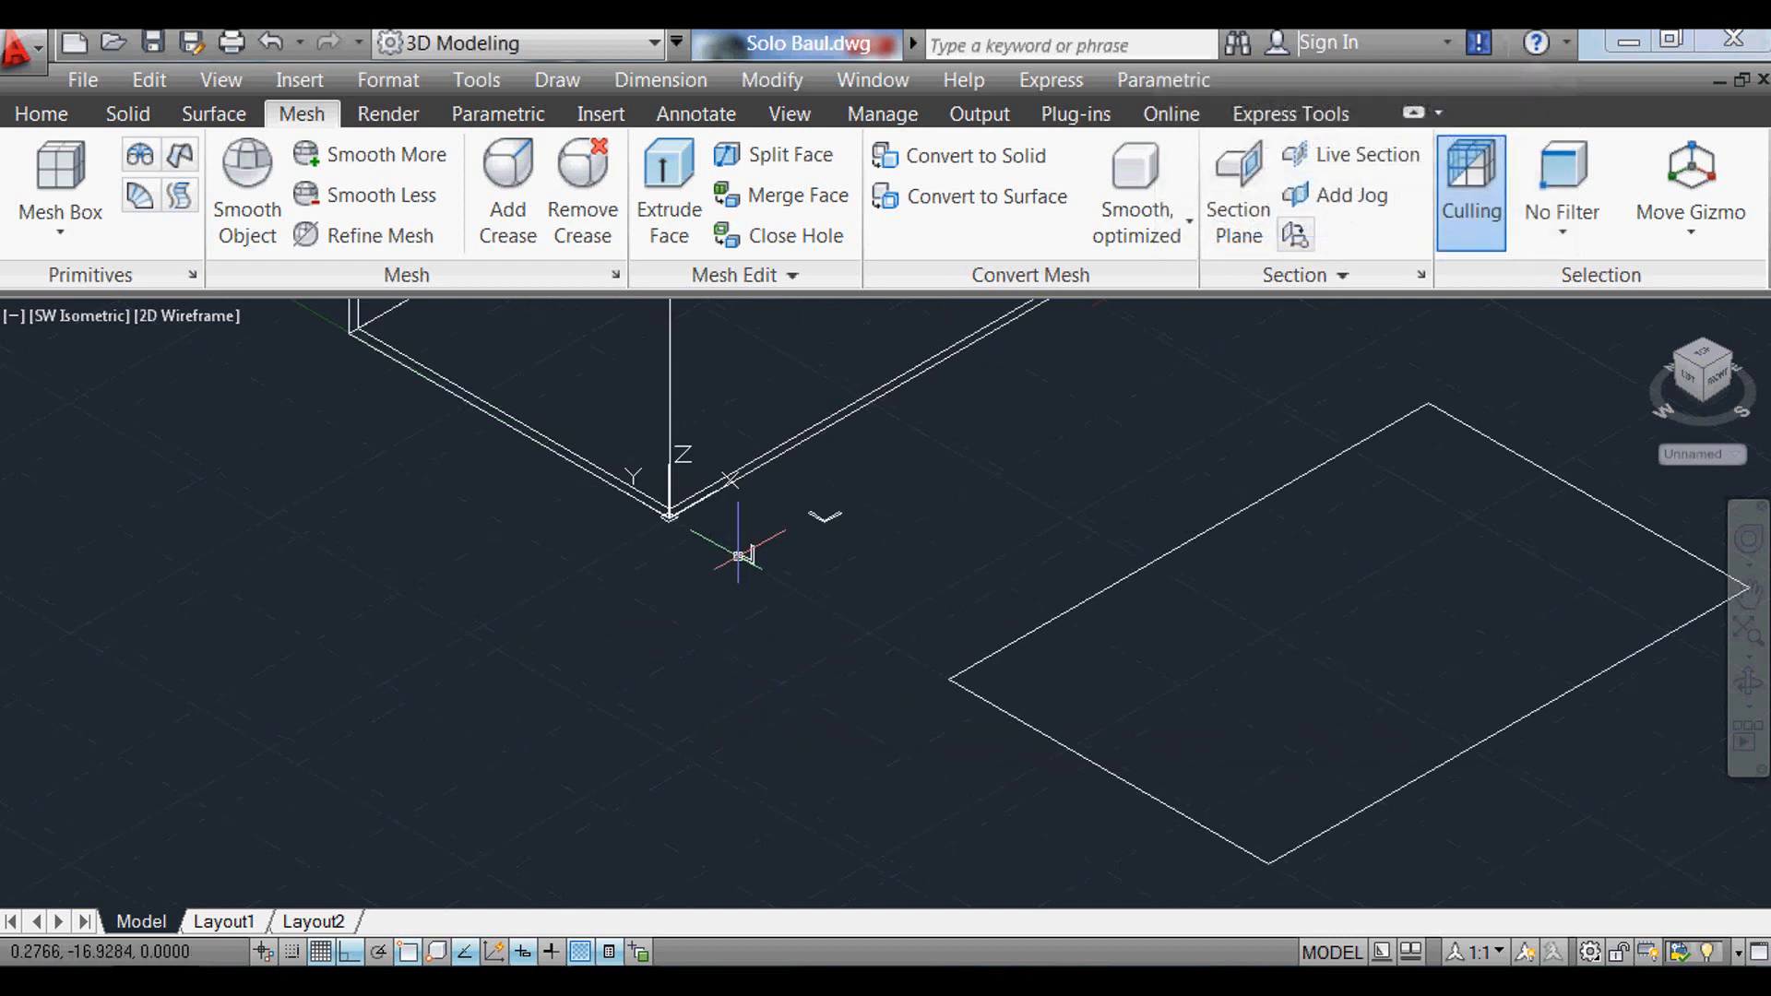
type("o")
key("Return")
left_click(743, 615)
left_click(706, 535)
scroll(720, 608, "up", 3)
key("Return")
left_click(751, 555)
scroll(527, 298, "down", 4)
scroll(526, 311, "down", 4)
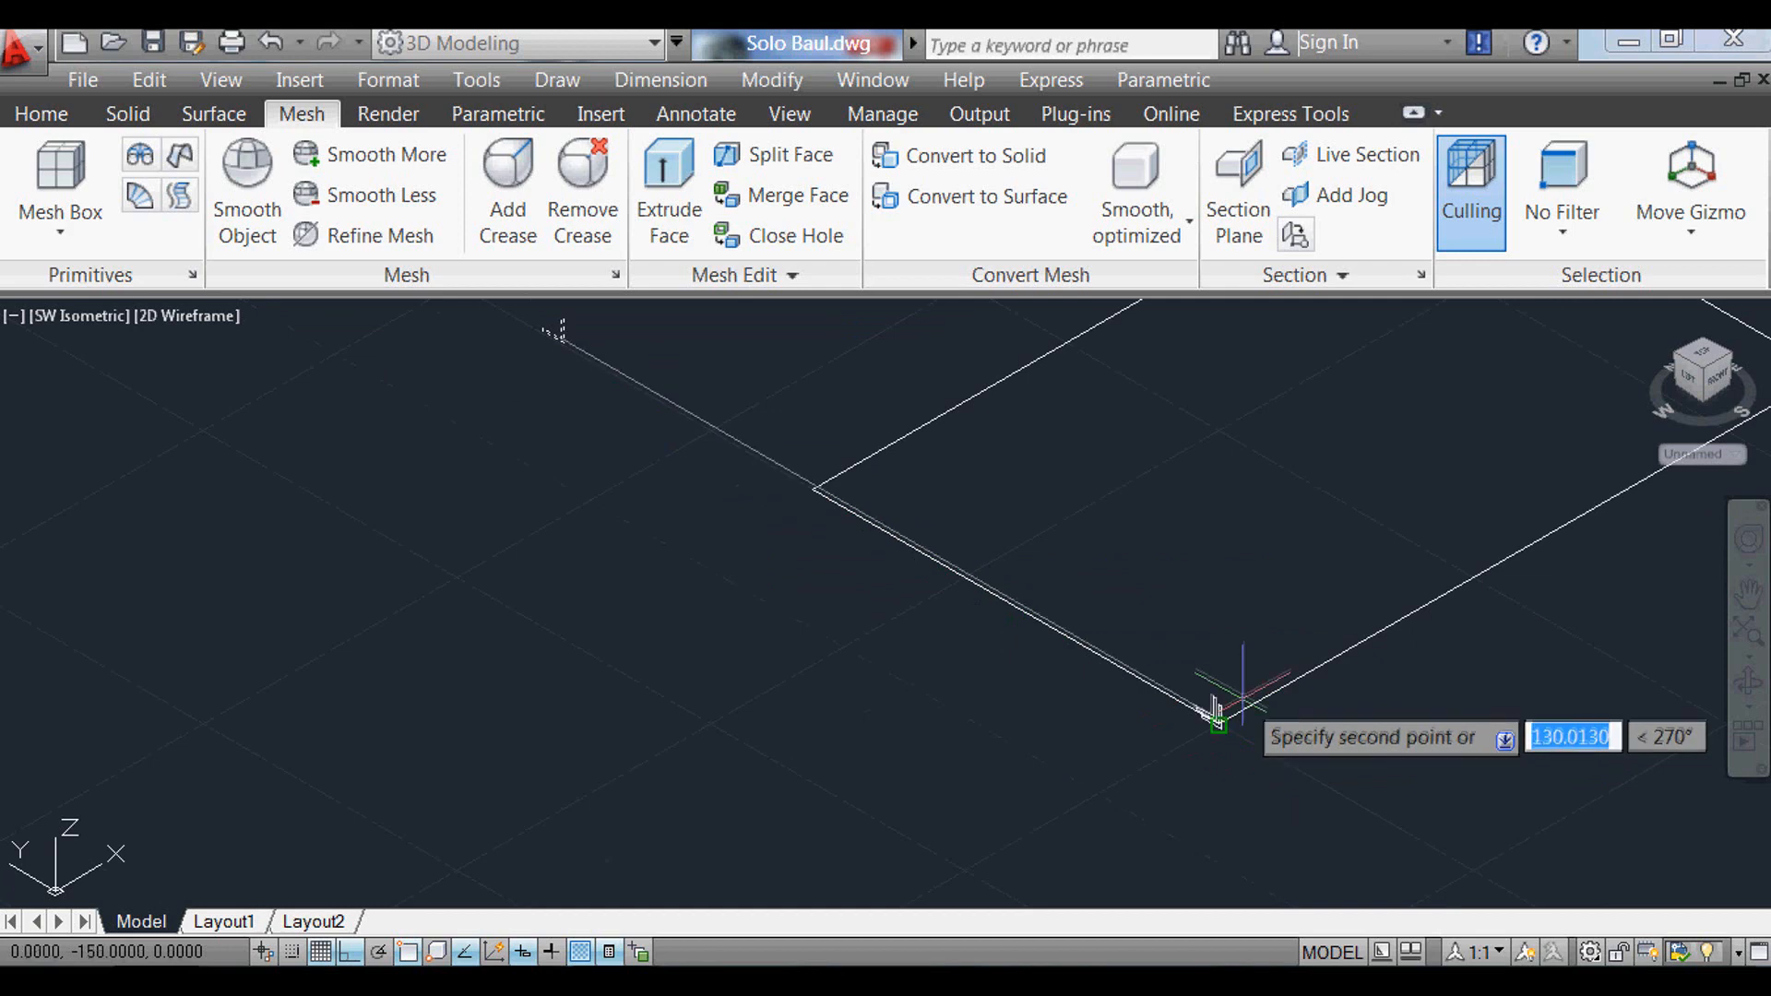
left_click(1225, 724)
key("Return")
Step: Sweep the copied L profile along the rectangle to form a closed trim frame
scroll(1237, 740, "up", 4)
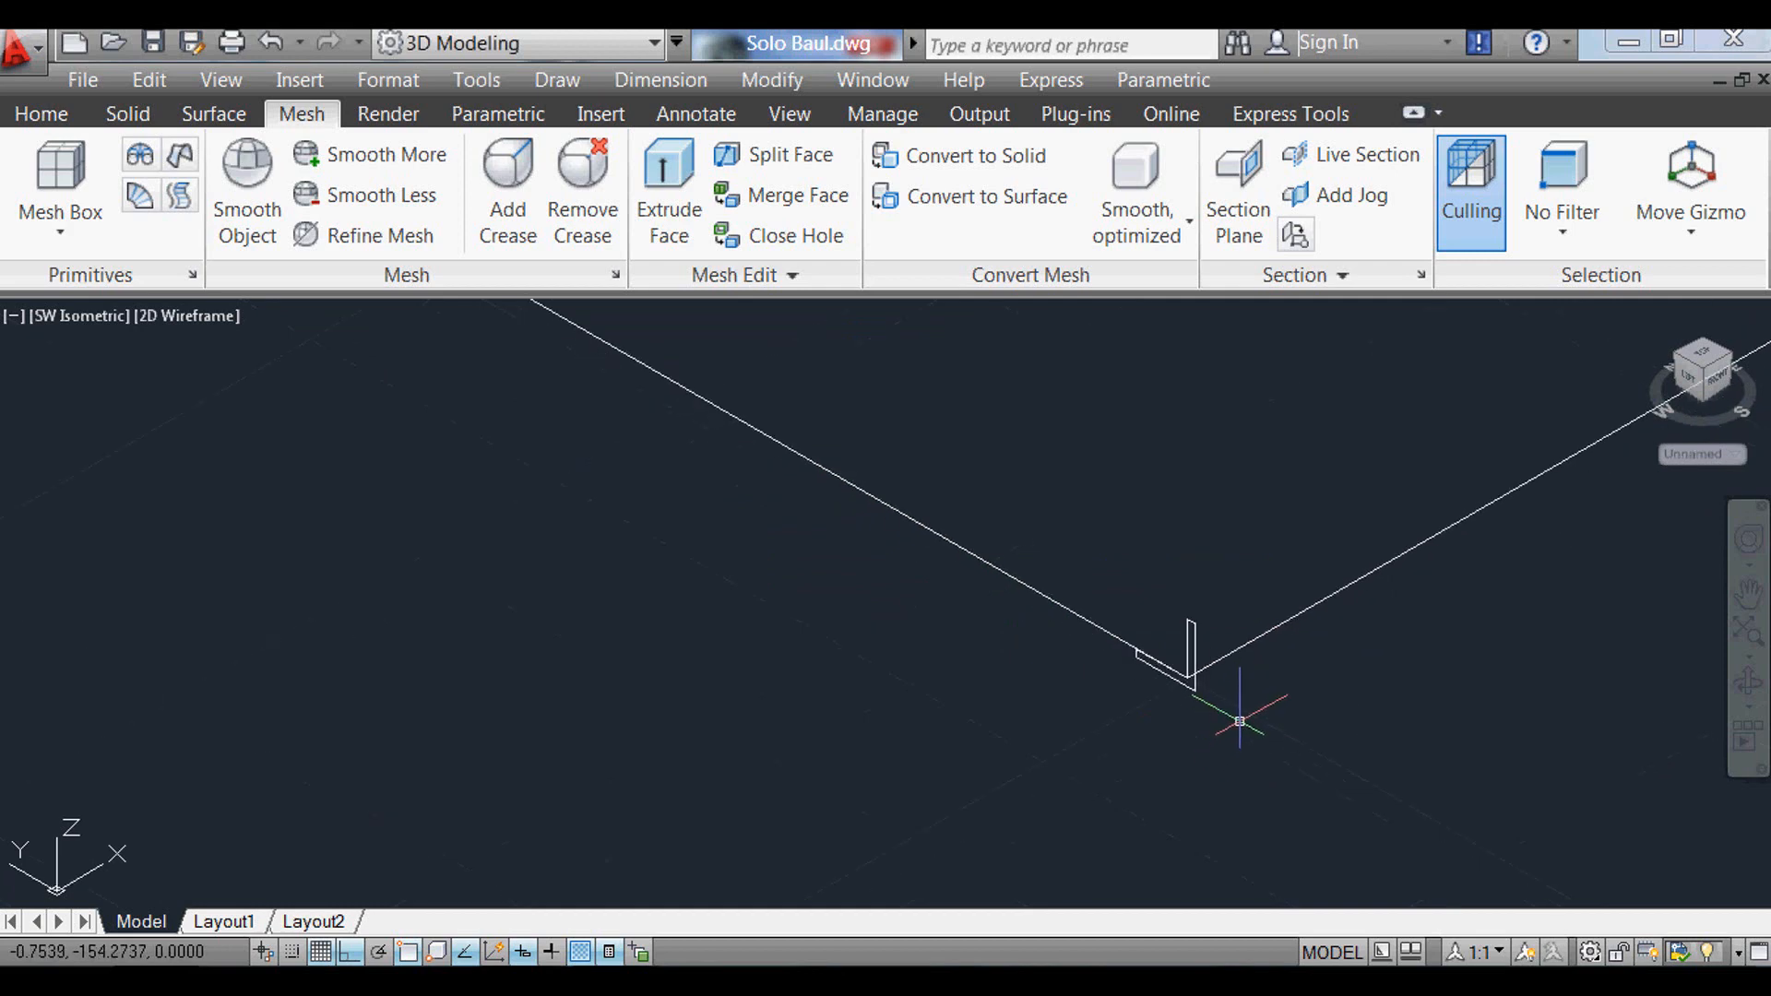
type("sw")
key("Return")
left_click(1249, 598)
left_click(1153, 632)
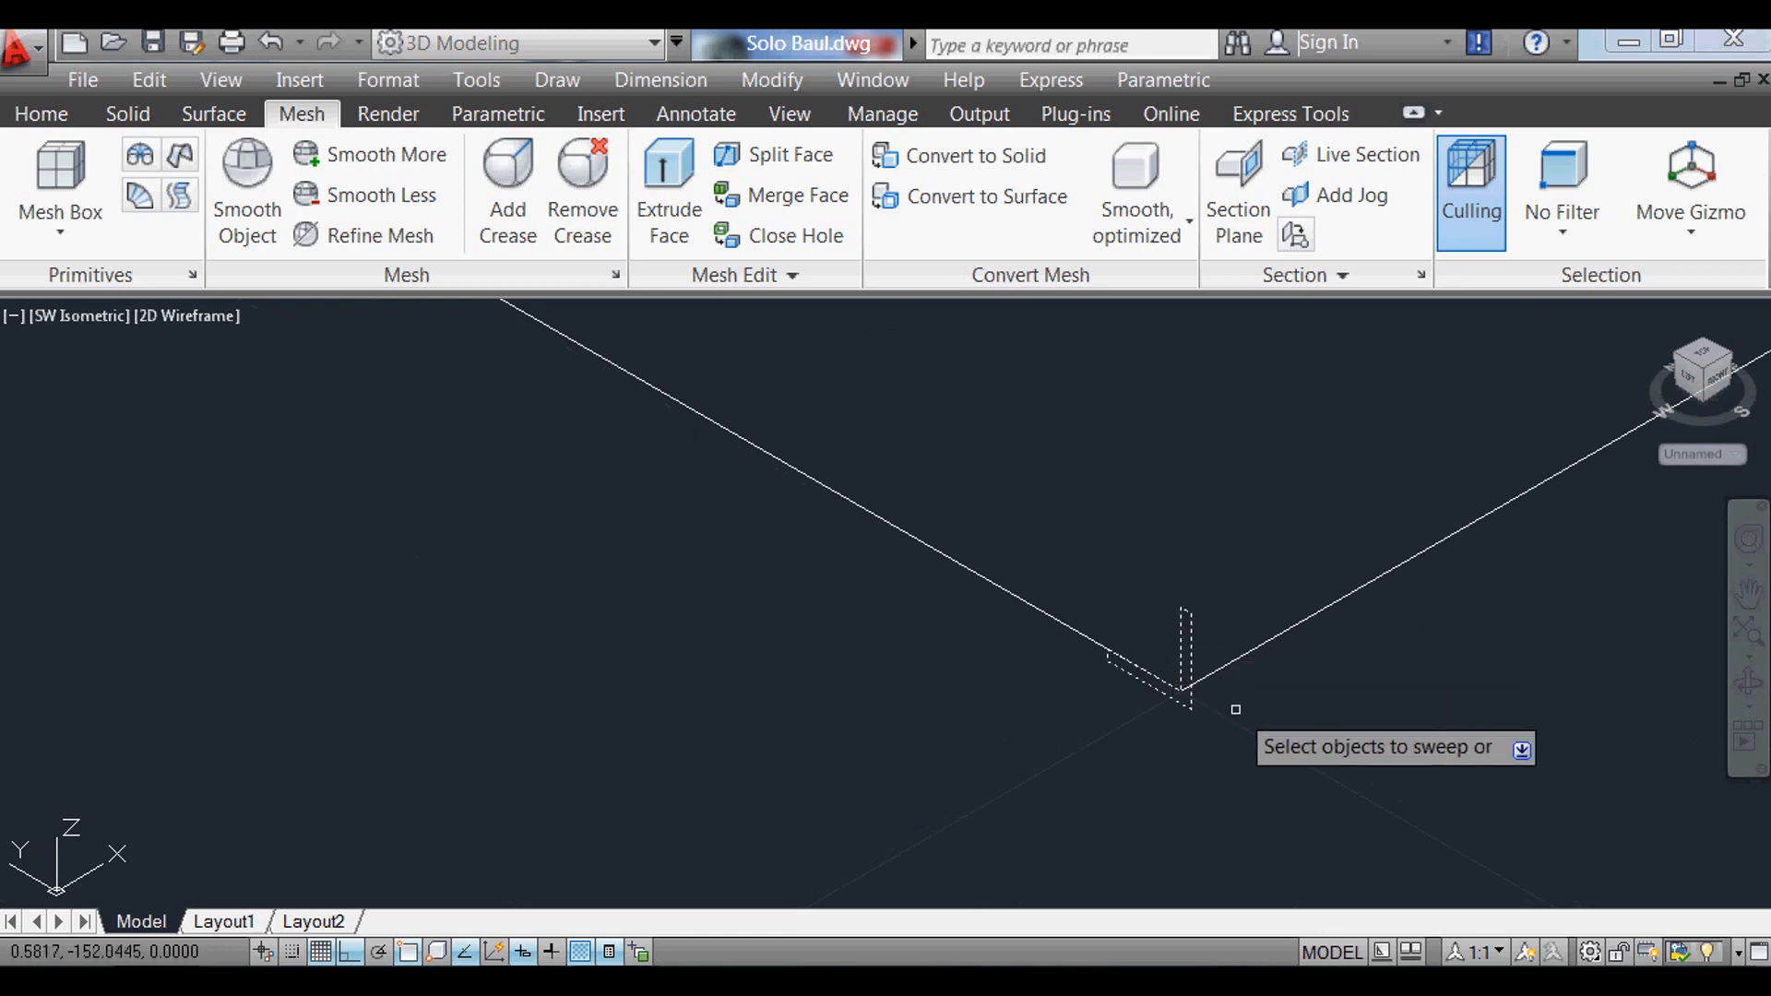
key("Return")
left_click(1248, 653)
scroll(1019, 864, "down", 4)
scroll(1167, 790, "down", 3)
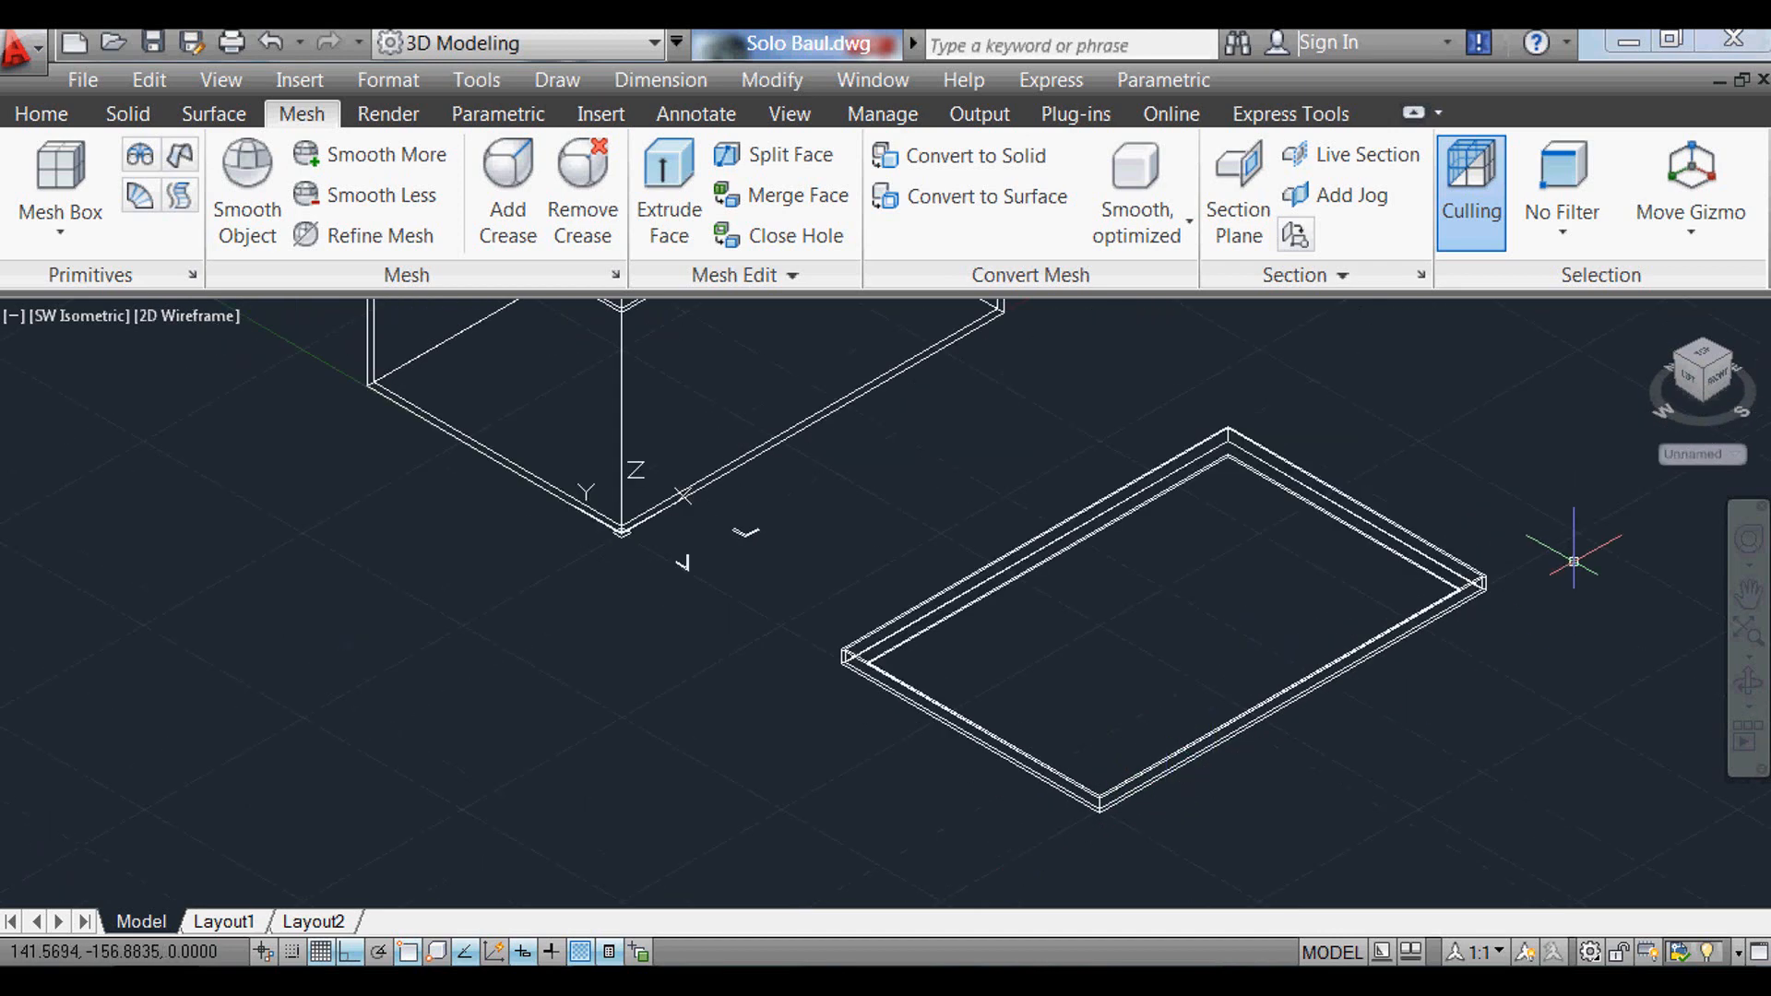
Step: Copy the swept trim frame in the positive X direction to a free area
scroll(1574, 561, "up", 2)
type("co")
key("Return")
left_click(1041, 881)
left_click(963, 763)
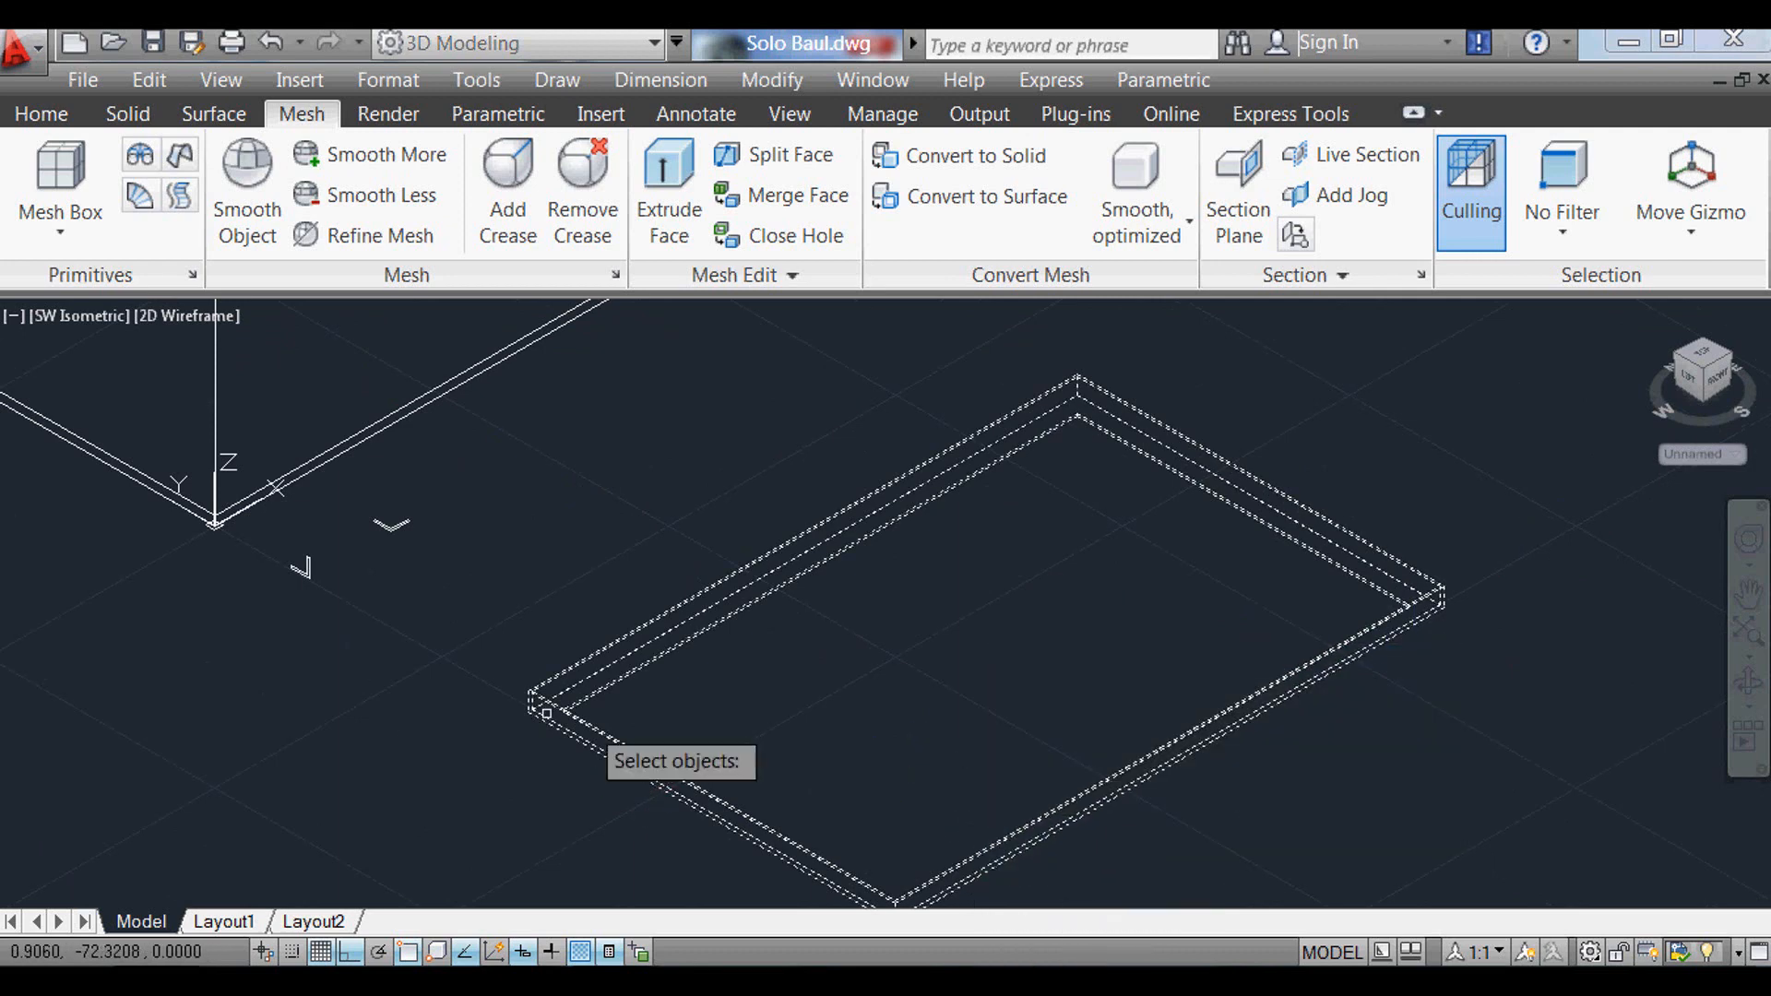
scroll(546, 713, "down", 5)
key("Return")
left_click(660, 821)
left_click(921, 598)
key("Return")
Step: Move the original trim frame by its inner bottom corner onto the matching corner of the chest's base
scroll(620, 612, "up", 5)
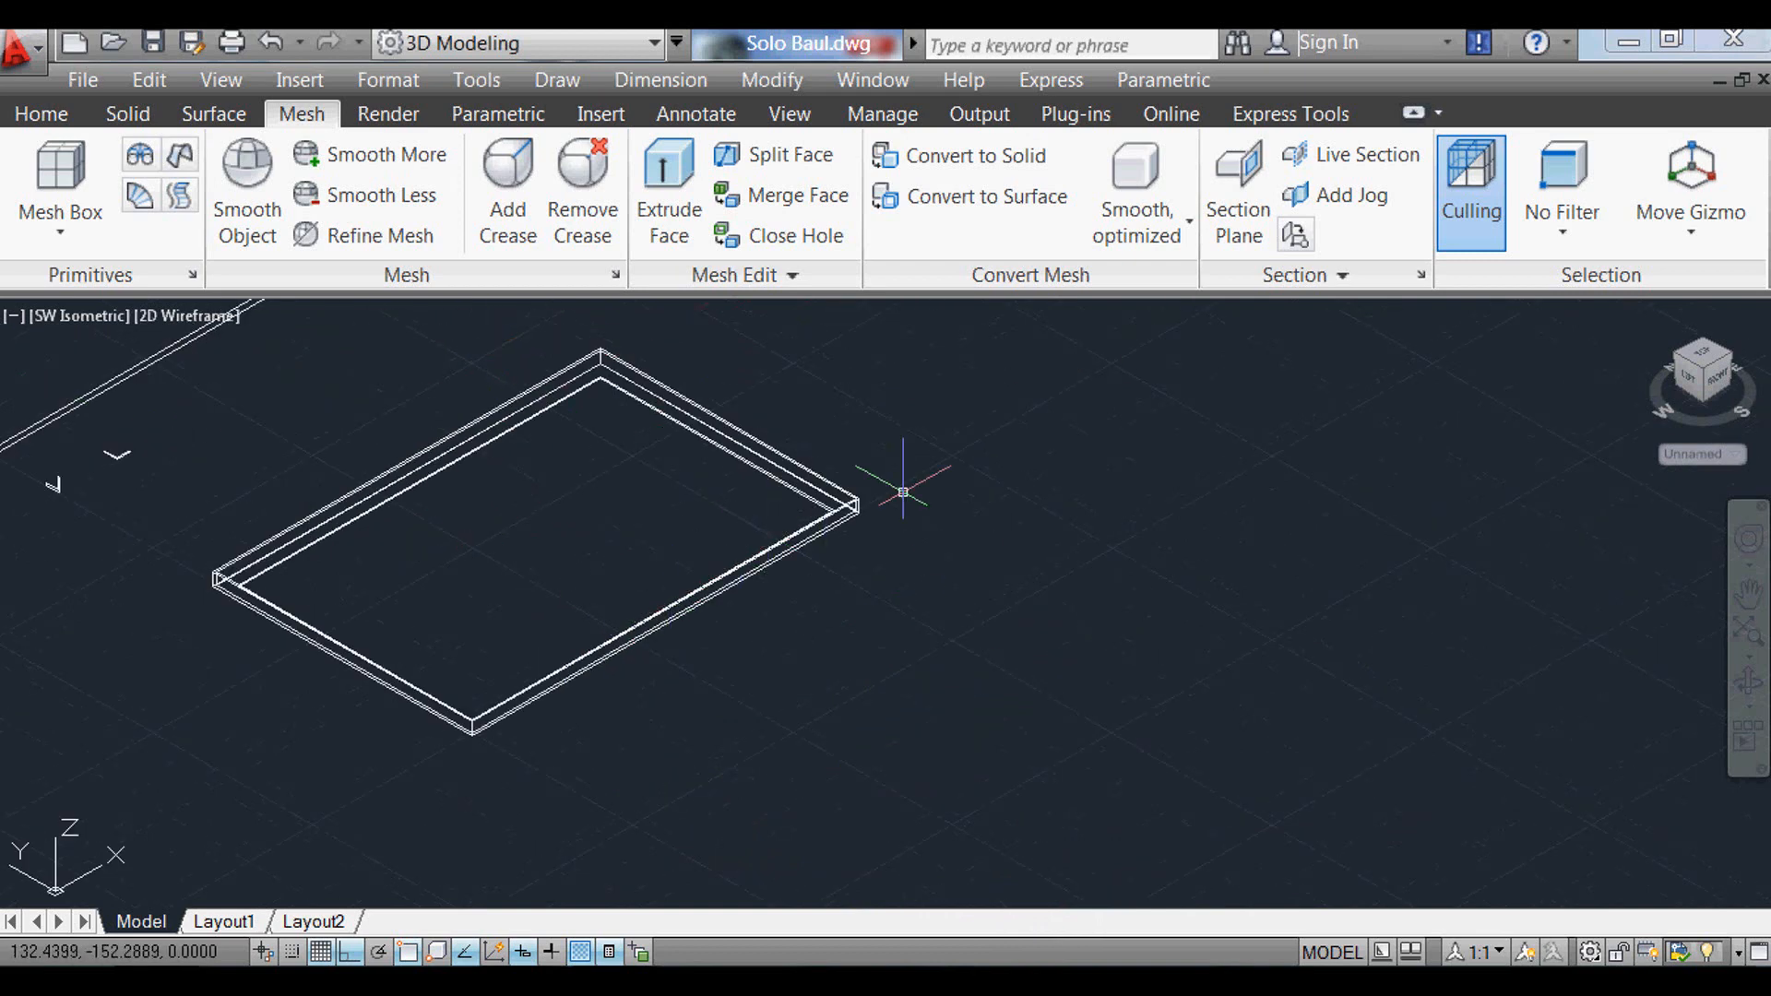
scroll(904, 491, "up", 3)
scroll(771, 585, "up", 3)
type("m")
key("Return")
left_click(983, 674)
left_click(767, 463)
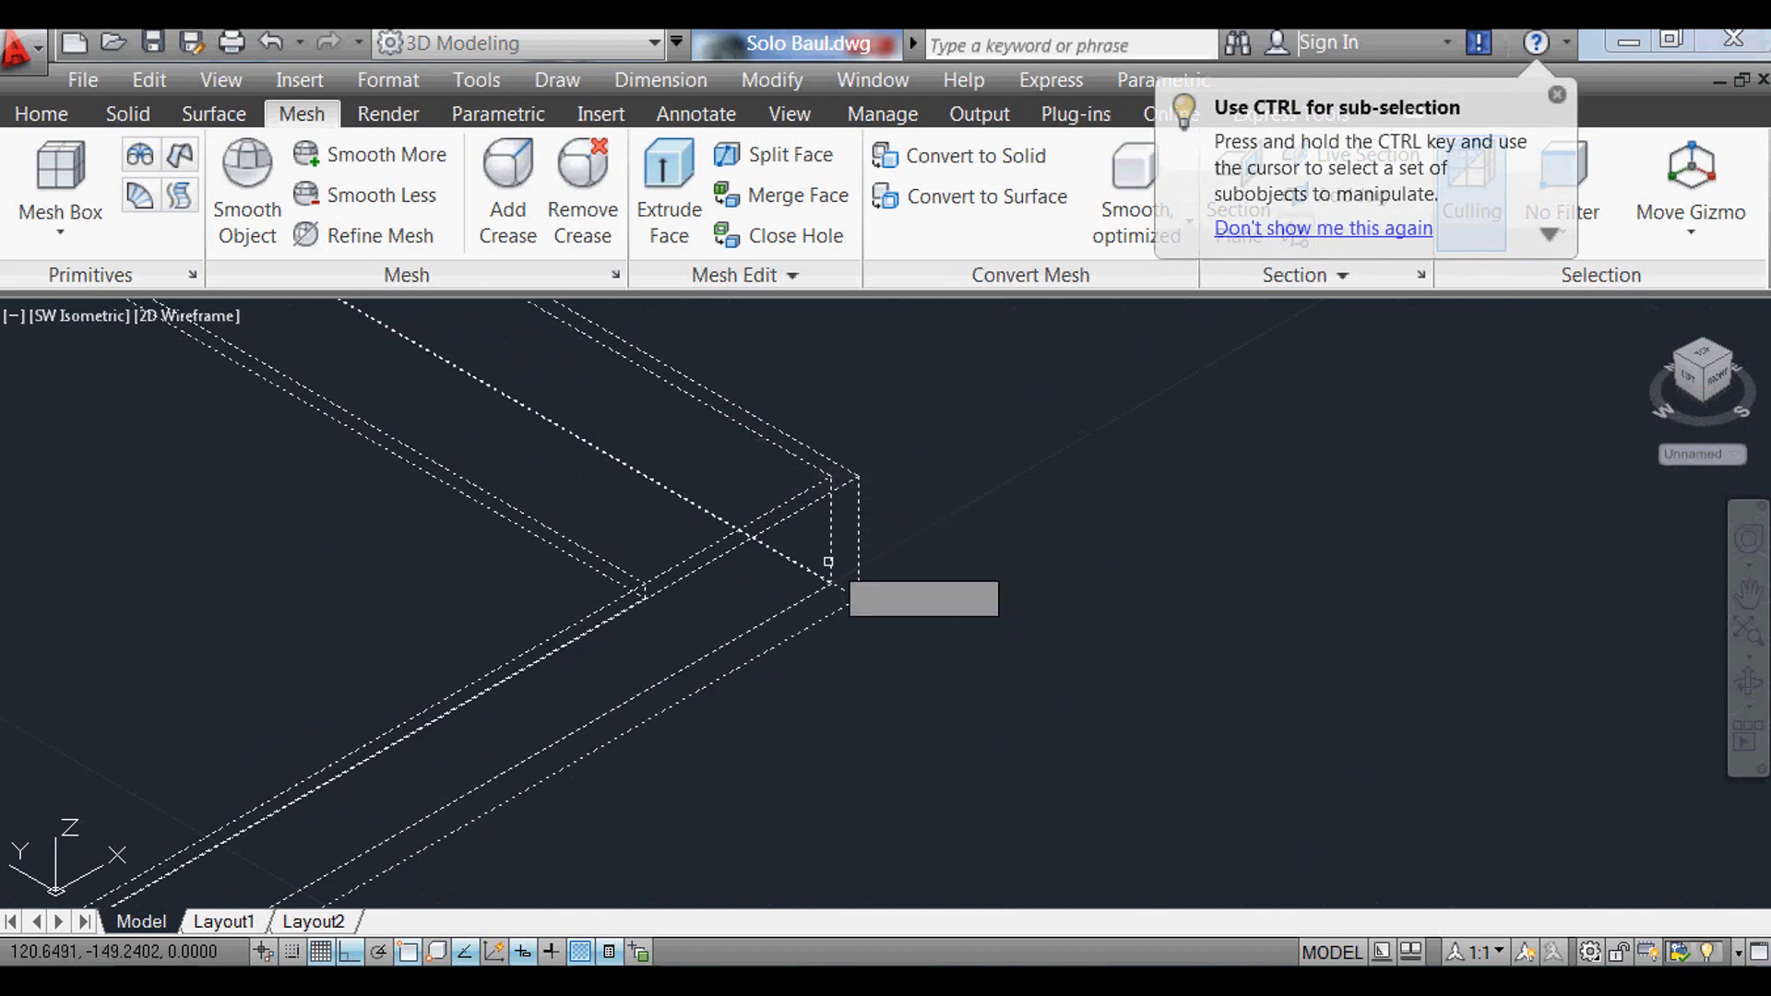
key("Return")
left_click(829, 581)
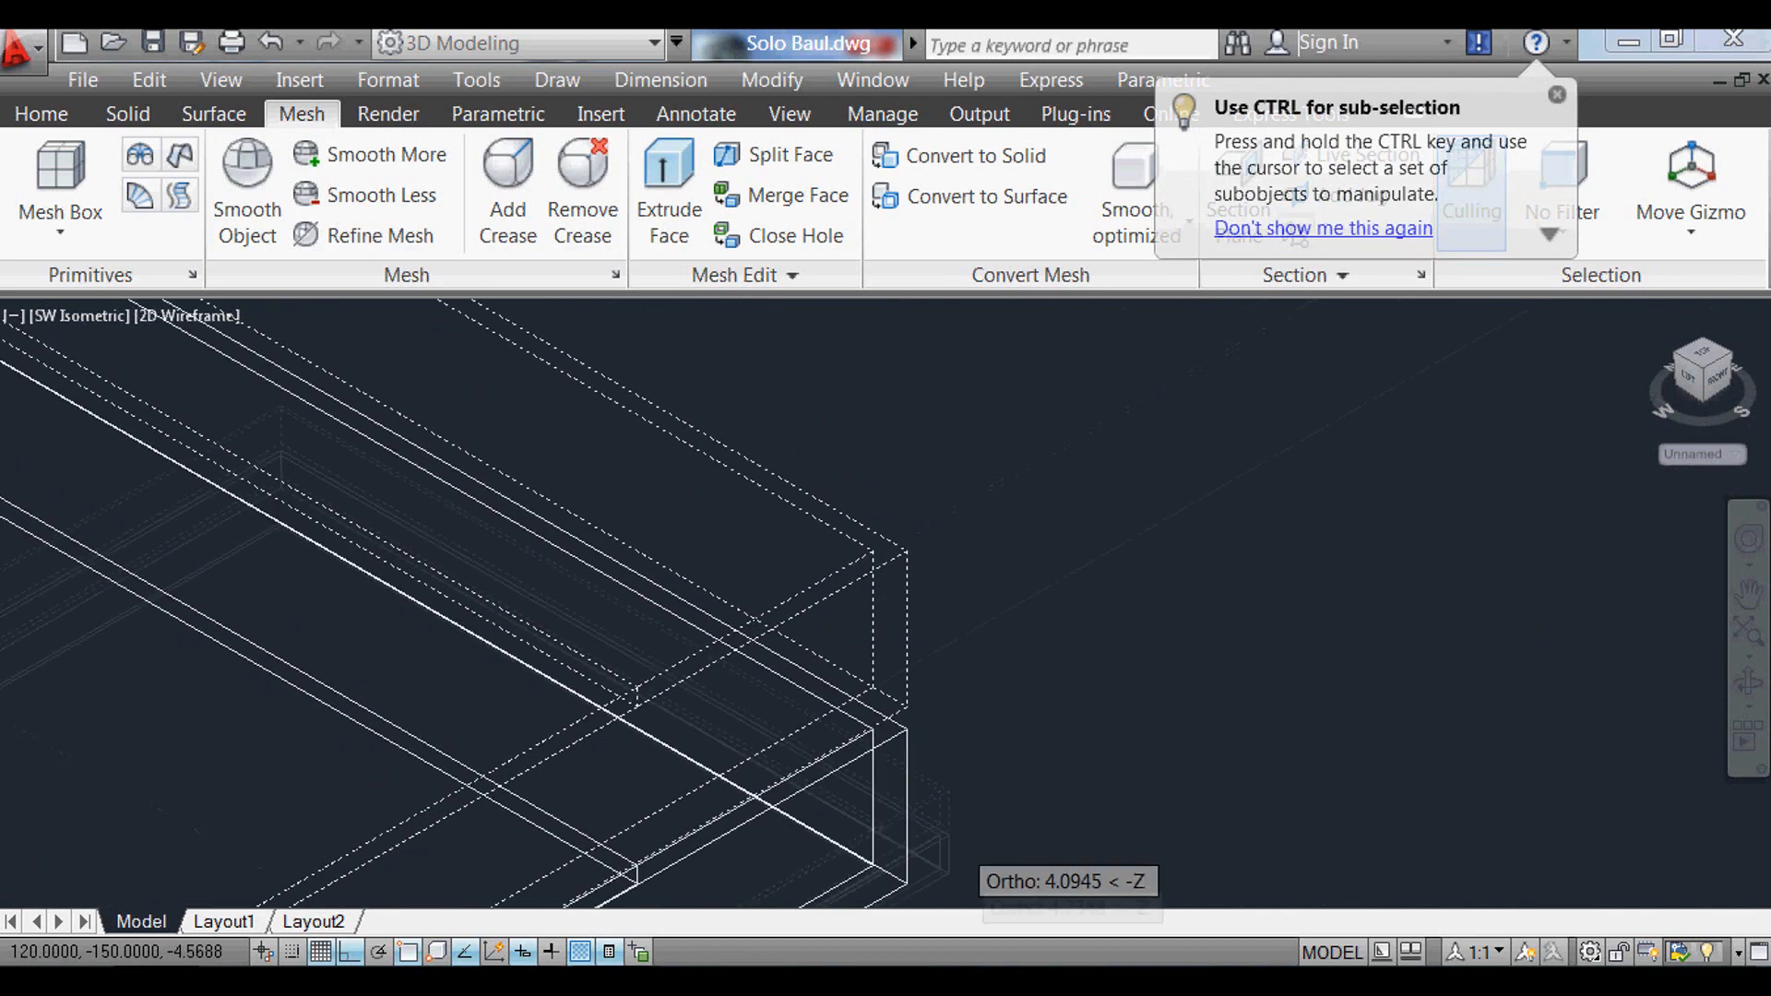
scroll(960, 863, "down", 4)
scroll(701, 757, "up", 4)
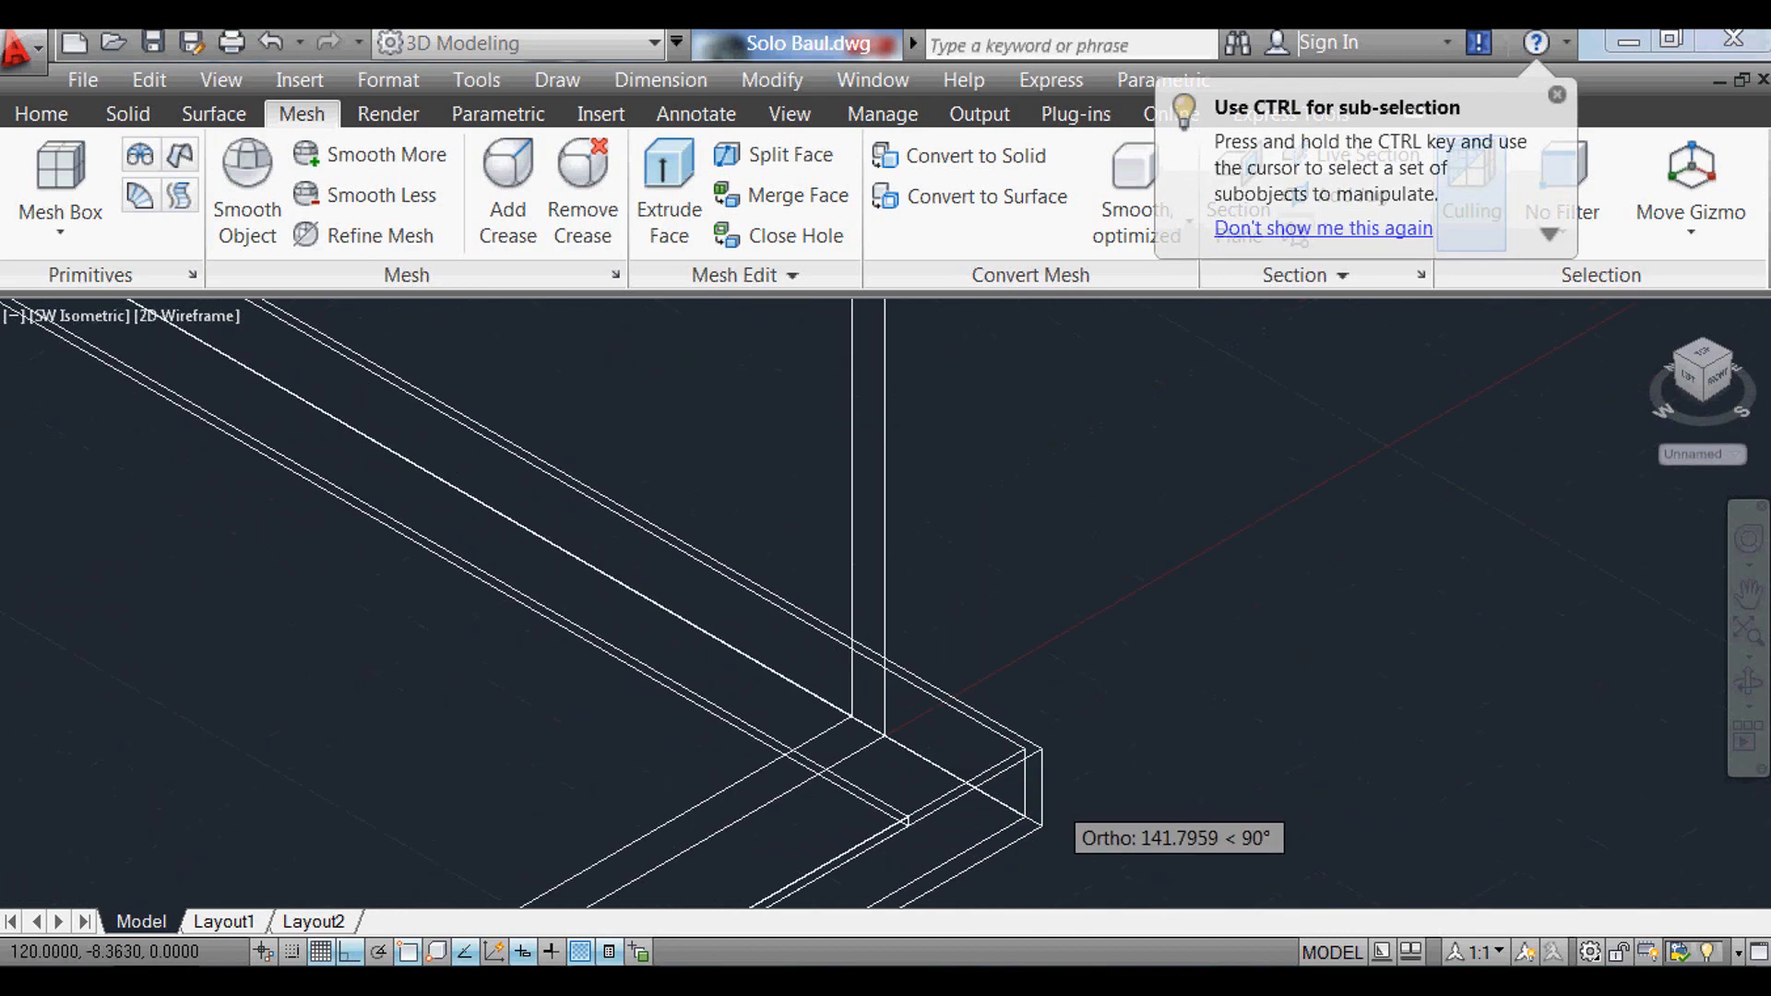
left_click(815, 707)
key("Return")
Step: Rotate the copied trim frame 180° in 3D about the Y axis to turn it upside down
scroll(687, 668, "down", 5)
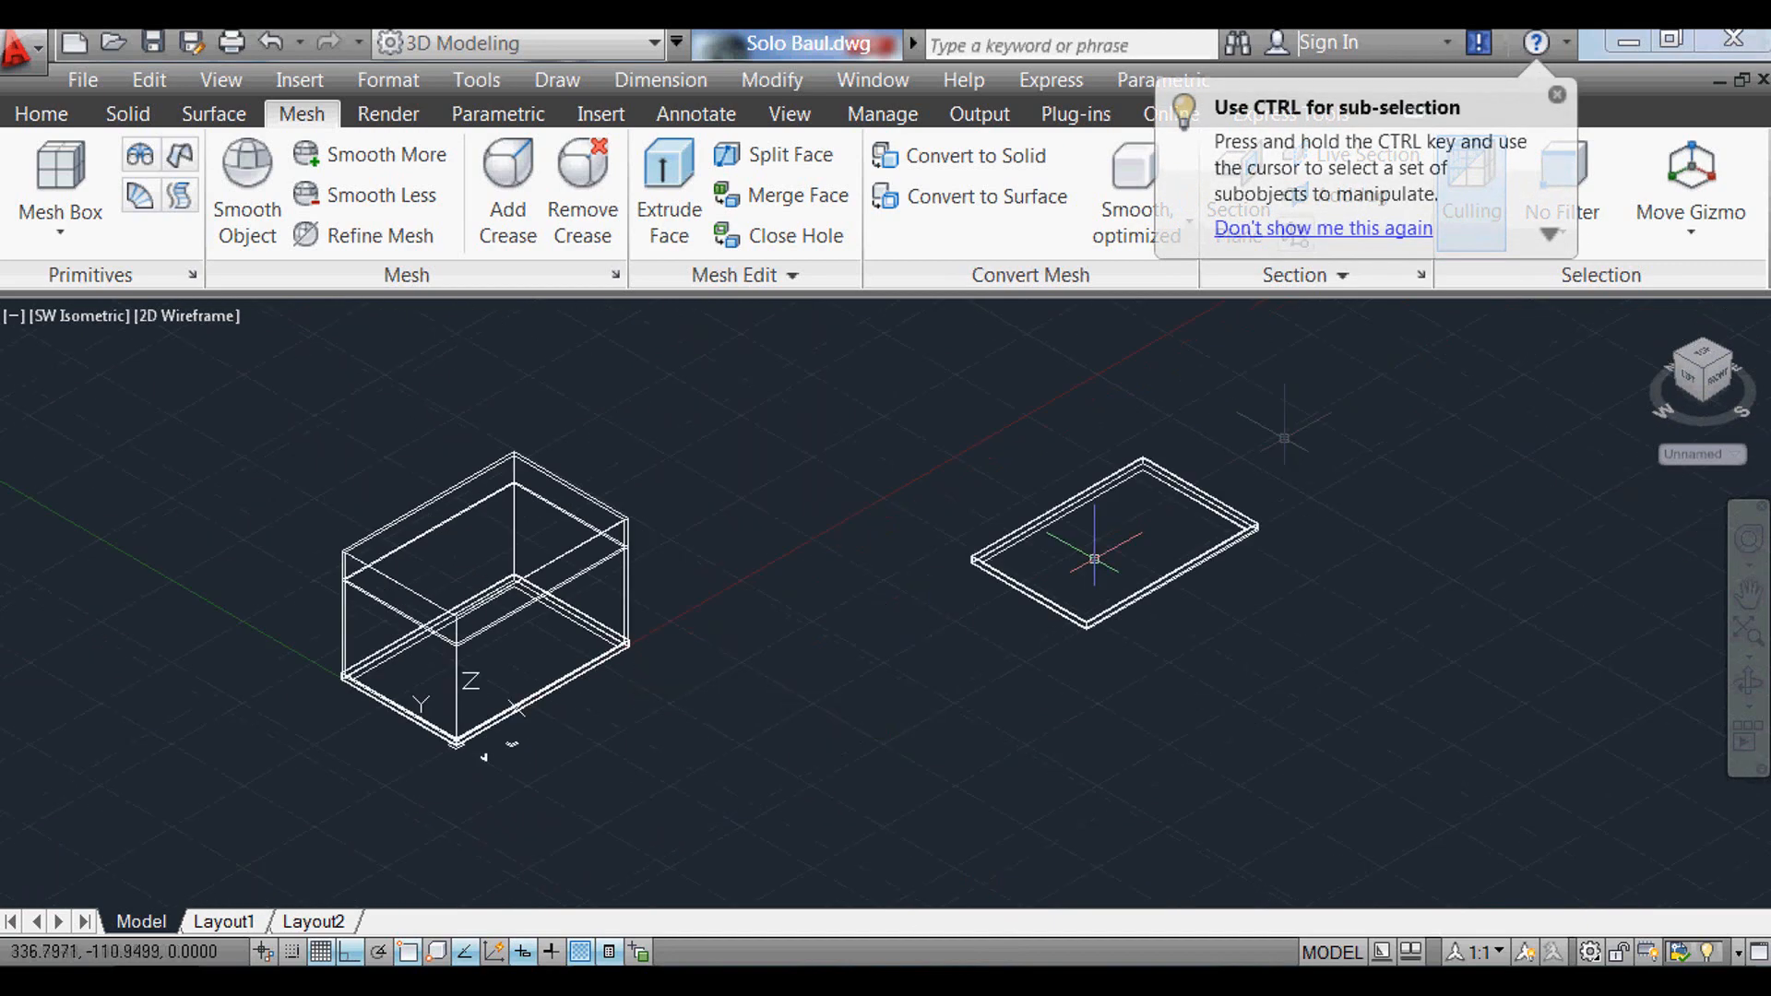
scroll(1301, 601, "up", 5)
type("3")
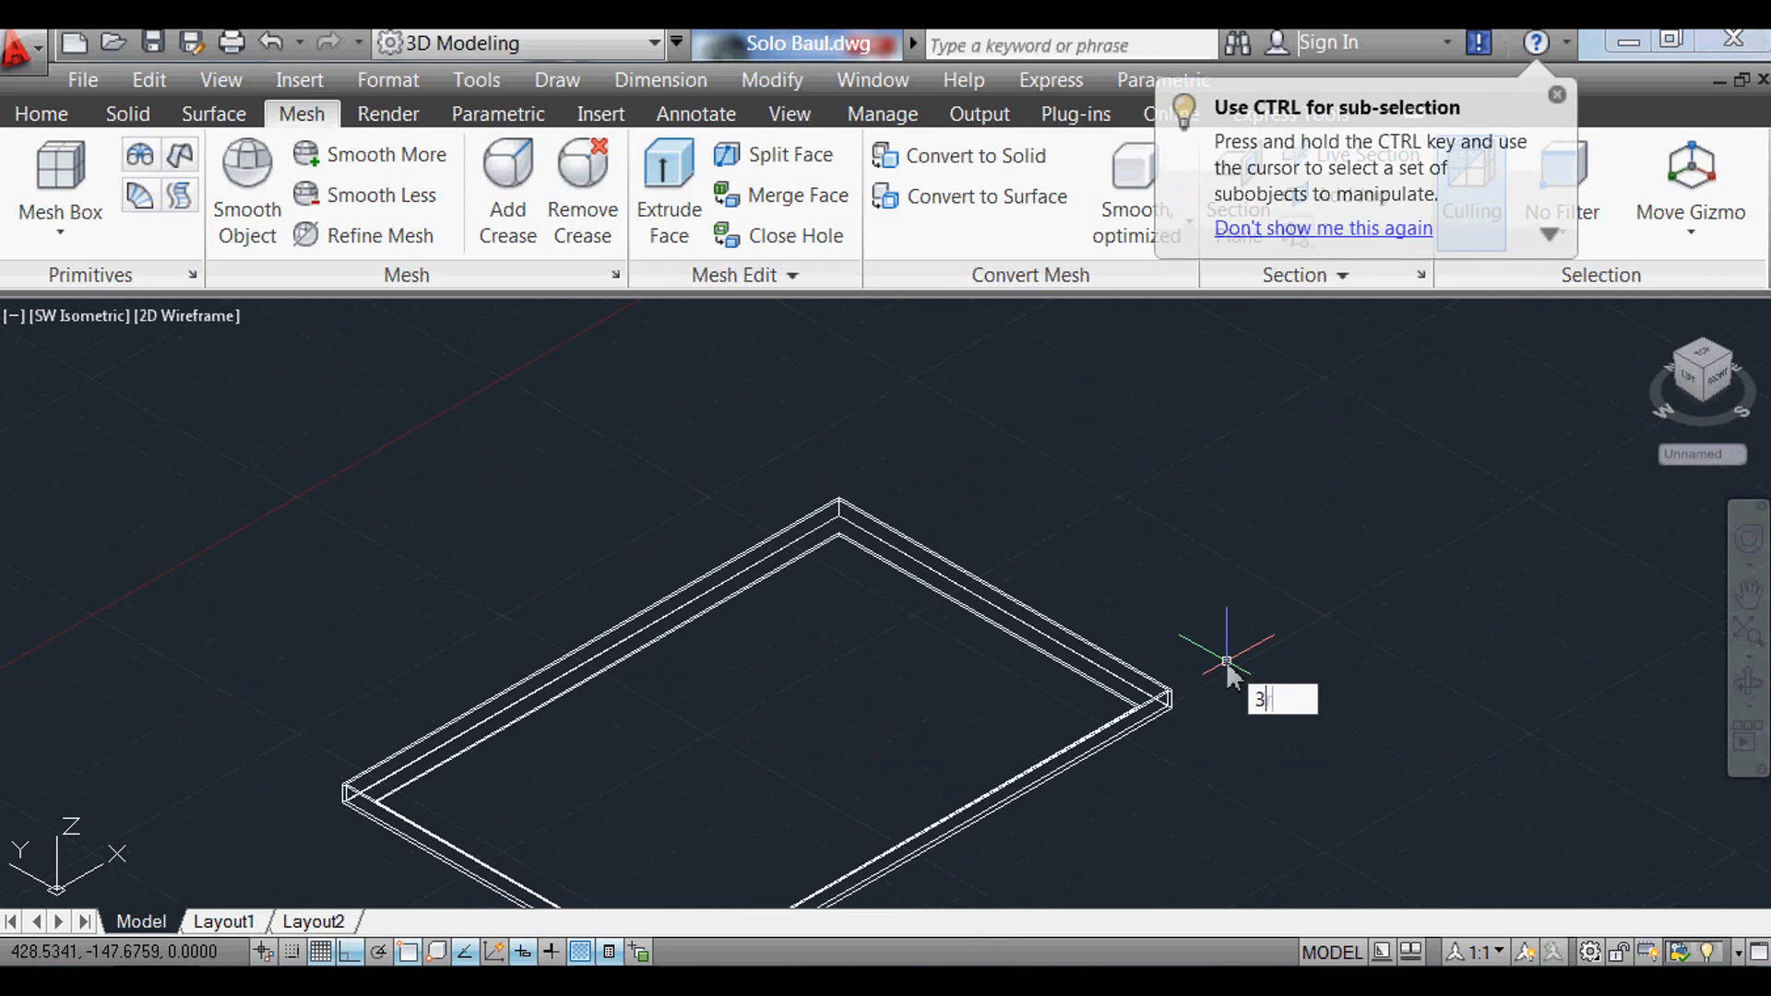
key("Return")
left_click(1107, 821)
left_click(877, 620)
scroll(702, 452, "down", 6)
scroll(721, 539, "up", 3)
scroll(734, 525, "up", 2)
key("Return")
left_click(665, 450)
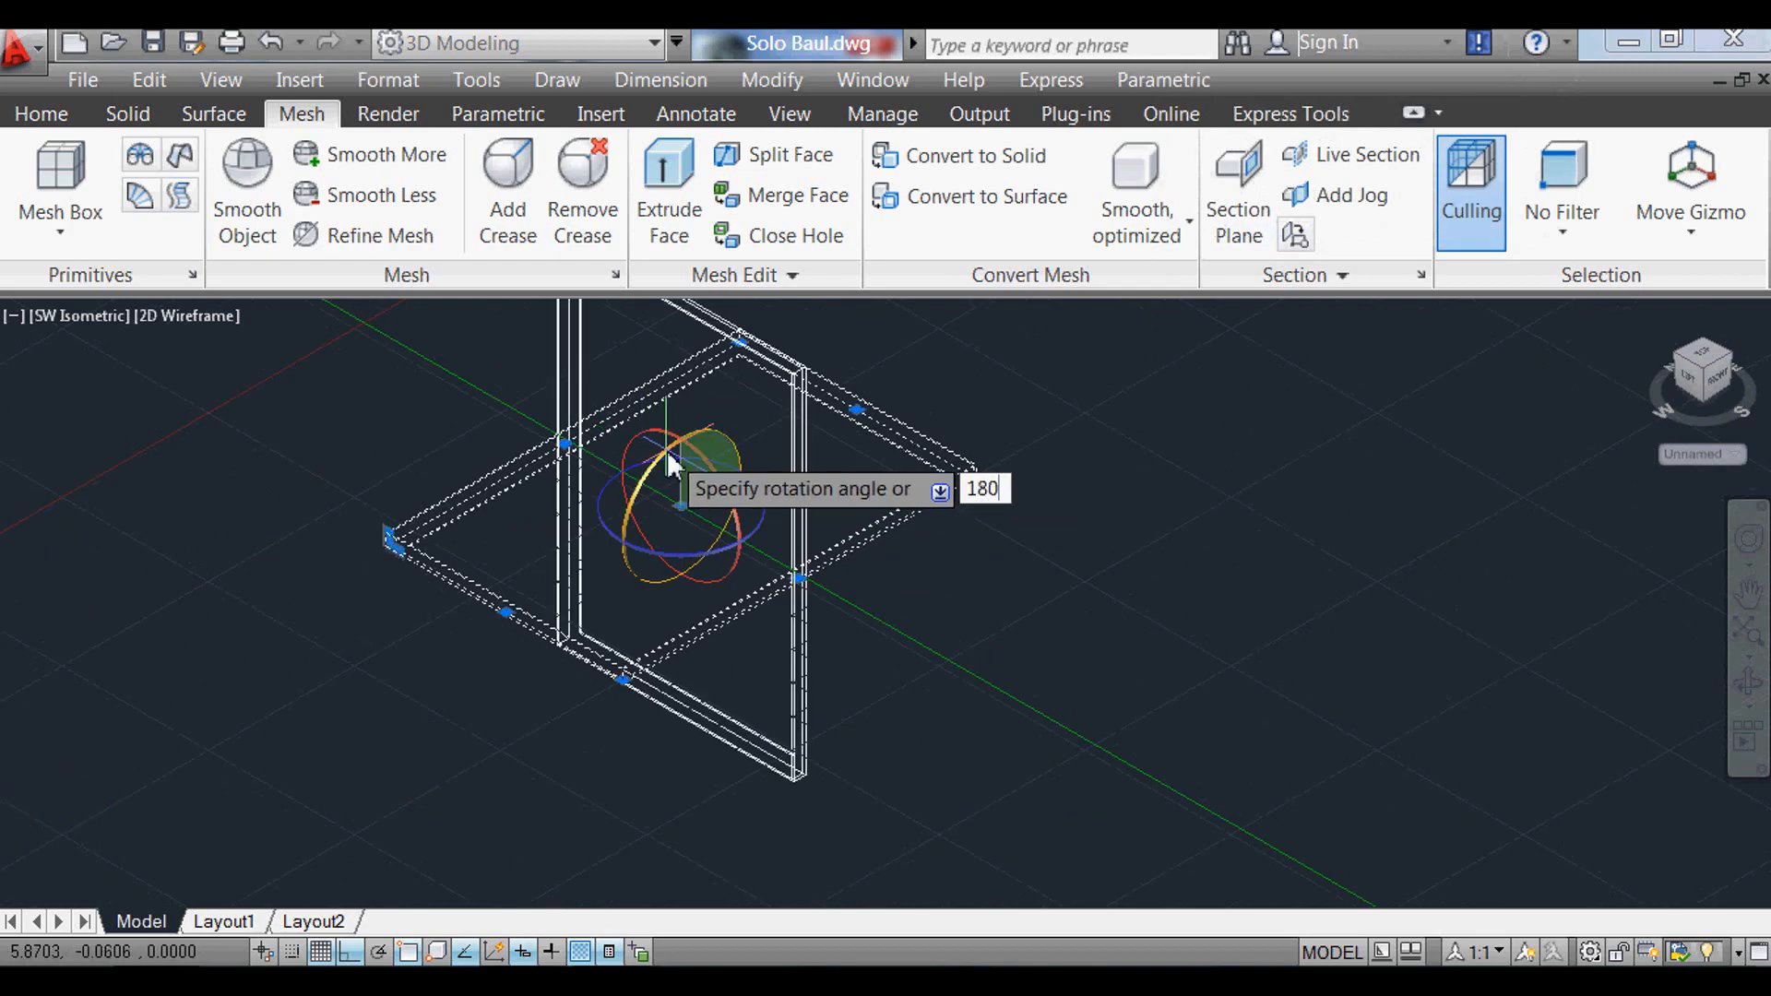
type("180")
key("Return")
Step: Move the flipped trim frame by its inner upper corner onto the matching top corner of the lid
scroll(902, 413, "up", 4)
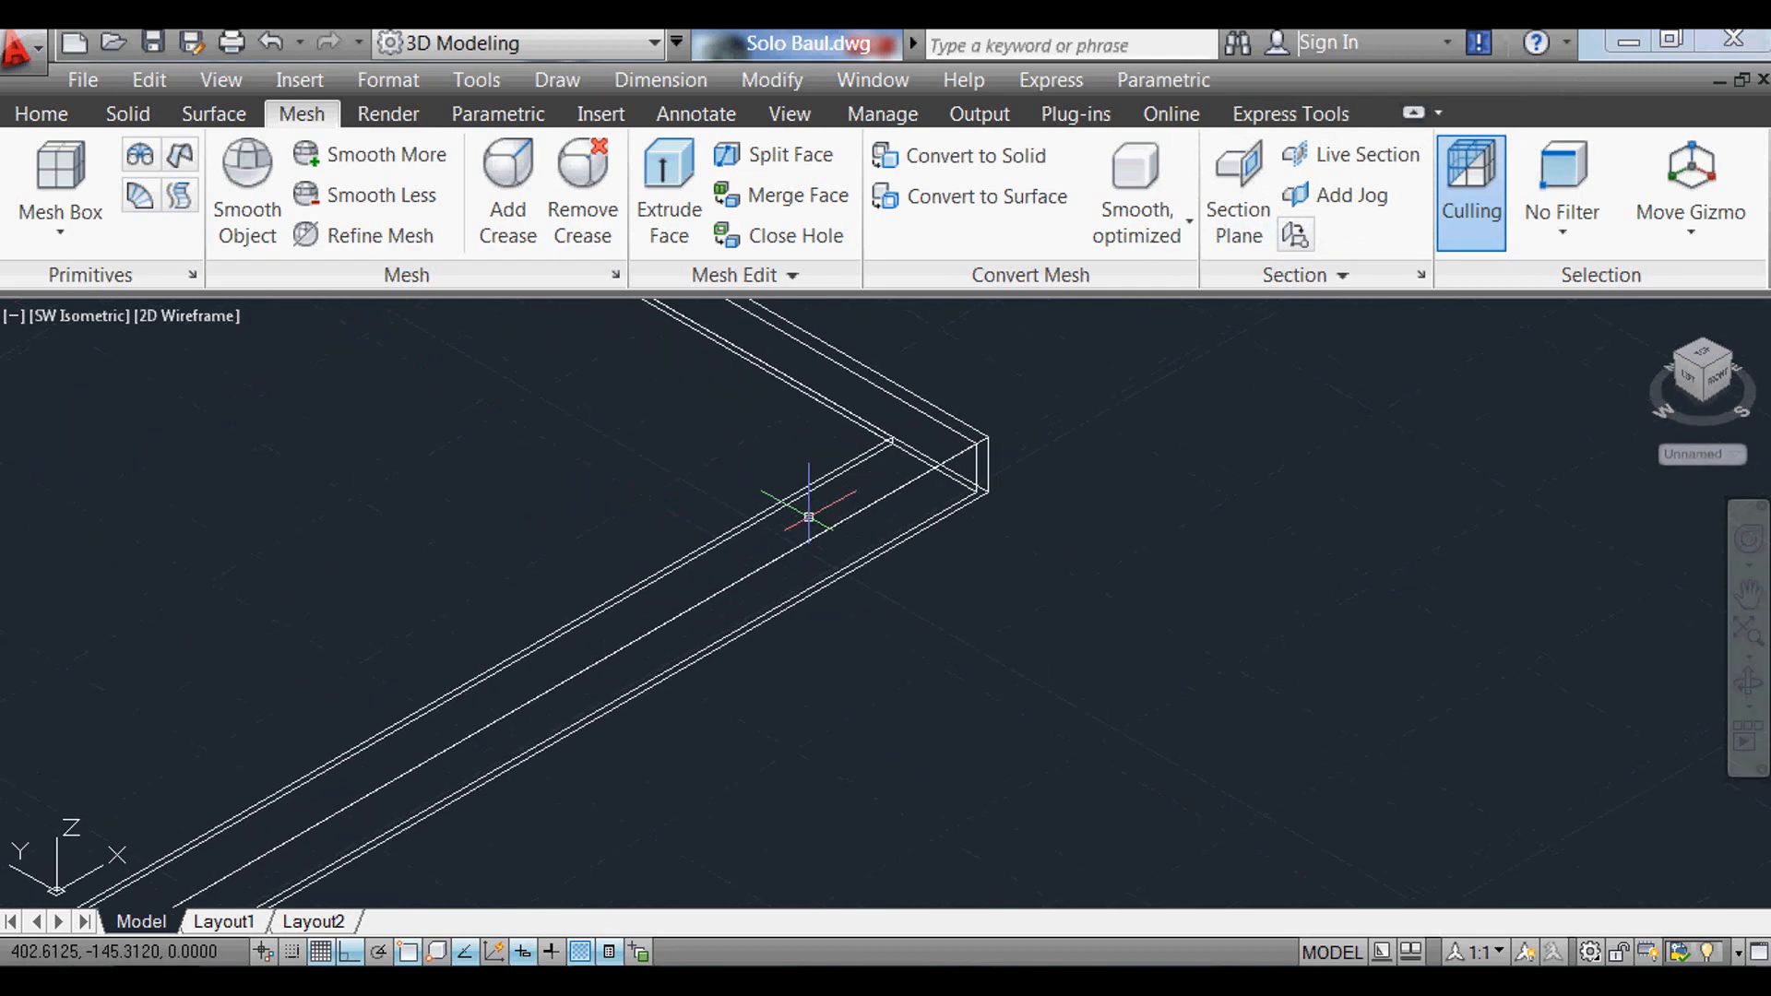
type("m")
key("Return")
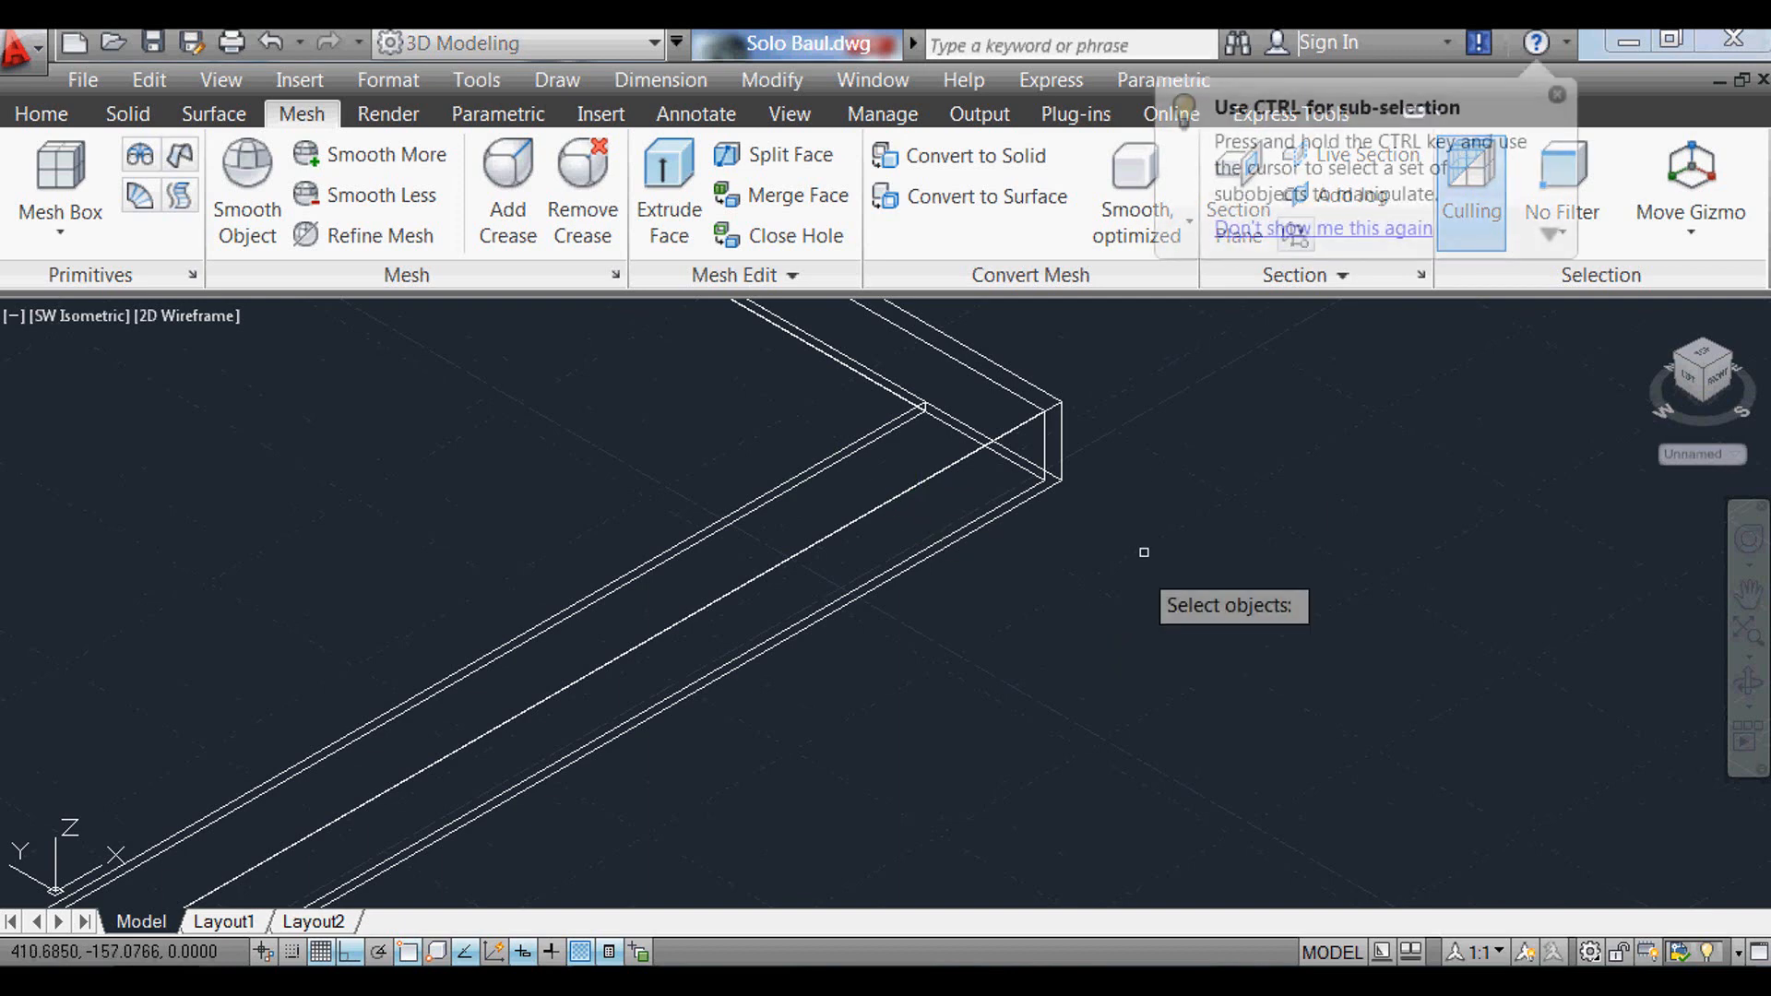
scroll(1024, 378, "up", 3)
left_click(1282, 494)
left_click(1048, 407)
scroll(1061, 499, "down", 2)
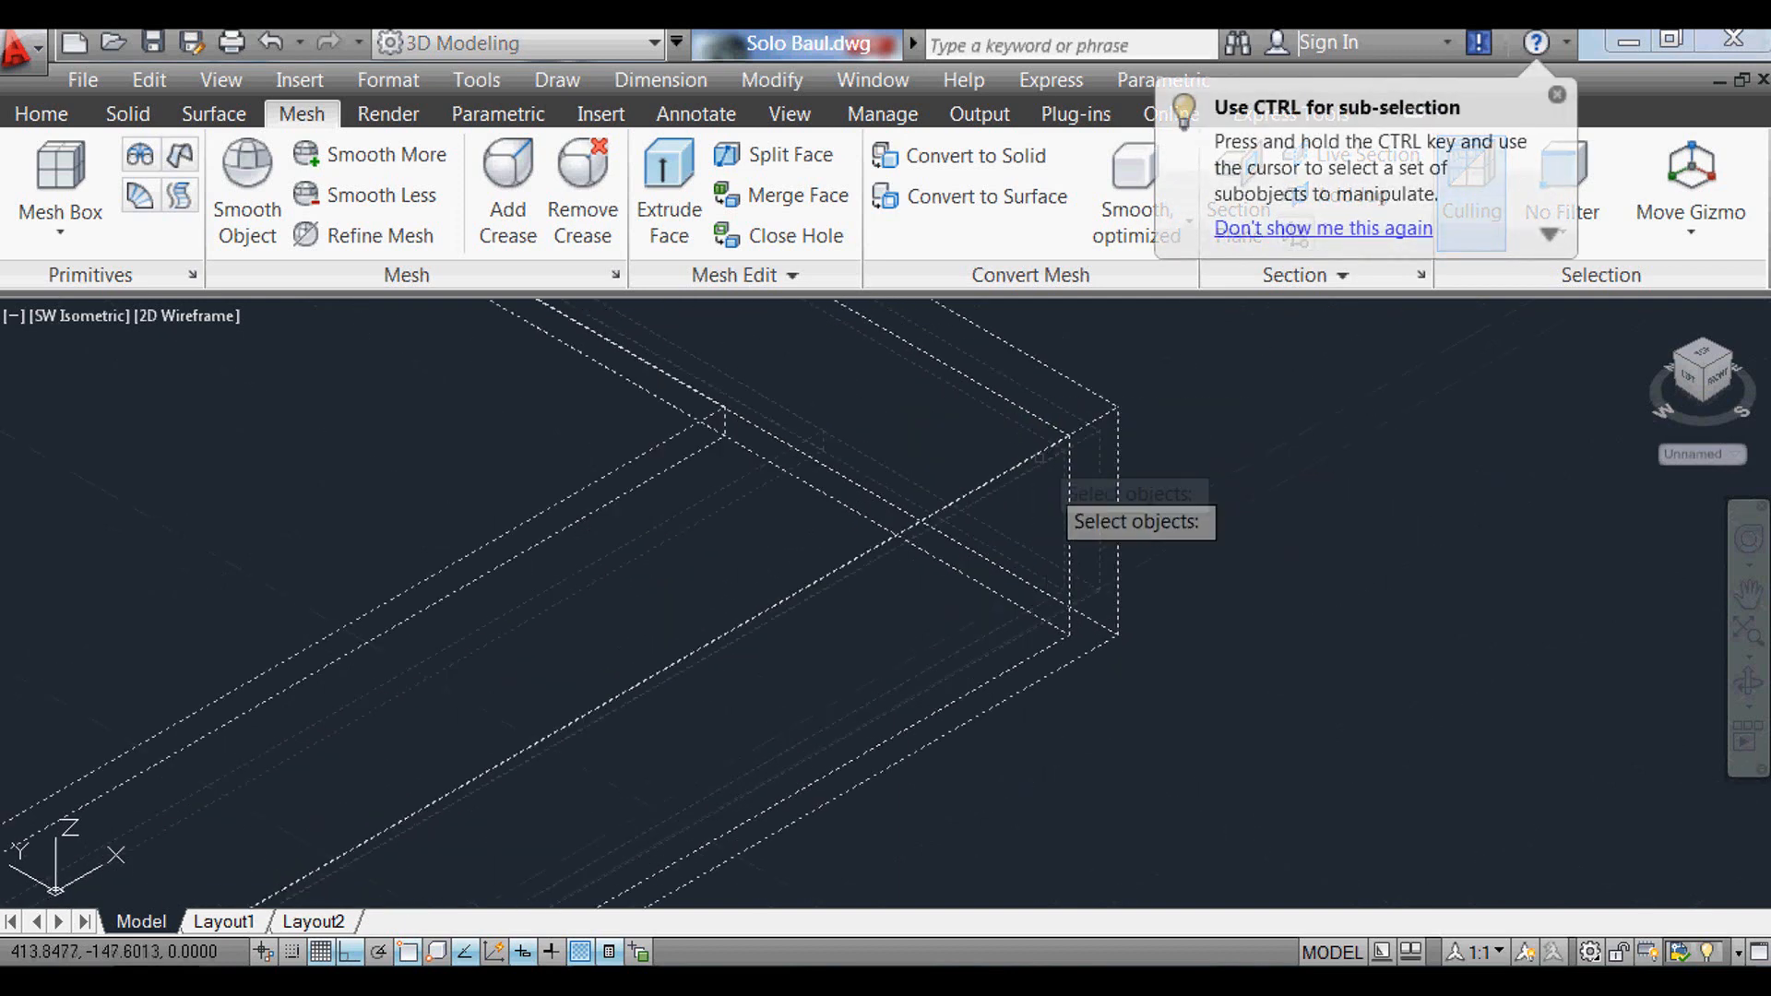
key("Return")
left_click(1073, 414)
scroll(1107, 646, "down", 5)
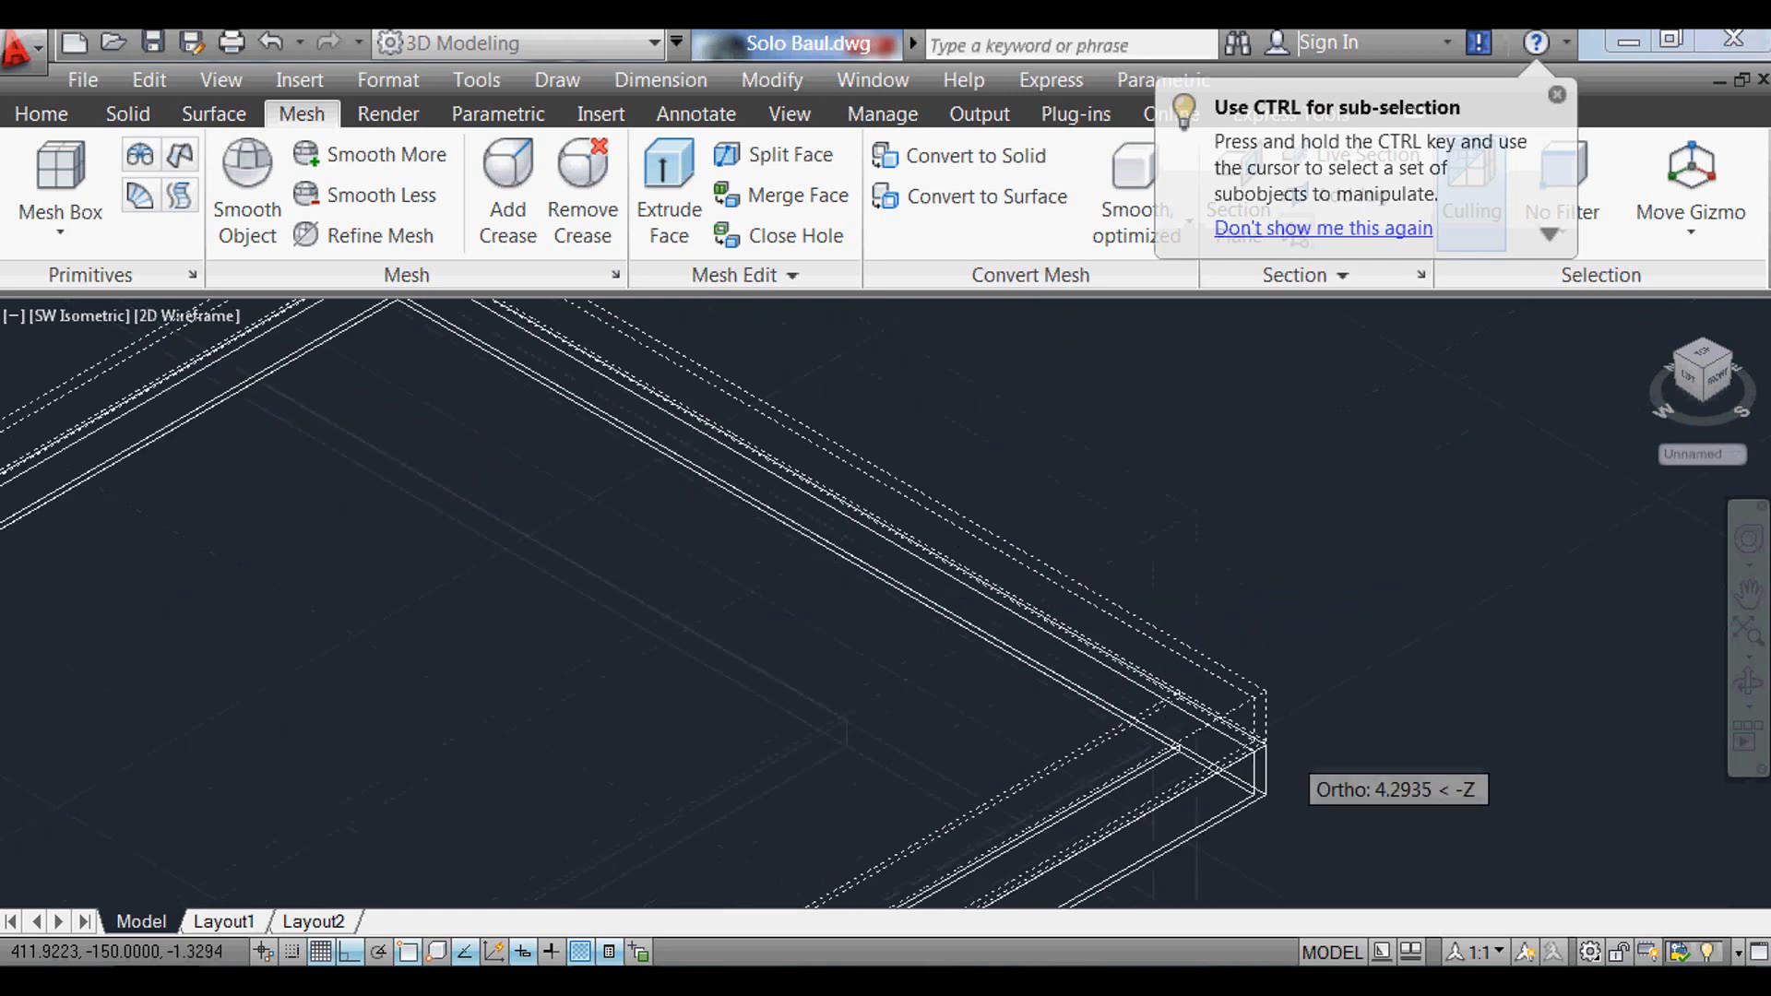
scroll(831, 792, "up", 6)
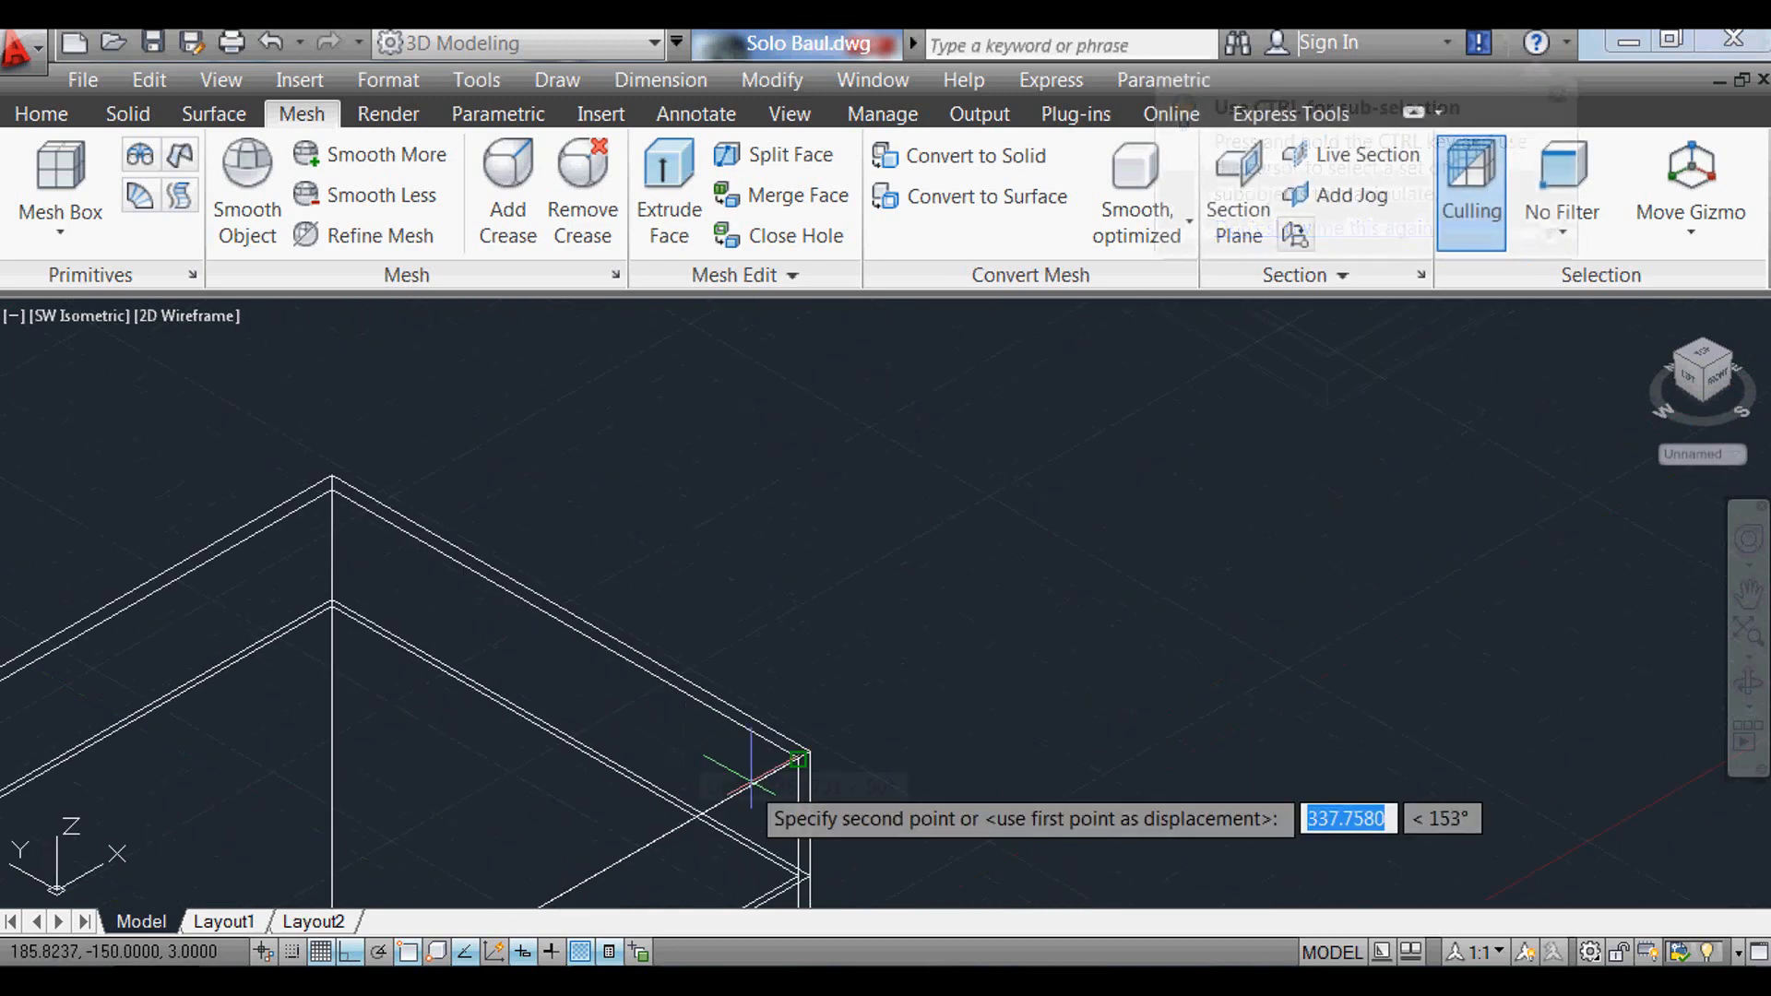
left_click(817, 752)
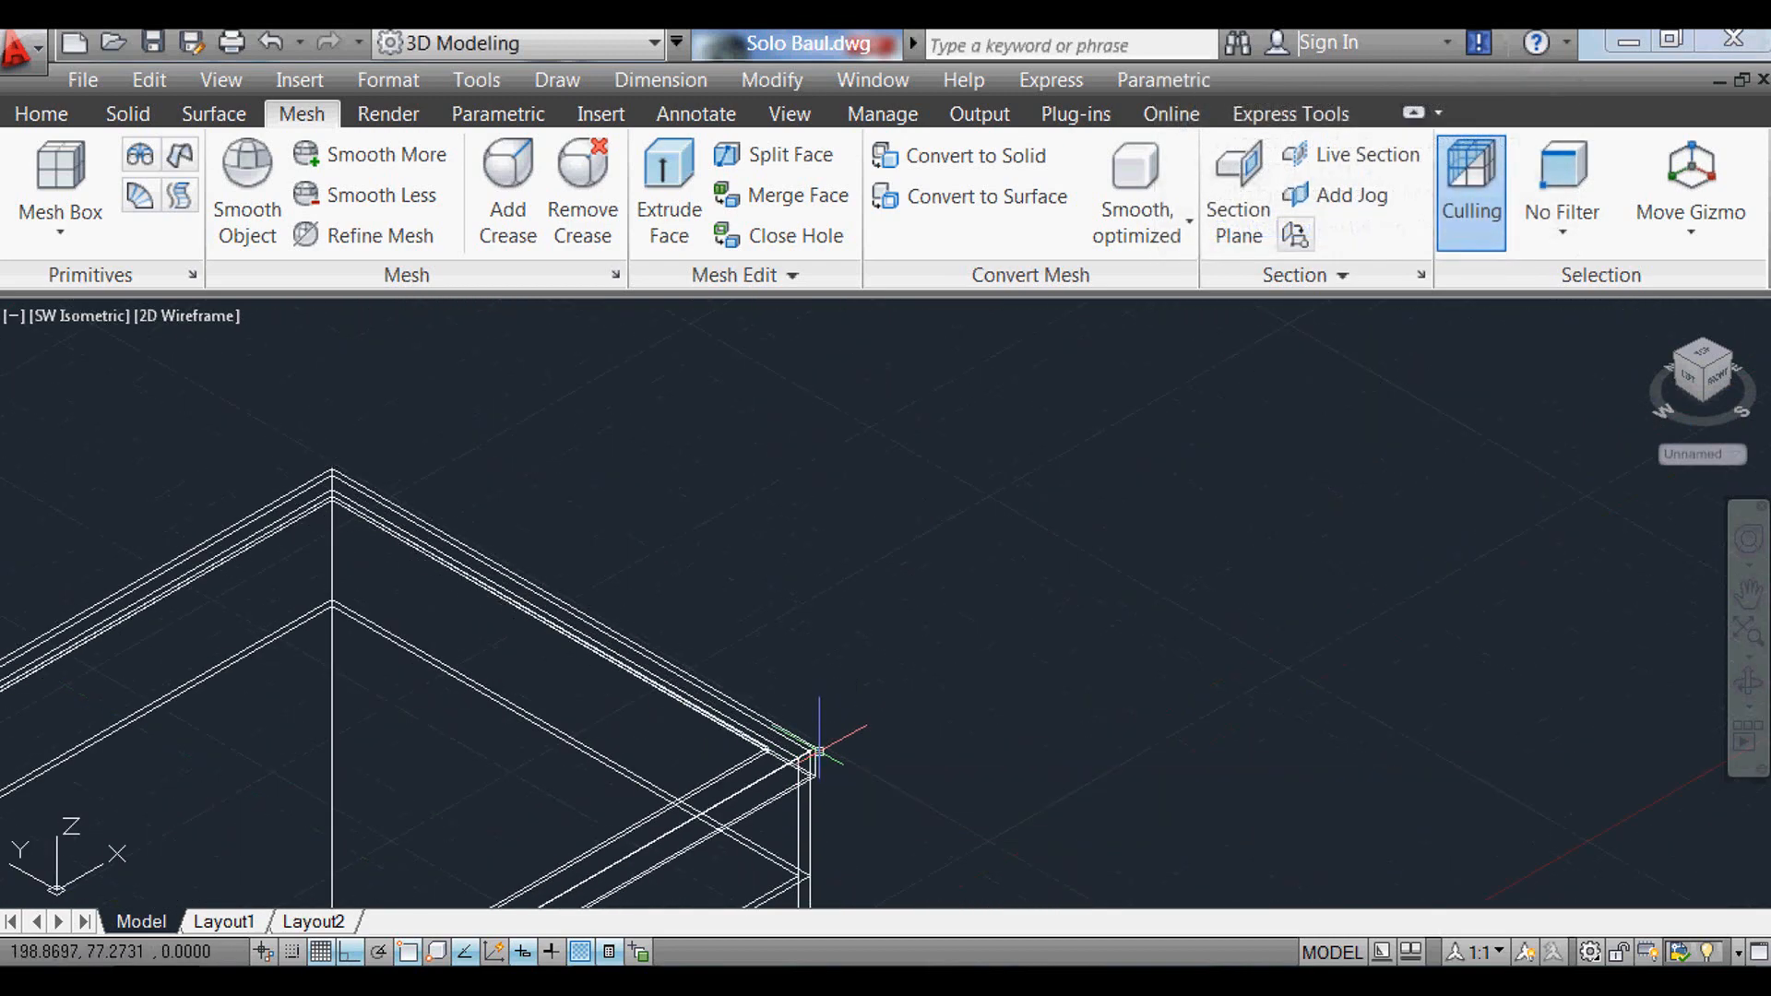
Step: Display the model in the Conceptual visual style and examine the trim around the lid and base
scroll(937, 529, "down", 6)
type("vs")
key("Return")
type("c")
key("Return")
scroll(843, 676, "up", 5)
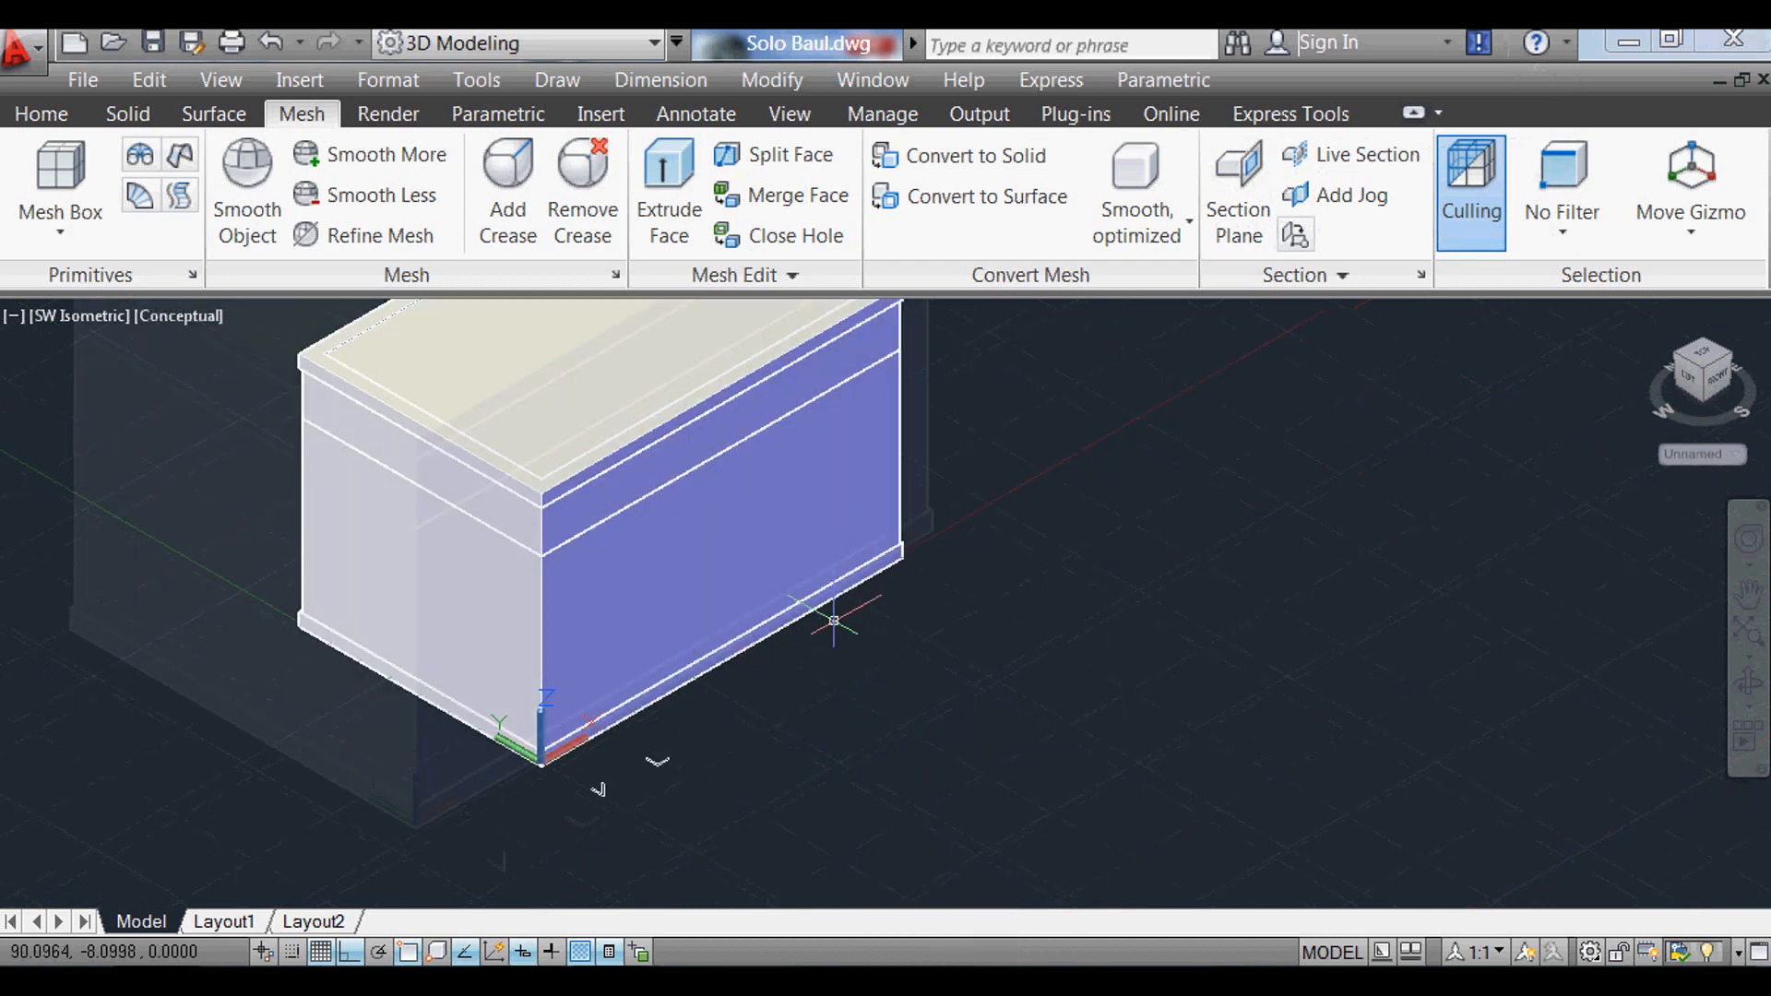
scroll(690, 891, "down", 2)
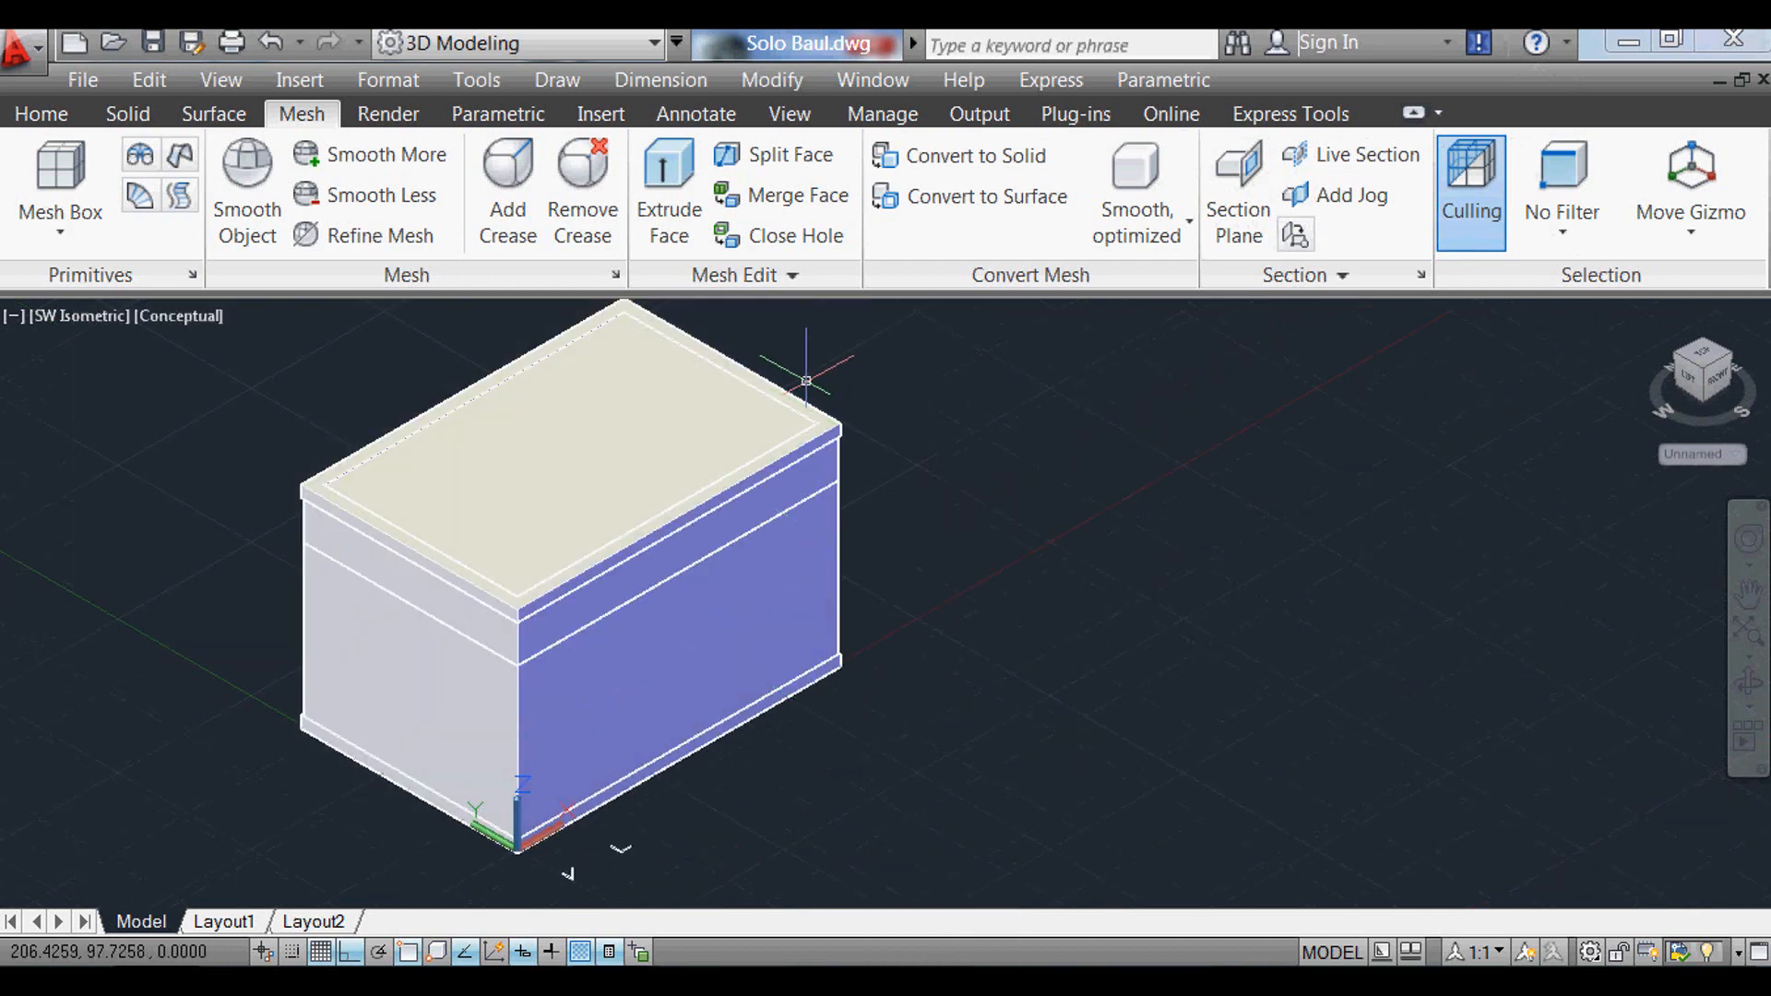
scroll(806, 380, "up", 2)
scroll(999, 425, "down", 3)
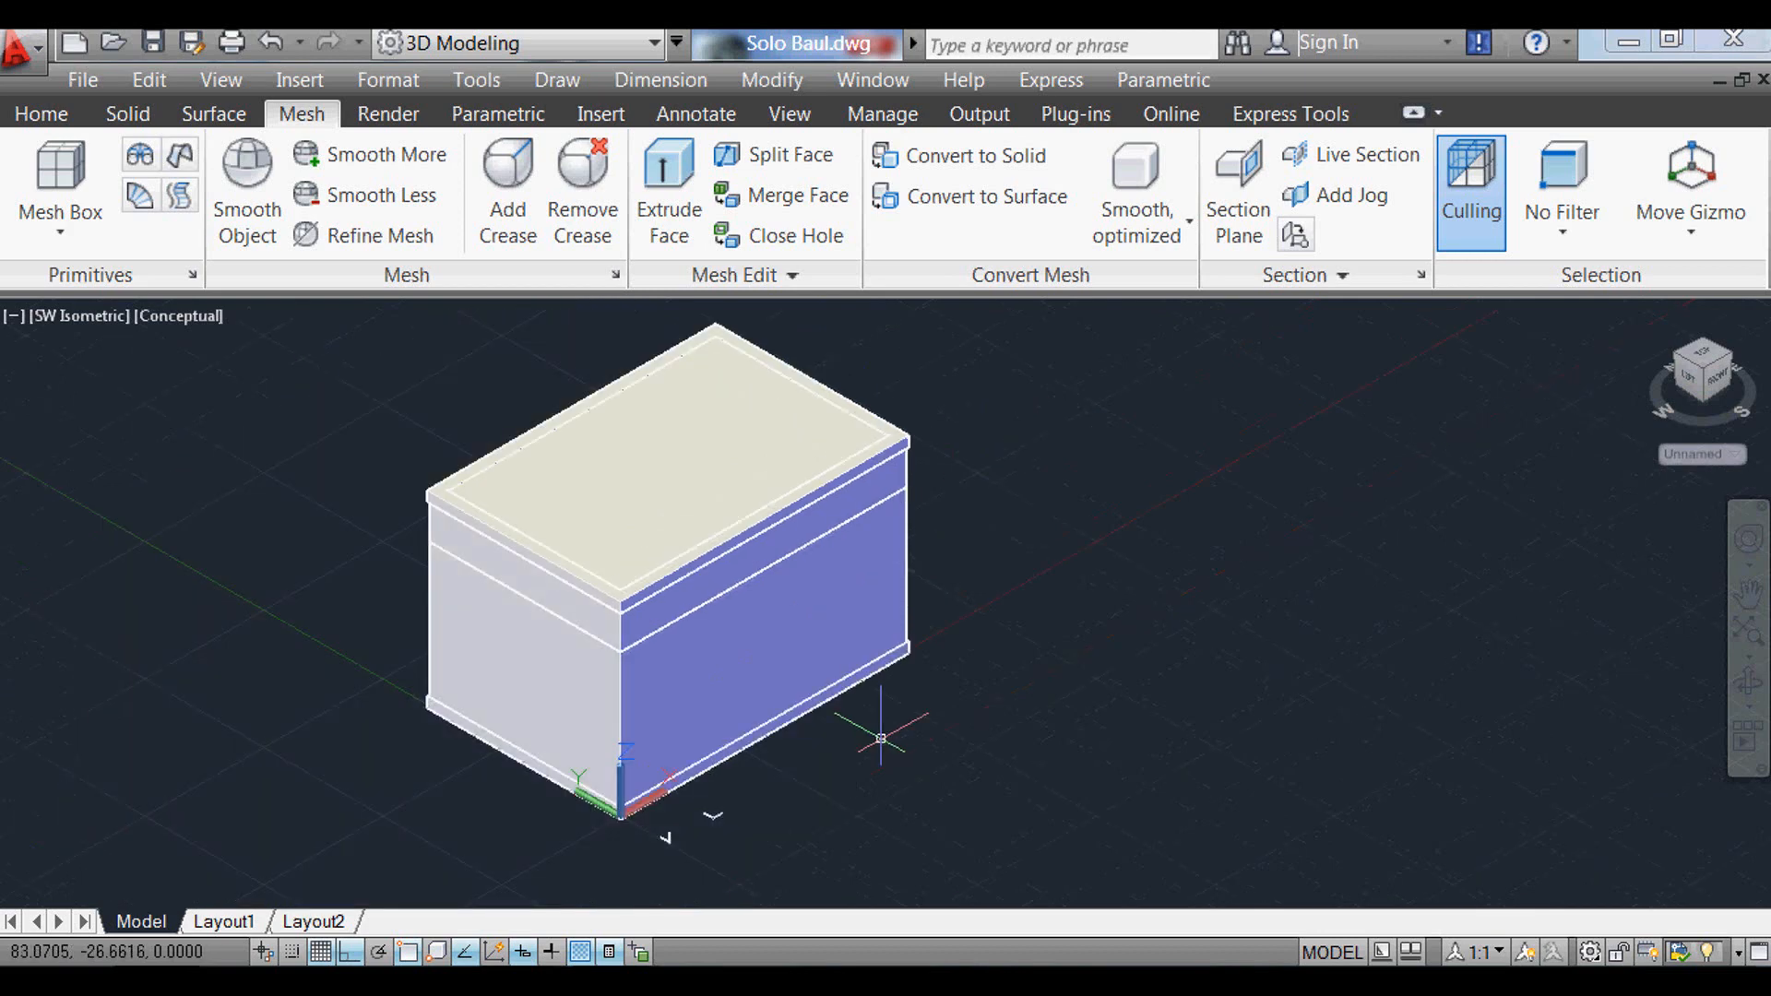
Step: Return the viewport to the 2D Wireframe visual style
type("s")
key("Return")
type("2")
key("Return")
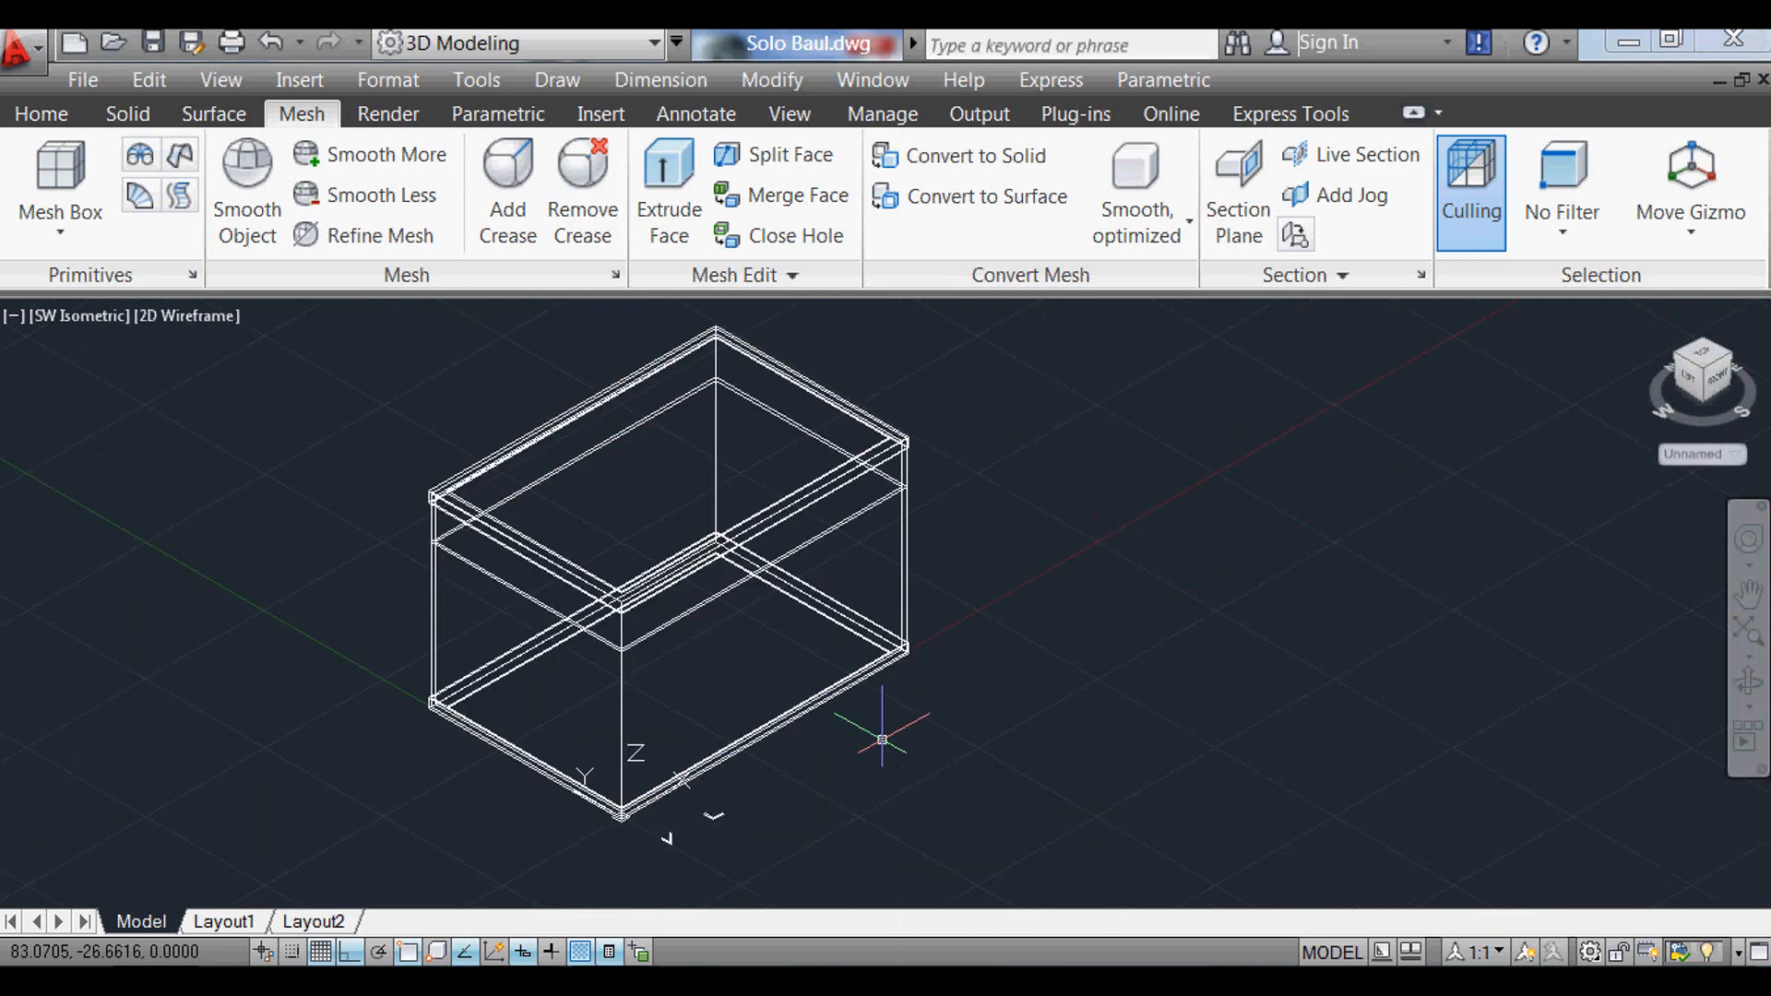
Step: Draw a narrow rectangle 9 units long in the X direction beside the two L profiles
scroll(794, 814, "up", 1)
scroll(683, 817, "down", 3)
scroll(637, 826, "up", 6)
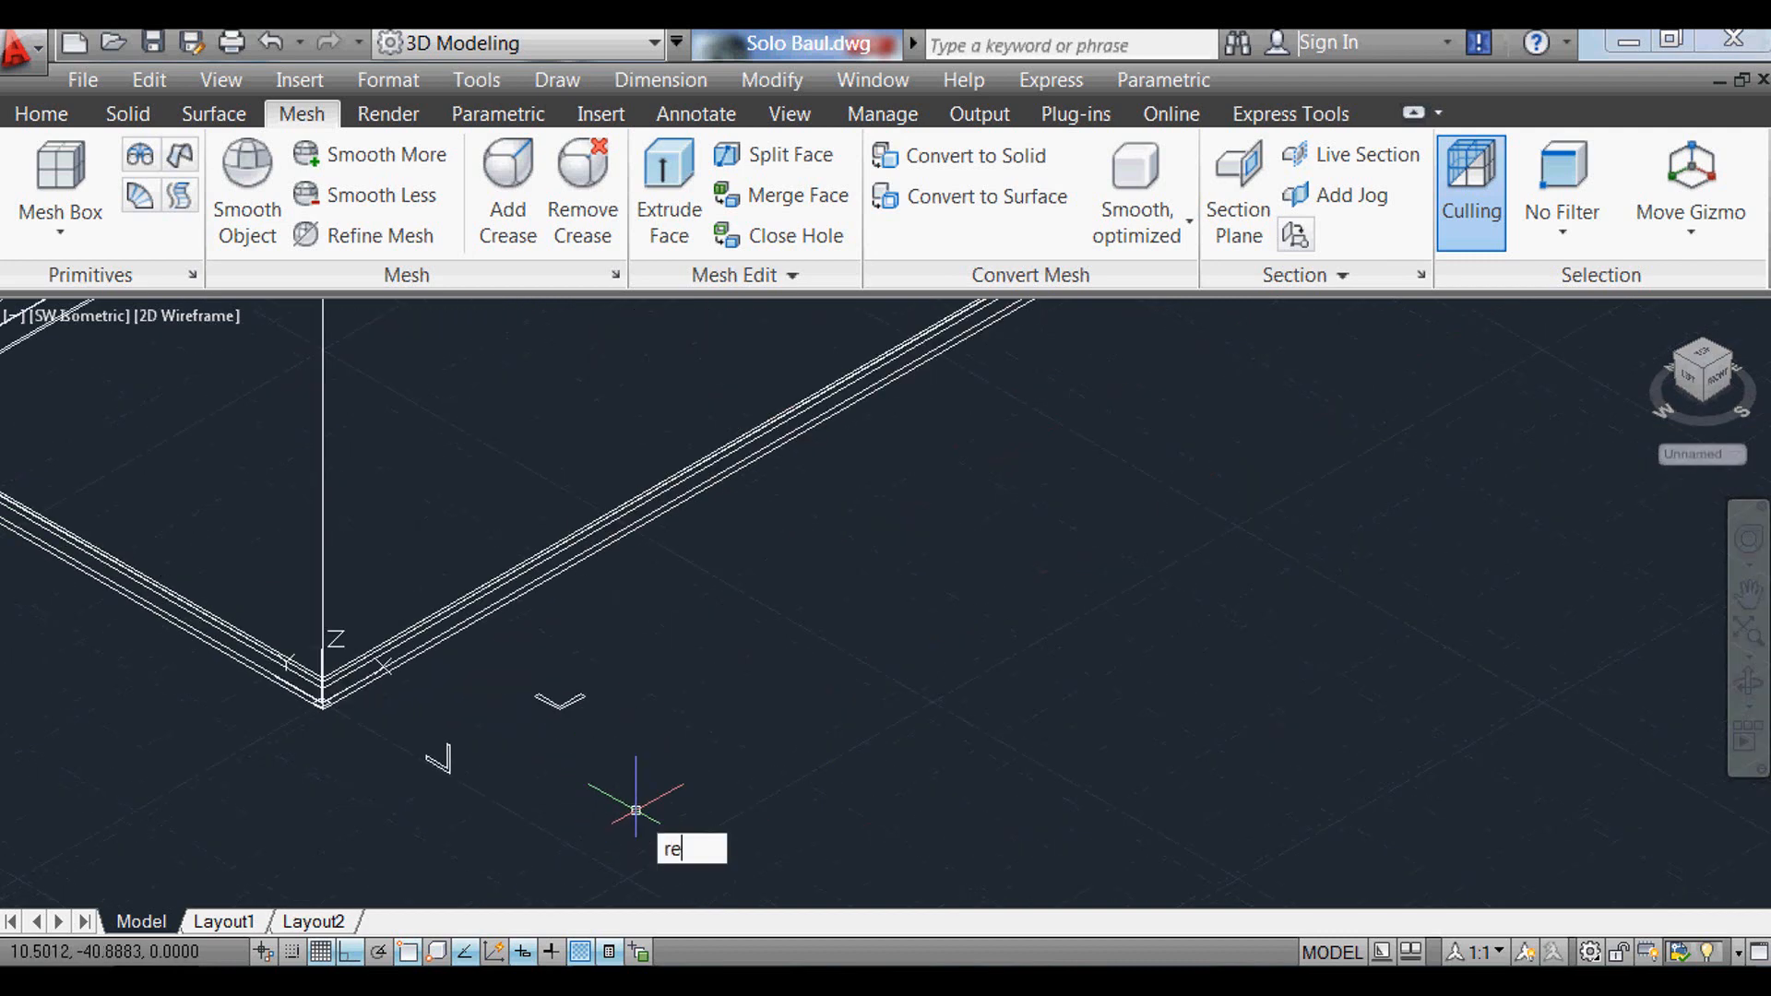
key("Return")
left_click(777, 773)
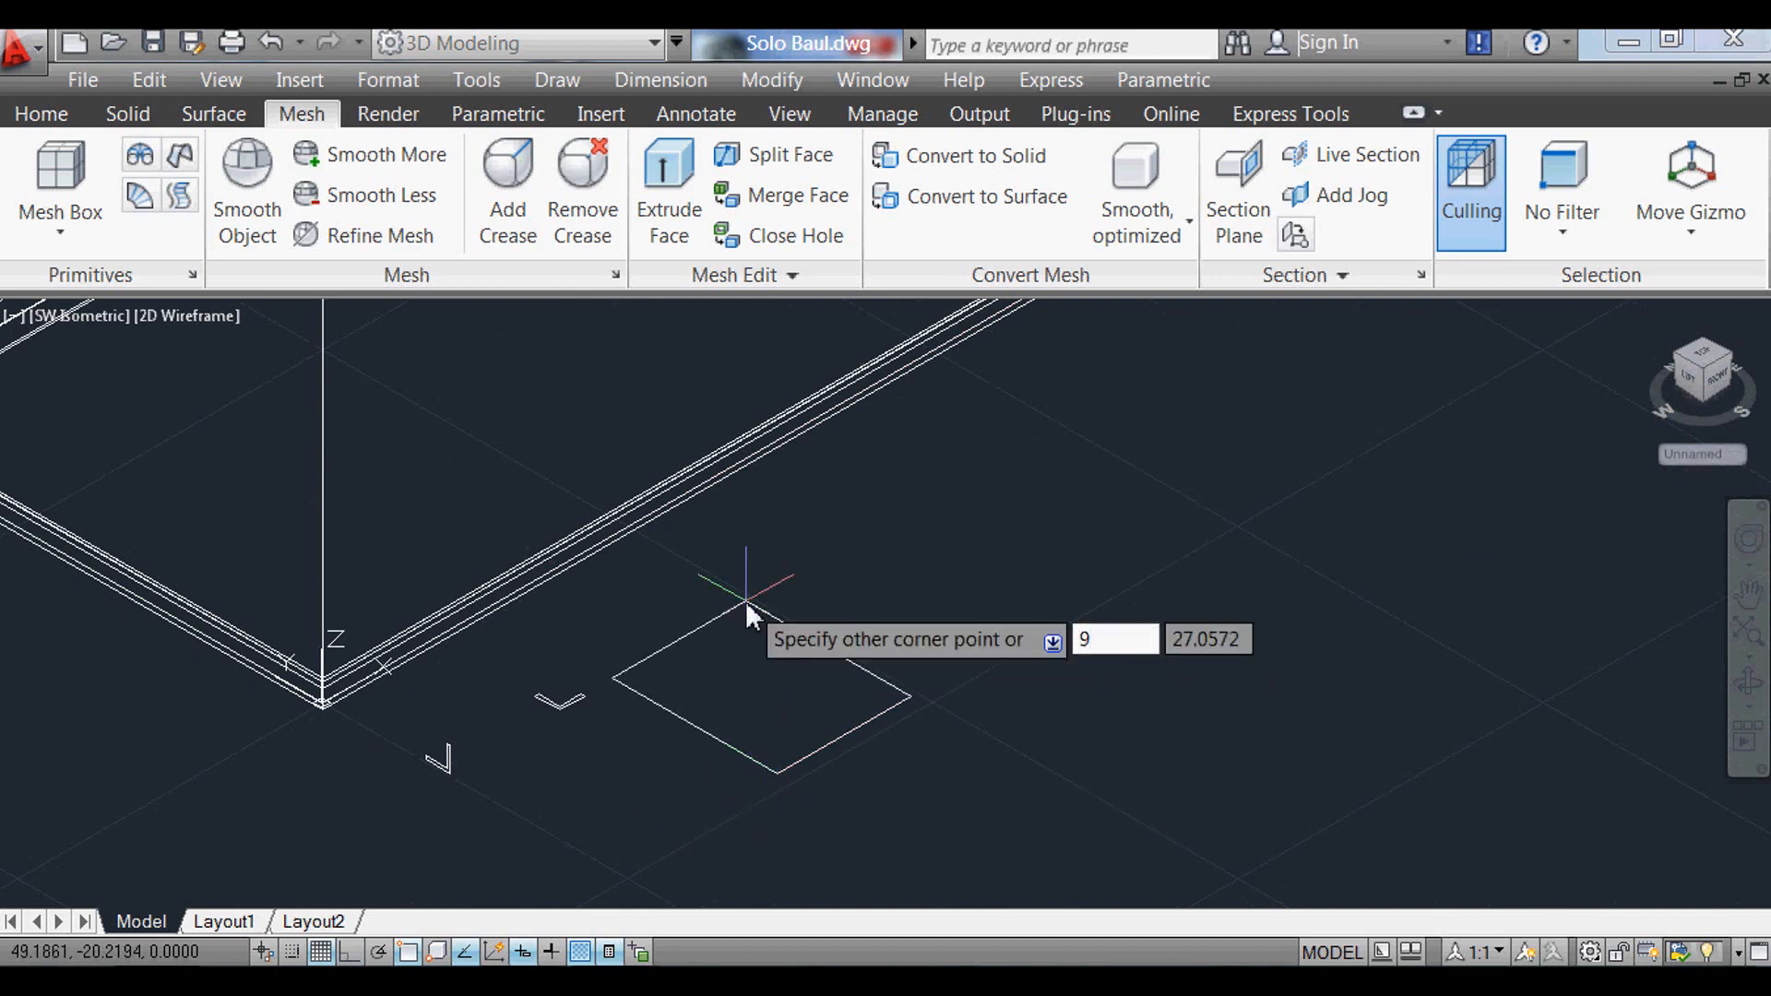
type("9")
key("Tab")
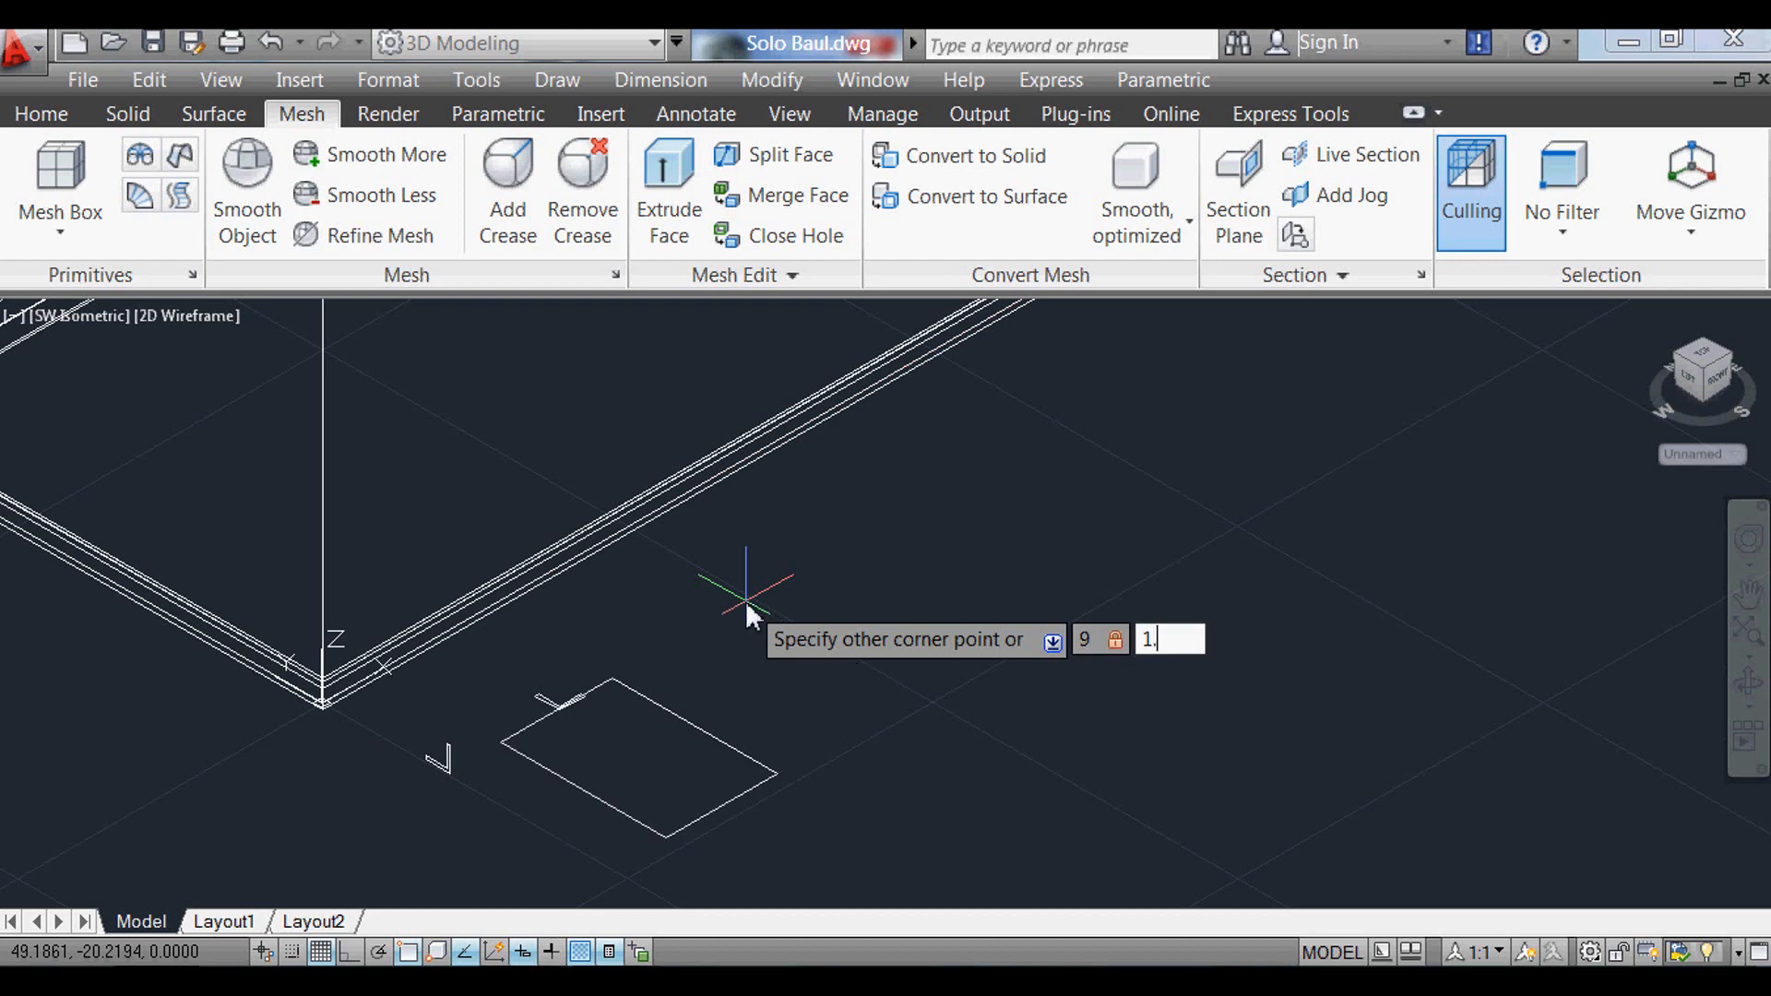
key("Return")
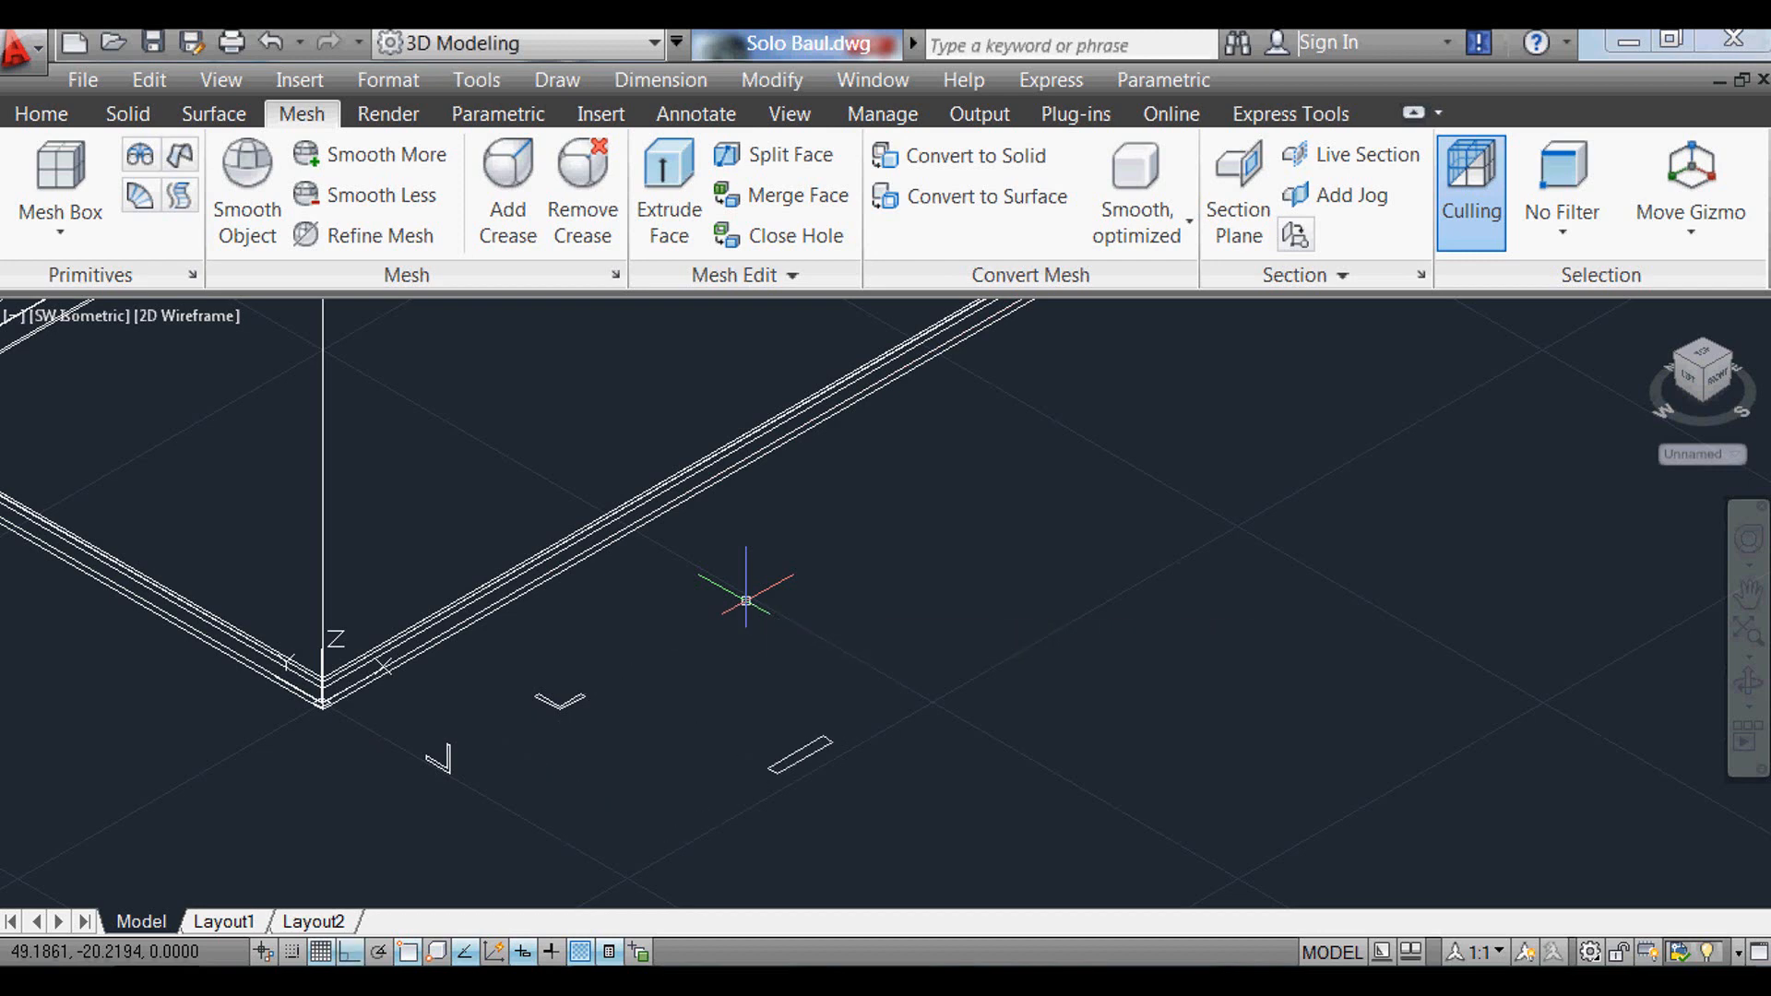
Step: Rotate the narrow rectangle 90 degrees about the Y axis with 3D Rotate so it stands upright
scroll(835, 784, "up", 5)
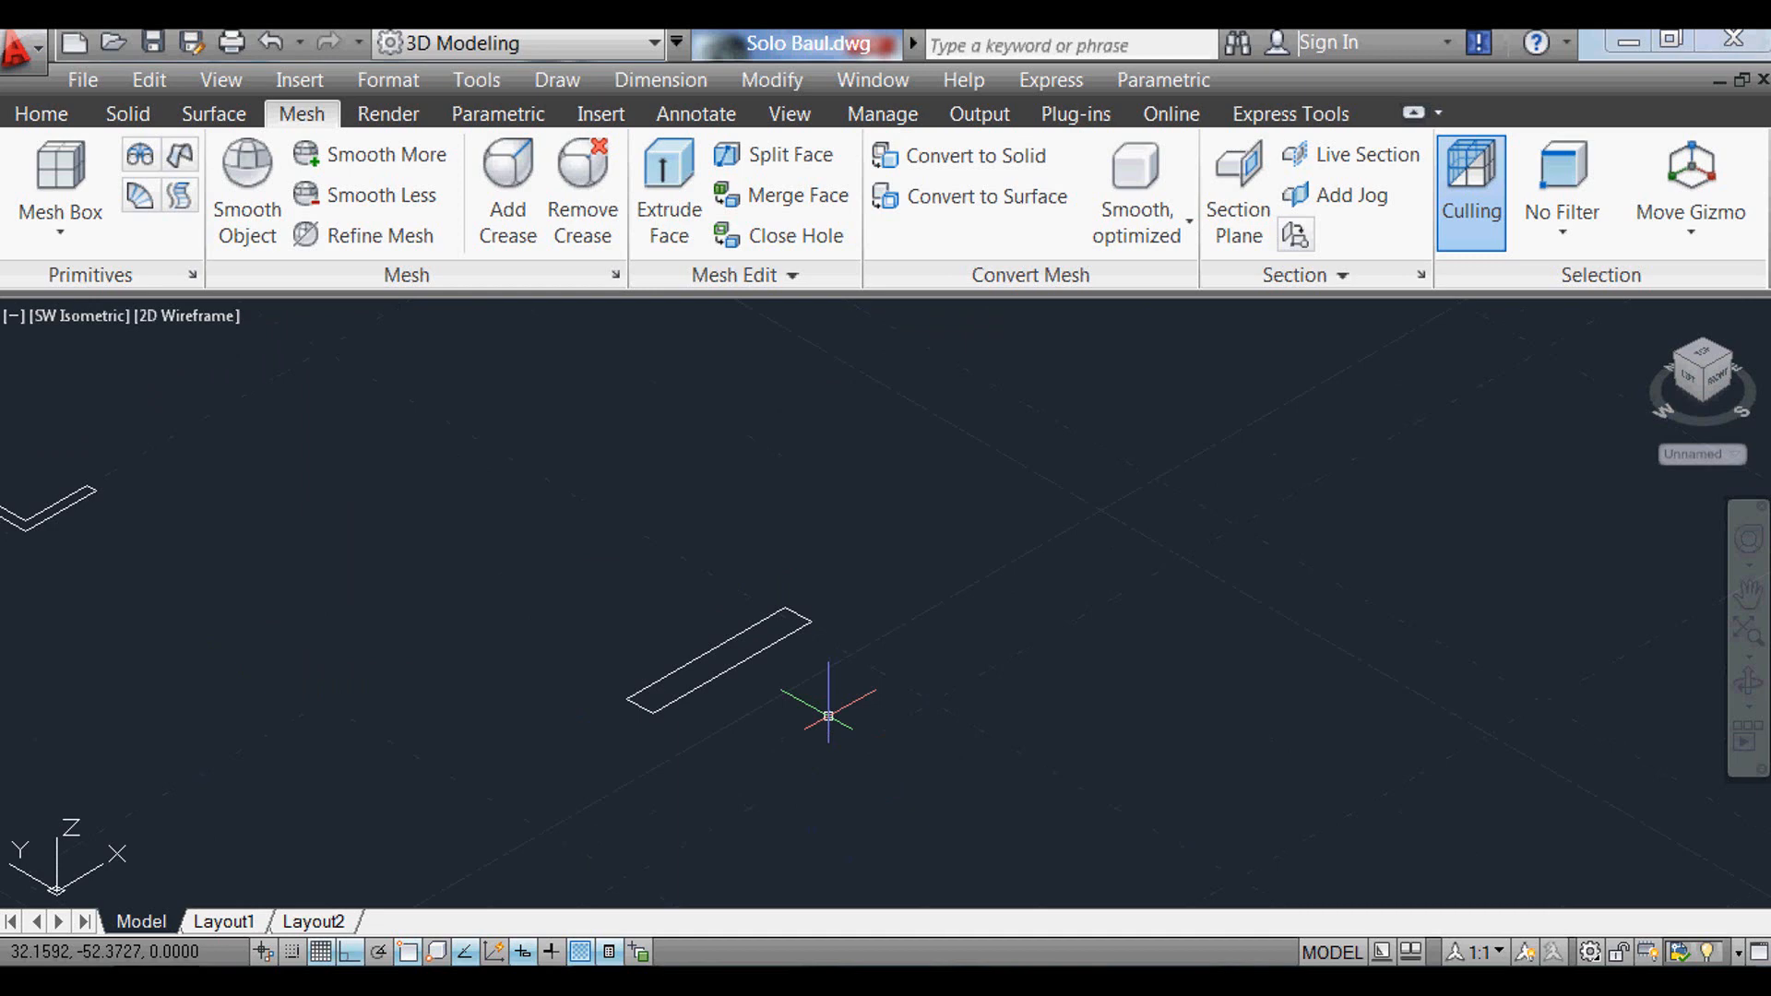
type("3r")
key("Return")
left_click(837, 713)
left_click(579, 549)
key("Return")
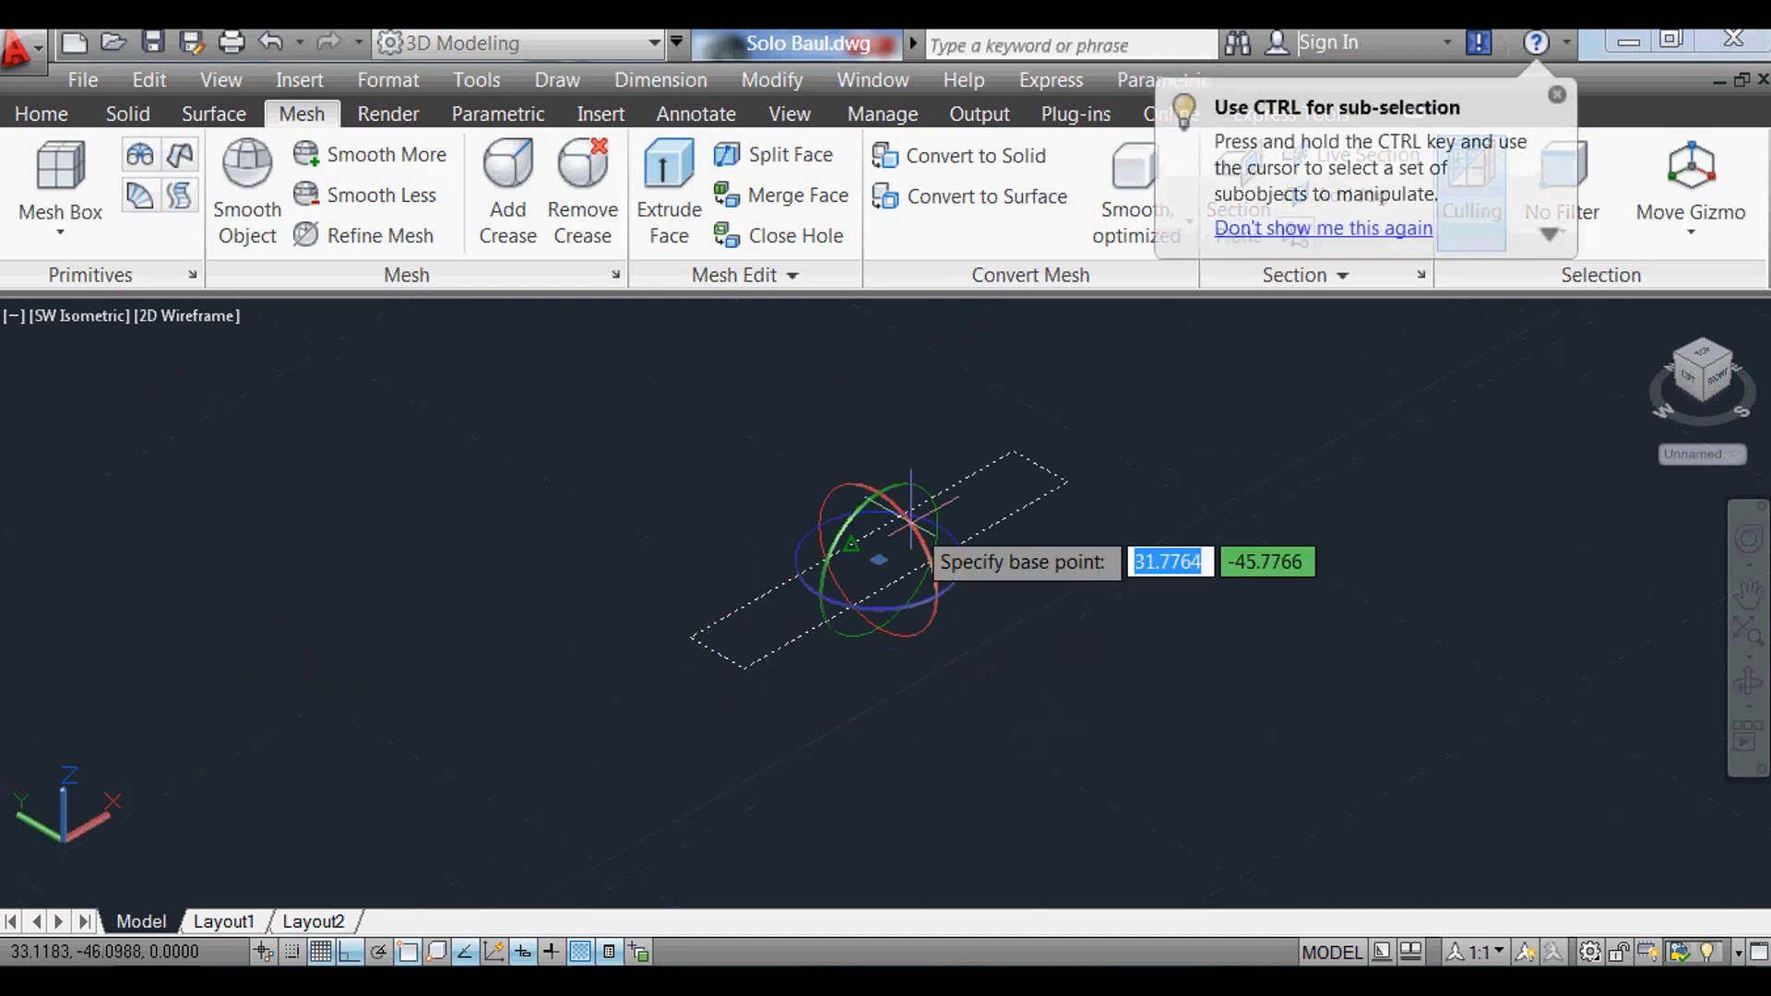
left_click(902, 476)
left_click(902, 486)
type("9")
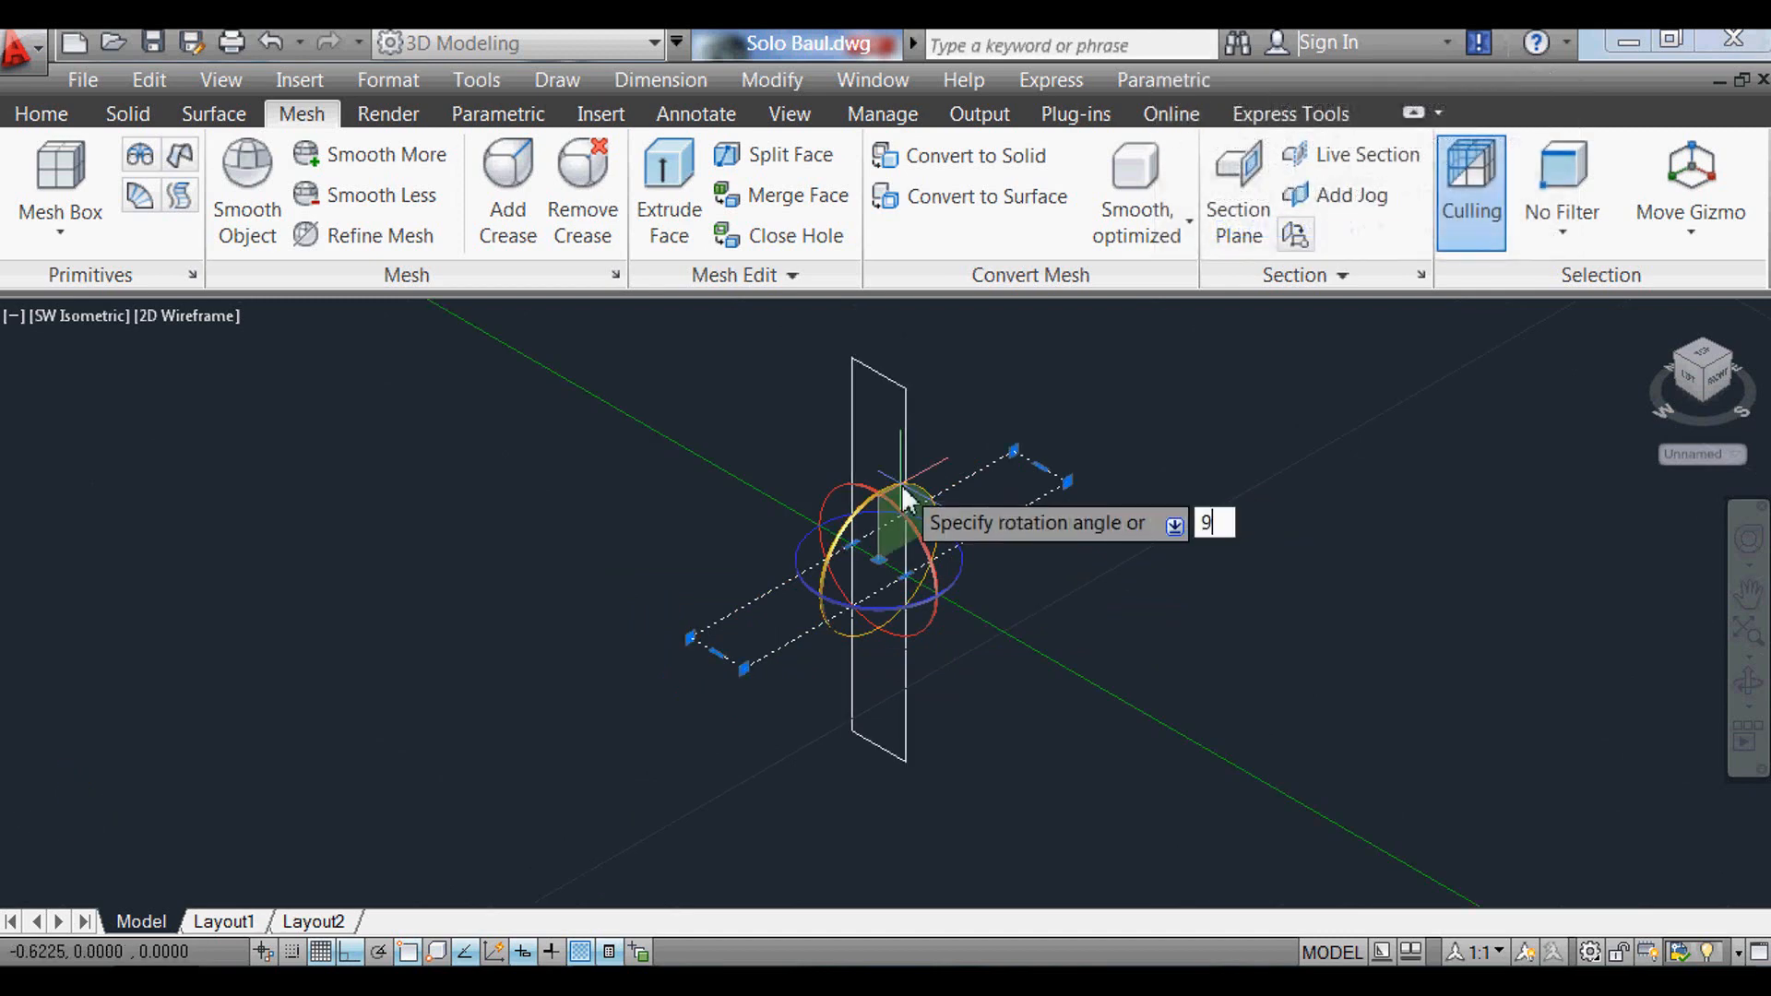
type("0")
key("Return")
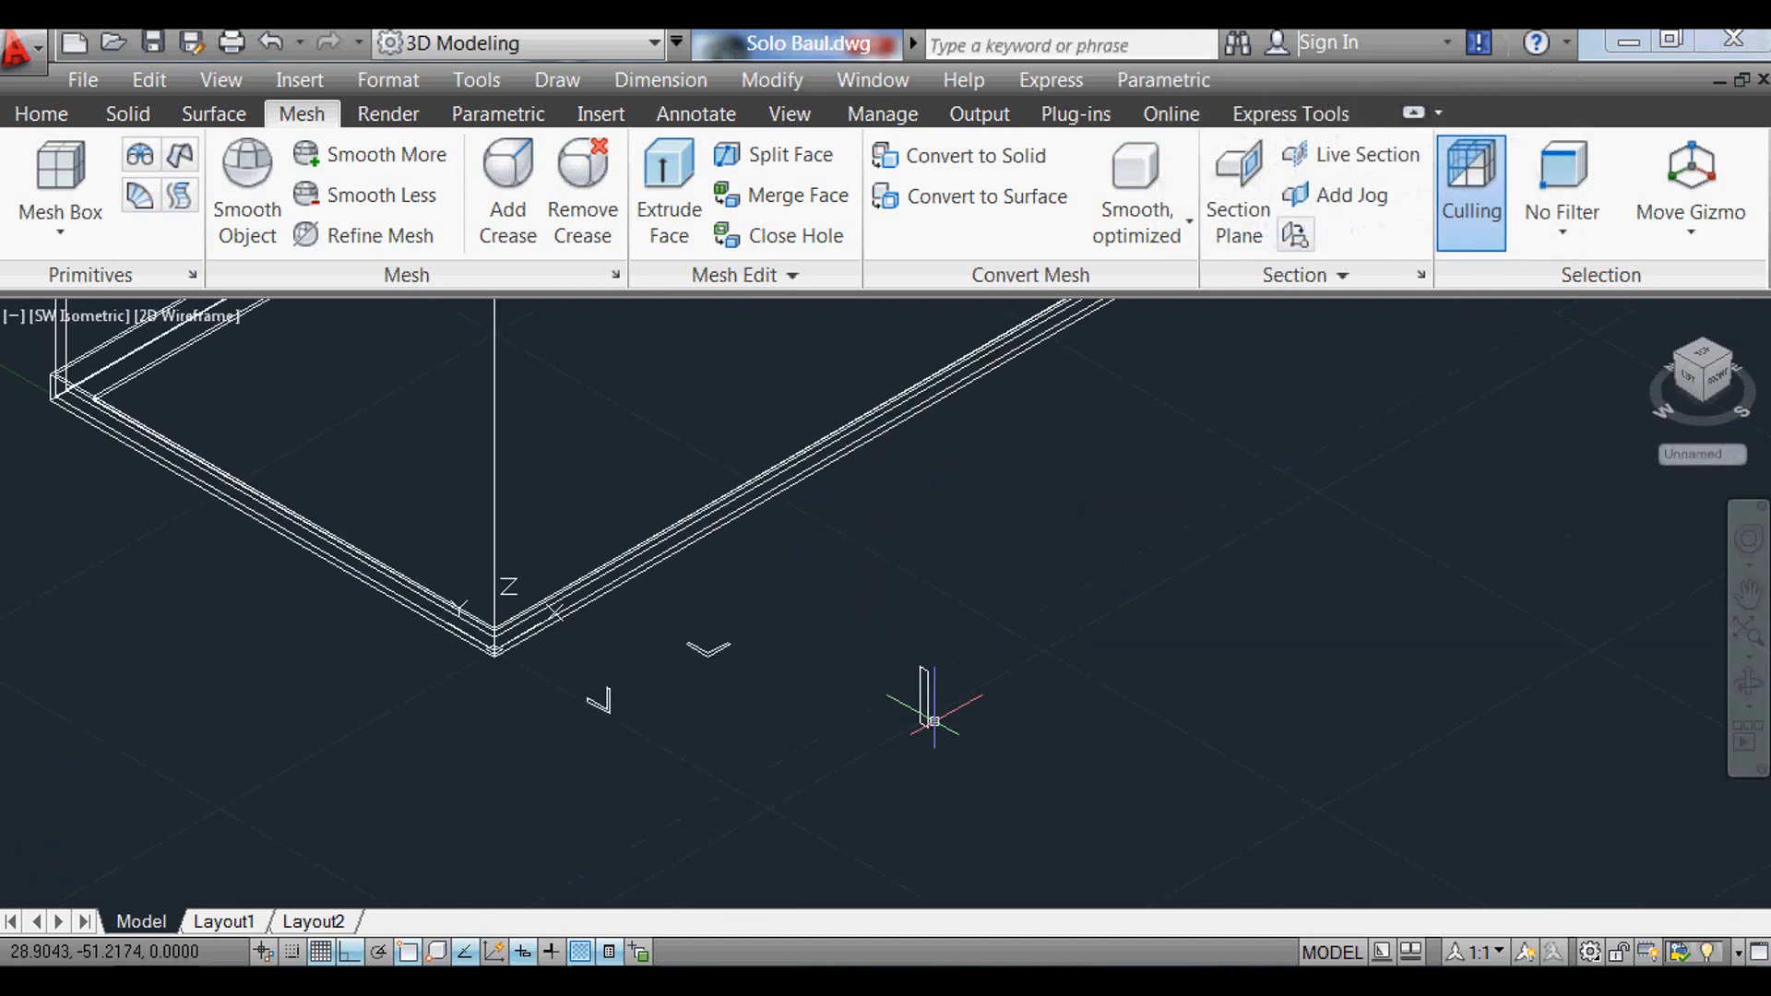
Step: Draw a rectangle between opposite outer corners of the chest at the seam between base and lid
scroll(968, 742, "down", 5)
scroll(952, 607, "up", 6)
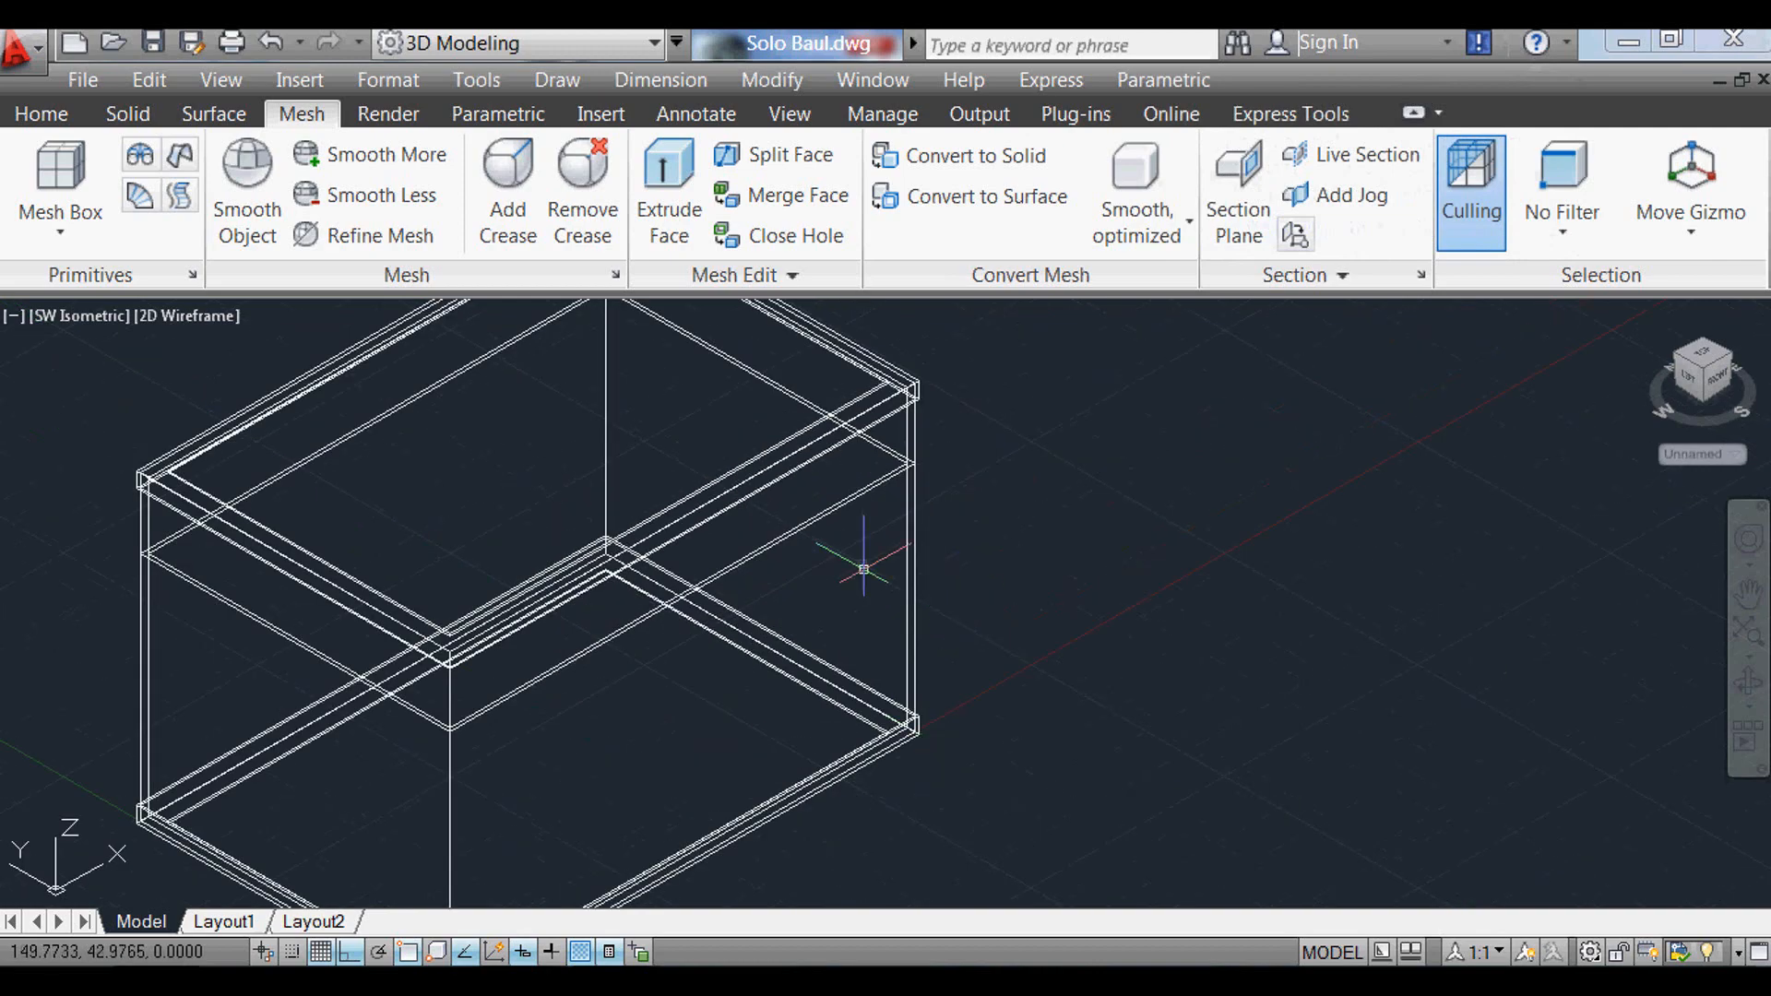
scroll(891, 551, "down", 4)
scroll(909, 482, "up", 8)
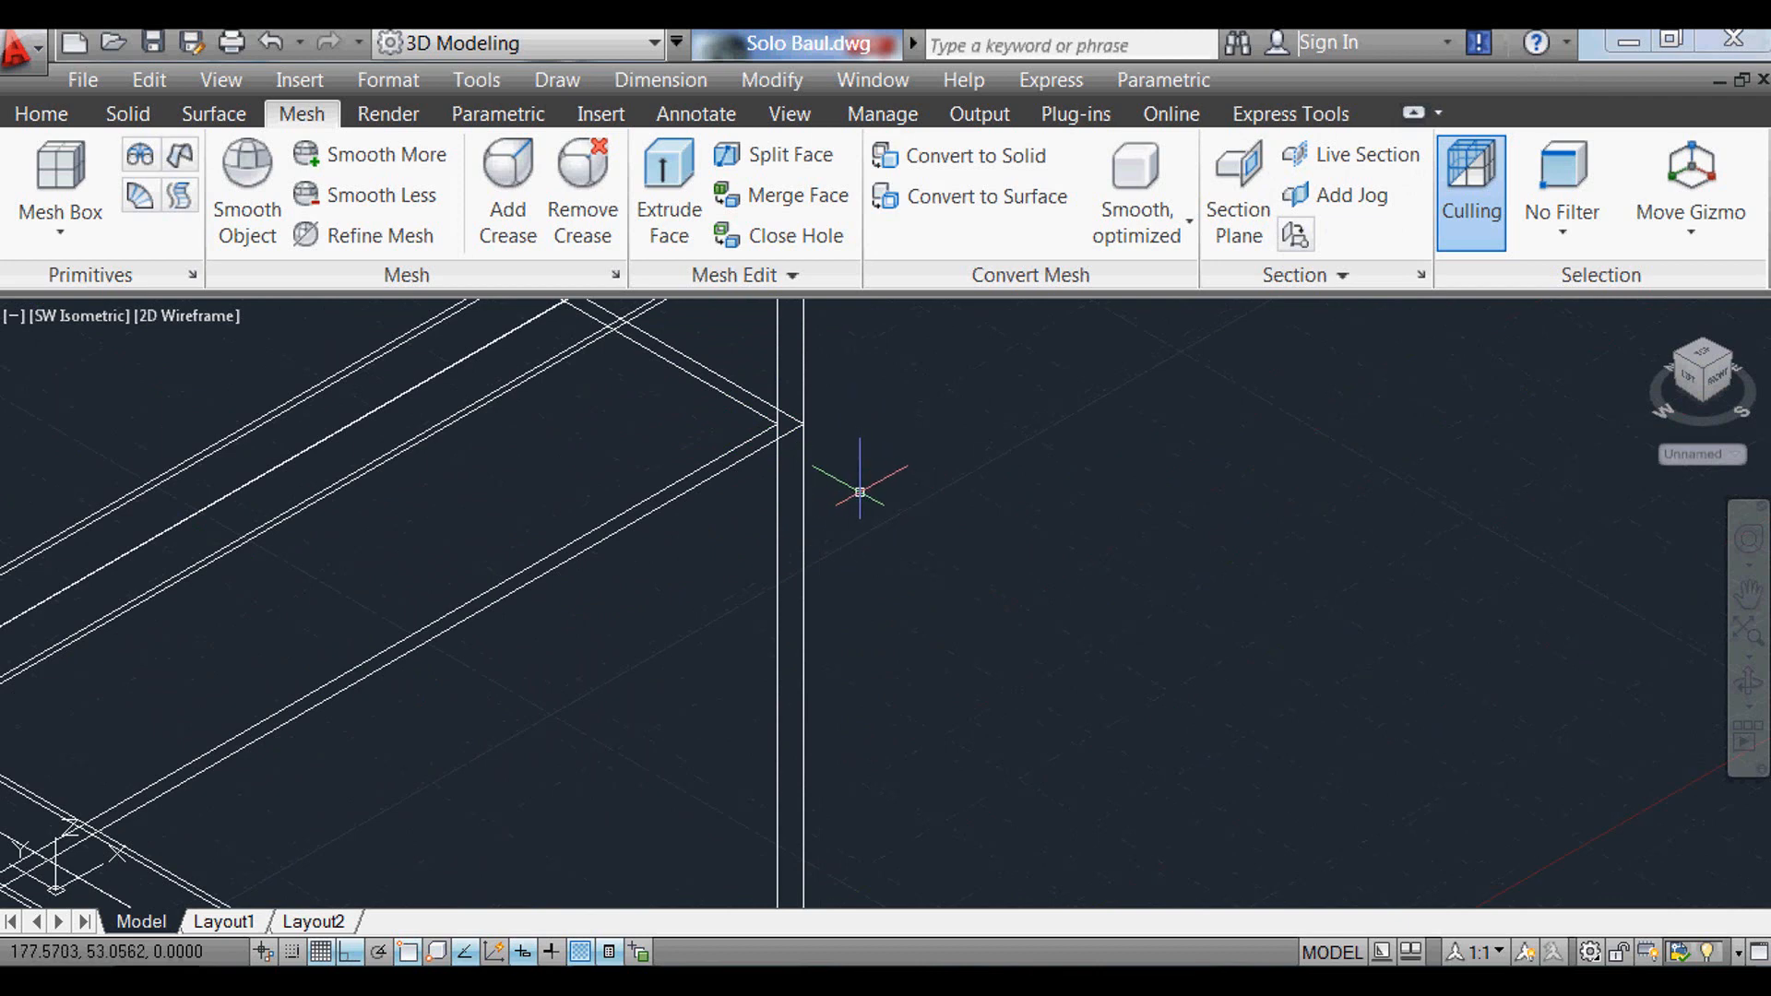
key("Return")
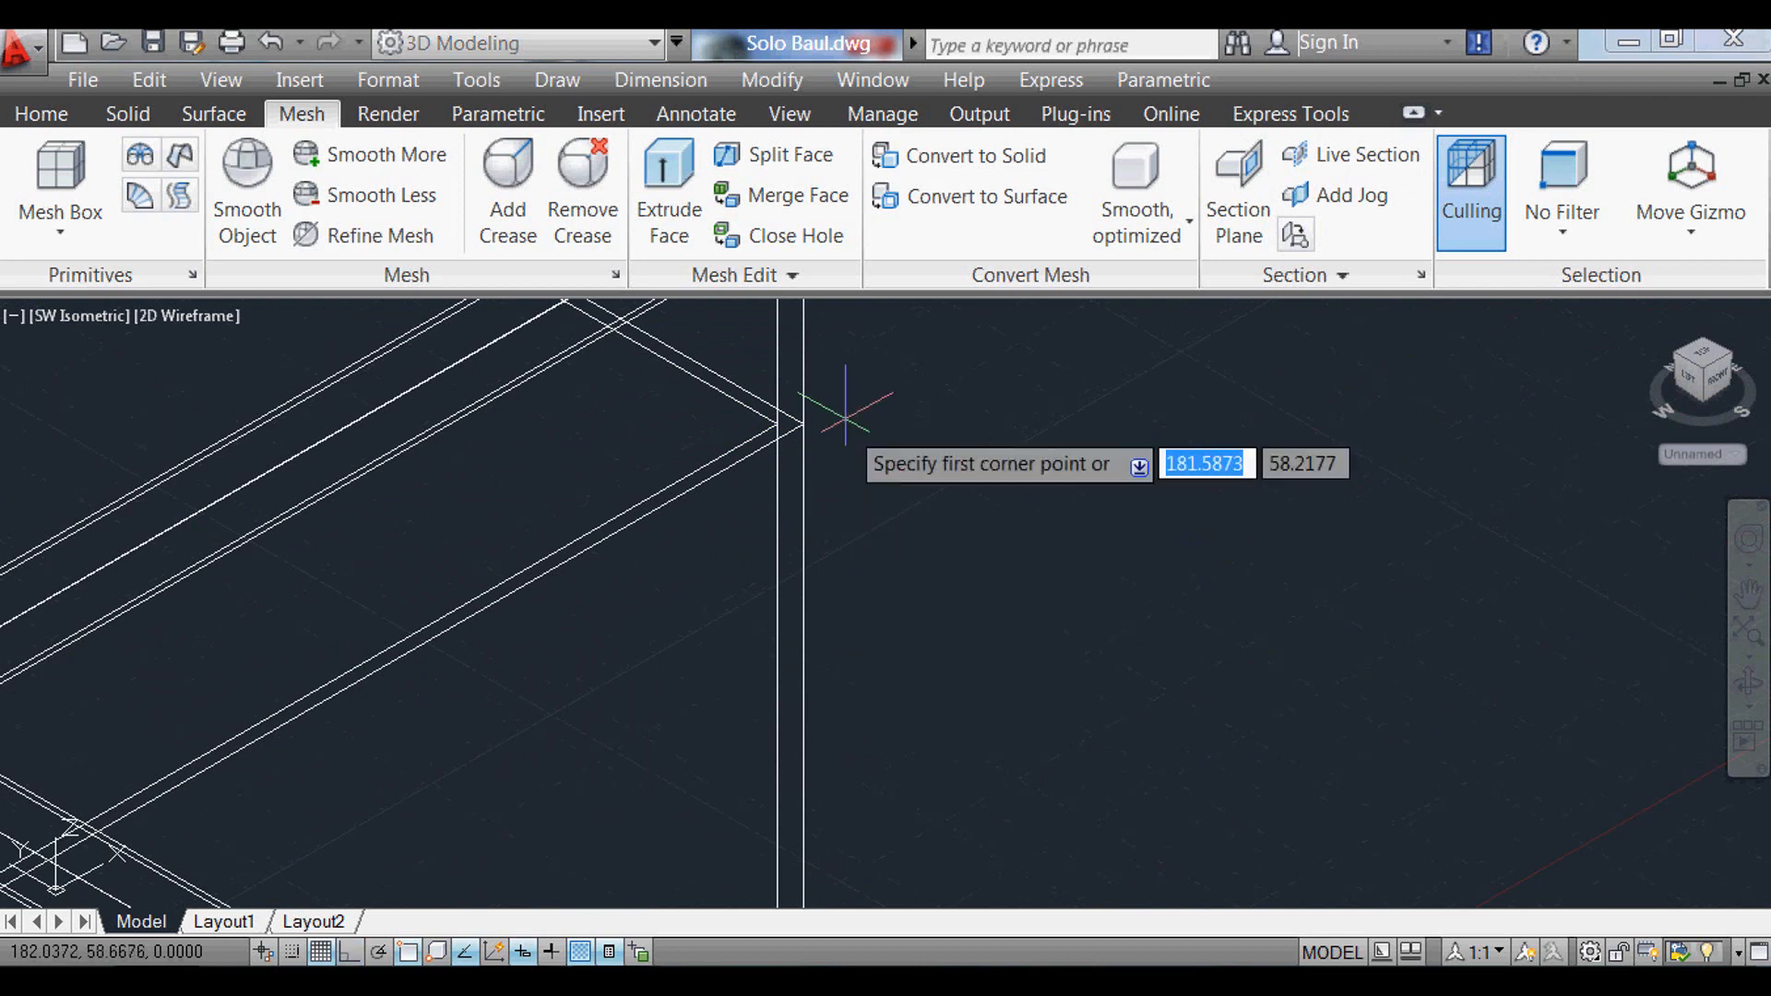
left_click(802, 423)
scroll(836, 517, "down", 5)
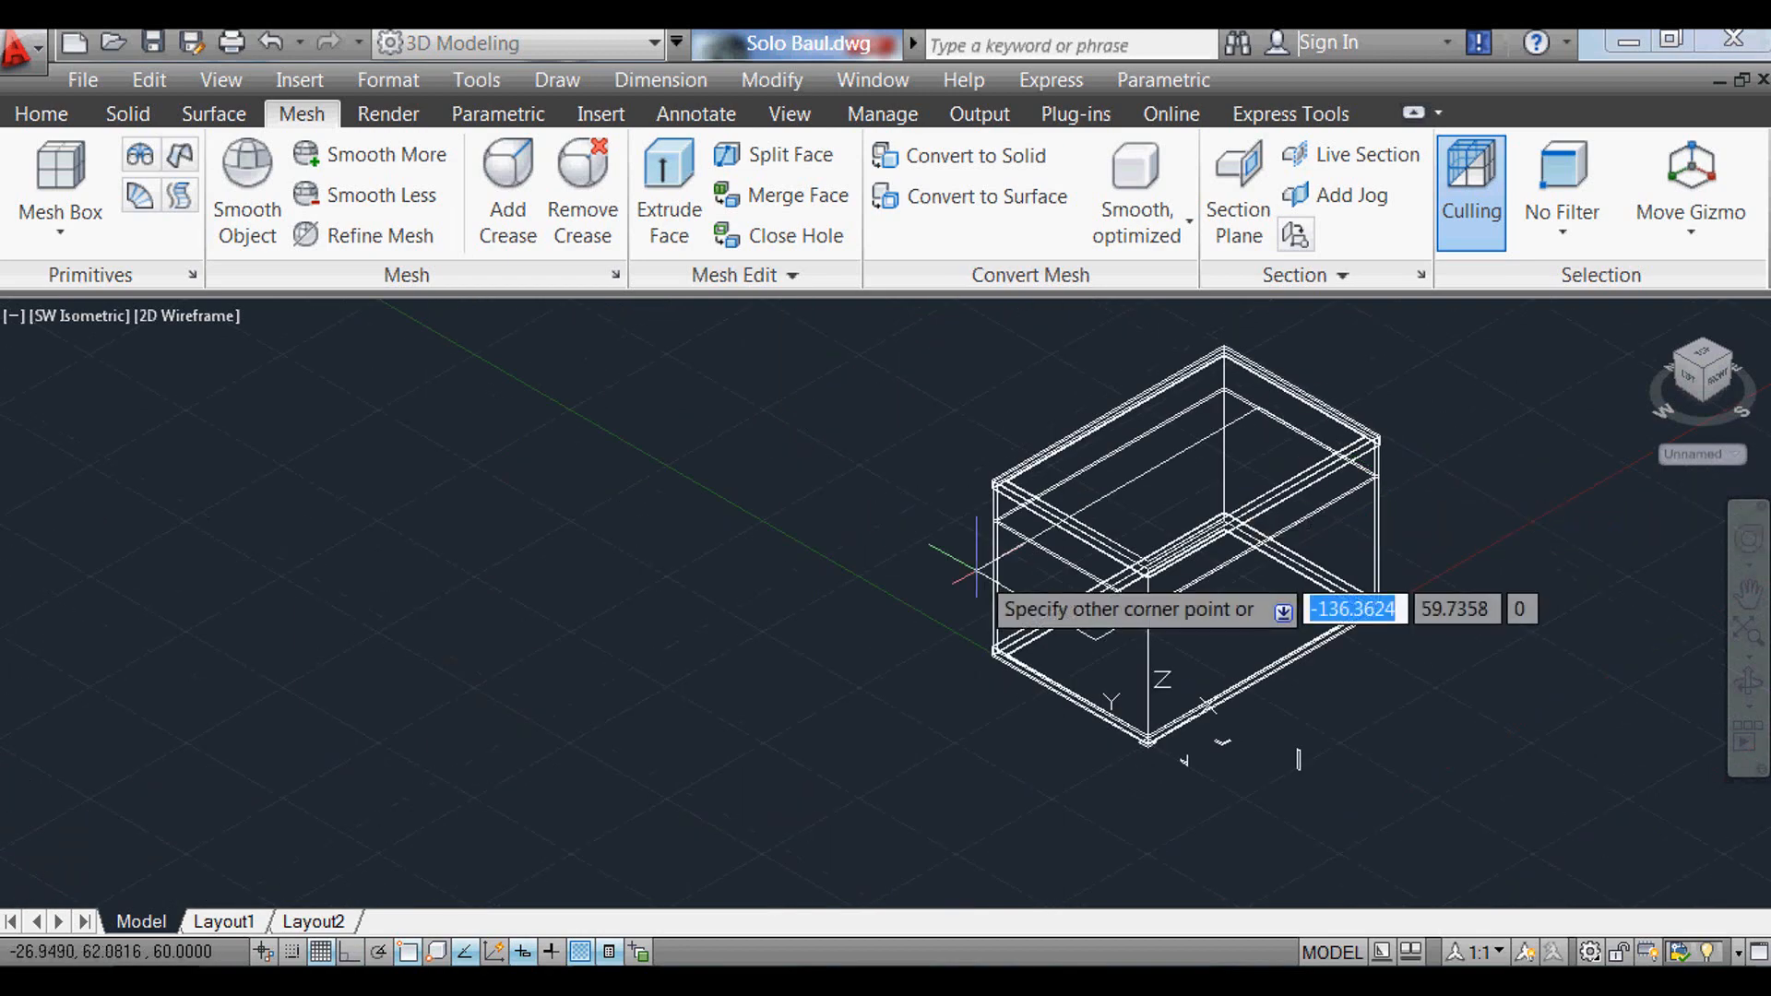
scroll(959, 554, "up", 7)
left_click(949, 546)
scroll(833, 521, "down", 6)
scroll(671, 549, "up", 3)
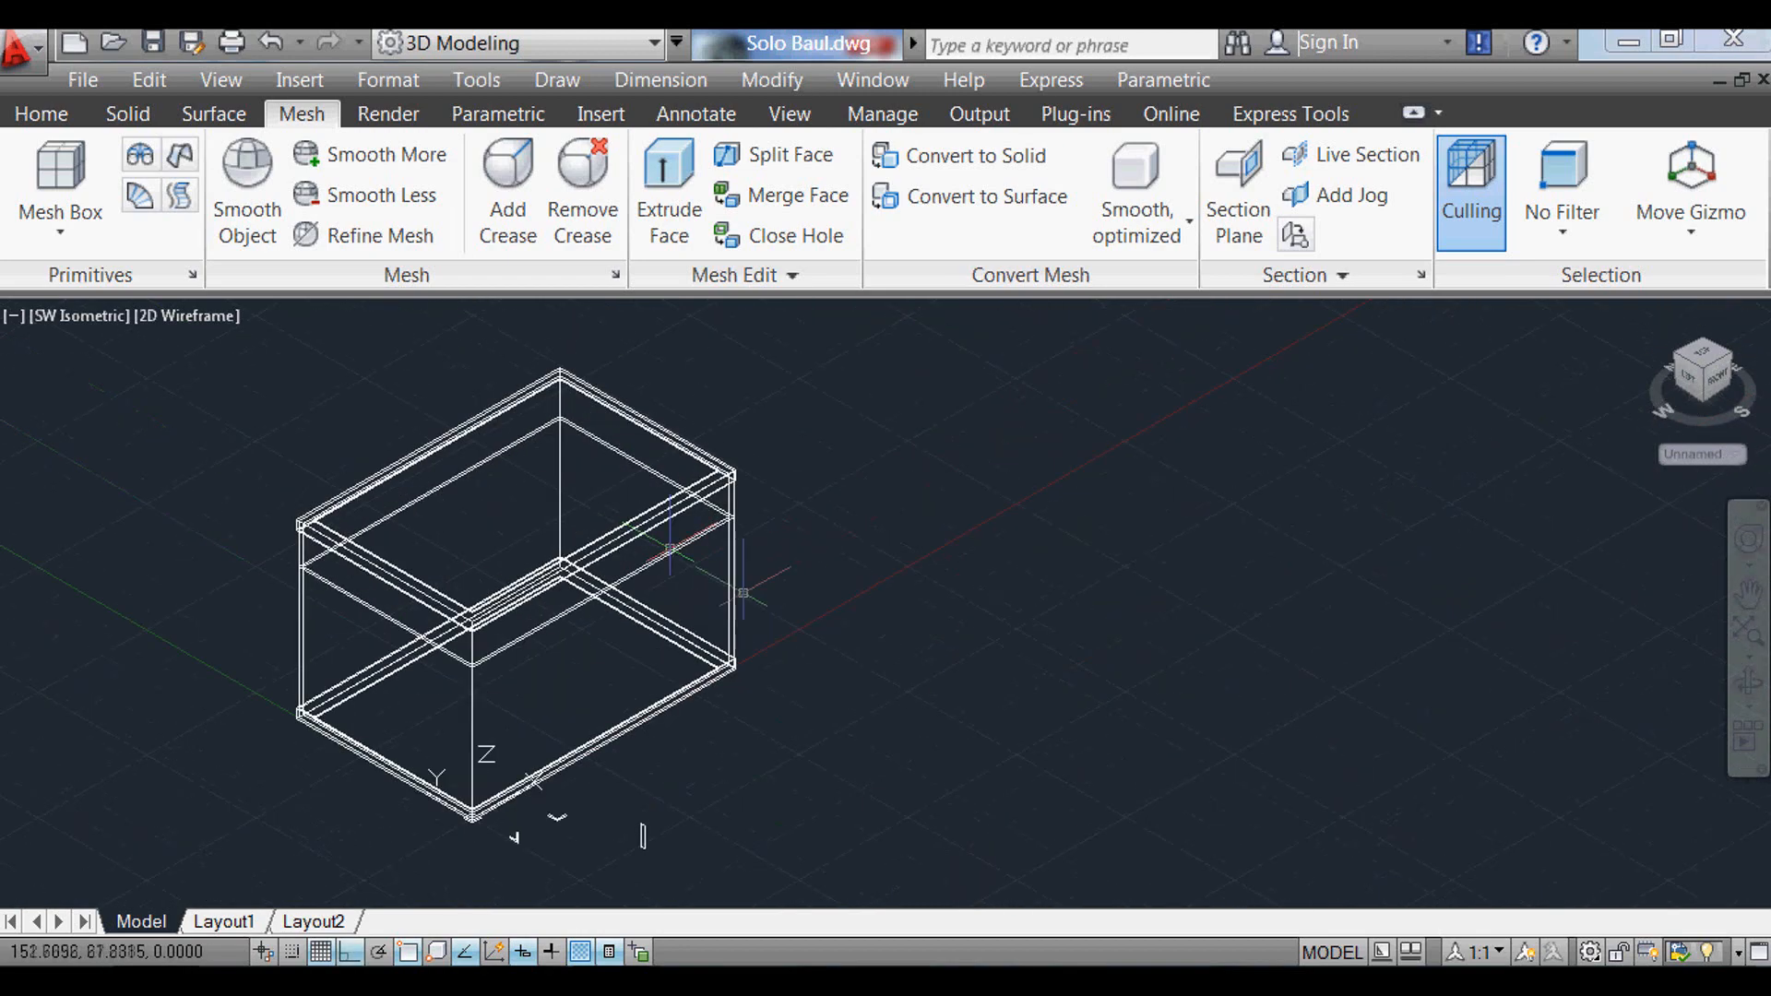
Step: Move the seam rectangle 150 units in the negative Y direction, clear of the chest
type("m")
key("Return")
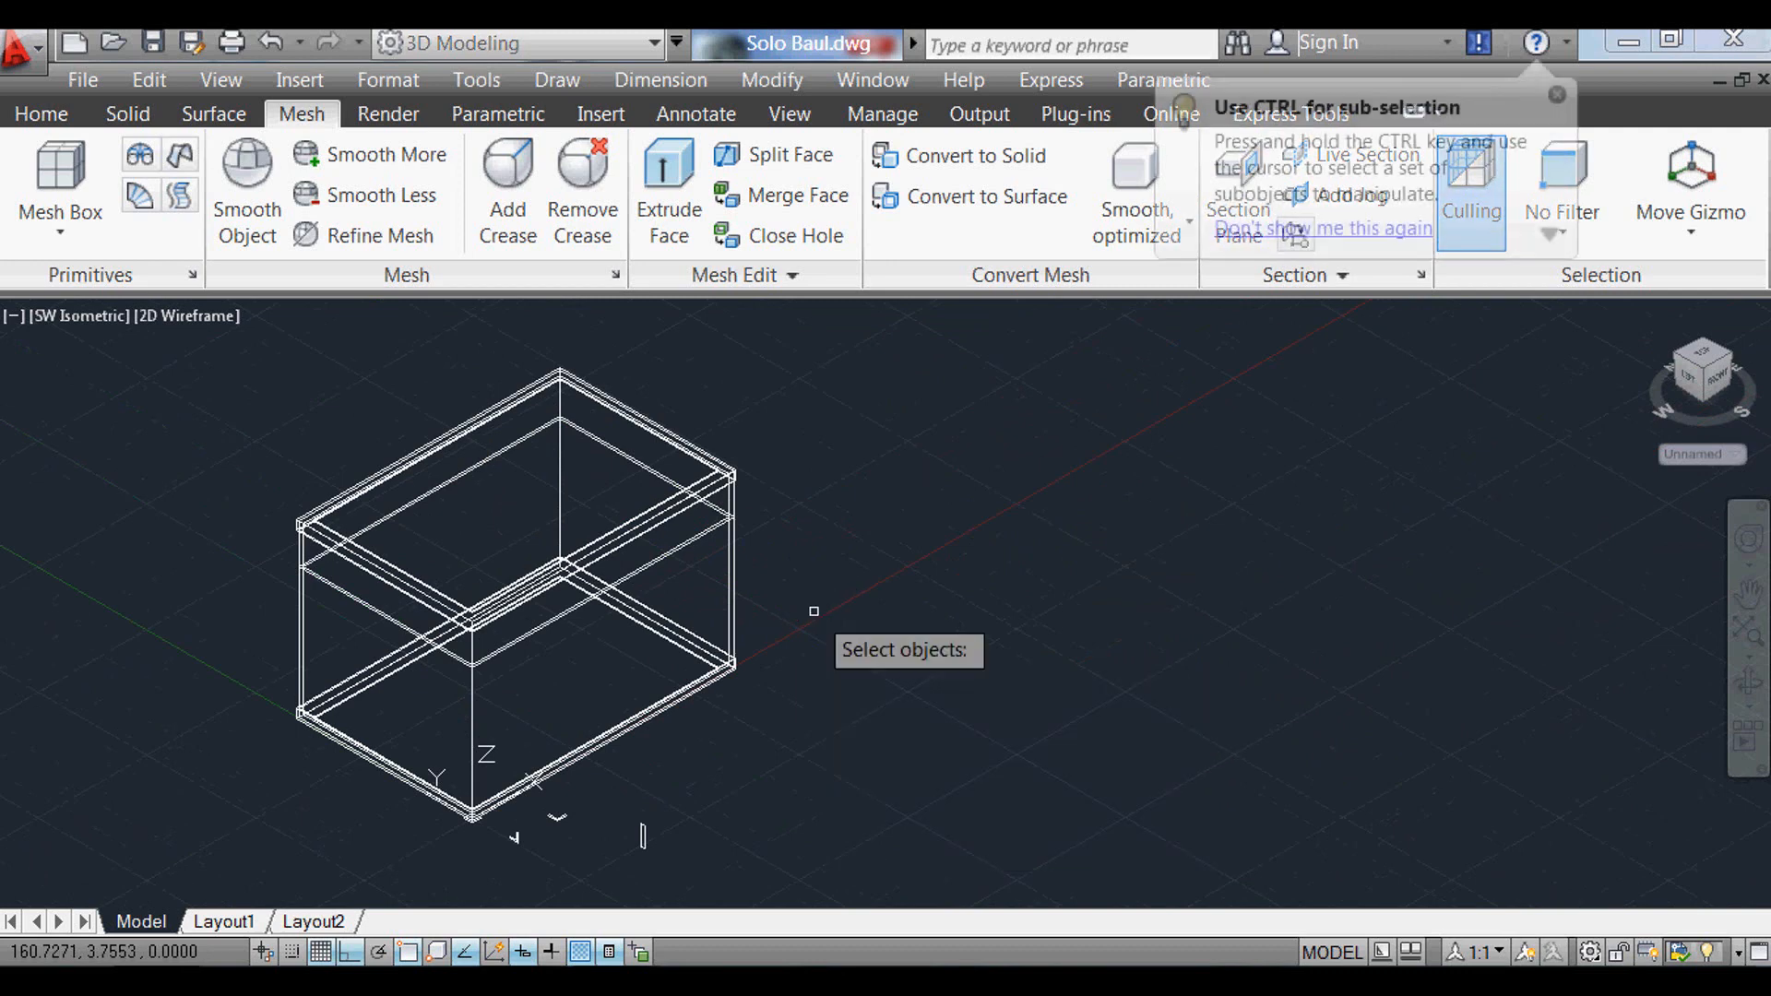
key("Return")
key("Return")
left_click(814, 522)
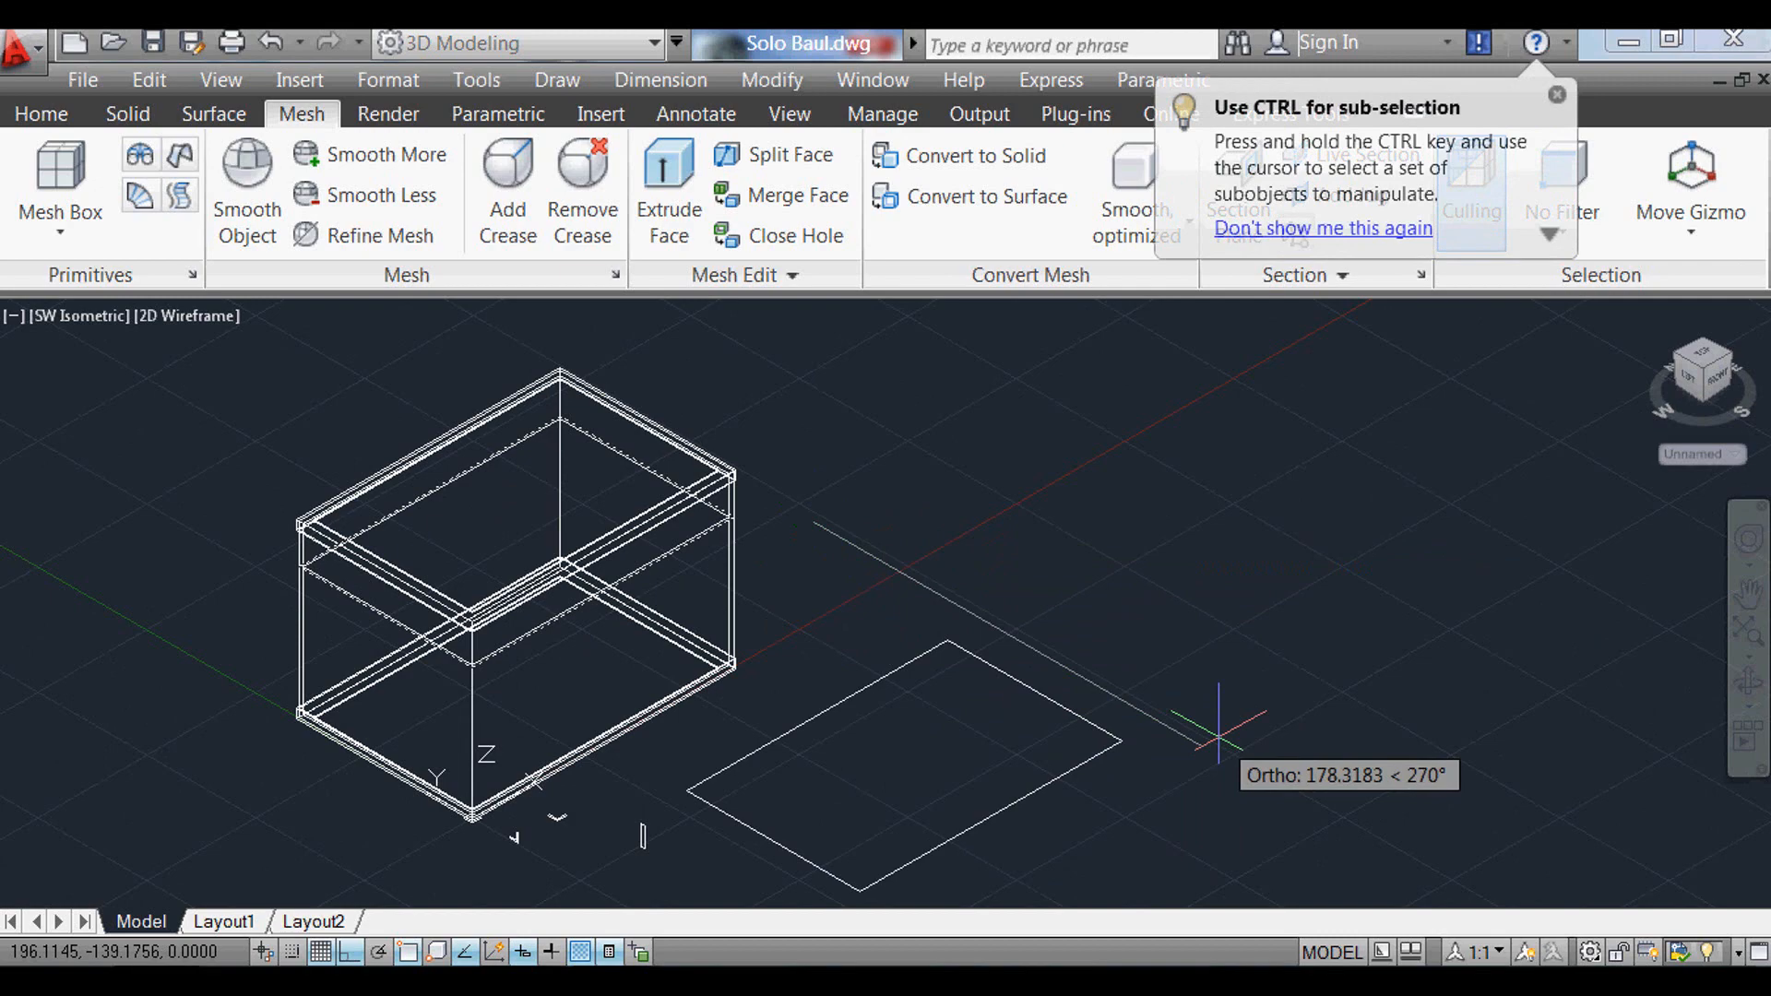
type("150")
key("Return")
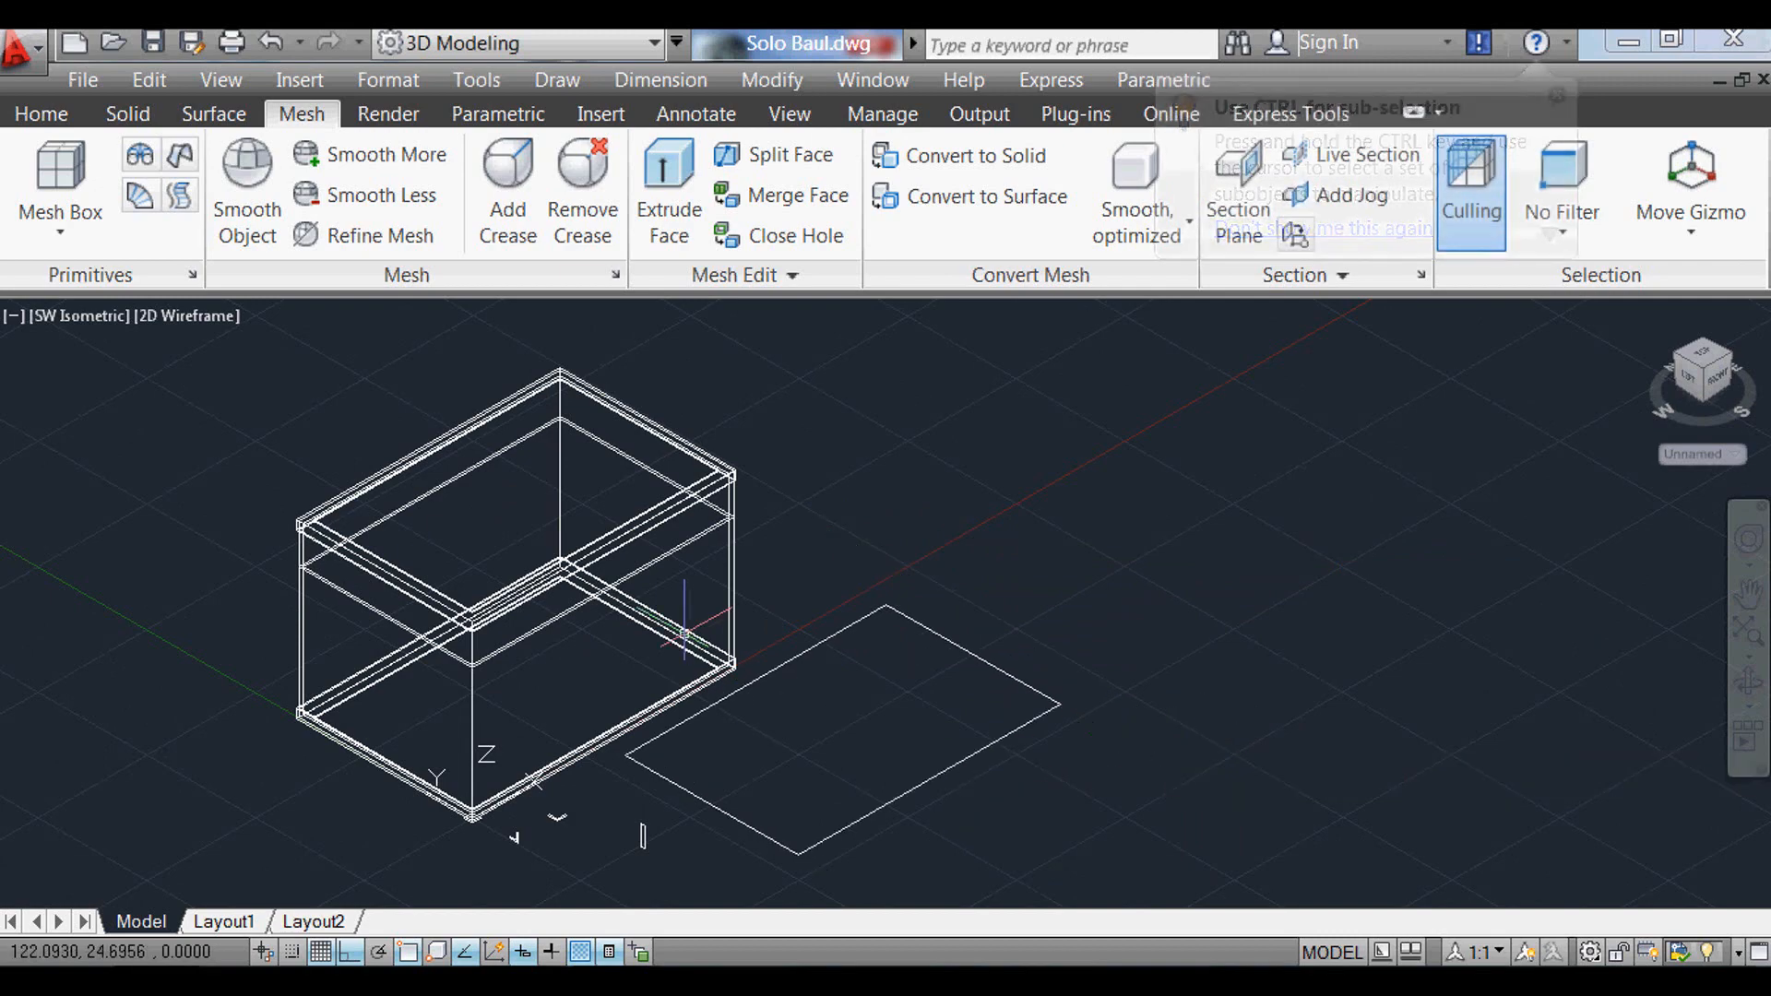
Step: Copy the upright narrow profile by its upper corner onto the nearest corner of the moved rectangle
scroll(643, 858, "up", 6)
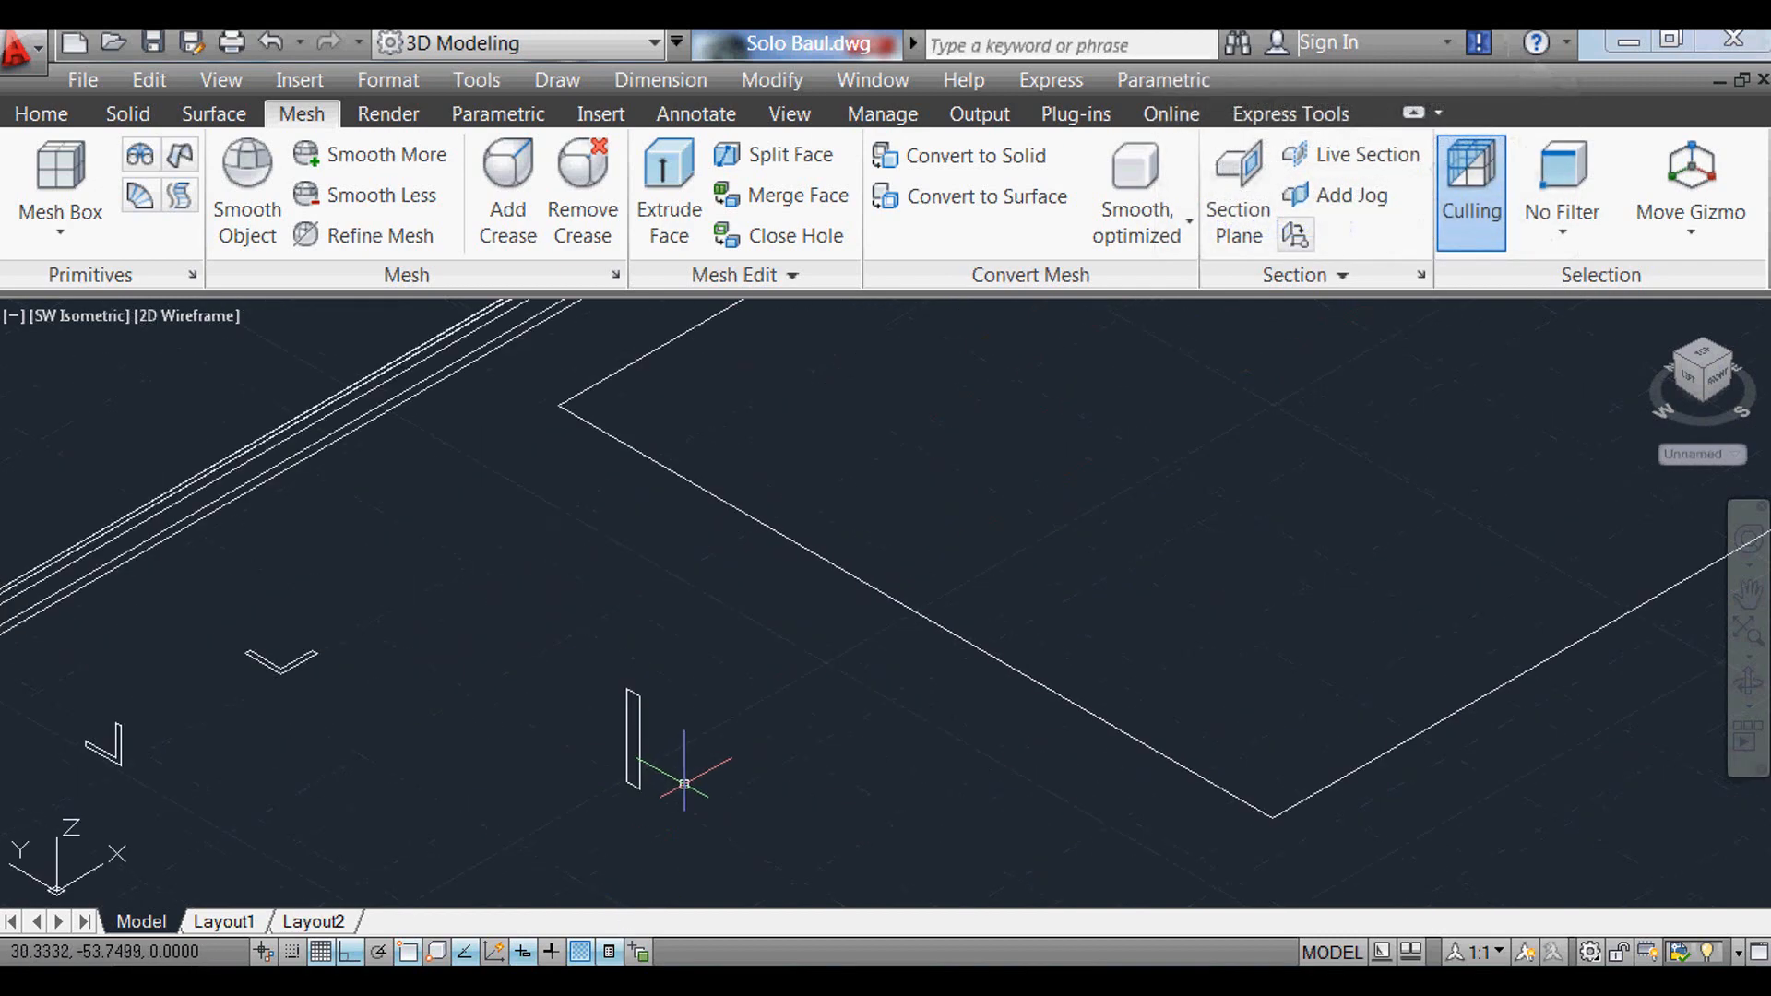
type("co")
key("Return")
left_click(627, 701)
key("Return")
left_click(587, 674)
scroll(595, 780, "down", 2)
scroll(932, 793, "up", 4)
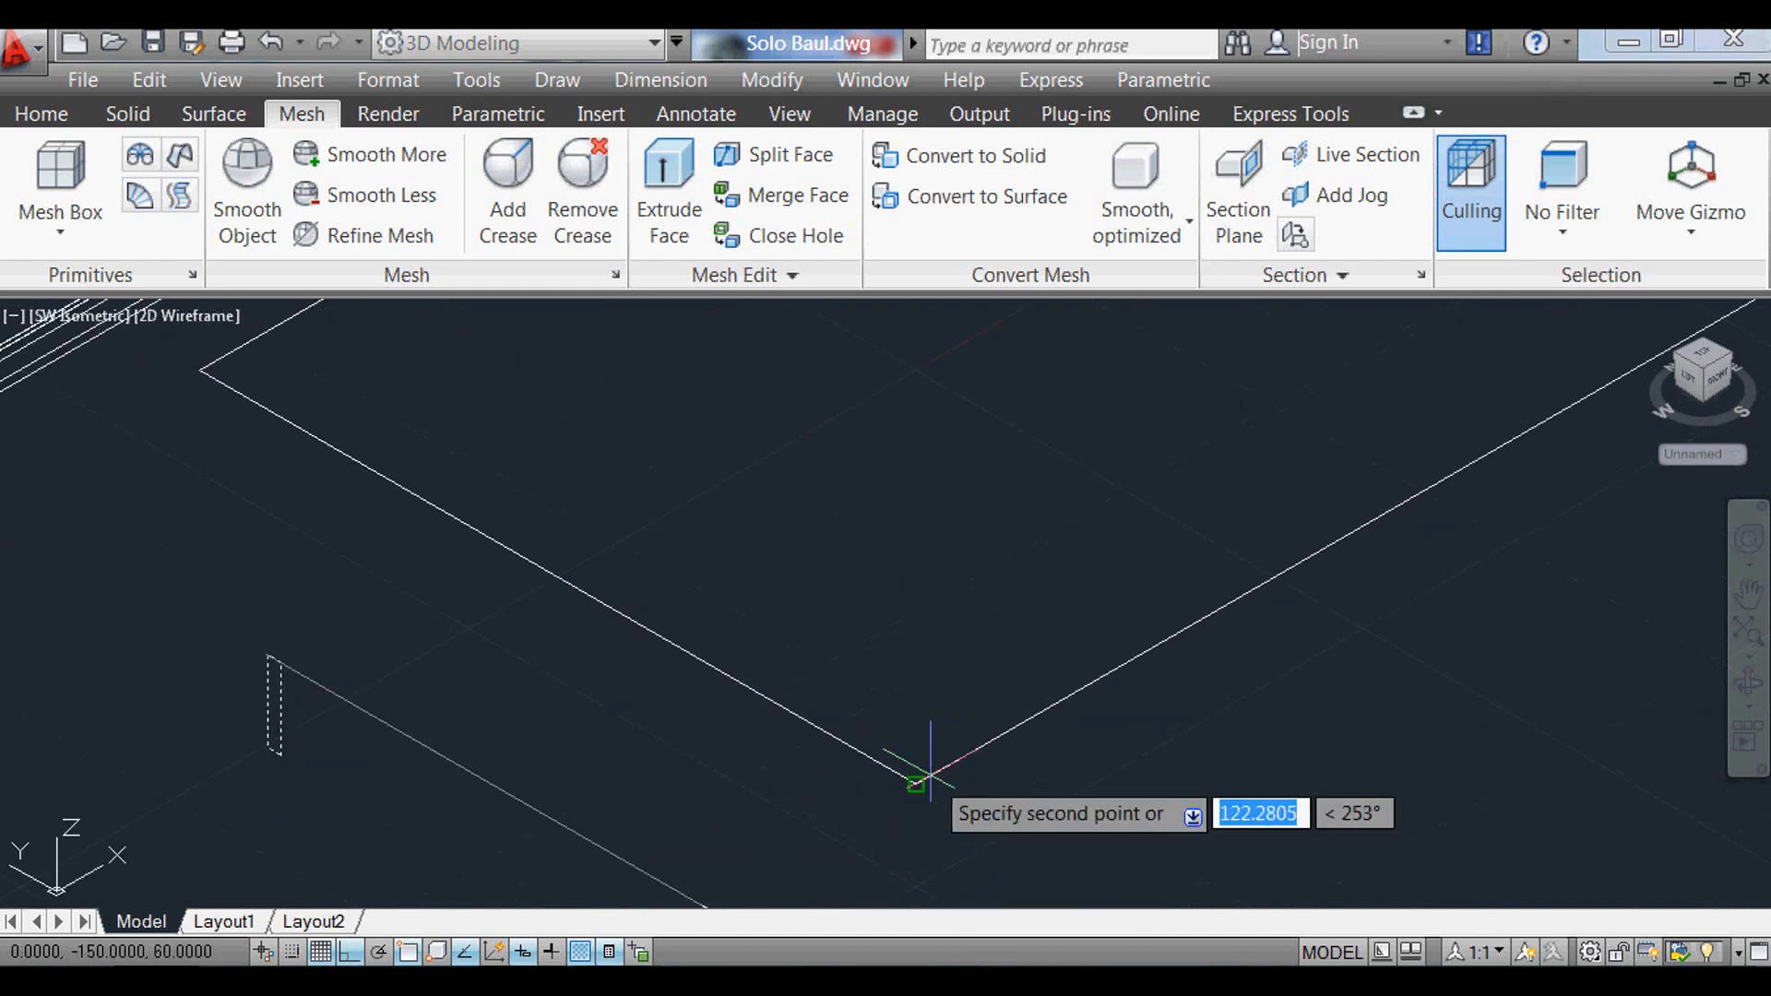
left_click(923, 786)
Step: Sweep the copied narrow profile along the moved rectangle to form a closed band
scroll(904, 819, "up", 1)
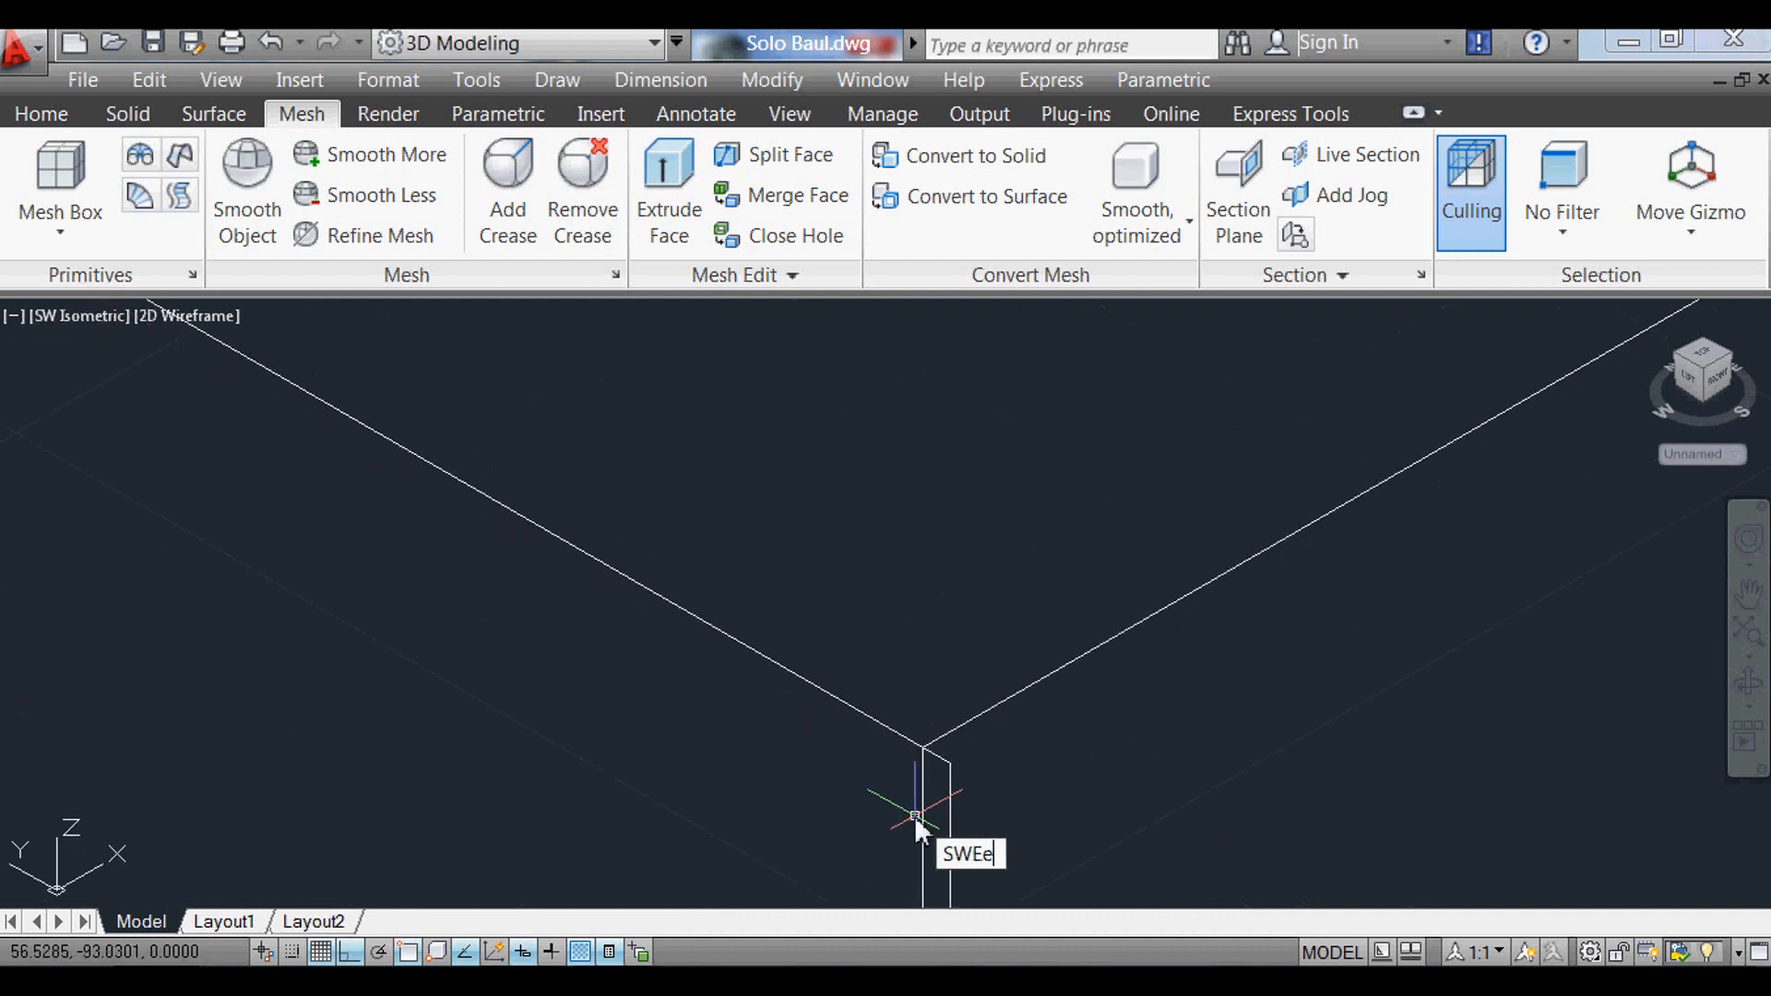
key("Return")
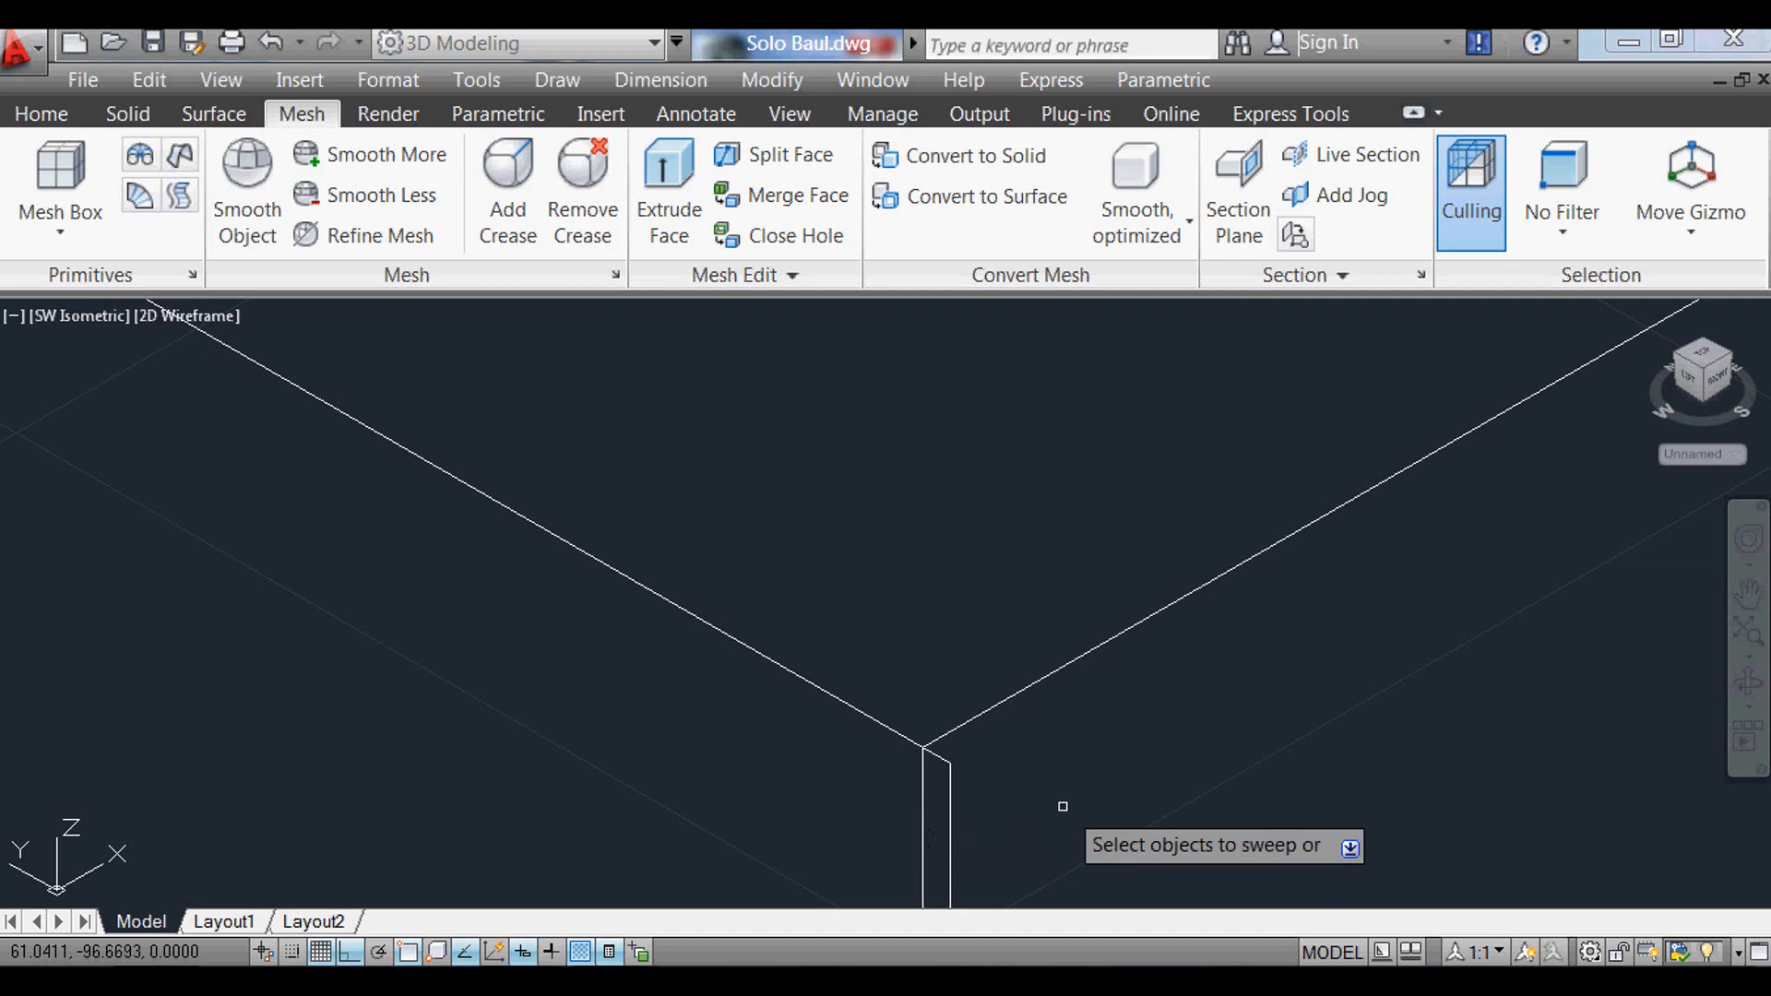
left_click(921, 811)
key("Return")
left_click(1081, 659)
scroll(807, 881, "down", 4)
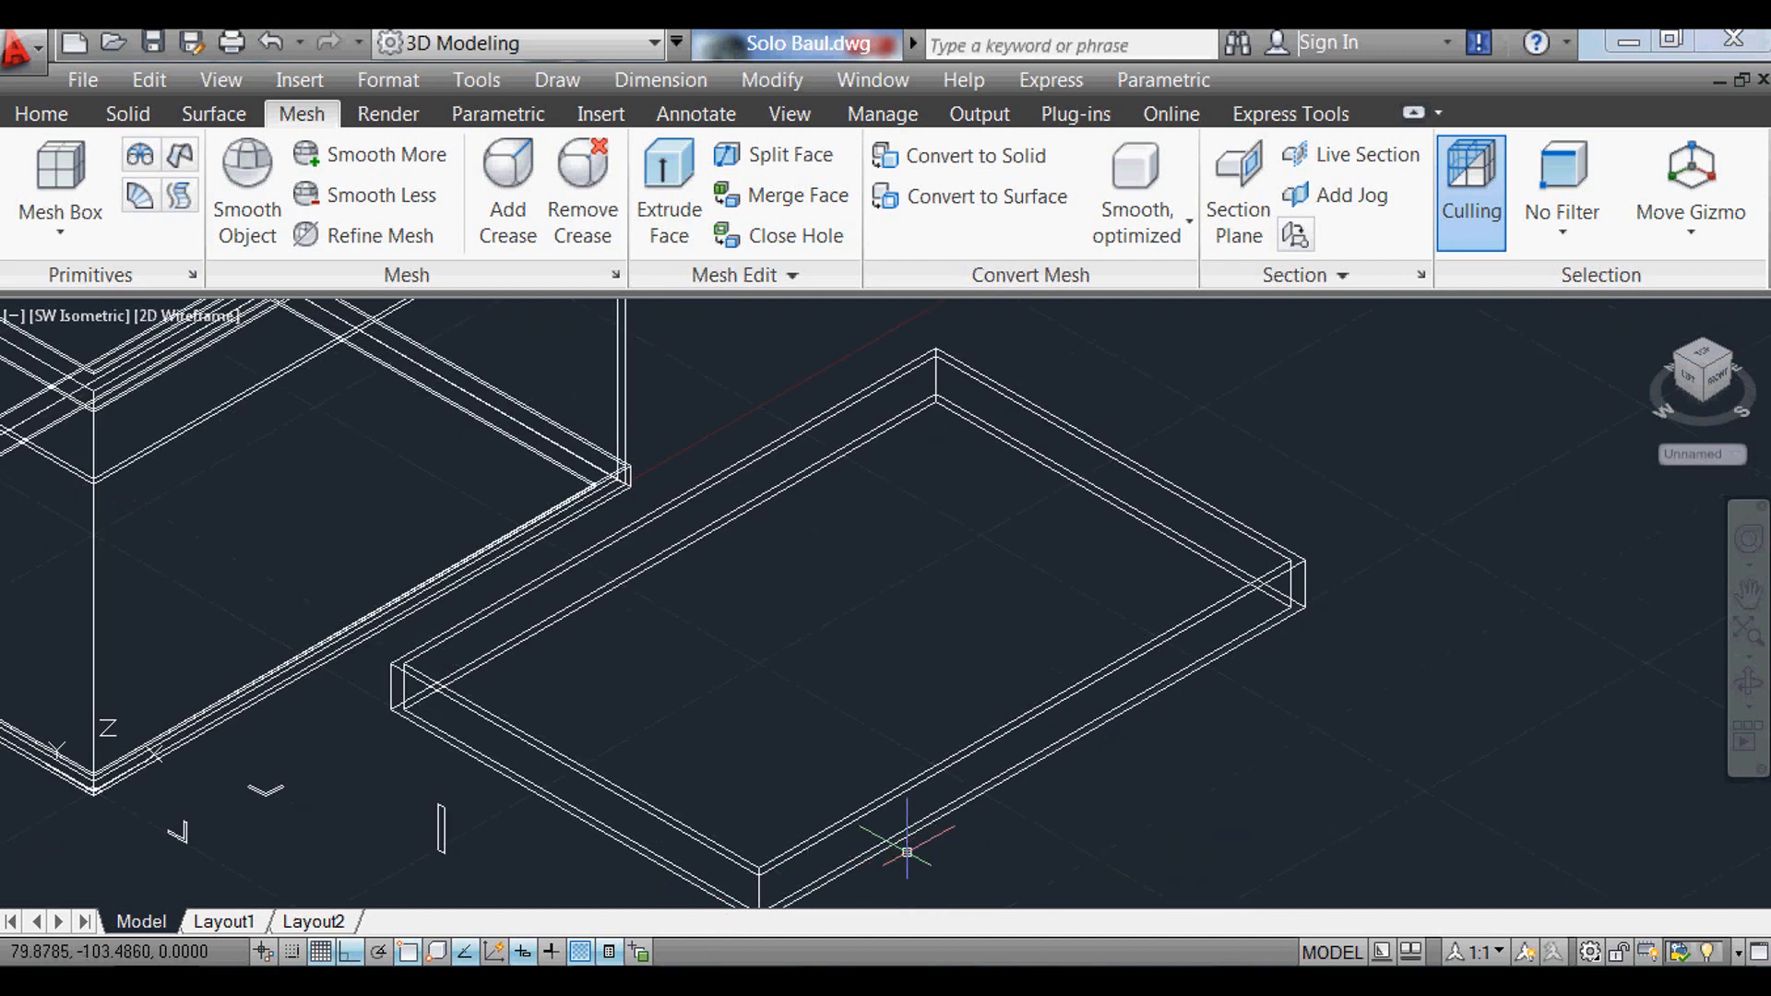
Step: Move the swept band by its inner upper corner onto the matching outer corner of the chest at the lid seam
type("m")
key("Return")
left_click(1272, 766)
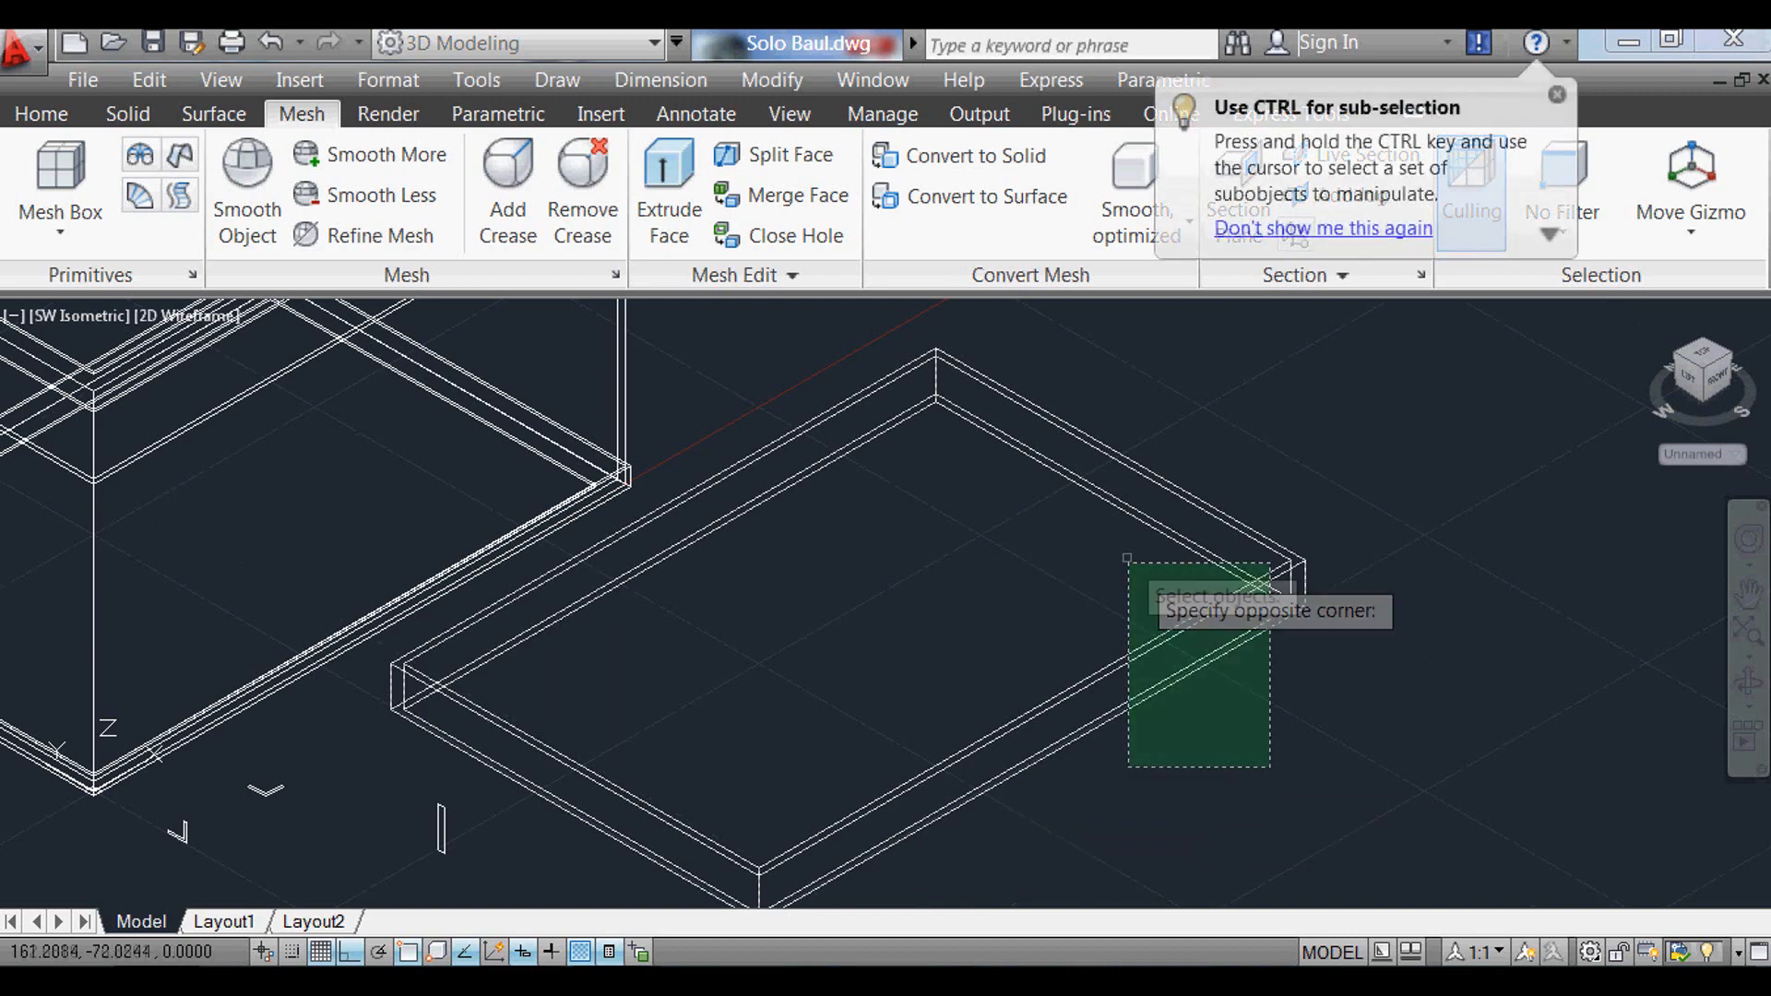
left_click(1127, 562)
scroll(1291, 549, "up", 2)
scroll(1288, 609, "down", 2)
key("Return")
left_click(1291, 586)
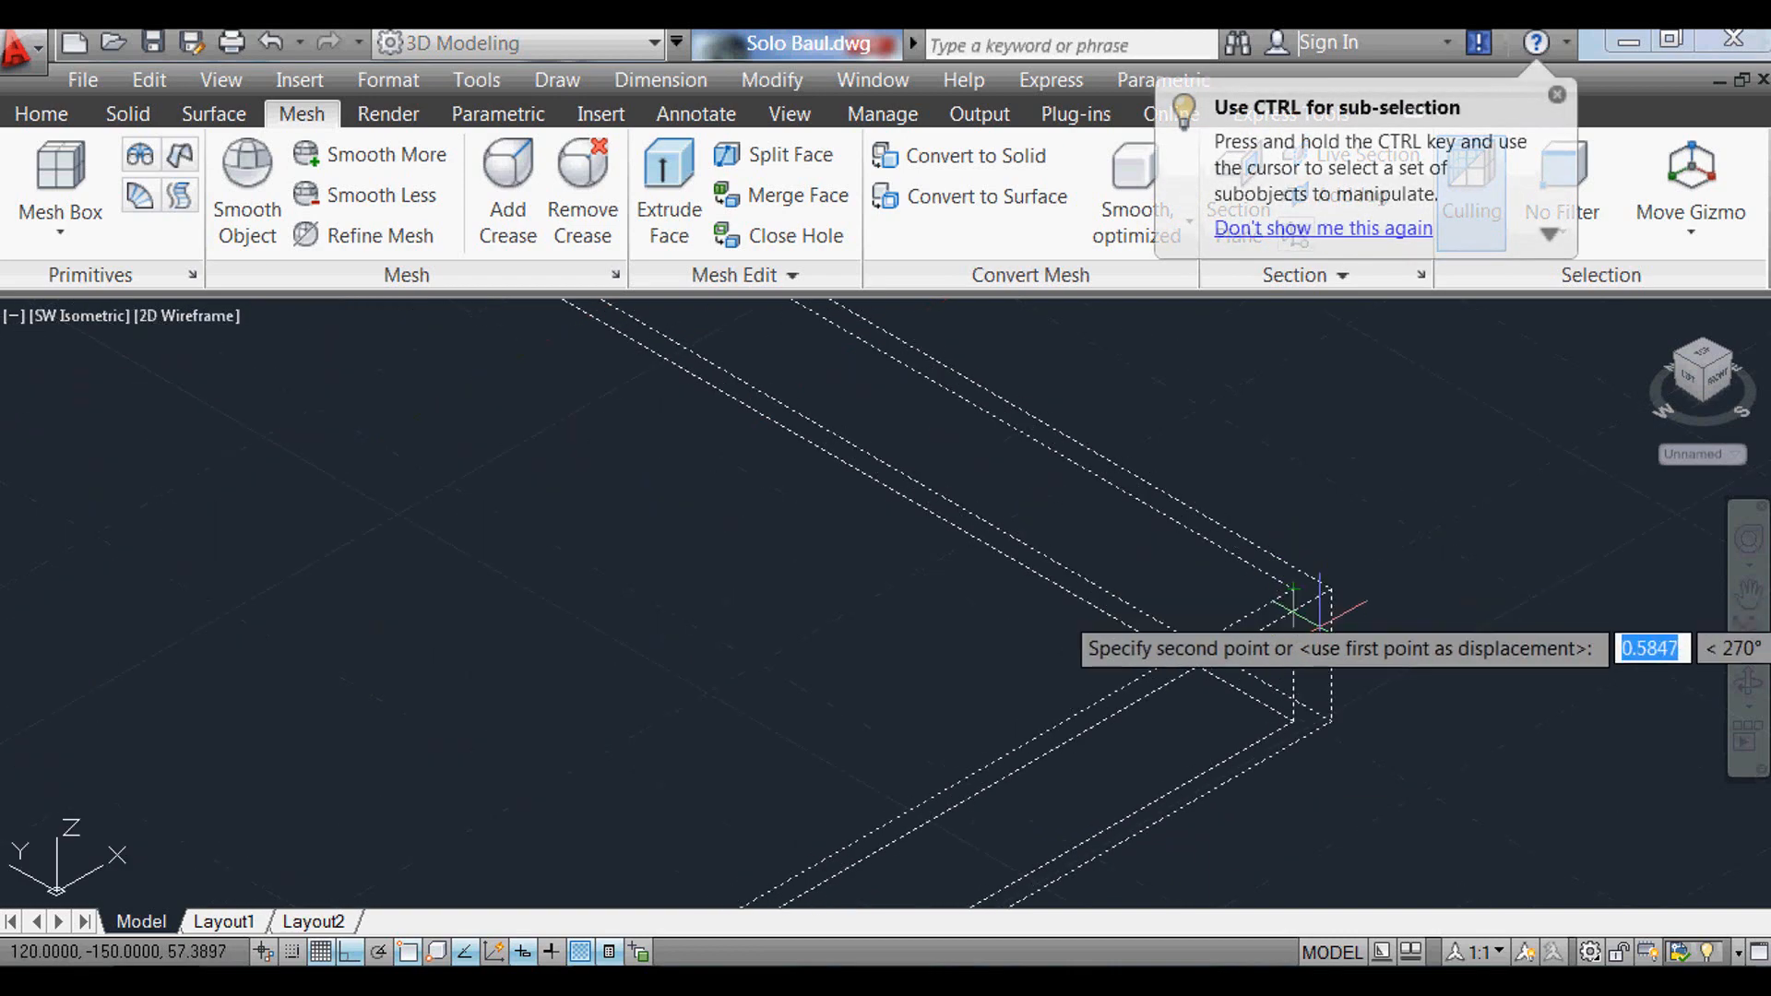
scroll(1407, 867, "down", 3)
scroll(1107, 729, "up", 6)
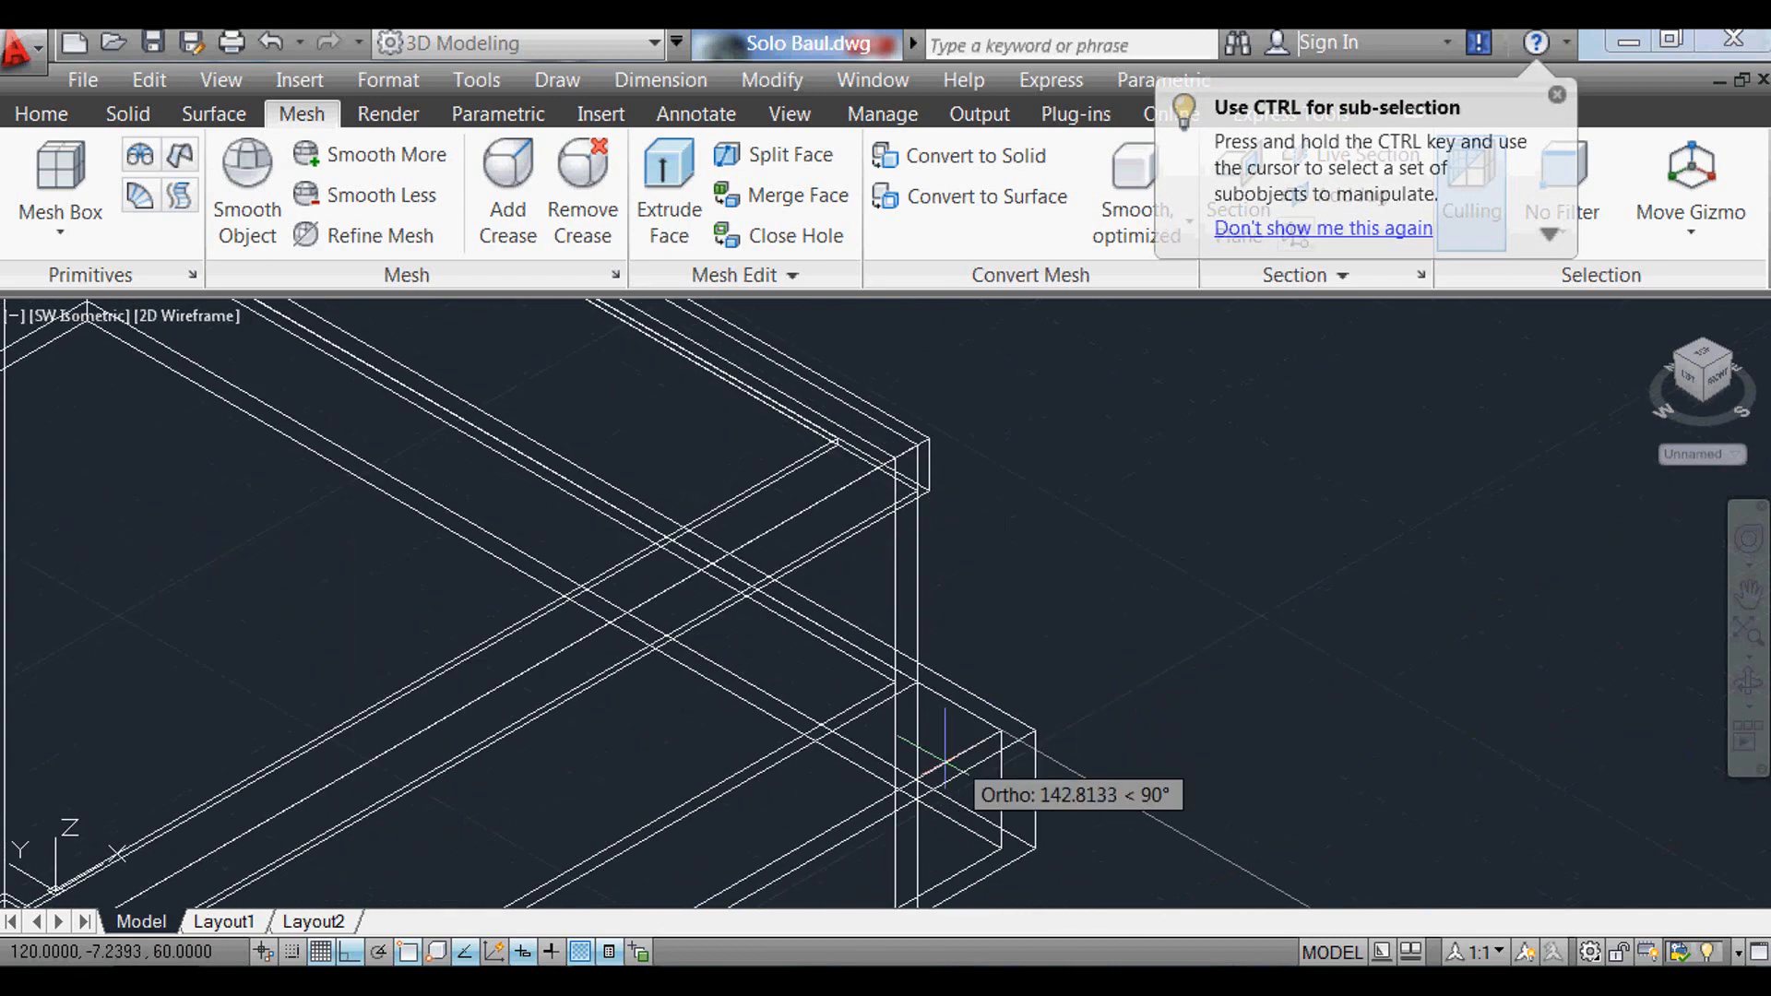
left_click(891, 610)
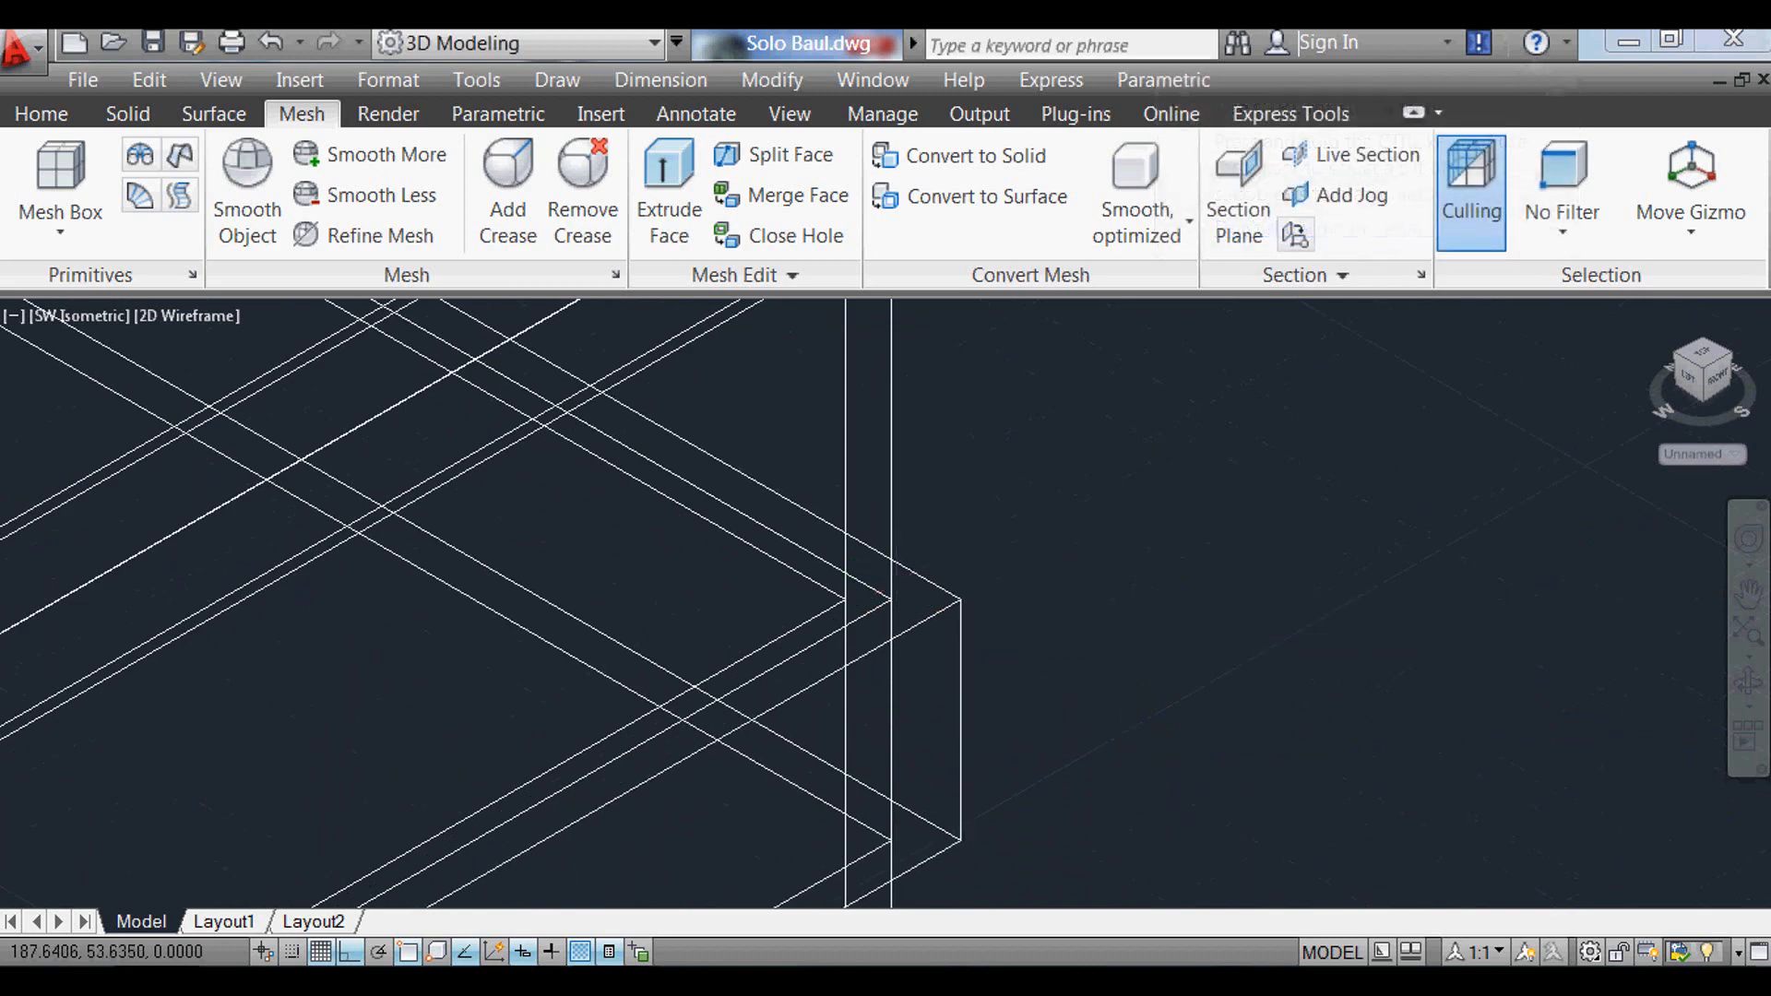
scroll(1171, 618, "down", 5)
scroll(757, 577, "down", 2)
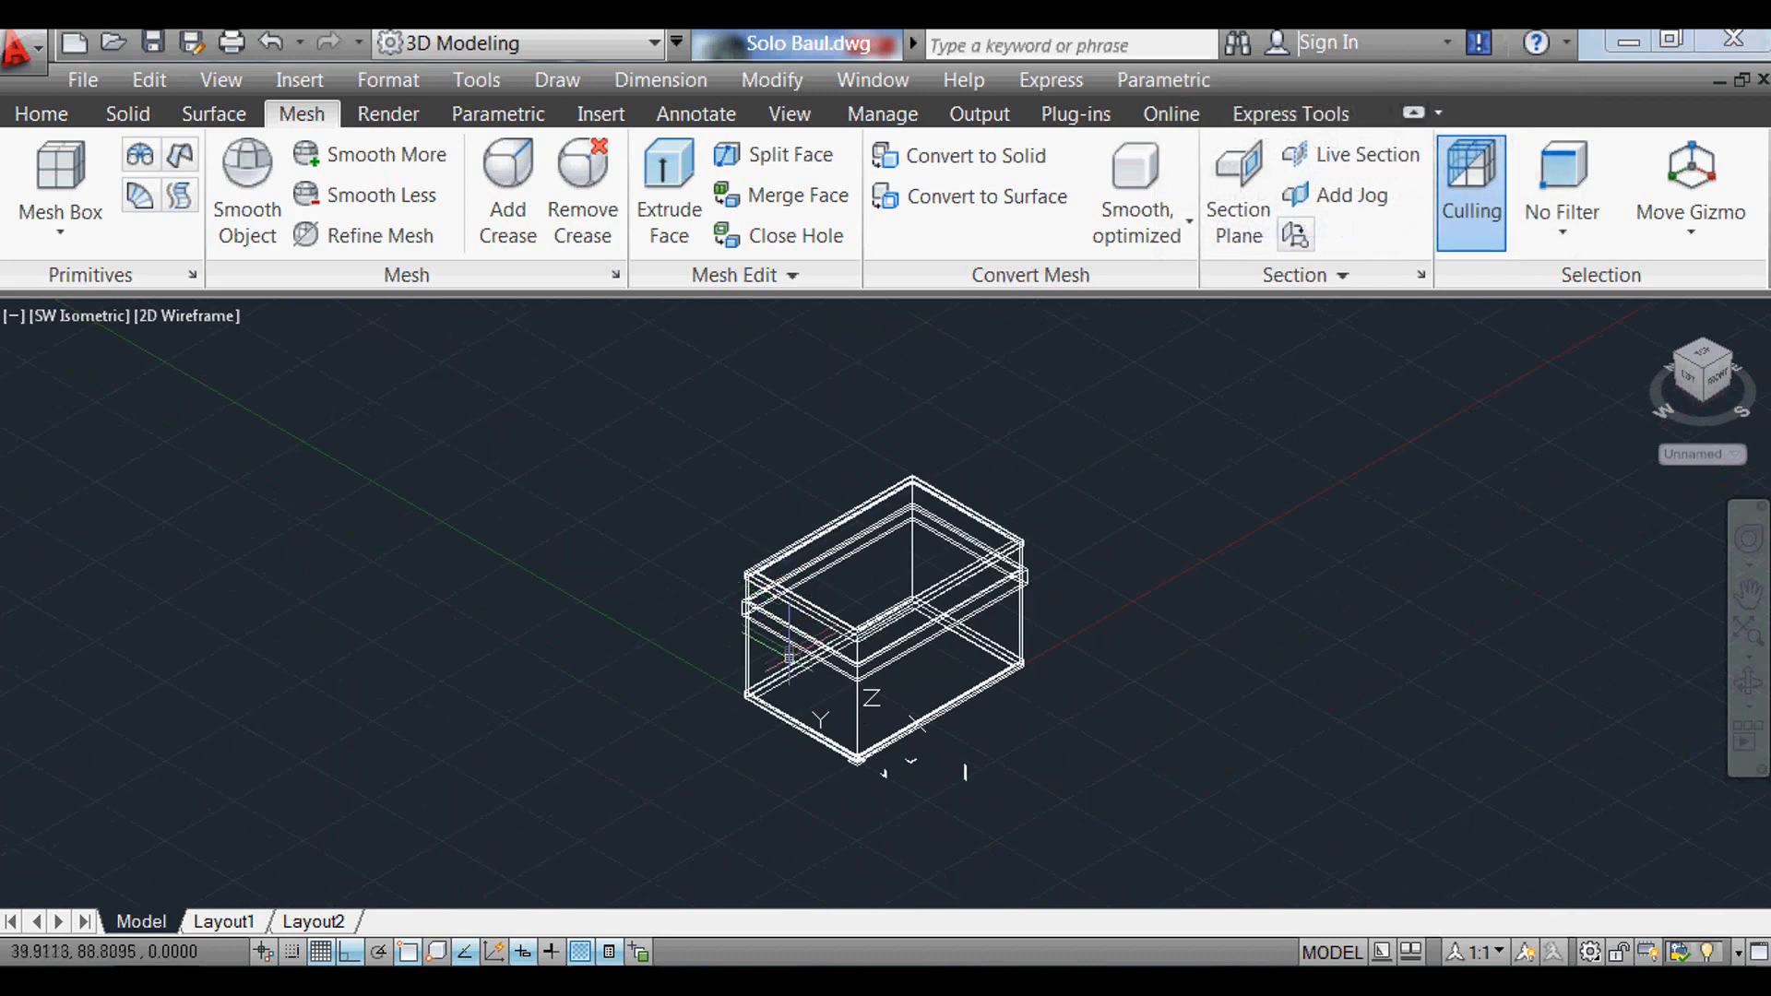
Step: Switch the viewport to the preset Top view and frame the area around the small trim profiles
scroll(1097, 649, "up", 3)
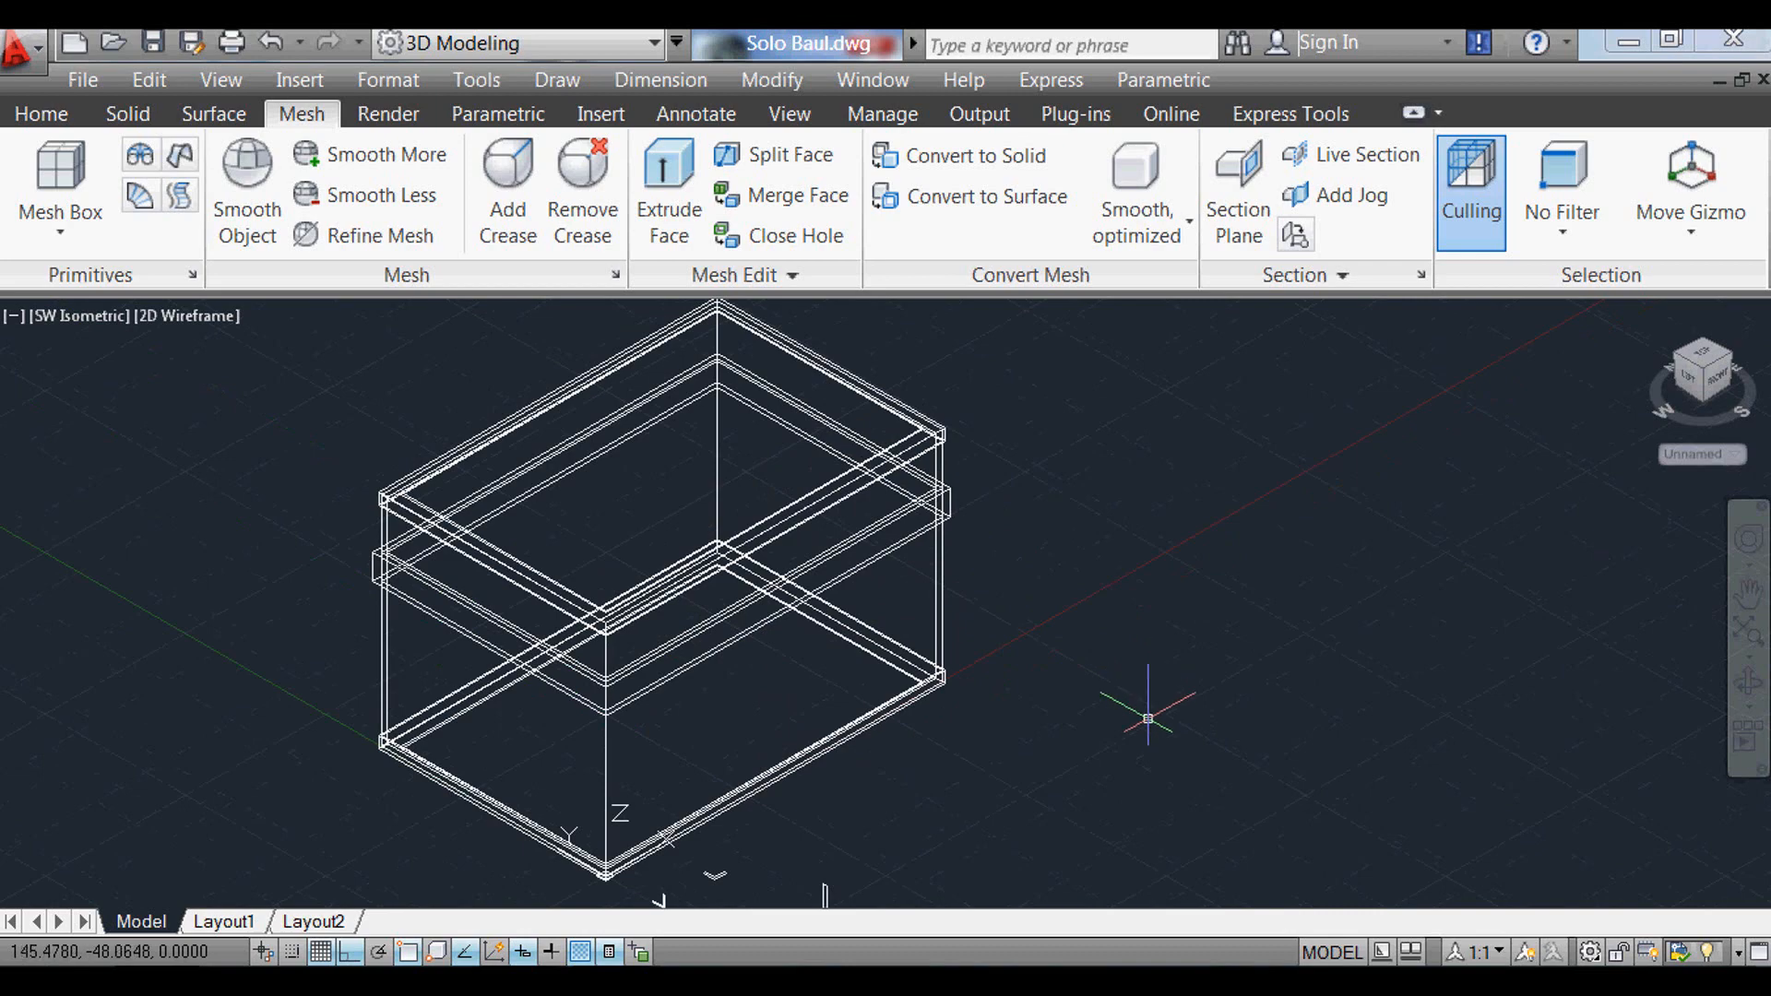
scroll(1015, 554, "up", 2)
scroll(751, 732, "down", 2)
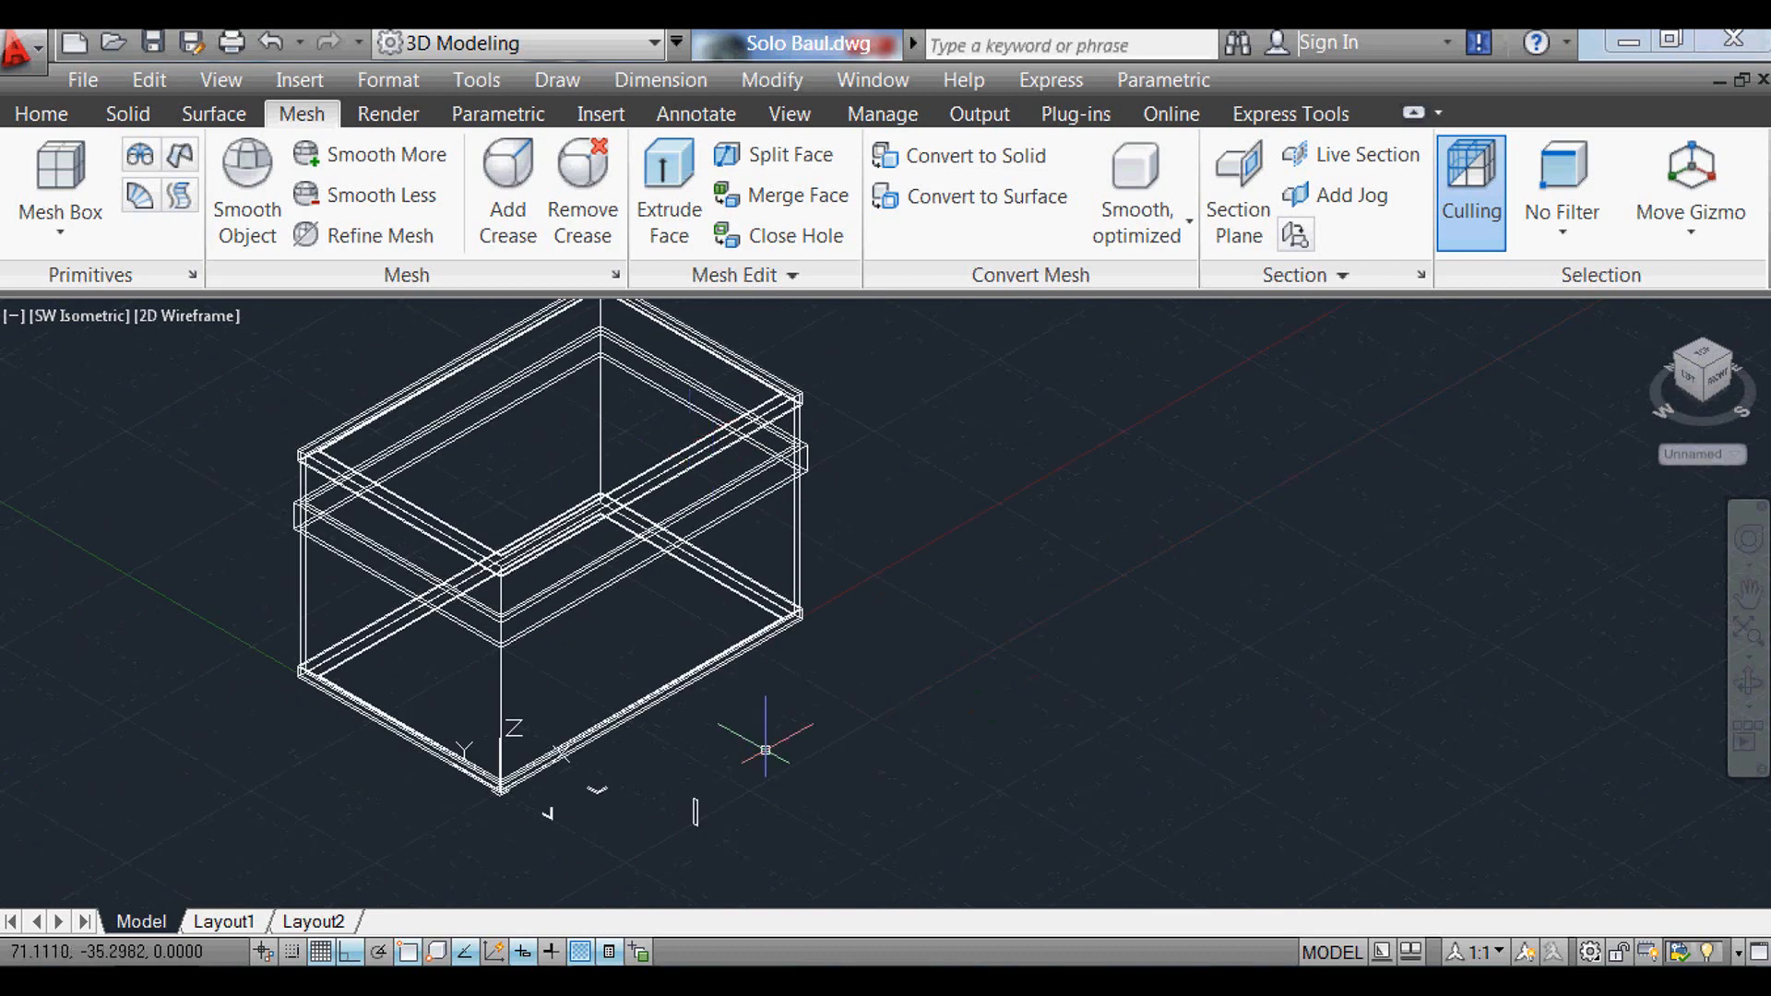
scroll(710, 831, "up", 2)
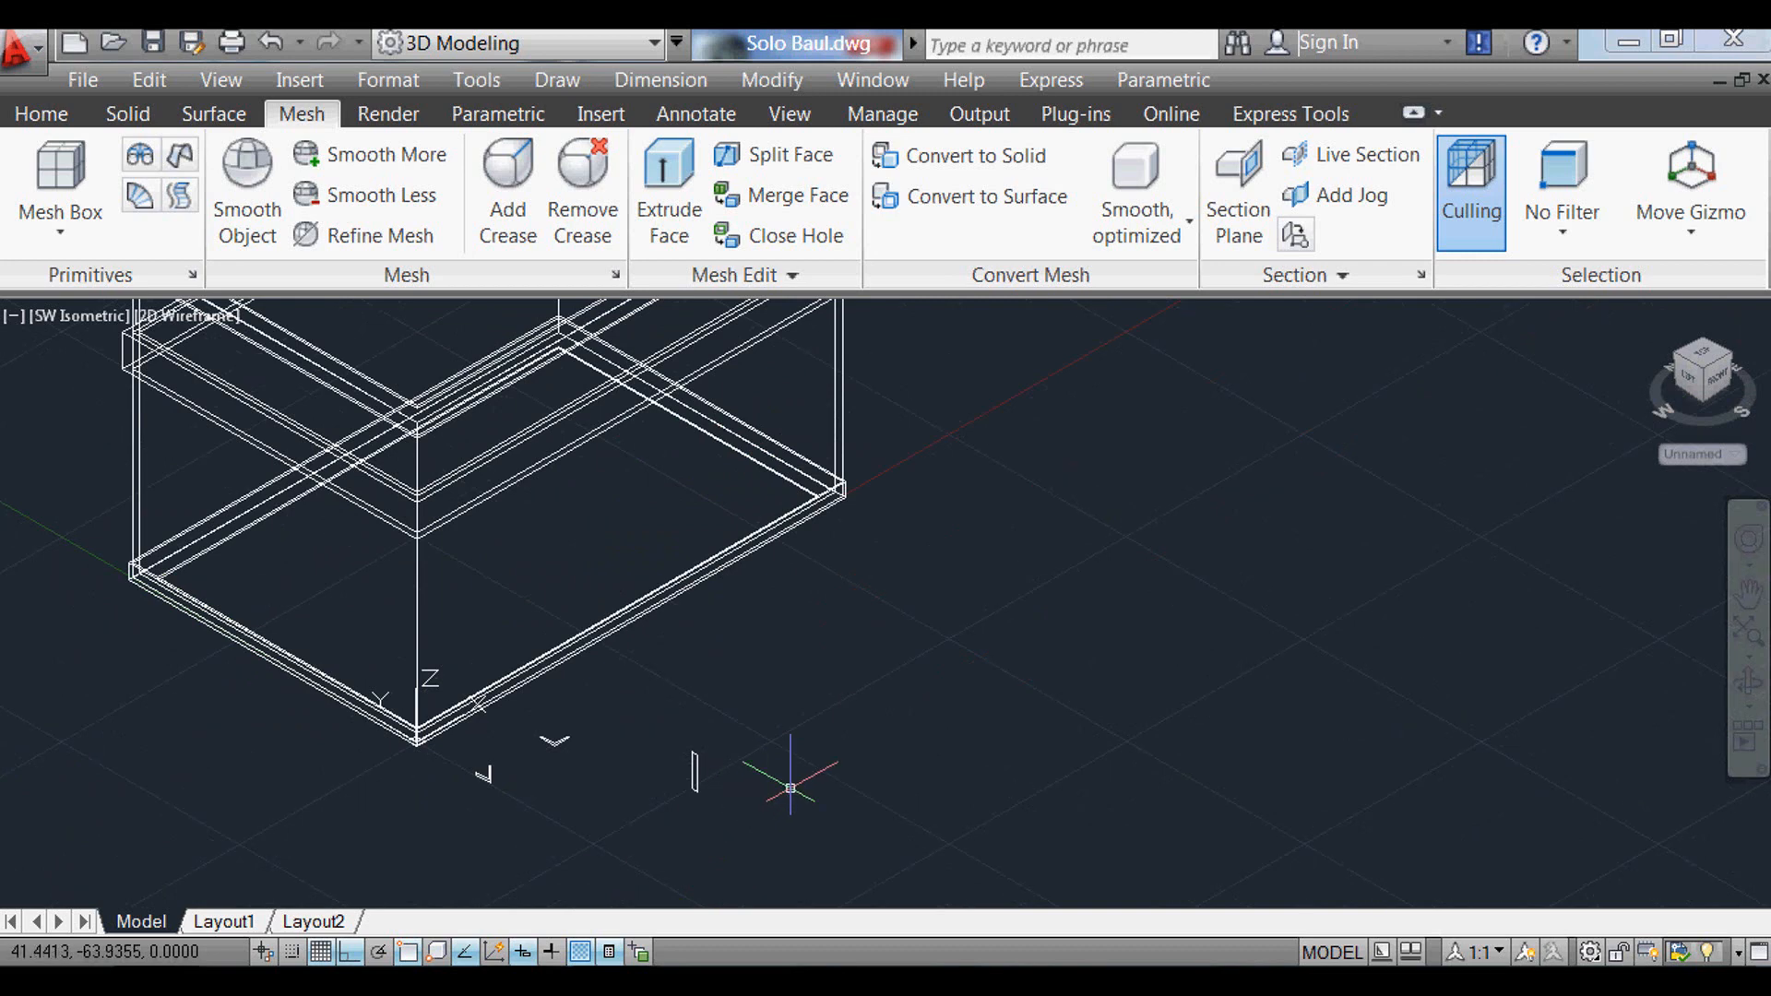
type("v")
key("Return")
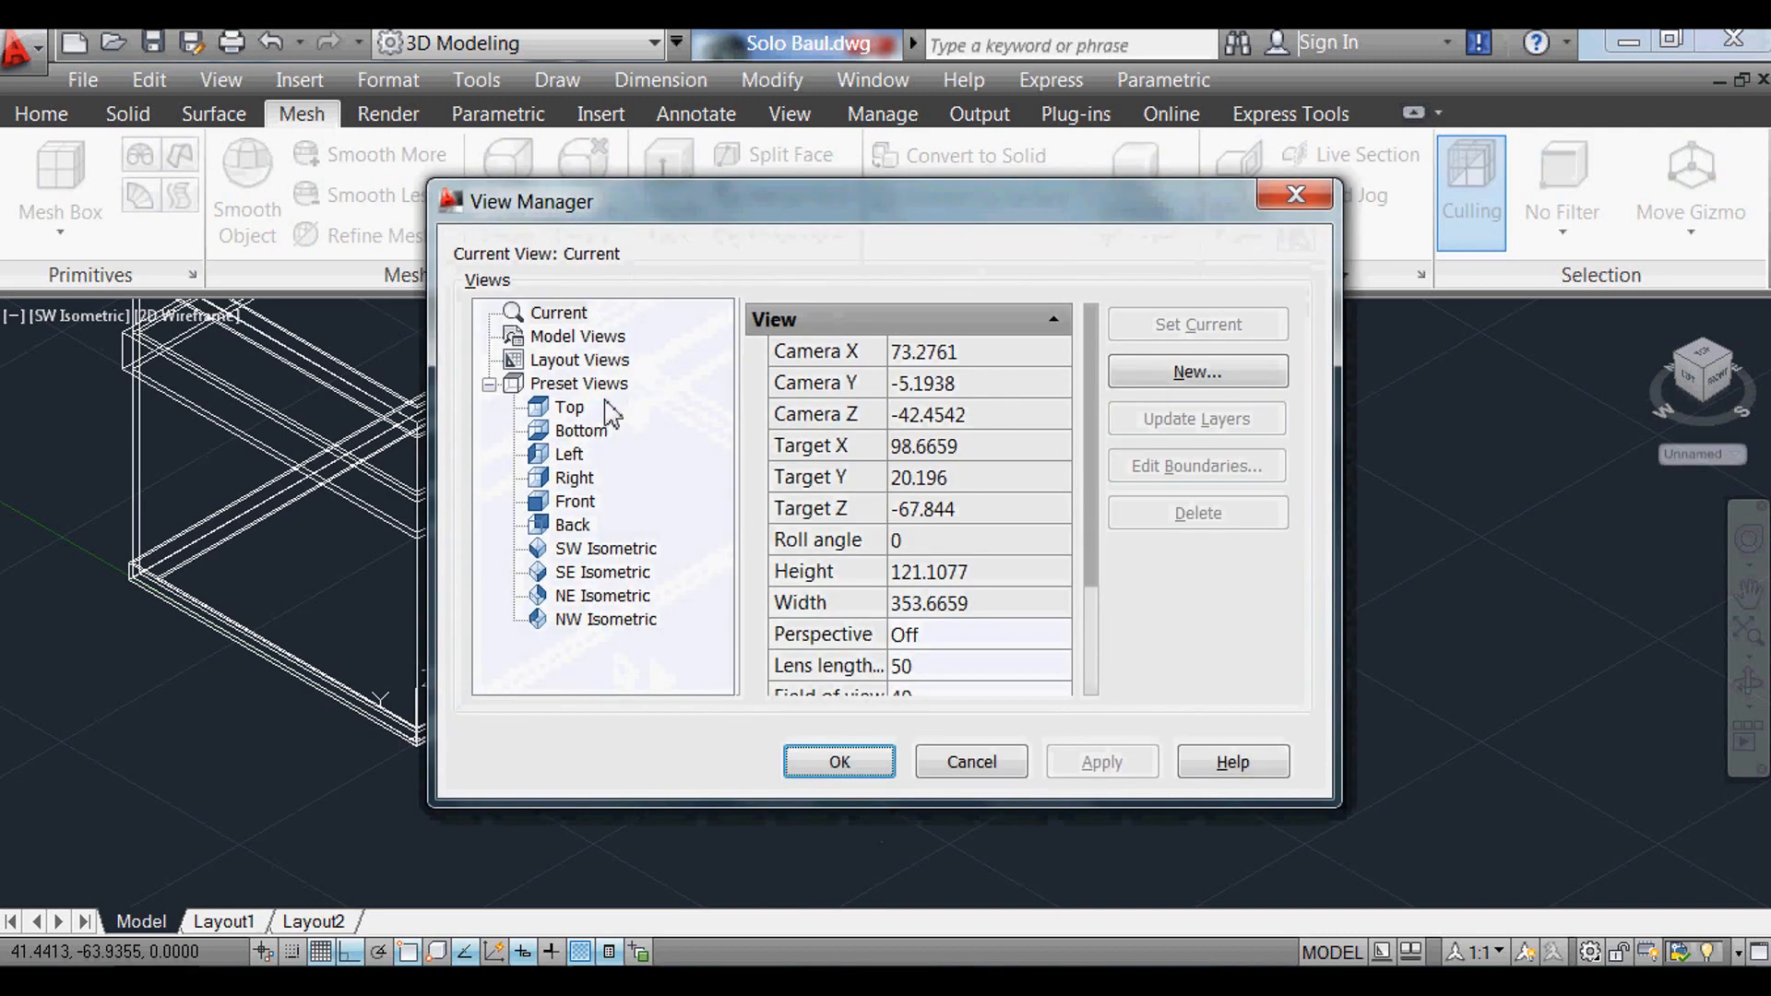
double_click(566, 410)
left_click(862, 764)
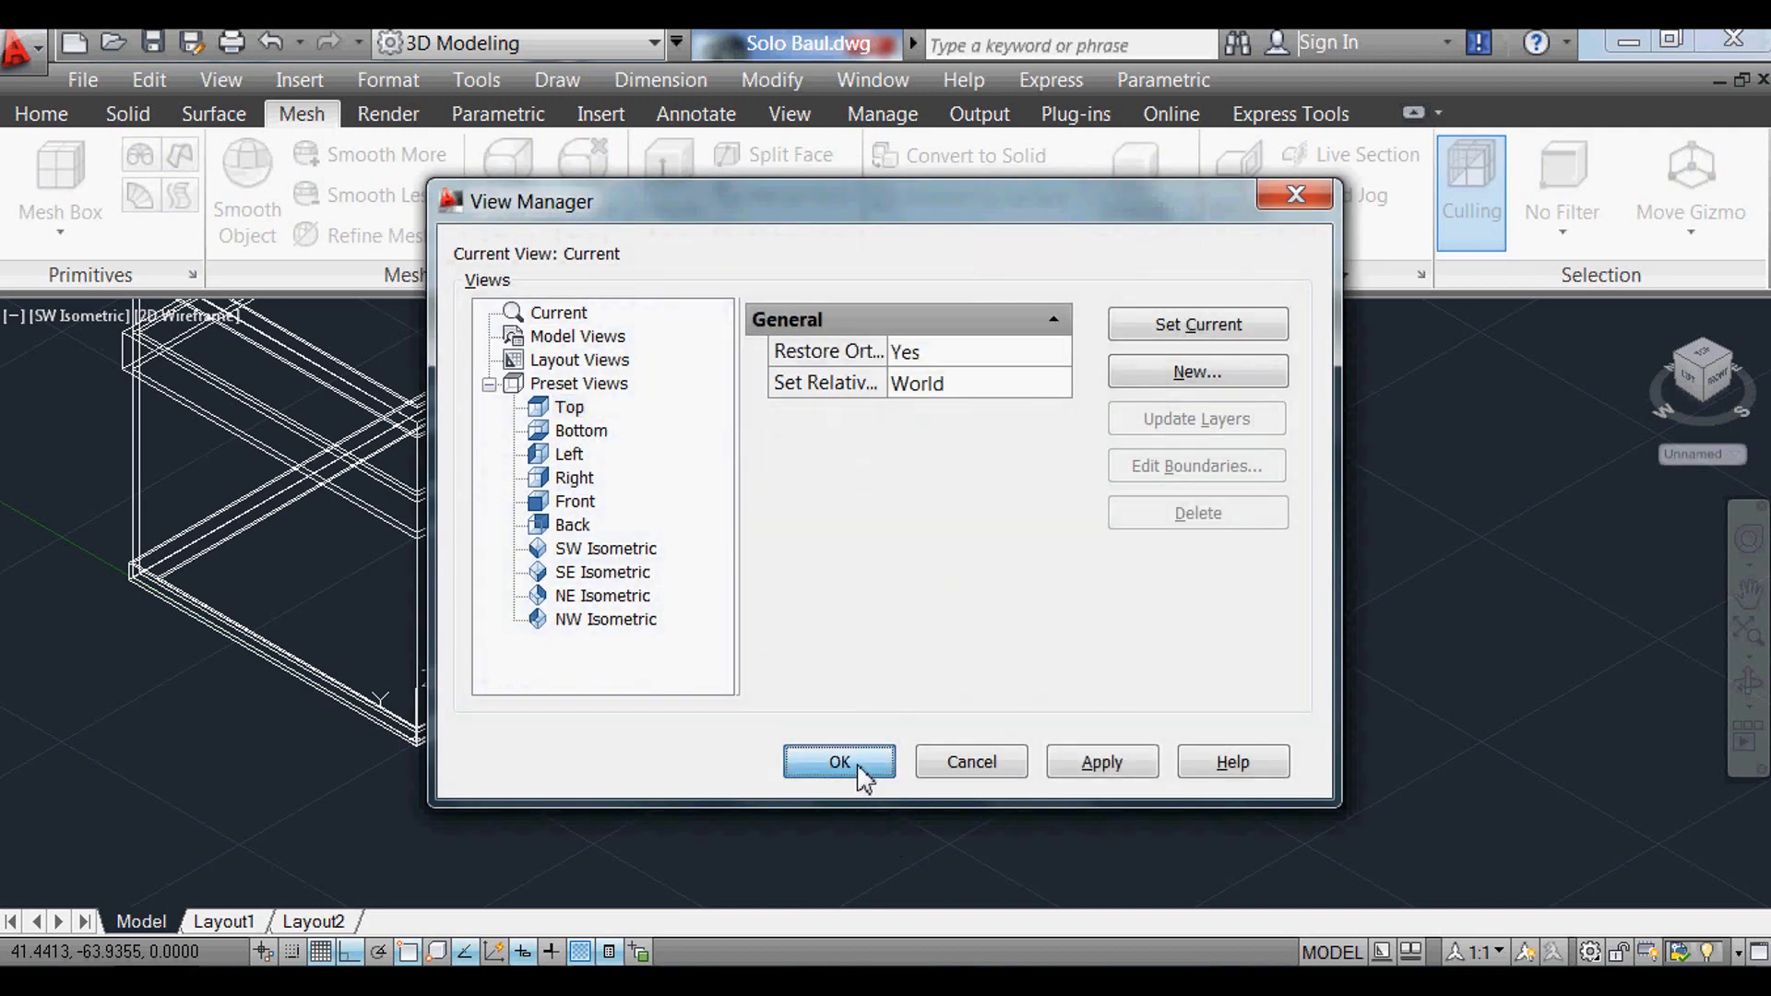
scroll(777, 847, "up", 3)
scroll(498, 531, "down", 2)
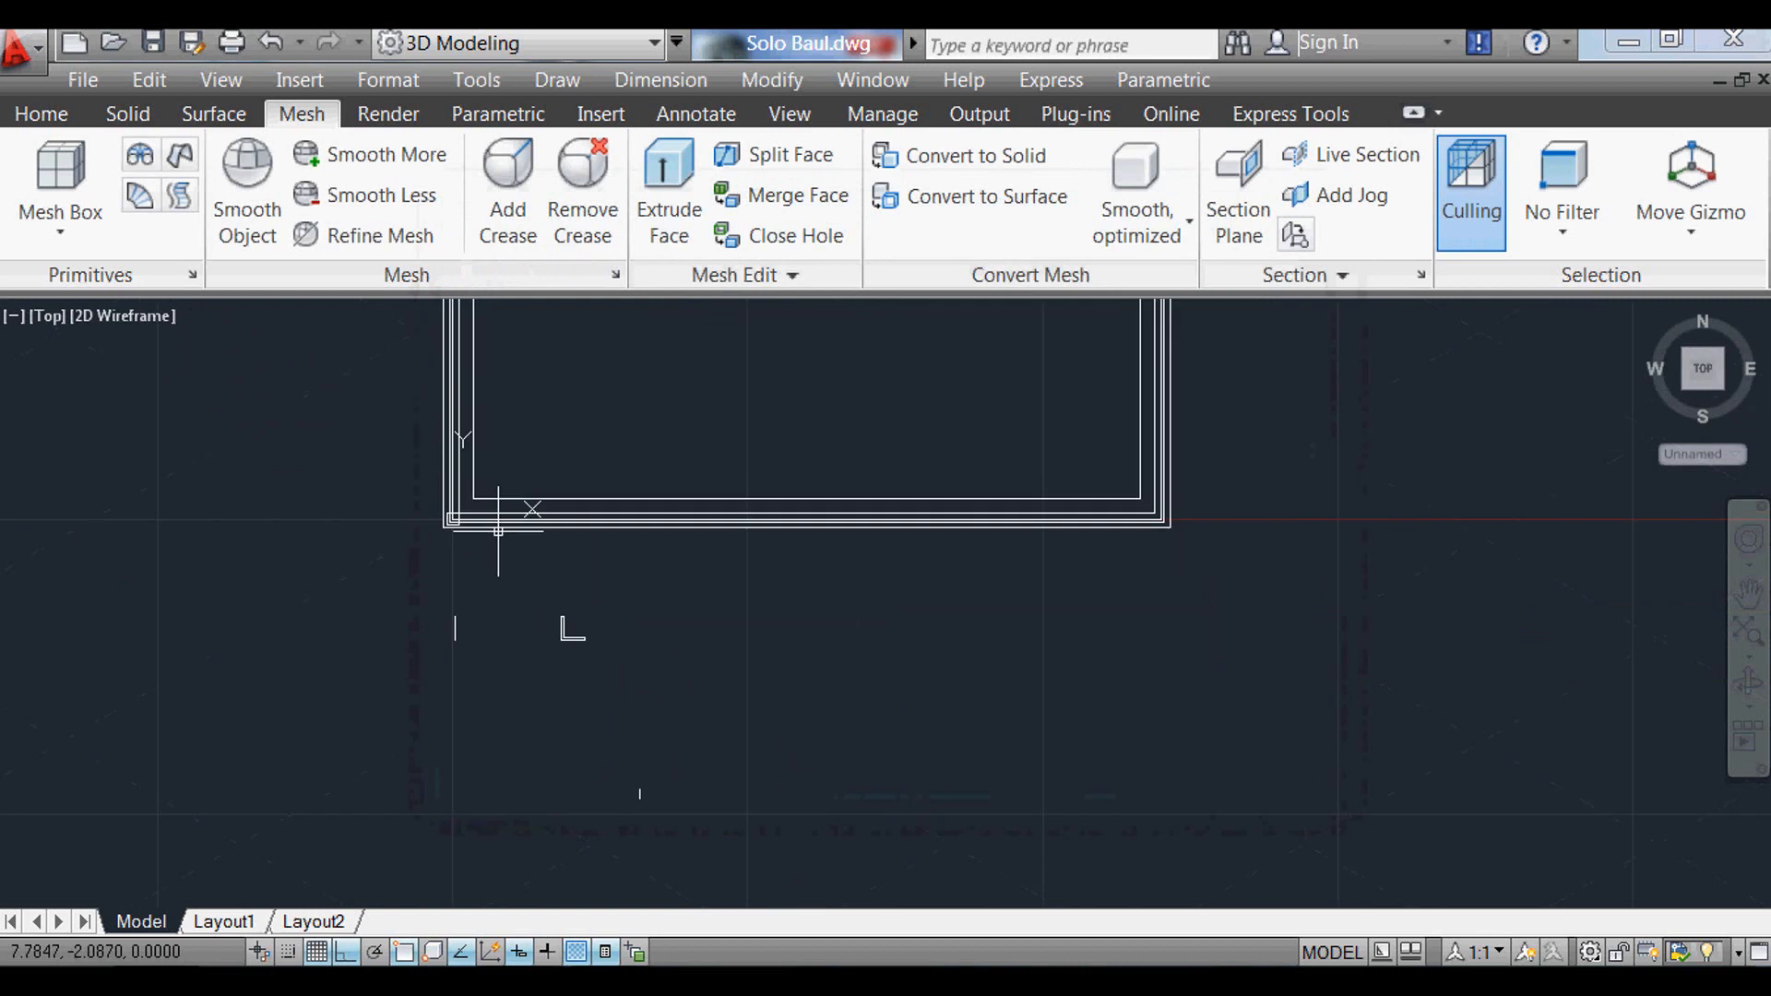
Step: Draw an L-shaped polyline beside the profiles, running 7.5 units in negative Y and 7.5 units in positive X
scroll(797, 751, "up", 2)
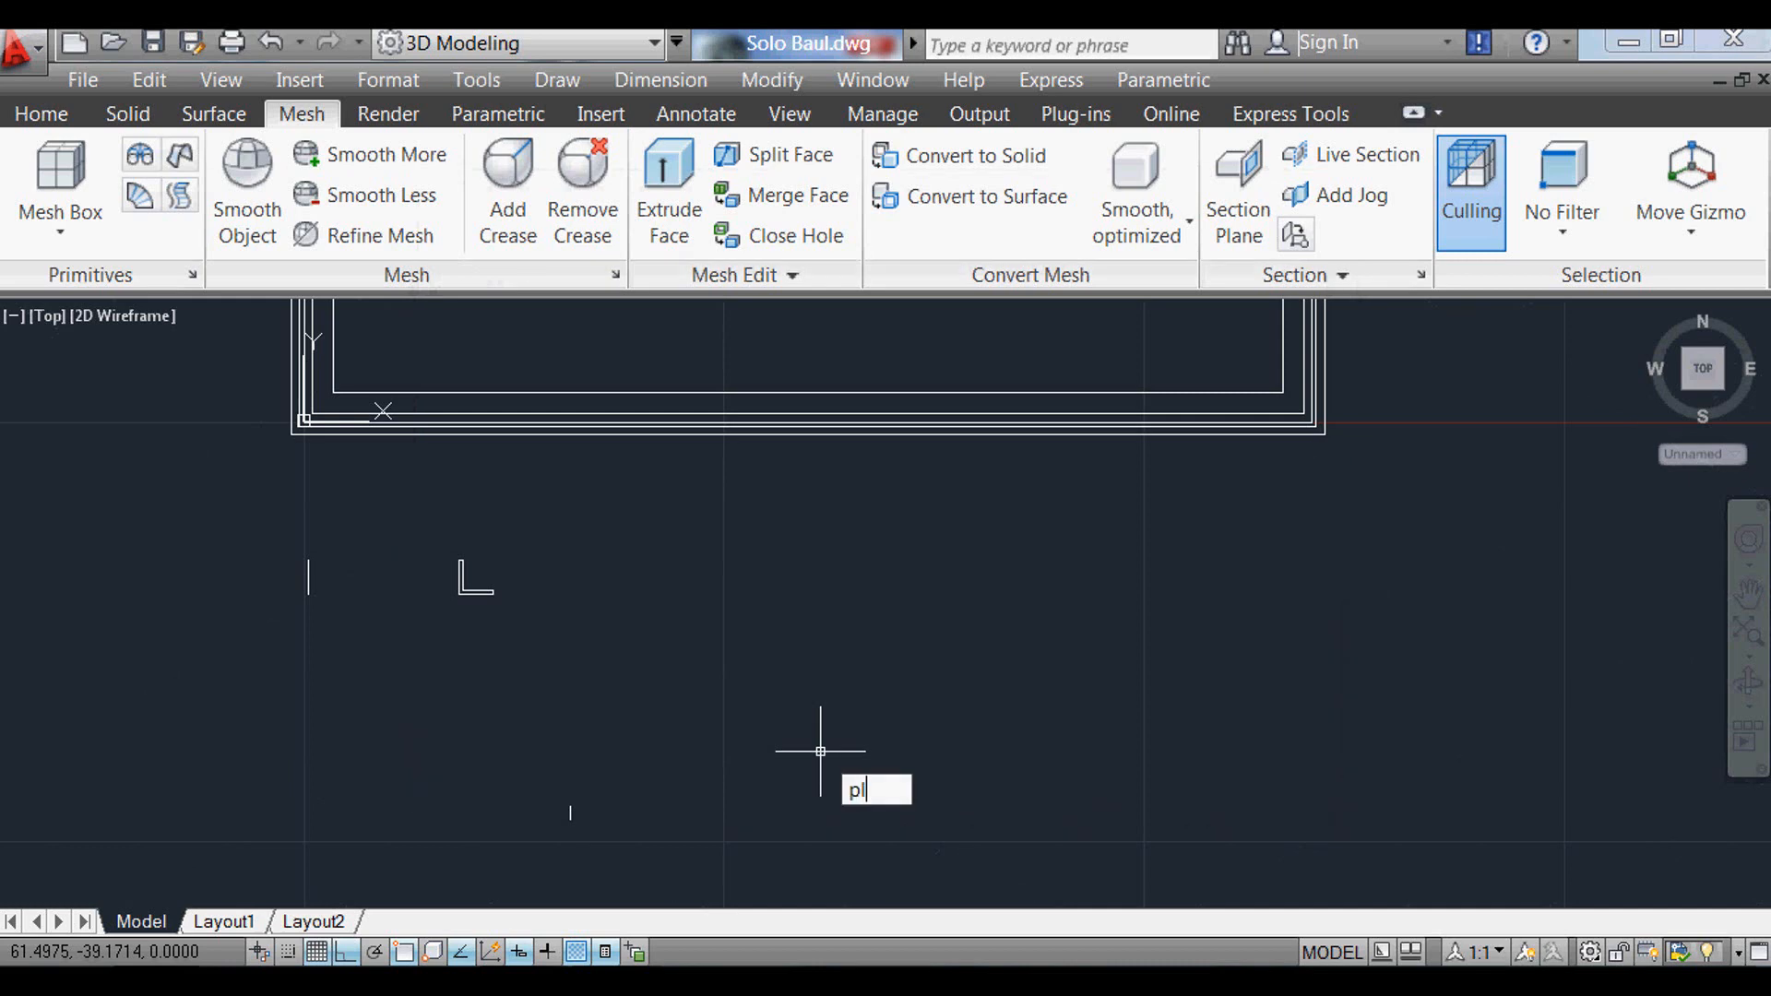
key("Return")
left_click(779, 566)
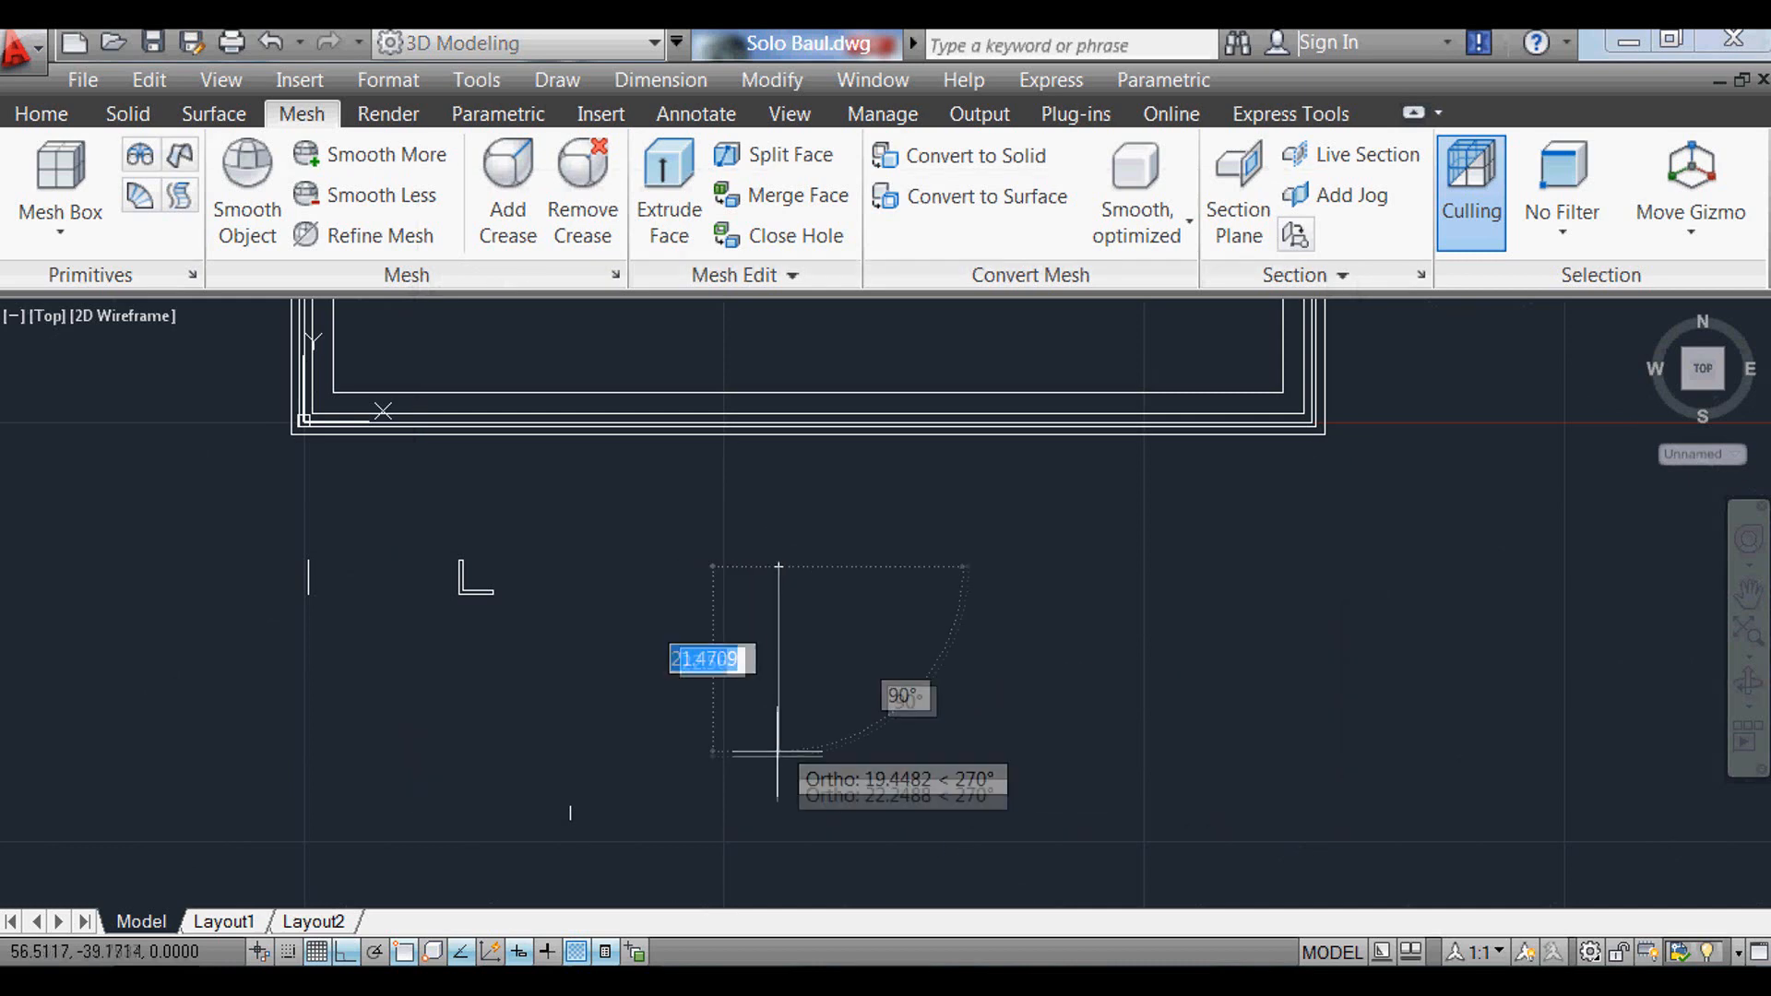
type("7.5")
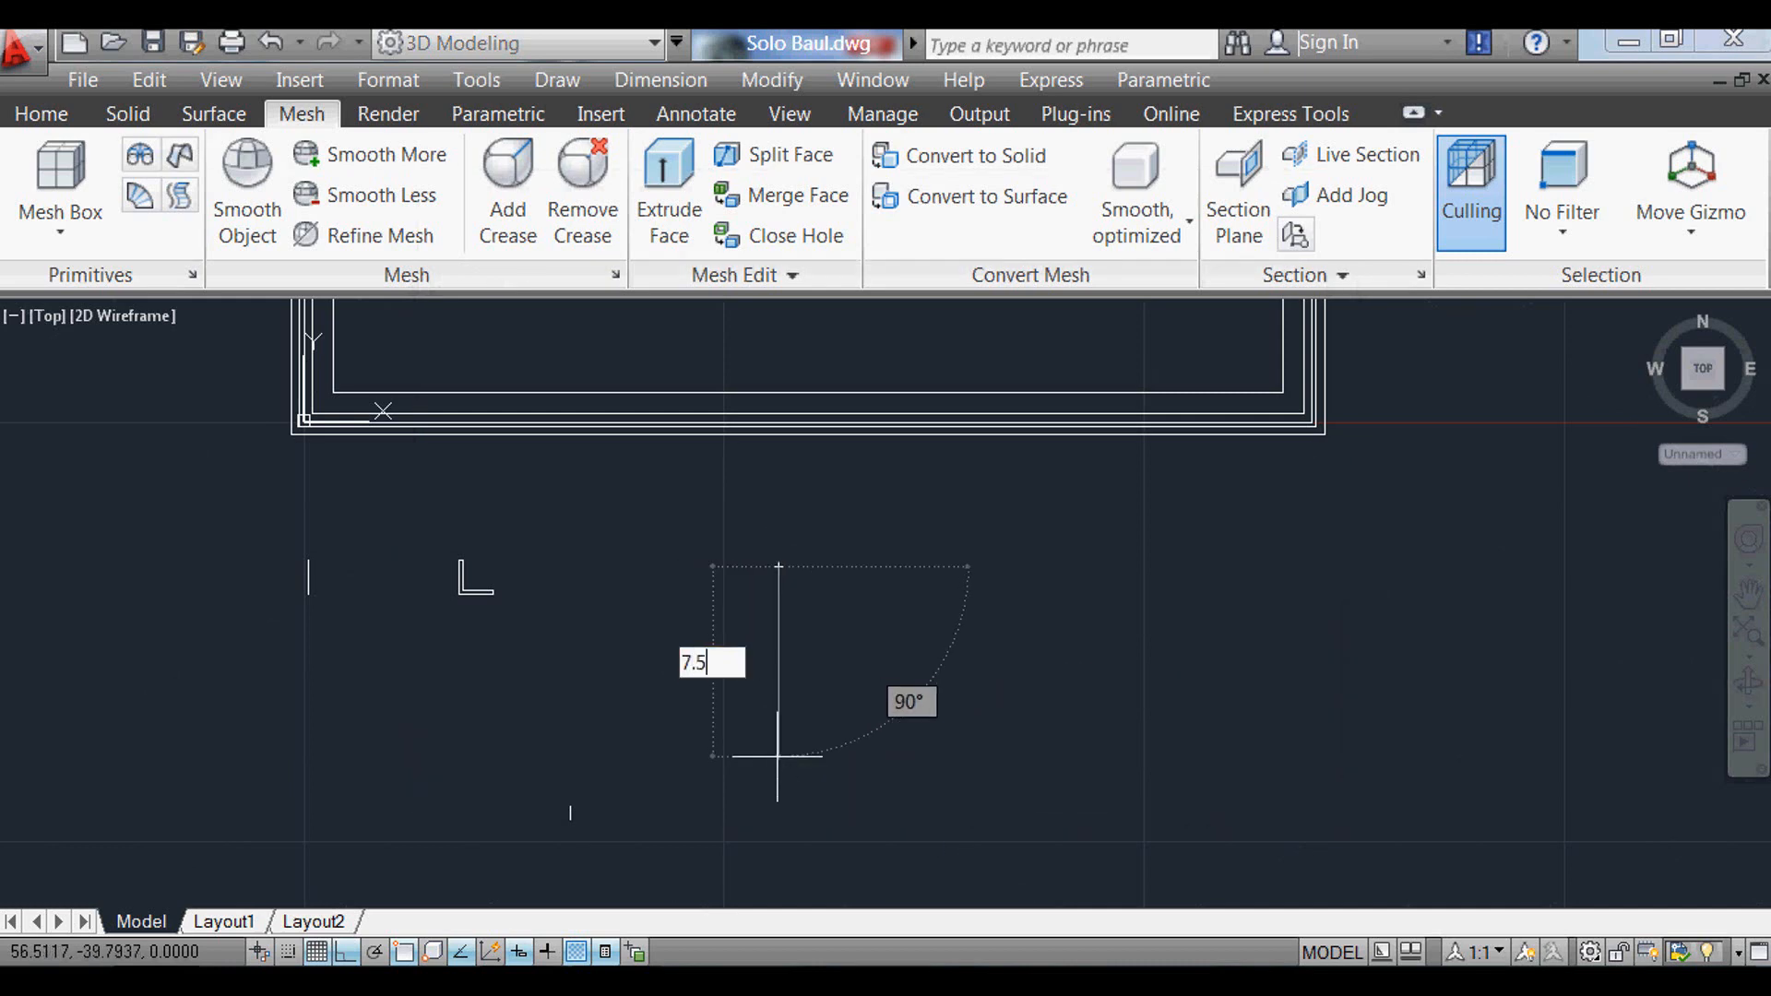
key("Return")
scroll(802, 624, "up", 5)
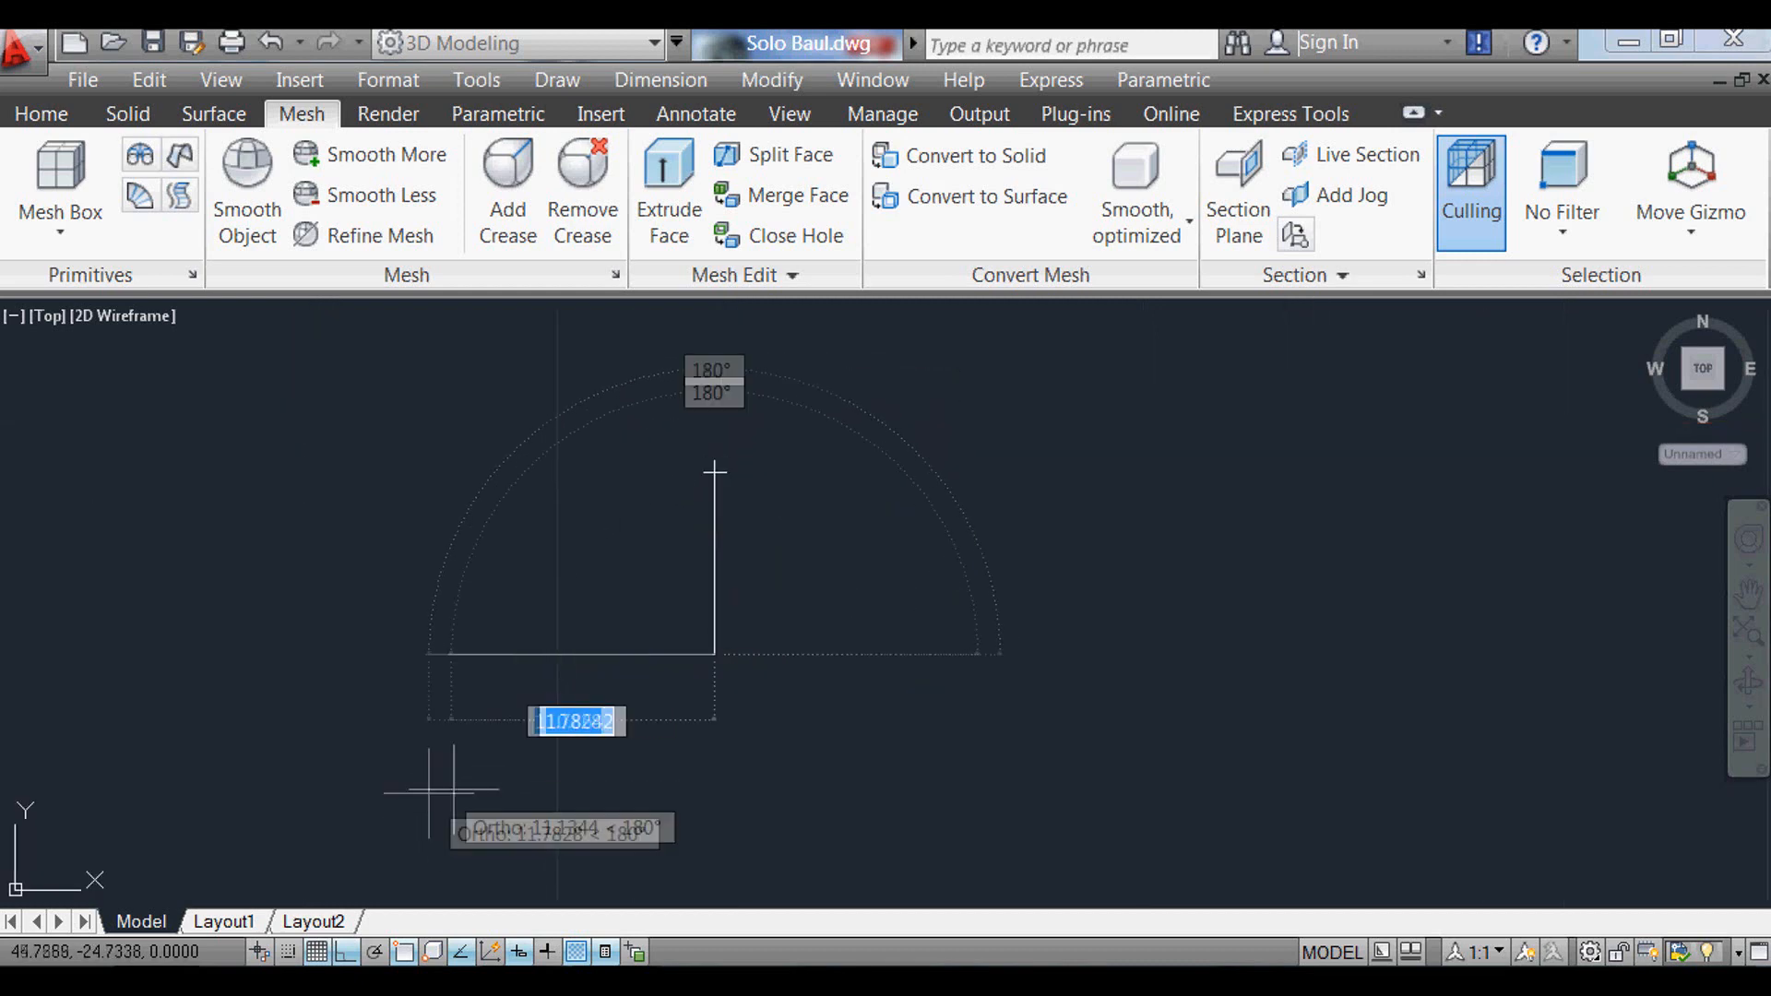
type("7.5")
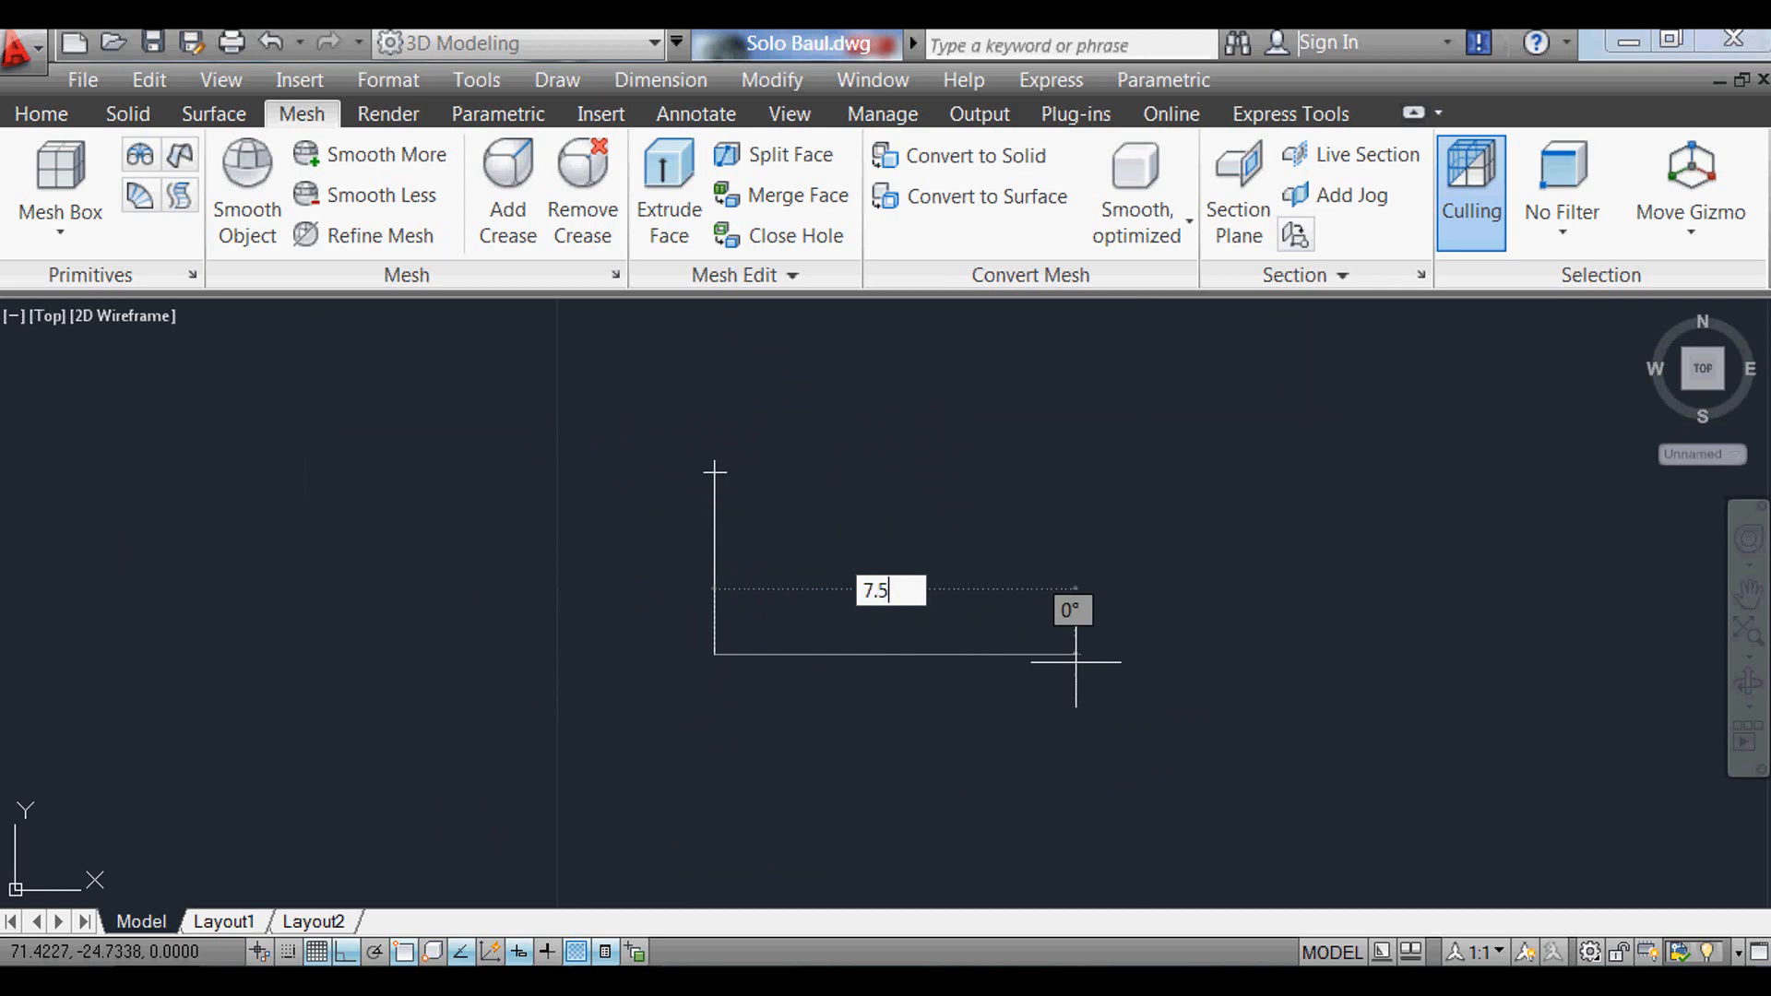
key("Return")
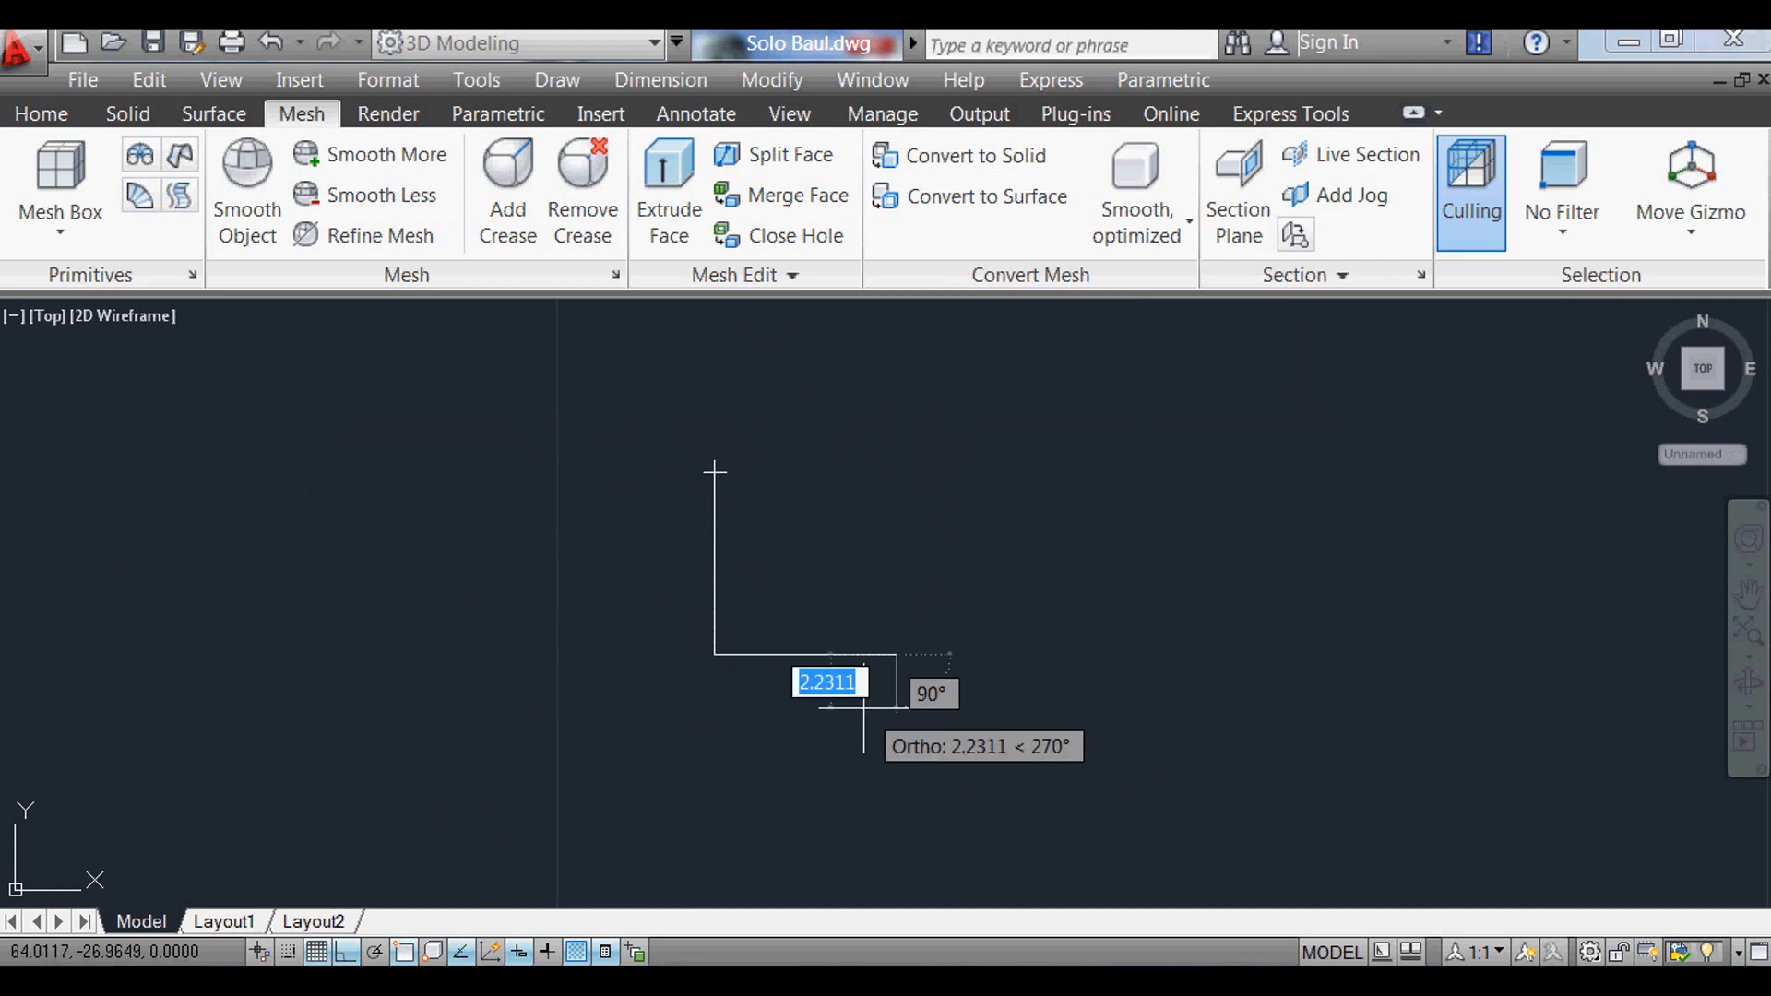
key("Return")
key("Return")
scroll(927, 639, "up", 1)
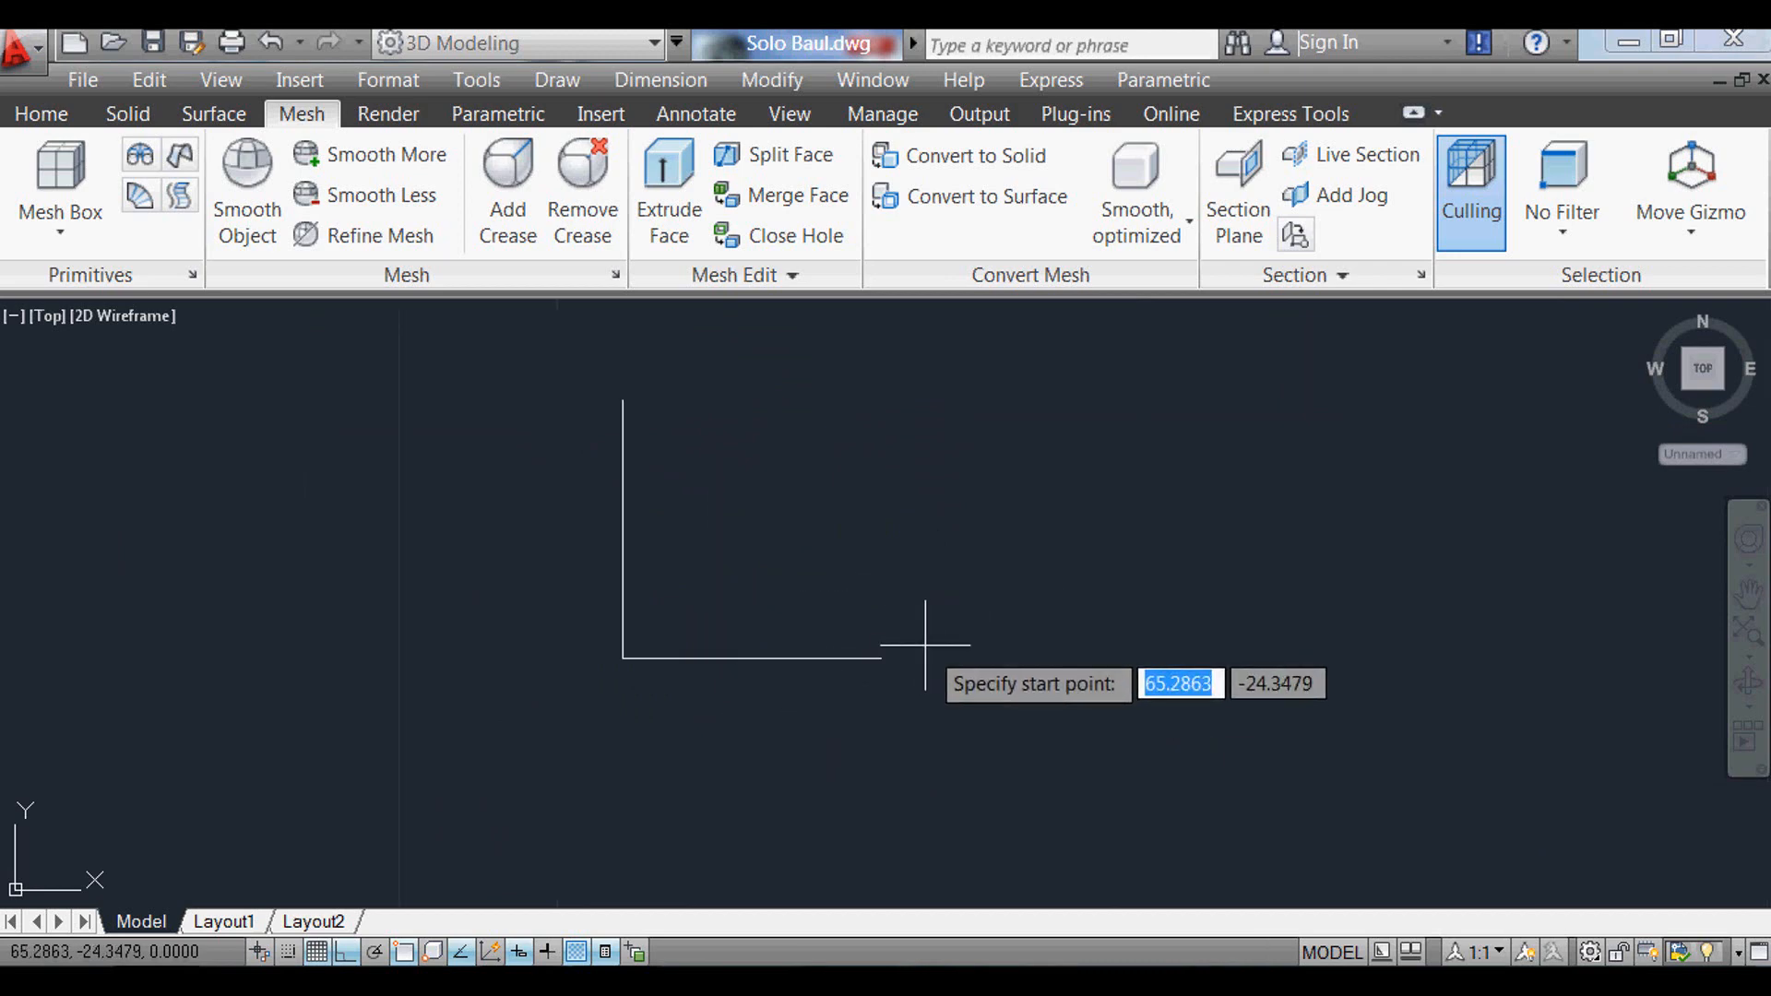
key("Return")
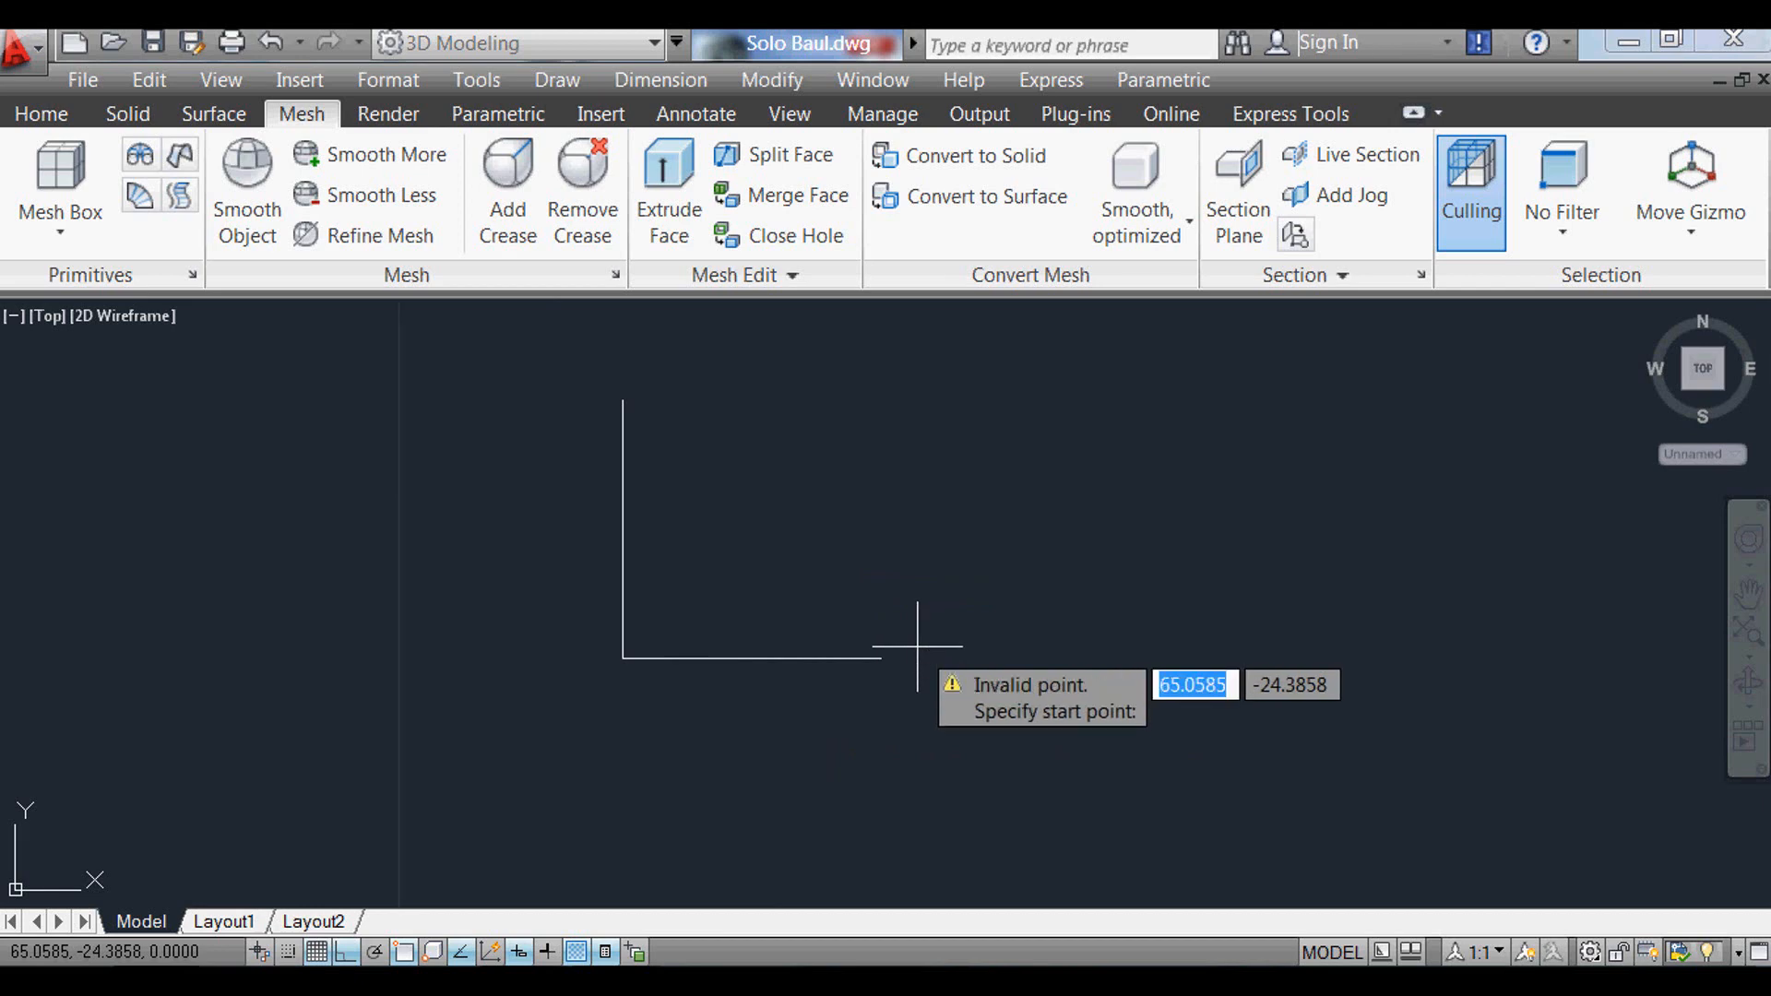
type(".165")
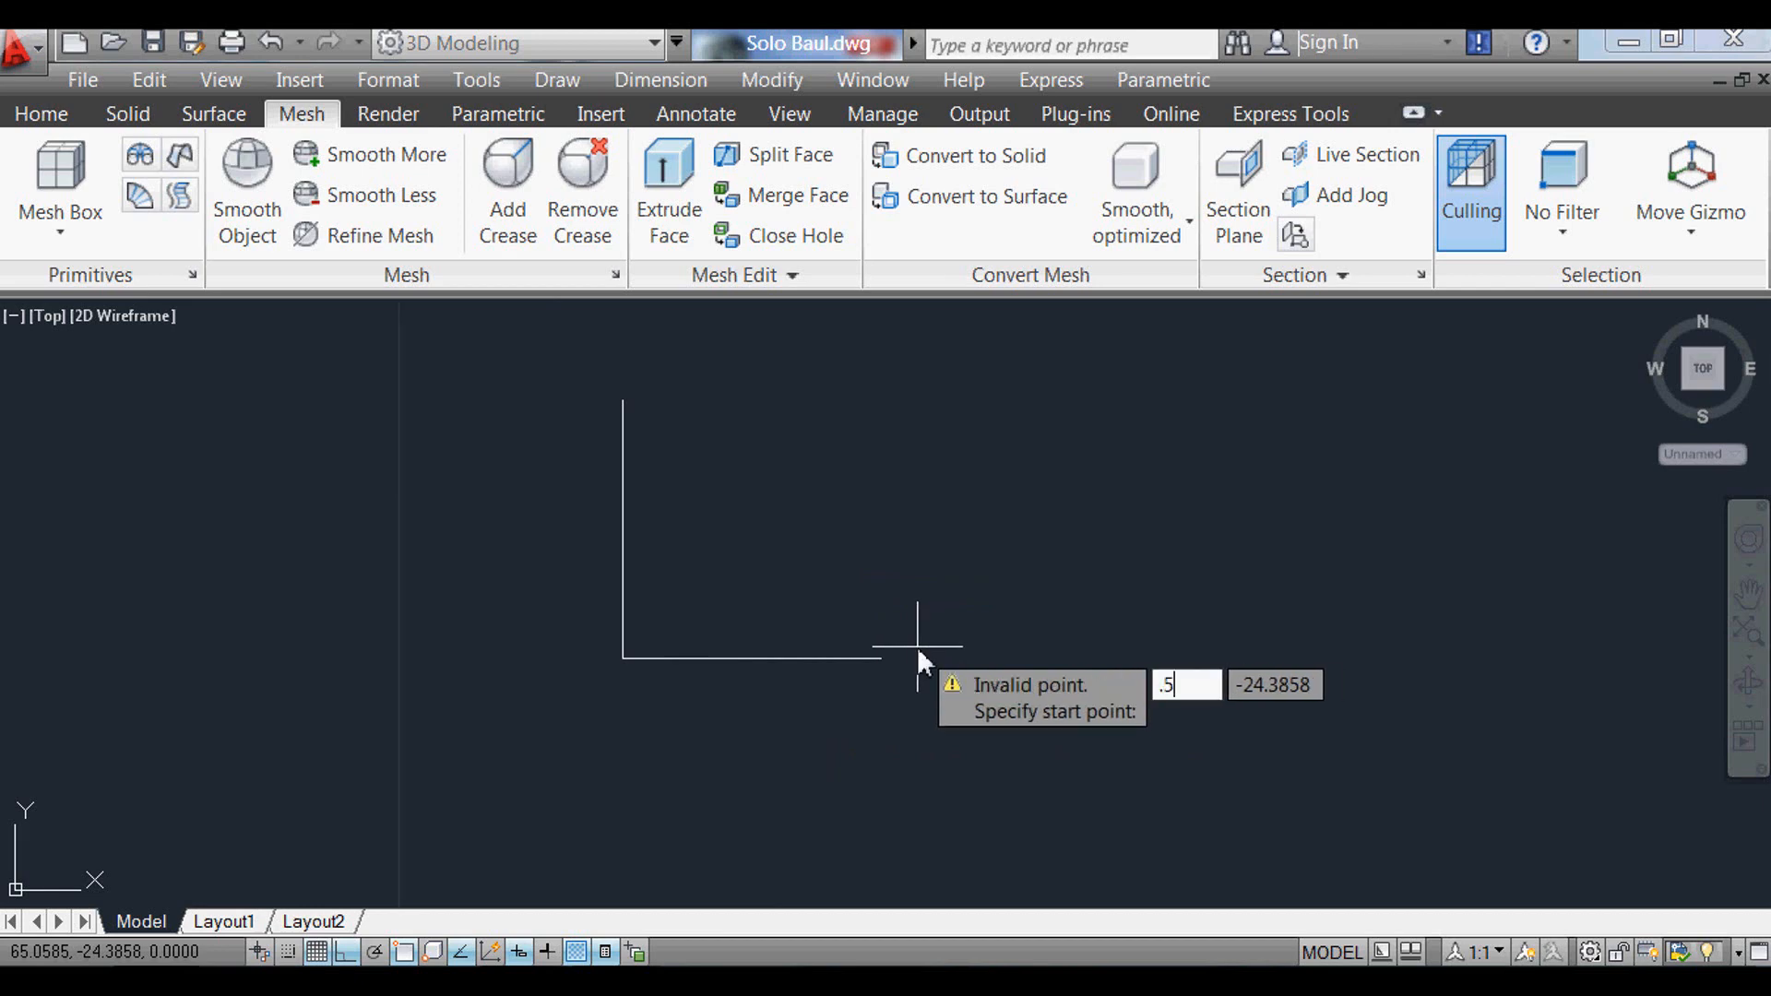
key("Return")
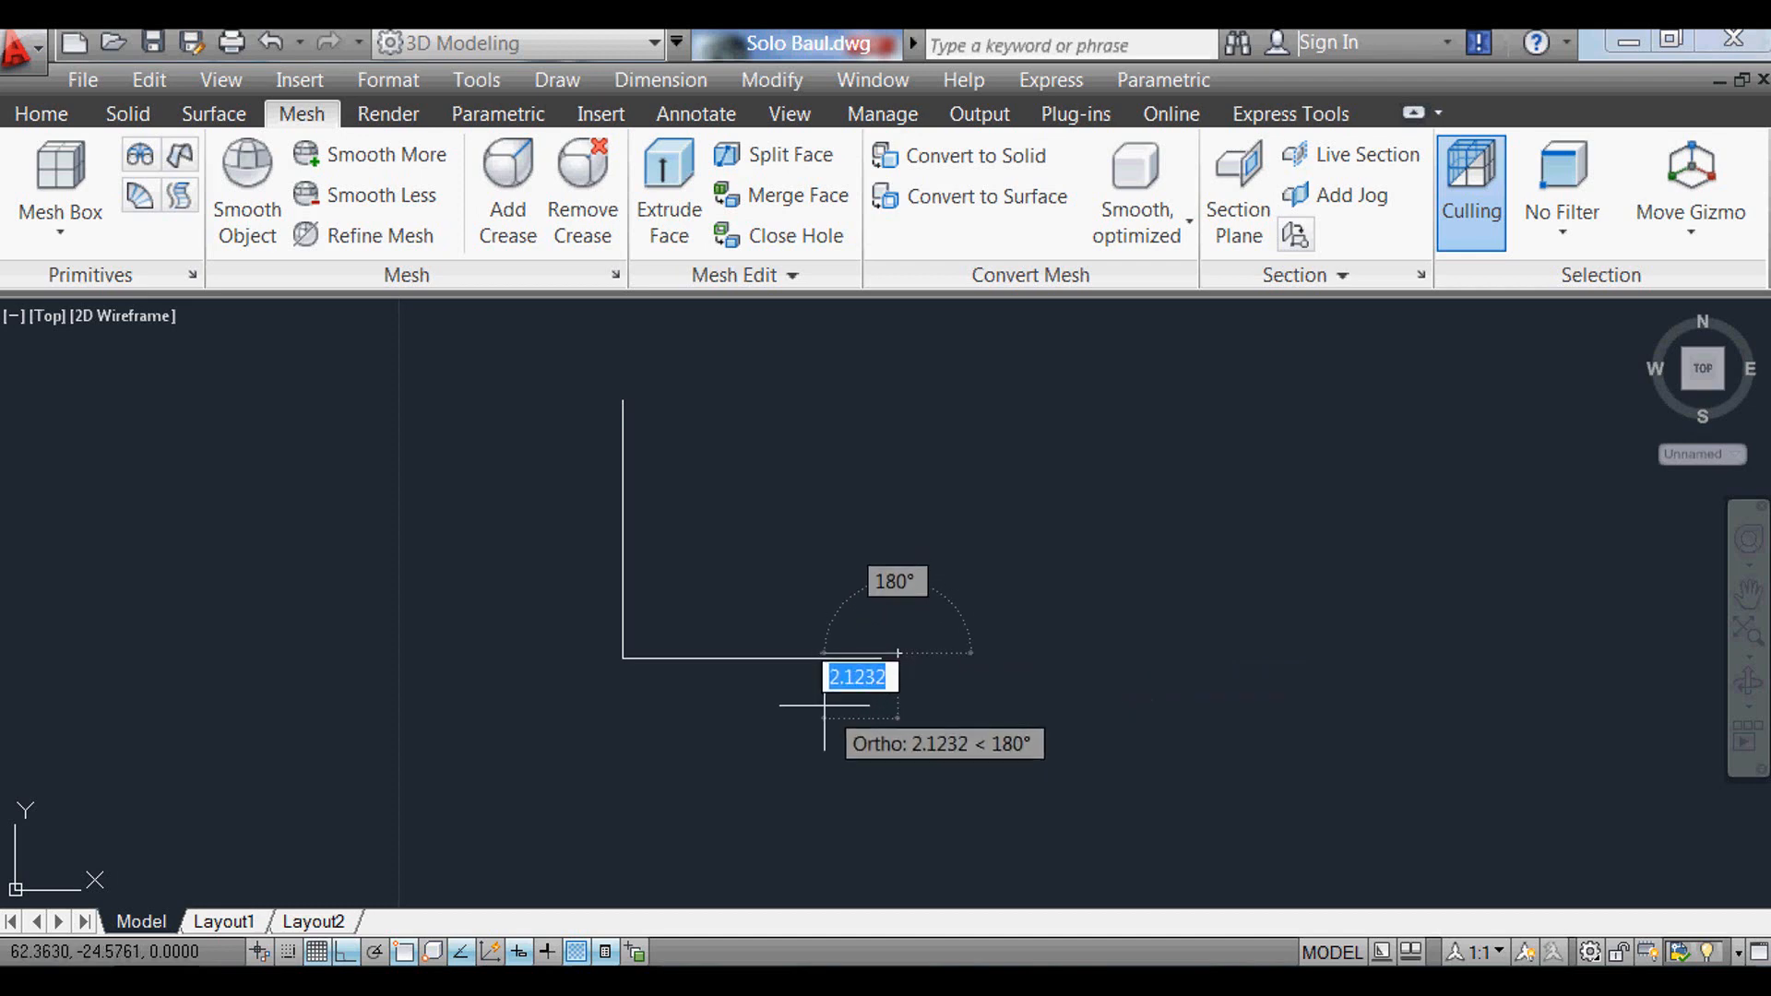
Step: Offset the L-shaped polyline 0.5 units toward its inner side
scroll(876, 649, "up", 5)
key("Return")
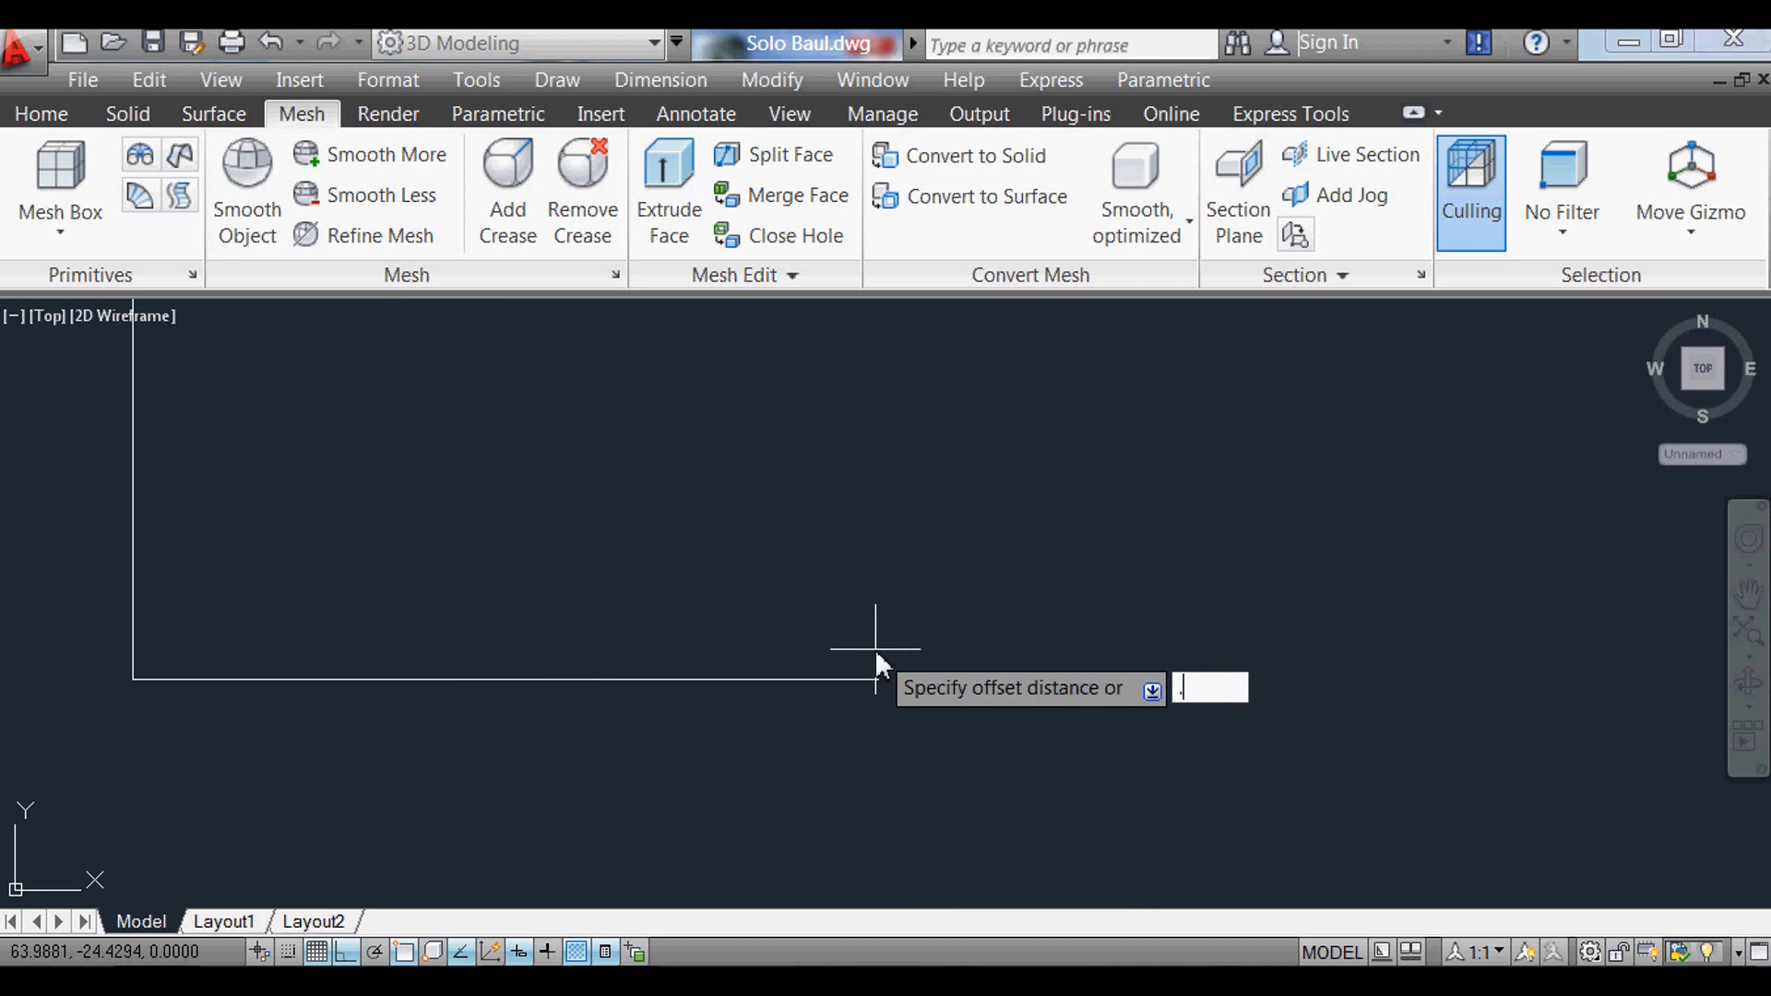
type("5")
key("Return")
left_click(816, 679)
left_click(825, 564)
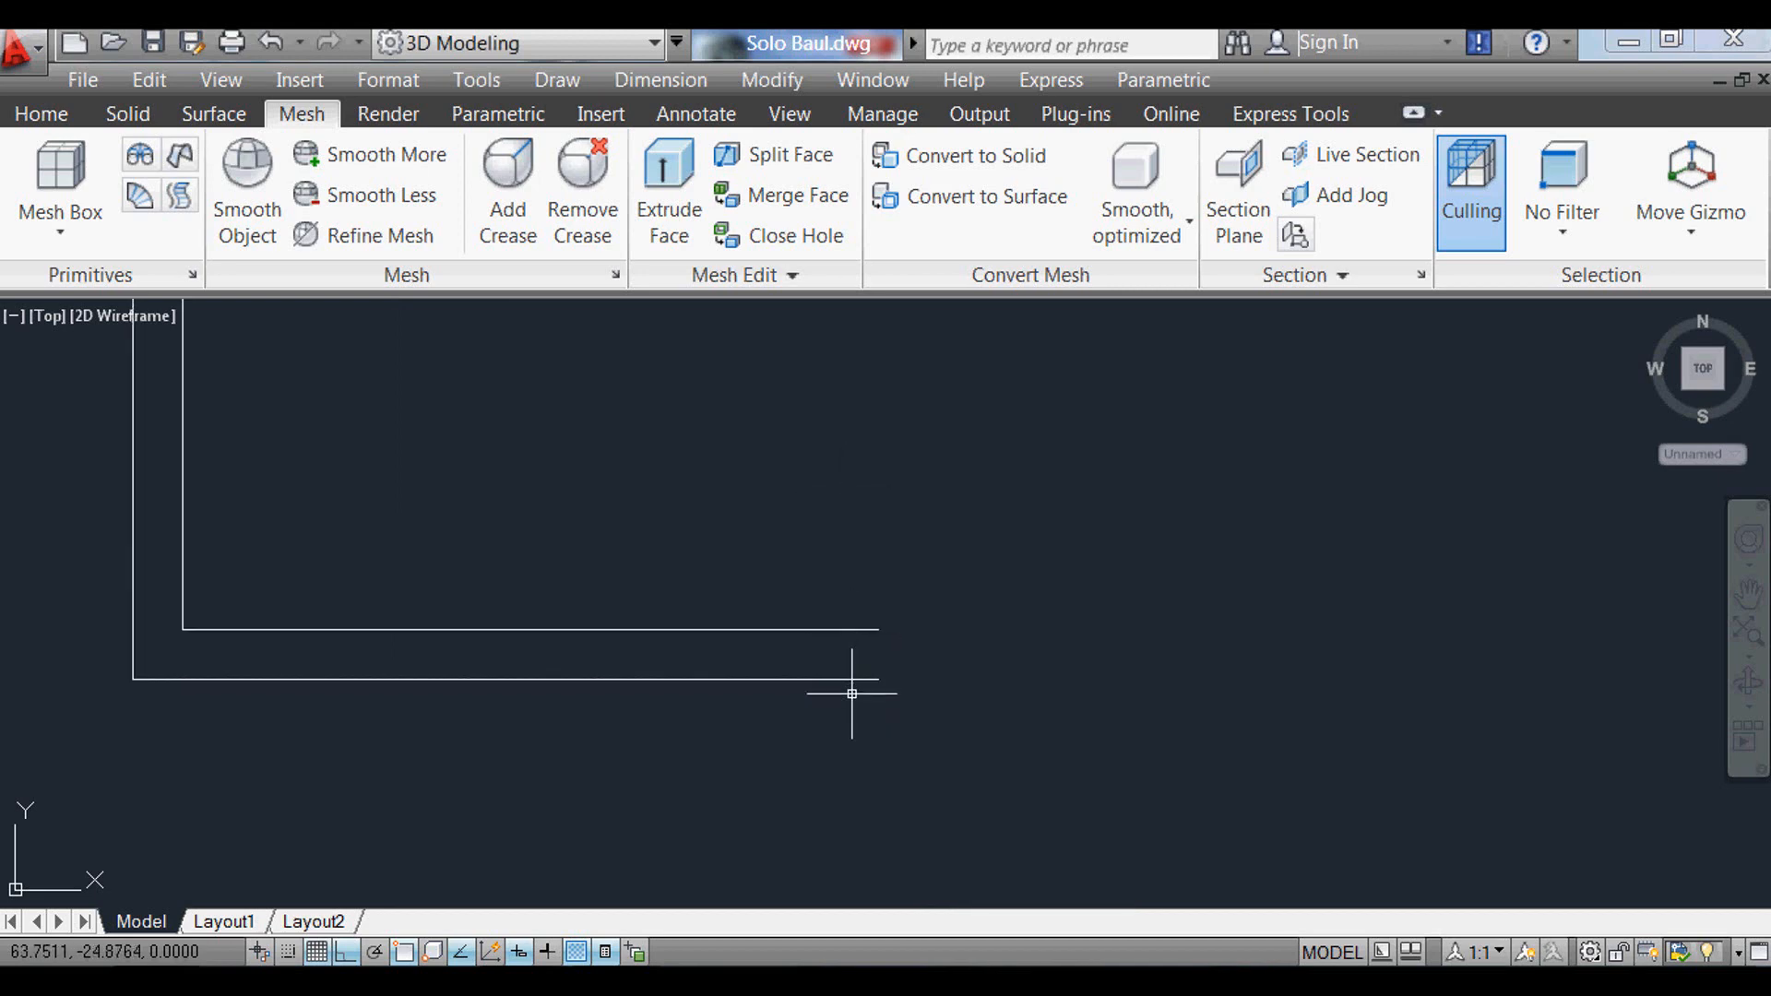
Step: Draw short lines joining the endpoints of the two L polylines to close both open ends
type("l")
key("Return")
left_click(878, 680)
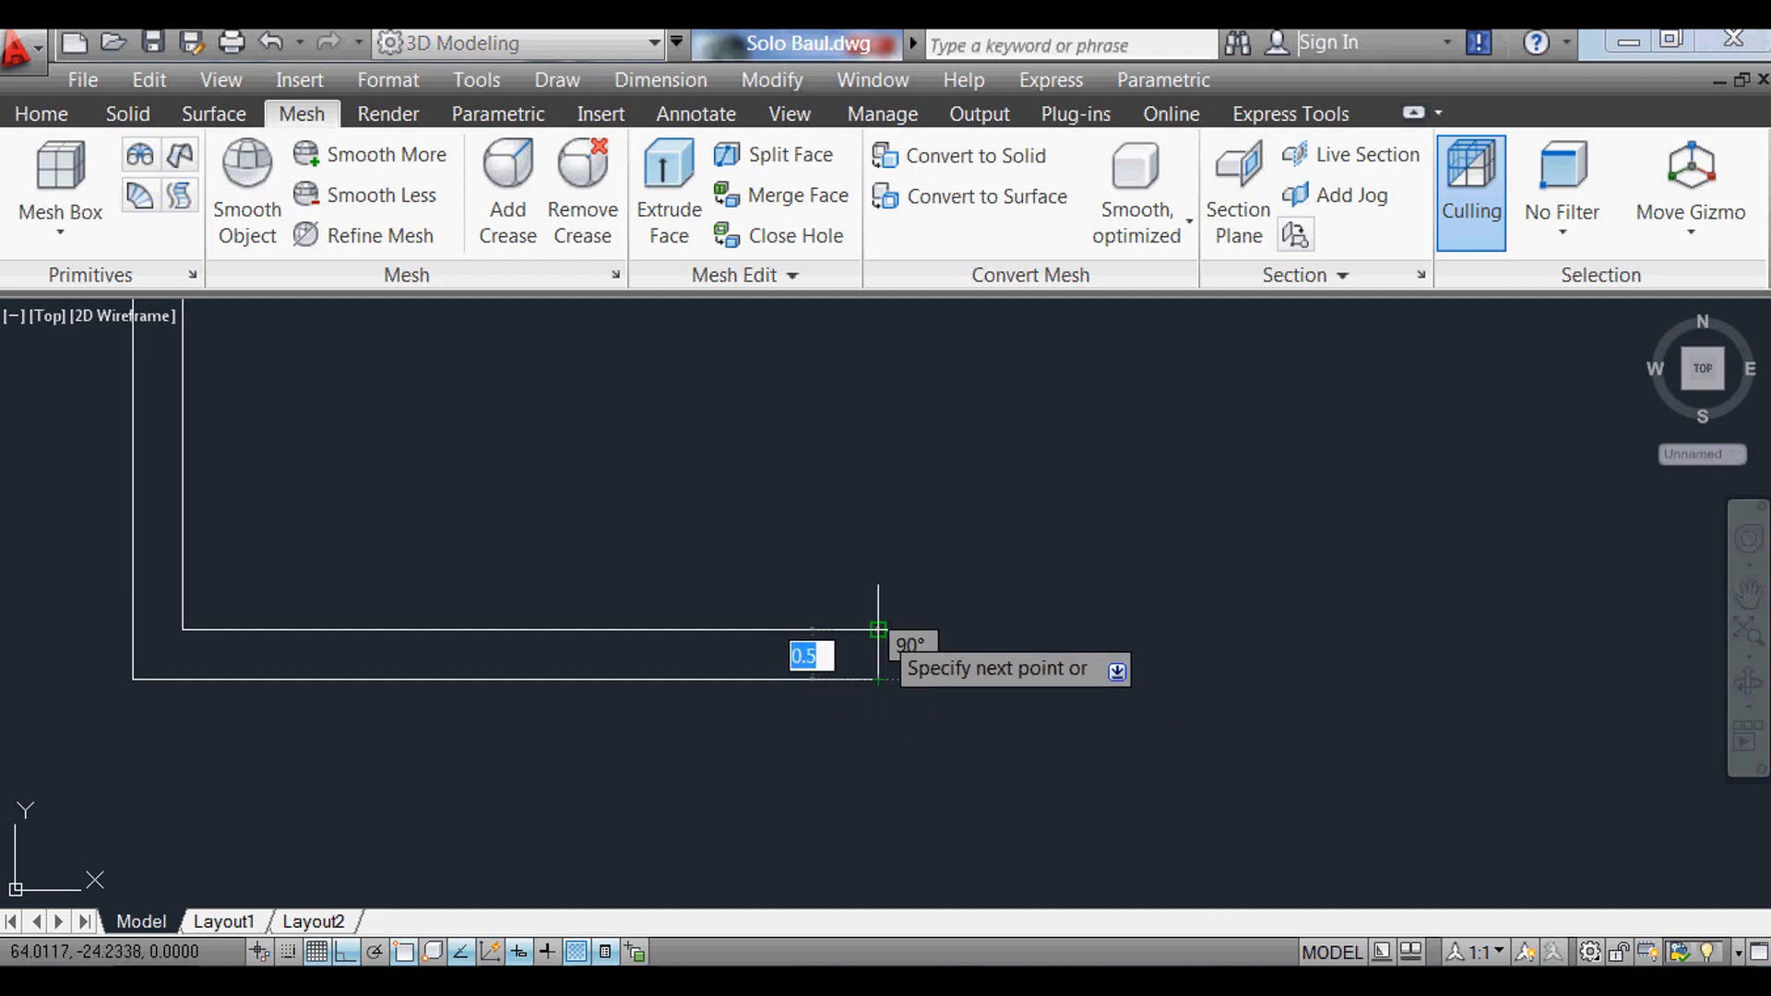
left_click(879, 630)
key("Return")
scroll(1061, 909, "down", 6)
key("Return")
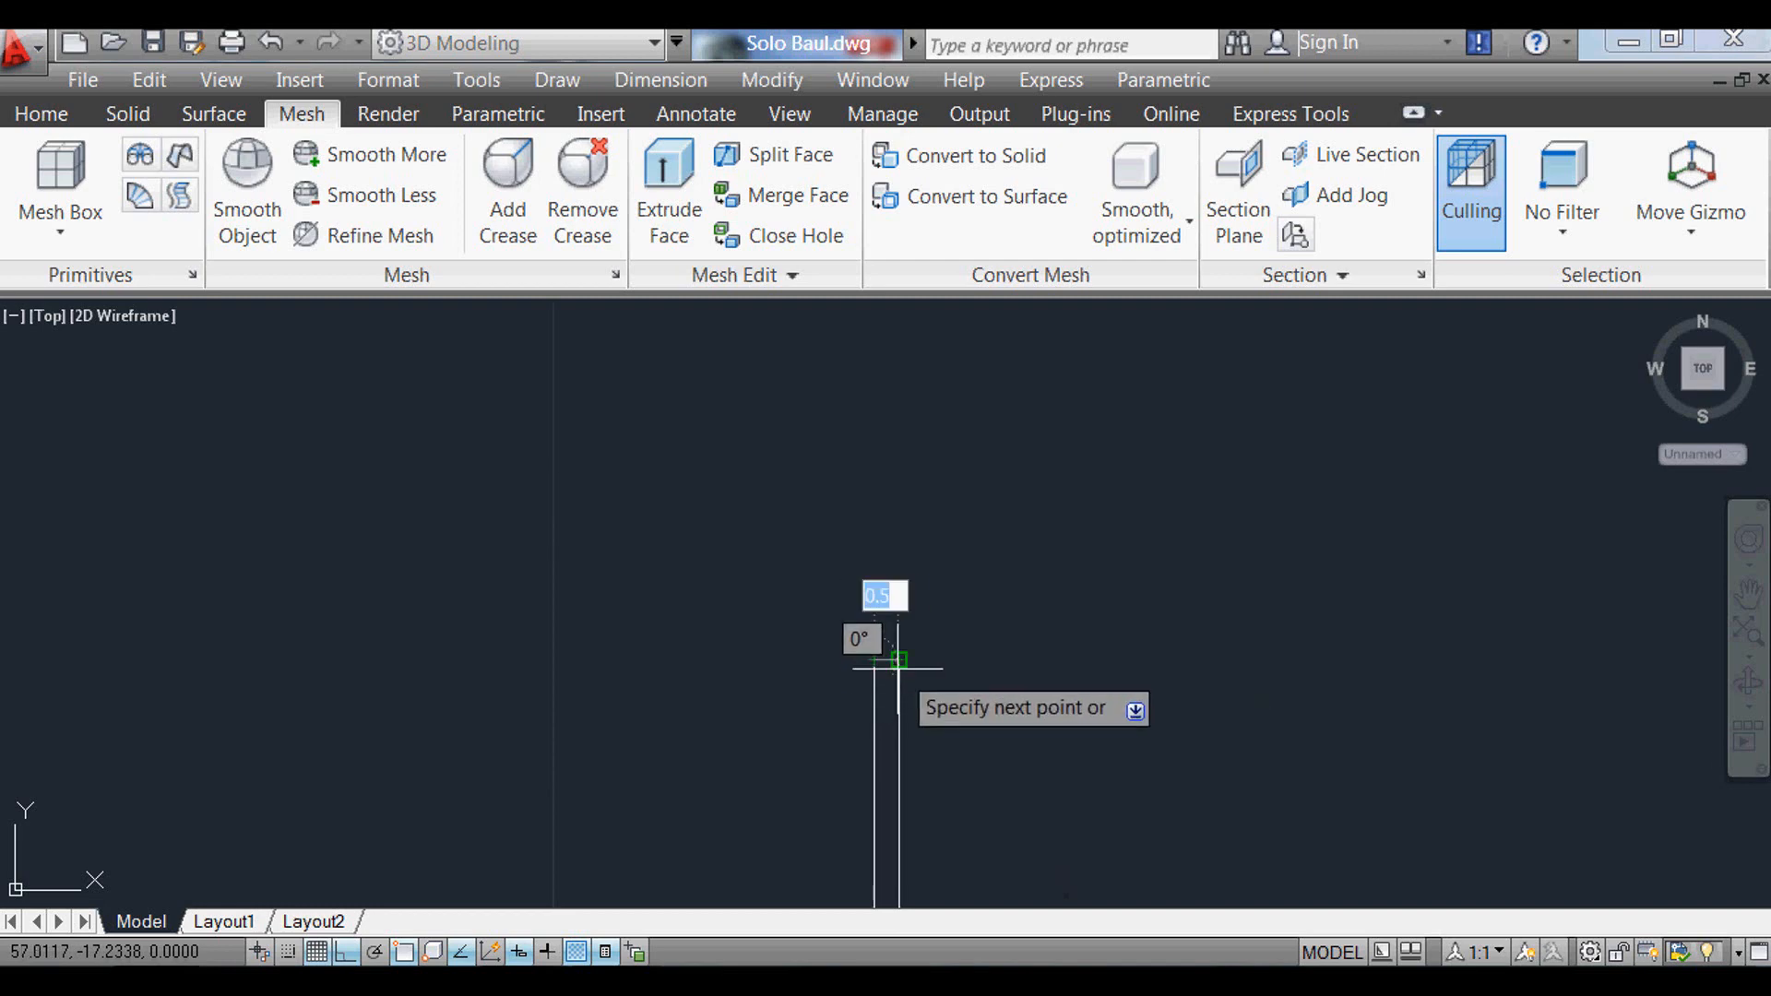
left_click(897, 661)
key("Return")
scroll(845, 567, "down", 4)
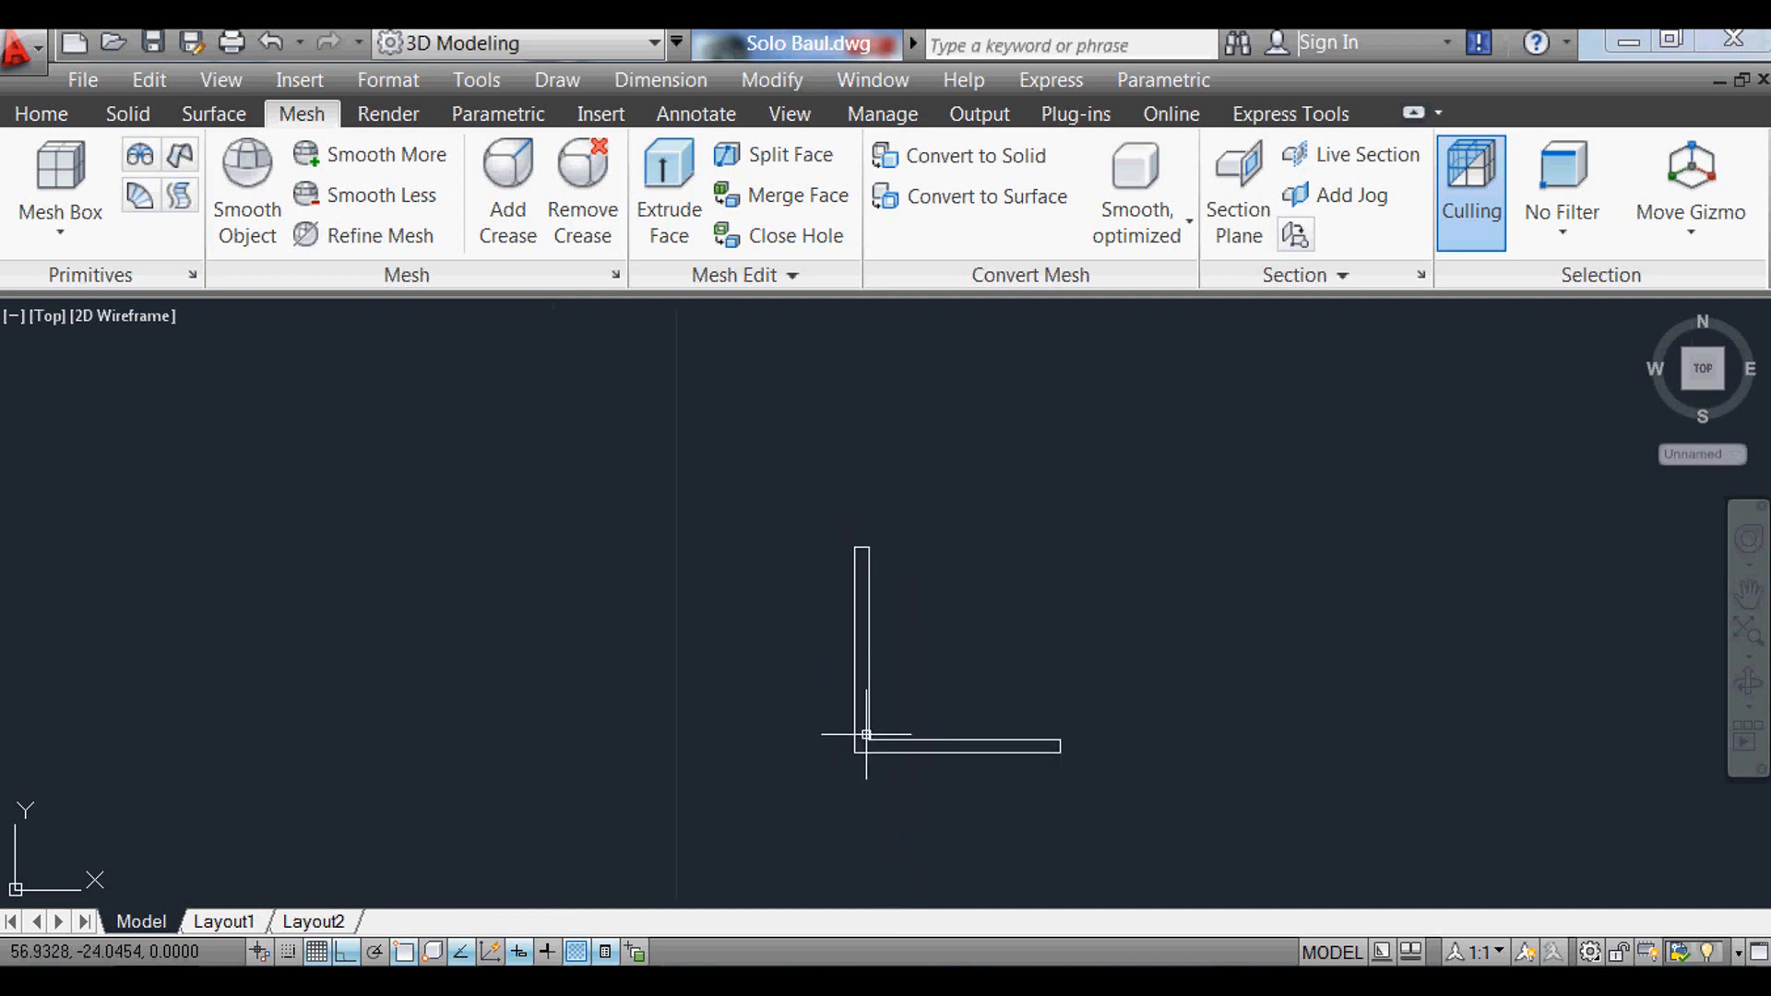
Step: Join the two L polylines and the two end lines into one closed profile
type("j")
key("Return")
left_click(1199, 793)
left_click(732, 433)
key("Return")
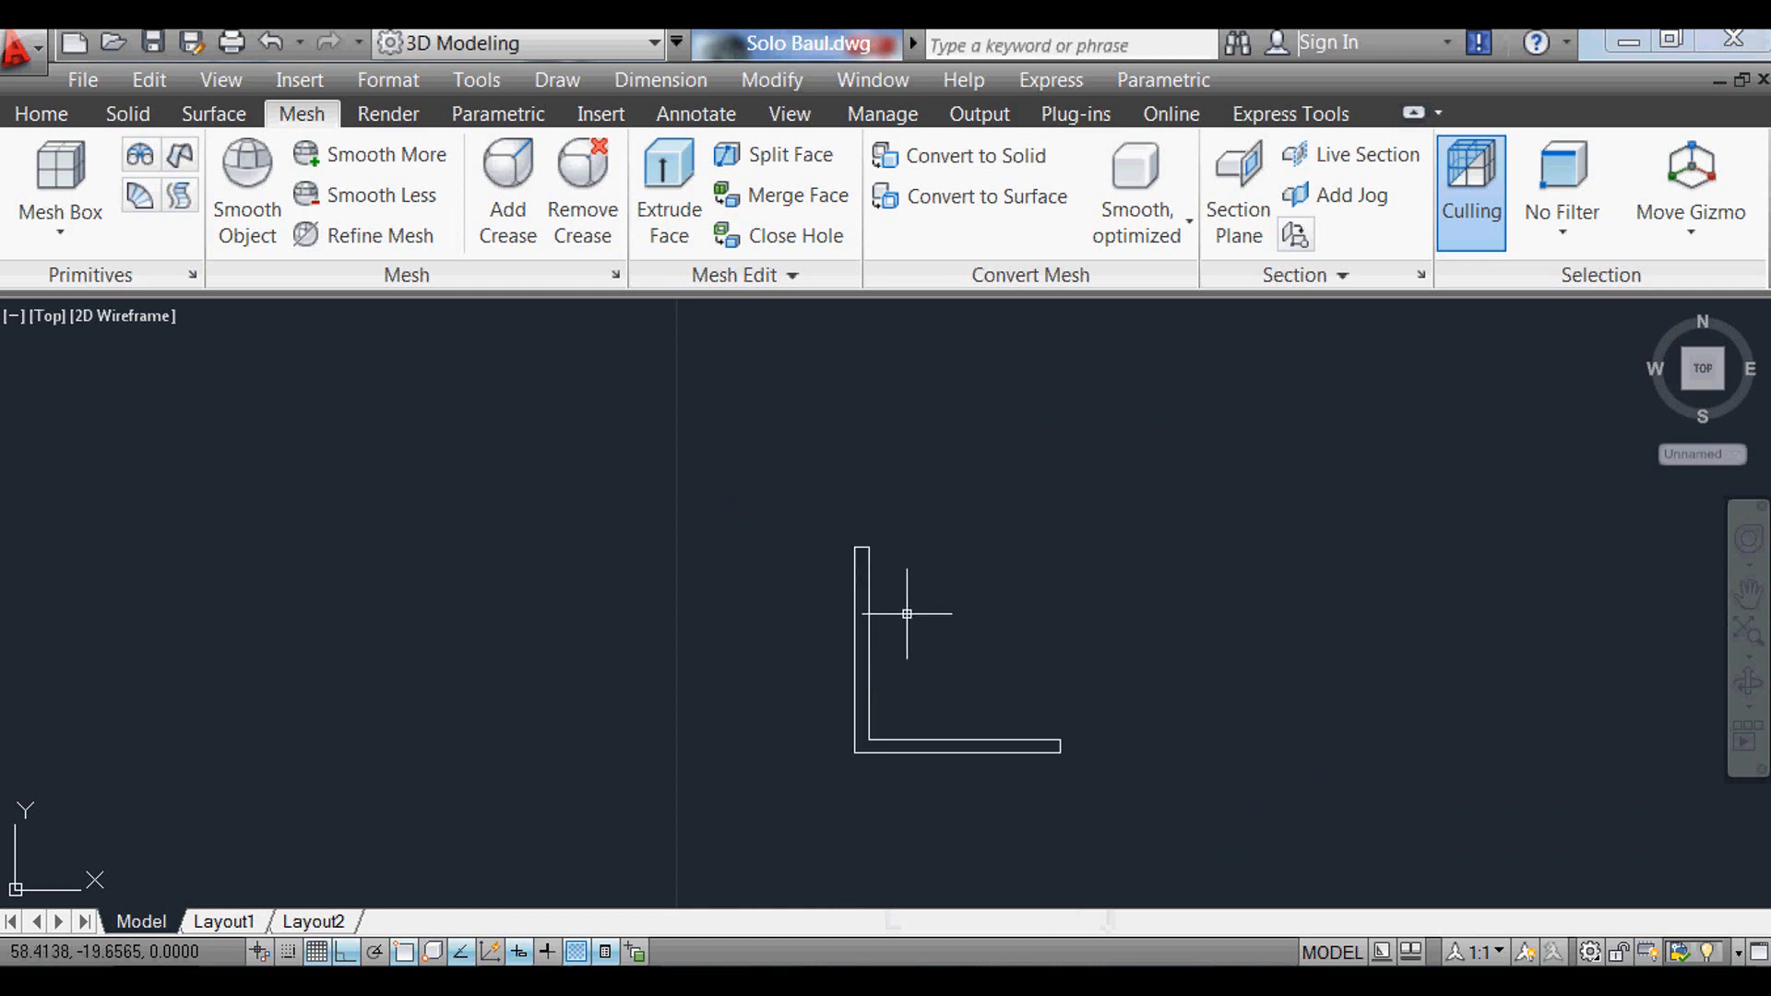
Step: Switch the viewport to the preset SW Isometric view and frame the new L profile
scroll(907, 616, "up", 3)
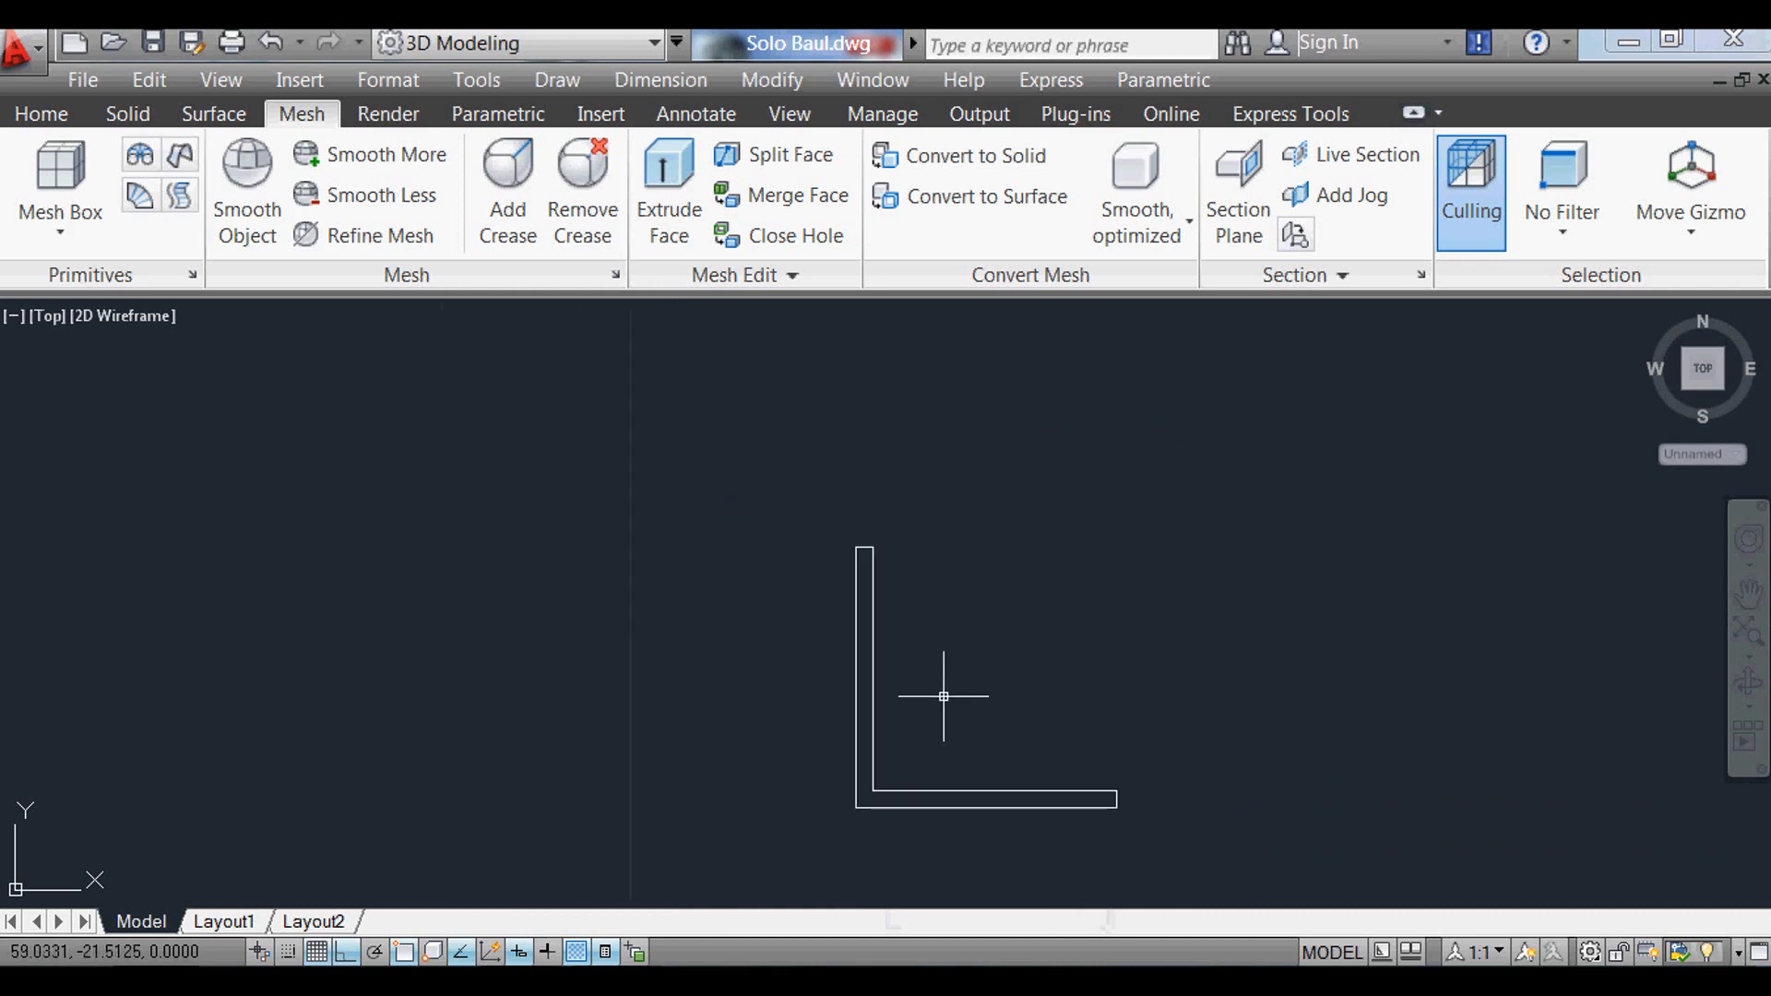
key("Return")
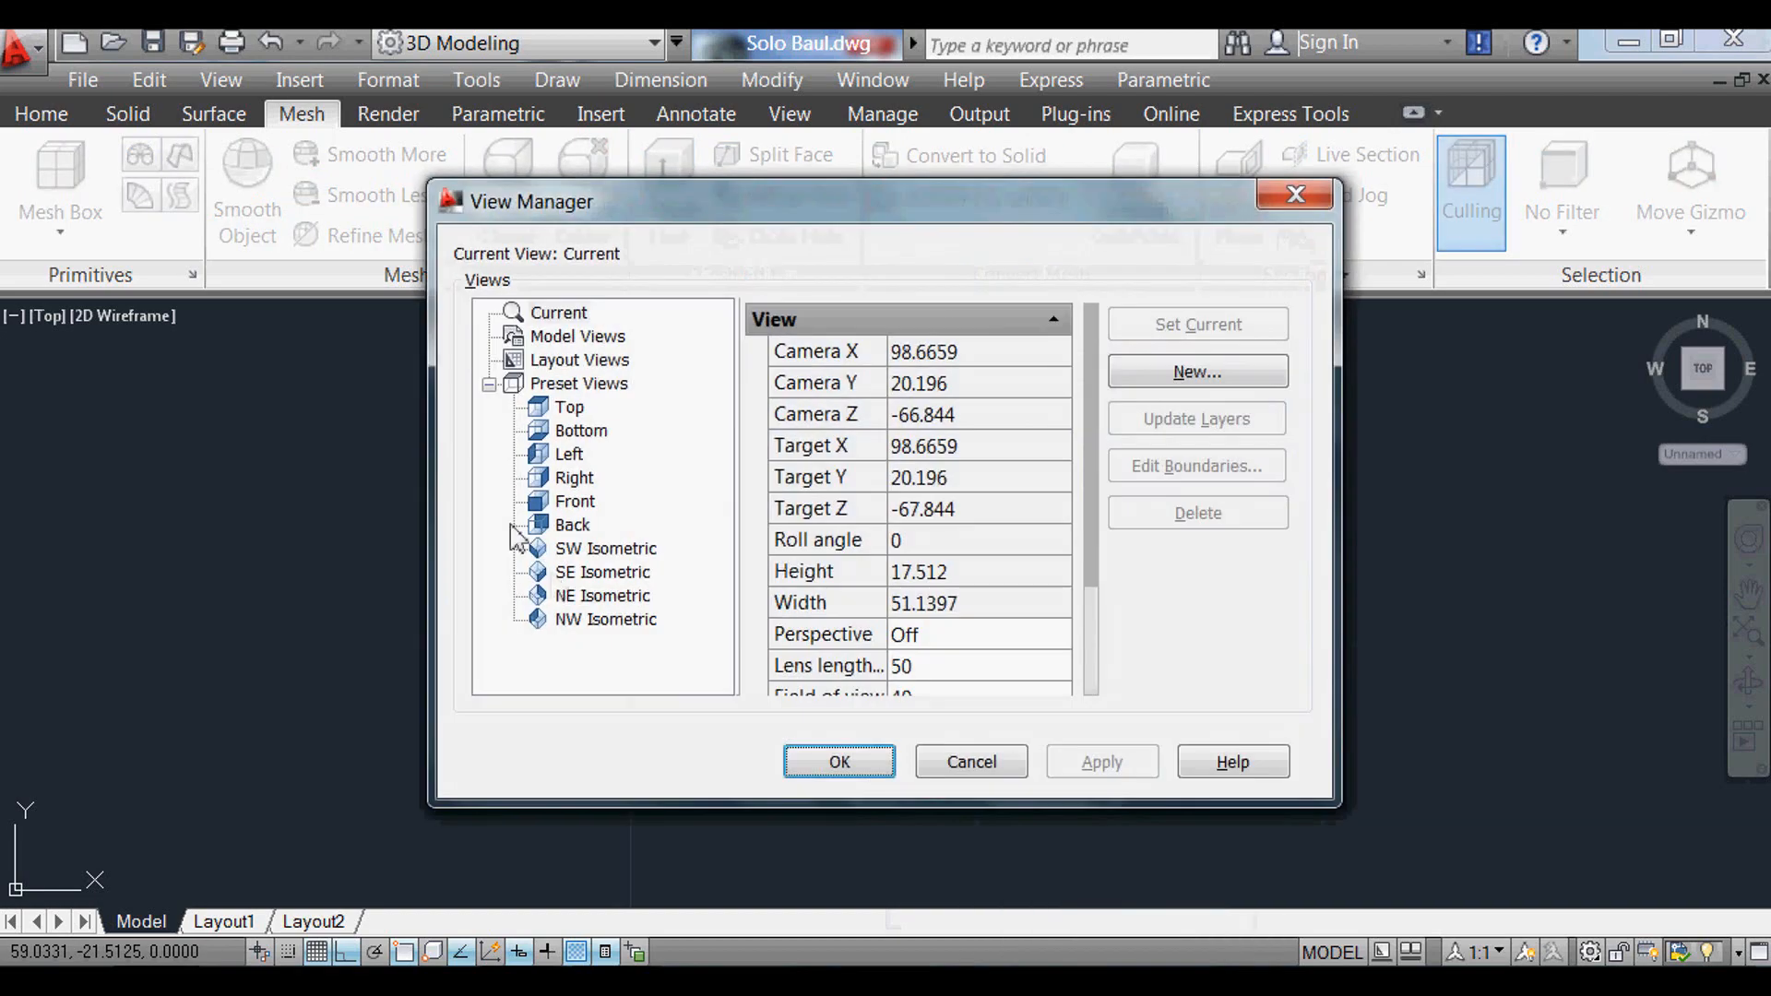
left_click(572, 550)
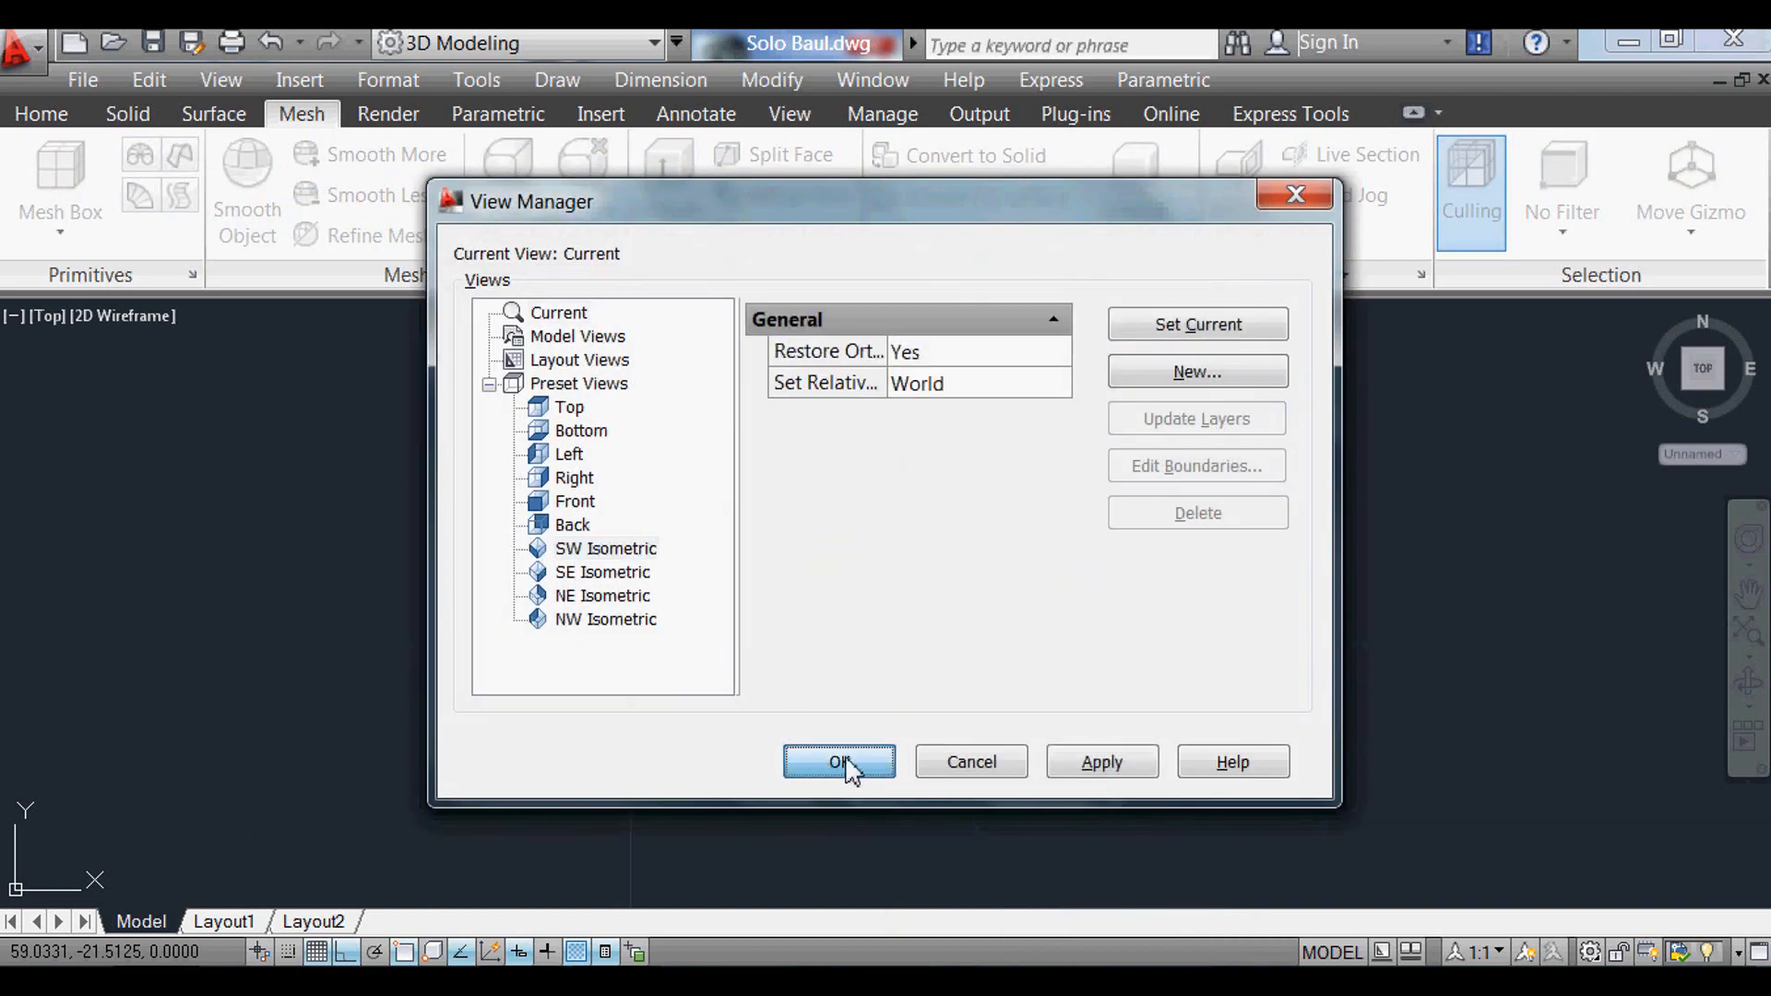
left_click(840, 762)
scroll(1006, 762, "up", 3)
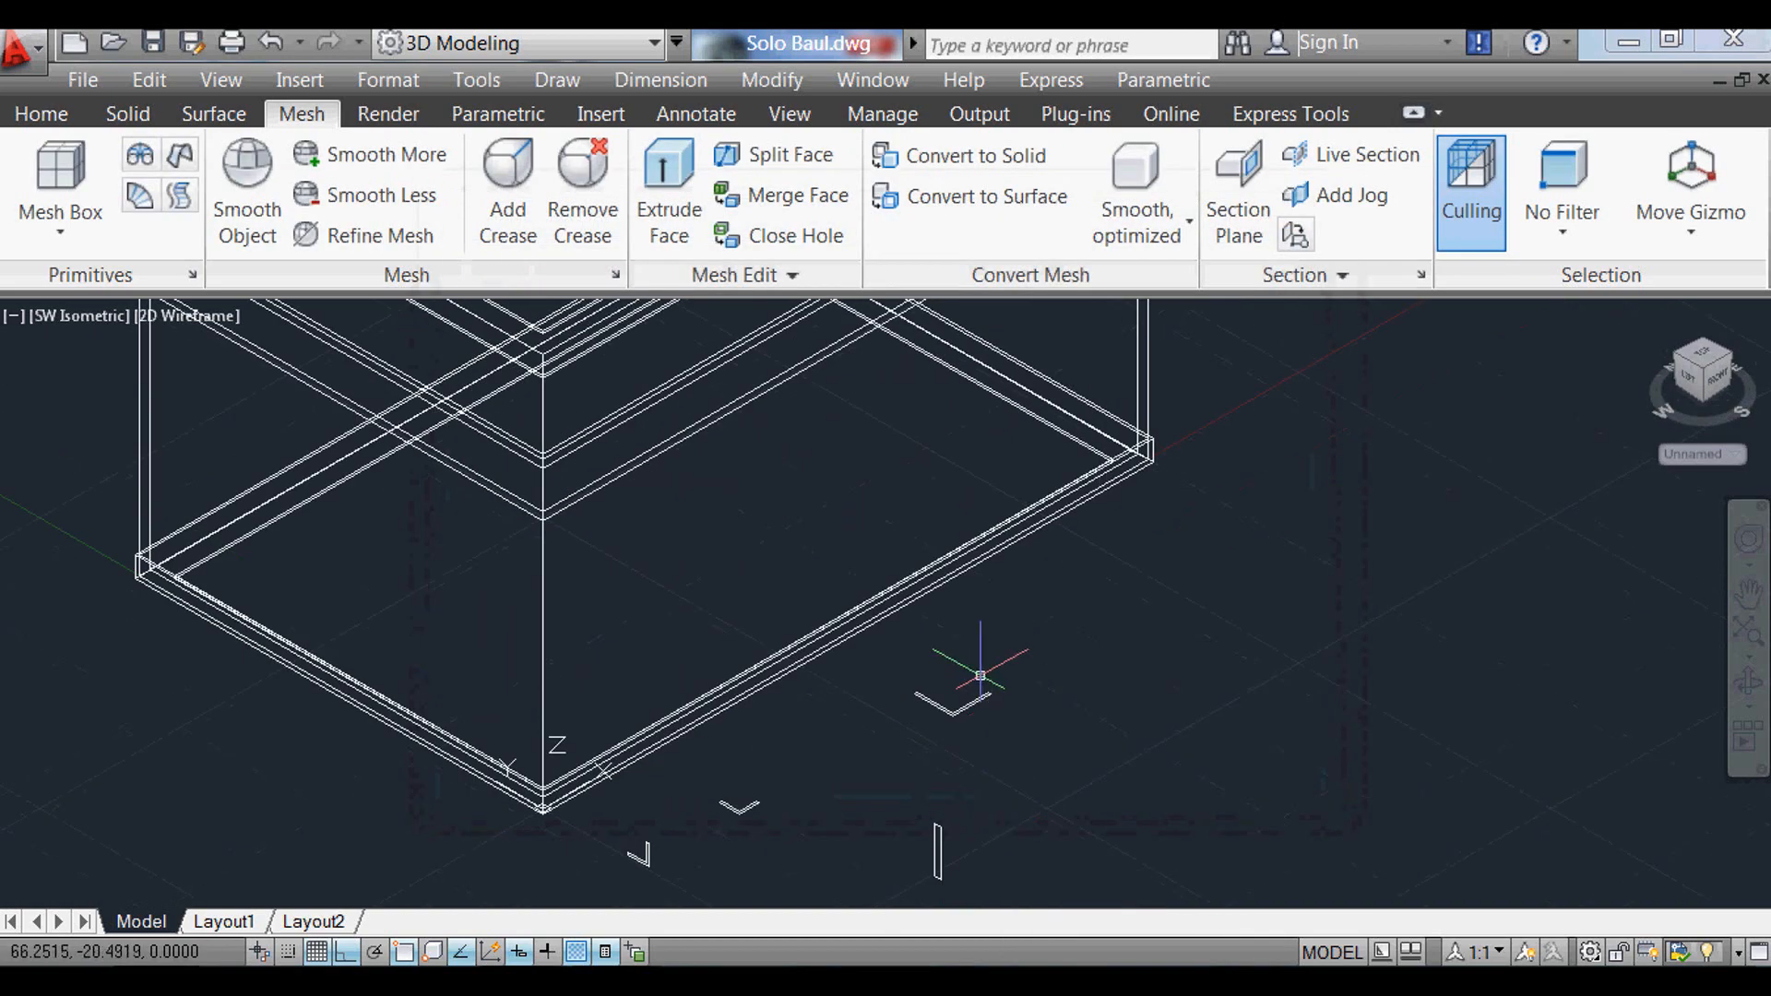
scroll(968, 701, "up", 6)
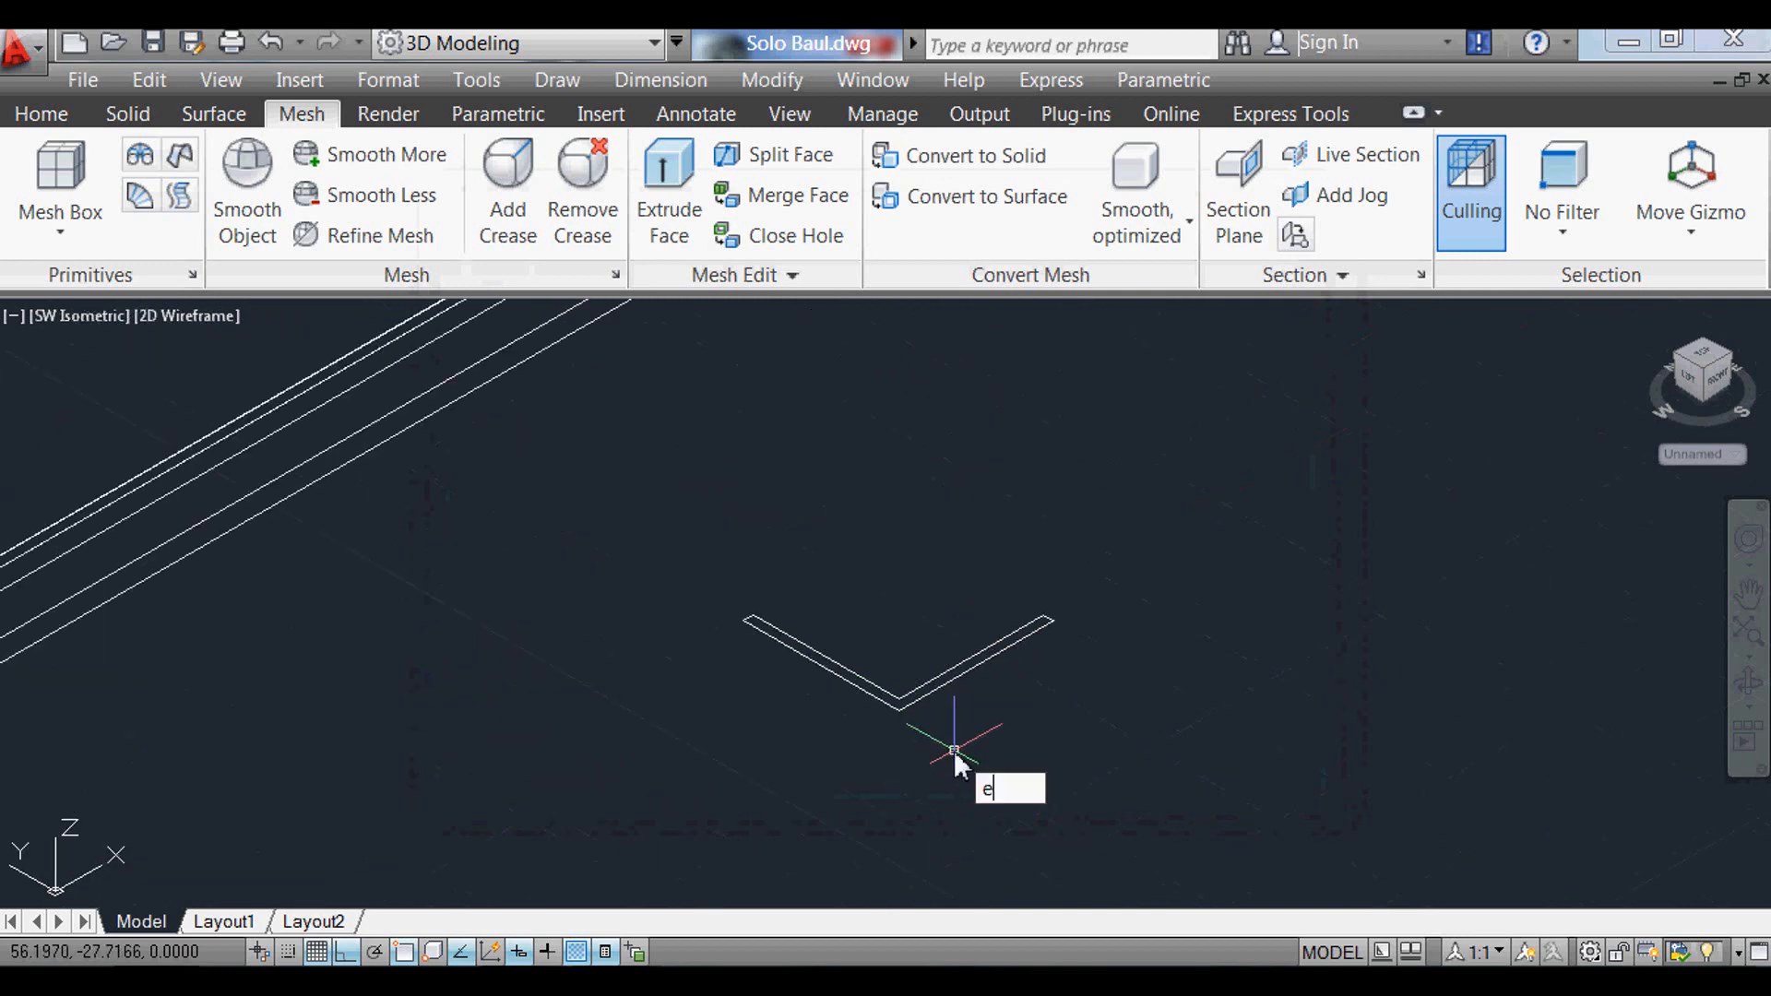
Step: Extrude the closed L profile 9 units upward
key("Return")
left_click(979, 658)
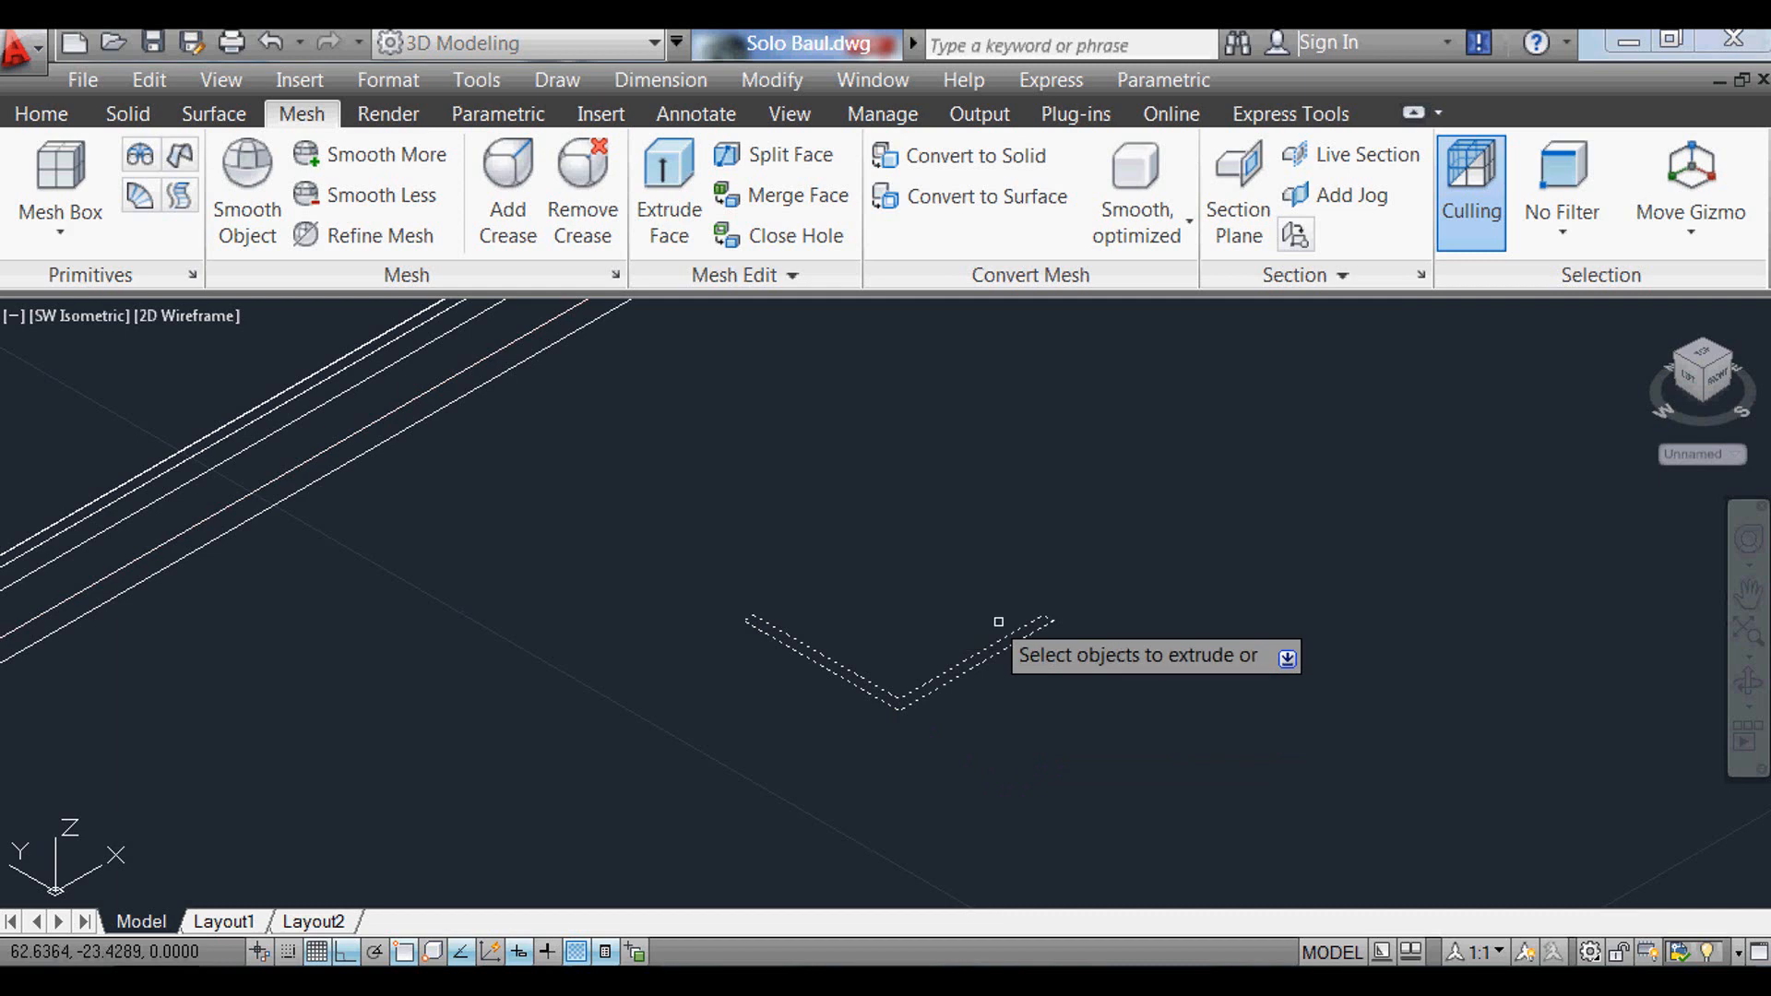
key("Return")
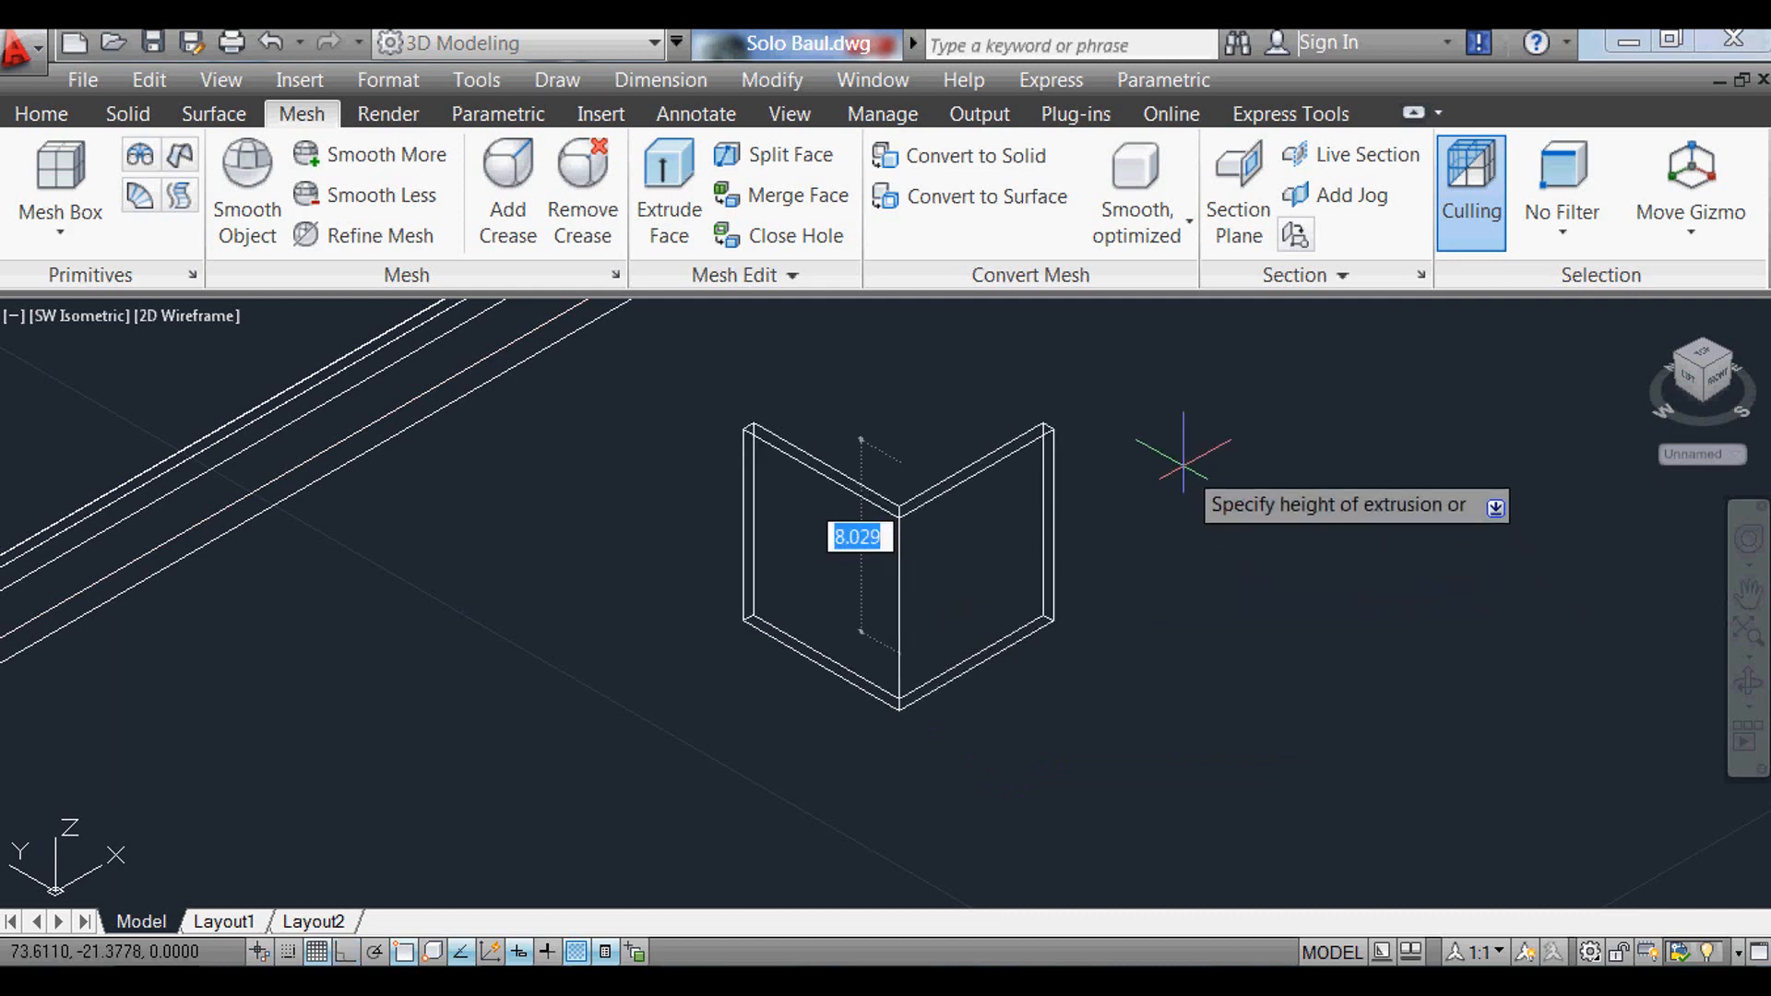
type("9")
key("Return")
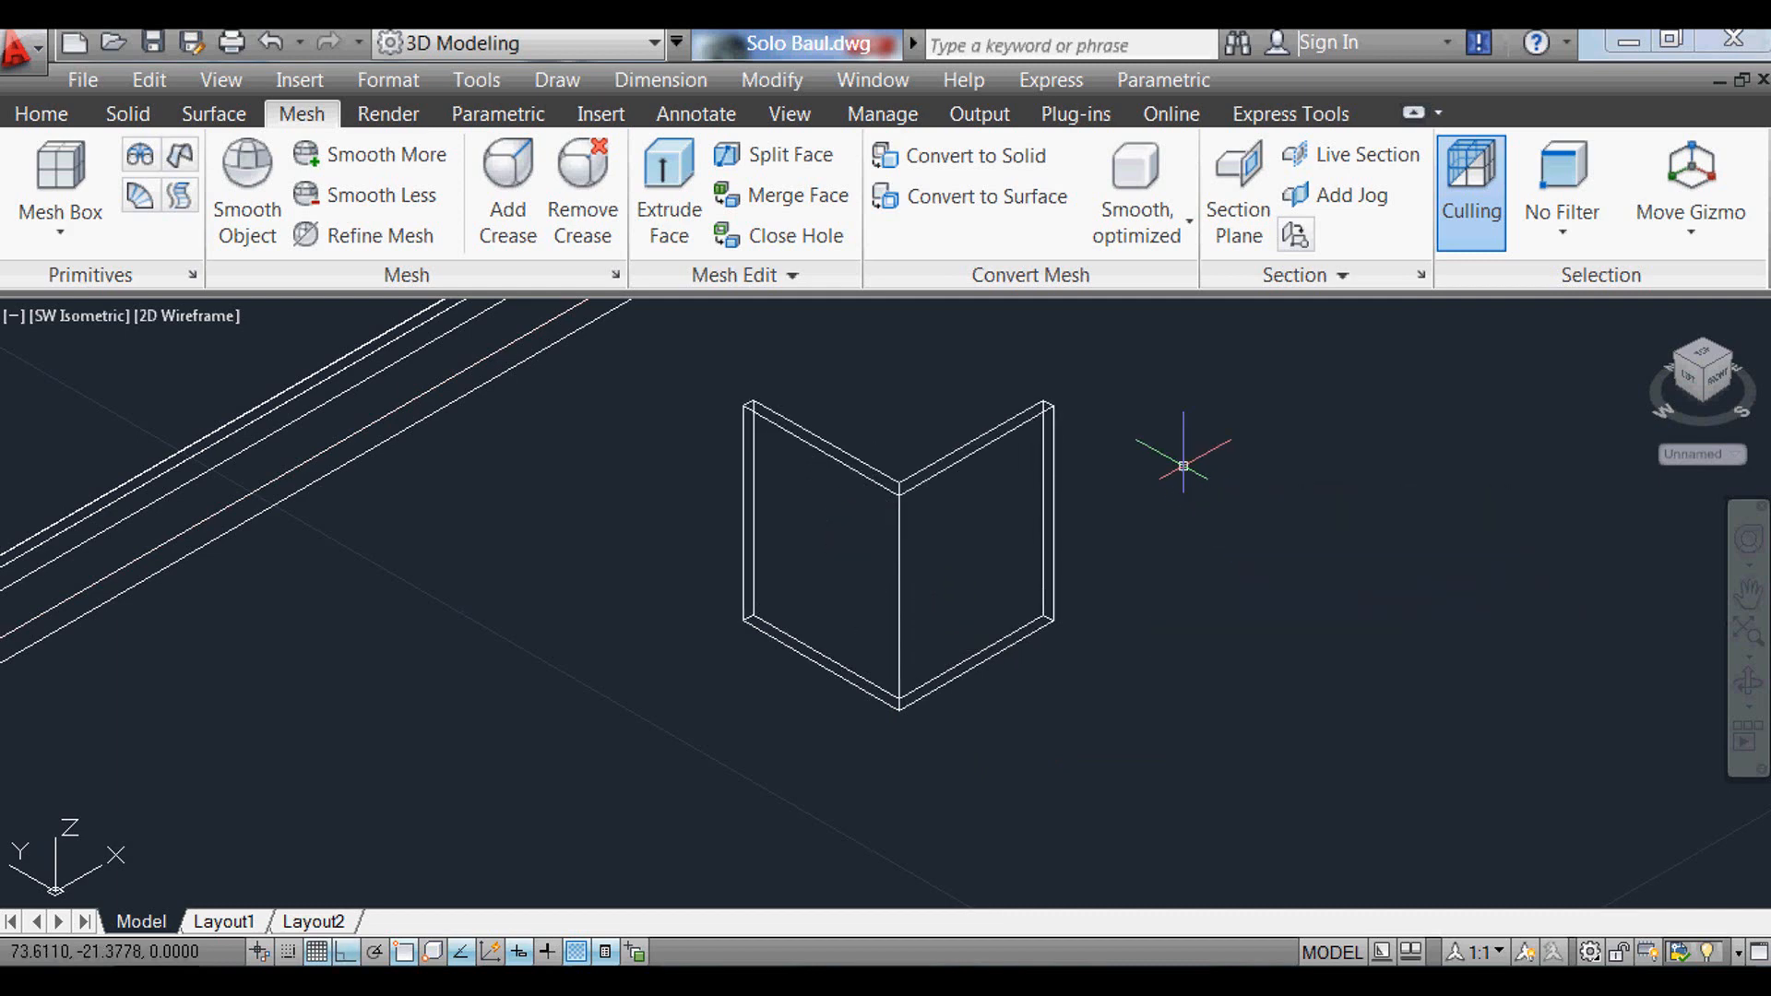
Step: Move the extruded L-shaped corner piece into the empty space away from the chest and the small profiles
scroll(457, 814, "down", 3)
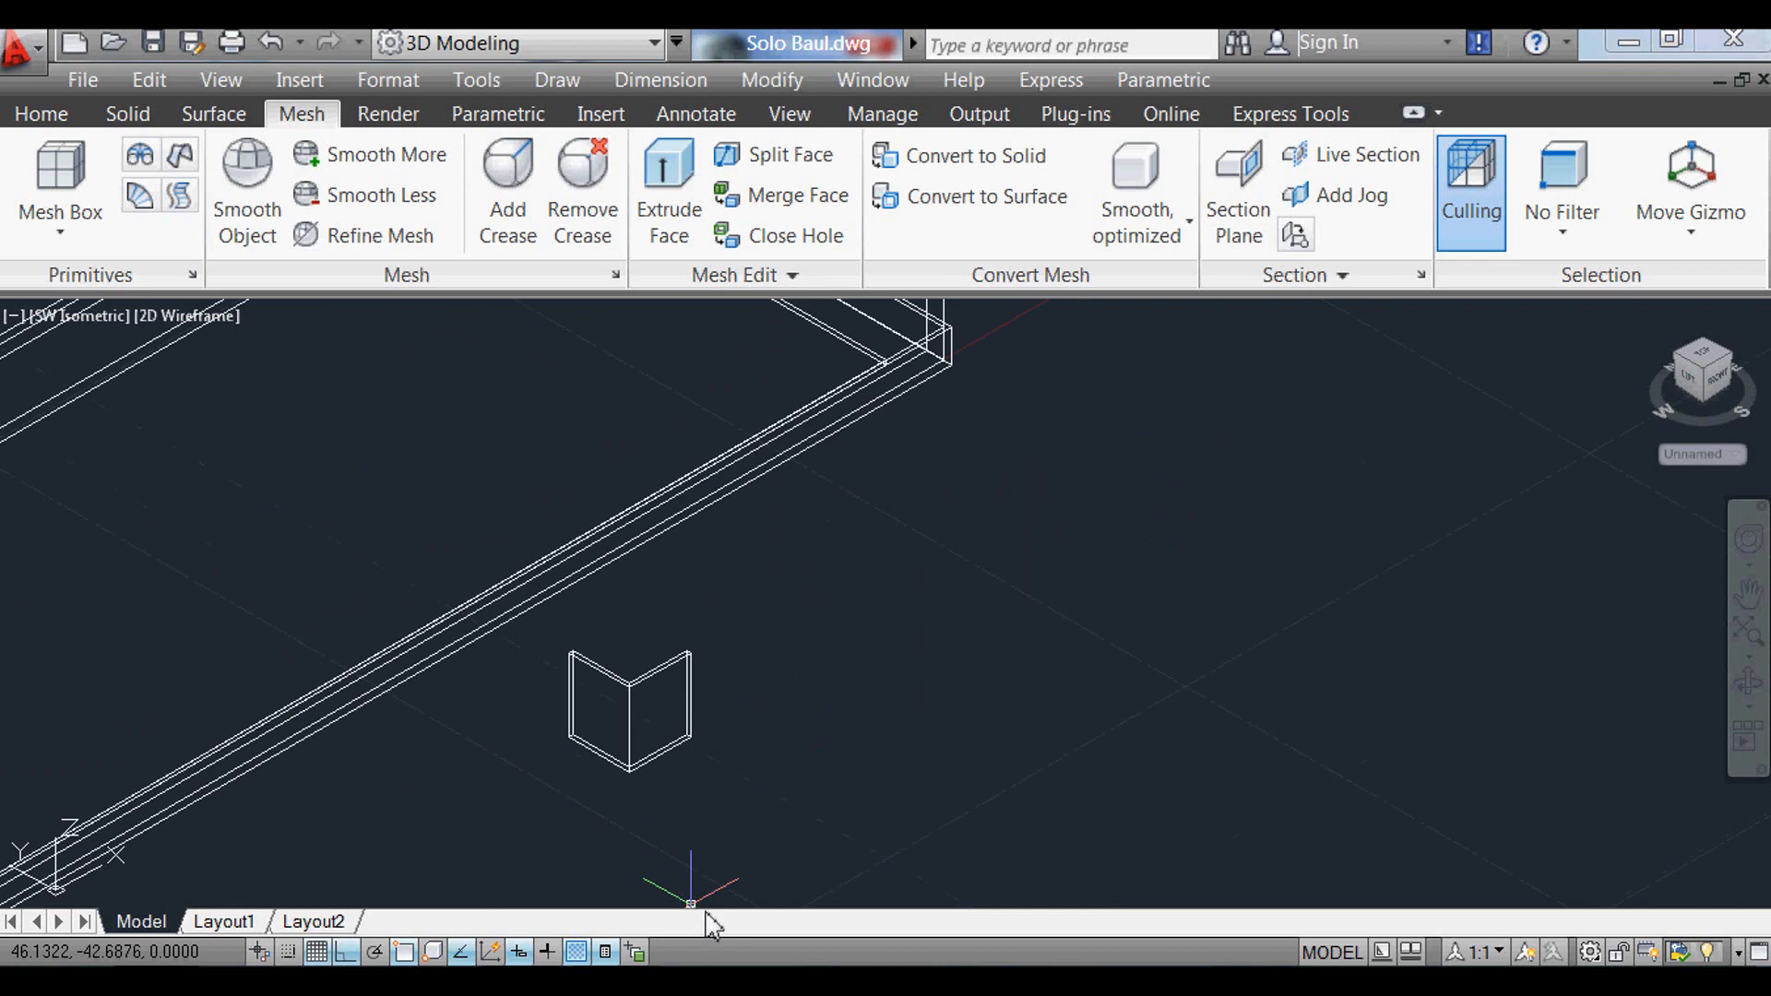
type("m")
key("Return")
left_click(771, 766)
left_click(591, 679)
scroll(362, 806, "down", 5)
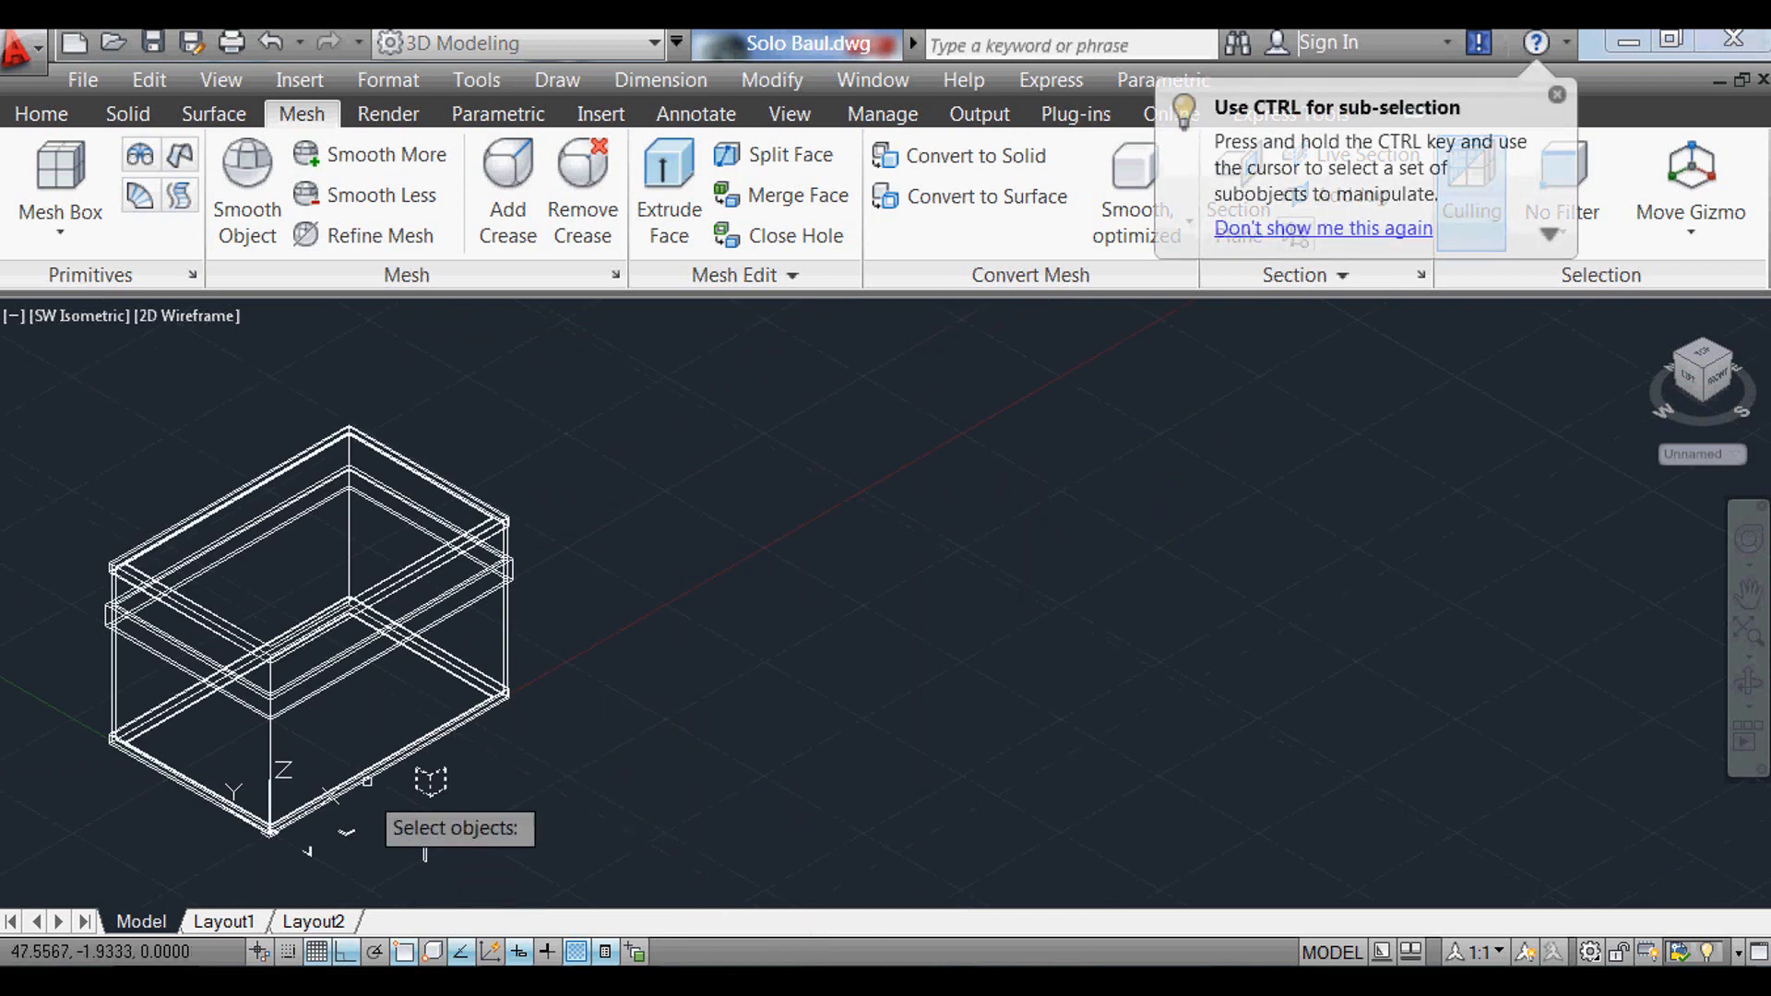
key("Return")
left_click(547, 867)
left_click(766, 718)
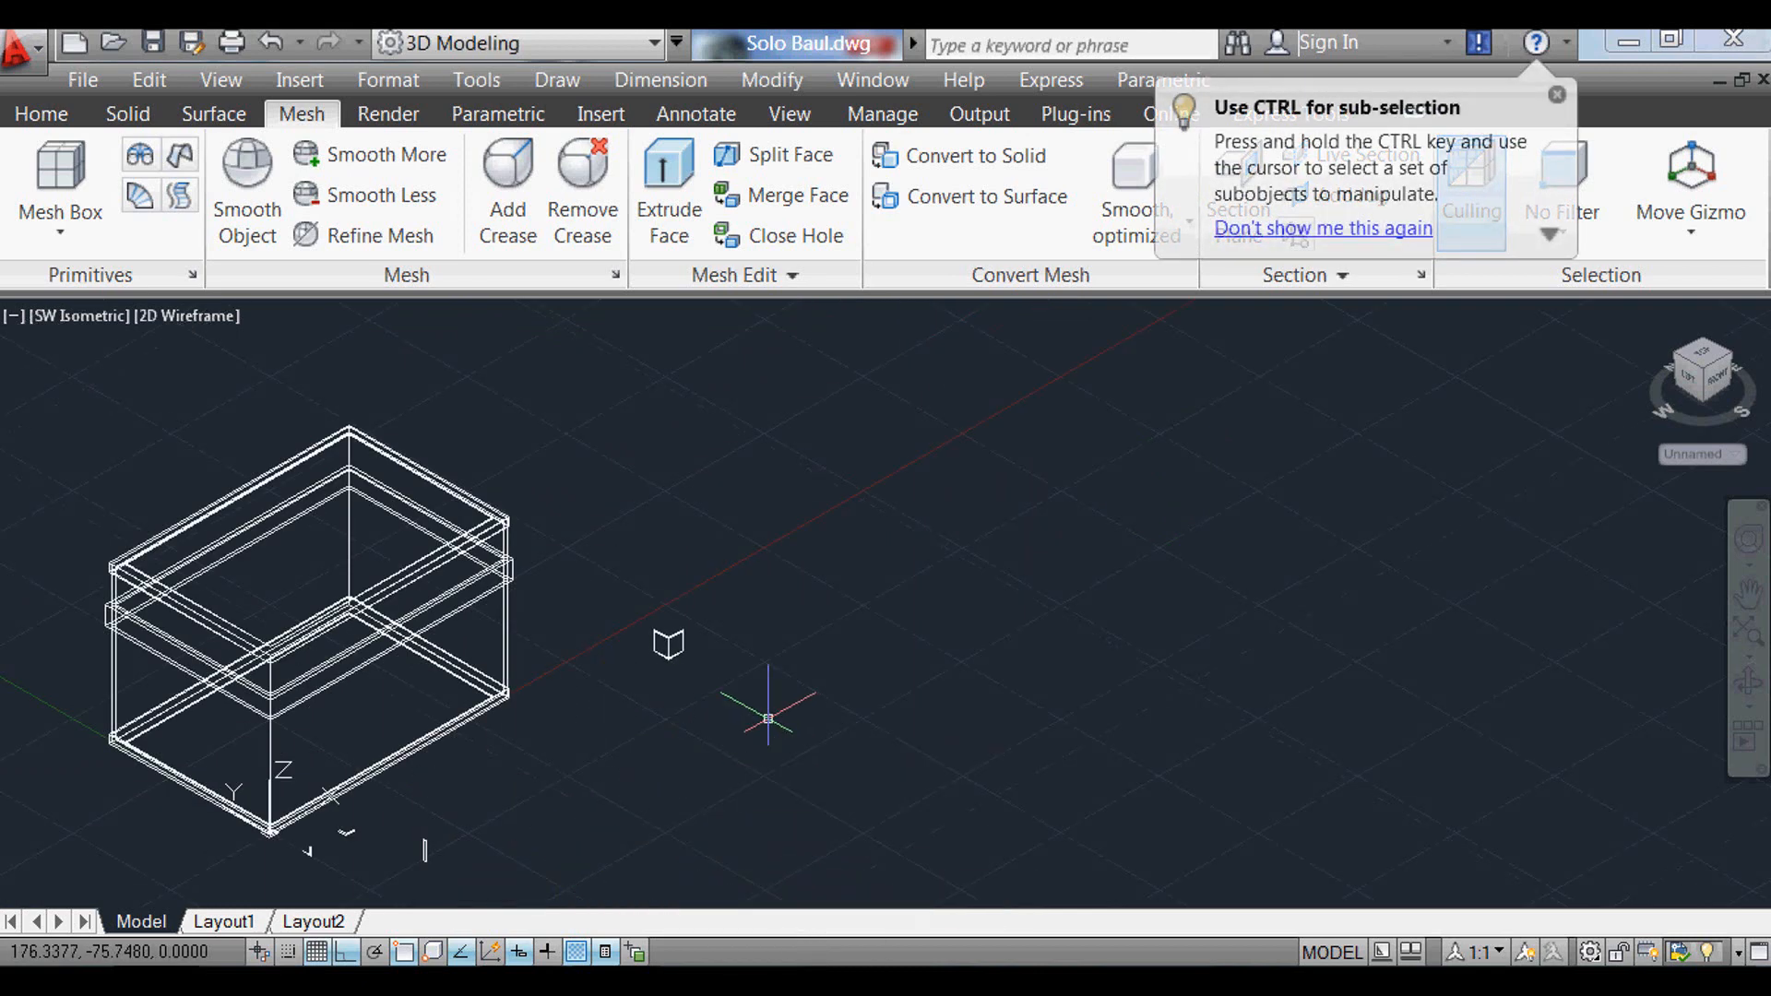
Step: In the preset Front view, draw a 4.5-unit radius circle centred on the midpoint of the corner piece's free vertical edge
key("Return")
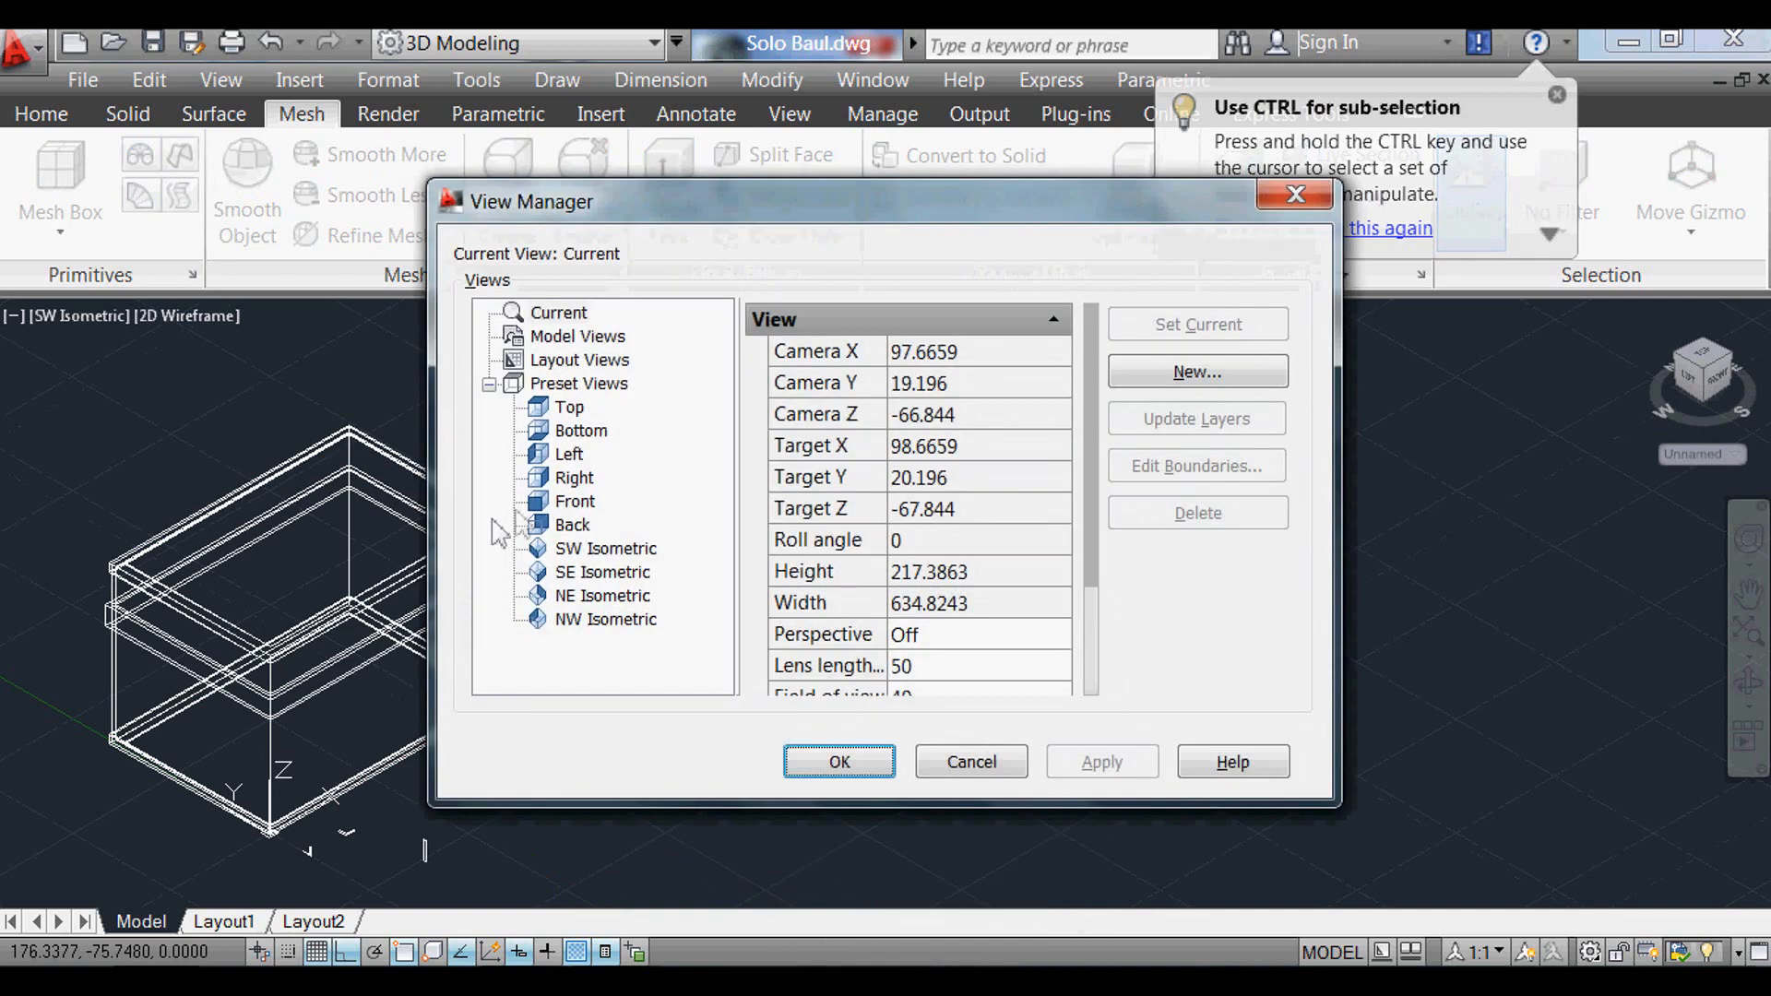
left_click(574, 503)
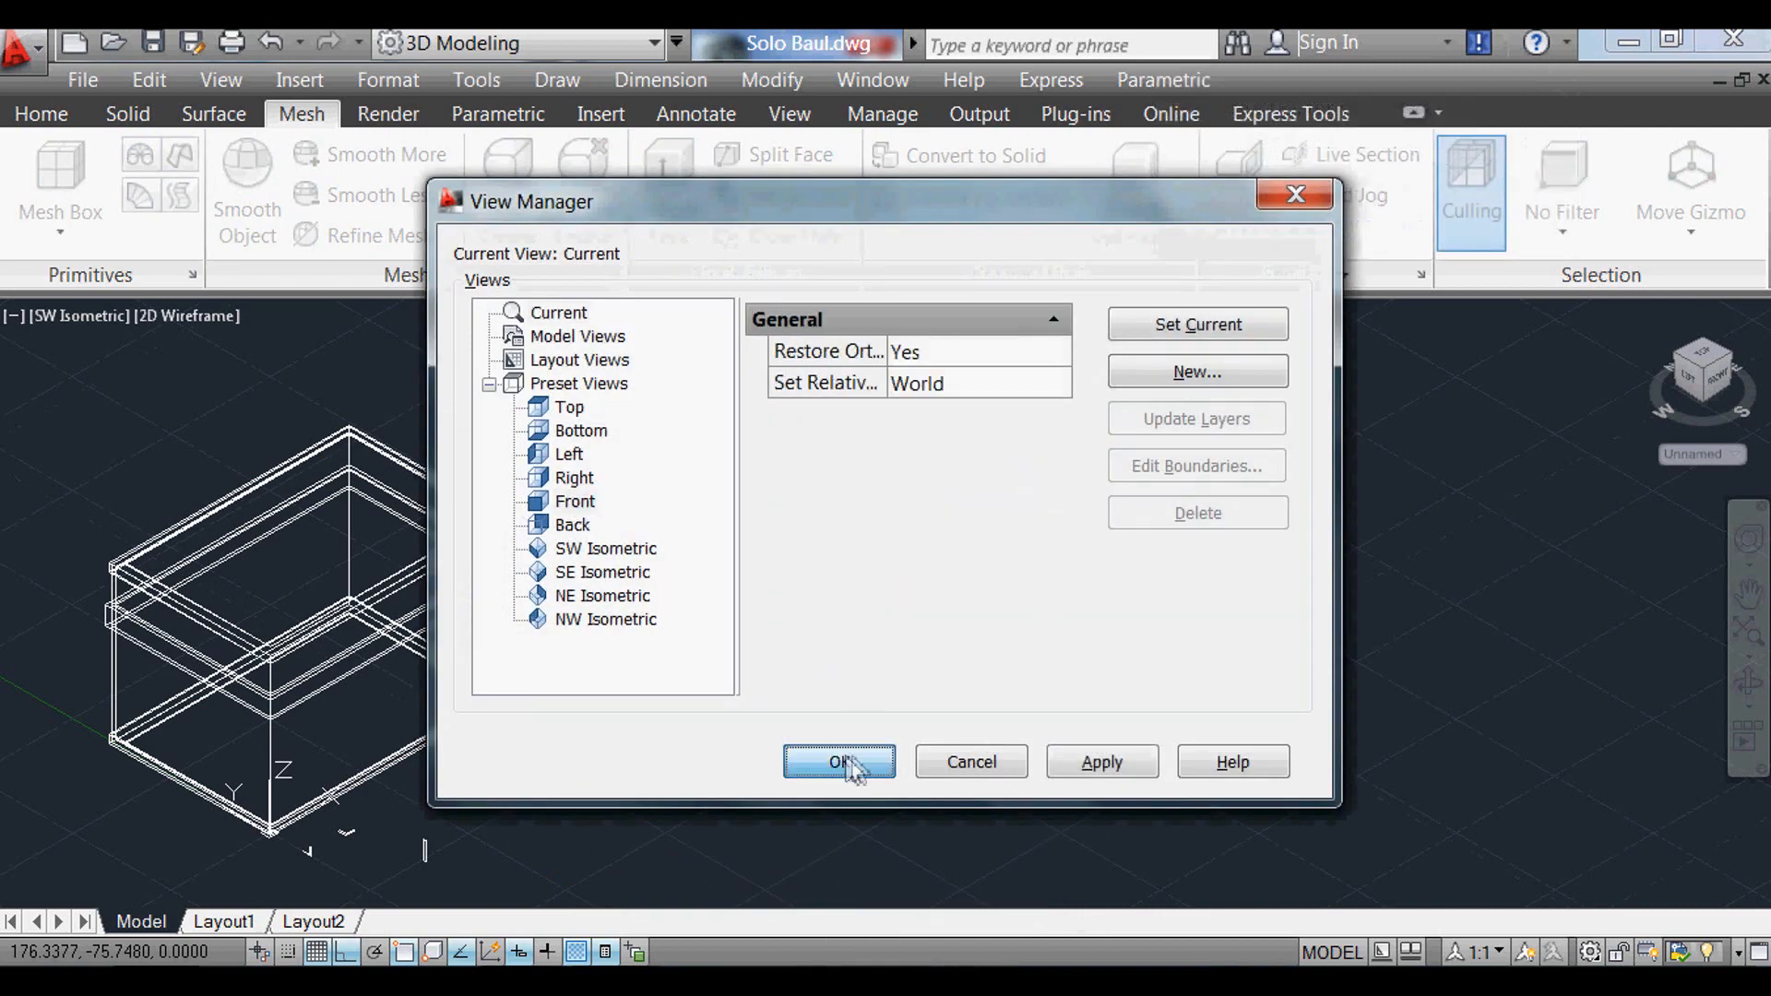
left_click(843, 763)
scroll(1318, 829, "up", 6)
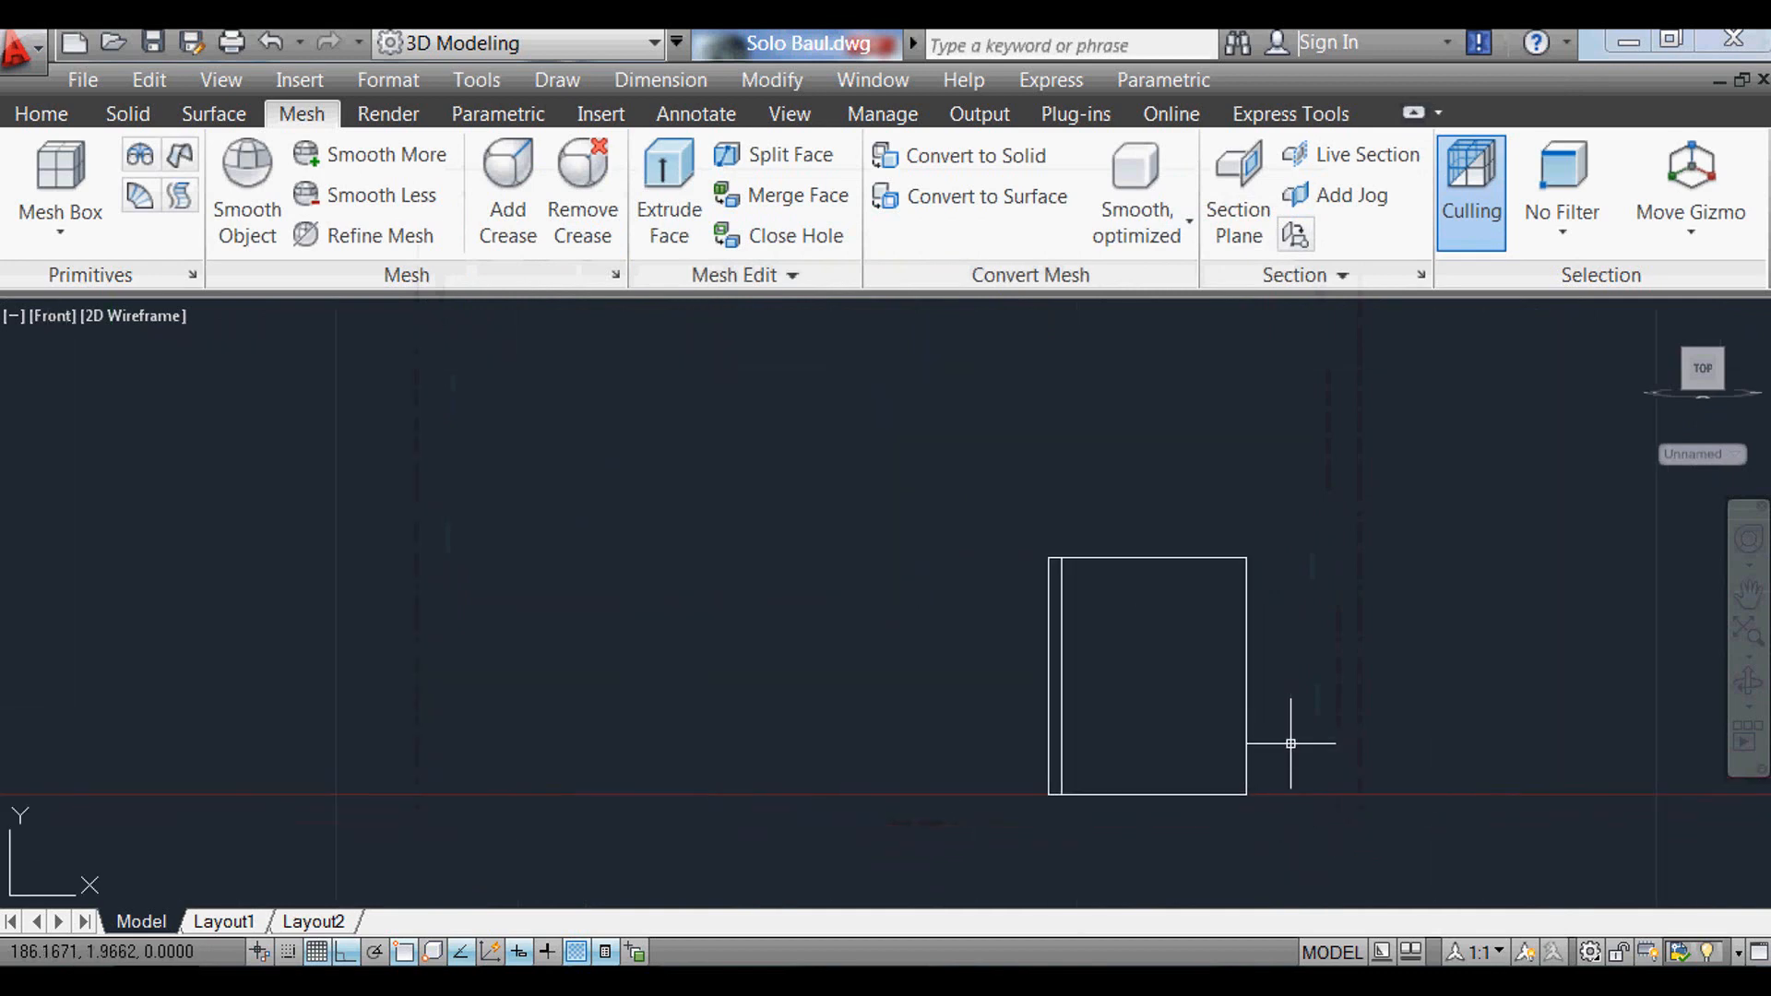
key("Return")
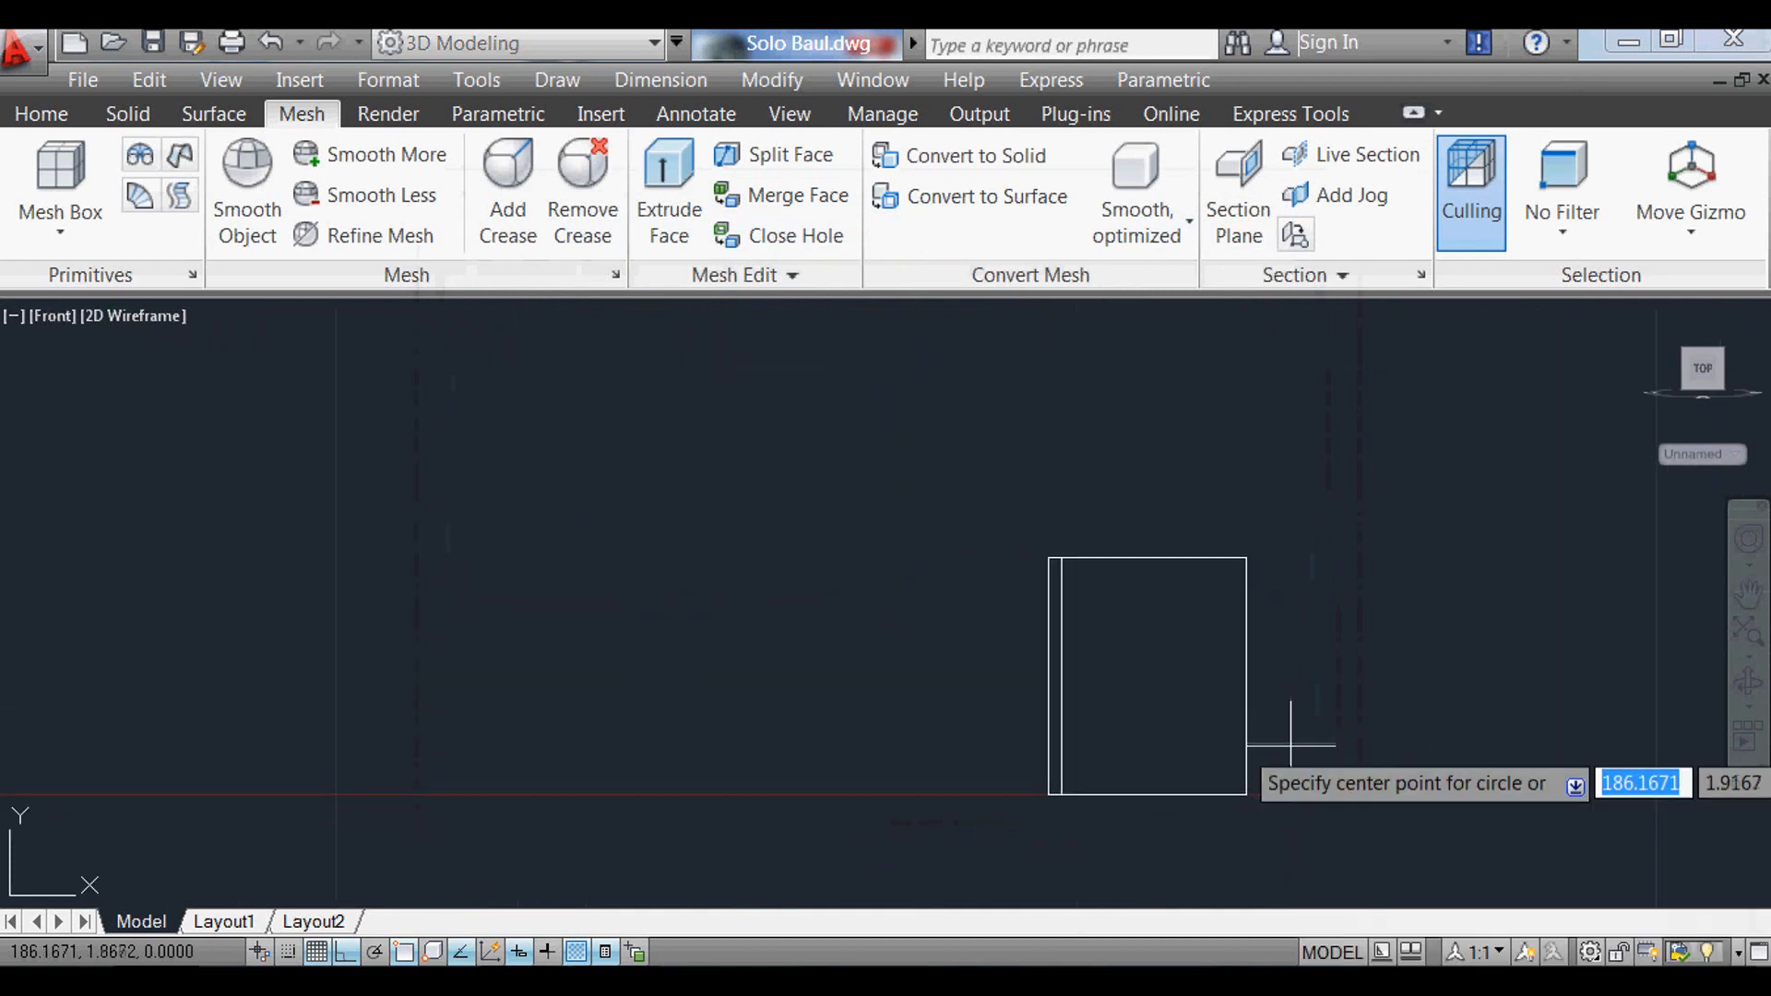
left_click(1246, 676)
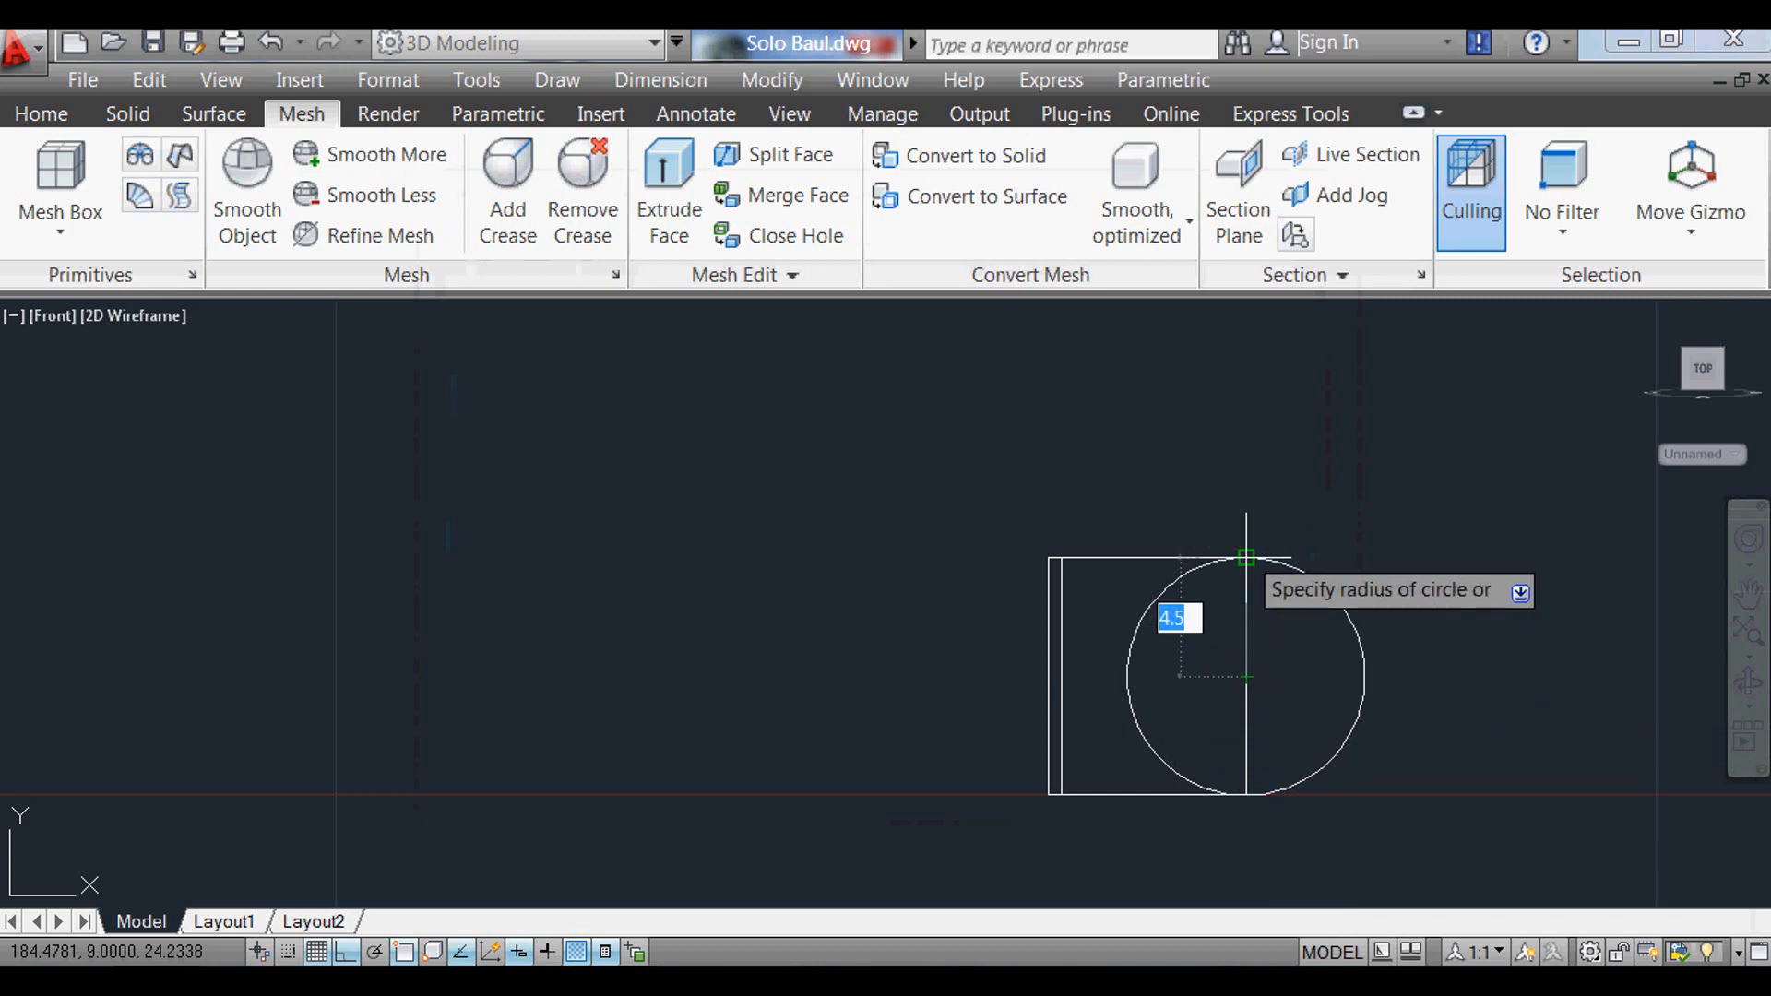
left_click(1246, 557)
Step: Return to the preset SW Isometric view and frame the corner piece with its circle
key("Return")
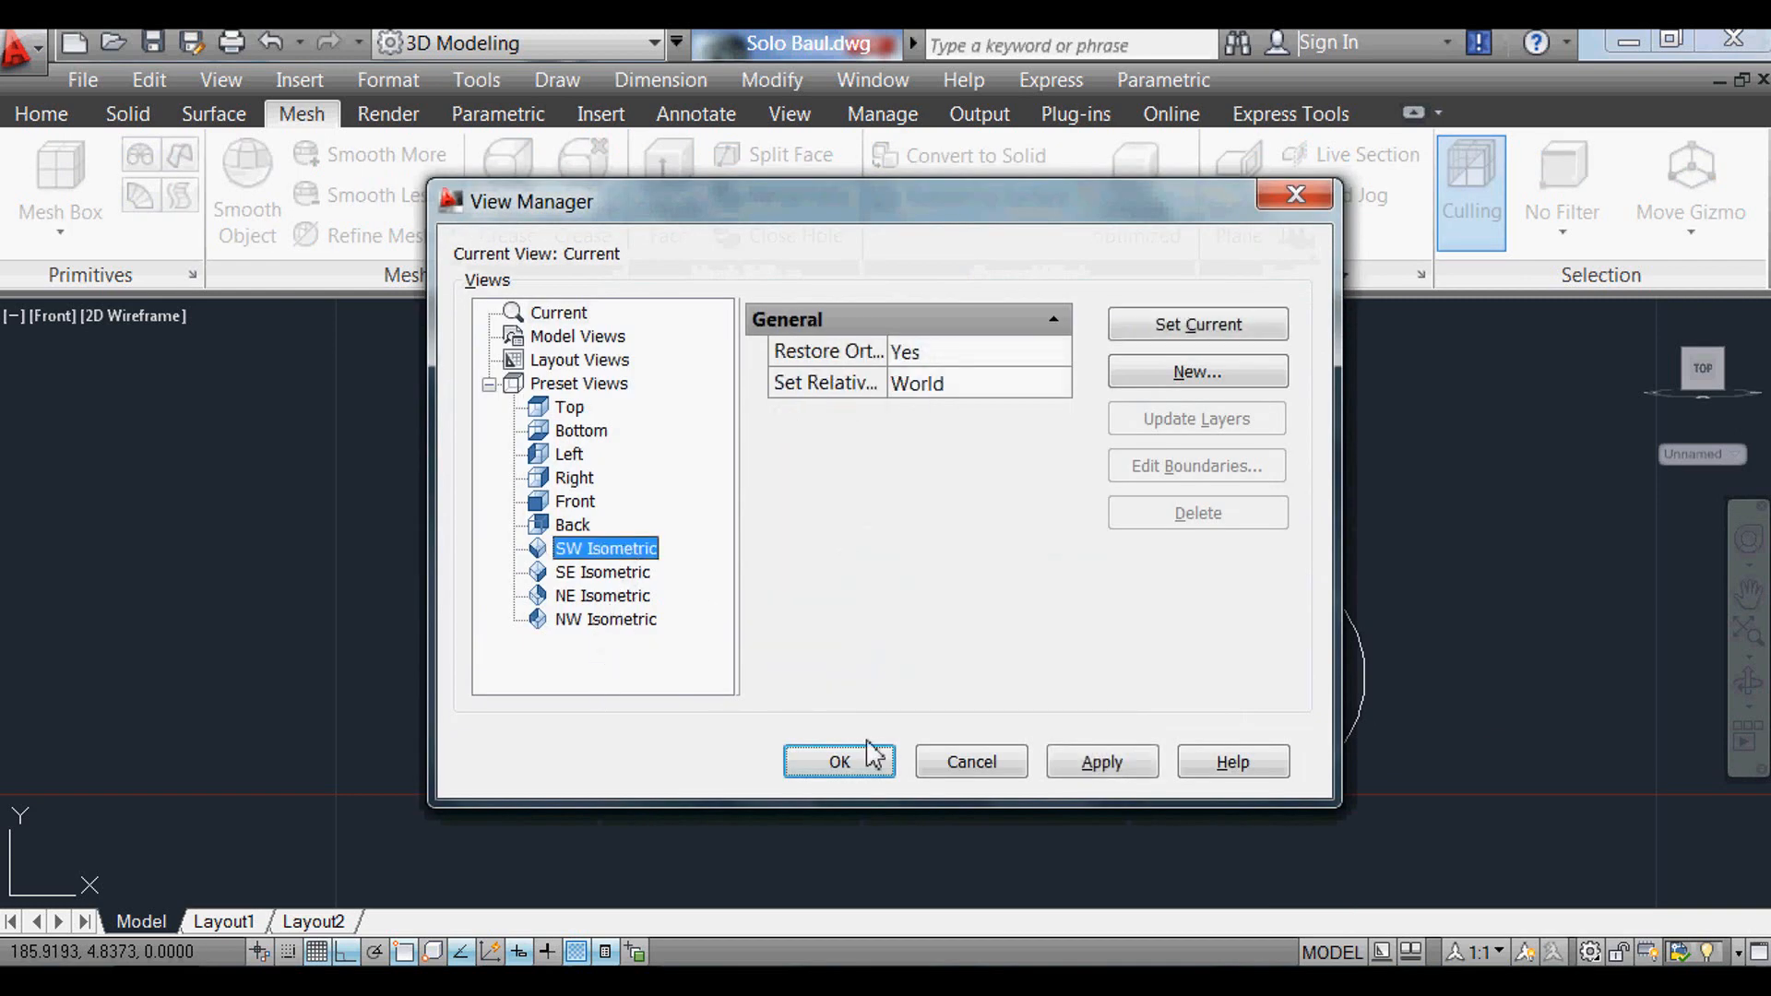
left_click(839, 762)
scroll(1153, 655, "up", 5)
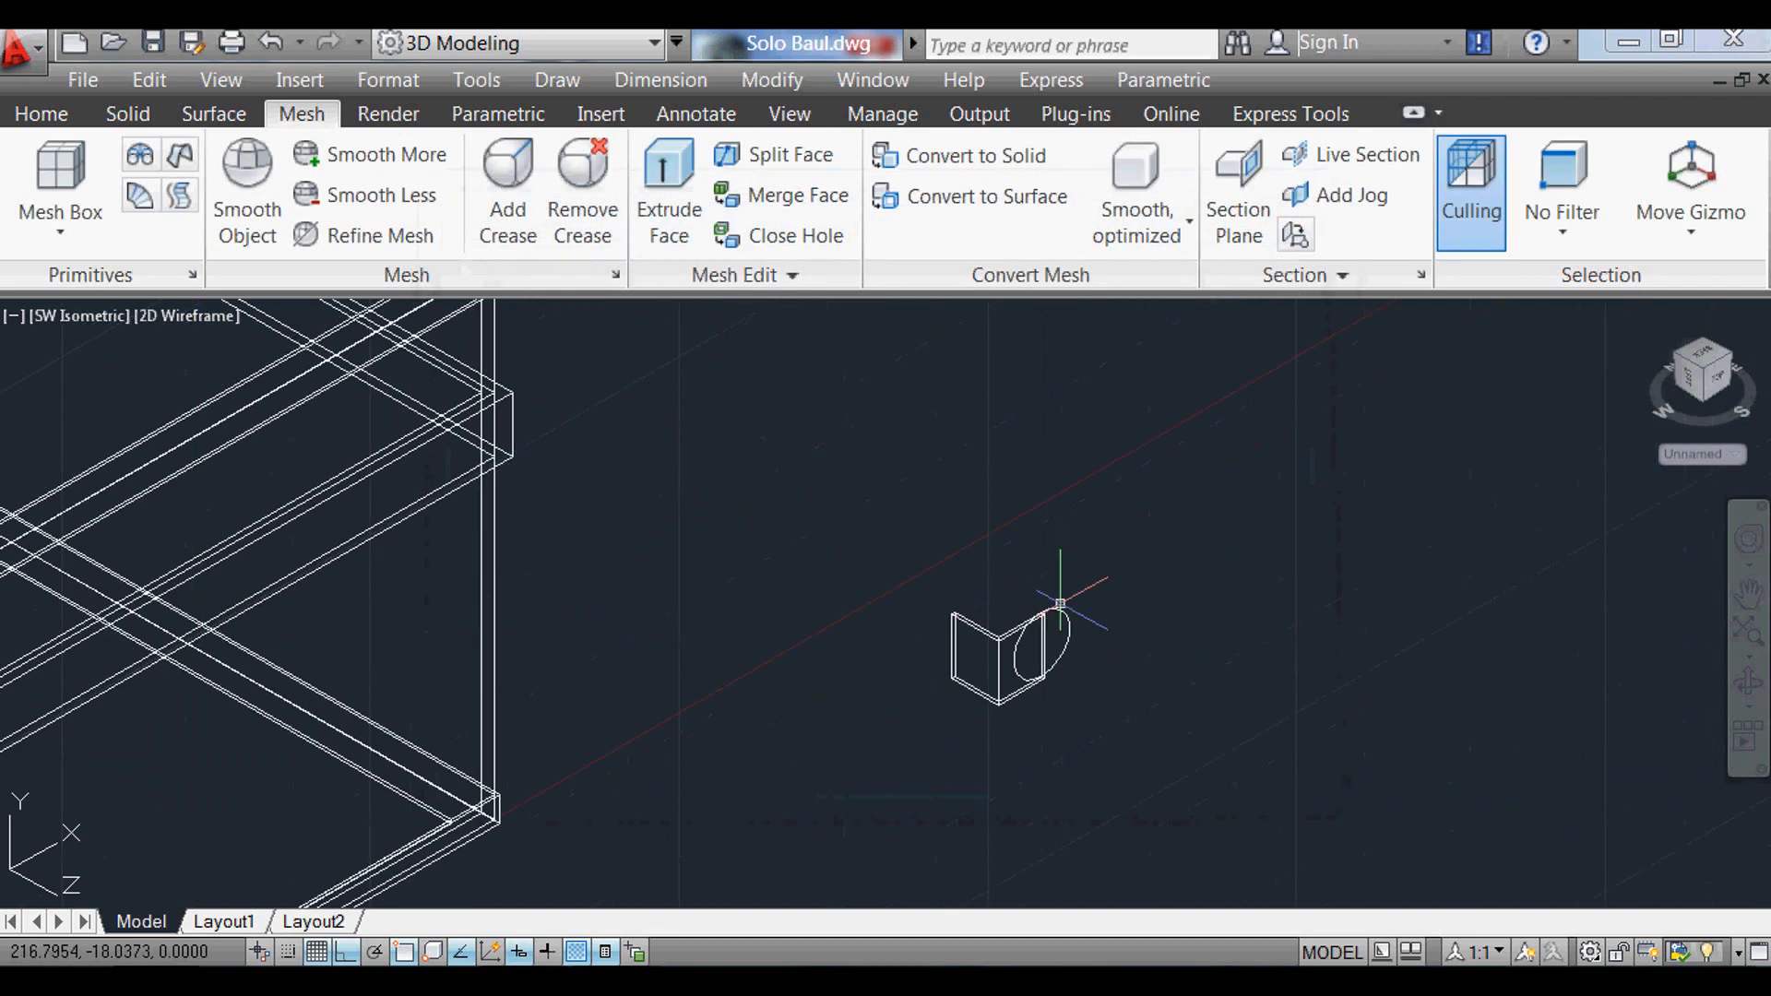
scroll(1189, 636, "up", 5)
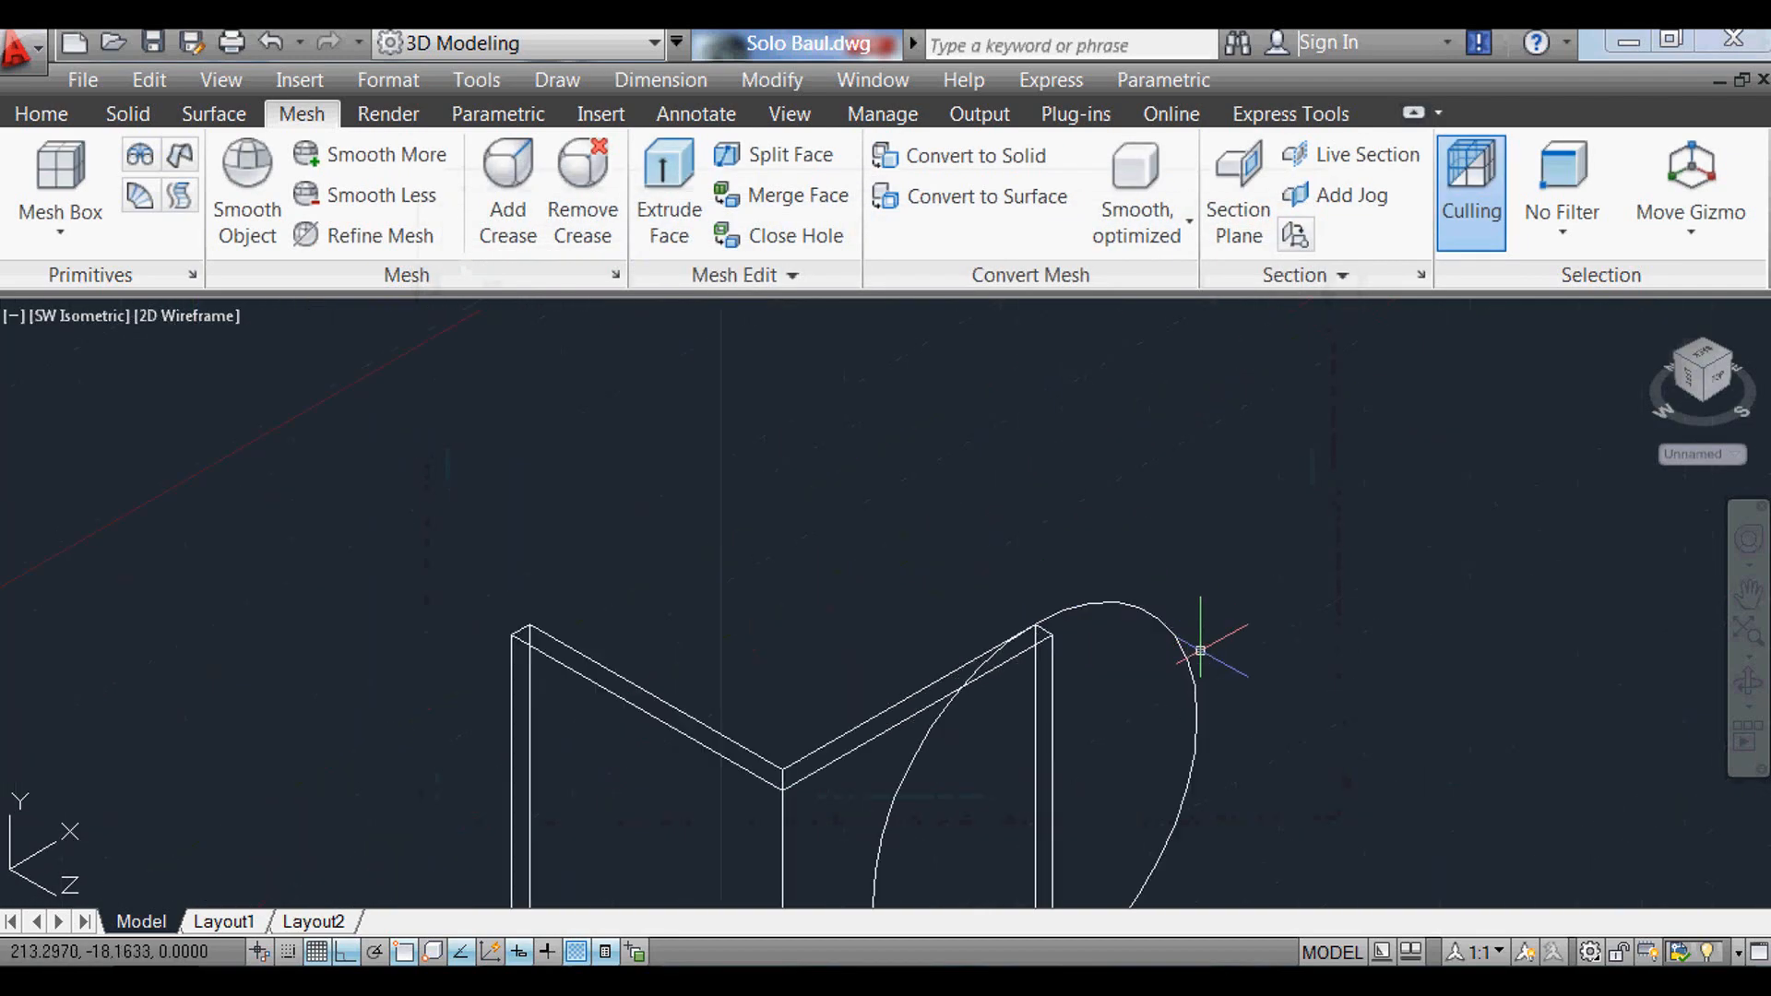
Step: Extrude the circle on the corner piece 0.5 units to form a thin disc
key("Return")
left_click(1206, 711)
left_click(1136, 618)
scroll(911, 416, "down", 3)
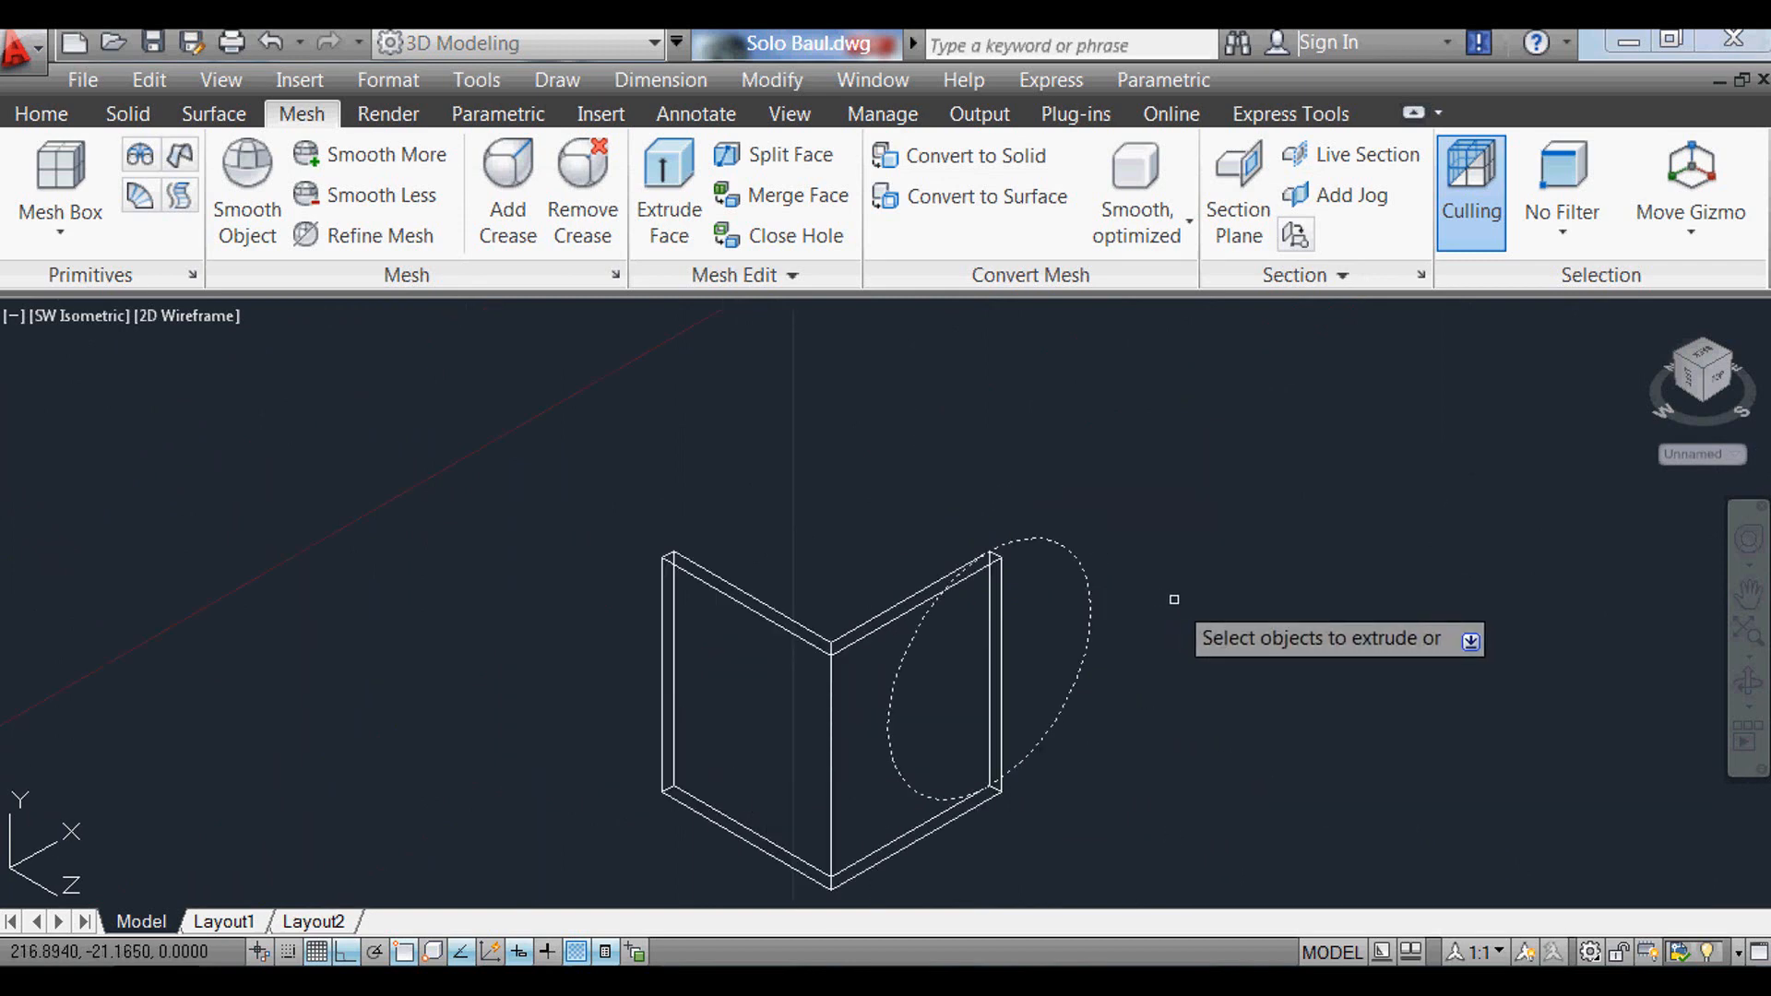
key("Return")
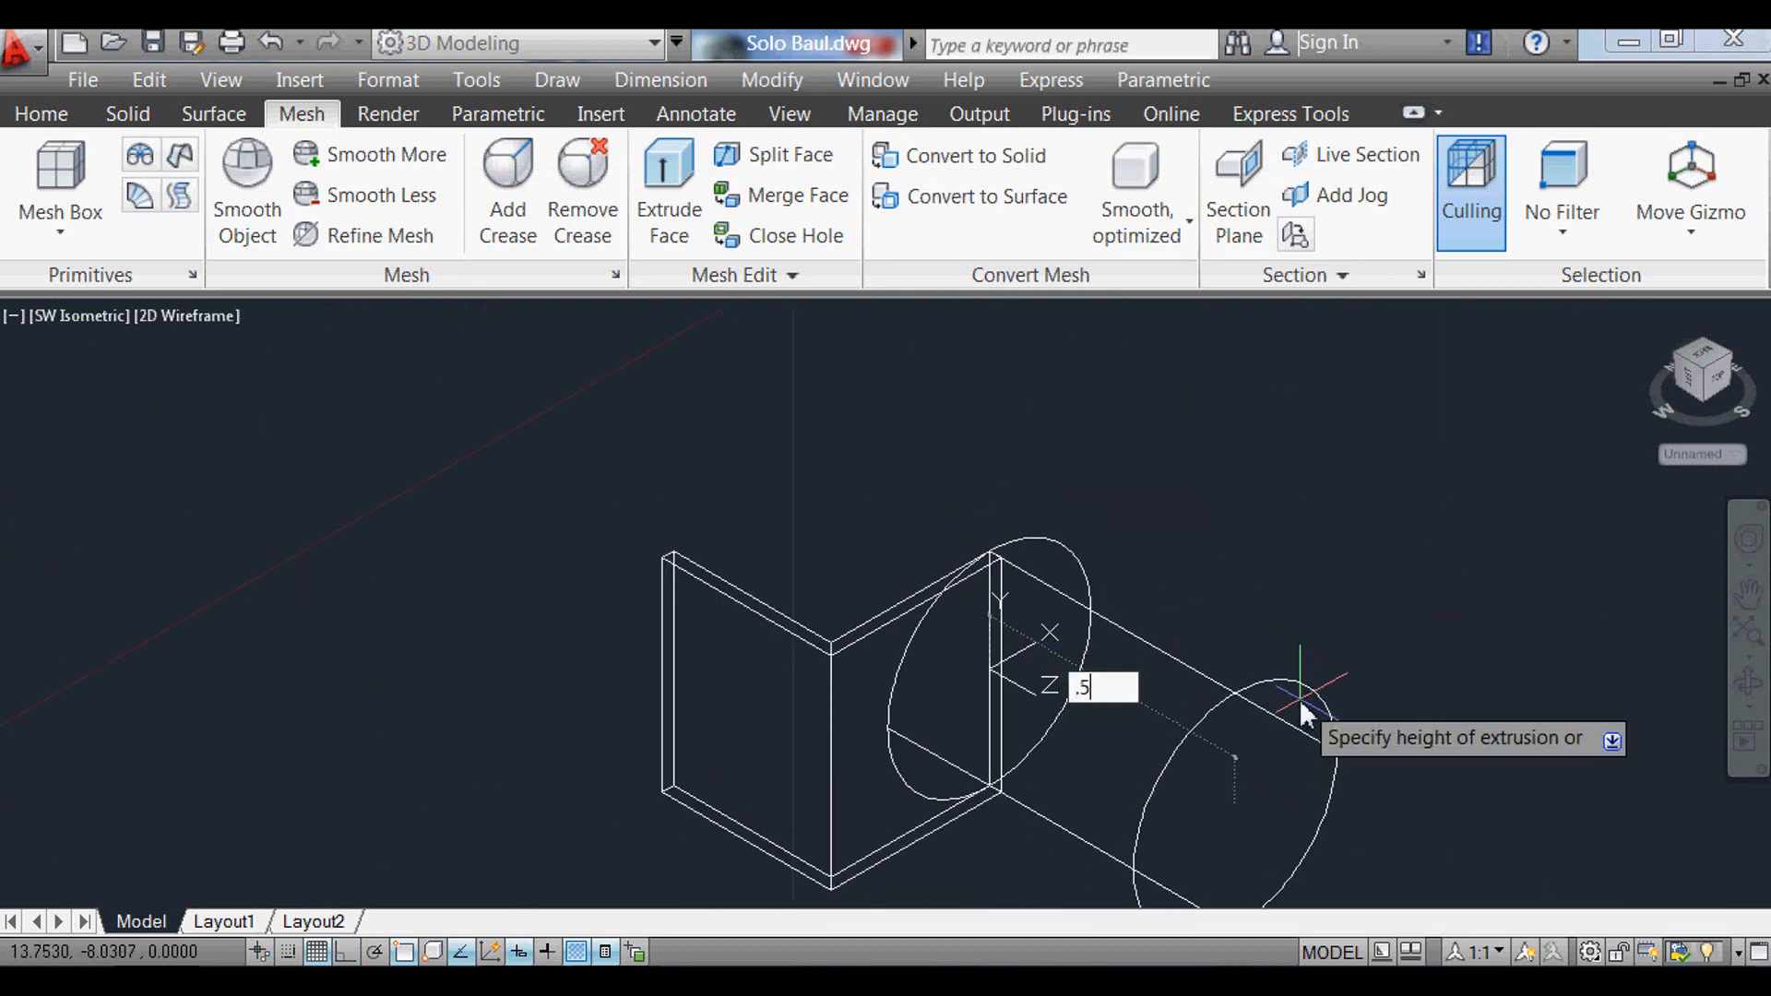
key("Return")
Step: Copy the thin disc to the empty space between the chest and the corner piece
type("co")
key("Return")
left_click(1160, 681)
left_click(985, 662)
scroll(1091, 502, "down", 6)
key("Return")
left_click(1157, 703)
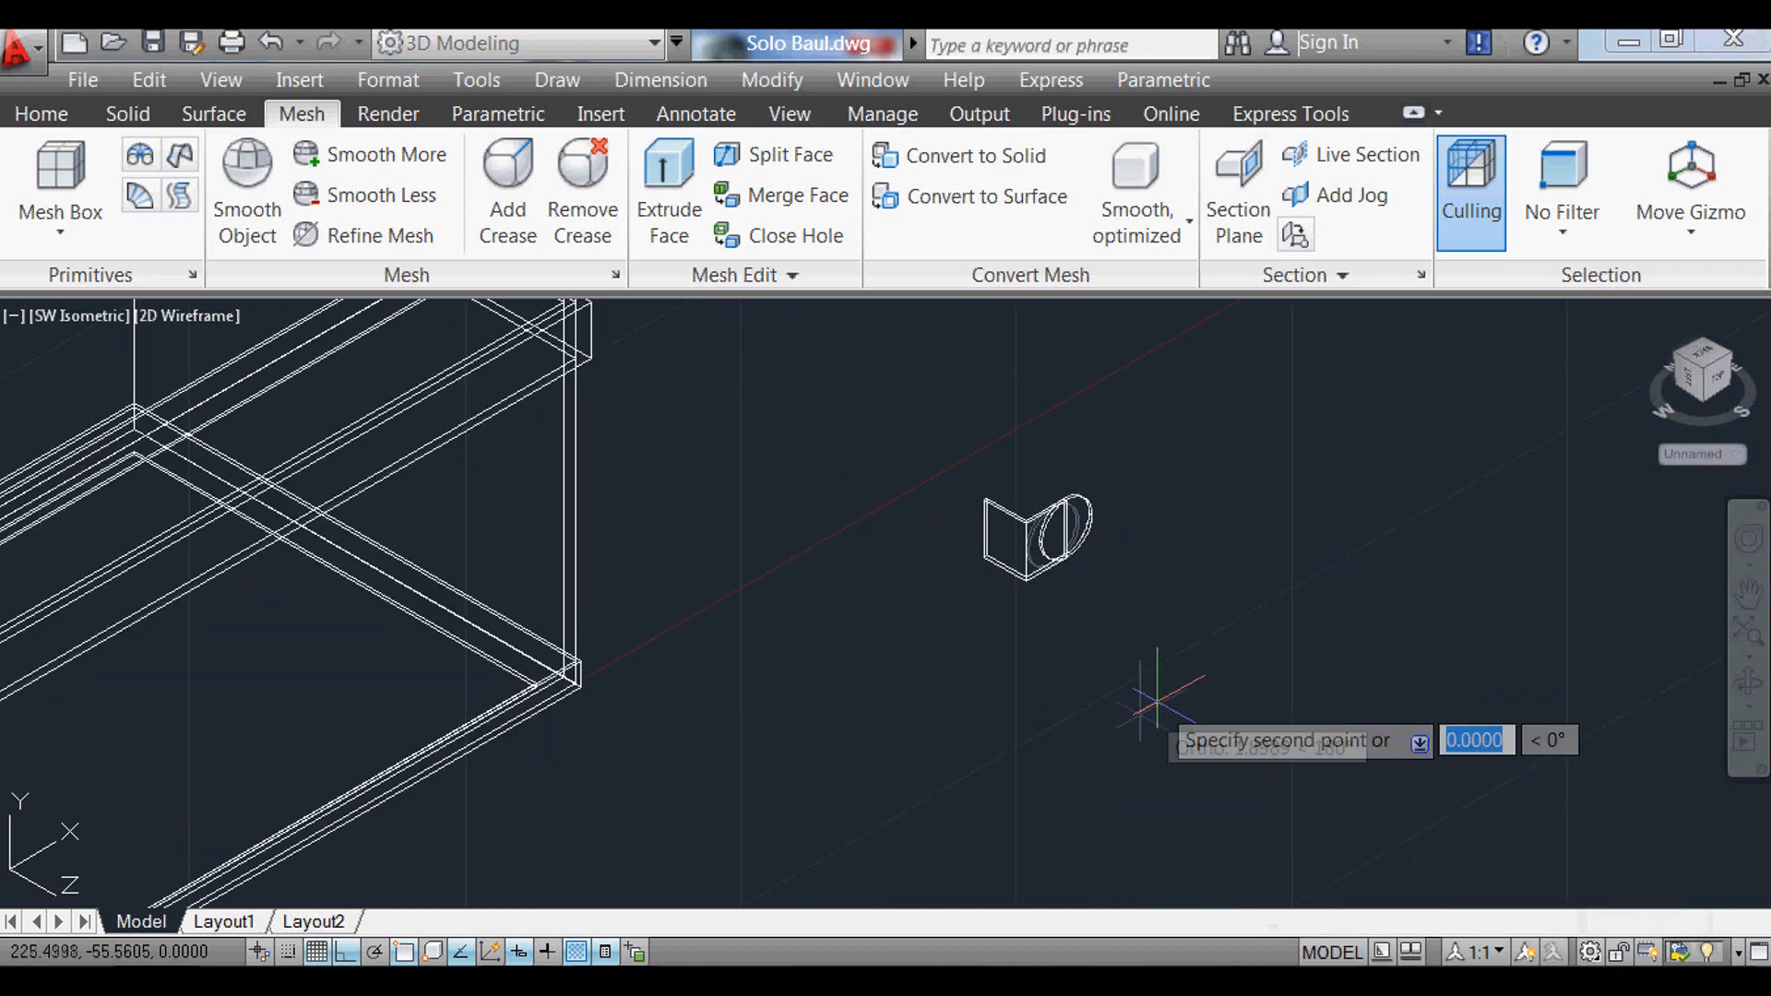
left_click(981, 773)
key("Return")
Step: Rotate the copied disc 90 degrees in 3D about the vertical axis through its centre
scroll(896, 624, "up", 4)
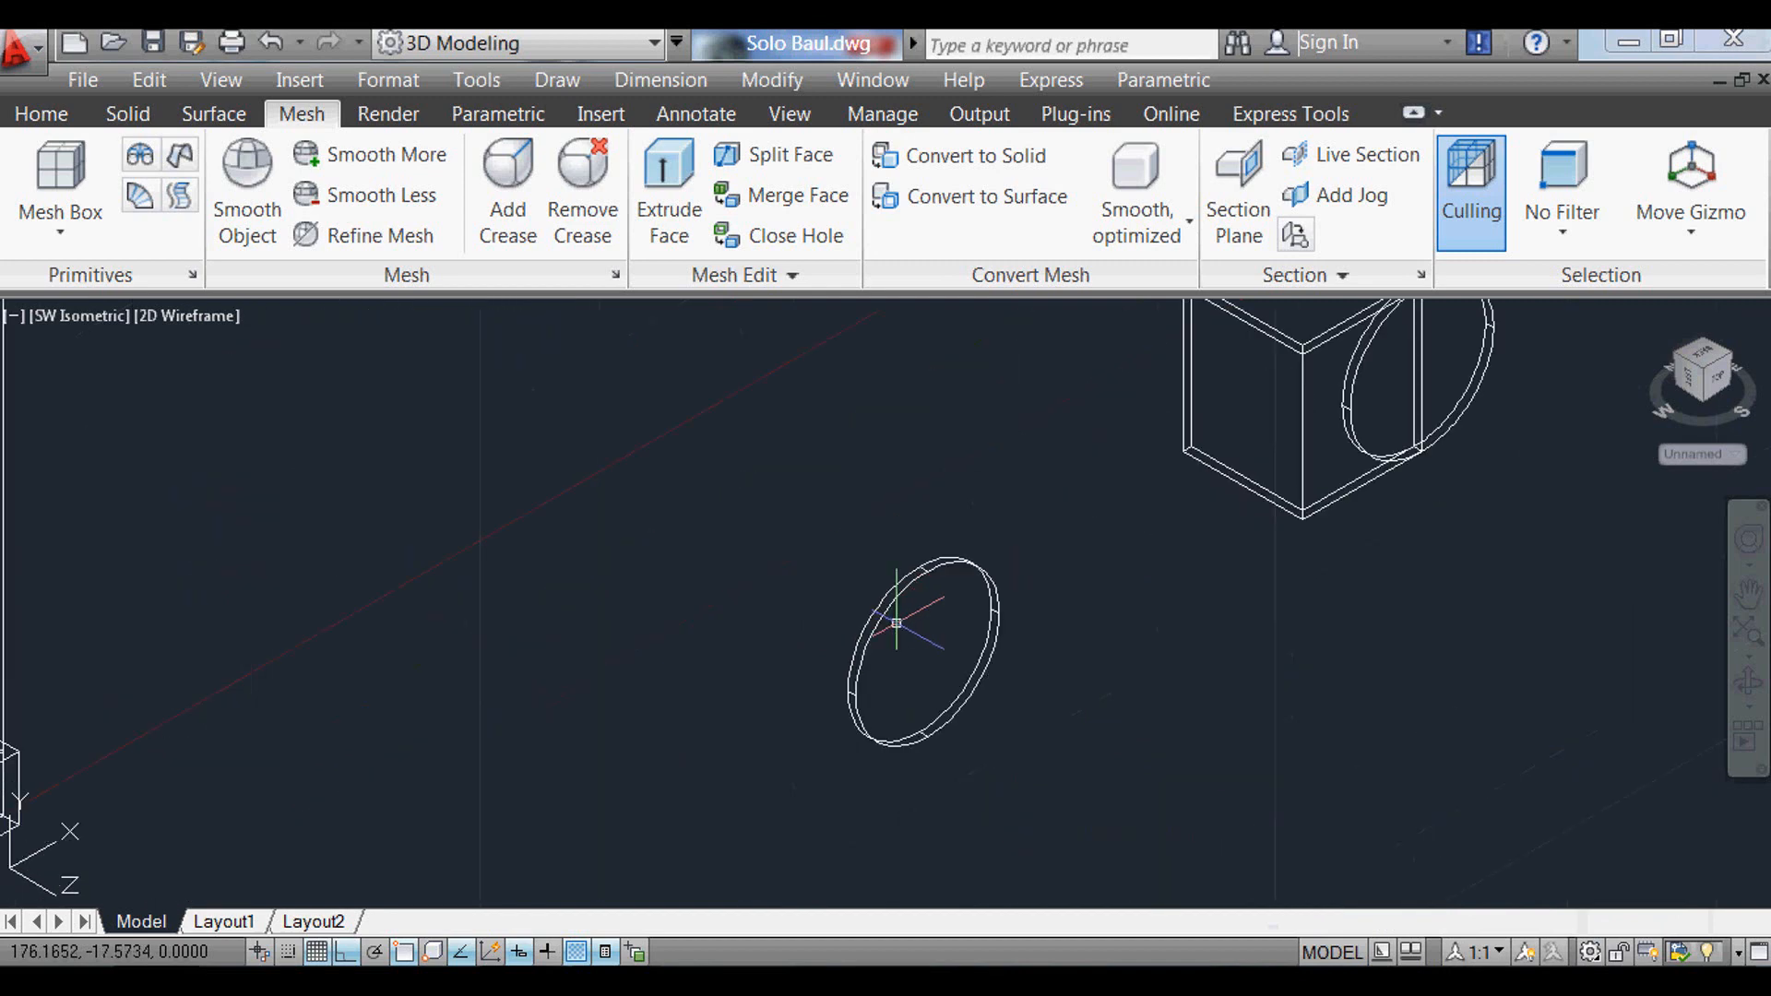
key("Return")
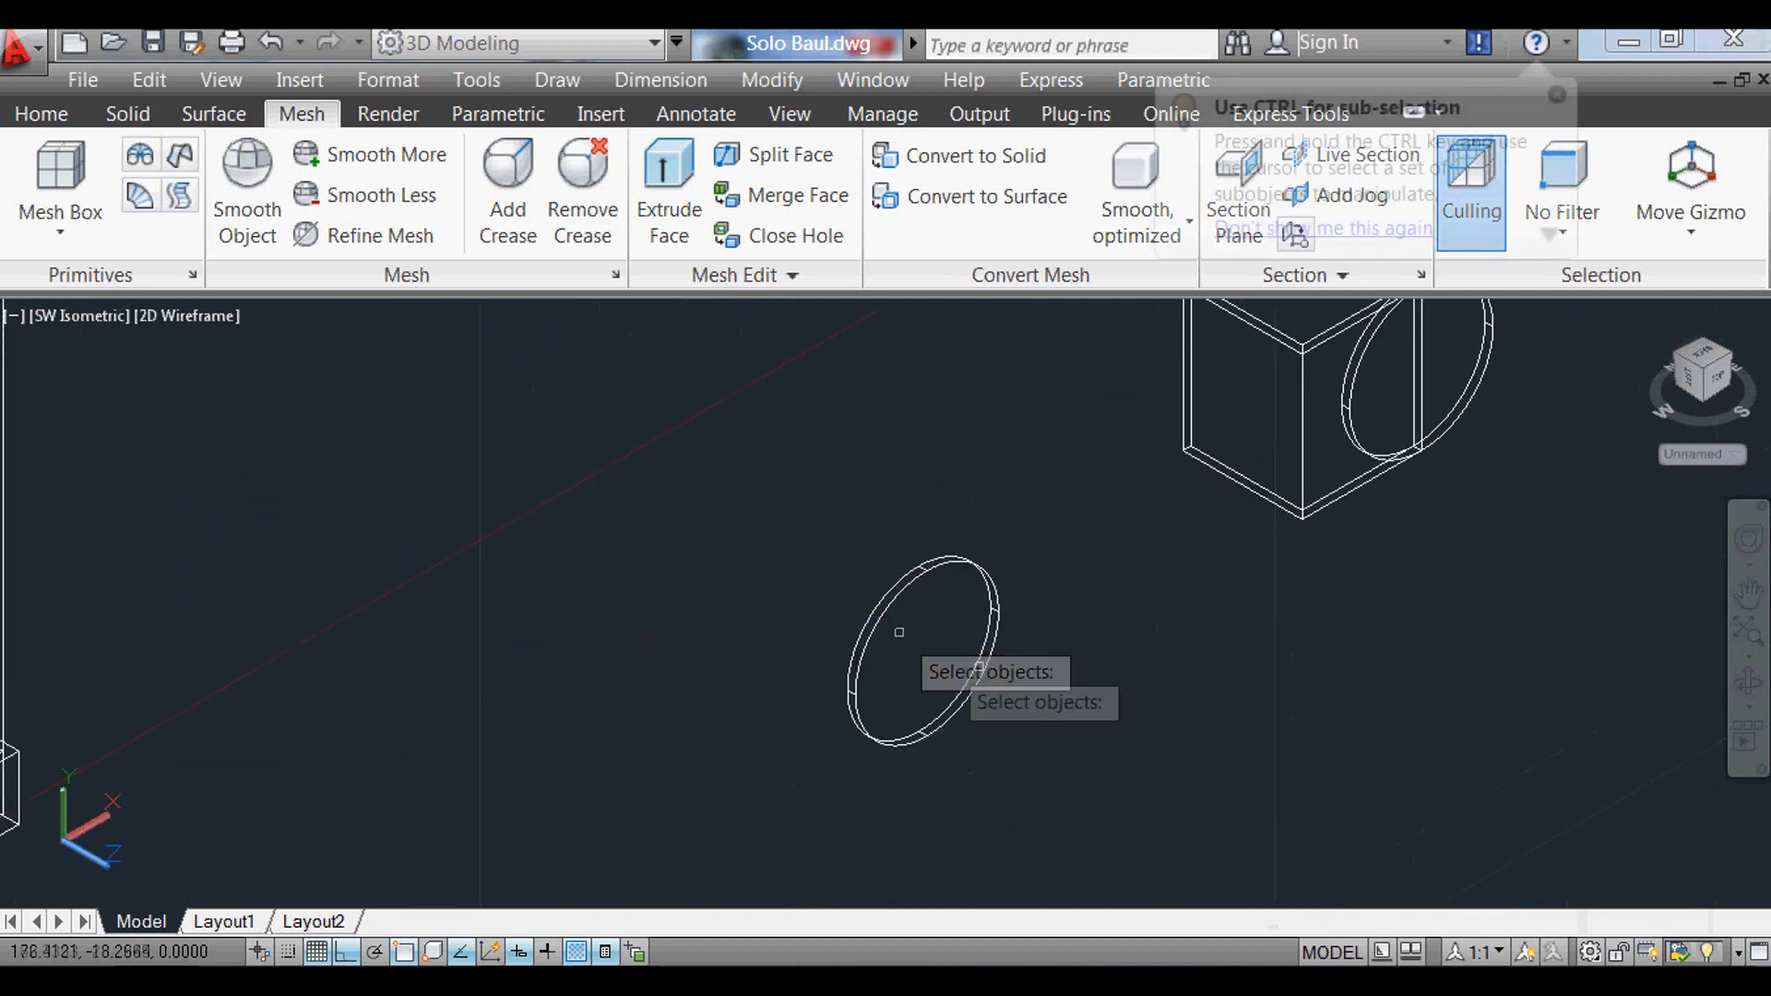
left_click(1075, 621)
left_click(950, 668)
key("Return")
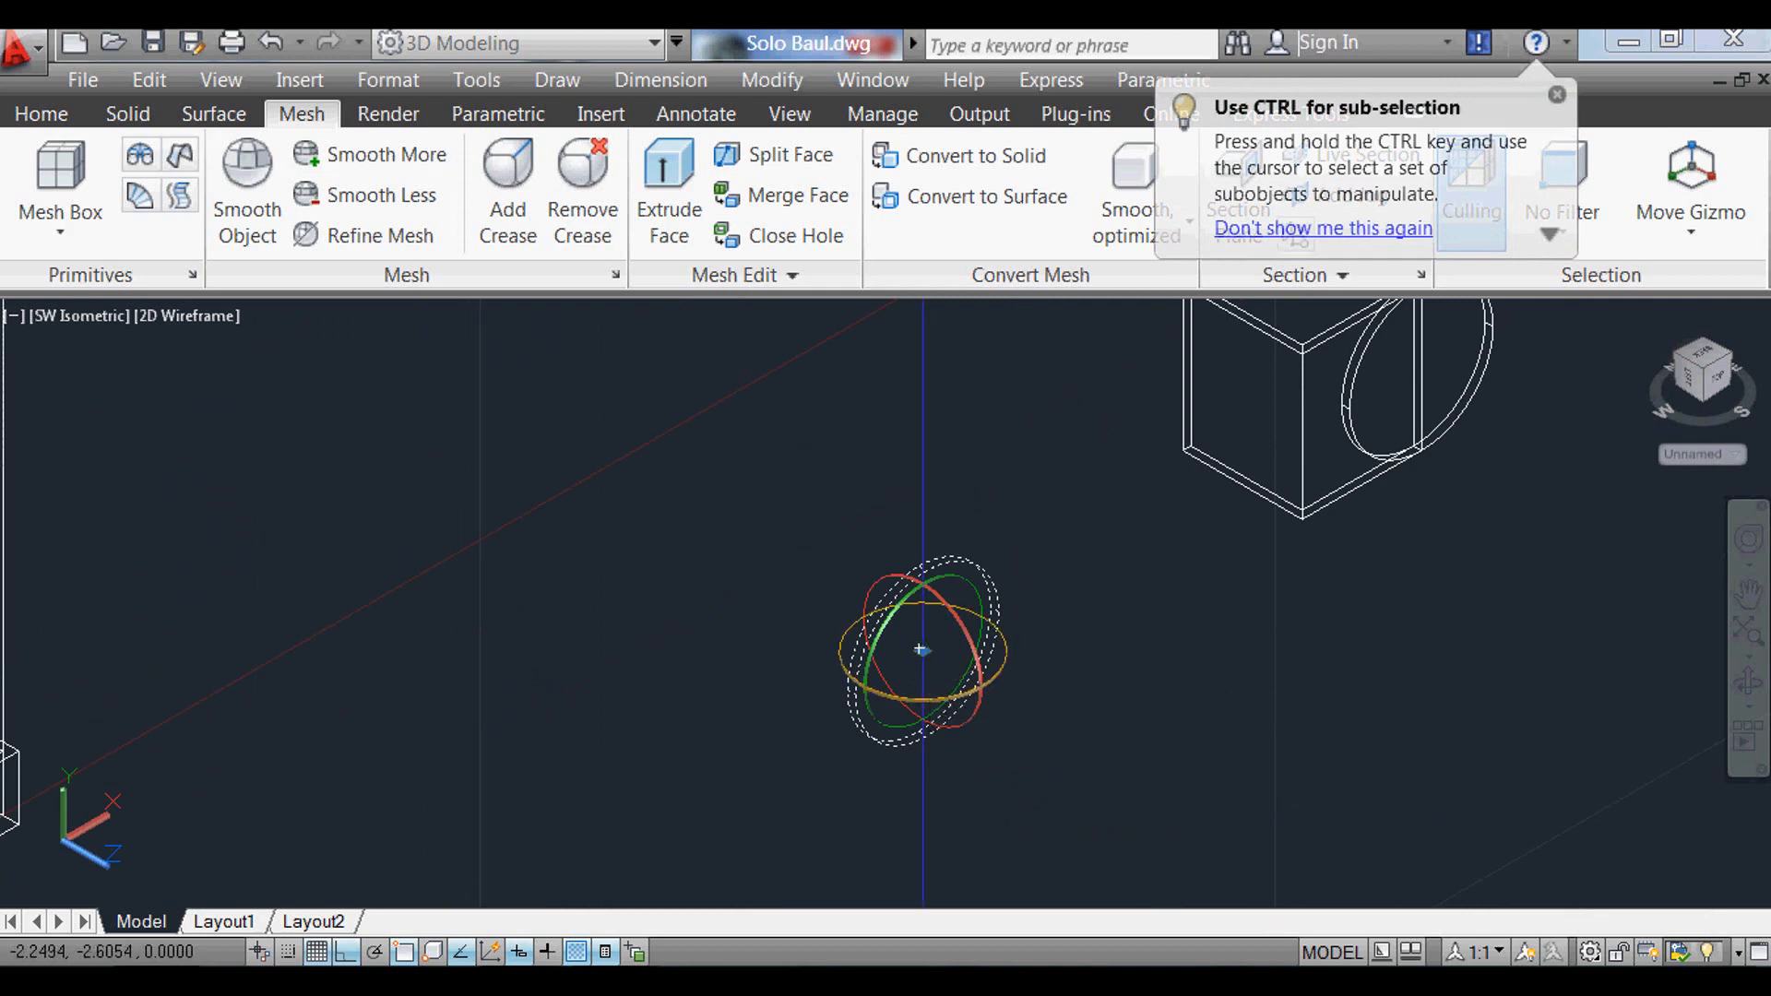
left_click(928, 699)
type("90")
key("Return")
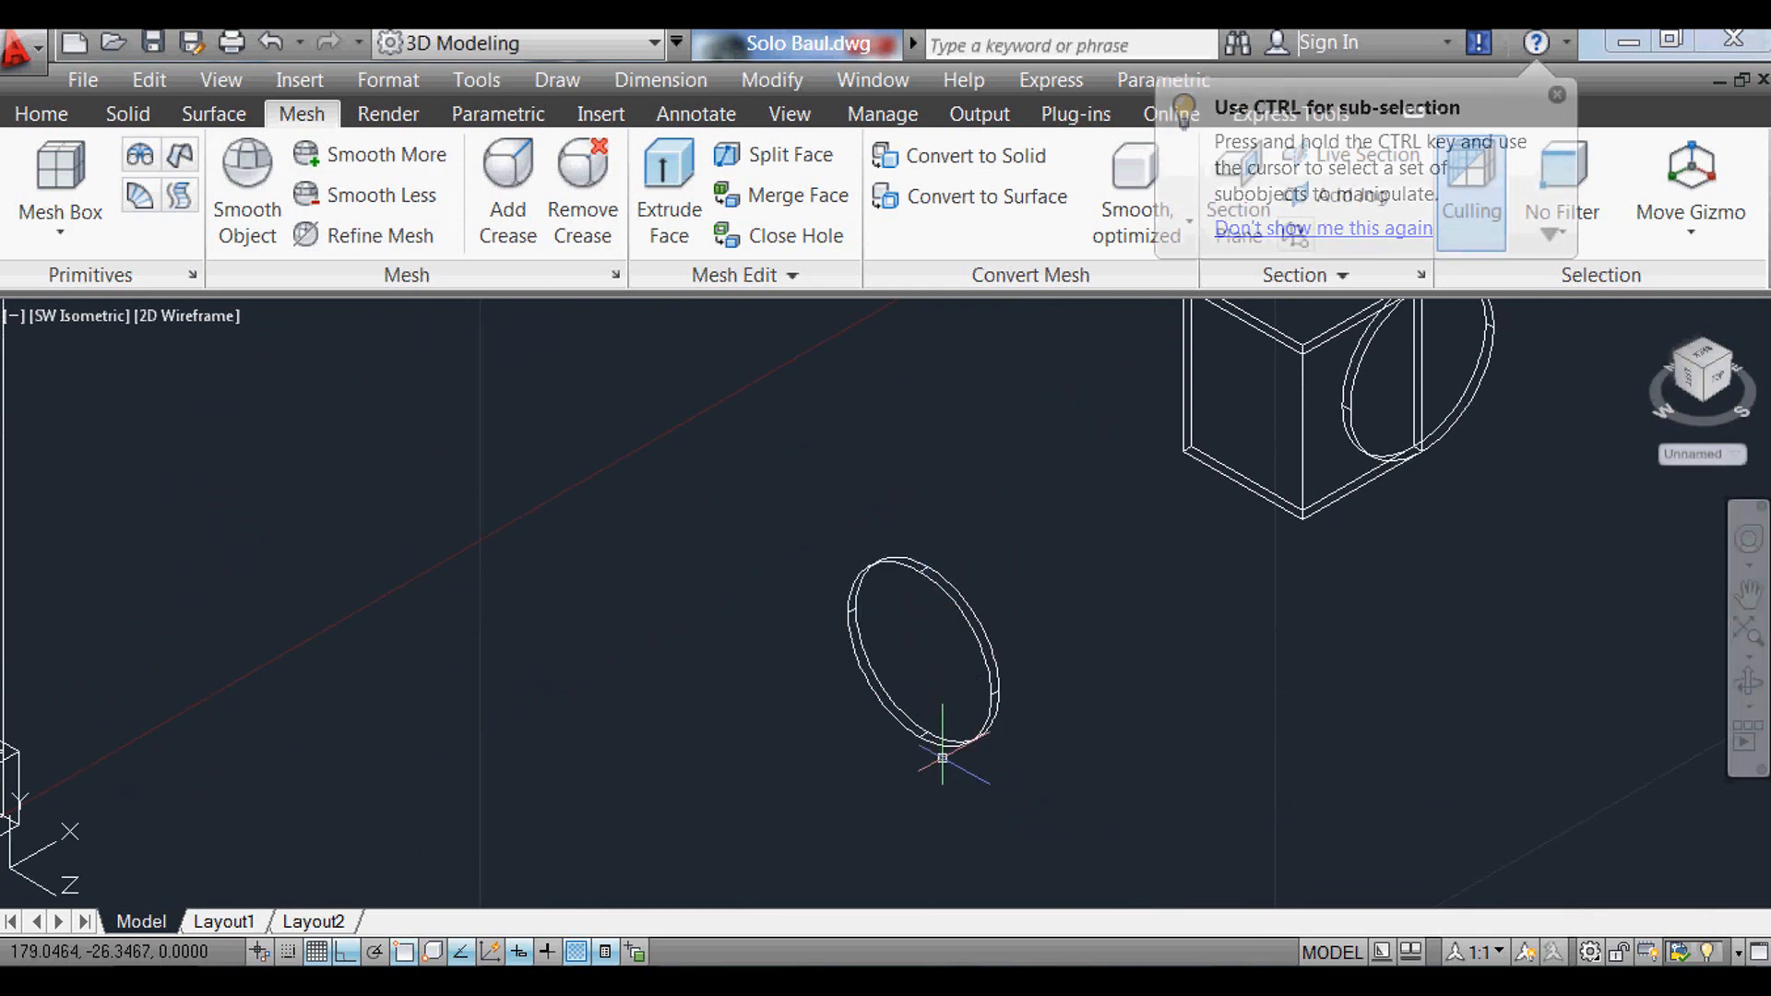
Step: Move the rotated disc onto the free end of the corner piece's other leg, mirroring the first disc
key("Return")
left_click(1115, 751)
left_click(972, 664)
key("Return")
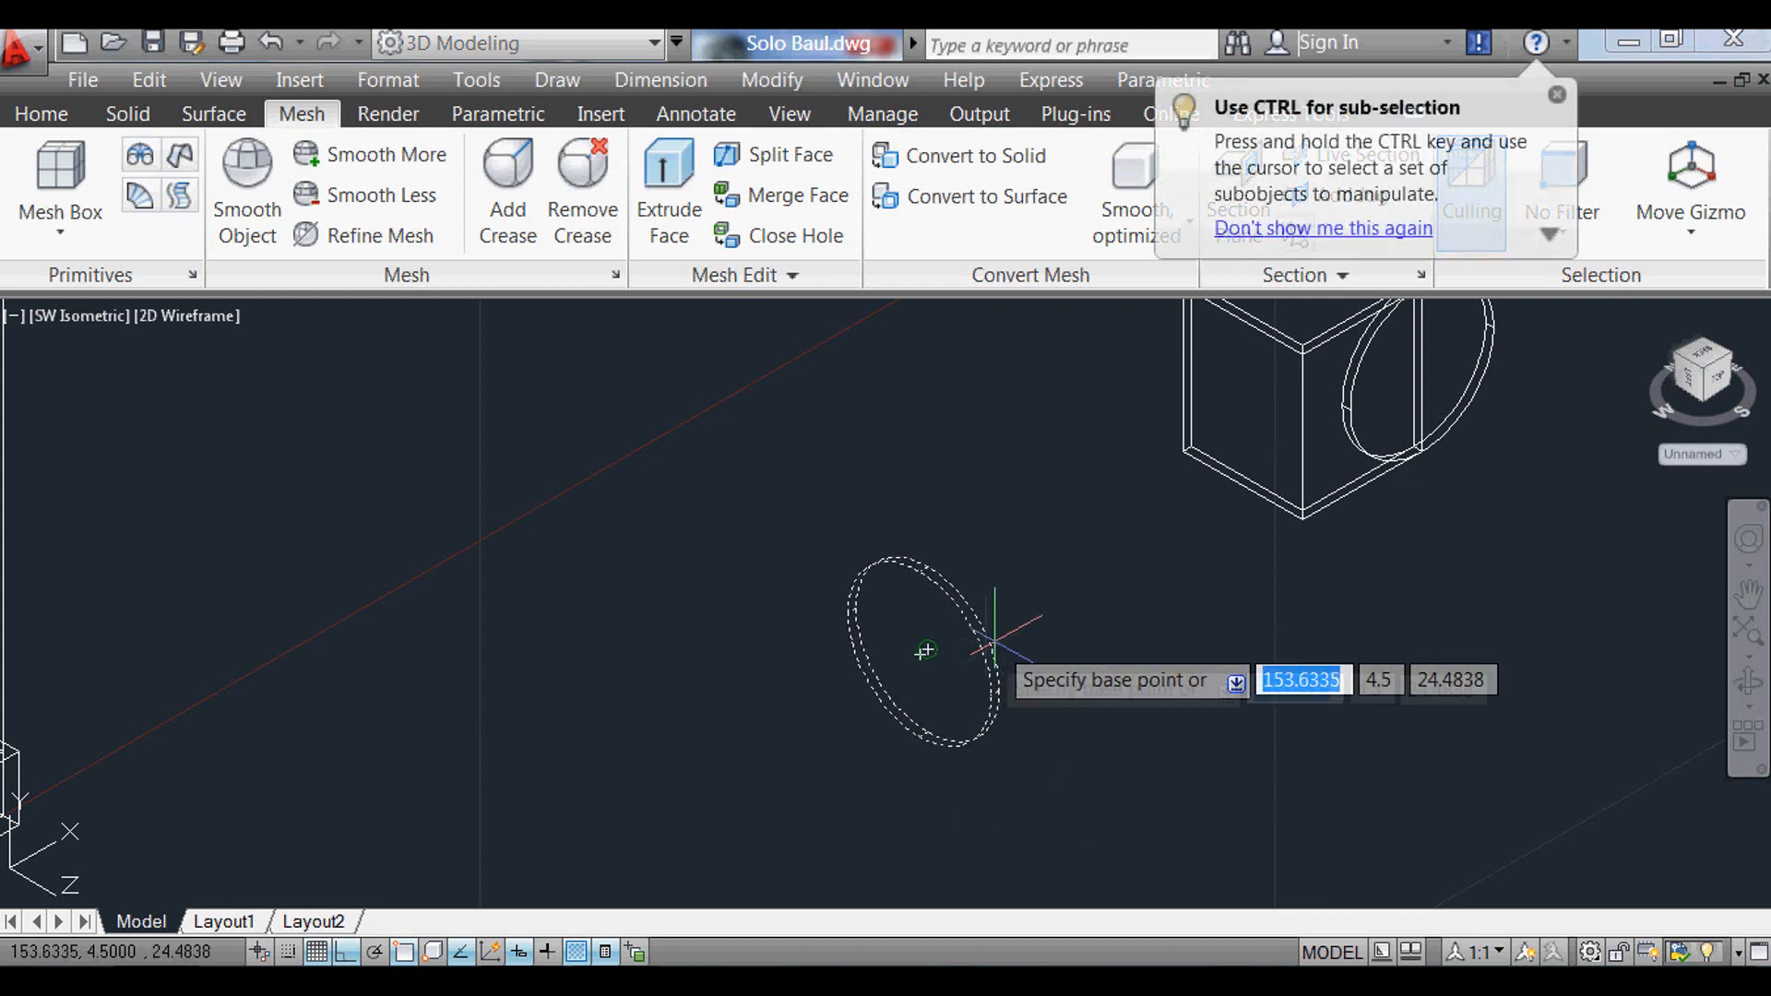
left_click(995, 637)
scroll(1227, 350, "up", 4)
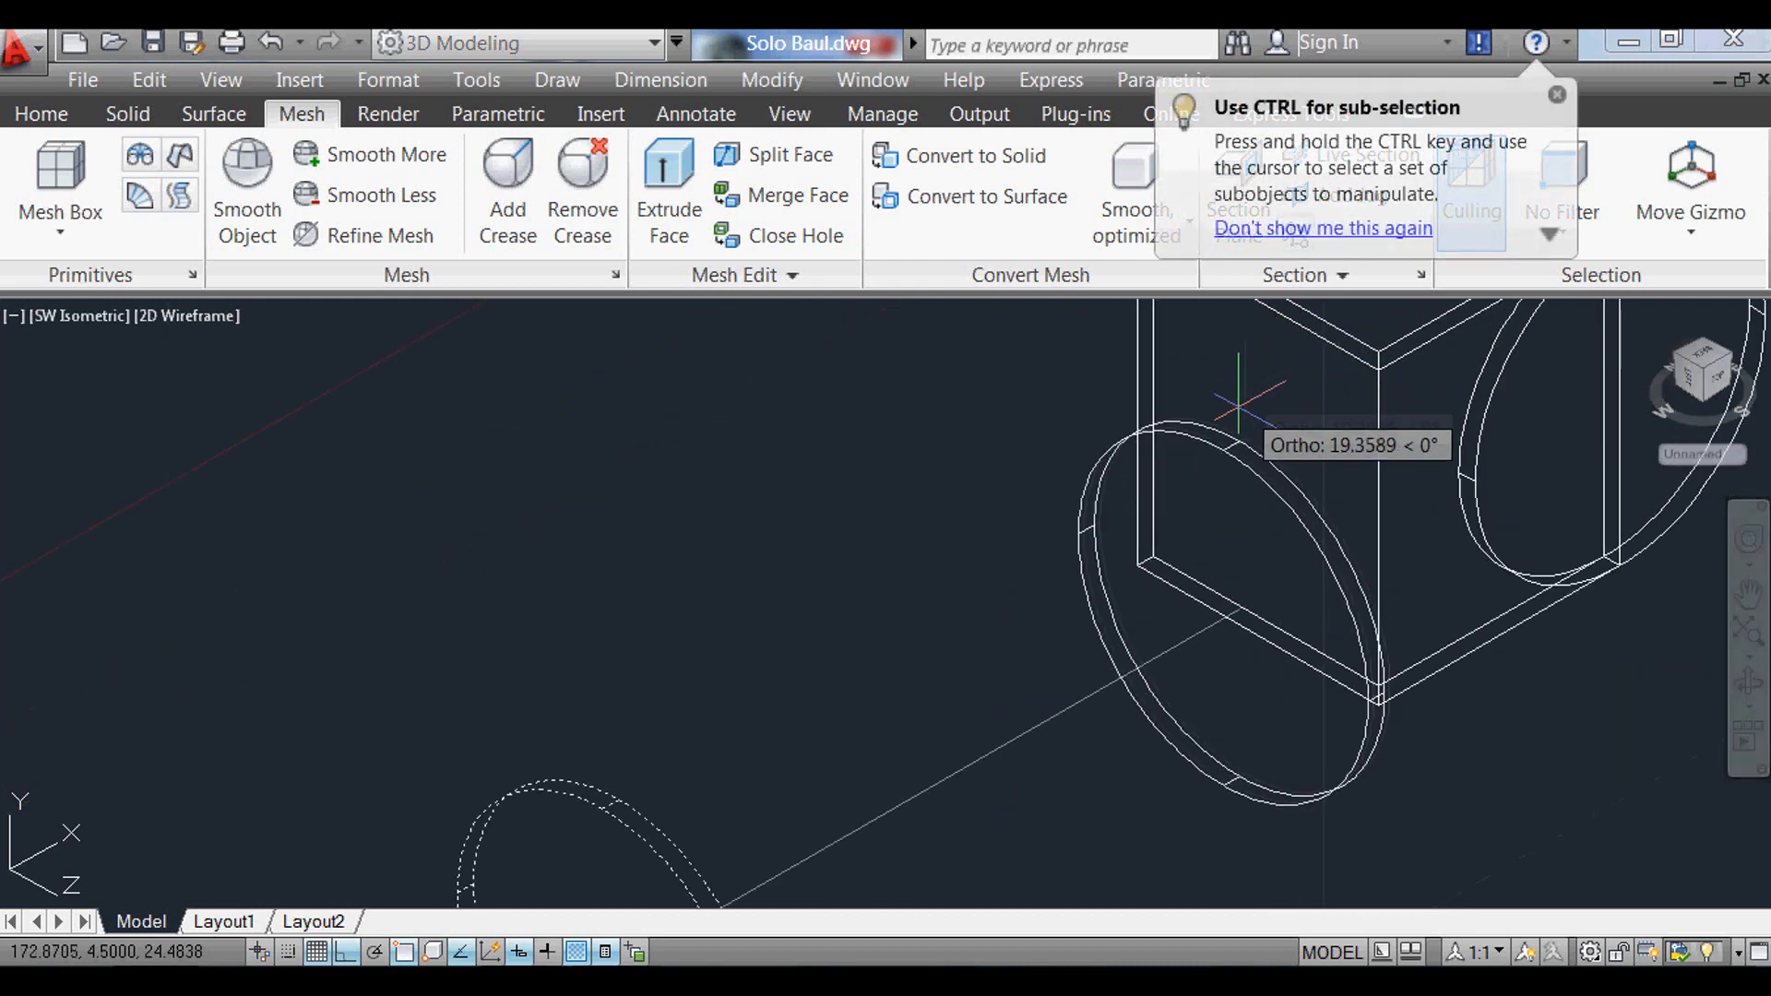
left_click(1158, 378)
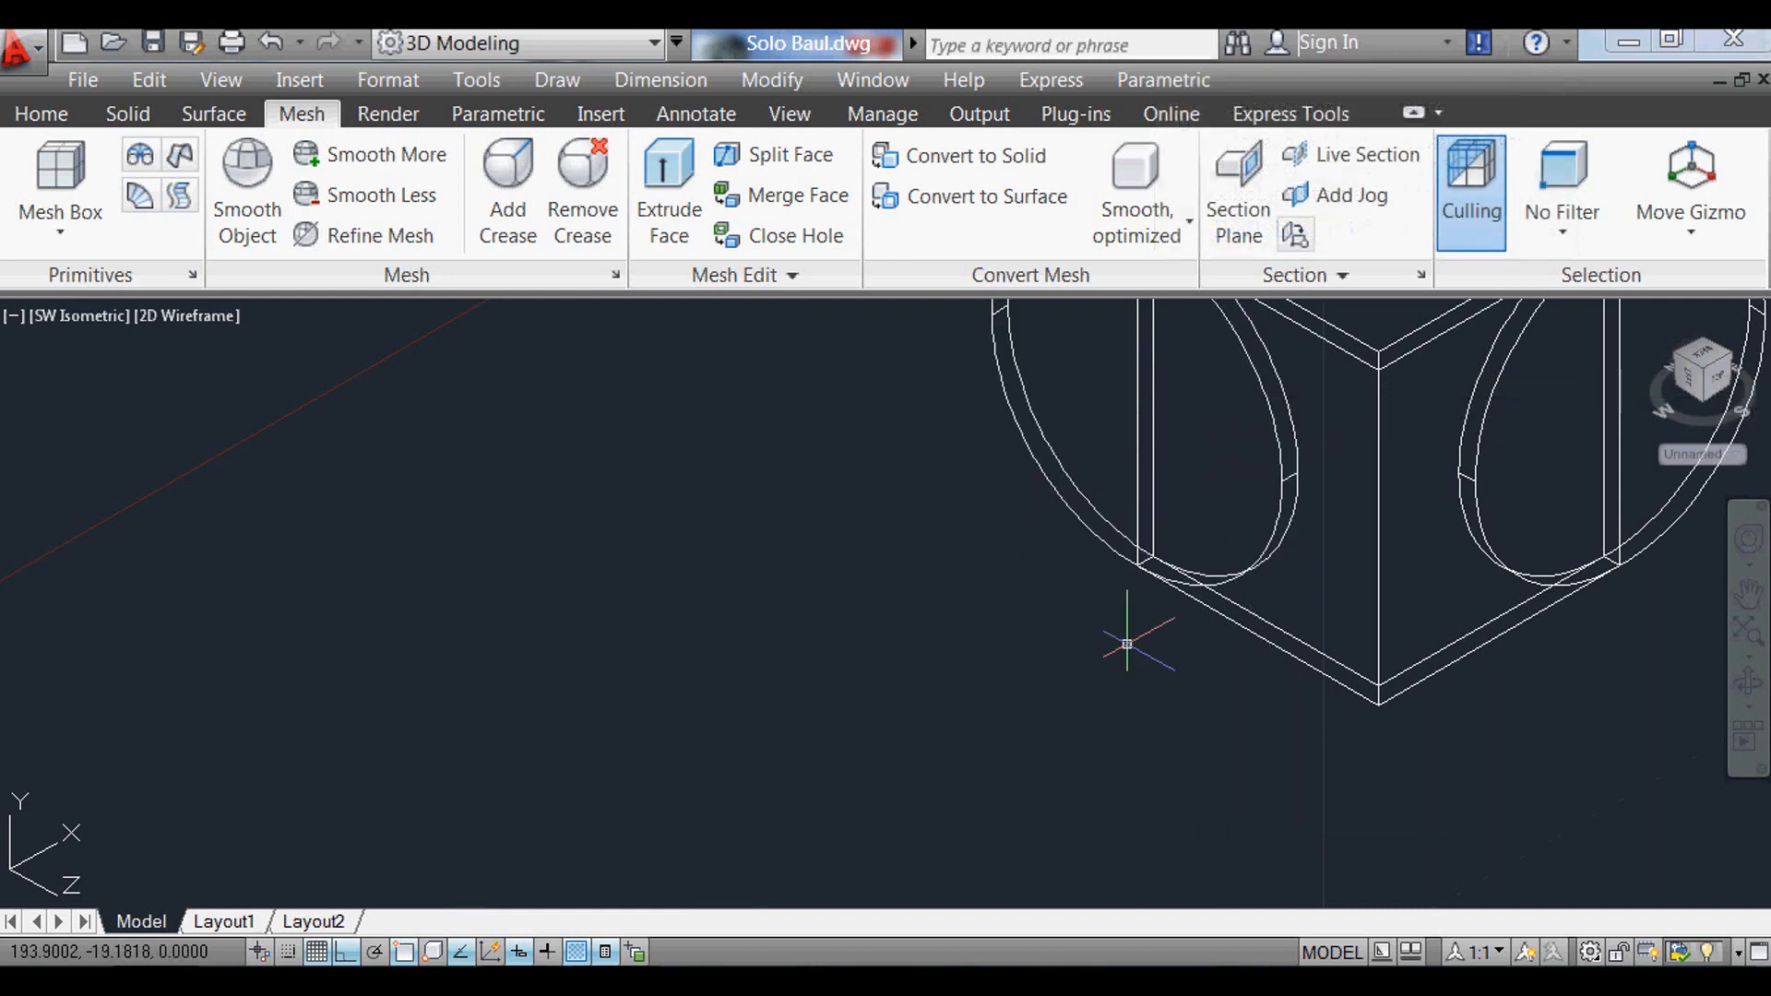
Step: Union the L-shaped corner piece and its two discs into one solid
scroll(1112, 733, "down", 2)
scroll(1321, 696, "up", 2)
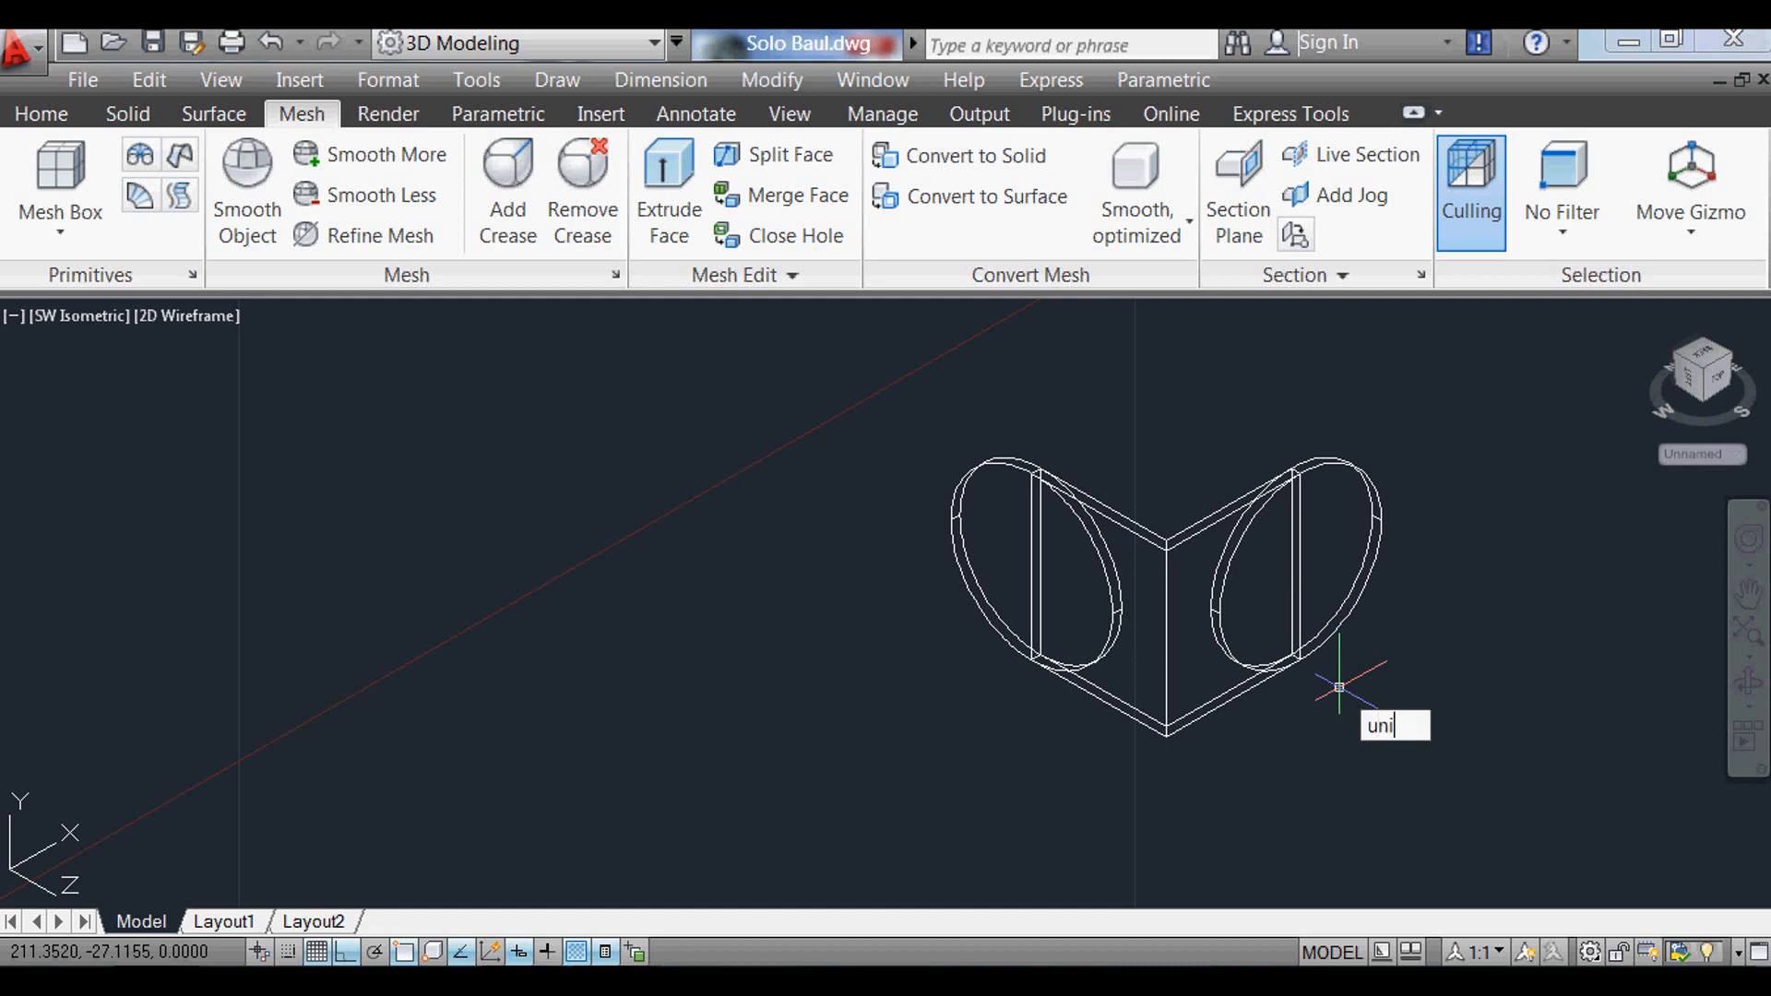
key("Return")
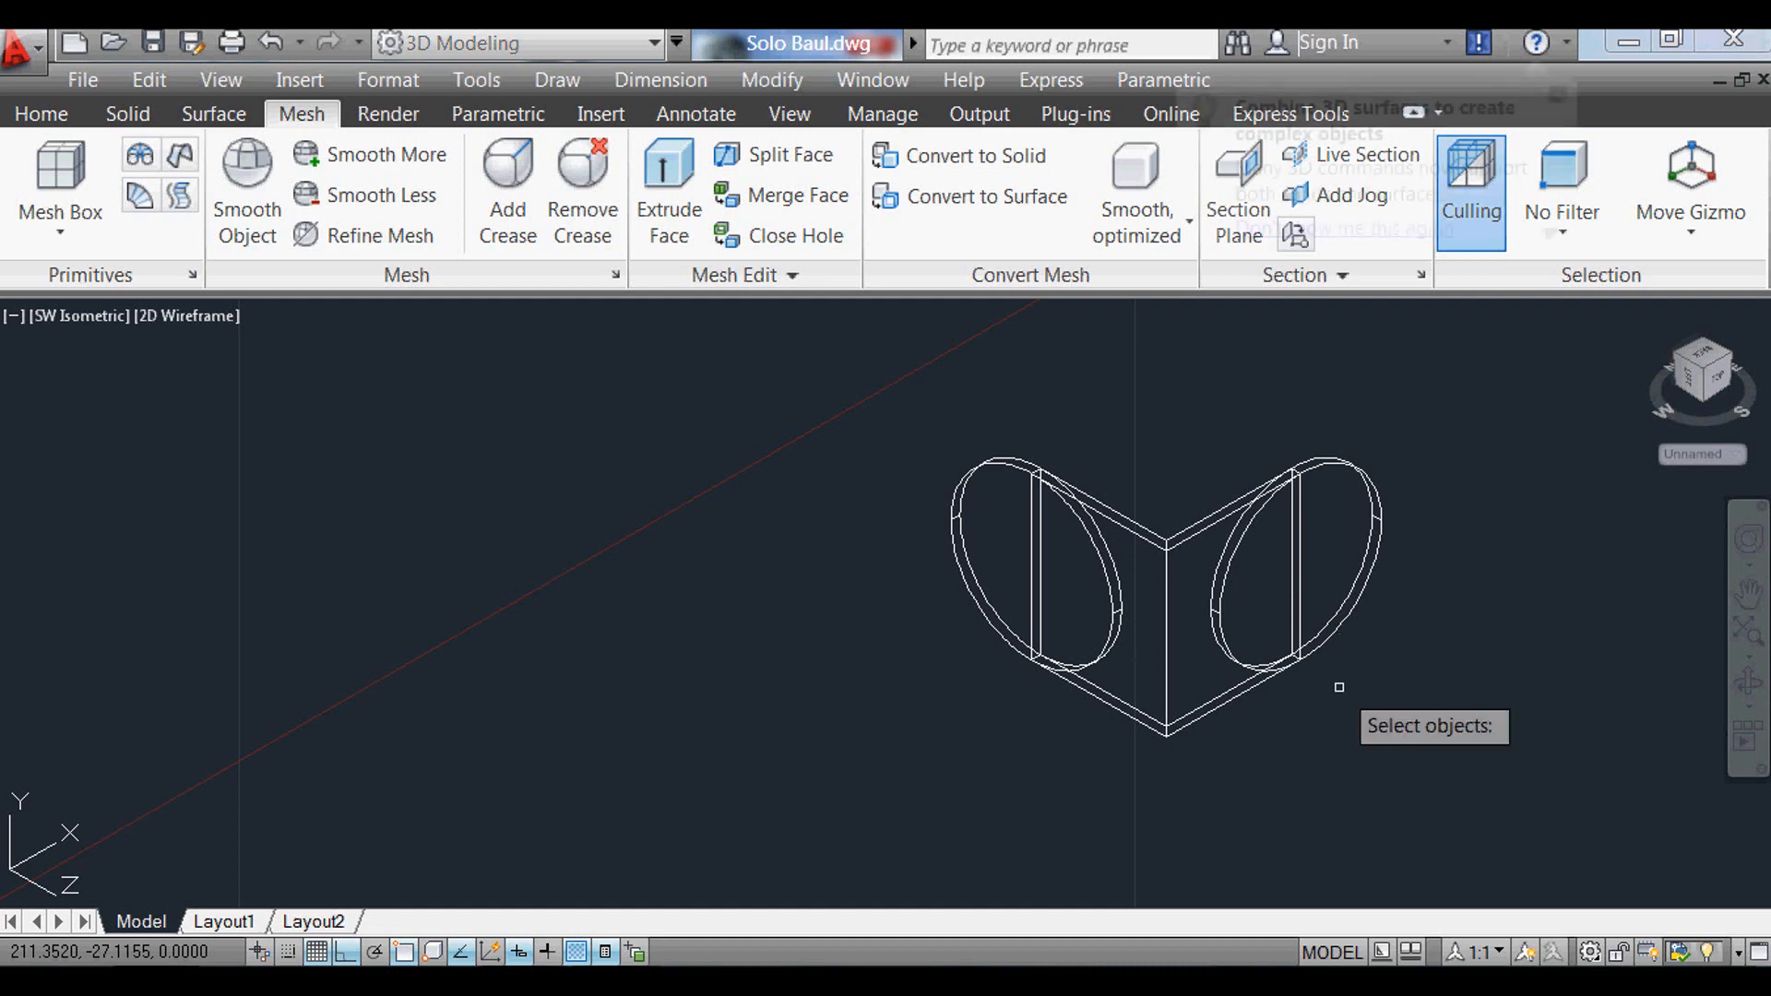
left_click_drag(1343, 692, 900, 524)
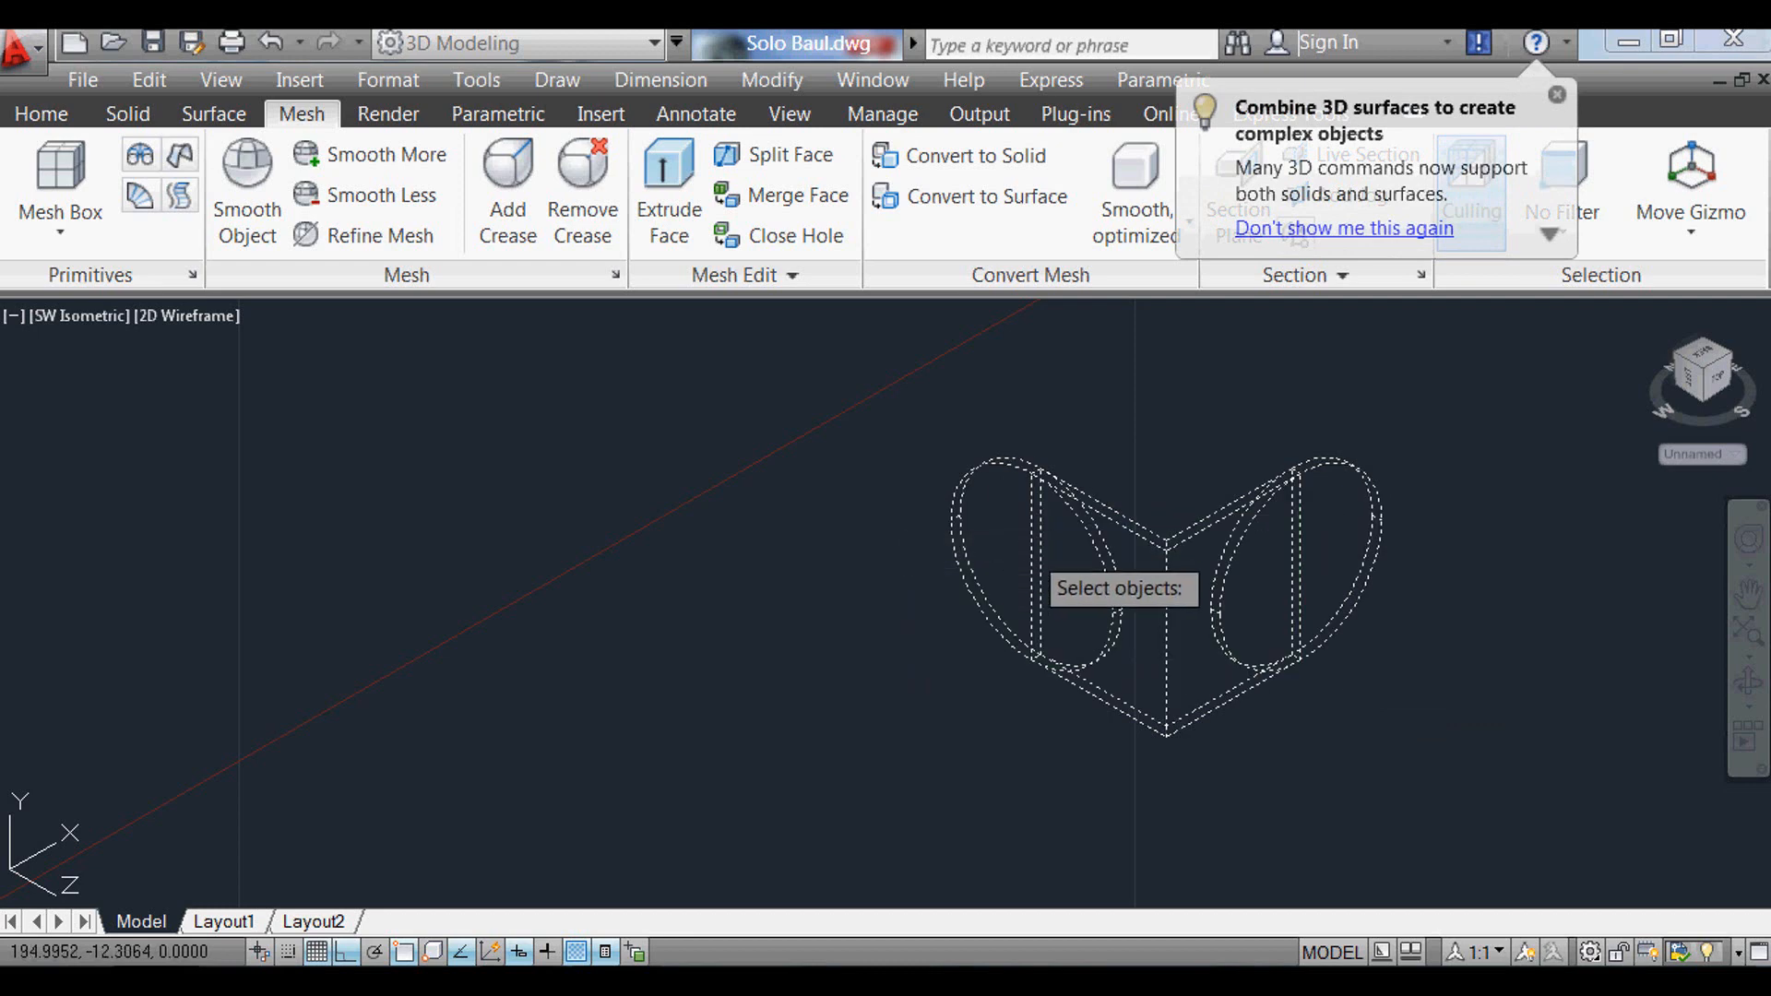
key("Return")
Step: Copy the joined corner piece three times in a spaced row extending away from the chest
scroll(1285, 652, "down", 6)
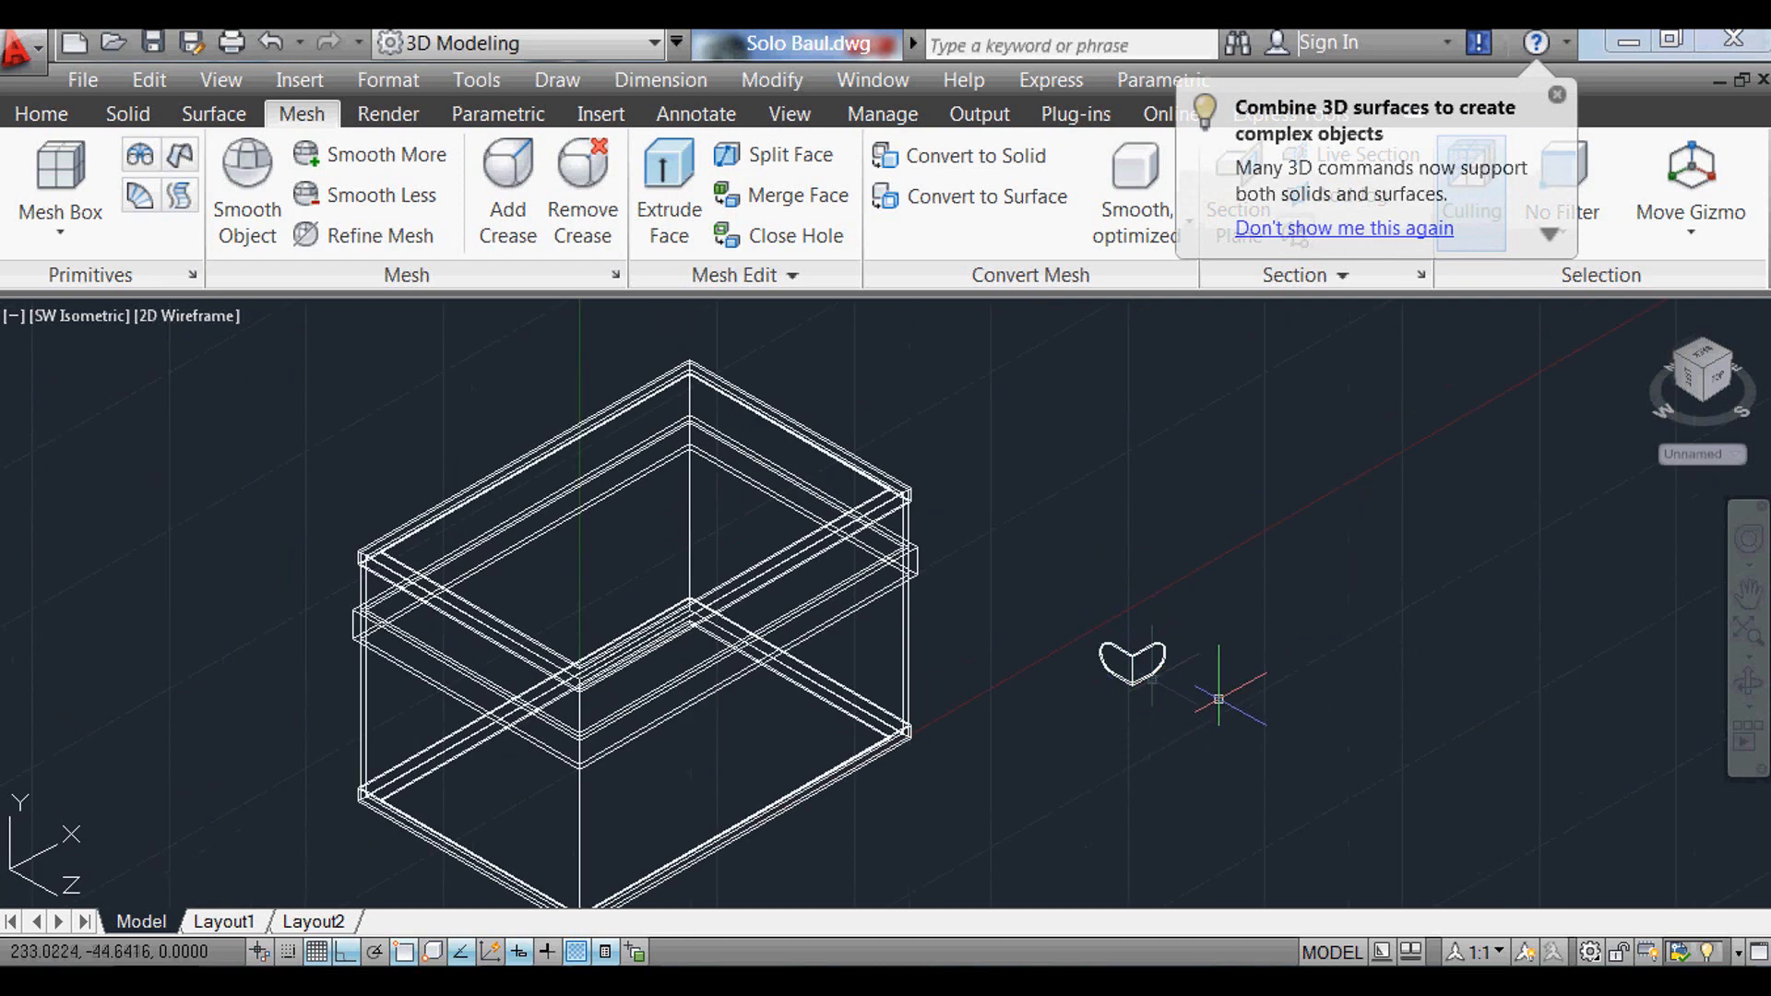
scroll(1139, 678, "up", 3)
type("co")
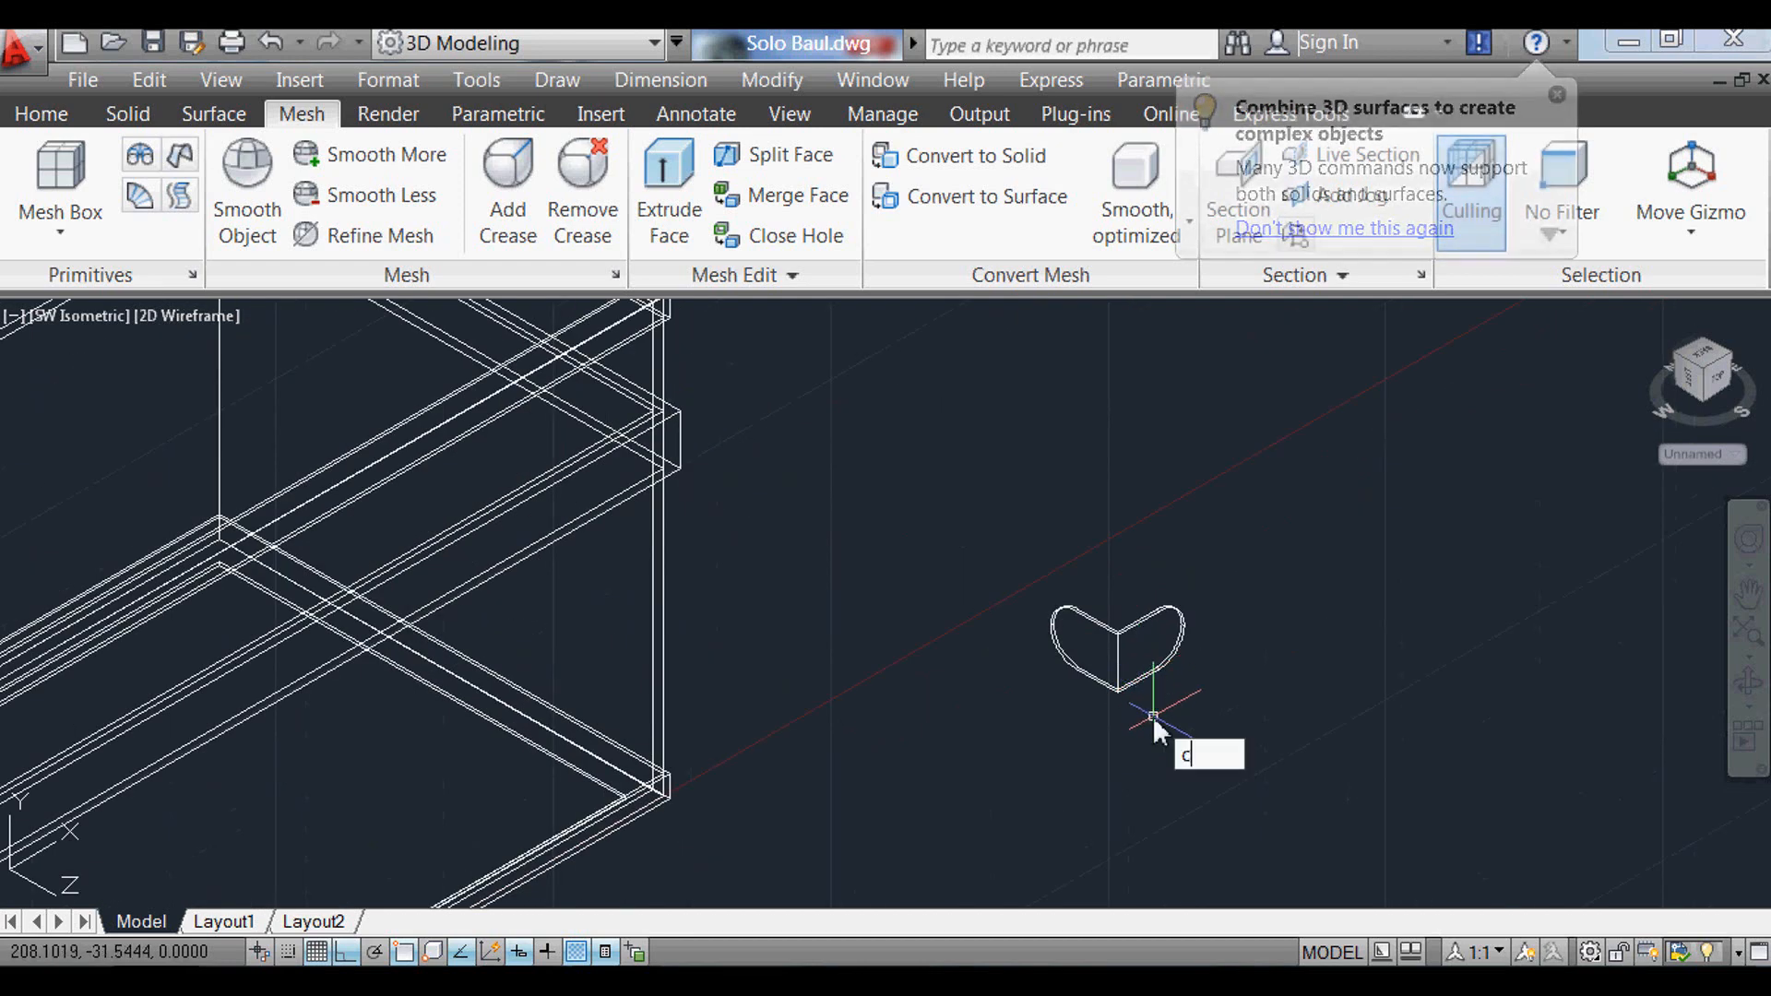
key("Return")
left_click(1197, 729)
left_click(1090, 586)
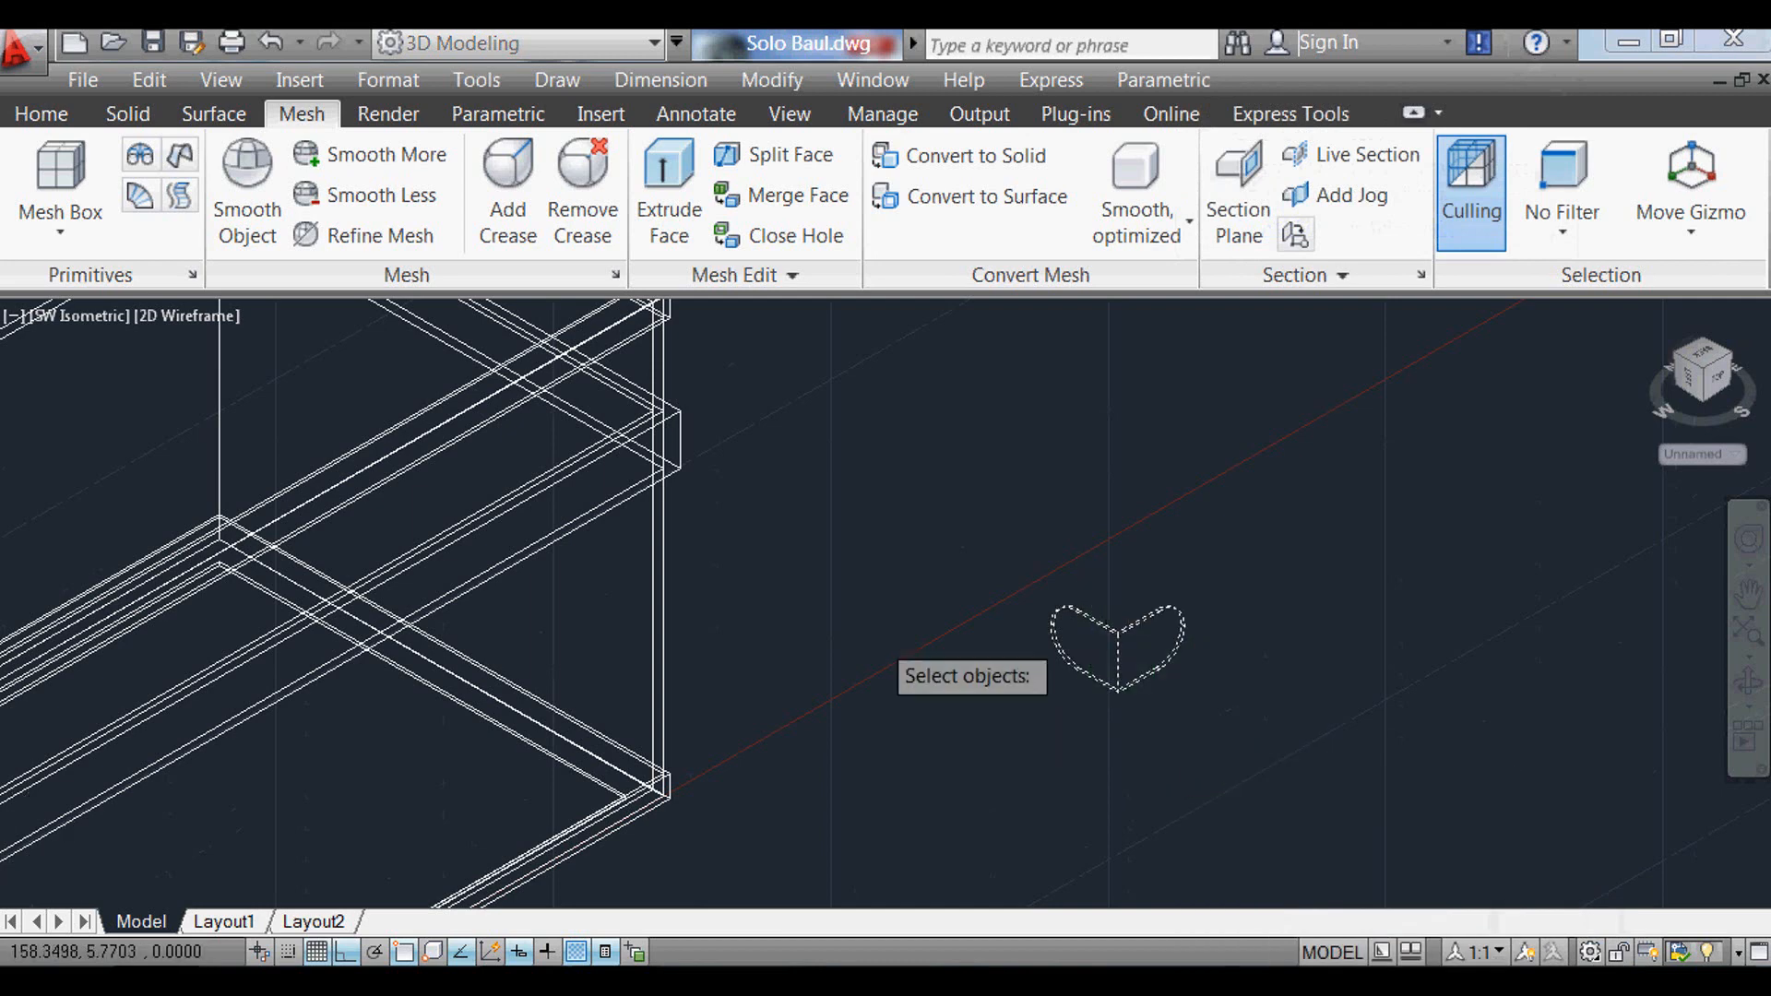
scroll(1052, 765, "down", 2)
key("Return")
left_click(1062, 810)
left_click(1178, 741)
left_click(1306, 672)
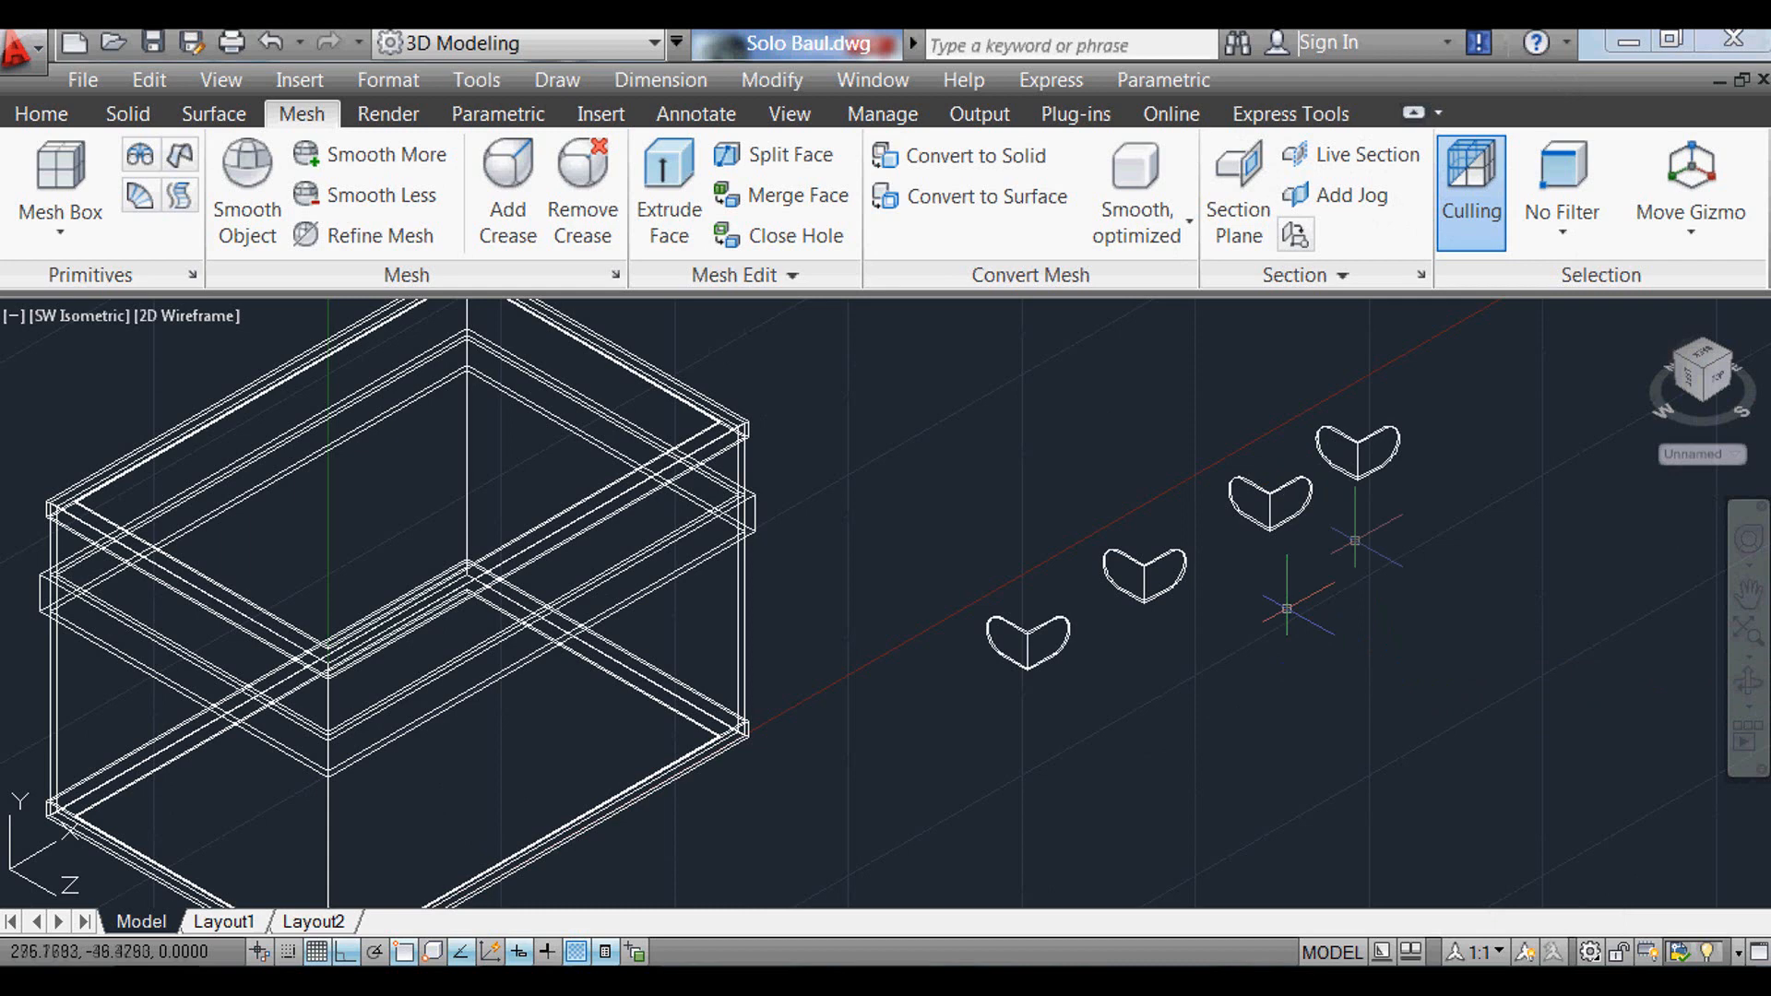
Step: Move the corner piece nearest the chest by its outer top corner onto the front top corner of the seam band
scroll(1396, 492, "up", 3)
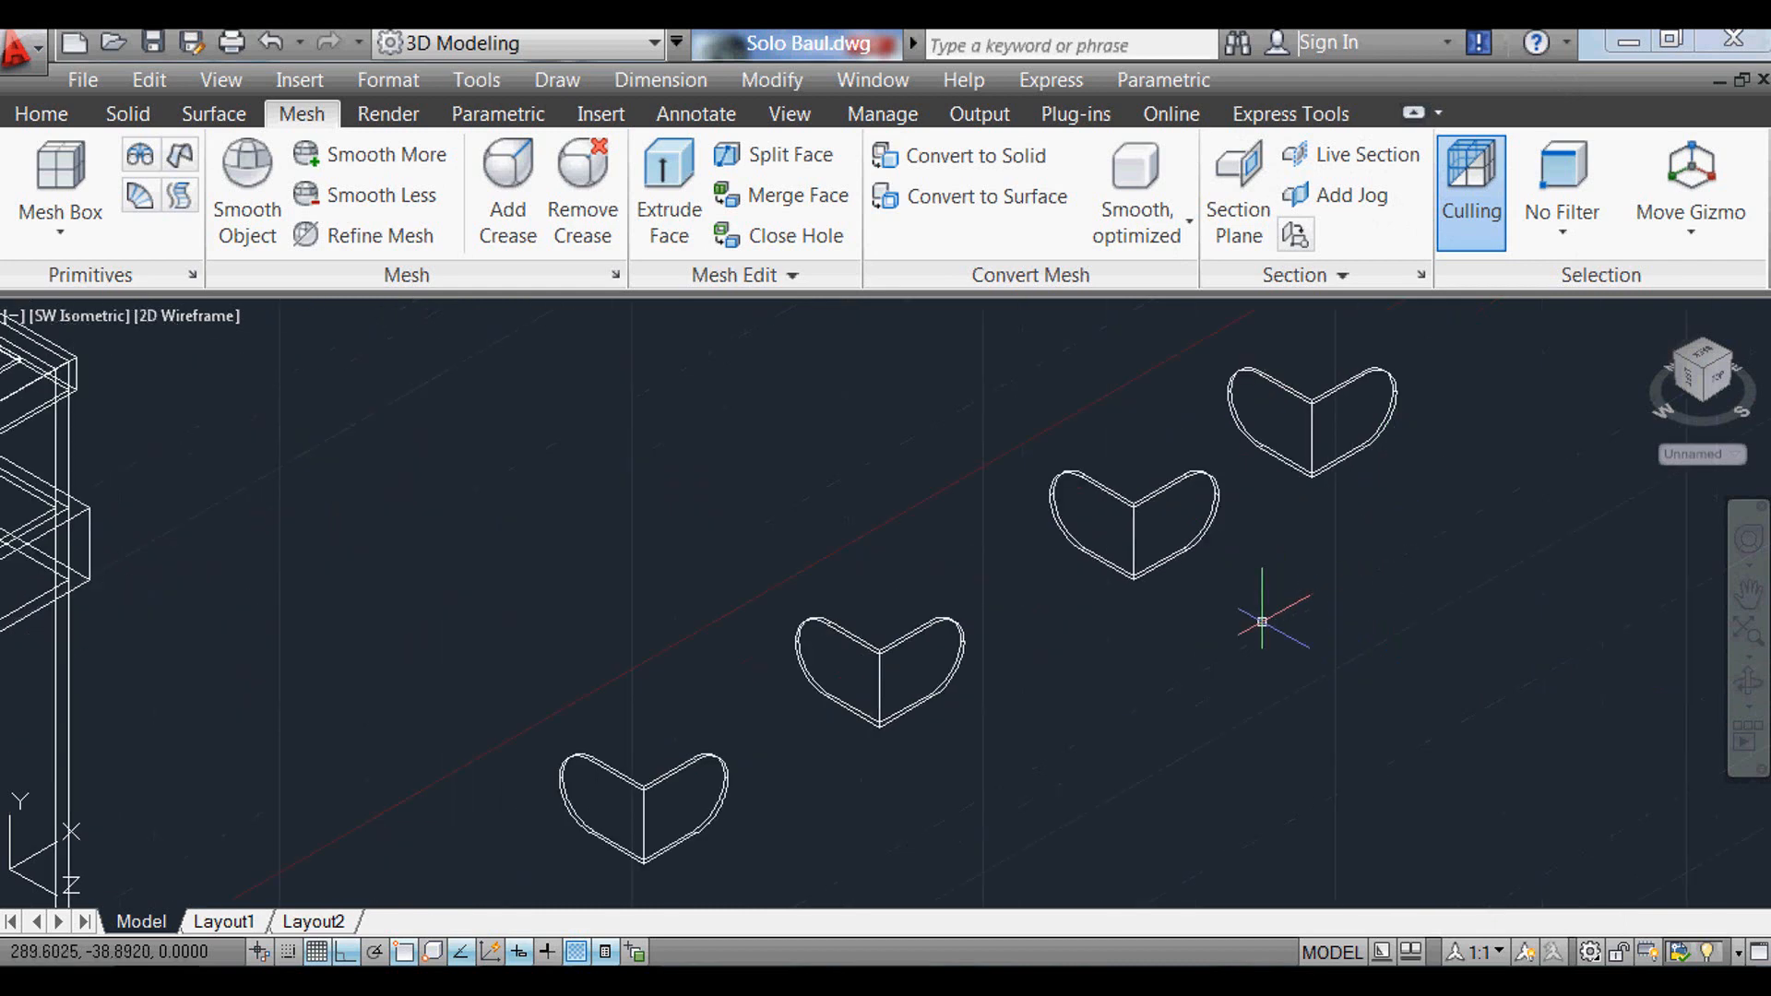
scroll(707, 618, "down", 2)
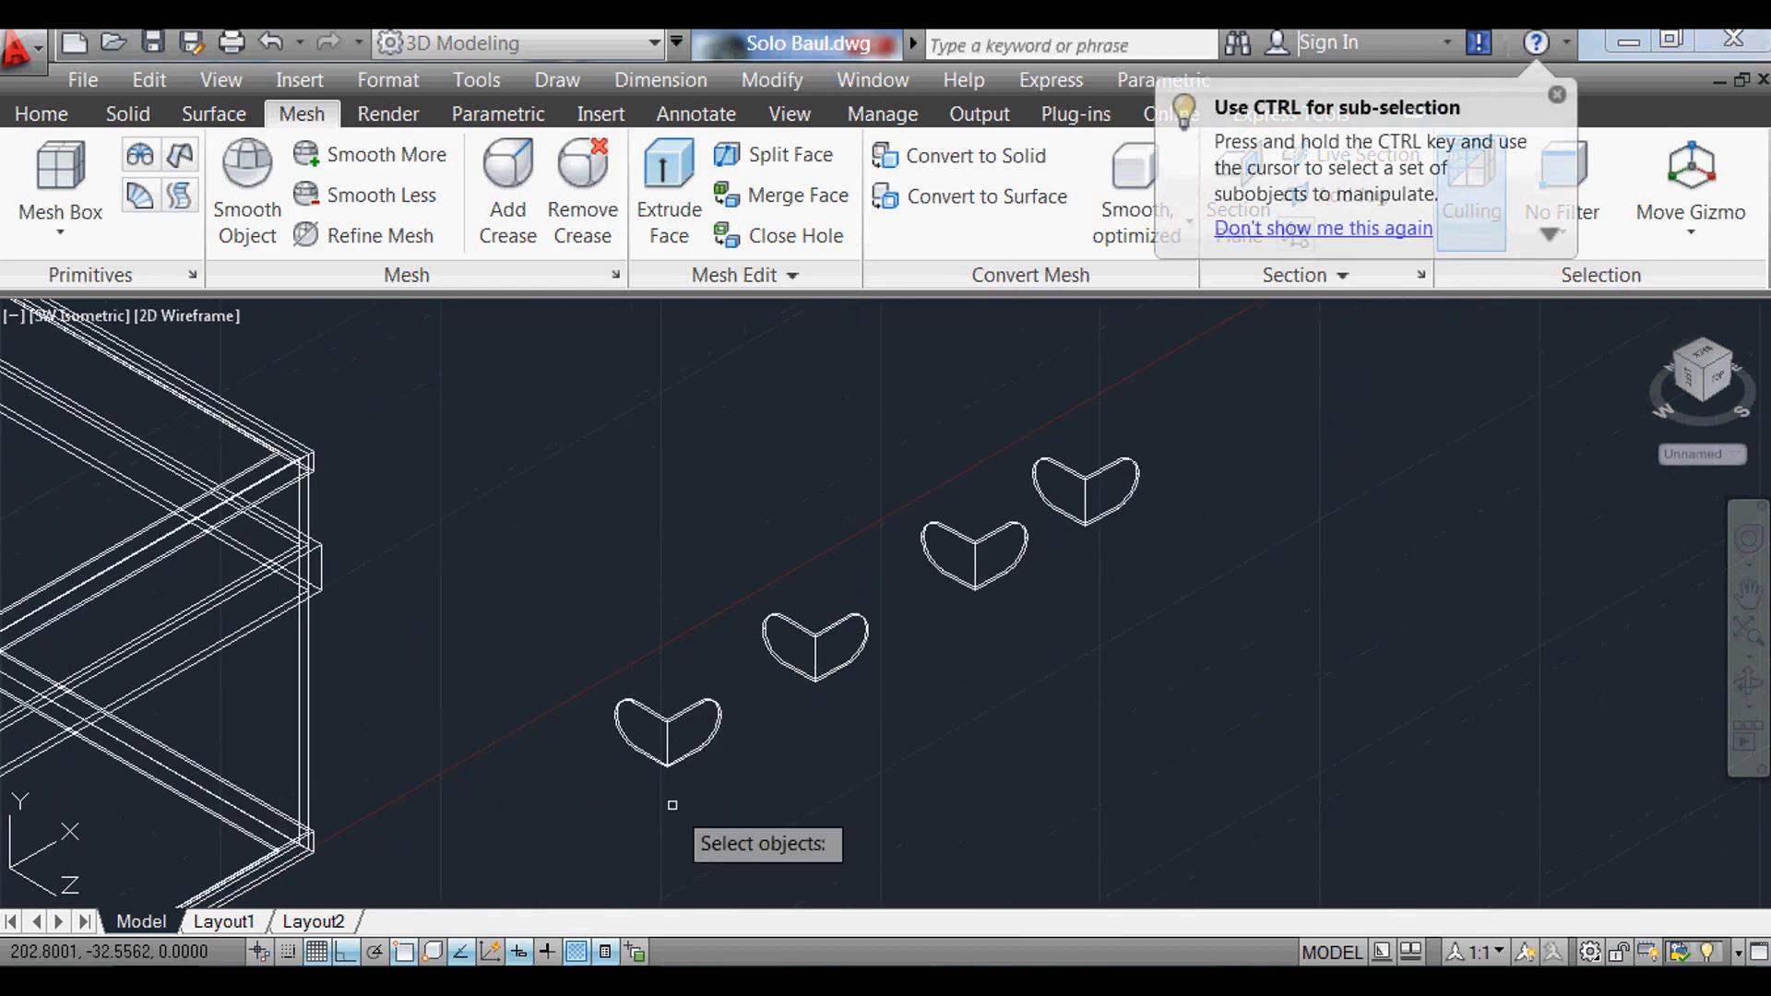
scroll(677, 806, "up", 3)
scroll(656, 632, "up", 5)
key("Return")
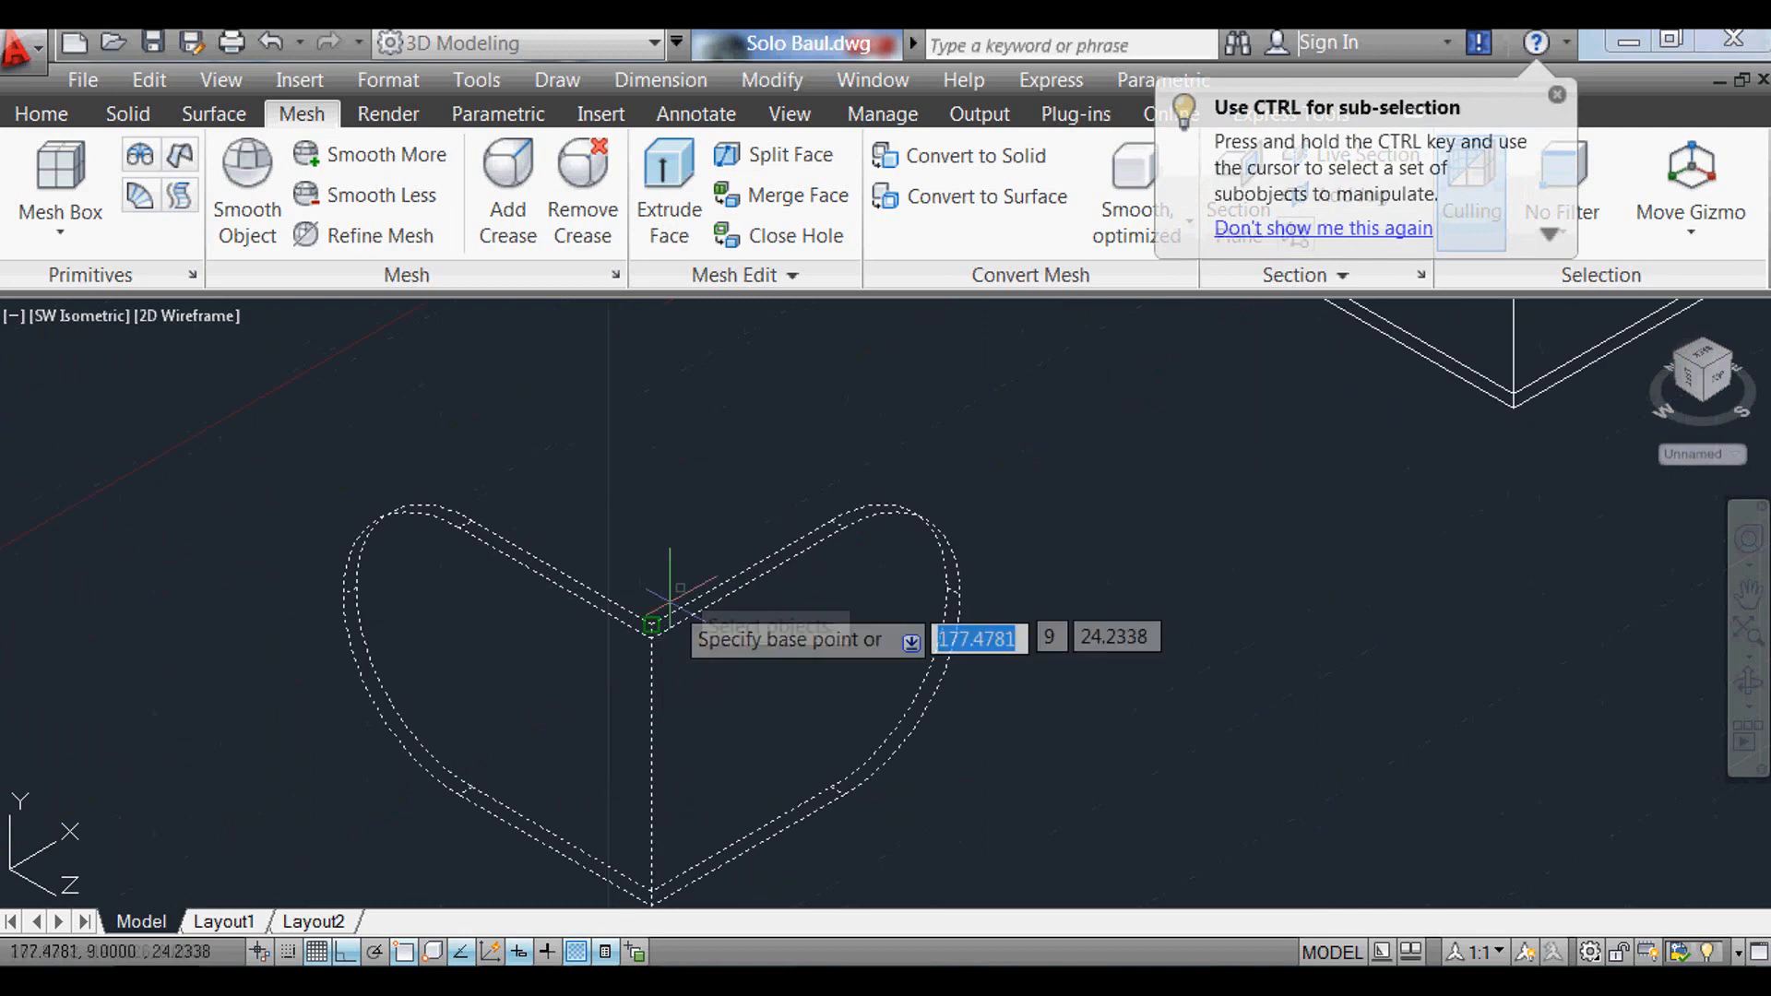
left_click(652, 628)
scroll(985, 728, "down", 2)
scroll(633, 751, "down", 3)
scroll(595, 729, "up", 8)
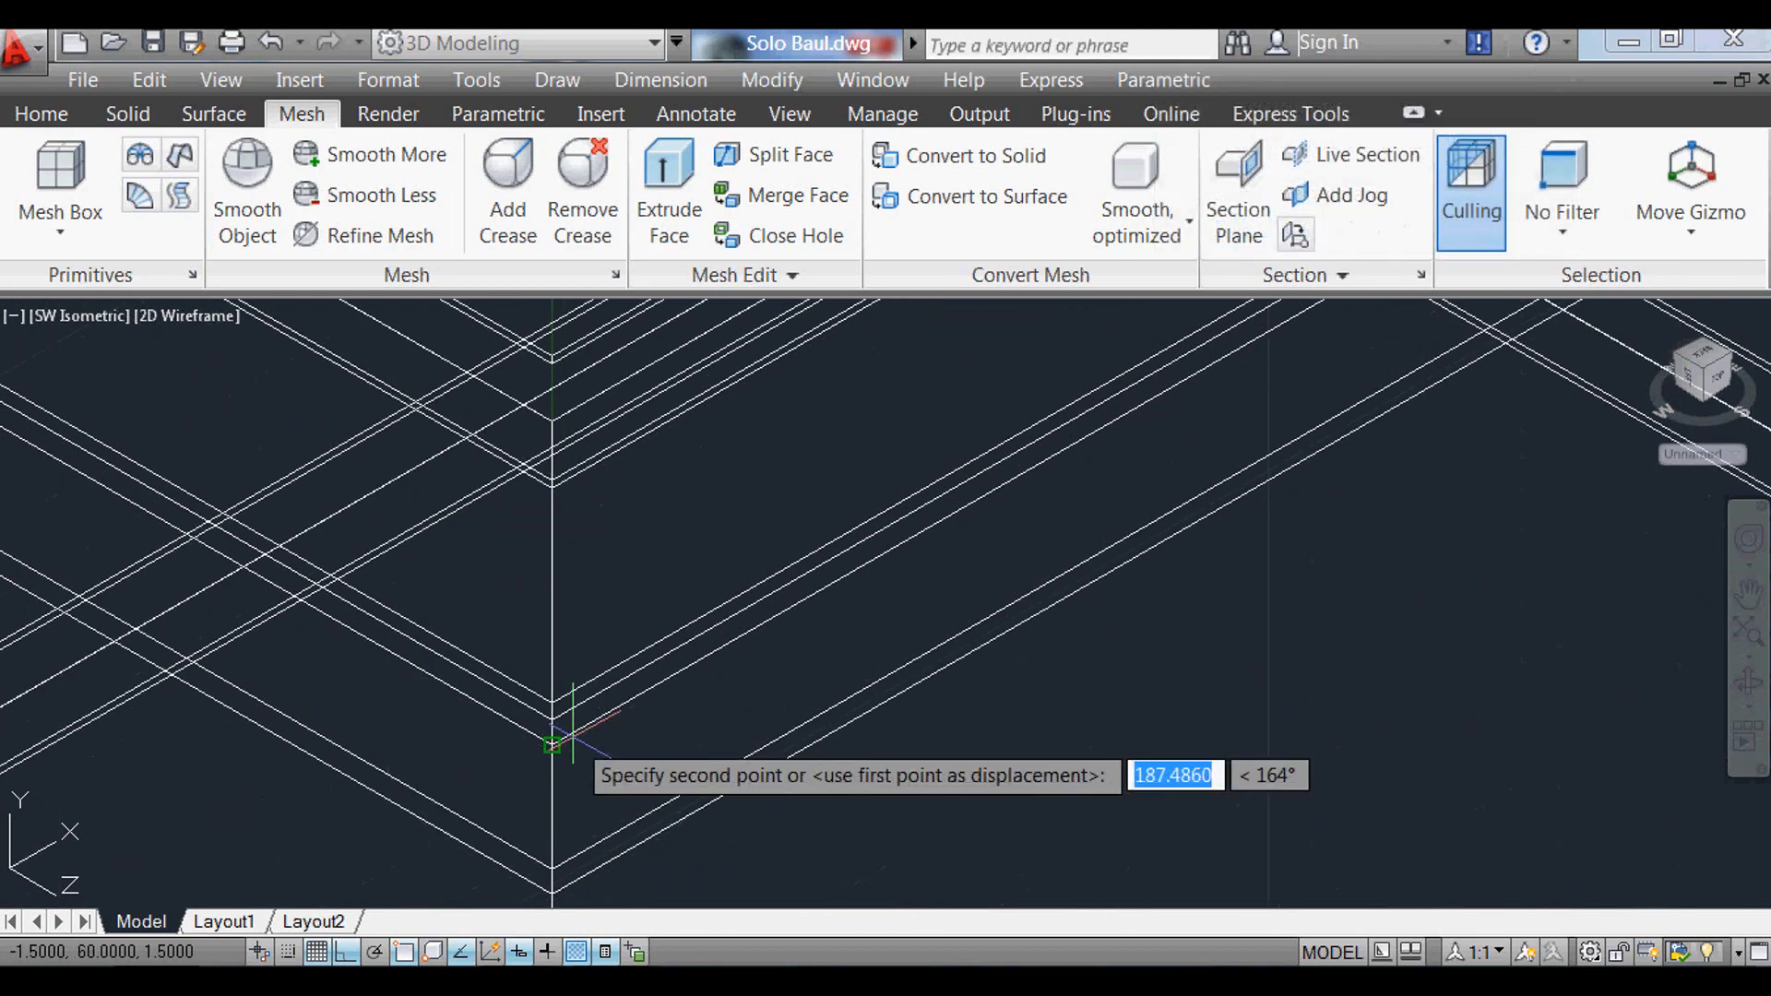
left_click(595, 728)
Step: Rotate the corner piece farthest from the chest 90 degrees in 3D about the vertical axis
scroll(355, 872, "down", 3)
scroll(1053, 710, "up", 3)
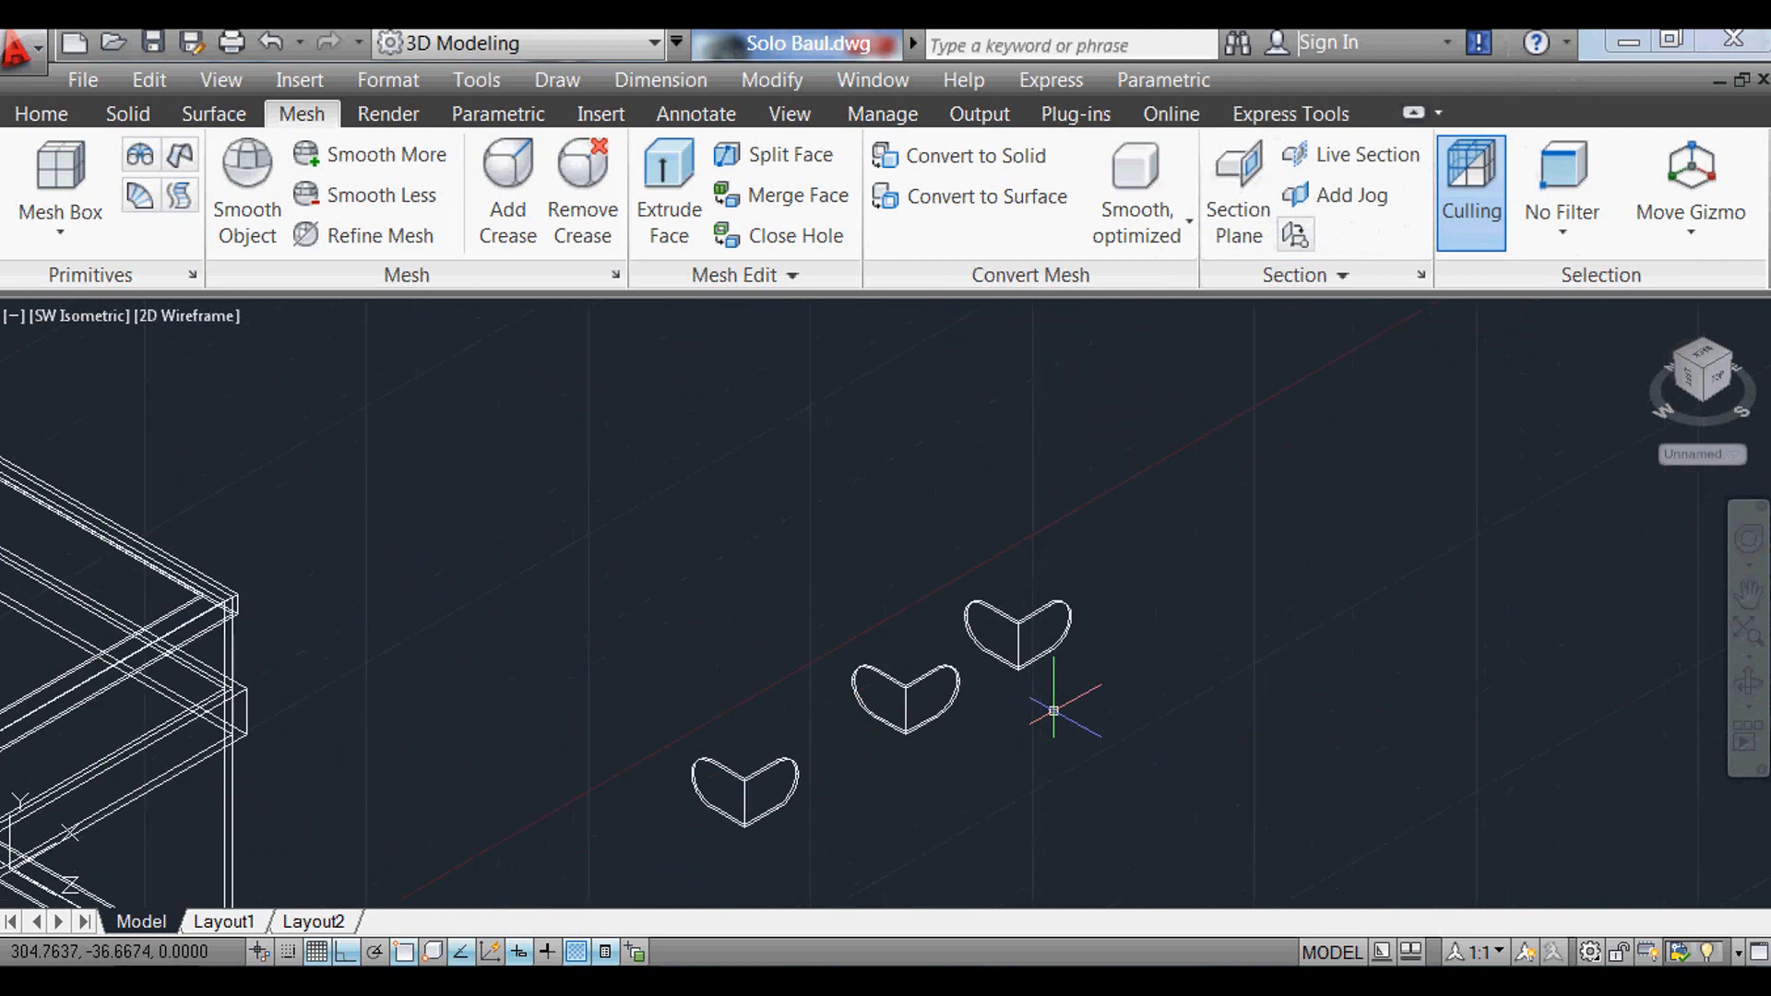
key("Return")
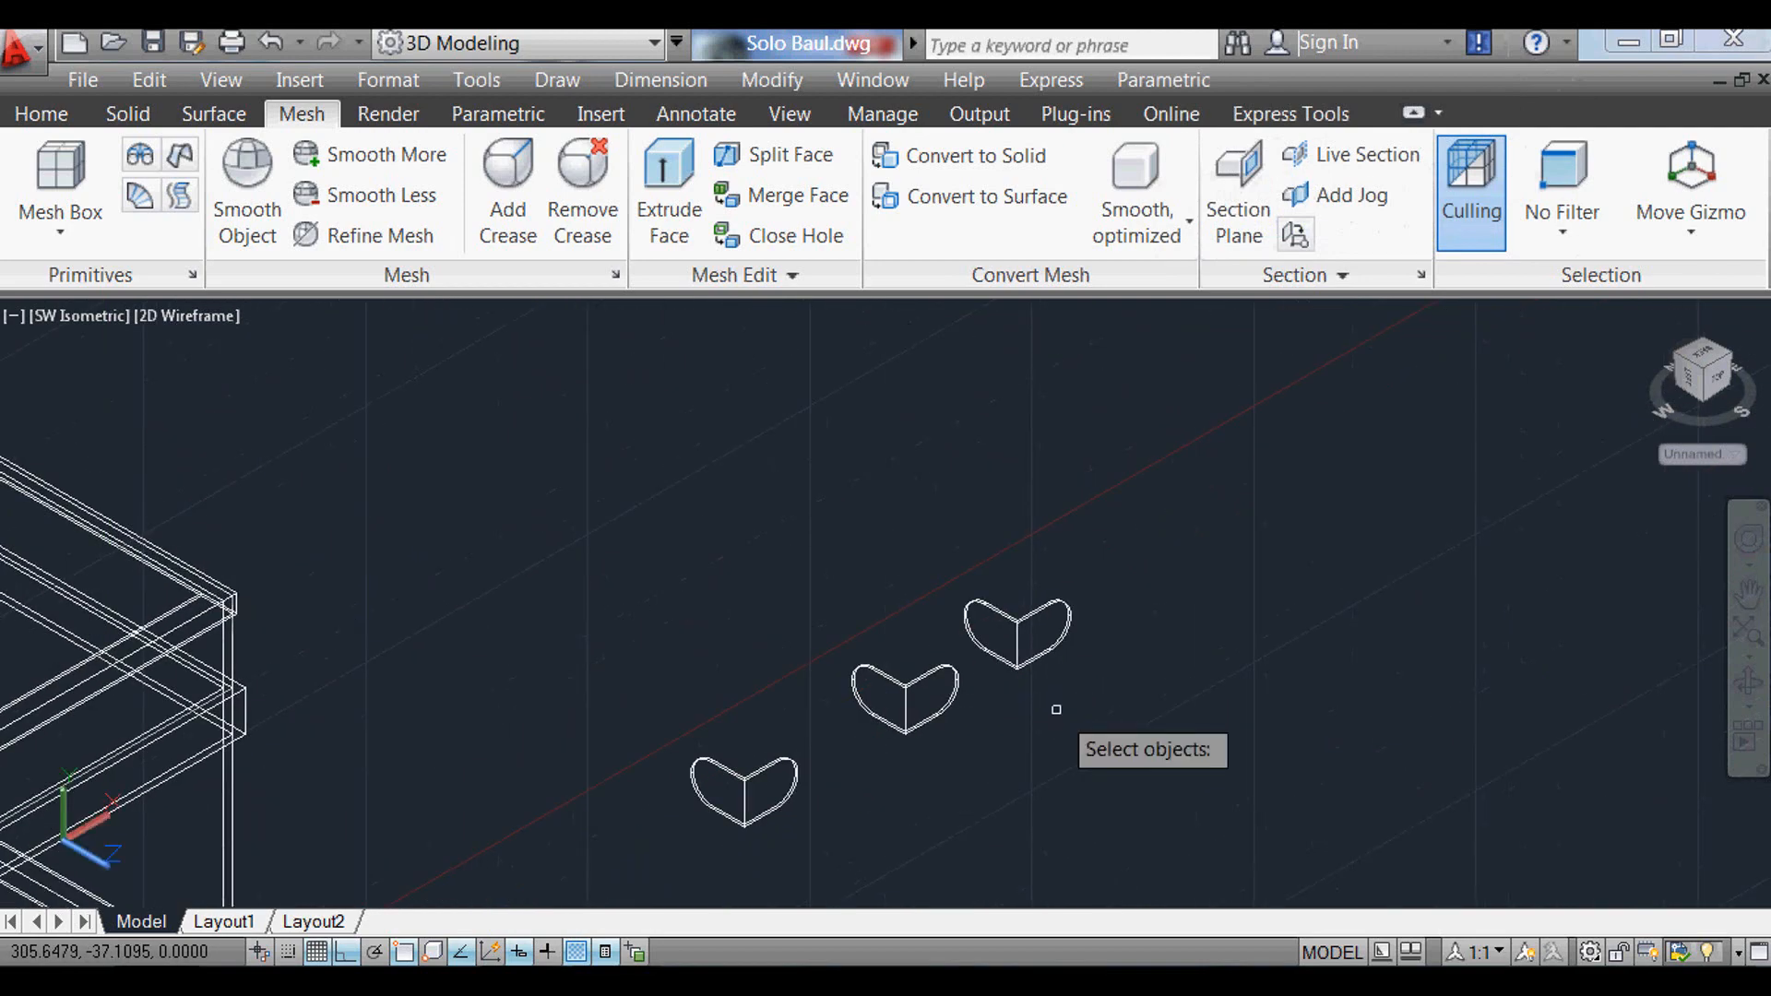
left_click(1028, 610)
scroll(1051, 759, "up", 3)
key("Return")
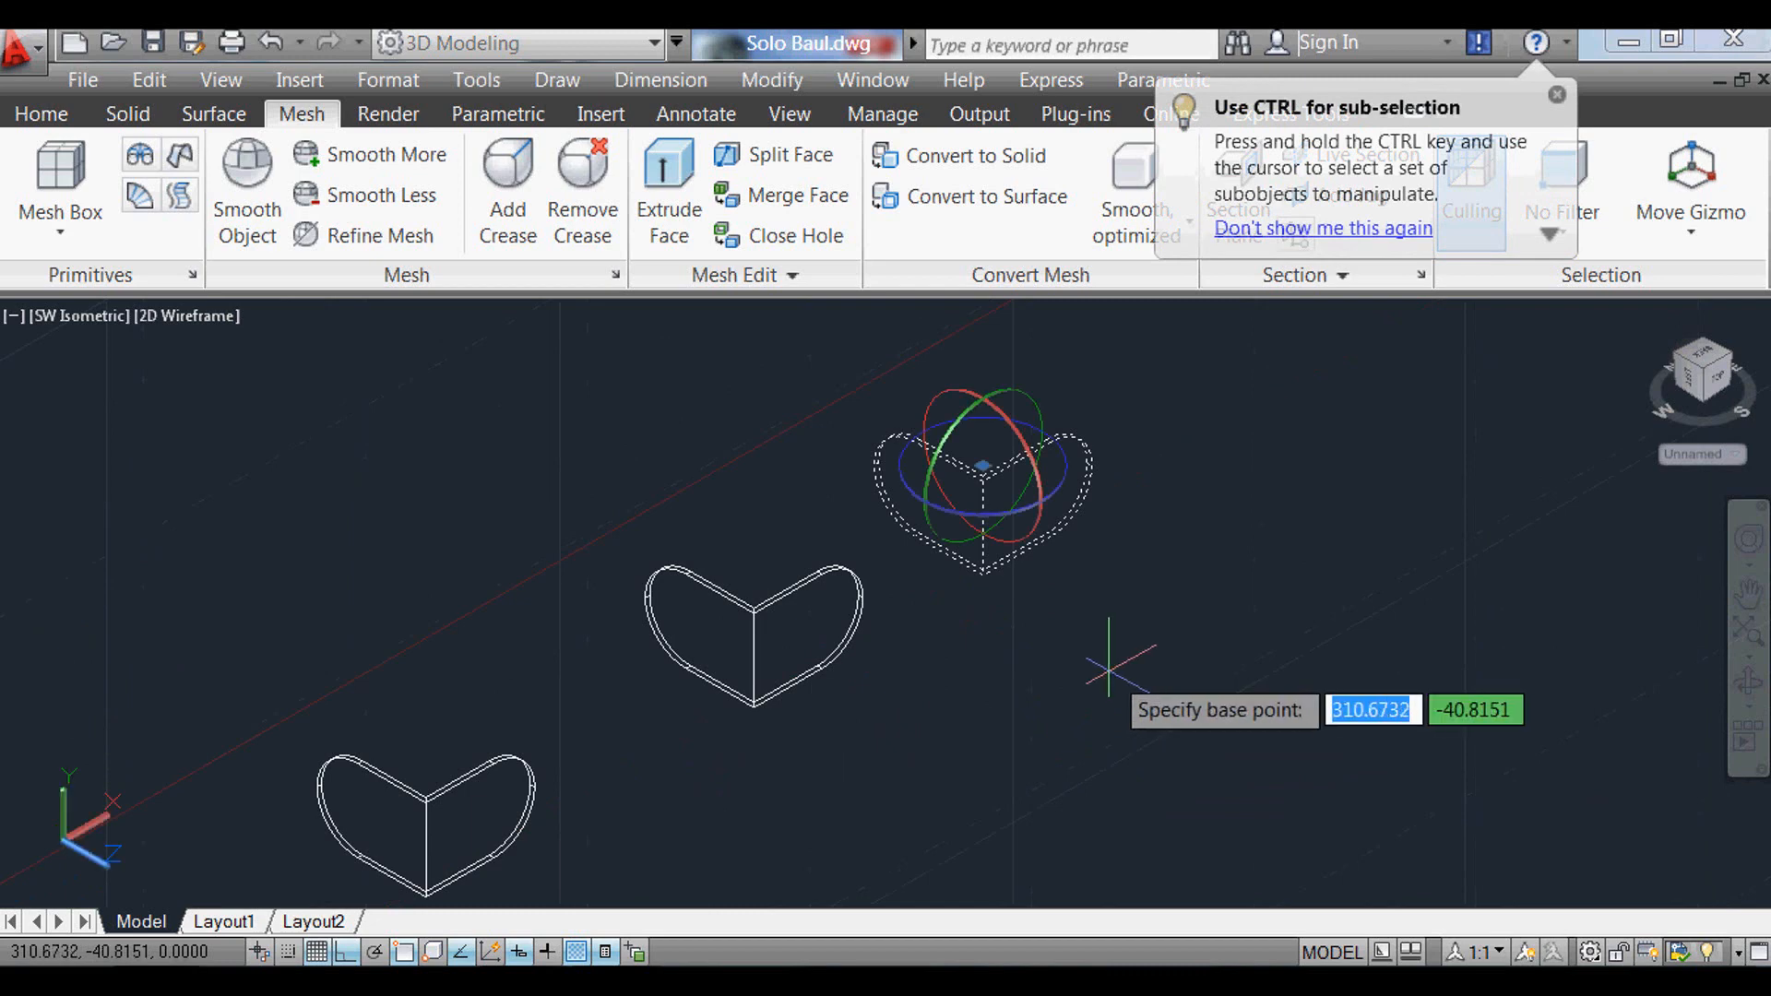
left_click(1004, 510)
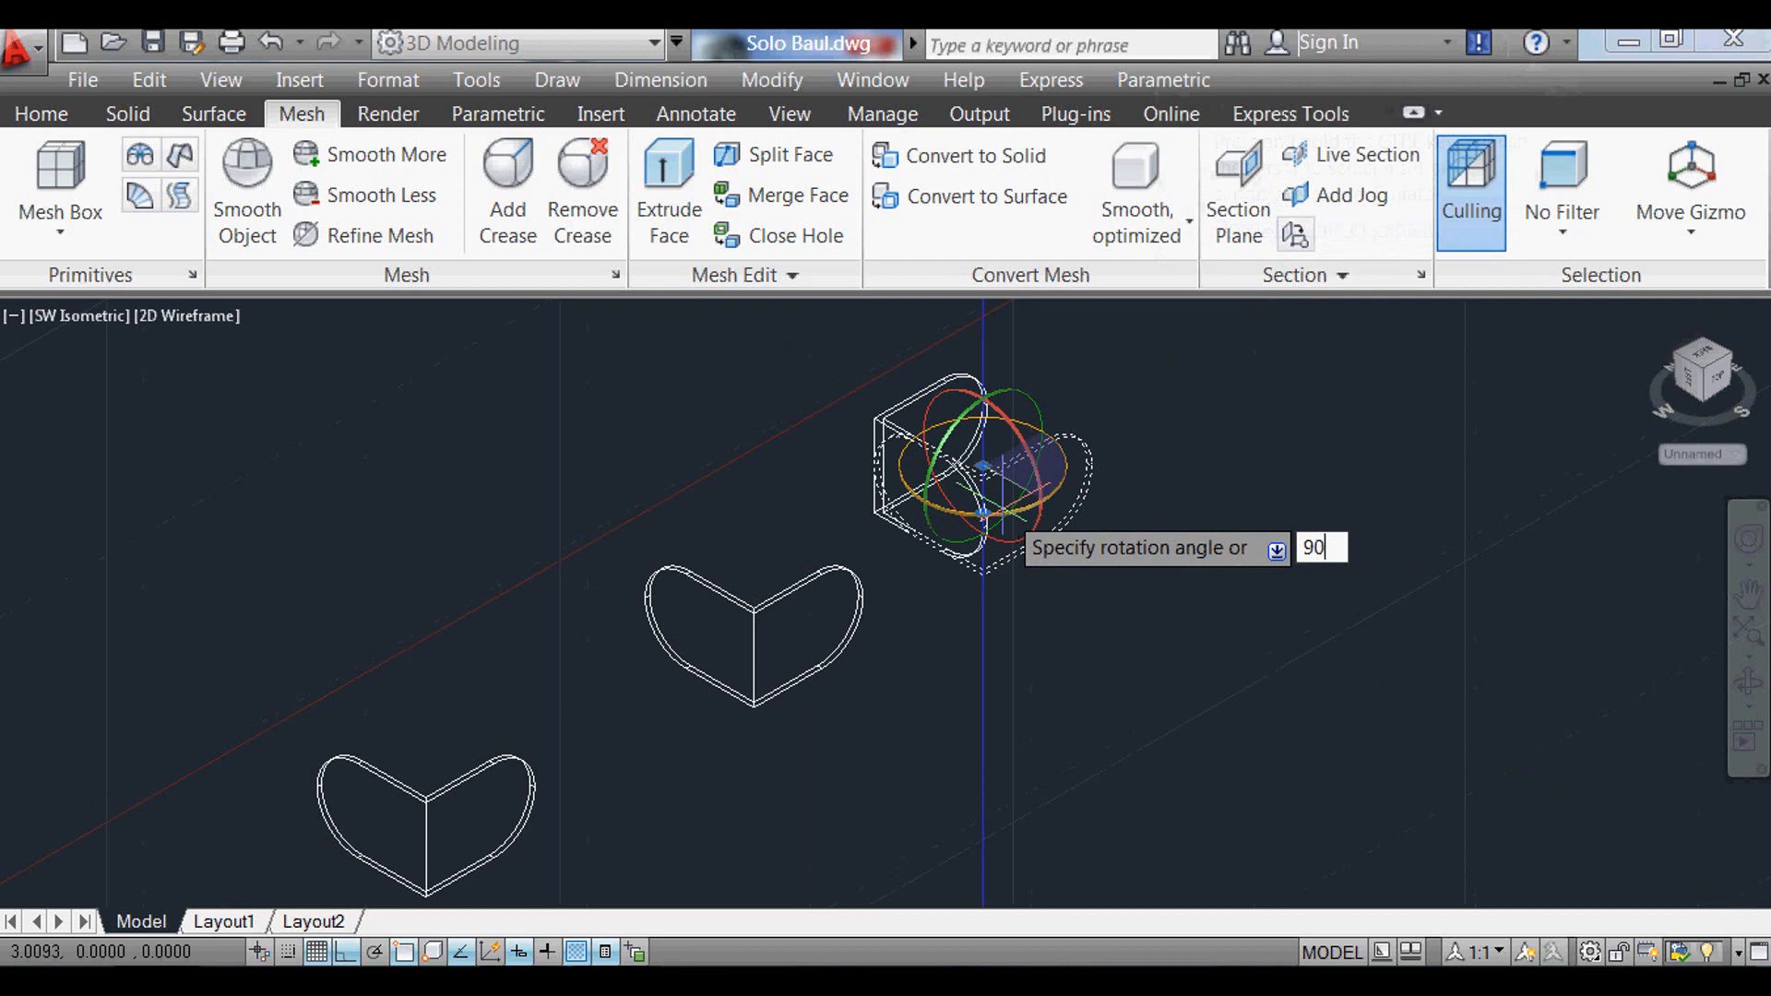
key("Return")
Step: Move the rotated corner piece by its outer top corner onto the left top corner of the chest's seam band
type("m")
key("Return")
left_click(1090, 483)
left_click(874, 402)
scroll(892, 412, "up", 3)
key("Return")
left_click(874, 406)
scroll(1186, 646, "down", 4)
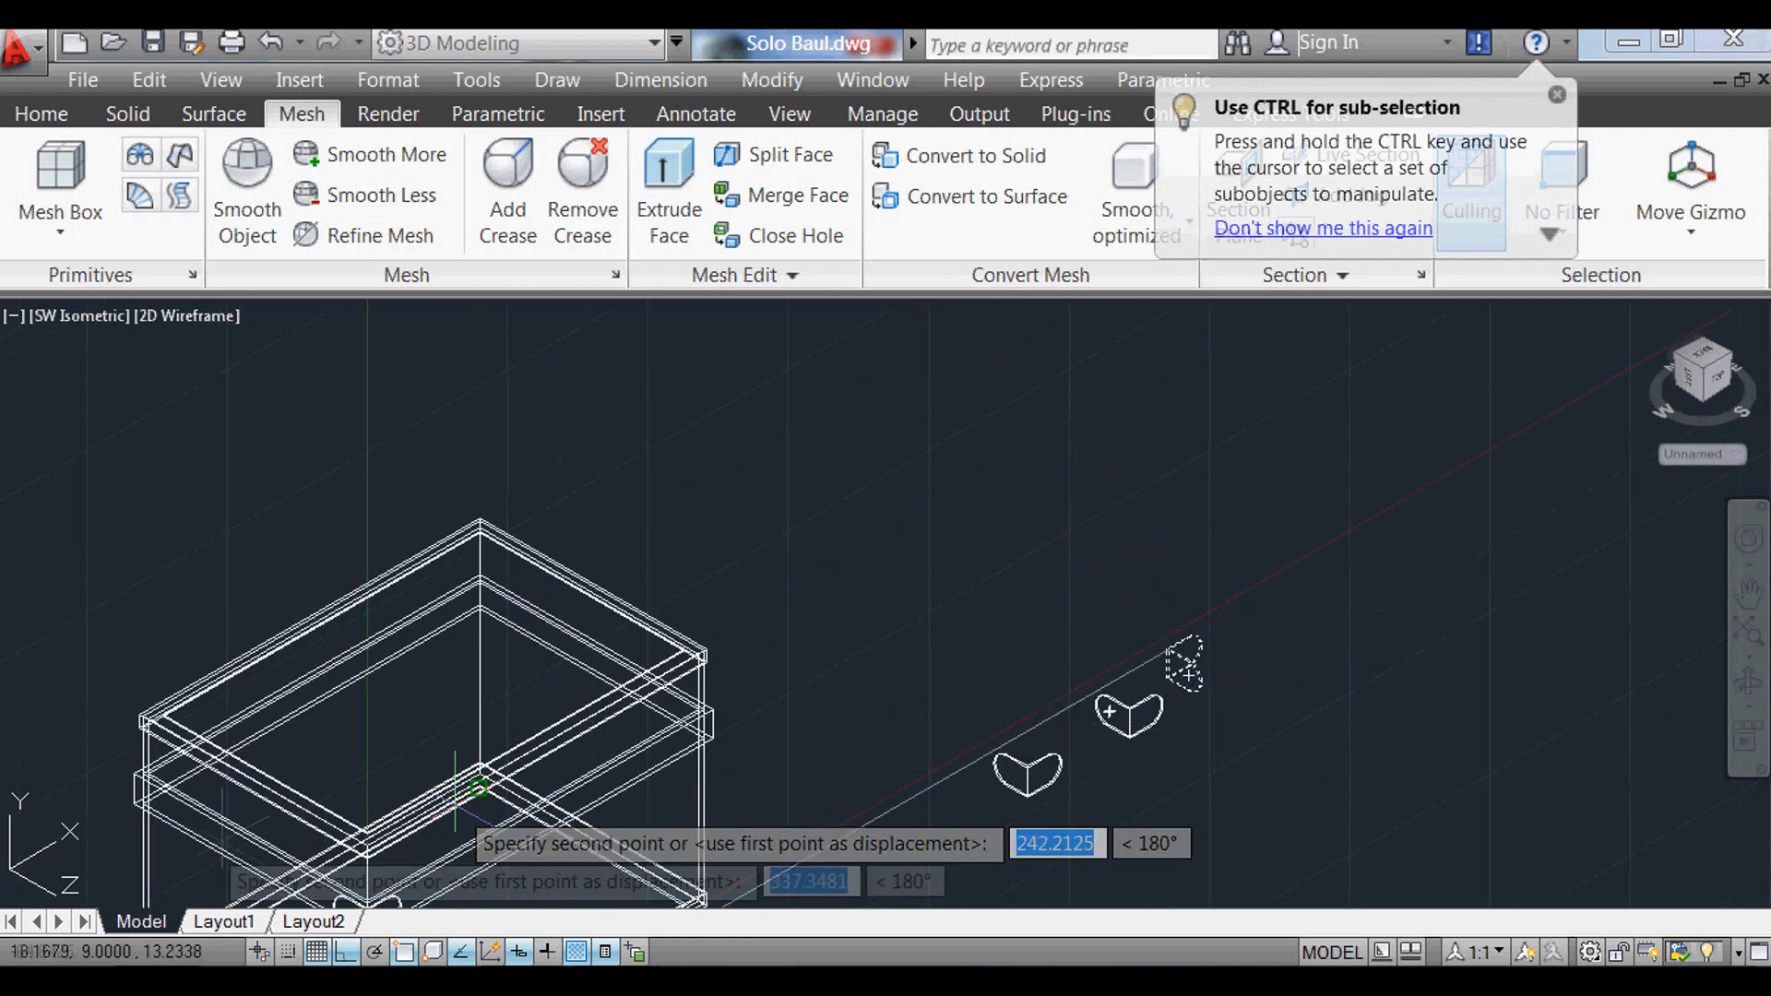
scroll(276, 720, "up", 5)
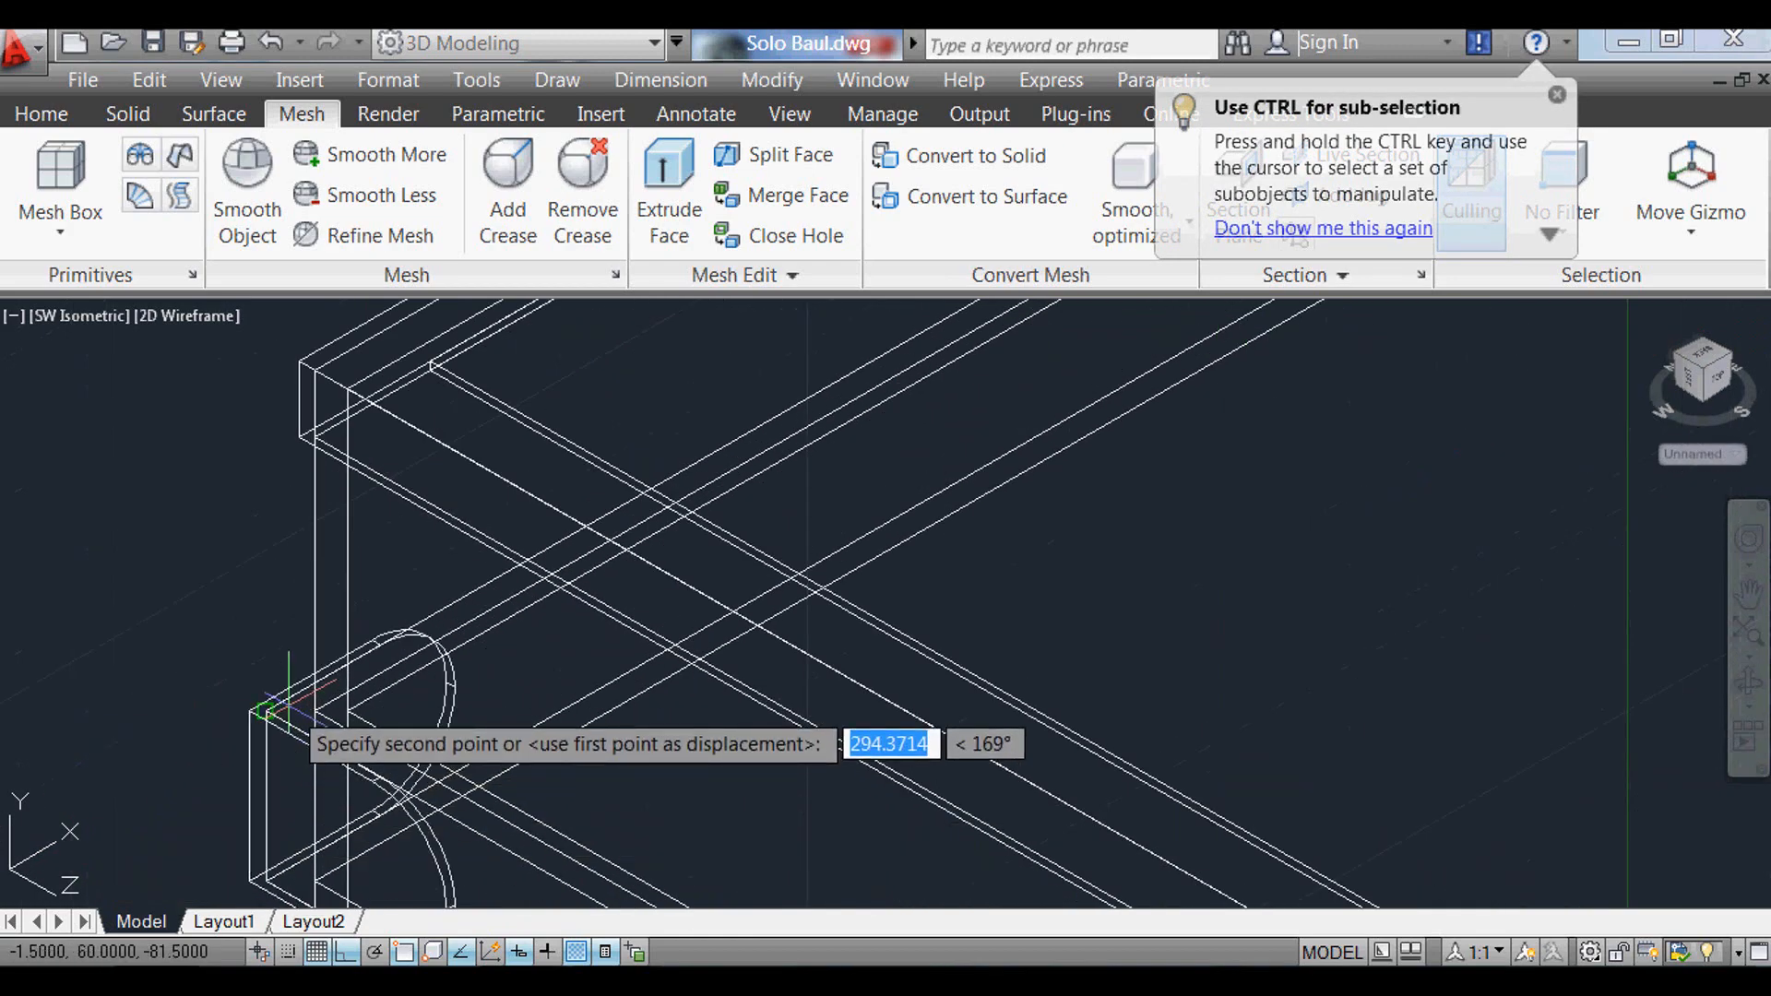
Step: Rotate the farther of the two remaining corner pieces a quarter turn about the vertical axis, with its corner edge facing right
scroll(719, 637, "down", 5)
scroll(818, 613, "up", 3)
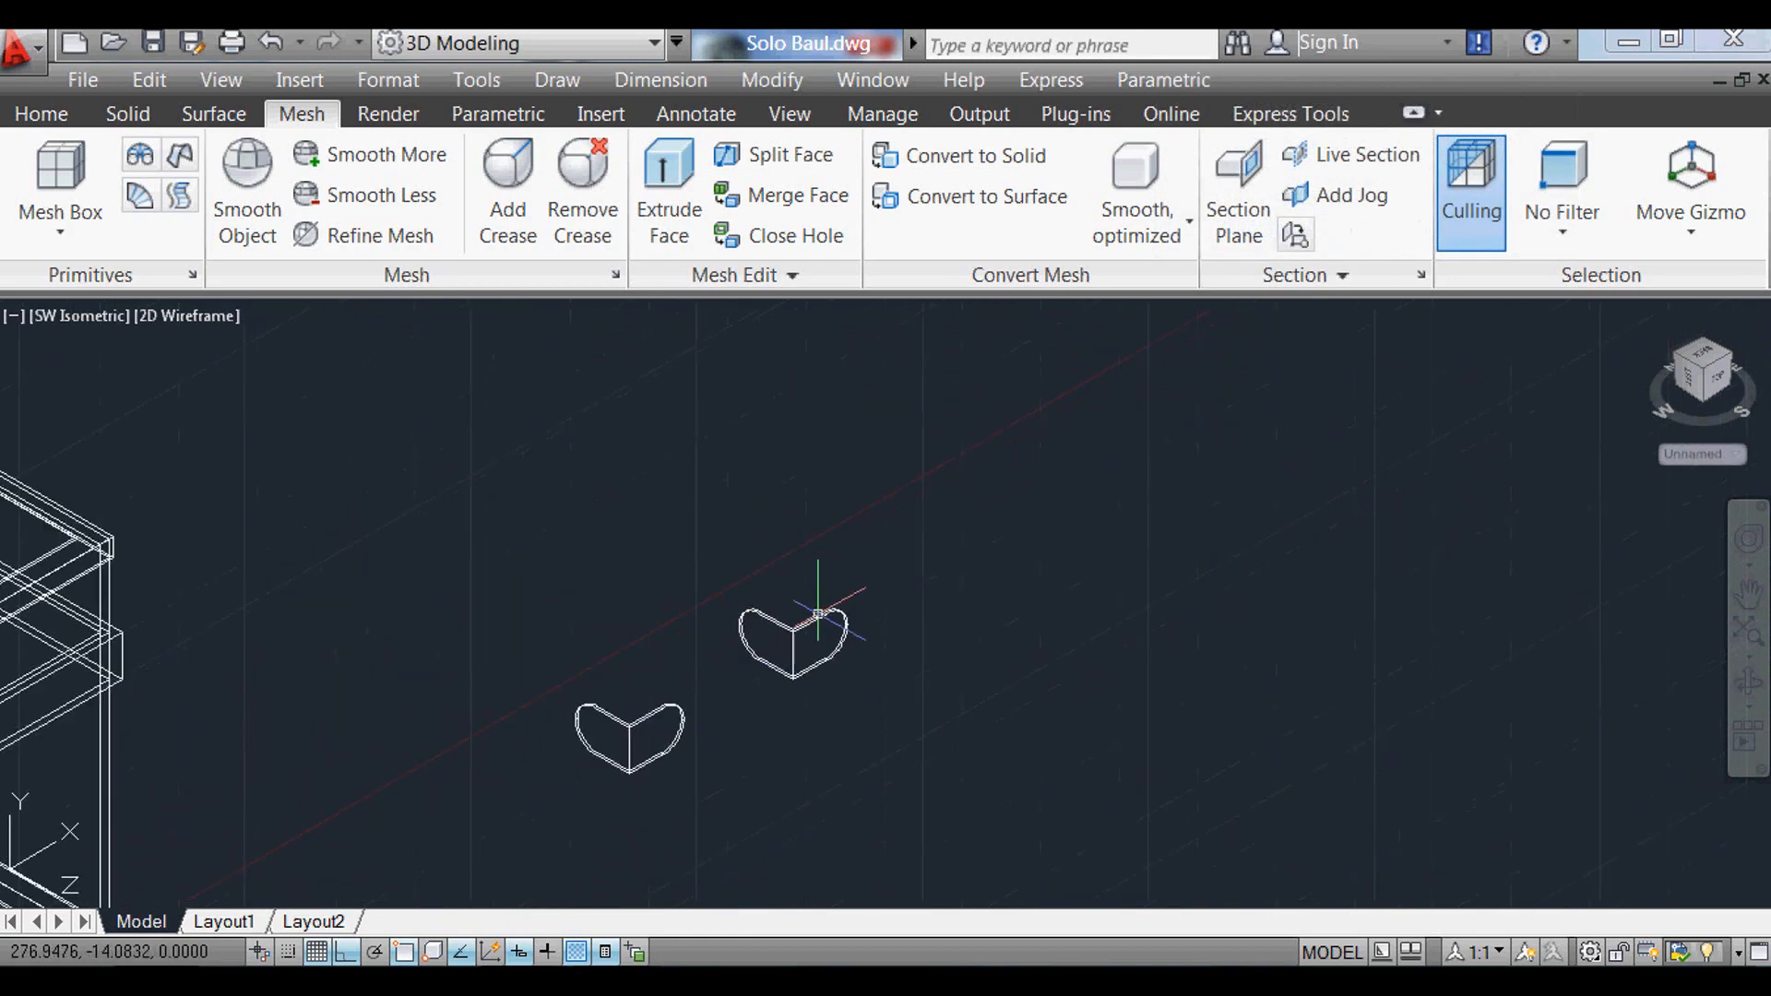
scroll(818, 615, "up", 2)
type("3r")
key("Return")
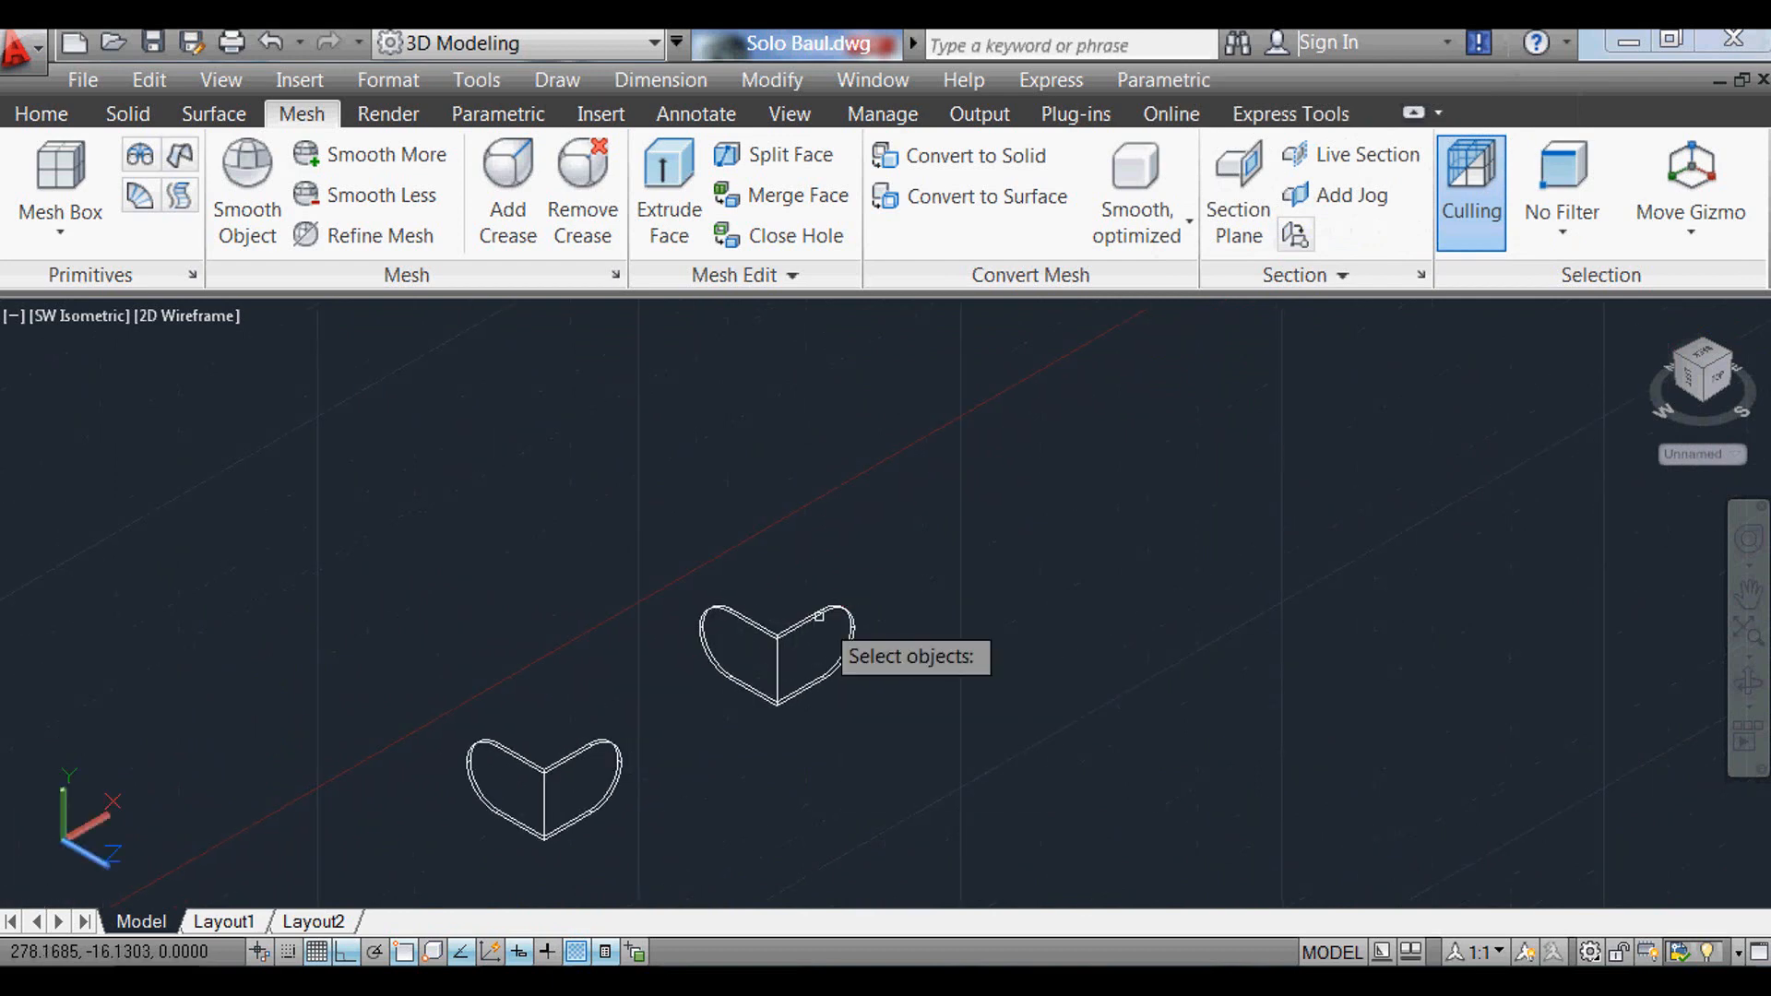
left_click(778, 650)
scroll(779, 660, "up", 2)
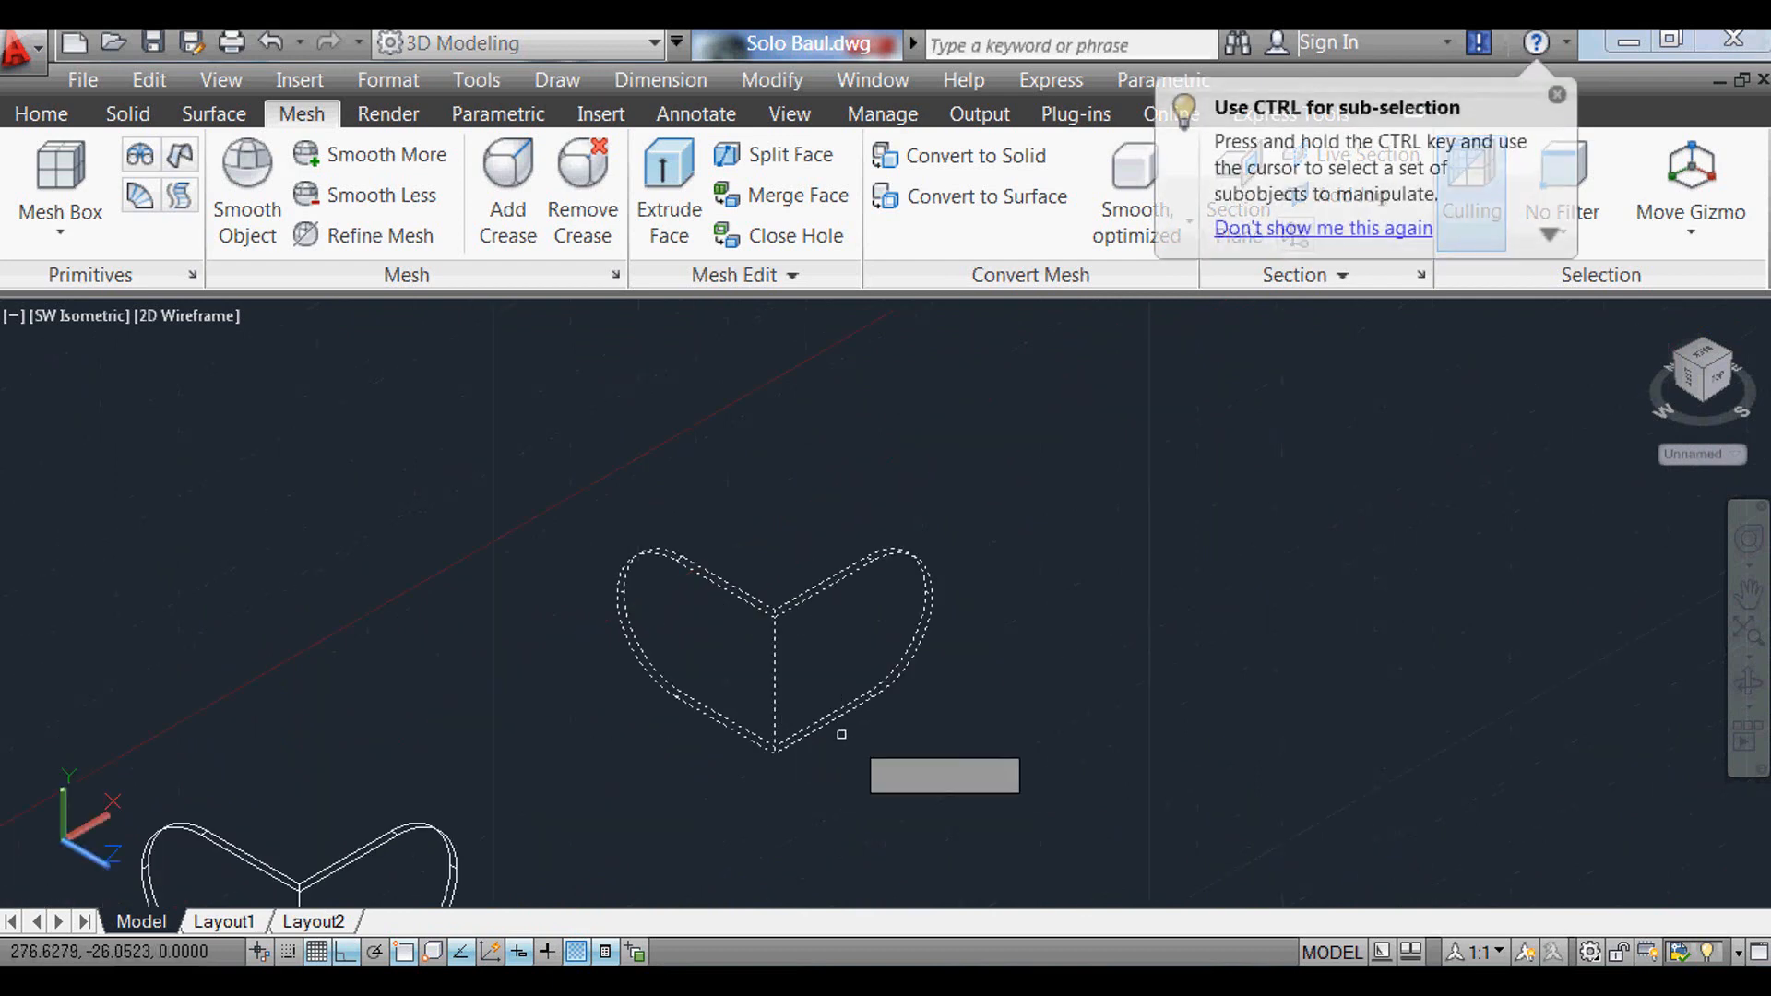
key("Return")
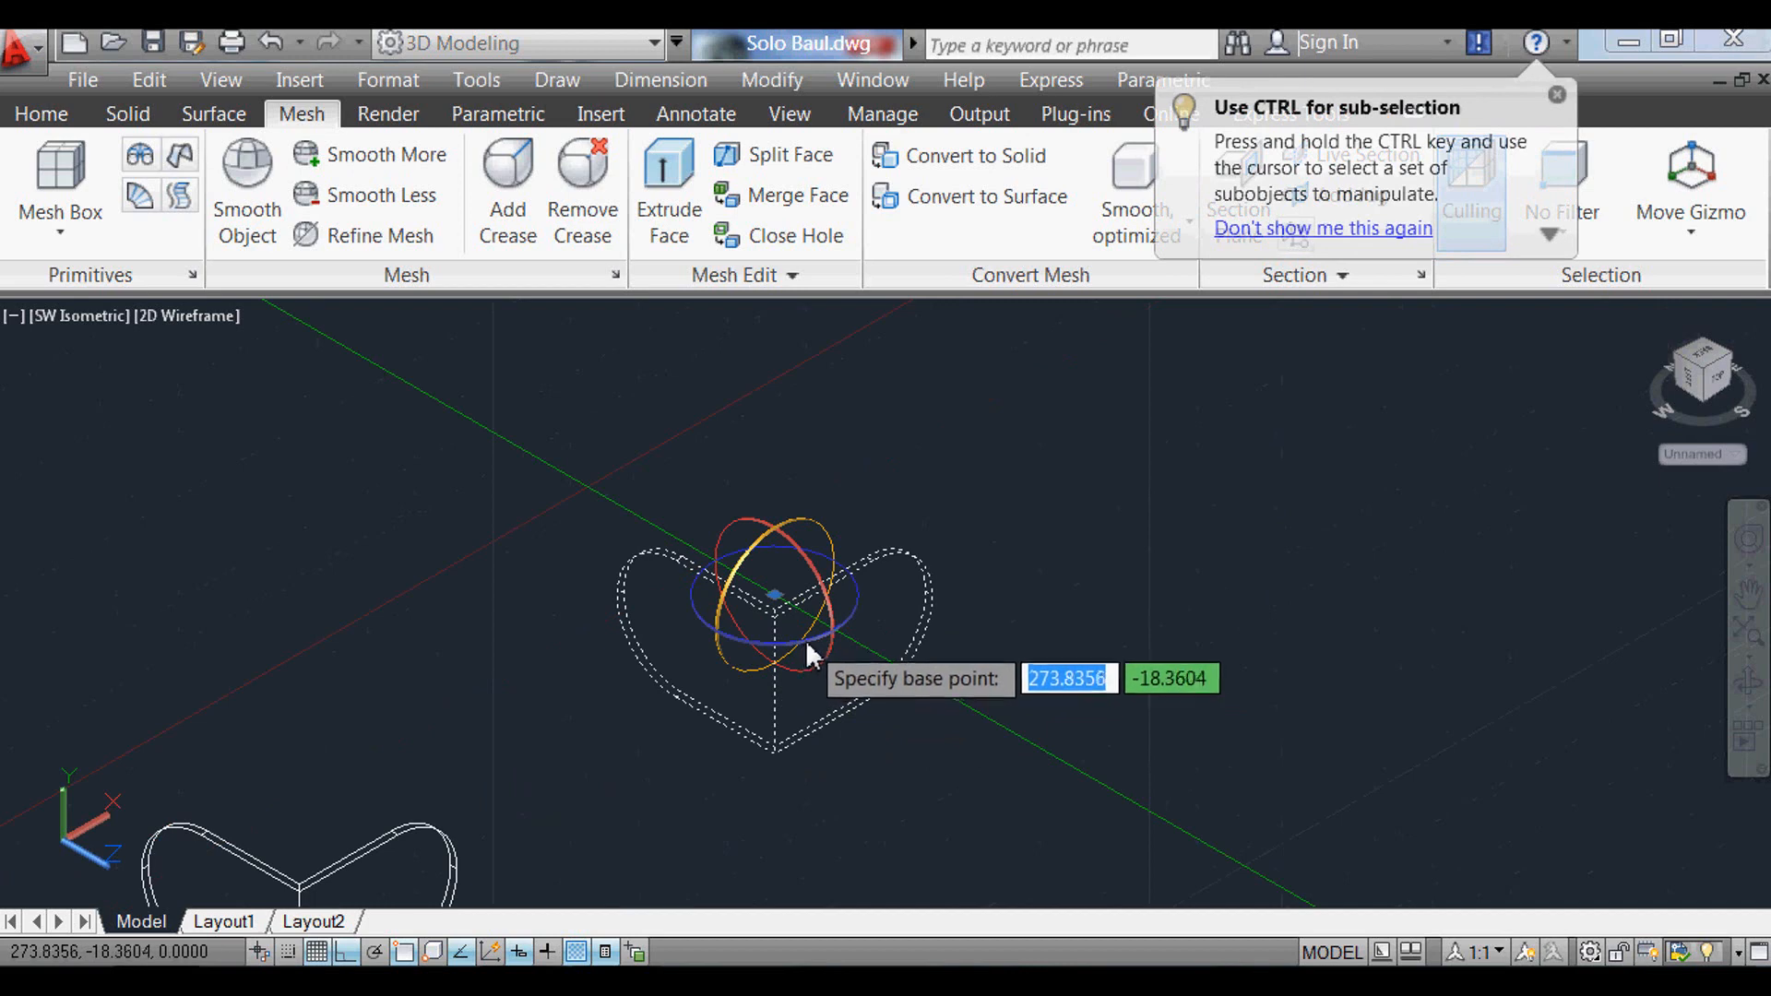
left_click(852, 611)
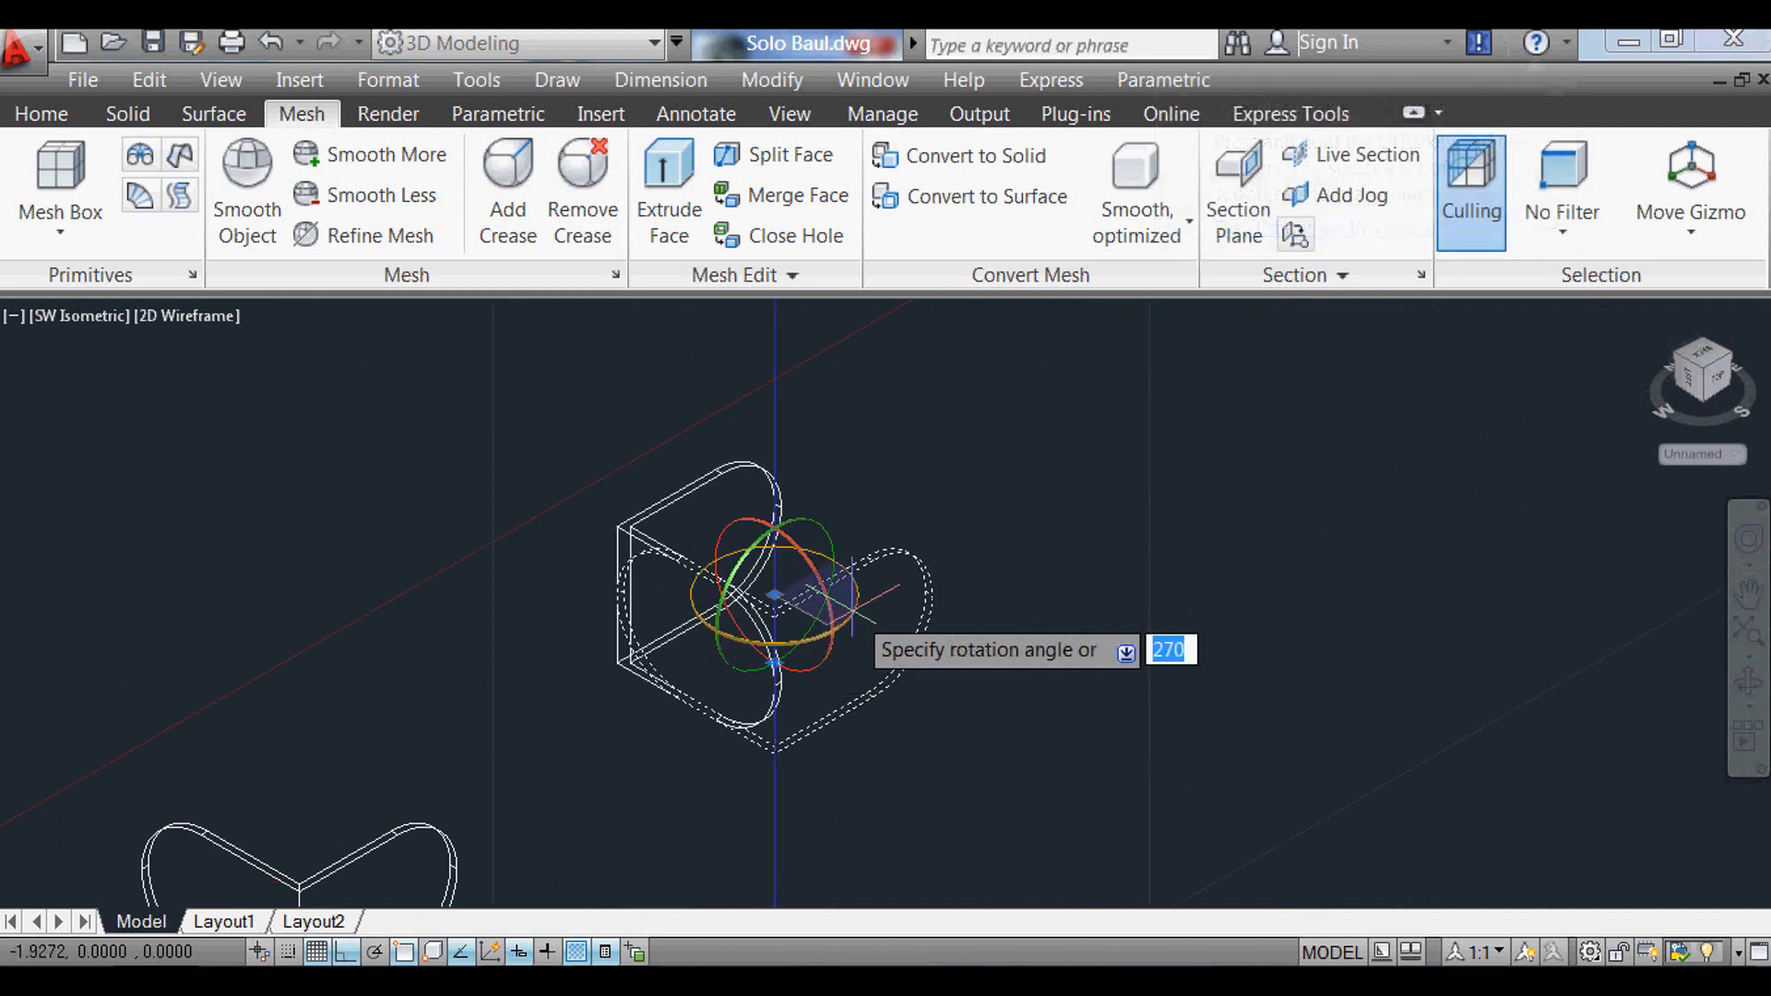
key("Return")
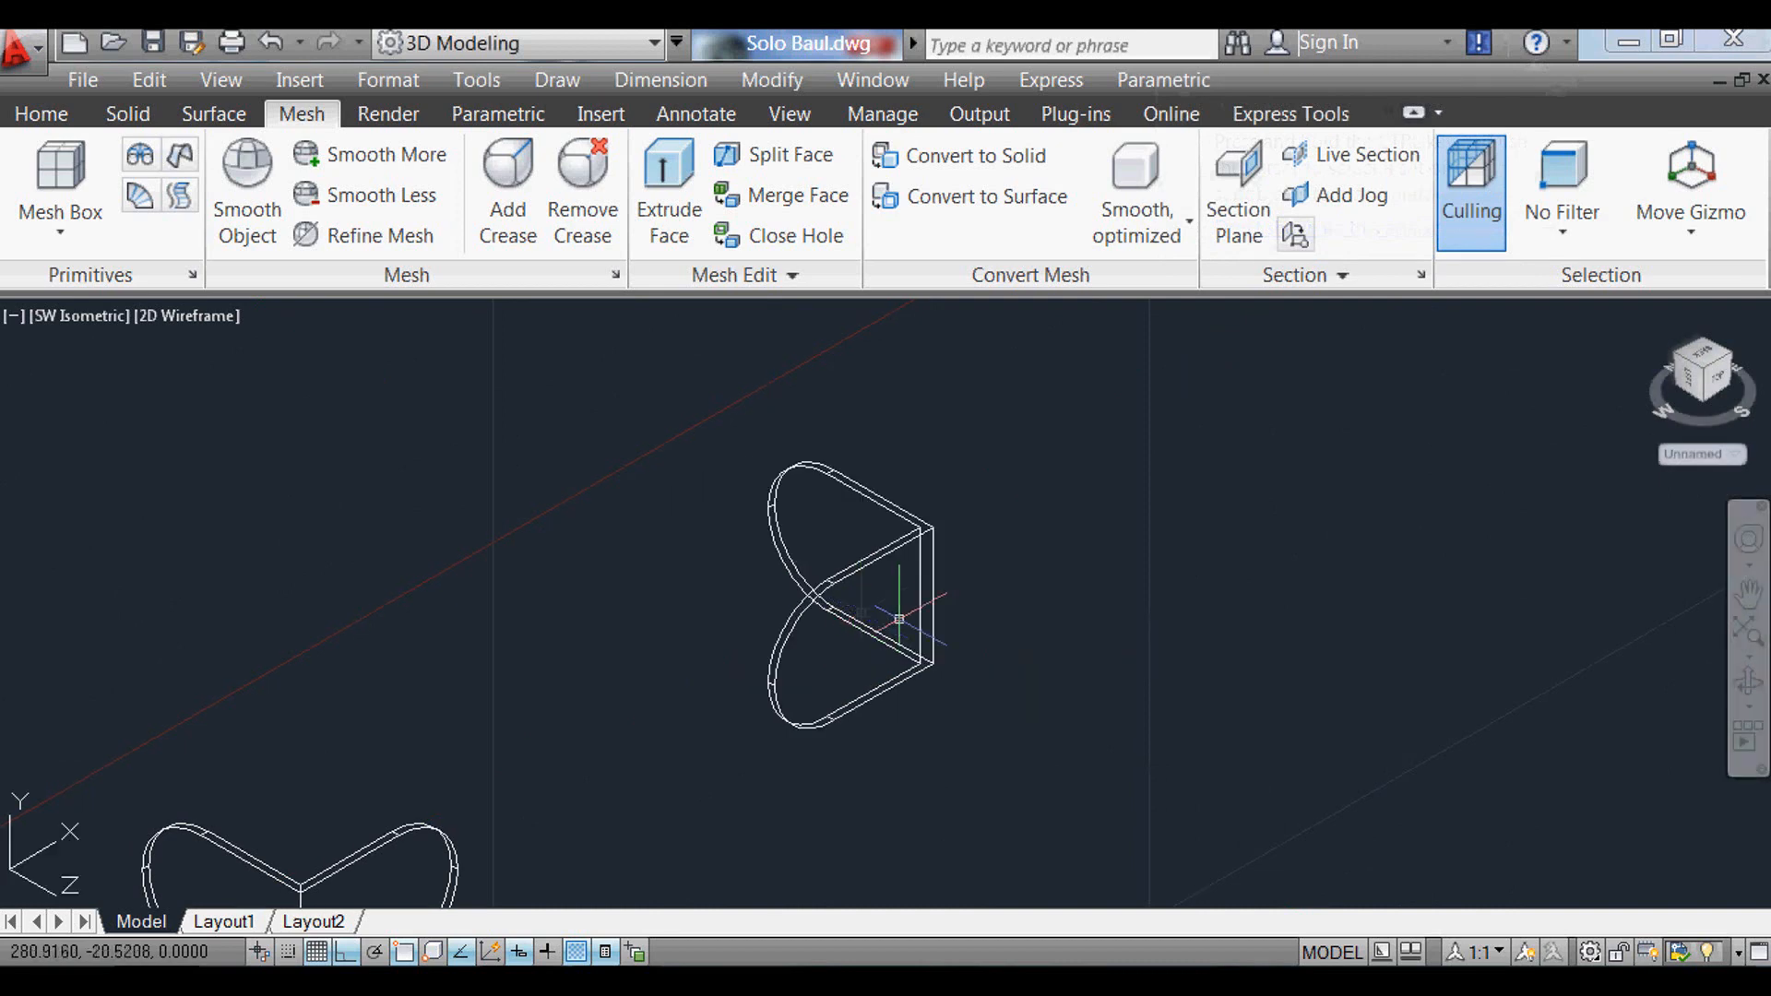
Step: Move the right-facing corner piece by its outer top corner onto the right top corner of the chest's seam band
left_click(1000, 585)
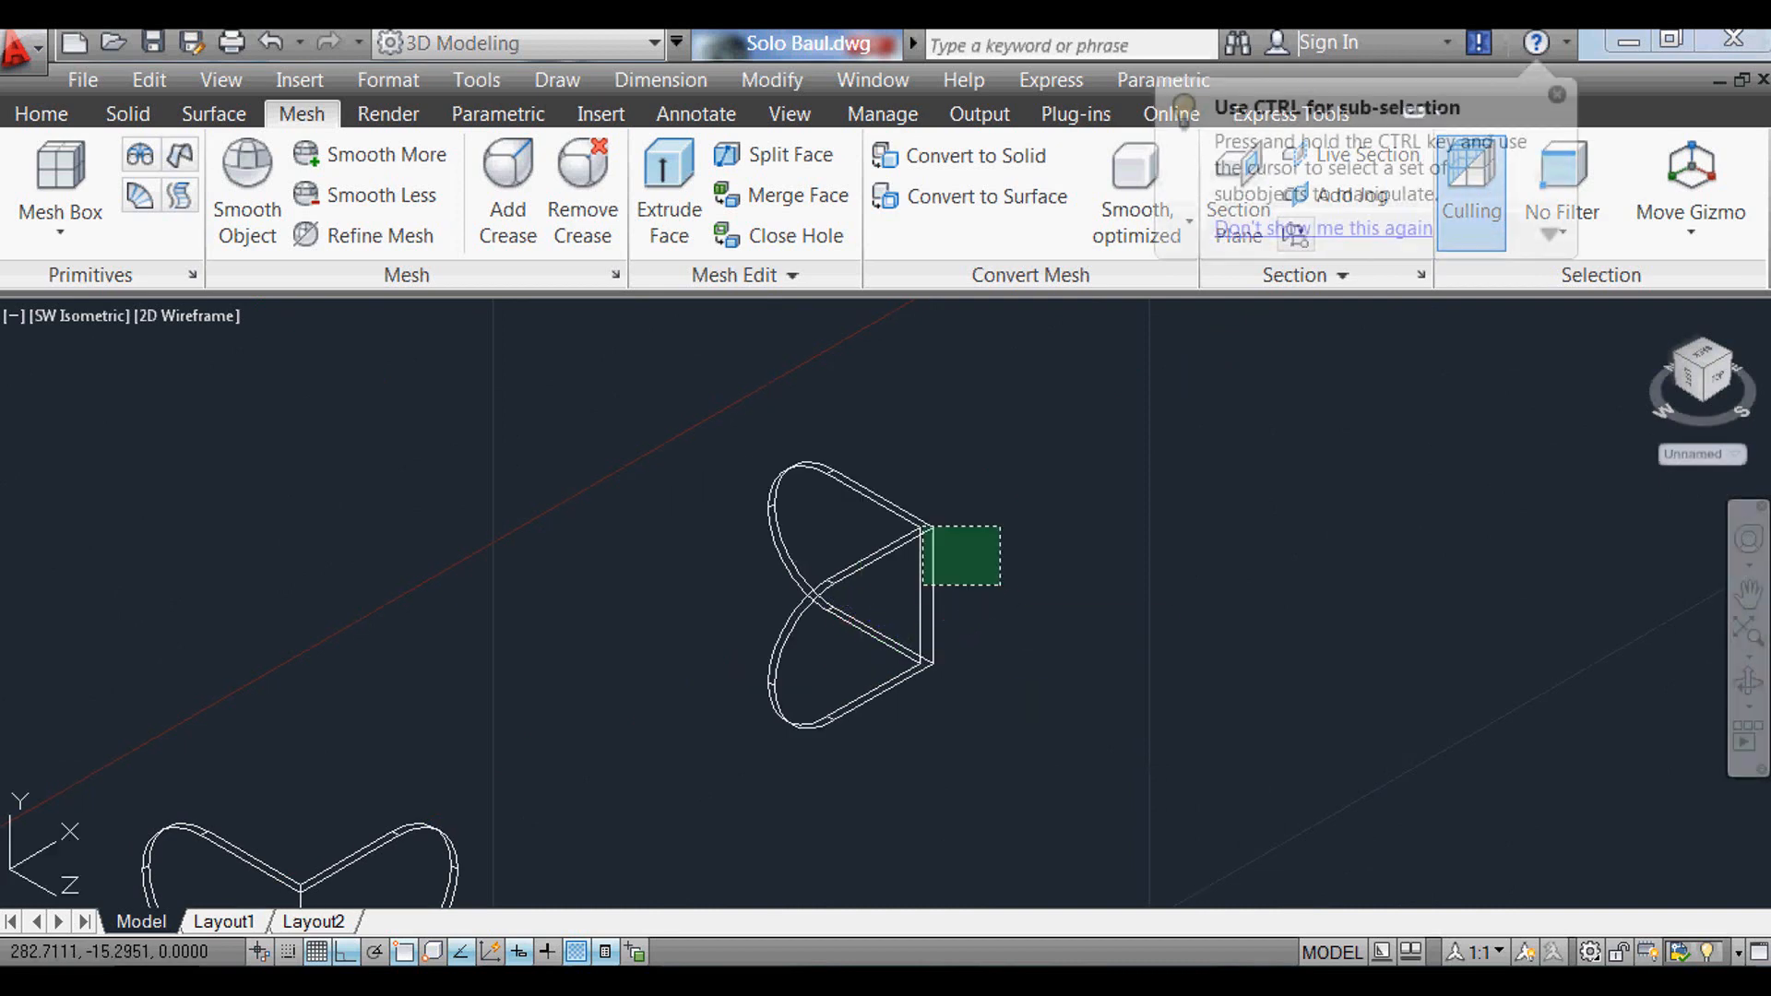
left_click(921, 524)
scroll(918, 516, "up", 3)
key("Return")
left_click(925, 551)
scroll(1228, 766, "down", 5)
scroll(609, 816, "up", 1)
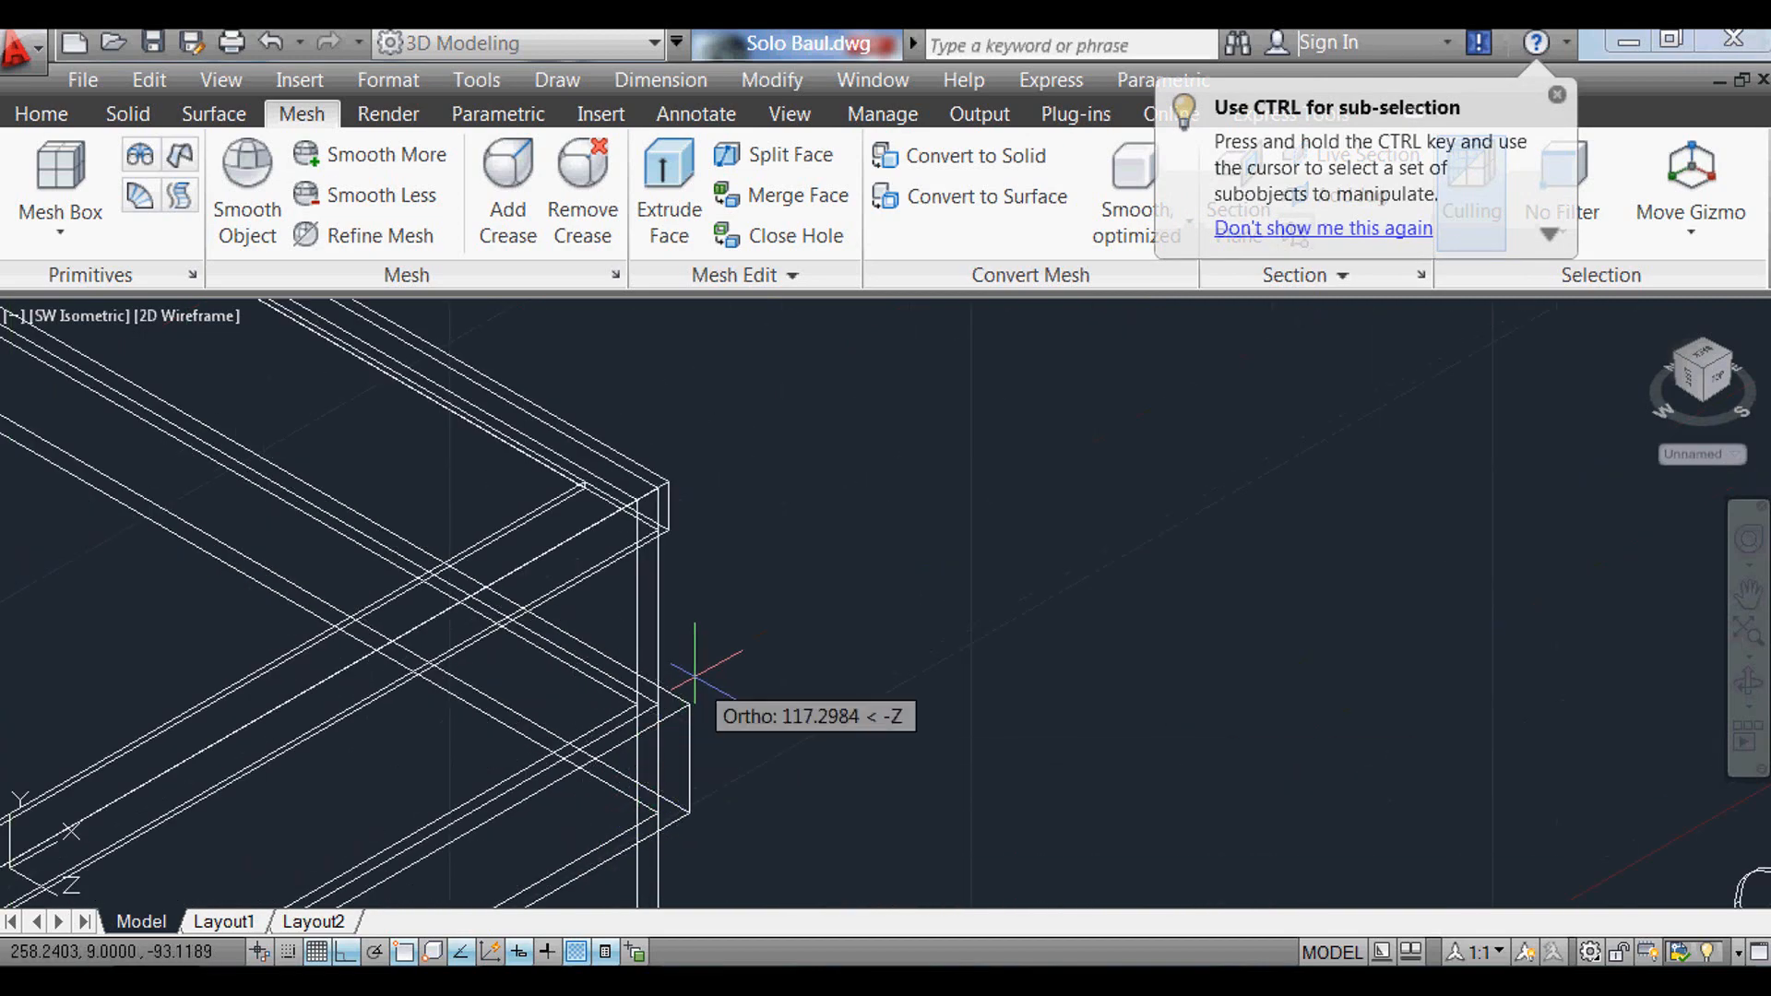
left_click(701, 707)
Step: Rotate the last corner piece 180 degrees in 3D about the vertical axis through its outer top corner
scroll(689, 767, "down", 5)
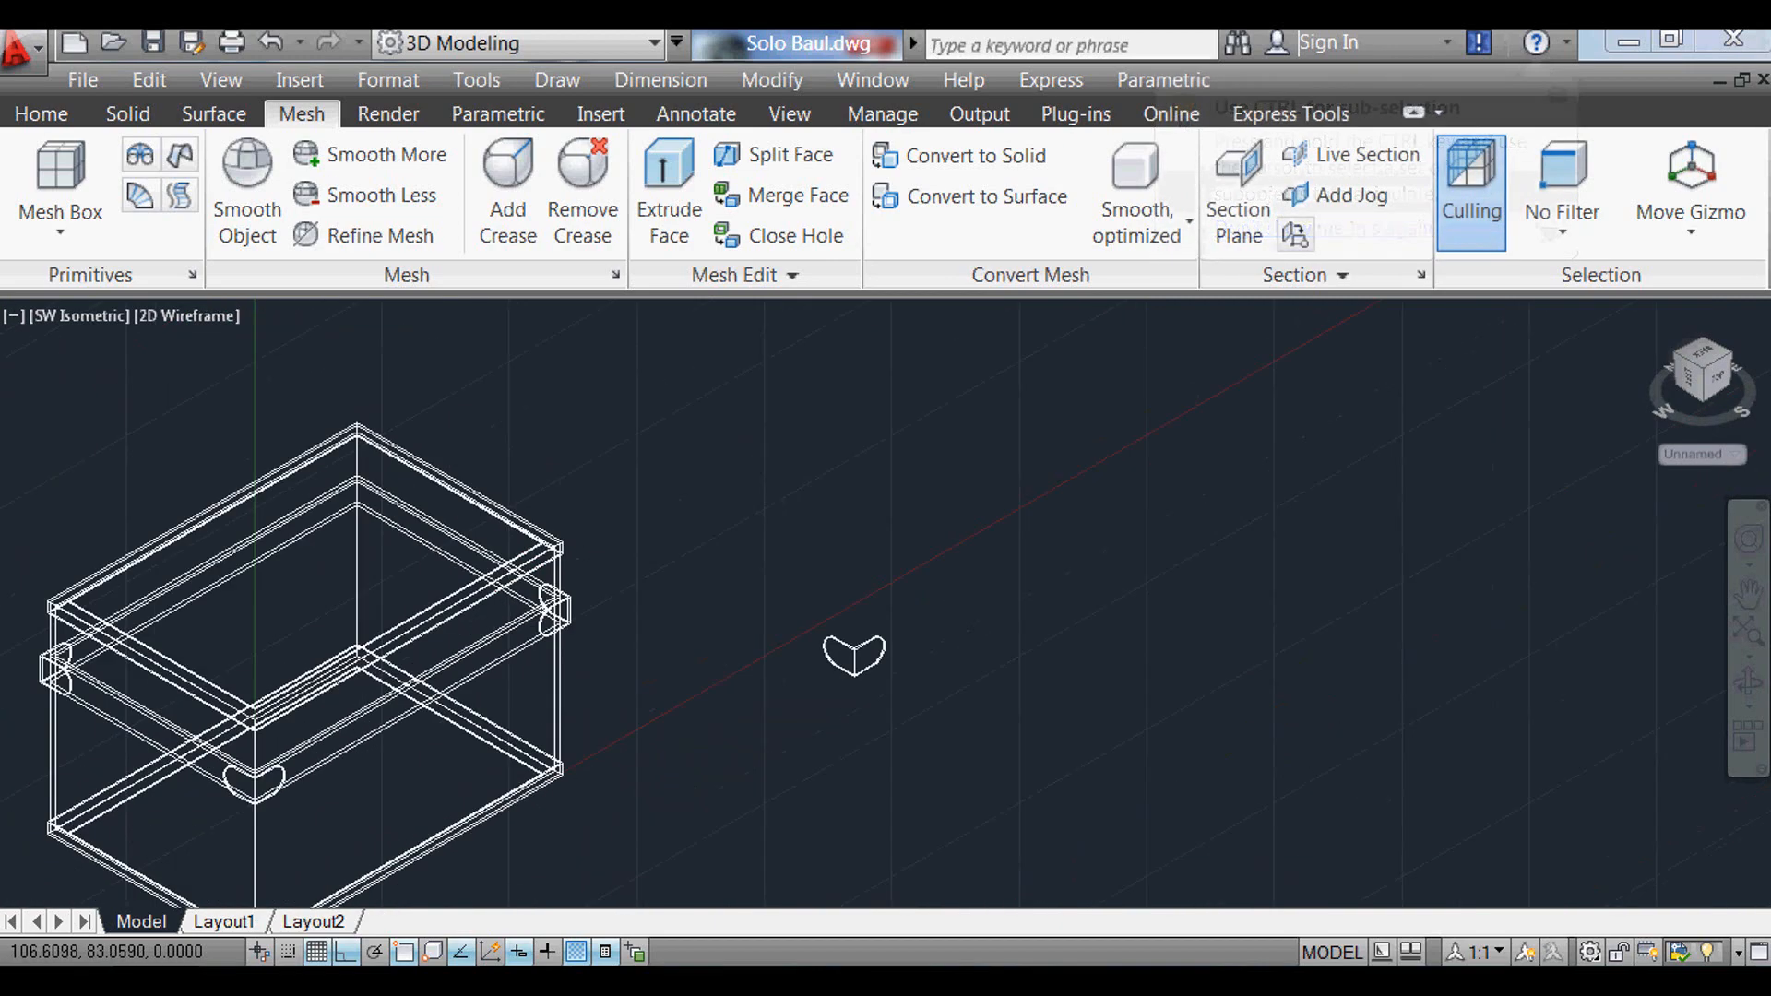
scroll(775, 627, "up", 4)
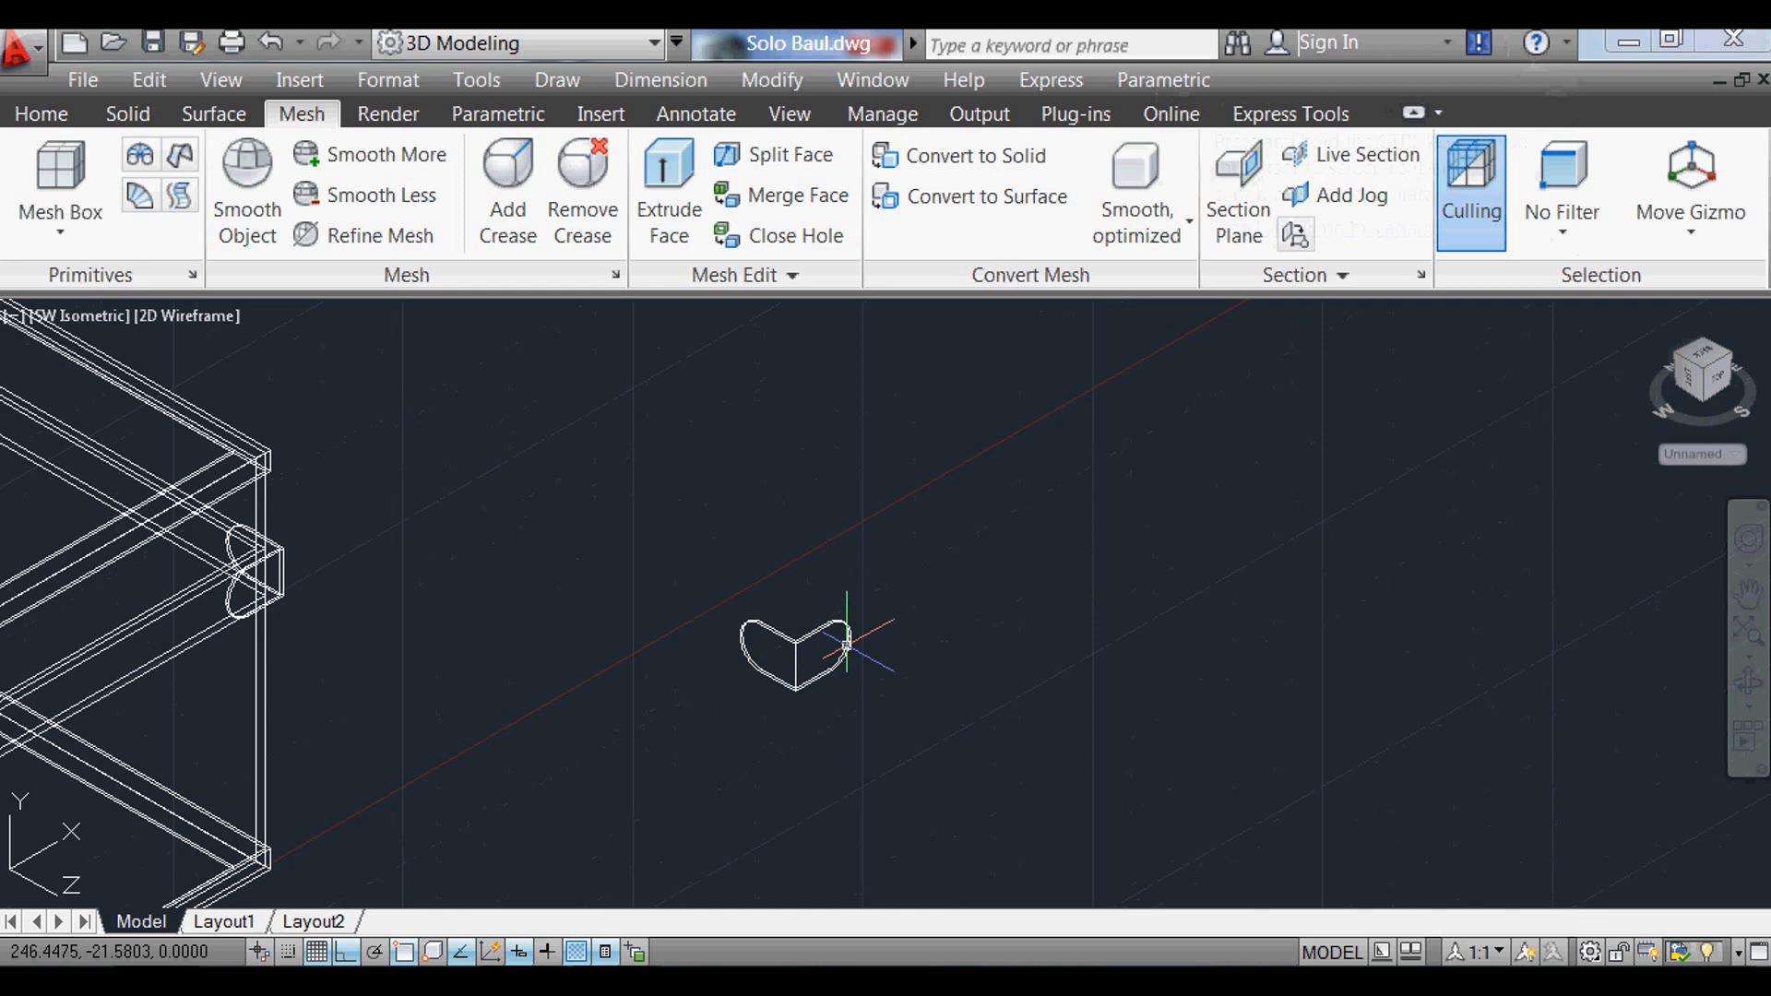
key("Return")
left_click(842, 736)
left_click(772, 626)
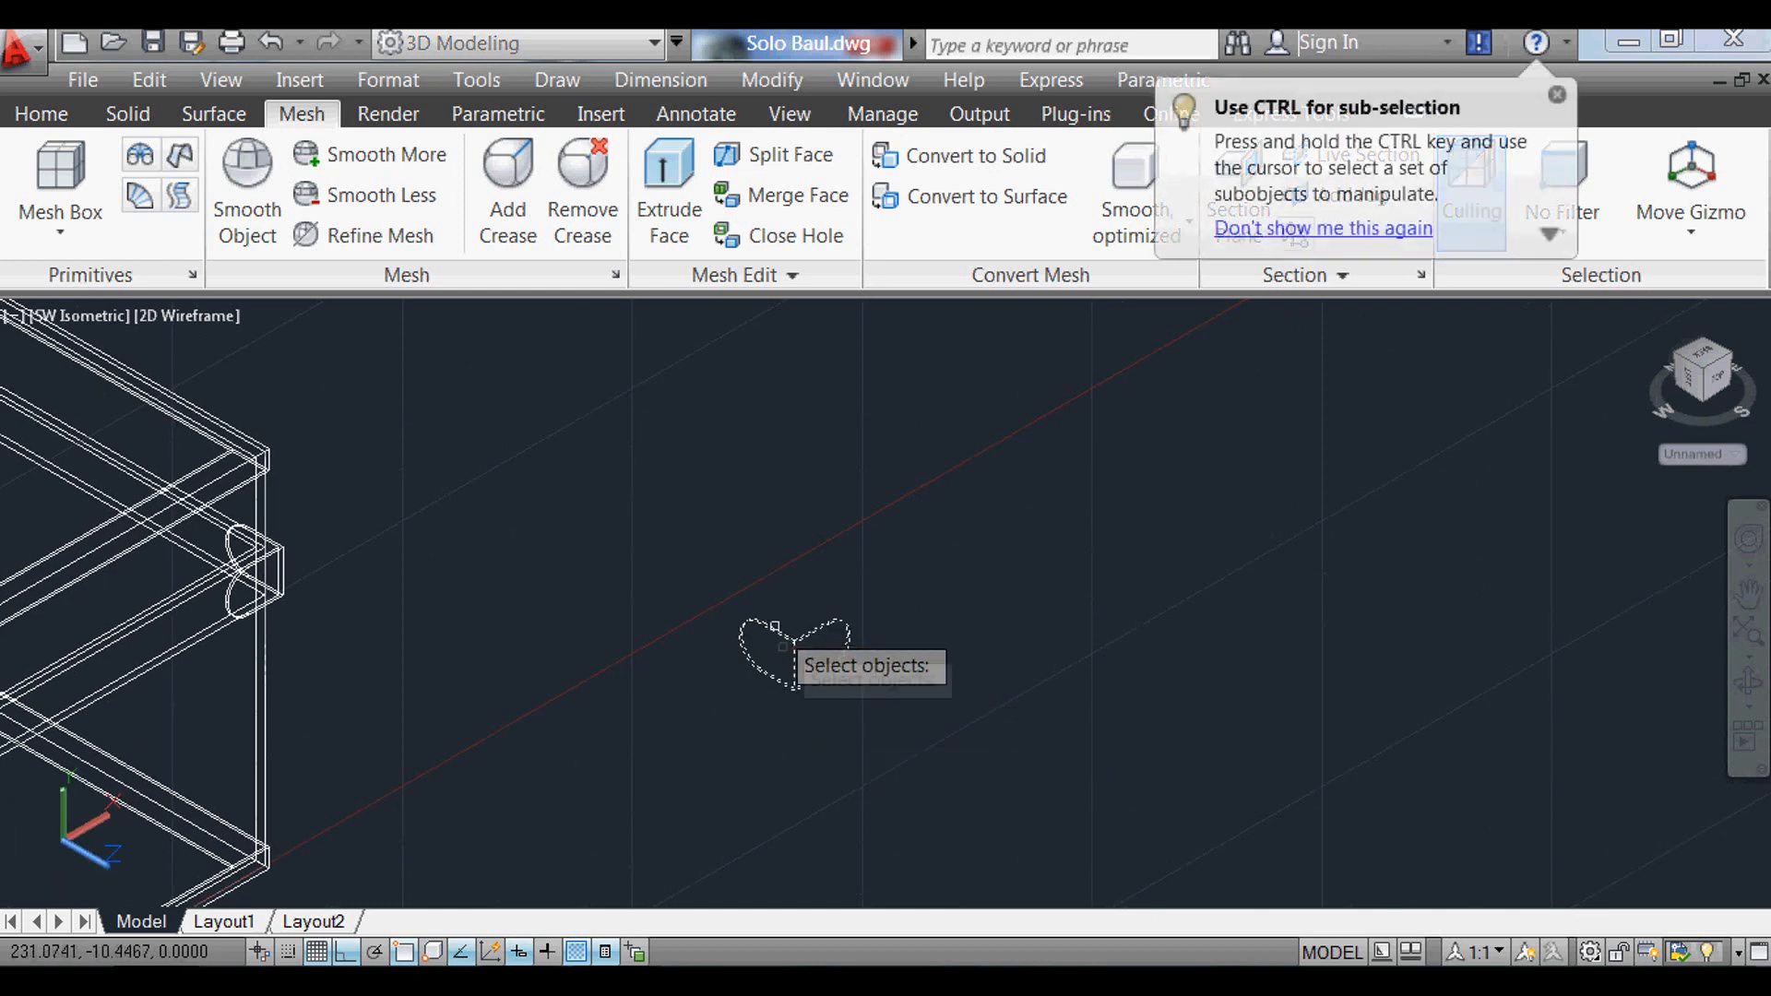
scroll(790, 653, "up", 4)
scroll(804, 644, "up", 3)
key("Return")
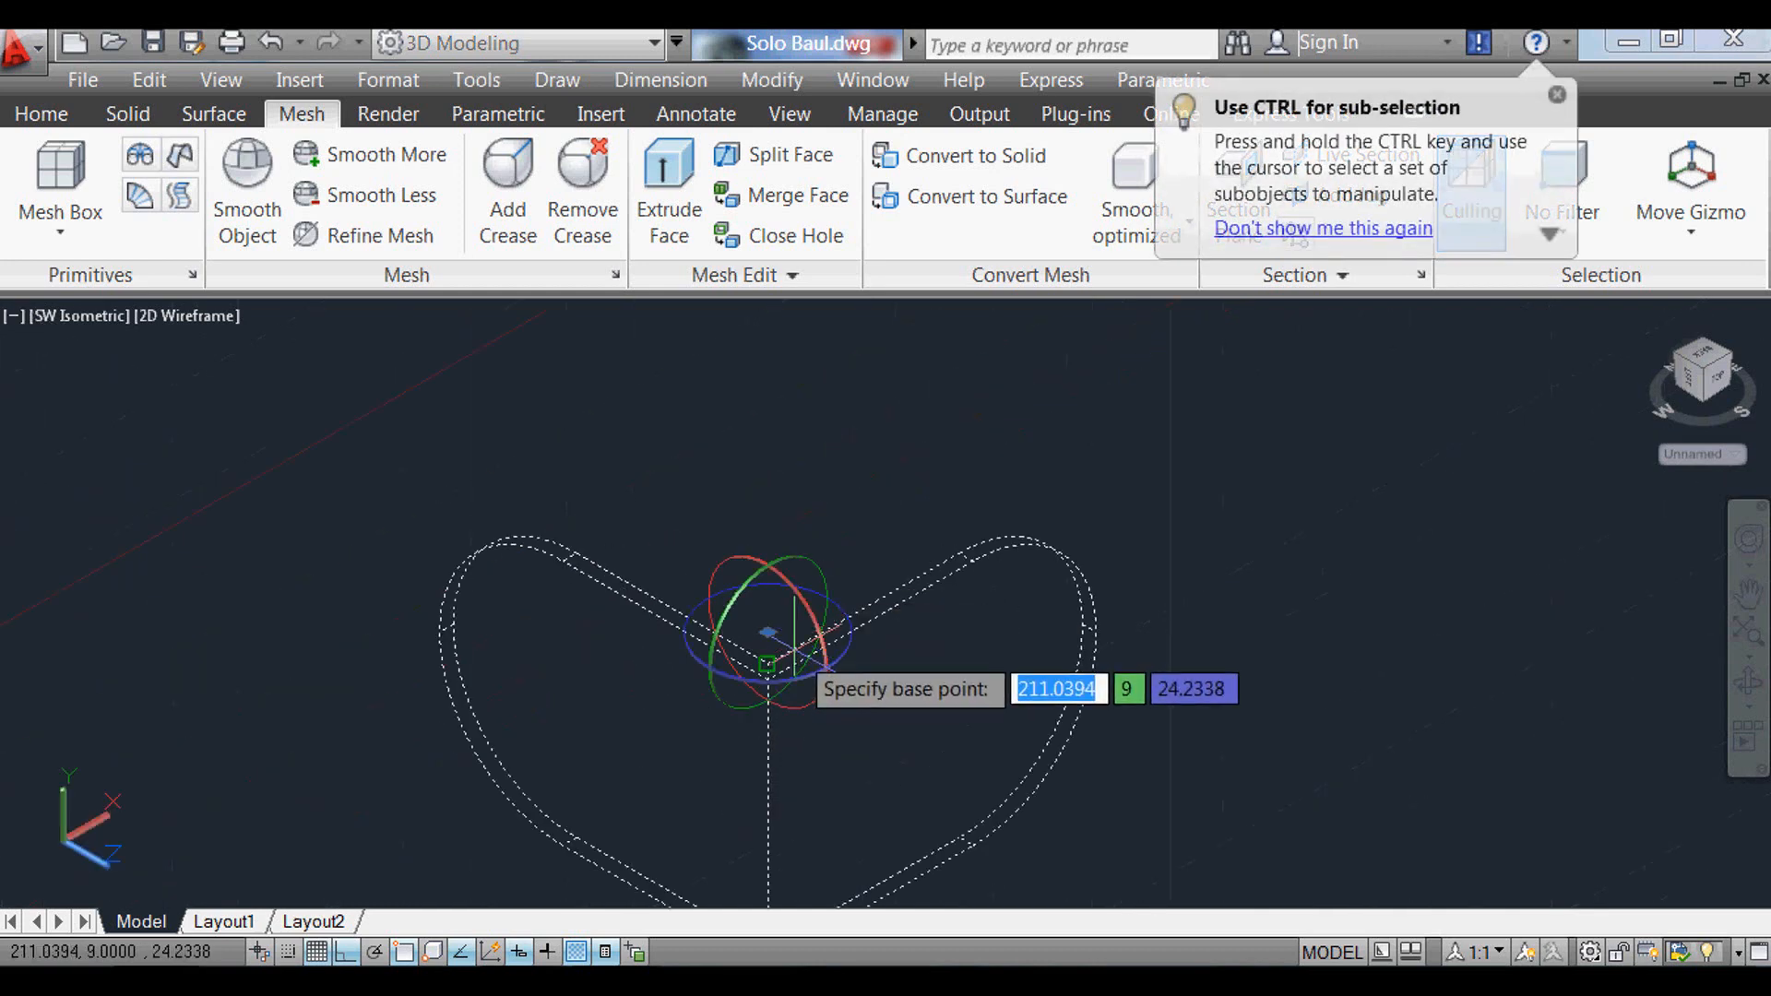
left_click(769, 662)
left_click(808, 703)
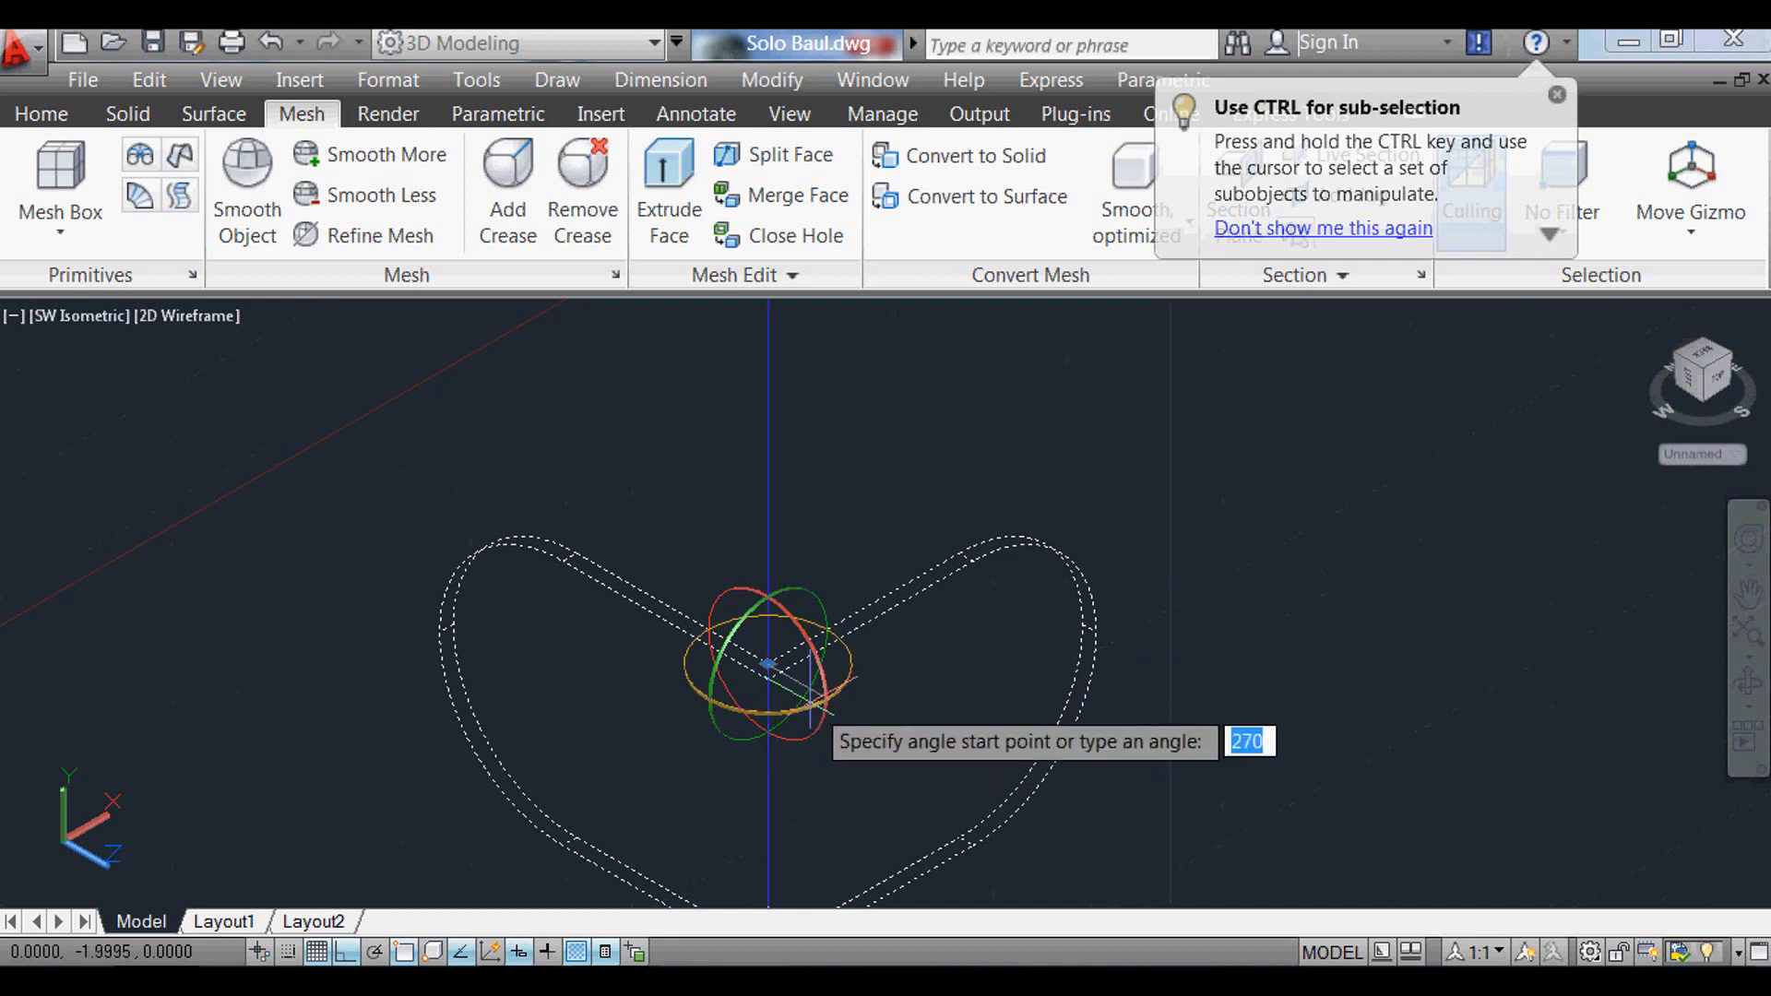
type("180")
key("Return")
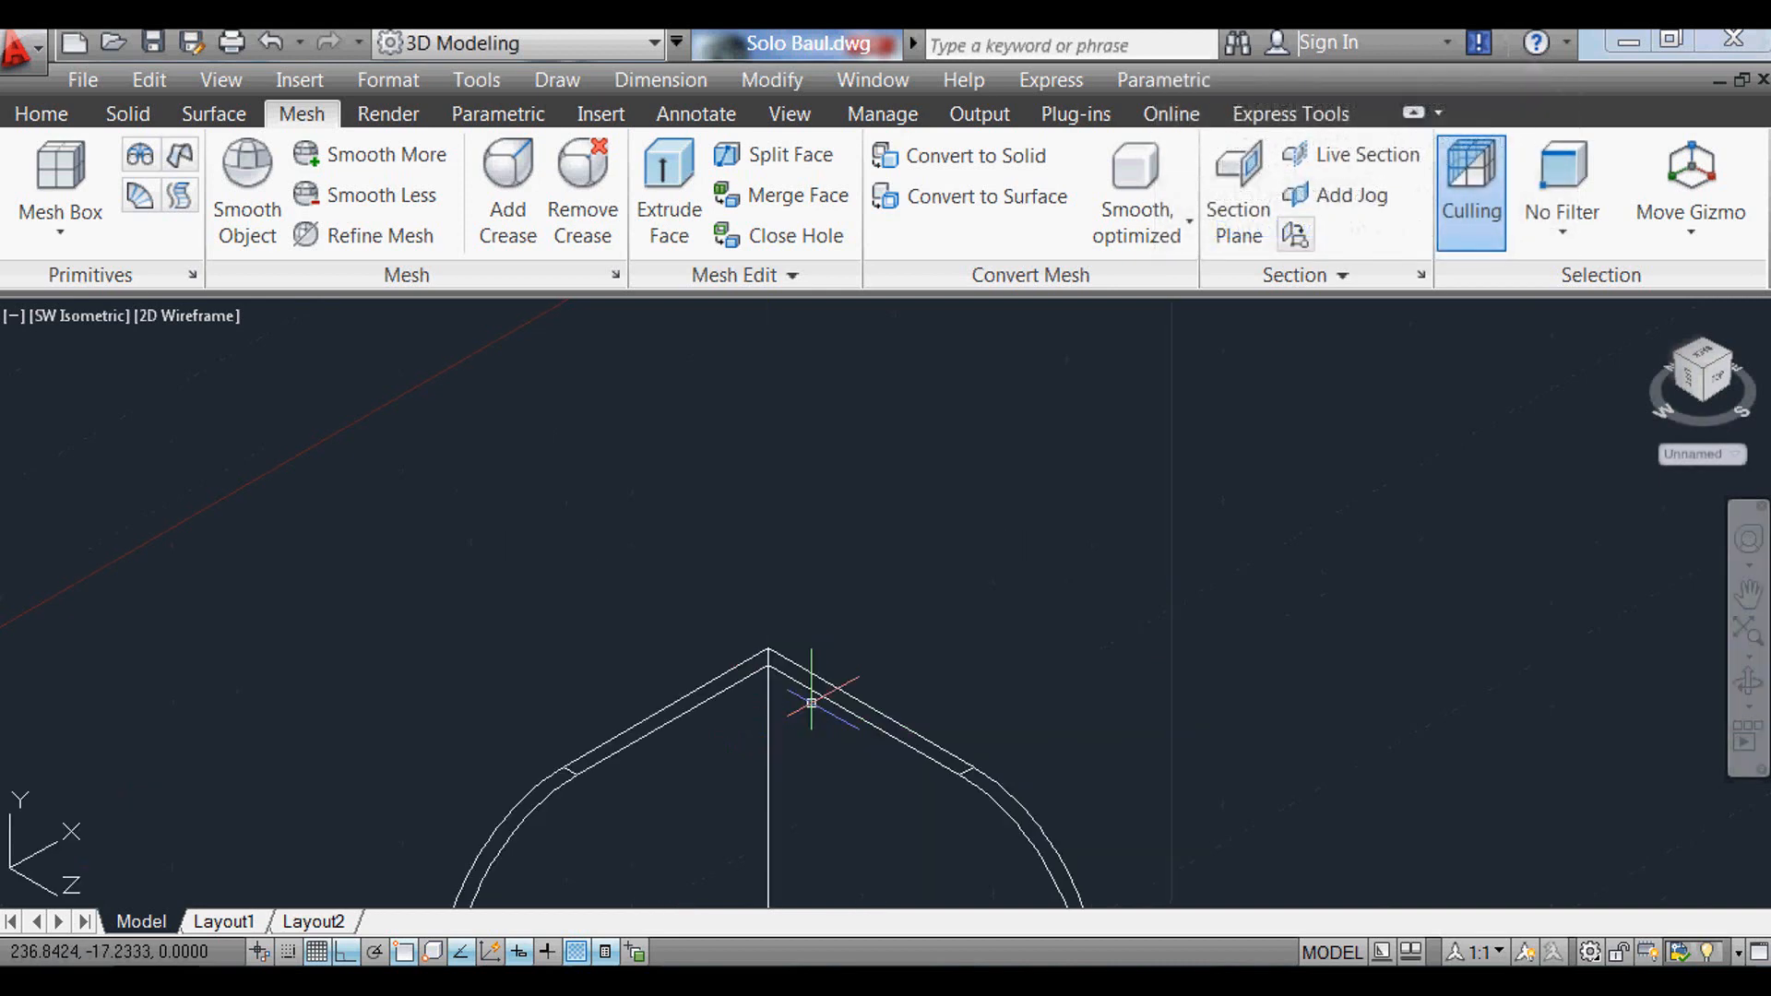
scroll(900, 606, "down", 2)
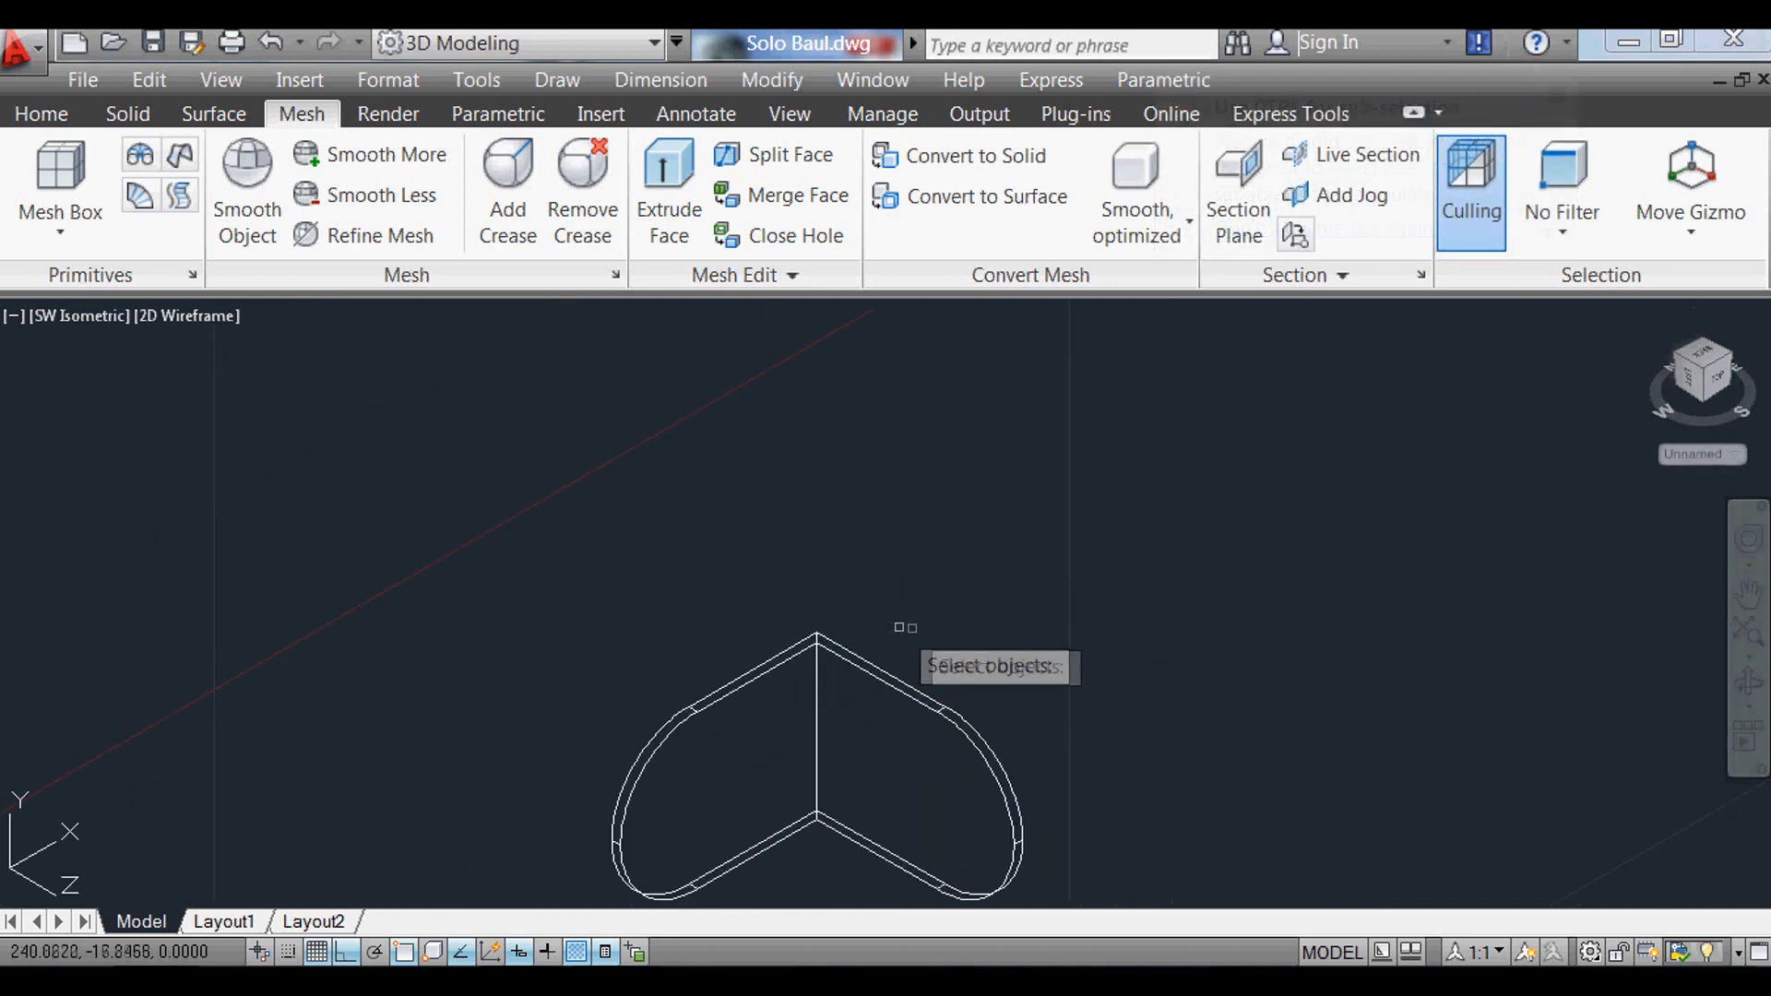
Step: Move the last rotated corner piece by its outer top corner onto the rear top corner of the chest's seam band
left_click(836, 622)
left_click(782, 672)
key("Return")
left_click(816, 633)
scroll(914, 871, "down", 3)
scroll(269, 494, "up", 5)
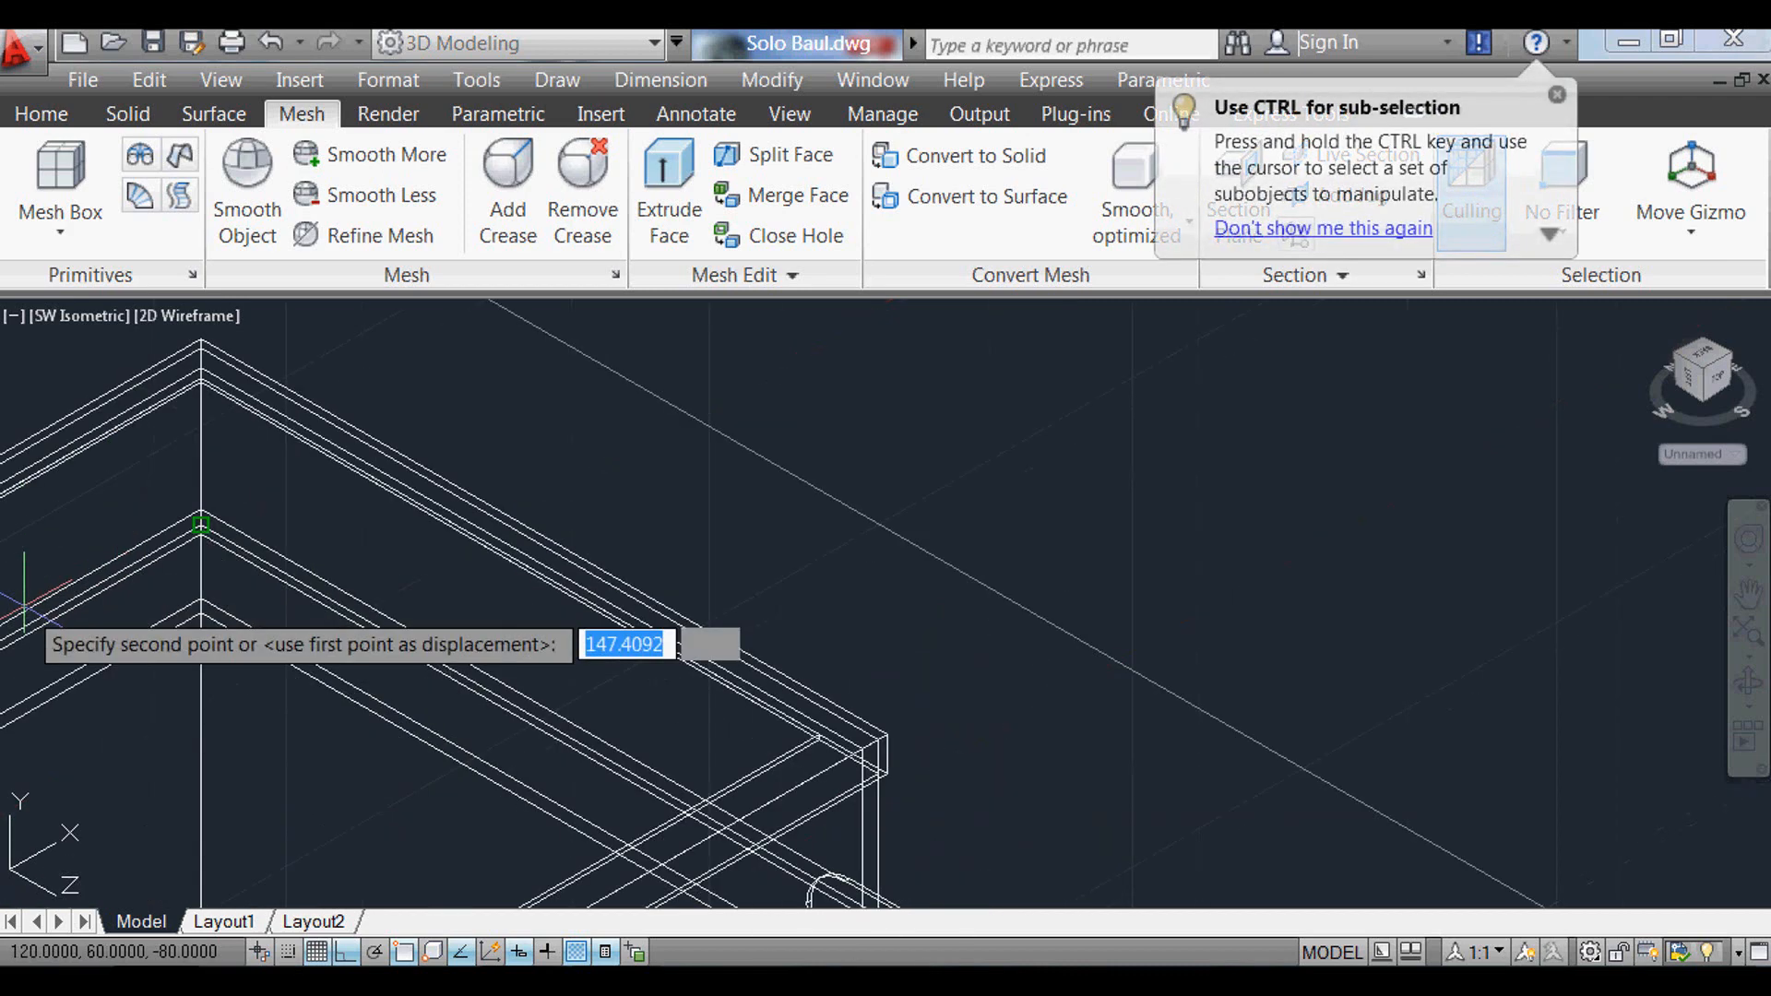
left_click(305, 466)
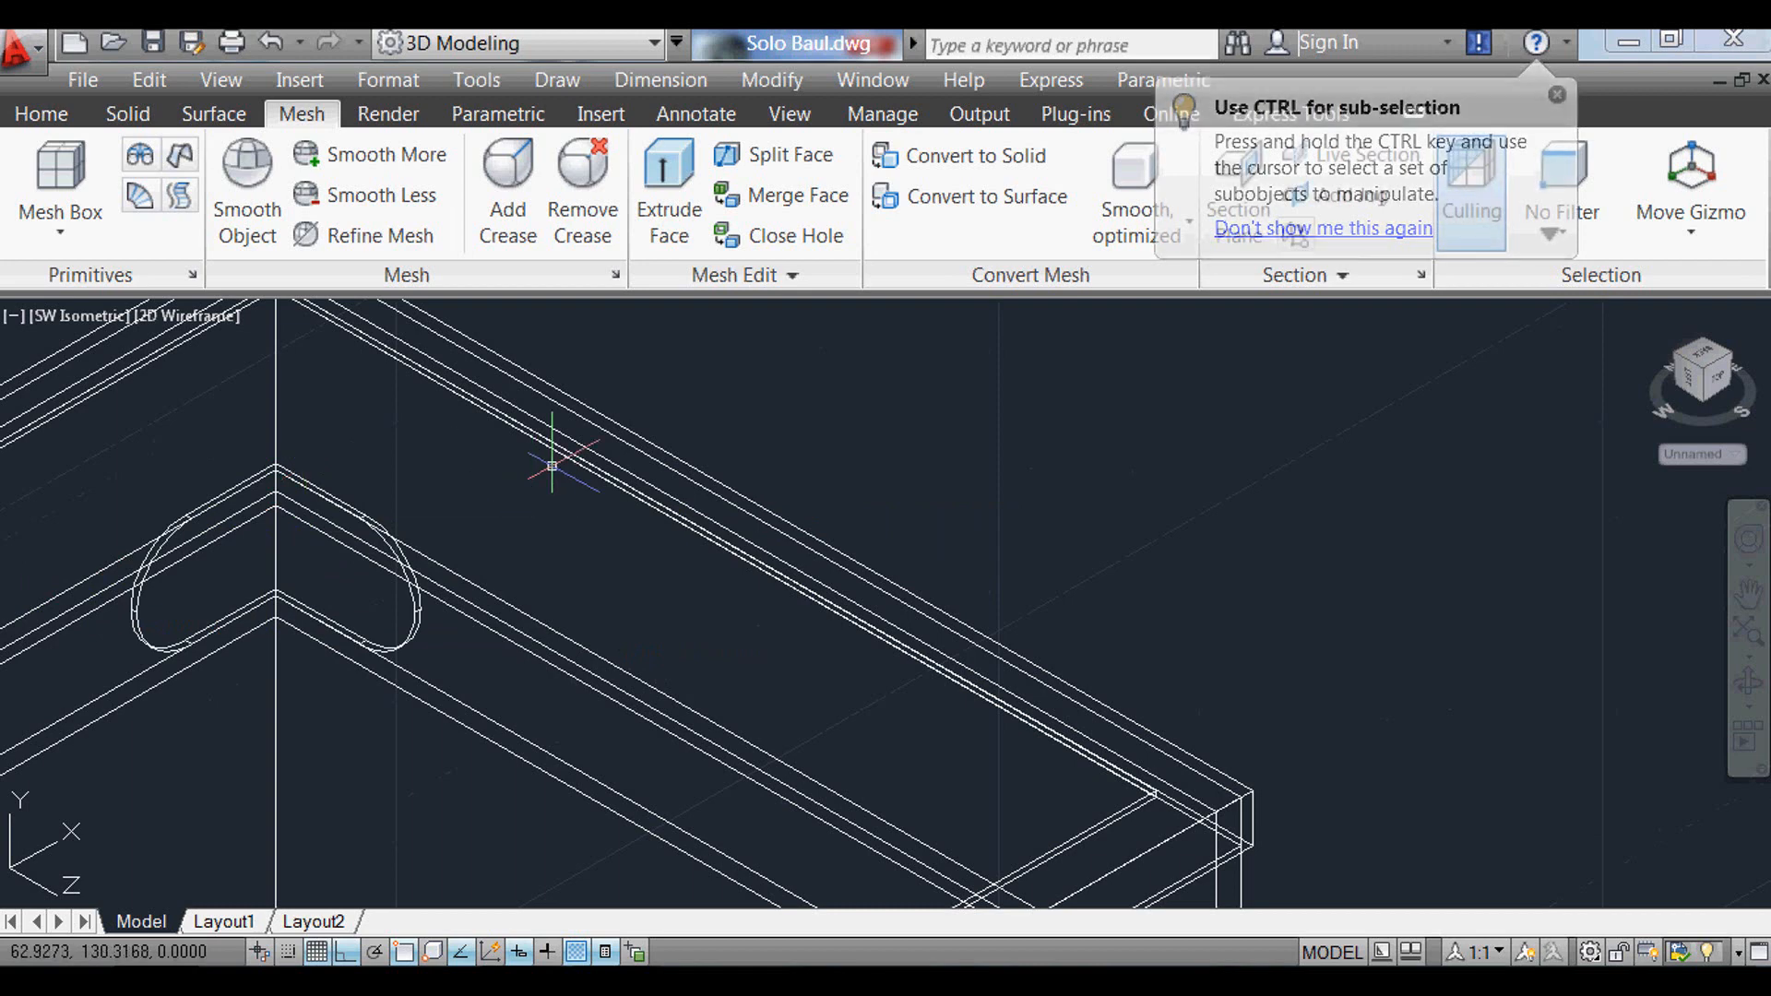
Step: Display the chest in the Conceptual visual style and orbit it to inspect the four fitted corner pieces
scroll(620, 539, "down", 5)
key("Return")
type("c")
key("Return")
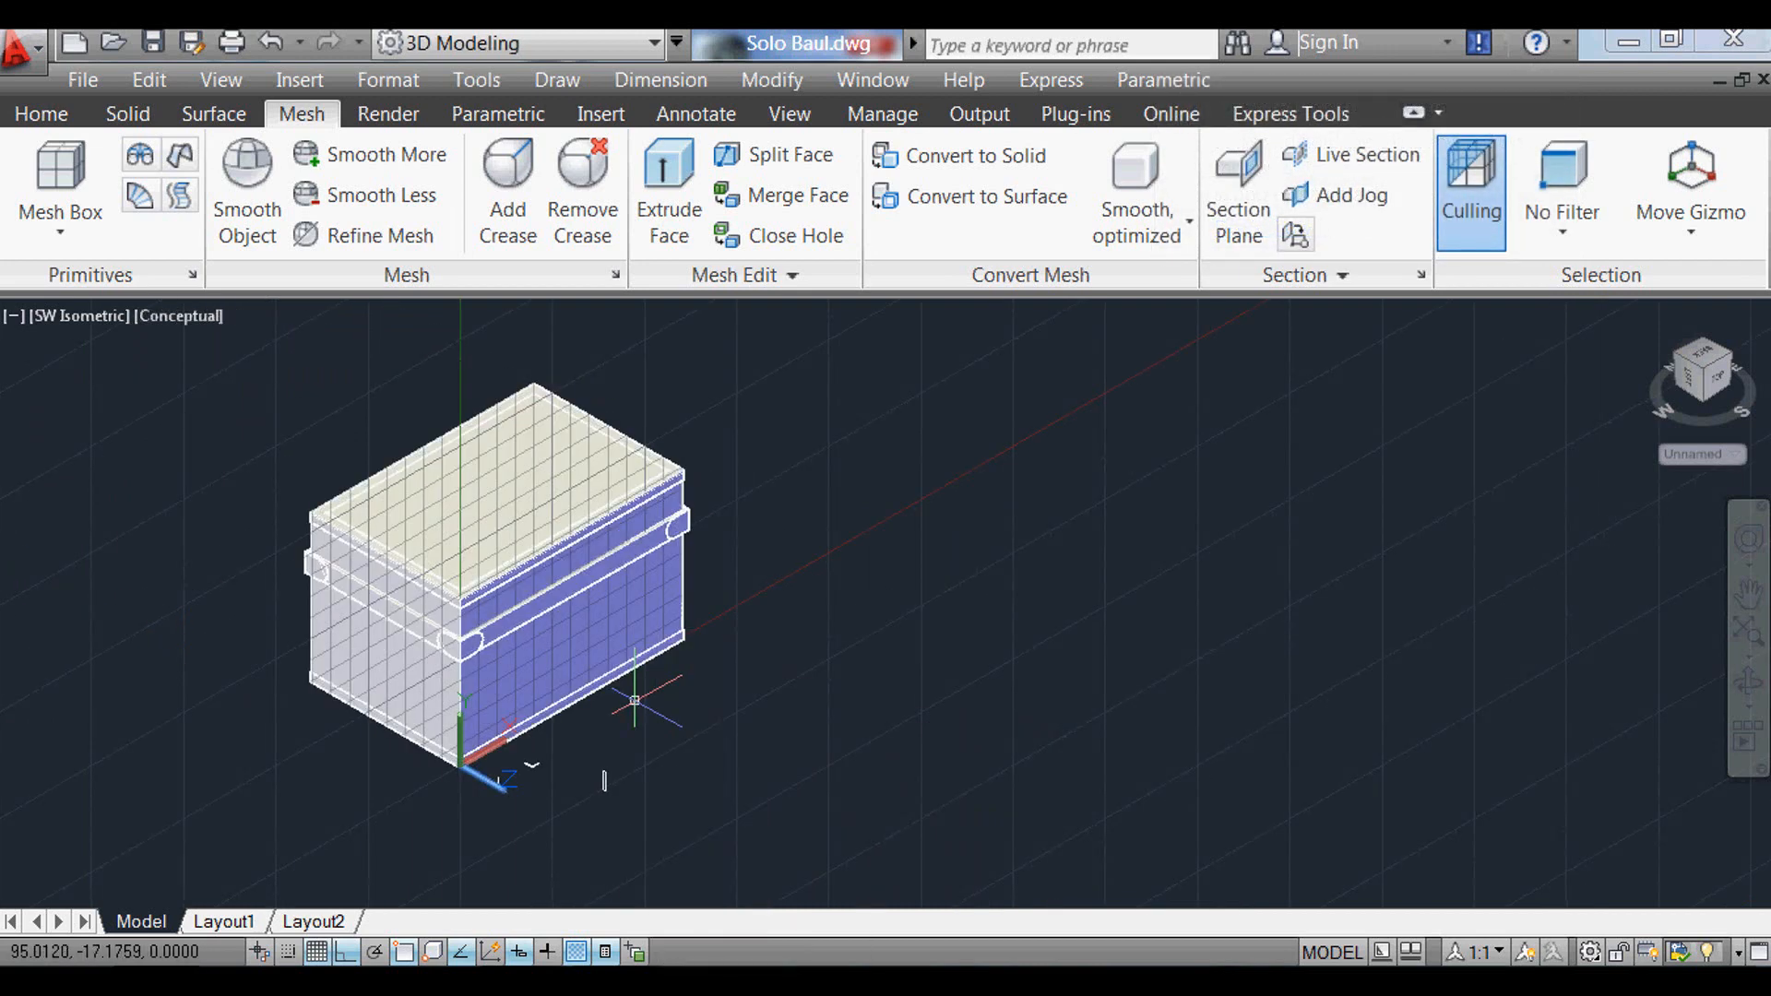
key("Return")
scroll(771, 476, "up", 4)
left_click_drag(936, 629, 732, 815)
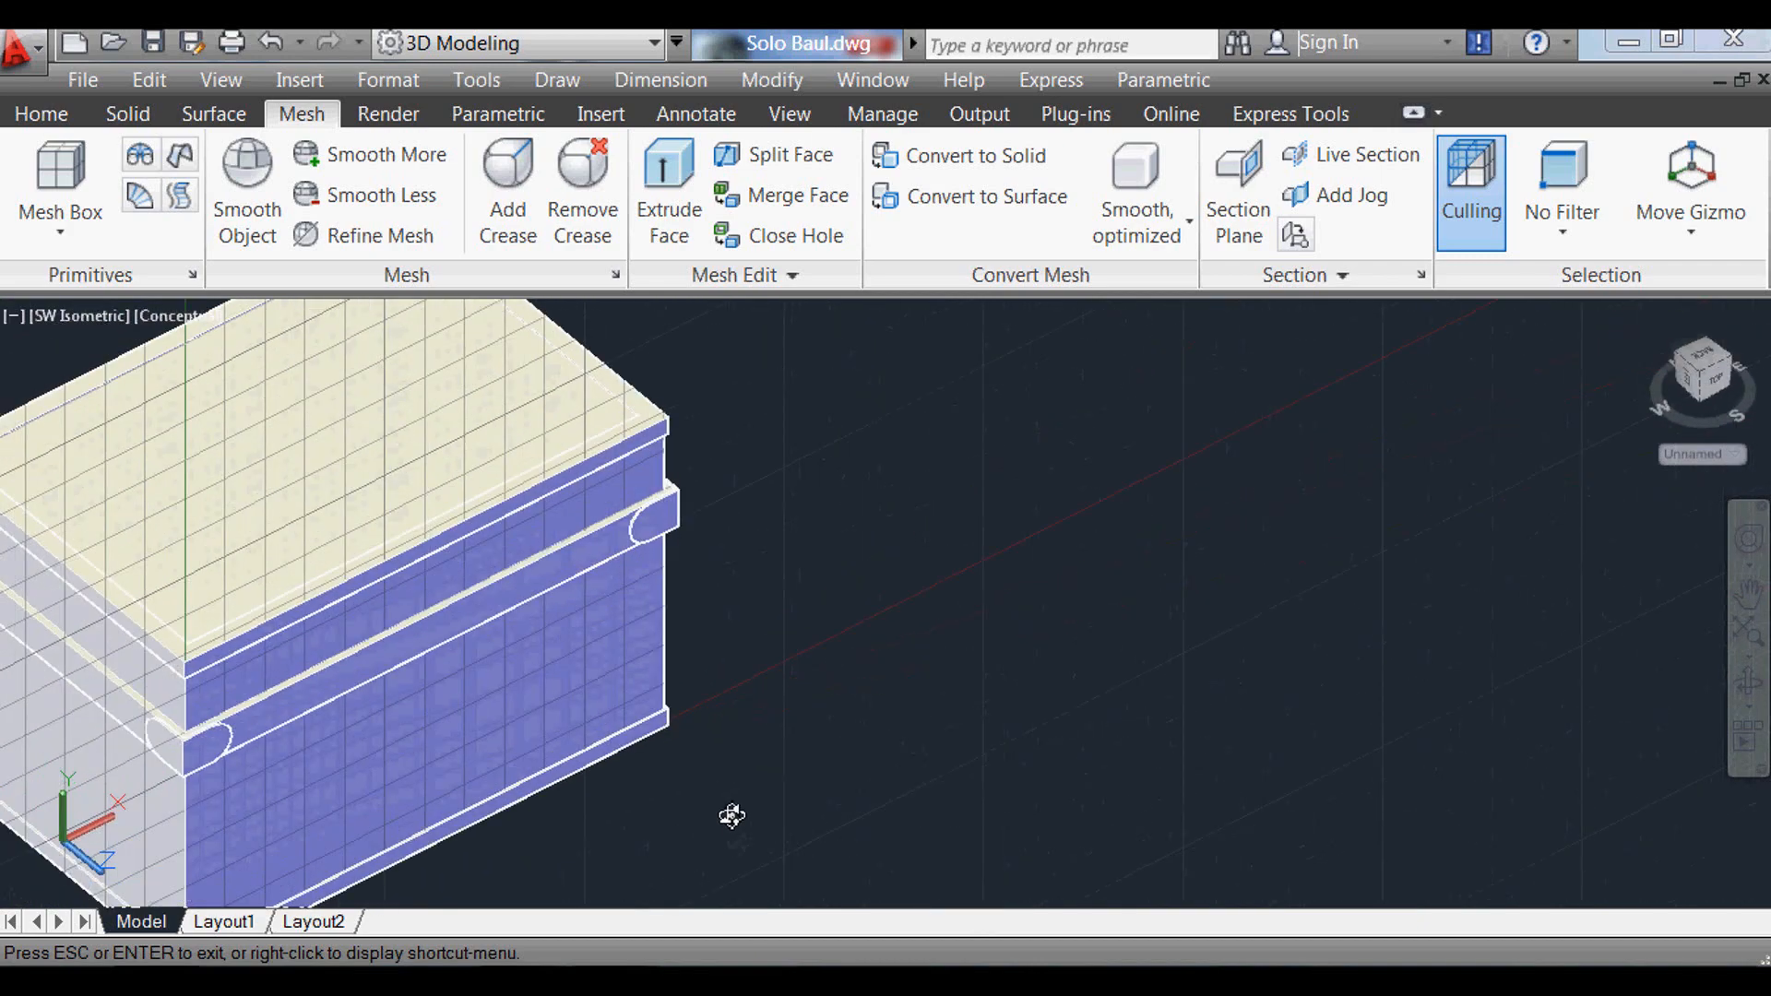
key("Escape")
Step: Restore the 2D Wireframe visual style and the preset SW Isometric view
type("vs")
key("Return")
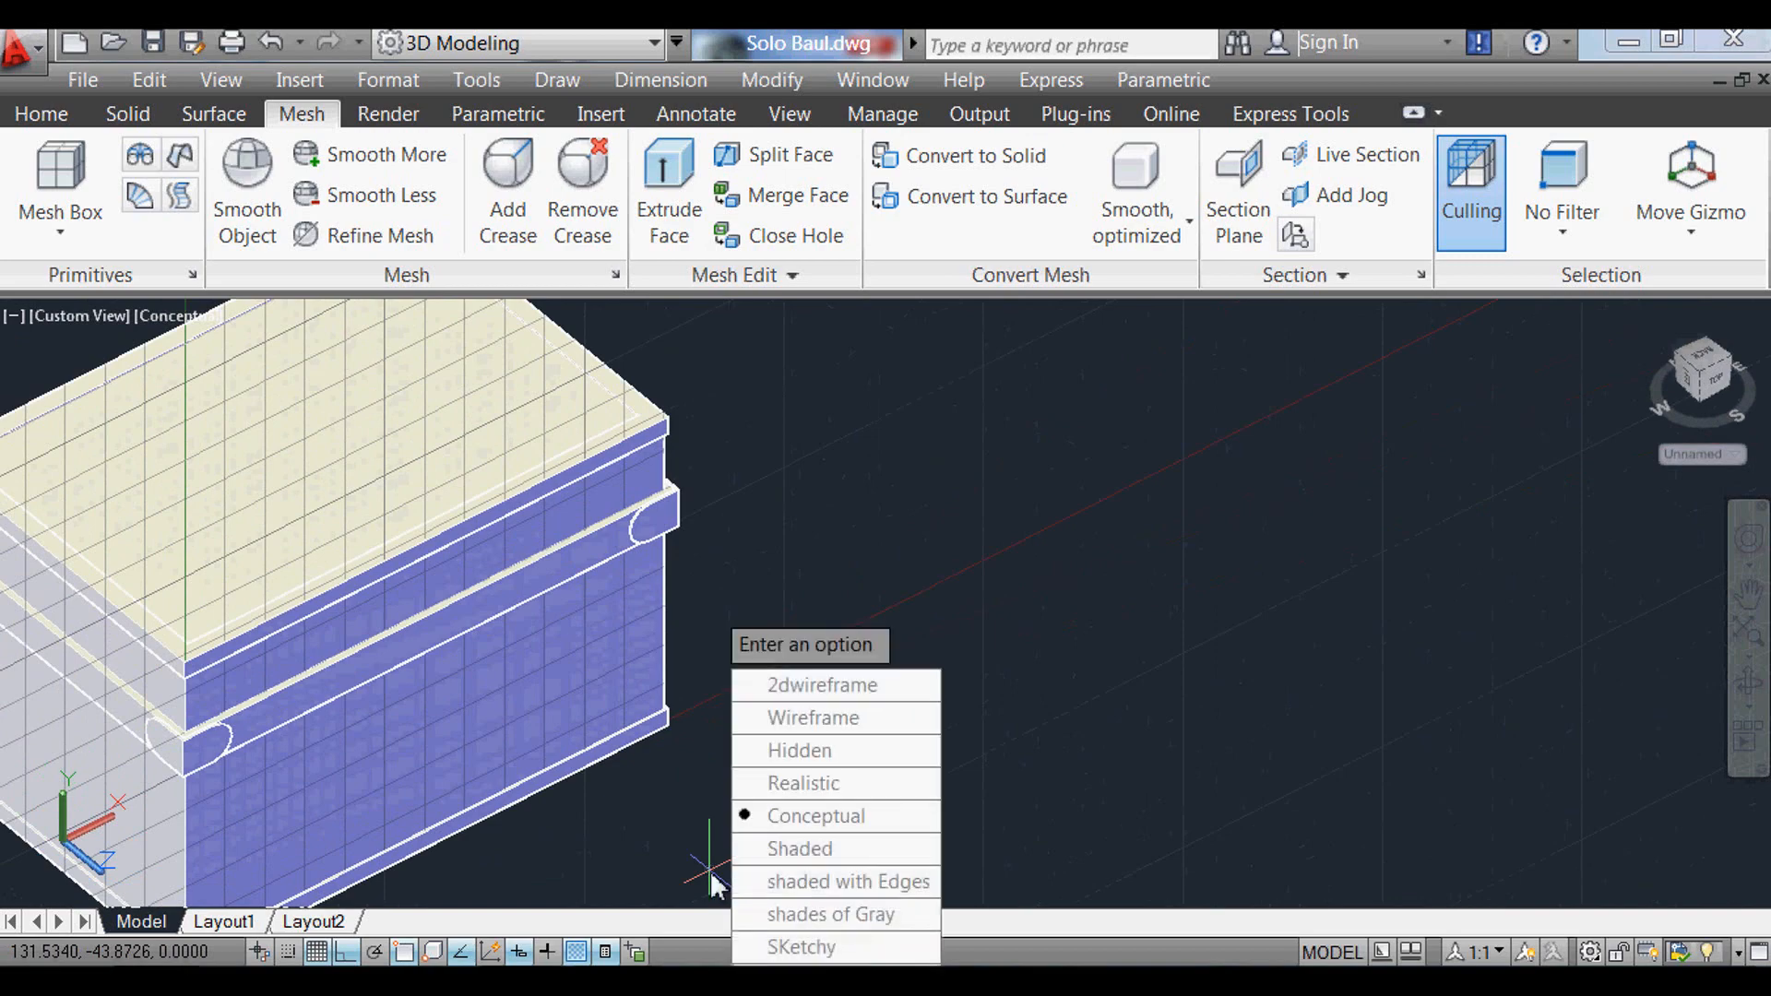
type("2")
key("Return")
type("v")
key("Return")
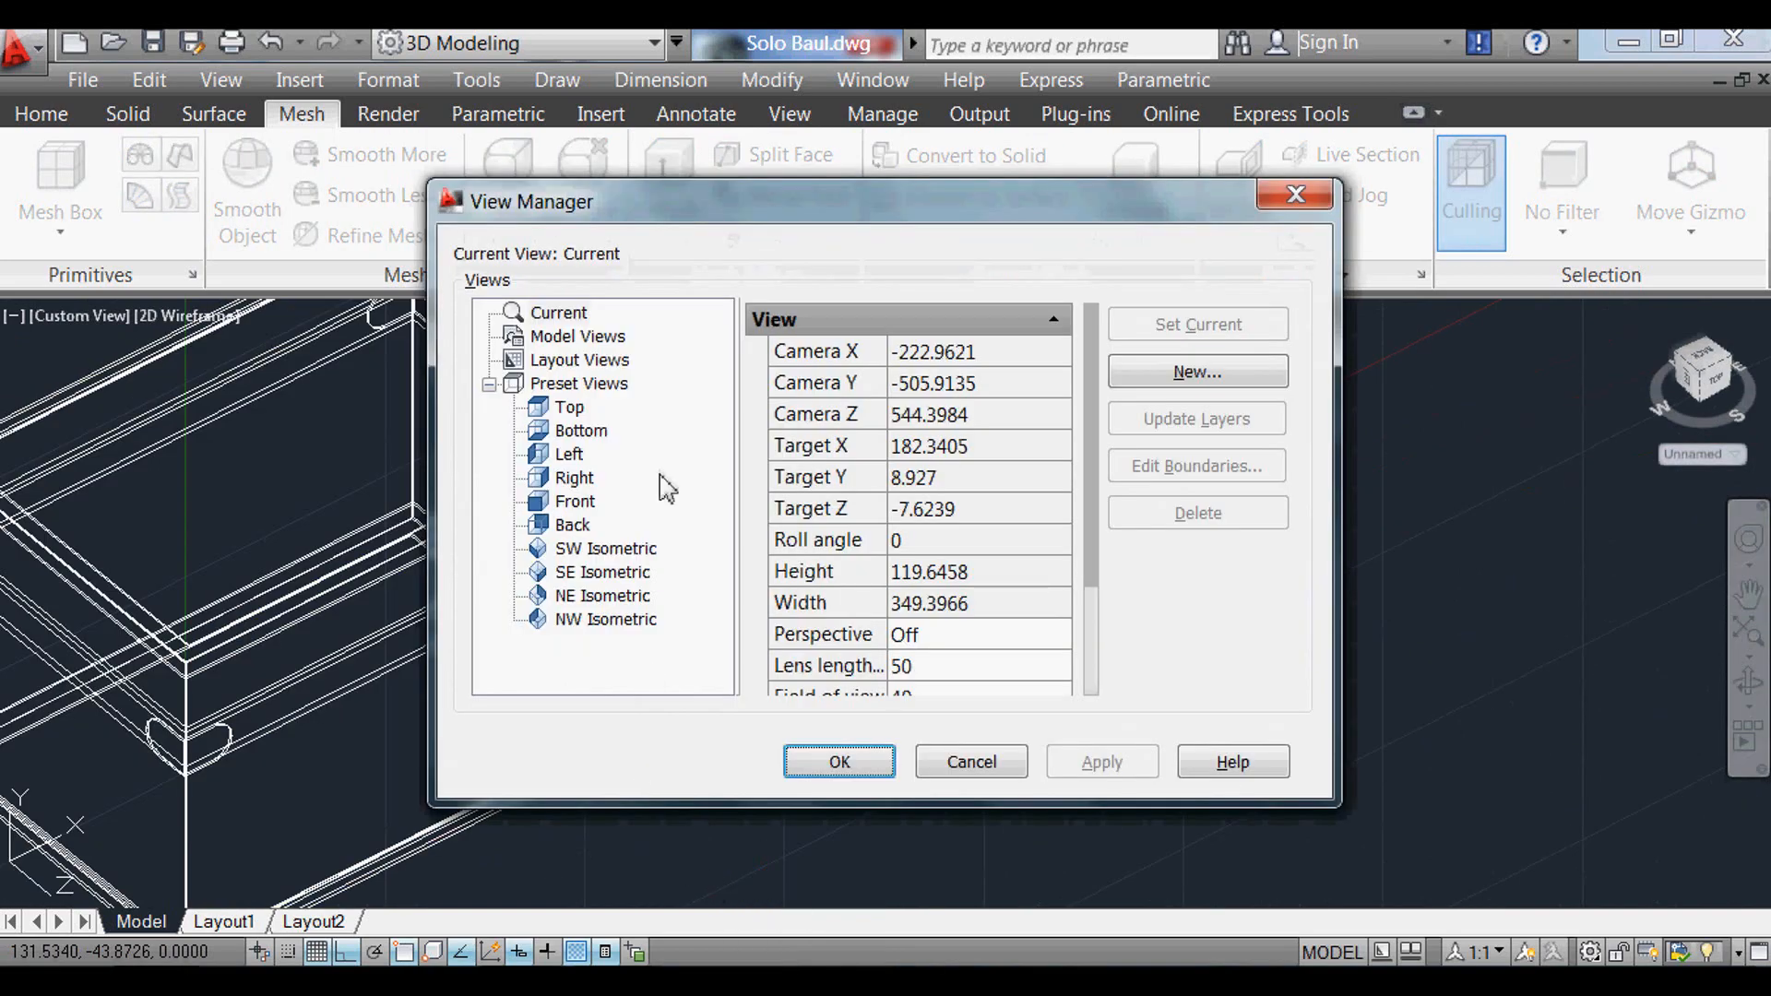
left_click(606, 550)
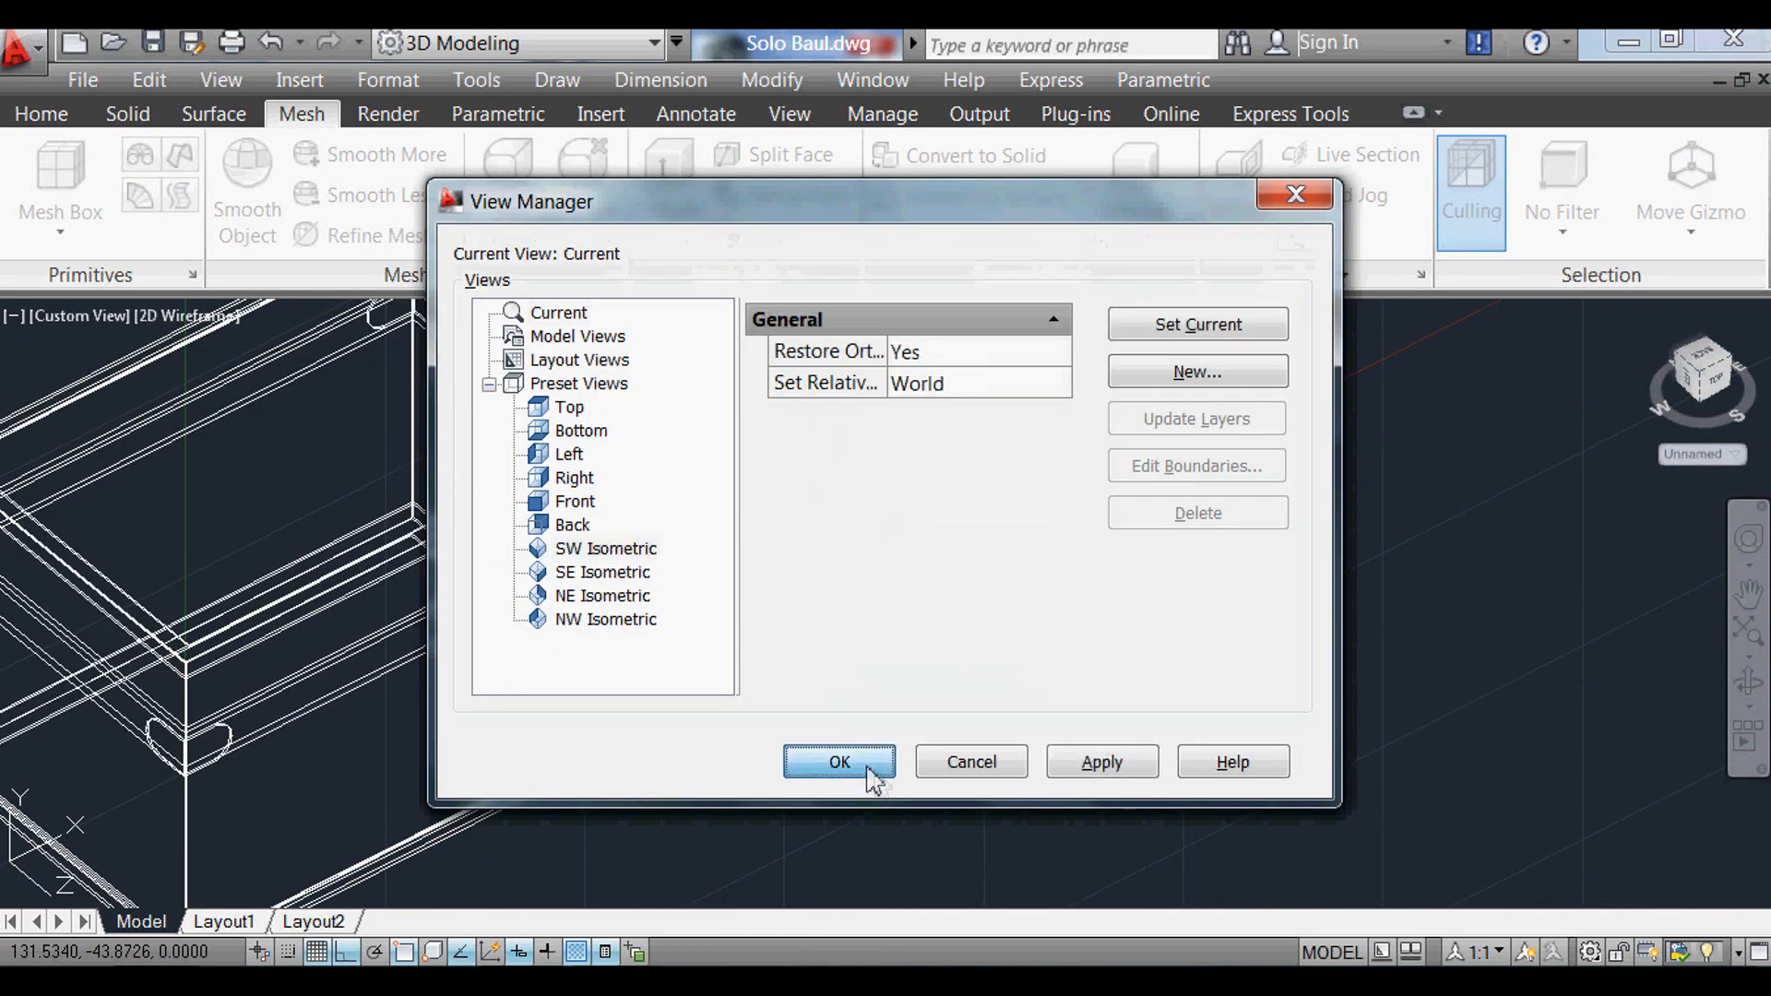
left_click(863, 768)
scroll(907, 843, "down", 2)
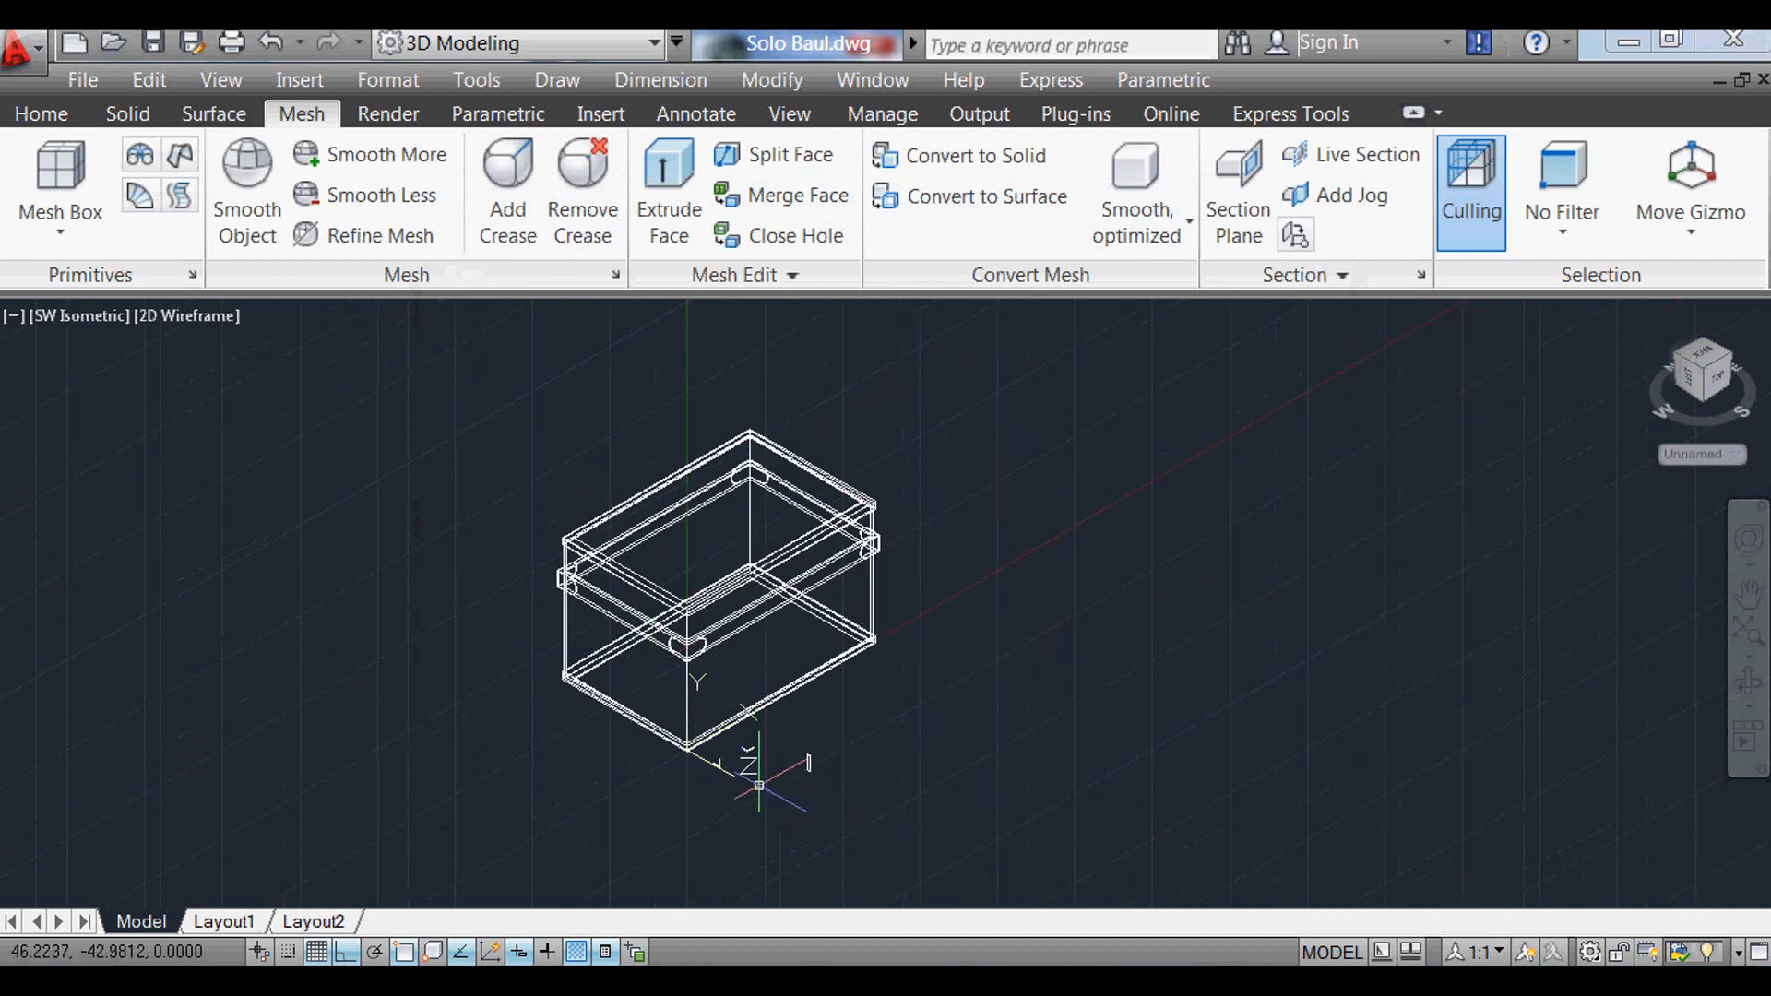
Step: Switch the model to the preset Top view
scroll(842, 731, "up", 3)
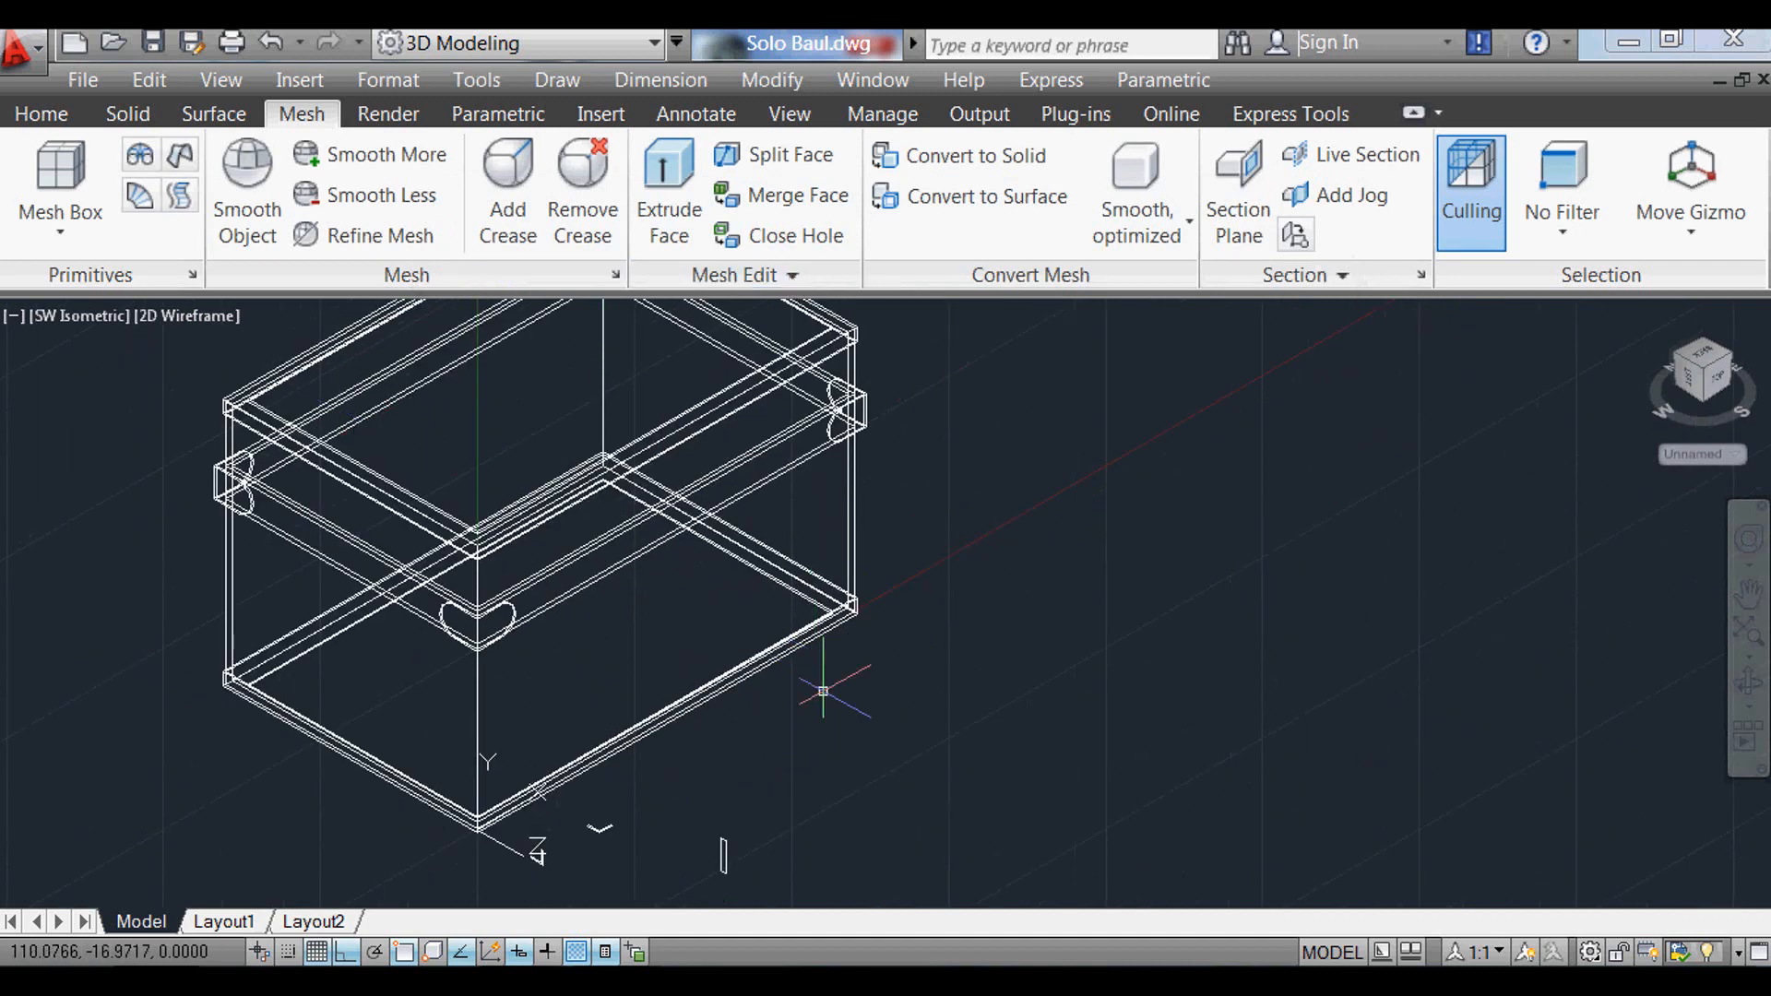
scroll(750, 661, "down", 2)
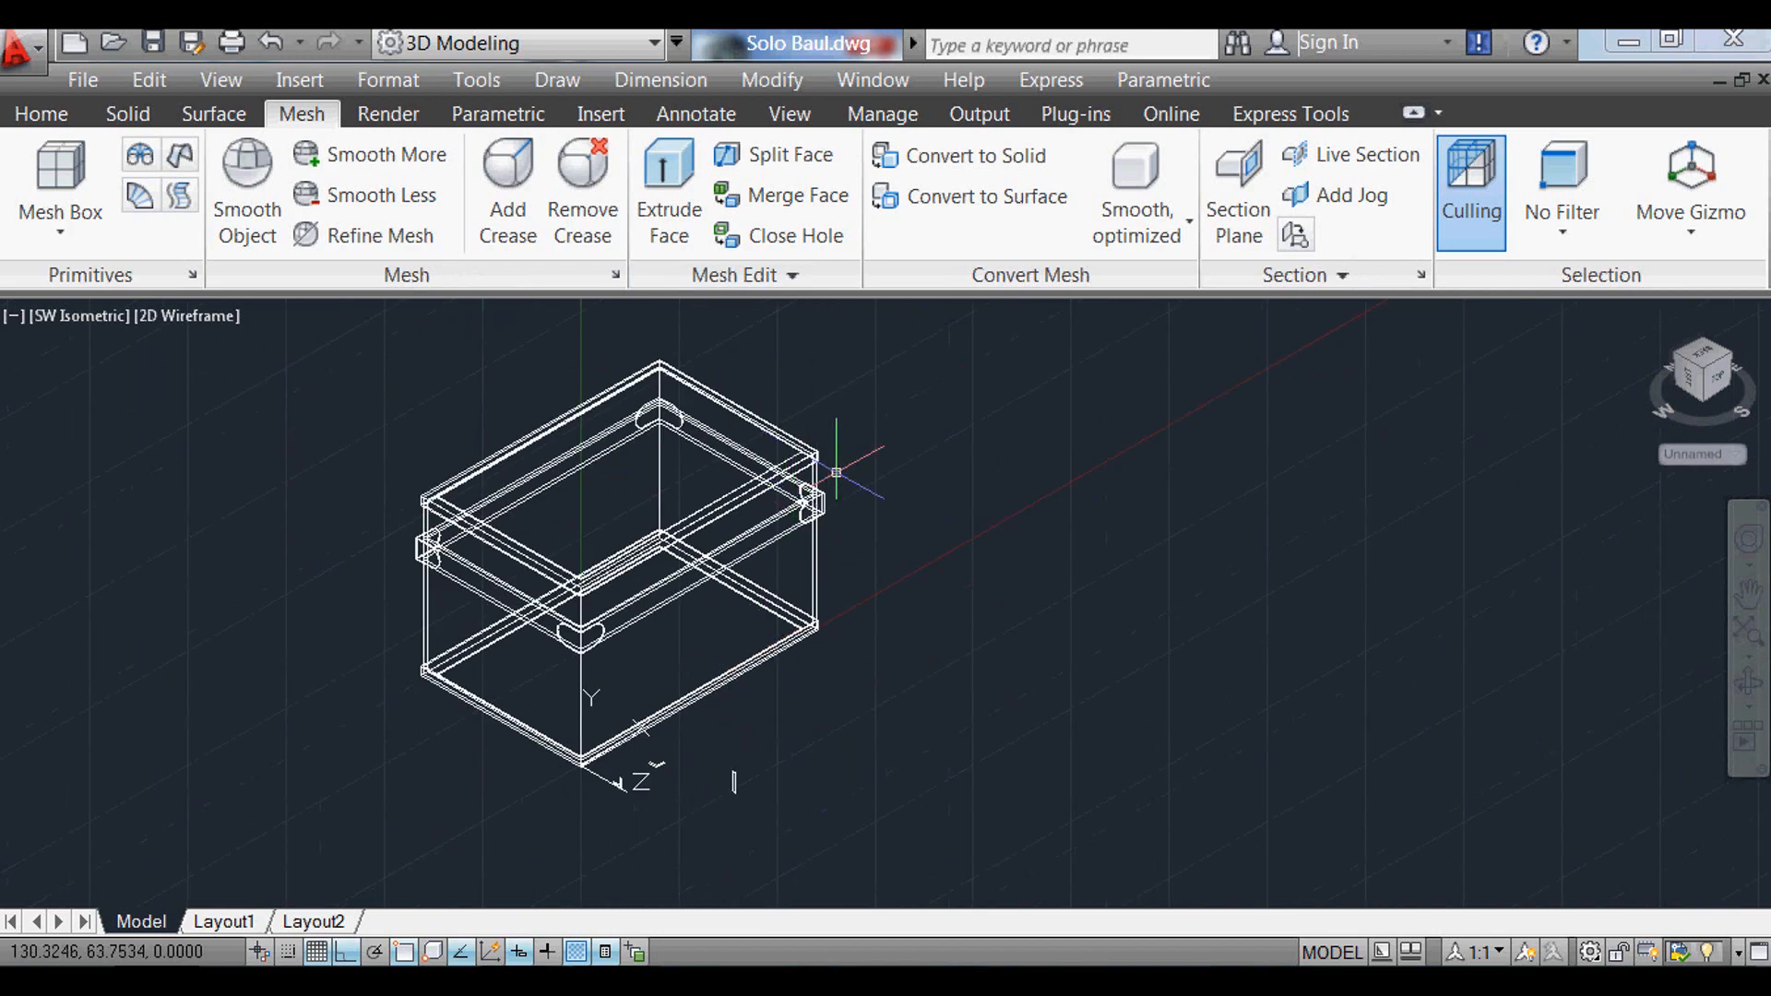
scroll(922, 581, "up", 3)
scroll(729, 729, "down", 3)
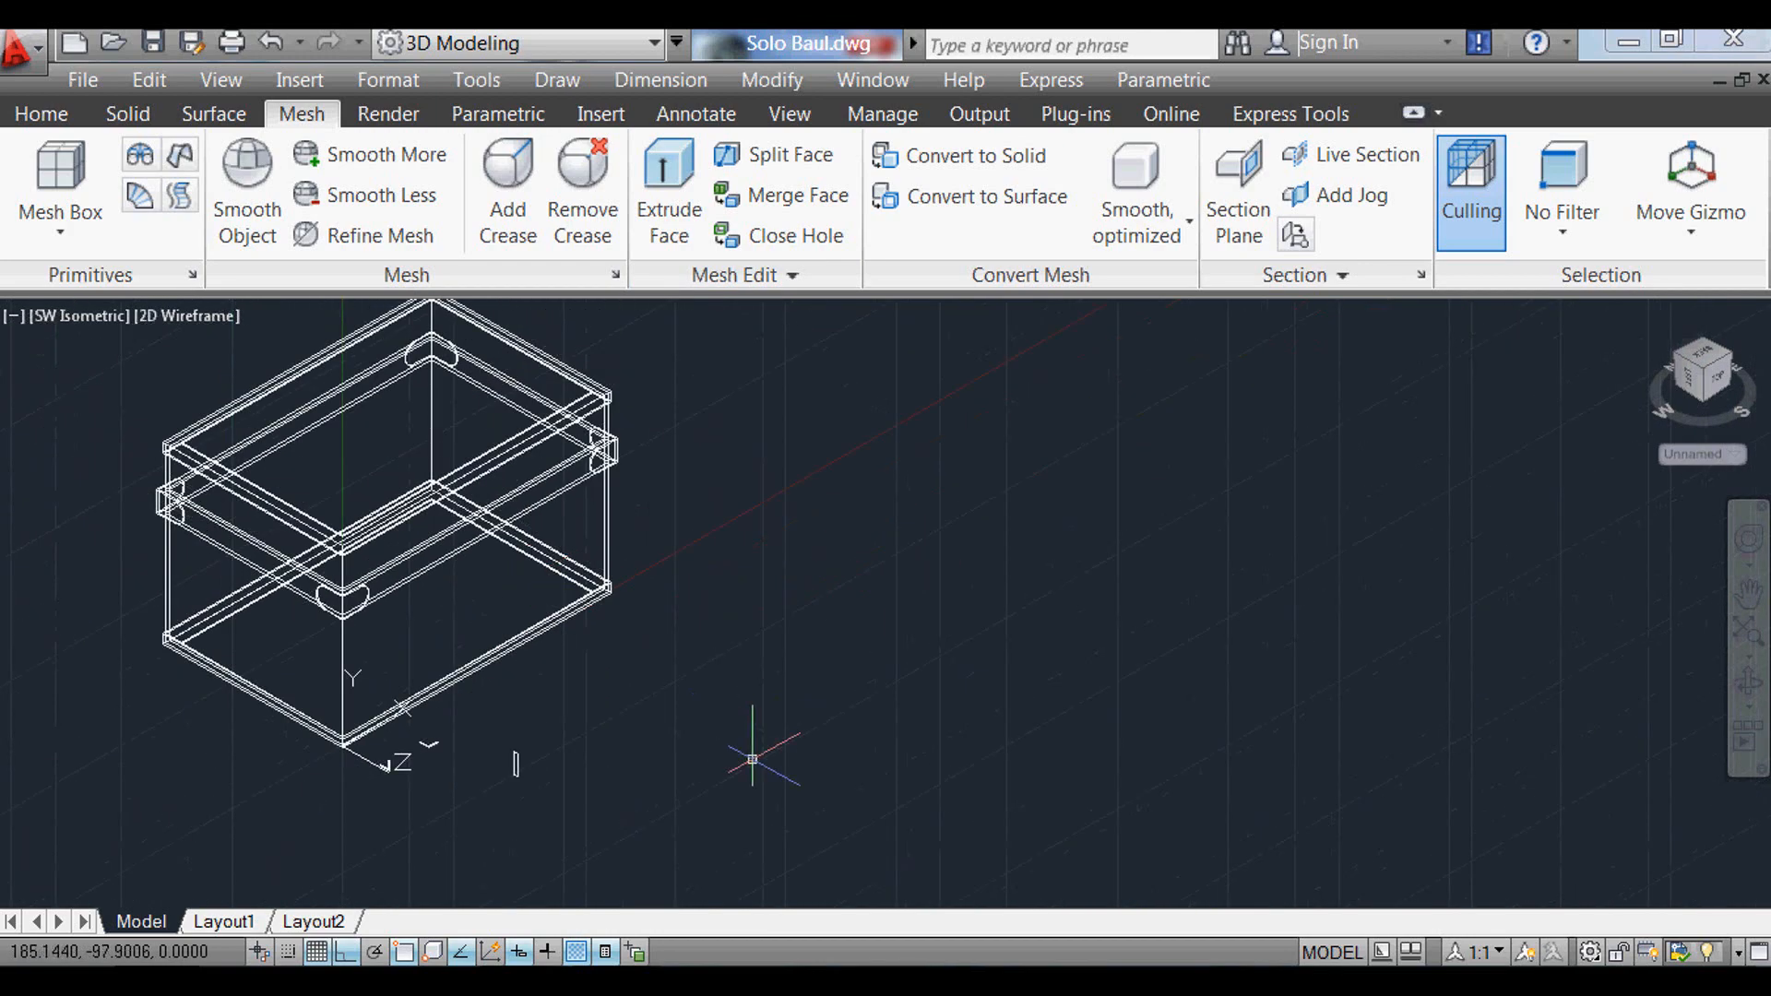
type("v")
key("Return")
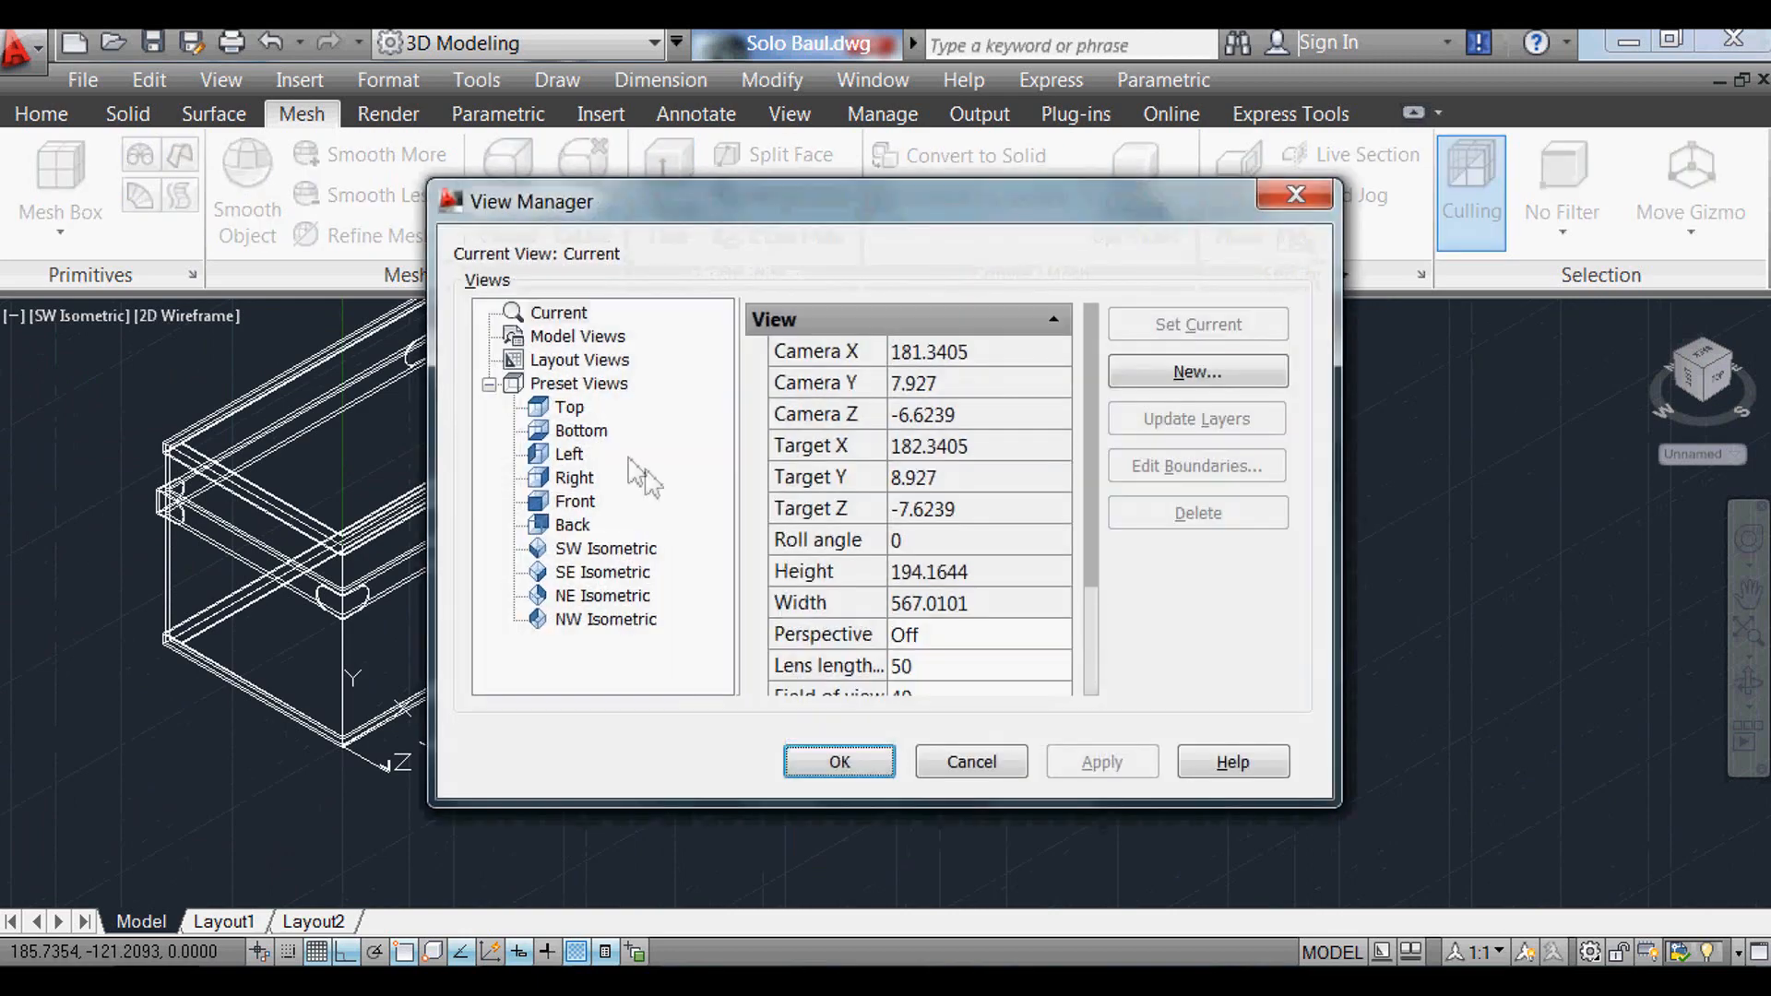
double_click(570, 408)
left_click(802, 764)
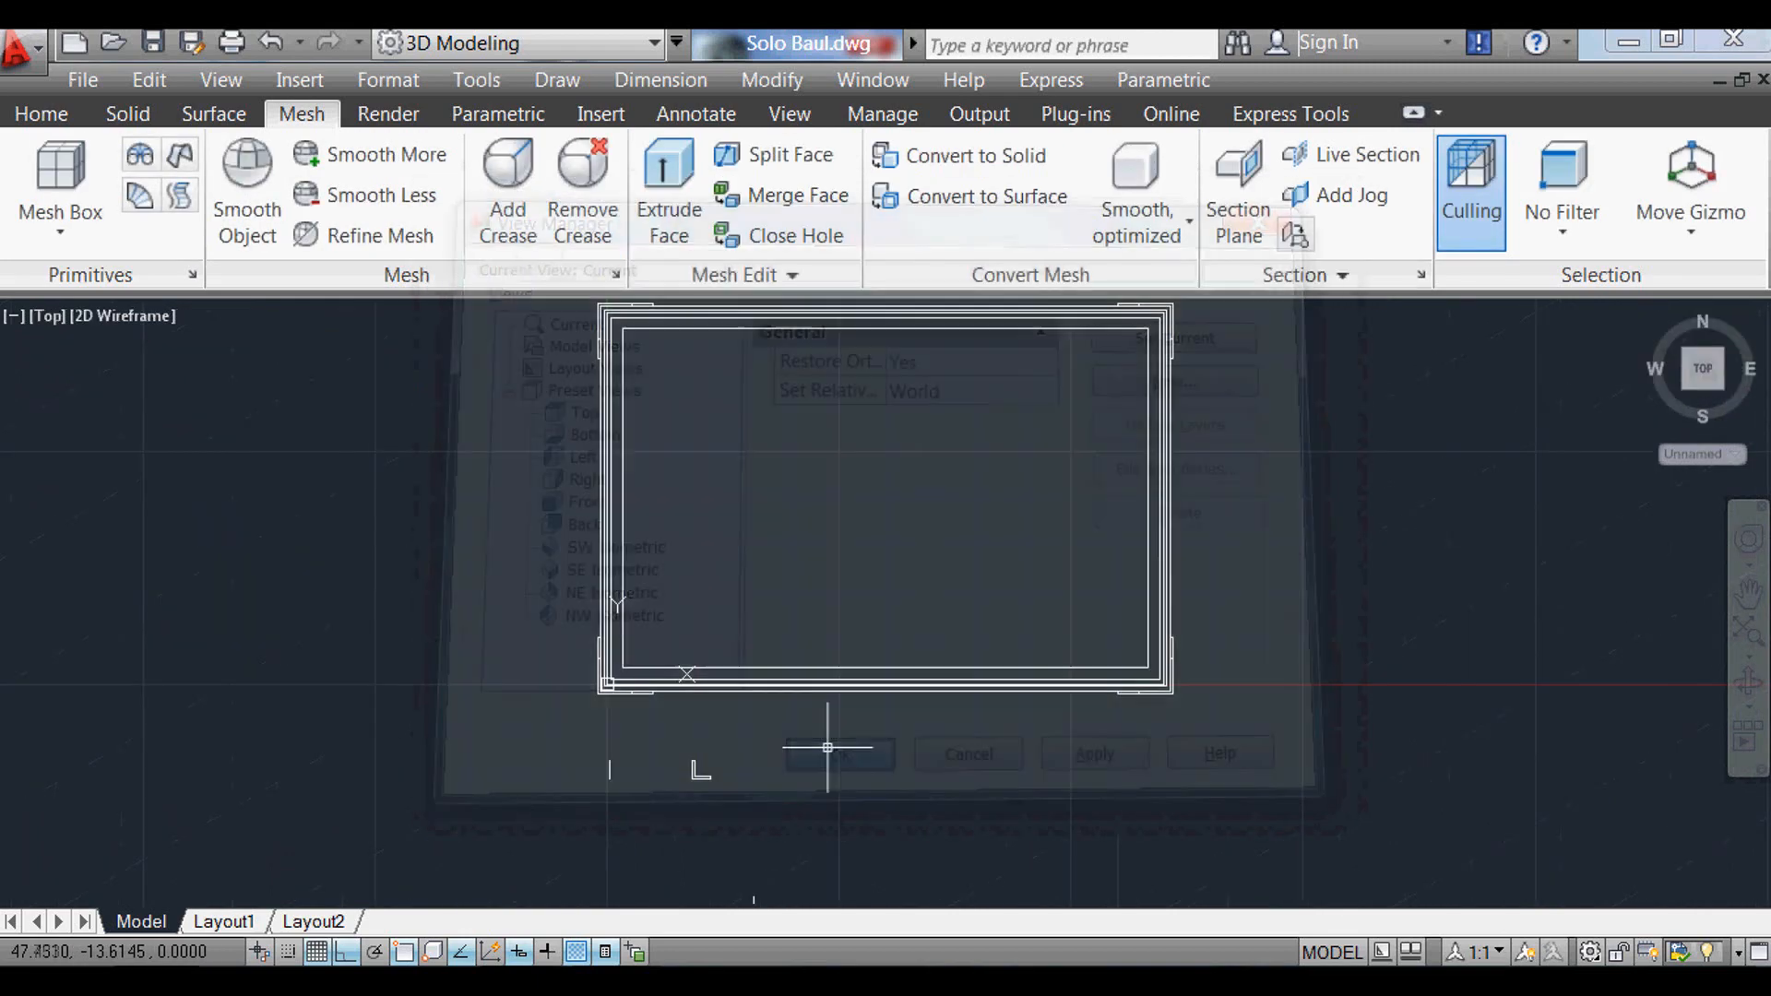
Step: Draw an L-shaped polyline in the empty area beside the chest, 10 units down and 10 units to the right
scroll(600, 408, "down", 2)
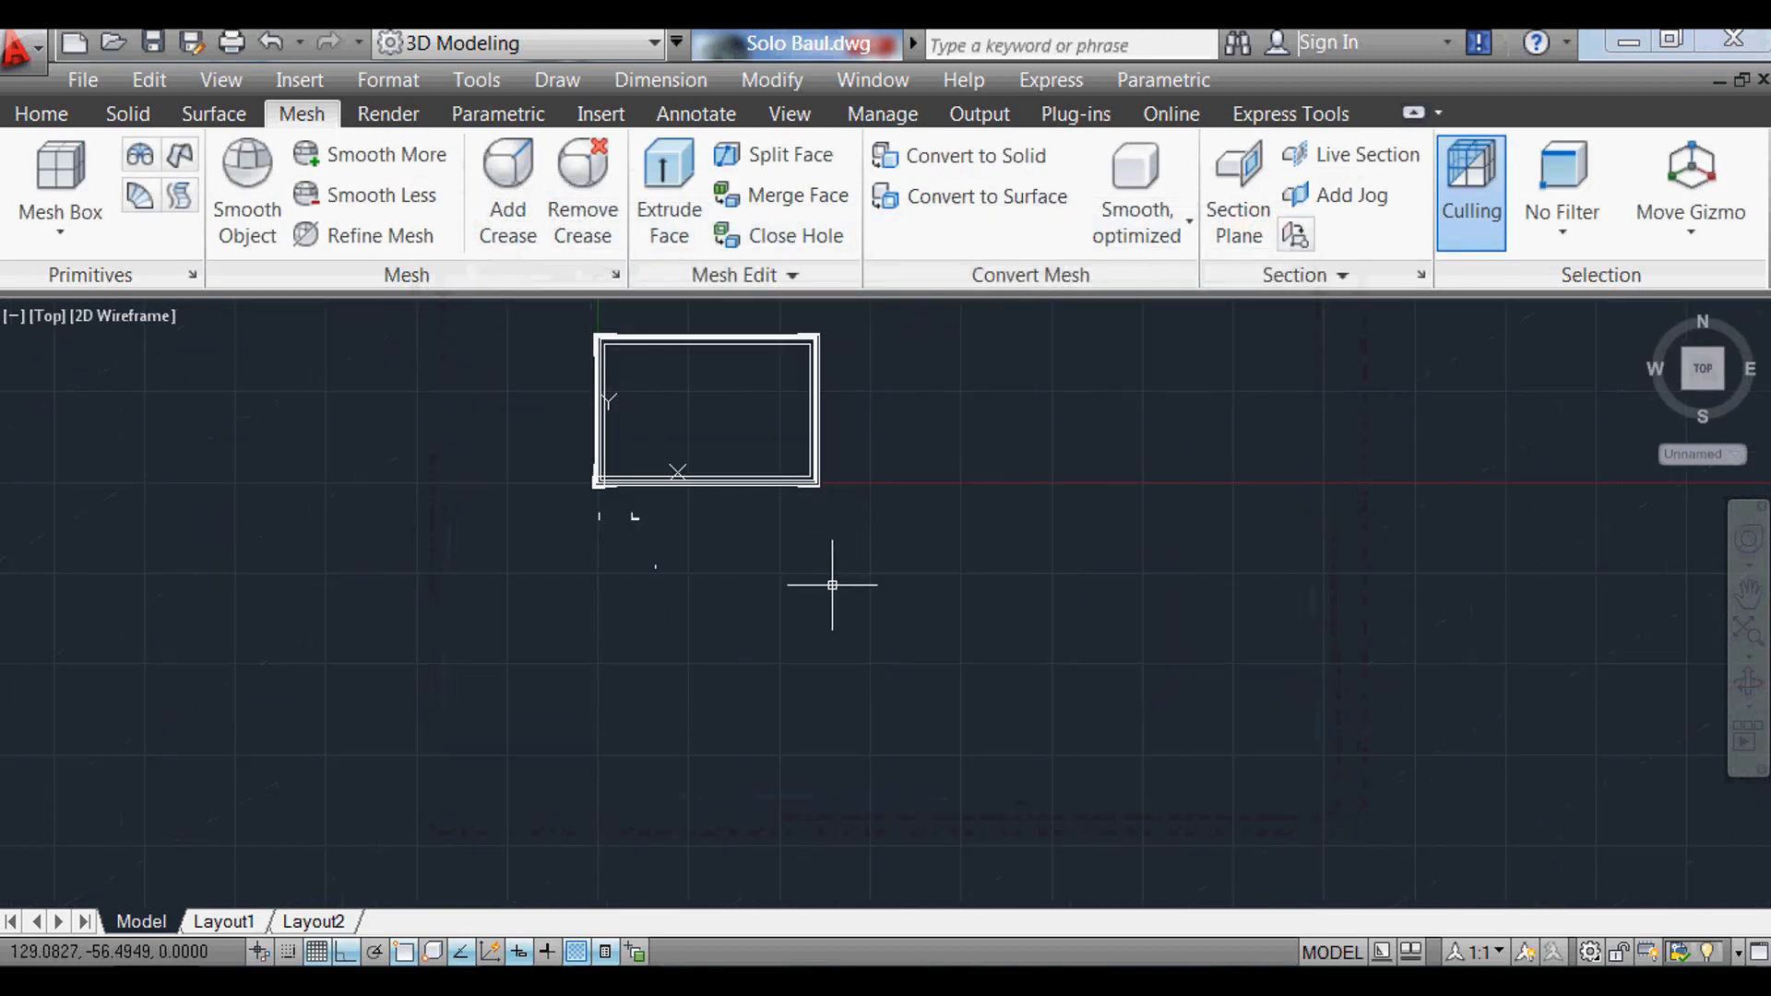
scroll(925, 517, "up", 1)
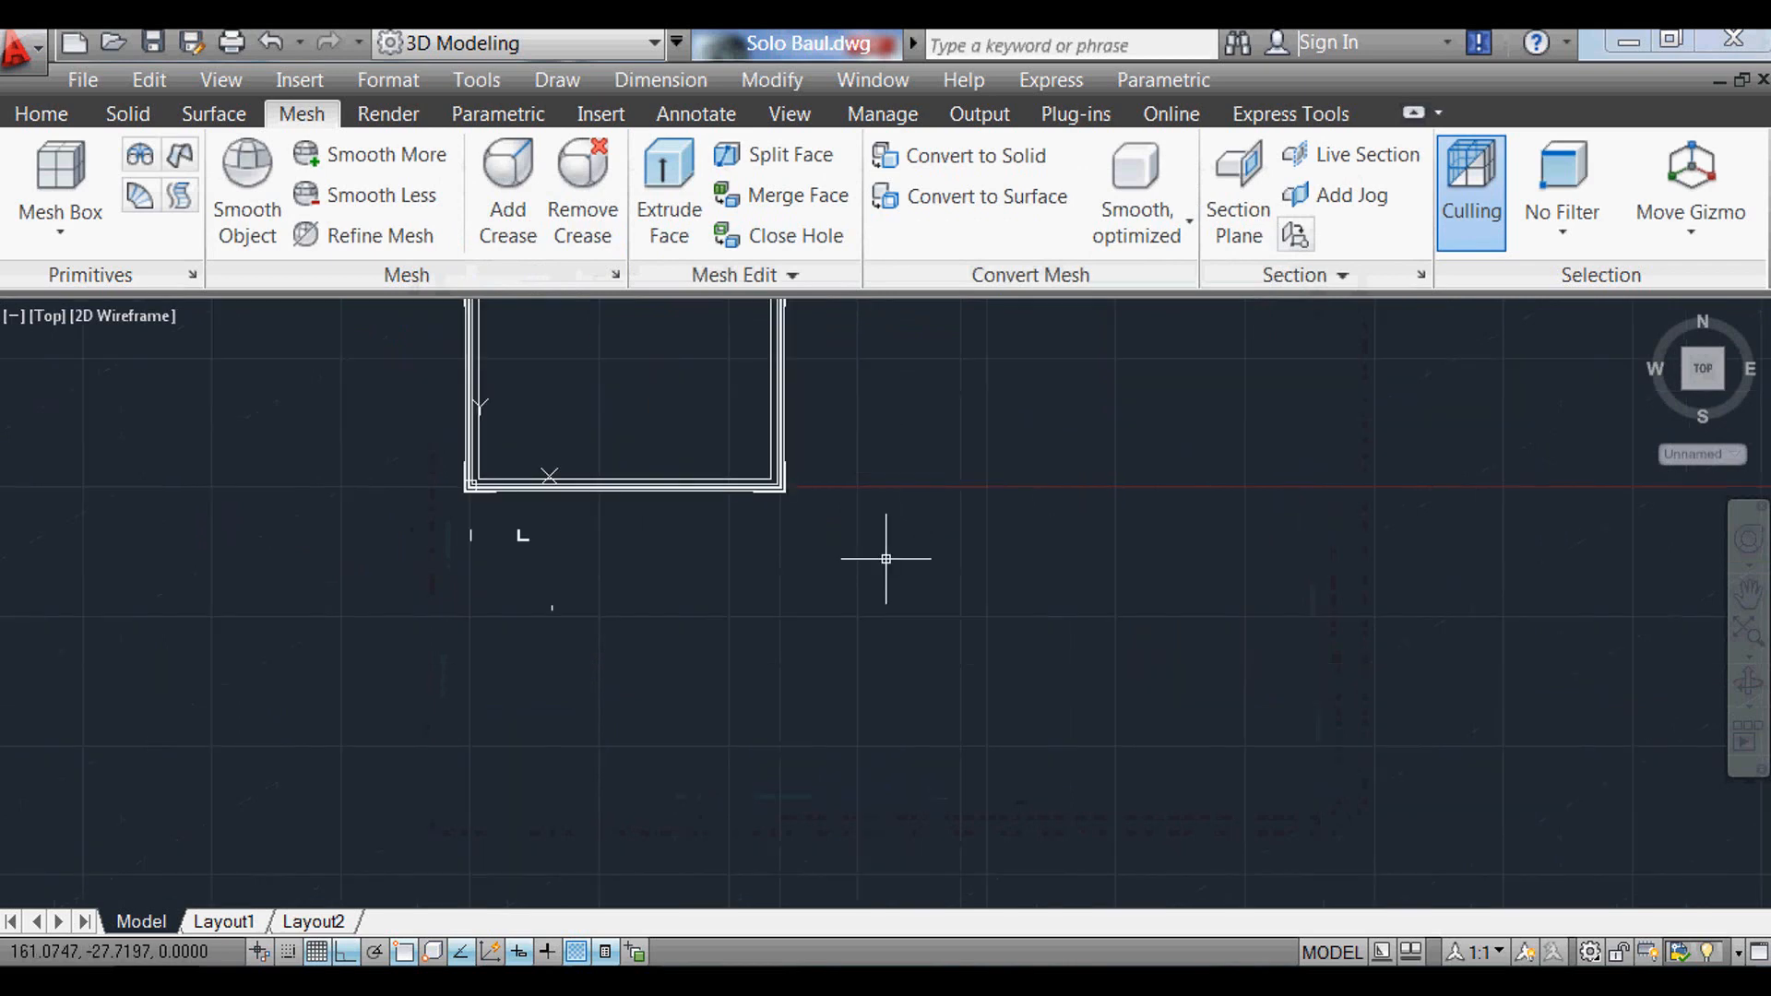
key("Return")
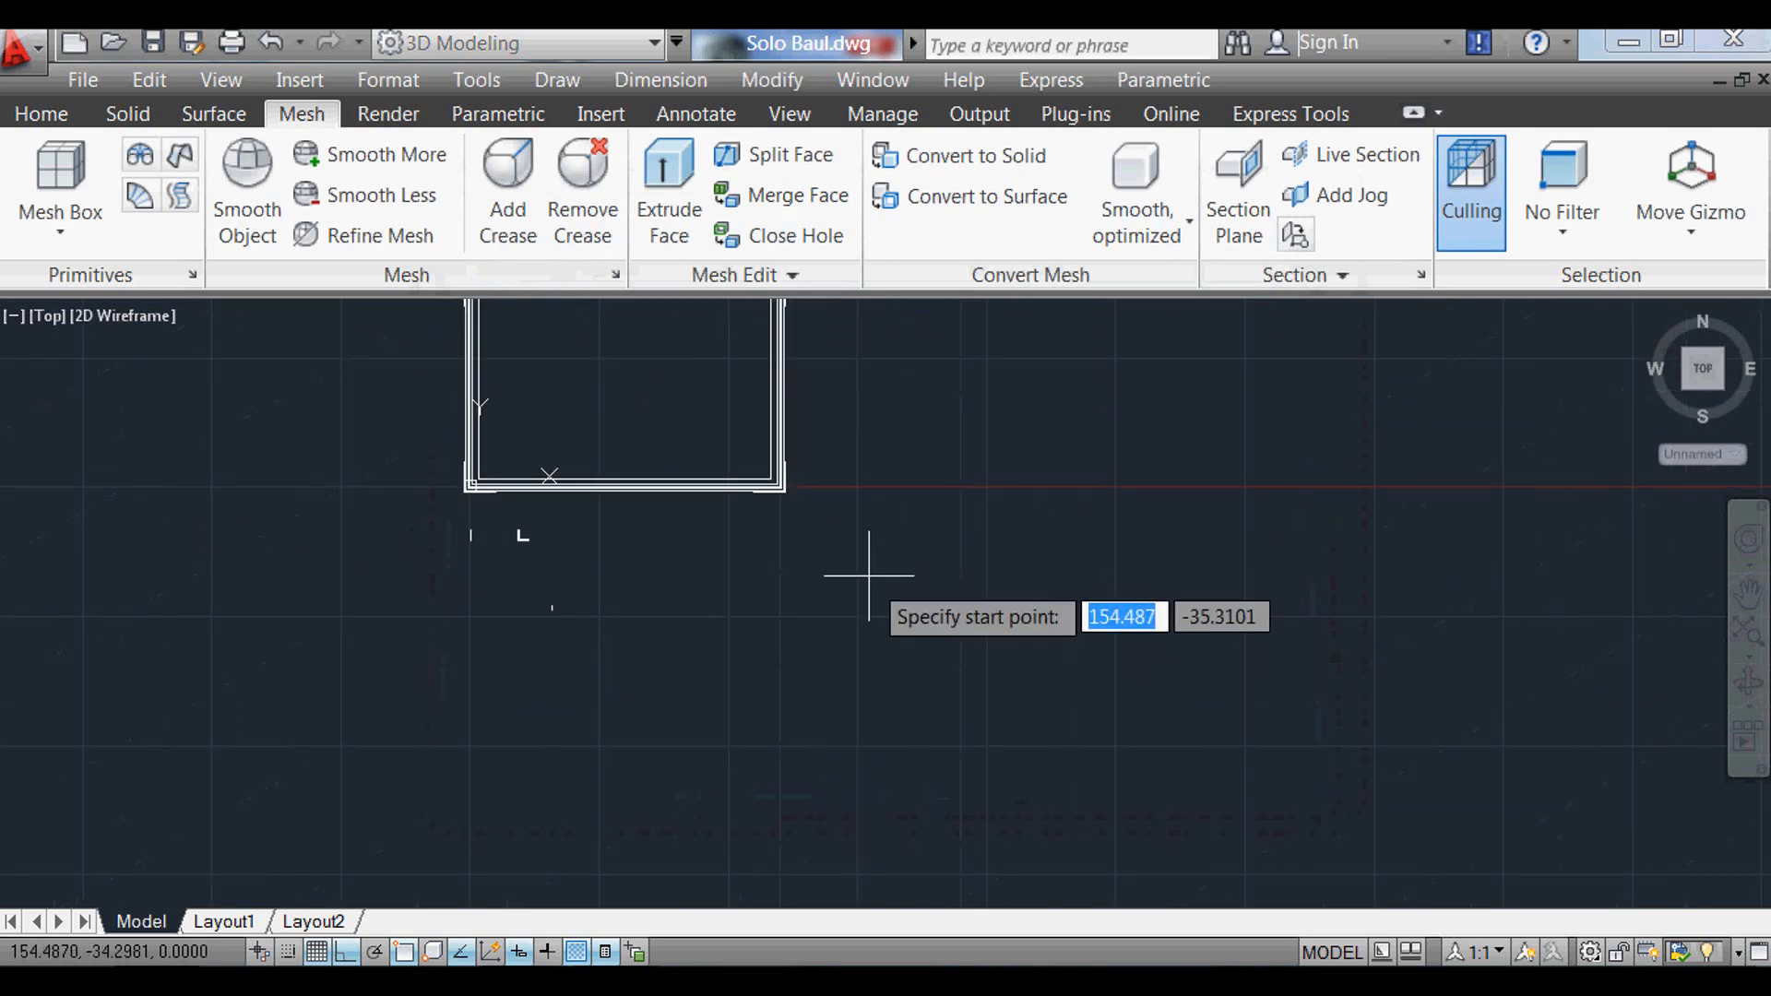
scroll(830, 526, "up", 3)
left_click(804, 479)
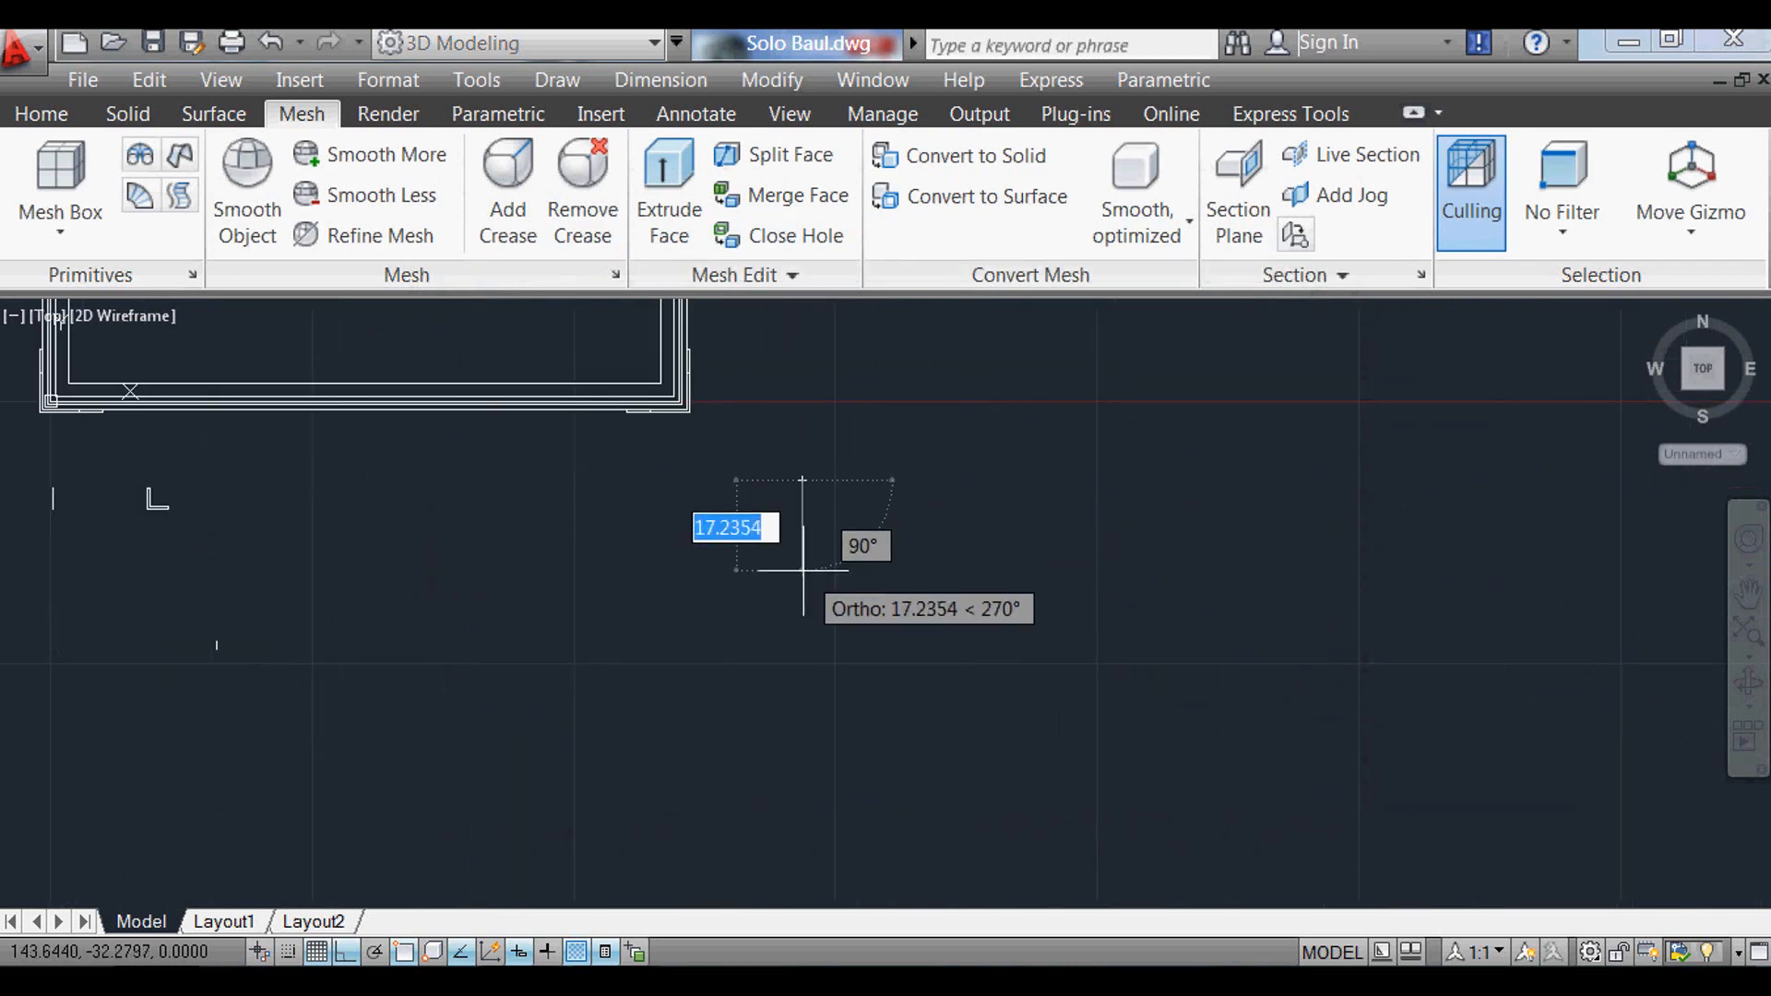
type("10")
key("Return")
scroll(852, 484, "up", 3)
type("10")
key("Return")
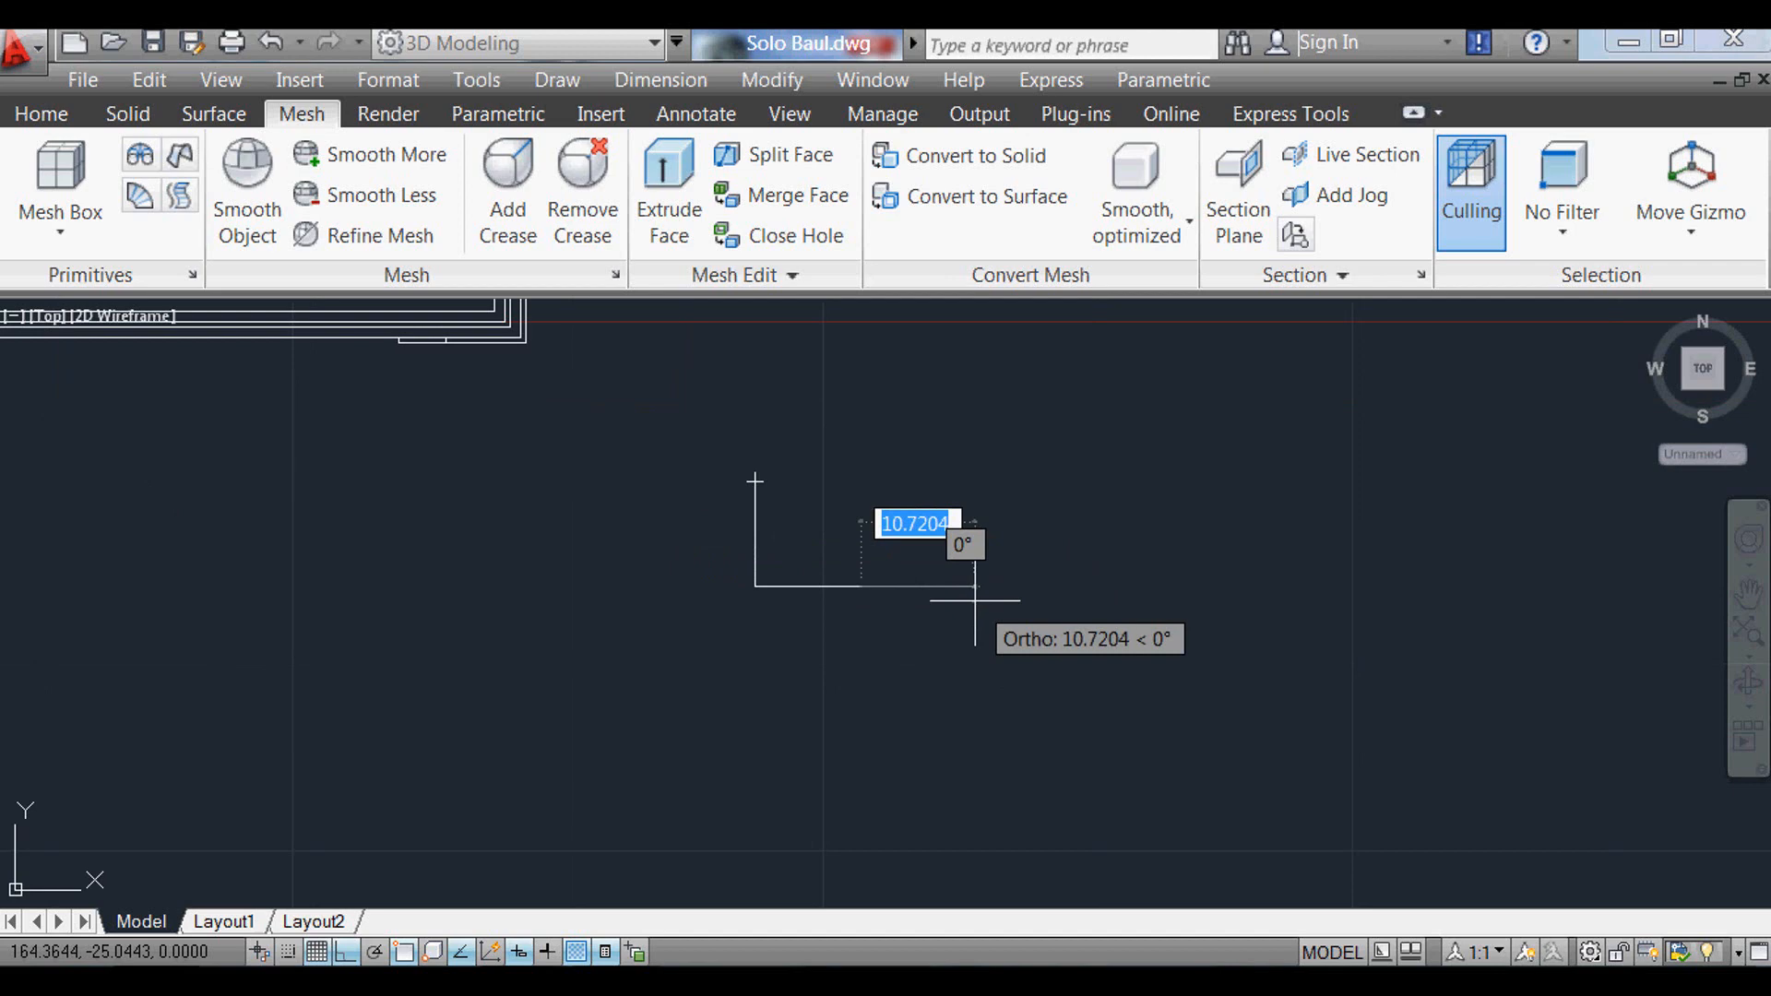
key("Return")
Step: Draw a circle centred on the corner of the L-shaped polyline, with its radius reaching the end of the horizontal leg
scroll(841, 599, "up", 3)
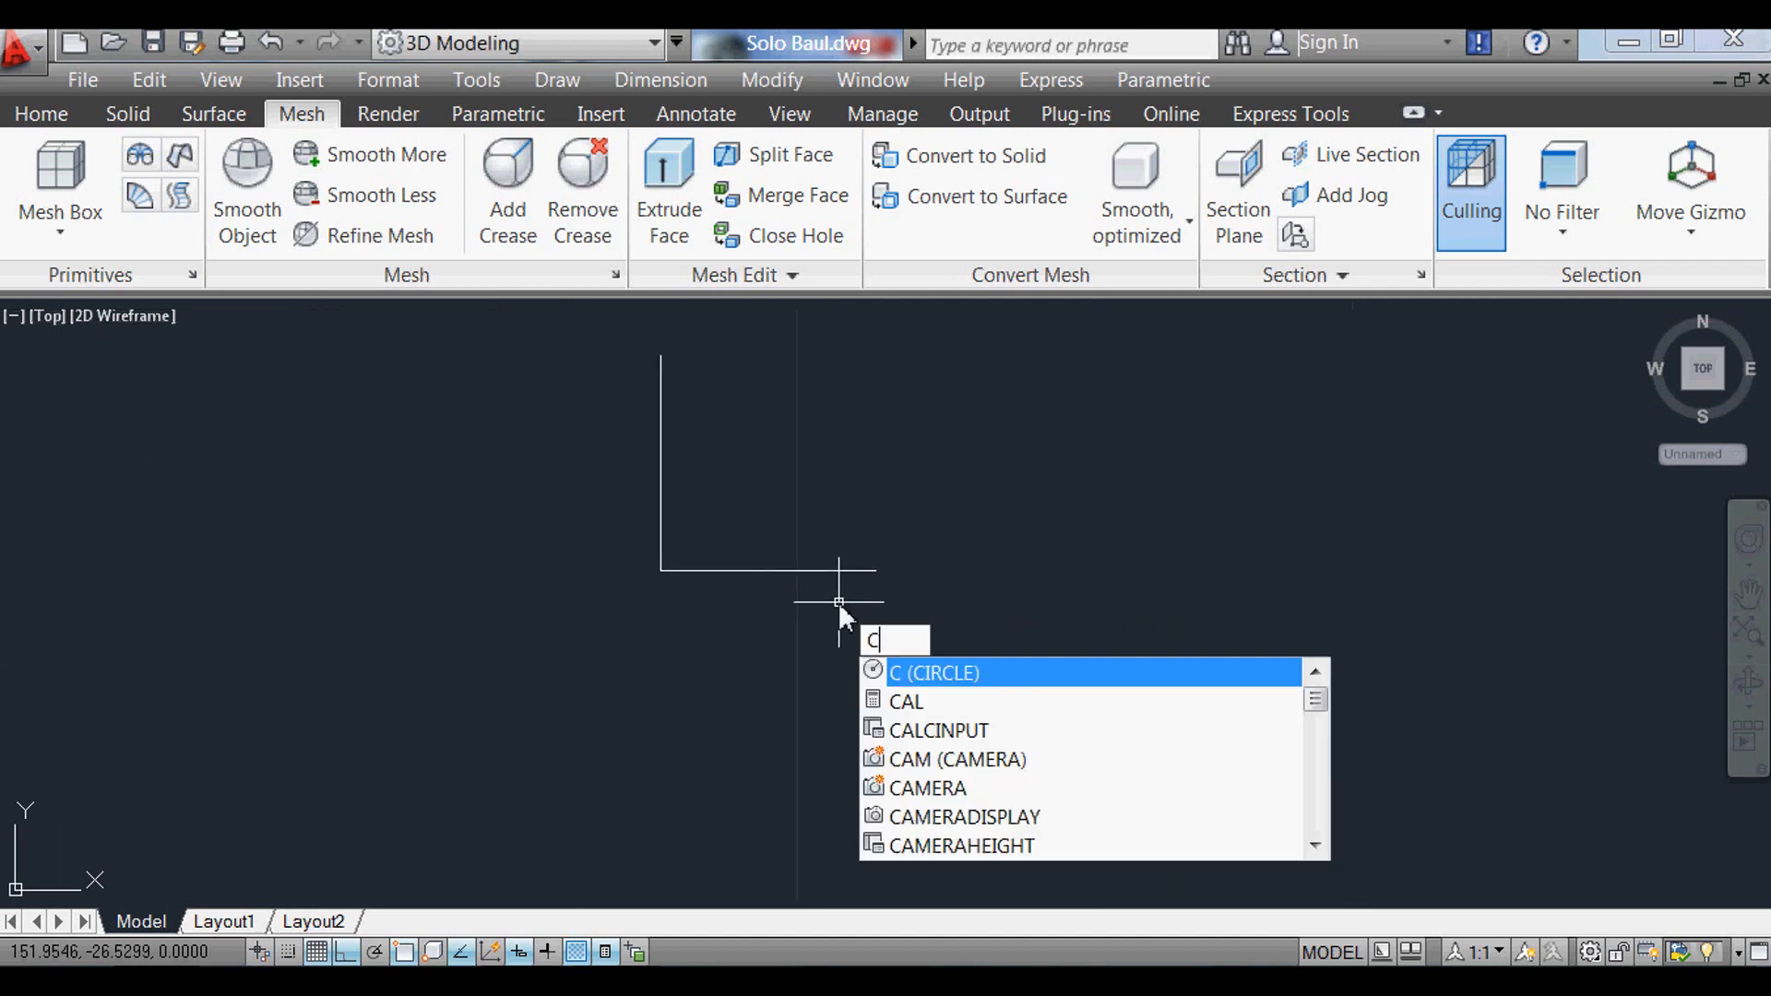
key("Return")
left_click(660, 571)
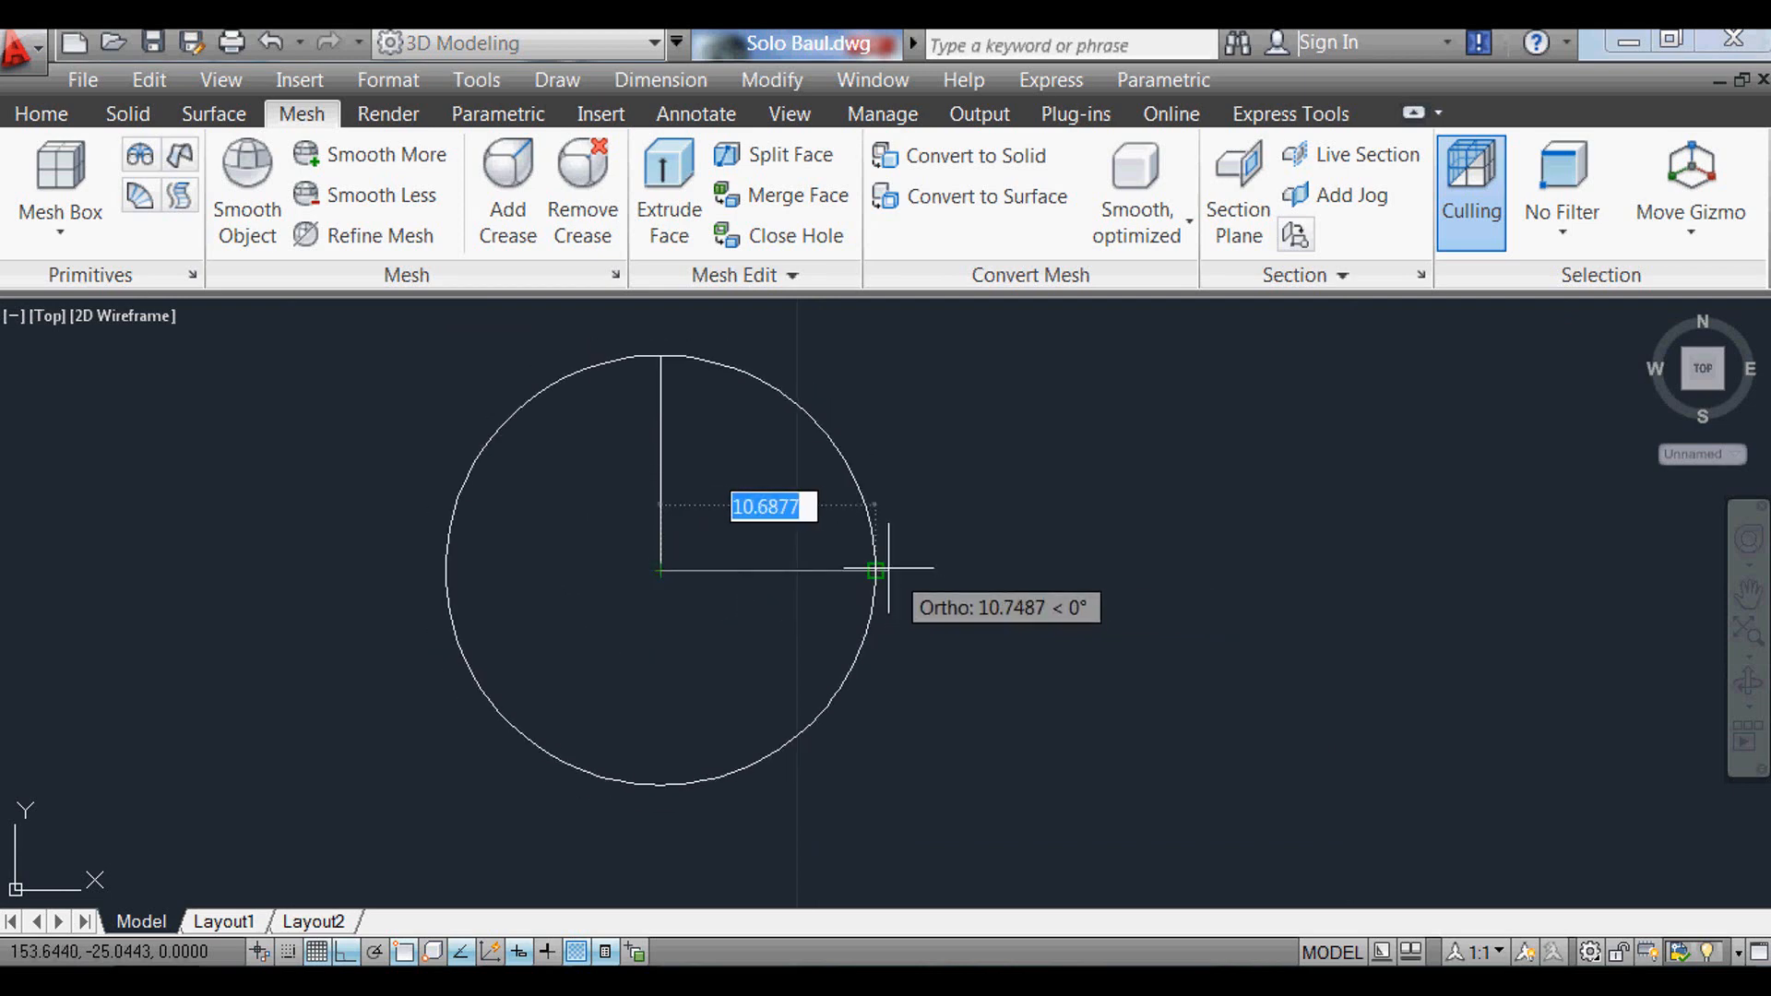
left_click(876, 571)
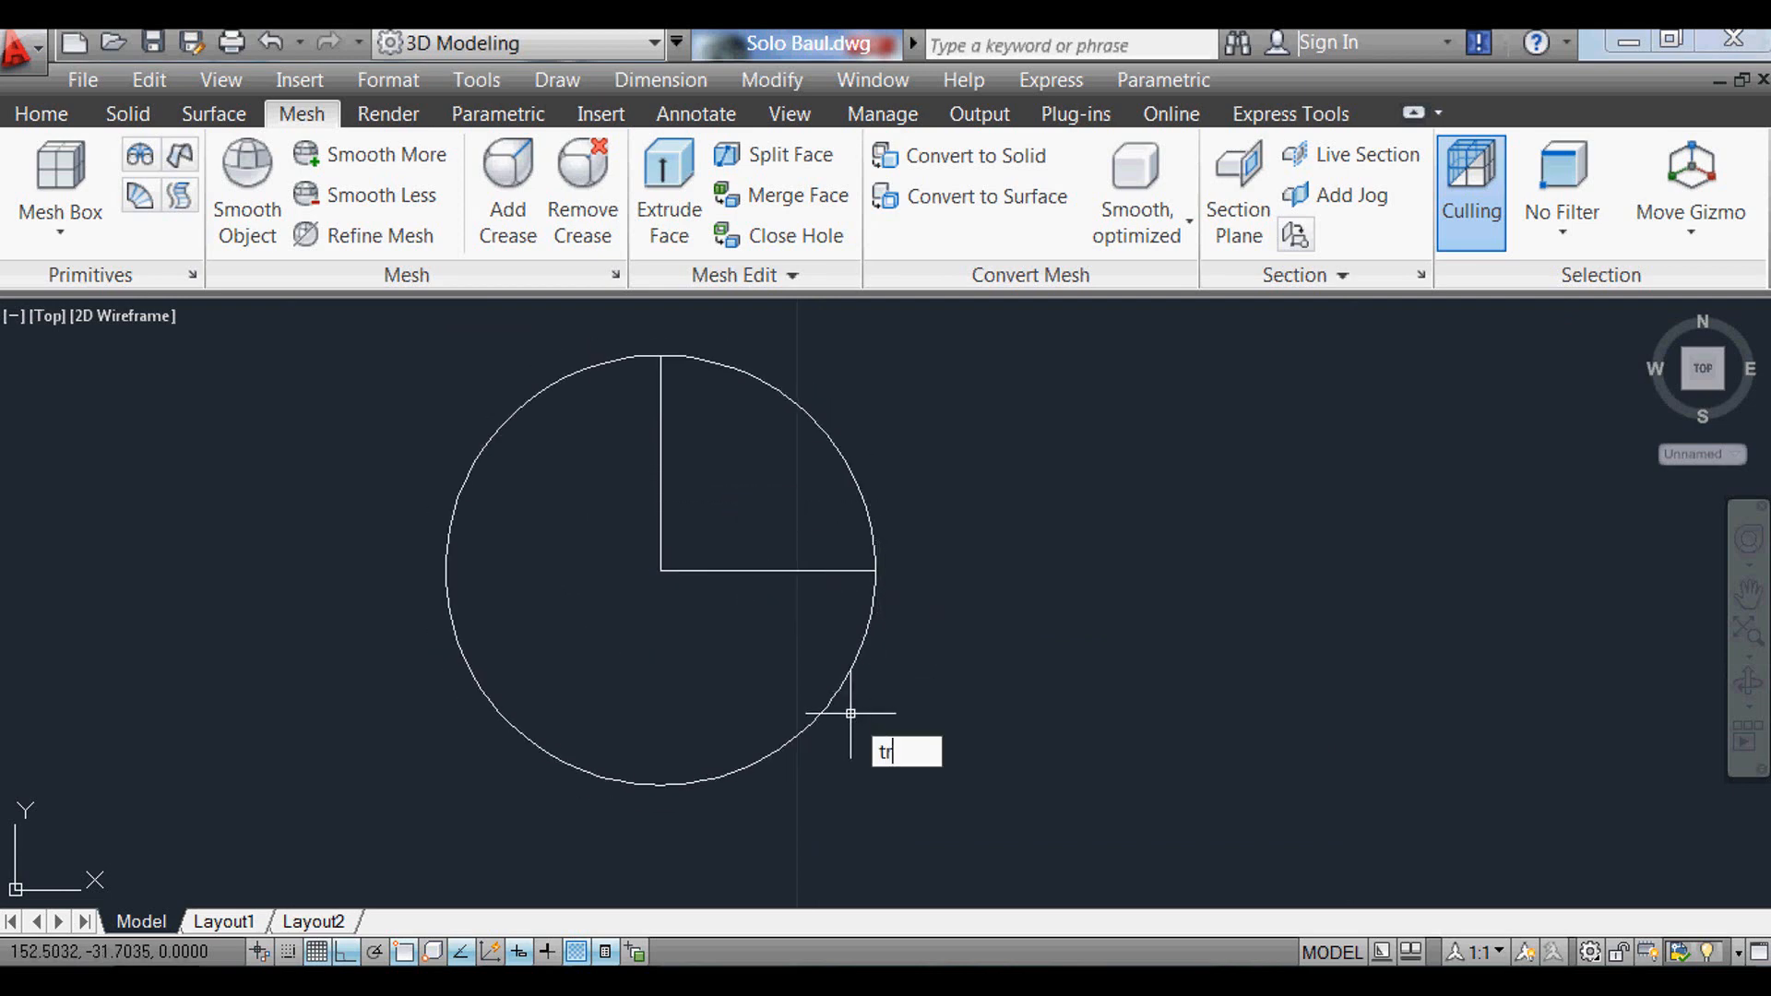
Step: Trim the circle against the L-shaped polyline, keeping only the quarter arc between its two legs
type("tr")
key("Return")
left_click(739, 571)
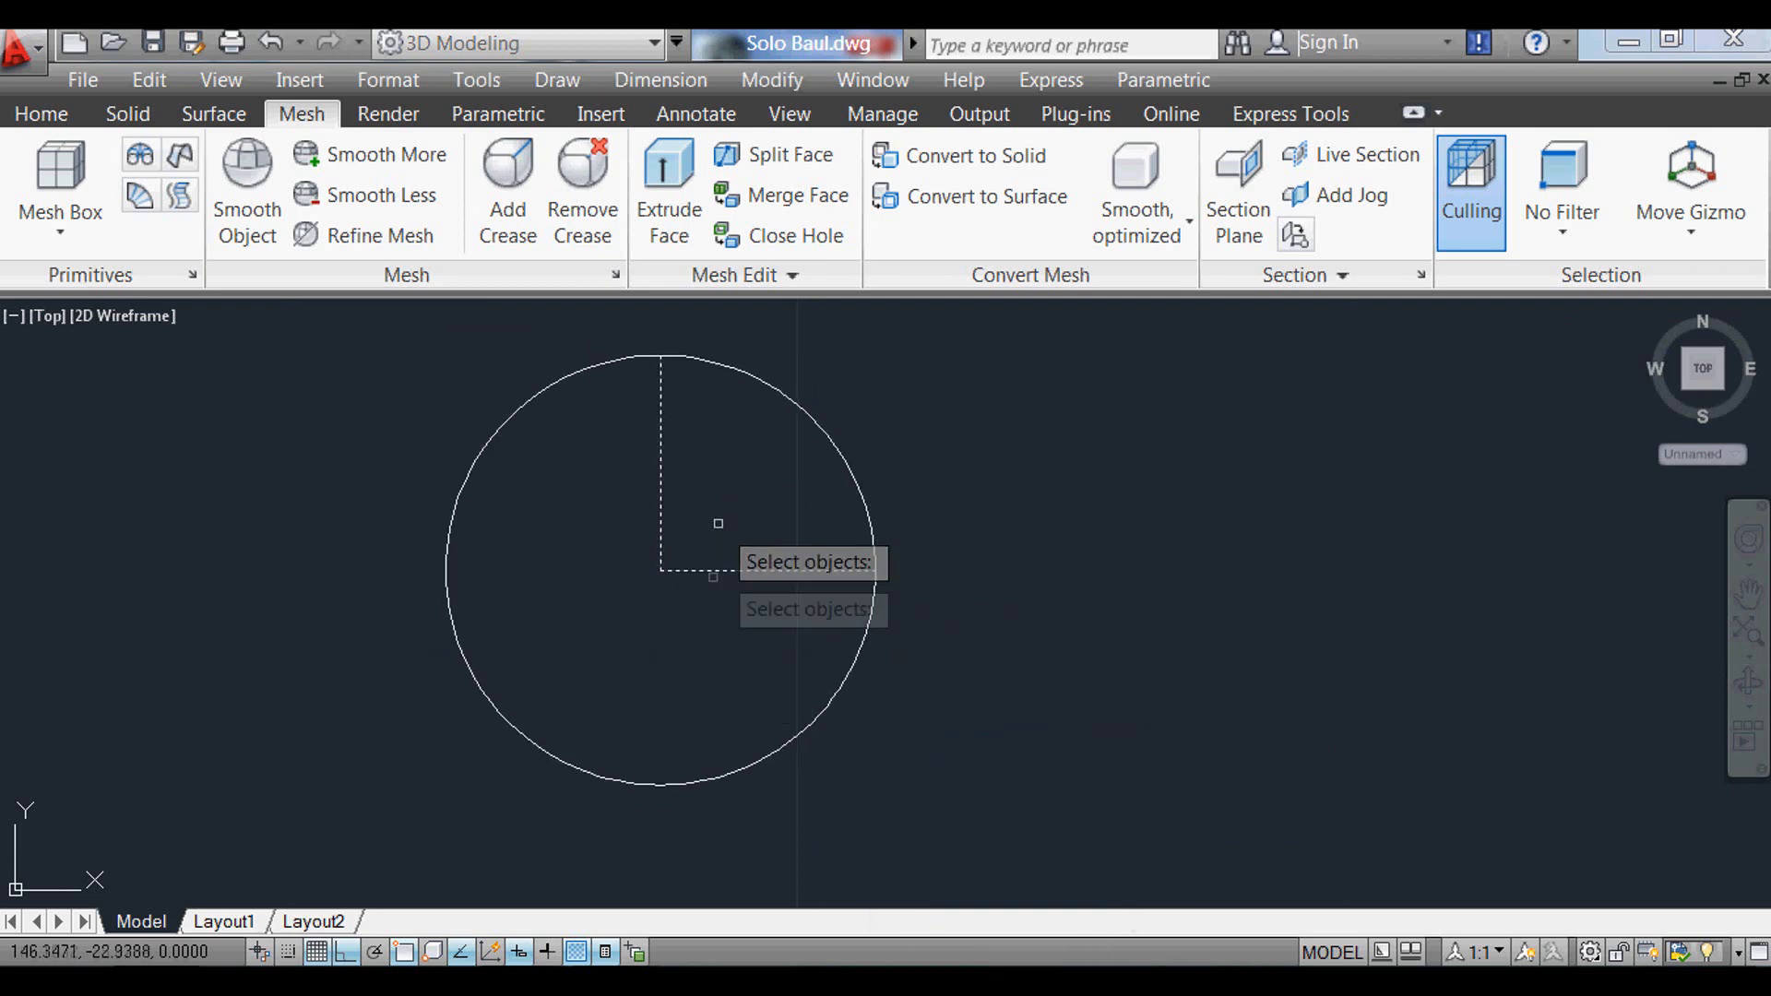
key("Return")
left_click(635, 688)
left_click(323, 650)
key("Return")
Step: Join the quarter arc and the L-shaped polyline into one closed quarter-circle profile
scroll(795, 673, "down", 5)
scroll(808, 697, "up", 2)
key("Return")
left_click(949, 735)
left_click(712, 590)
key("Return")
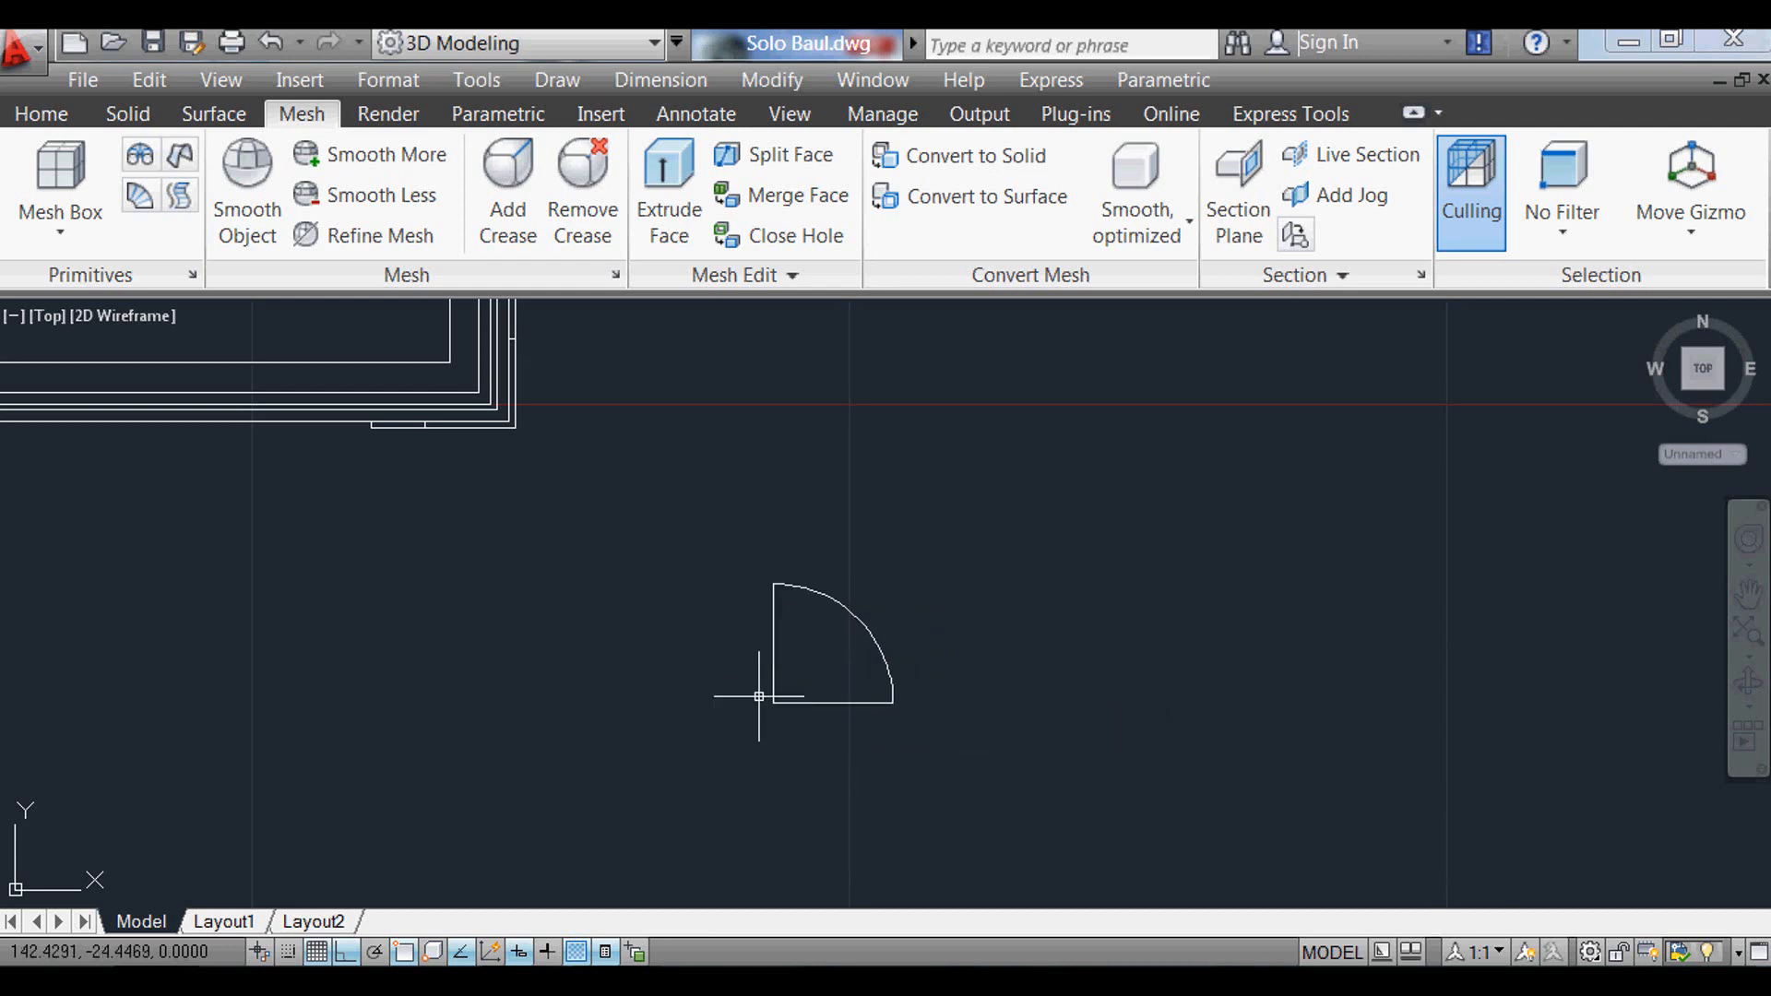
Step: Return to the preset SW Isometric view and frame the quarter-circle profile beside the chest
key("Return")
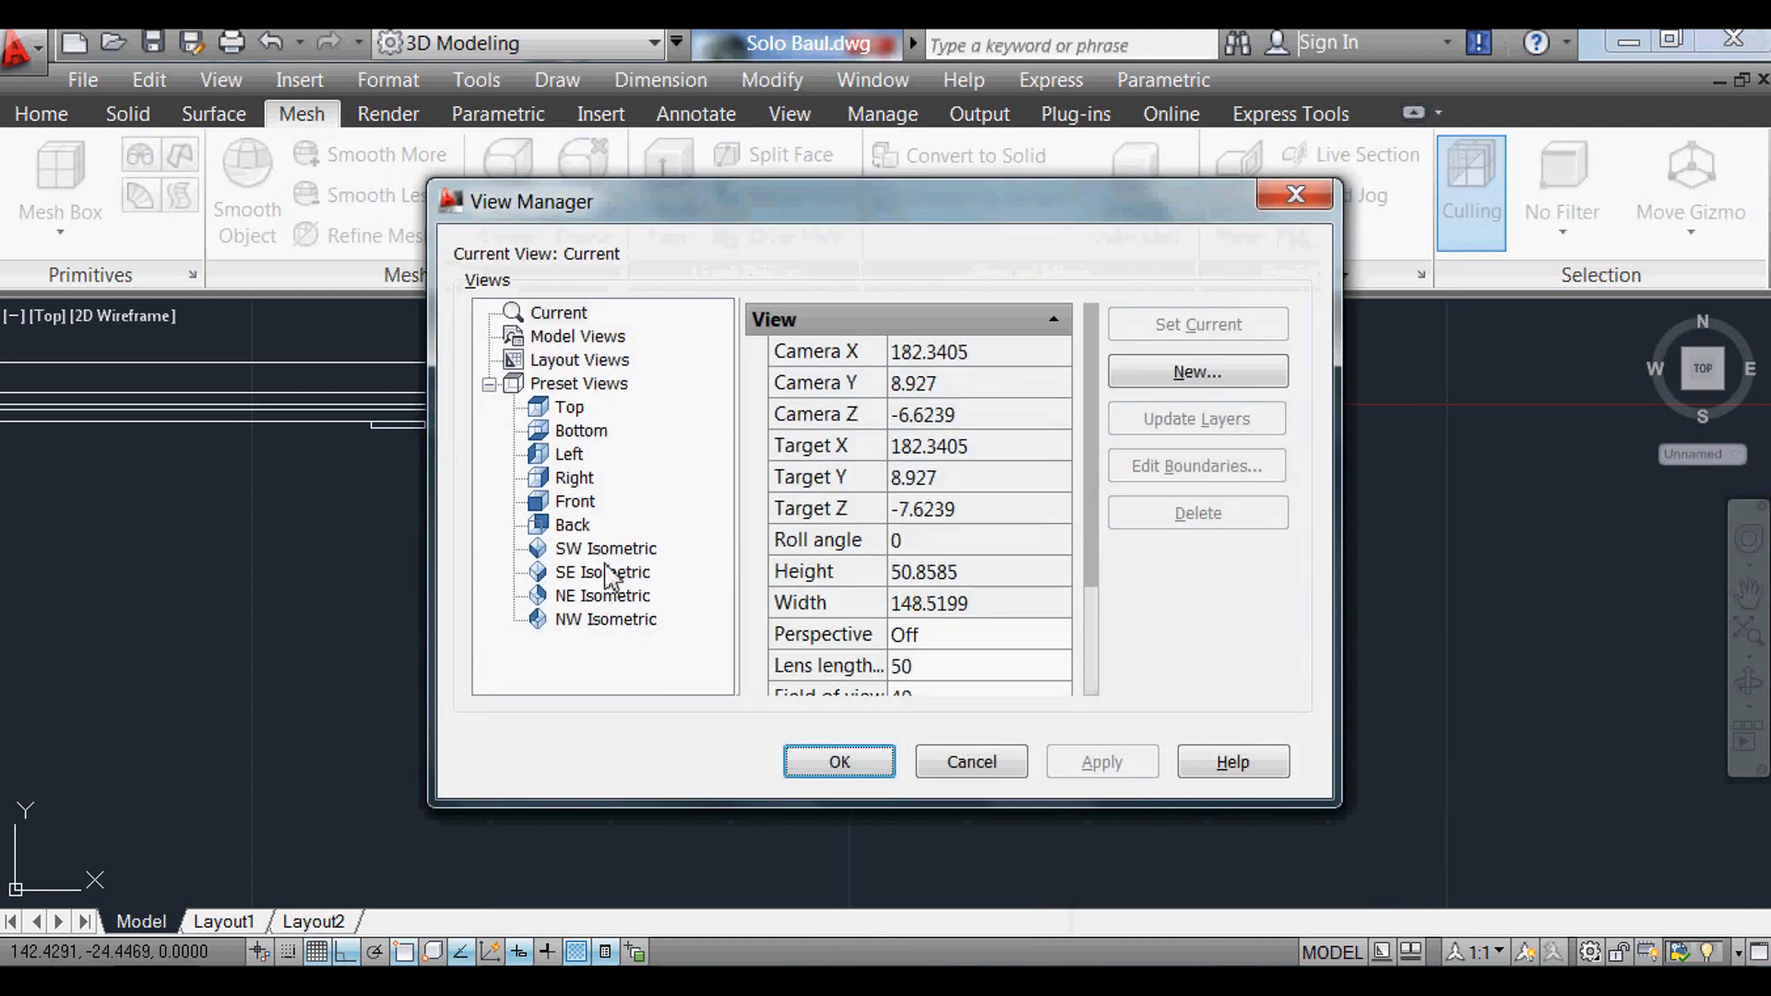
left_click(606, 549)
left_click(839, 762)
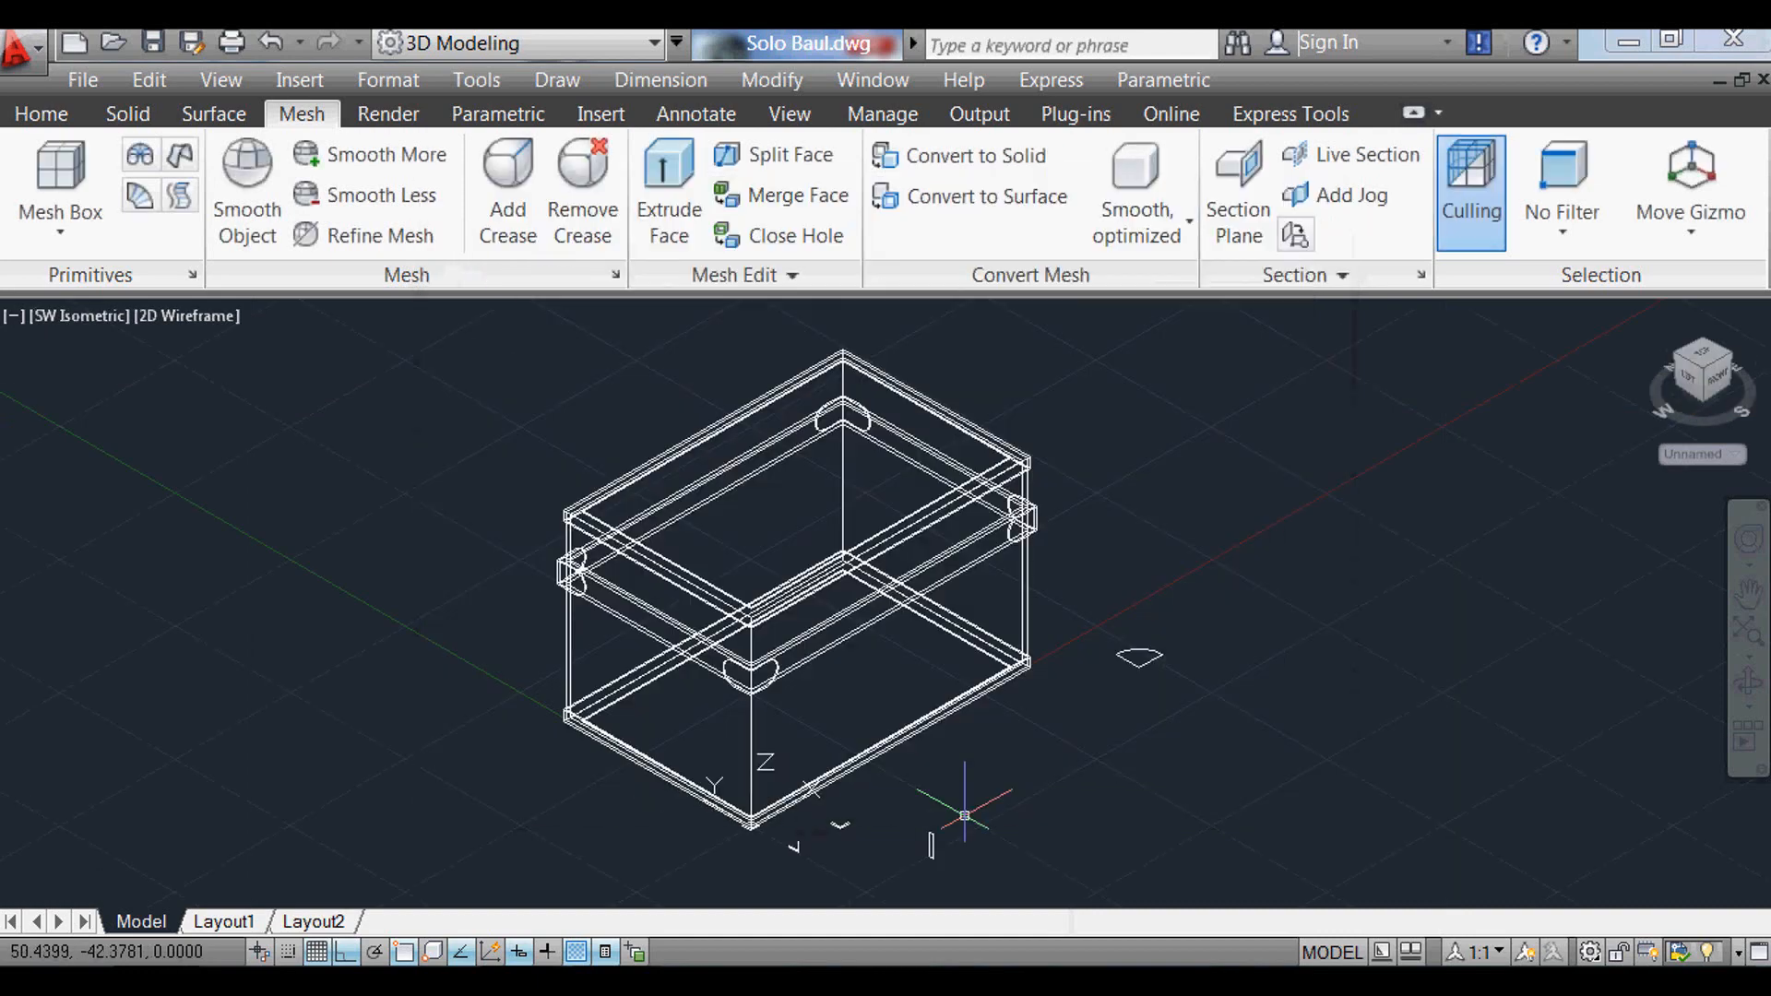
scroll(1204, 683, "up", 3)
scroll(964, 710, "down", 2)
Step: Copy the quarter-circle profile along the X axis, once away from the chest and once about 17 units toward it
type("co")
key("Return")
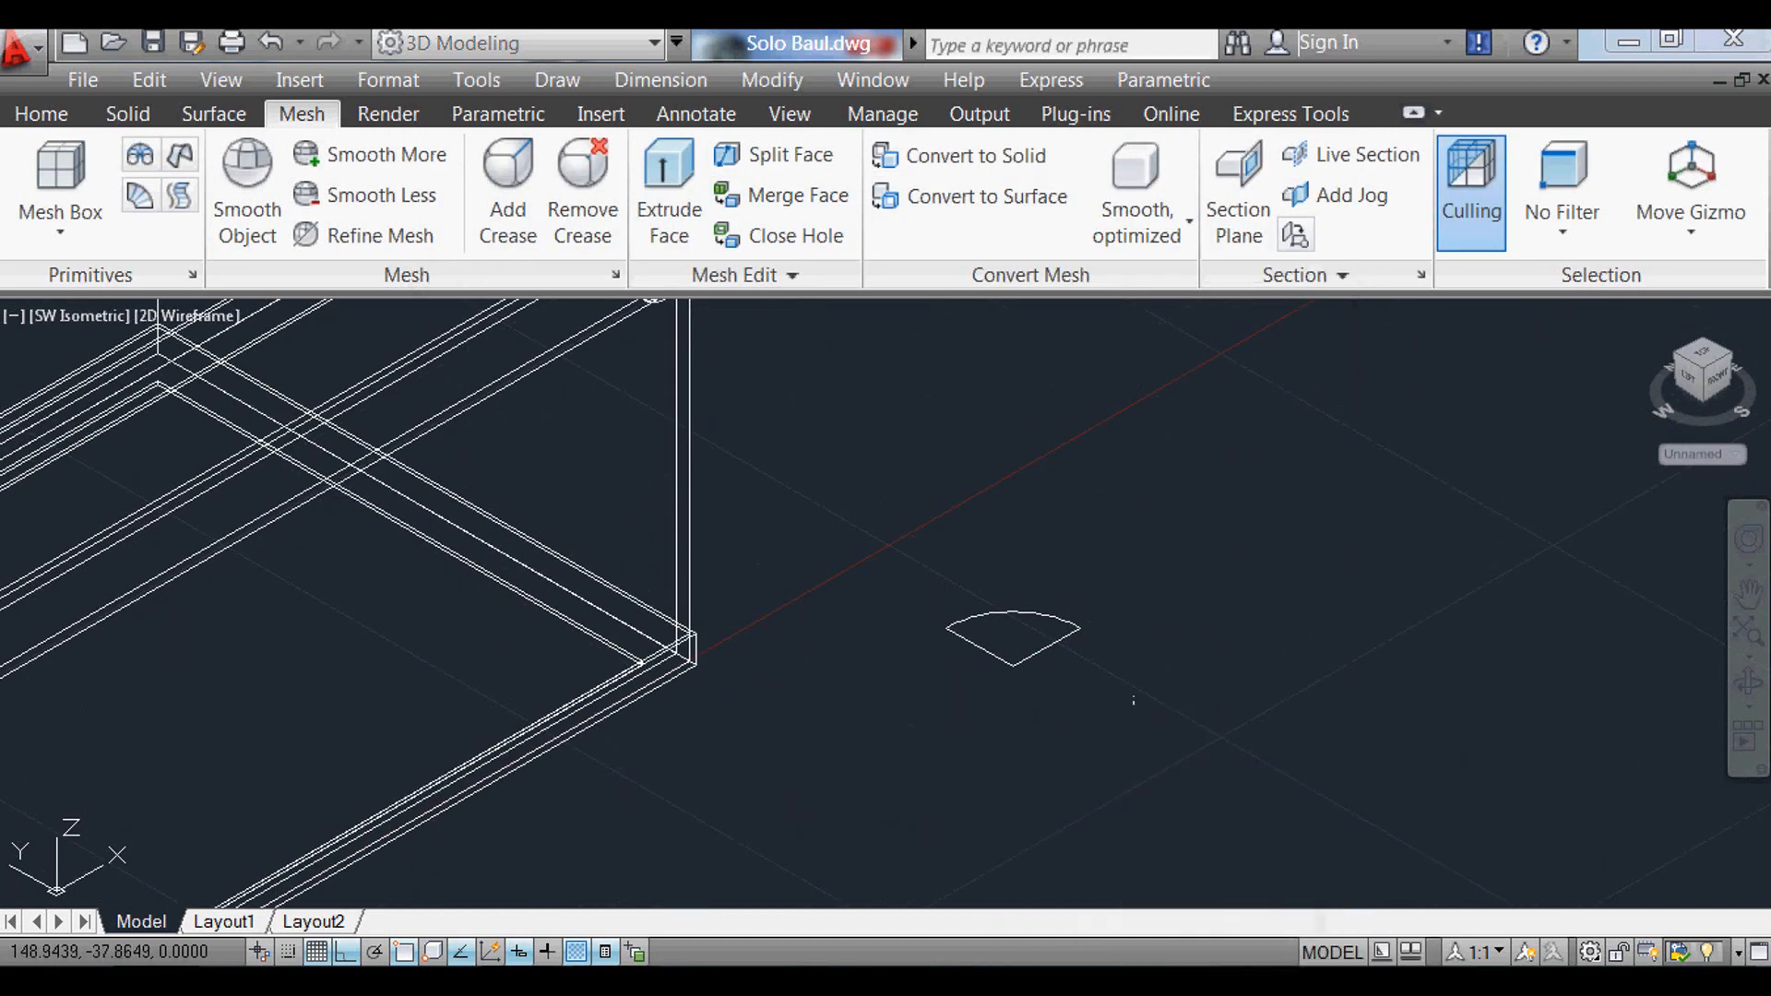
left_click(1166, 719)
left_click(961, 574)
key("Return")
left_click(1067, 771)
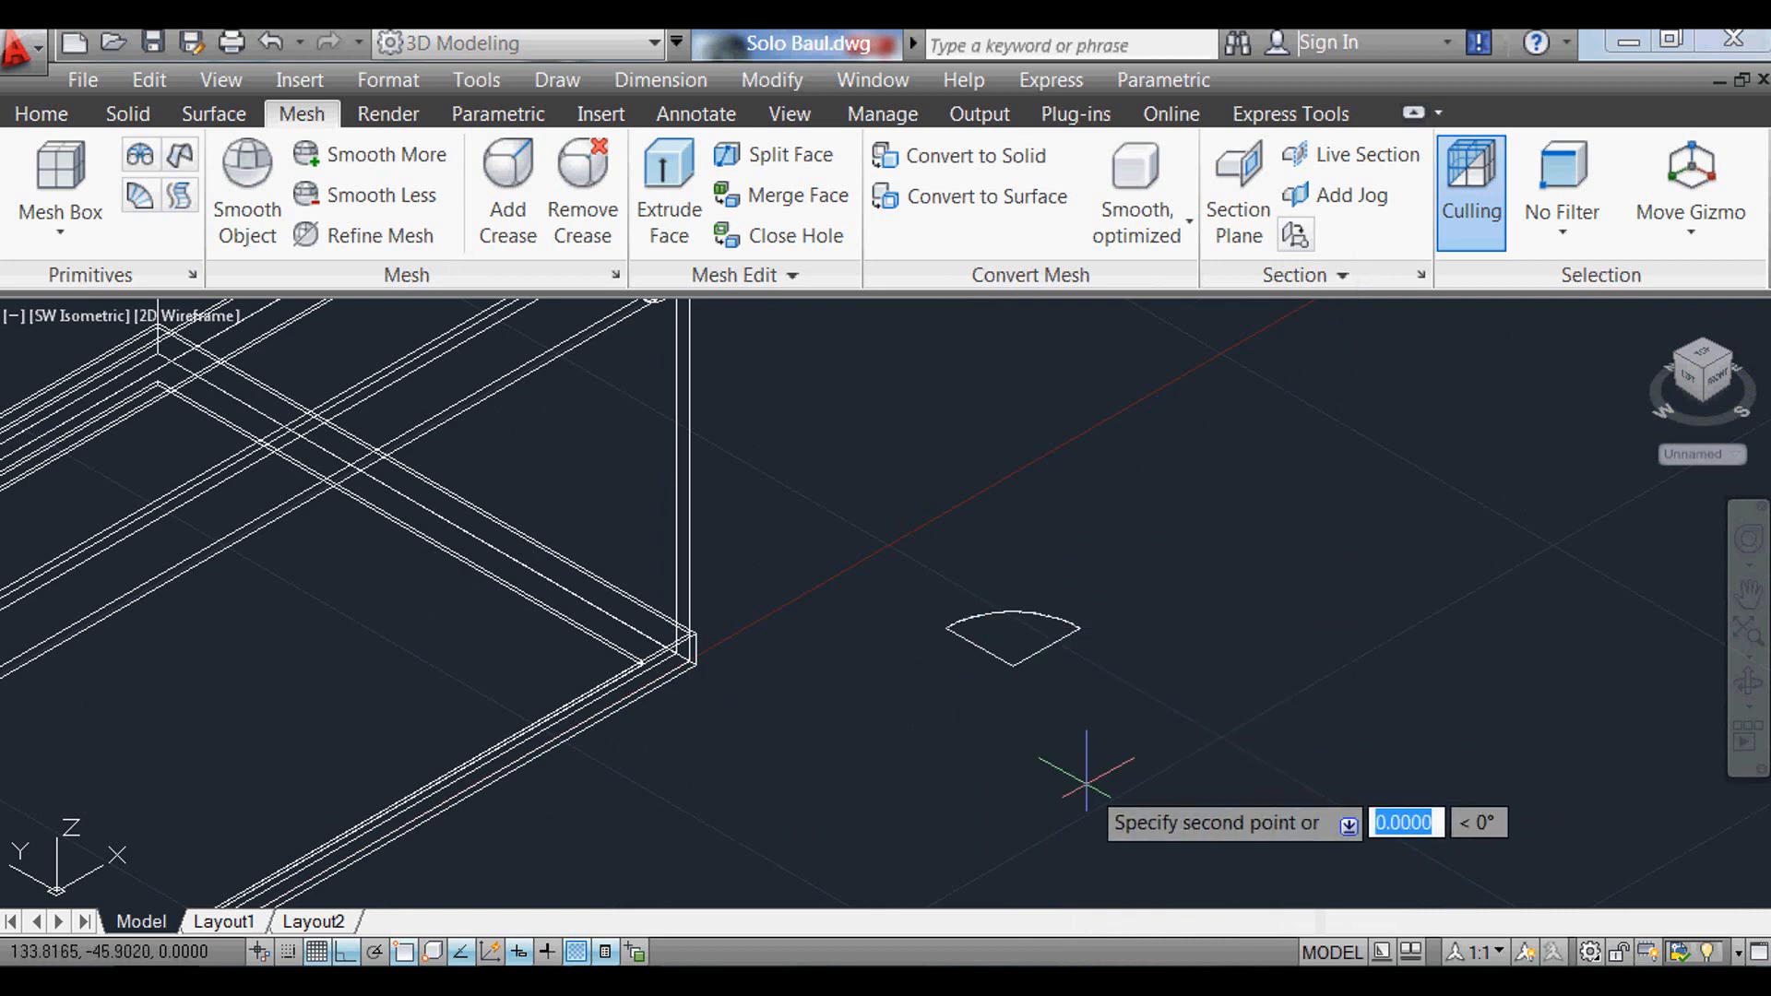
left_click(1225, 706)
left_click(966, 849)
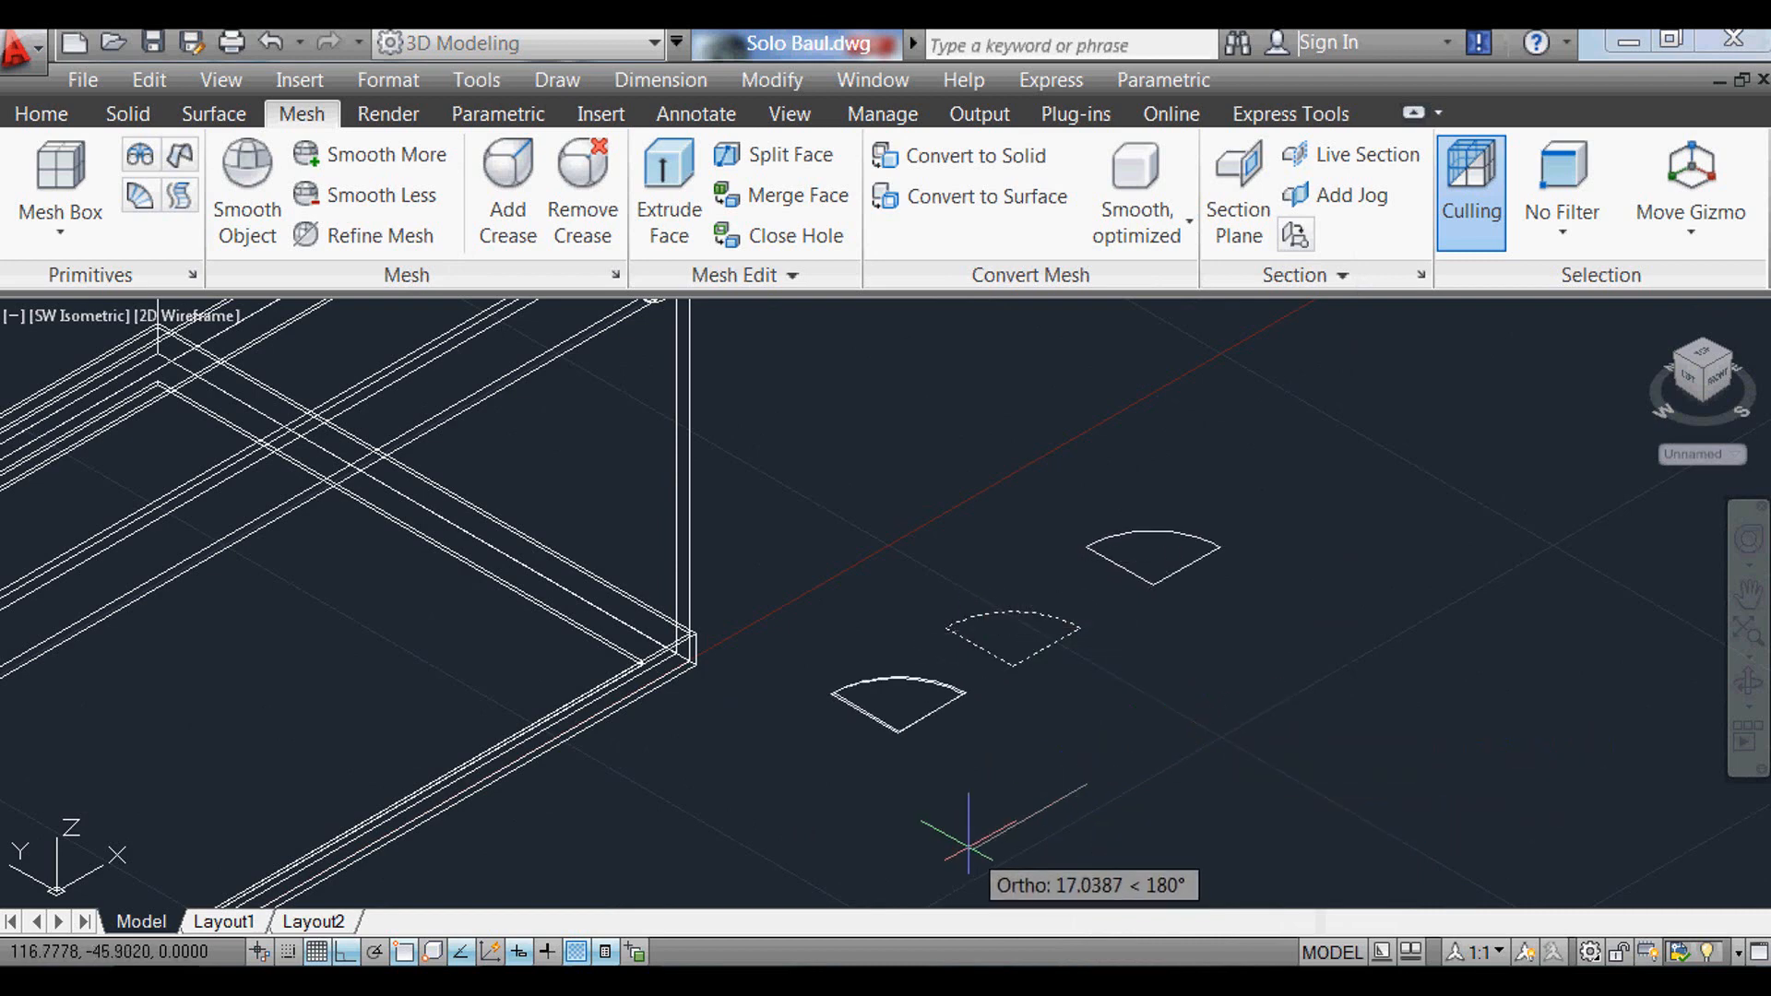
key("Escape")
Step: Rotate the quarter circle farthest from the chest 270 degrees in 3D about the Y axis so it stands upright
scroll(1374, 515, "up", 3)
scroll(858, 595, "down", 3)
scroll(889, 653, "up", 2)
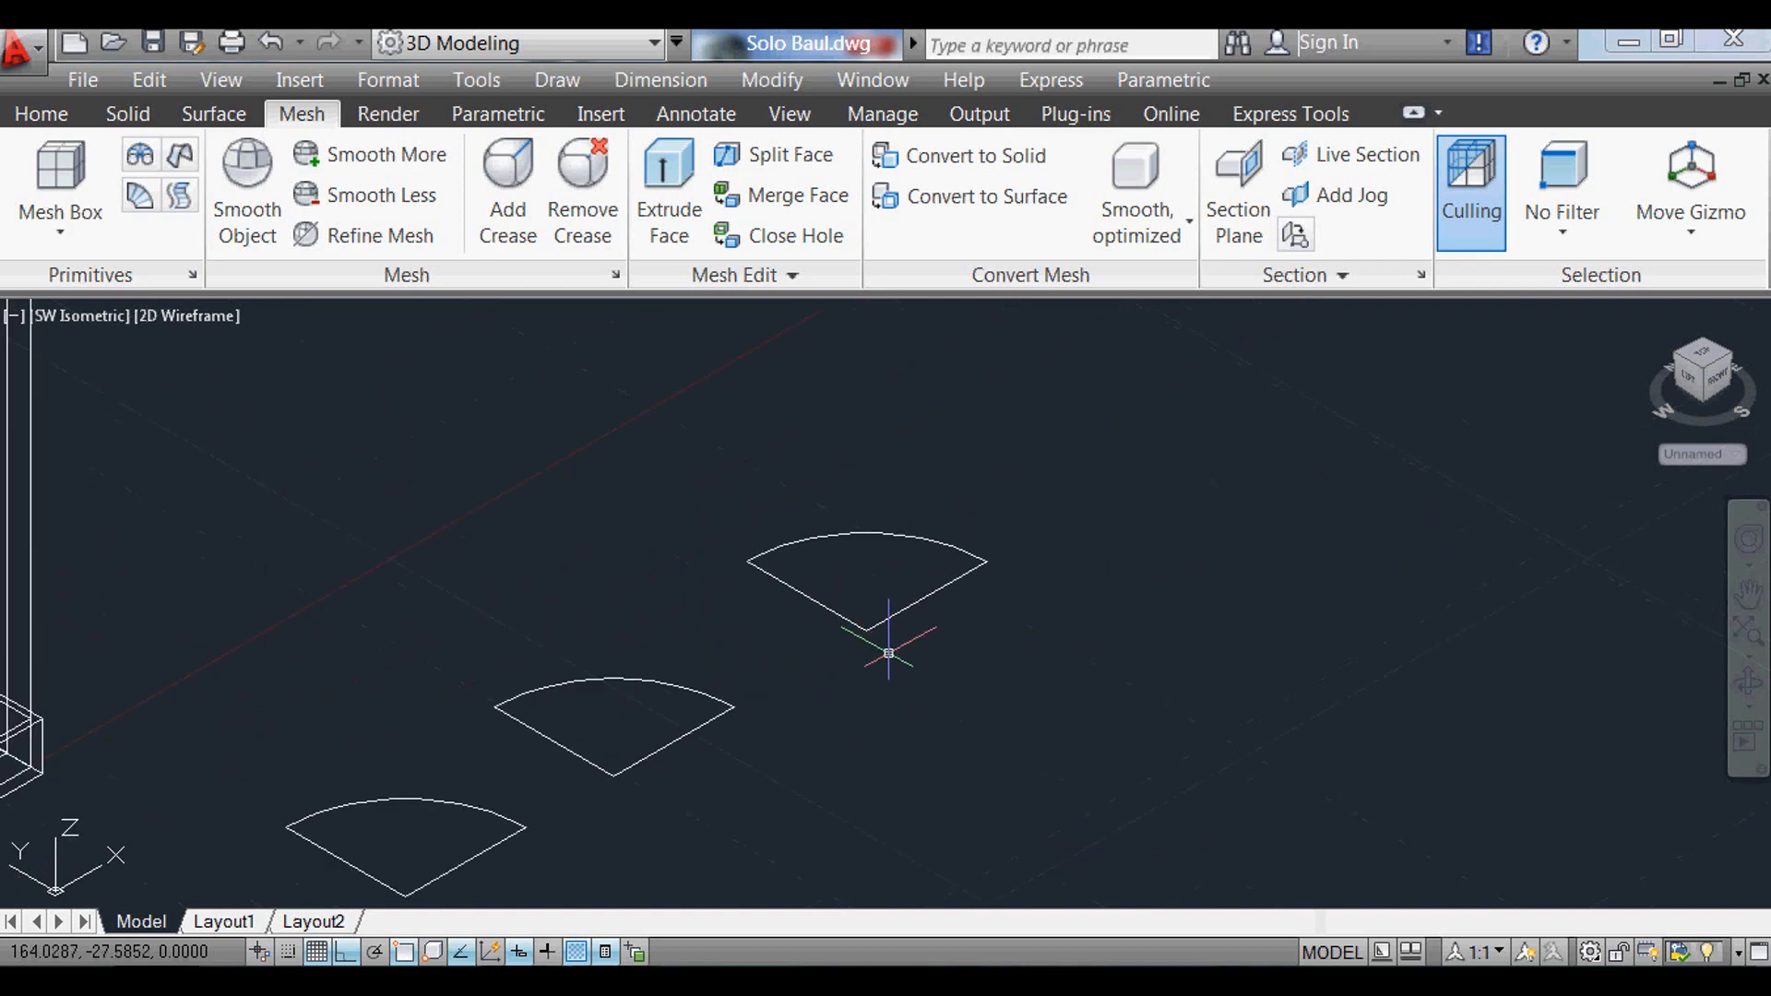
type("3r")
key("Return")
left_click(876, 623)
key("Return")
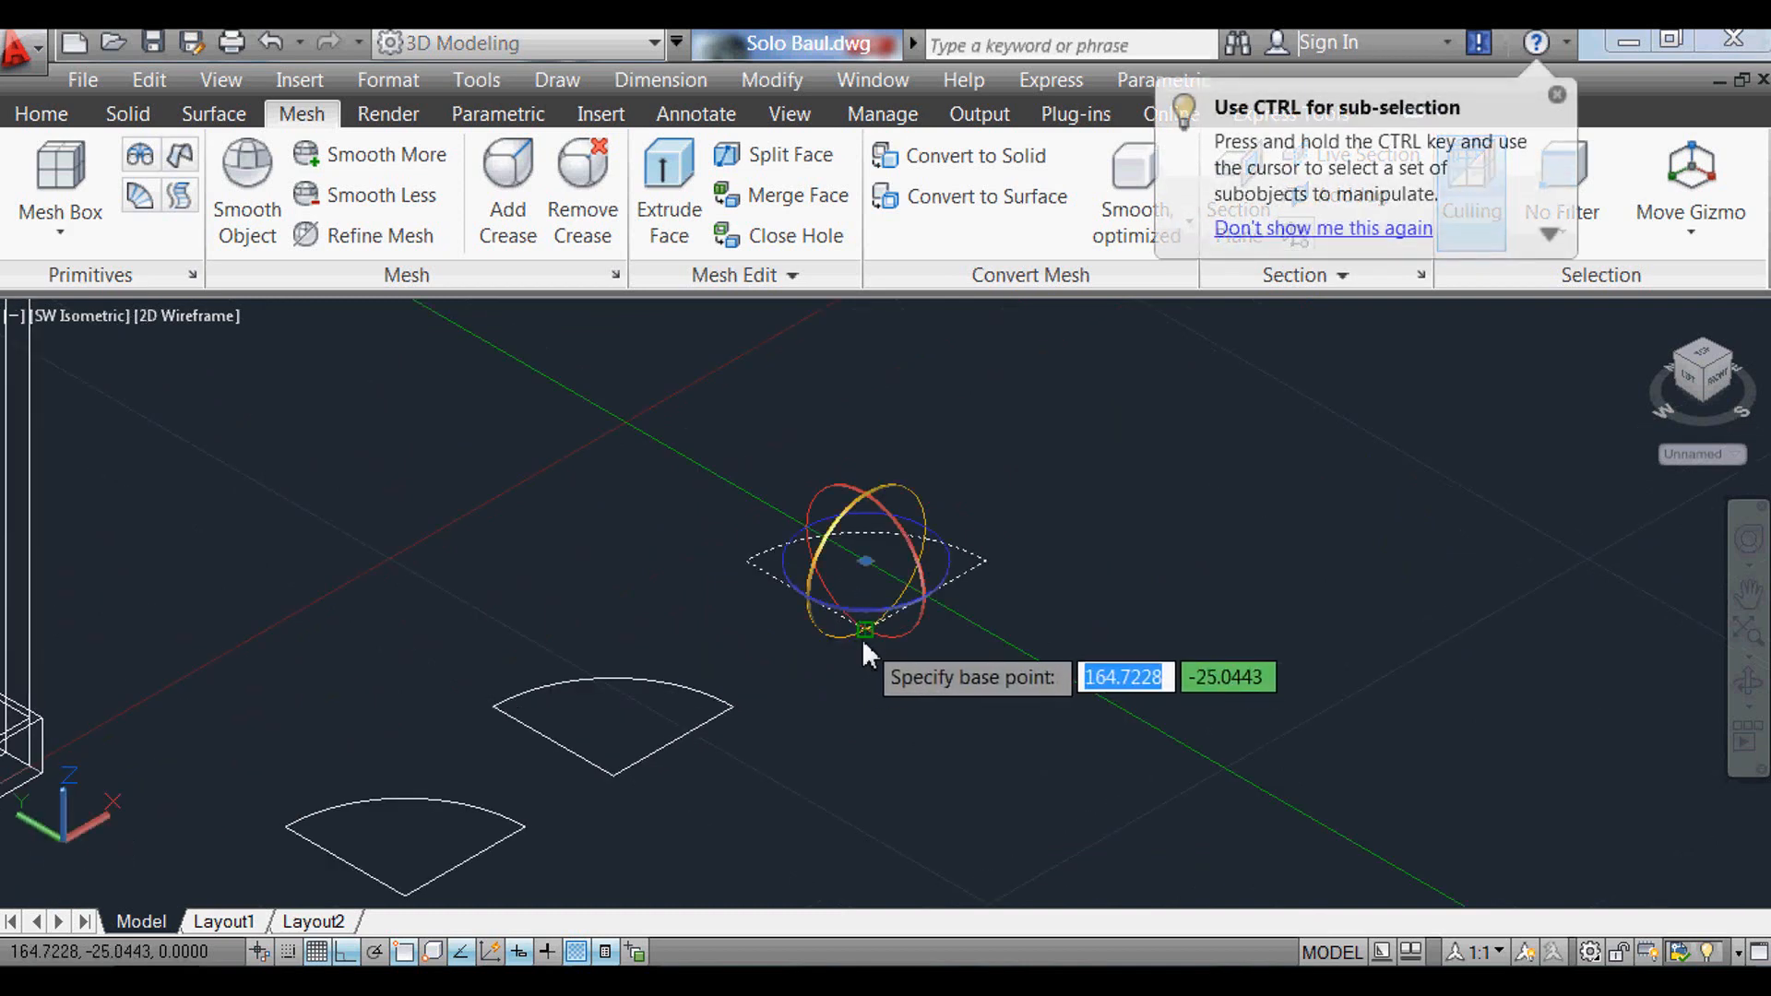
left_click(862, 638)
left_click(867, 636)
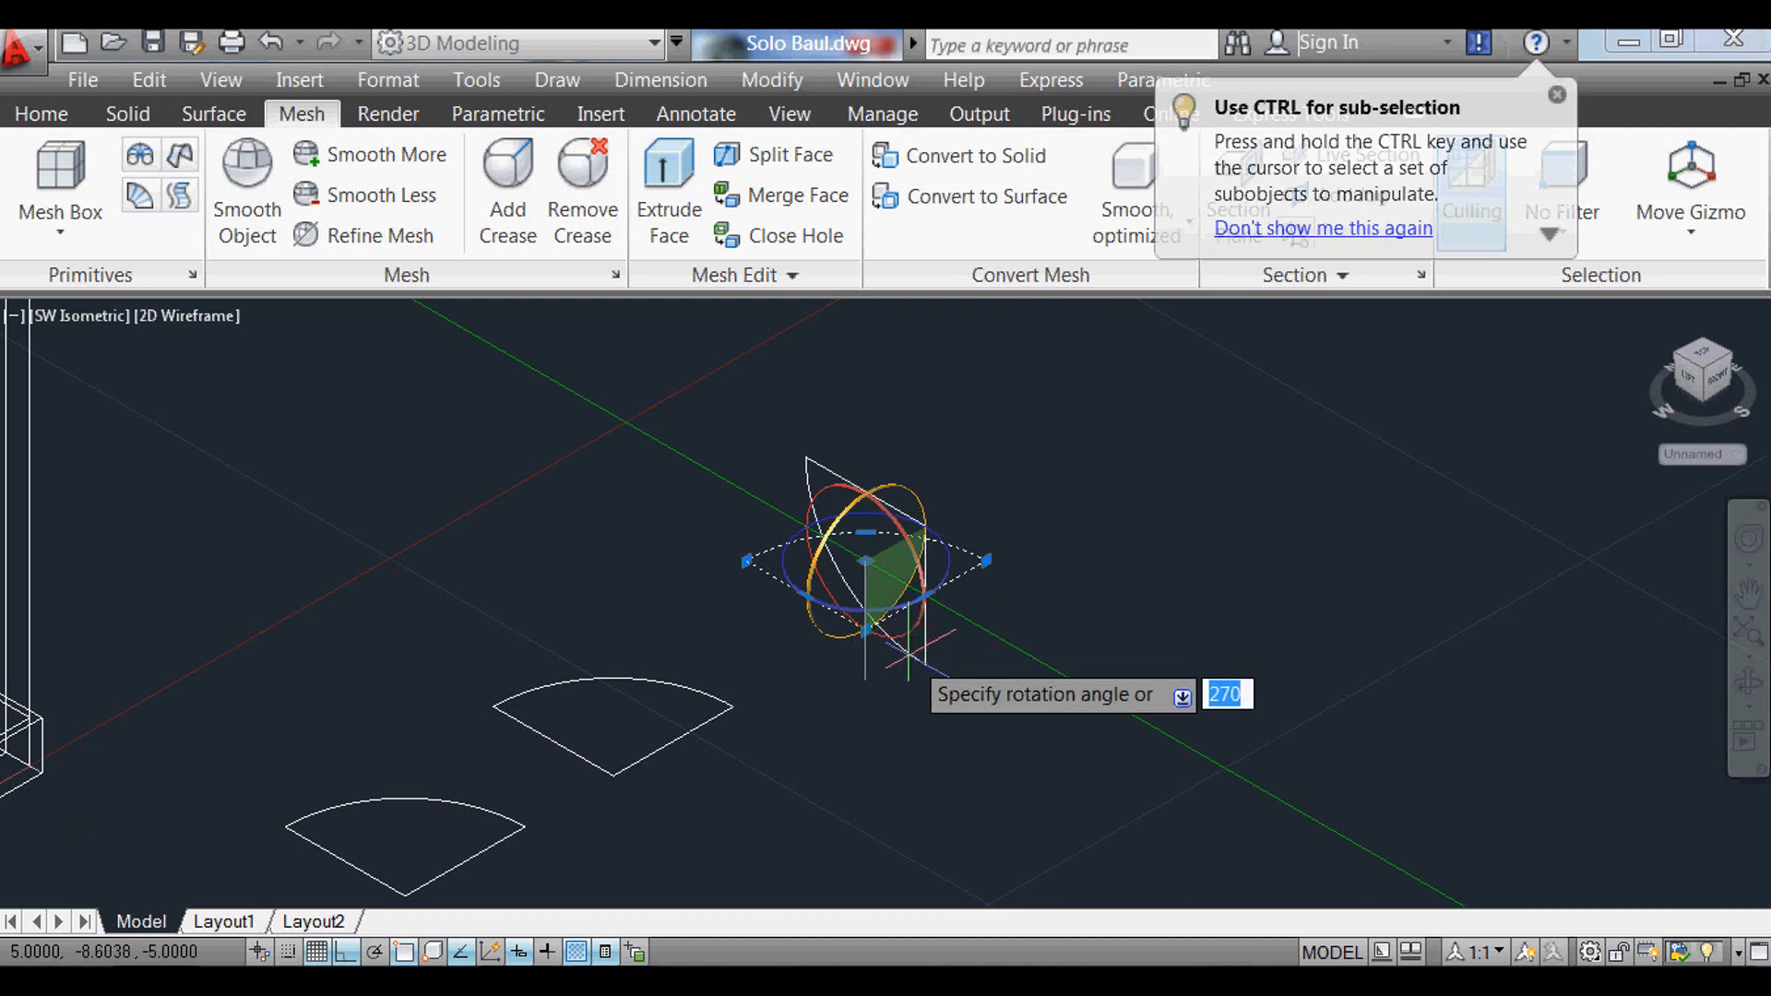
left_click(967, 666)
Step: Move the upright quarter circle by its right-angle corner onto the right-angle corner of the middle flat quarter circle
type("3r")
key("Return")
left_click(985, 578)
left_click(883, 518)
key("Return")
left_click(926, 527)
left_click(615, 775)
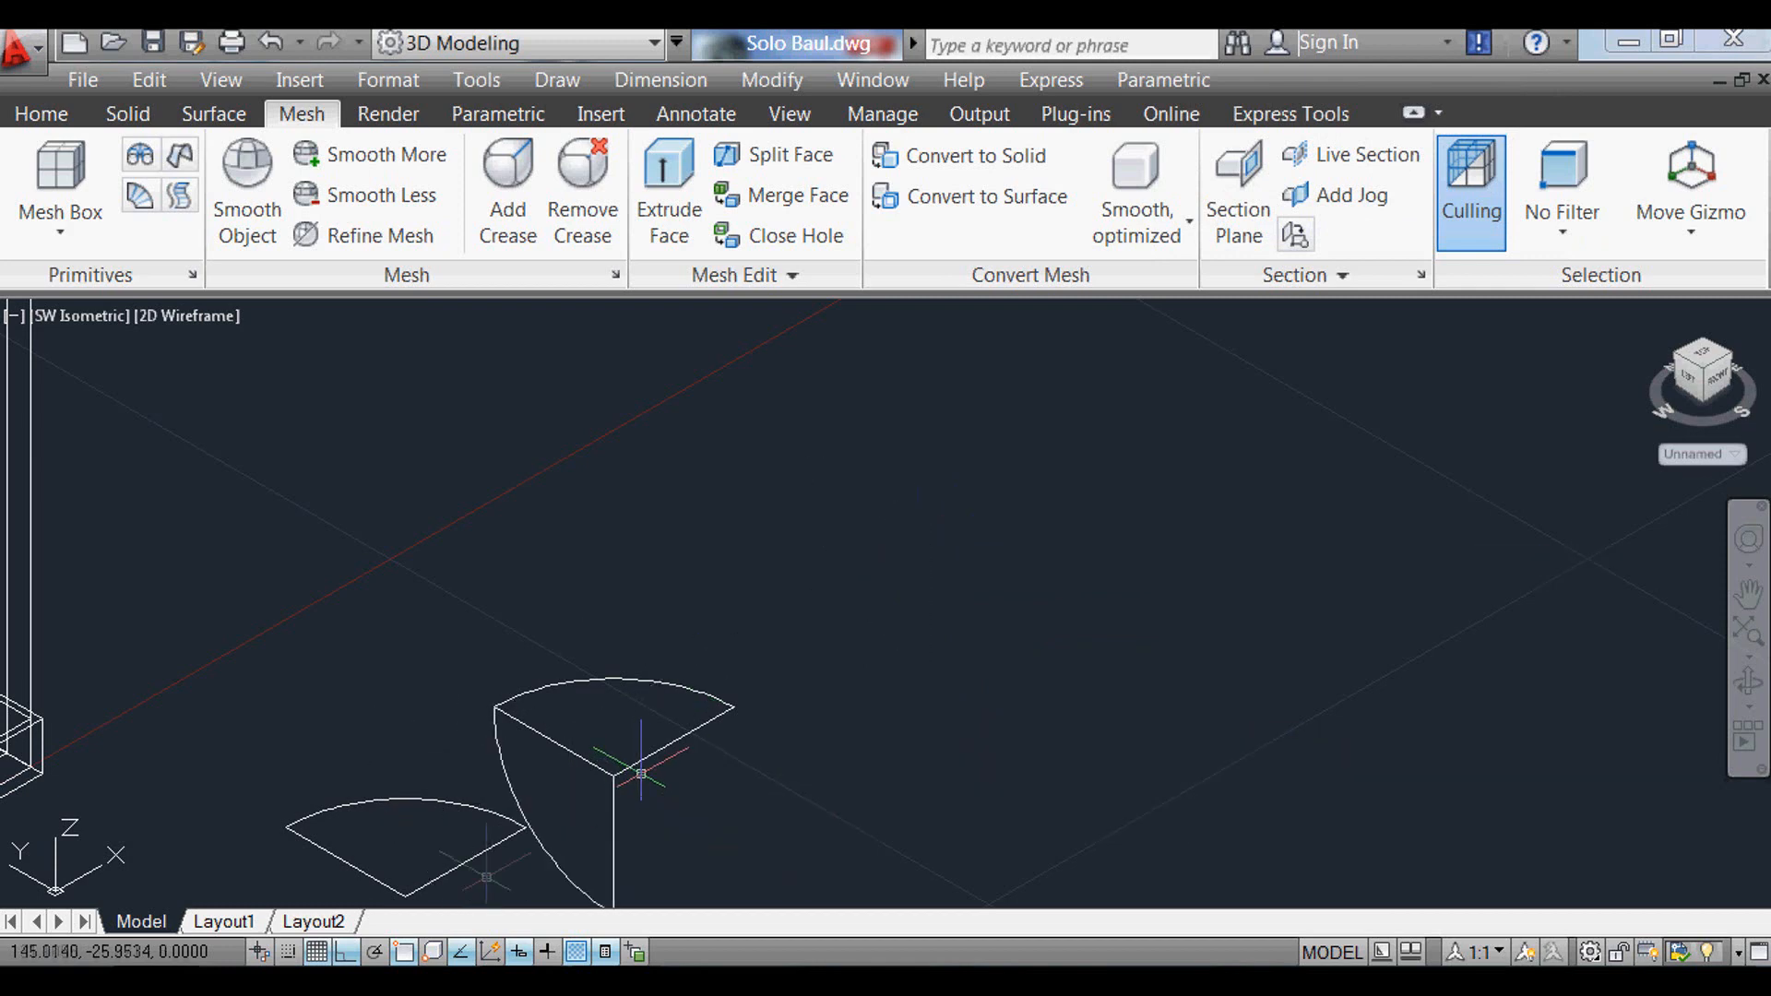
Step: Move the separate flat quarter circle nearest the chest along the X axis to the far side of the joined pair
key("Return")
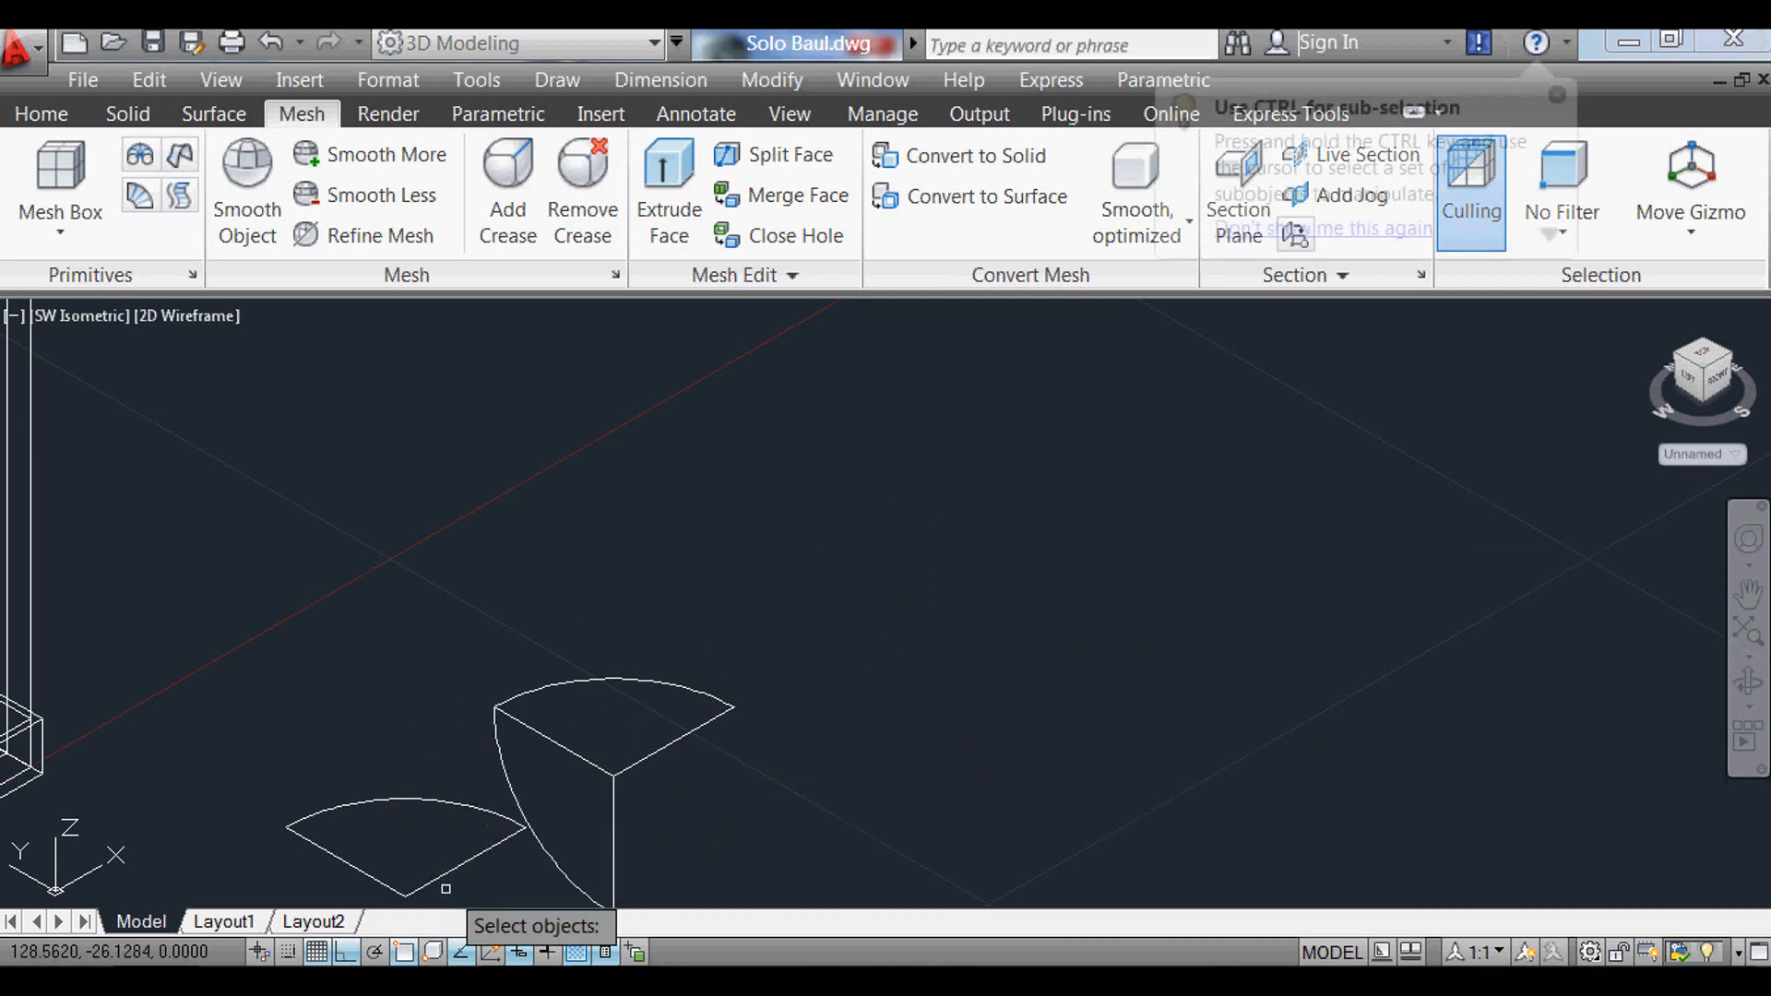
left_click(403, 801)
scroll(822, 344, "down", 2)
key("Return")
left_click(639, 638)
left_click(913, 477)
Step: Try to rotate the separate flat quarter circle -90 degrees in 3D about the Z axis
scroll(908, 466, "up", 2)
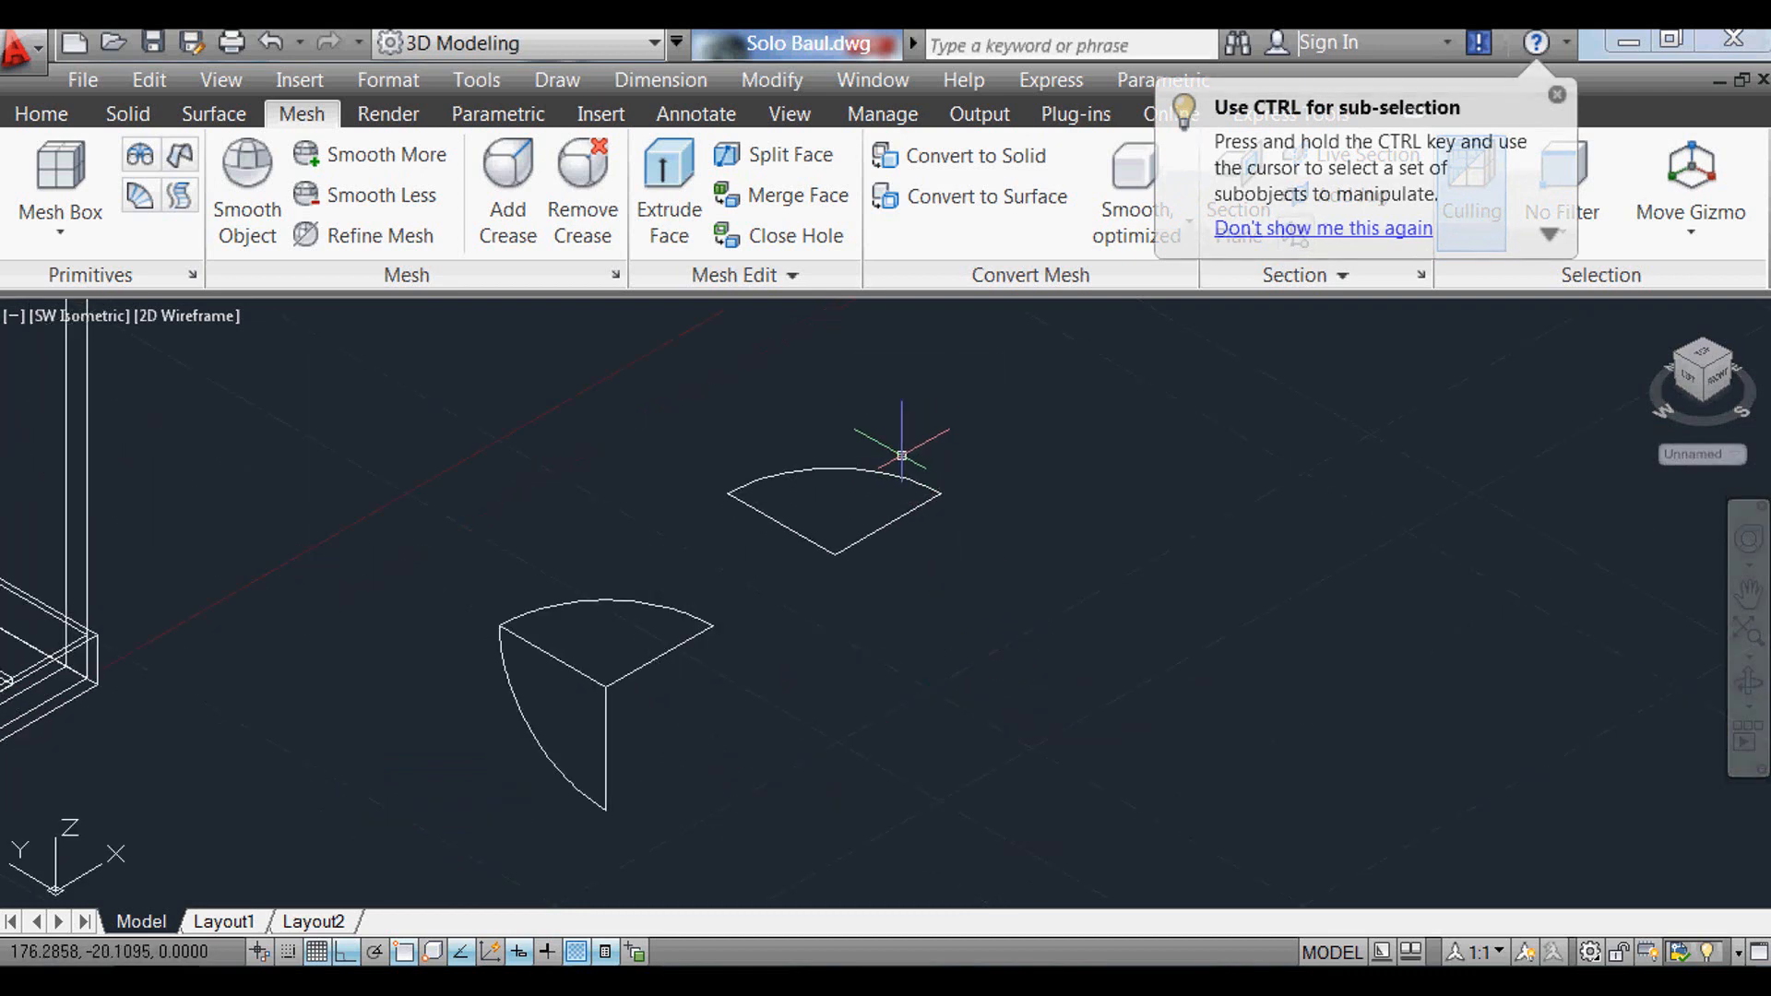
type("3r")
key("Return")
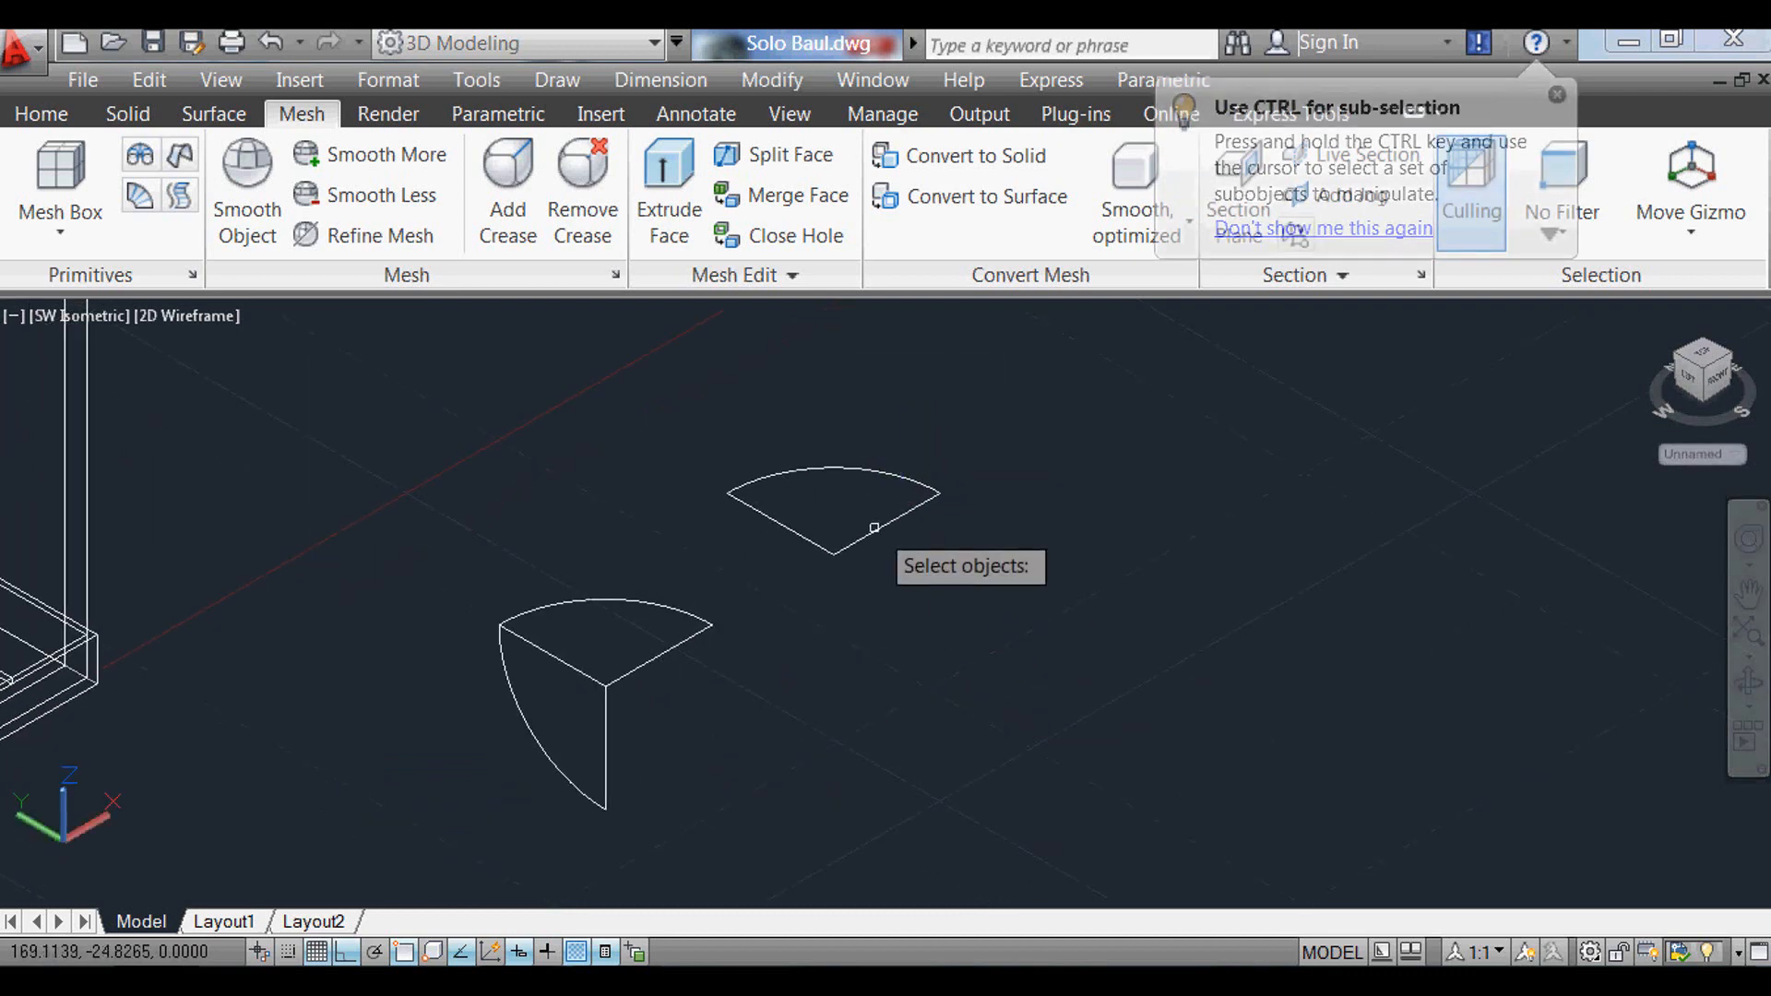
left_click(902, 515)
left_click(816, 600)
key("Return")
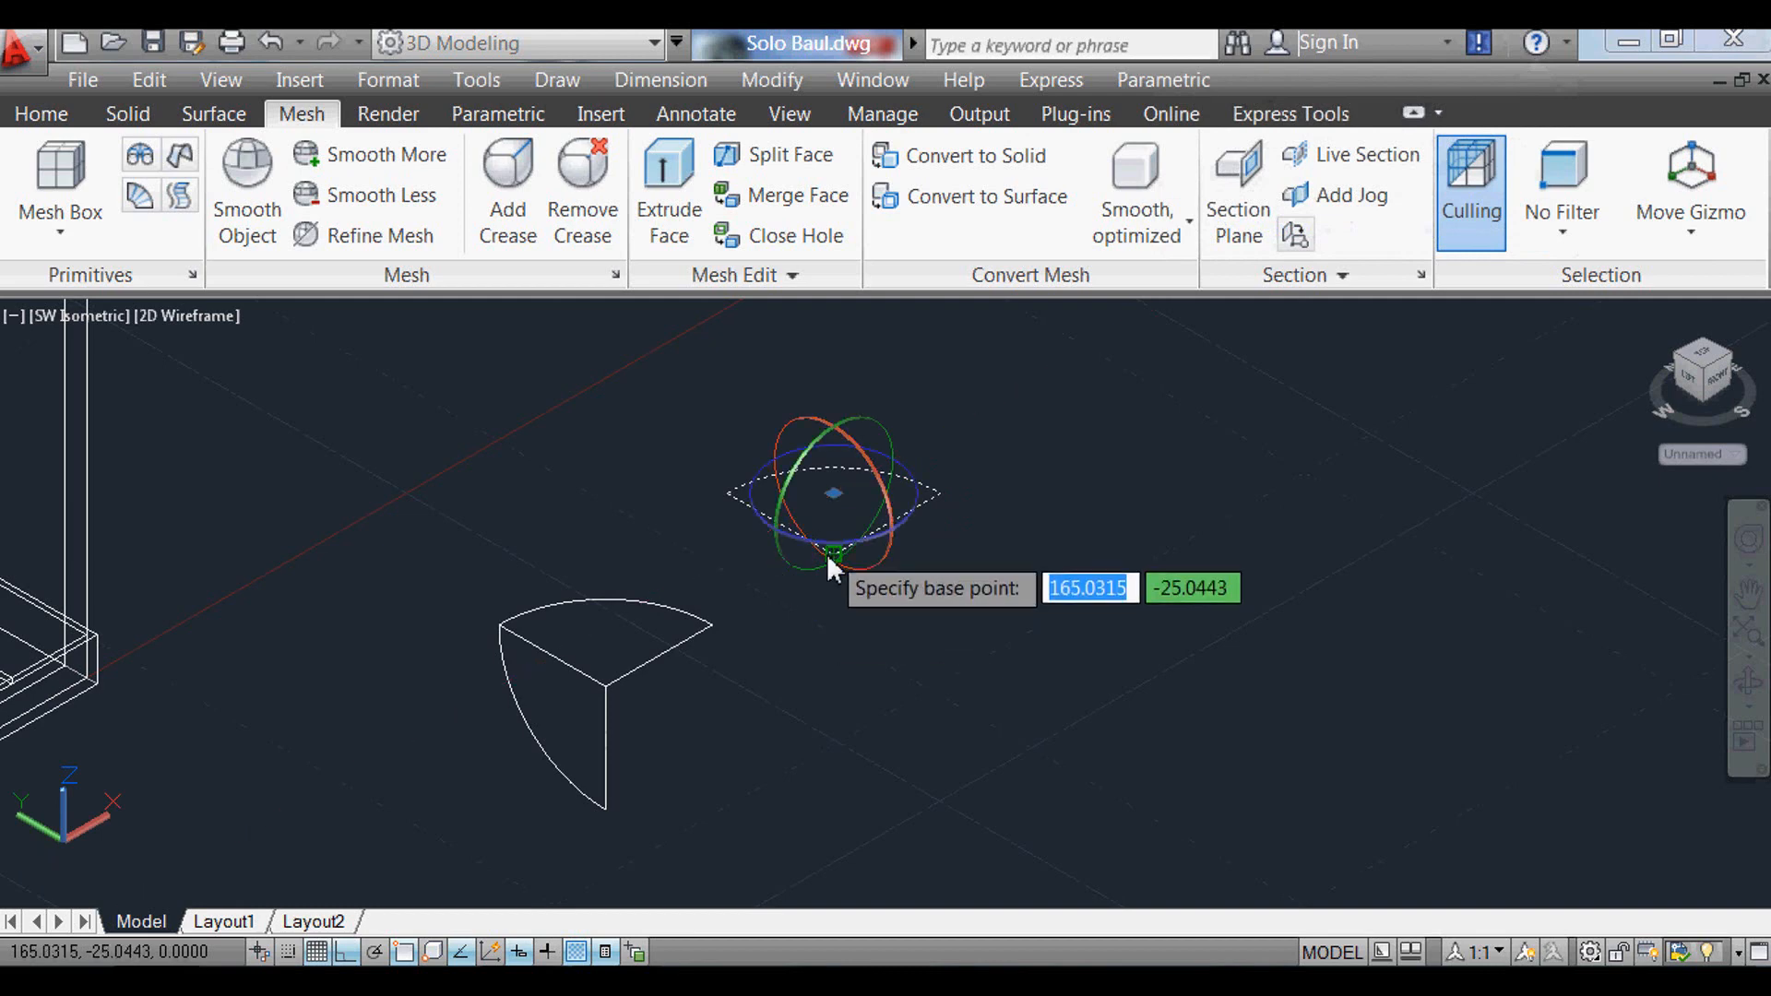
left_click(904, 544)
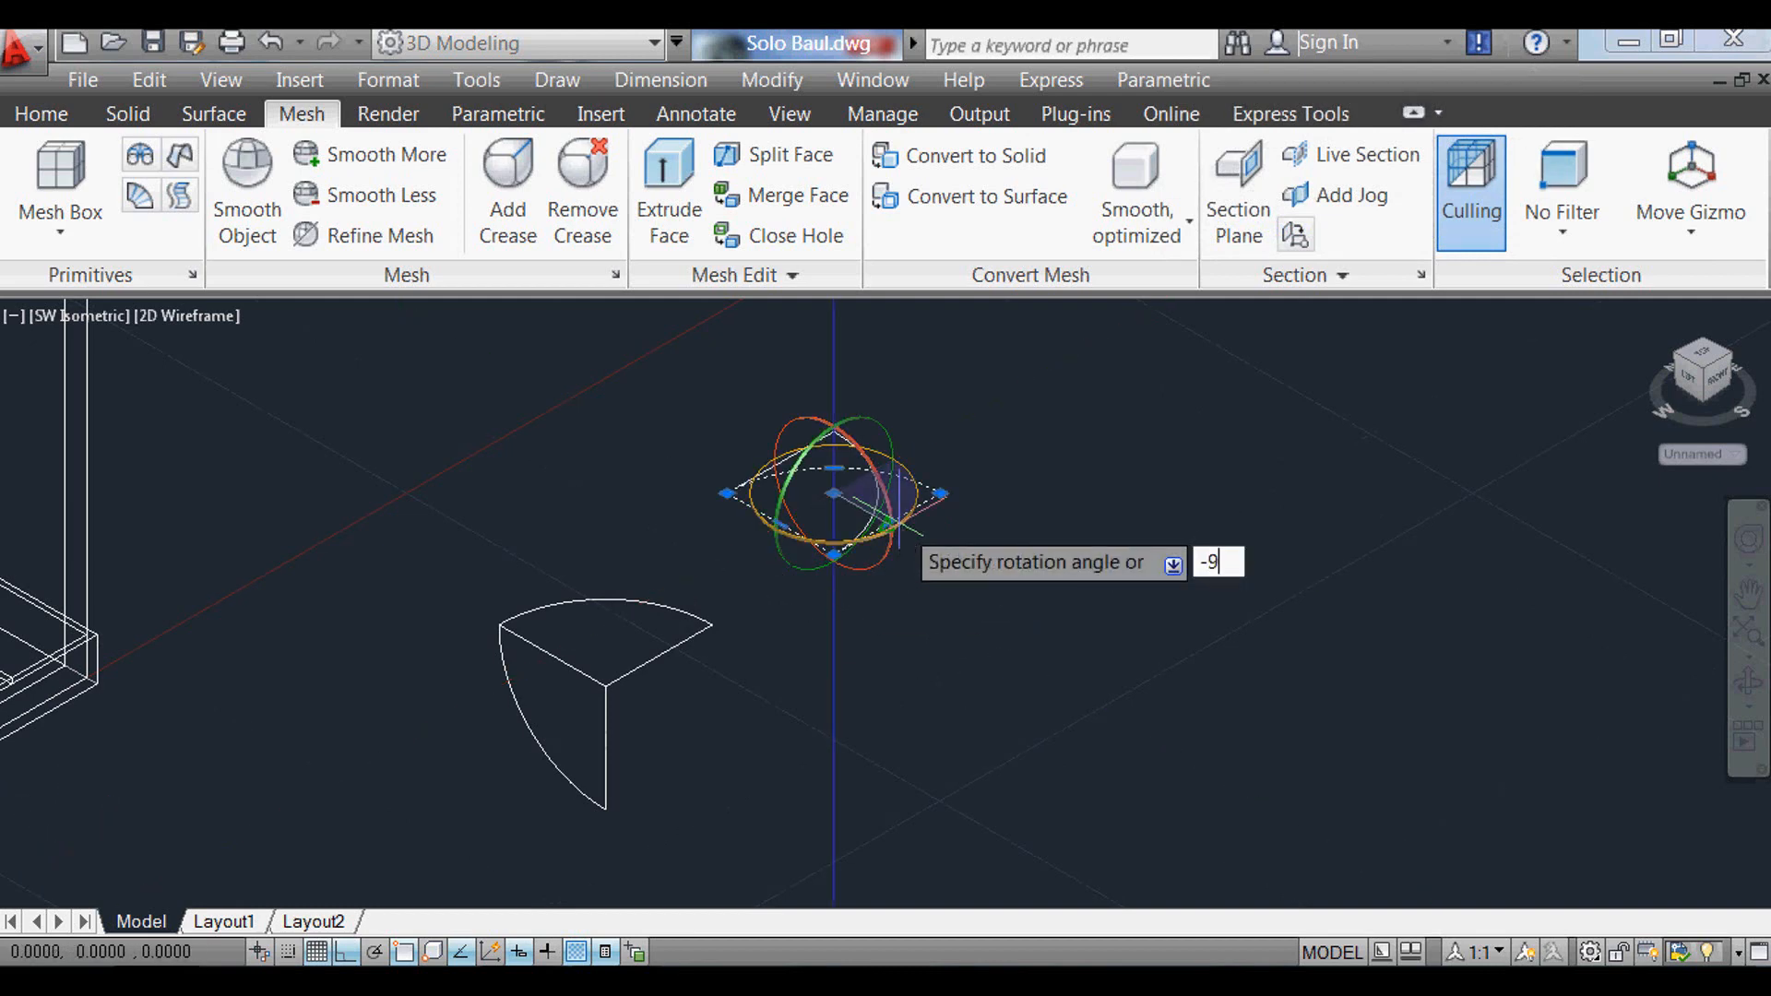
type("-90")
key("Return")
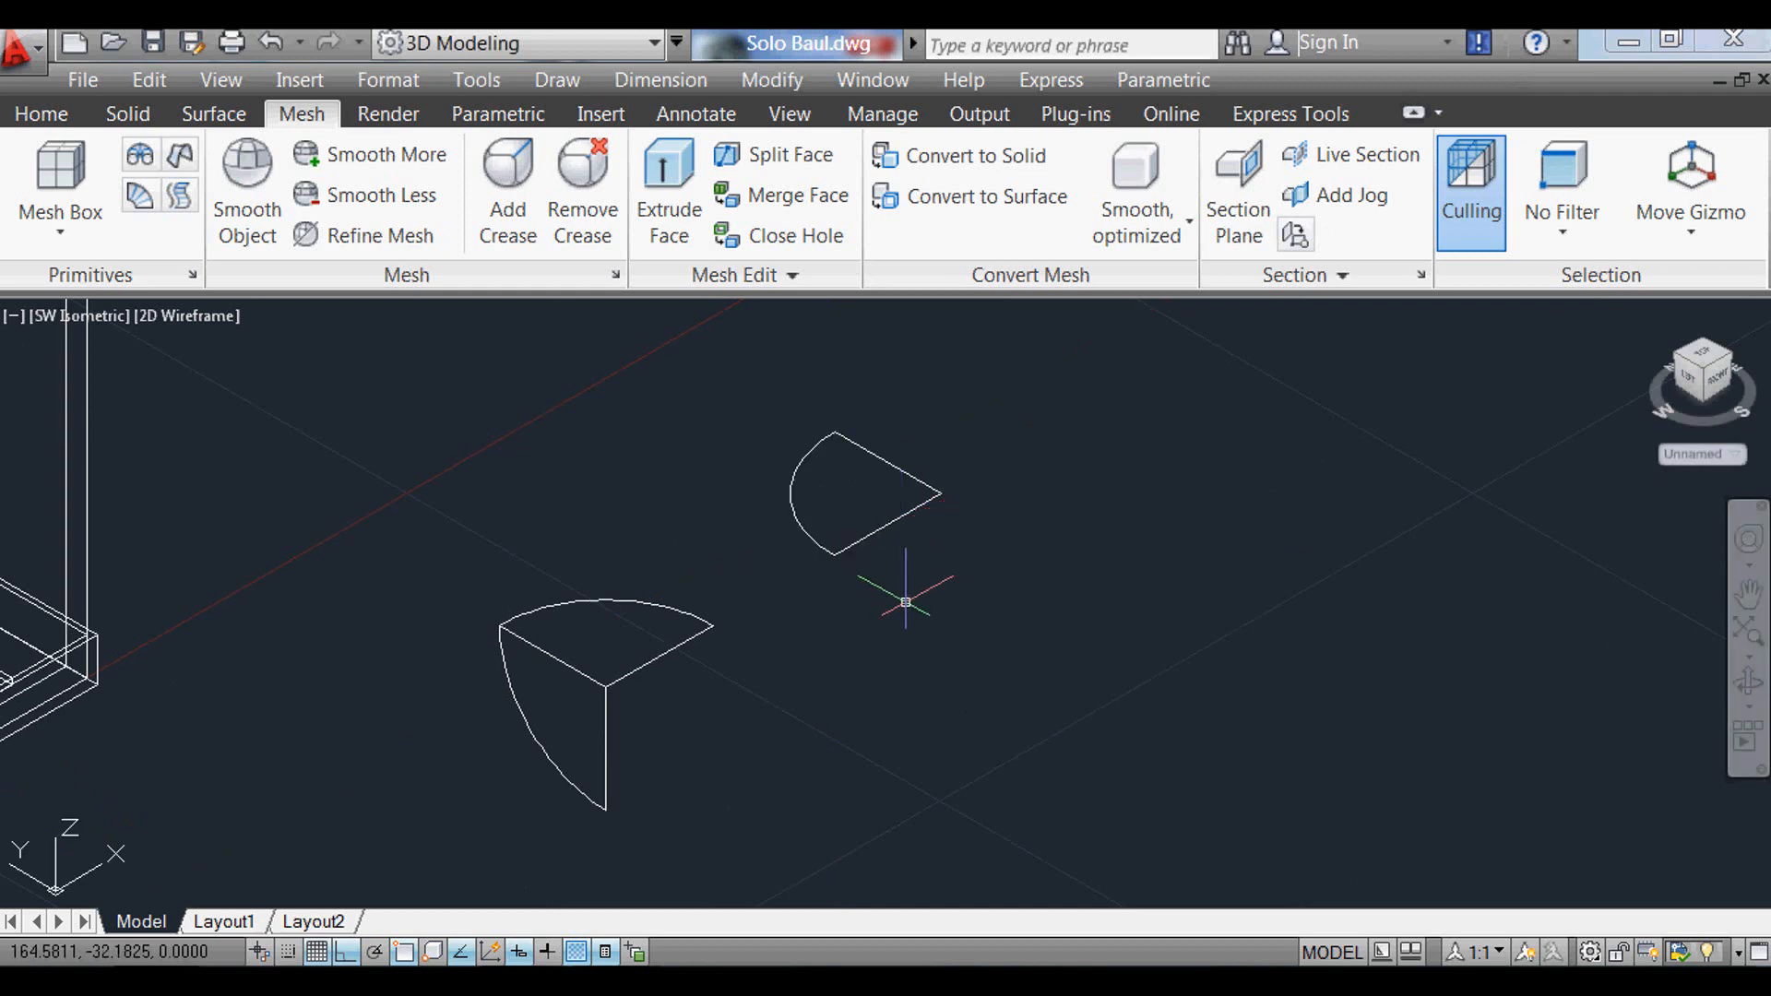
Step: Try to stand the separate quarter circle upright by rotating it 90 degrees in 3D about the Y axis
key("Return")
left_click(885, 457)
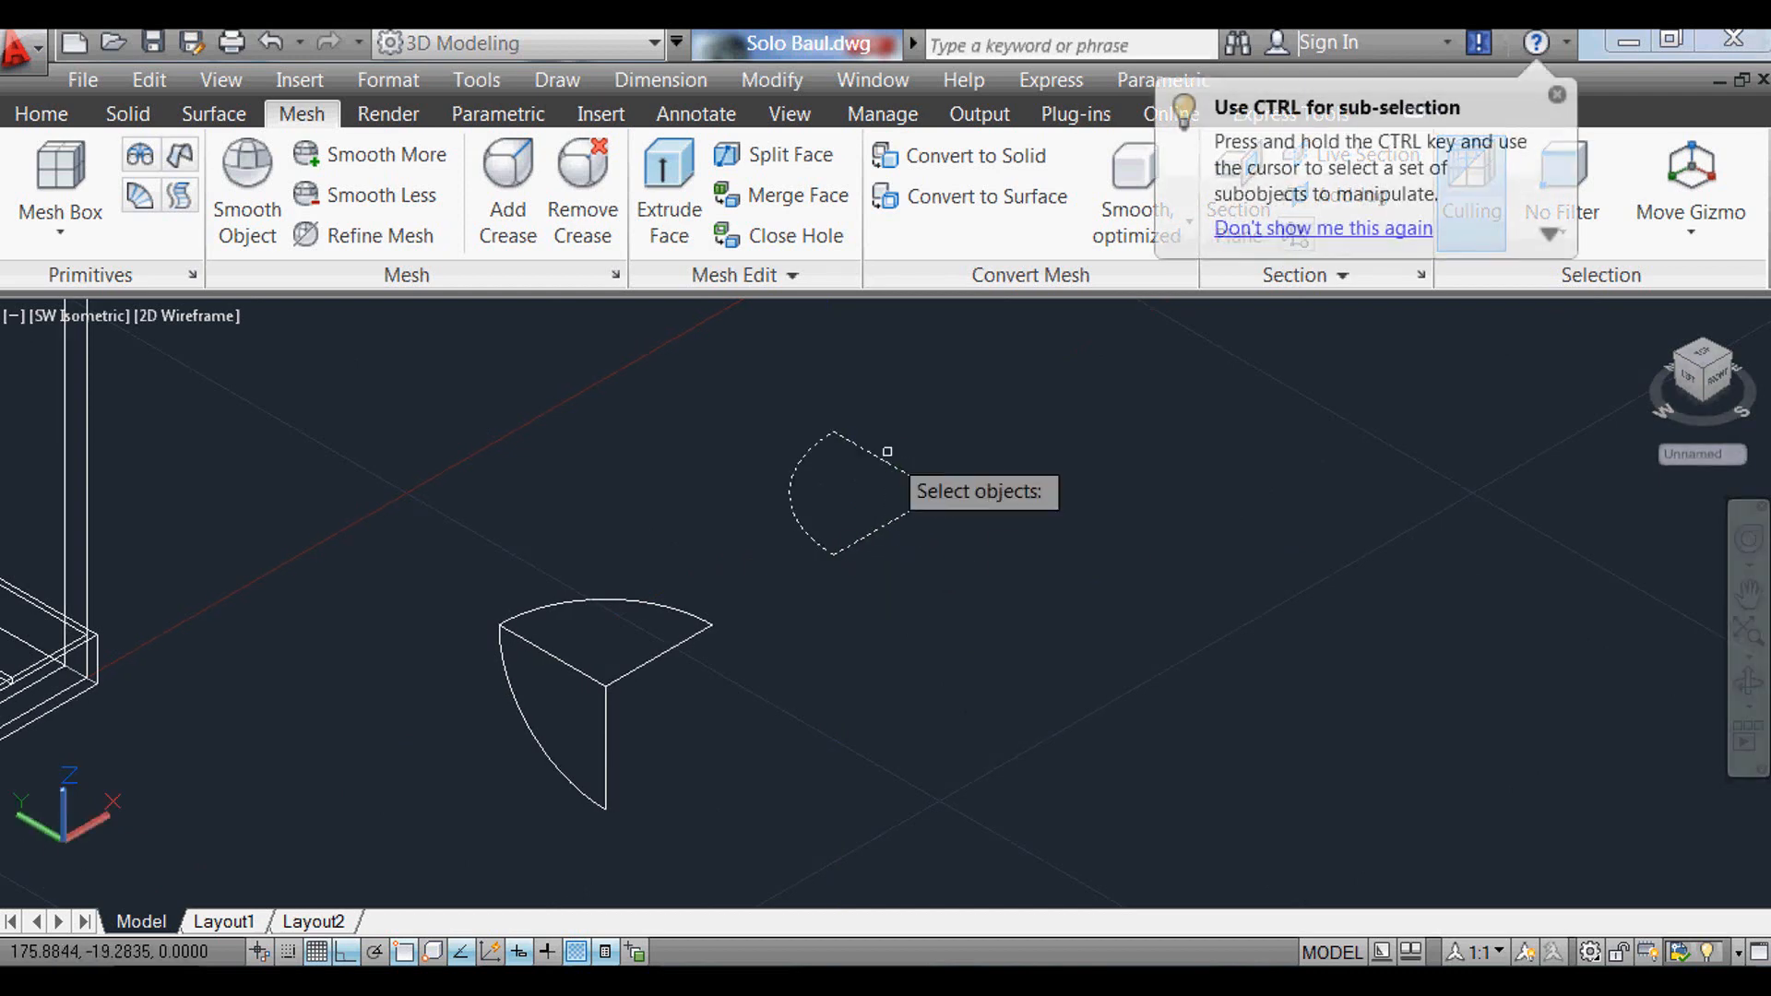
key("Return")
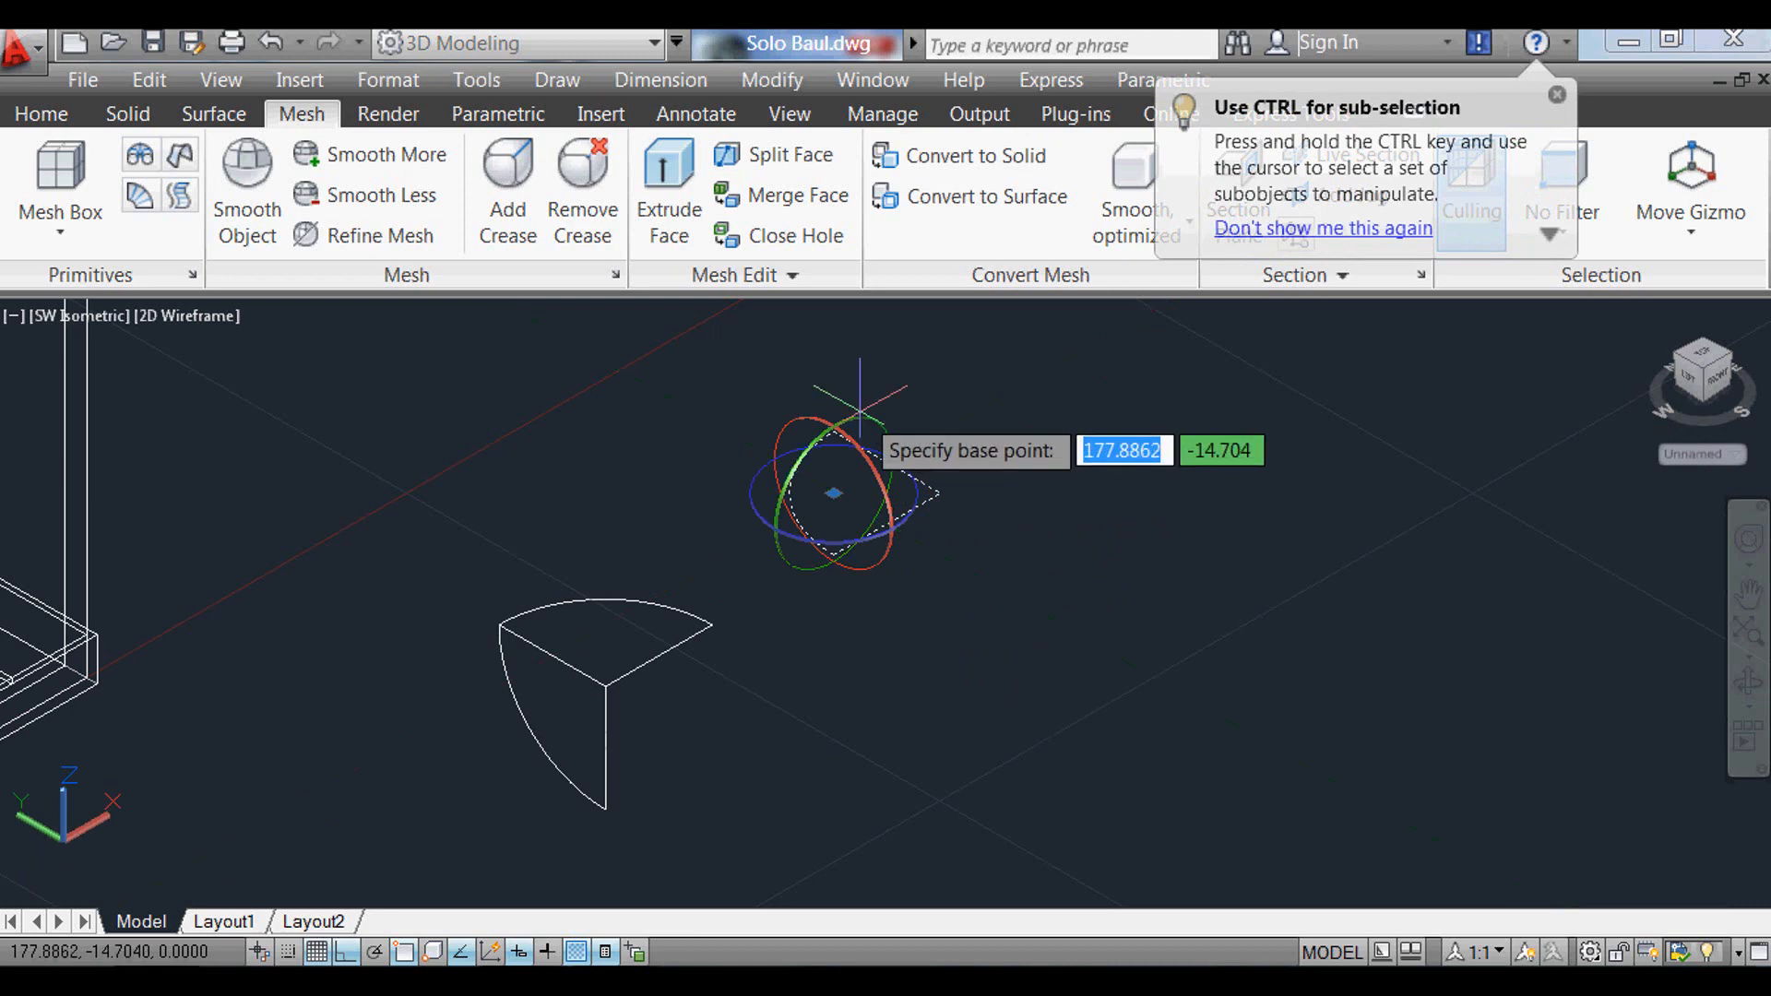
left_click(865, 426)
type("90")
key("Return")
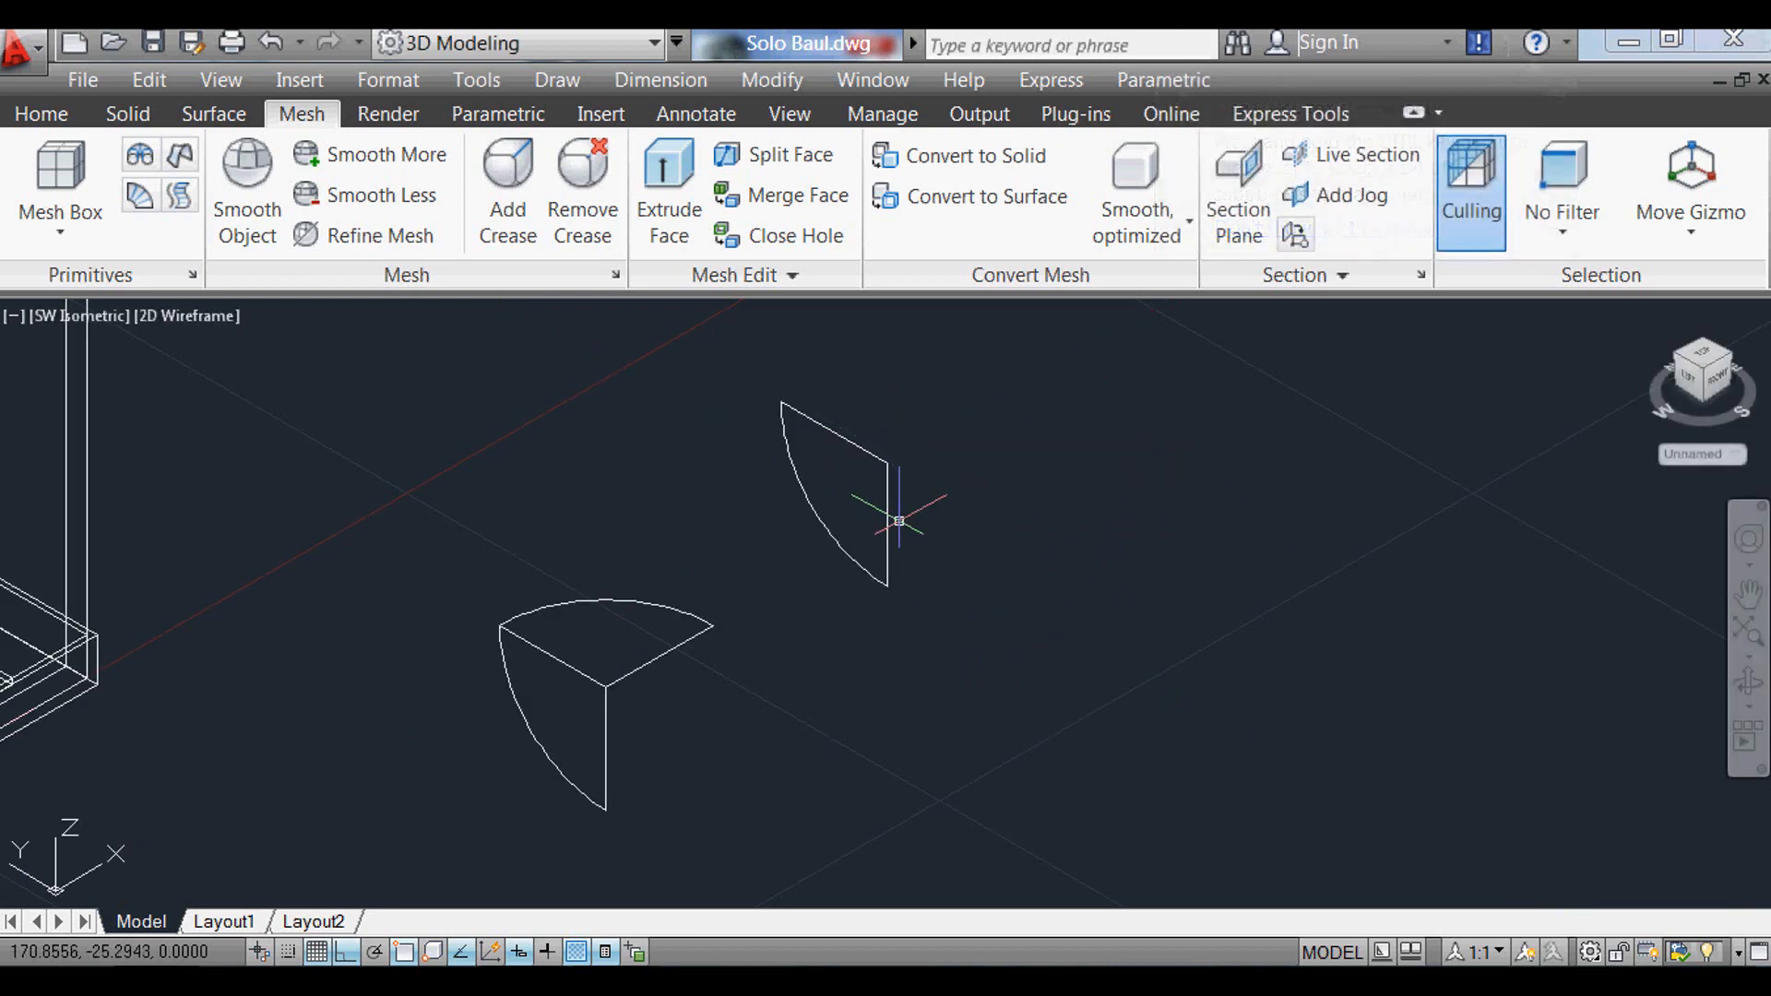
Step: Try to rotate the separate upright quarter circle -90 degrees about the Y axis, and return it to its original flat orientation
type("3r")
key("Return")
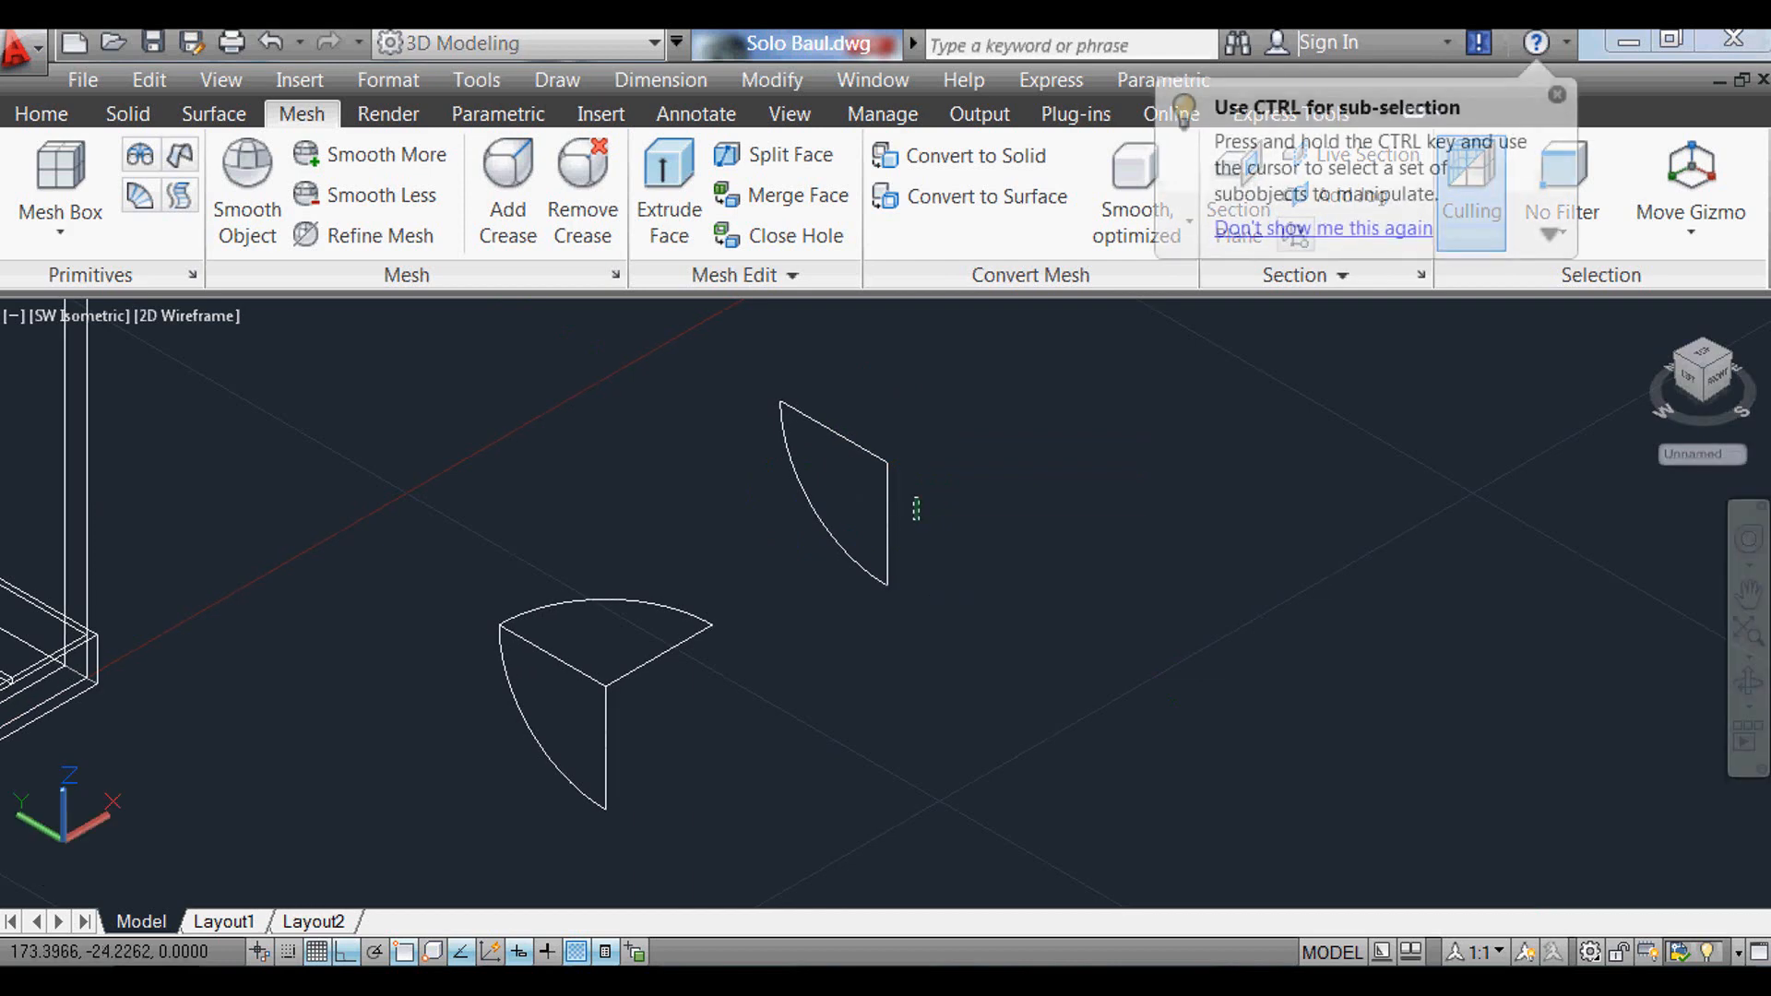
left_click(888, 461)
key("Return")
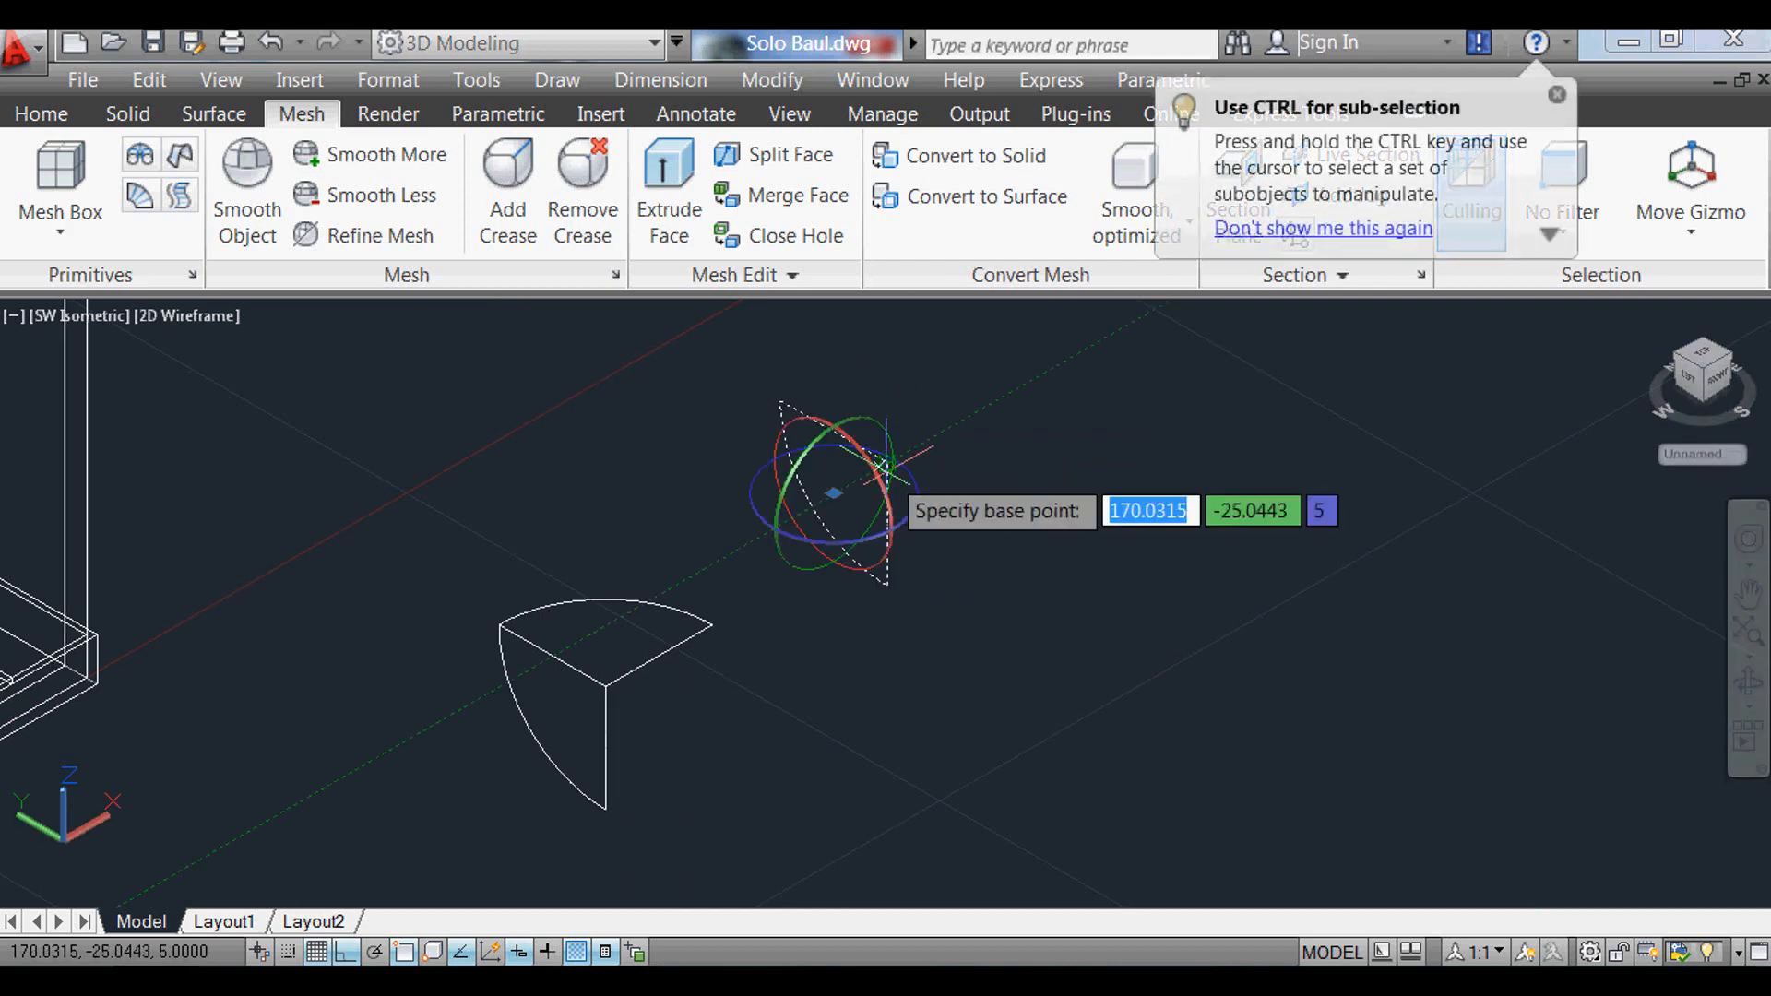
left_click(894, 479)
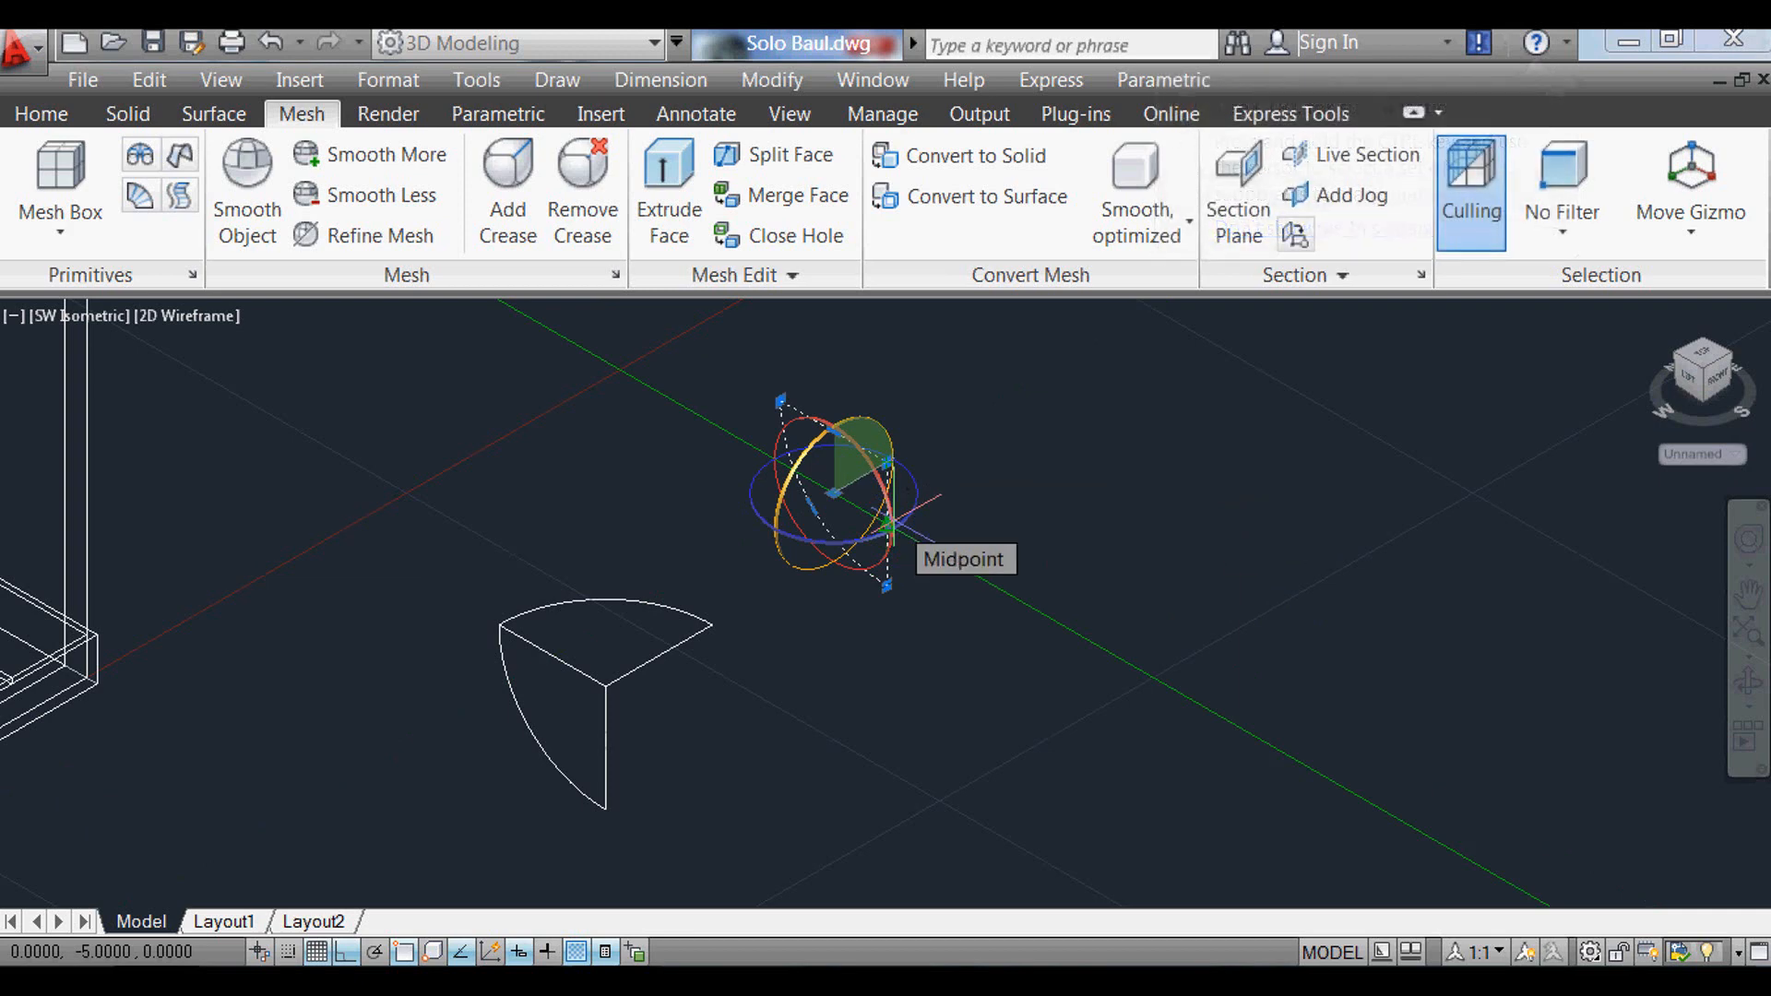
type("-90")
key("Return")
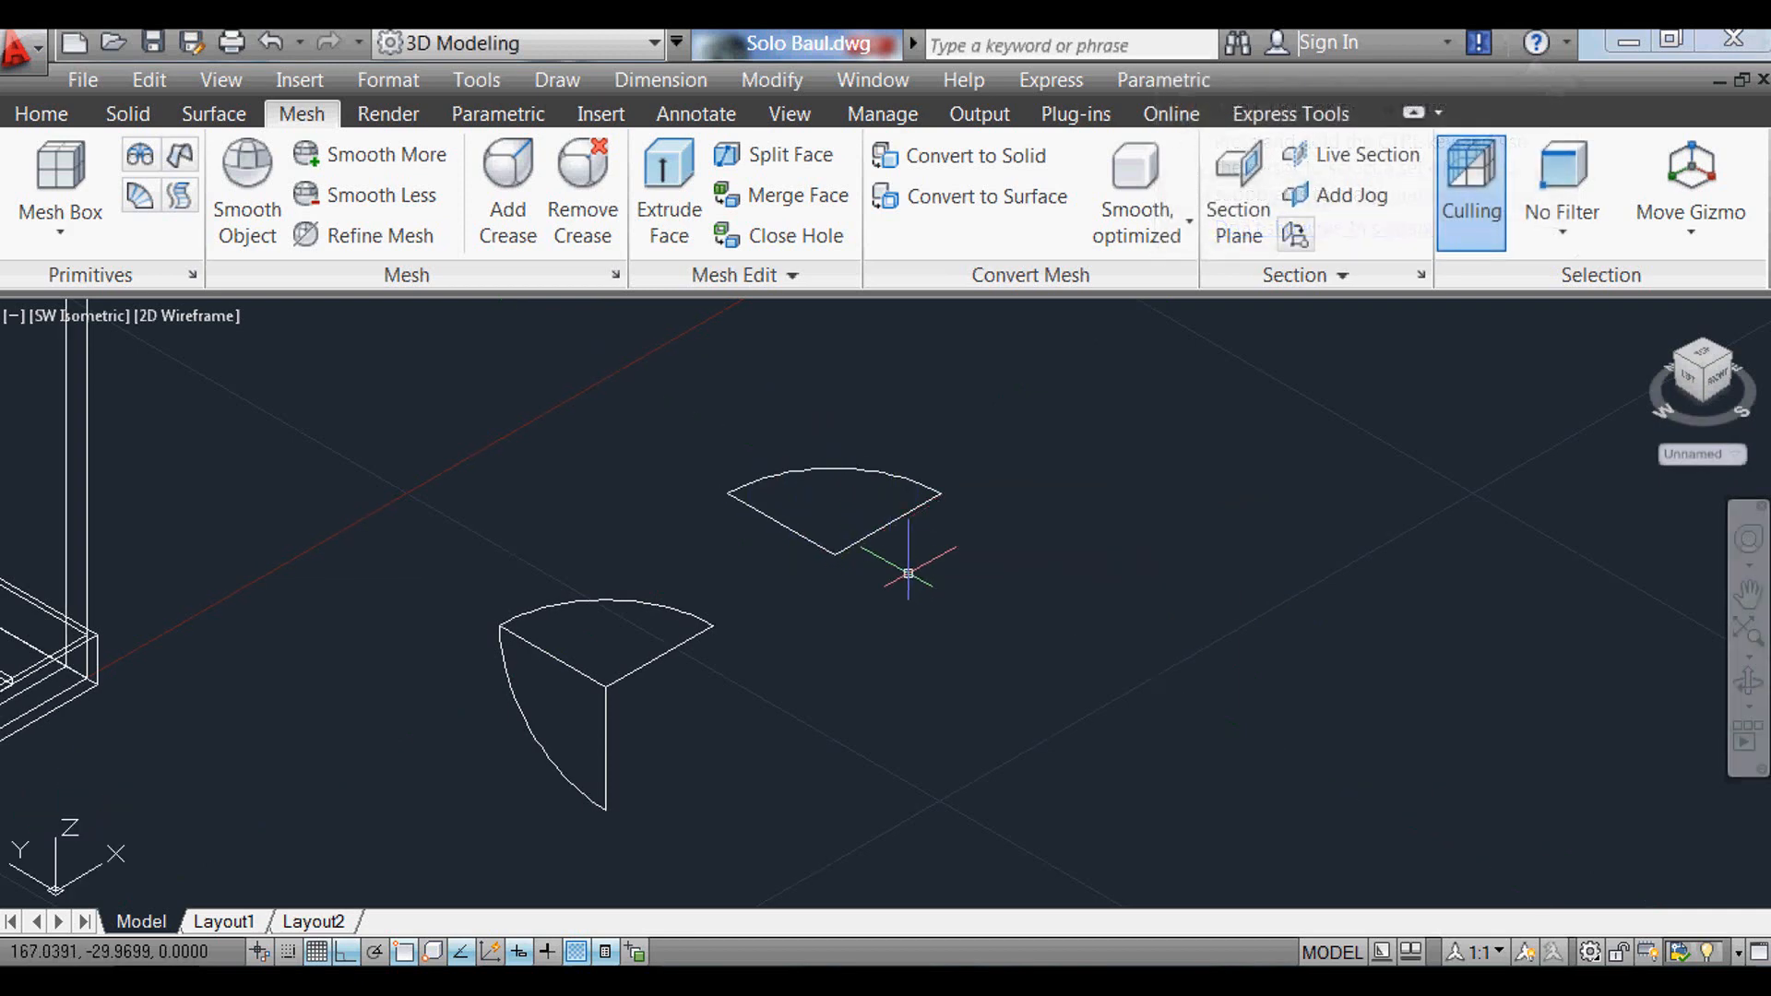
Step: Rotate the separate flat quarter circle 90 degrees in 3D about the Z axis
type("3r")
key("Return")
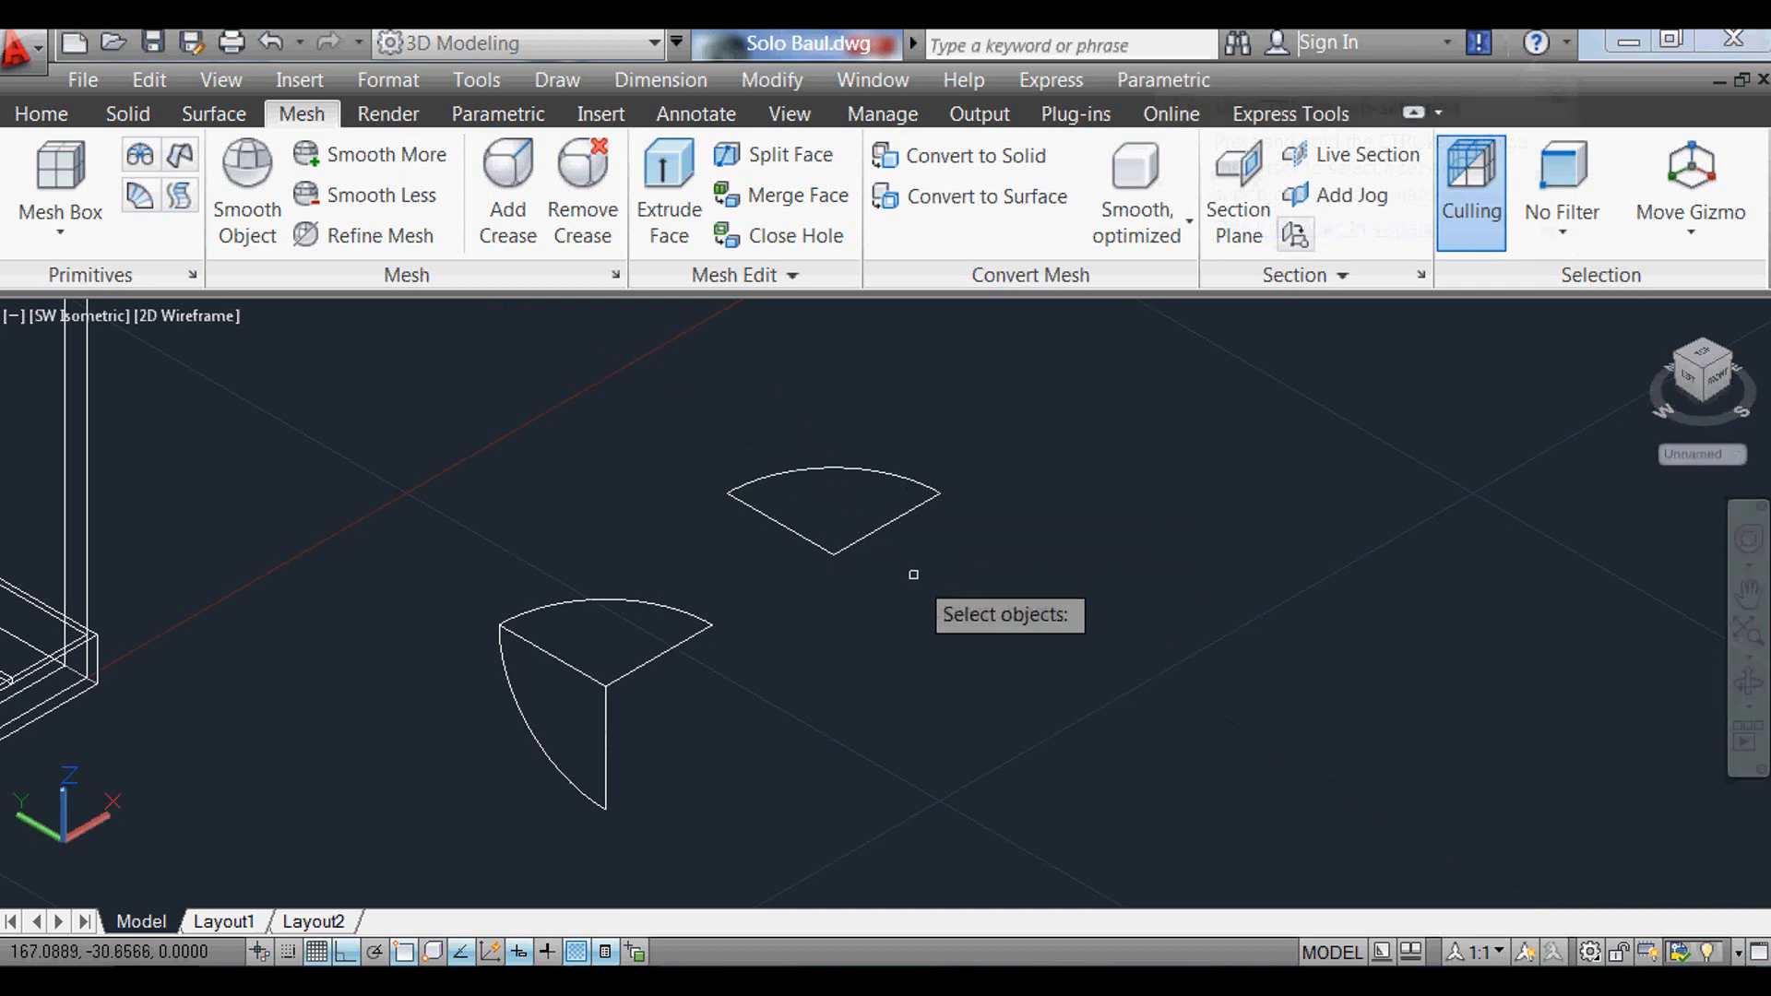
left_click(905, 504)
left_click(852, 592)
key("Return")
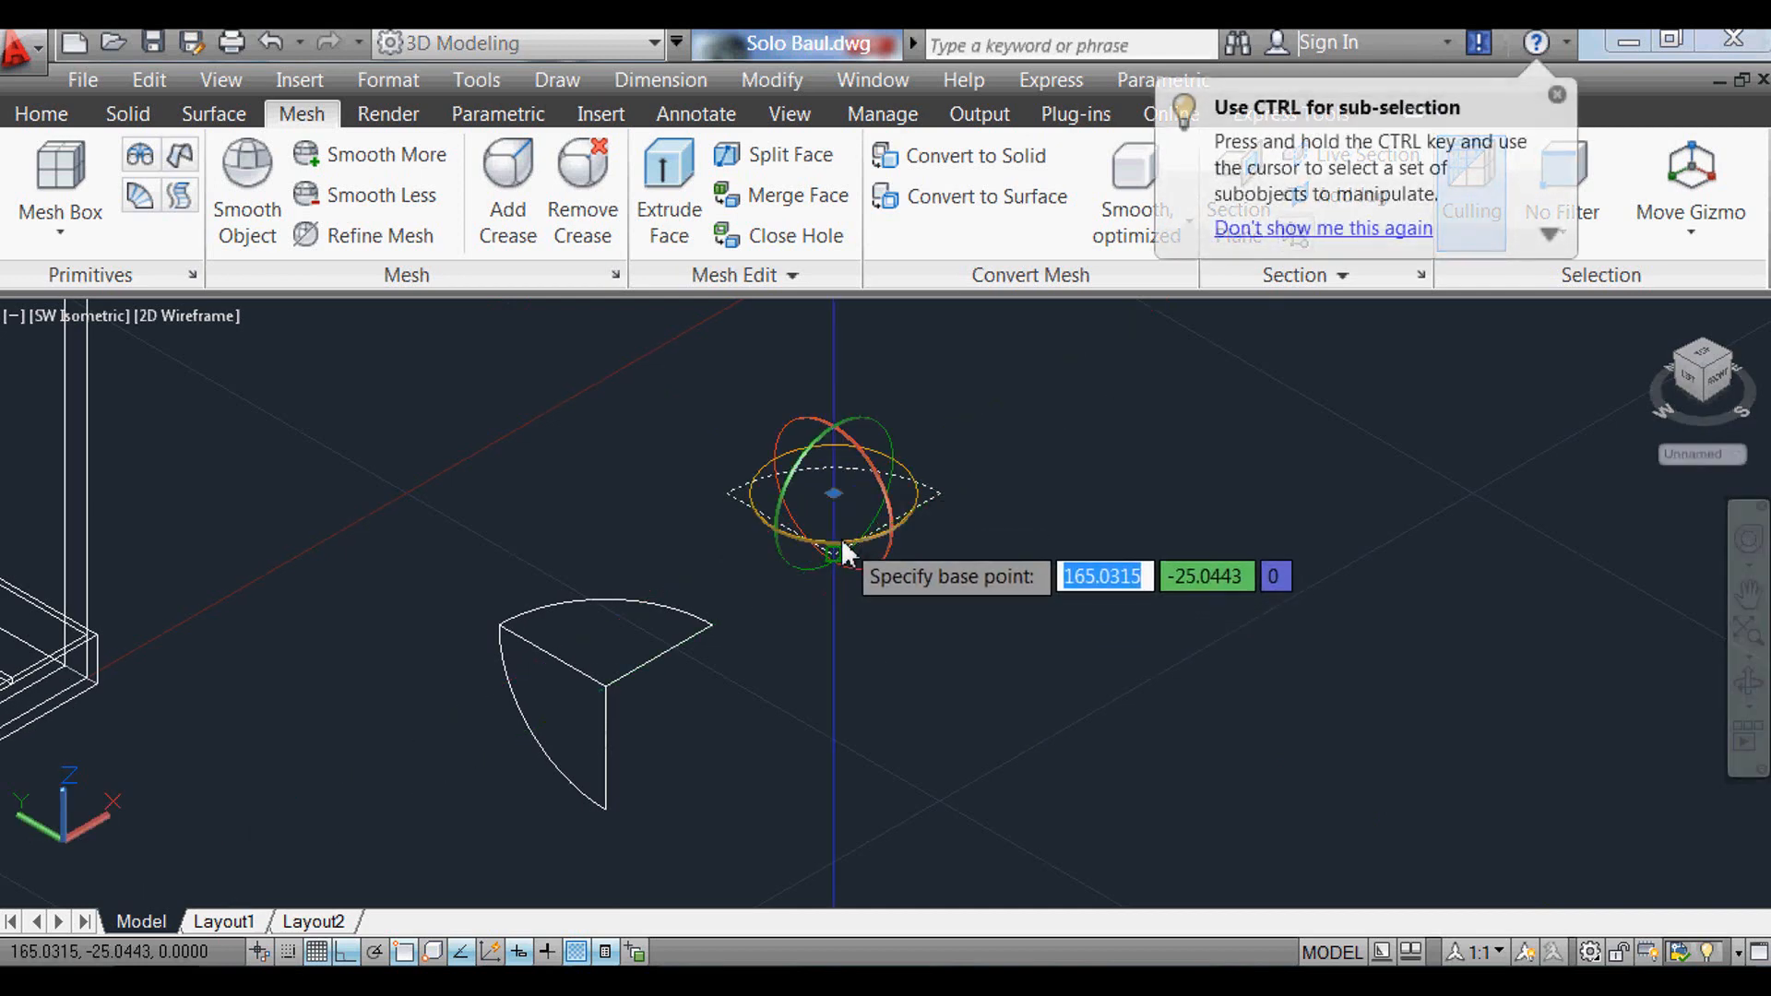
scroll(874, 549, "up", 5)
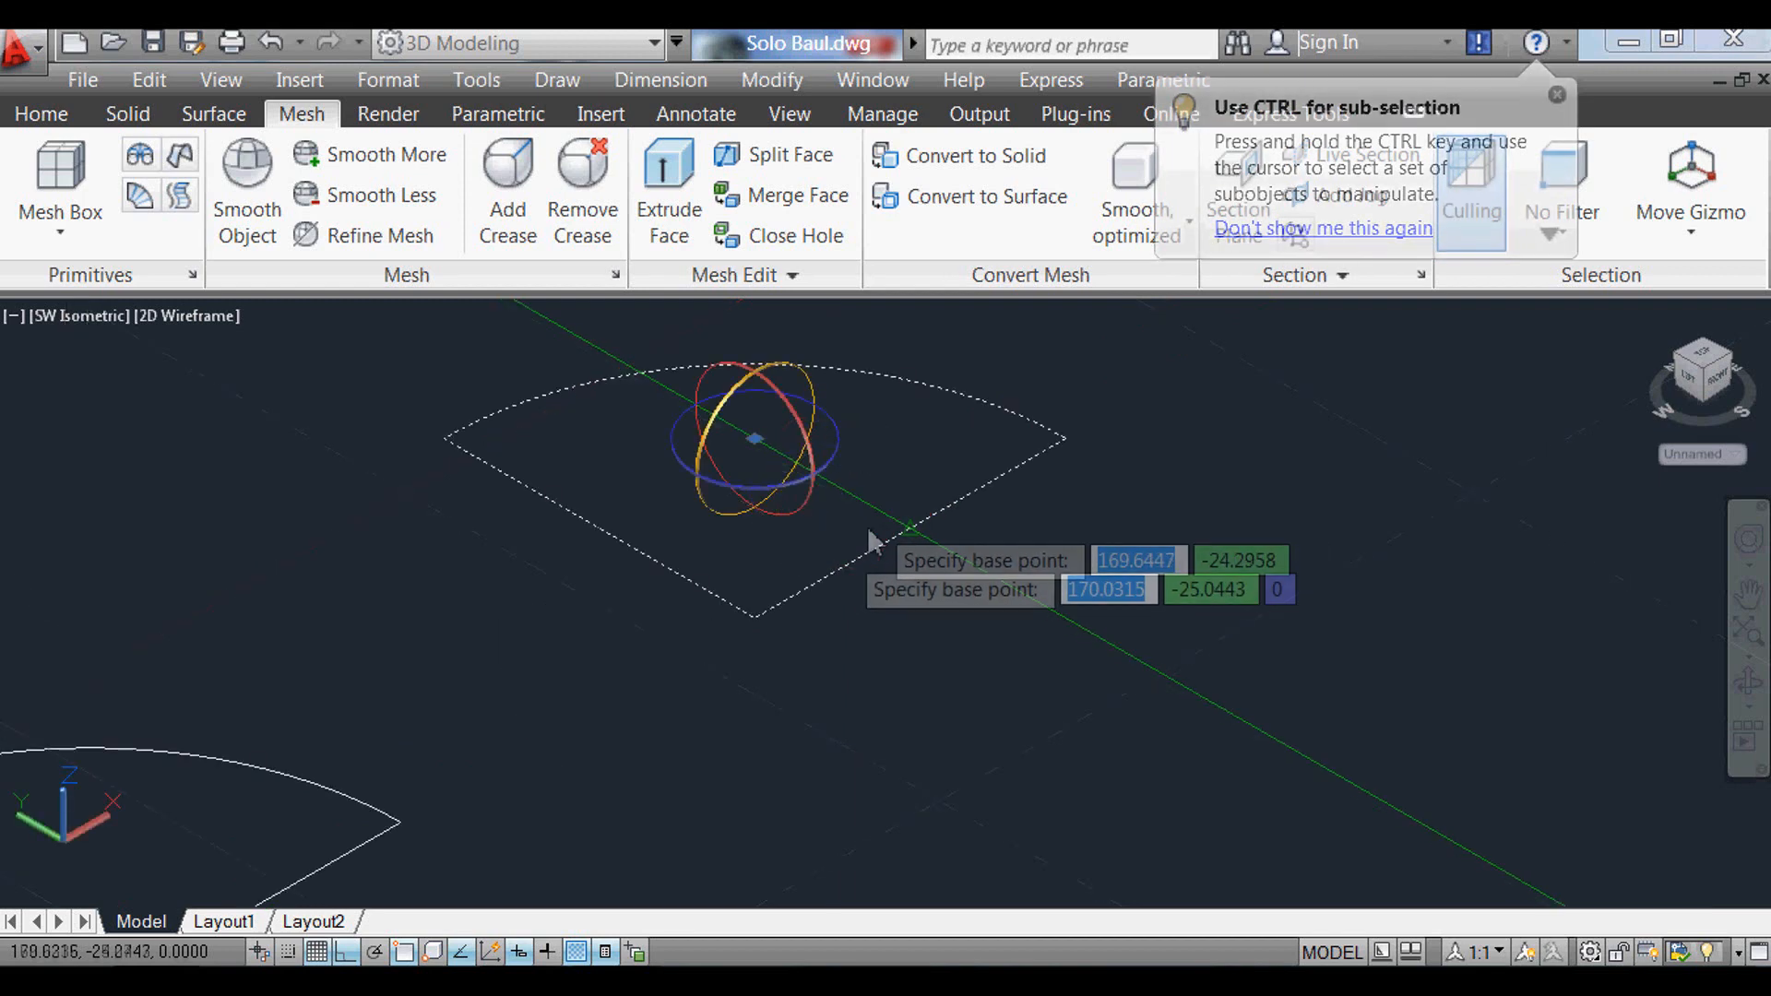
left_click(793, 494)
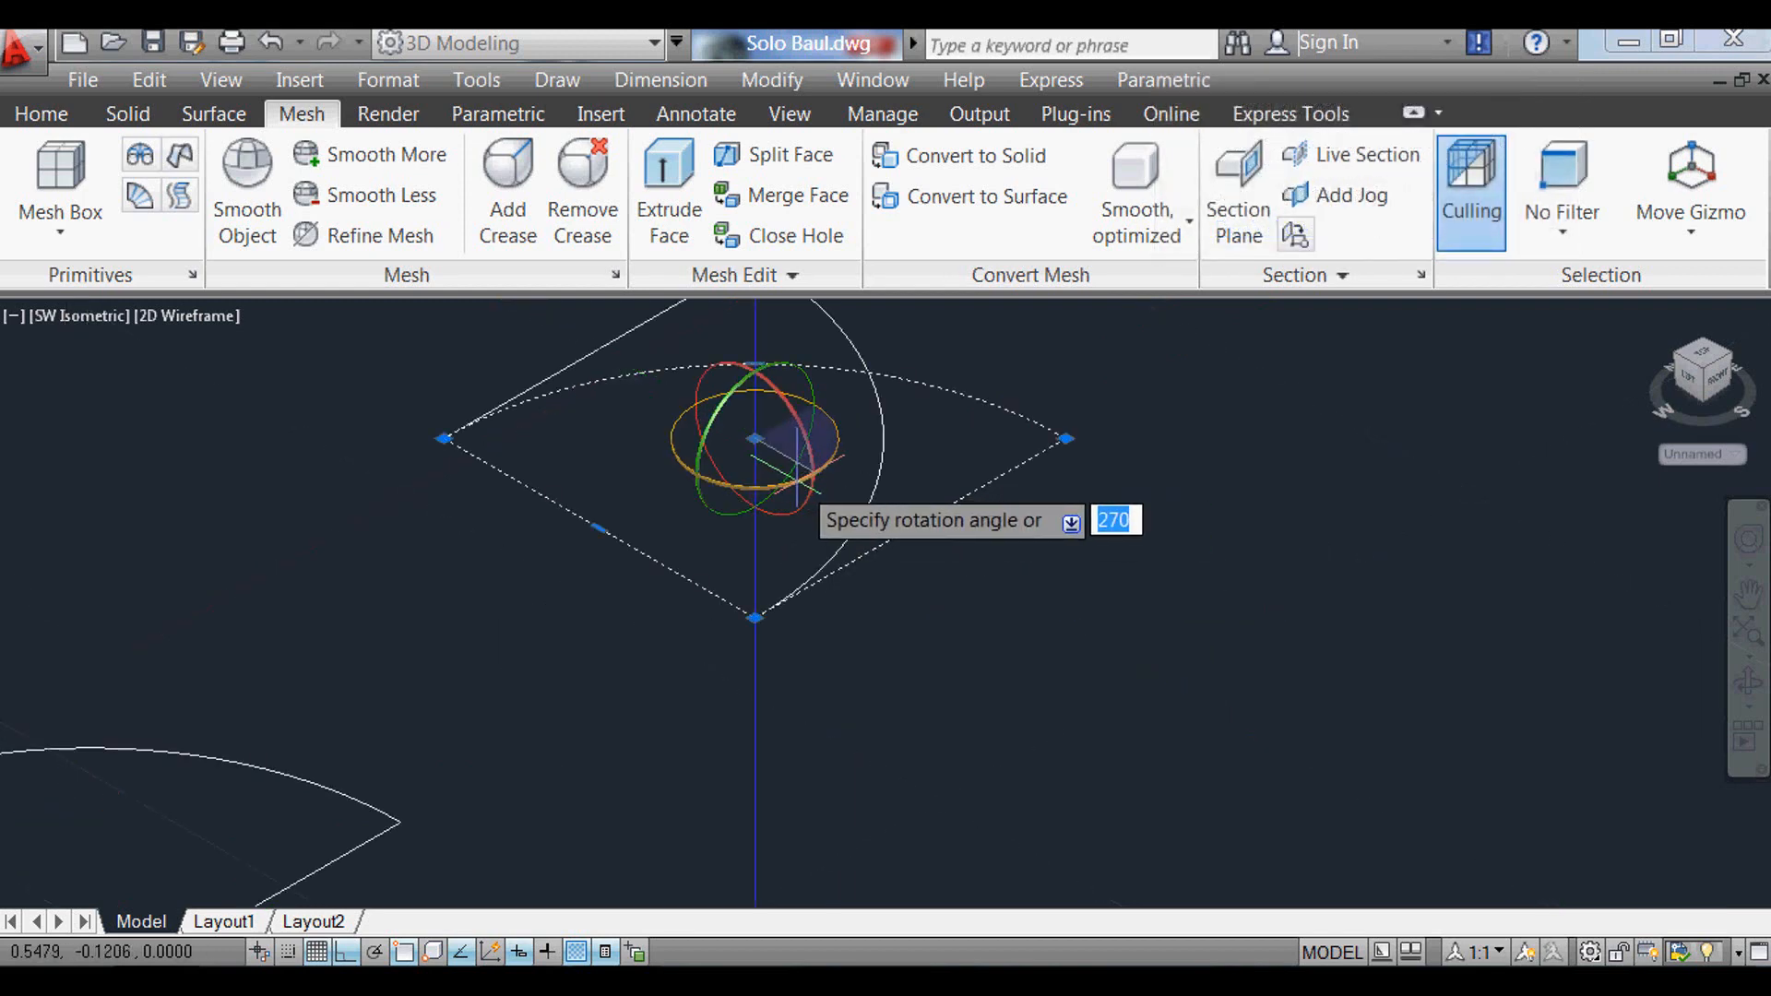
type("90")
key("Return")
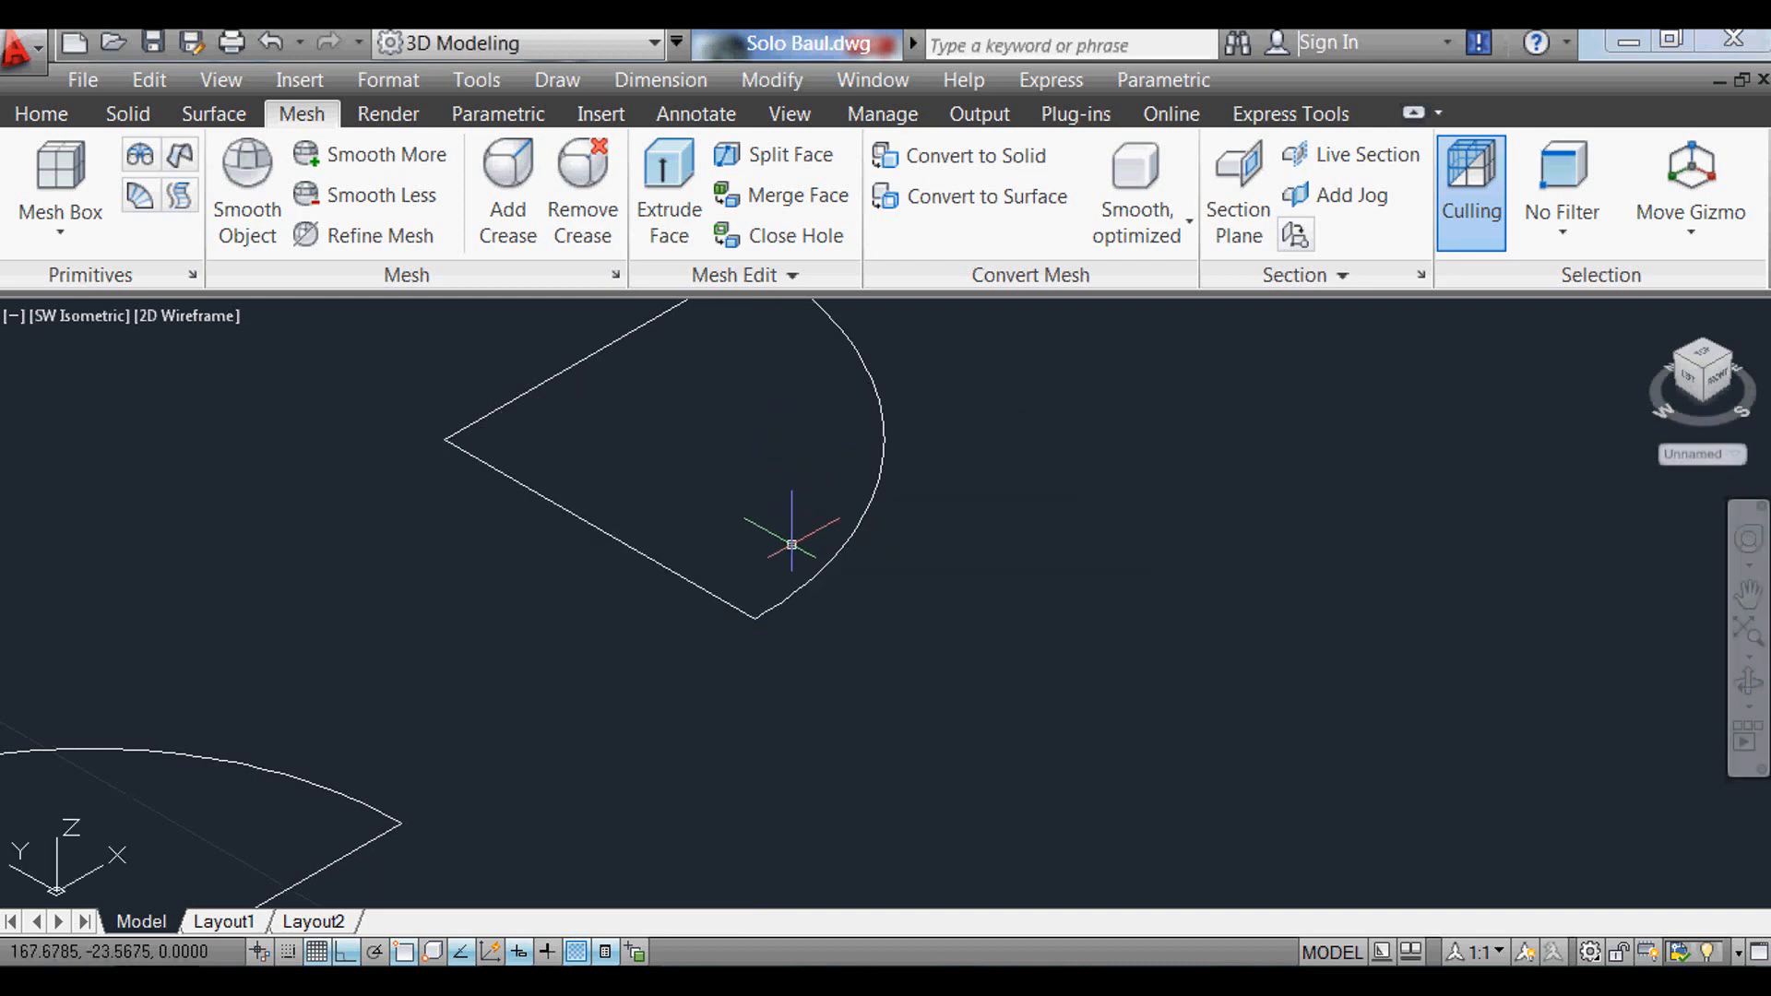
Step: Try to rotate the separate quarter circle -90 degrees in 3D about the X axis
key("Return")
left_click(553, 375)
scroll(478, 725, "down", 5)
scroll(467, 571, "up", 4)
key("Return")
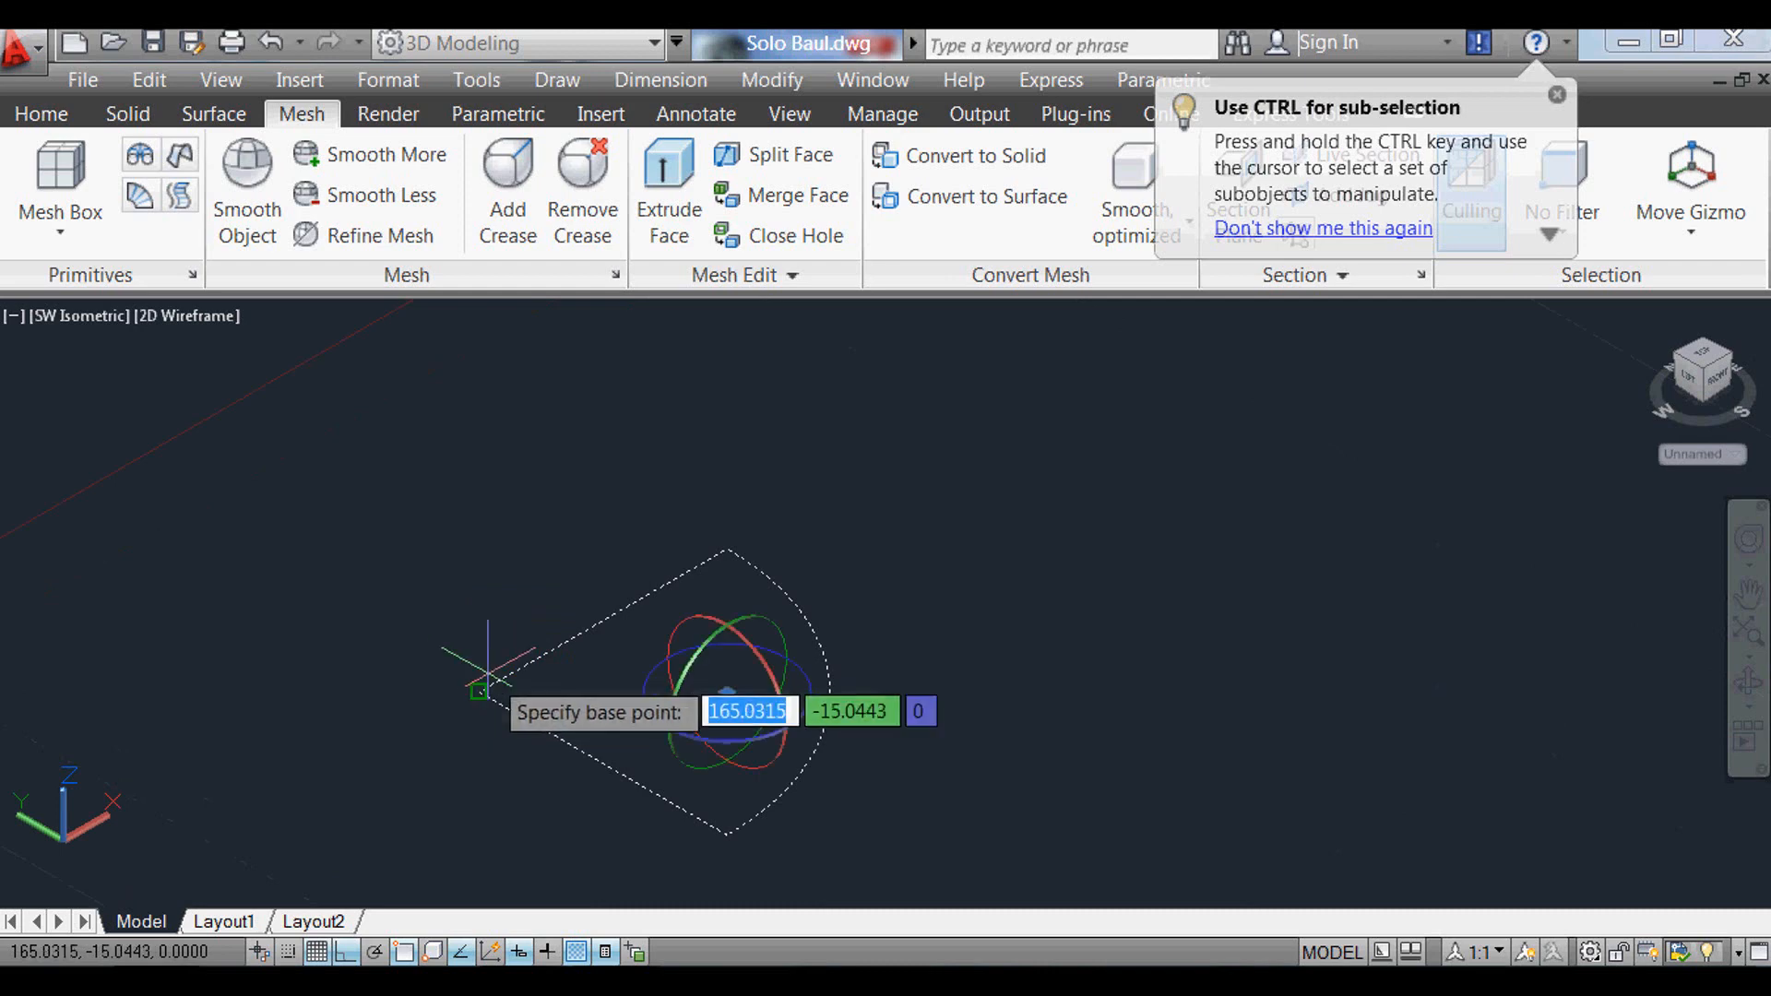
left_click(771, 660)
left_click(773, 659)
type("-90")
key("Return")
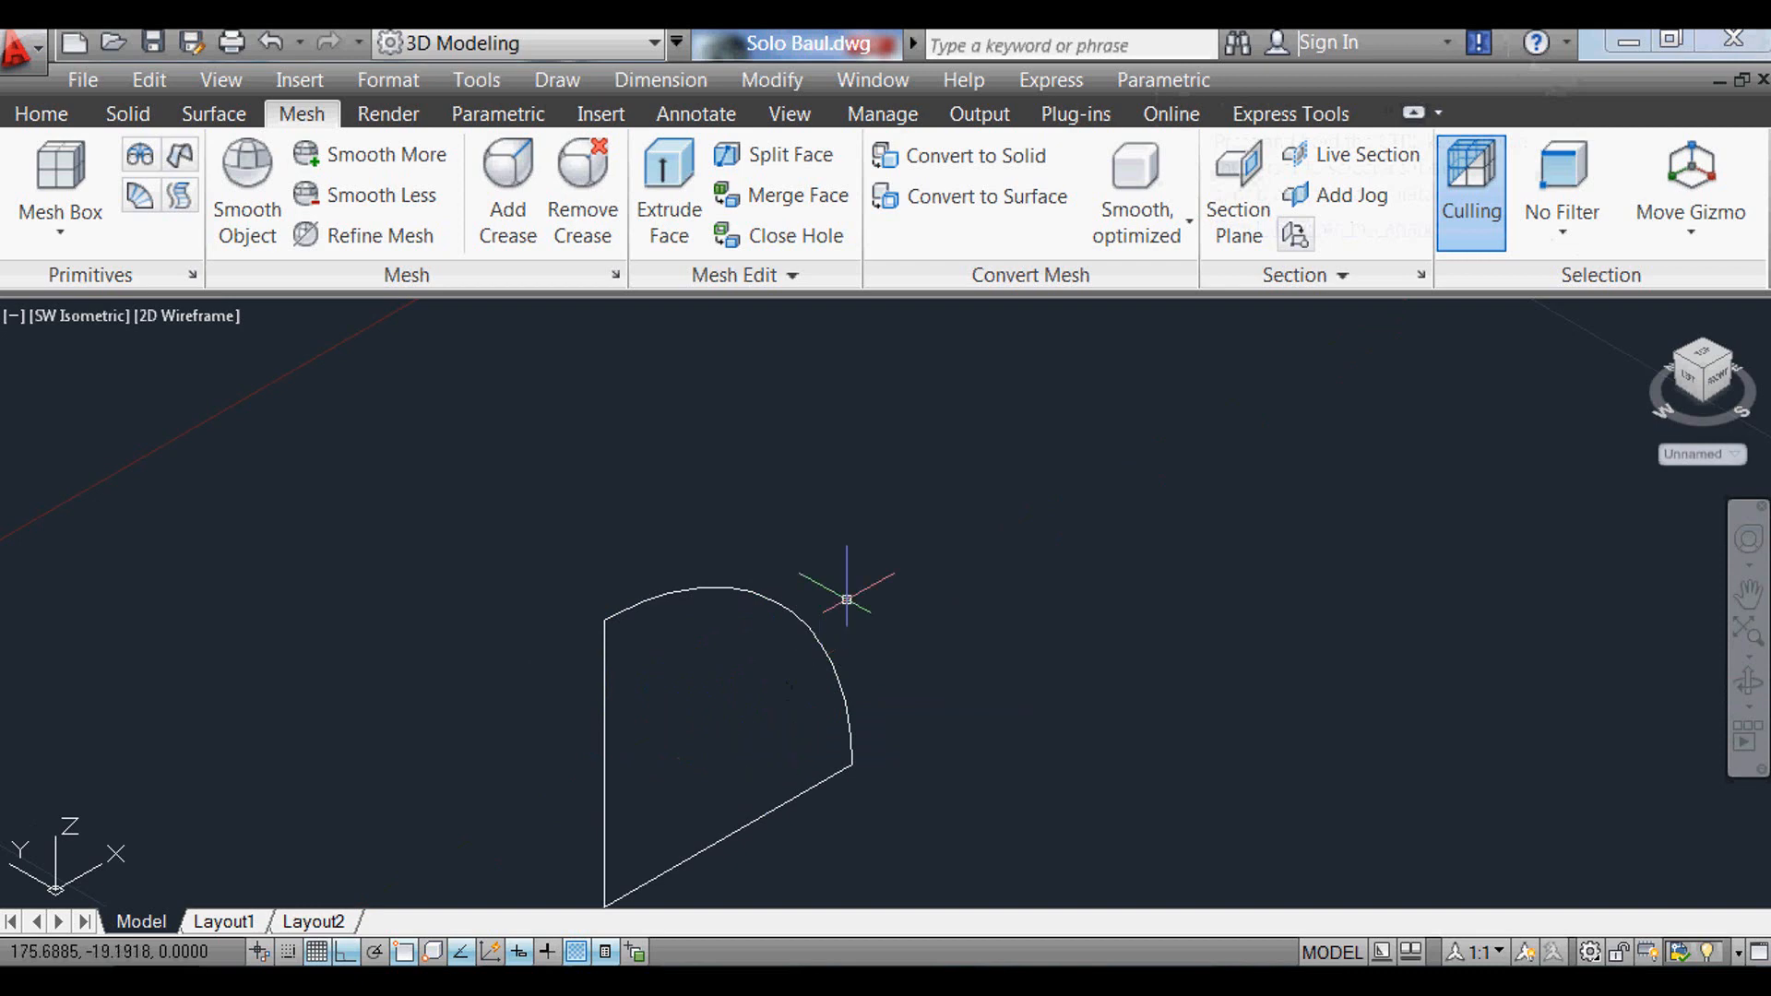
key("Return")
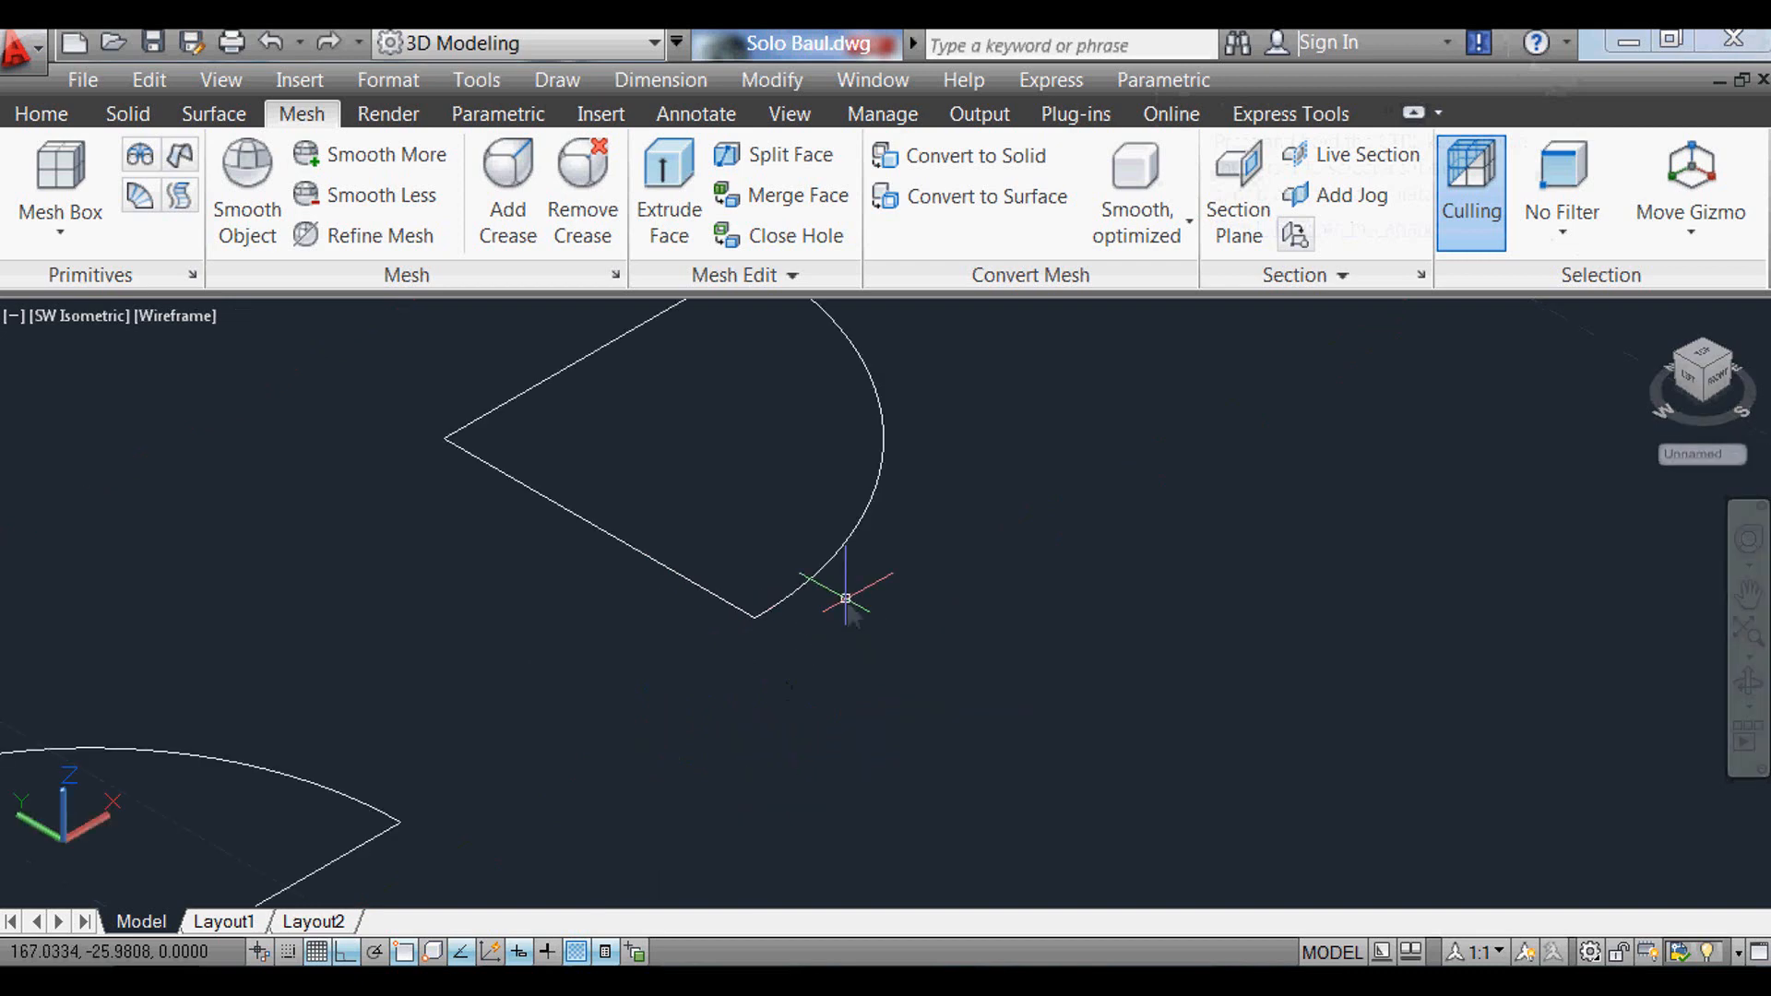
Step: Rotate the separate quarter circle 90 degrees about the X axis through its right-angle corner so it hangs downward
type("3r")
key("Return")
scroll(591, 840, "down", 4)
scroll(485, 625, "up", 4)
key("Return")
left_click(585, 748)
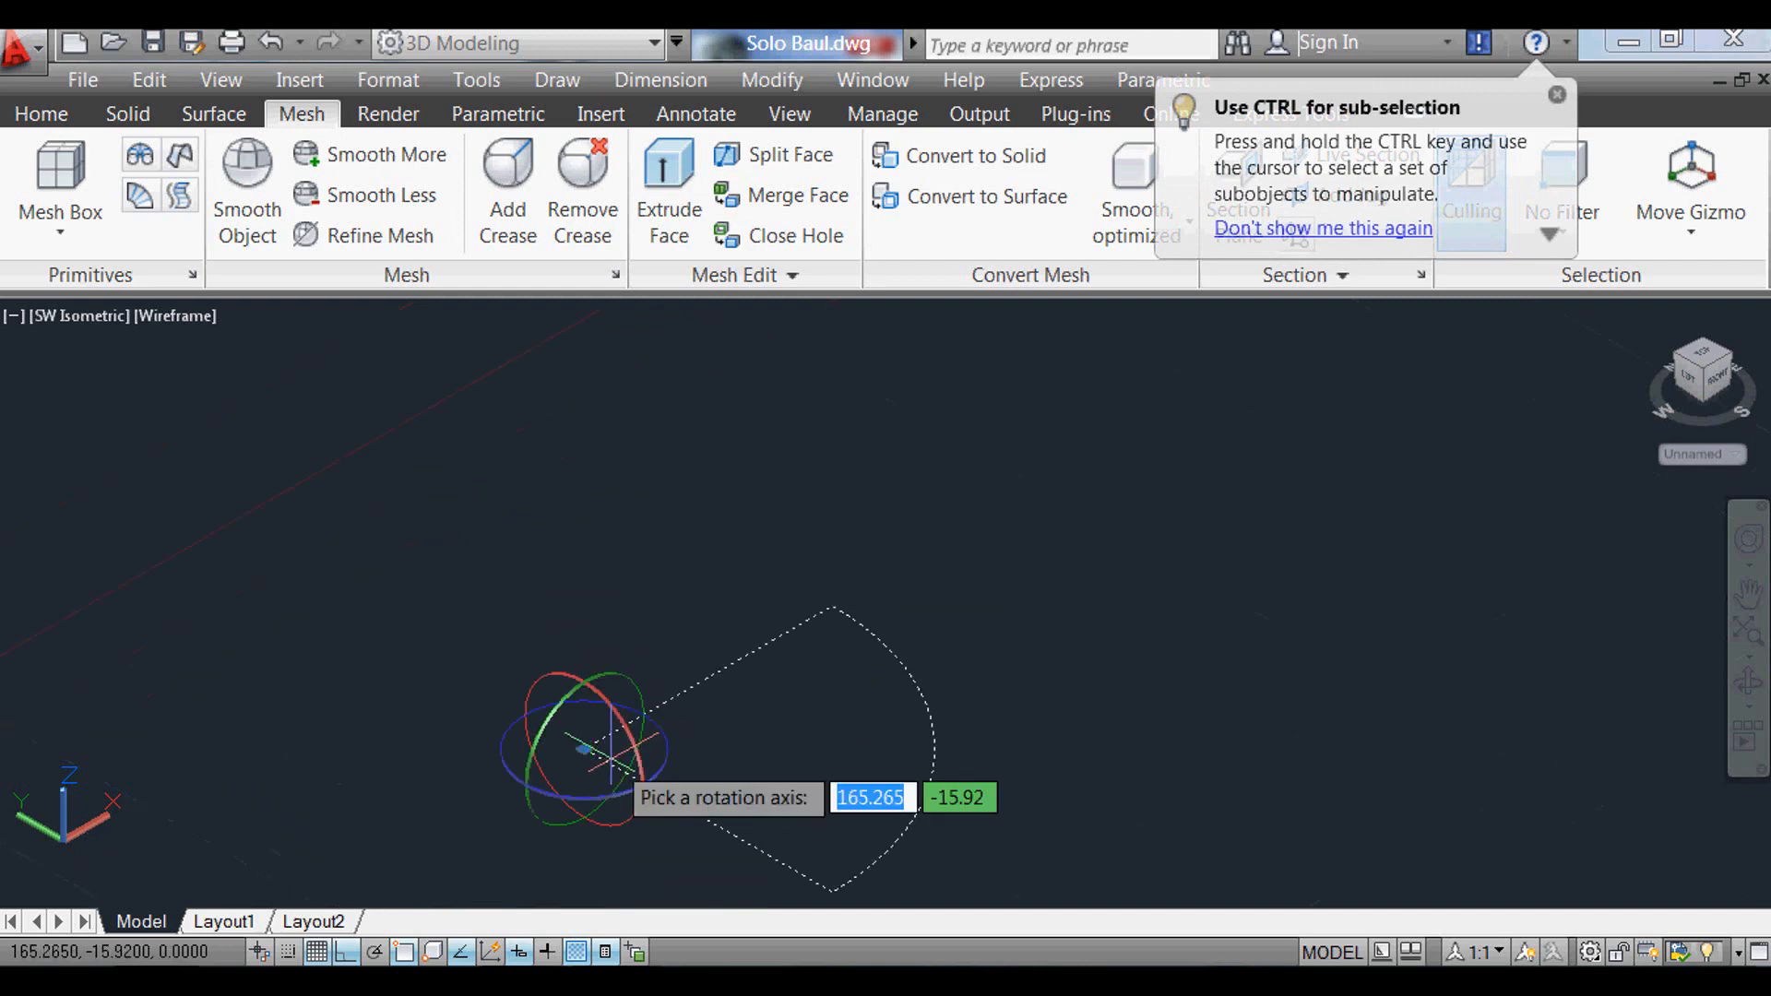
left_click(613, 720)
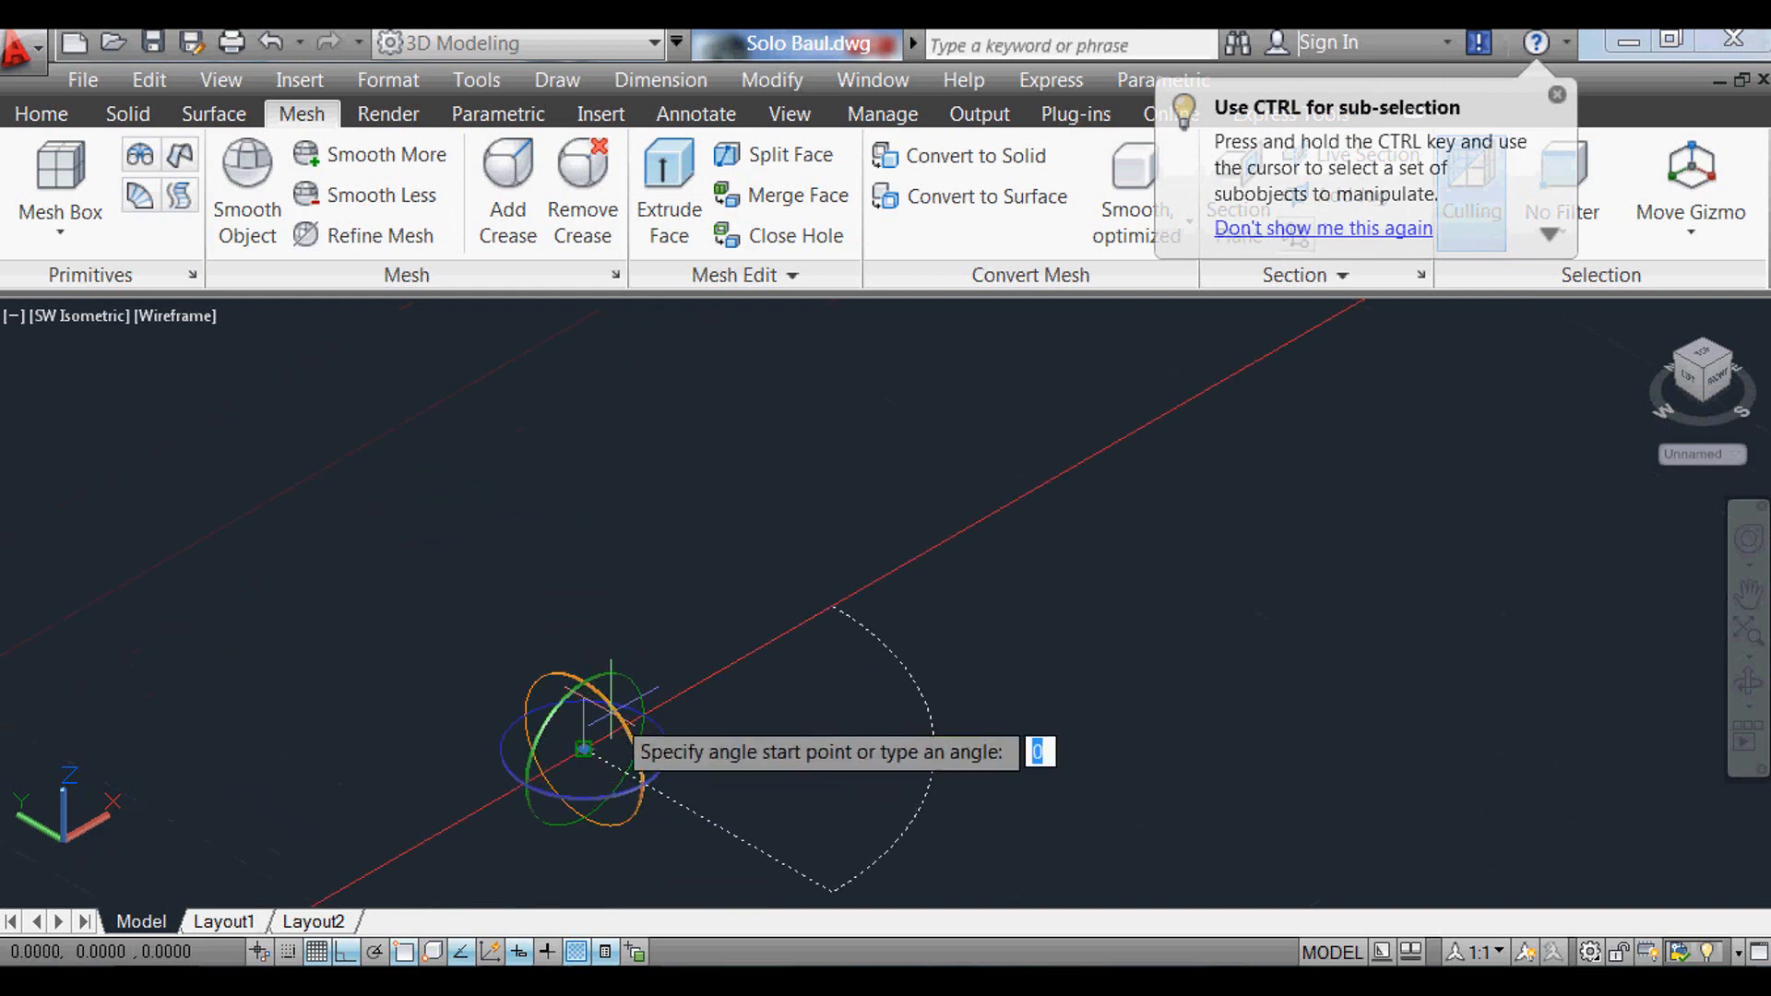
type("90")
key("Return")
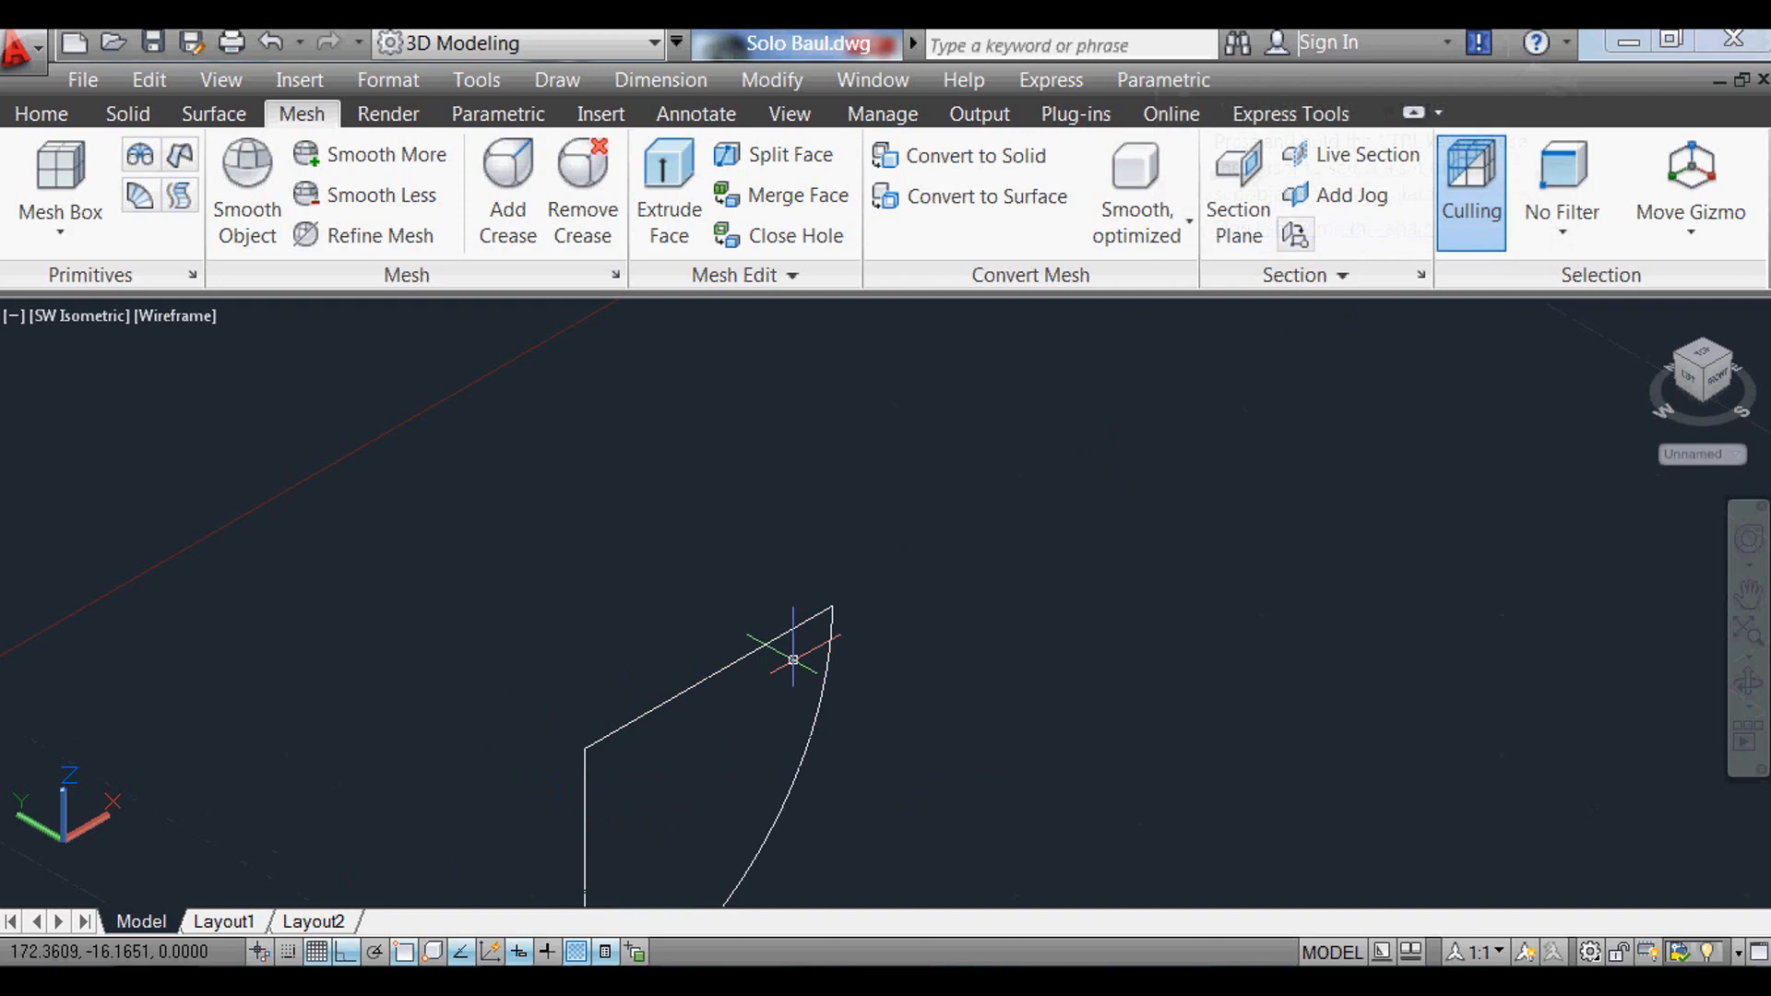
Step: Move the separate upright quarter circle by its right-angle corner onto the shared corner of the joined pair
key("Return")
left_click(703, 723)
left_click(573, 612)
key("Return")
left_click(584, 748)
scroll(1004, 512, "down", 4)
scroll(888, 616, "up", 2)
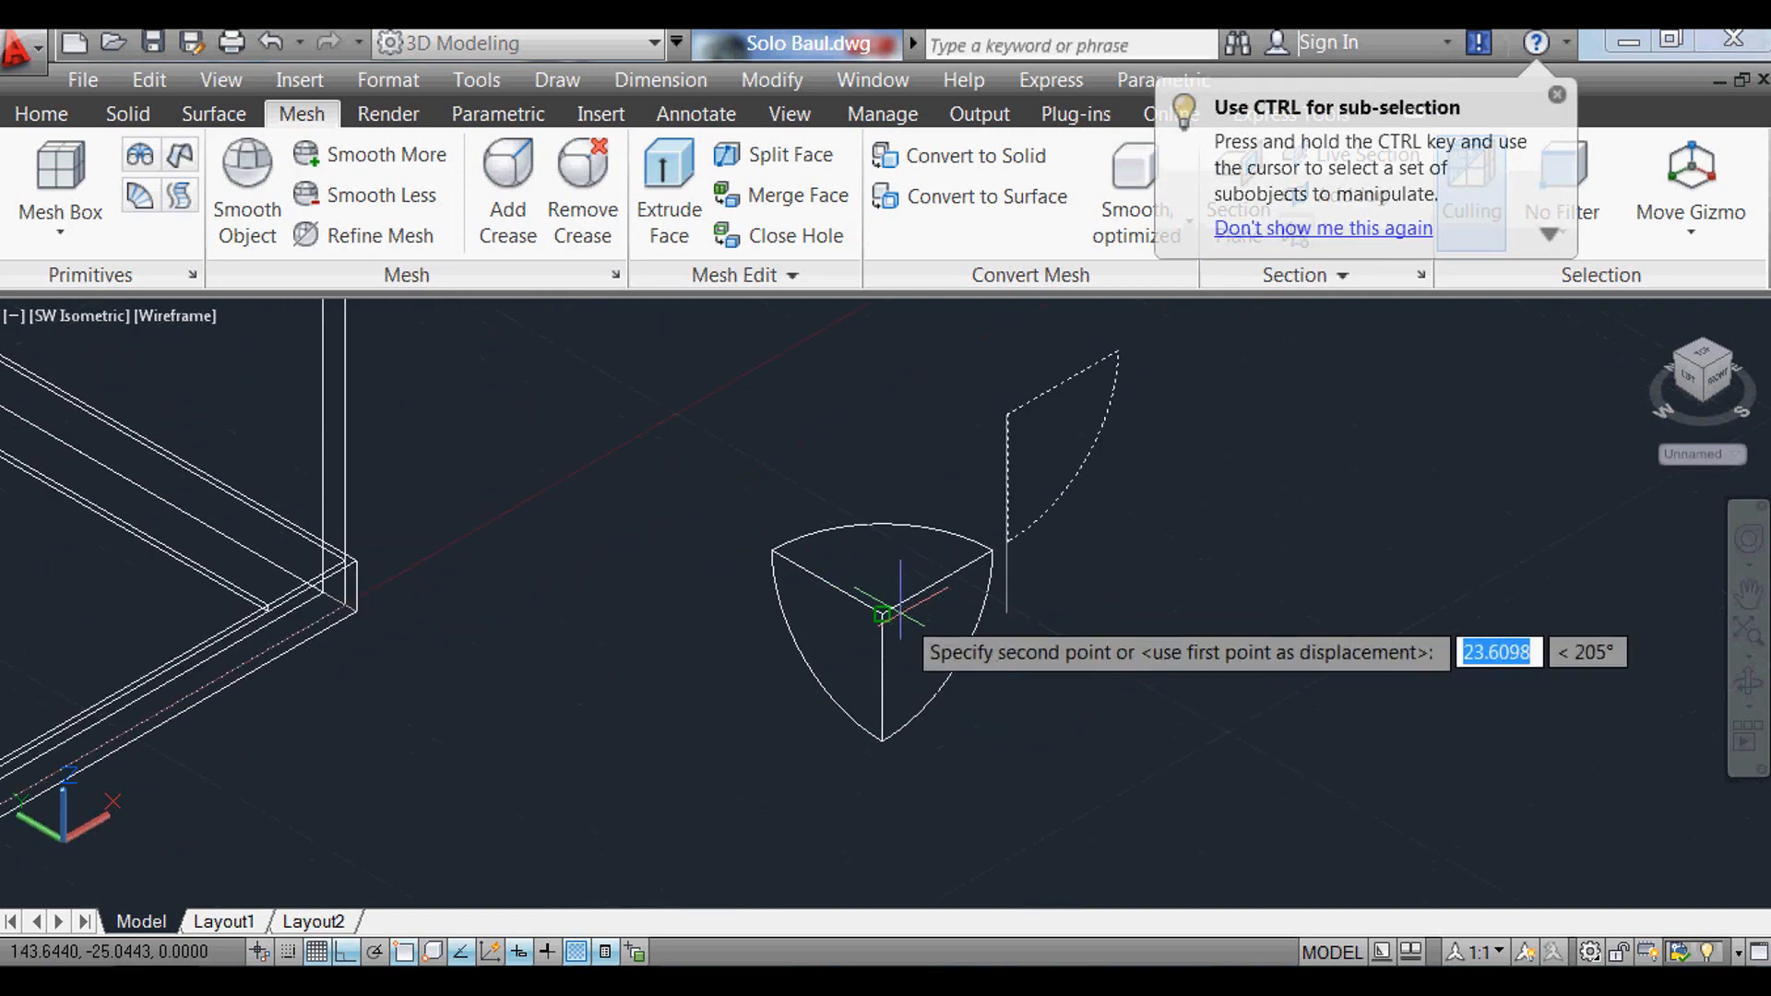
left_click(883, 614)
Step: Extrude the upright quarter circle parallel to the X axis 0.5 units inward
scroll(923, 660, "up", 2)
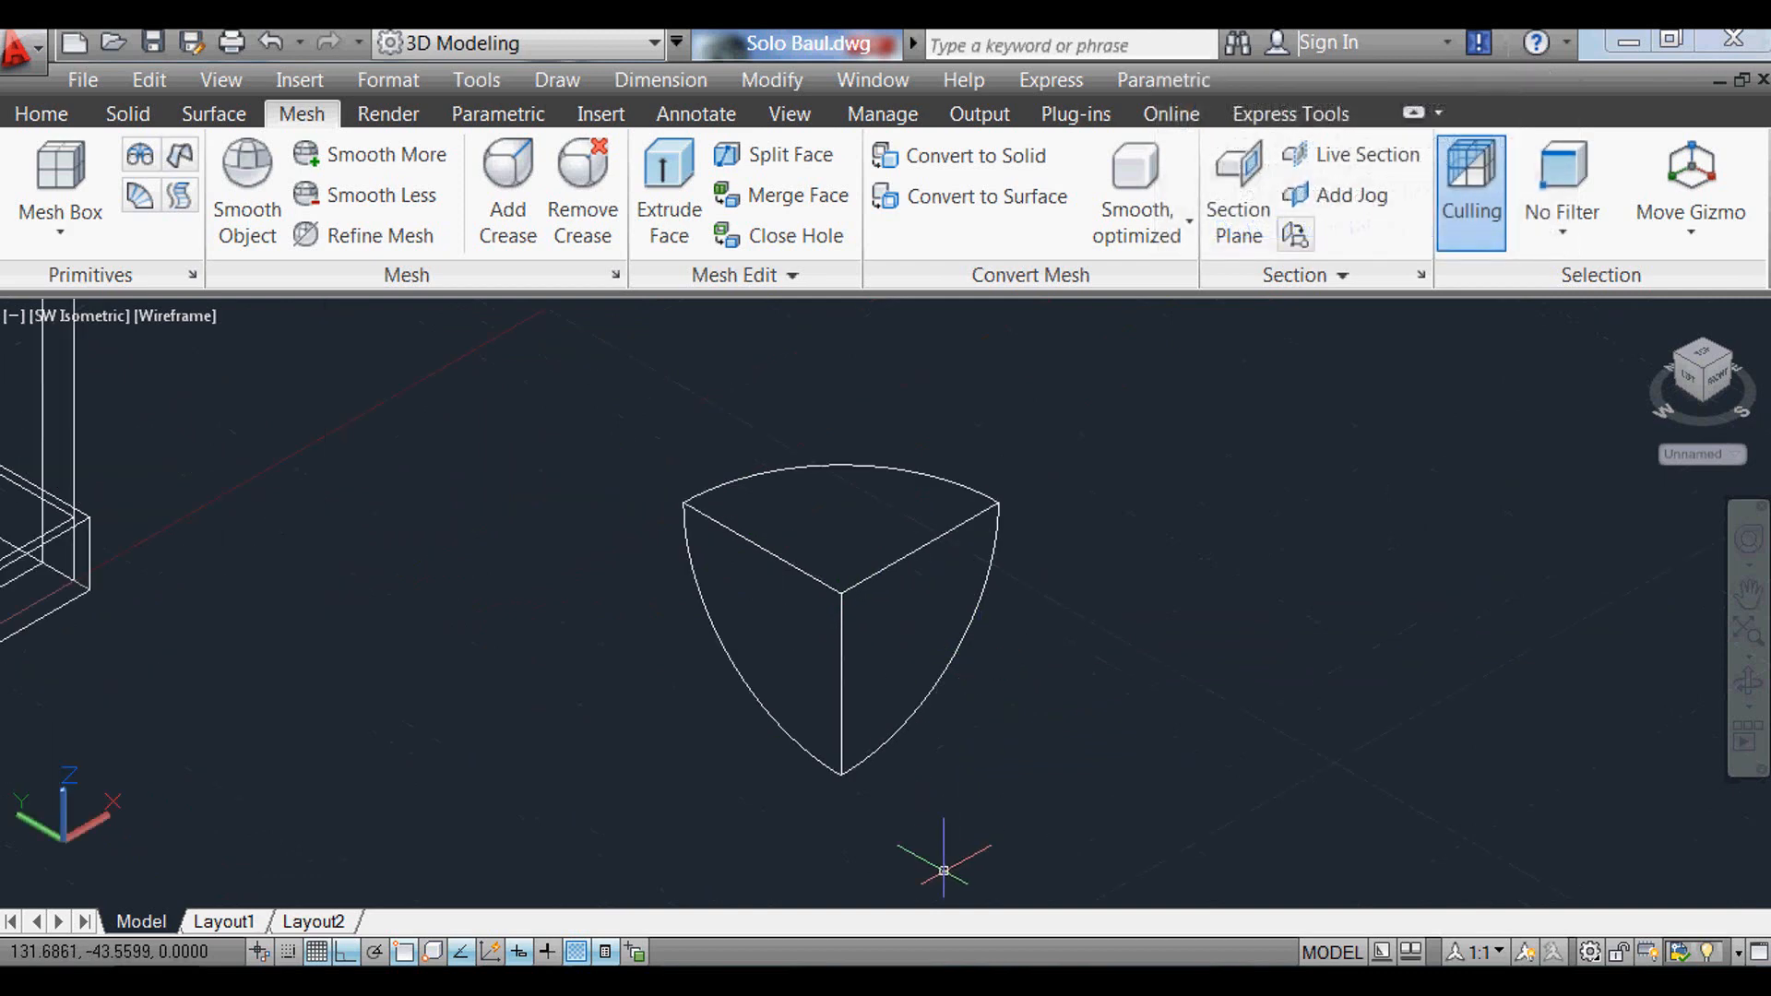
scroll(919, 781, "up", 2)
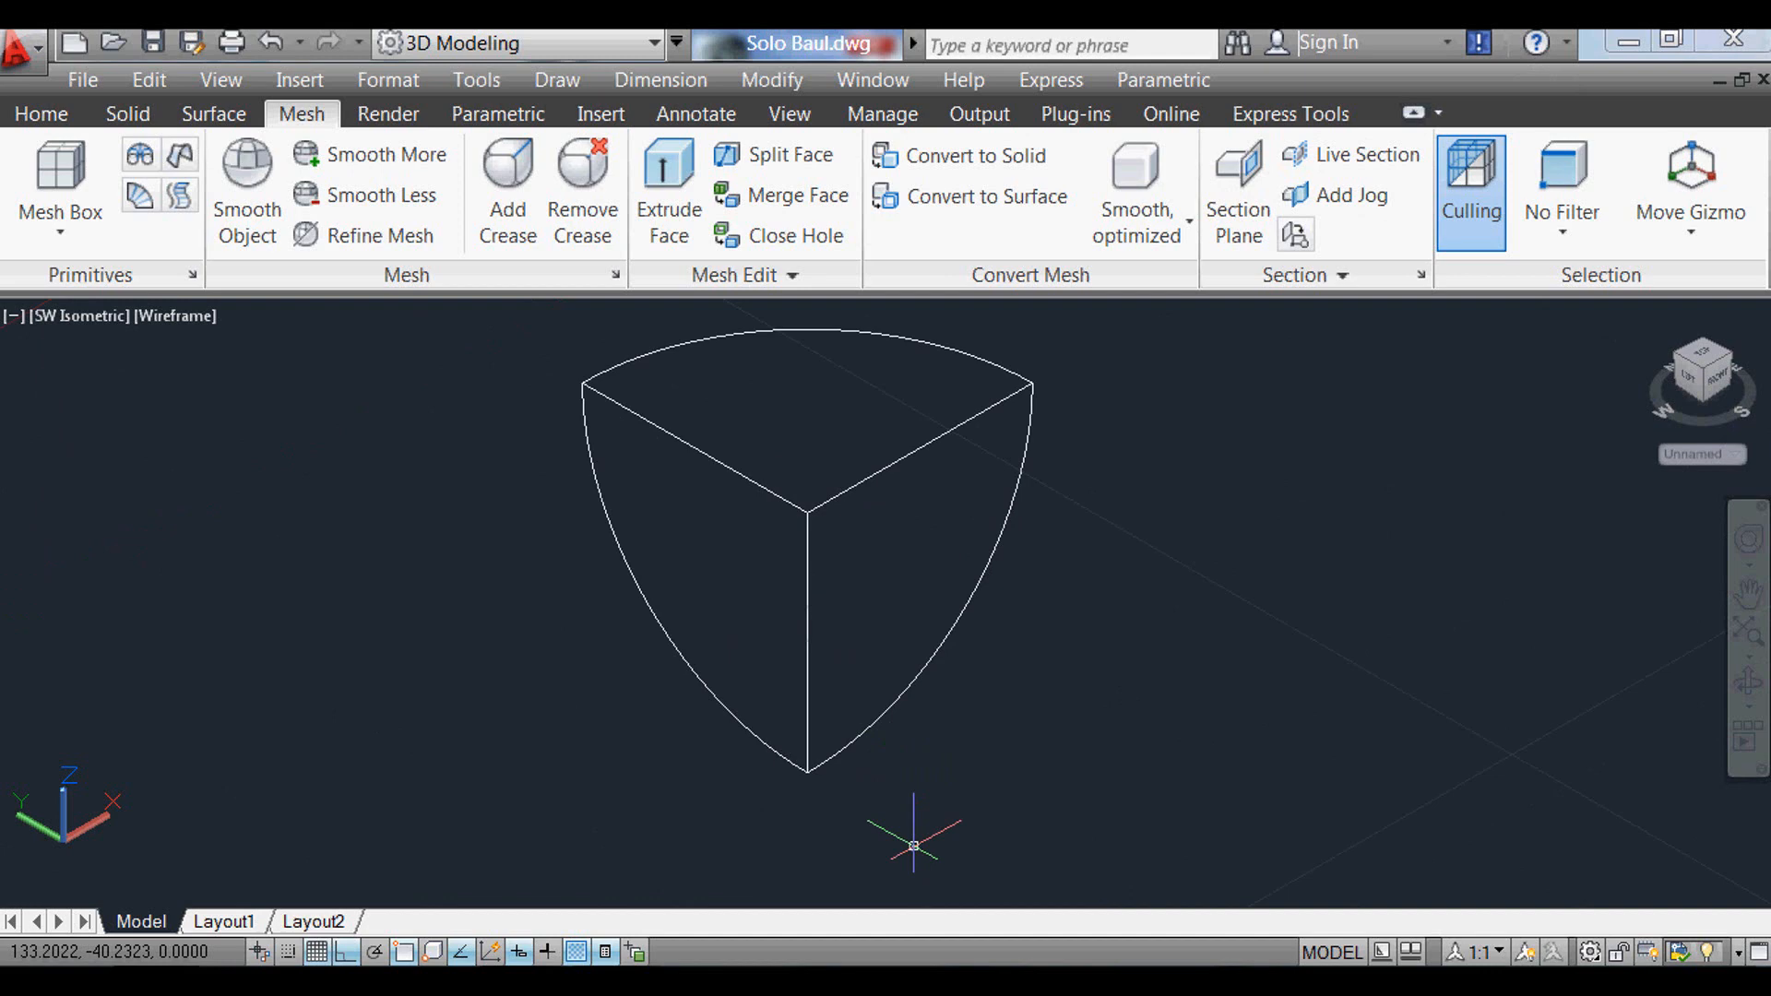
key("Return")
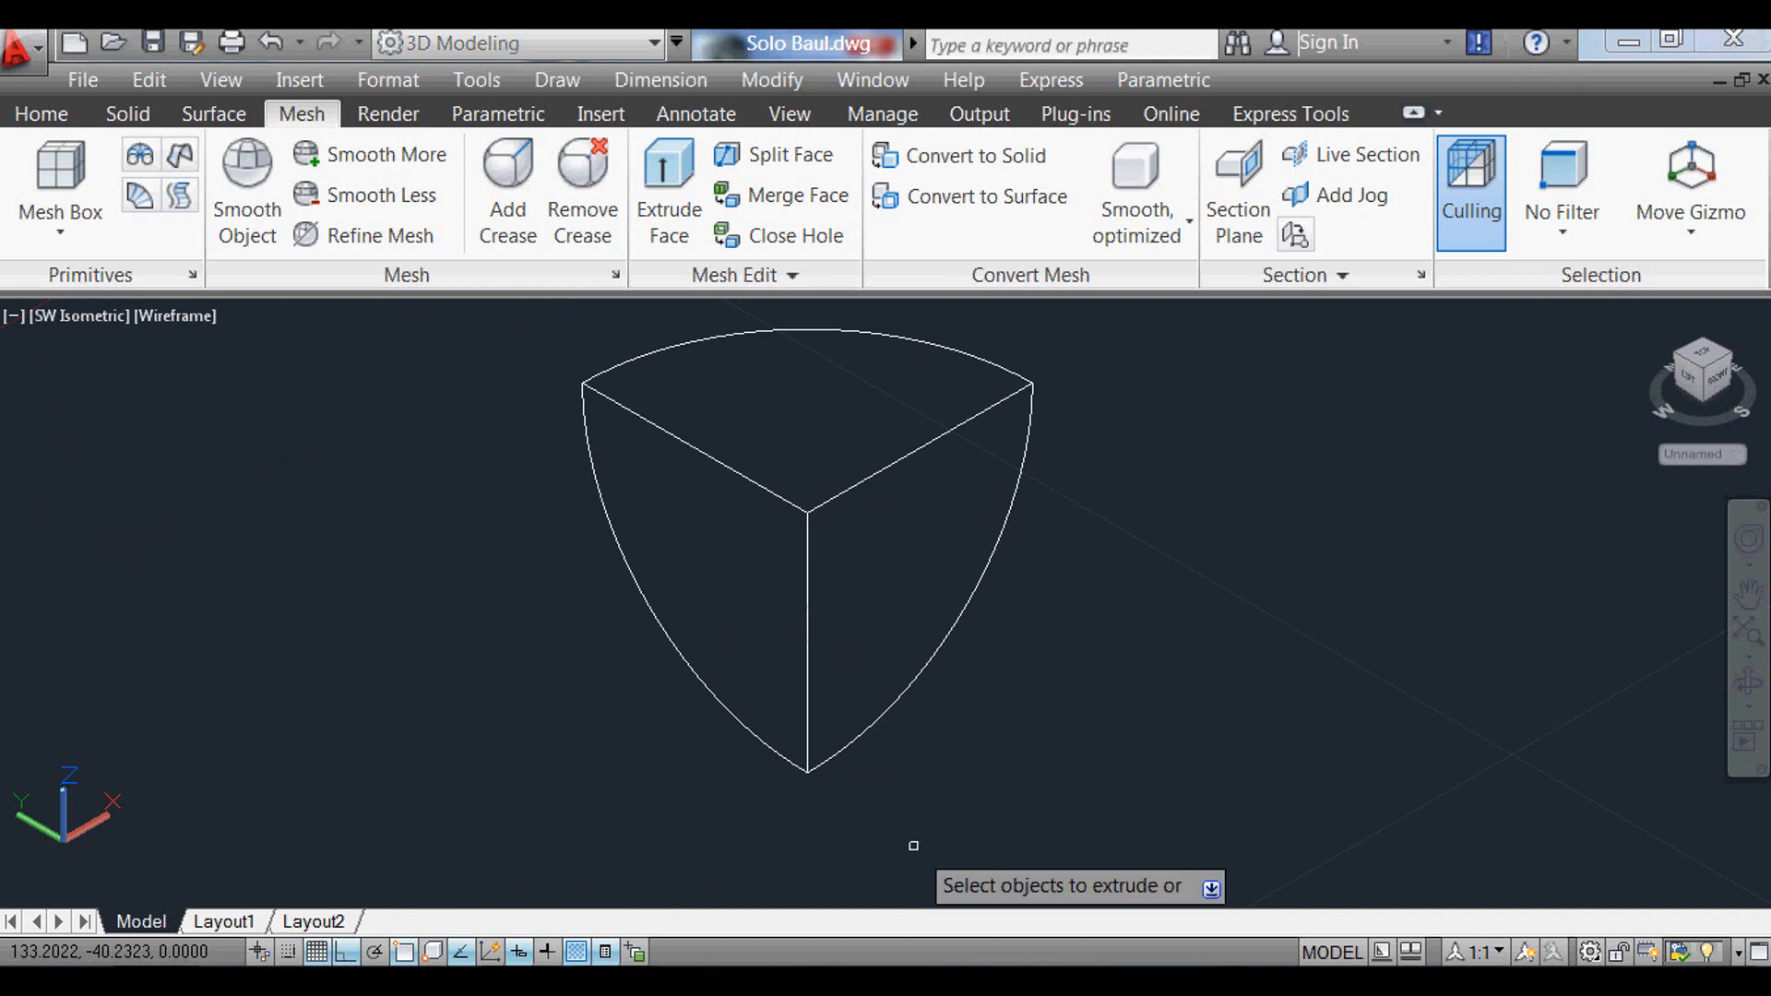
scroll(859, 870, "down", 2)
scroll(857, 874, "down", 2)
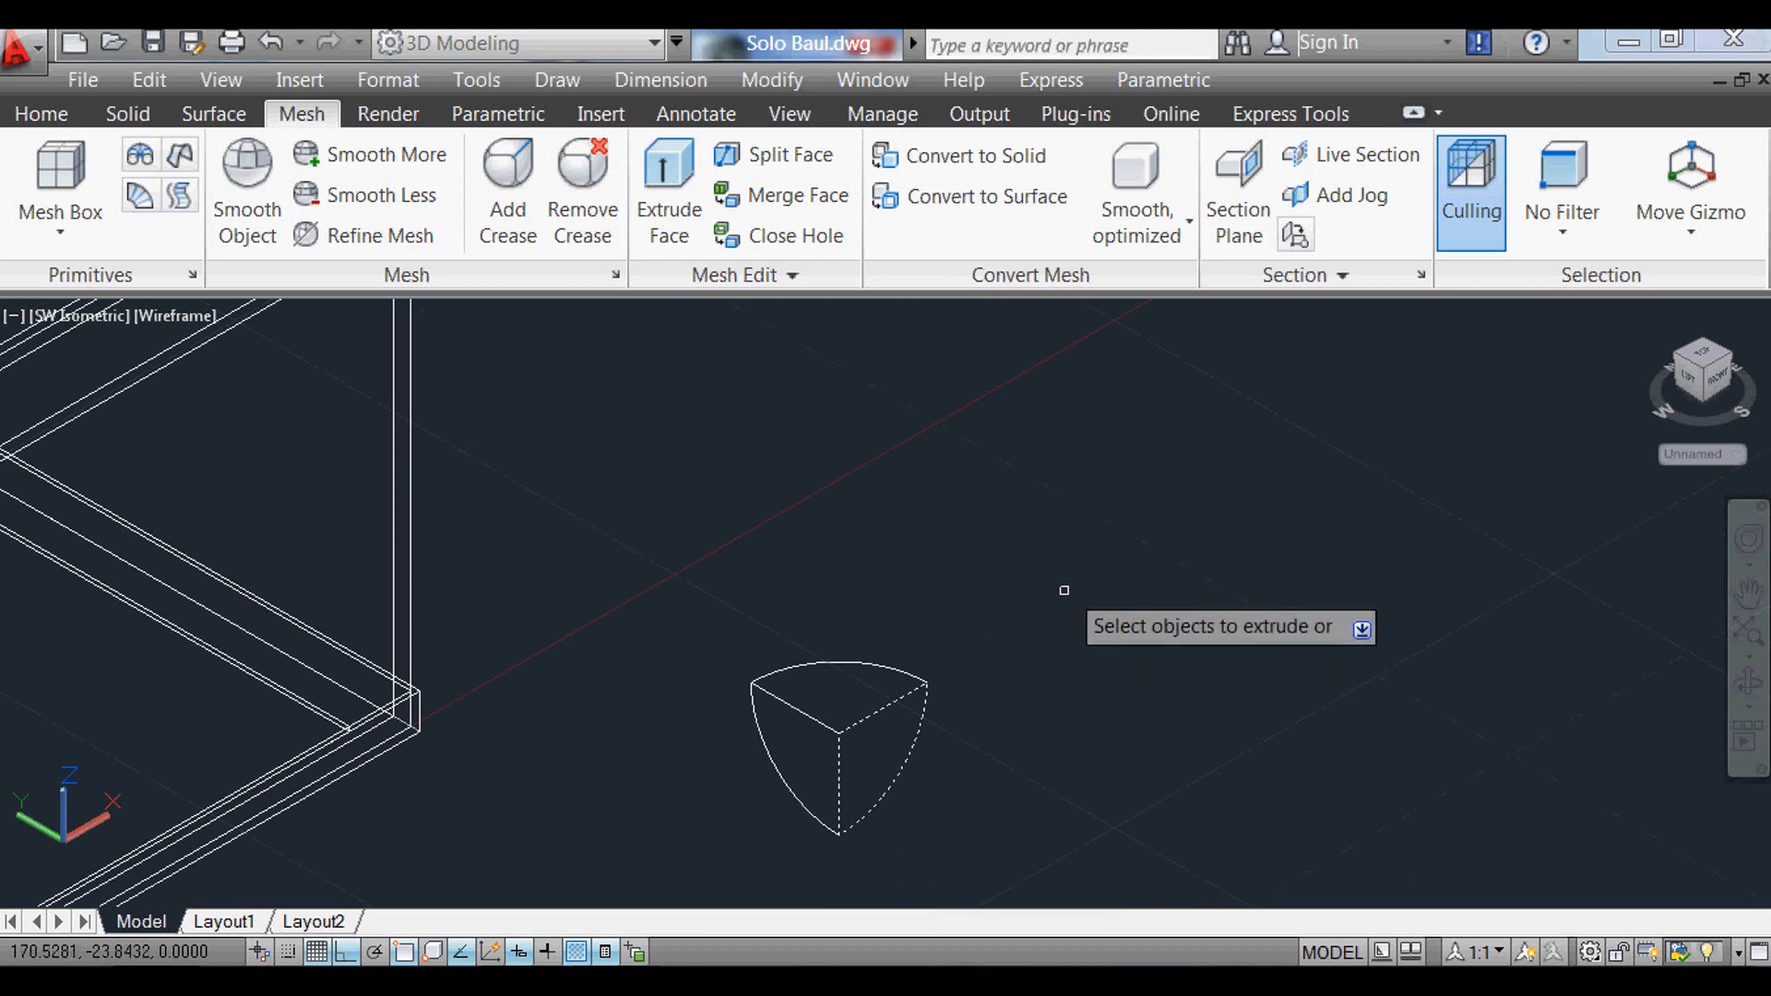
key("Return")
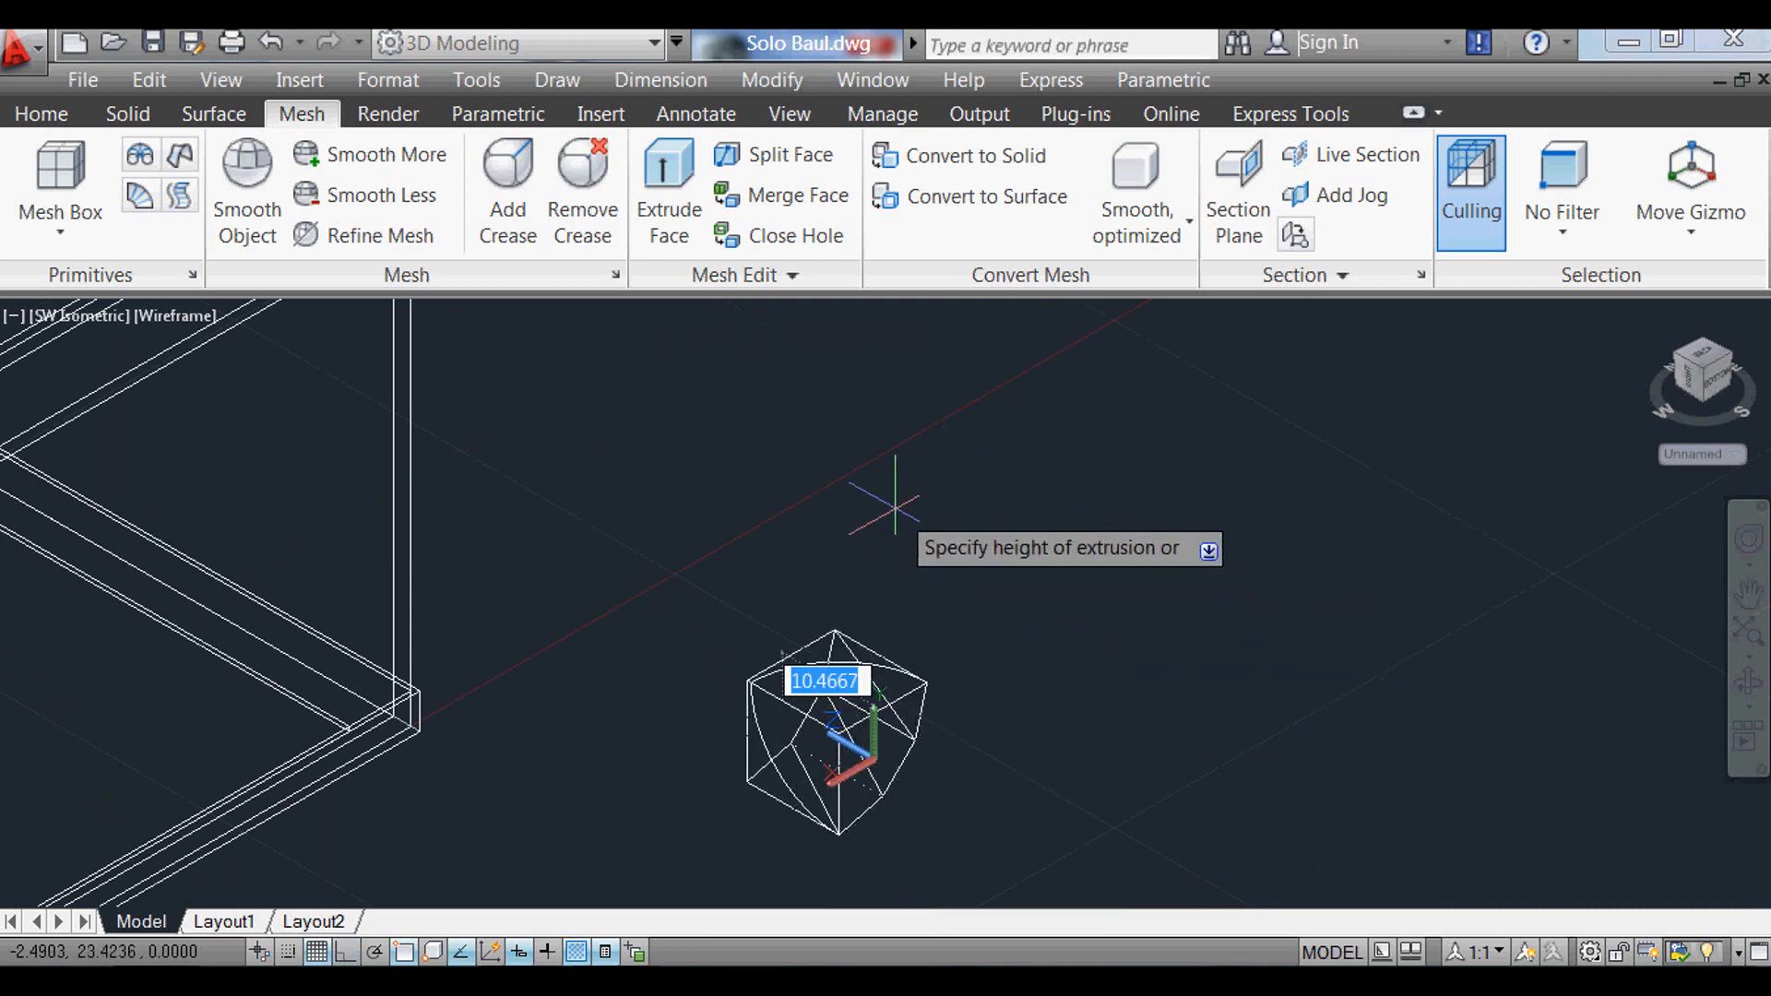
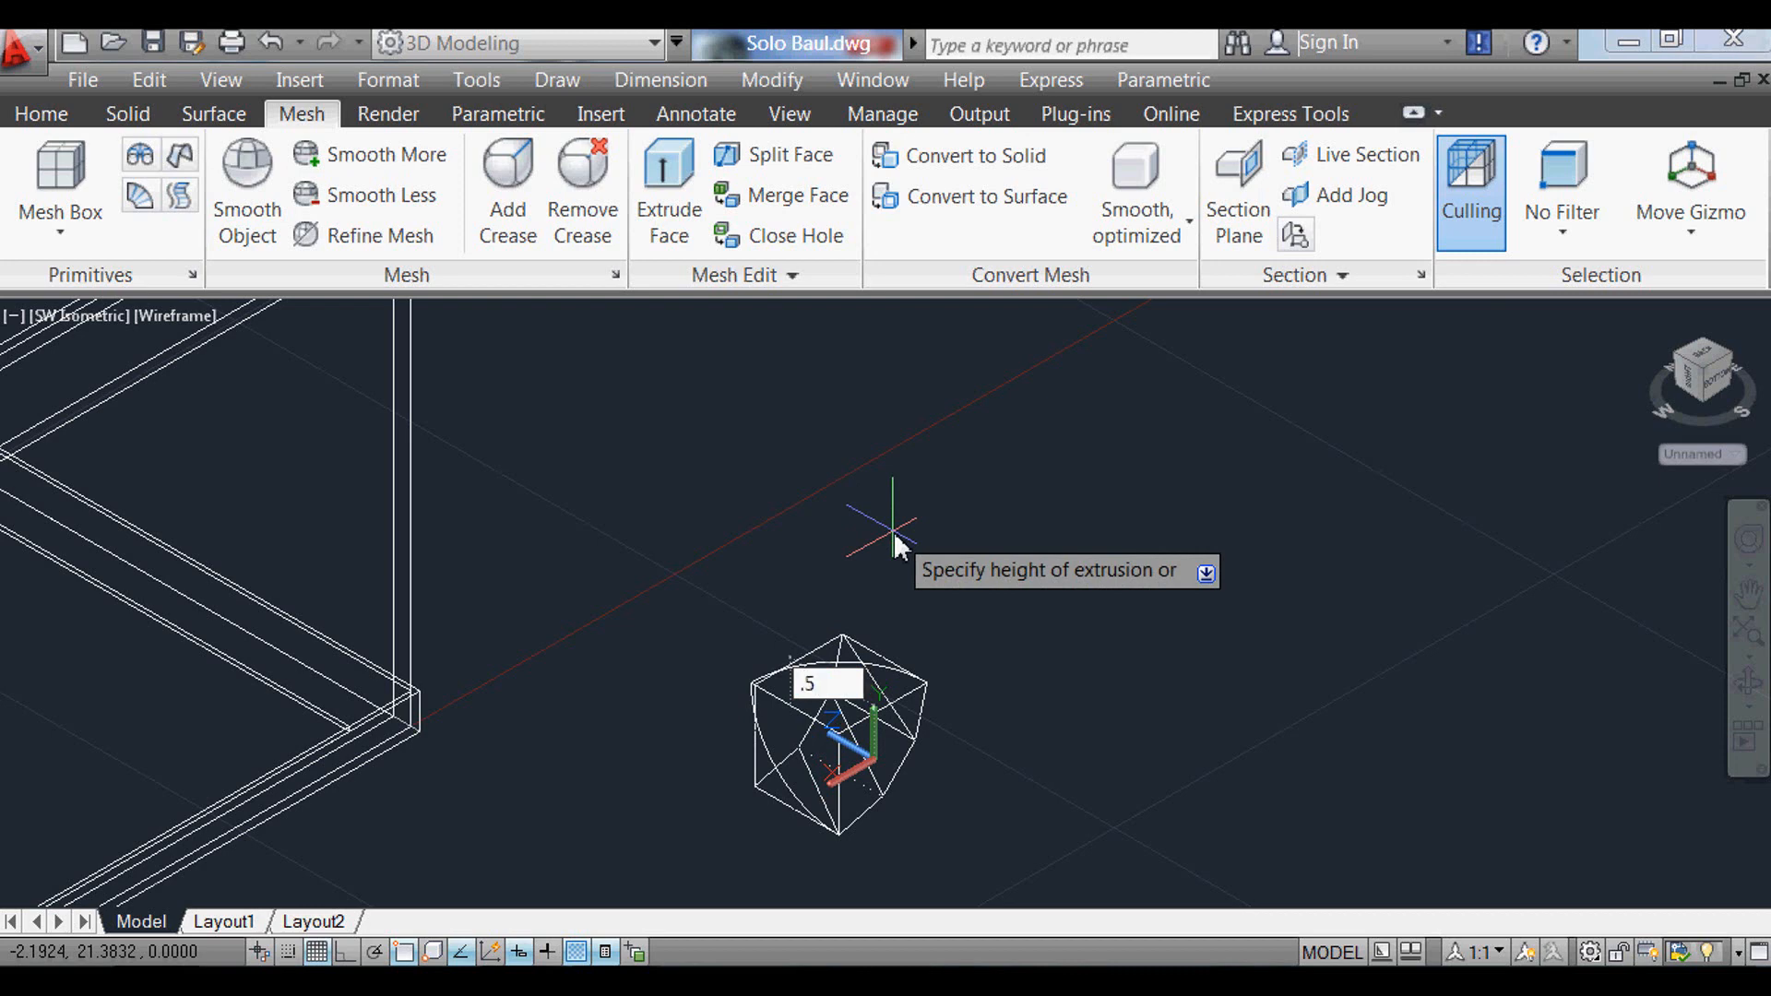
key("Return")
Step: Extrude the flat top quarter circle of the corner guard 0.5 units downward
scroll(888, 687, "up", 4)
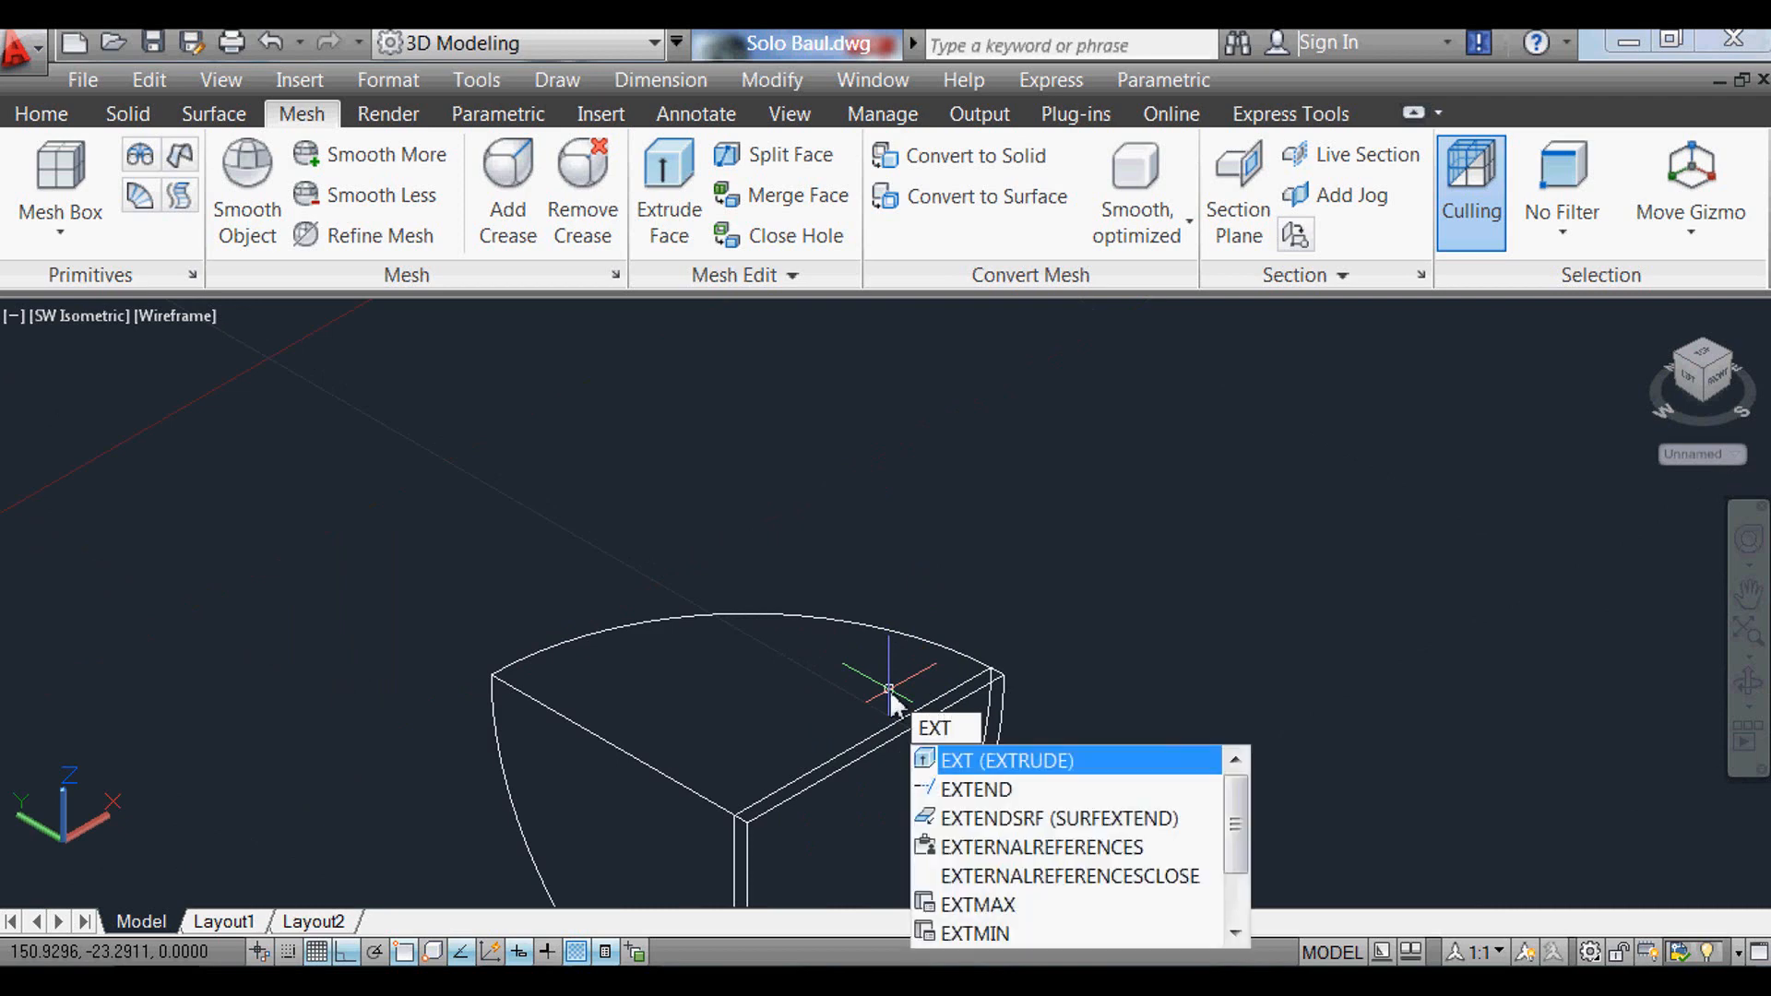
key("Return")
left_click(839, 618)
scroll(1001, 467, "down", 2)
key("Return")
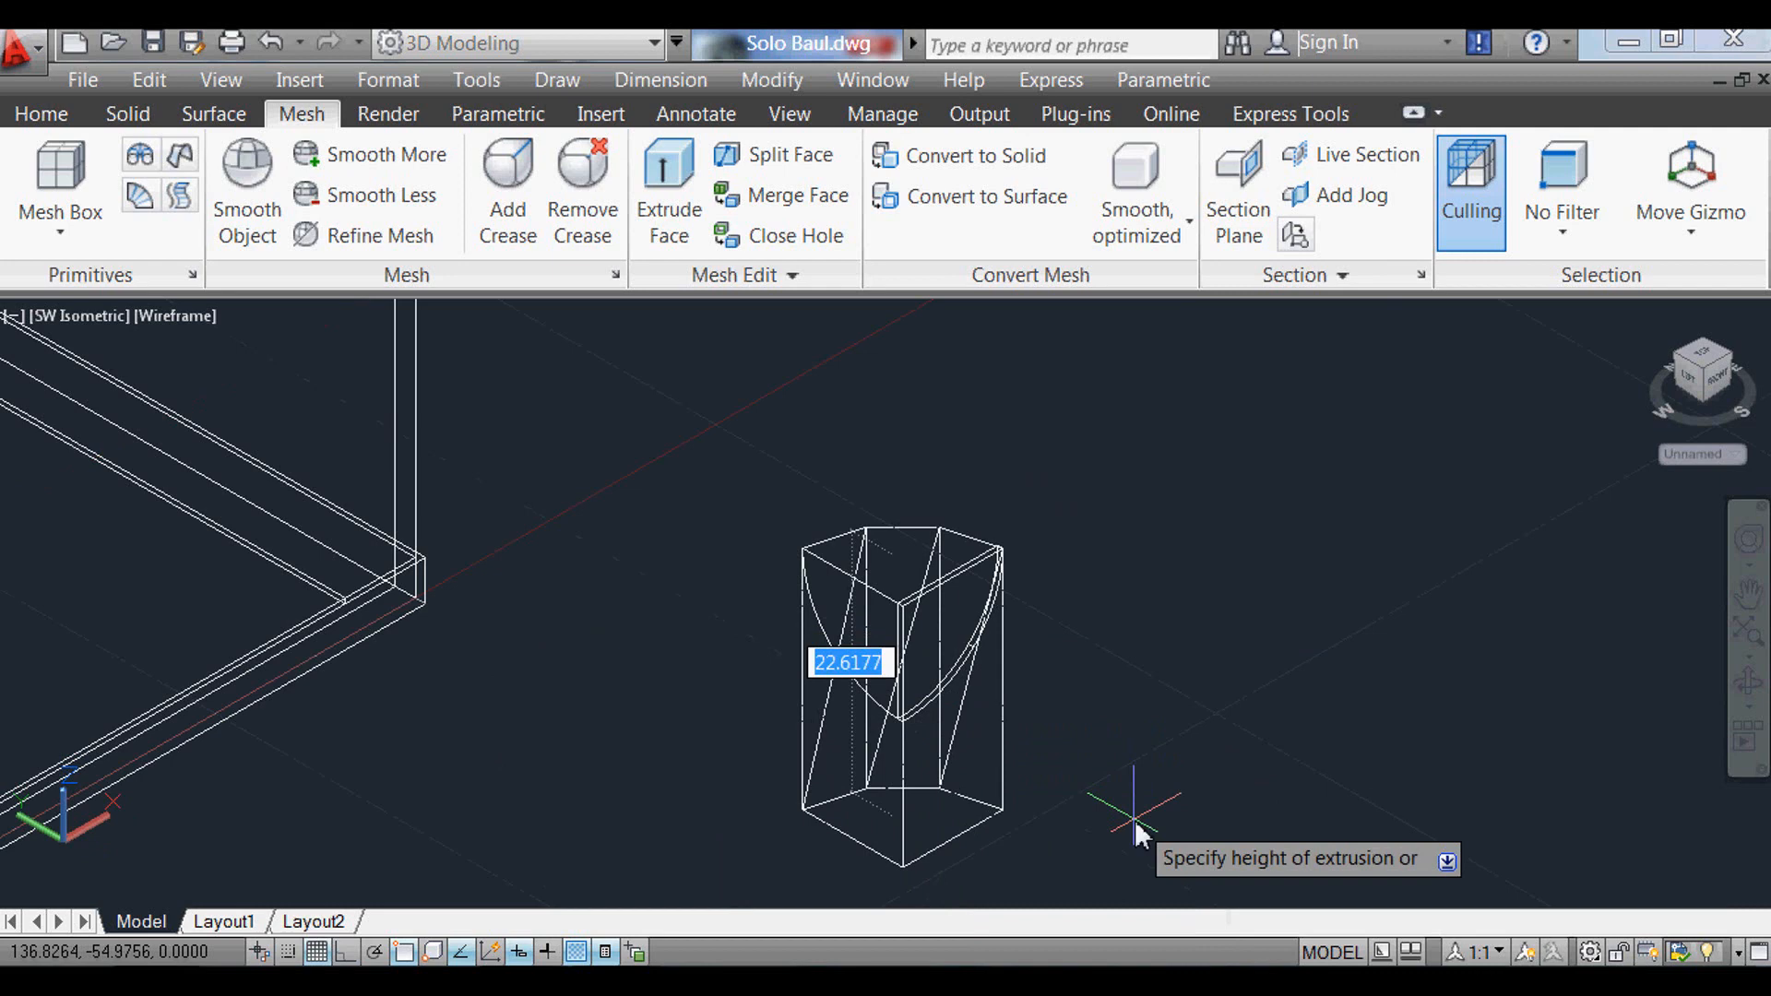
type(".5")
key("Return")
Step: Extrude the remaining upright quarter circle, parallel to the Y axis, 0.5 units inward
scroll(910, 584, "up", 4)
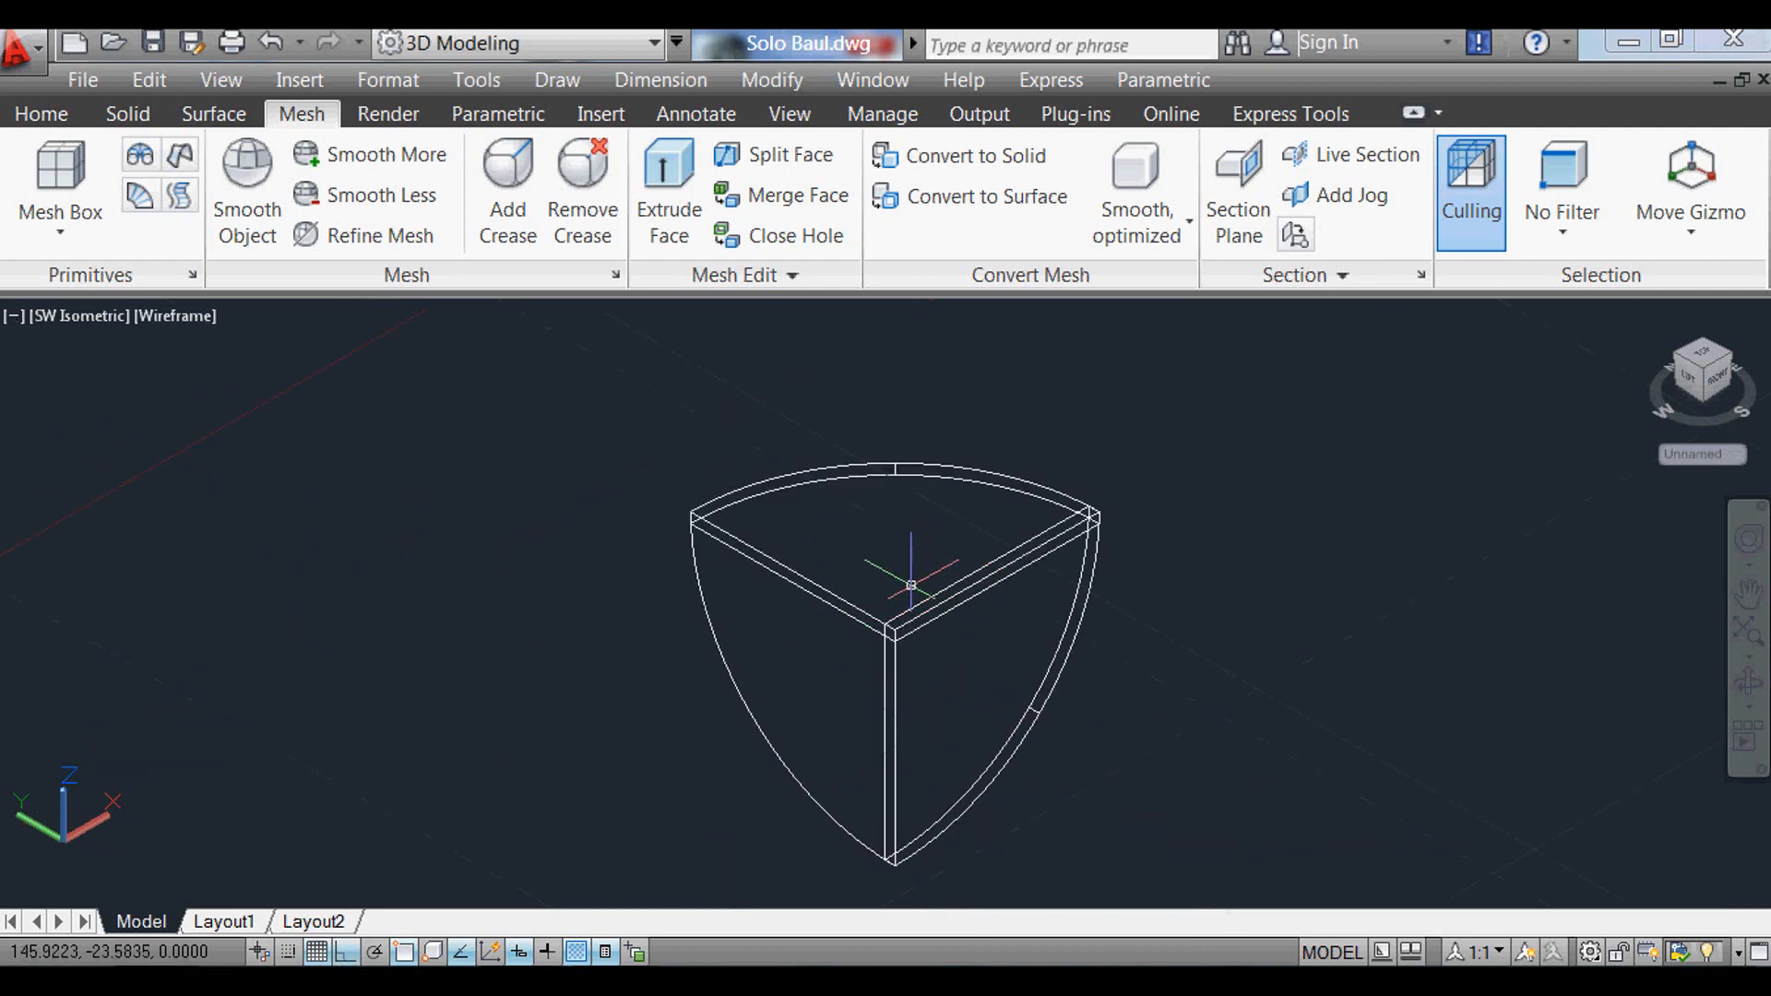
key("Return")
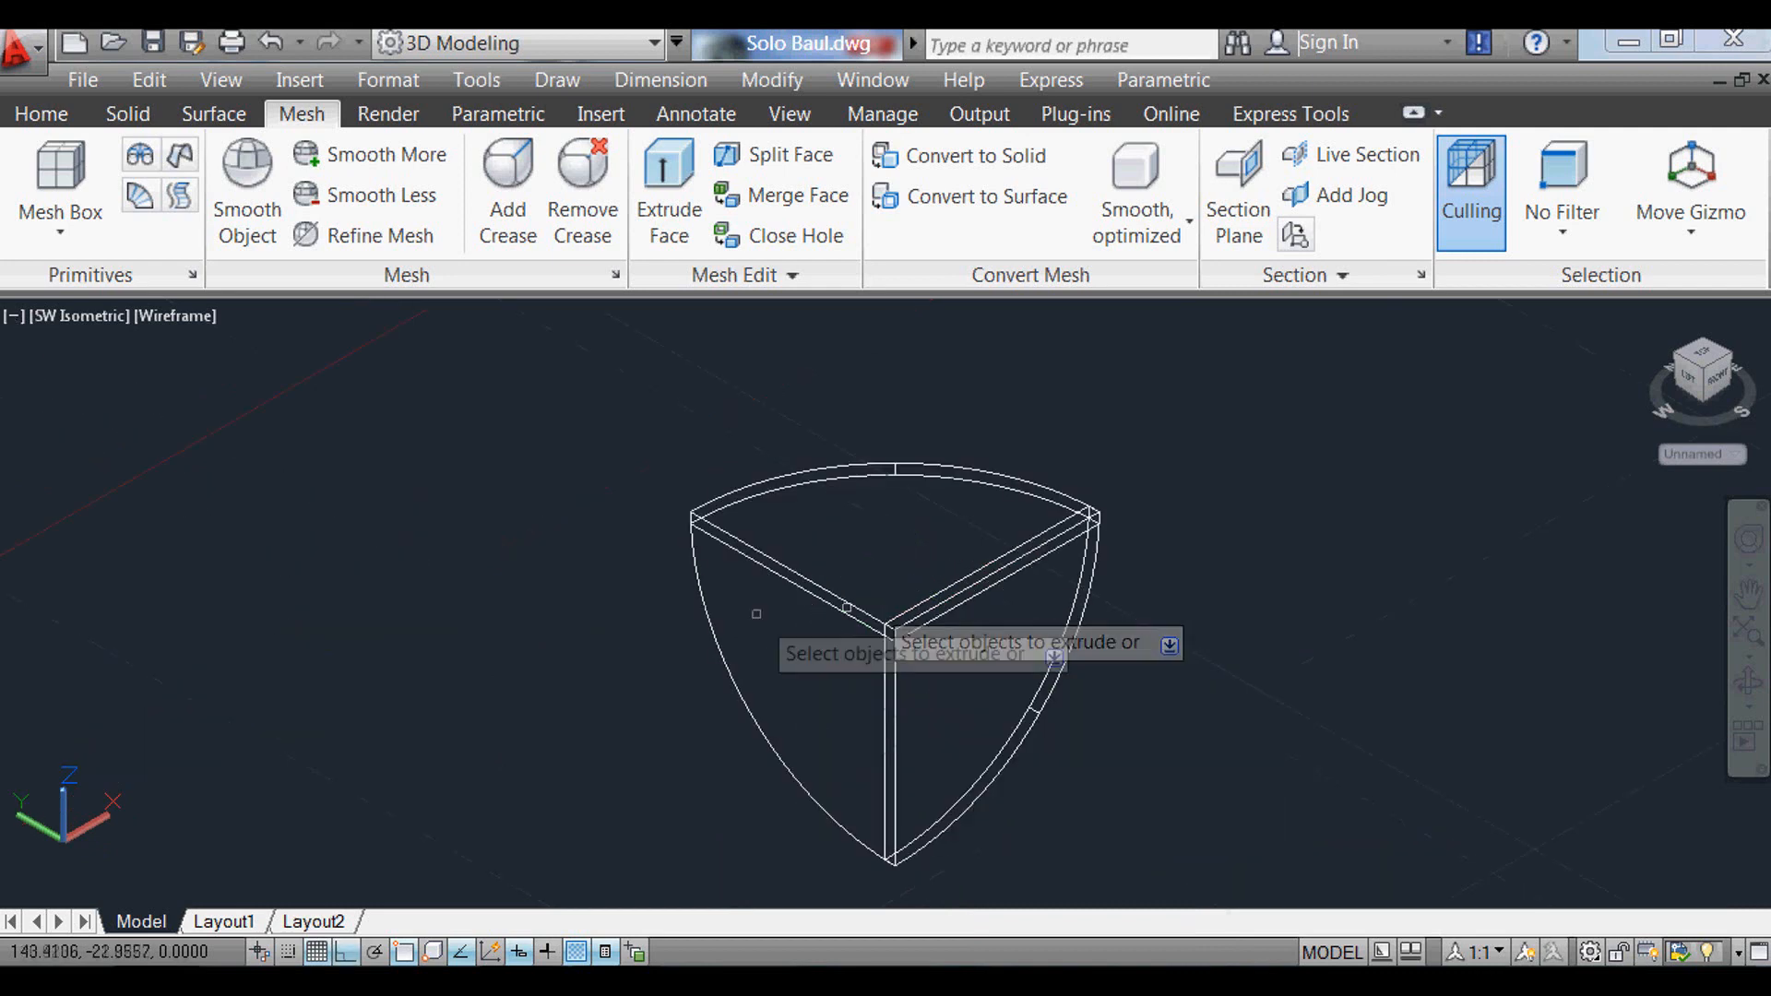
left_click(703, 612)
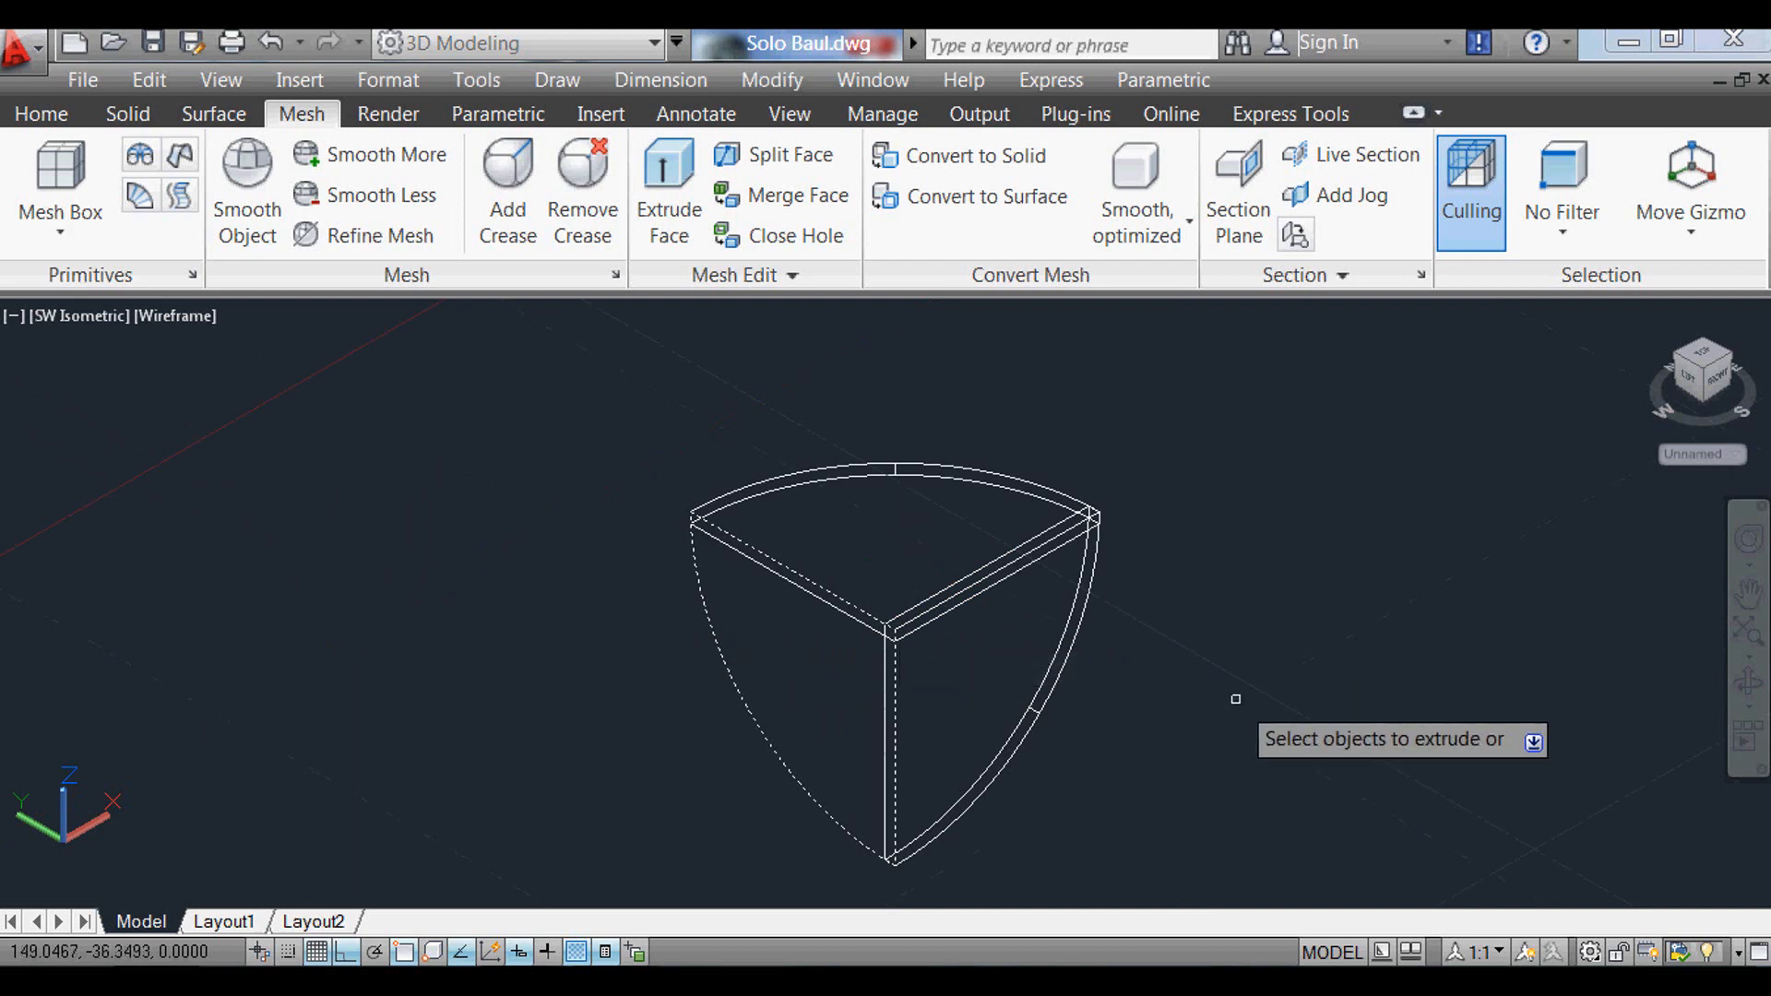
key("Return")
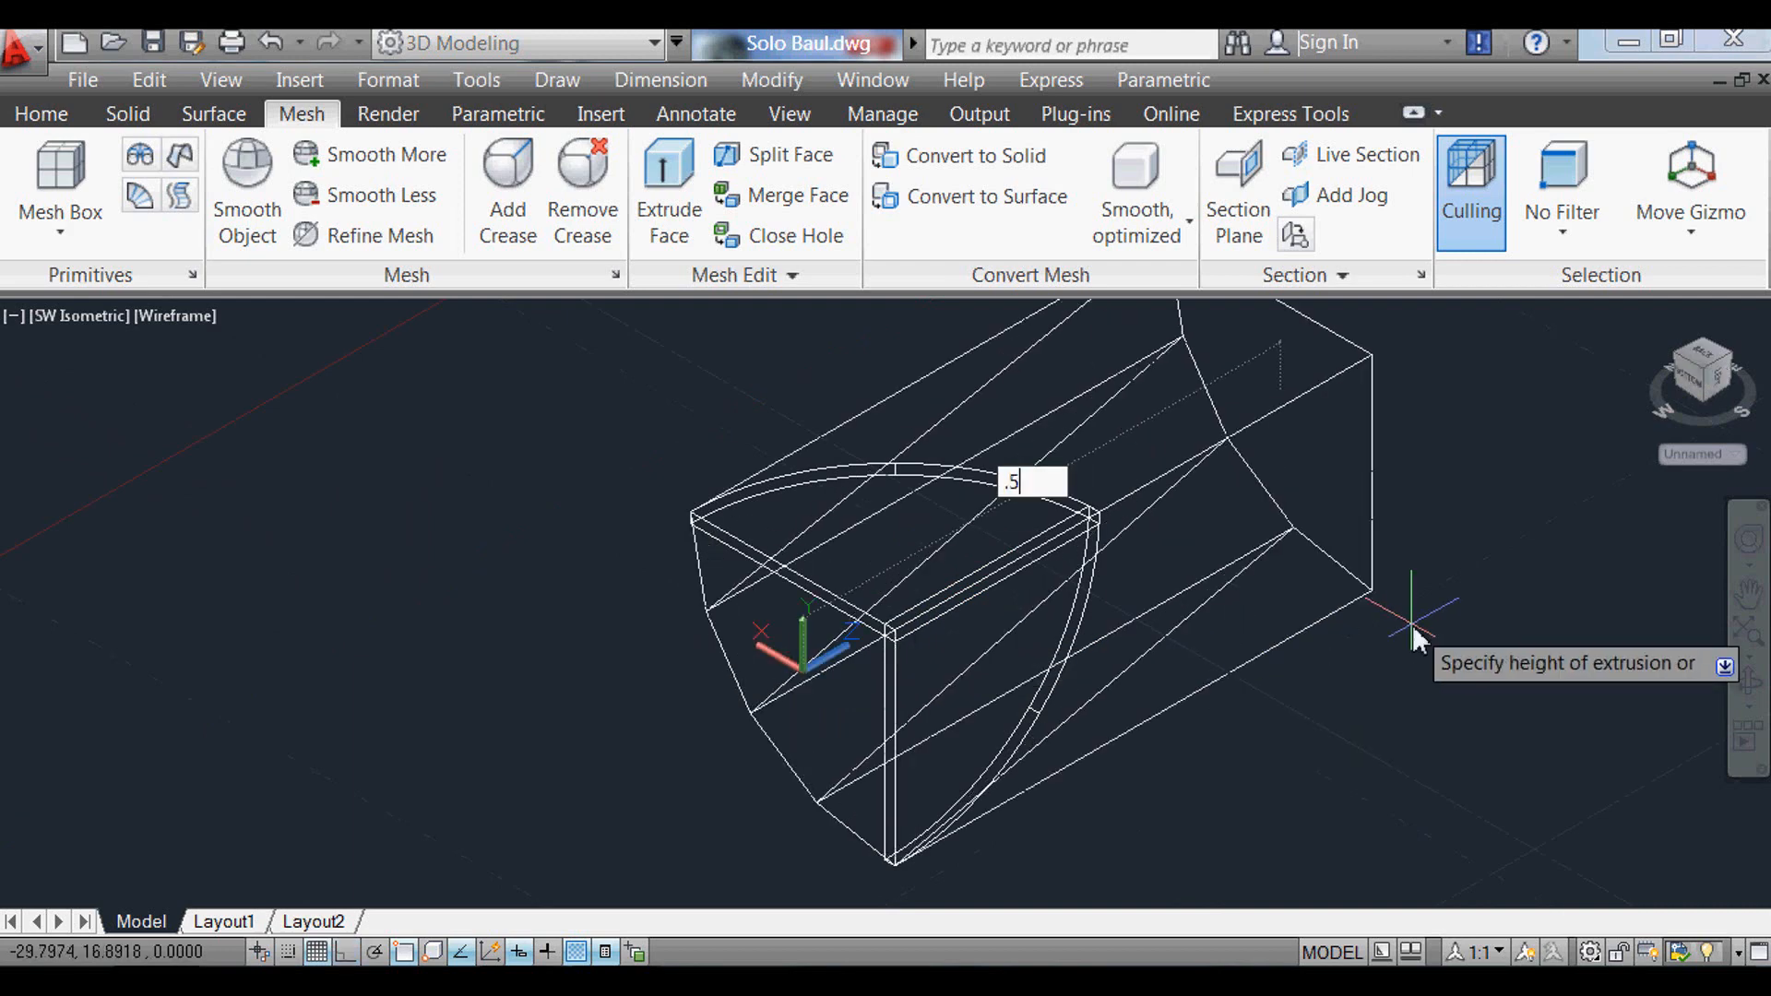
key("Return")
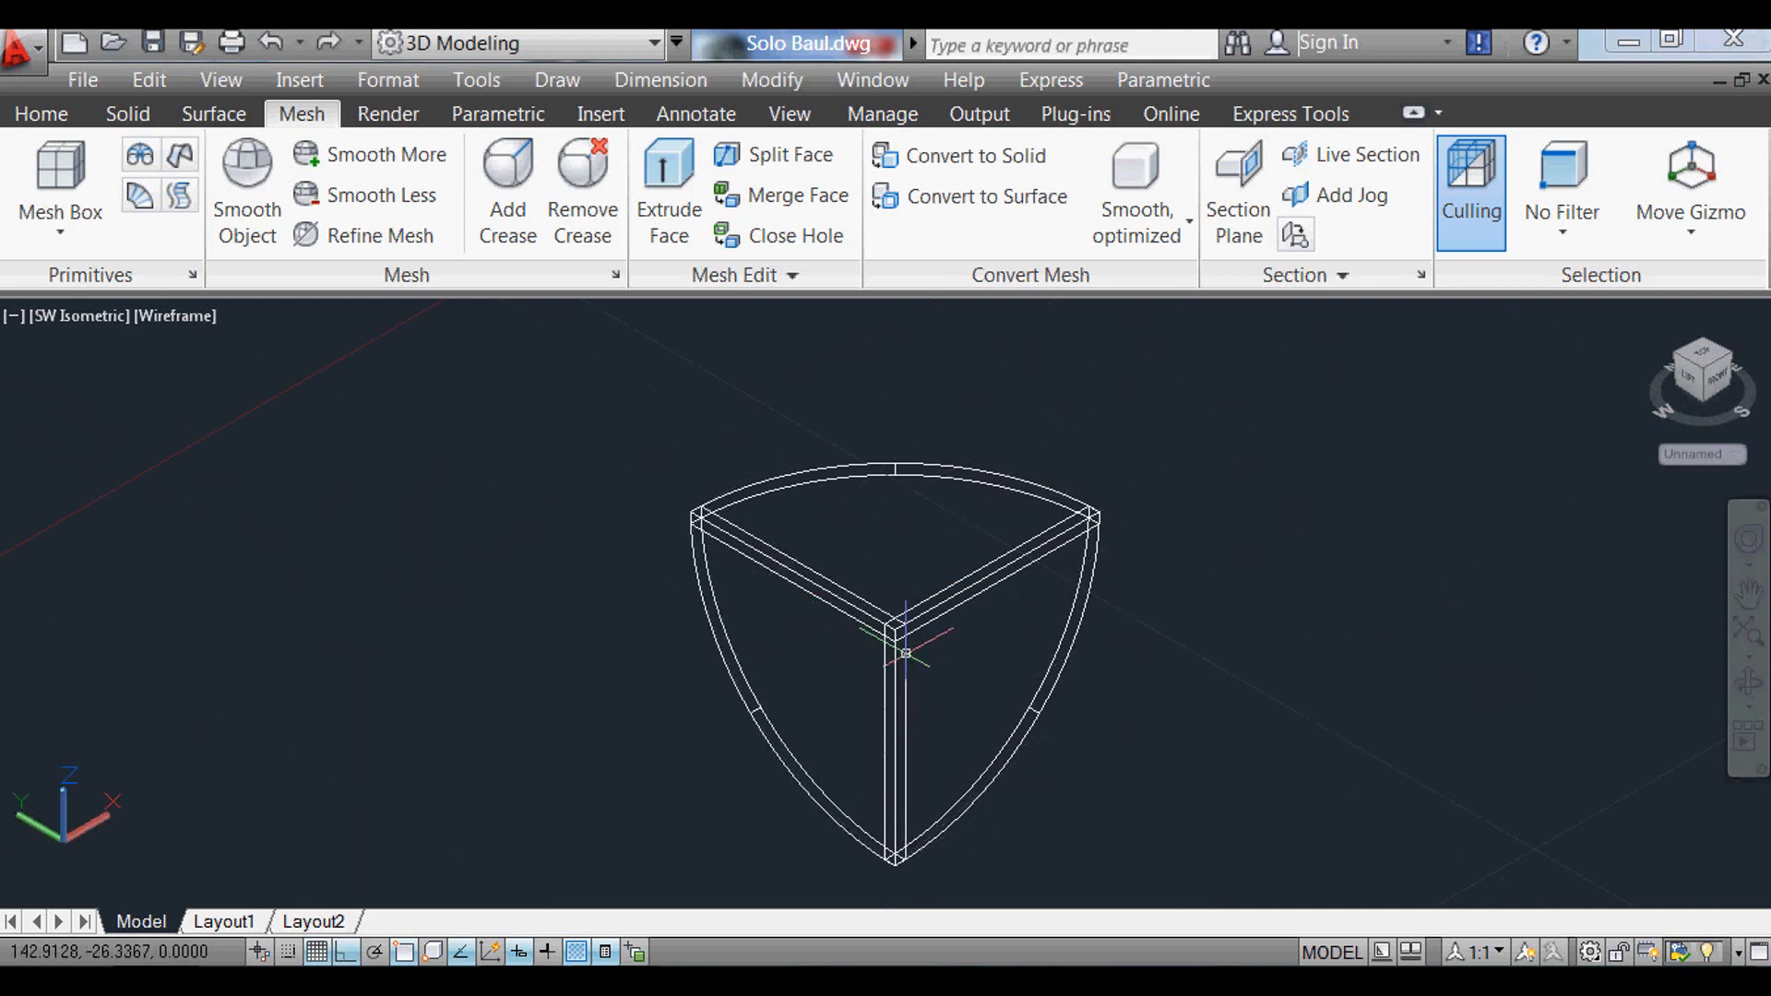
Step: Union the three extruded quarter-circle plates into a single corner guard solid
scroll(978, 424, "down", 5)
scroll(944, 478, "up", 3)
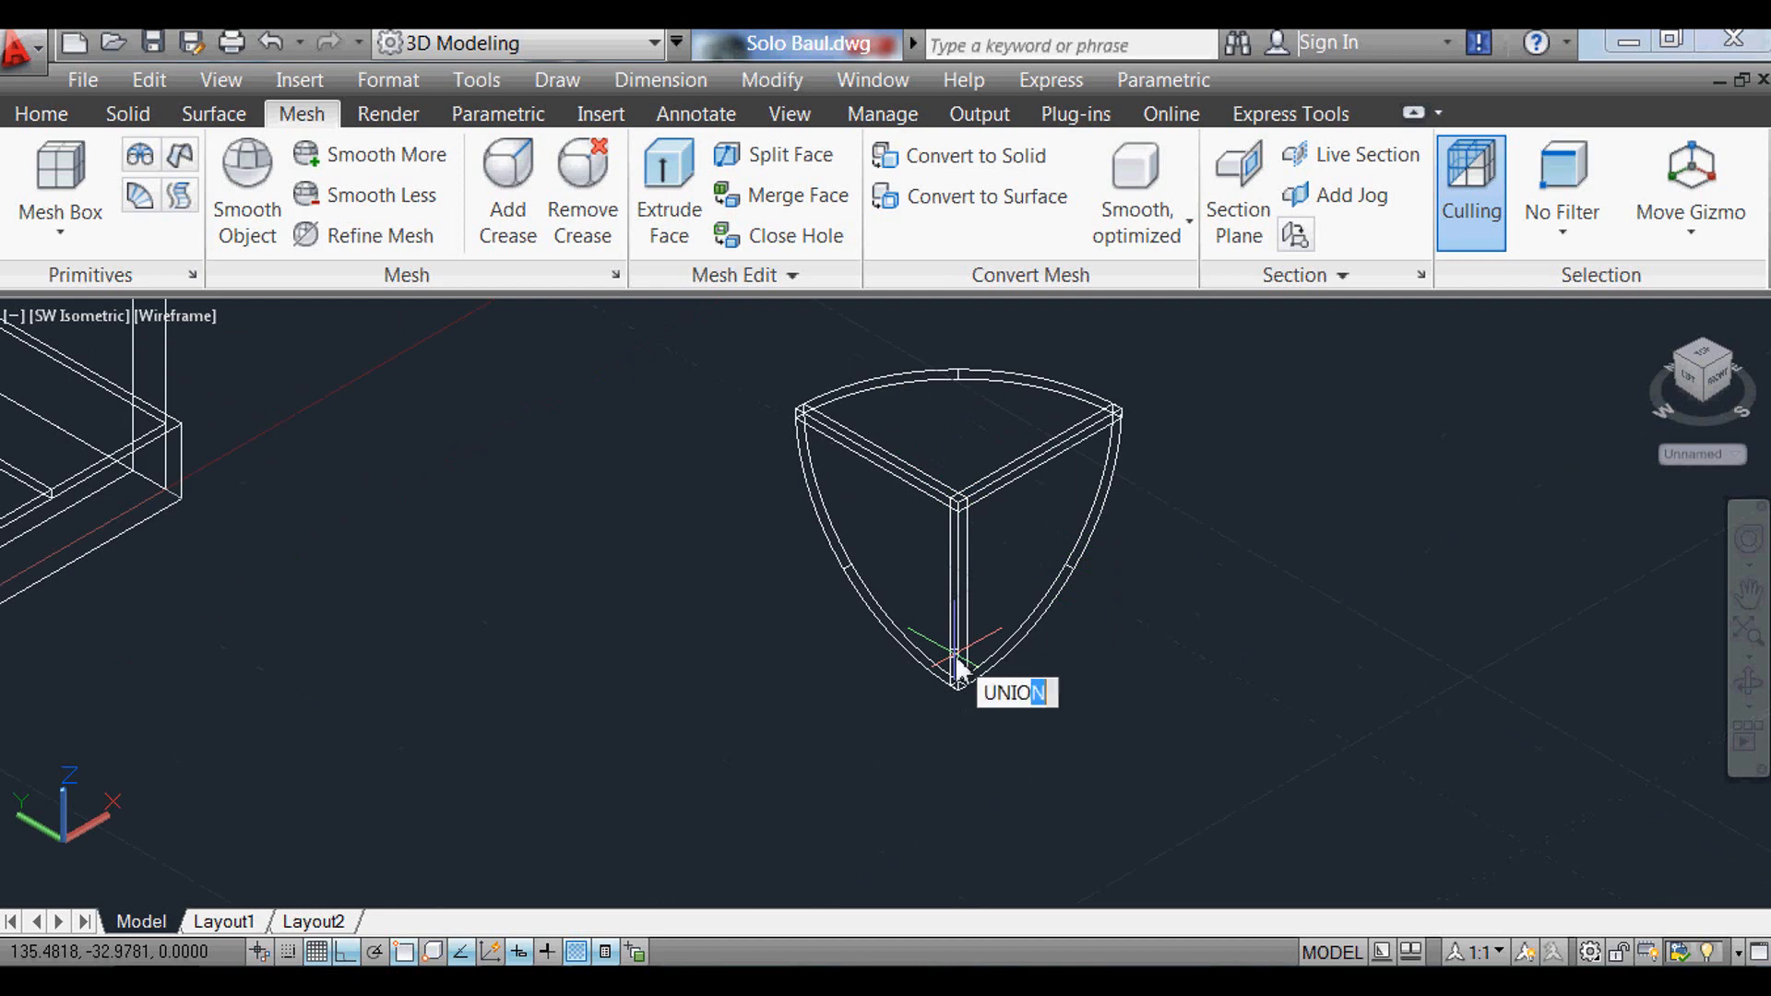
type("UNIO")
key("Return")
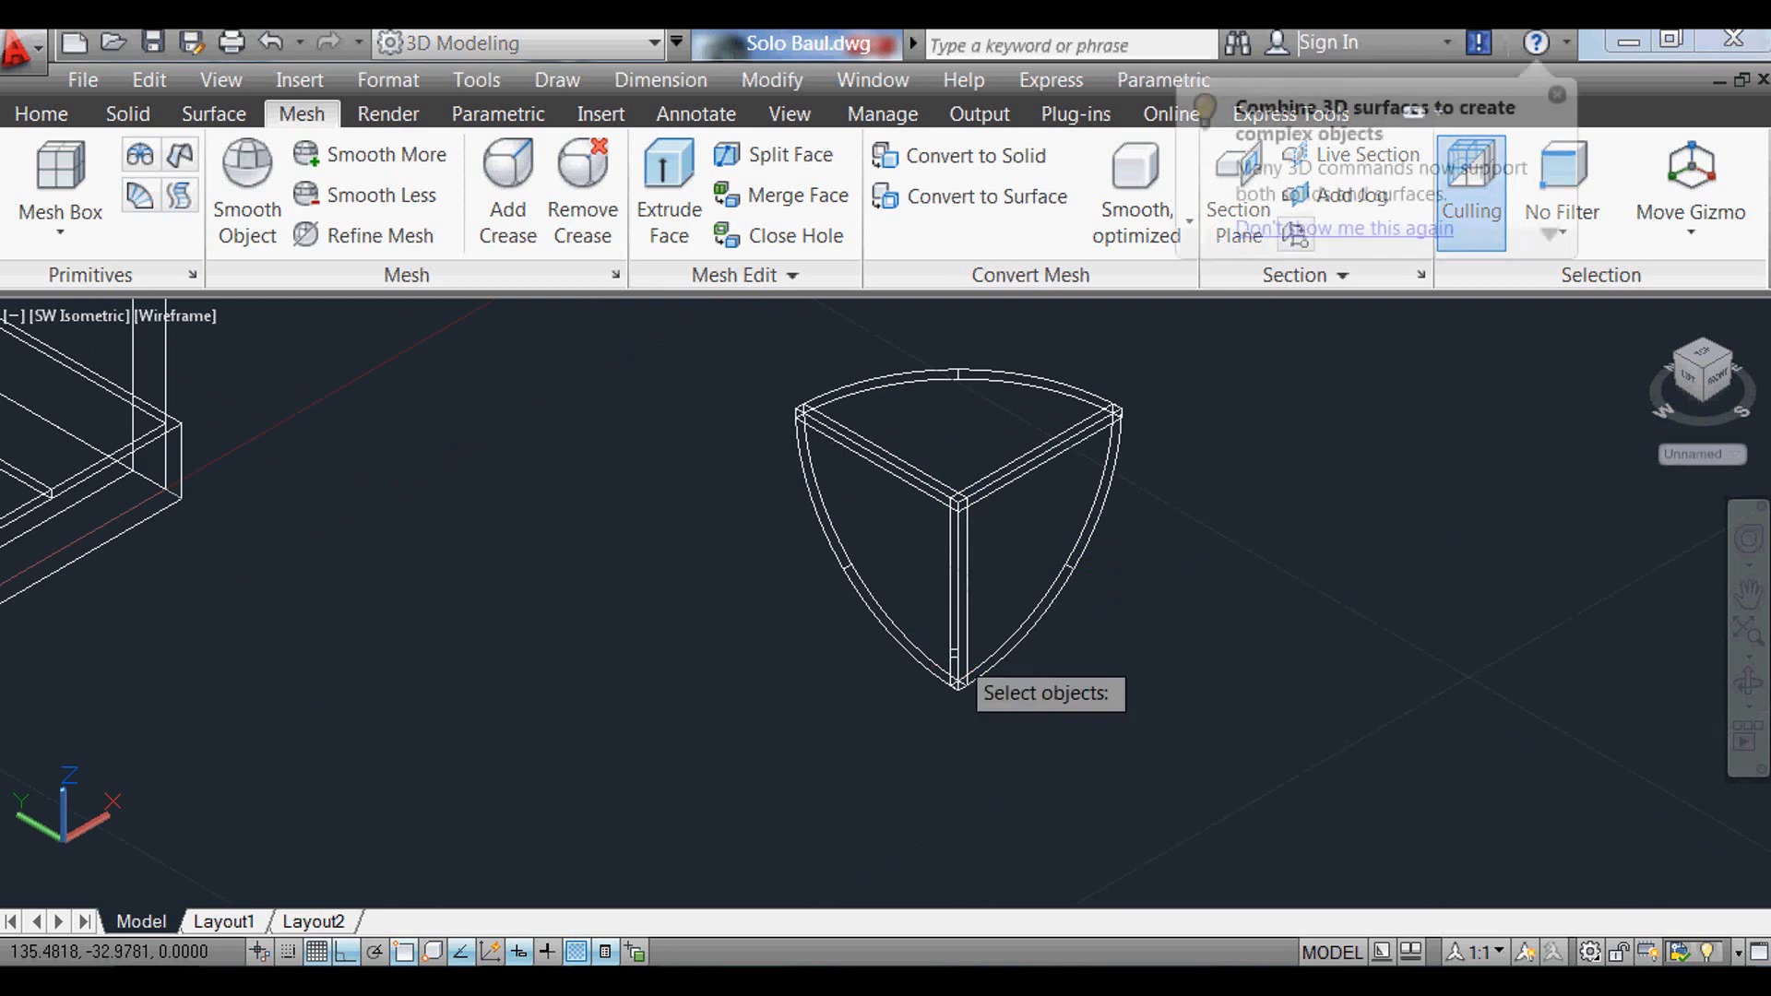
left_click(1010, 554)
left_click(889, 501)
key("Return")
scroll(1190, 385, "up", 3)
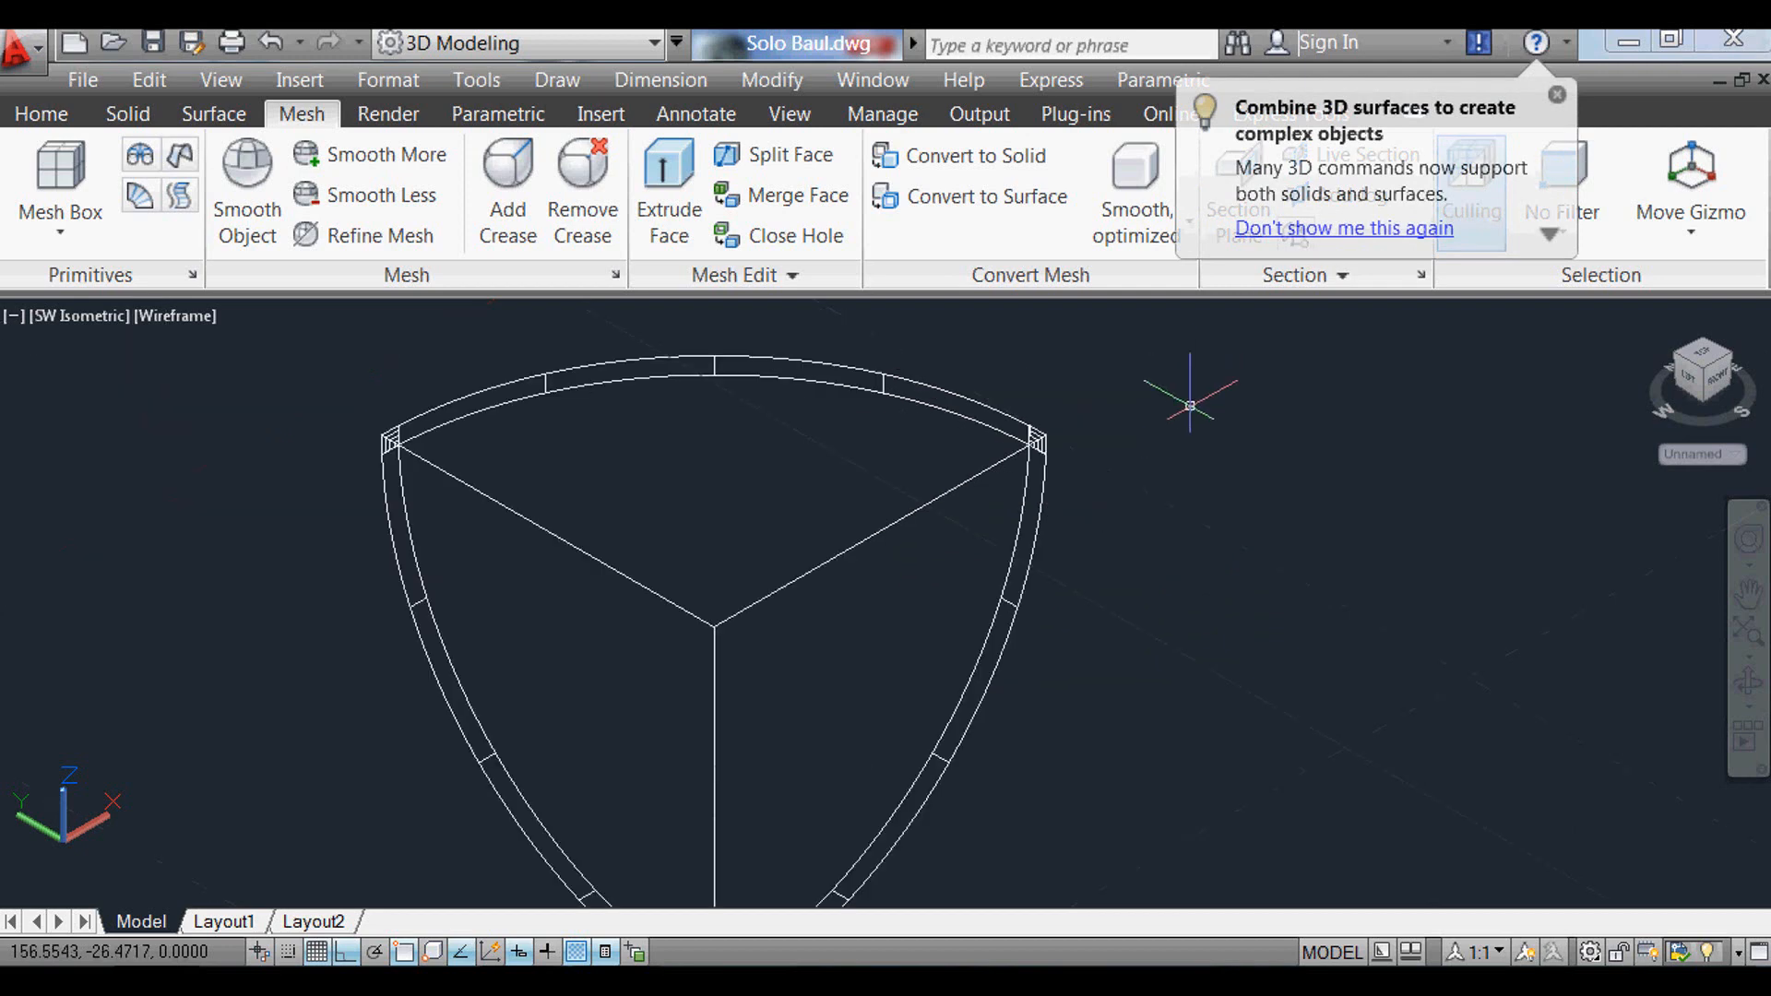
Step: Fillet the three outer edges that meet at the guard's right-angle corner with a 0.1 radius
scroll(903, 463, "down", 2)
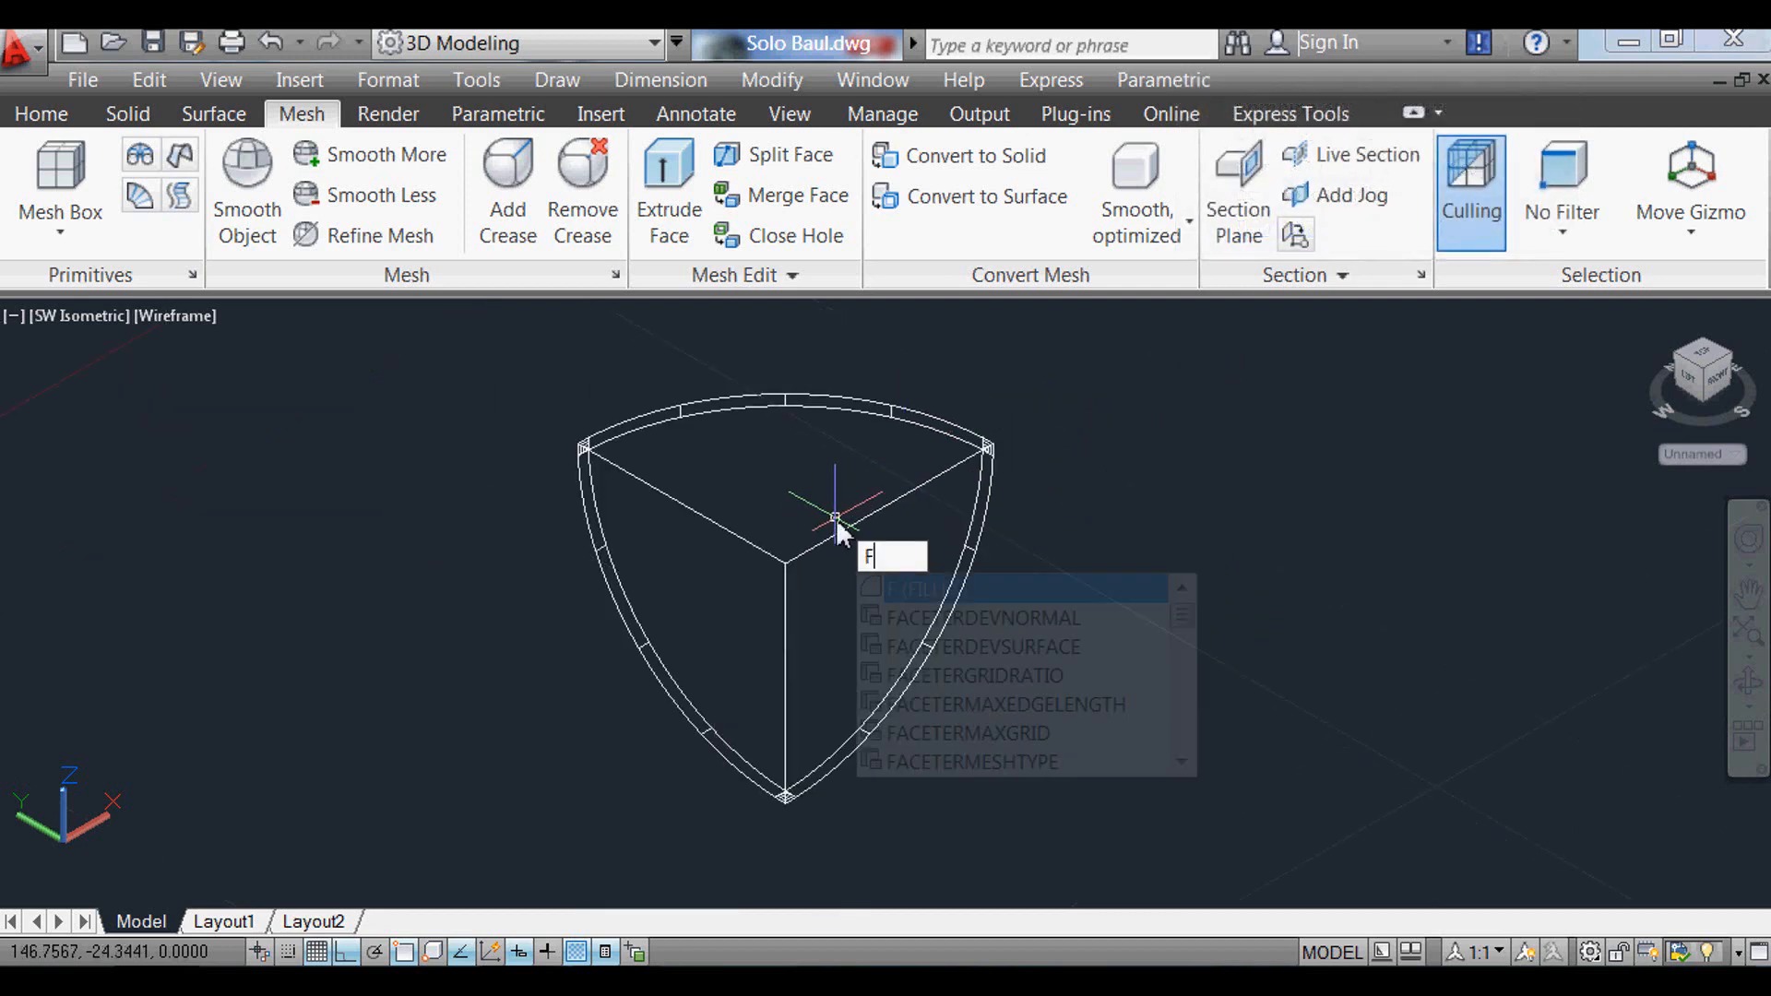
key("Return")
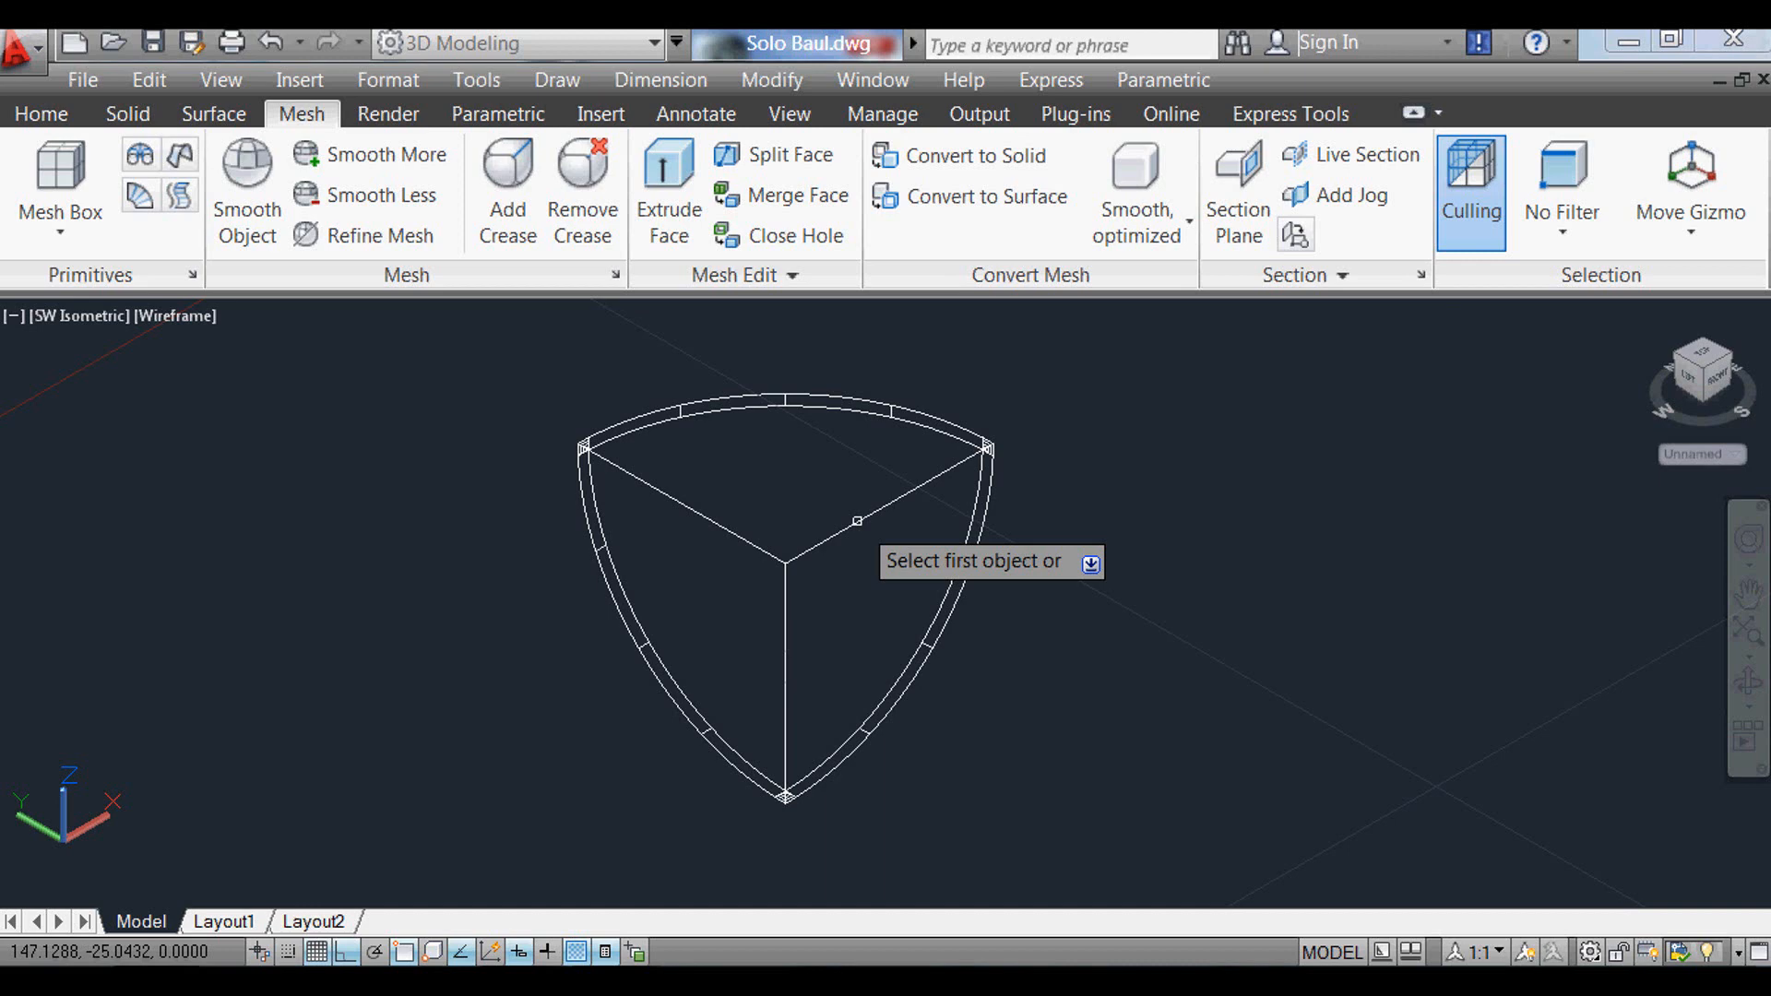
left_click(857, 521)
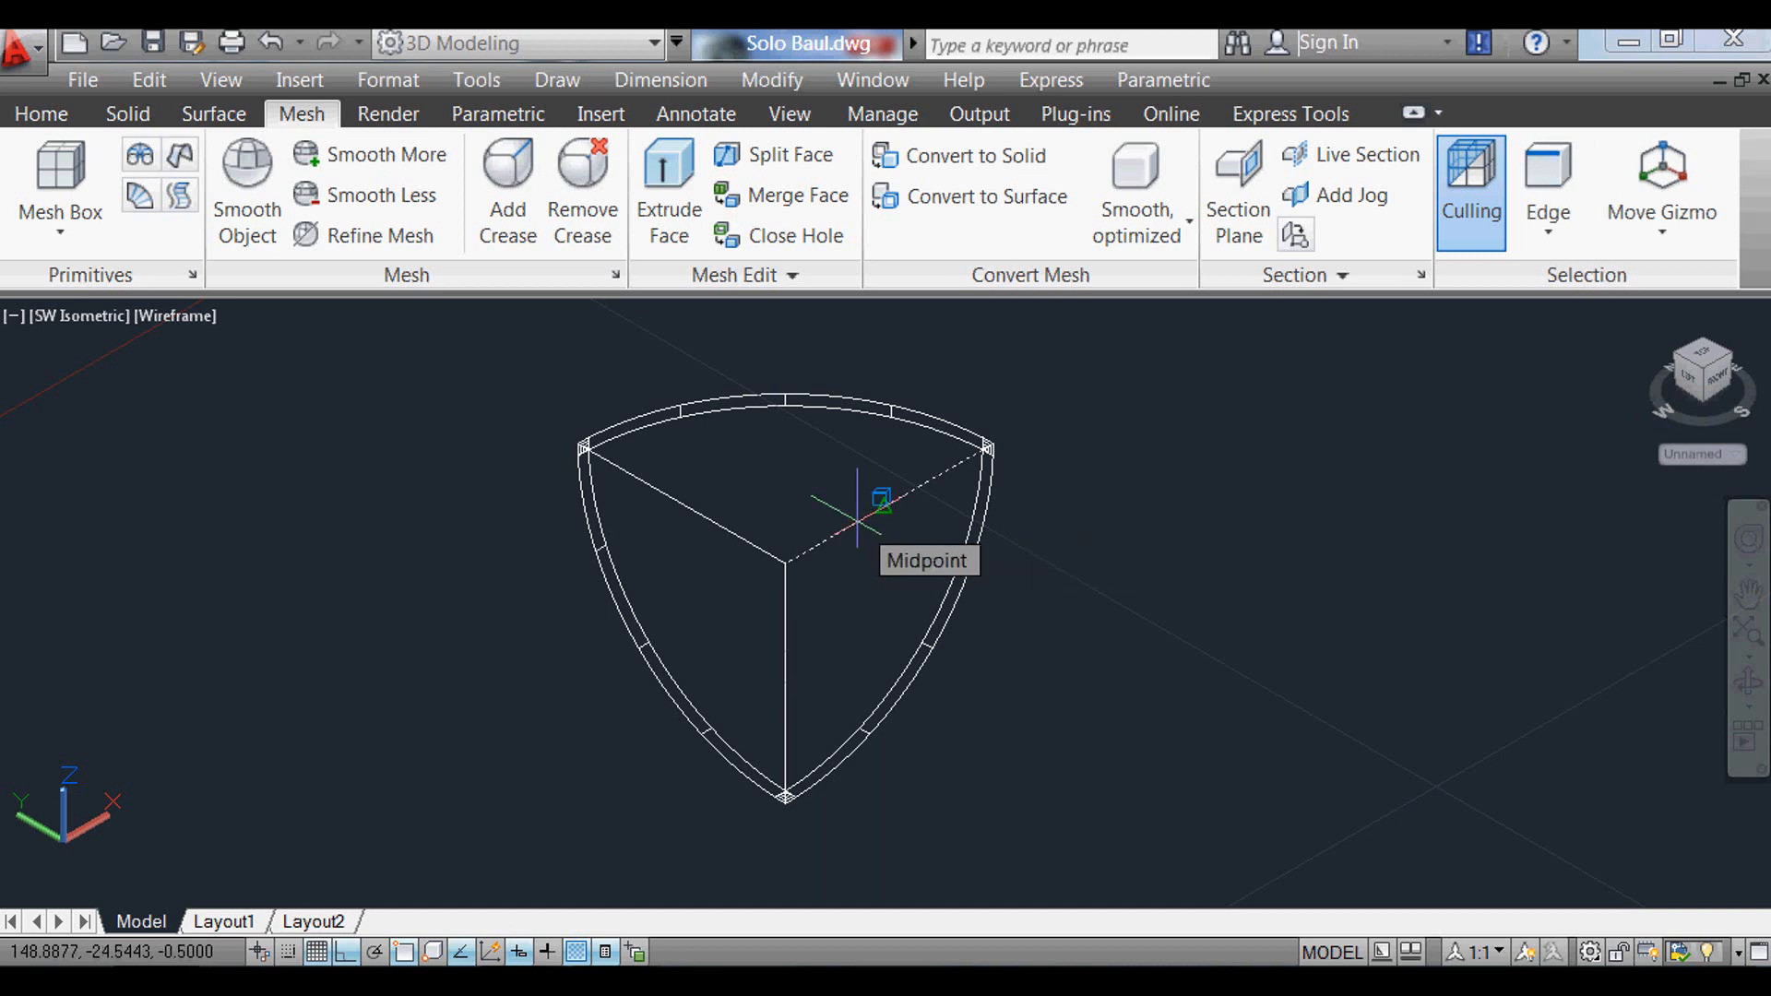
type(".")
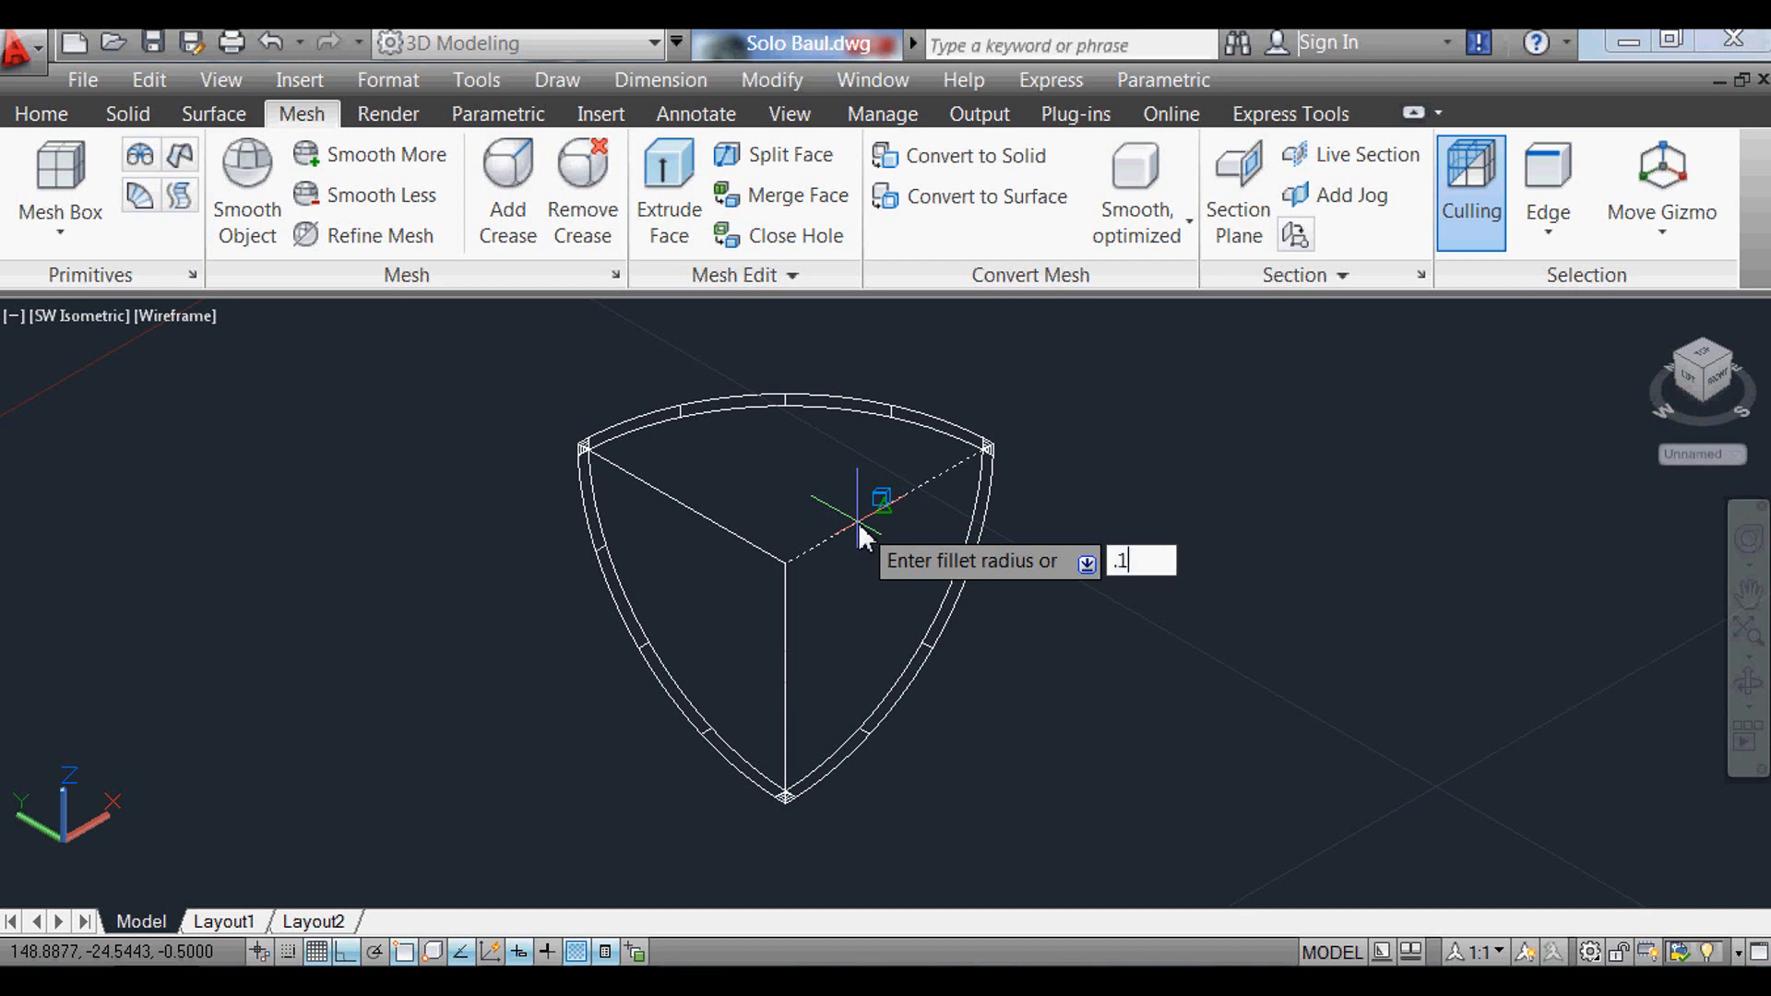
type("1")
key("Return")
left_click(757, 542)
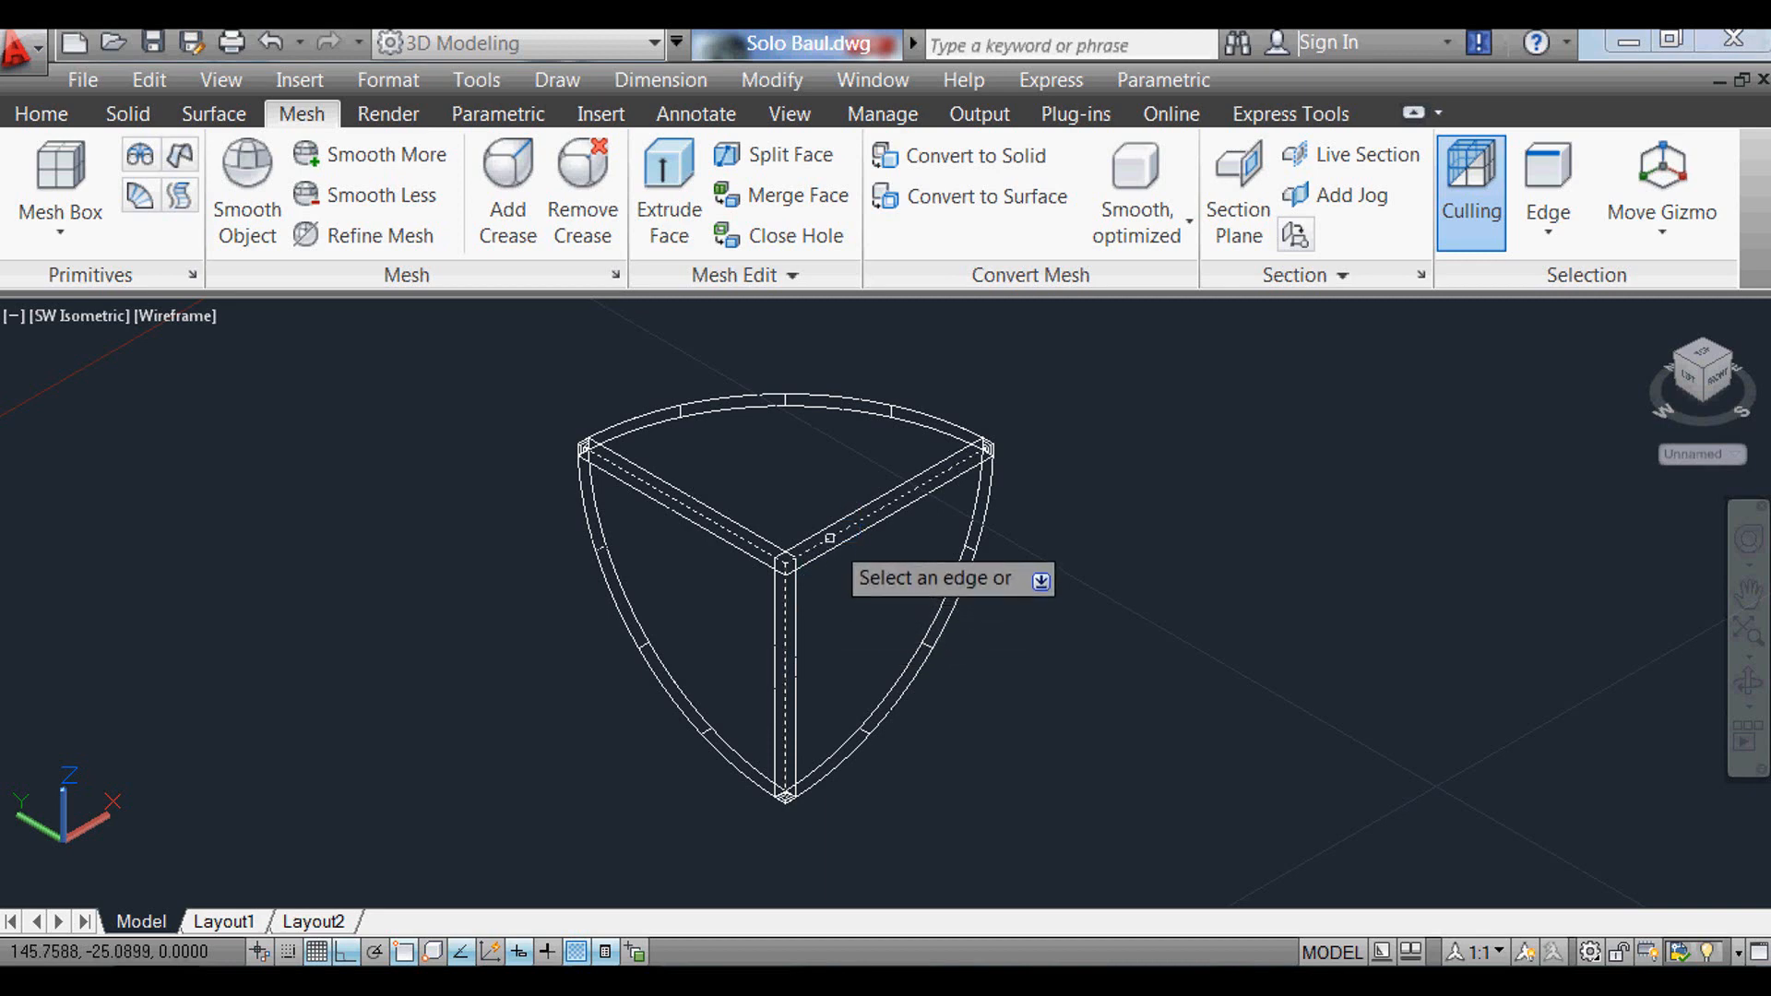
key("Escape")
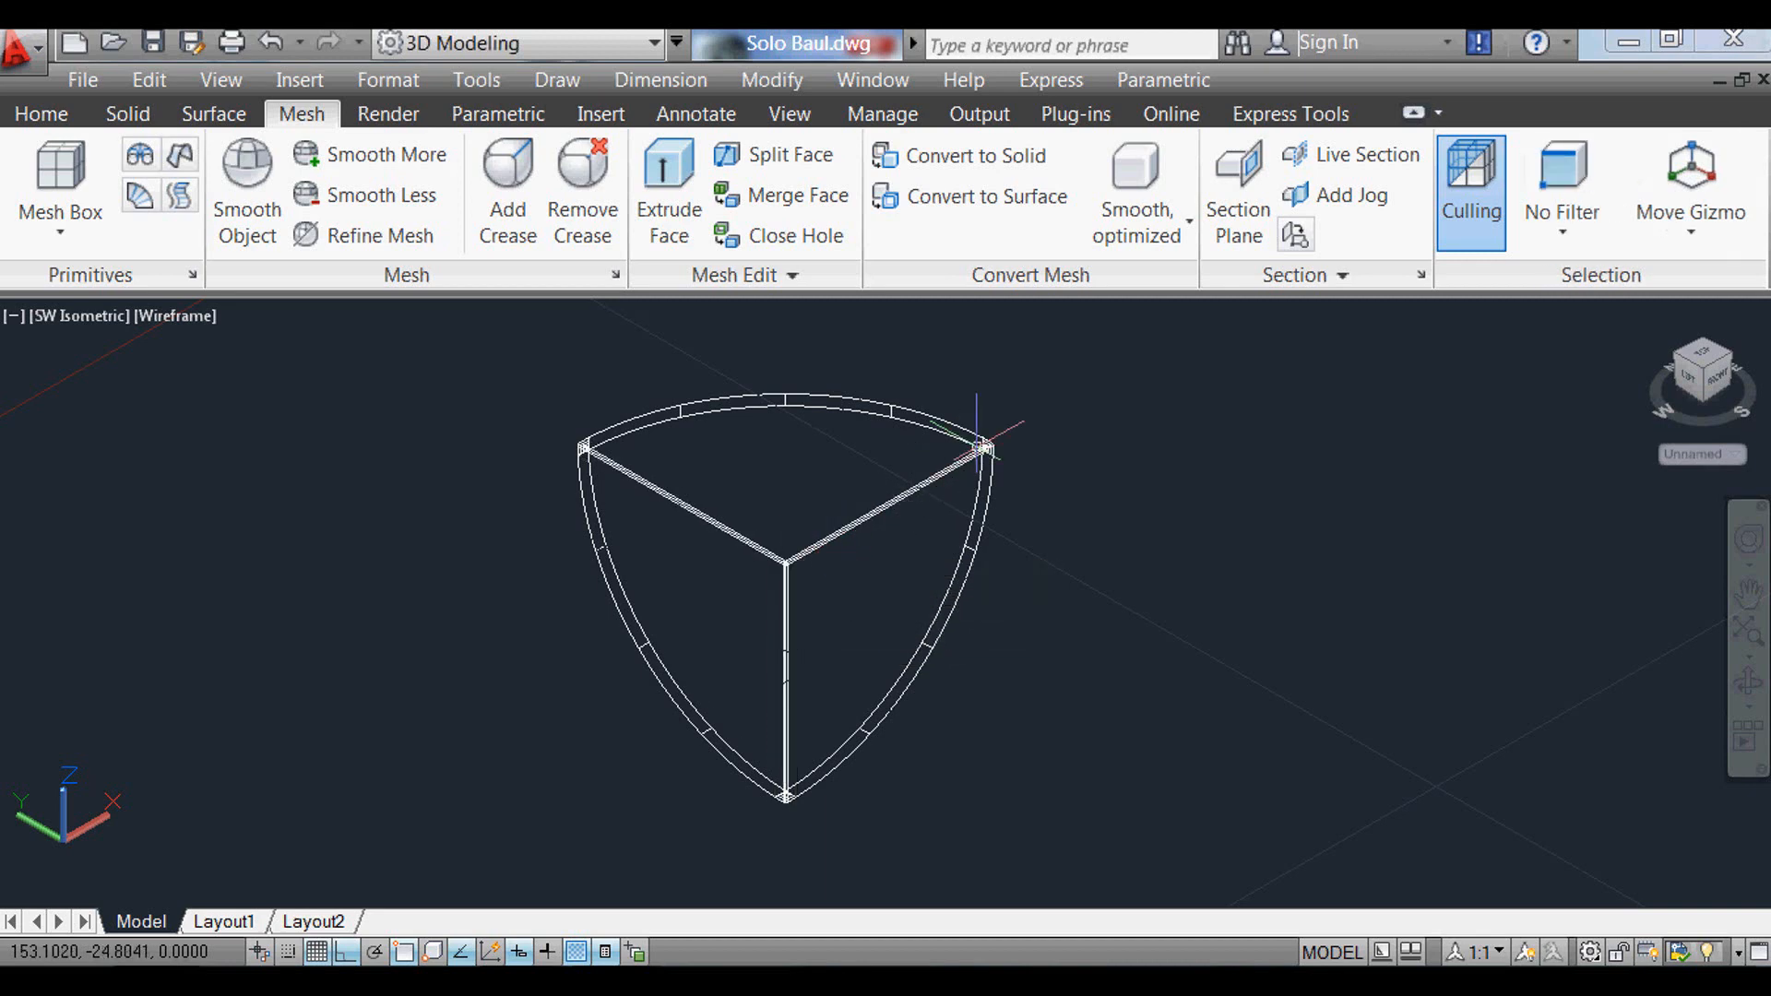
scroll(980, 447, "up", 5)
scroll(1153, 406, "down", 5)
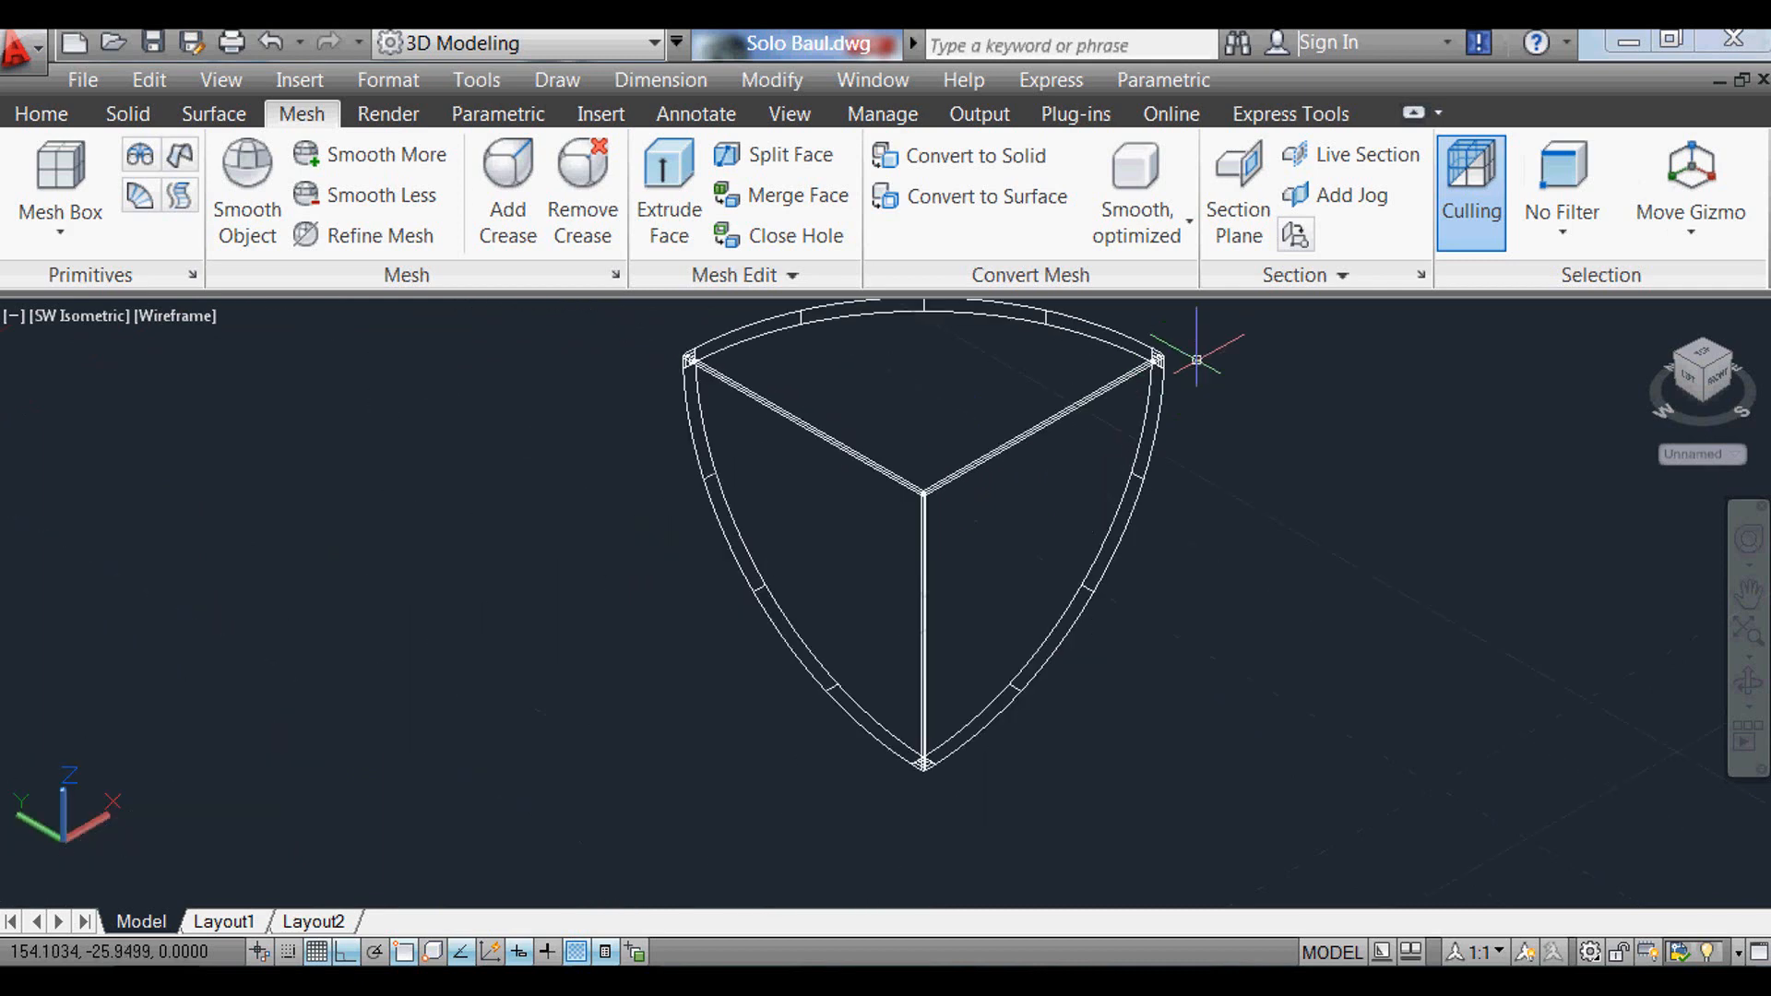
scroll(710, 319, "up", 3)
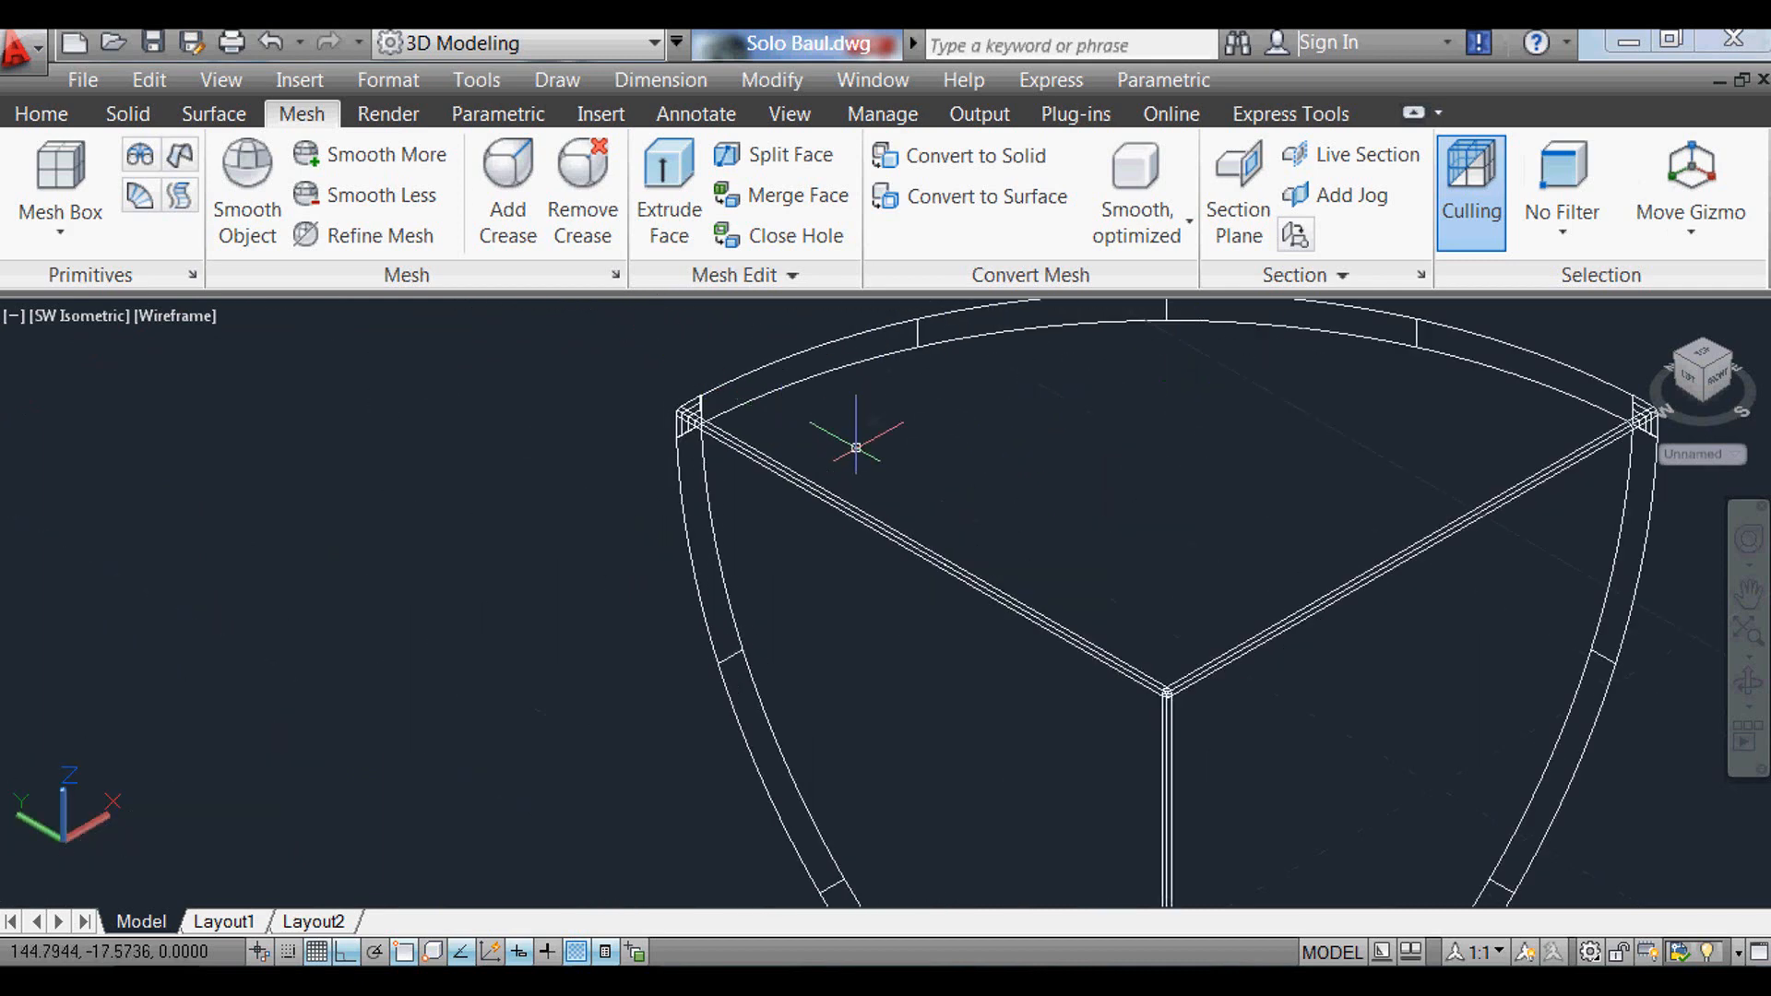
Step: Copy the filleted corner guard along the positive X axis, clear of the original
scroll(494, 338, "down", 4)
key("Return")
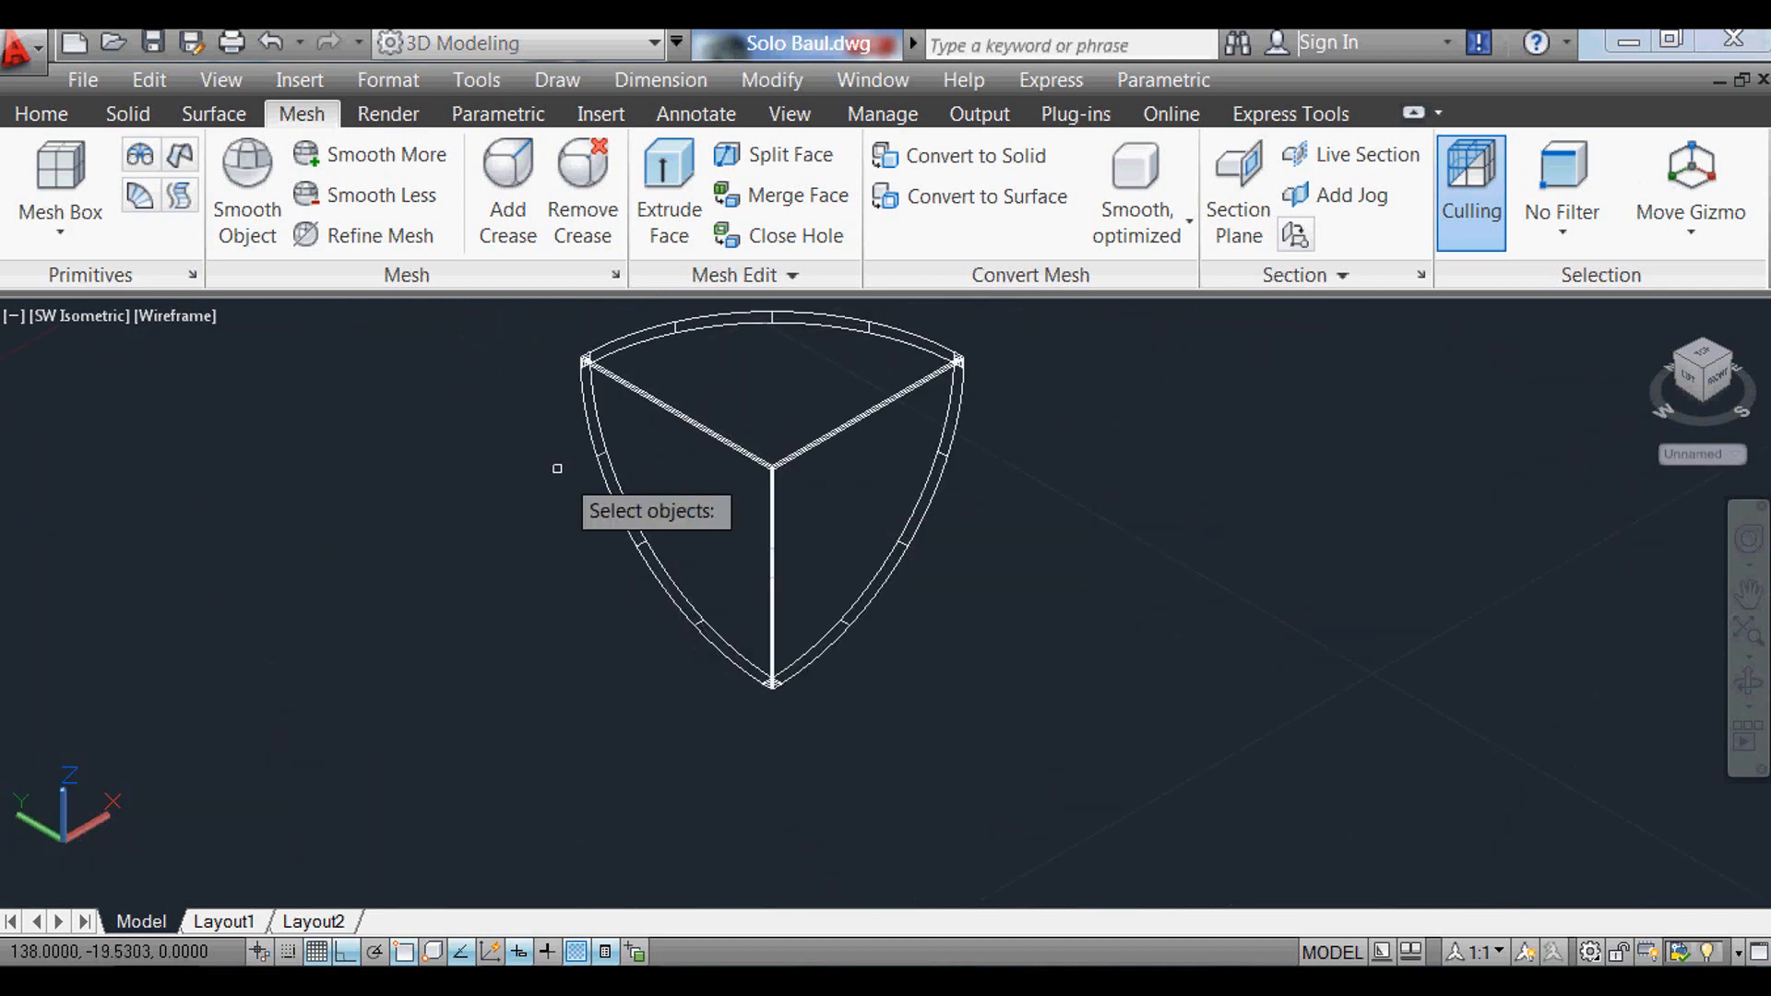
scroll(802, 483, "up", 3)
left_click(849, 543)
left_click(809, 470)
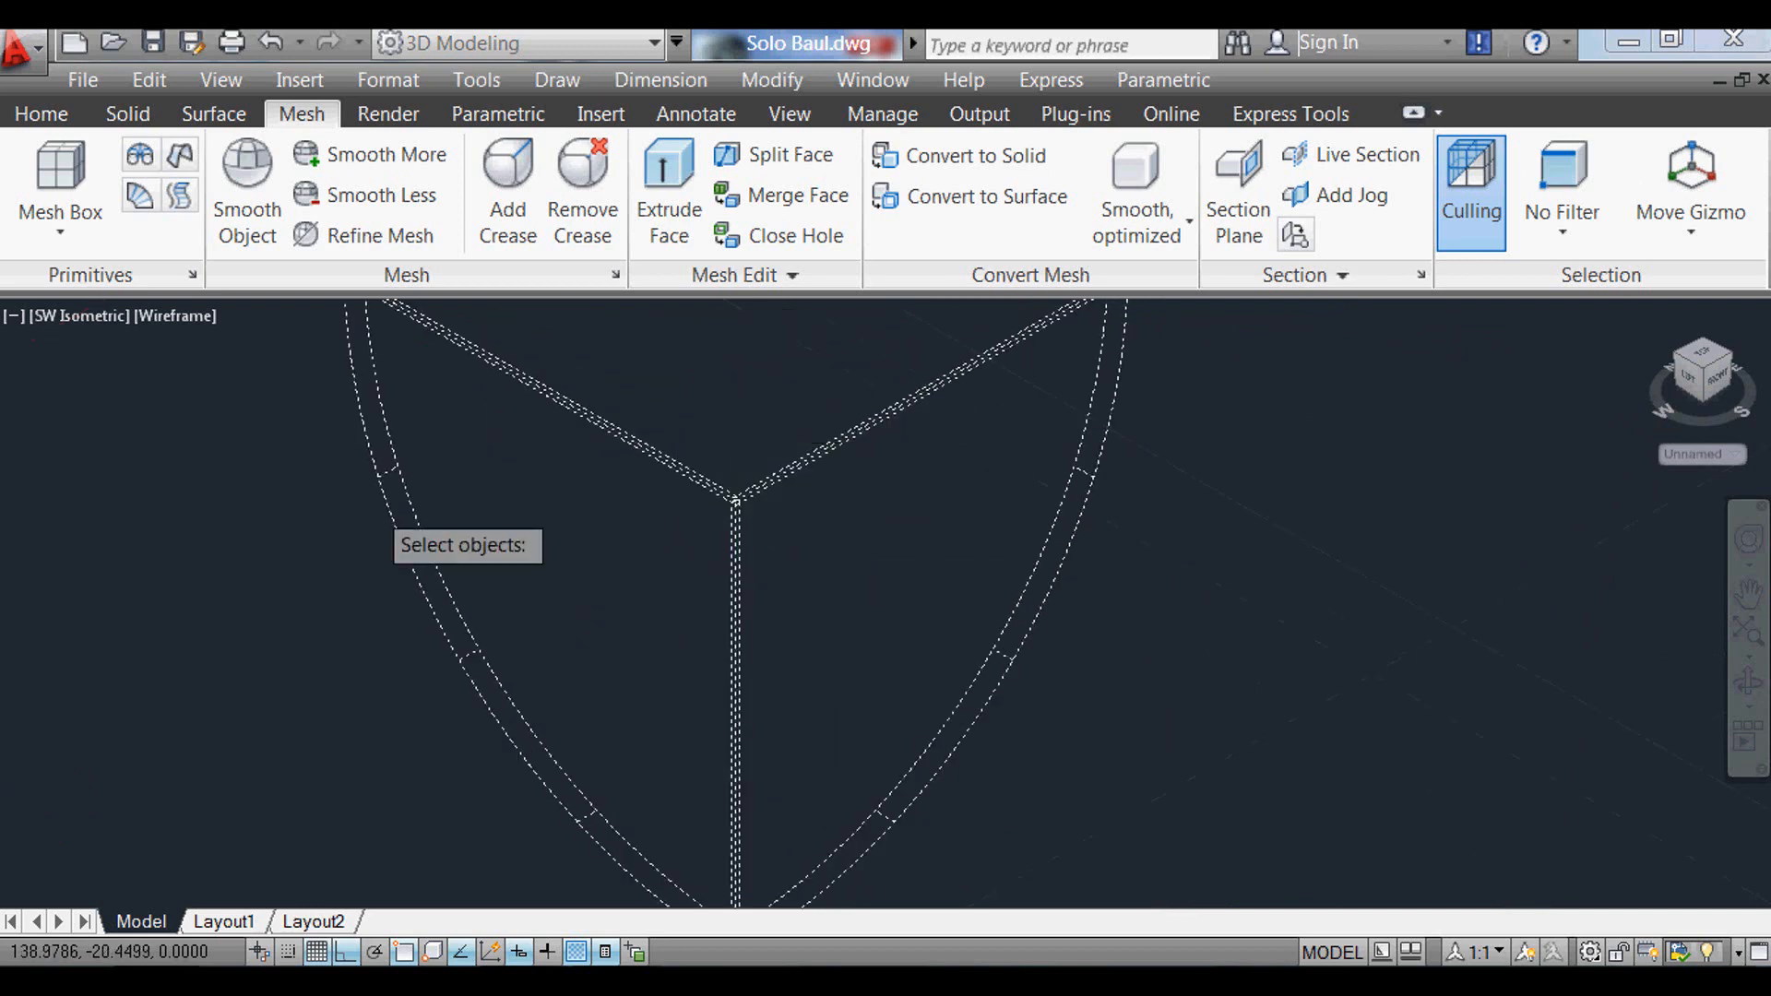
scroll(388, 503, "down", 5)
key("Return")
left_click(461, 681)
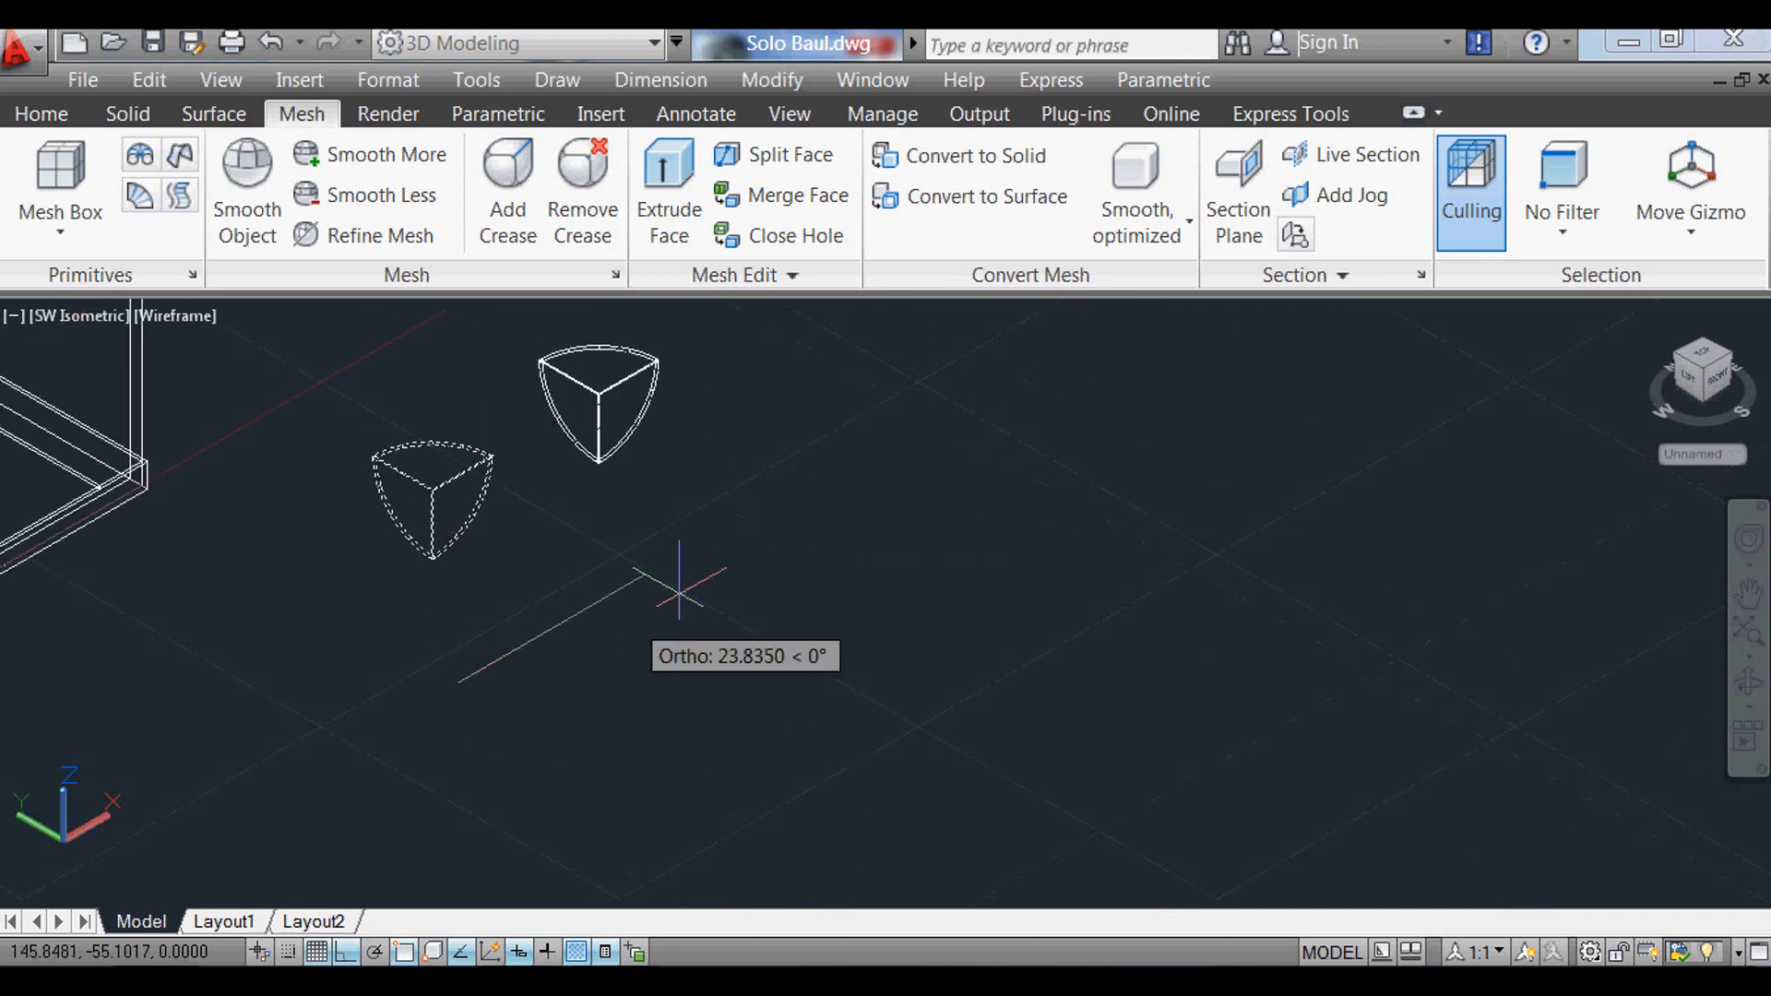
left_click(790, 519)
key("Return")
Step: Rotate the copied corner guard 90 degrees clockwise about the Z axis so its right-angle corner faces the back-left side
scroll(387, 475, "up", 3)
scroll(544, 896, "down", 4)
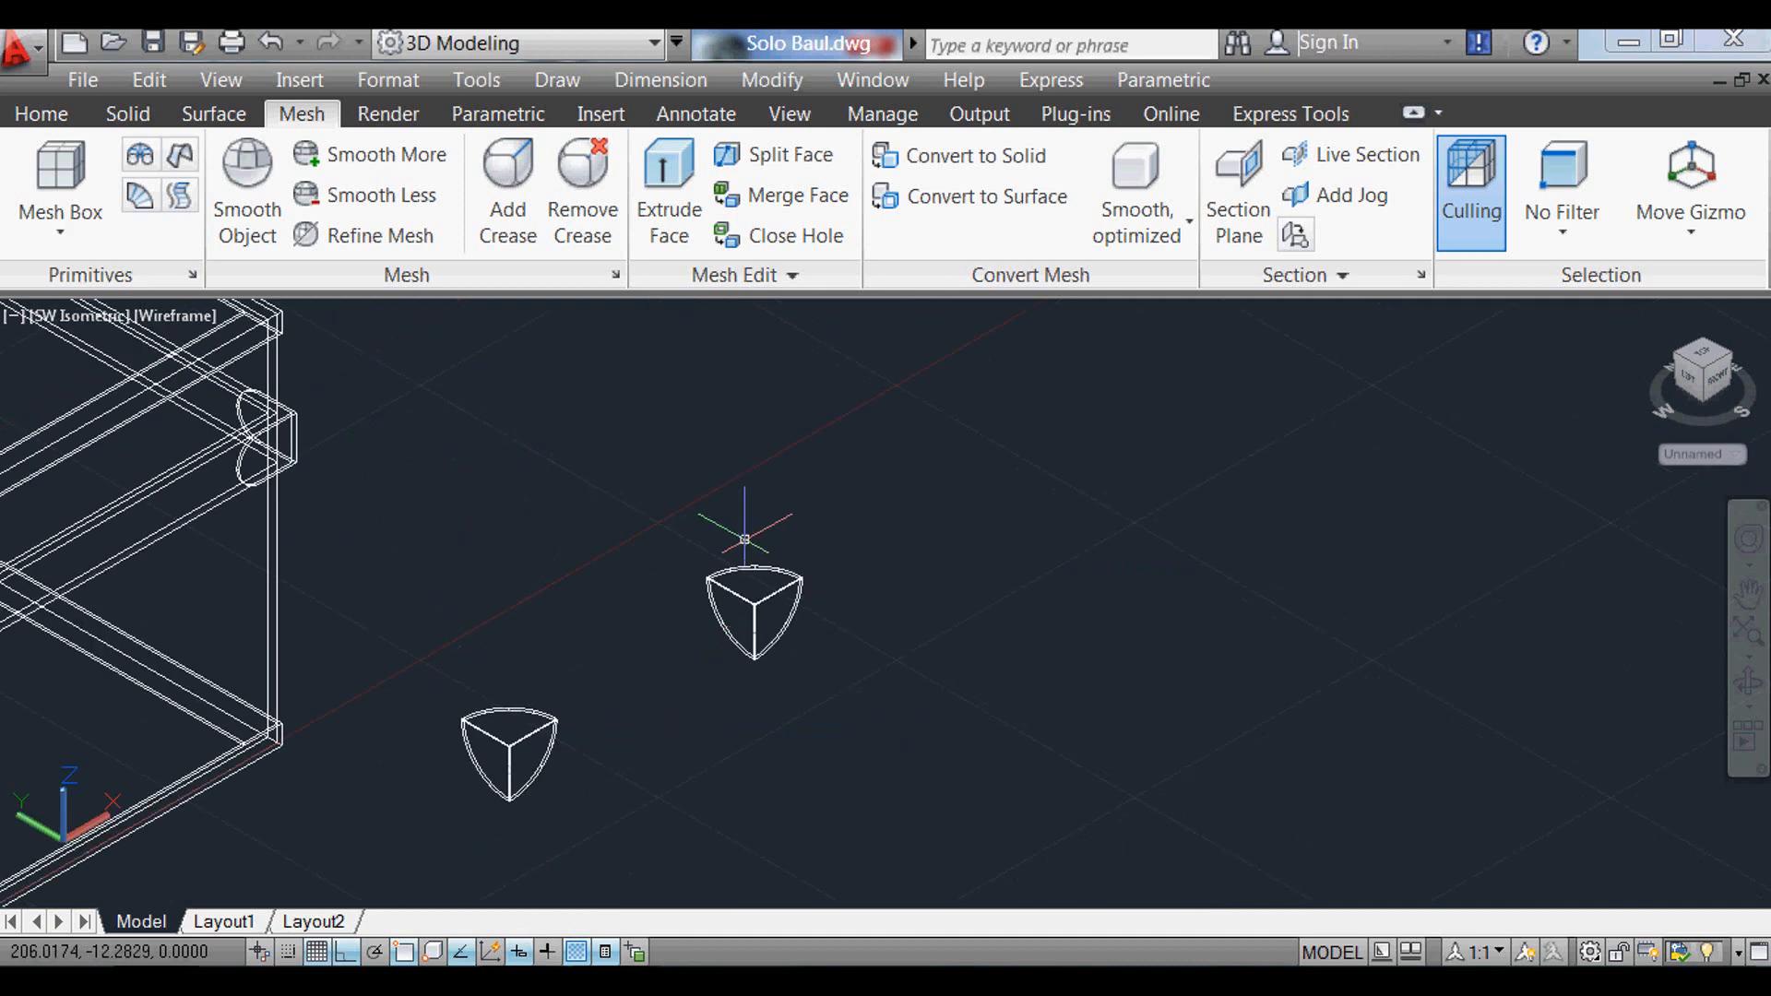
scroll(778, 579, "up", 3)
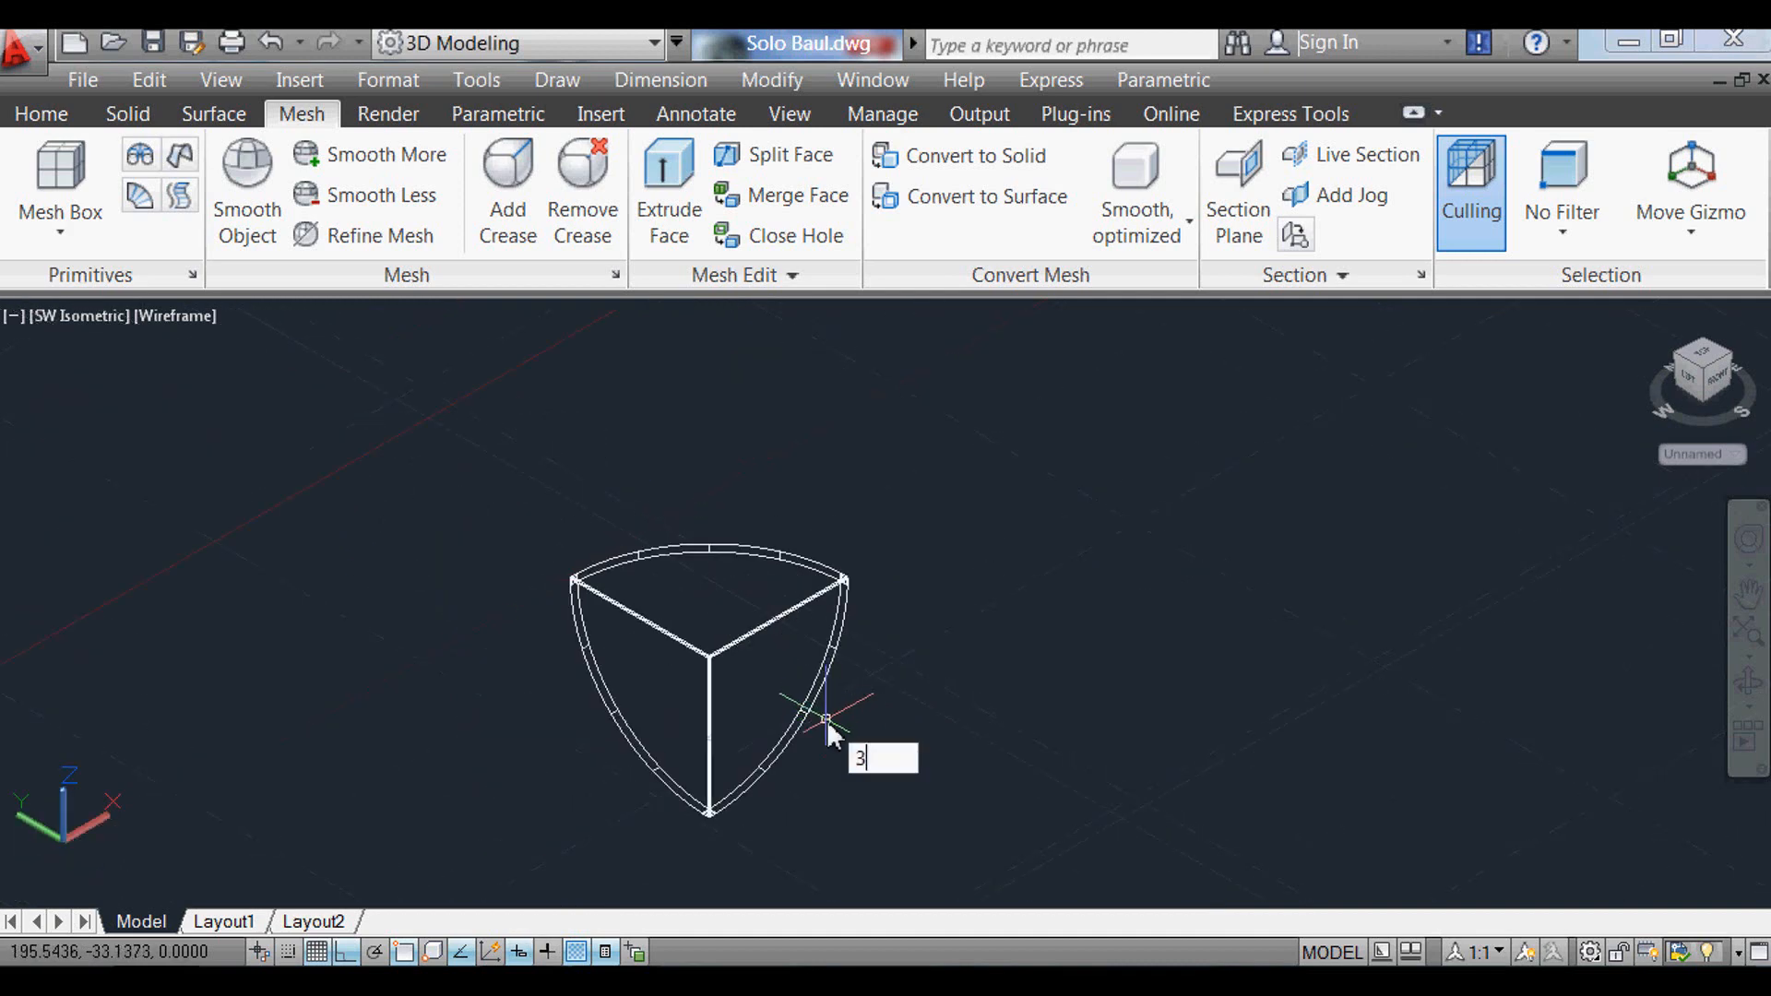
key("Return")
left_click(664, 631)
key("Return")
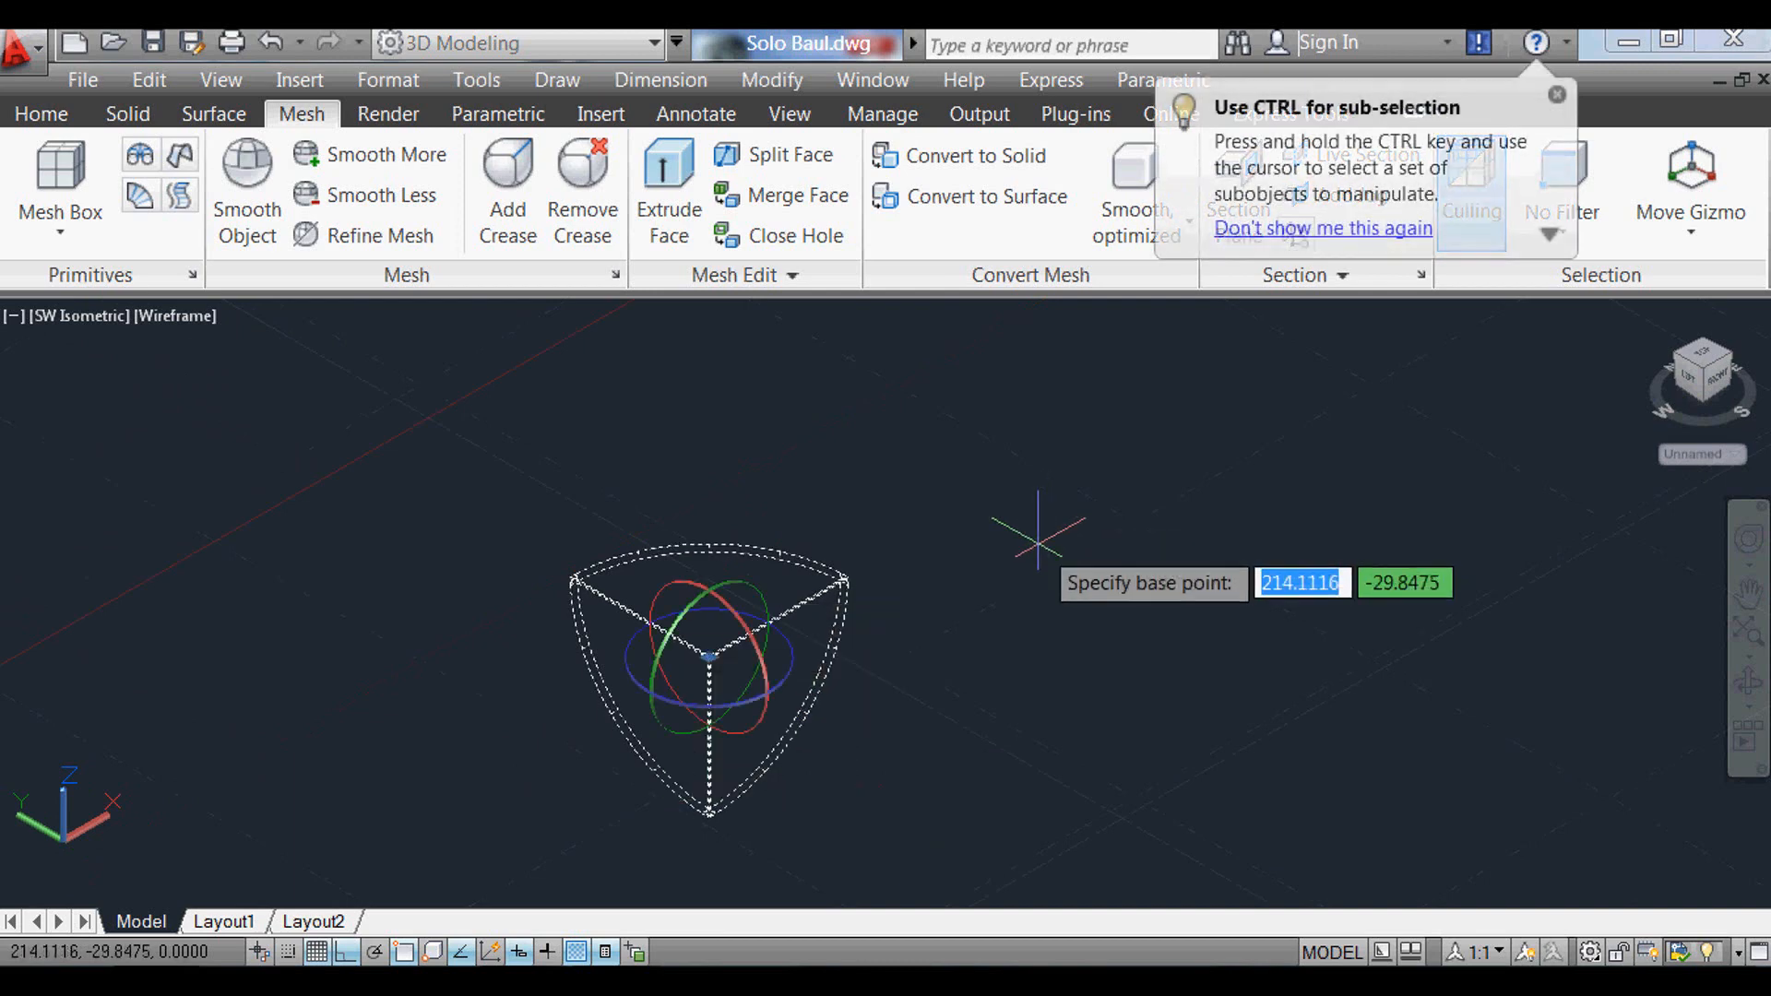
left_click(785, 673)
key("Return")
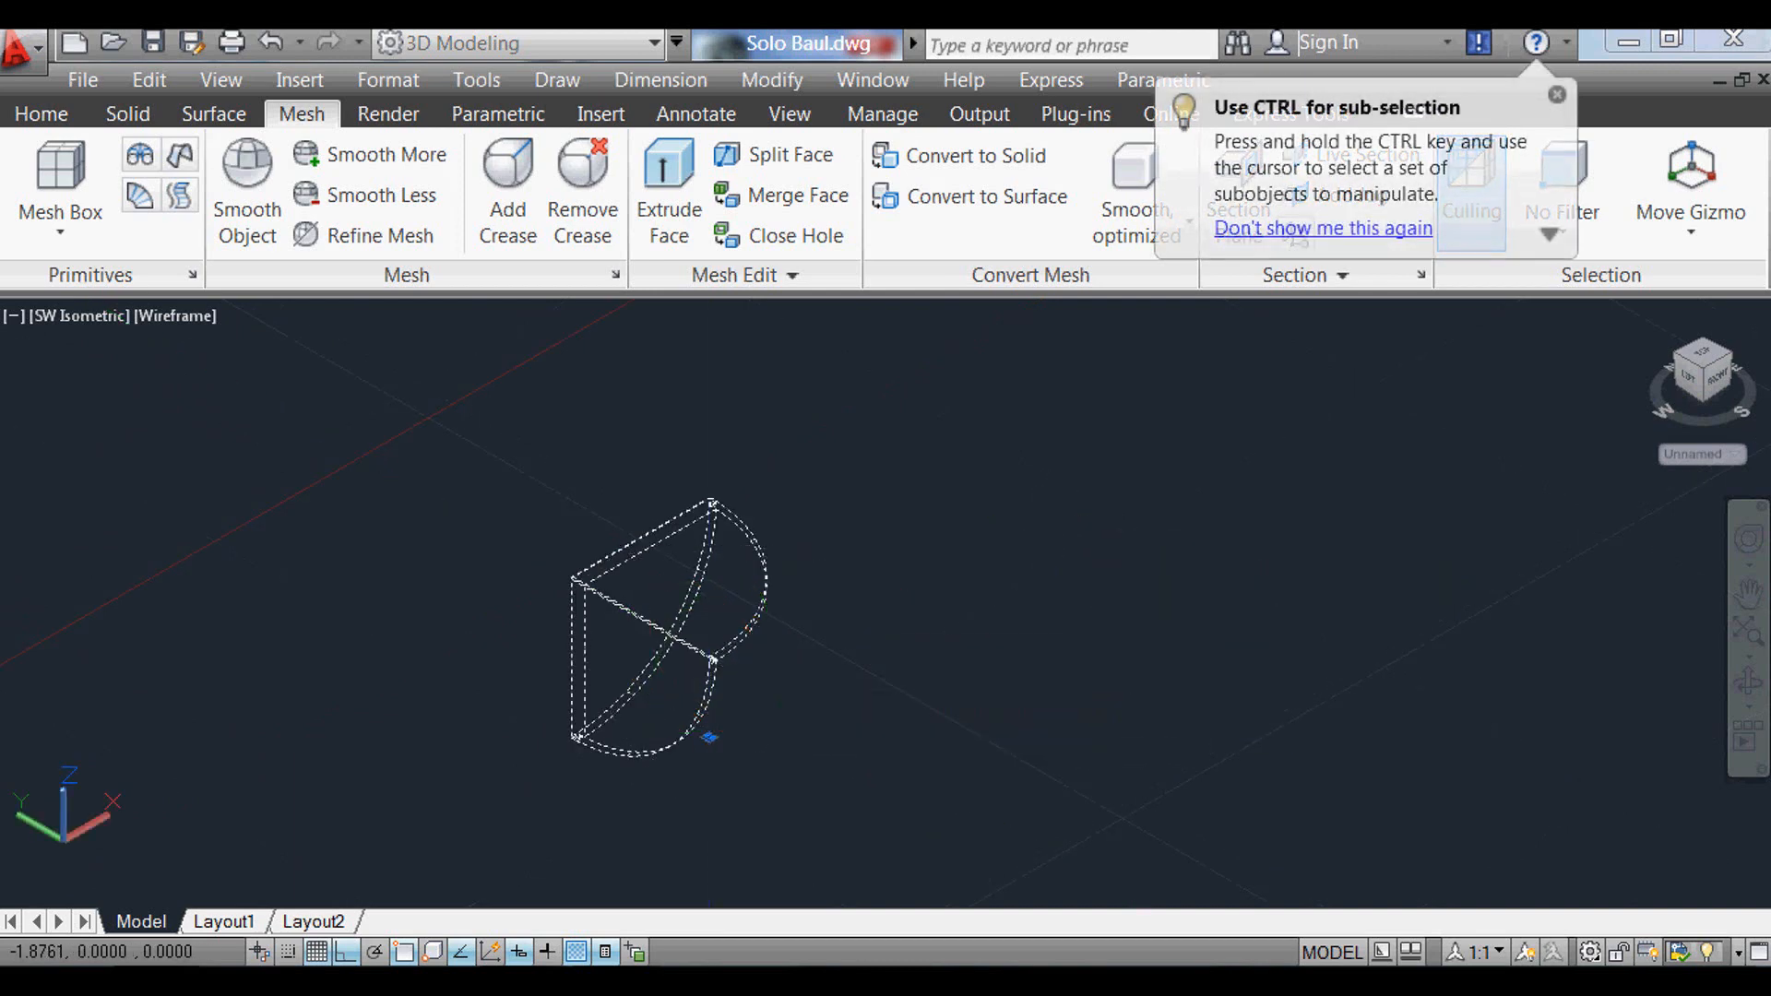
key("Escape")
Step: Move the rotated guard by its inner corner endpoint onto the upper outer corner of the chest lid at the back-left
scroll(582, 564, "up", 8)
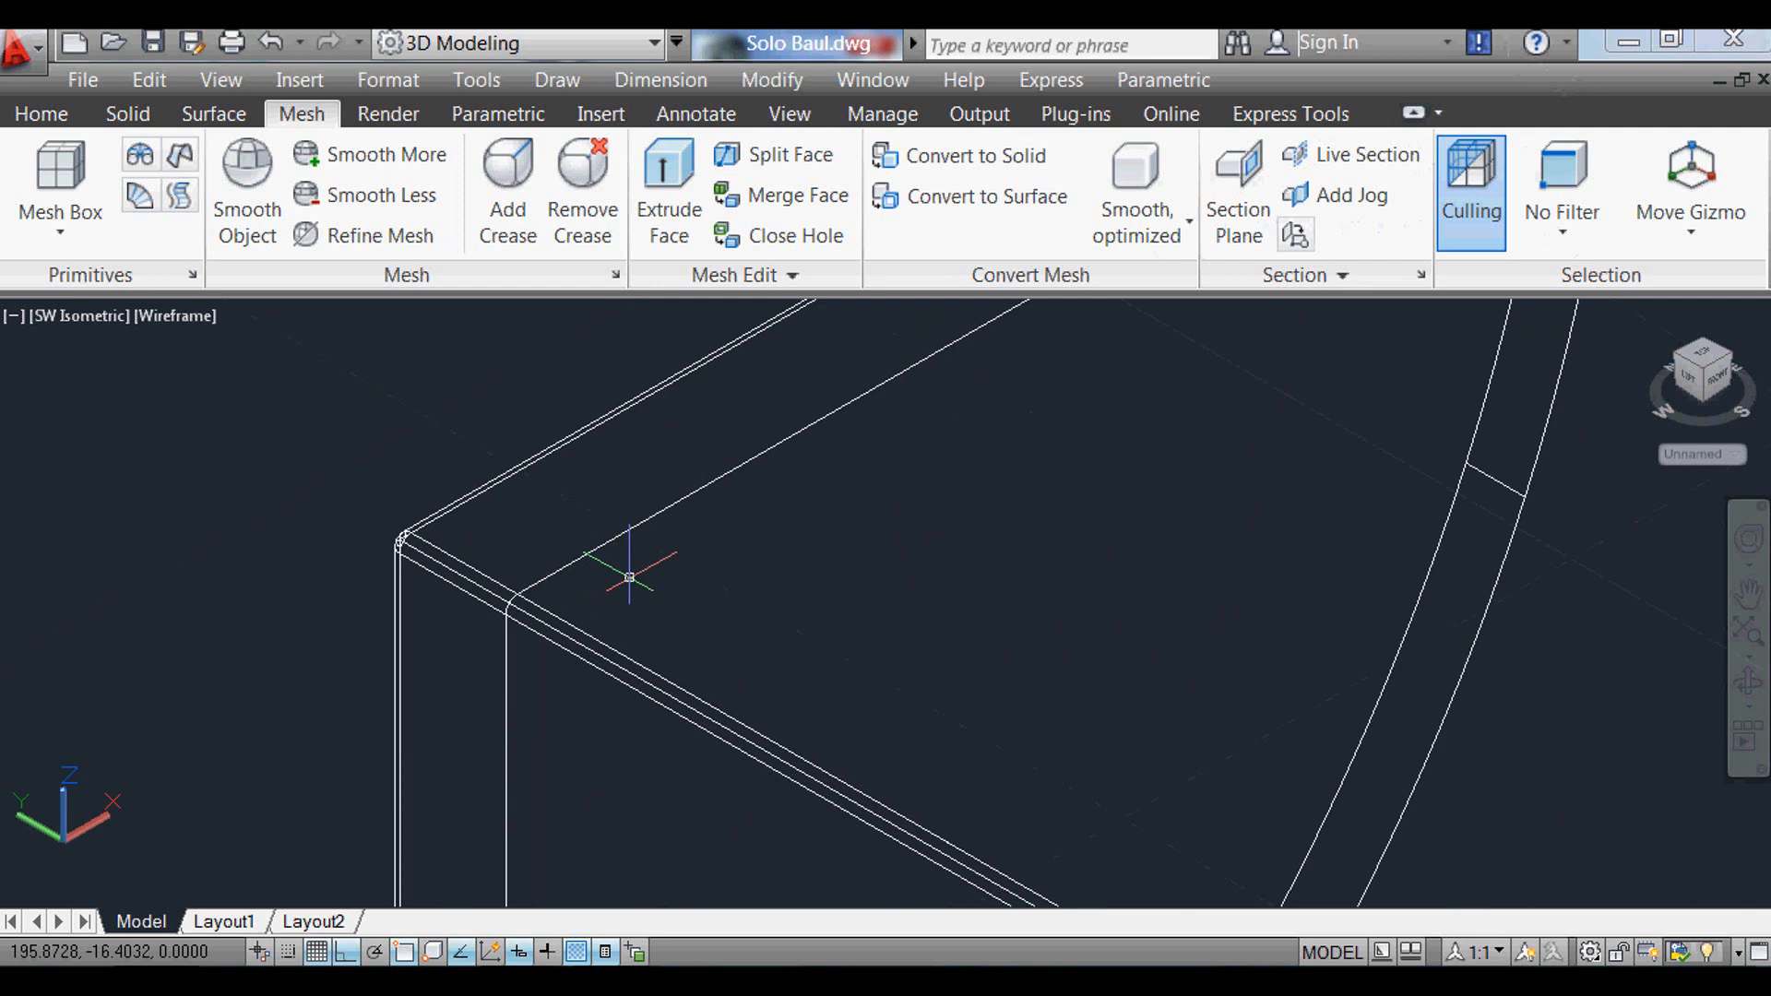
type("m")
key("Return")
left_click(505, 629)
scroll(491, 652, "up", 3)
key("Return")
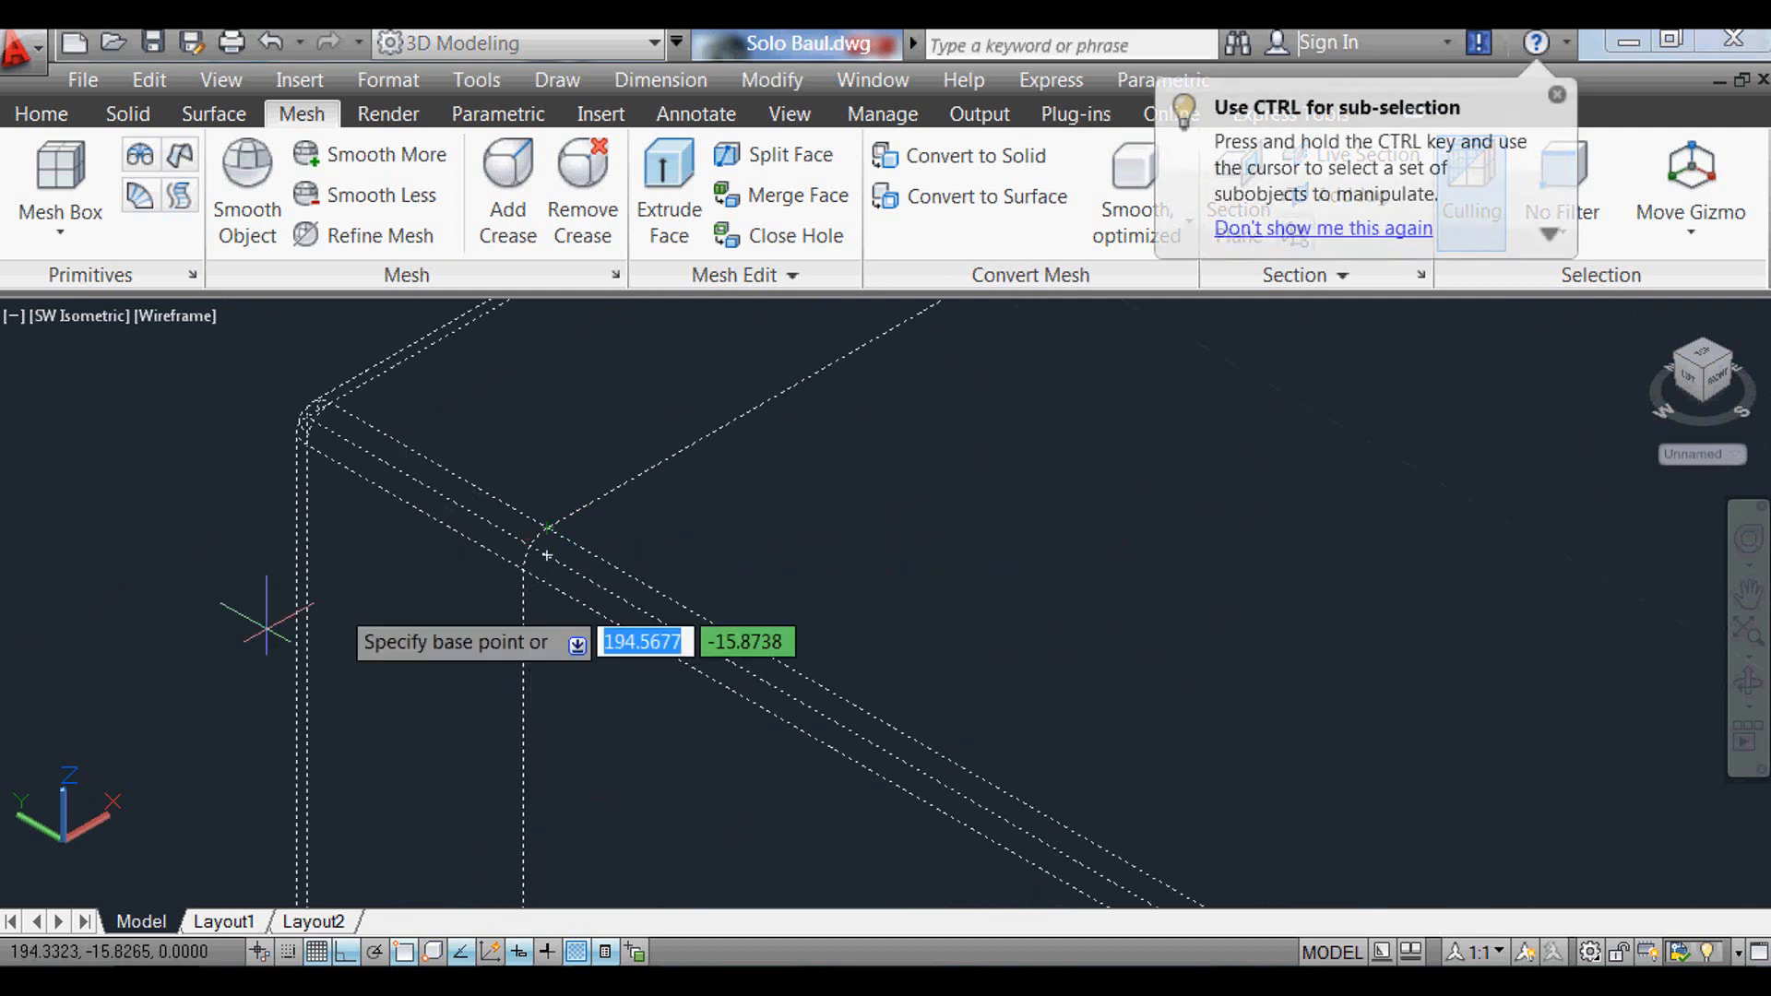
scroll(268, 613, "down", 5)
scroll(221, 610, "up", 5)
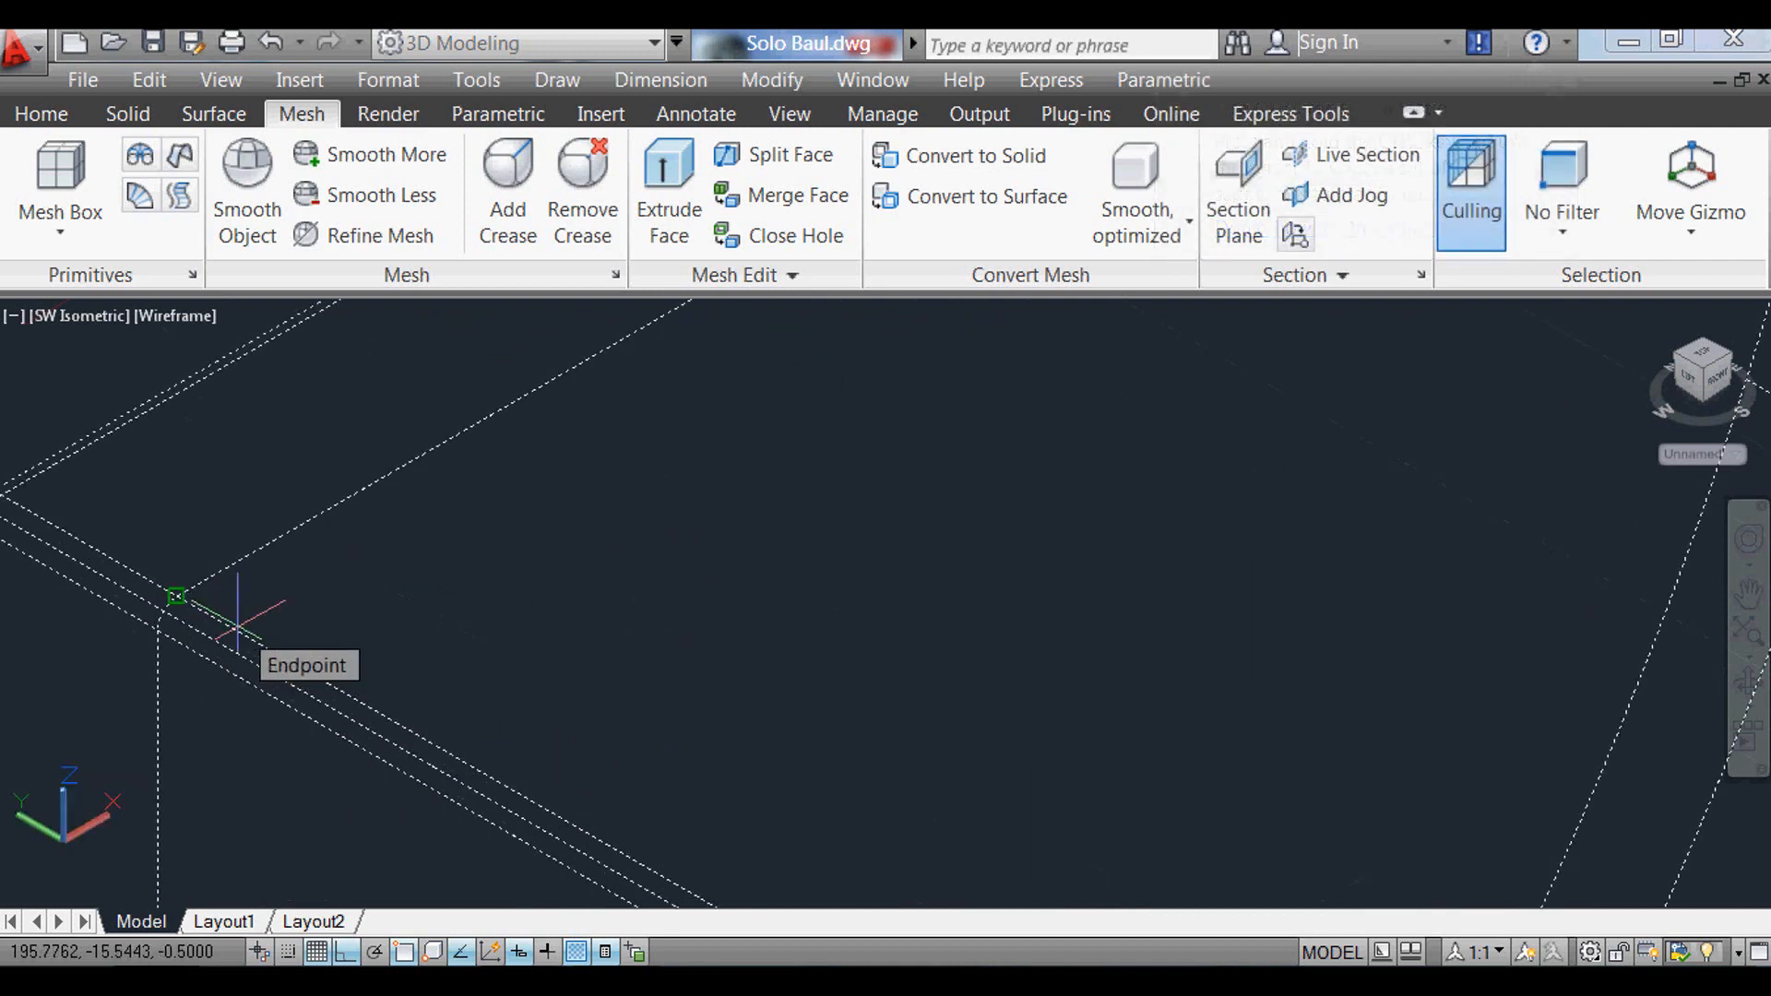
scroll(239, 611, "down", 5)
left_click(226, 612)
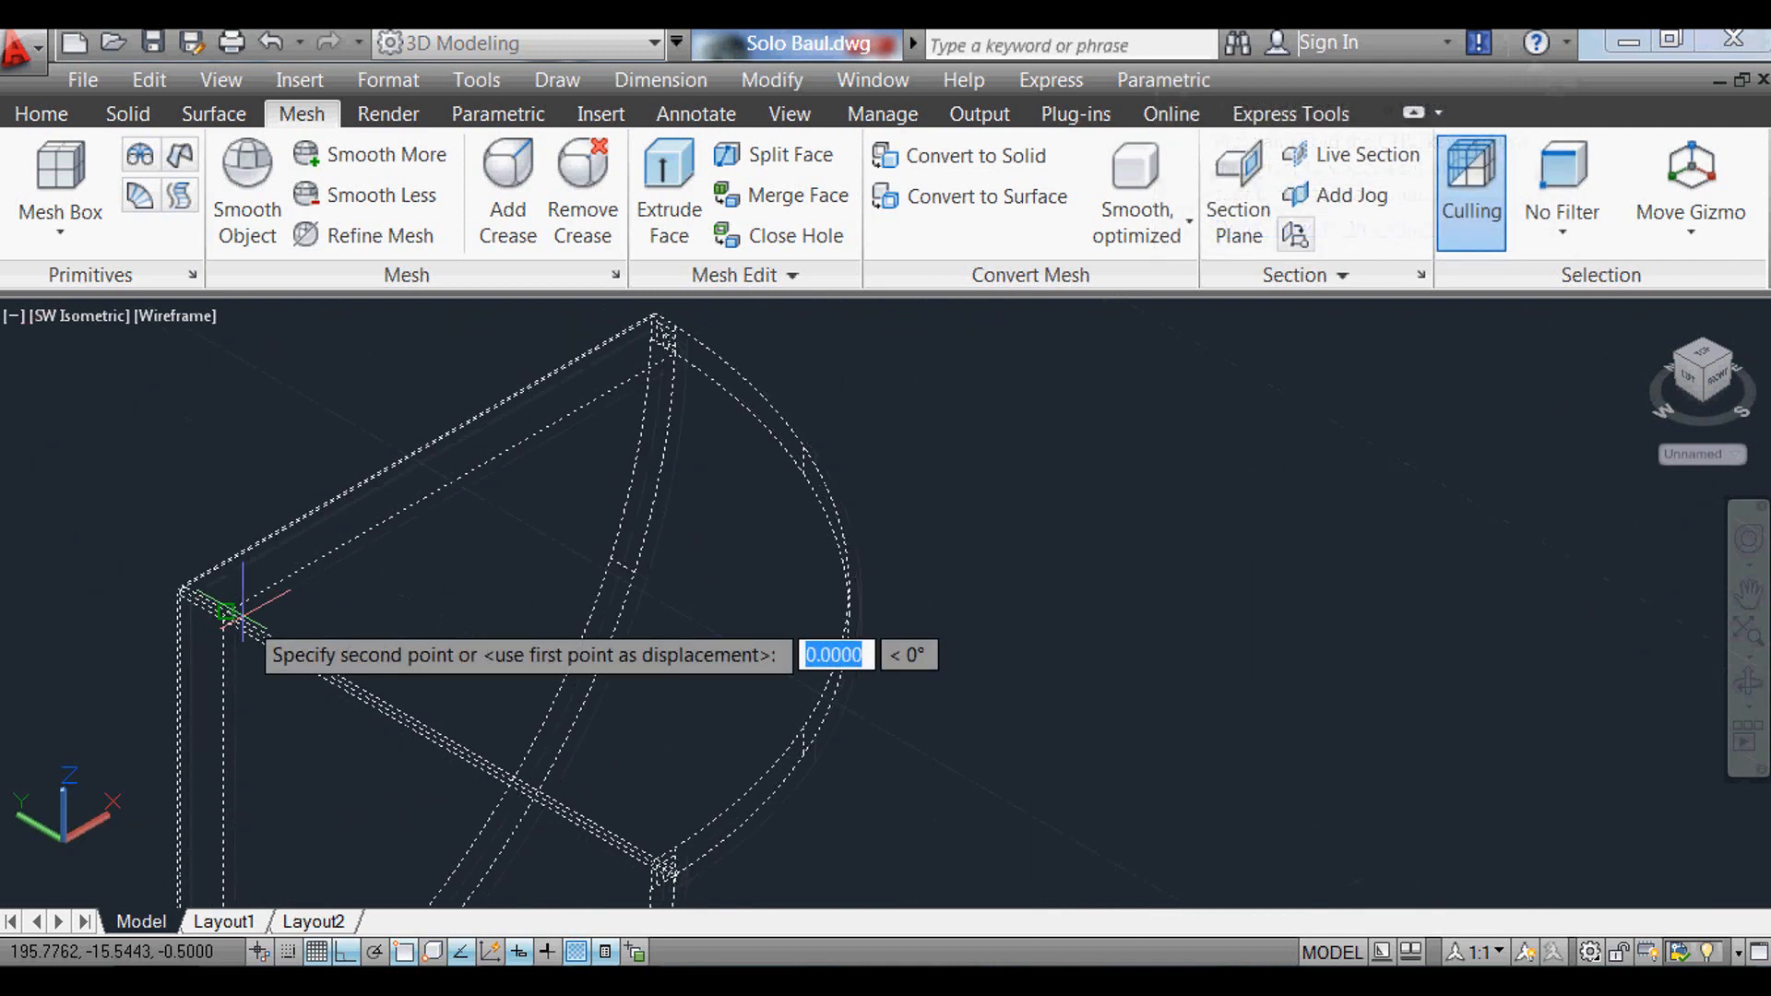
scroll(664, 775, "down", 5)
scroll(674, 720, "up", 8)
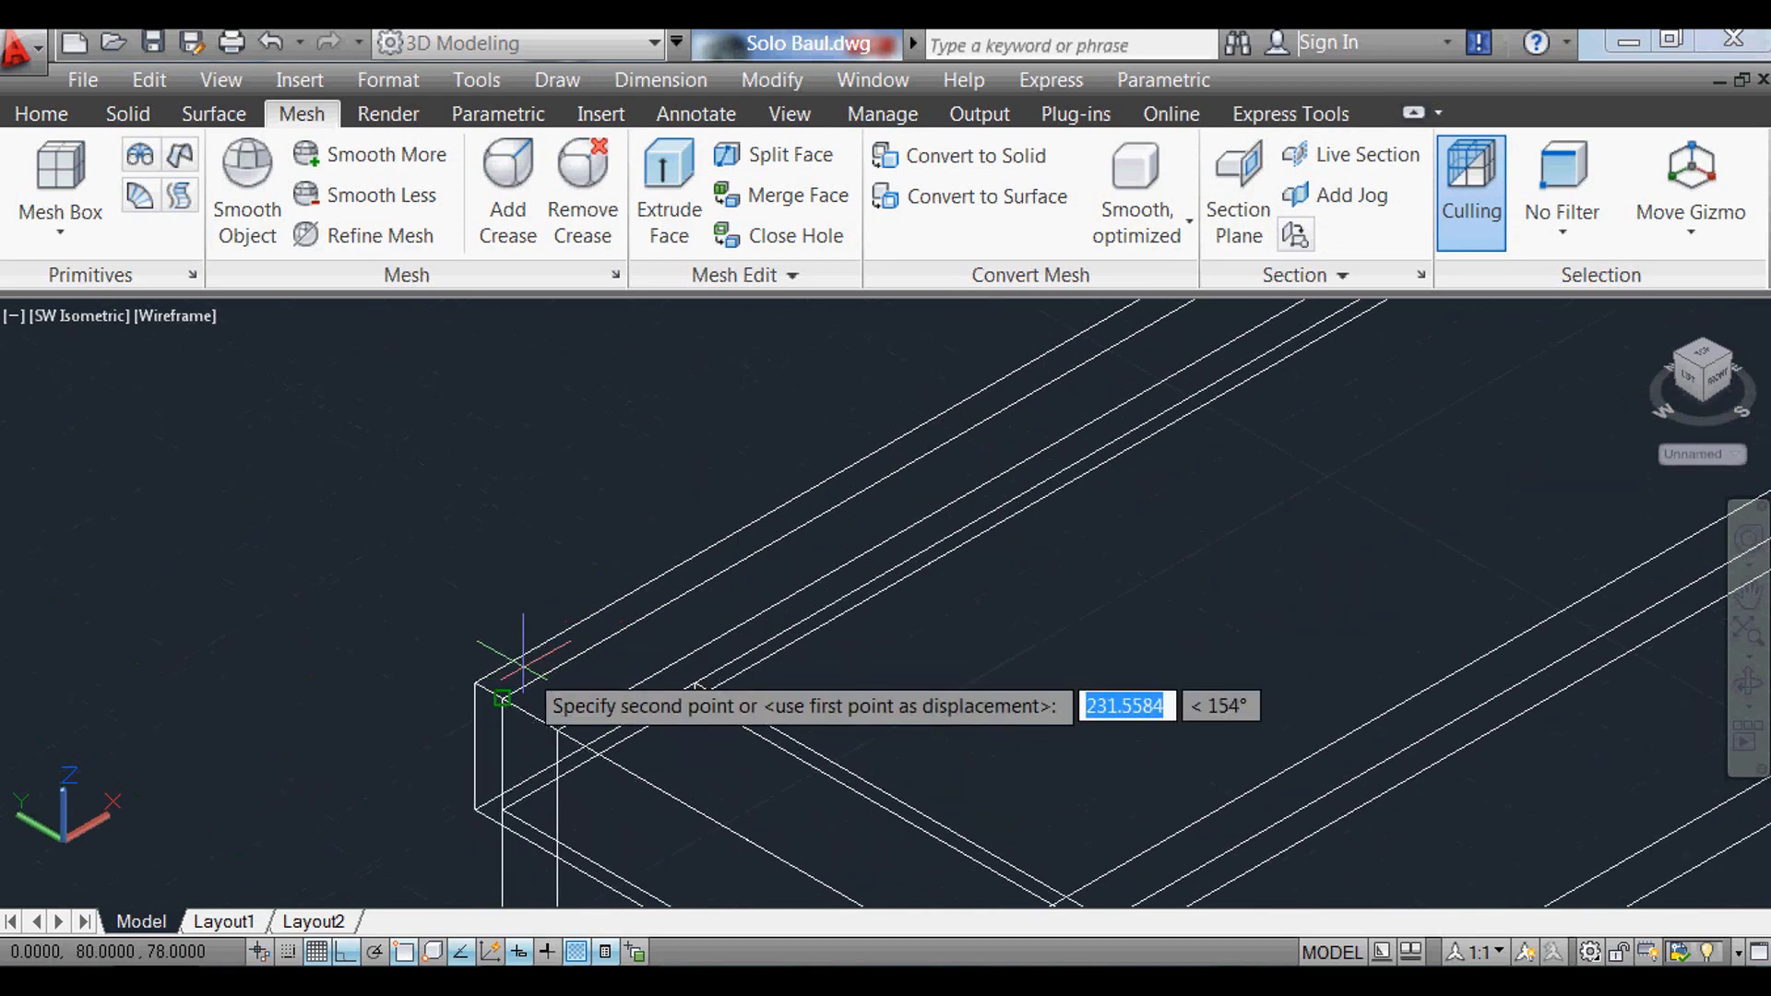
left_click(475, 681)
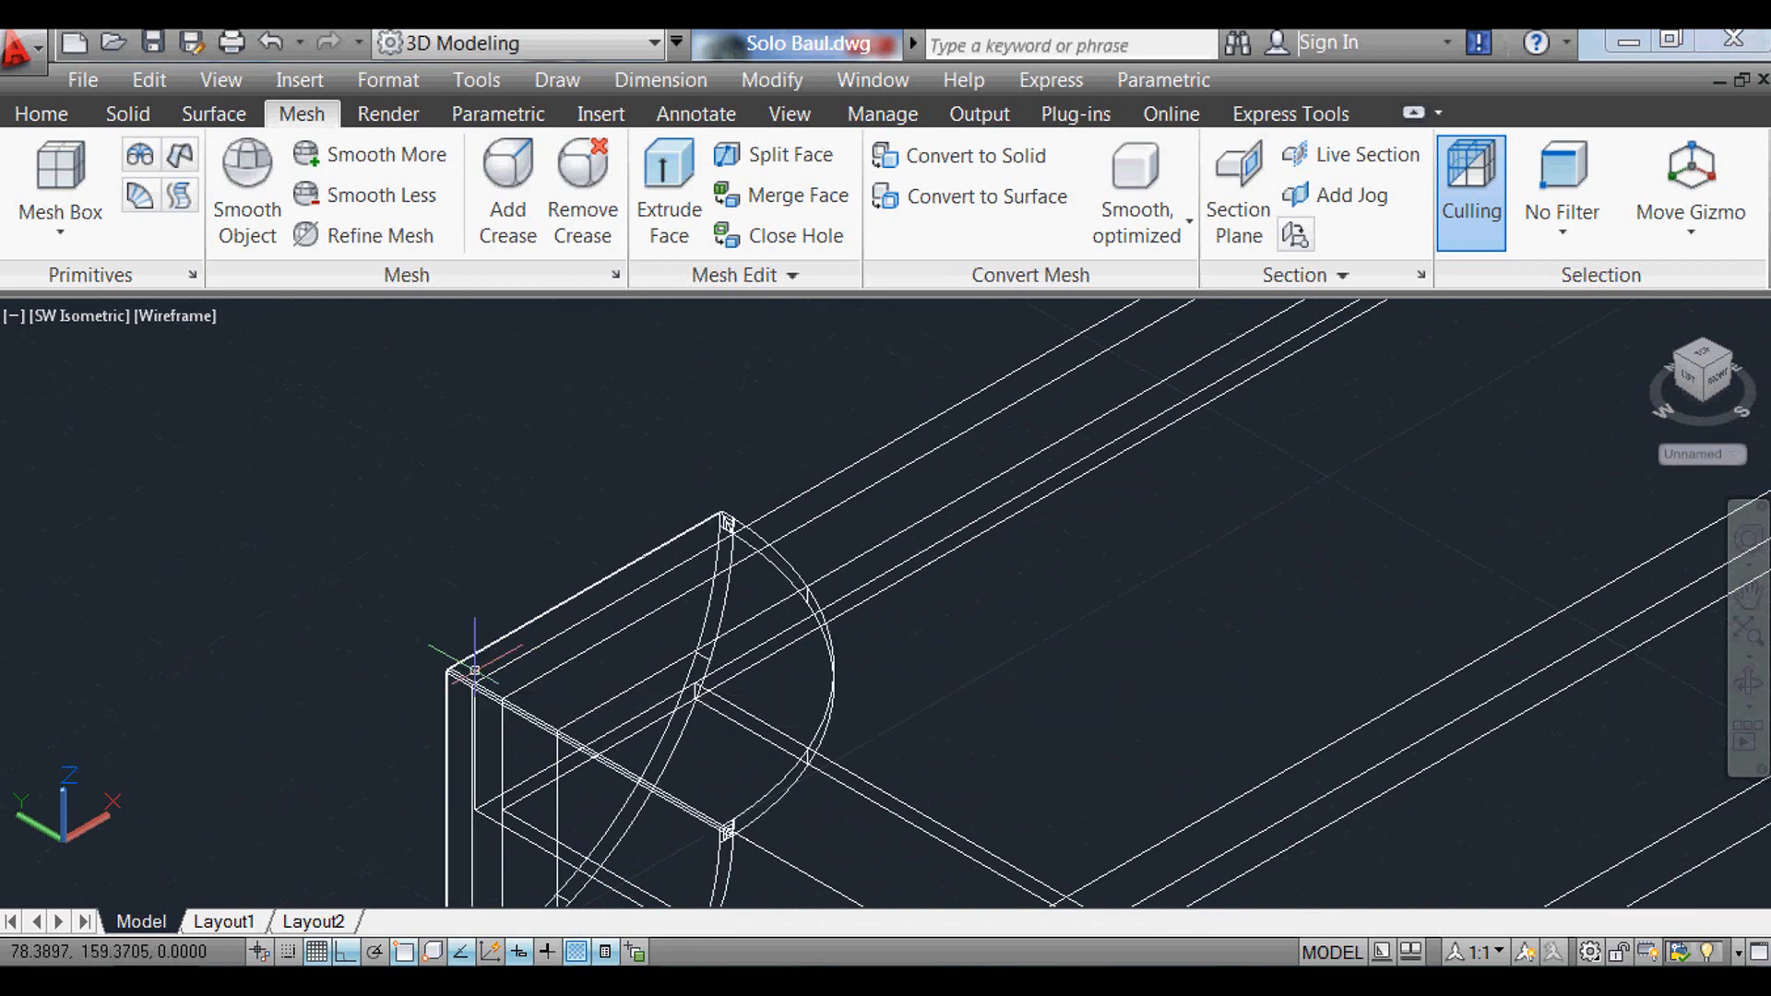
Step: Switch the model to the preset Top view
scroll(645, 554, "up", 8)
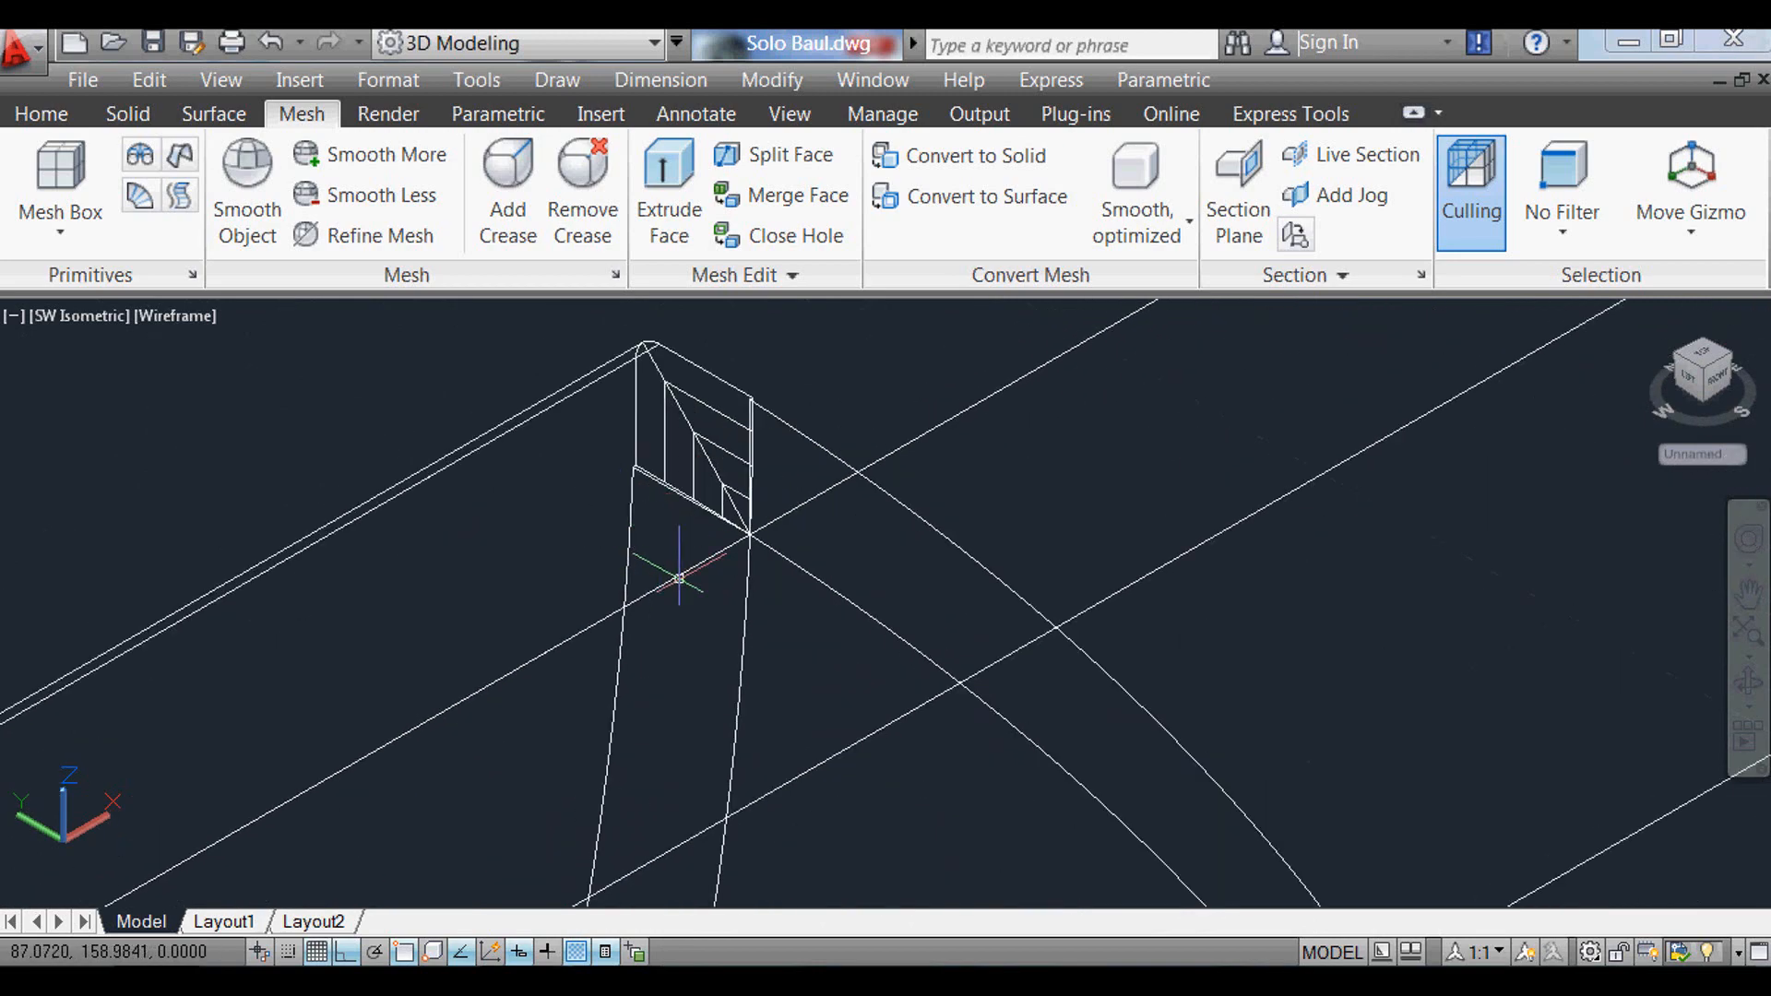
scroll(699, 544, "down", 10)
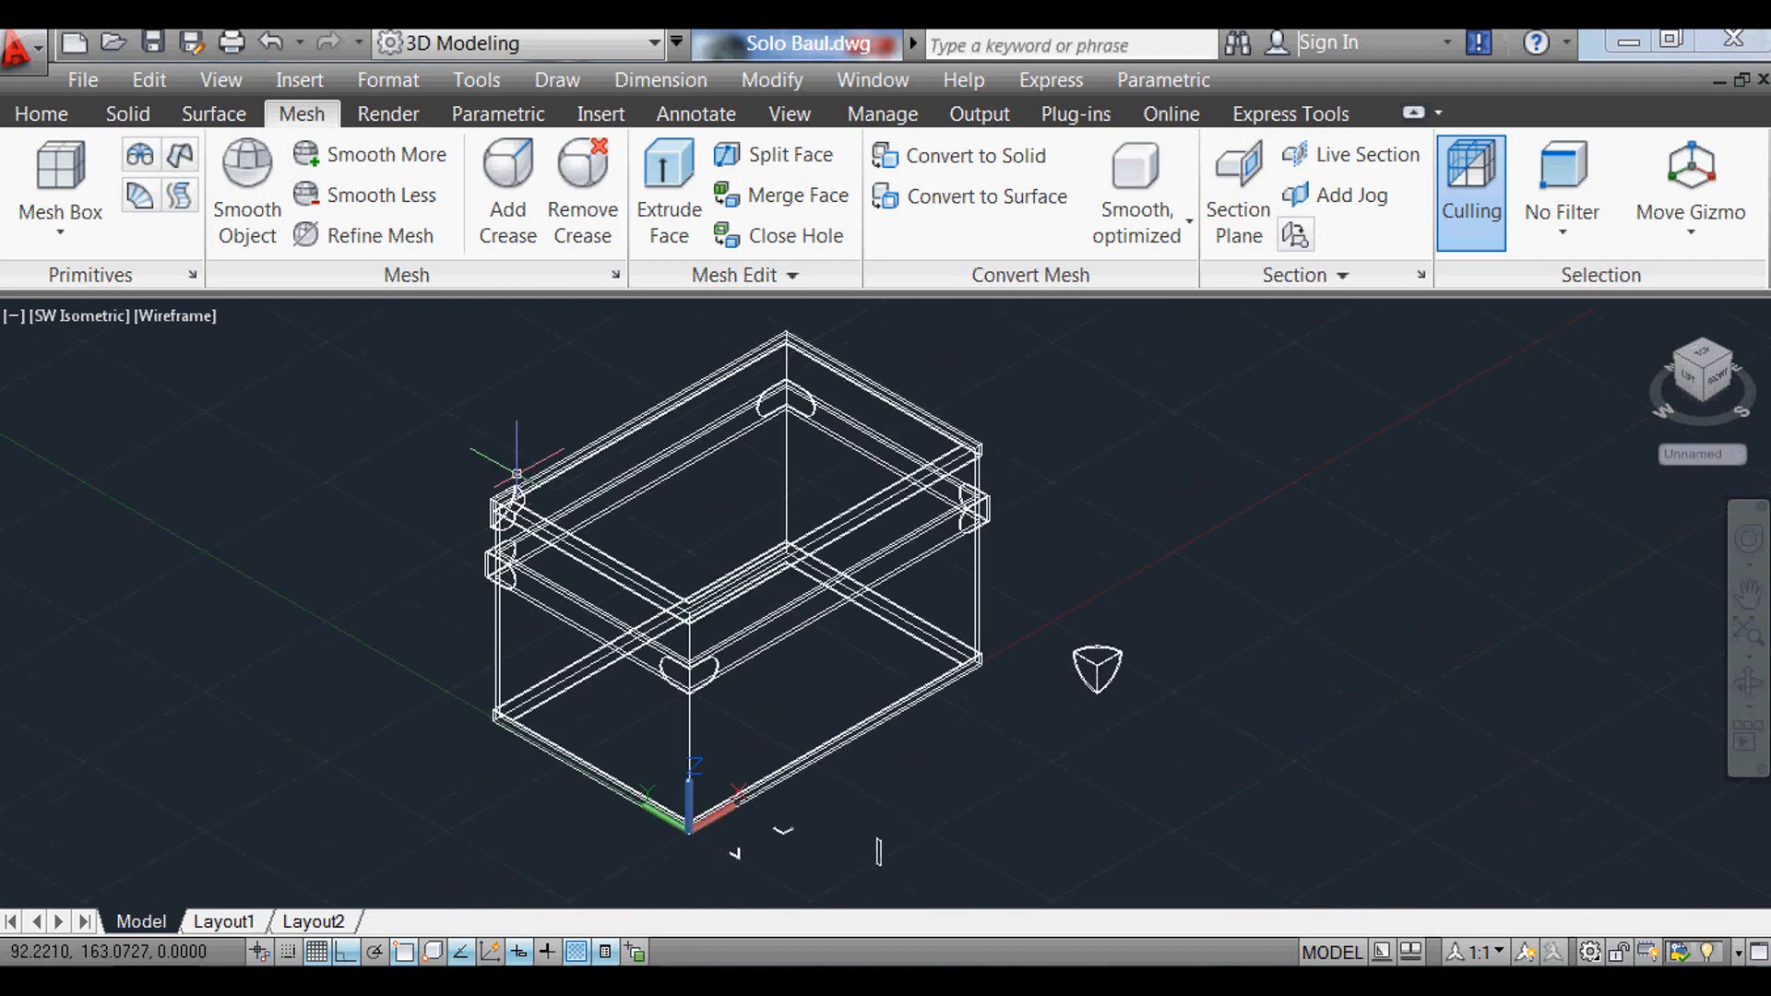
type("v")
key("Return")
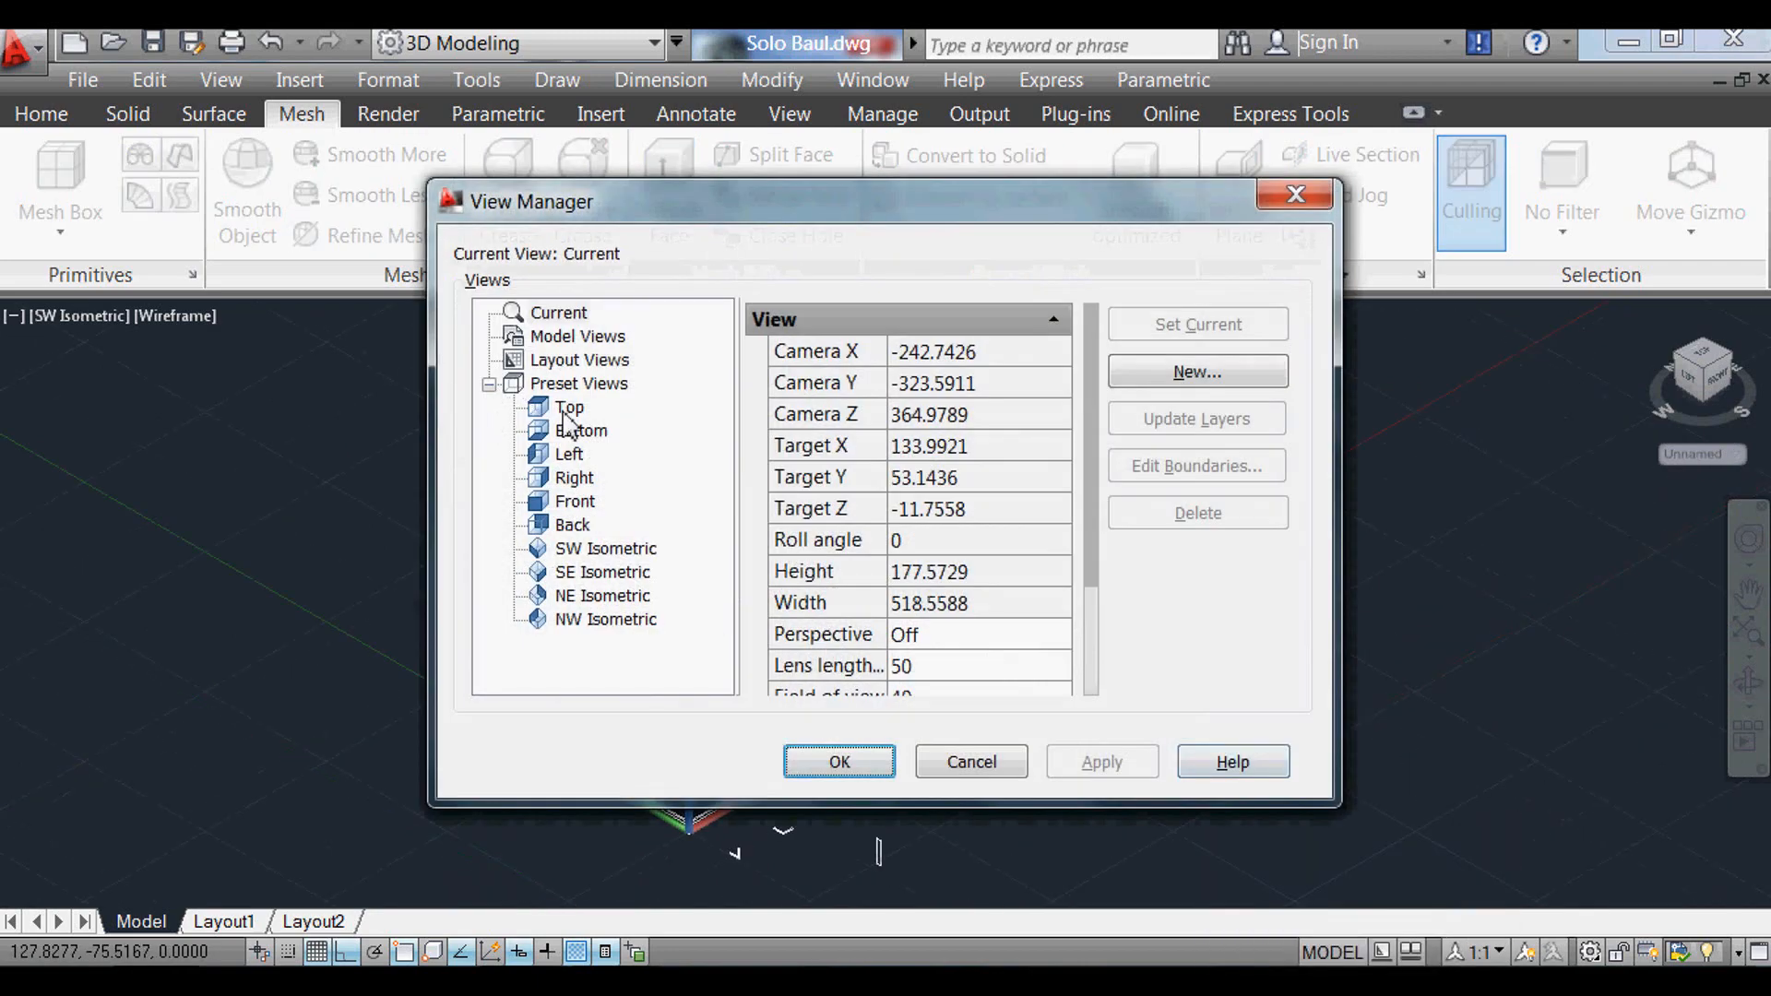
left_click(884, 773)
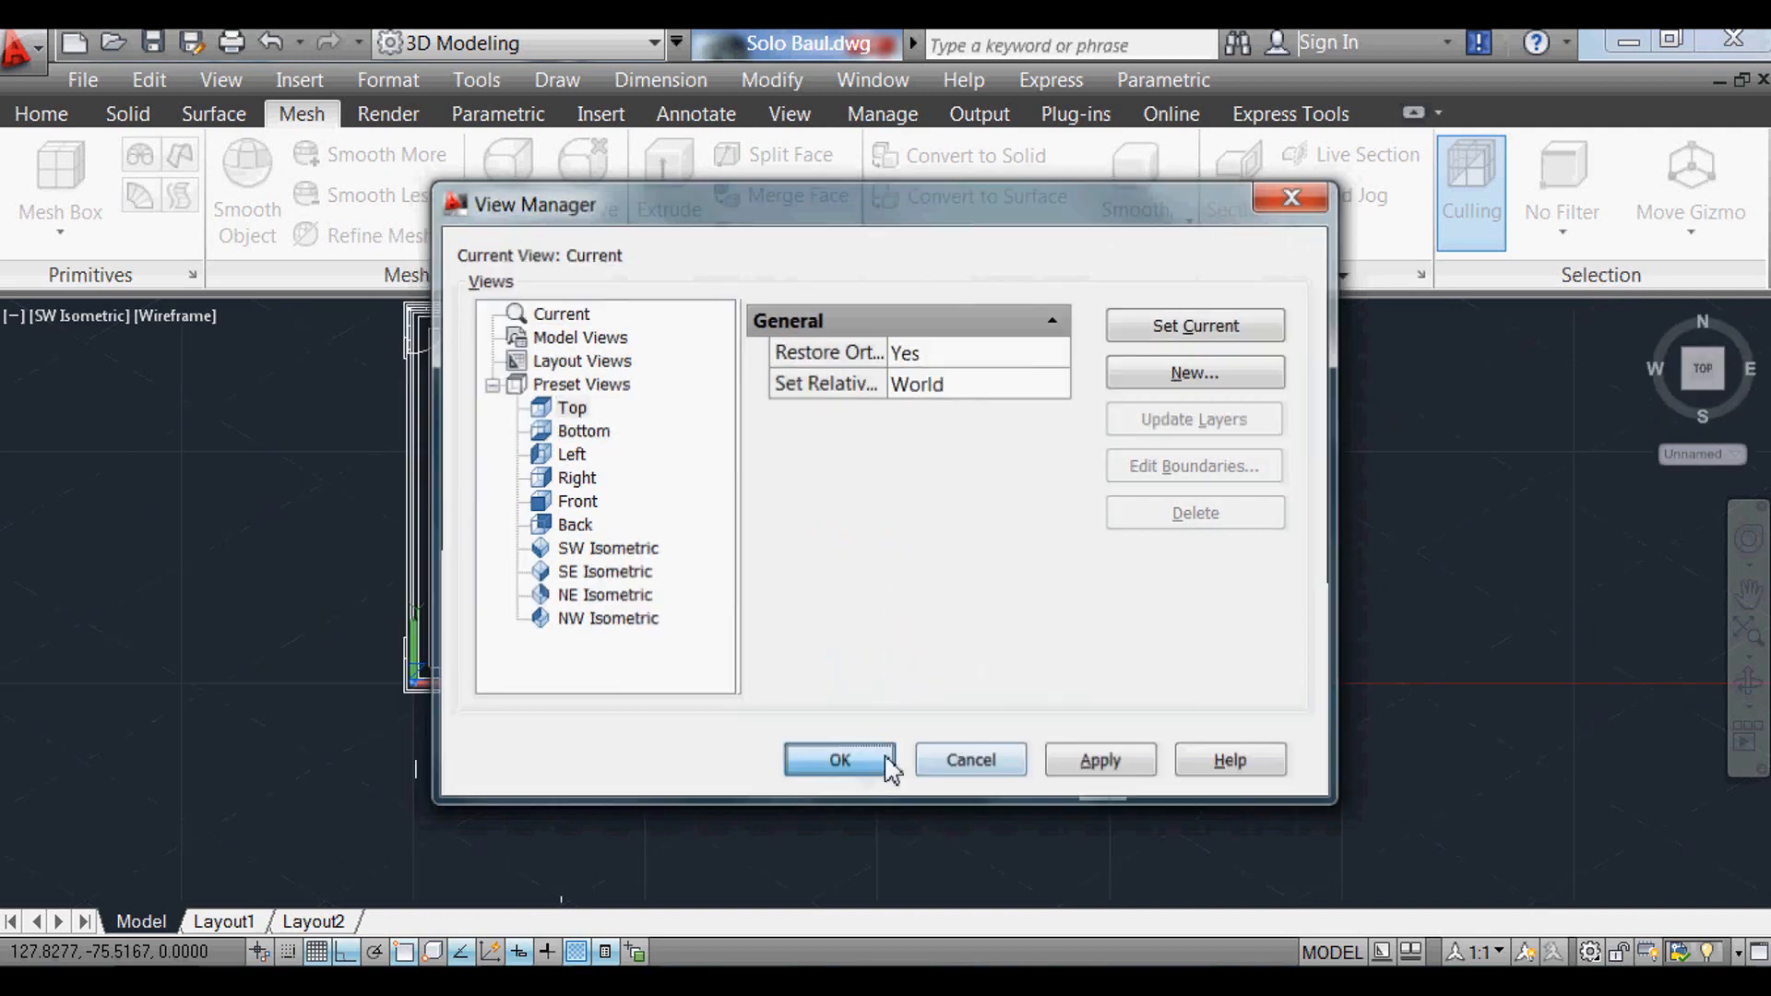
Step: Mirror the back-left lid corner guard across the chest's vertical midline onto the back-right corner, keeping the original
scroll(517, 304, "up", 6)
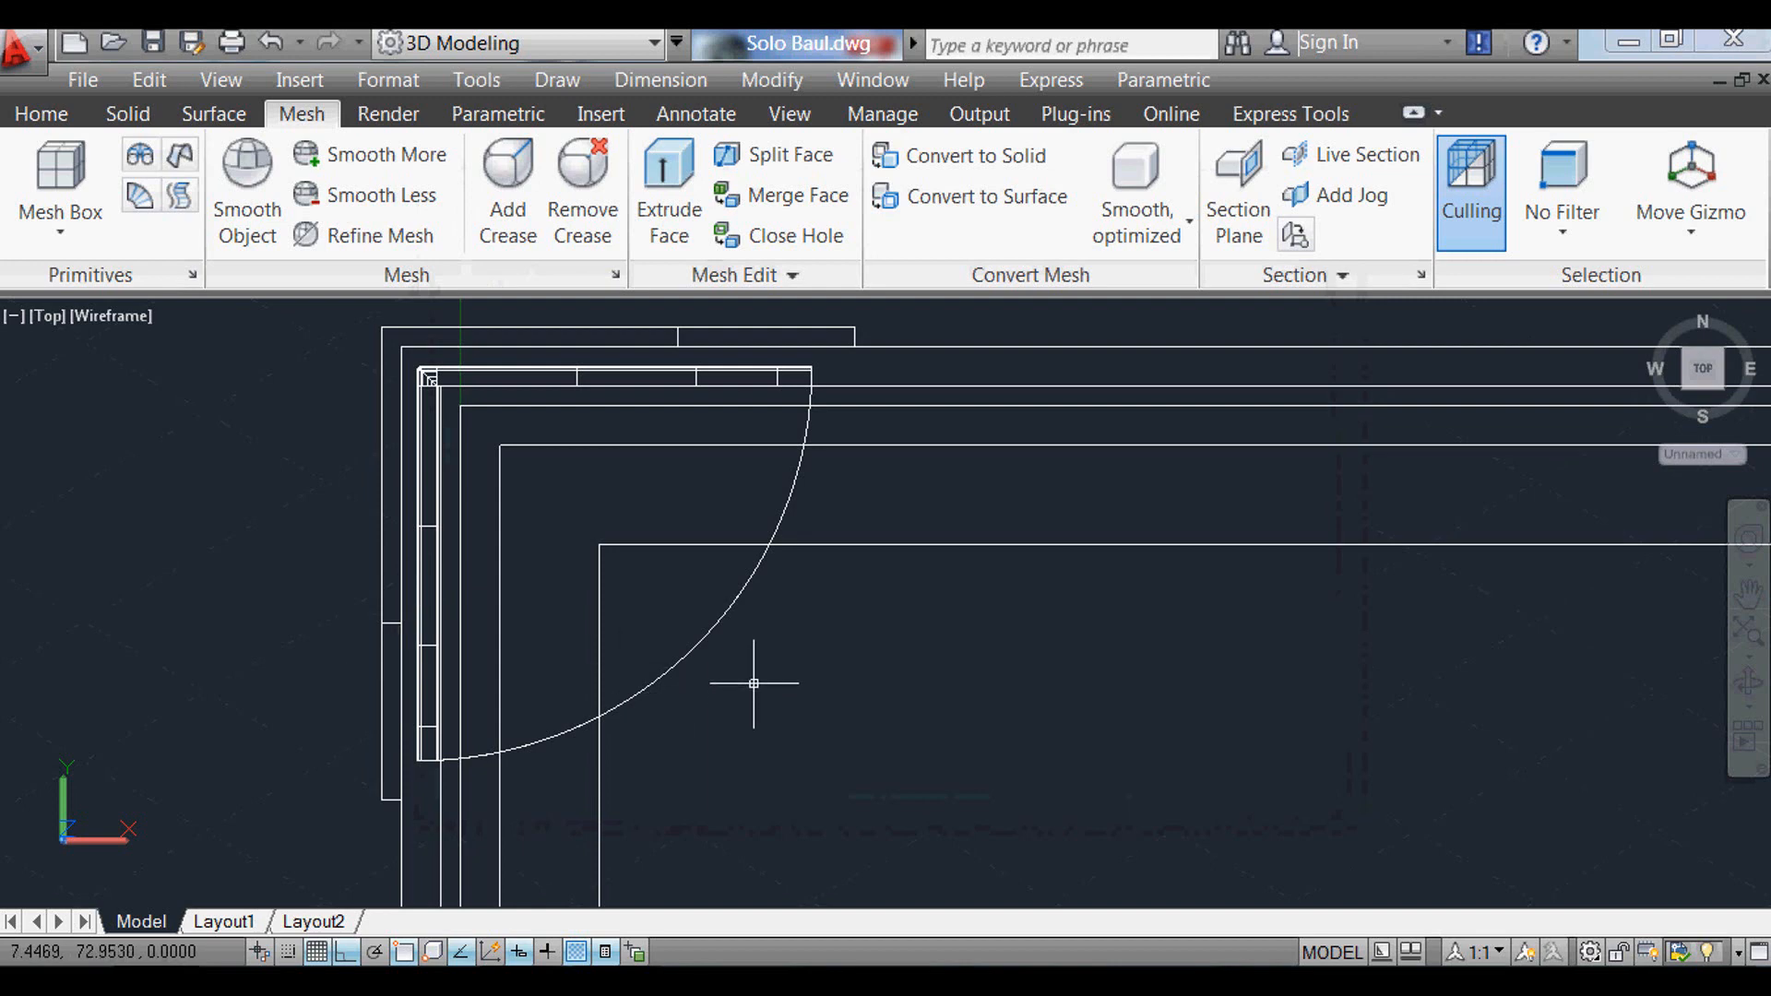
key("Return")
left_click(790, 720)
left_click(653, 586)
scroll(341, 554, "down", 4)
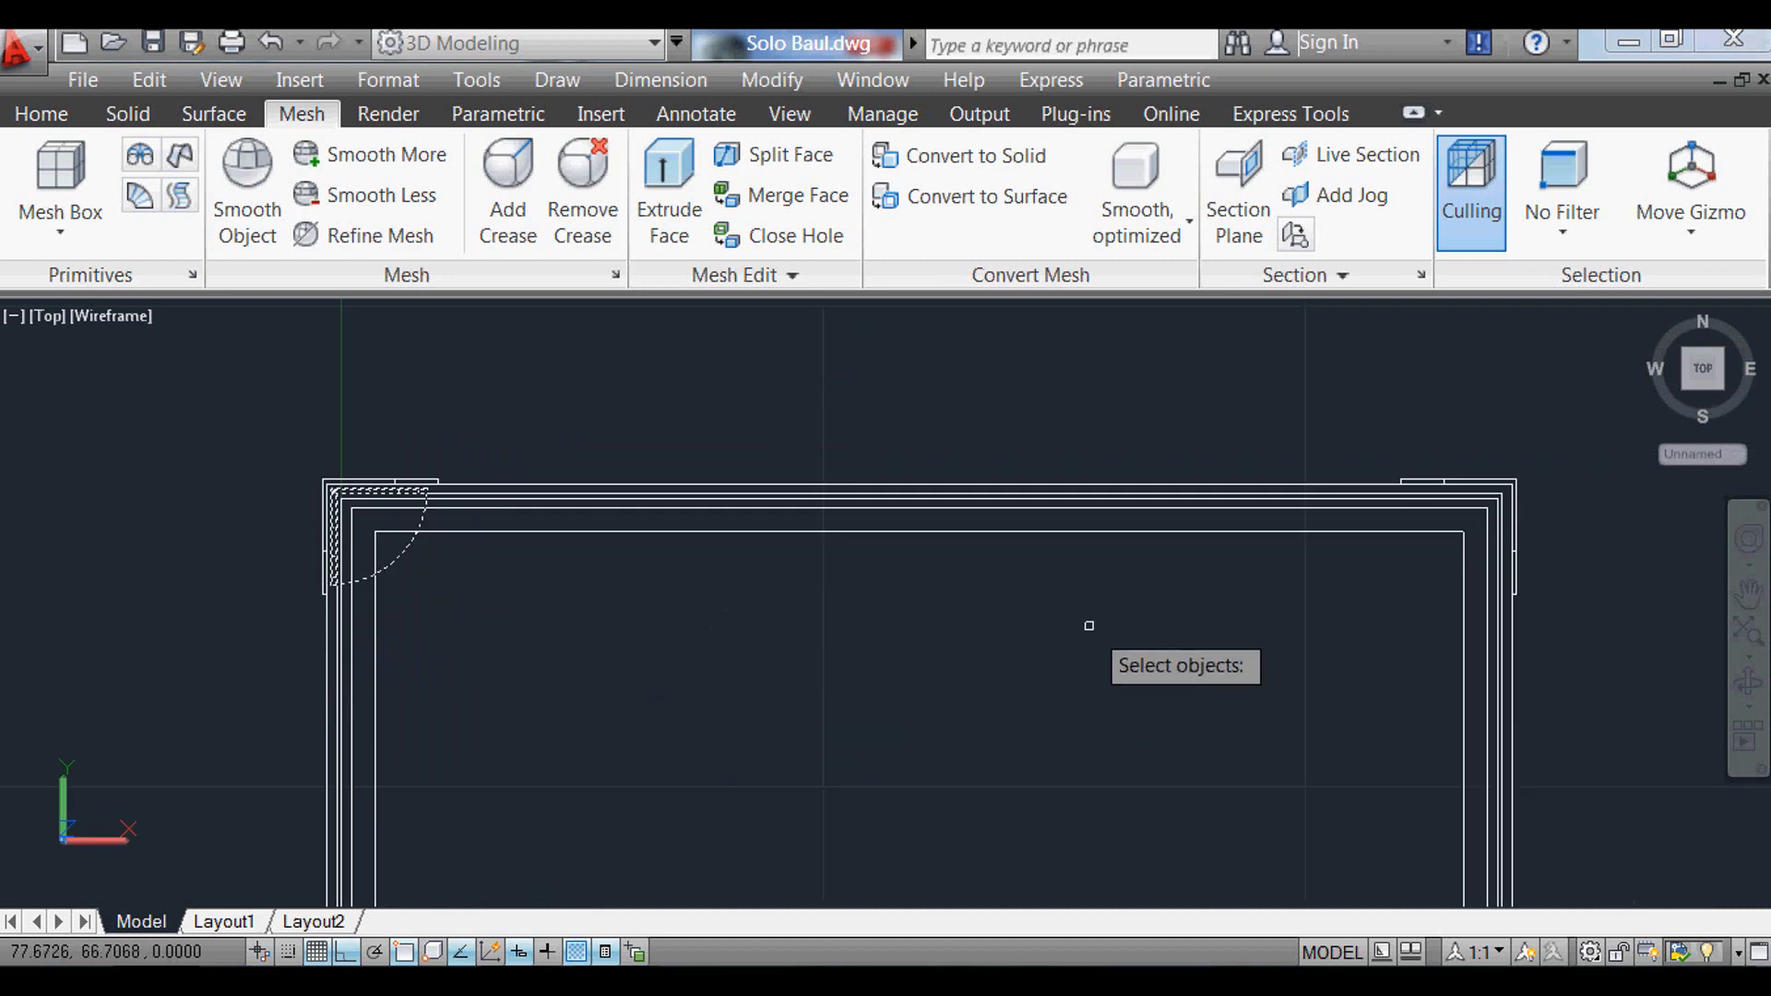
key("Return")
left_click(918, 531)
left_click(949, 703)
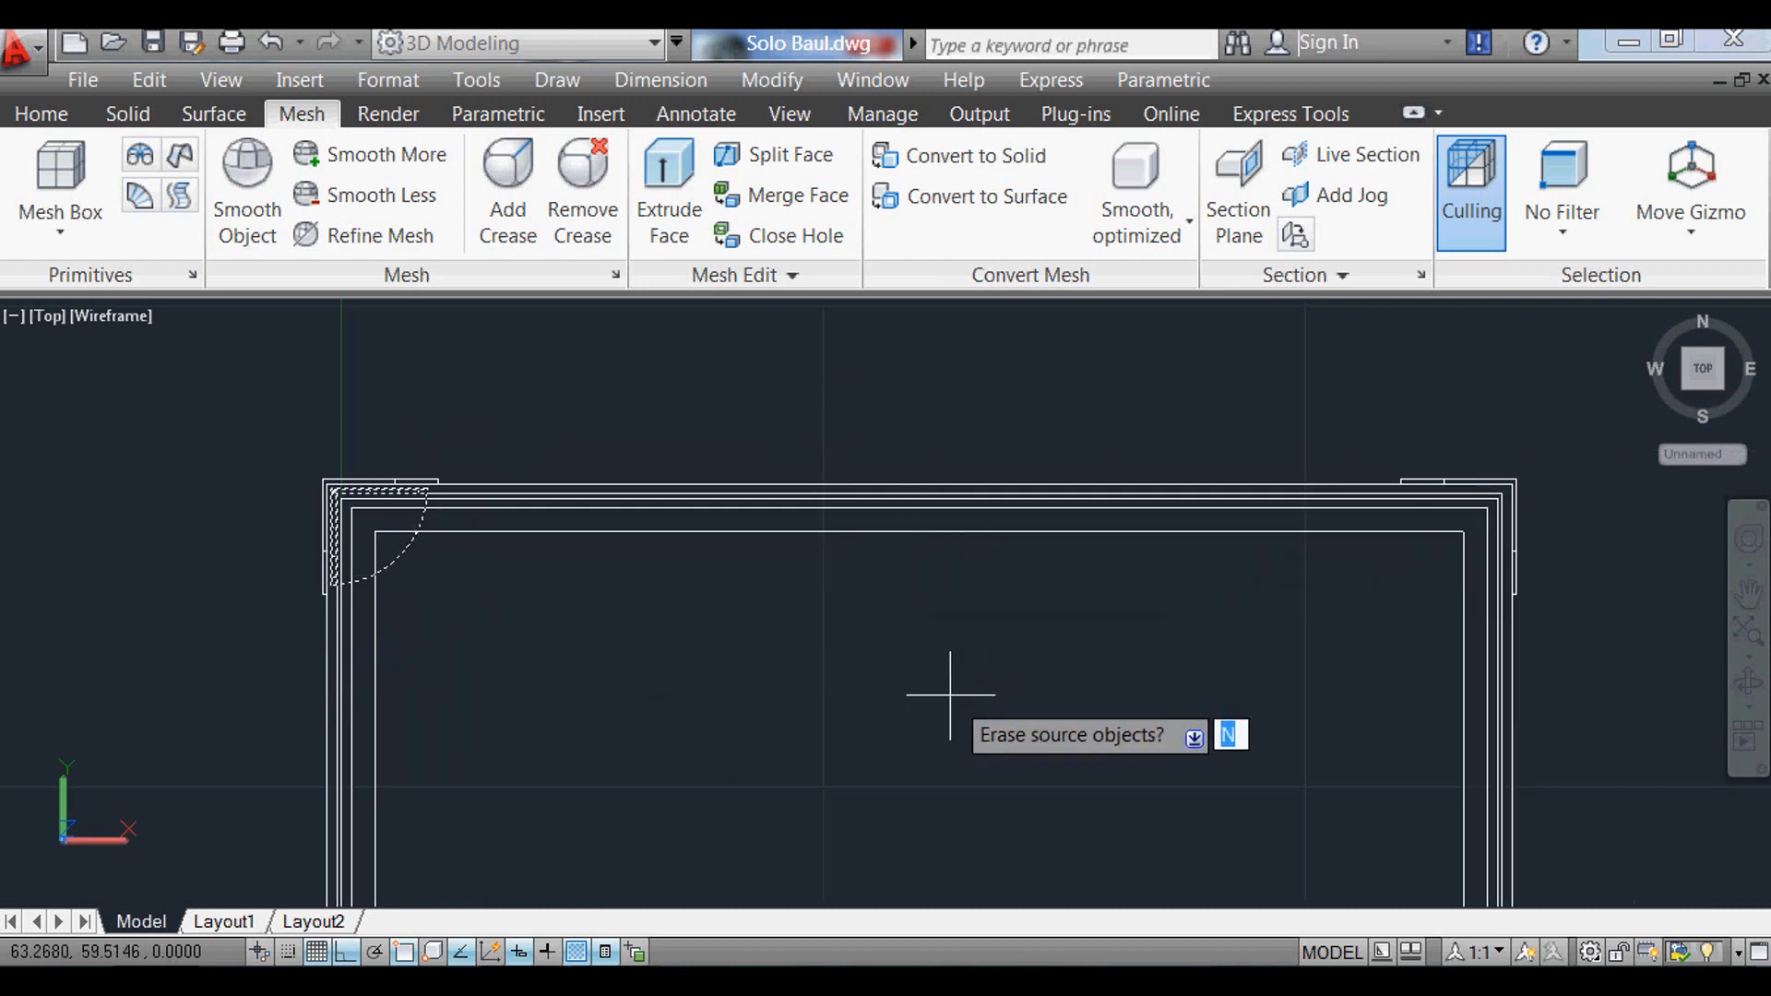
key("Return")
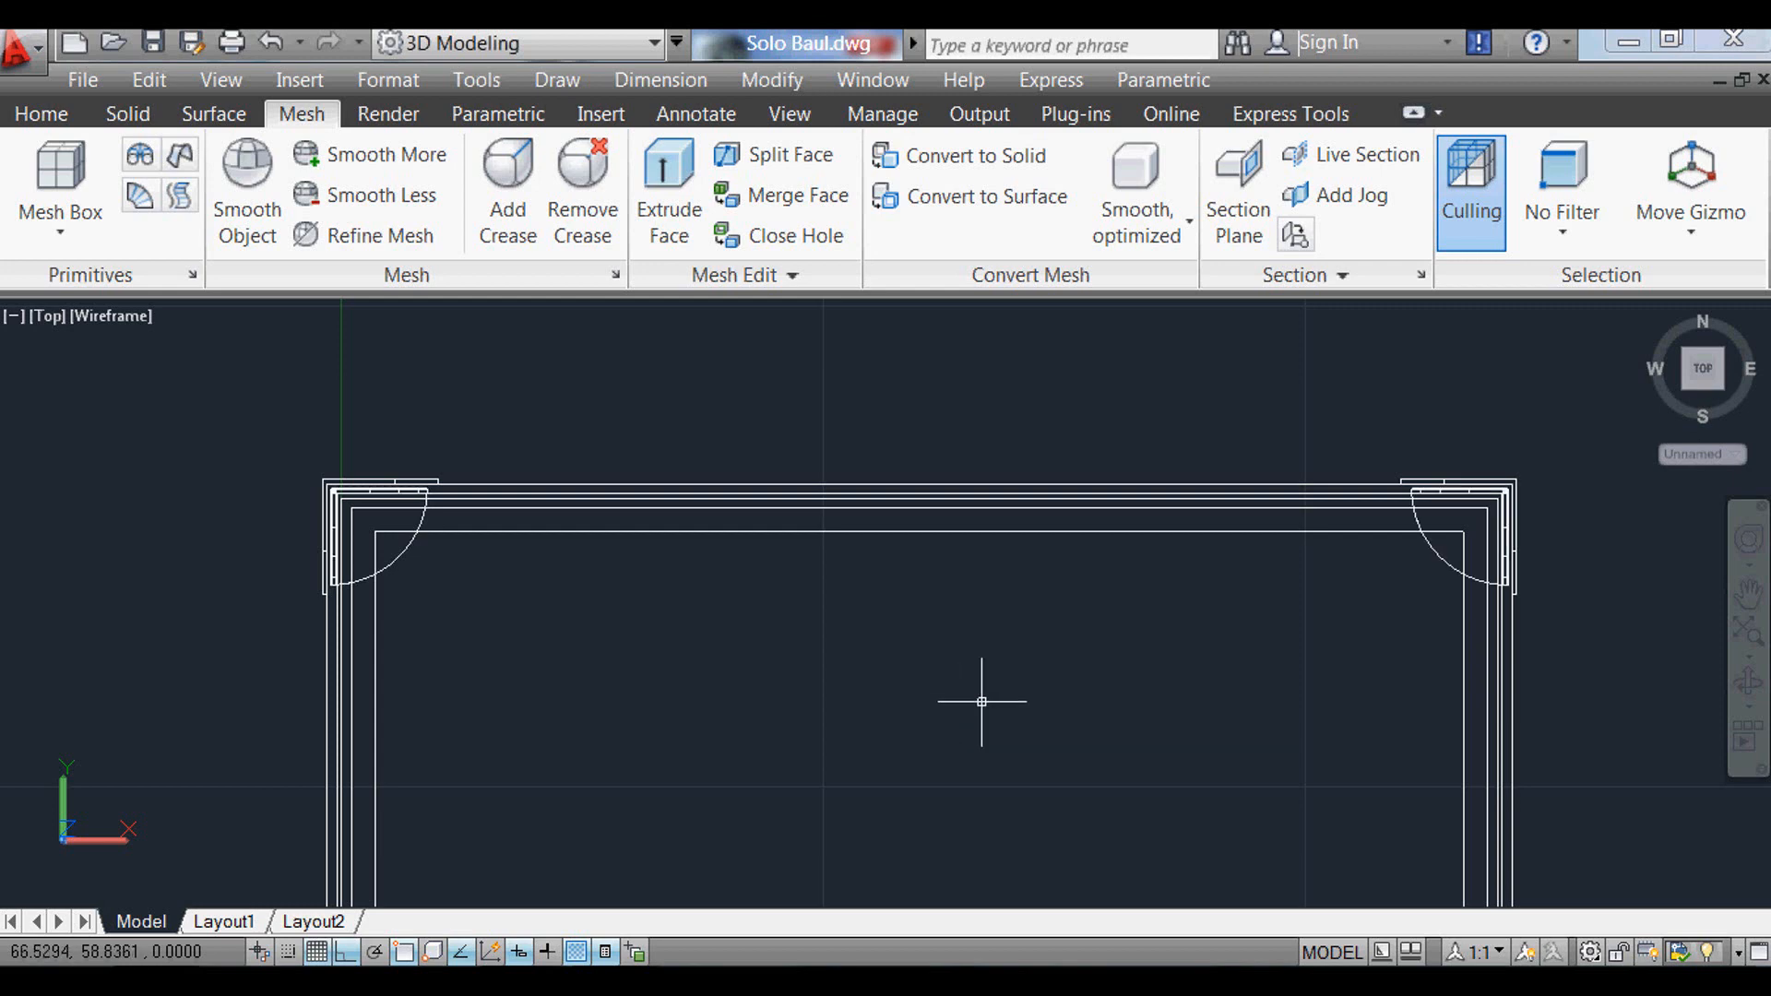
Step: Mirror both back corner guards across the chest's horizontal midline in the Top view onto the front lid corners, keeping the originals
type("mi")
key("Return")
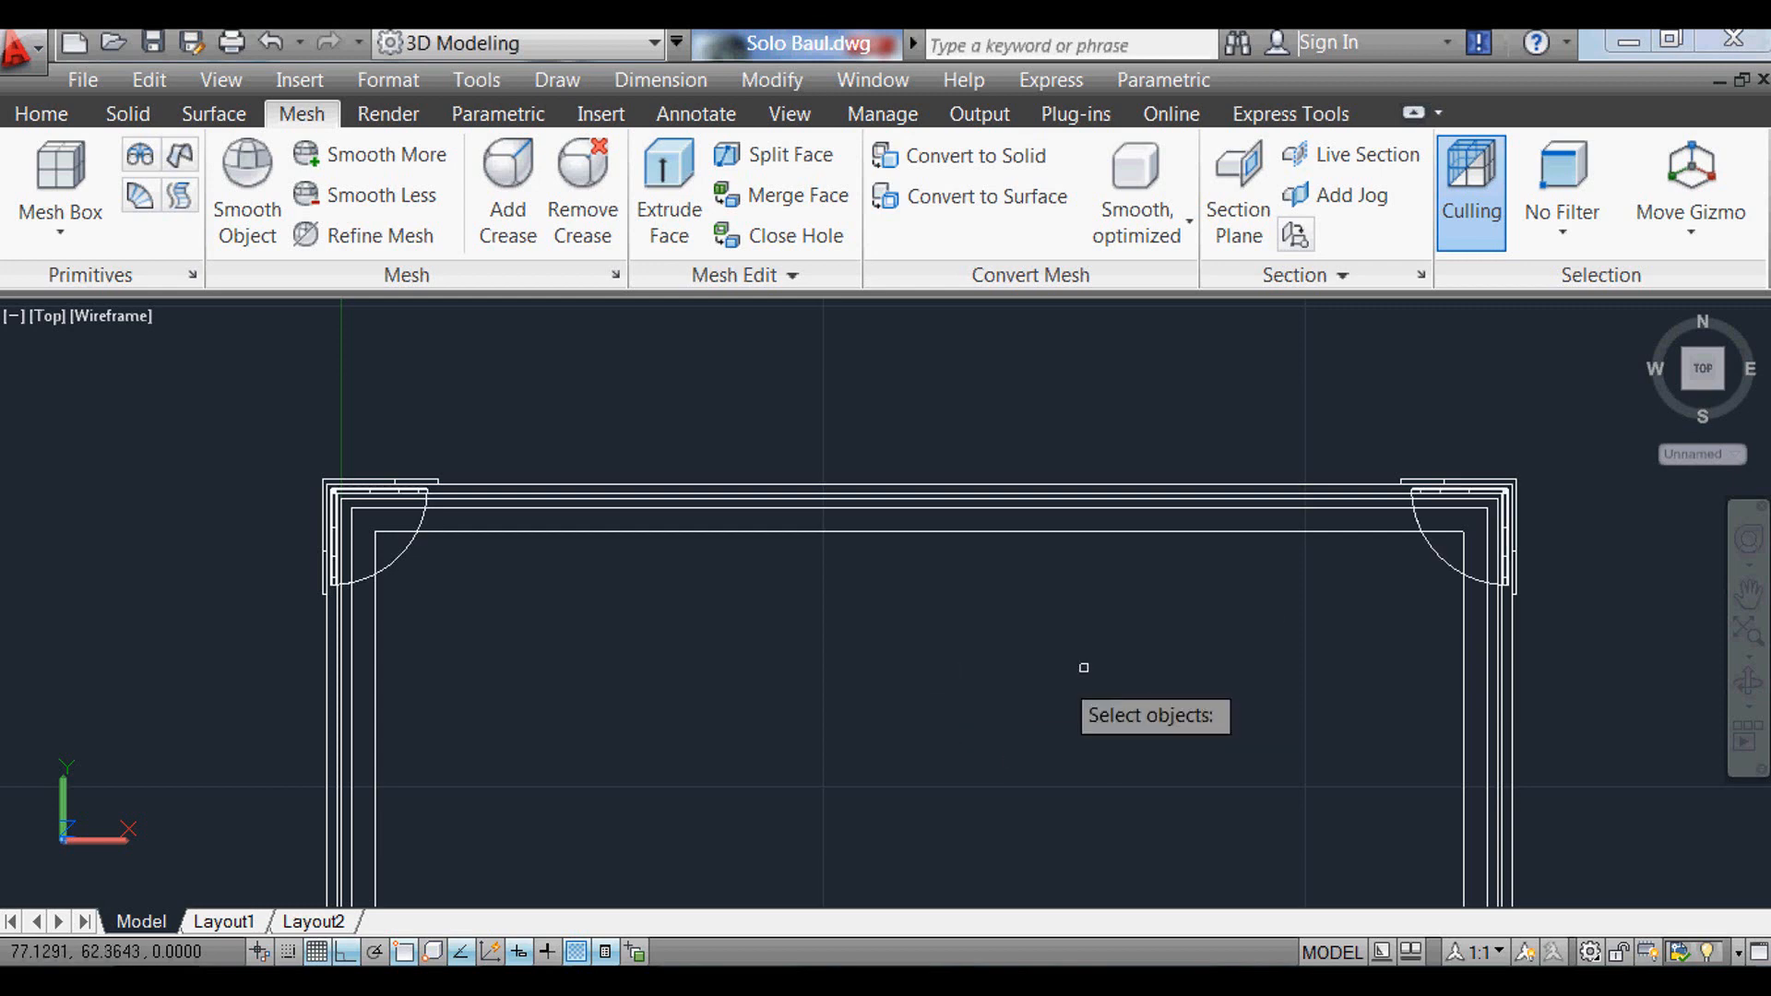
left_click(1427, 541)
left_click(397, 558)
scroll(489, 332, "down", 2)
scroll(1162, 775, "up", 2)
key("Return")
left_click(1125, 636)
scroll(1191, 572, "down", 3)
left_click(1332, 581)
key("Return")
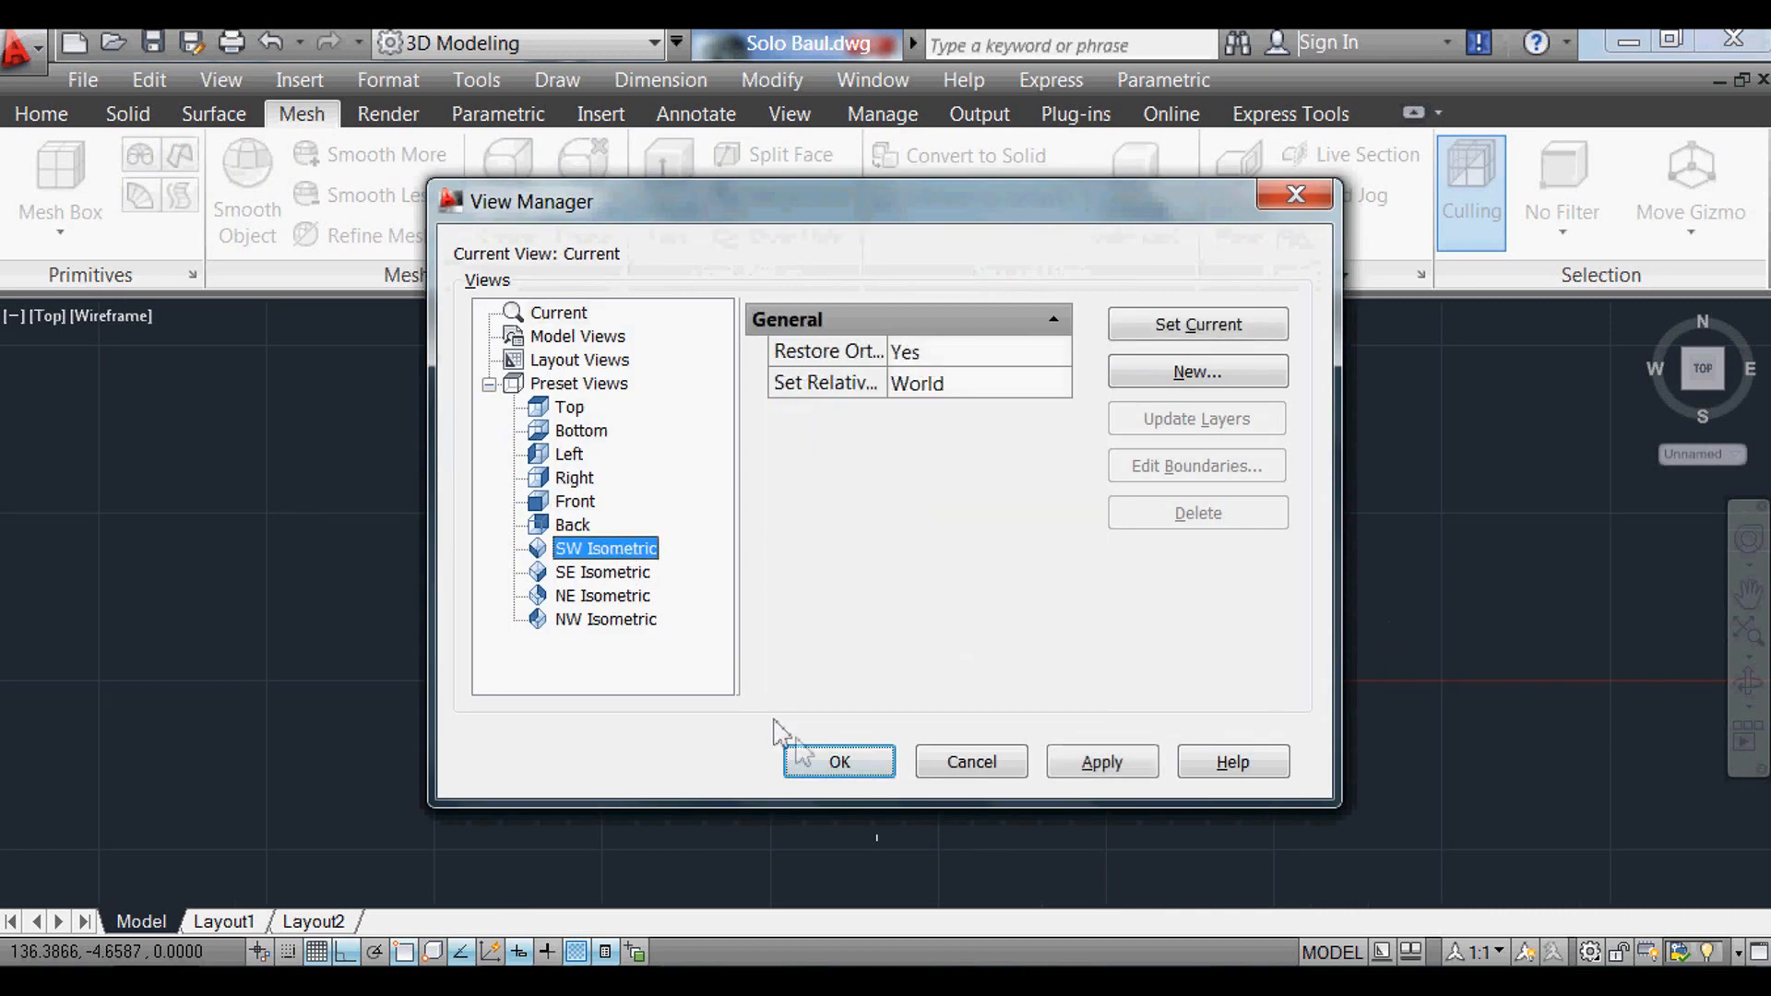
Step: Show the chest in the SW Isometric view with the Conceptual visual style and inspect the lid's corner guards up close
left_click(819, 763)
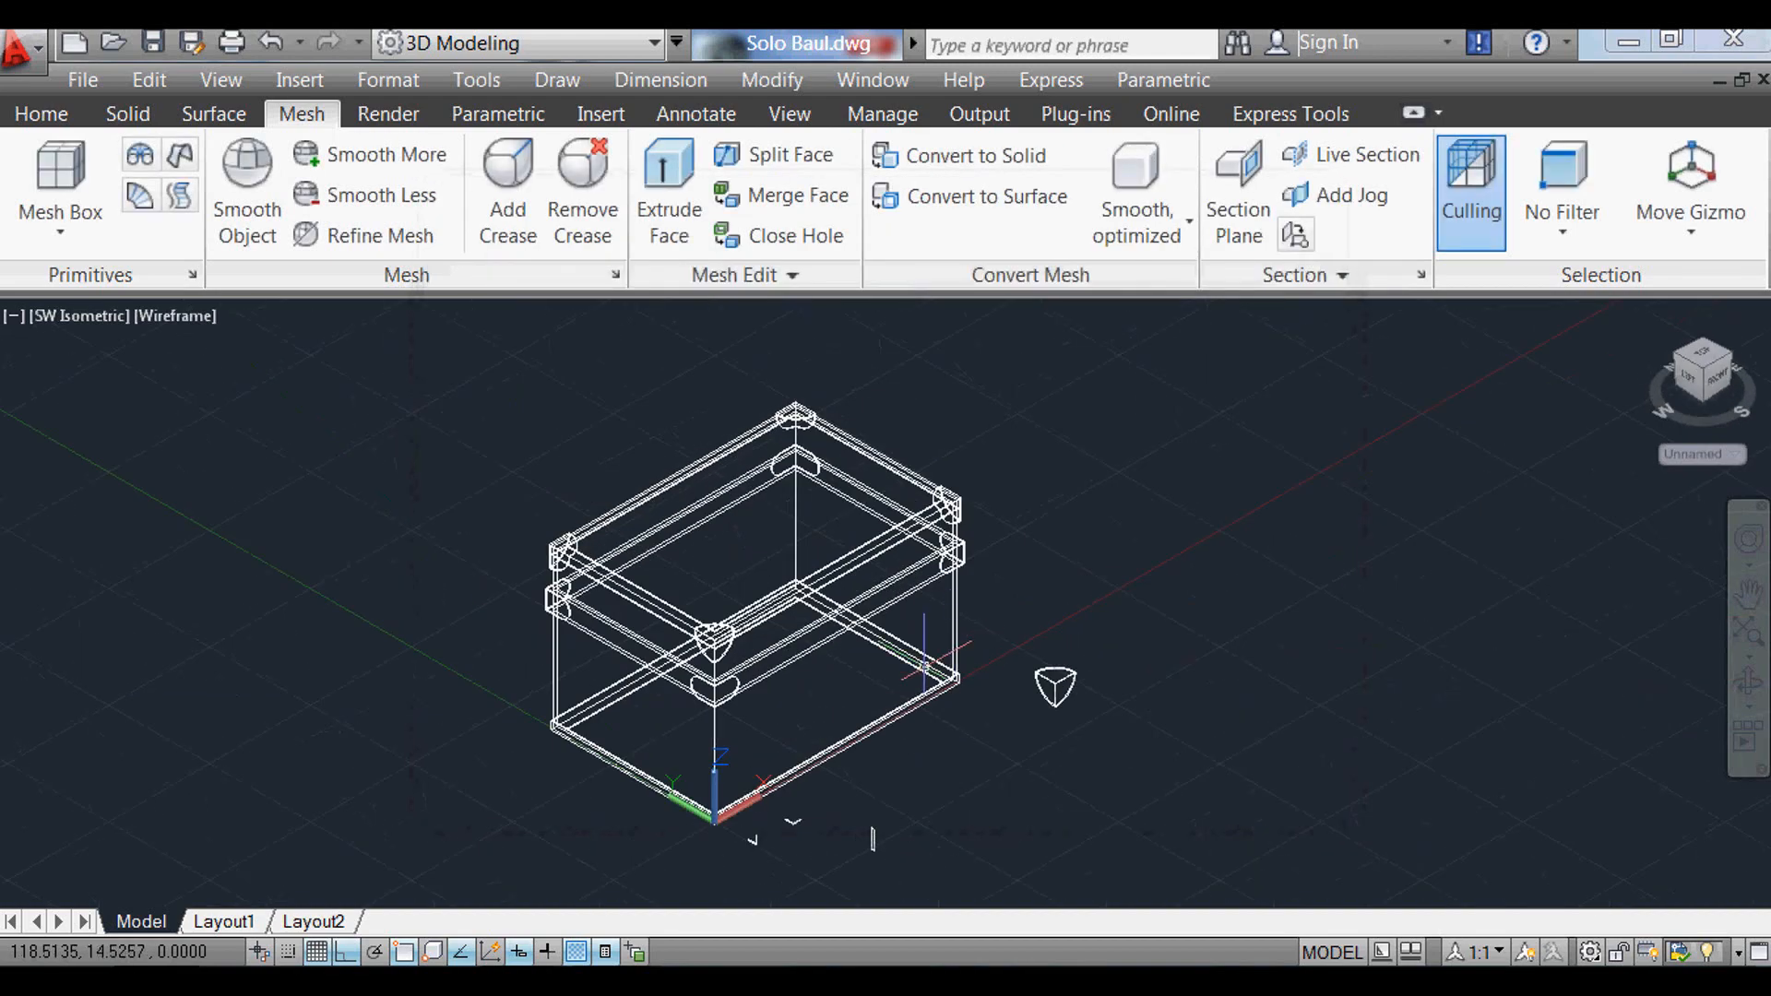
type("vs")
key("Return")
type("c")
key("Return")
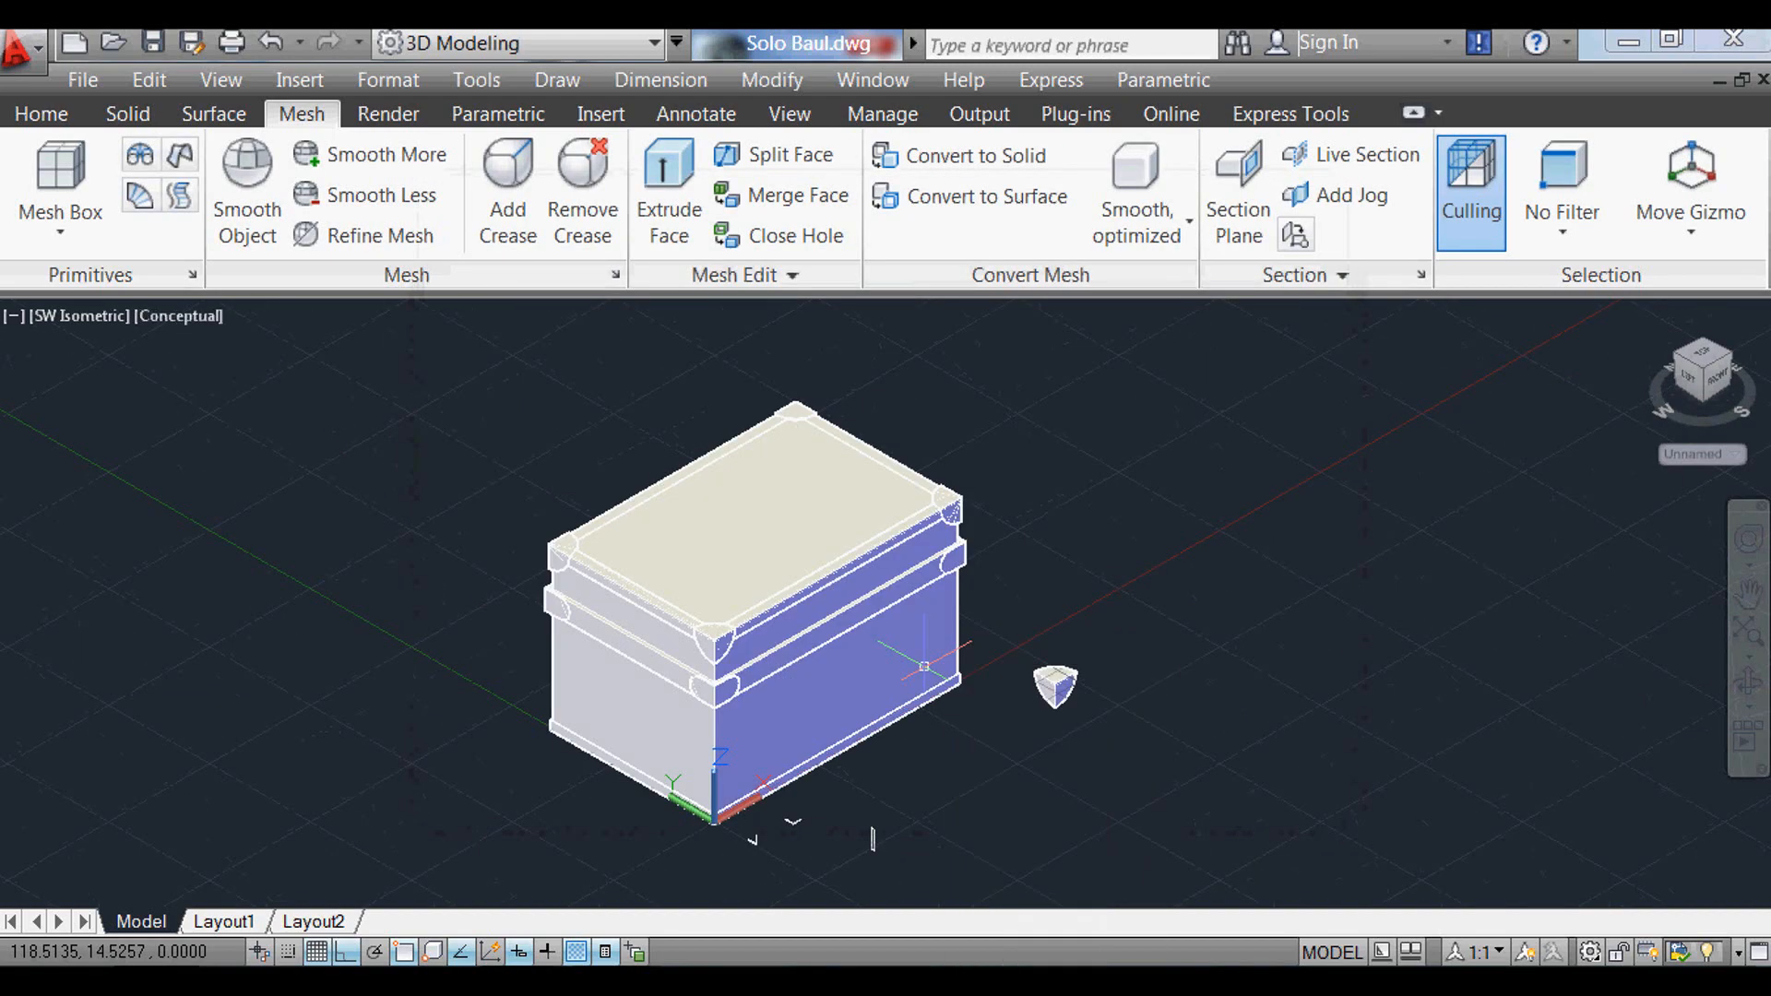
scroll(1006, 498, "up", 8)
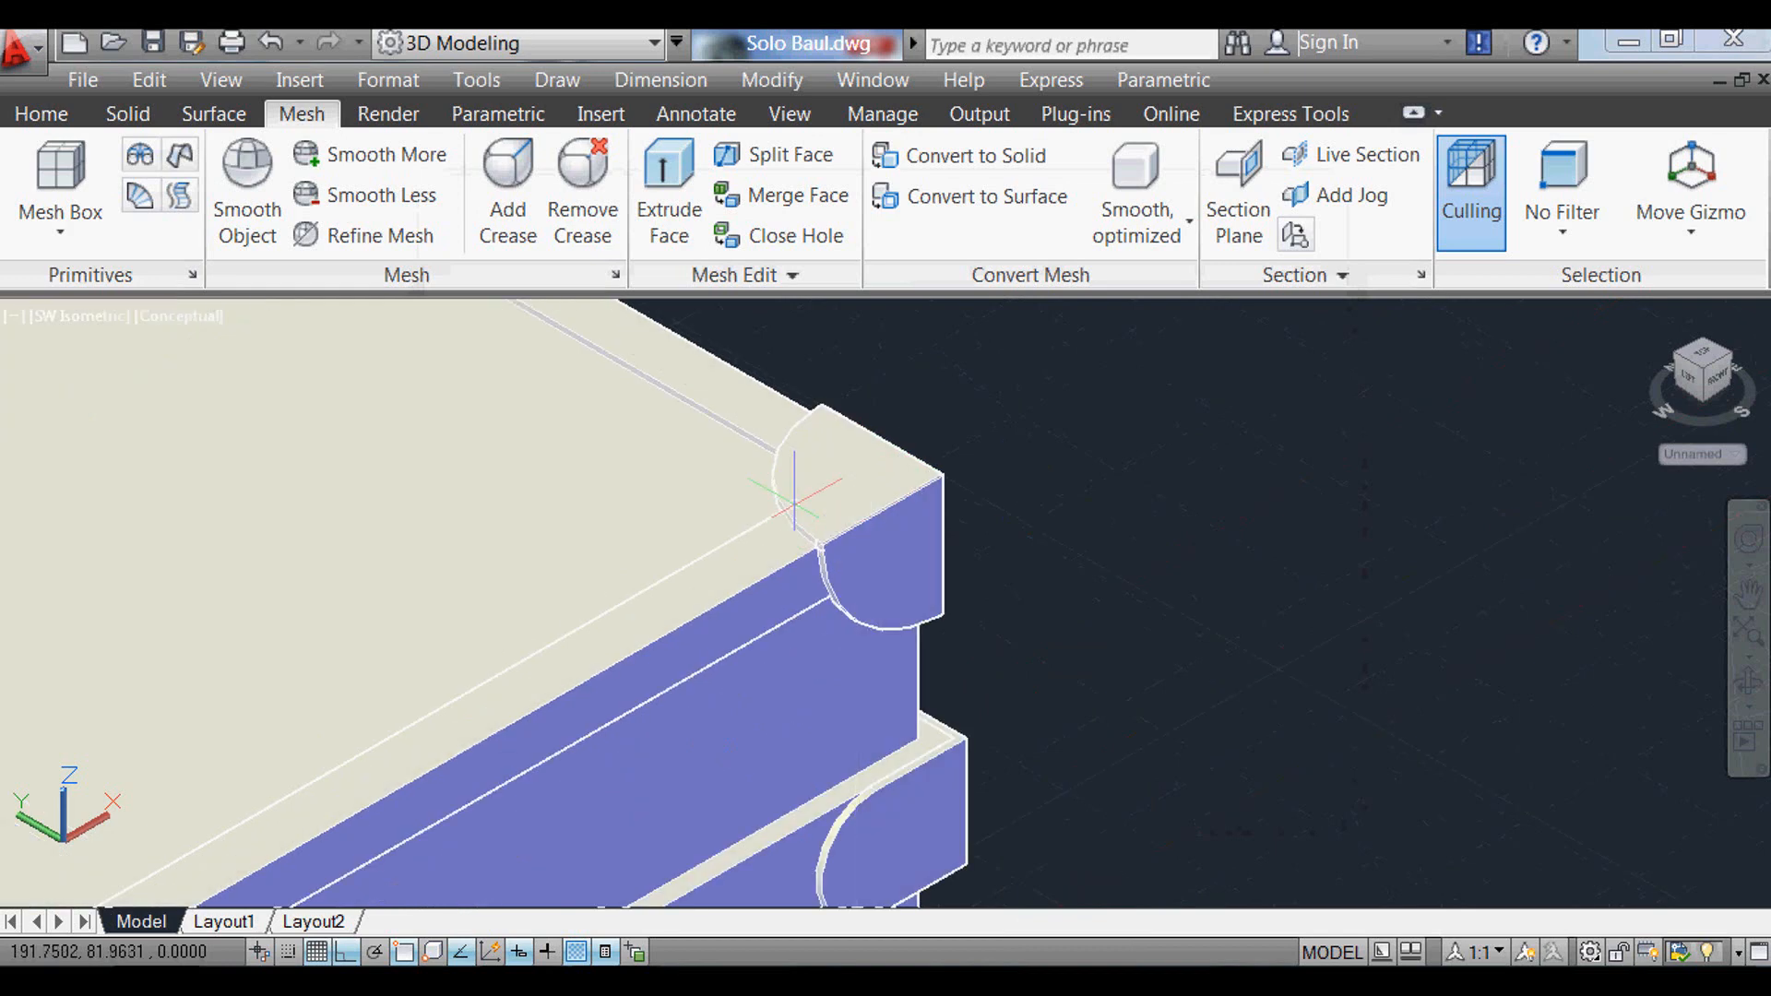
scroll(821, 558, "down", 8)
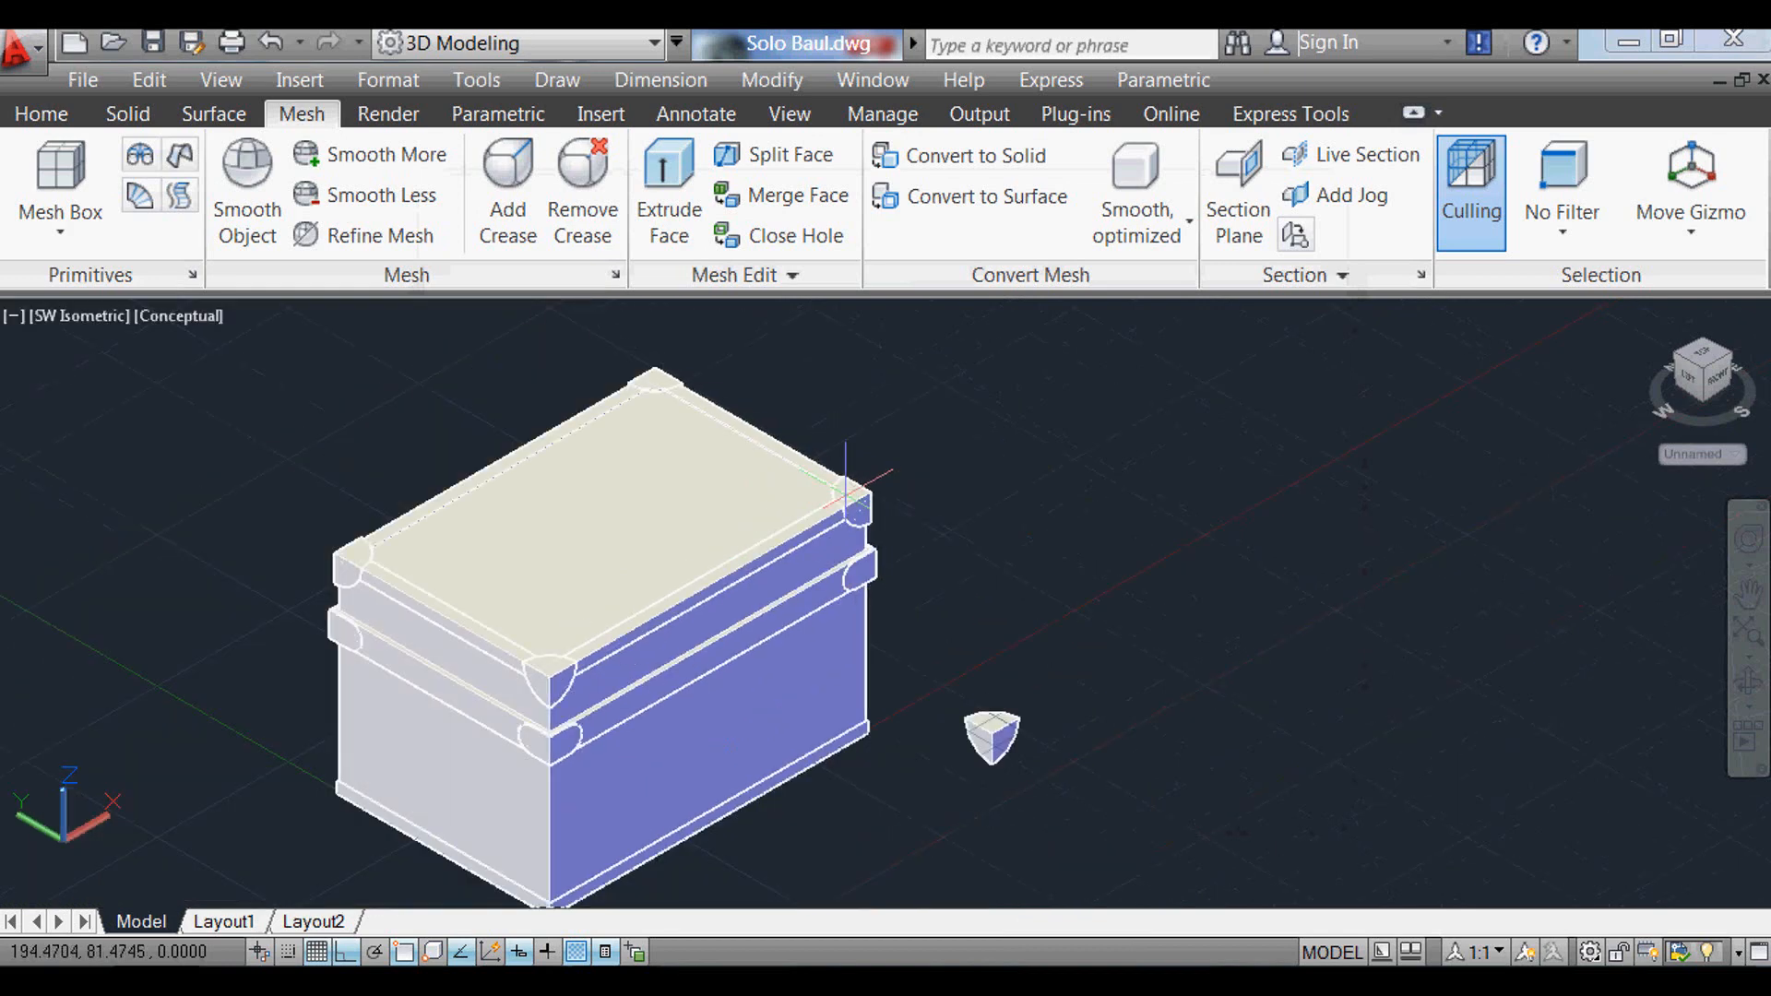
Step: Delete the spare corner guard beside the chest and the leftover sketch pieces in front of it
left_click(1060, 790)
left_click(950, 686)
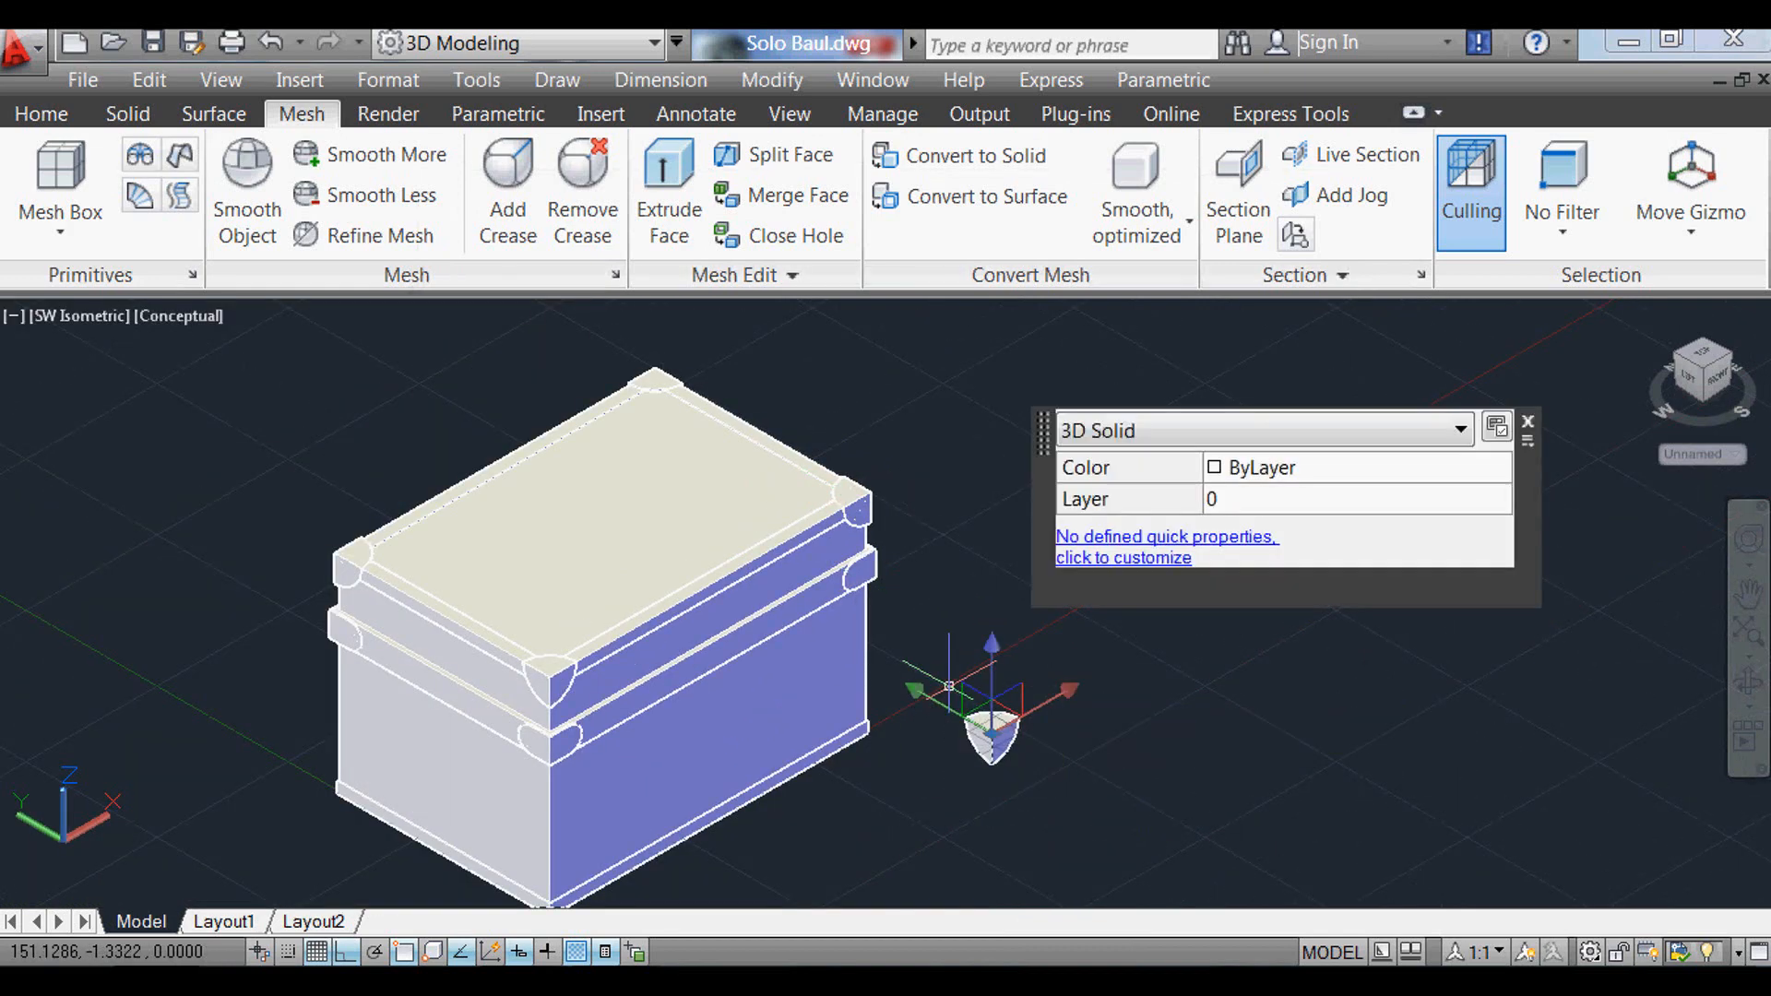
key("Delete")
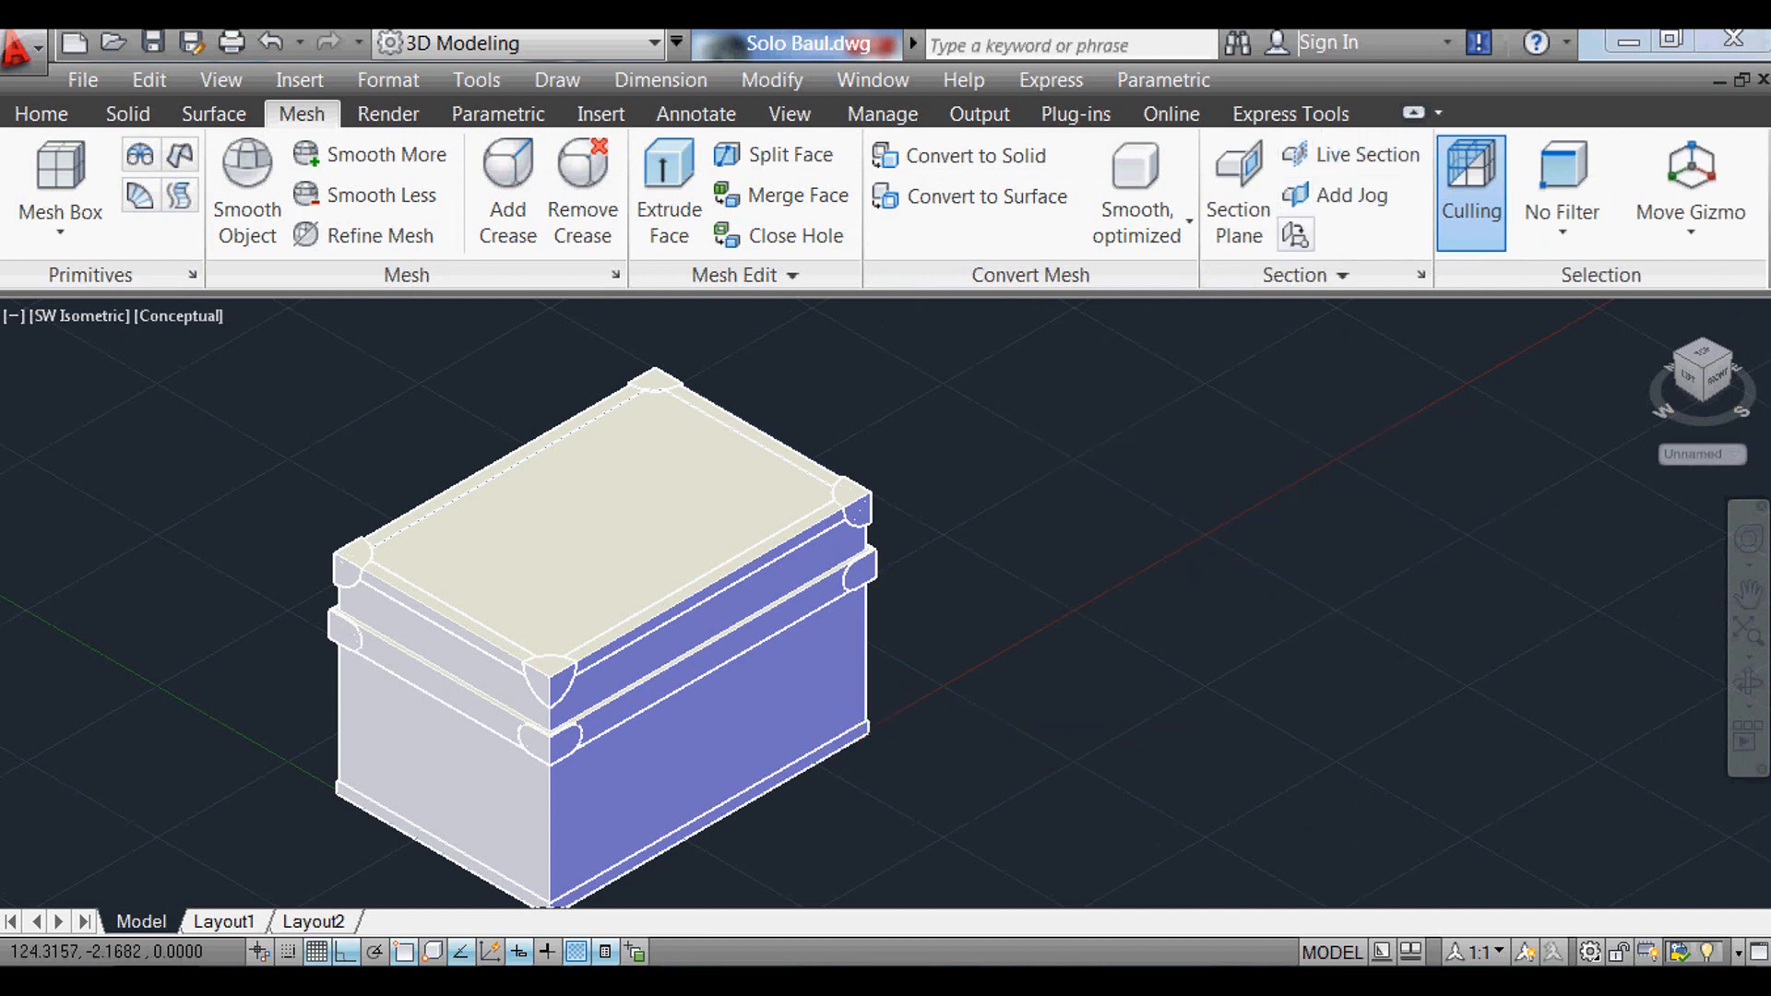
scroll(874, 724, "down", 1)
scroll(758, 904, "up", 3)
left_click(950, 887)
left_click(648, 816)
key("Delete")
Step: Set the visual style to 2D Wireframe and switch the model to the preset Front view
type("vs")
key("Return")
type("2")
key("Return")
type("v")
key("Return")
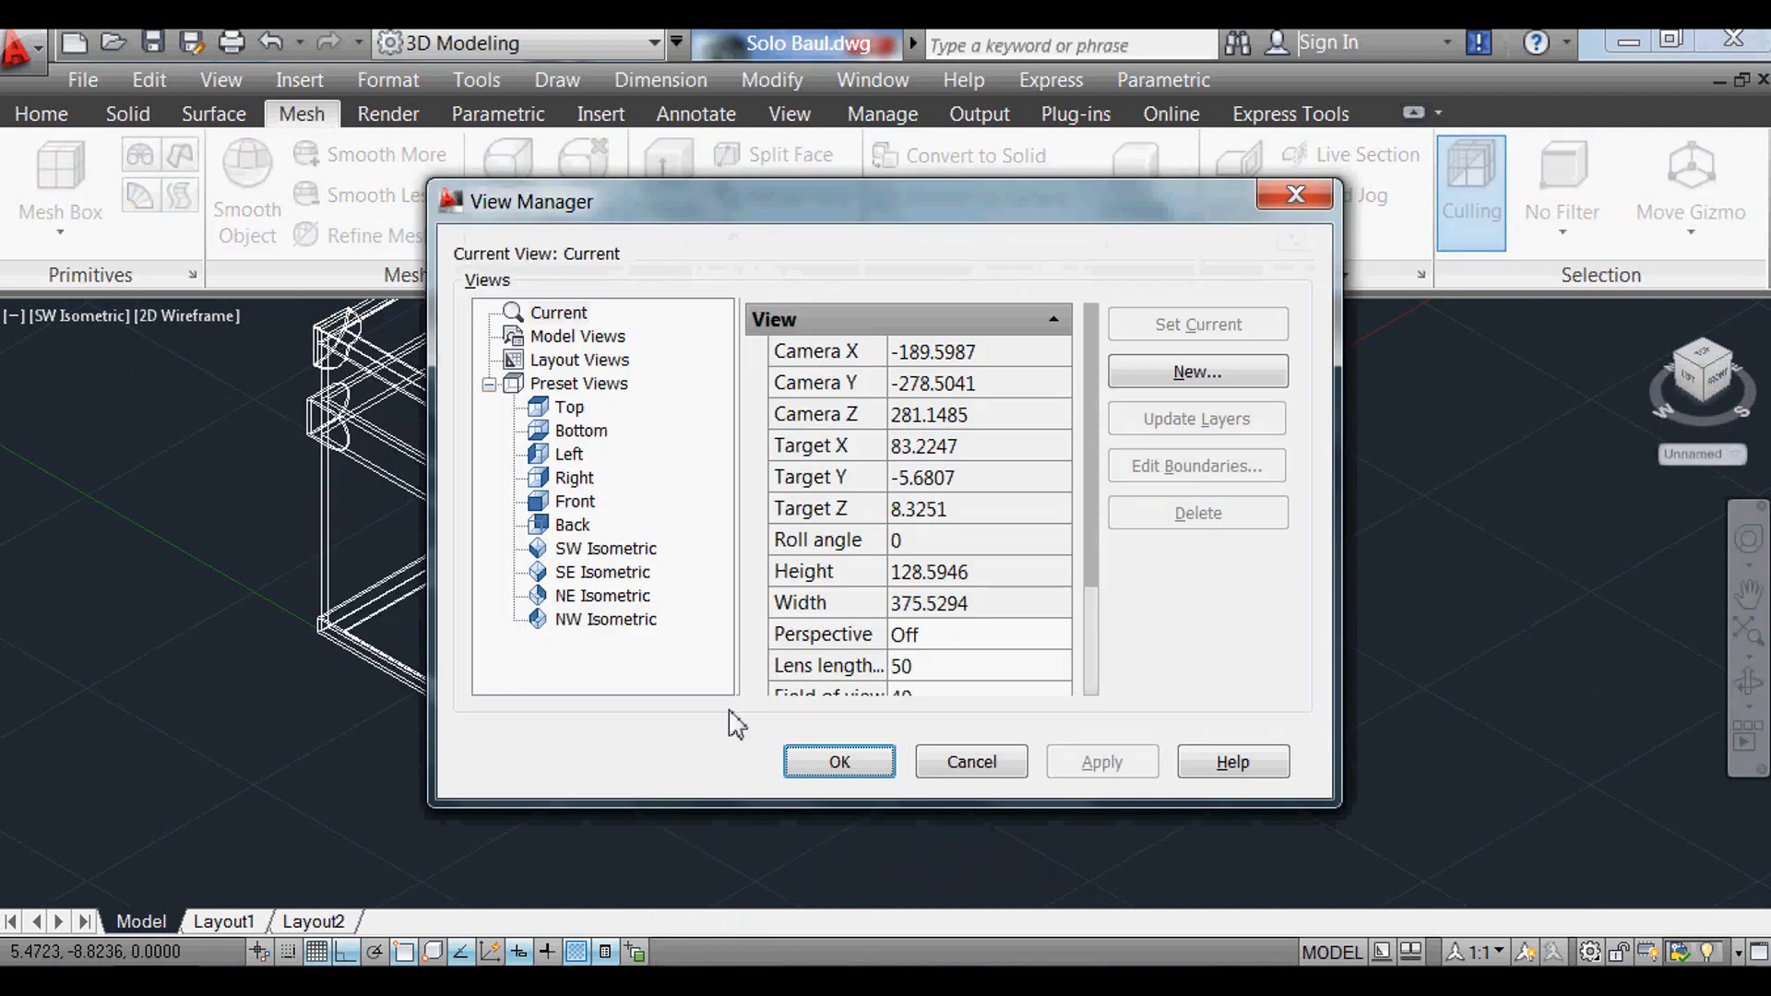
left_click(575, 502)
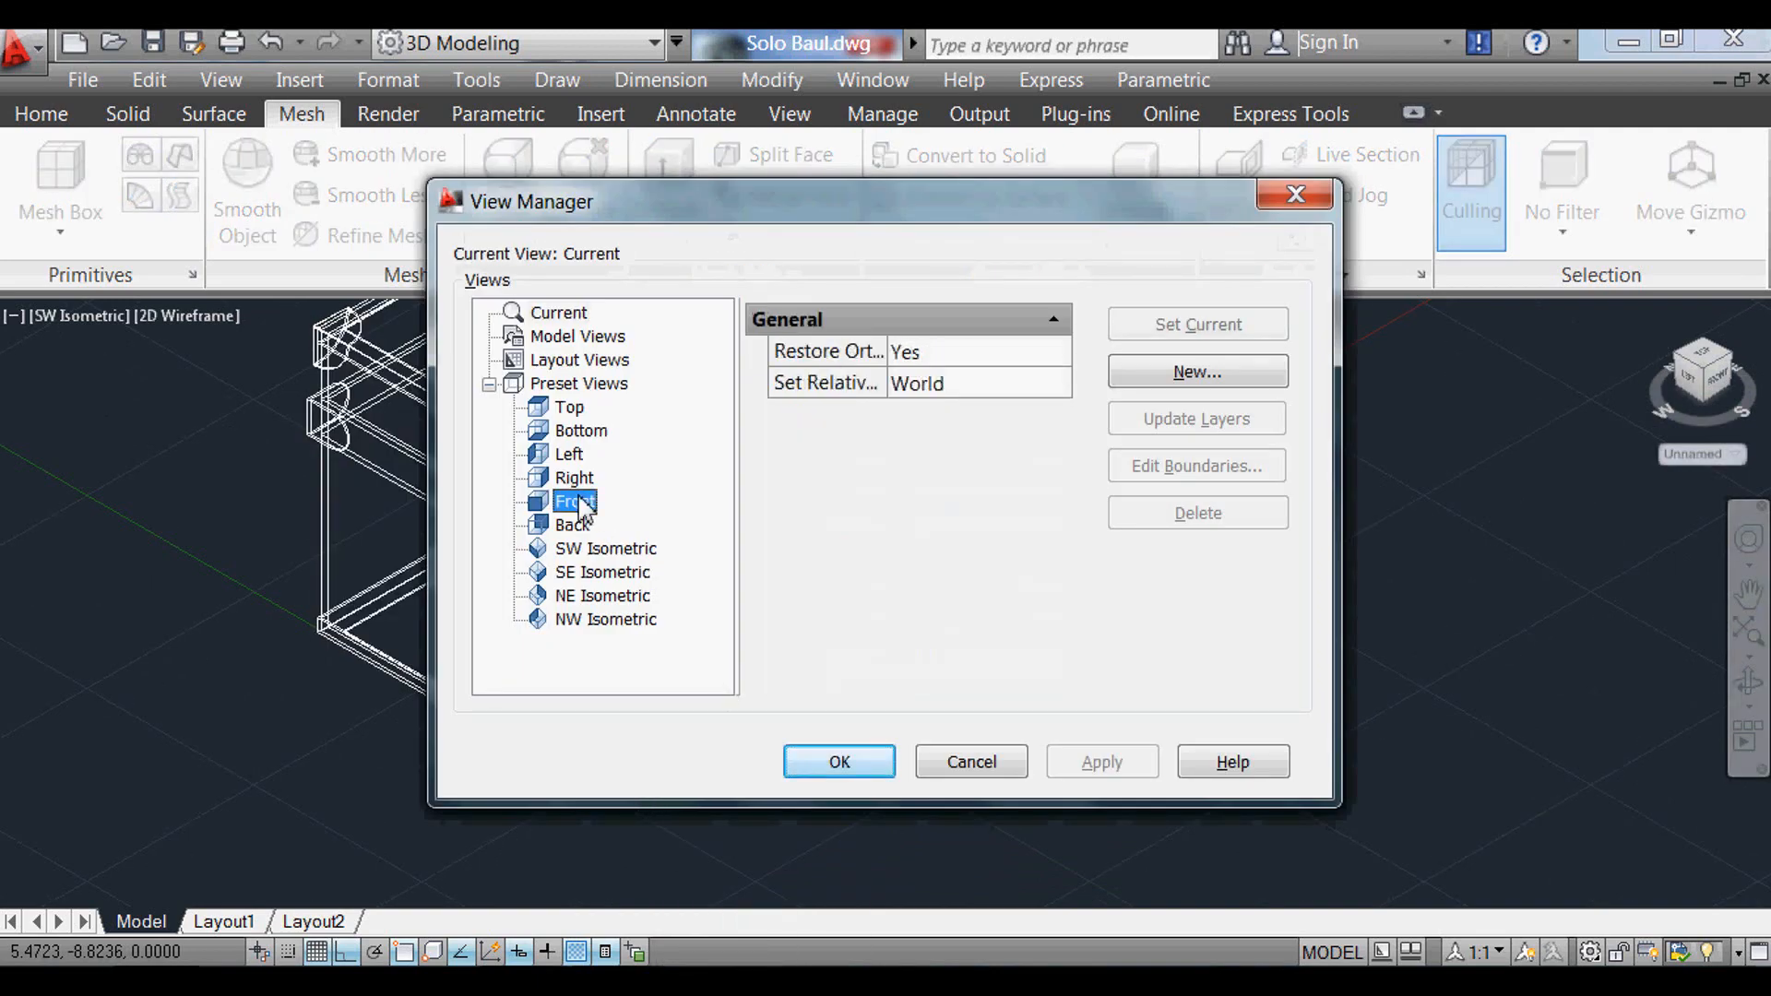
left_click(828, 765)
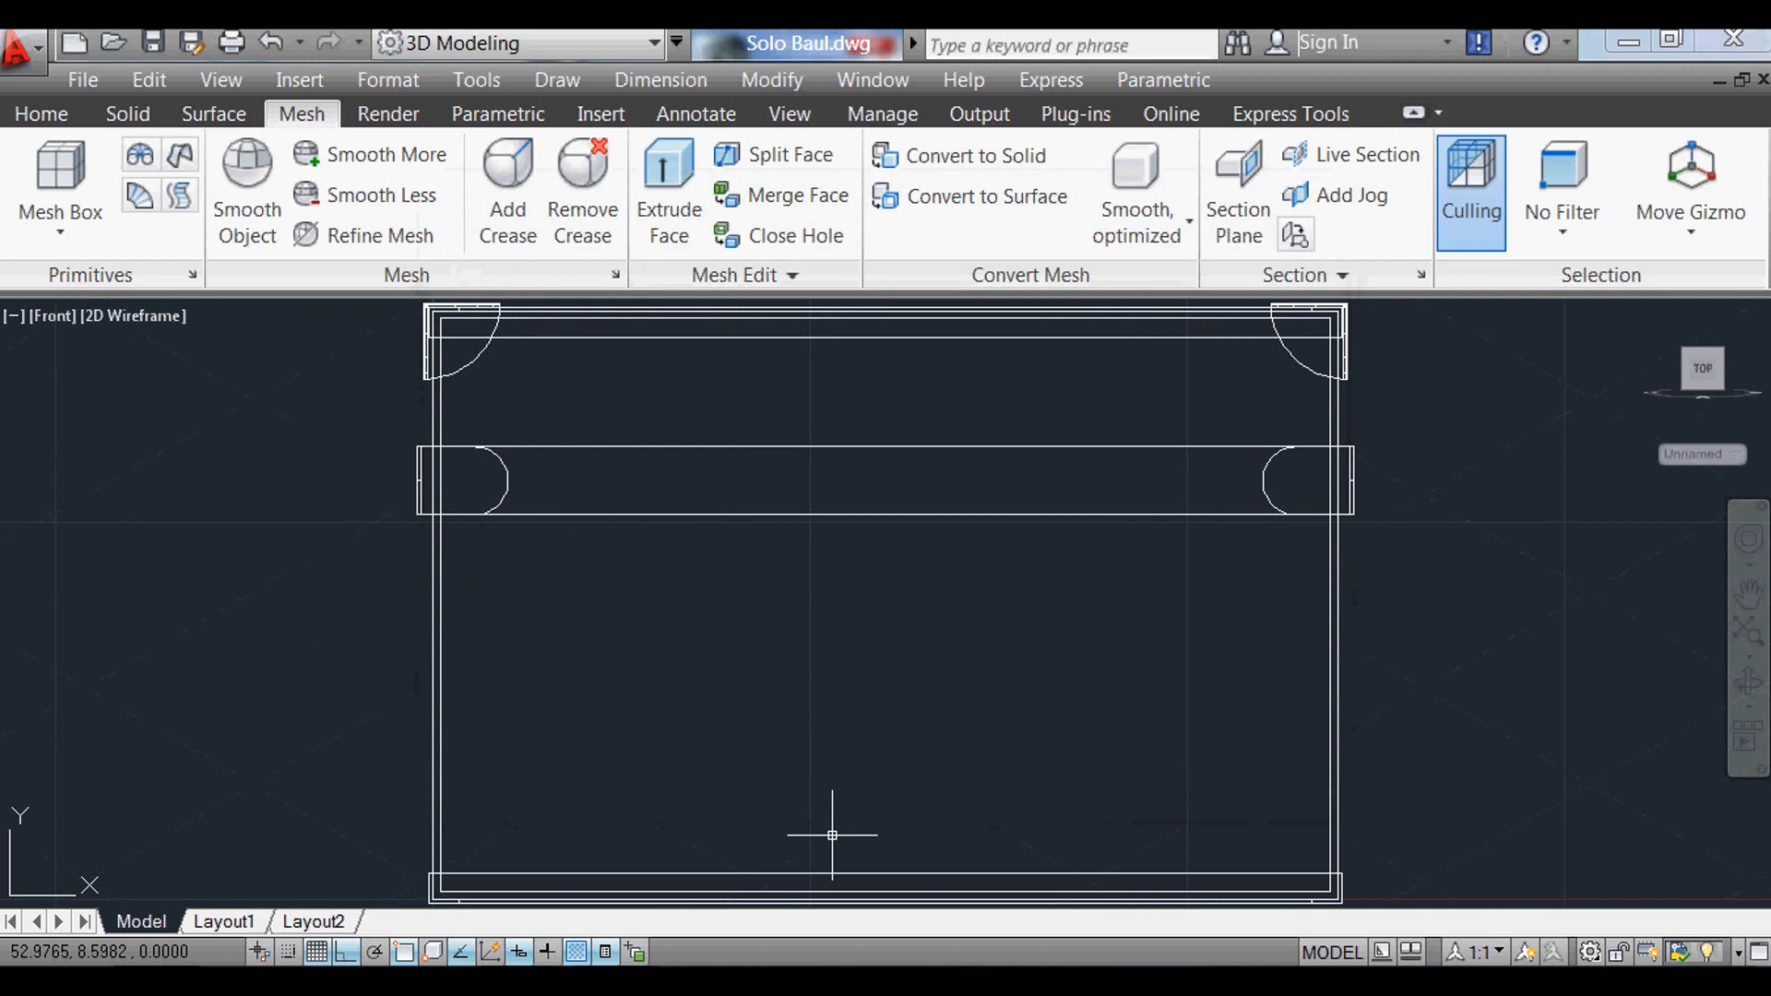
Step: Mirror the upper corner guards across a horizontal line through the midpoint of the chest's side edge, keeping the originals
type("mi")
key("Return")
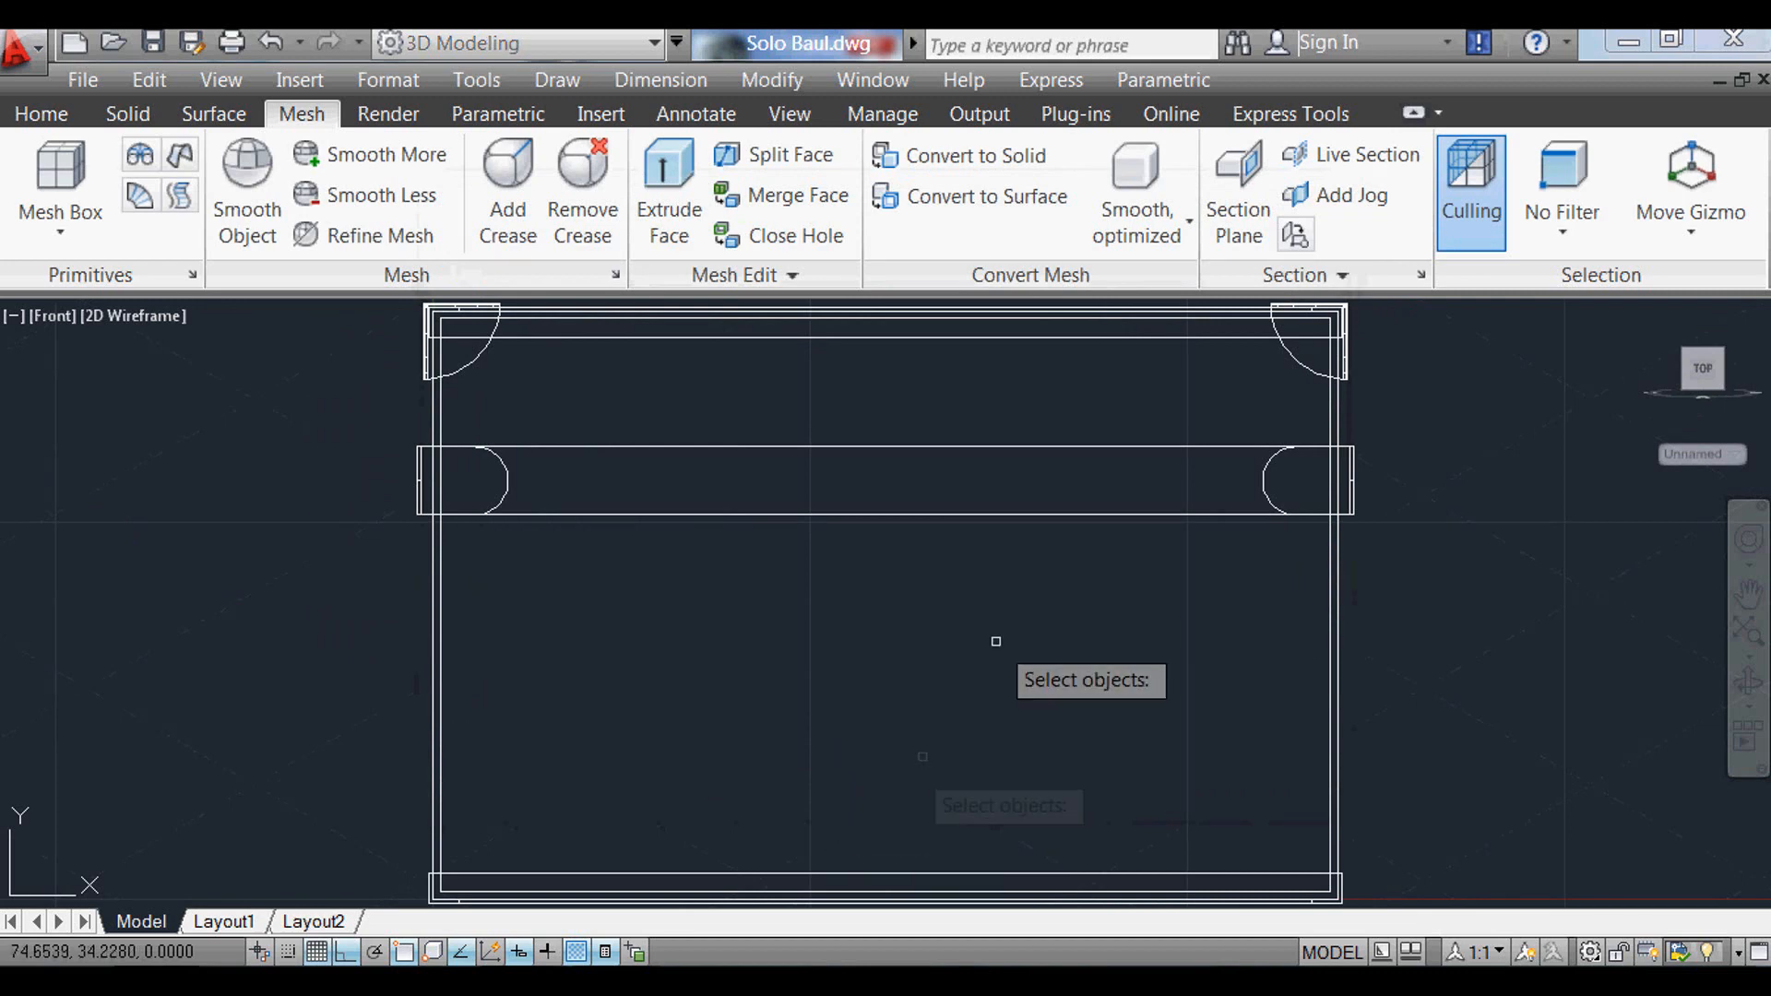
left_click(1303, 395)
left_click(1277, 373)
left_click(494, 379)
left_click(470, 359)
scroll(598, 346, "down", 1)
key("Return")
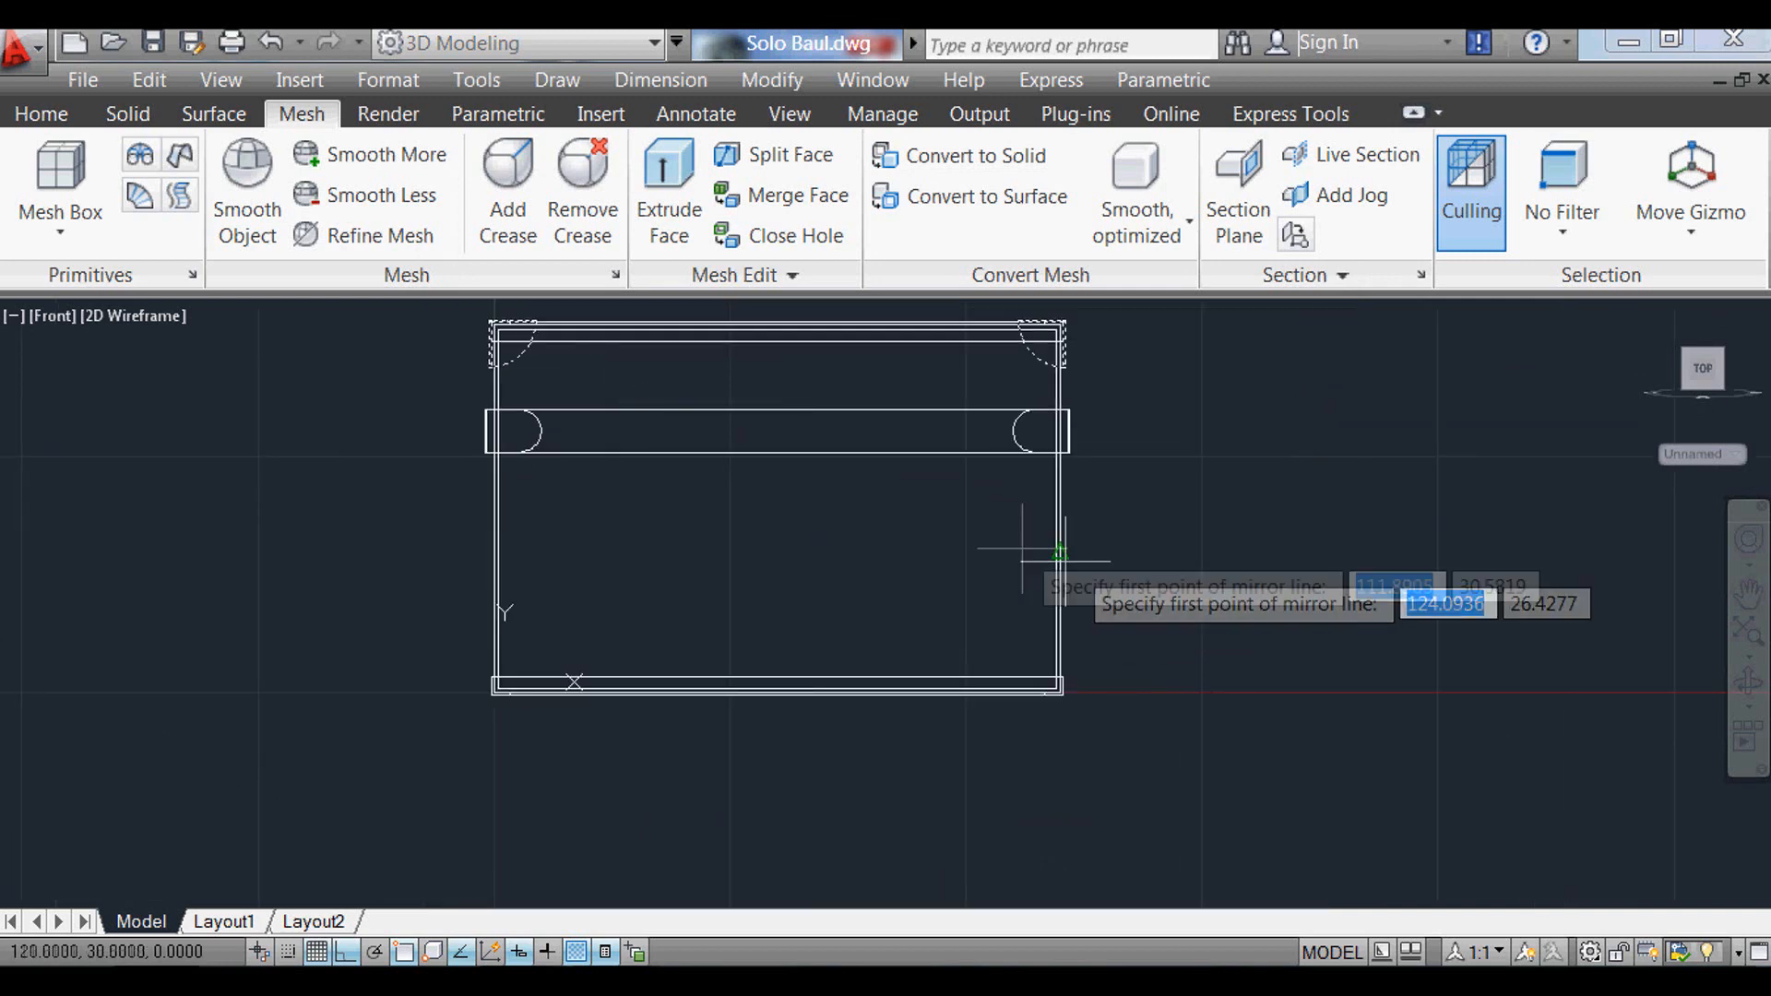
scroll(1073, 540, "up", 4)
left_click(1037, 533)
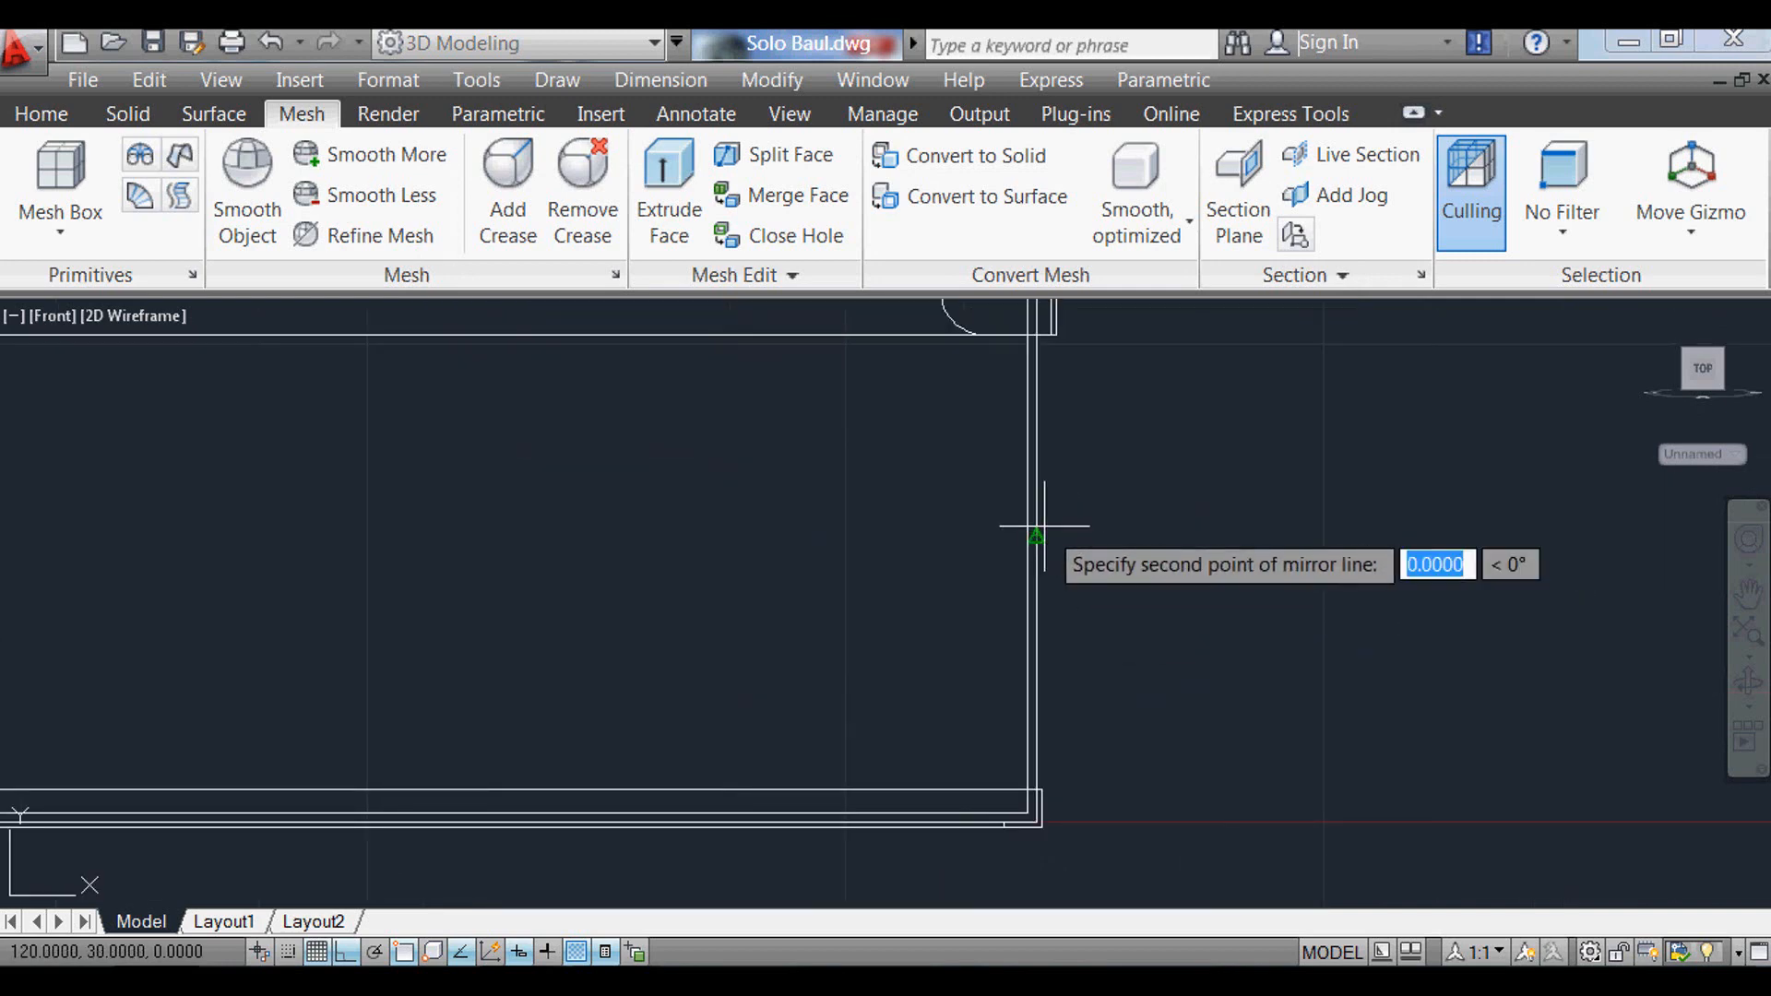
scroll(1038, 530, "down", 2)
left_click(1190, 536)
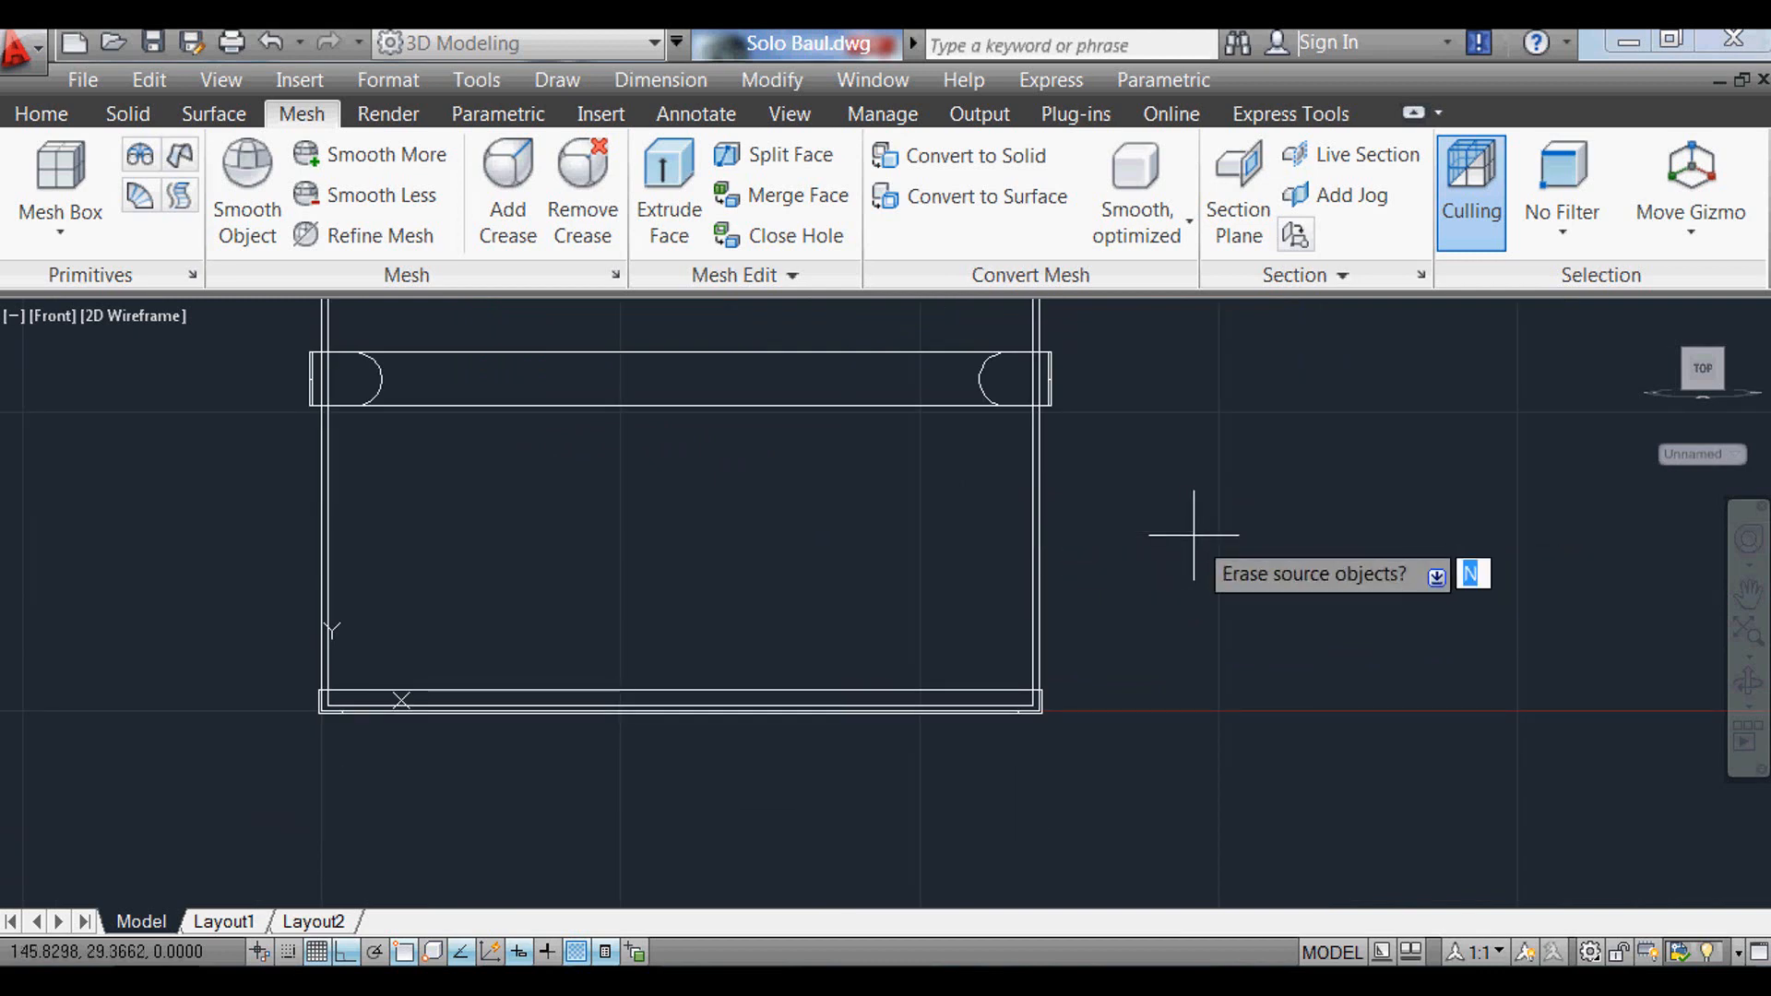
key("Return")
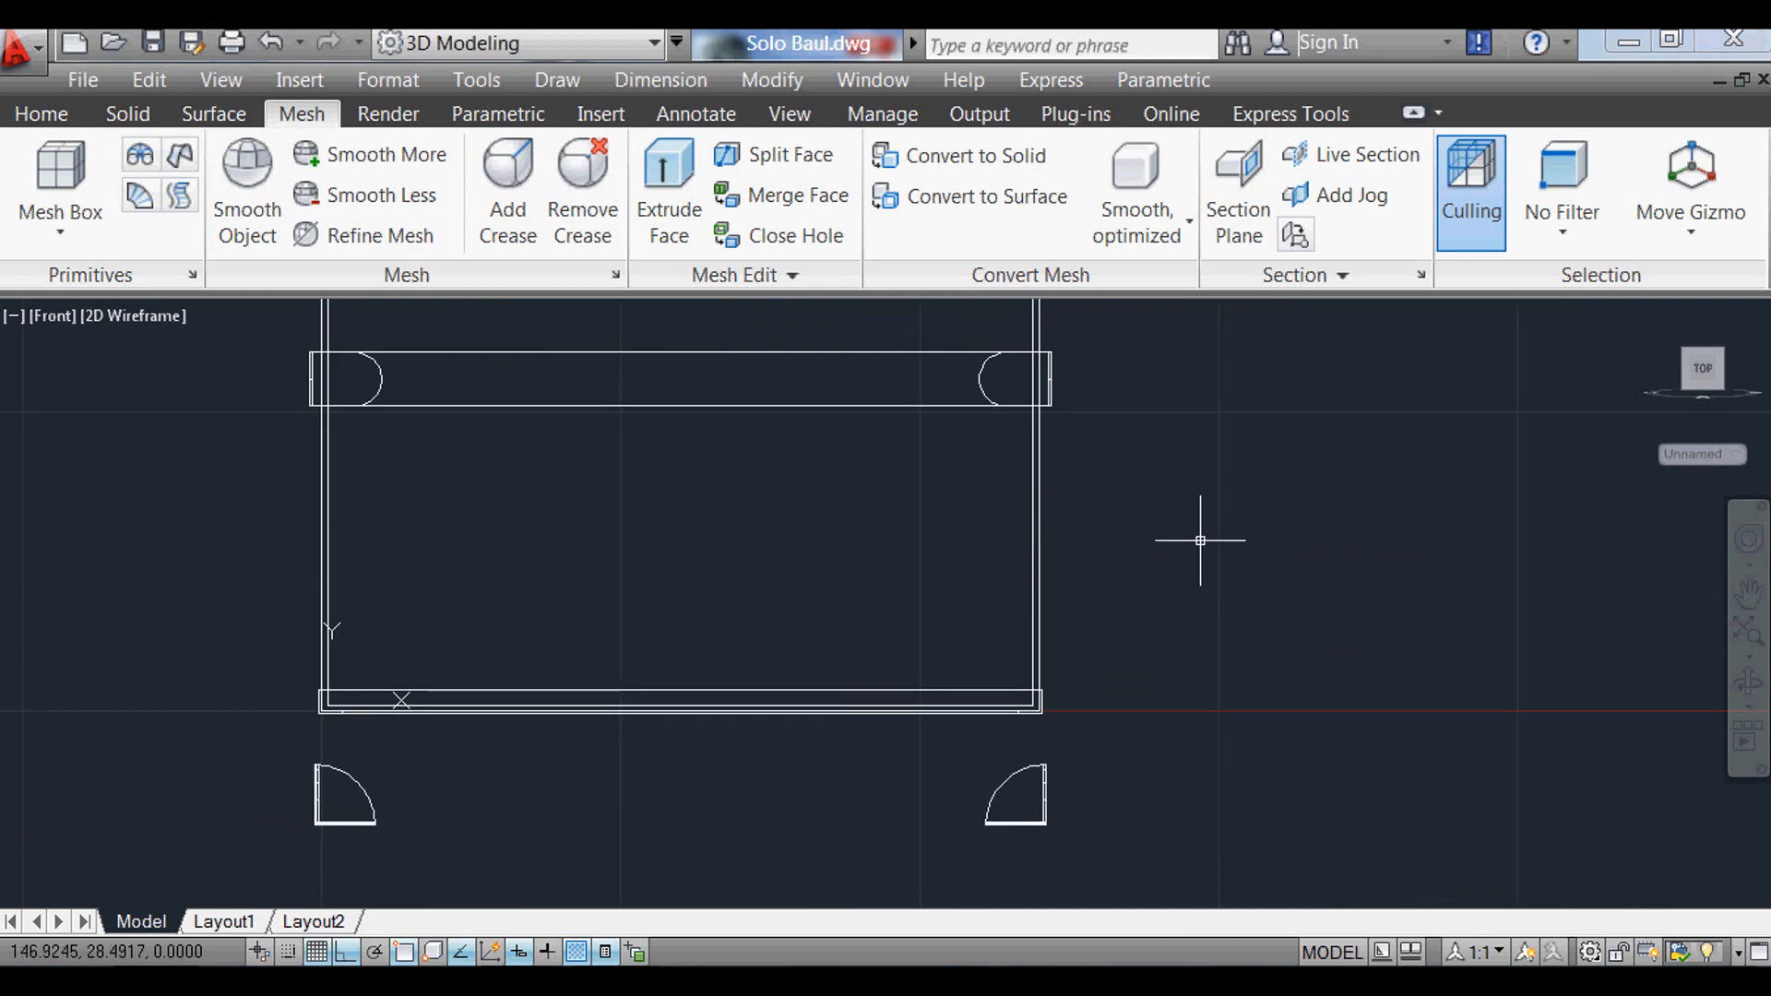
Step: Measure the vertical distance from the mirrored guard's bottom outer corner to the chest base's bottom corner with a linear dimension
key("Return")
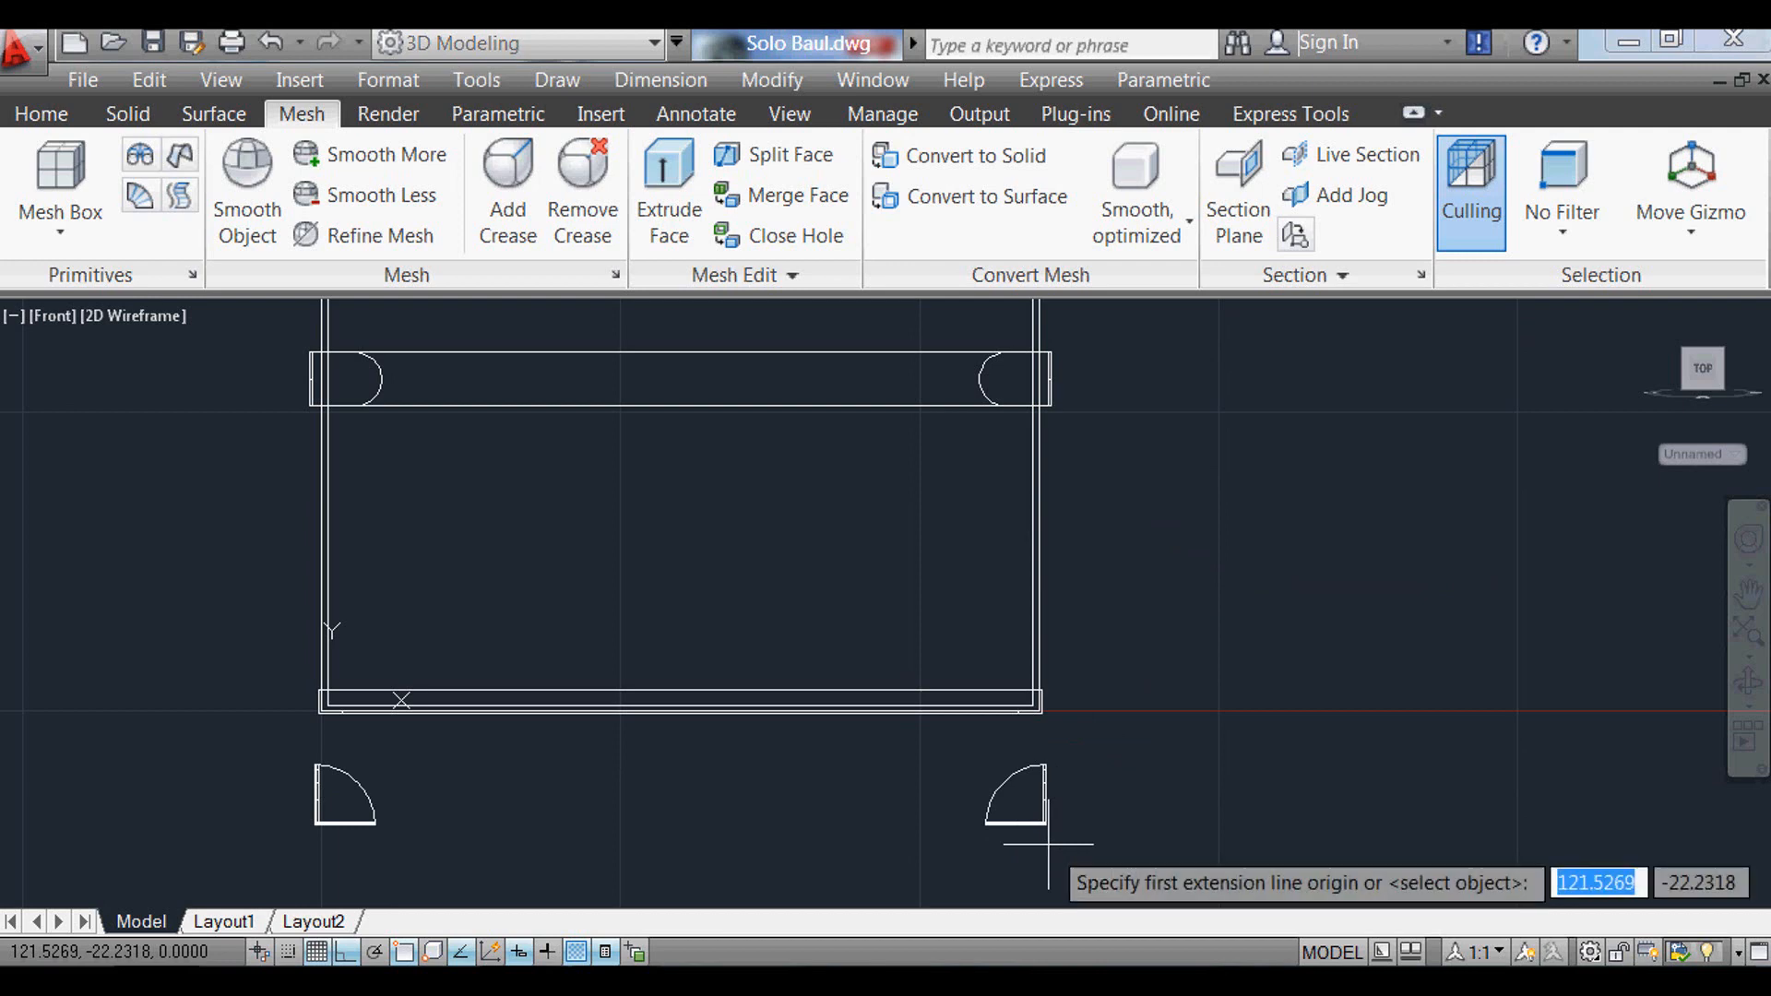
scroll(1015, 835, "up", 4)
left_click(1072, 867)
scroll(1051, 909, "down", 4)
scroll(1042, 620, "up", 3)
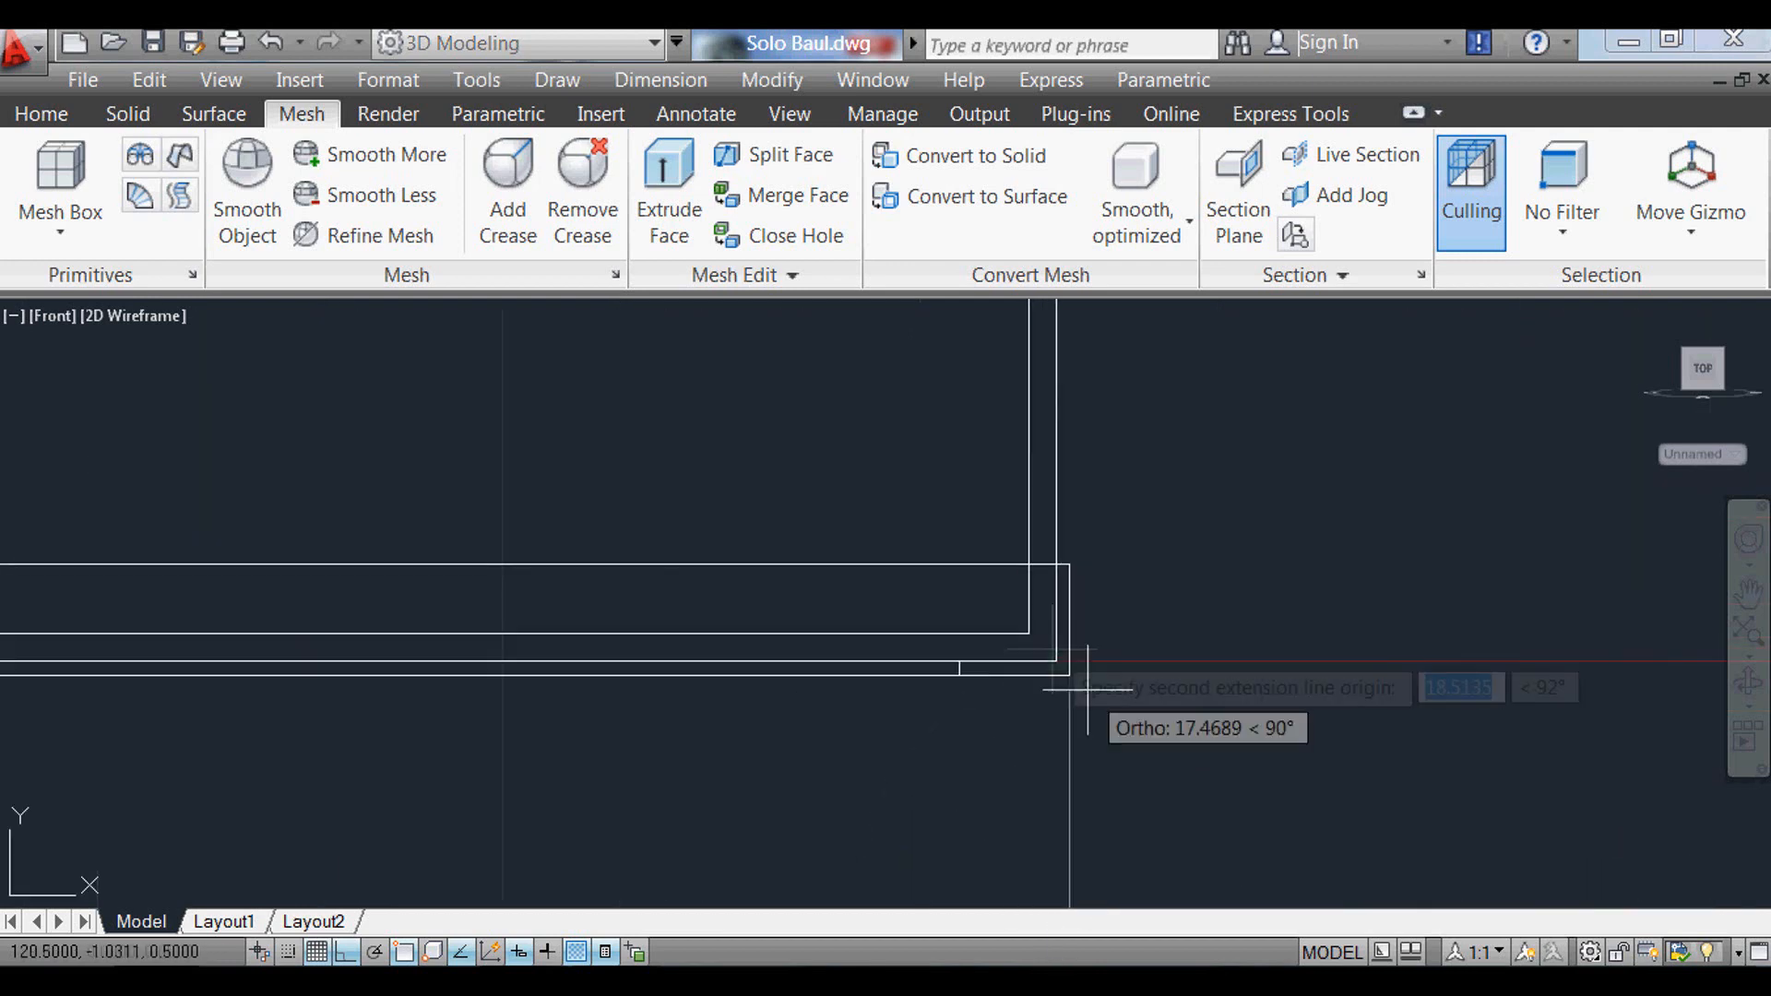
left_click(1069, 676)
scroll(1107, 600, "down", 4)
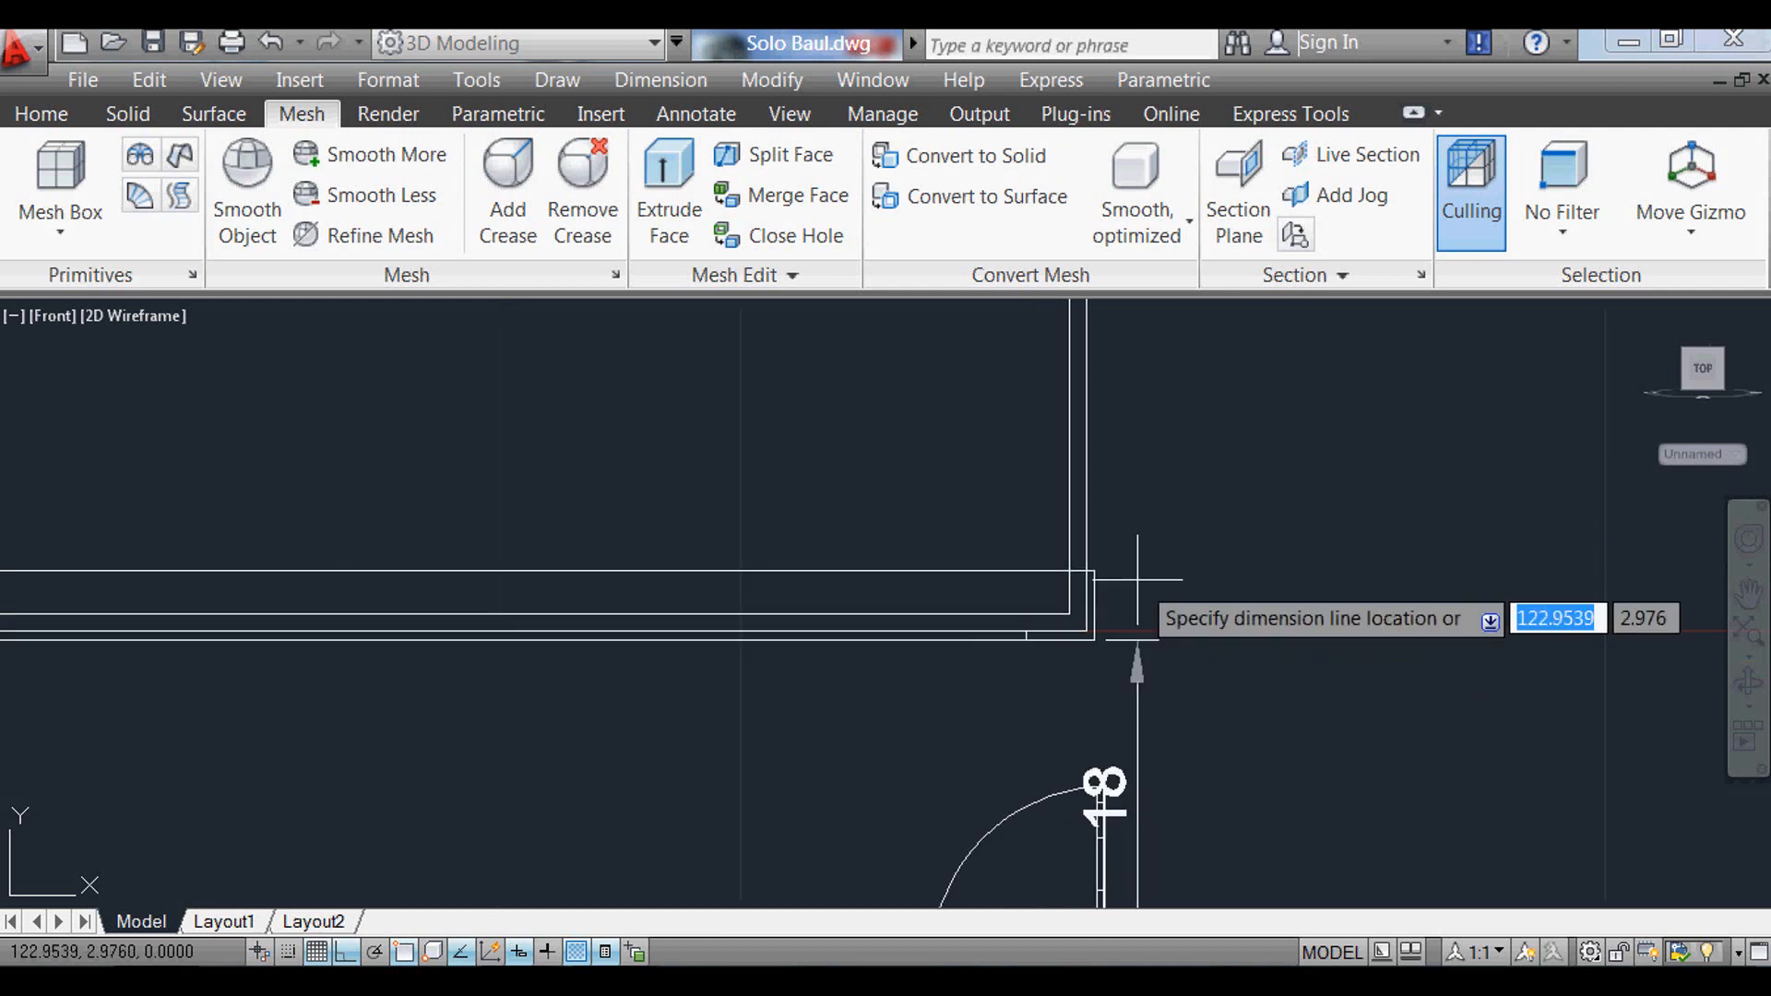
scroll(1111, 634, "down", 4)
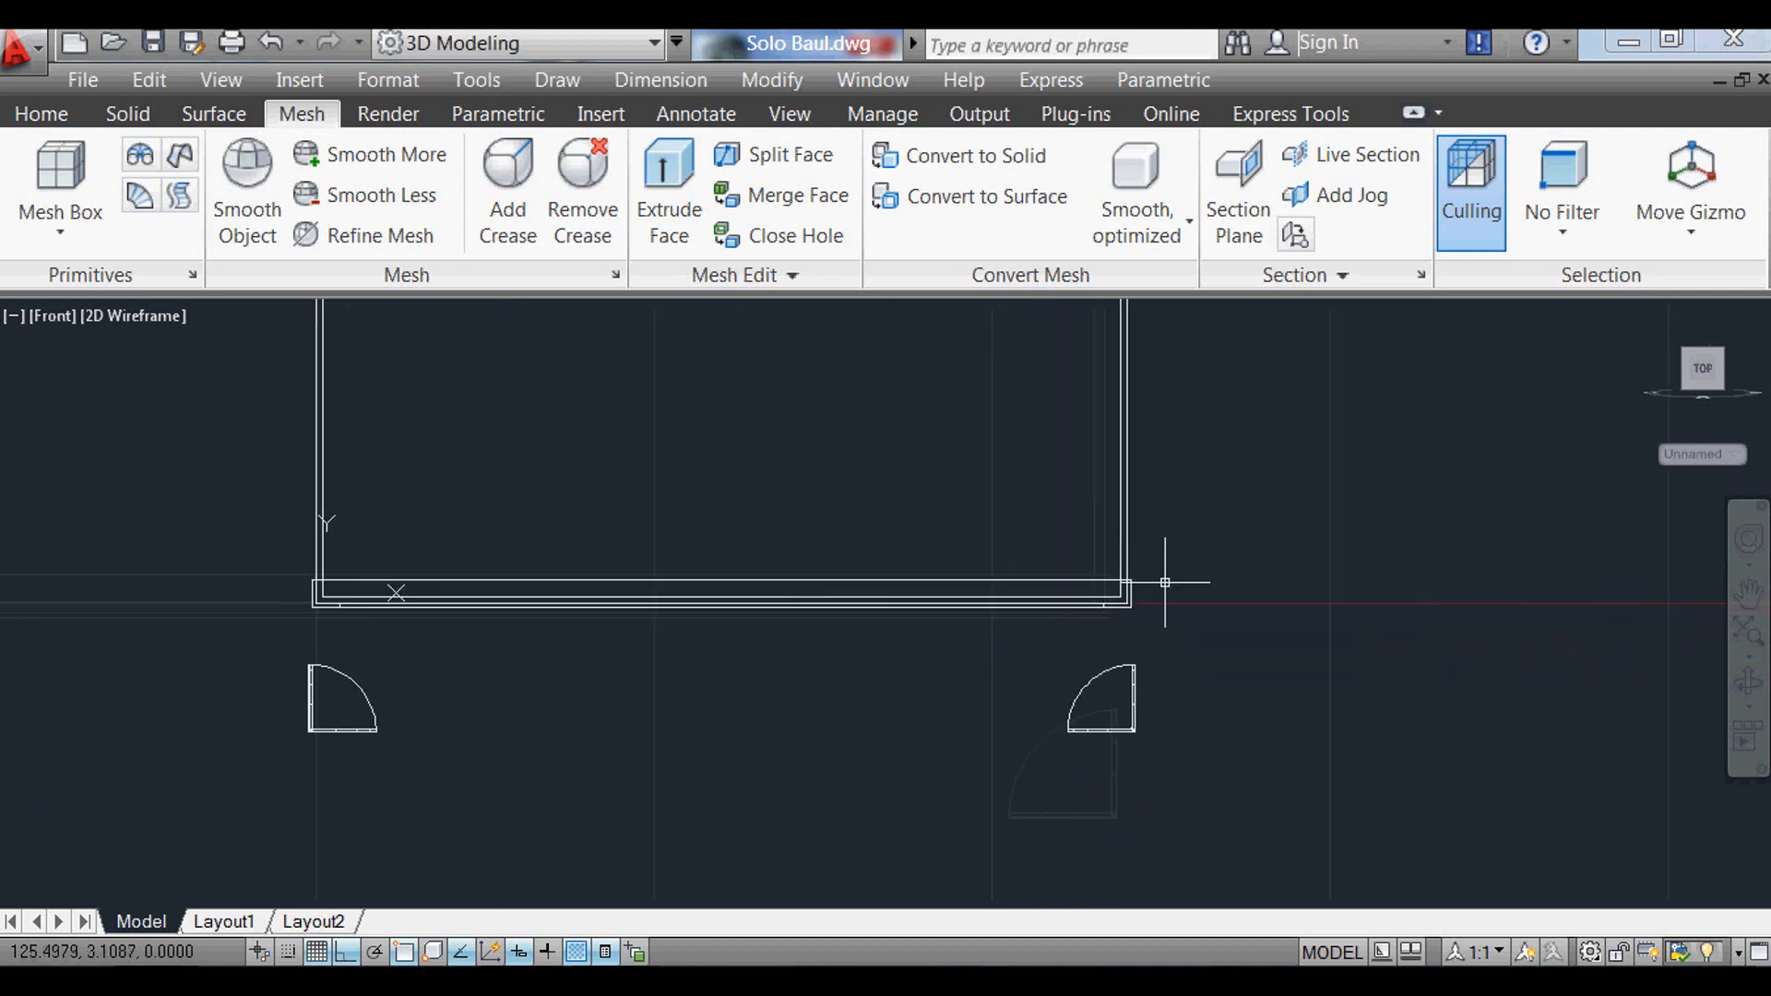
Step: Move the mirrored corner guards below the chest straight up by 18 units onto the chest's bottom corners
left_click(1167, 682)
left_click(538, 631)
key("Return")
left_click(750, 834)
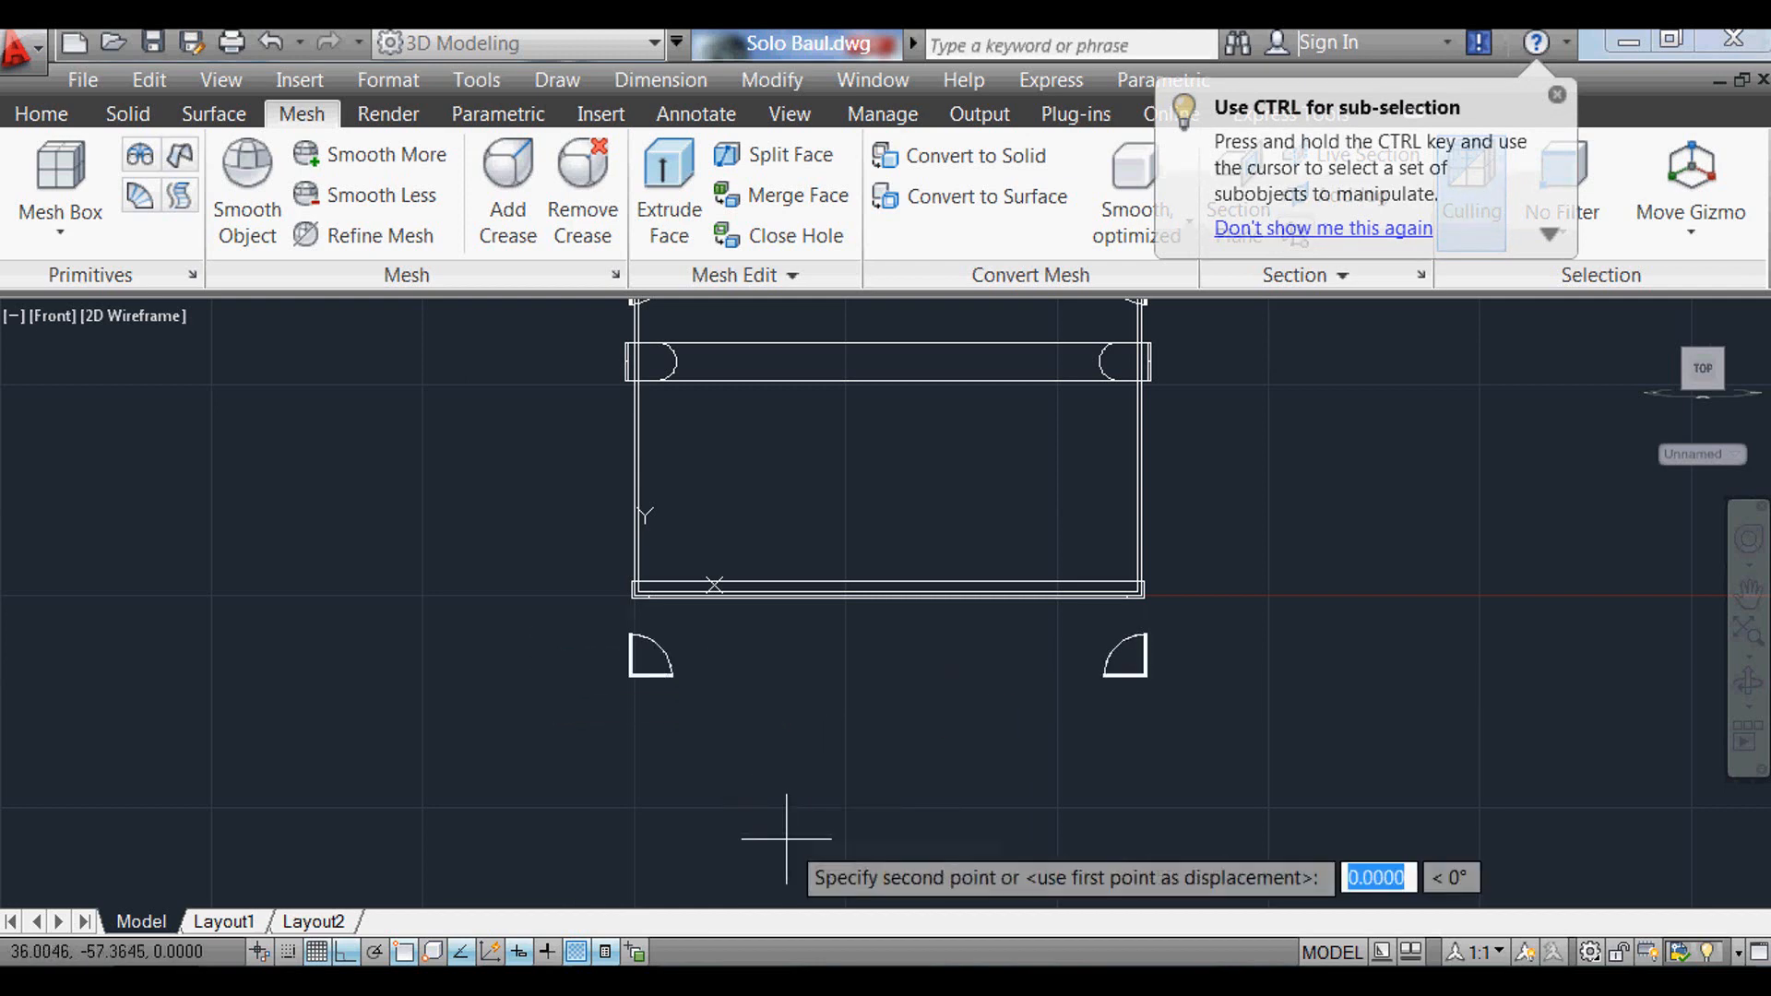
type("18")
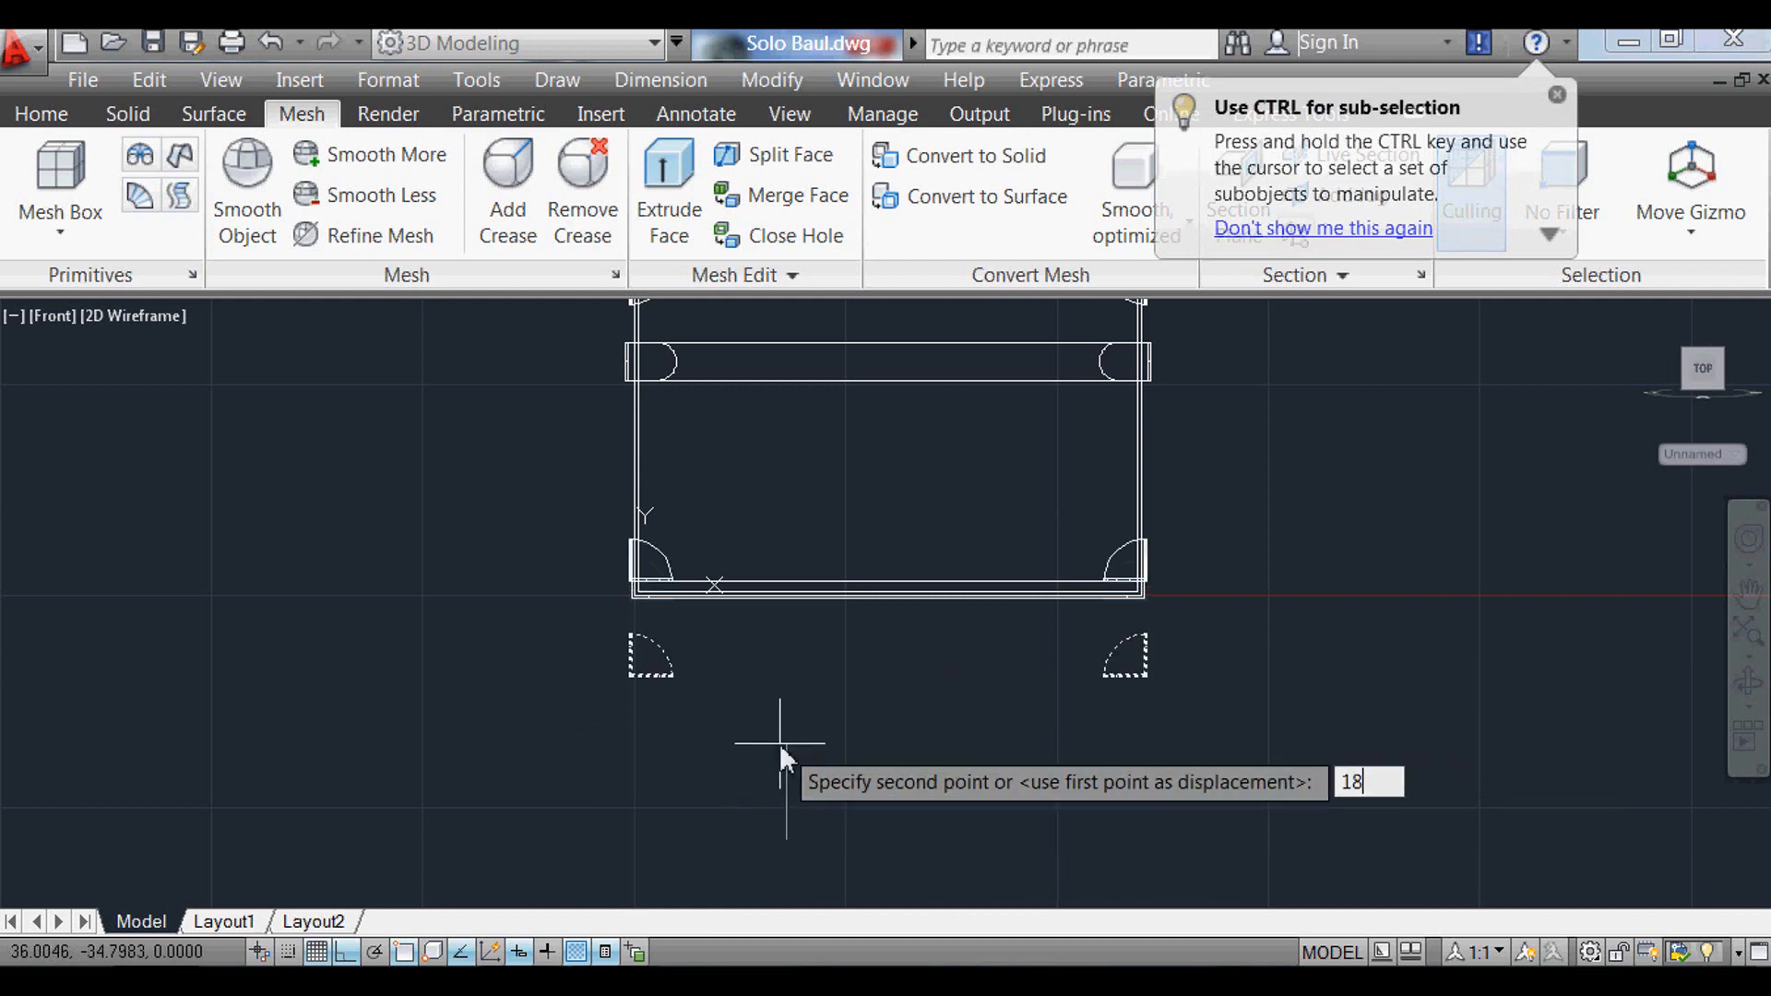
key("Return")
Step: Show the chest in the SW Isometric view with the Conceptual visual style and check the bottom corner guards
key("Return")
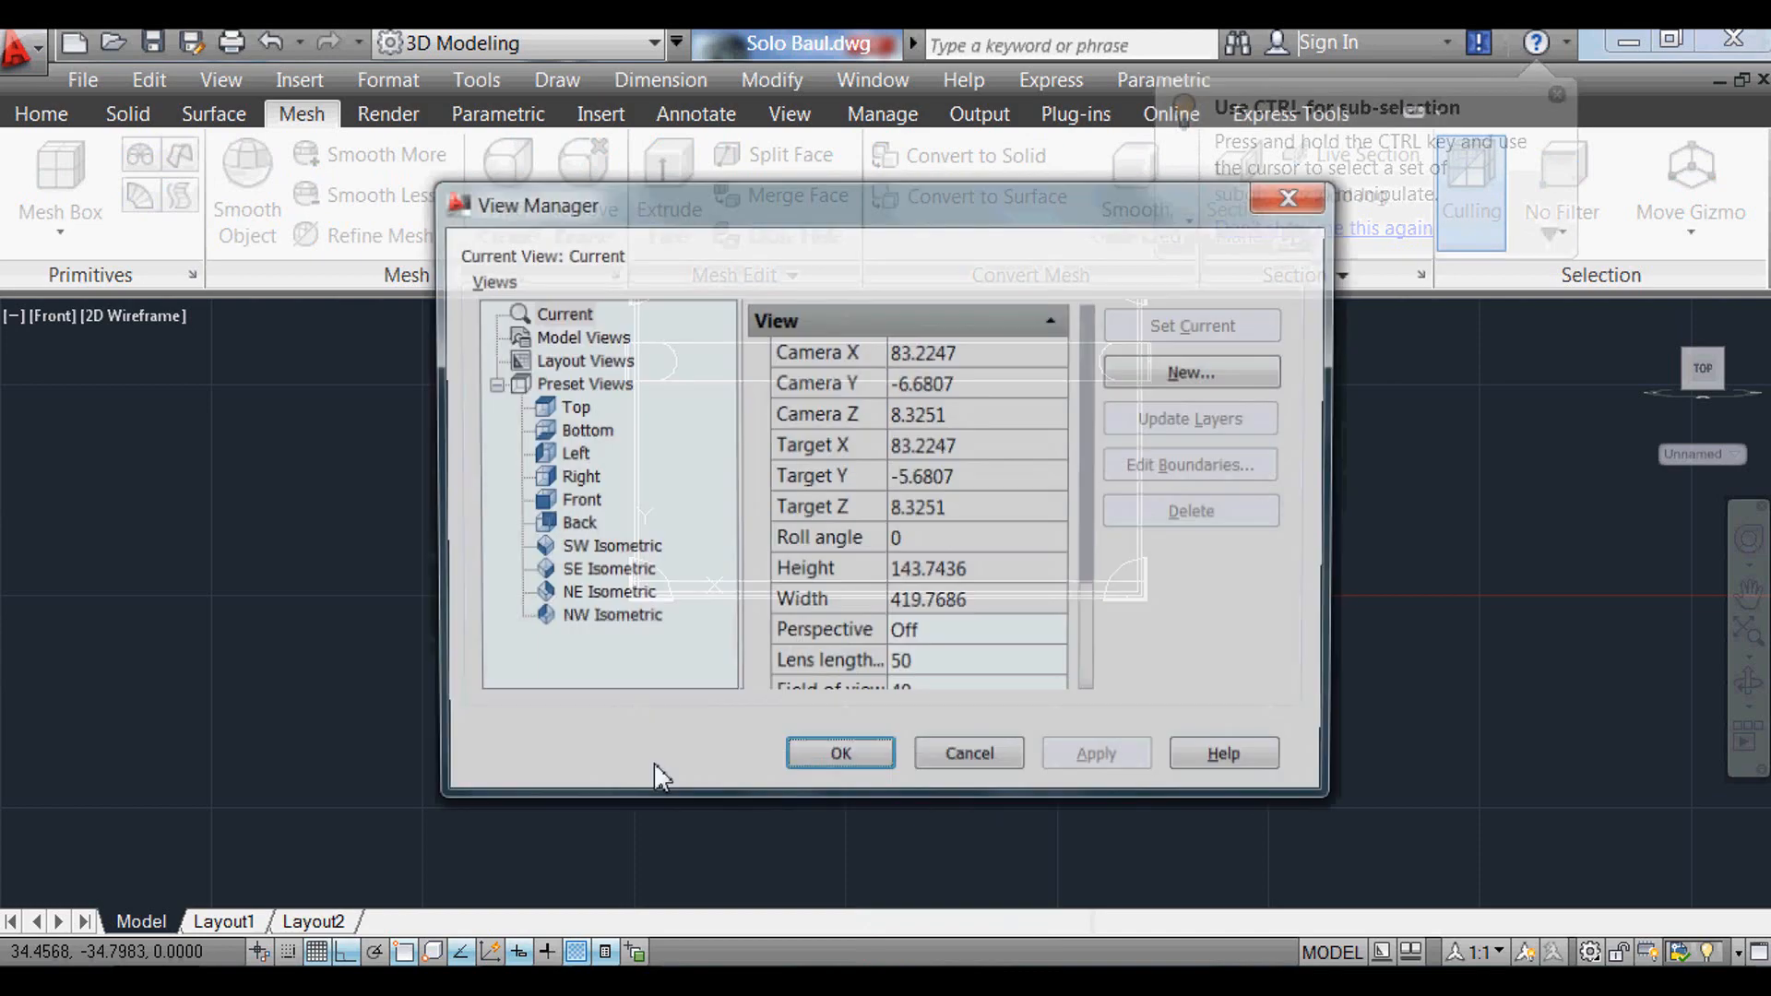
left_click(590, 550)
left_click(838, 762)
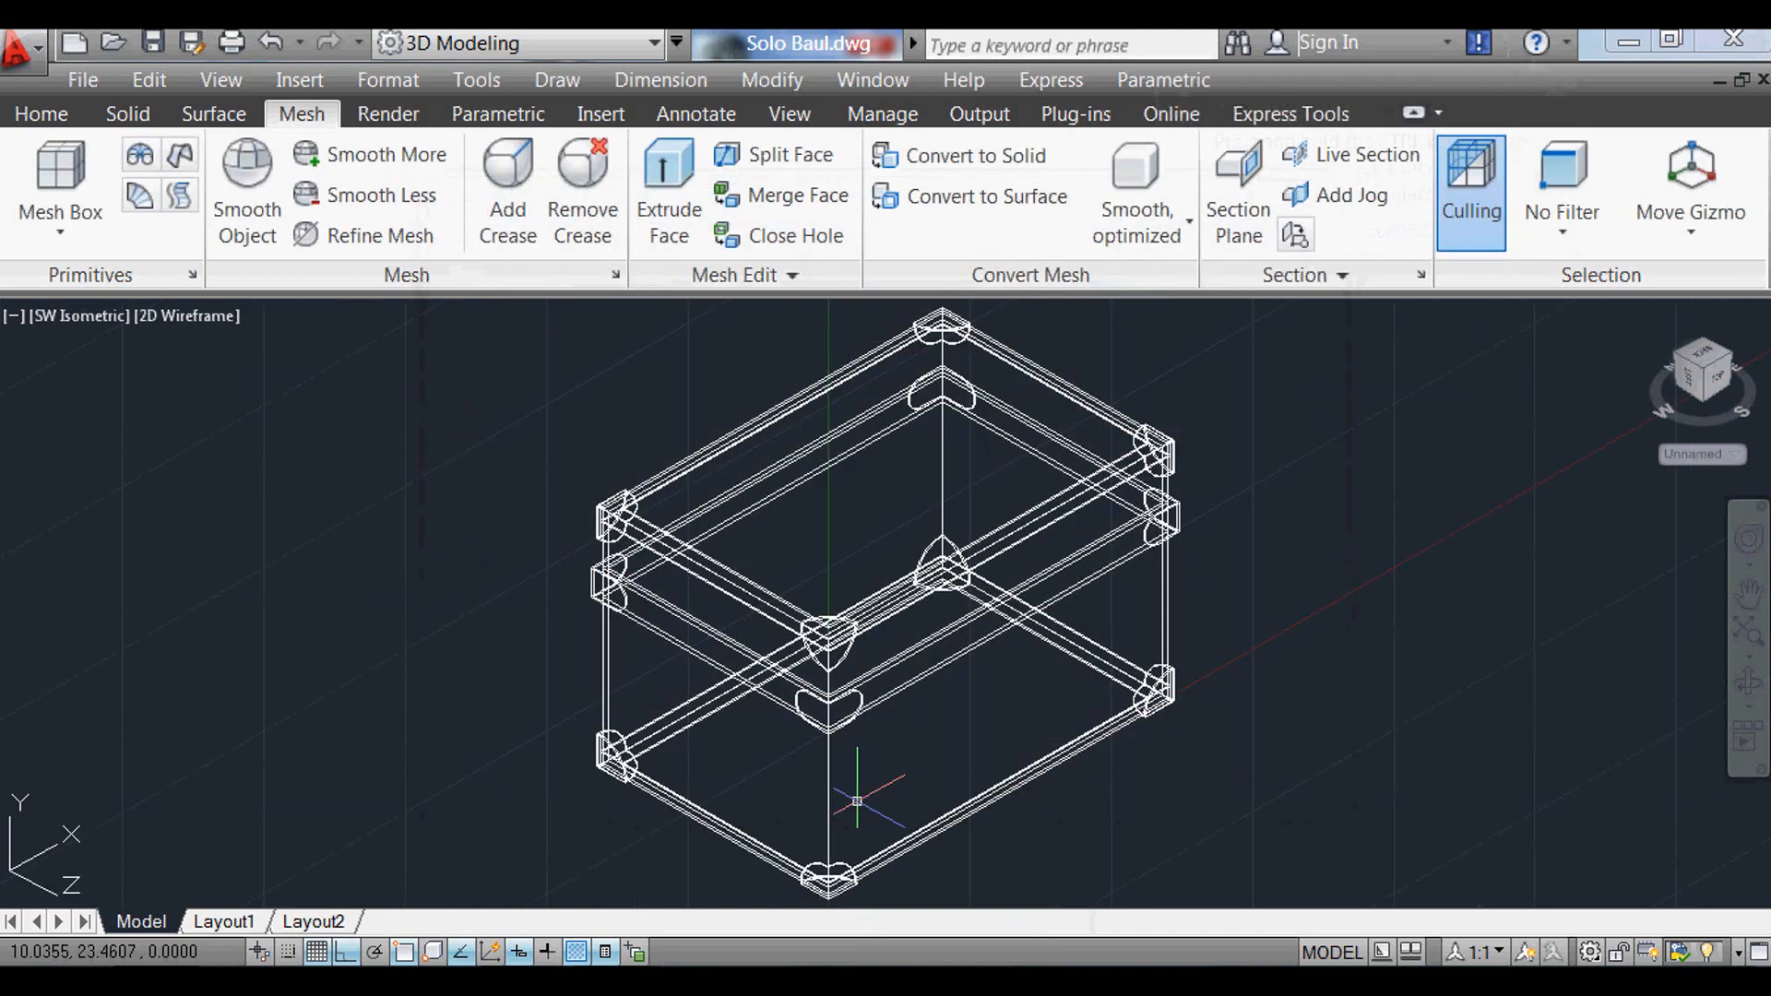
type("vs")
key("Return")
type("c")
key("Return")
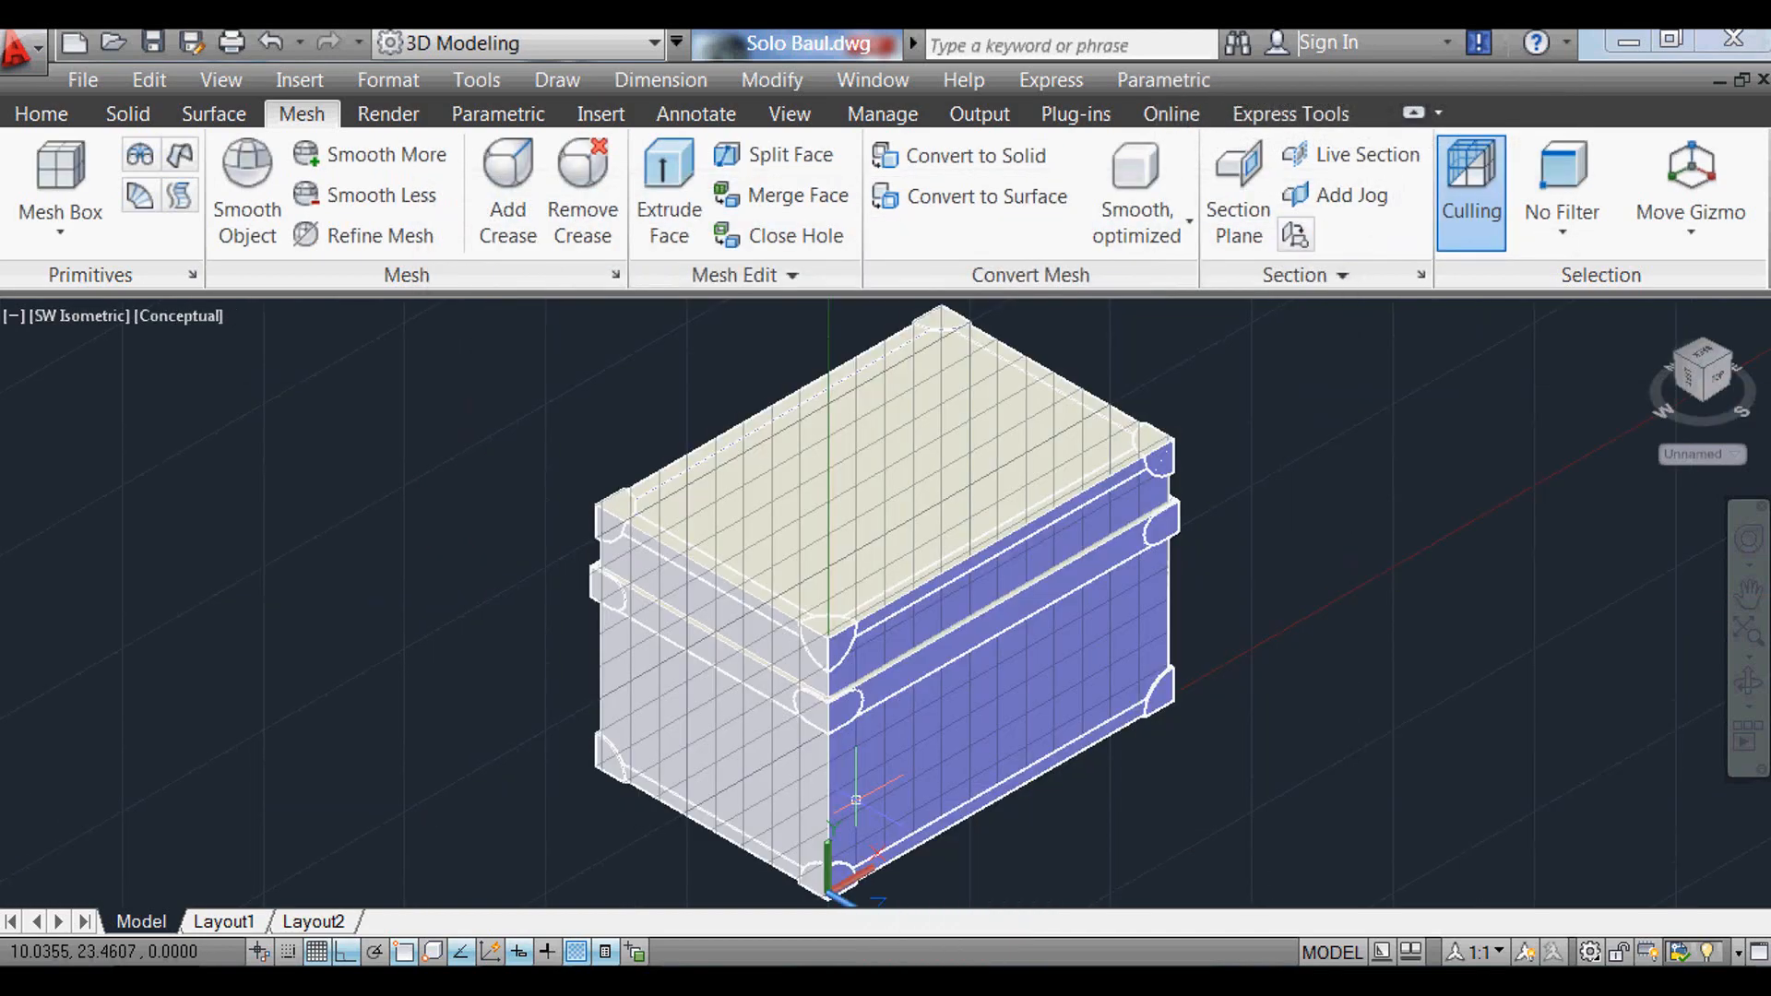
scroll(912, 733, "up", 3)
scroll(466, 509, "down", 4)
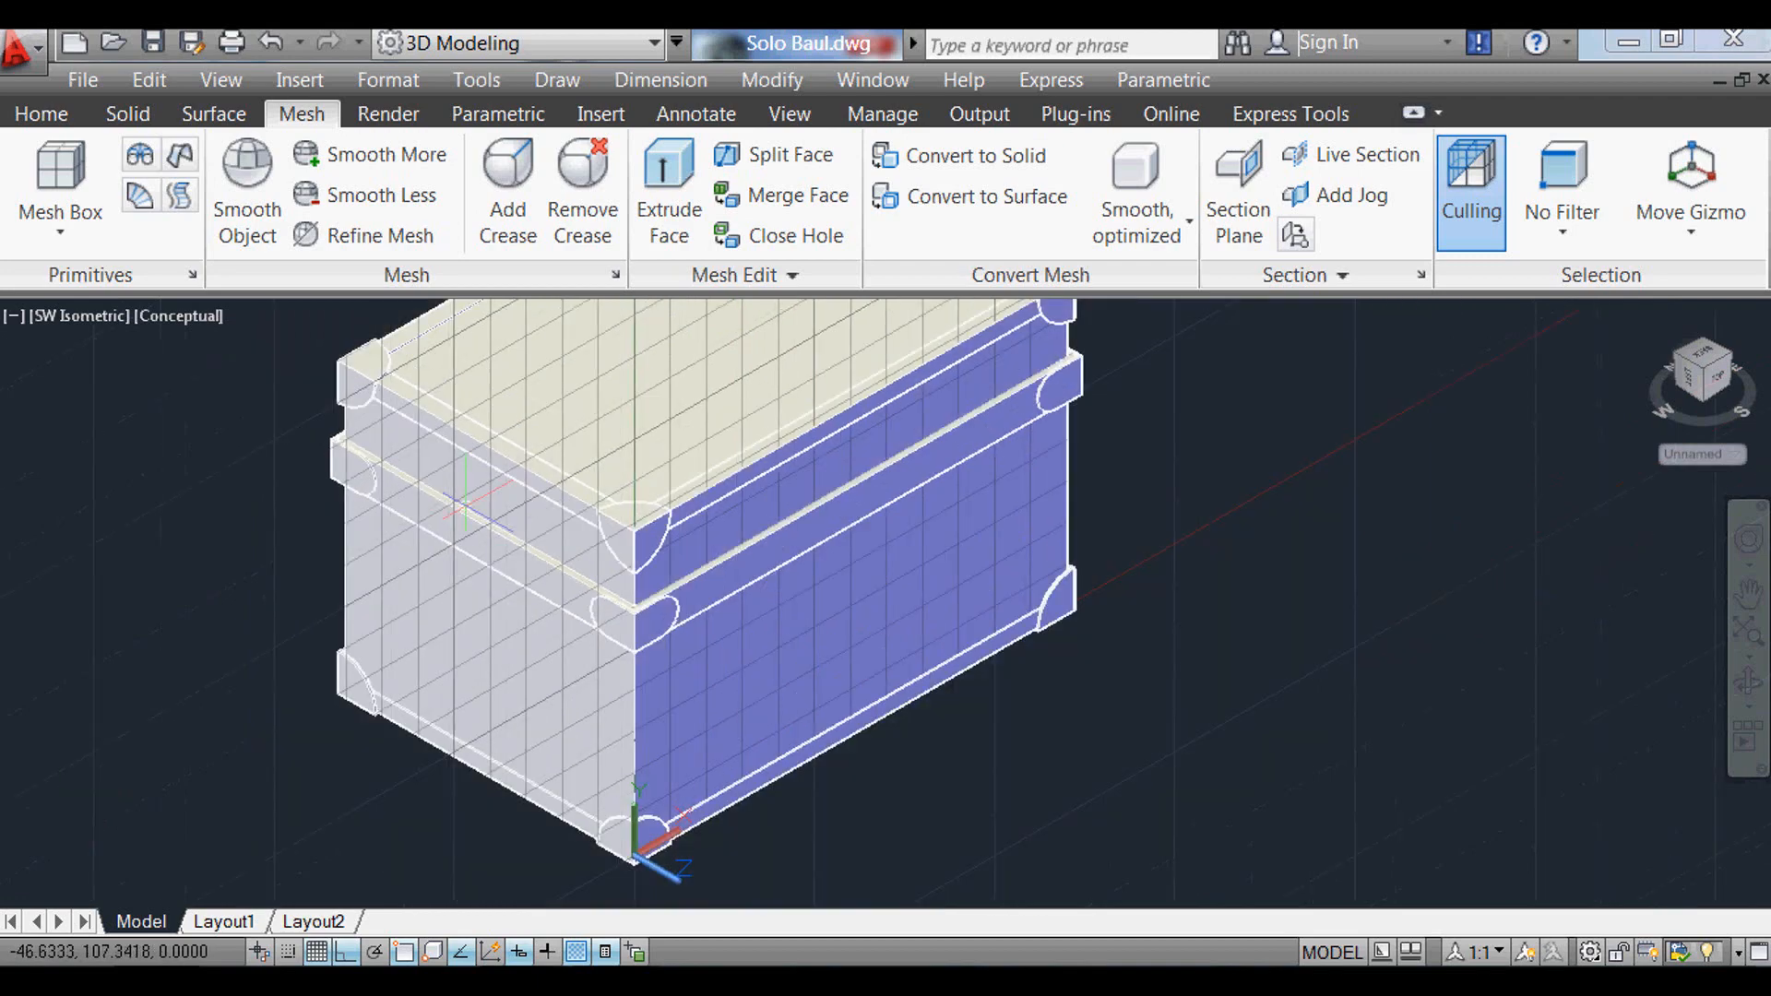
Step: Return the model to the 2D Wireframe visual style and the preset Front view
type("vs")
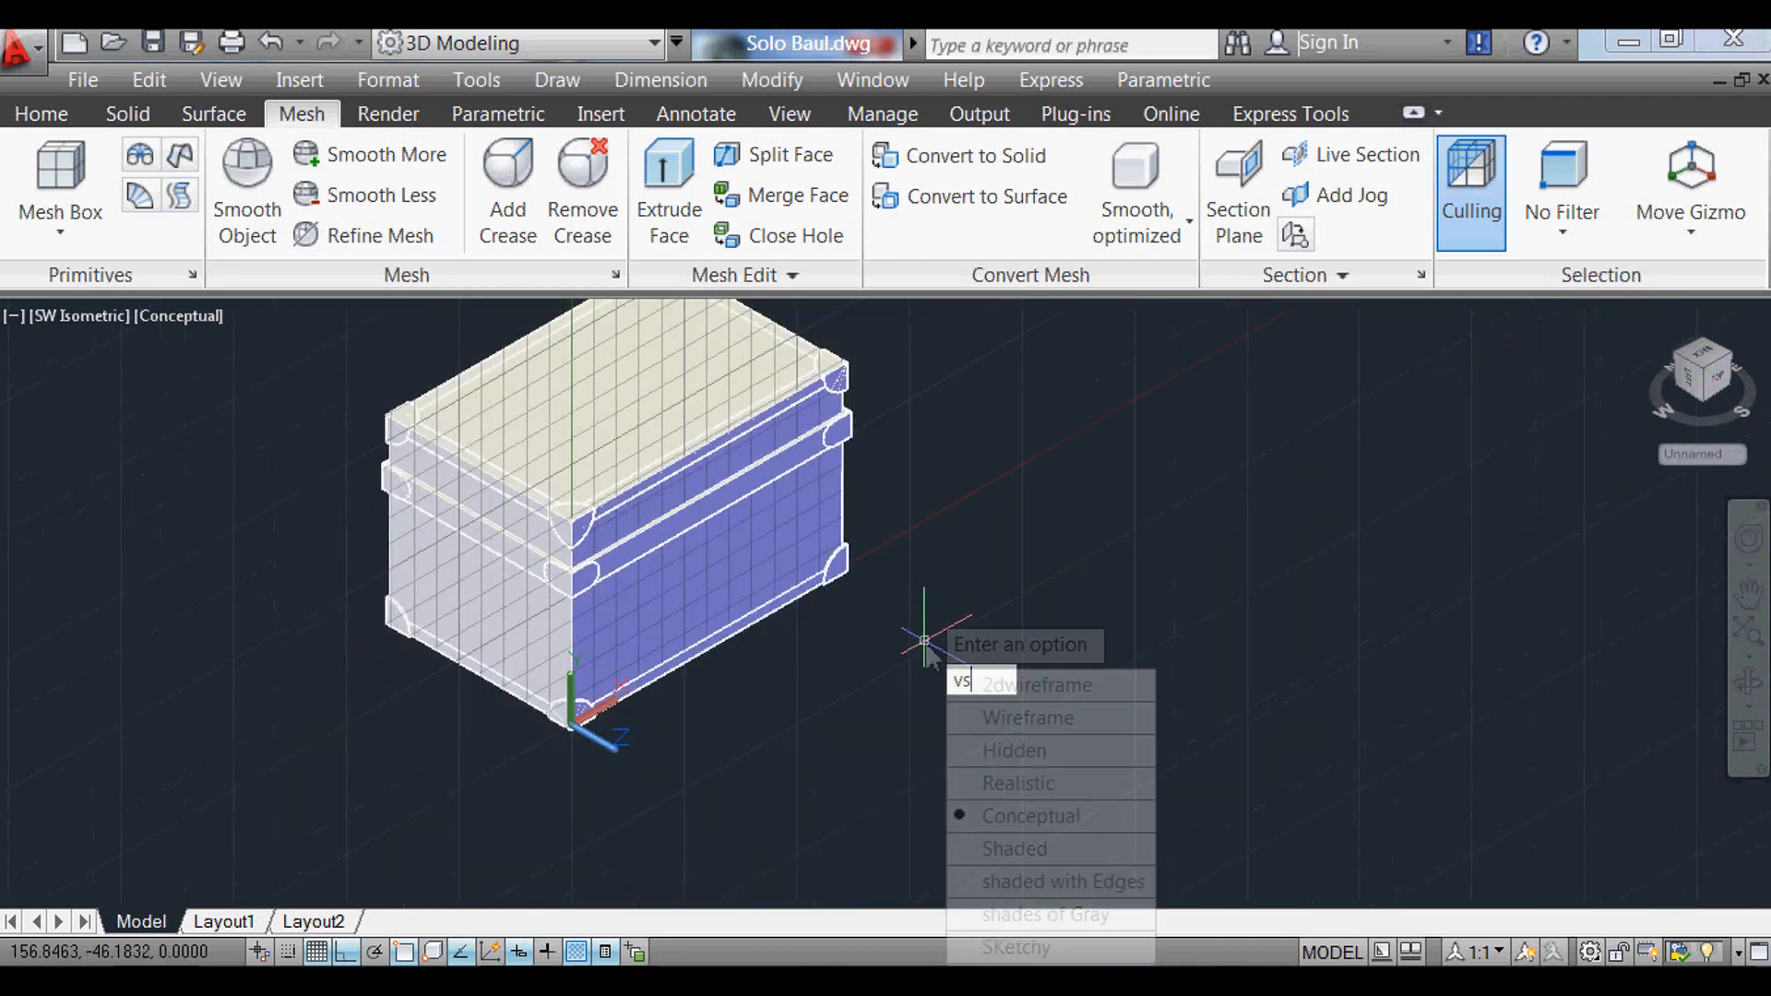
key("Return")
type("2")
key("Return")
type("v")
key("Return")
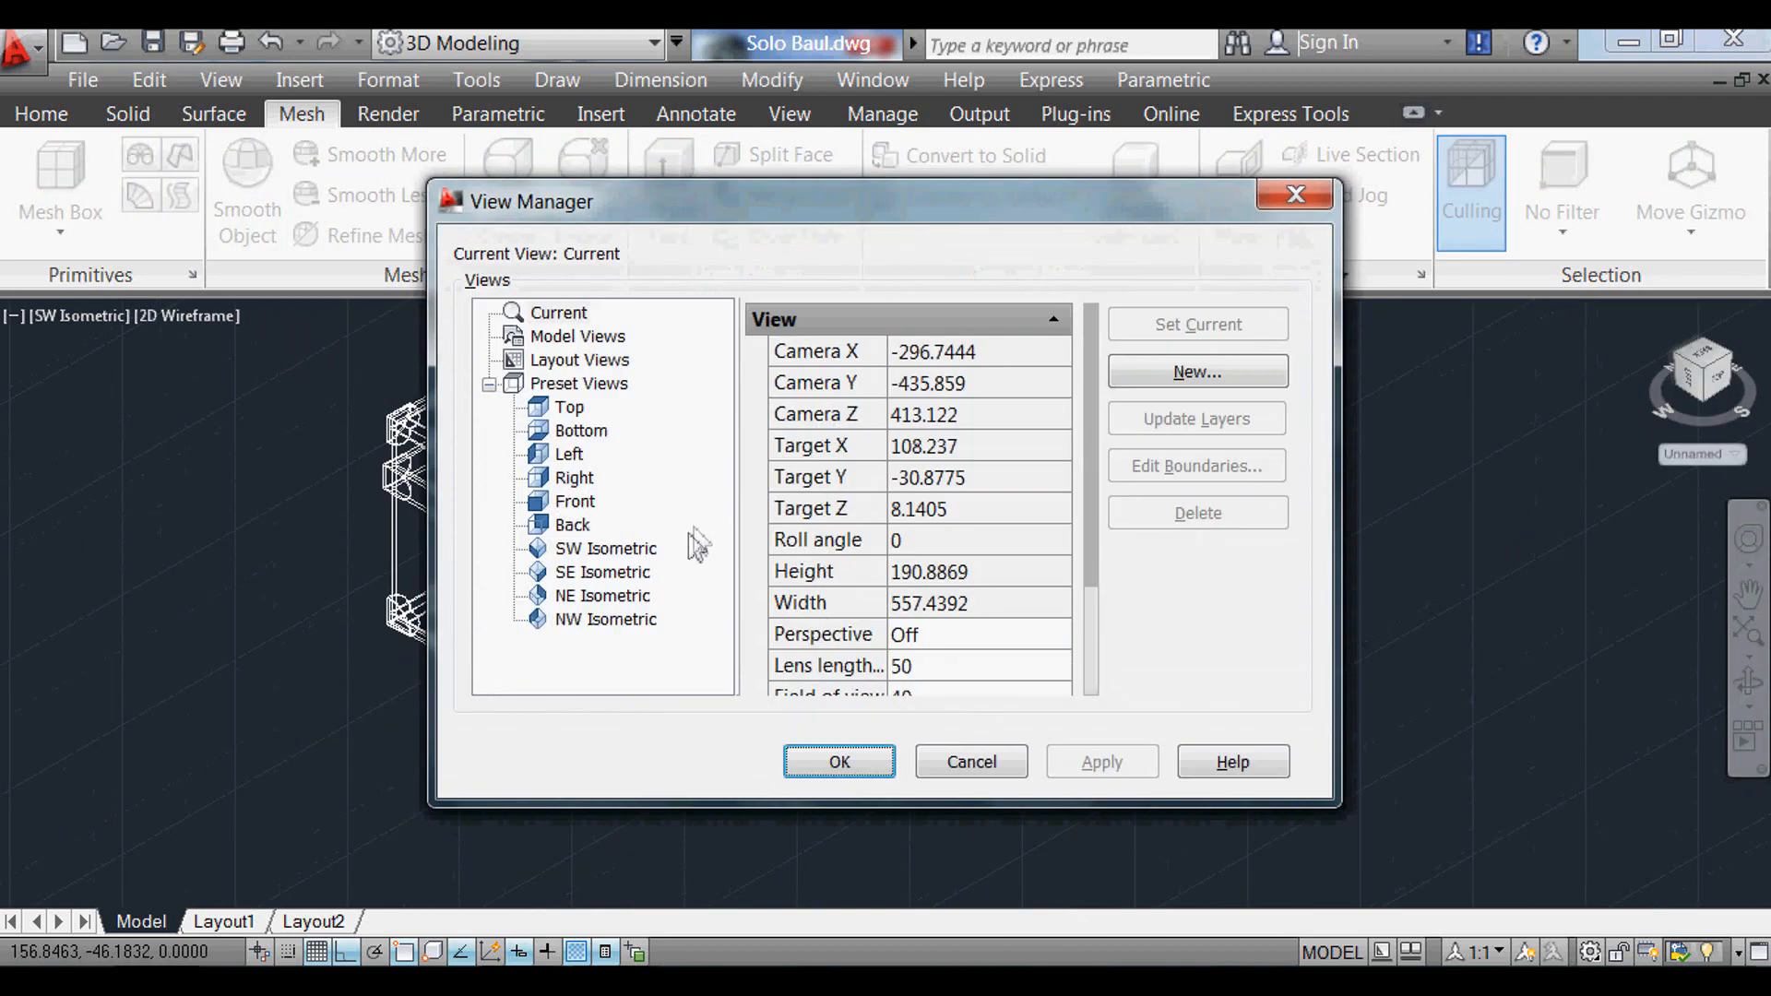
left_click(872, 766)
scroll(937, 686, "down", 4)
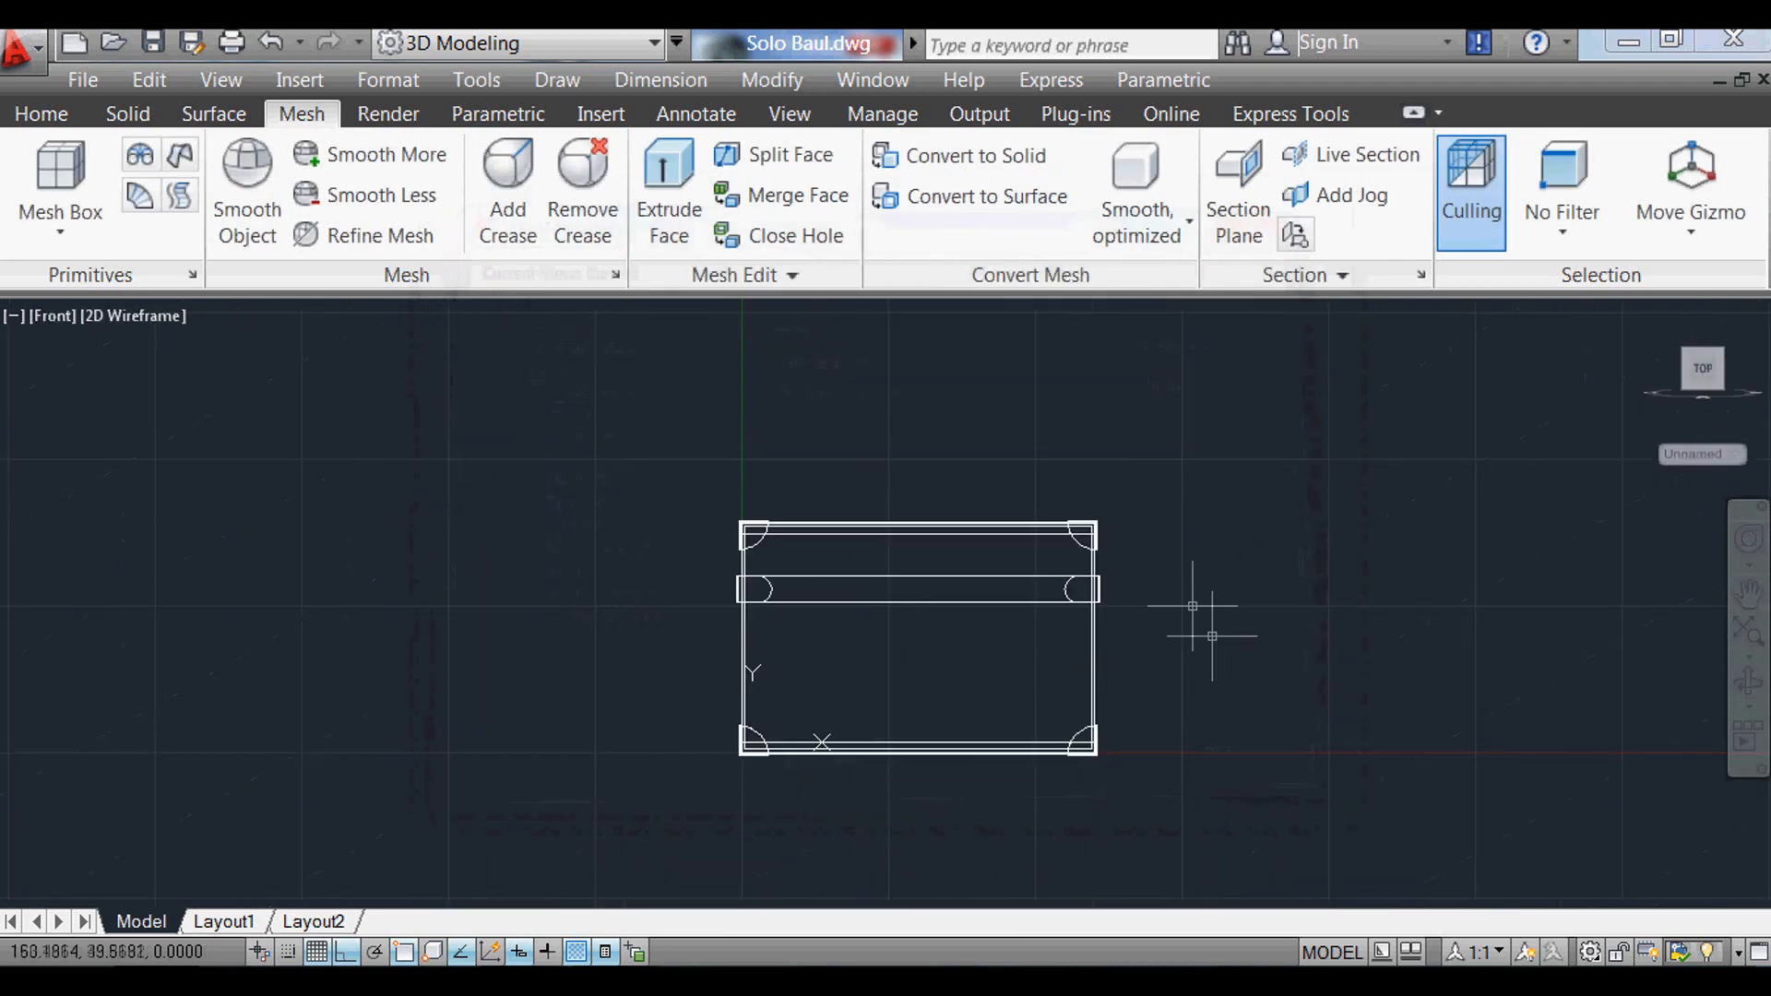
Step: Draw a horizontal line along the seam band between the arc centers of its two rounded corner pieces
scroll(1027, 587, "up", 3)
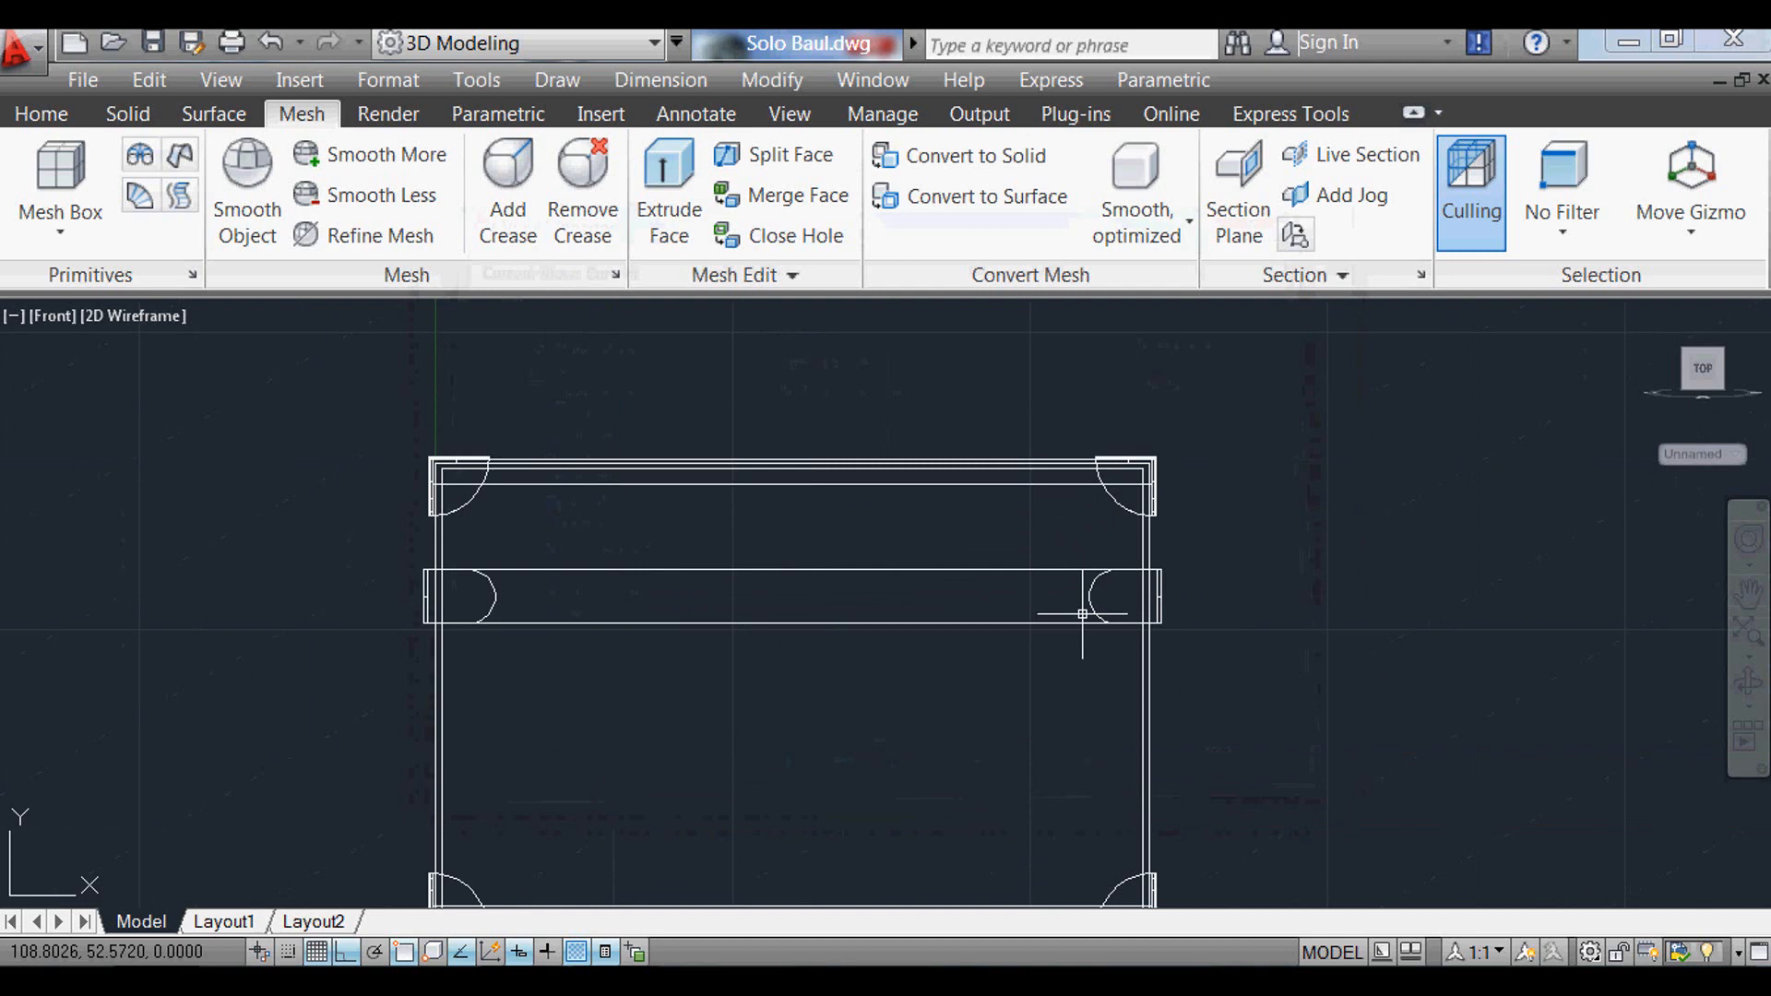
key("Return")
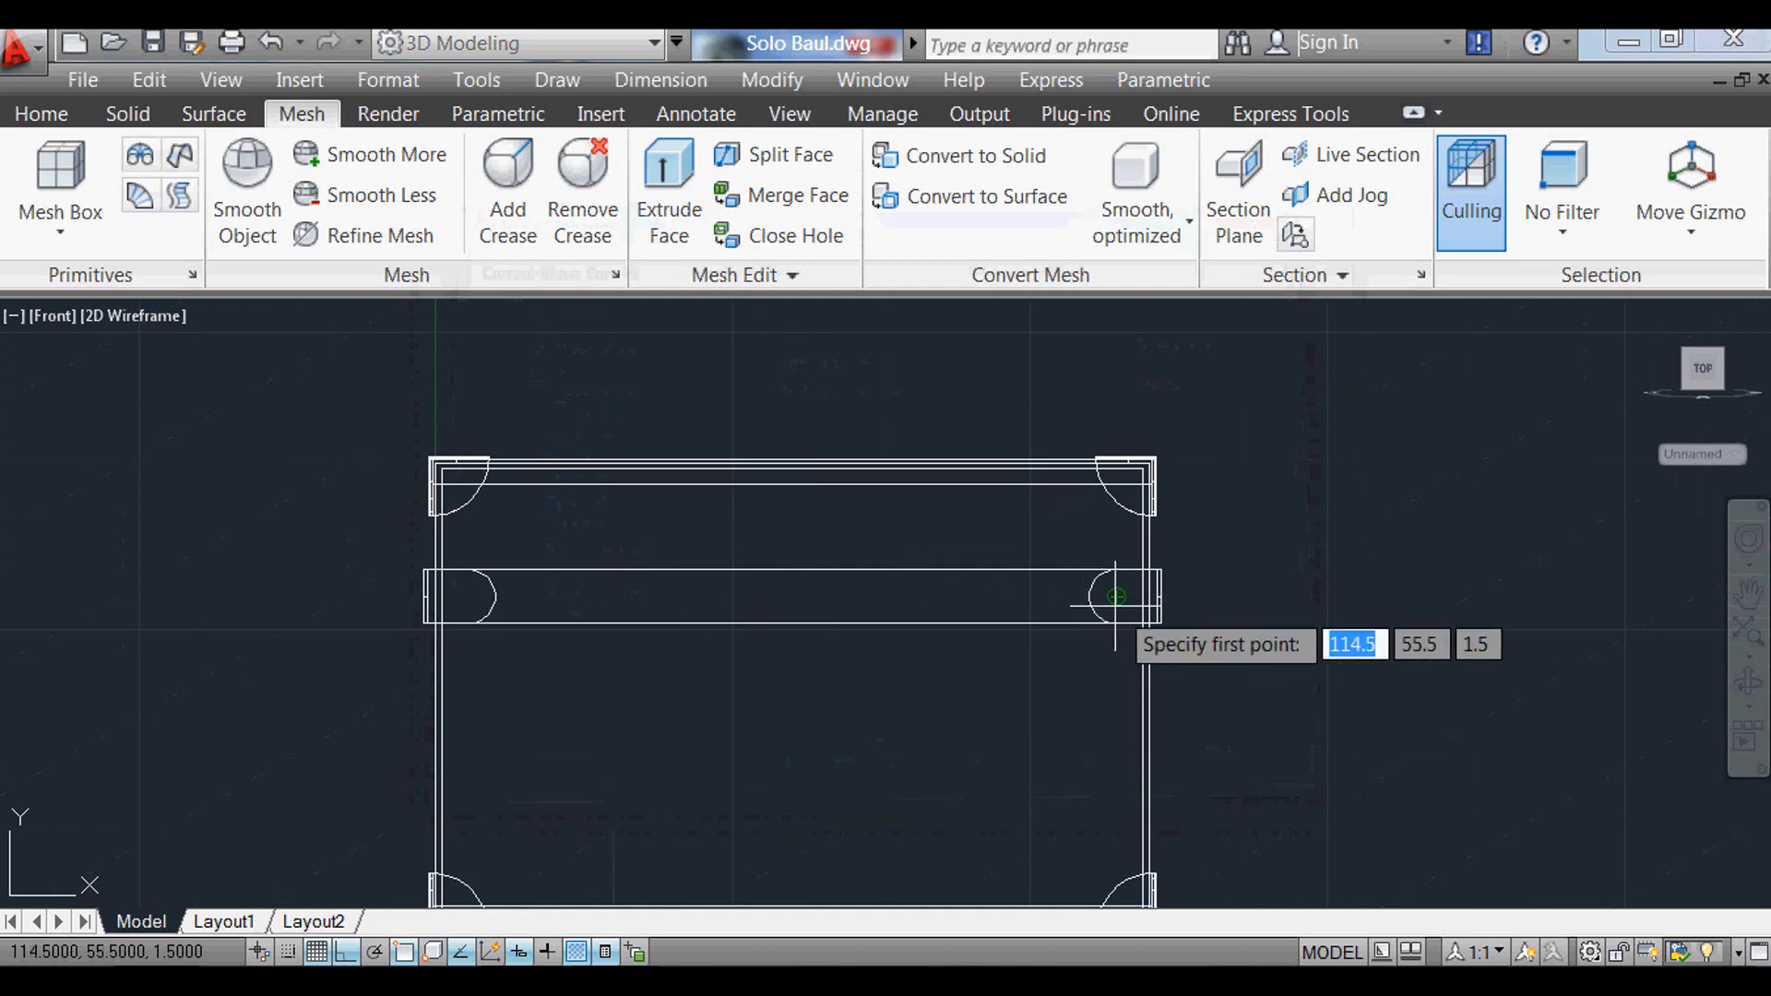
scroll(1120, 604, "up", 2)
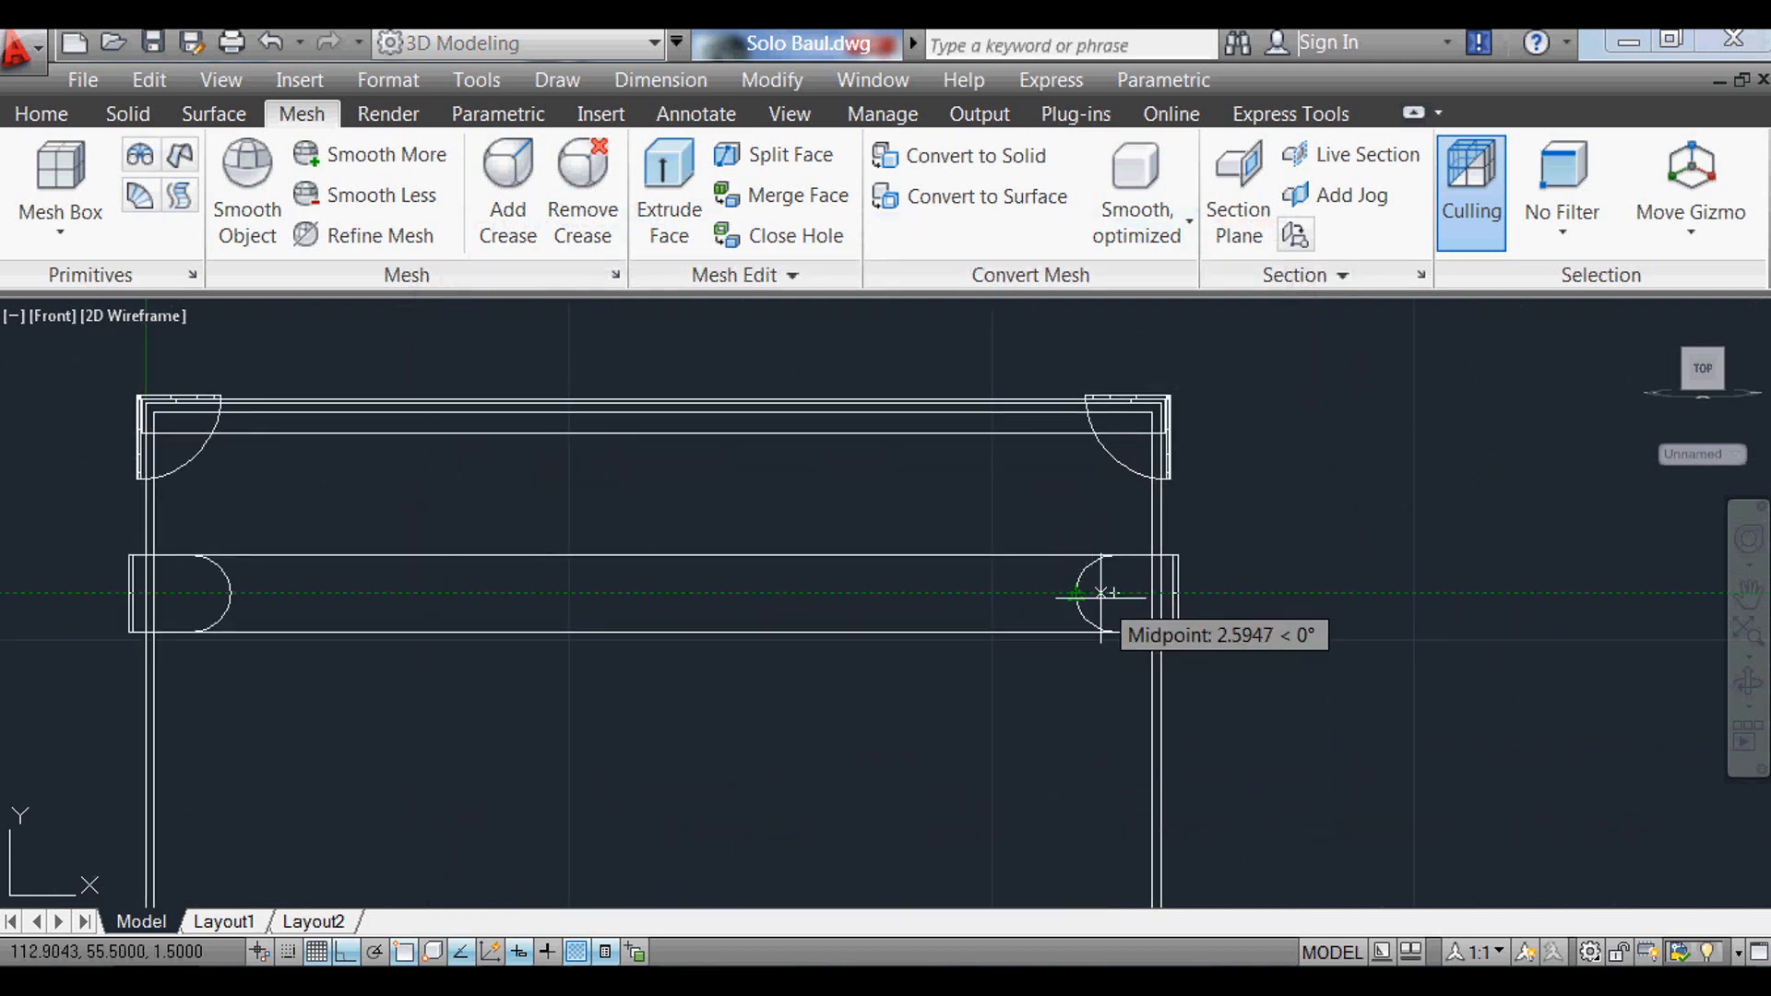
left_click(1115, 593)
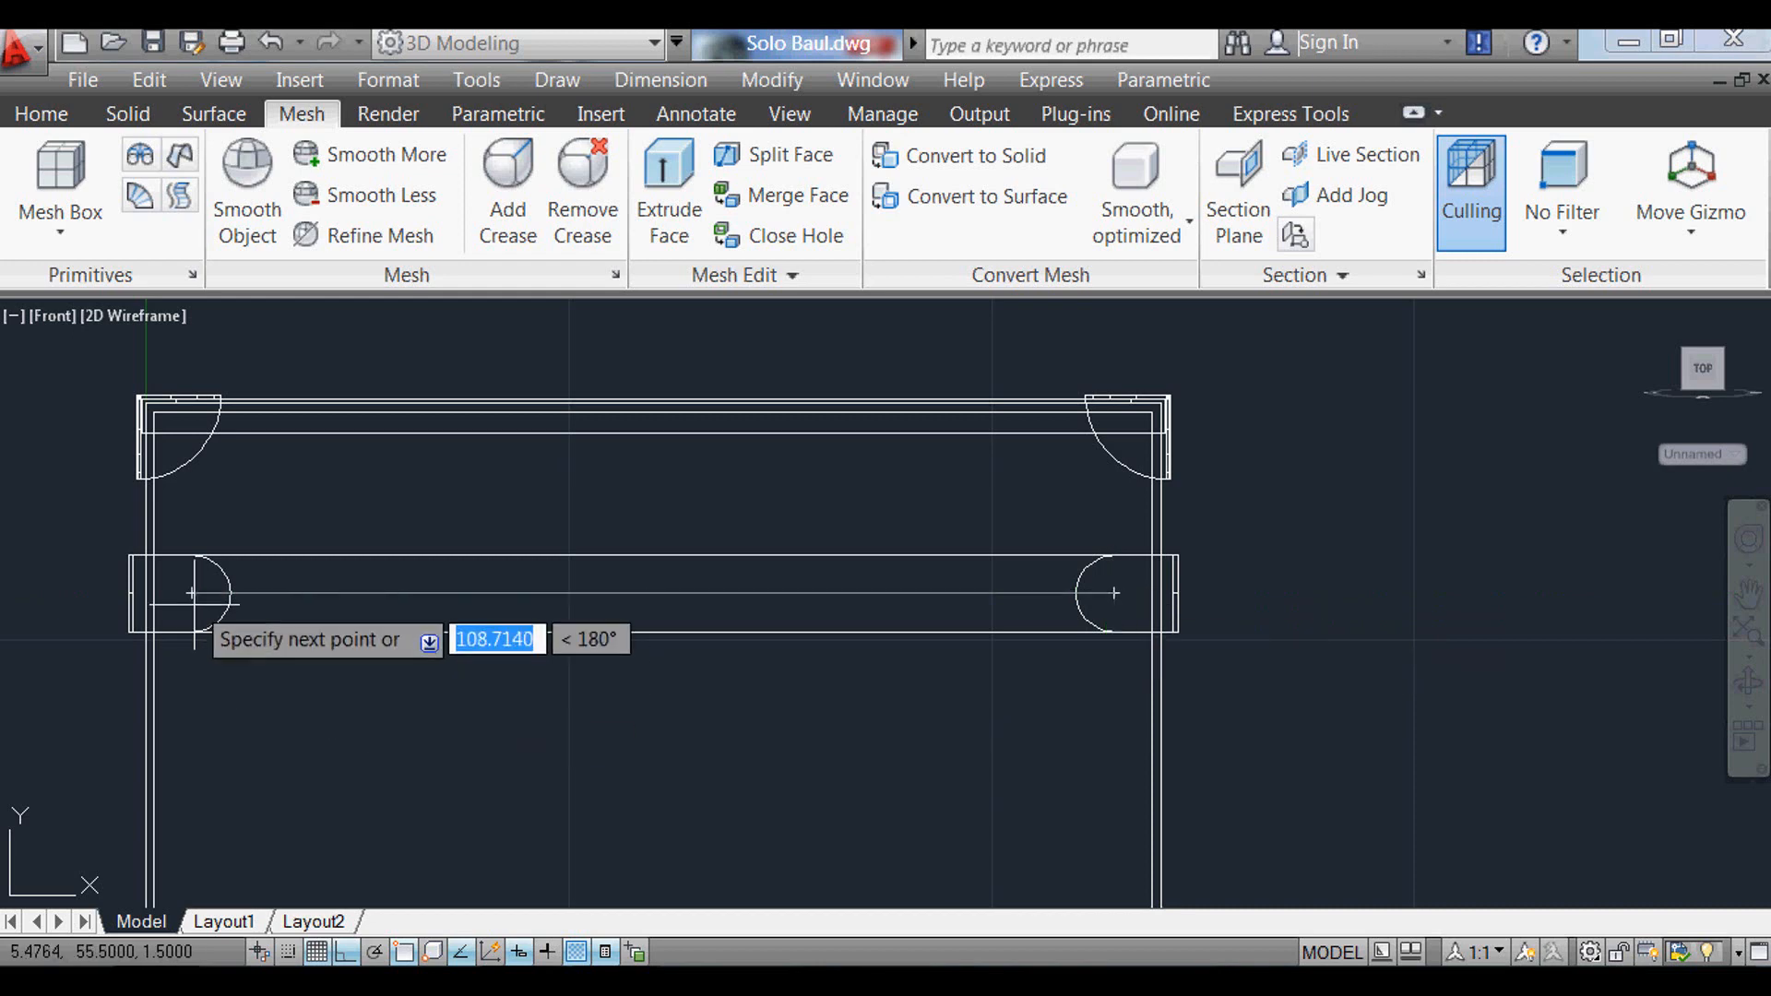
scroll(186, 593, "up", 2)
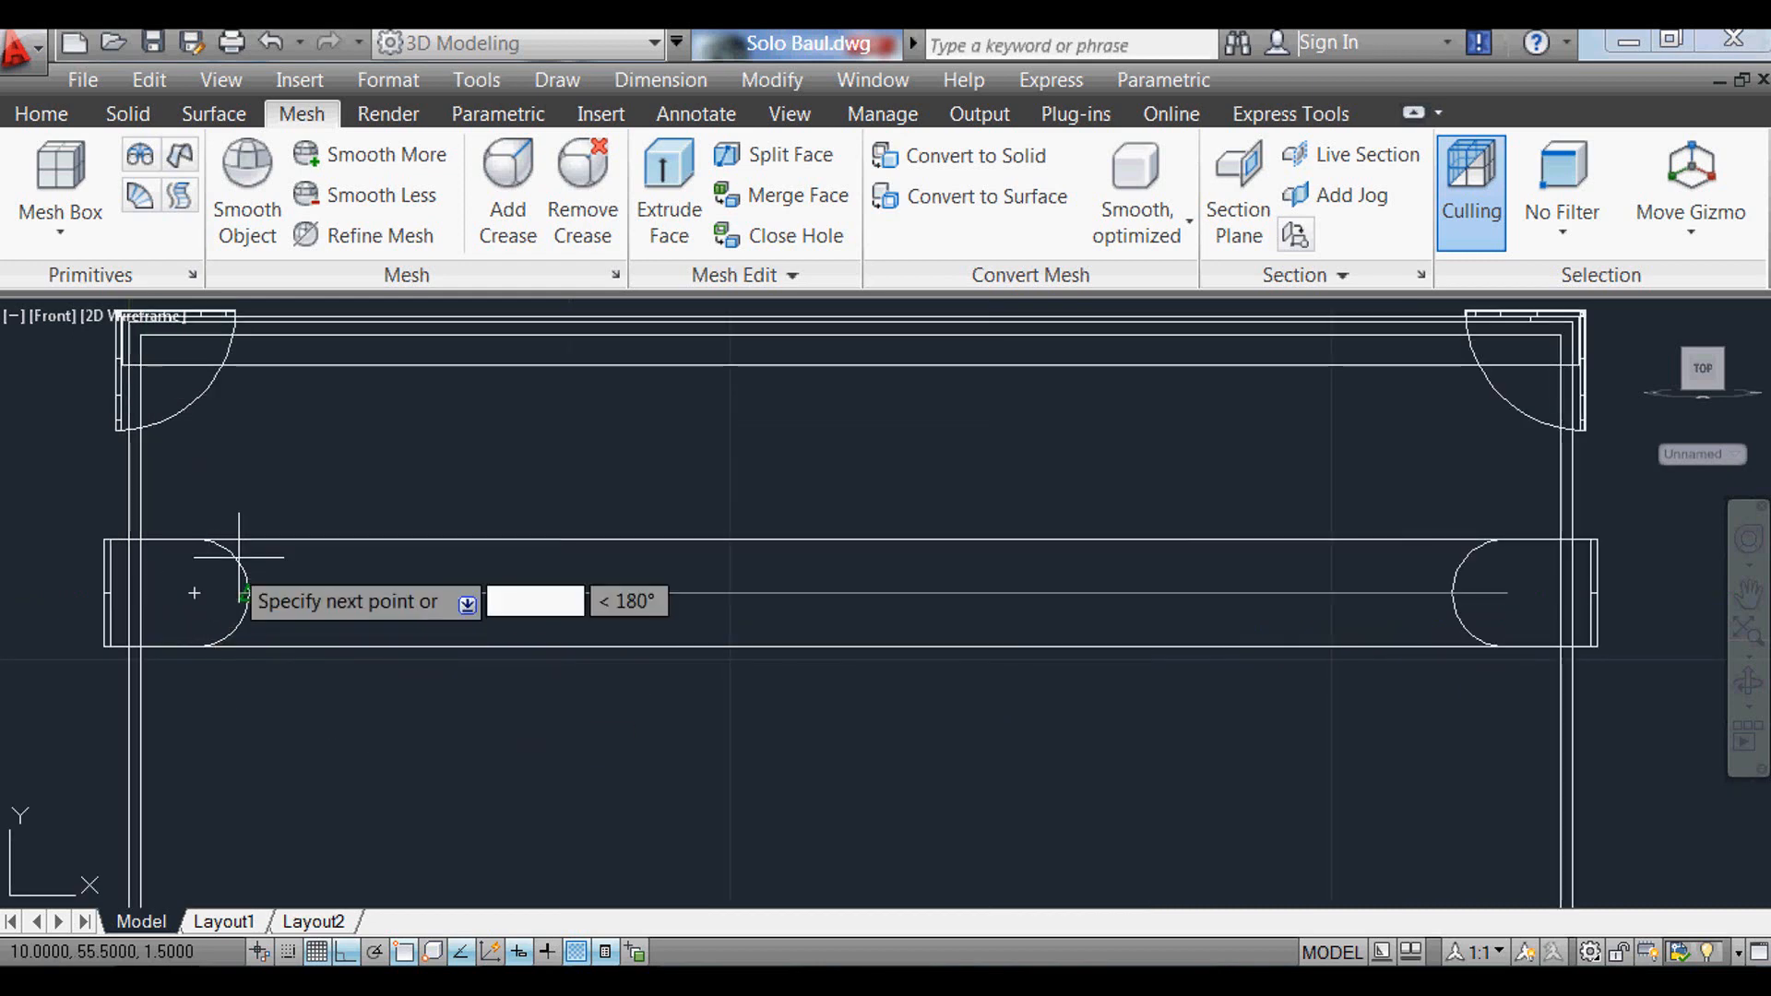
left_click(194, 593)
key("Return")
Step: Start a Move operation in the Front view of the seam band
type("m")
key("Return")
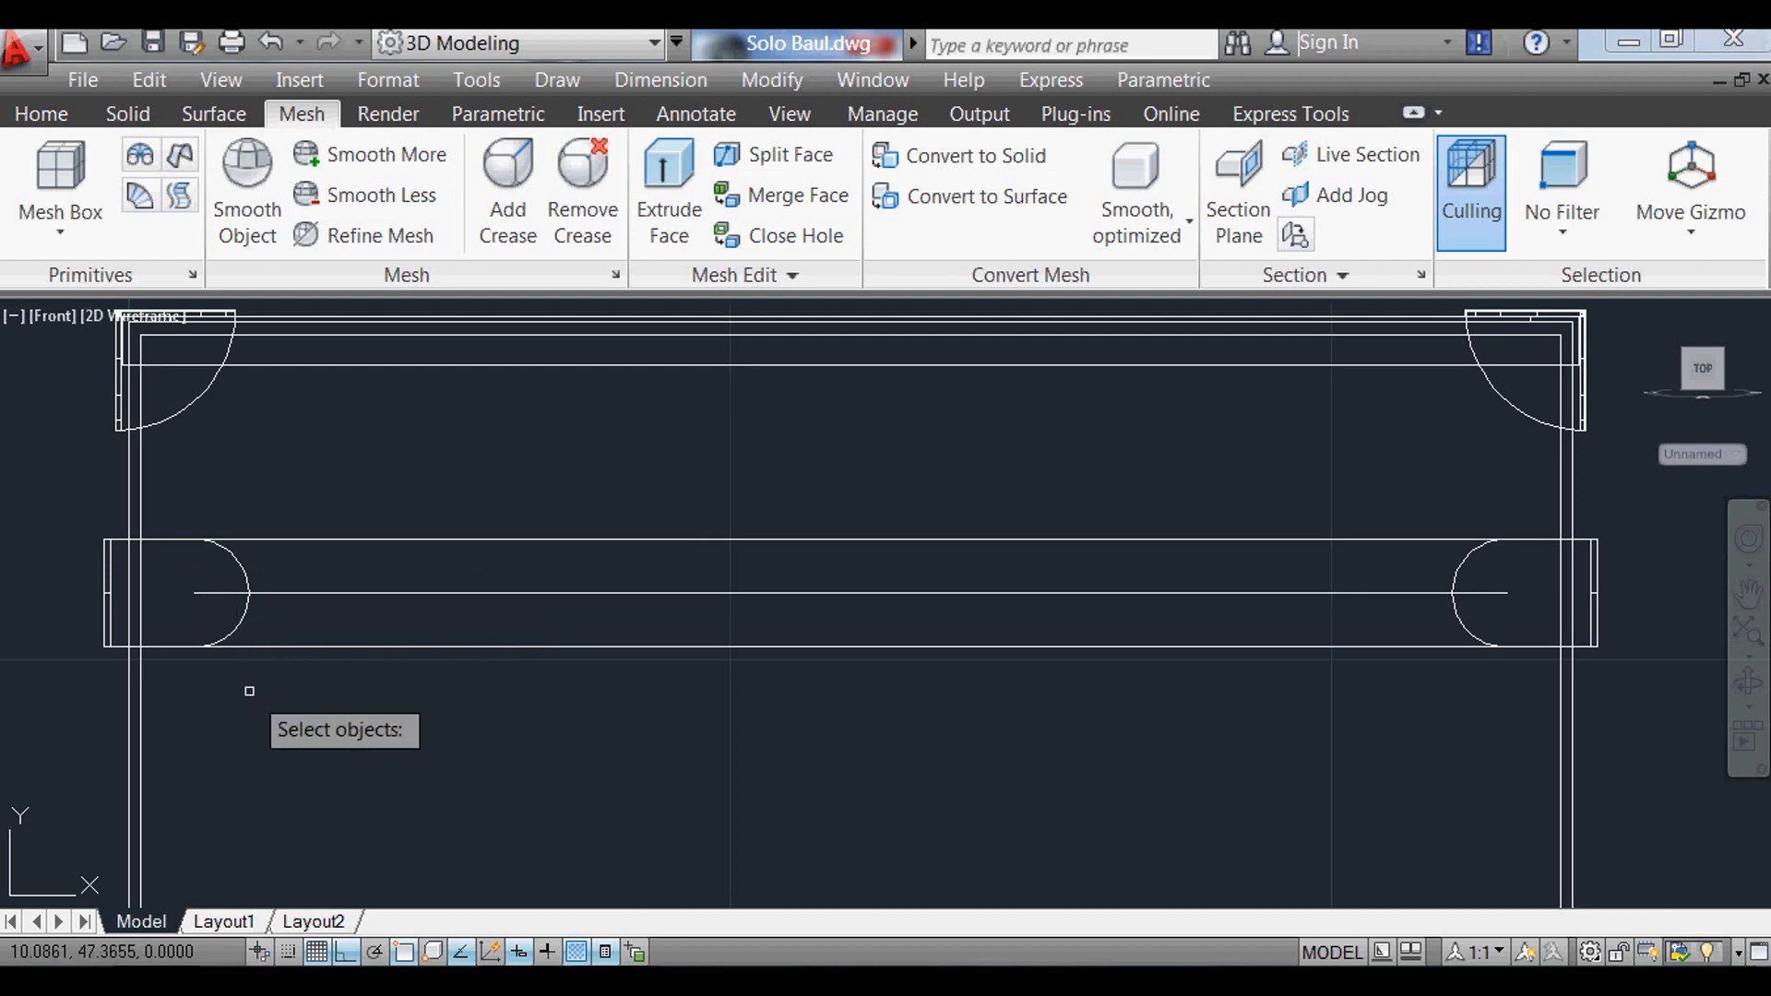
Step: Move the horizontal centre line of the upper band 50 units straight up, clear above the chest
left_click(396, 592)
scroll(212, 682, "down", 4)
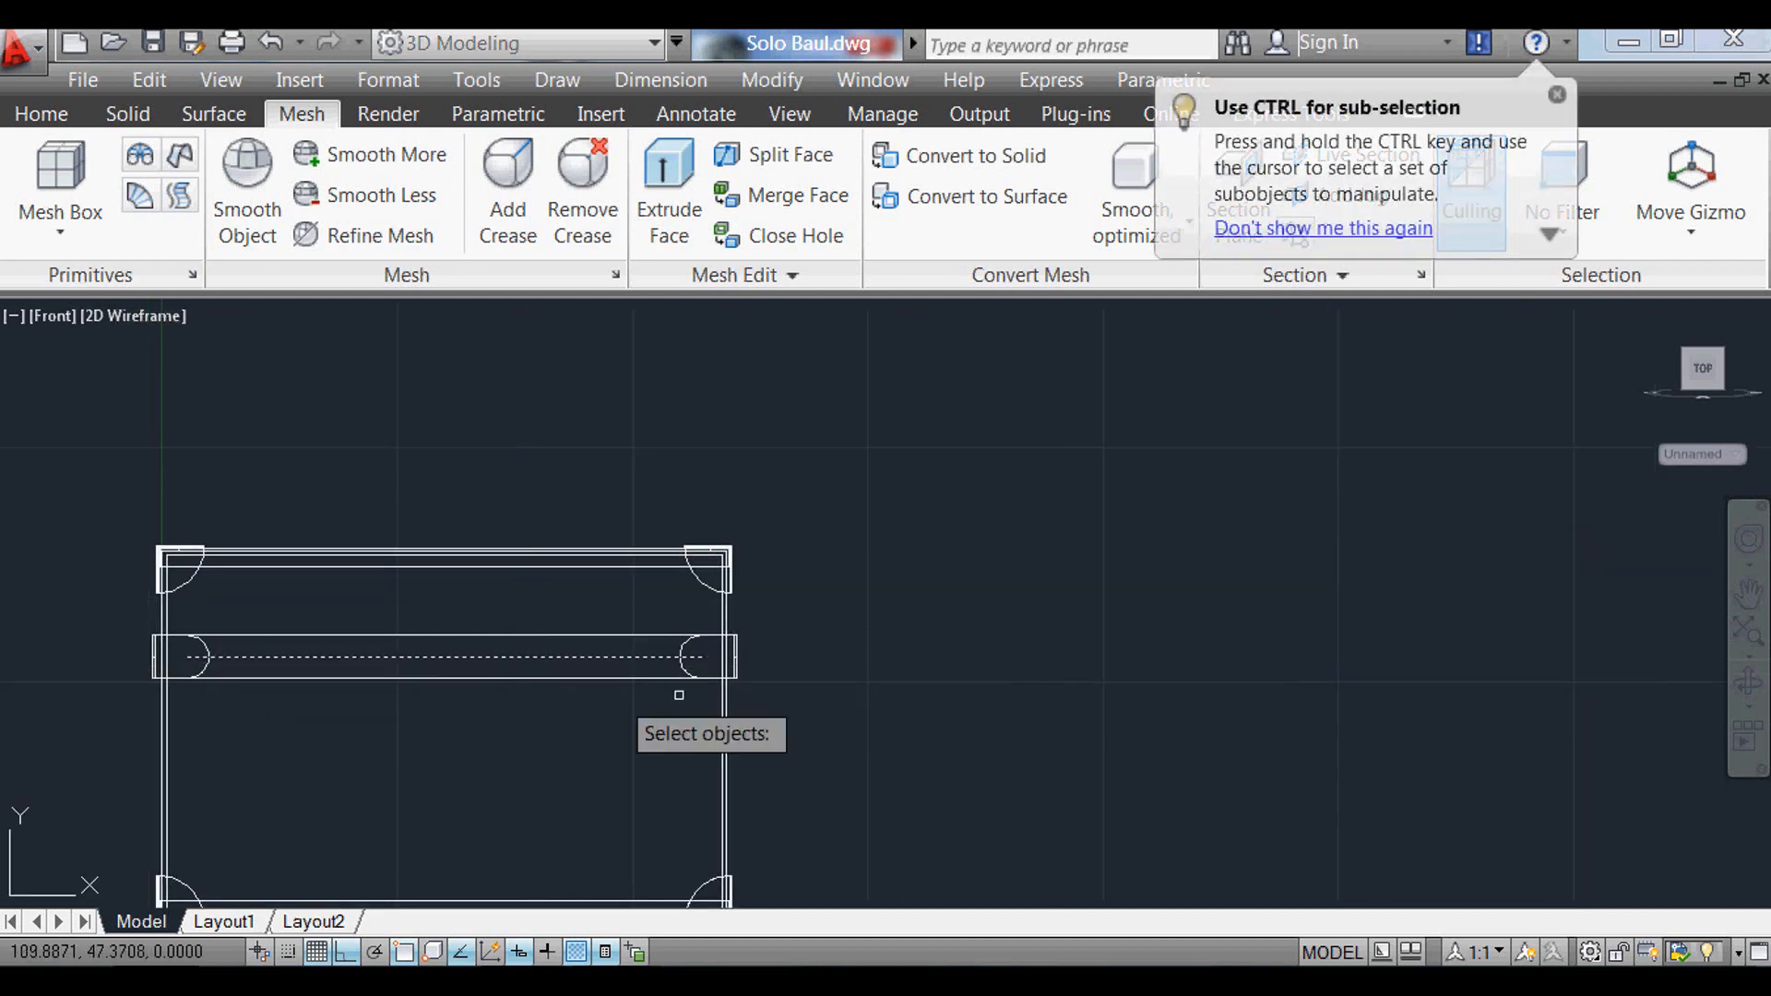
key("Return")
left_click(906, 756)
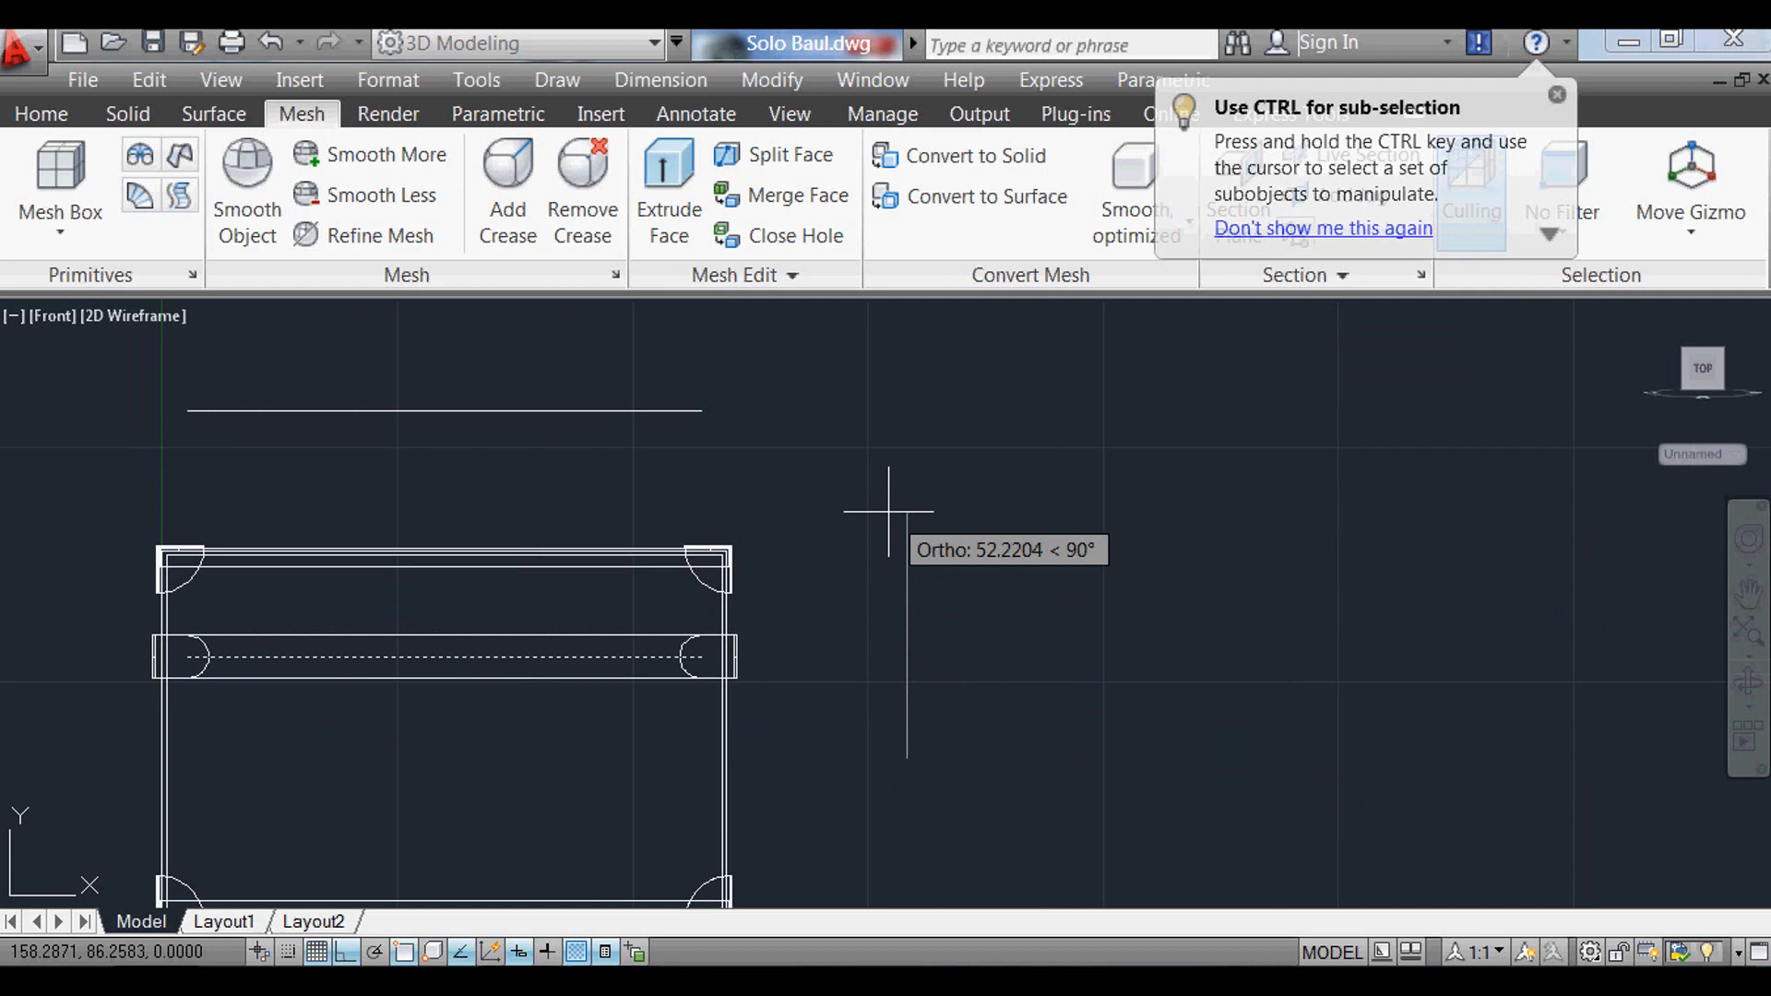
type("50")
key("Return")
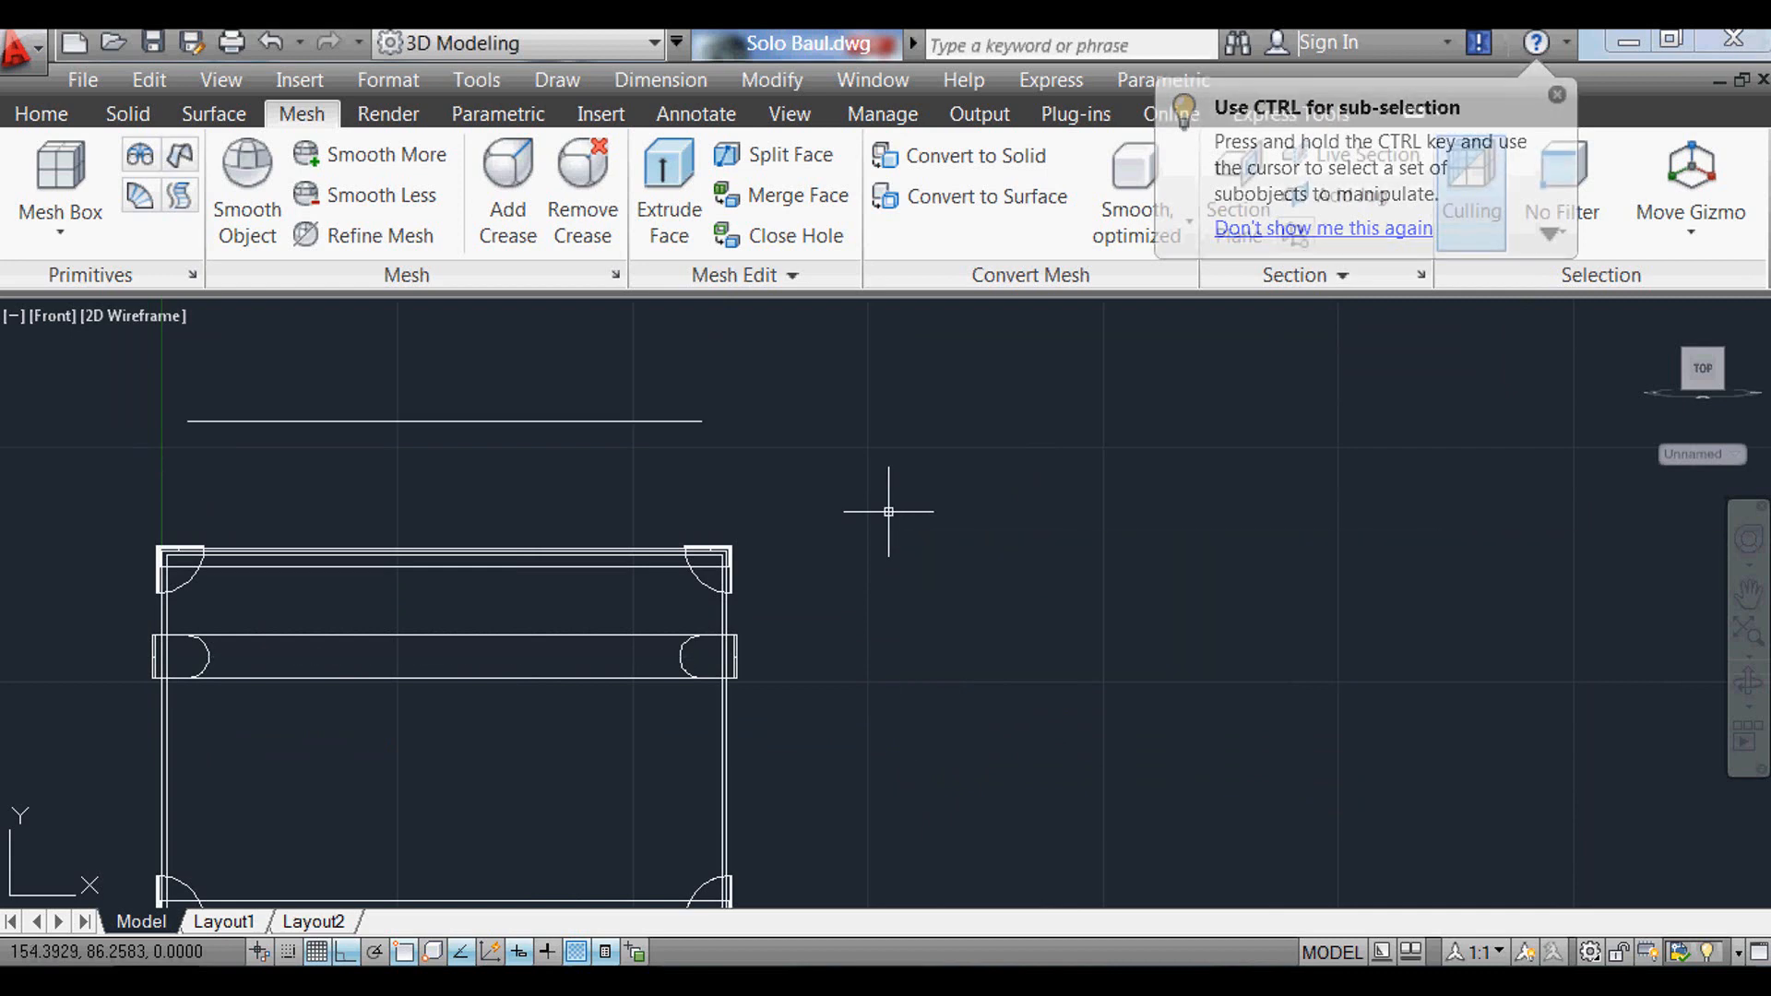
type("v")
key("Return")
left_click(645, 549)
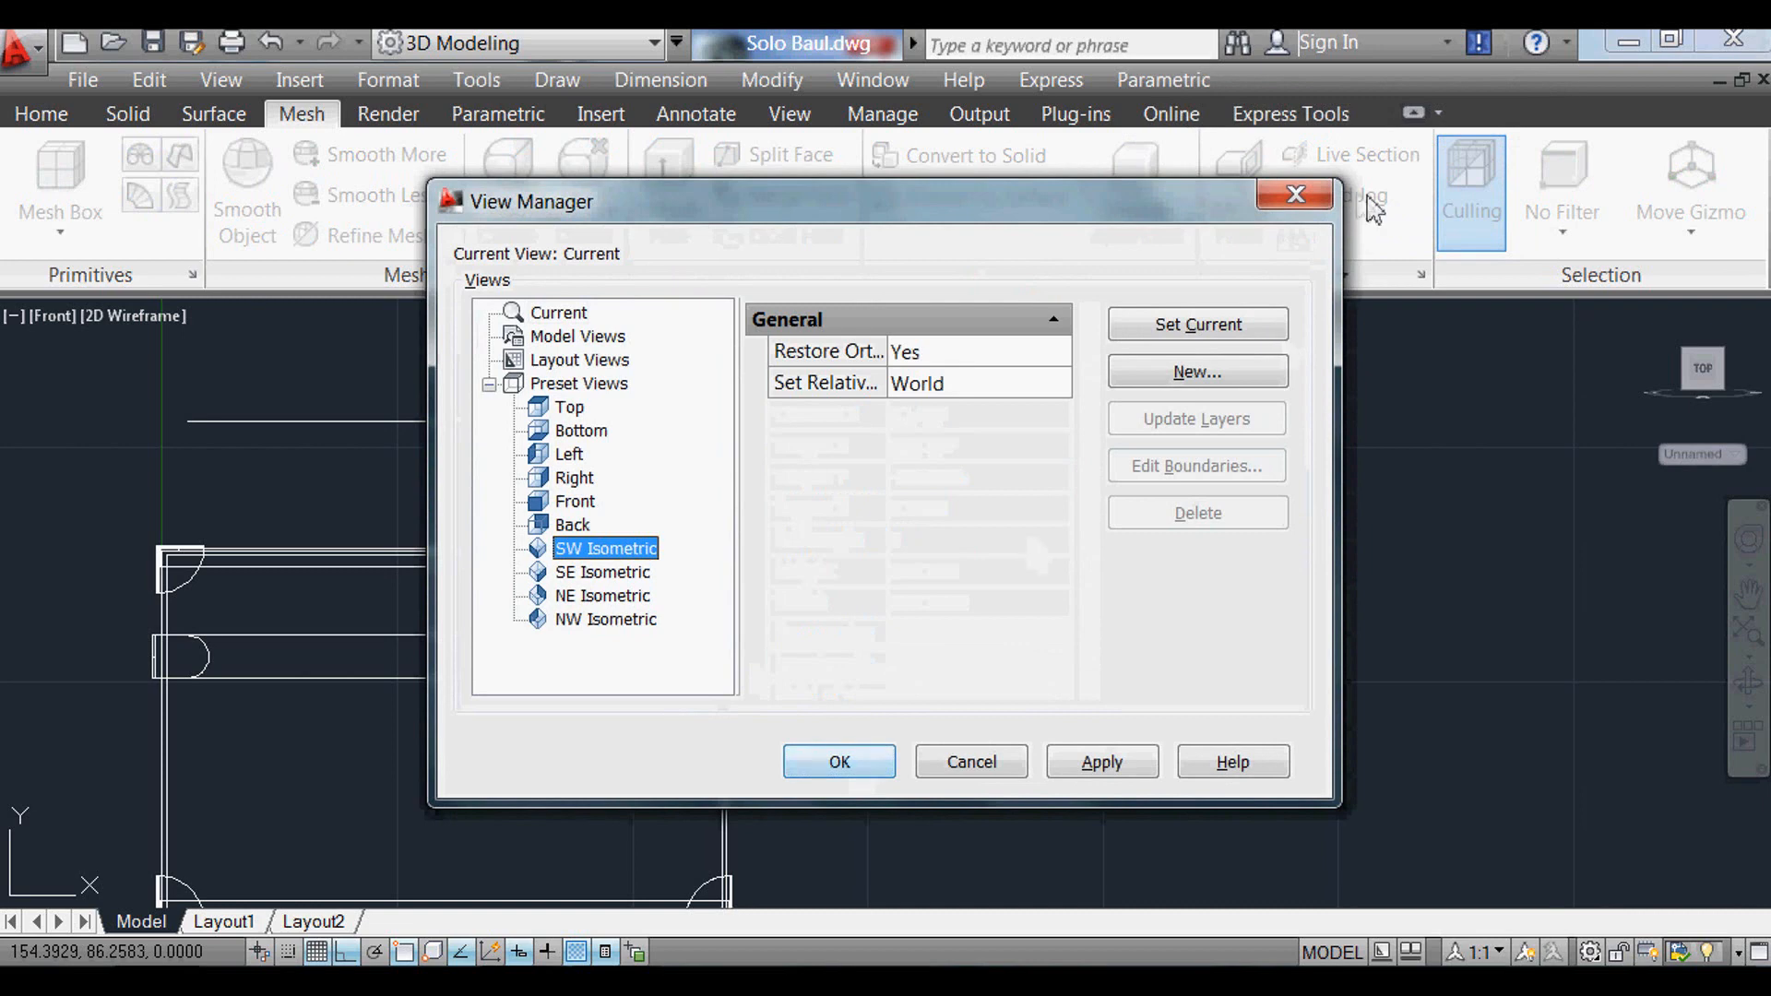
left_click(1297, 195)
scroll(443, 418, "up", 1)
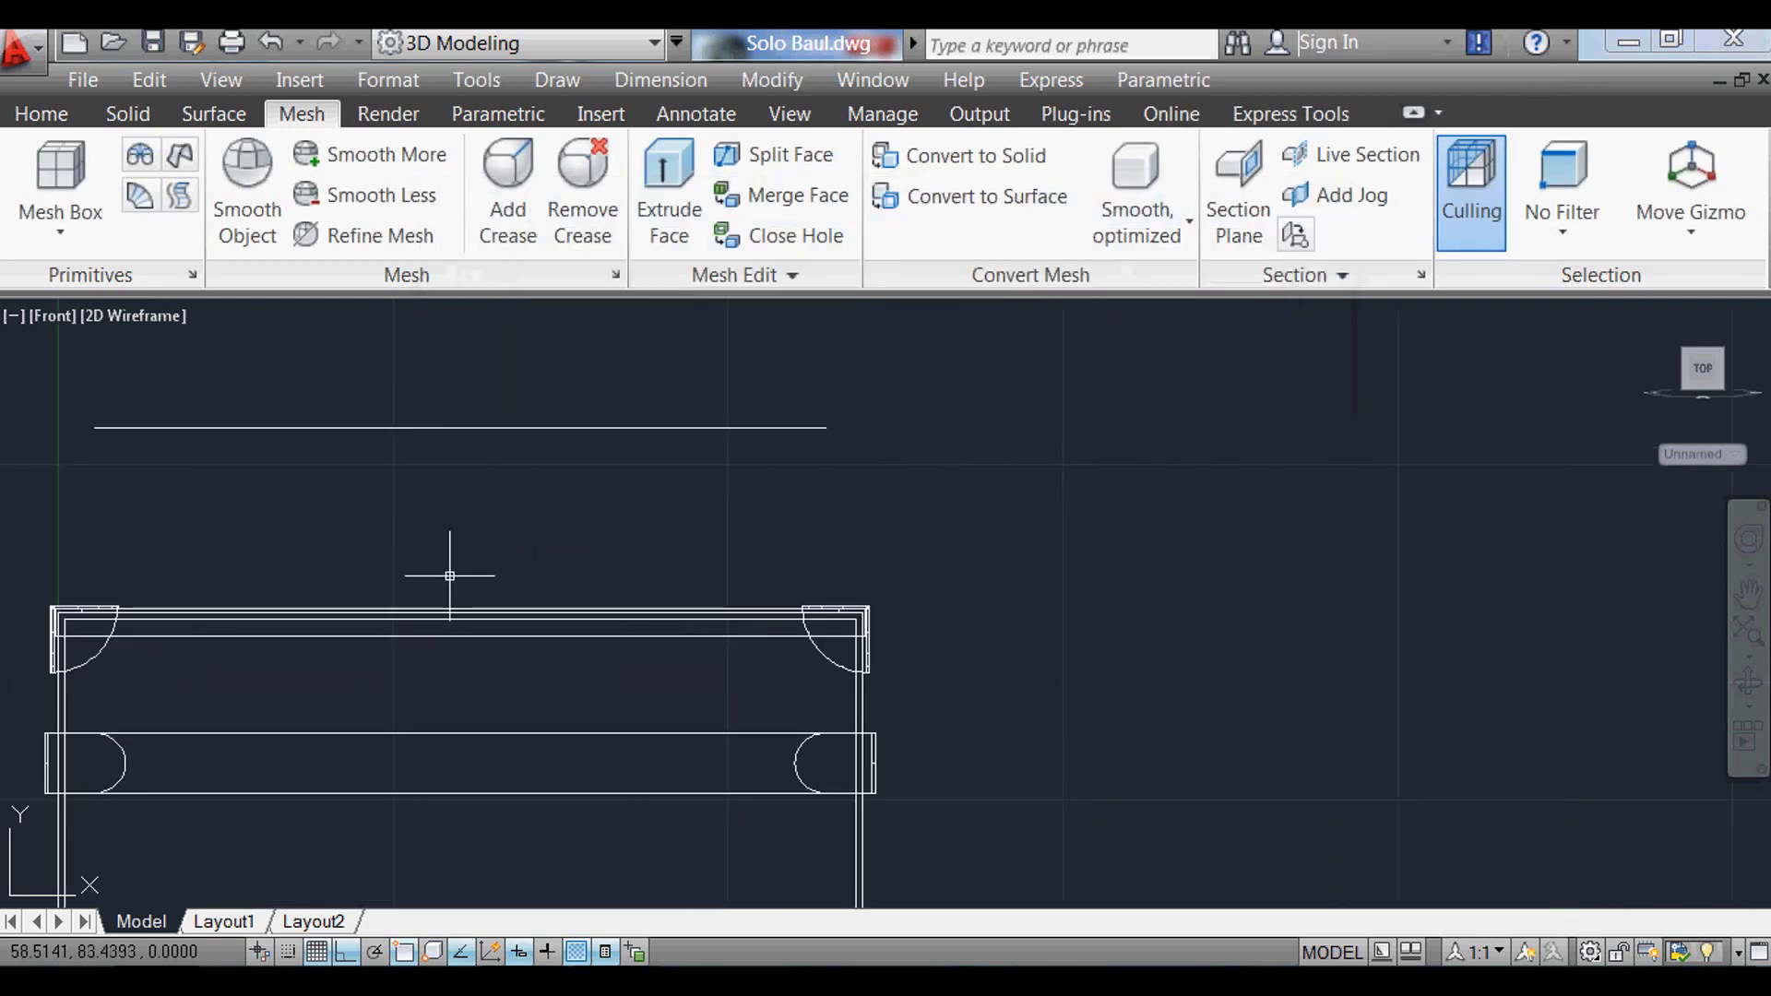
type("ide")
key("Return")
key("Return")
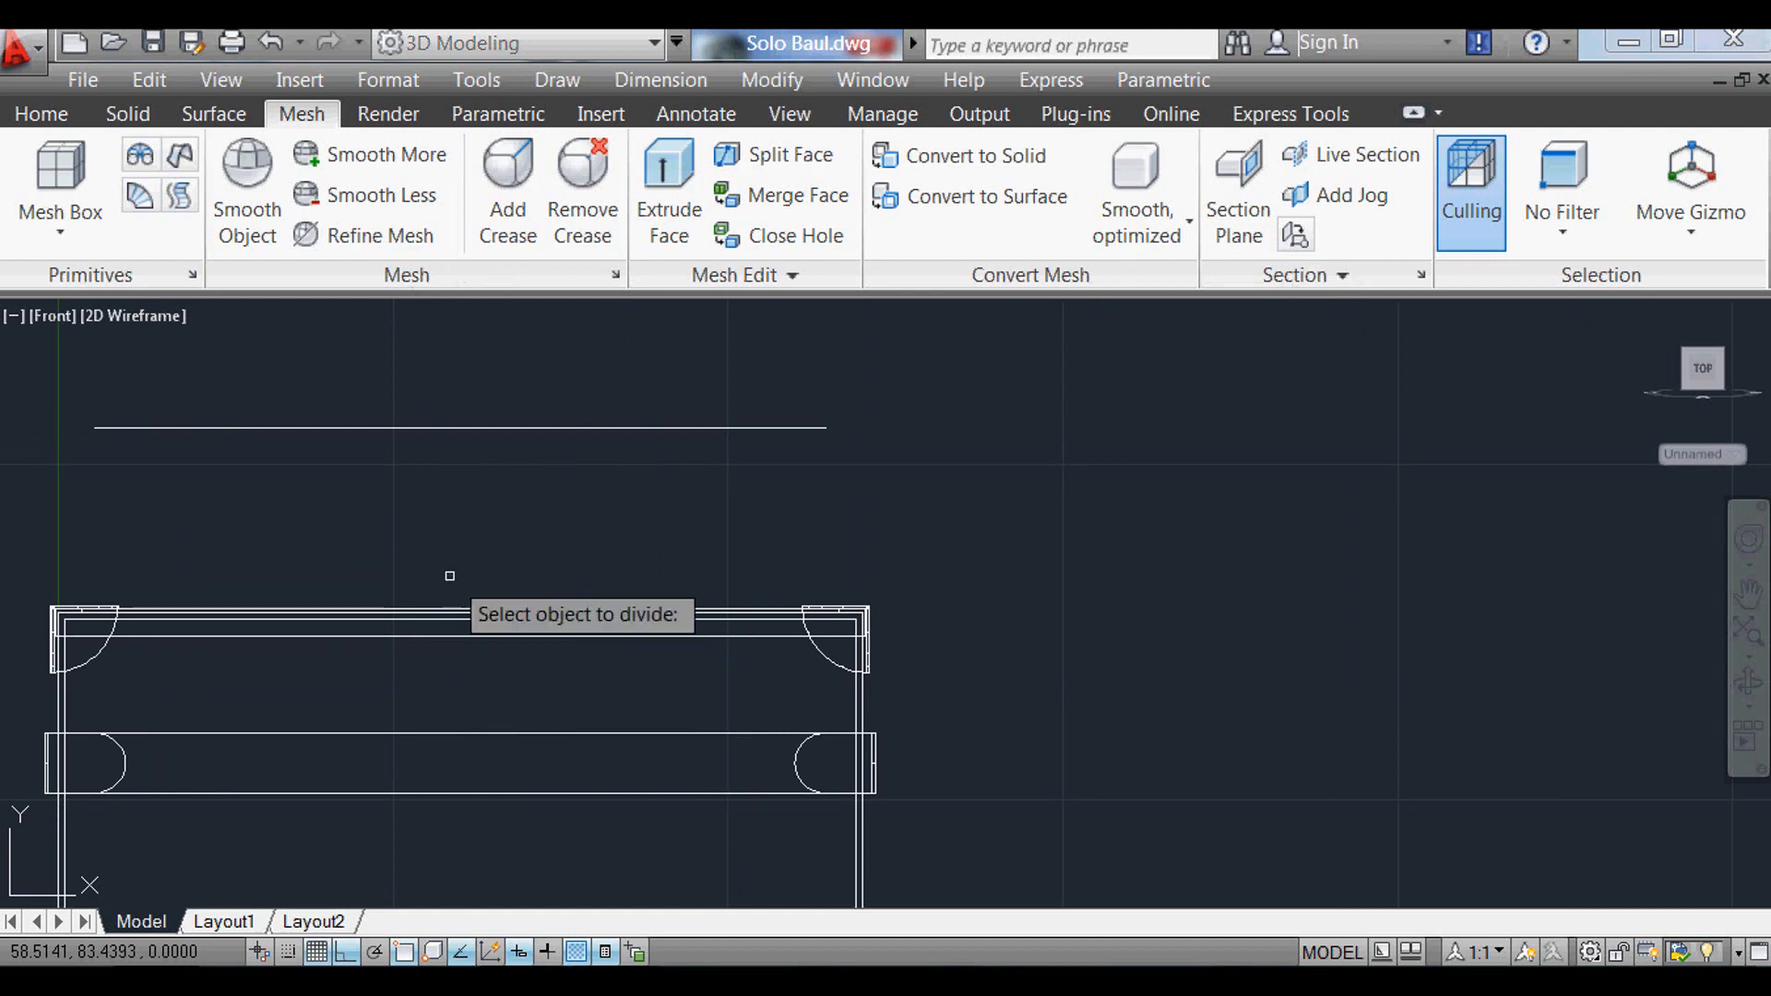
key("Escape")
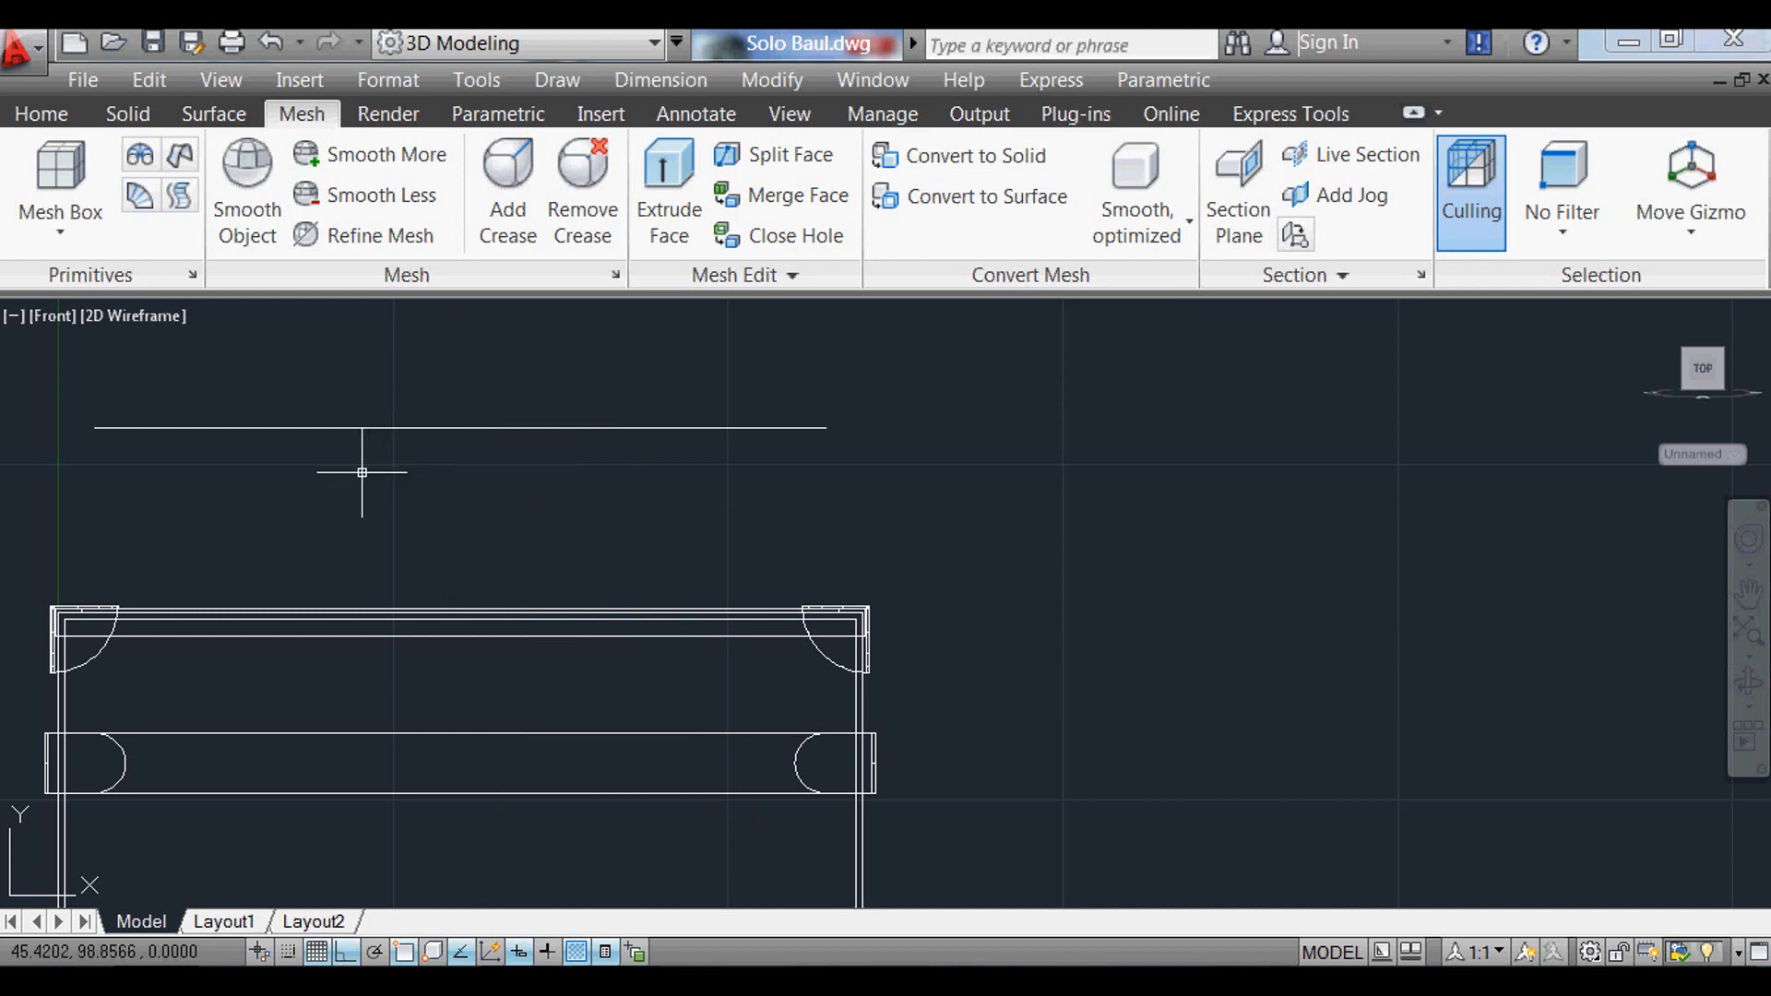
Step: Divide the relocated horizontal line above the chest into 12 equal segments
type("e")
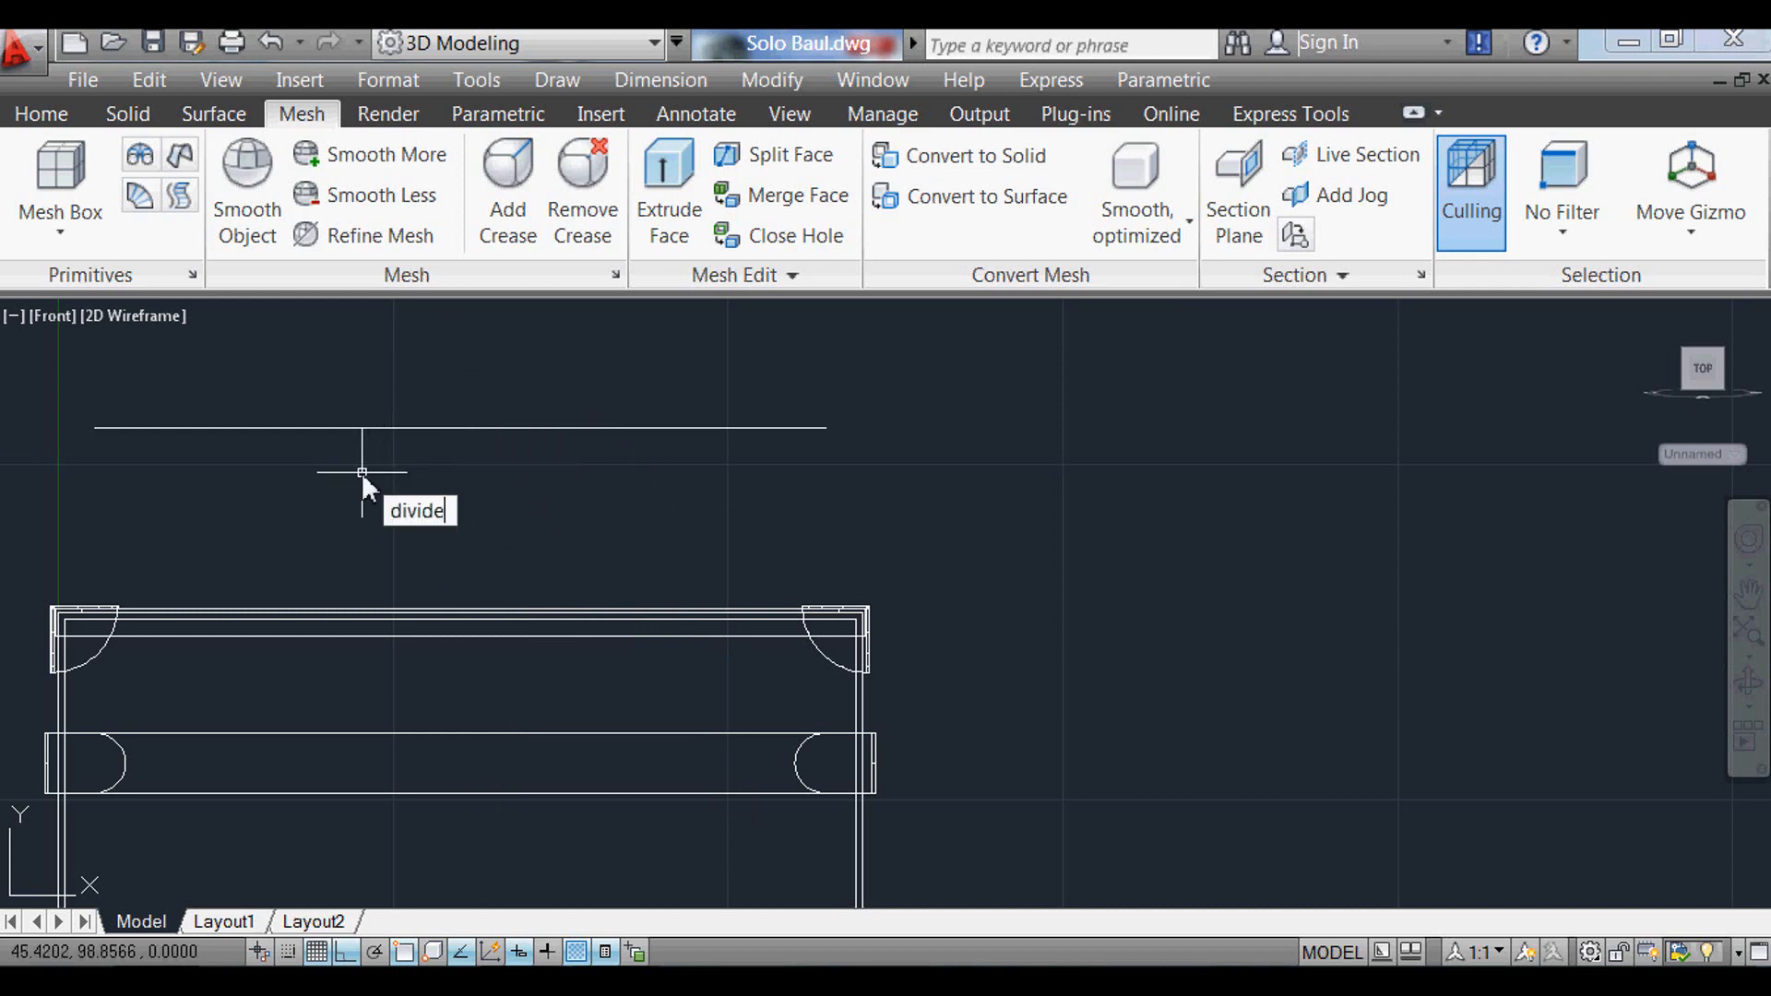
key("Return")
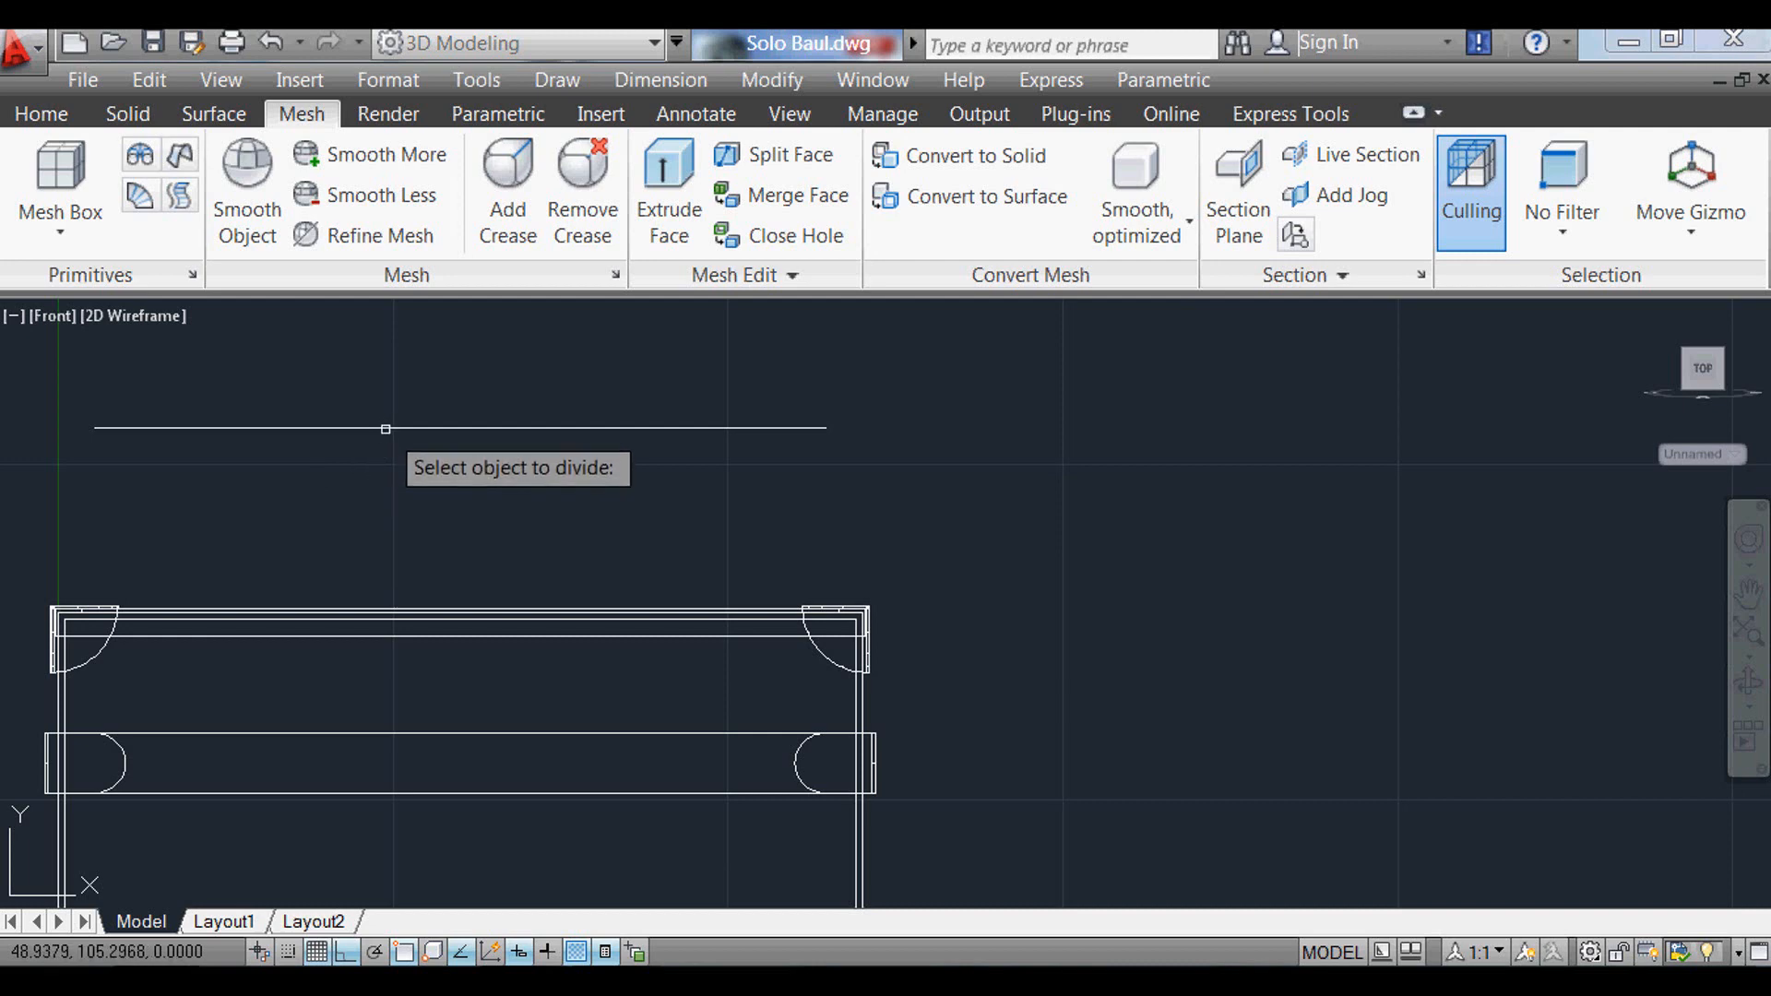
left_click(385, 430)
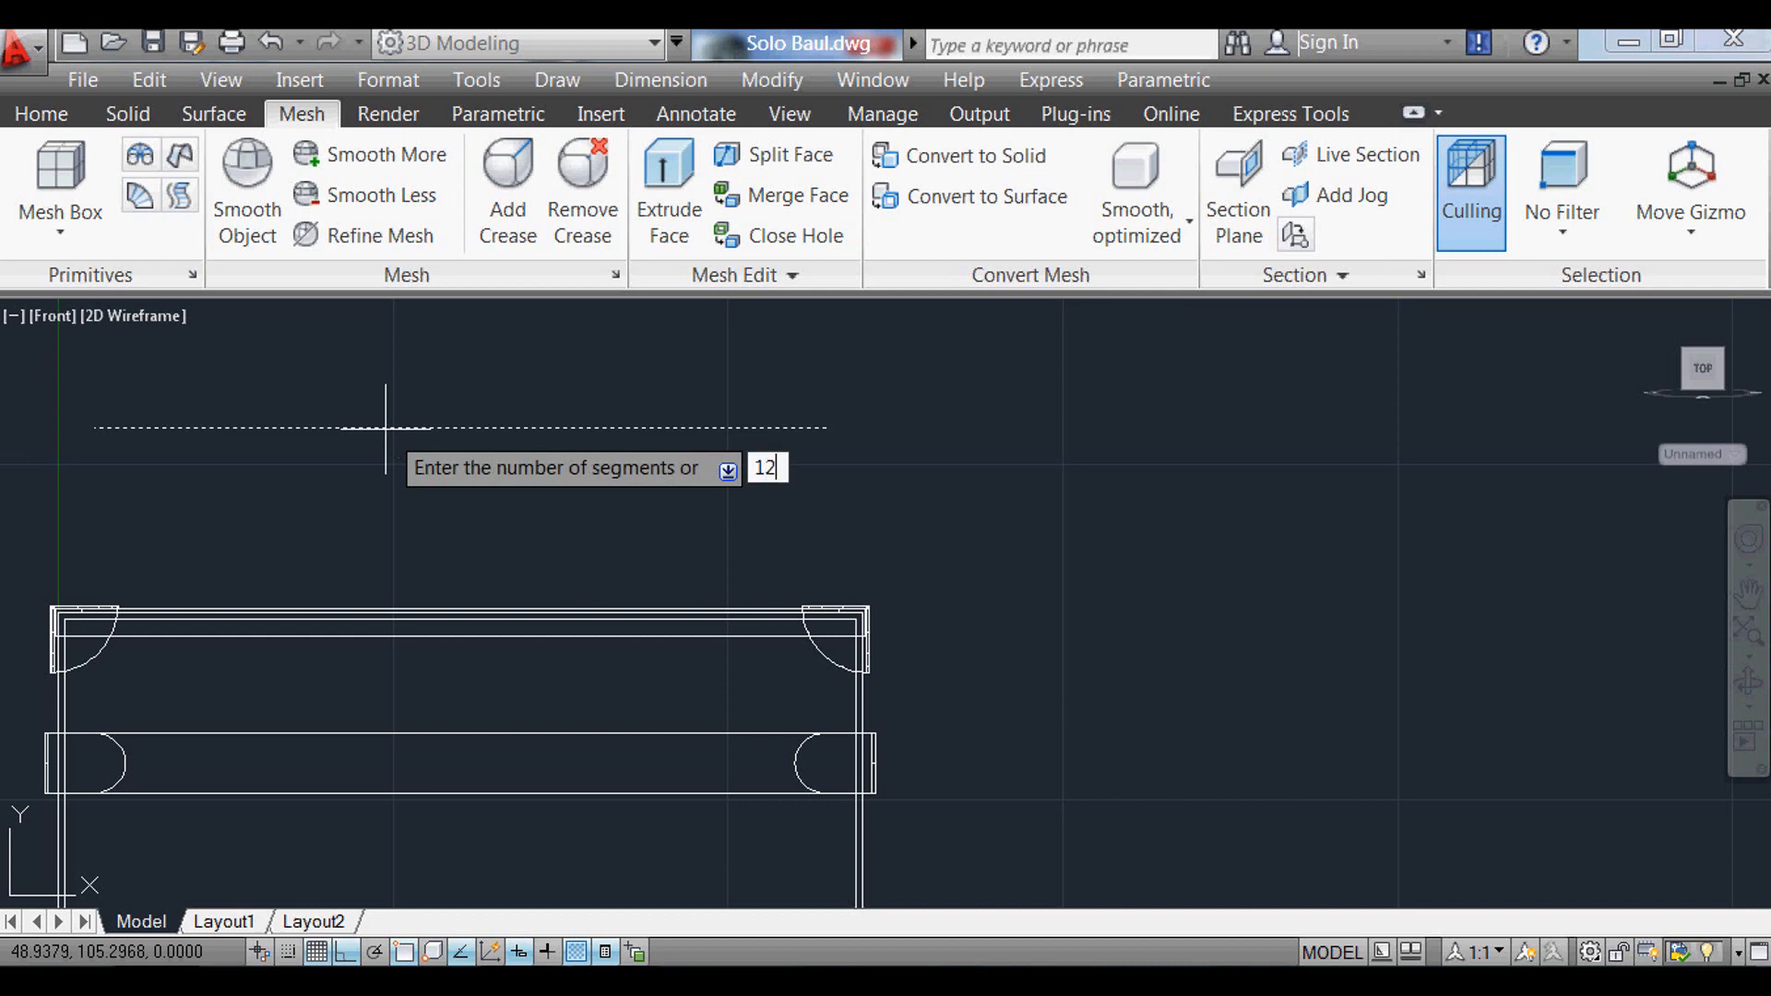
key("Return")
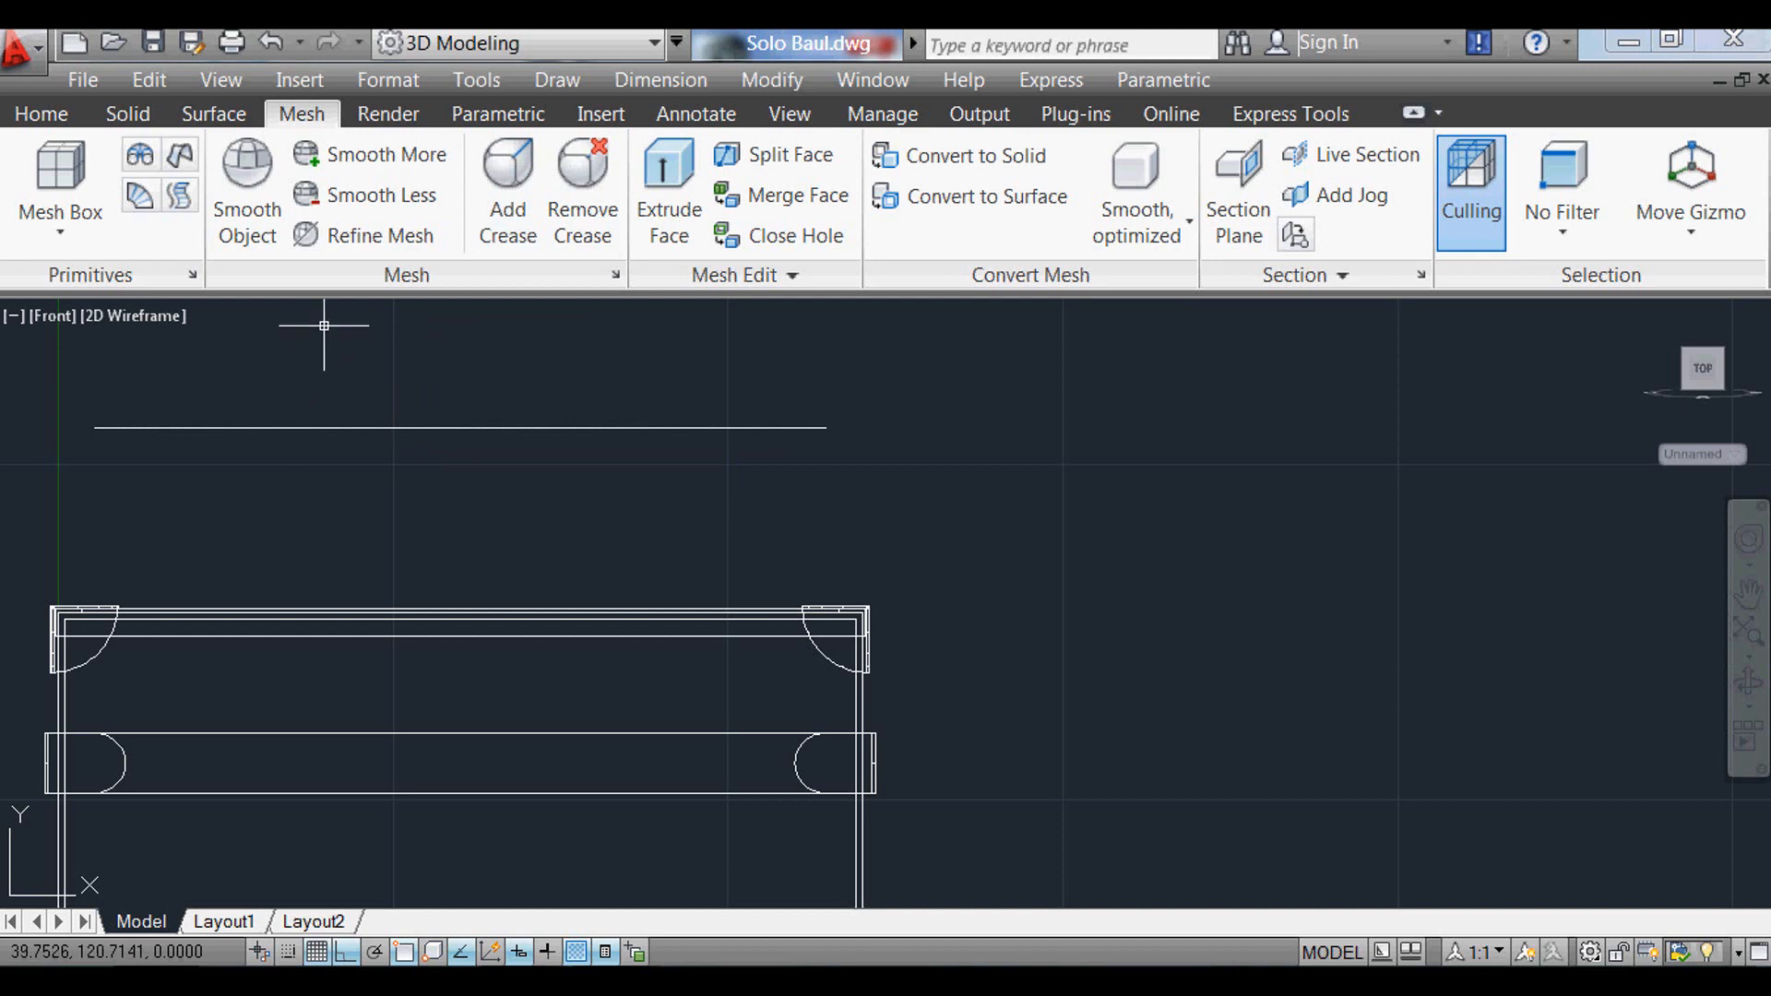
Step: Change the point style to the plain X marker, keeping its size relative to the screen
left_click(381, 80)
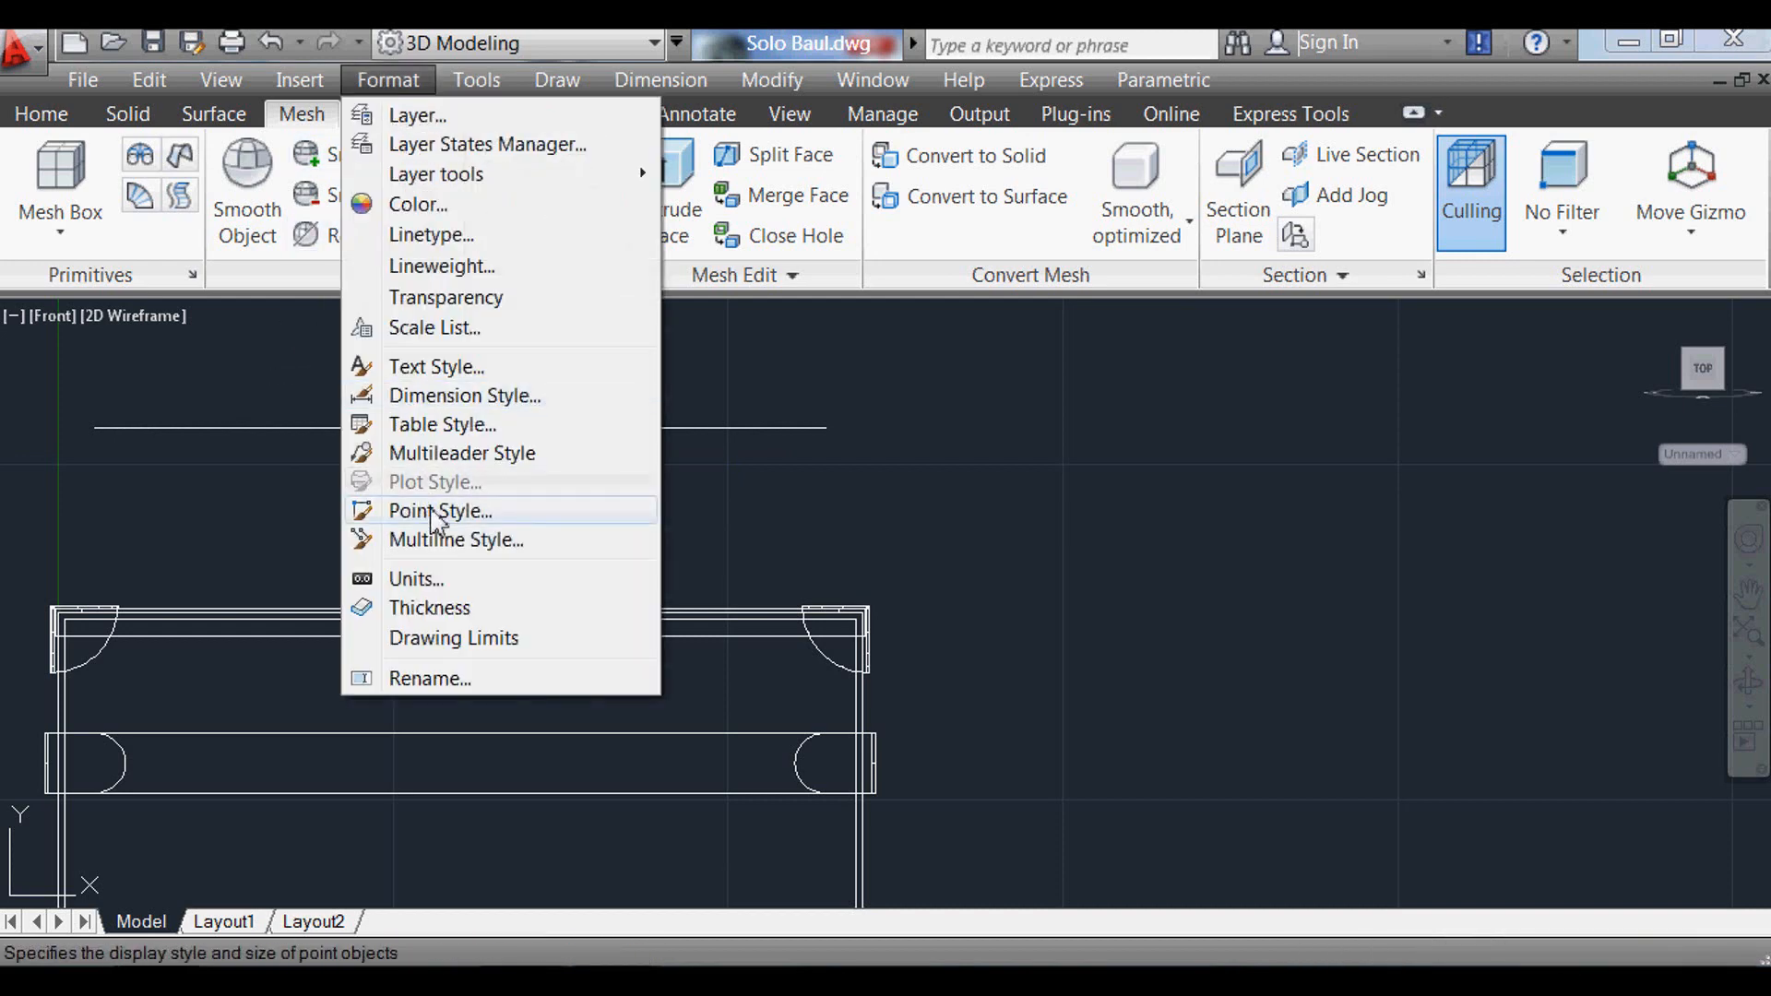
left_click(436, 512)
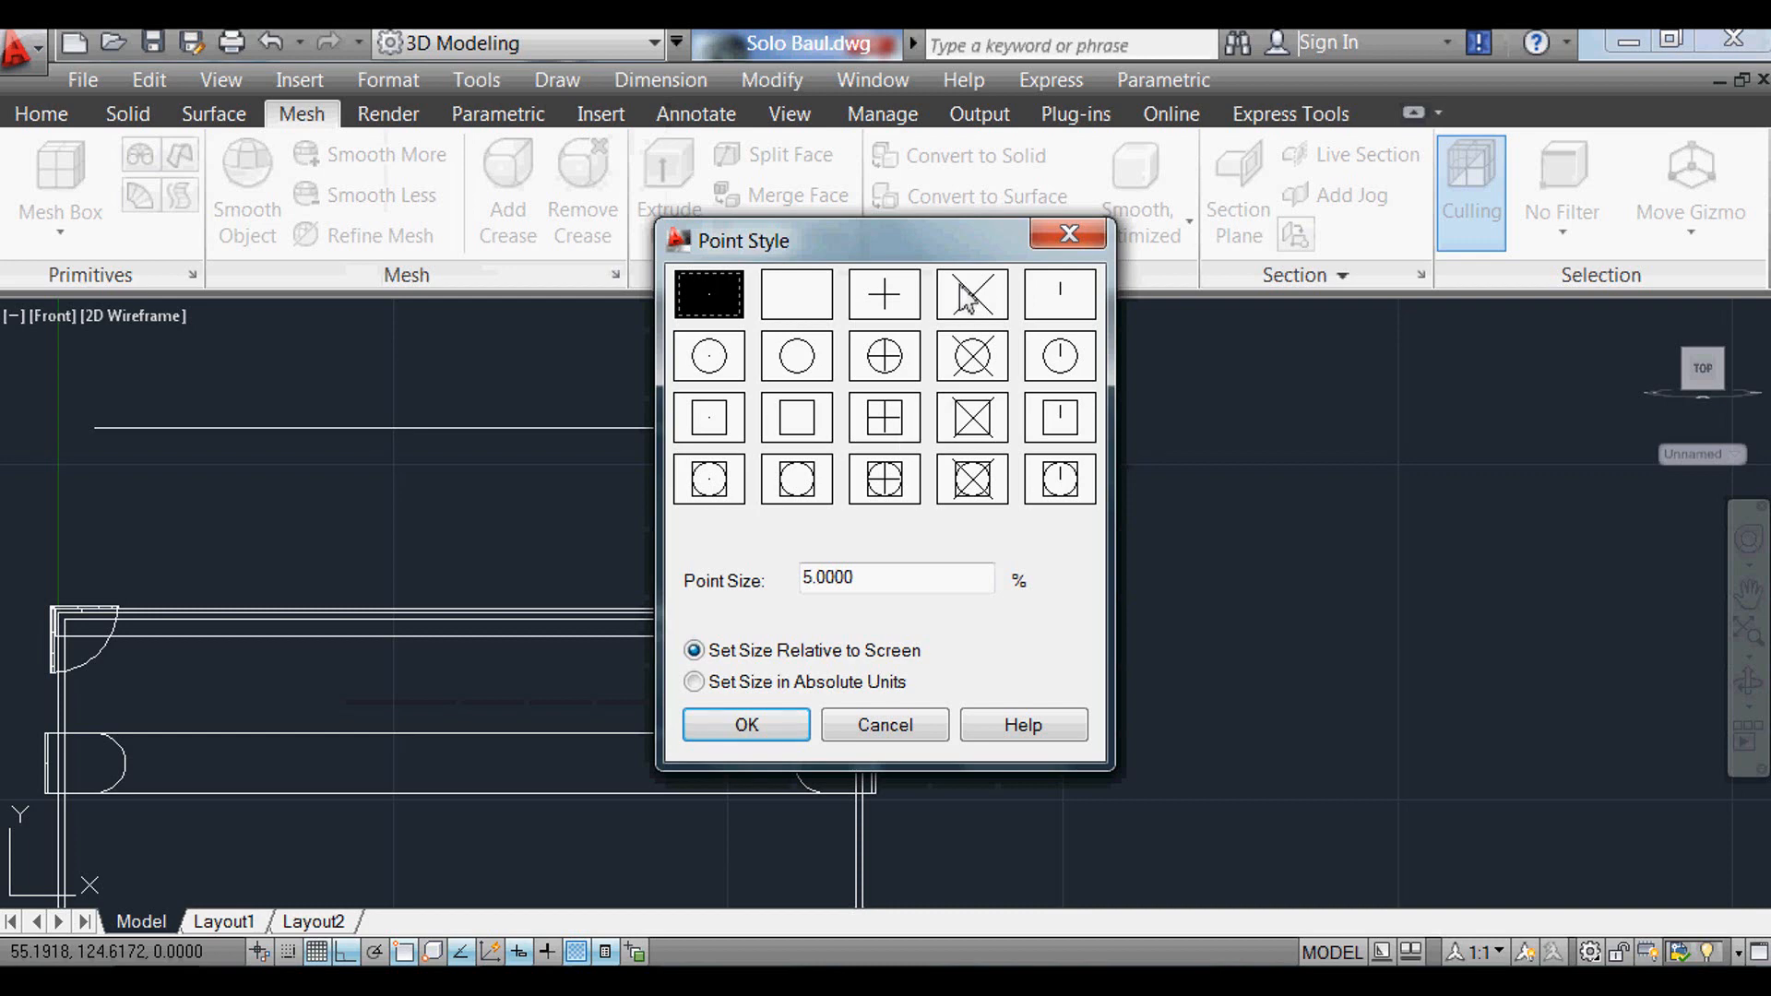
left_click(964, 295)
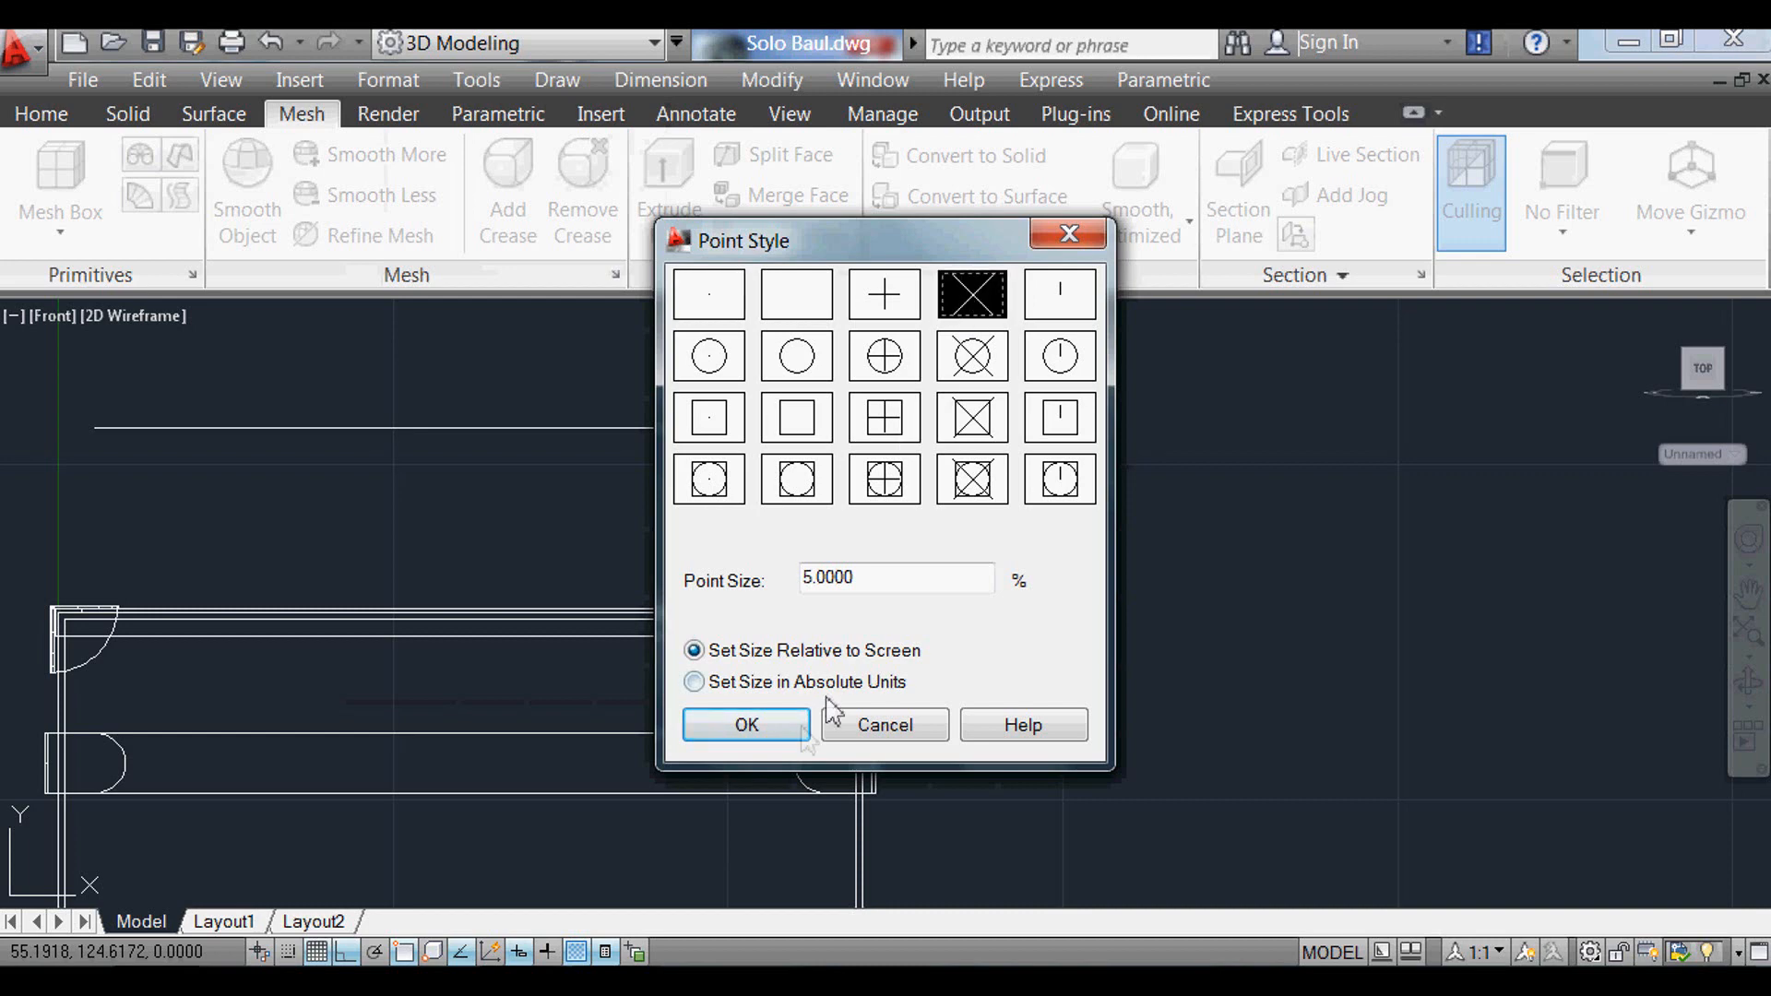
left_click(747, 725)
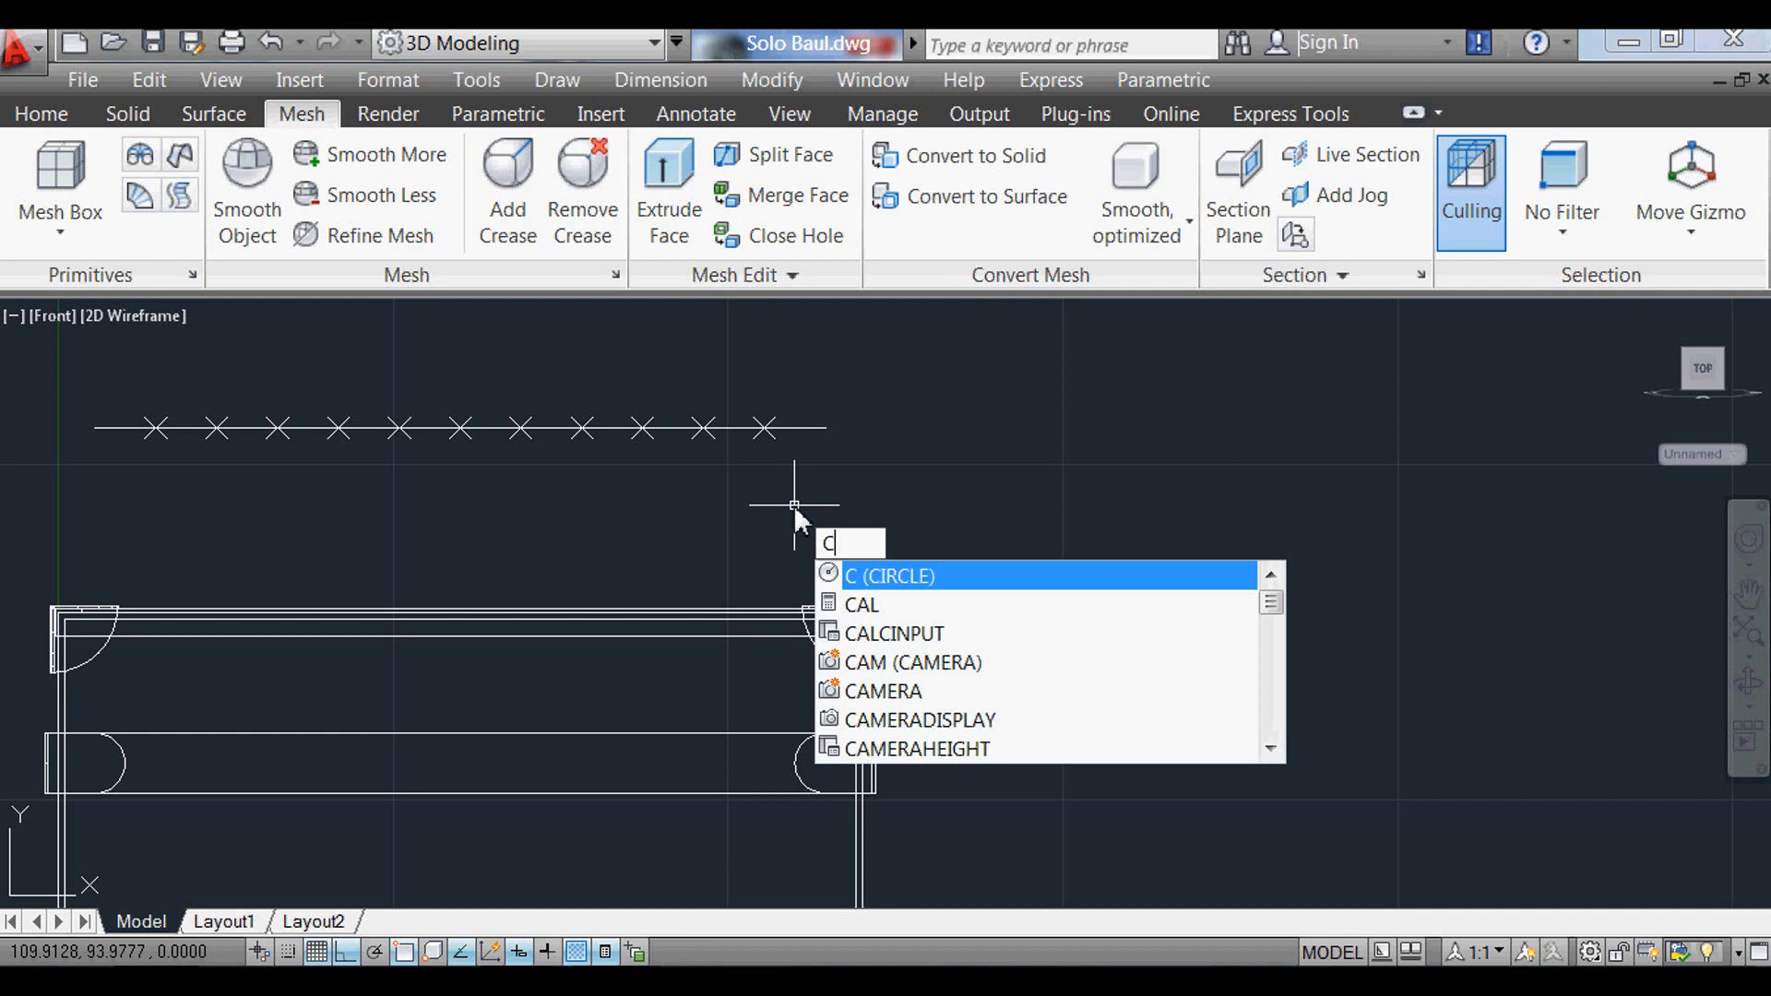
Step: Draw a circle of radius 1.5 centred on the right endpoint of the divided line
key("Return")
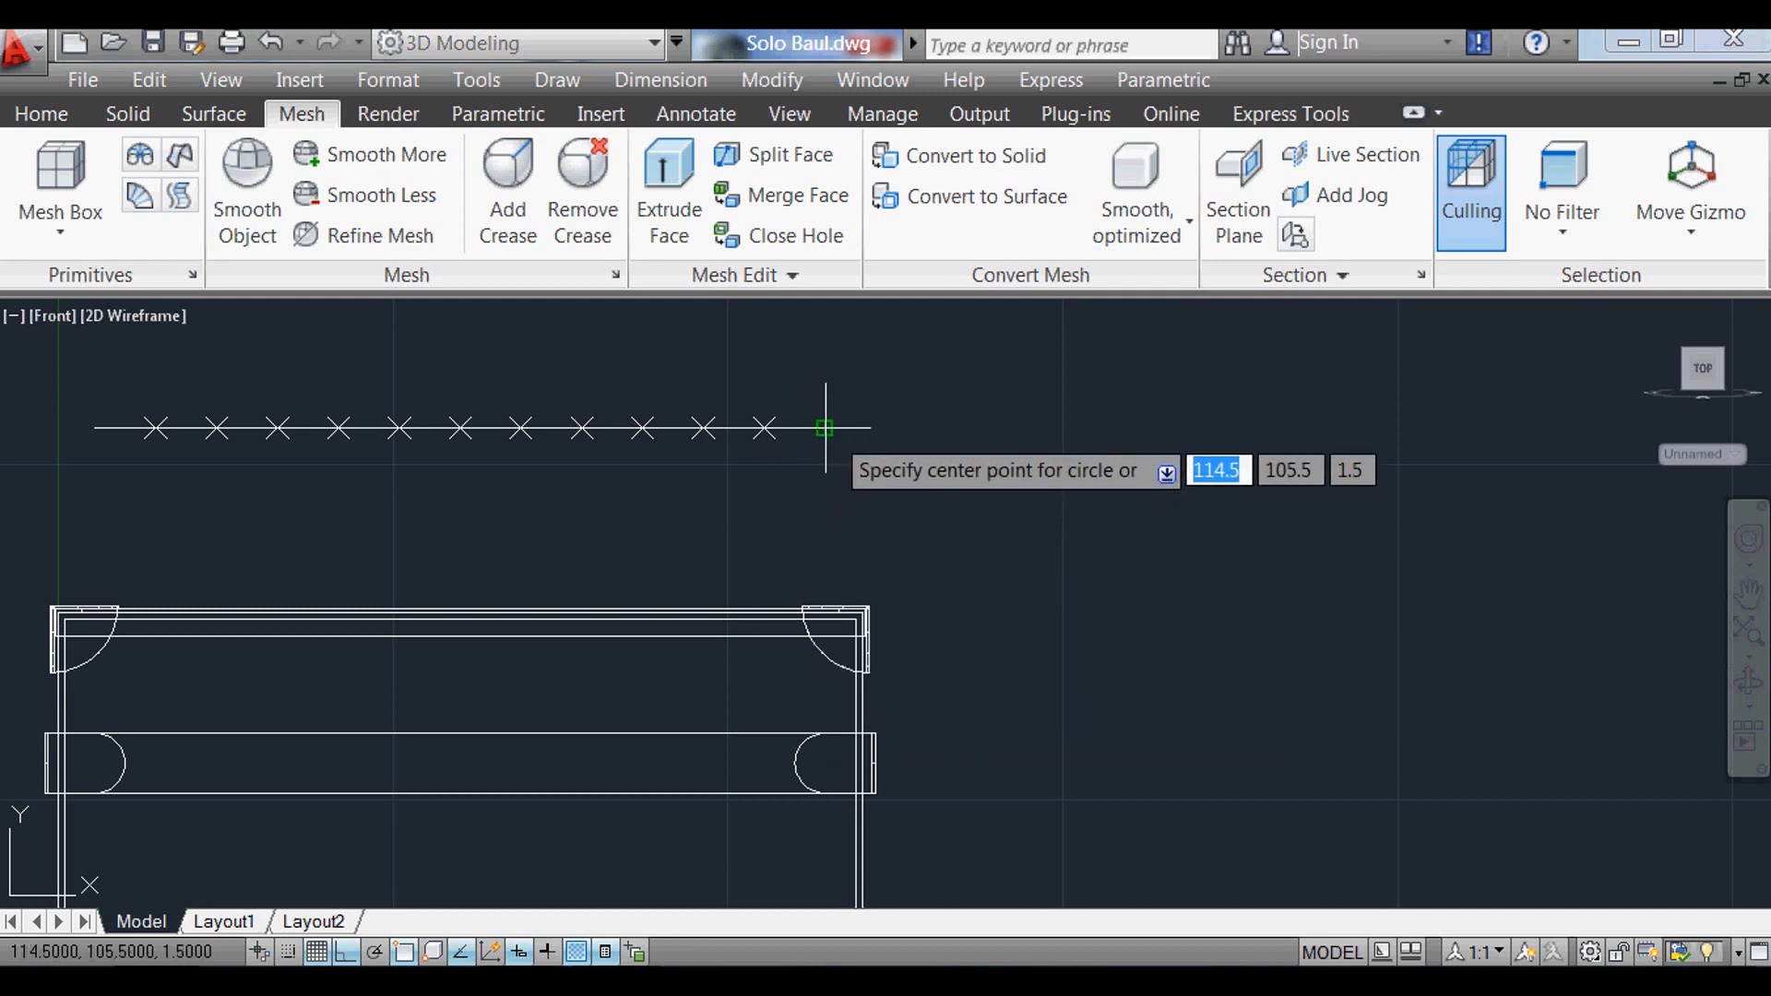
left_click(825, 427)
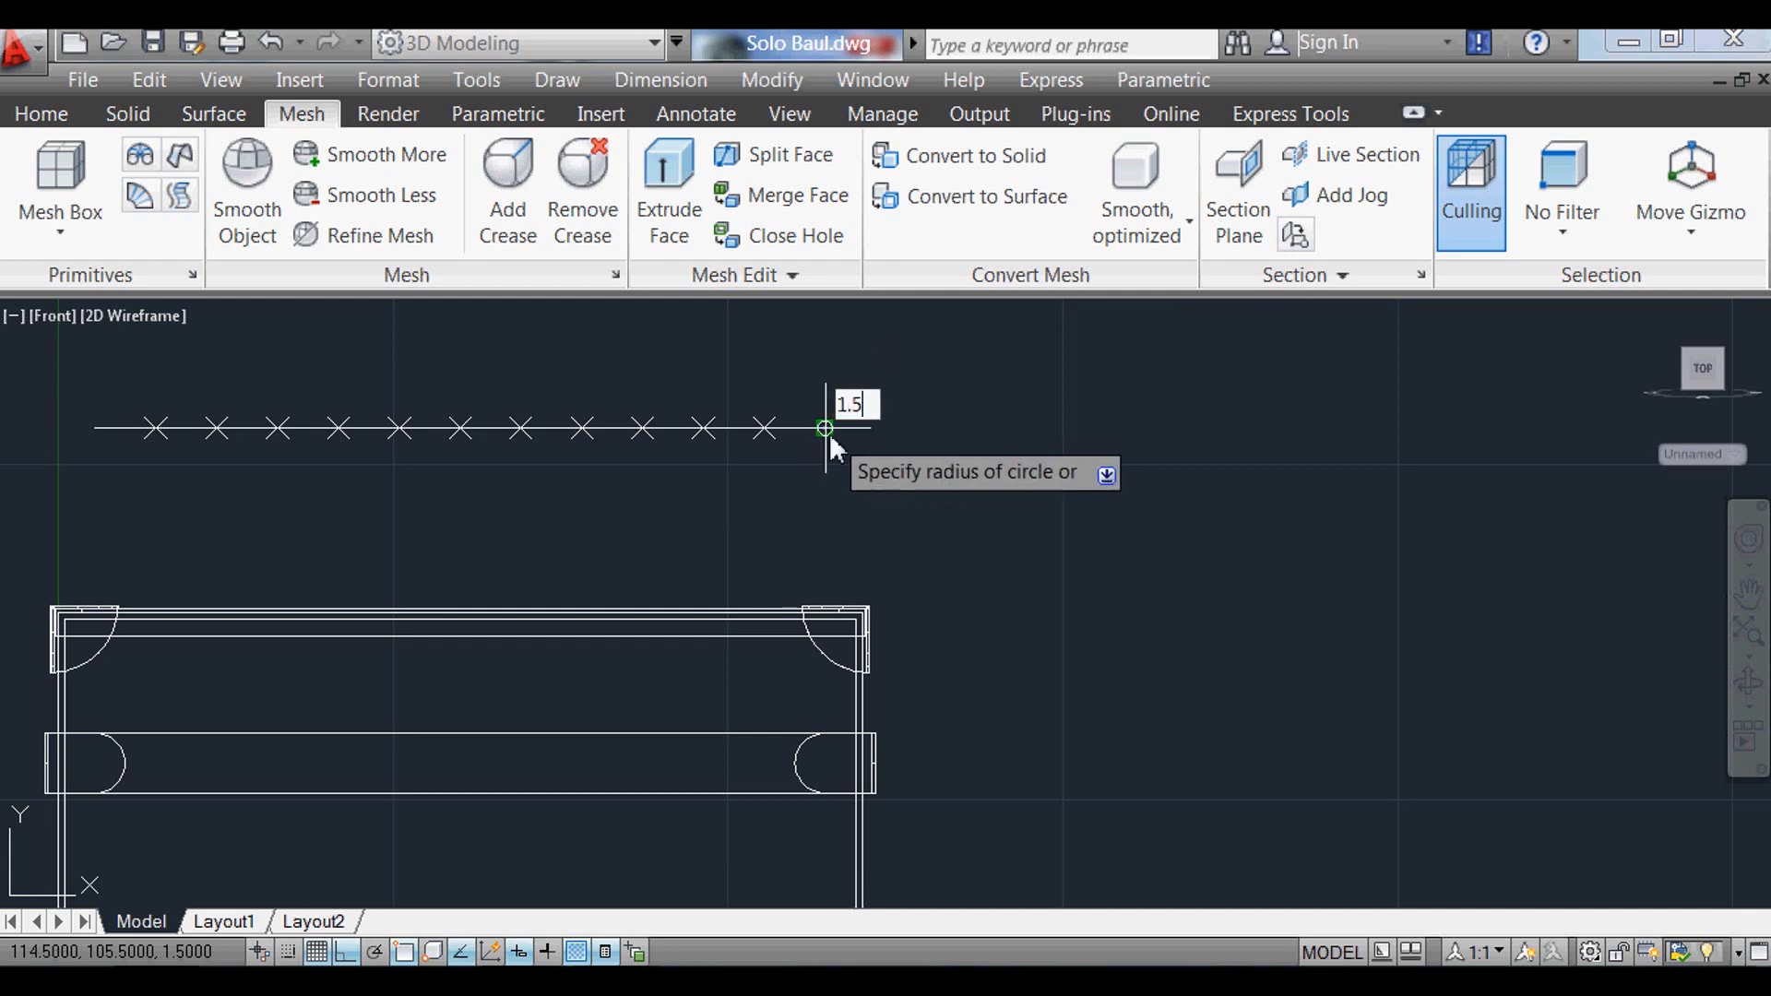
type("1.5")
key("Return")
scroll(841, 494, "up", 3)
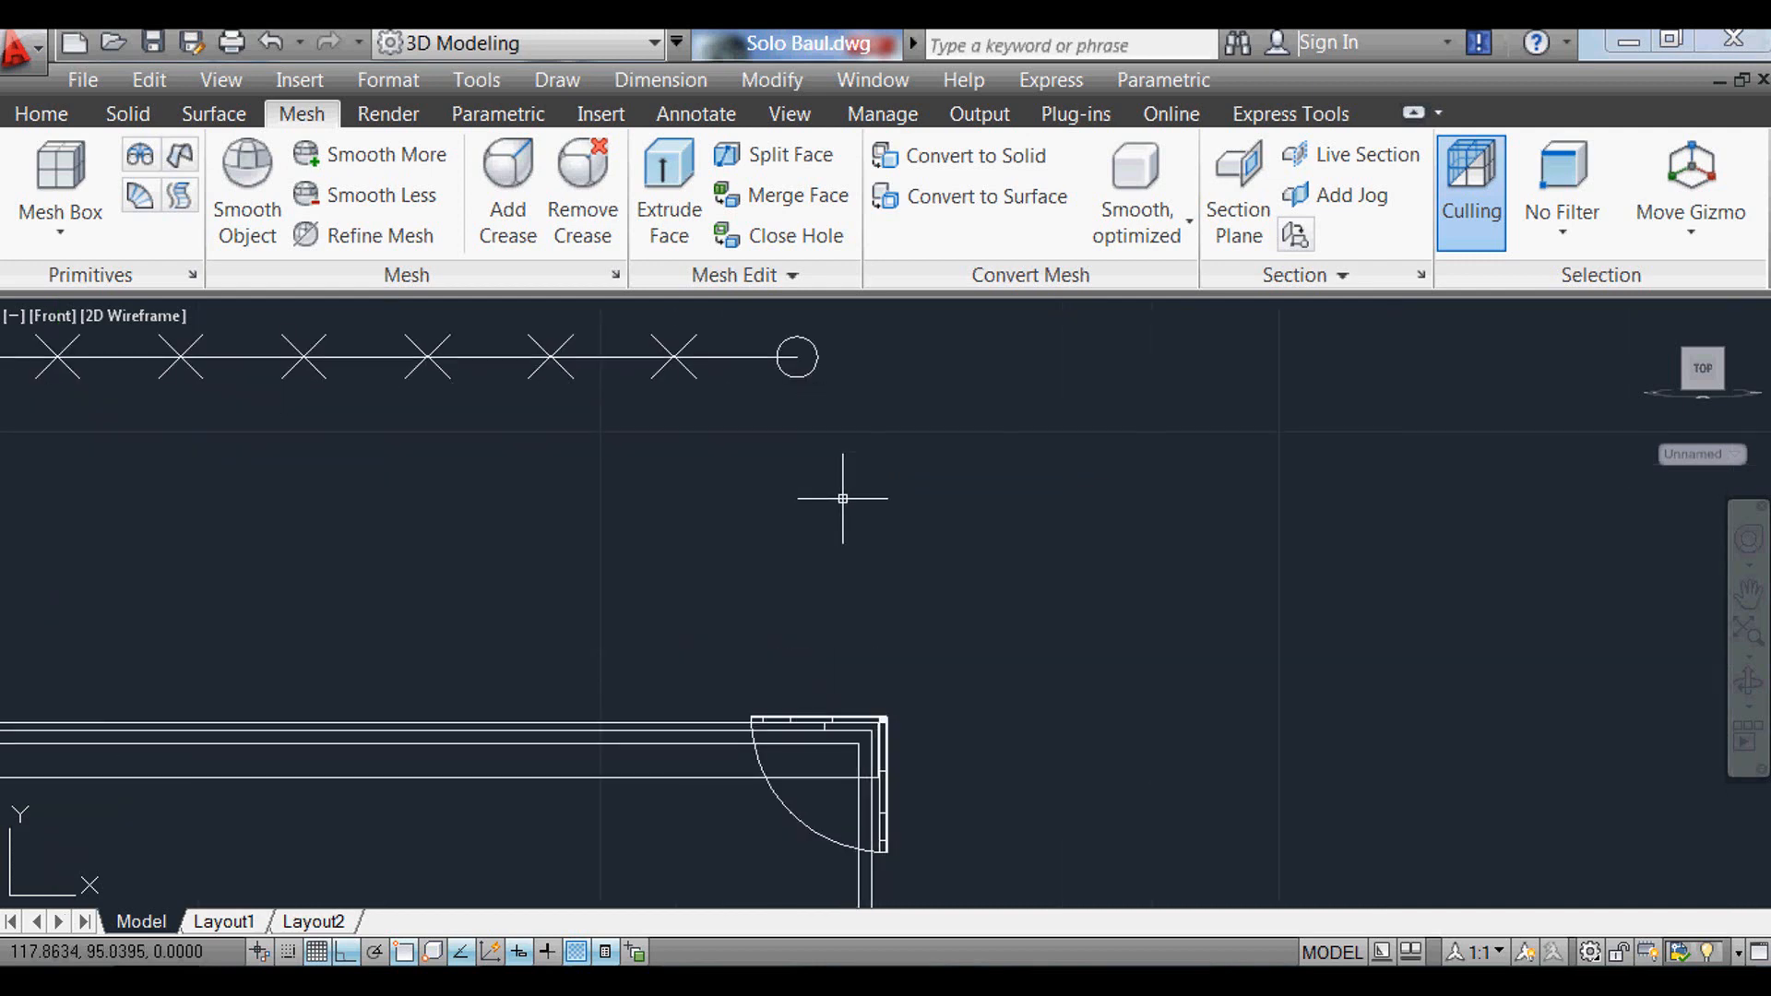
Step: Copy the circle from its centre onto the nearest division point, using the Node snap
key("Return")
left_click(858, 401)
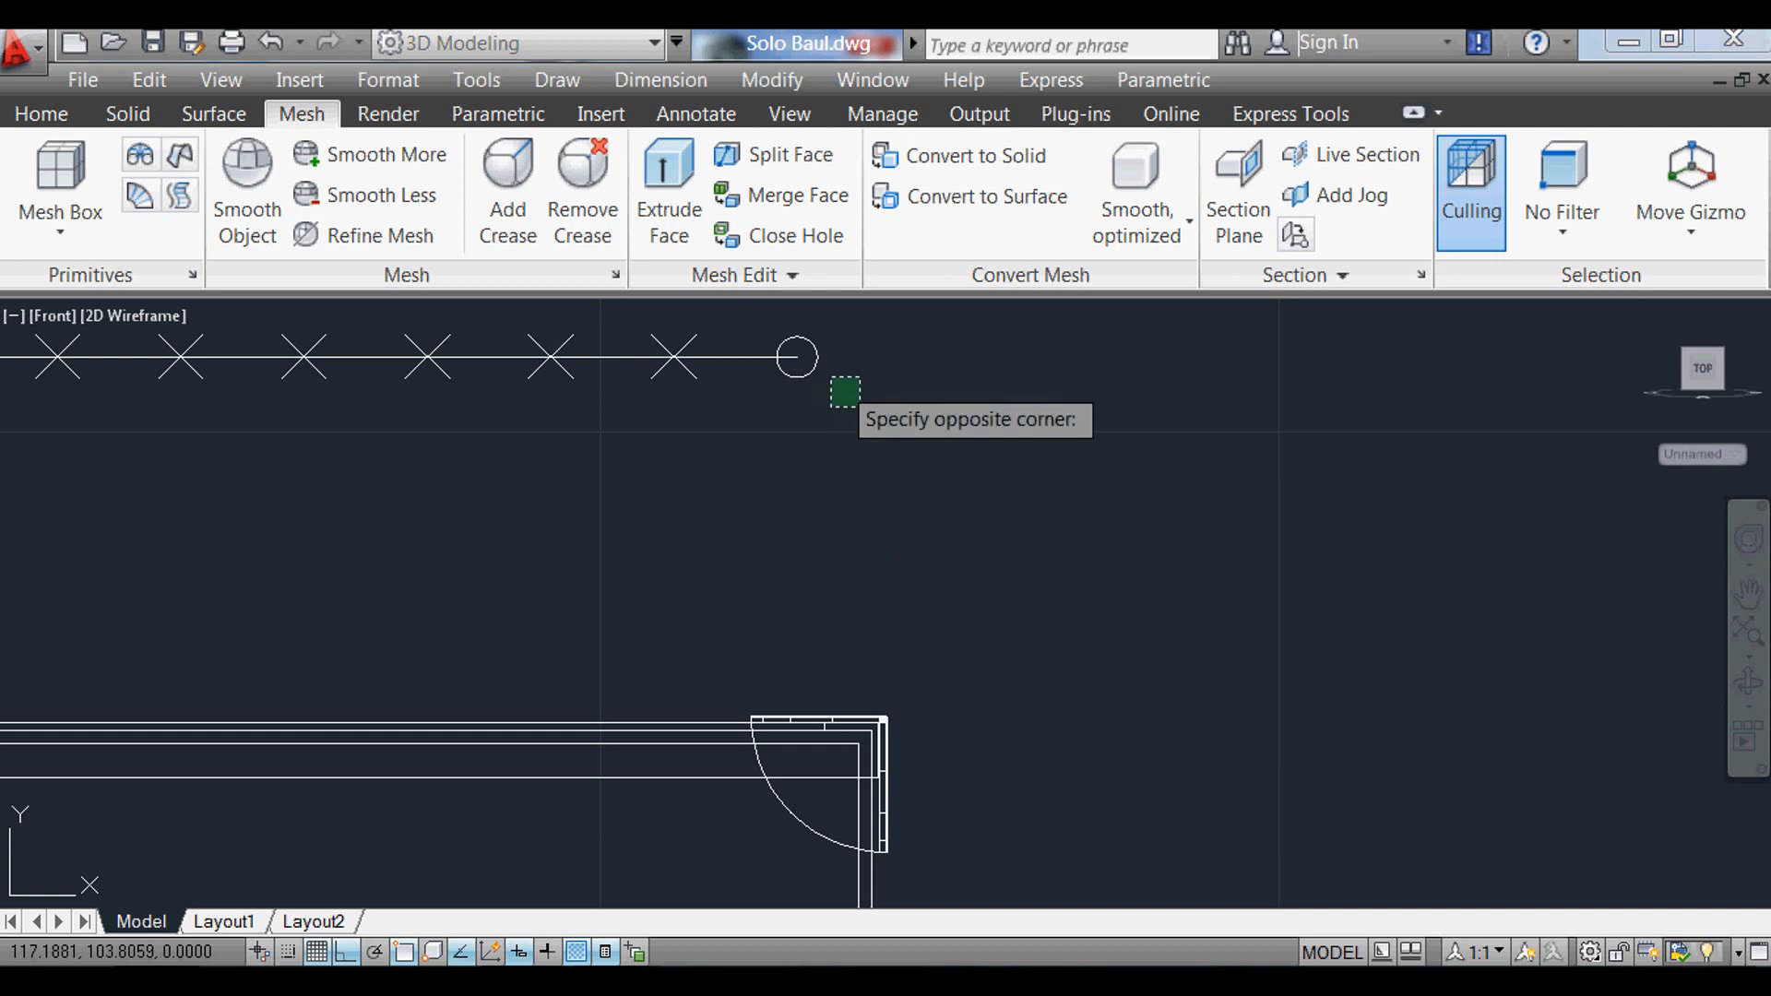
left_click(791, 354)
scroll(790, 348, "up", 2)
key("Return")
left_click(799, 369)
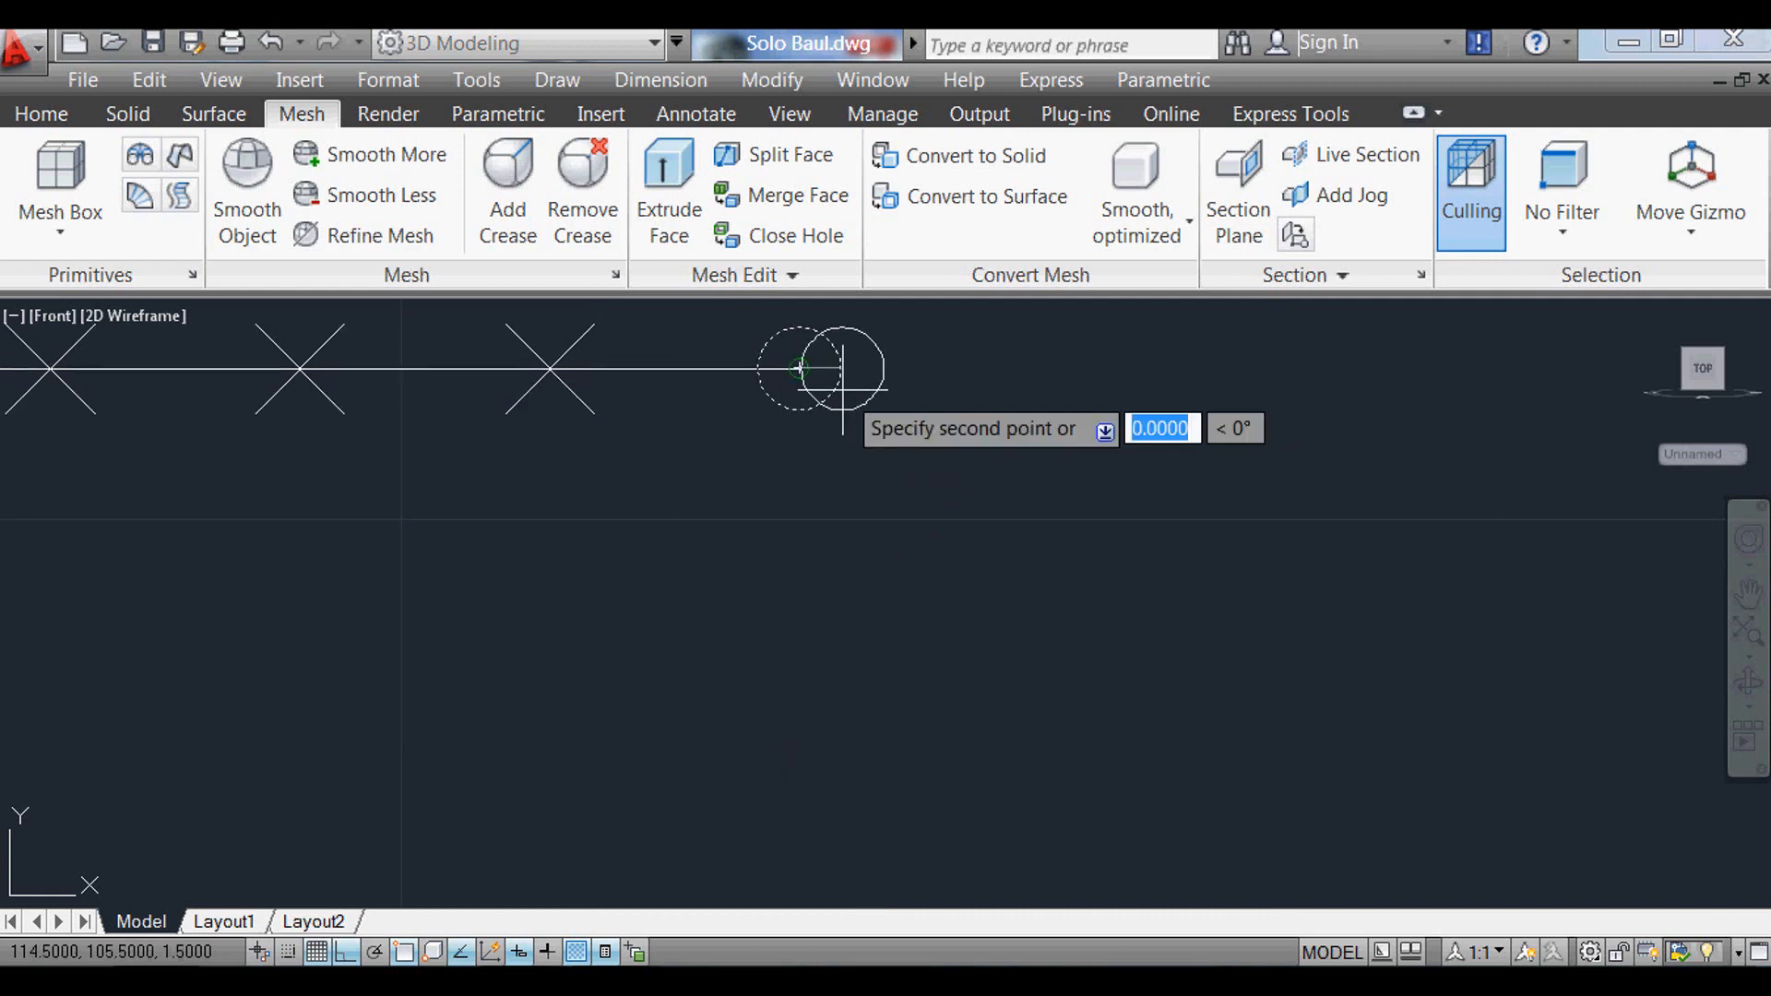
right_click(842, 369, "shift")
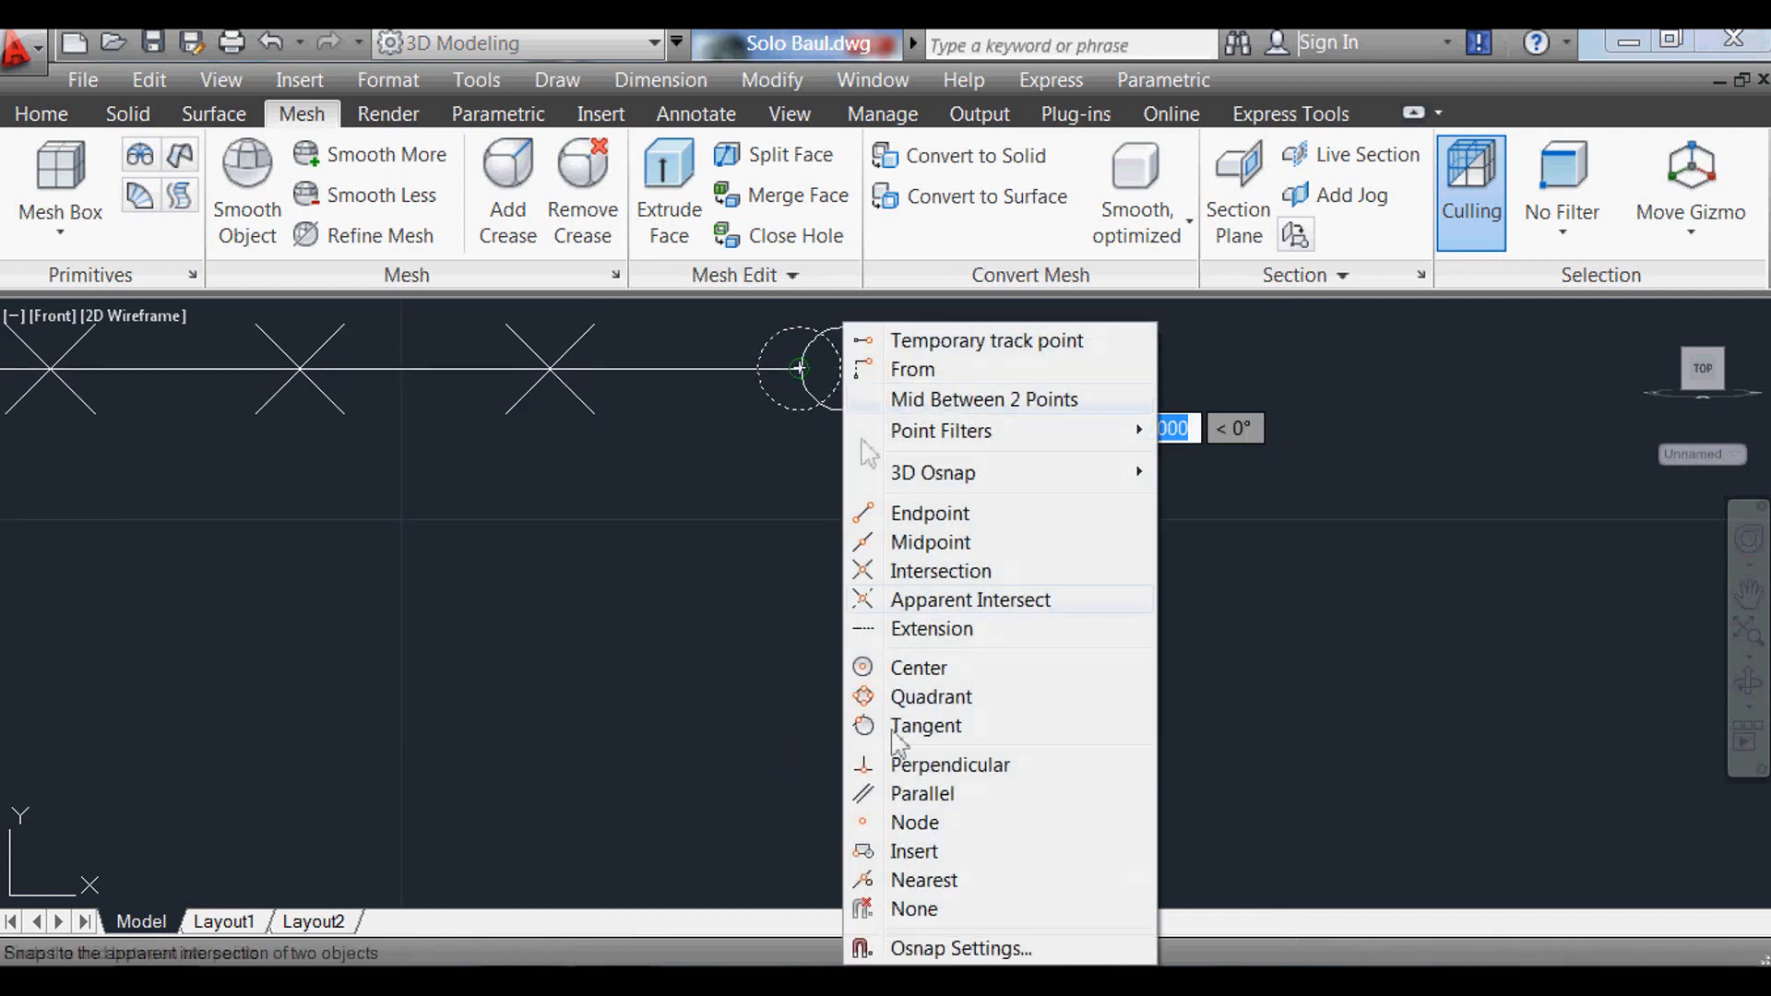
left_click(923, 822)
left_click(550, 369)
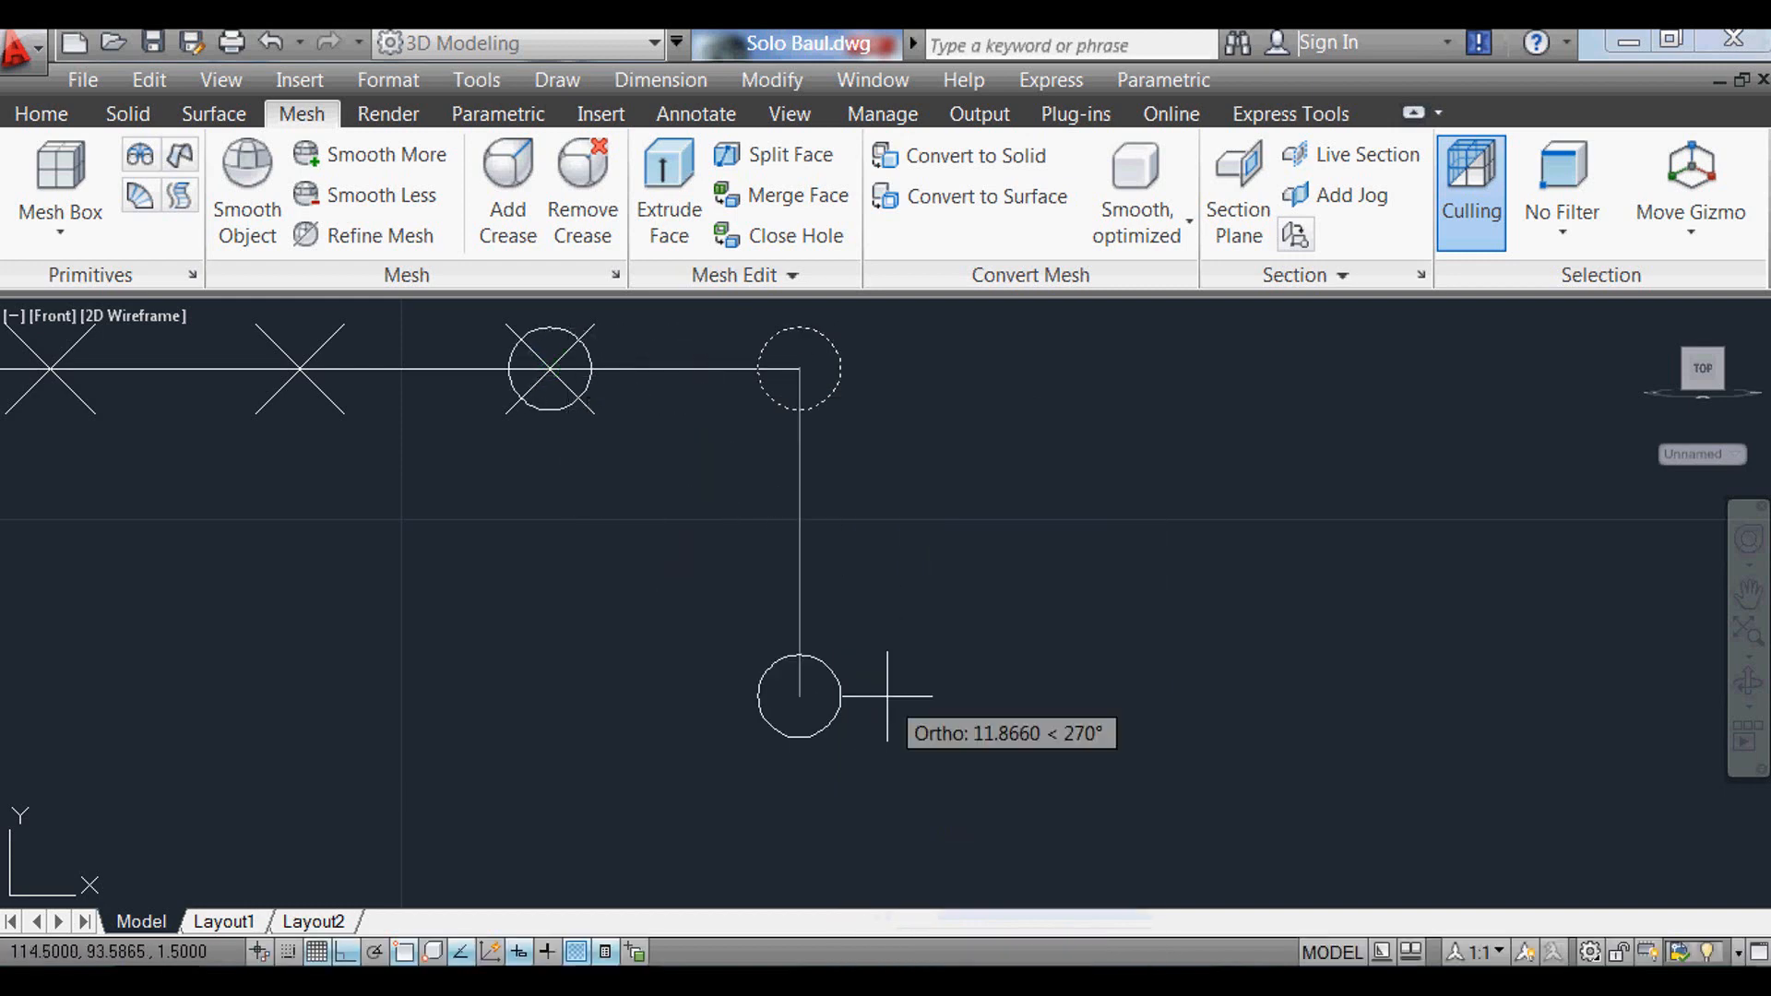
Step: Place further circle copies on the second and third division points from the right with the Node snap
scroll(886, 685, "down", 2)
right_click(521, 494, "shift")
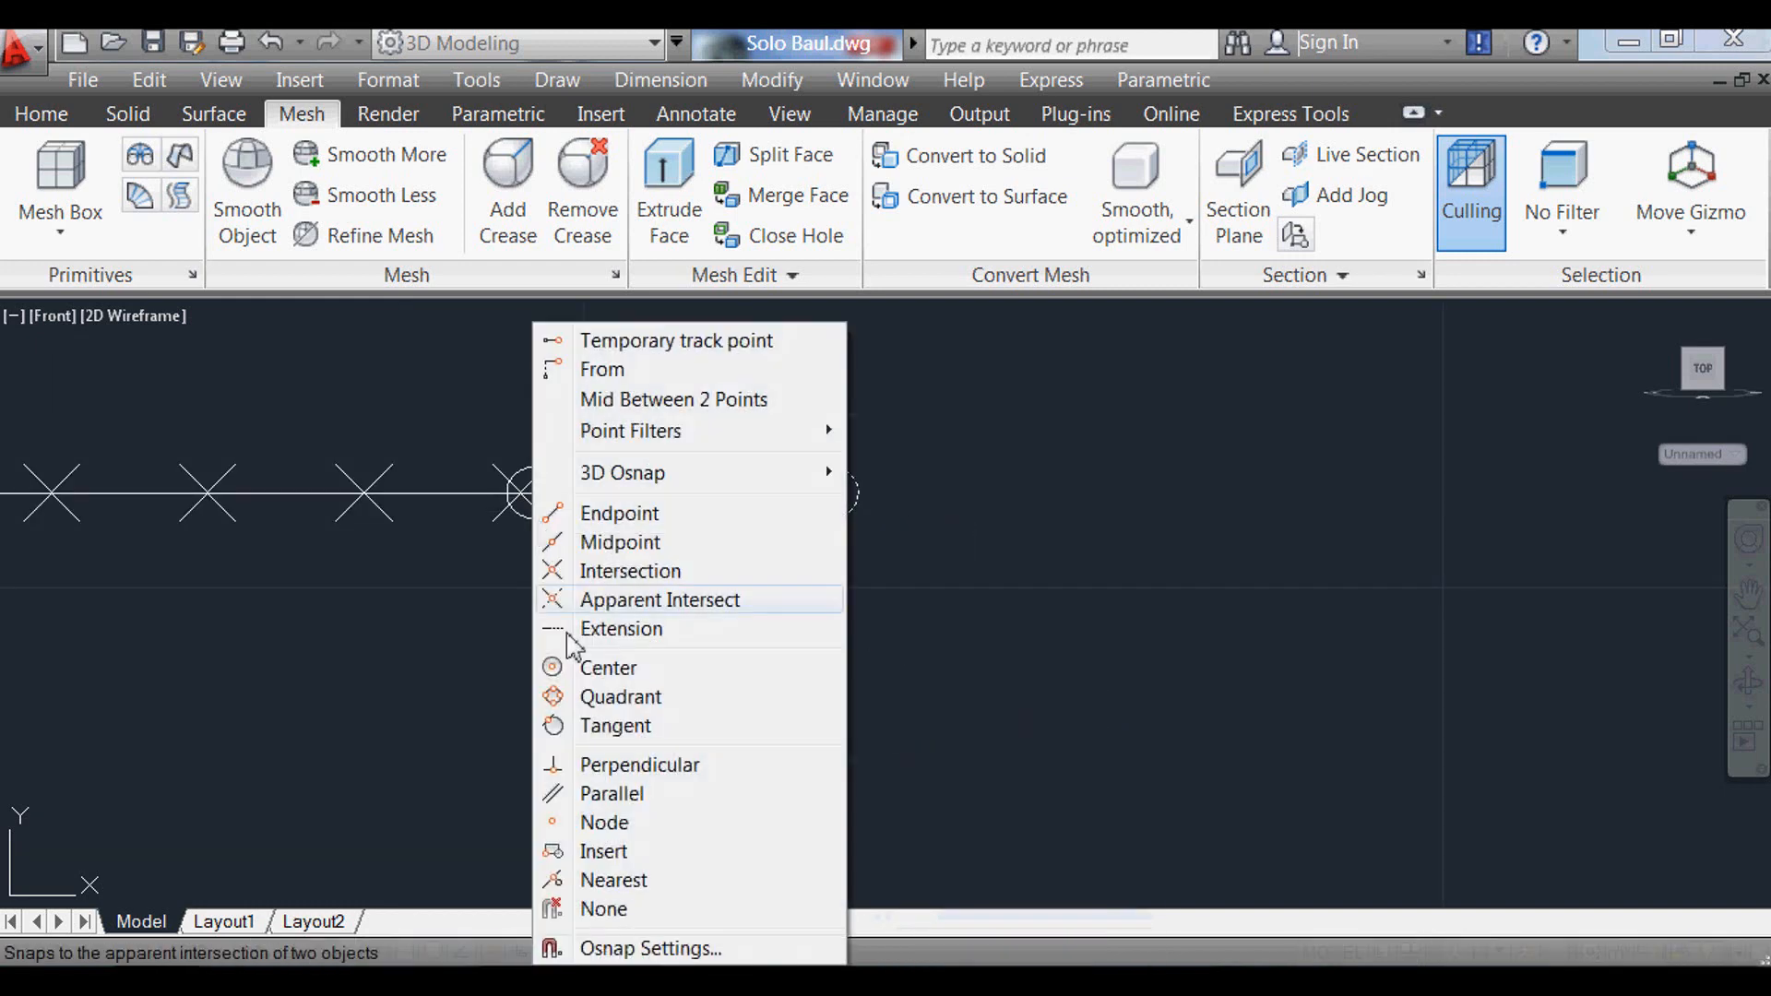
left_click(598, 829)
left_click(520, 494)
scroll(1015, 833, "down", 3)
scroll(751, 704, "up", 2)
right_click(777, 706, "shift")
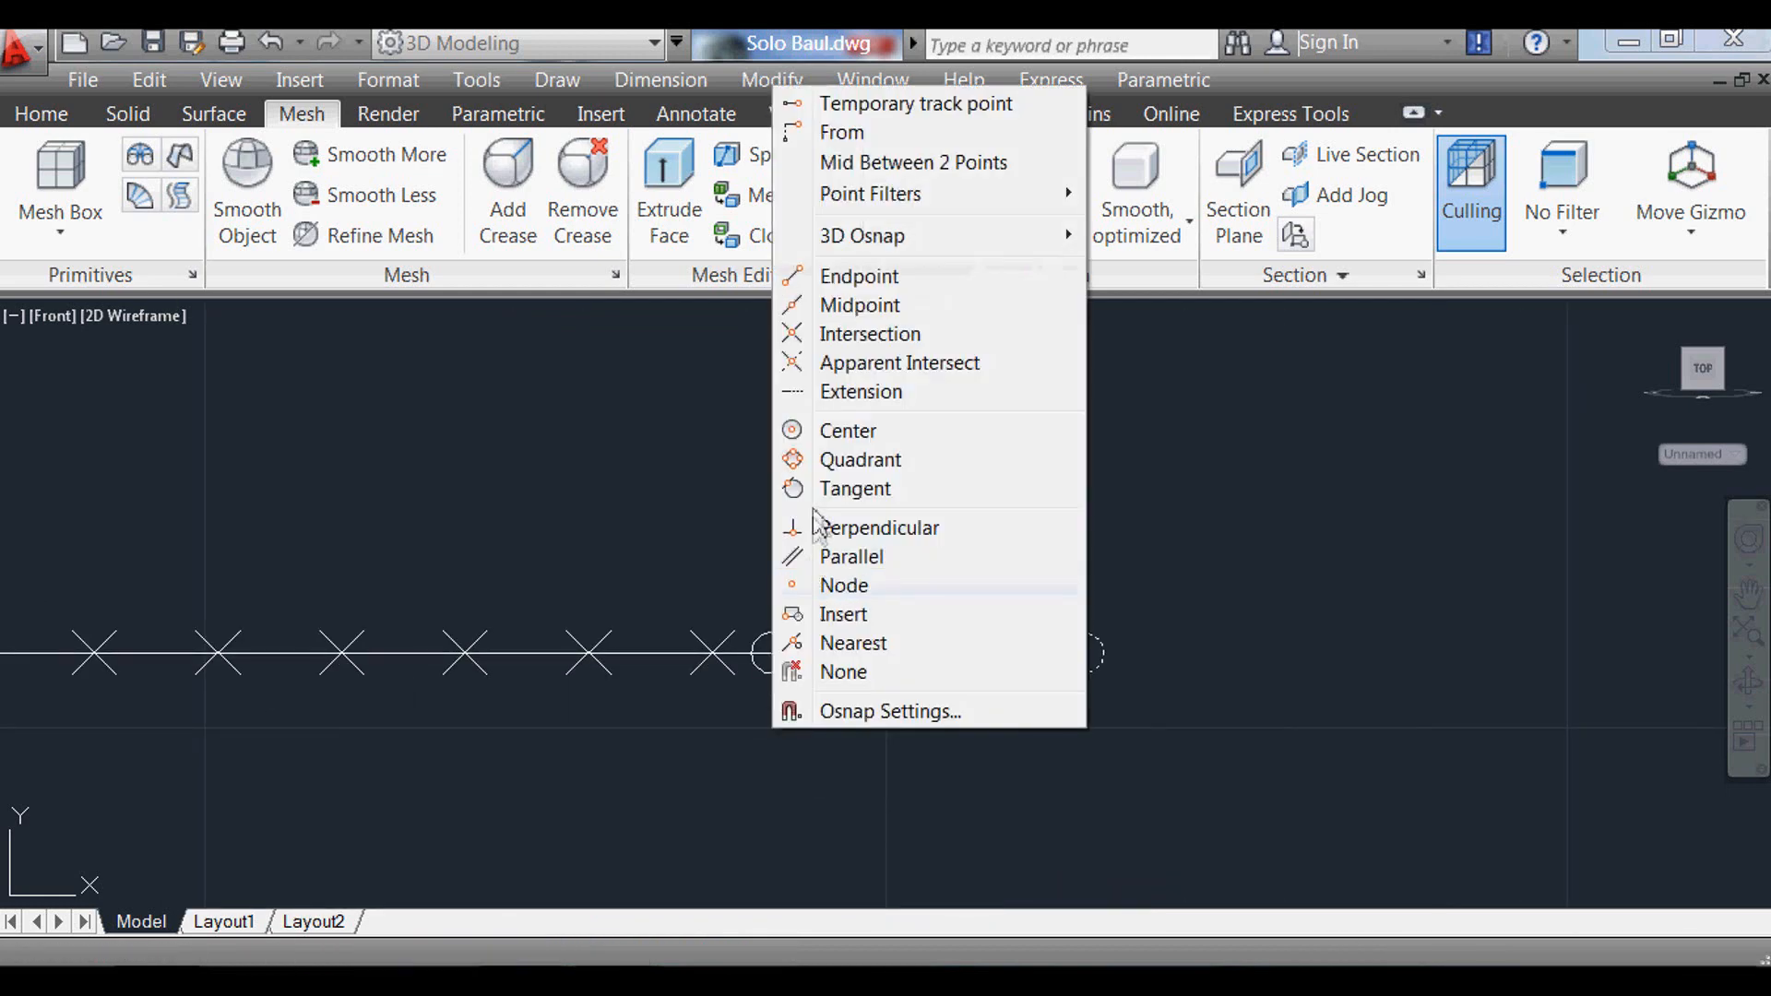
left_click(845, 596)
right_click(724, 656, "shift")
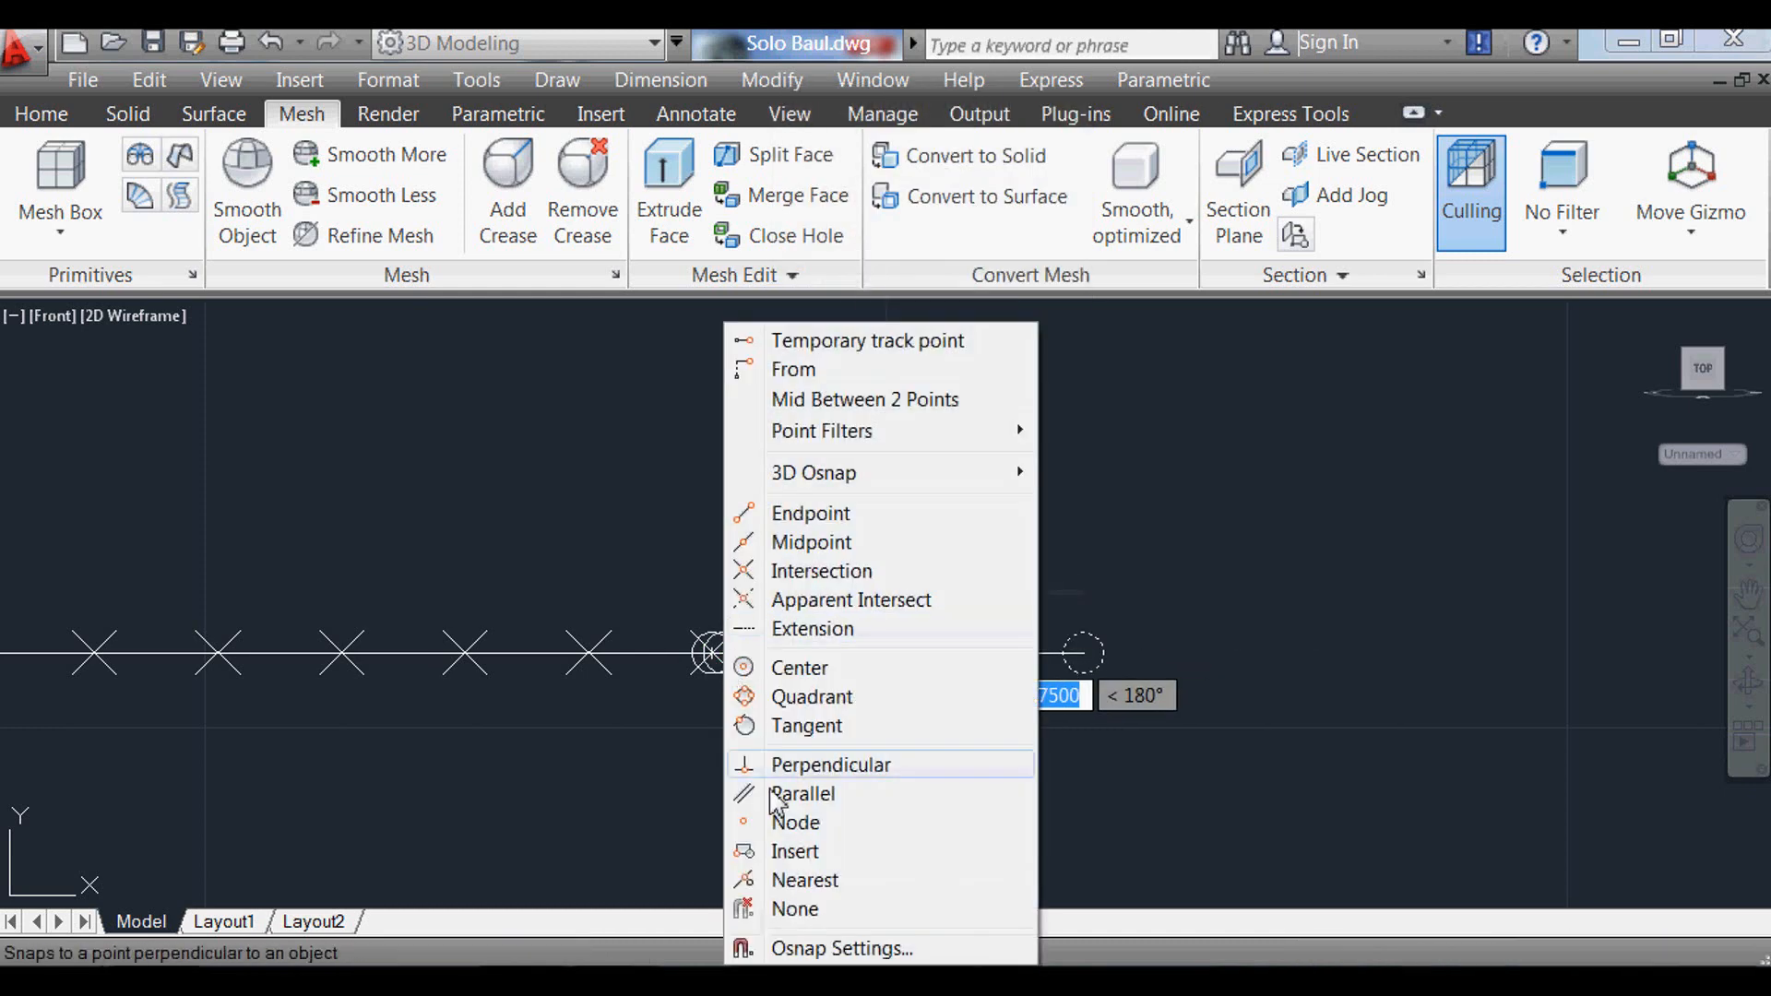
left_click(793, 822)
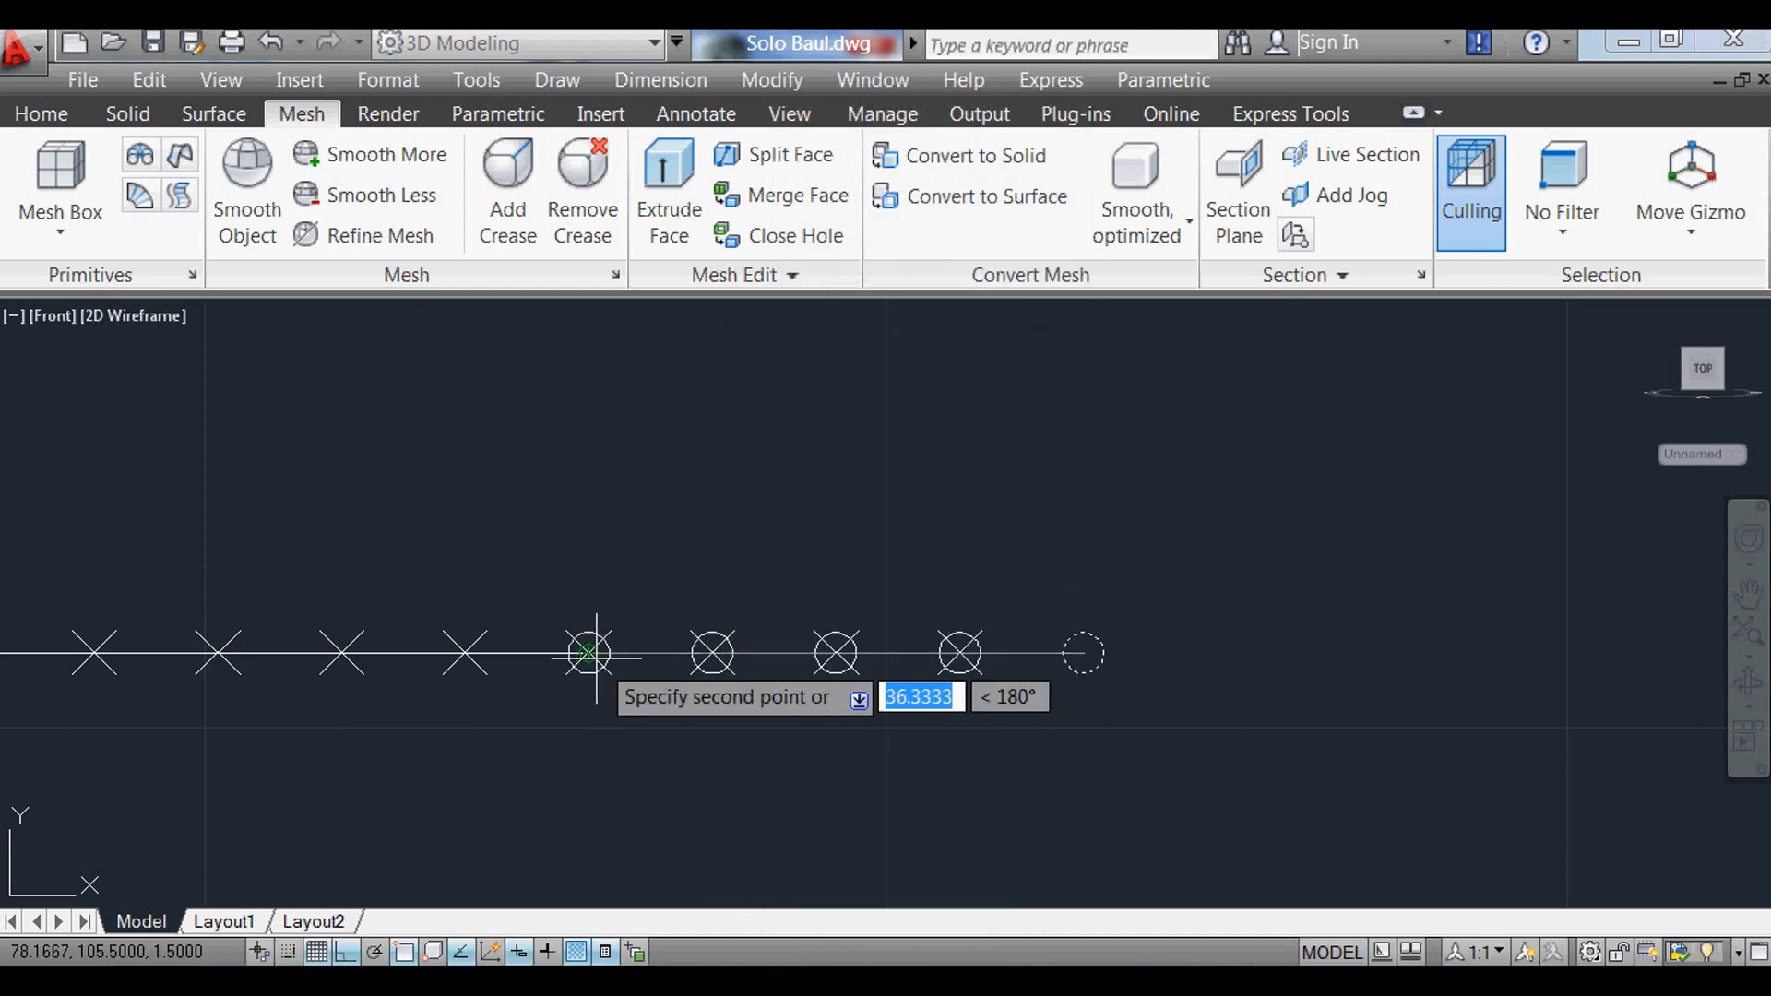
Step: Place circle copies on the fourth through seventh division points from the right, snapping to each node
right_click(587, 653, "shift")
left_click(637, 822)
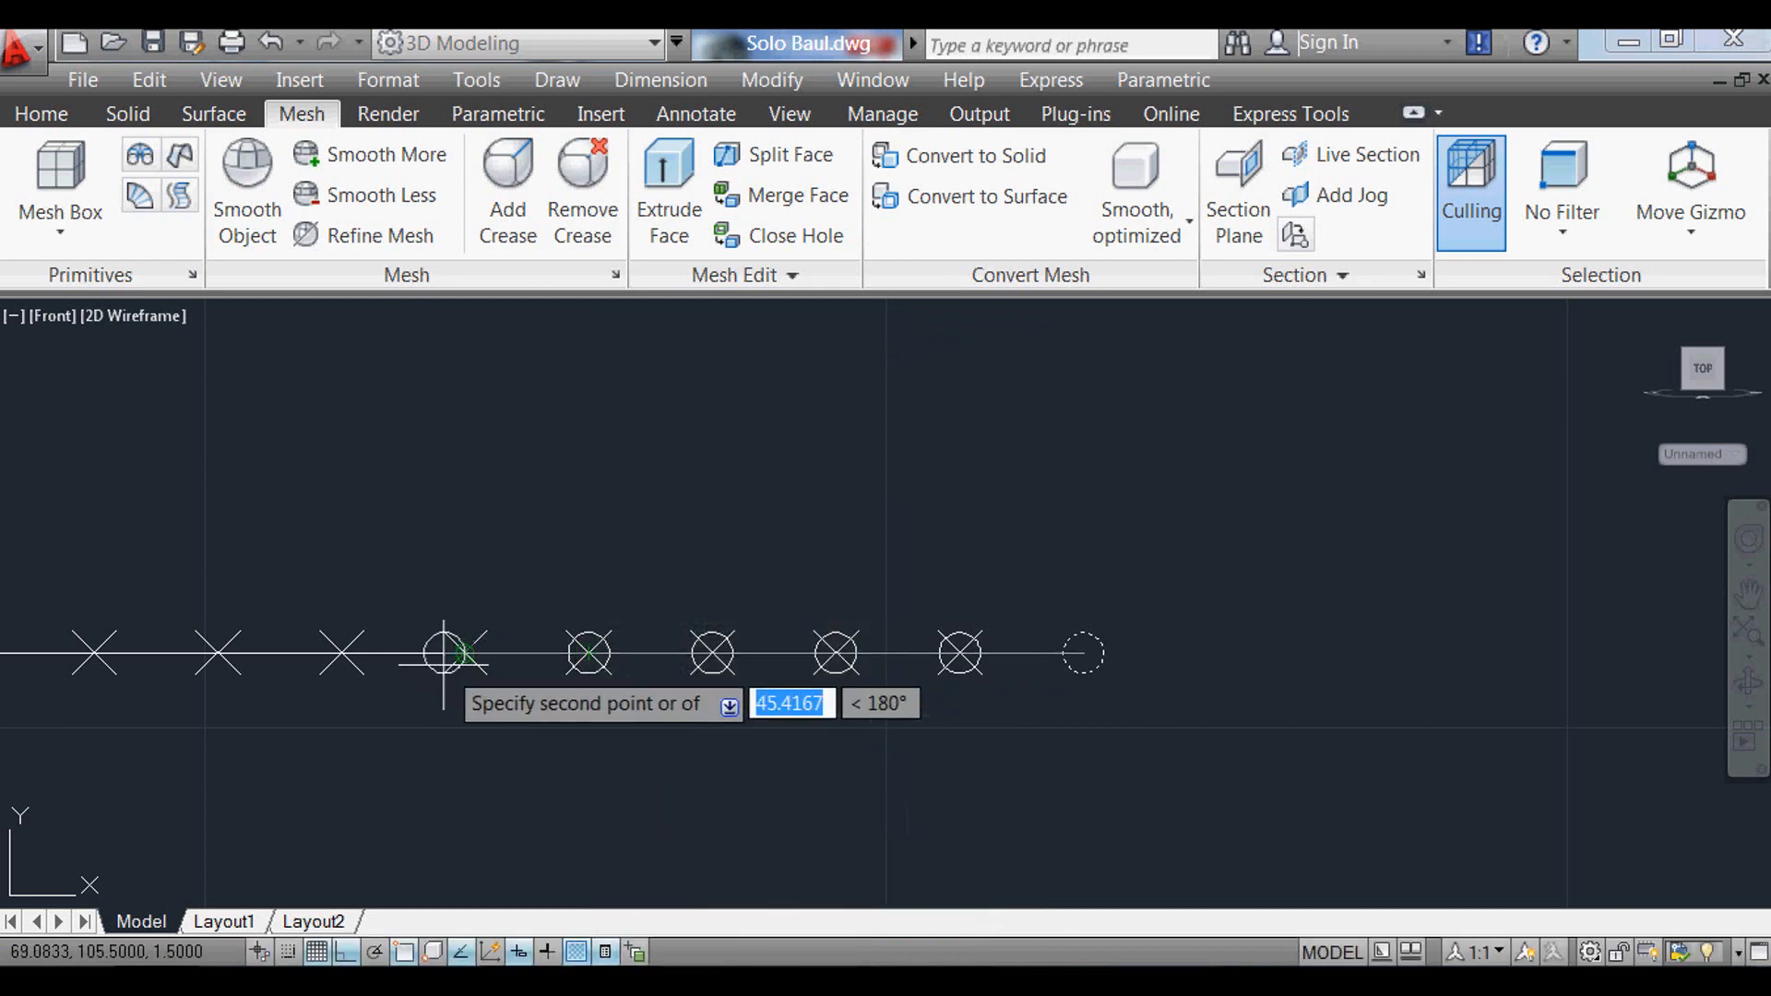
right_click(461, 653, "shift")
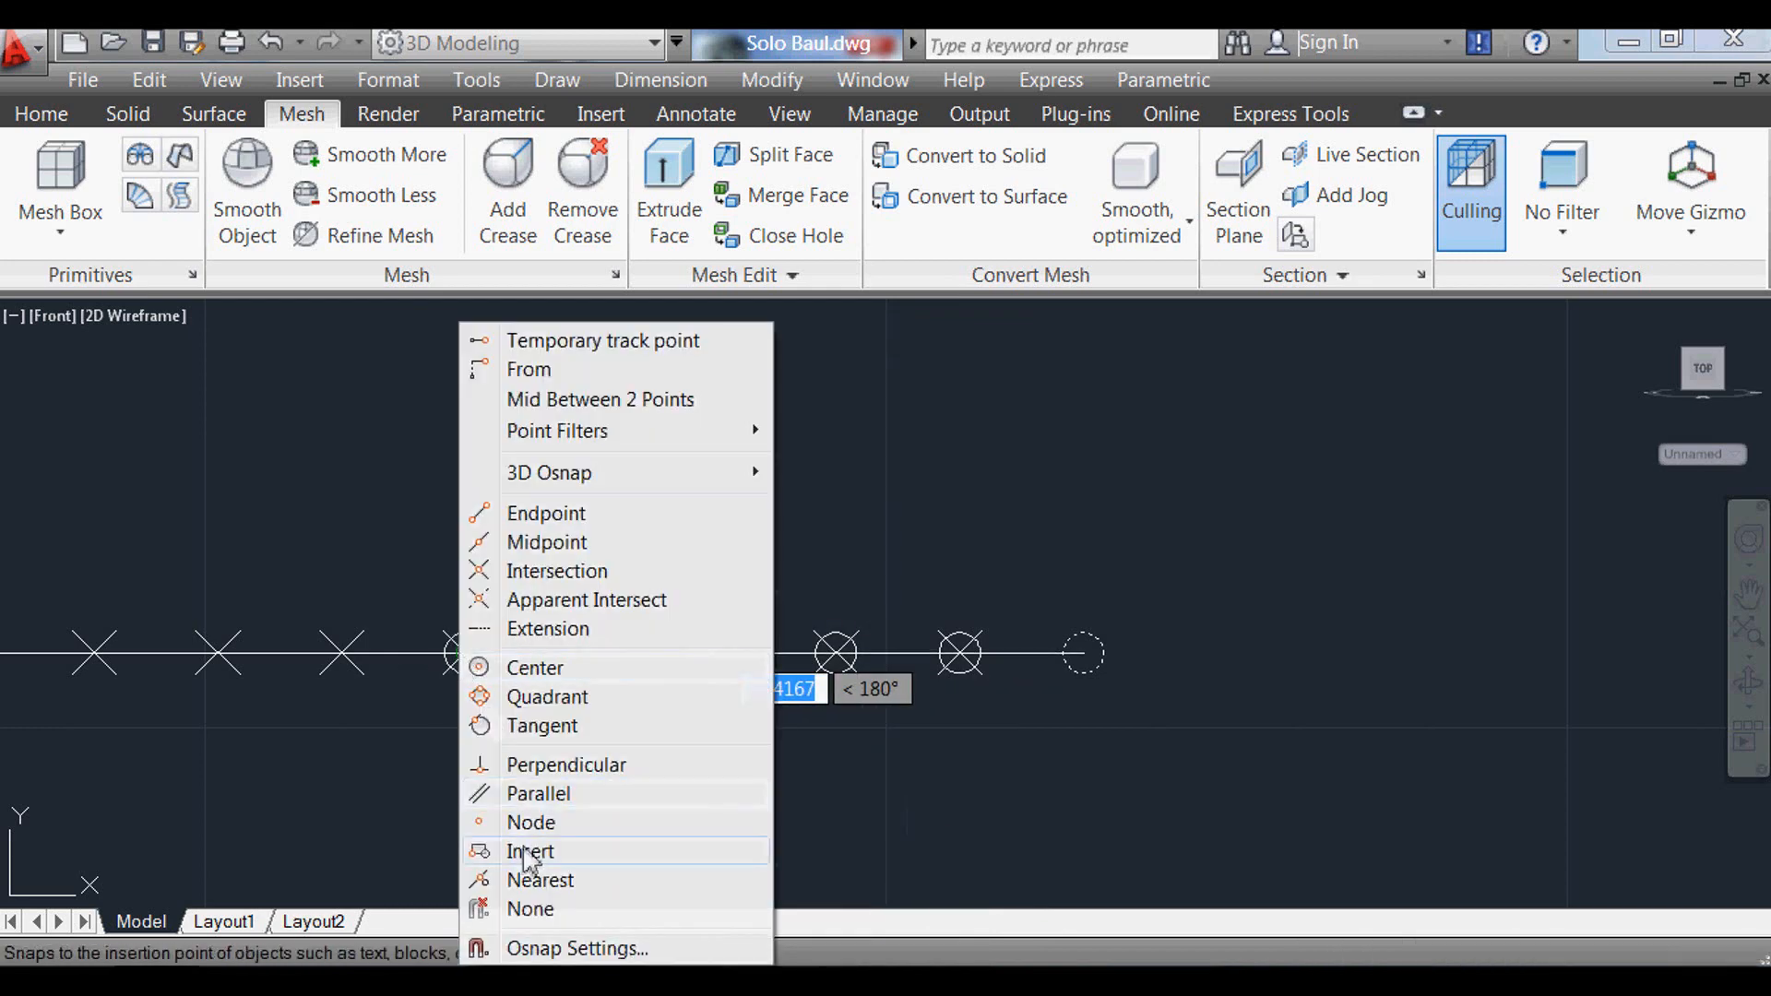
left_click(531, 822)
right_click(342, 653, "shift")
left_click(423, 822)
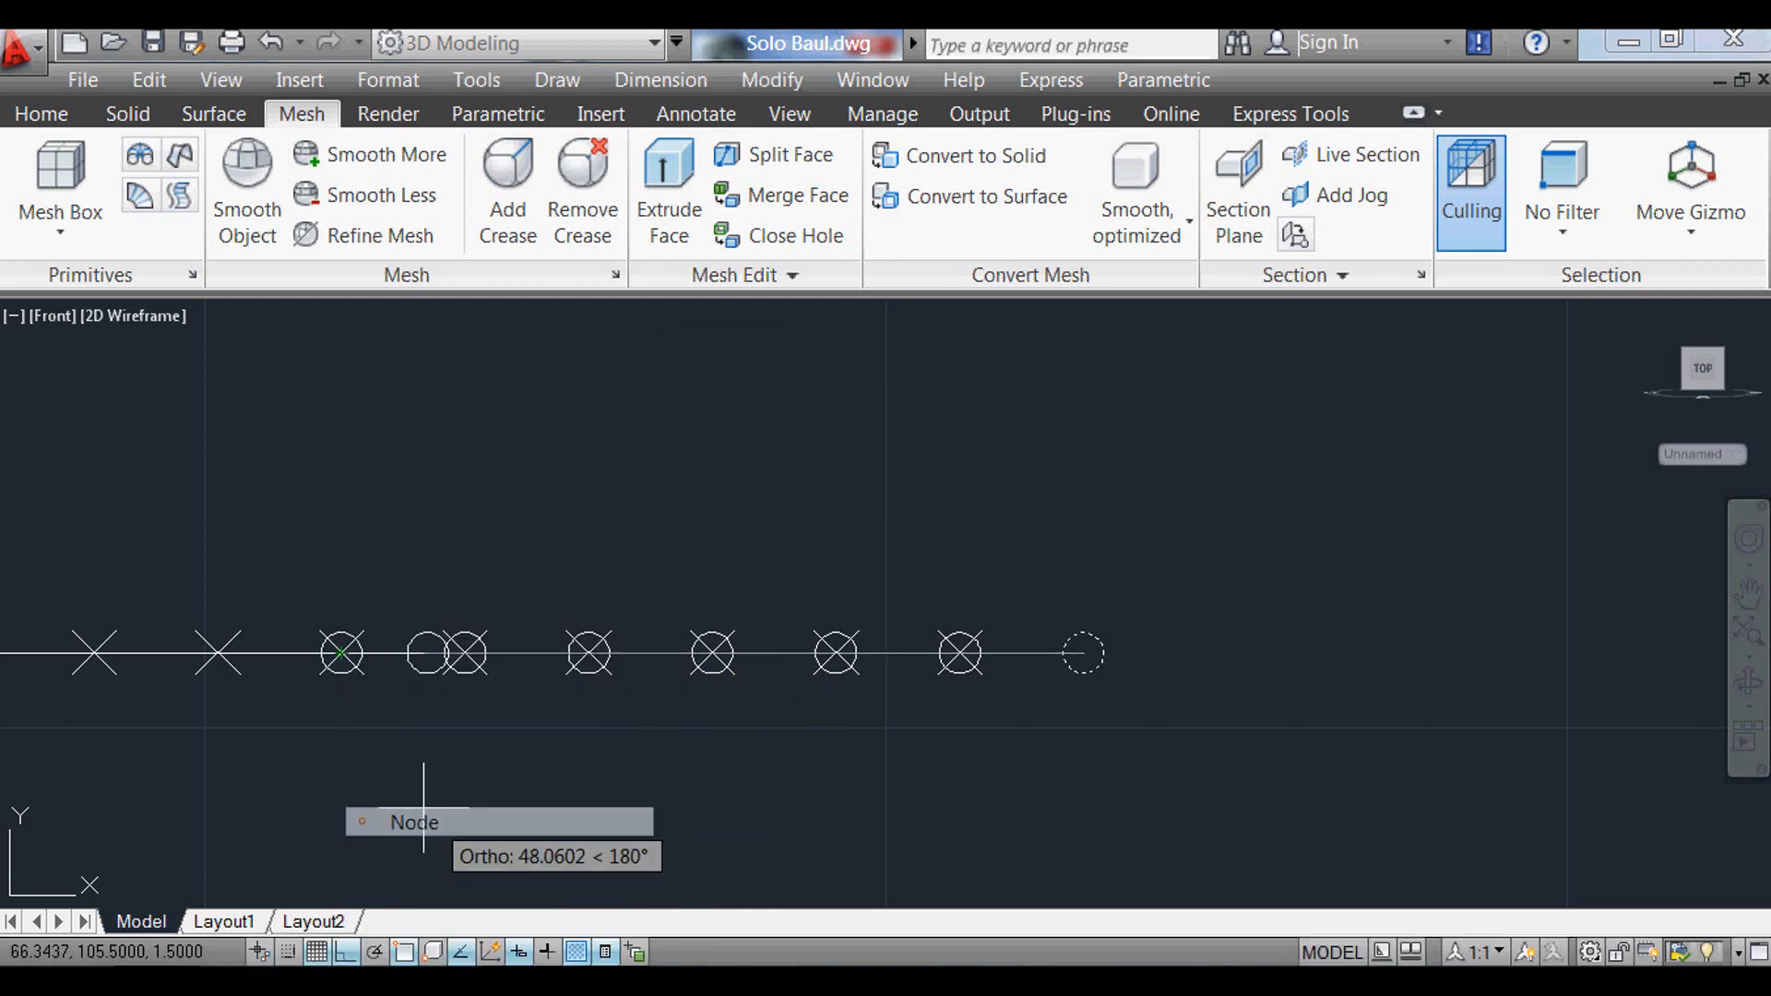
right_click(230, 655, "shift")
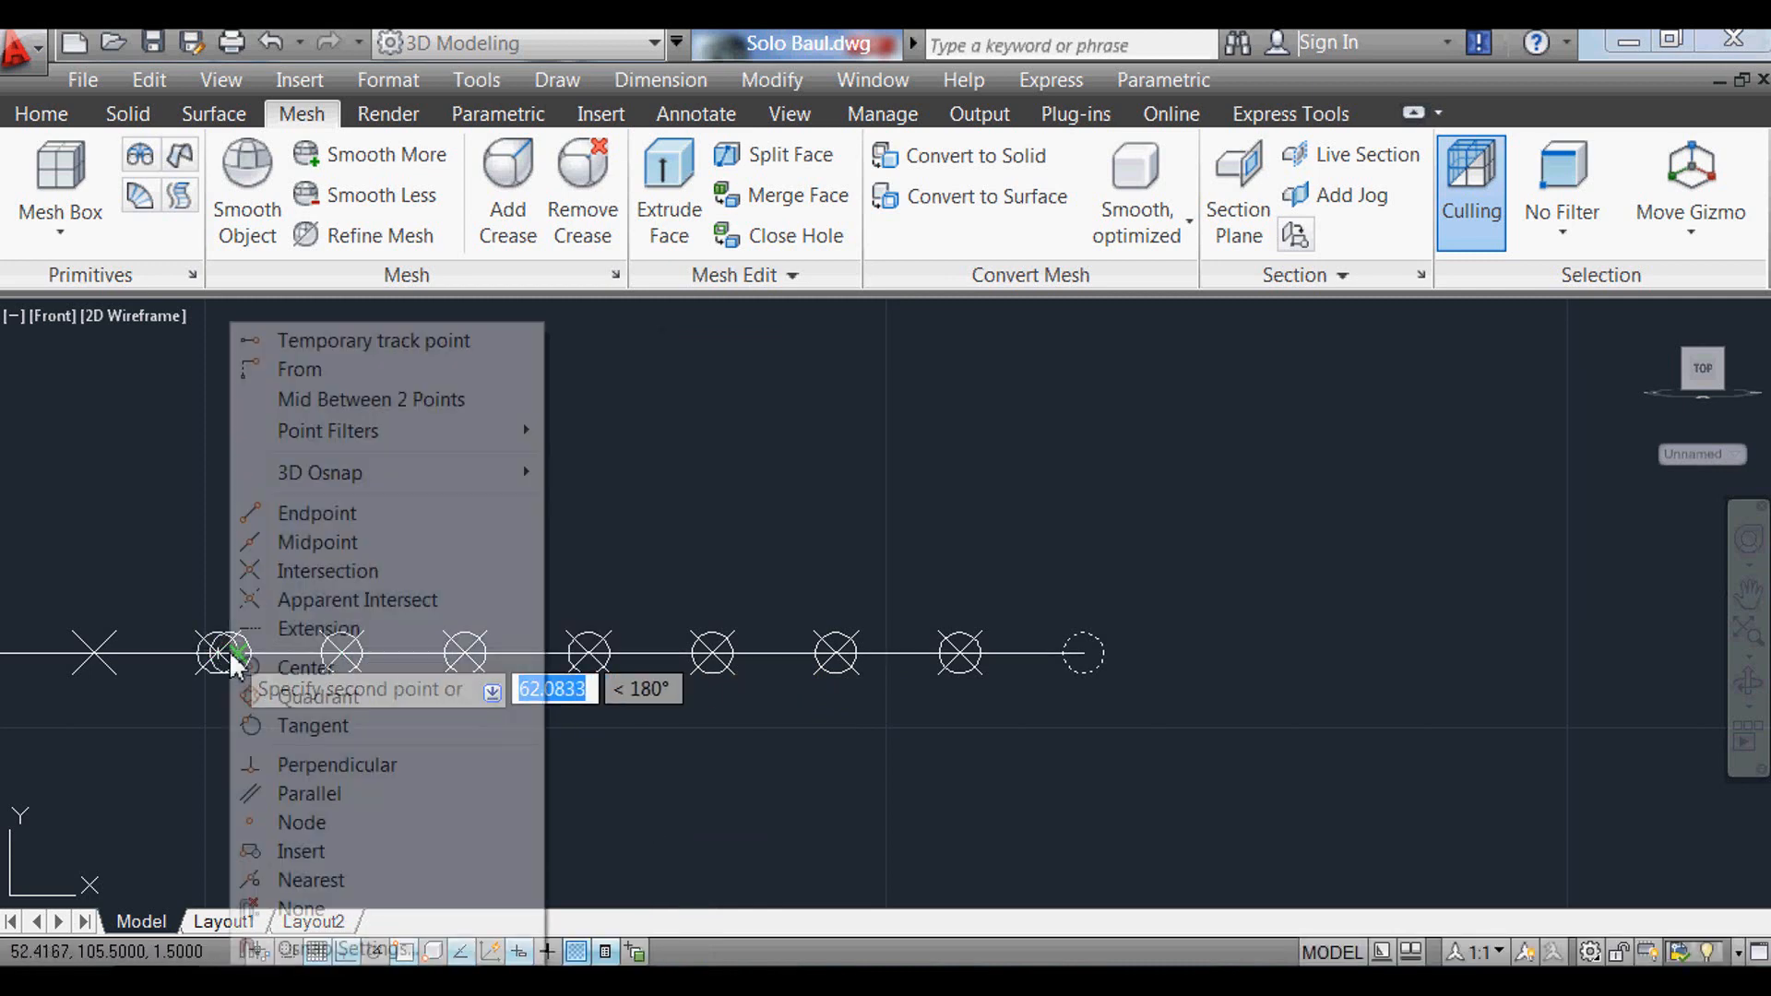
left_click(302, 822)
Step: Add circle copies at the eighth and ninth division points from the right, snapped to the nodes
scroll(728, 858, "down", 2)
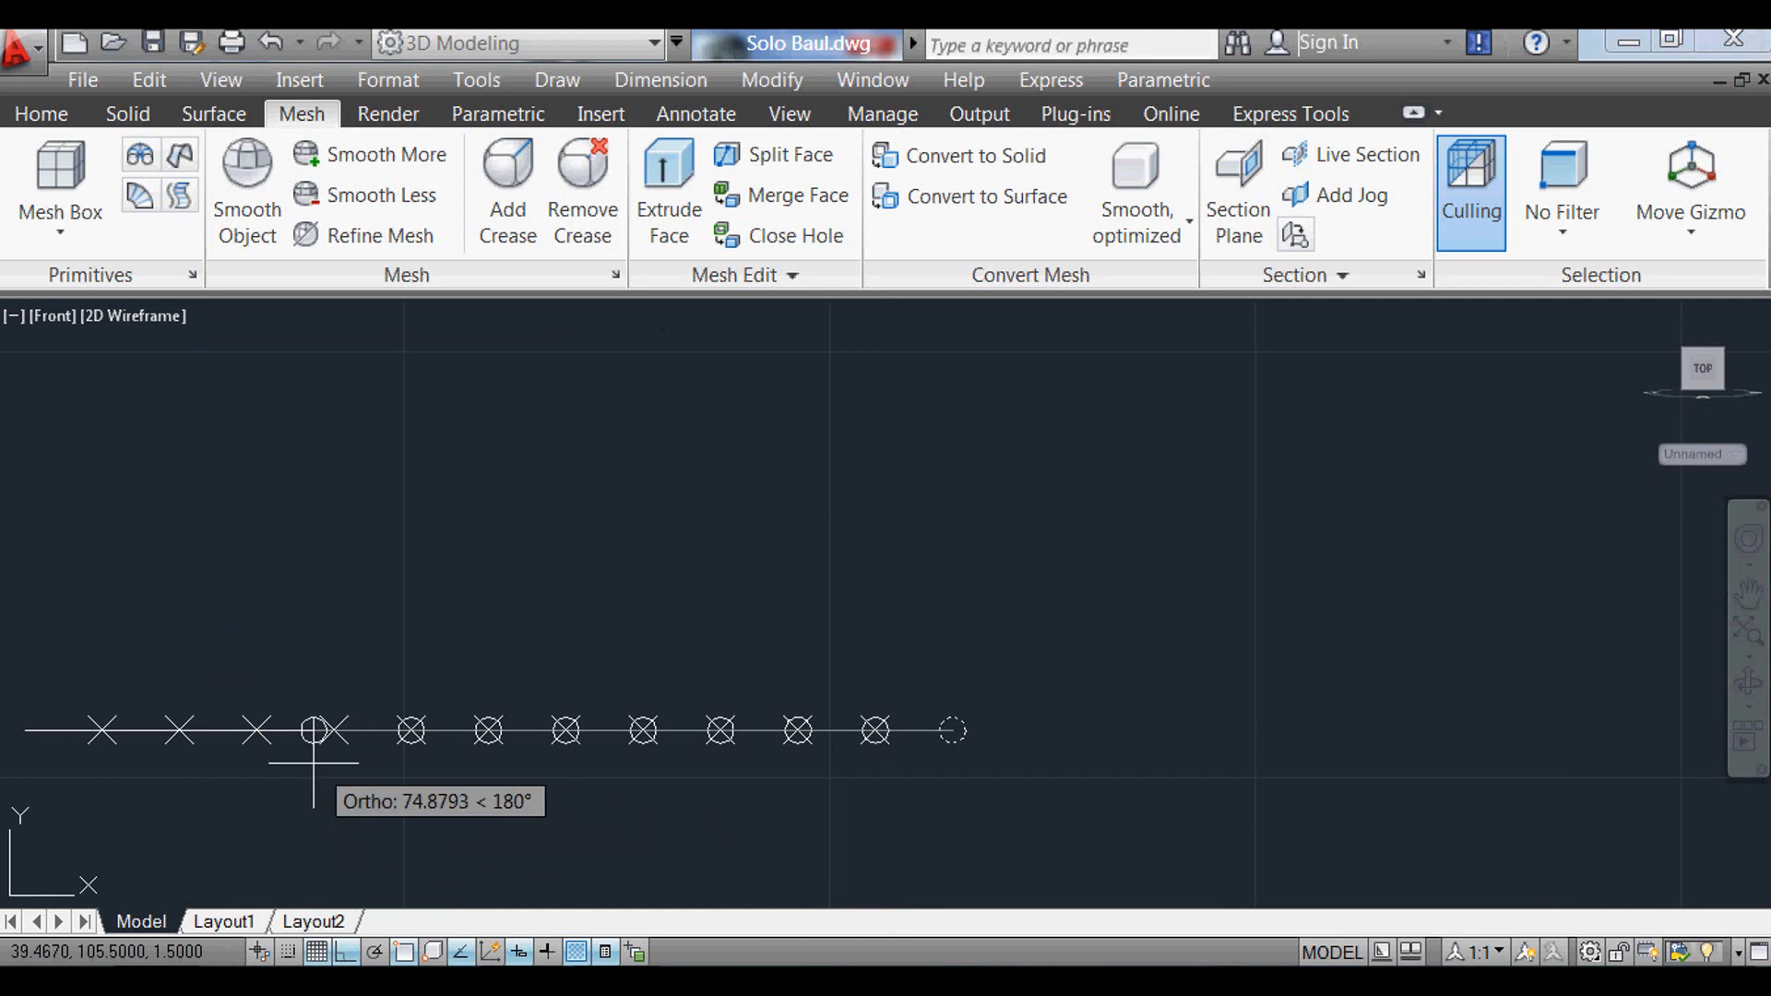
scroll(314, 730, "up", 2)
right_click(342, 717, "shift")
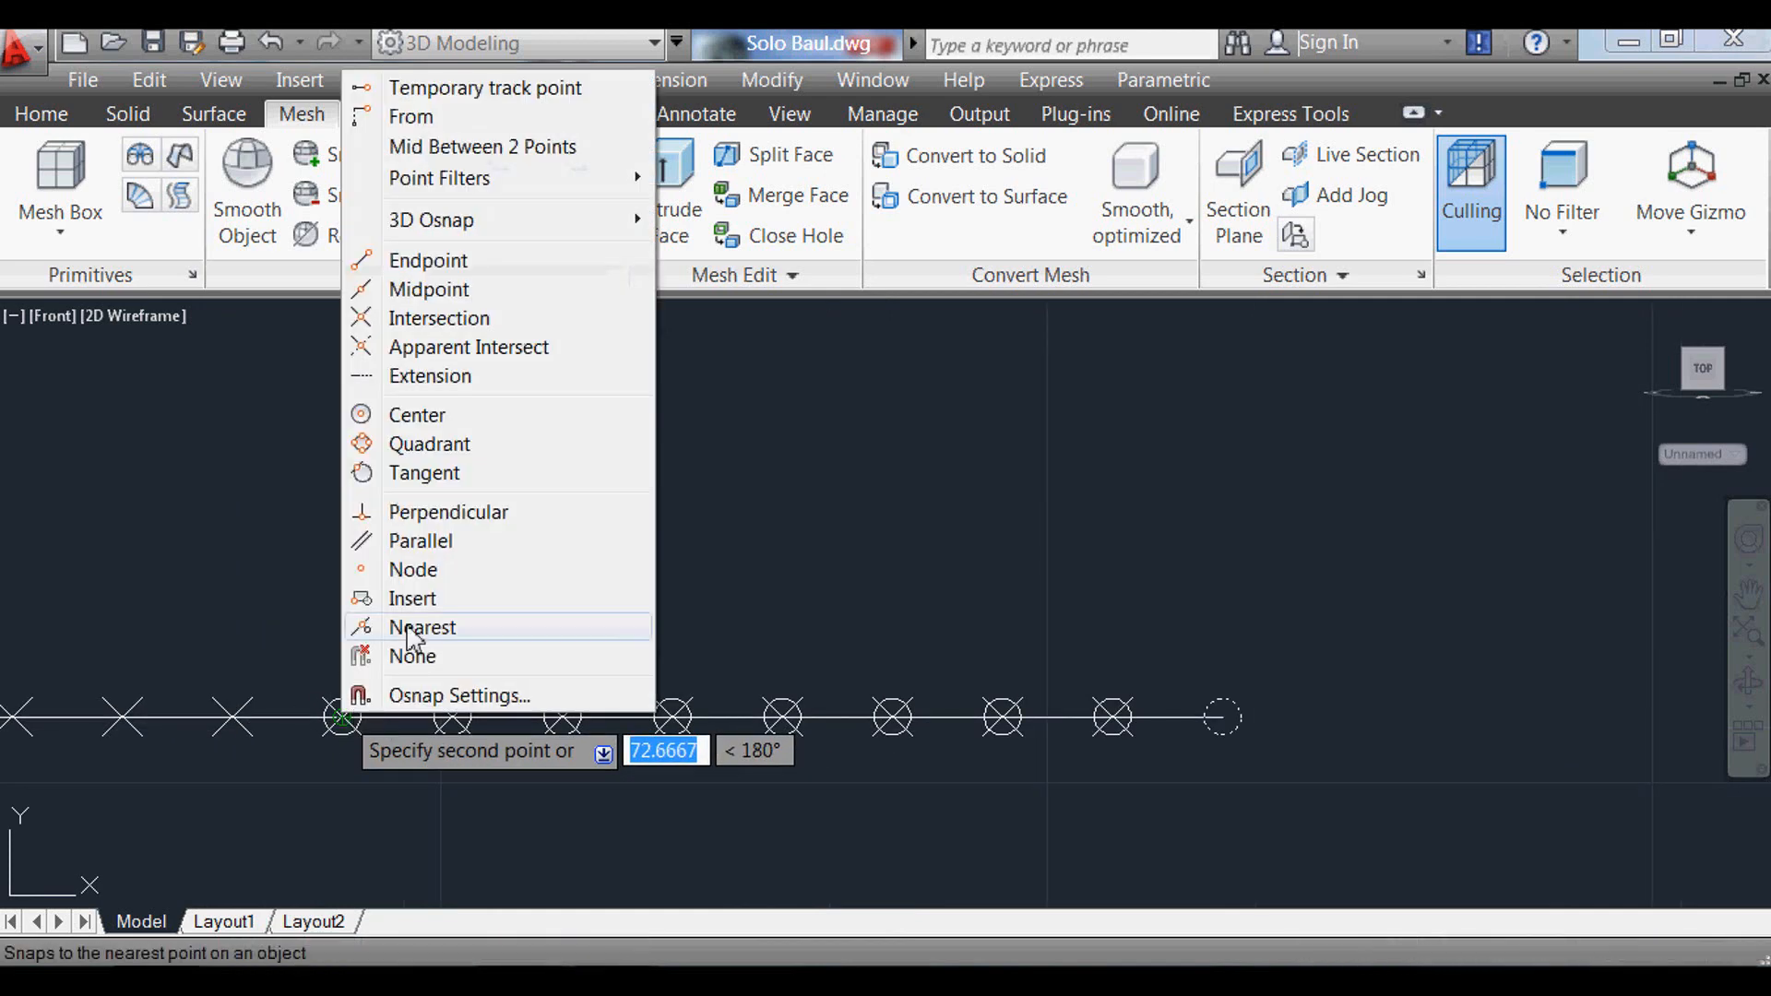
left_click(412, 570)
left_click(224, 717)
Step: Place circle copies on the last two division points at the line's left end, snapping to each node
scroll(1057, 790, "down", 4)
scroll(616, 771, "up", 3)
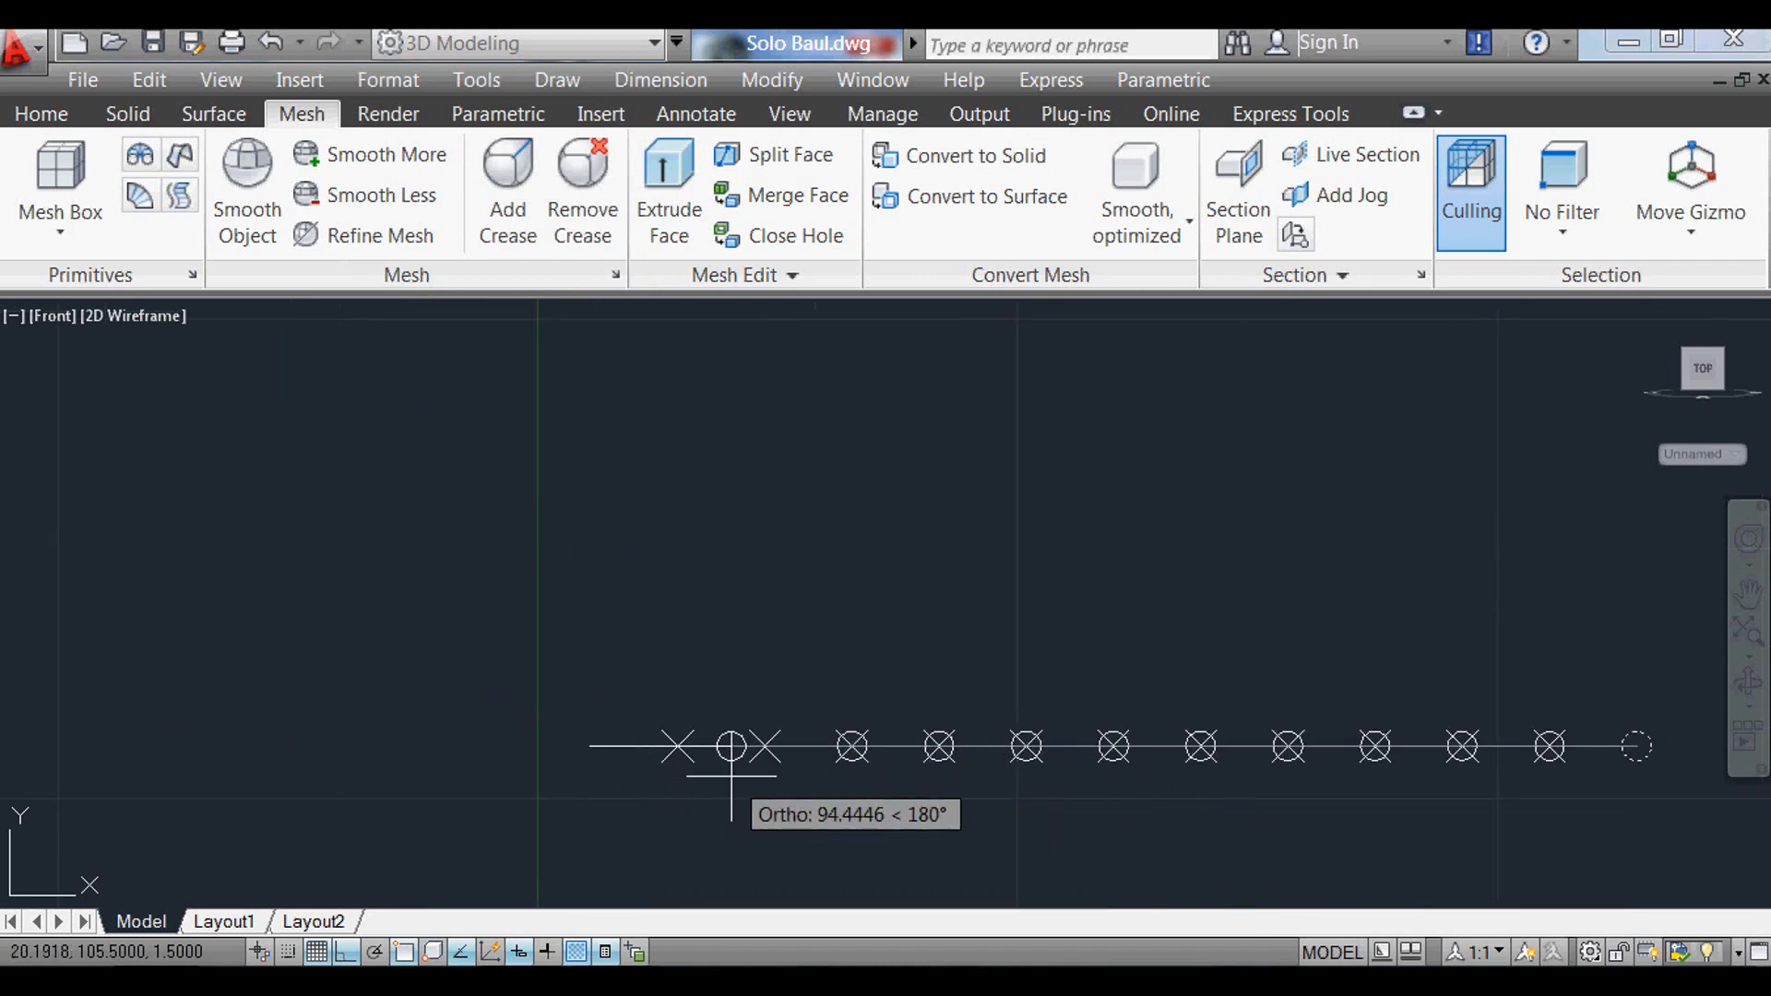
right_click(733, 774, "shift")
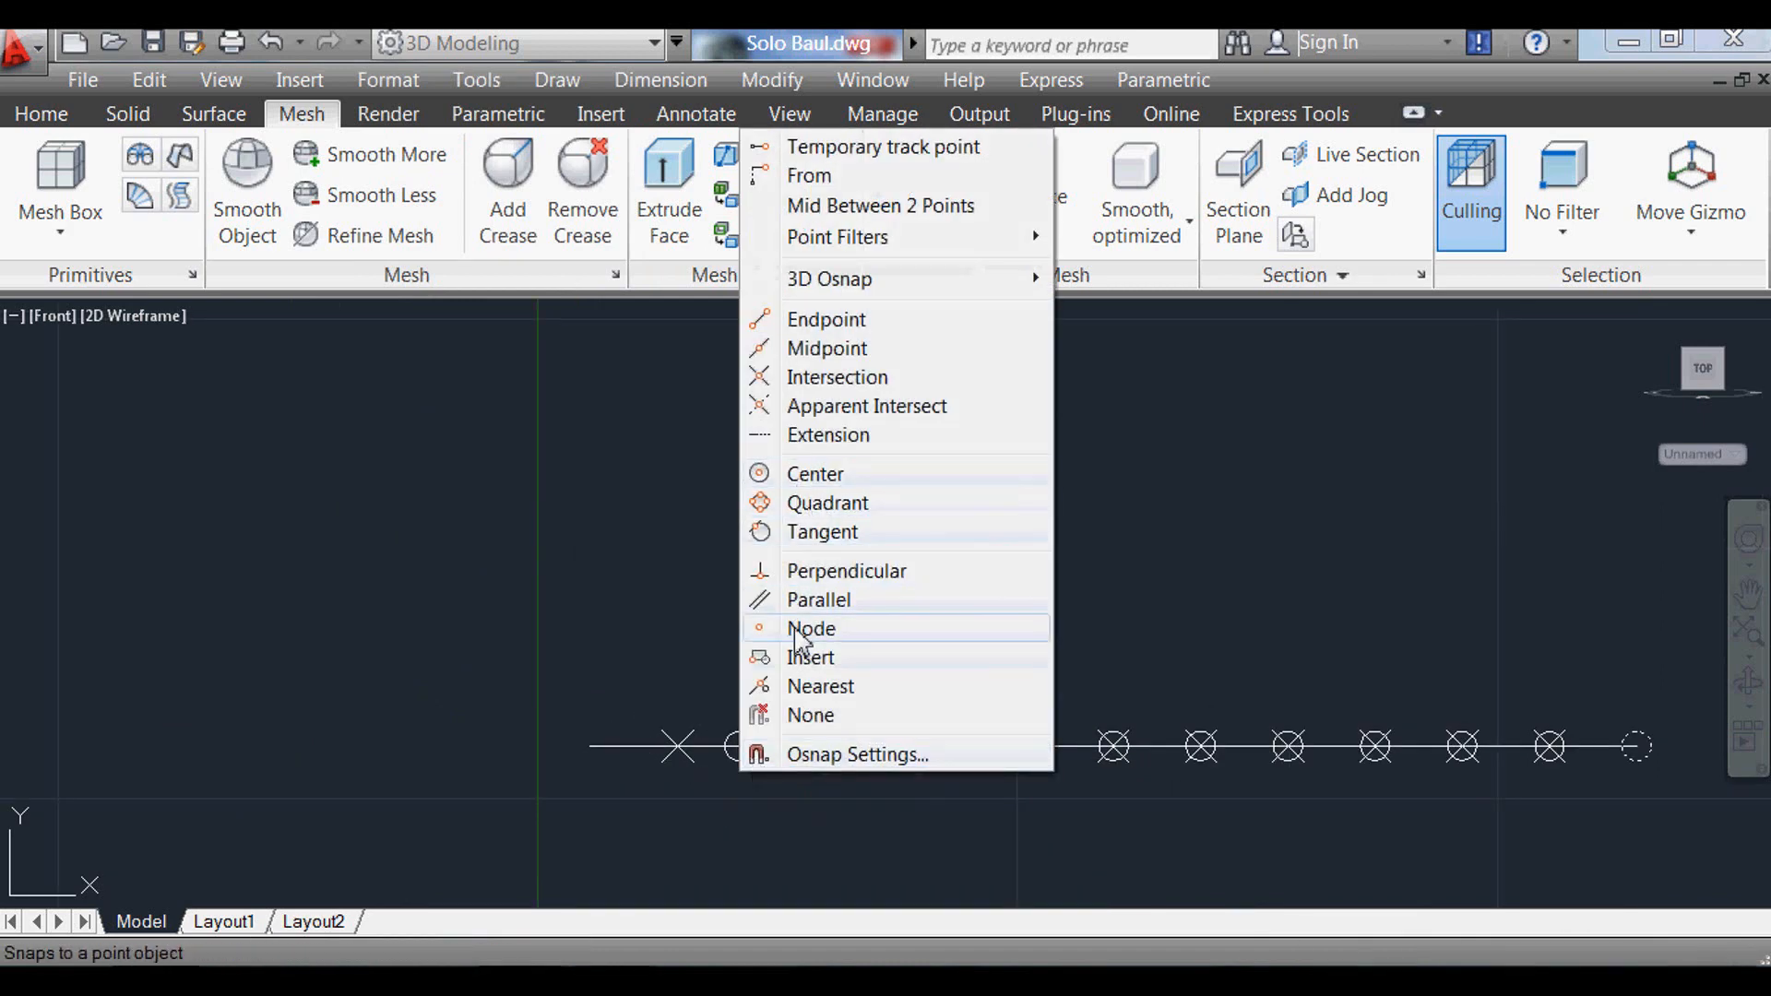
left_click(795, 636)
left_click(773, 744)
right_click(777, 743, "shift")
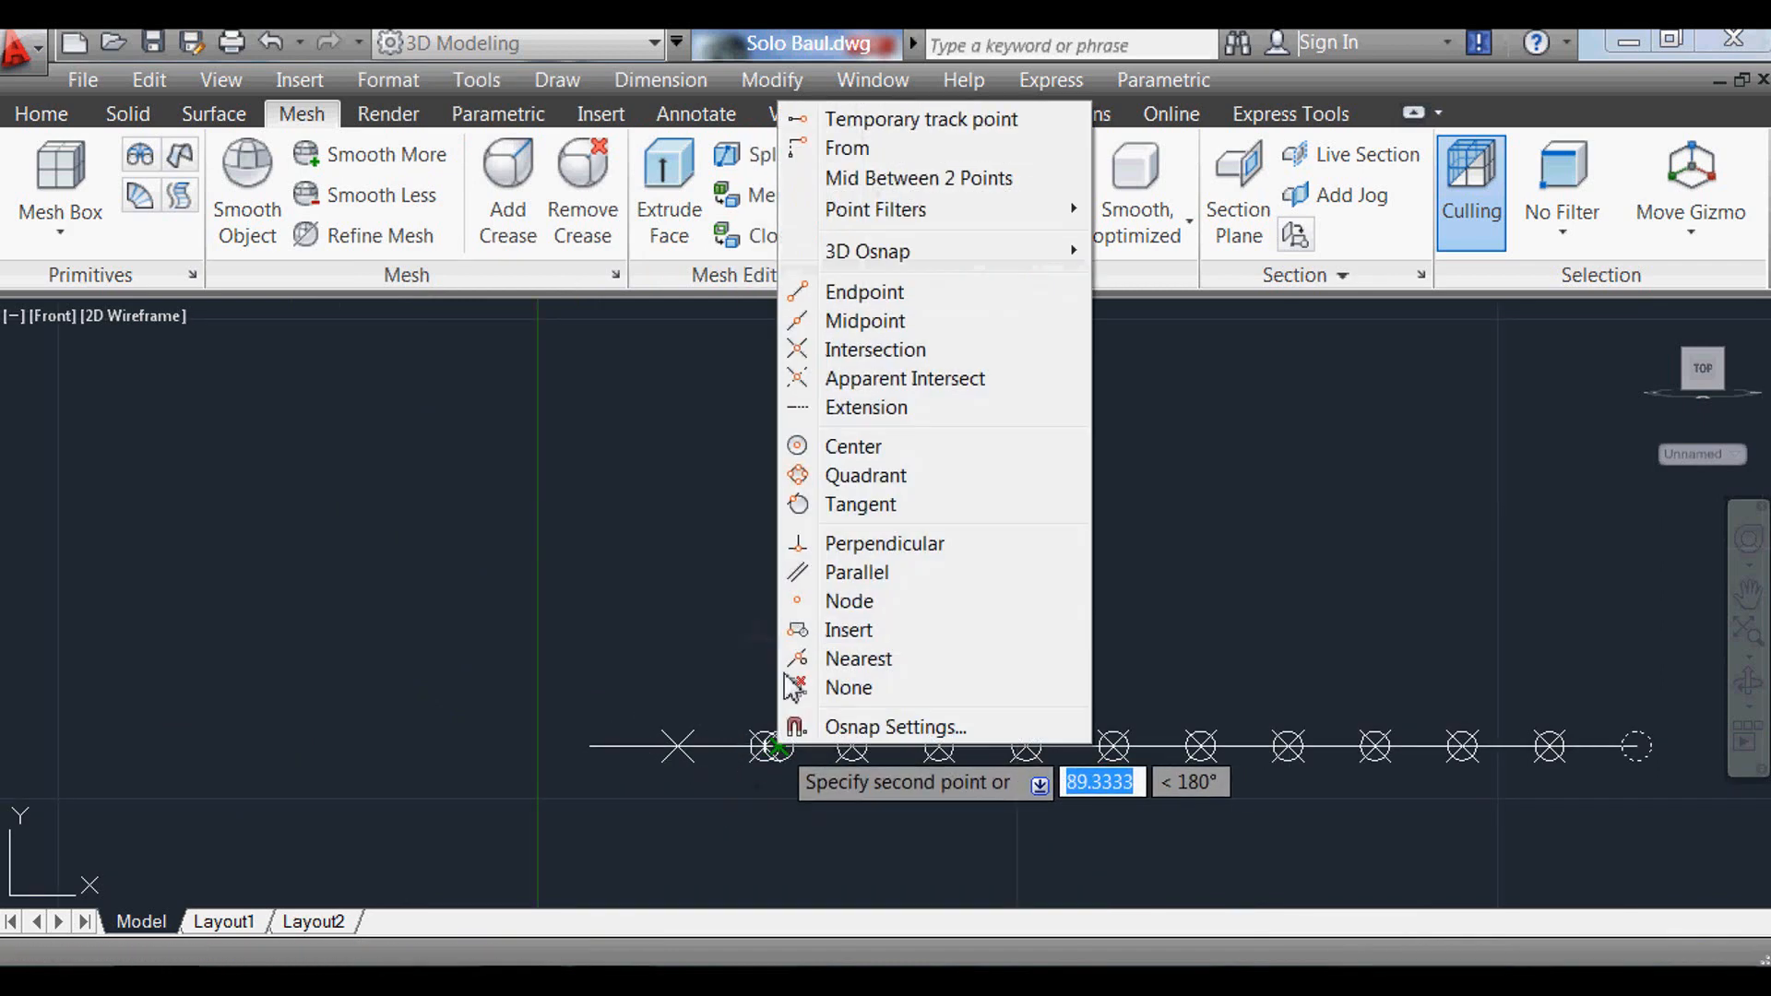
left_click(818, 609)
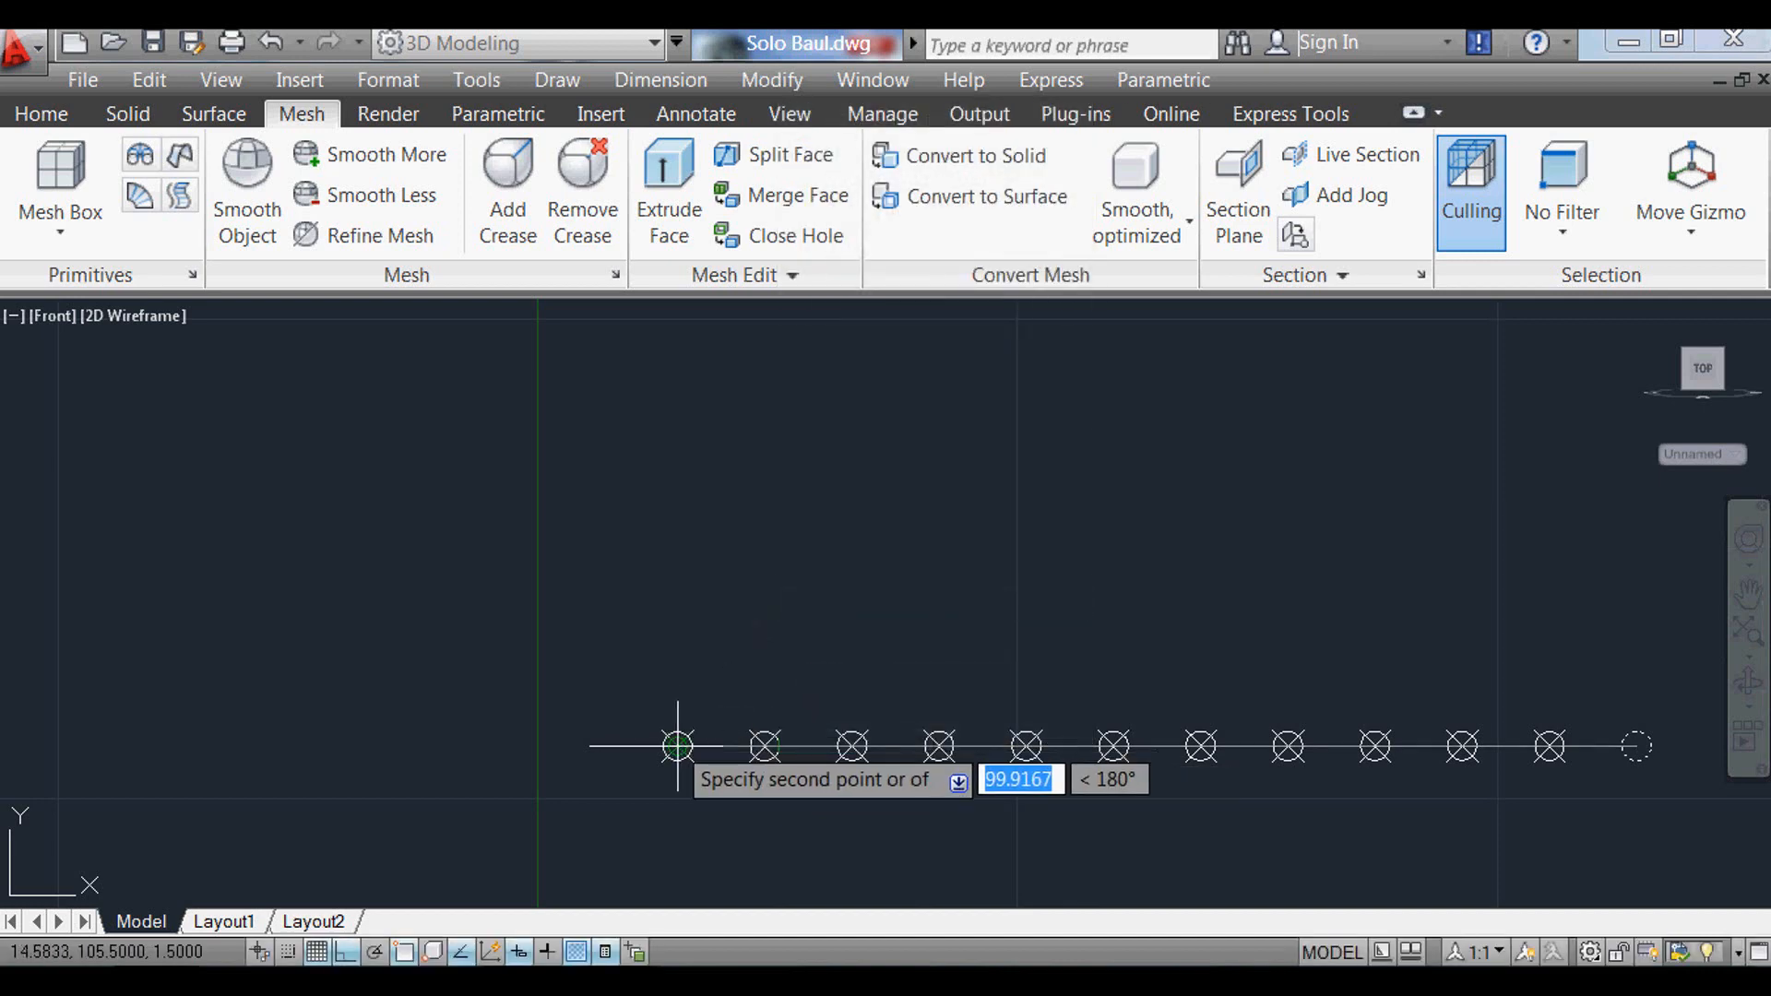
right_click(679, 744, "shift")
left_click(721, 600)
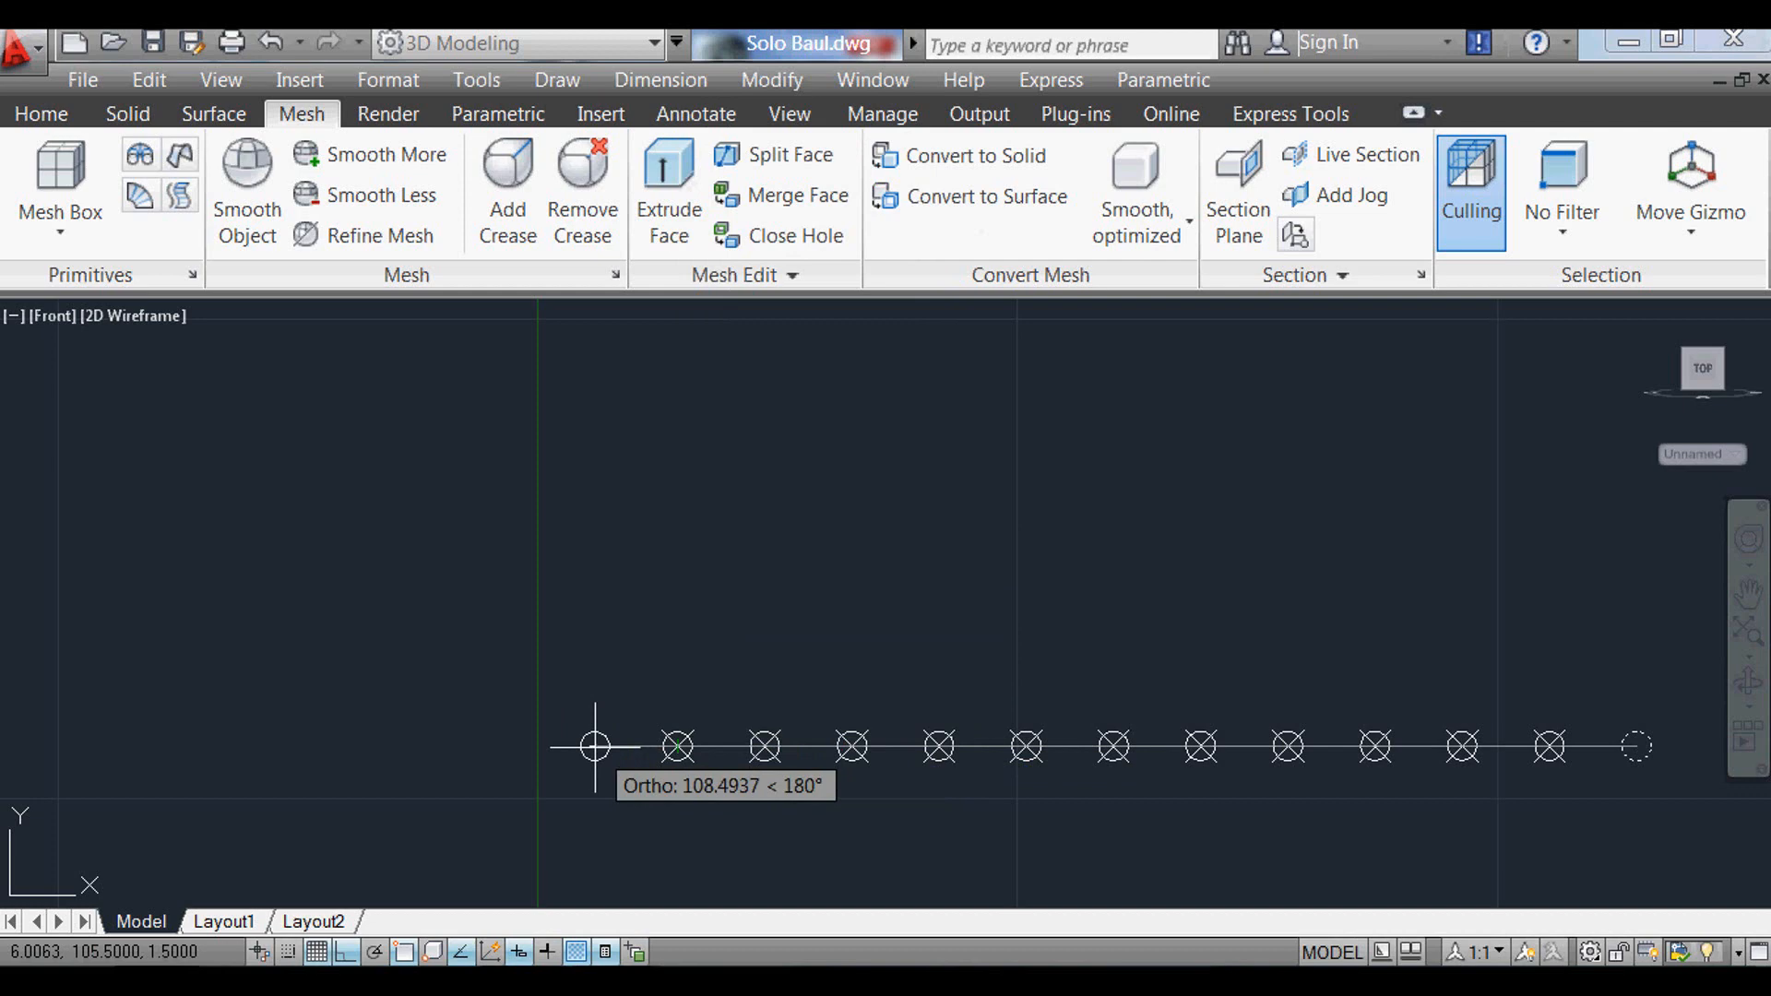
Step: Place a final circle copy on the line's left endpoint with the Endpoint snap and finish copying
right_click(595, 745, "shift")
left_click(632, 292)
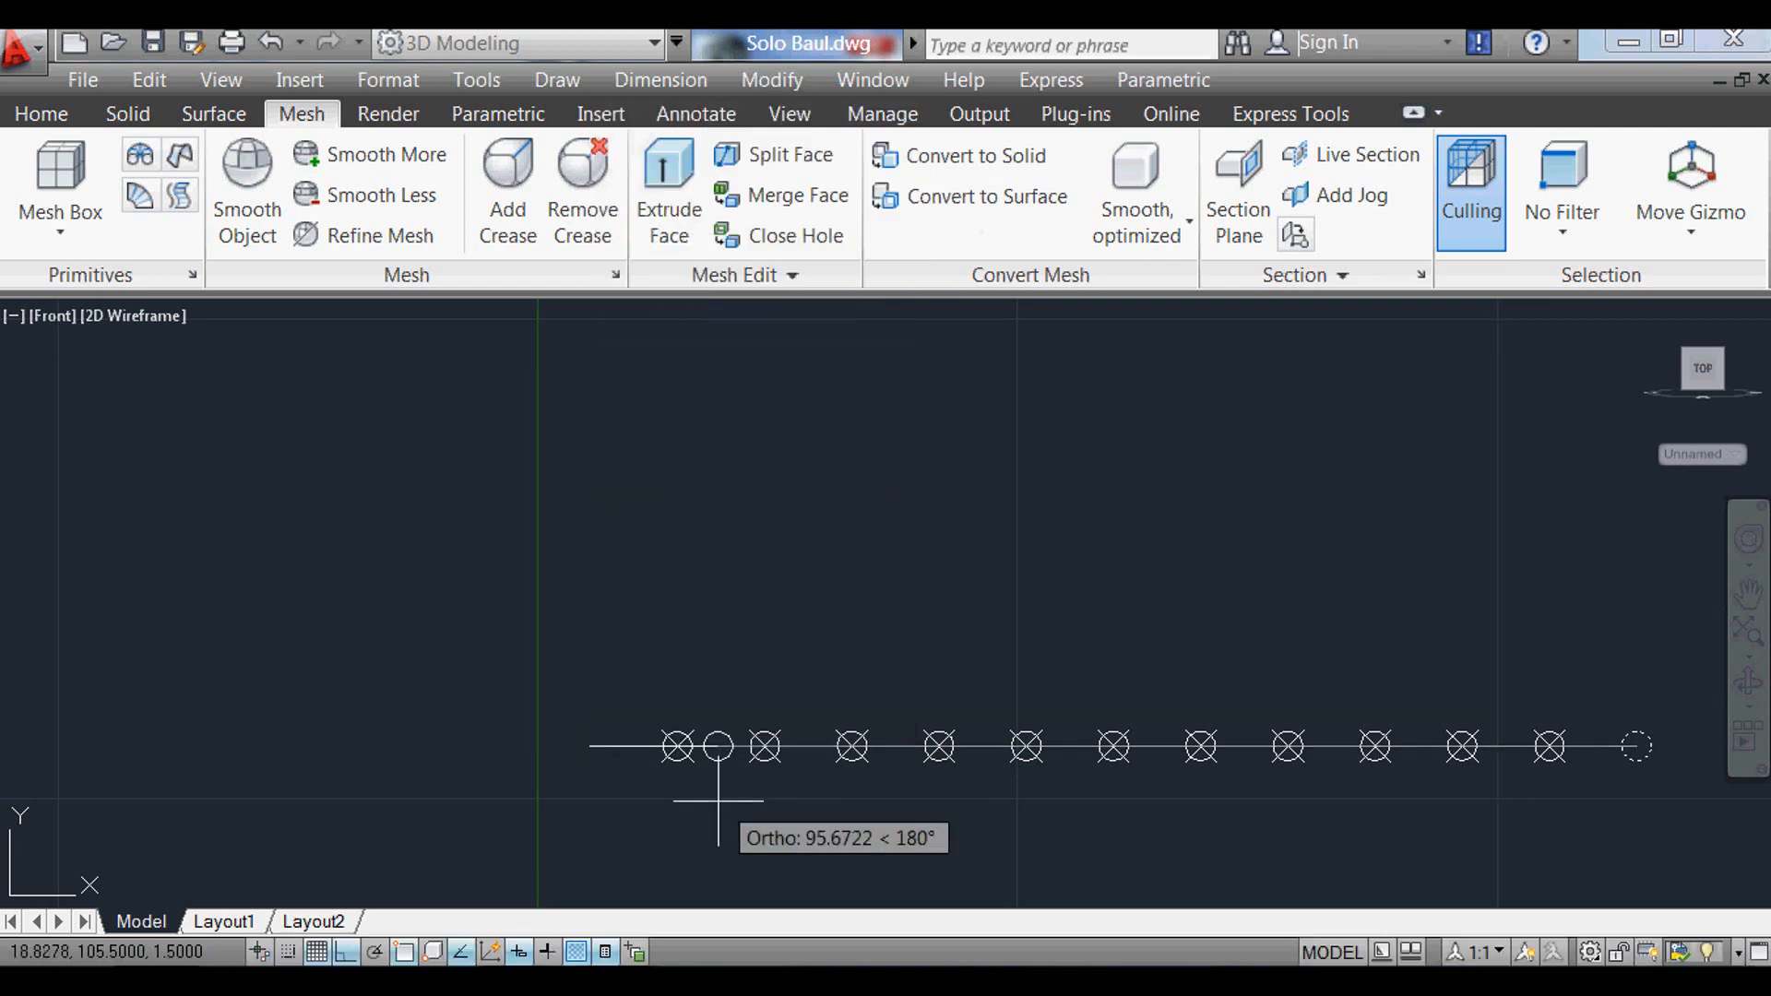
left_click(591, 746)
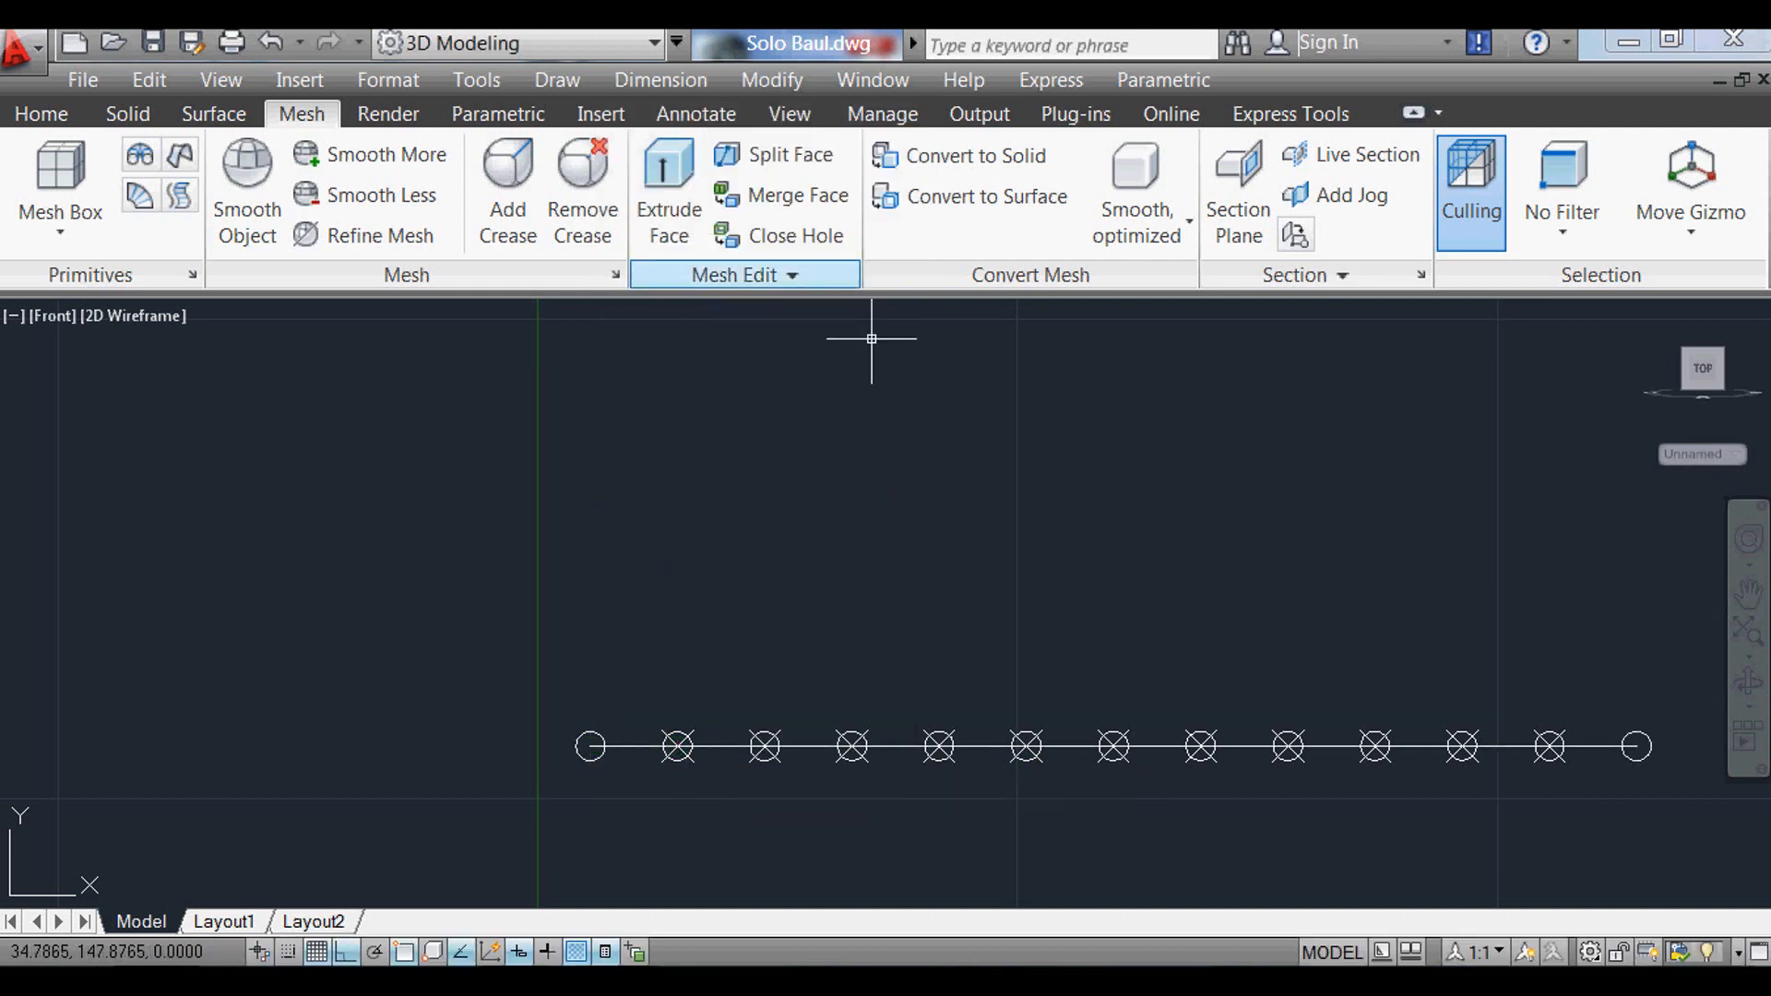
Step: Switch to the preset SW Isometric view to show the row of circles above the chest
scroll(681, 593, "down", 2)
scroll(923, 847, "up", 2)
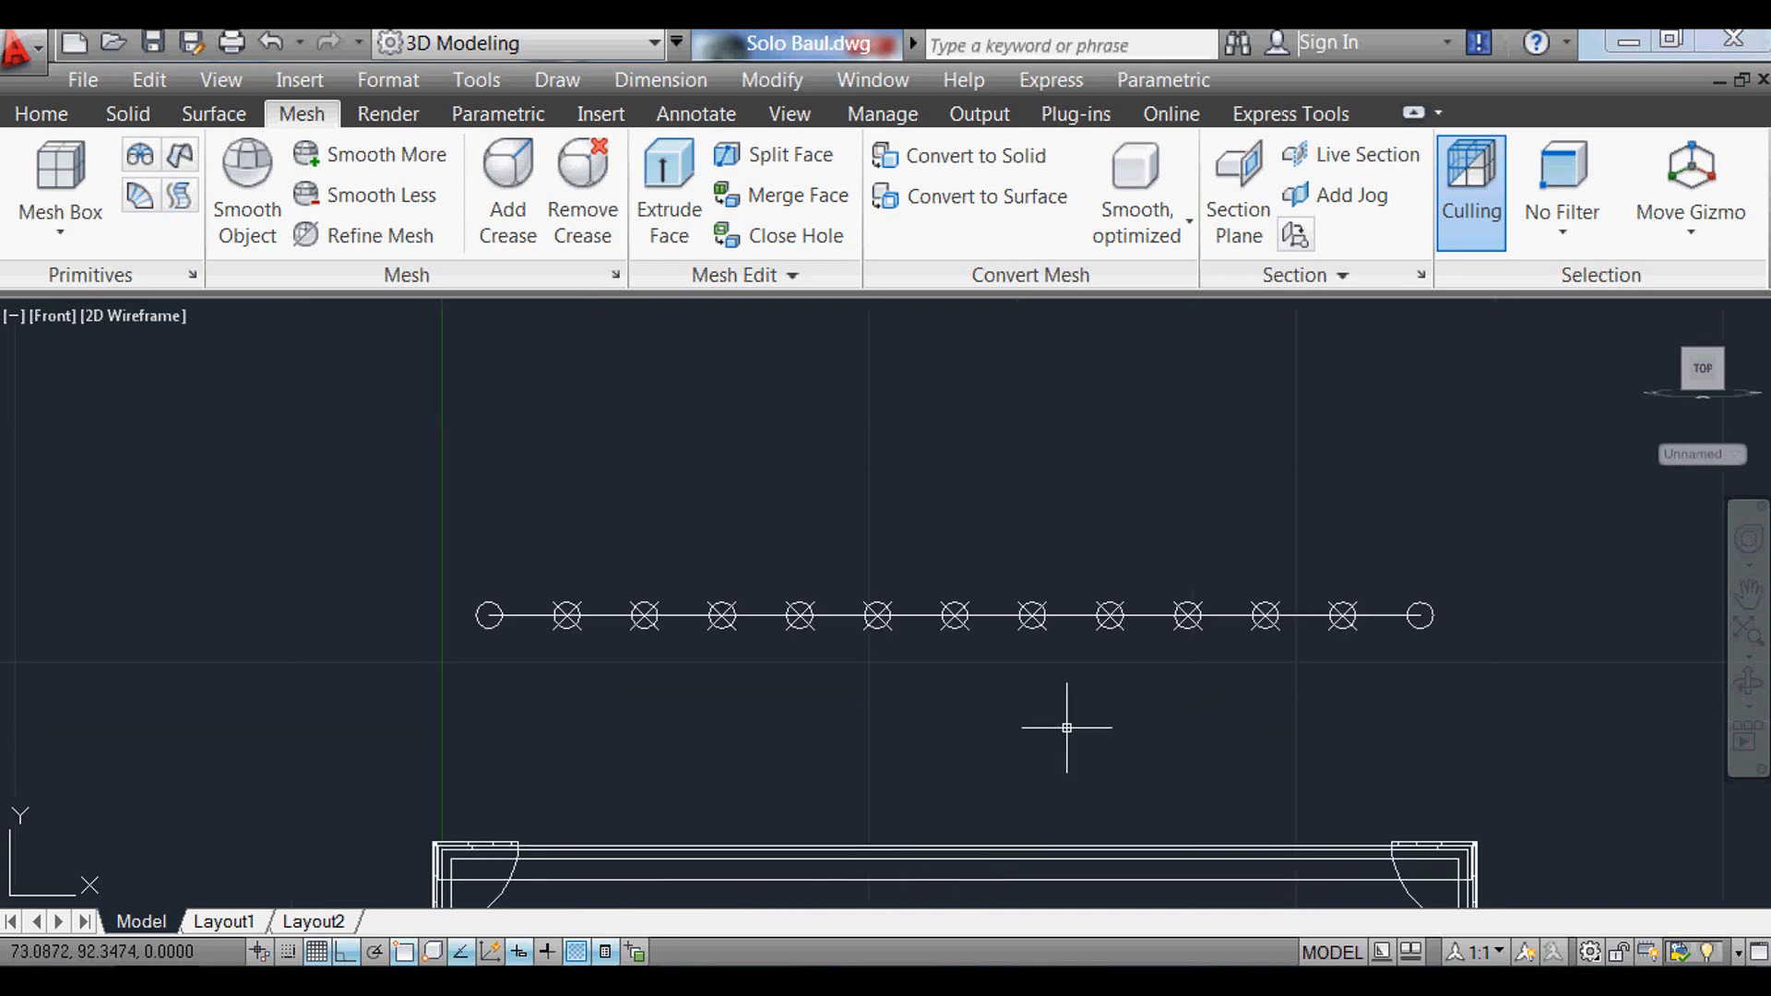
type("v")
key("Return")
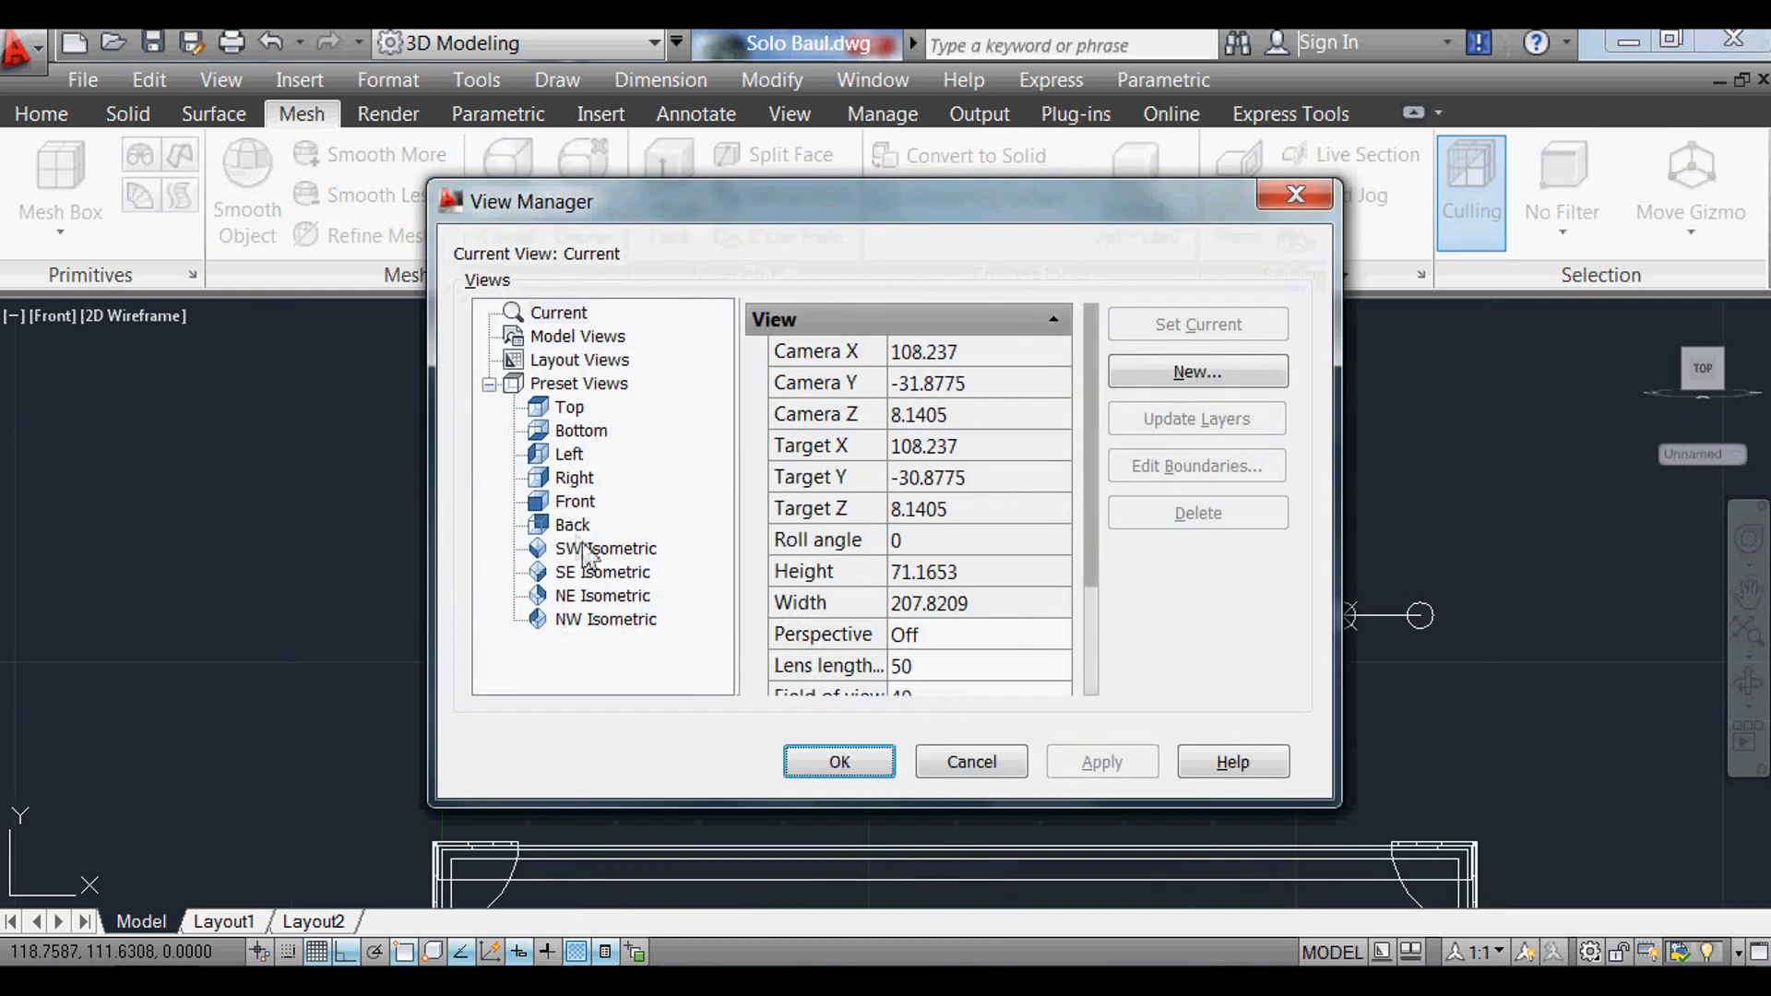
left_click(584, 554)
left_click(858, 766)
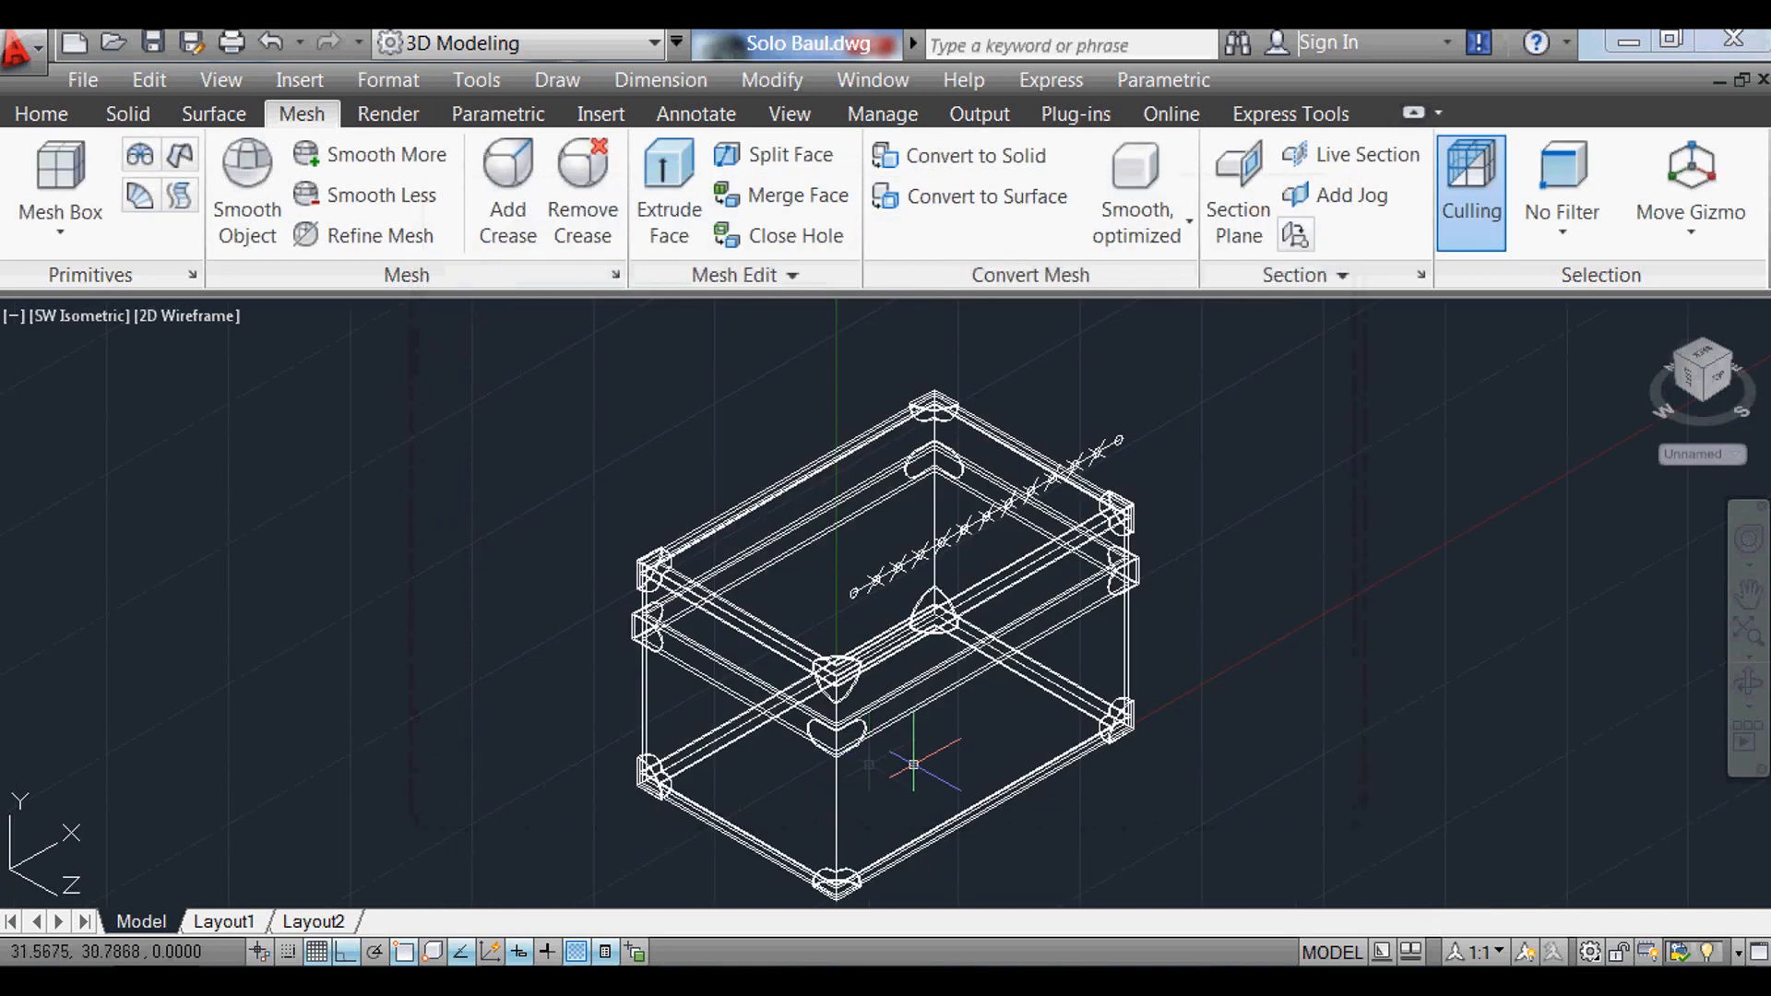
scroll(1162, 387, "up", 2)
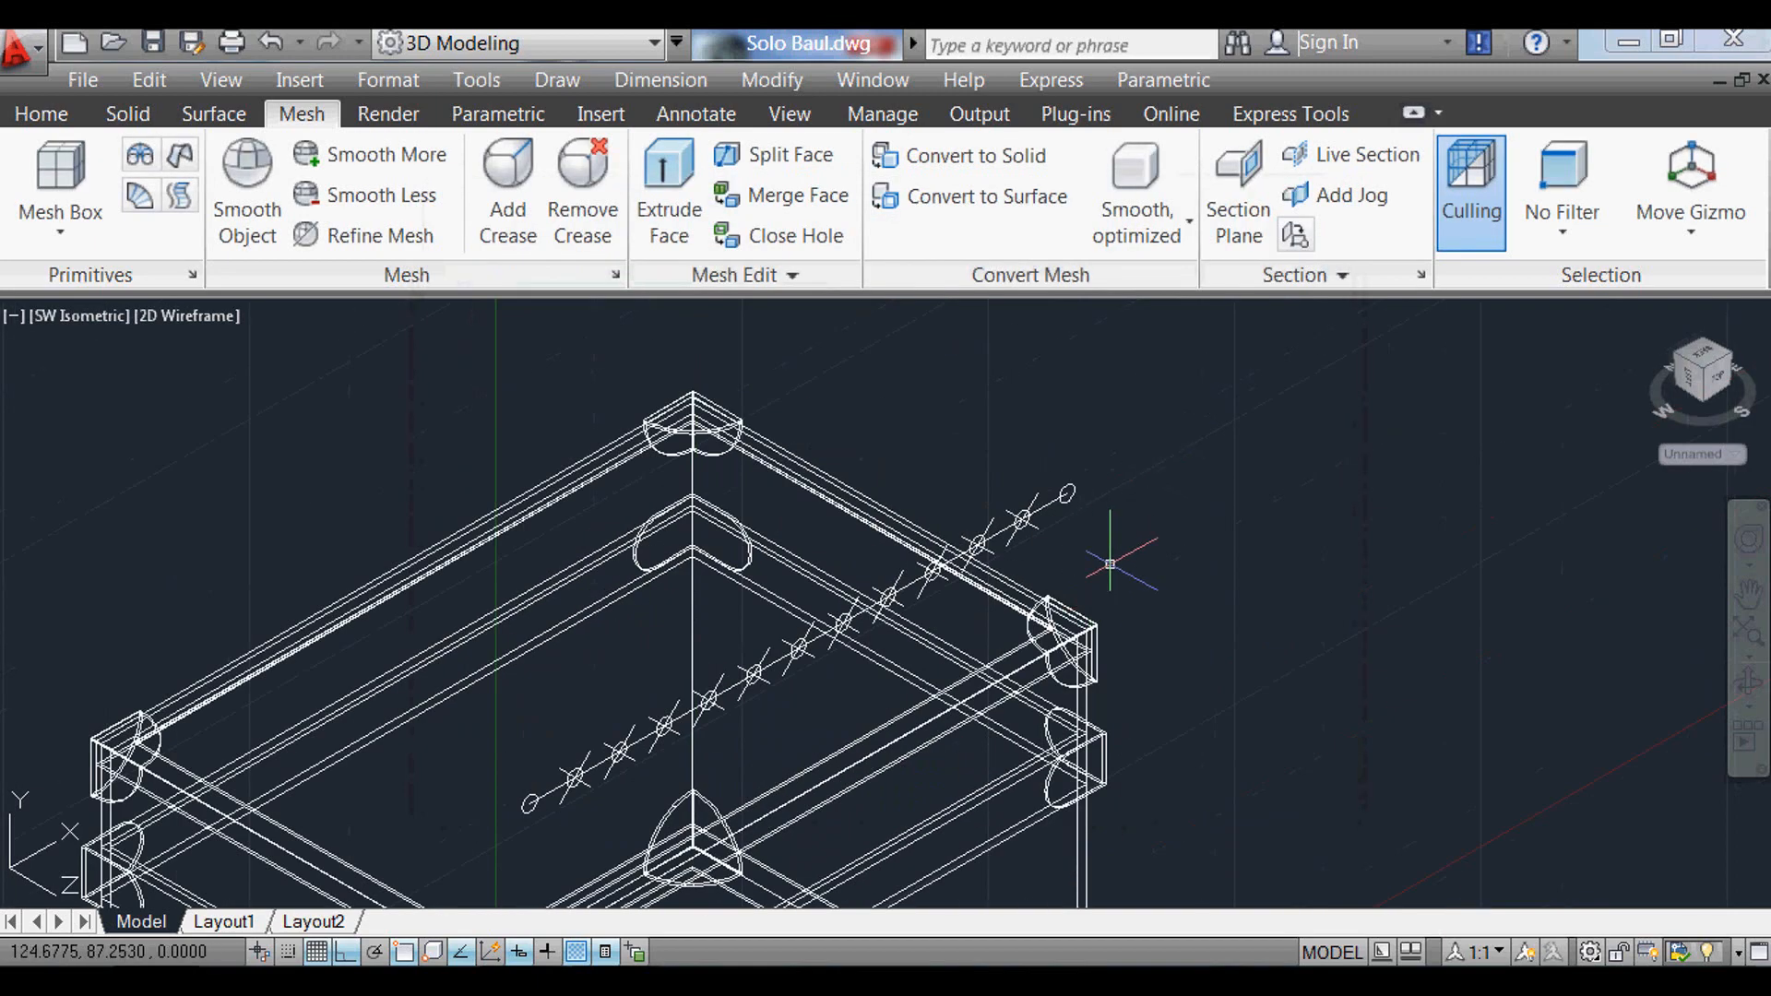
Step: Move all the circles along the divided line 50 units straight down onto the chest's band, leaving the line and points in place
type("m")
key("Return")
scroll(1093, 526, "up", 2)
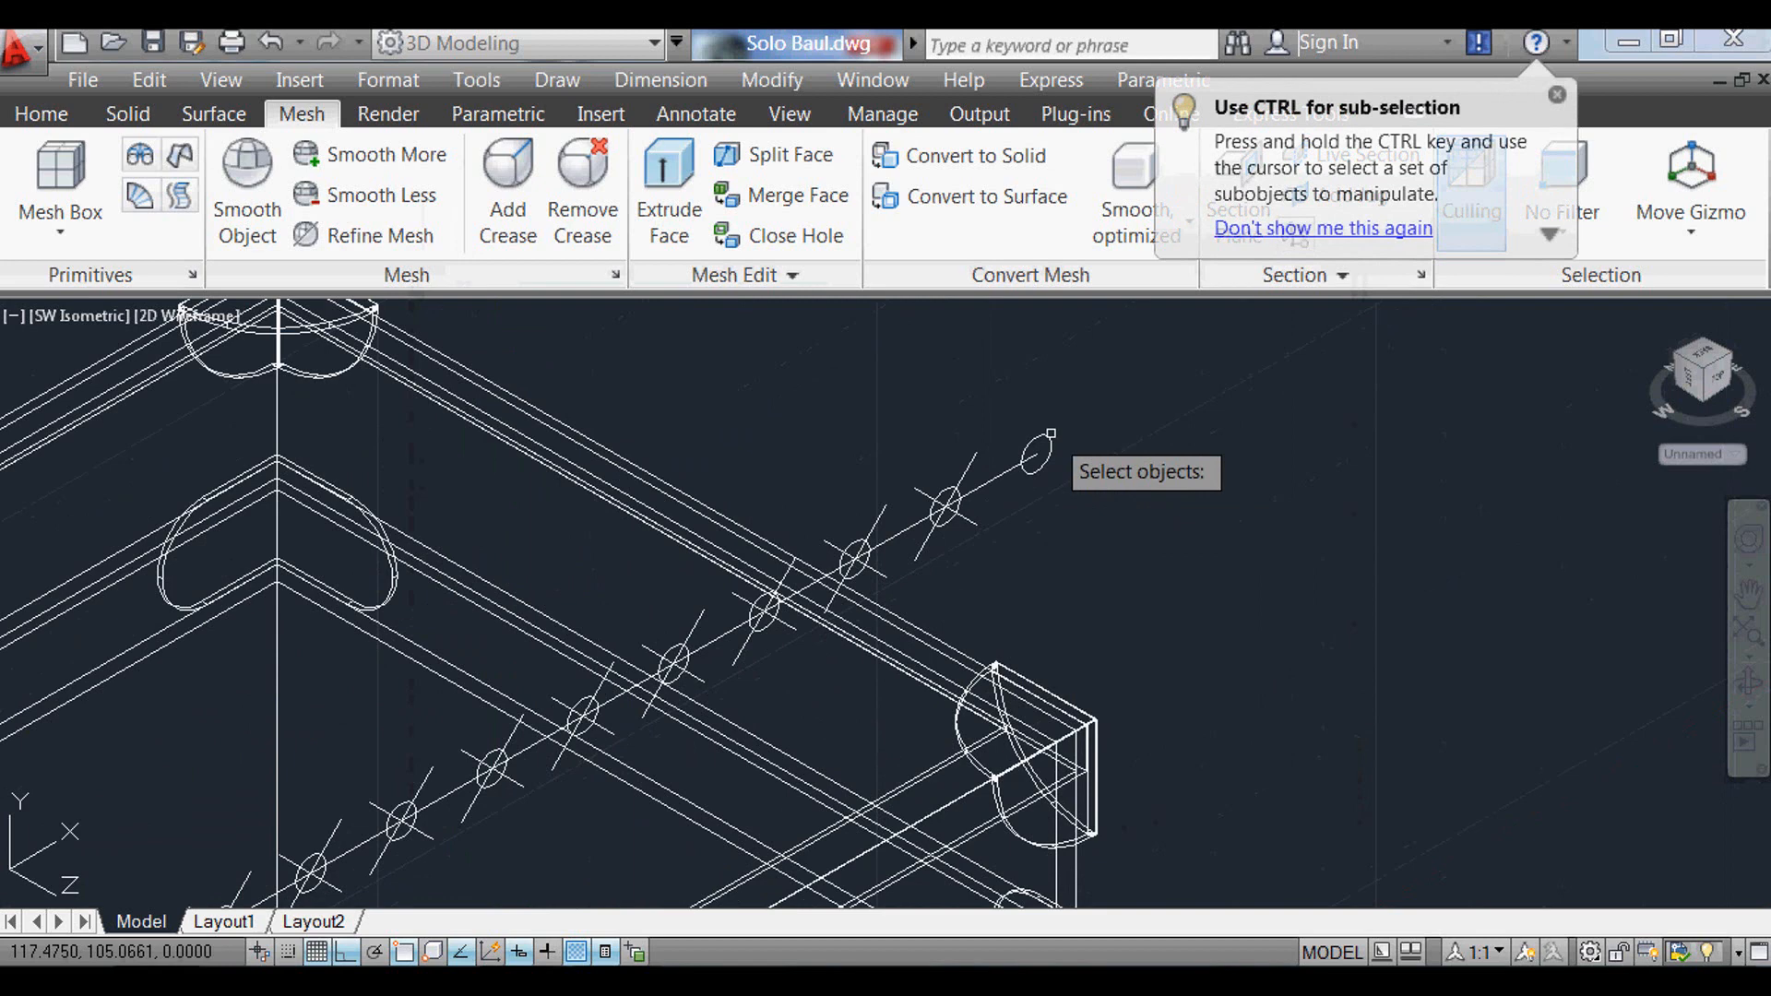
scroll(930, 522, "up", 2)
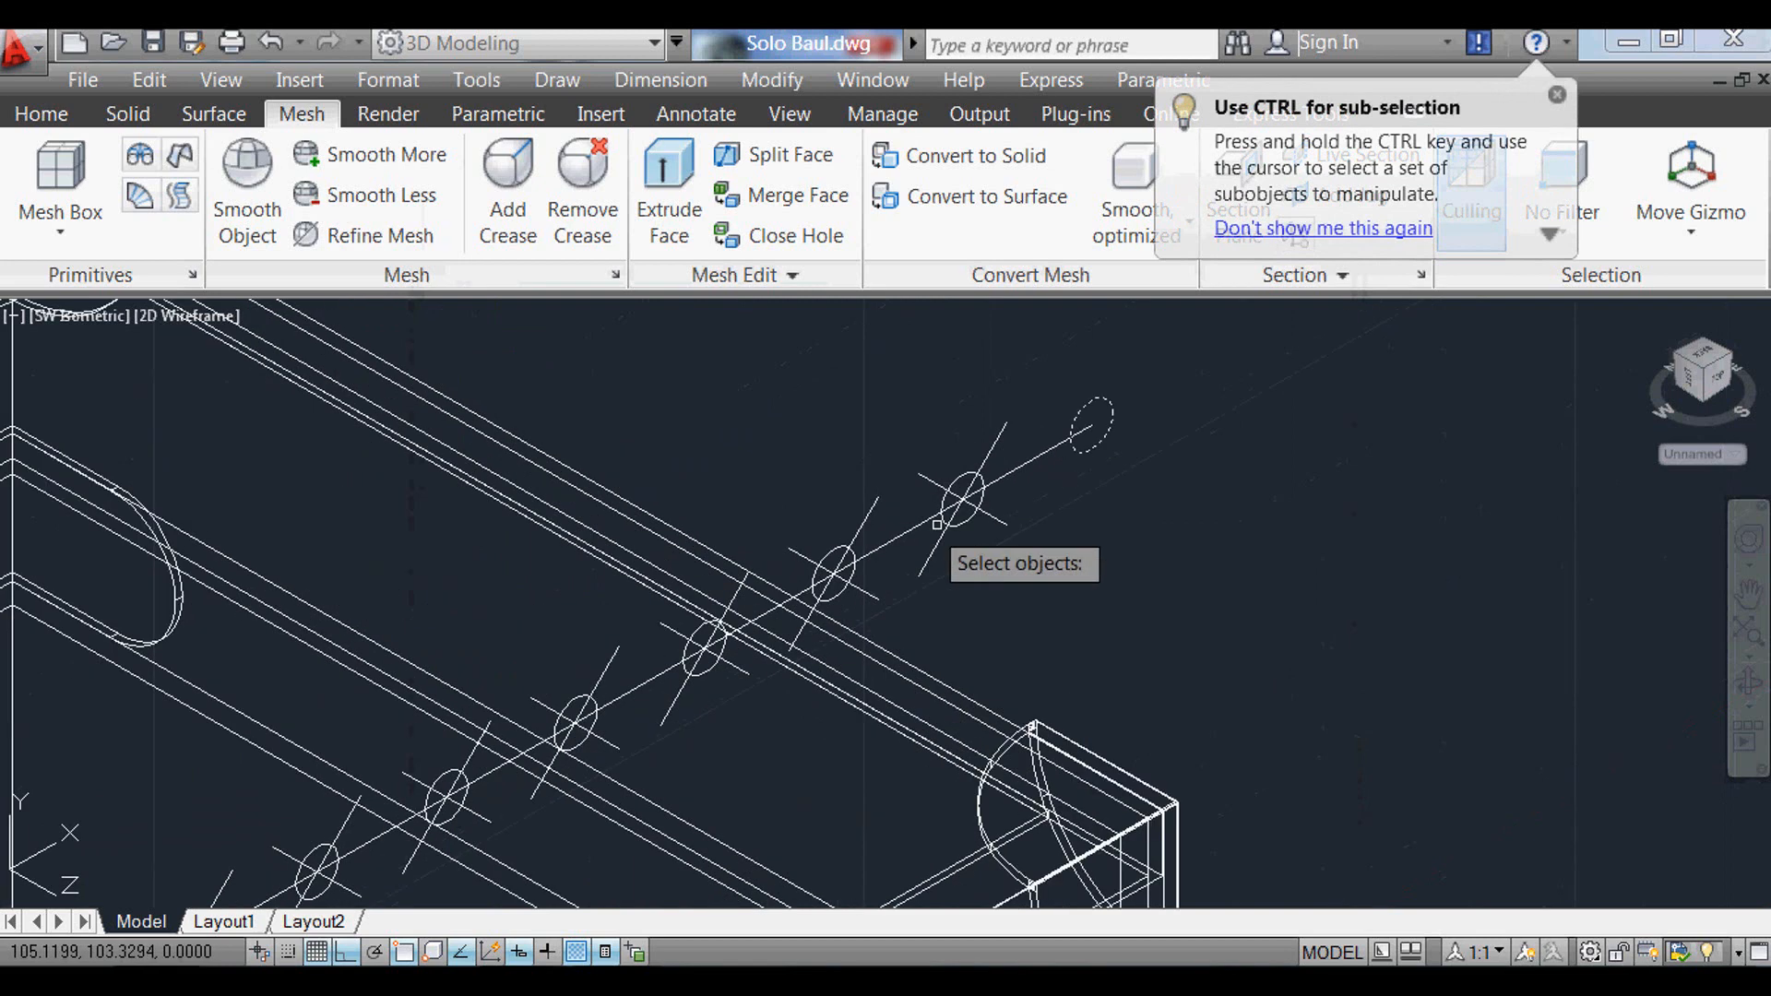
left_click(960, 456)
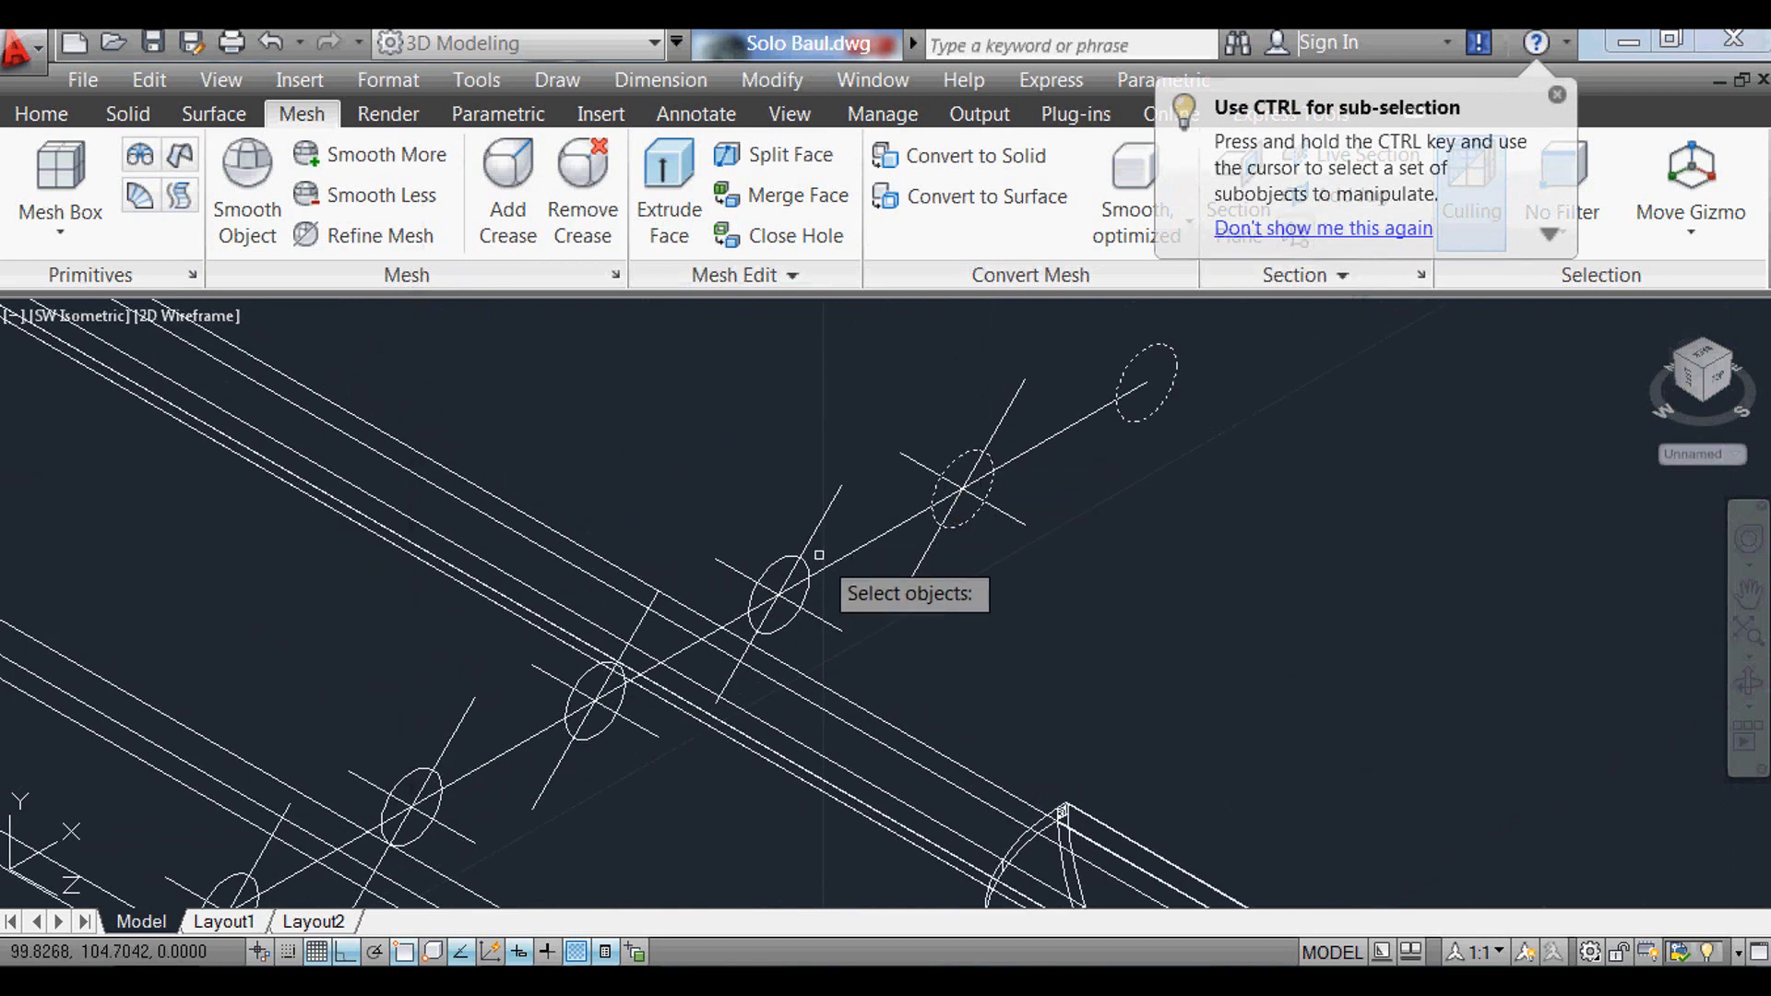
left_click(795, 577)
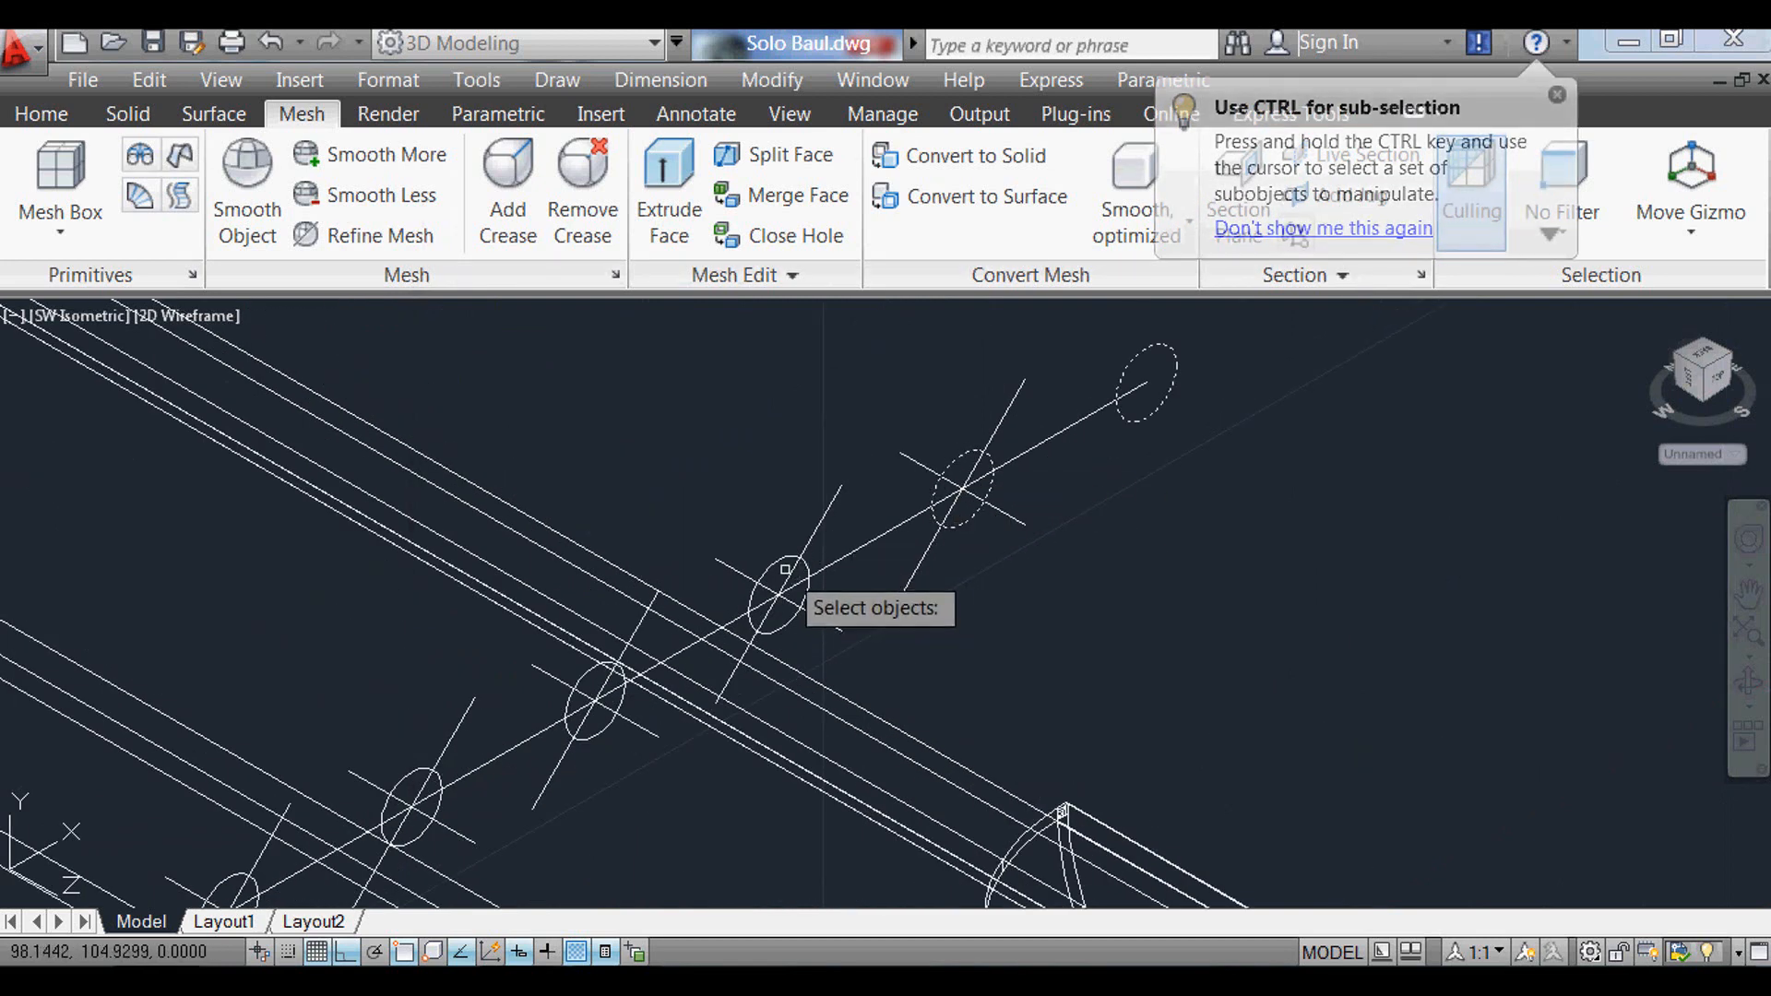
left_click(581, 701)
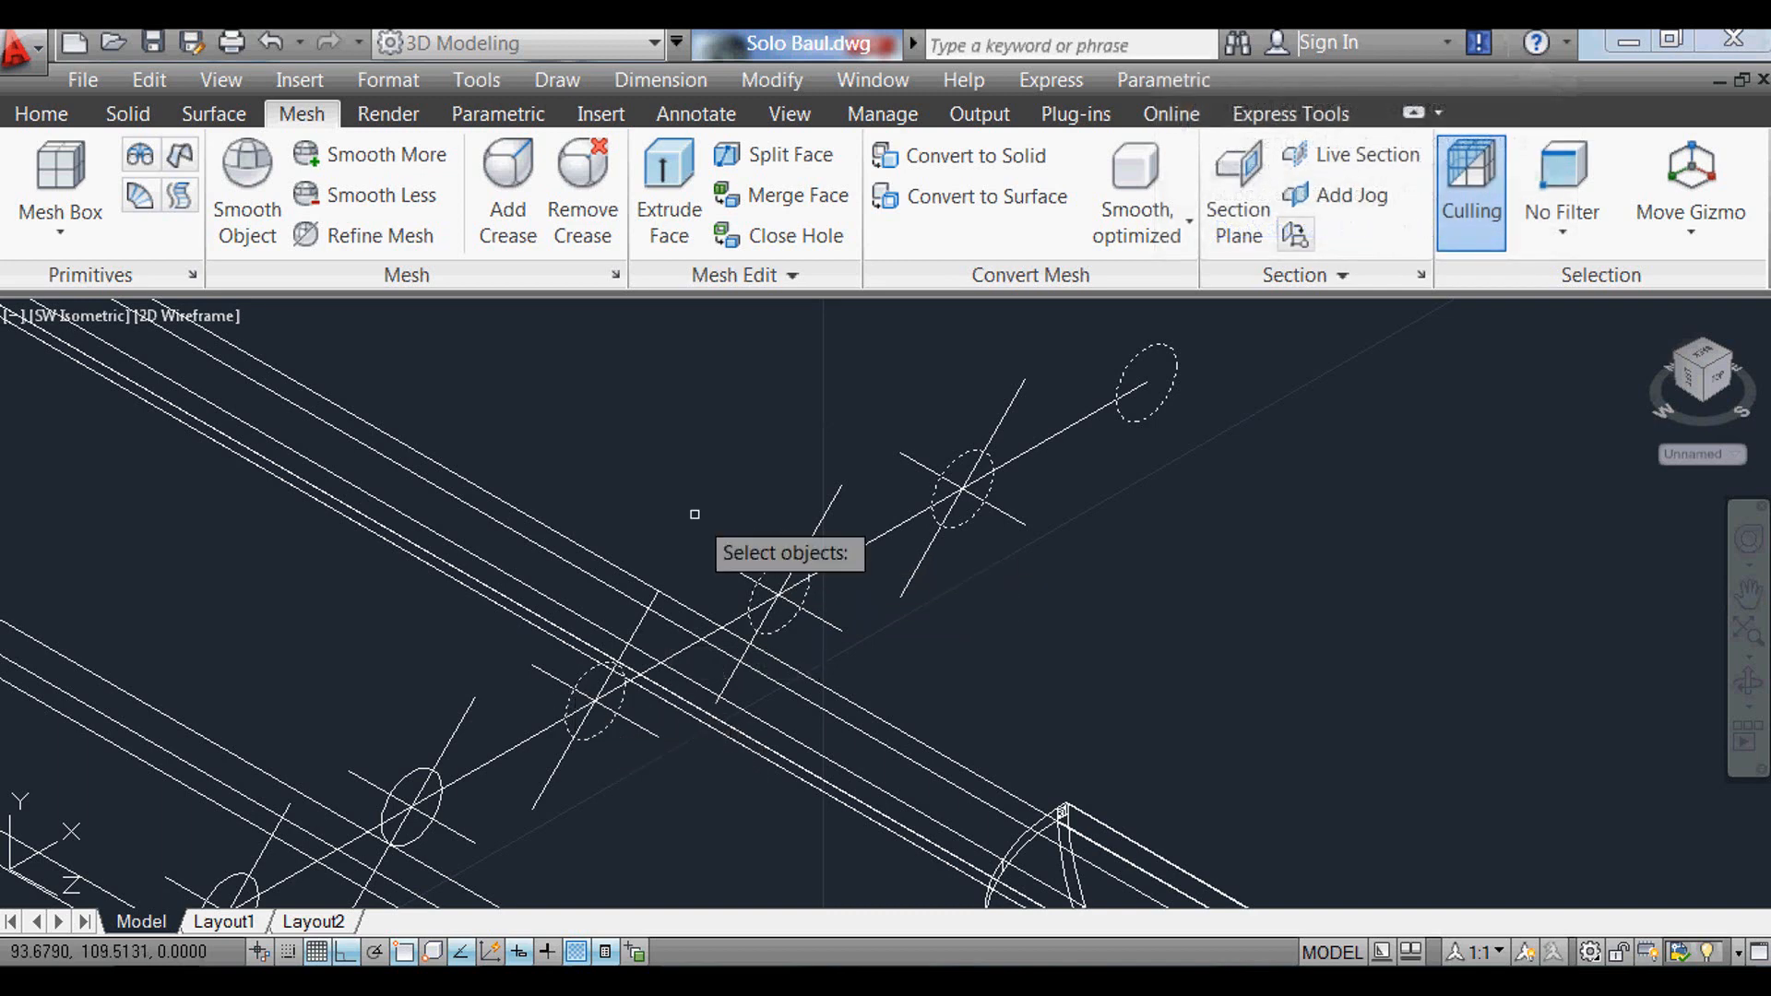
scroll(541, 648, "down", 1)
scroll(540, 649, "up", 2)
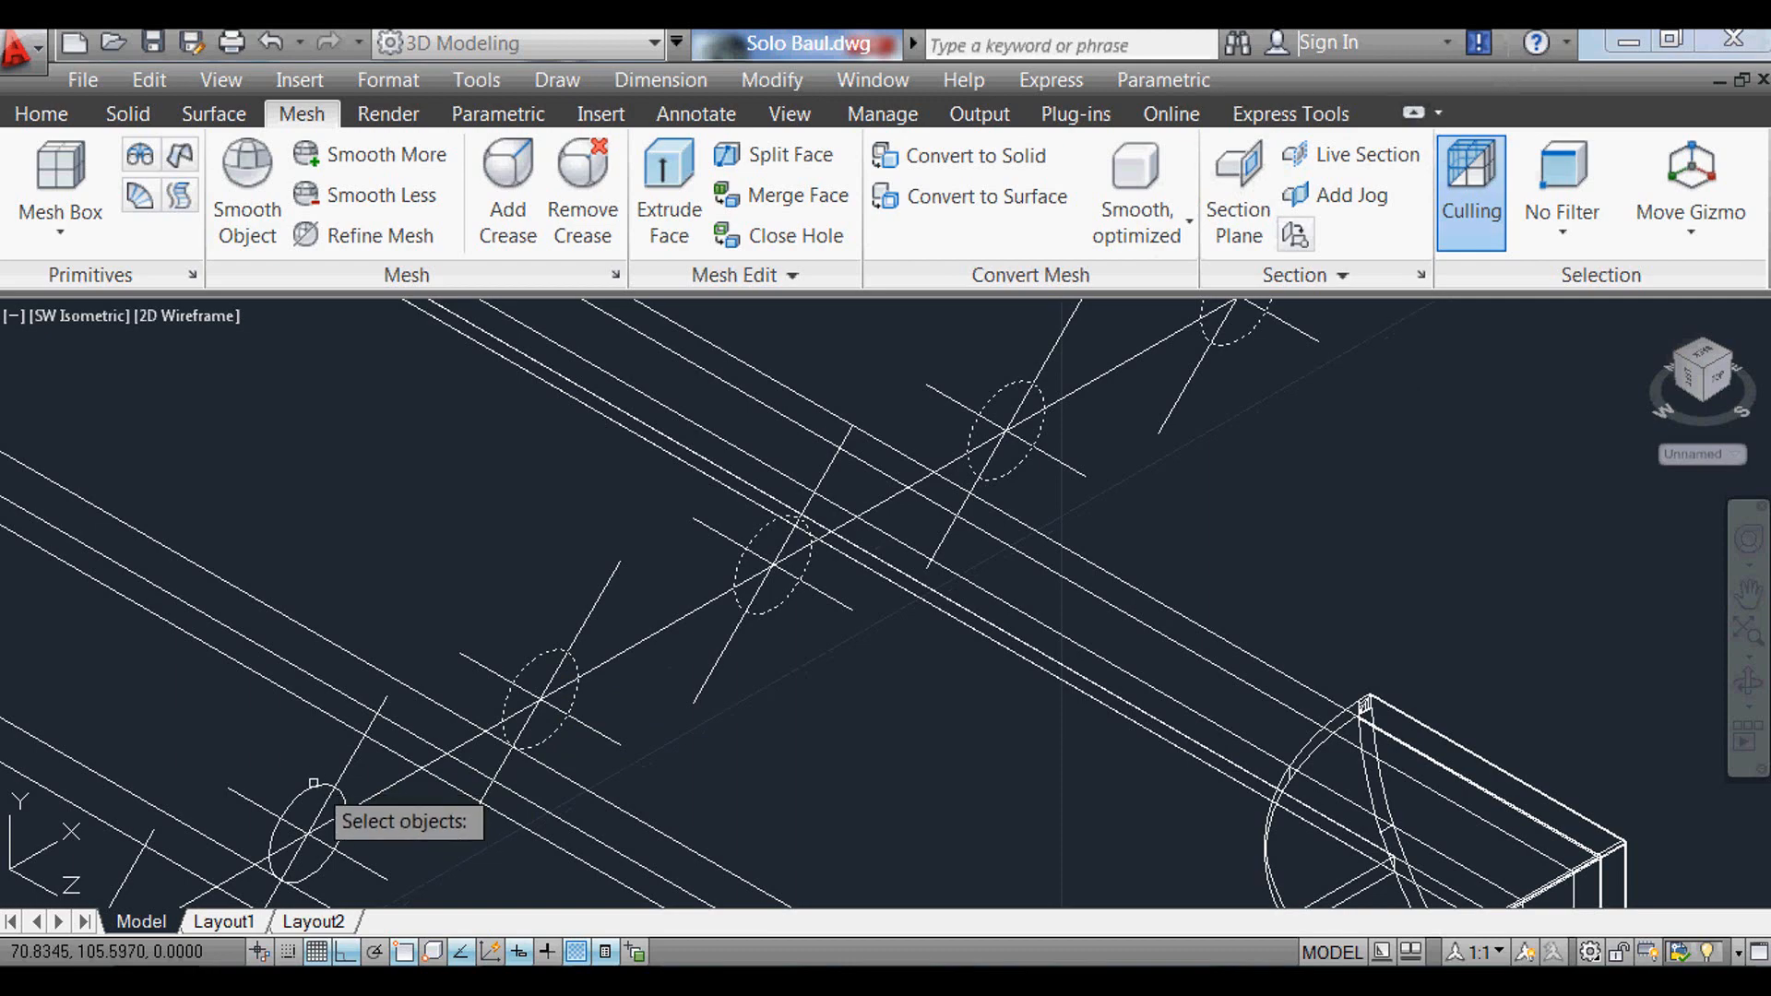
scroll(876, 466, "down", 3)
scroll(659, 577, "up", 2)
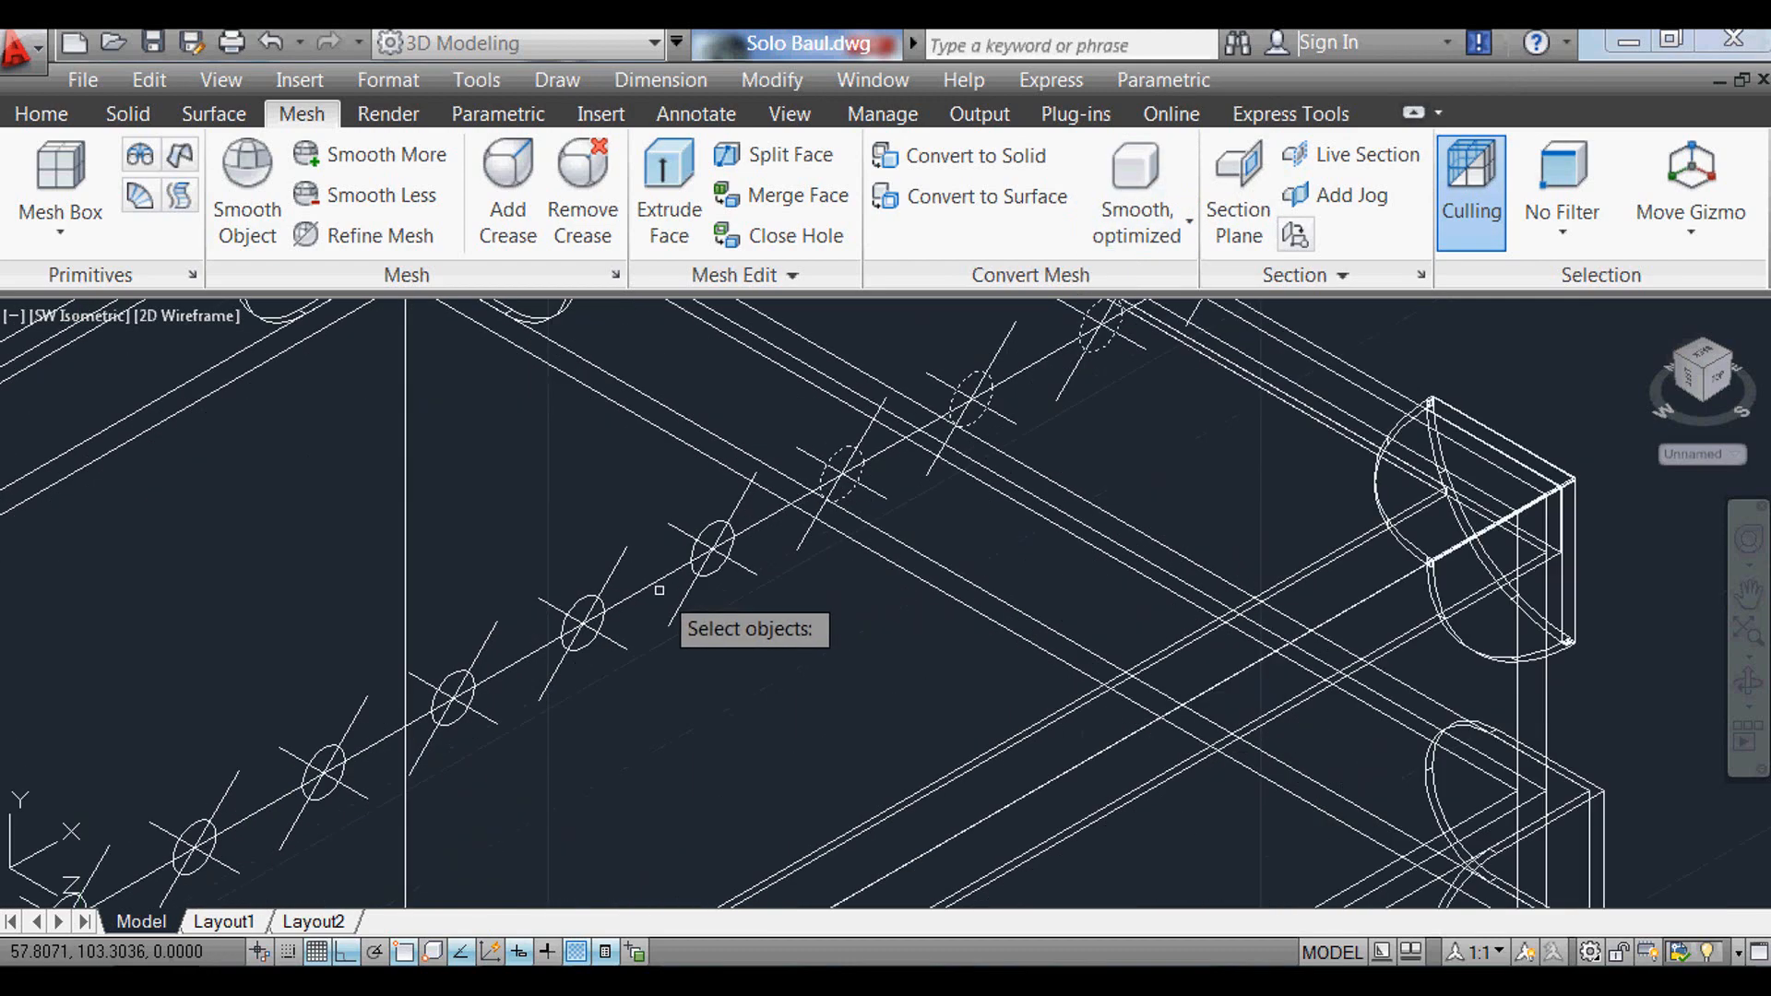
left_click(721, 566)
left_click(579, 646)
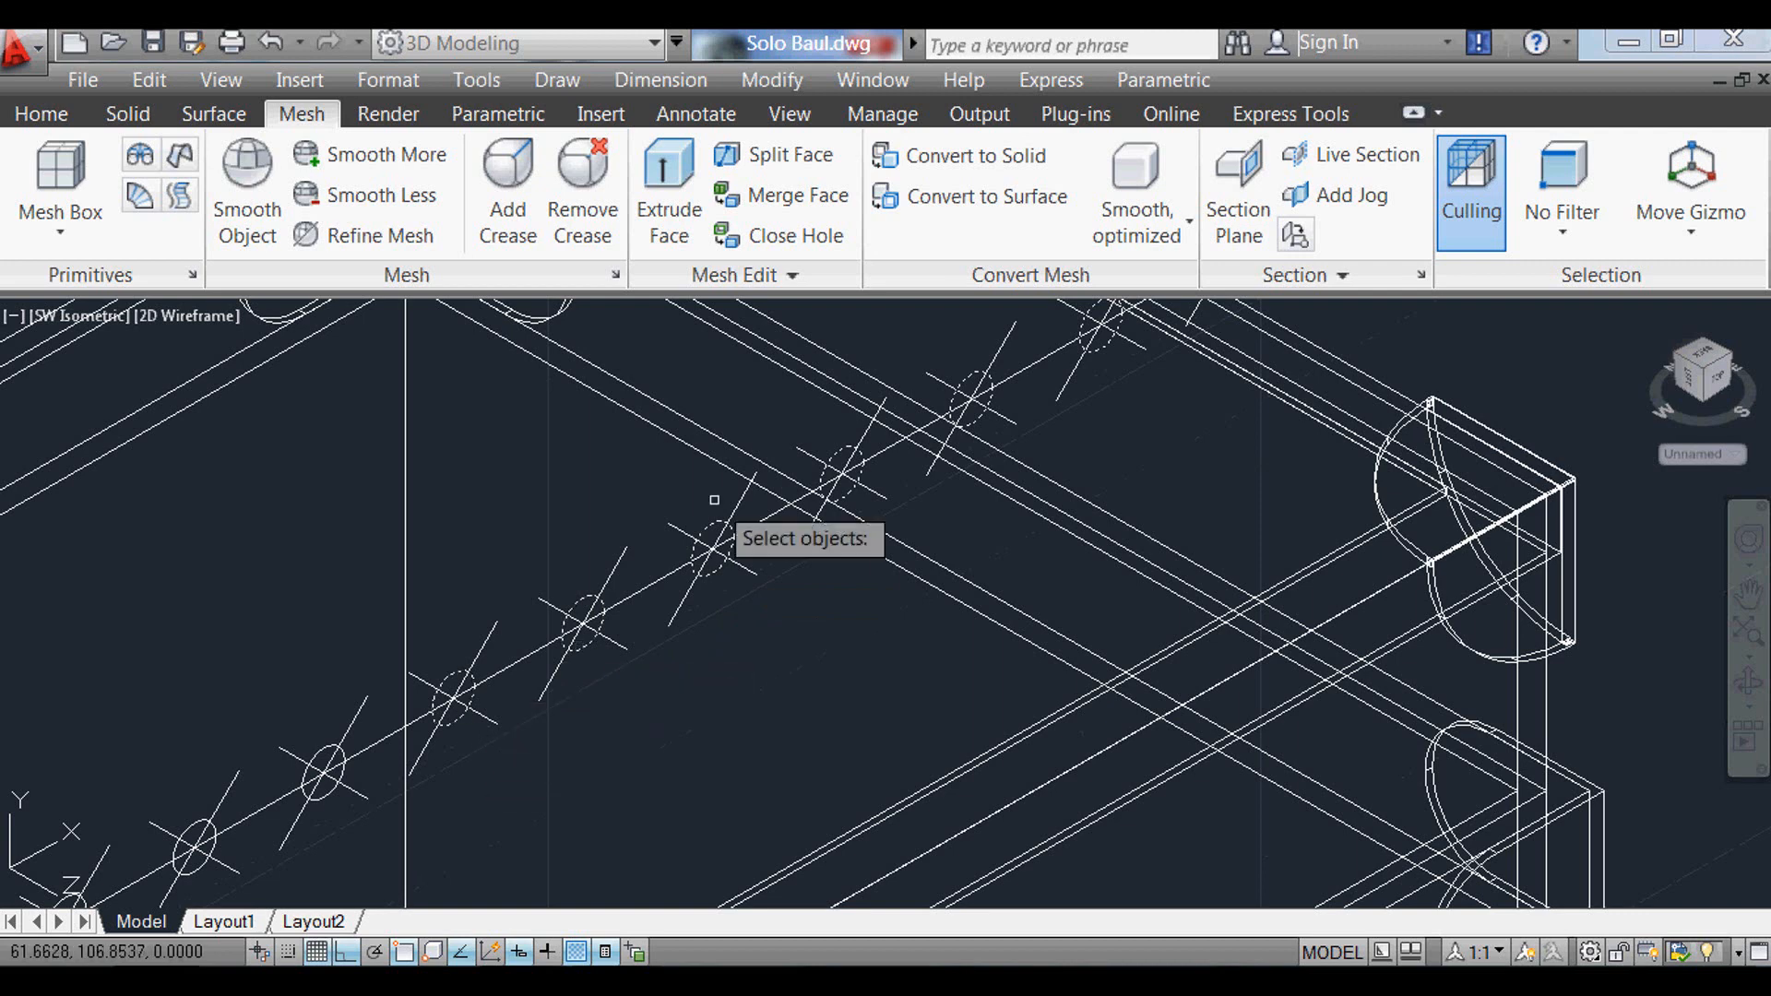
scroll(787, 440, "down", 2)
left_click(500, 657)
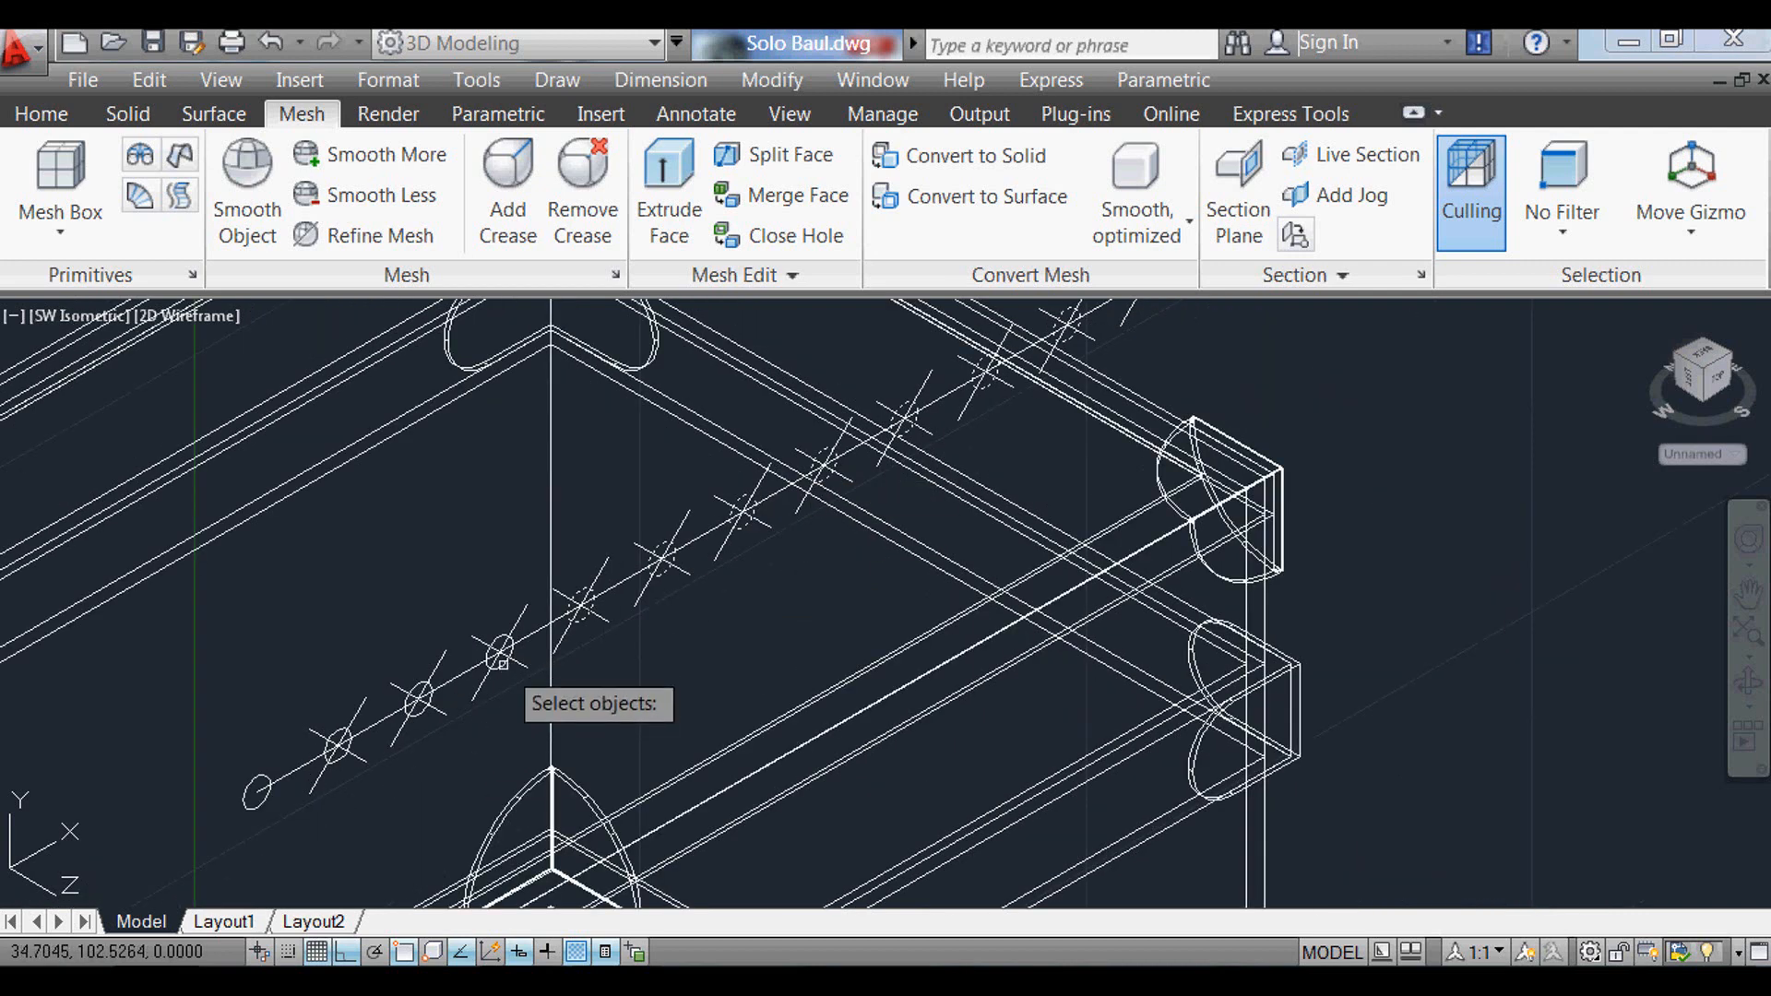
left_click(423, 709)
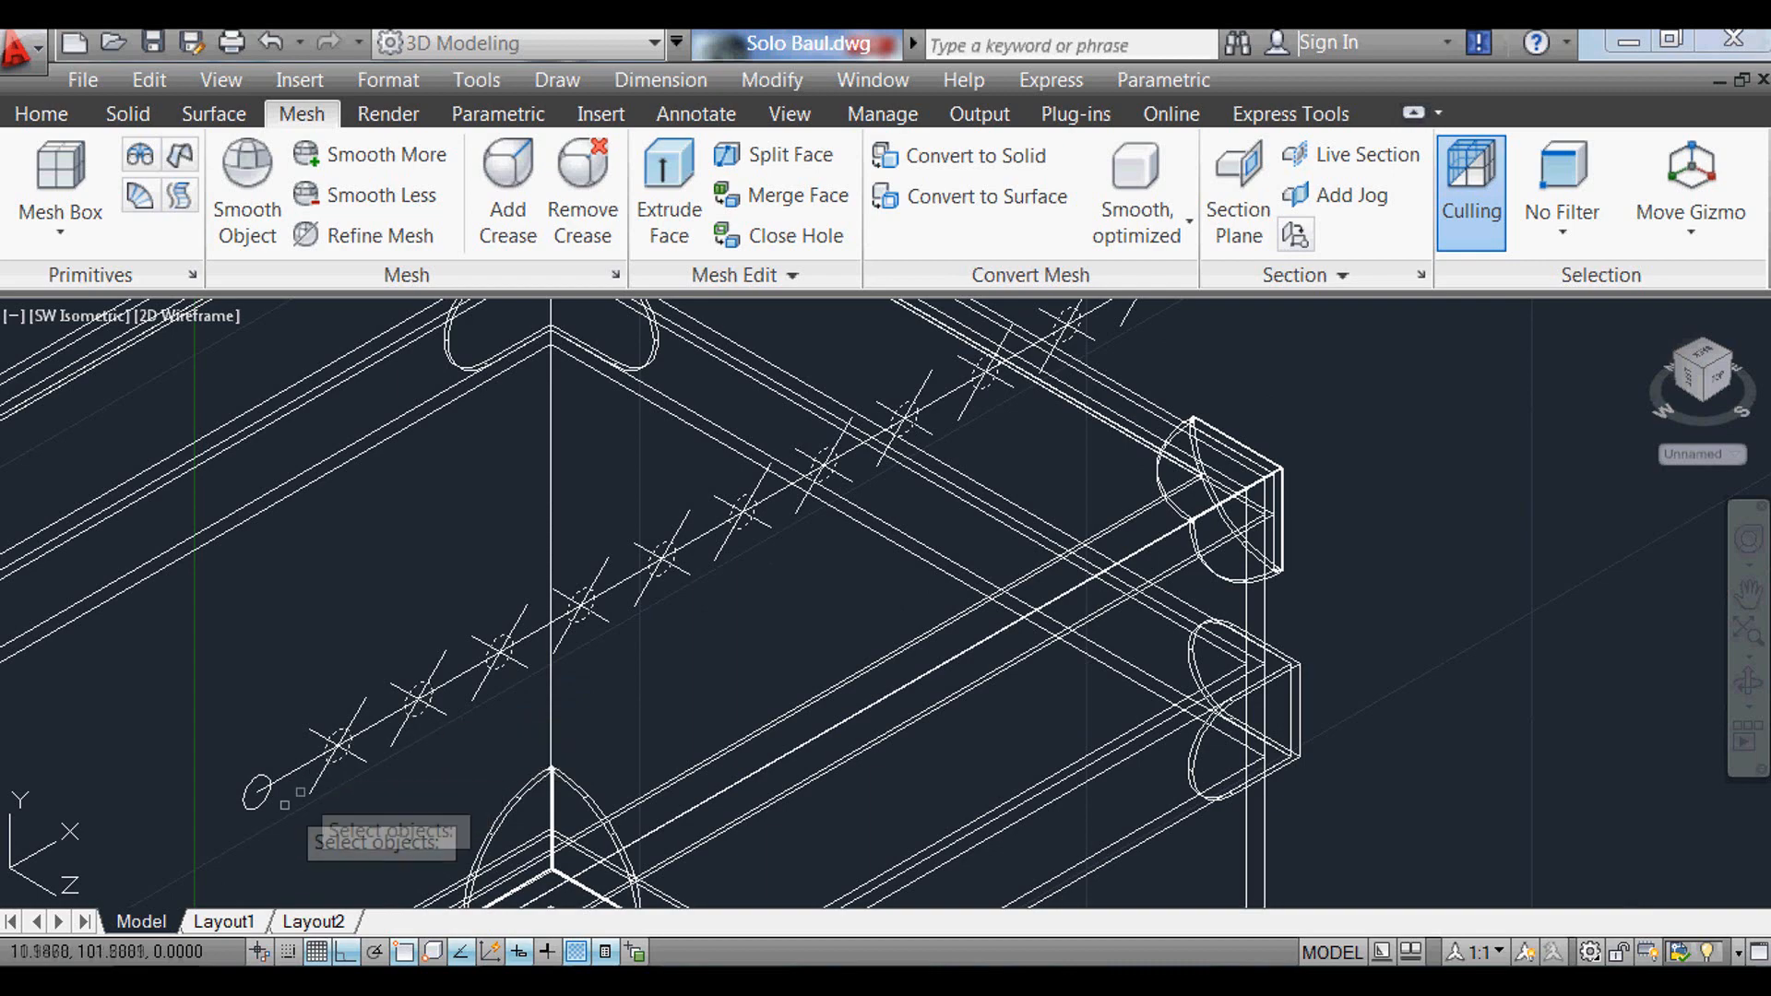
left_click(259, 791)
scroll(388, 544, "down", 4)
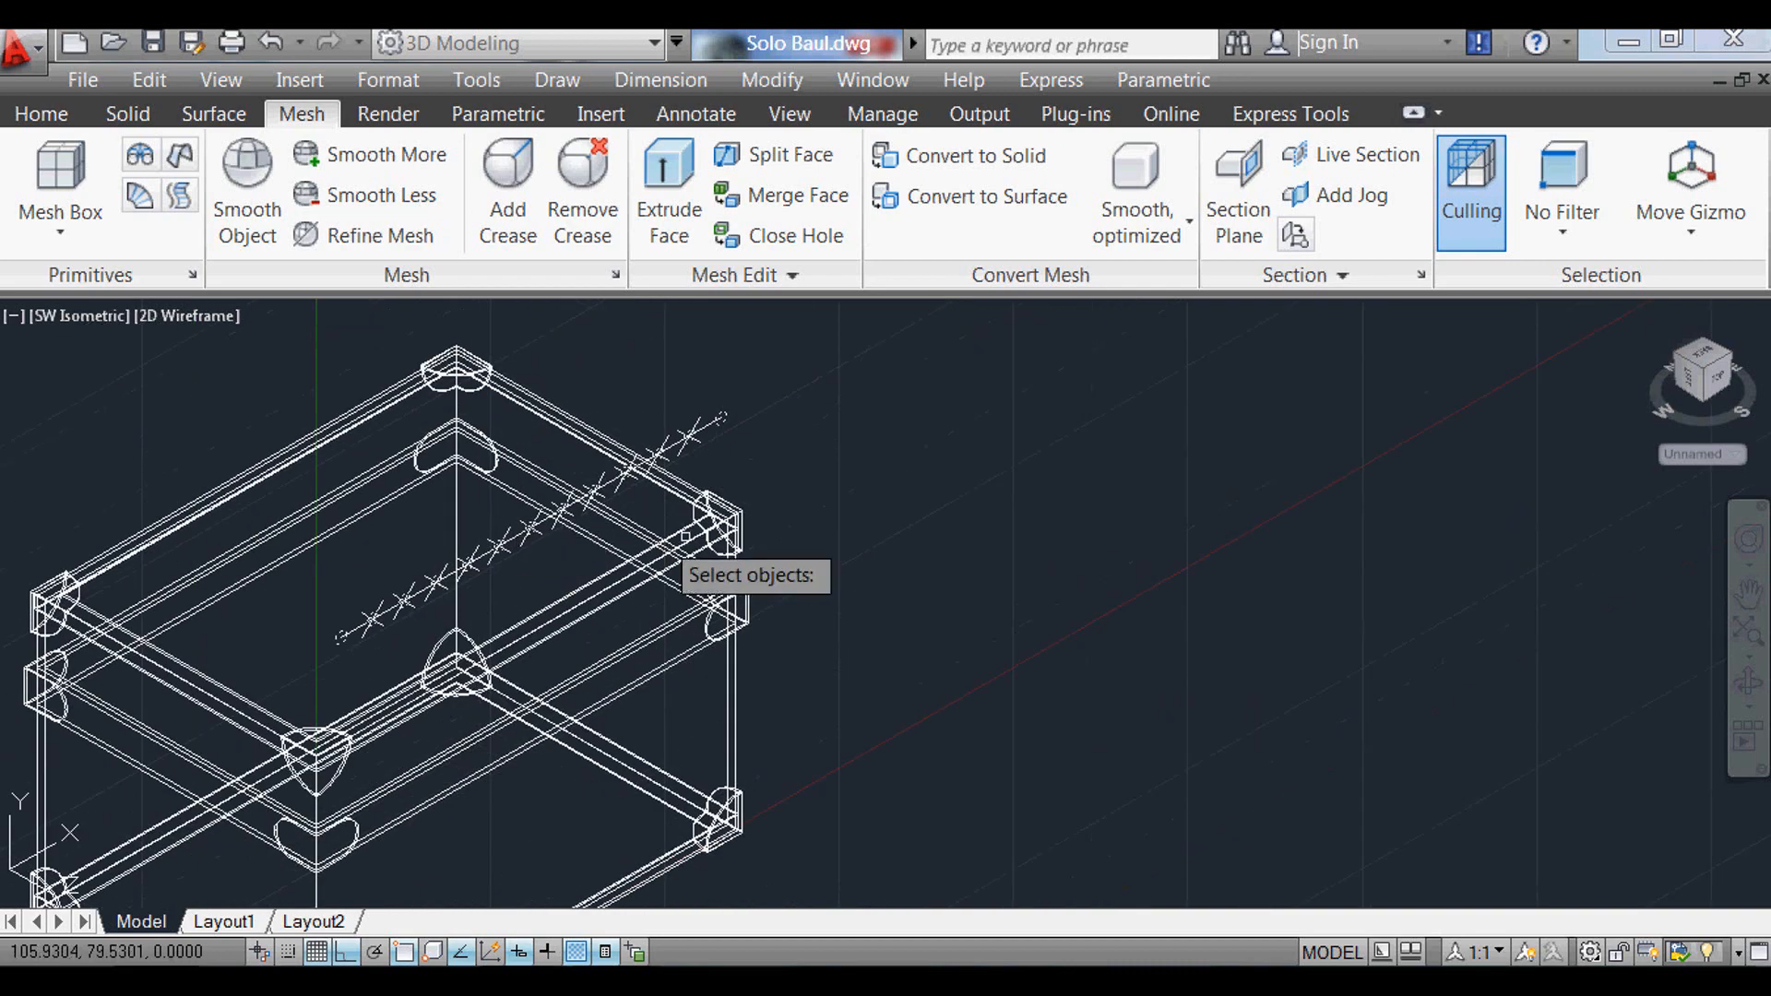
key("Return")
left_click(919, 367)
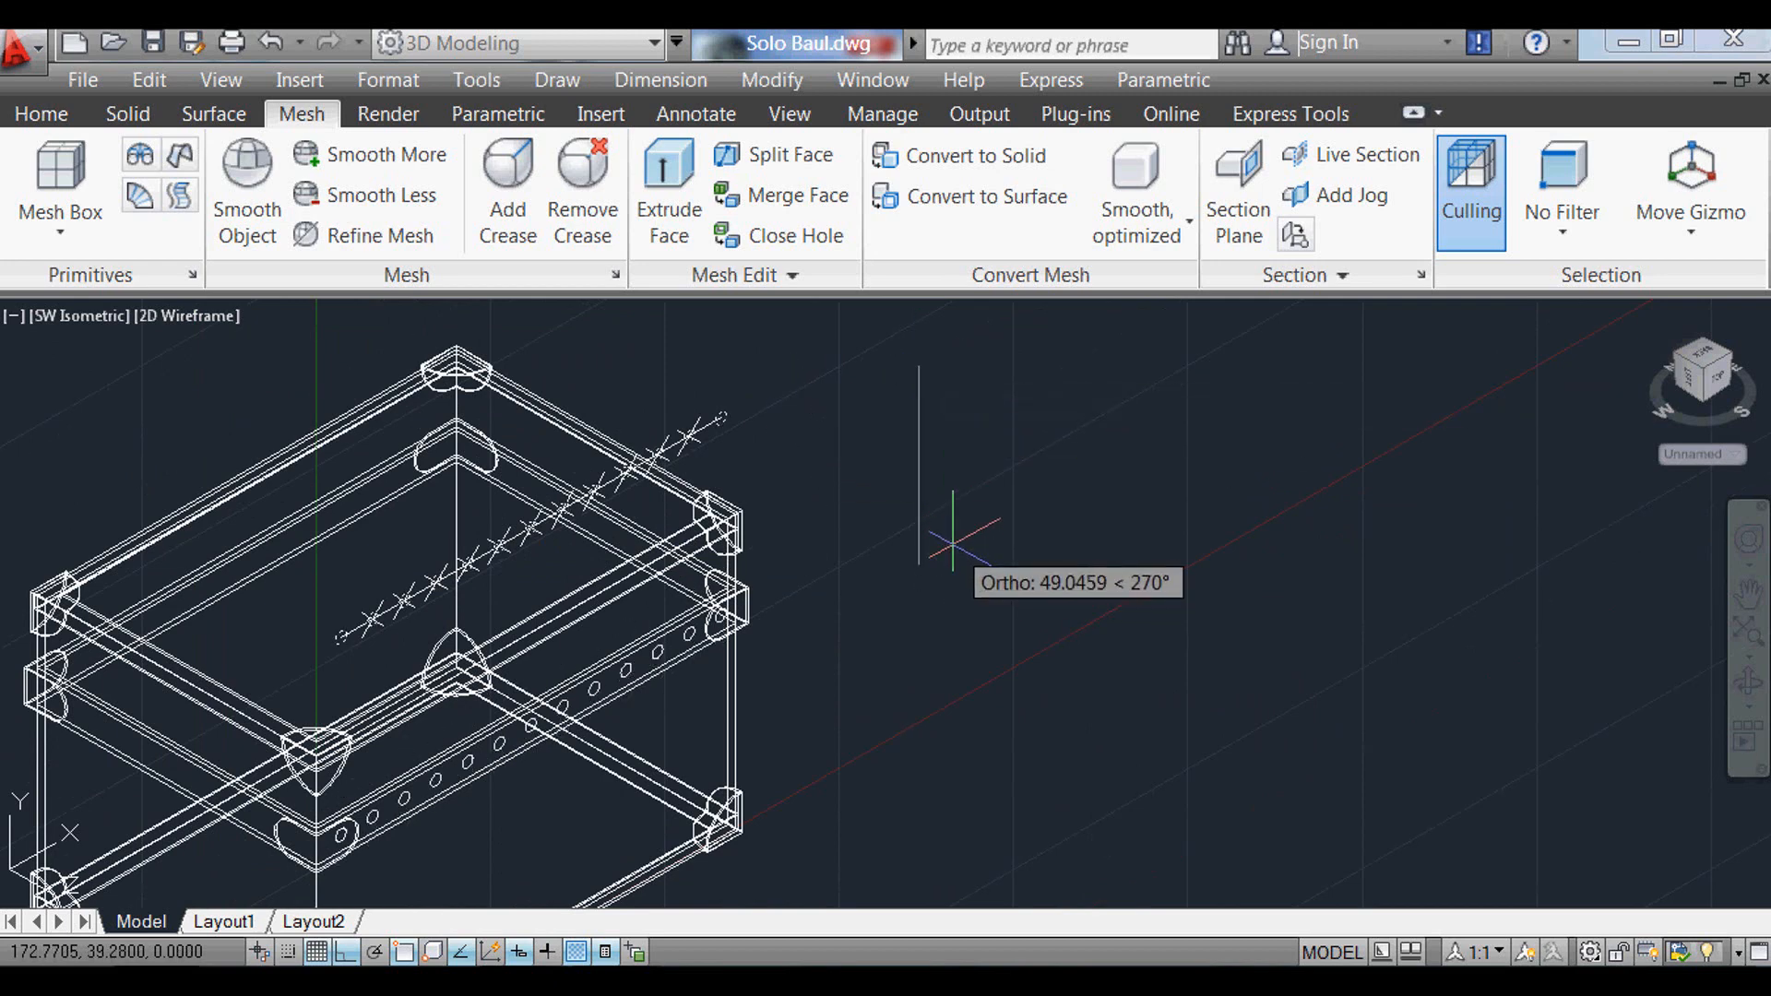
type("50")
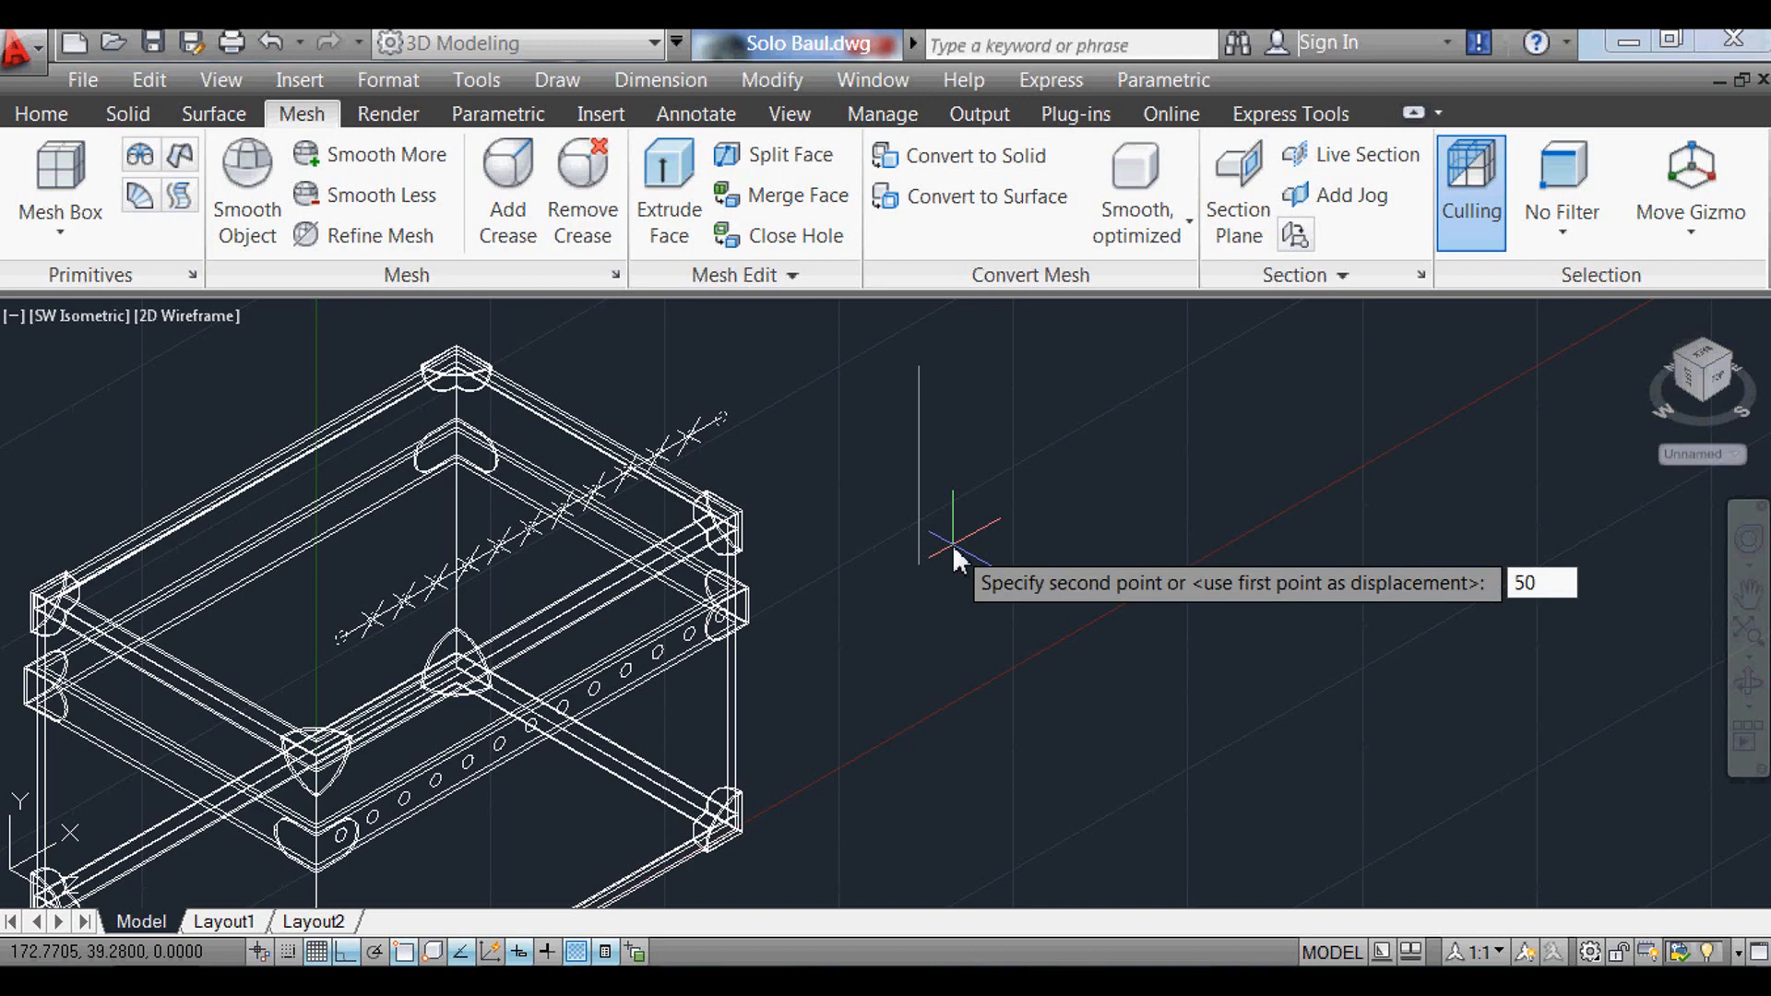
key("Return")
Step: Examine the circles' position along the chest's band in the preset Front view
scroll(749, 624, "up", 3)
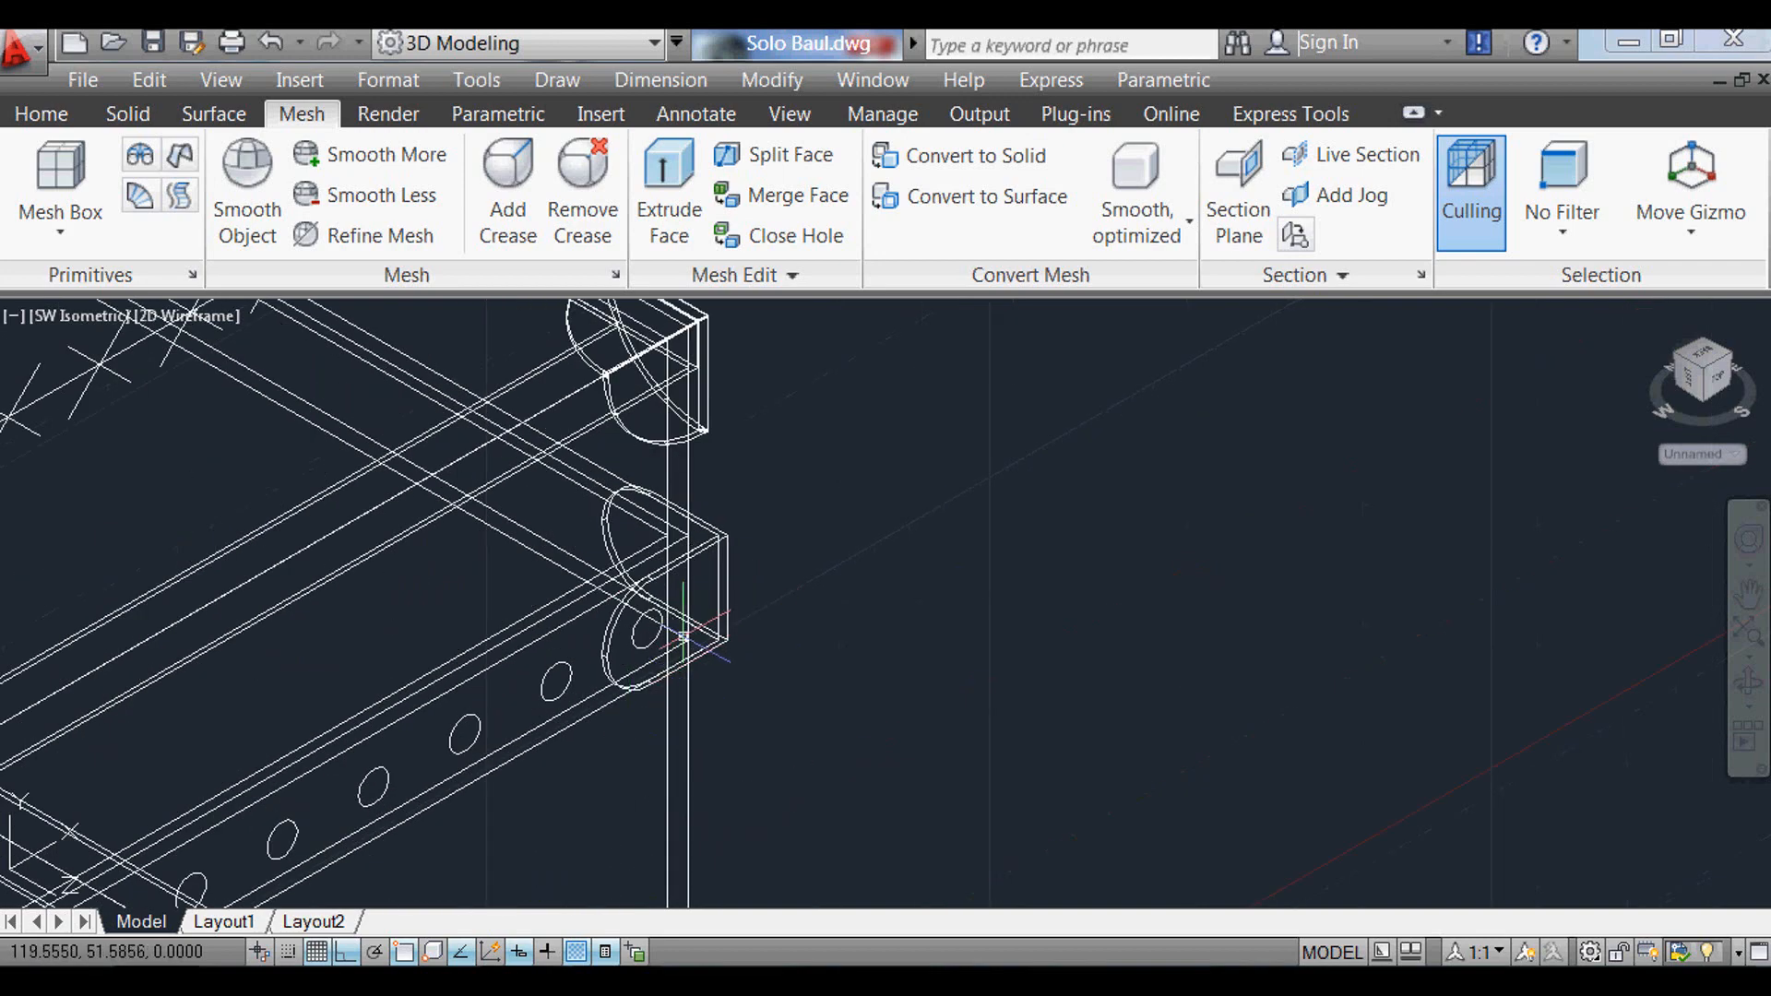
scroll(683, 636, "down", 3)
type("v")
key("Return")
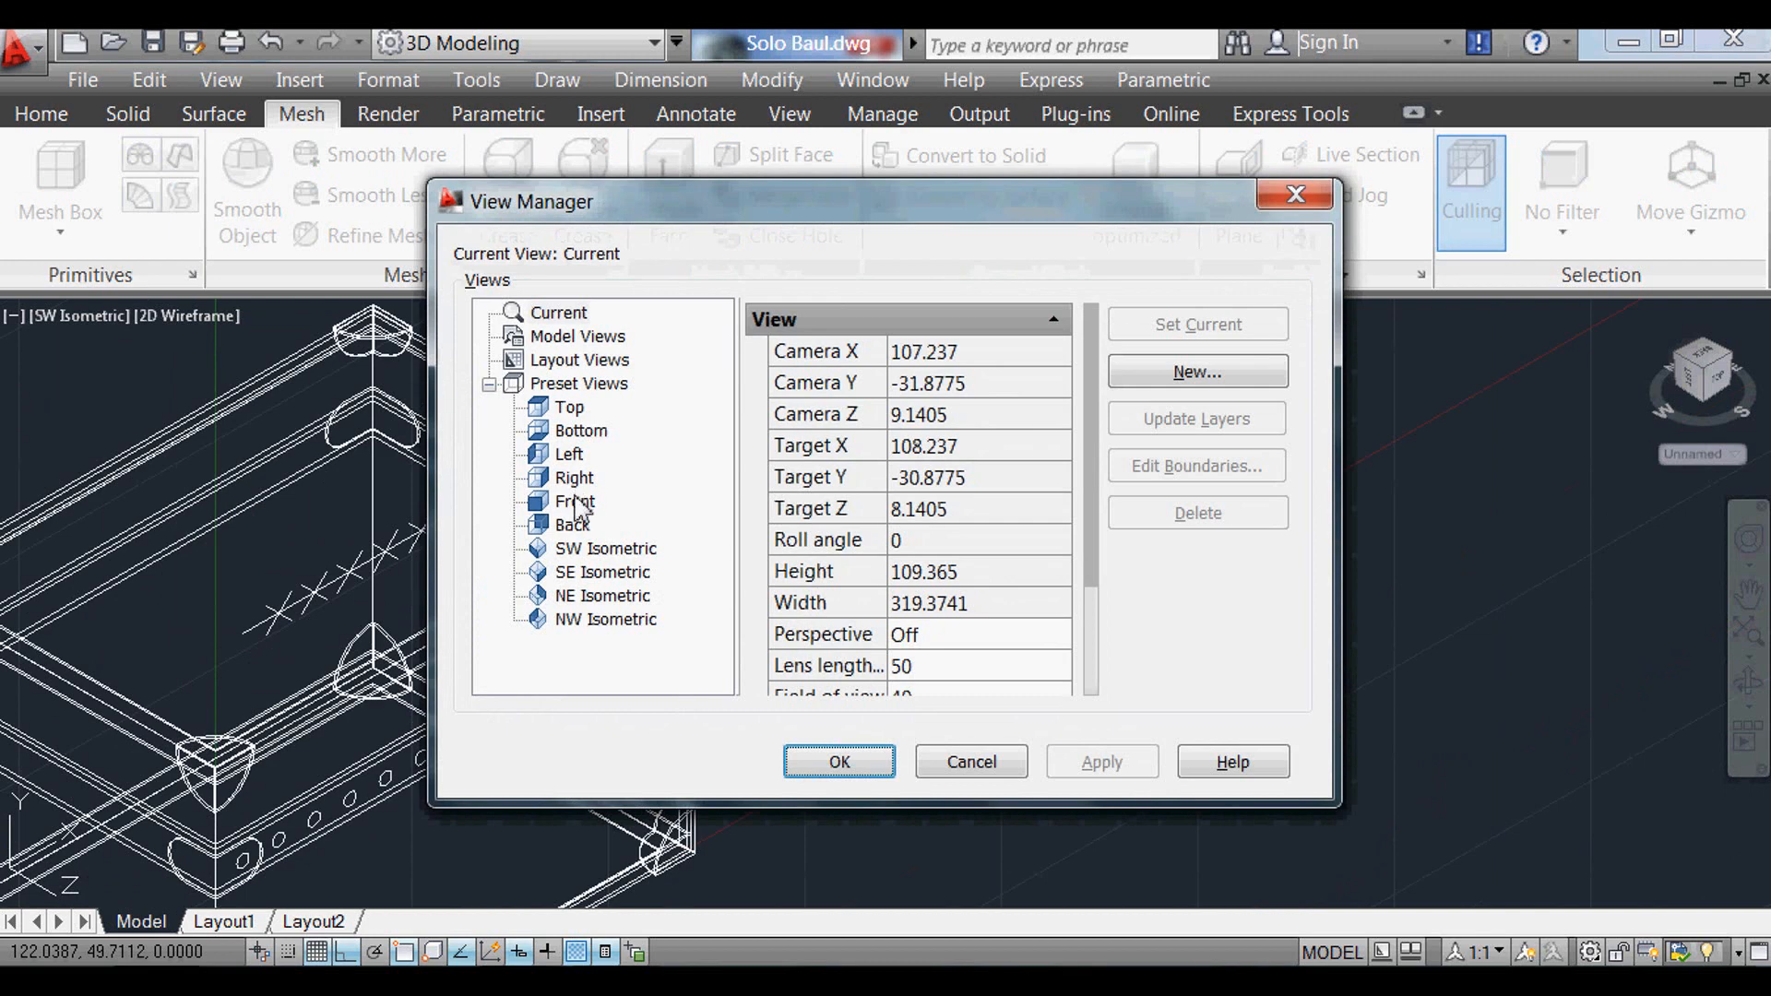
double_click(574, 503)
left_click(836, 765)
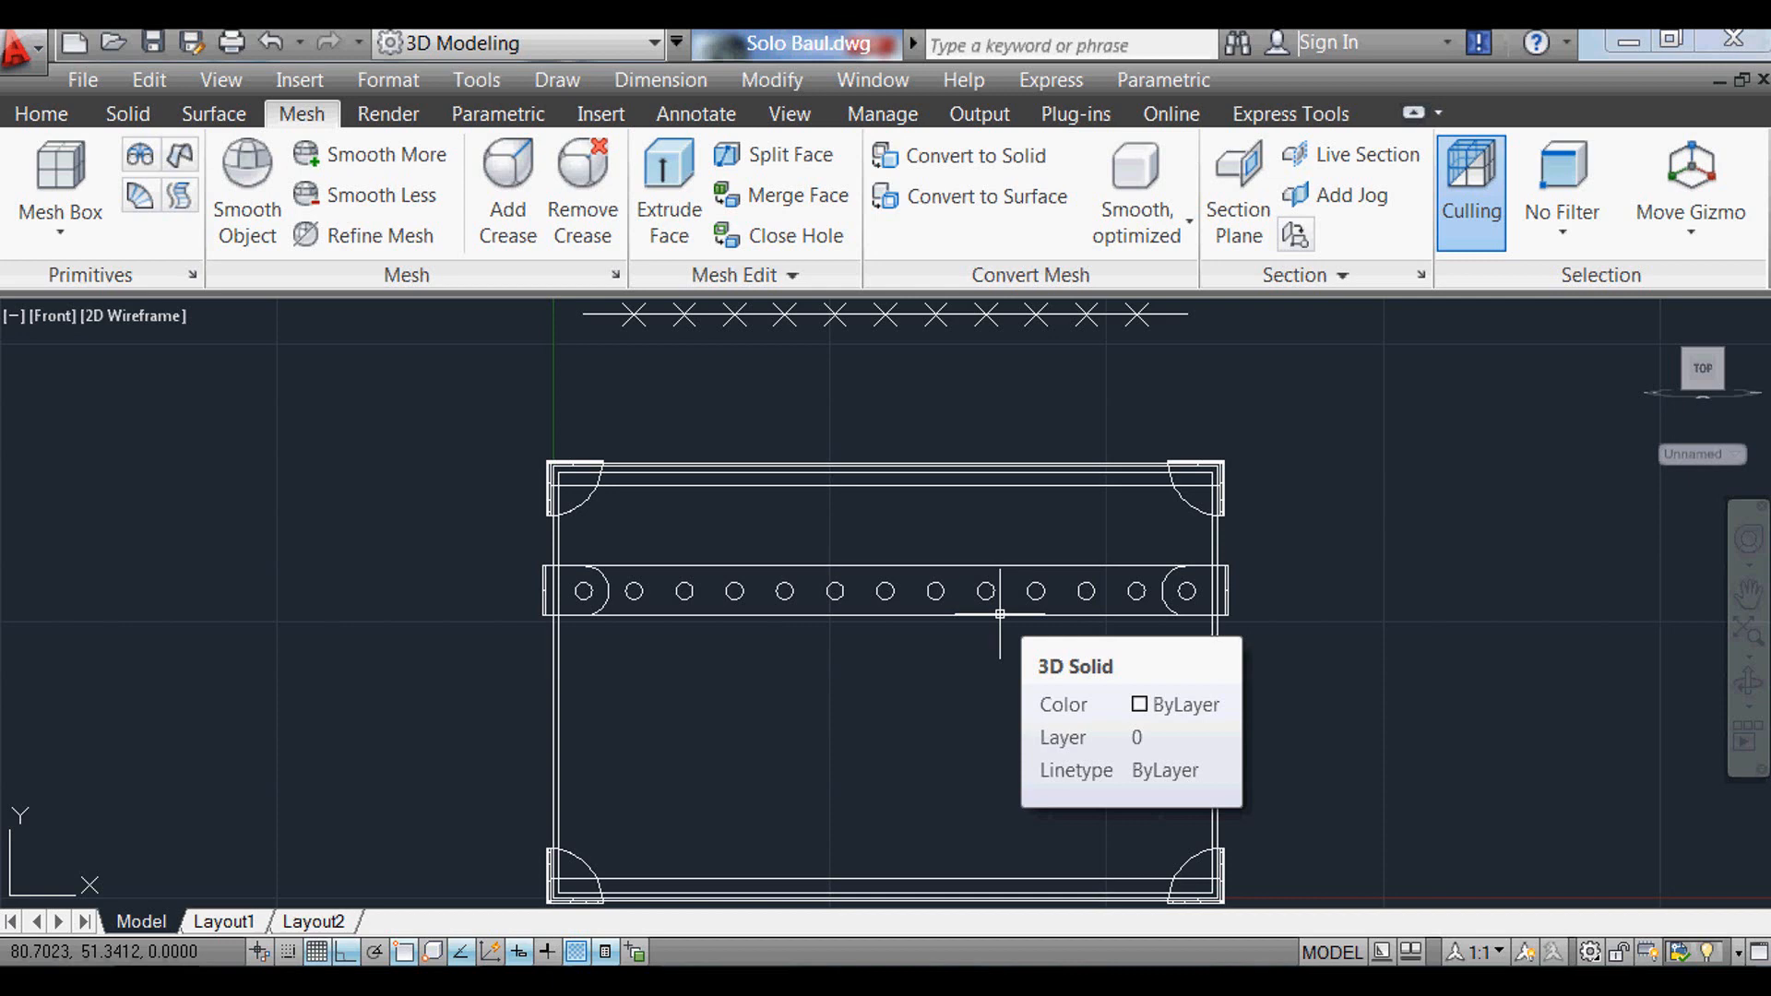
scroll(1181, 590, "up", 3)
scroll(1282, 600, "up", 2)
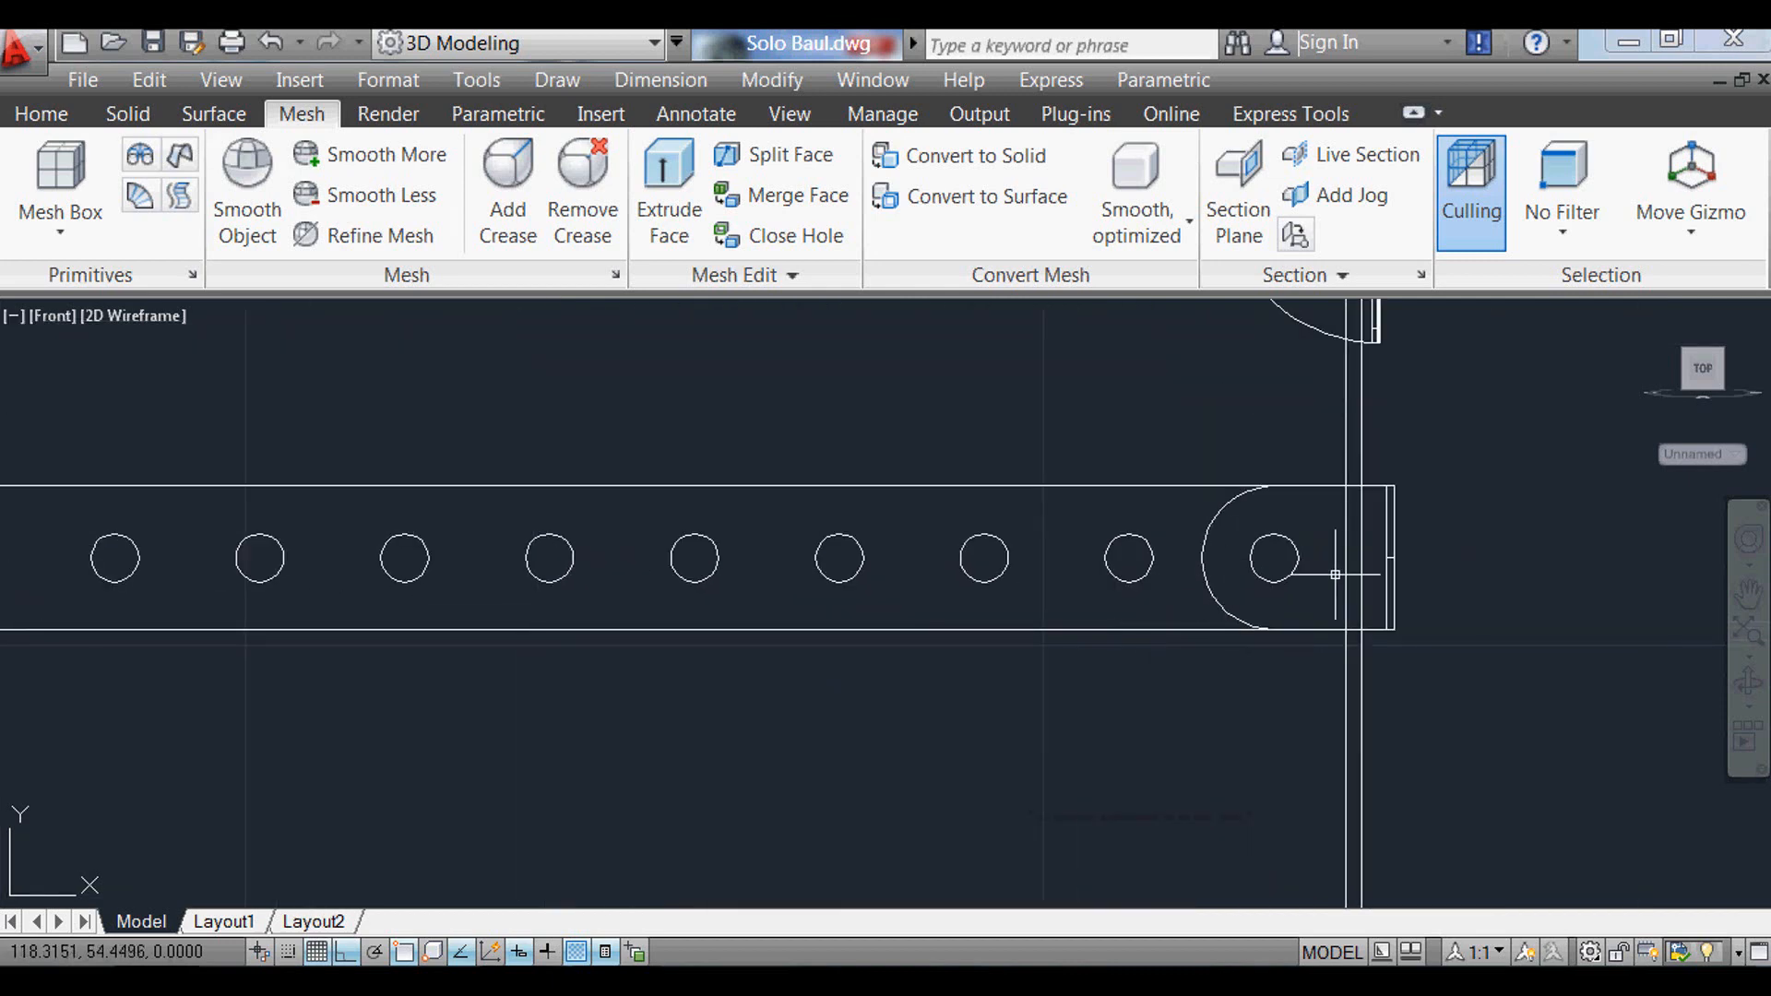
Step: Return to the preset SW Isometric view and examine the circle at the band's right end up close
type("v")
key("Return")
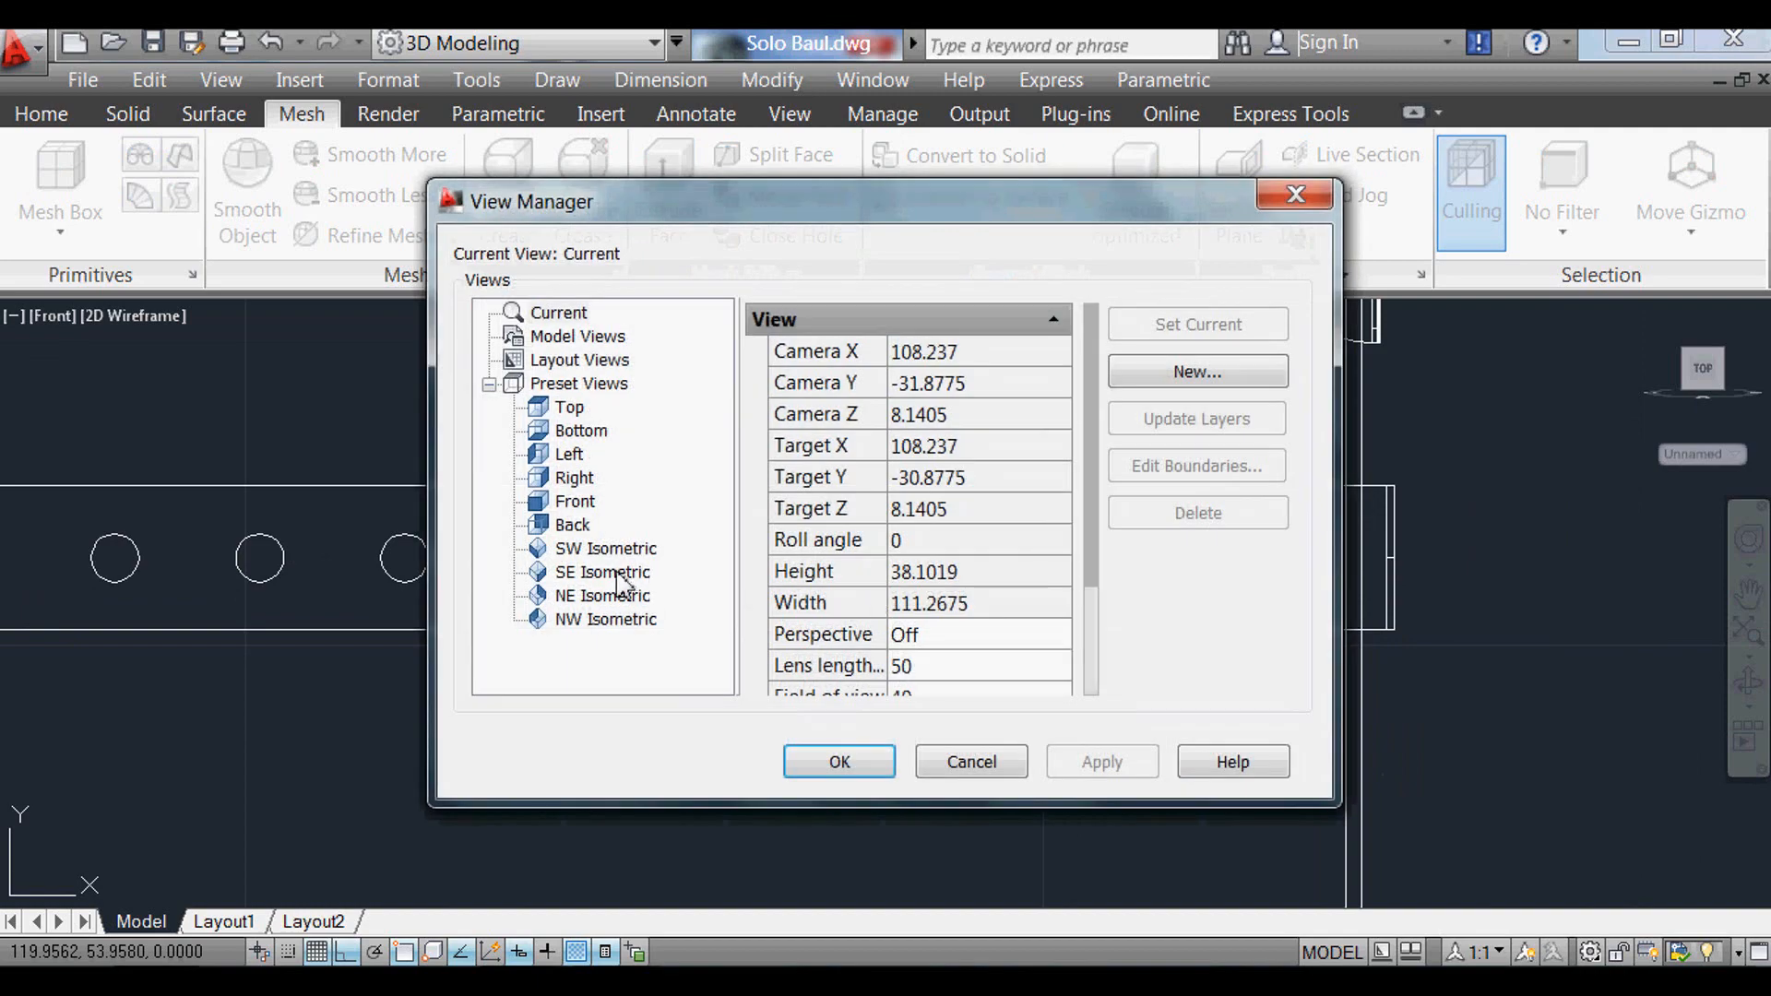
left_click(605, 548)
left_click(830, 767)
scroll(1310, 629, "up", 2)
scroll(1249, 553, "up", 2)
scroll(1081, 572, "up", 2)
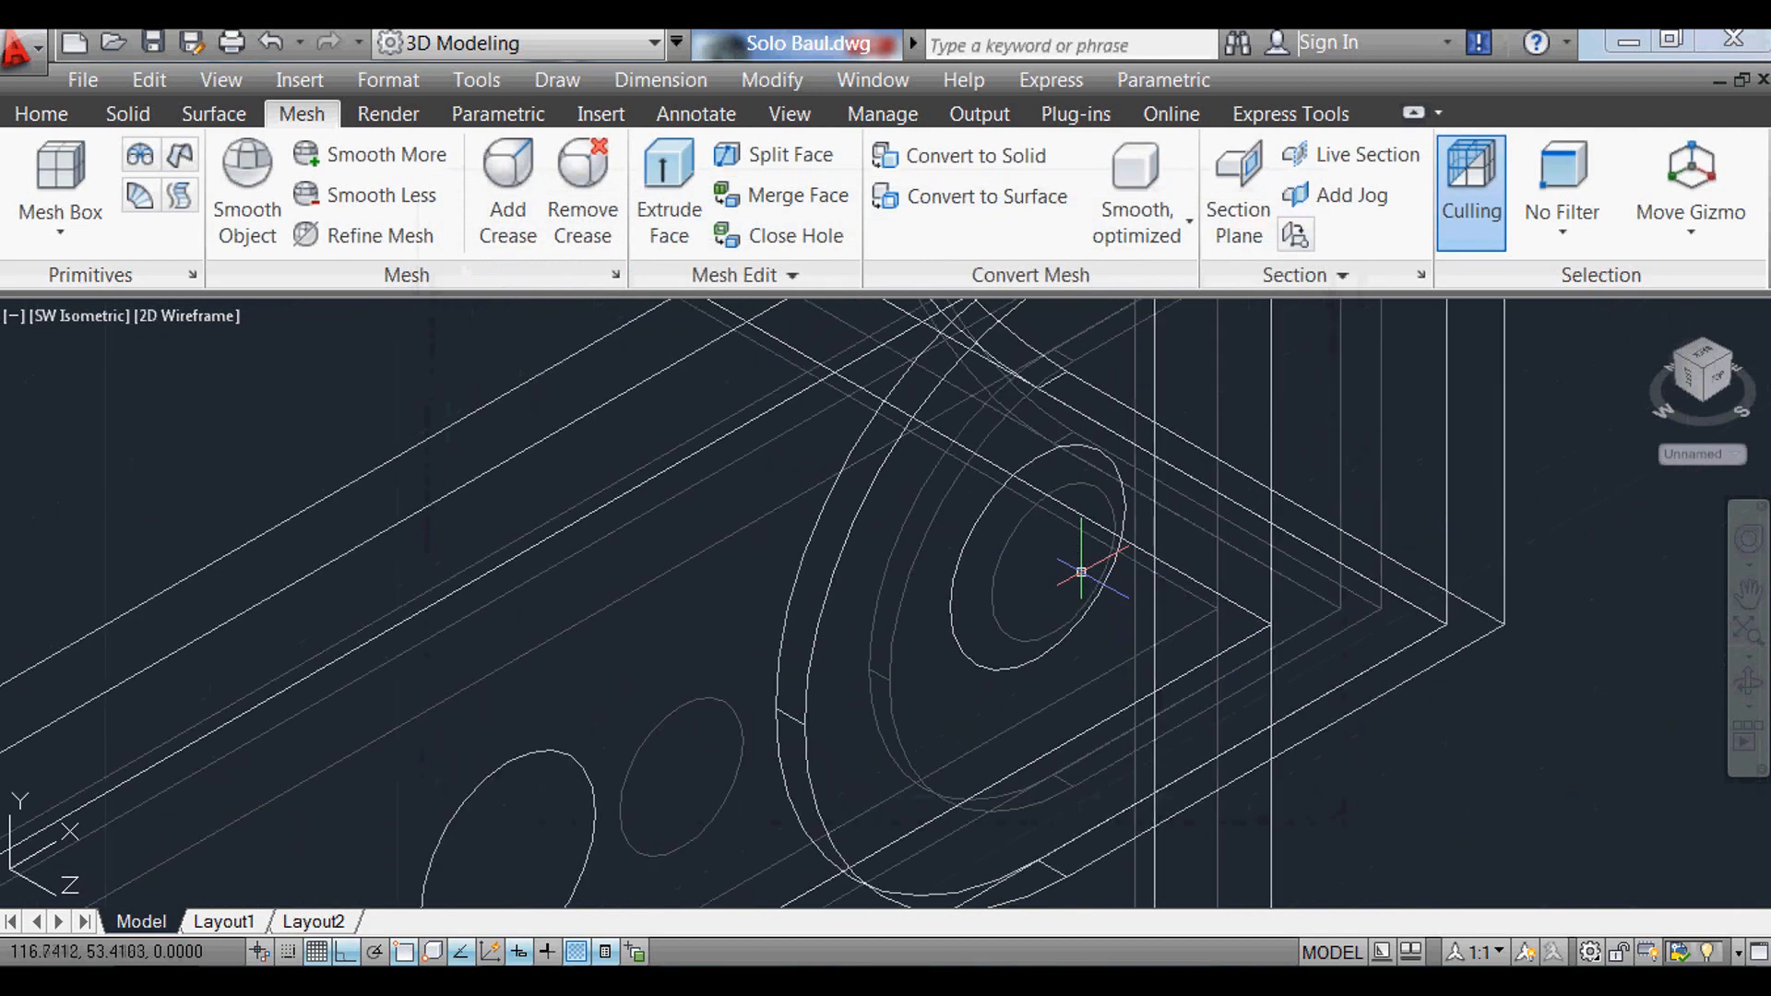
Step: Check the band's end circle against the corner piece in the Conceptual visual style, and return to 2D Wireframe
type("vs")
key("Return")
type("c")
key("Return")
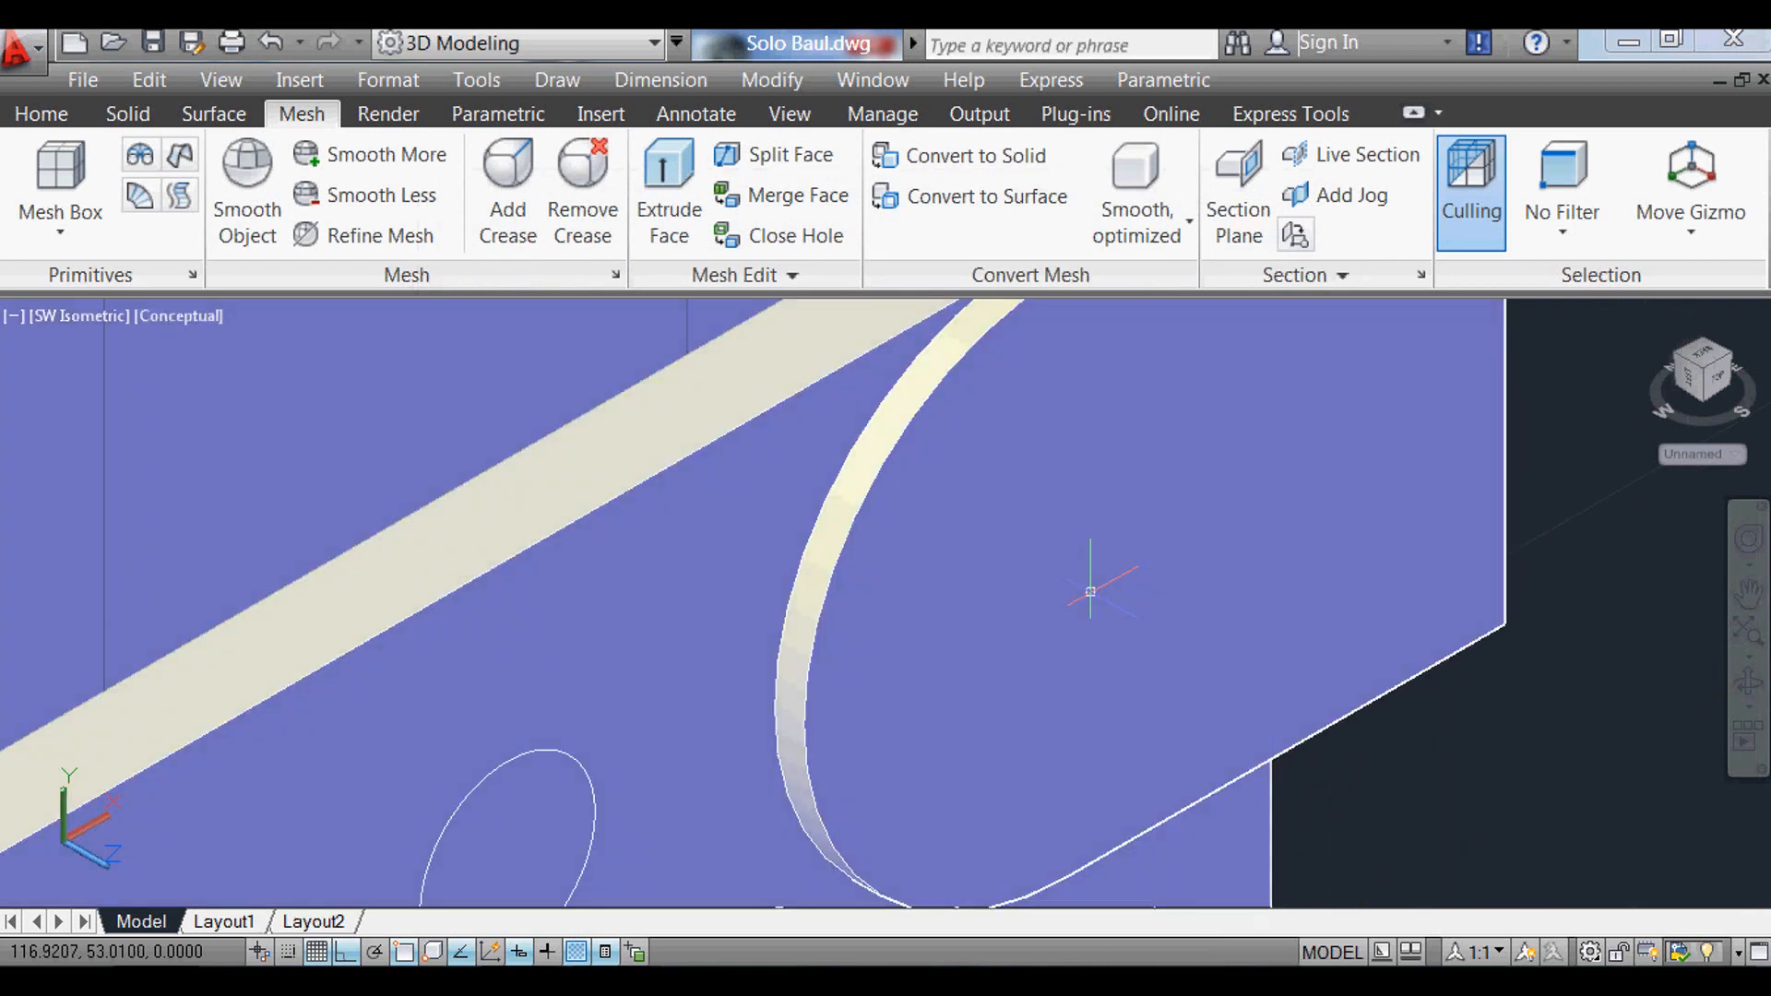
type("vs")
key("Return")
type("2")
key("Return")
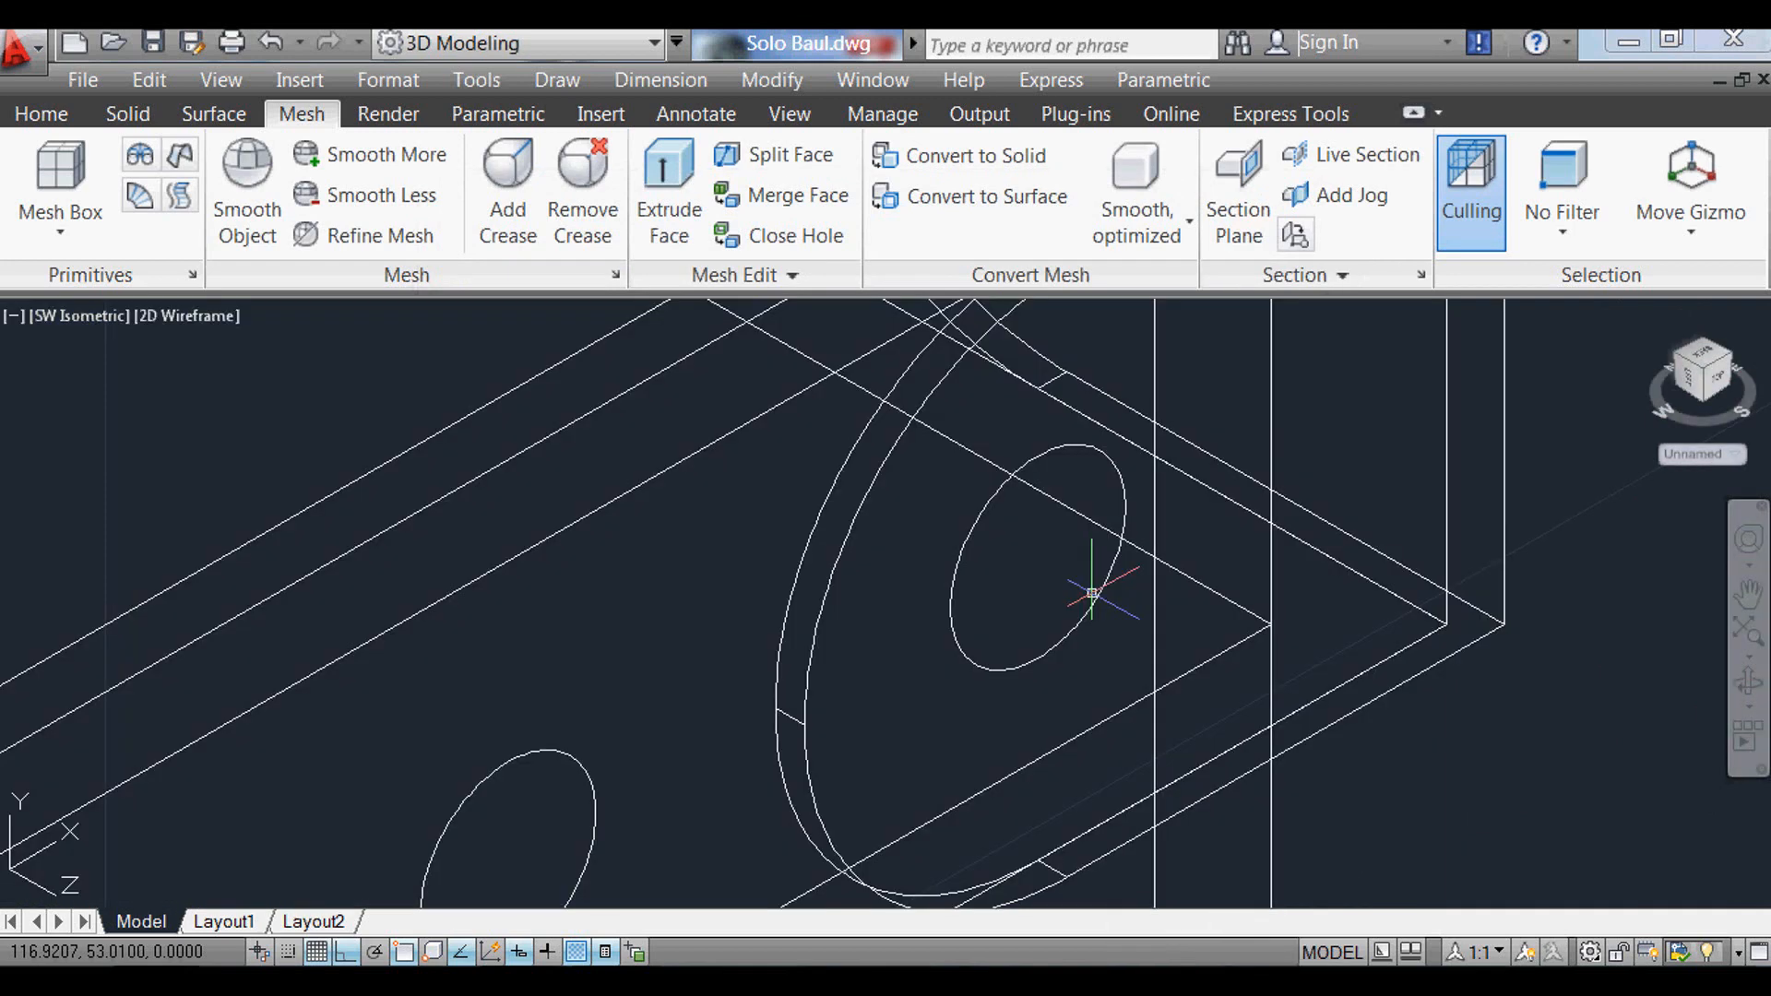
scroll(1065, 715, "down", 3)
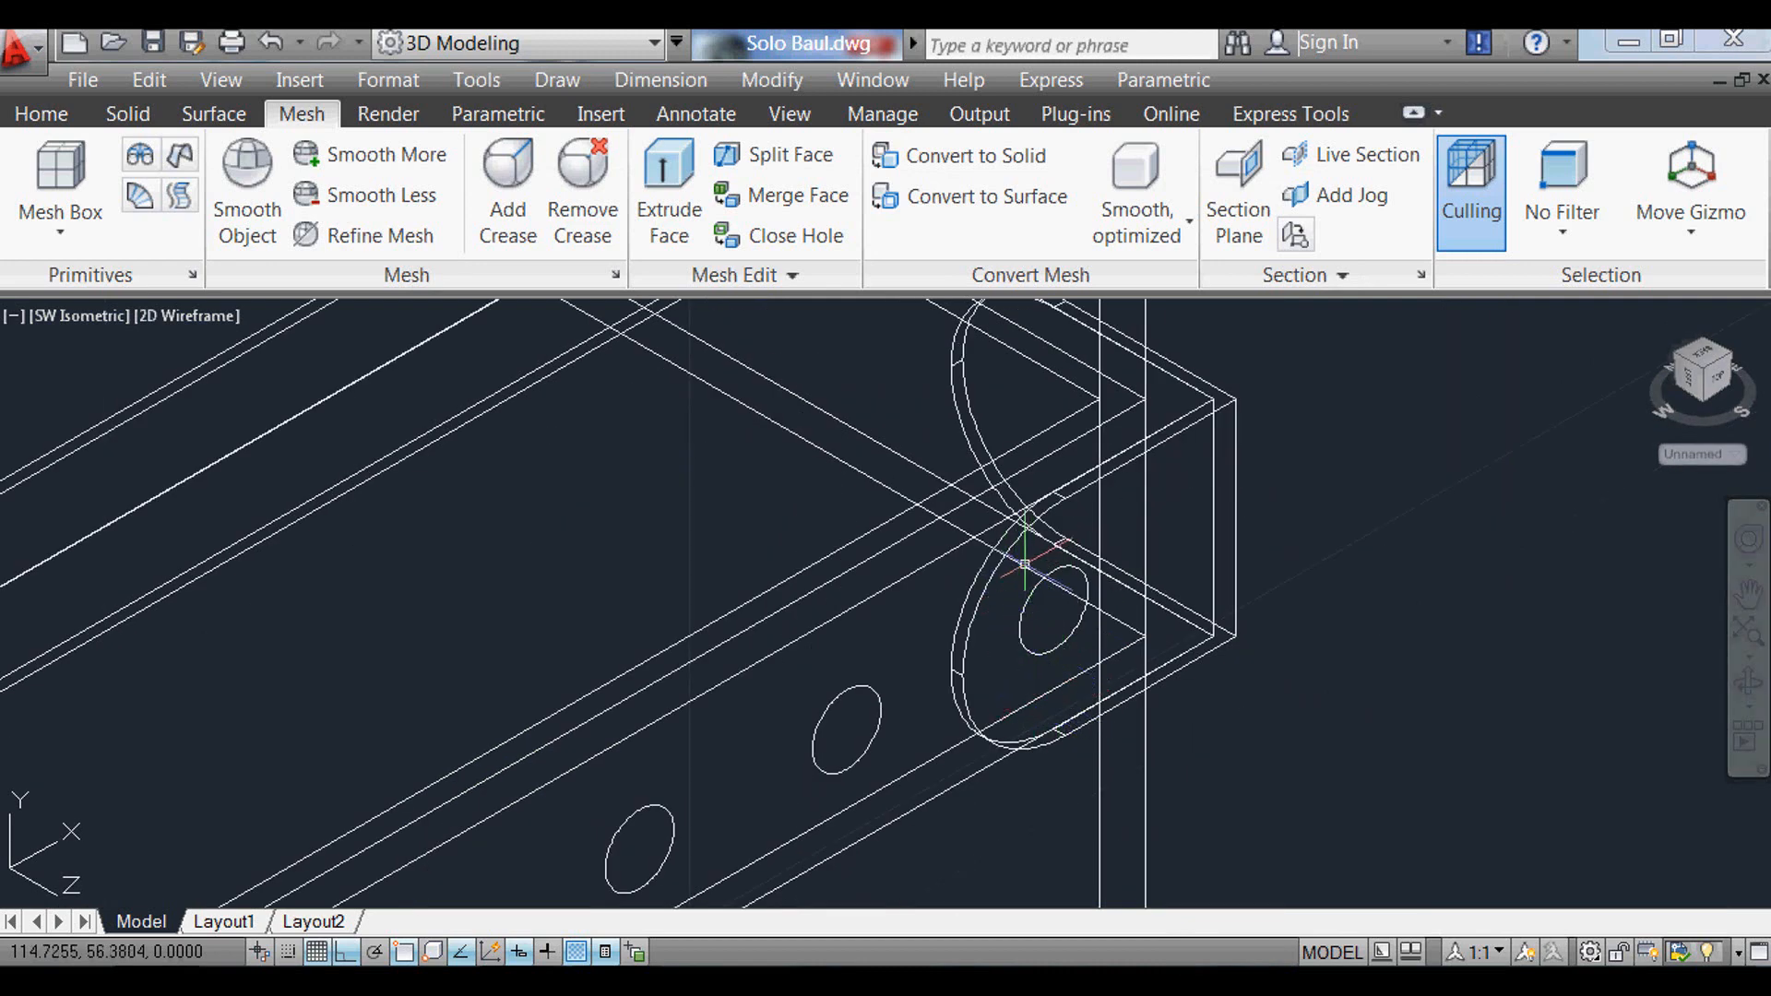
scroll(1030, 613, "up", 2)
scroll(1026, 533, "down", 2)
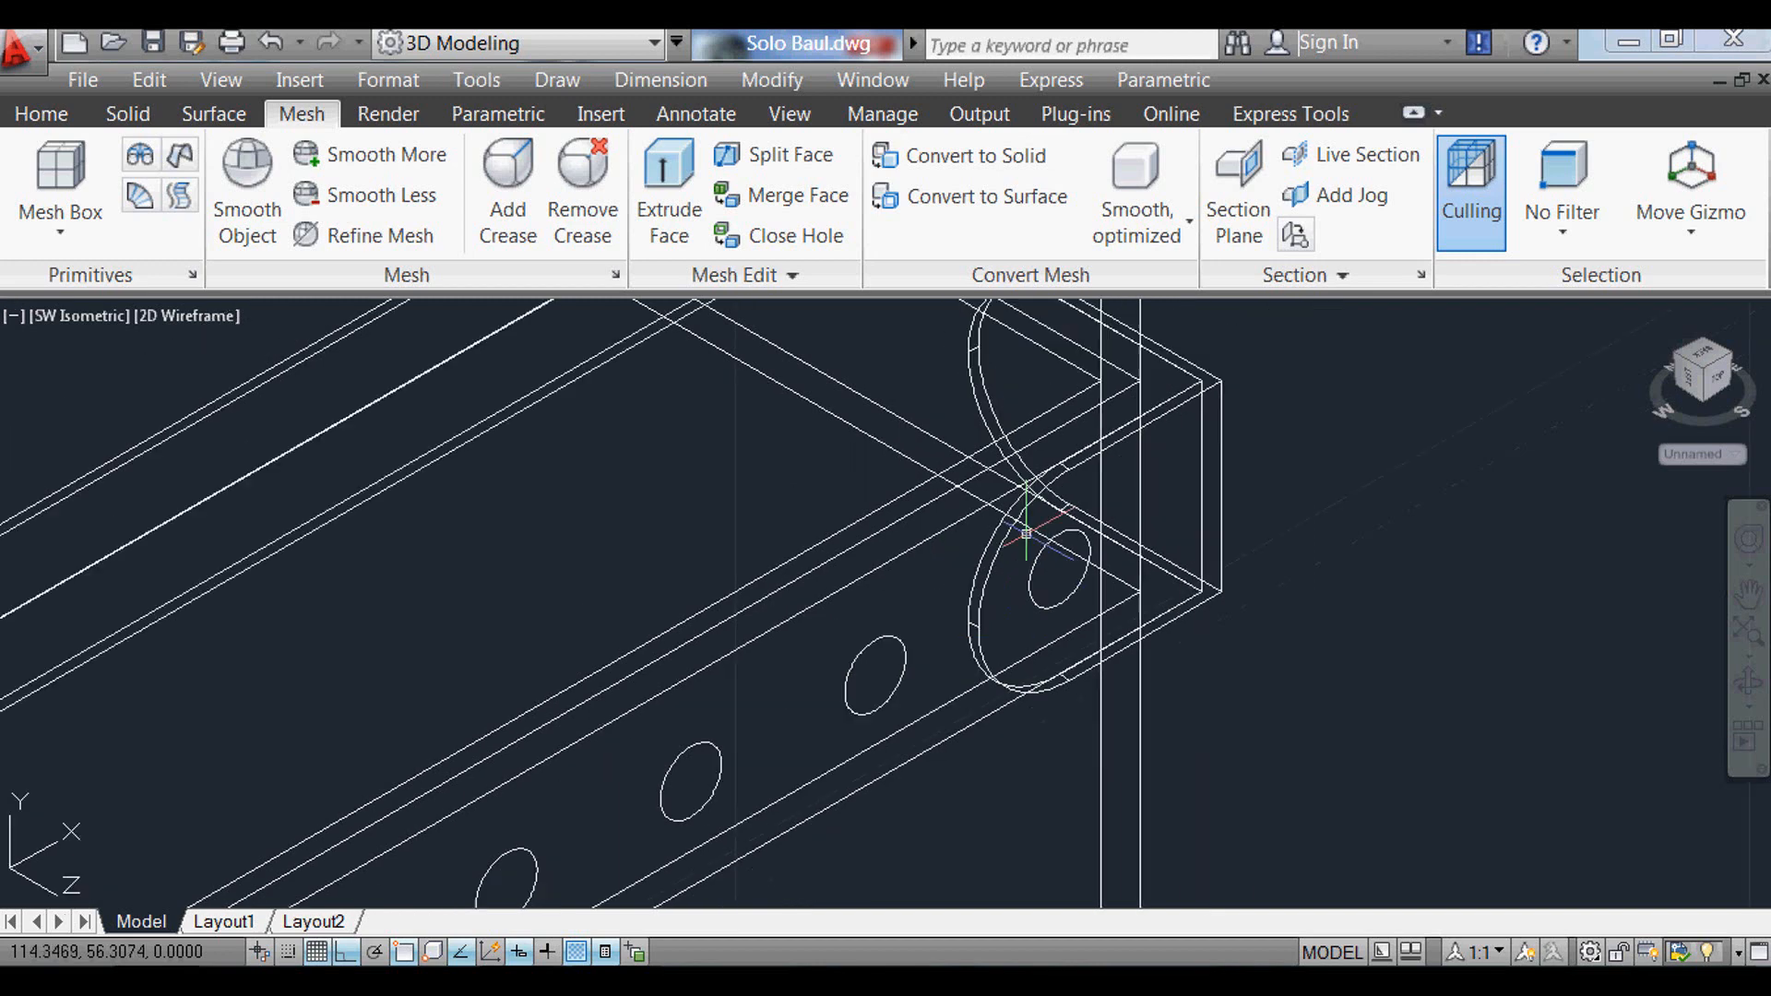
scroll(880, 730, "up", 3)
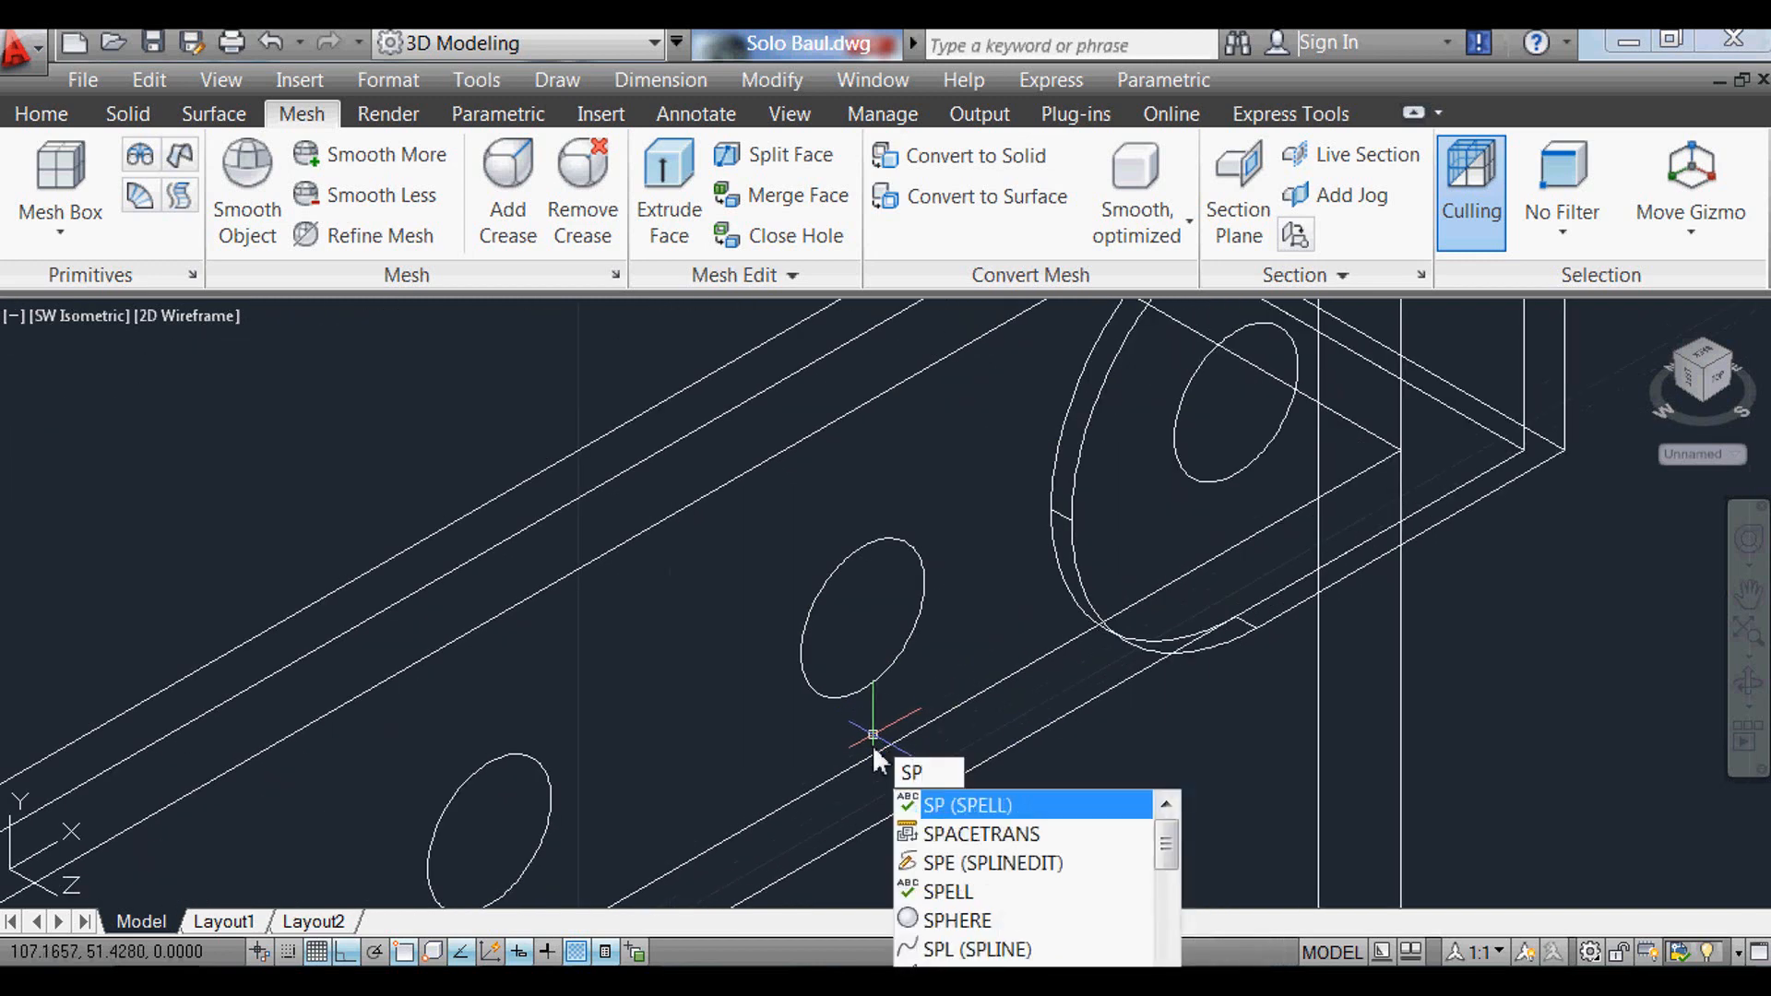
Step: Create a sphere of radius 1 at the centre of the second circle from the band's right end
type("HERE")
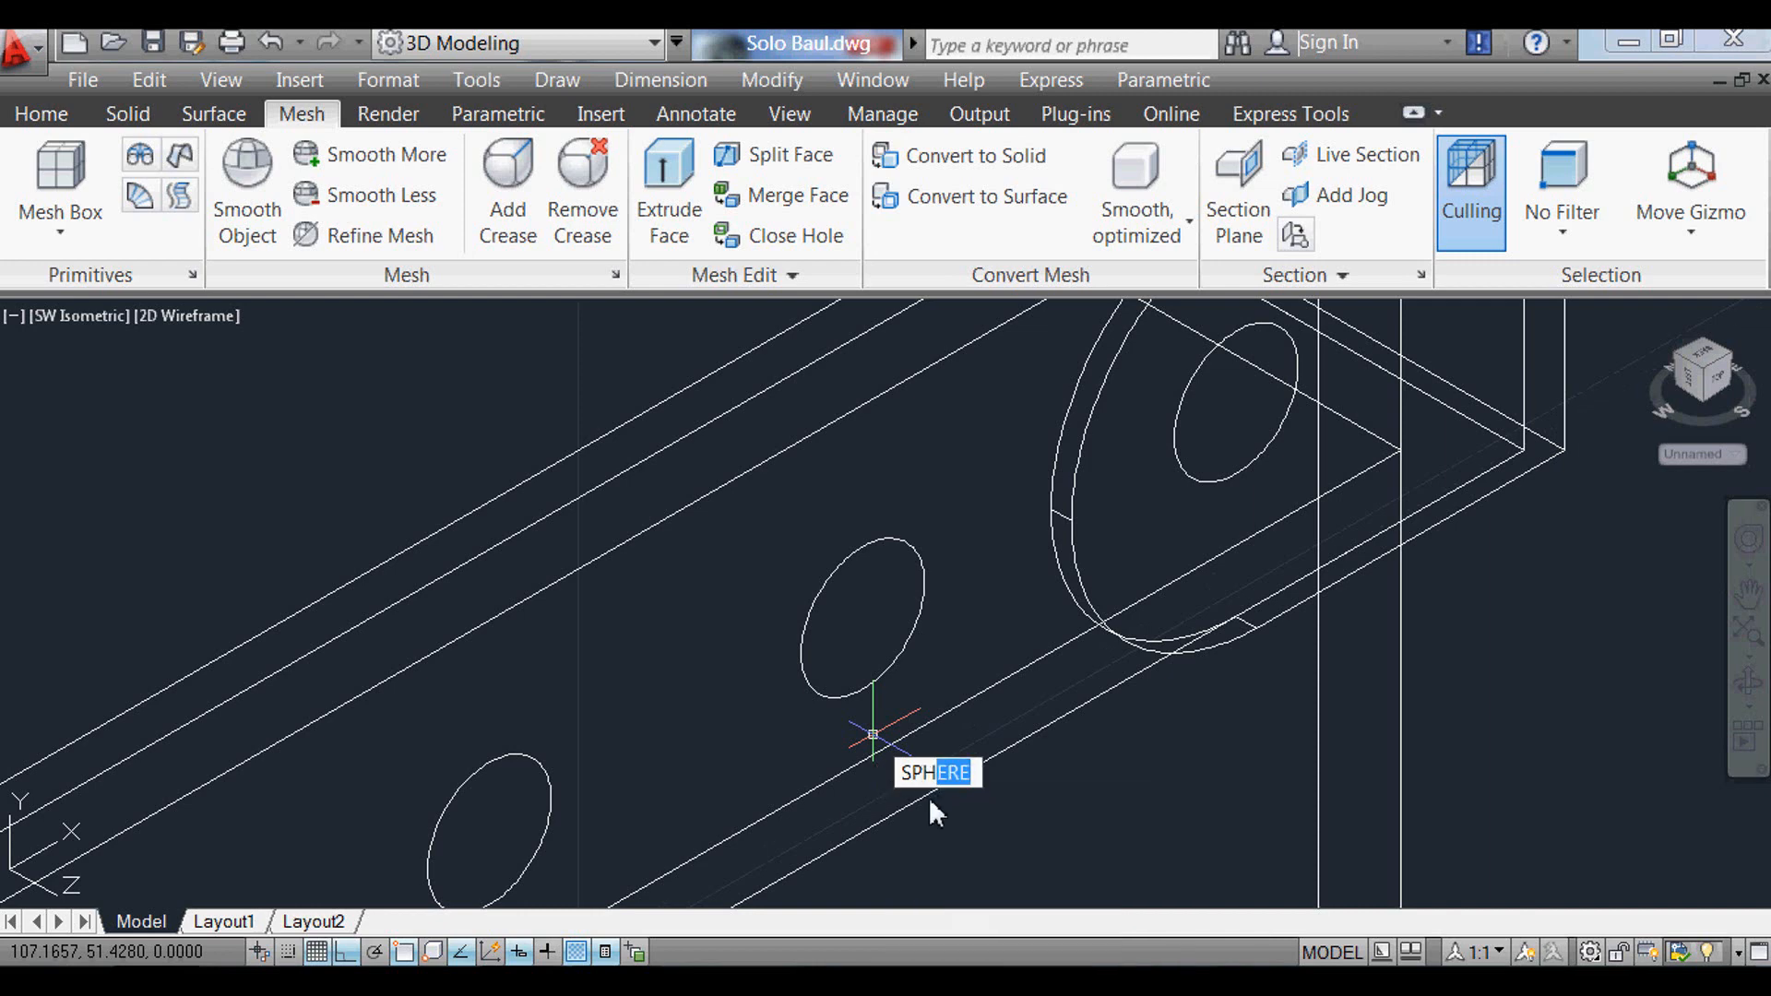
key("Return")
left_click(863, 619)
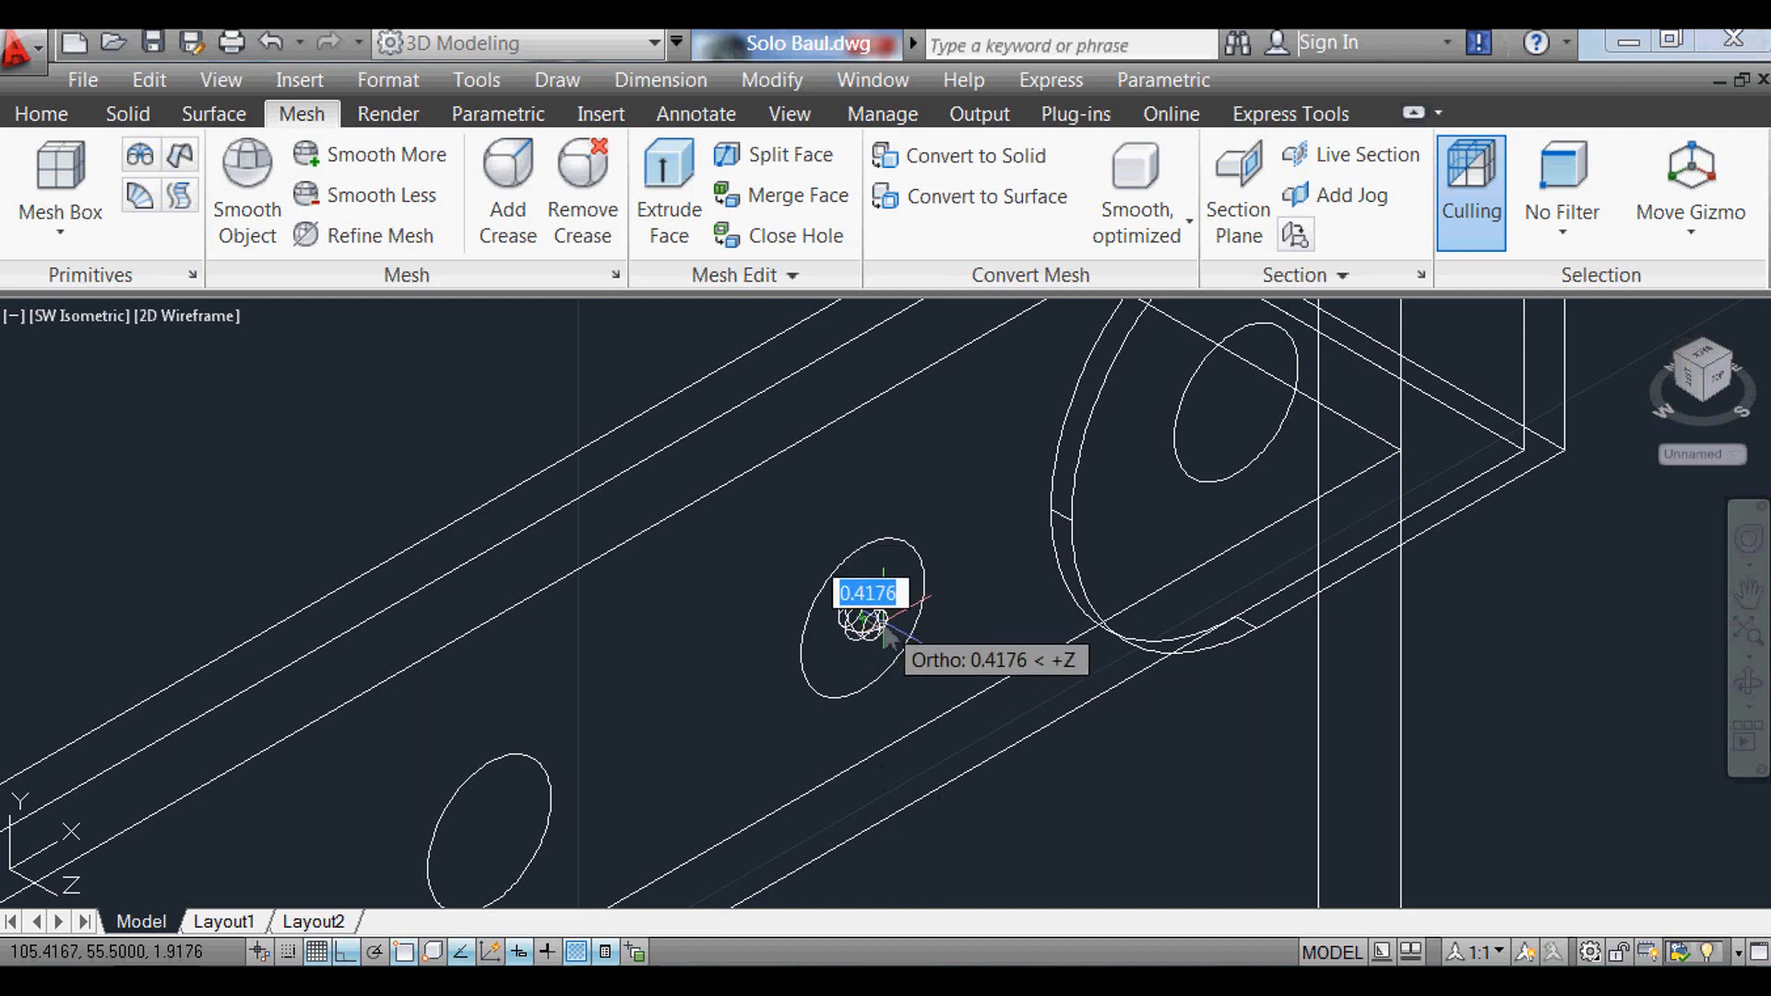
type("1")
key("Return")
Step: Copy the sphere from its circle's centre to the centres of the right-end circle and the next four circles along the band
scroll(896, 653, "up", 2)
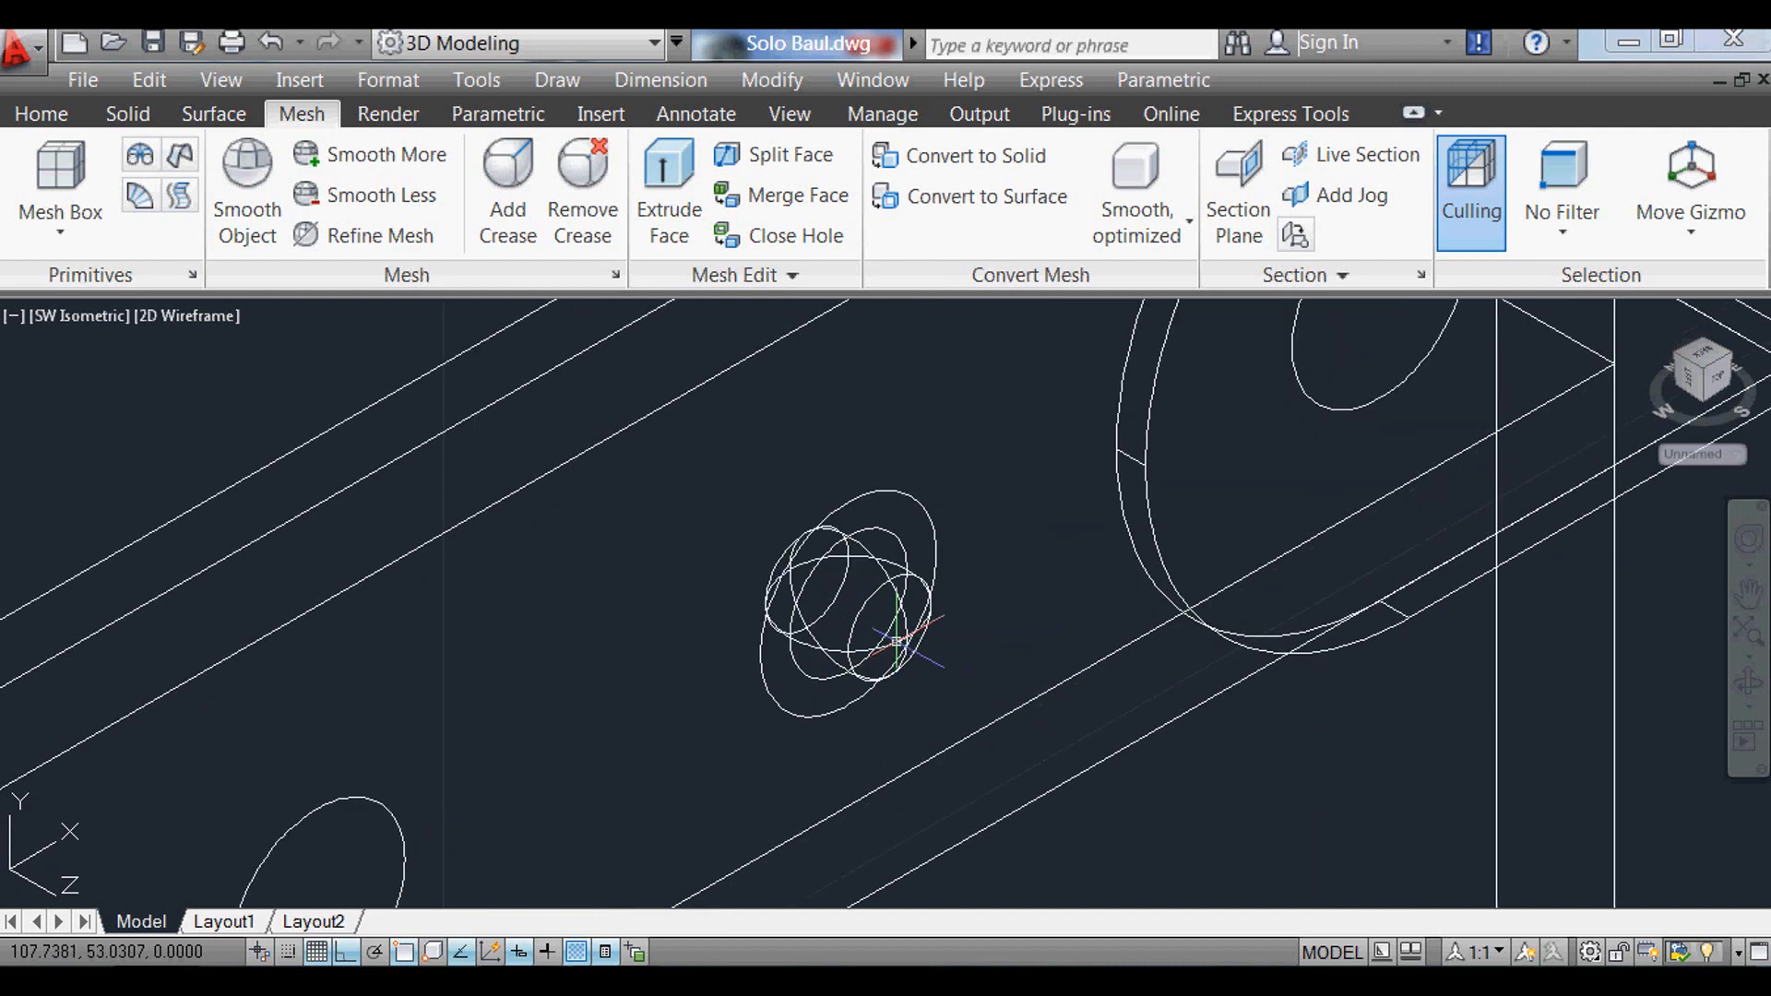
type("co")
key("Return")
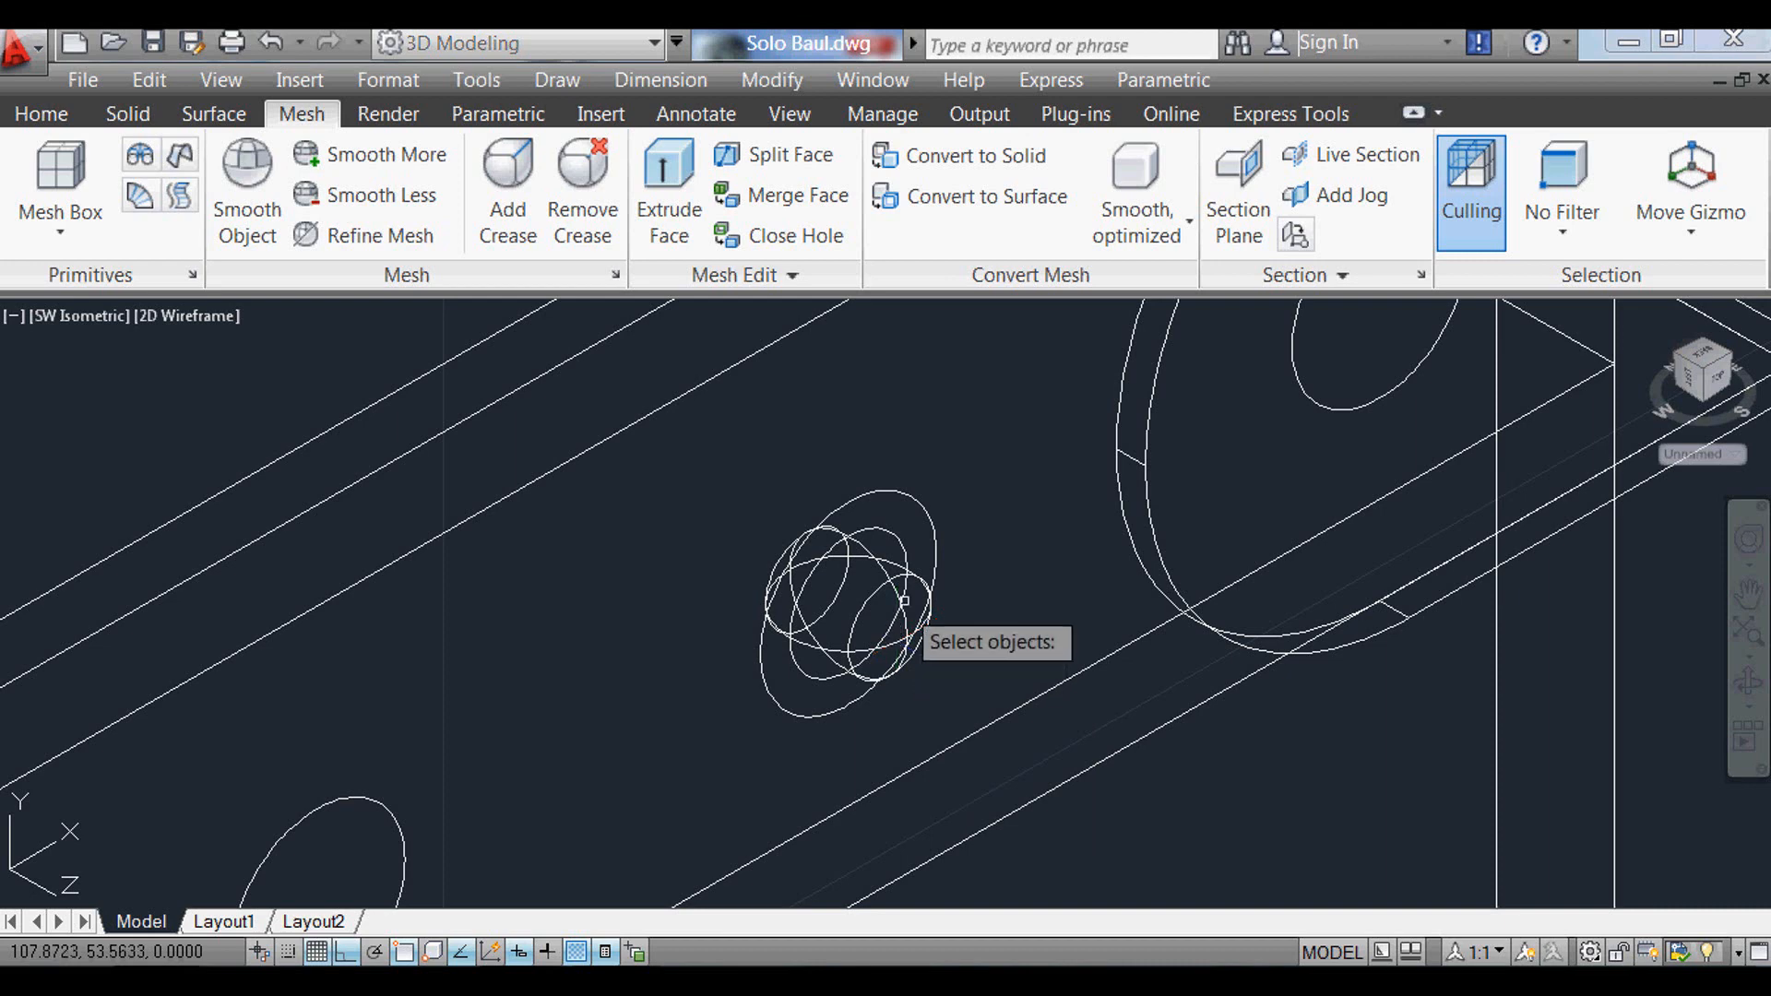
left_click(907, 577)
key("Return")
left_click(910, 498)
scroll(922, 757, "down", 4)
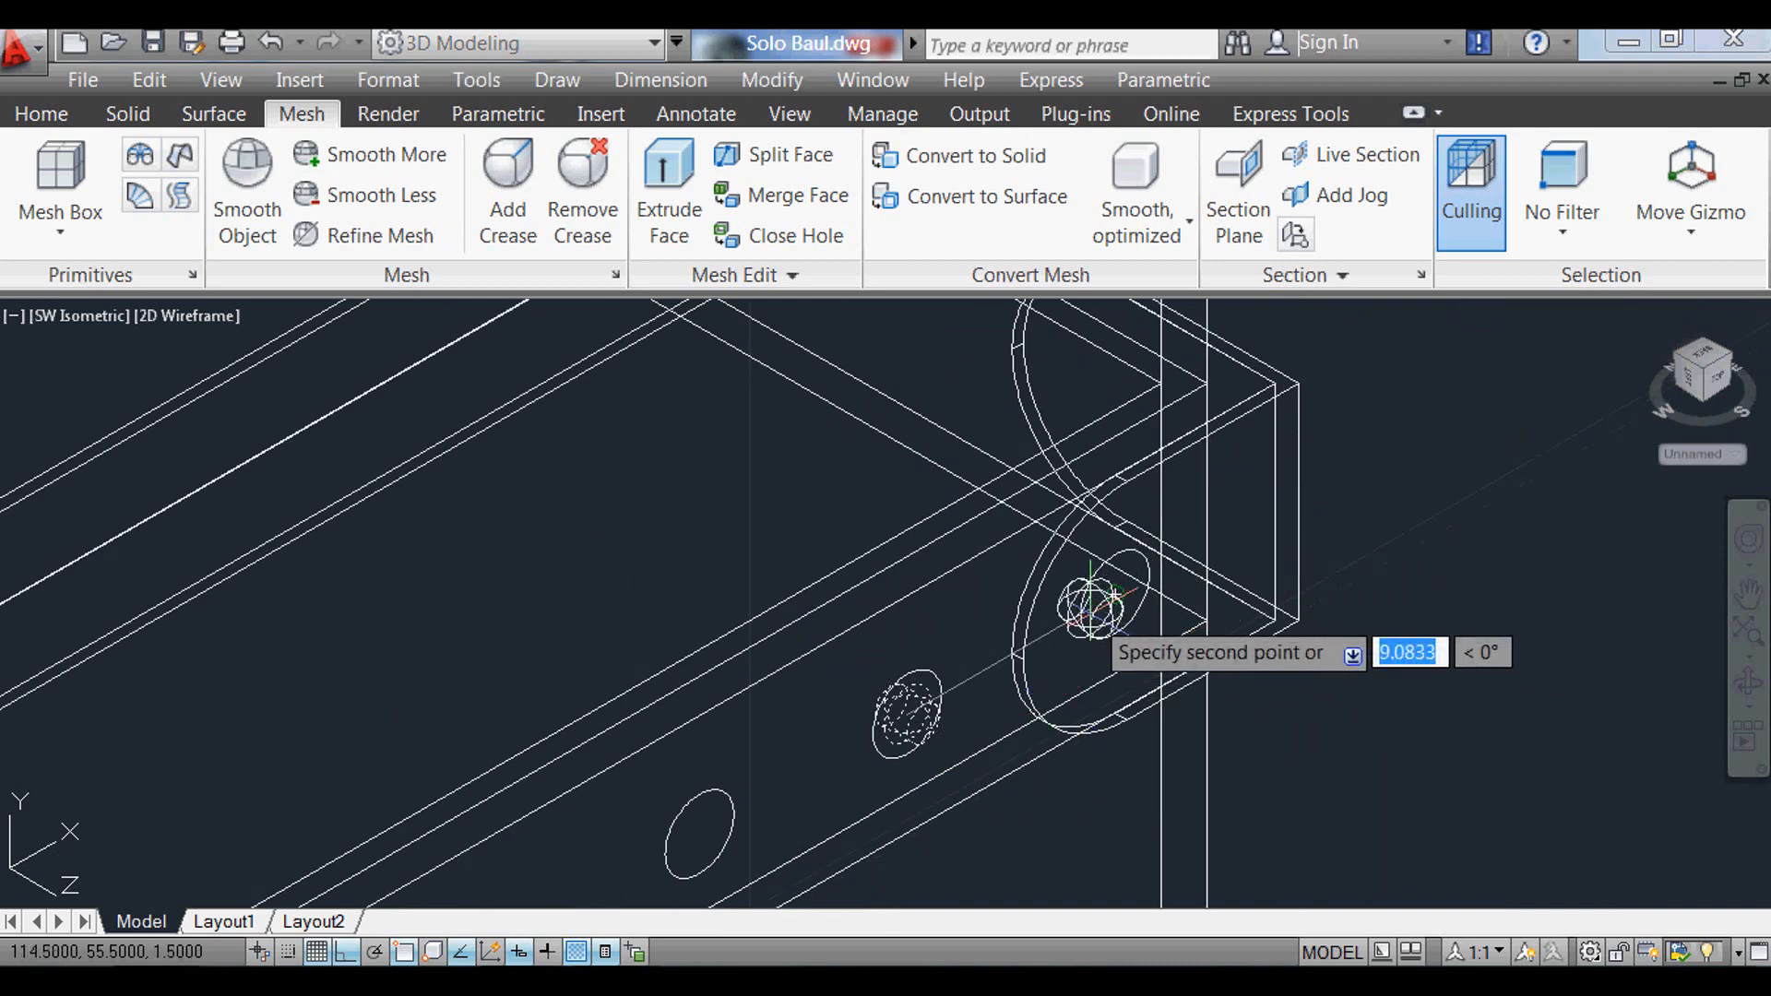
scroll(1445, 349, "down", 4)
scroll(1062, 583, "up", 3)
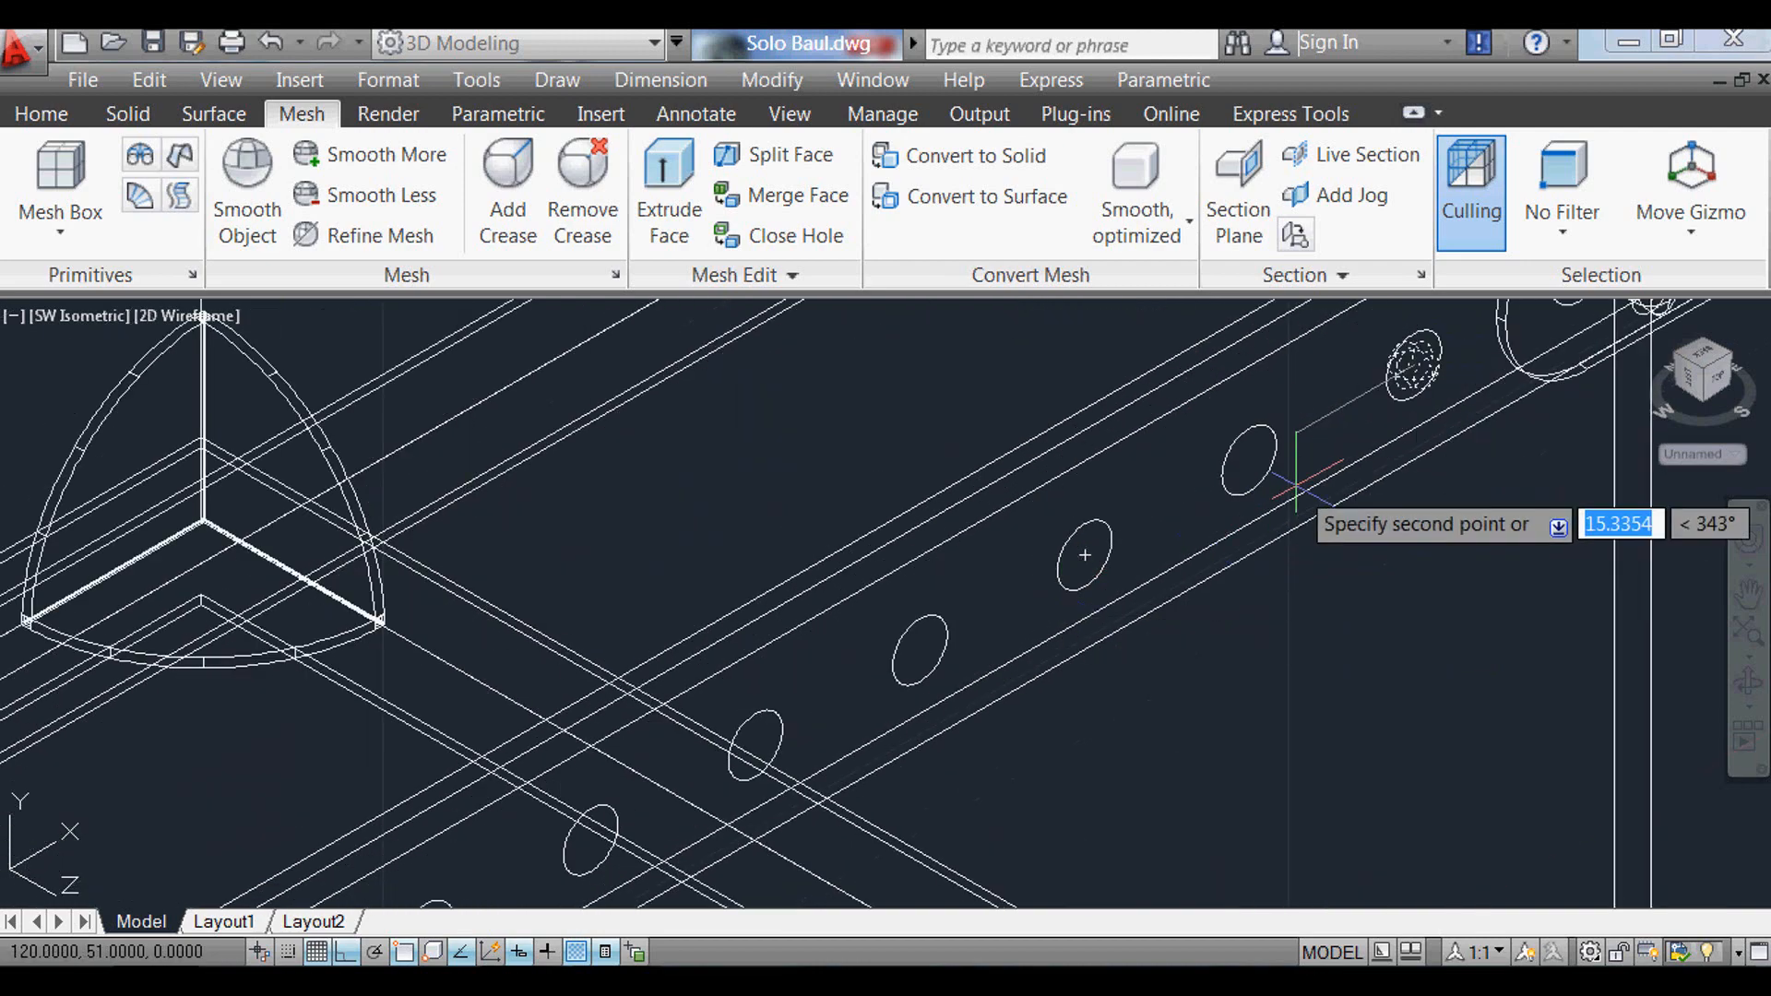
left_click(1251, 459)
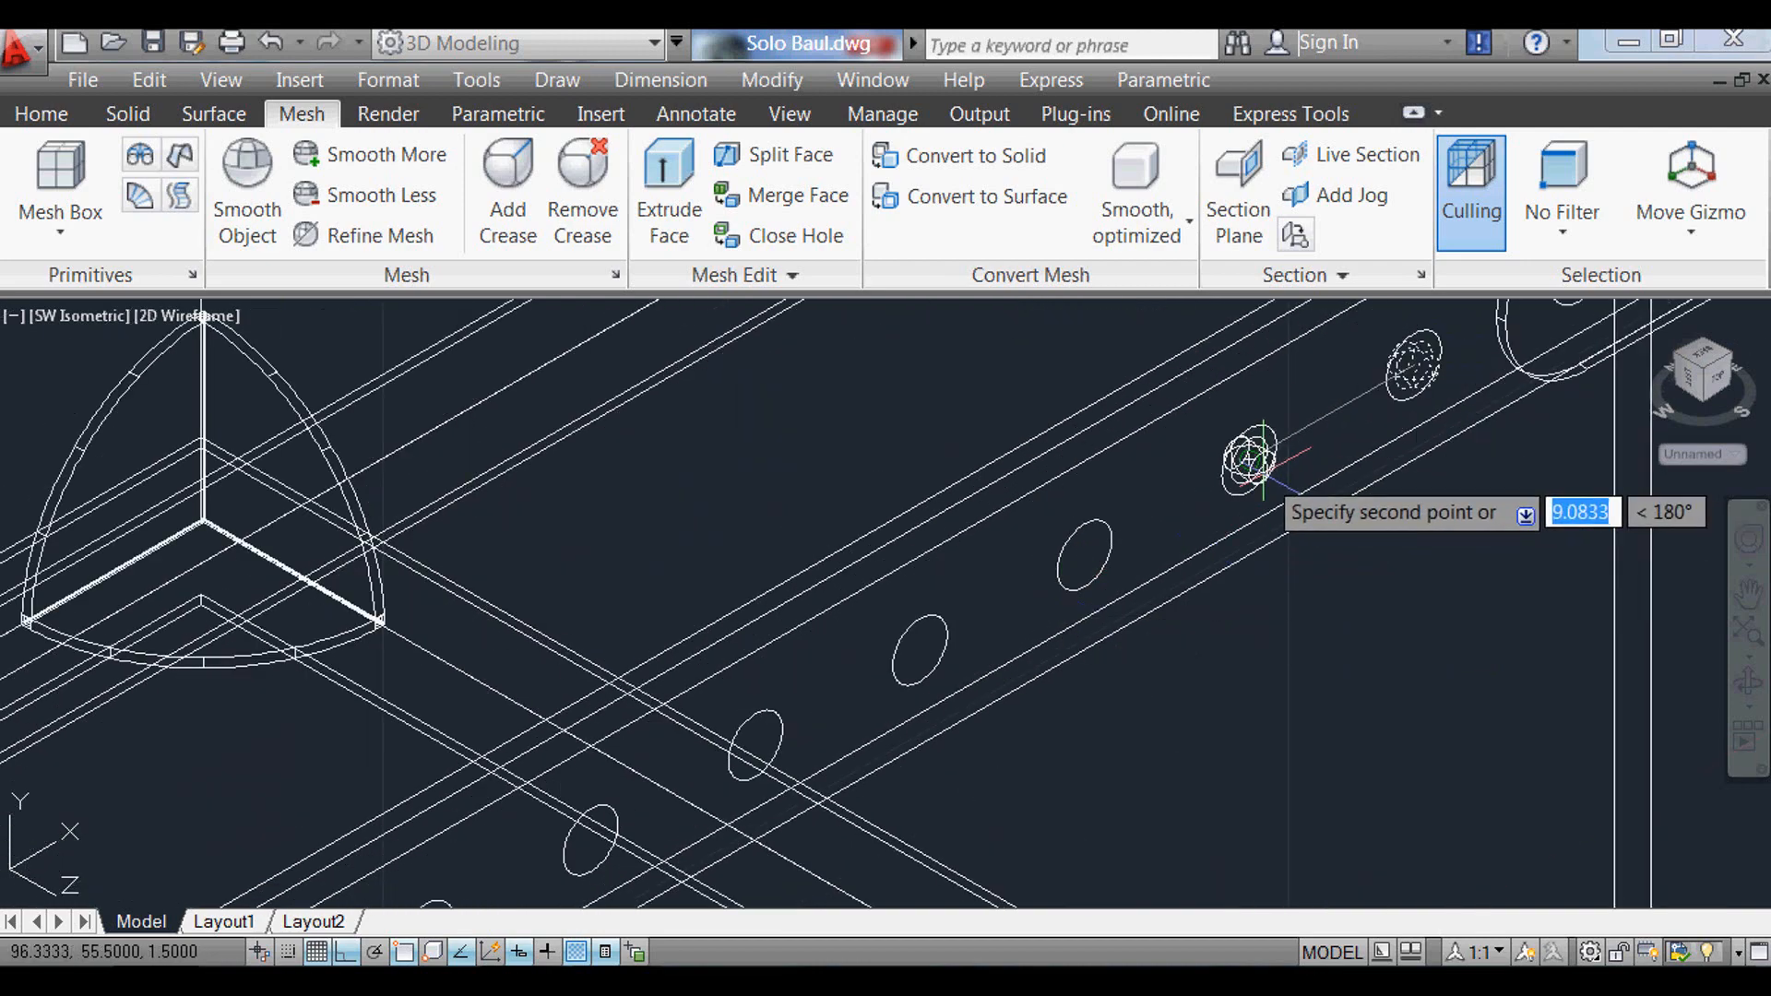
left_click(1078, 558)
left_click(920, 650)
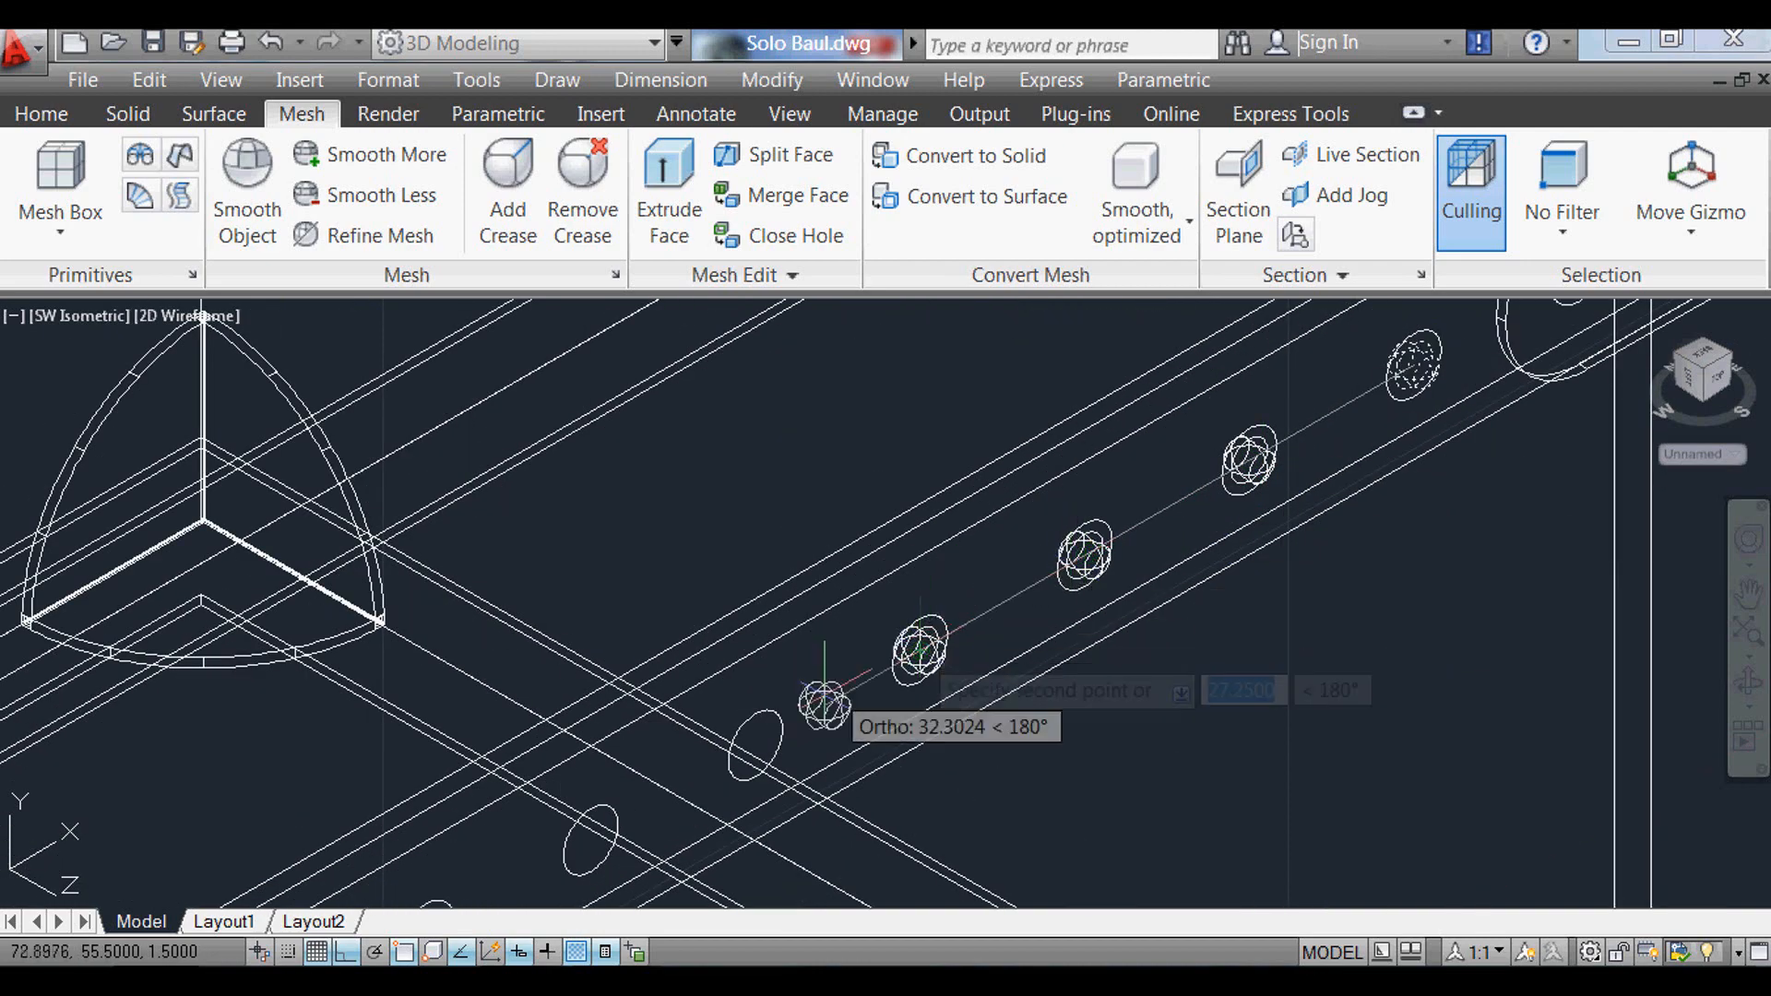
left_click(755, 745)
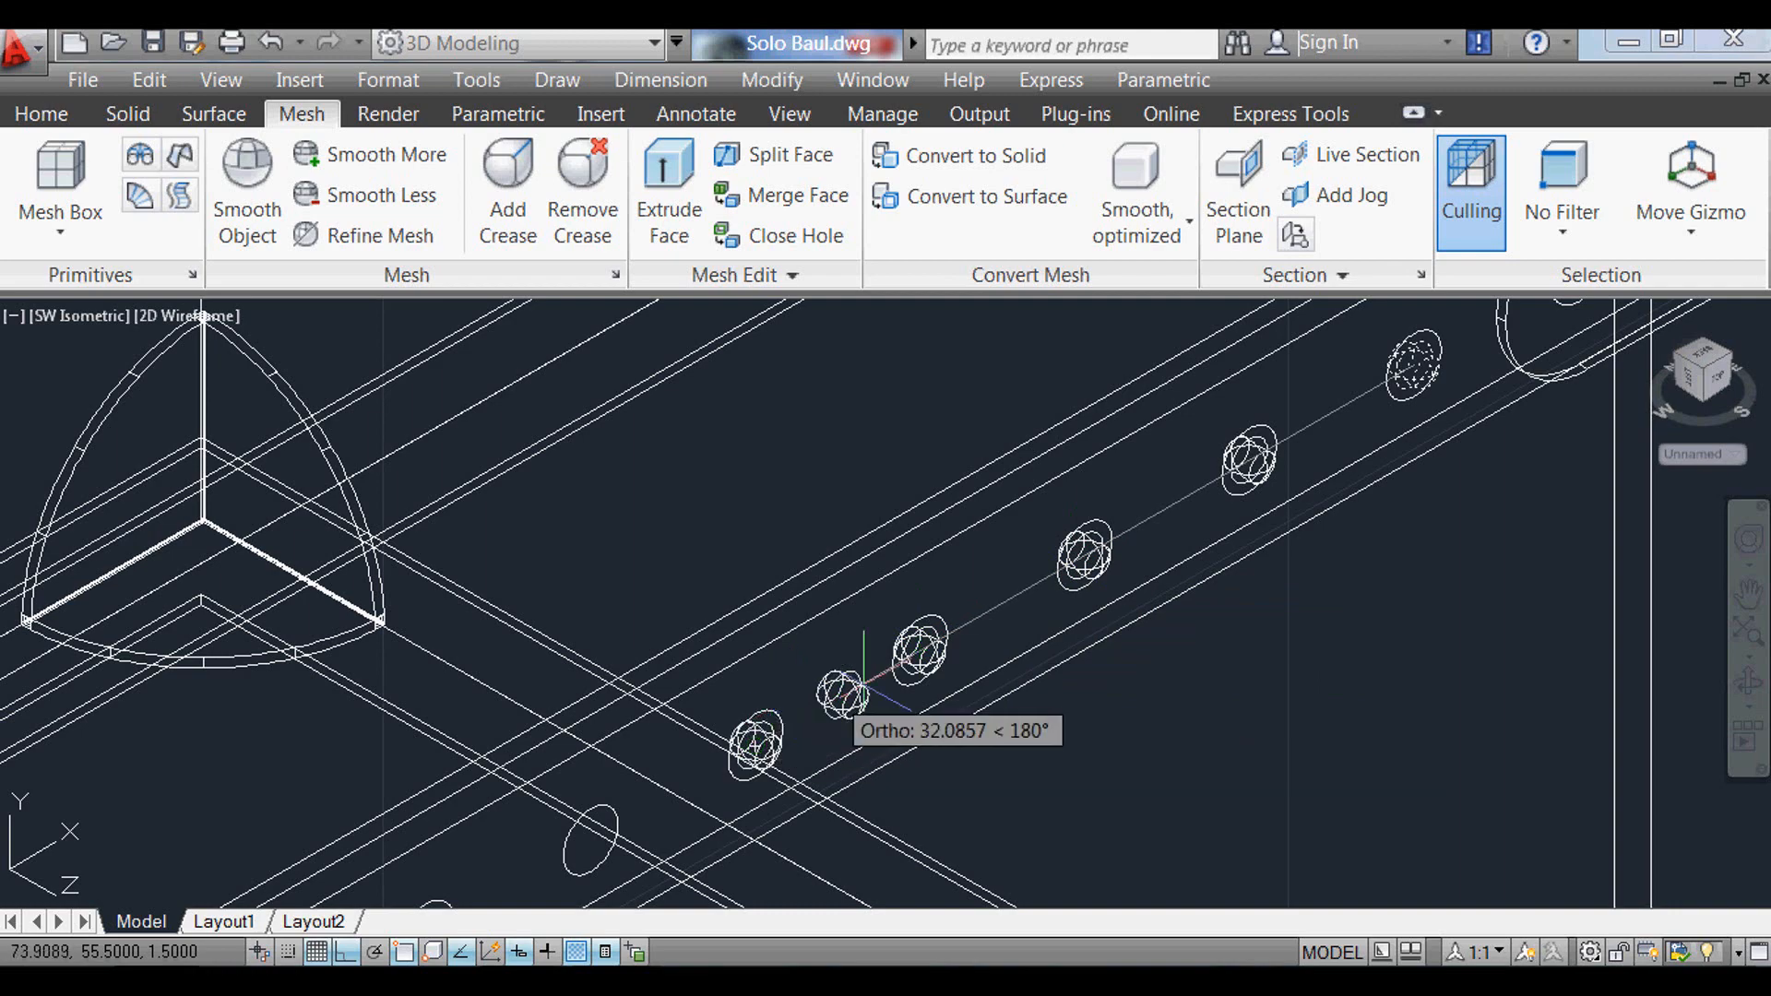
Step: Continue copying the sphere onto each of the remaining seven circles up to the band's left end, and finish the copy
scroll(985, 678, "down", 2)
scroll(985, 678, "up", 2)
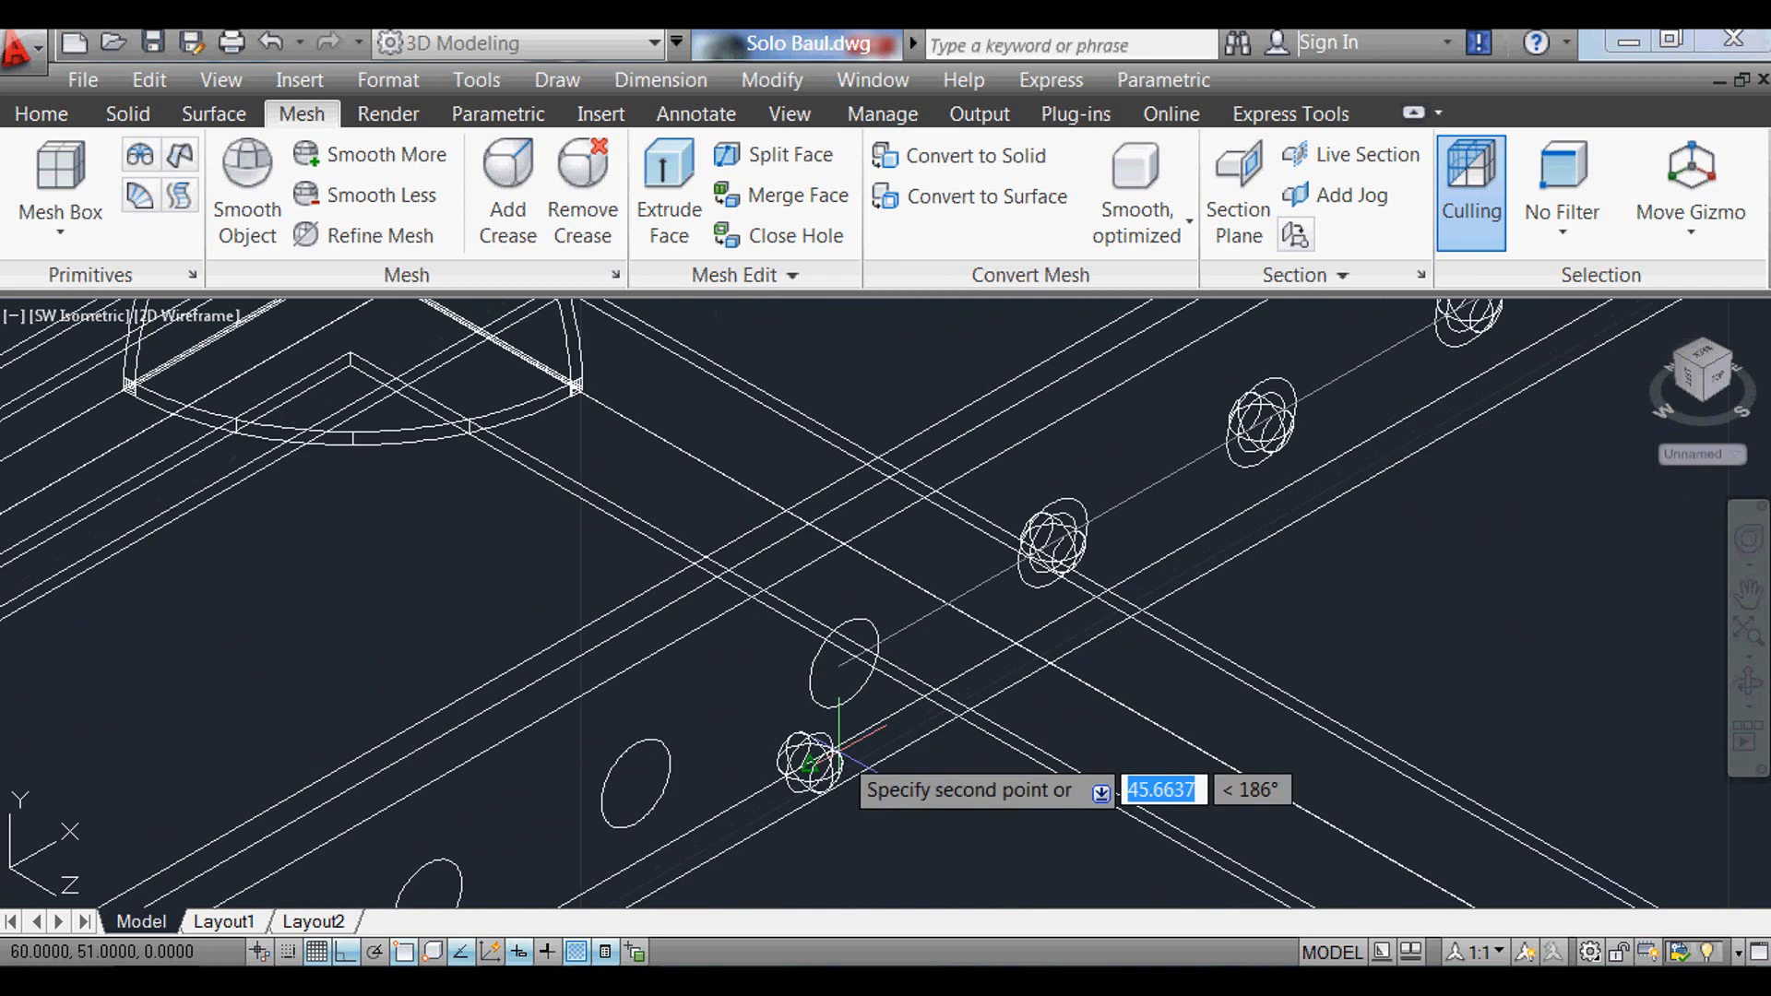
left_click(845, 664)
scroll(1155, 513, "down", 4)
scroll(830, 709, "up", 3)
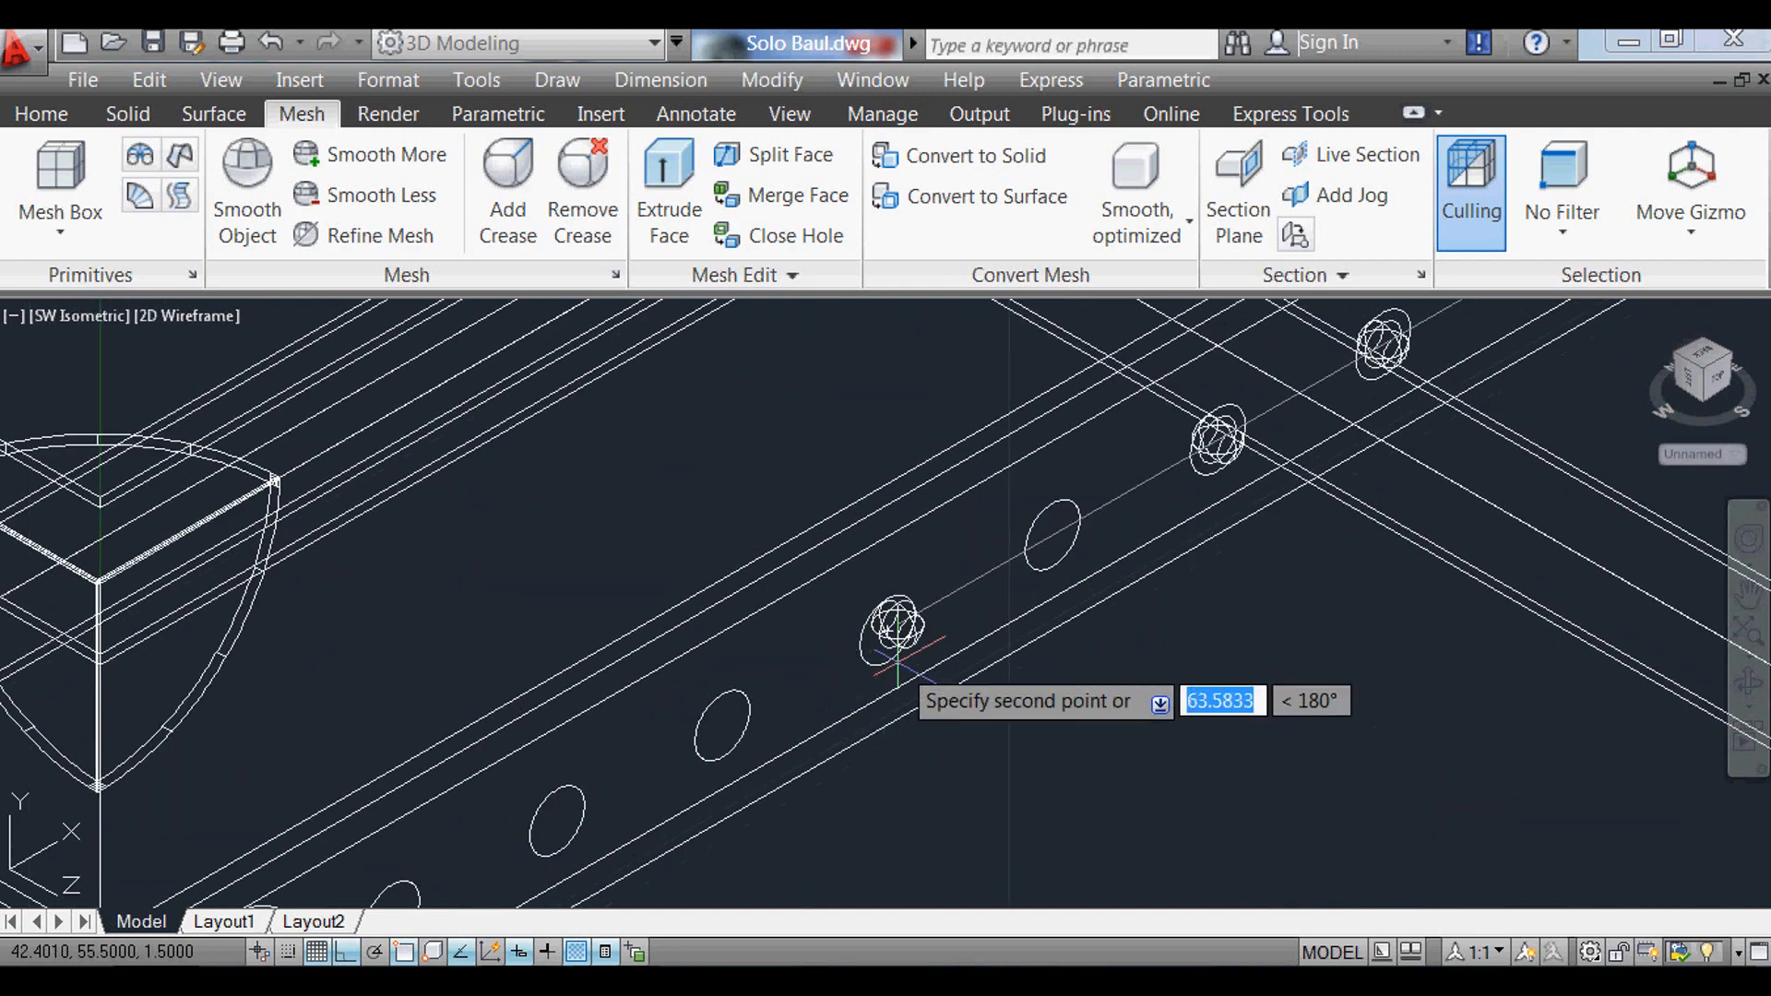
left_click(1055, 535)
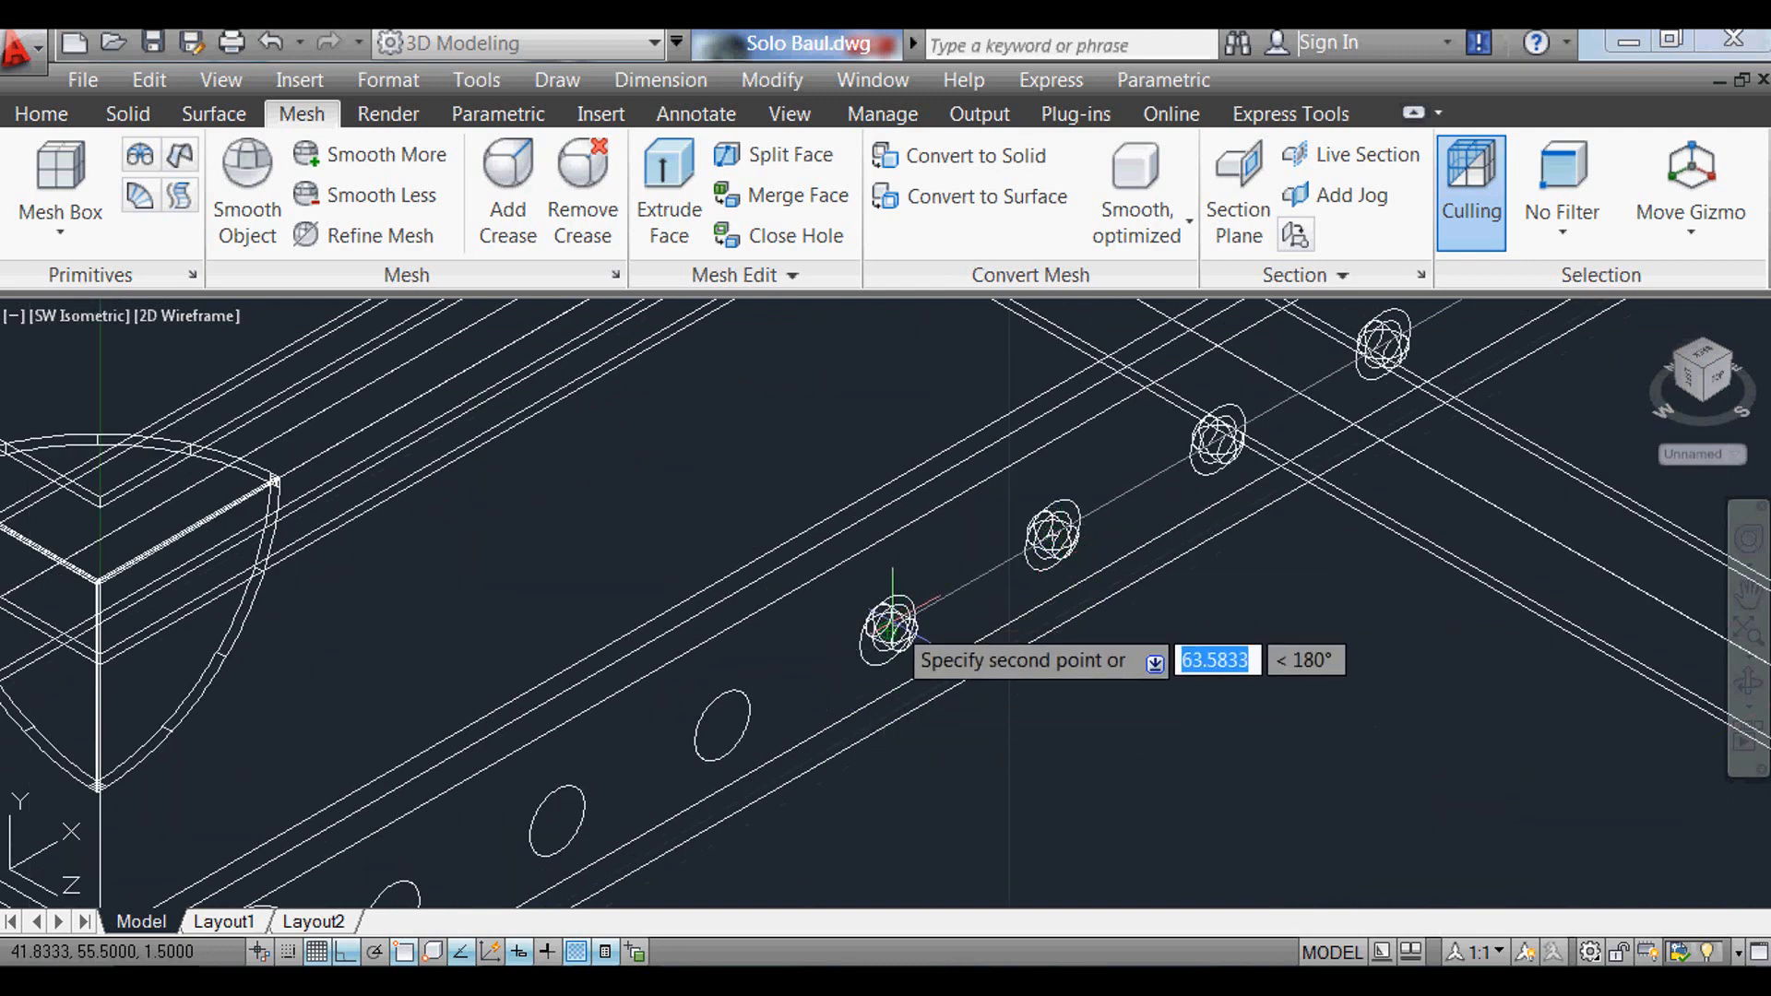
left_click(887, 628)
left_click(723, 723)
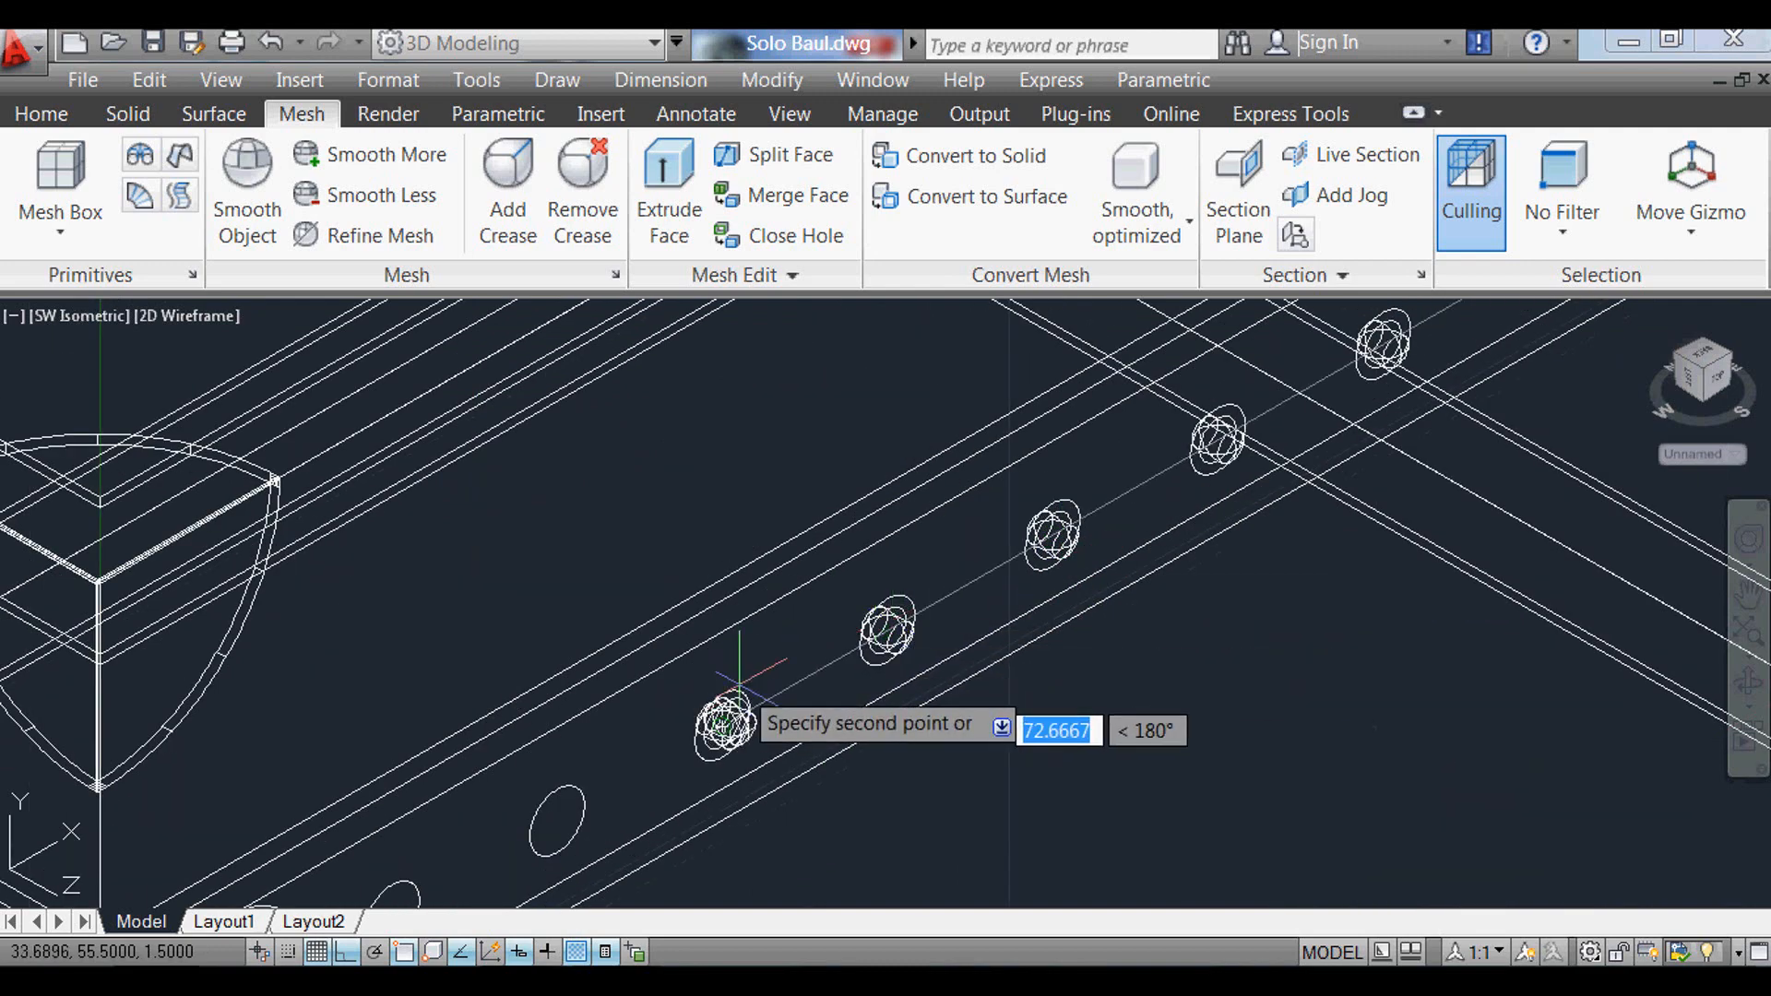
scroll(716, 692, "down", 2)
scroll(657, 743, "up", 2)
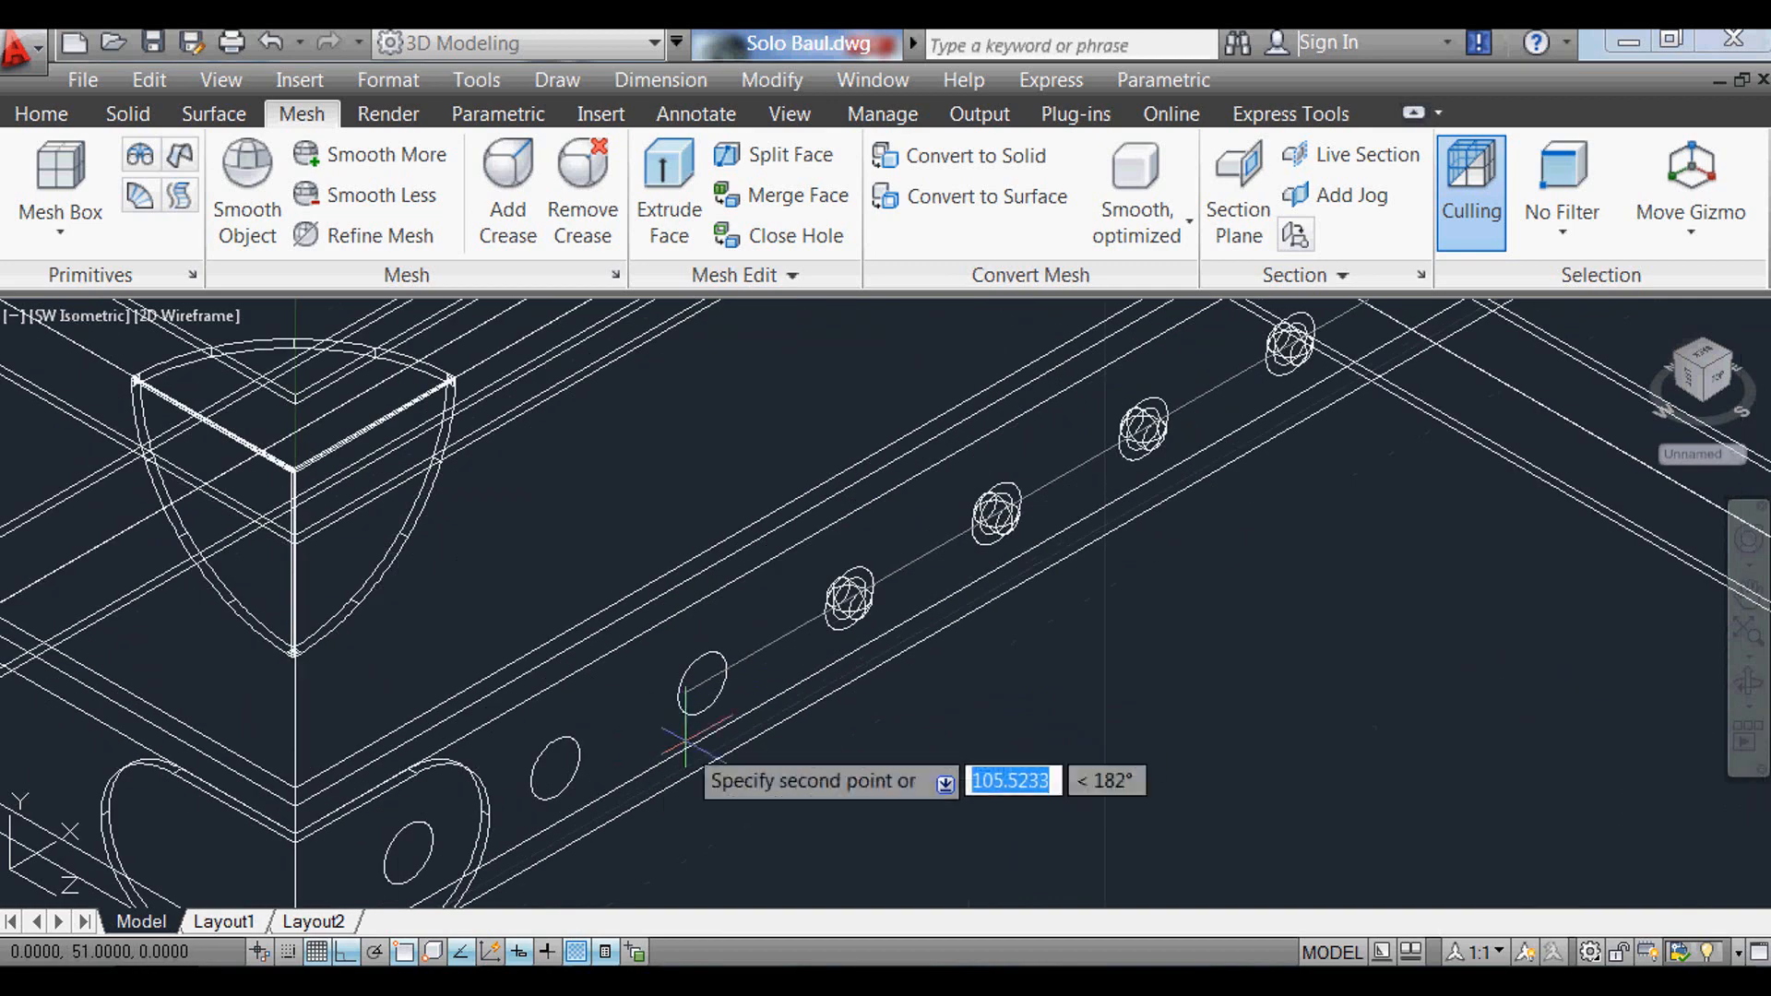
left_click(712, 678)
scroll(653, 701, "up", 3)
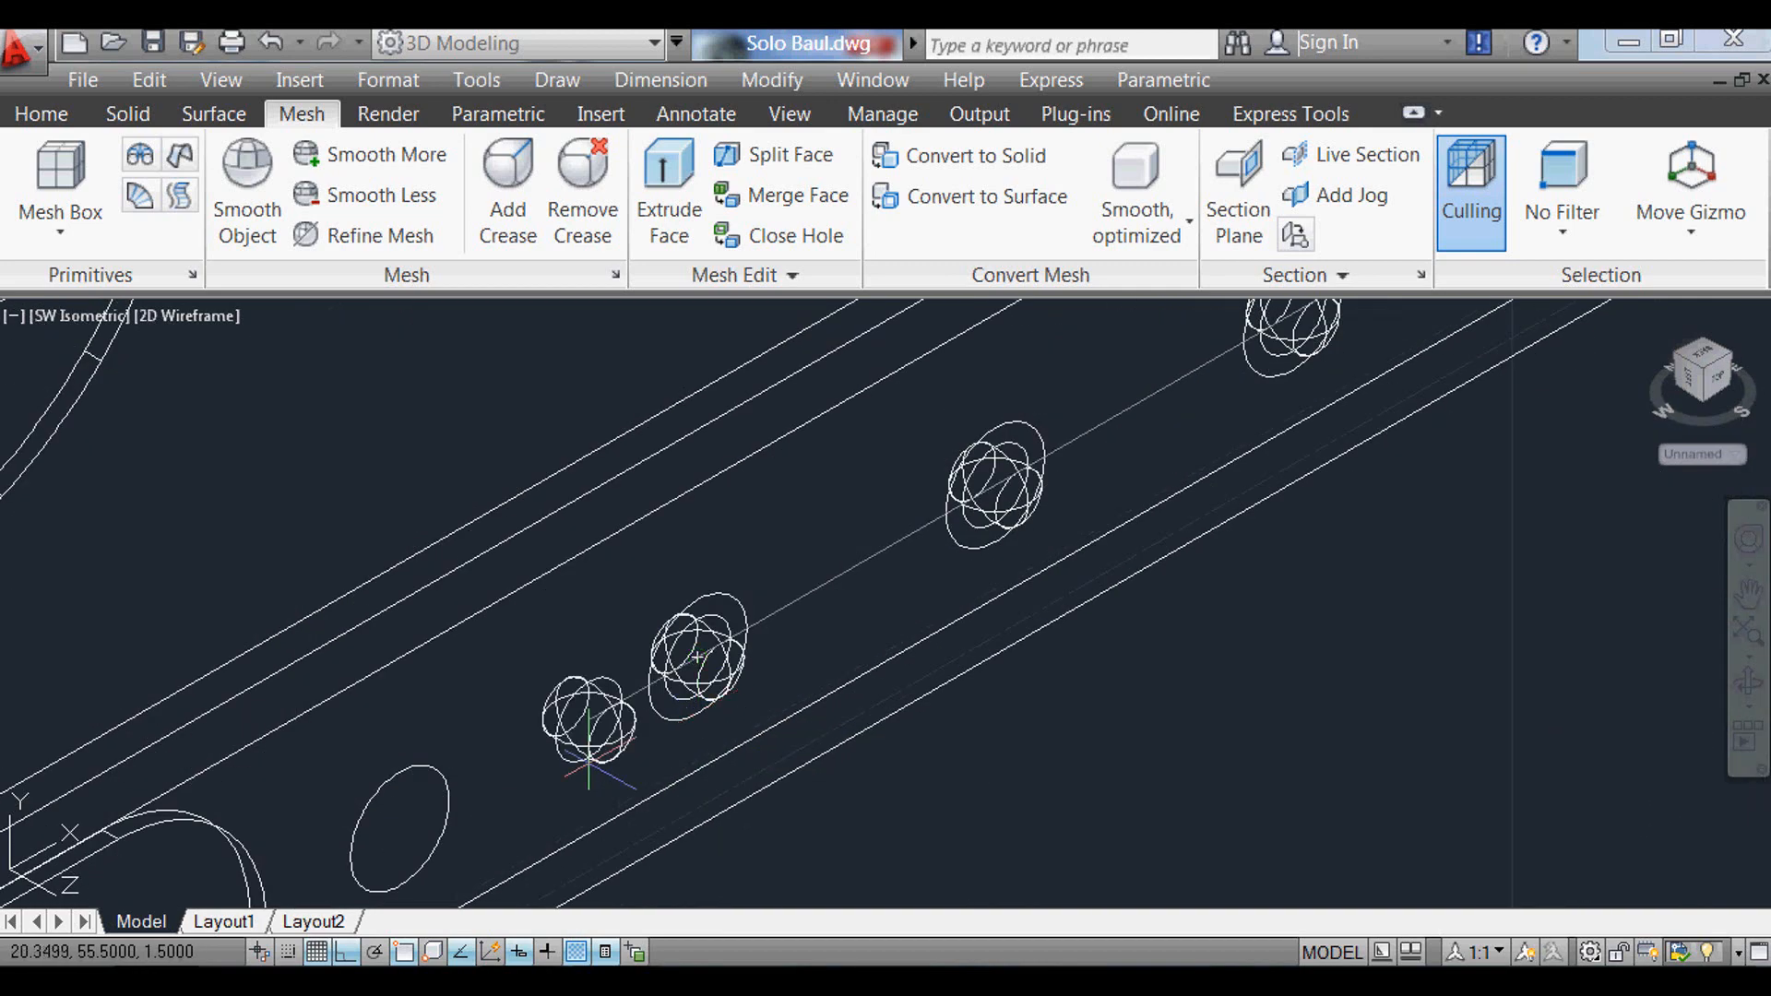
left_click(415, 820)
scroll(862, 514, "down", 7)
scroll(534, 773, "up", 3)
scroll(621, 645, "up", 3)
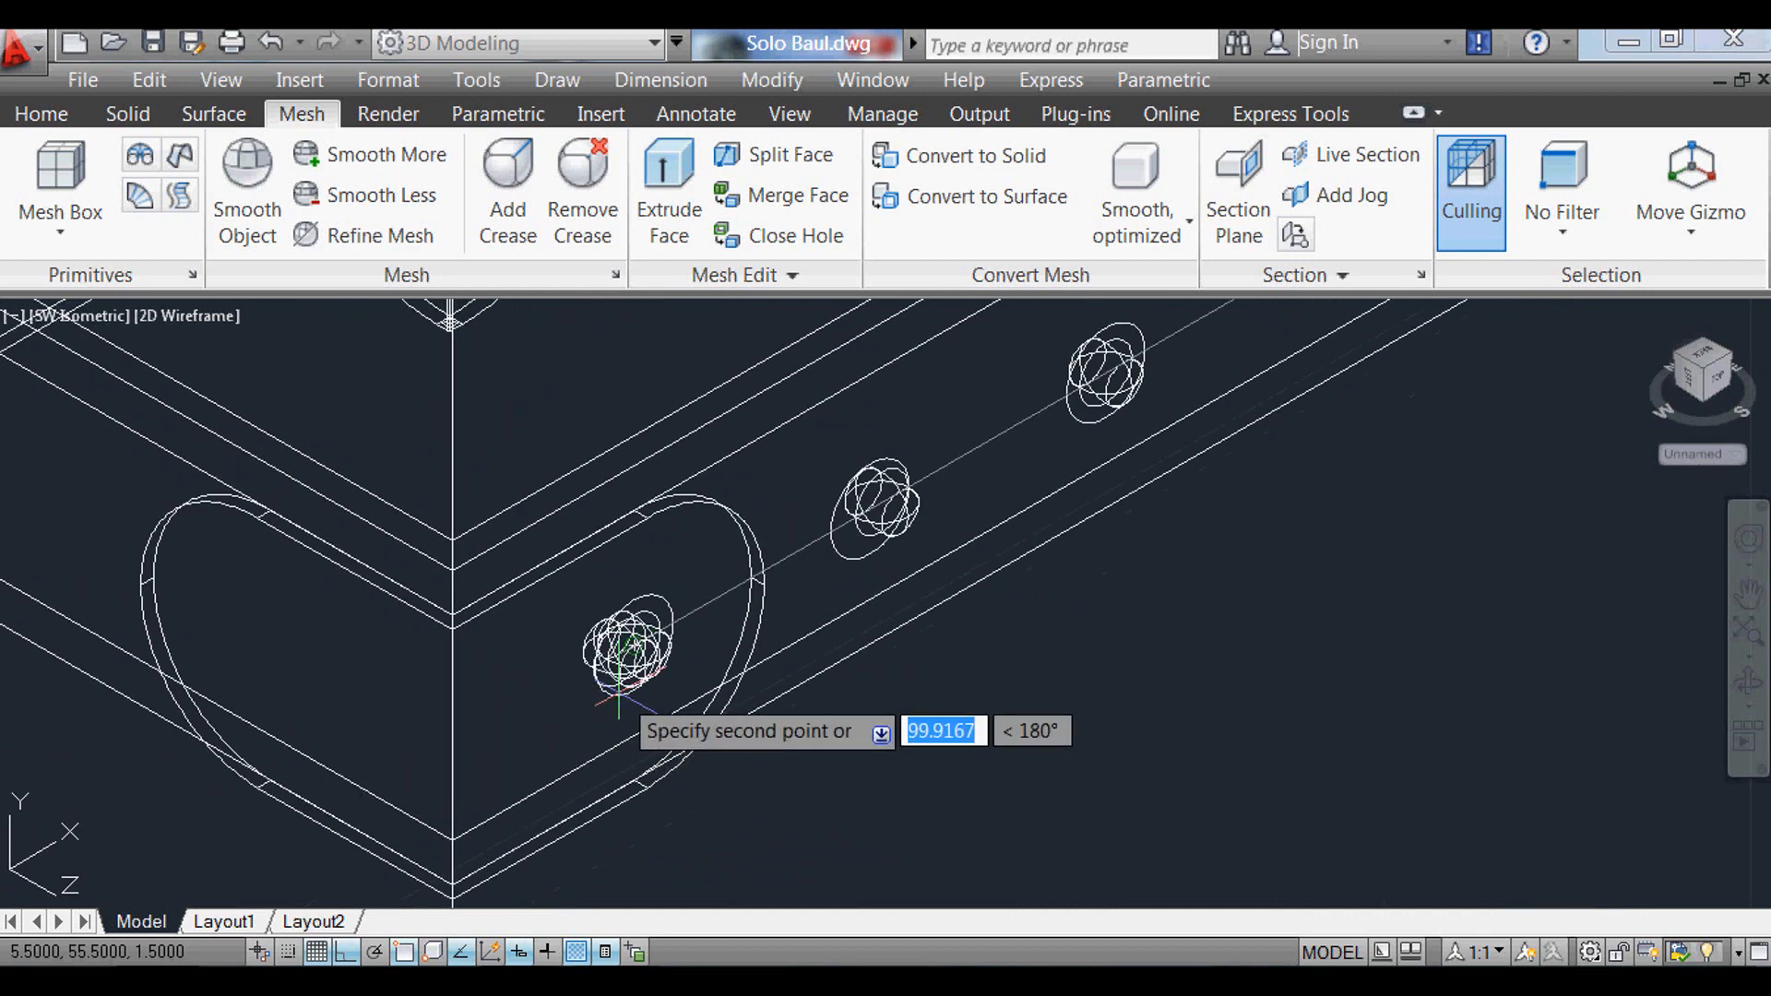
left_click(620, 692)
key("Return")
Step: Delete the off-centre sphere on the second circle from the band's left end
scroll(904, 535, "up", 2)
left_click(810, 509)
left_click(812, 509)
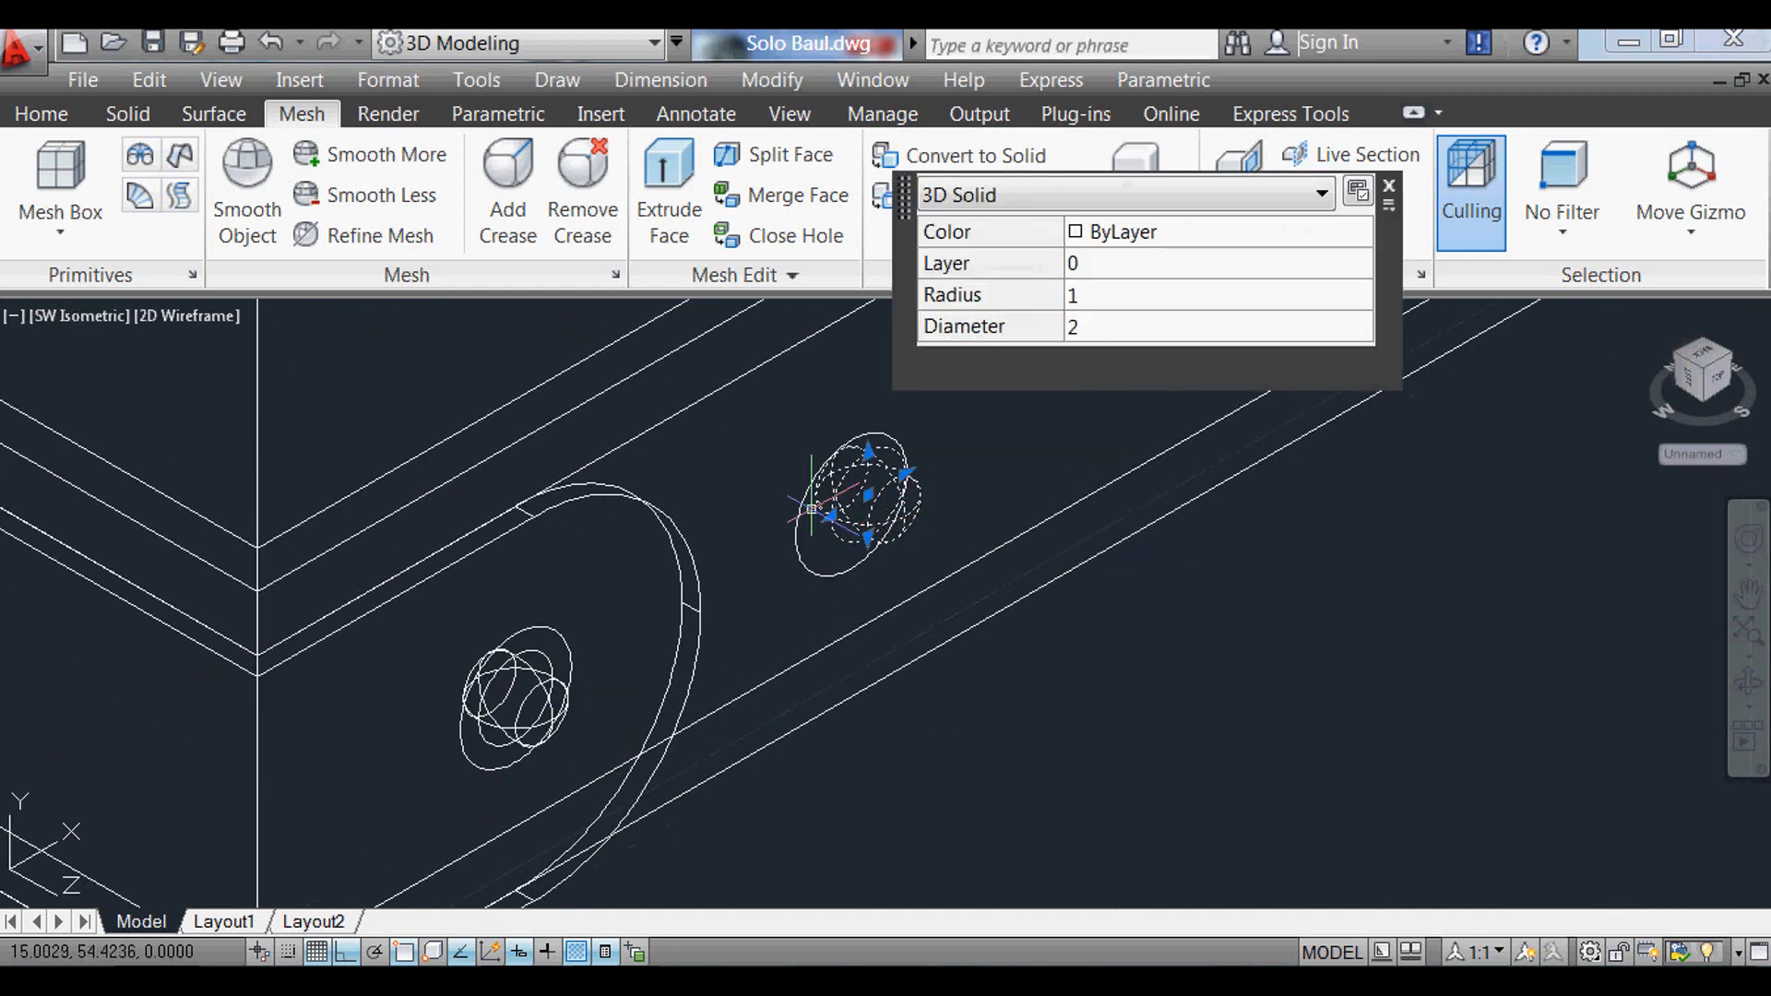
key("Delete")
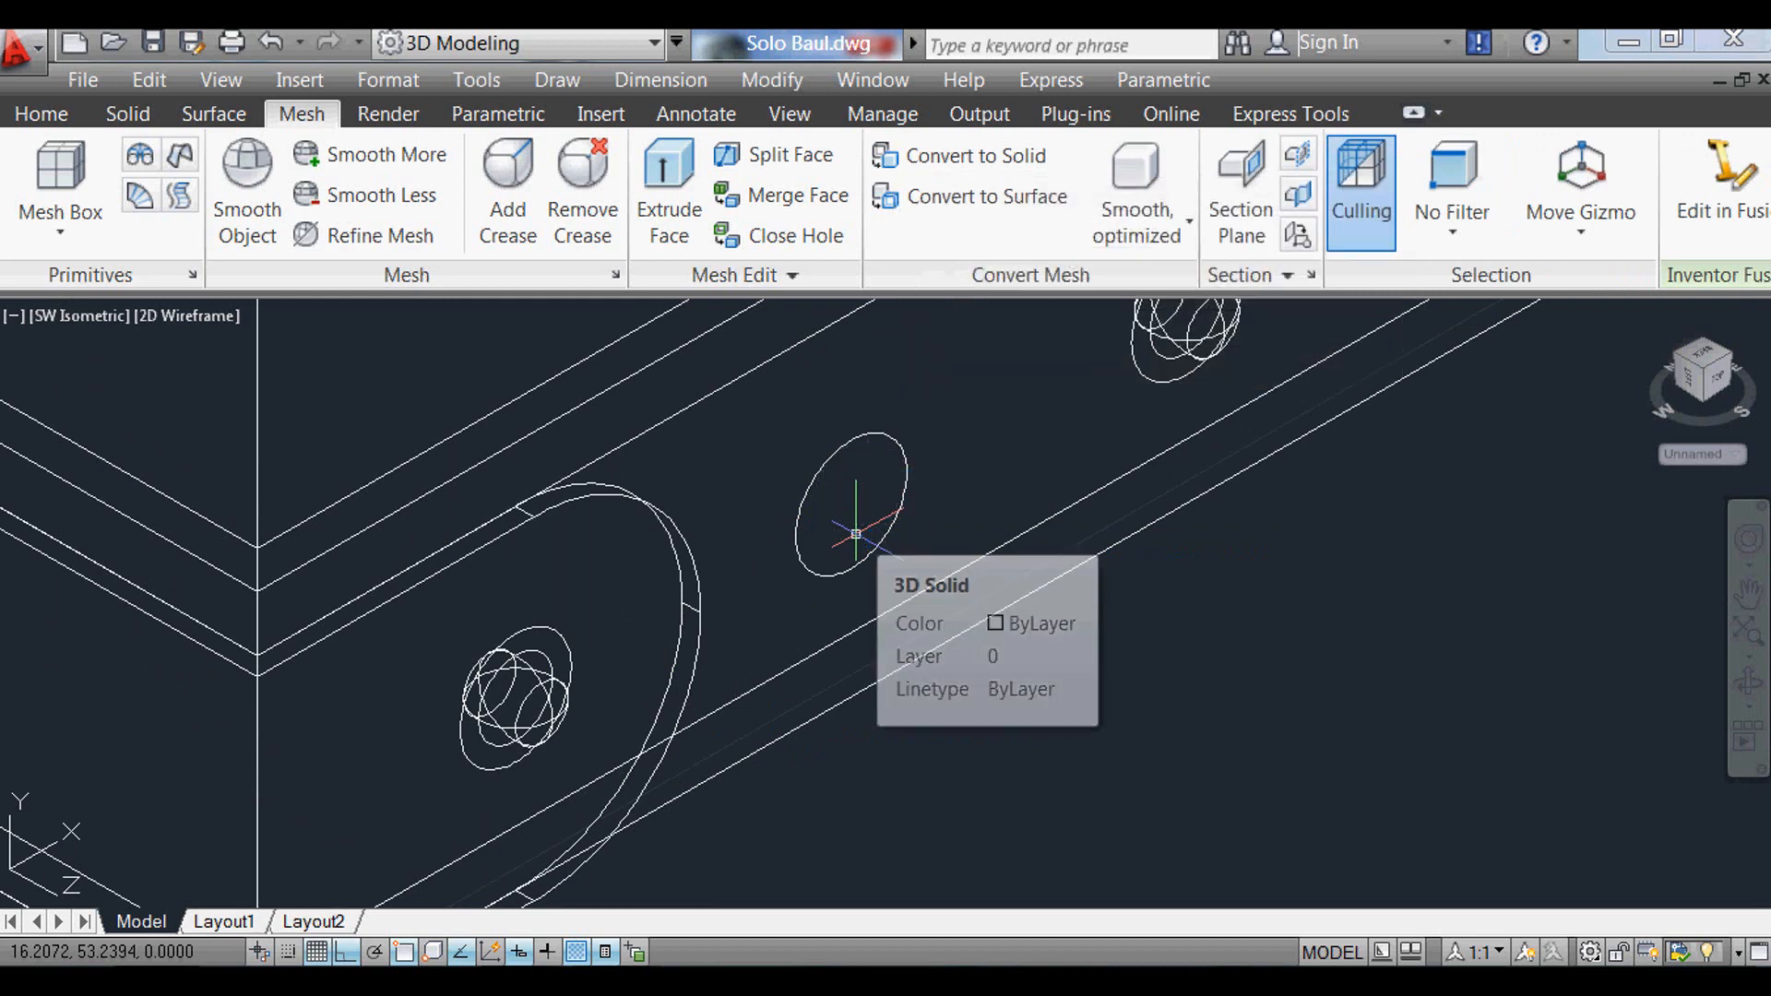
Step: Copy the left-end sphere, centre to centre, onto the empty circle beside it
type("co")
key("Return")
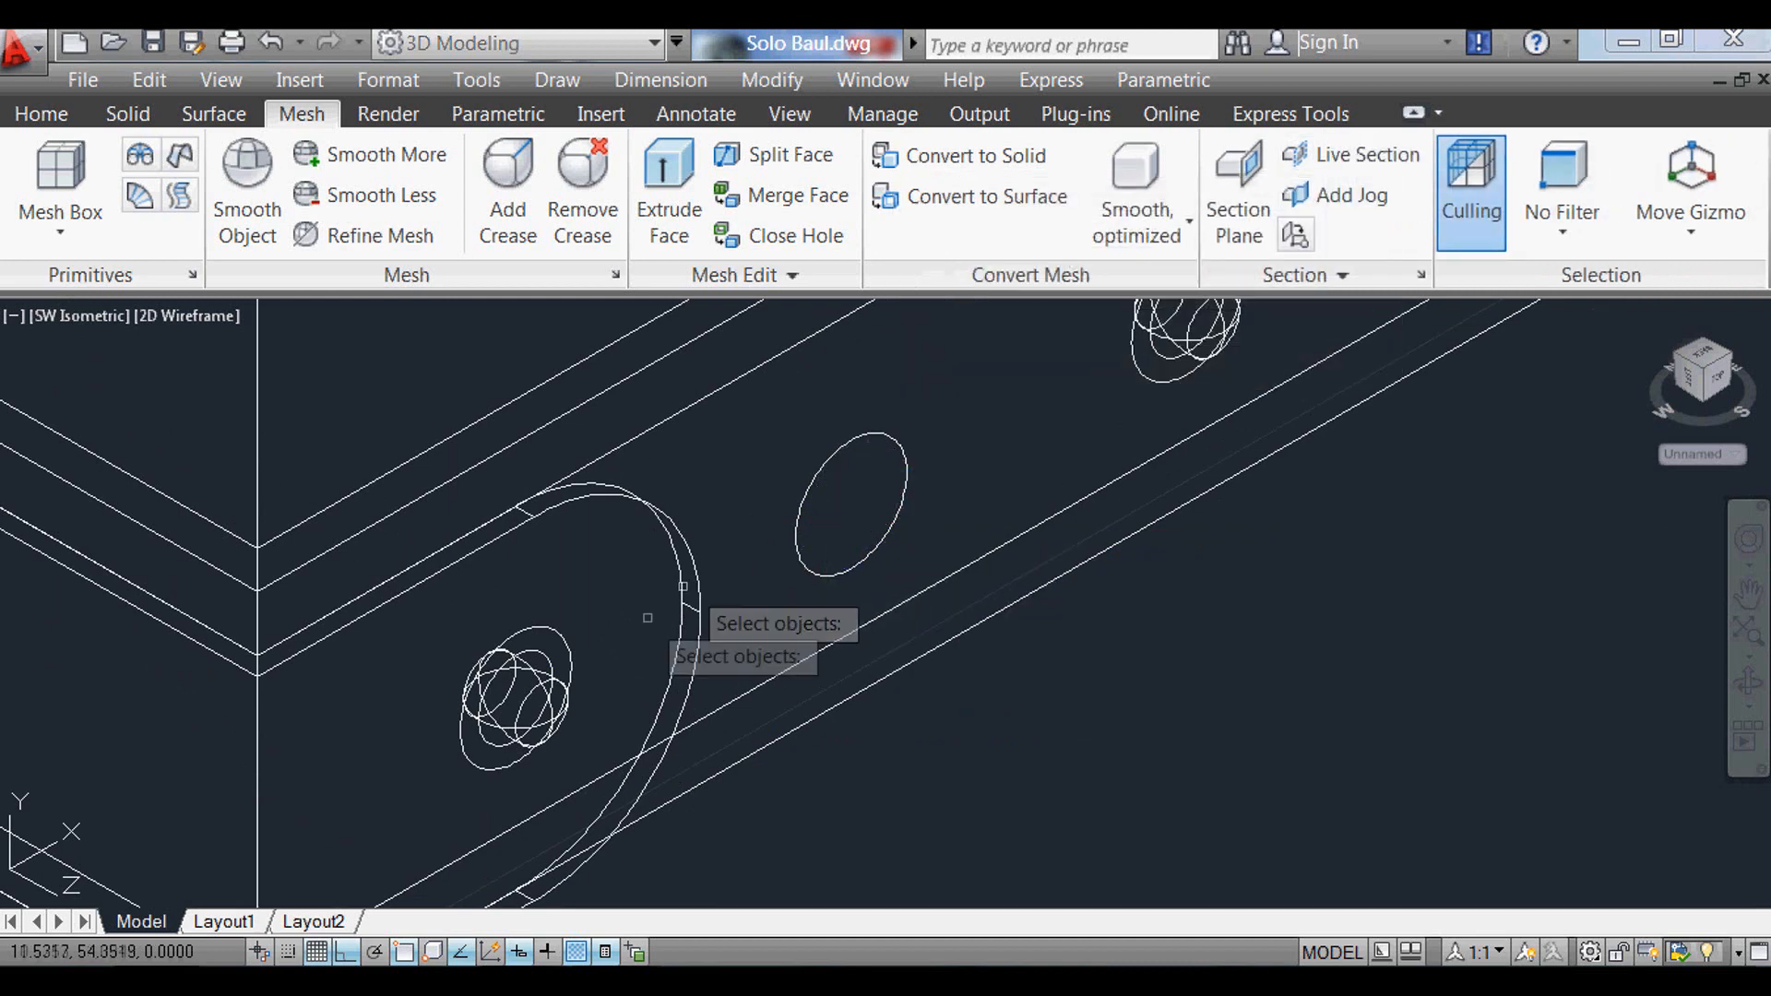
left_click(532, 667)
key("Return")
left_click(515, 699)
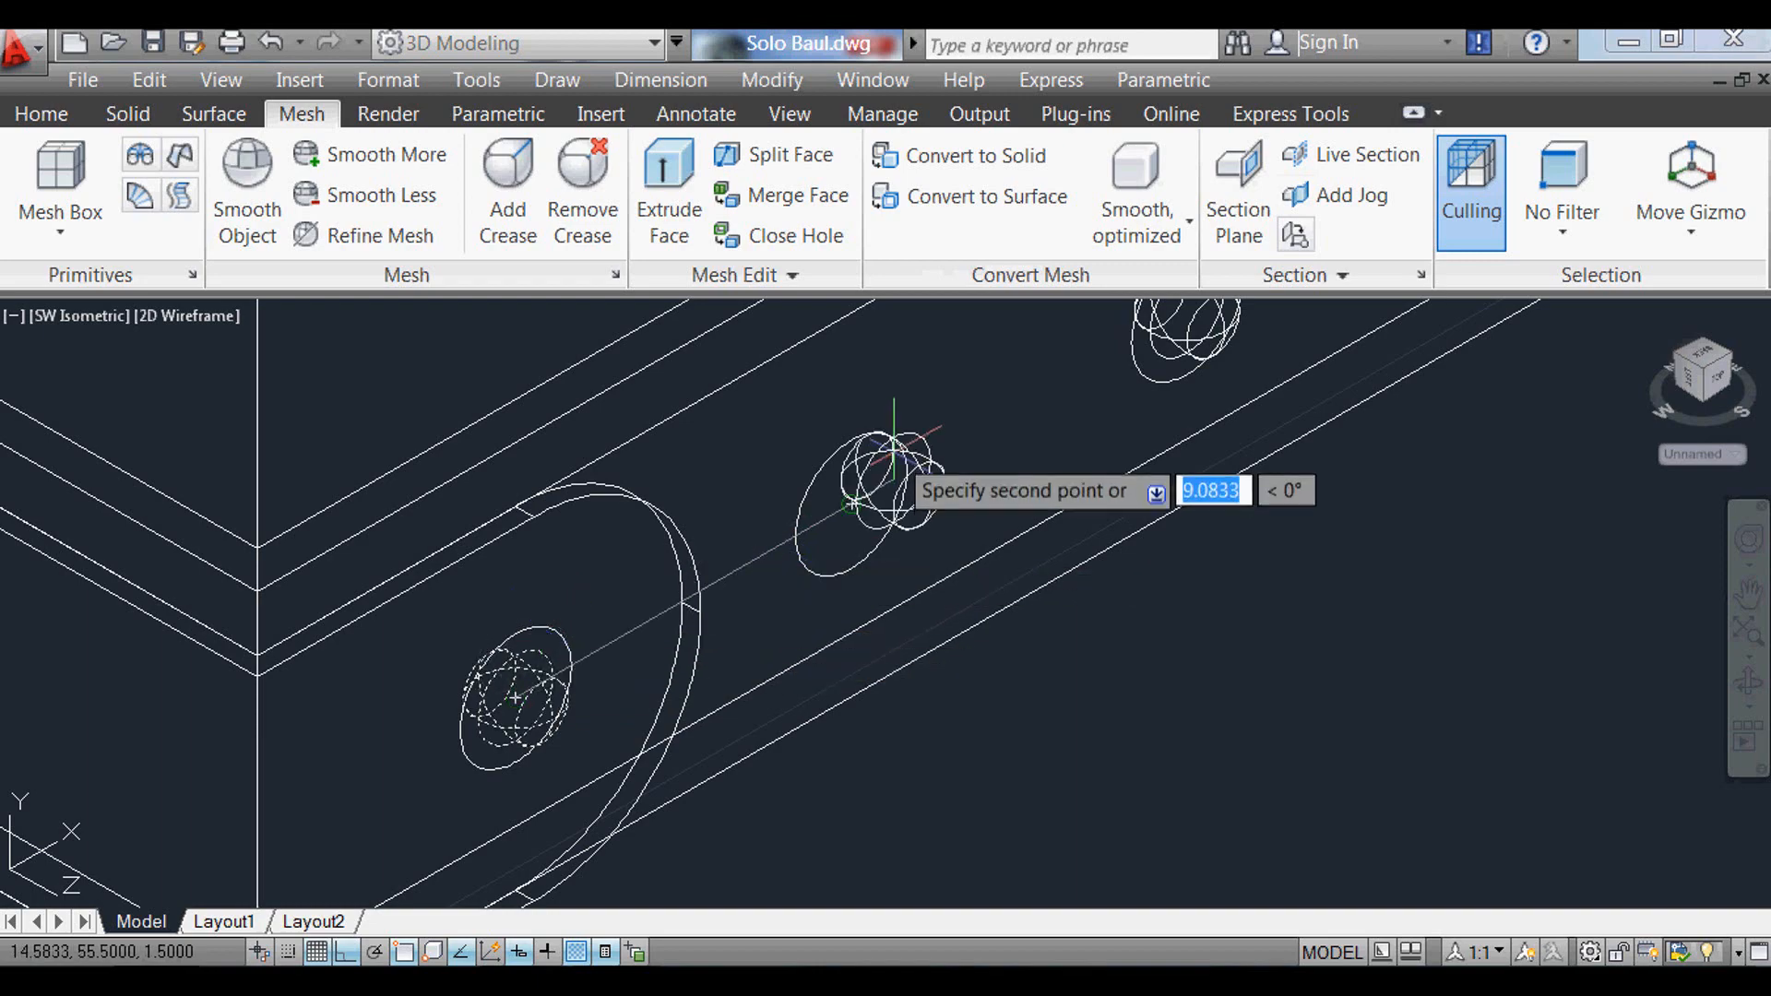
left_click(851, 503)
key("Return")
Step: Examine the row of spheres along the band in the Conceptual visual style, and return to 2D Wireframe
scroll(667, 699, "down", 8)
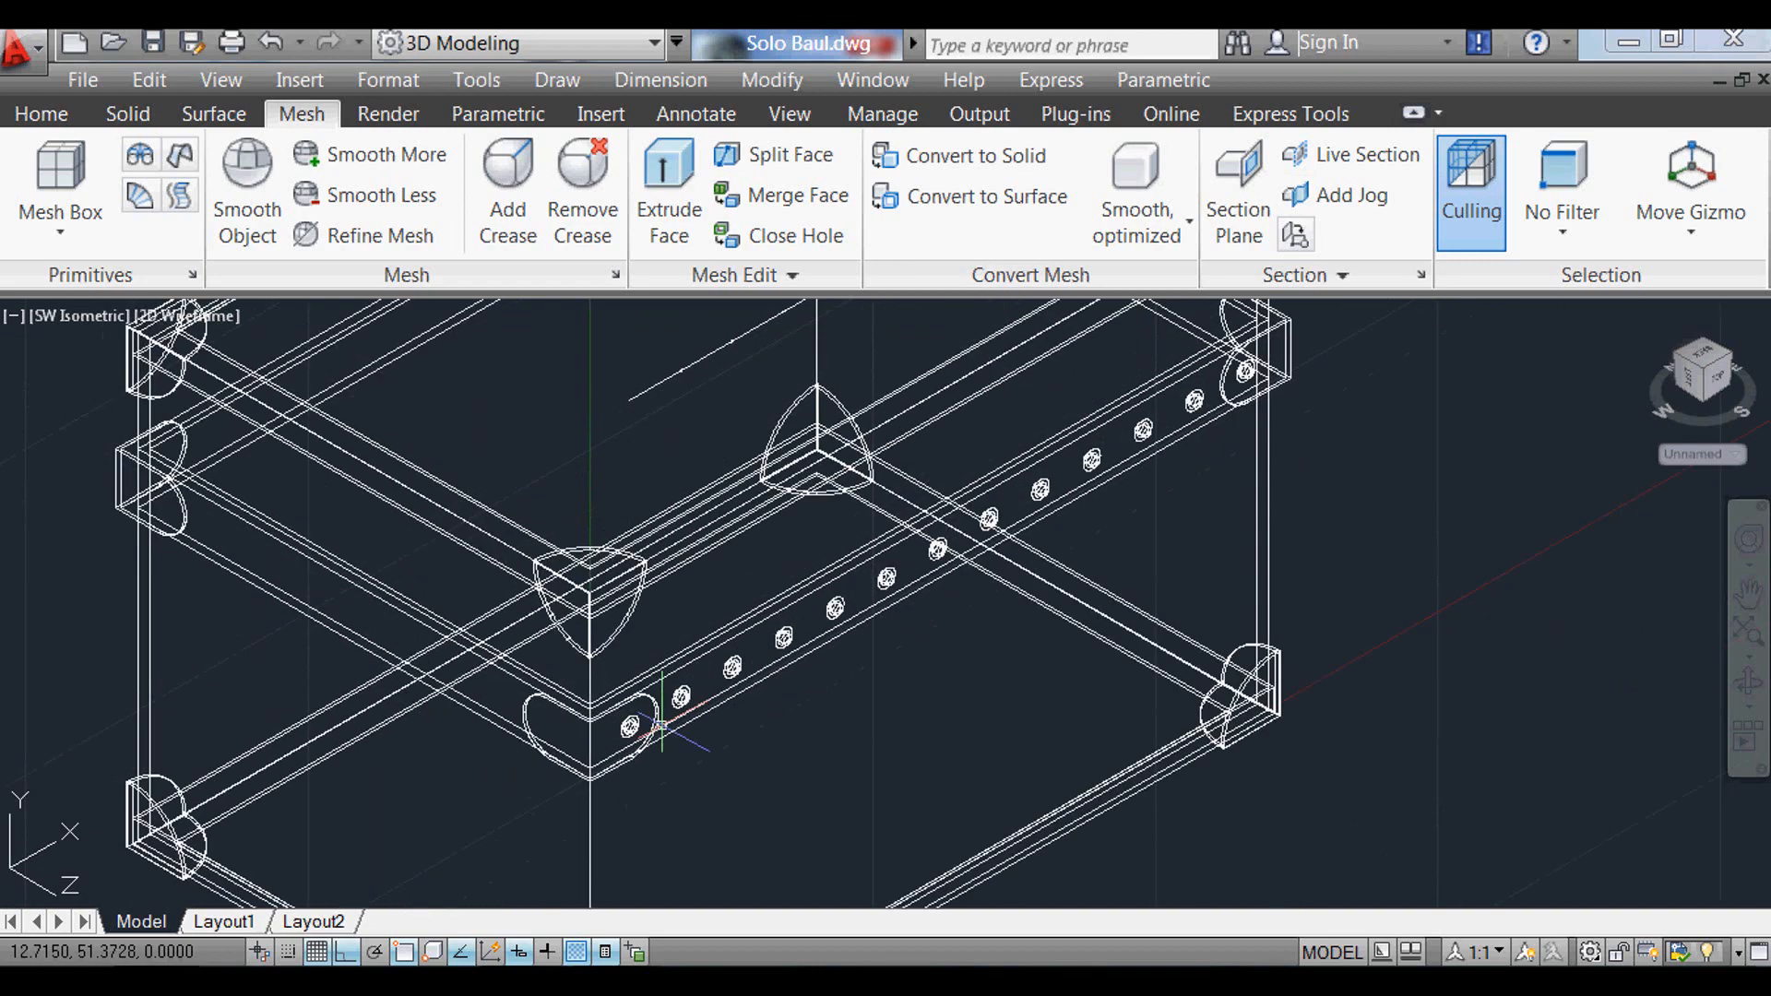
type("vs")
key("Return")
type("c")
key("Return")
scroll(1292, 336, "up", 2)
scroll(1027, 450, "up", 1)
scroll(1103, 516, "up", 3)
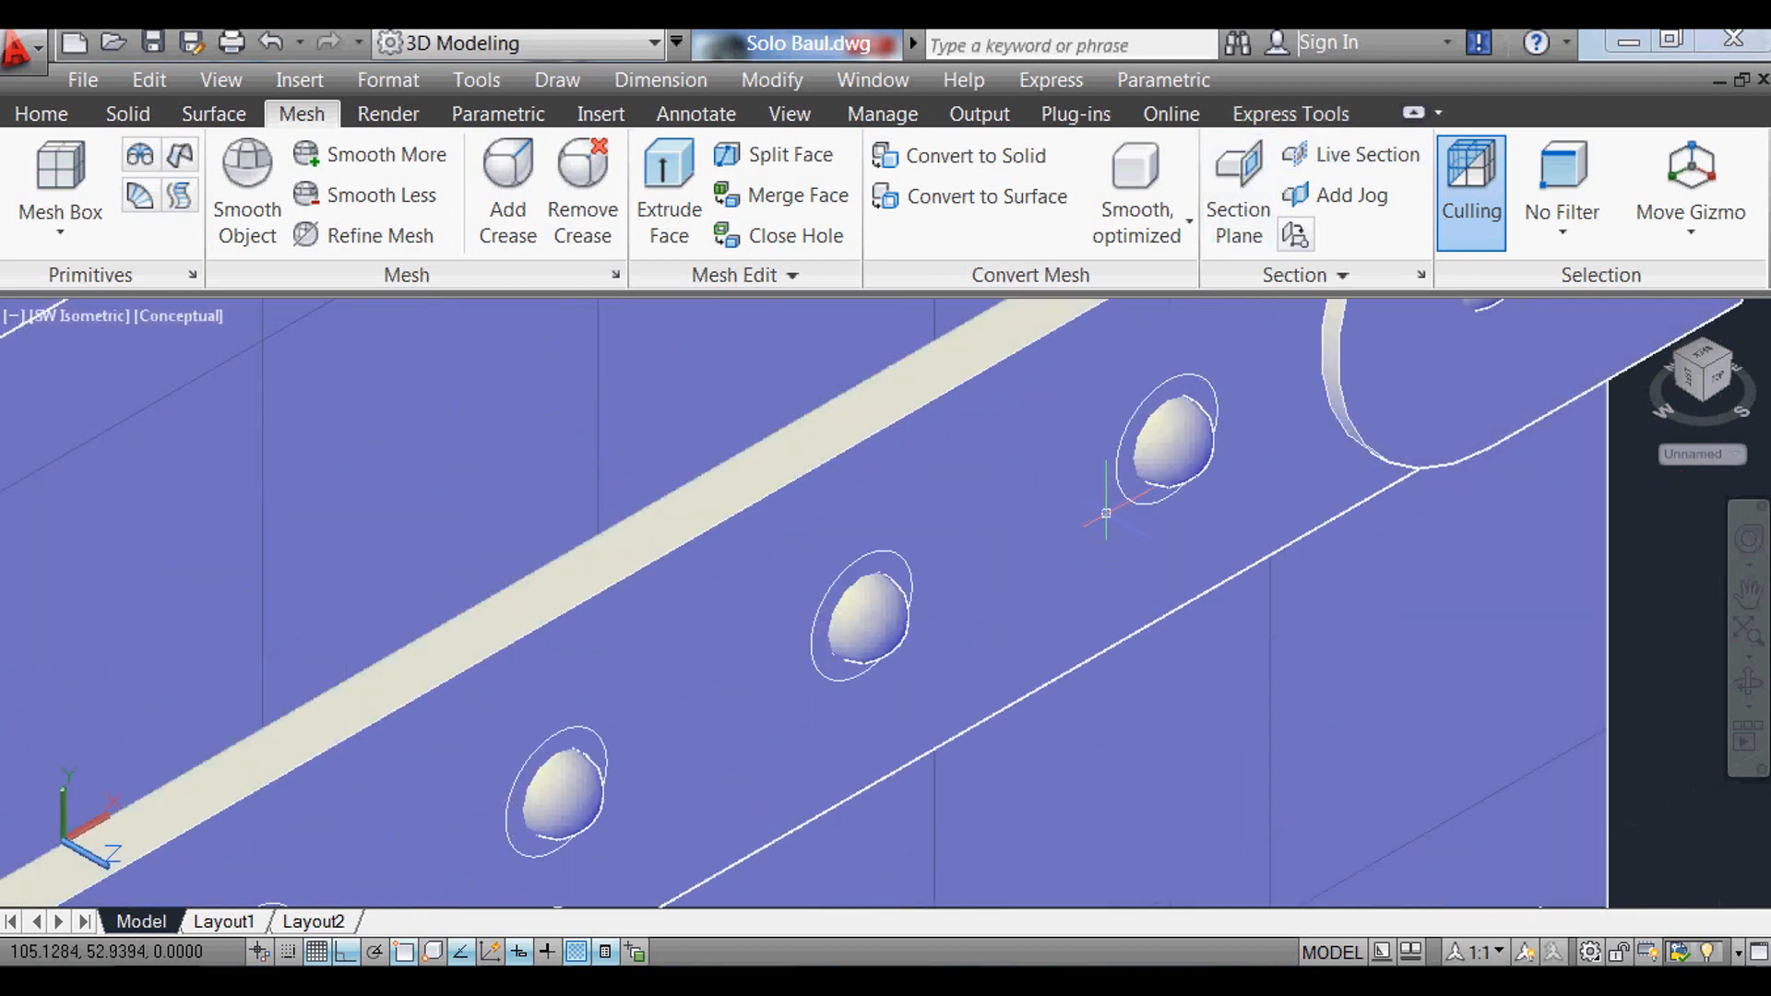
scroll(1081, 568, "down", 4)
scroll(1226, 483, "down", 3)
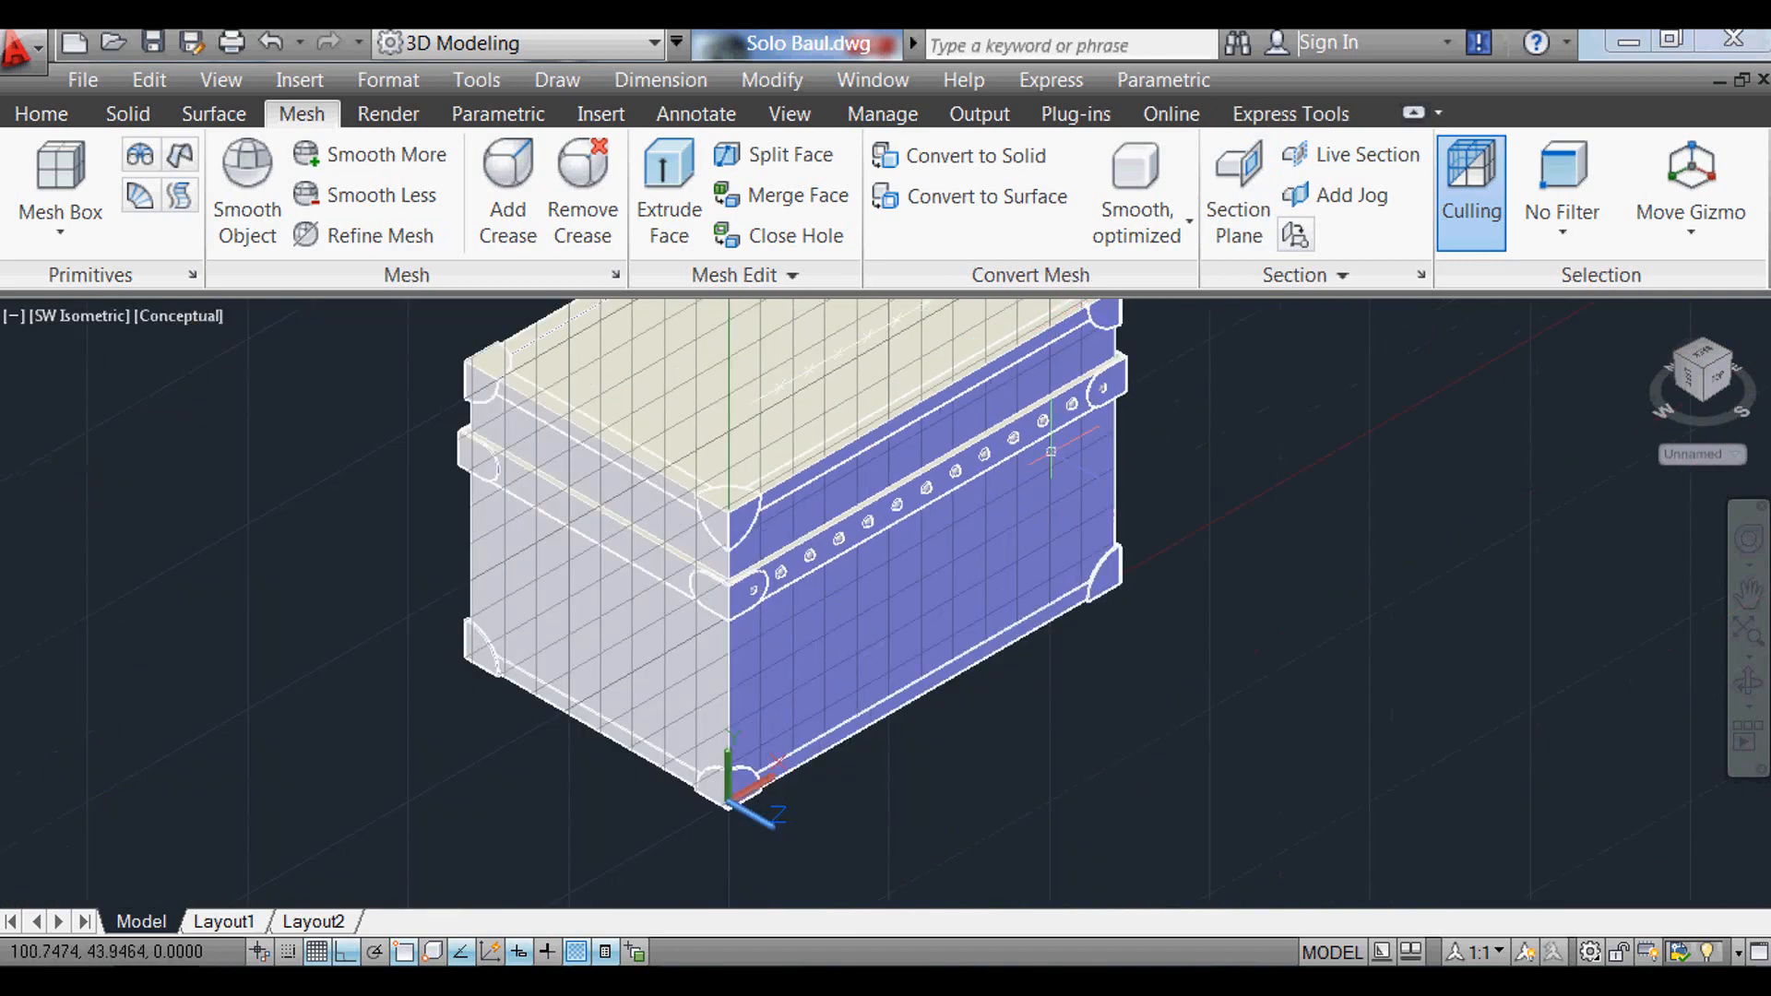
type("VS")
key("Return")
type("2")
key("Return")
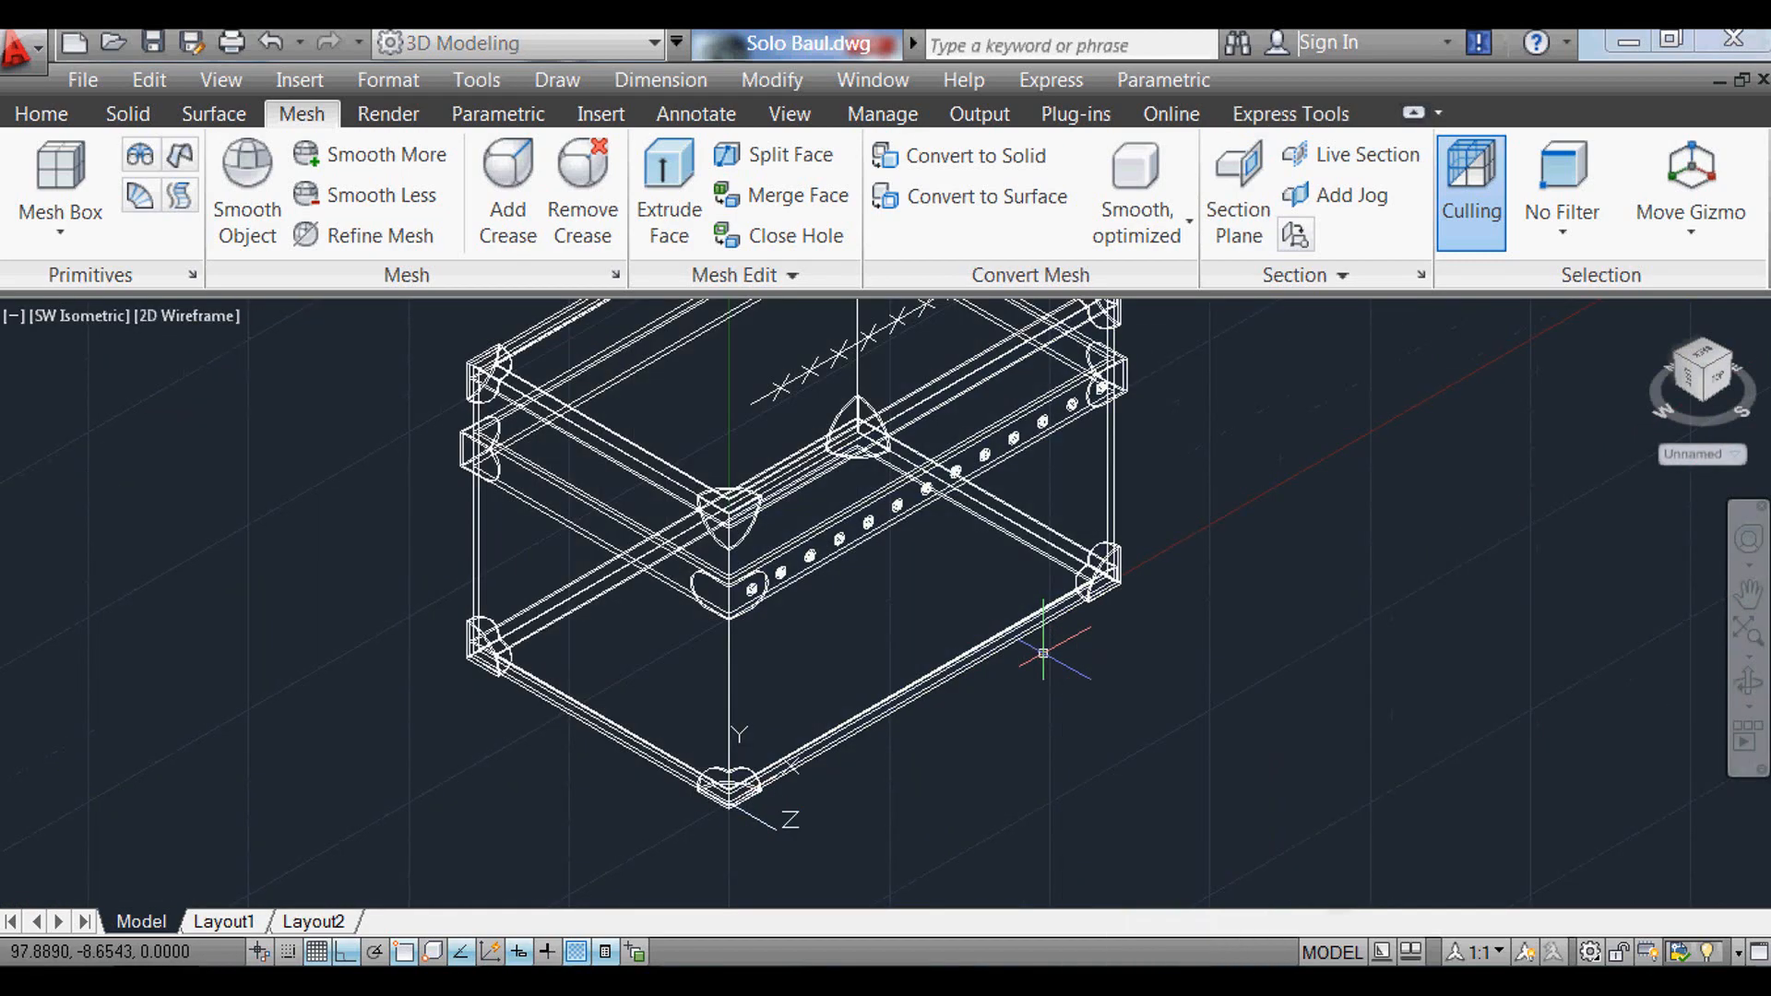
Step: Switch the model to the preset Top view and show the whole chest
type("v")
key("Return")
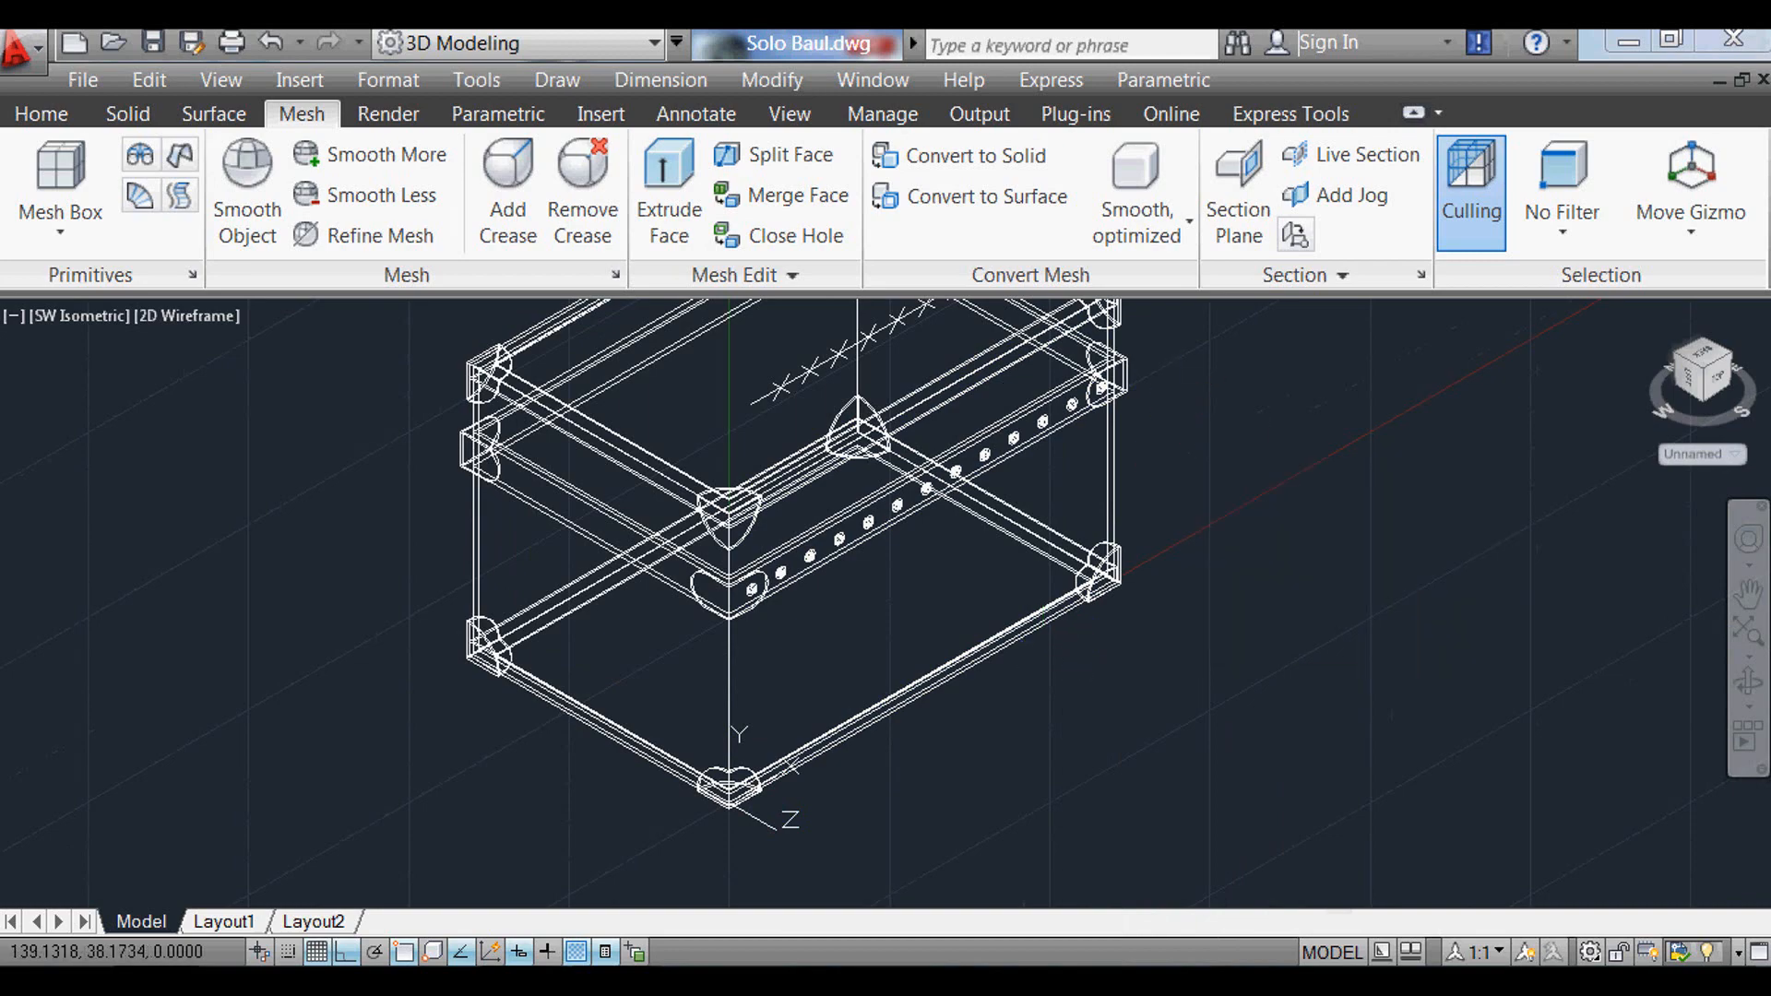
double_click(569, 407)
left_click(839, 761)
scroll(775, 535, "down", 4)
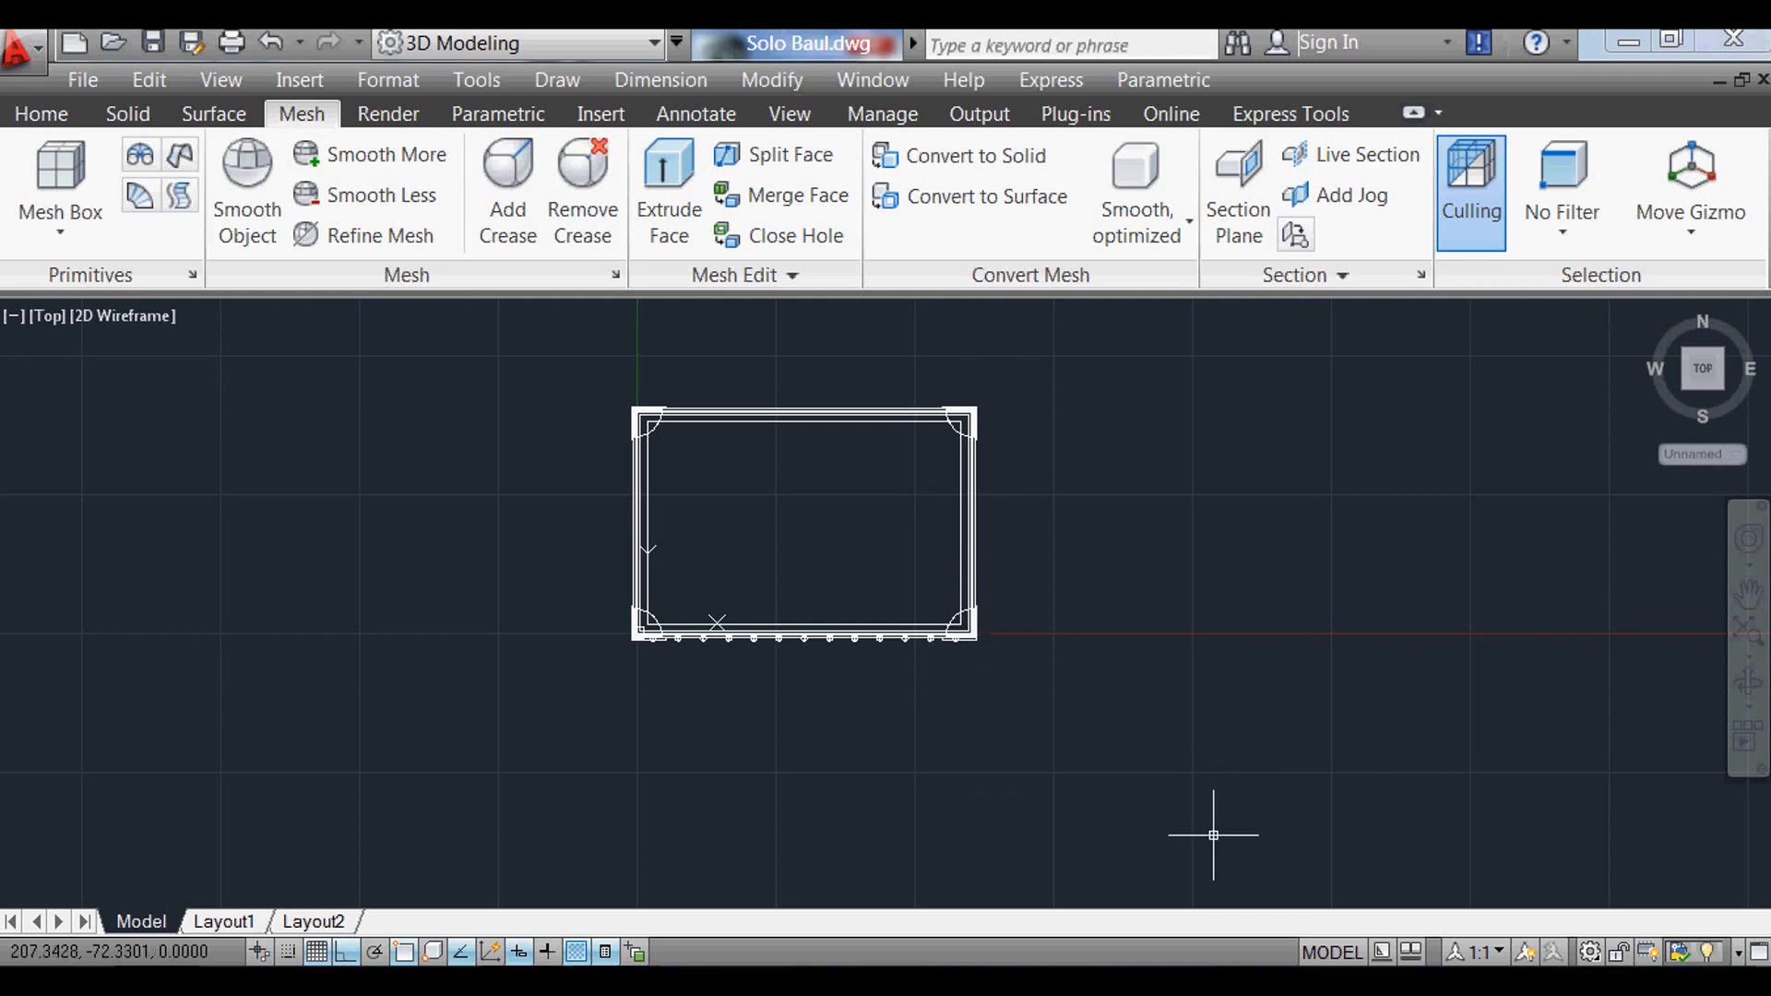
Step: Draw a 12.08 by 3 rectangle in the empty space beyond the chest's lower-right corner
scroll(1199, 825, "up", 5)
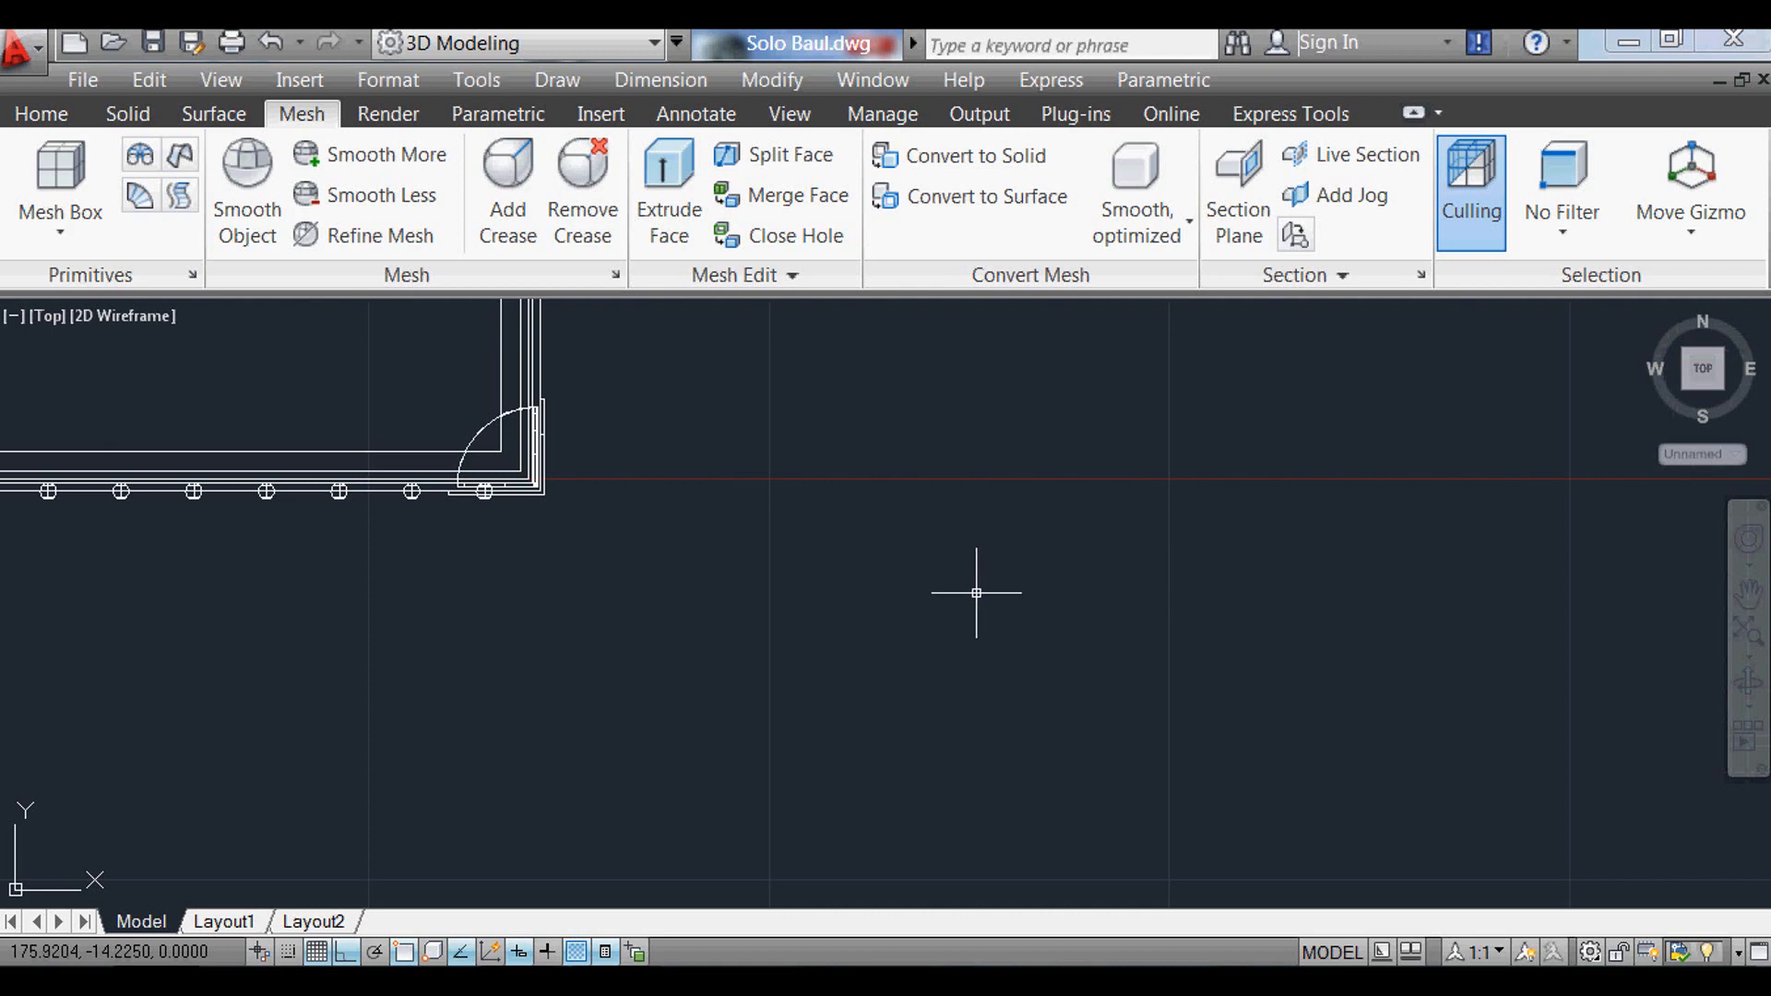
type("re")
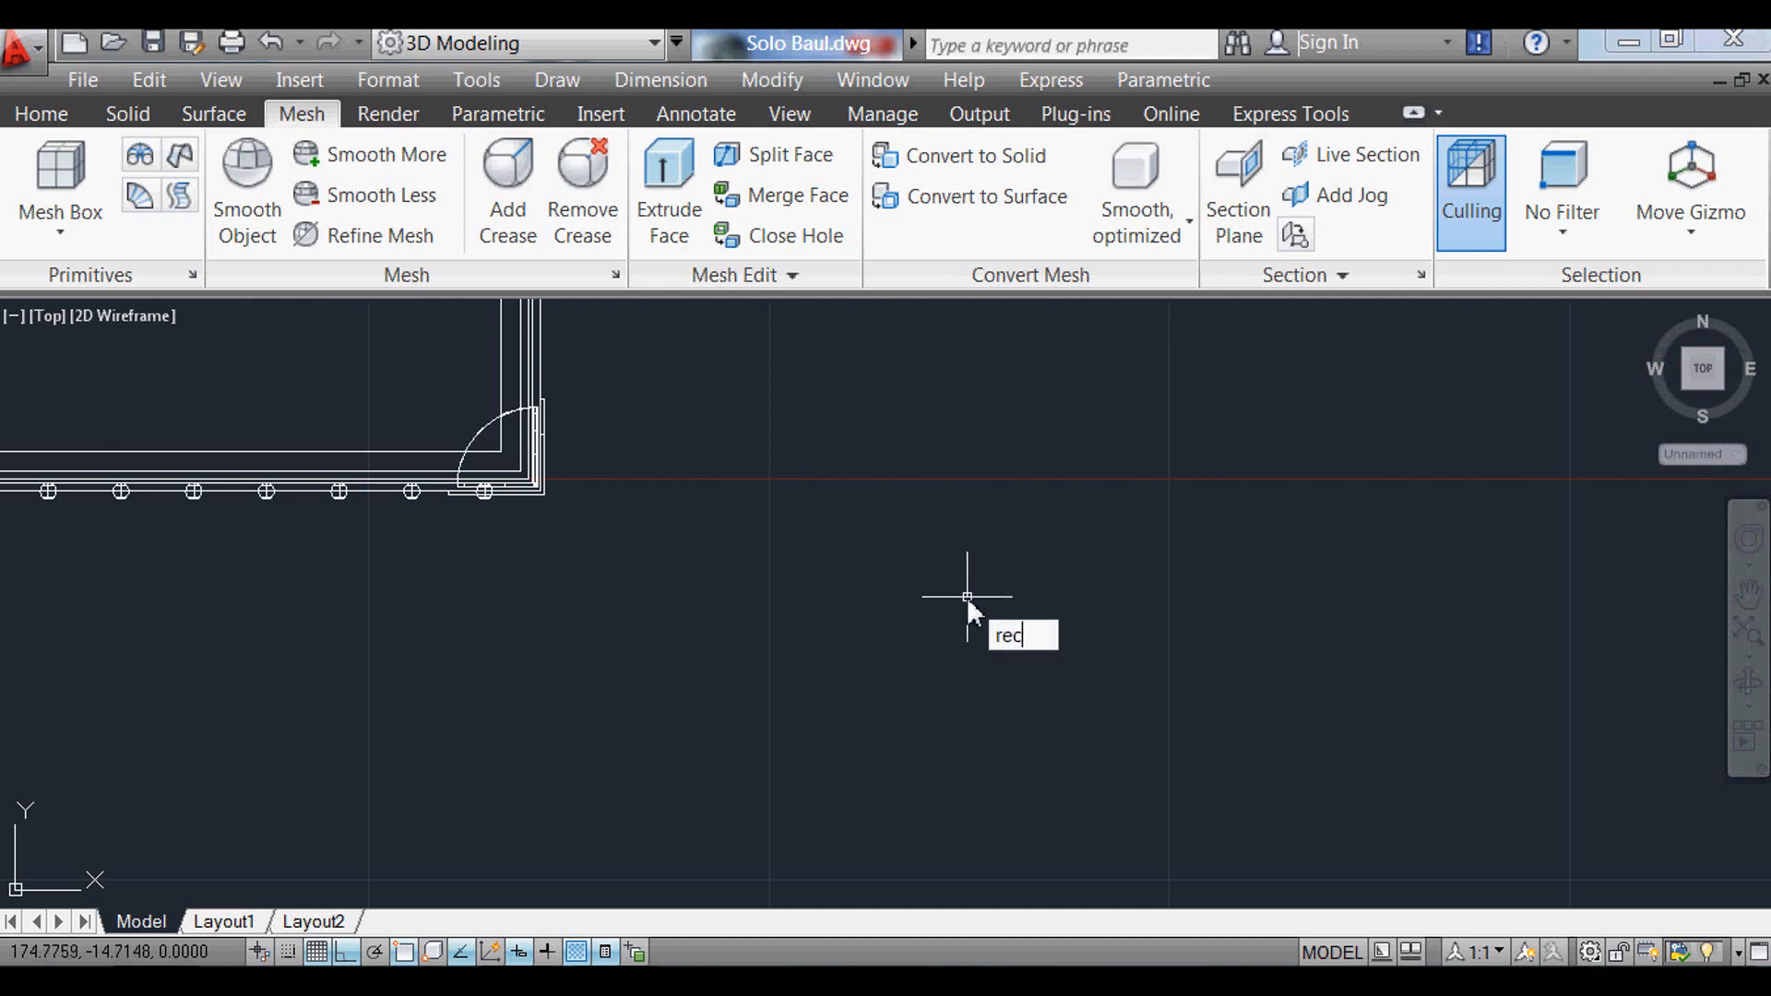
type("c")
key("Return")
left_click(799, 696)
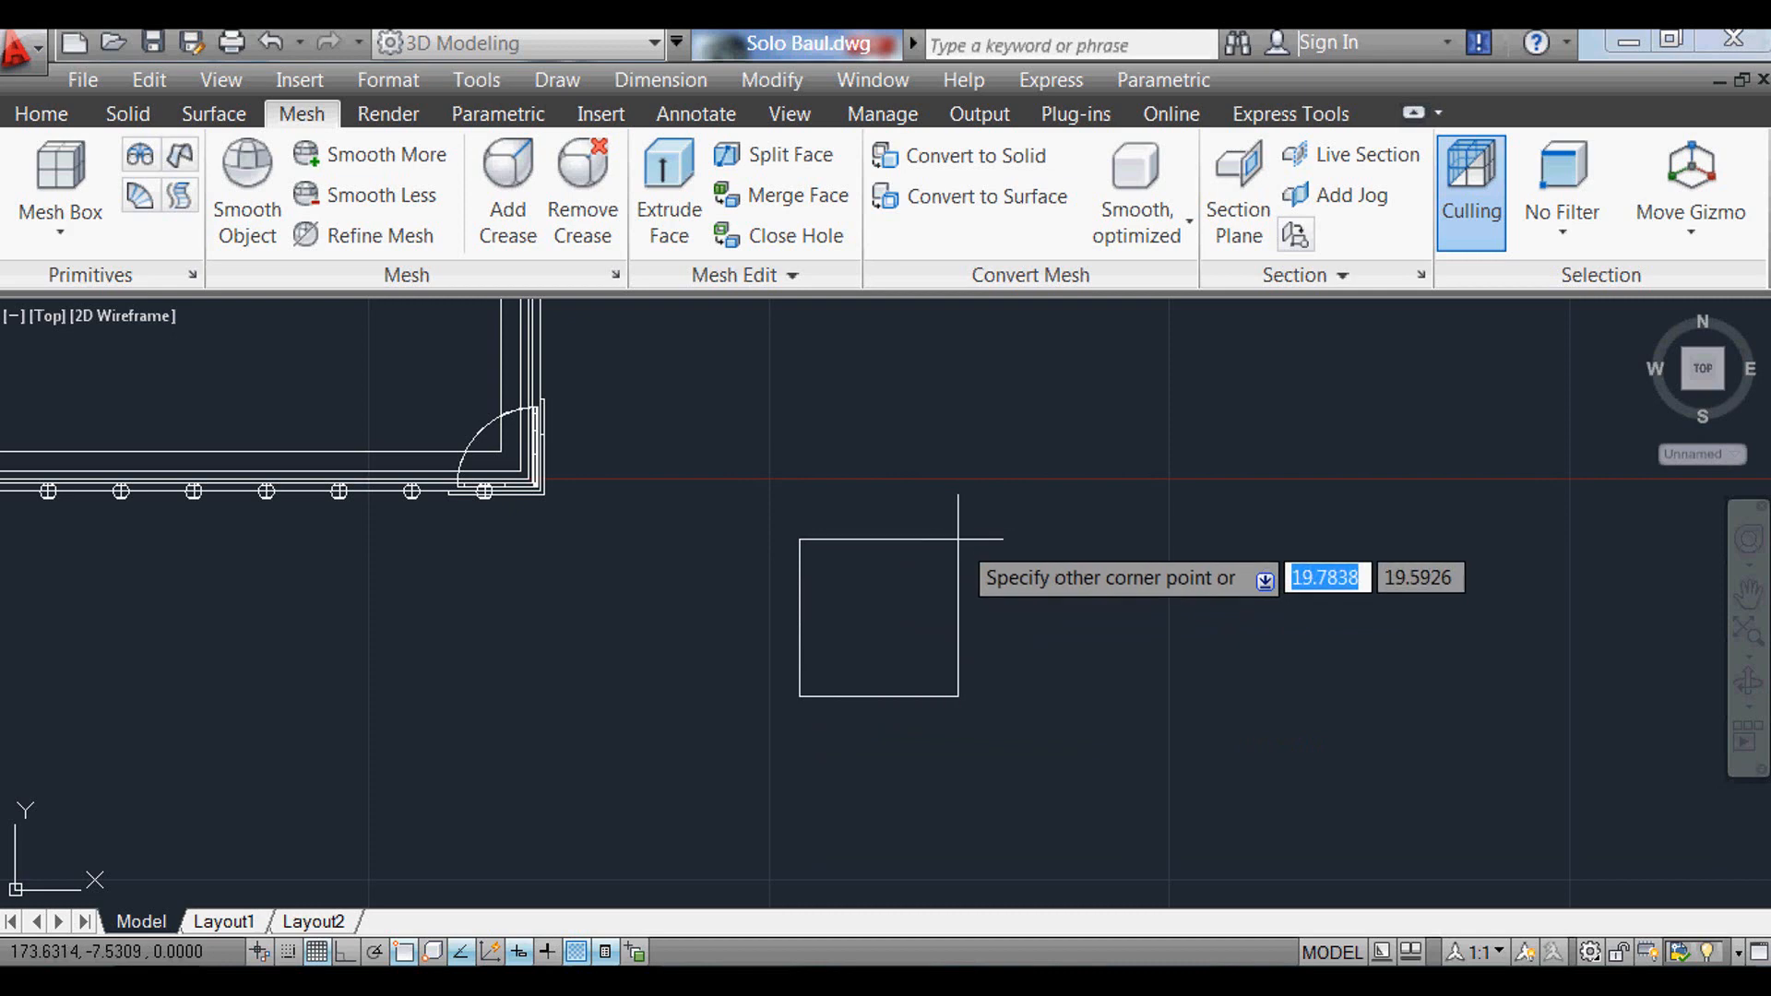
type("12.08")
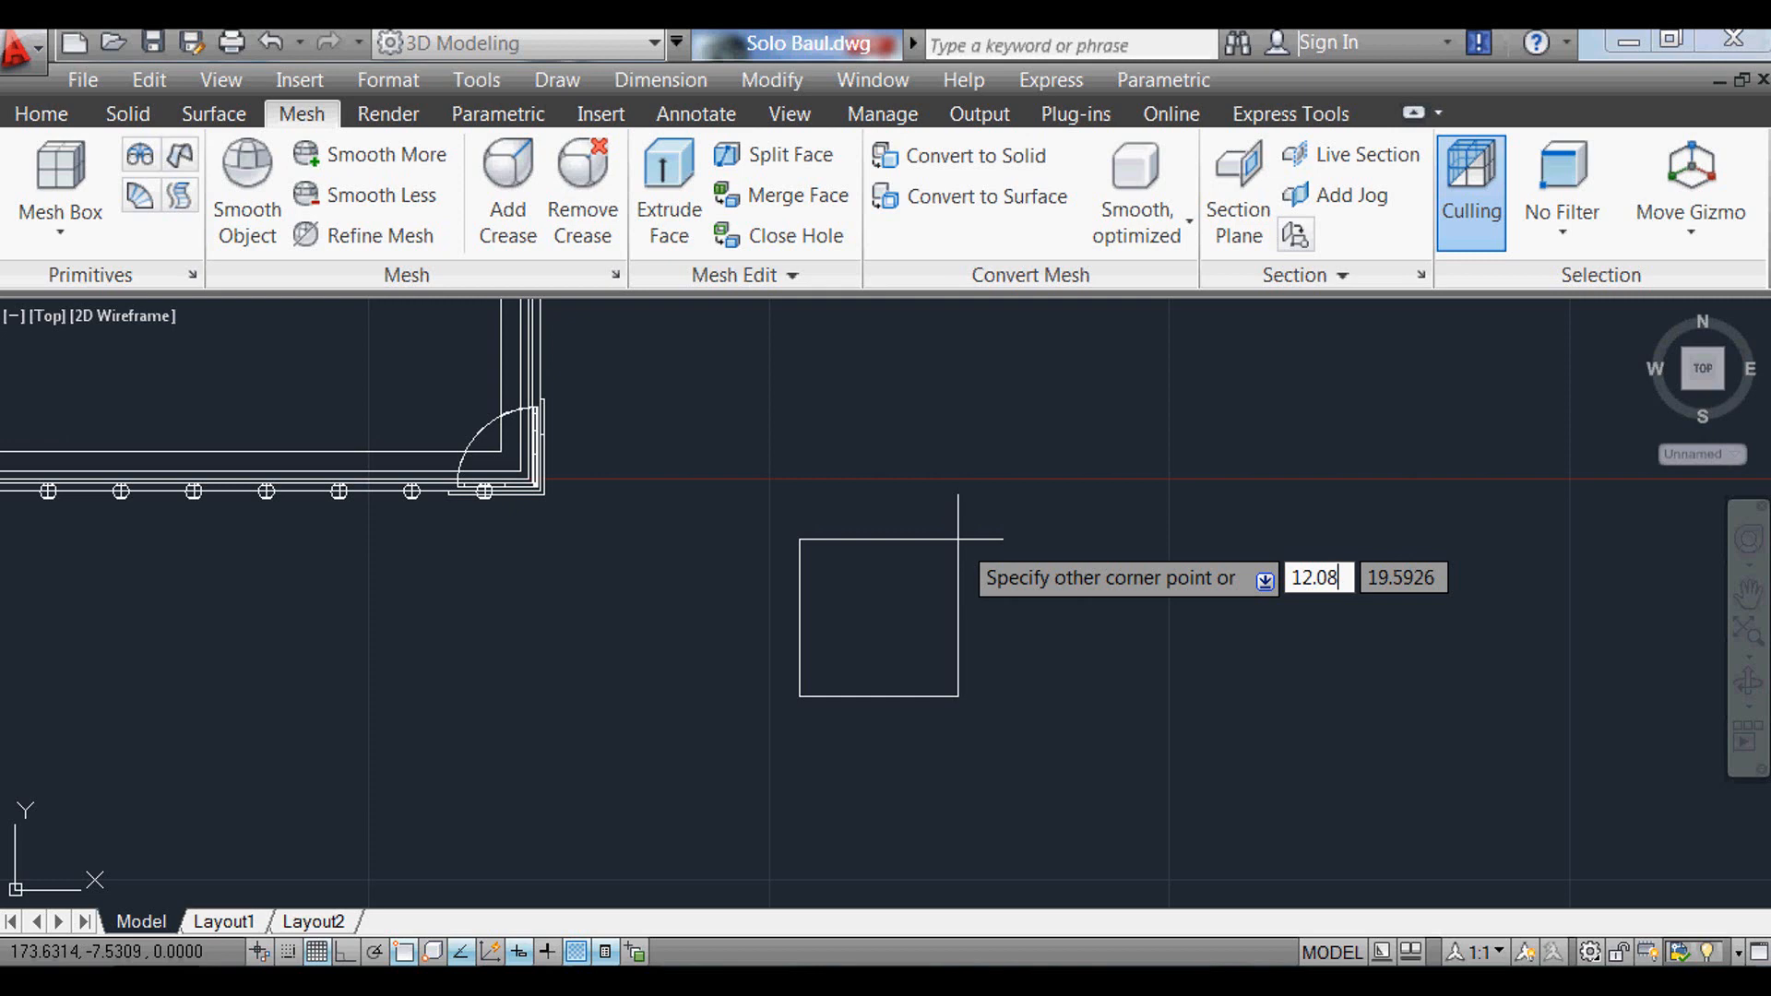
key("Tab")
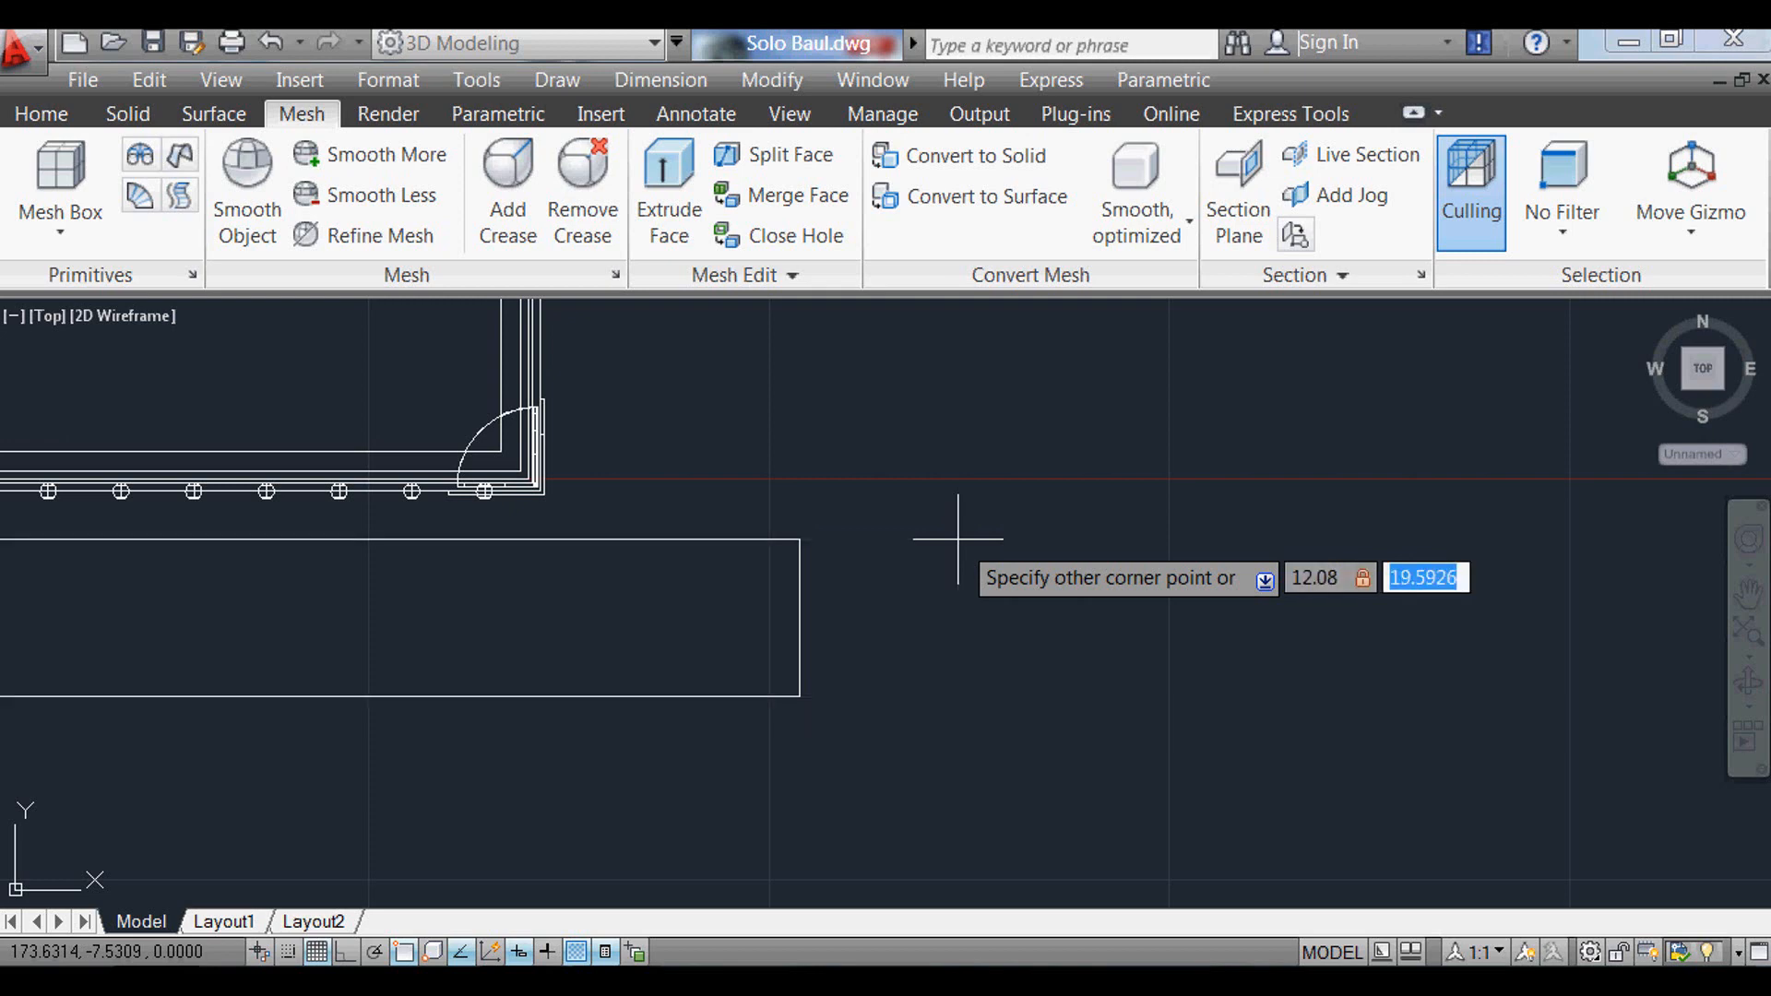
type("3")
key("Return")
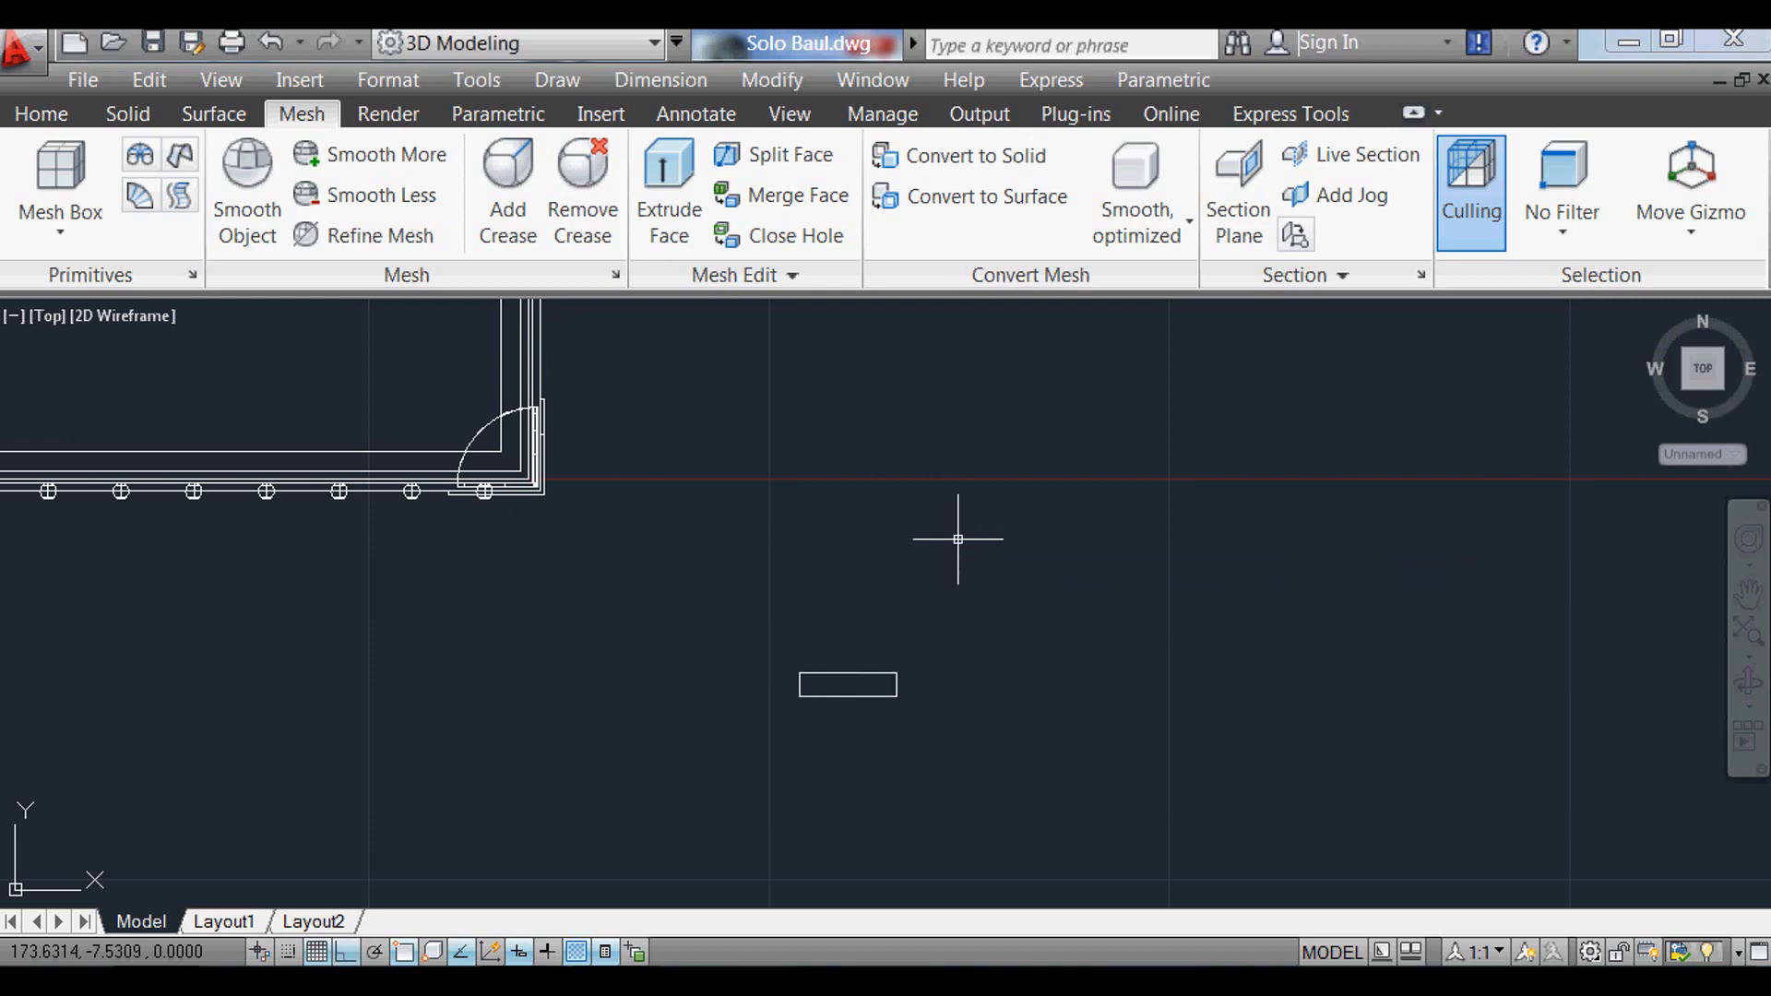
Step: Draw an 18-unit-wide rectangle, half as high as it is wide, just below the 12.08 by 3 rectangle
scroll(922, 812, "up", 3)
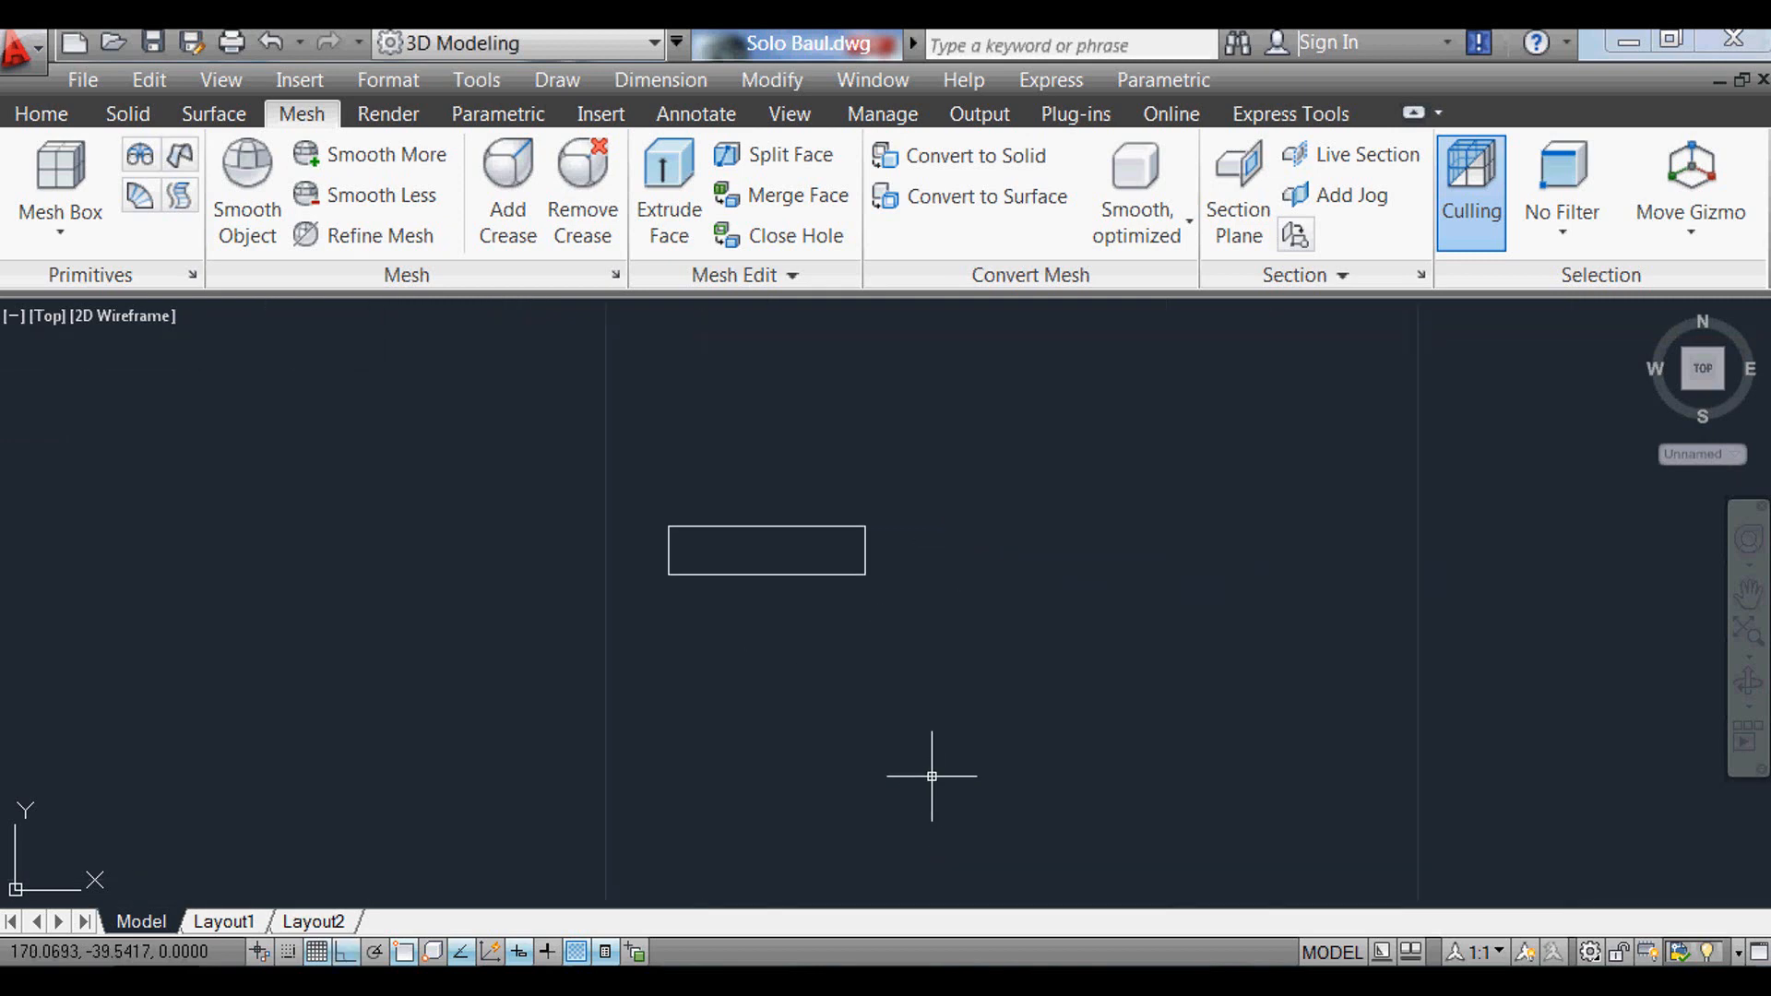
type("rec")
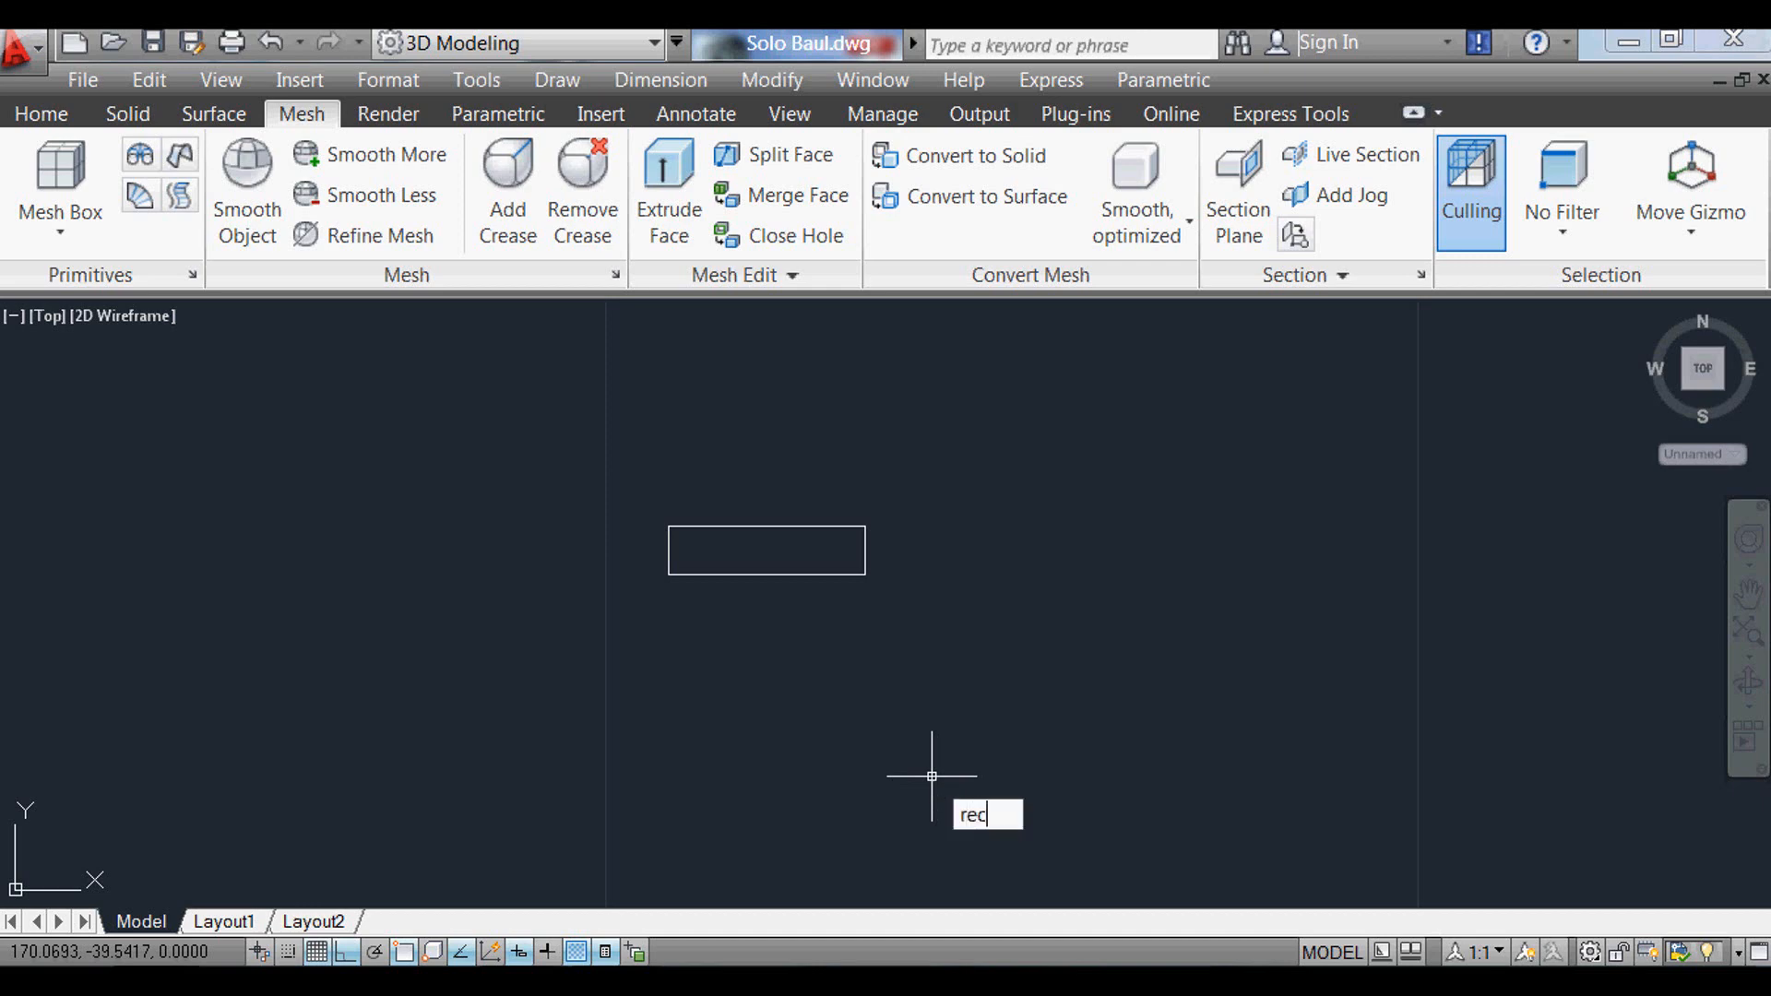
key("Return")
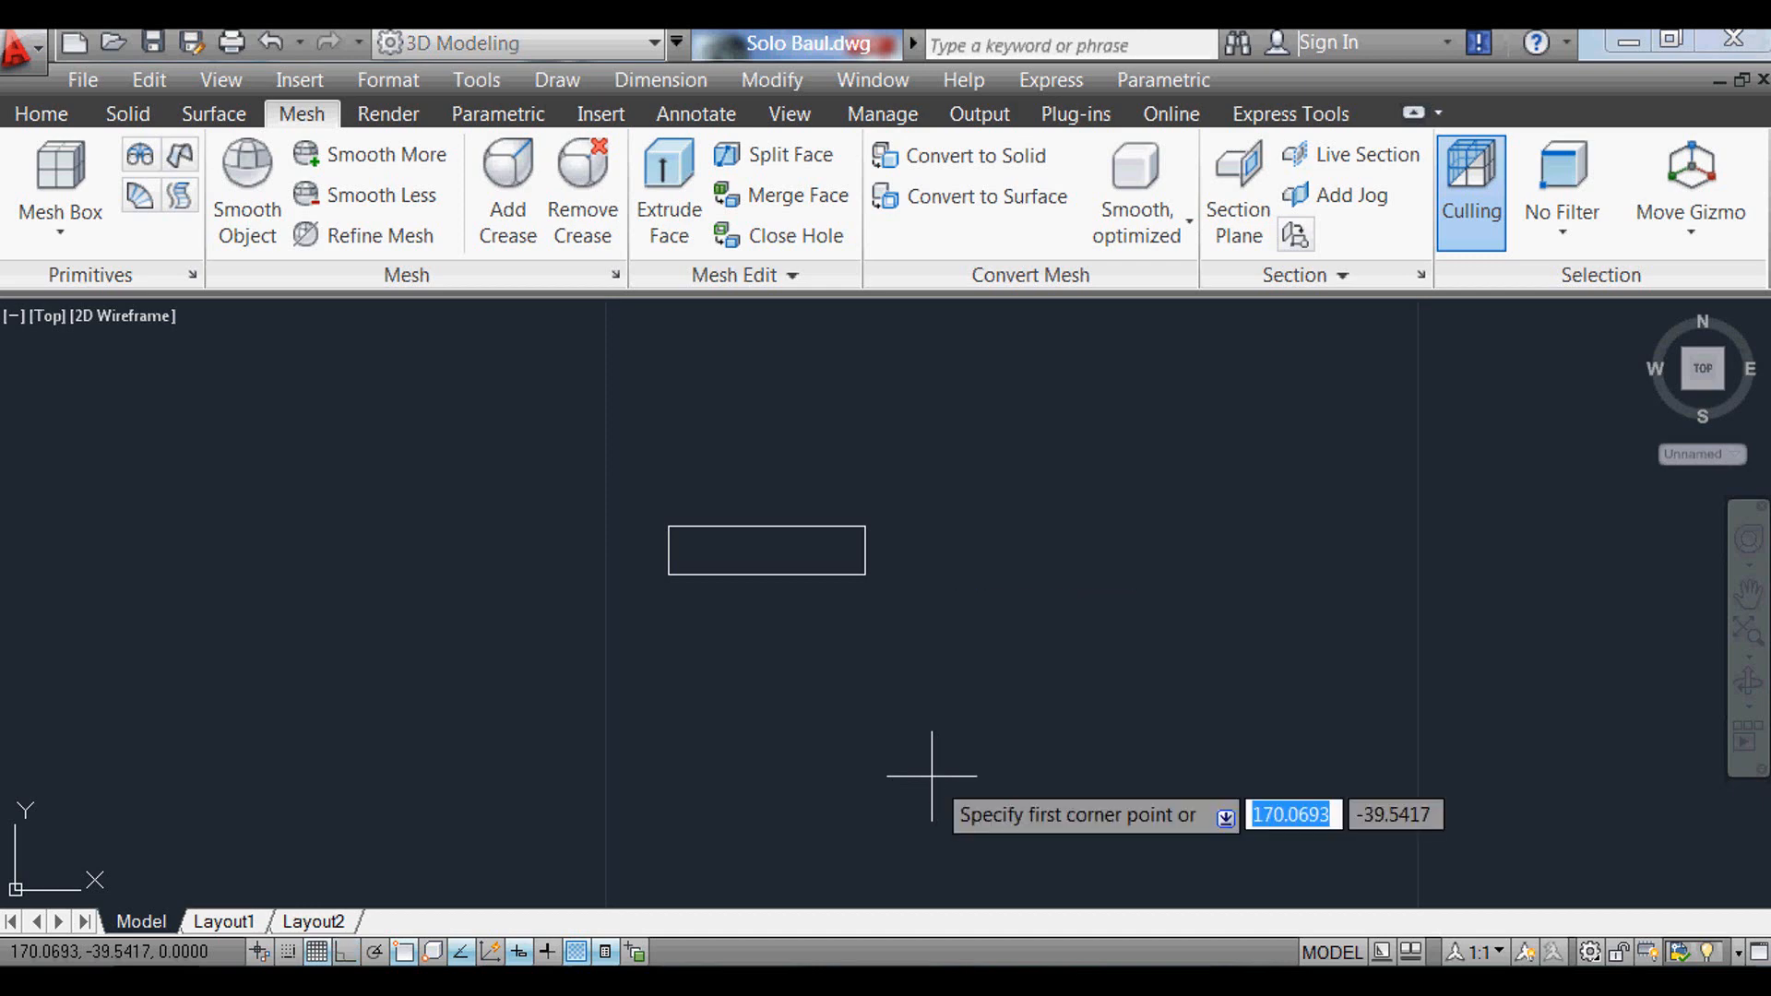
left_click(693, 750)
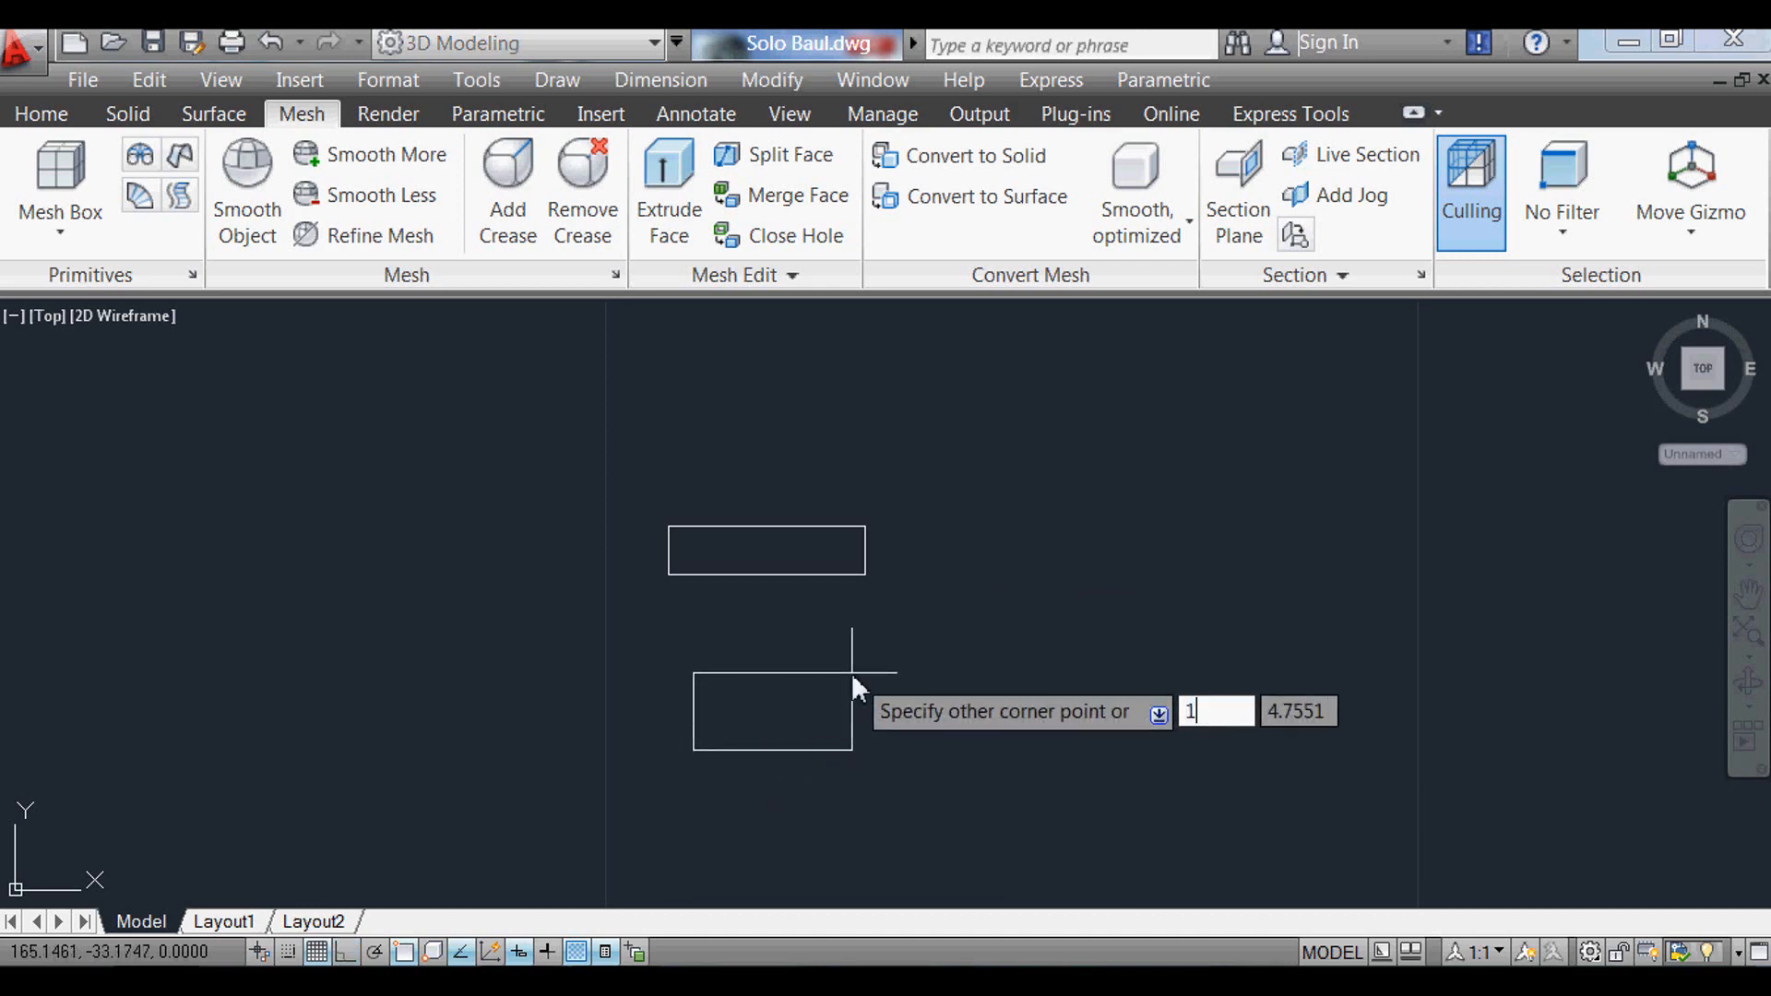
type("18")
key("Tab")
key("Return")
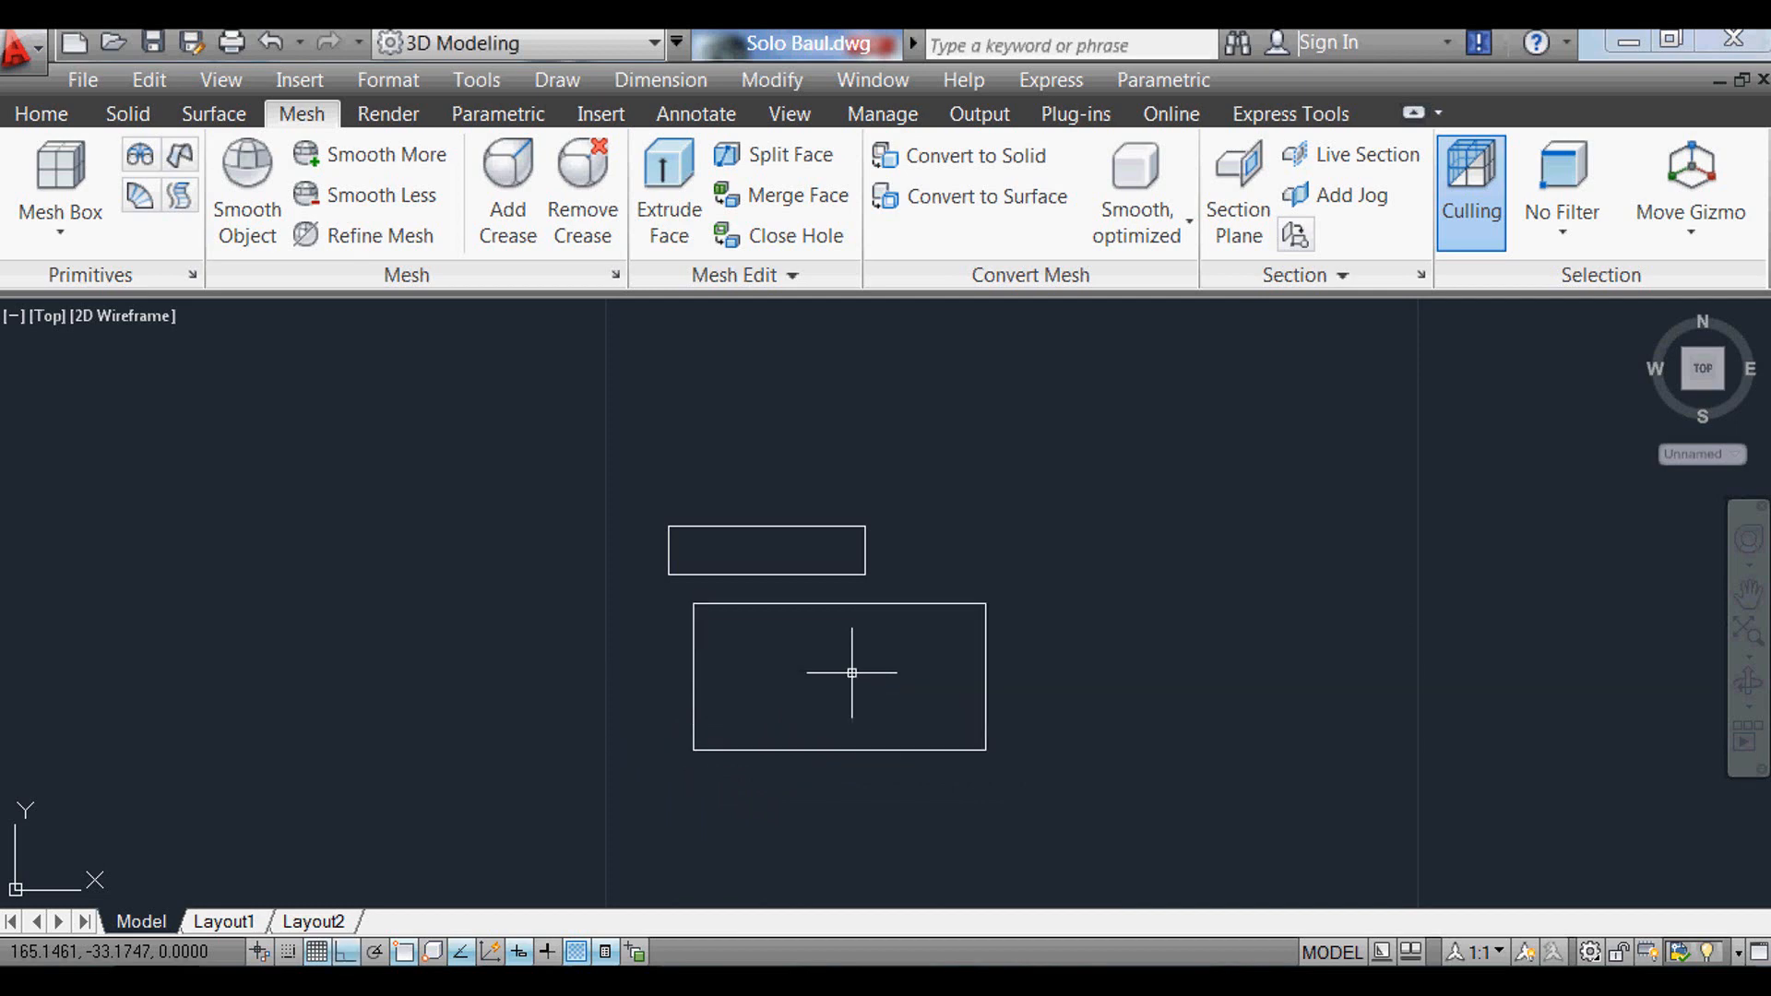
Step: Move the 12.08 by 3 rectangle so its lower-left corner sits on the large rectangle's upper-left corner
type("m")
key("Return")
scroll(579, 564, "up", 4)
left_click(856, 533)
left_click(722, 552)
key("Return")
left_click(757, 586)
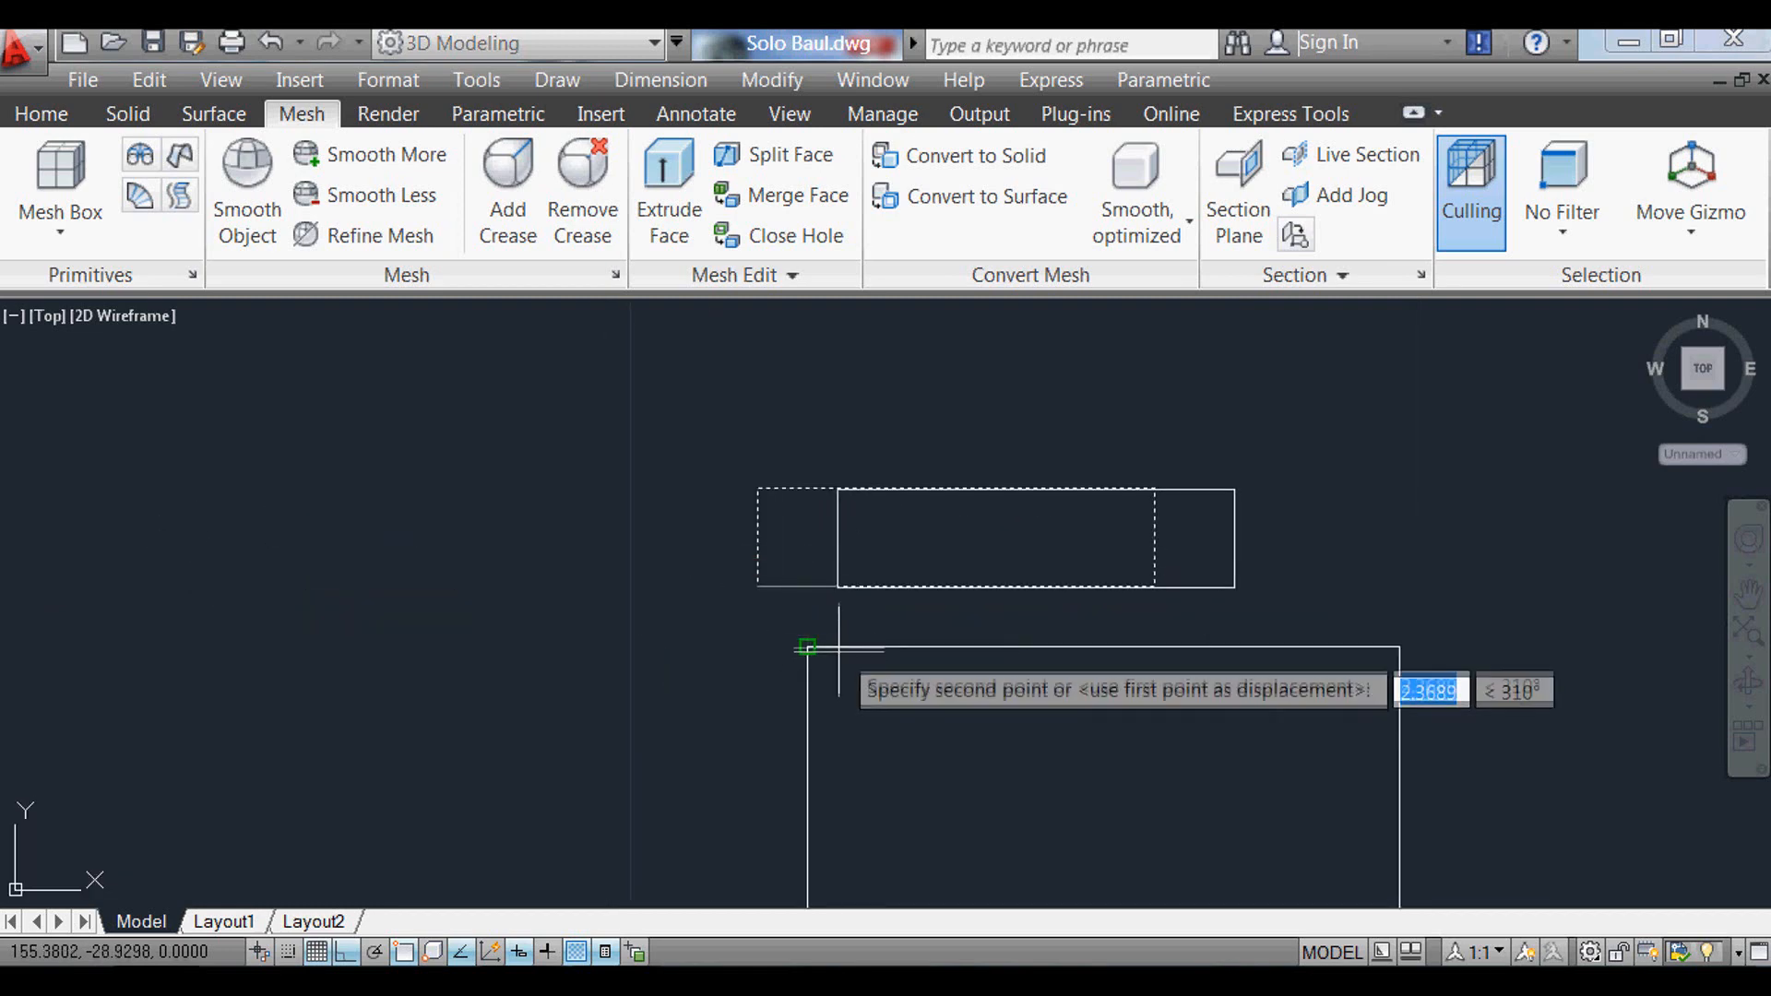
left_click(839, 650)
Step: Move the 12.08 by 3 rectangle straight up by 1.5 from the large rectangle
scroll(764, 443, "down", 3)
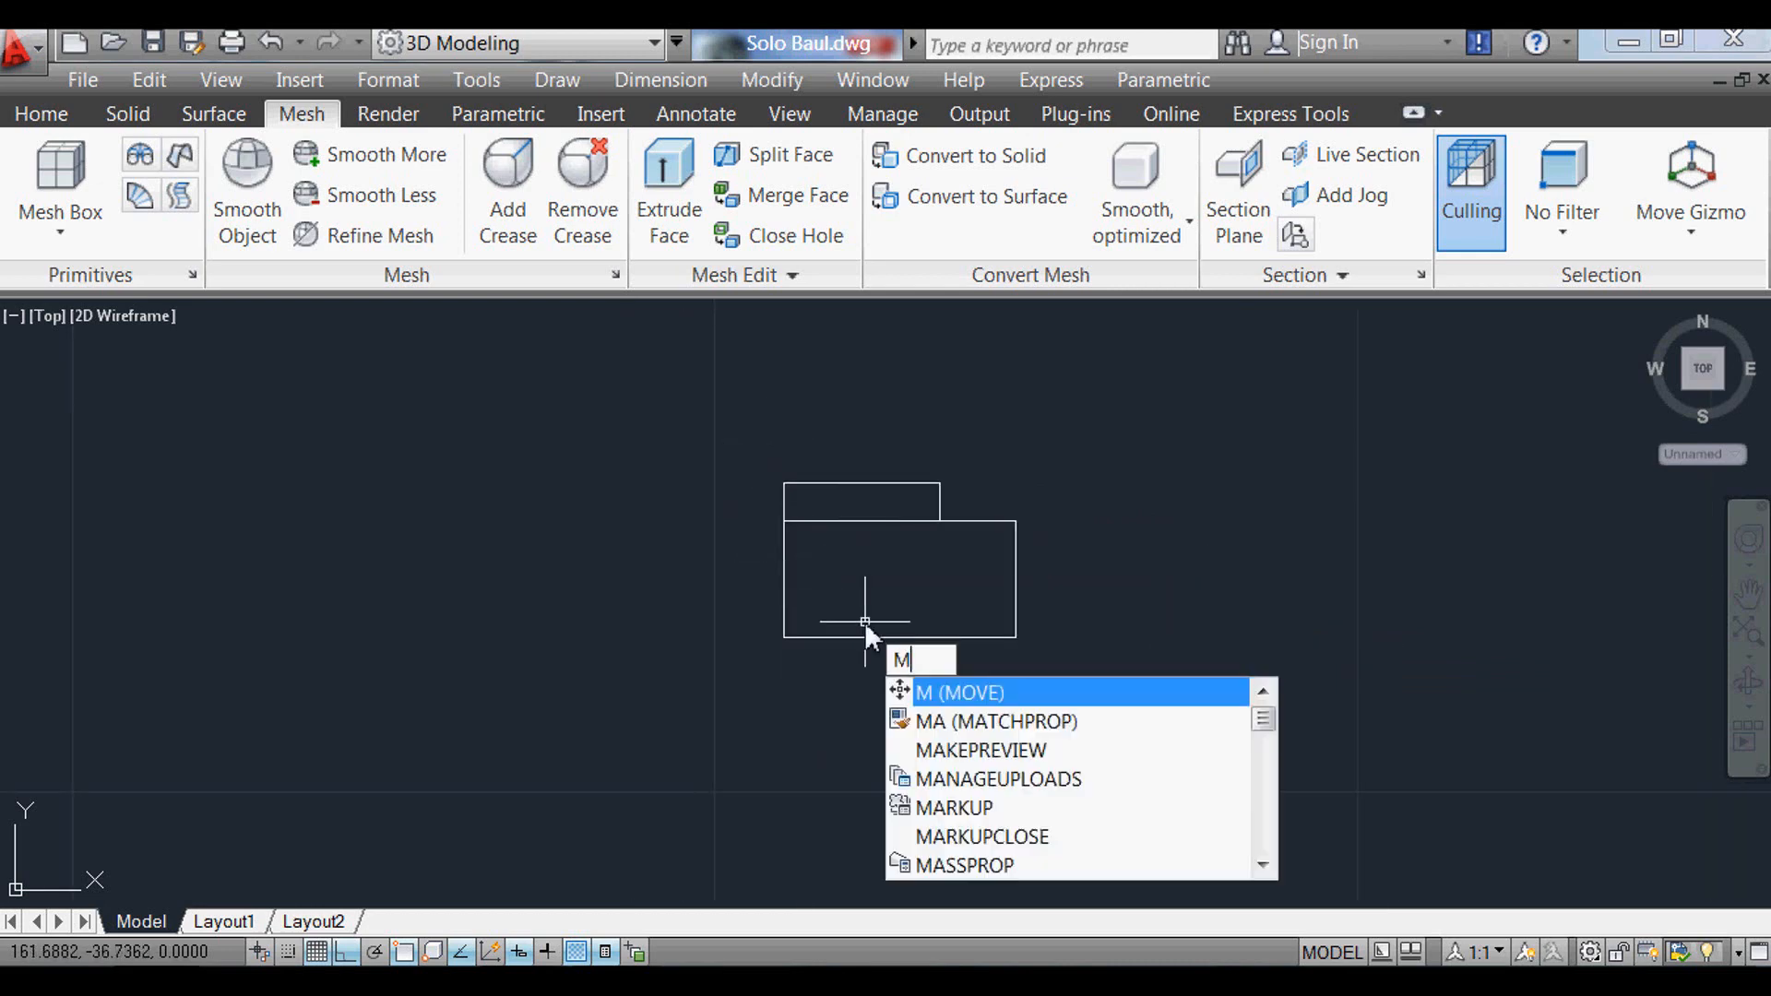
key("Return")
left_click(956, 503)
left_click(914, 480)
key("Return")
left_click(1143, 641)
type("1.5")
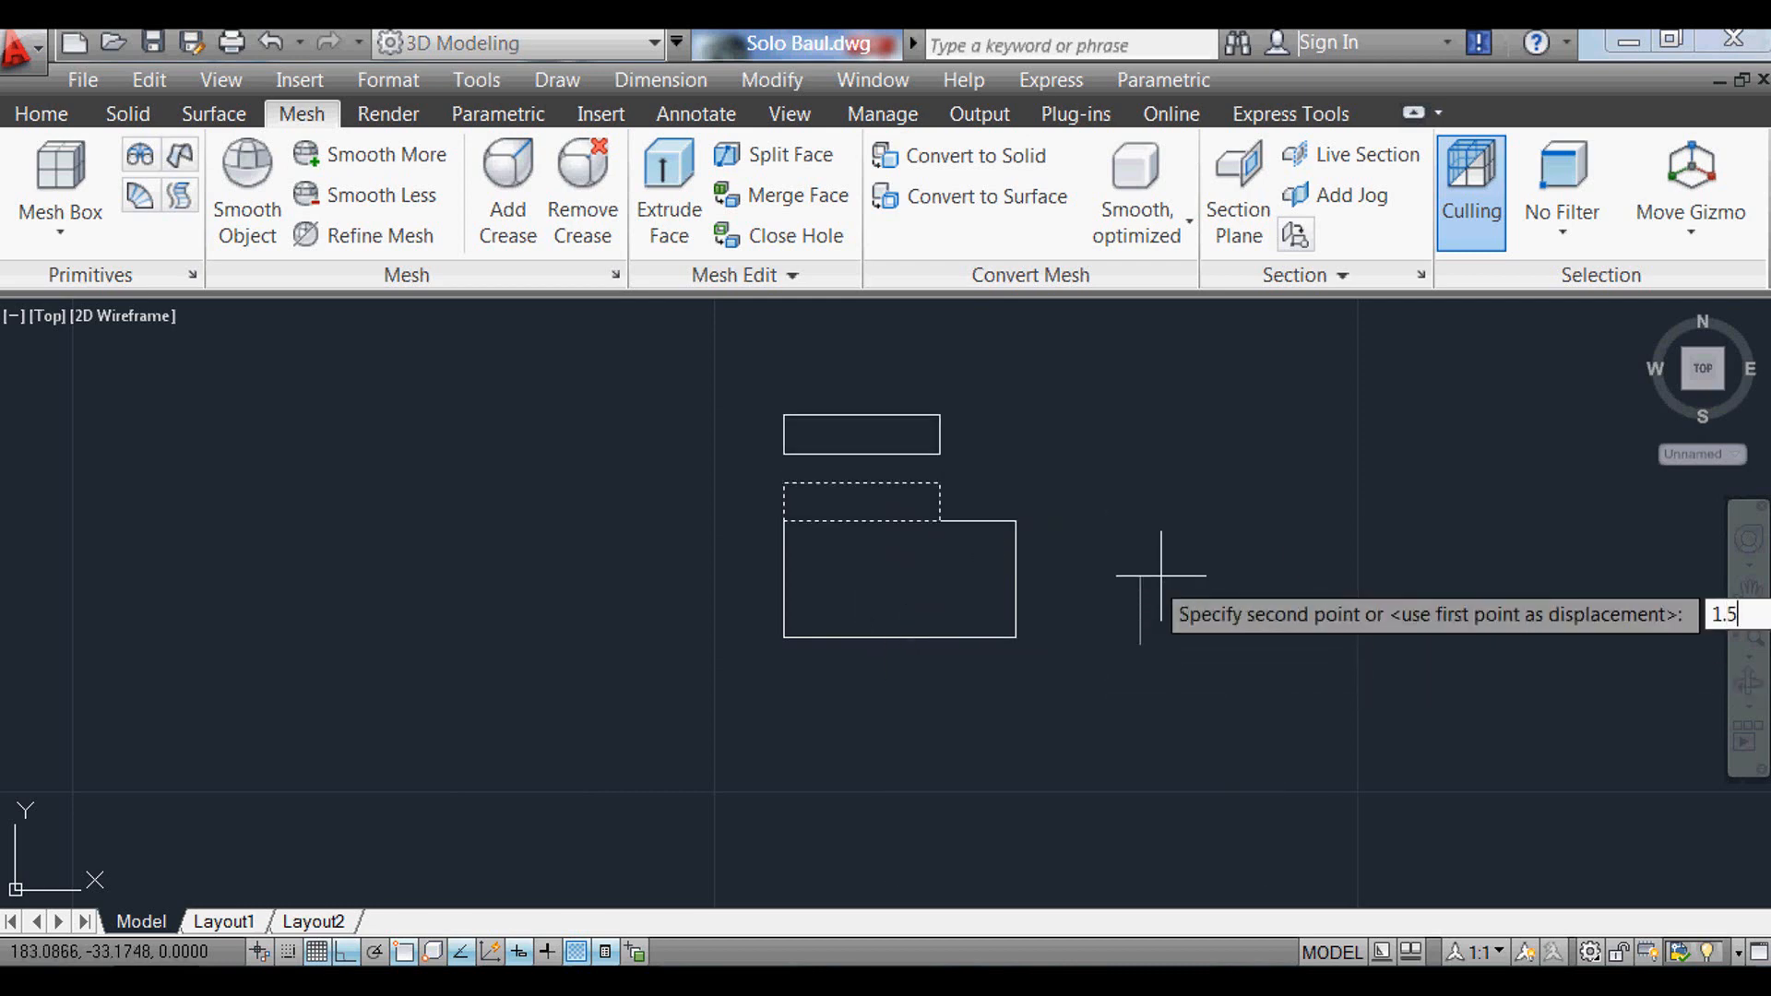
key("Return")
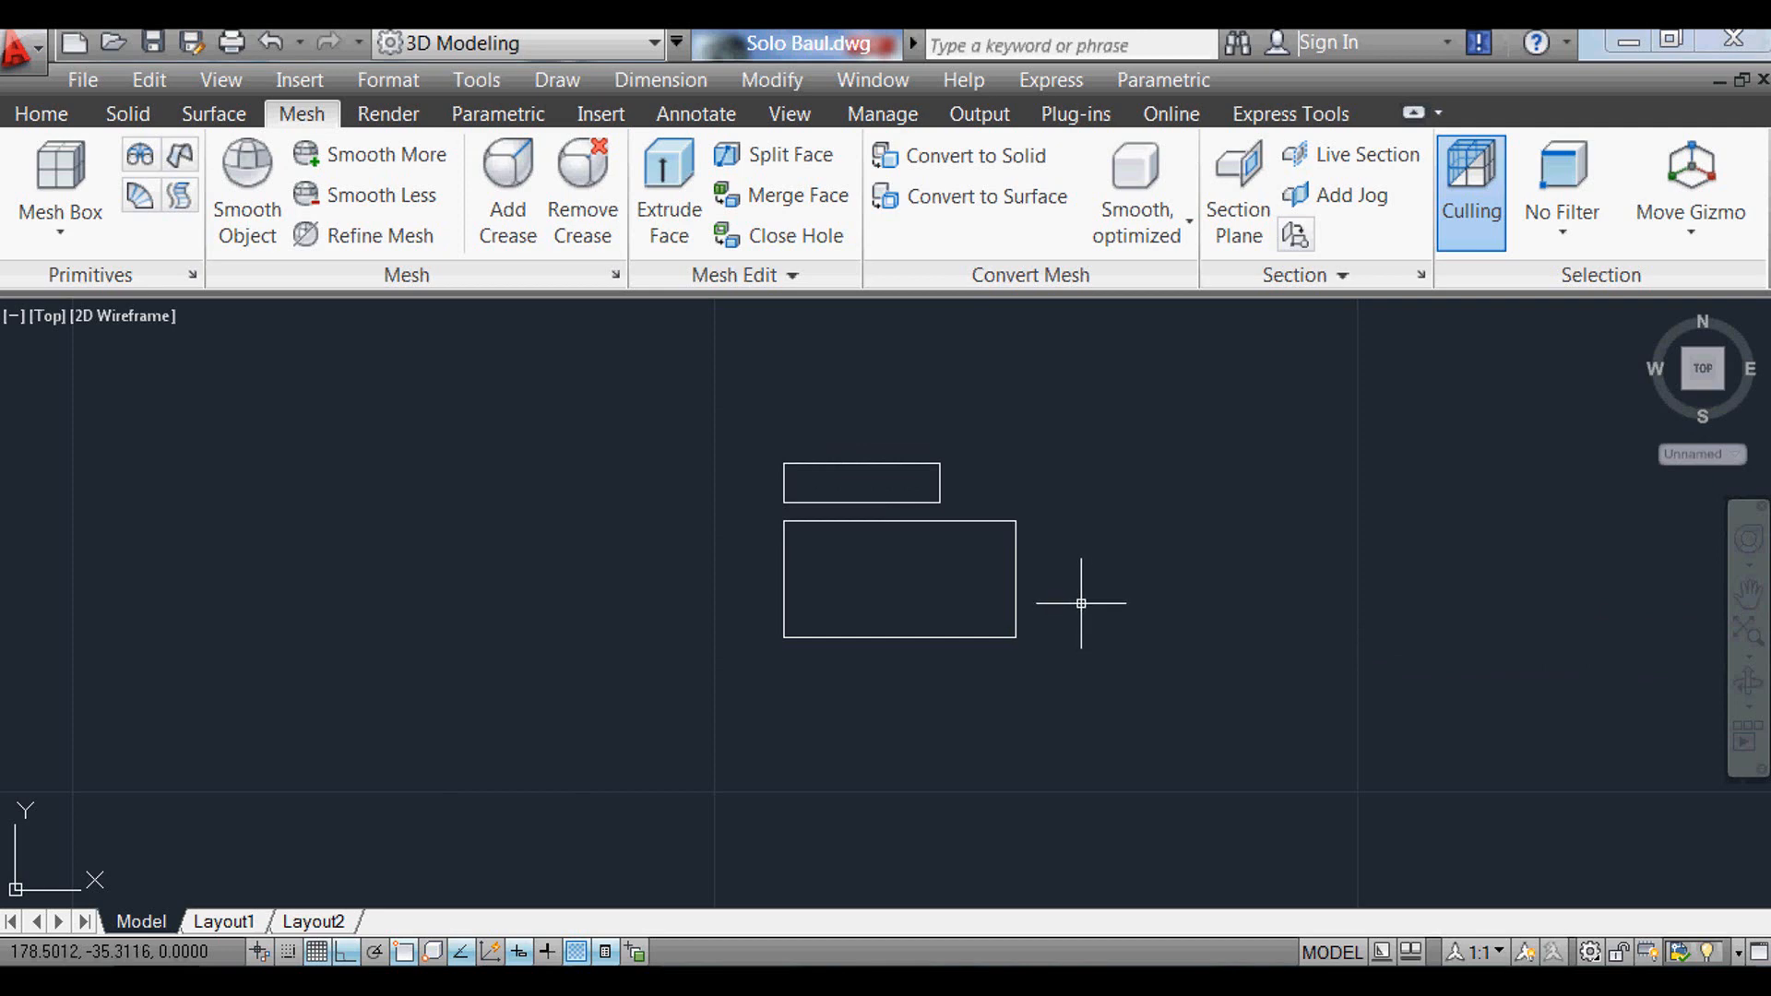
Step: Draw a 4.5 by 1.5 rectangle in the empty space to the right of the two rectangles
type("rec")
key("Return")
left_click(1235, 662)
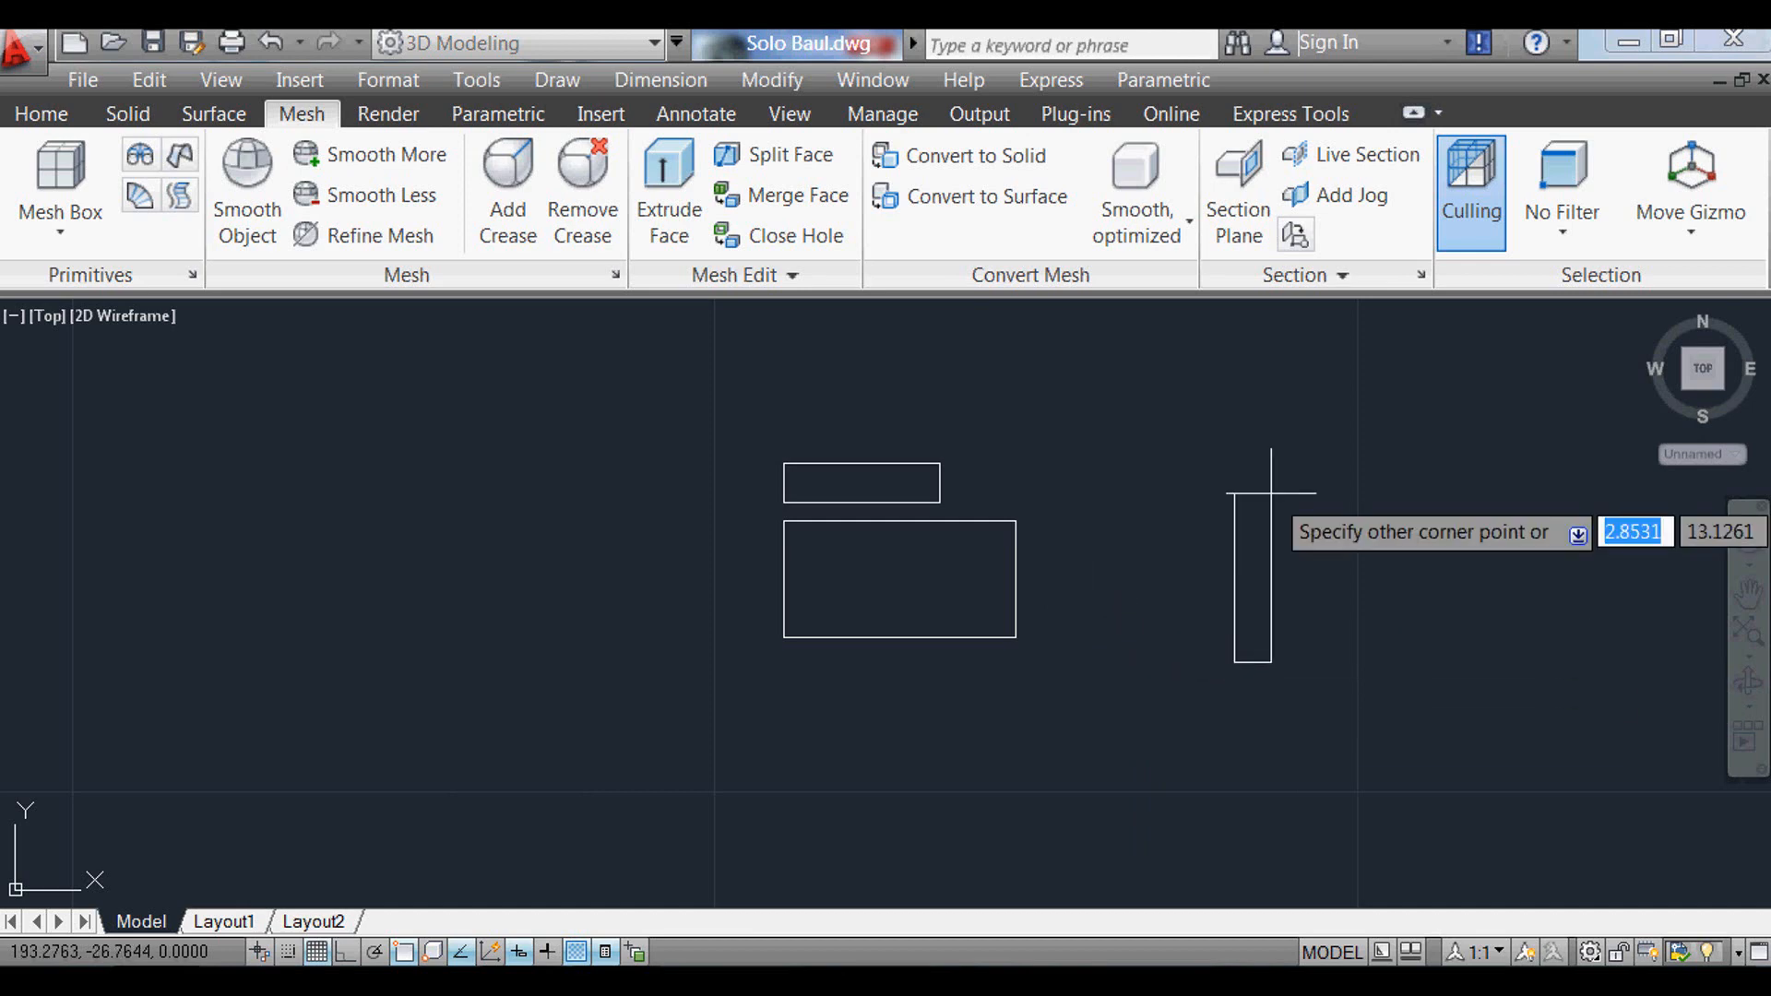
type("4.5")
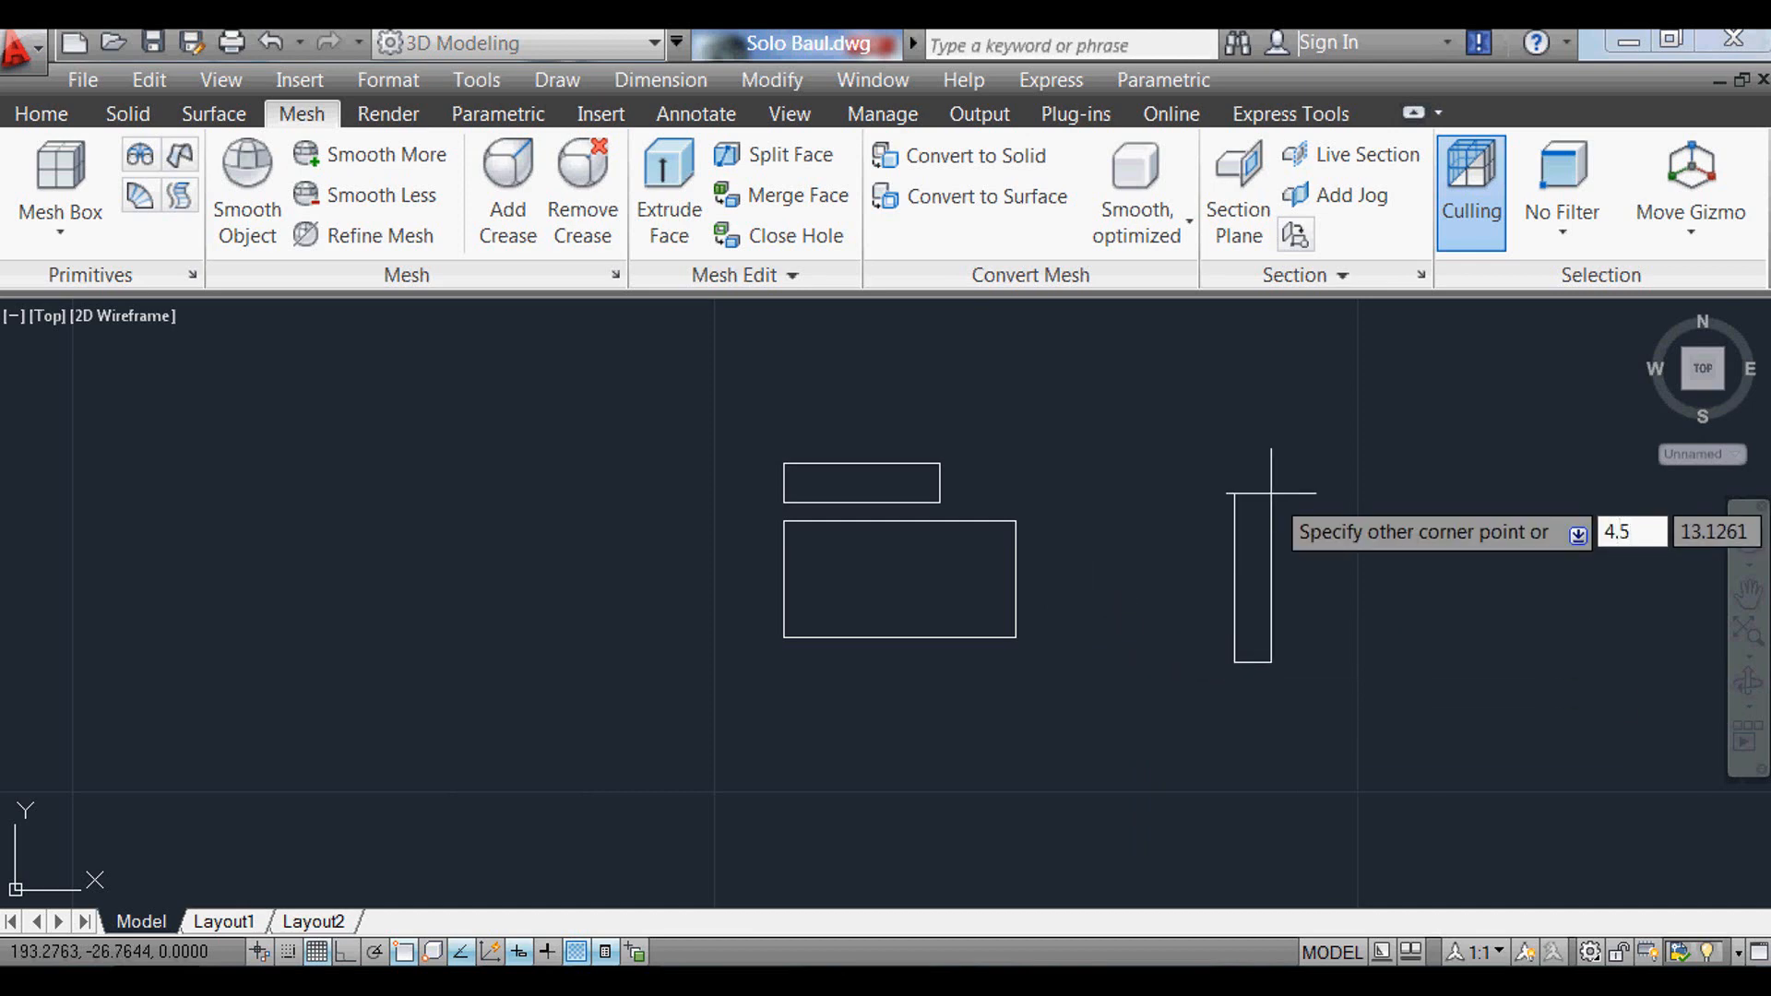
key("Tab")
type("1.5")
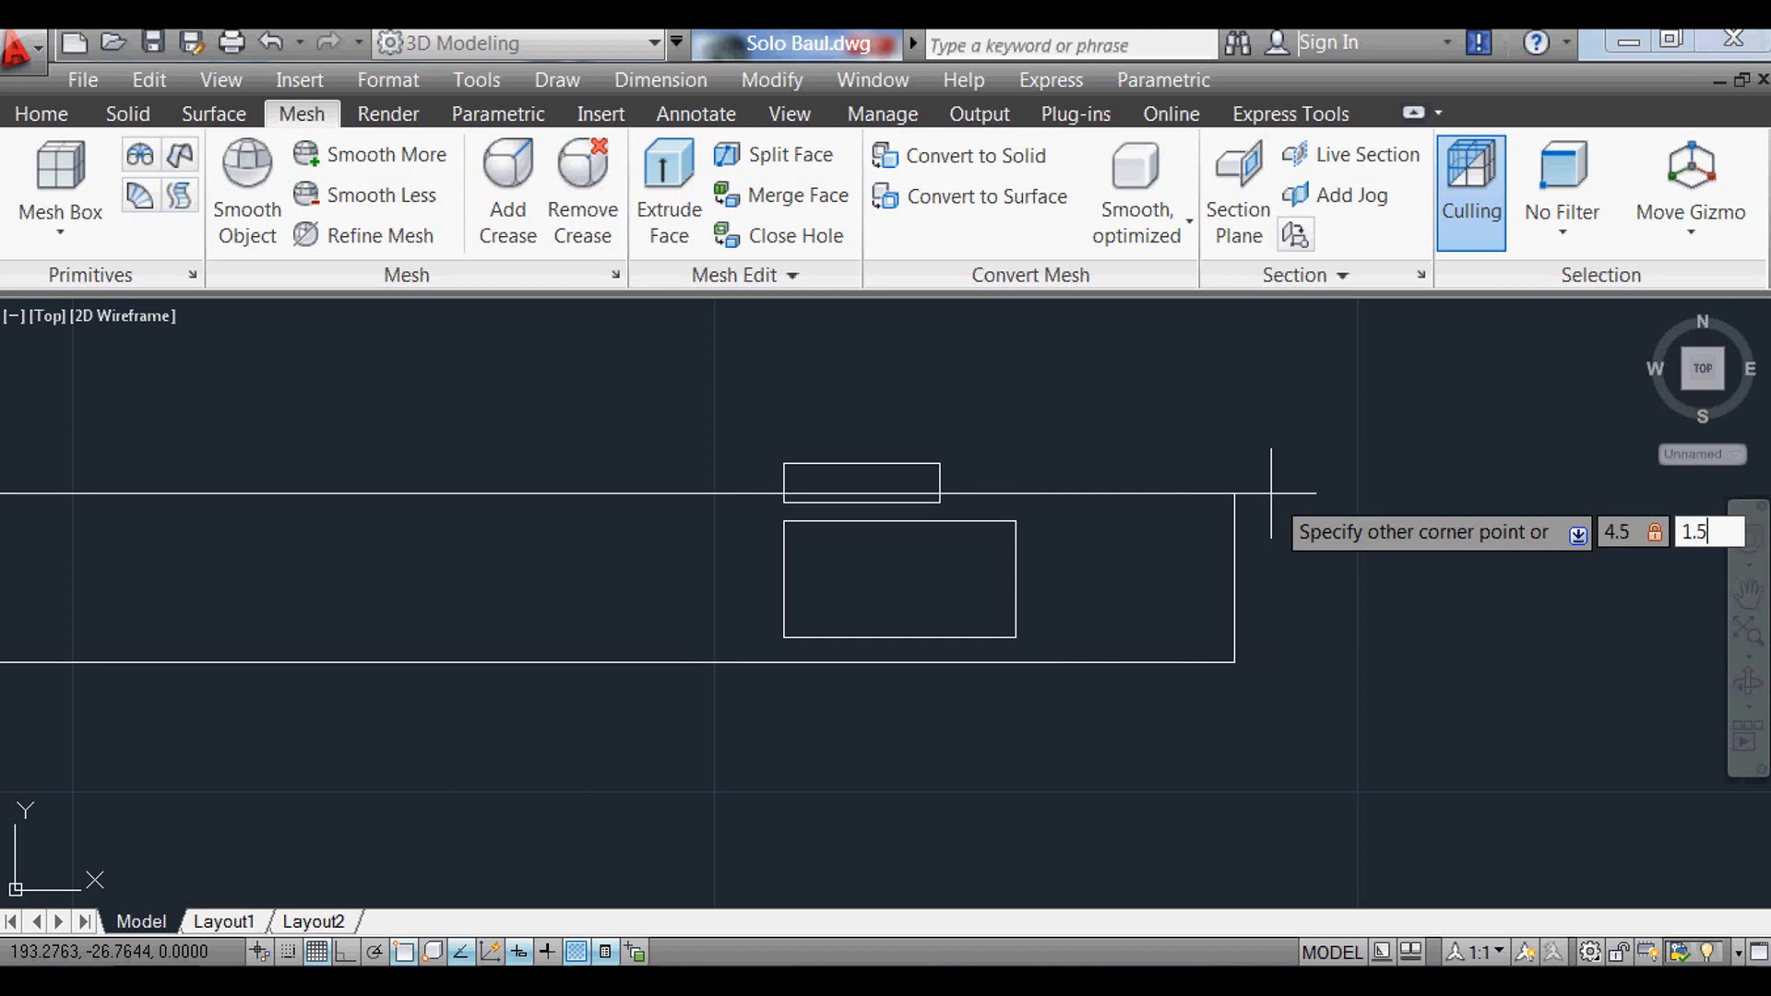
key("Return")
Step: Move the 4.5 by 1.5 rectangle by its upper midpoint to the midpoint of the 12.08 by 3 rectangle's lower edge
scroll(1277, 716, "up", 5)
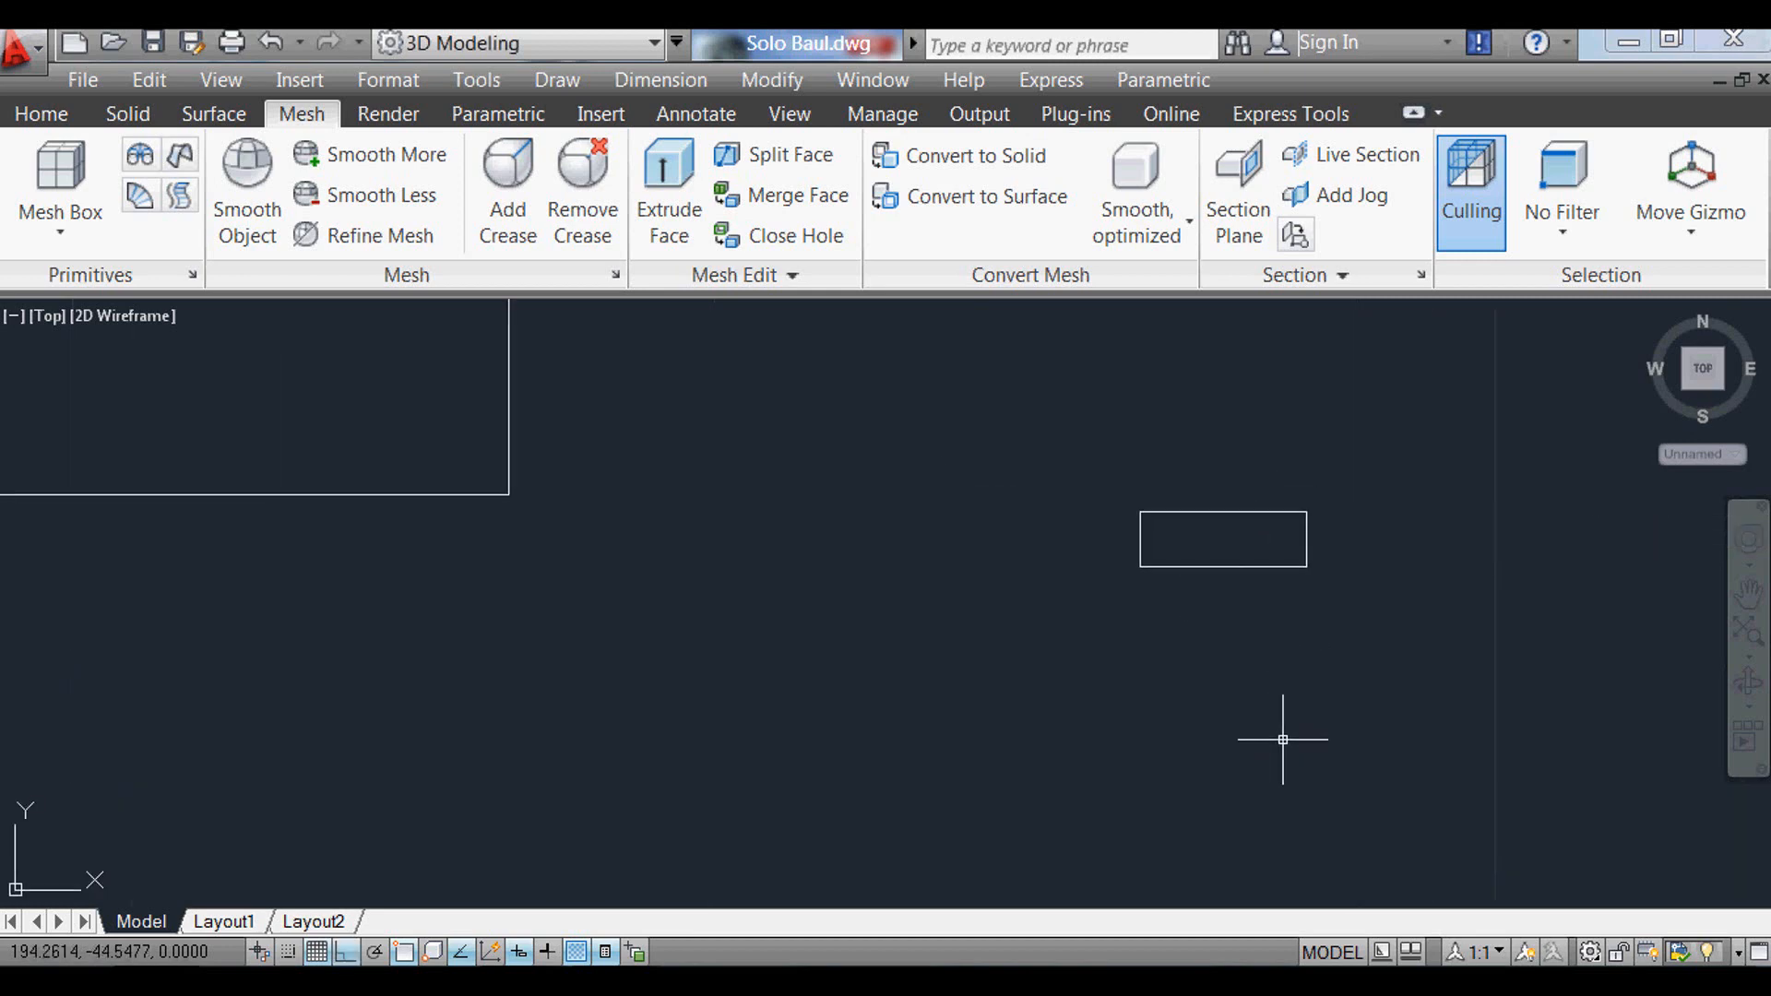
type("m")
key("Return")
left_click(1291, 628)
left_click(1180, 441)
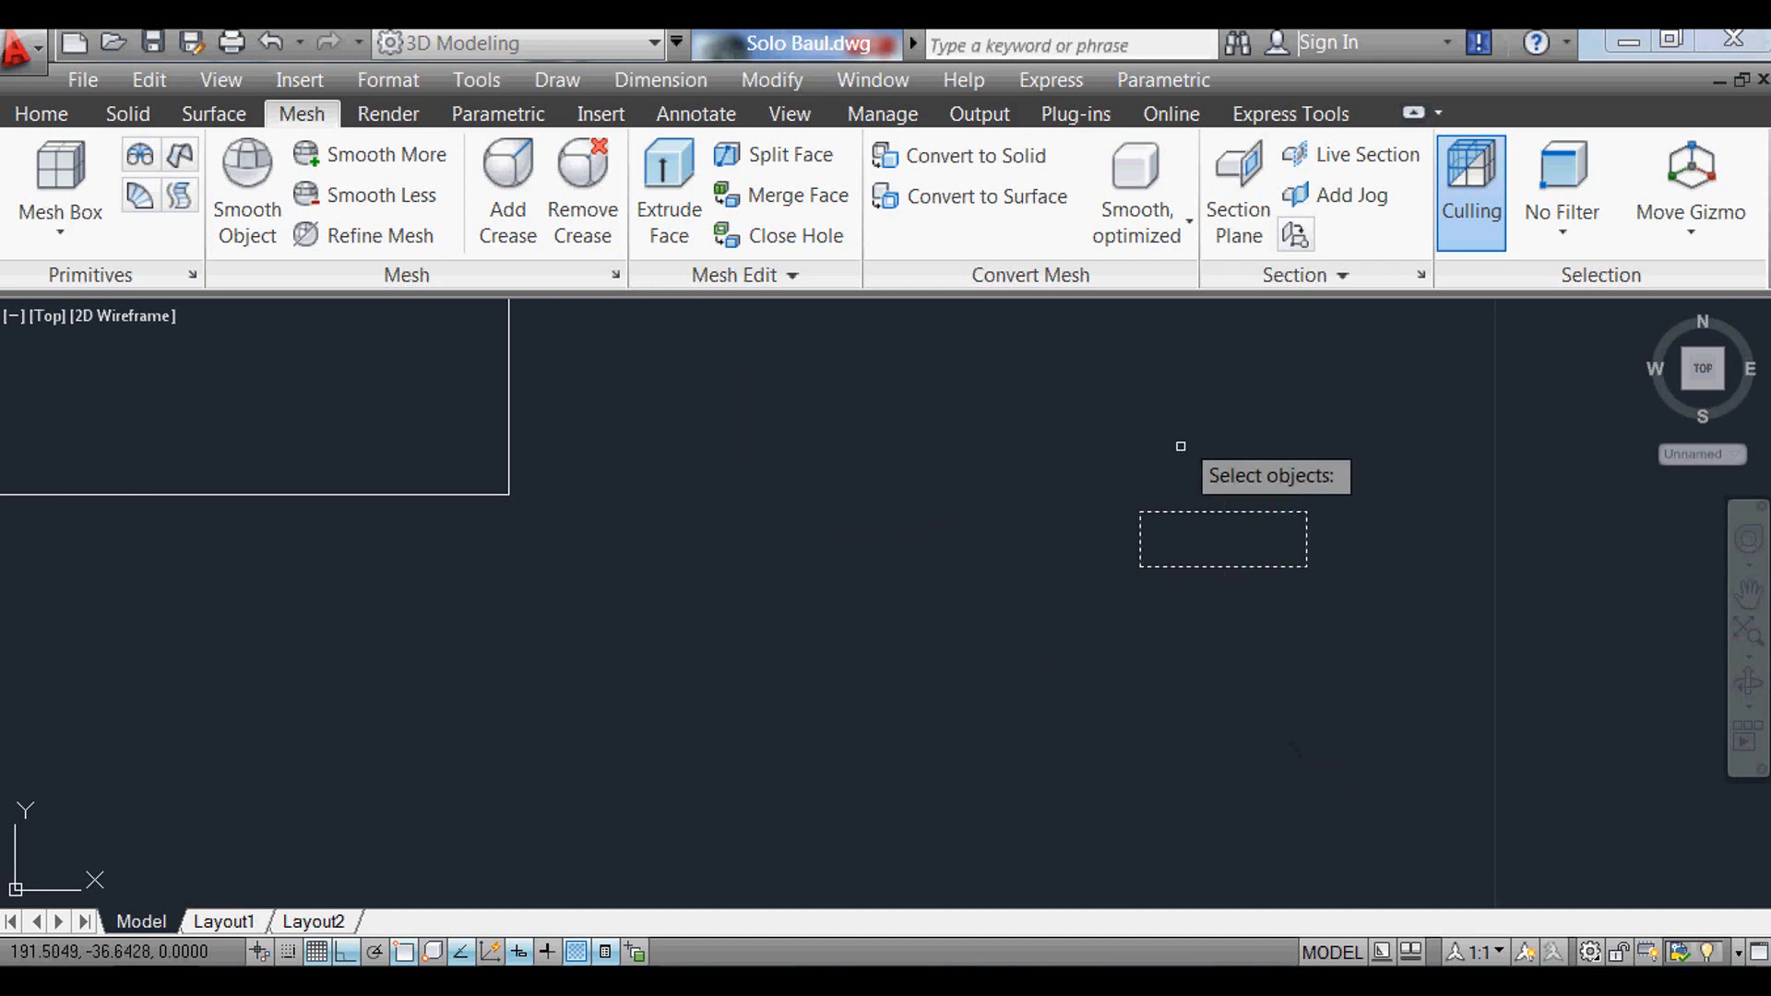
key("Return")
left_click(1213, 517)
scroll(1460, 740, "down", 4)
scroll(908, 492, "up", 3)
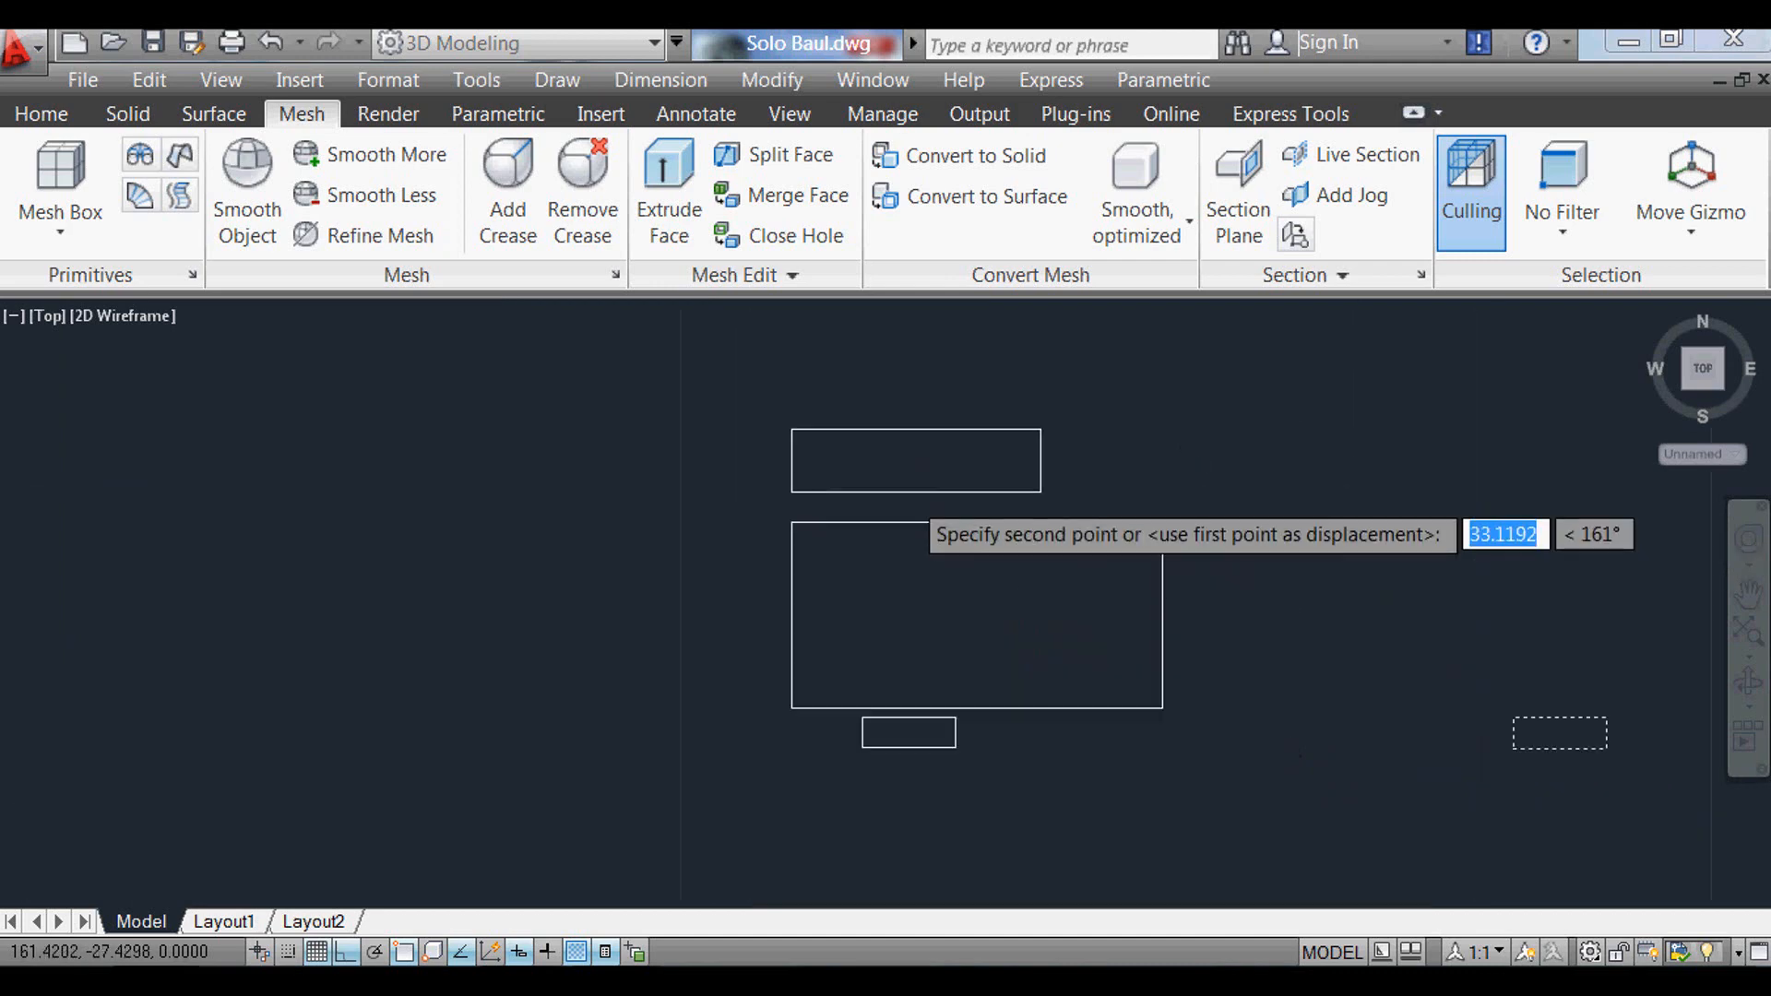
left_click(908, 491)
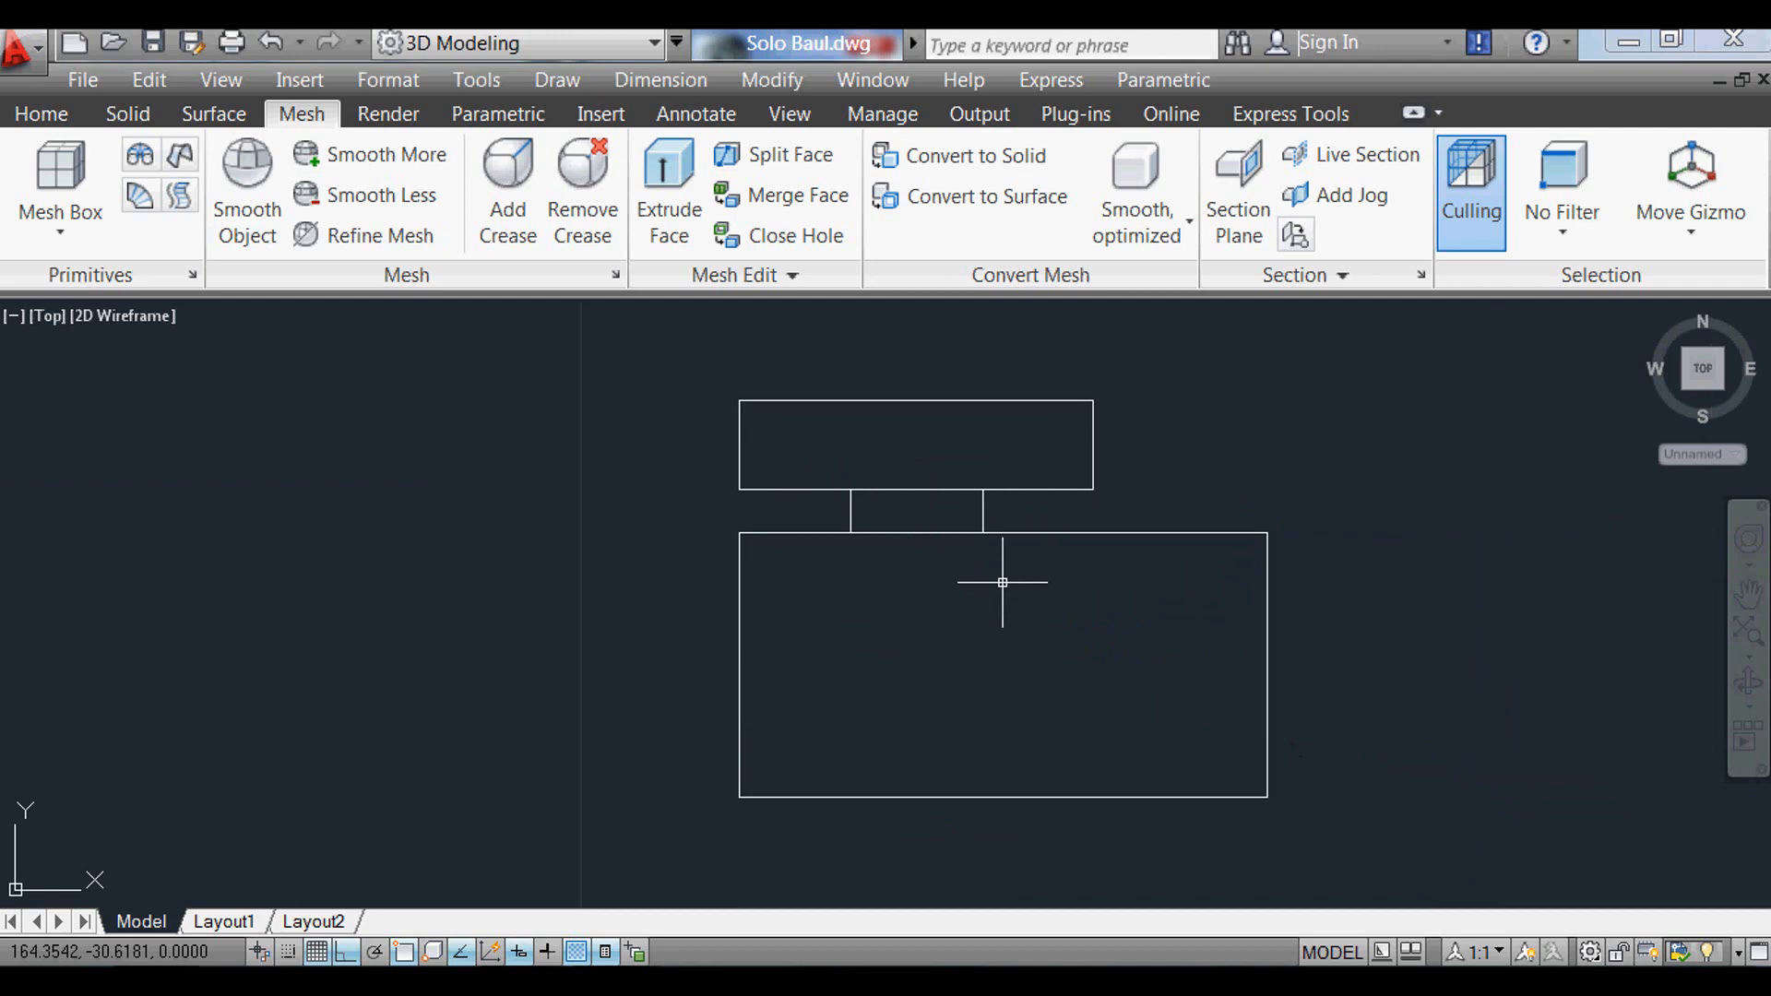
Step: Draw a rectangle 4 wide and about 4.5 high to the right of the assembled rectangles
type("rec")
key("Return")
scroll(803, 498, "down", 3)
left_click(1094, 563)
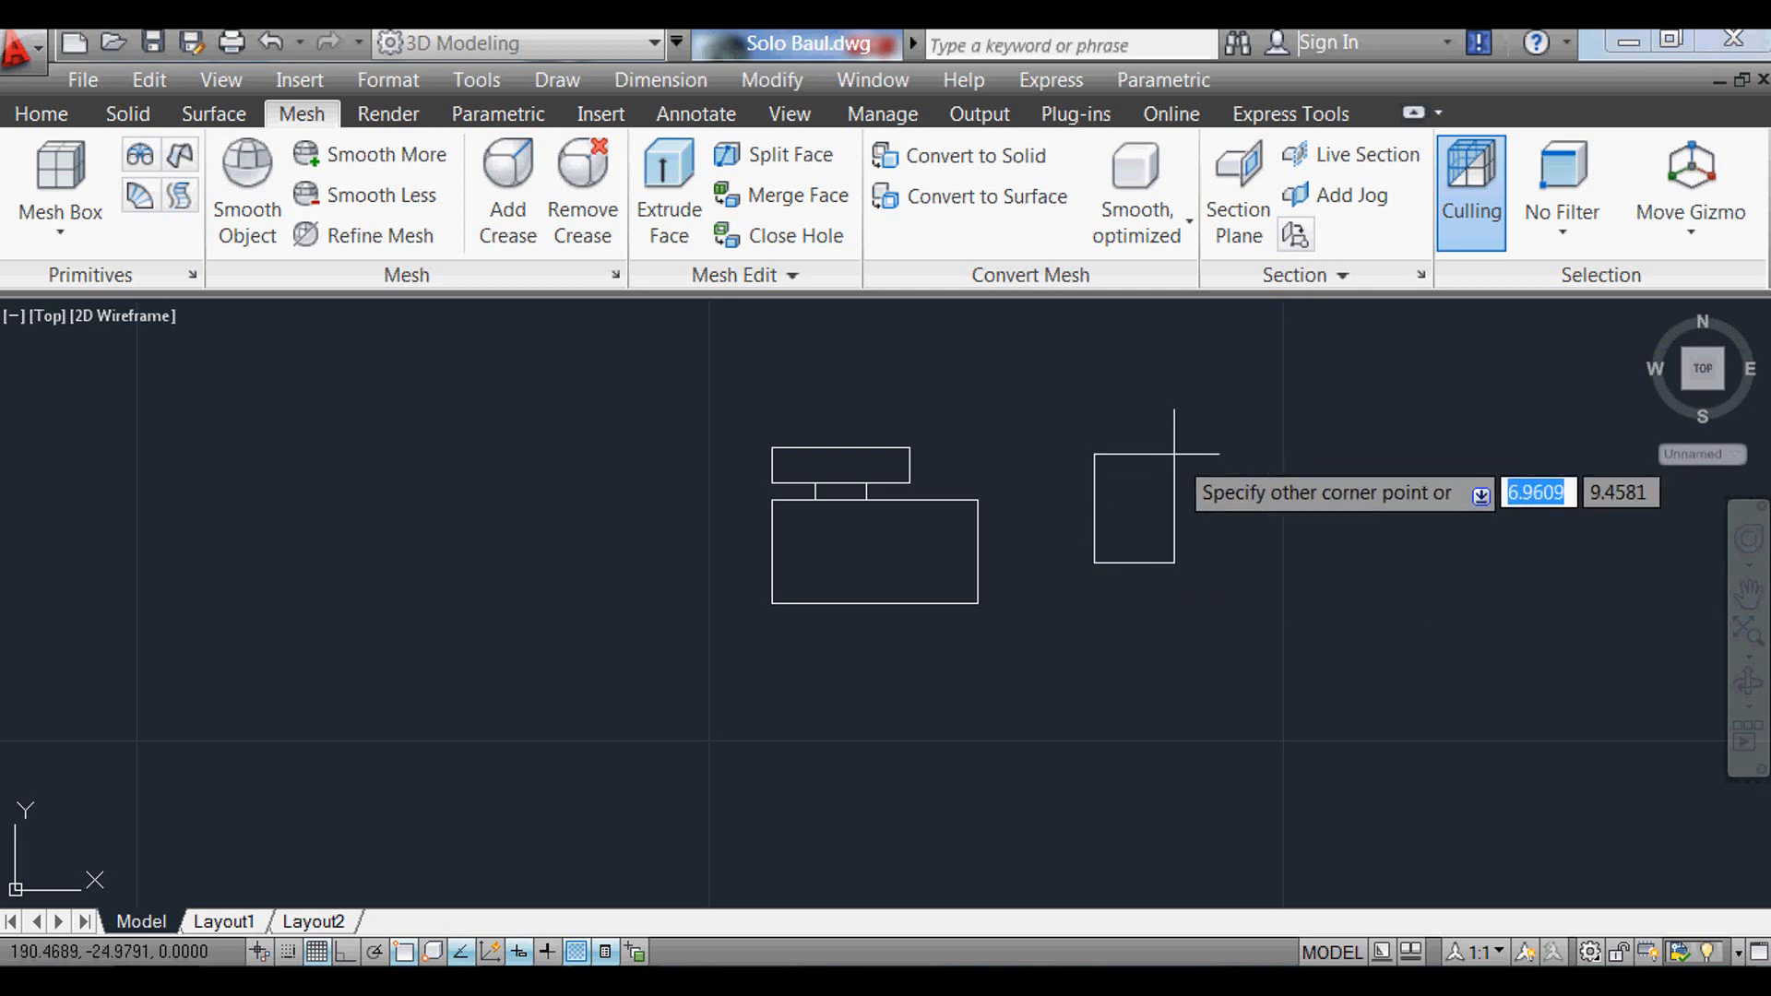
type("4")
key("Tab")
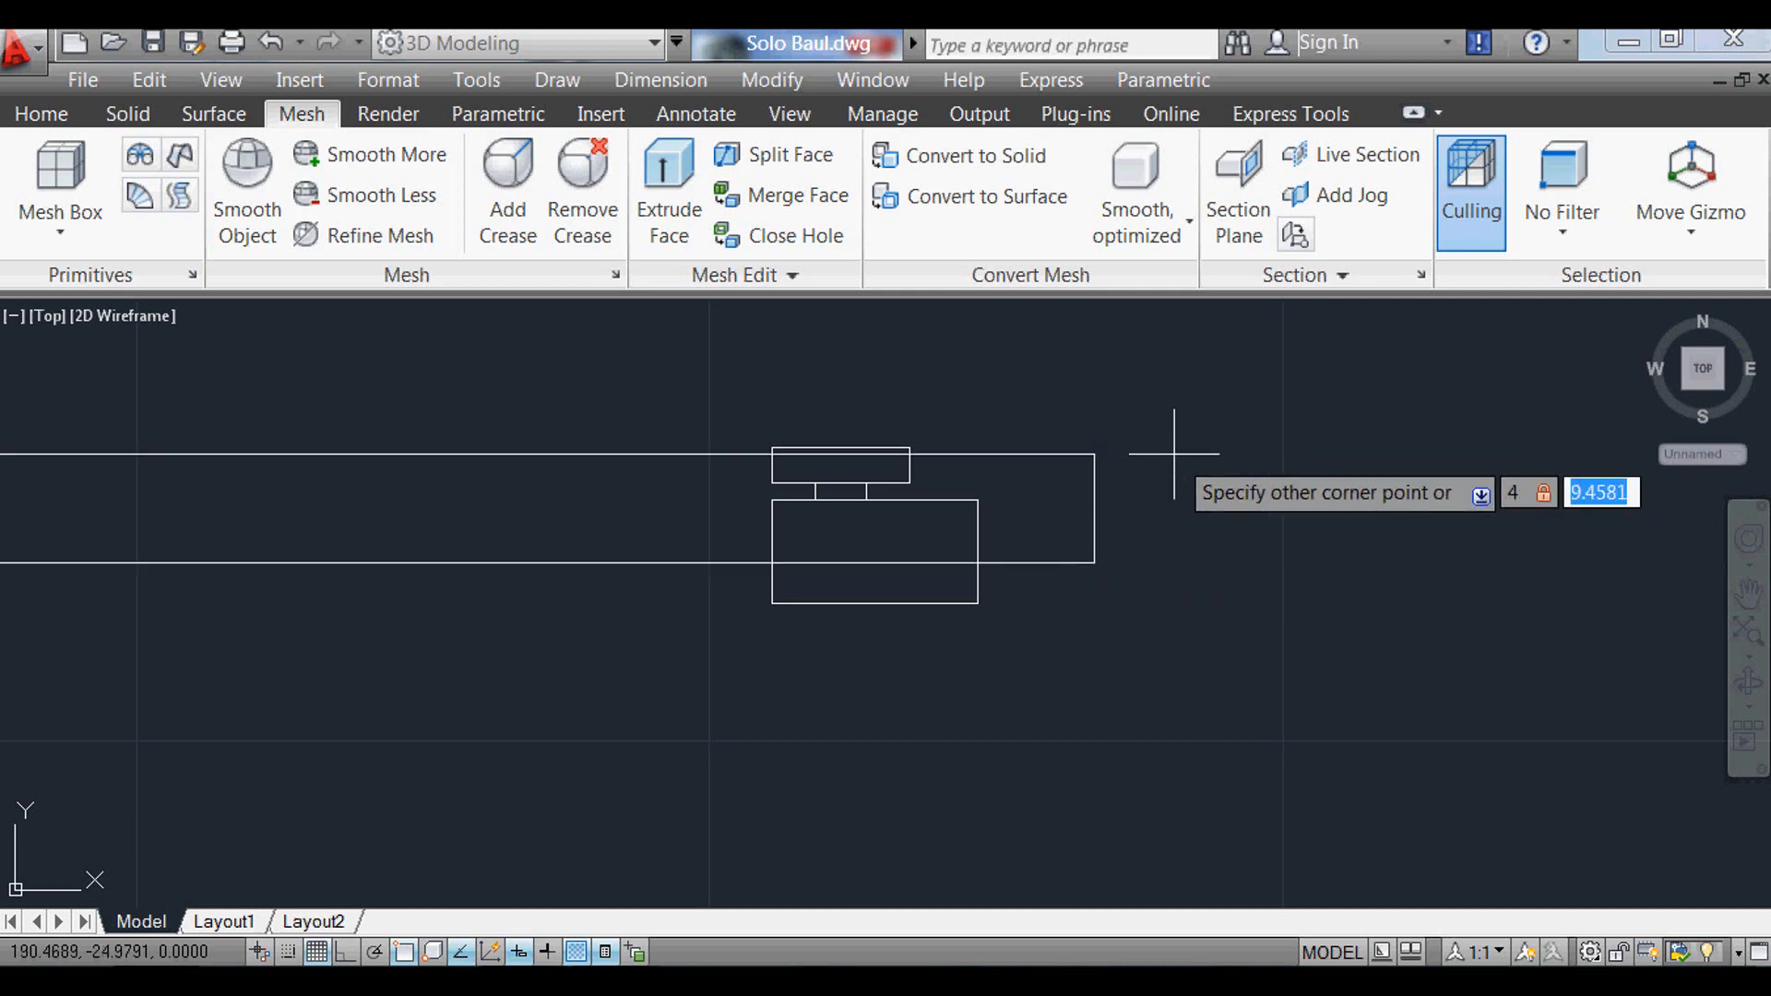
type("4.")
key("Return")
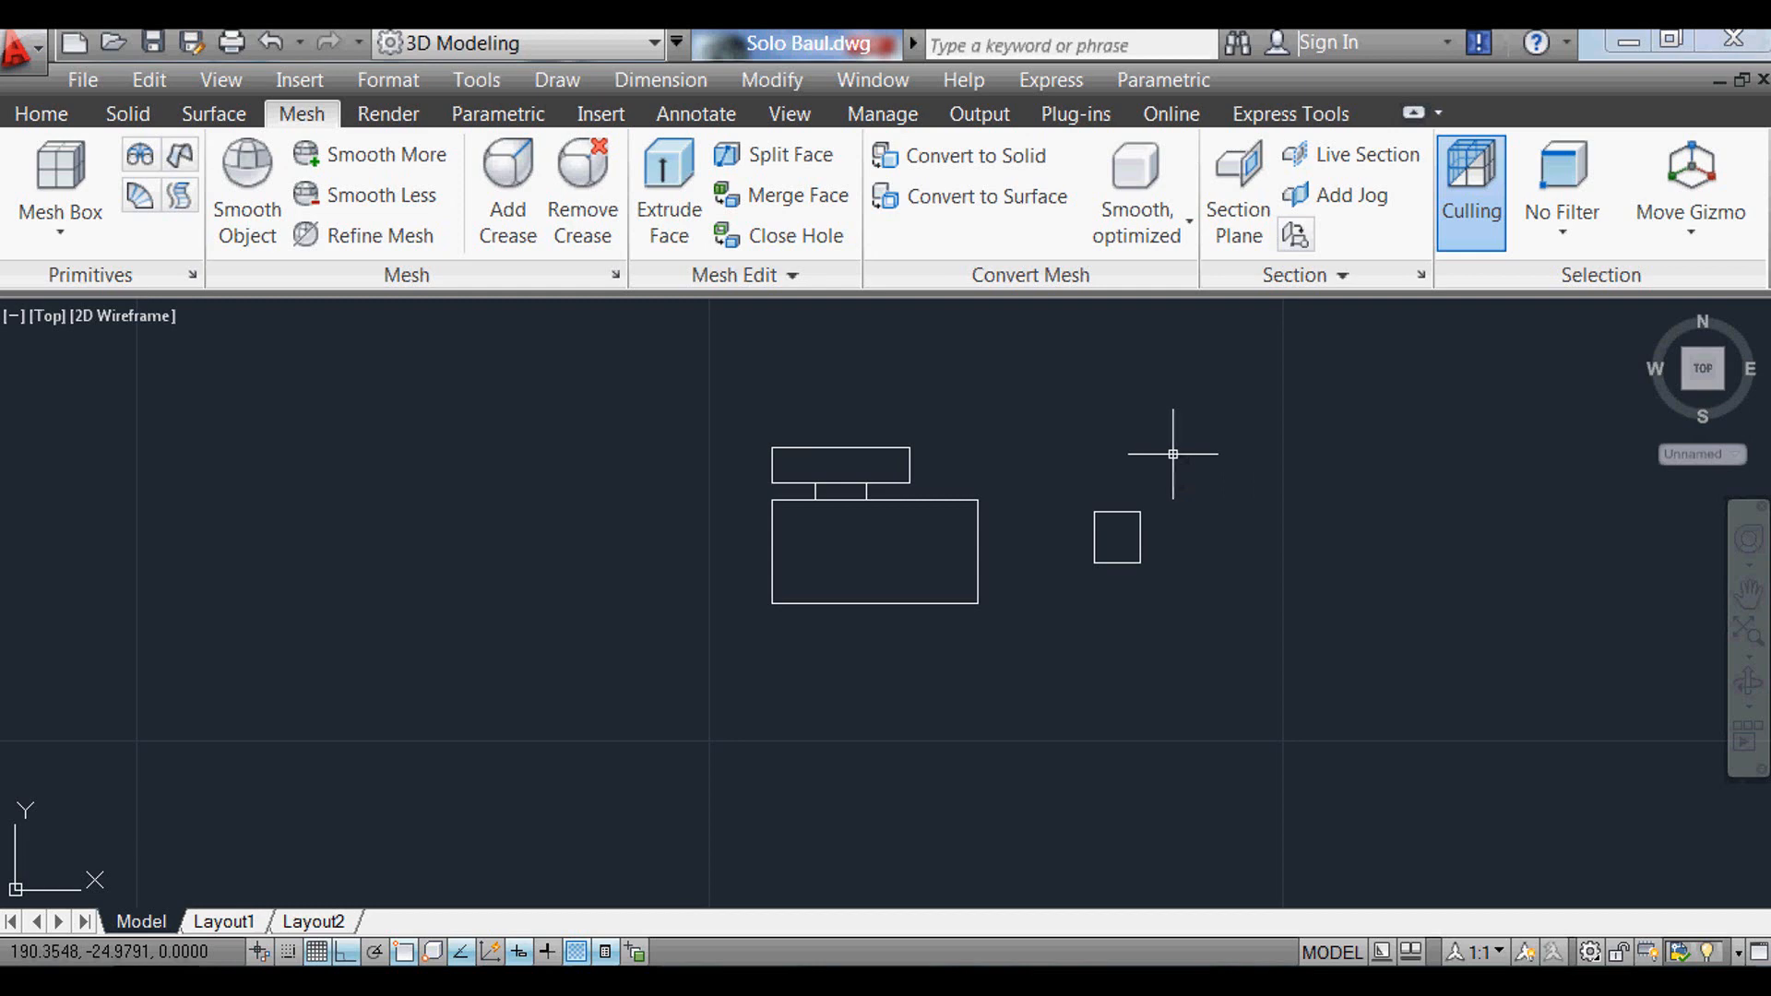
Step: Move the 4-wide rectangle by its upper midpoint to the midpoint of the small connecting rectangle's lower edge
key("Return")
scroll(1169, 614, "up", 4)
left_click(1203, 450)
left_click(964, 406)
key("Return")
left_click(1063, 381)
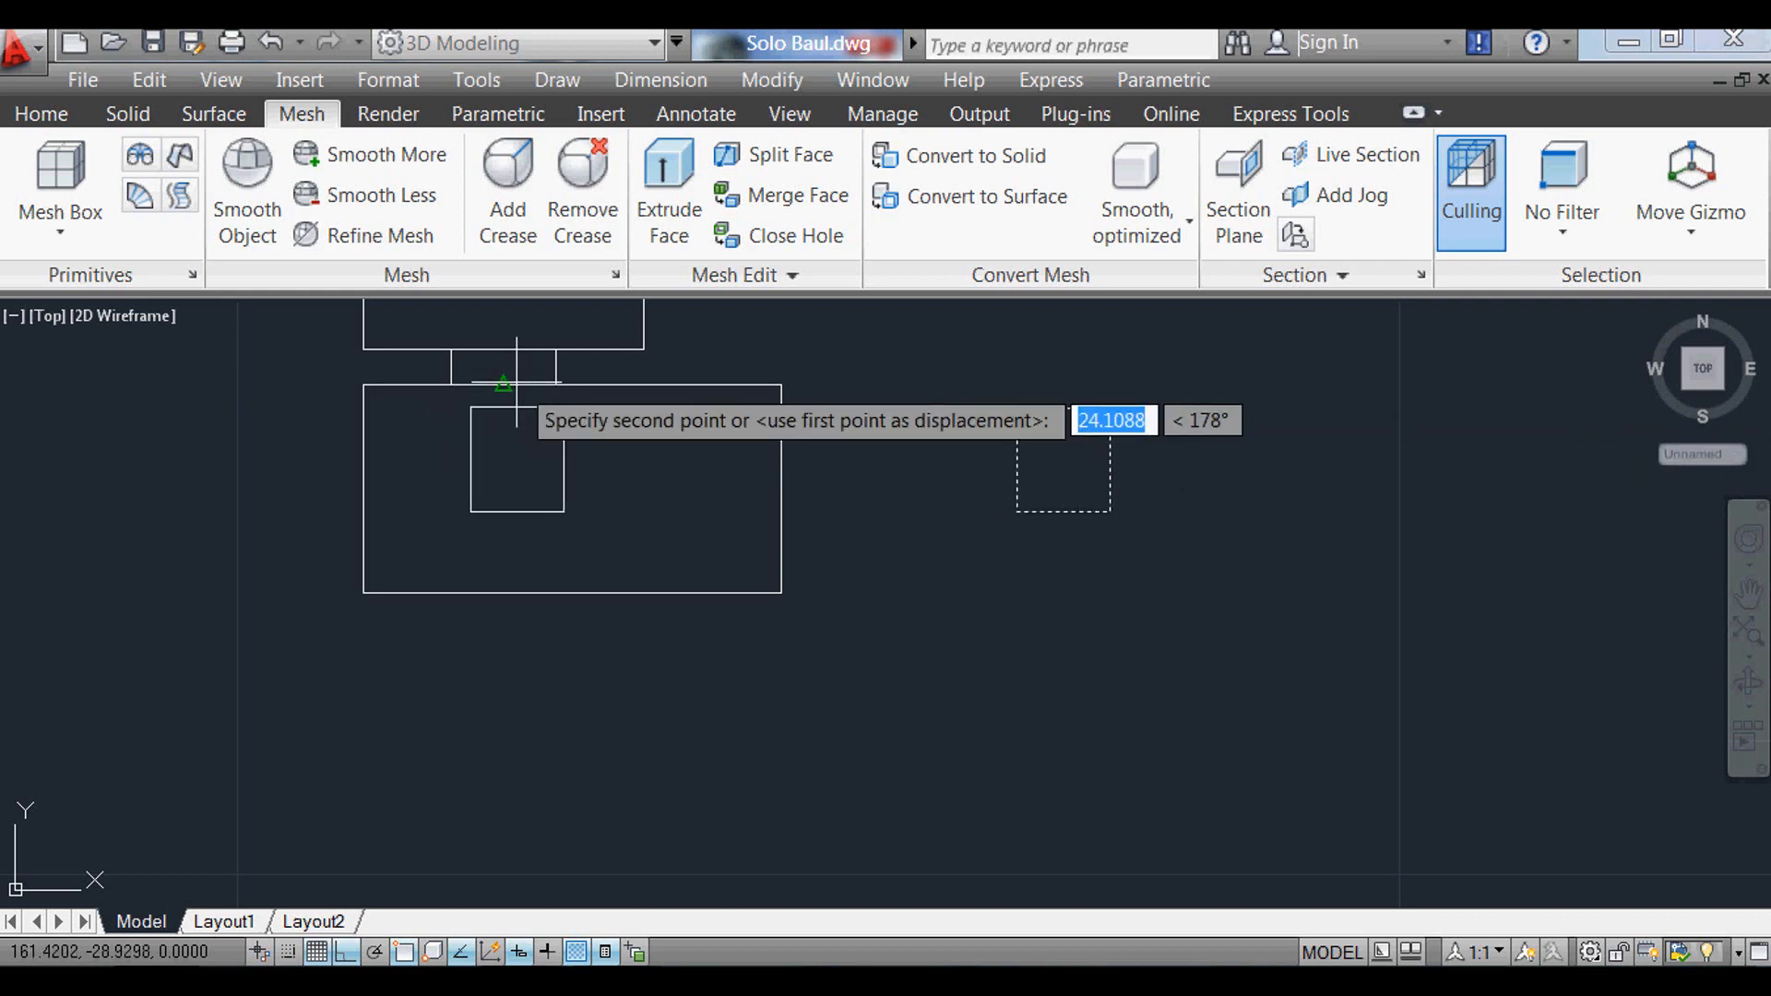
left_click(509, 379)
Step: Draw a 3 by 2 rectangle in the empty space to the right of the large rectangle
type("rec")
key("Return")
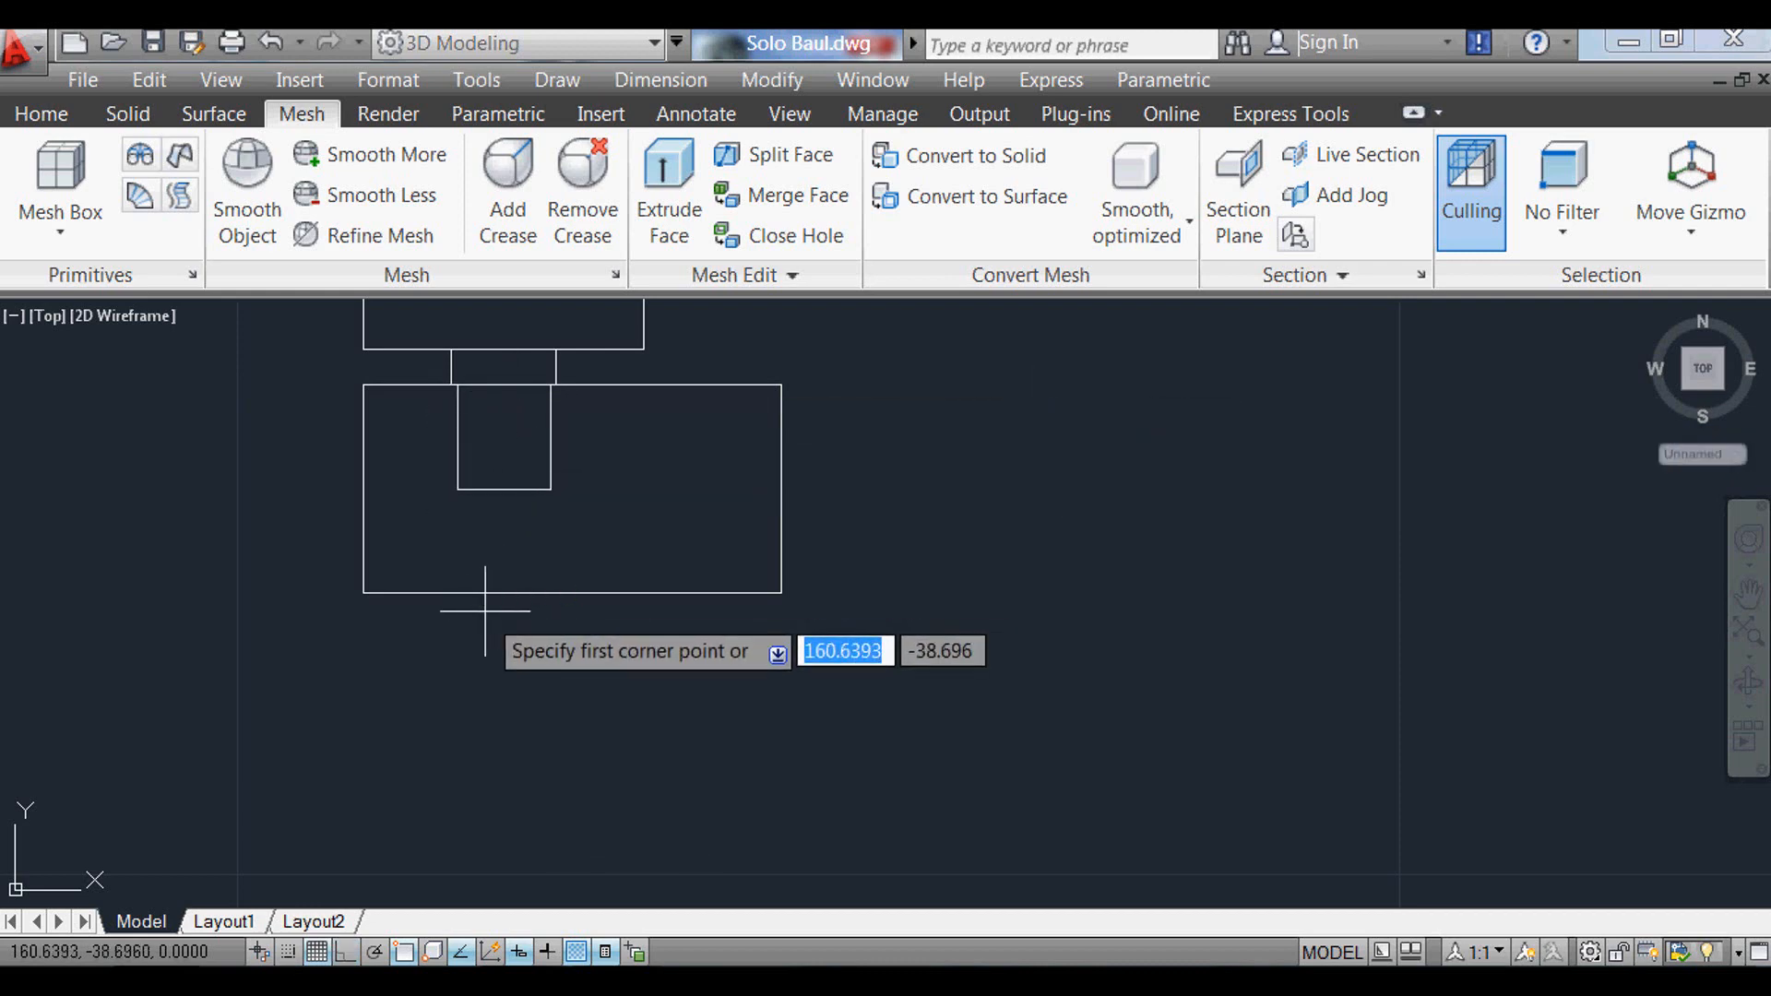
left_click(900, 572)
type("3")
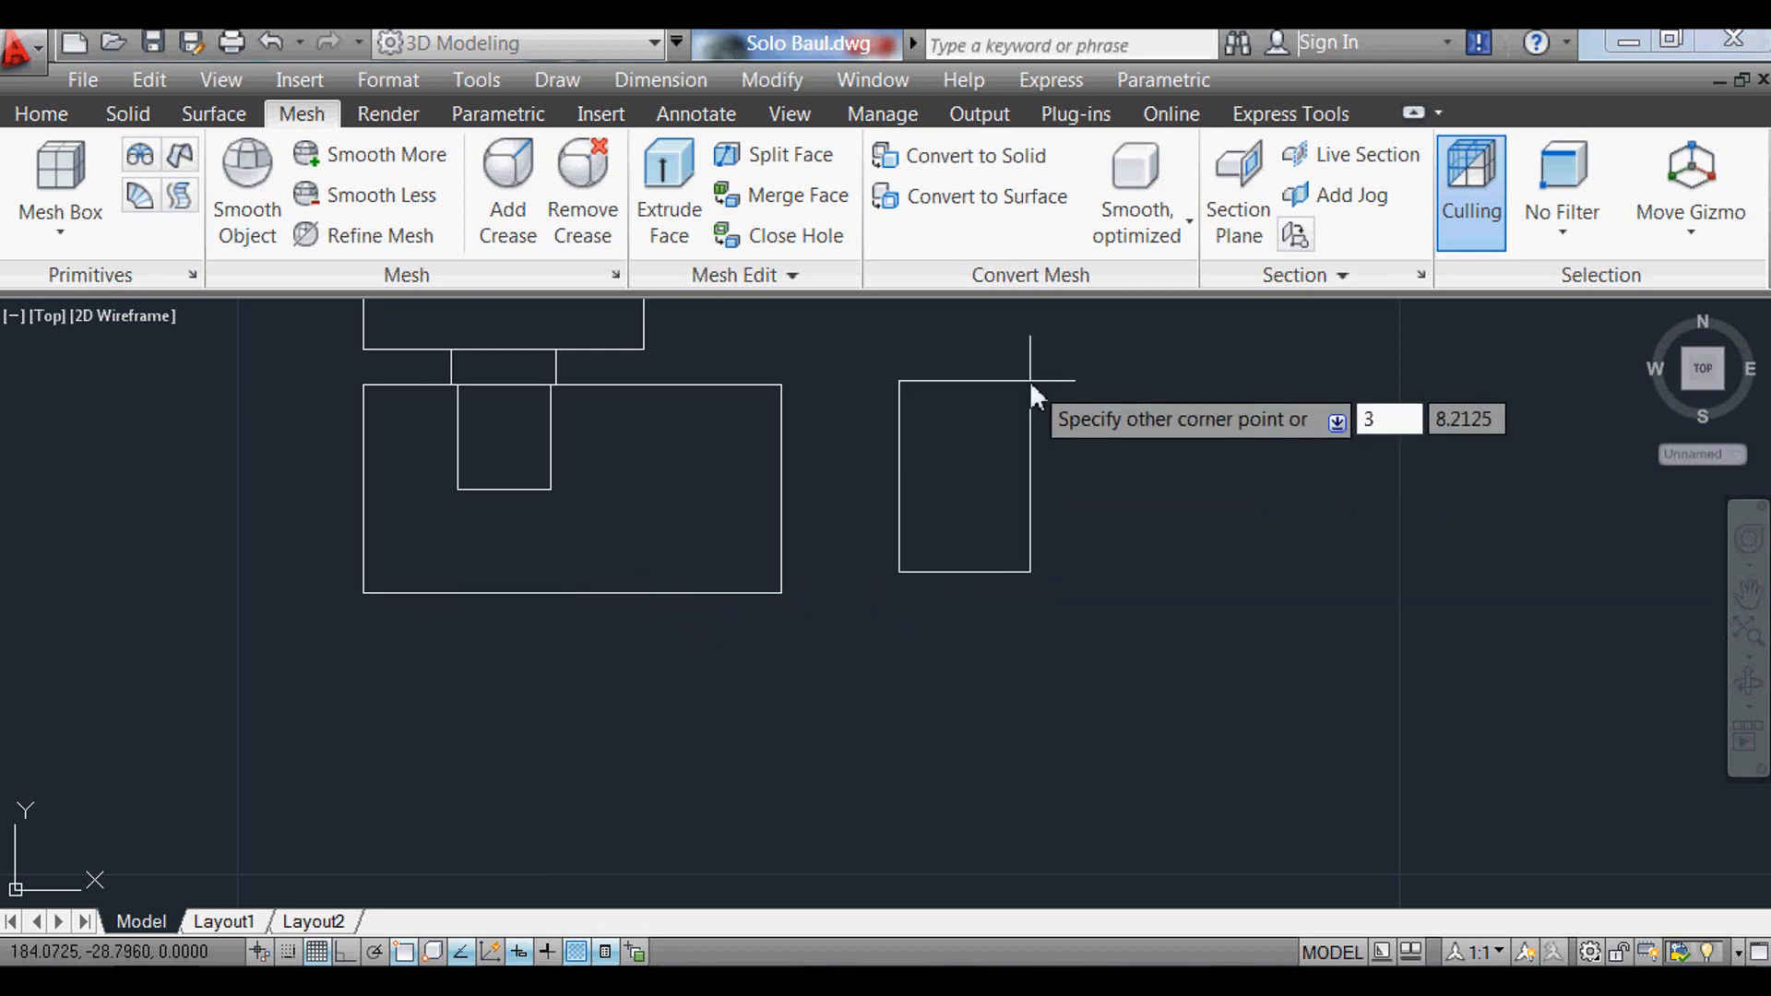
key("Tab")
type("2")
key("Return")
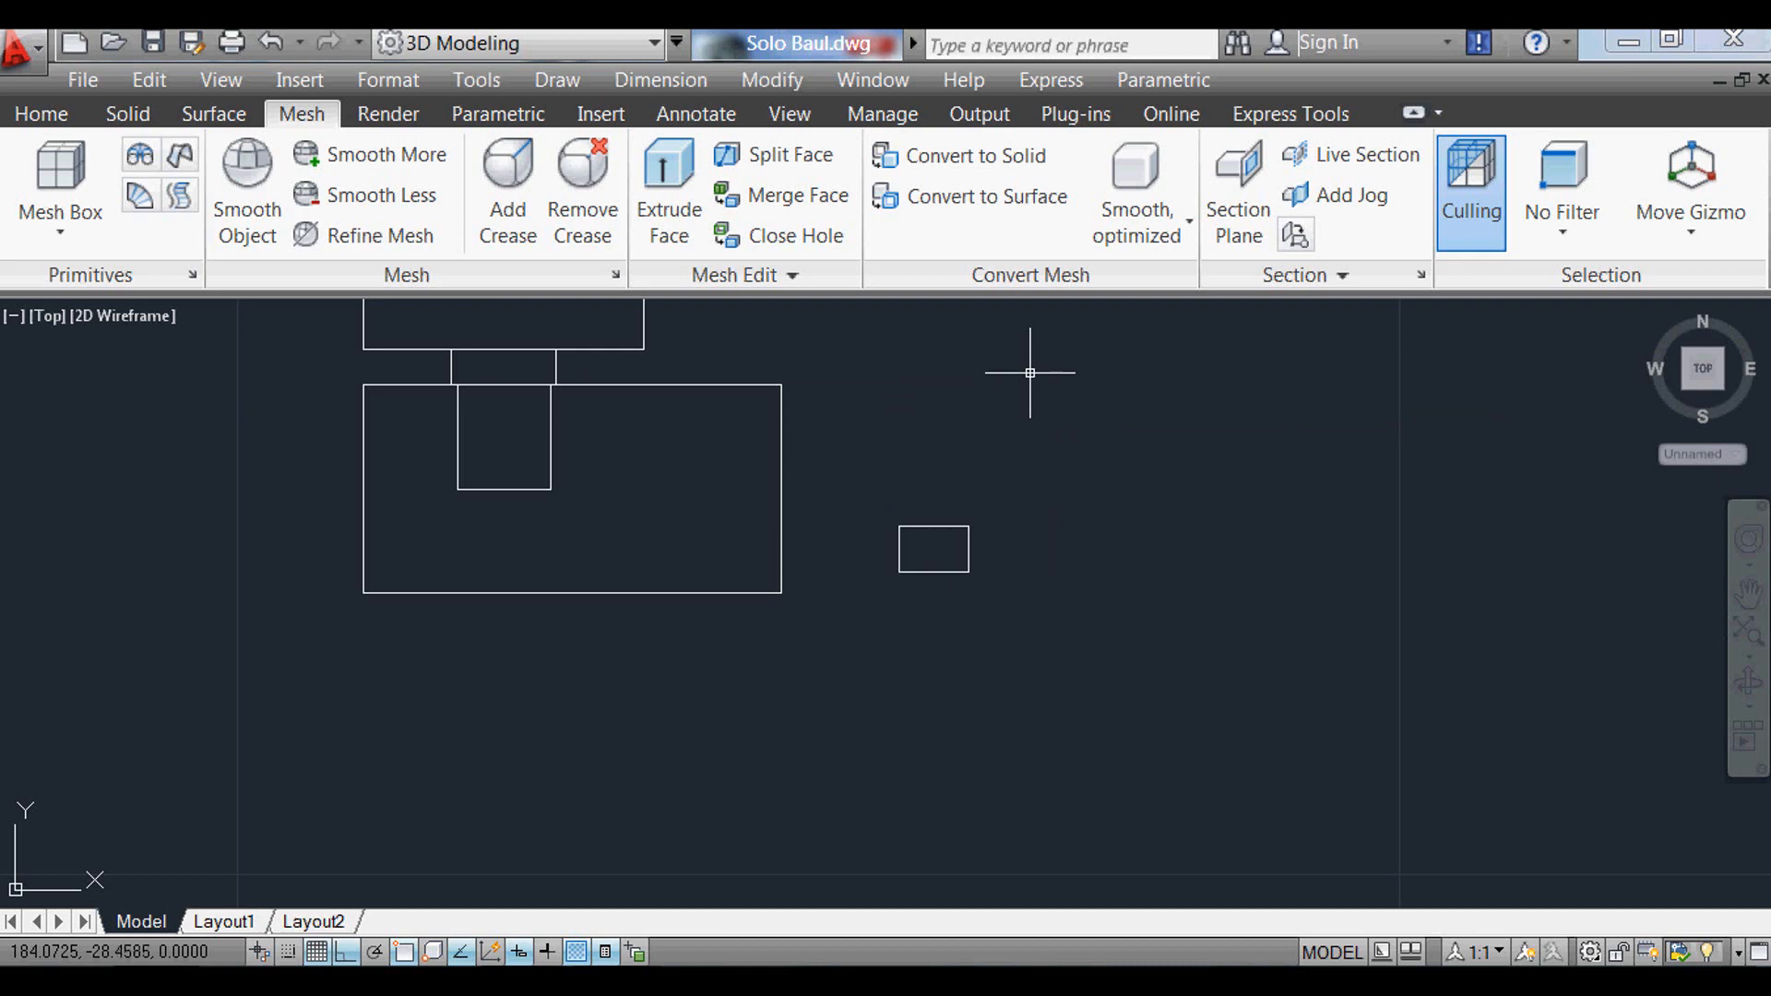
Step: Rotate the 3 by 2 rectangle 90 degrees about its lower-right corner
type("ro")
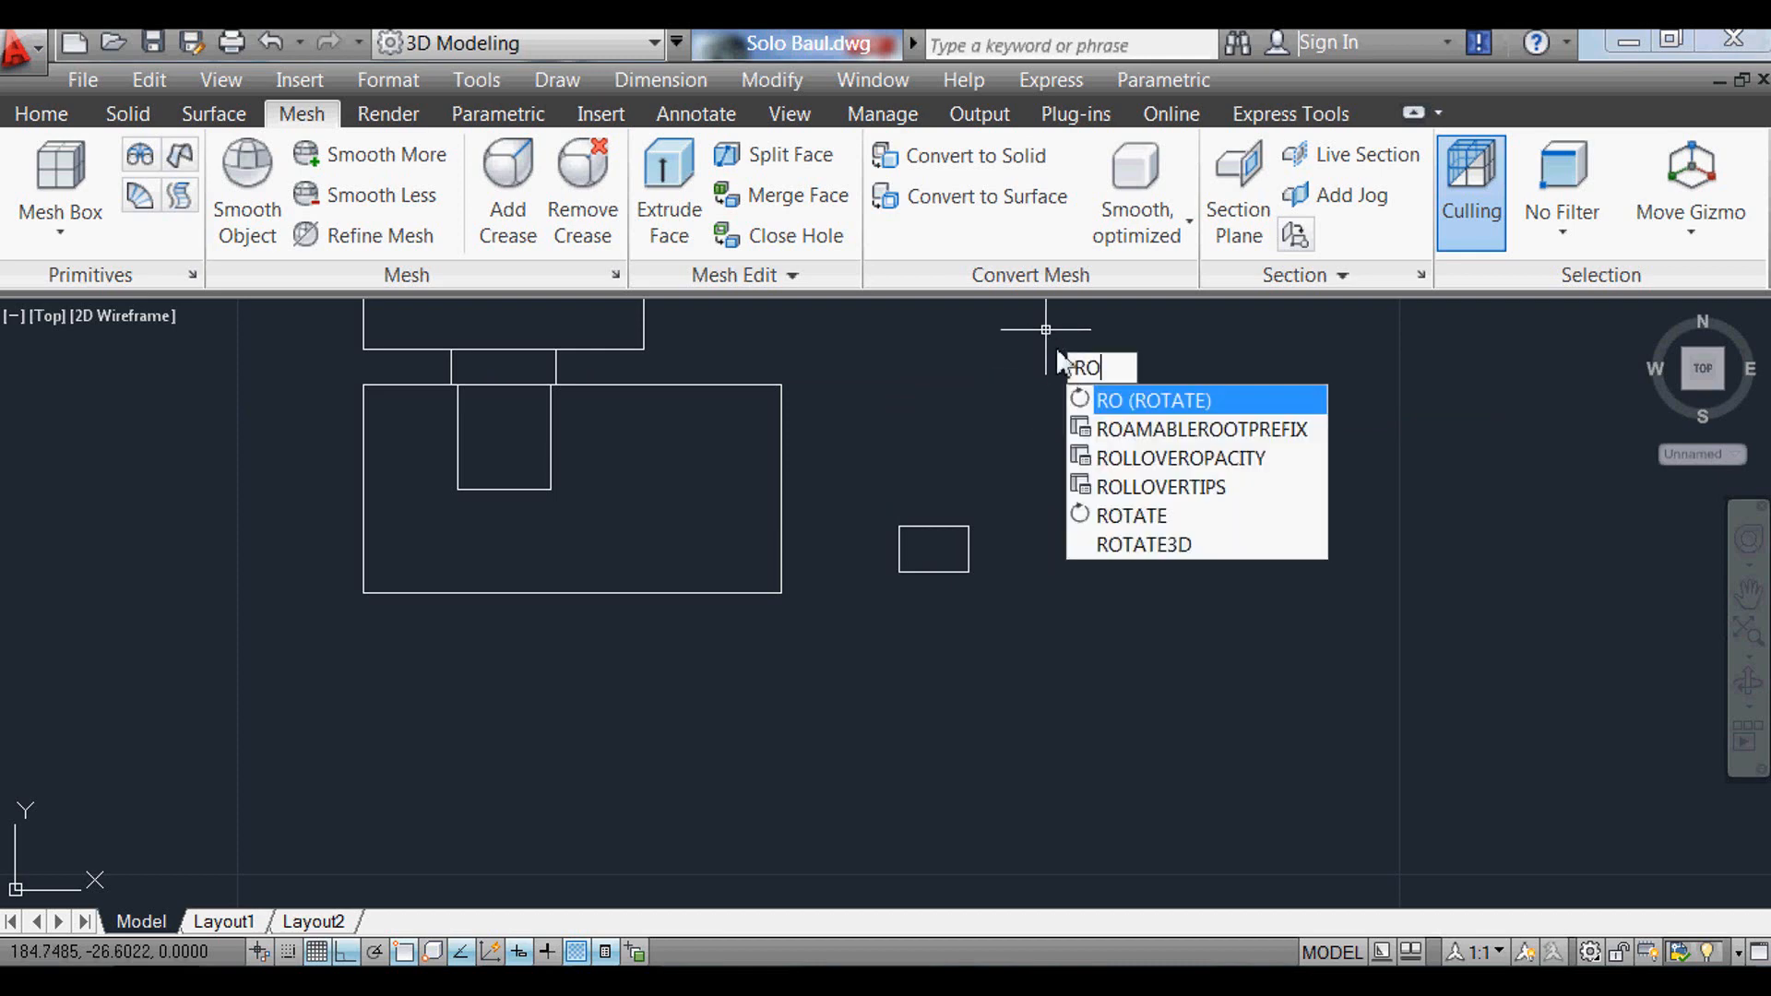
key("Return")
left_click(949, 531)
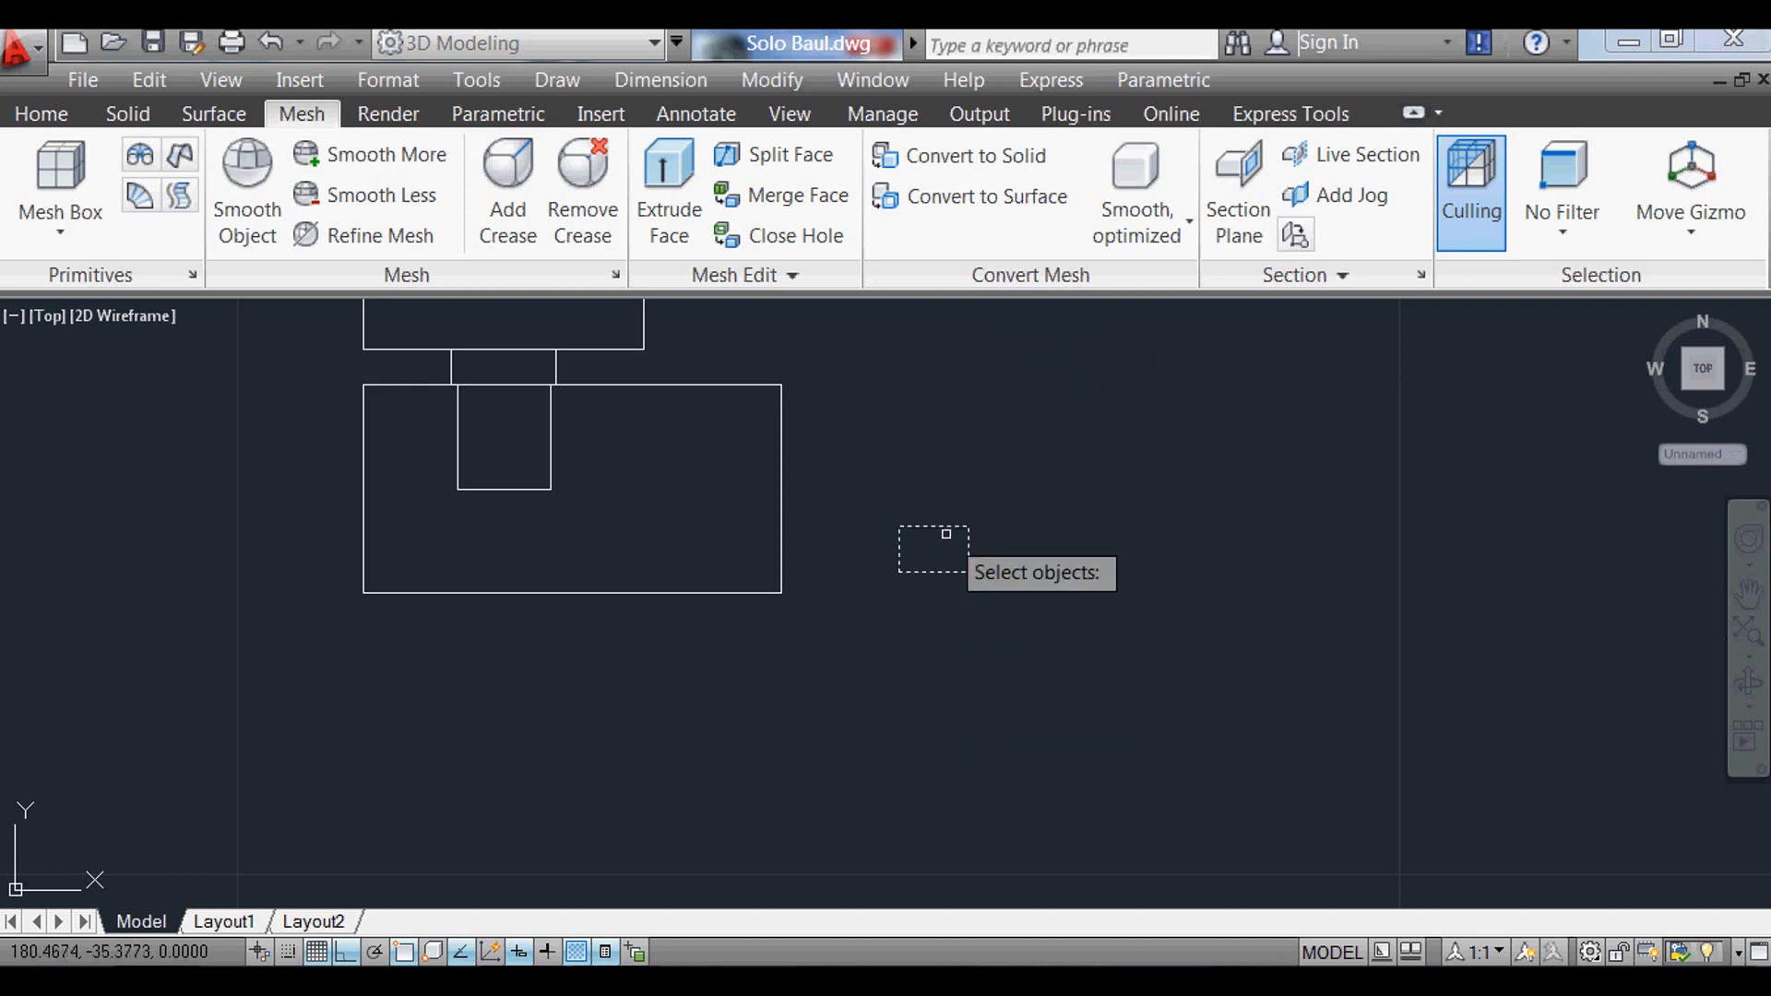
key("Return")
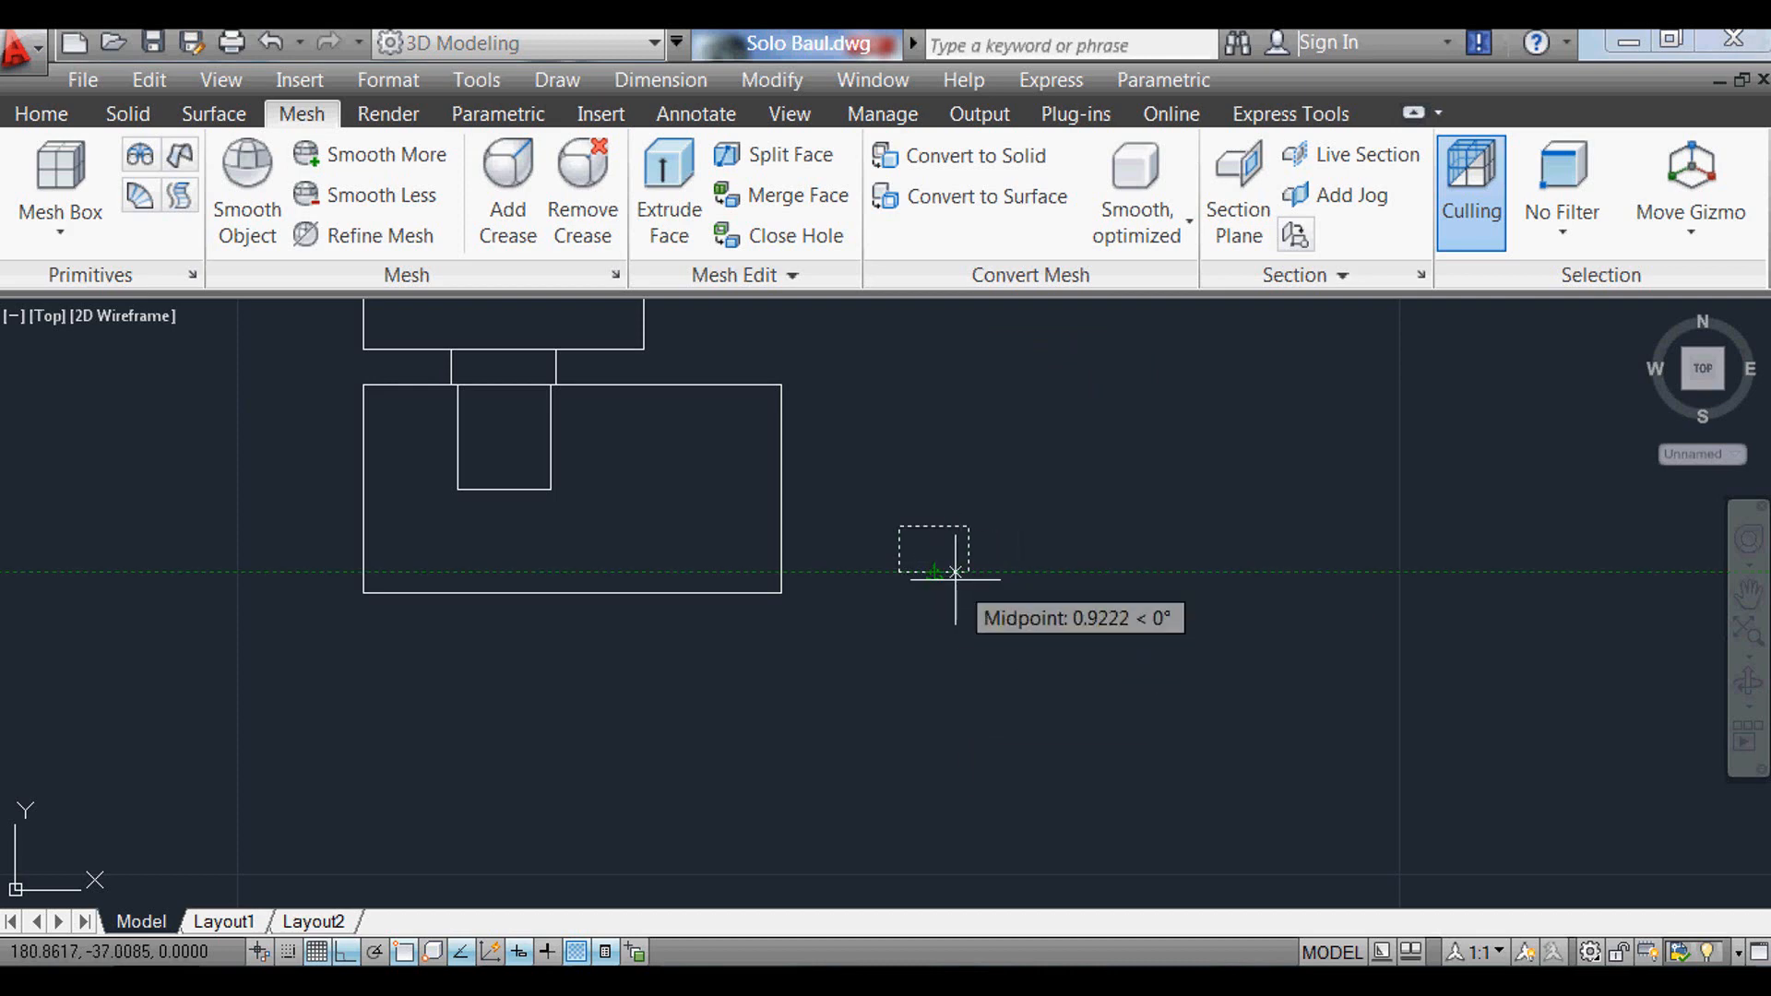
left_click(967, 572)
type("-90")
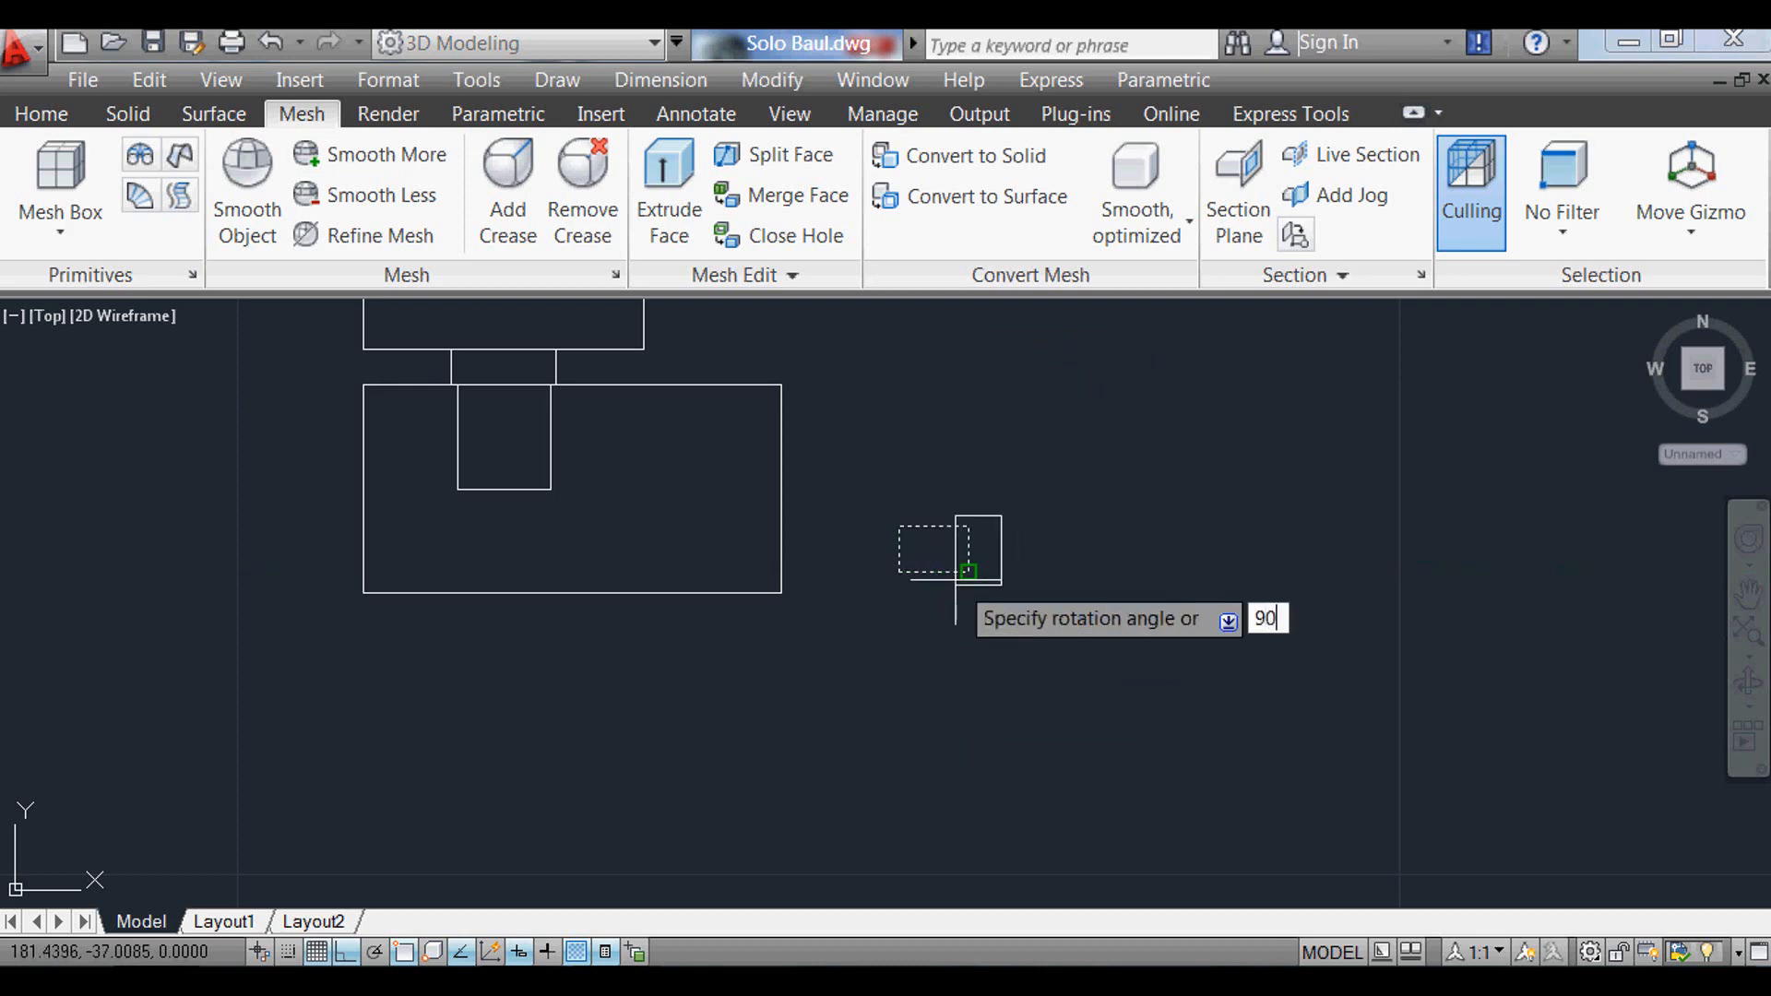
key("Return")
Step: Move the rotated rectangle by its upper midpoint to the midpoint of the 4-wide rectangle's lower edge
type("m")
key("Return")
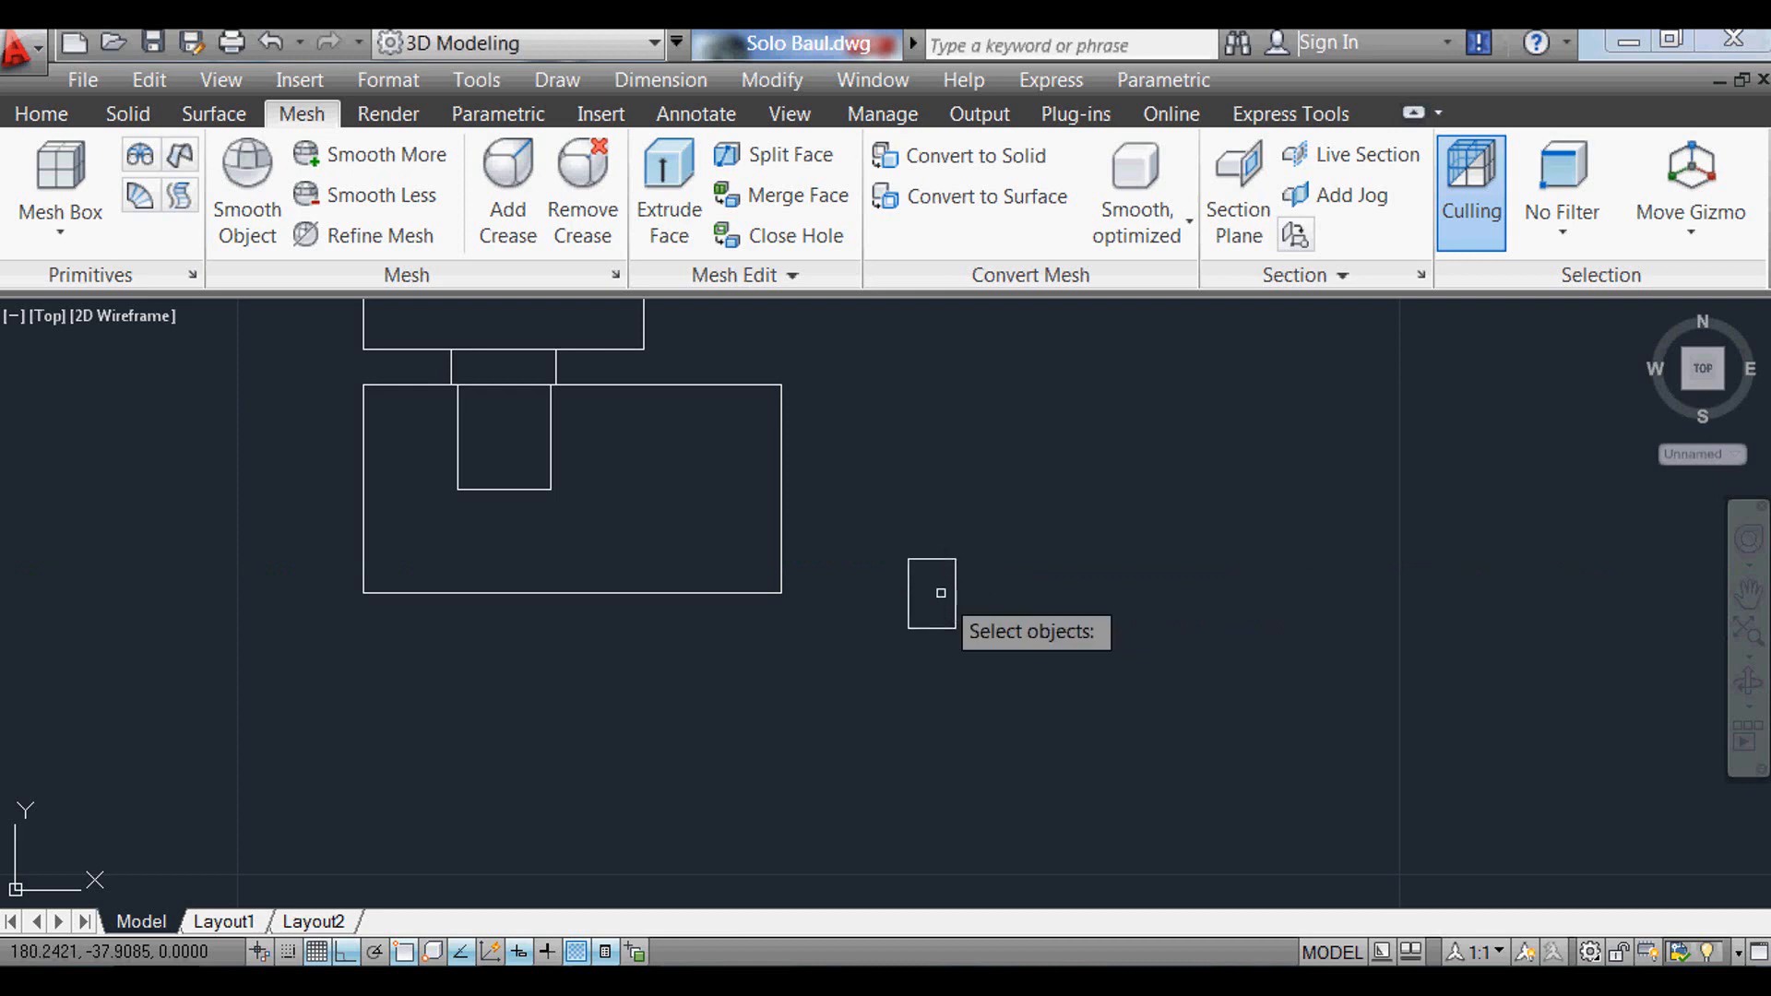
left_click(981, 590)
left_click(940, 516)
key("Return")
left_click(933, 558)
left_click(503, 489)
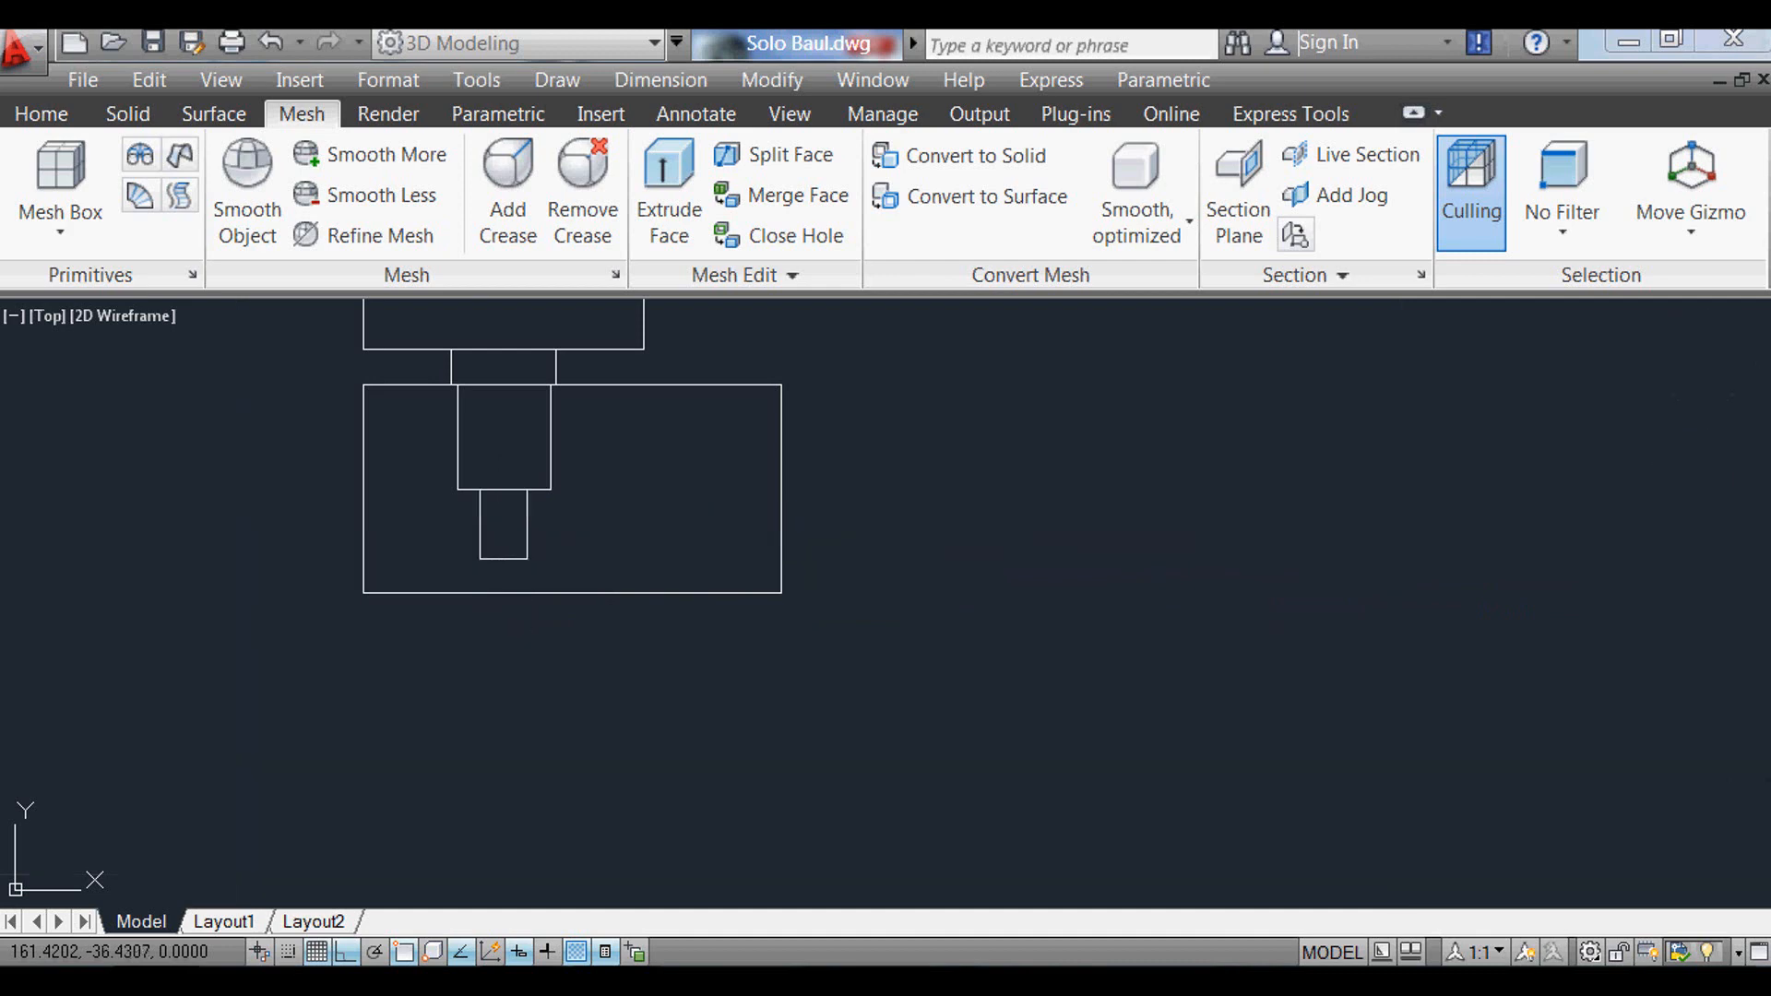
Step: Copy the whole group of rectangles horizontally to the left, to the space below the chest's lower-right corner
scroll(826, 558, "down", 4)
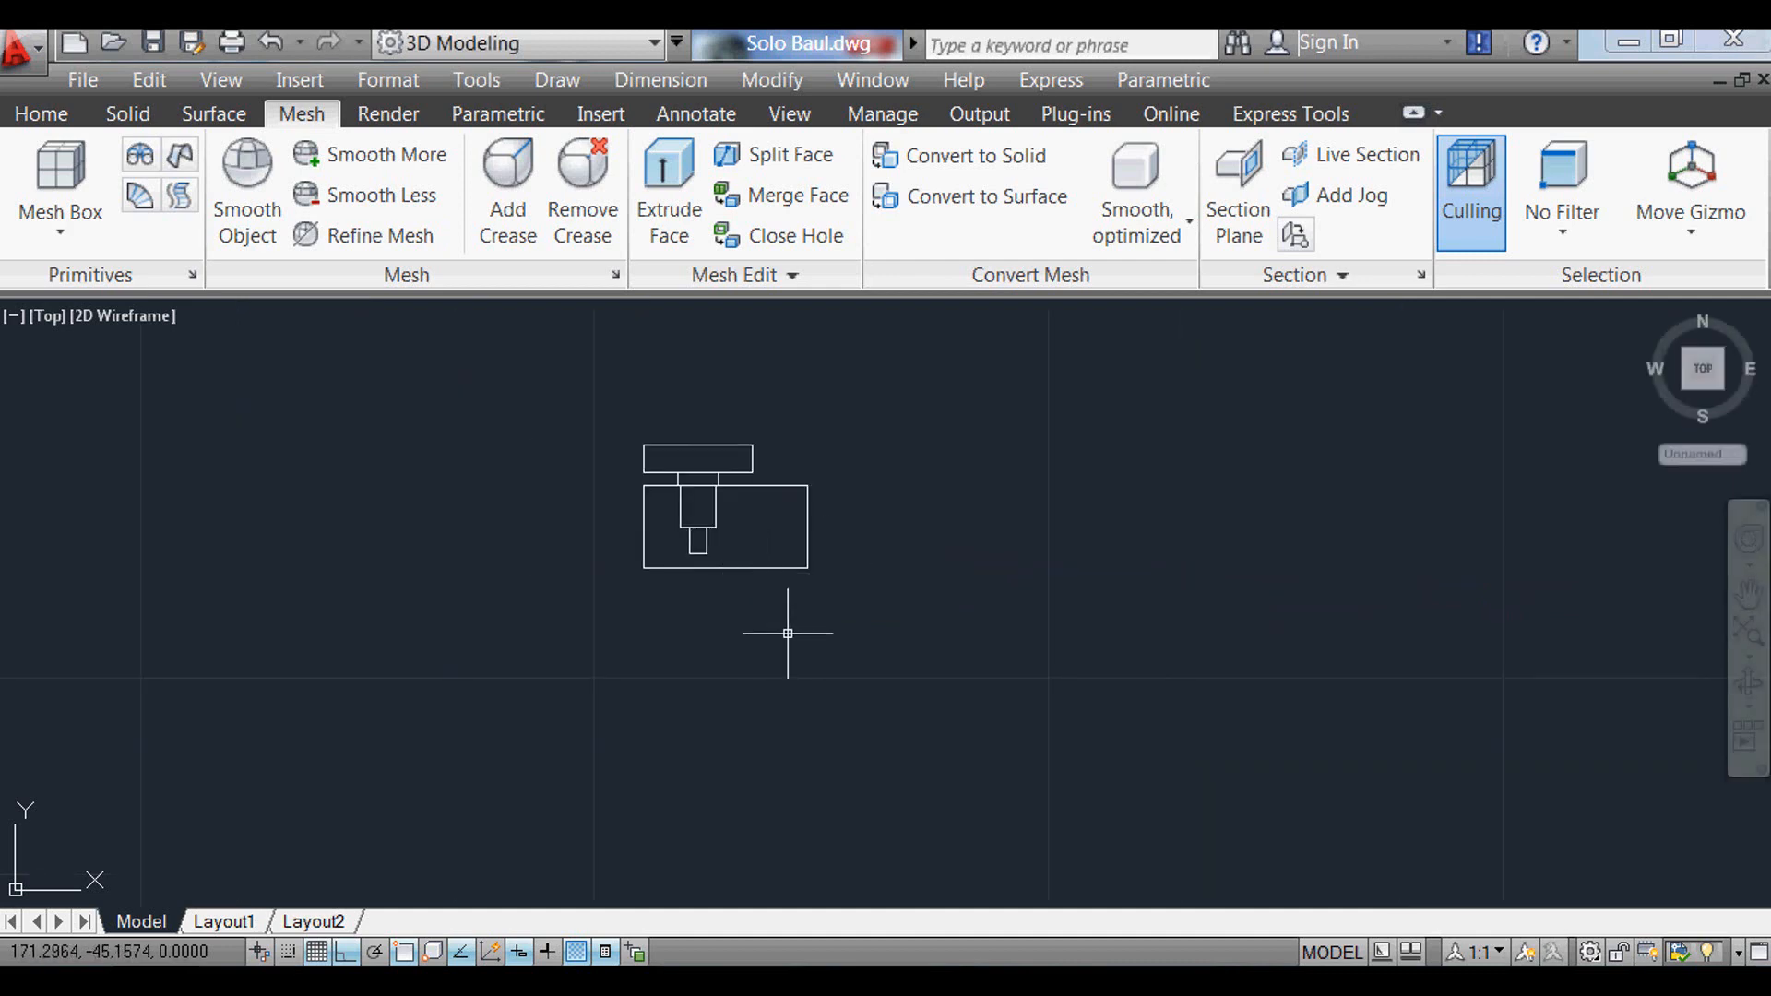
key("Return")
left_click(867, 651)
left_click(565, 416)
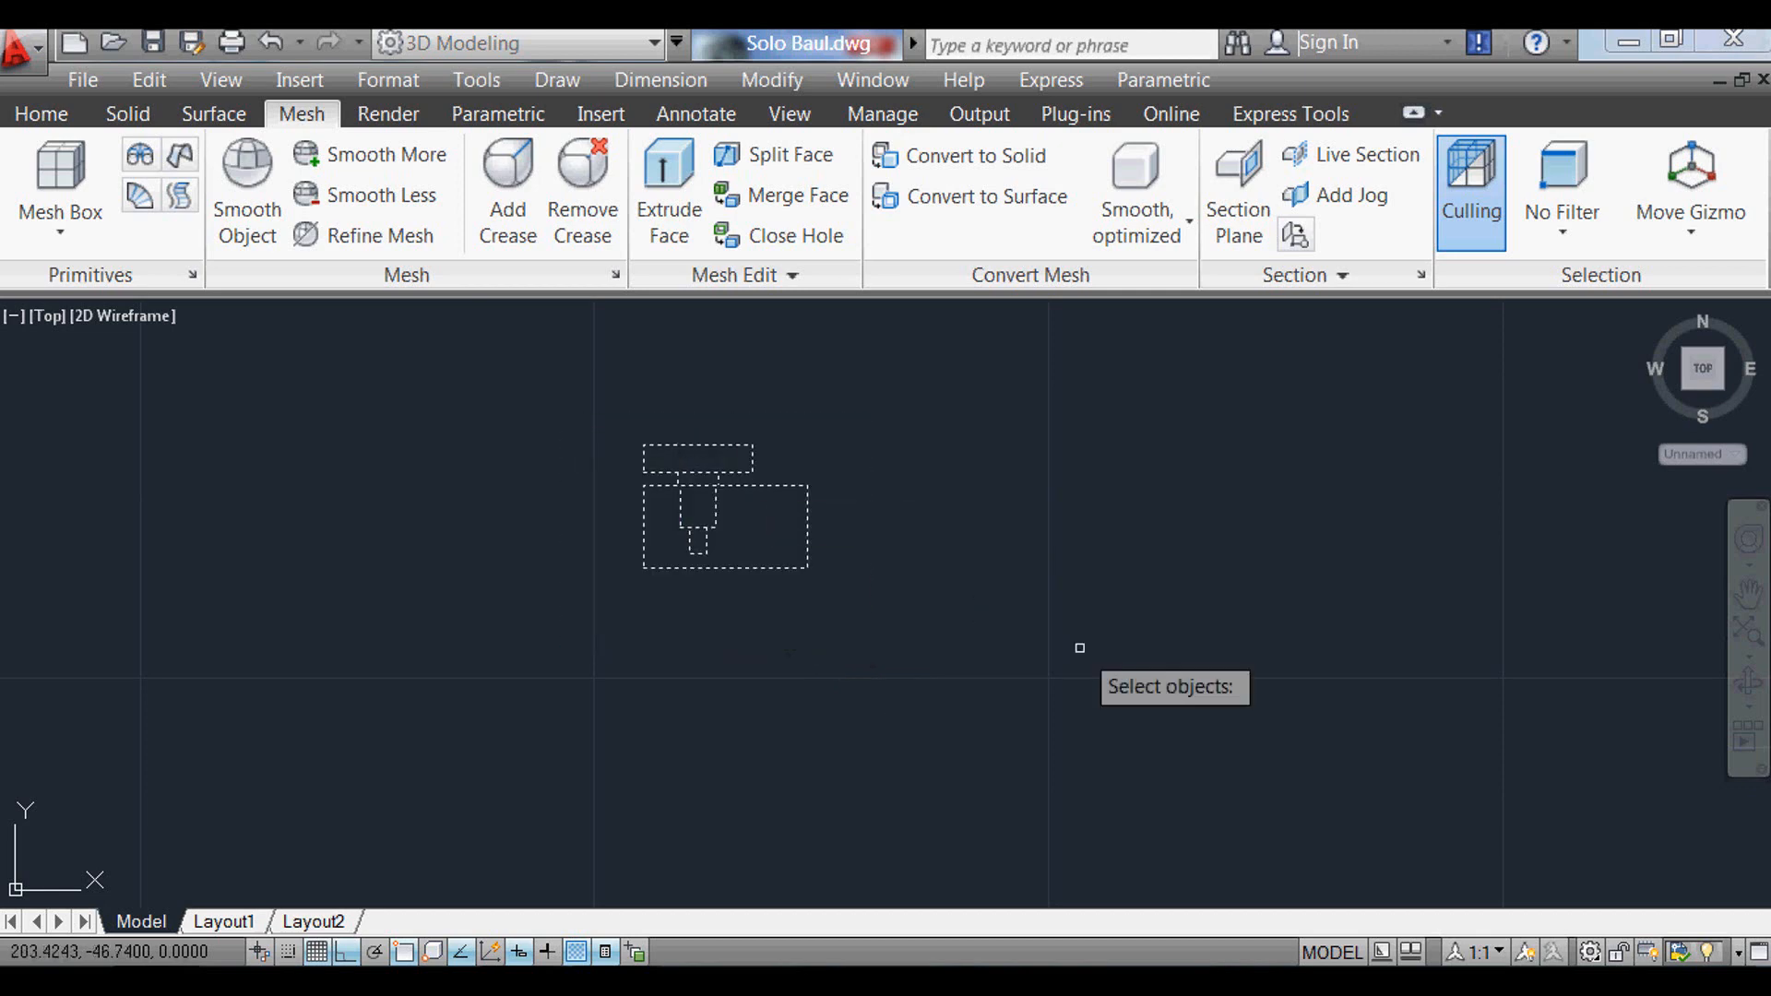
scroll(1075, 645, "down", 2)
key("Return")
left_click(875, 681)
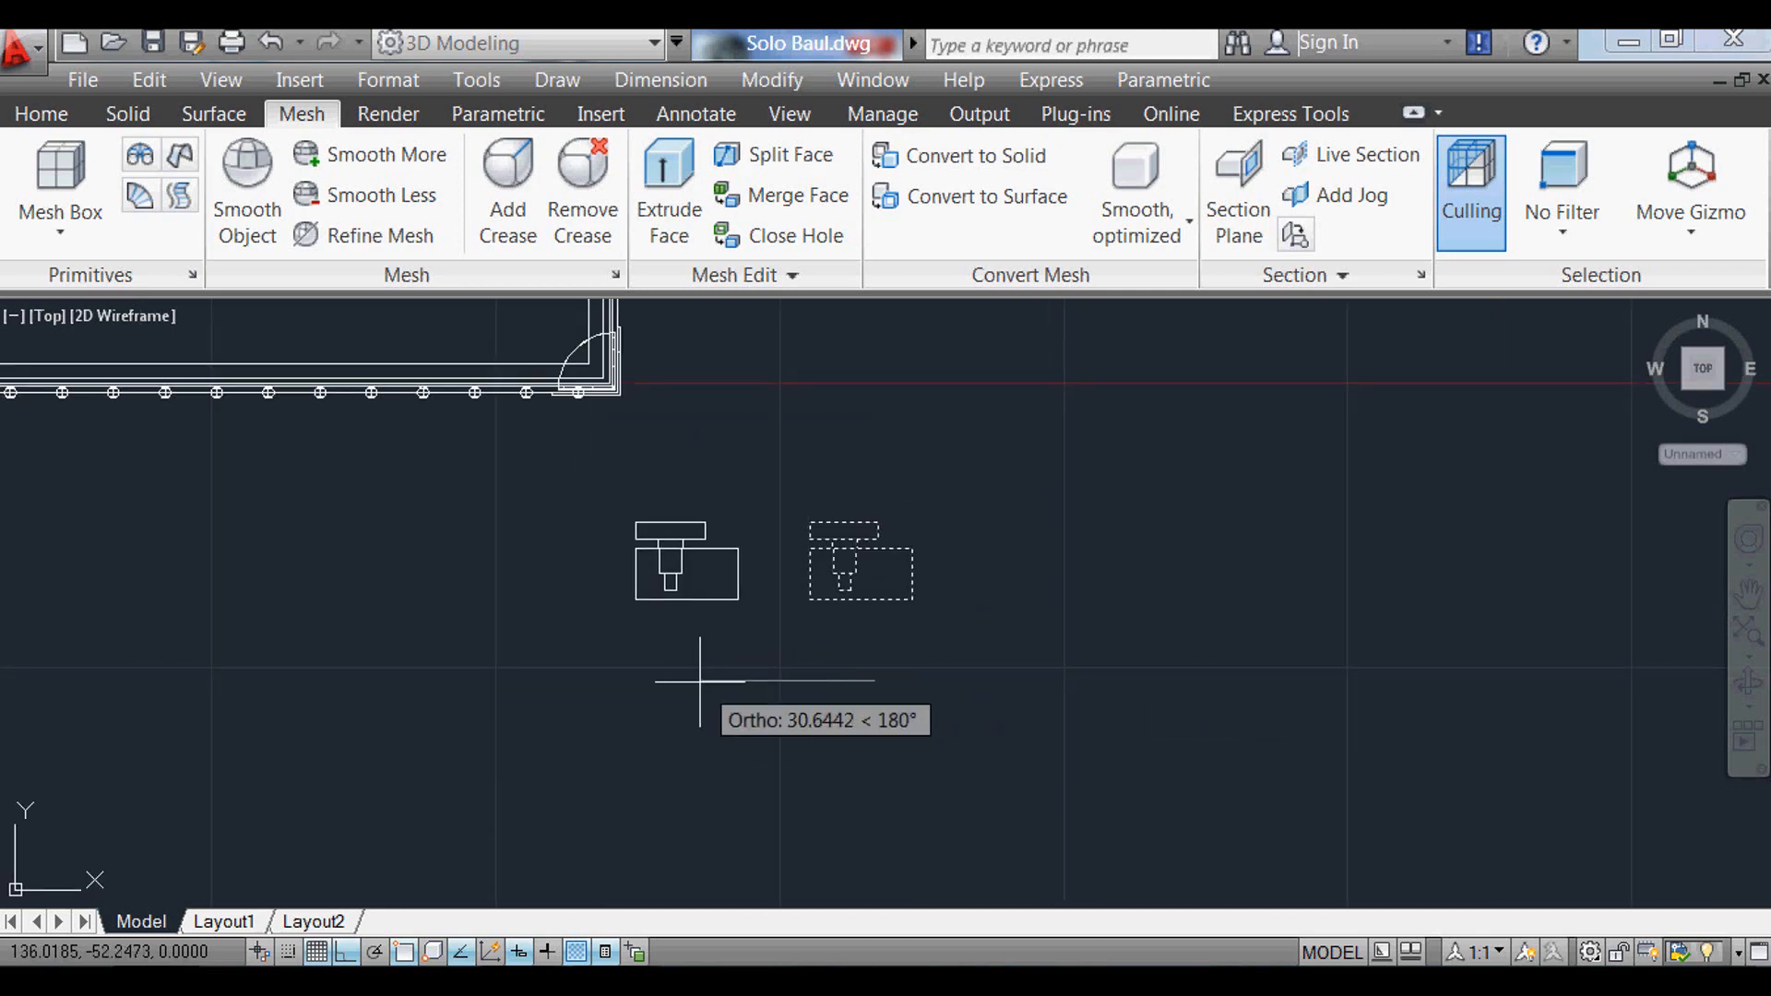
left_click(680, 683)
Step: Try rounding the lower-right corner of the copied profile's top rectangle with the current fillet radius, and undo the fillet
scroll(683, 652, "up", 4)
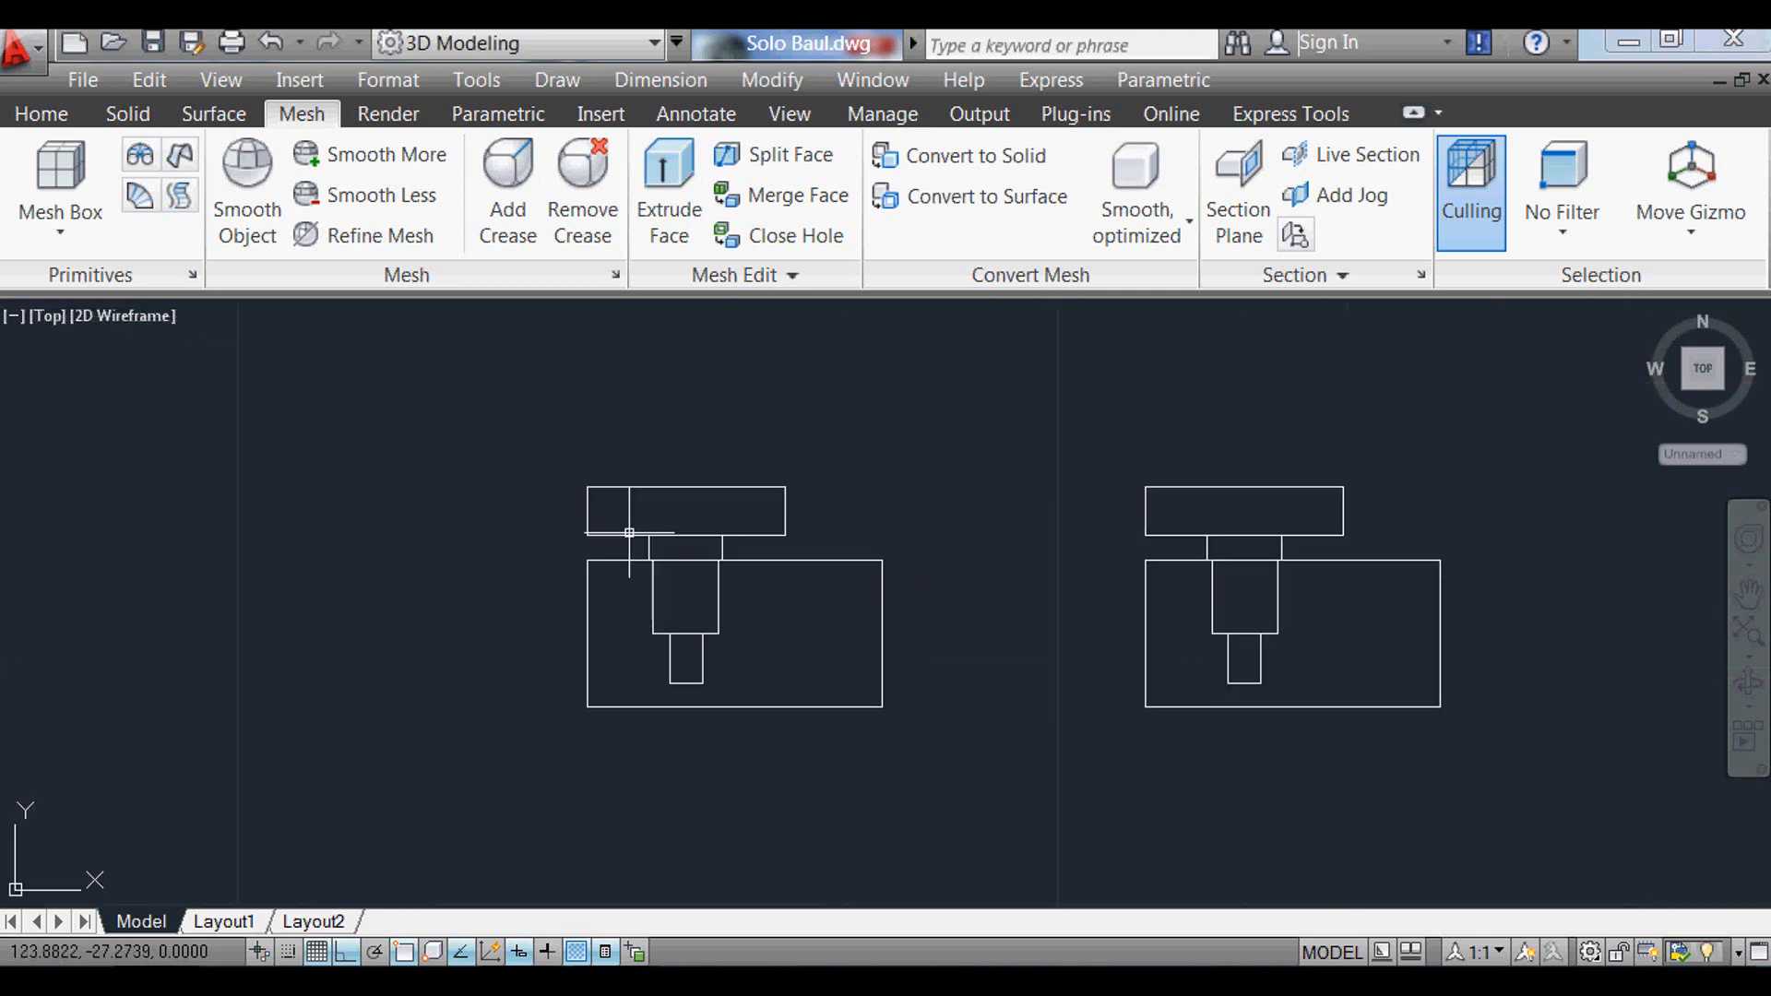
scroll(825, 568, "up", 2)
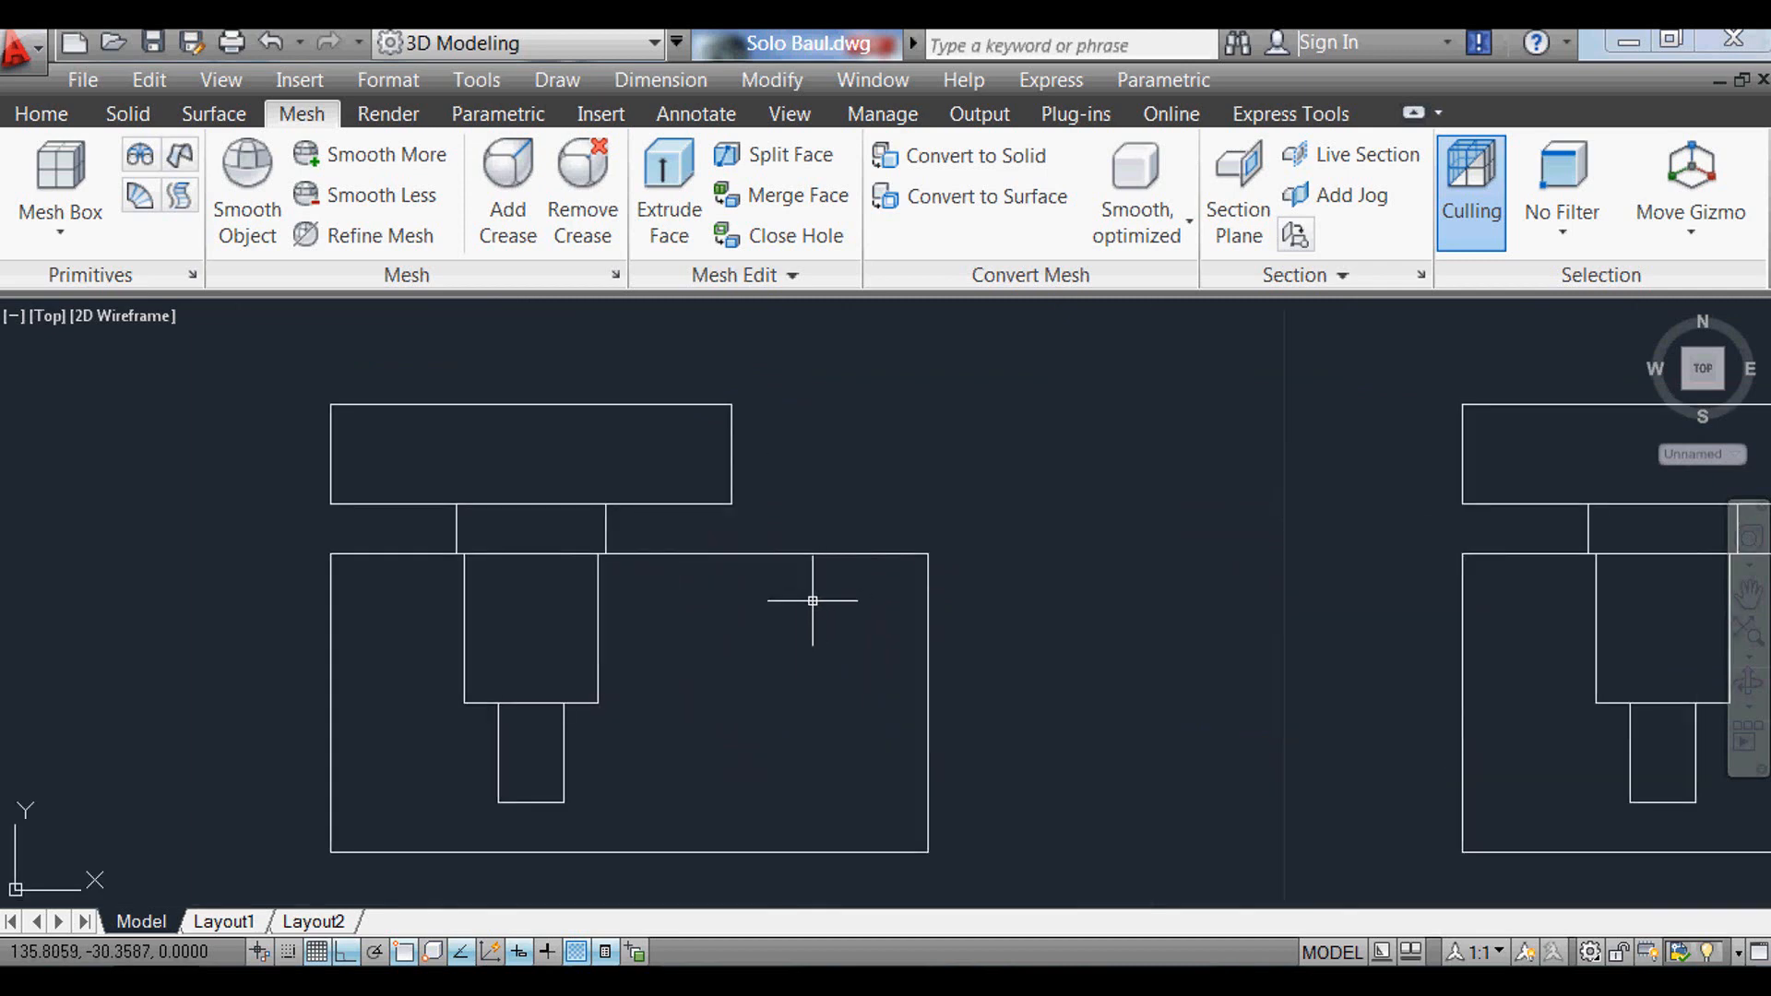
key("Return")
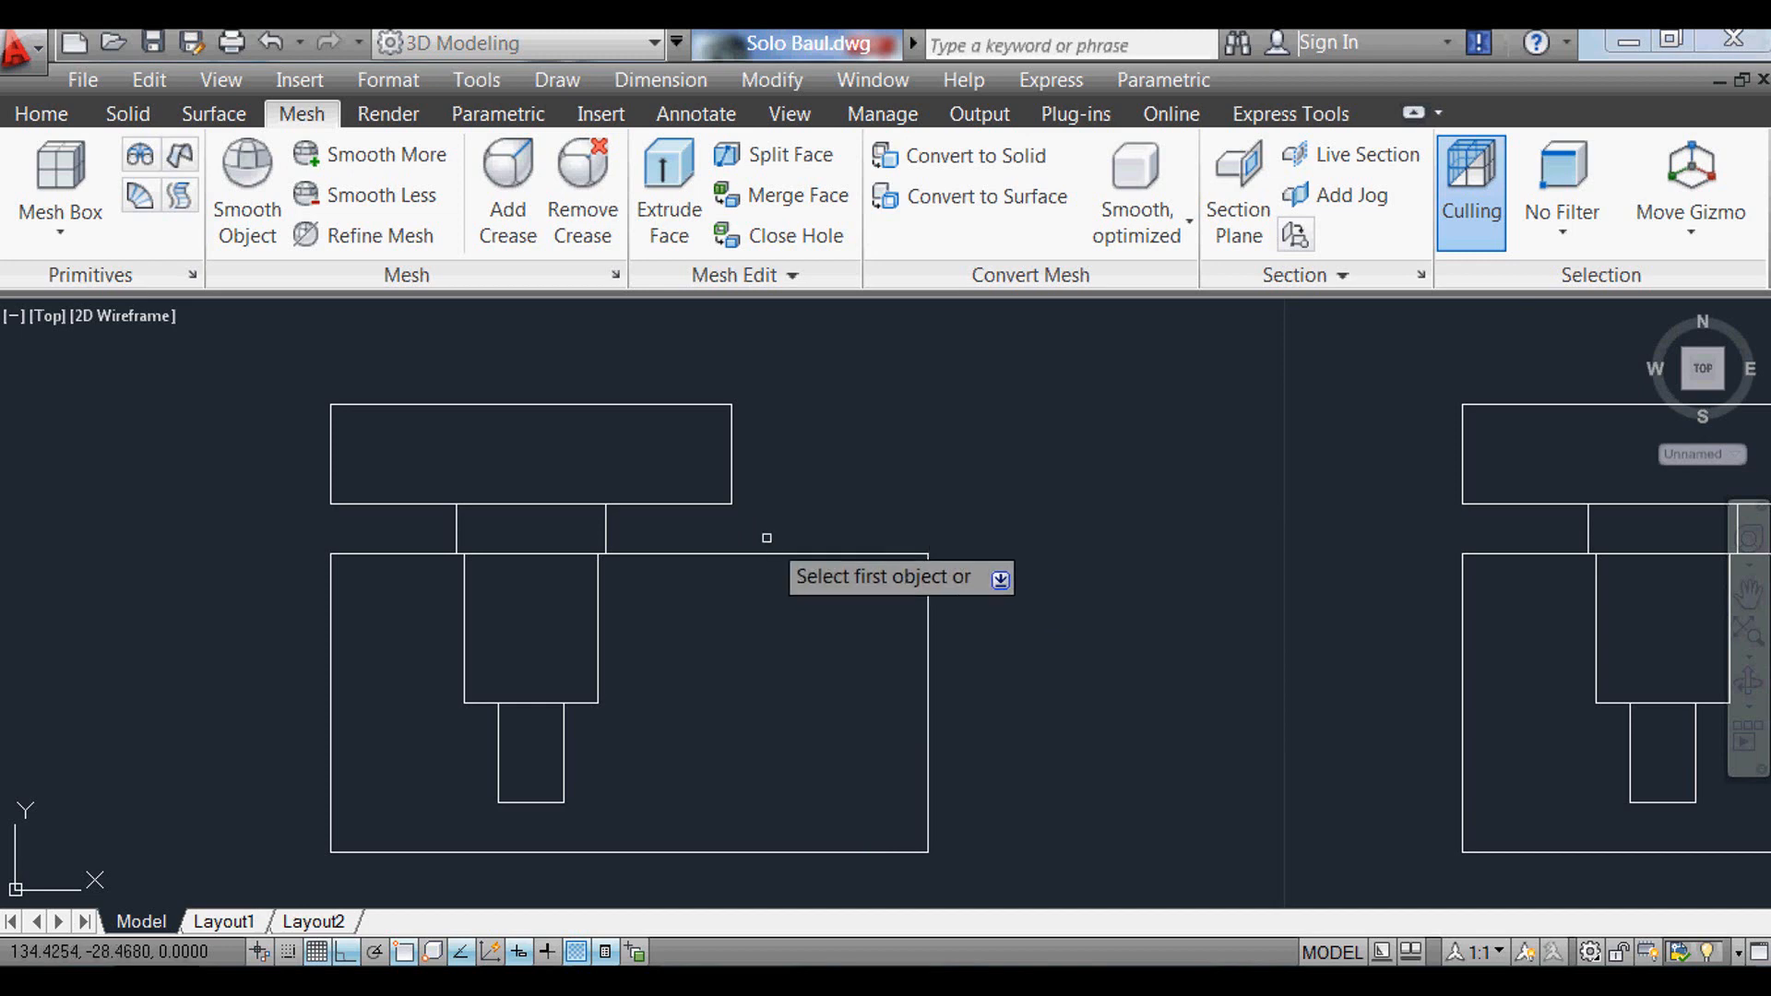
left_click(698, 504)
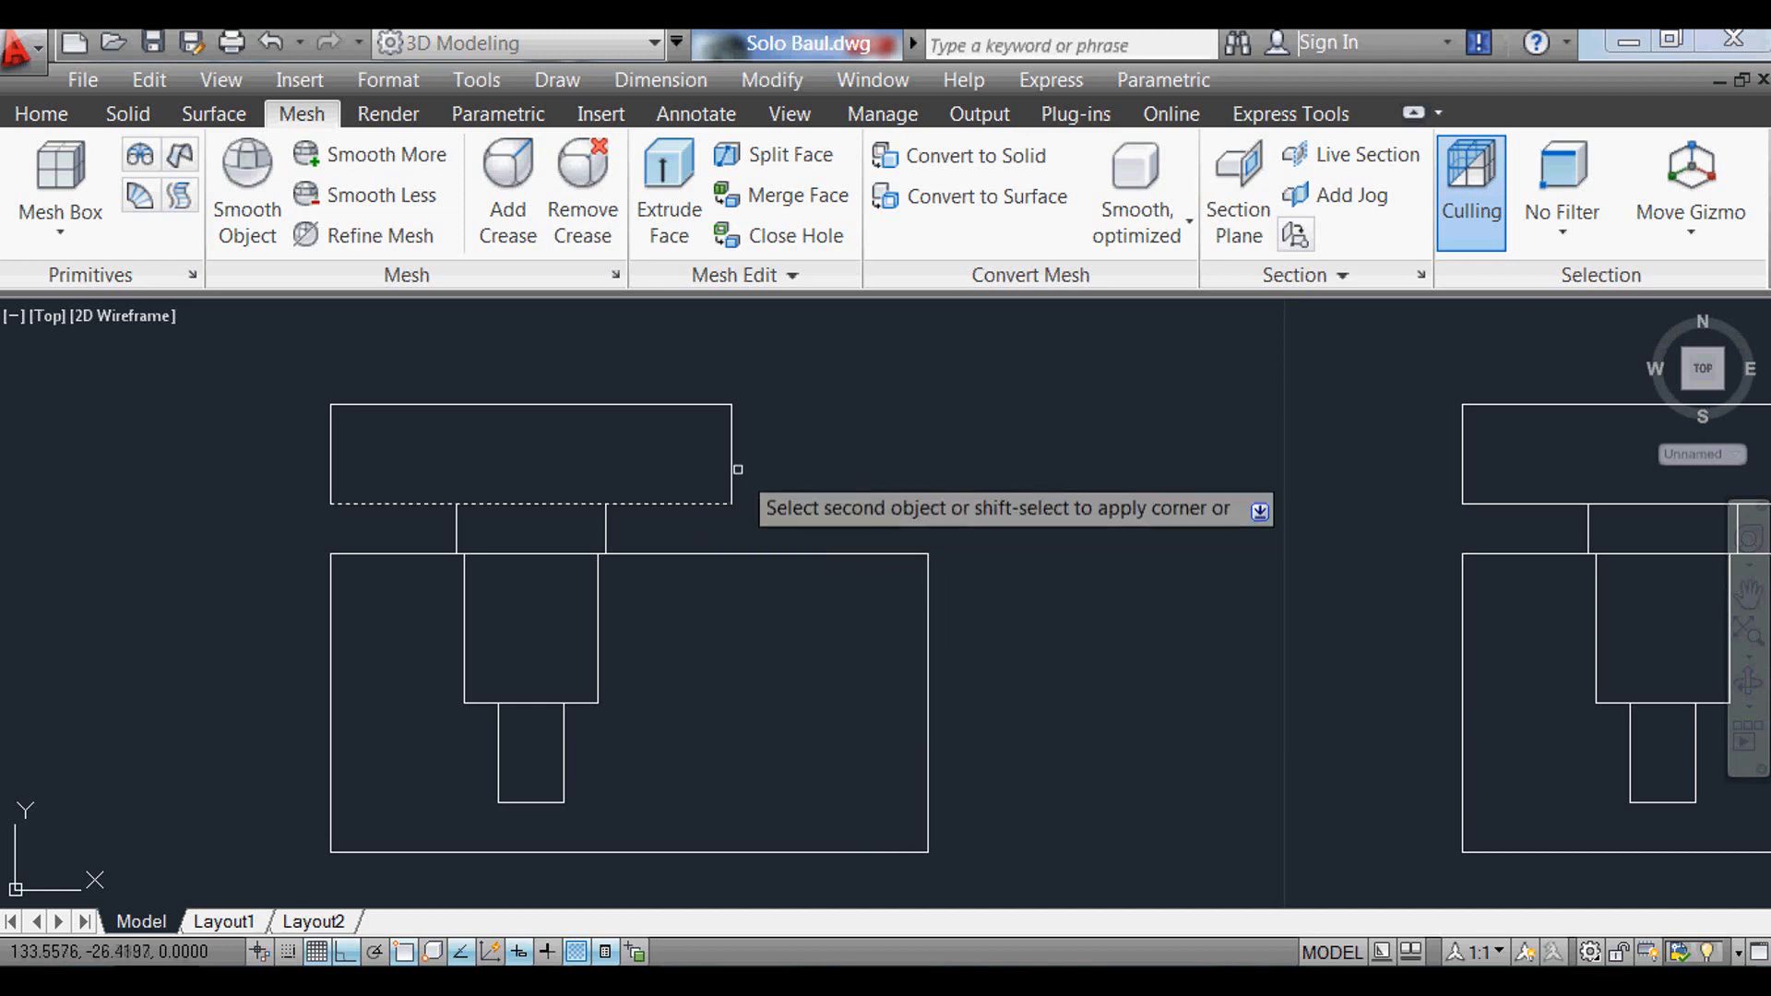
left_click(733, 467)
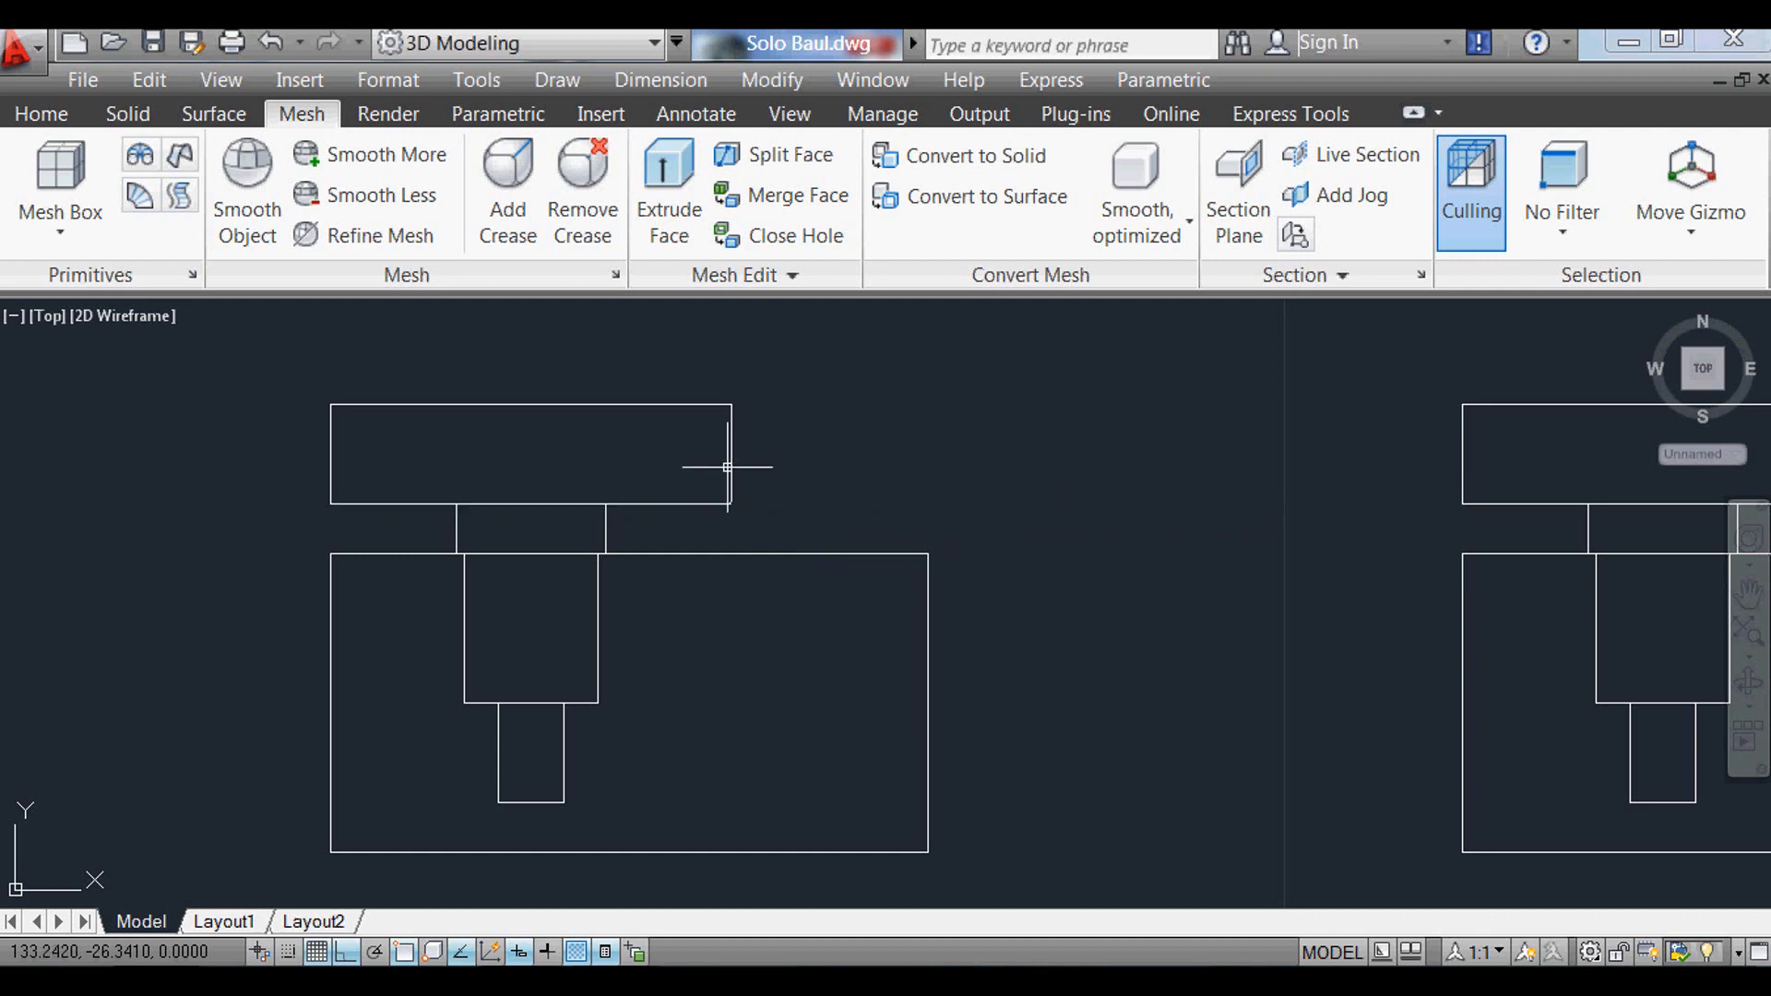
scroll(725, 468, "up", 5)
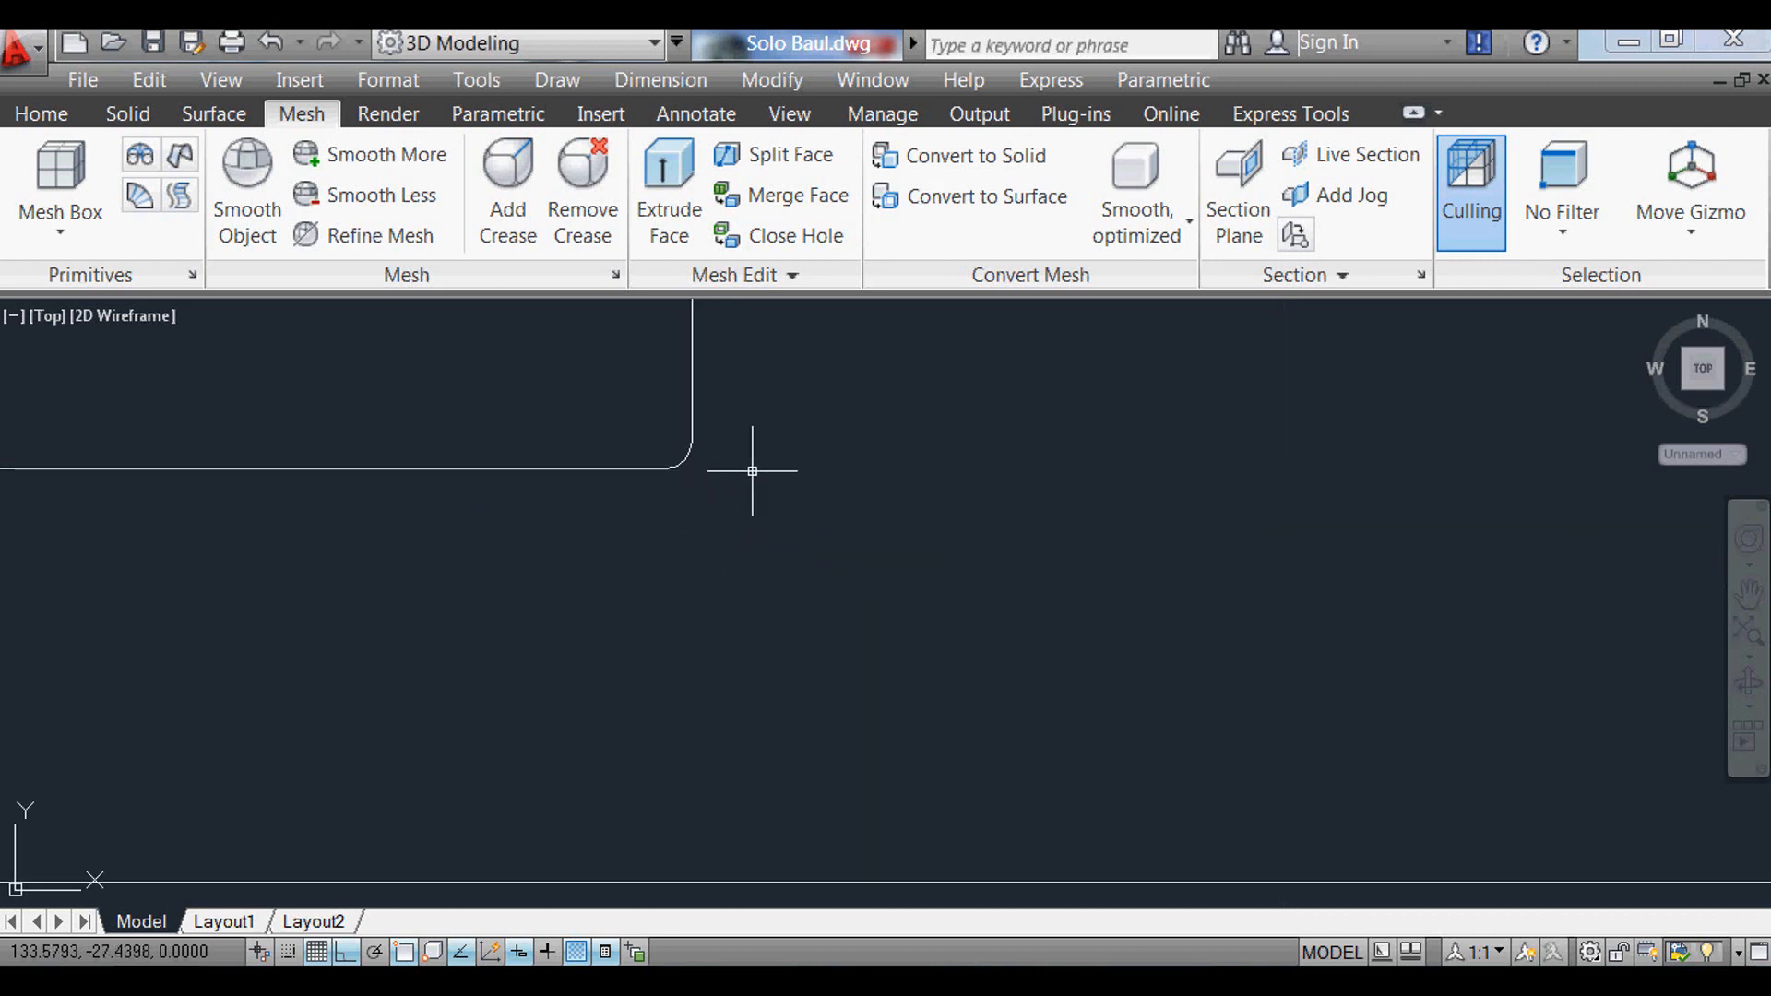
type("u")
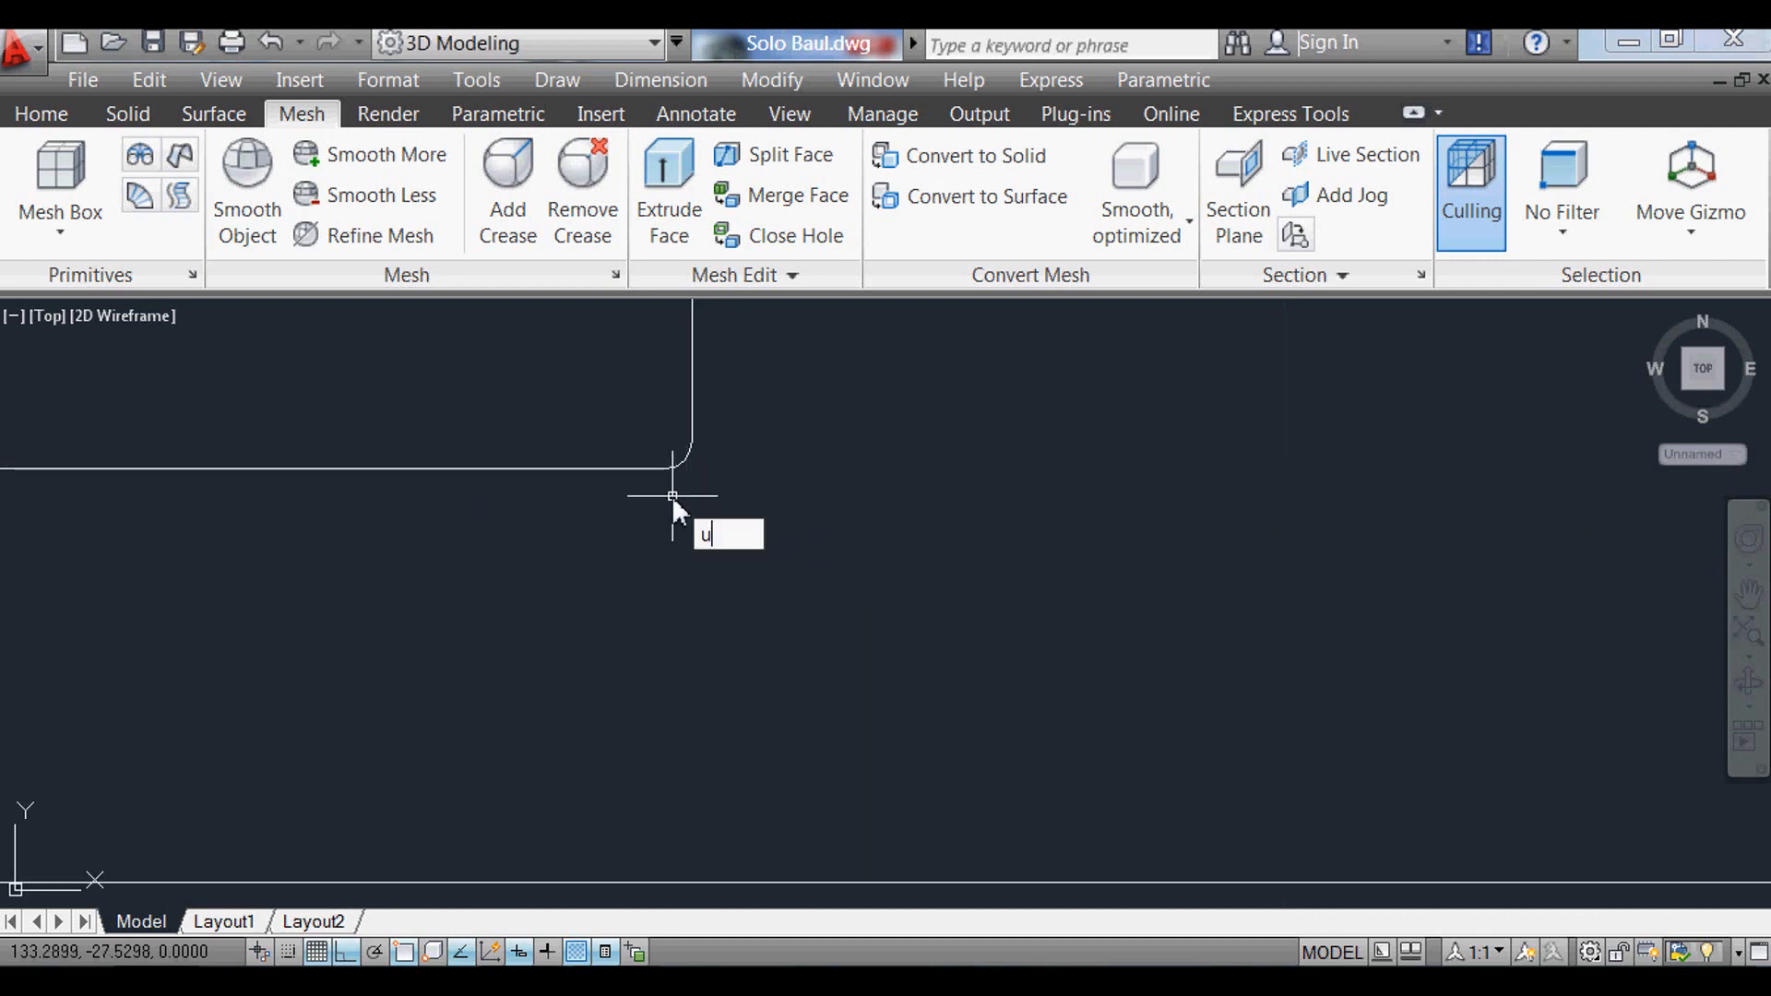
key("Return")
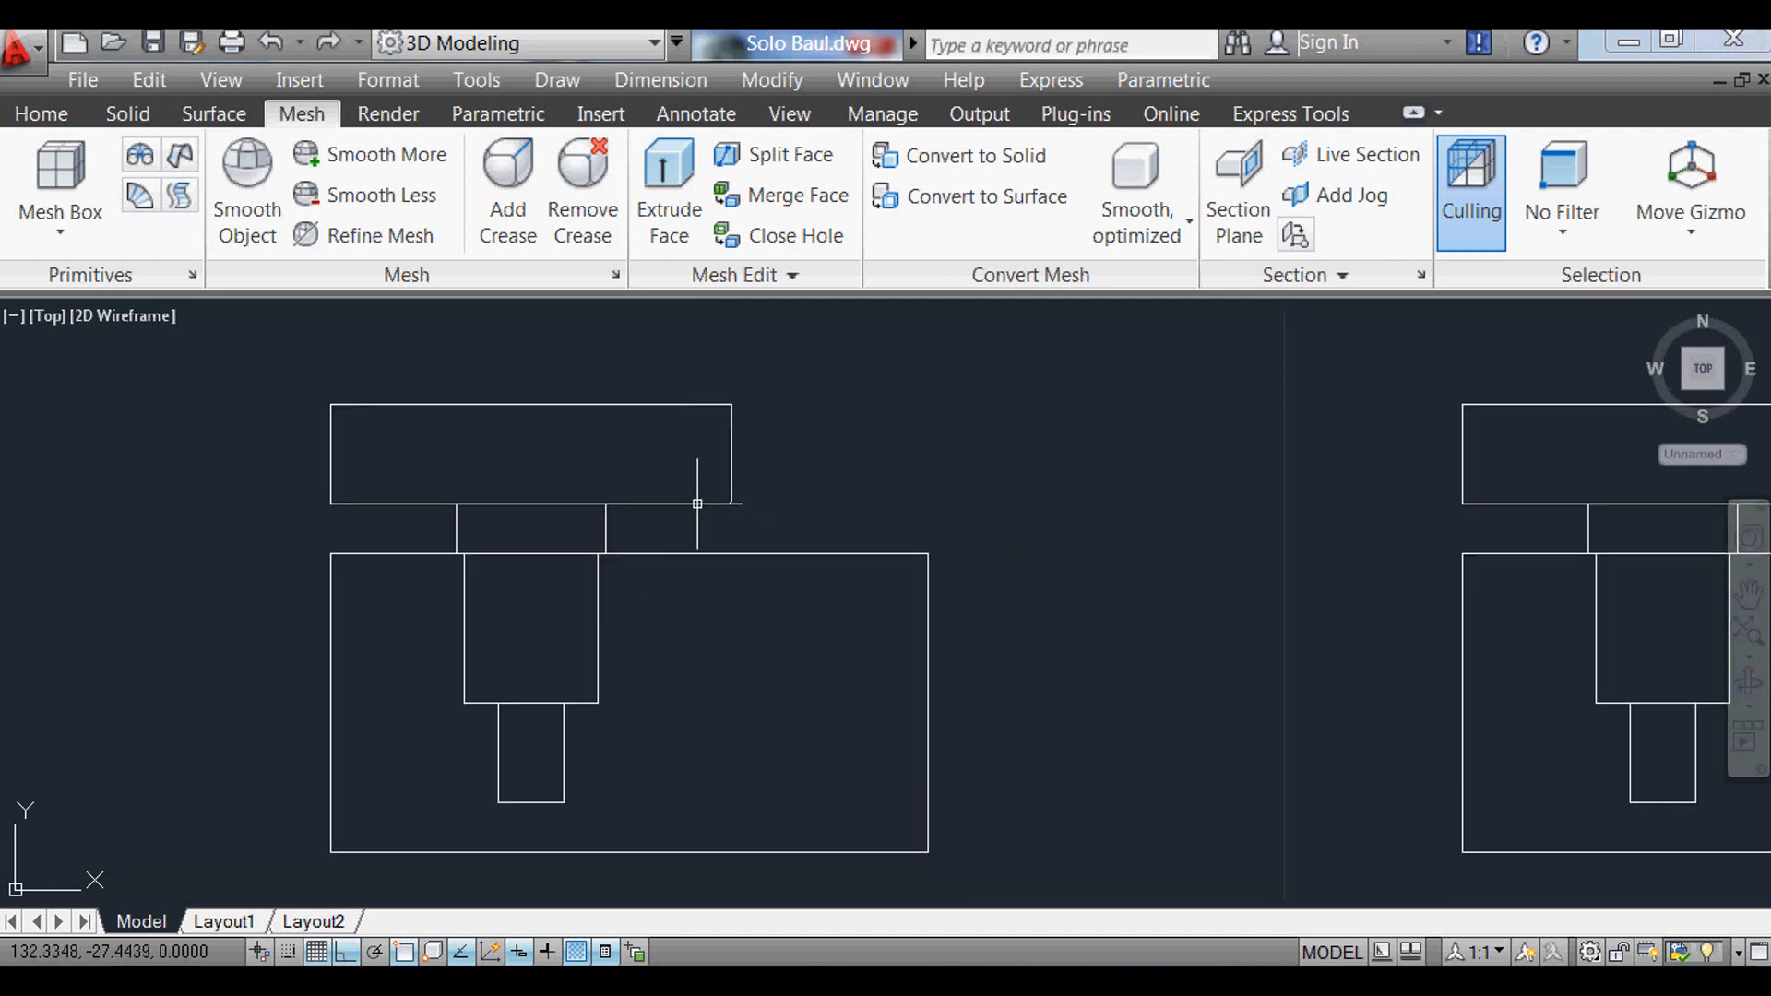
Step: Set a larger fillet radius and round the lower-right corner of the copied profile's top rectangle
scroll(732, 534, "up", 5)
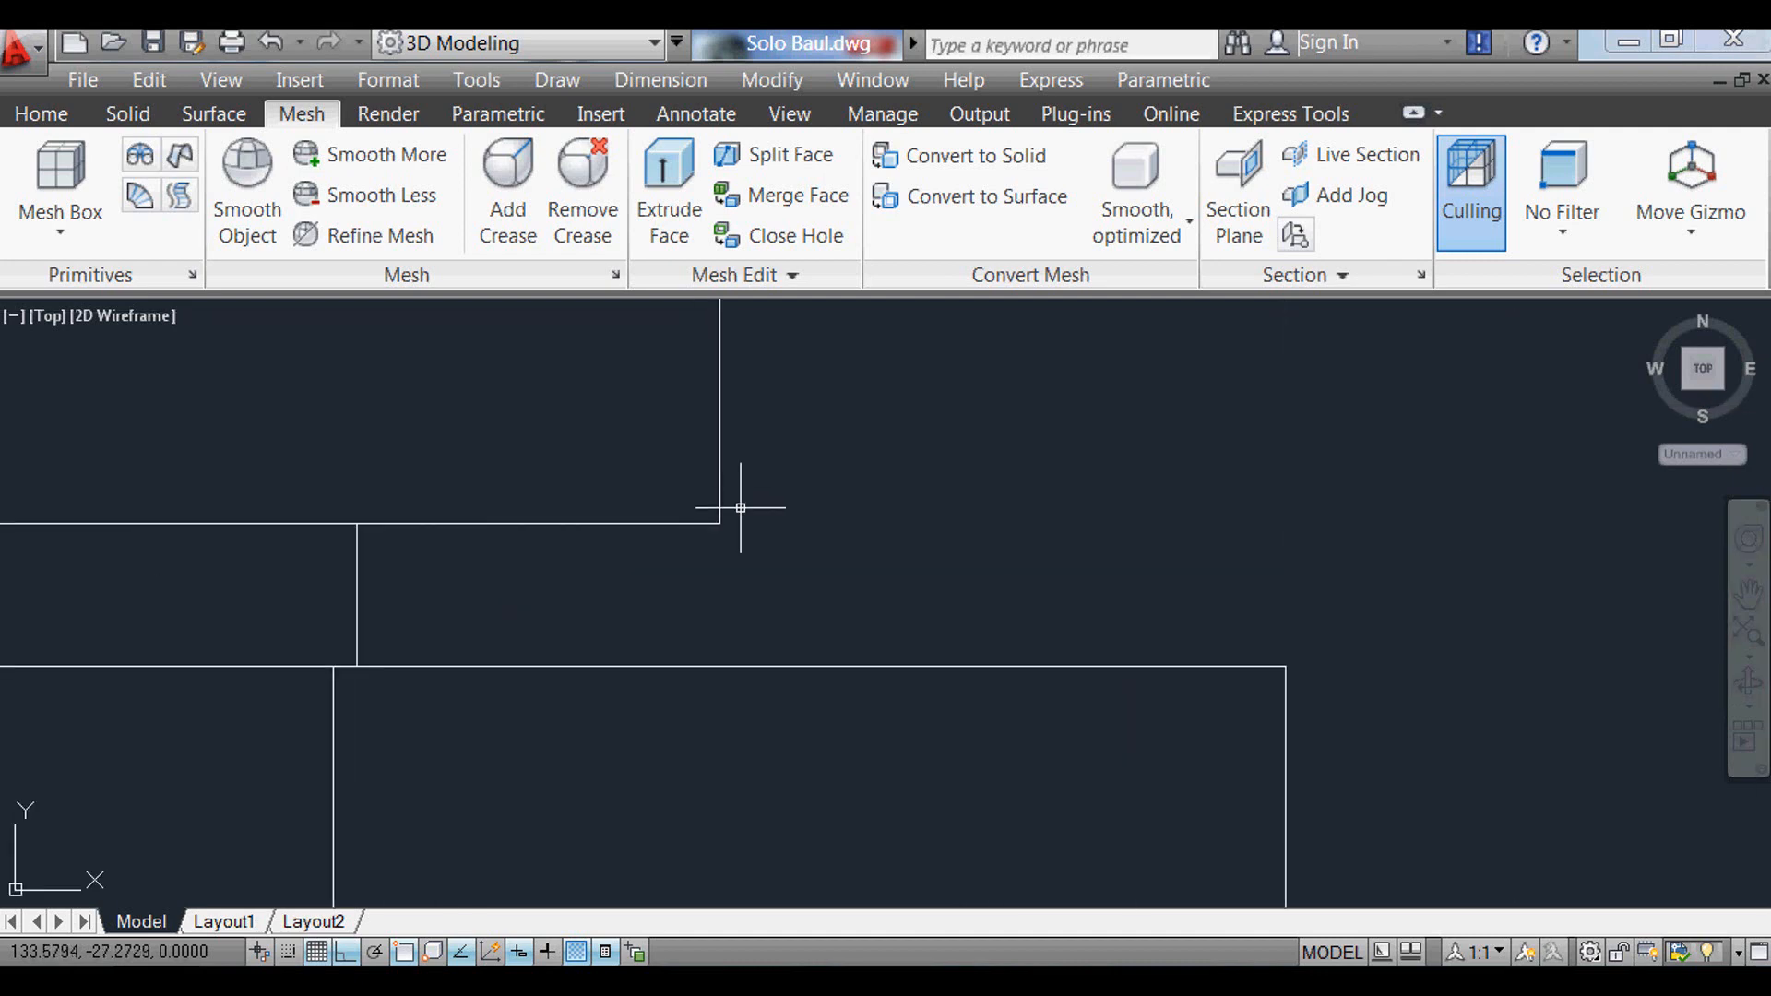
type("f")
key("Return")
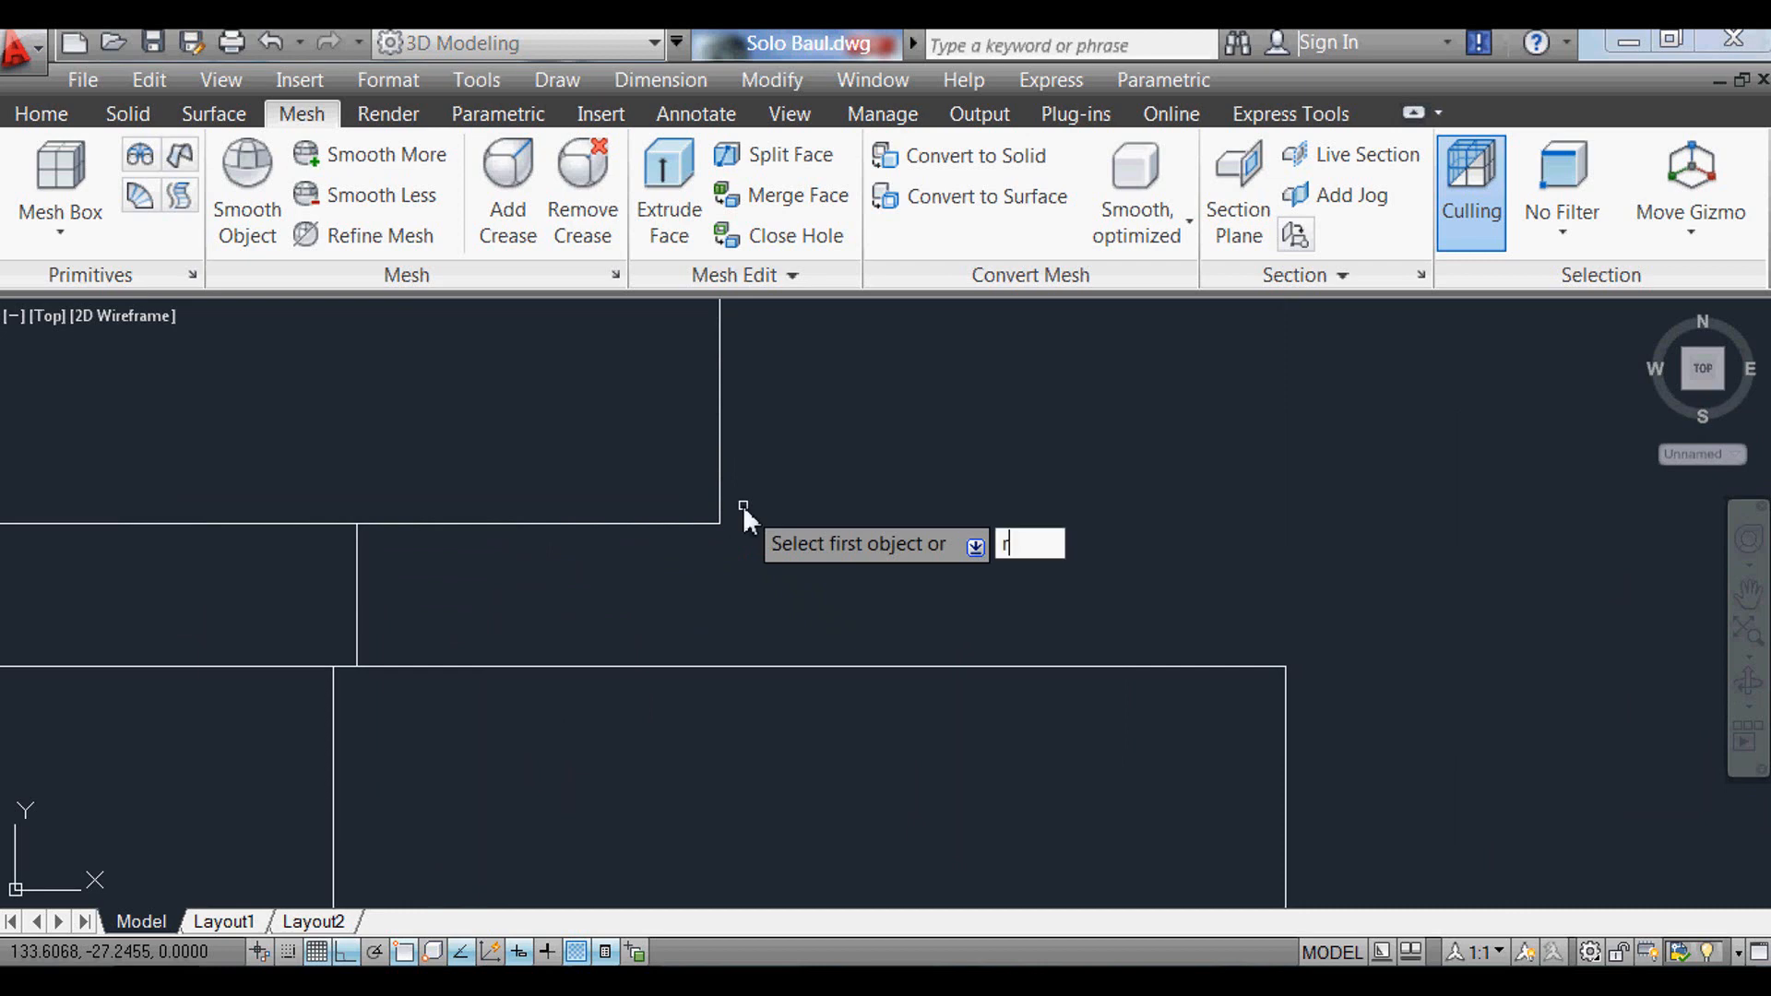
key("Return")
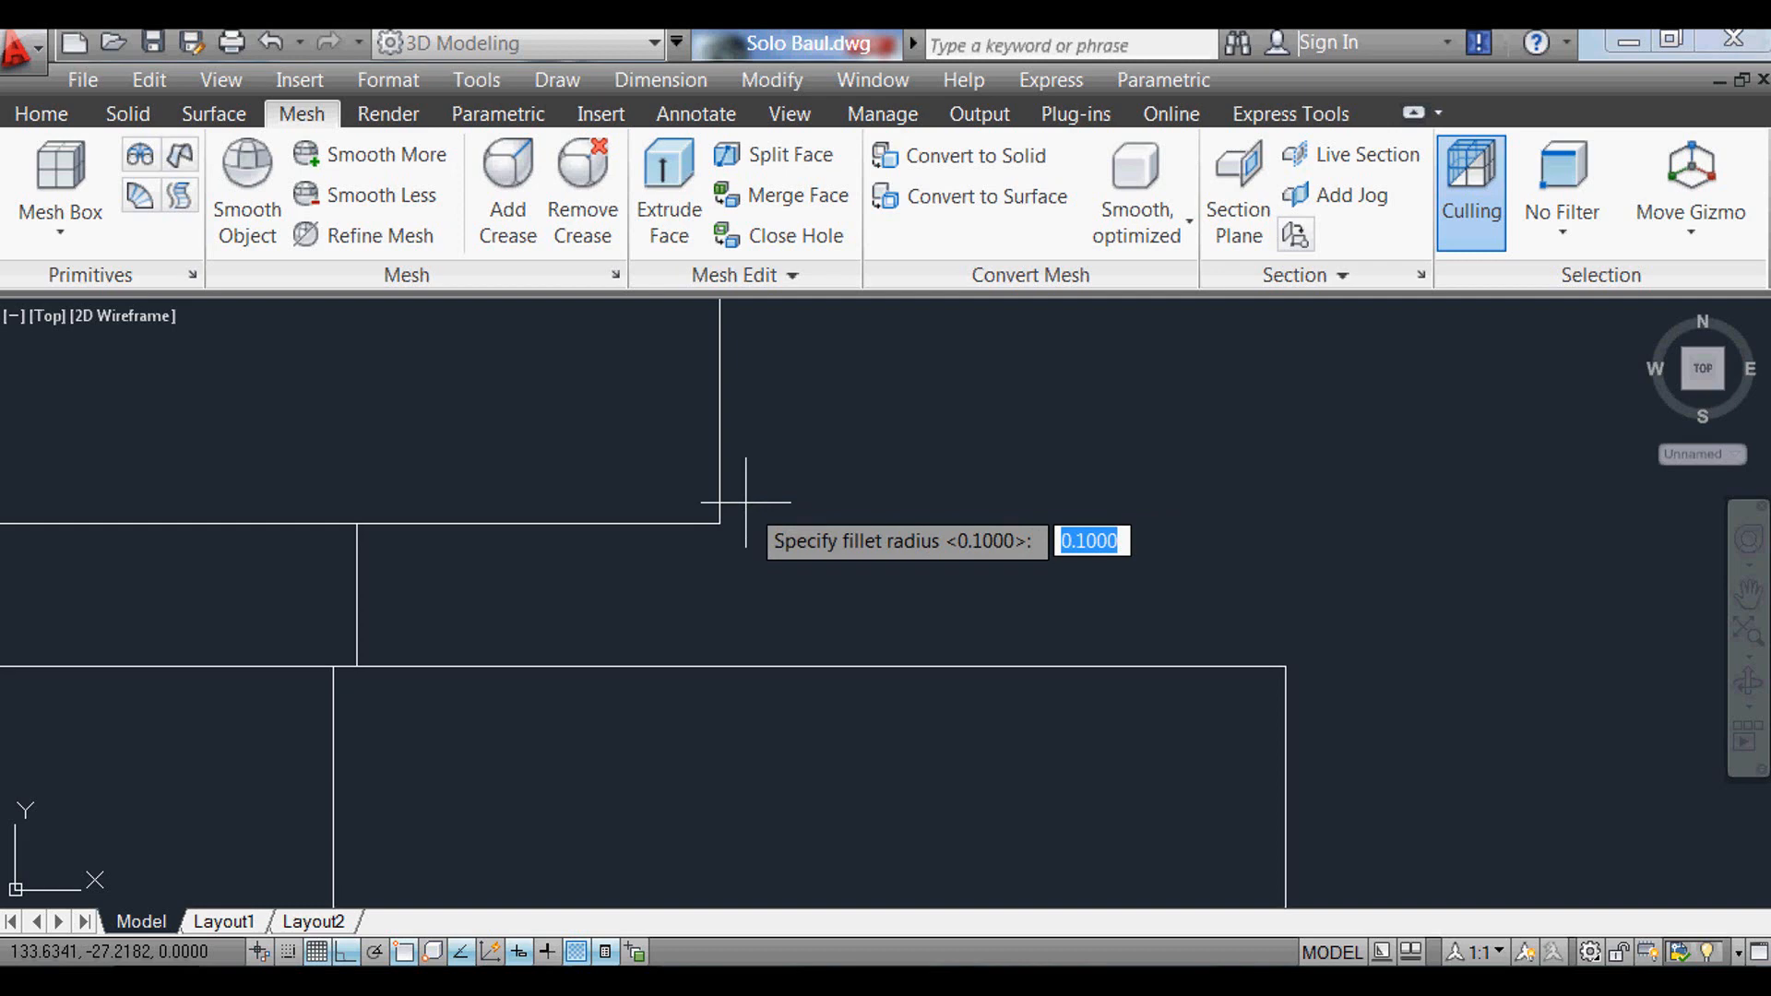
key("Return")
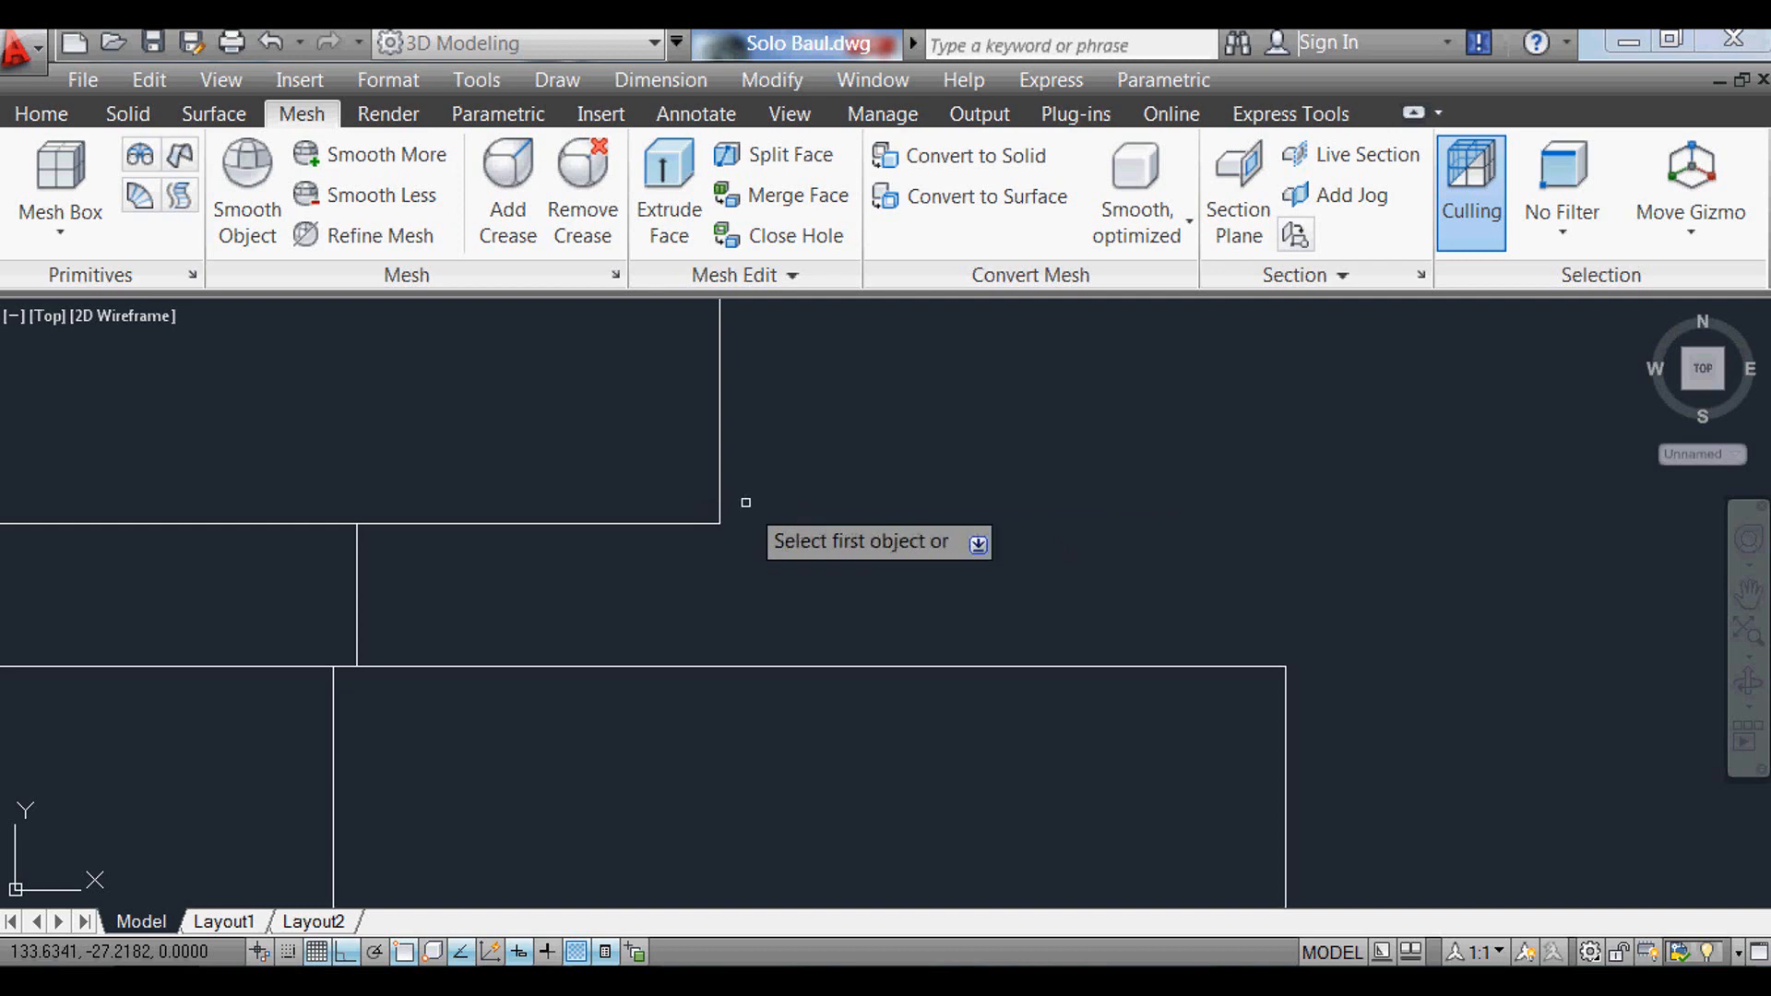
left_click(601, 523)
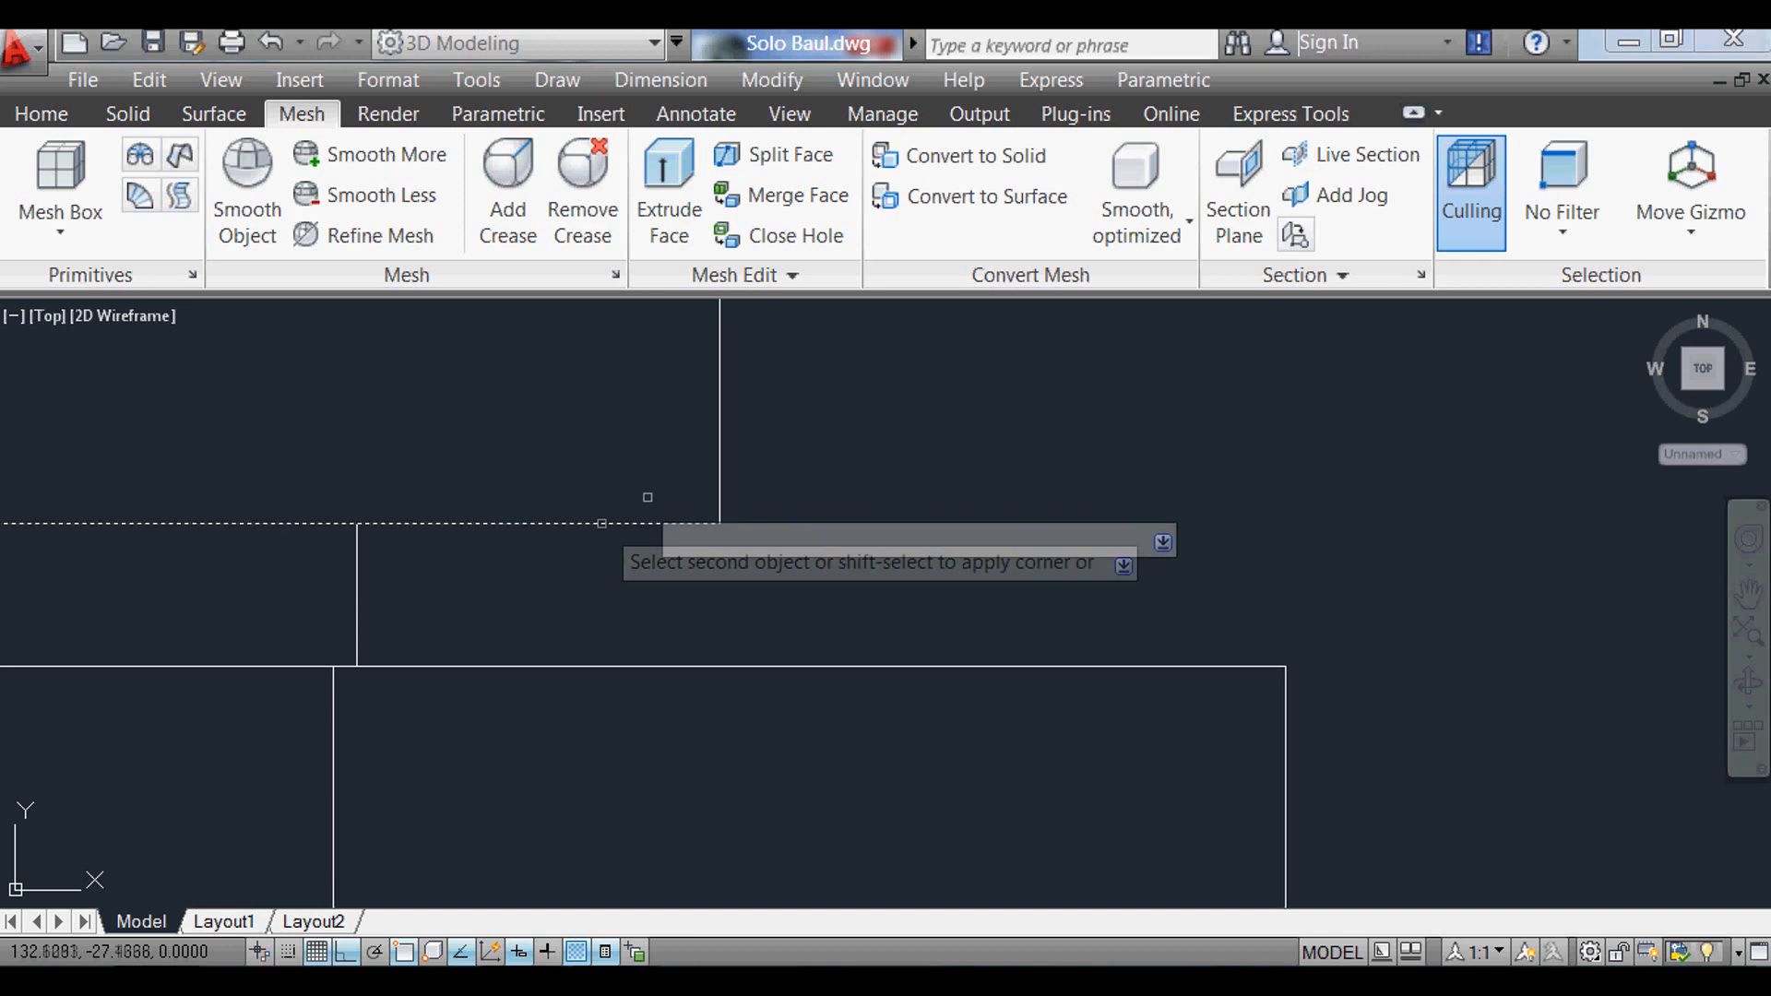
left_click(719, 428)
scroll(804, 703, "down", 5)
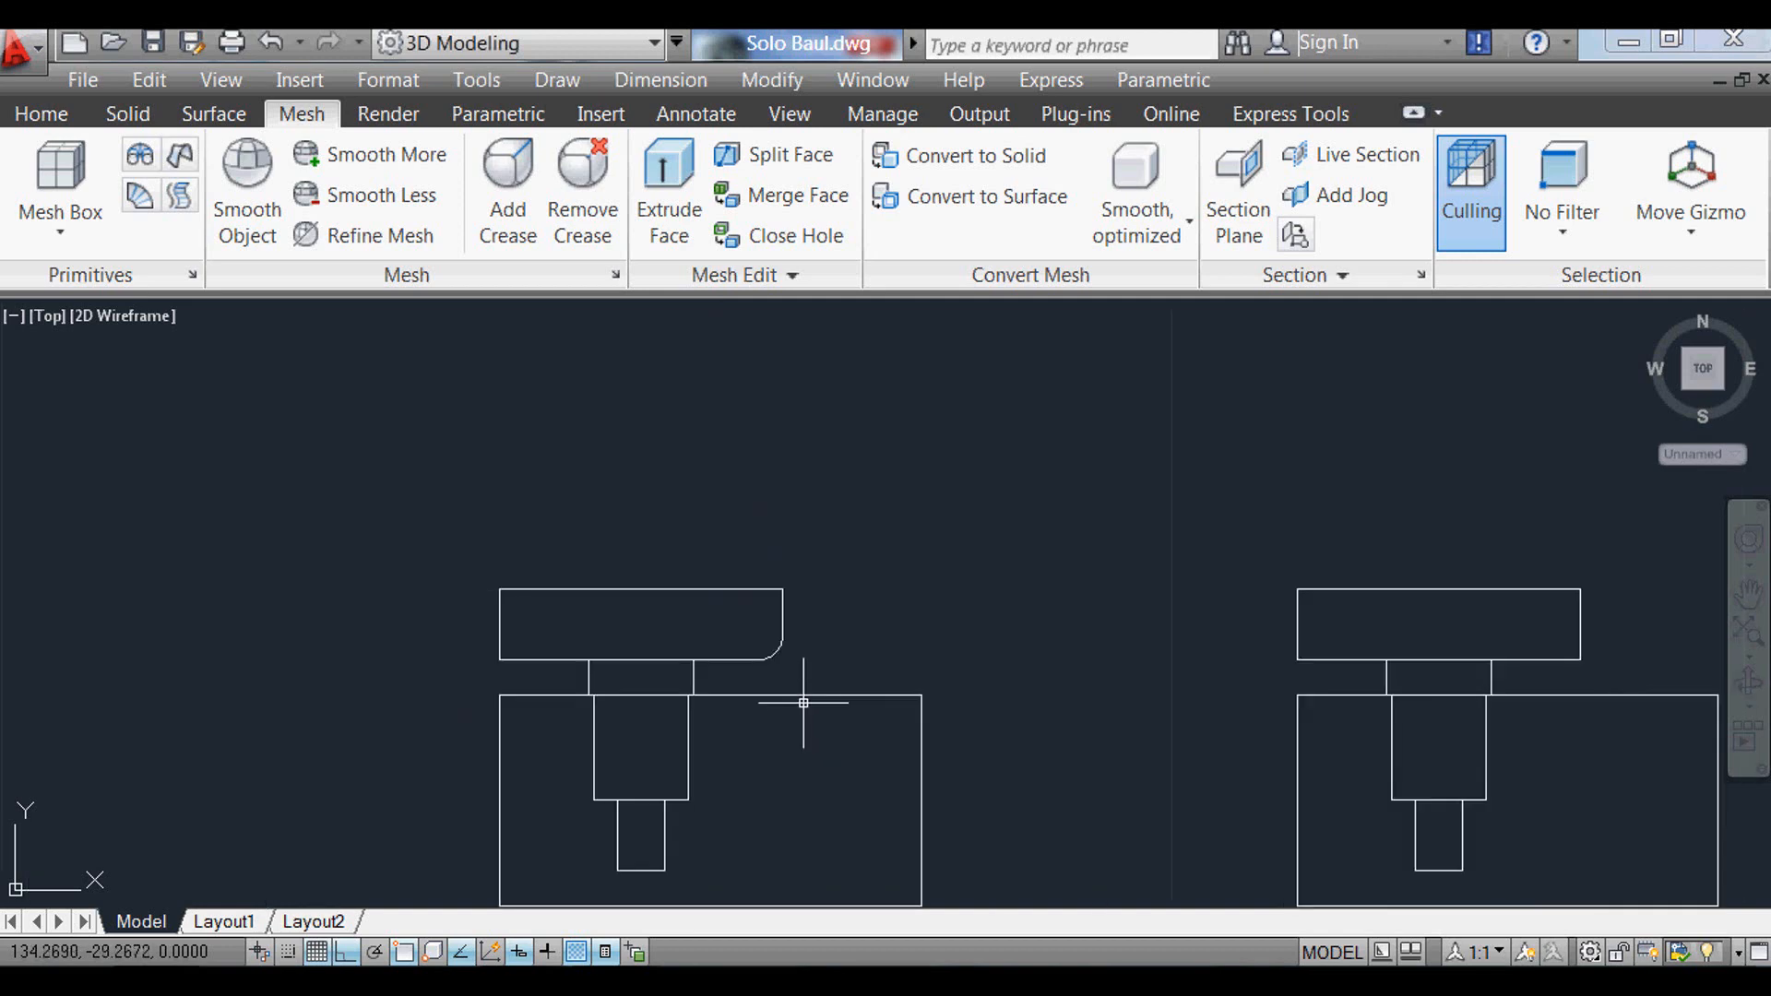
Step: Fillet the remaining three corners of the copied profile's top rectangle with the same radius
scroll(782, 657, "up", 5)
key("Return")
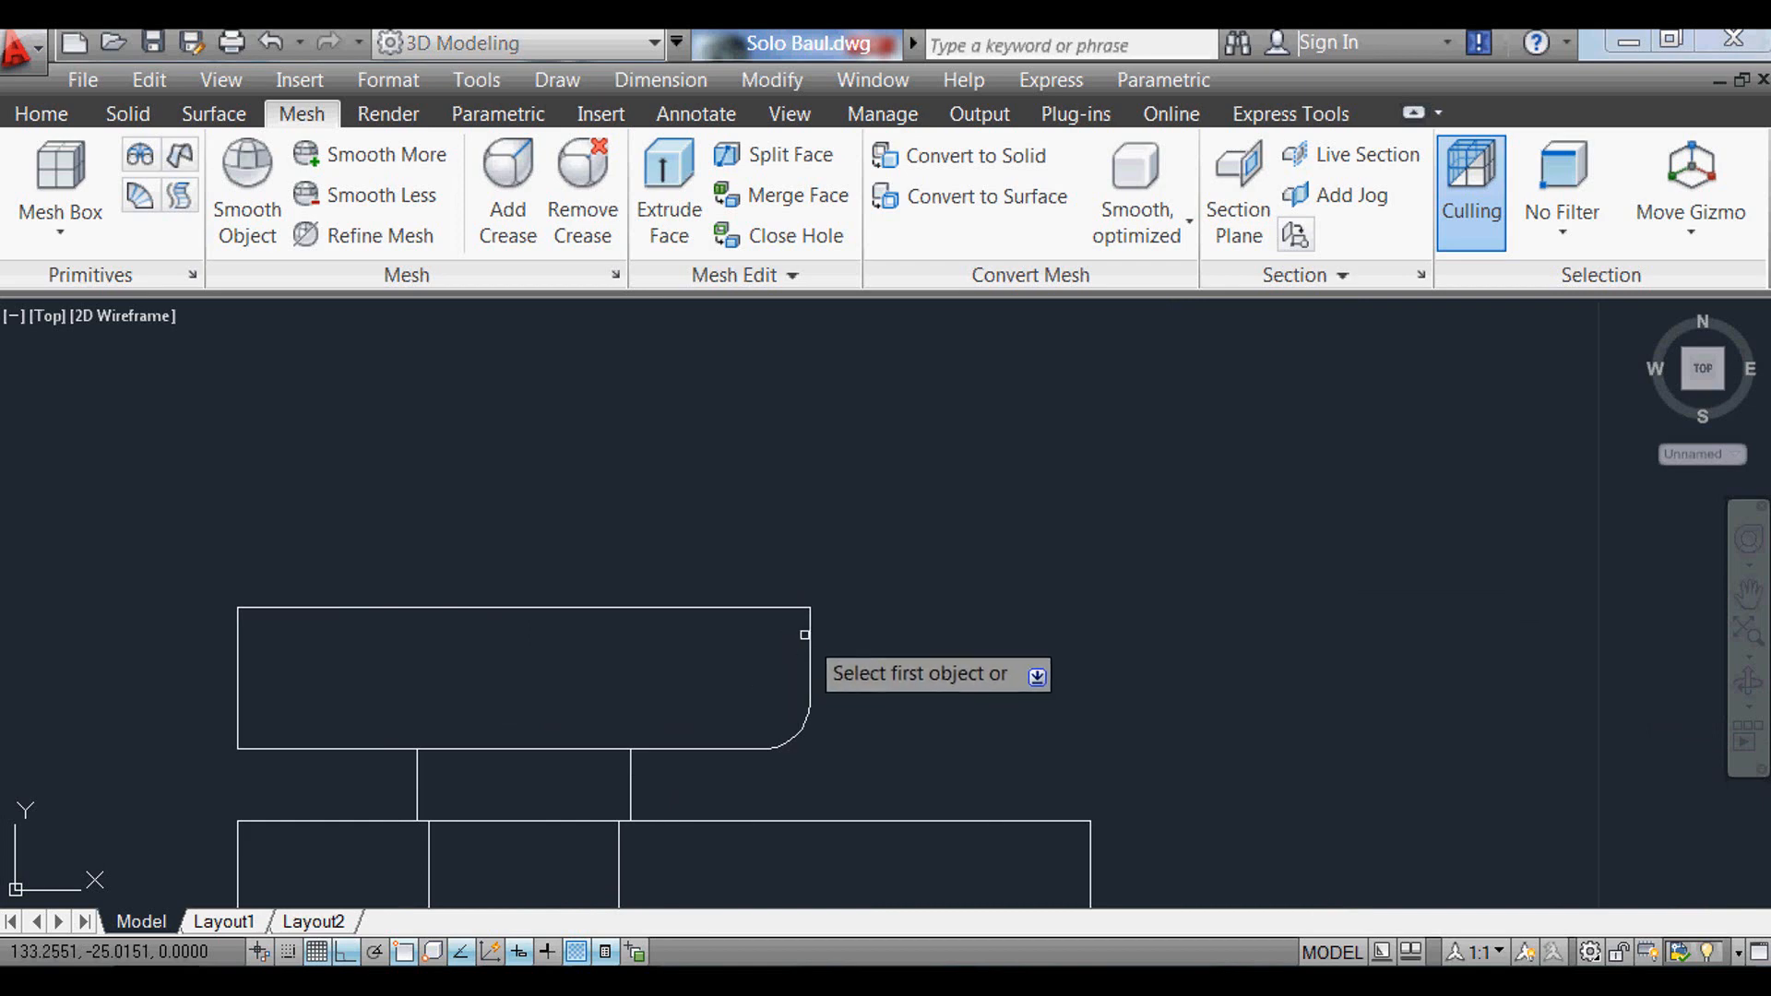
left_click(810, 635)
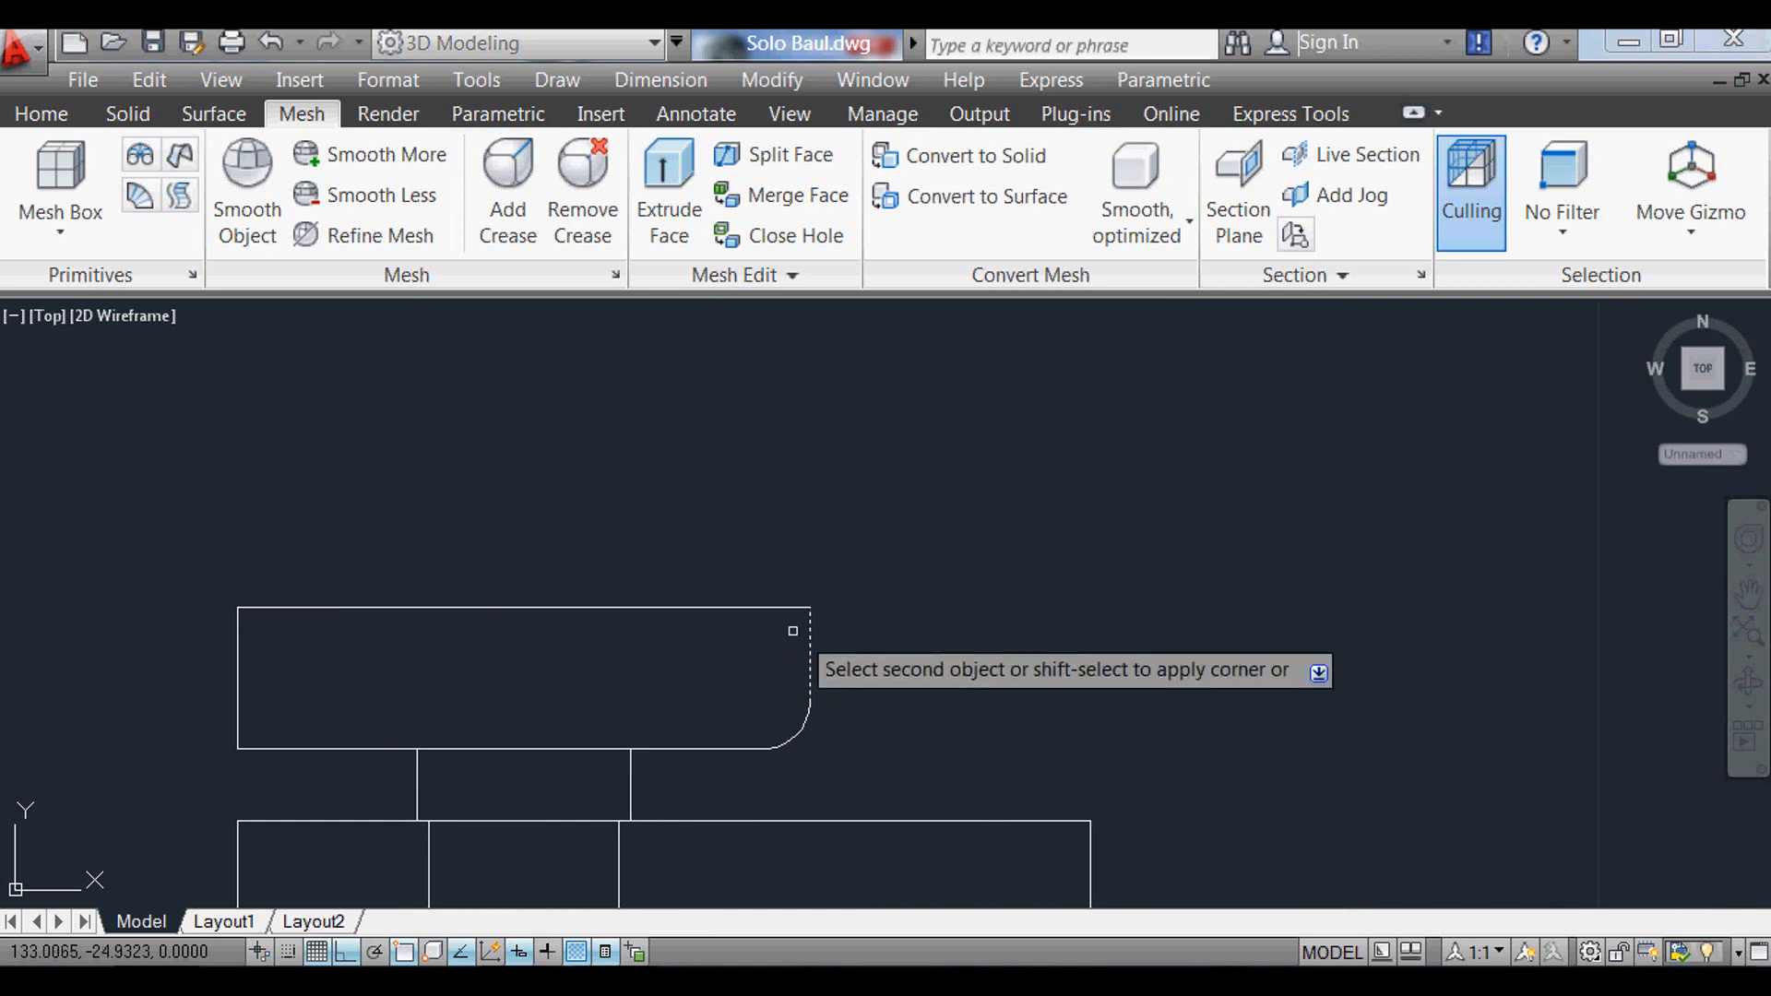
left_click(761, 607)
scroll(879, 613, "down", 2)
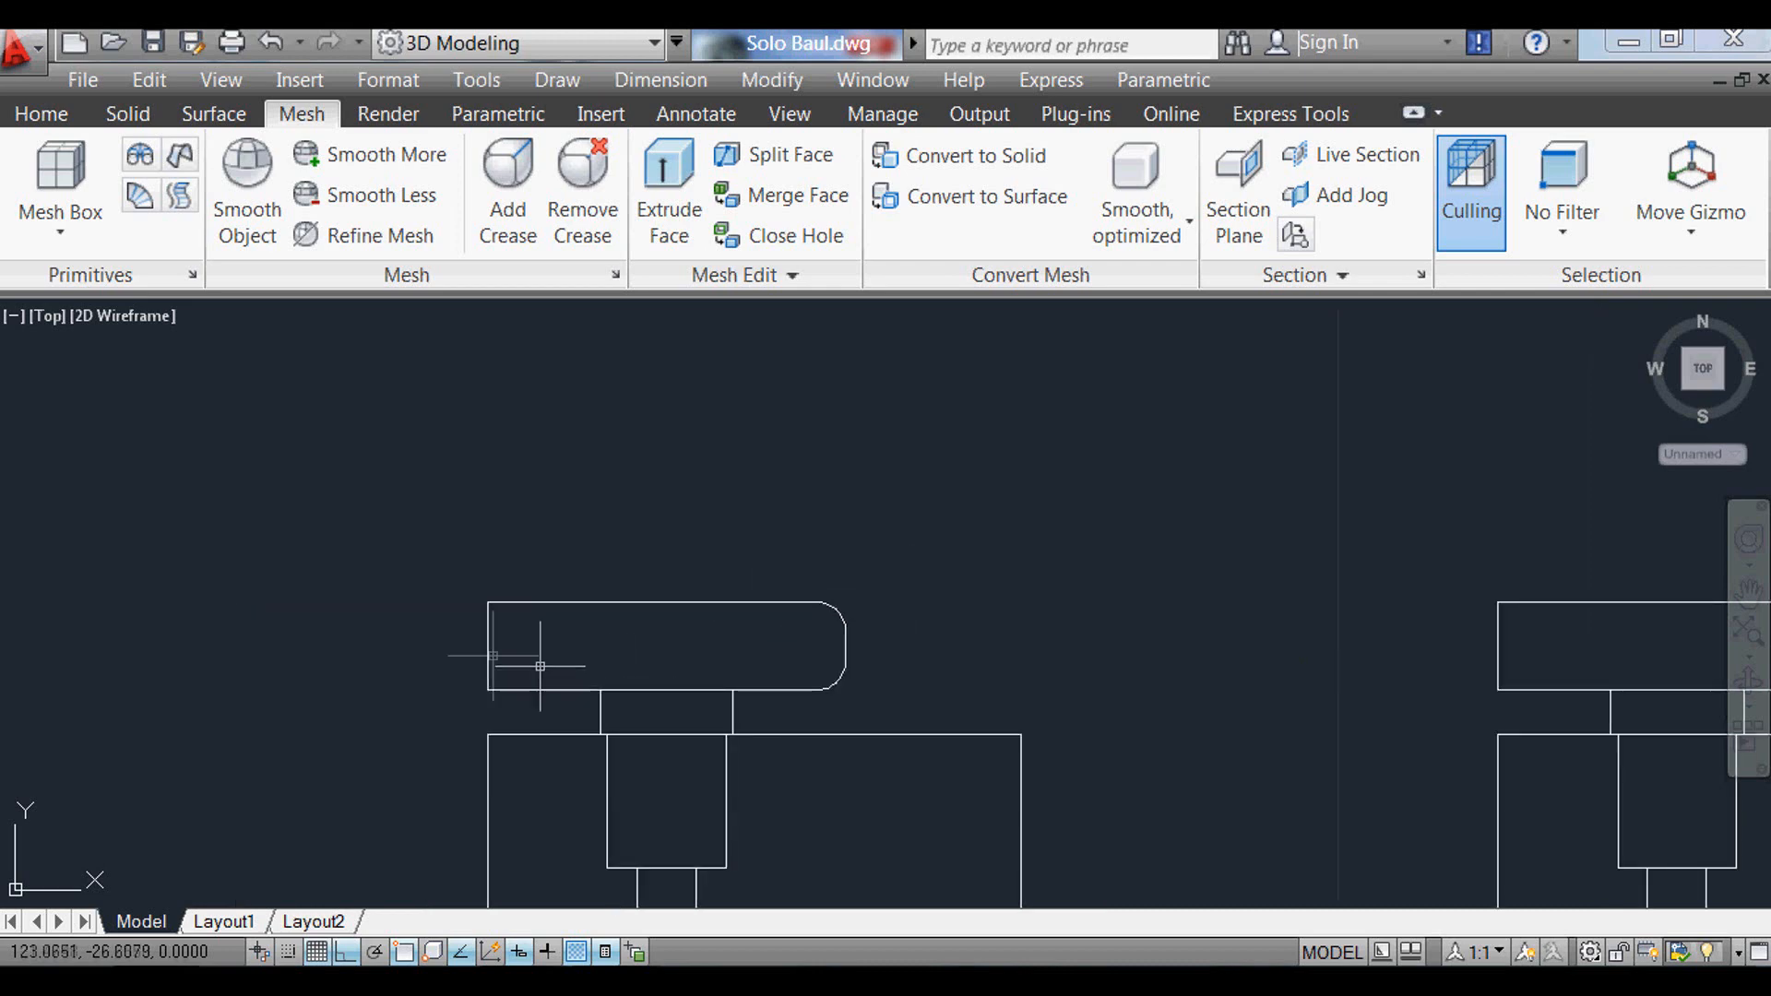
key("Return")
left_click(530, 601)
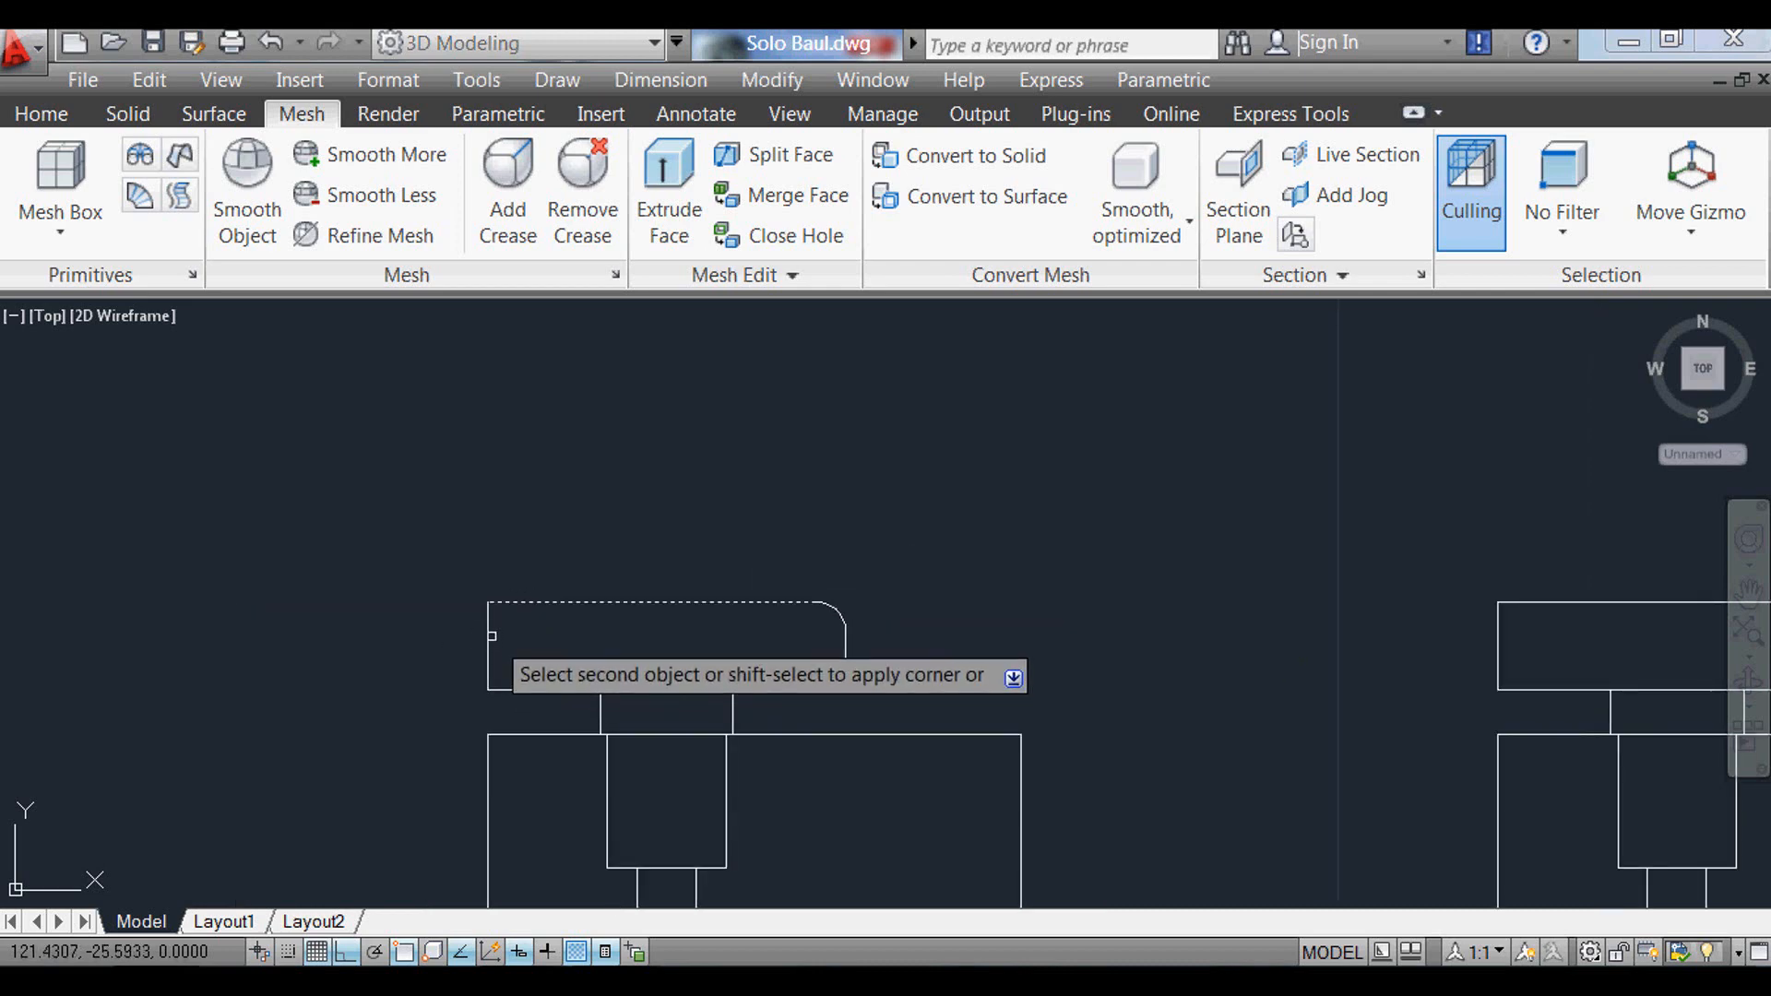
left_click(488, 620)
key("Return")
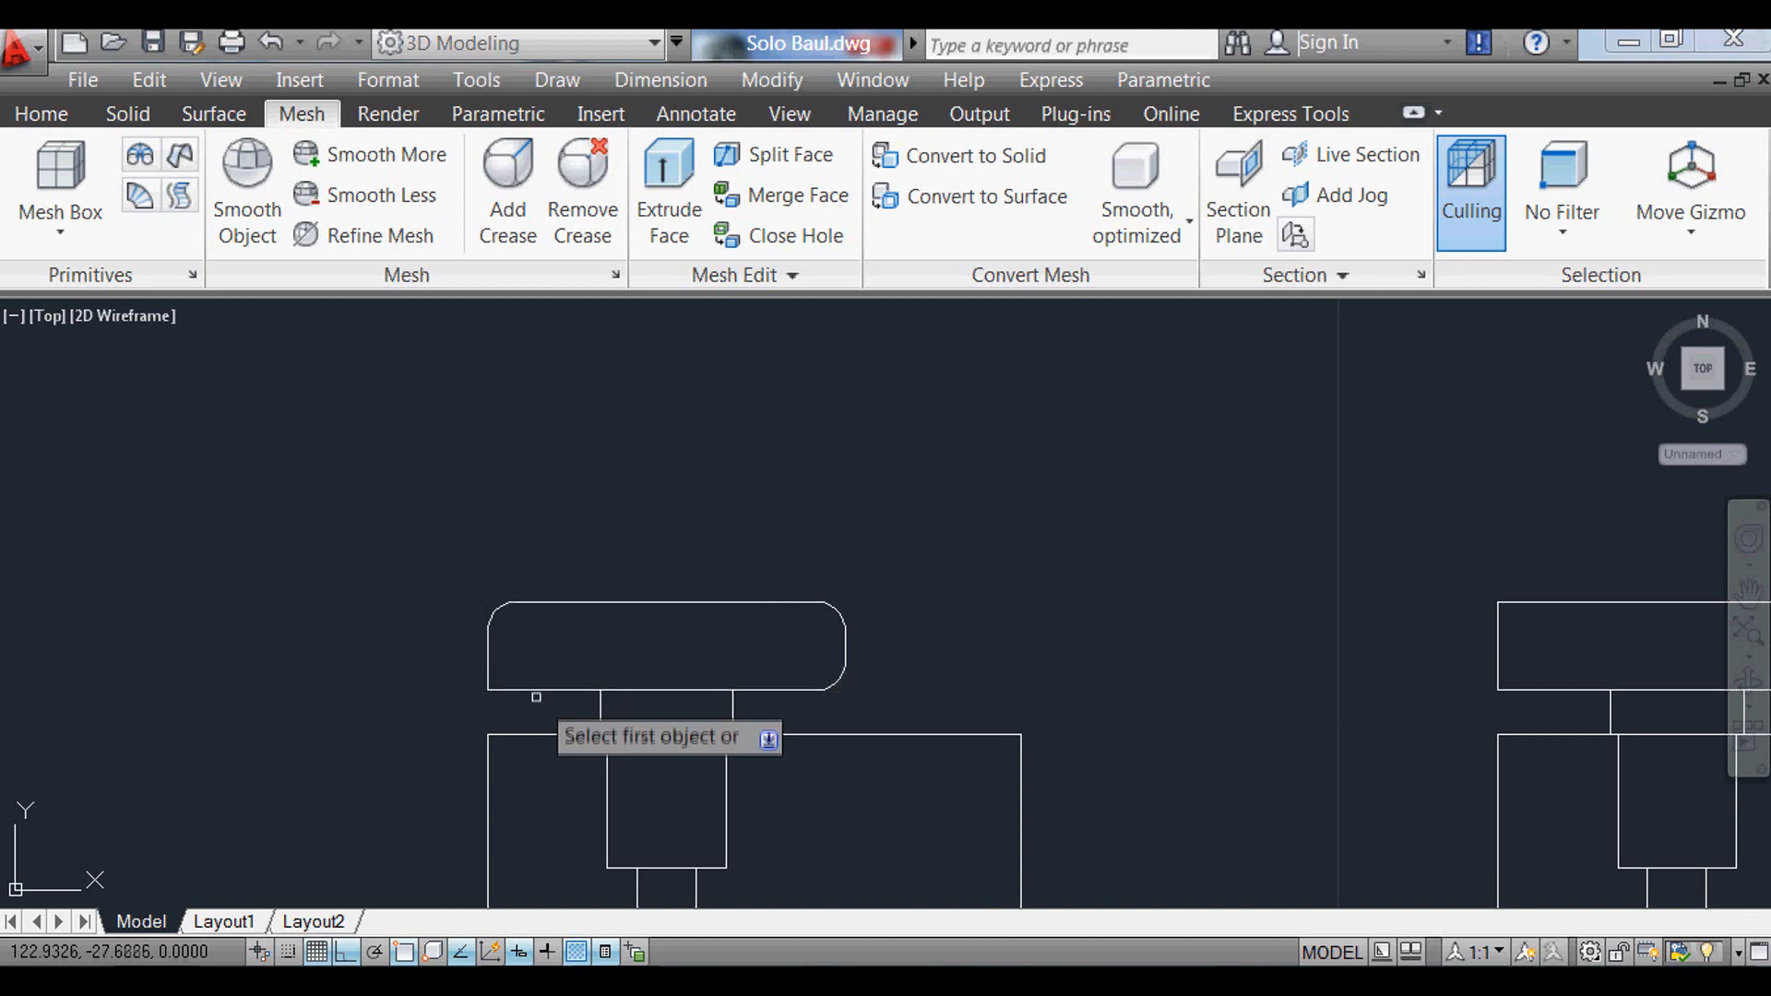
left_click(518, 690)
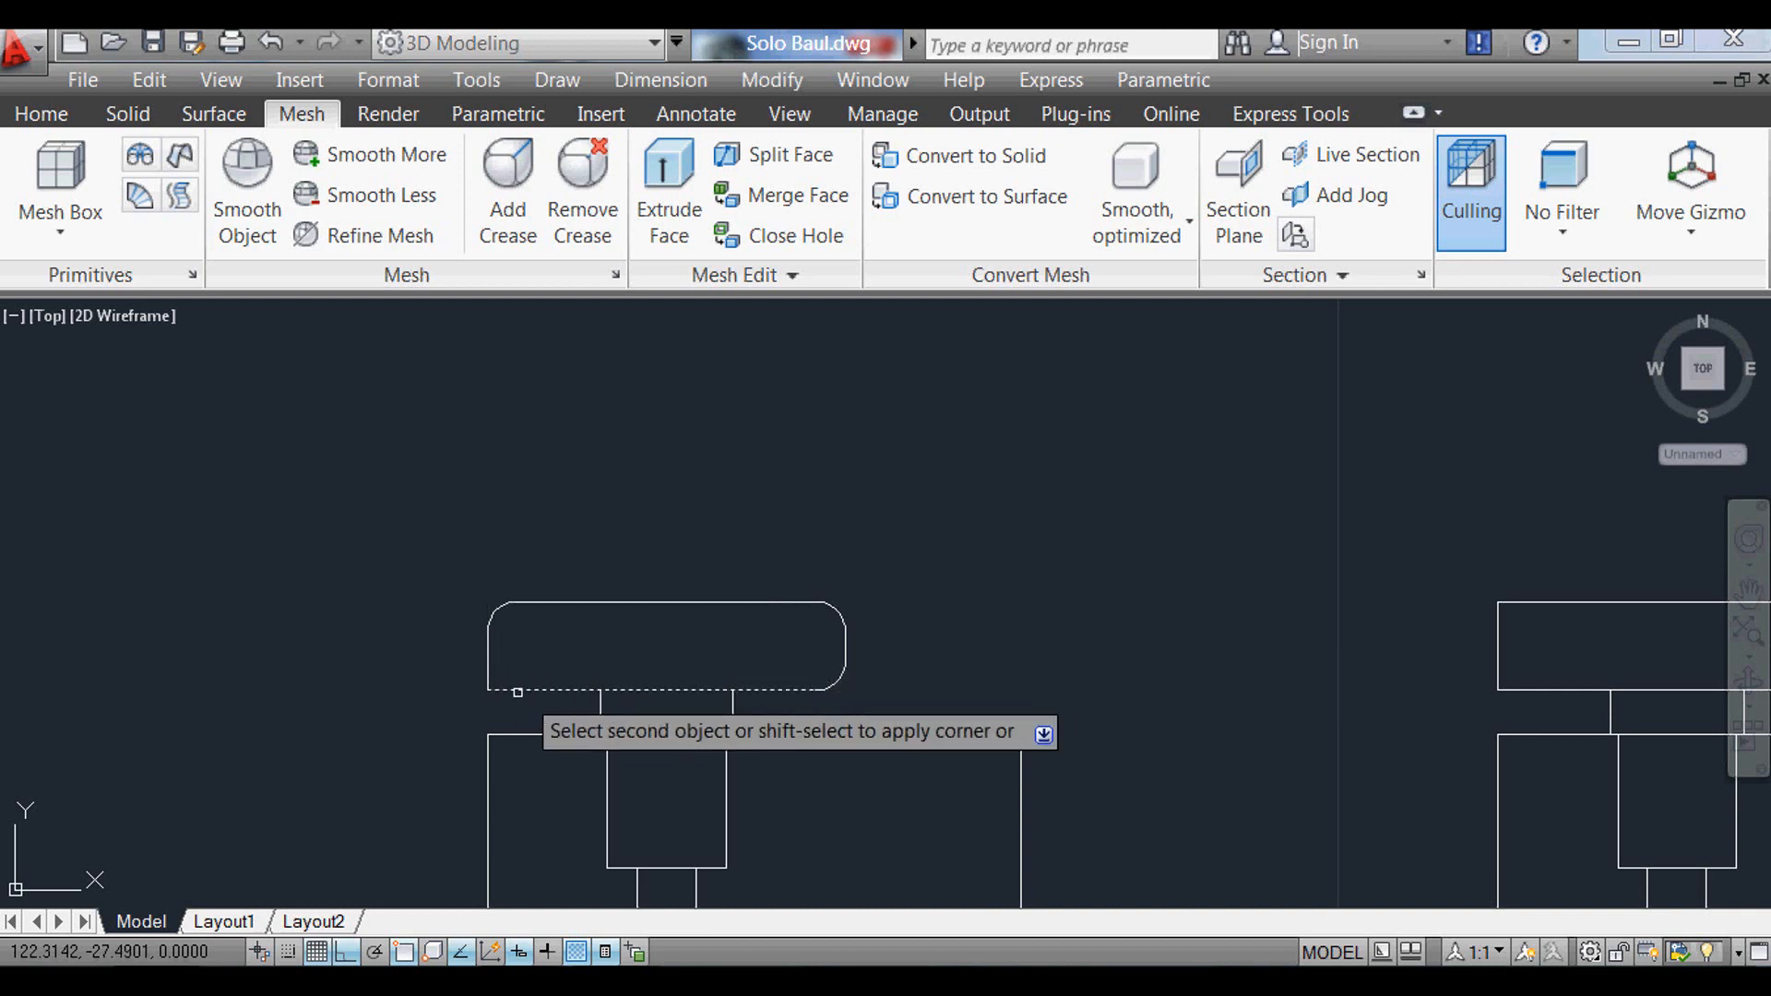
left_click(484, 656)
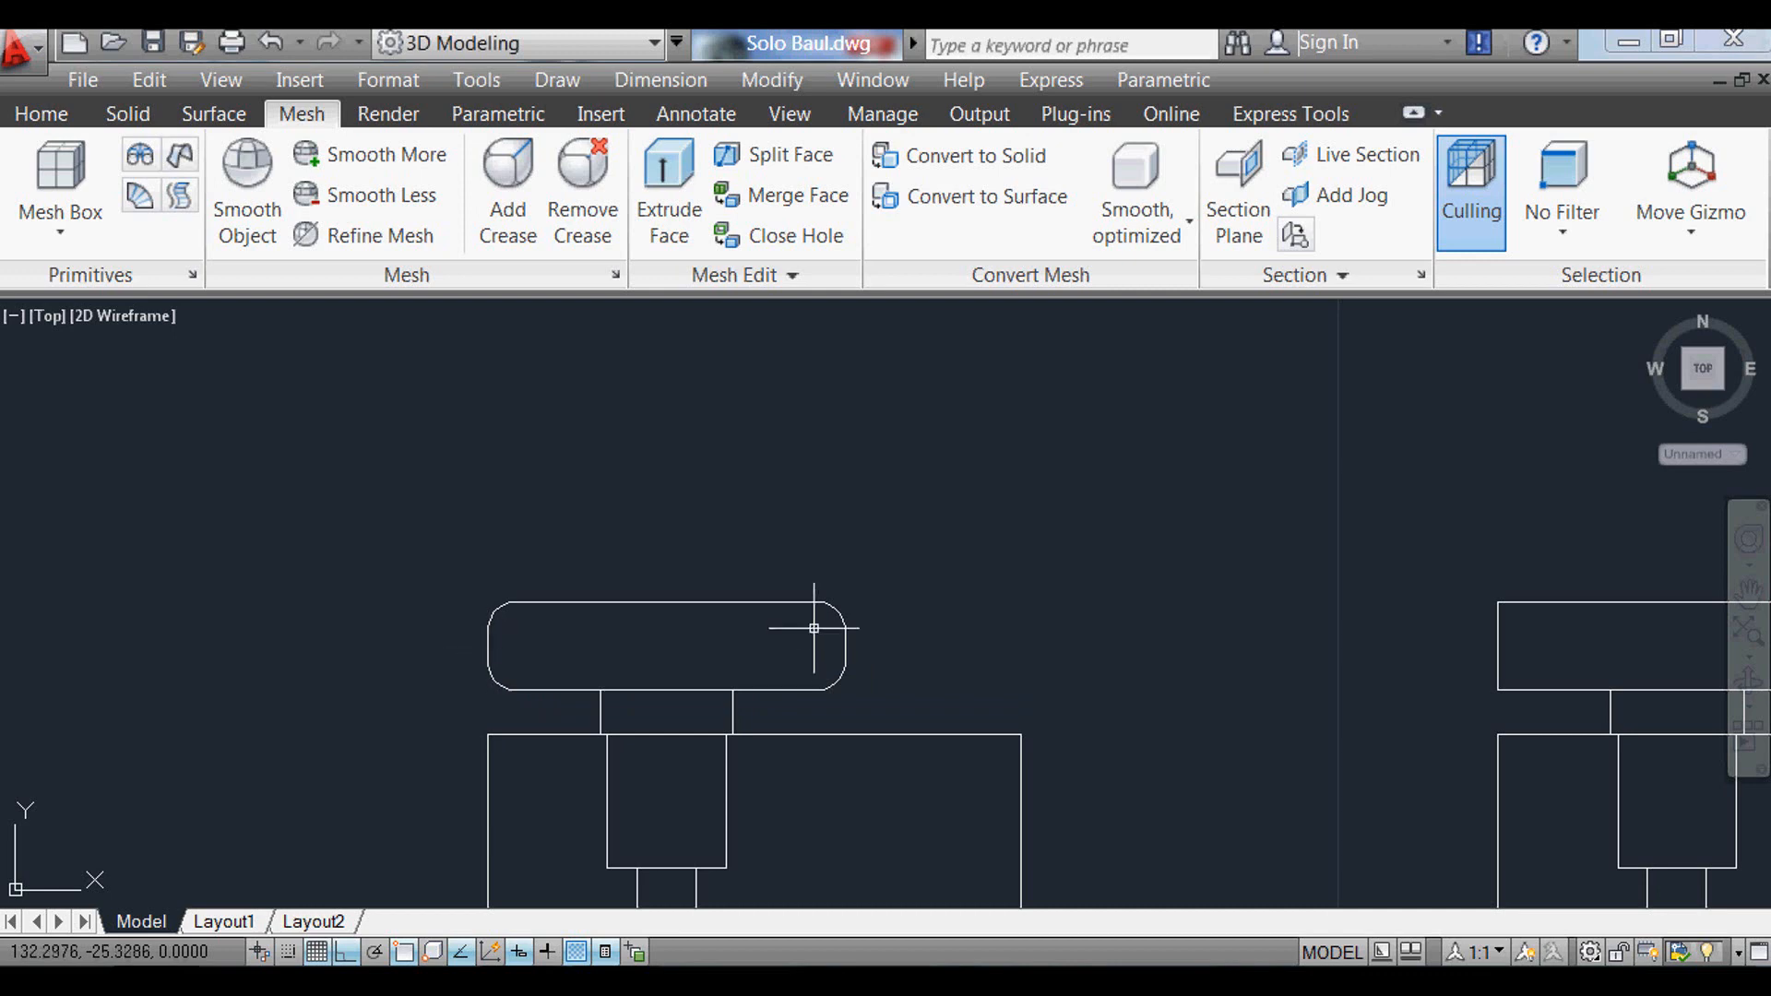
Step: Switch the model to the SW Isometric preset view
scroll(939, 595, "down", 8)
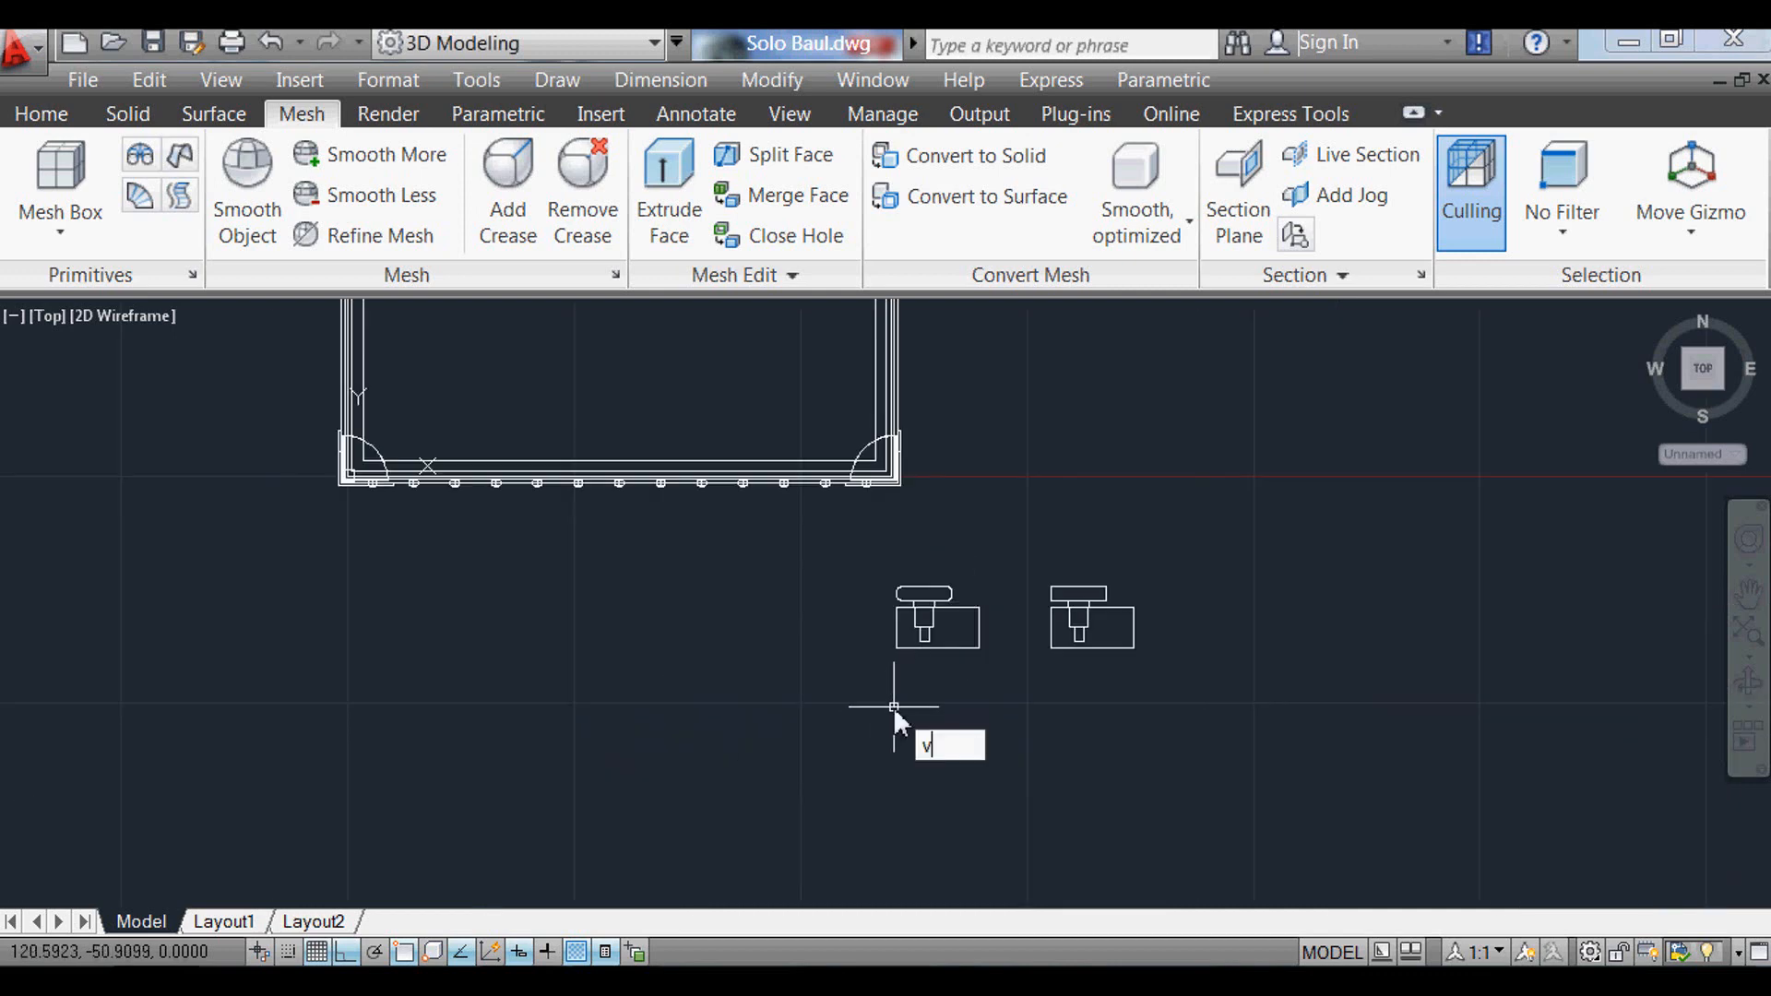
key("Return")
left_click(609, 549)
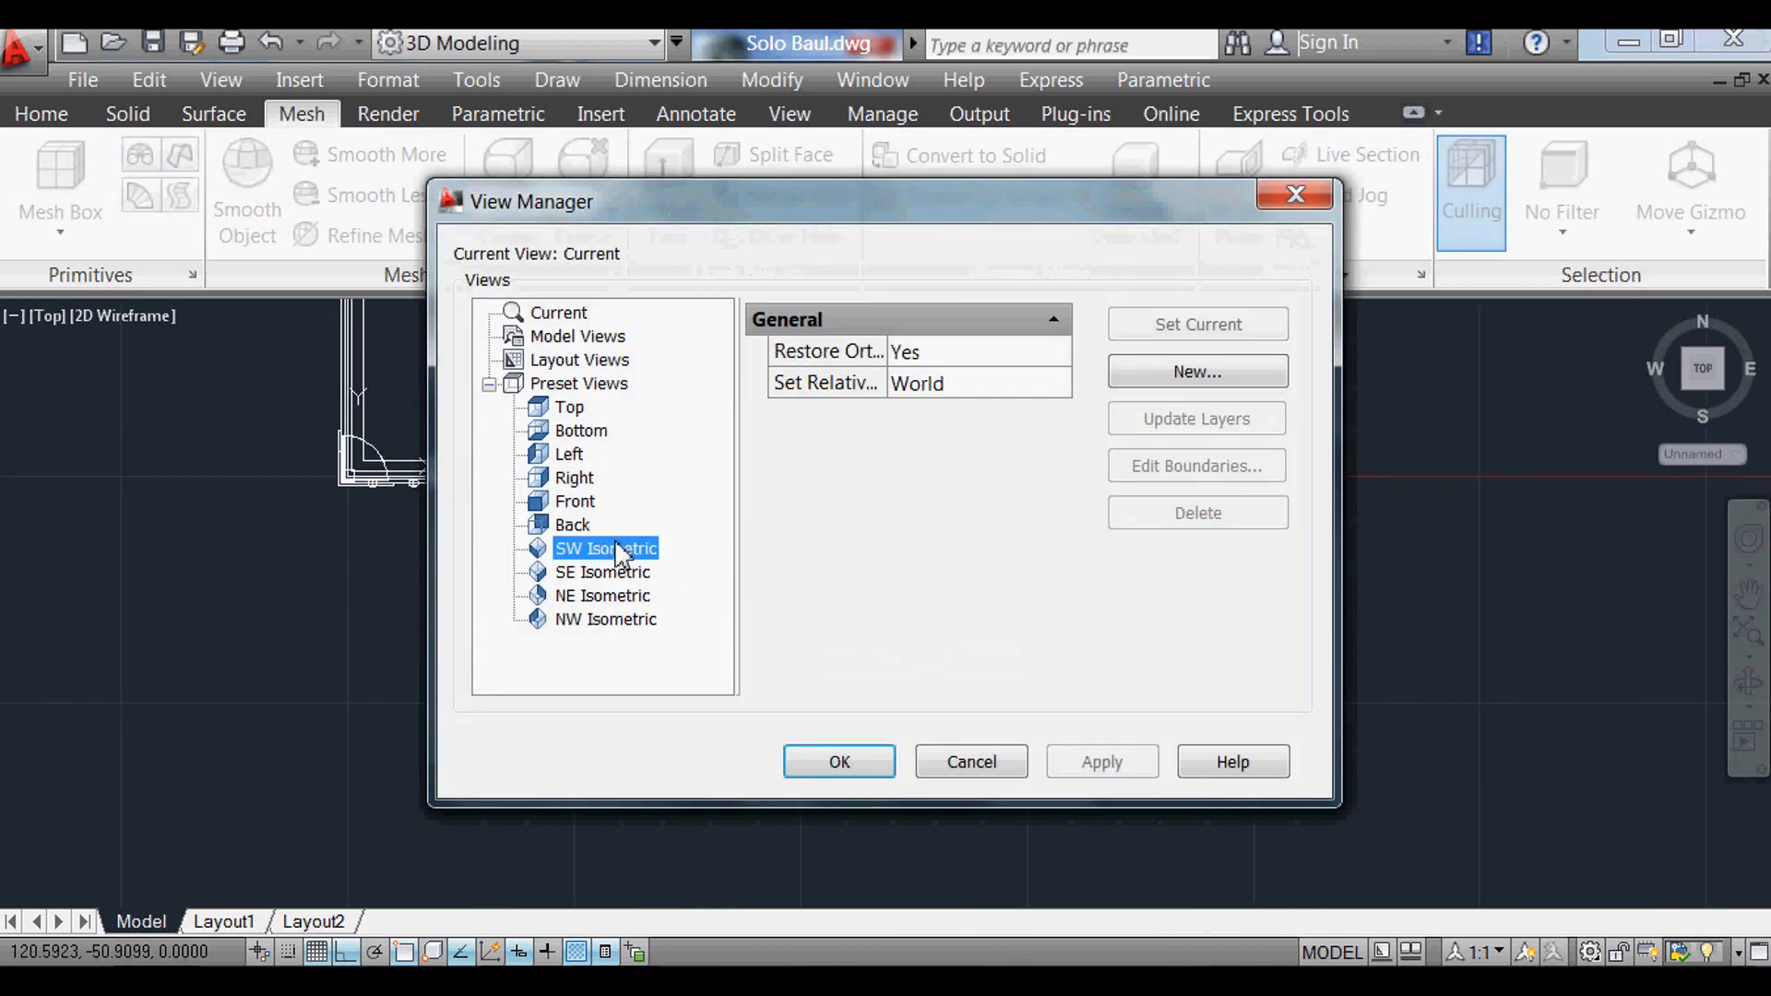
left_click(871, 766)
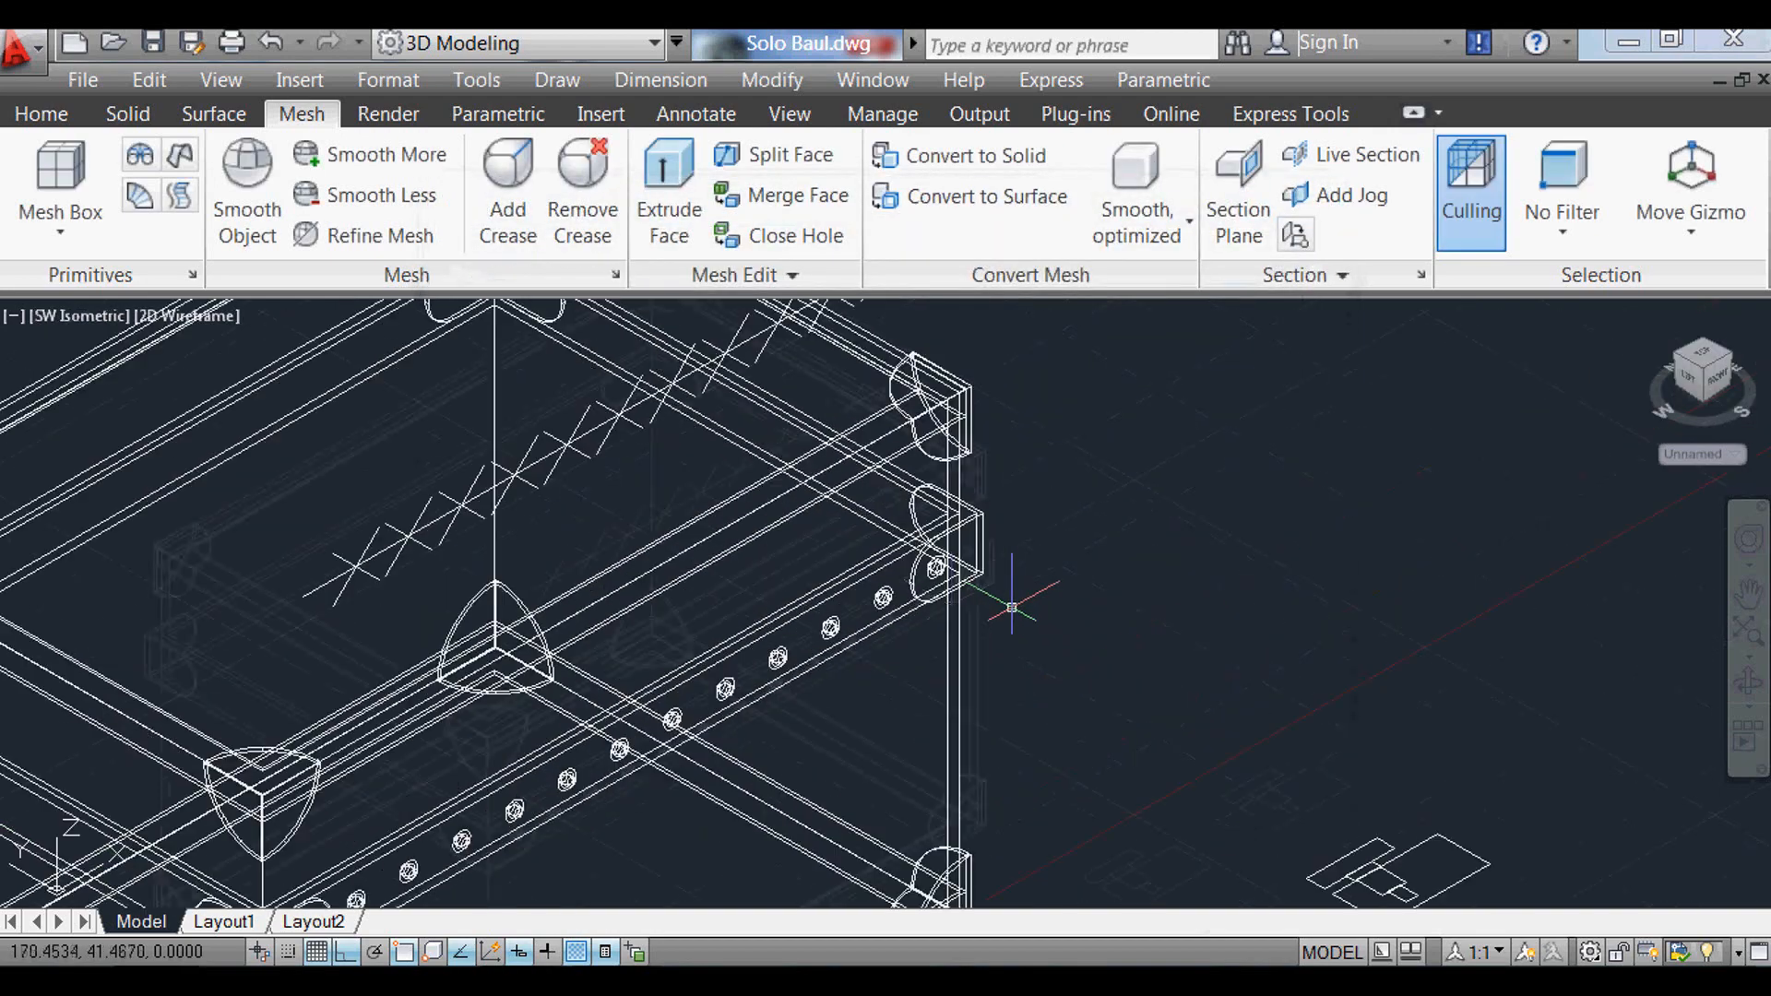
Step: Delete the leftover construction line above the chest's front rail together with the row of X-shaped point markers along it
scroll(862, 657, "down", 4)
scroll(894, 502, "up", 3)
left_click(870, 519)
left_click(790, 449)
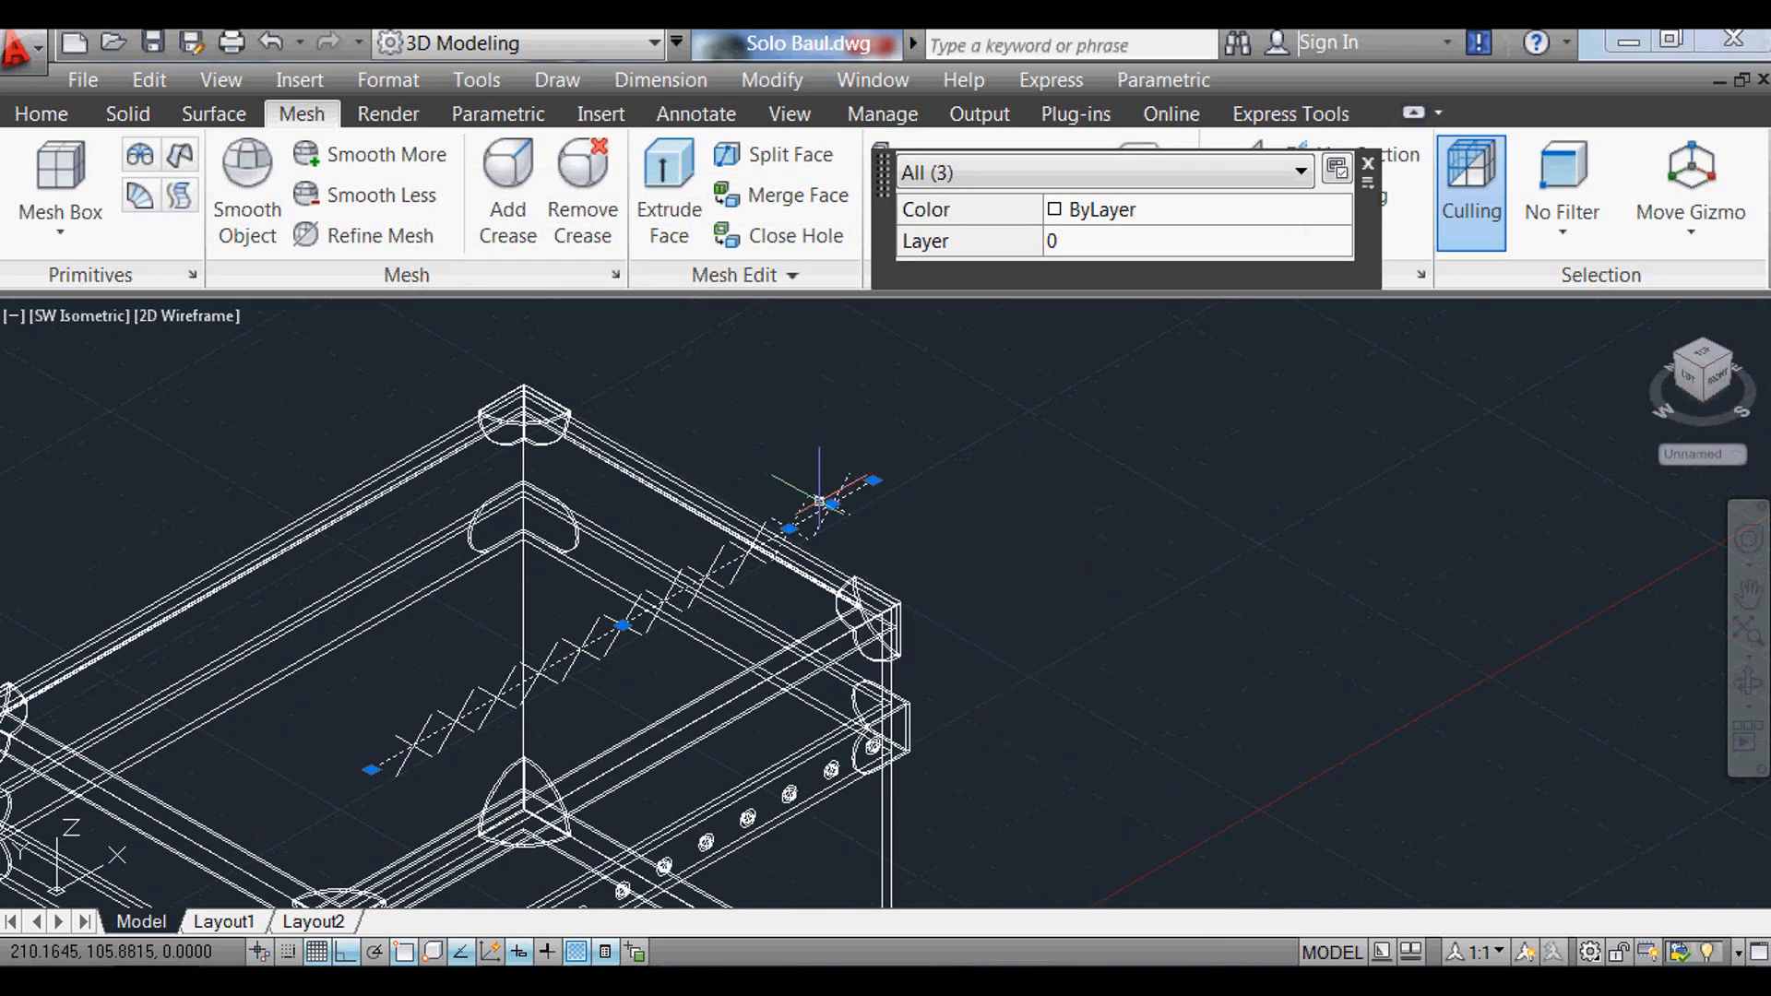
key("Escape")
scroll(728, 609, "up", 4)
left_click(739, 633)
left_click(646, 559)
key("Delete")
left_click(643, 626)
left_click(565, 563)
key("Delete")
scroll(509, 769, "up", 2)
left_click(479, 570)
key("Delete")
scroll(455, 553, "down", 4)
left_click(395, 641)
left_click(243, 581)
key("Delete")
scroll(544, 434, "down", 4)
scroll(387, 559, "up", 3)
left_click(298, 649)
left_click(130, 582)
key("Delete")
scroll(421, 495, "up", 3)
left_click(519, 583)
left_click(439, 478)
key("Delete")
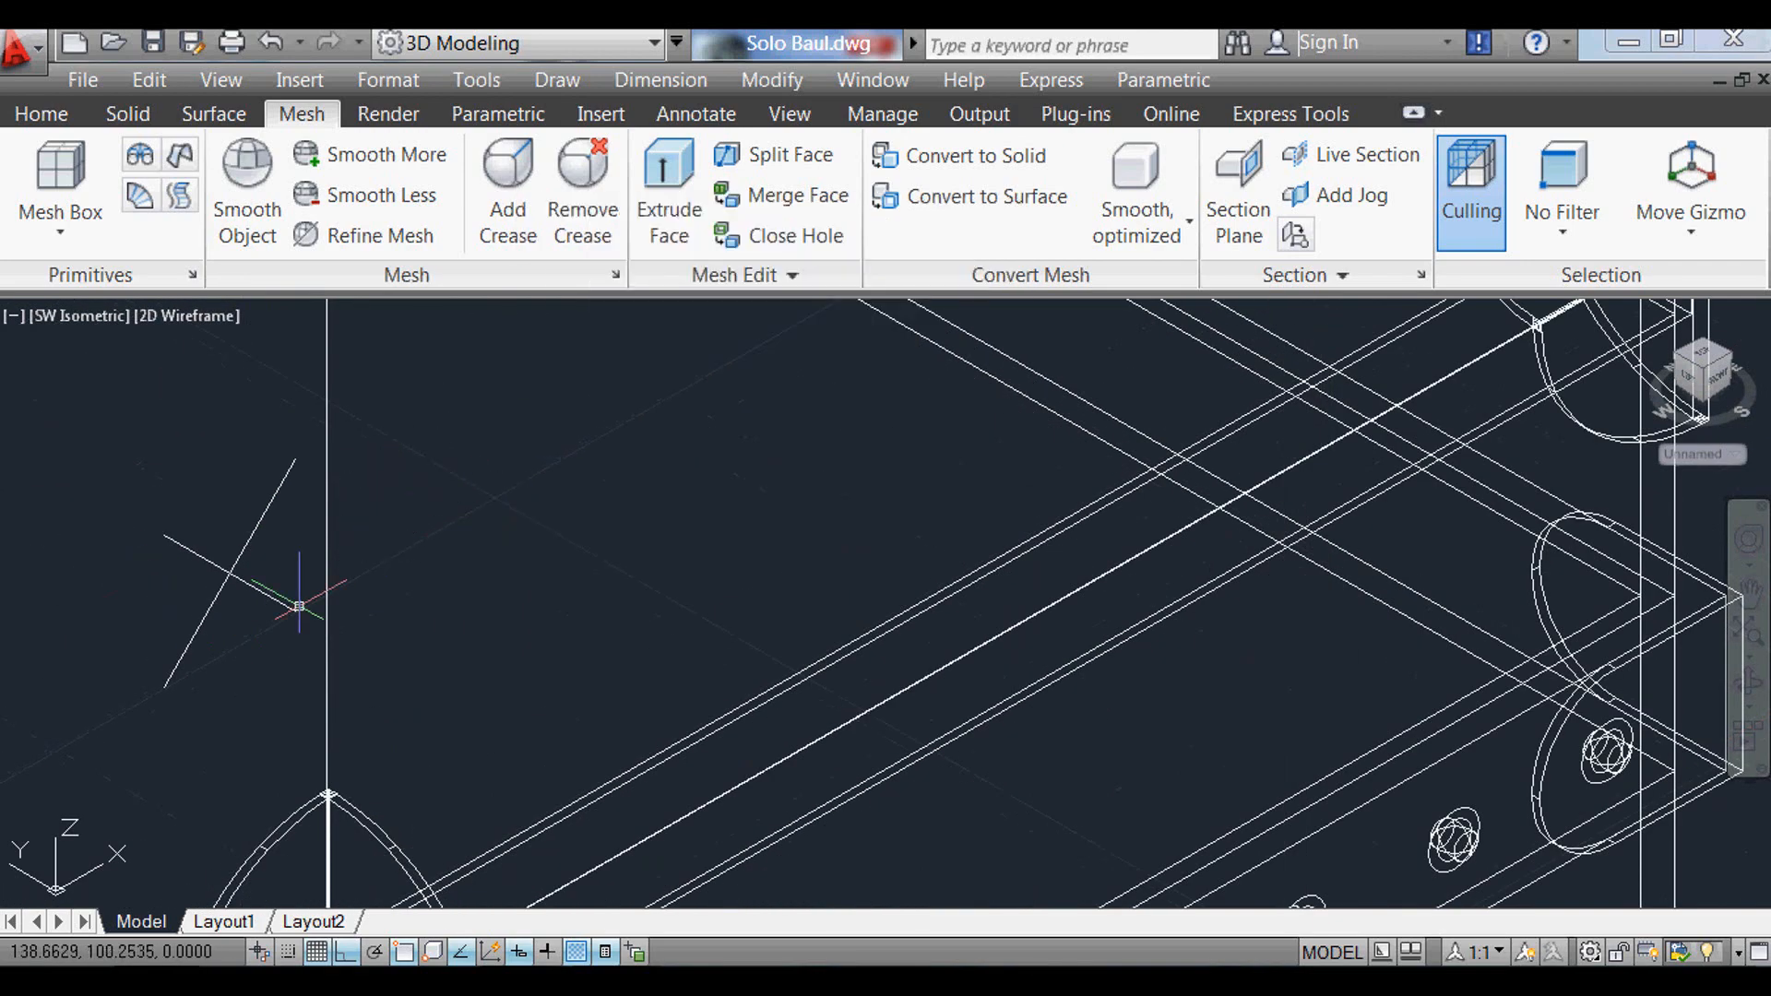
left_click(245, 667)
left_click(138, 562)
key("Delete")
scroll(373, 385, "down", 4)
Step: Copy the circular outlines of two neighbouring rivets on the chest's front rail to the empty space in front of the chest
scroll(775, 563, "up", 5)
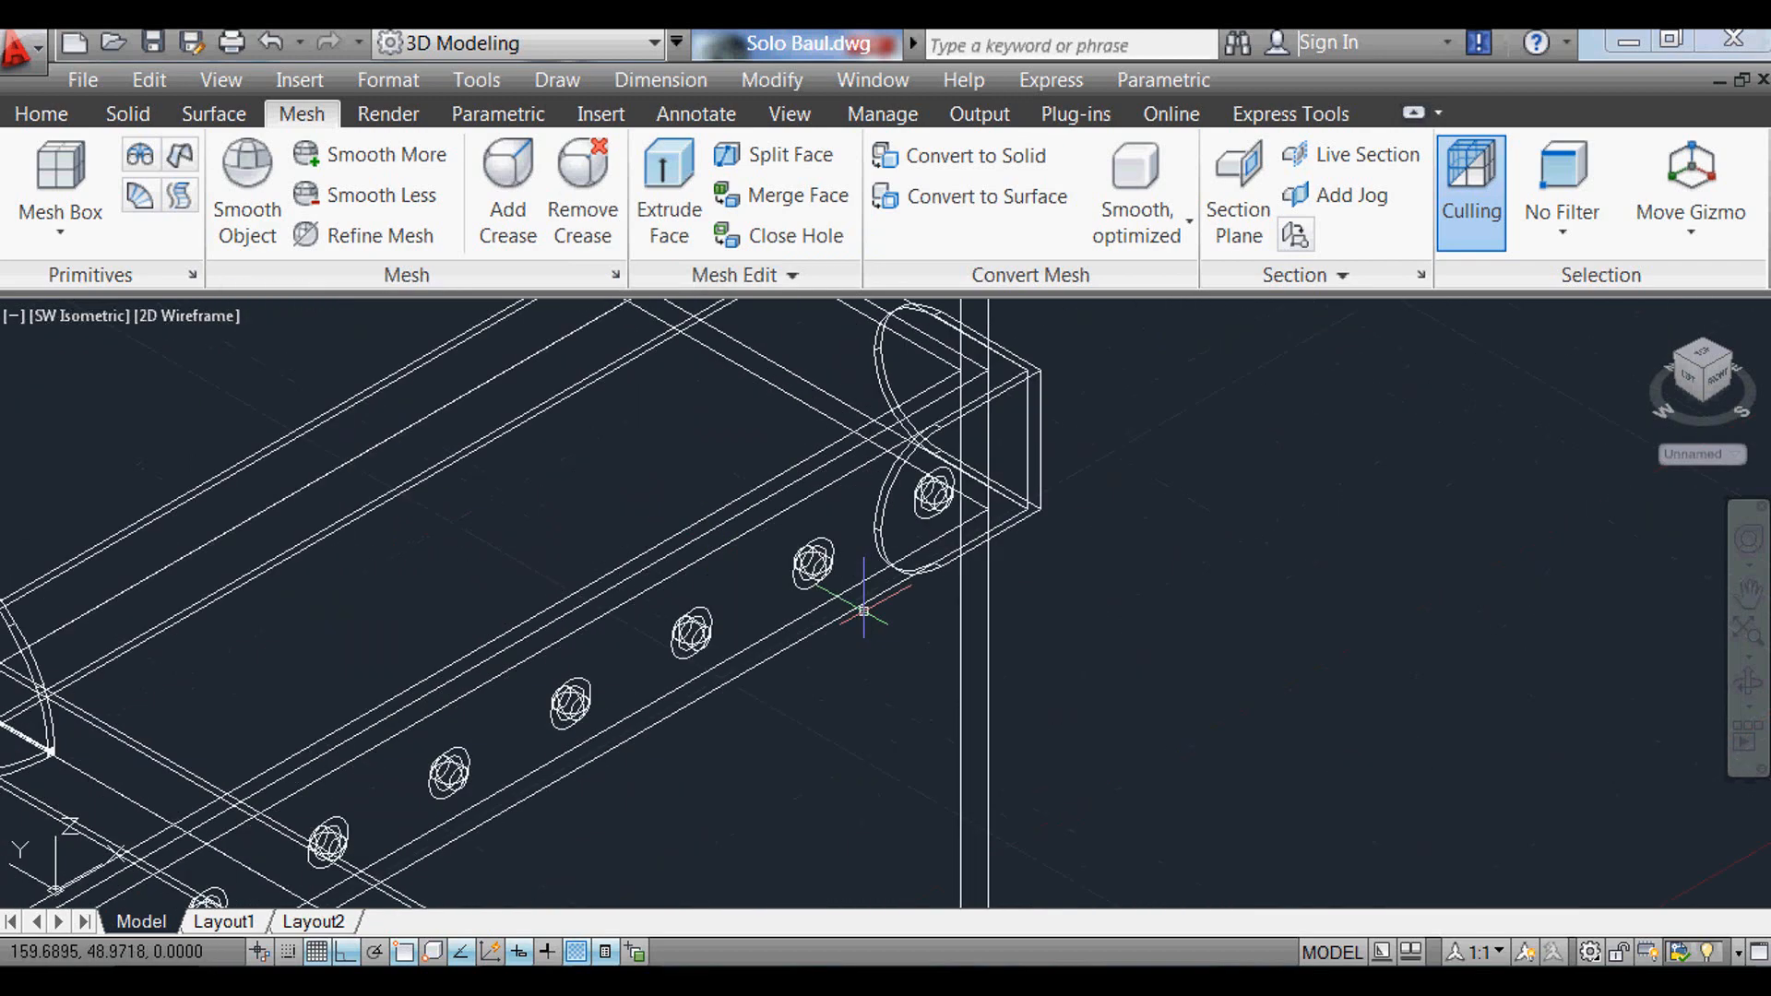
scroll(934, 560, "up", 2)
type("co")
key("Return")
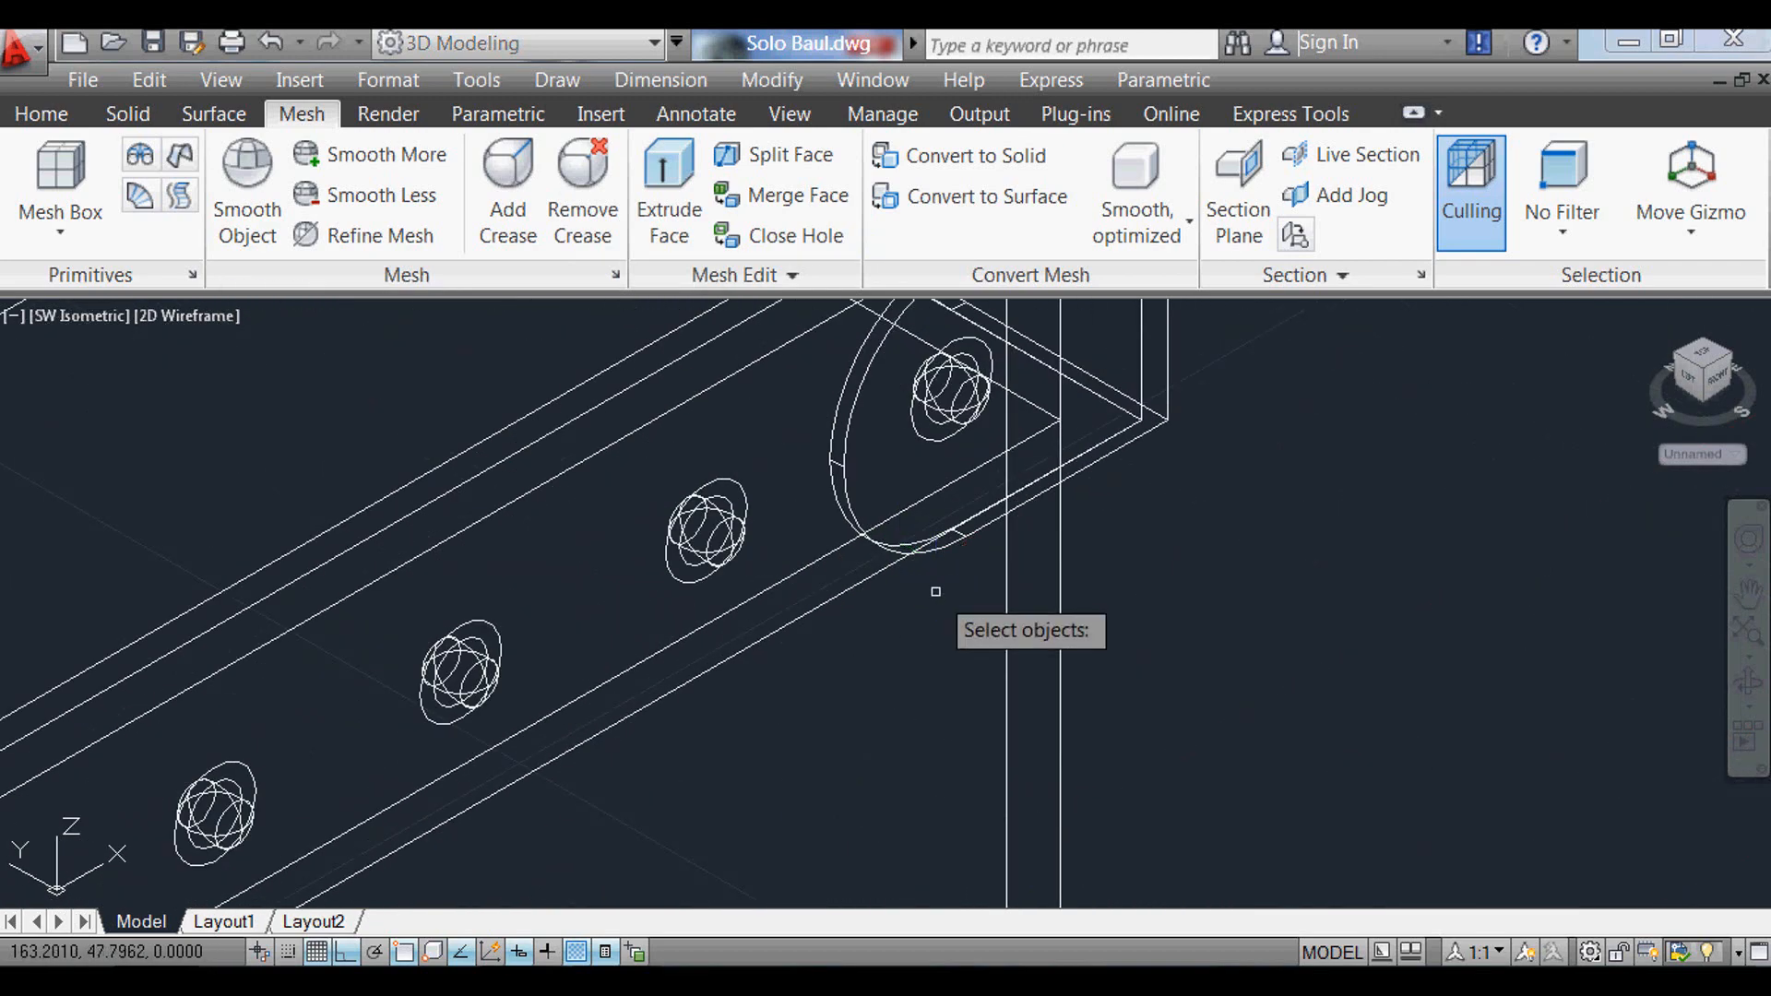
scroll(786, 482, "up", 3)
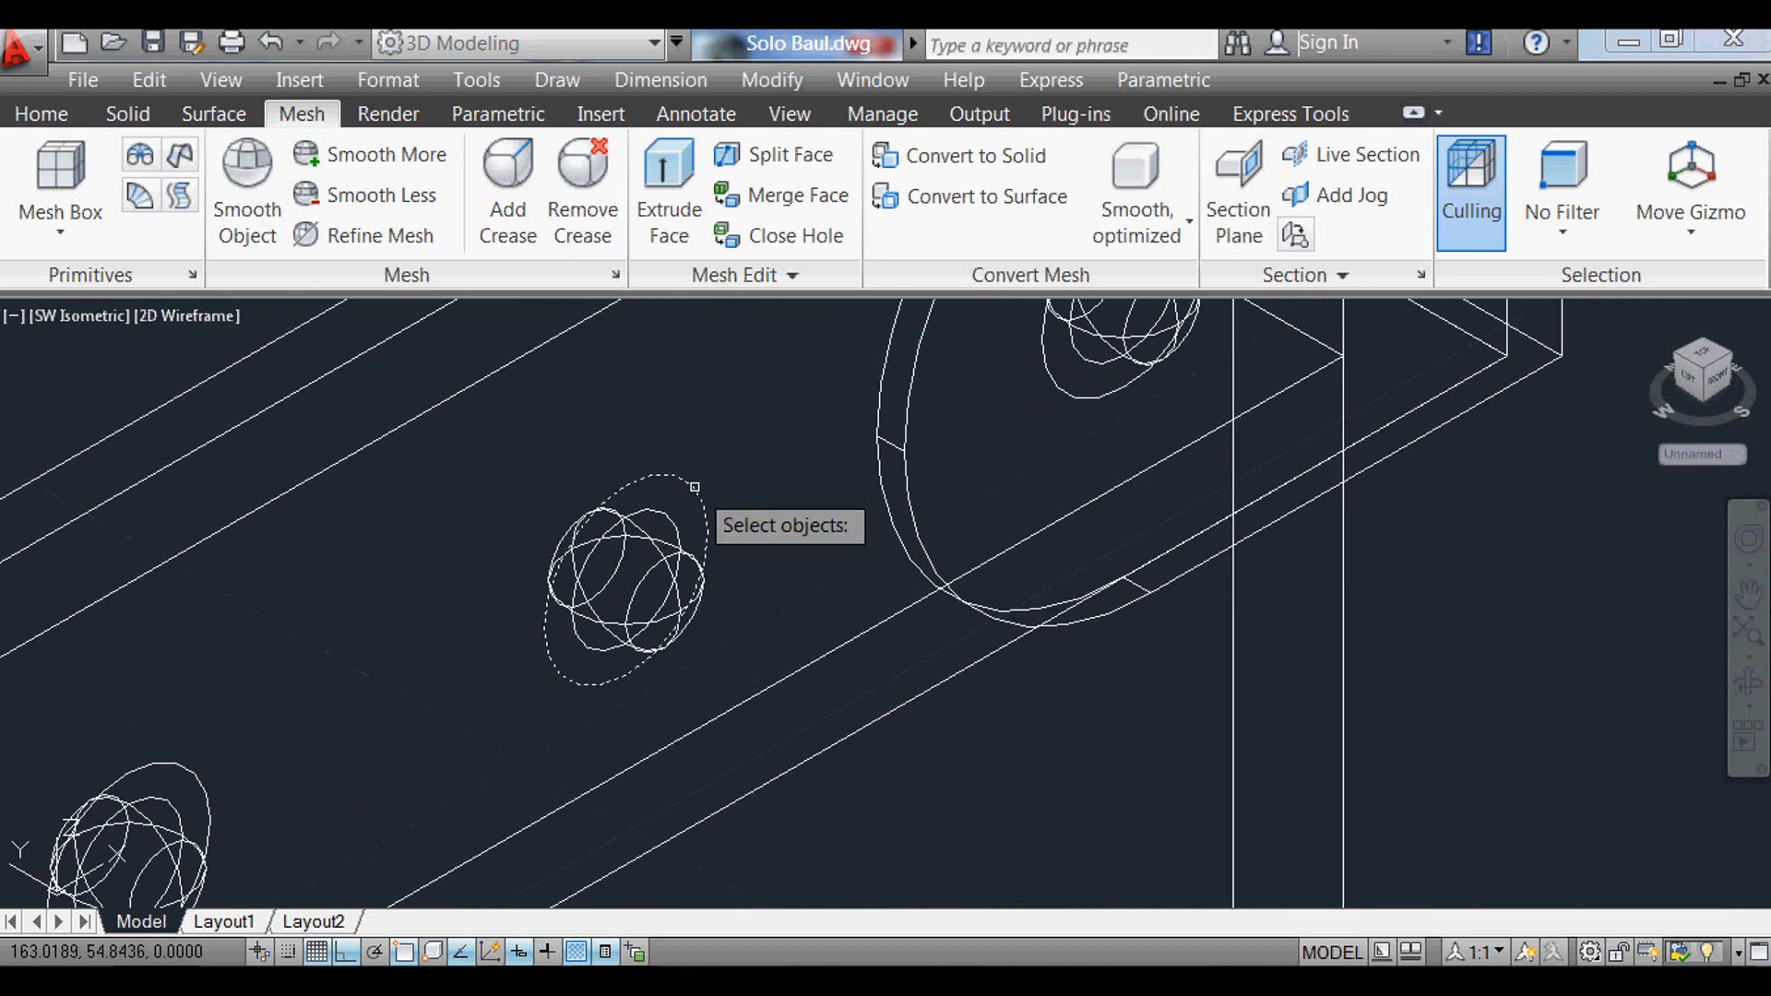
scroll(384, 696, "down", 4)
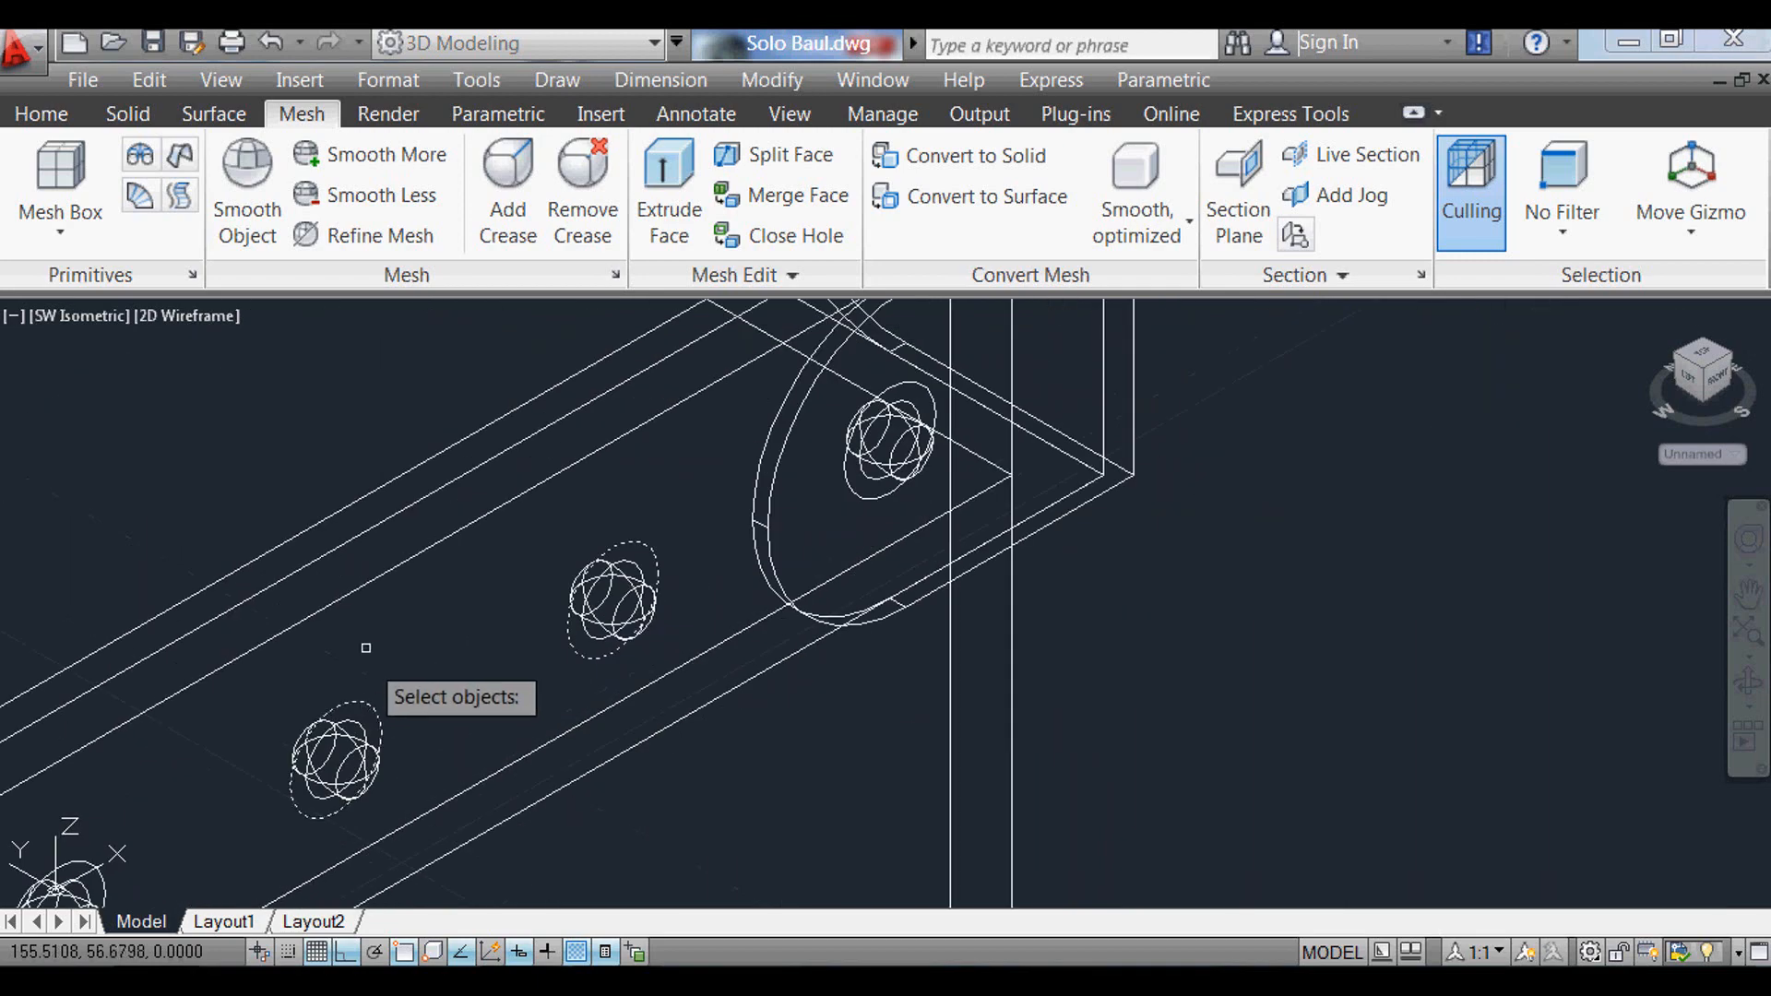
scroll(369, 699, "down", 3)
scroll(544, 553, "down", 2)
key("Return")
left_click(757, 526)
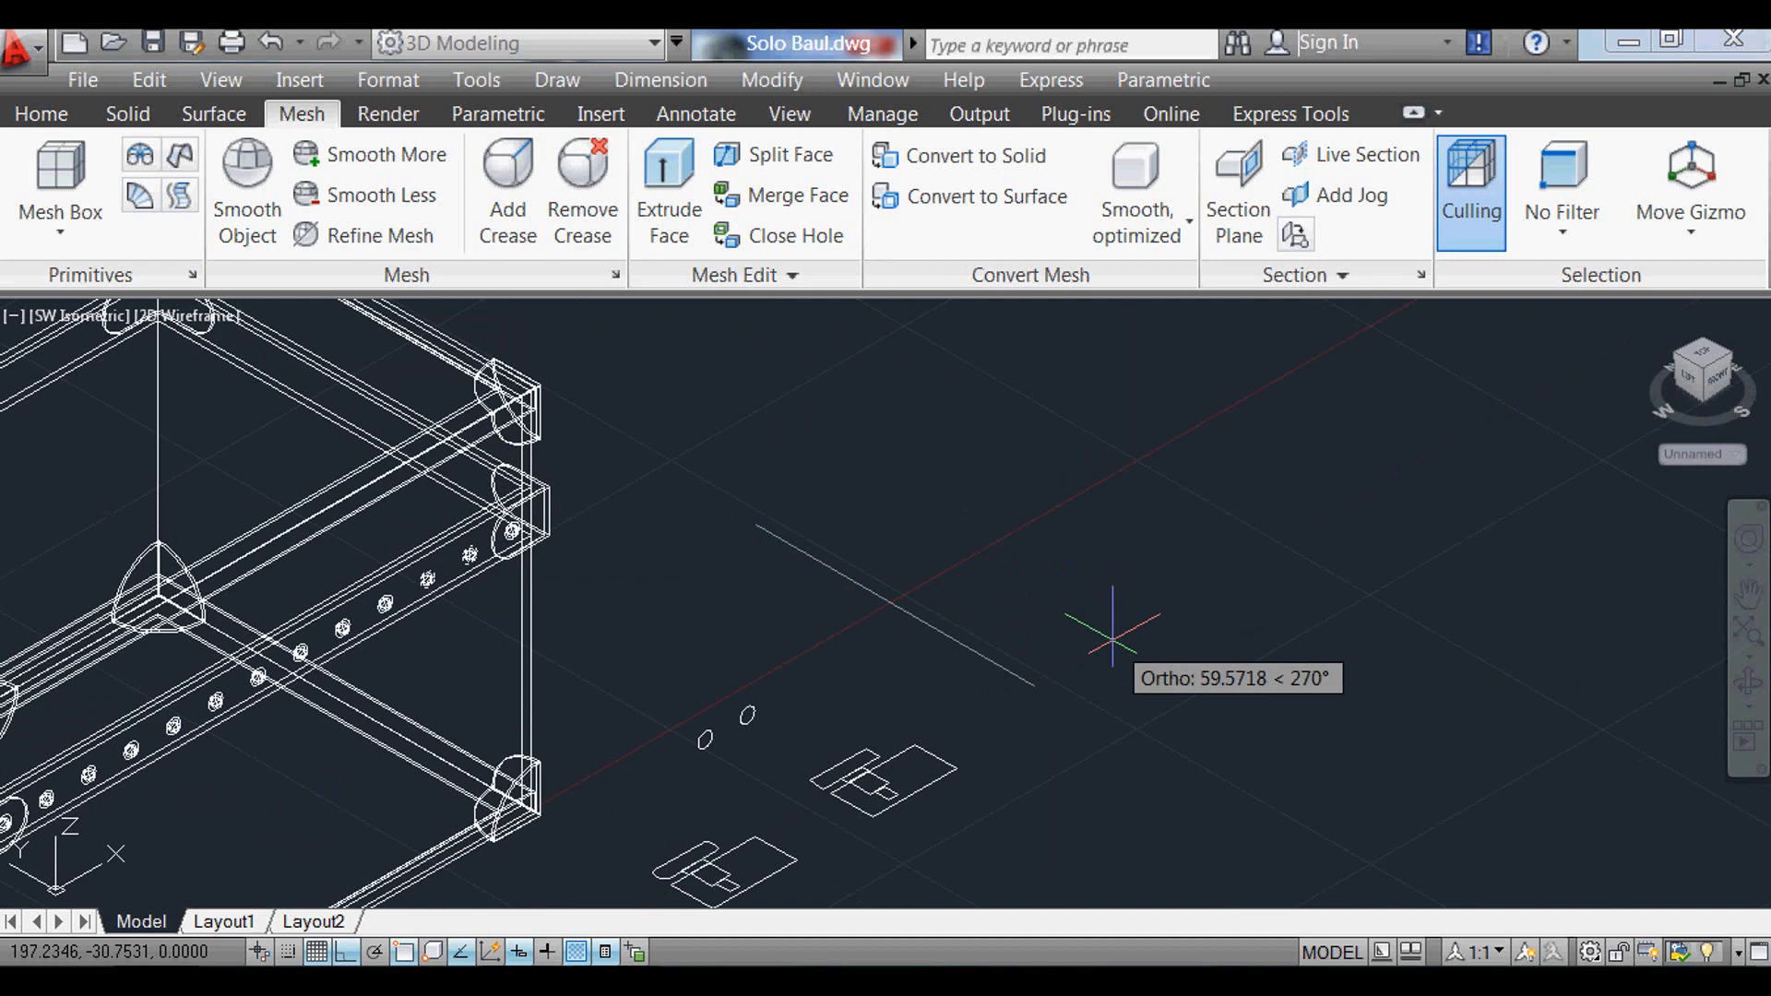
left_click(1112, 636)
Step: Rotate the two copied circles 90 degrees in 3D about the X axis to lay them flat
scroll(709, 781, "up", 3)
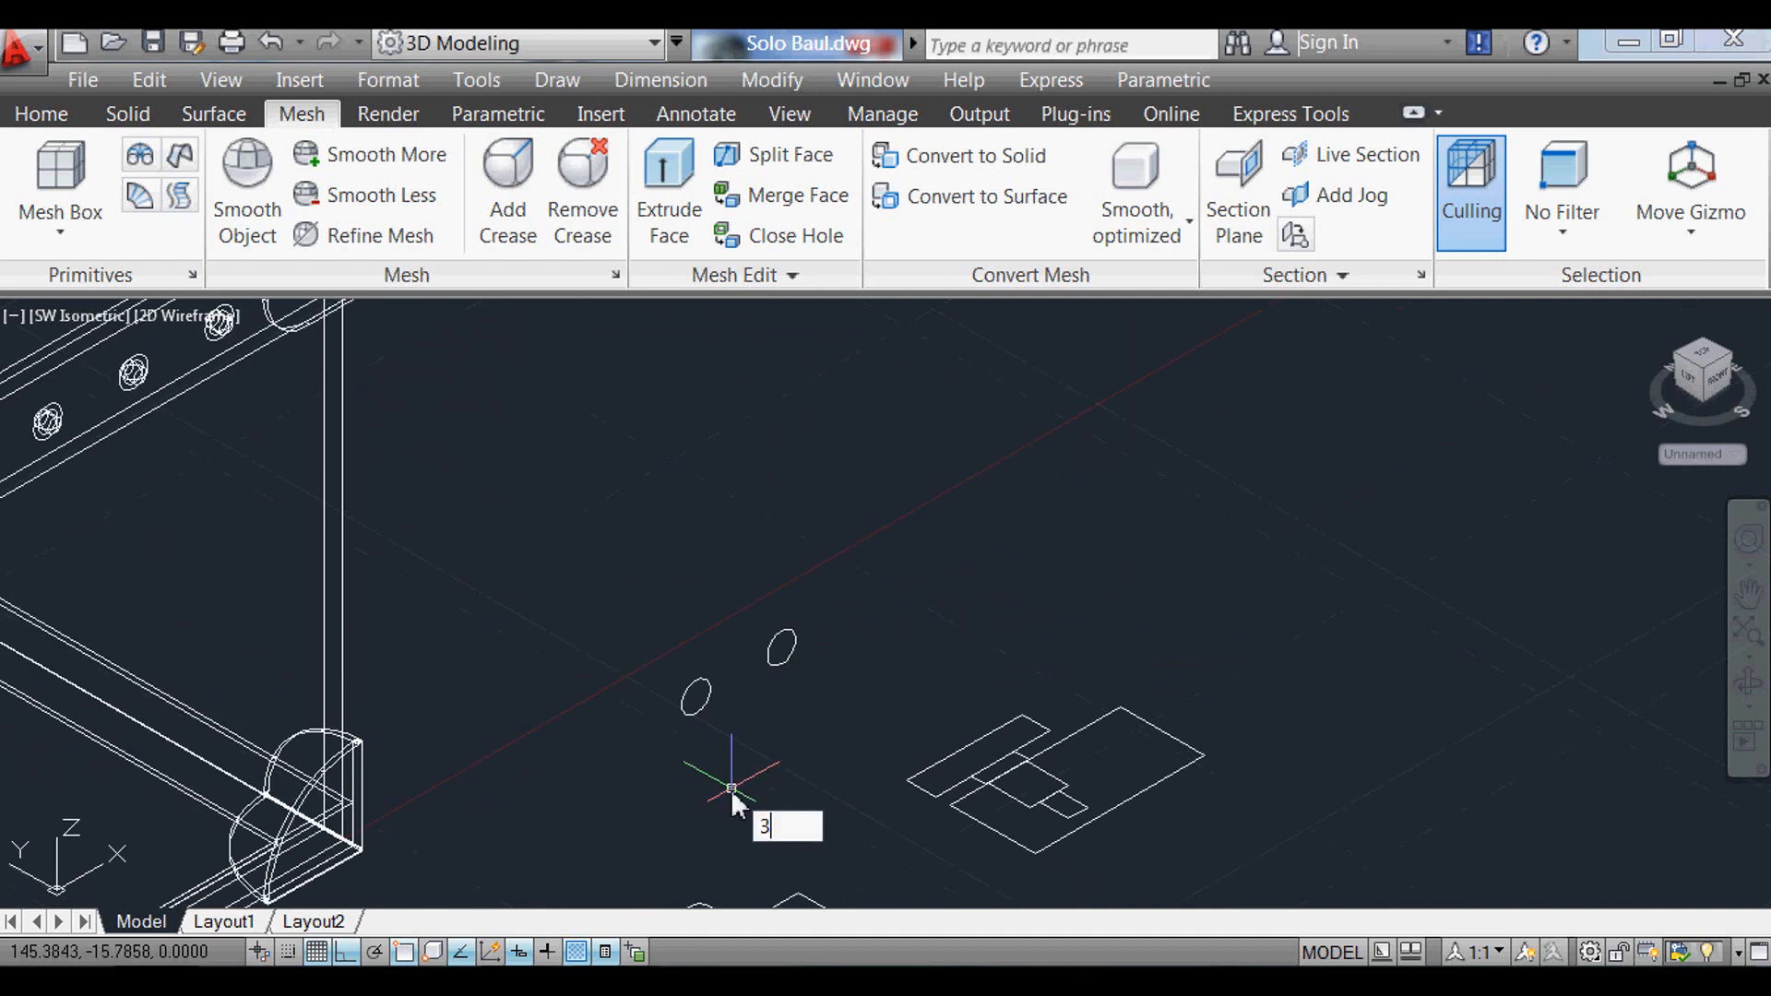
key("Return")
left_click(695, 696)
left_click(781, 648)
key("Return")
scroll(757, 678, "up", 3)
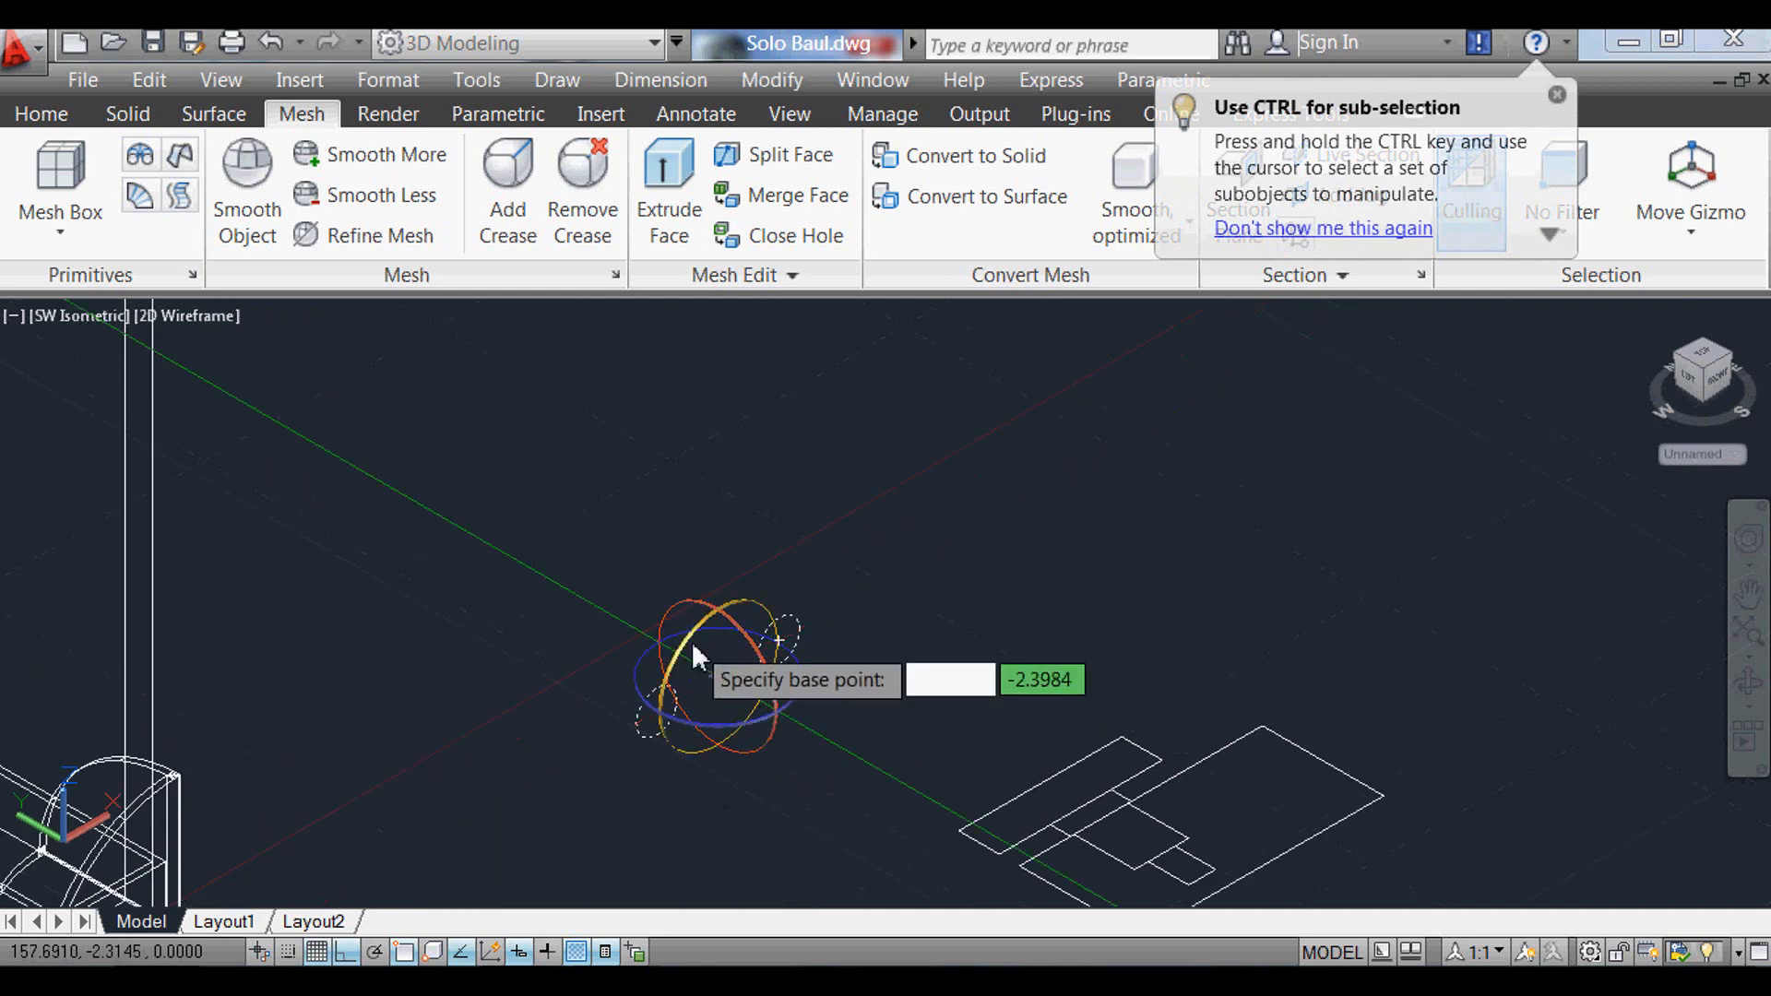
left_click(698, 613)
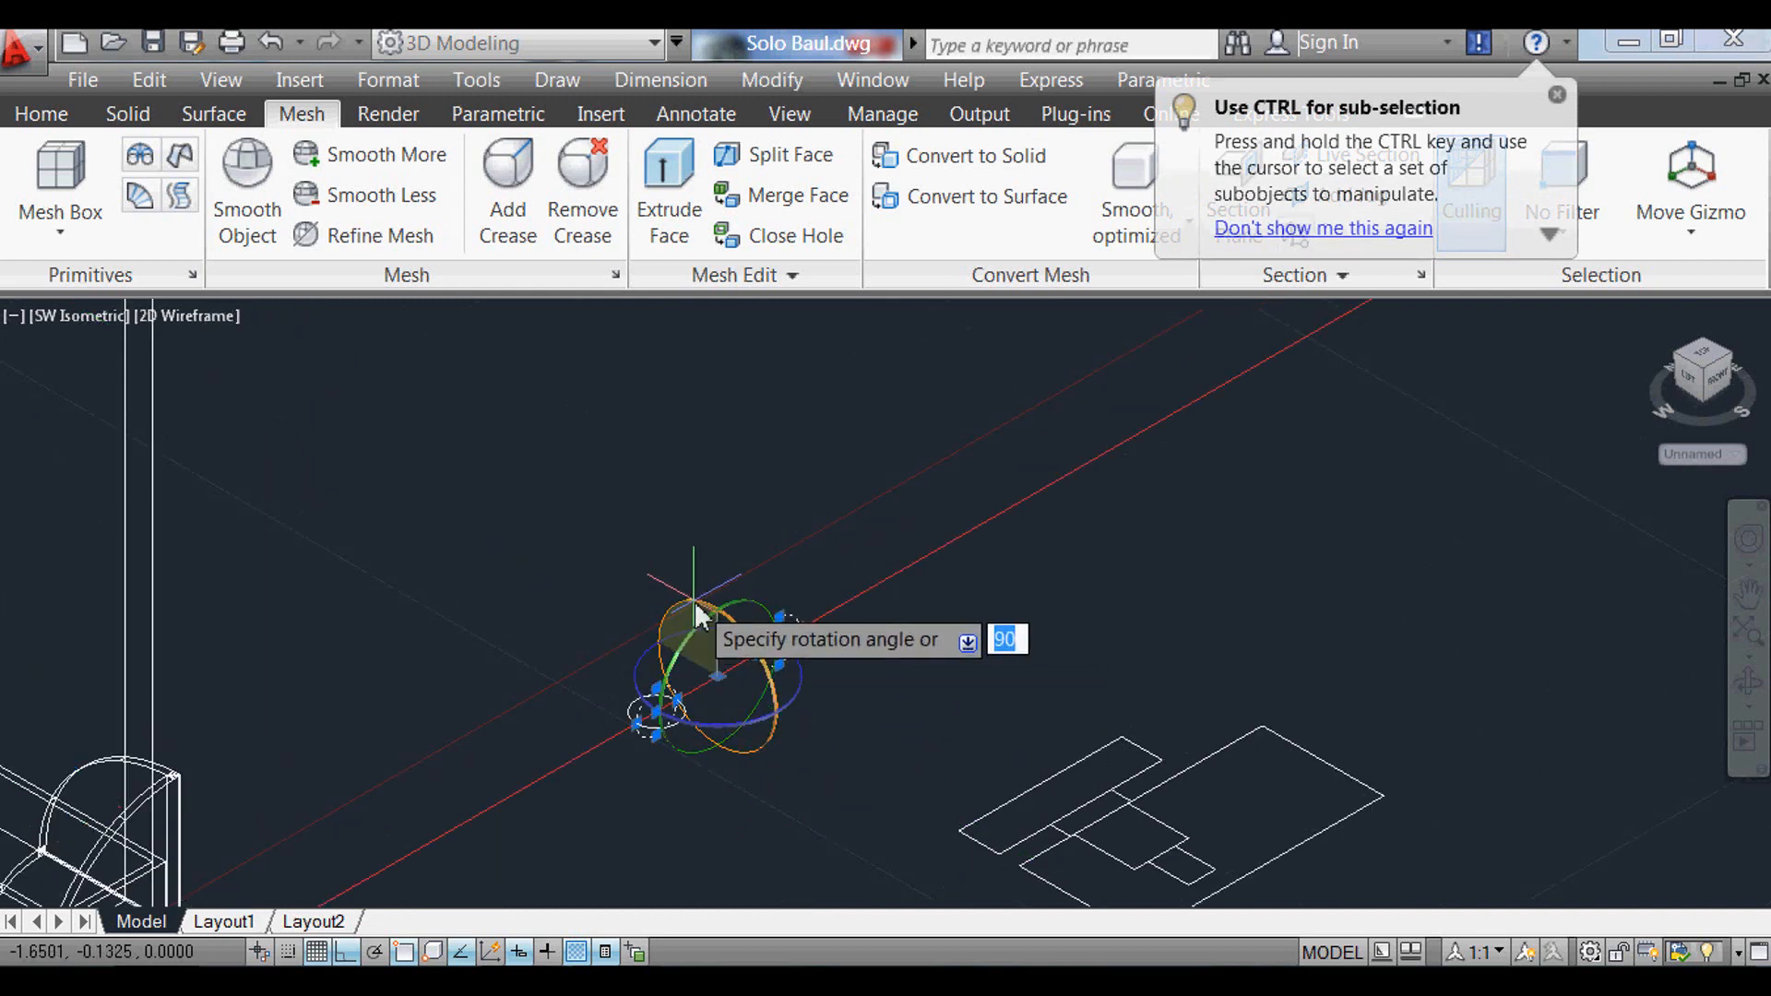
key("Return")
scroll(711, 613, "down", 2)
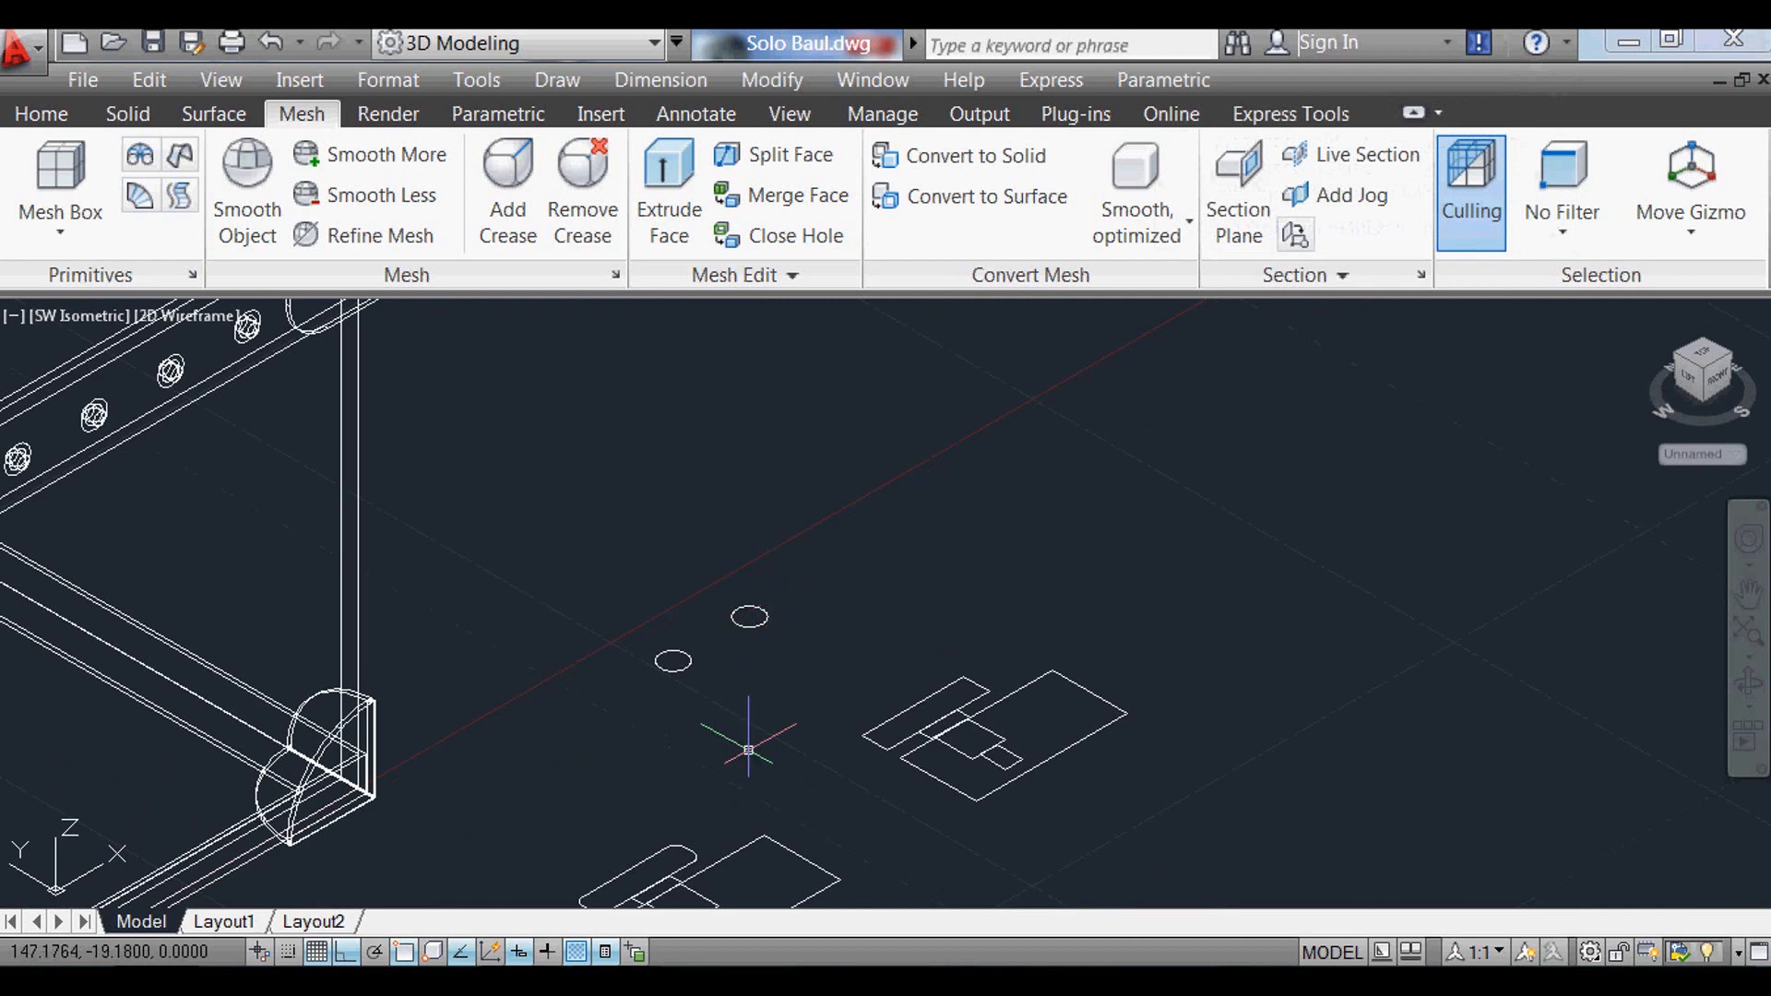
Step: Move the two flat circles together from their empty spot onto the rounded bar of the front profile set
type("m")
key("Return")
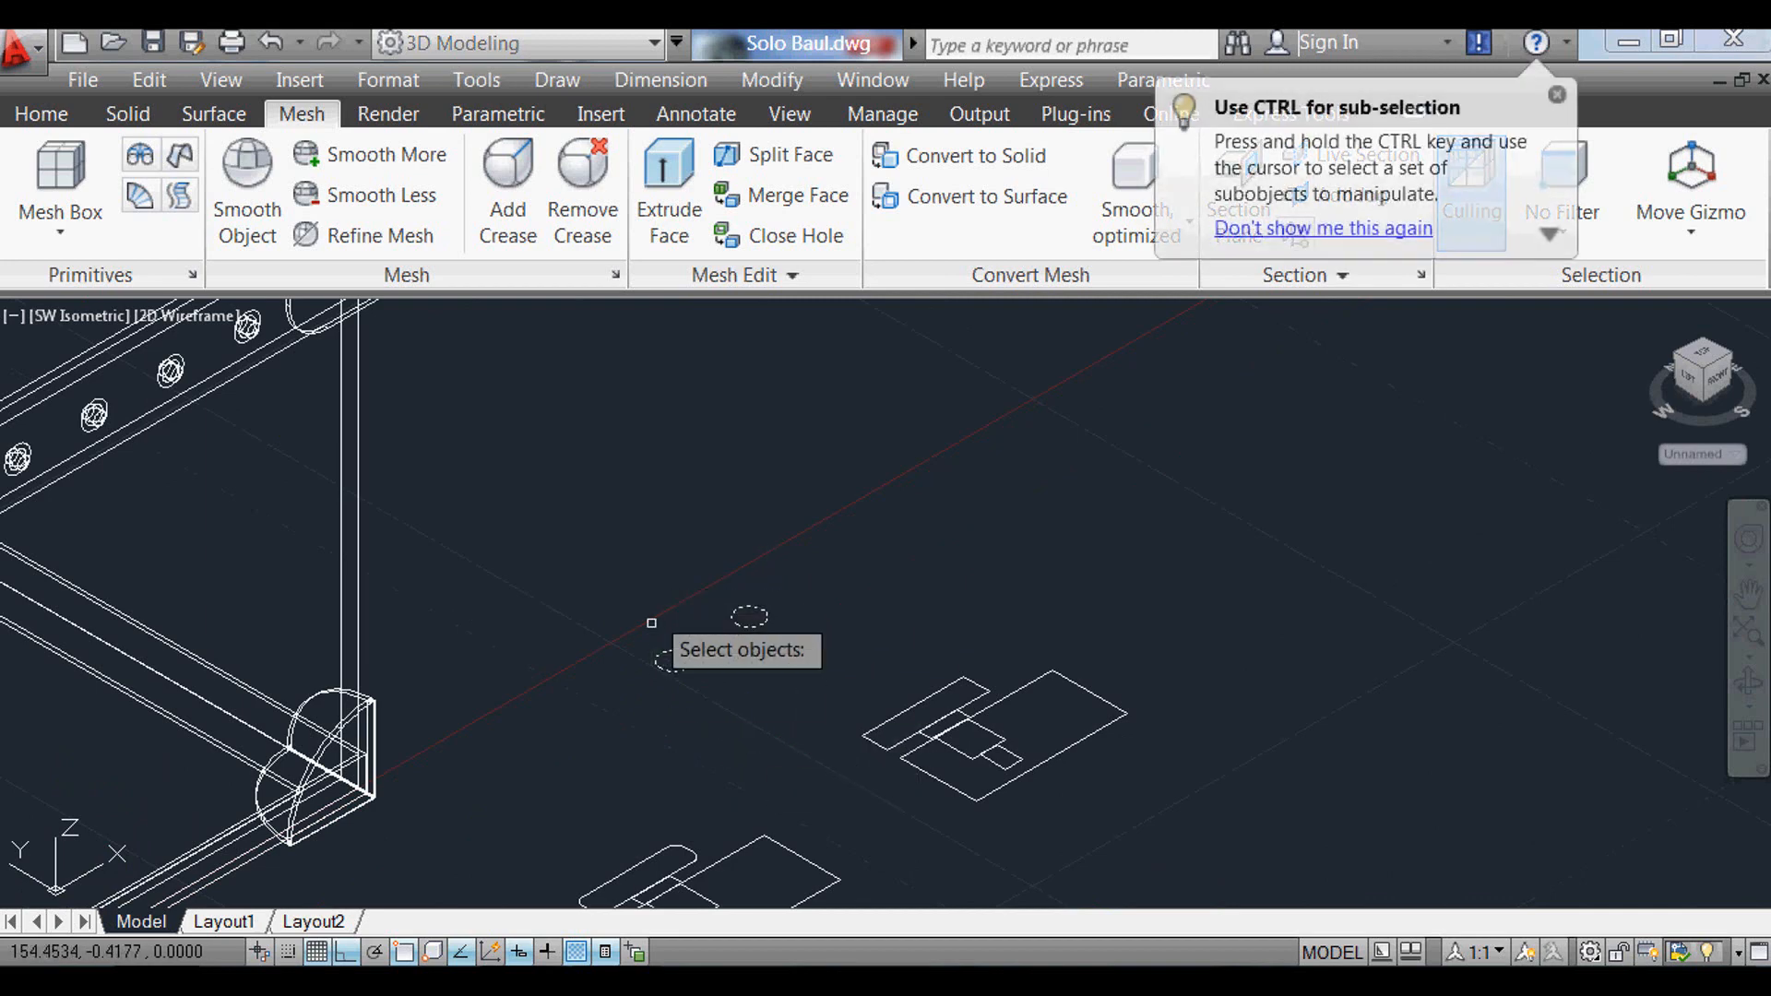
scroll(709, 671, "up", 5)
key("Return")
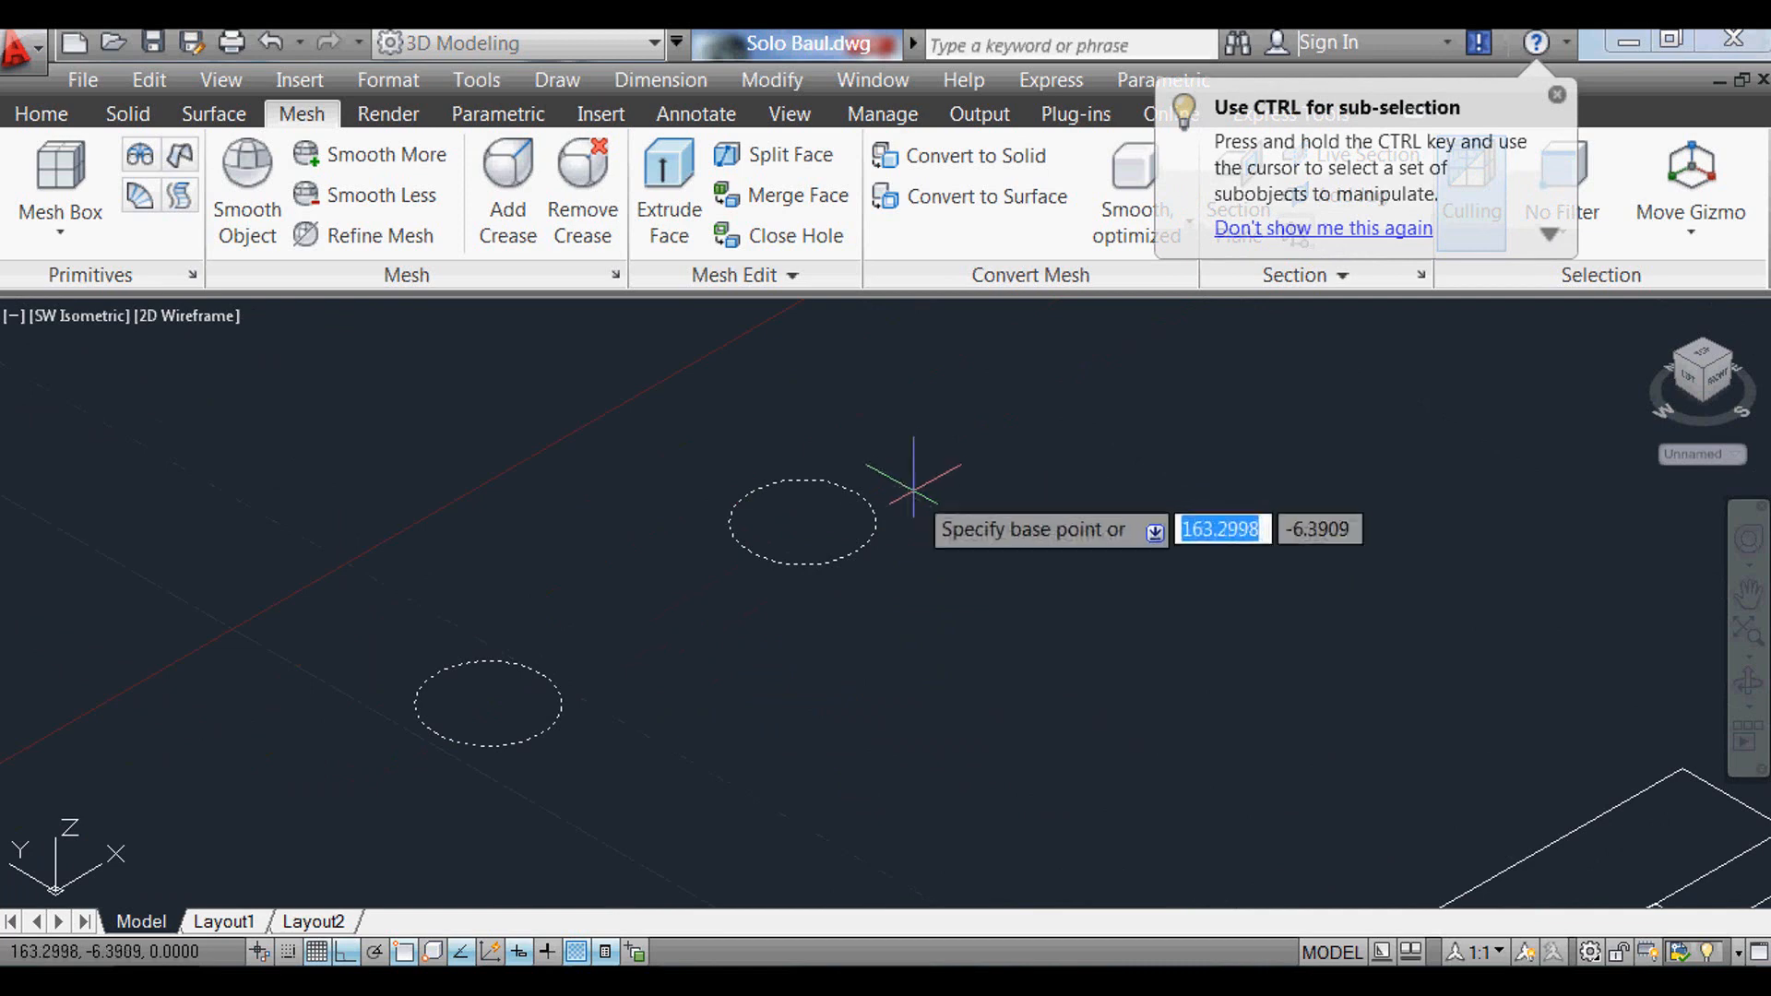
left_click(853, 500)
scroll(921, 346, "down", 4)
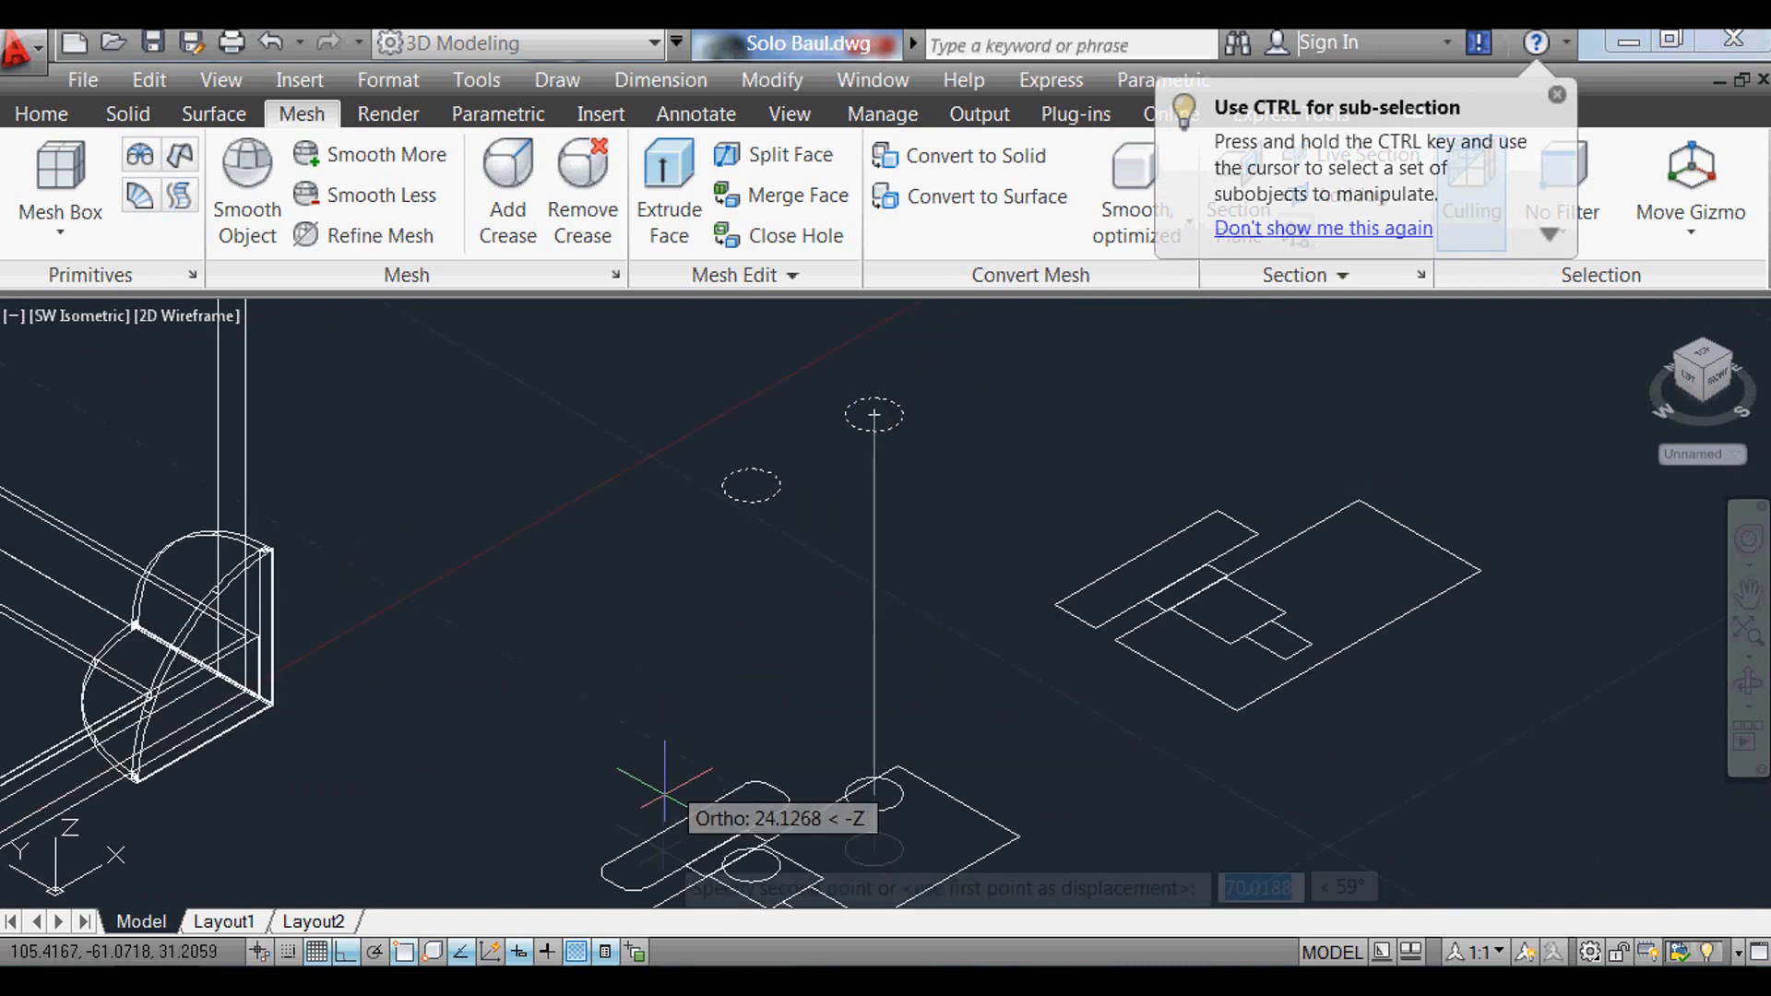
scroll(668, 791, "up", 3)
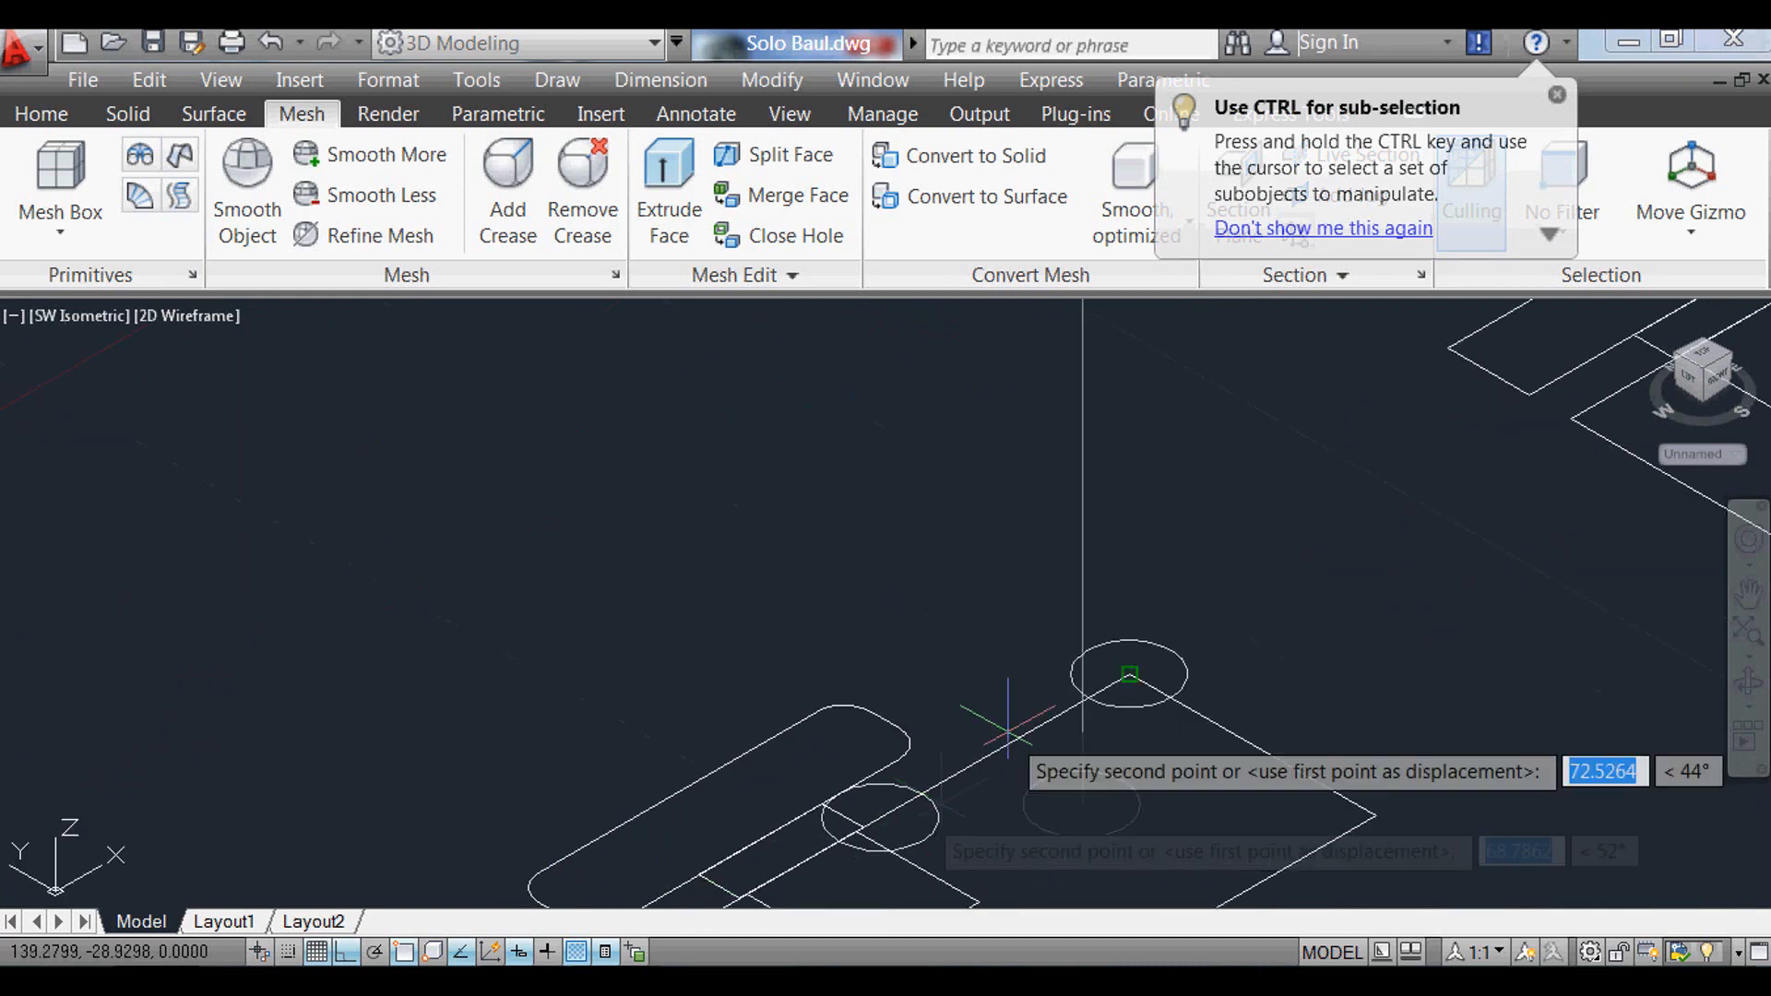
left_click(892, 719)
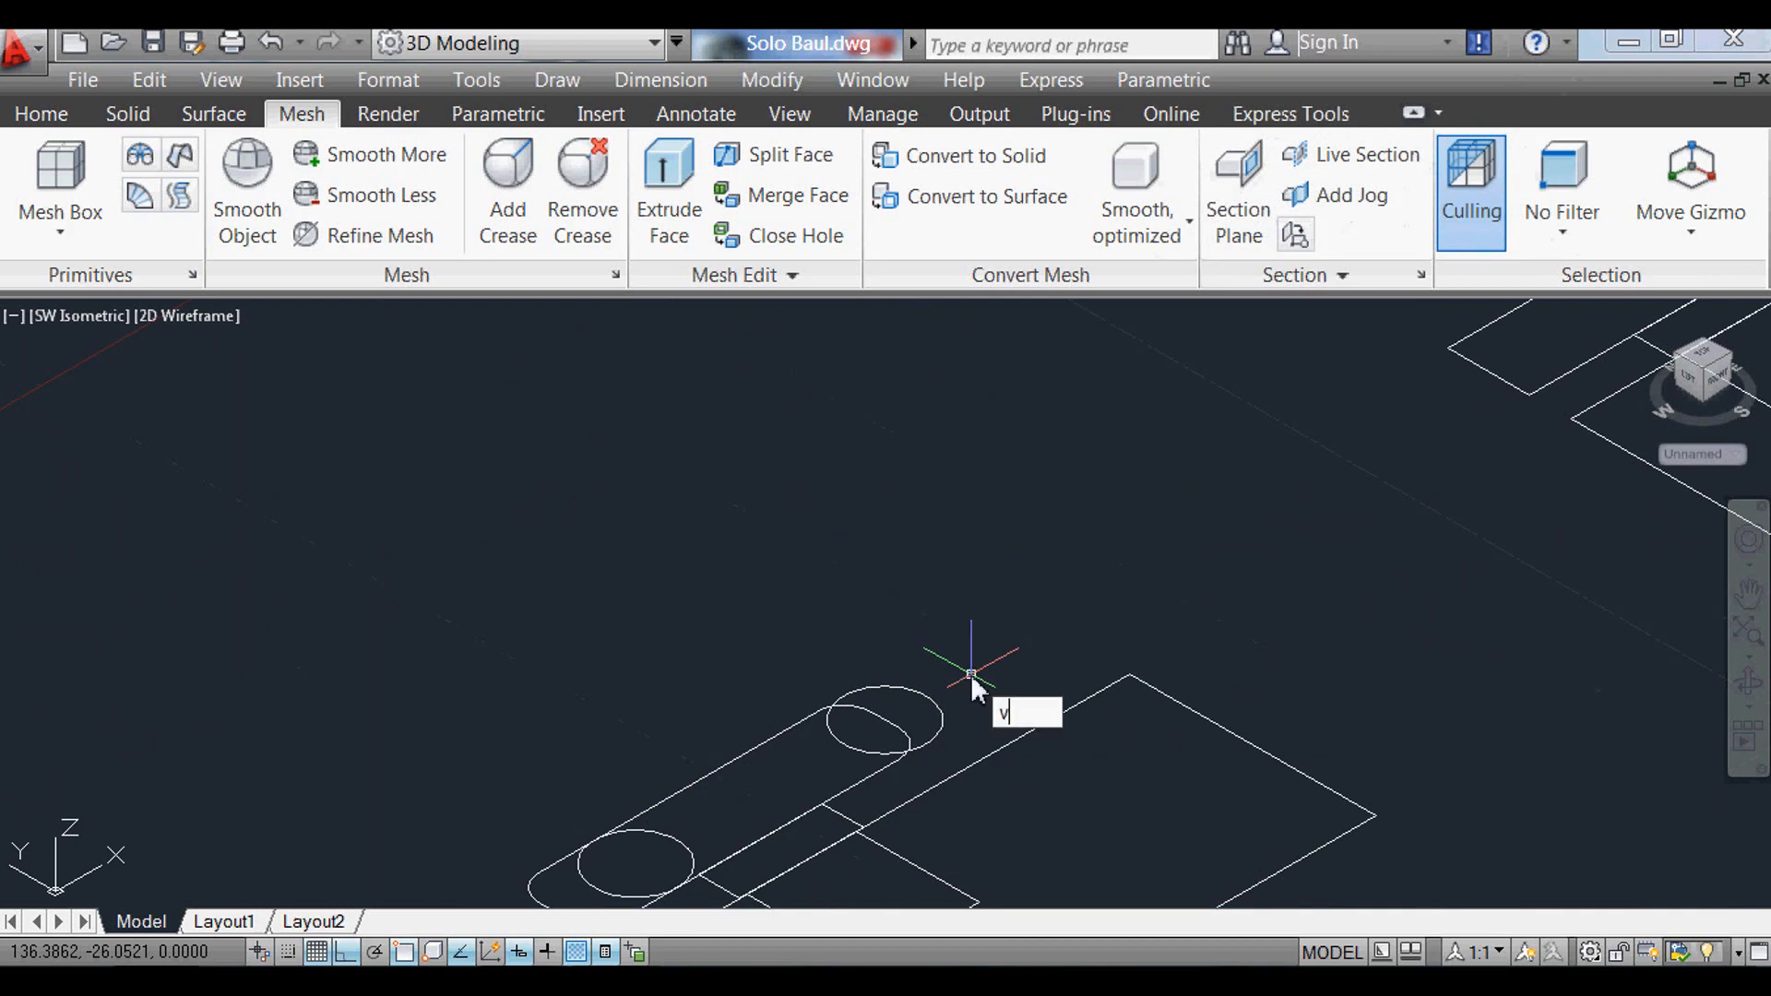
Step: Switch the model to the Top preset view and focus on the rounded bar with the two circles
type("v")
key("Return")
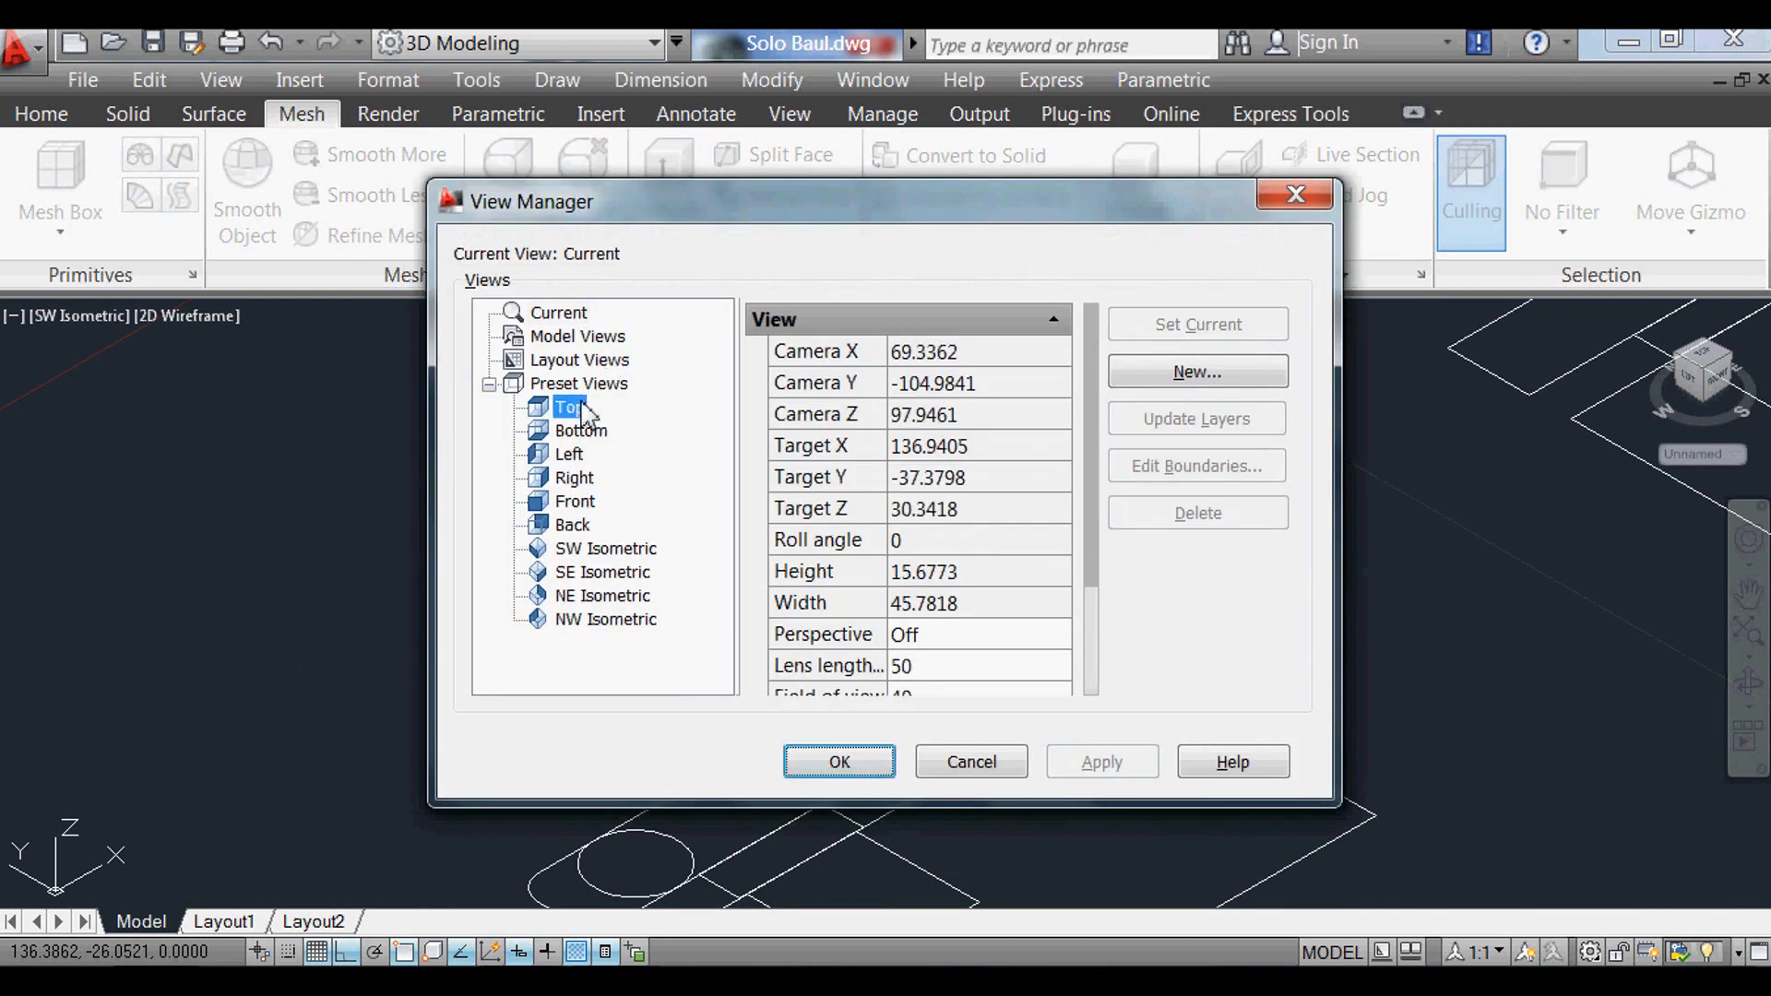
left_click(569, 406)
left_click(838, 762)
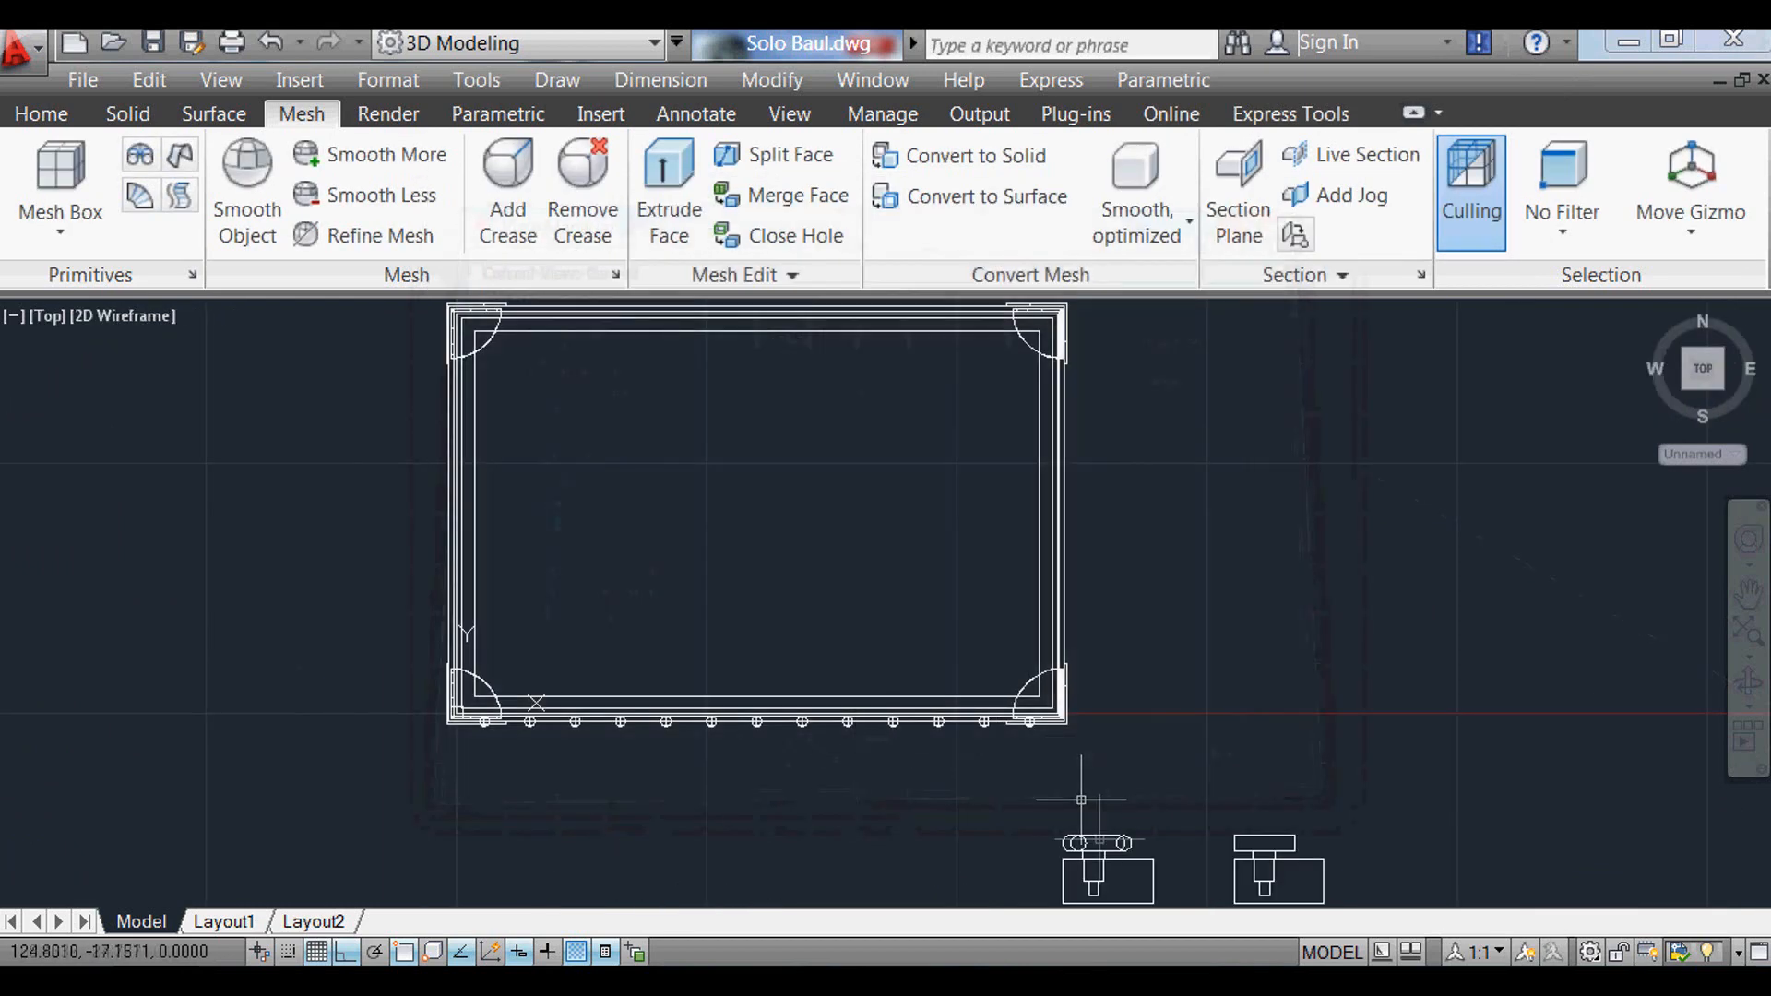
scroll(1082, 800, "up", 5)
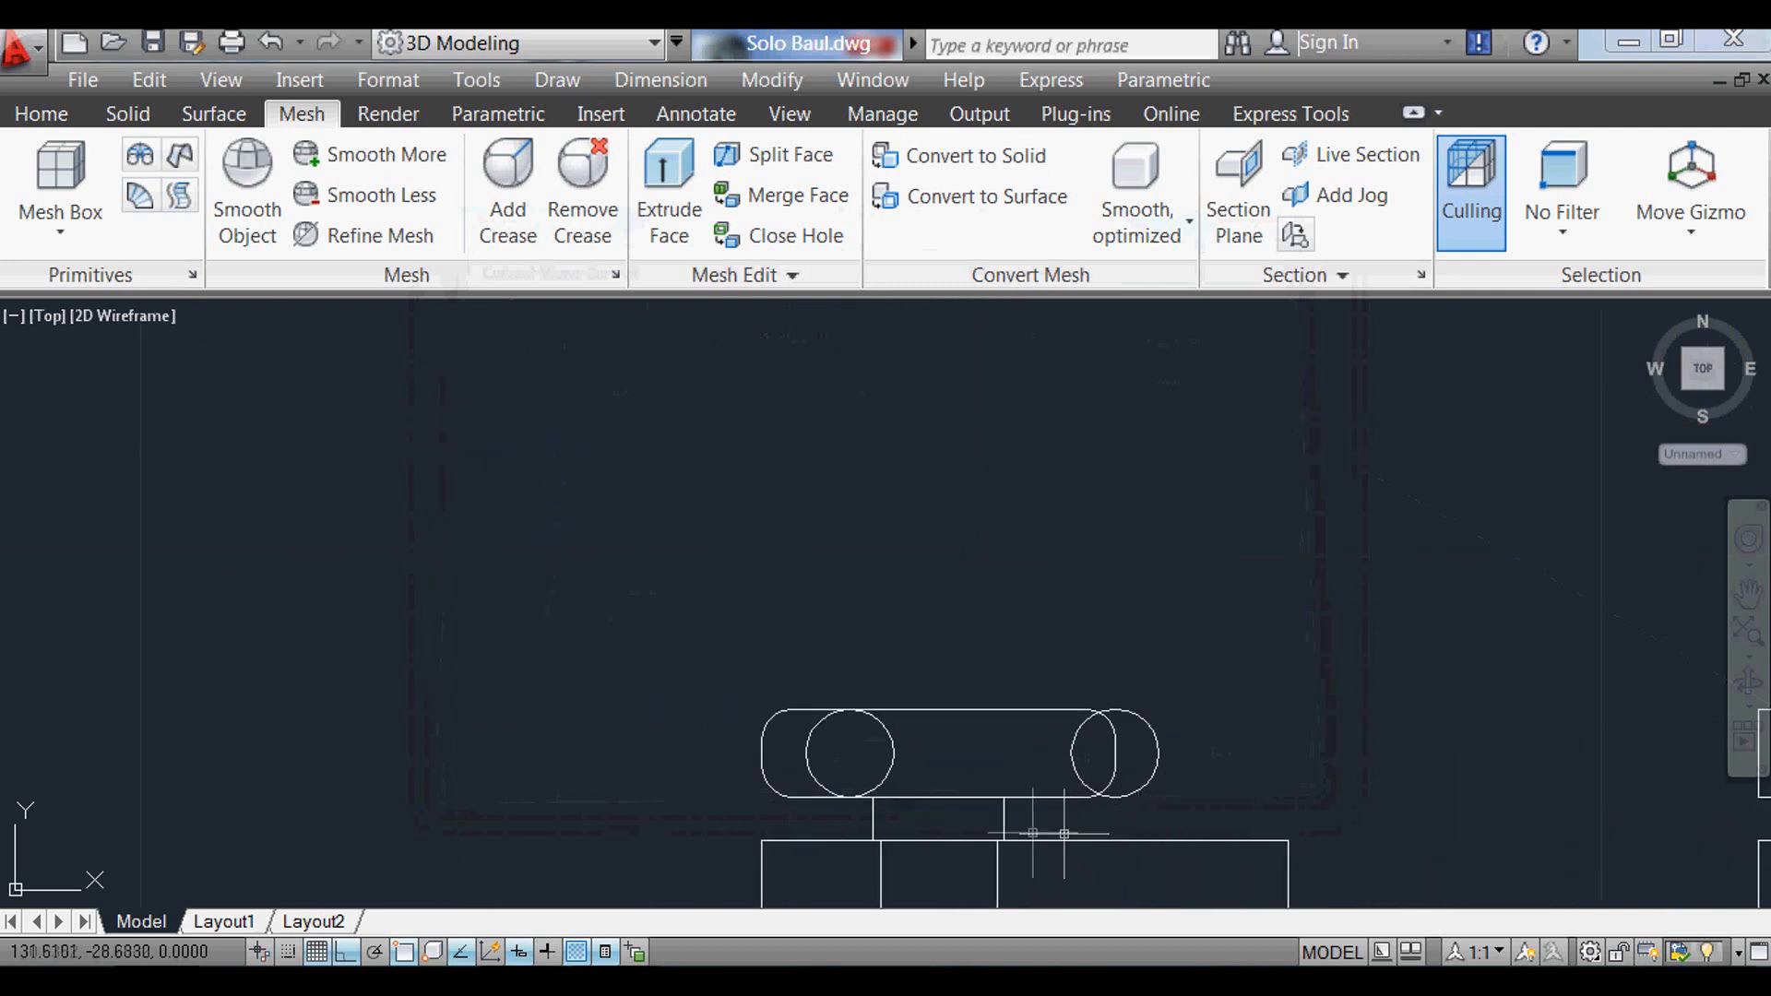
type("m")
key("Return")
key("Escape")
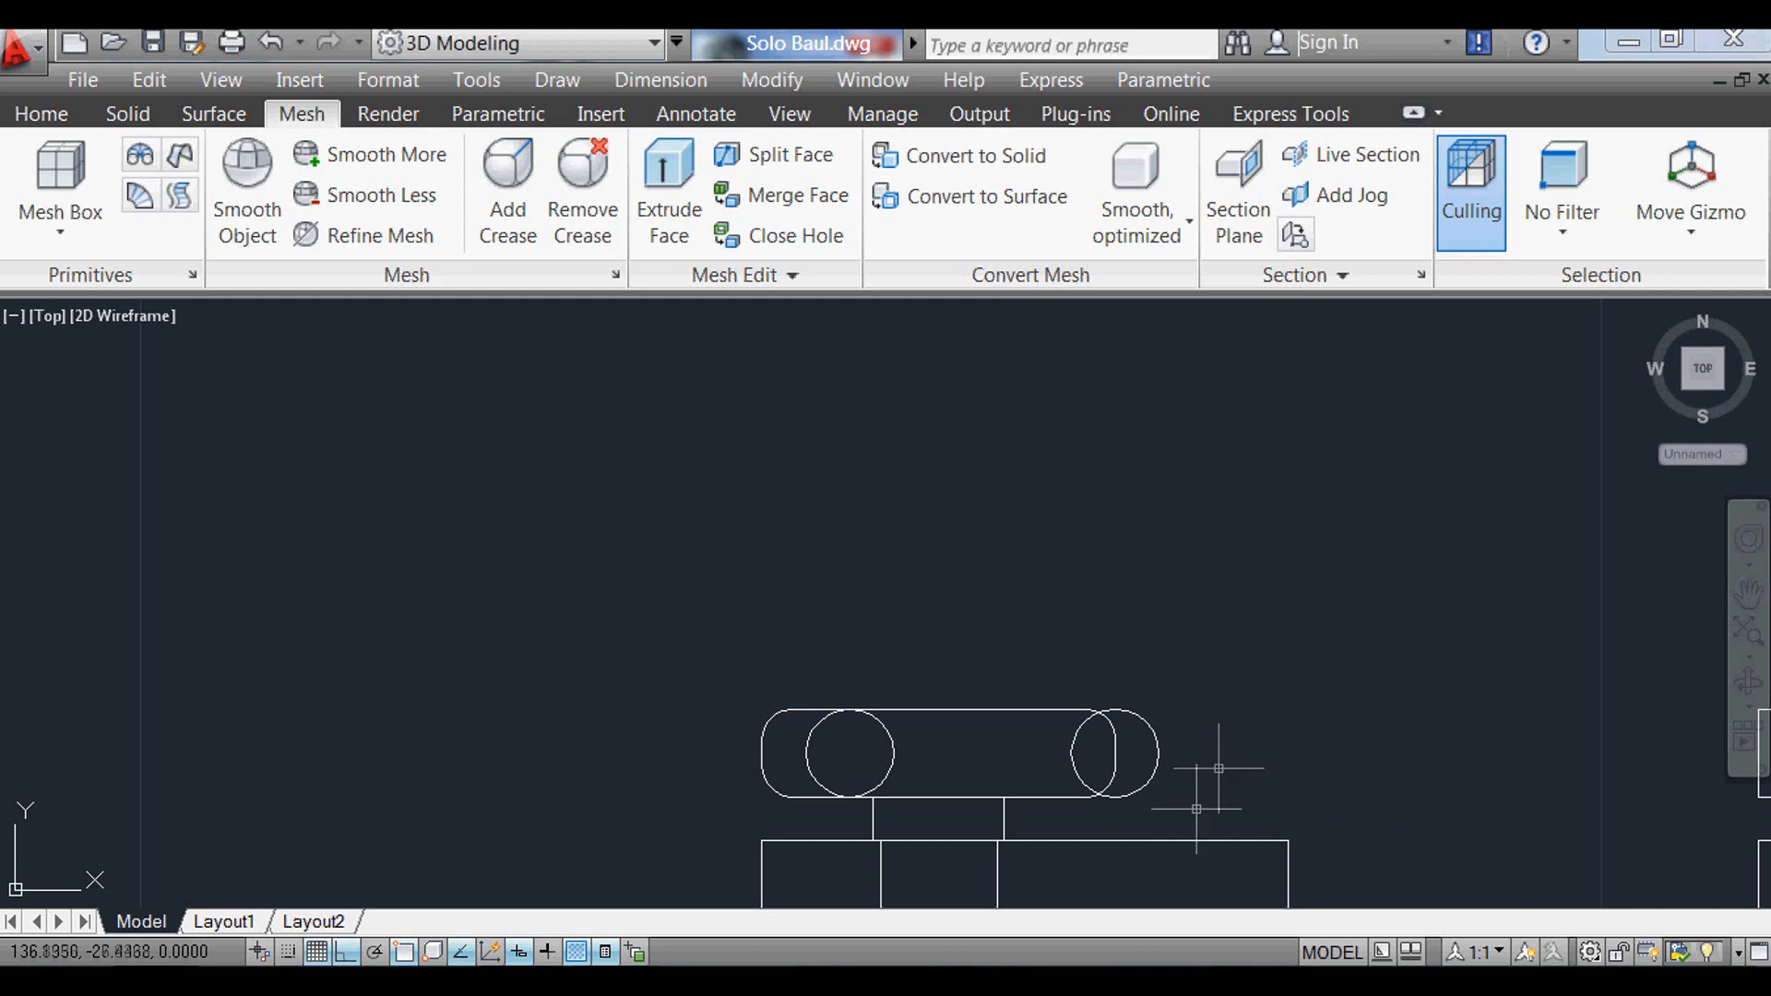
Step: Draw a line joining the two circle centers and a vertical line between the midpoints of the rounded bar's long edges
type("l")
key("Return")
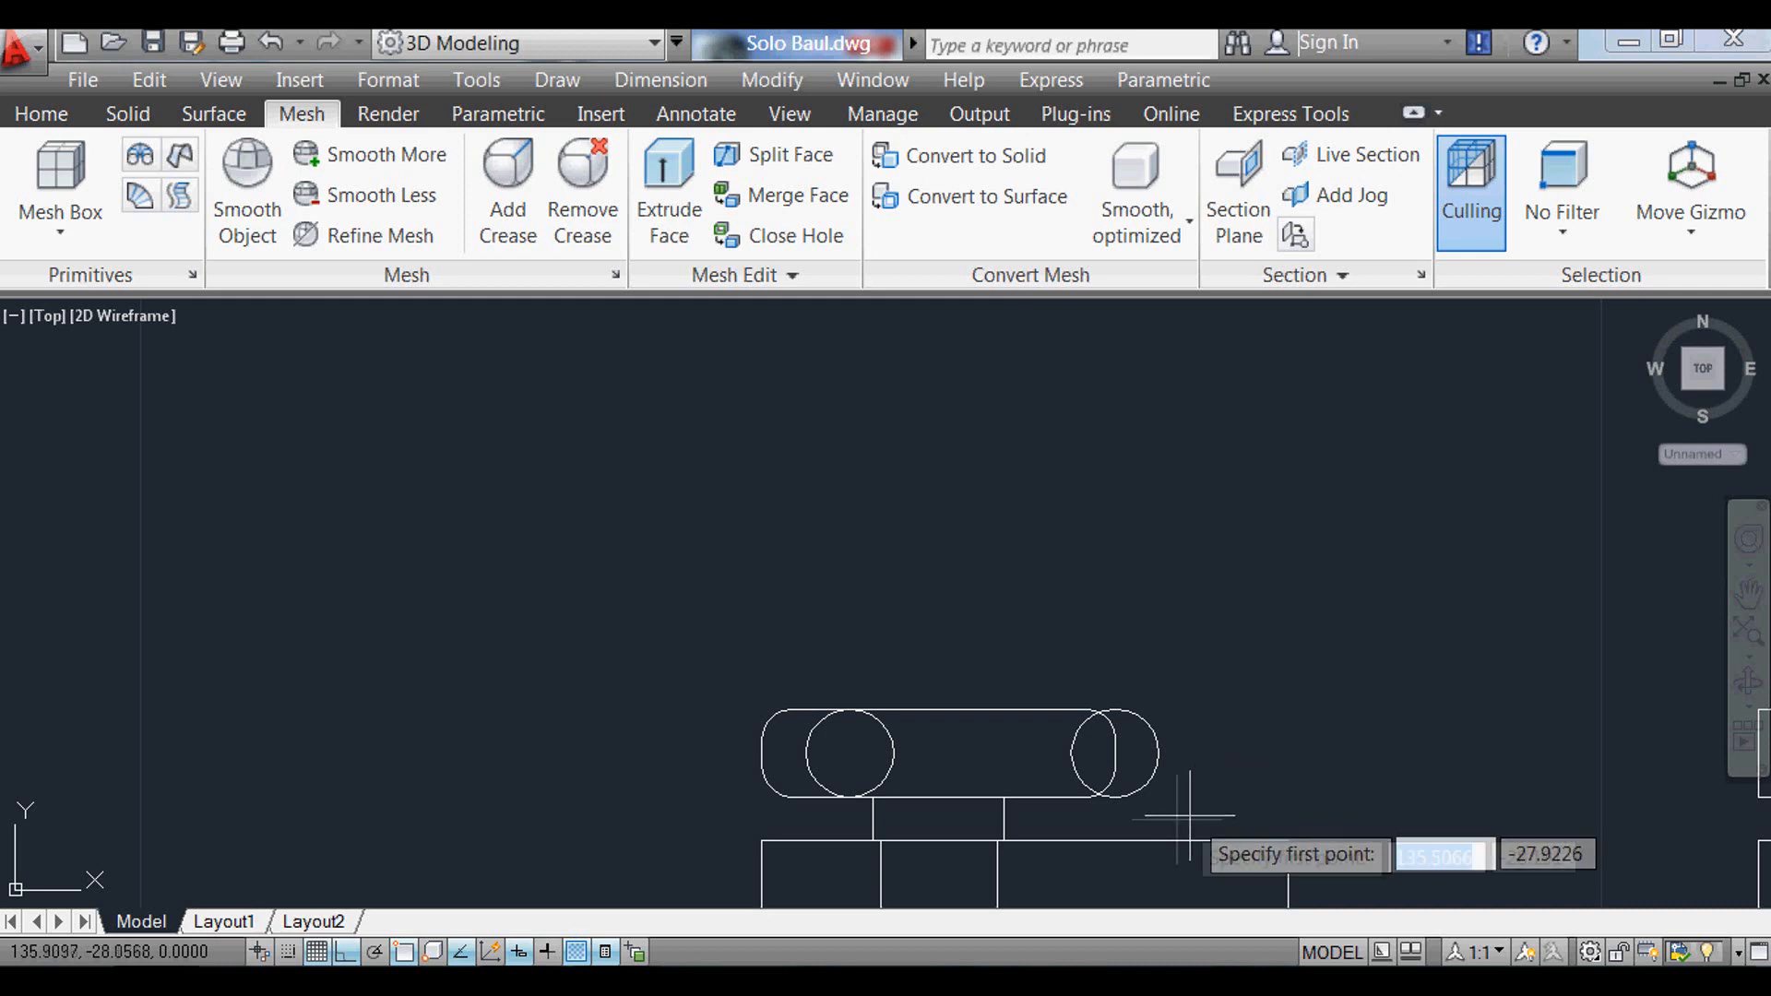
left_click(1115, 752)
left_click(824, 768)
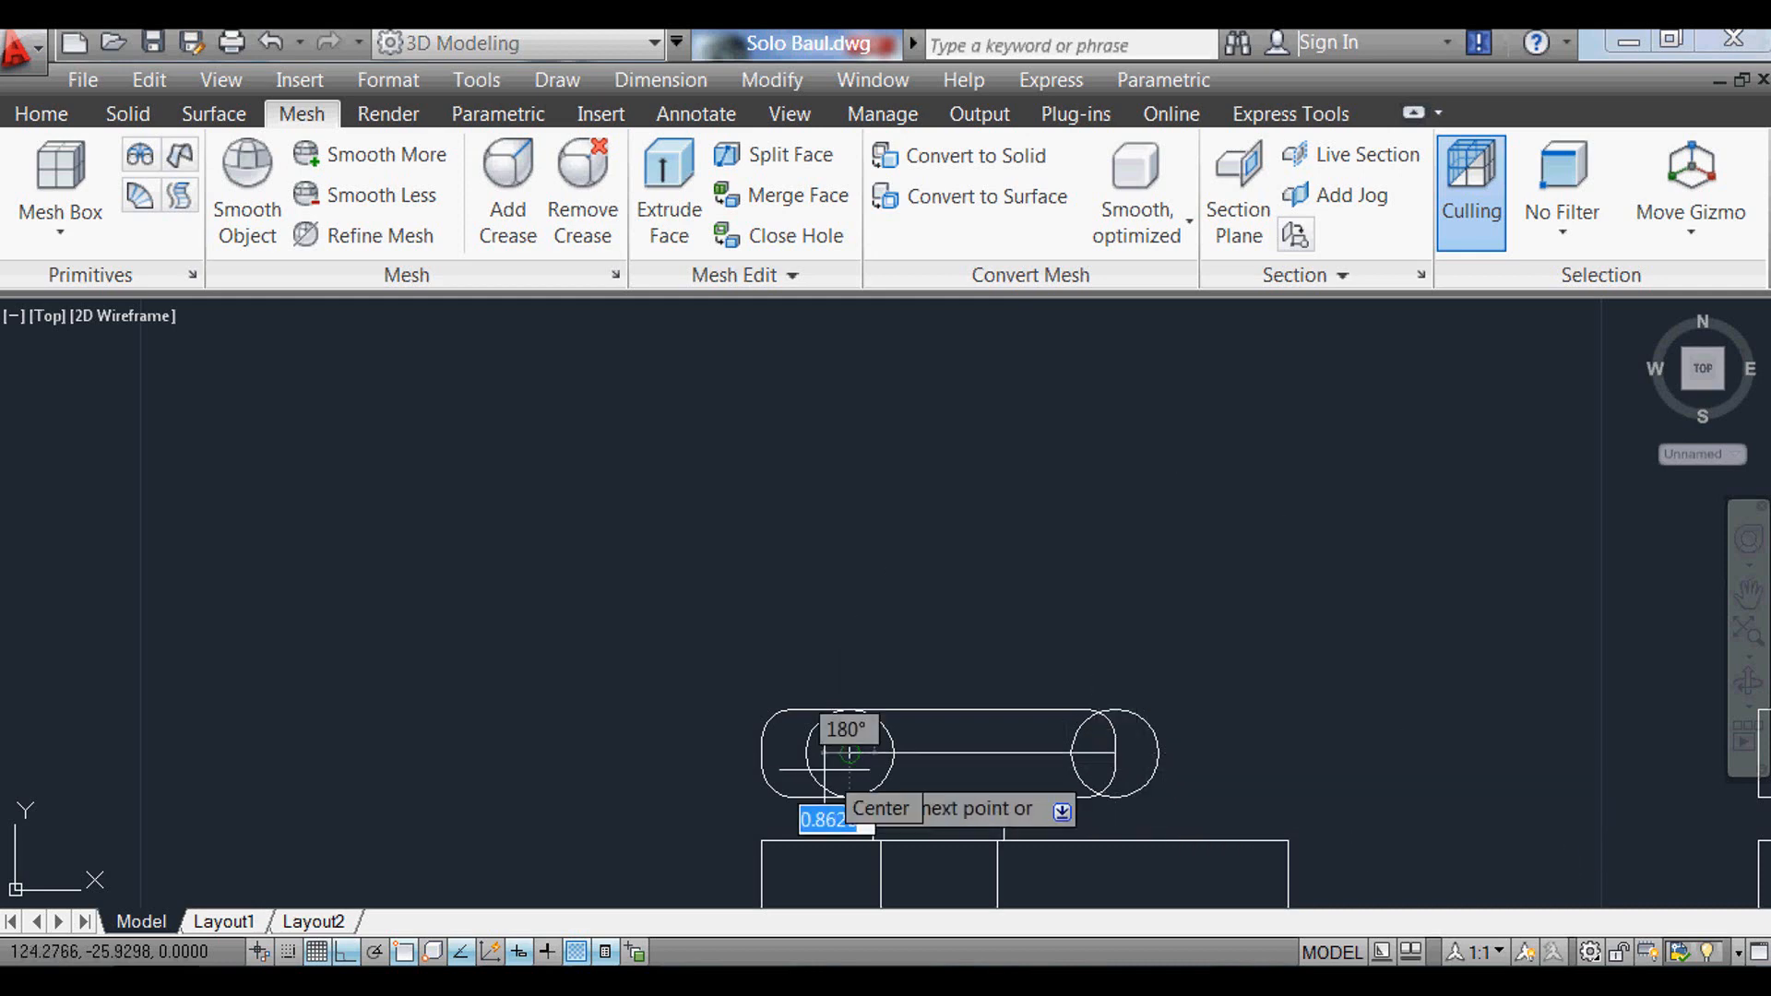
key("Return")
key("Return")
left_click(938, 798)
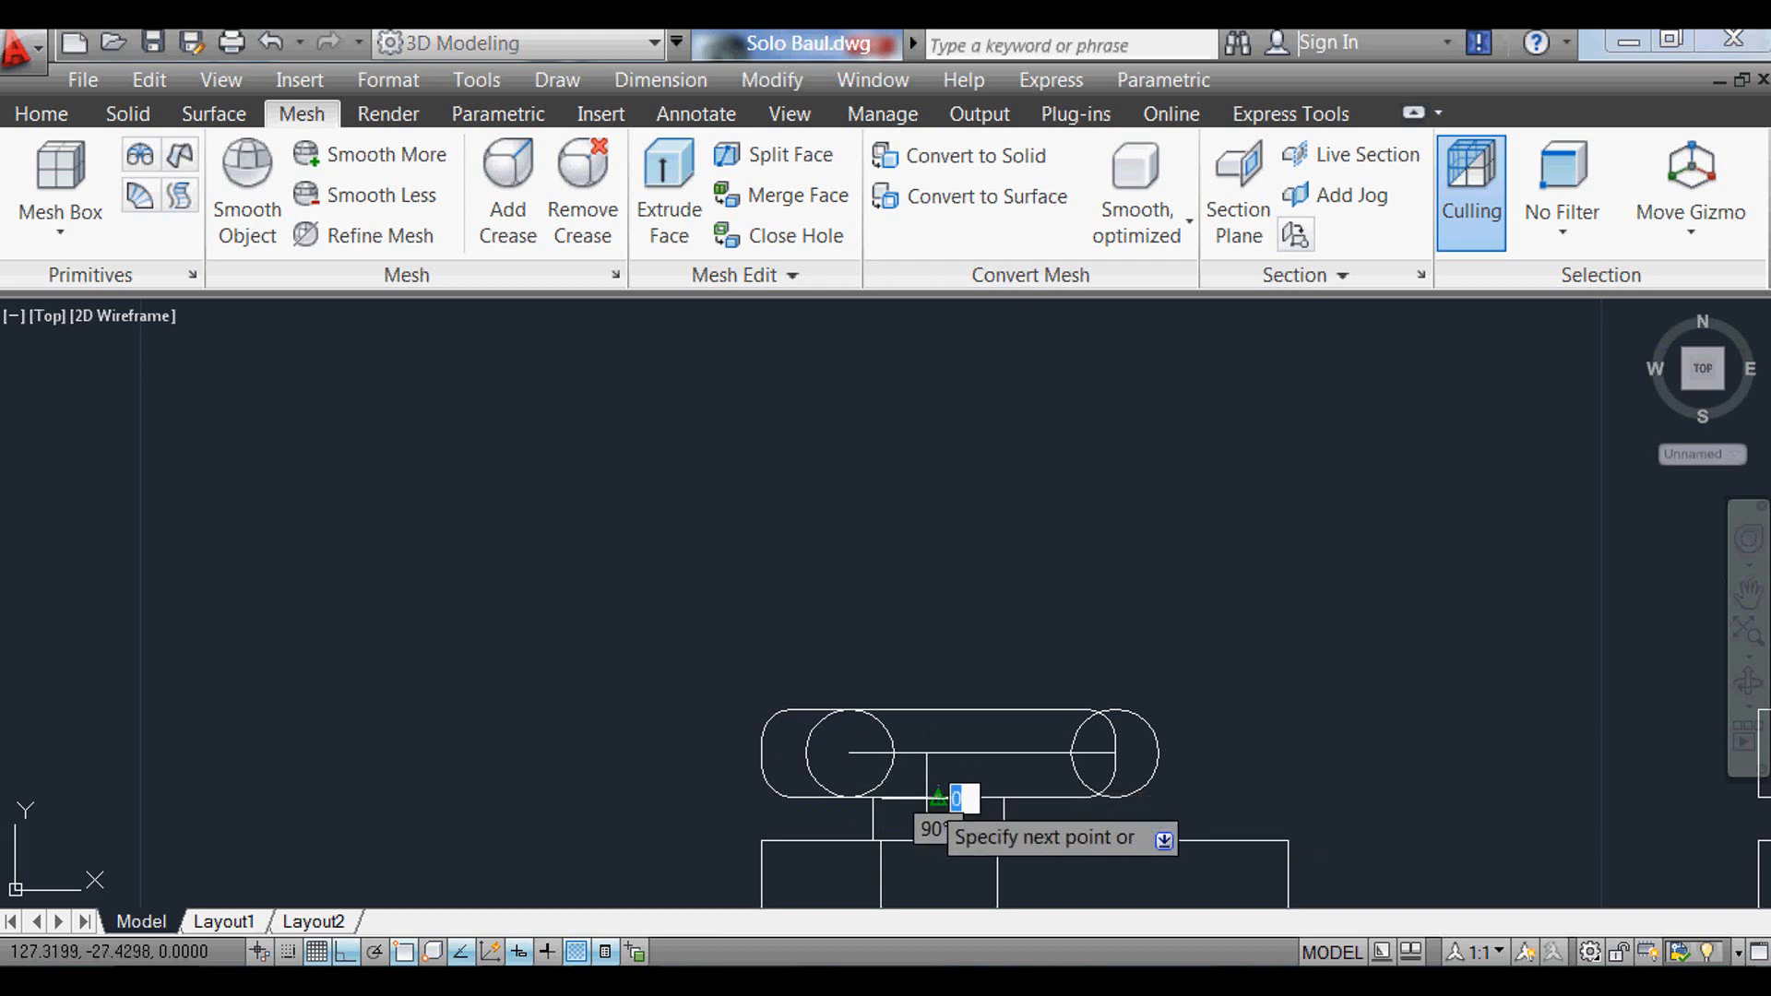
left_click(940, 712)
key("Return")
Step: Move both circles and their connecting line so the line's midpoint meets the midpoint of the bar's vertical centerline
type("m")
key("Return")
left_click(1182, 812)
left_click(1162, 747)
left_click(1000, 758)
left_click(974, 726)
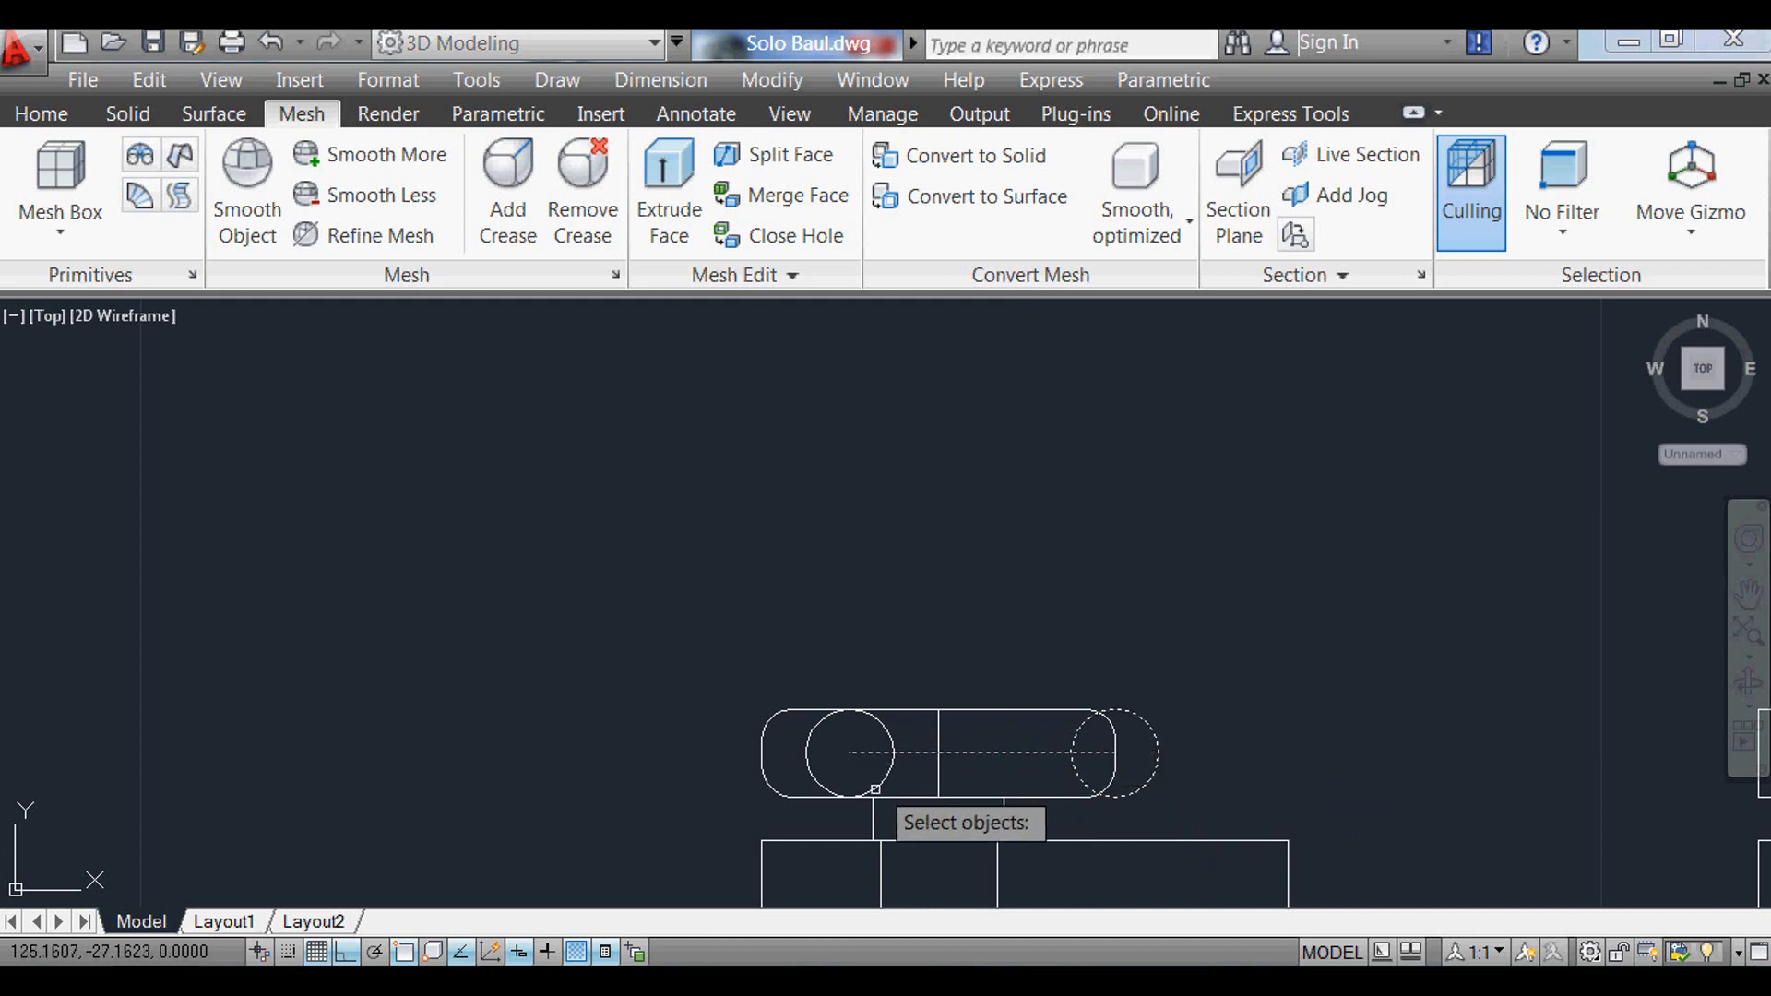
left_click(887, 773)
key("Return")
left_click(989, 757)
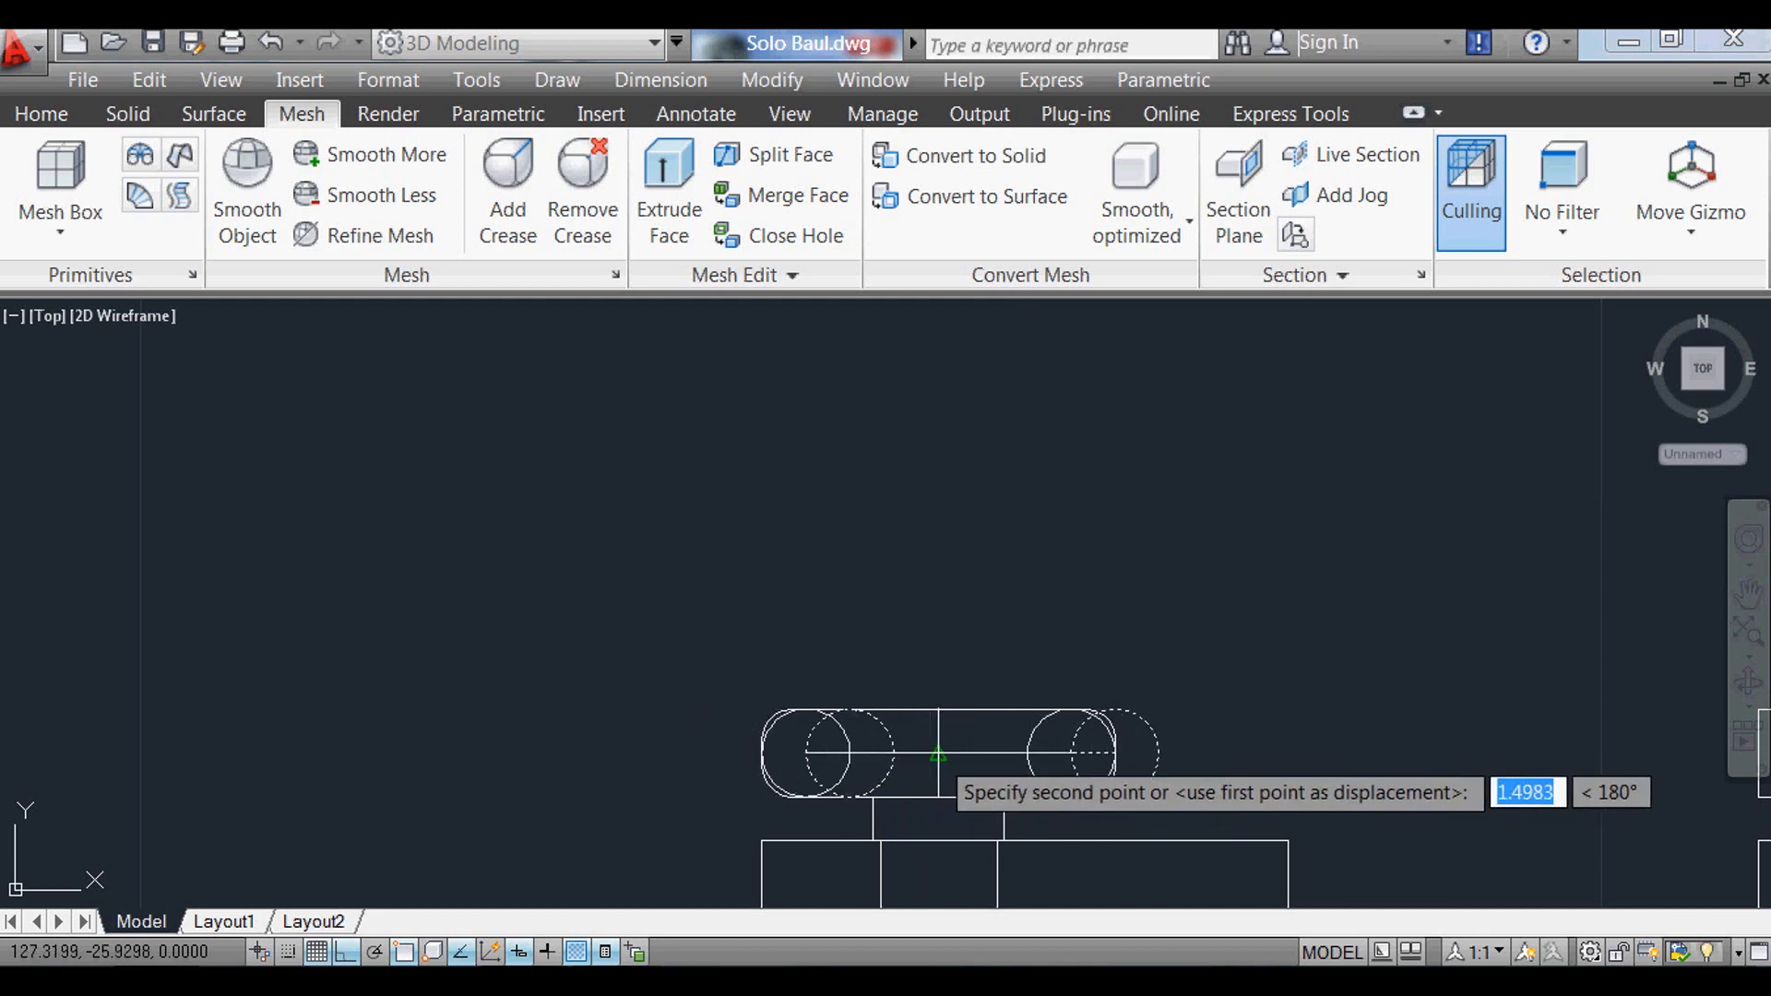
left_click(938, 753)
Step: Offset both circles in the rounded bar inward by 0.25
scroll(1023, 778, "up", 3)
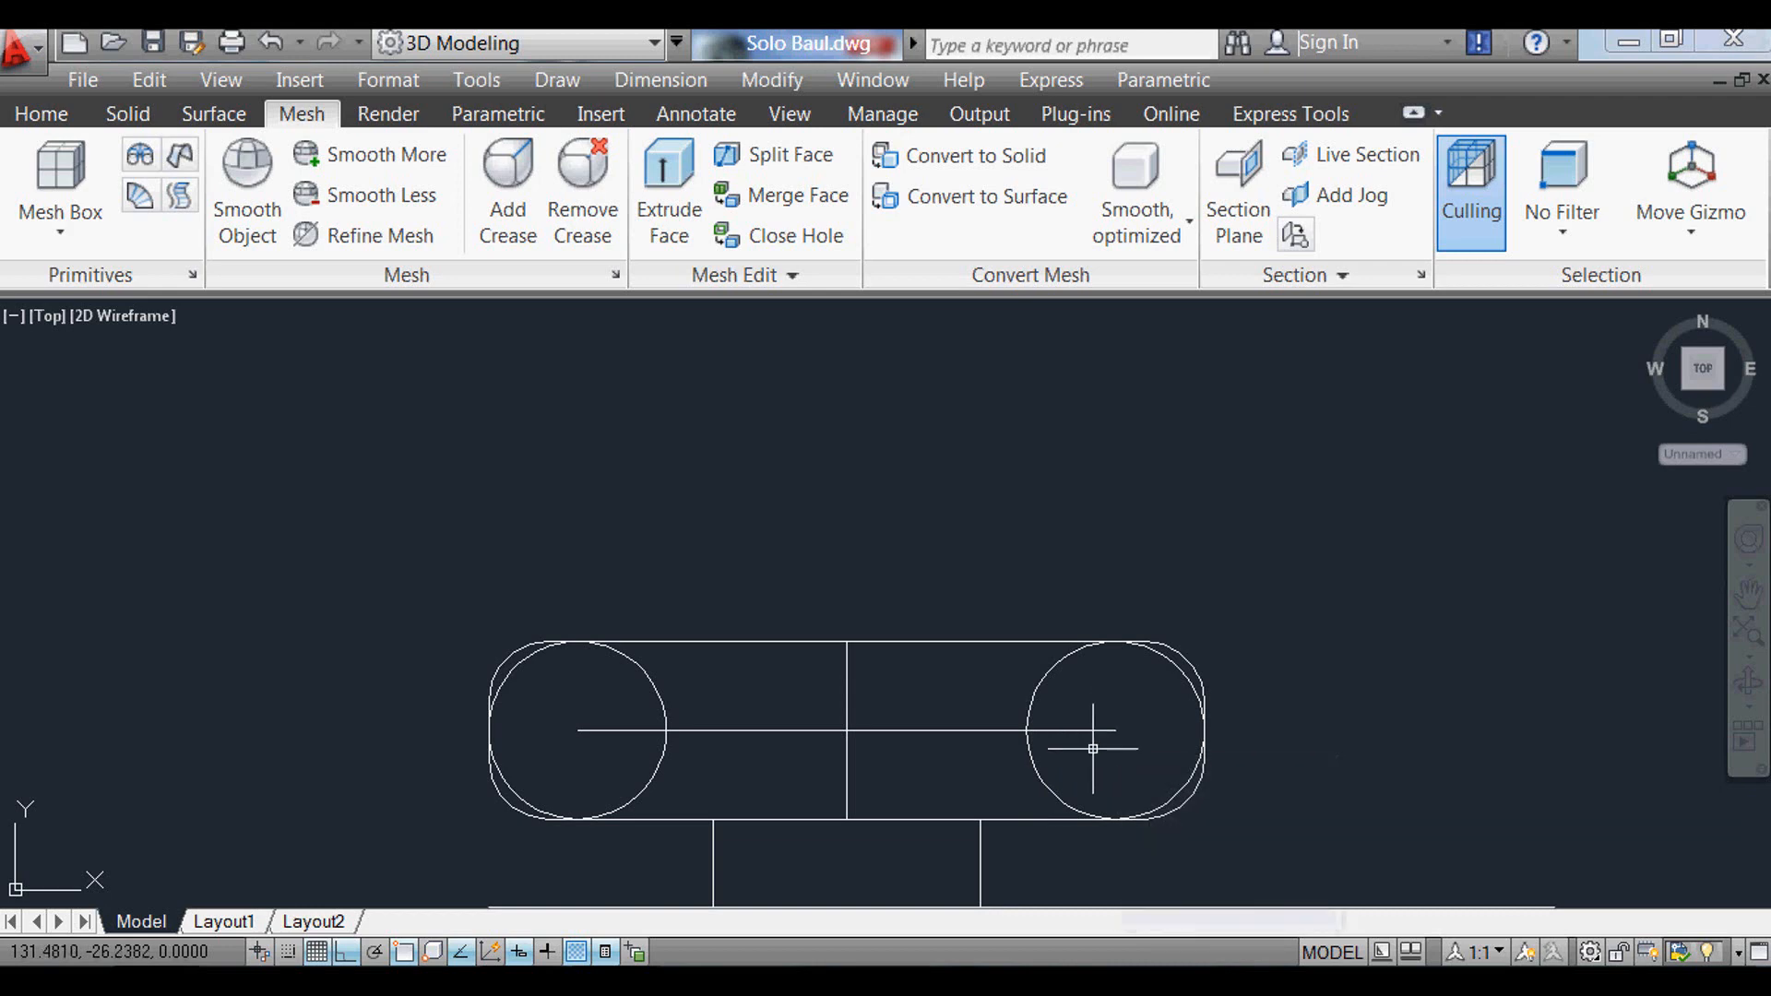
key("Return")
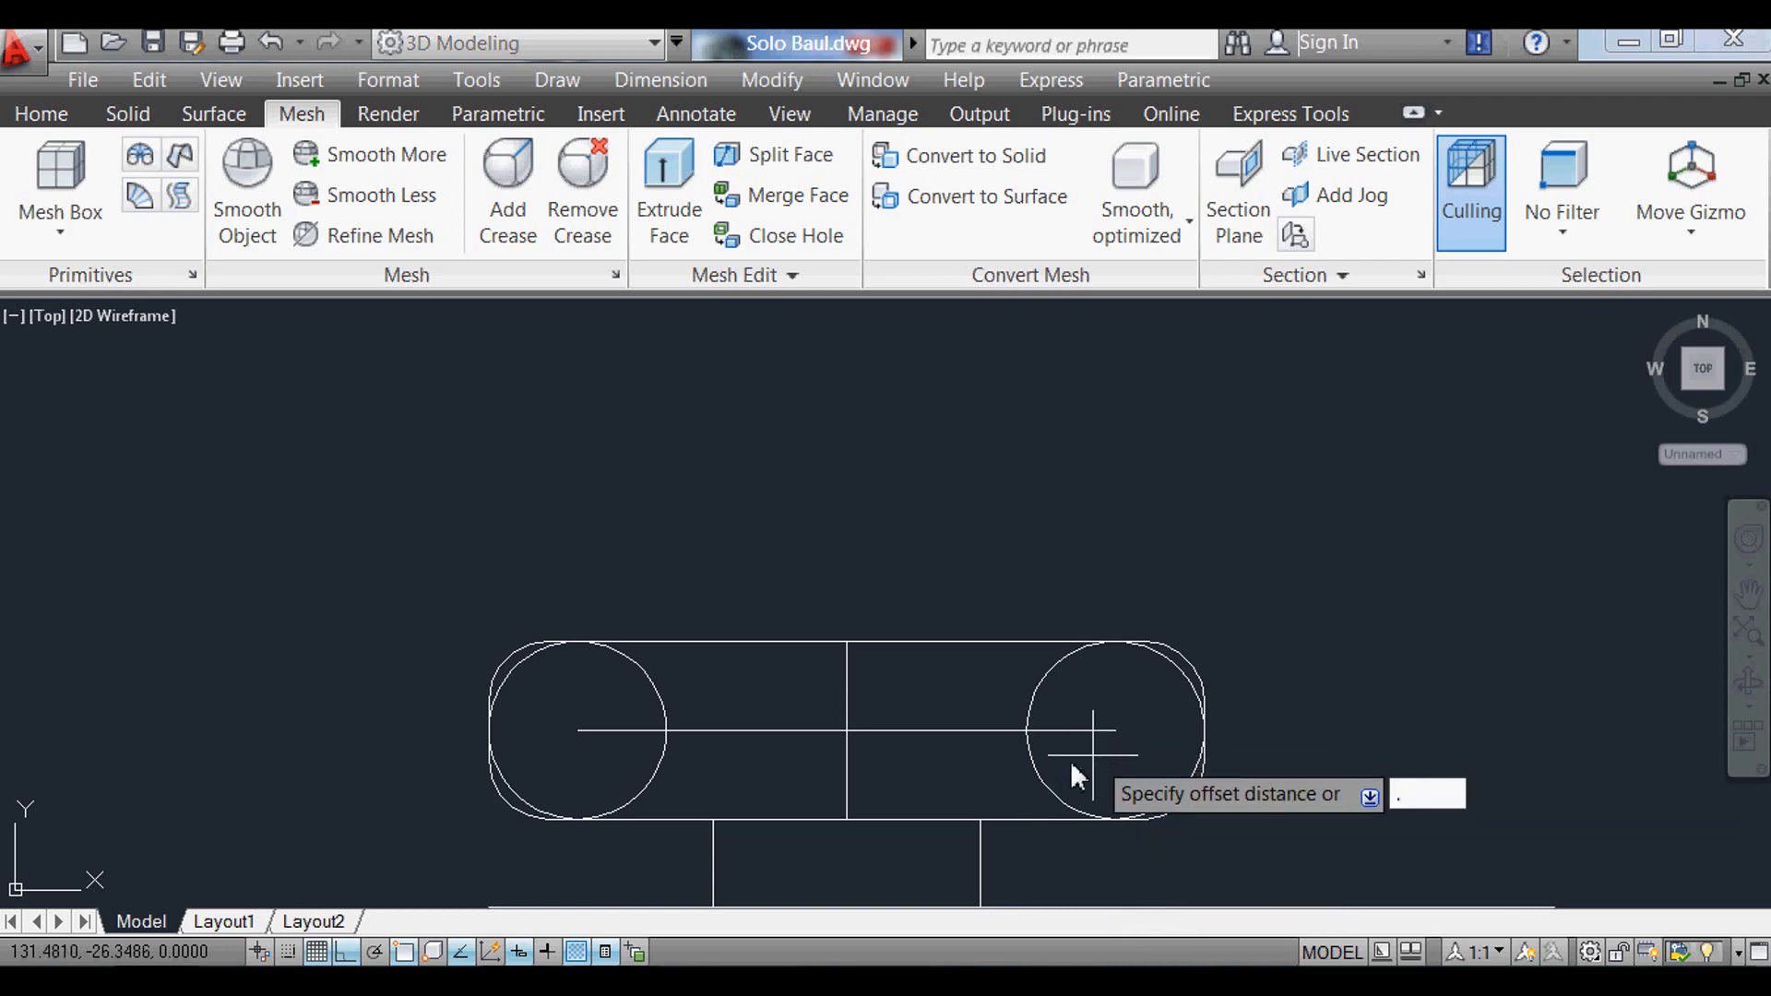
type(".25")
key("Return")
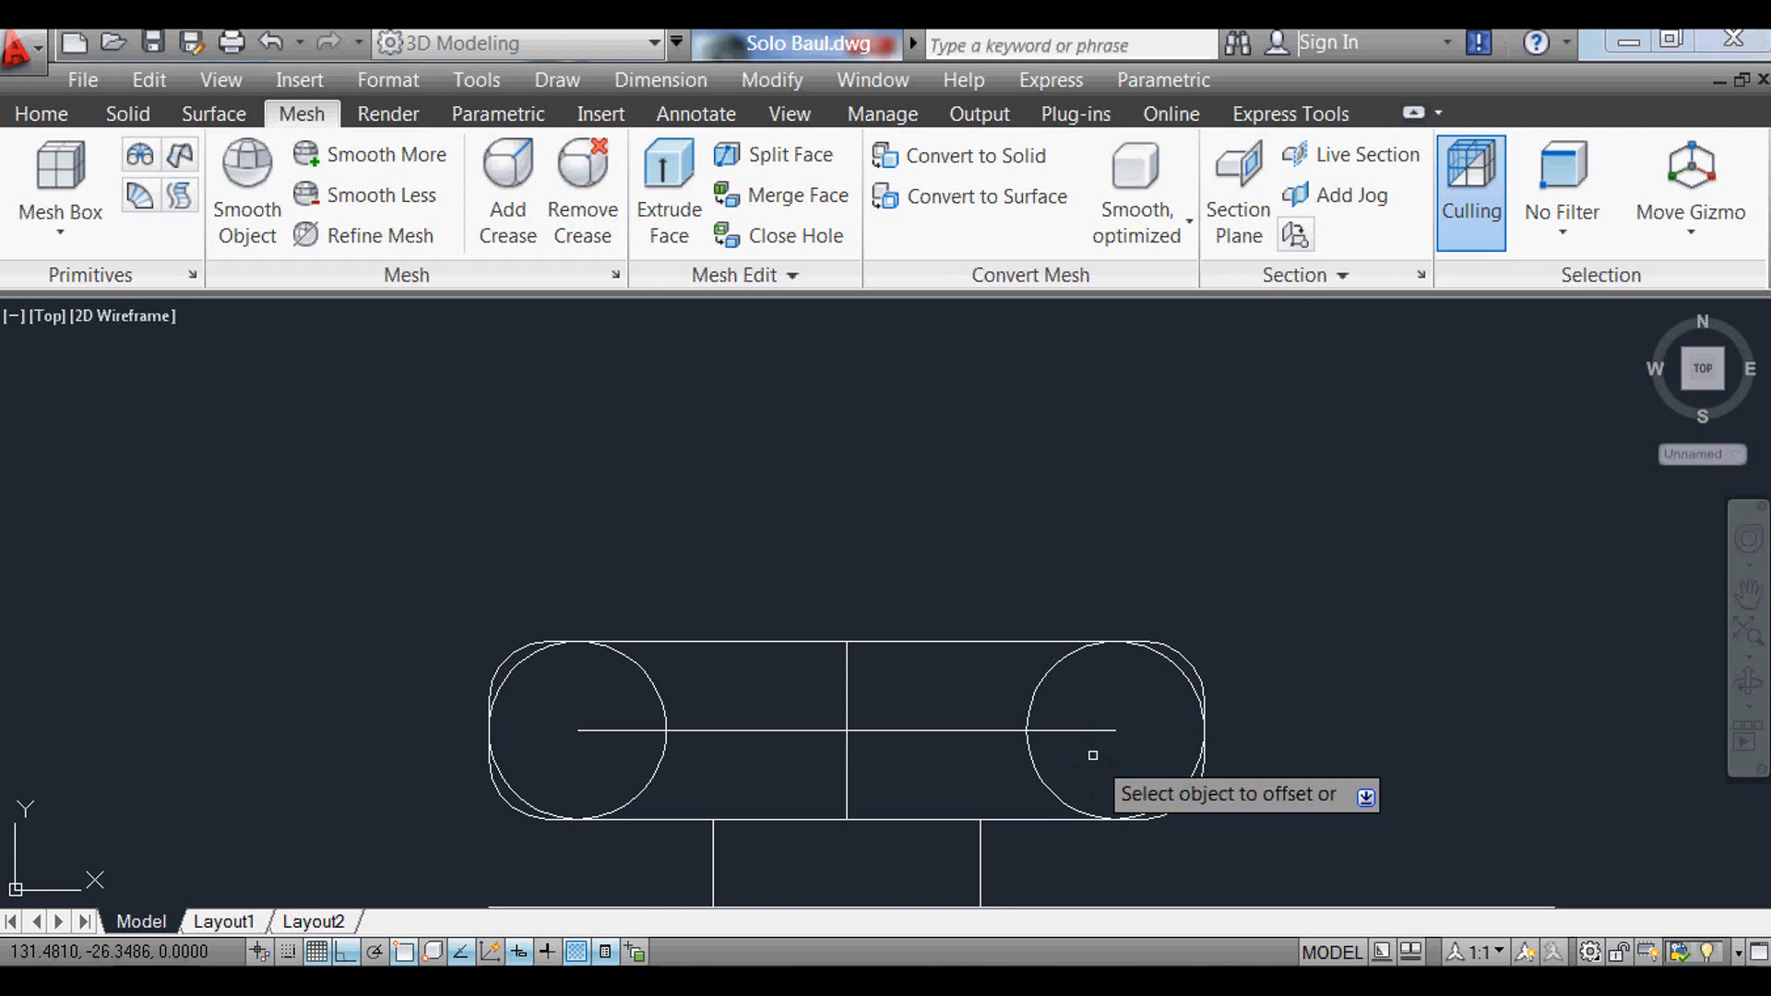
left_click(1047, 670)
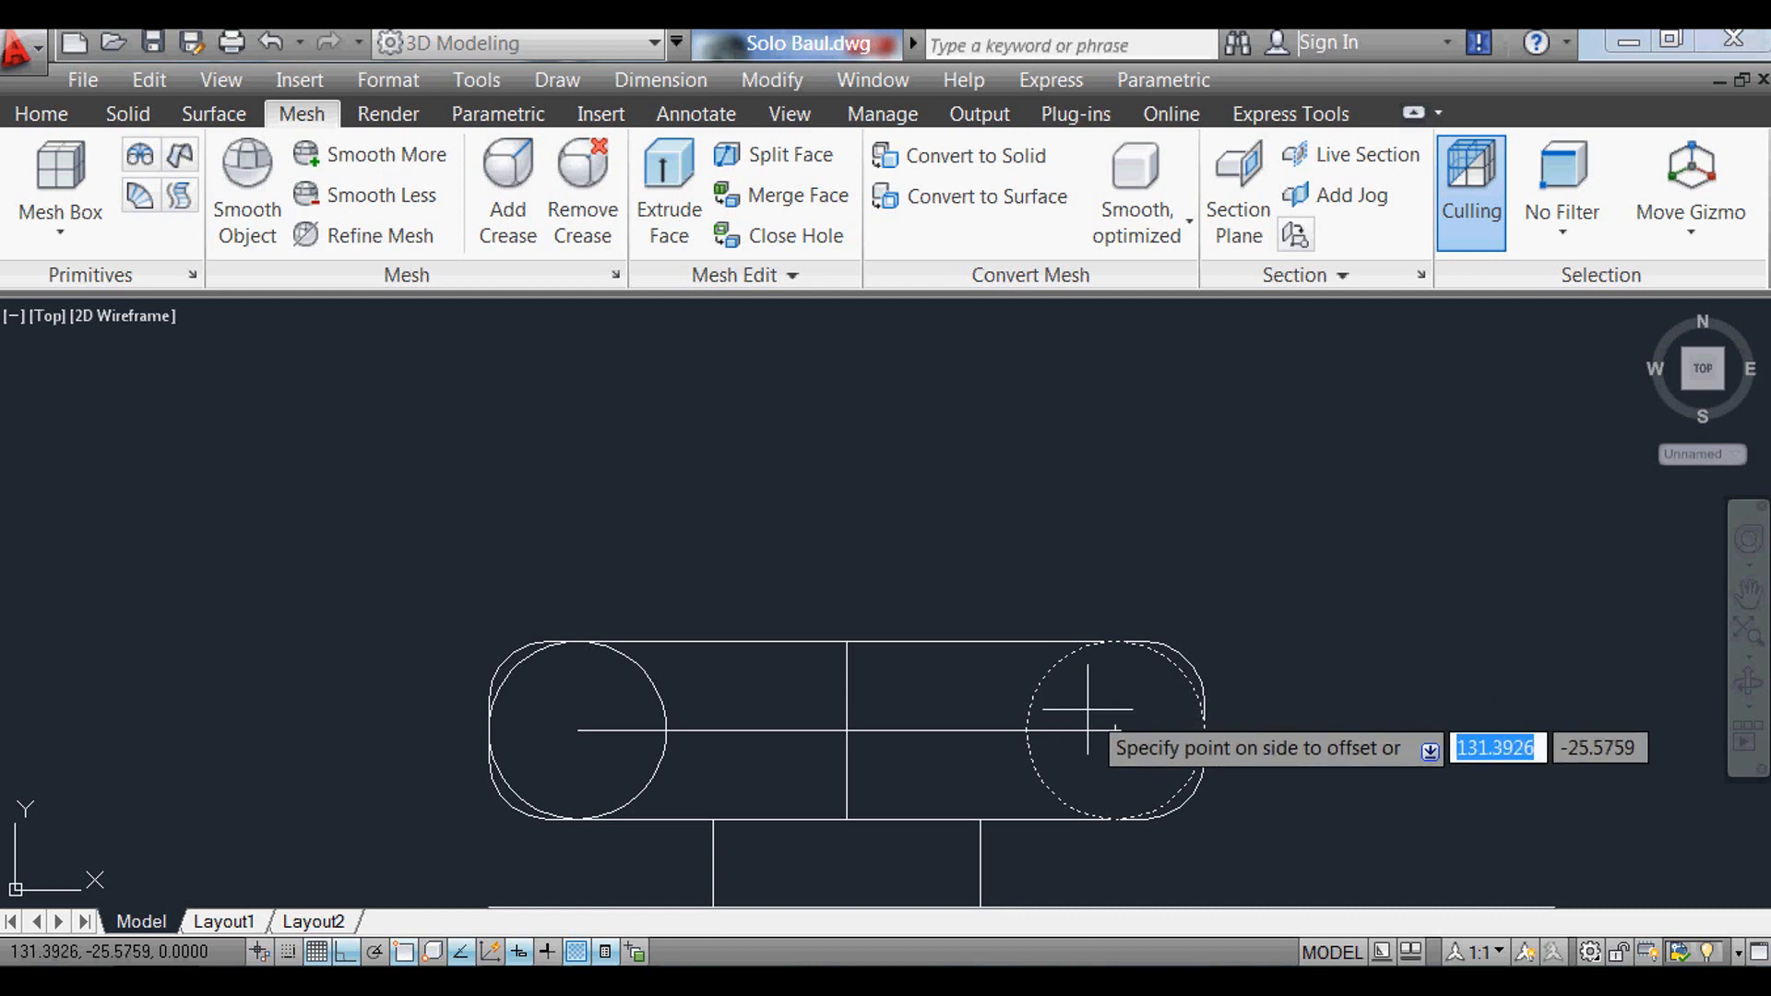
left_click(1098, 707)
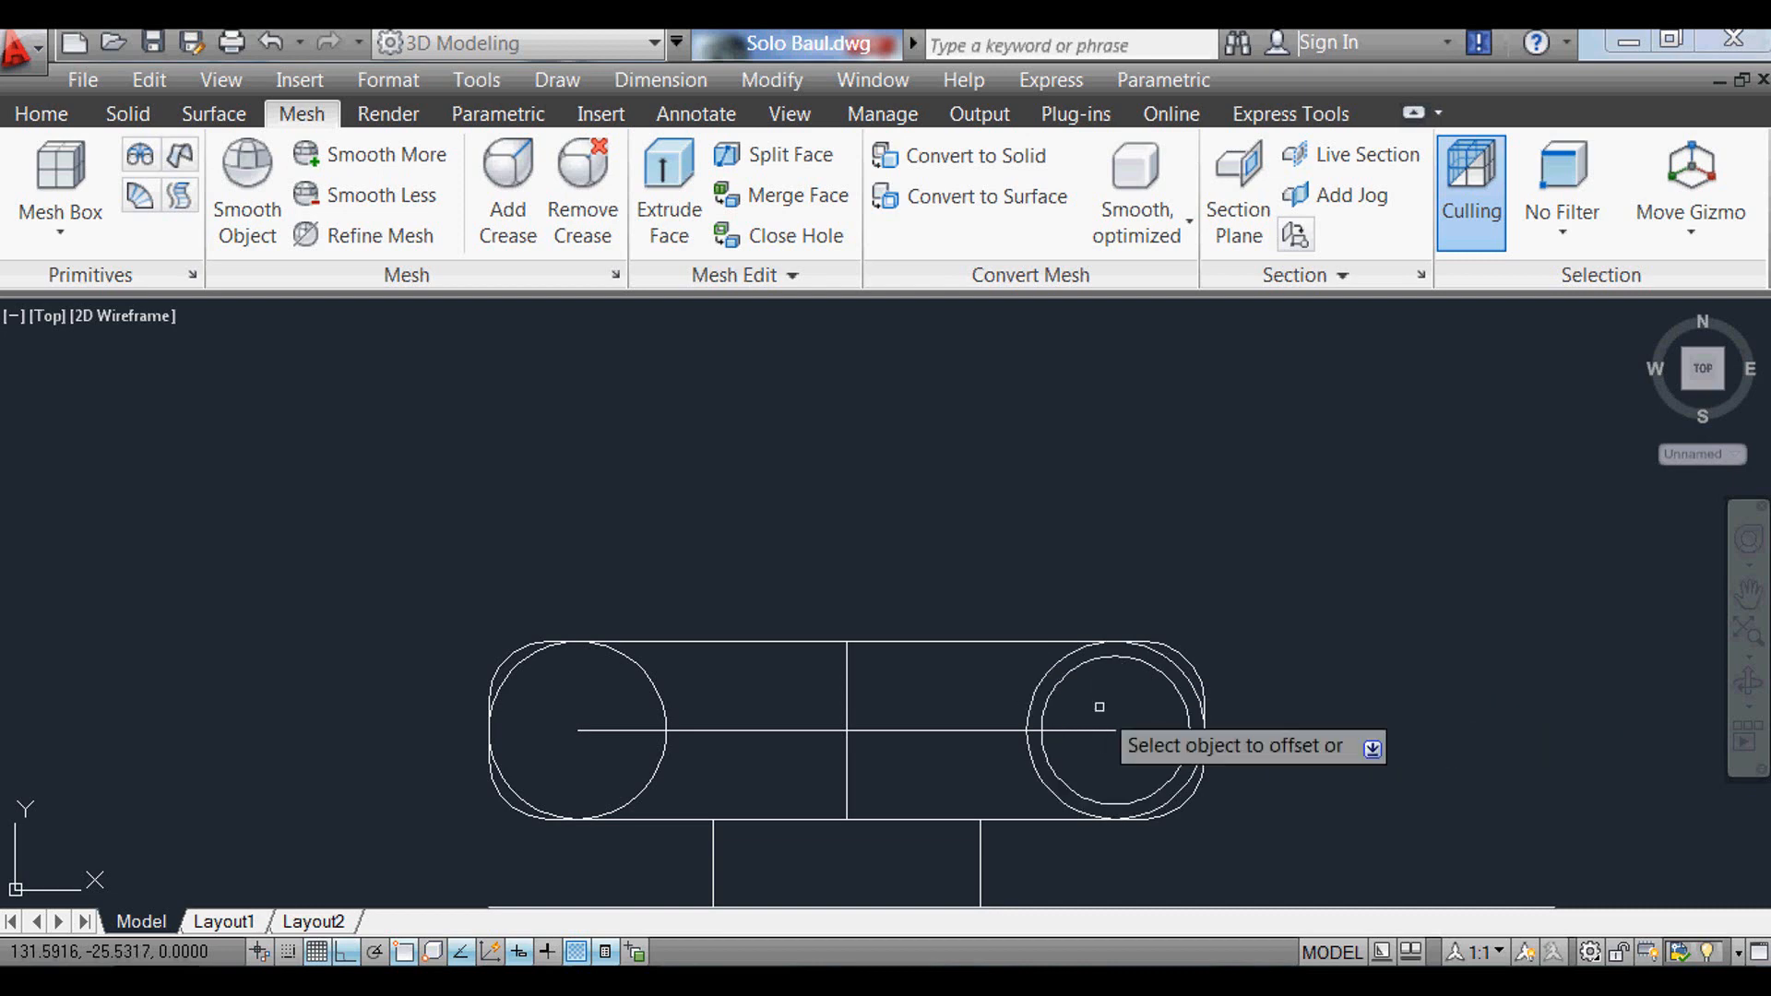
left_click(631, 663)
left_click(597, 686)
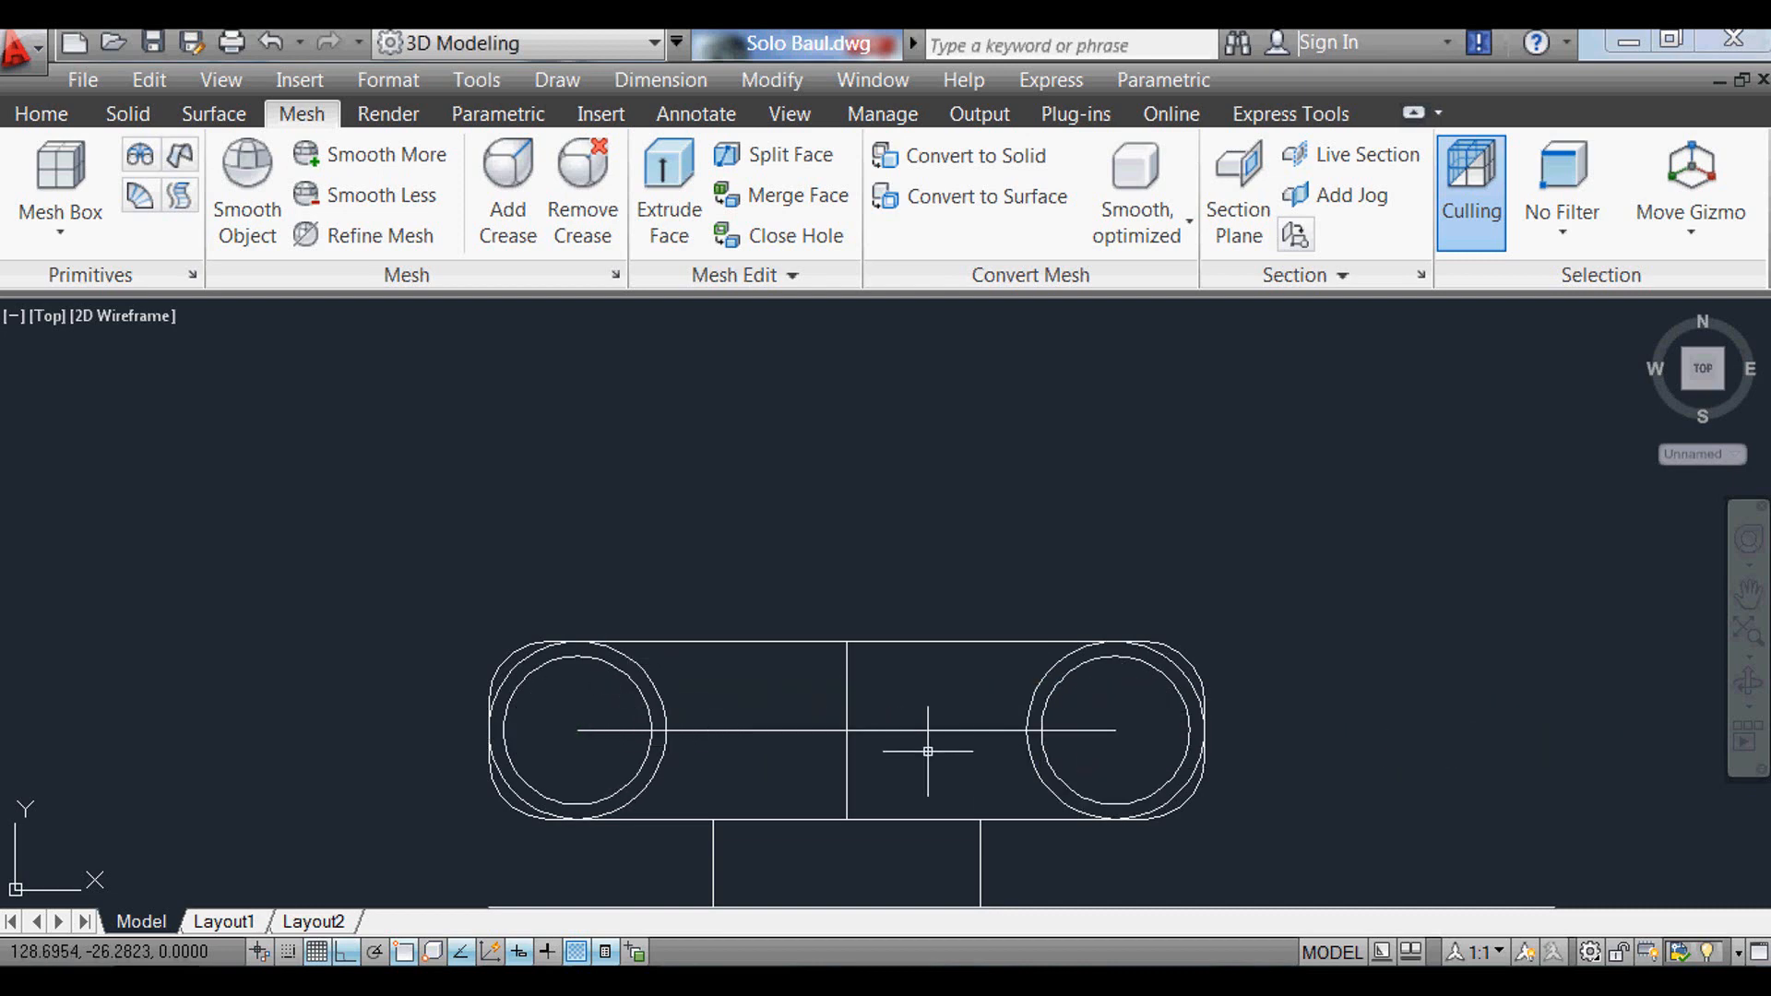
Step: Delete the two outer circles in the rounded bar, keeping the inner offset circles
scroll(1024, 683, "up", 2)
left_click(1044, 694)
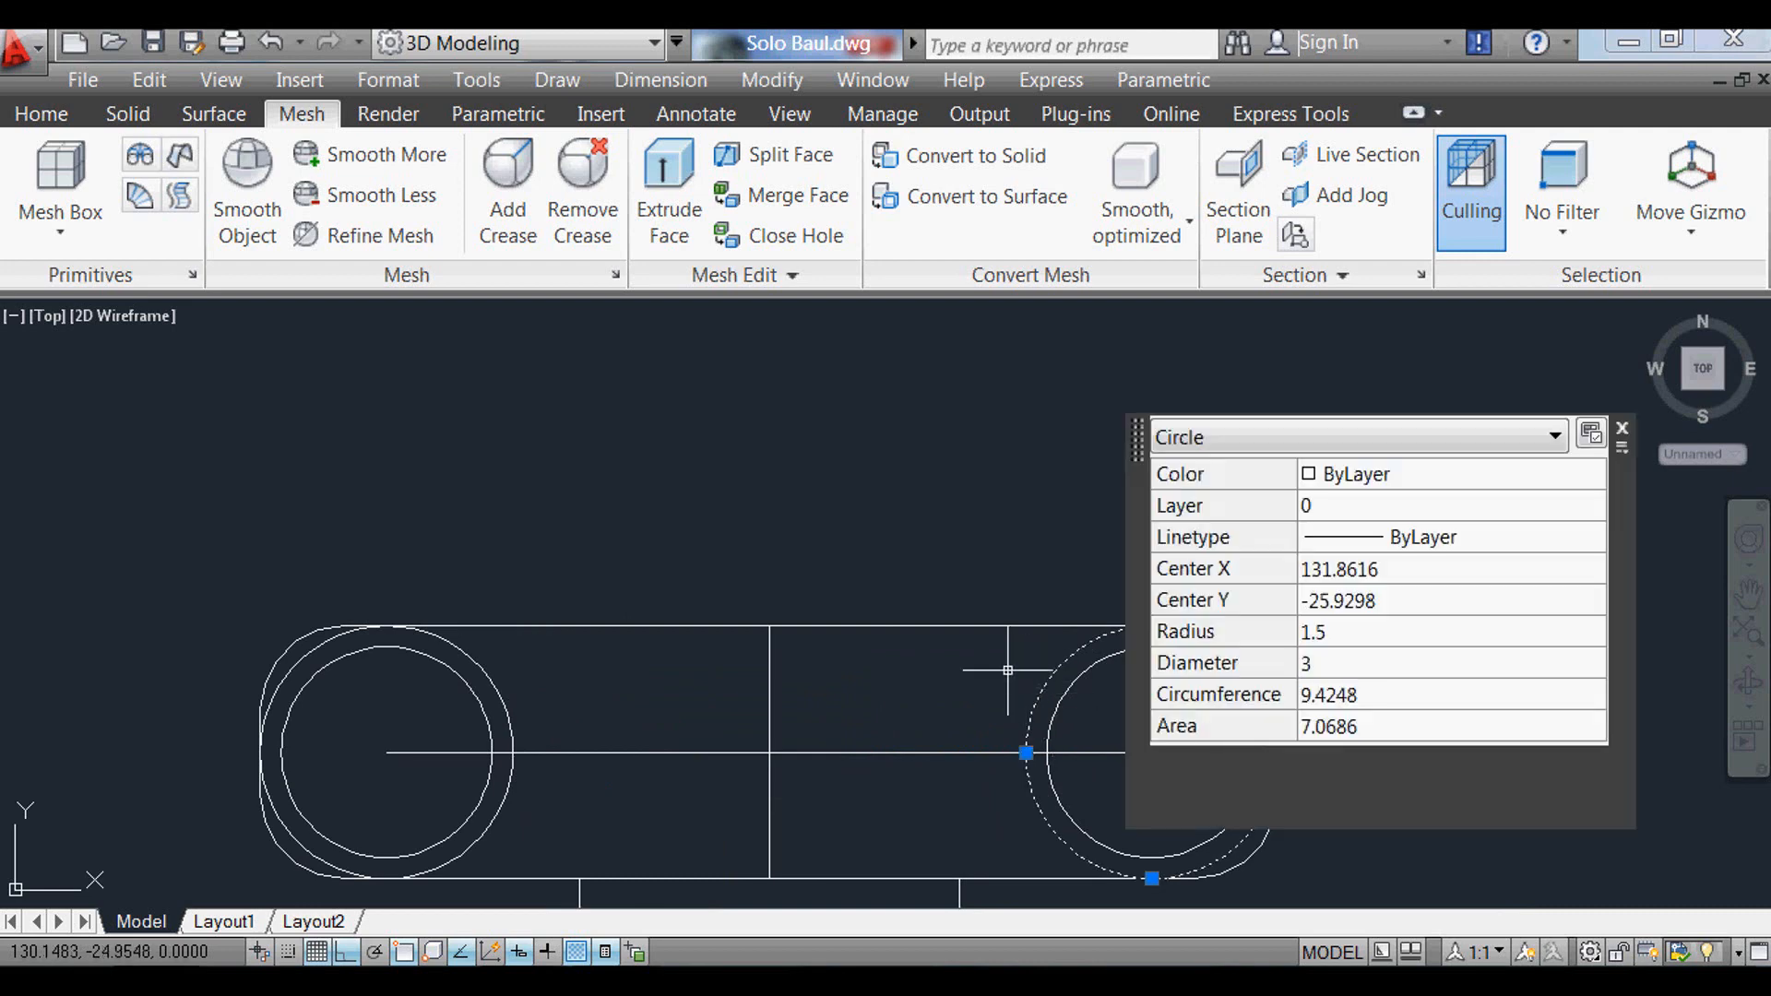
key("Delete")
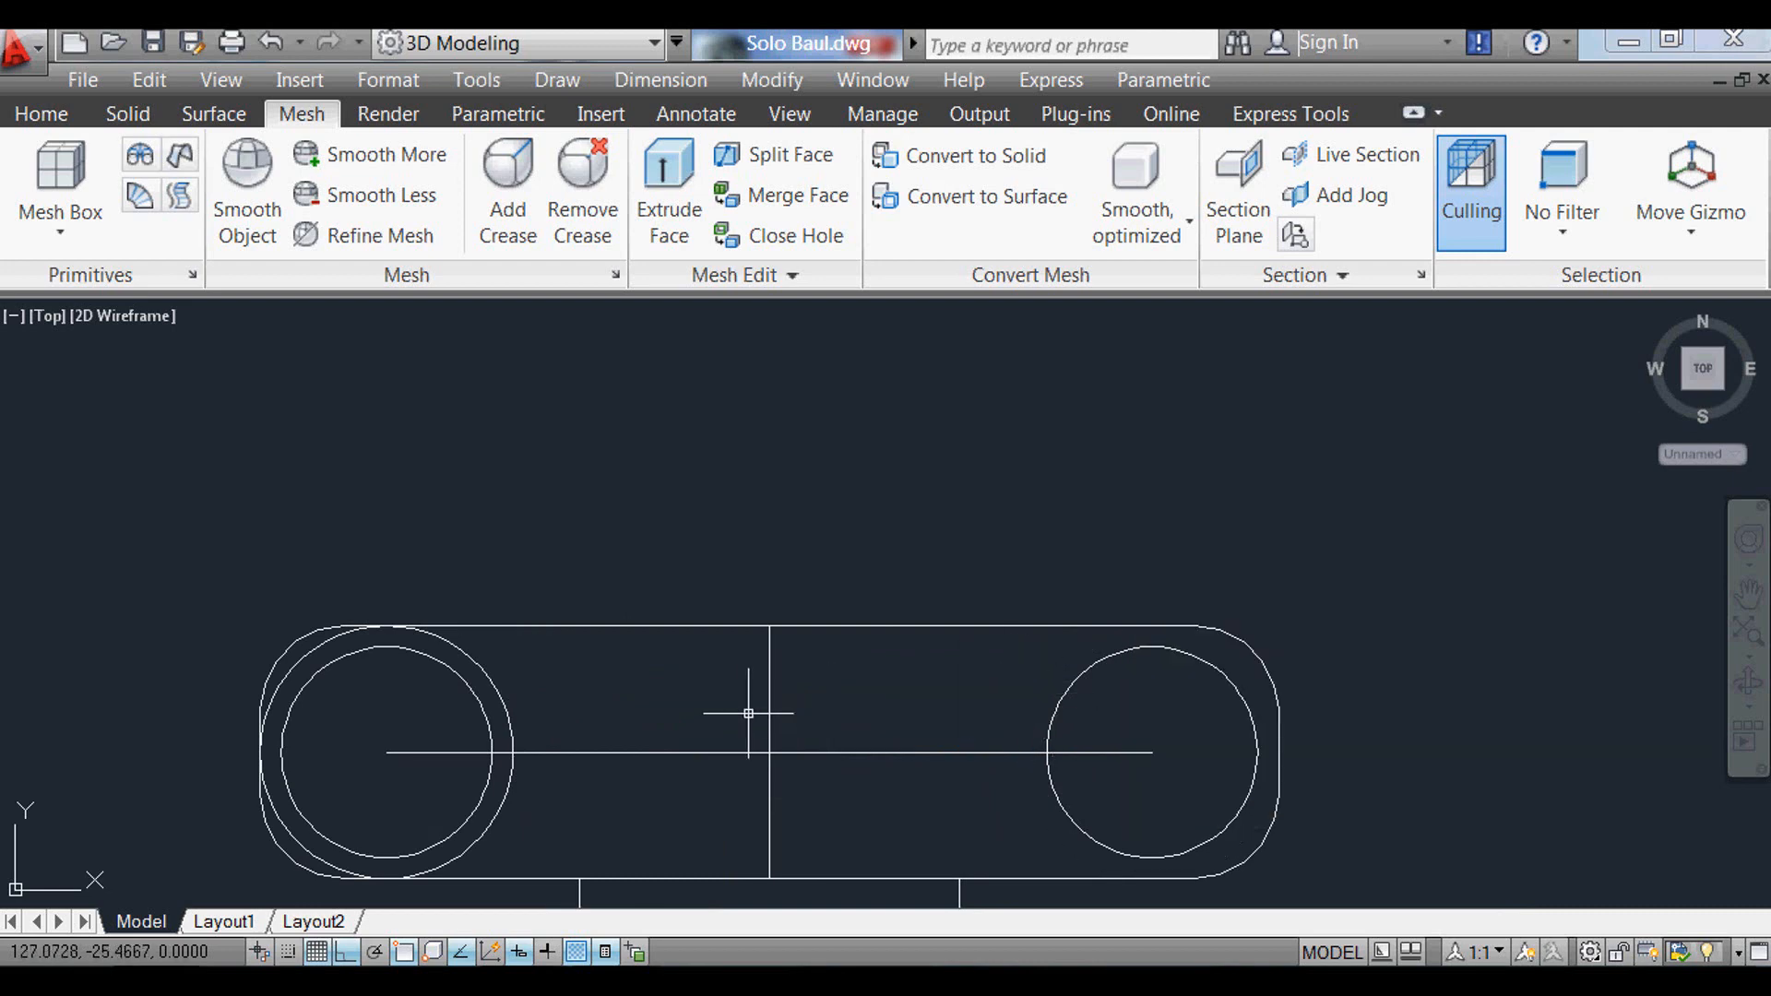
left_click(579, 681)
left_click(484, 678)
key("Delete")
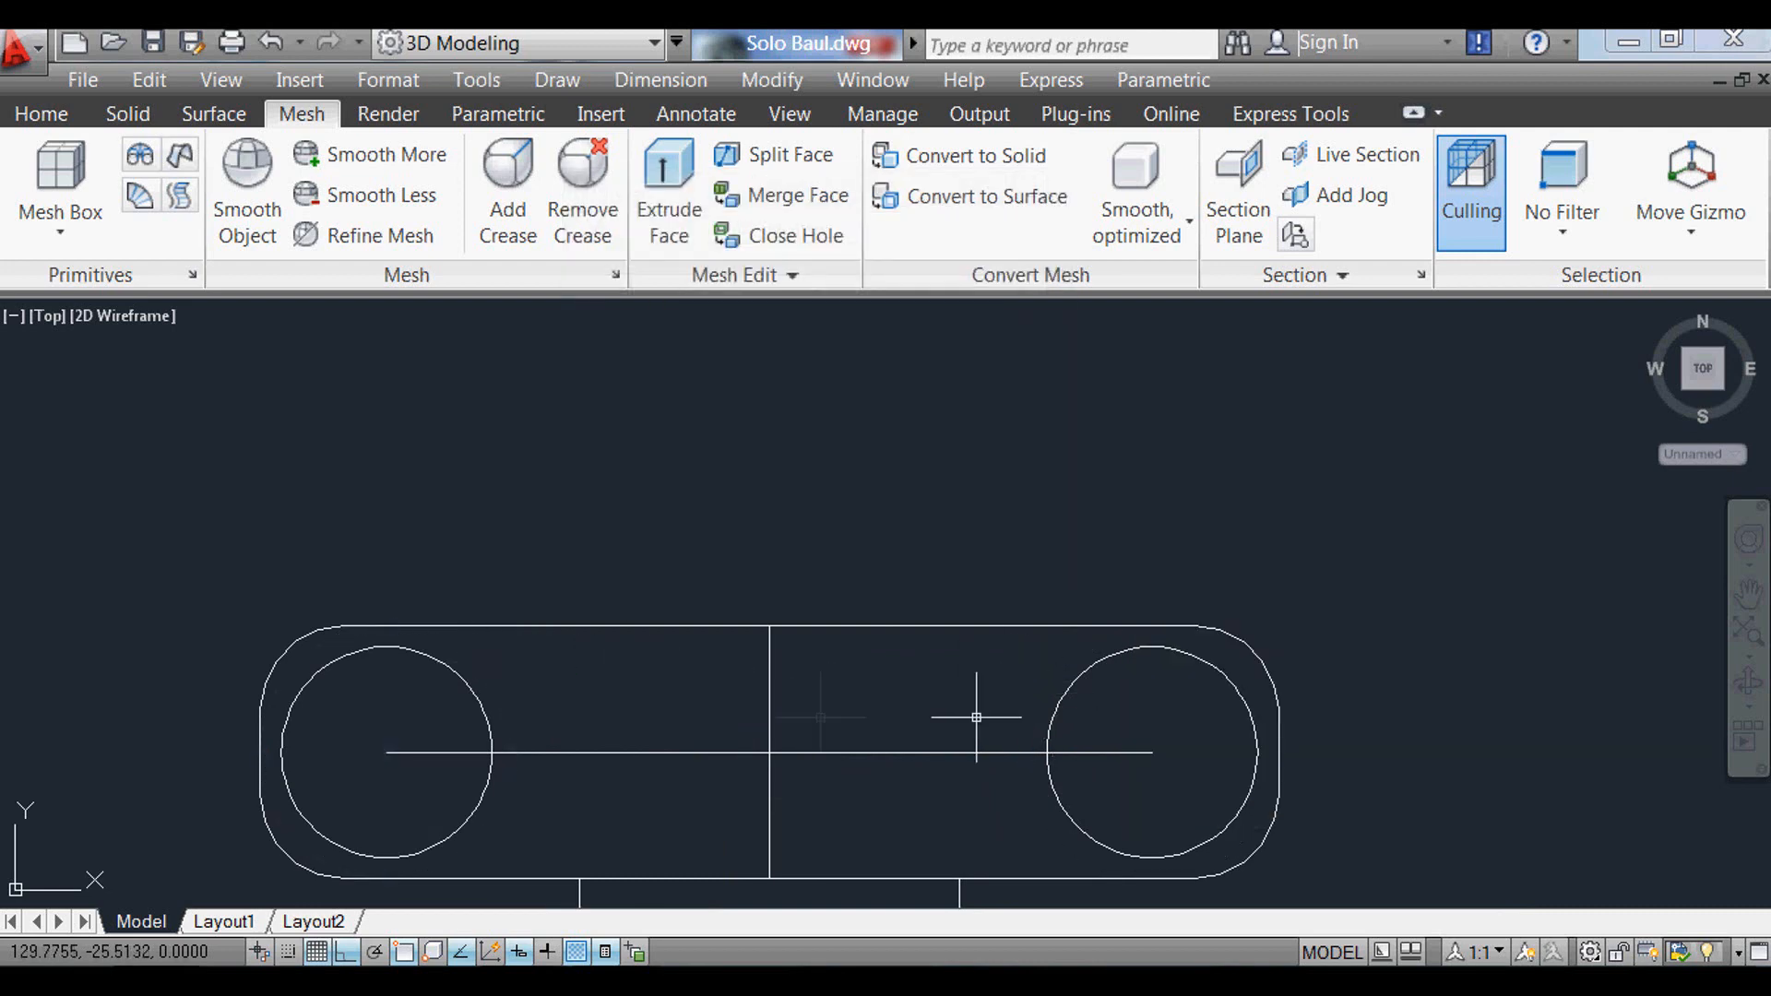
Step: Try to measure the eastern circle's diameter with a dimension between its lower and upper quadrants
scroll(1106, 664, "down", 4)
scroll(1100, 690, "up", 4)
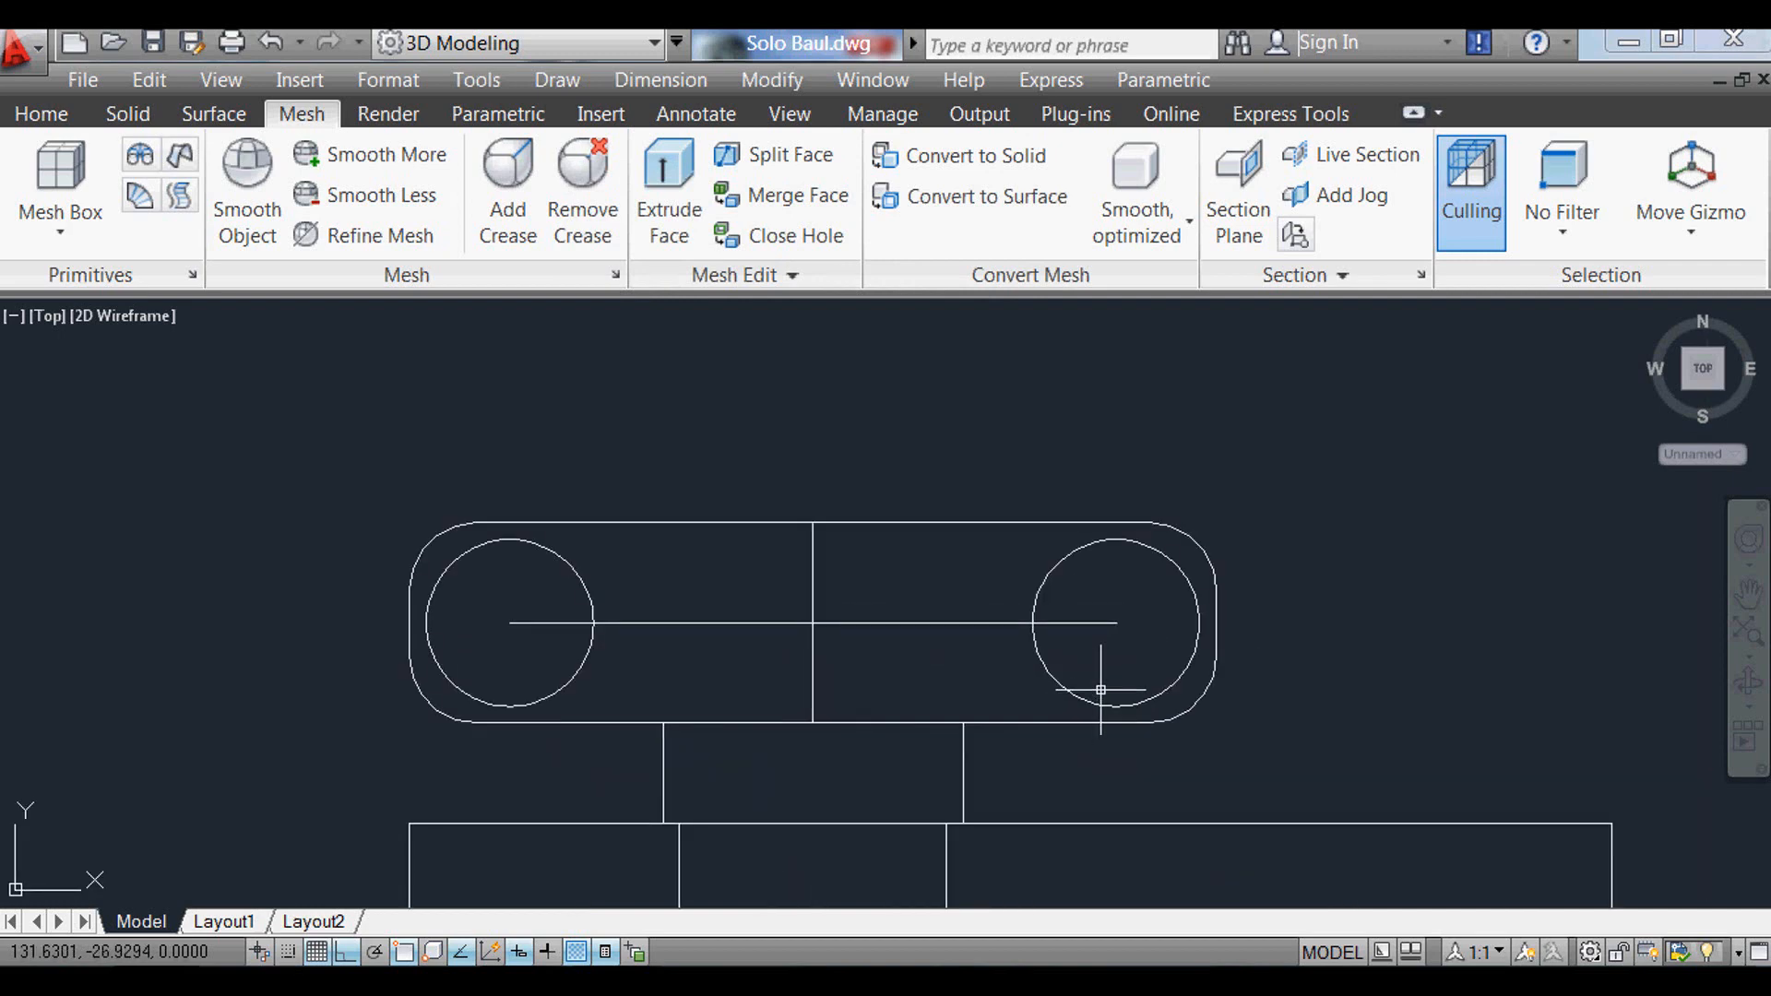
key("Return")
right_click(1119, 725, "shift")
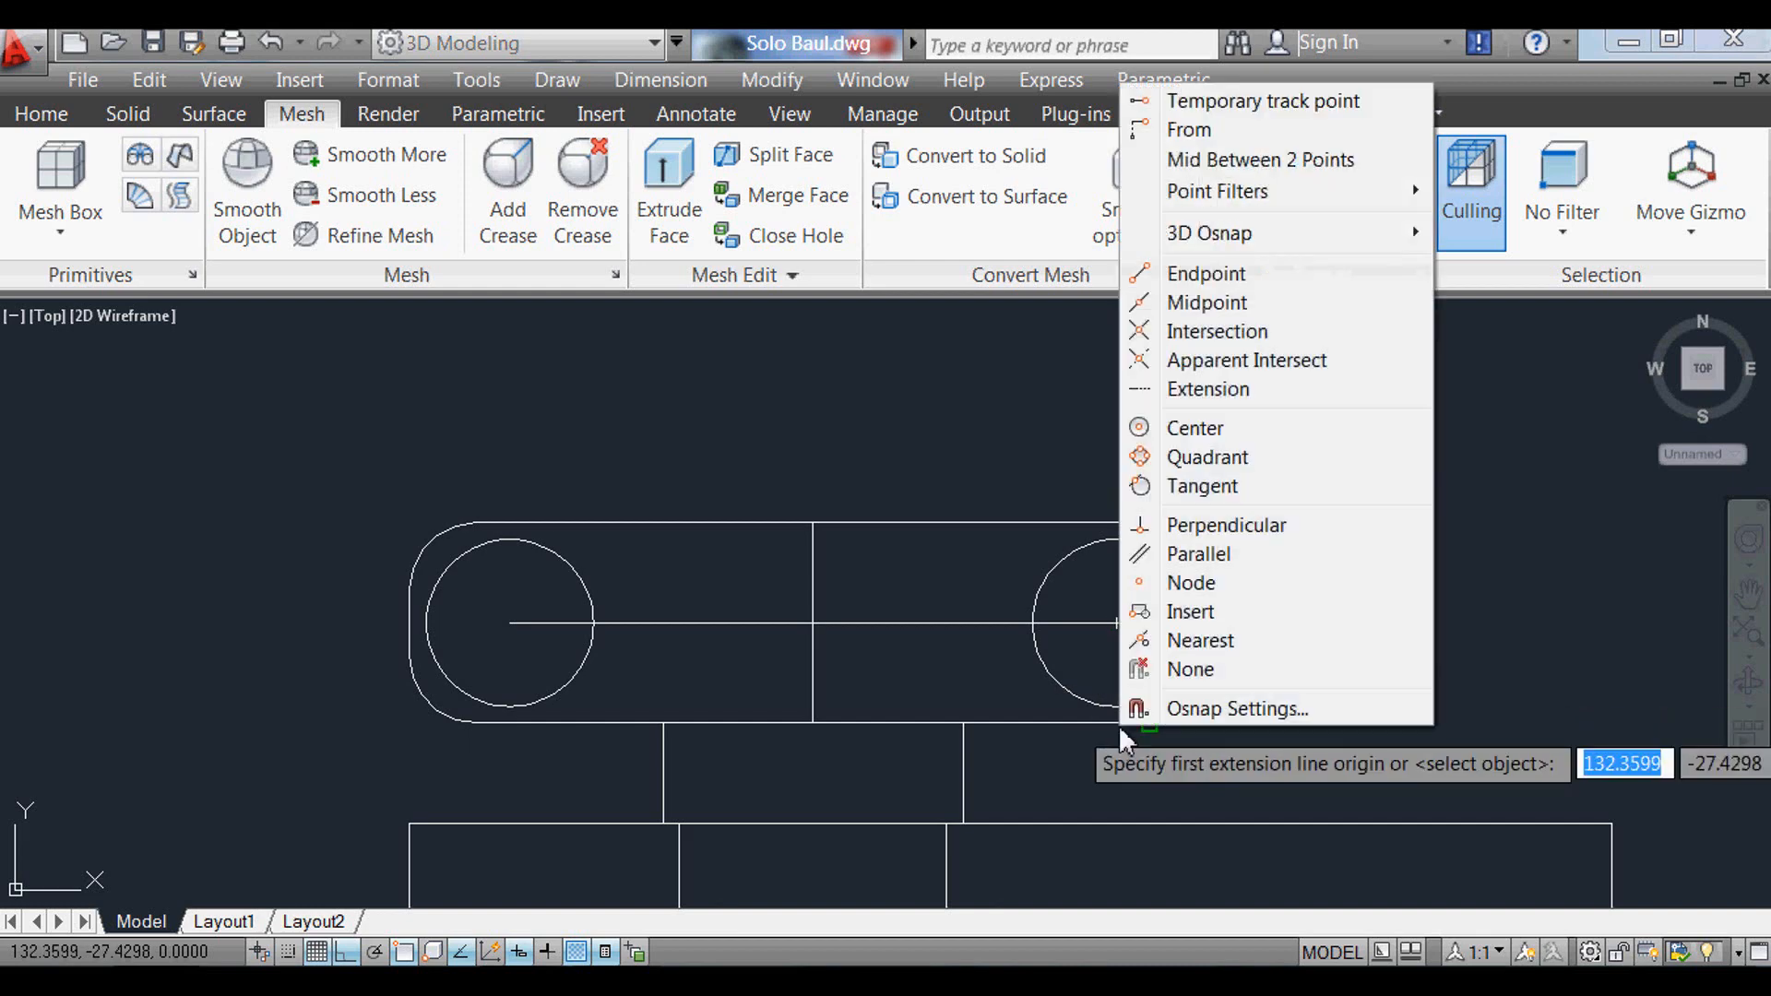
left_click(1174, 458)
left_click(1137, 711)
right_click(1119, 554, "shift")
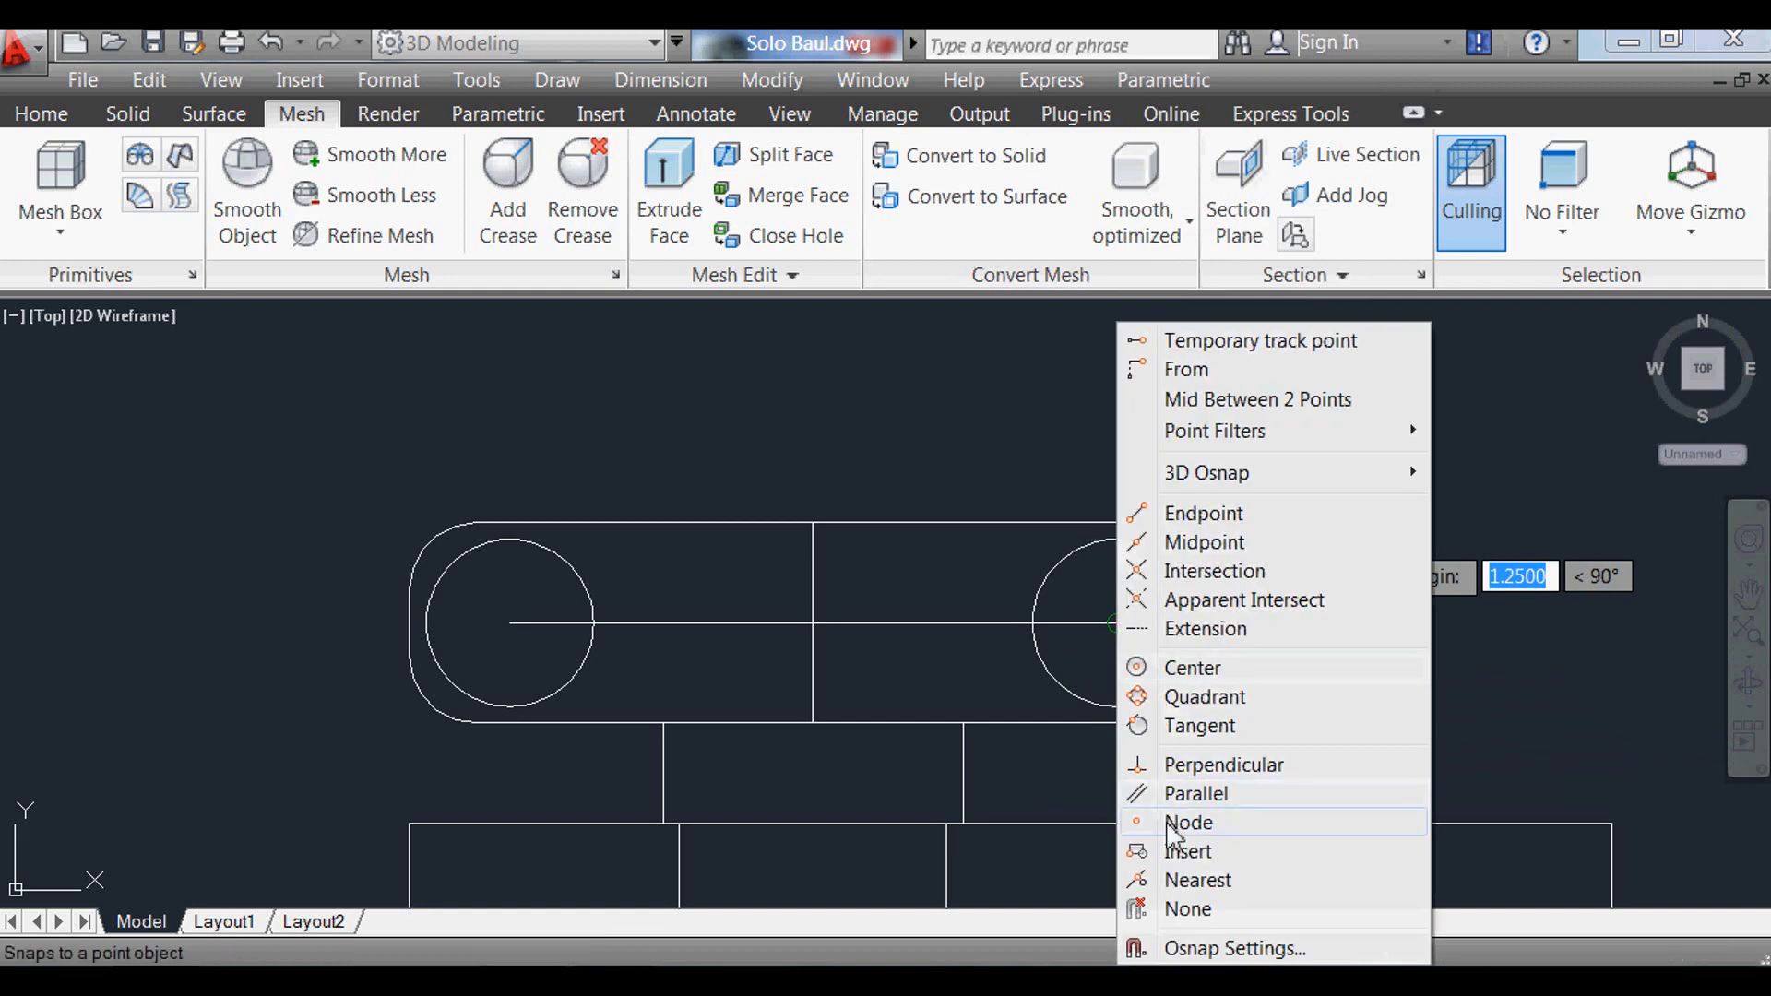
left_click(1172, 698)
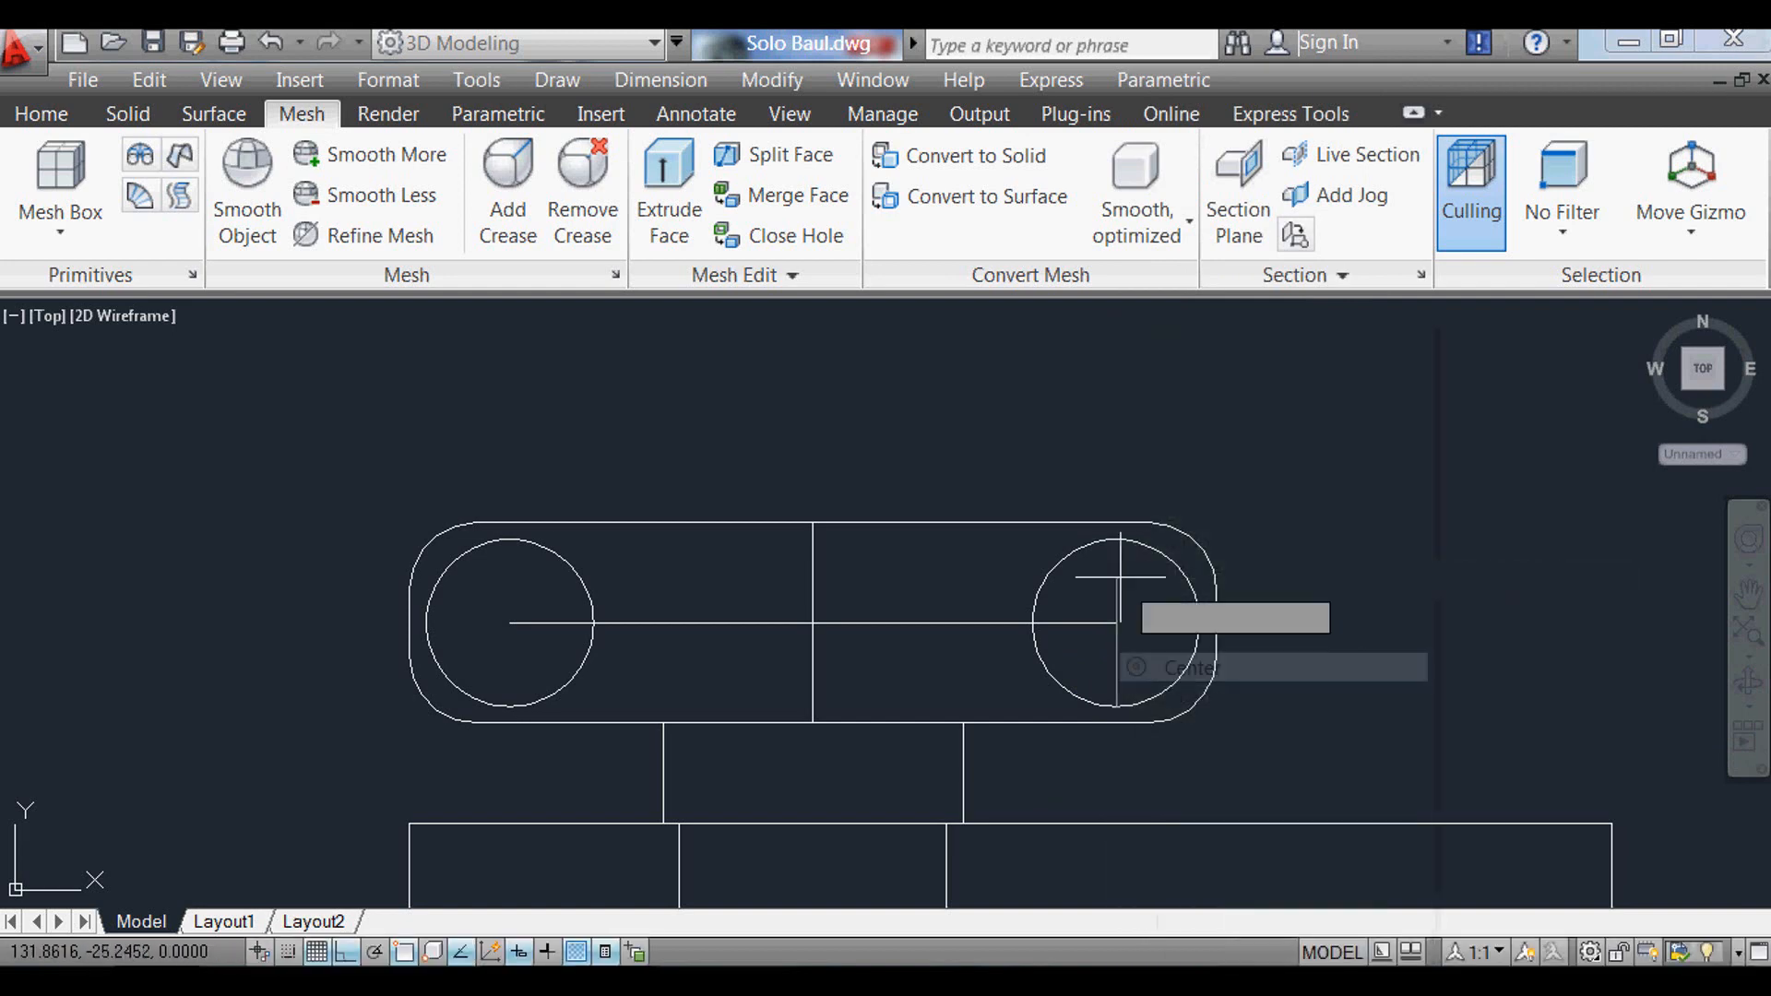
right_click(1117, 610, "shift")
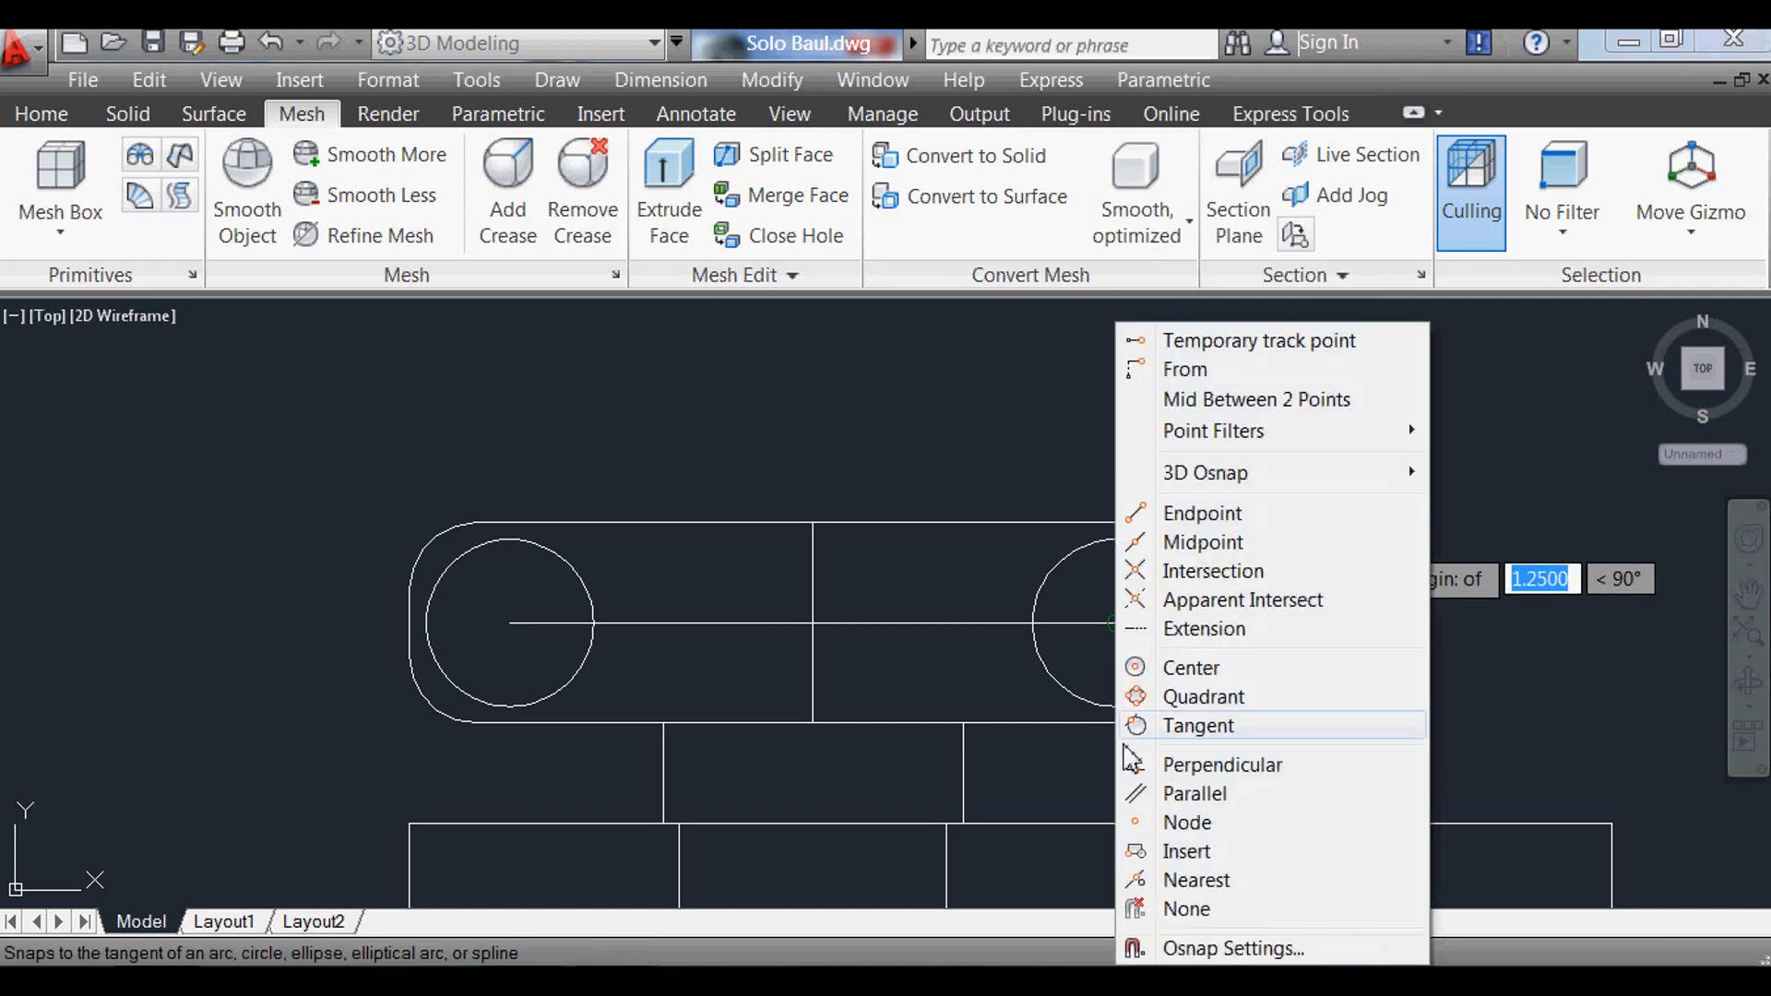
left_click(1167, 698)
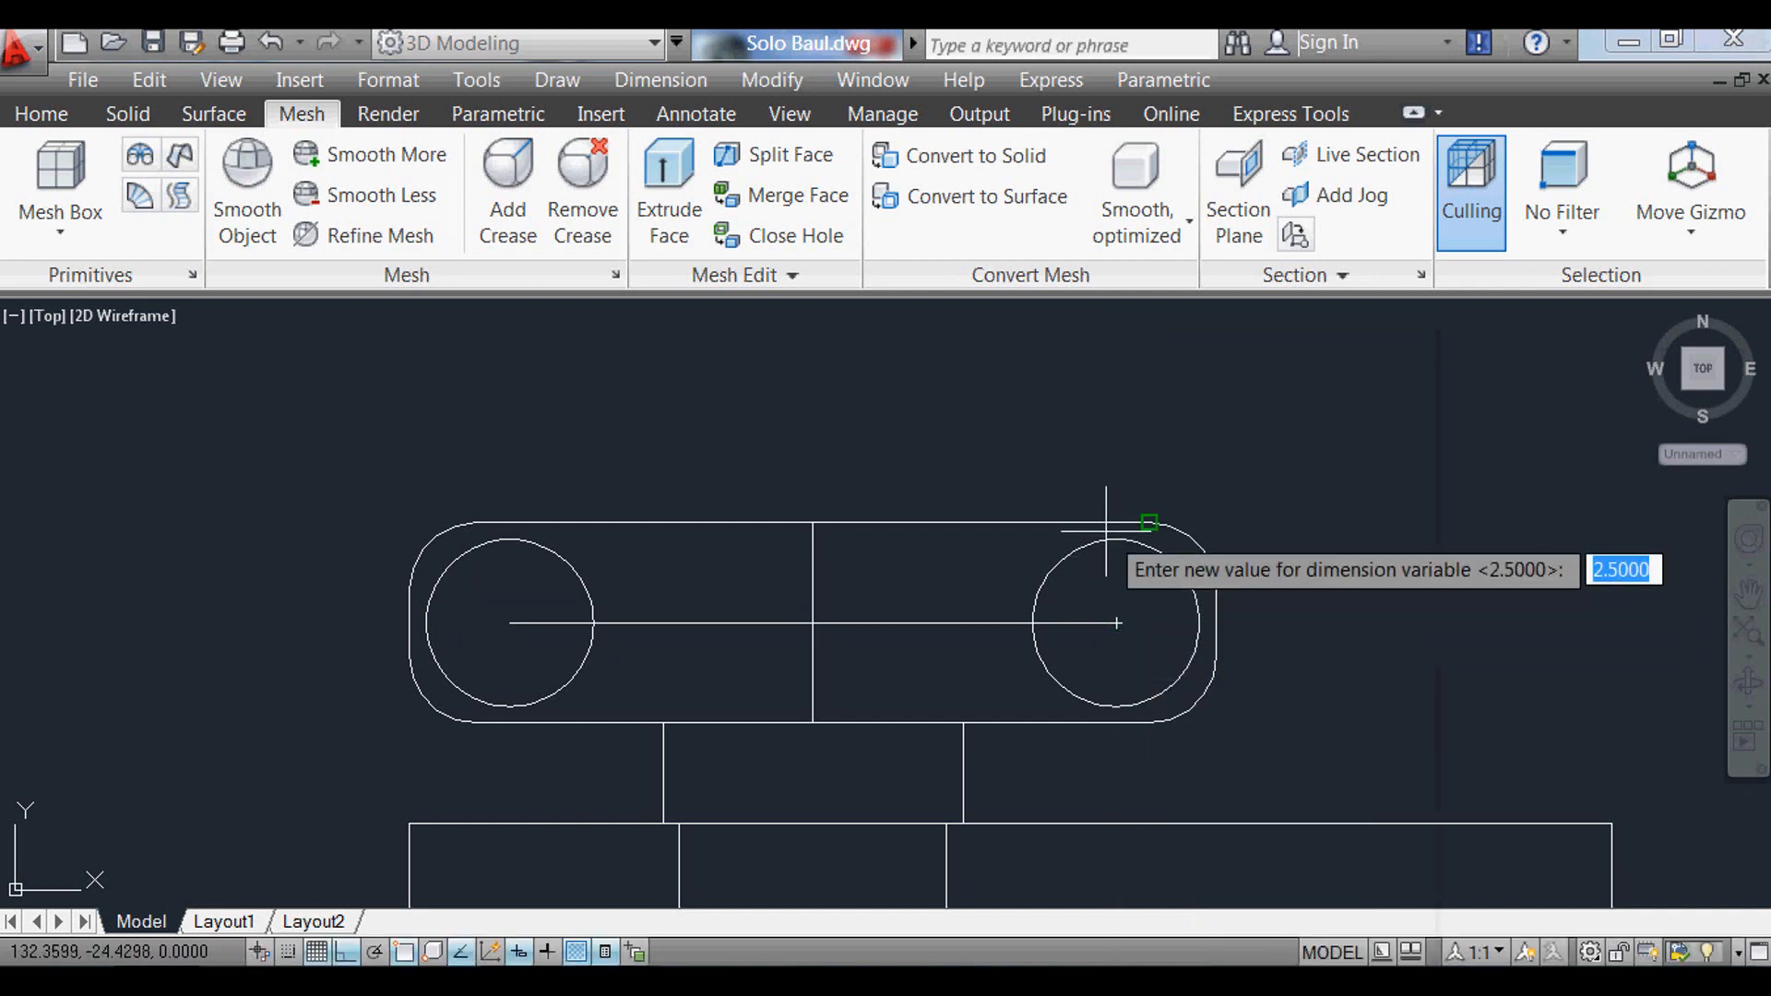
key("Escape")
Step: Measure the western circle's diameter with a linear dimension between its lower and upper quadrants
scroll(505, 613, "up", 2)
key("Return")
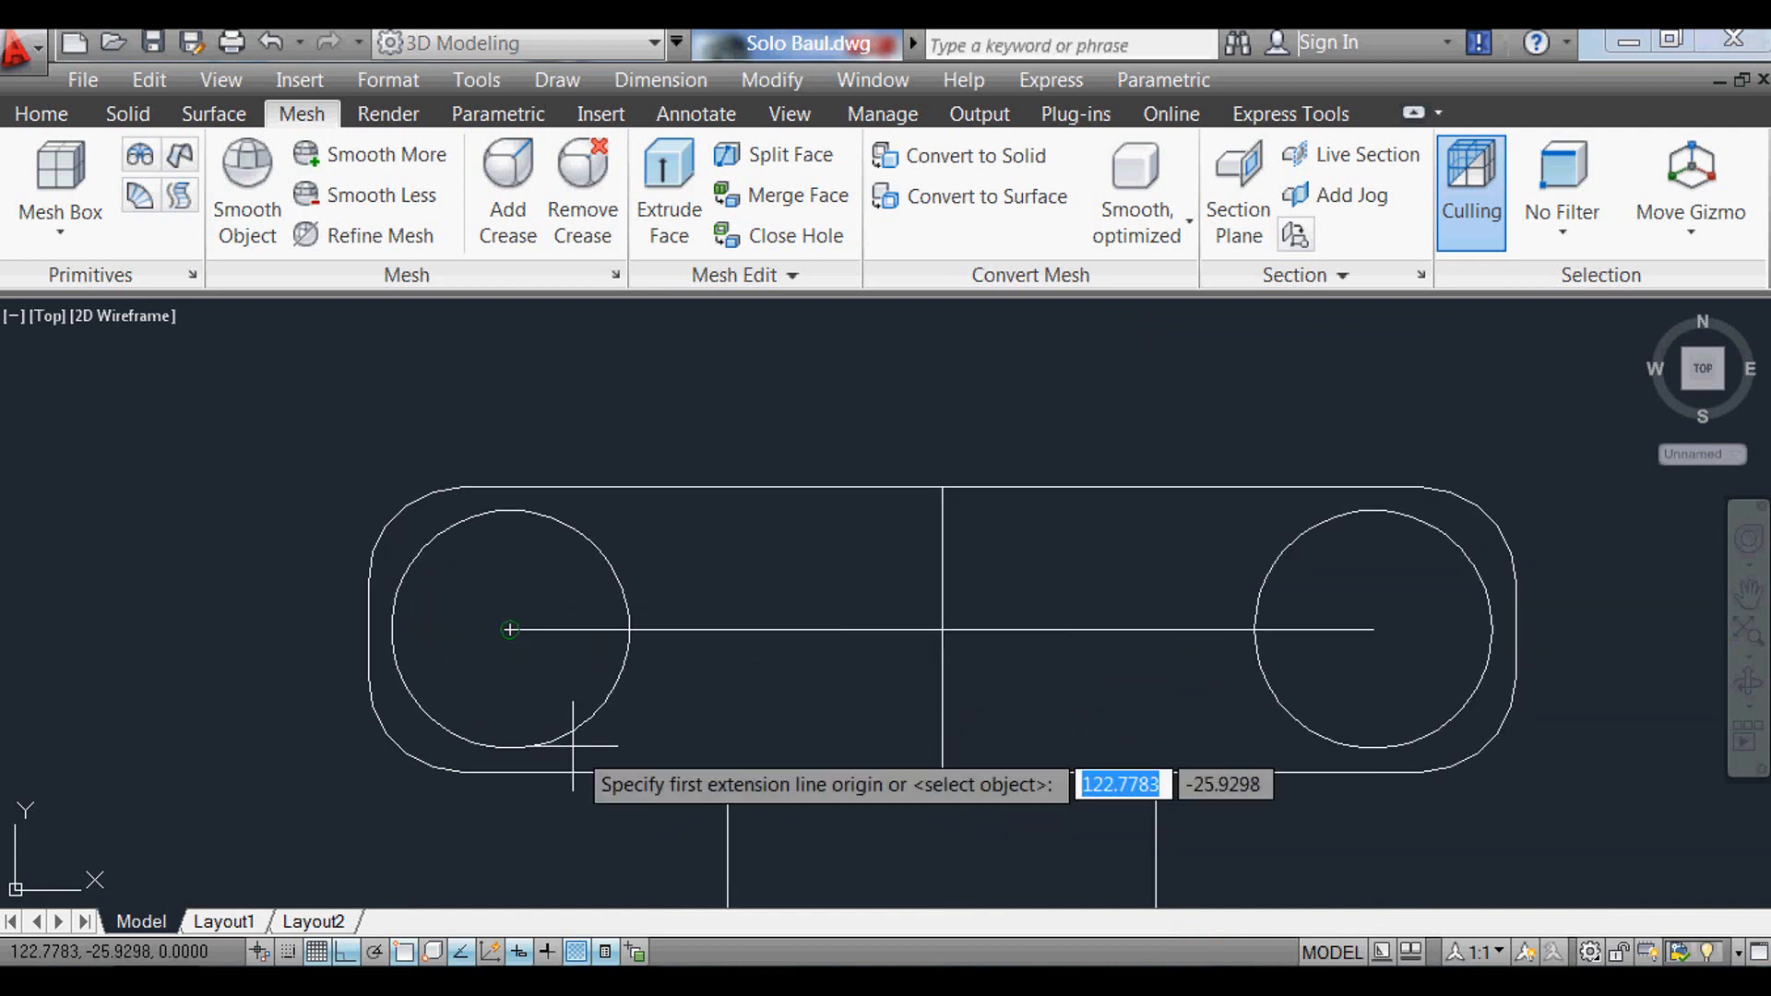
right_click(514, 756, "shift")
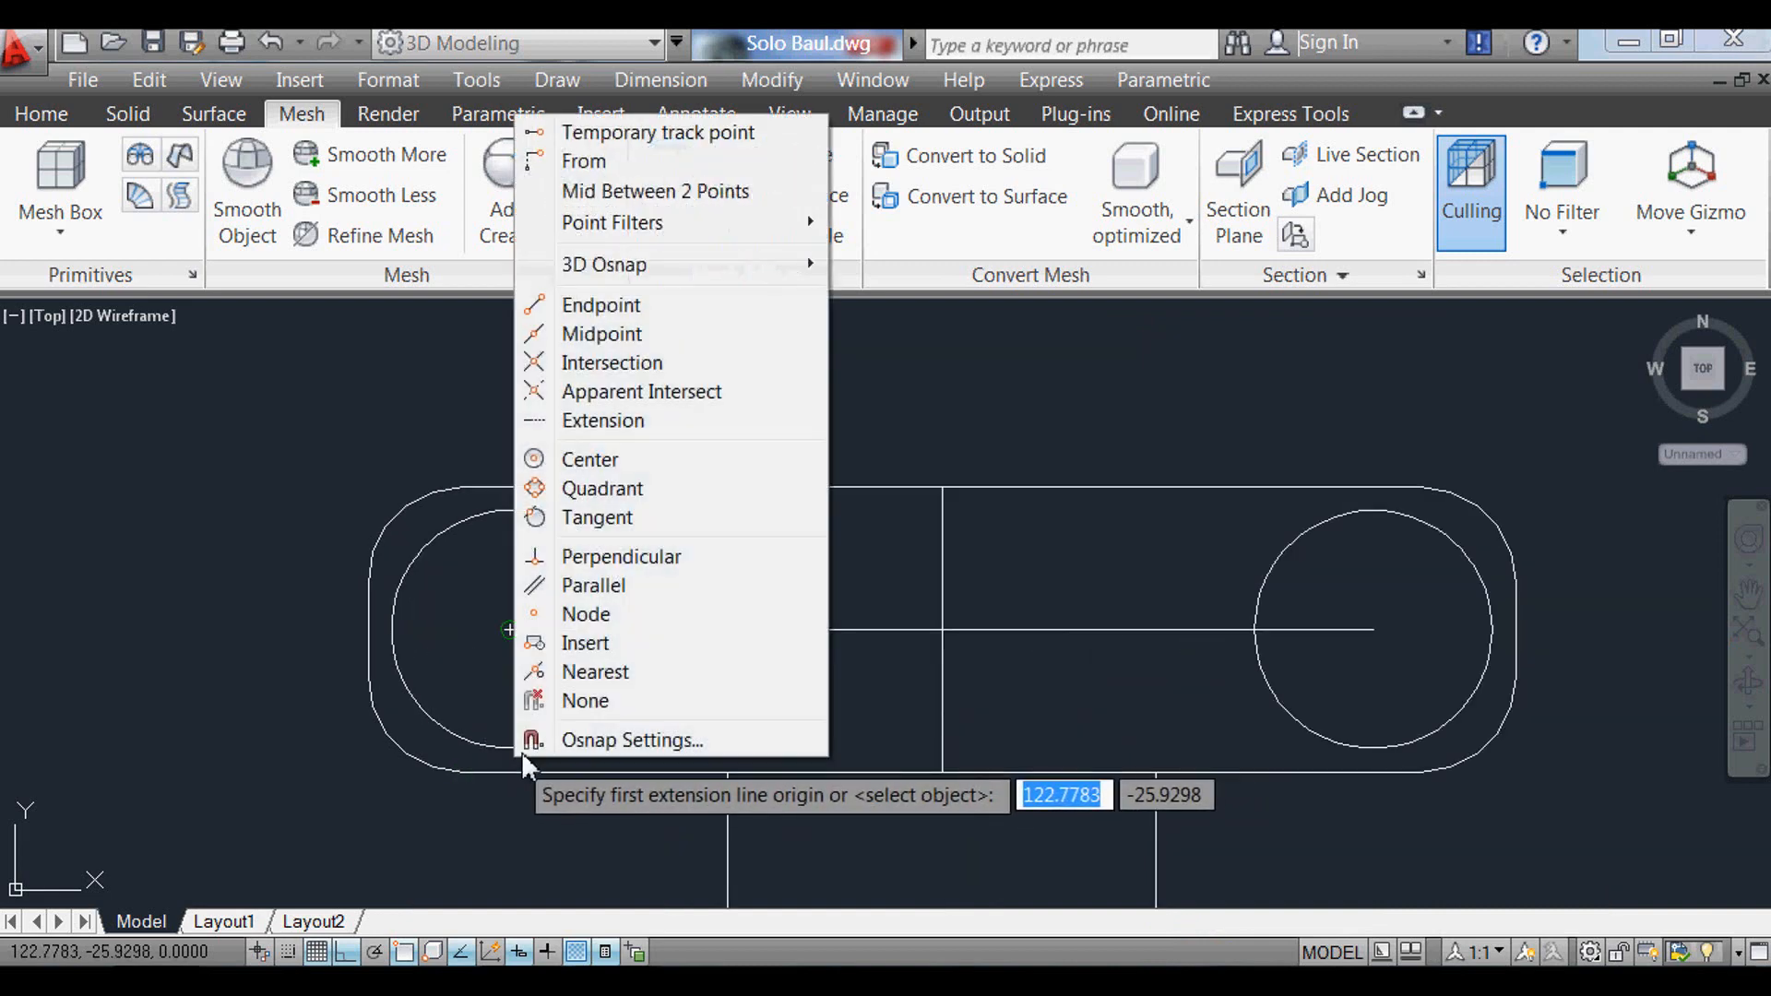
left_click(547, 495)
left_click(521, 738)
right_click(504, 542, "shift")
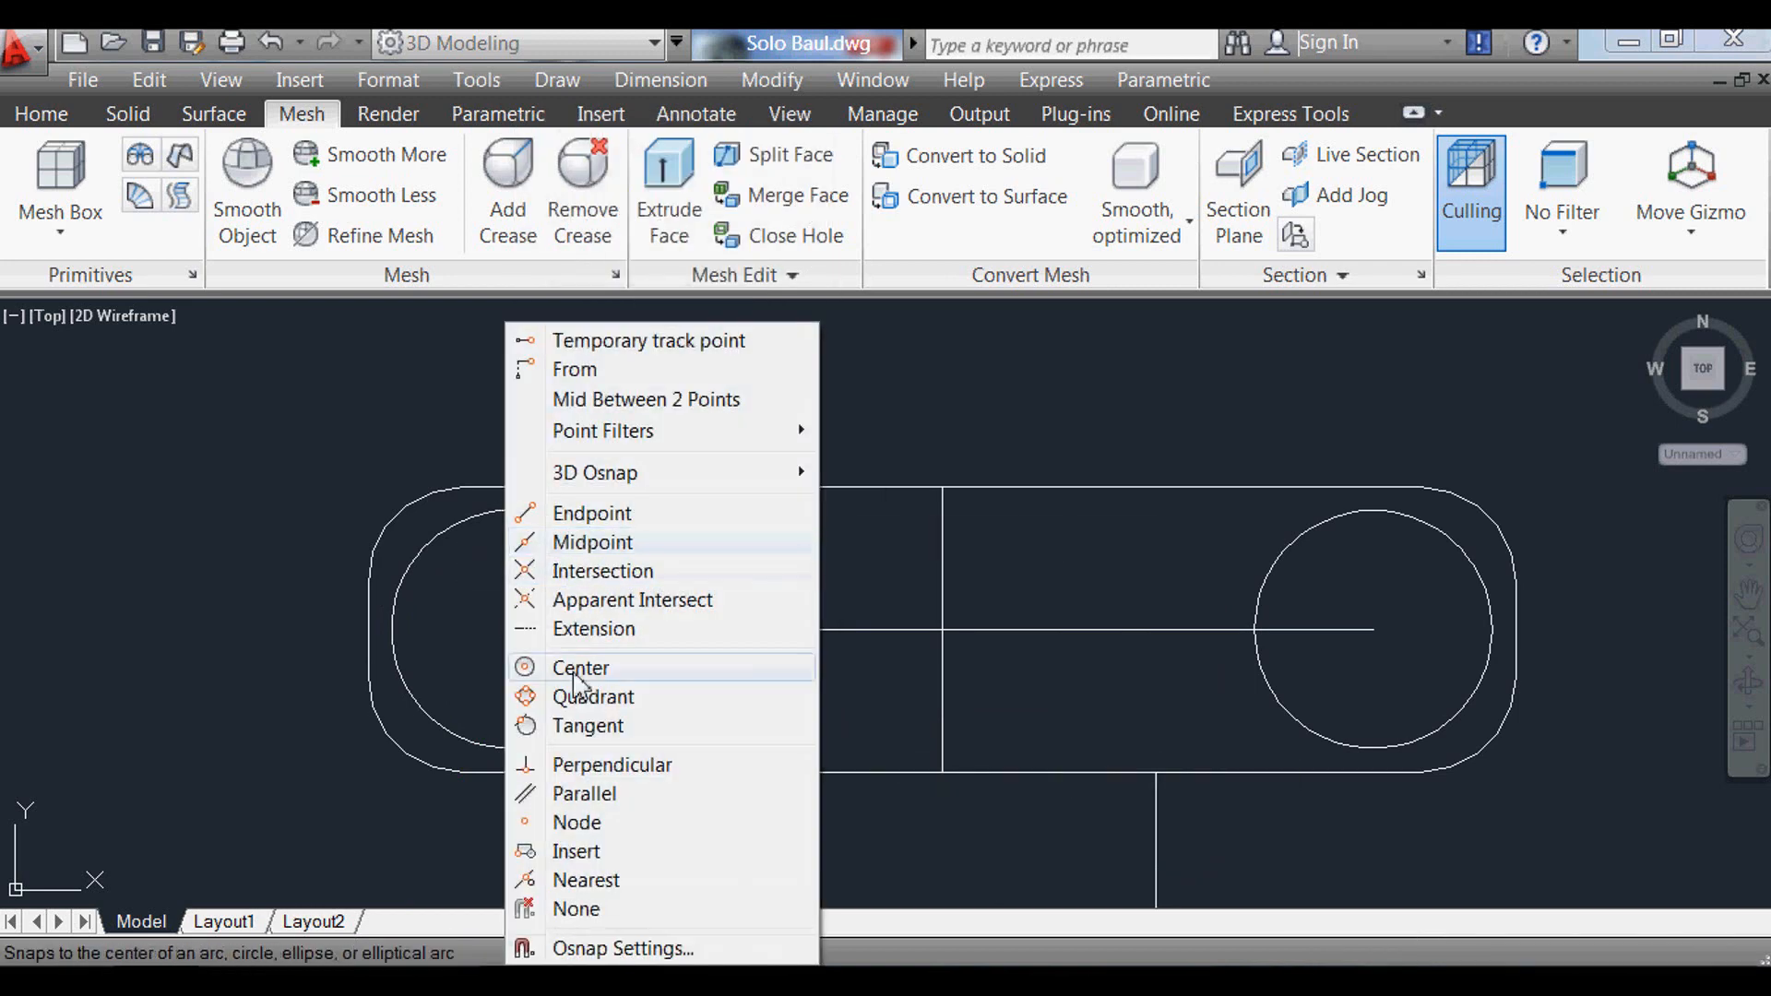
left_click(566, 699)
left_click(509, 512)
scroll(600, 602, "down", 4)
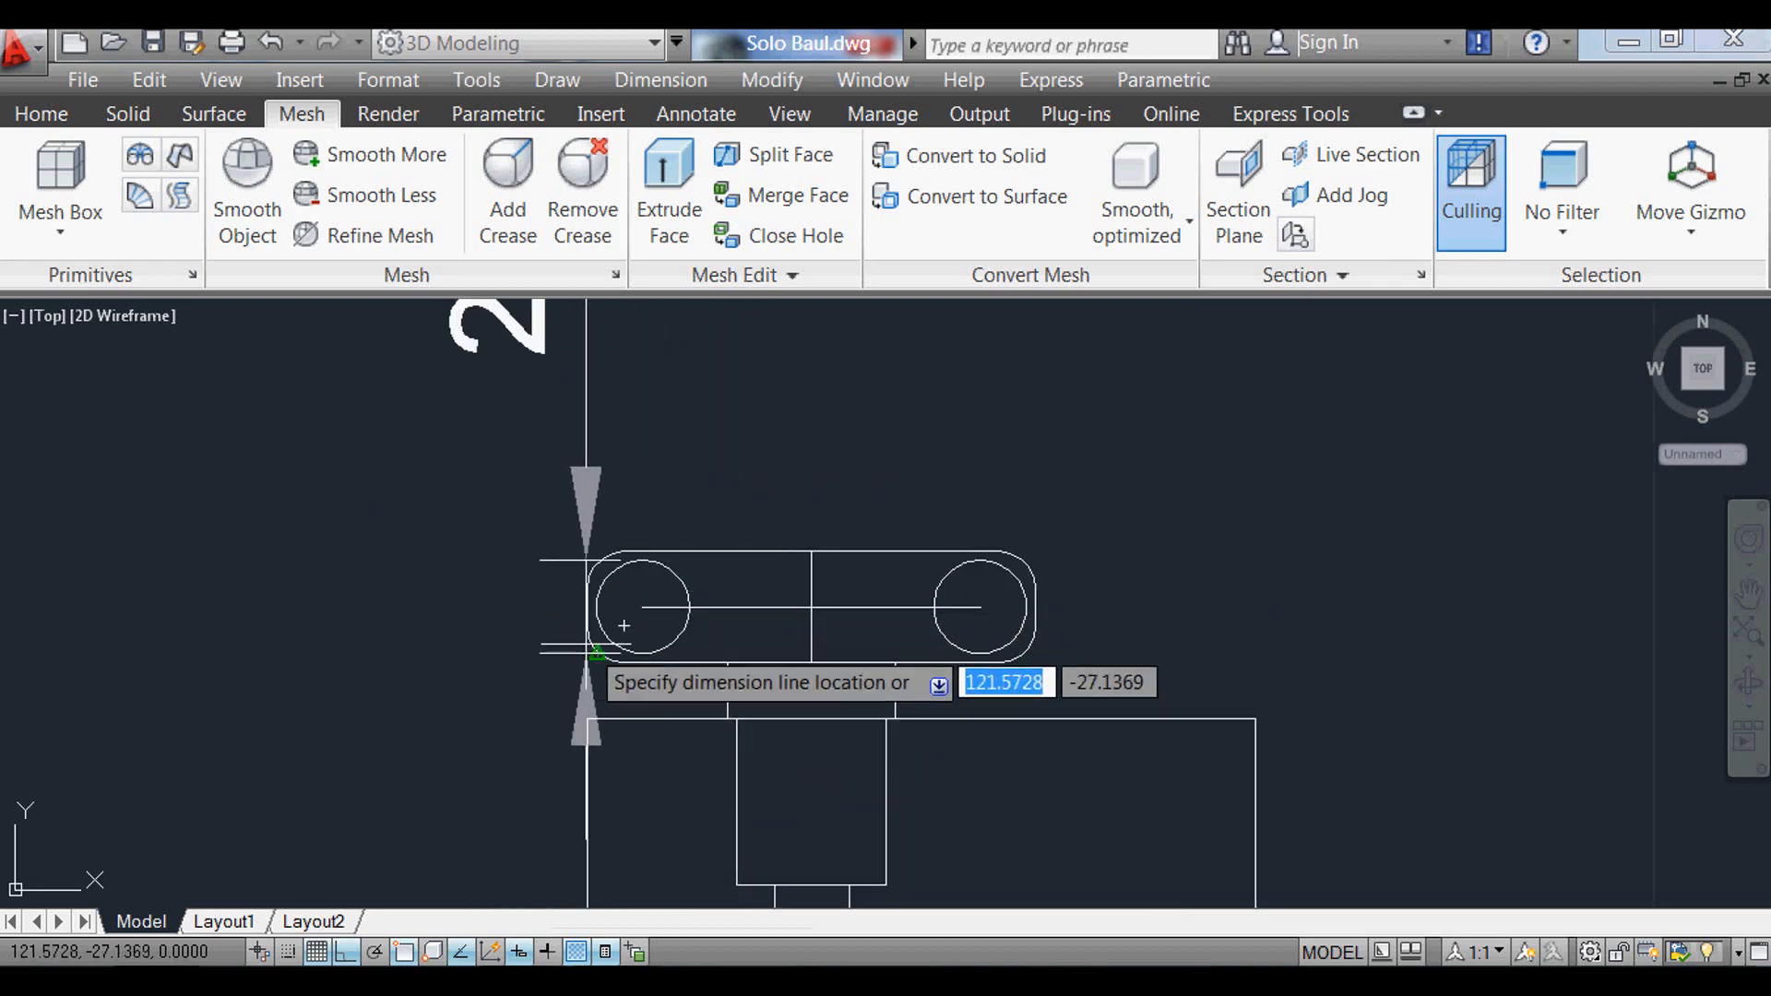
scroll(614, 627, "down", 2)
scroll(738, 651, "down", 2)
scroll(858, 812, "up", 2)
Step: Measure the diameter of a rivet along the chest's lower edge with a linear dimension, without placing the dimension
scroll(1143, 830, "down", 4)
scroll(877, 533, "up", 1)
scroll(847, 684, "up", 6)
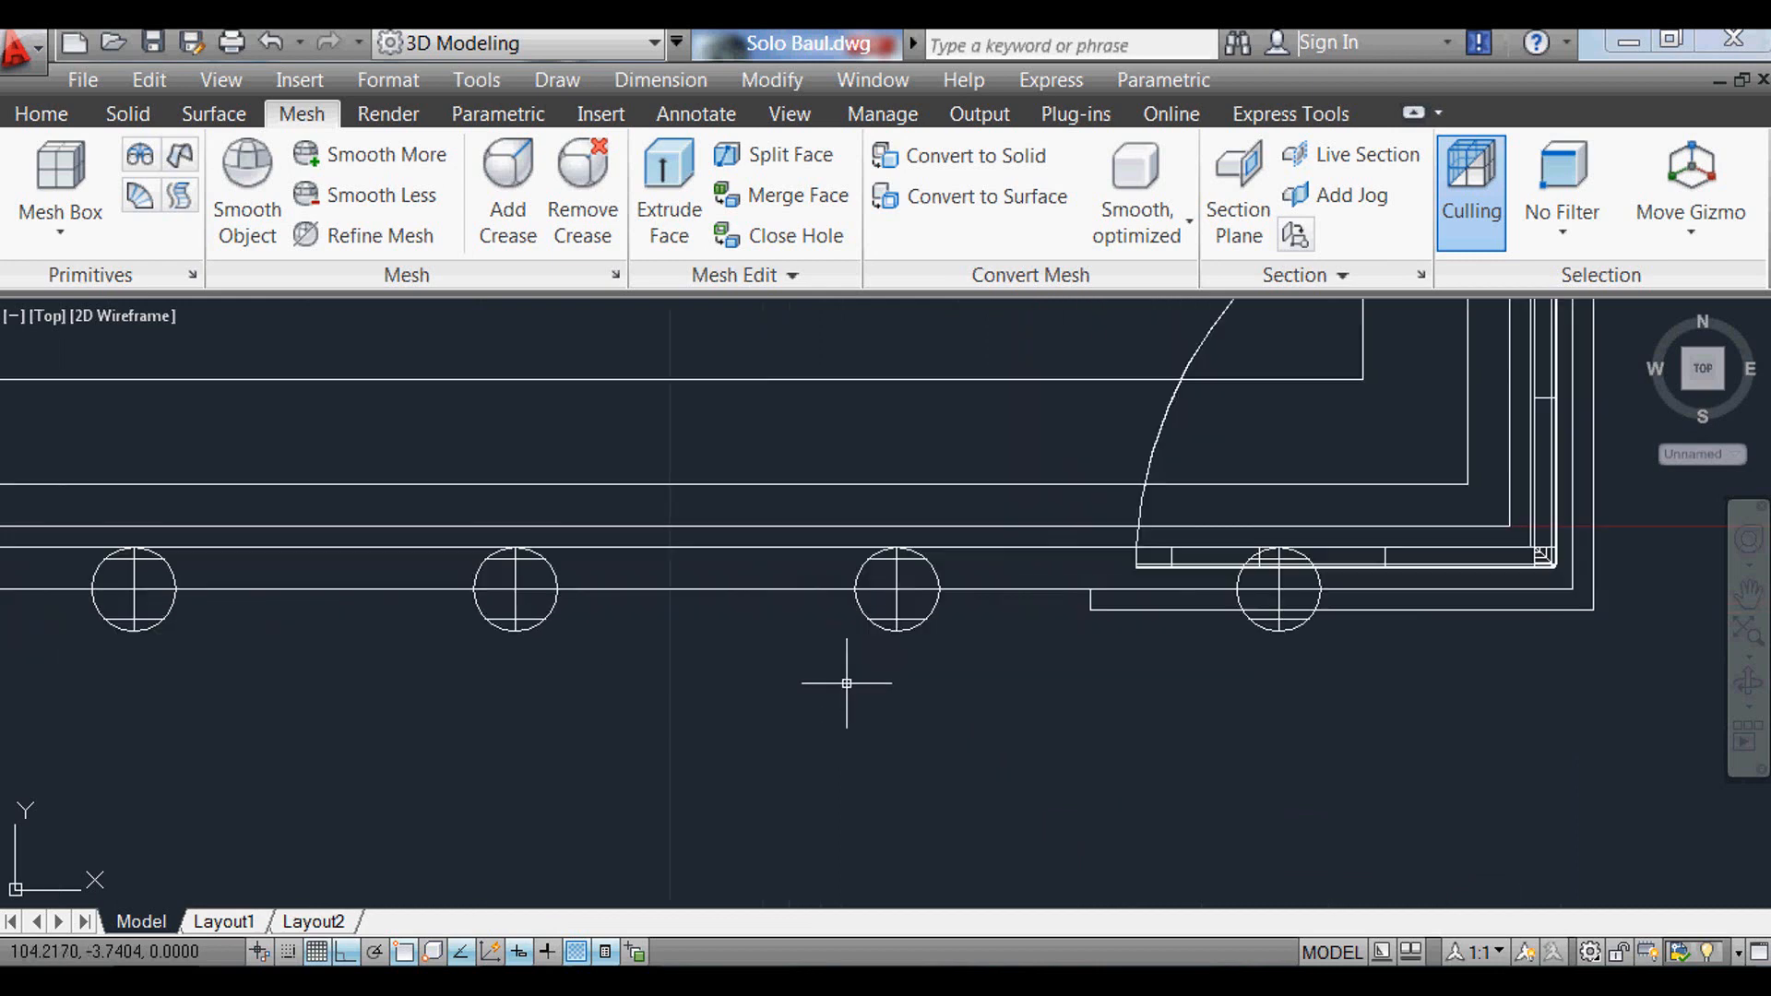
scroll(917, 590, "up", 1)
key("Return")
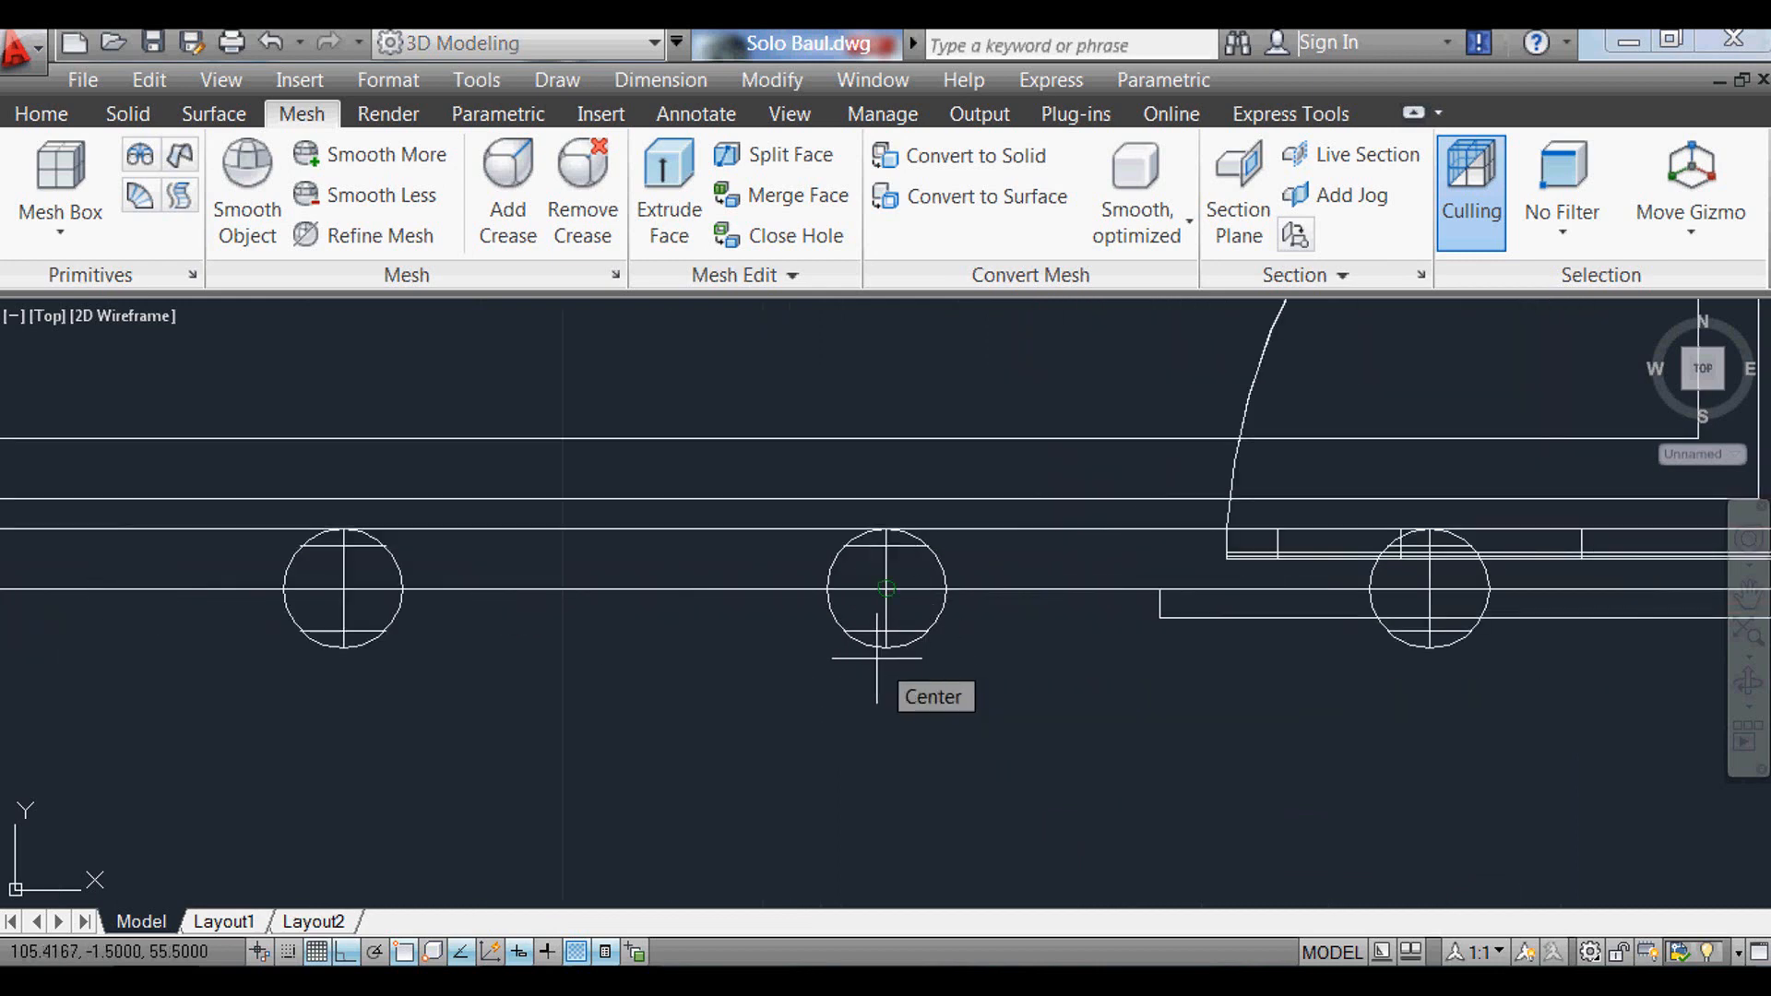
left_click(755, 661)
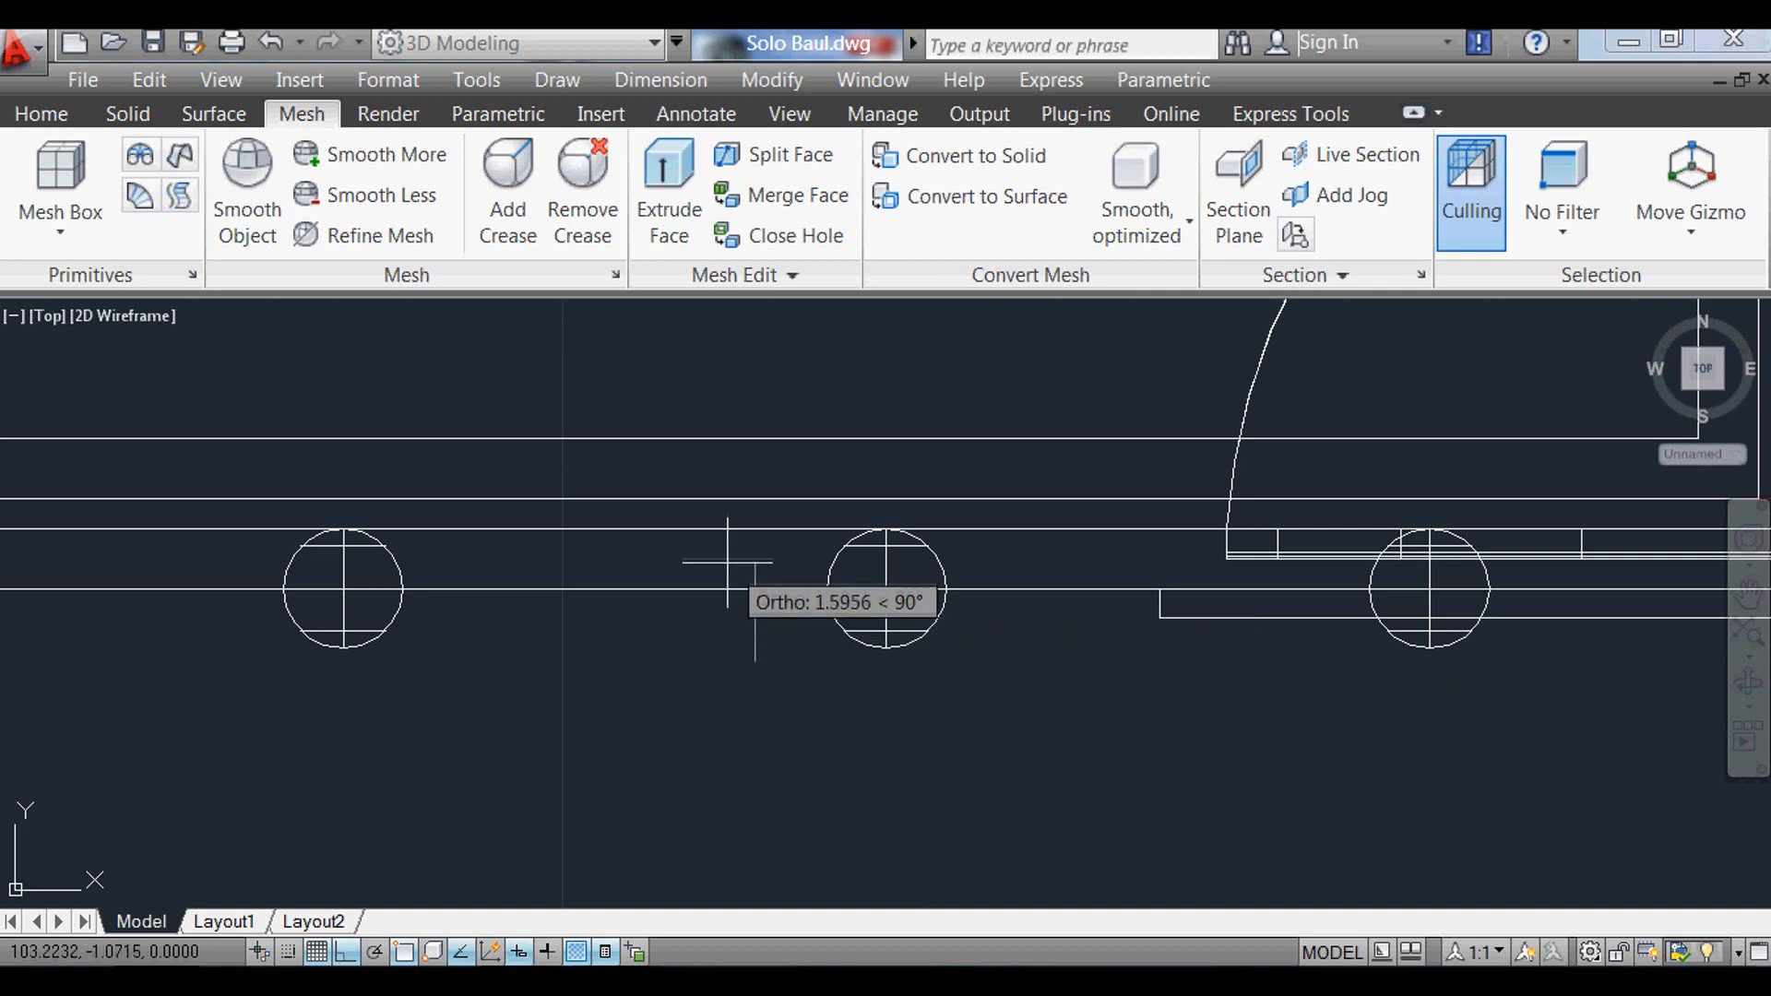
left_click(739, 530)
scroll(887, 700, "down", 5)
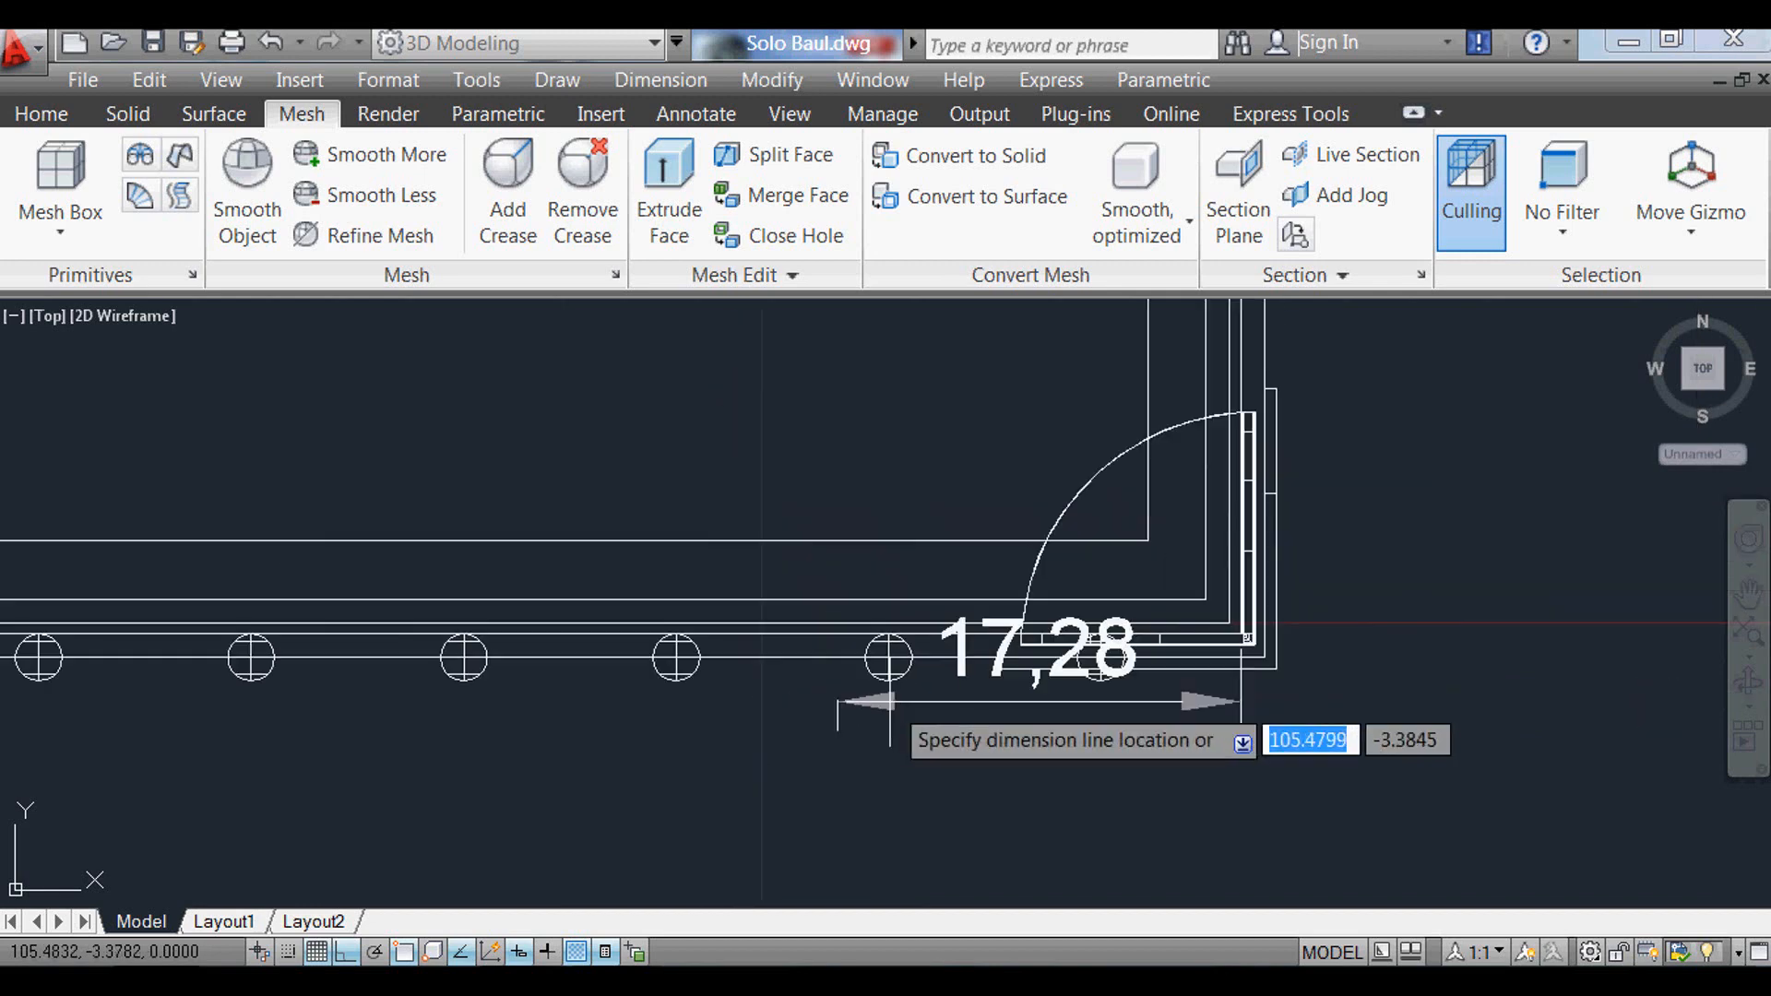
scroll(776, 641, "up", 2)
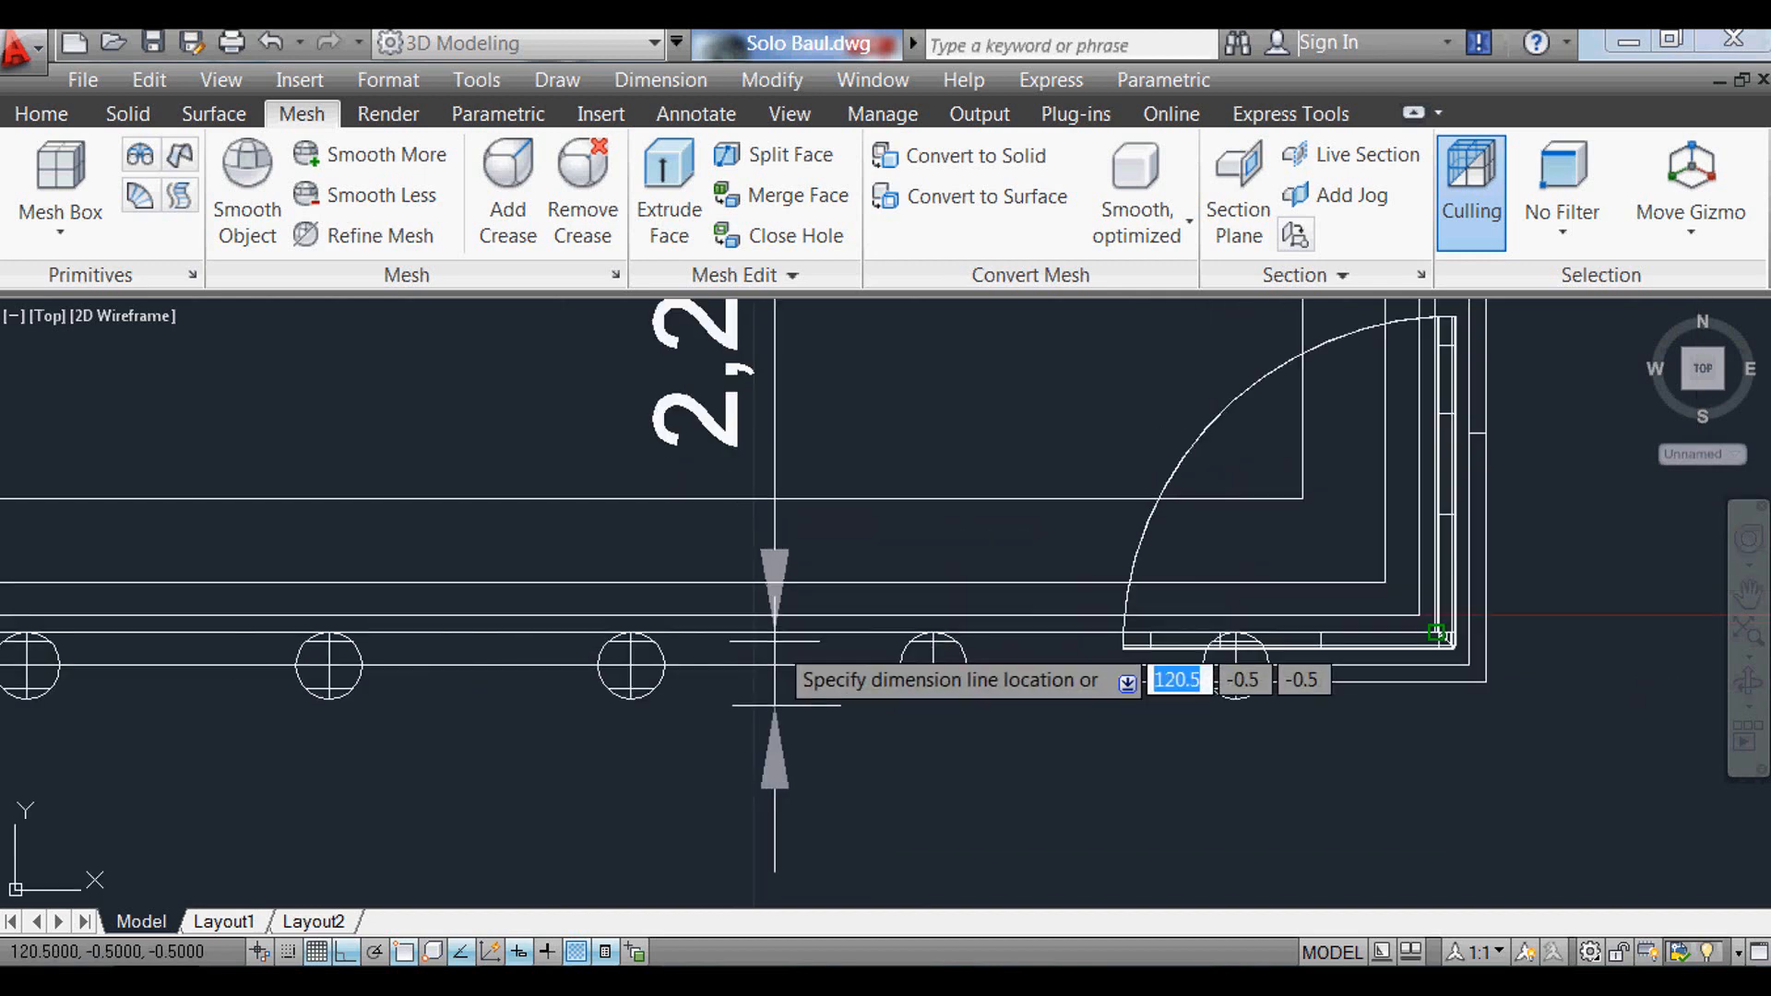
key("Escape")
Step: Switch to the SW Isometric view and frame the part with the rounded bar
scroll(783, 689, "down", 2)
scroll(1004, 489, "down", 6)
scroll(1093, 625, "up", 4)
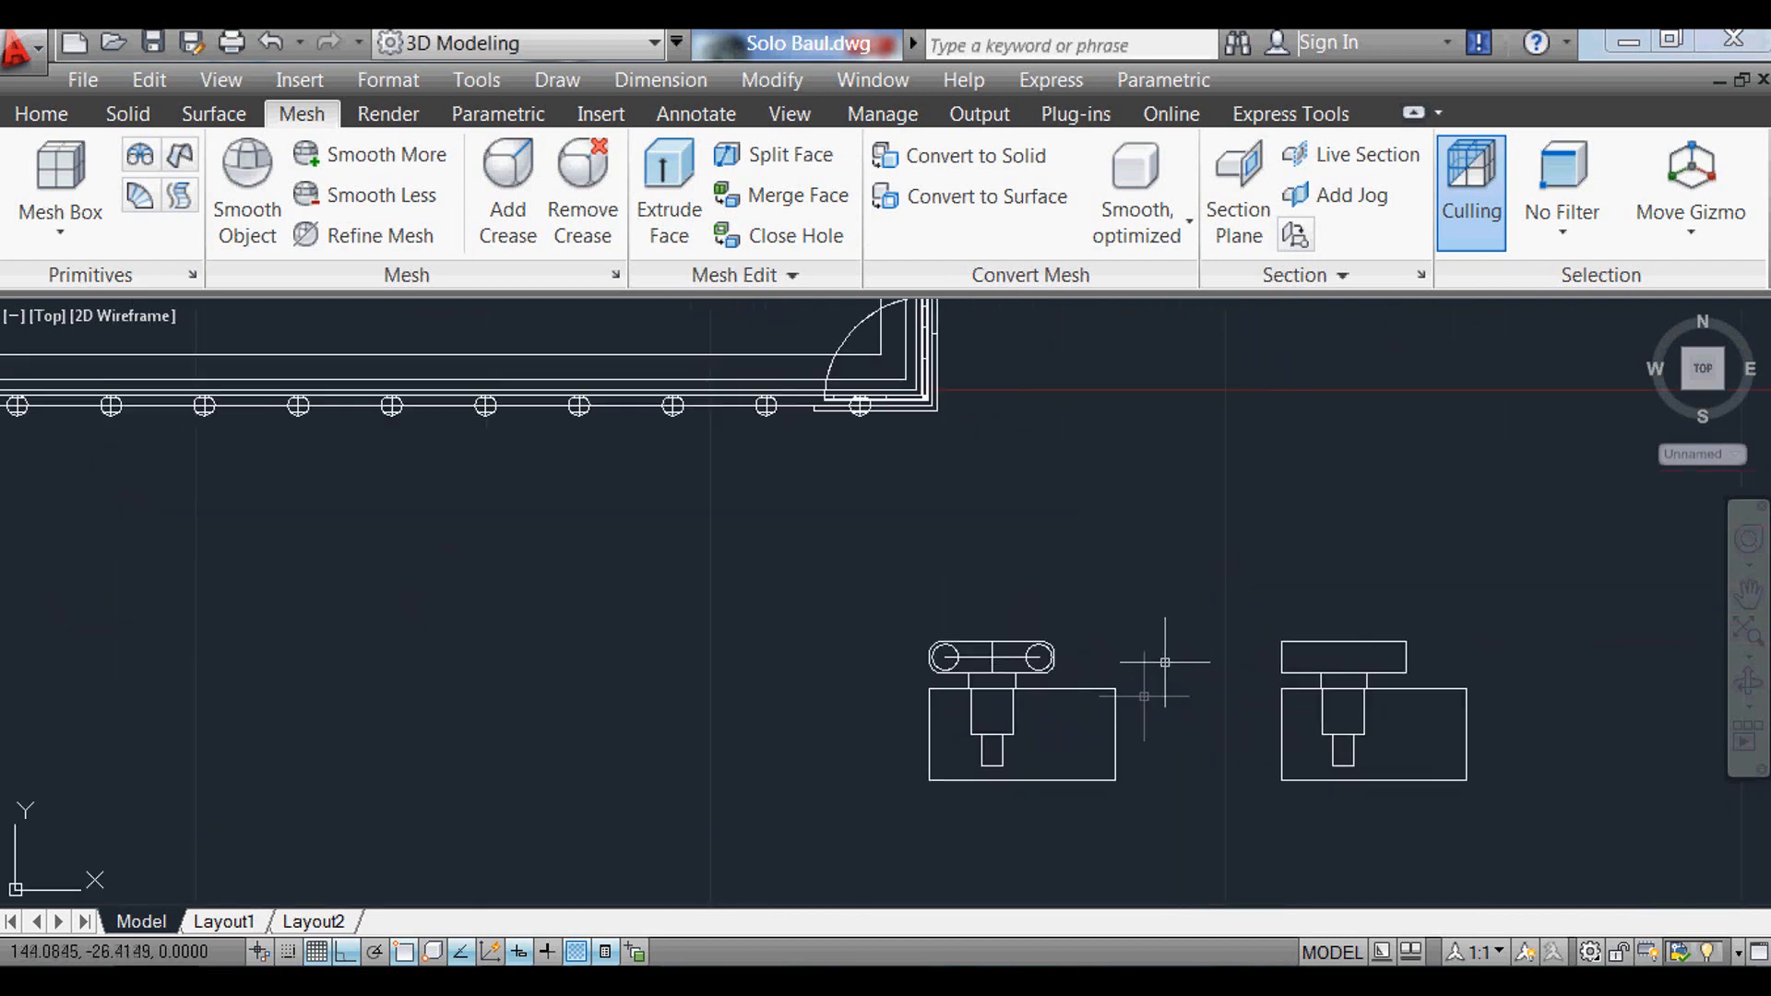
scroll(872, 626, "up", 2)
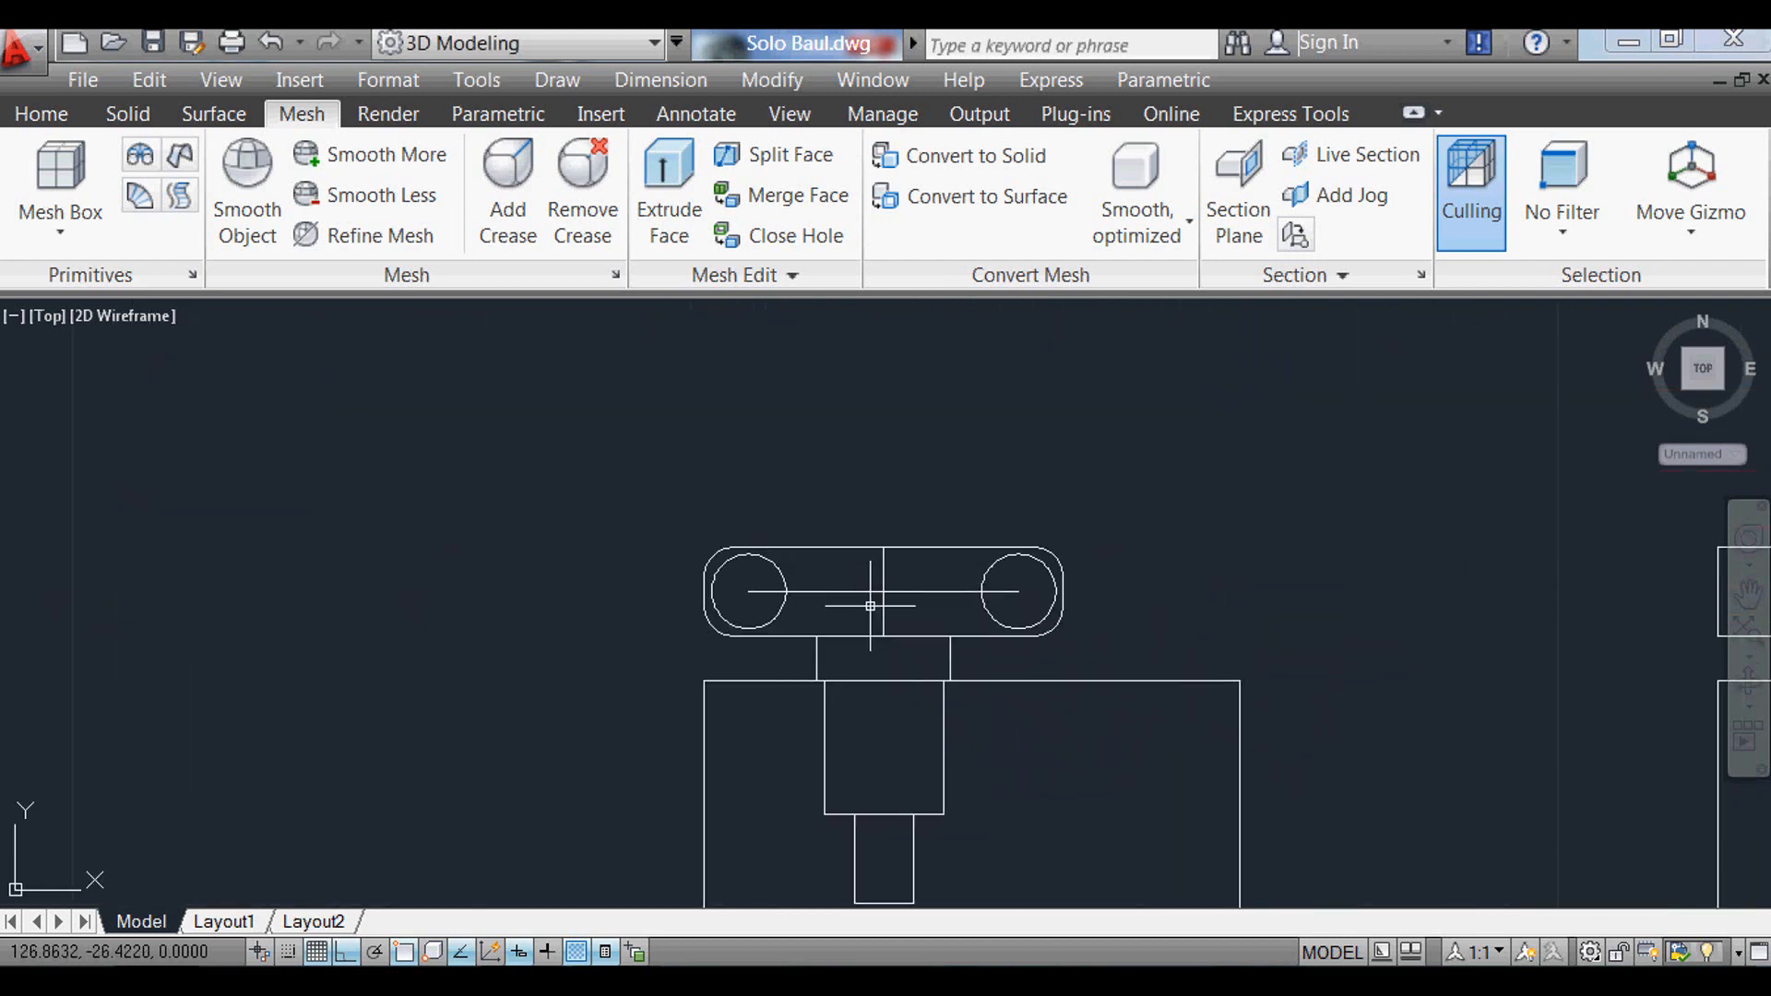
scroll(1000, 580, "up", 2)
scroll(1000, 579, "down", 4)
scroll(1022, 544, "up", 2)
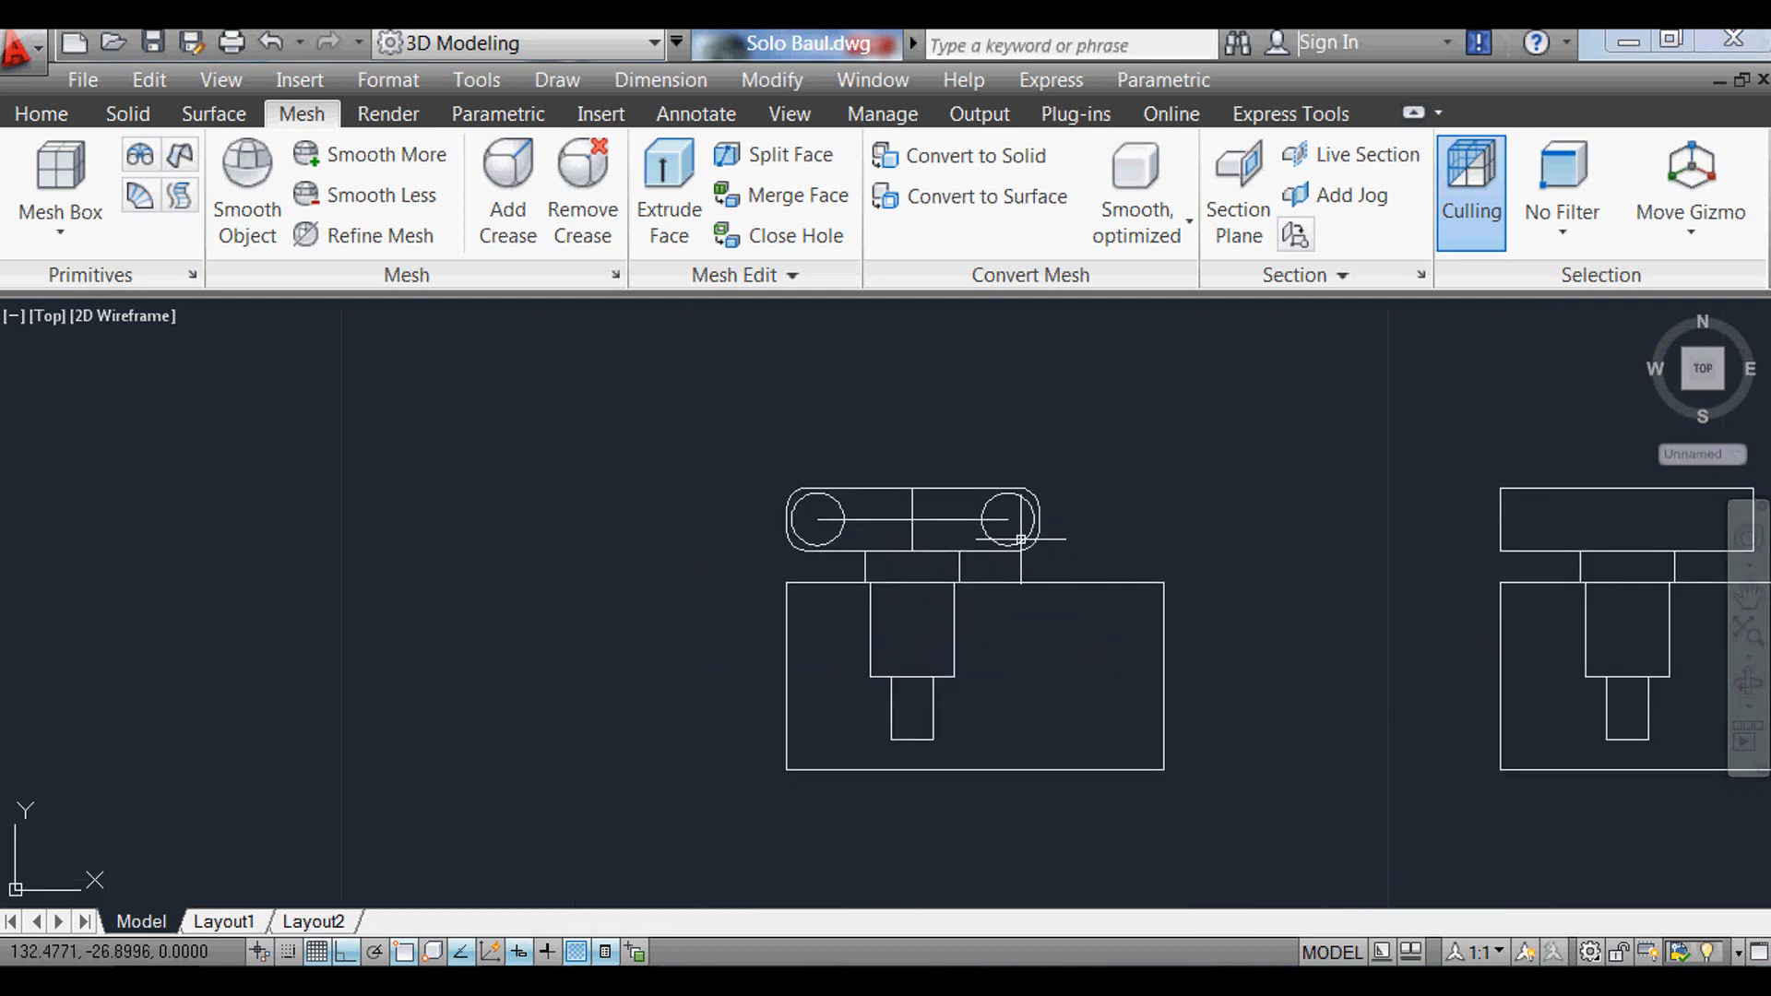
scroll(1020, 535, "up", 2)
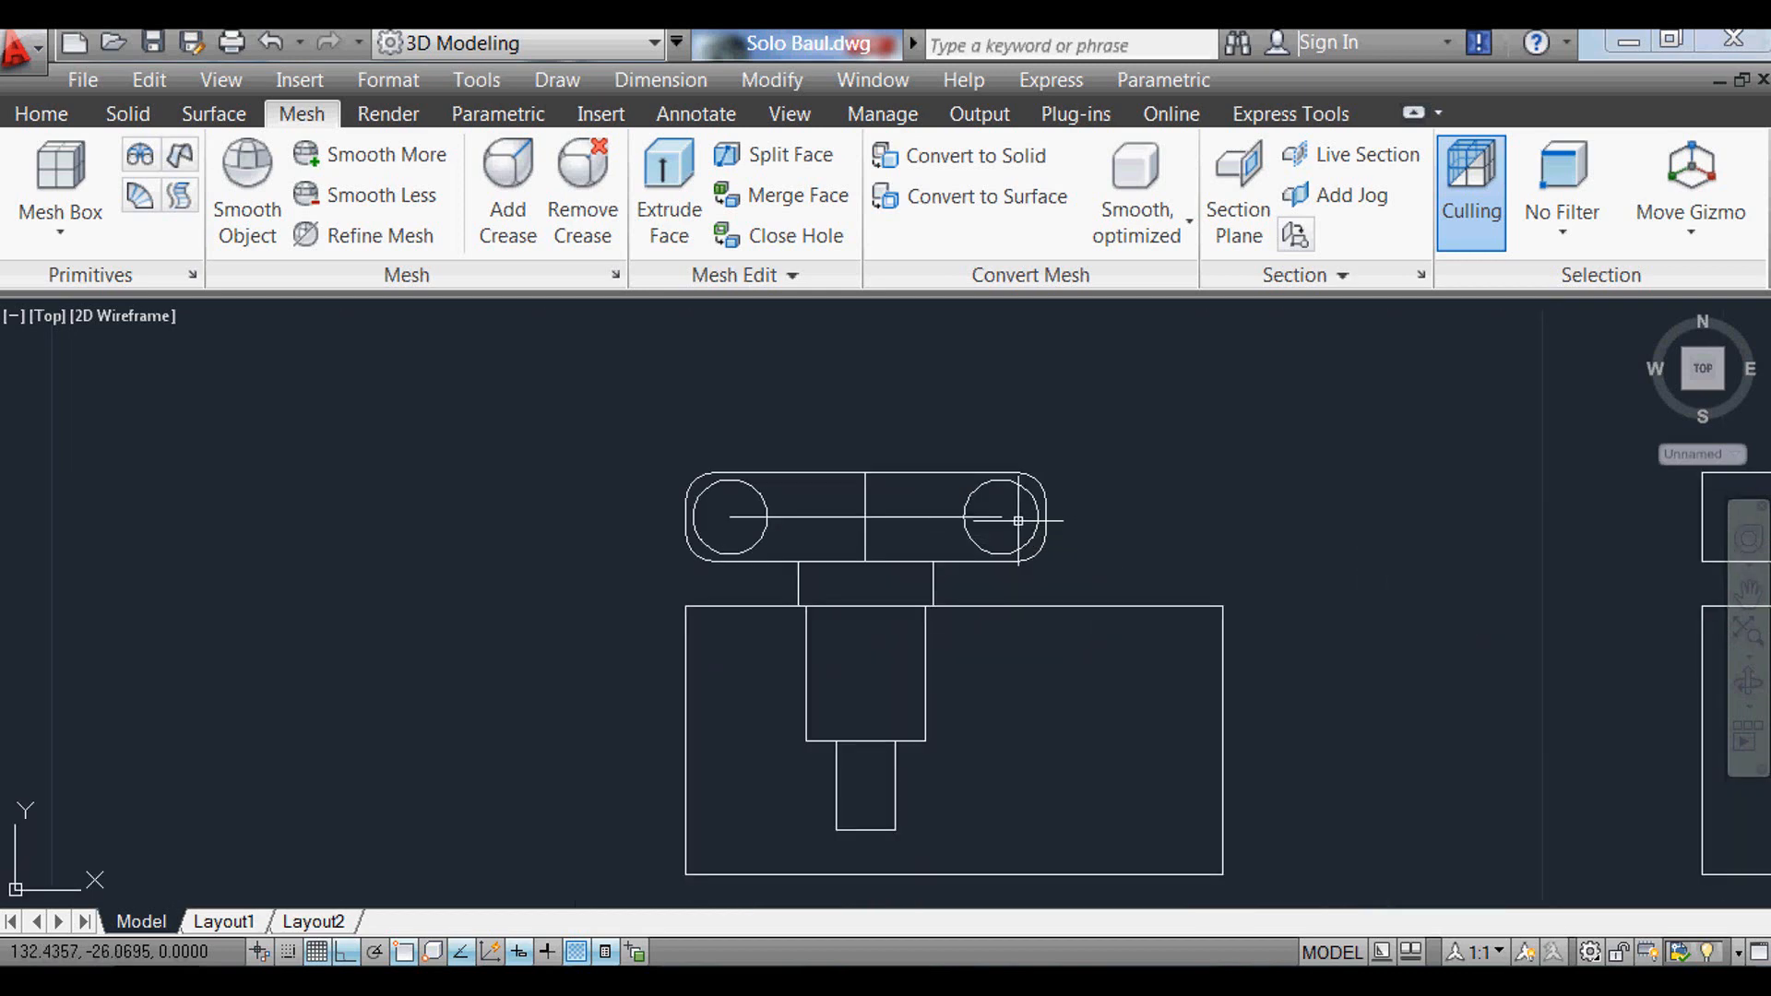
key("Return")
left_click(609, 549)
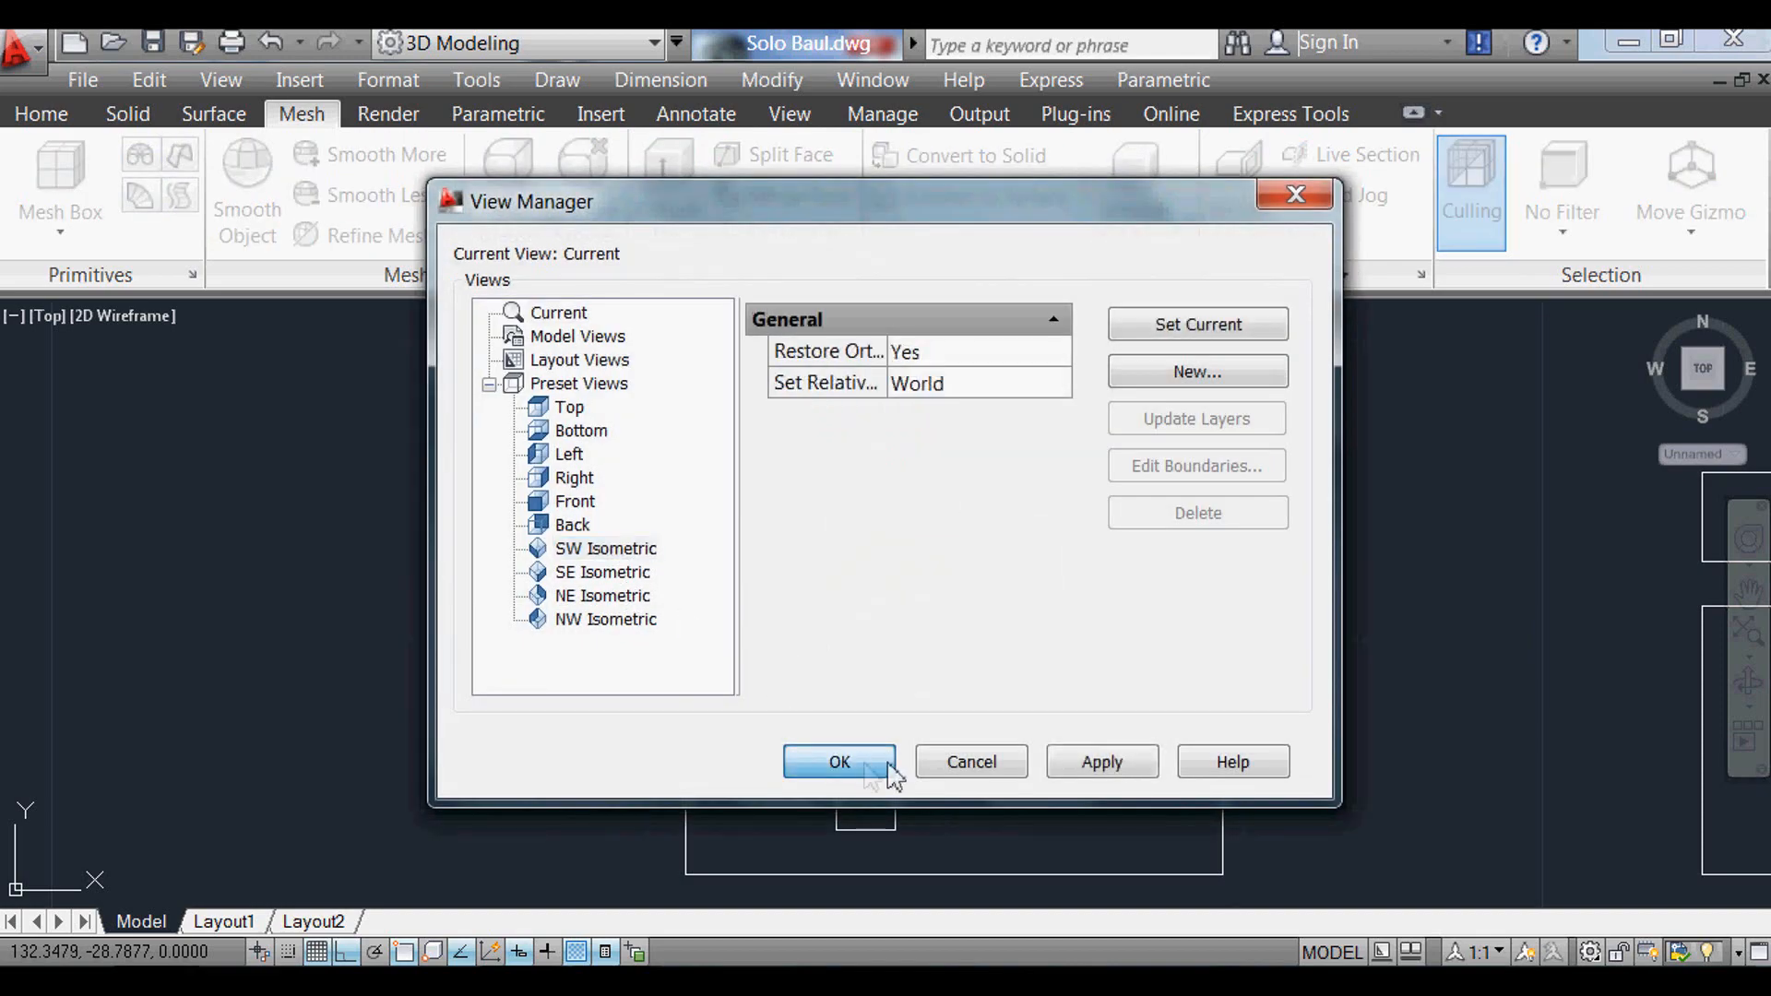
left_click(881, 762)
scroll(1061, 664, "up", 3)
scroll(987, 683, "up", 5)
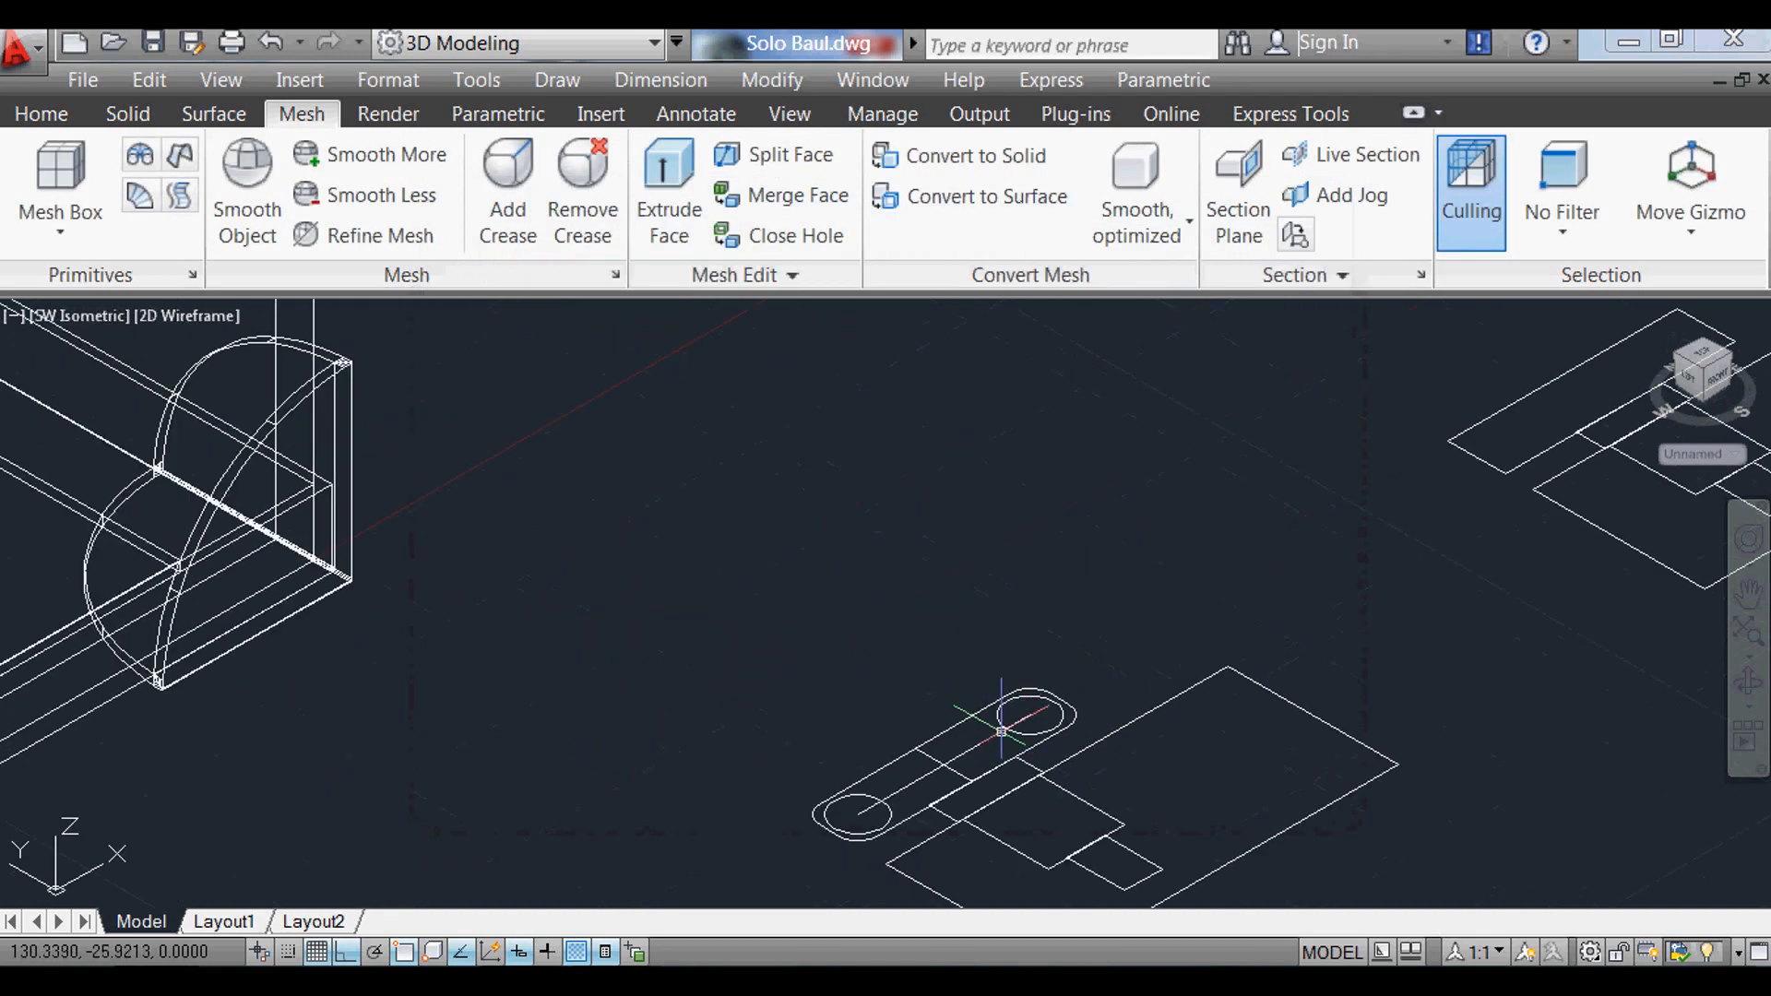
scroll(889, 589, "up", 2)
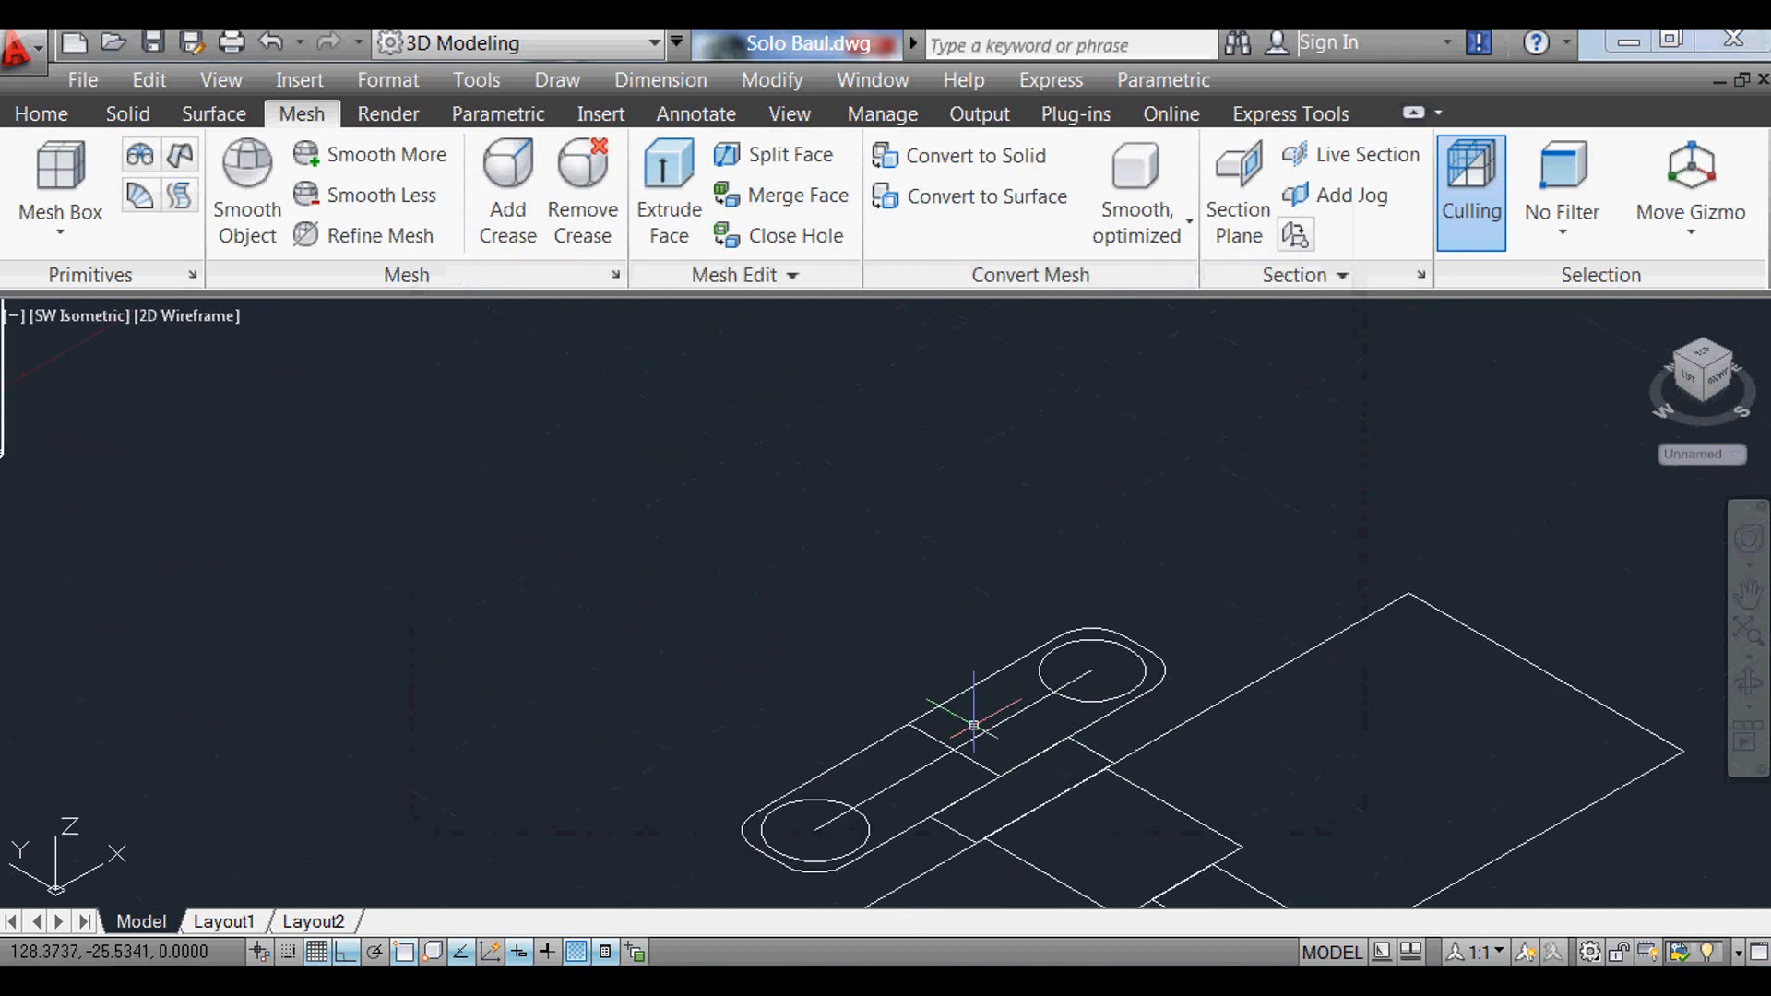
Step: Move the rounded bar with its circles and lines, plus the three small rectangles, 2 units along positive Y relative to the large rectangle
type("m")
key("Return")
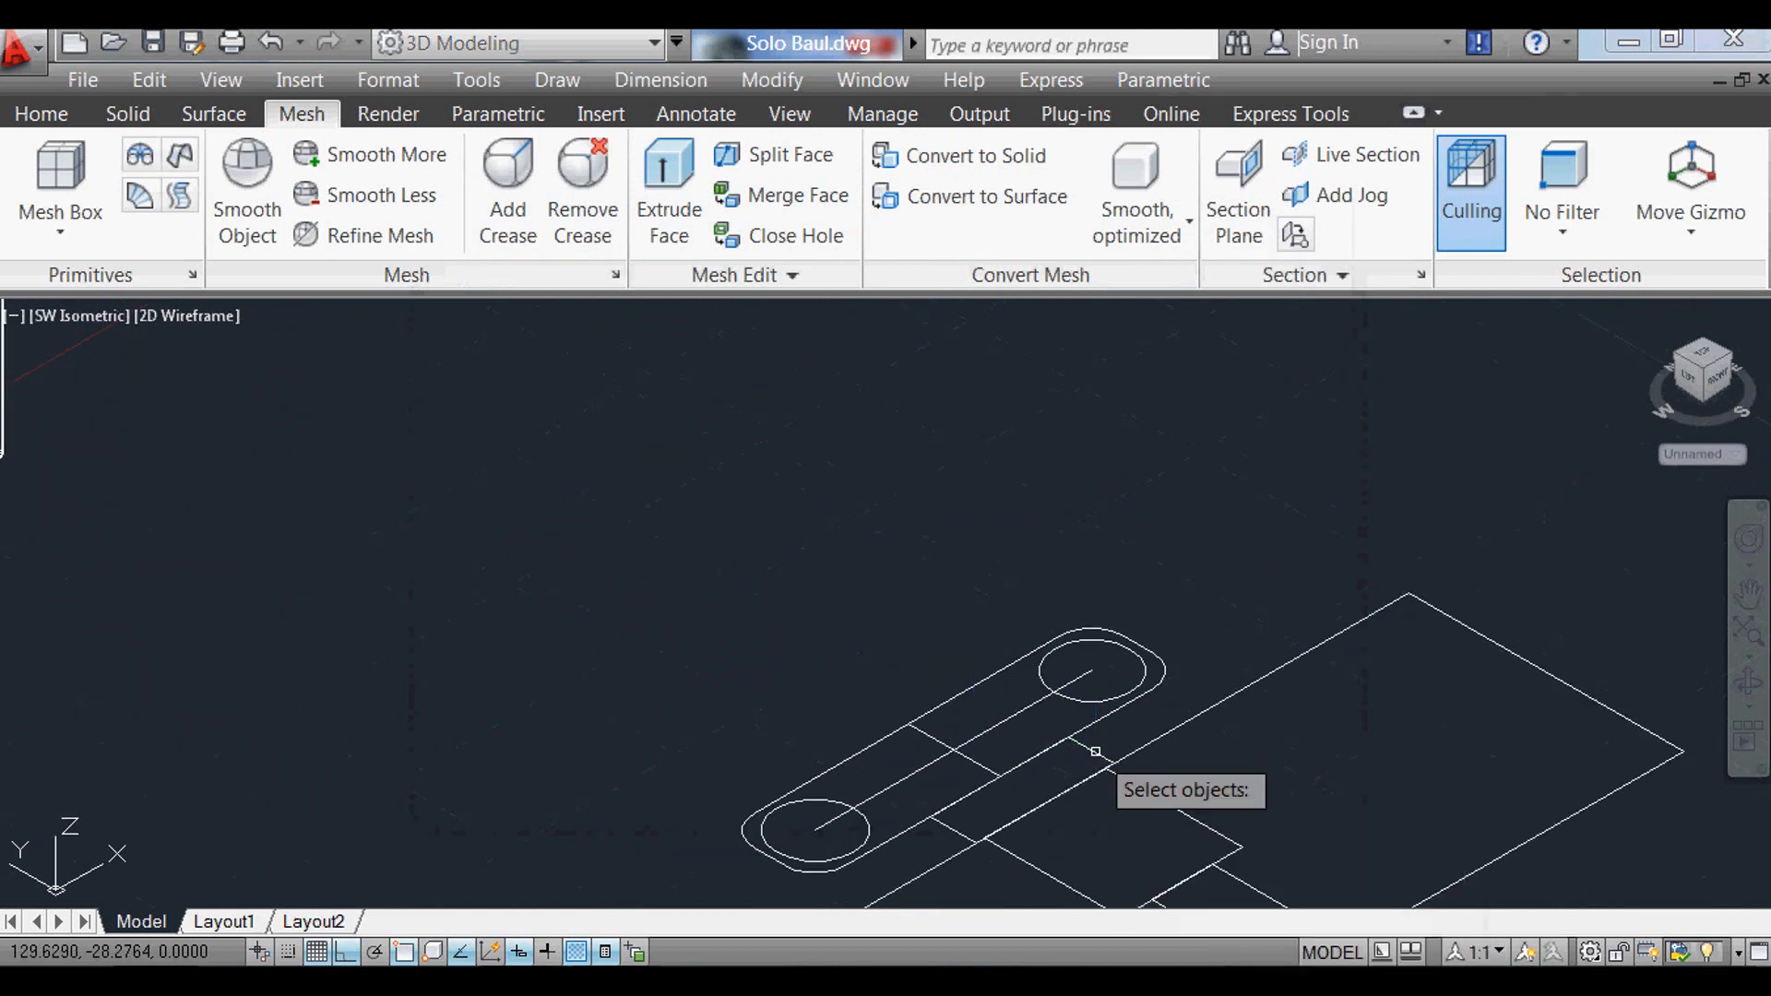
scroll(1169, 746, "down", 2)
left_click(1183, 593)
left_click(1040, 567)
left_click(925, 514)
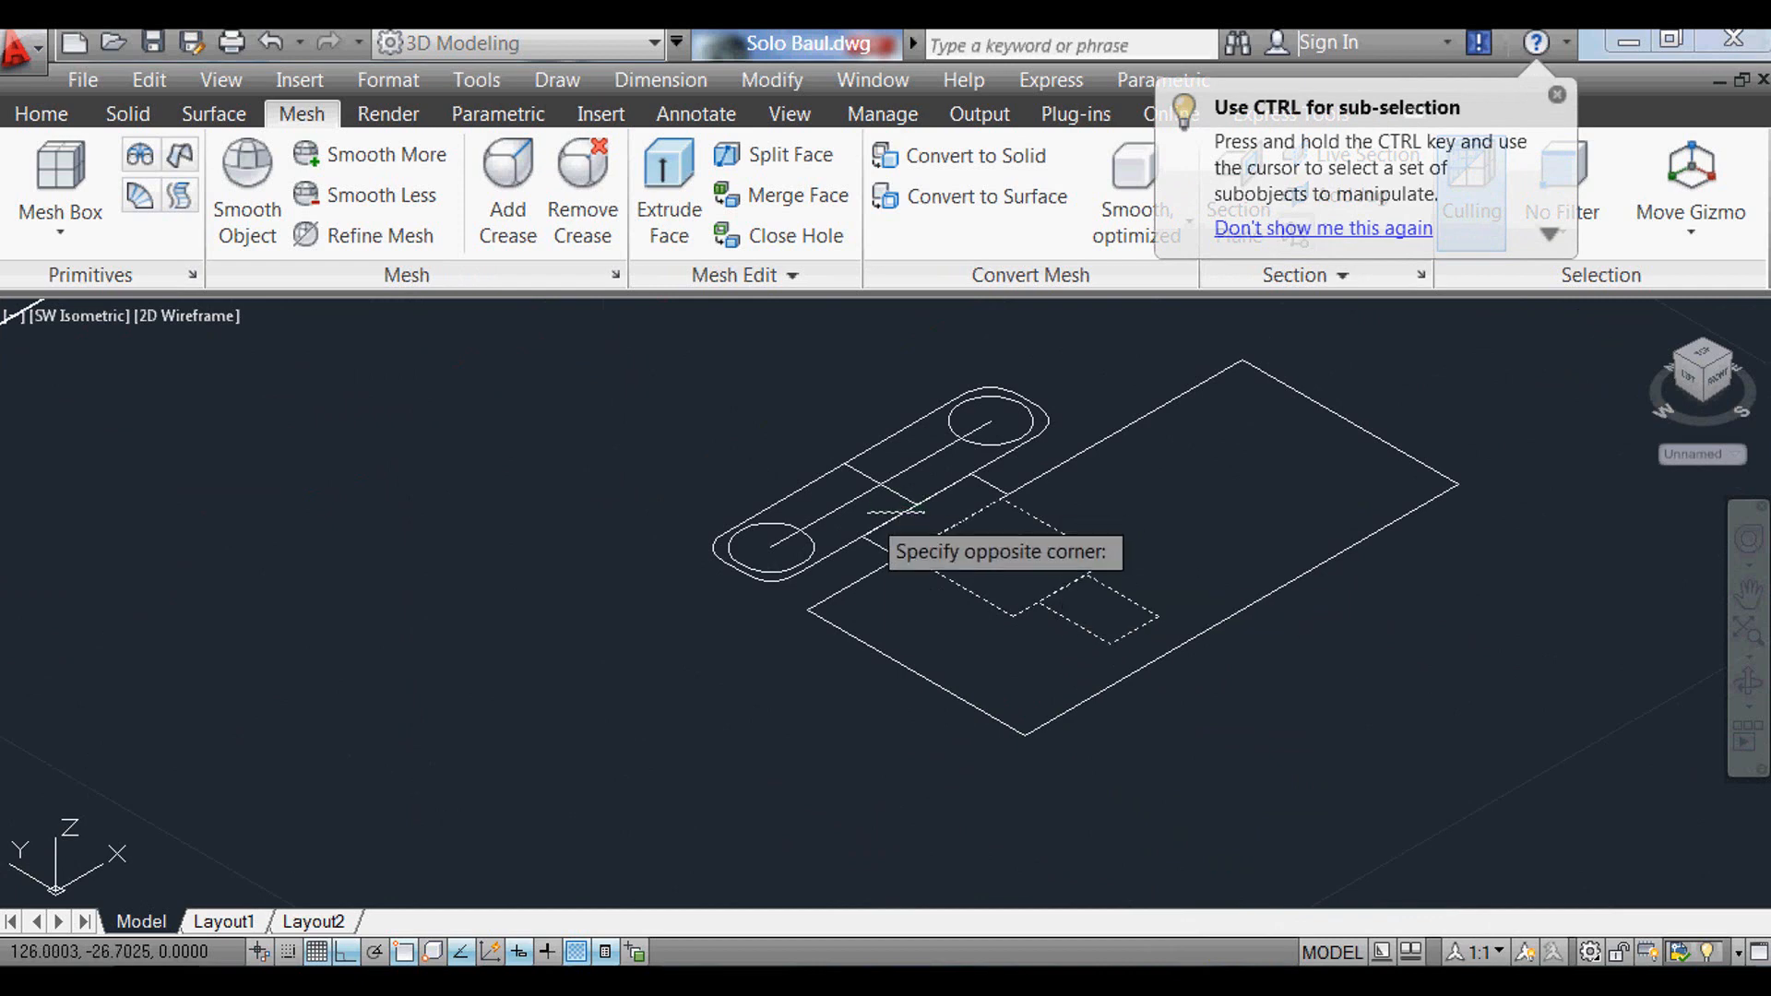
left_click(872, 464)
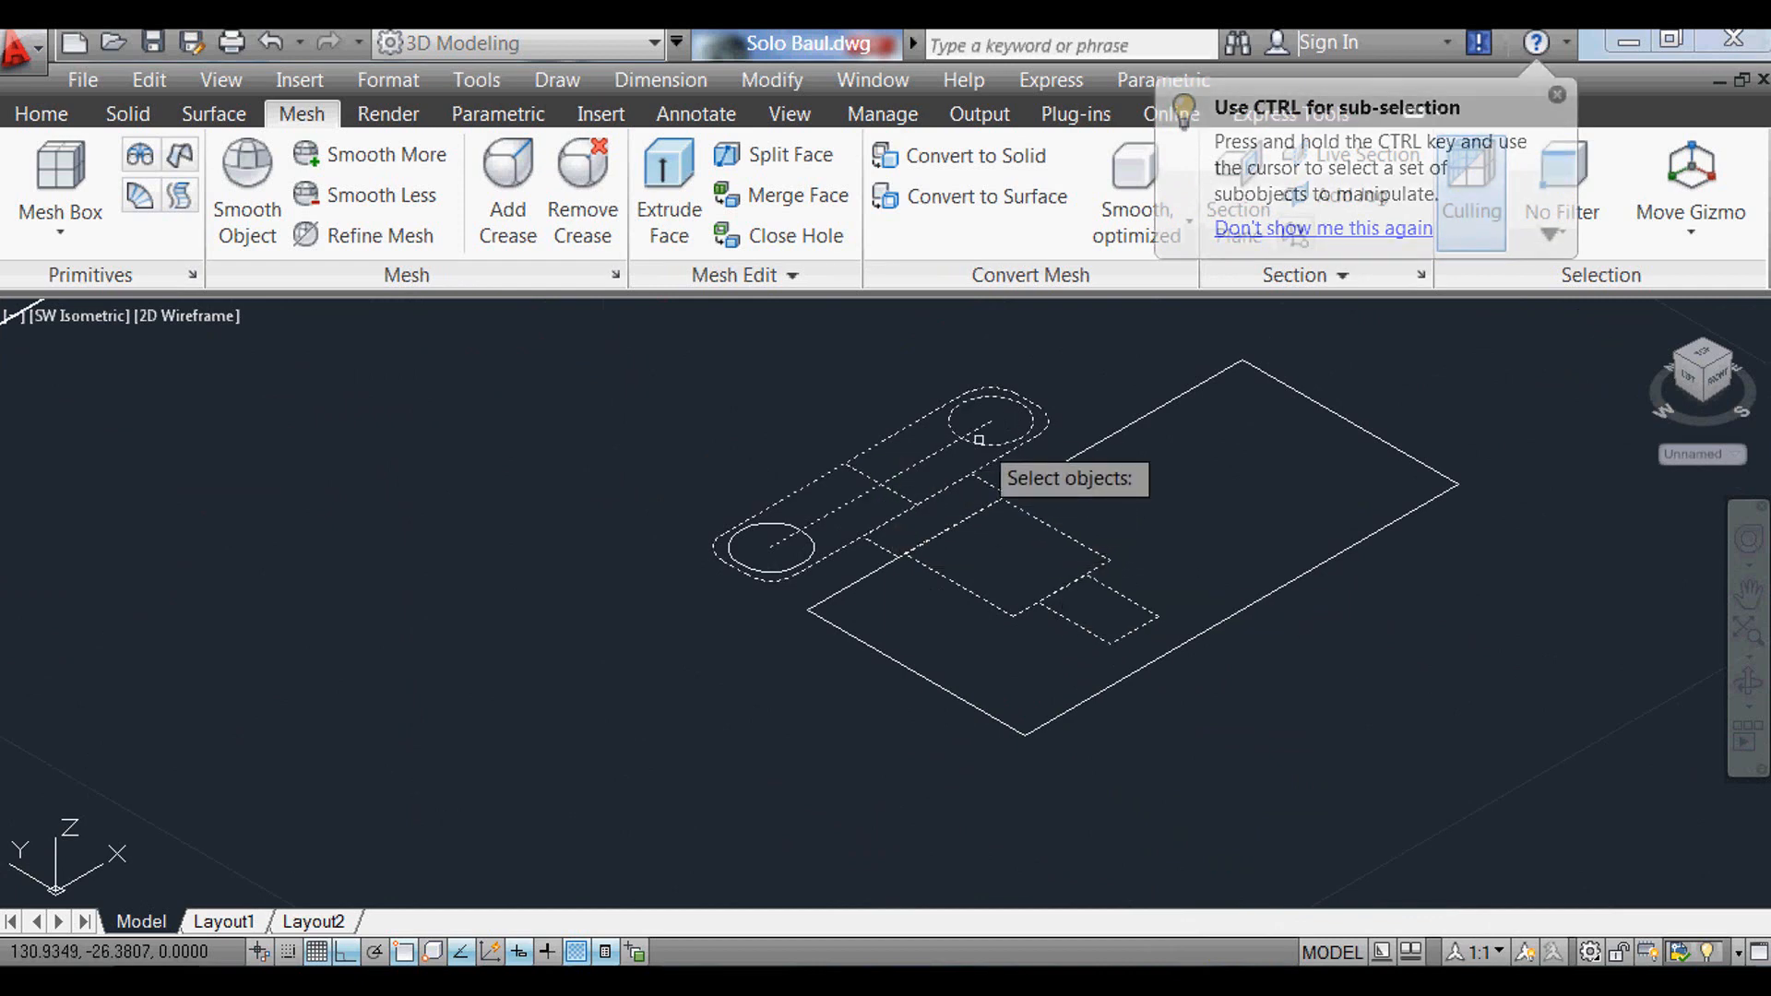
left_click(741, 534)
scroll(796, 602, "down", 1)
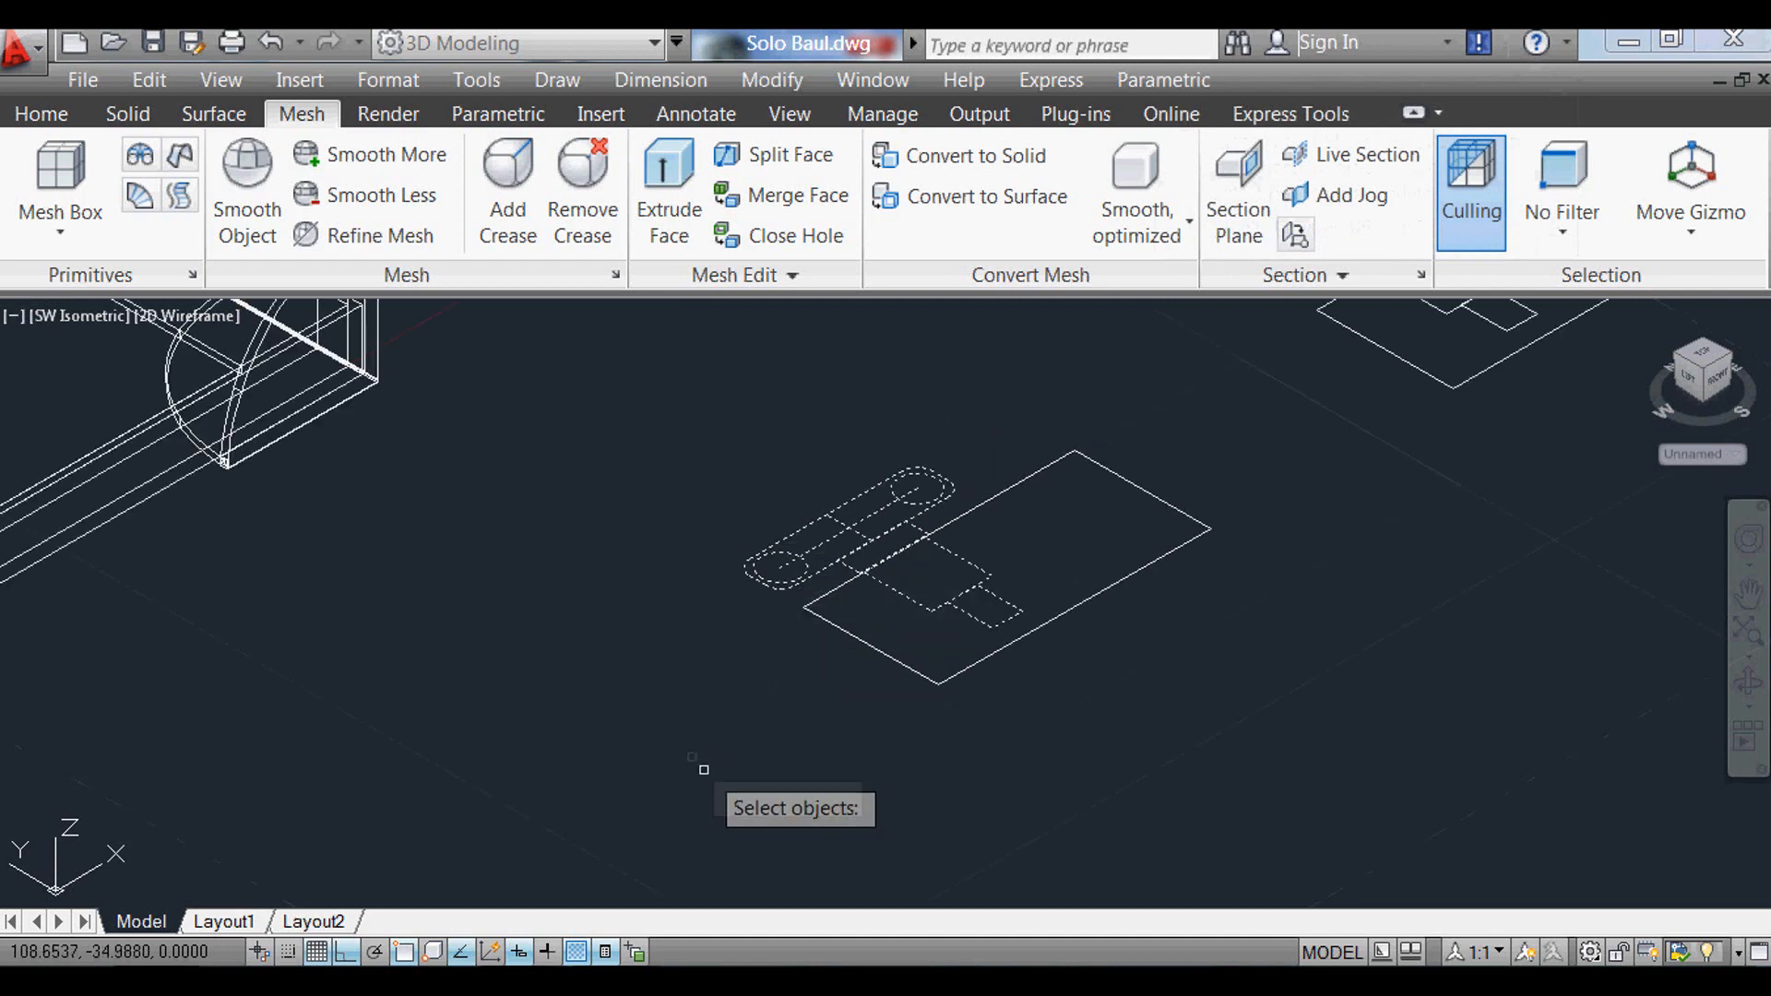
key("Return")
left_click(692, 757)
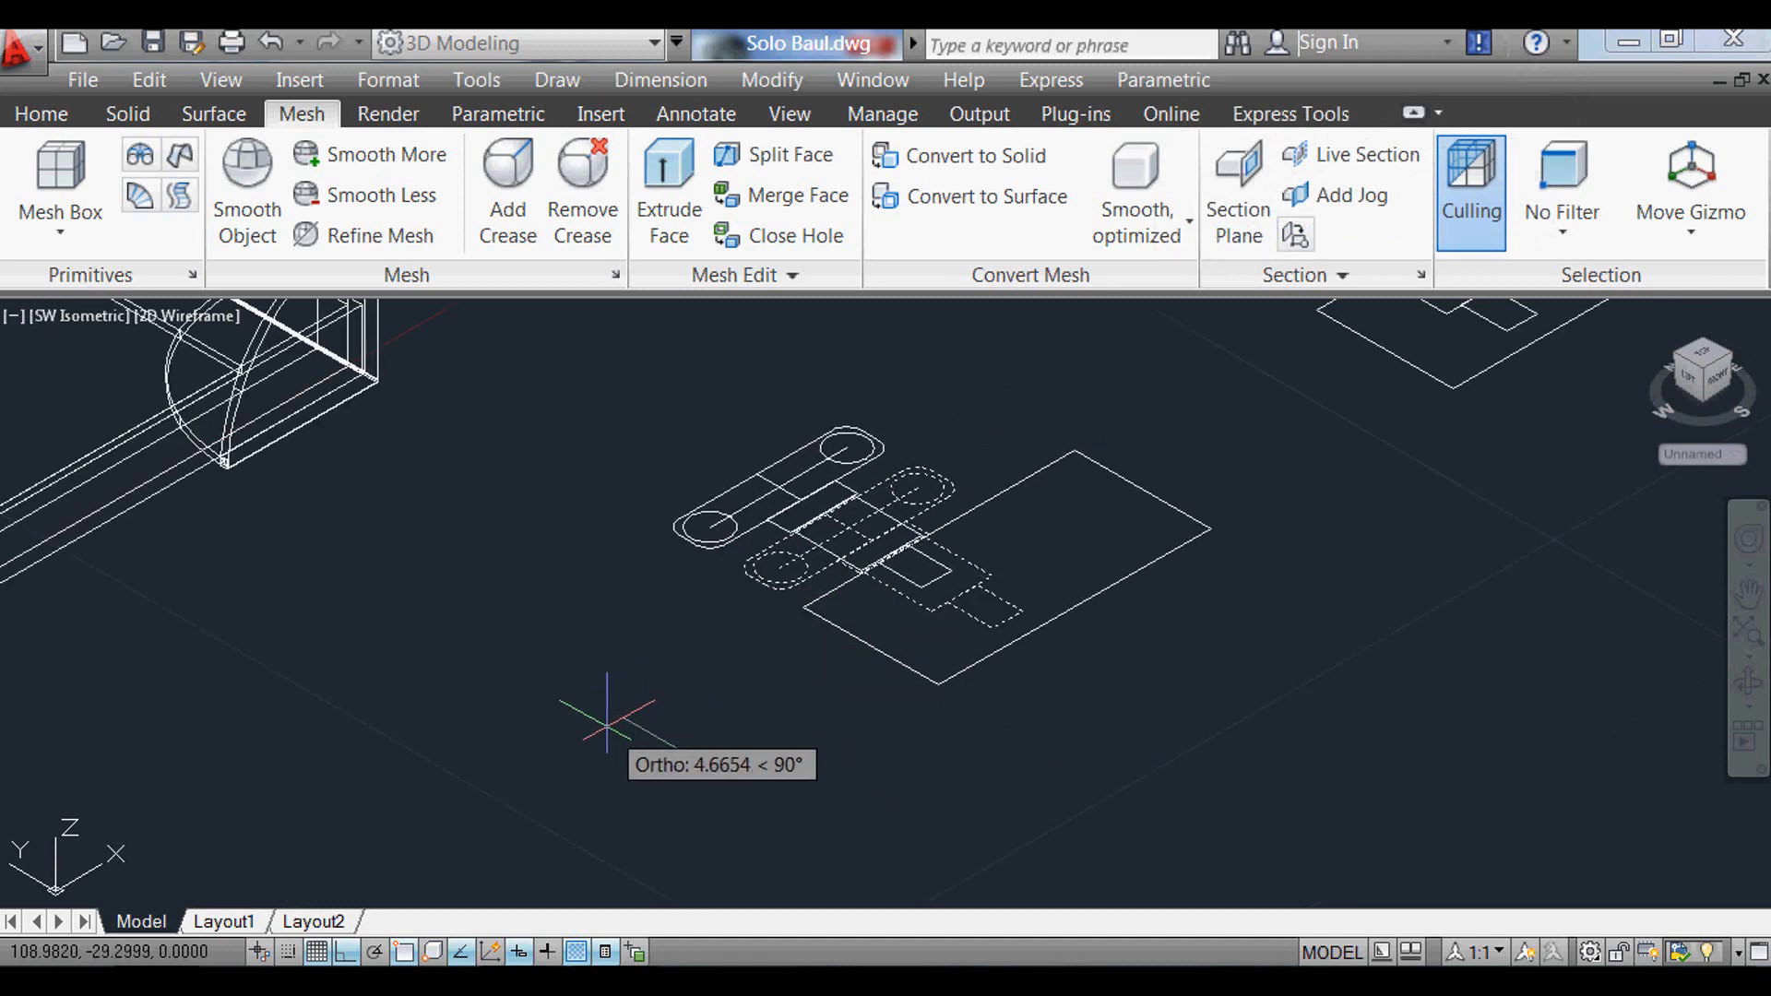
type("2")
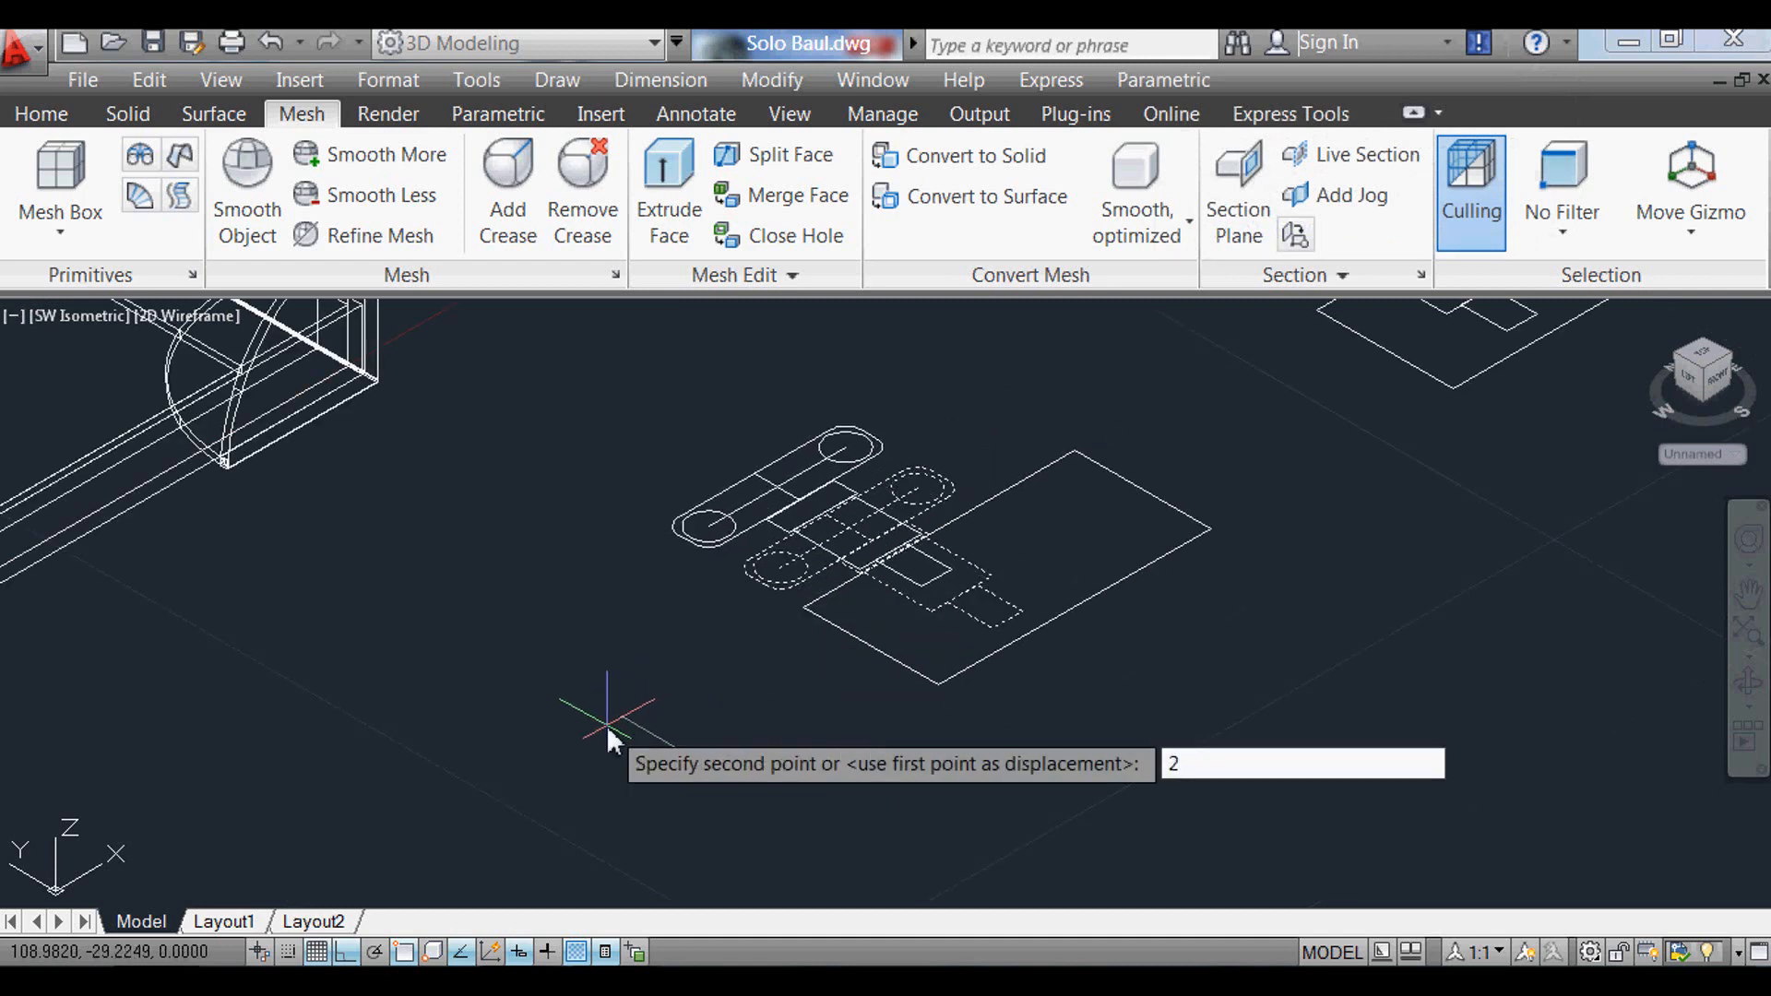
key("Return")
Step: Offset the rounded bar's outline outward by 1
scroll(837, 510, "up", 4)
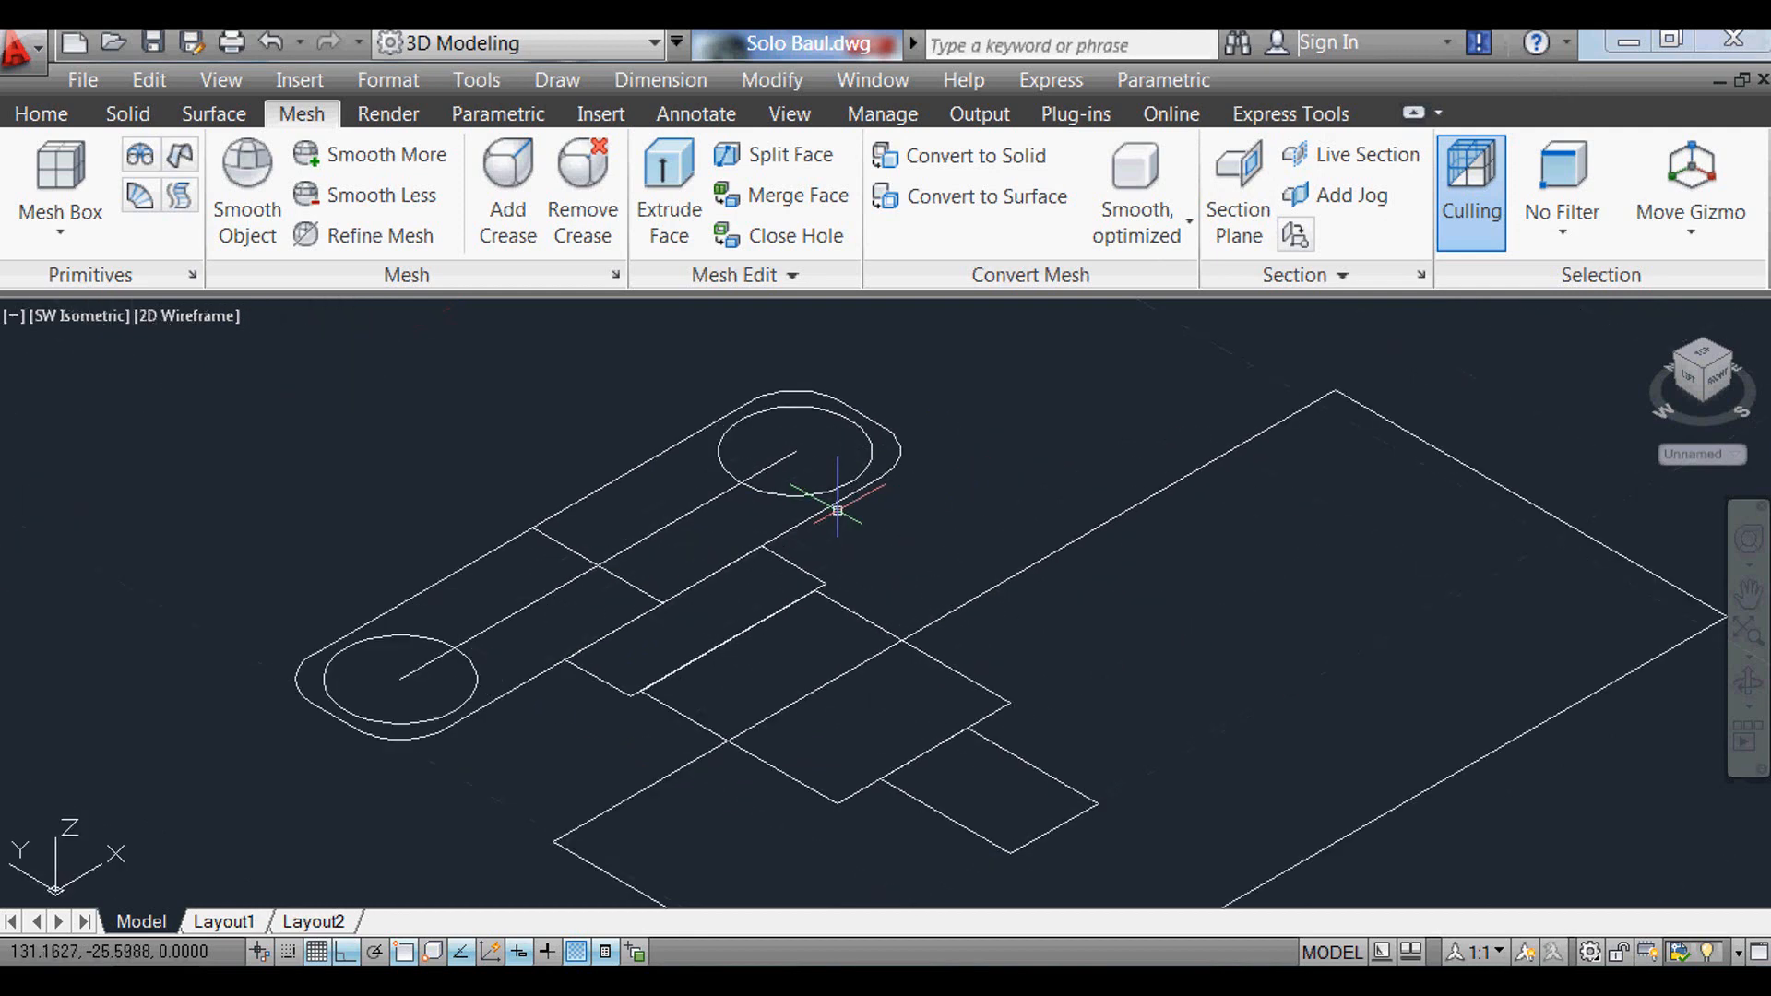
key("Return")
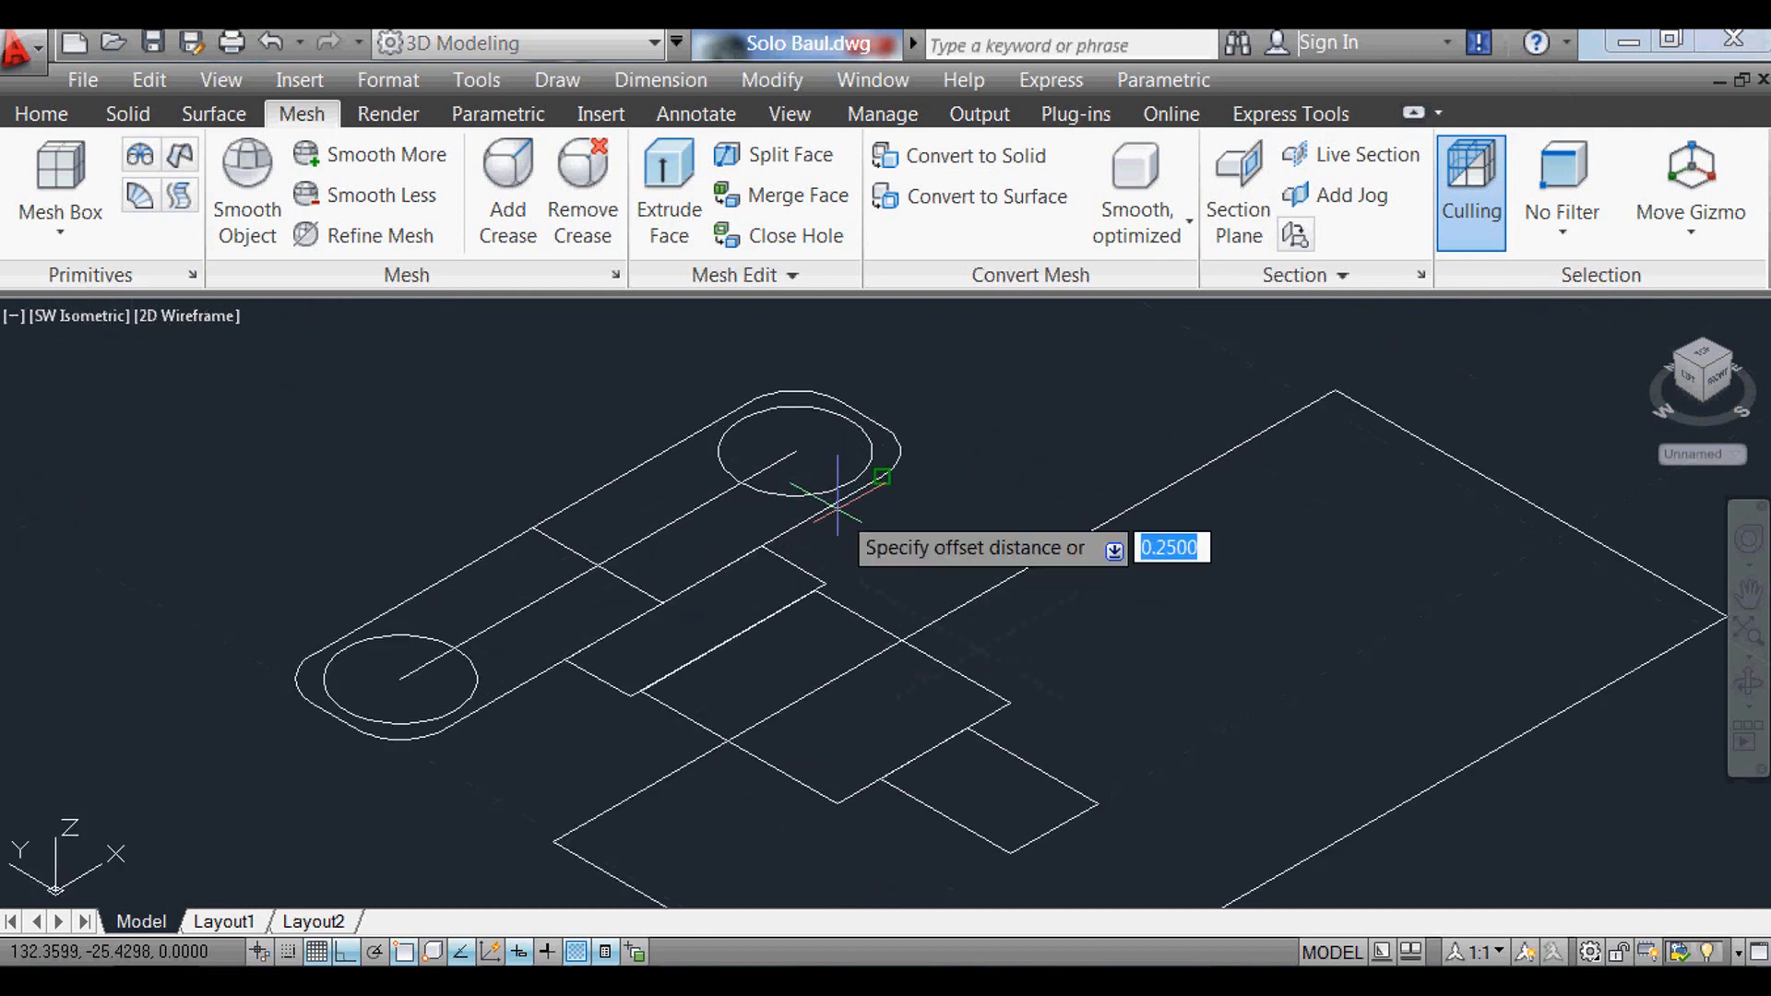
type("1")
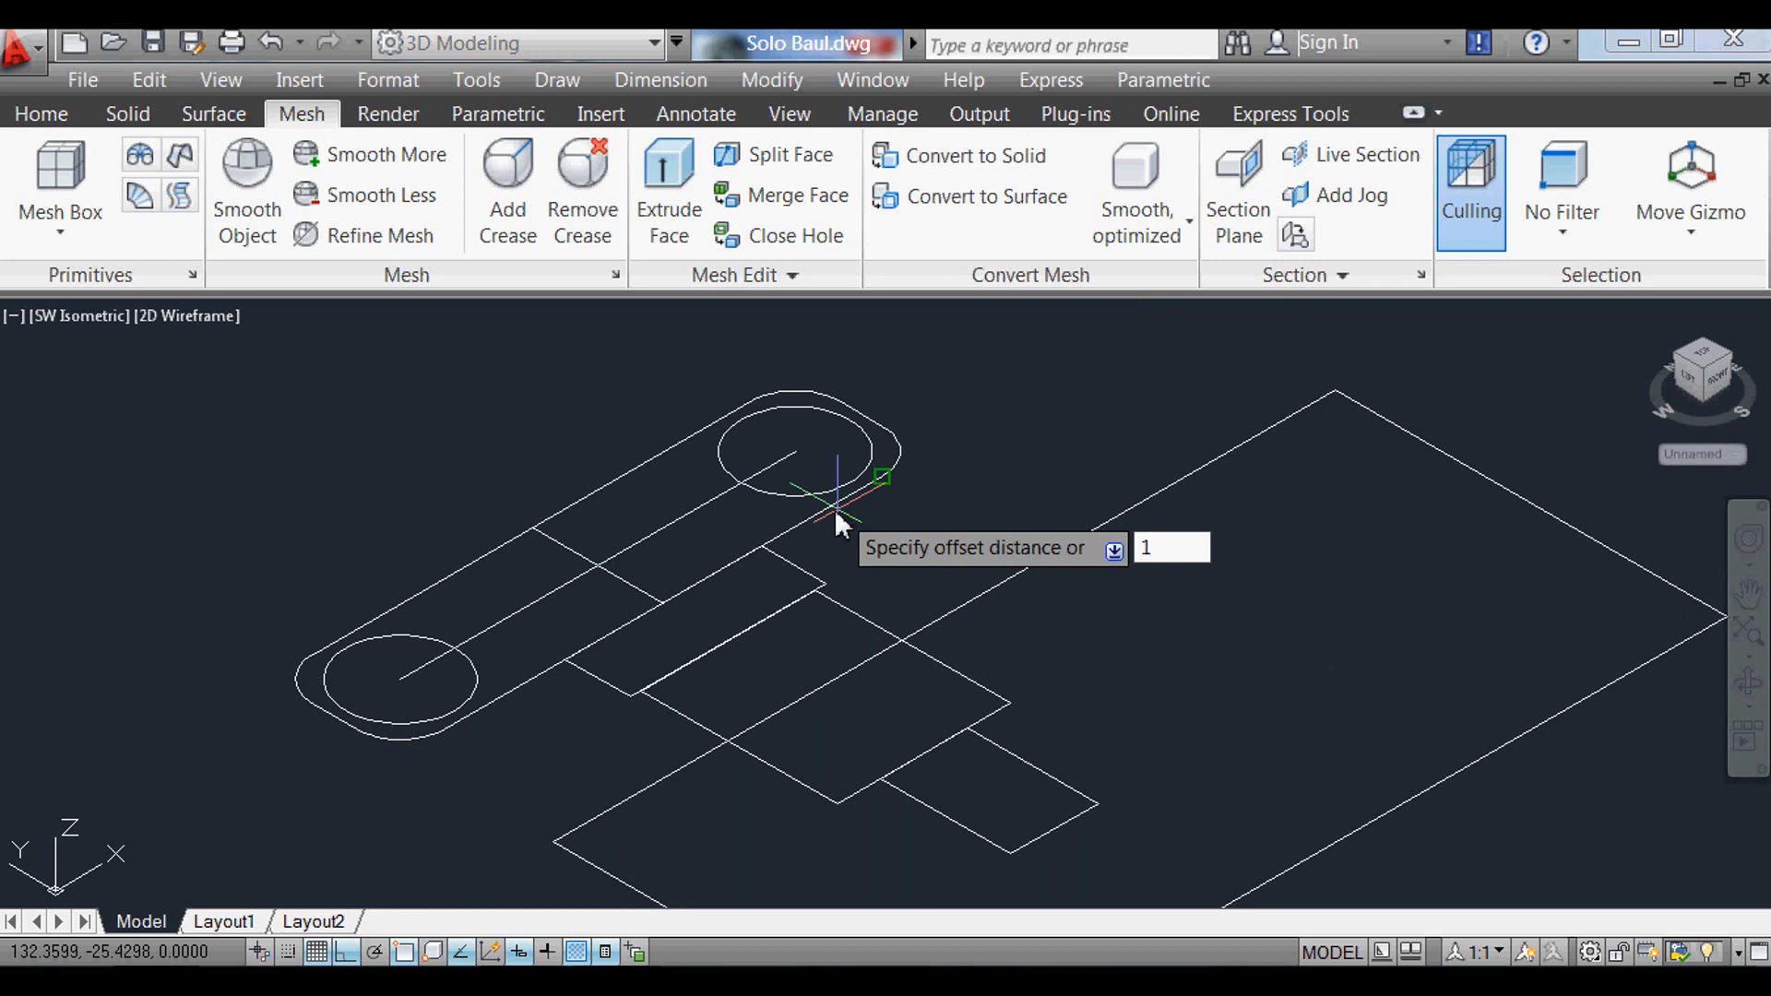
key("Return")
left_click(883, 479)
left_click(964, 497)
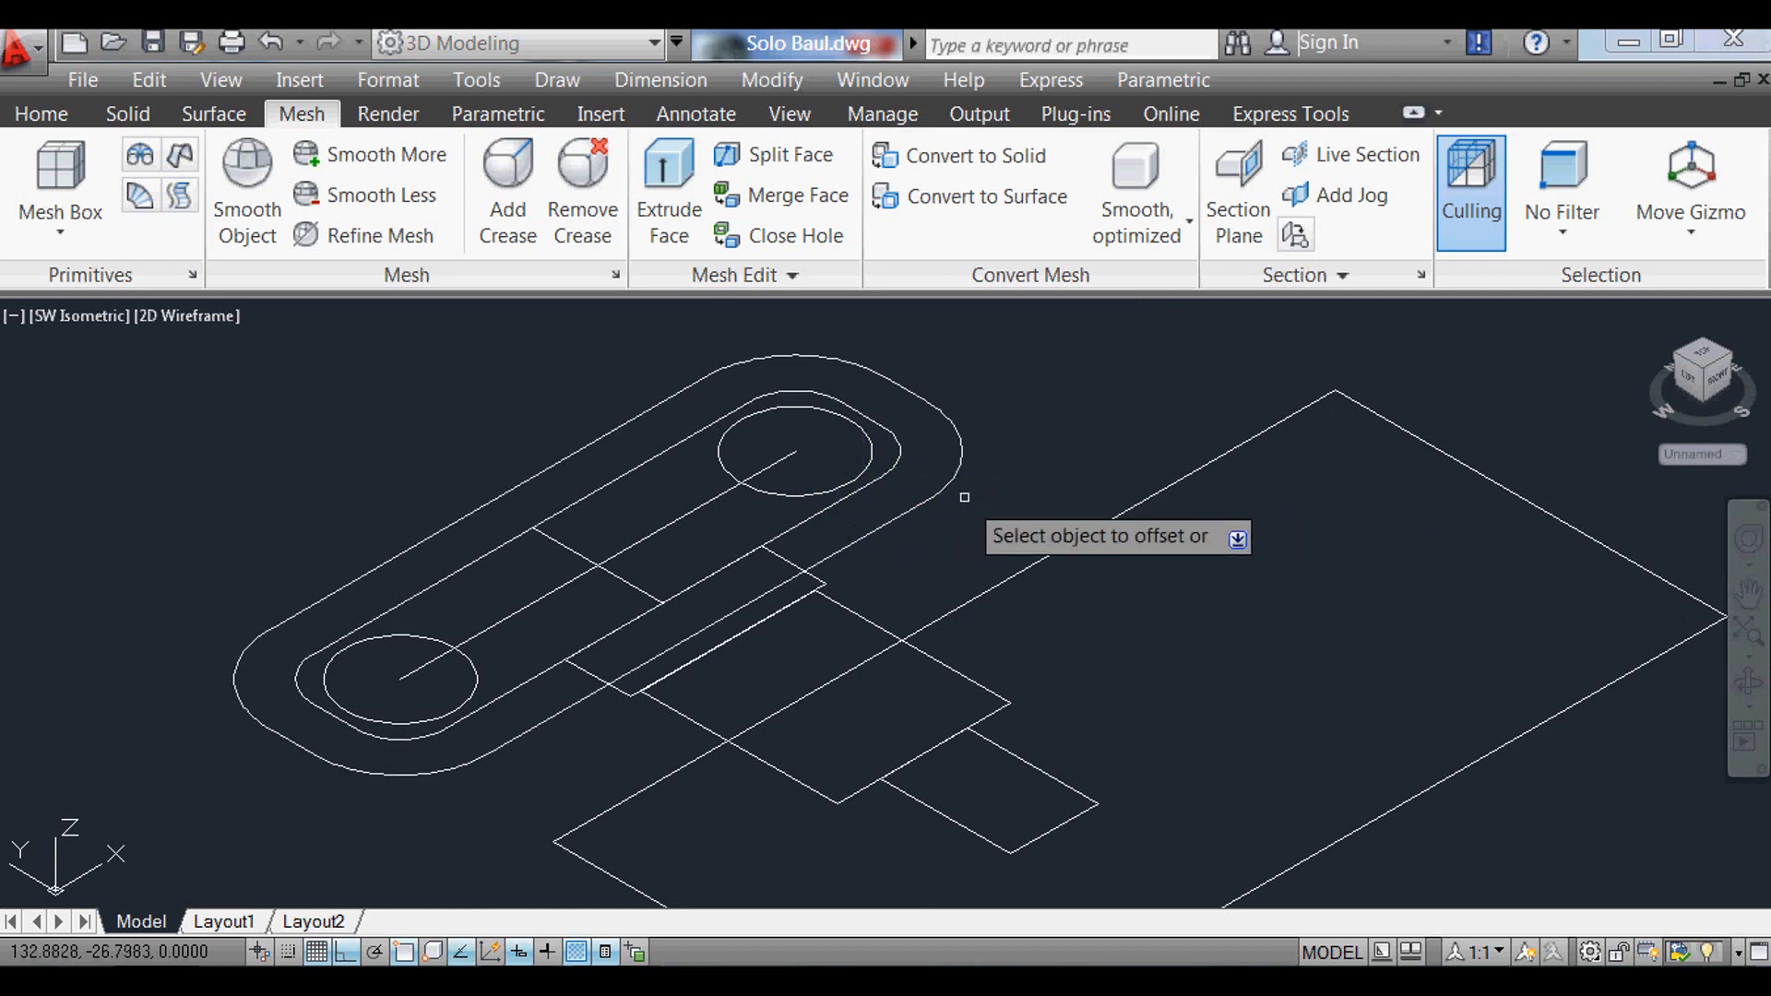
Step: Delete the bar's inner rounded outline and its two crossing construction lines
left_click(870, 481)
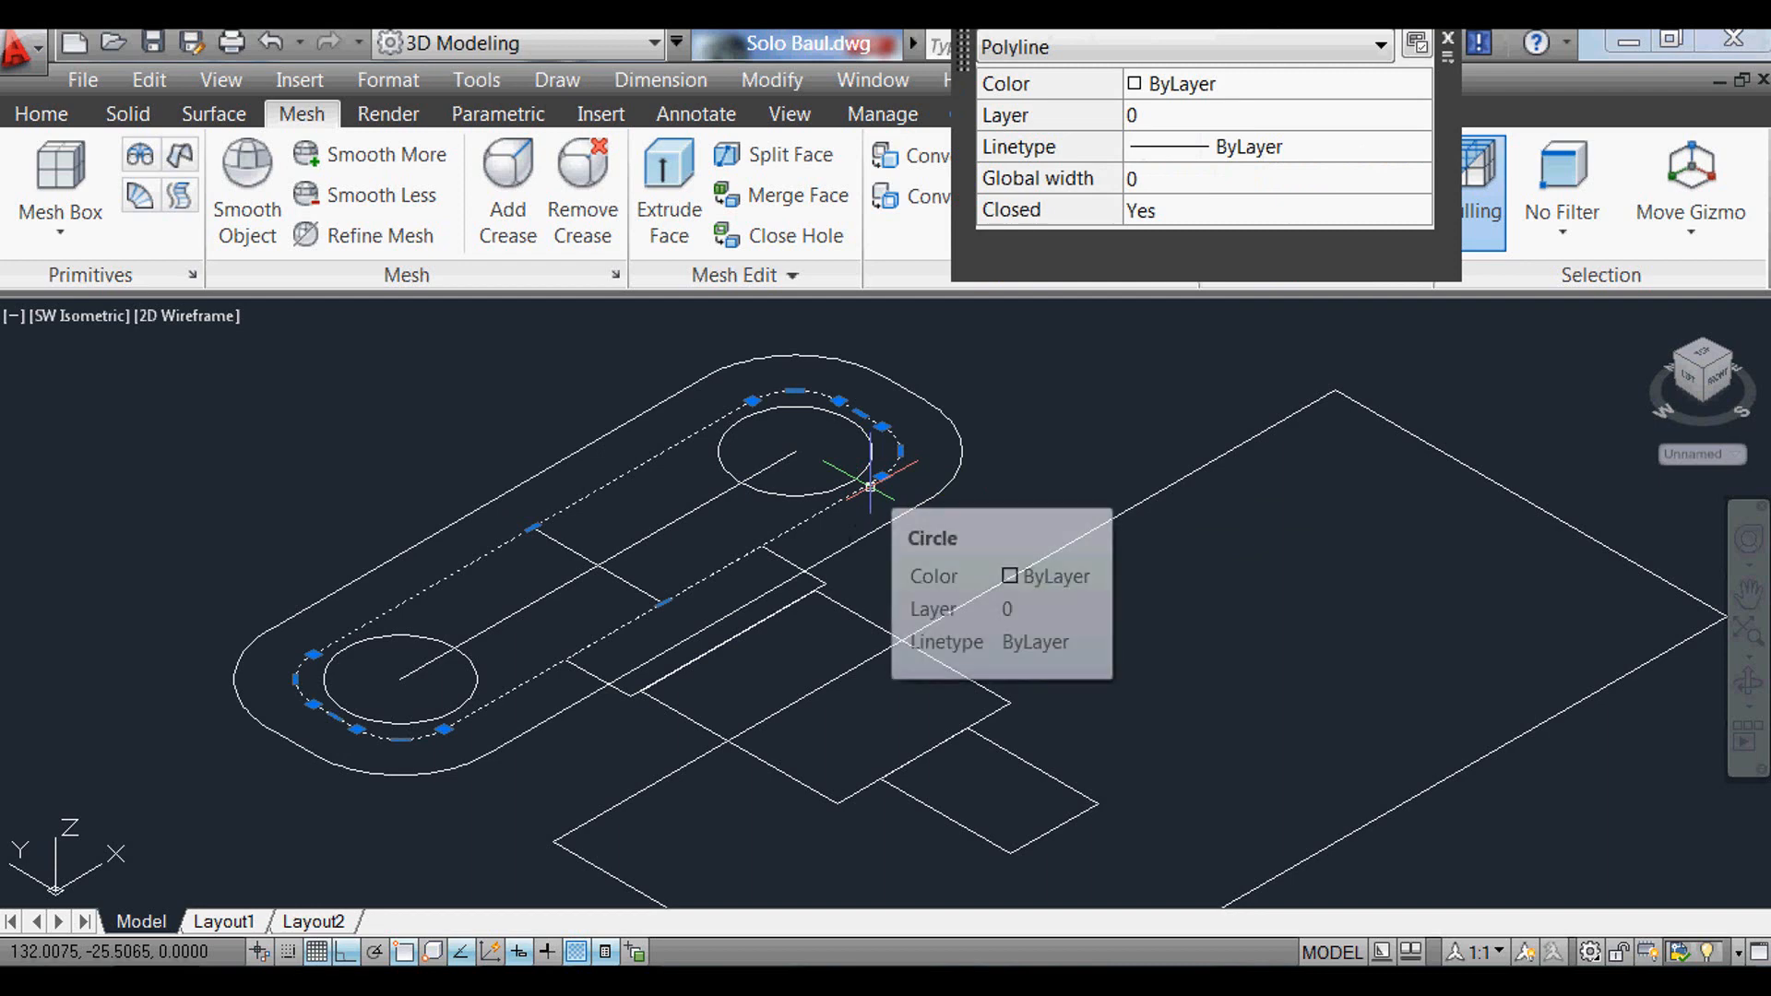
key("Escape")
left_click(653, 559)
left_click(557, 537)
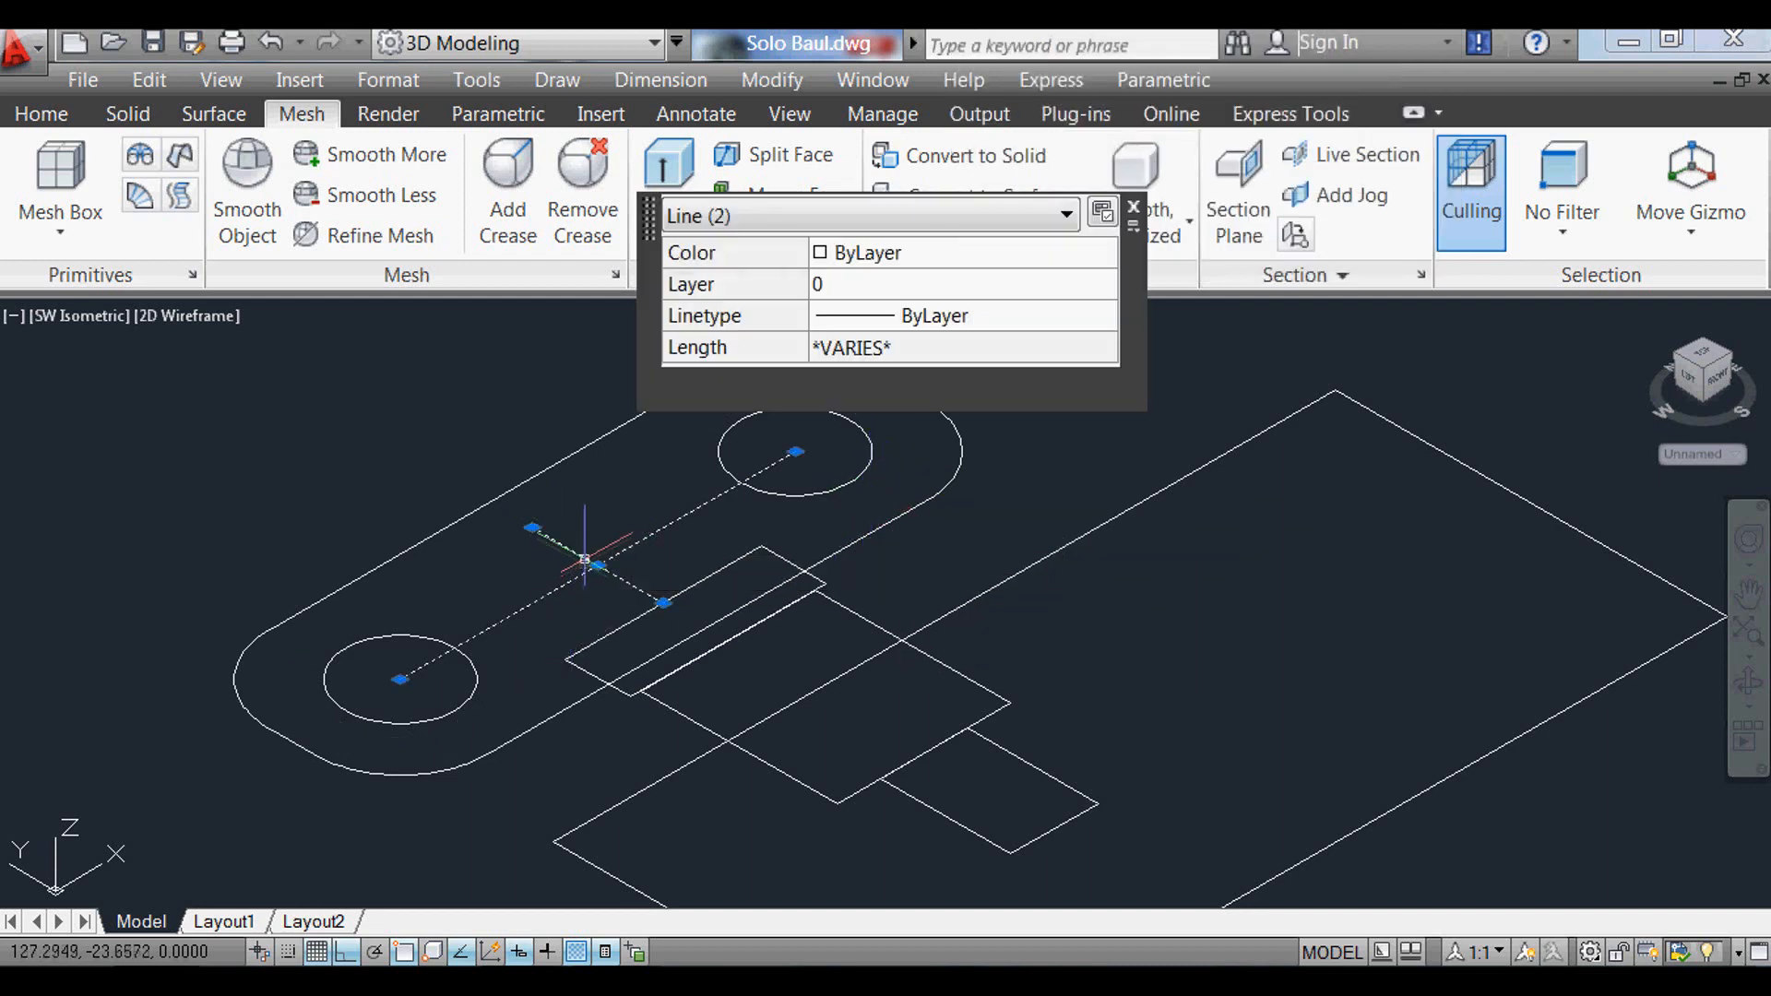
key("Delete")
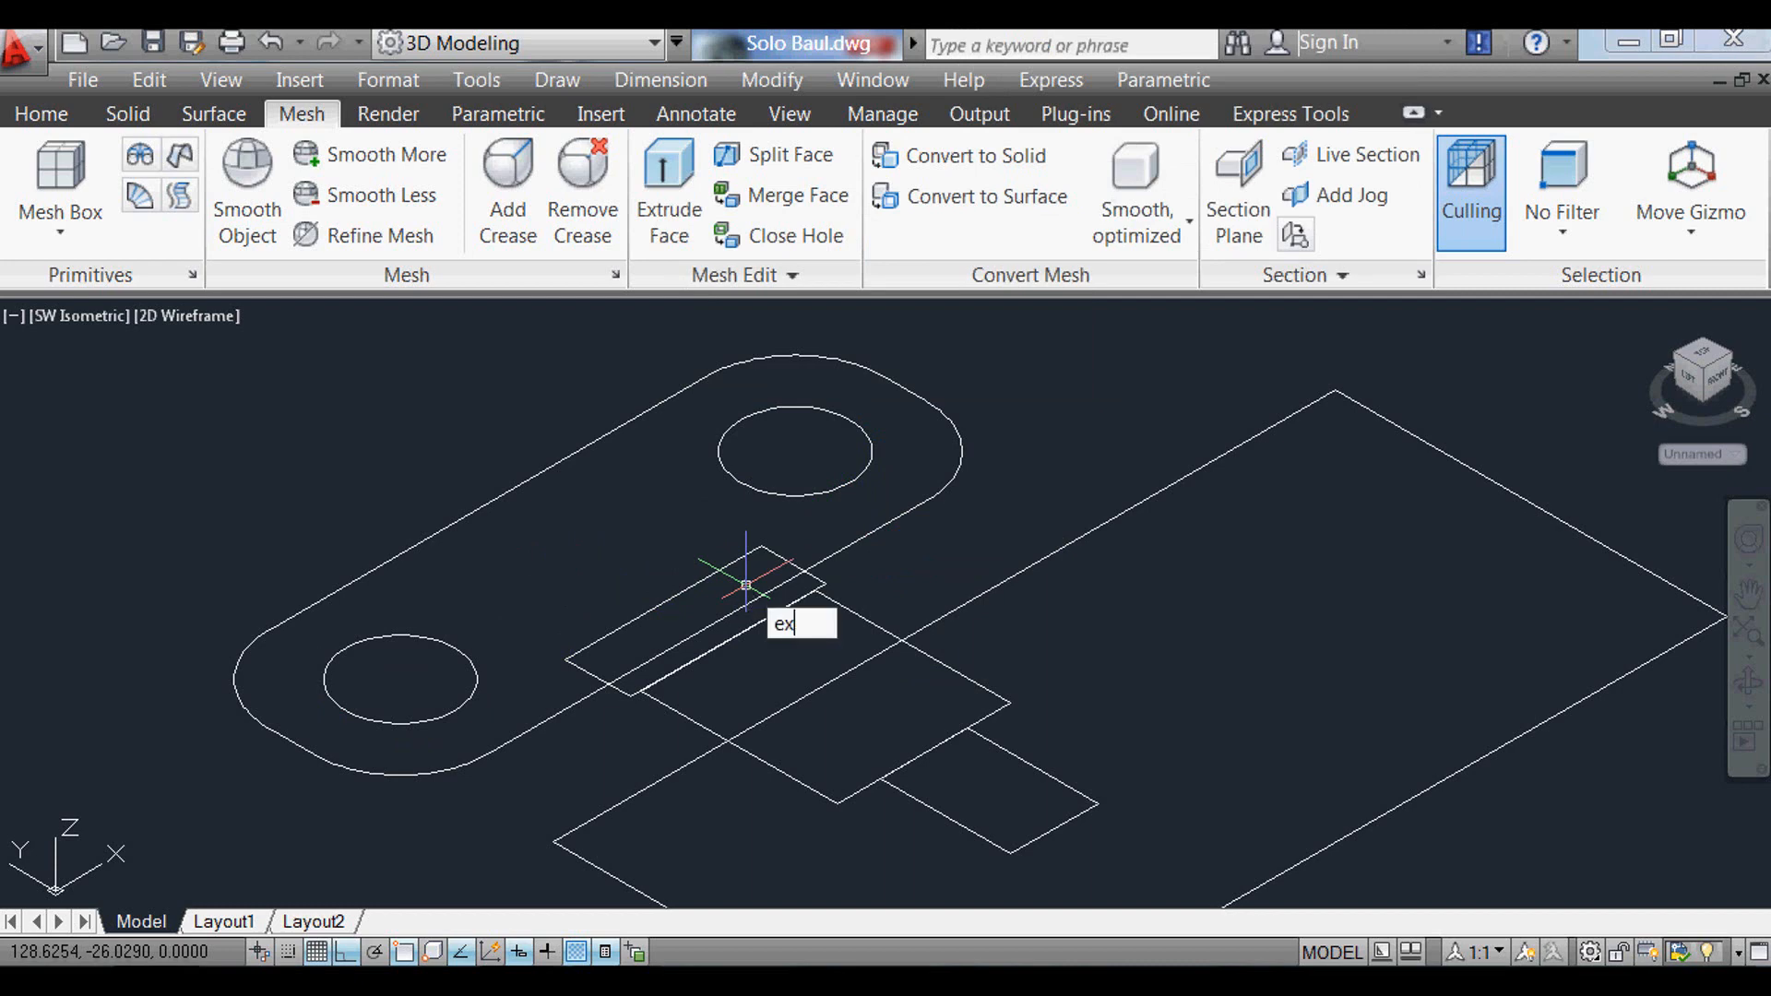
Step: Extrude the outer rounded outline and both circles inside it upward by 1.5
key("Return")
left_click(899, 554)
left_click(872, 489)
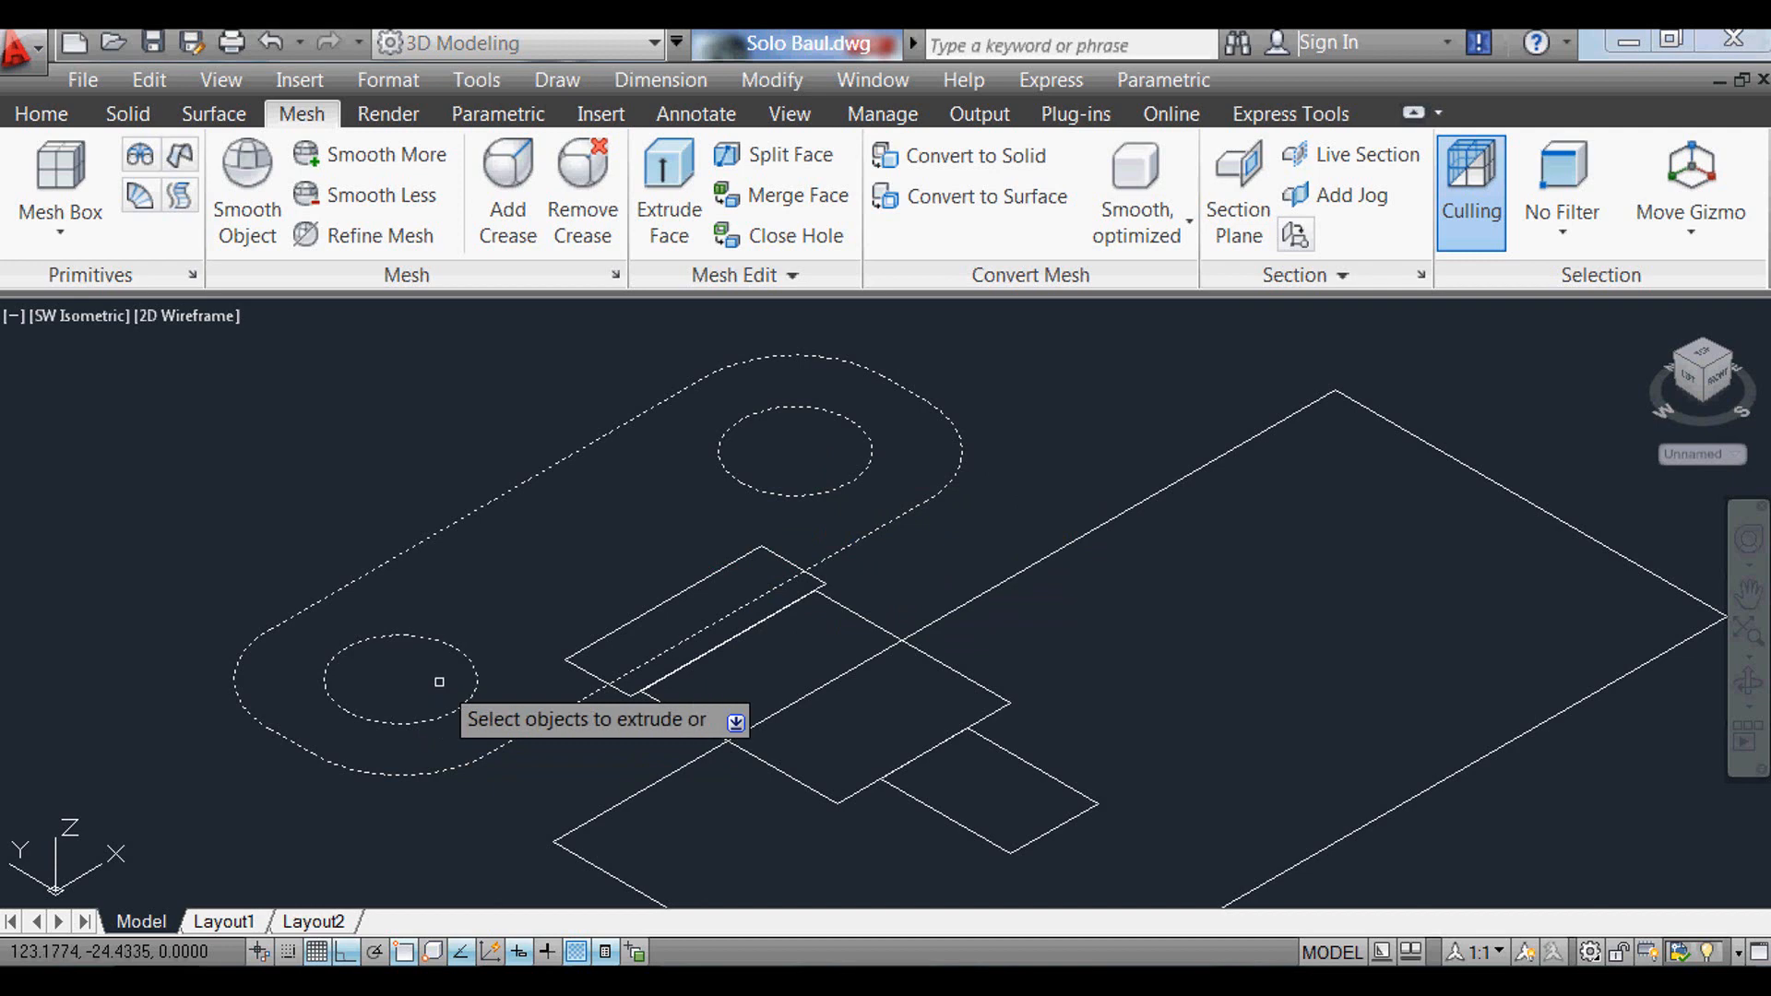
scroll(447, 692, "down", 4)
key("Return")
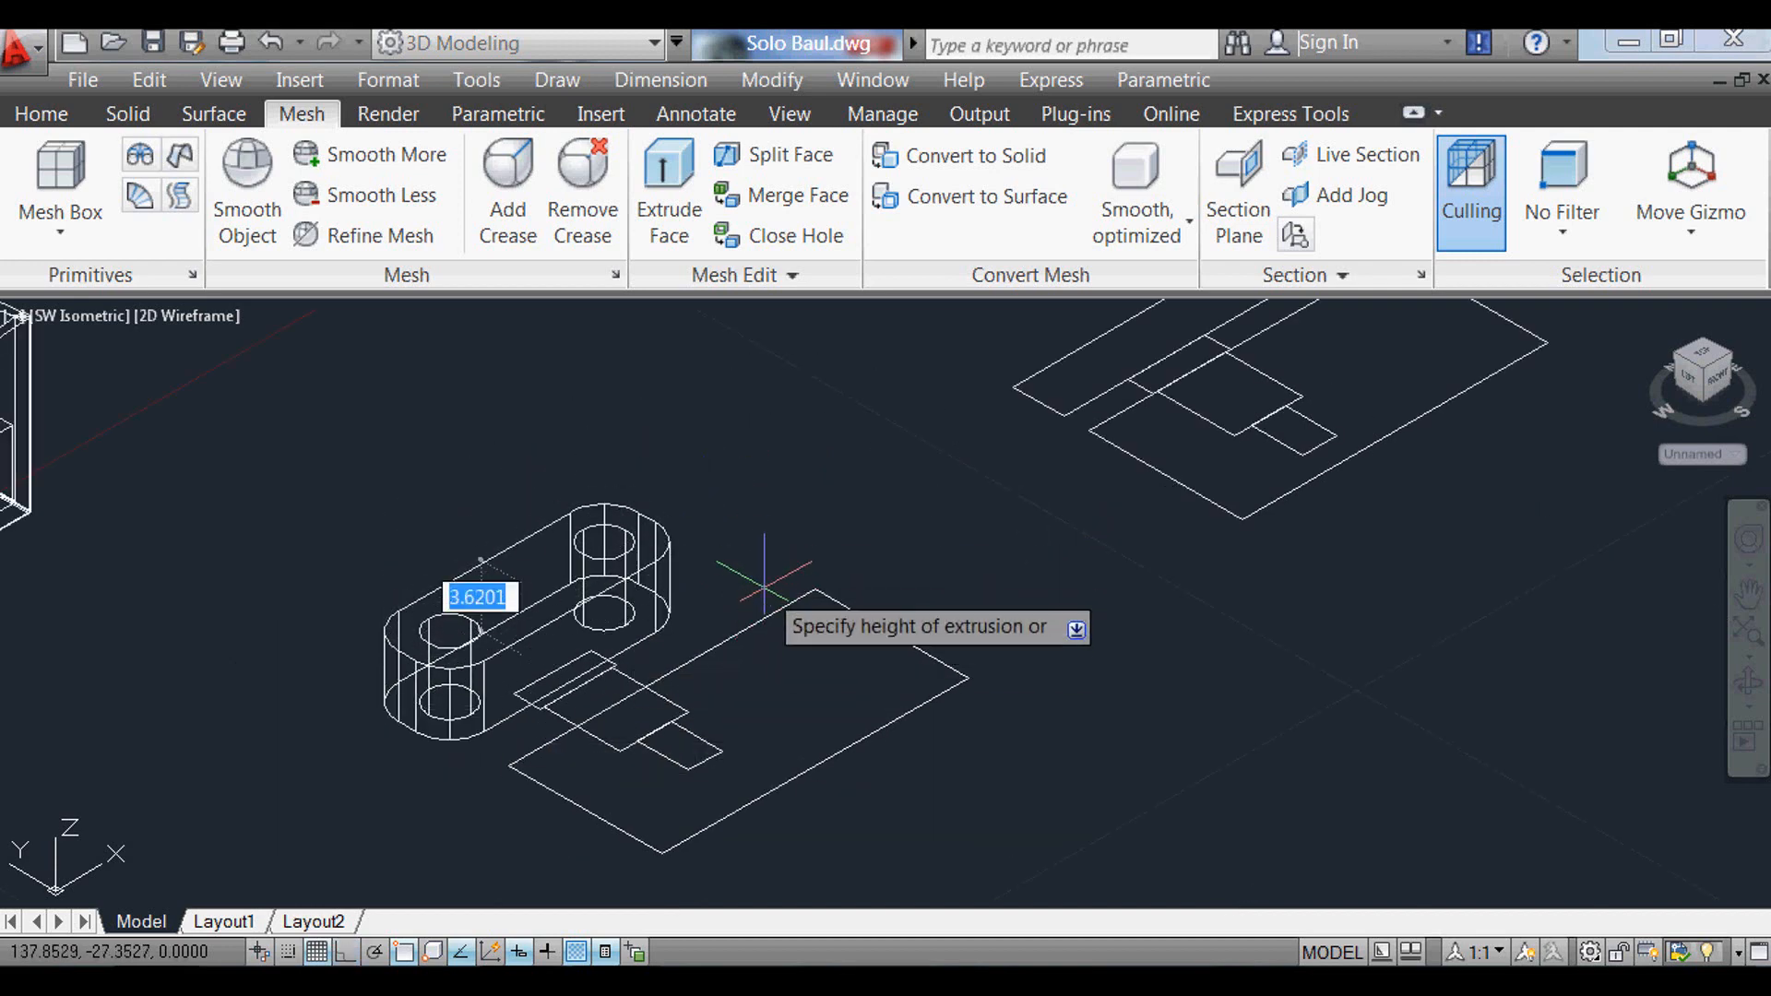
type("1.5")
key("Return")
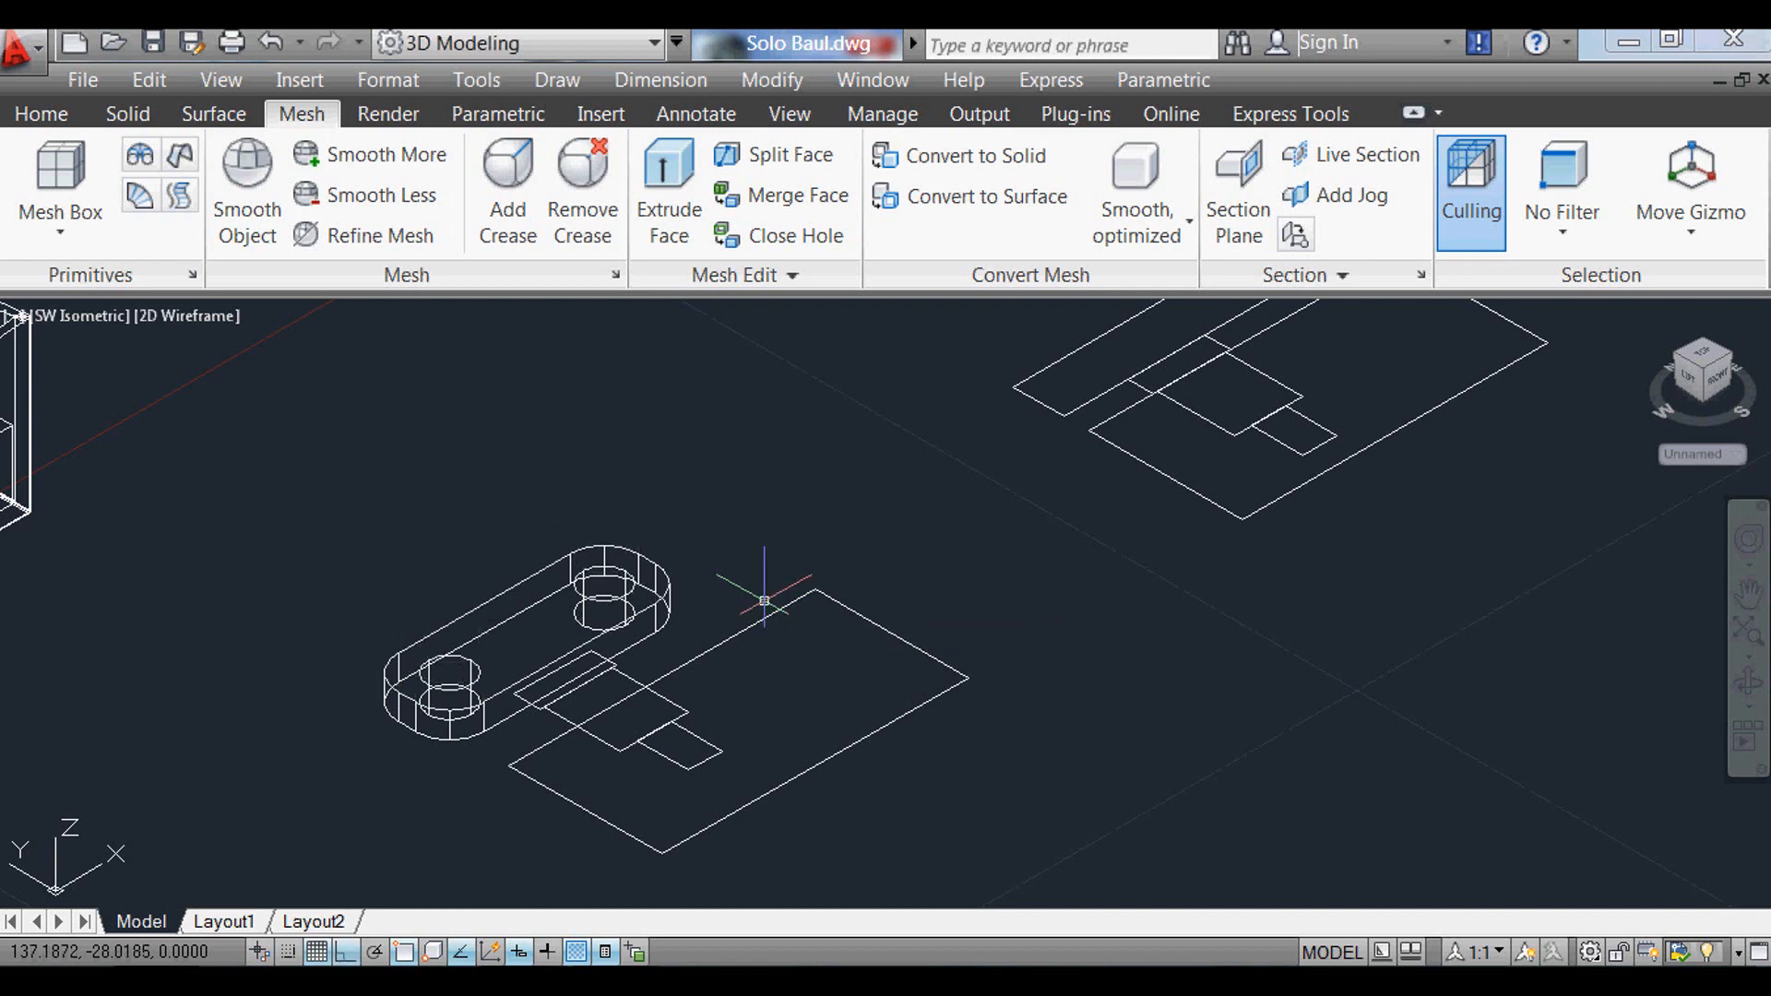
Step: Extrude the narrow rectangle beside the rounded bar and the wider rectangle adjoining it upward by 1
scroll(671, 743, "up", 2)
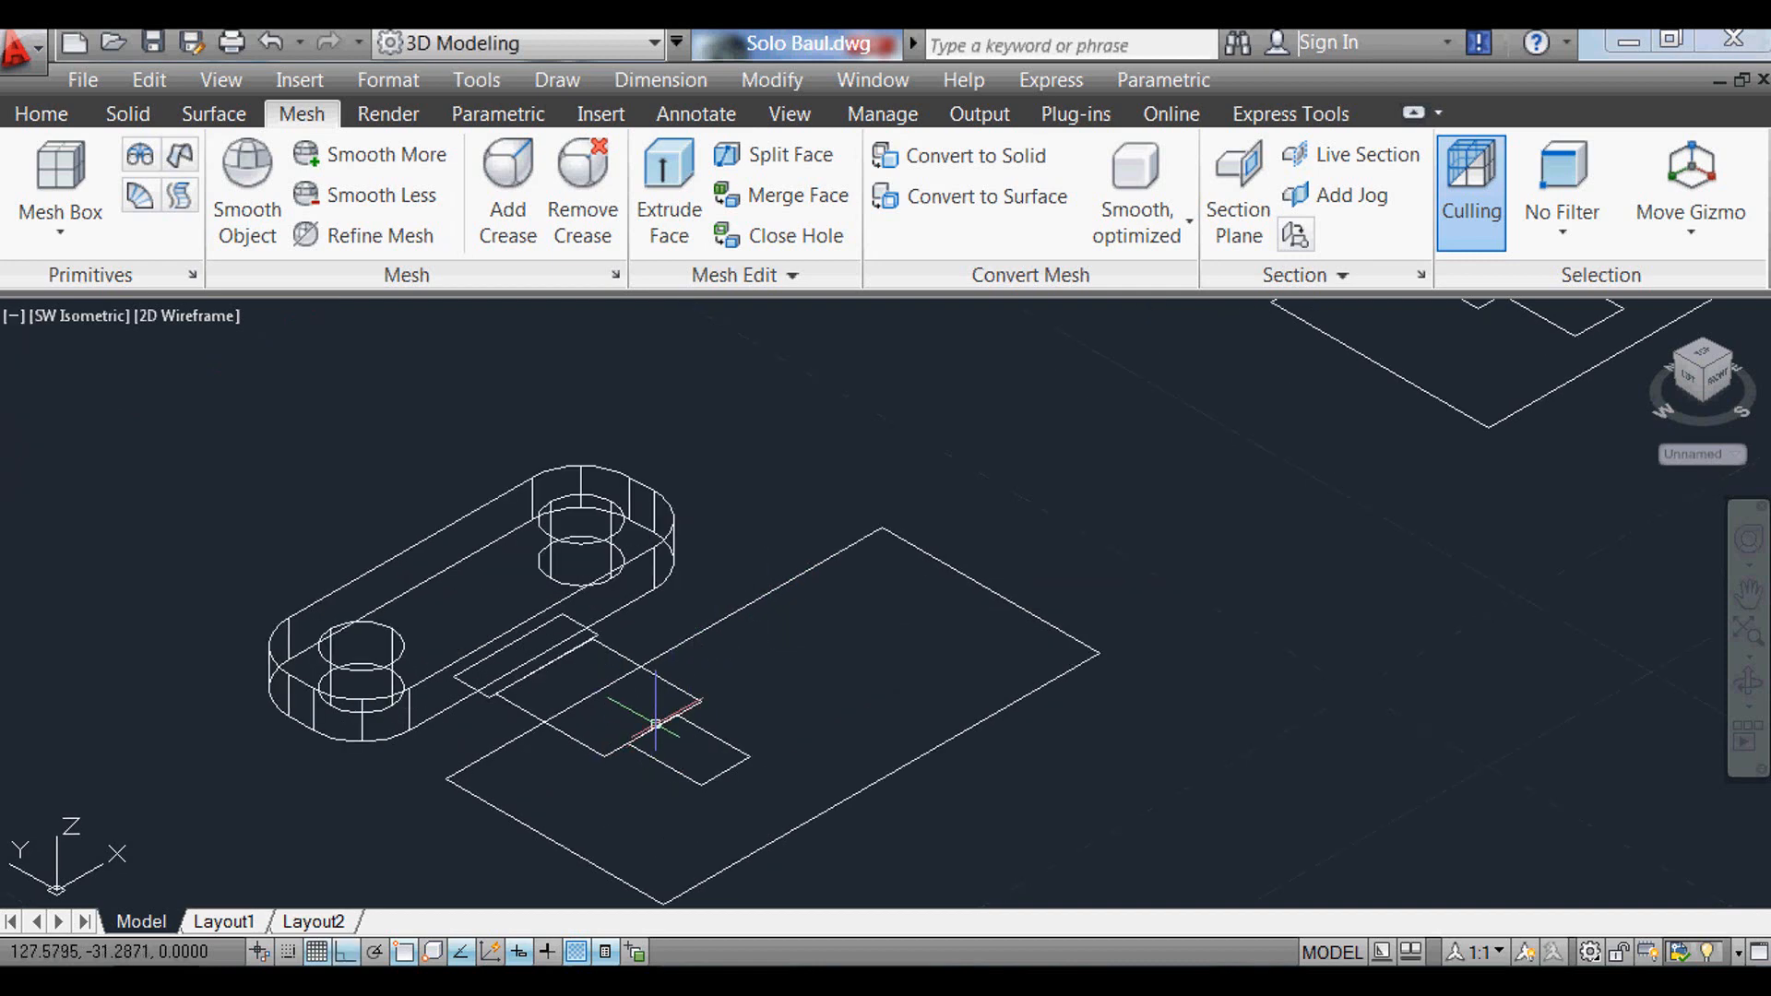
type("ext")
key("Return")
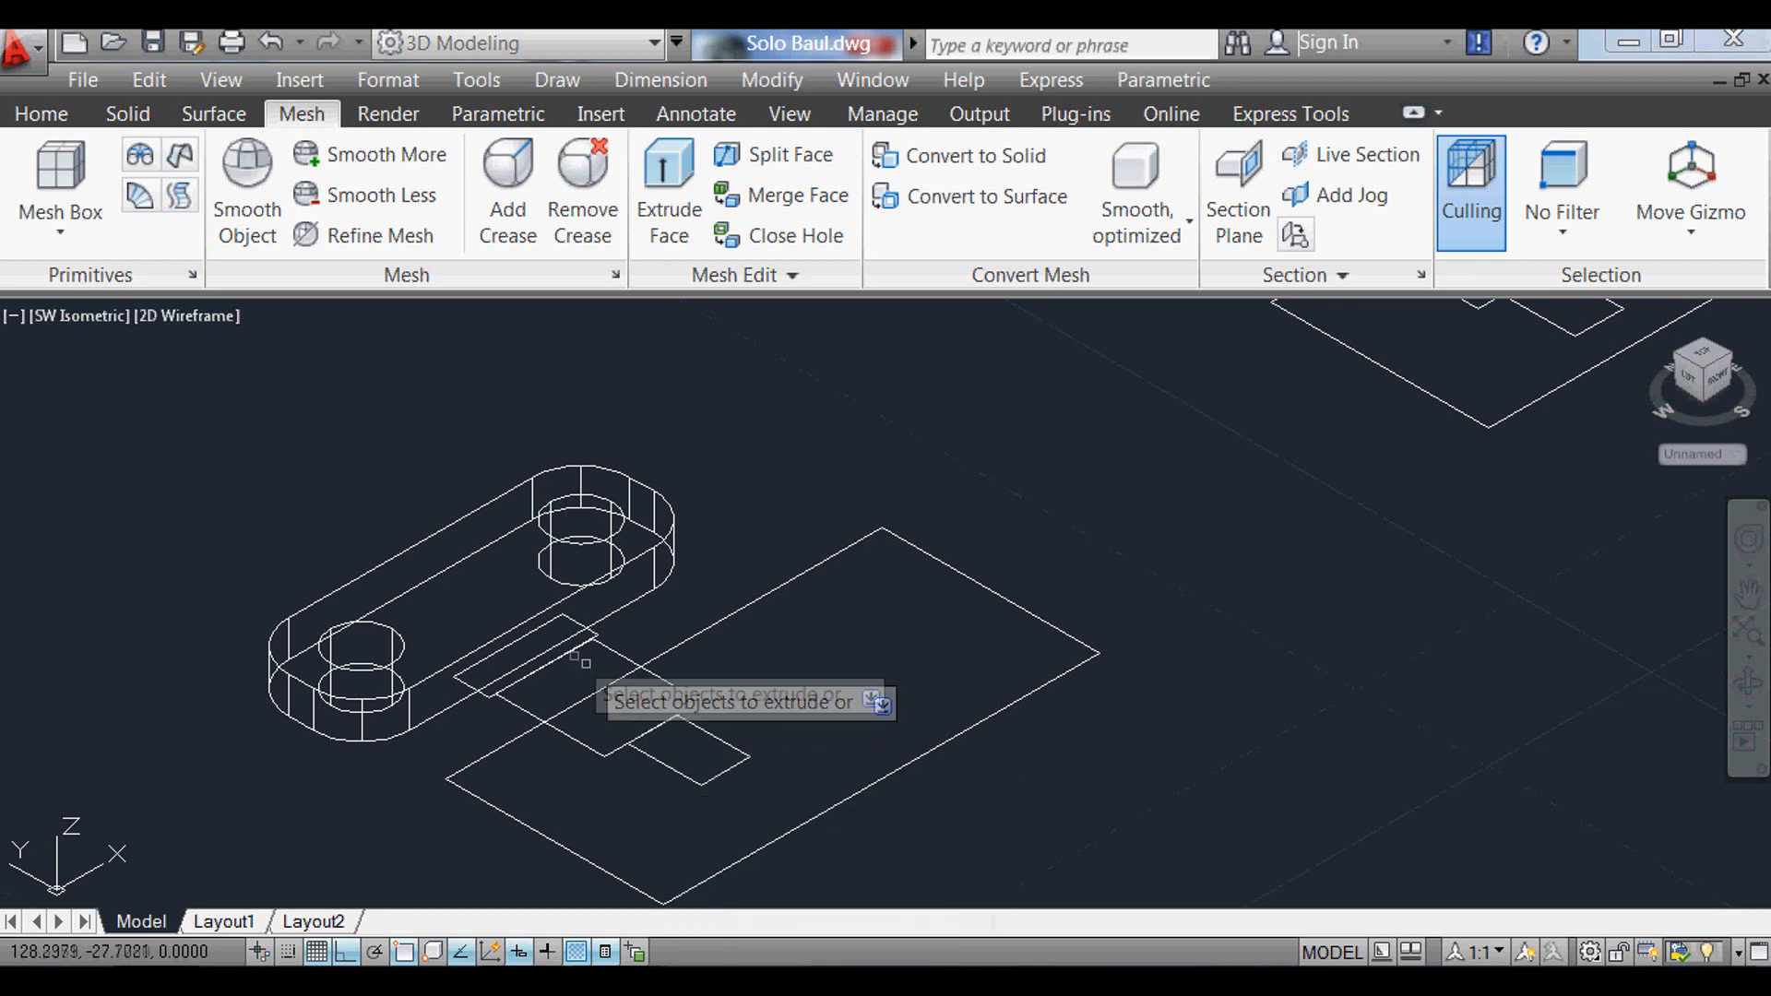
left_click(544, 624)
key("Return")
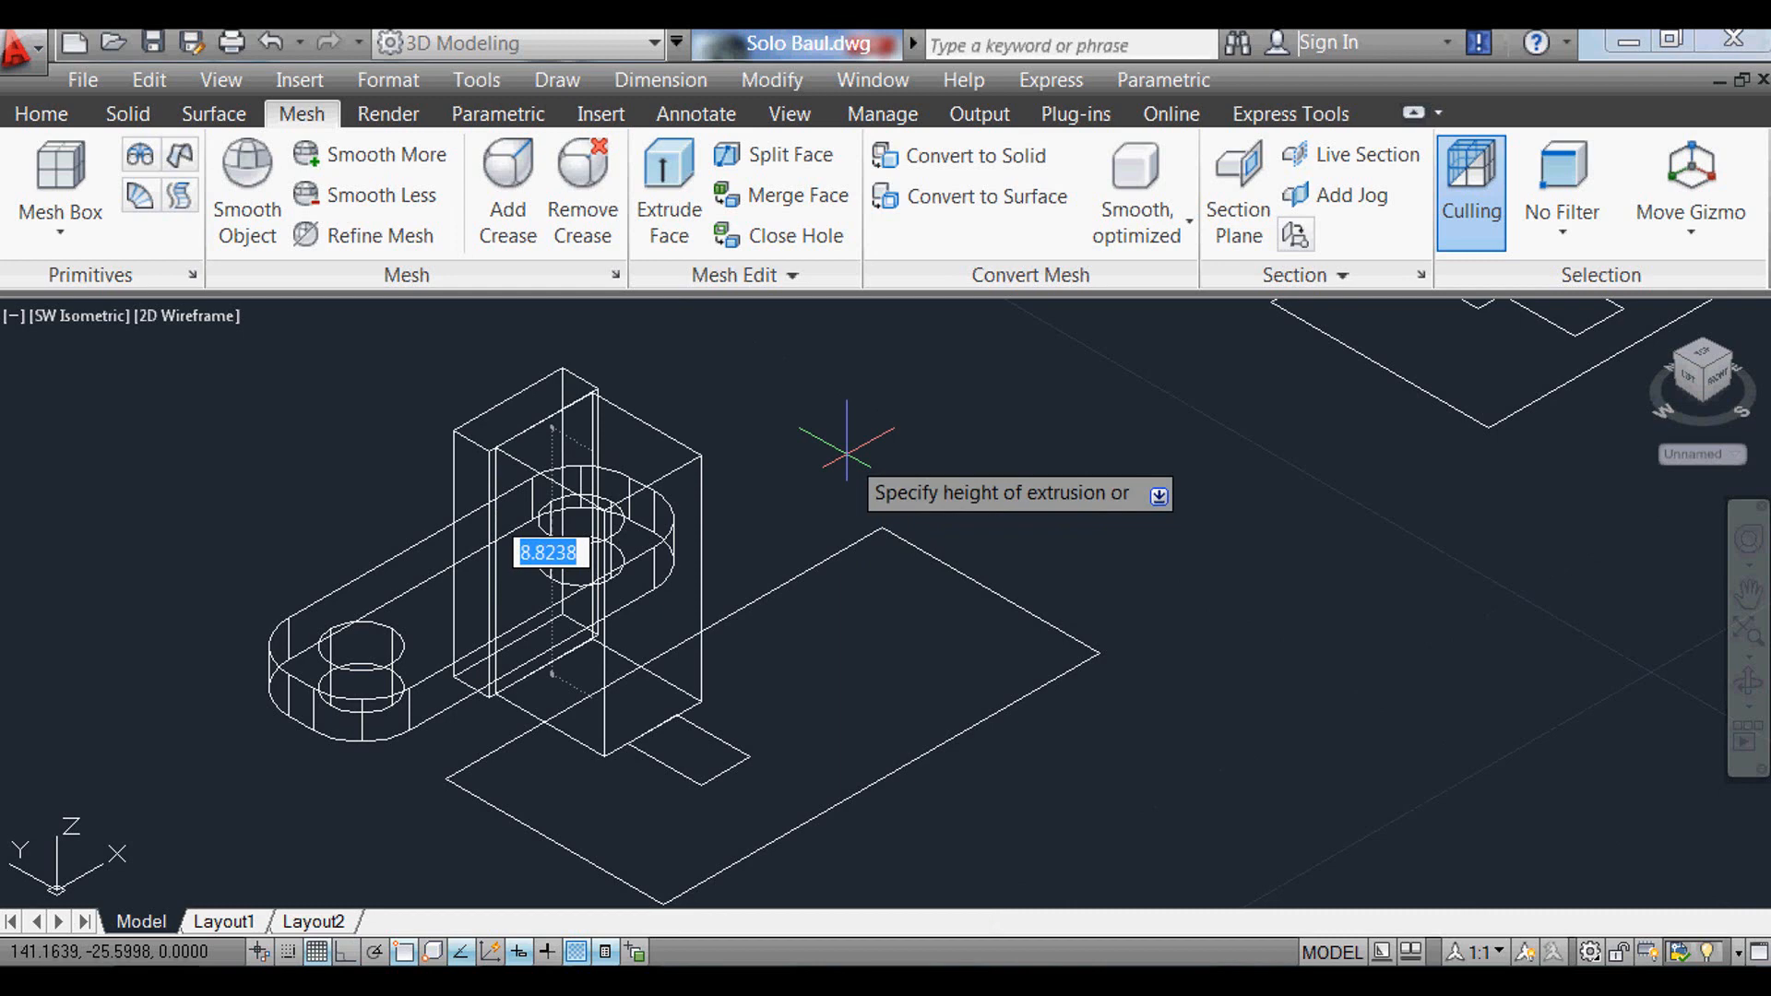
type("1")
key("Return")
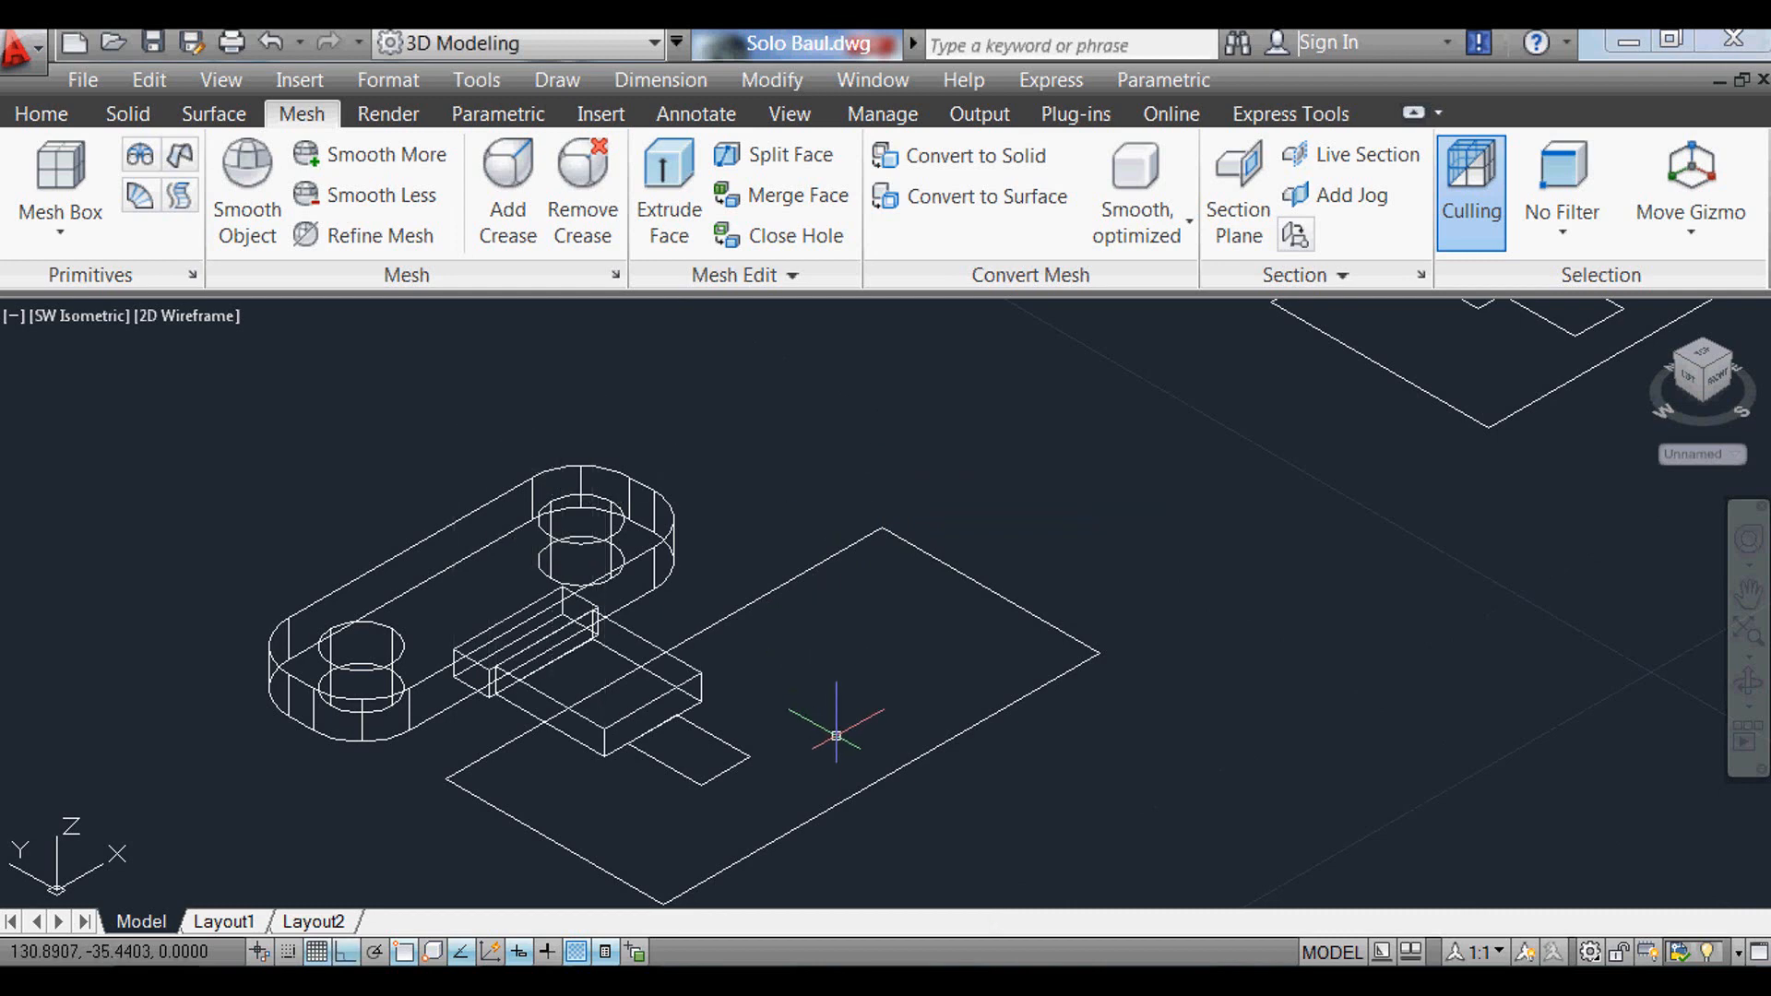
Step: Extrude the large rectangle upward by 1
type("3x")
key("Return")
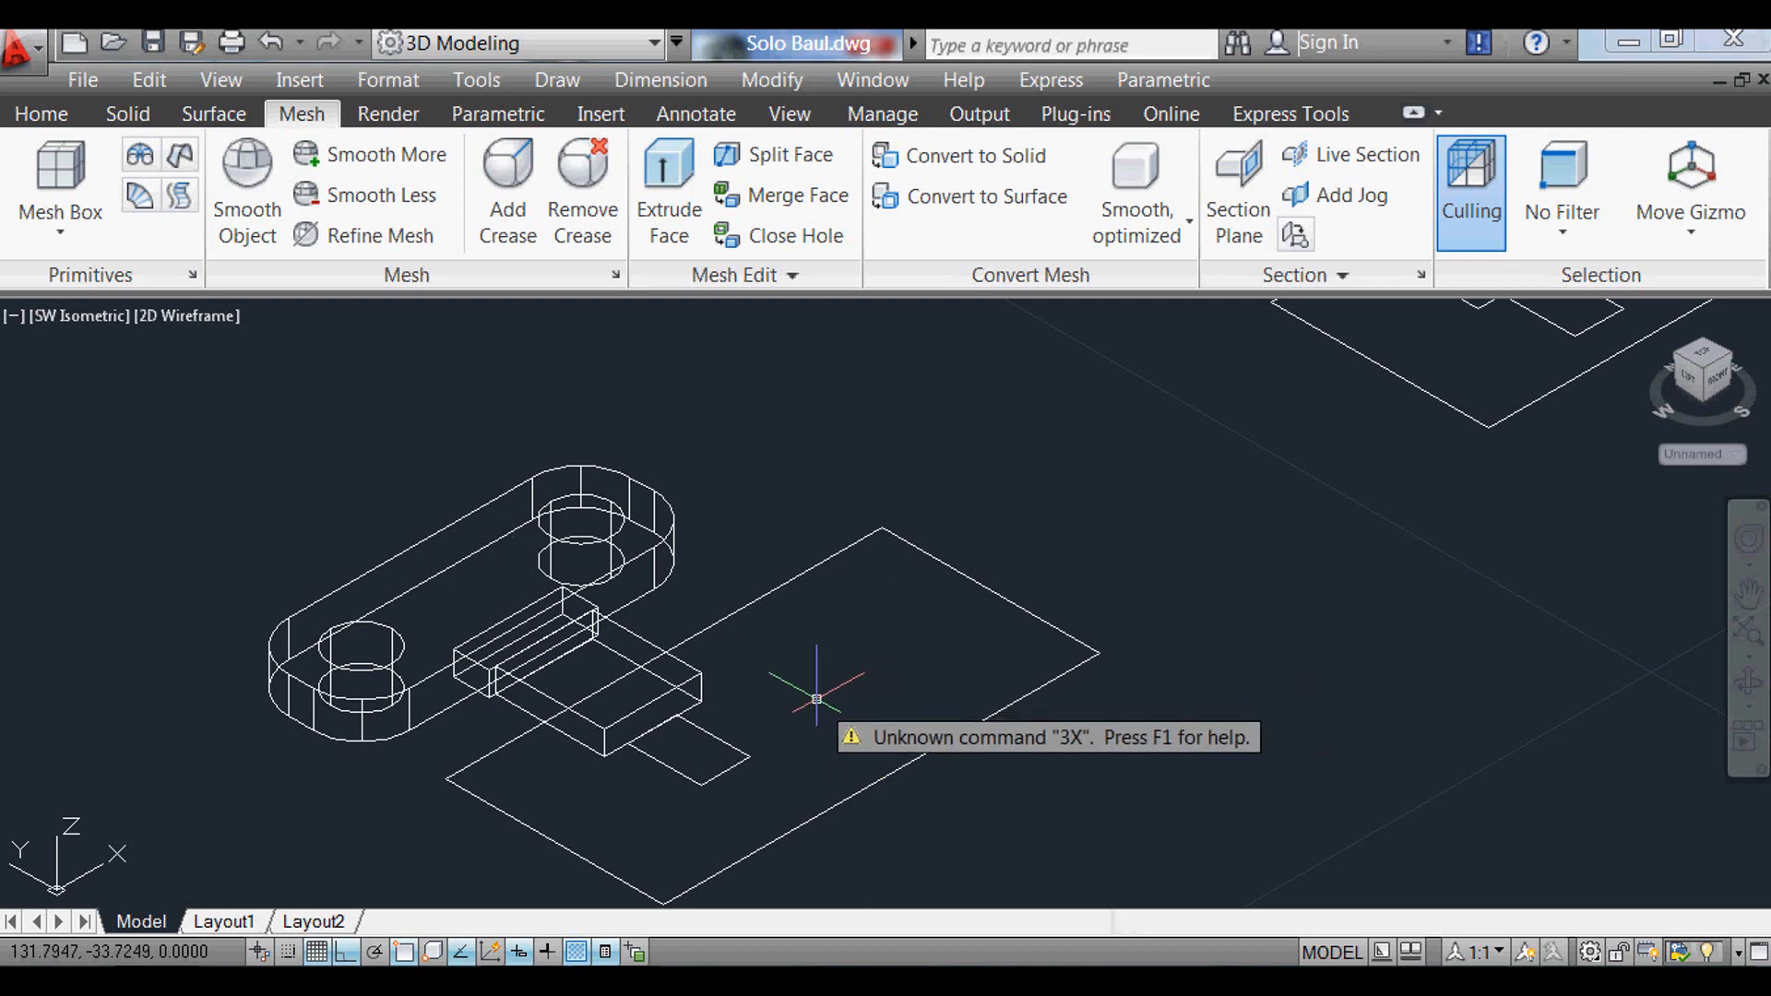
type("ext")
key("Return")
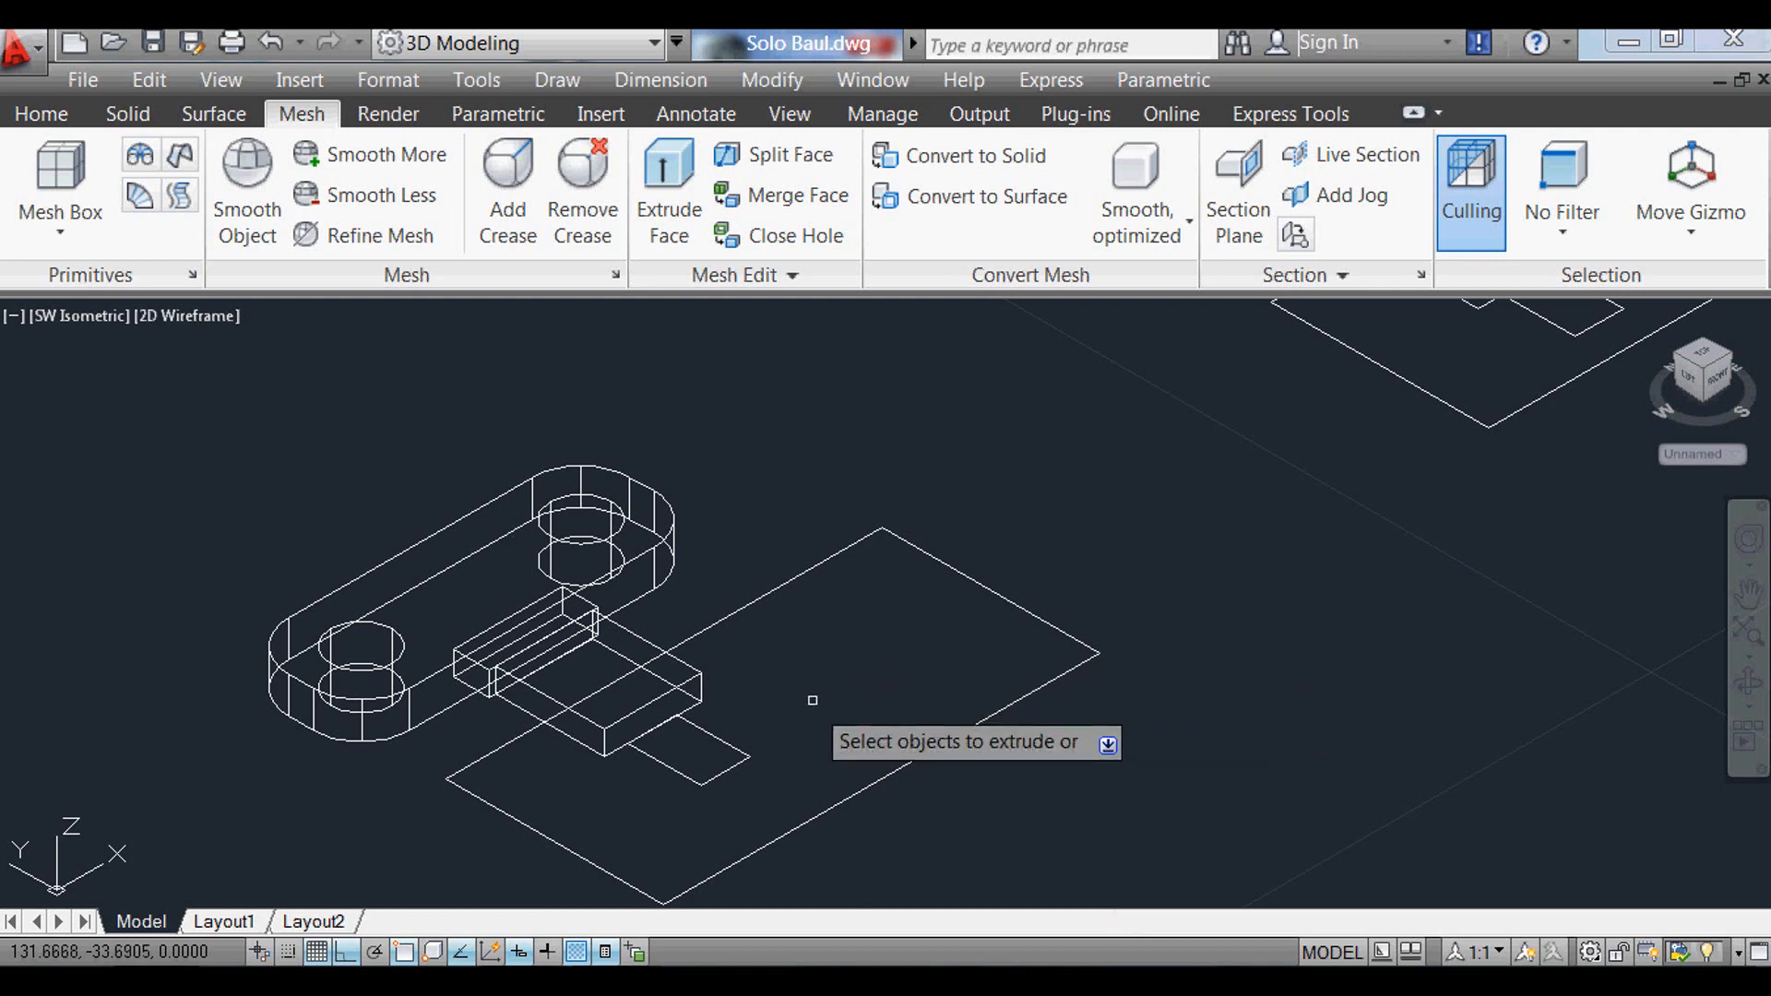
left_click(830, 558)
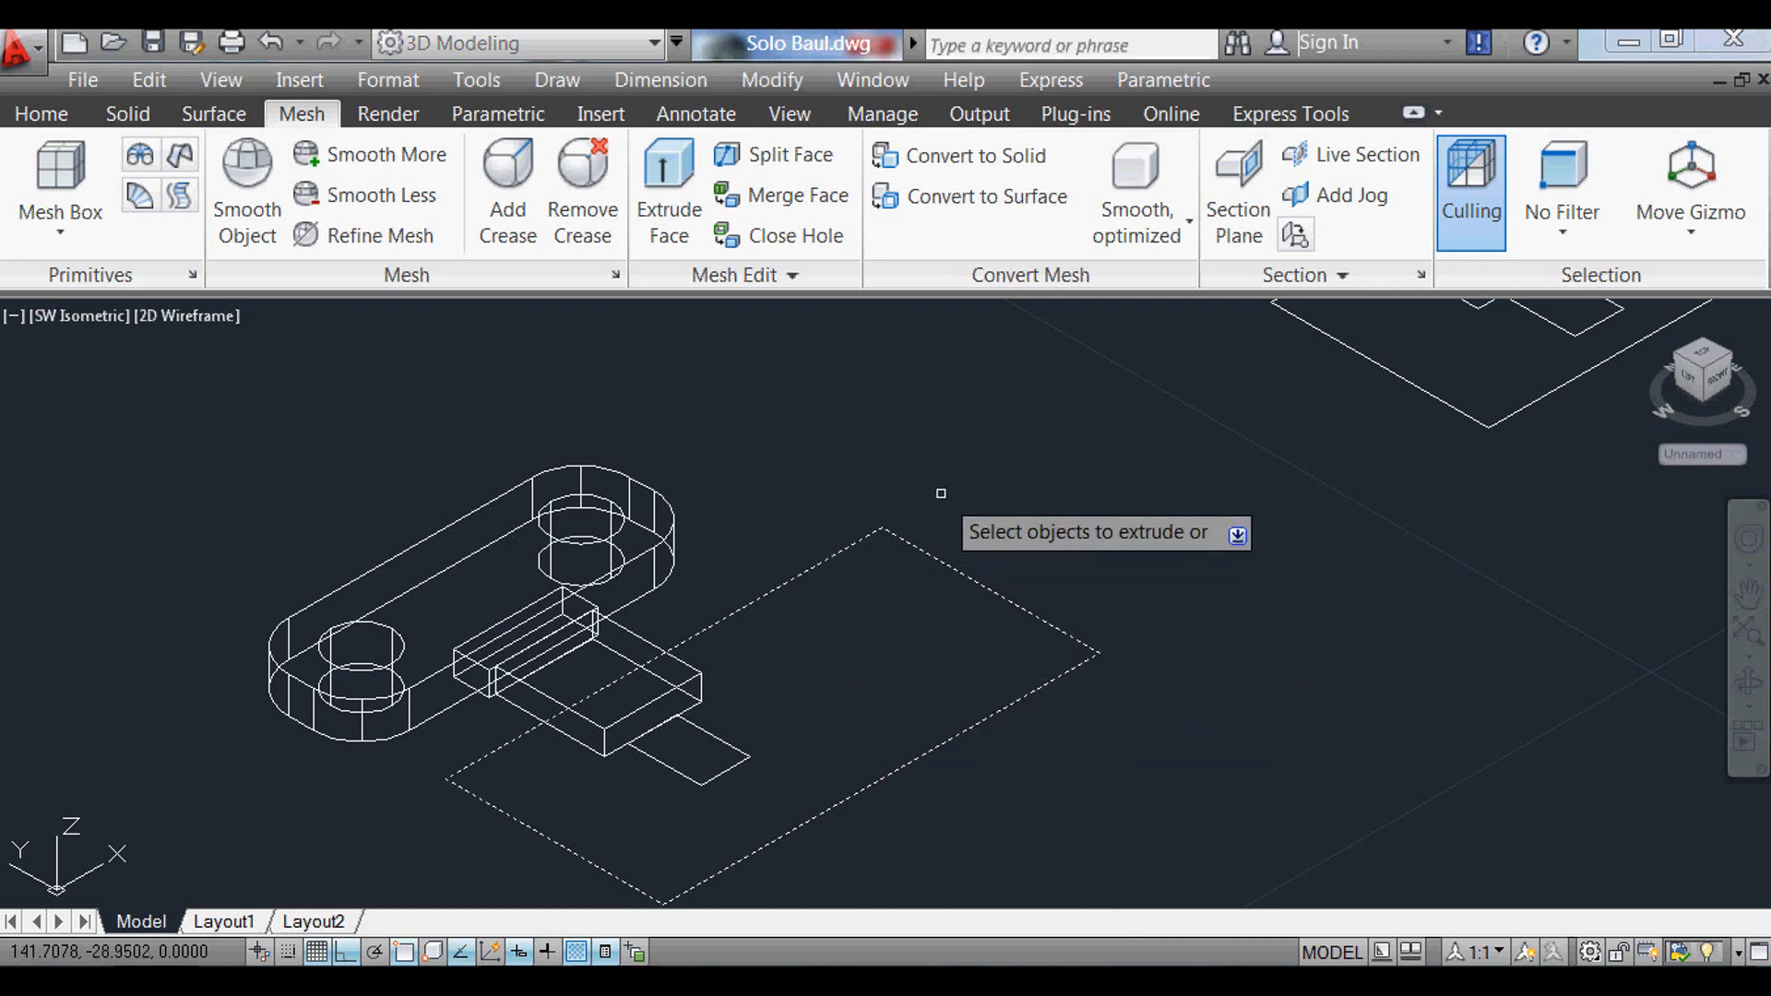
key("Return")
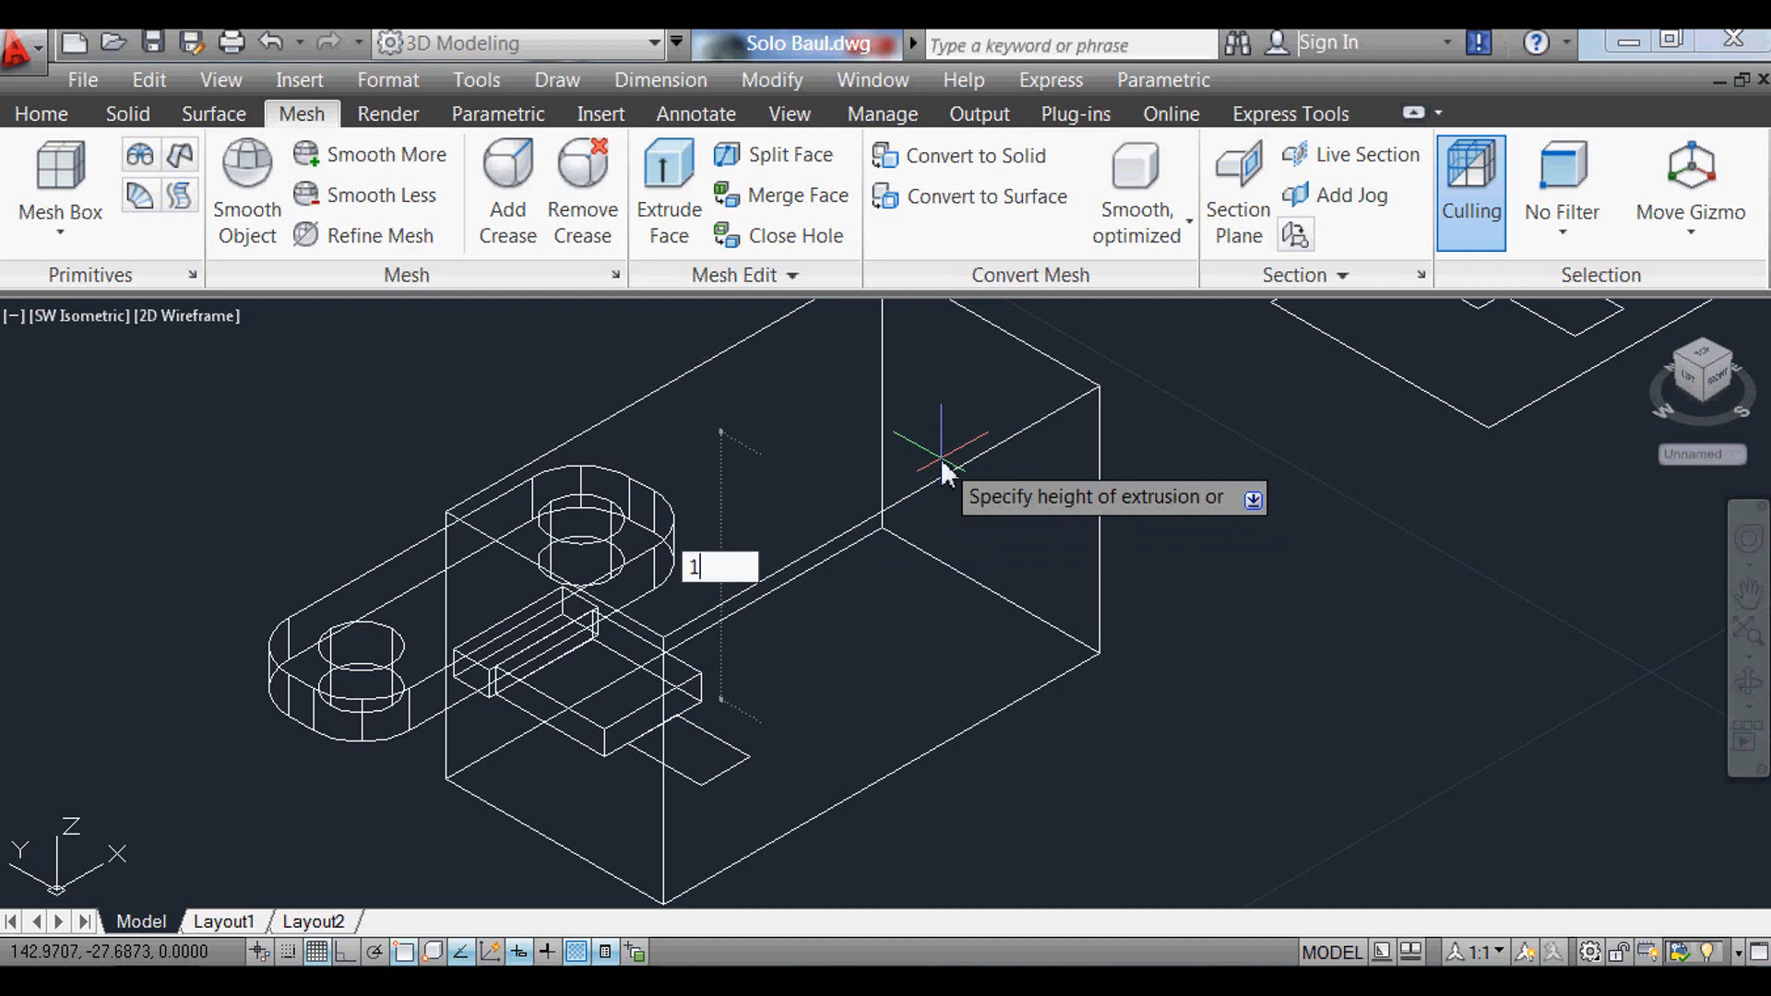
key("Return")
Step: Extrude the small rectangle adjoining the wider block upward by 0.5
type("e")
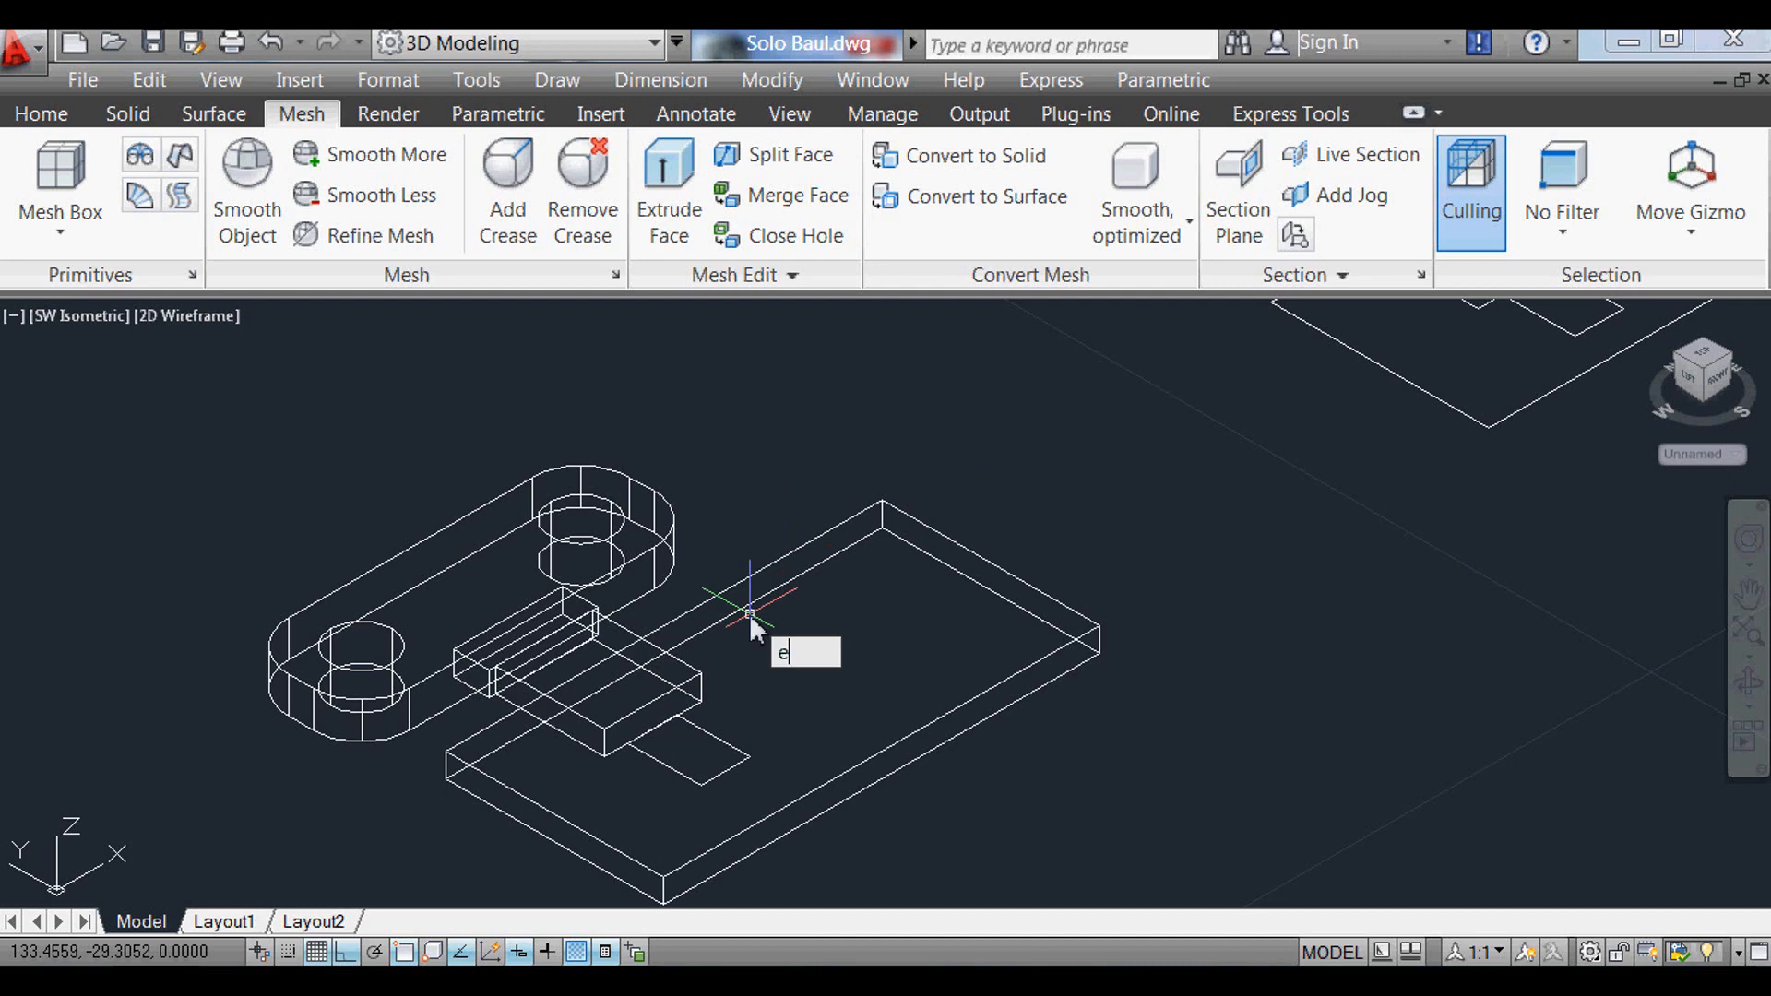
type("xt")
key("Return")
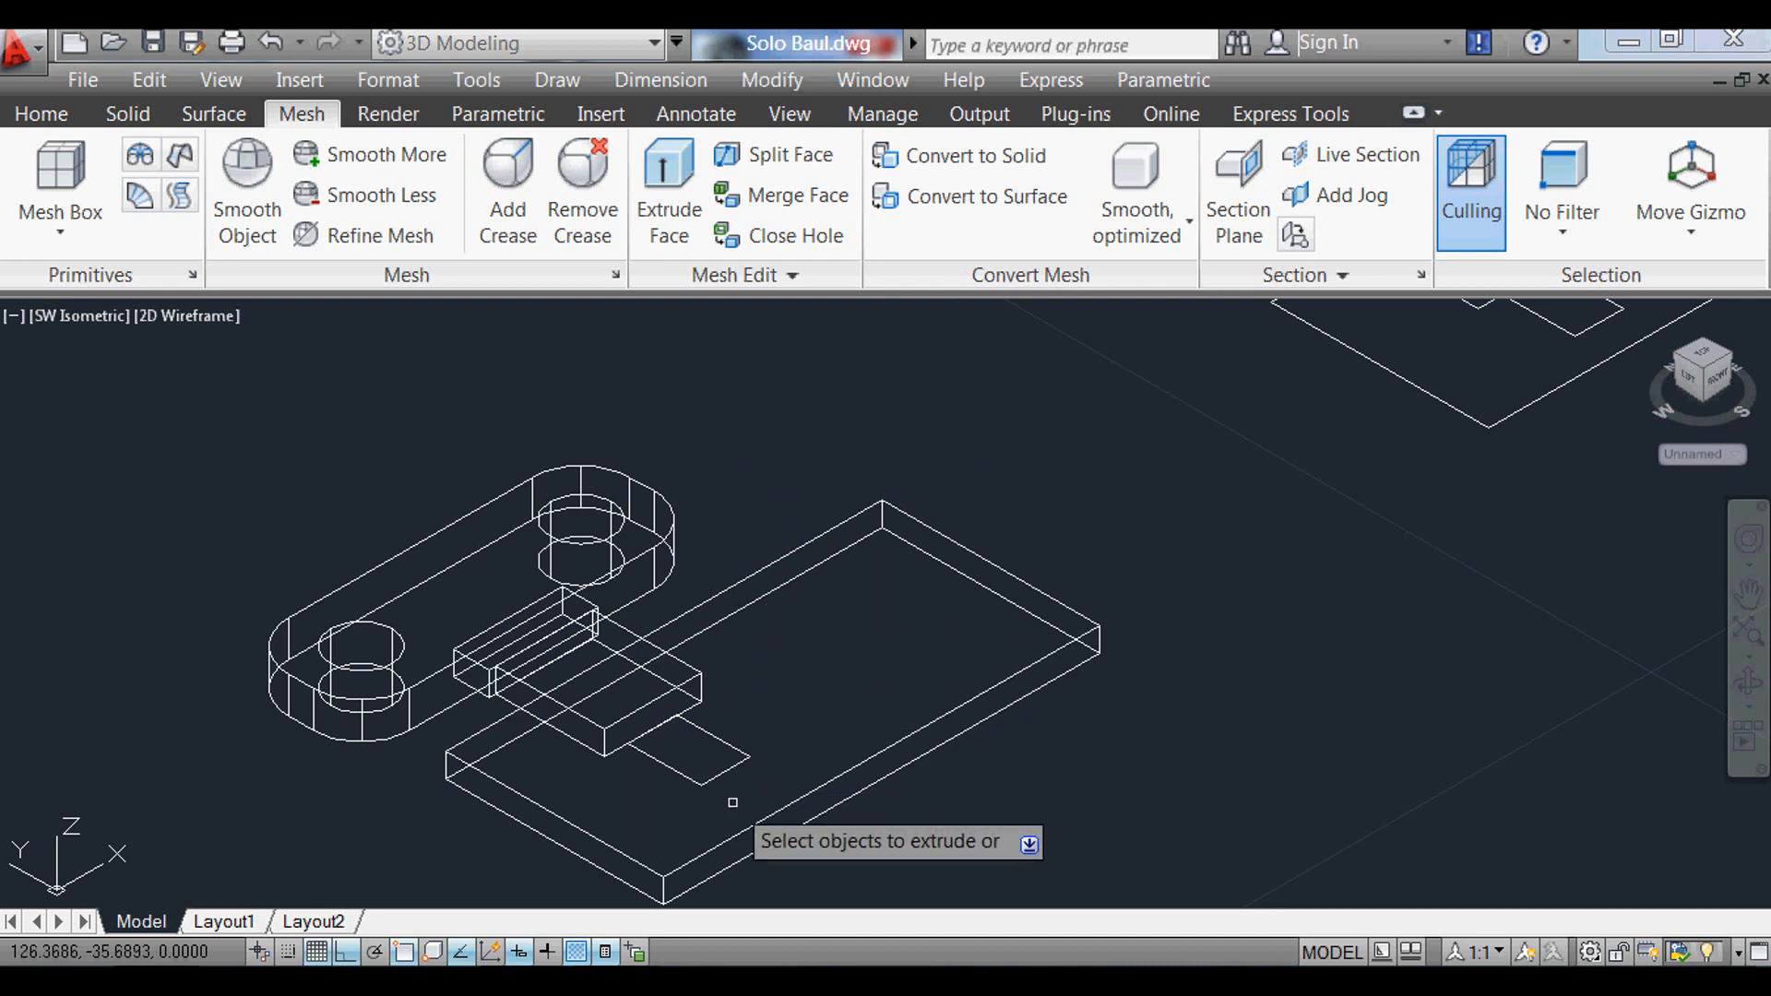
key("Return")
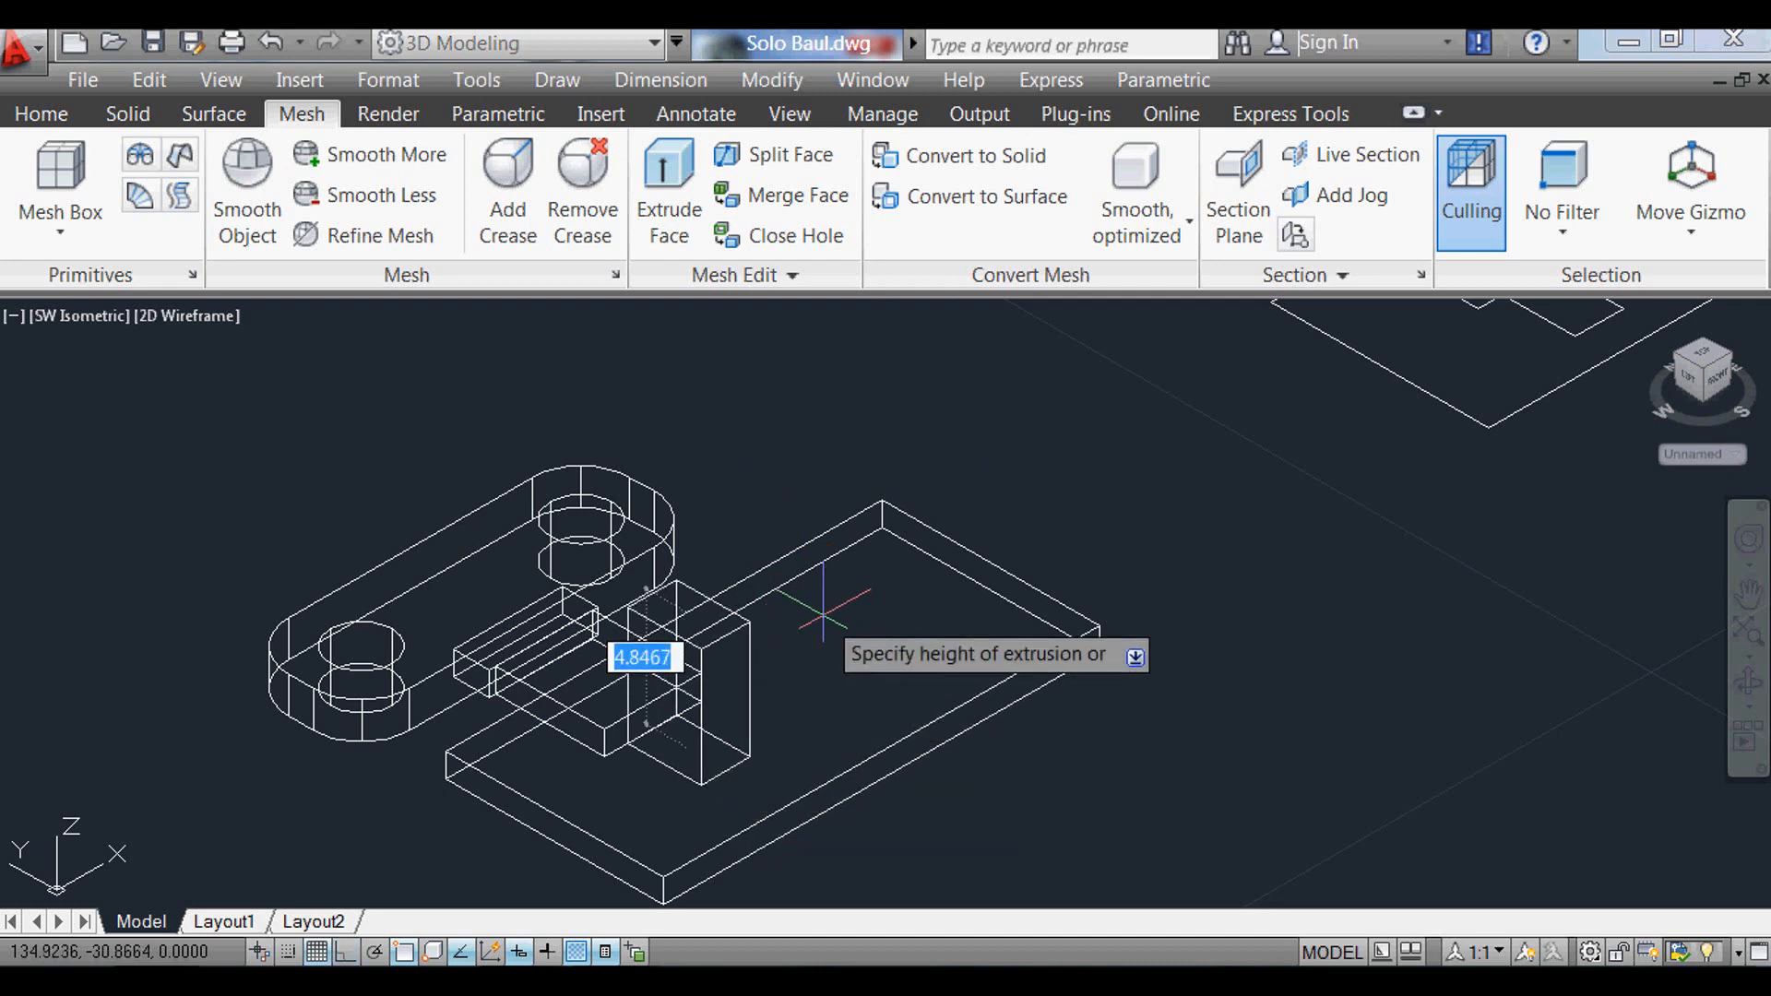
key("Return")
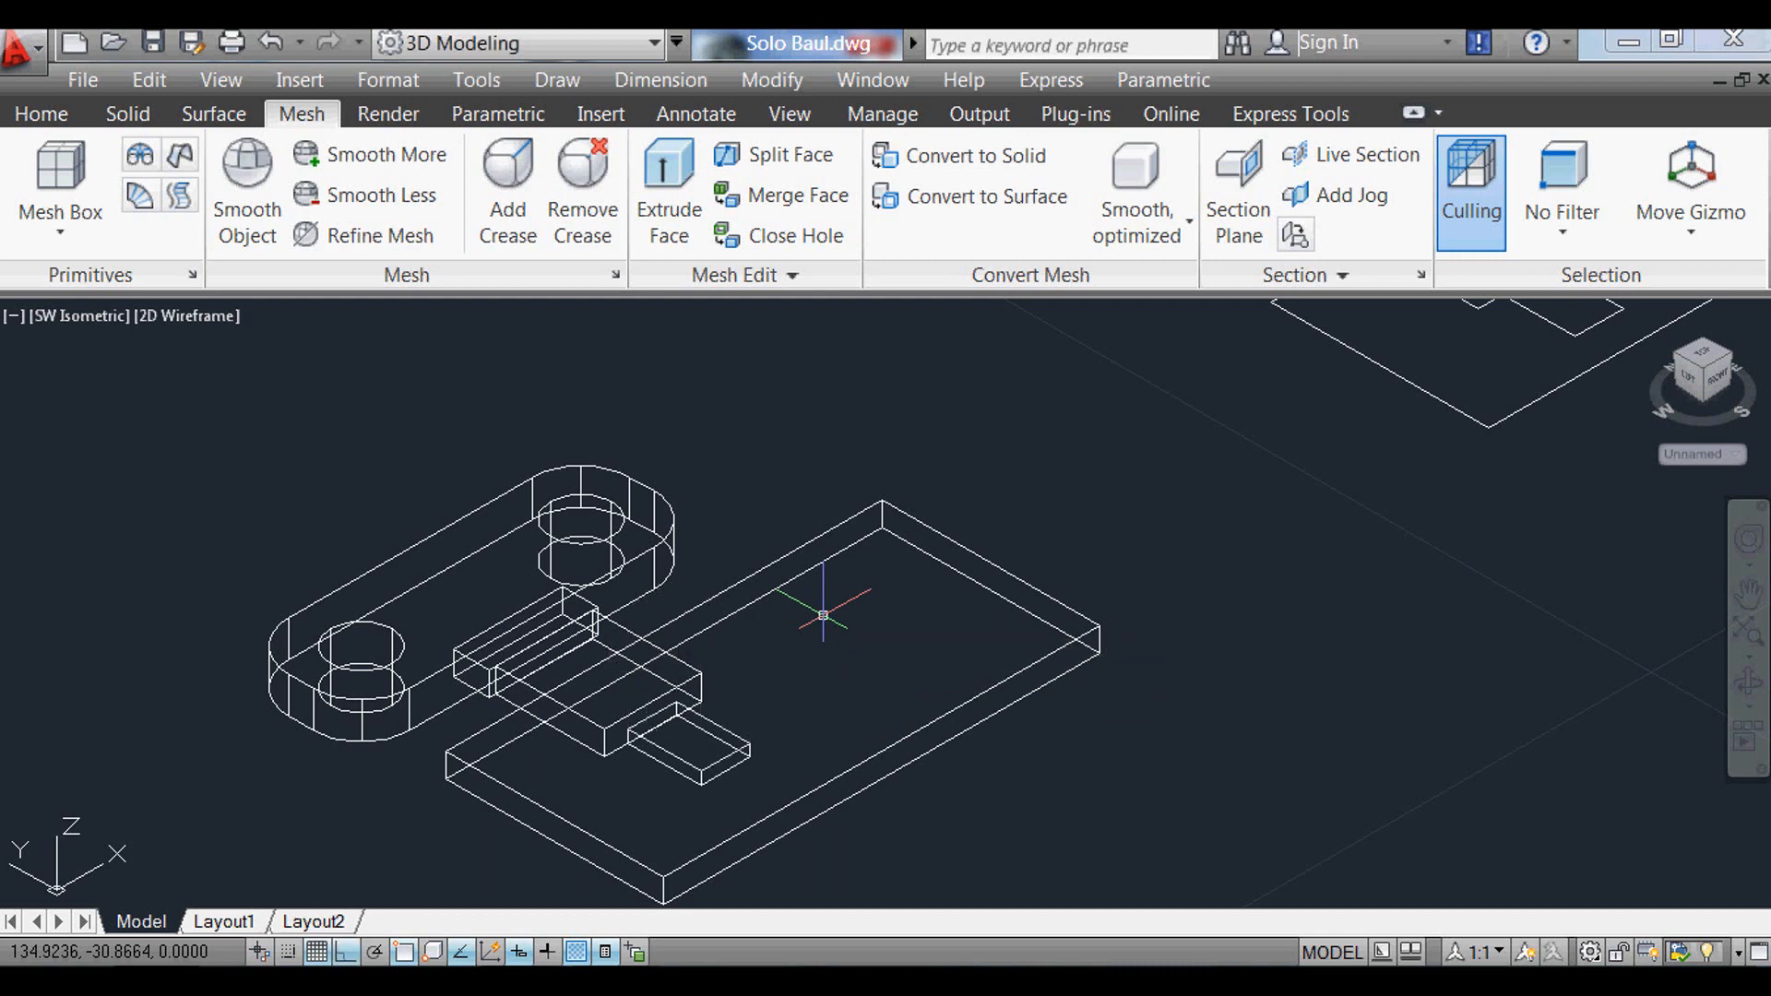
Step: Move the large rectangular slab straight down by 1
type("m")
key("Return")
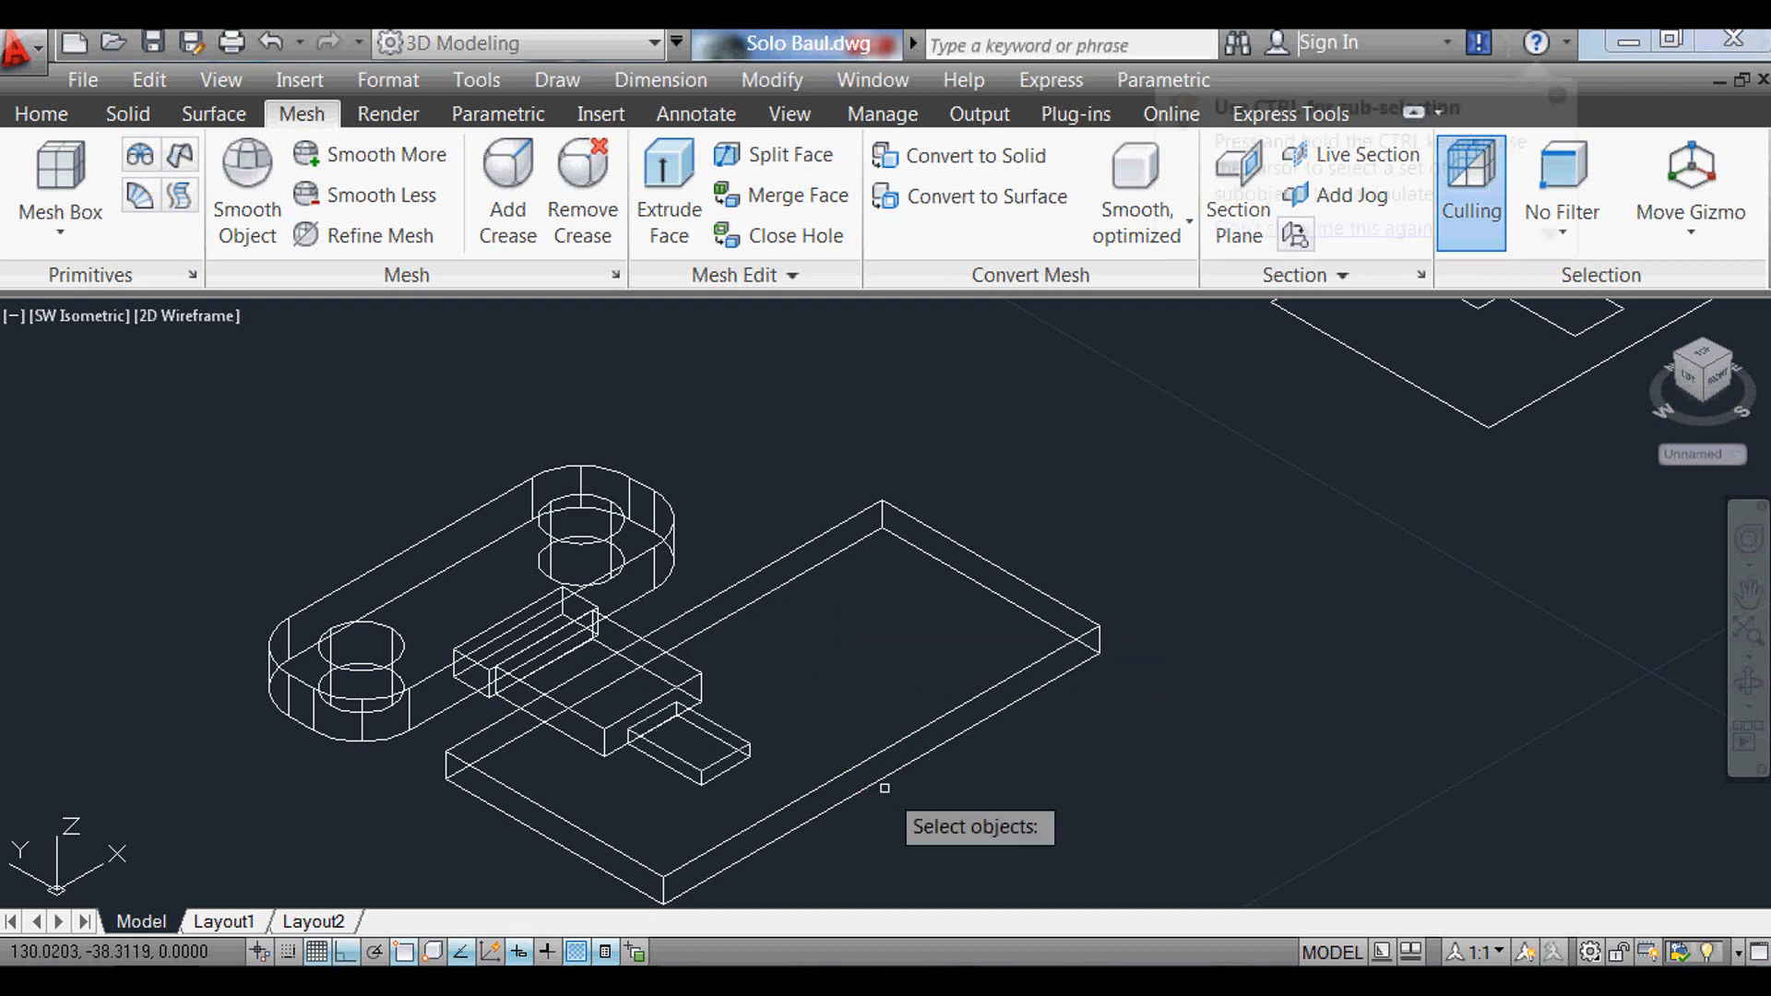
left_click(947, 811)
left_click(908, 636)
key("Return")
left_click(1244, 560)
type(".5")
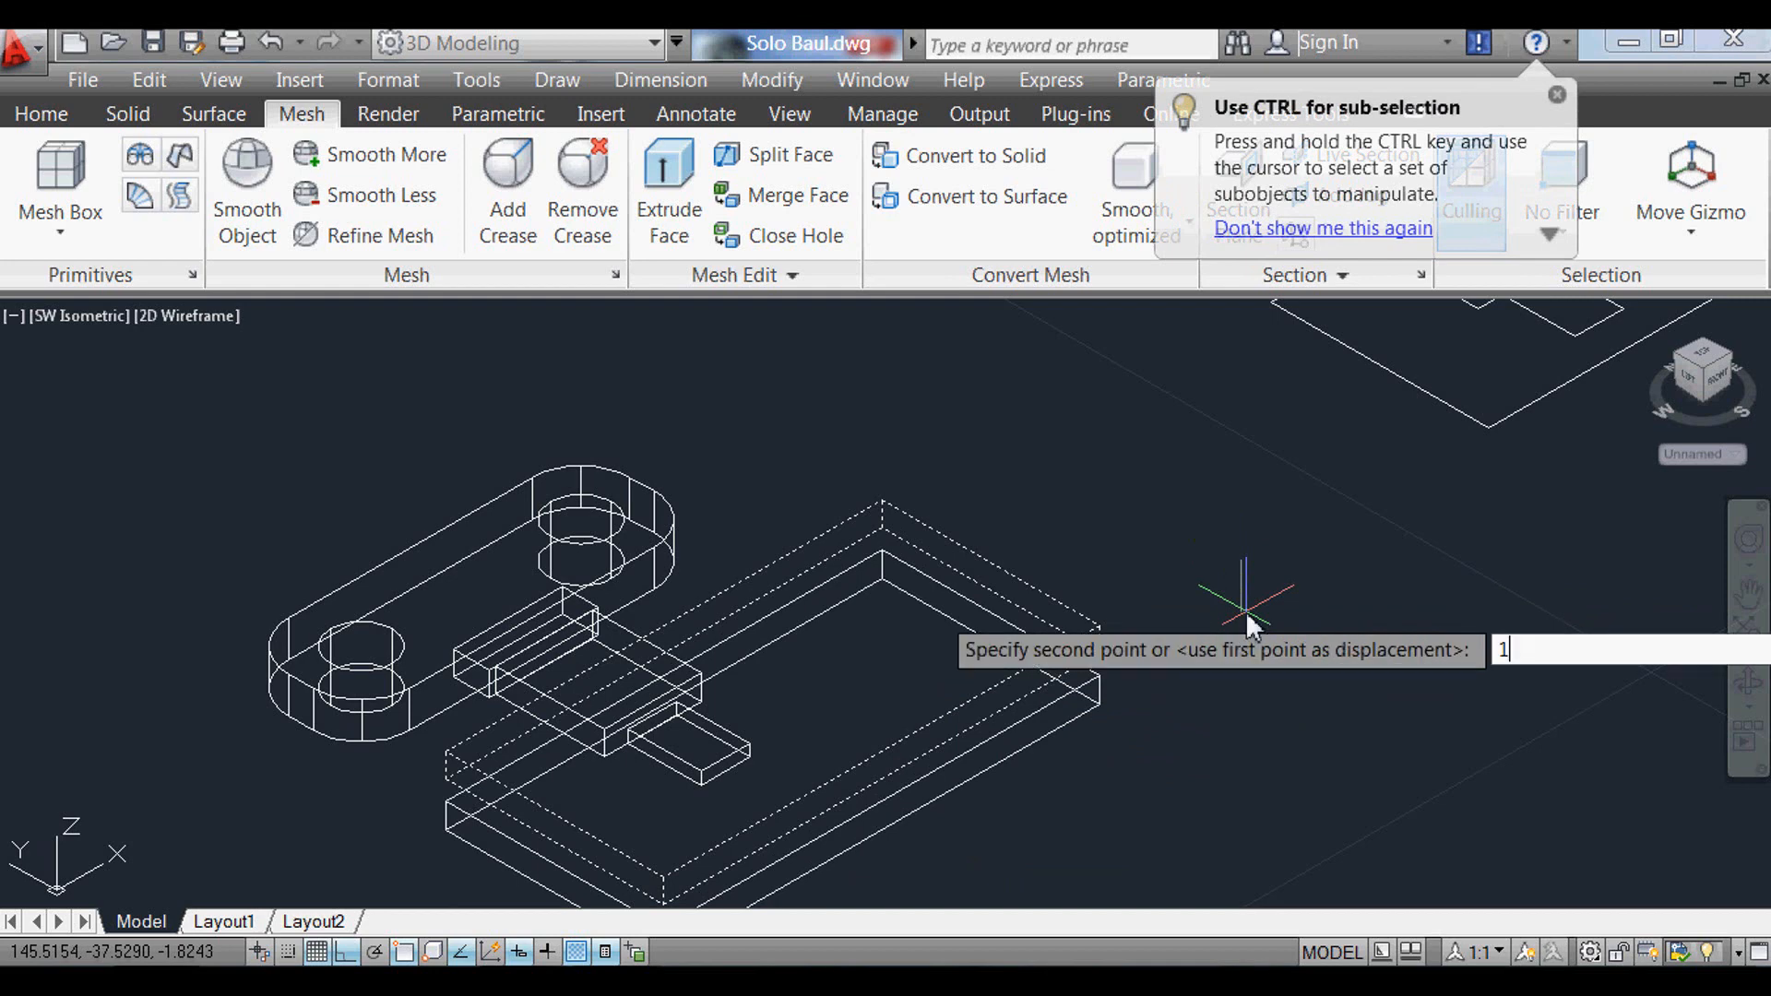
key("Return")
Step: Subtract the two cylinders from the rounded bar to cut its through holes
scroll(484, 674, "up", 3)
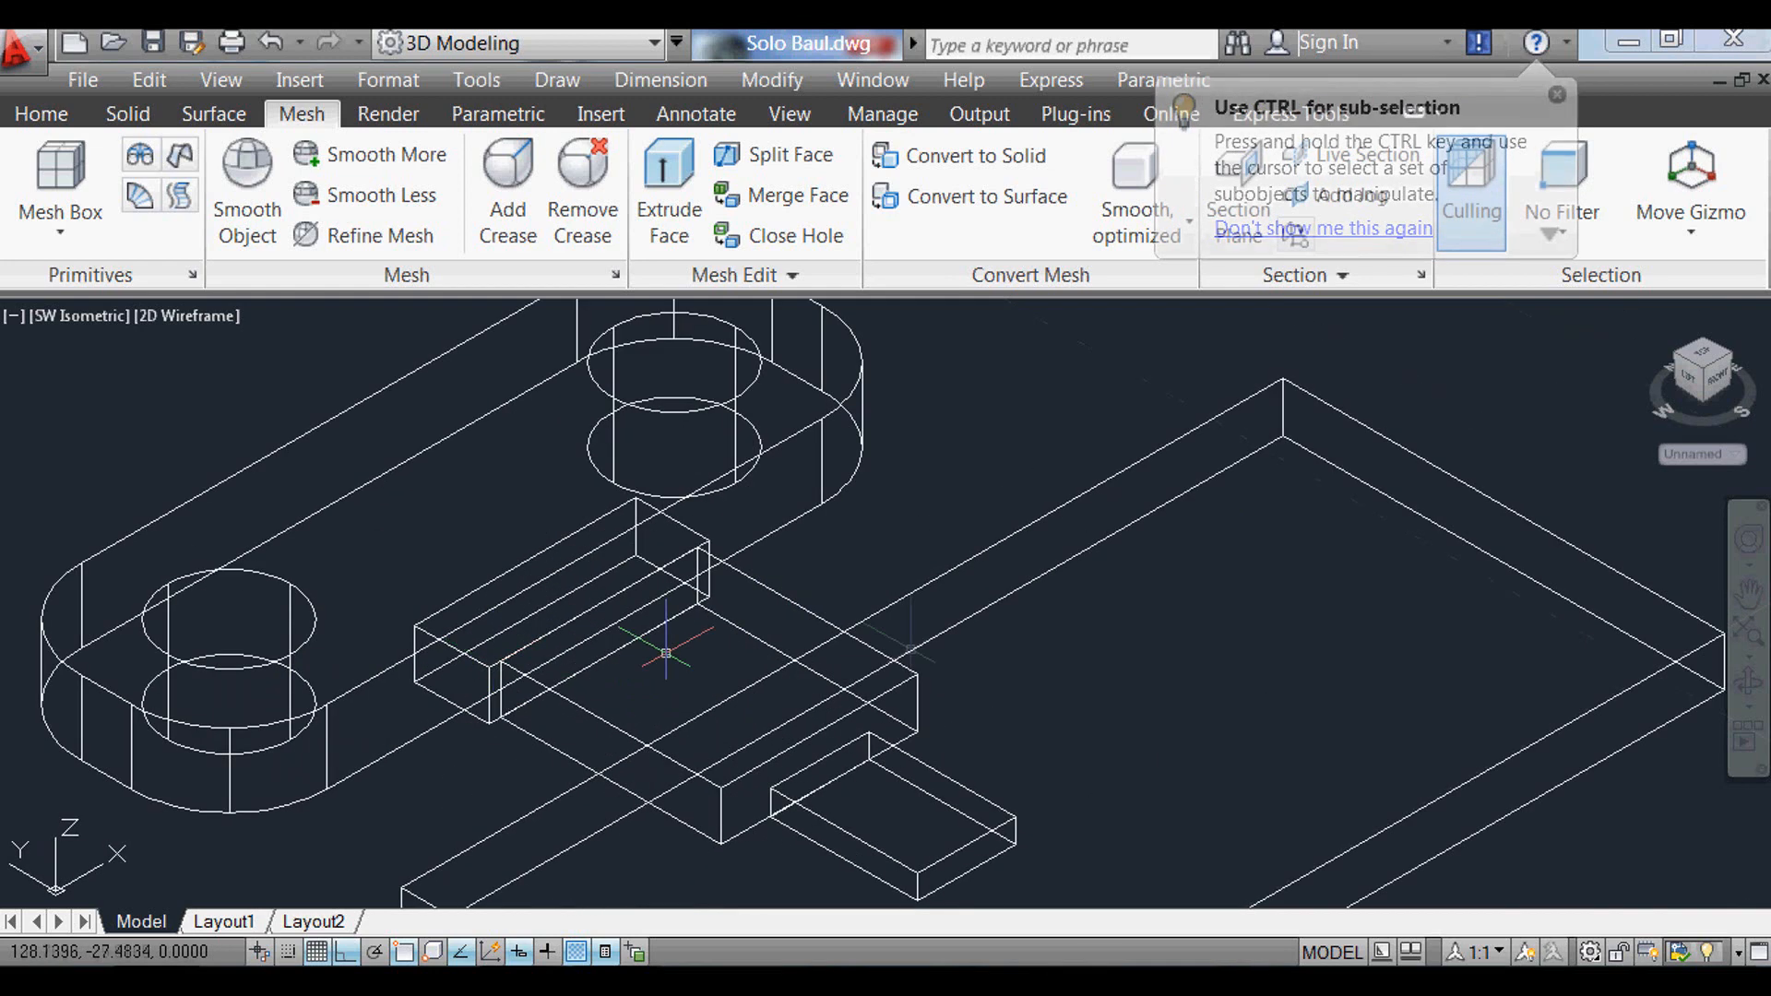
scroll(949, 520, "down", 2)
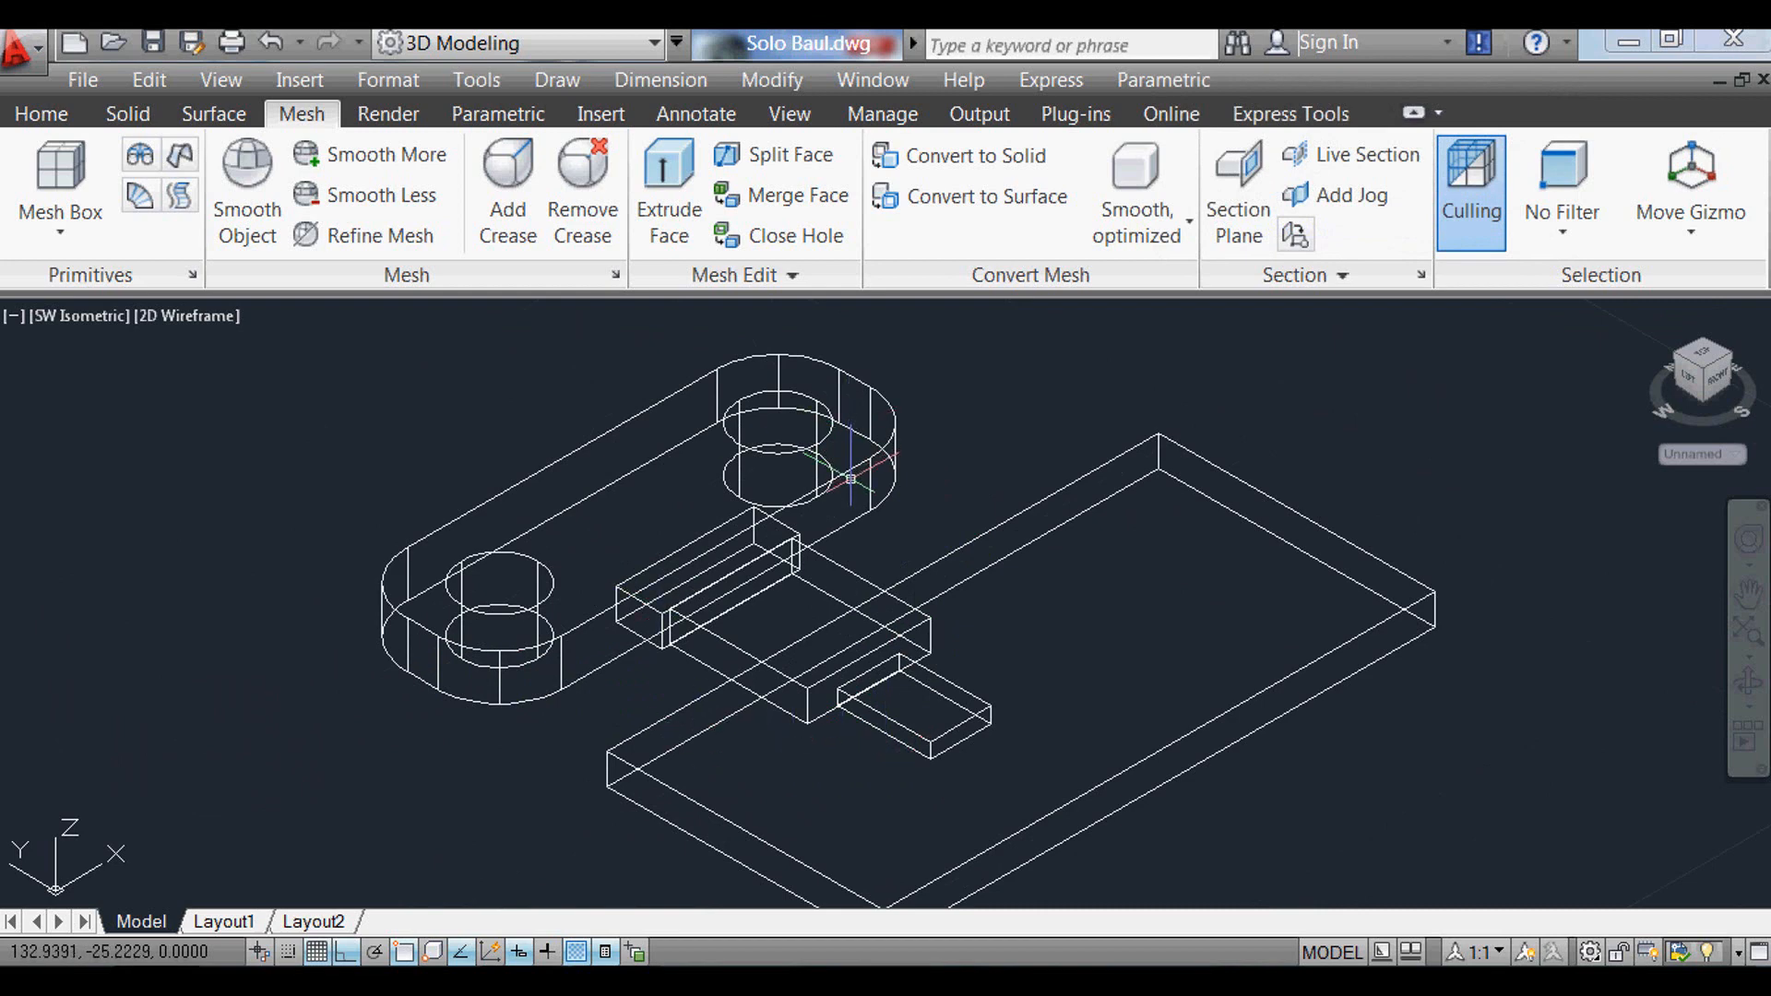
scroll(851, 478, "up", 3)
type("s")
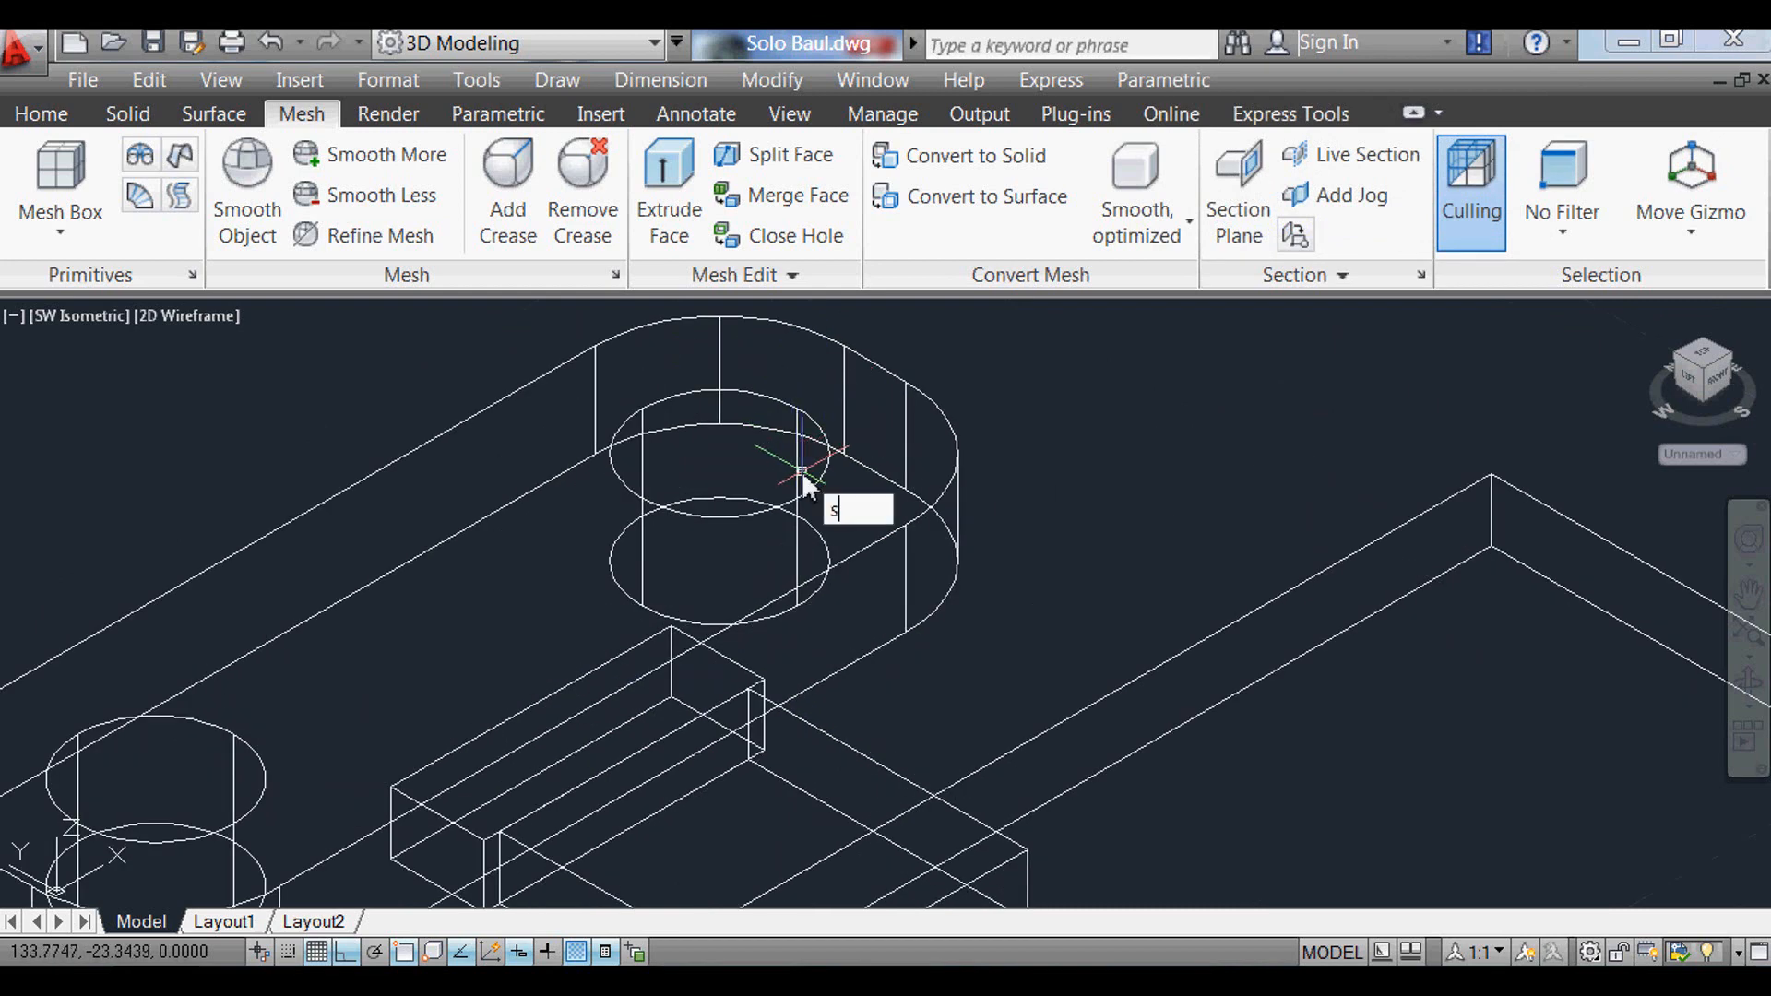
key("Return")
left_click(1070, 527)
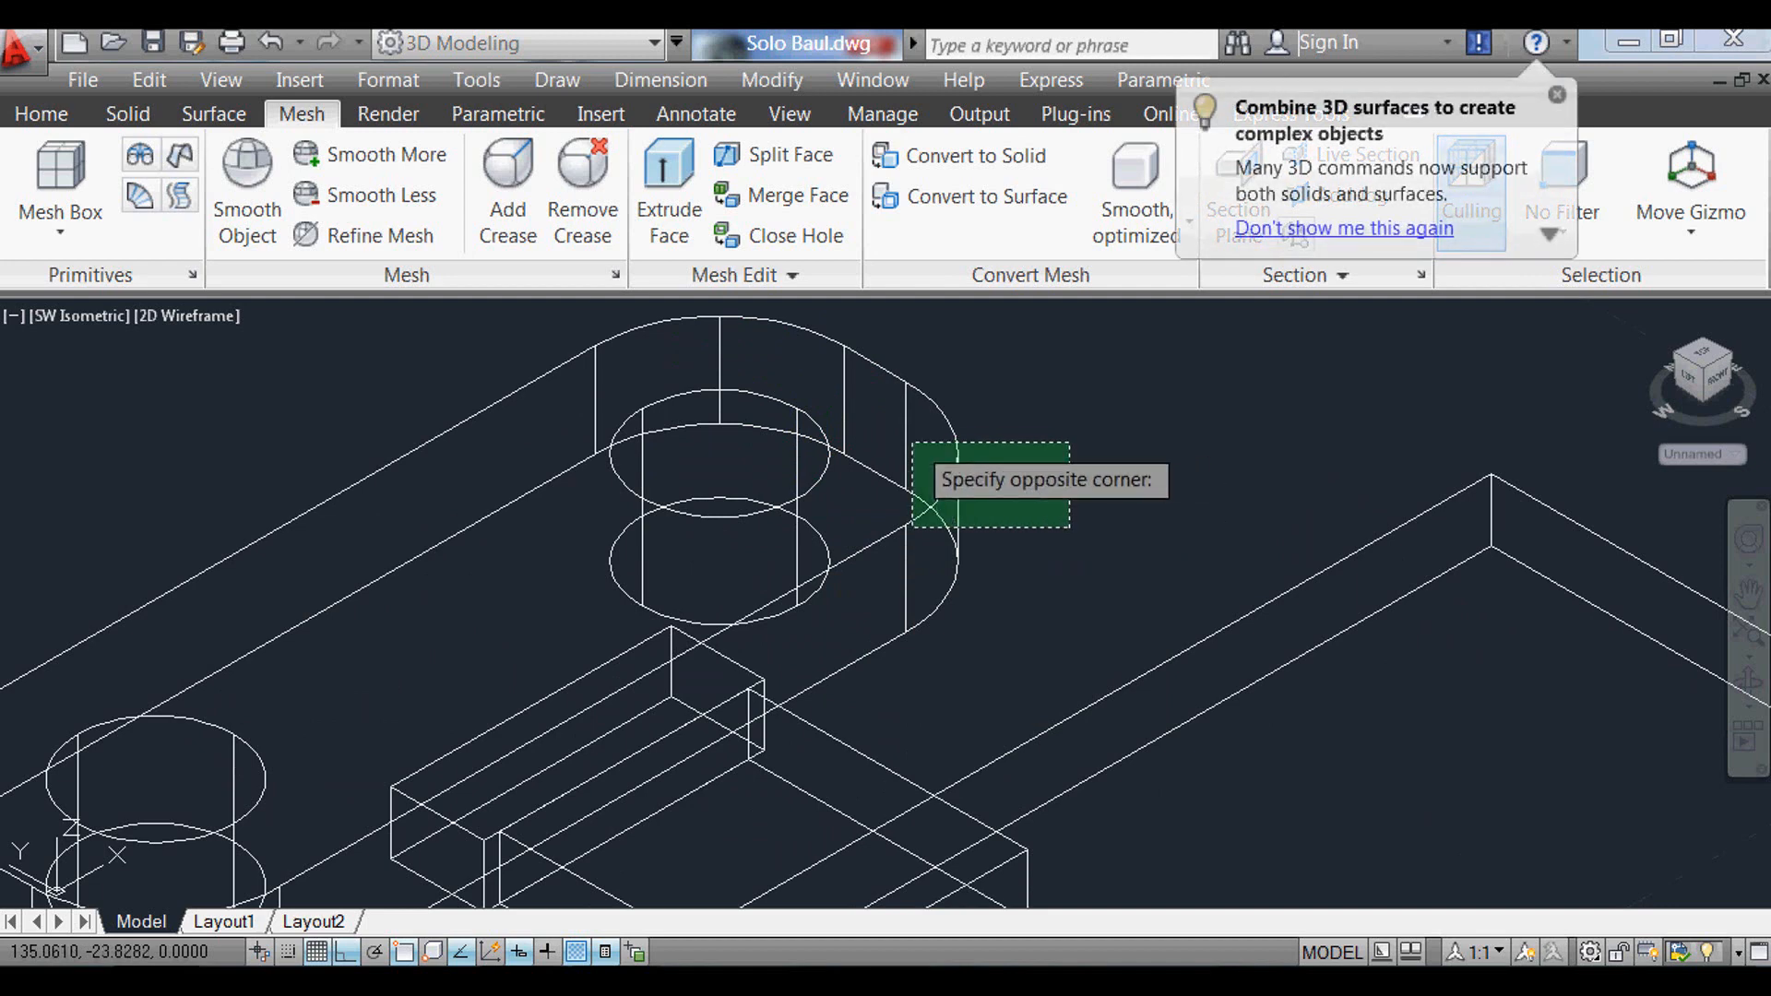
left_click(900, 429)
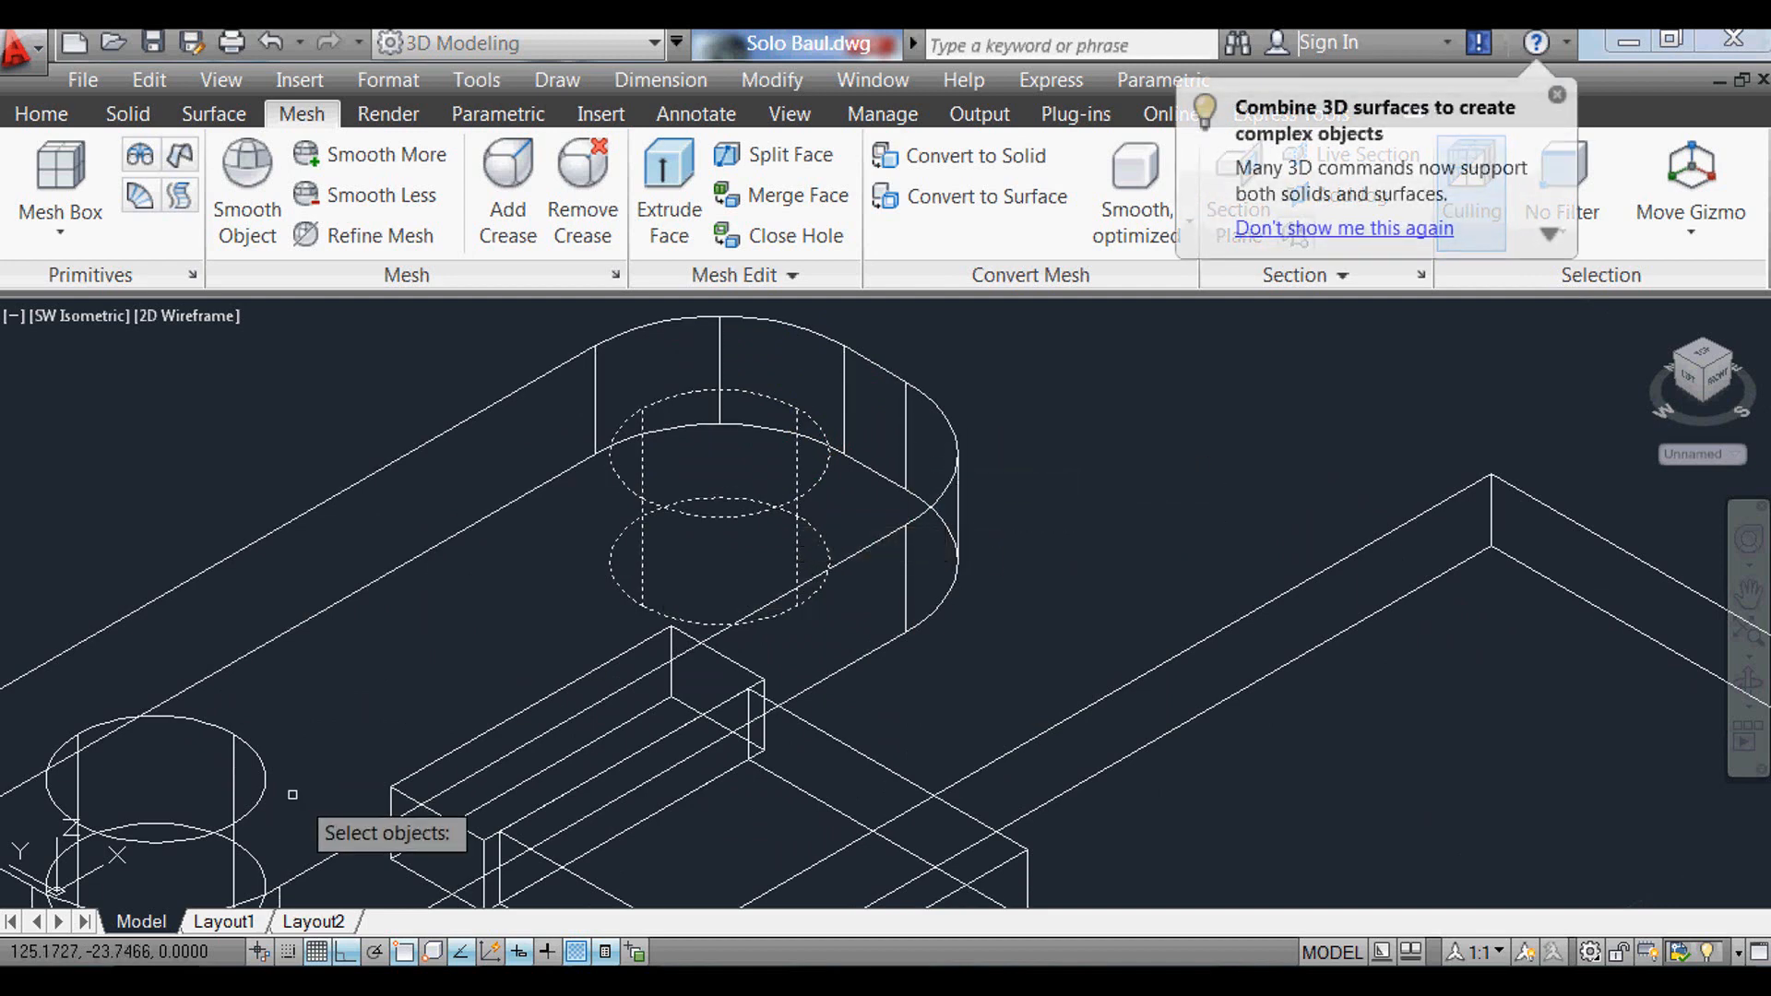
key("Return")
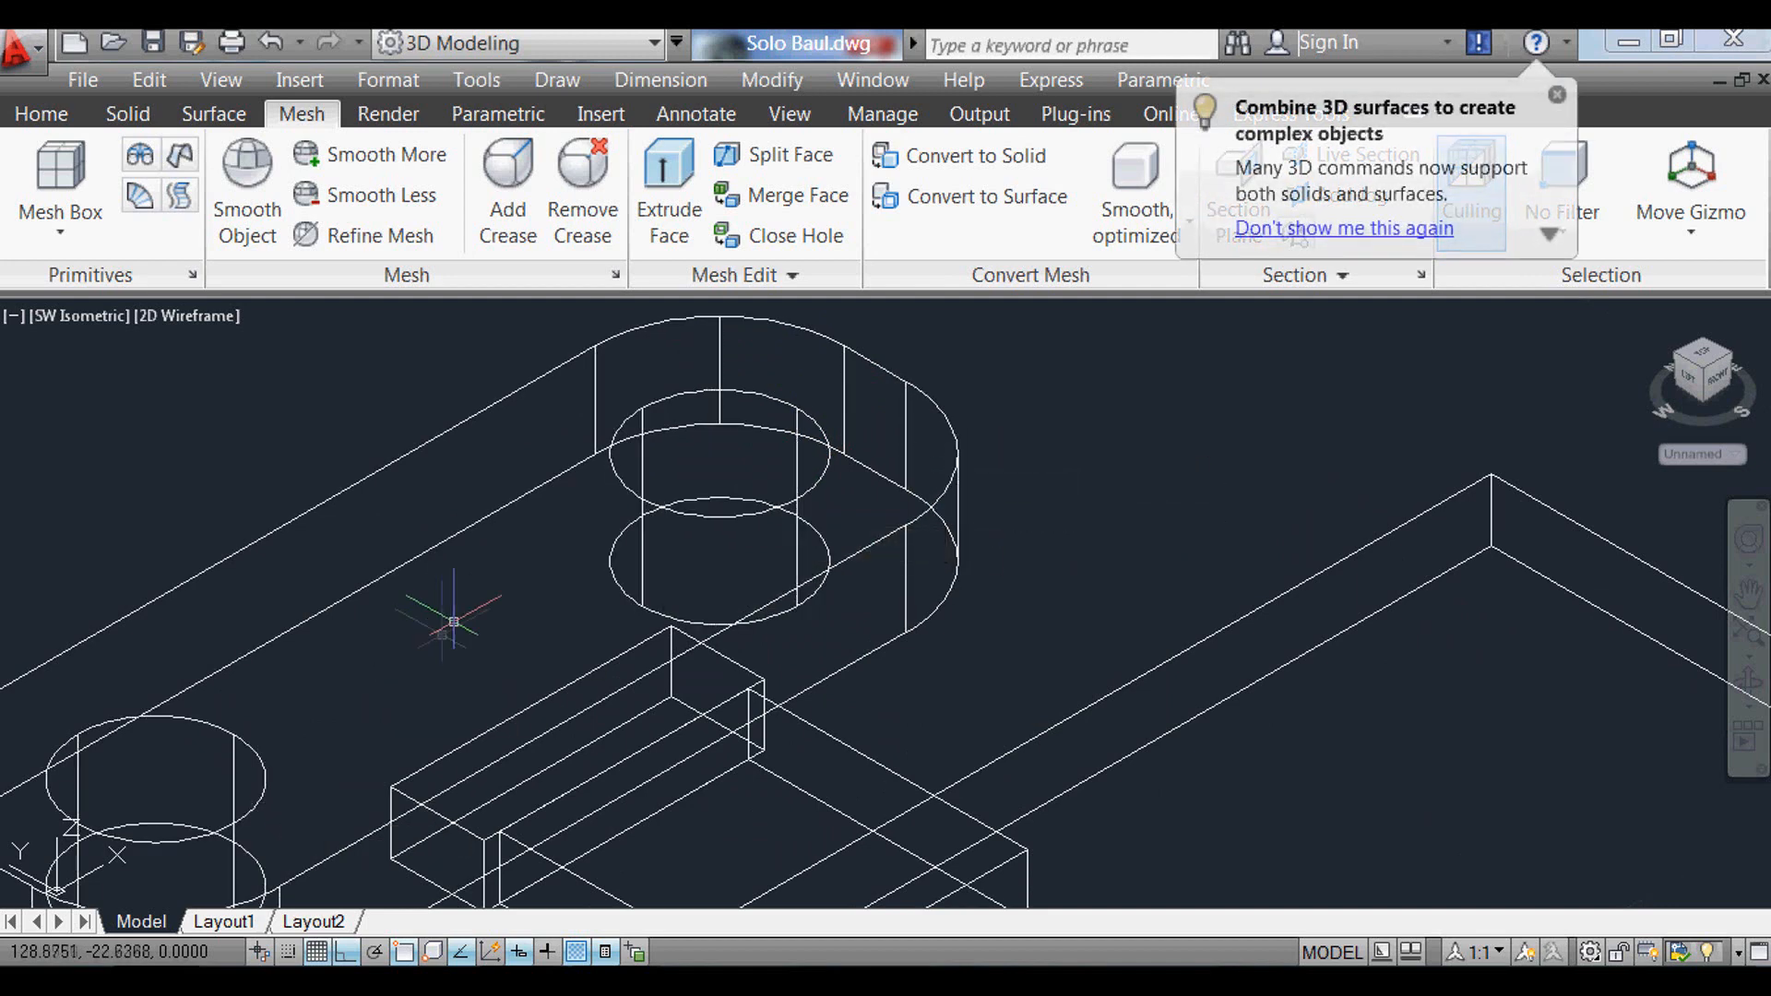
Step: Switch the viewport to the Conceptual visual style and check the shaded part
scroll(510, 516, "down", 2)
type("vs")
key("Return")
type("c")
key("Return")
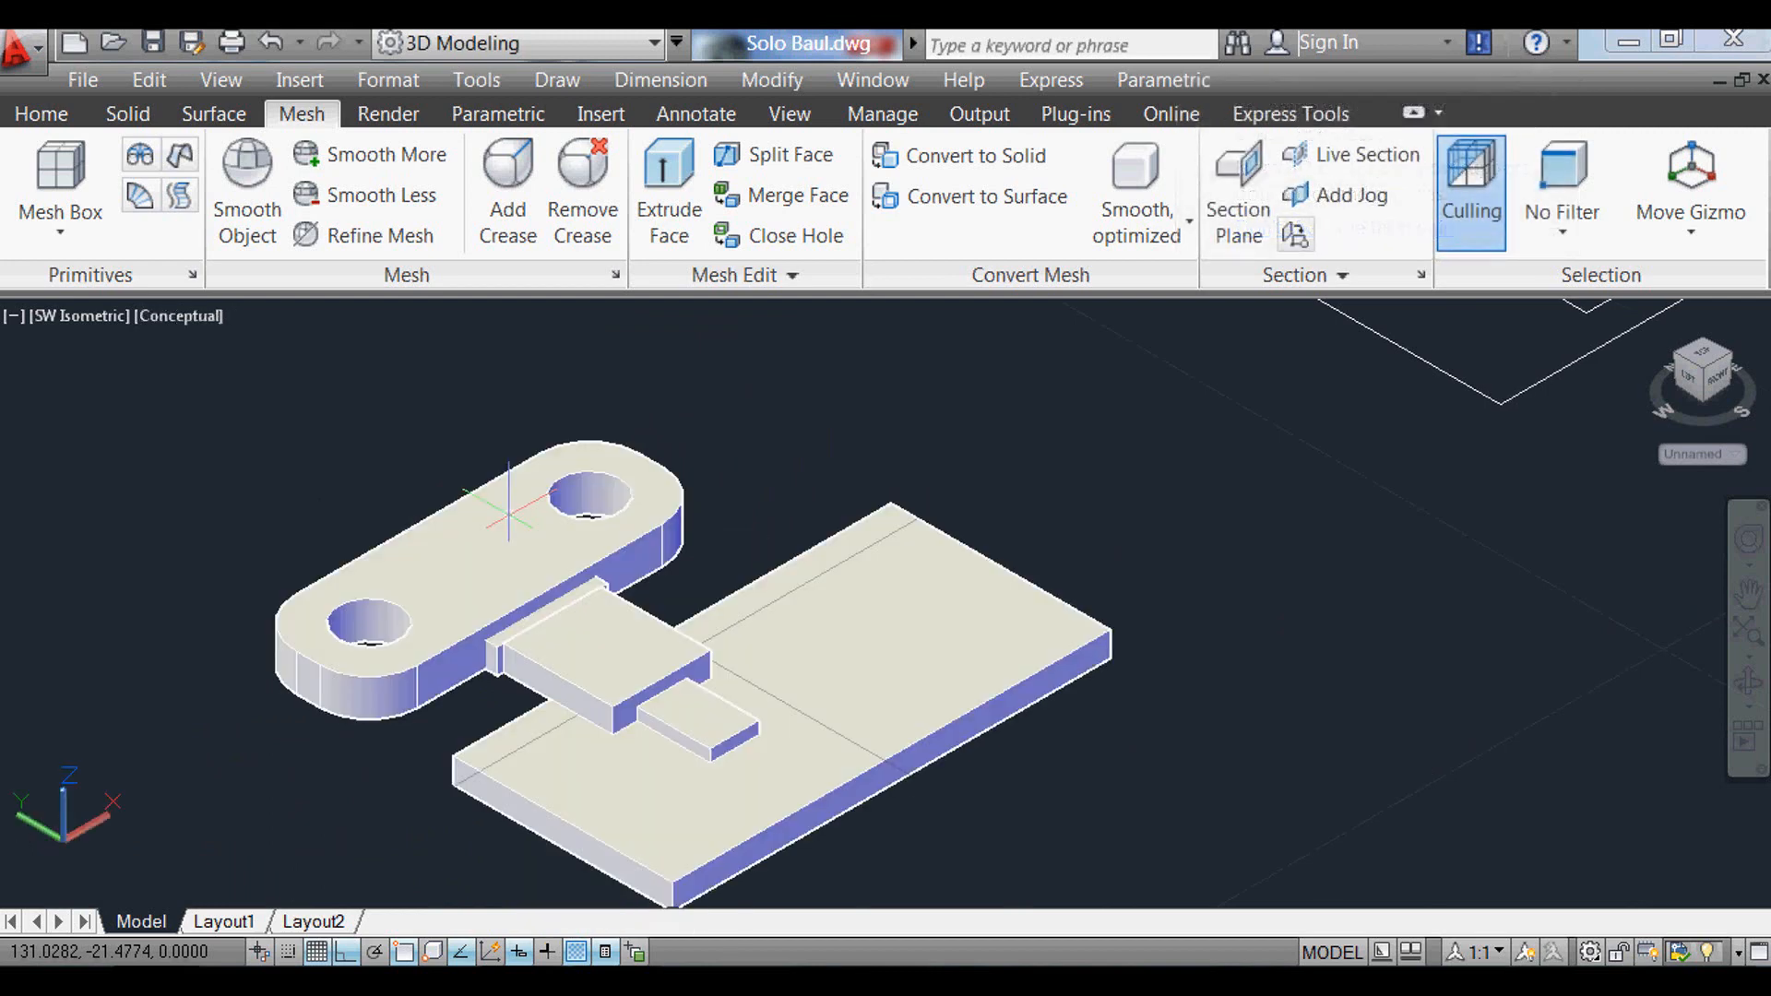
scroll(638, 637, "down", 2)
scroll(646, 637, "up", 2)
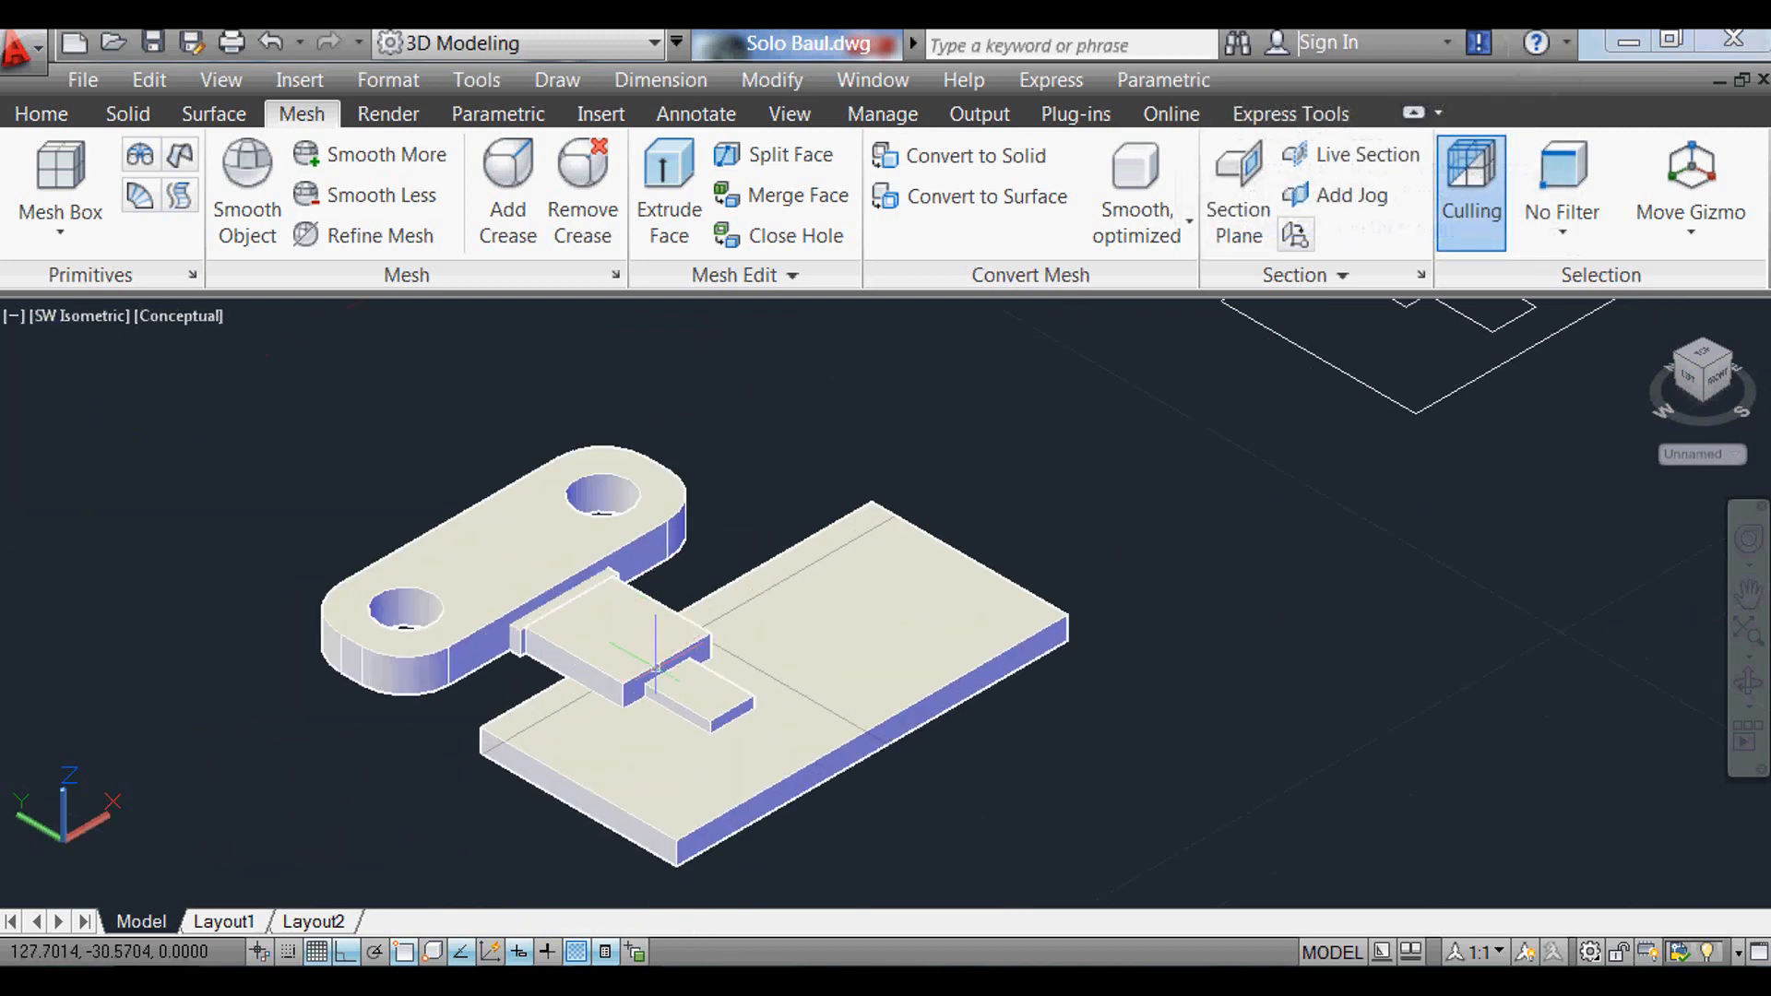
scroll(706, 409, "up", 1)
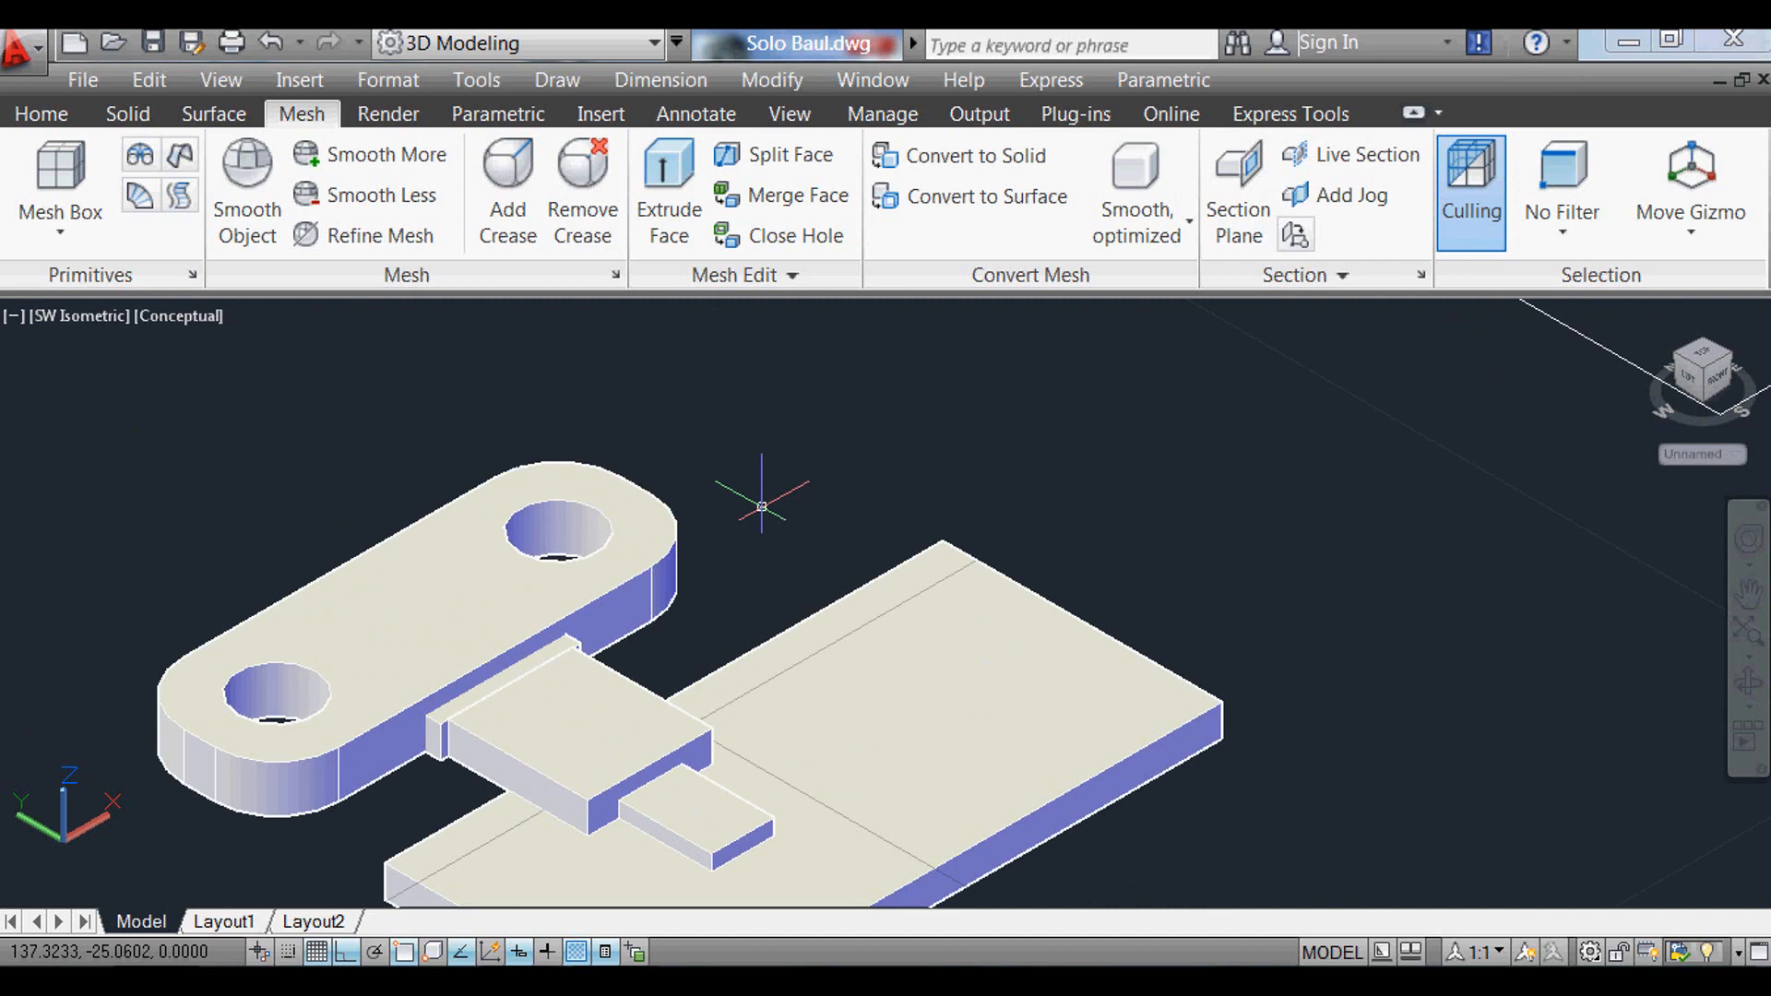
Step: Chamfer the top edges of both holes in the rounded bar with 0.5 for both chamfer distances
type("cha")
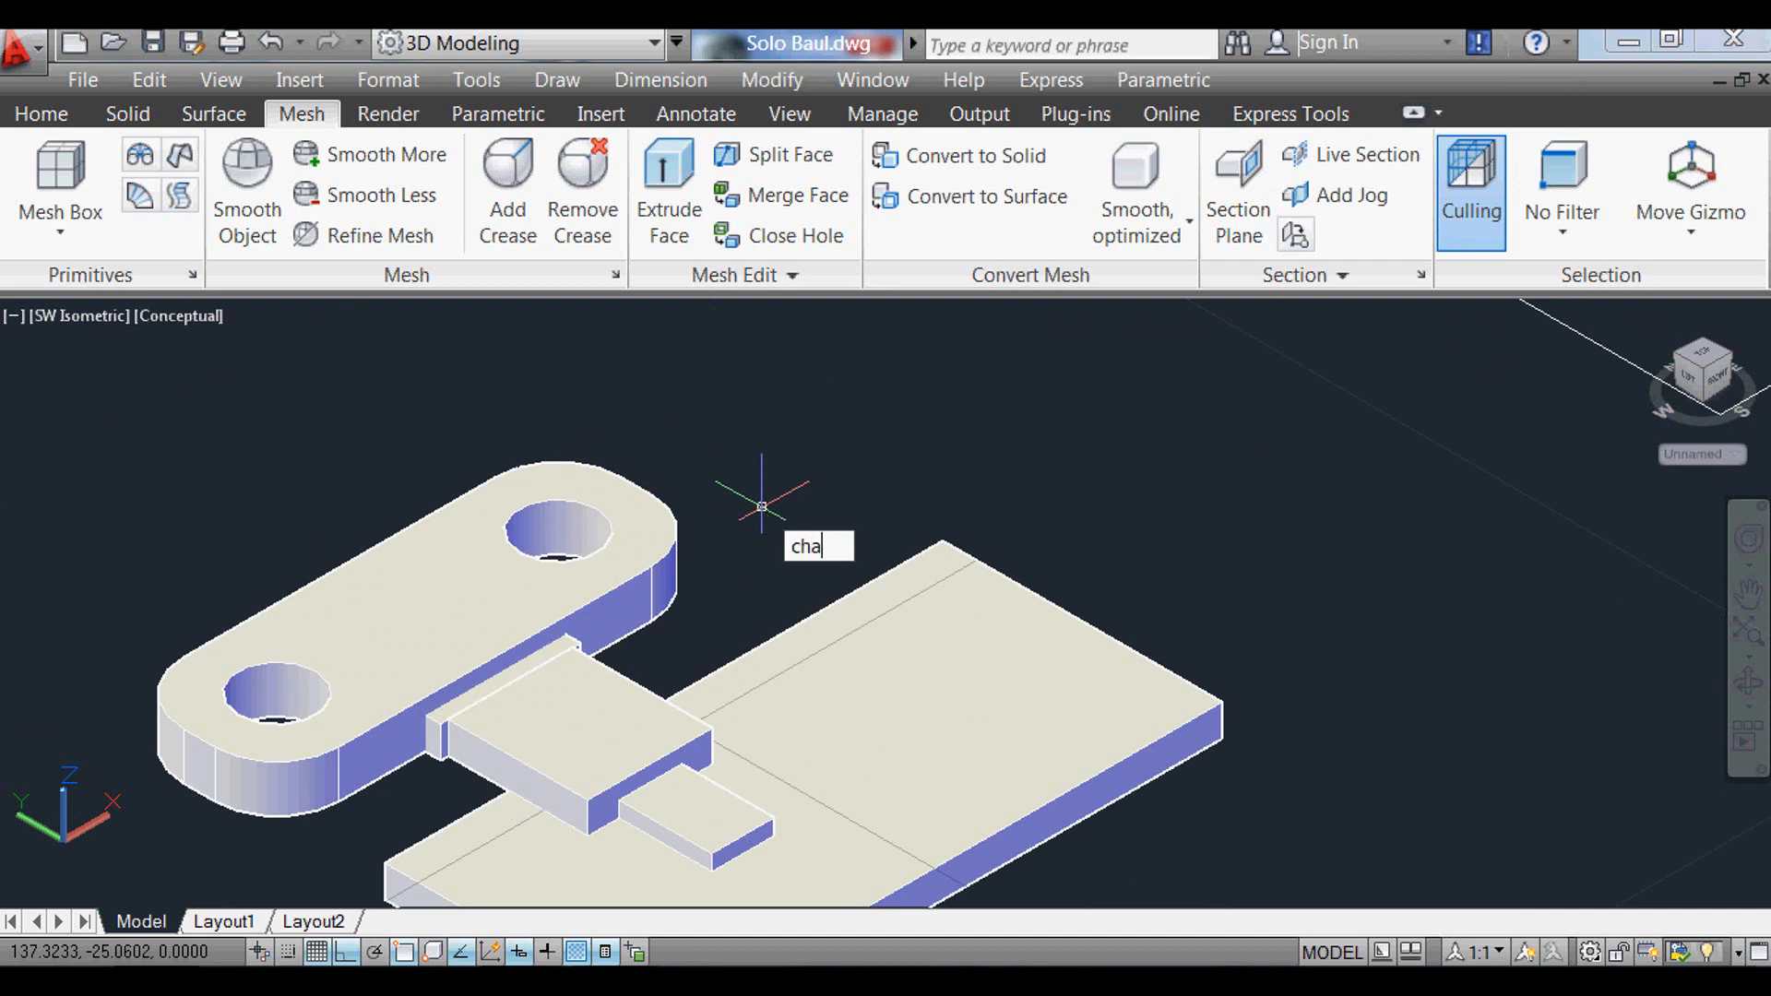
type("m")
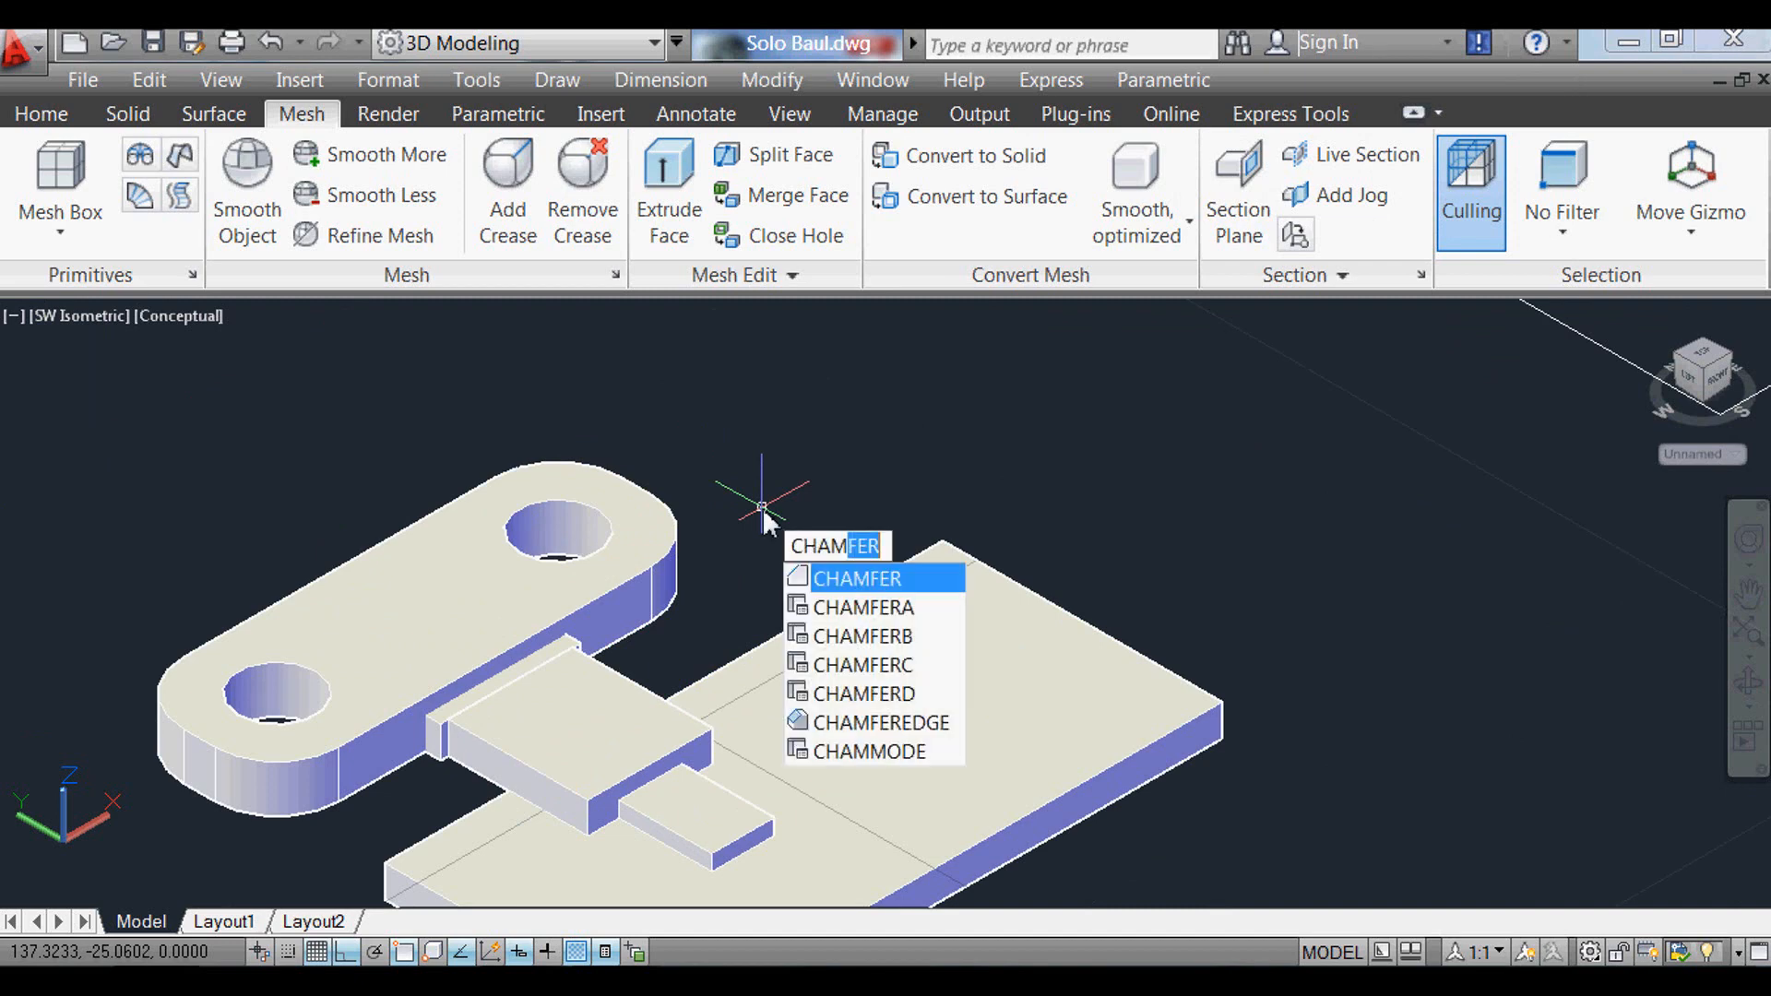
key("Return")
scroll(600, 546, "up", 3)
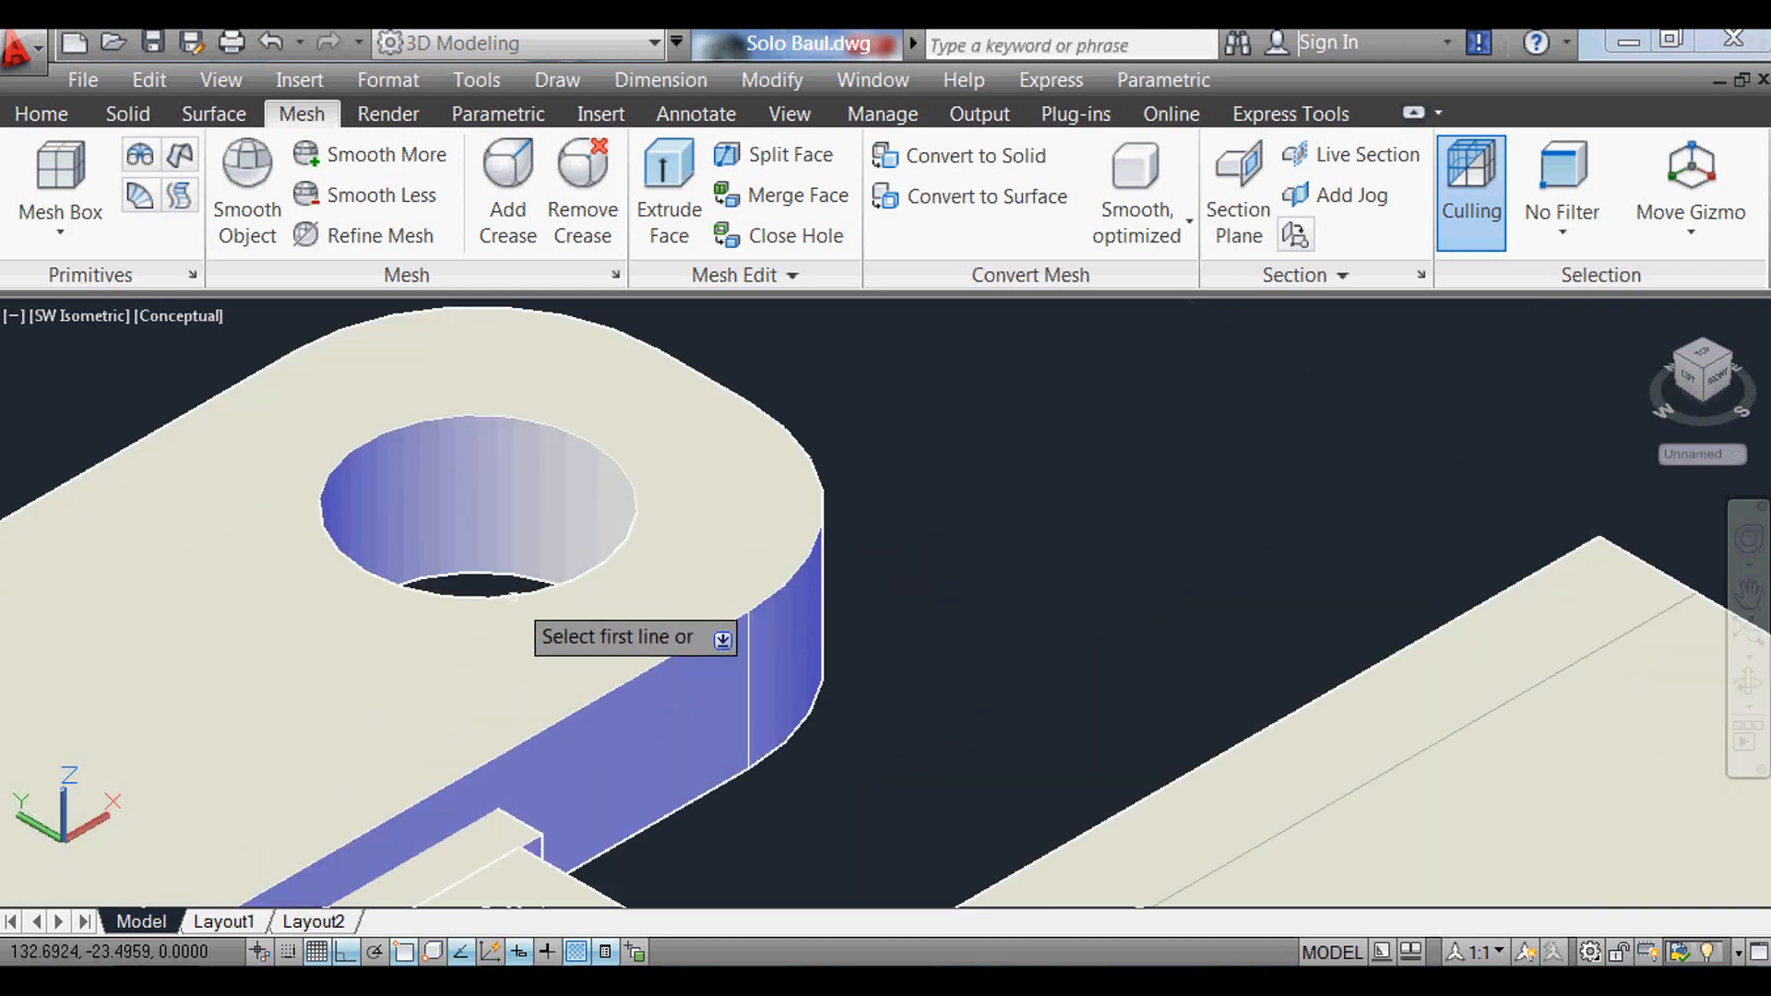
left_click(514, 597)
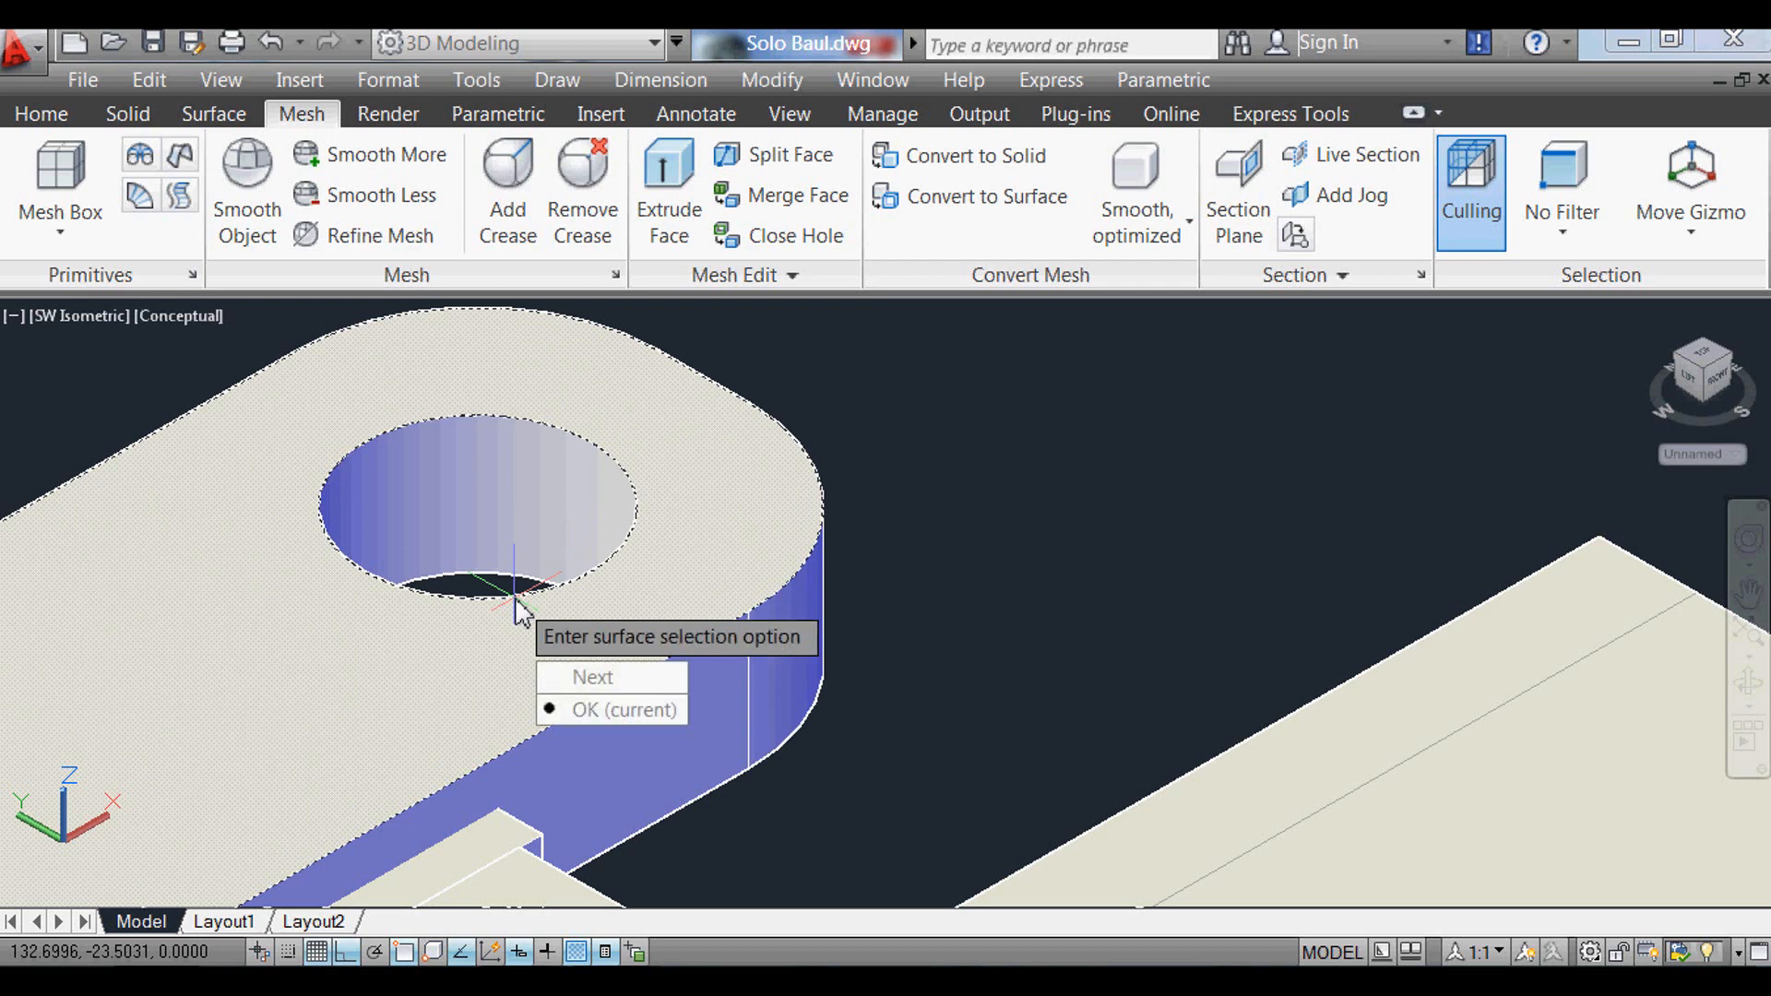
key("Return")
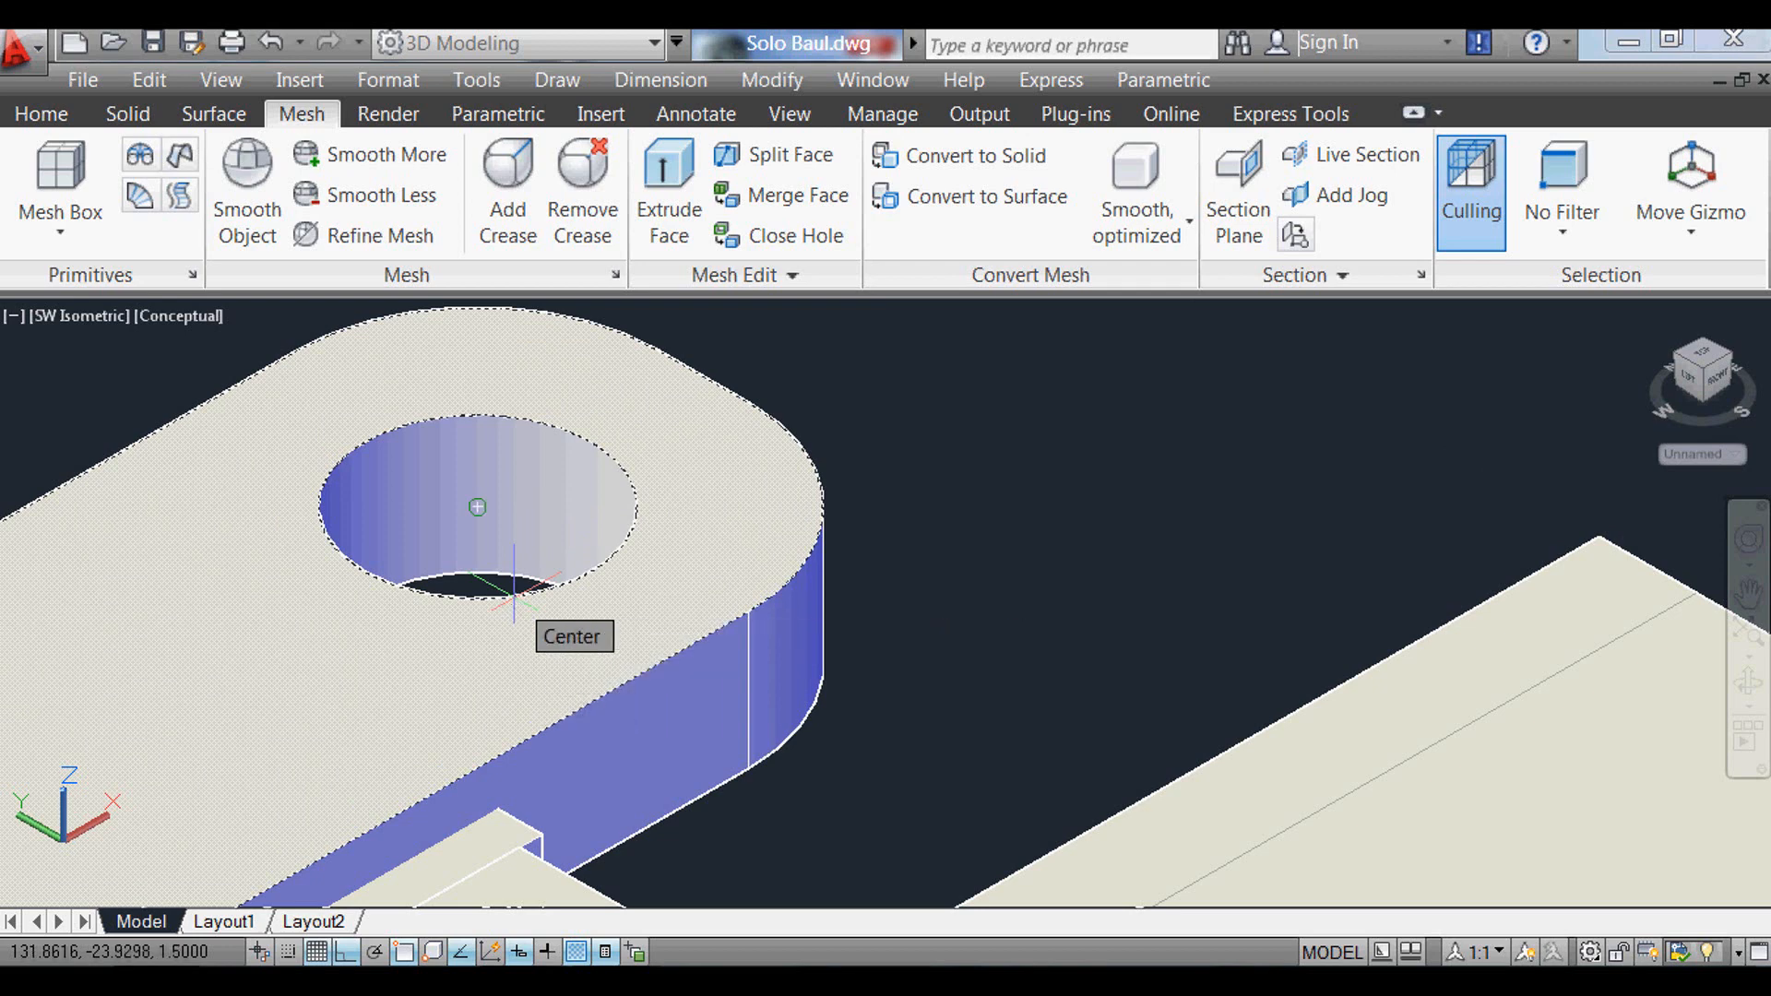
type(".")
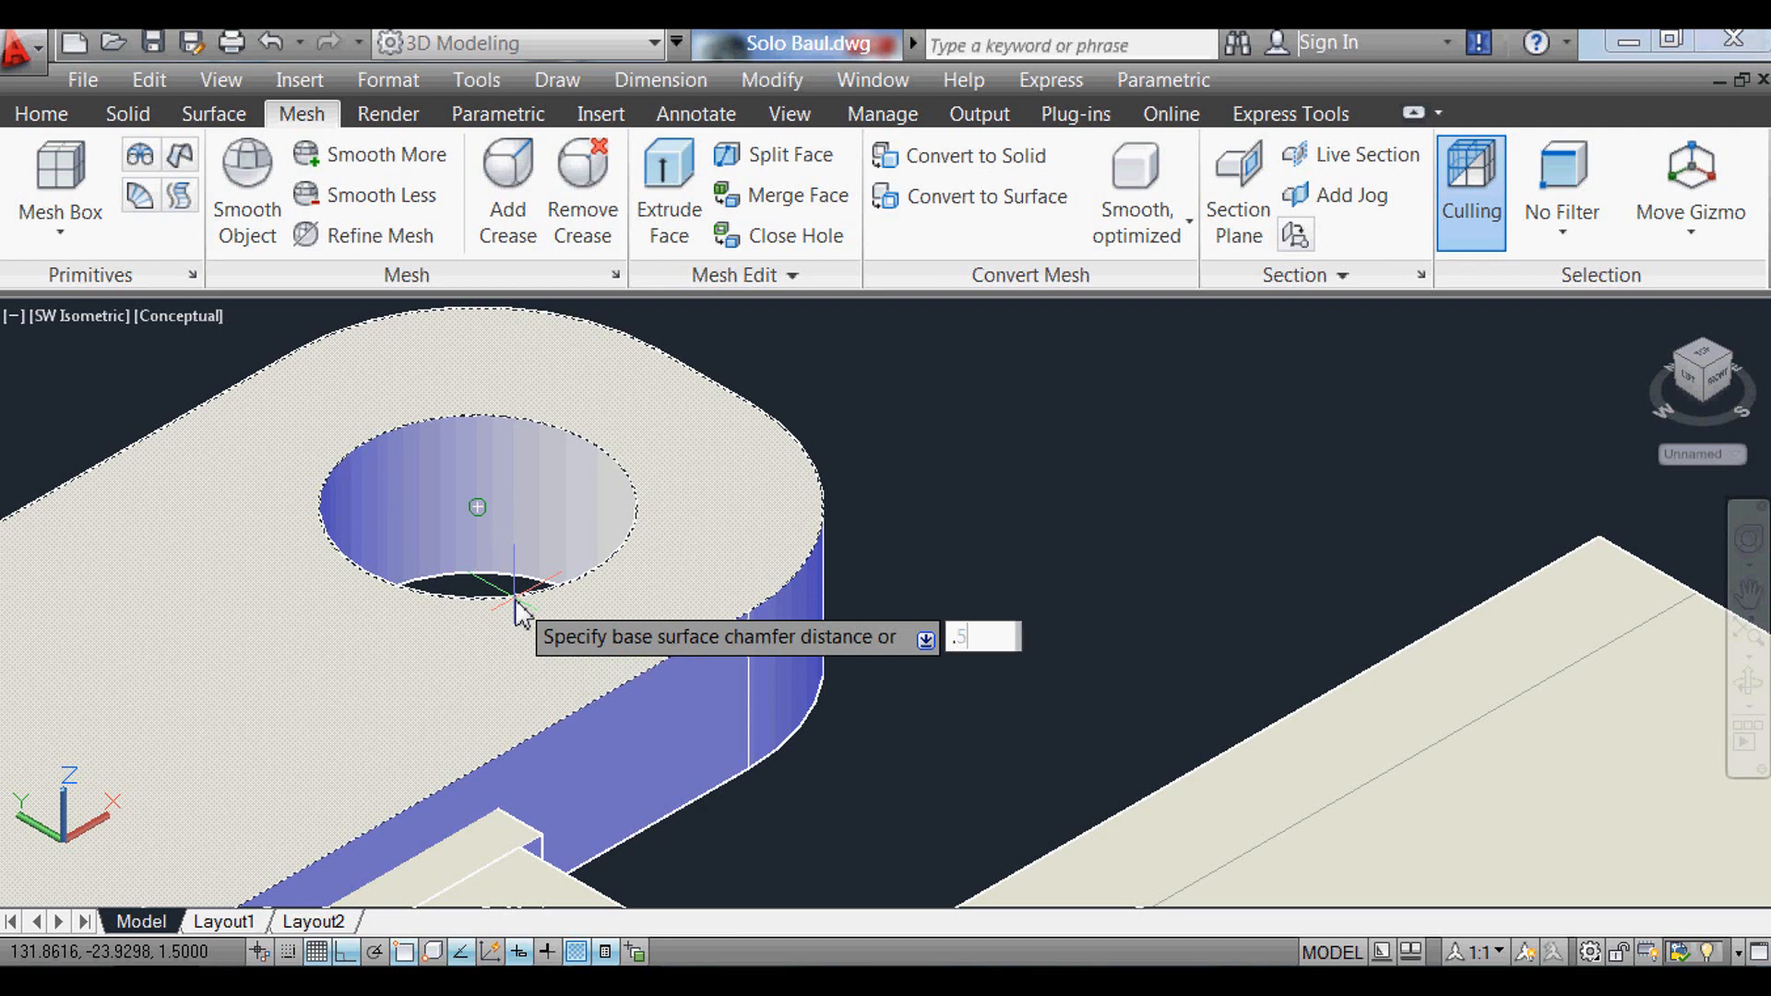
type("5")
key("Return")
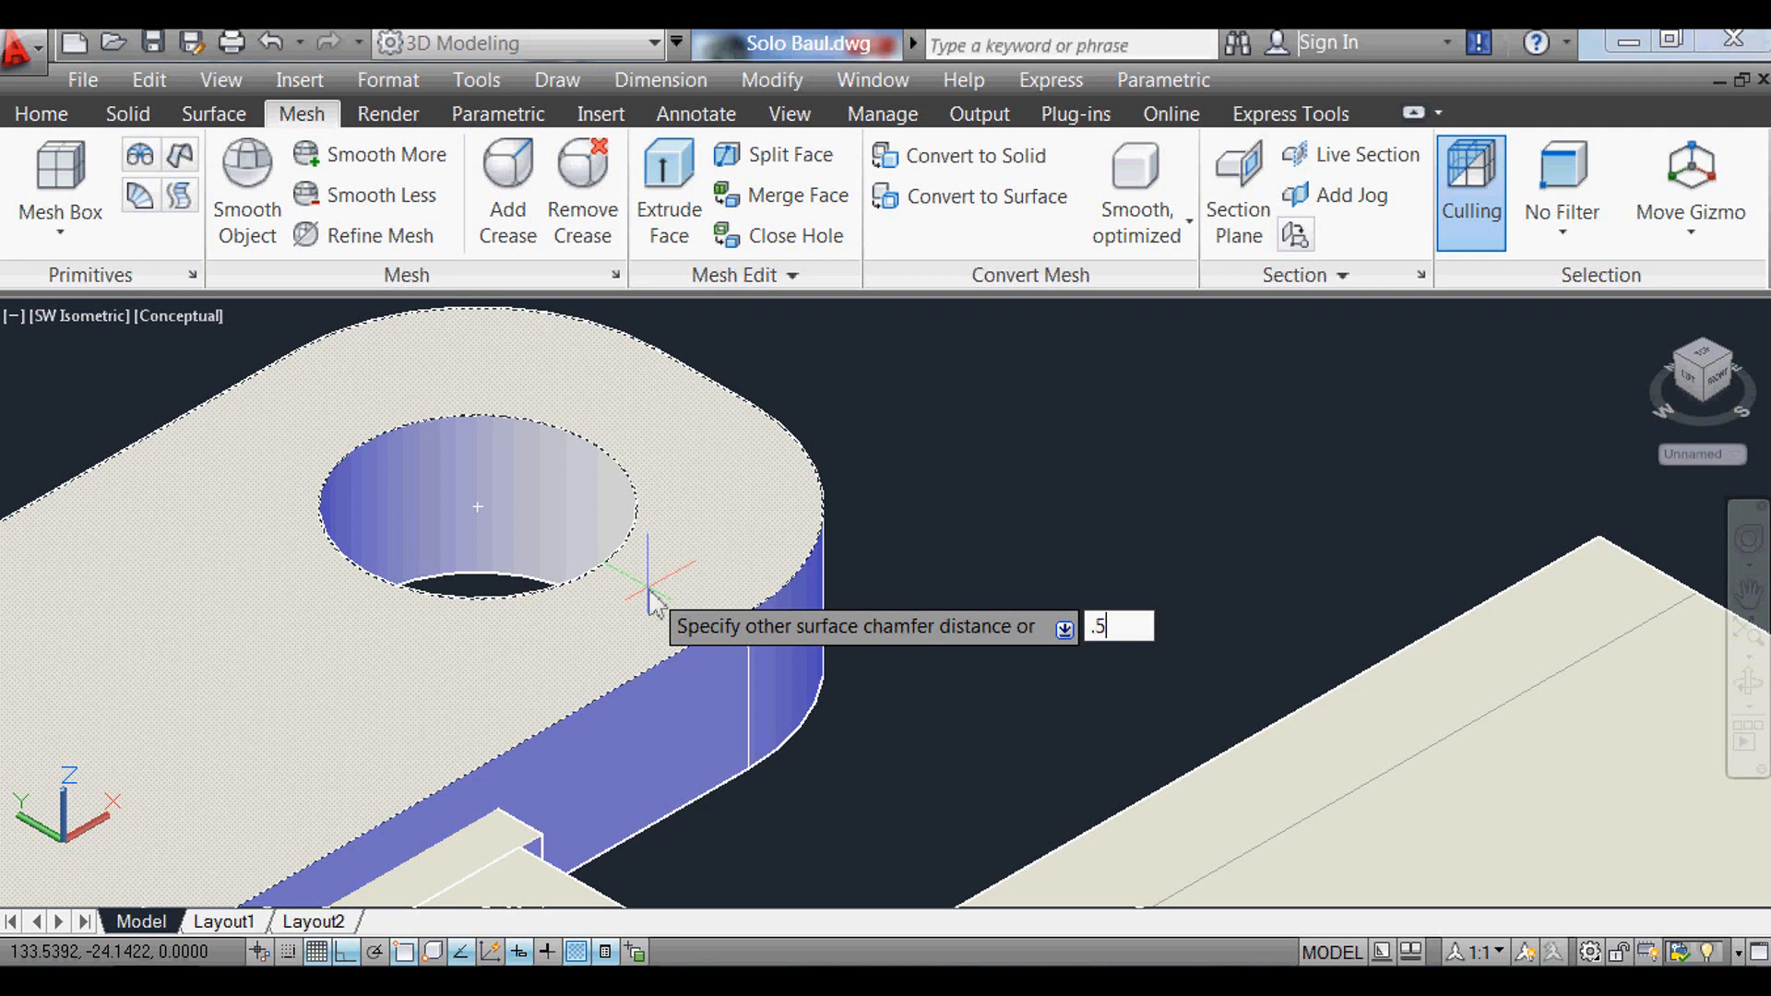
key("Return")
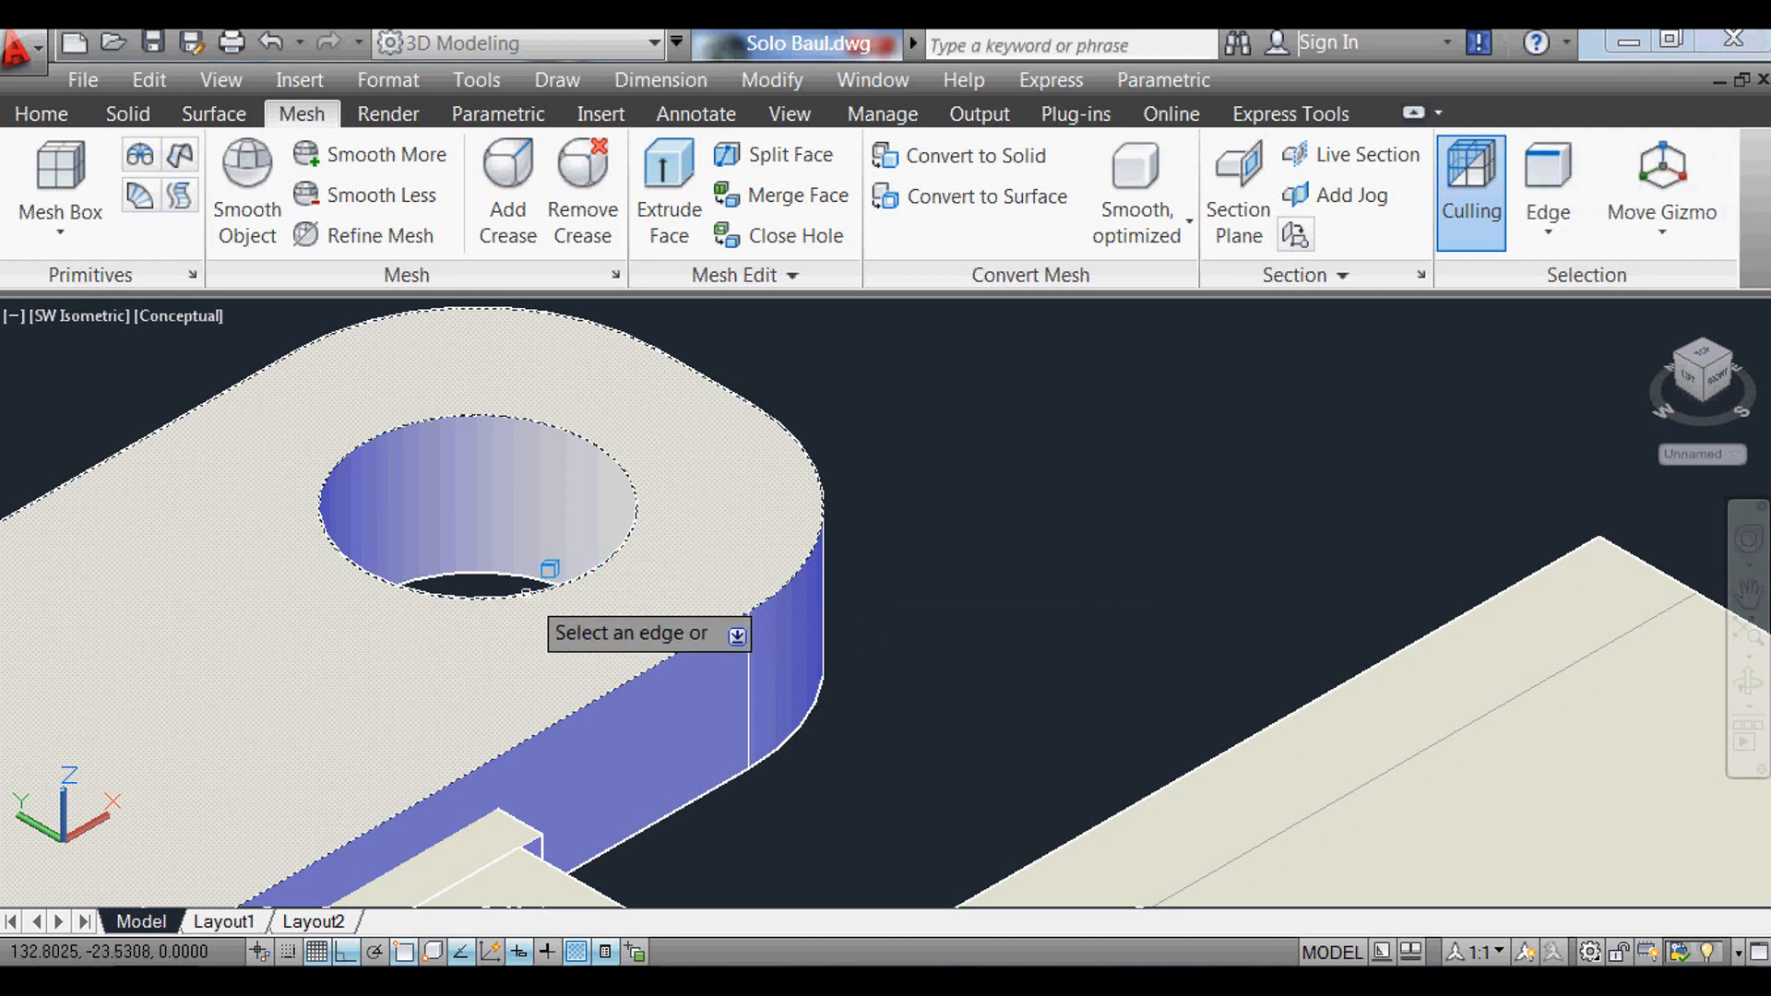
scroll(646, 517, "down", 3)
scroll(636, 531, "up", 2)
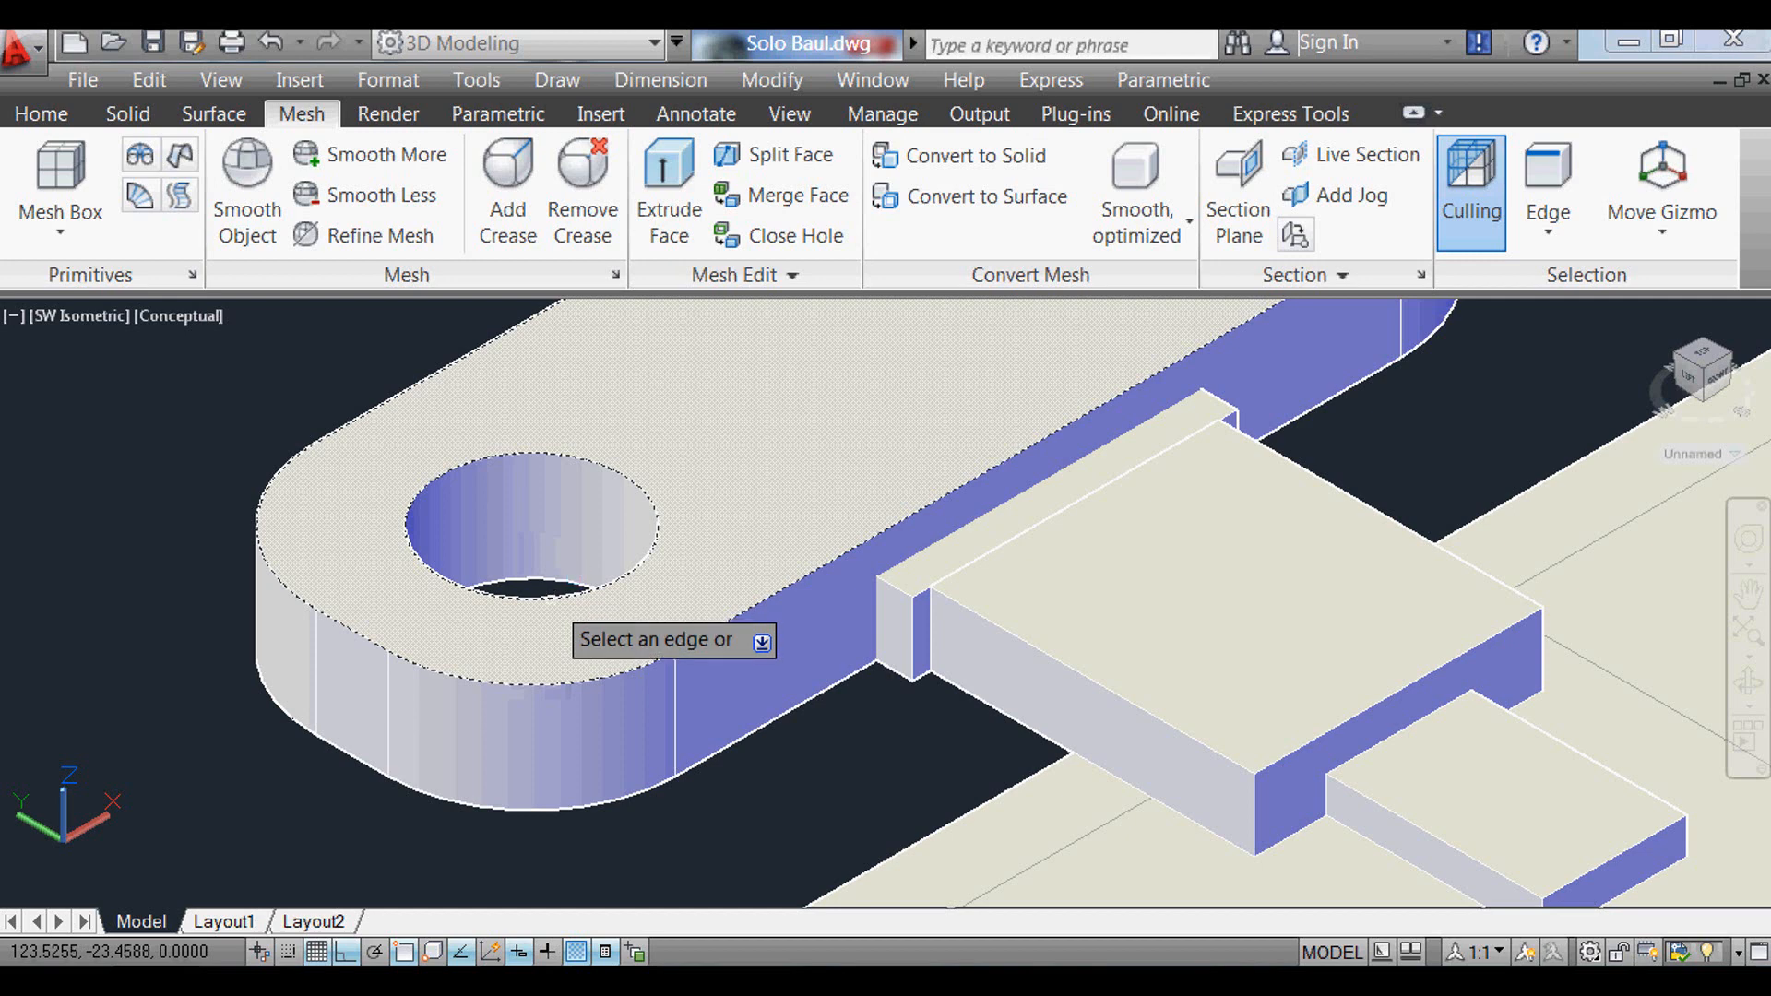
key("Return")
Step: Fillet the three exposed top edges of the wider block beside the rounded bar with a radius of 0.25
scroll(526, 627, "down", 3)
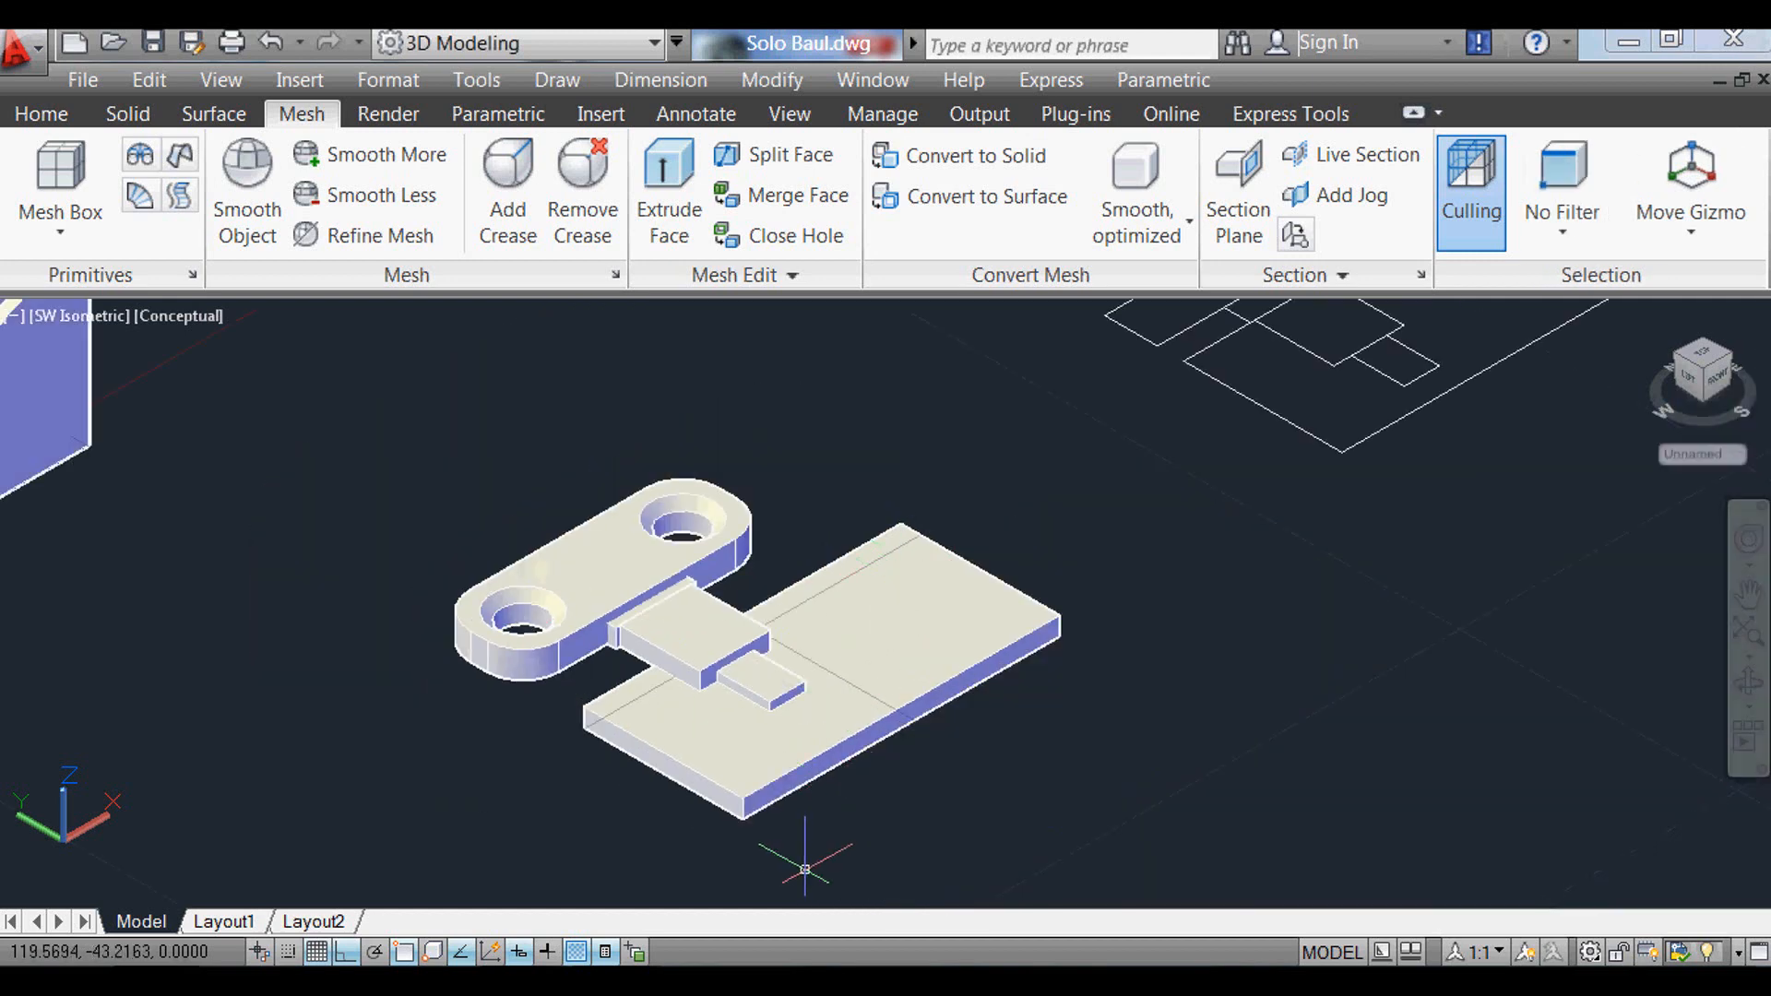
scroll(789, 809, "up", 3)
type("f")
key("Return")
type("r")
key("Return")
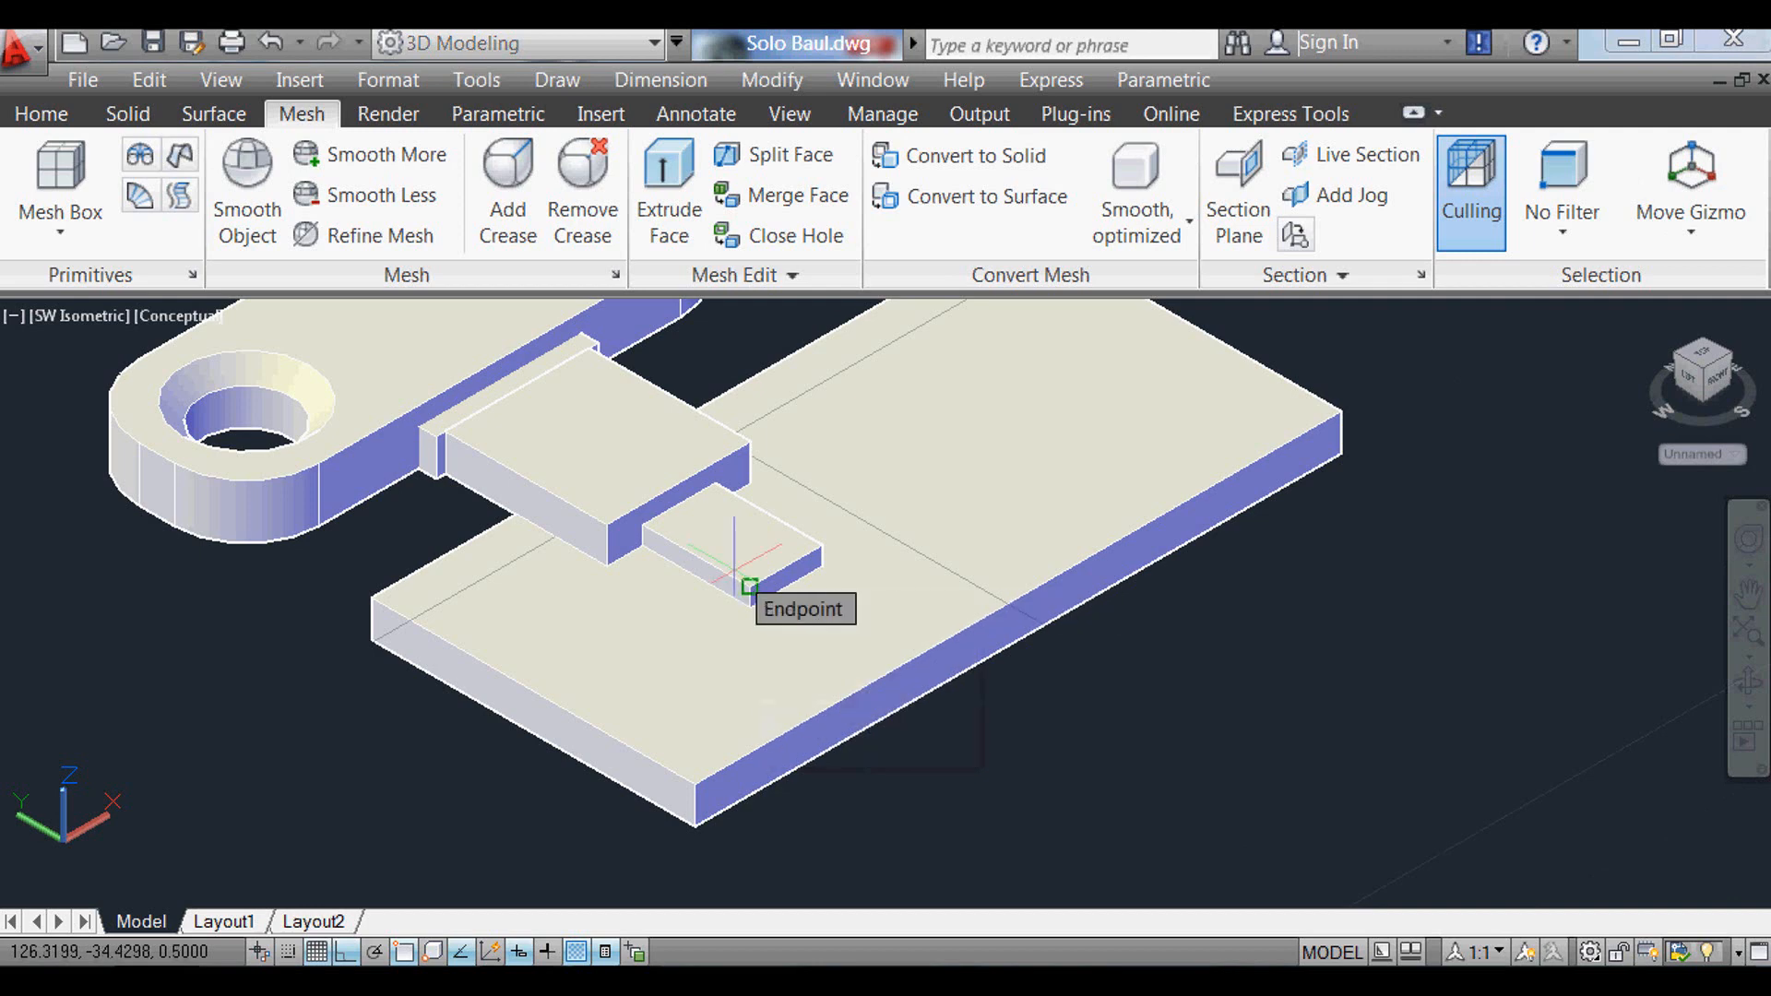
type(".25")
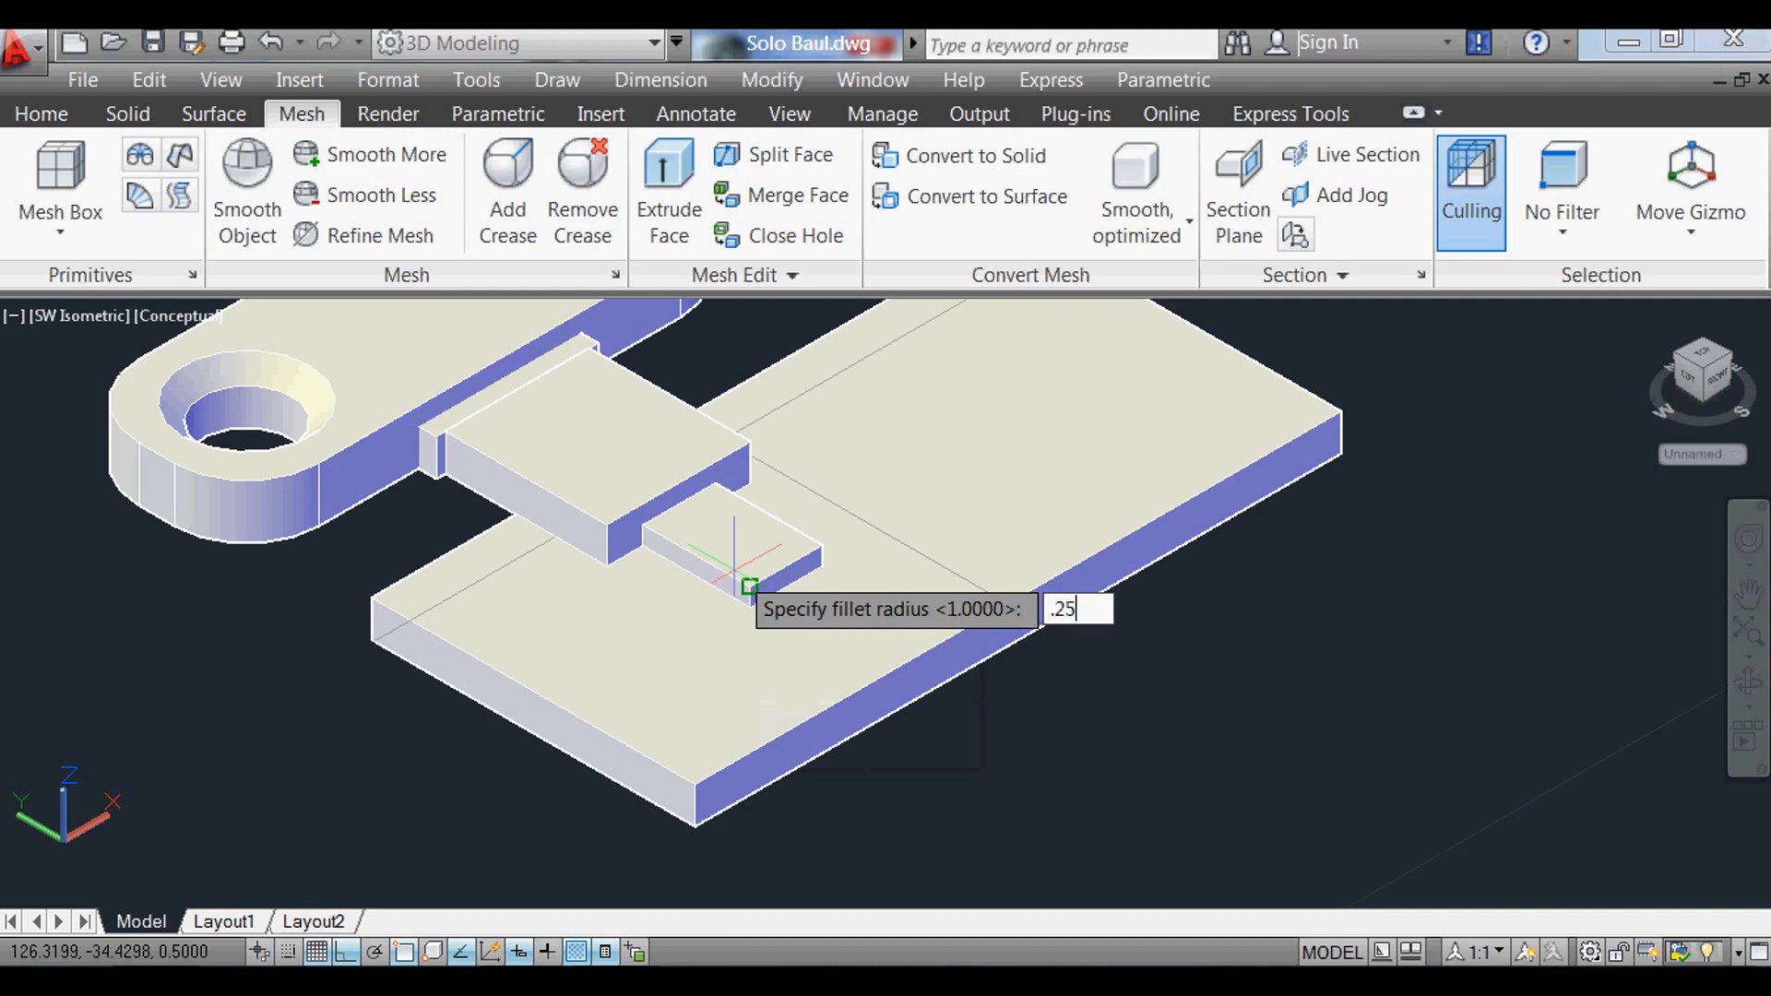
key("Return")
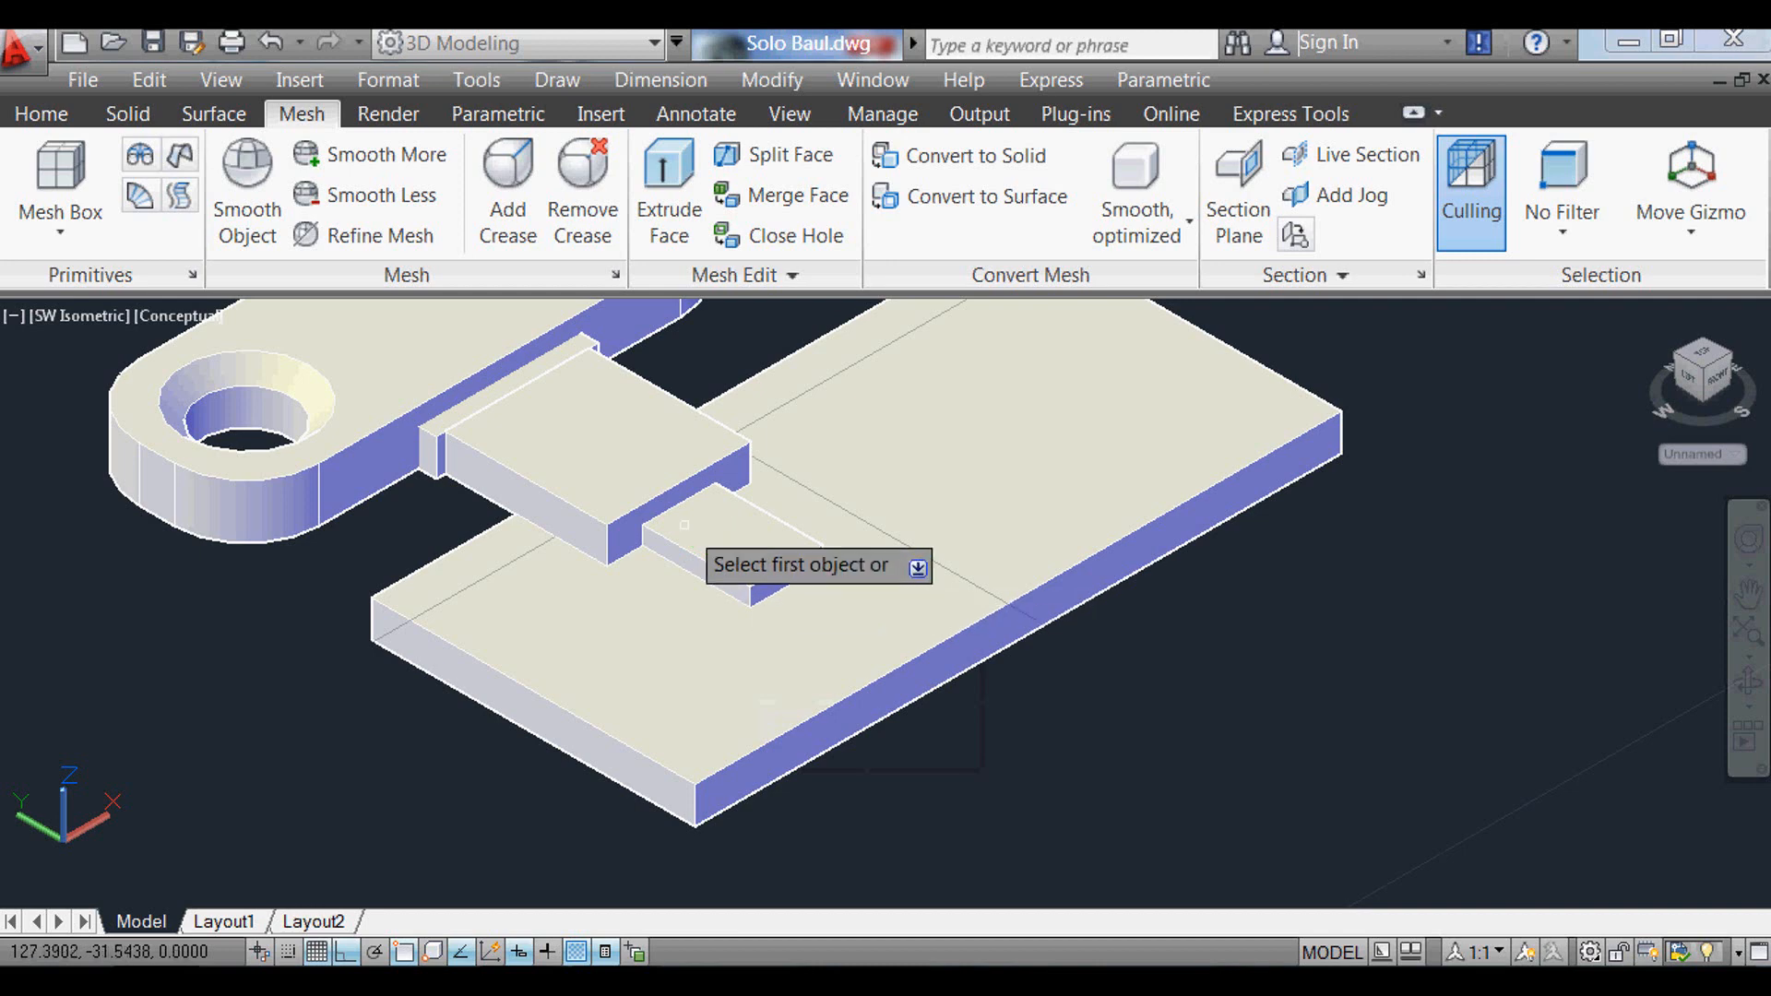
left_click(637, 376)
key("Return")
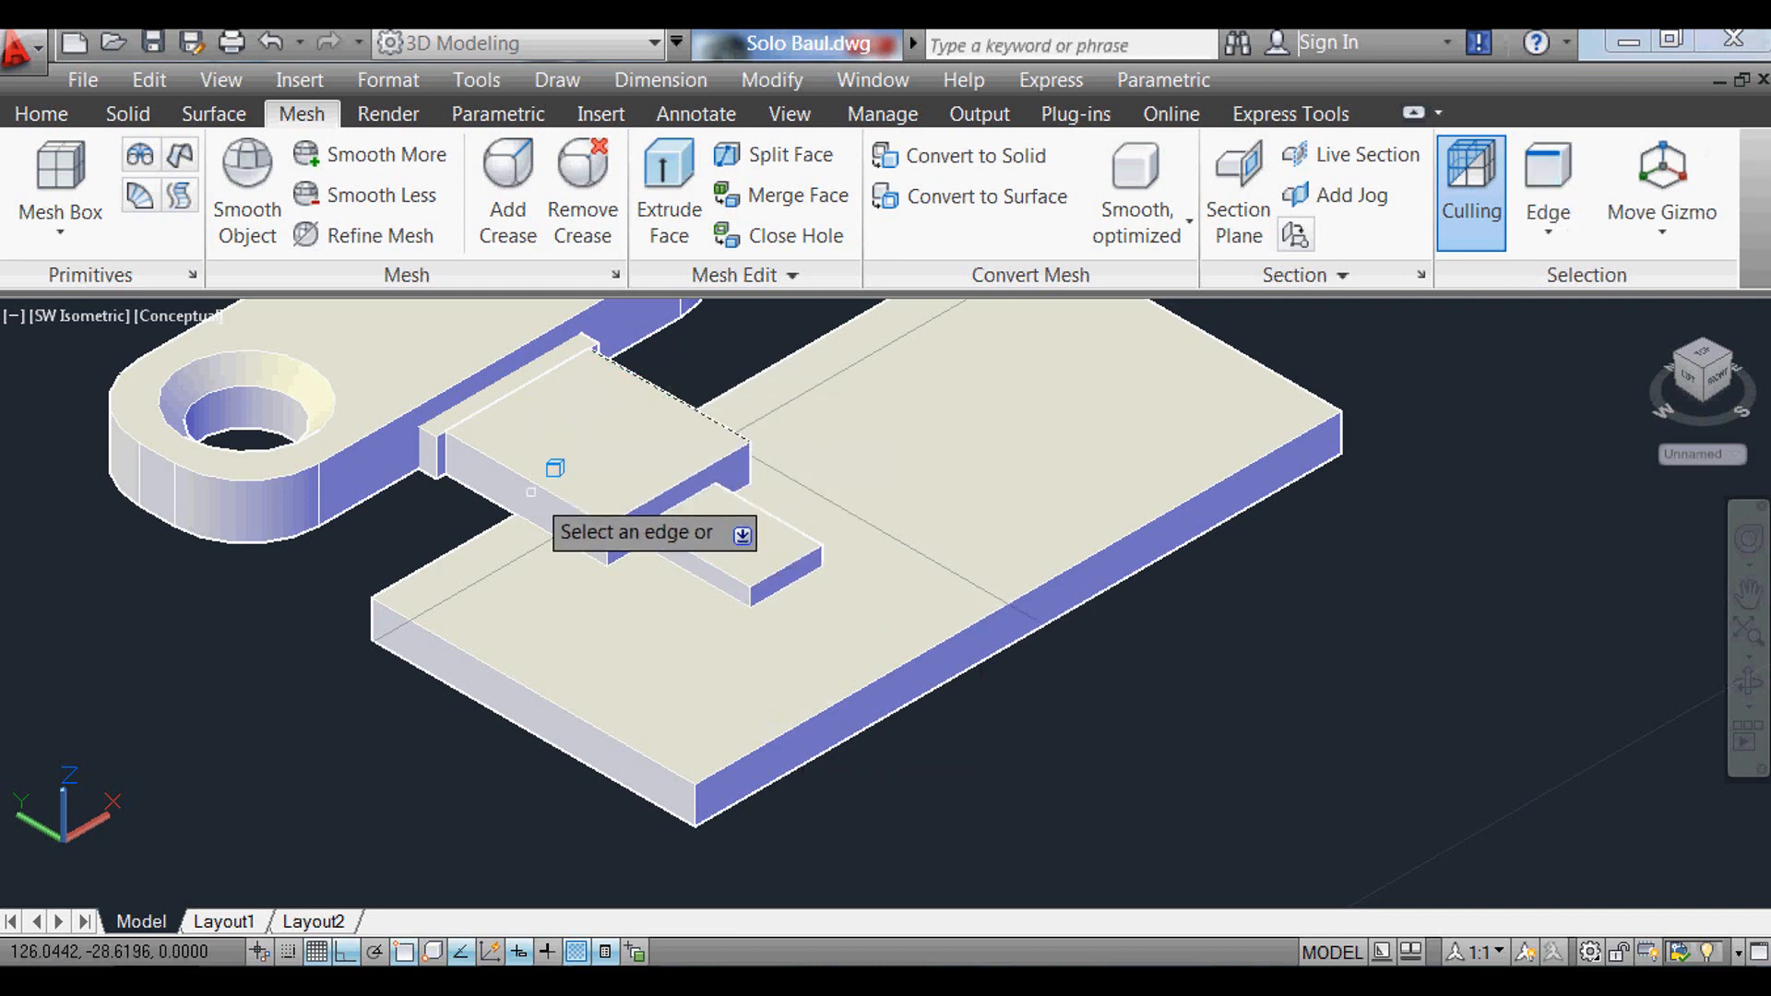
left_click(530, 492)
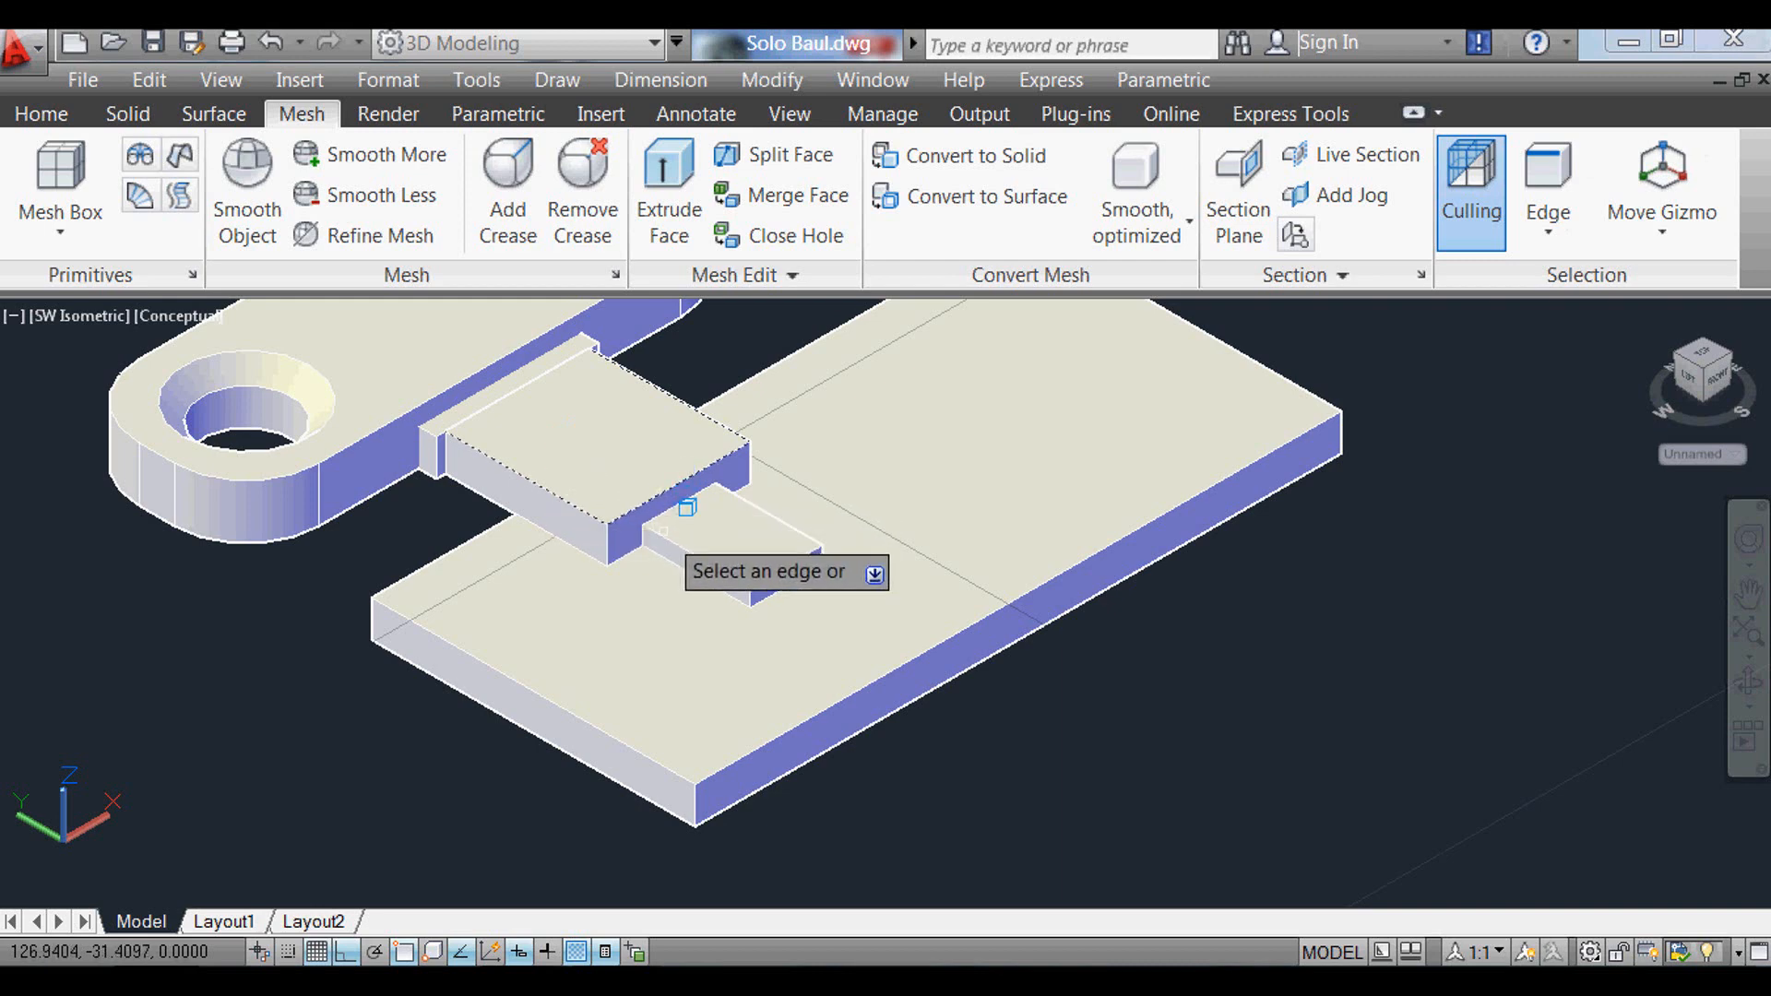
key("Return")
key("Return")
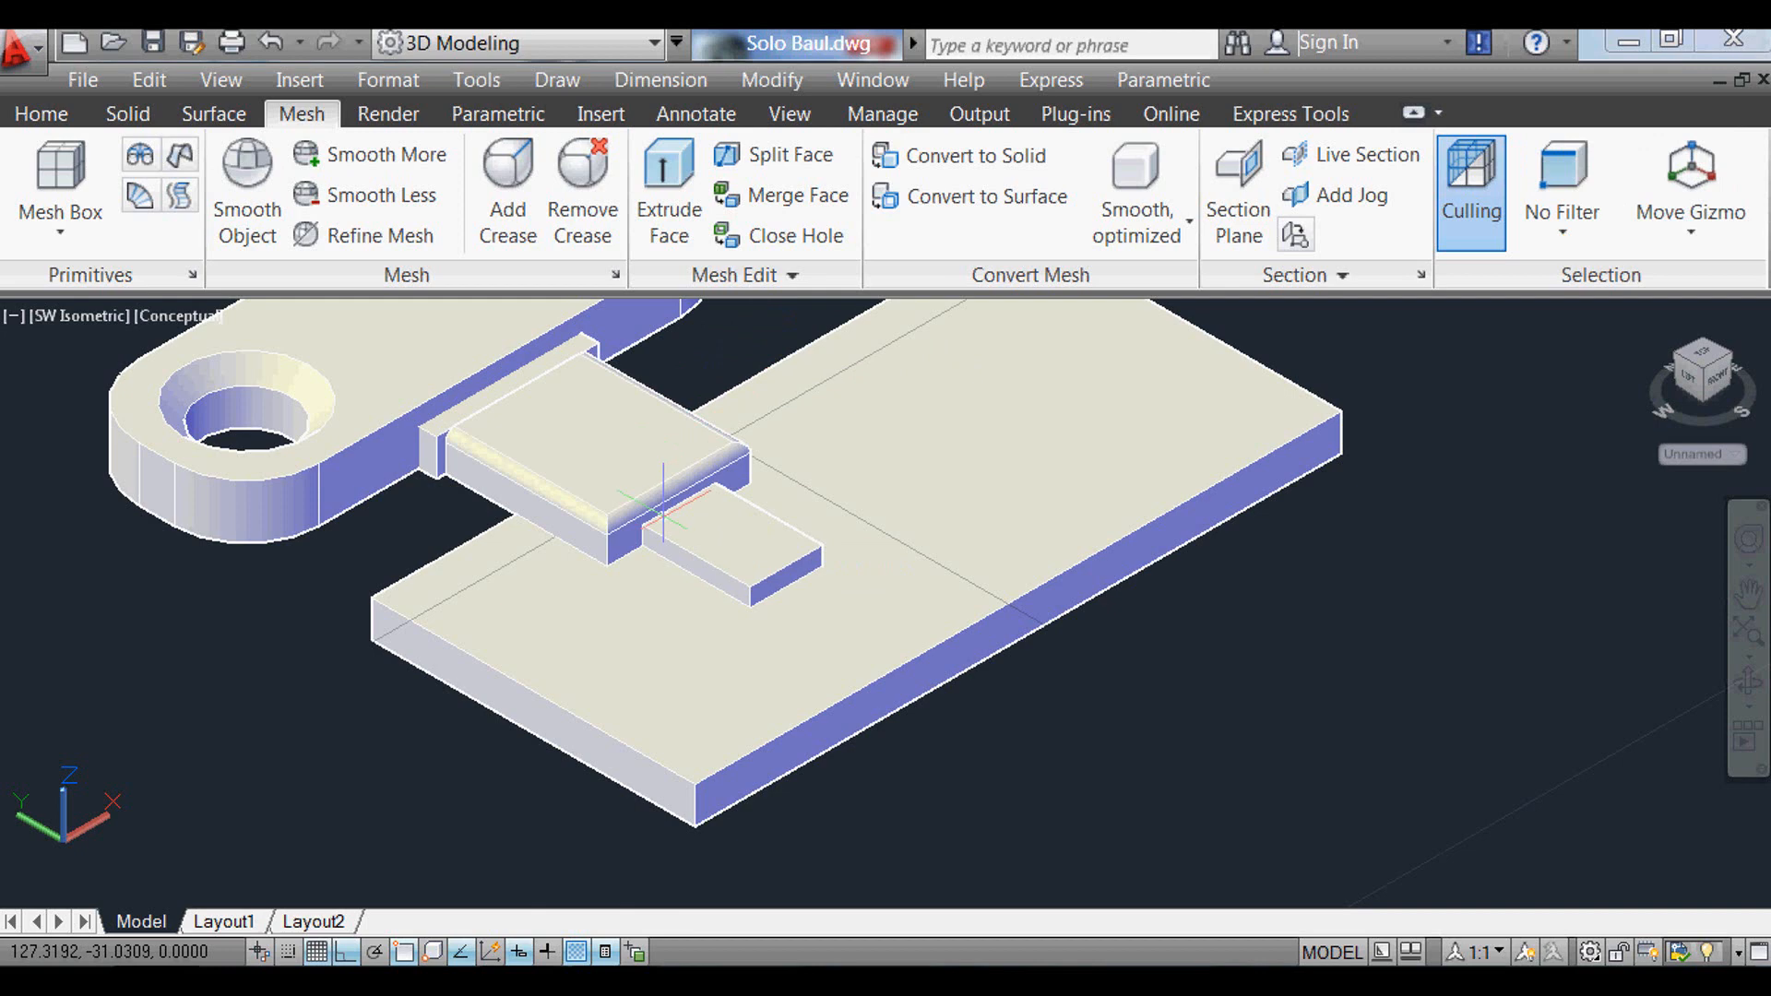
Step: Fillet the two long top edges of the narrow block at the end of the wider block
key("Return")
scroll(713, 566, "up", 2)
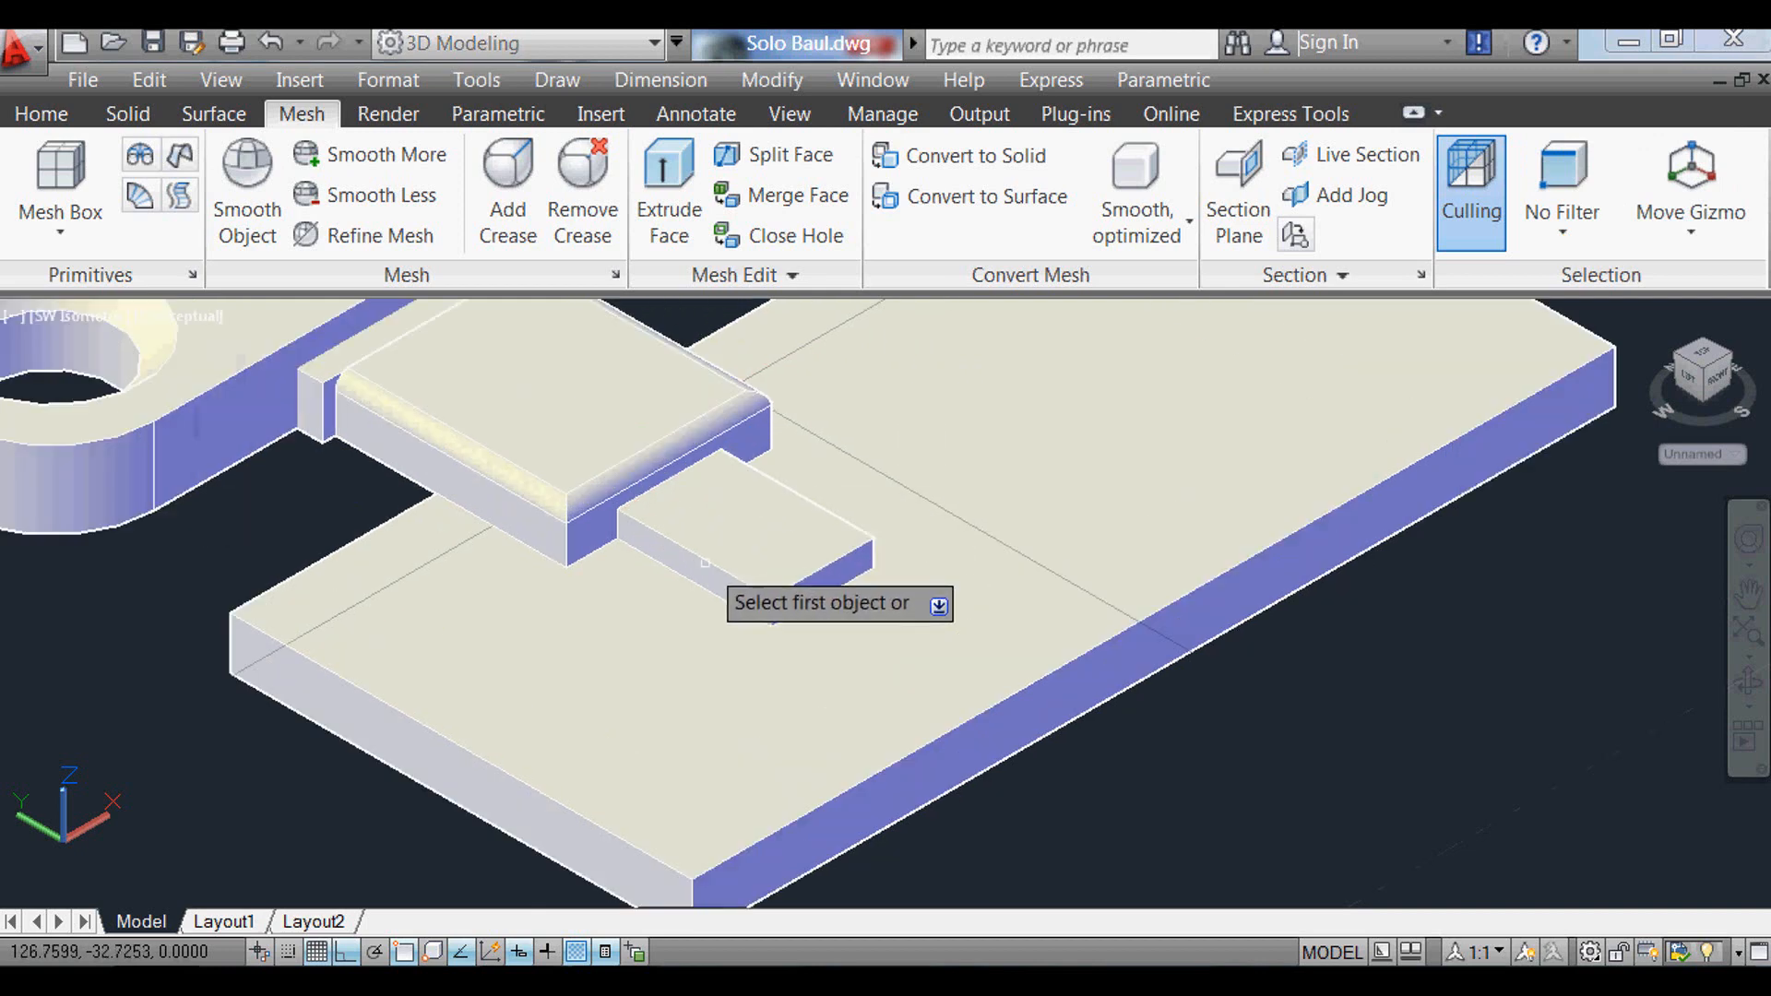
left_click(713, 567)
key("Return")
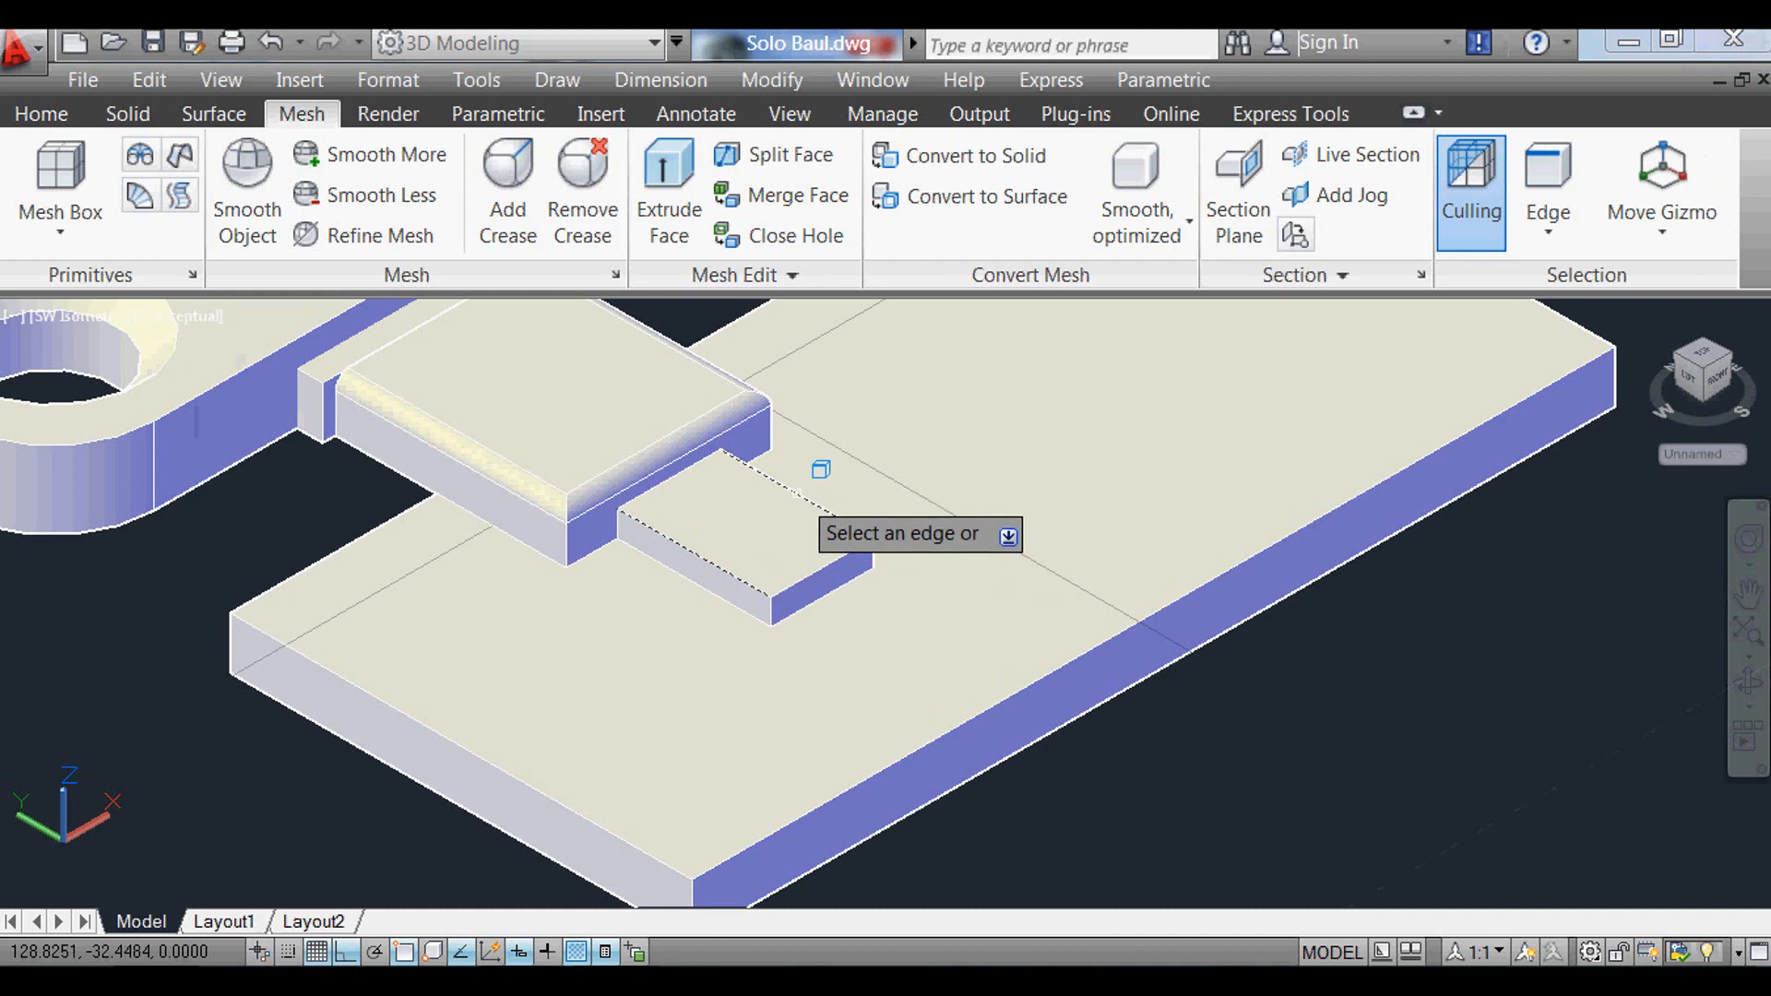
key("Return")
key("Return")
Step: Fillet the top edge and both vertical edges of the narrow block's free end face
key("Return")
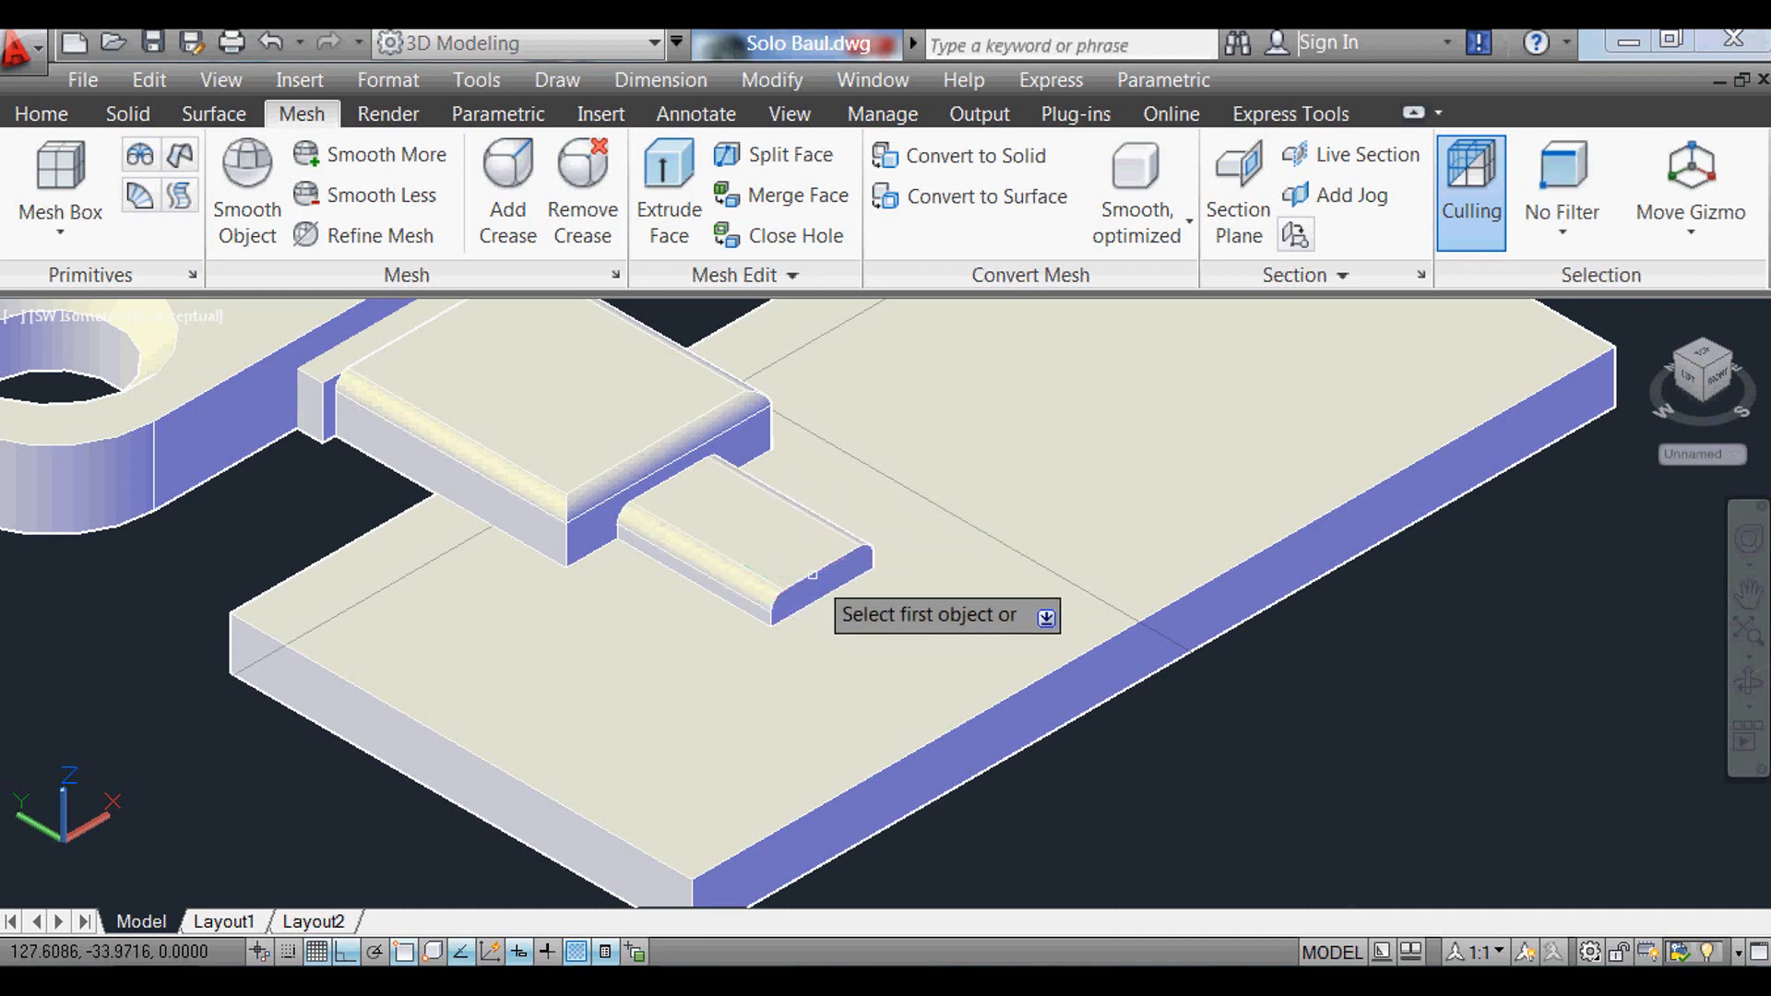
left_click(819, 571)
scroll(821, 590, "up", 2)
key("Return")
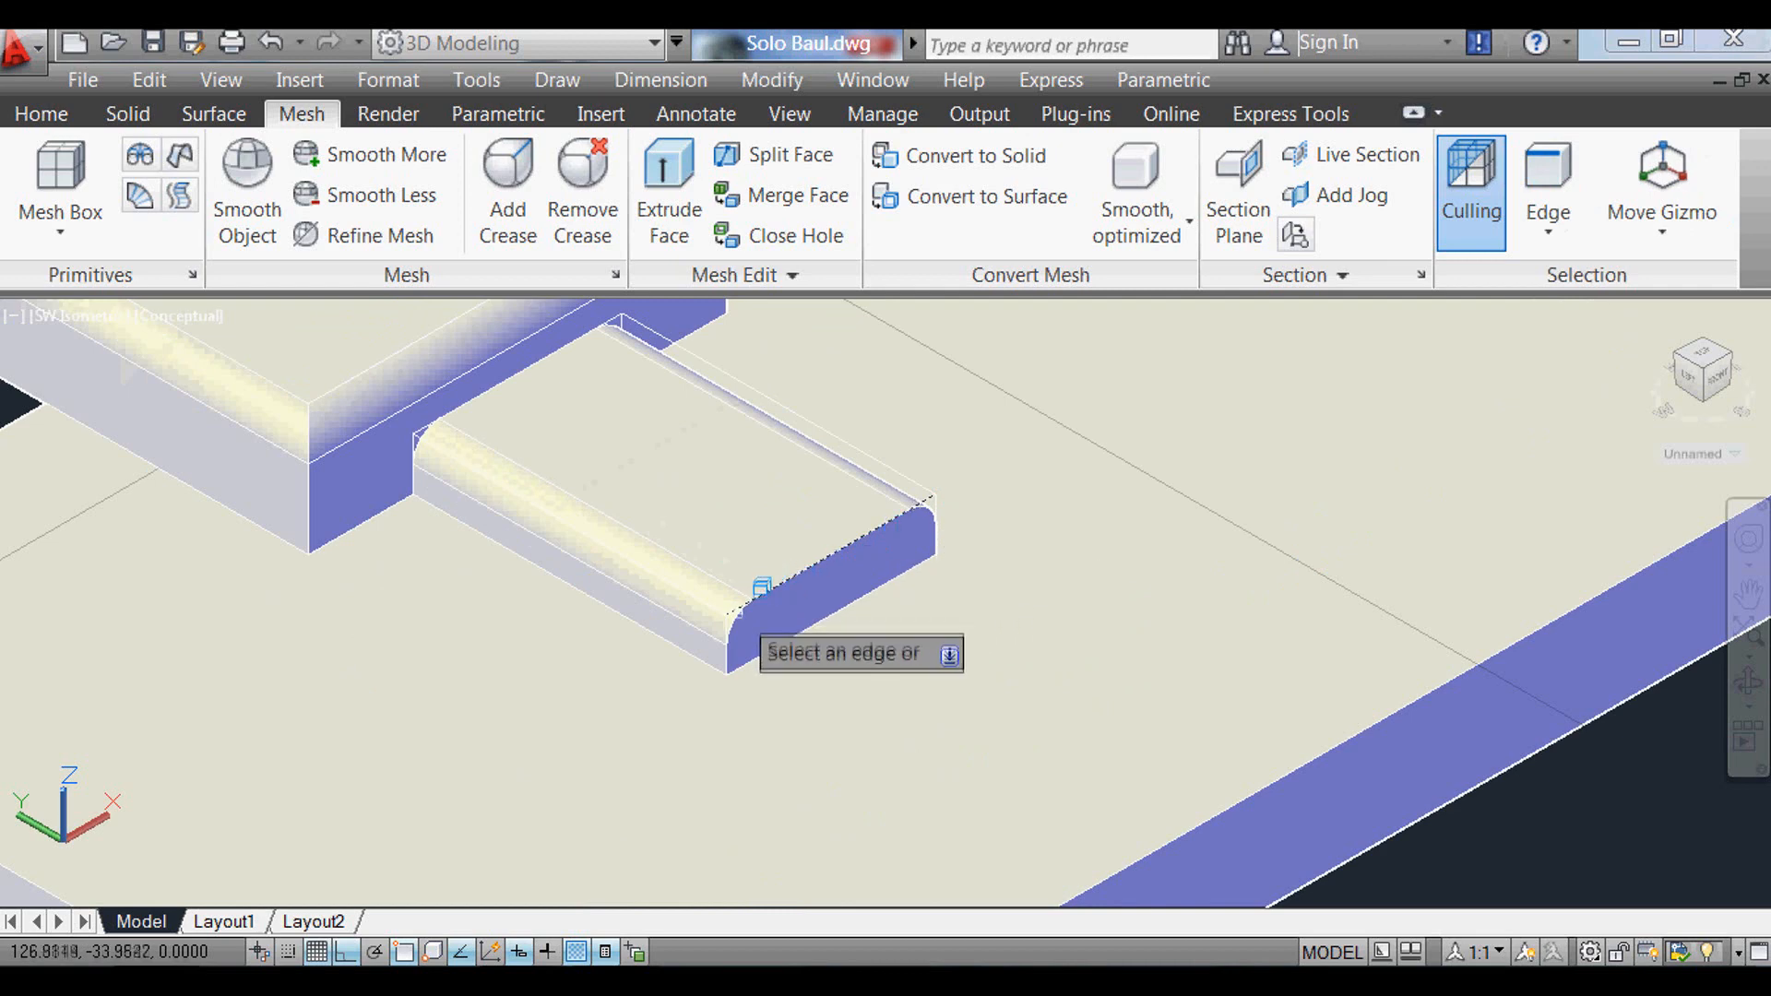
scroll(763, 619, "up", 2)
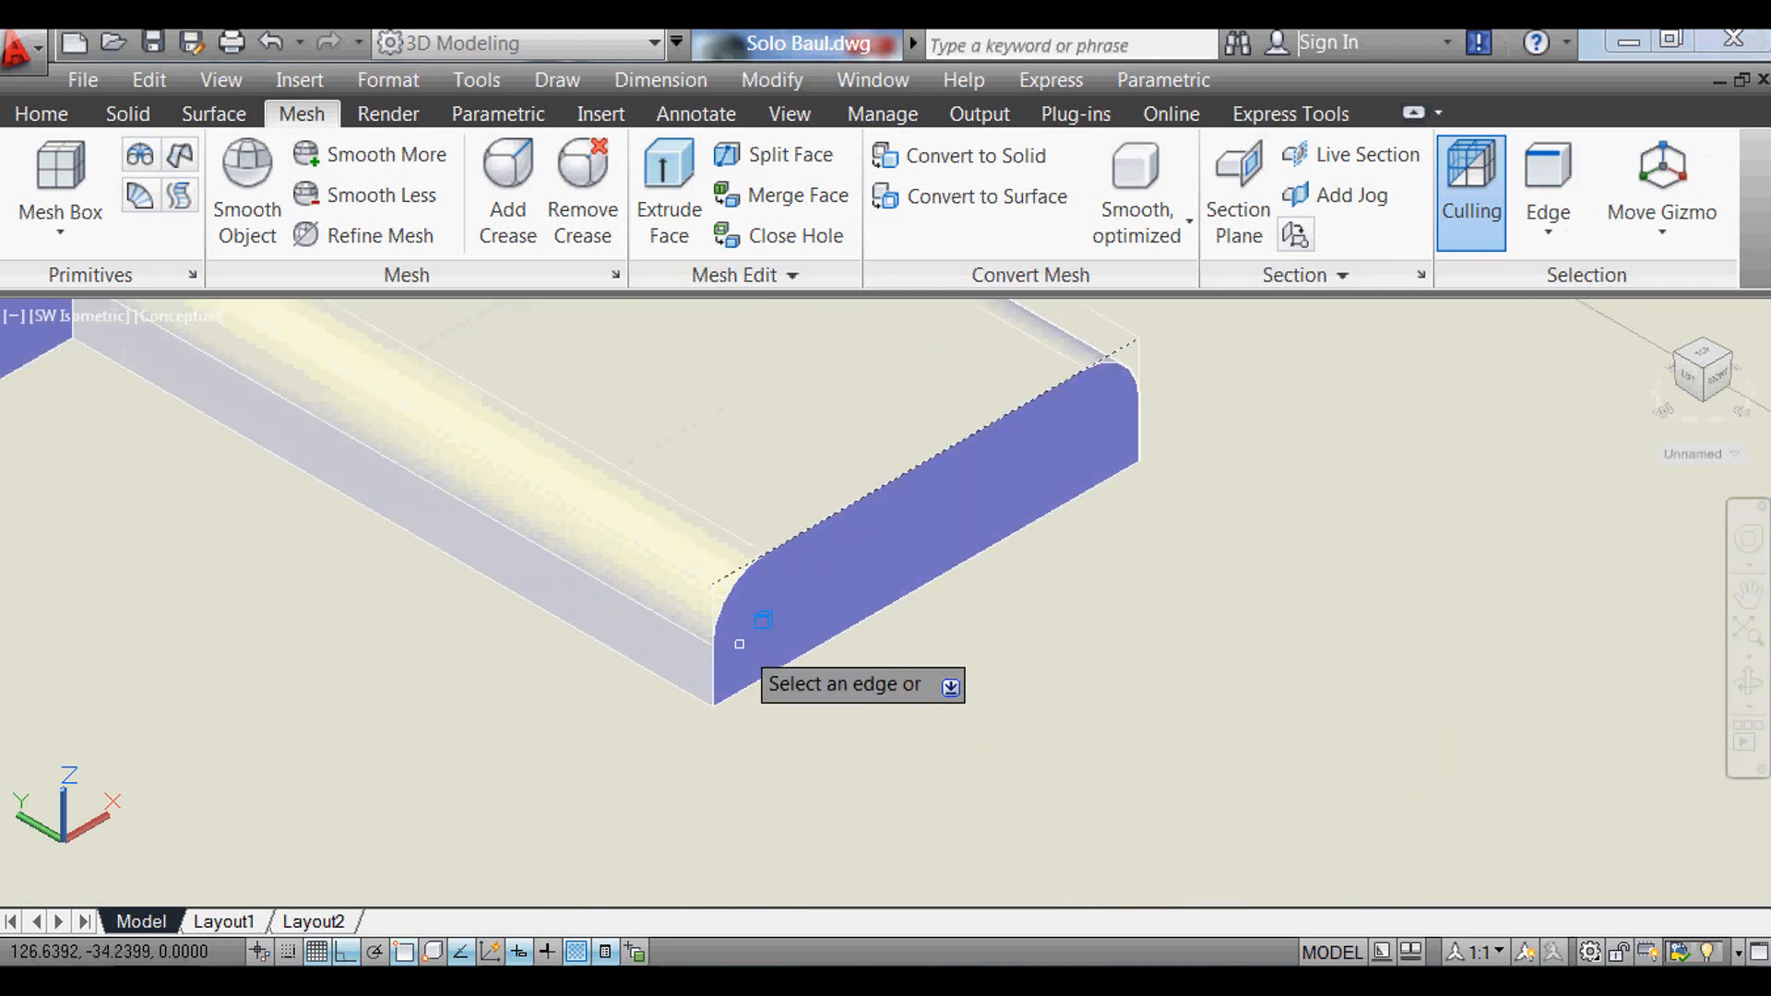
left_click(730, 595)
left_click(714, 656)
scroll(1185, 406, "up", 2)
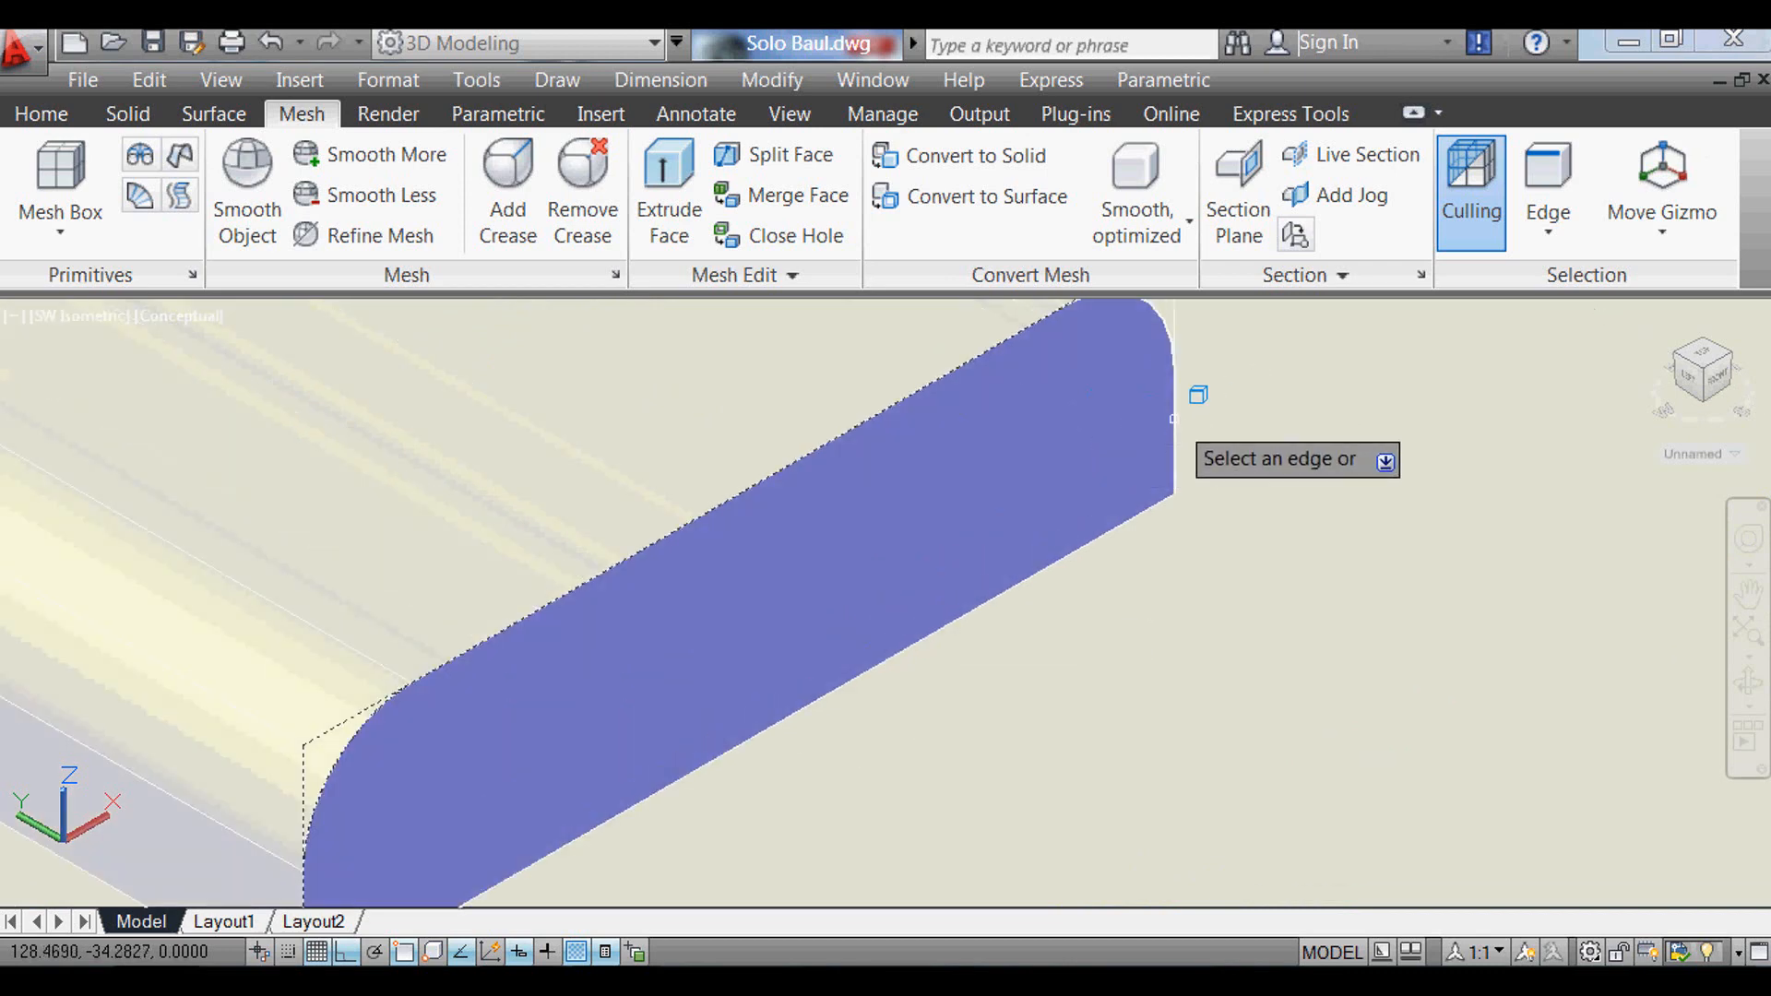
scroll(1163, 336, "up", 2)
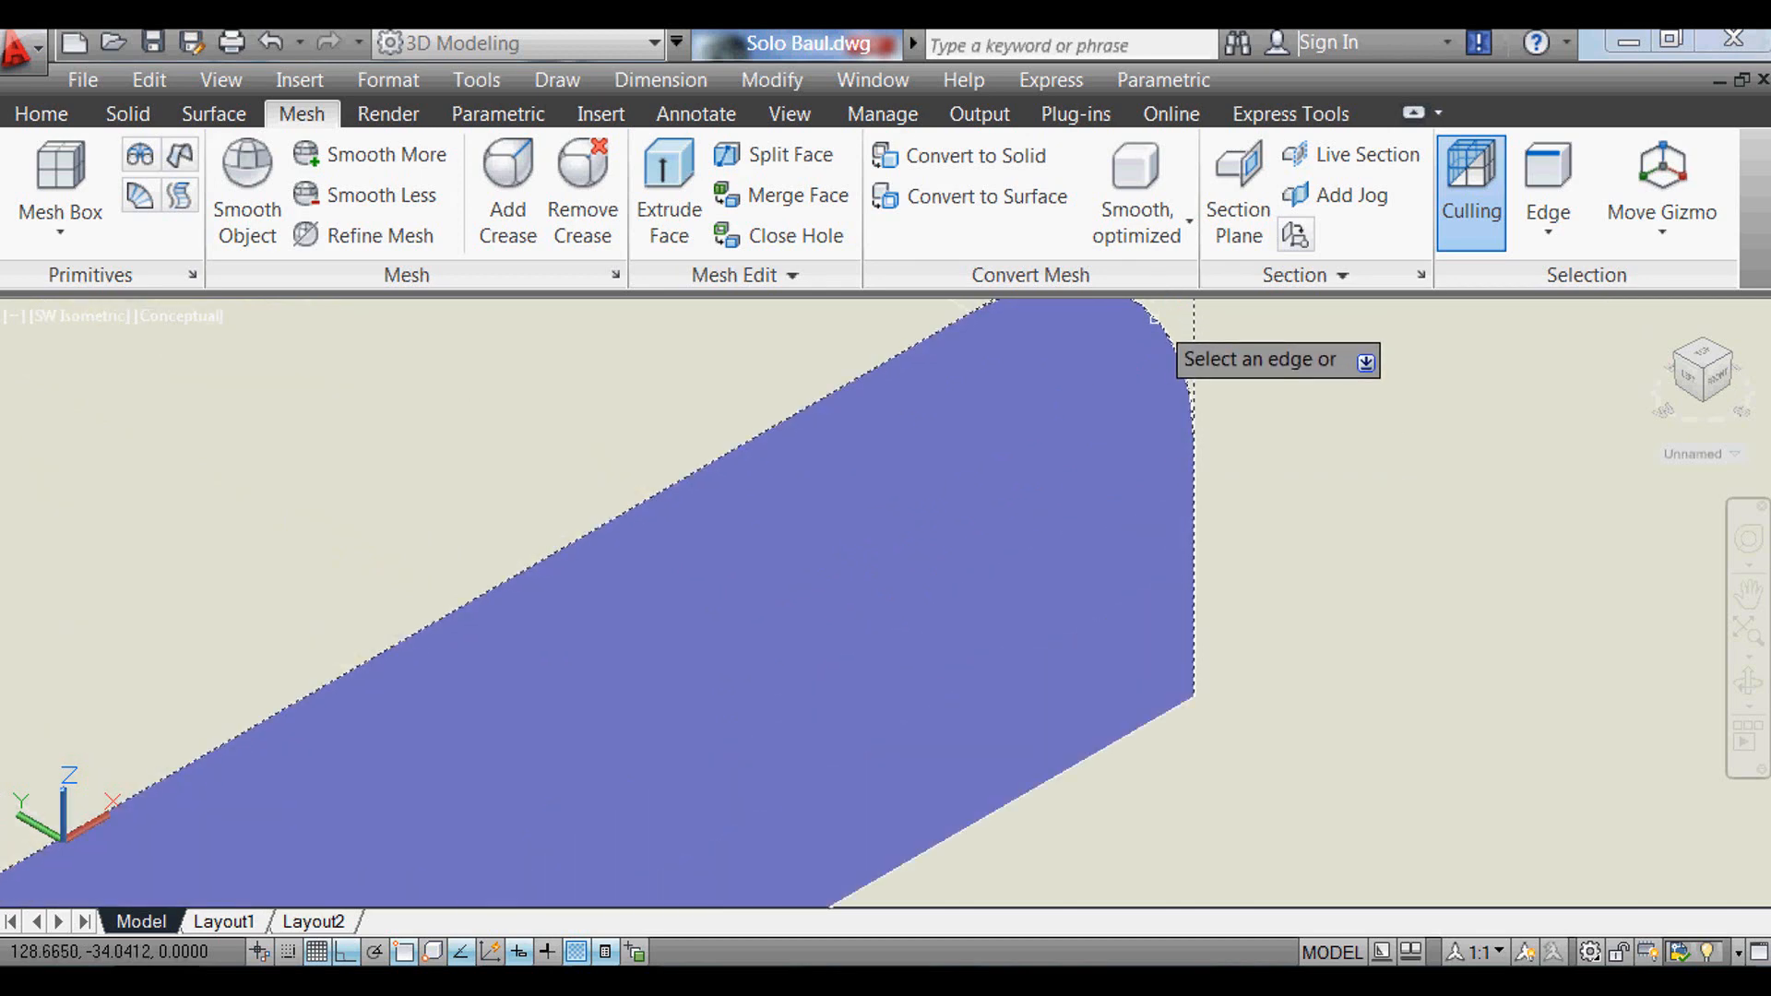
scroll(1043, 419, "down", 3)
key("Return")
scroll(850, 628, "down", 3)
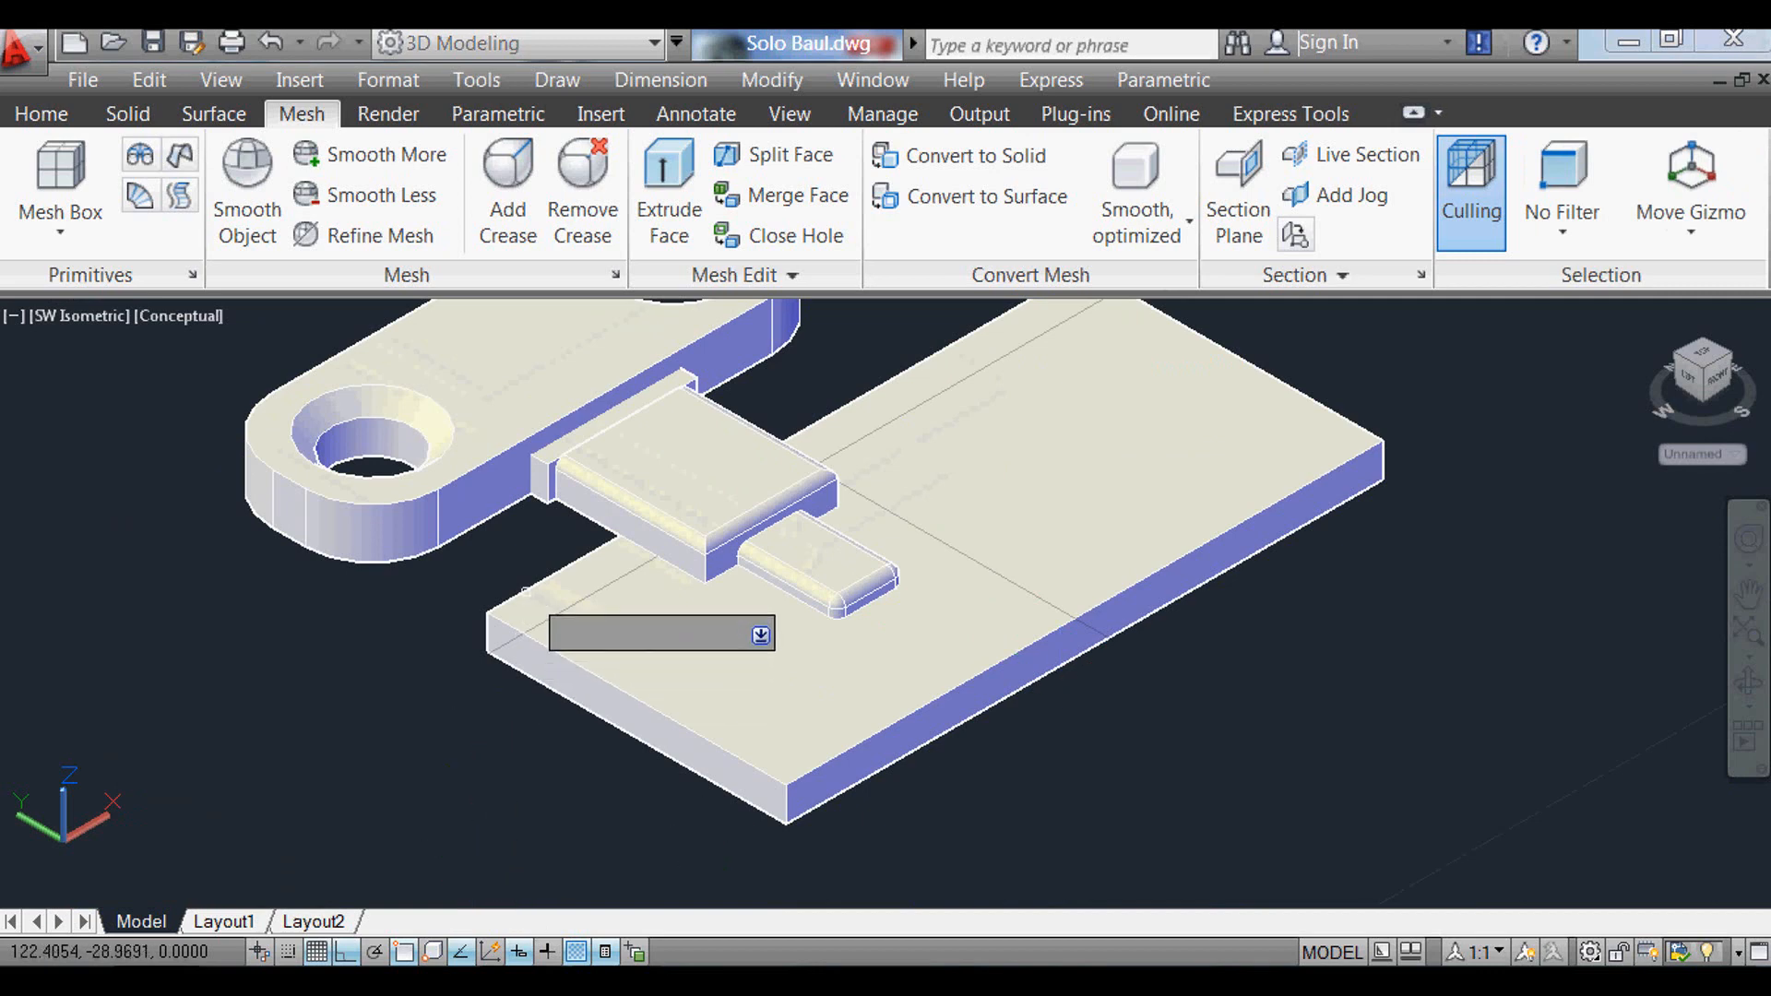
Step: Fillet the upper edges of the large rectangular plate under the blocks
left_click(522, 592)
key("Return")
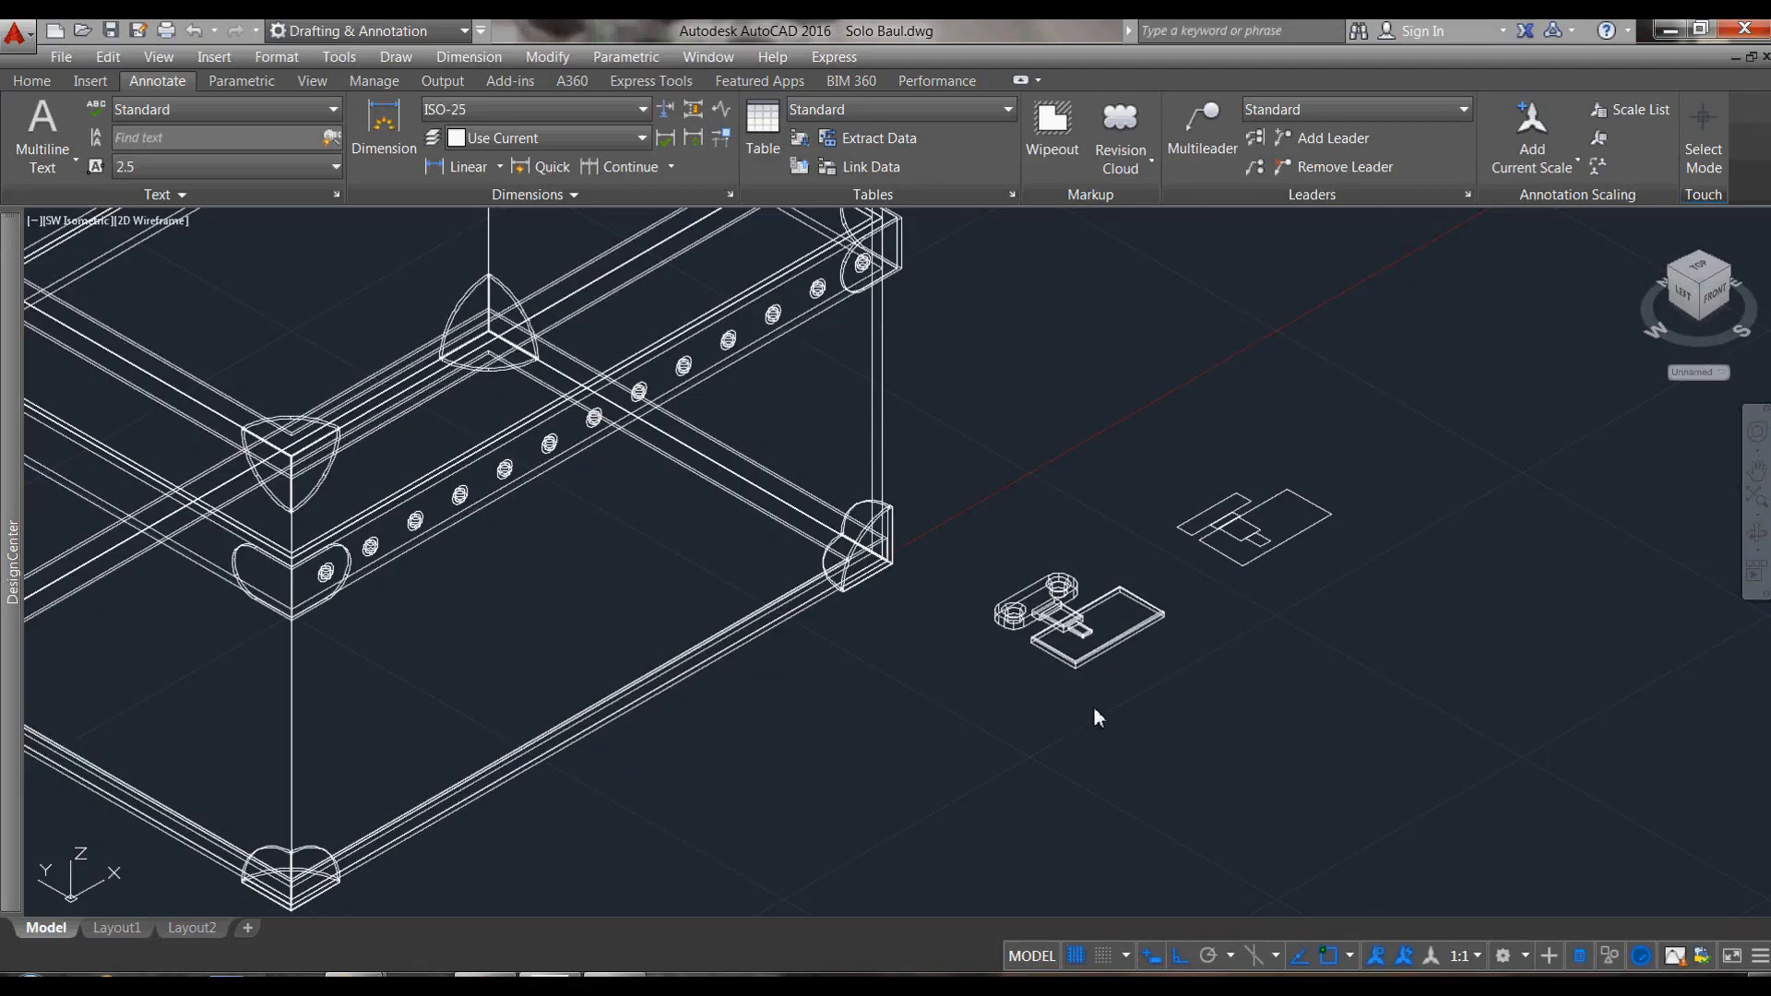
Step: Copy the complete 3D latch assembly and place the duplicate beside the original, clear of the chest
scroll(1189, 706, "up", 3)
scroll(1052, 687, "down", 2)
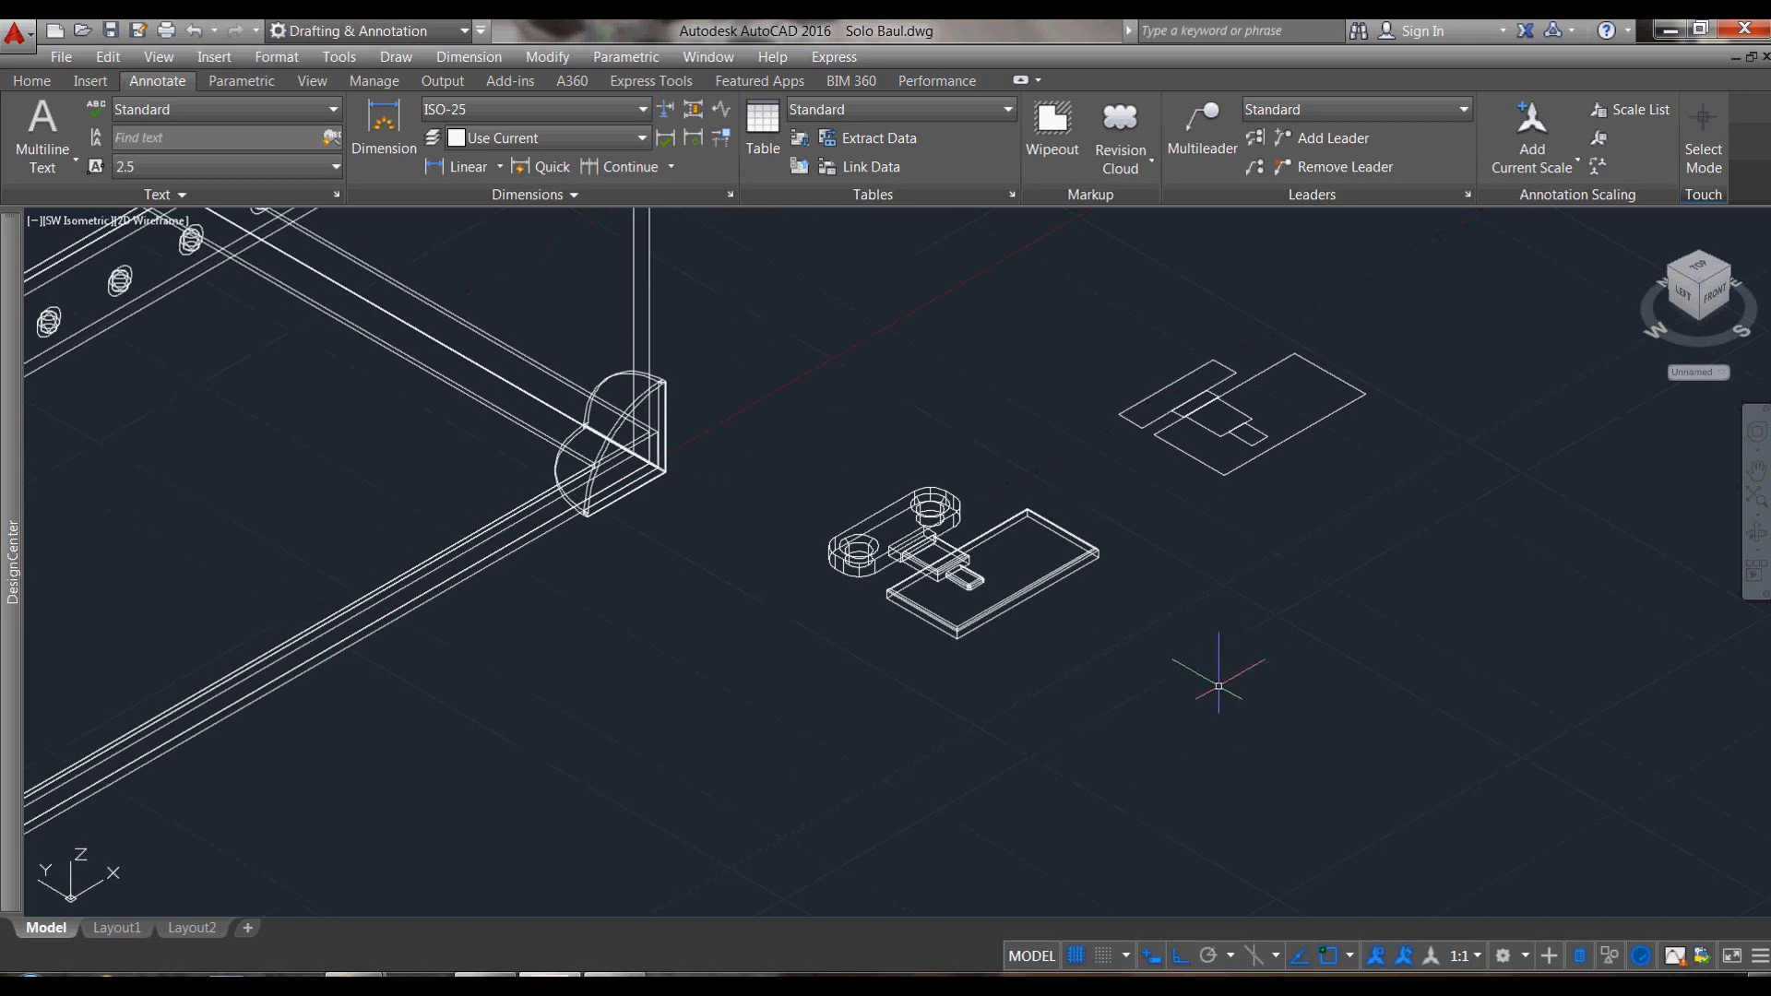
key("Return")
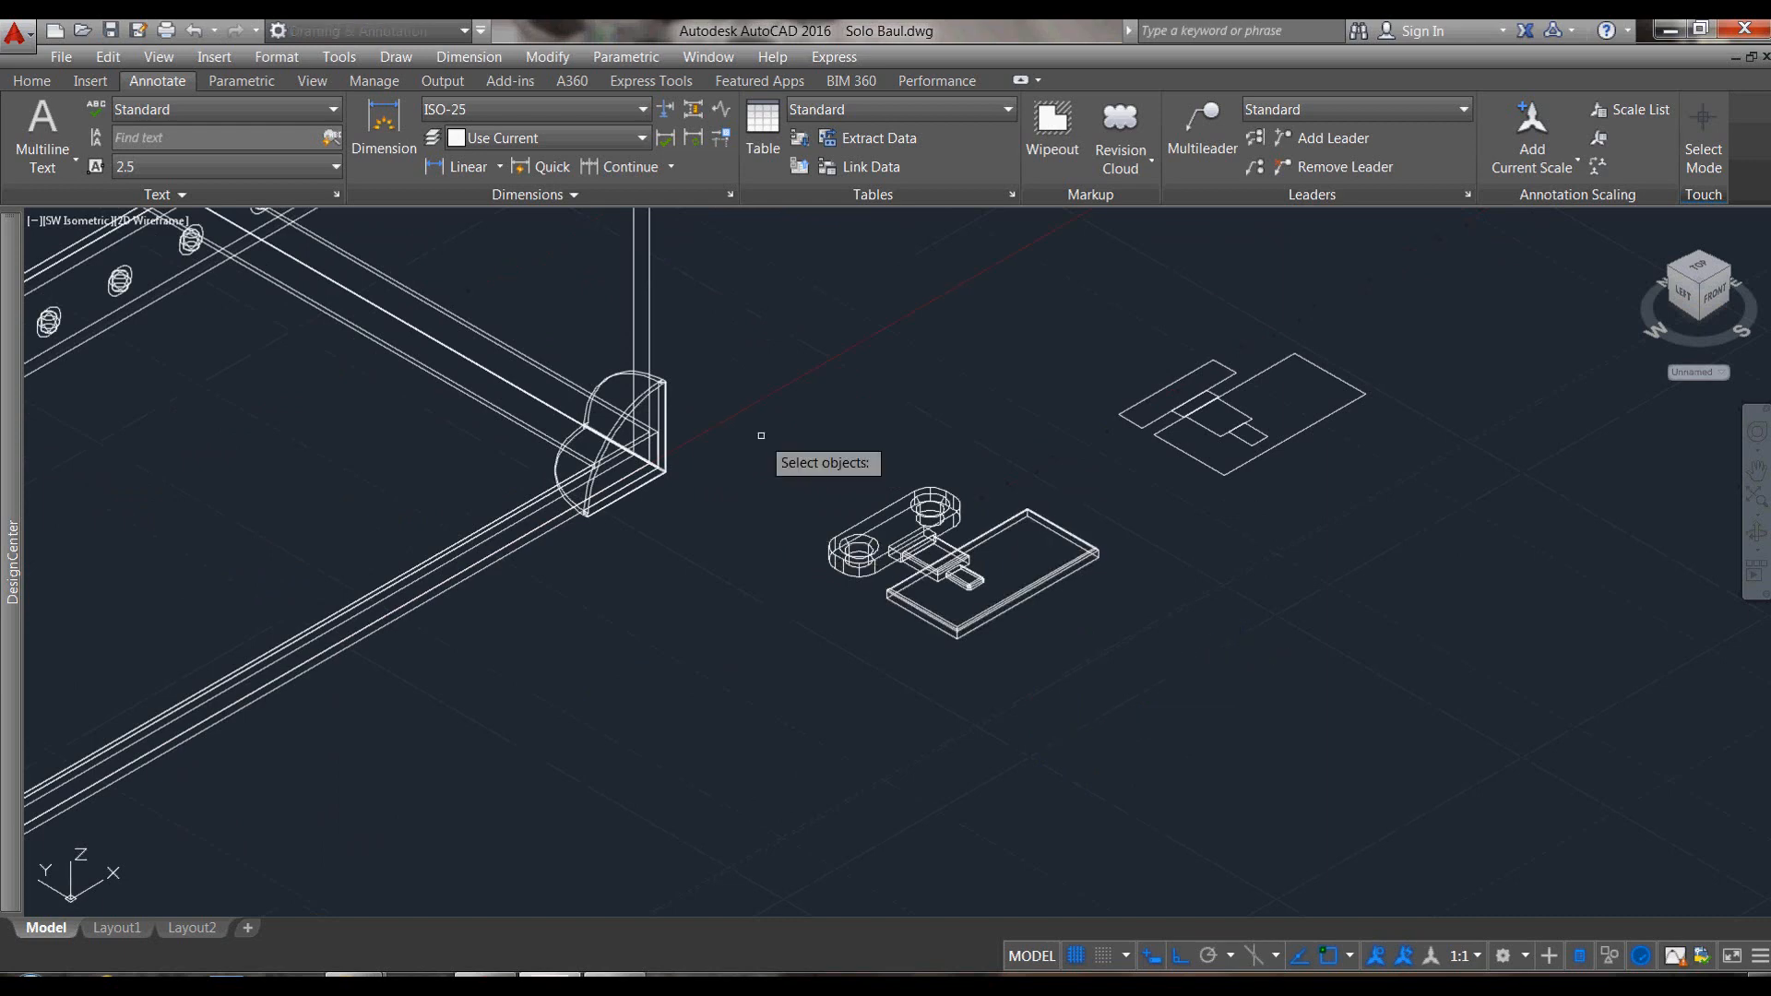
left_click(763, 408)
left_click(1110, 672)
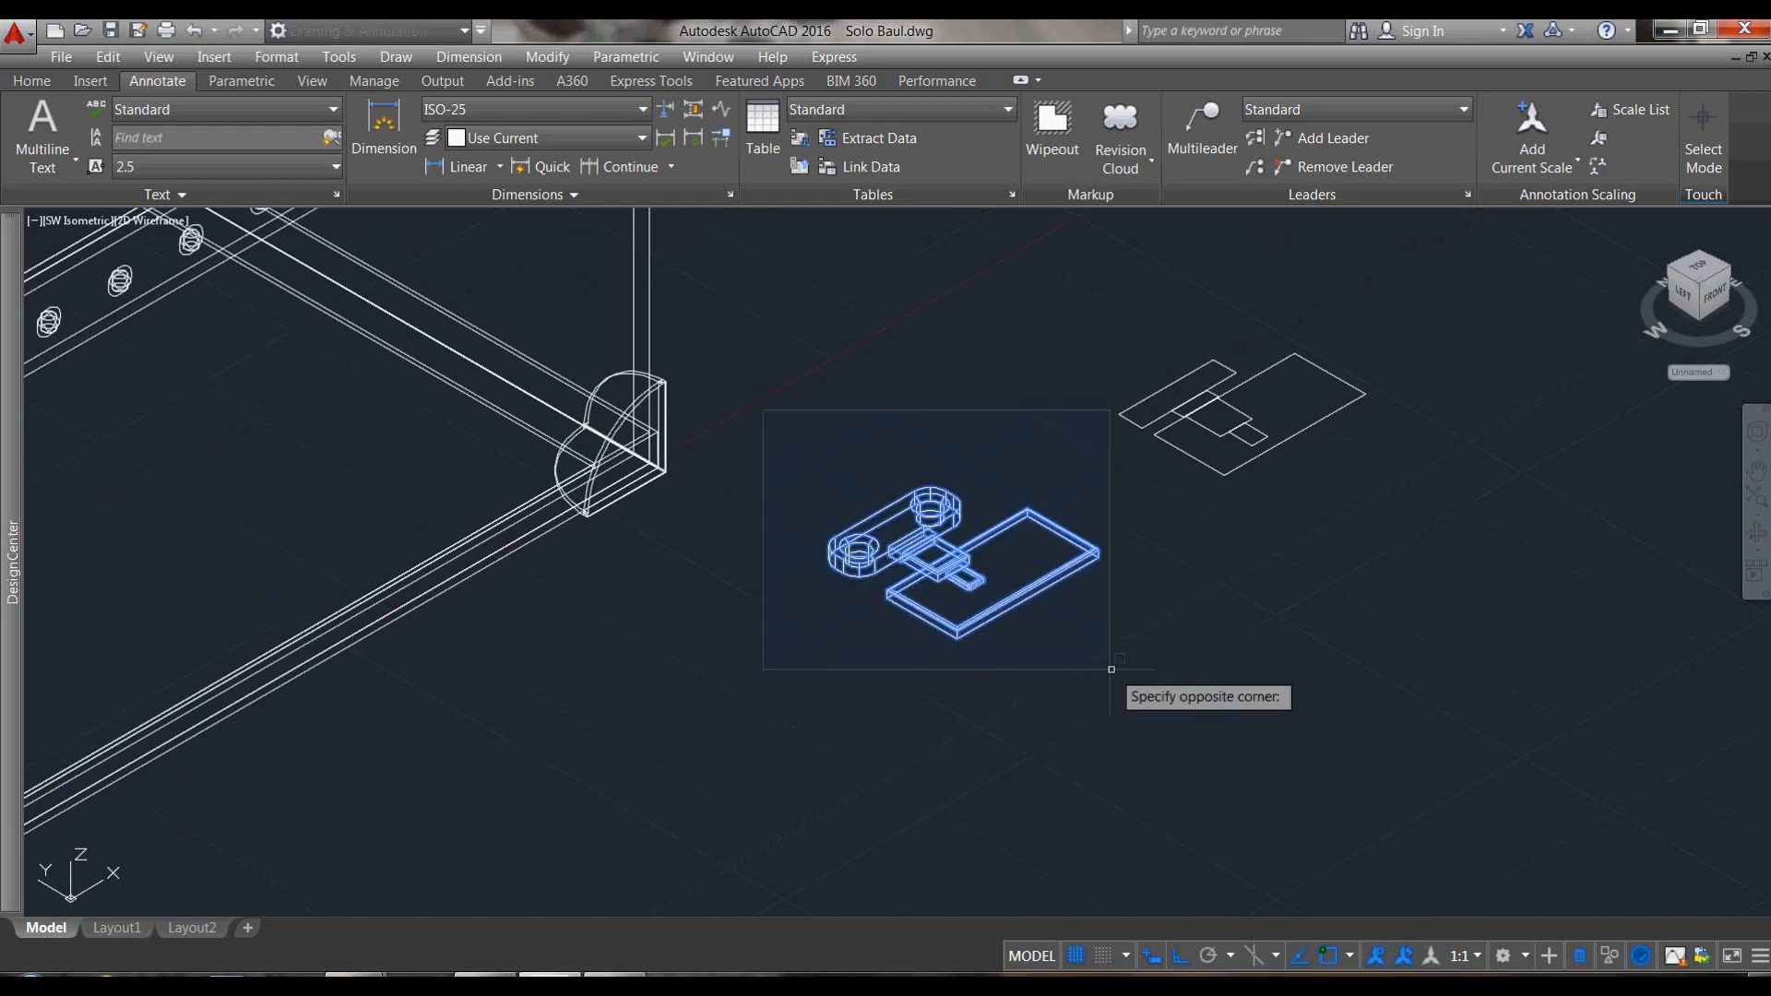
key("Return")
left_click(858, 749)
key("Return")
Step: Rotate the original latch assembly 90 degrees about the X axis in 3D so it stands upright
type("3r")
key("Return")
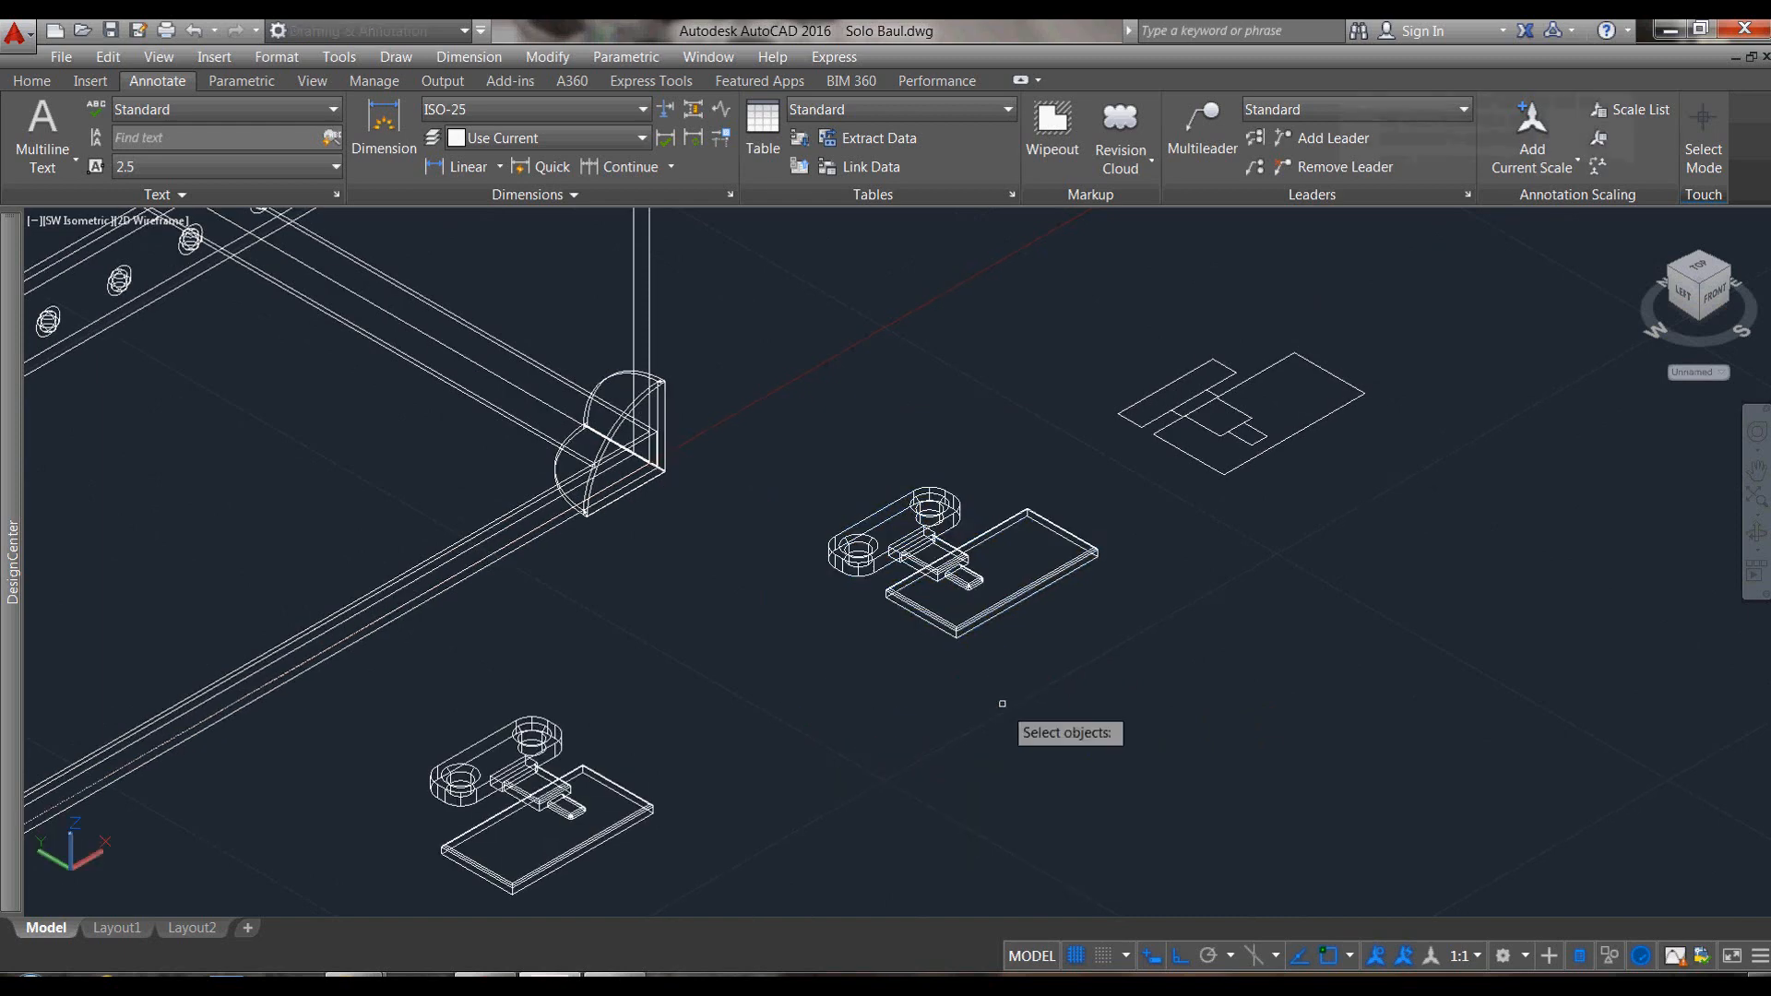
left_click(781, 405)
left_click(1107, 724)
key("Return")
left_click(1027, 595)
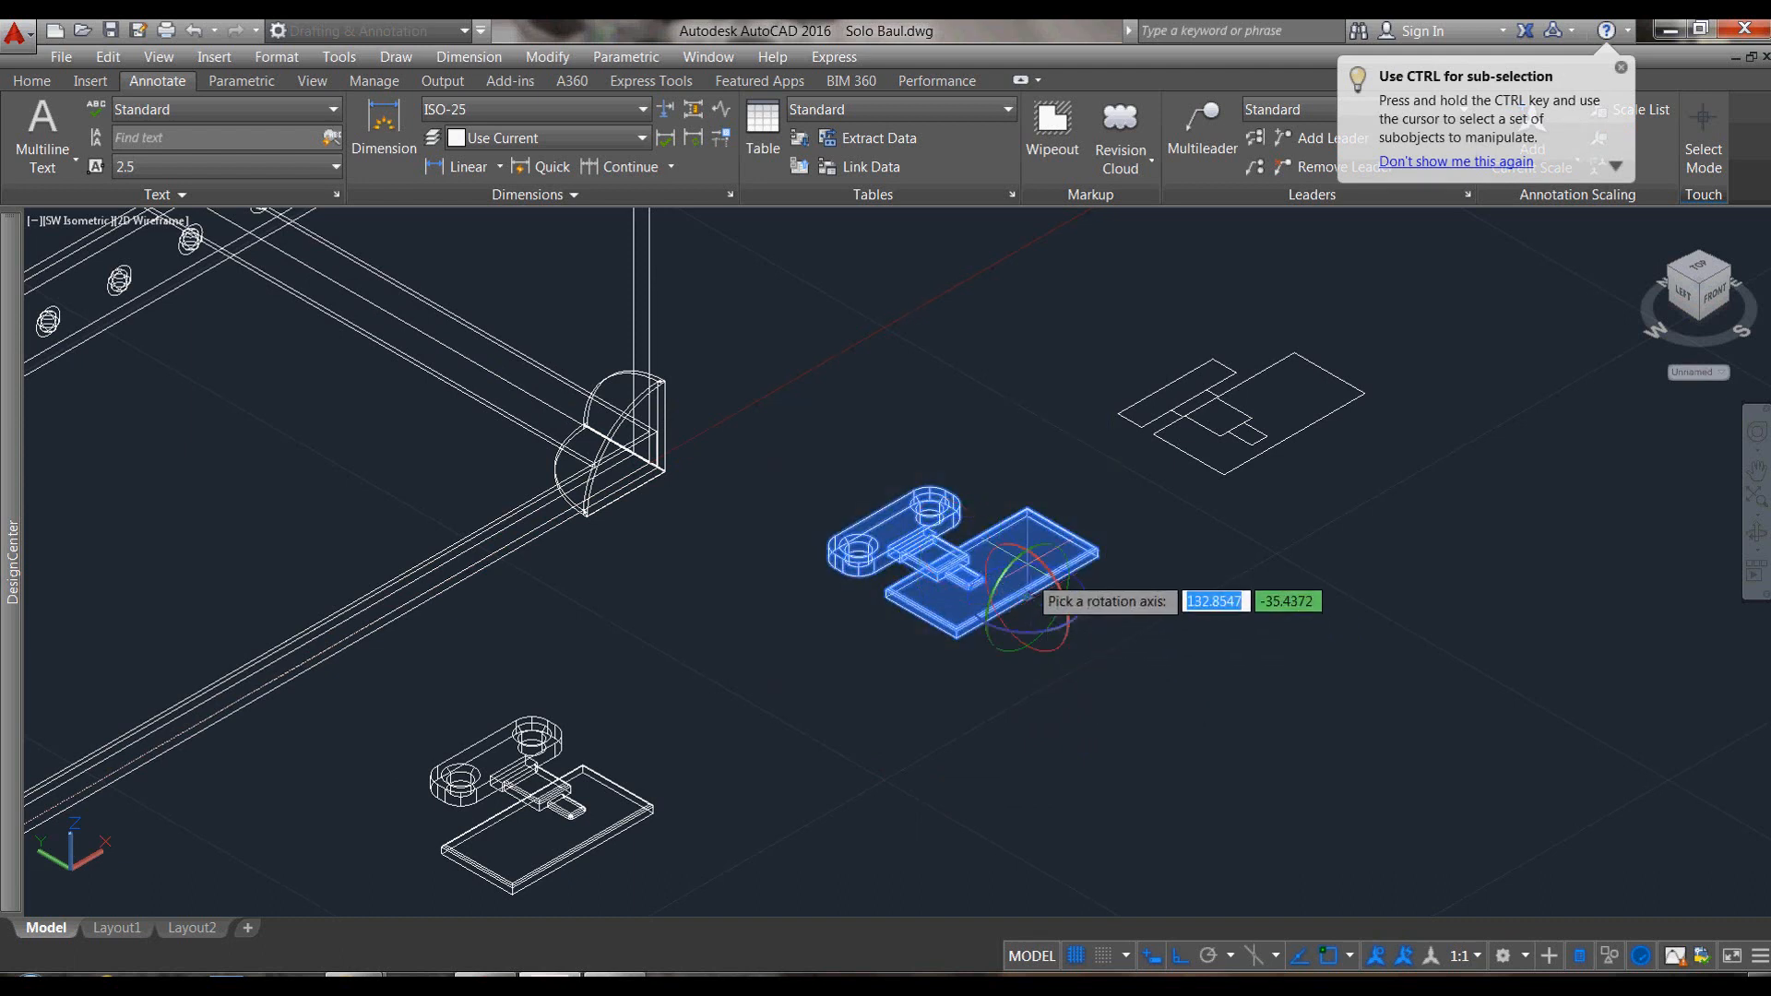
left_click(1041, 570)
type("90")
key("Return")
scroll(1055, 473, "down", 1)
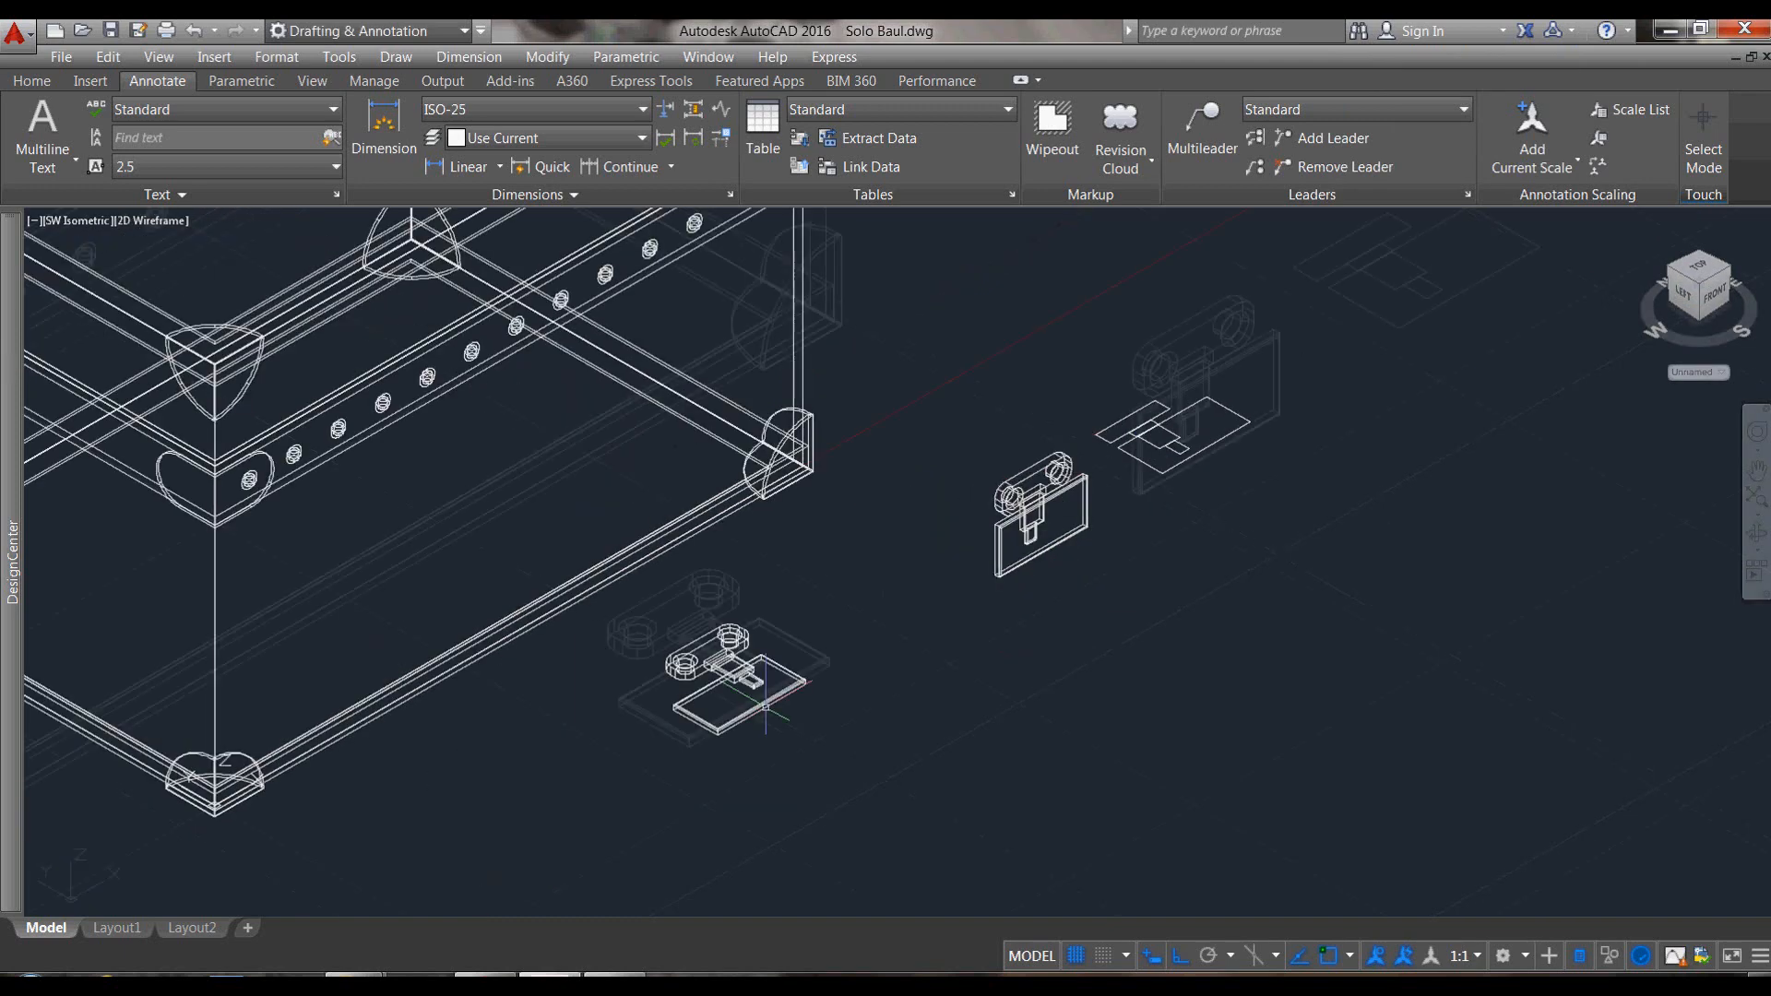
Step: Rotate the copied latch assembly 90 degrees about the X axis to stand it upright as well
scroll(759, 720, "up", 1)
key("Return")
left_click(826, 771)
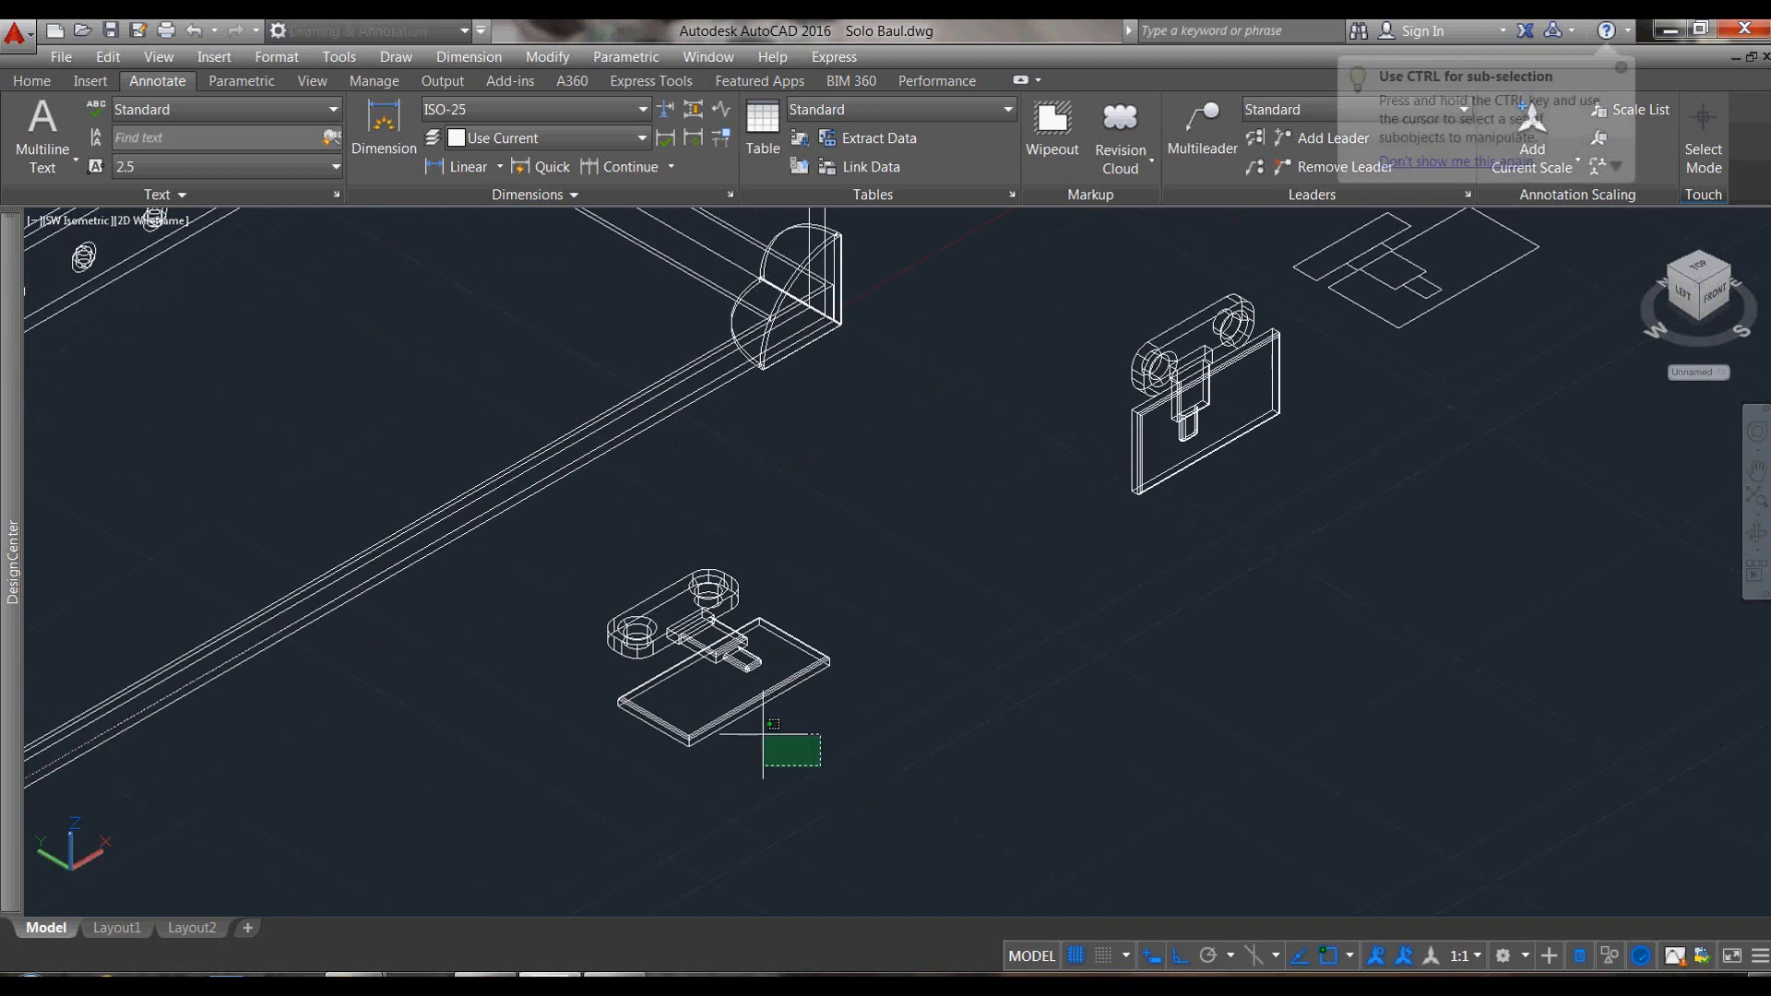
left_click(573, 545)
key("Return")
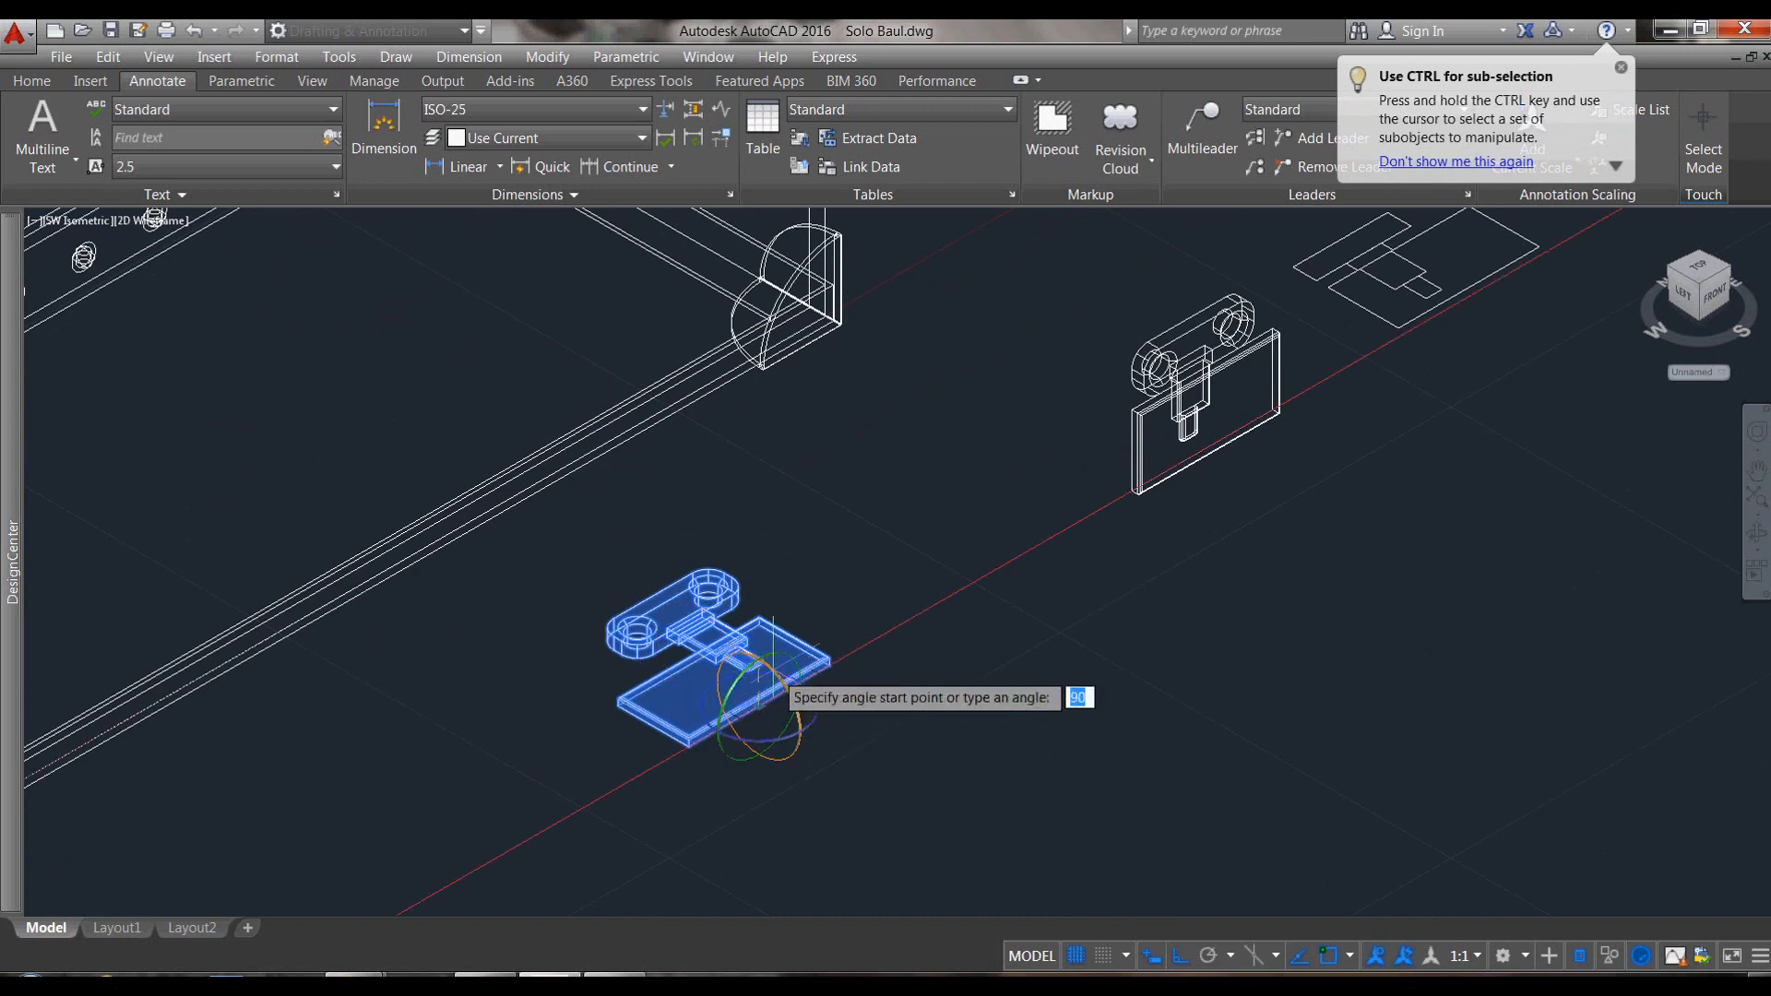
type("0")
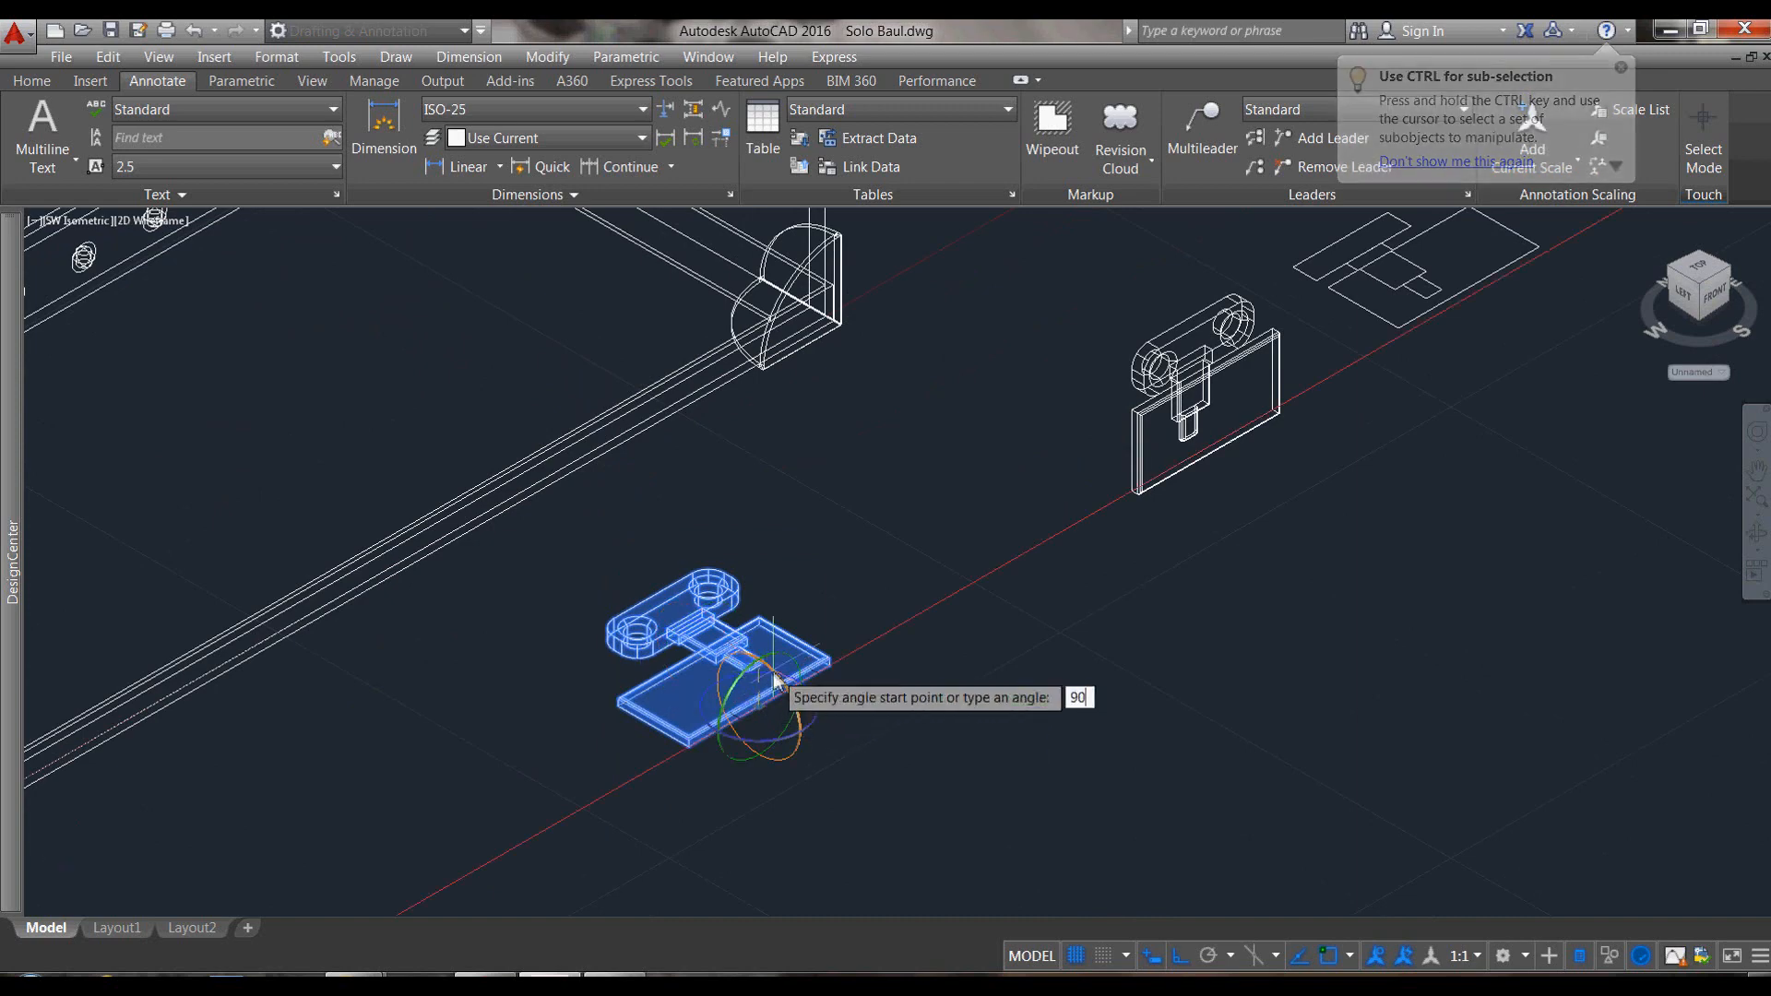
key("Return")
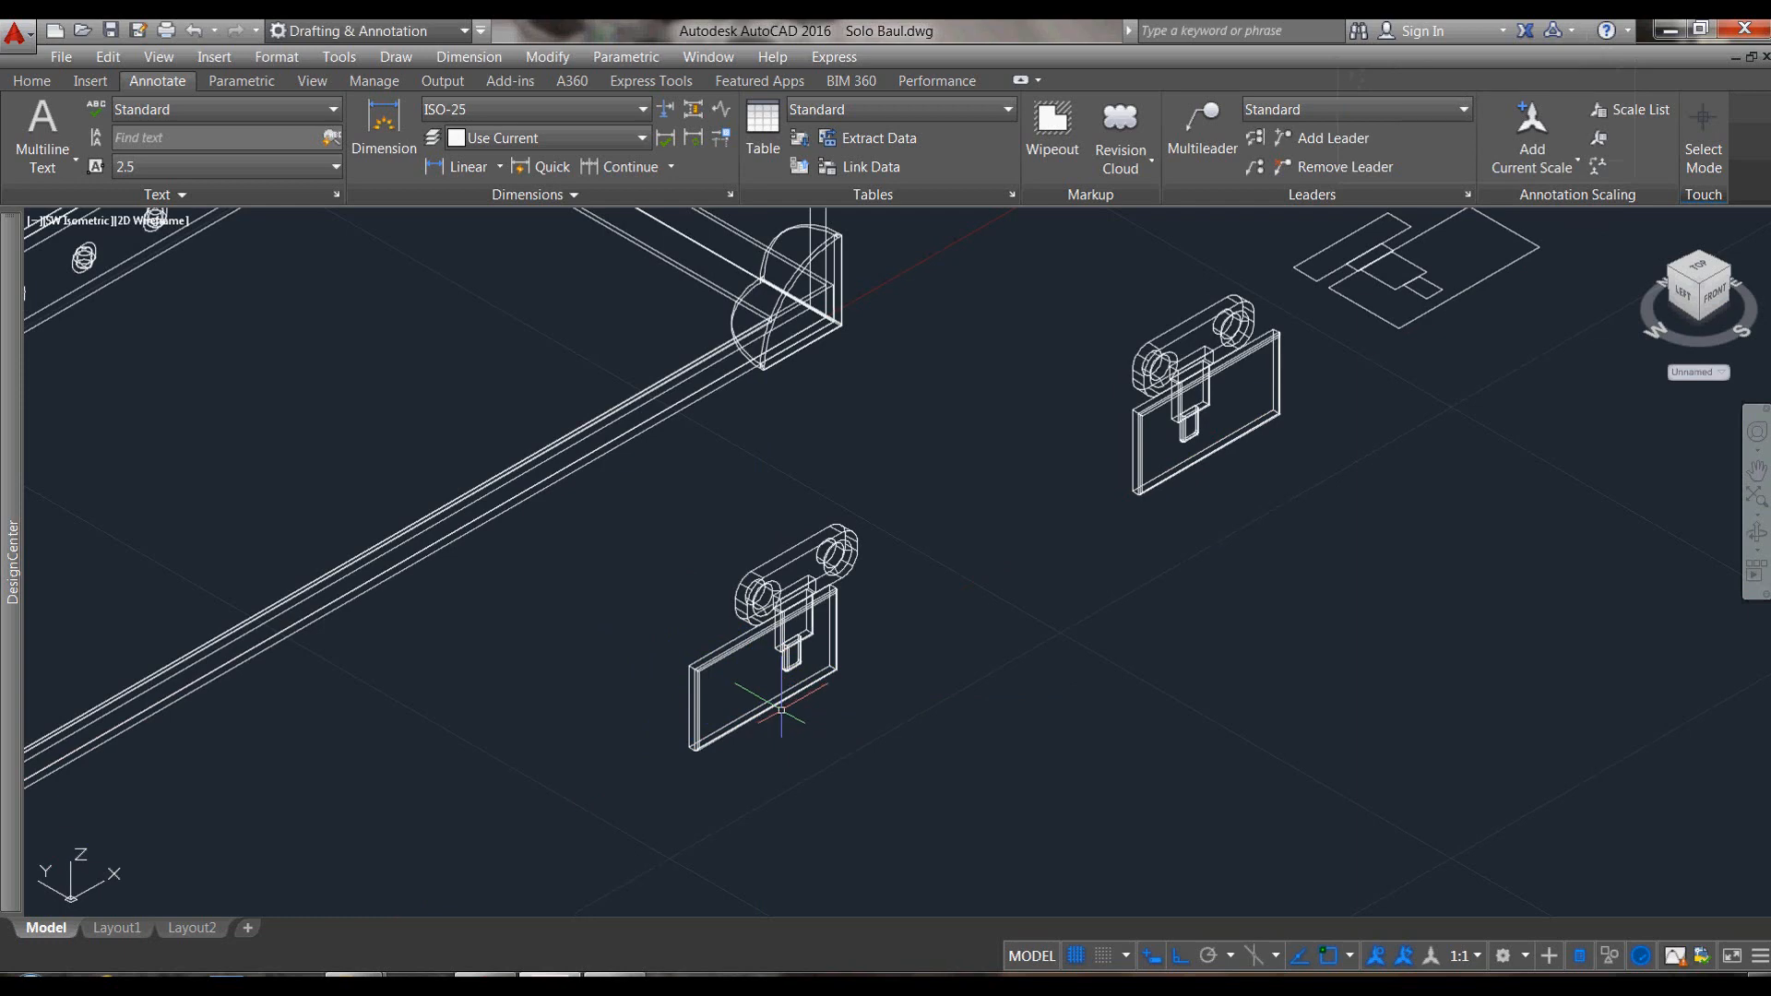
Step: Move the original upright latch onto the chest's front band near its far corner, aligning its holes with two rivets
key("Return")
left_click(1254, 506)
left_click(1165, 333)
scroll(1165, 333, "up", 5)
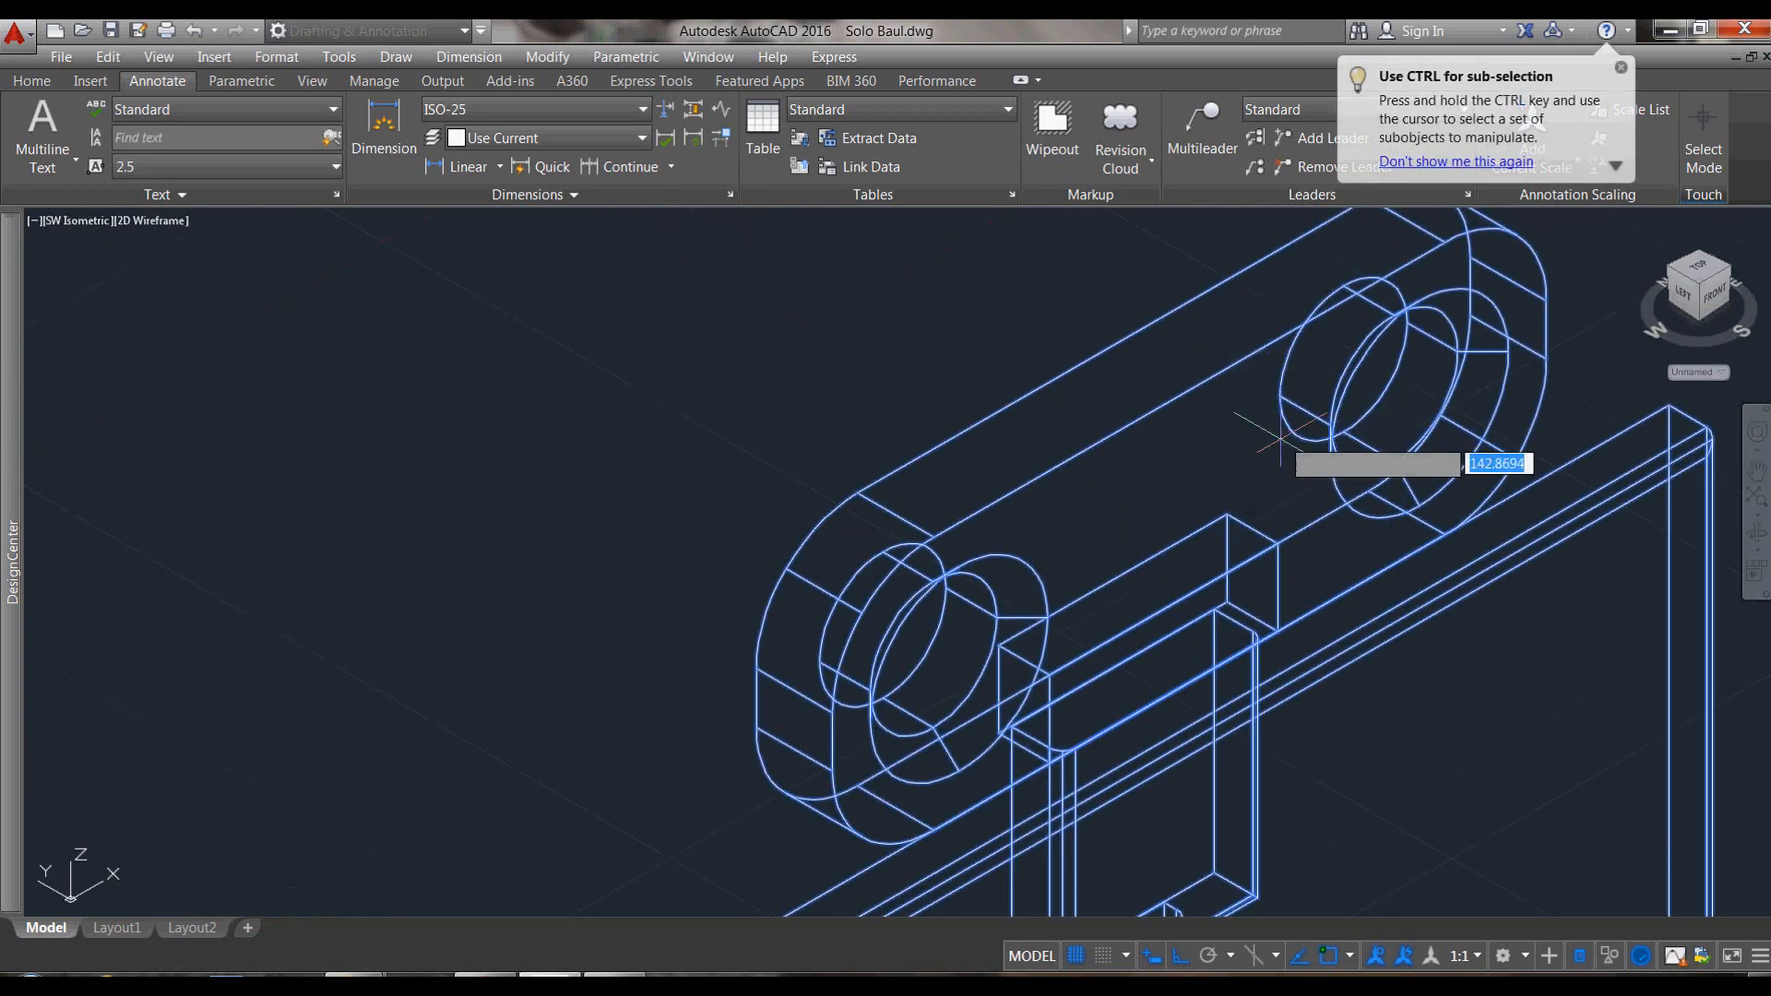
left_click(1281, 388)
scroll(1338, 602, "down", 5)
scroll(950, 493, "up", 9)
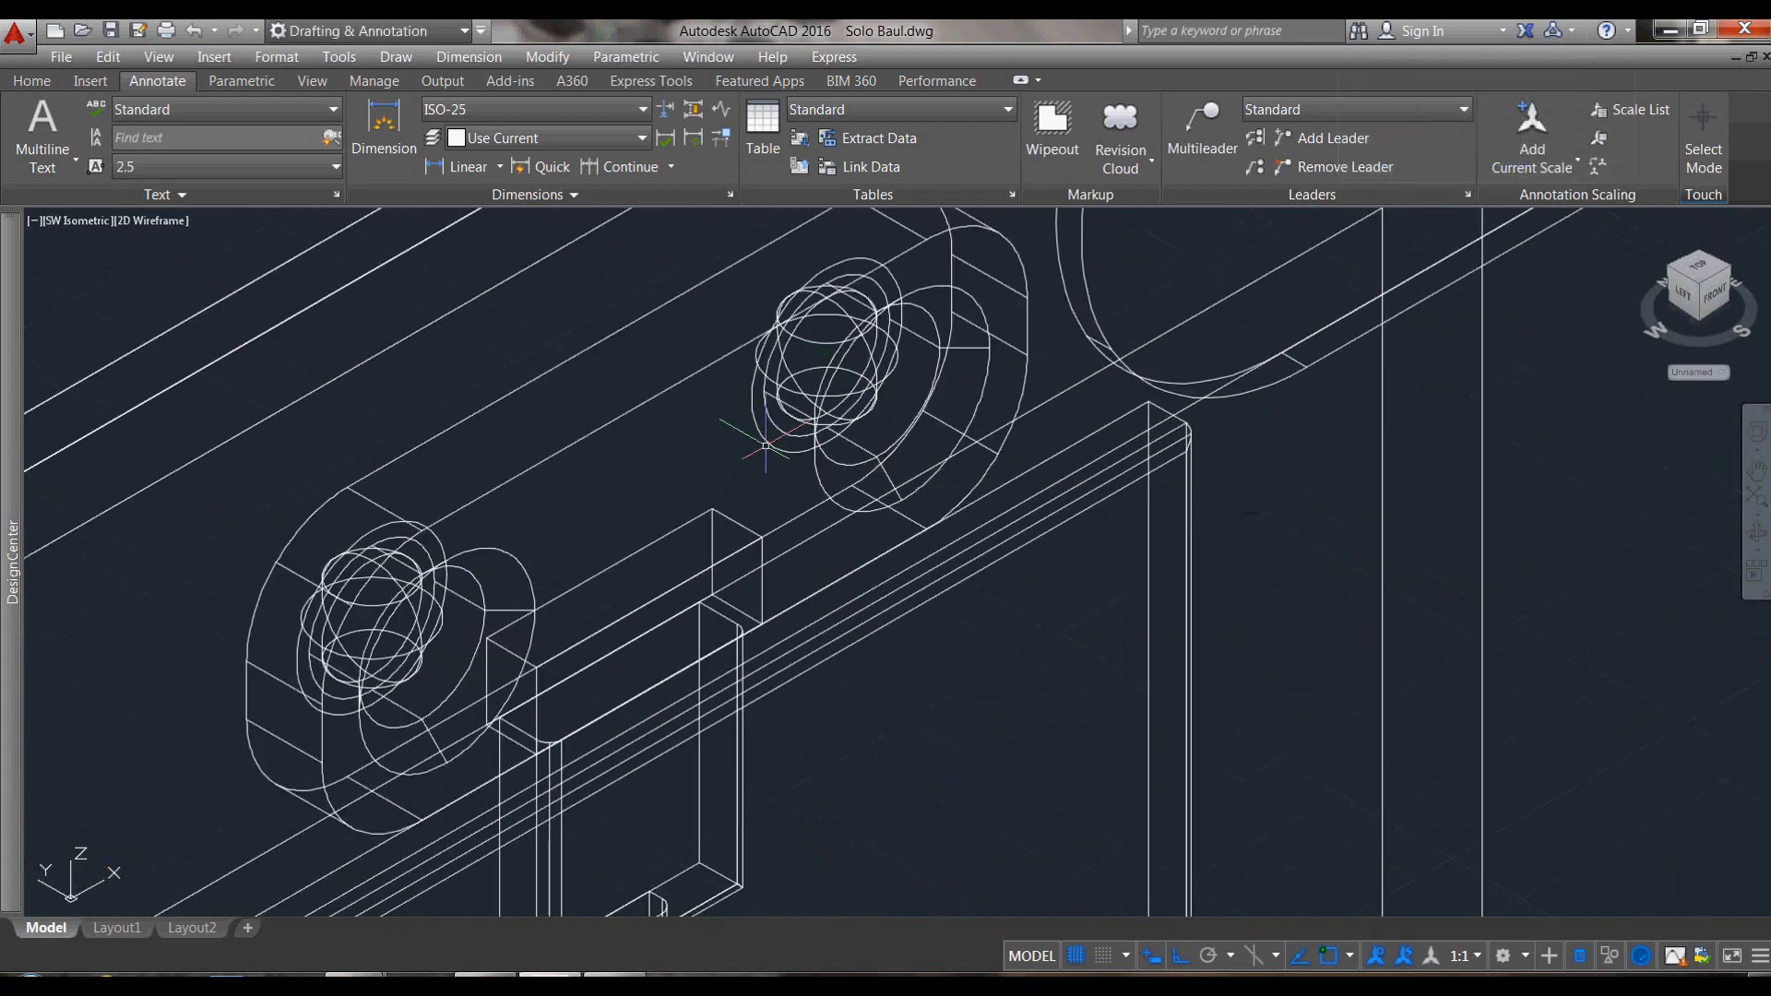
Step: Move the copied latch onto the chest's front band near its near corner, aligning its holes with two rivets
scroll(766, 445, "down", 8)
scroll(976, 699, "up", 4)
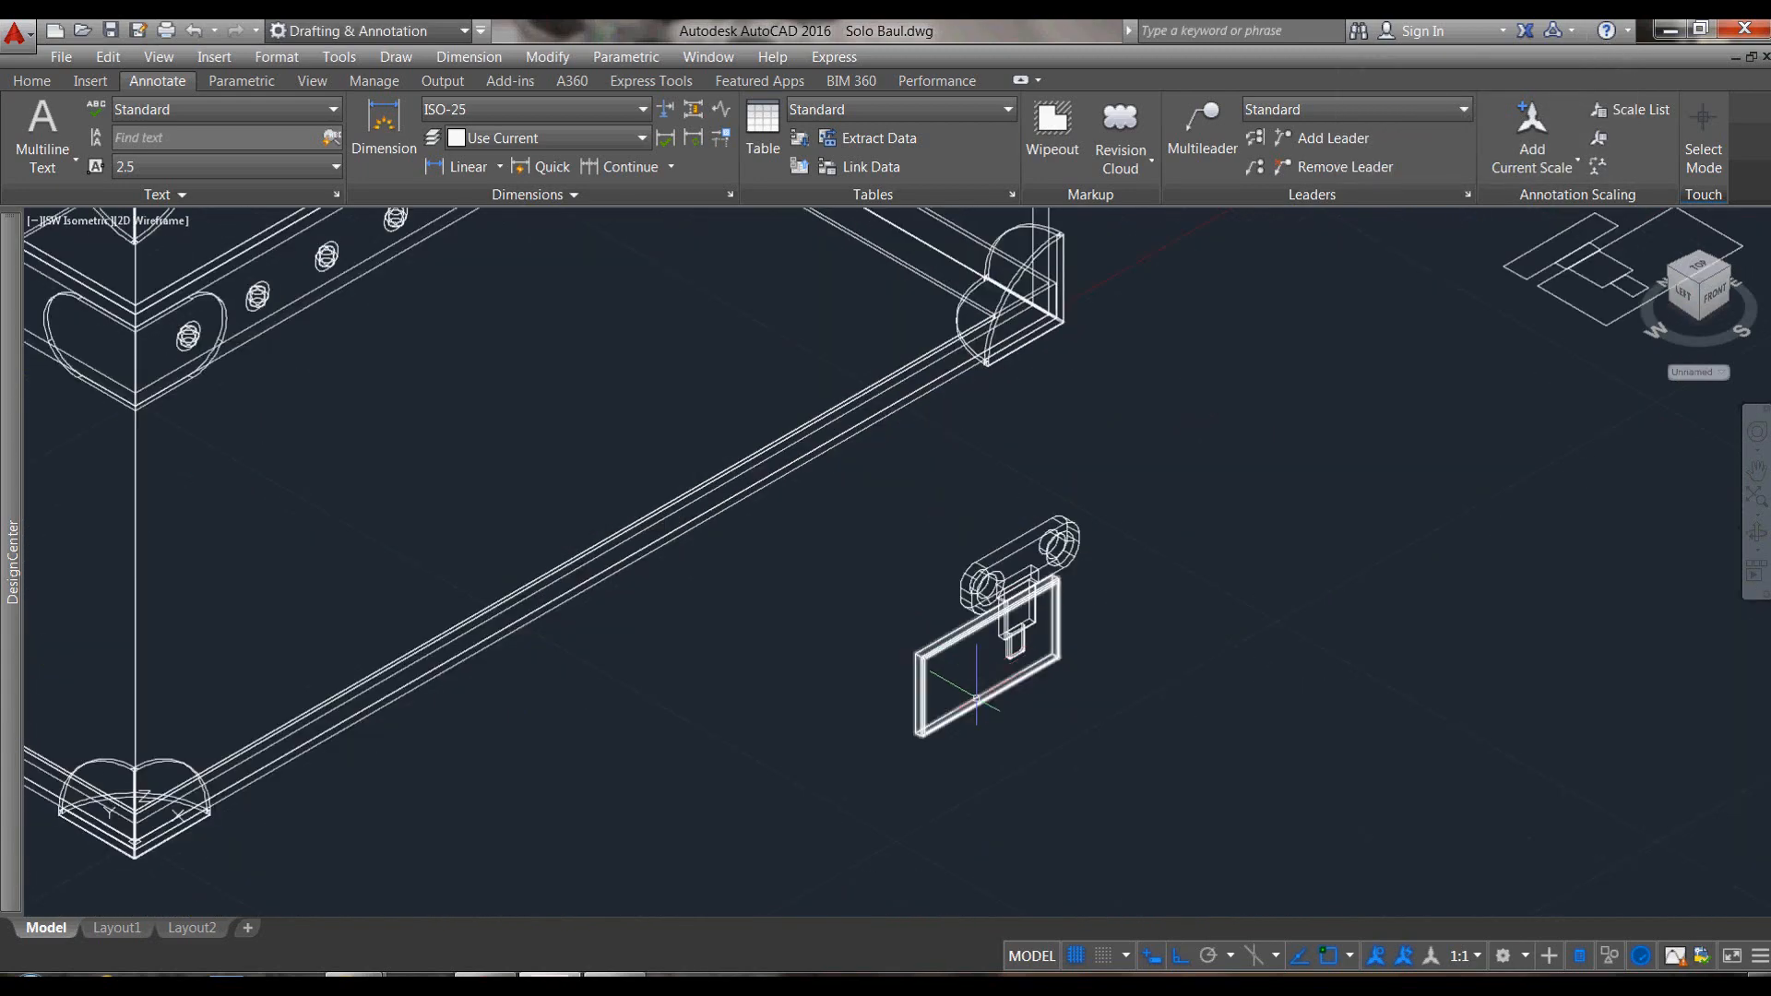
left_click(1099, 709)
left_click(941, 560)
scroll(1057, 528, "up", 3)
scroll(1098, 524, "down", 2)
scroll(1096, 522, "down", 5)
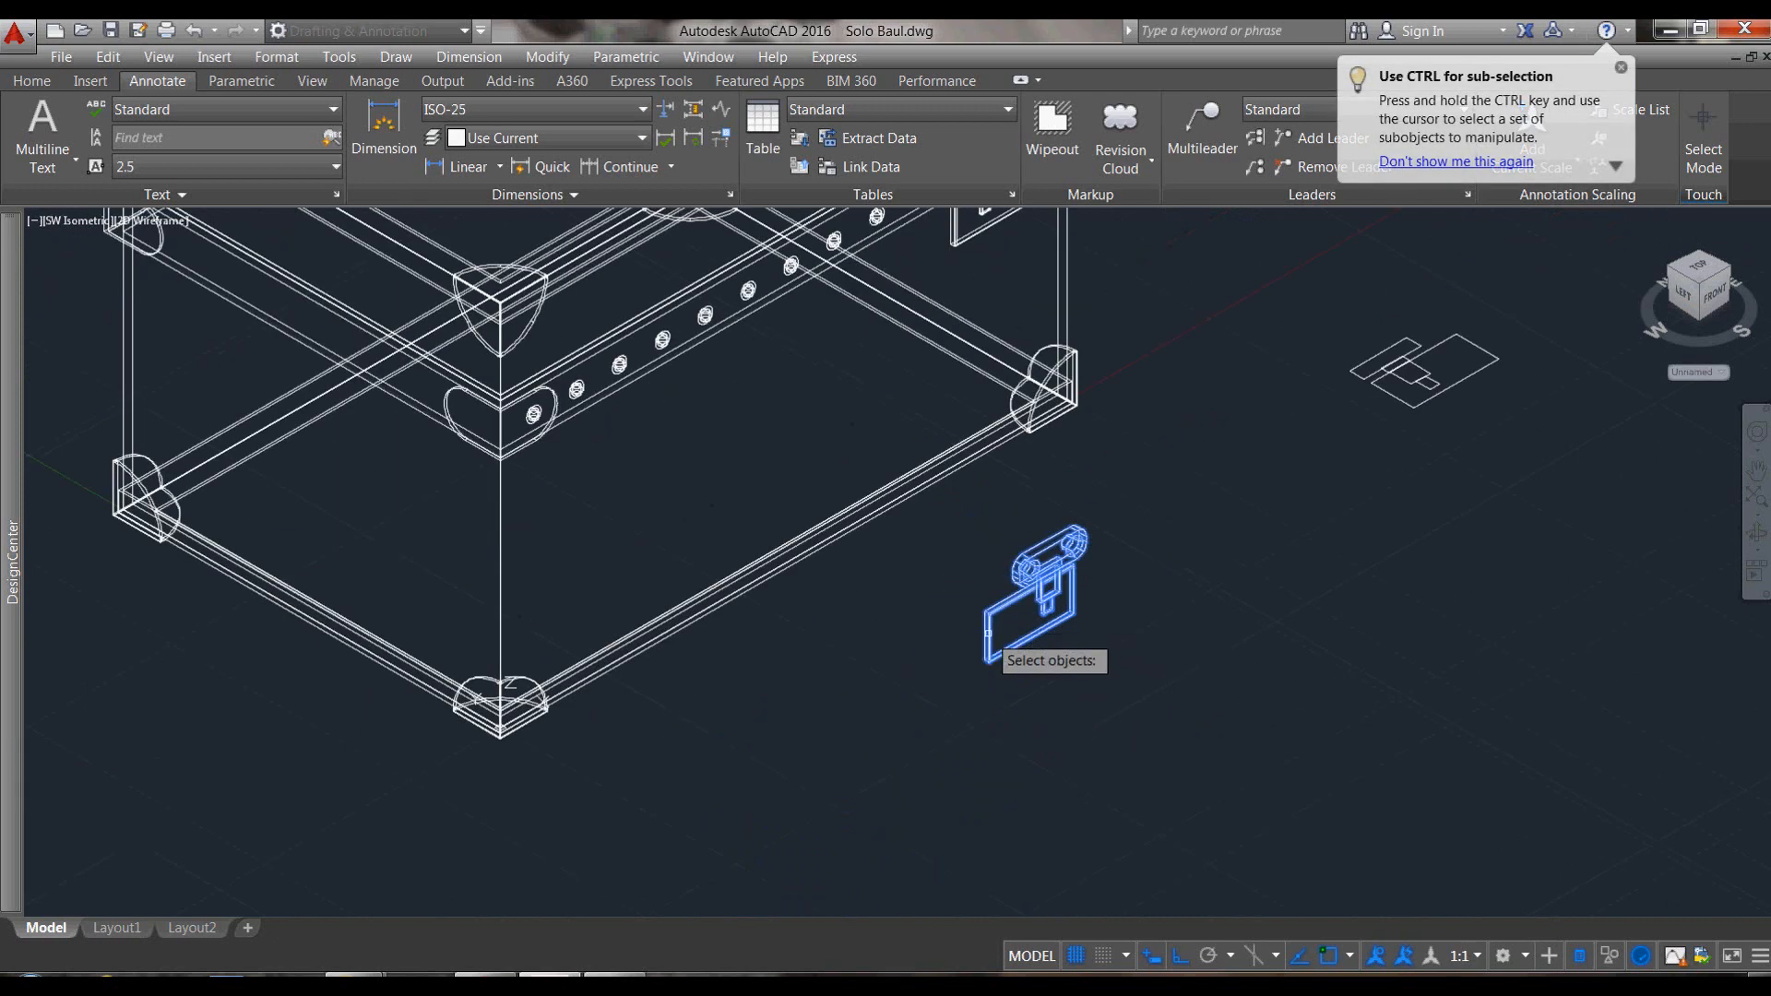
scroll(995, 646, "down", 1)
scroll(1001, 659, "up", 6)
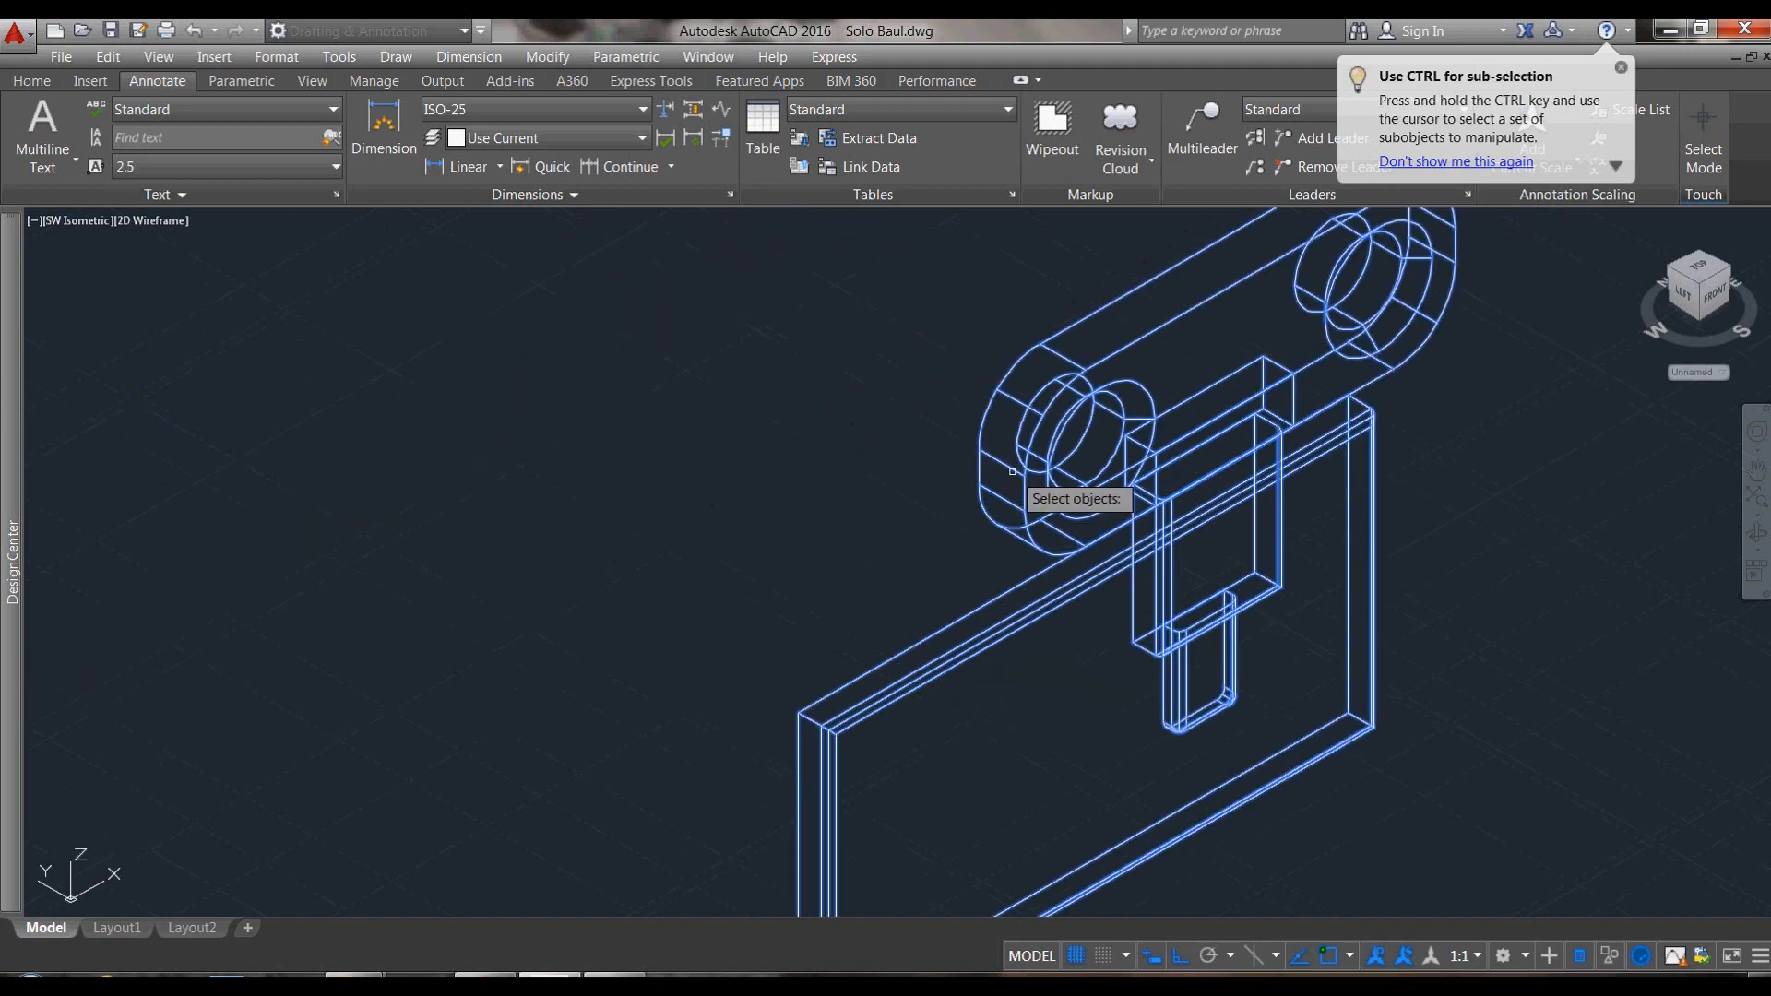
key("Return")
scroll(1020, 434, "up", 4)
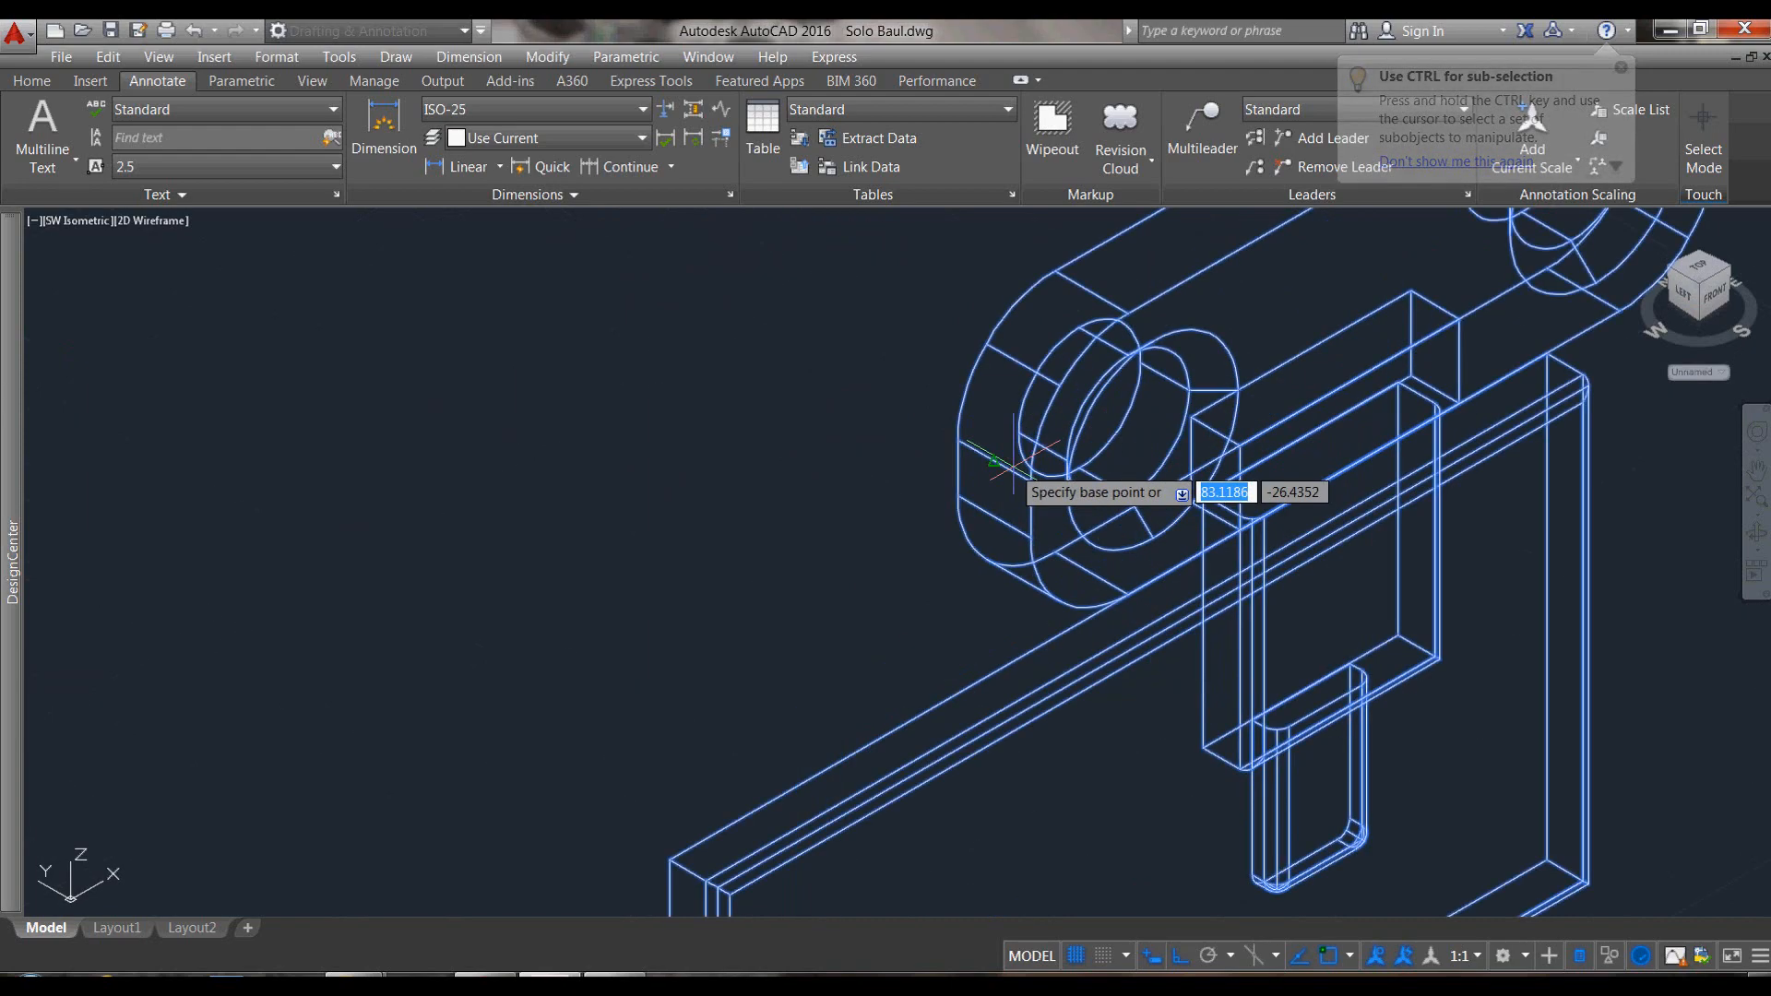
left_click(1117, 355)
scroll(1172, 526, "down", 7)
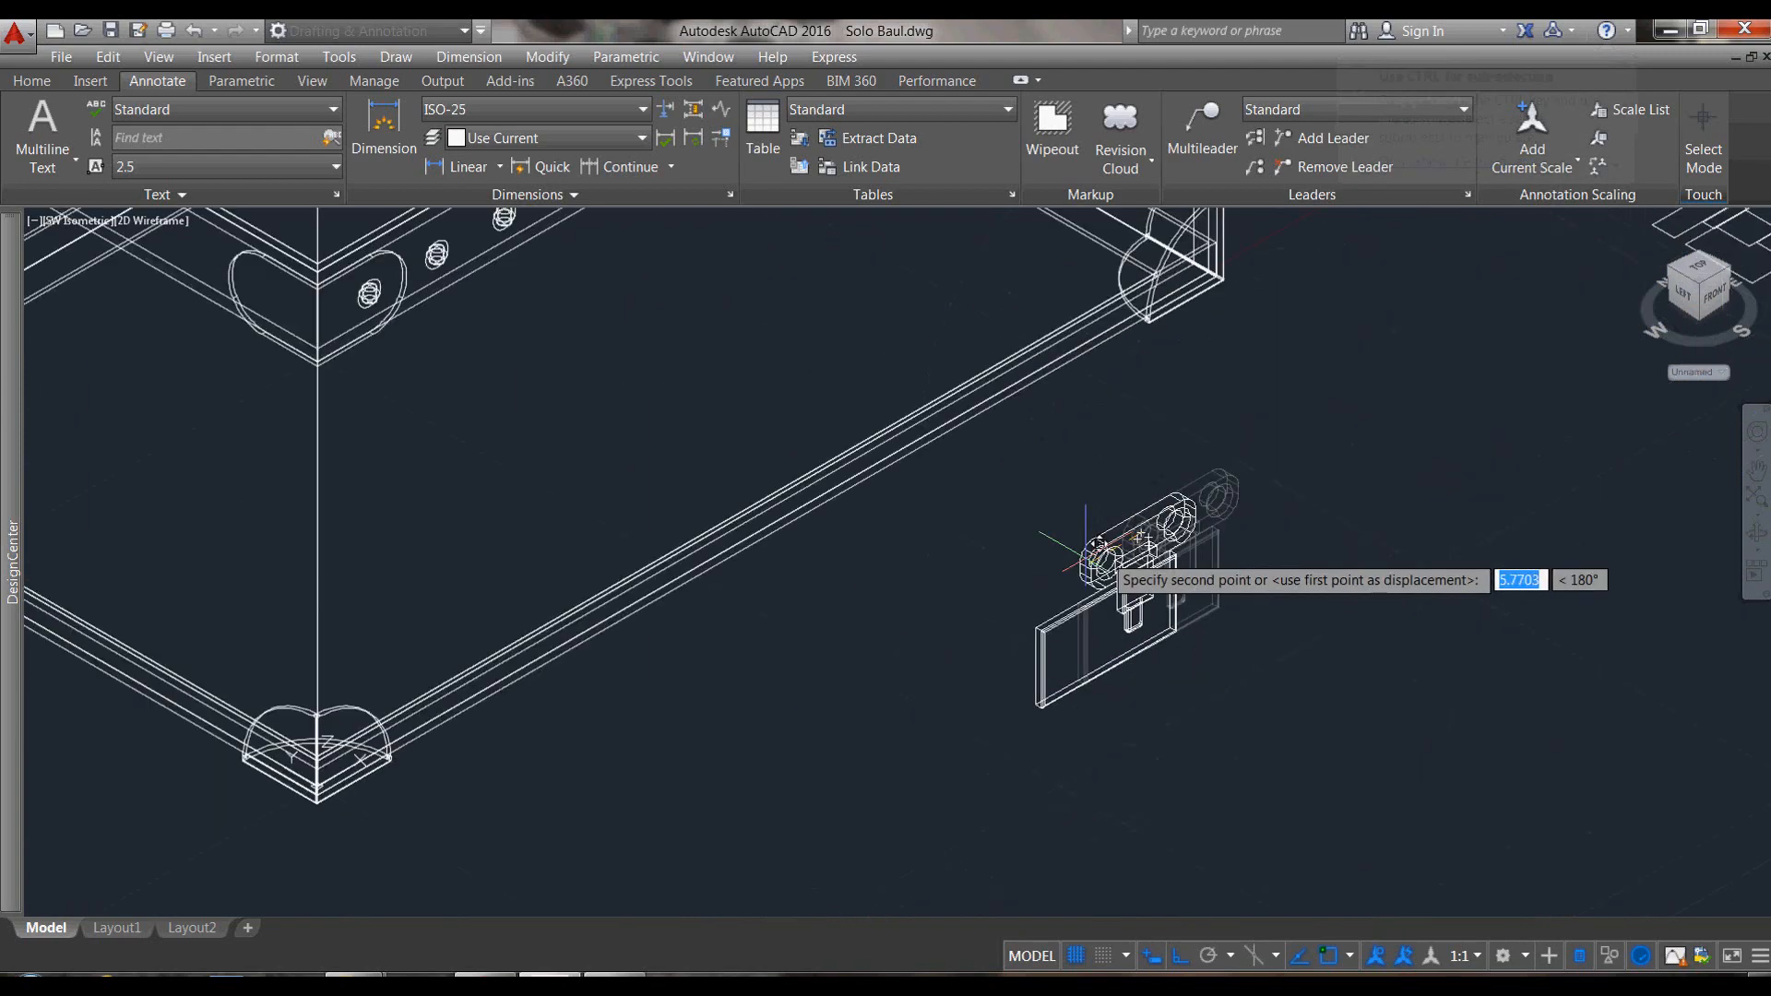
scroll(669, 312, "up", 1)
scroll(634, 382, "up", 5)
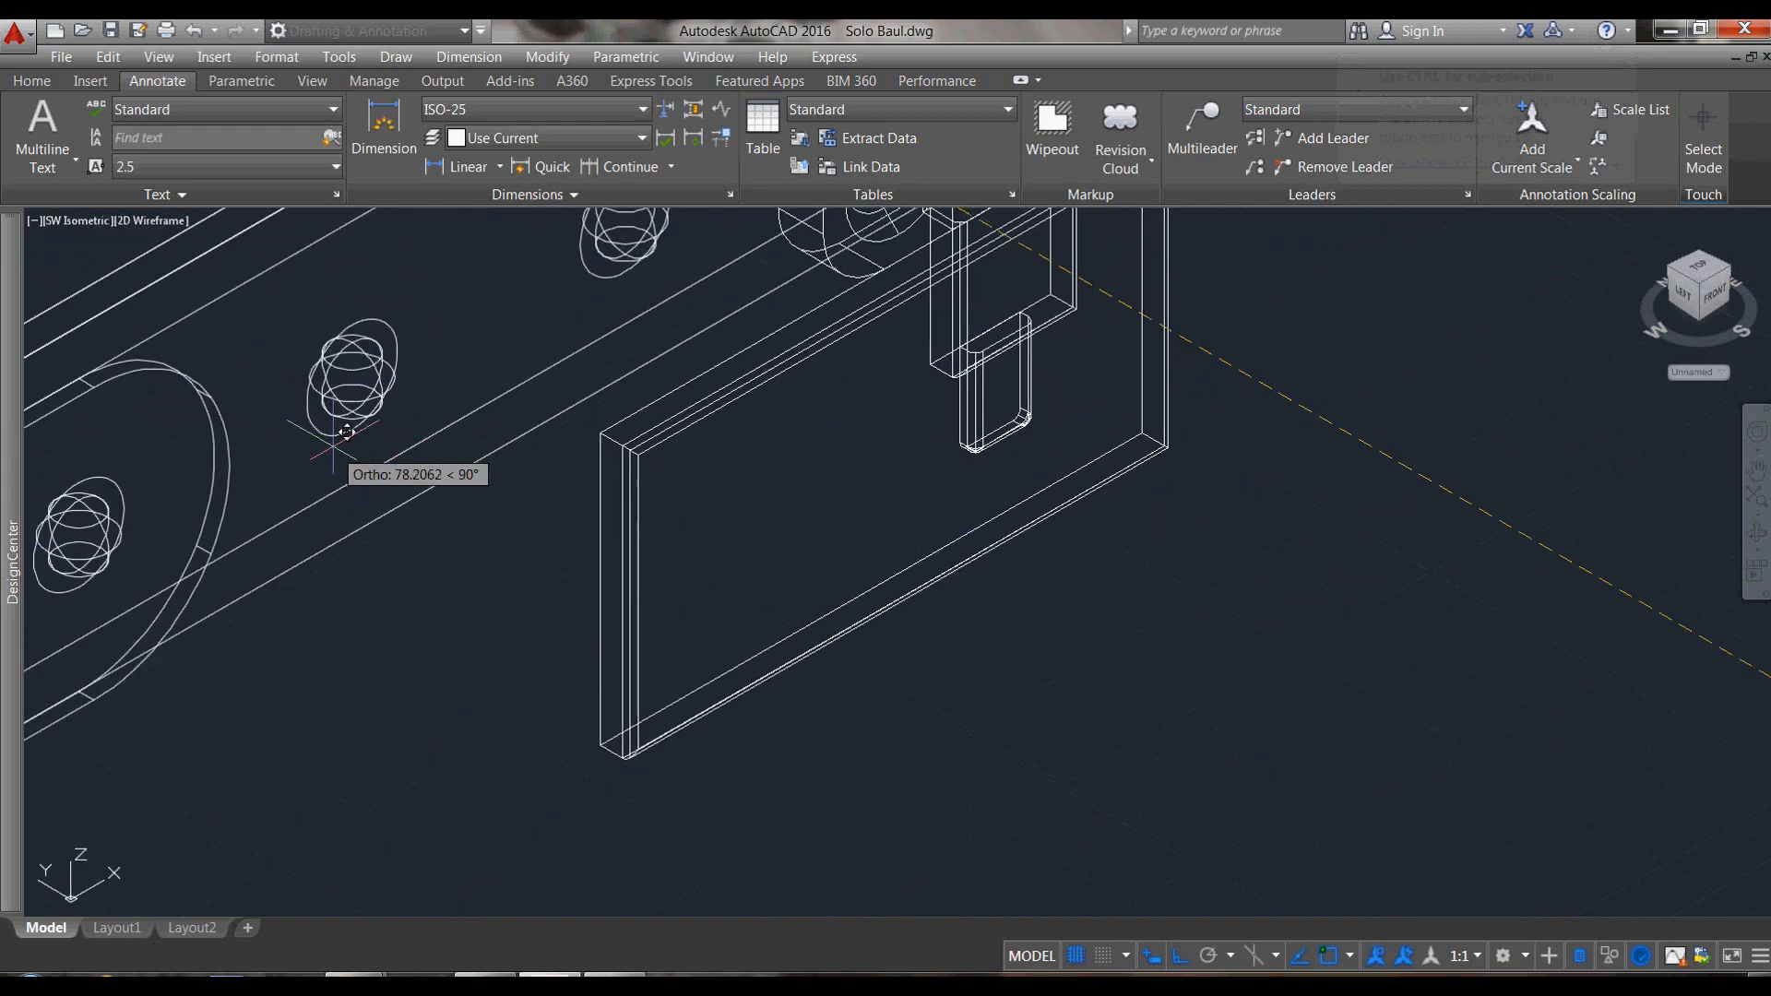
scroll(332, 440, "down", 8)
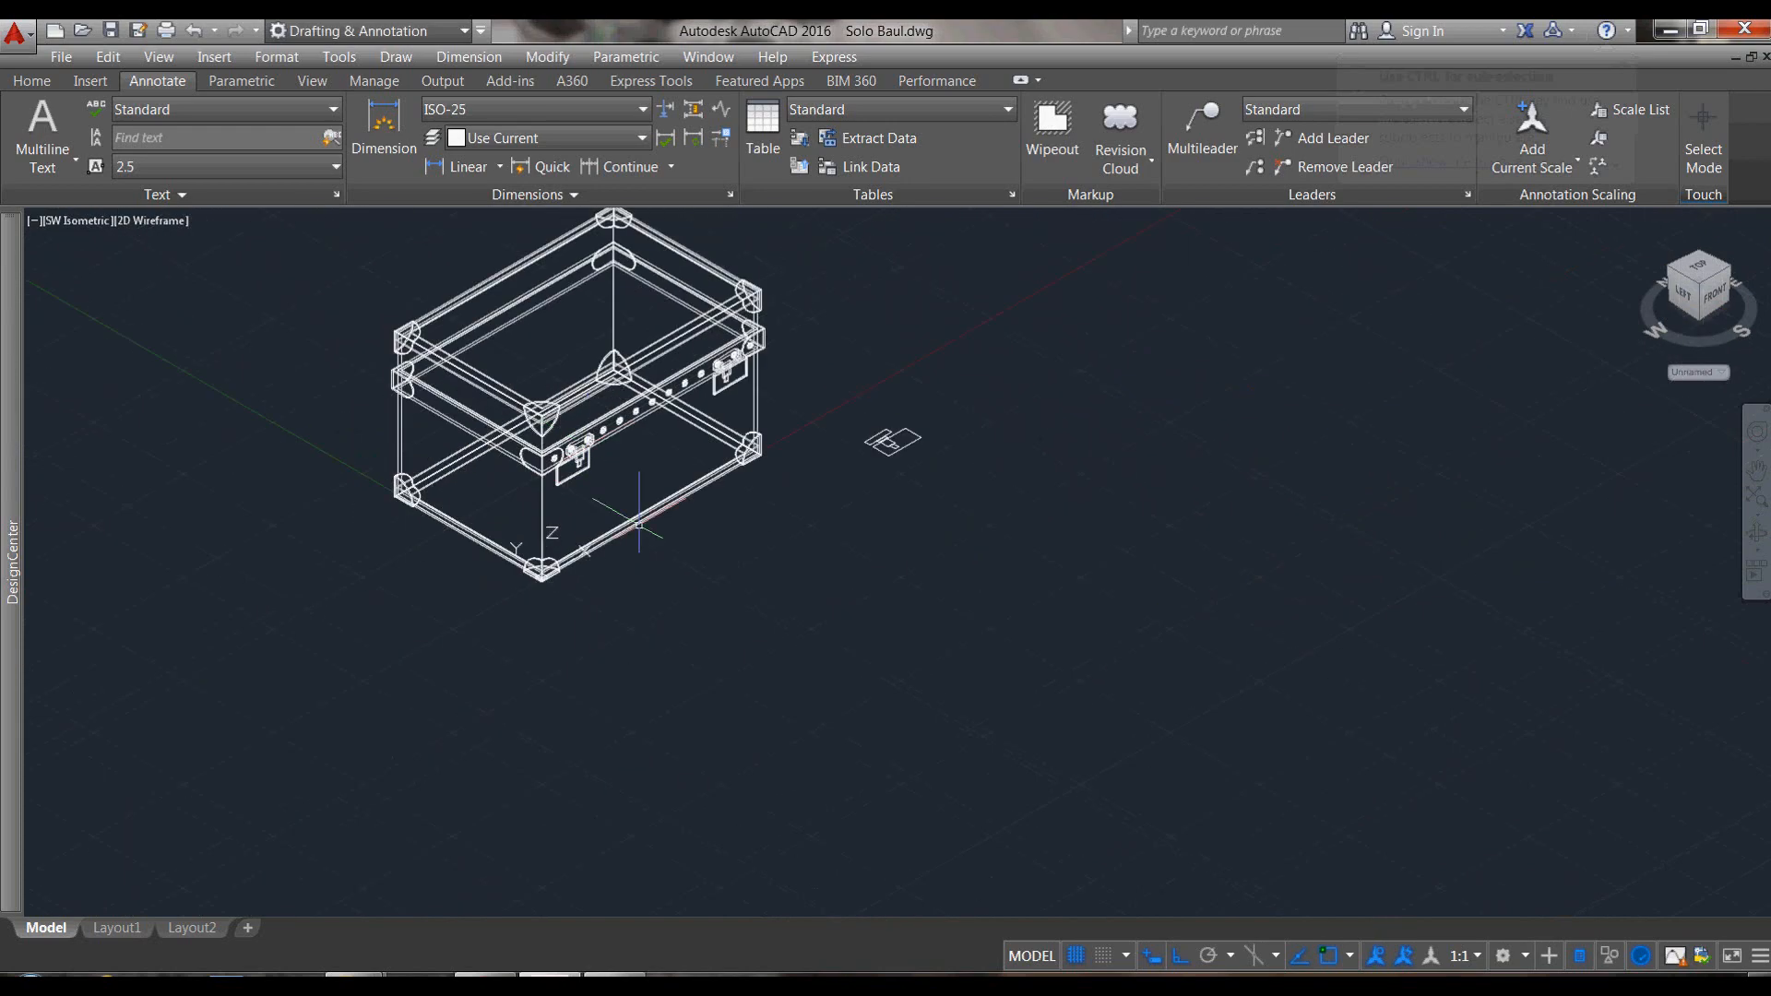
Step: Delete the leftover 2D latch profiles lying beside the chest
left_click(948, 503)
left_click(861, 398)
key("Delete")
Step: Assign the two selected solids of the chest's lower body to the layer BAUL MATERIAL 1
middle_click_drag(780, 568, 836, 660)
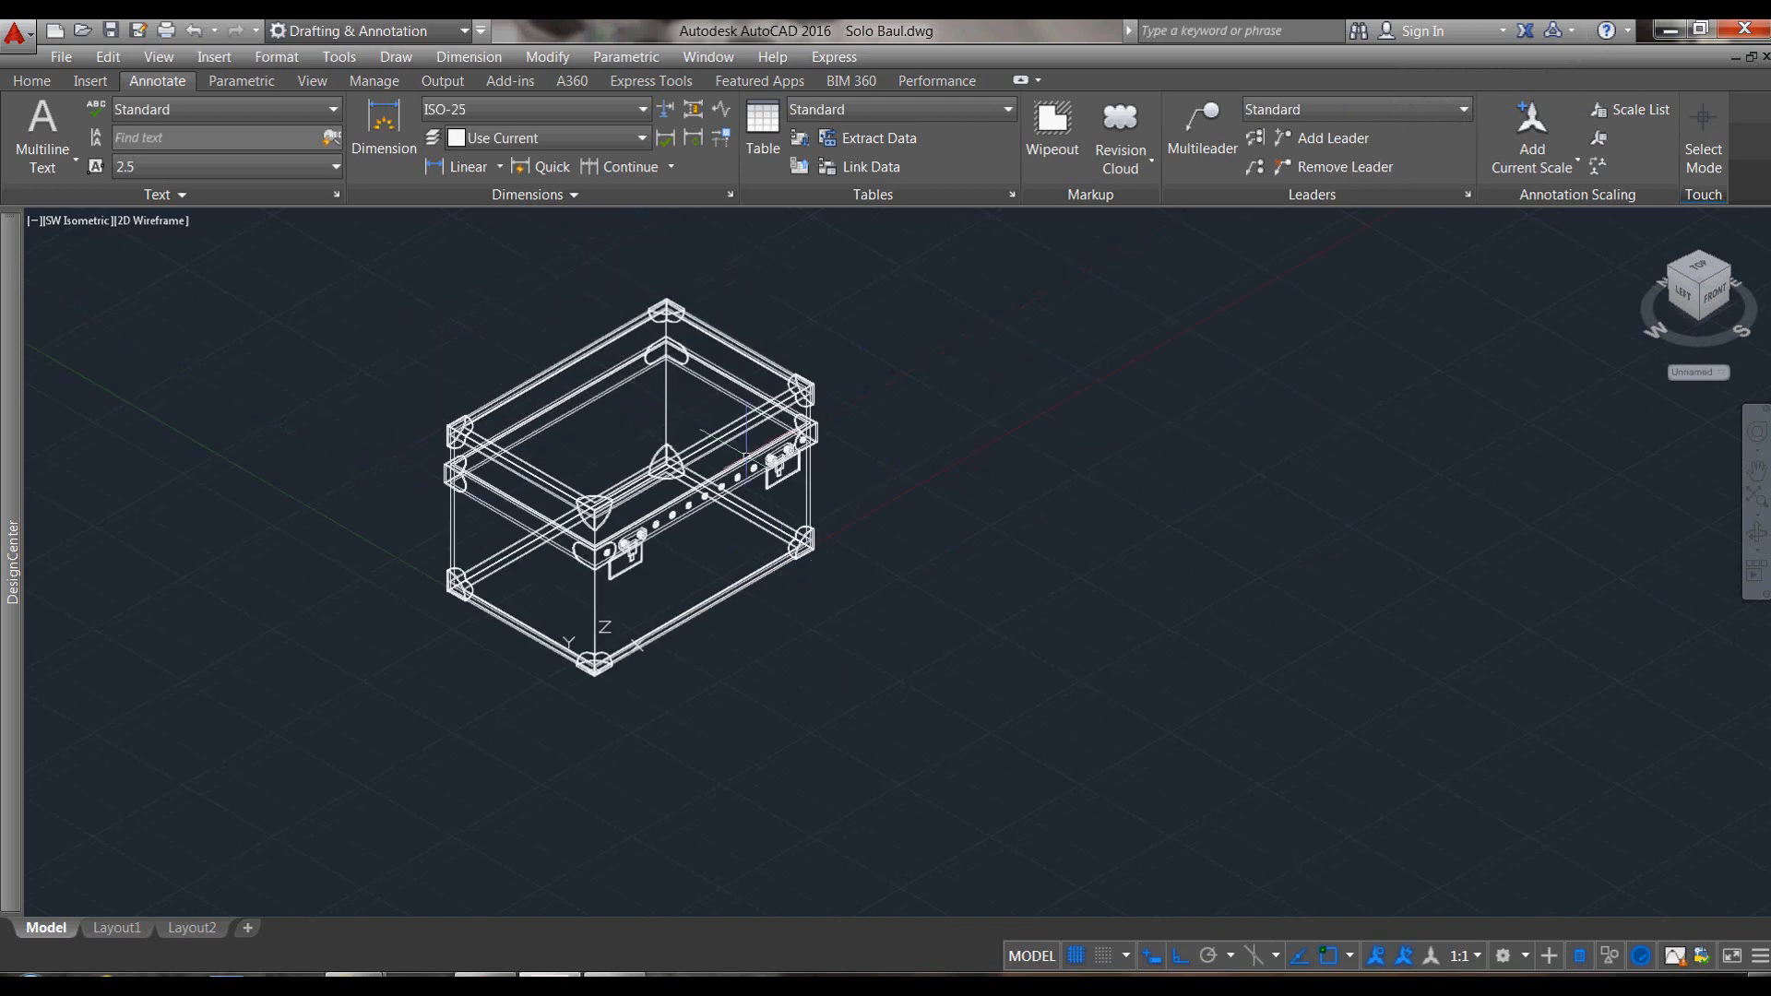
scroll(747, 444, "up", 2)
scroll(743, 443, "down", 1)
middle_click_drag(742, 443, 812, 542)
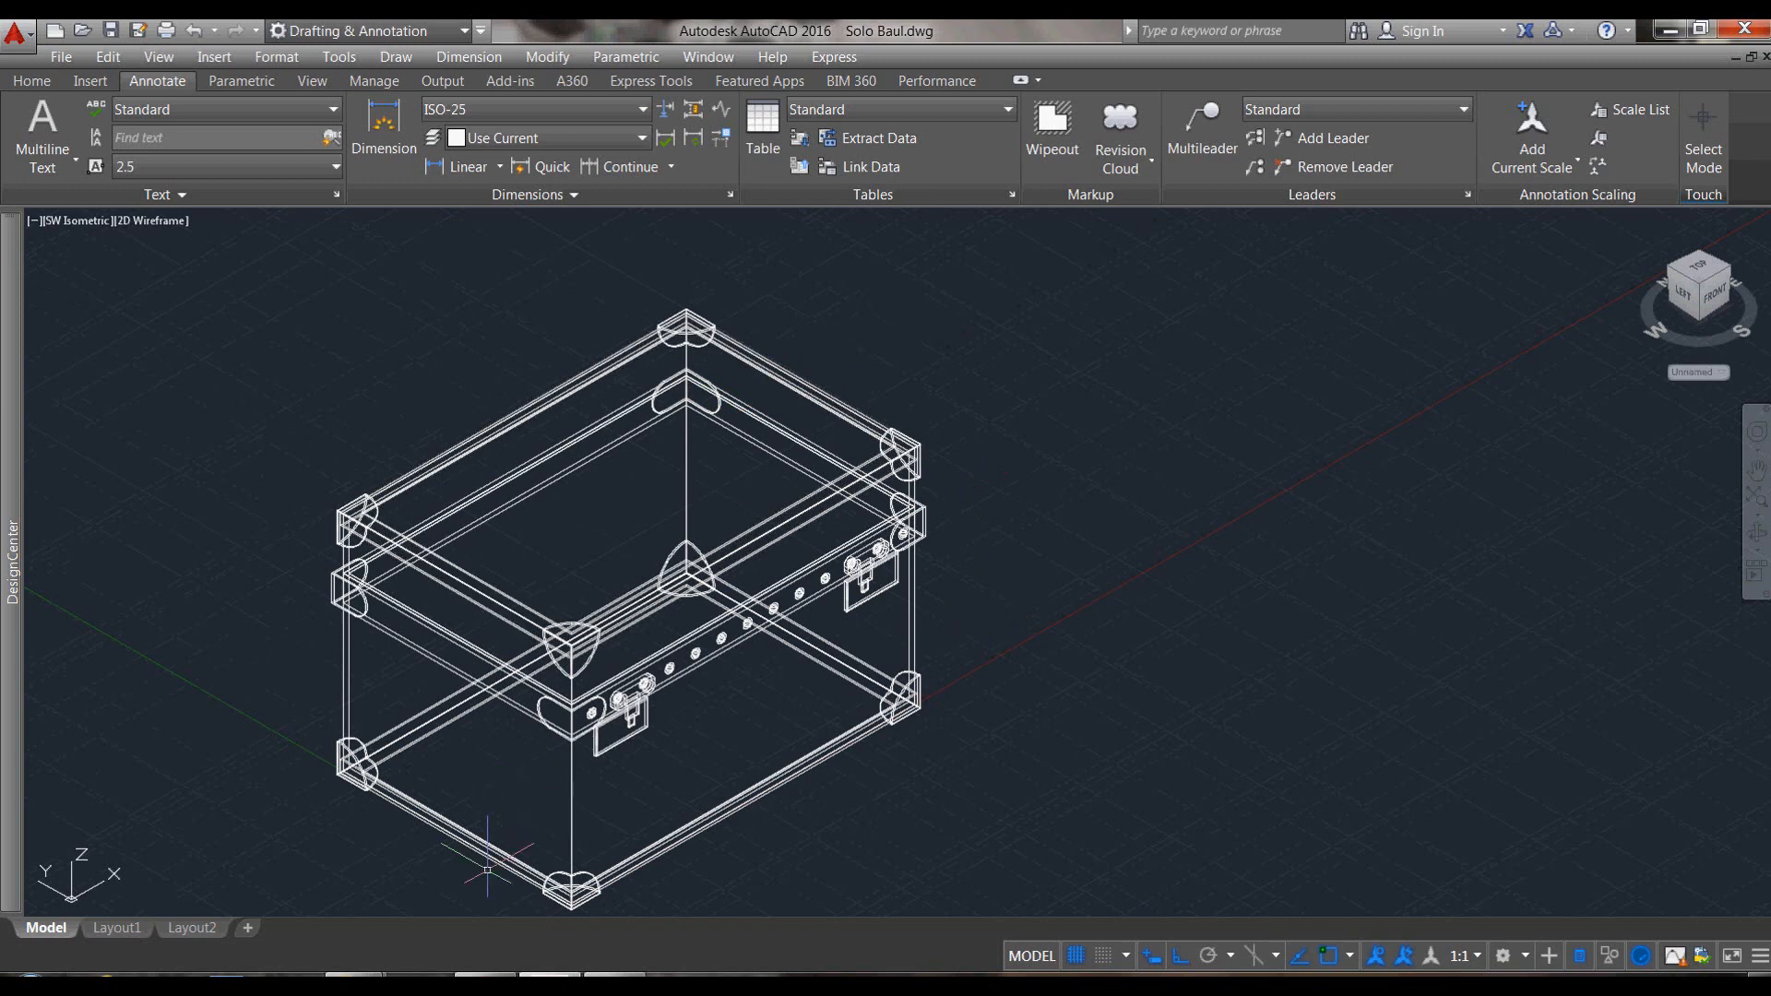
left_click(474, 843)
left_click(666, 529)
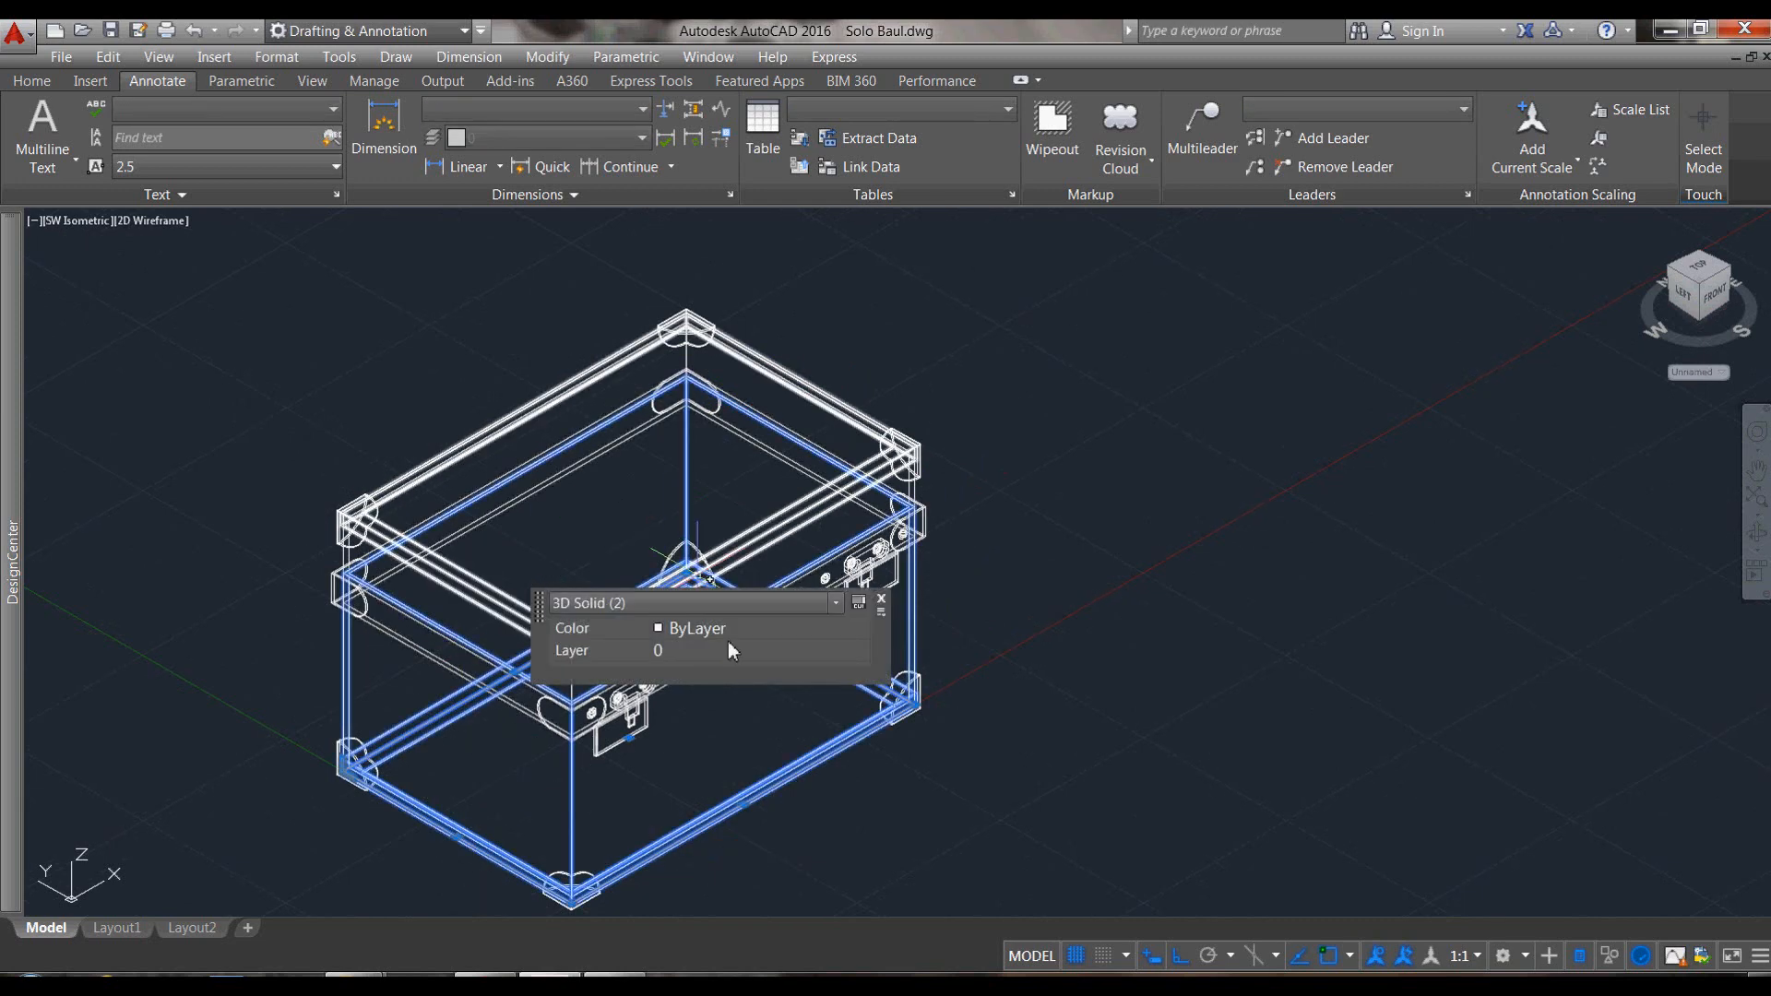
left_click(753, 650)
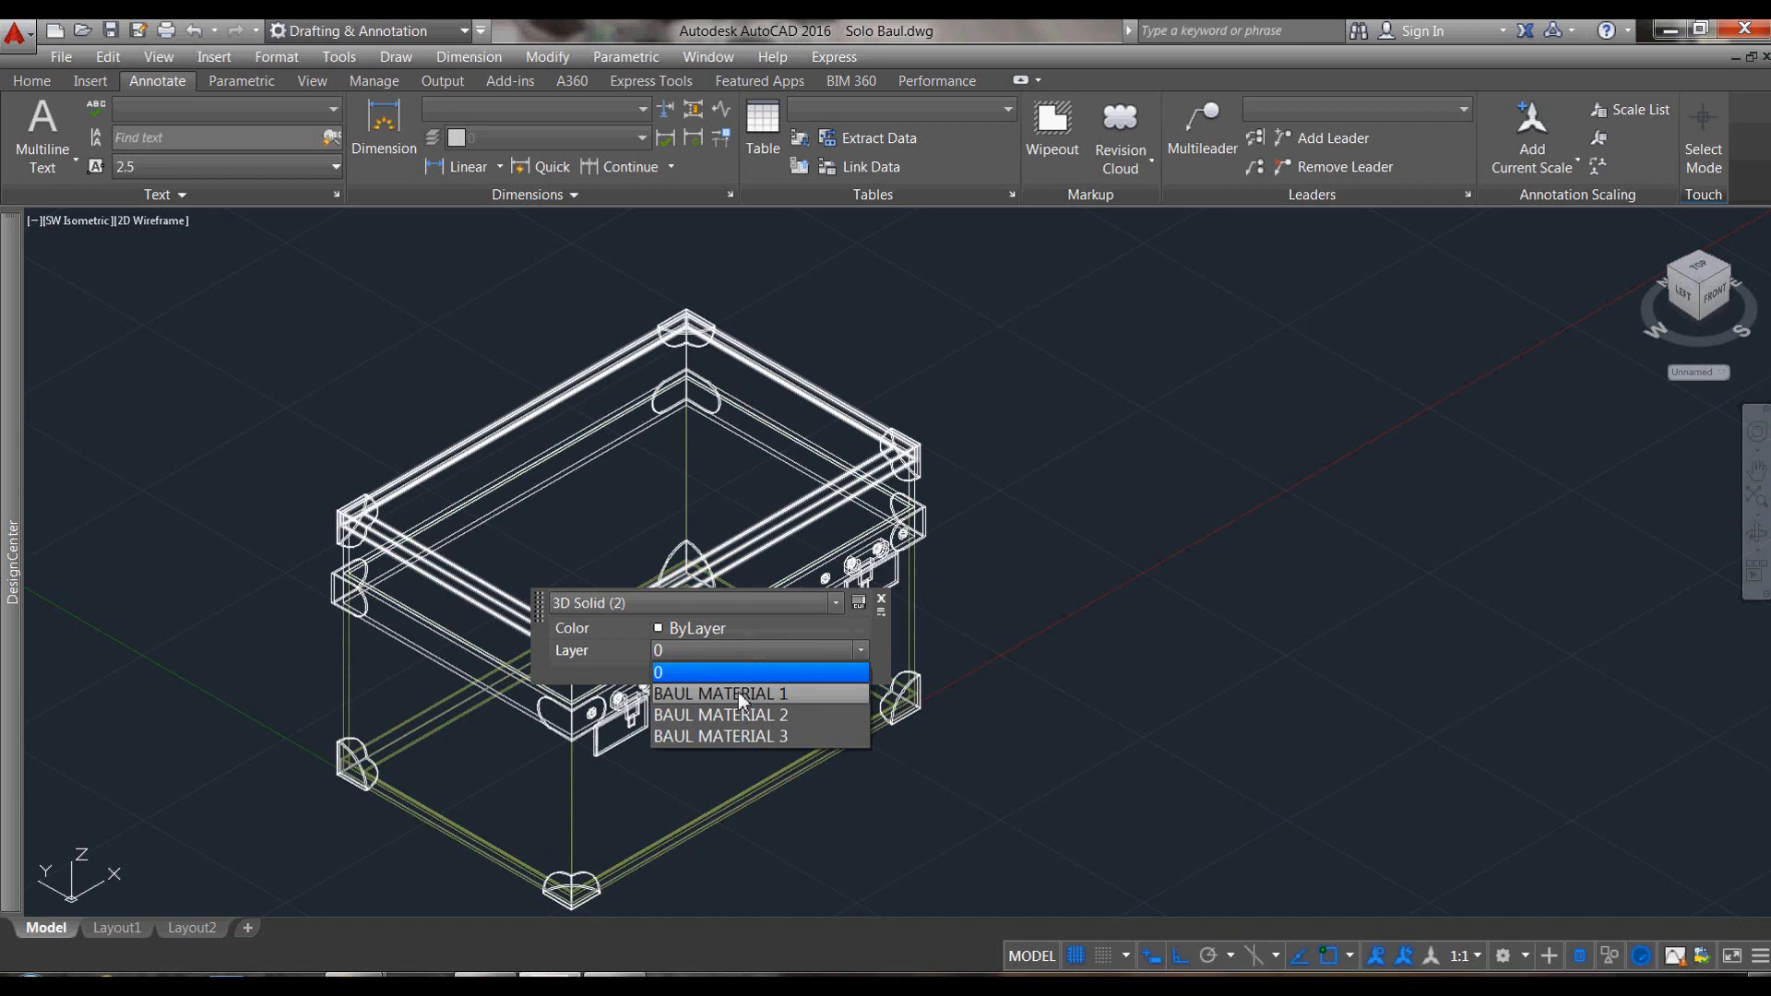
left_click(738, 692)
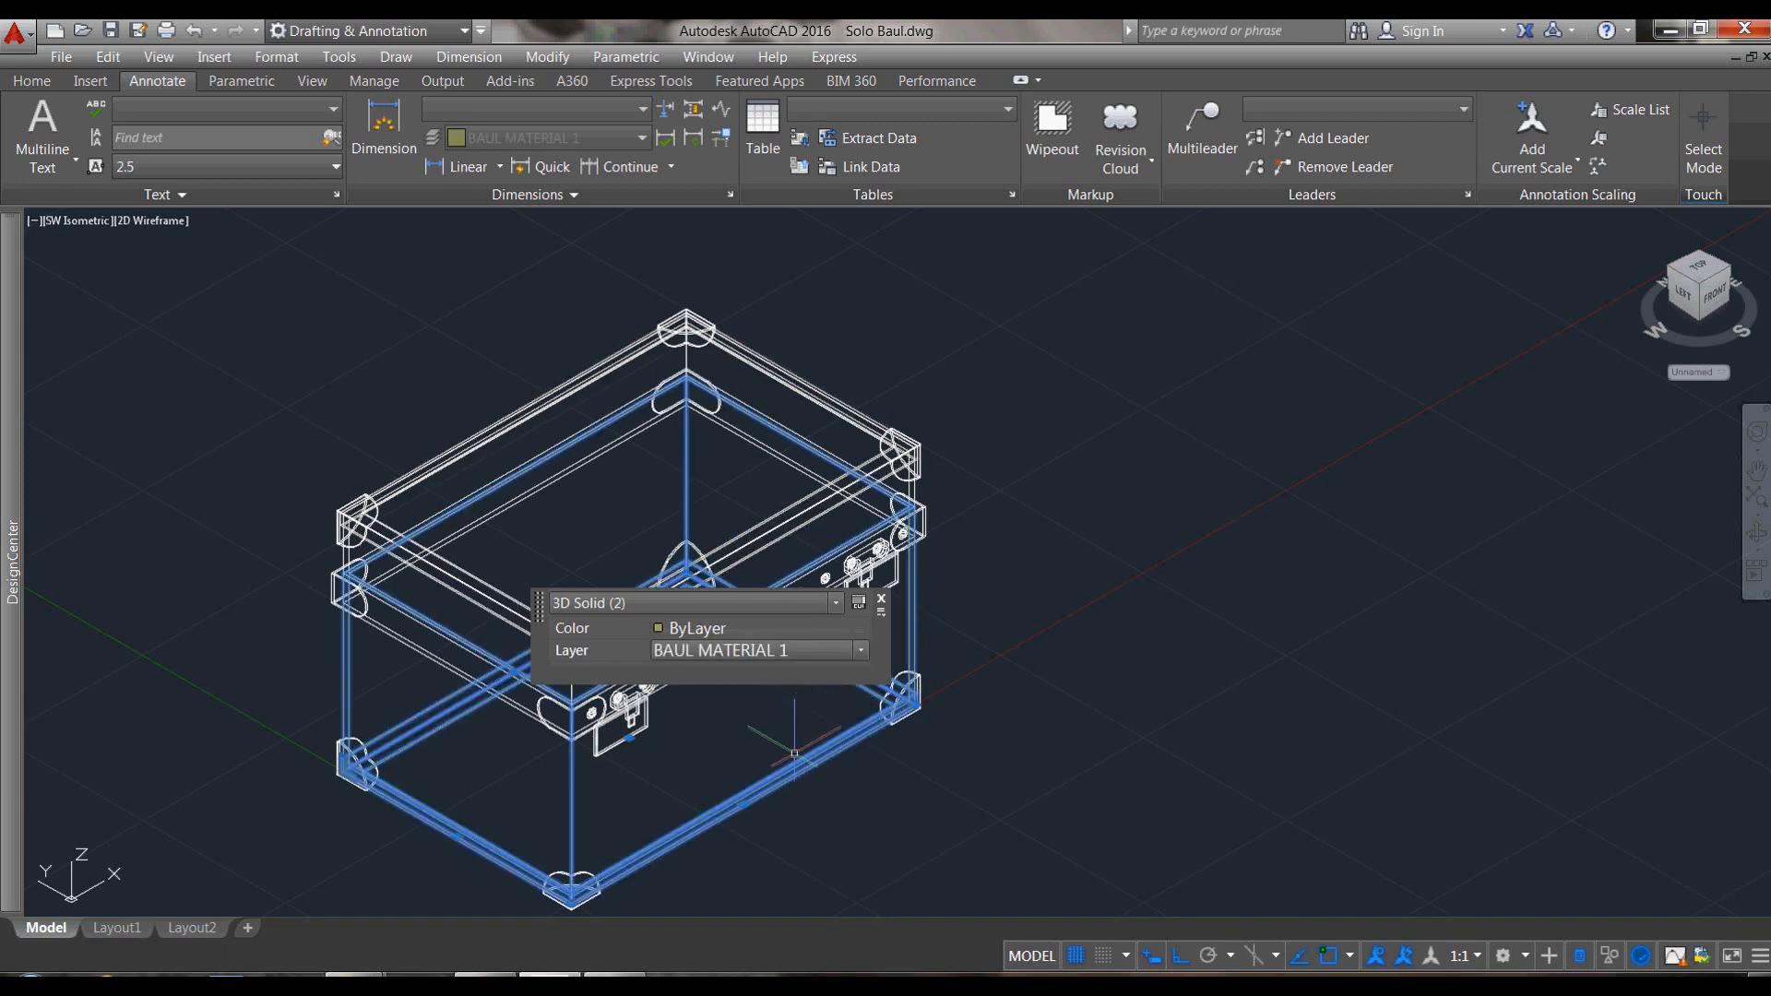
key("Escape")
Step: Match the lower body's BAUL MATERIAL 1 properties onto the remaining main panel solids of the chest
type("ma")
key("Return")
left_click(918, 624)
scroll(920, 502, "up", 5)
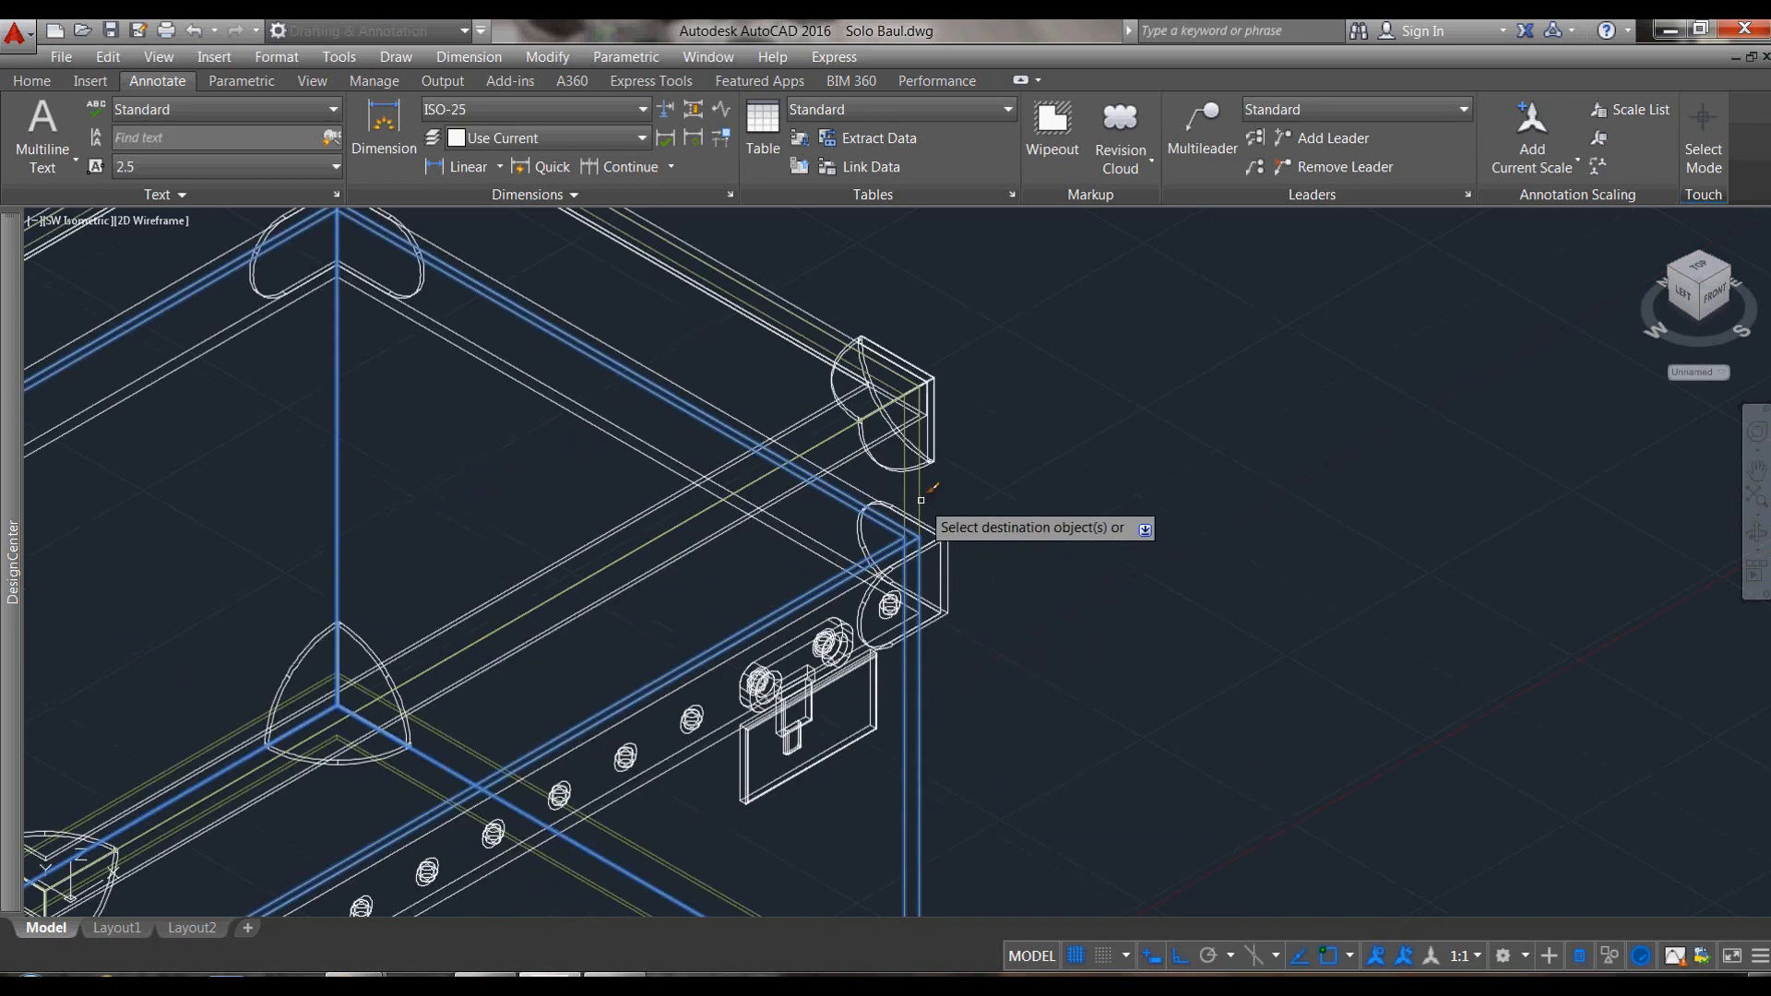
scroll(976, 494, "down", 5)
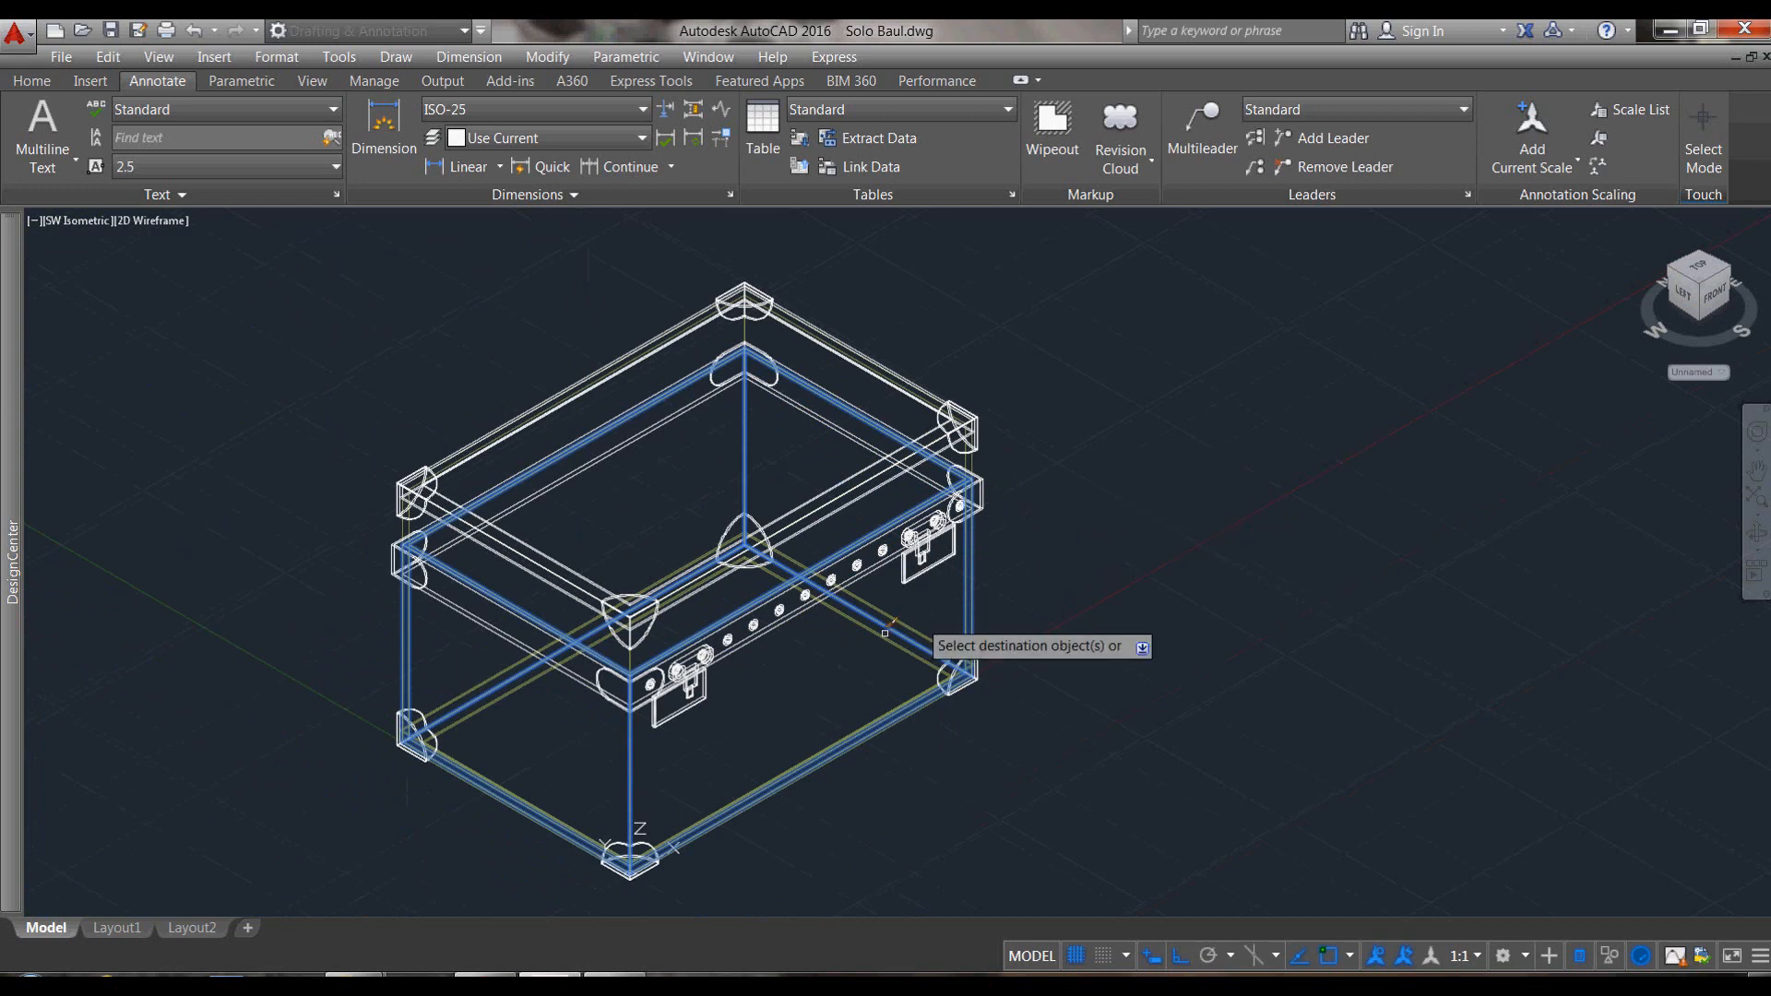
key("Escape")
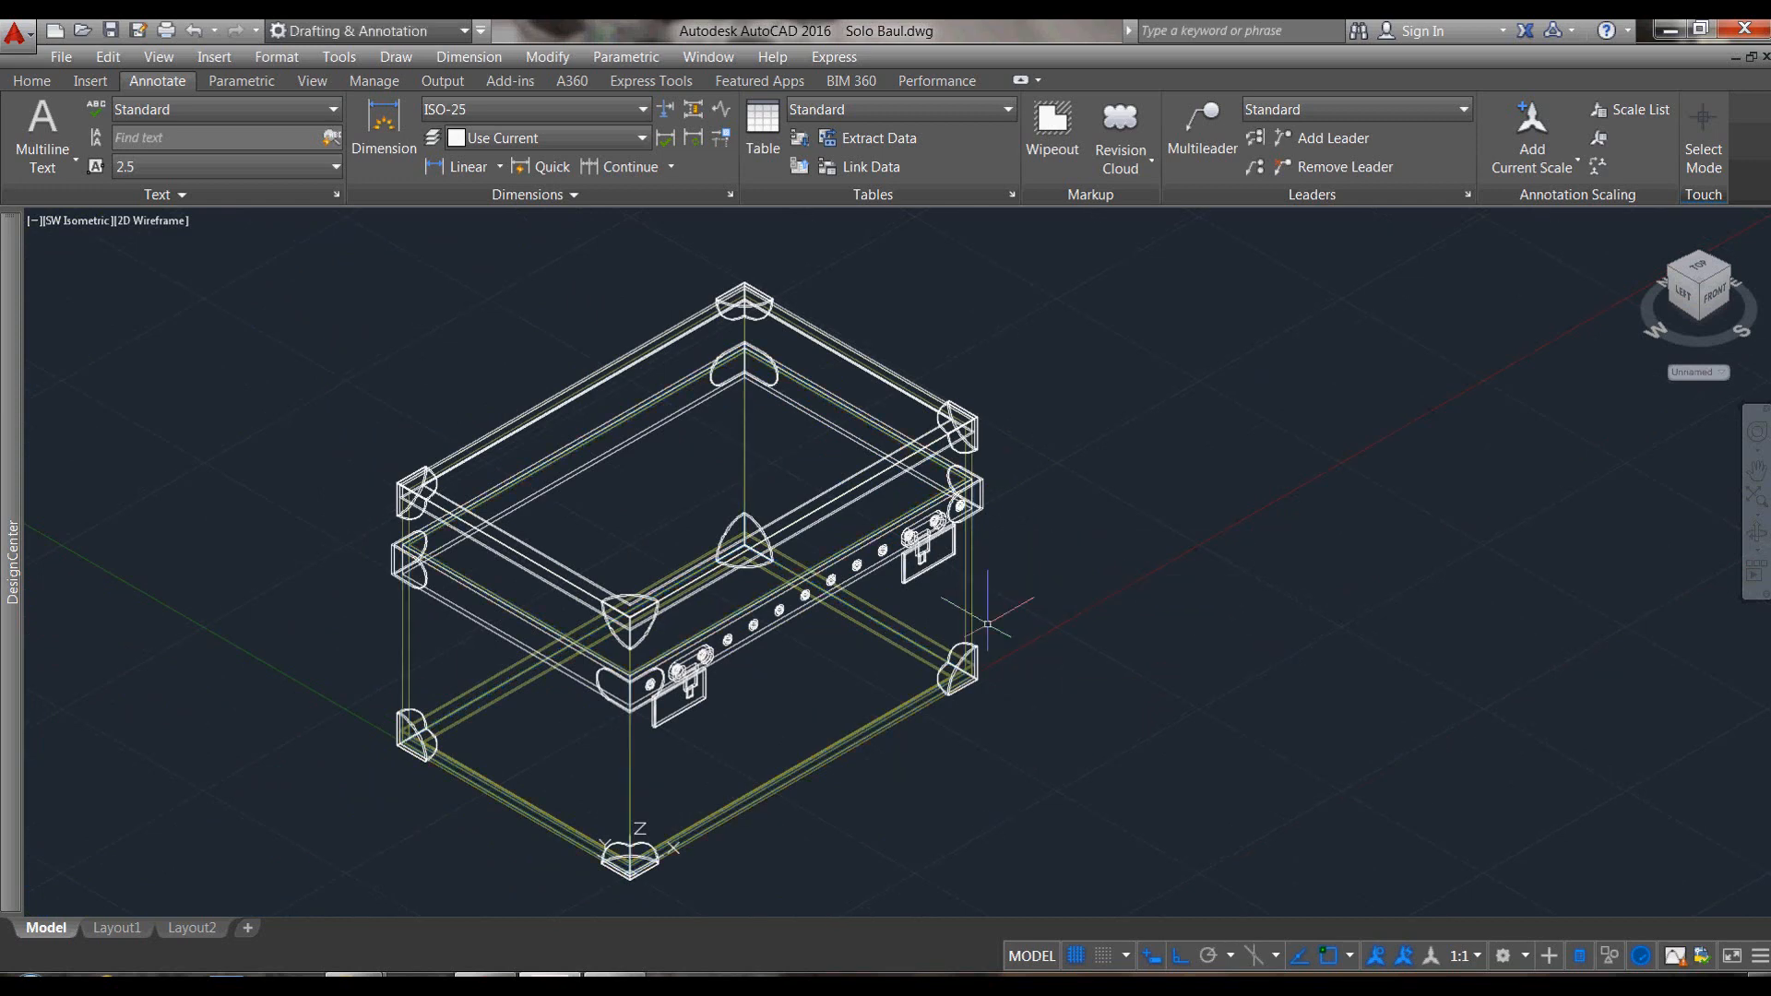
Step: Assign the plate of the latch near the chest's far corner to the layer BAUL MATERIAL 3
scroll(956, 564, "up", 4)
left_click(900, 581)
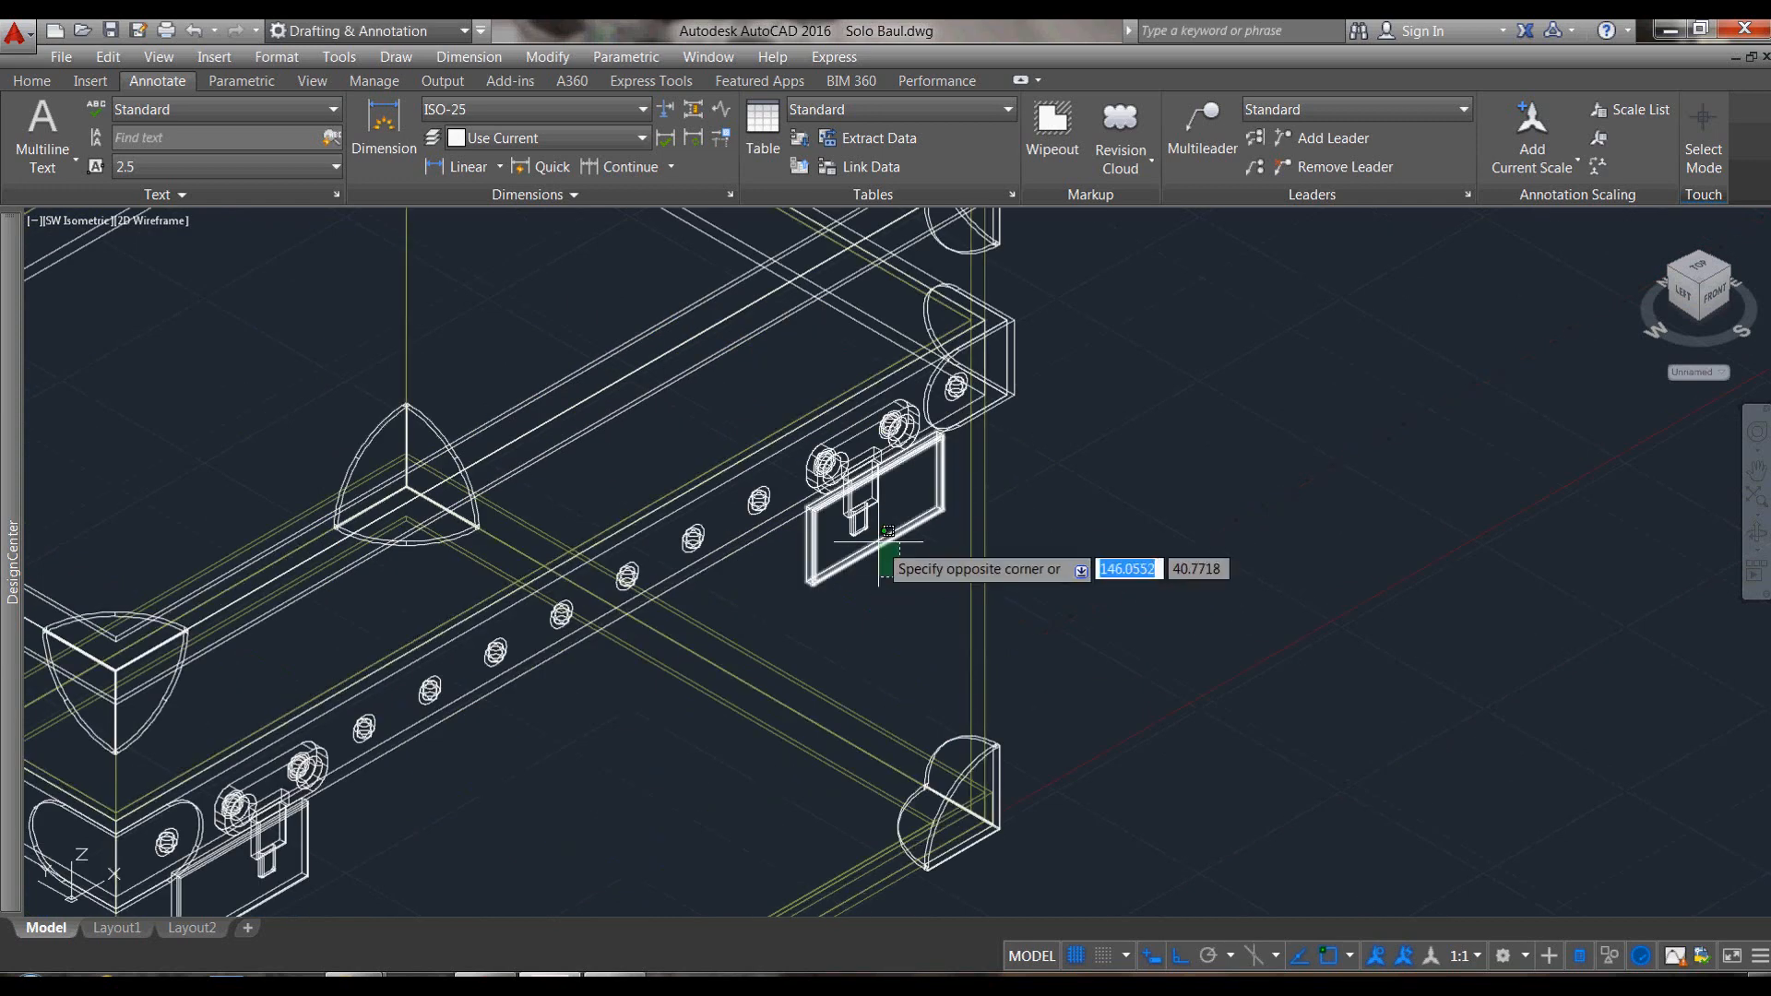
left_click(923, 541)
left_click(1103, 450)
left_click(1106, 451)
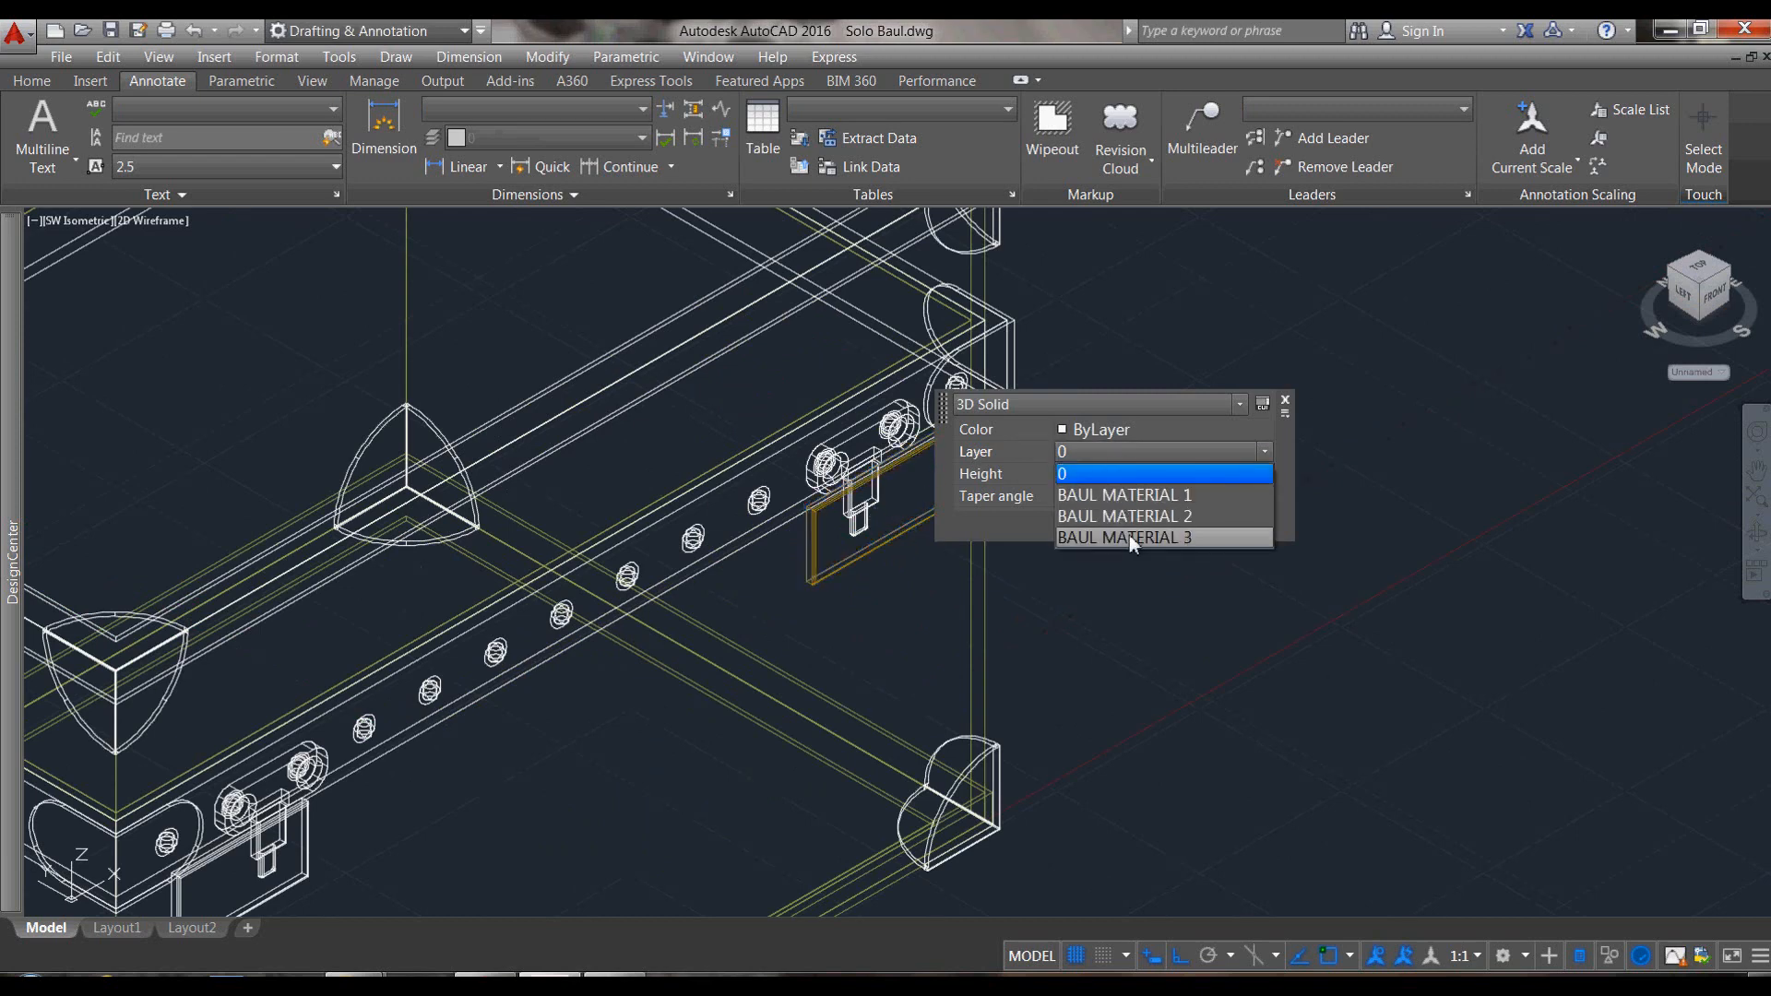
left_click(1129, 537)
key("Escape")
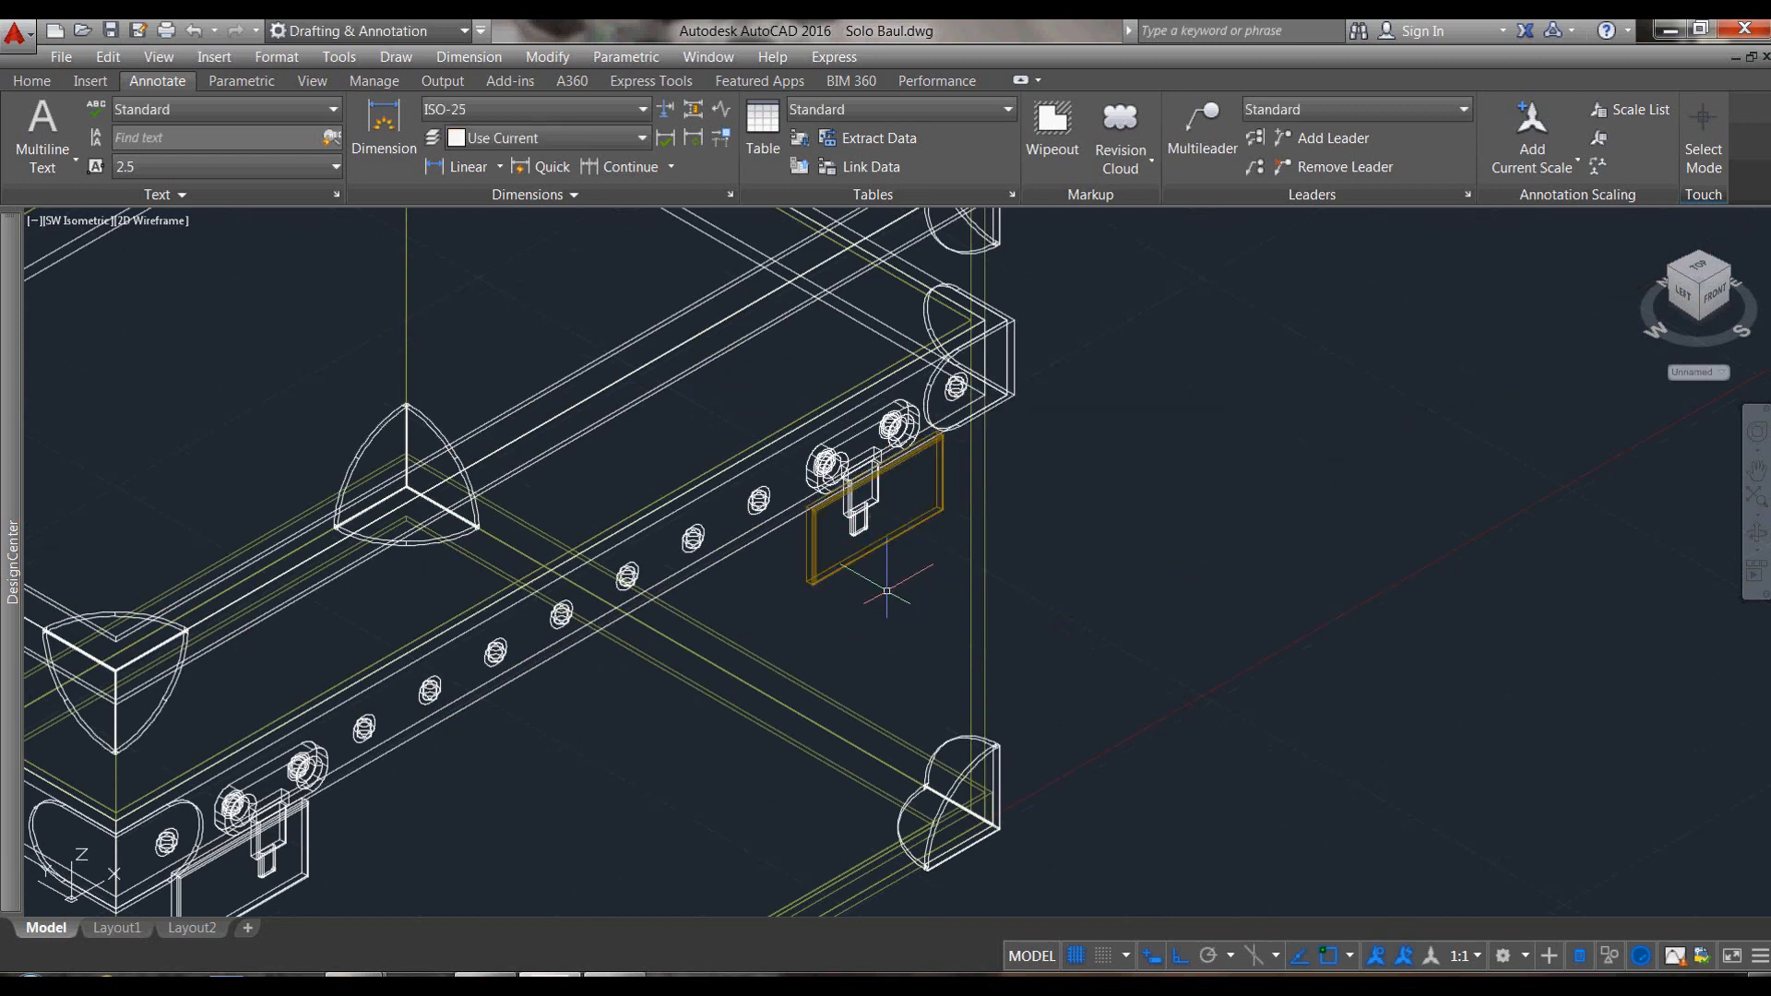
Step: Match the far latch plate's BAUL MATERIAL 3 properties onto its other latch parts and the parts of the near latch
left_click(873, 565)
left_click(878, 515)
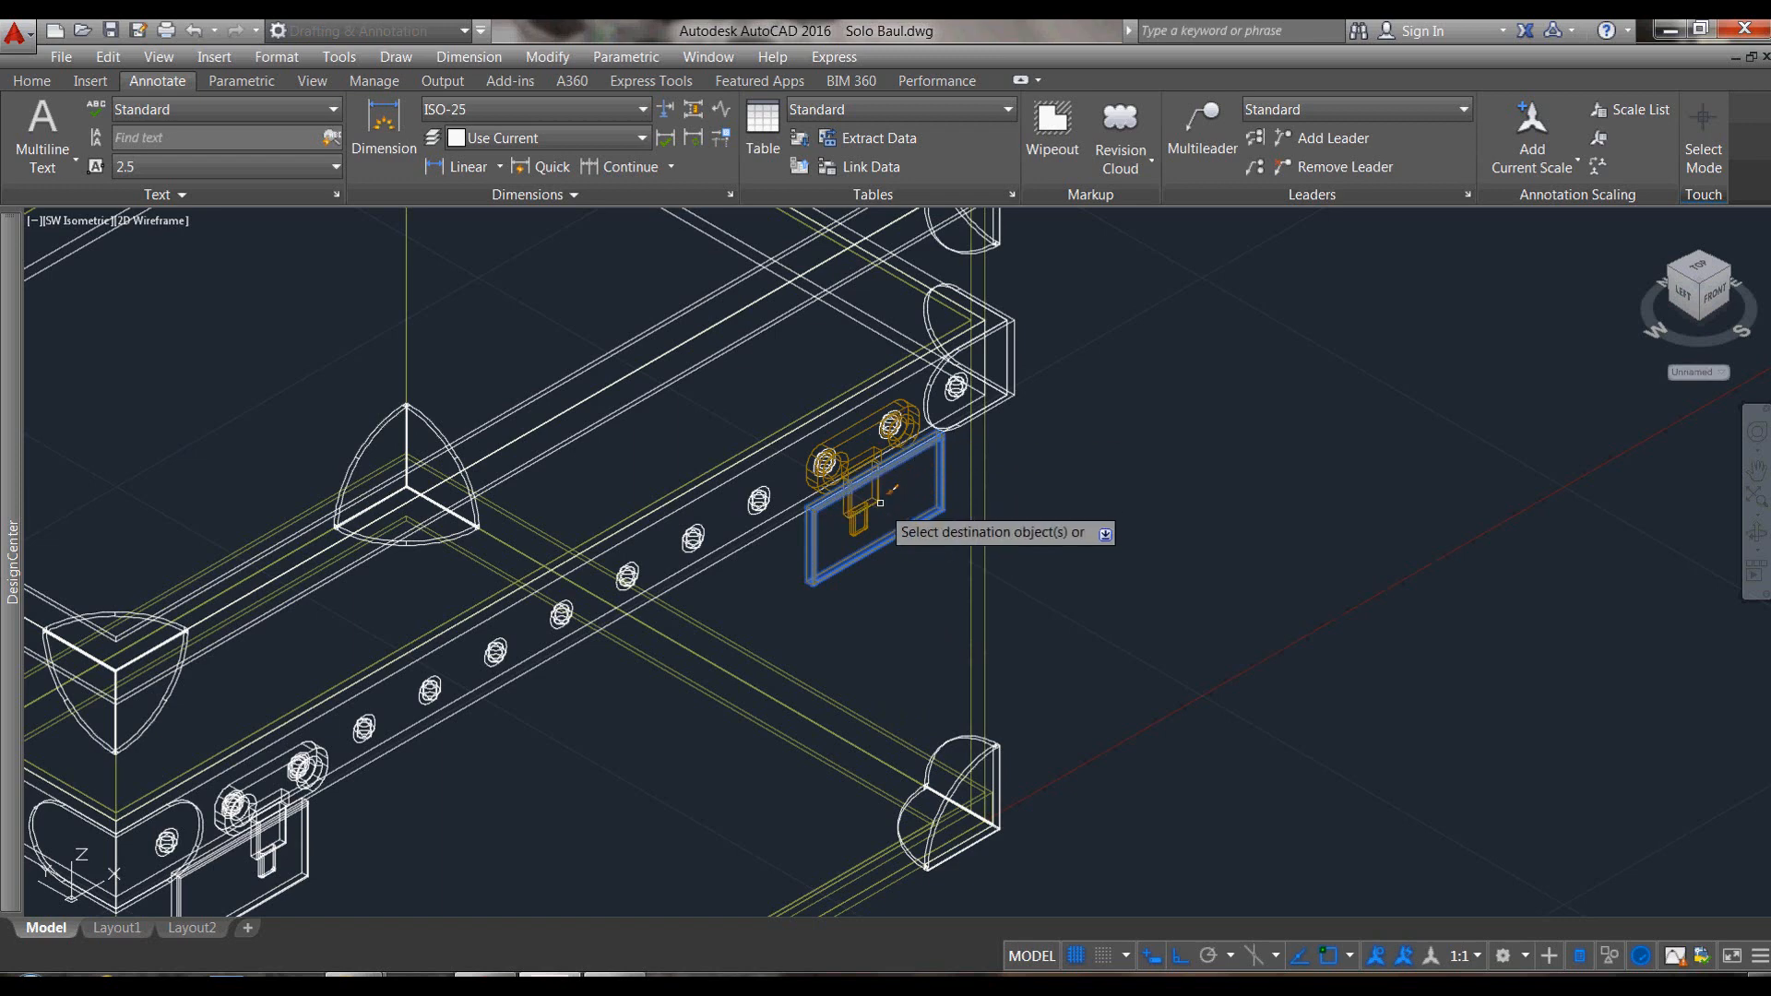
scroll(897, 493, "down", 3)
scroll(572, 682, "up", 5)
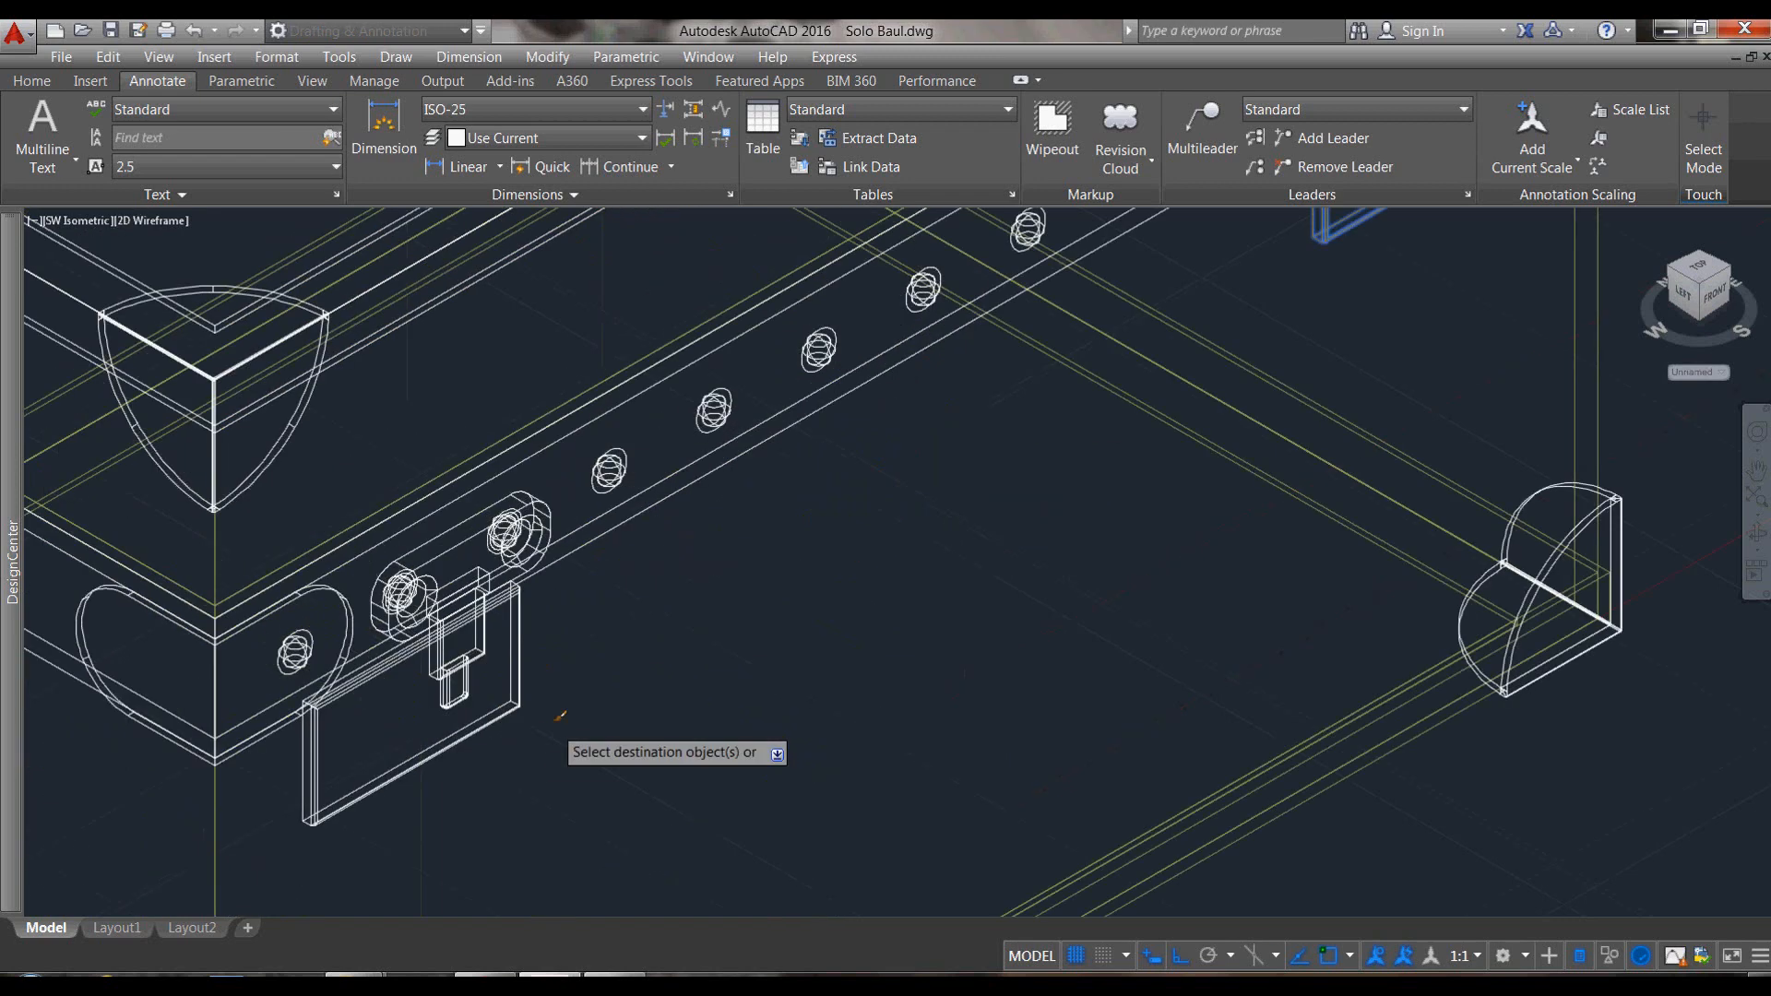
left_click(444, 672)
scroll(558, 531, "up", 5)
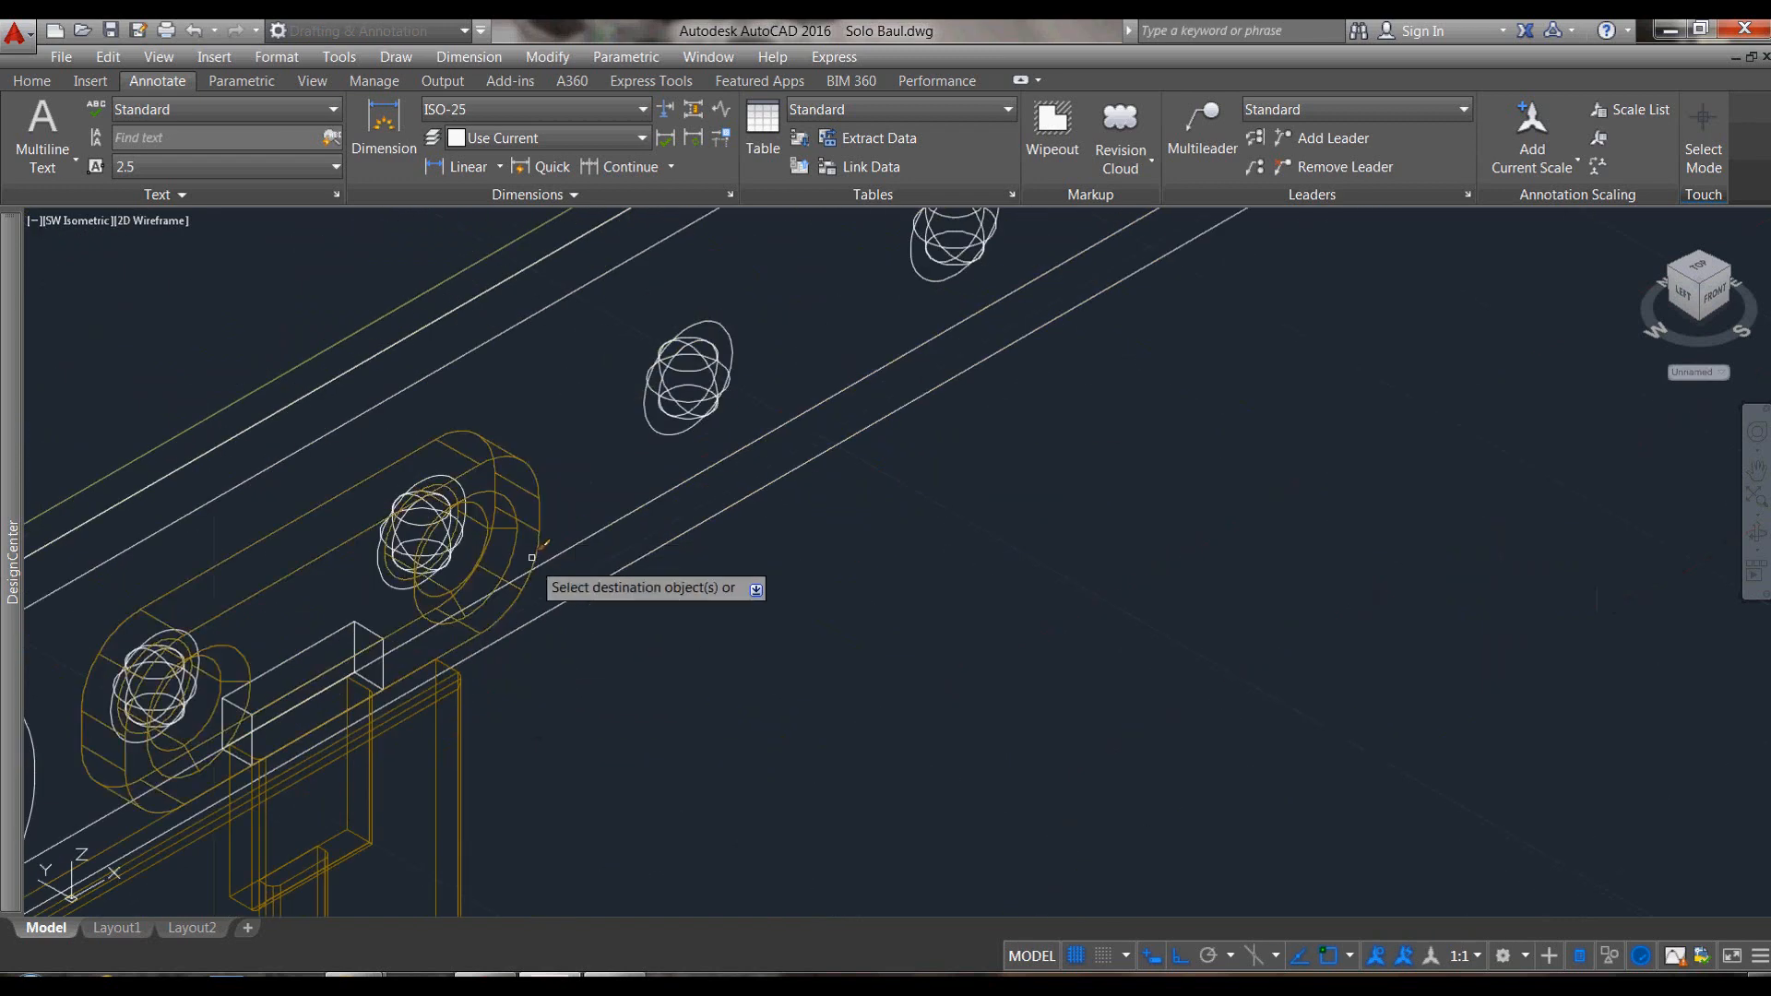
left_click(535, 531)
scroll(439, 561, "up", 2)
Step: Match the BAUL MATERIAL 3 properties onto the rivets along the front band, including those at both end corners
left_click(439, 546)
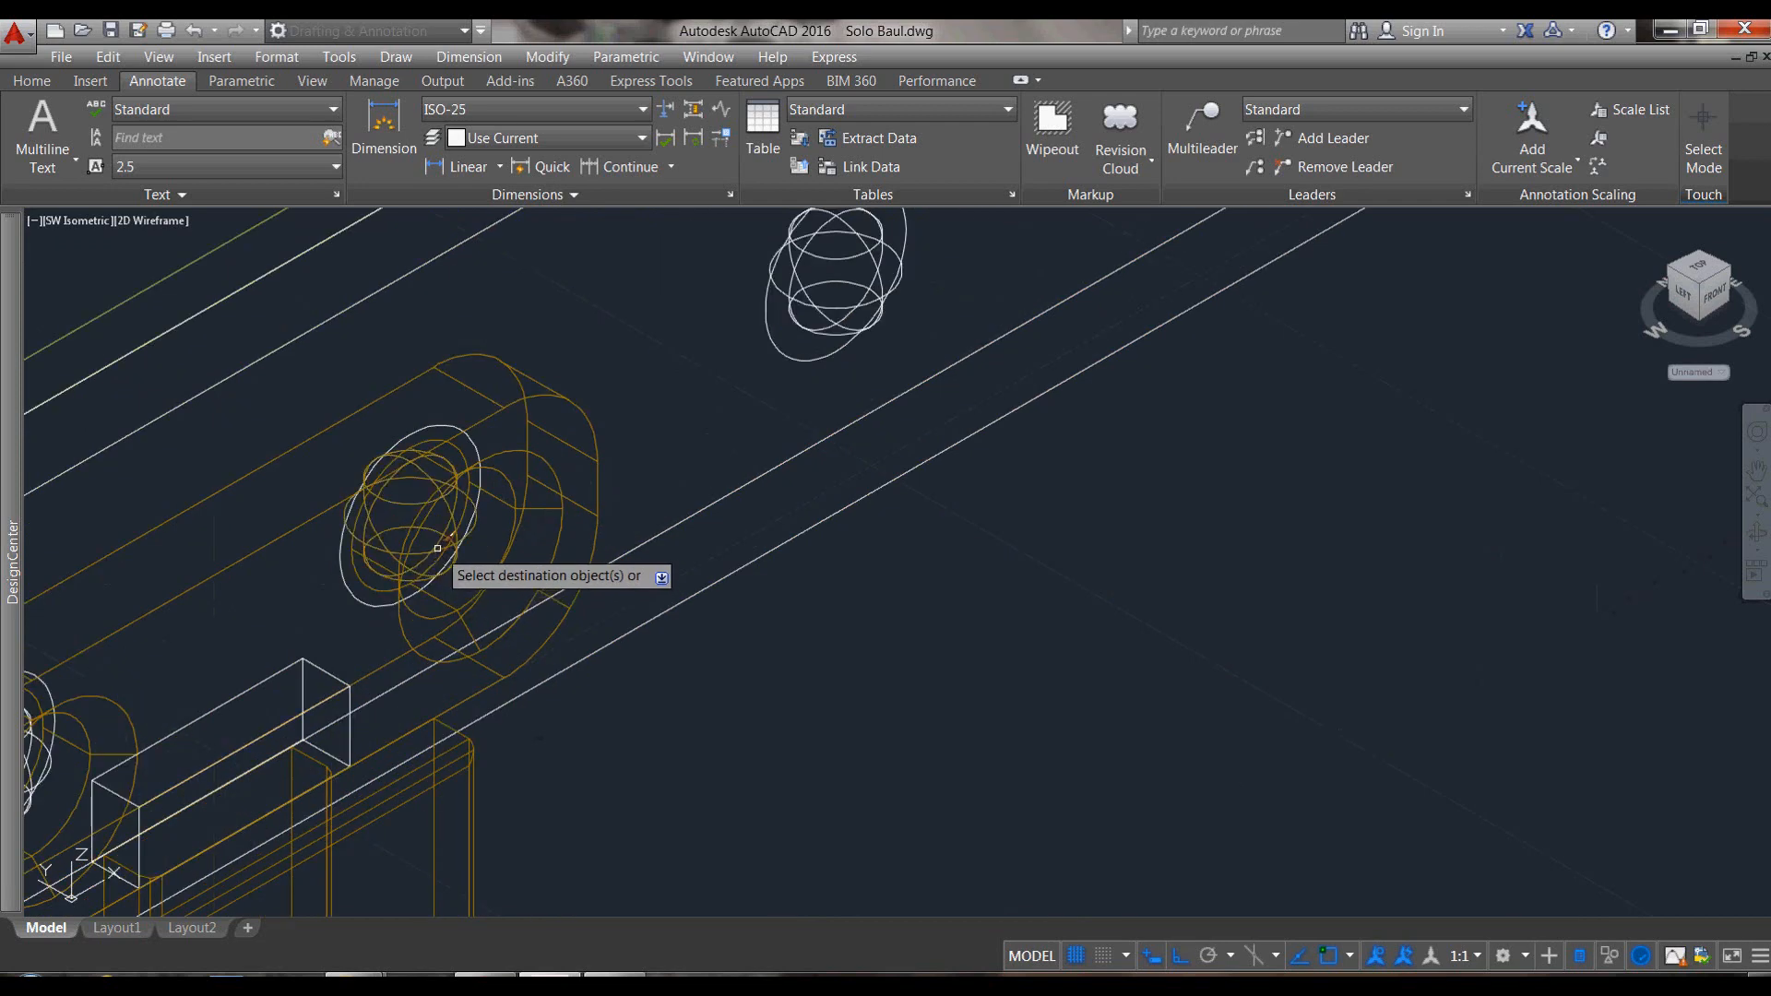
left_click(812, 316)
scroll(739, 470, "down", 3)
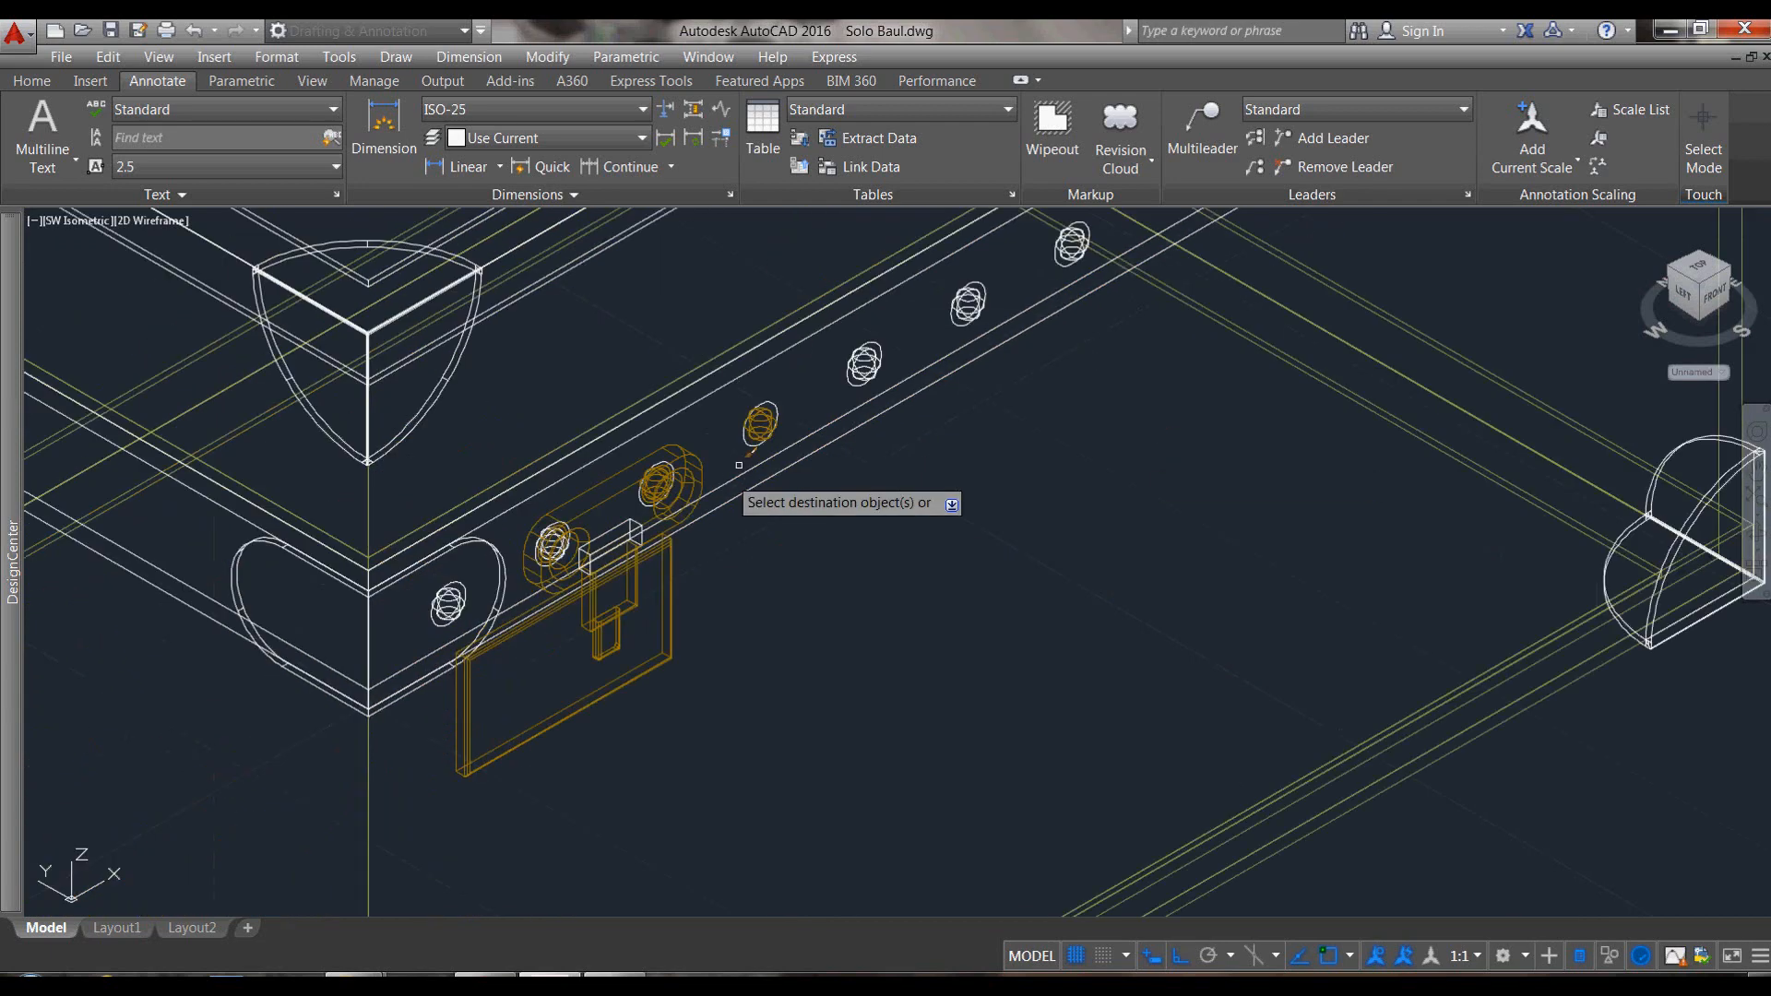
scroll(896, 364, "up", 2)
left_click(842, 387)
scroll(740, 480, "down", 1)
scroll(936, 325, "up", 4)
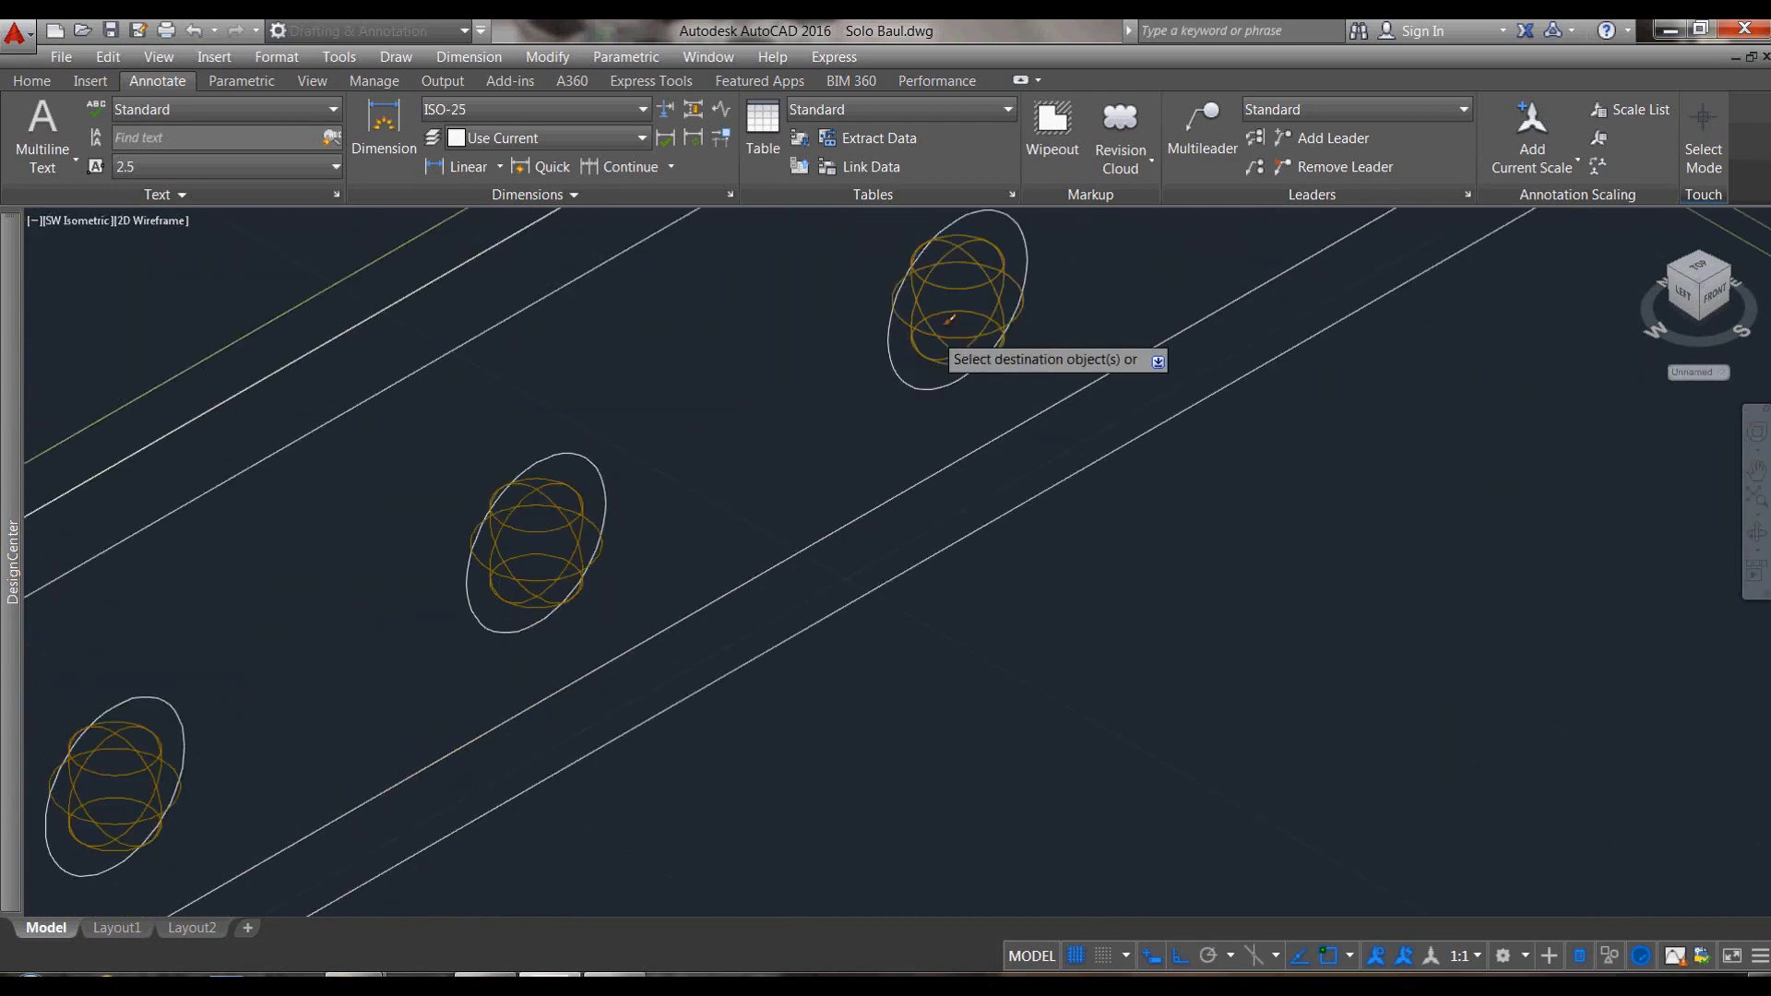
left_click(959, 333)
left_click(934, 330)
scroll(856, 448, "down", 4)
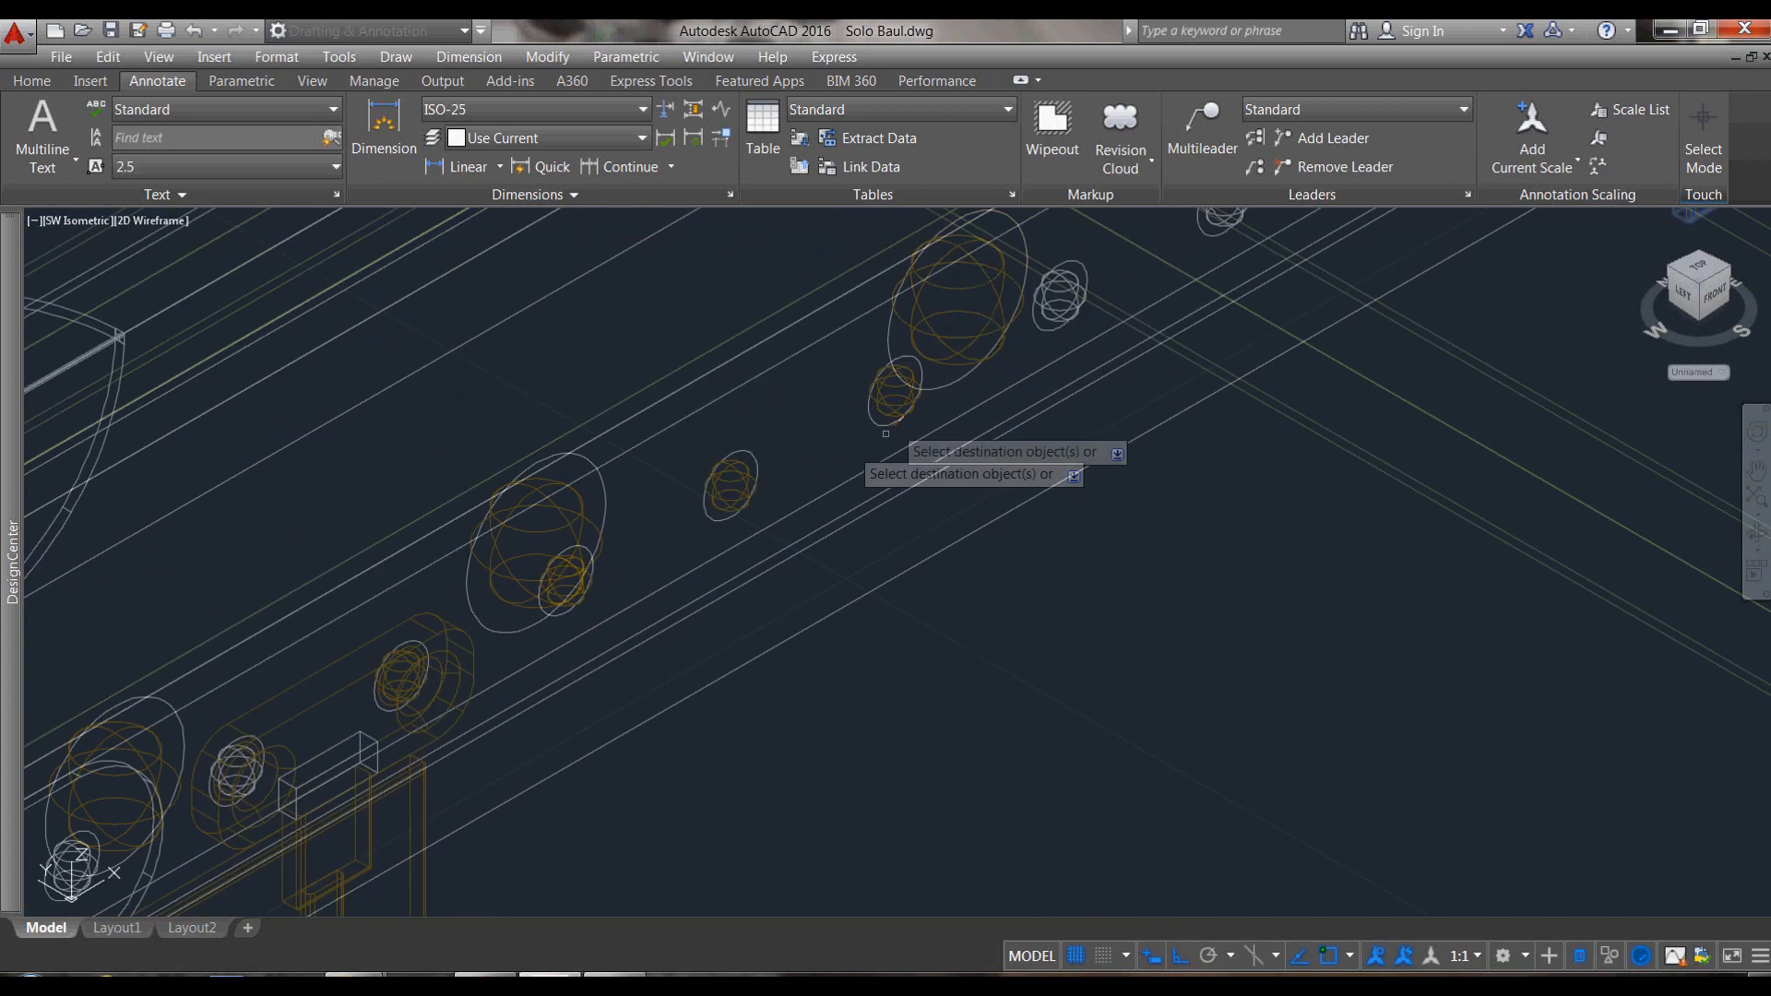
left_click(1050, 318)
scroll(899, 454, "down", 4)
scroll(1035, 352, "up", 6)
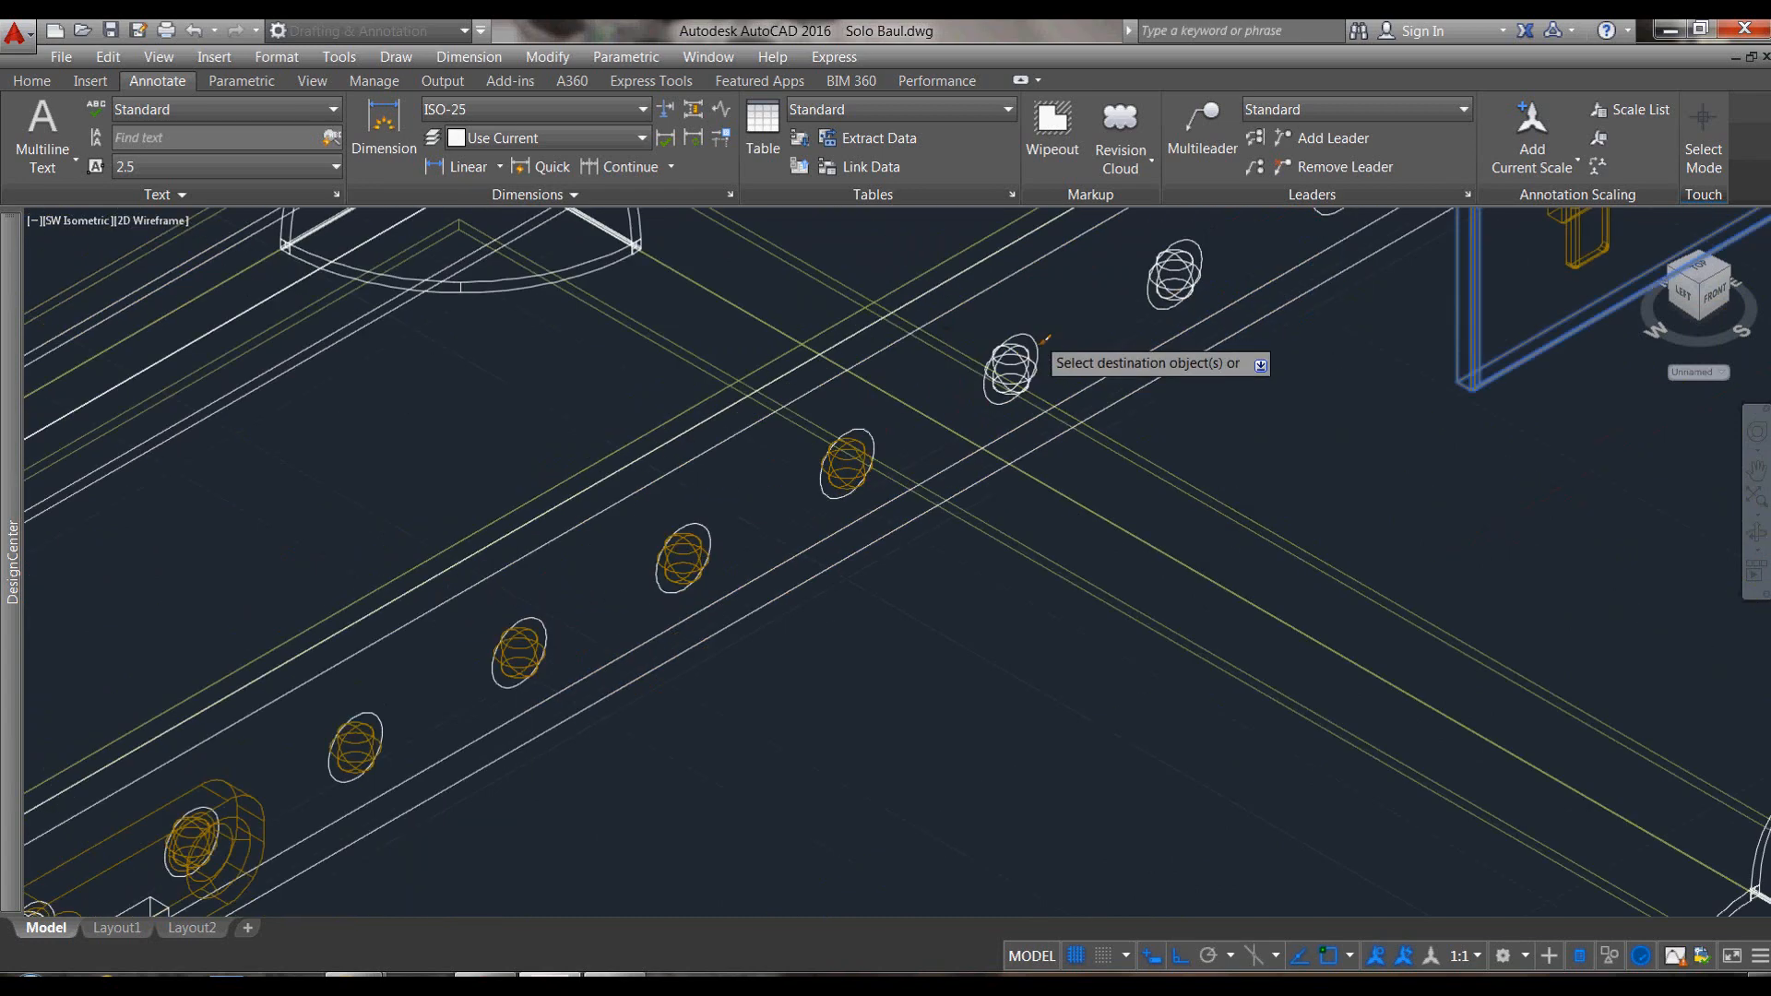
scroll(1088, 341, "down", 2)
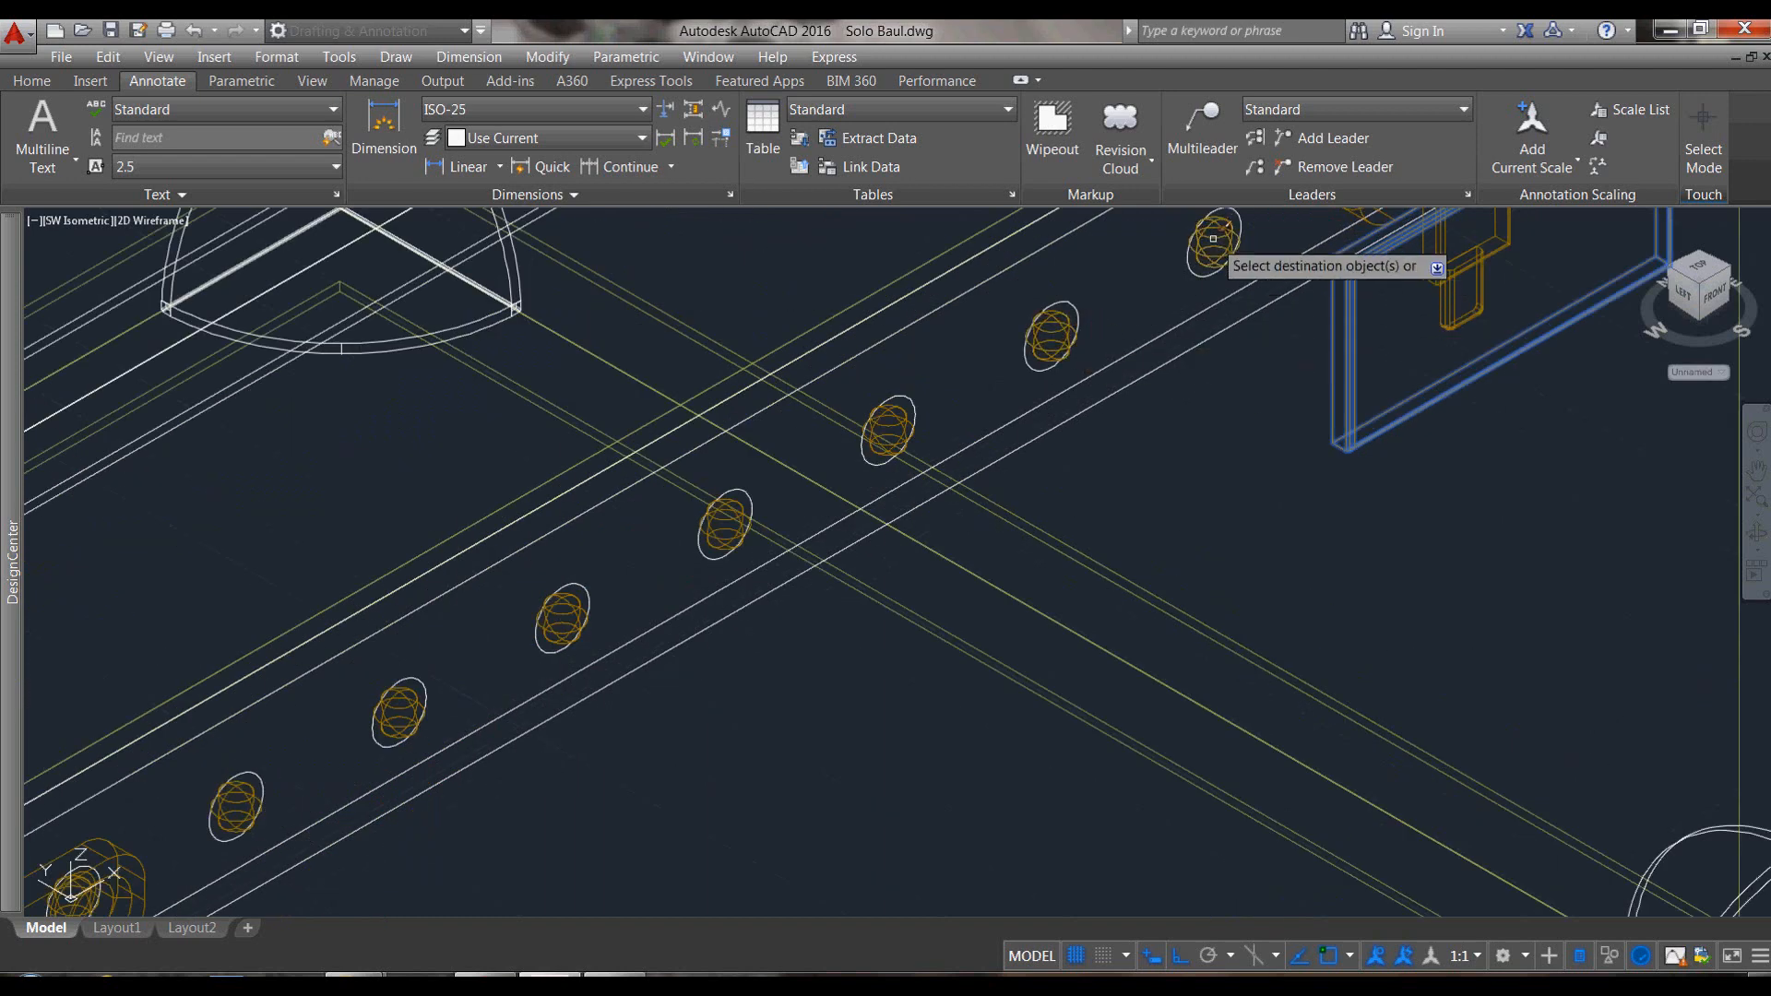
scroll(1145, 398, "down", 4)
scroll(1227, 314, "up", 6)
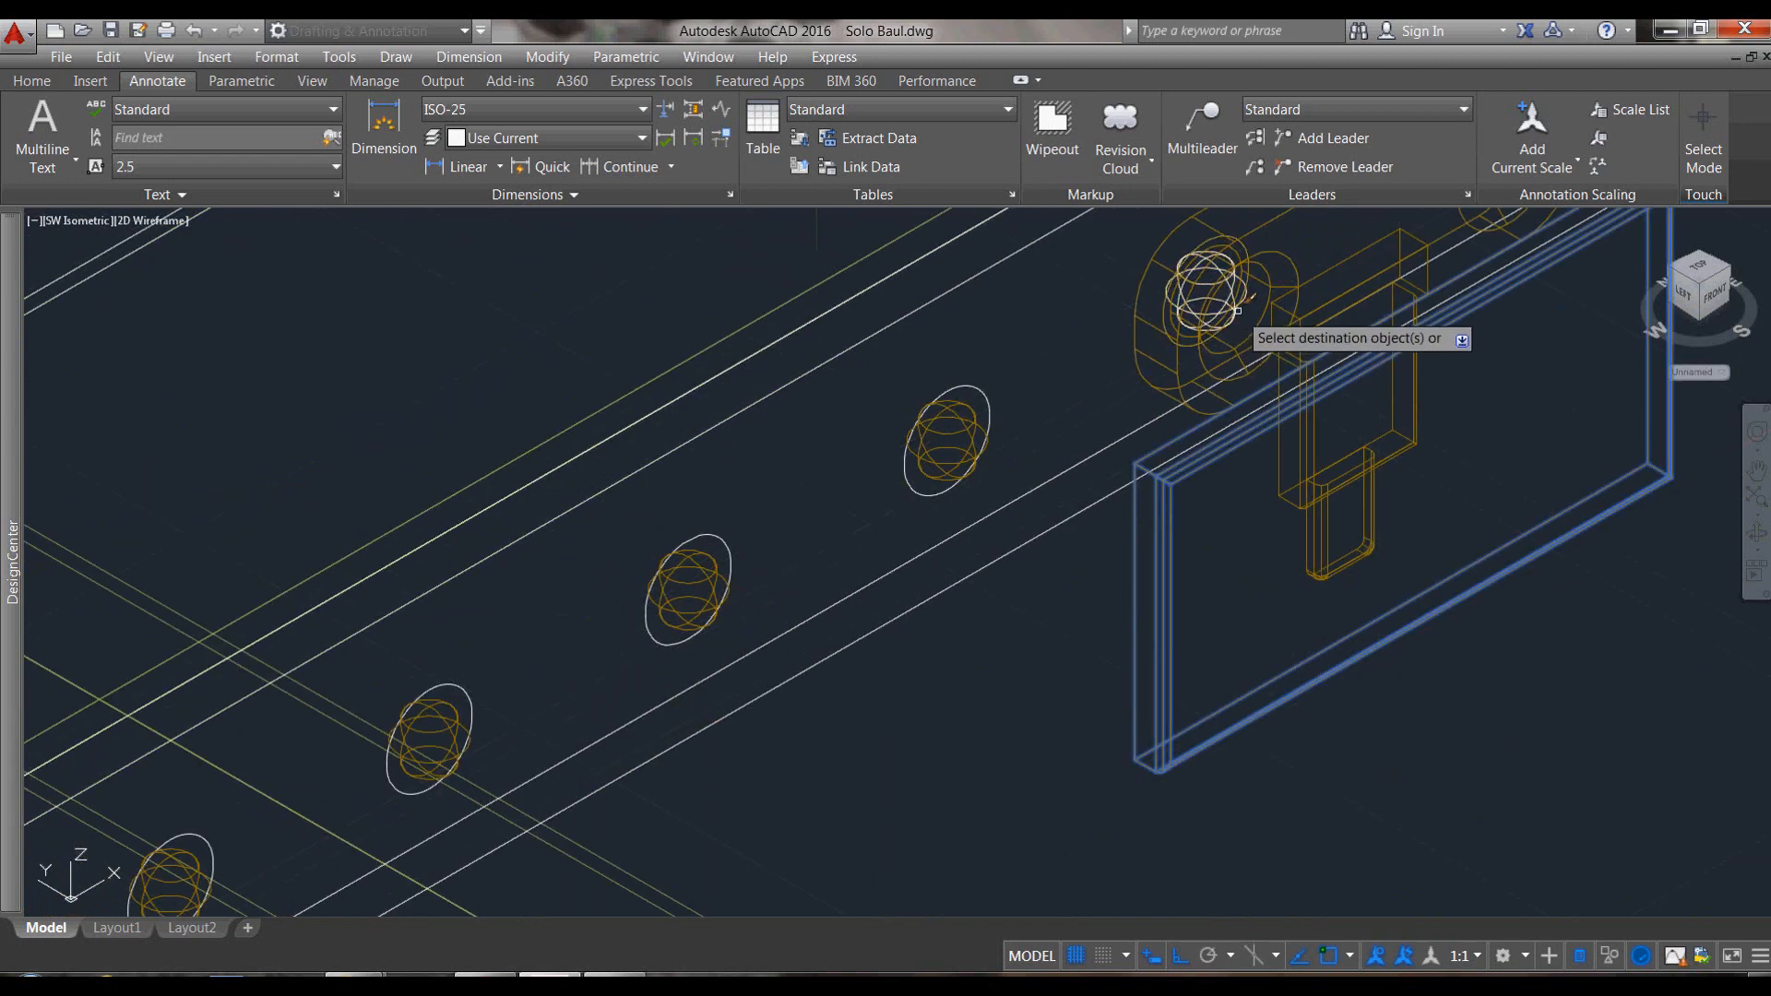
scroll(1338, 314, "down", 4)
scroll(1305, 296, "up", 4)
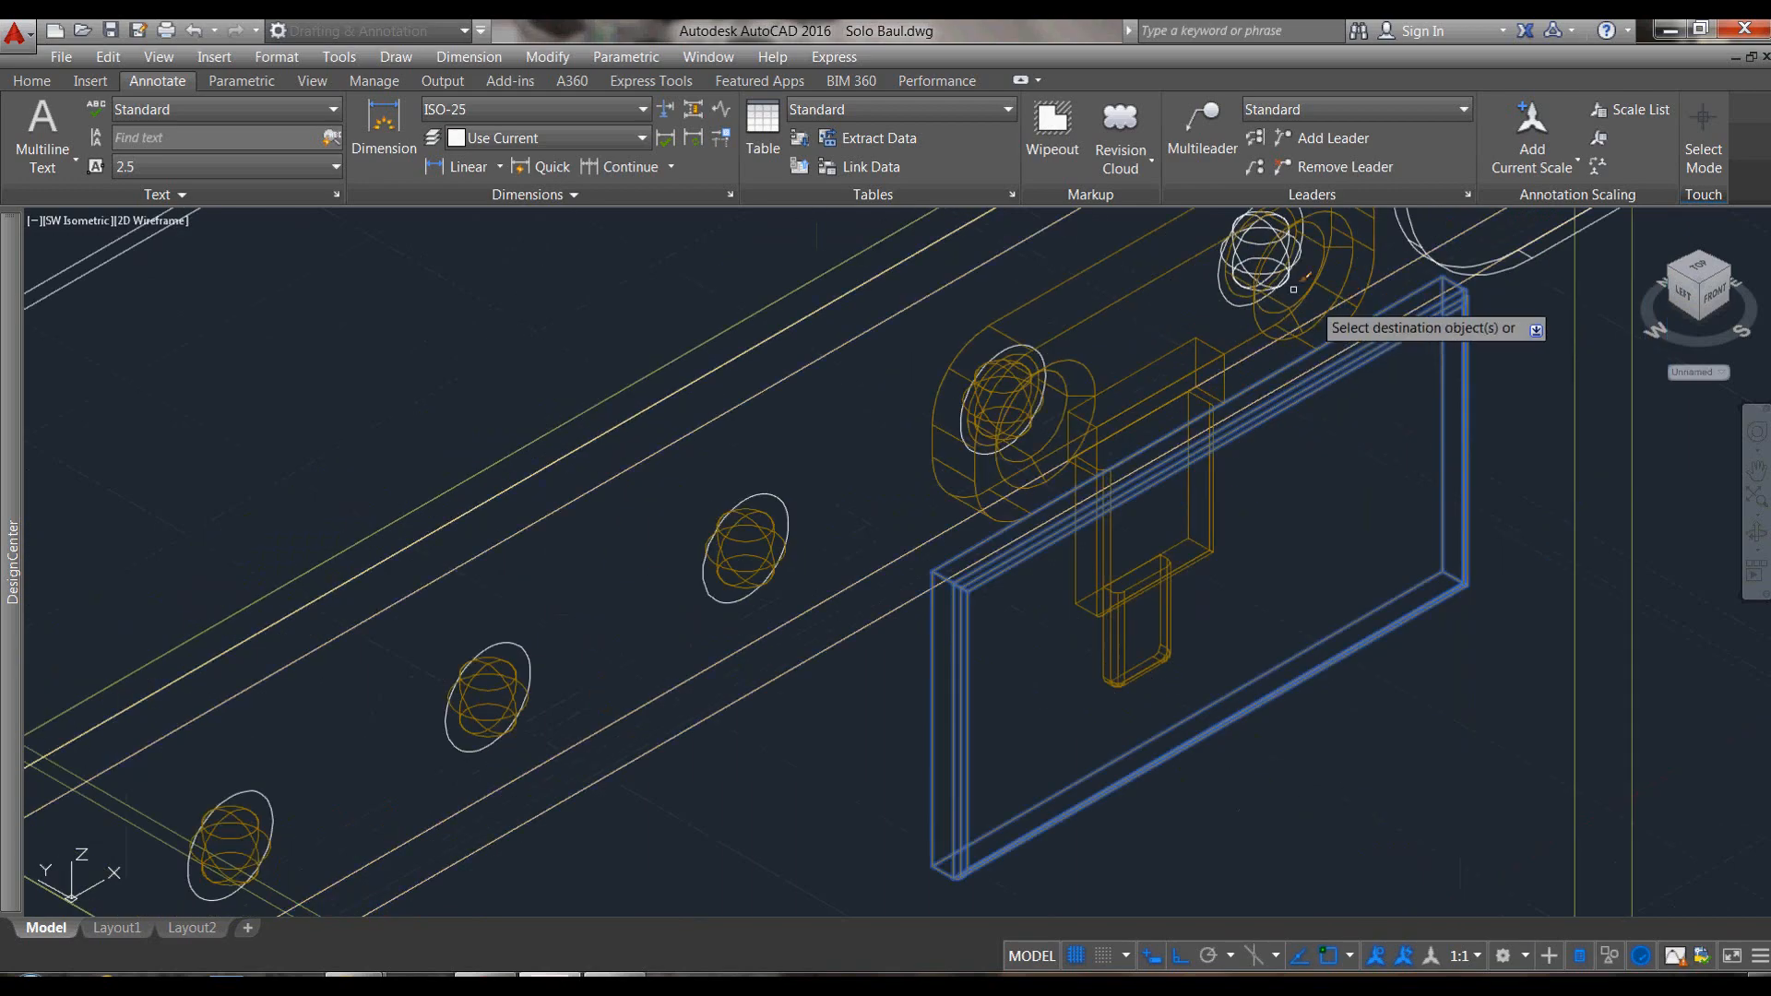
scroll(1286, 279, "down", 5)
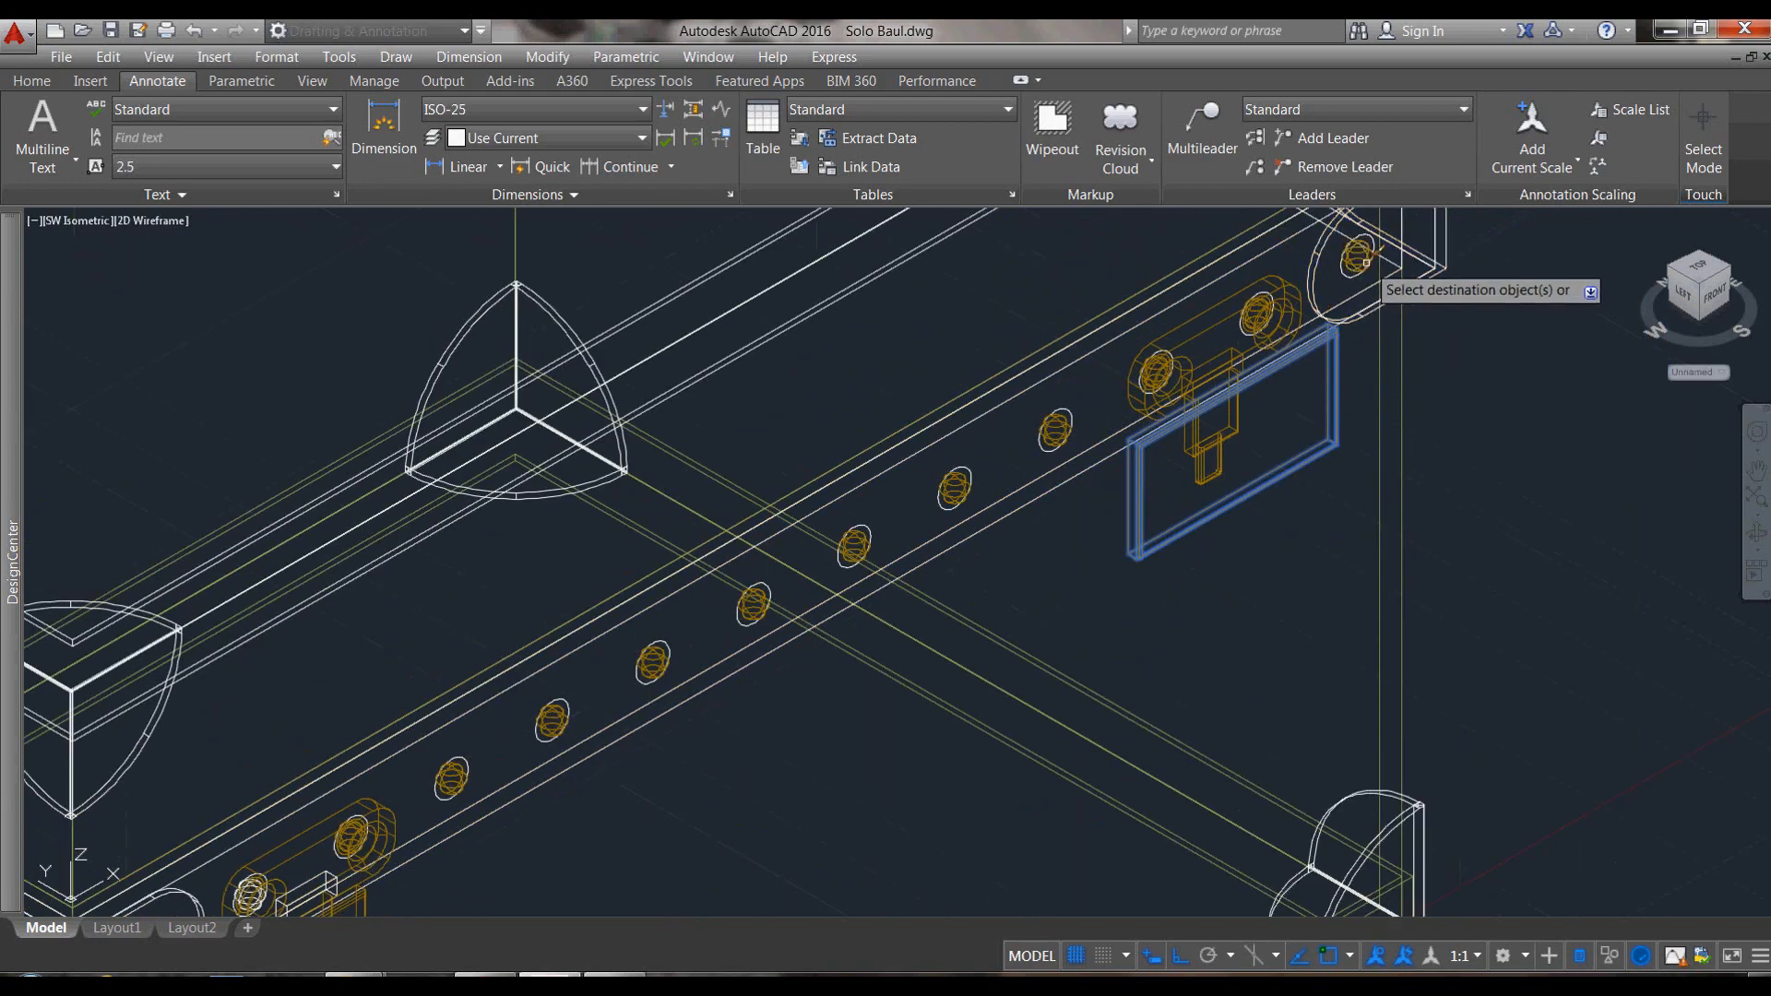
scroll(1036, 443, "down", 4)
scroll(962, 528, "up", 6)
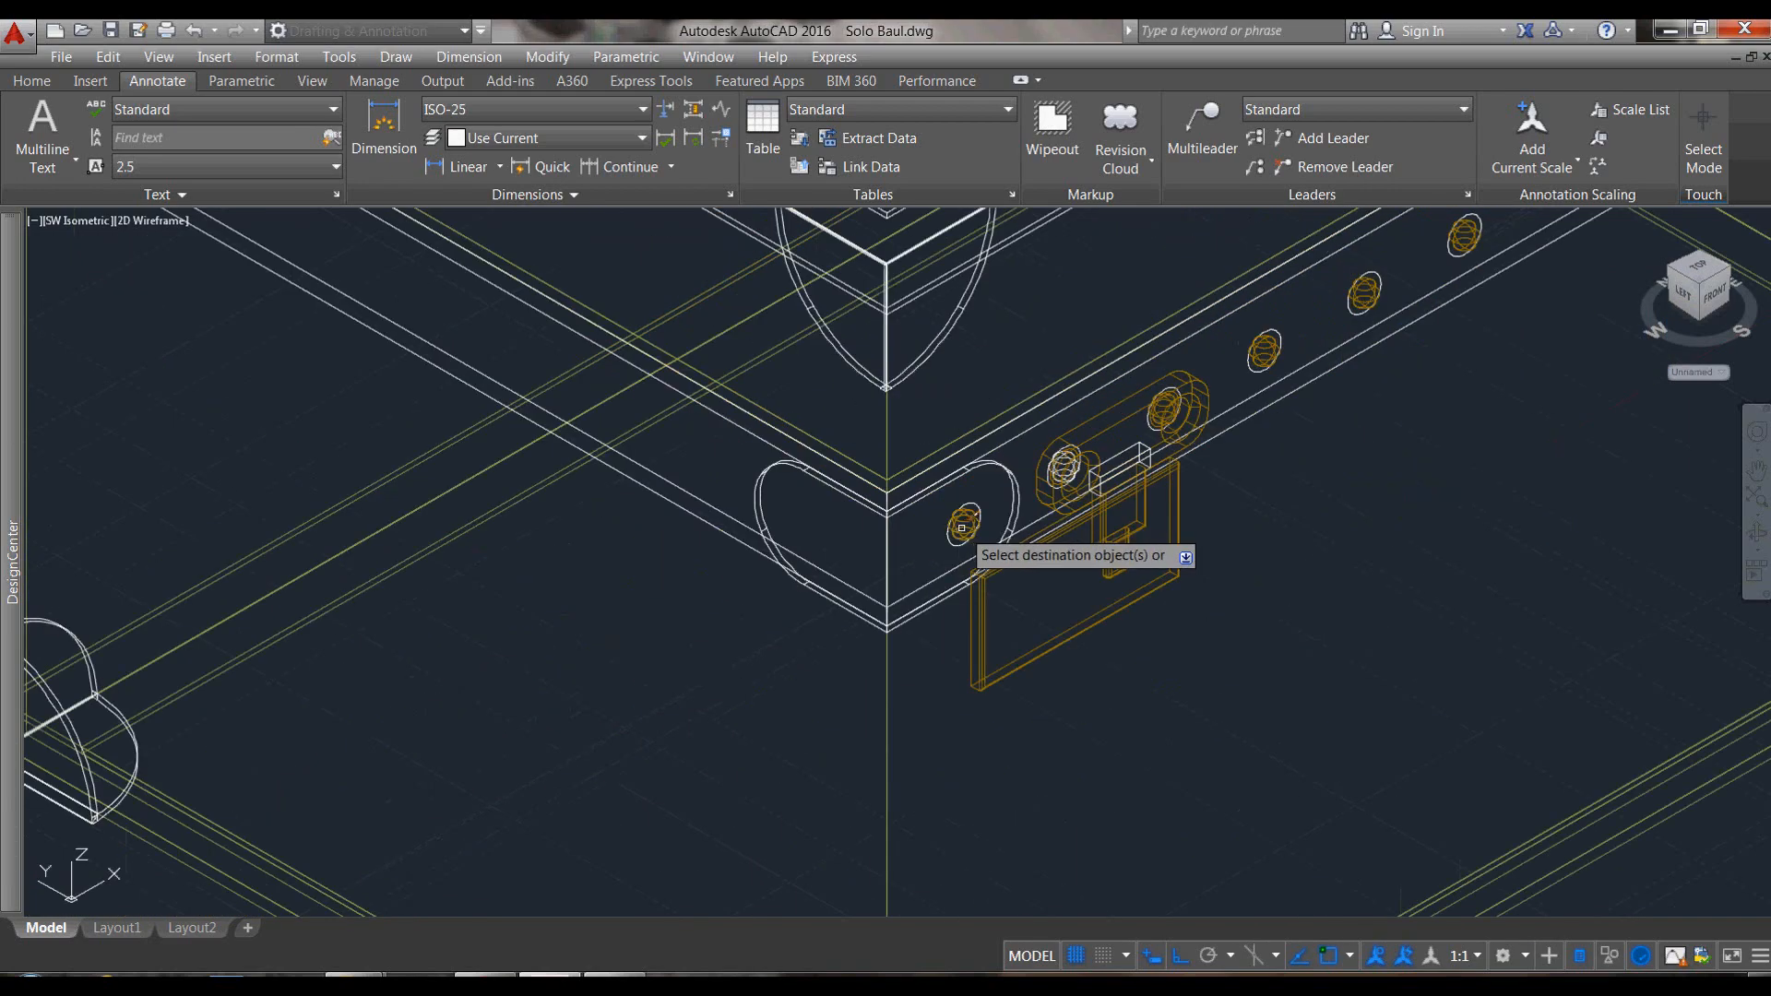
left_click(963, 526)
key("Return")
Step: Assign the lid's upper corner guard above the far latch to the layer BAUL MATERIAL 2
scroll(1048, 546, "down", 6)
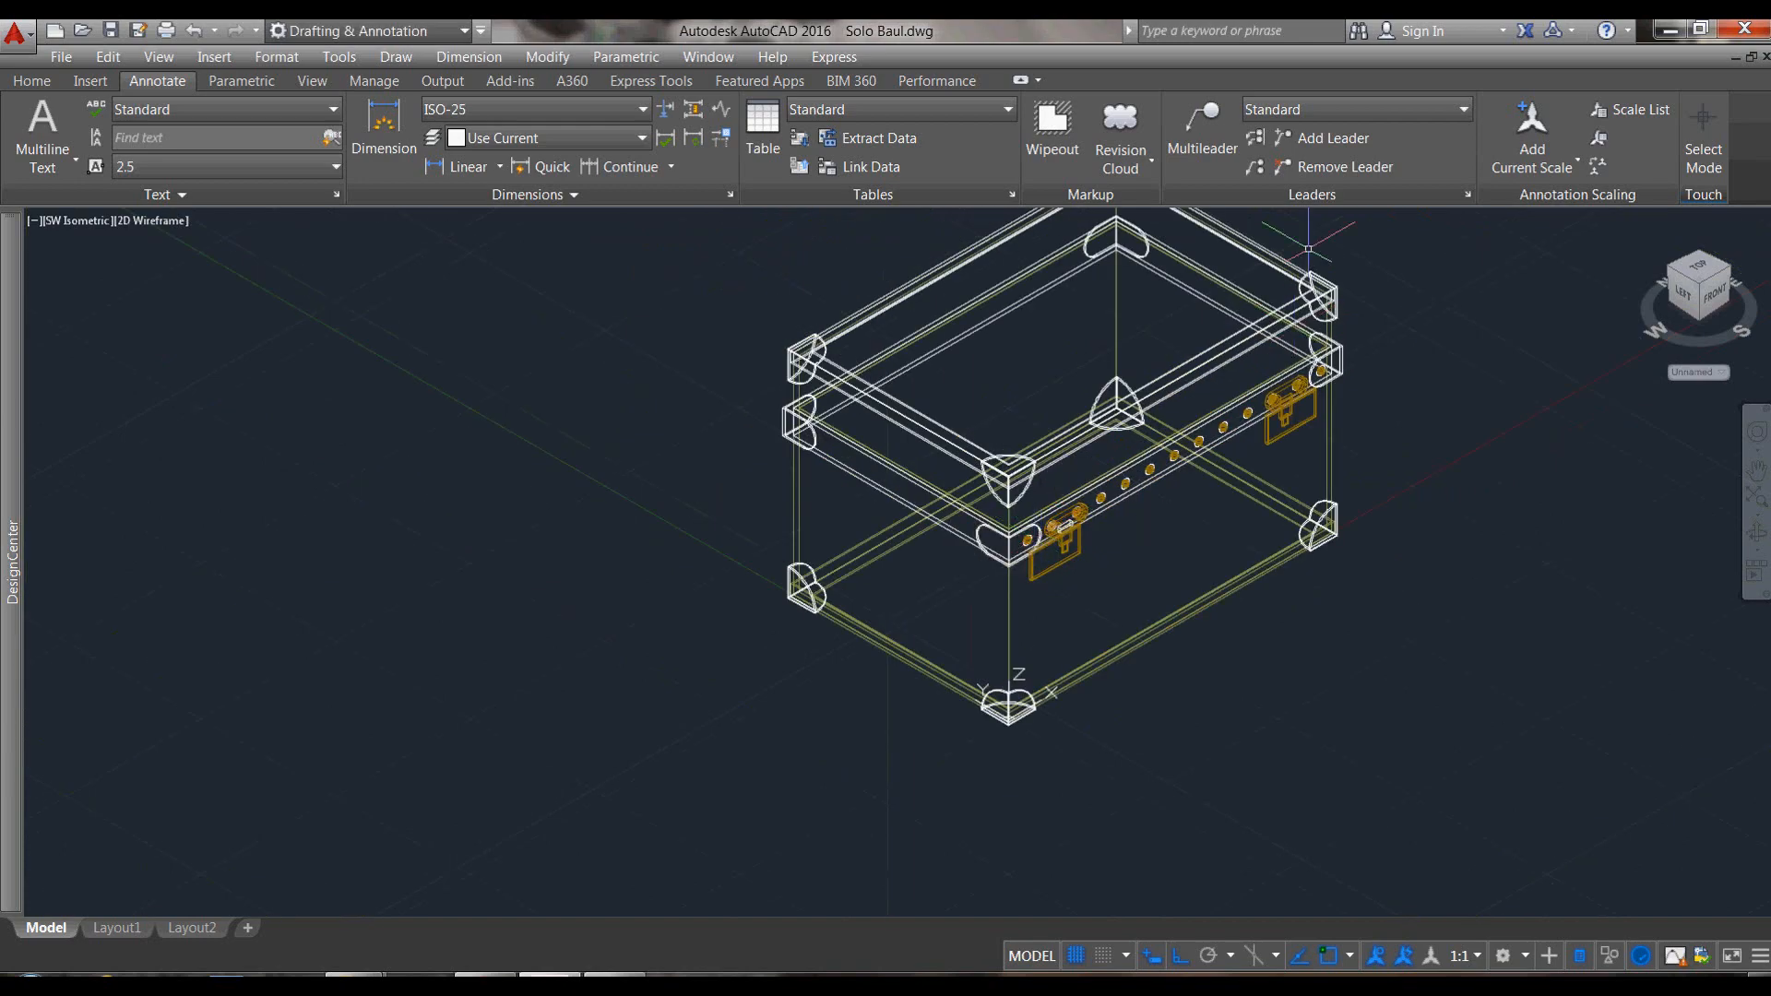
scroll(1308, 249, "up", 4)
scroll(1402, 373, "up", 3)
left_click(1329, 406)
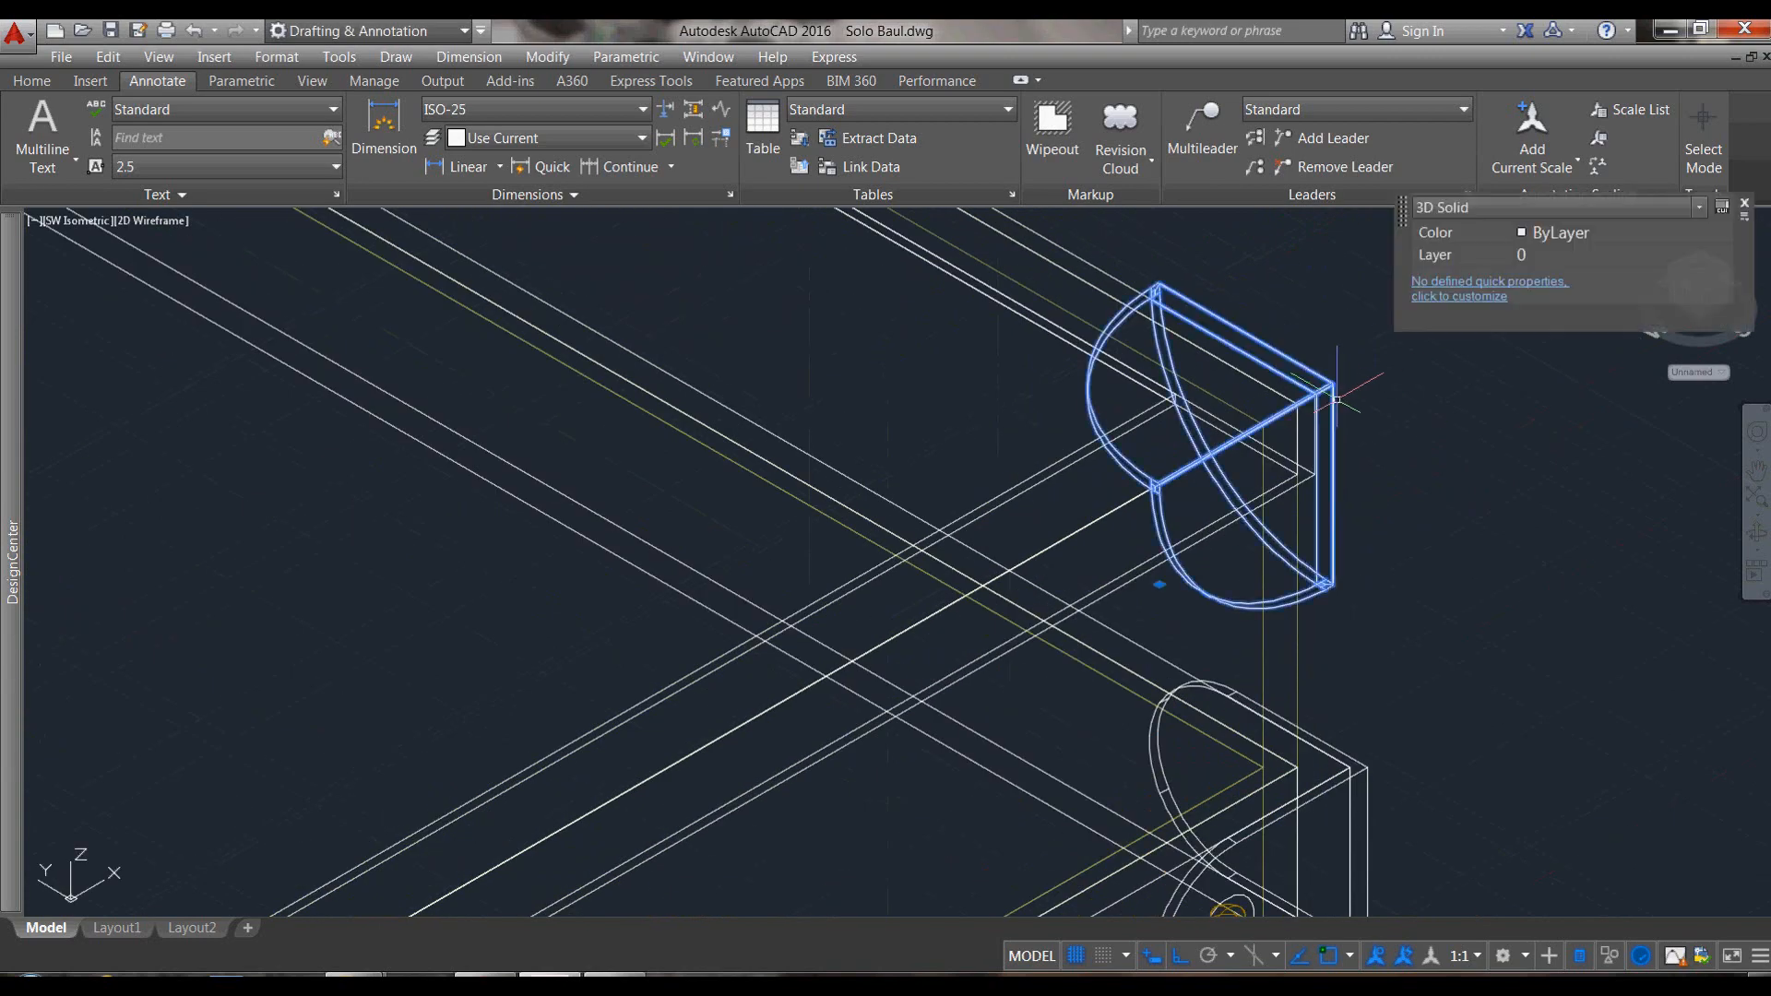
left_click(1565, 314)
key("Escape")
Step: Match that guard's BAUL MATERIAL 2 properties onto the lid's back and left corner guards, the lid frame, middle band and bottom frame
type("ma")
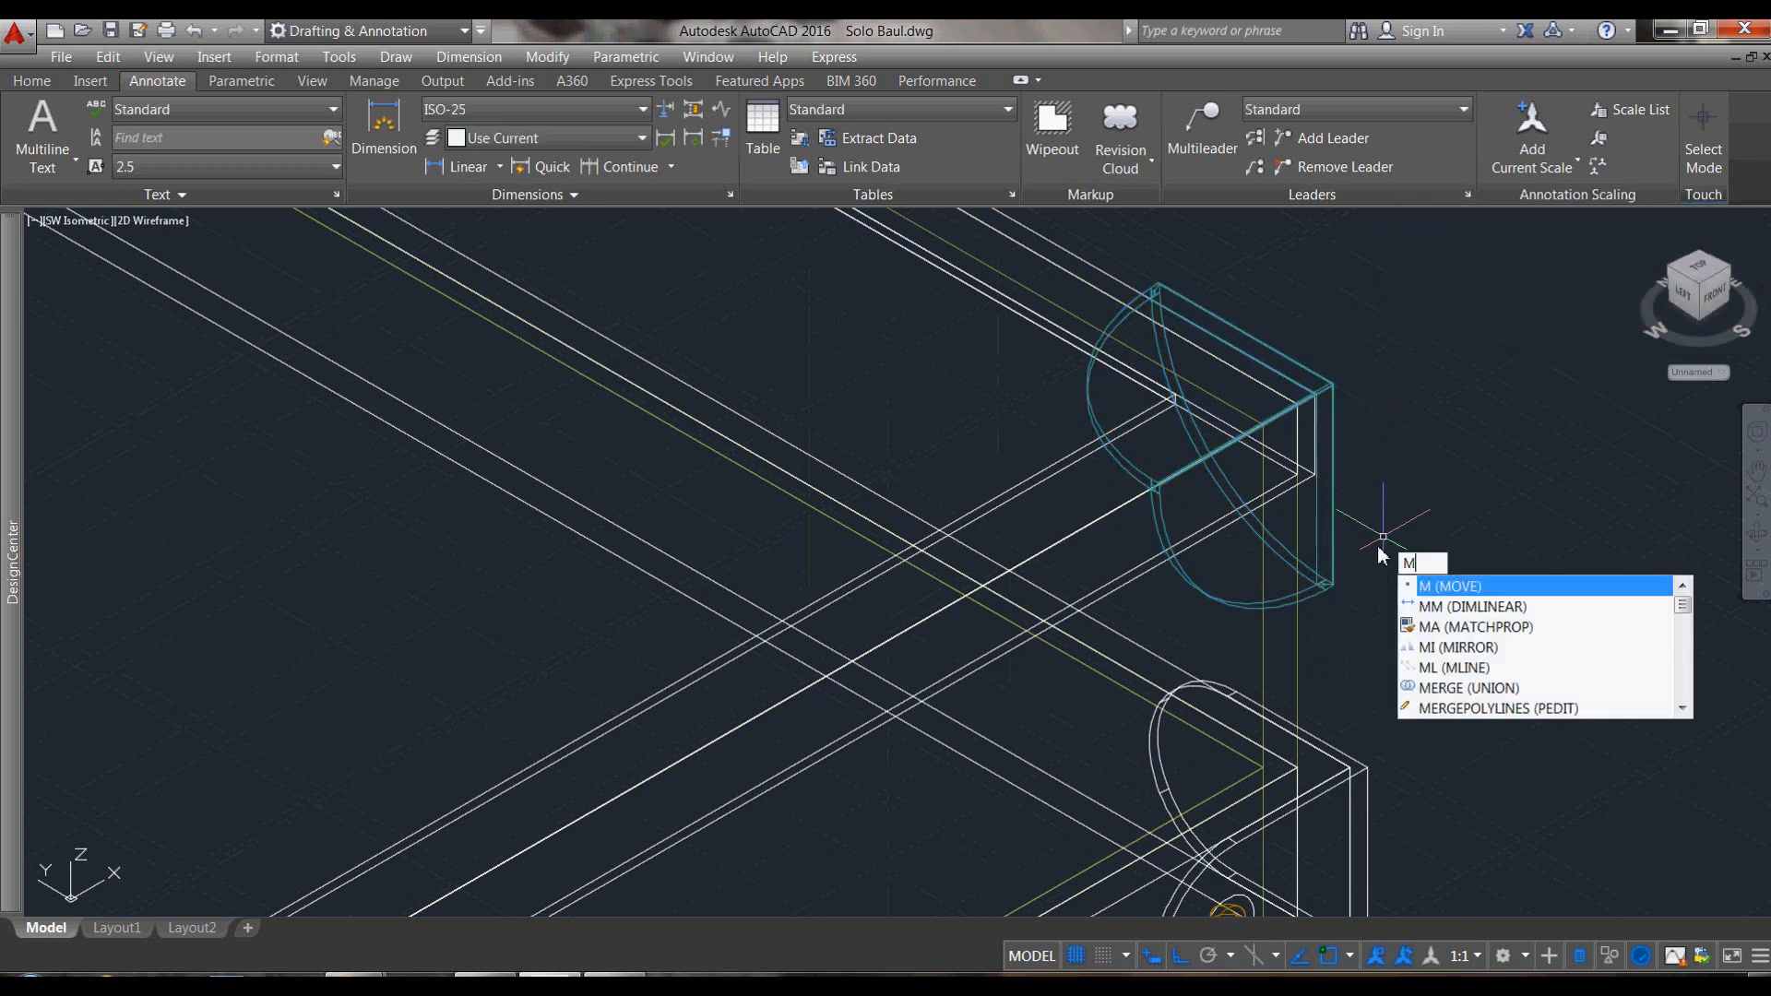
key("Return")
left_click(1332, 393)
scroll(1374, 543, "down", 5)
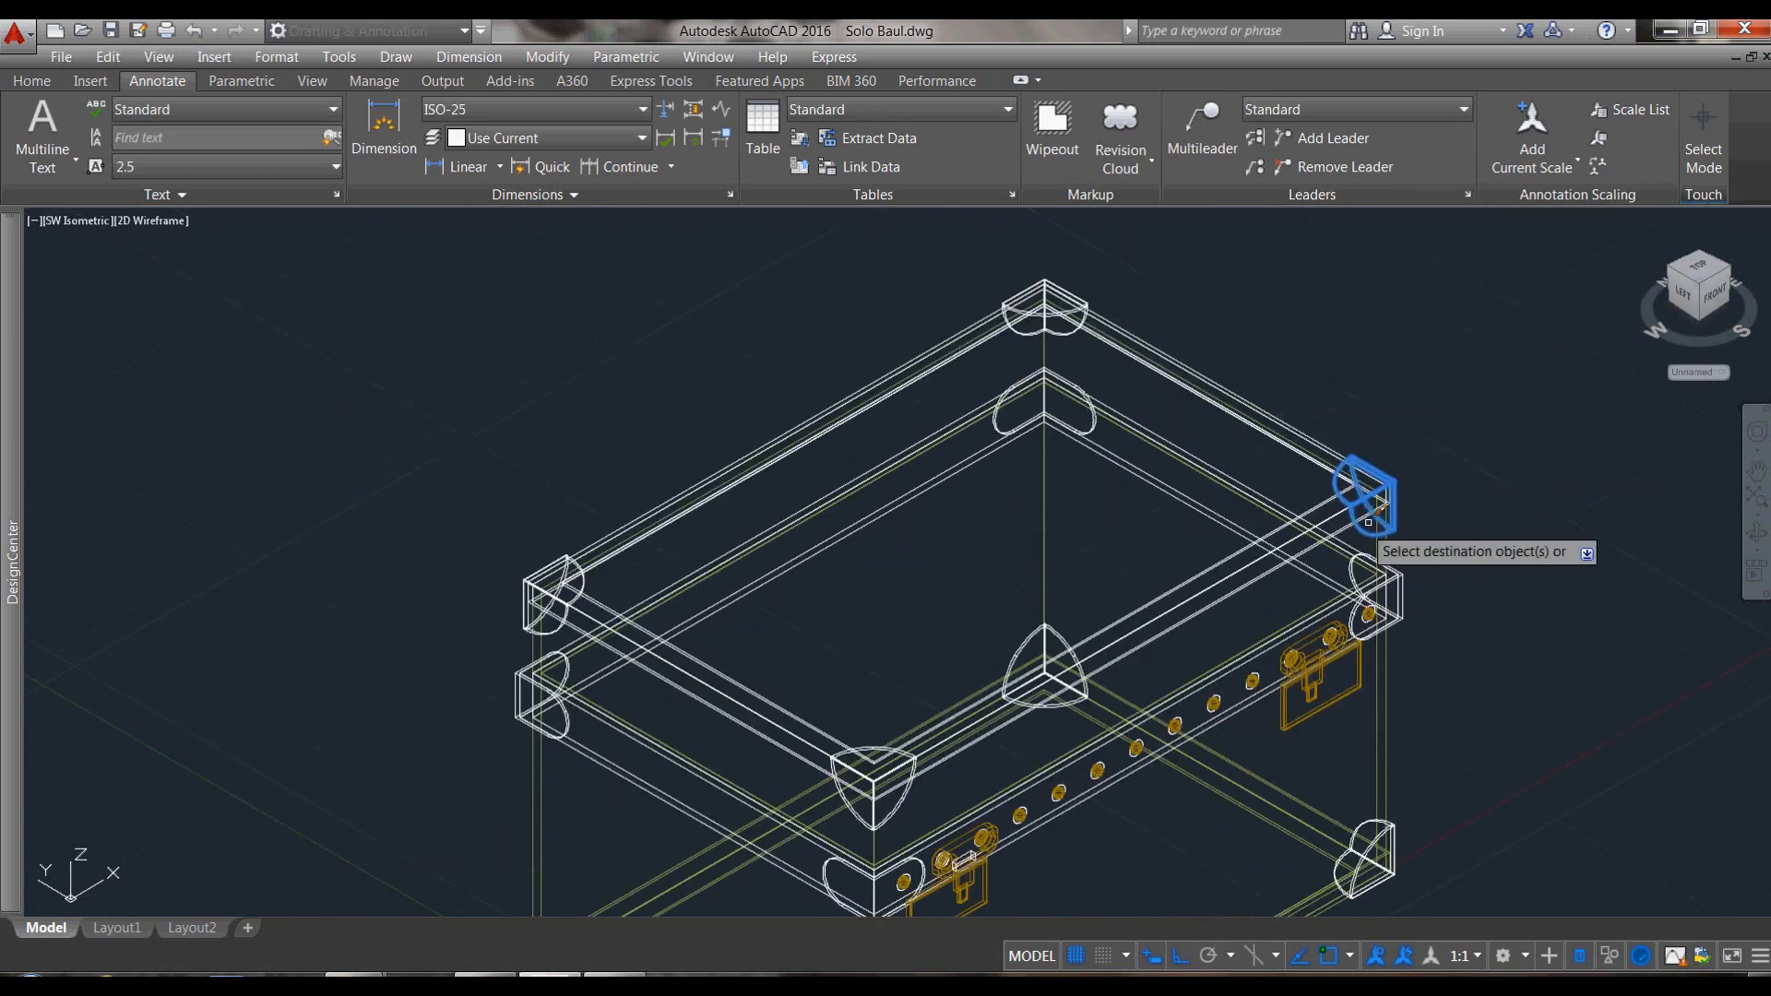
left_click(1065, 287)
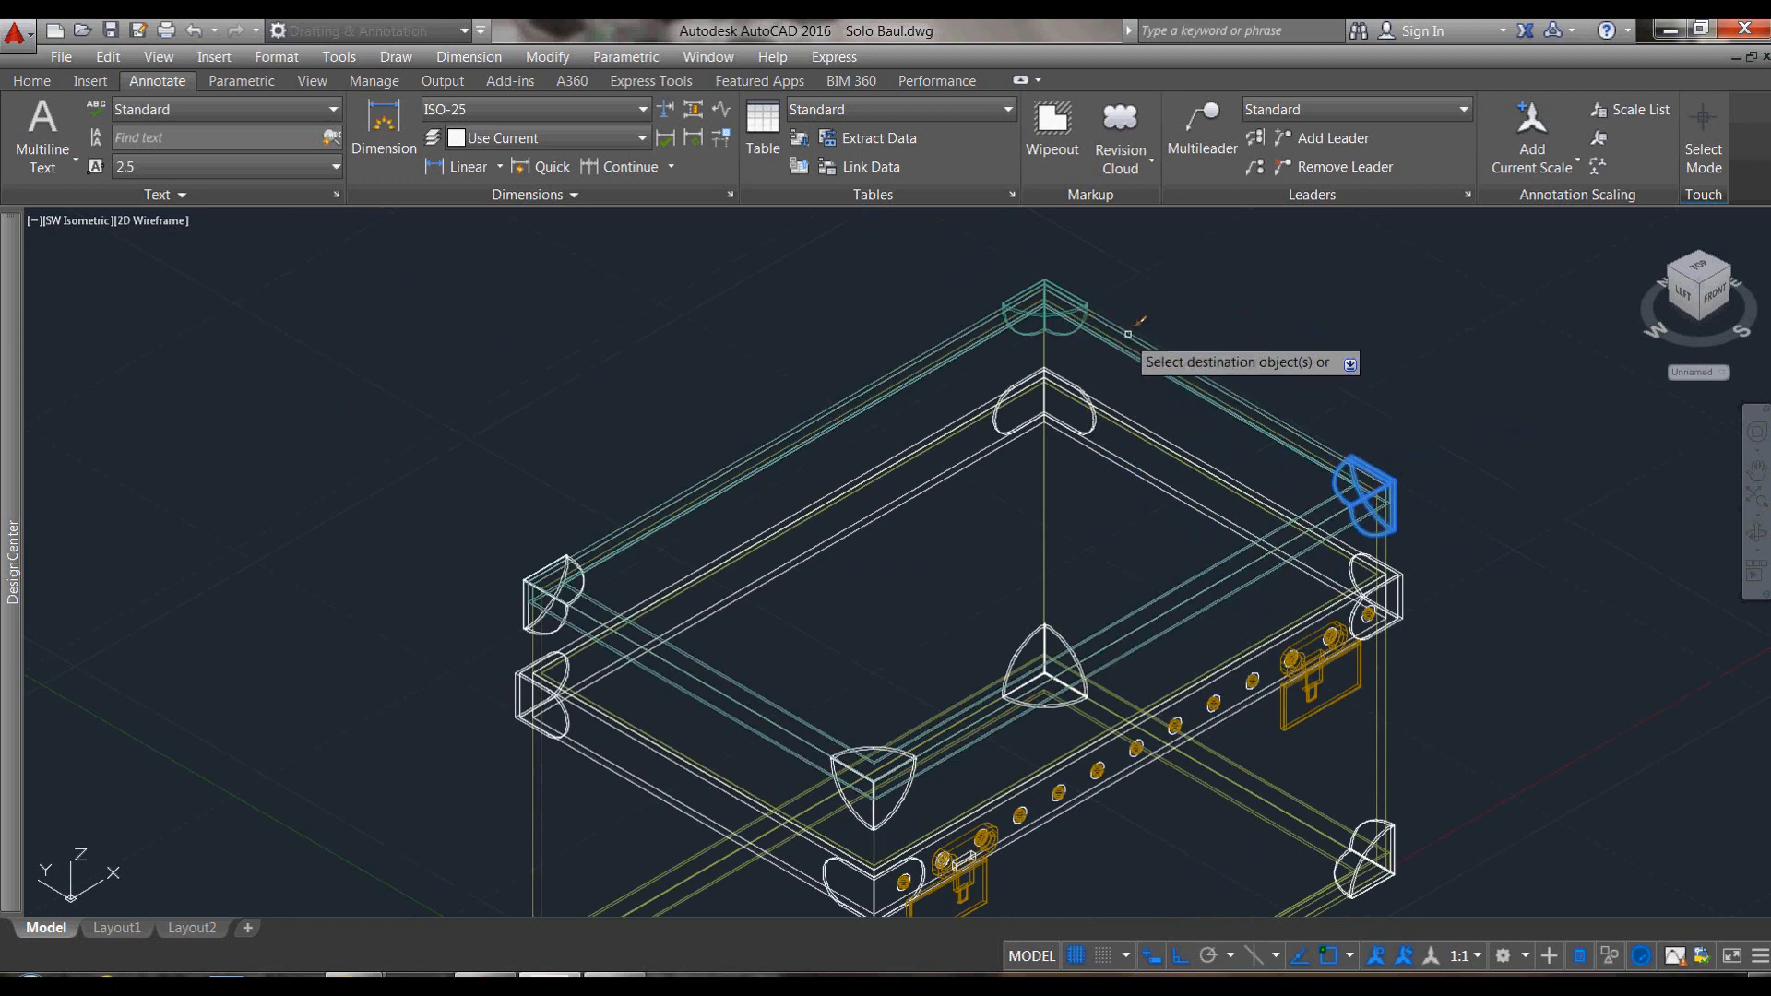
left_click(1129, 332)
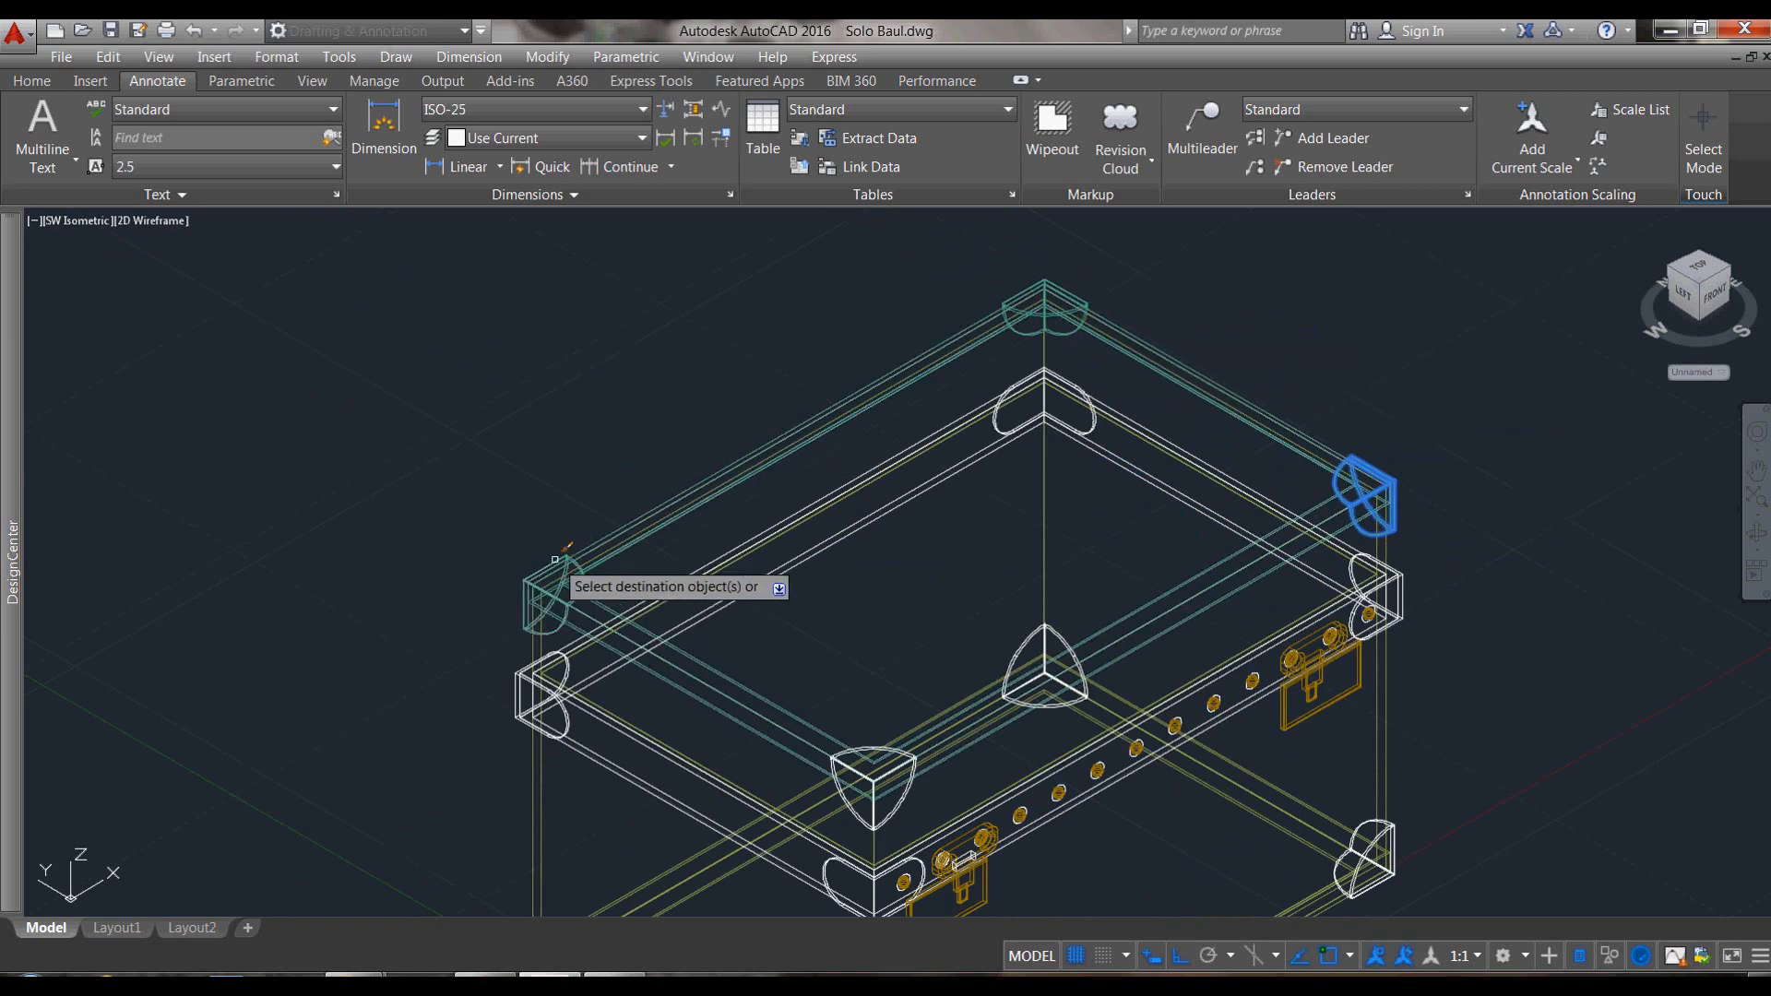
left_click(538, 592)
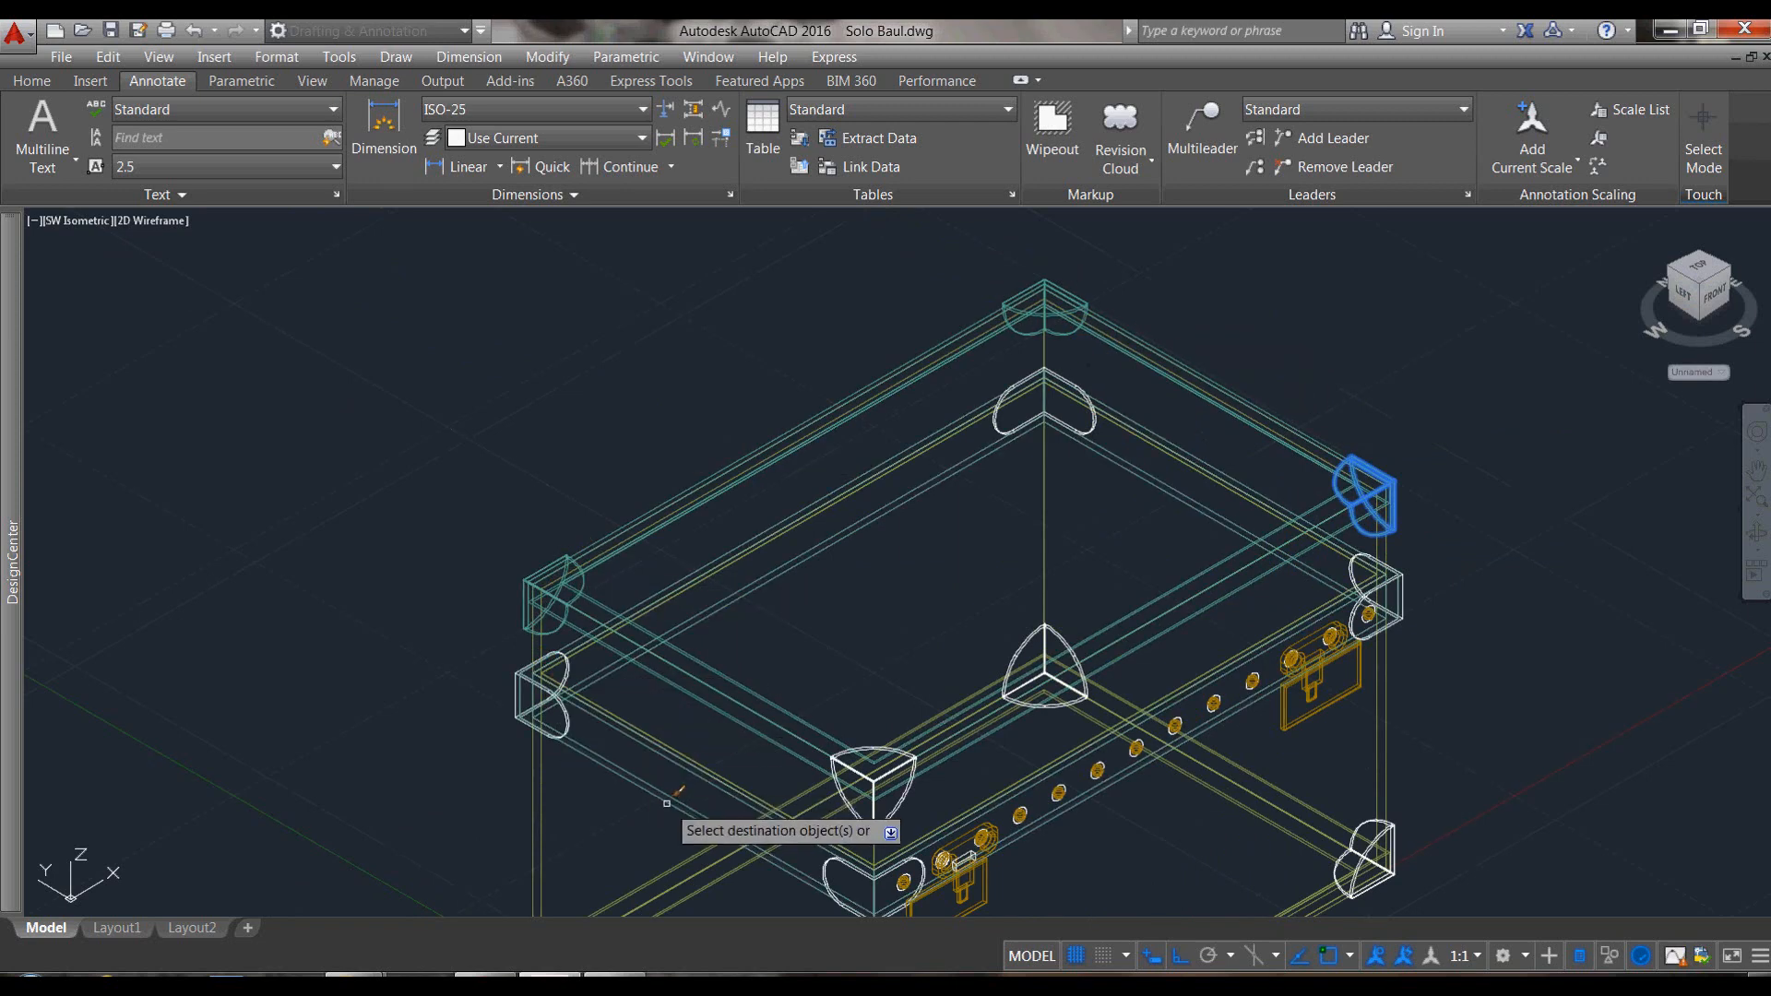
scroll(889, 723, "down", 4)
scroll(917, 585, "up", 8)
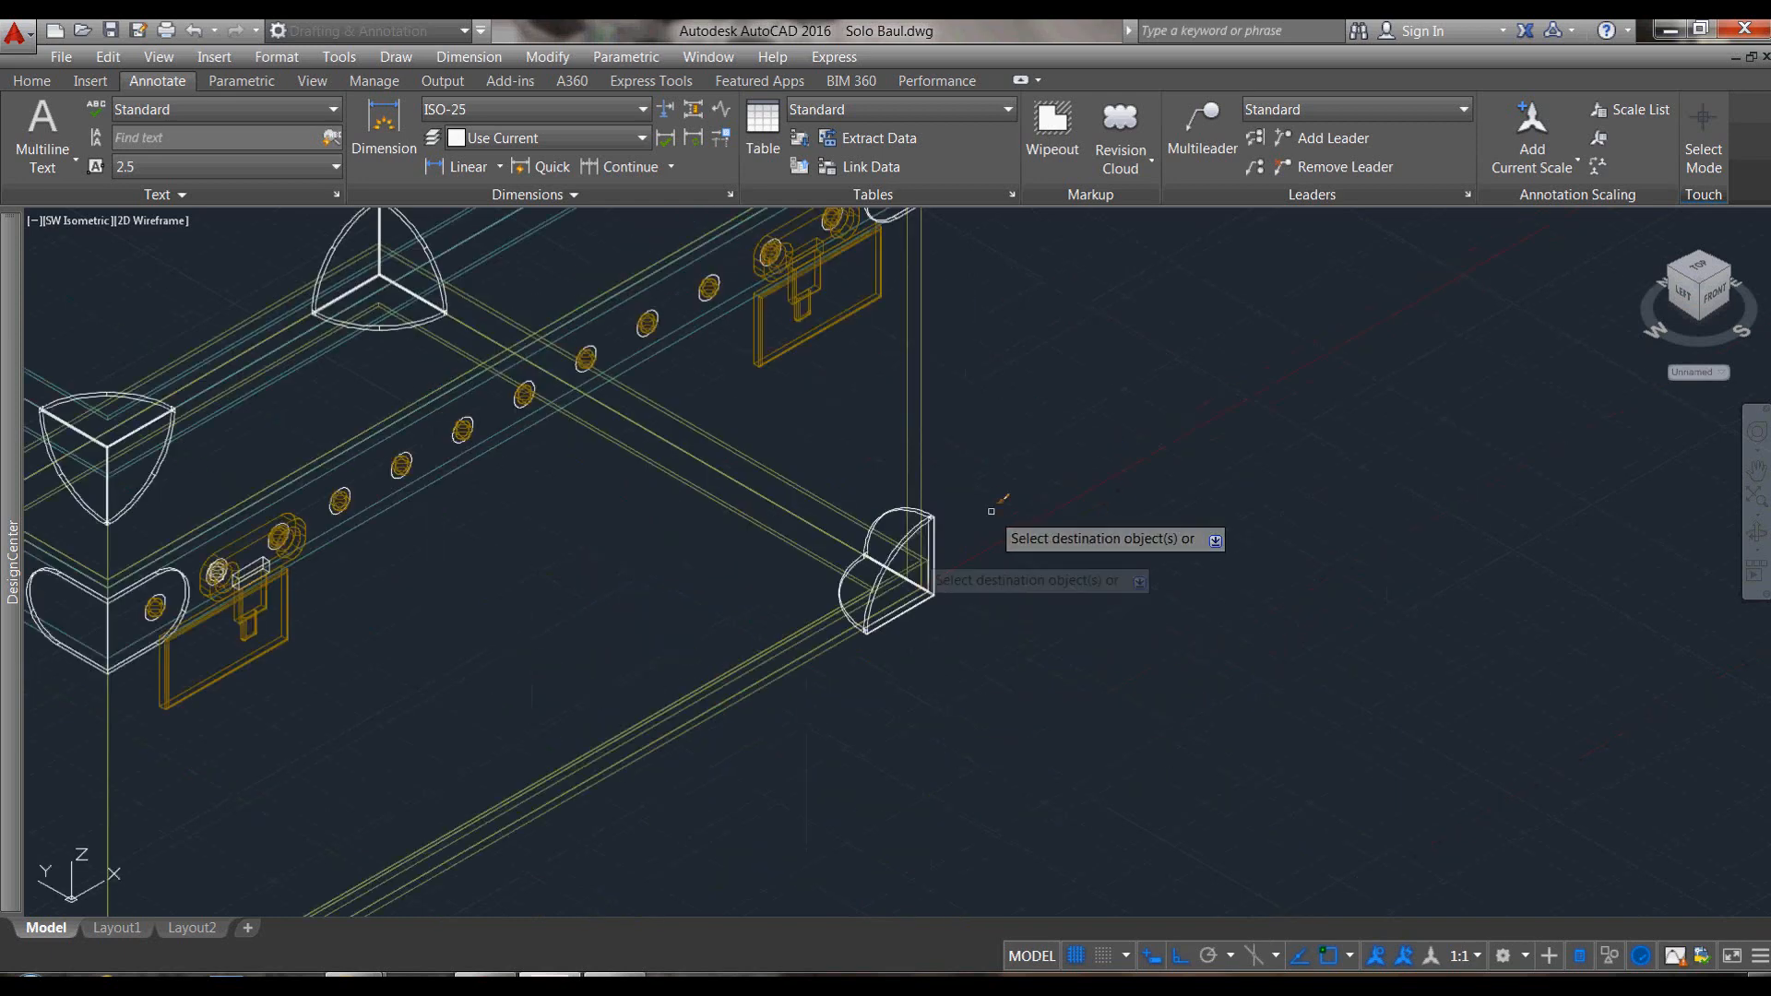
key("Escape")
Step: Match the upper corner guard's BAUL MATERIAL 2 properties onto the corner guards around the chest's base
scroll(1009, 620, "down", 4)
scroll(933, 550, "up", 4)
type("ma")
key("Return")
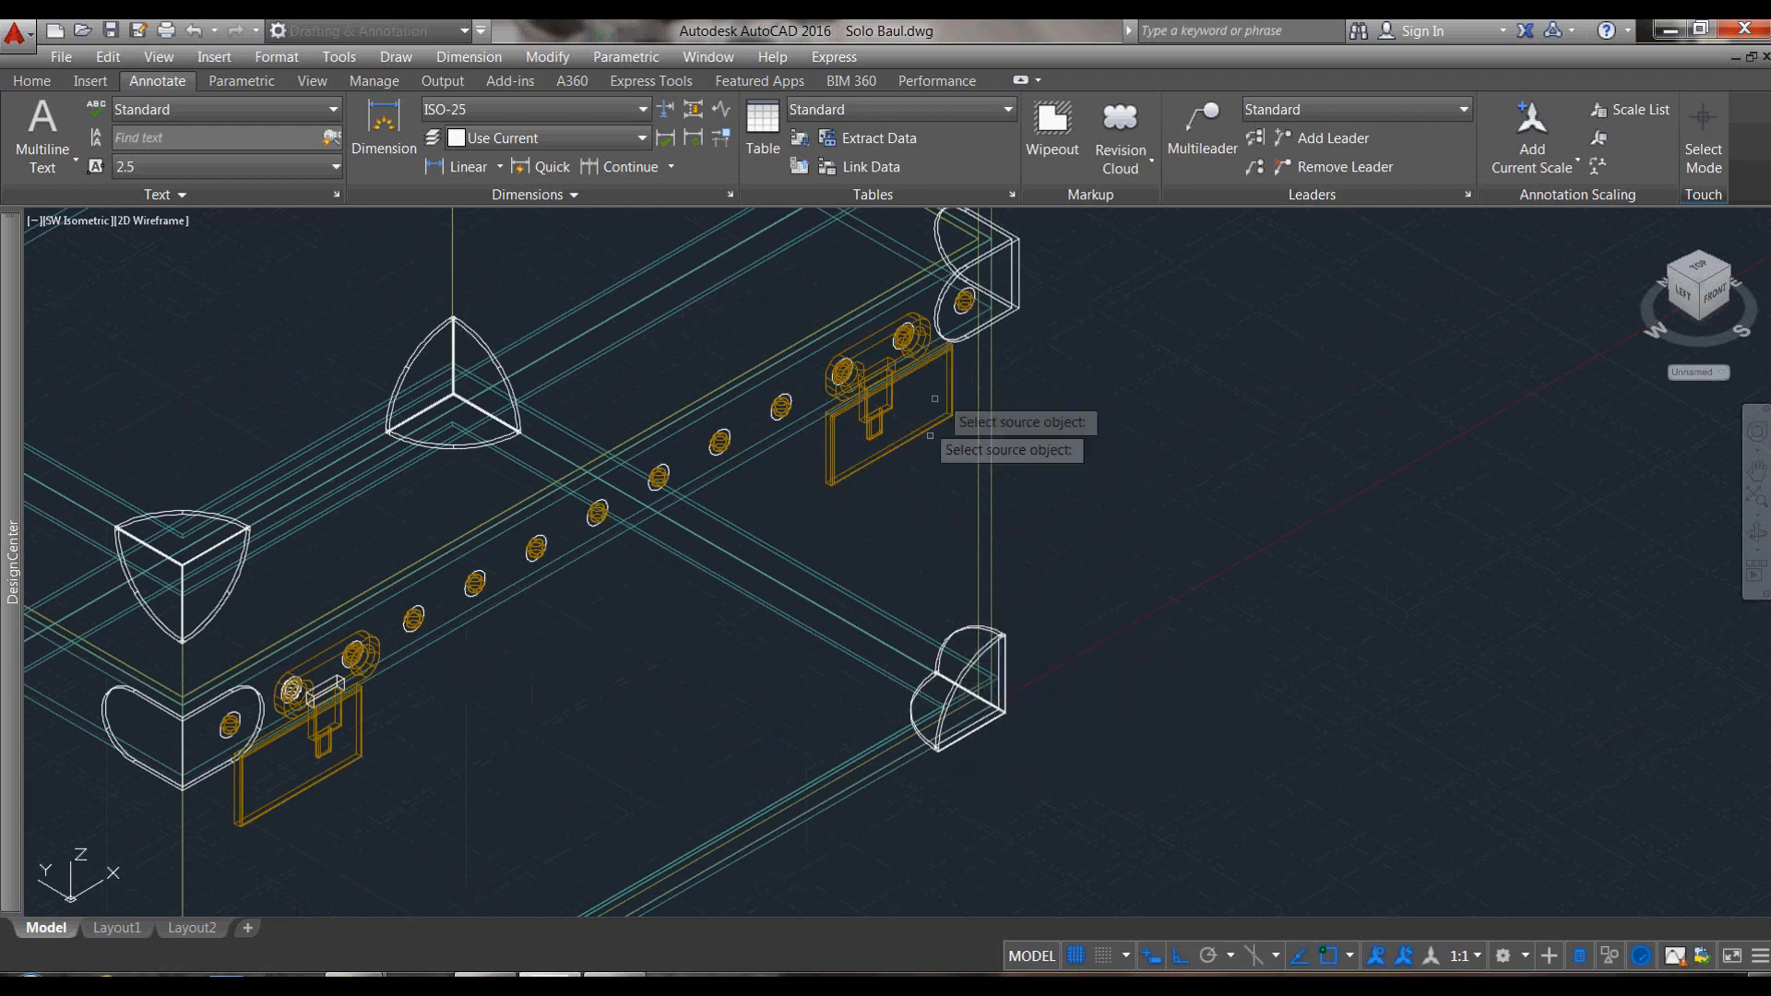
scroll(930, 435, "down", 4)
scroll(988, 423, "up", 2)
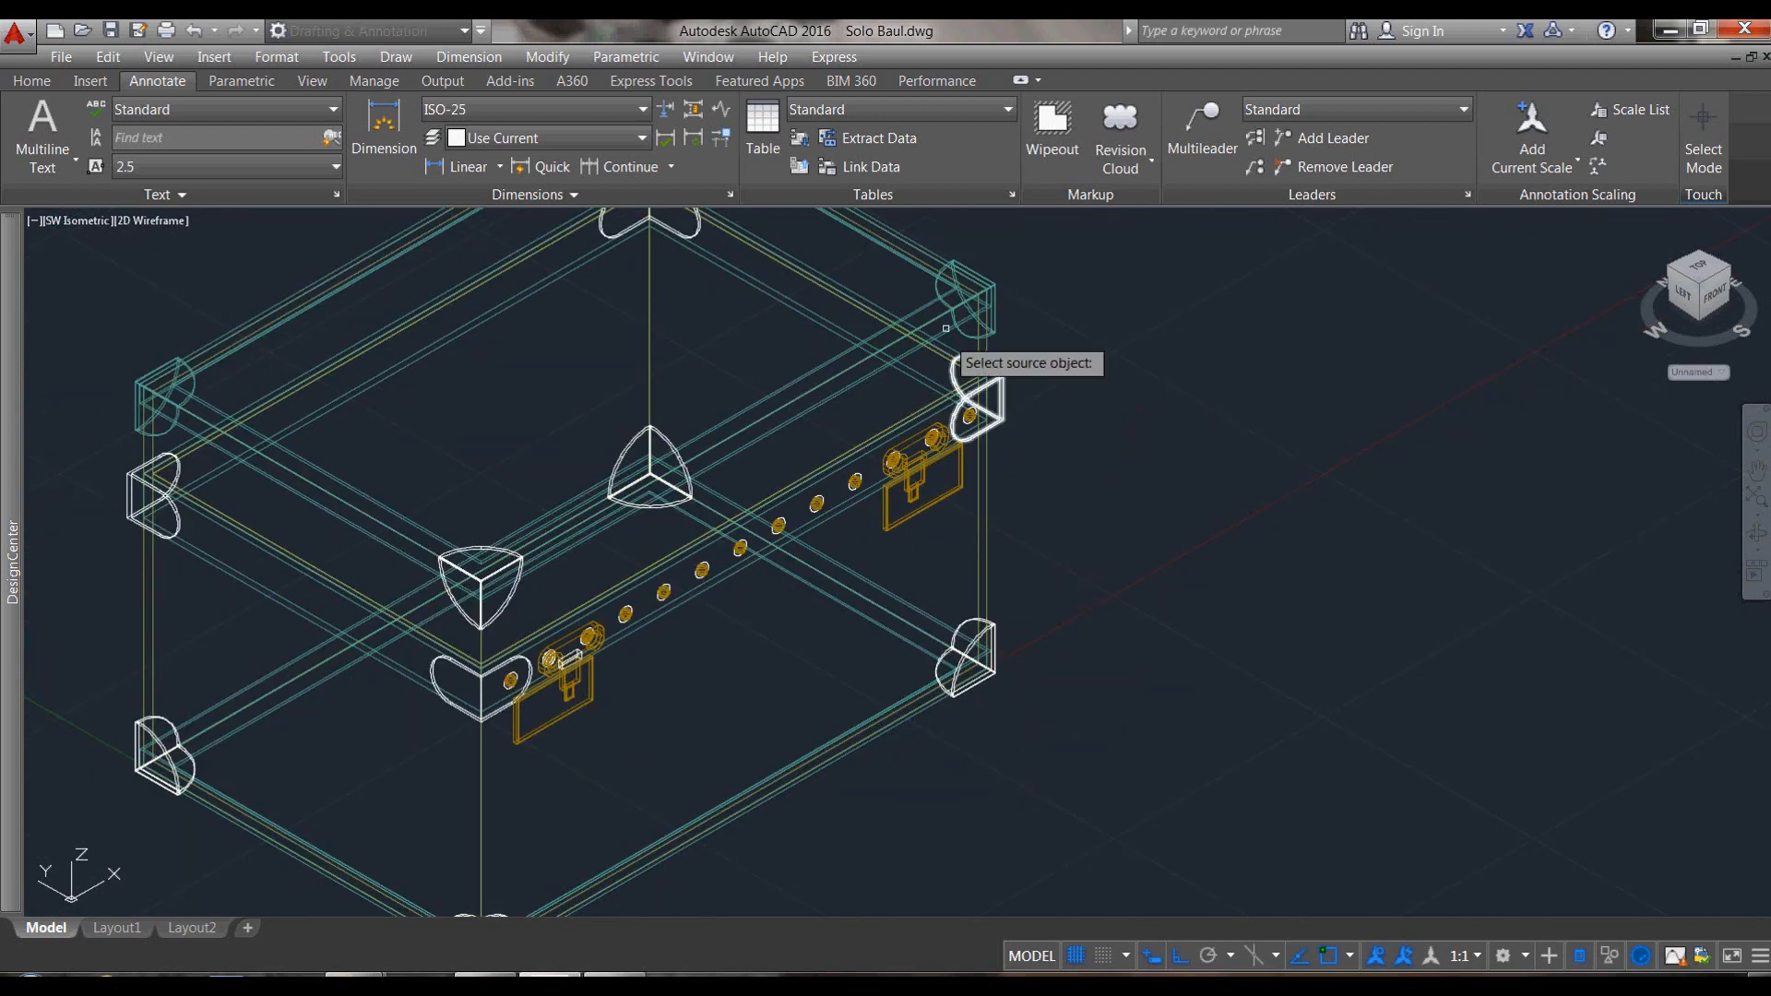
left_click(937, 284)
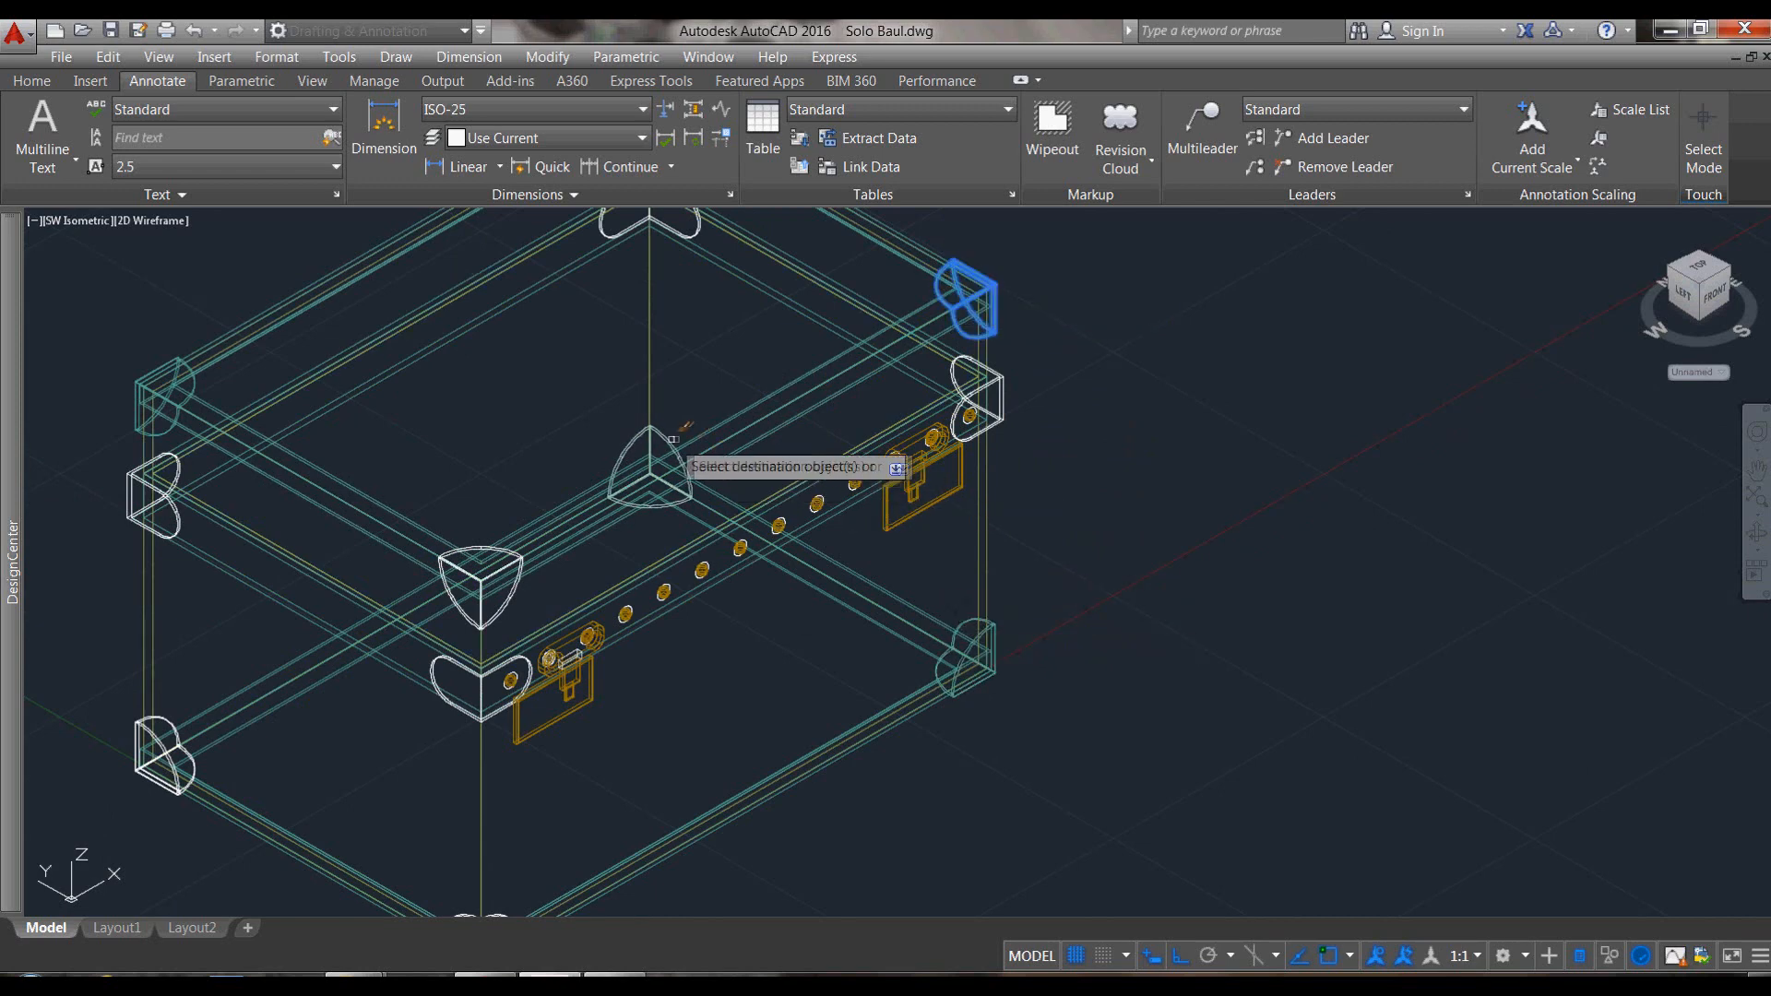
left_click(159, 719)
scroll(467, 666, "down", 2)
scroll(534, 739, "up", 4)
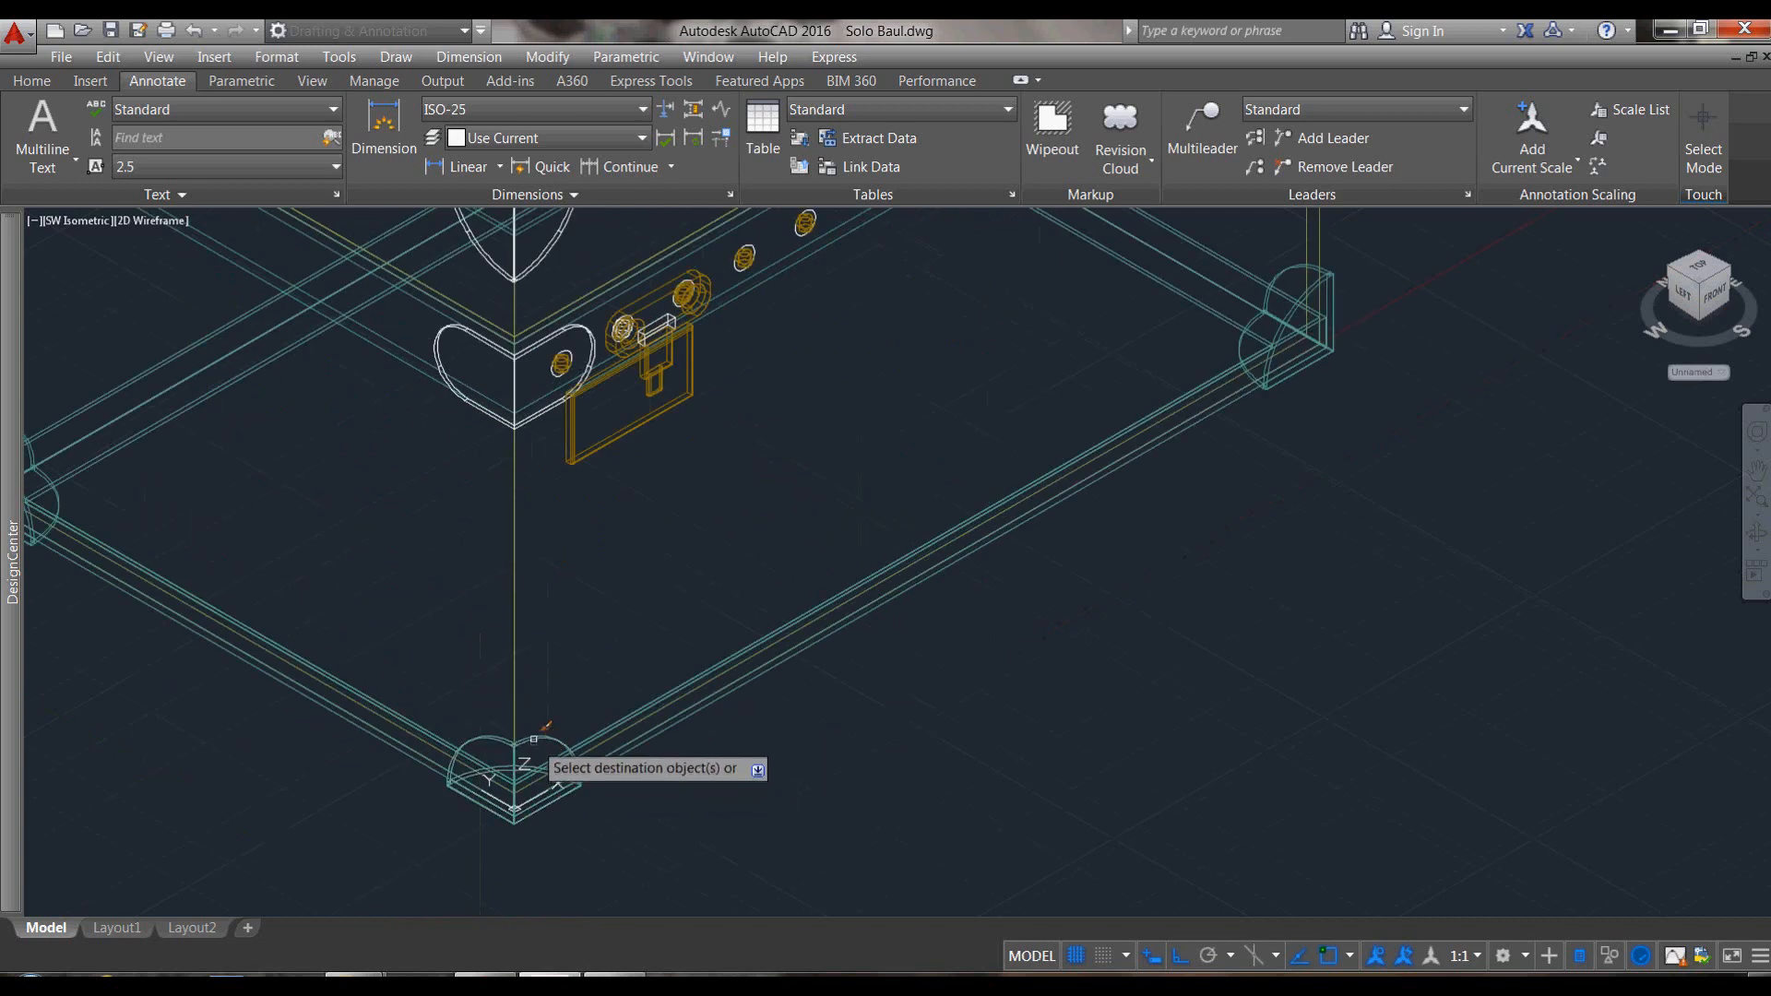
key("Escape")
Step: Match the far latch plate's BAUL MATERIAL 3 properties onto the middle band's corner guards at both front corners
scroll(534, 736, "down", 5)
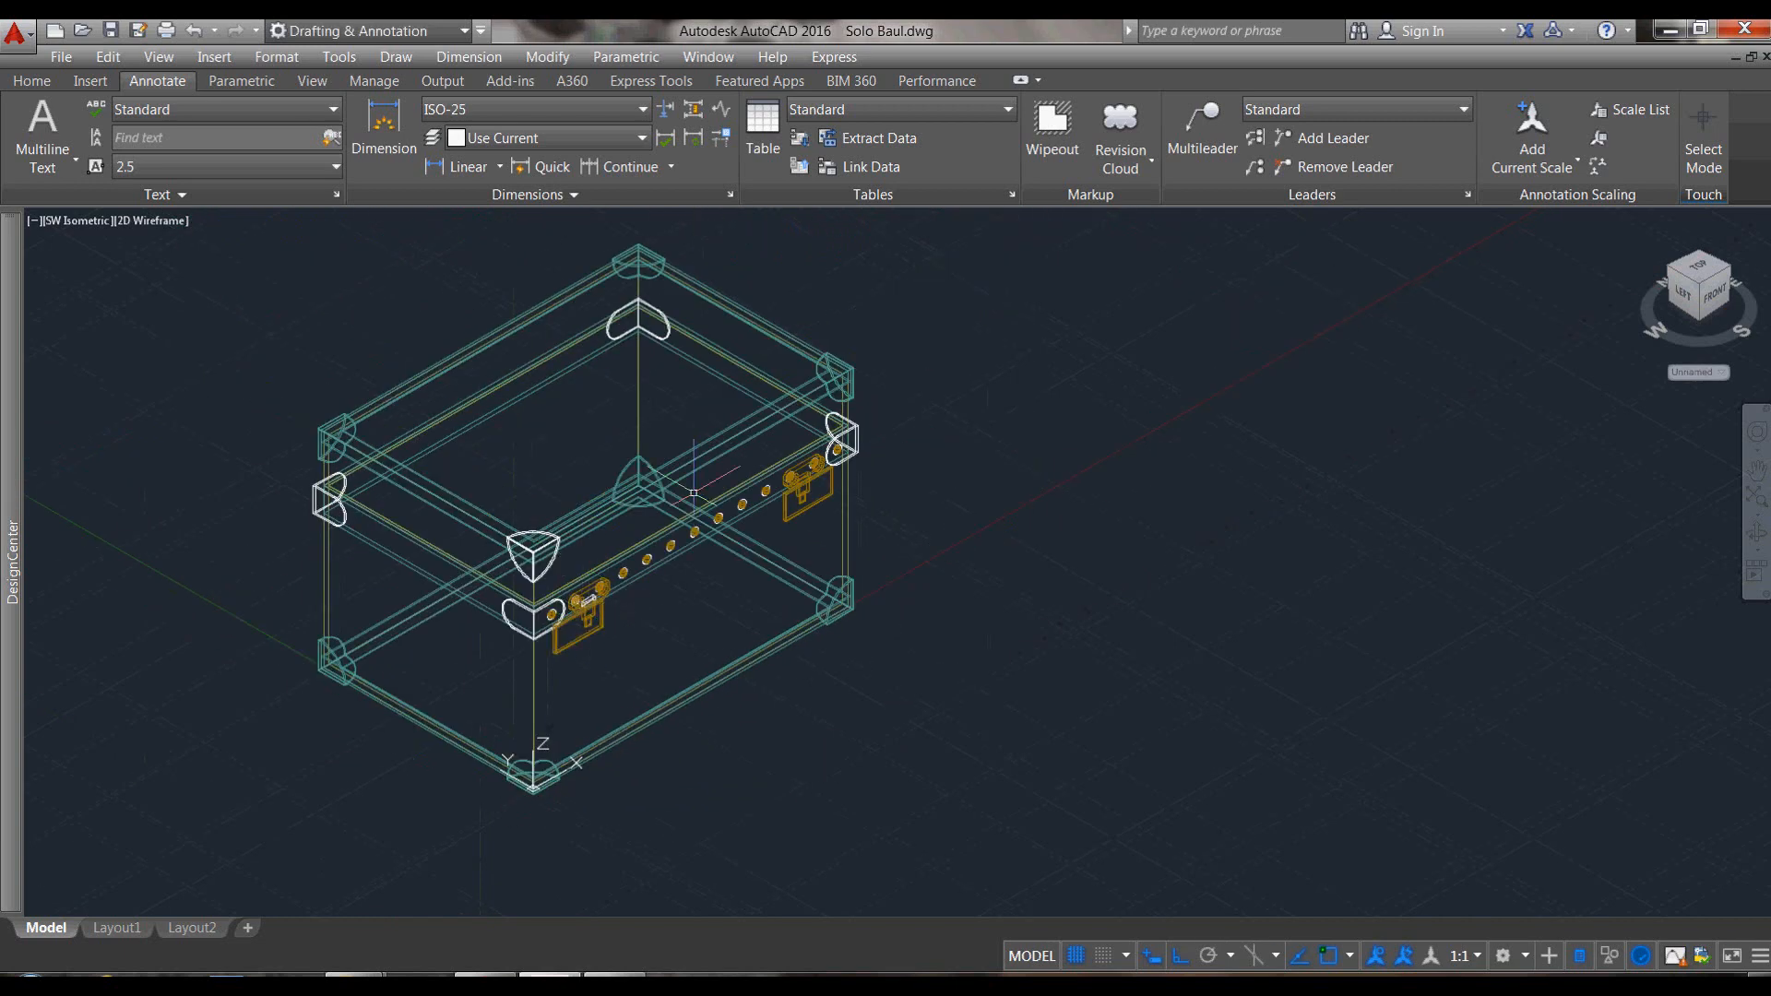
type("ma")
key("Return")
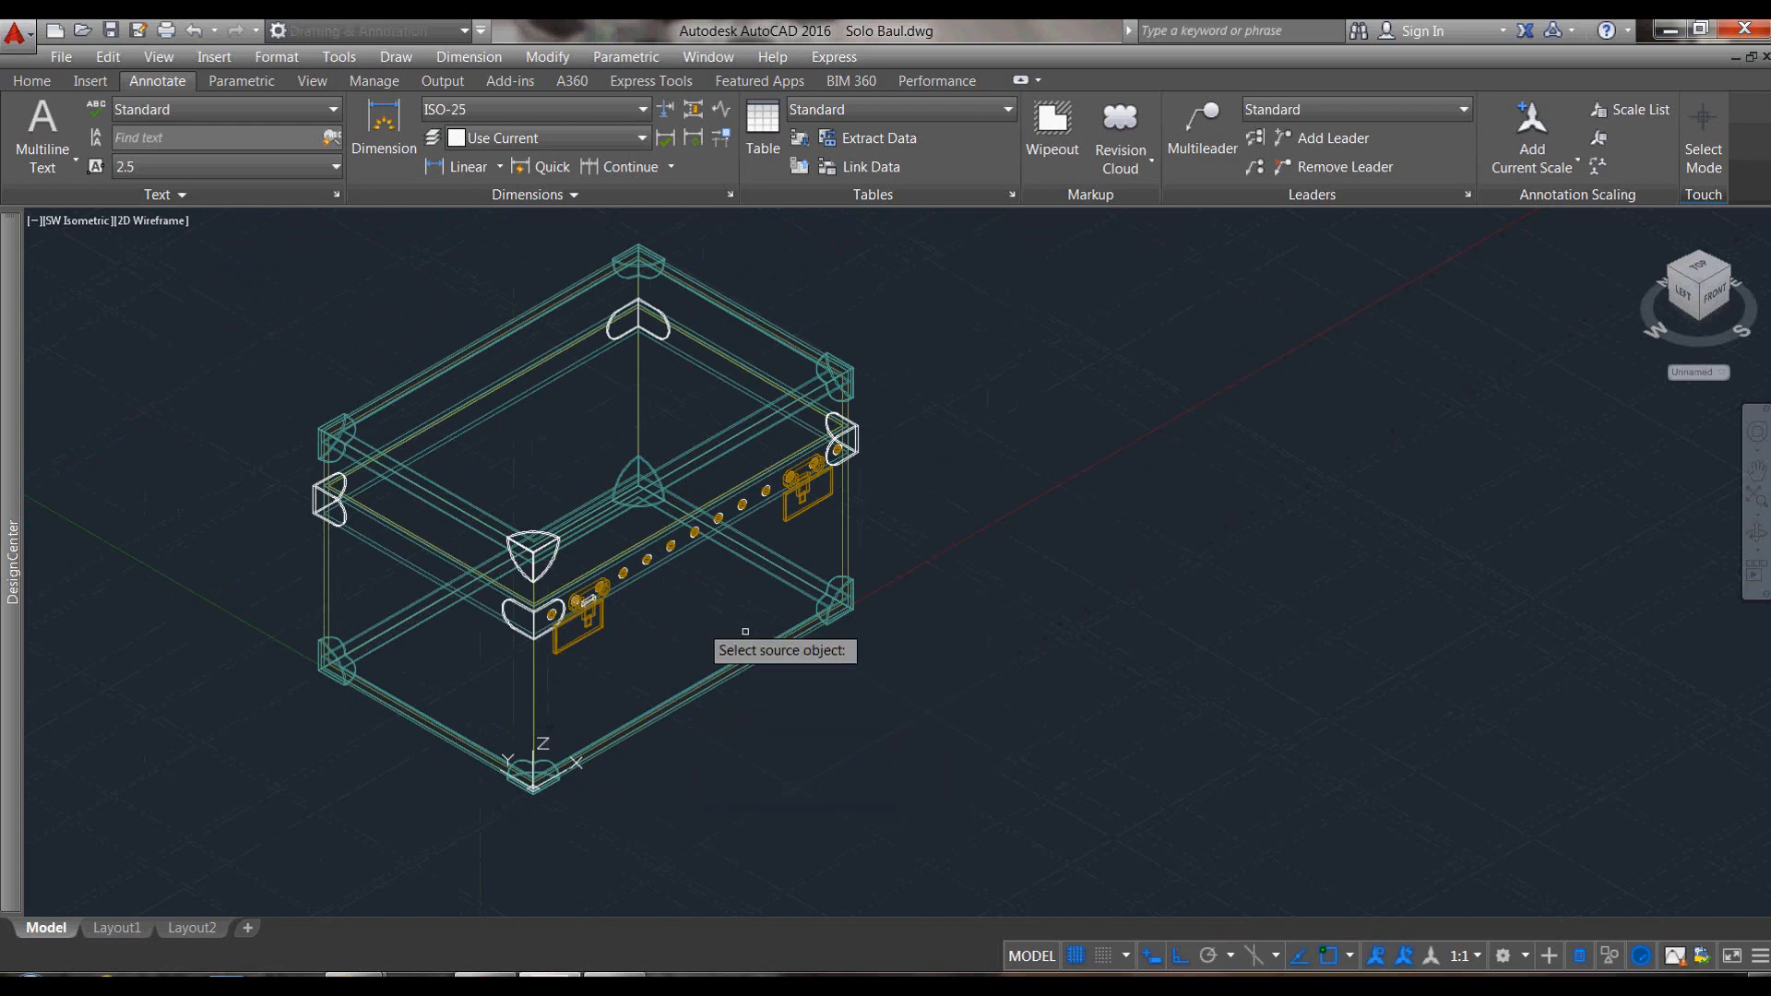
left_click(815, 499)
scroll(869, 442, "up", 5)
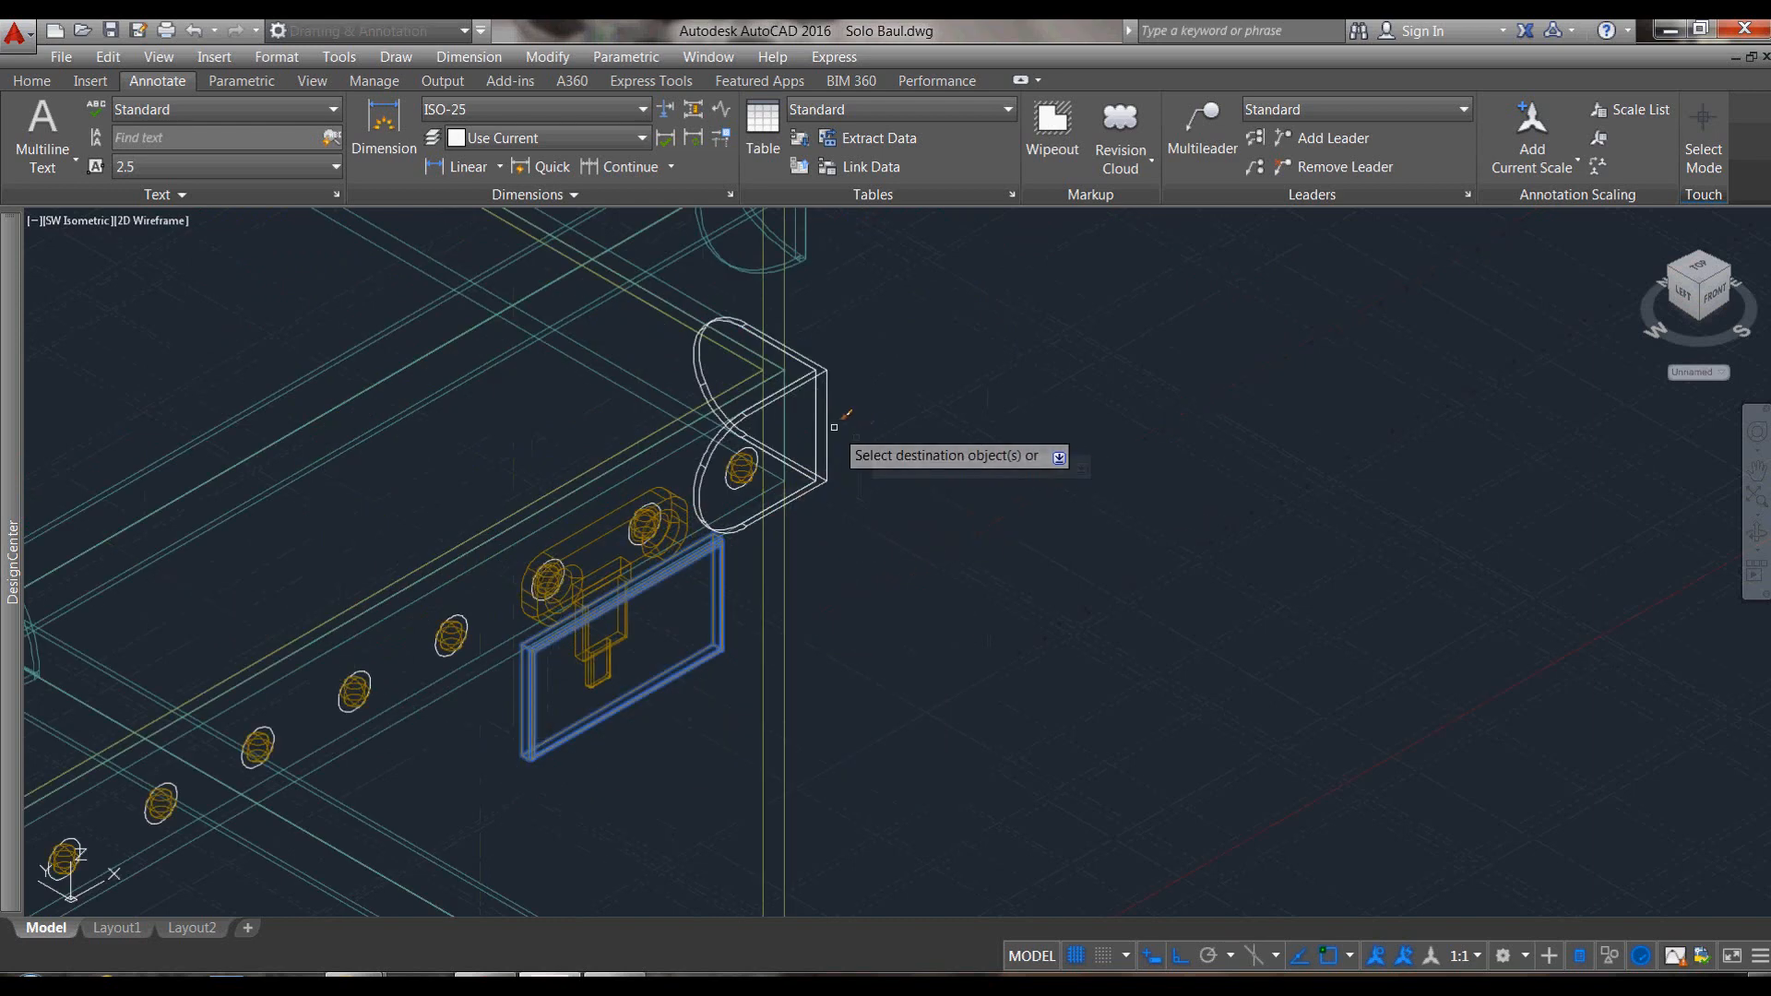
scroll(1027, 395, "down", 5)
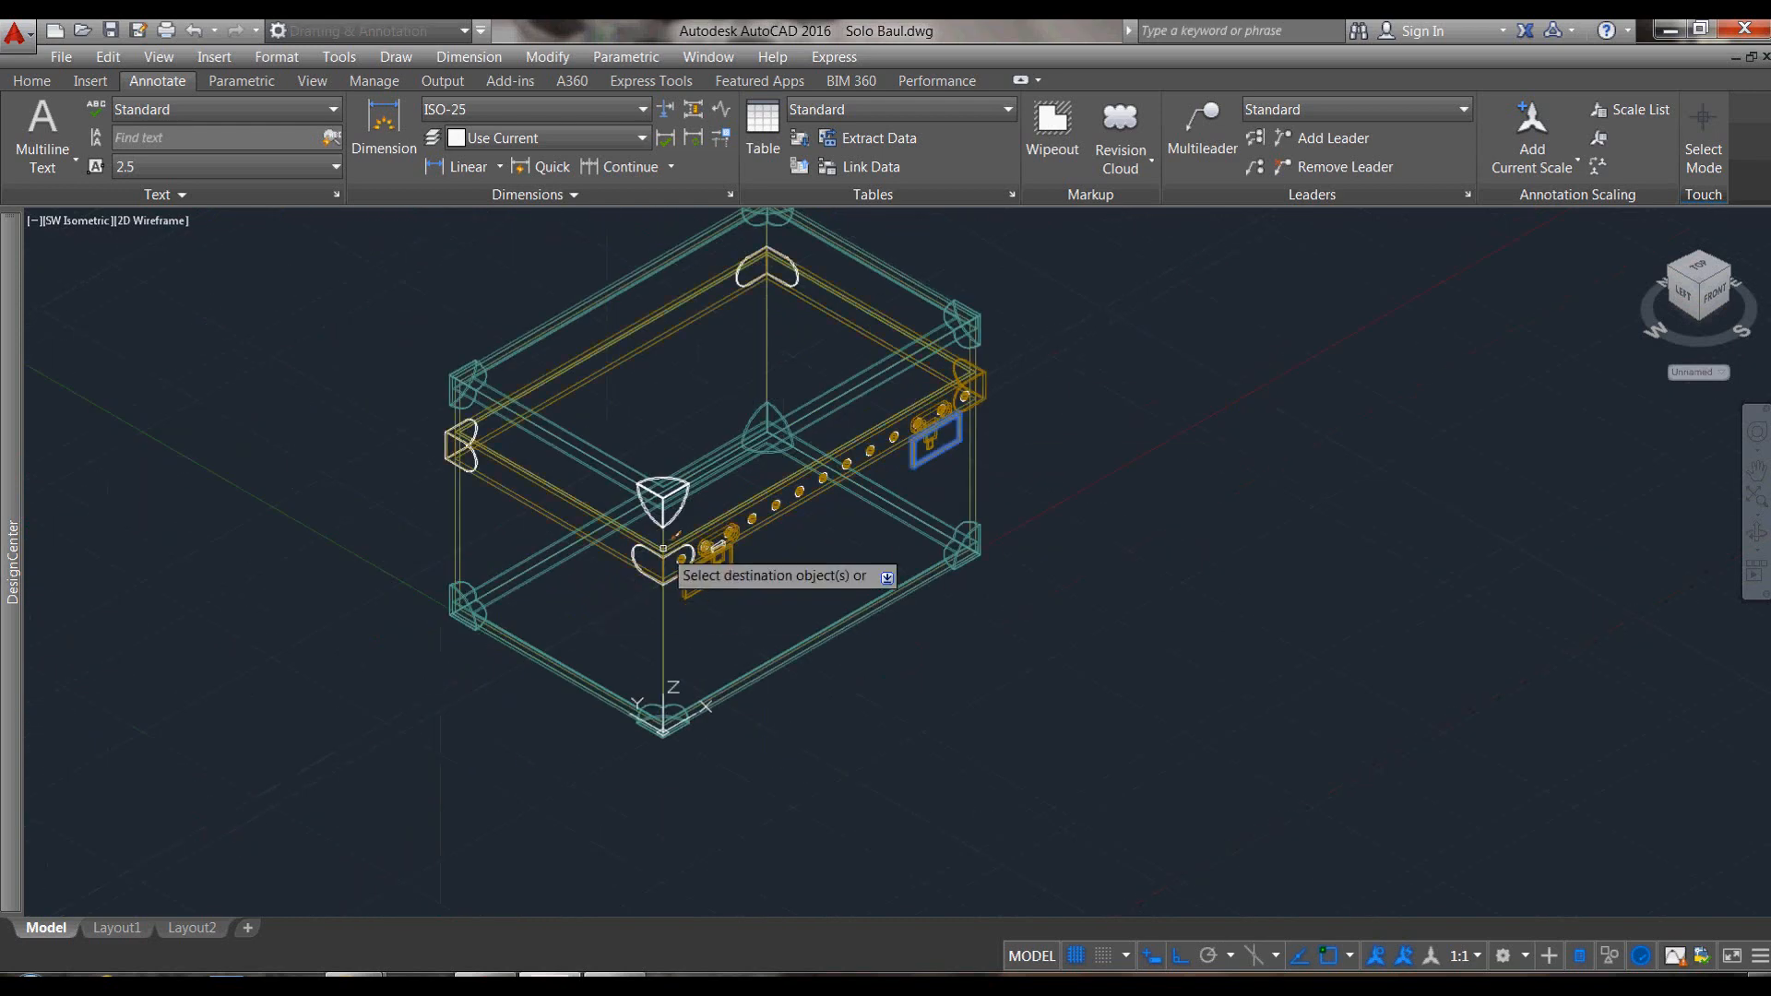
scroll(622, 555, "up", 5)
left_click(618, 549)
key("Return")
scroll(637, 539, "down", 5)
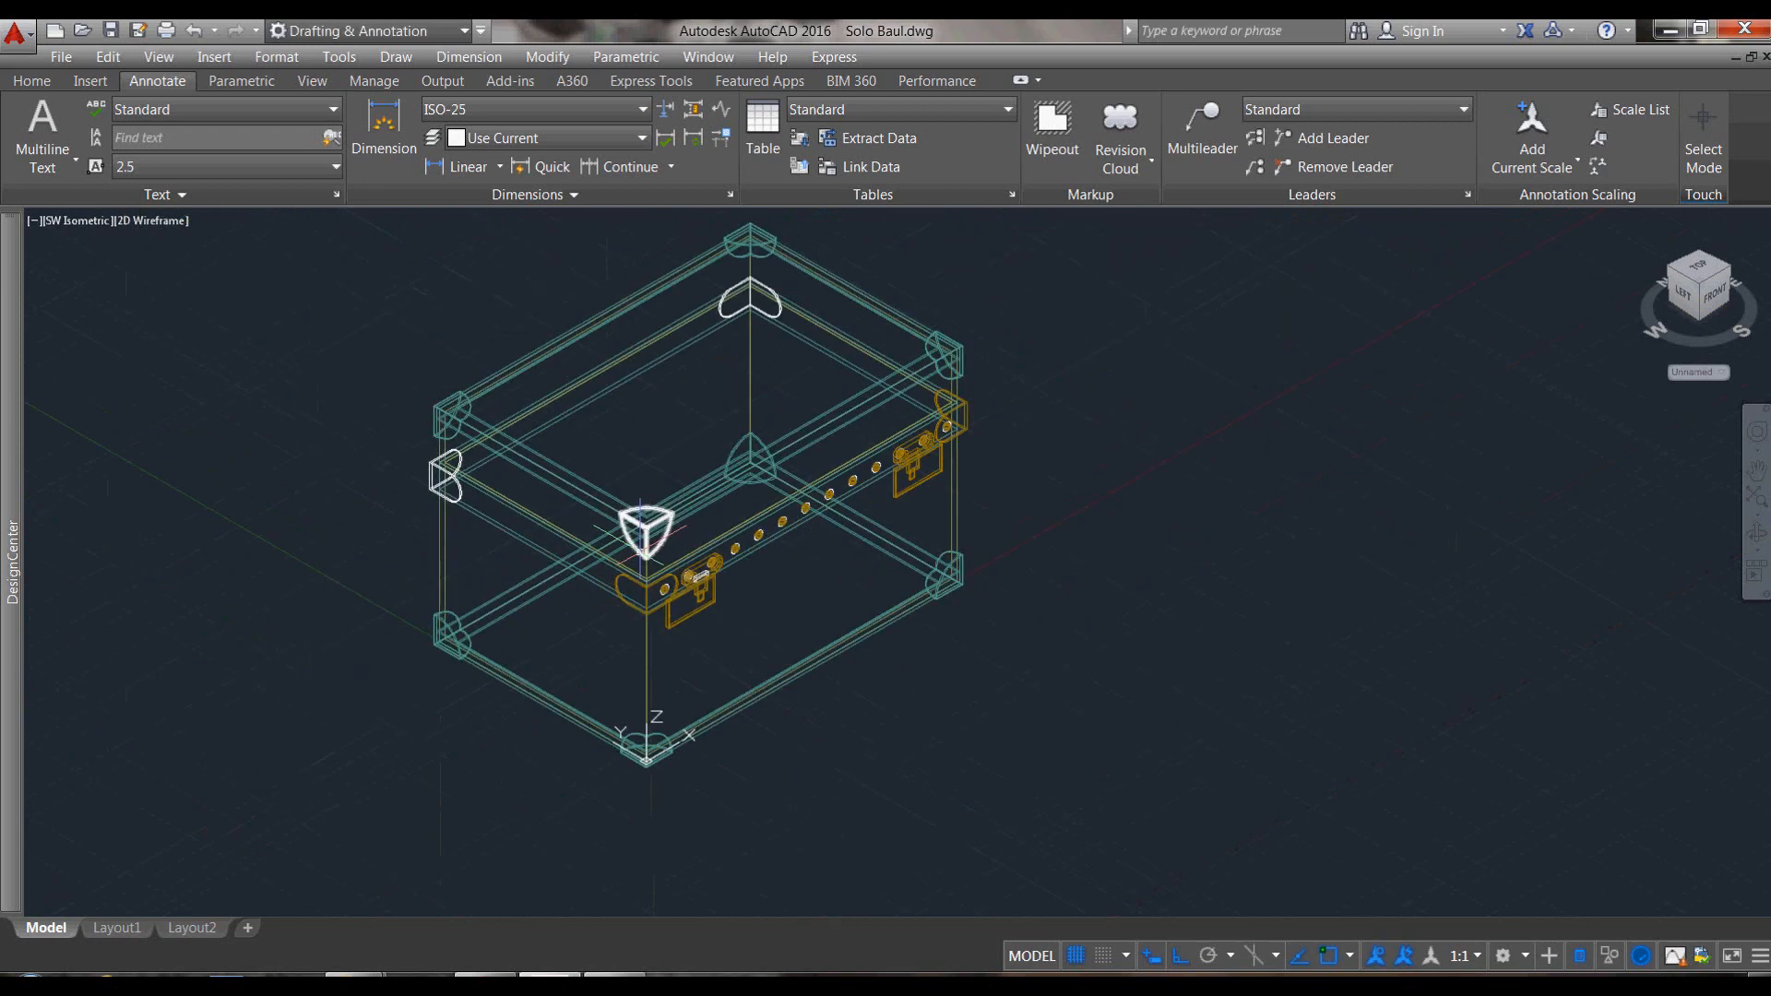
Step: Try to match the lid's left corner guard properties onto the middle band's left corner guard
type("ma")
key("Return")
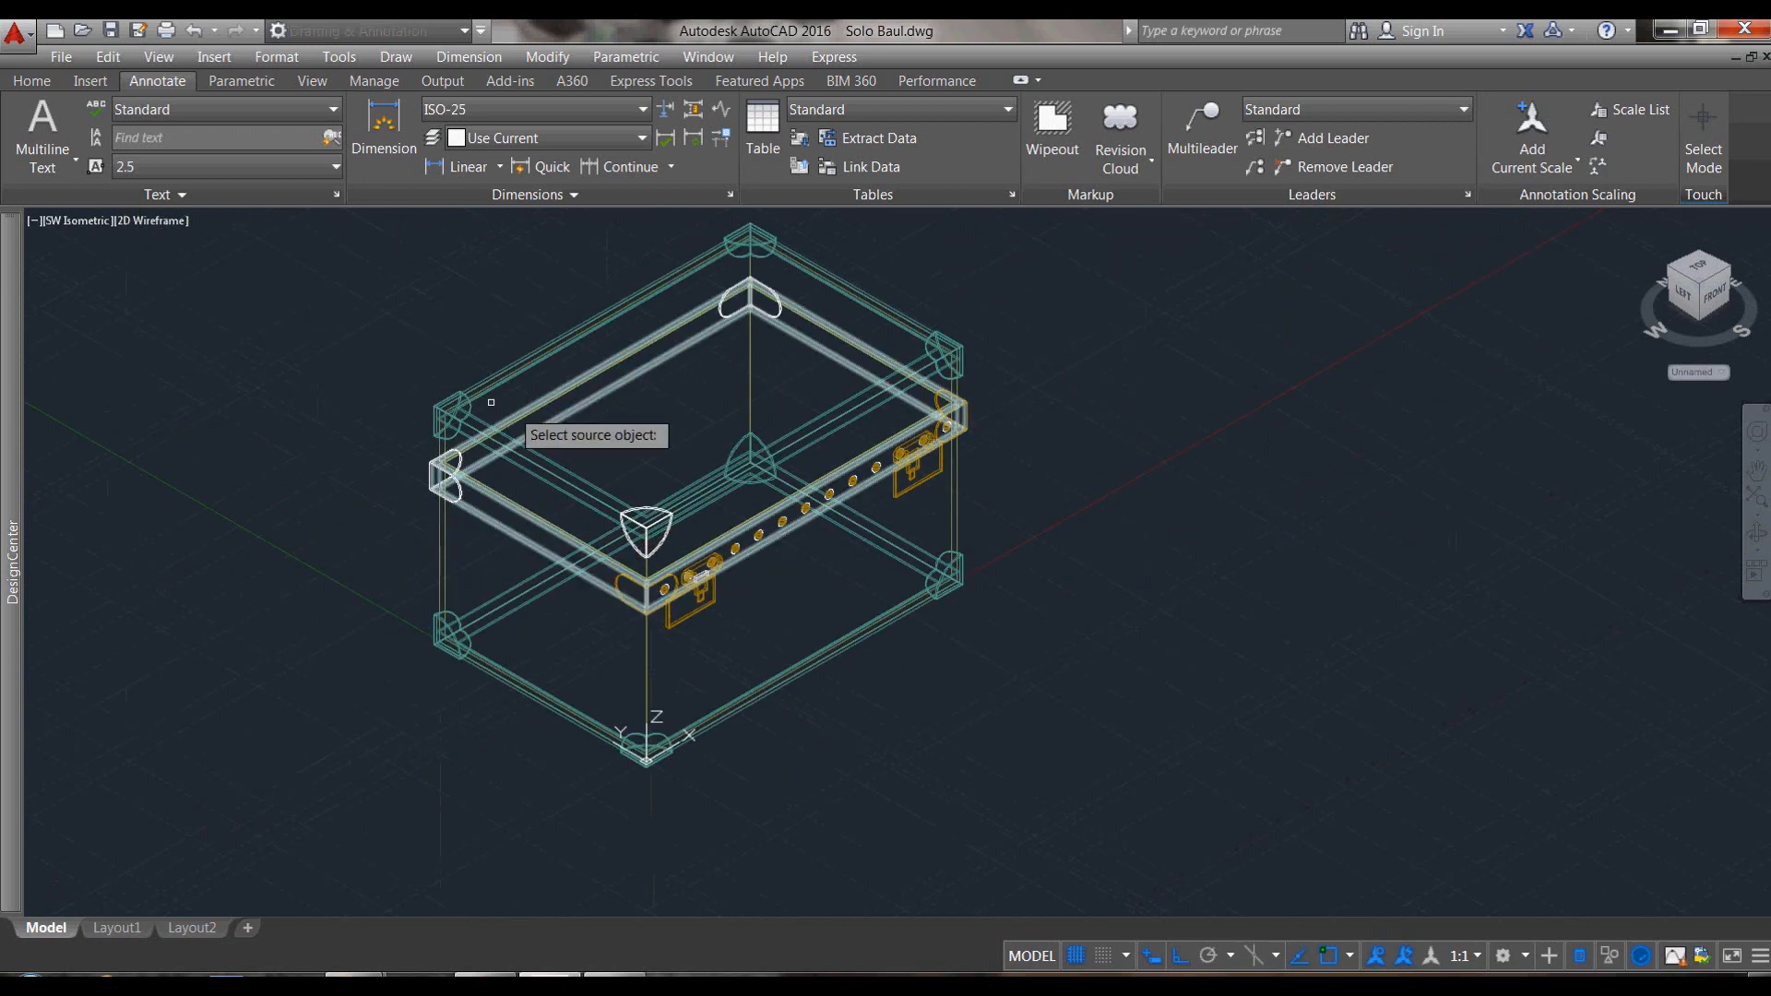
left_click(452, 469)
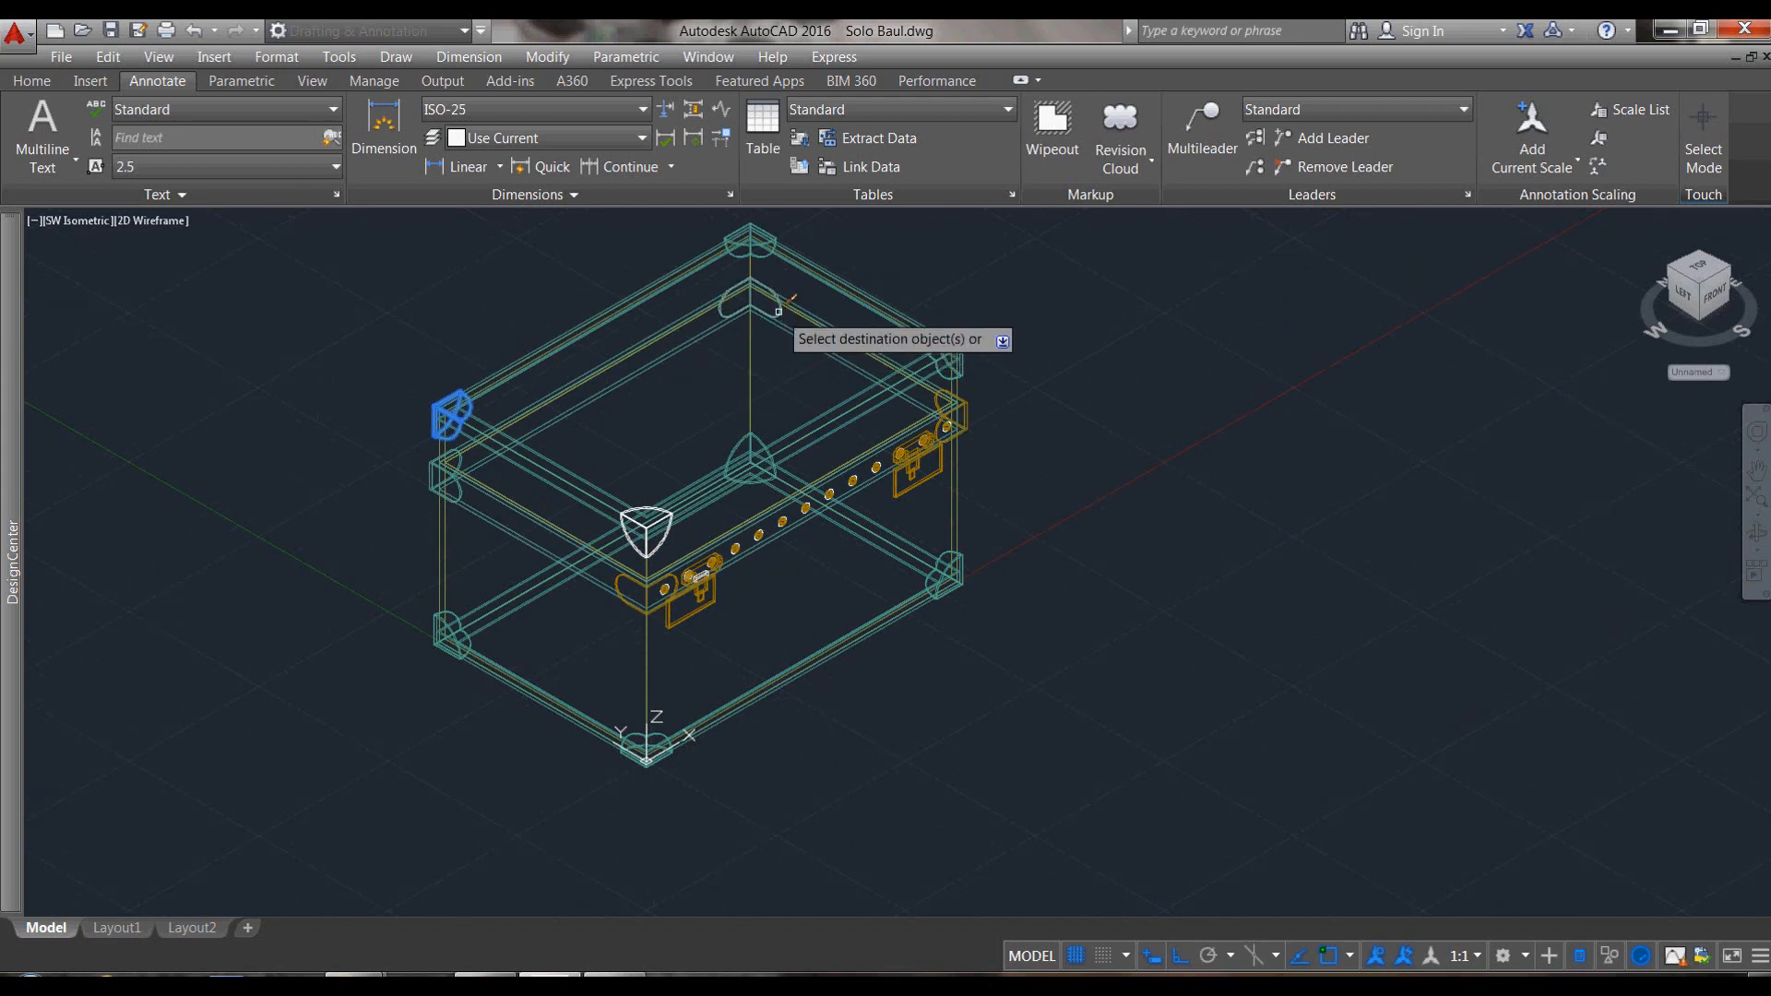
key("Return")
Step: Match the BAUL MATERIAL 3 properties of the far front corner's rivet onto the middle band's back and left corner guards
scroll(930, 422, "up", 4)
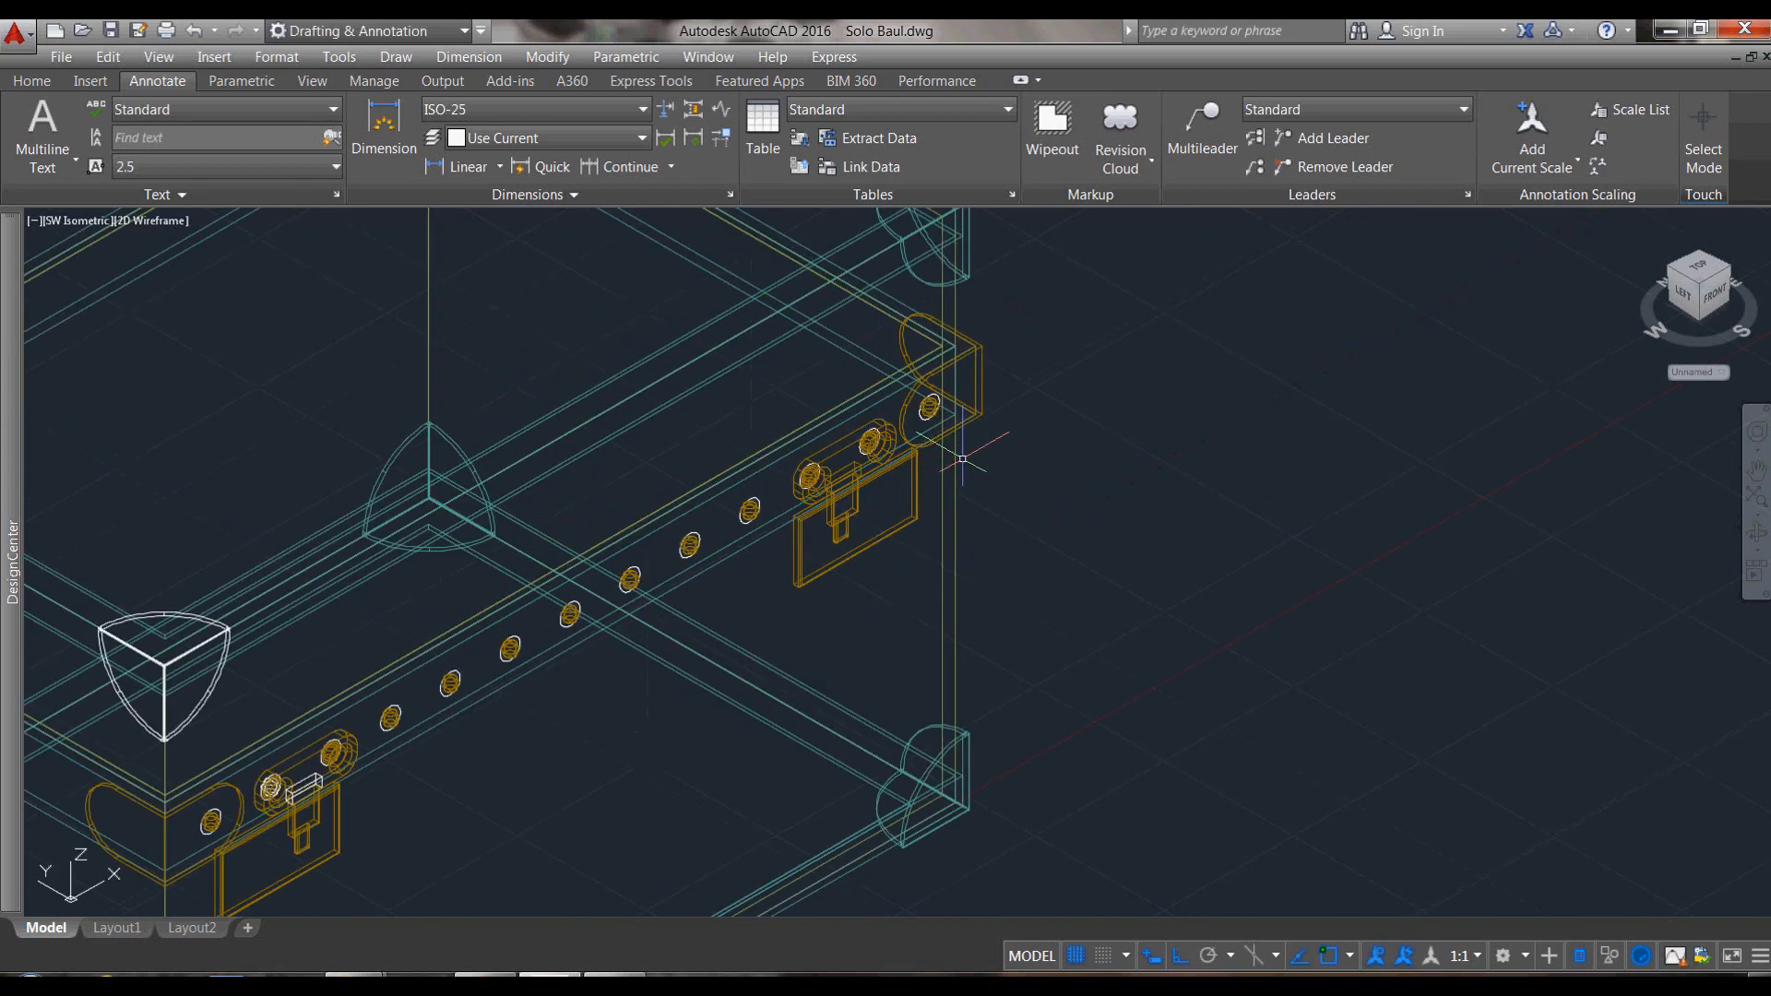
type("ma")
key("Return")
left_click(927, 406)
scroll(904, 418, "down", 4)
scroll(835, 350, "up", 2)
left_click(820, 350)
left_click(312, 624)
key("Return")
scroll(1132, 374, "down", 2)
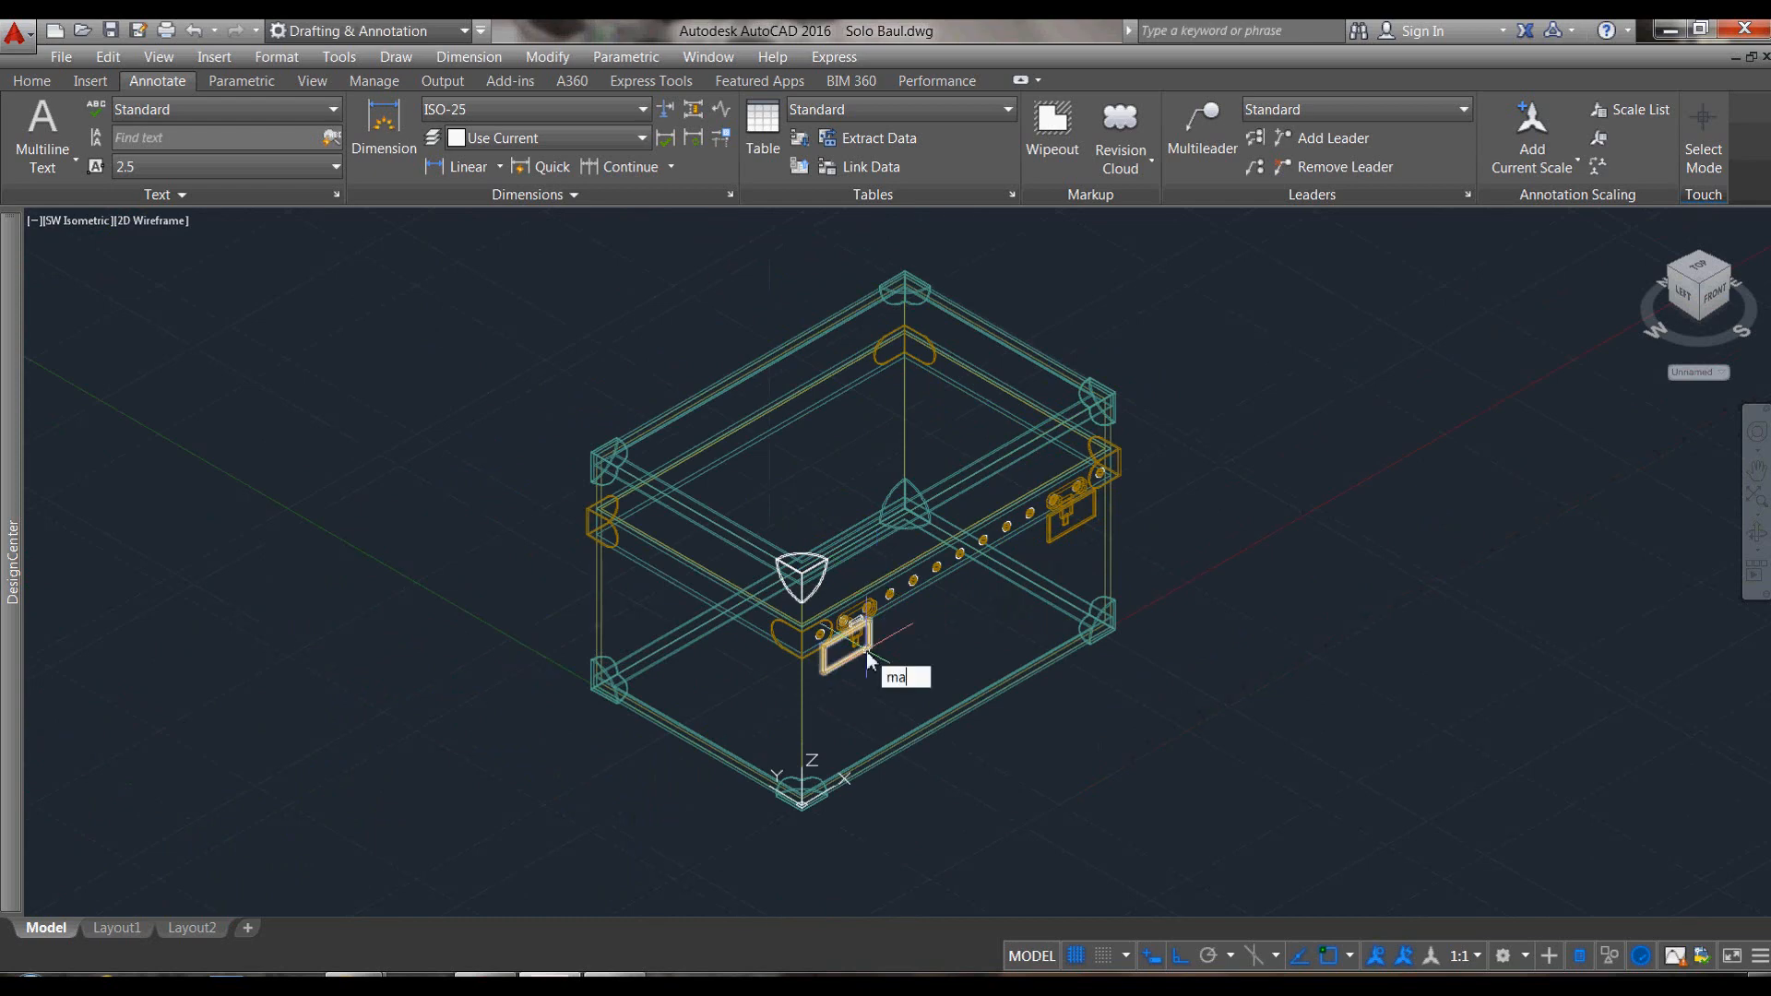
Step: Match the base's near corner guard BAUL MATERIAL 2 properties onto the lid's near upper corner guard
type("ma")
key("Return")
left_click(804, 783)
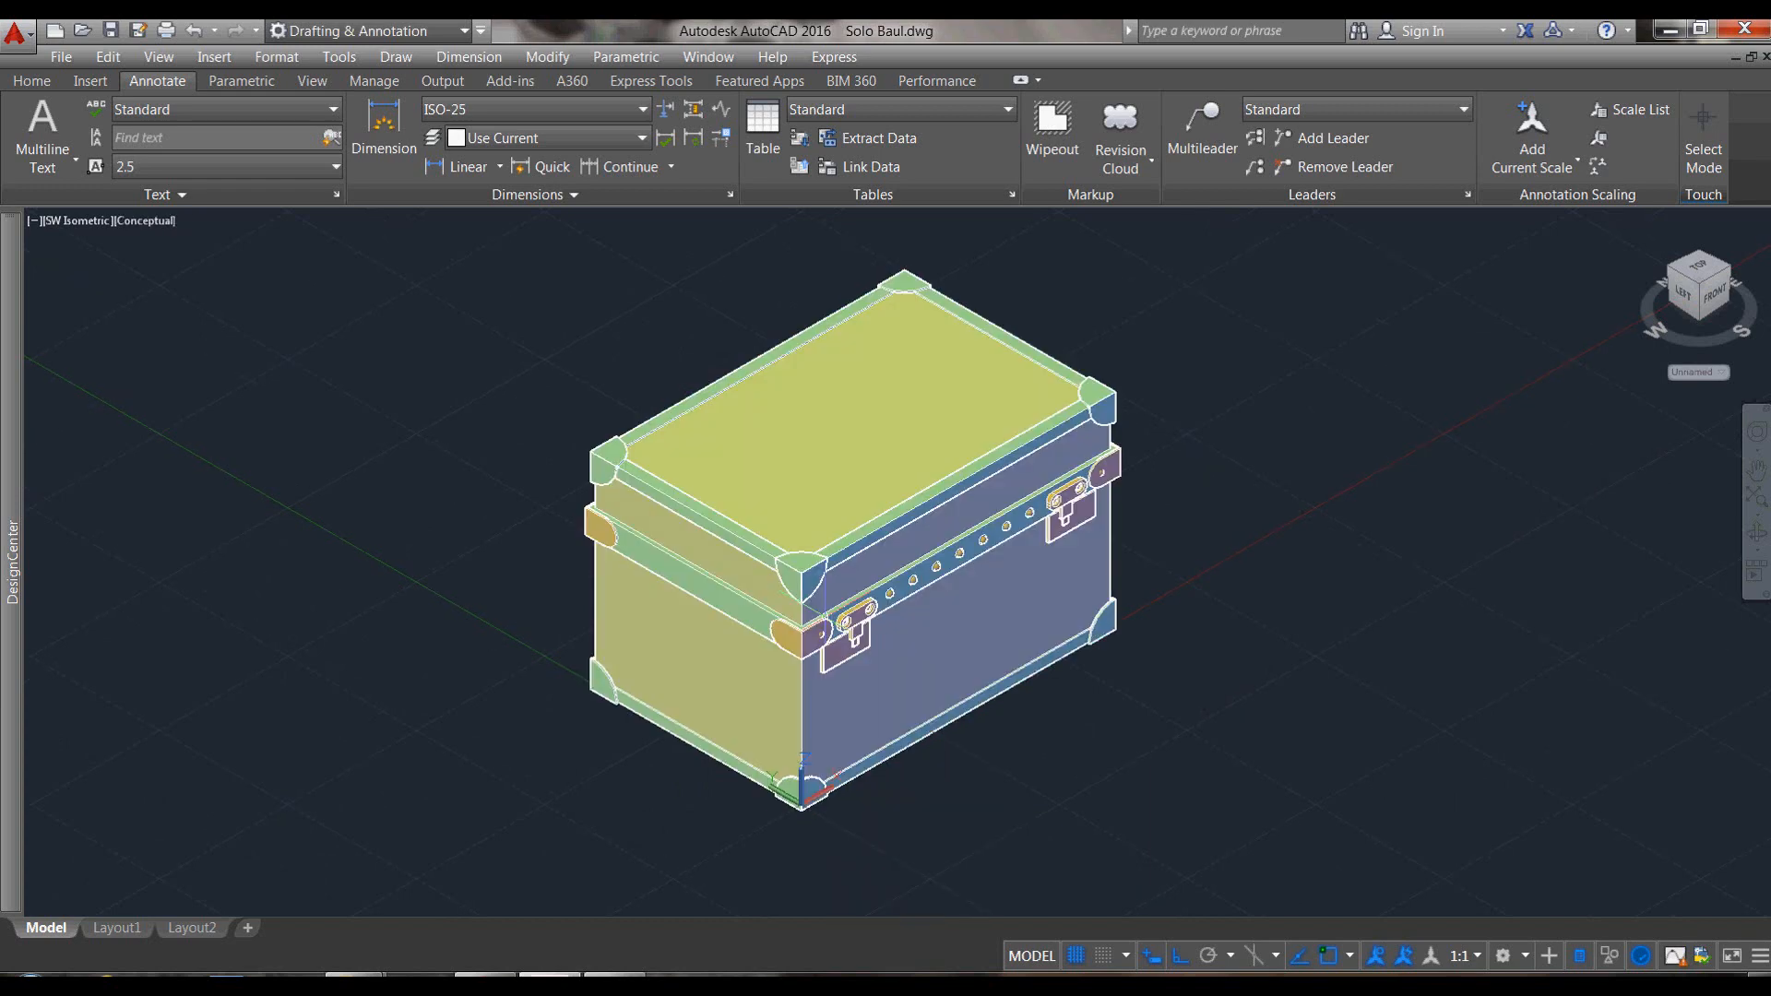
Step: Orbit the chest in the Conceptual visual style to check the layer colours of its parts
left_click_drag(975, 668, 1080, 637)
key("Escape")
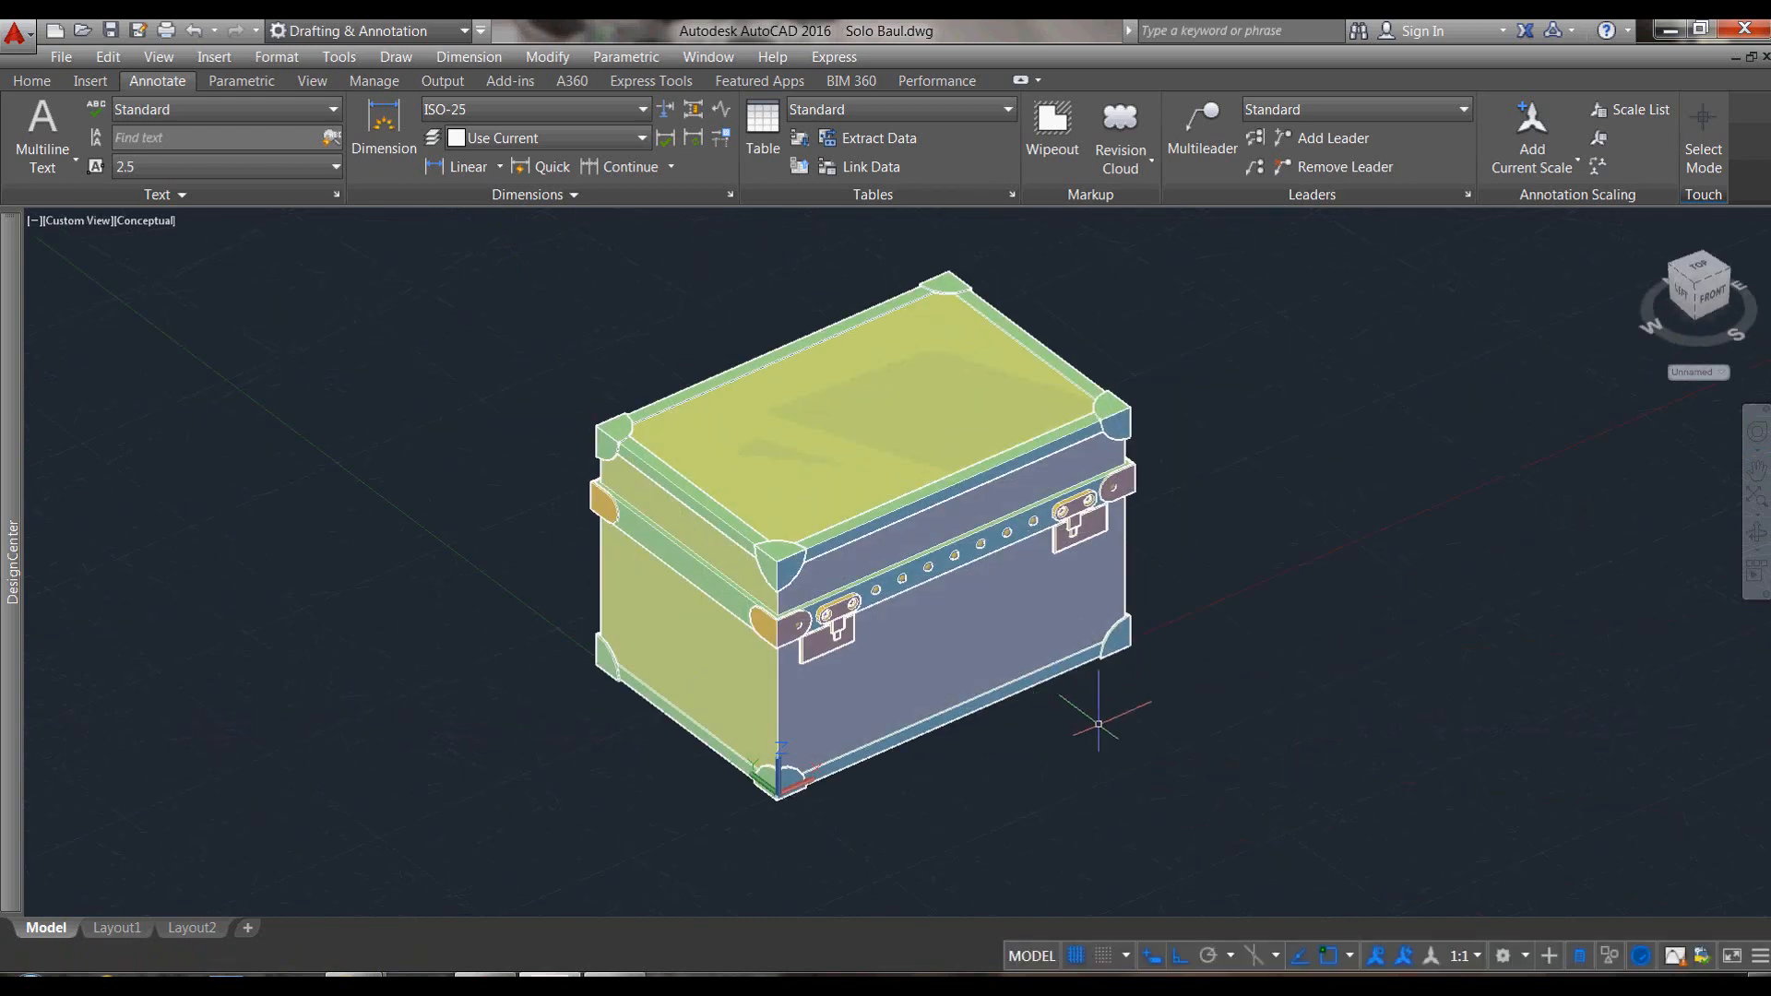